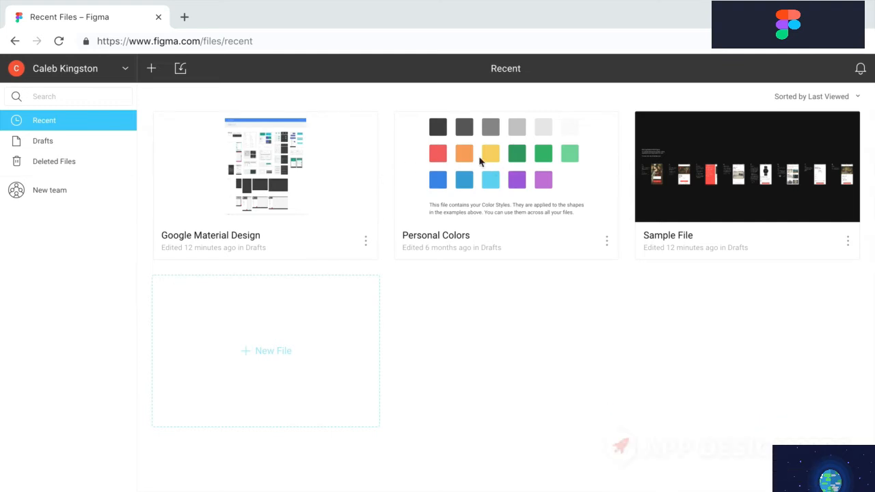
Open and close the Personal Colors file options and the account dropdown without changes
click(607, 241)
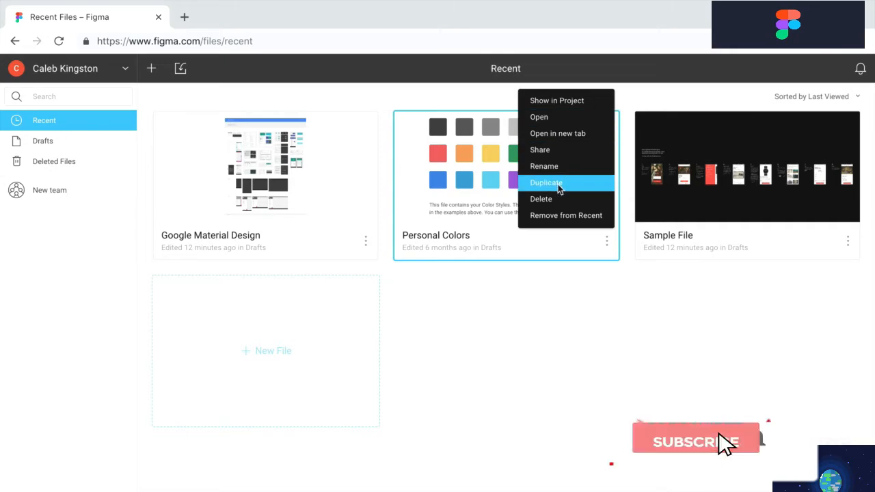
click(547, 295)
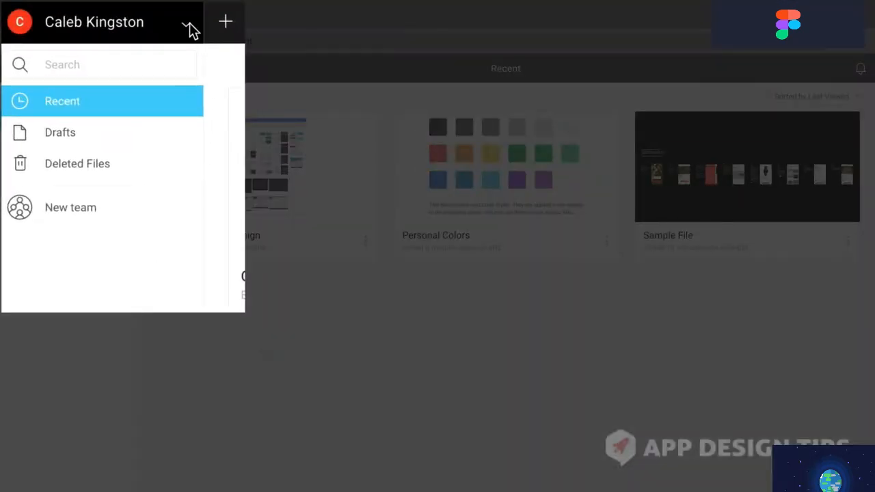
click(125, 69)
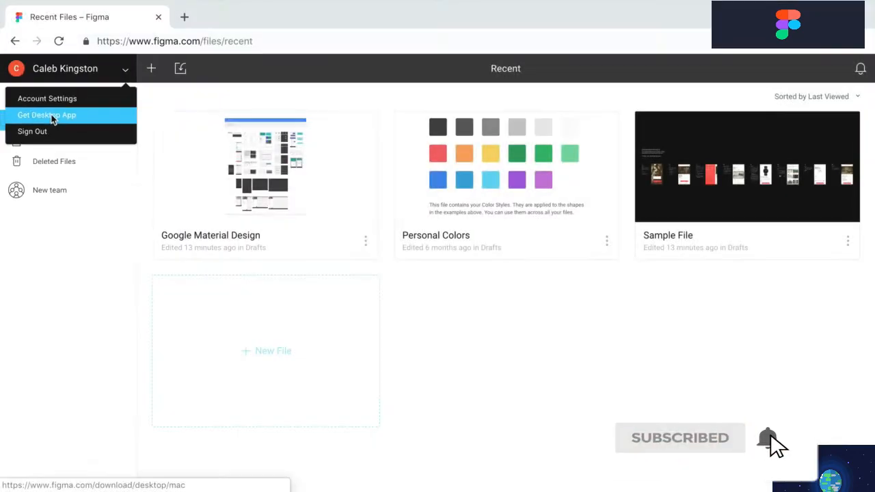
click(149, 76)
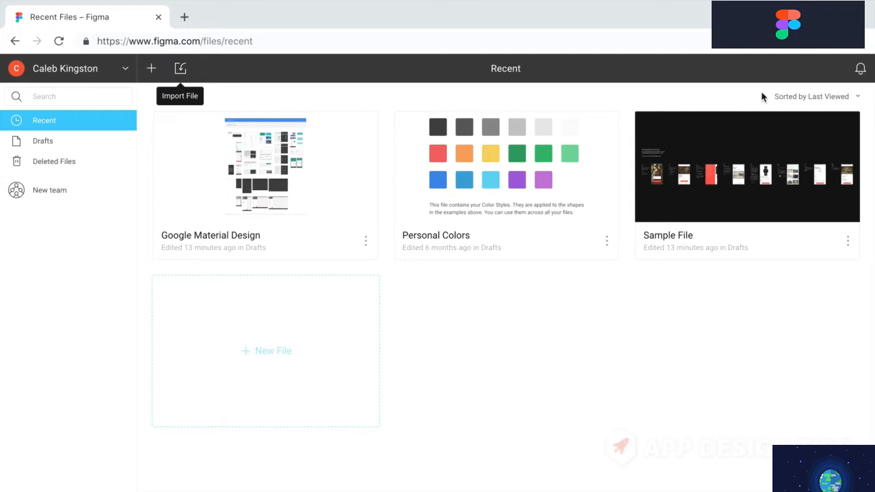
Check and dismiss the notifications, then open the Help and resources list
click(861, 70)
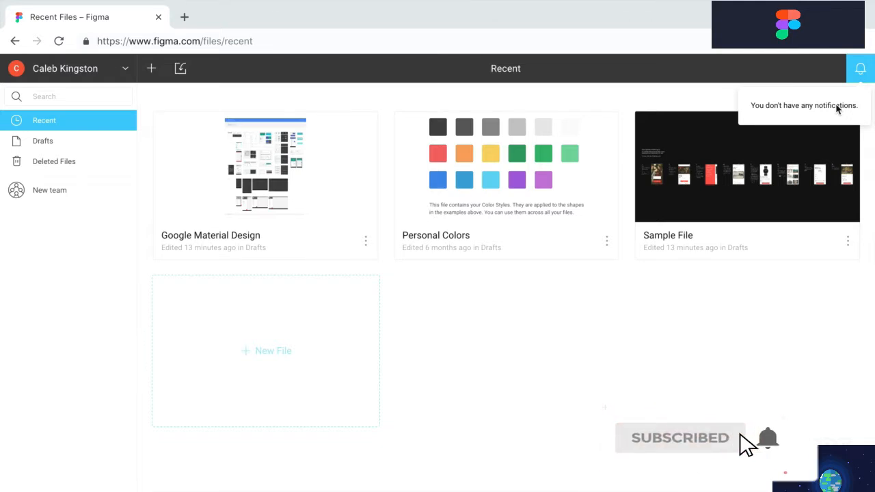
click(699, 329)
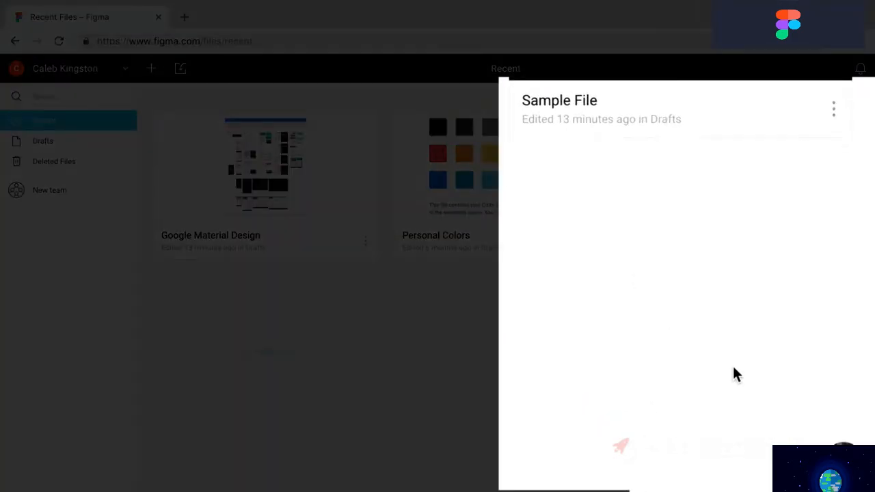
click(845, 452)
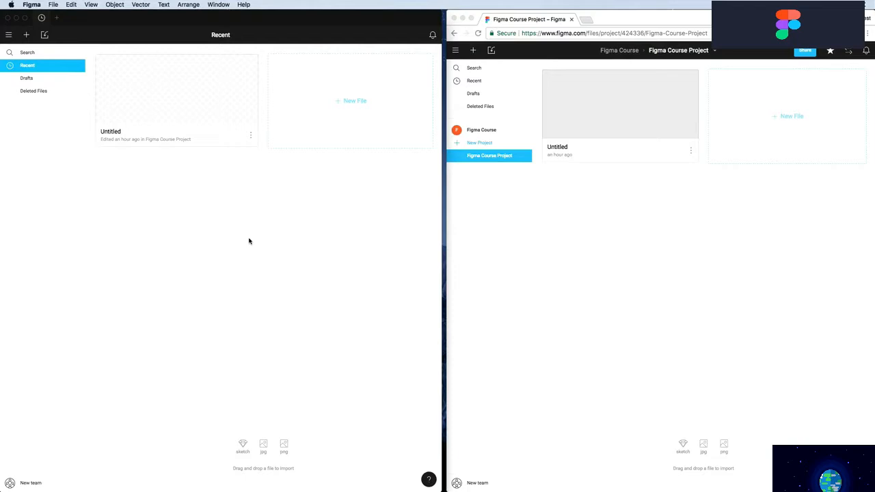
Open the Untitled file from the Figma Course Project in both the desktop app and Chrome
click(607, 244)
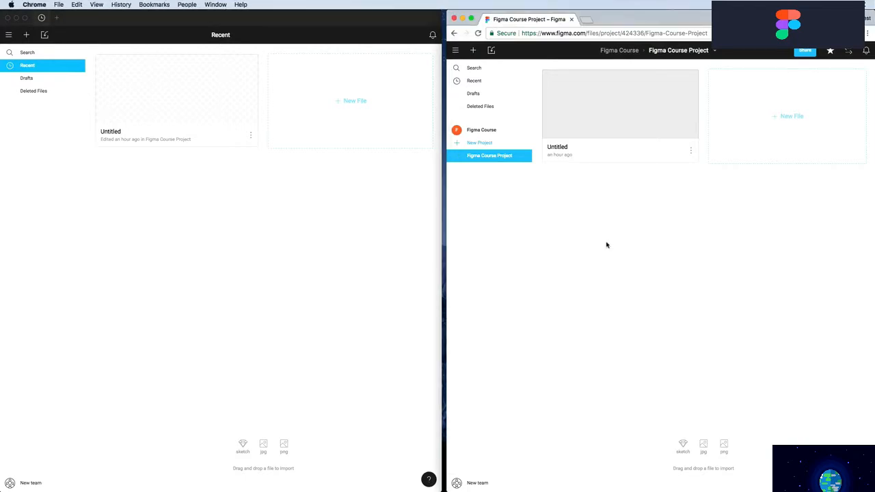
click(370, 232)
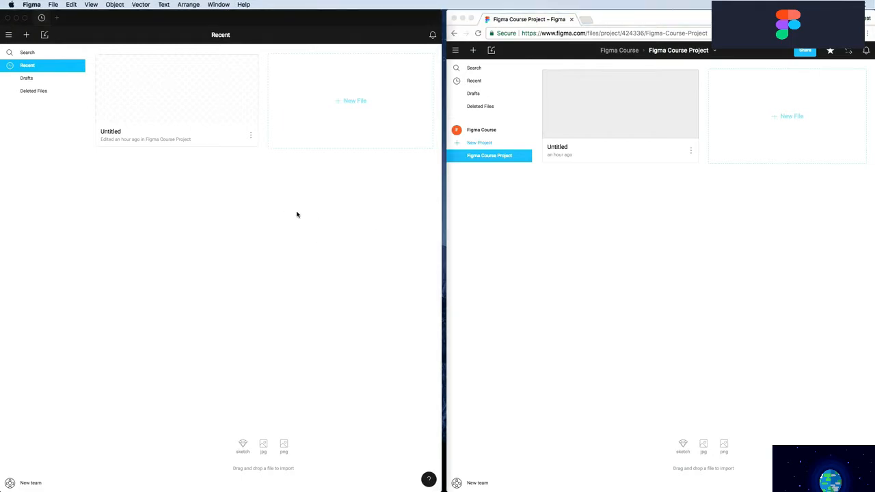
key(super+Tab)
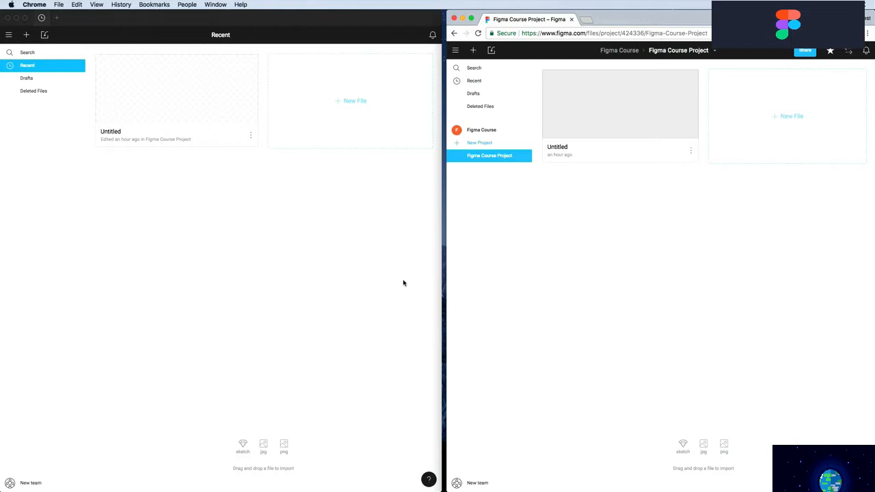
click(195, 104)
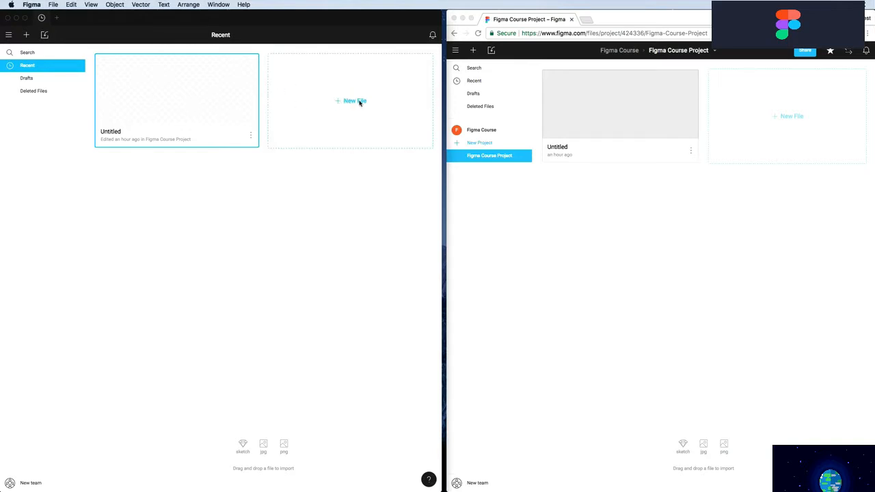
double_click(202, 108)
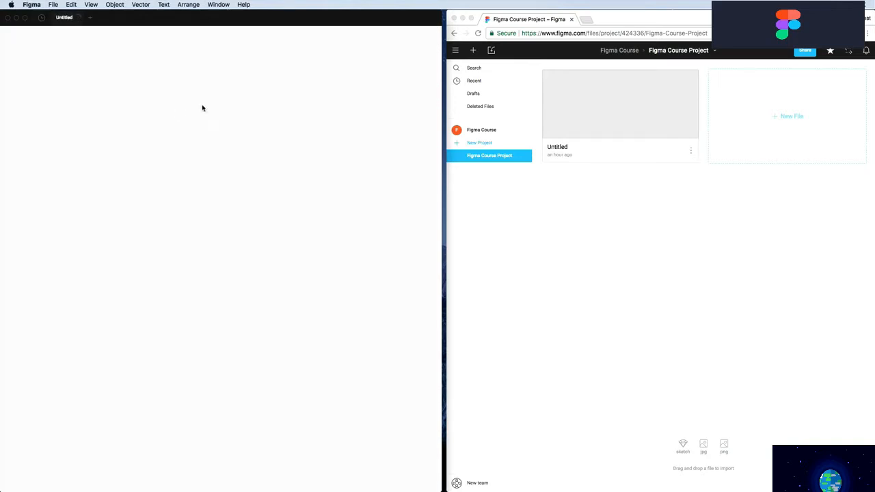
click(609, 123)
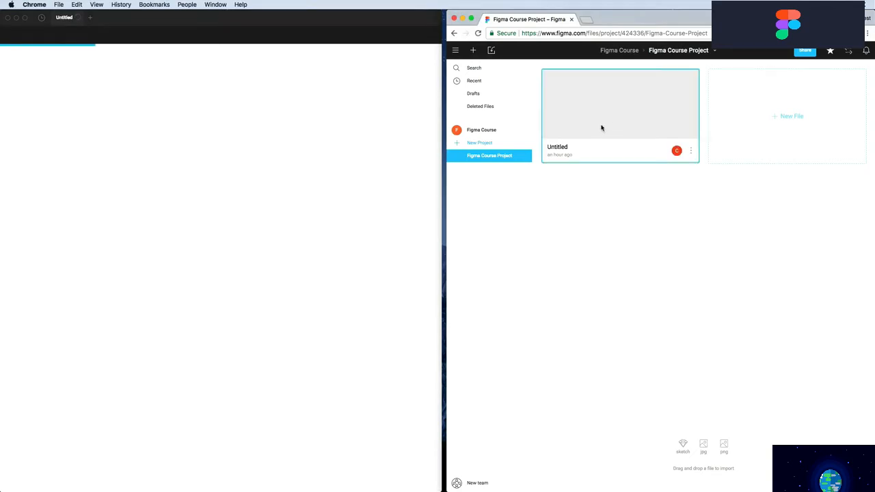
double_click(601, 127)
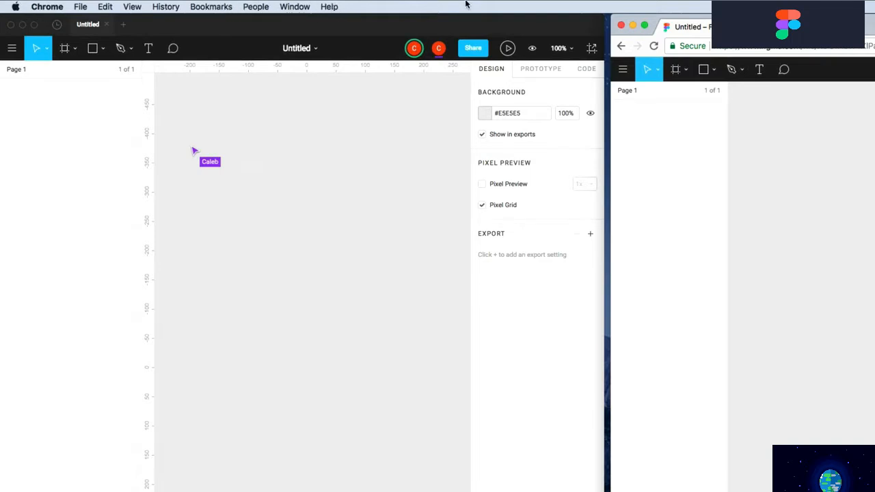
click(305, 151)
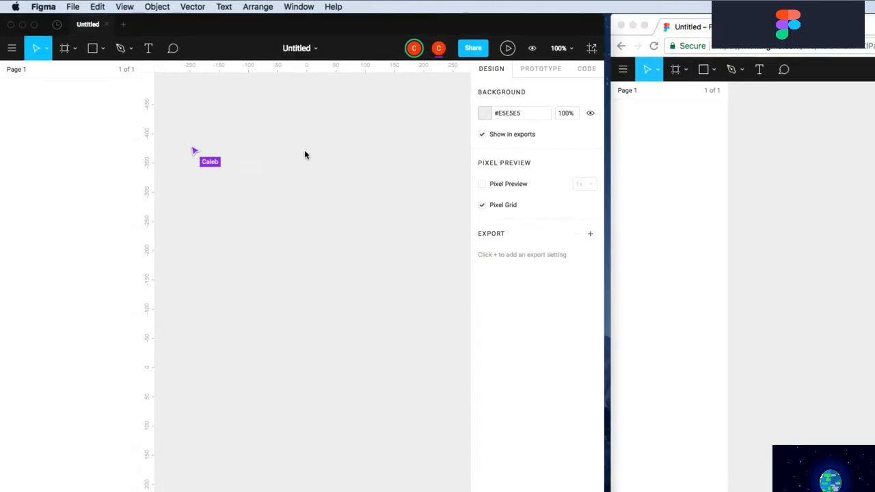
click(160, 8)
click(160, 7)
click(186, 6)
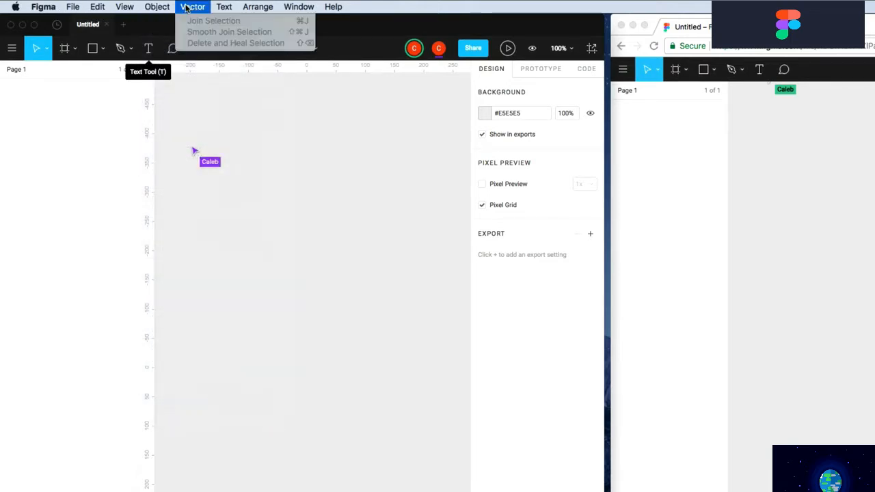
click(189, 7)
click(216, 7)
click(213, 6)
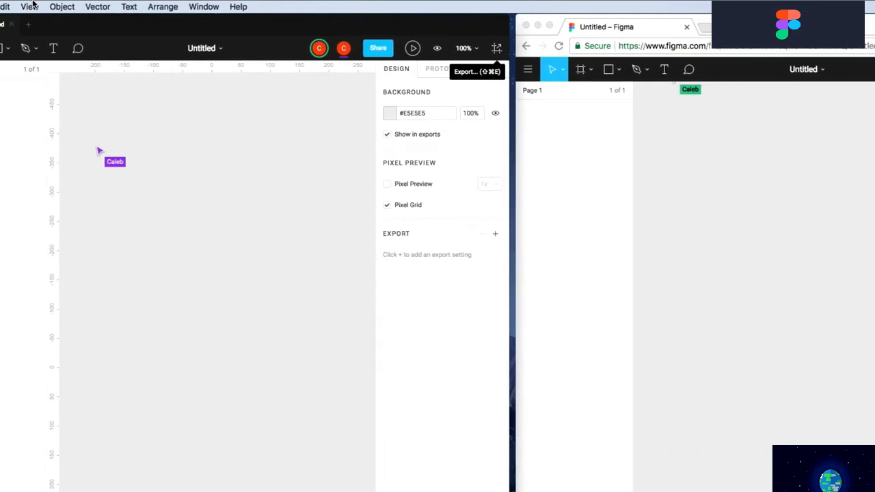
key(super+Tab)
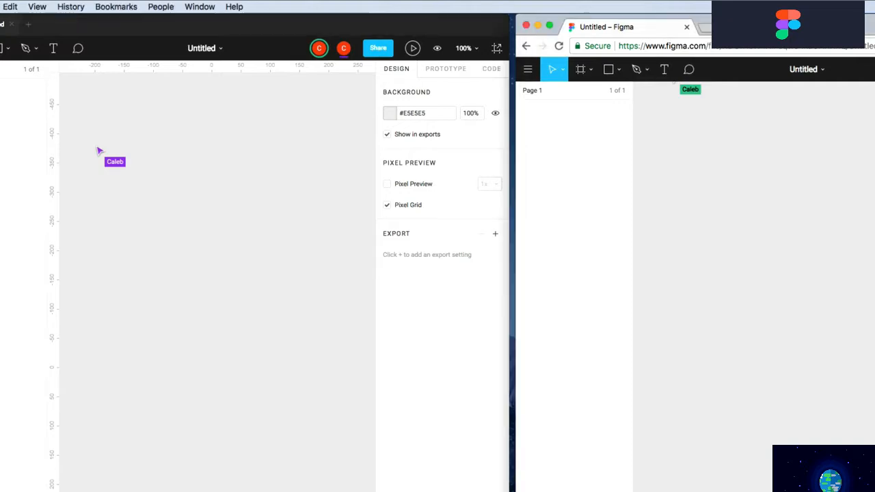
click(529, 70)
mouse_move(542, 149)
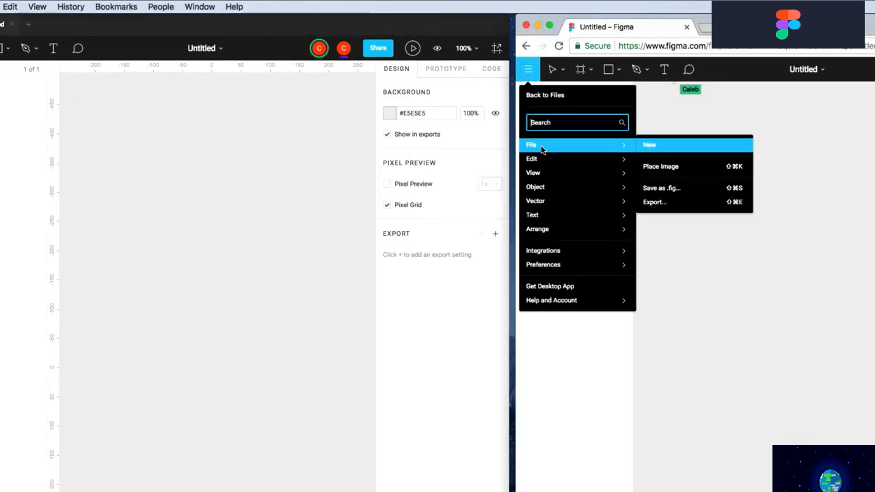
mouse_move(543, 217)
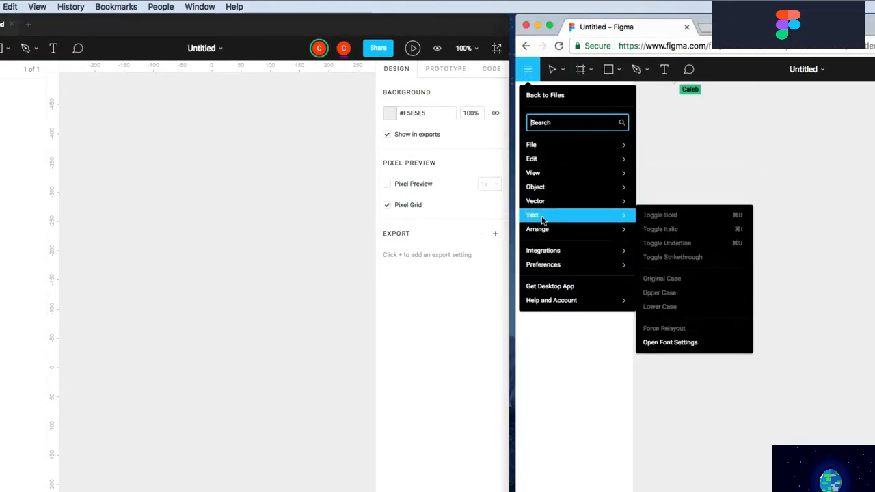
mouse_move(543, 197)
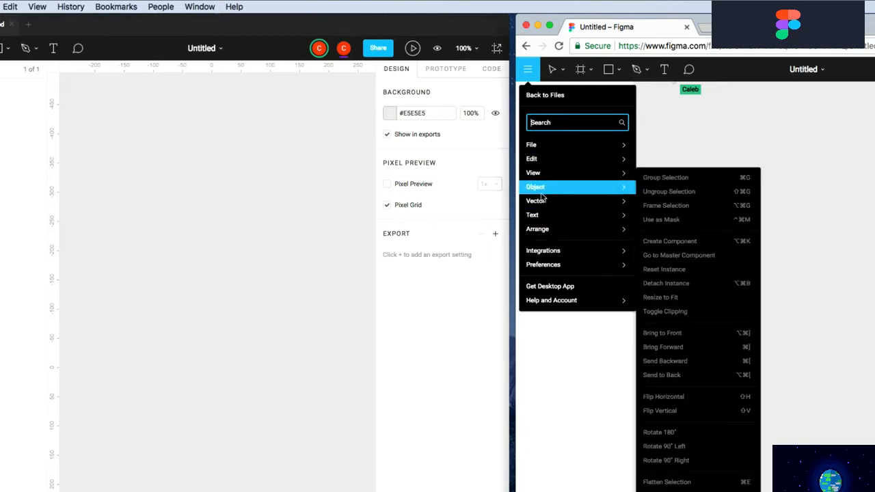
click(170, 104)
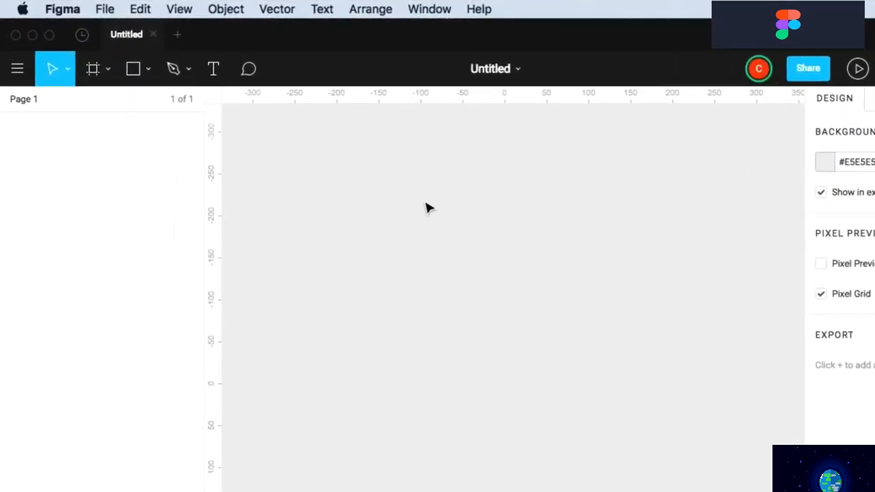
click(105, 12)
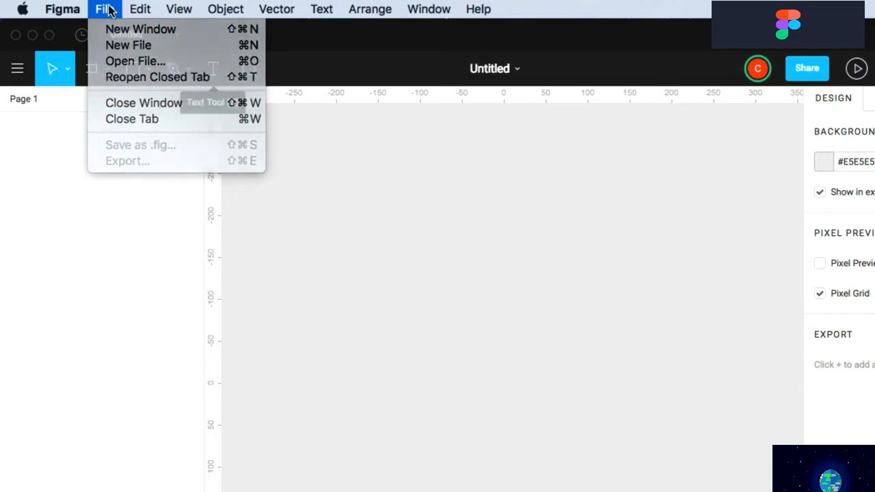
mouse_move(141, 9)
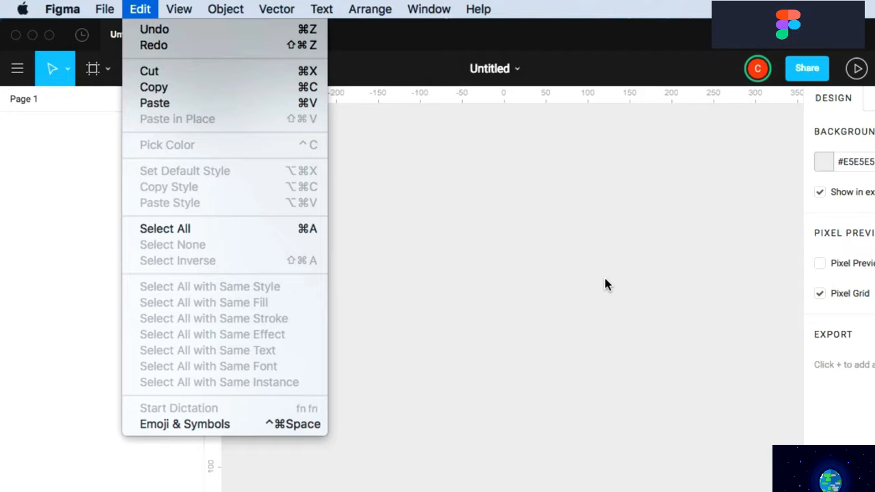
Draw a 247 × 196 rectangle and give it a black #0D0101 fill
click(142, 11)
click(135, 70)
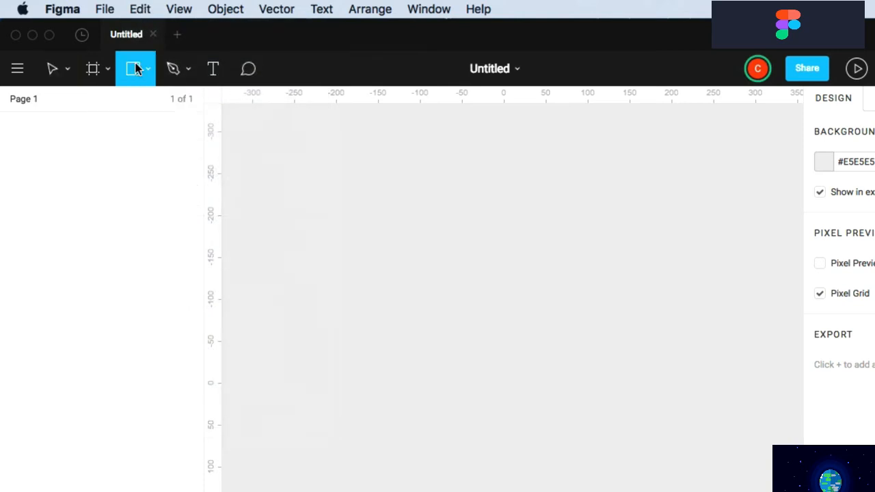
mouse_move(369, 213)
mouse_down()
mouse_move(563, 352)
mouse_move(576, 377)
mouse_up()
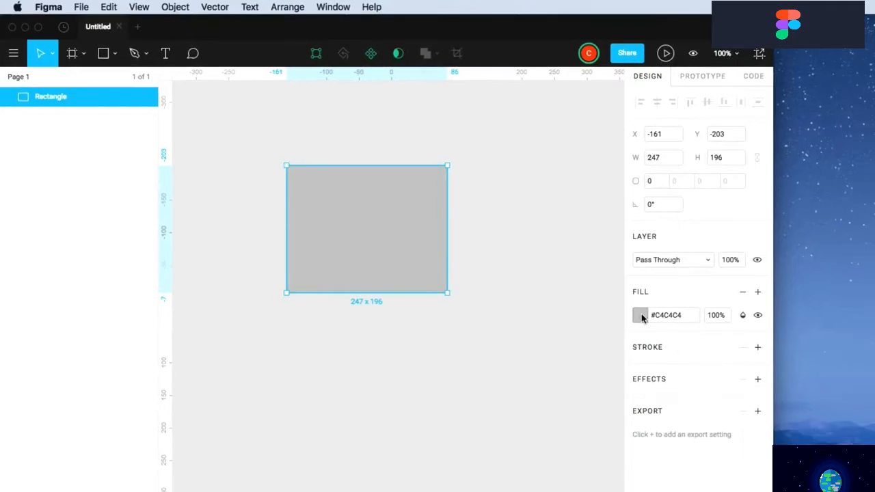
click(640, 315)
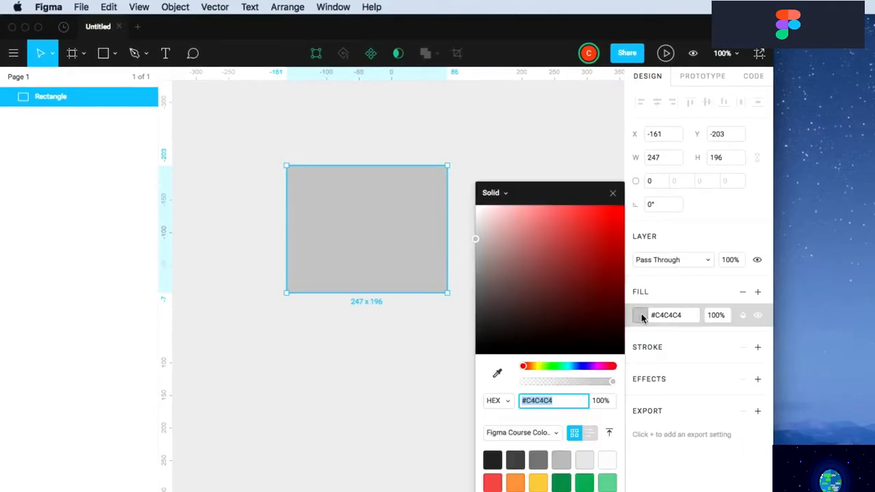
drag(596, 322, 633, 345)
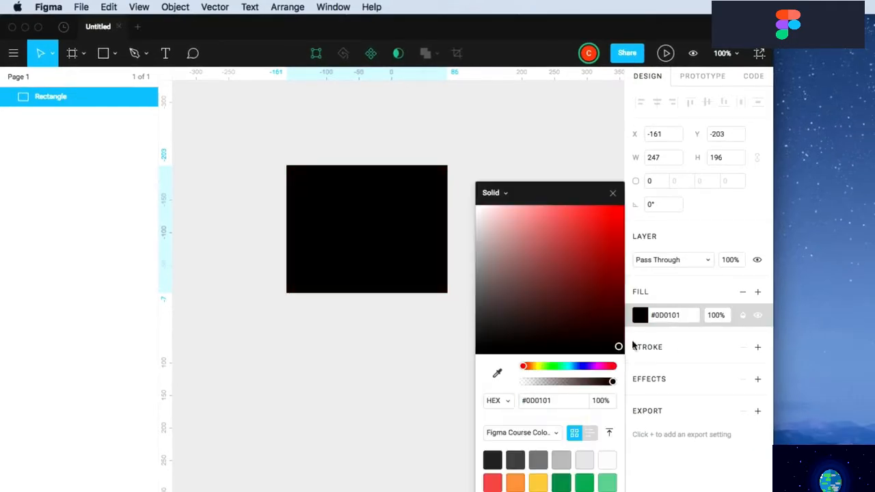
Add a purple #9B51E0 stroke of weight 10 to the rectangle
click(757, 348)
click(640, 370)
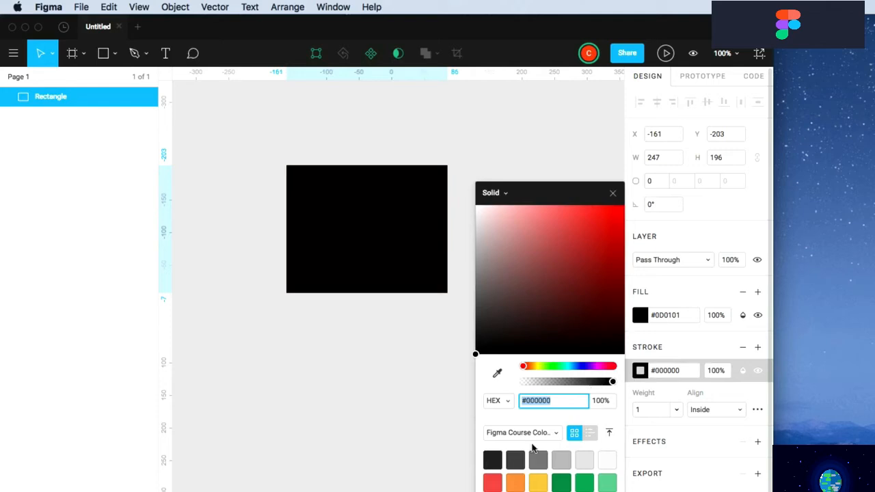
click(564, 445)
click(649, 413)
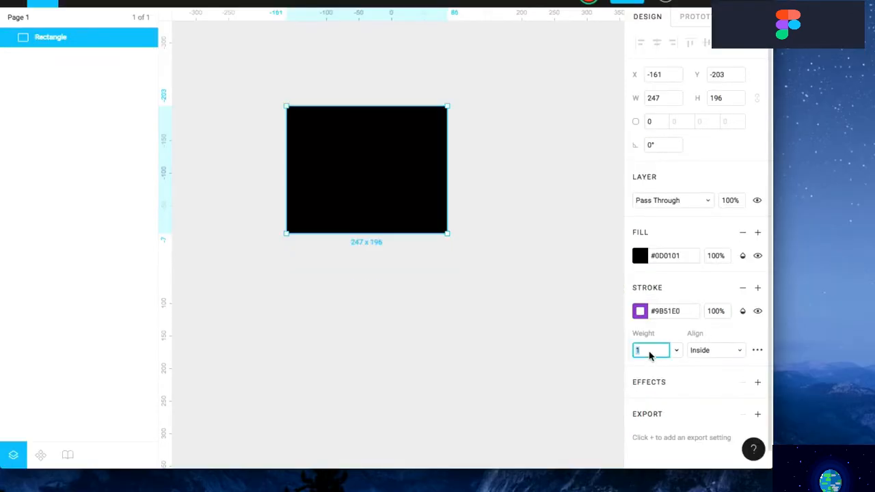
key(Return)
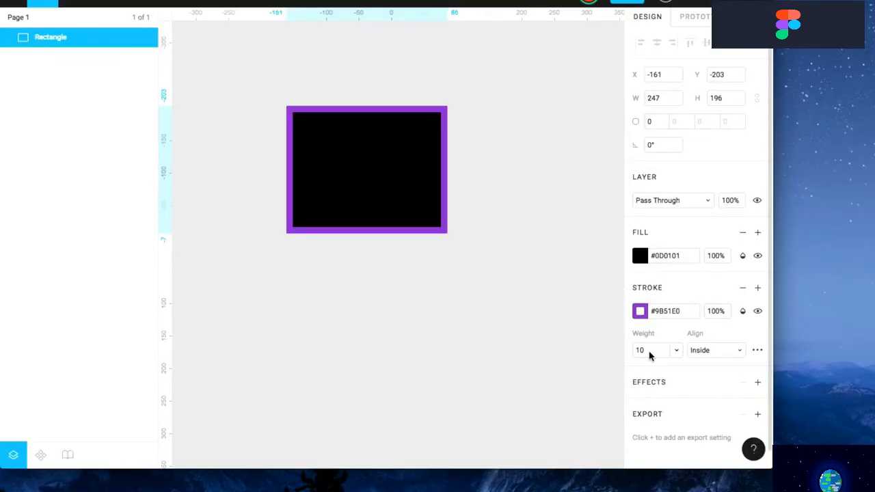
Reposition the rectangle and set its look as the default style for new shapes
drag(347, 176, 363, 177)
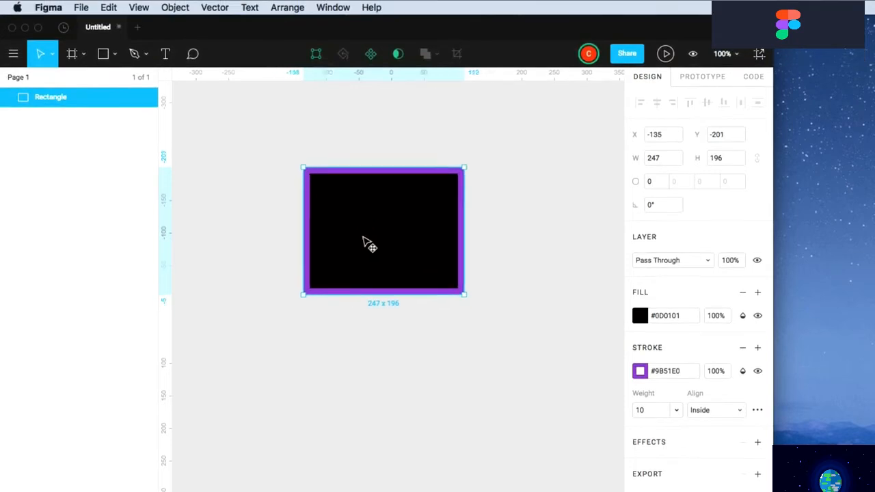
drag(367, 244, 357, 255)
click(111, 8)
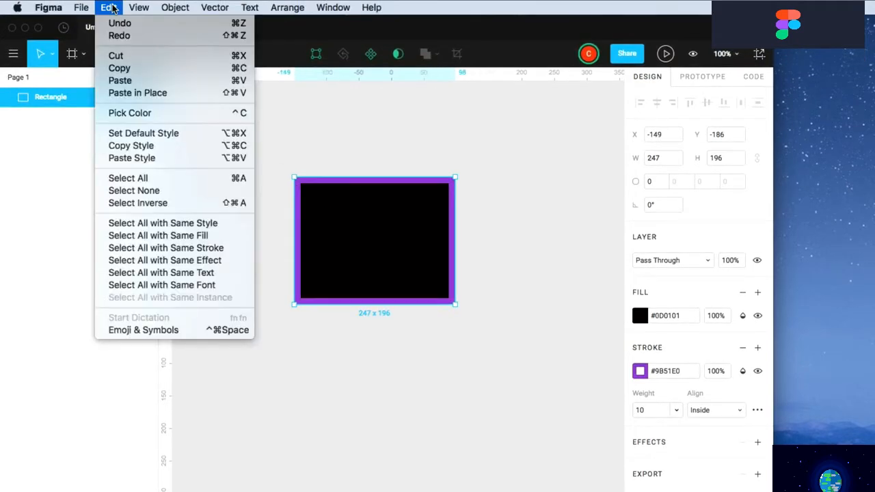
click(143, 134)
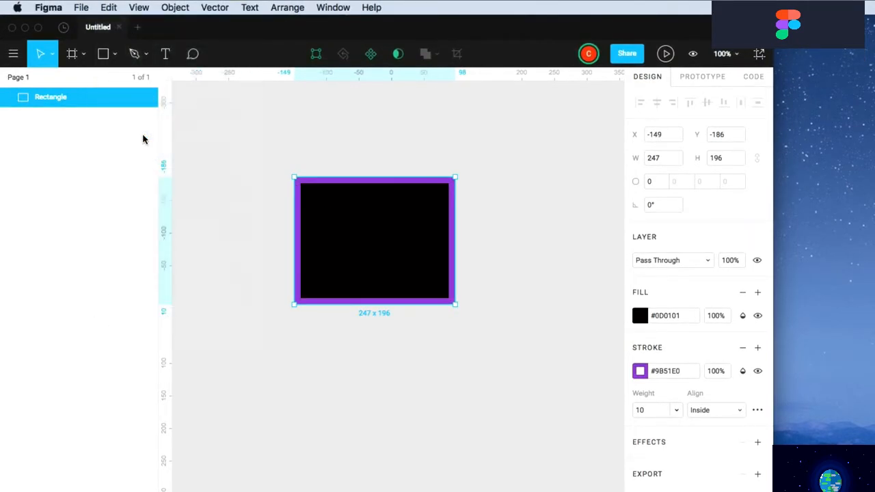
Draw two purple-outlined rectangles side by side, 150 × 174 and 180 × 182
click(103, 54)
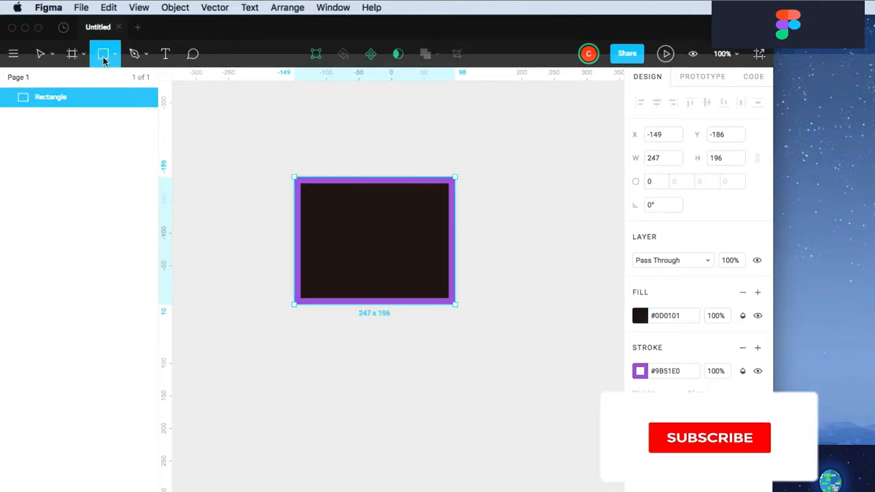
drag(319, 395, 455, 491)
key(r)
drag(482, 256, 585, 383)
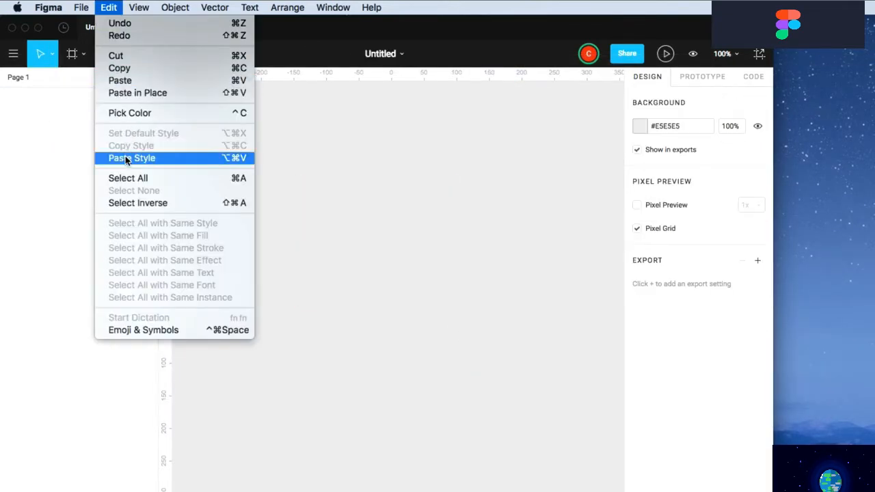
click(126, 159)
key(r)
mouse_move(274, 177)
mouse_down()
mouse_move(311, 233)
mouse_move(373, 290)
mouse_up()
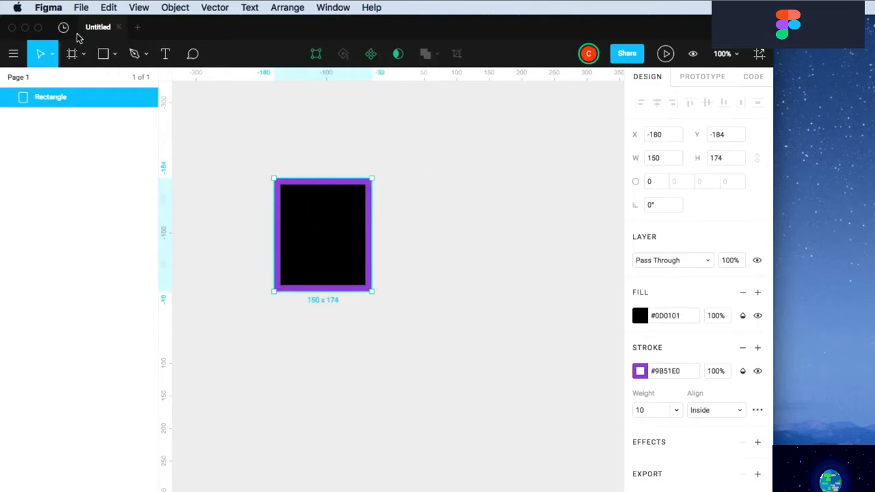
key(r)
drag(418, 174, 537, 292)
Change the left rectangle's fill to white #FFFFFF
click(328, 269)
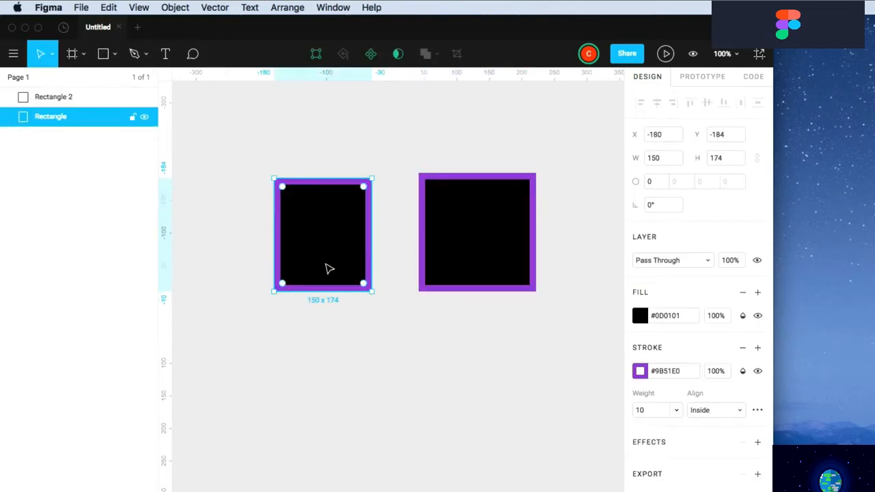
click(640, 315)
drag(479, 254, 469, 186)
click(392, 160)
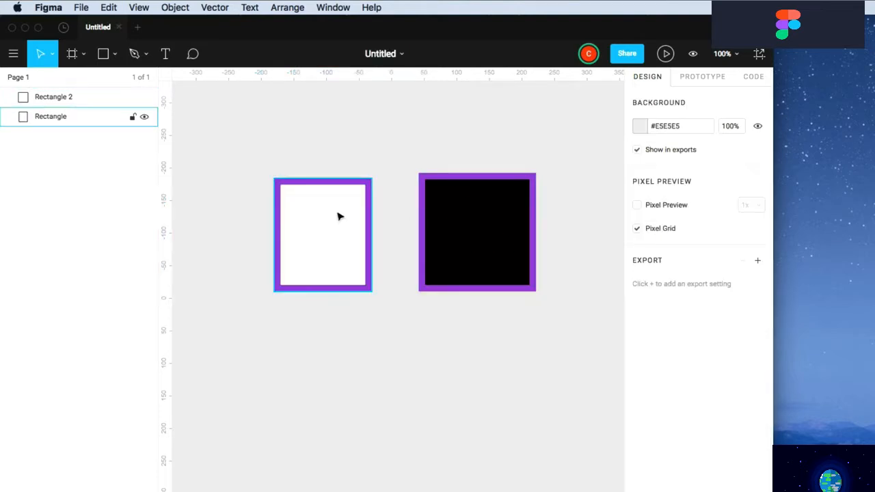
Copy the white rectangle's style and paste it onto the right rectangle
click(315, 219)
click(110, 8)
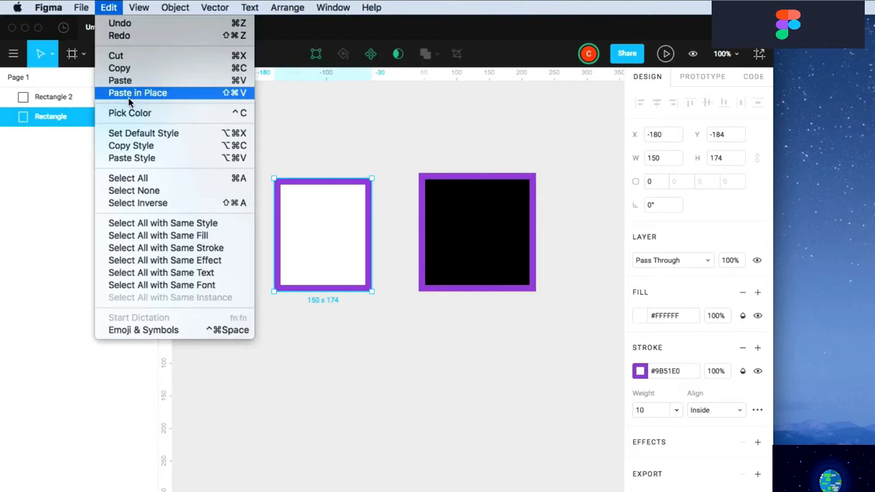
click(137, 145)
click(495, 226)
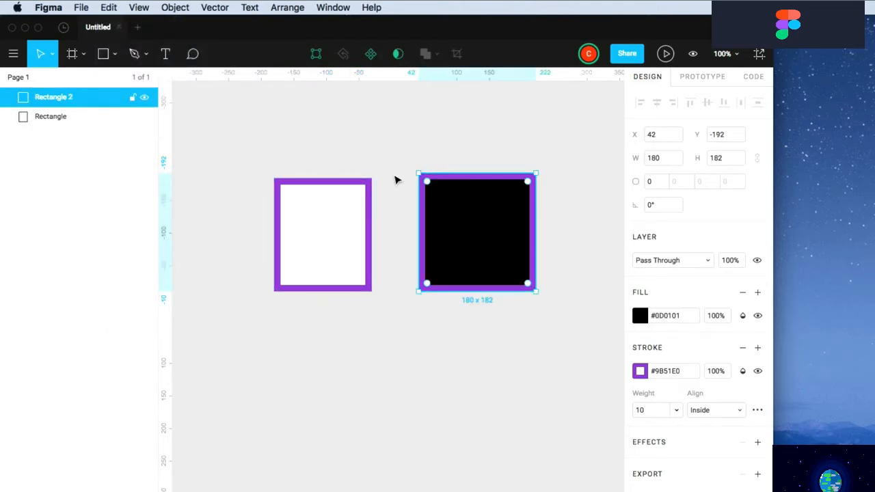
click(110, 8)
click(132, 158)
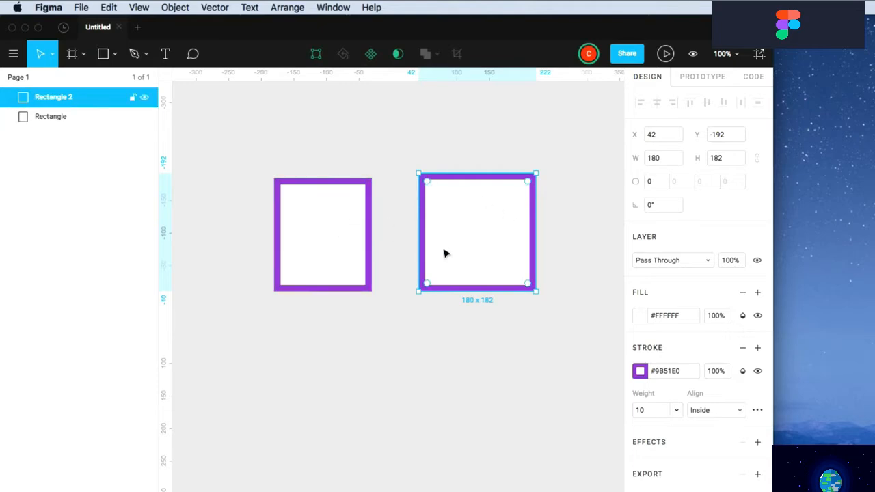
Try Select All, Select None and Select Inverse on the two rectangles
click(109, 7)
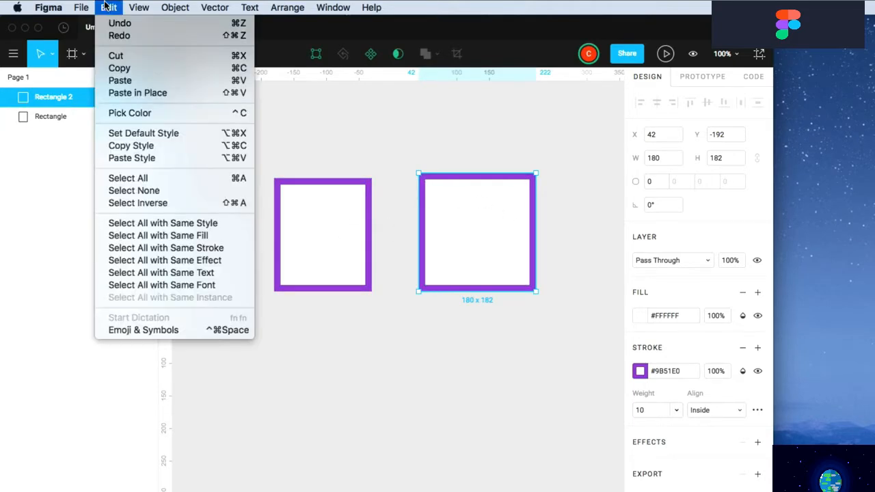
click(140, 181)
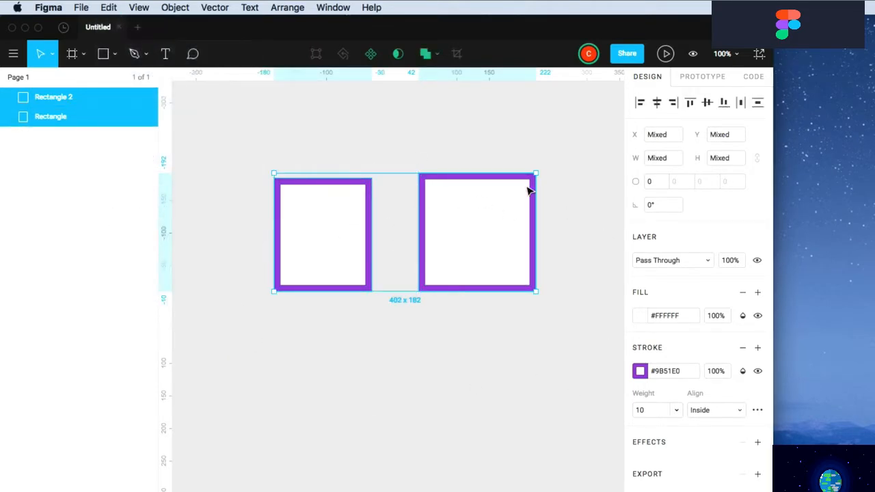
click(109, 8)
click(127, 192)
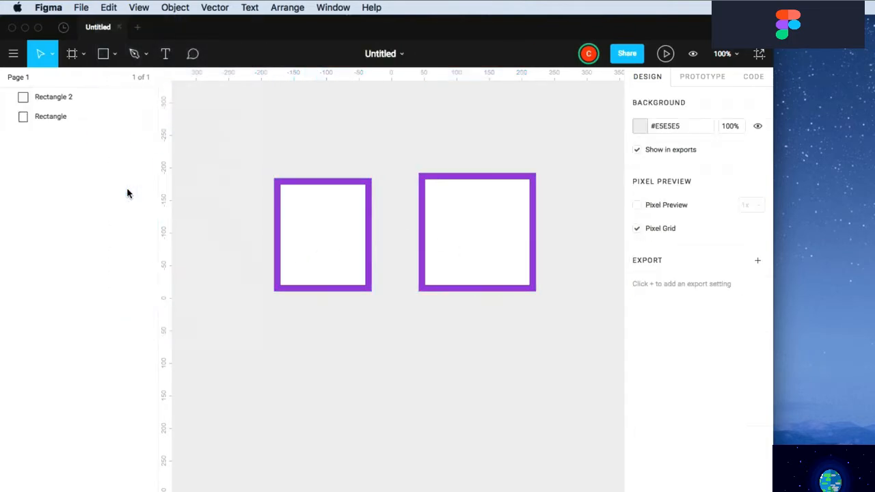
drag(249, 152, 338, 281)
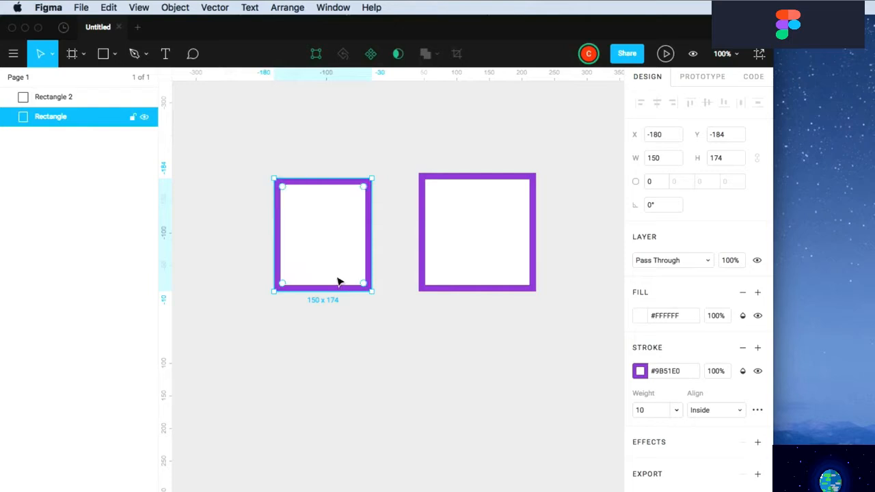
click(110, 8)
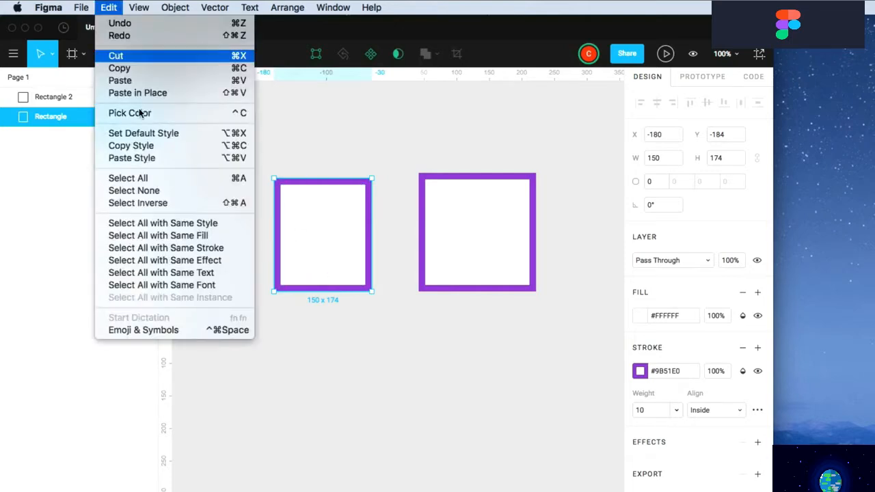
click(145, 204)
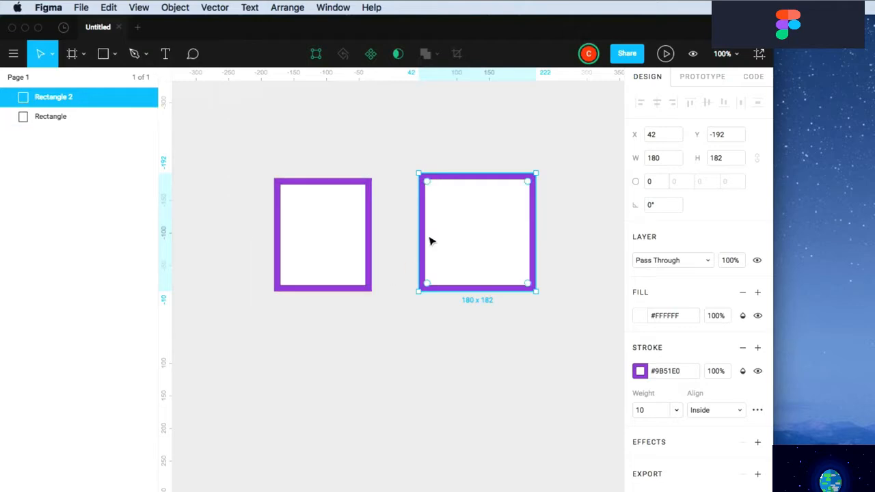
click(110, 7)
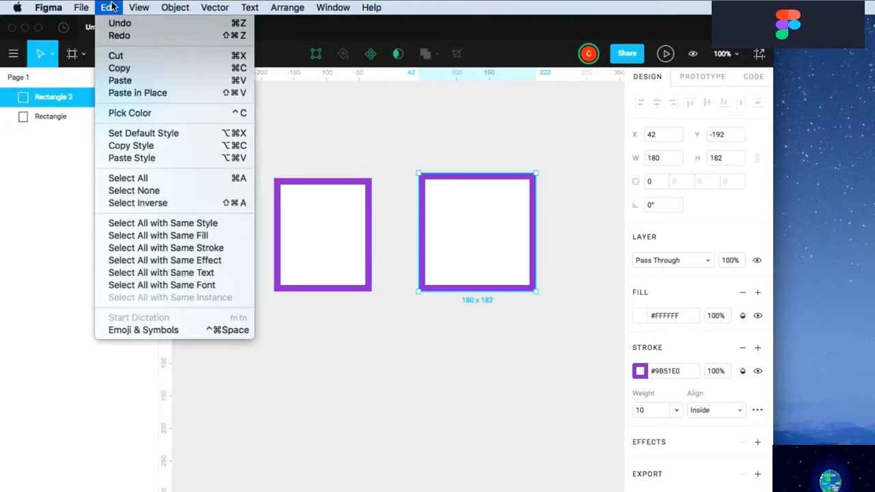
Select both white rectangles and duplicate them into a row below
click(387, 357)
click(326, 331)
drag(348, 317, 480, 360)
key(alt)
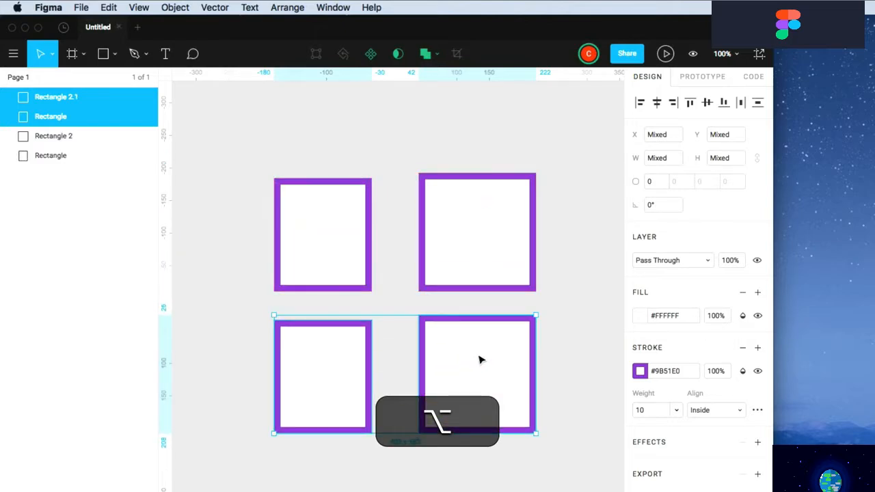
Fill the duplicated rectangles black, then select the top-left white rectangle
click(642, 317)
drag(619, 260, 446, 372)
click(364, 137)
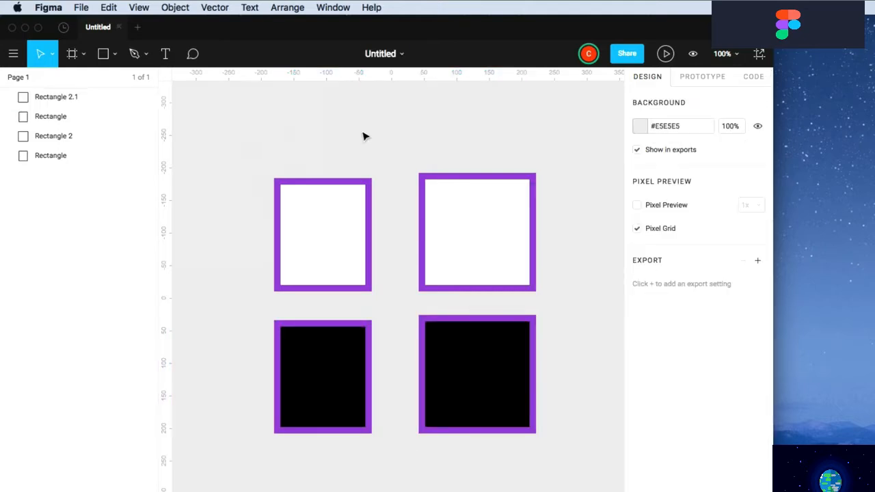
click(333, 216)
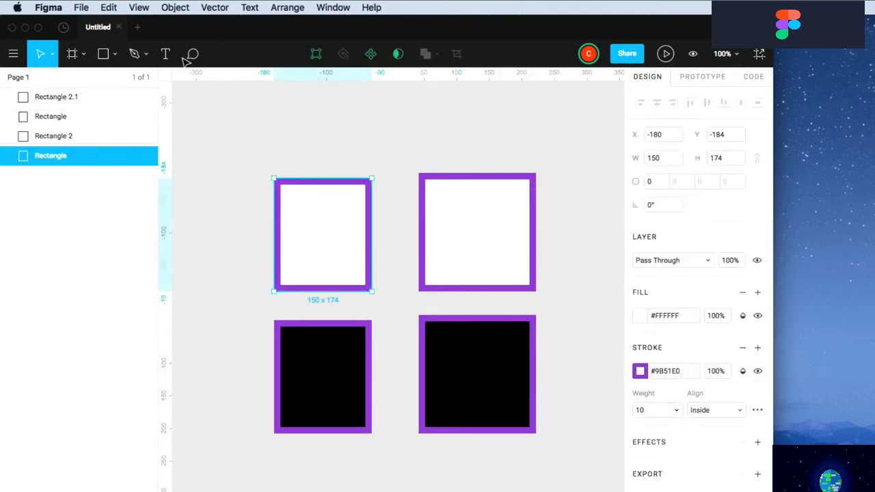
Select every rectangle sharing the white fill with Select All with Same Fill
click(109, 7)
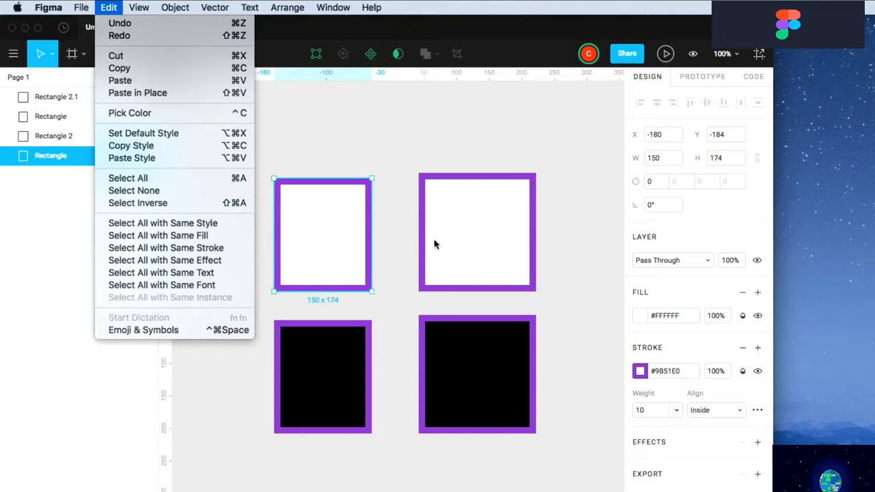
click(175, 236)
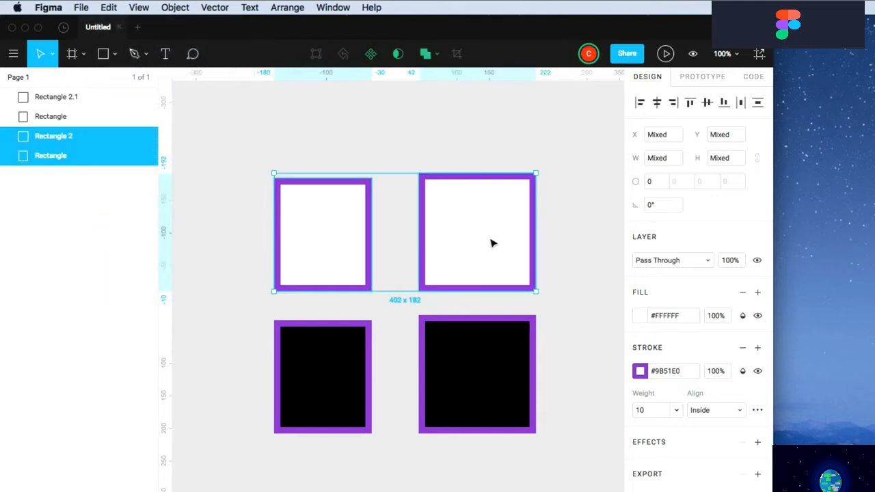
click(109, 7)
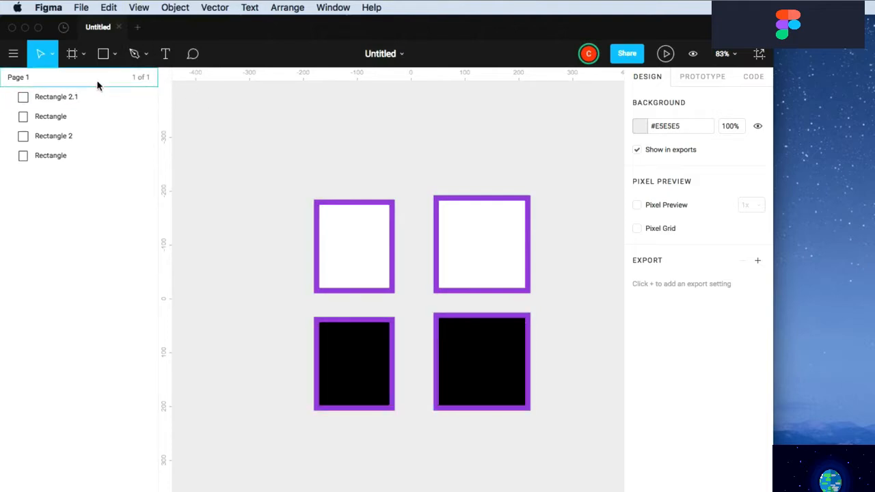
click(73, 57)
drag(278, 164, 568, 451)
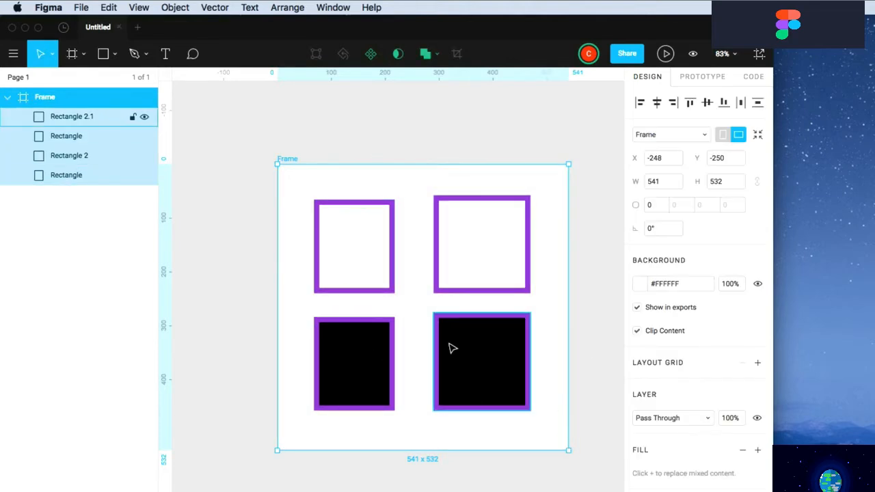
click(258, 256)
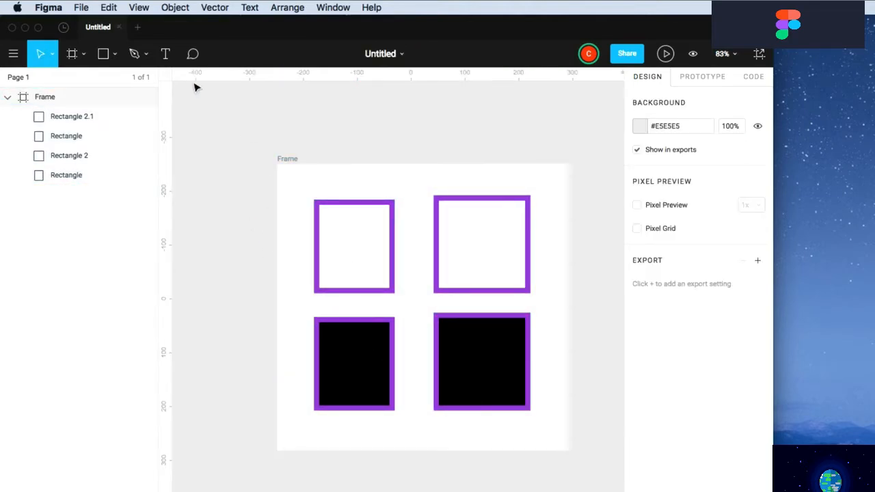
click(138, 7)
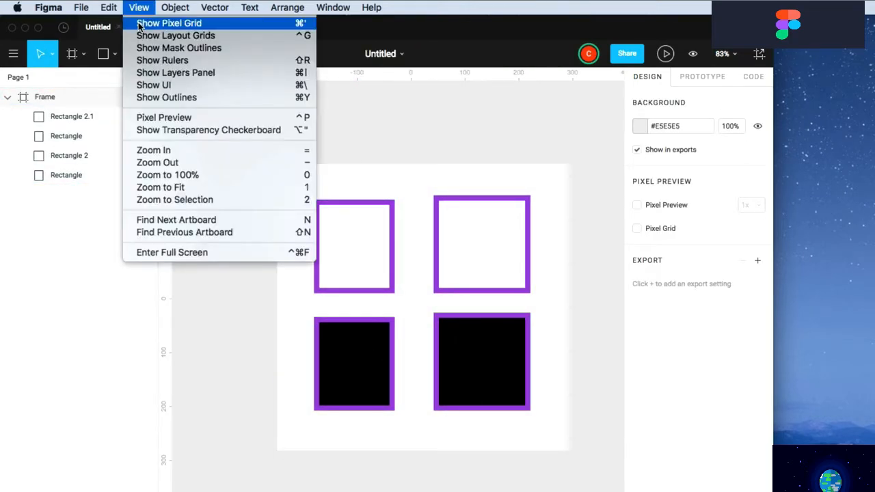
click(183, 23)
click(301, 164)
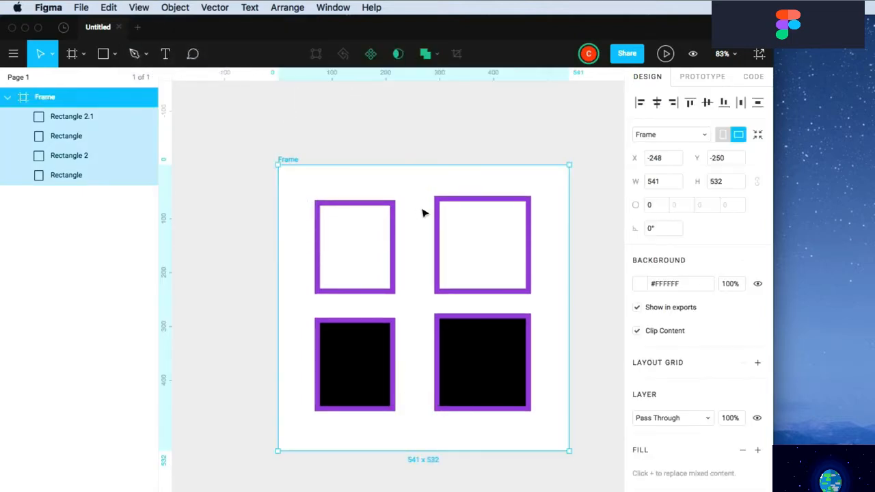
scroll(360, 203, up, 10)
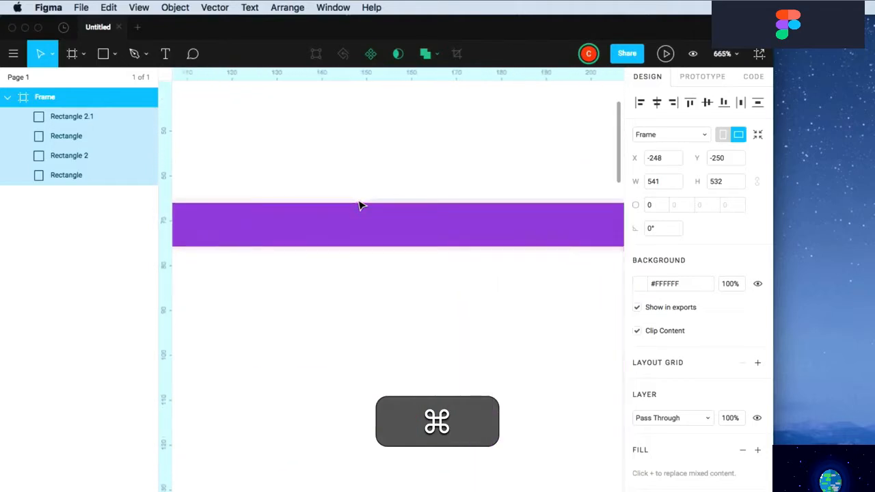
scroll(359, 203, up, 8)
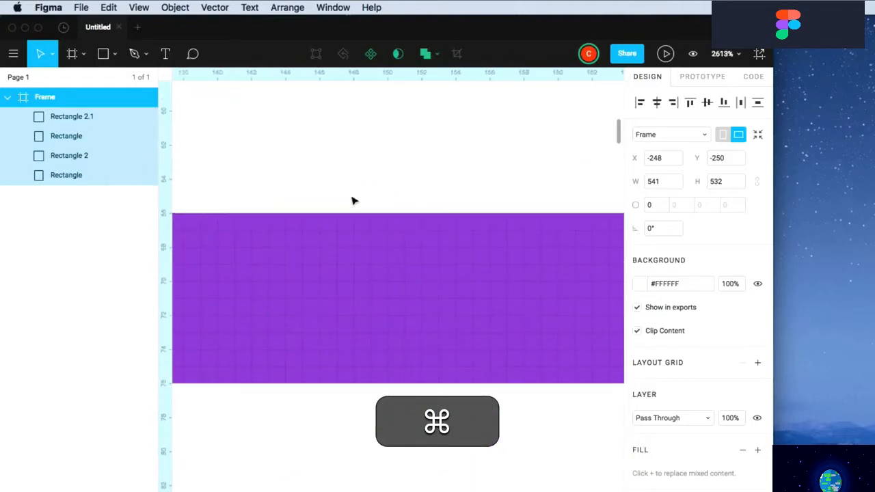
scroll(381, 197, down, 18)
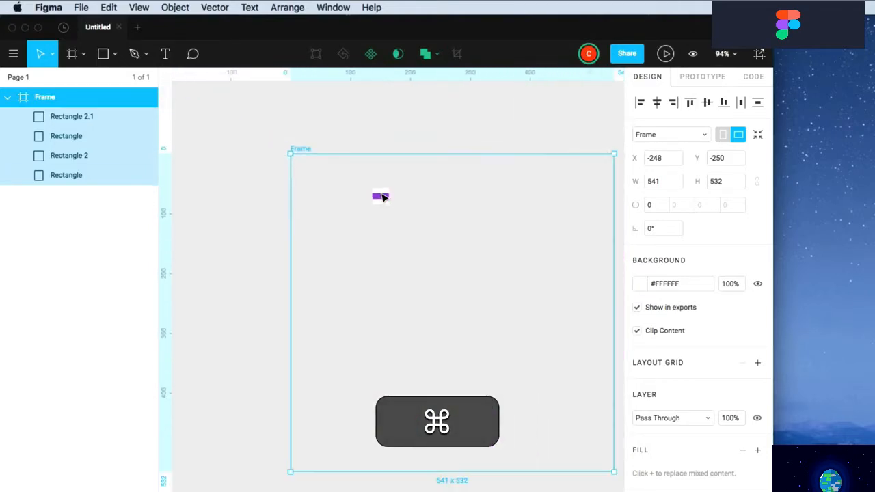
Add a 10px layout grid to the frame and toggle its overlay display
click(169, 7)
mouse_move(139, 7)
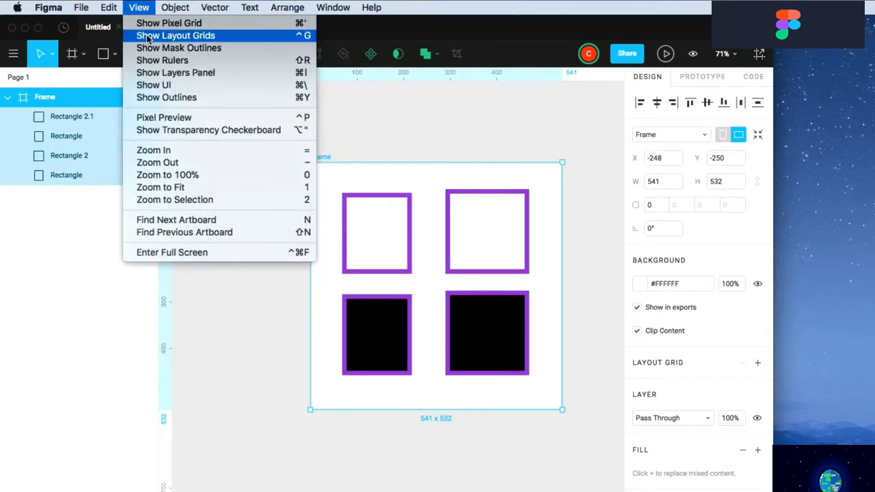
click(147, 37)
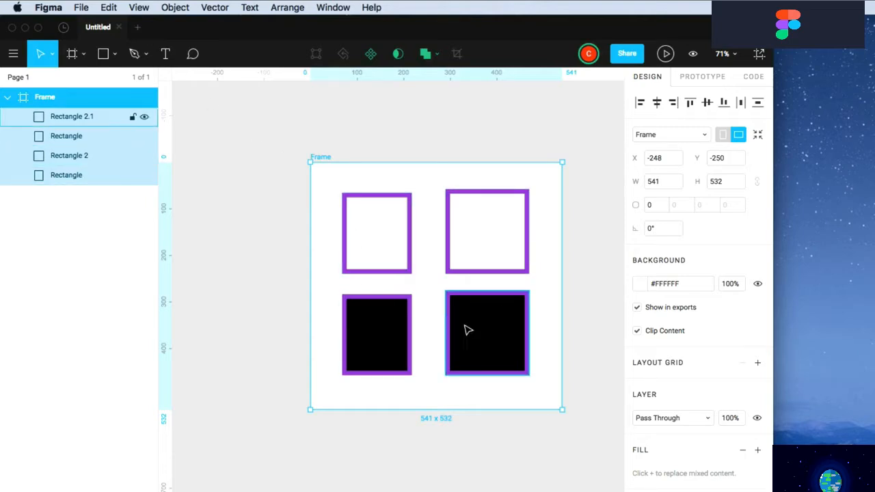
click(758, 363)
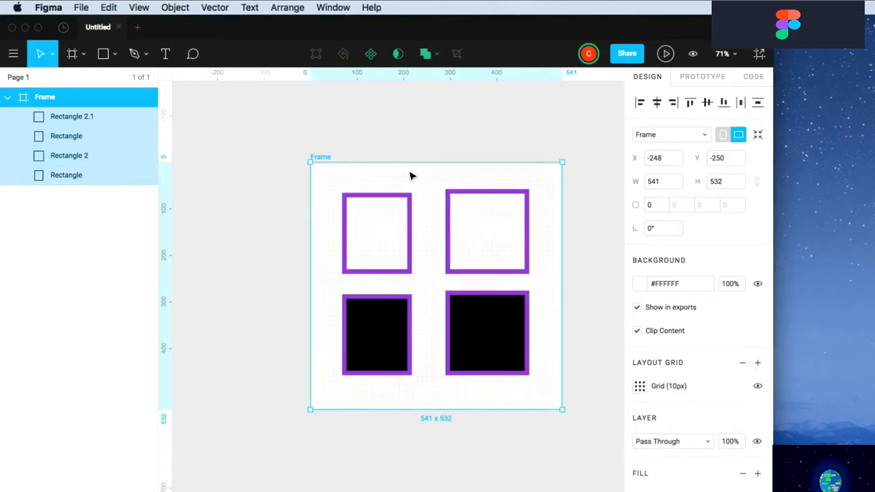
click(138, 7)
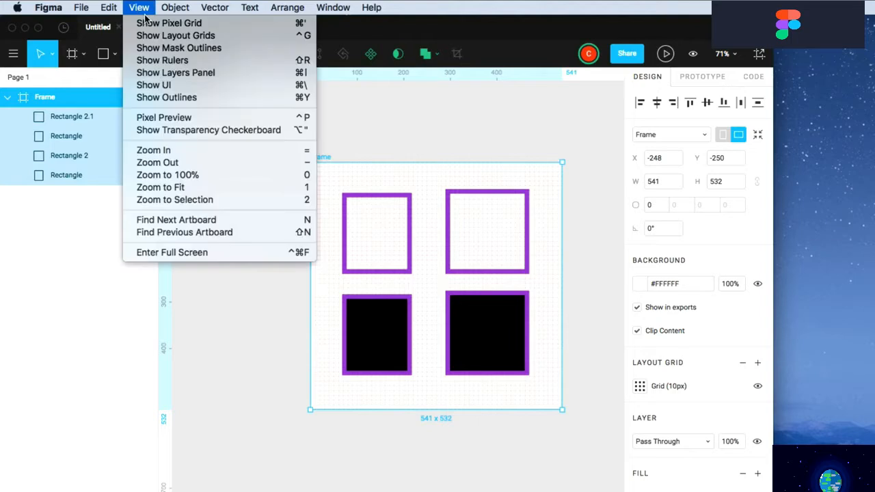
click(147, 37)
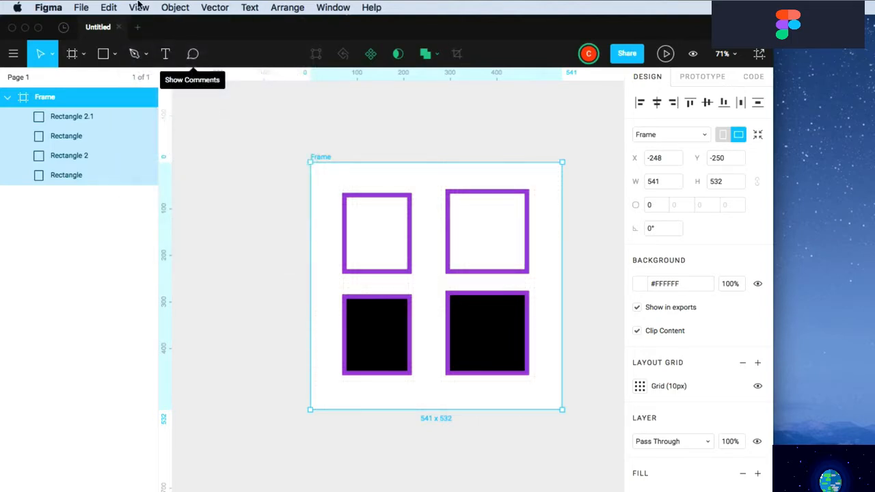
Toggle the rulers off and back on, then hide the UI to show only the canvas
click(138, 7)
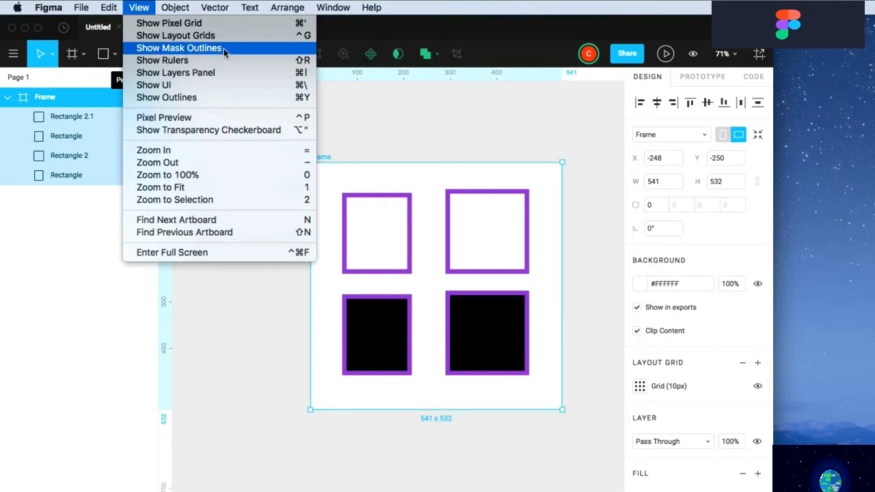
click(165, 60)
click(148, 8)
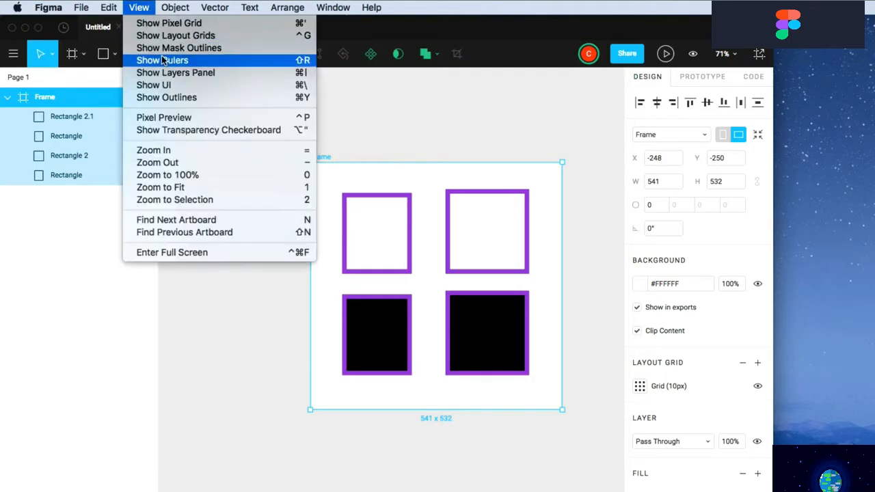
click(164, 60)
click(140, 7)
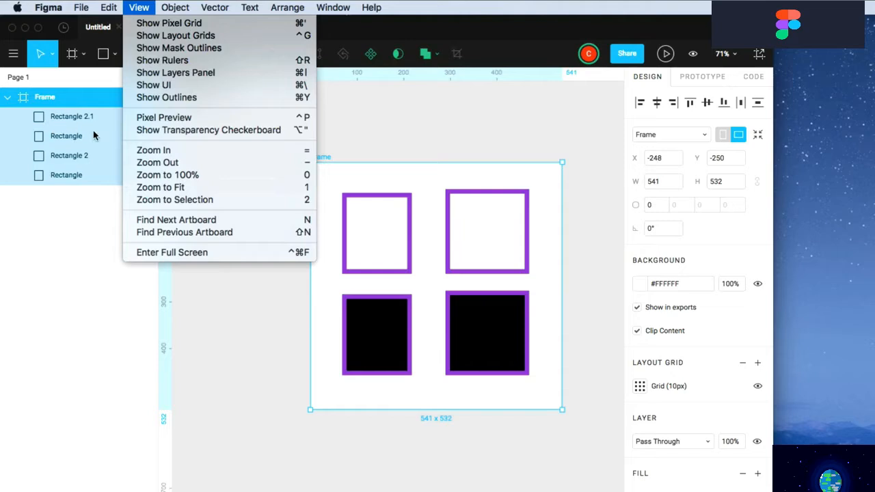
click(154, 85)
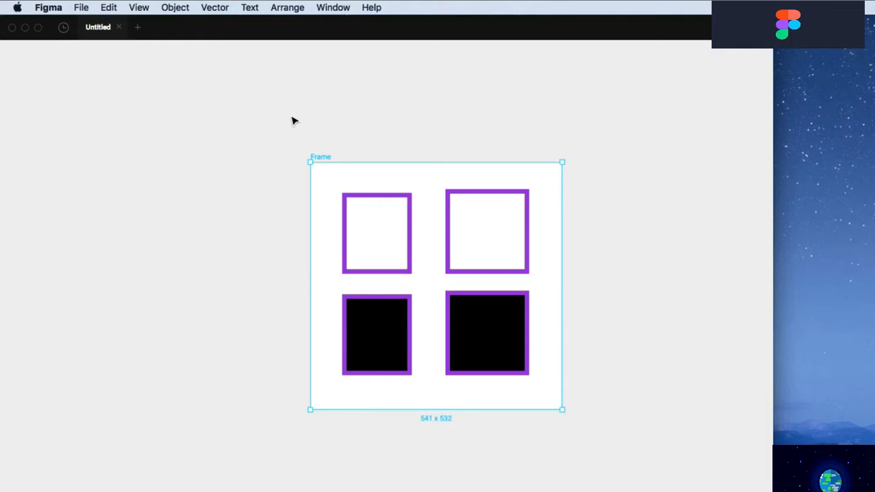
Restore the full interface and switch the canvas to outline view
click(139, 7)
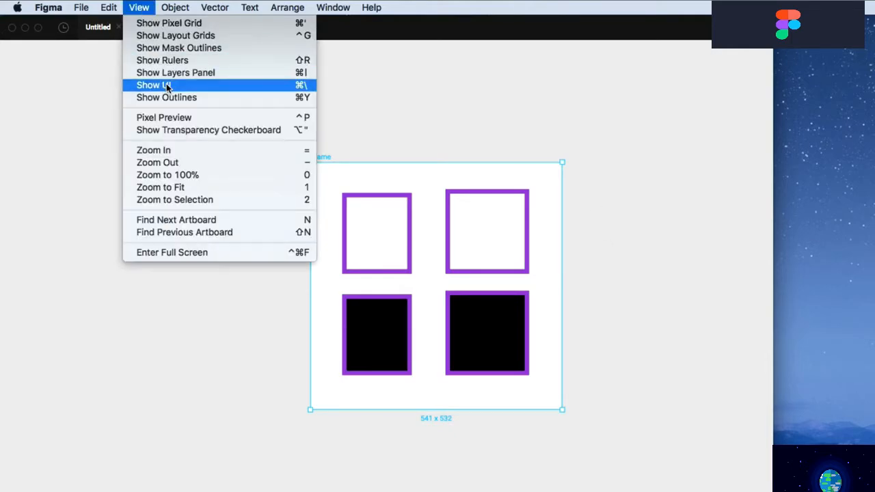
click(167, 85)
click(138, 8)
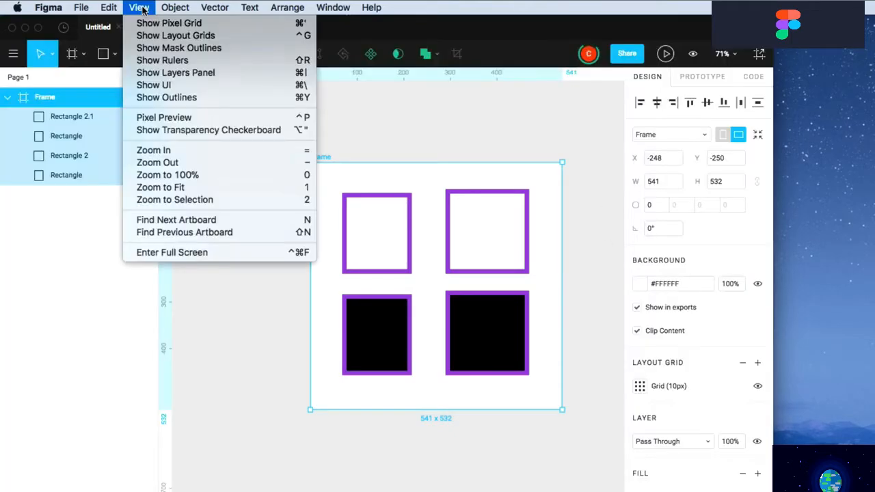
click(164, 98)
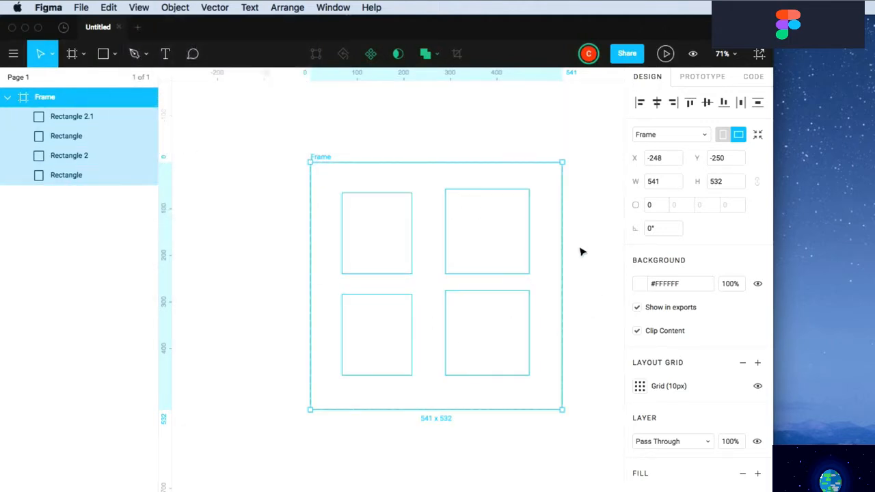
click(579, 216)
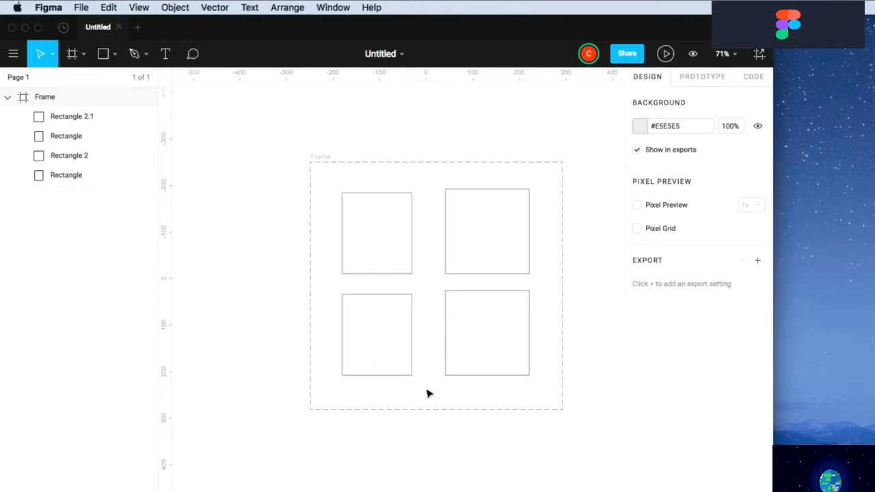
Turn outline view off and switch on 1x Pixel Preview
click(139, 7)
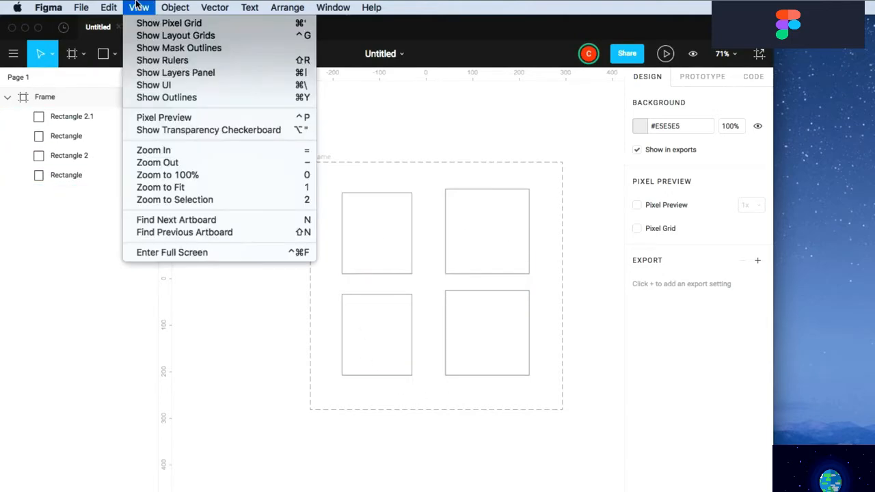
click(192, 102)
click(139, 7)
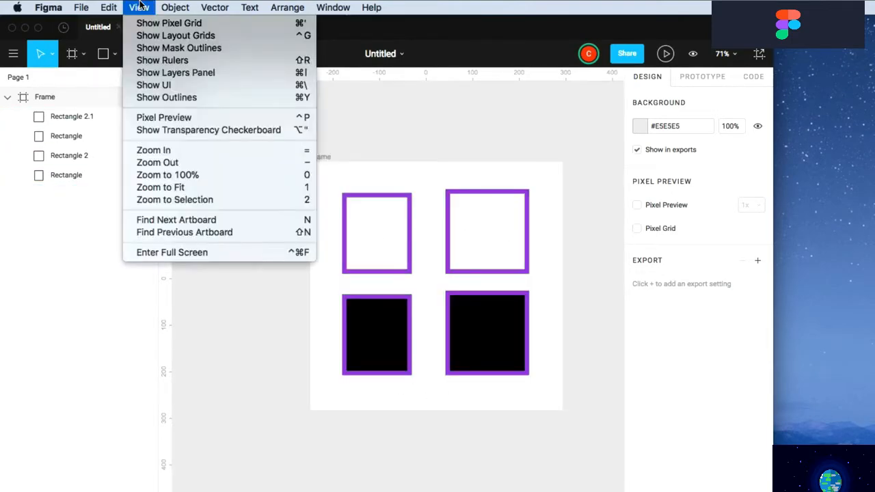
click(160, 119)
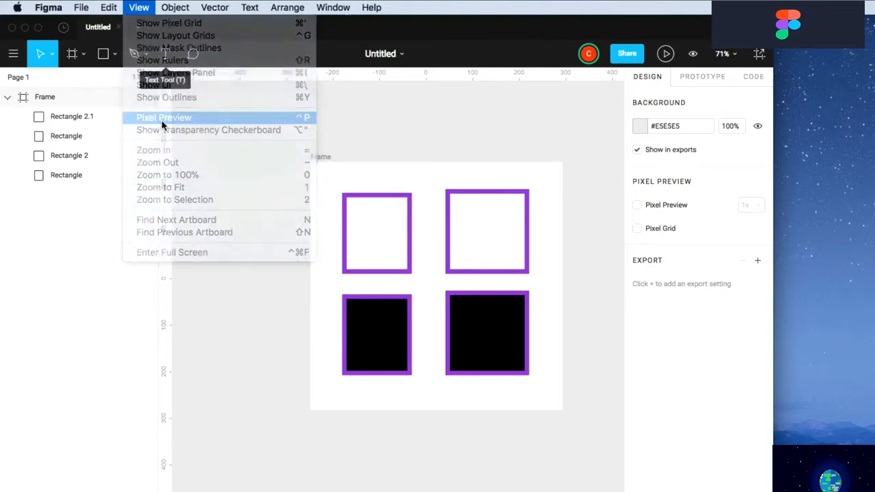
super+click(343, 217)
scroll(345, 205, up, 10)
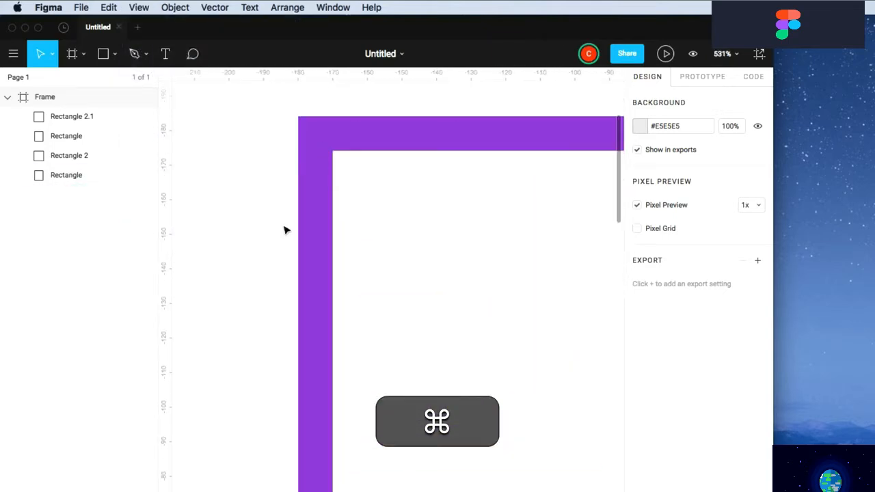
Rotate the top-left rectangle about 9° anticlockwise, then deselect it
click(311, 138)
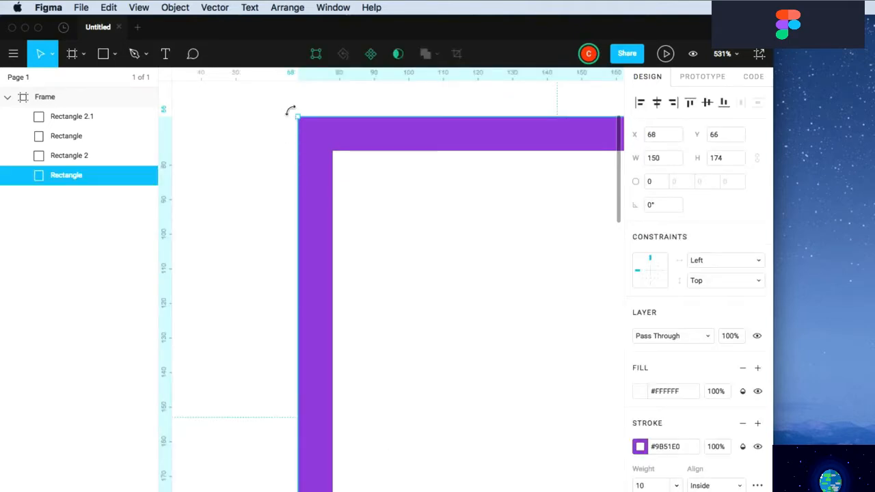
drag(290, 111, 361, 104)
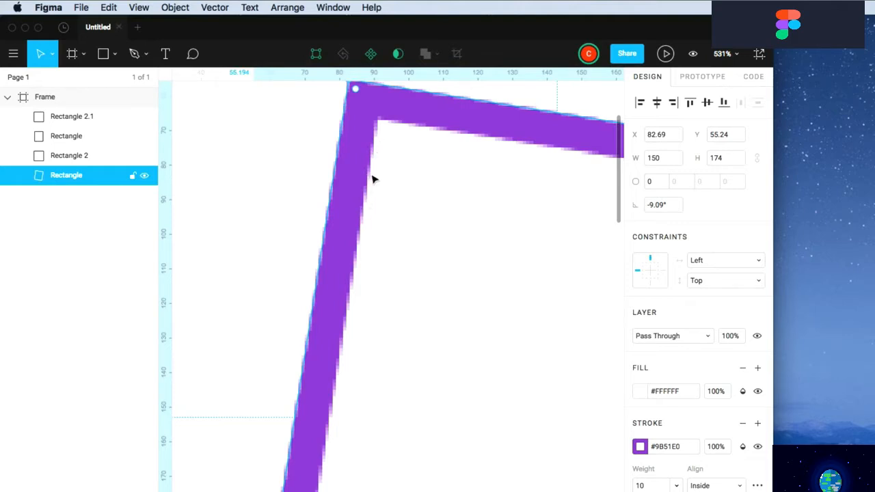
click(308, 182)
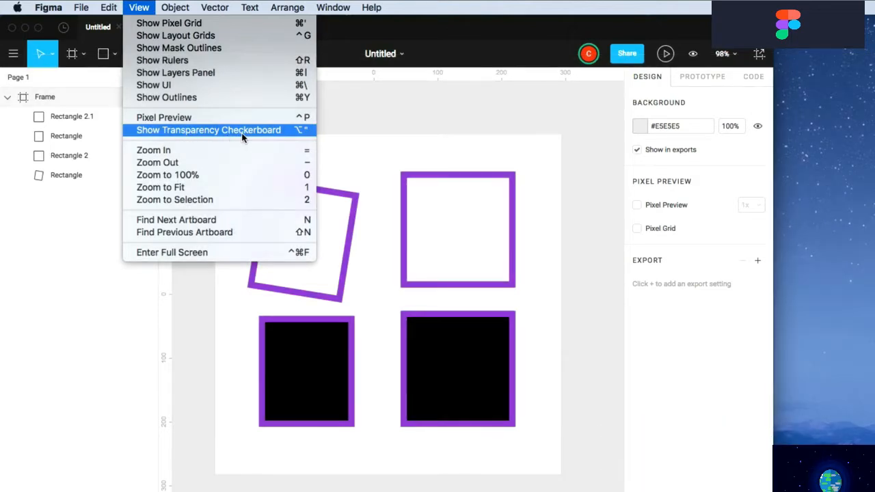
Set zoom to 100% and duplicate the frame, placing the copy to its right
click(430, 174)
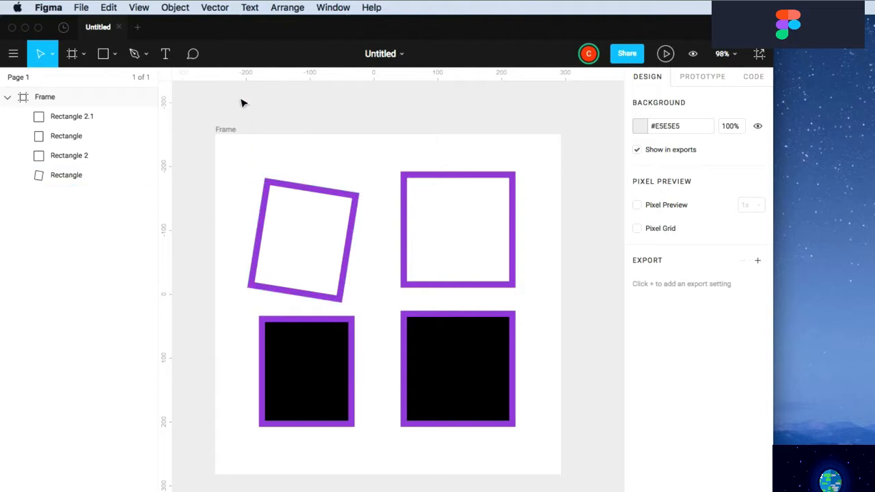
click(140, 7)
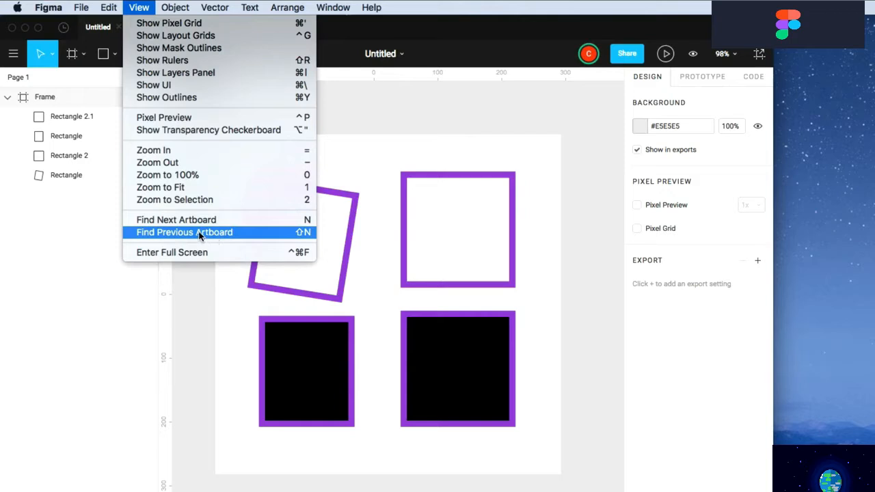
click(287, 174)
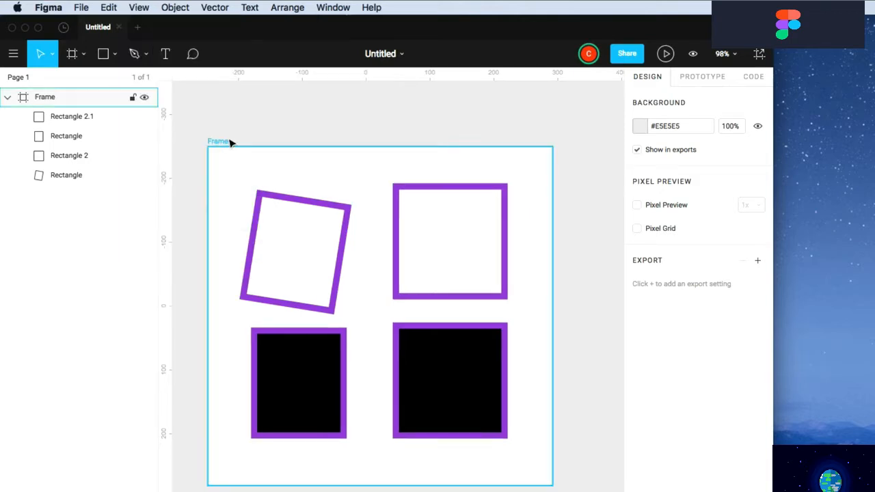
click(223, 142)
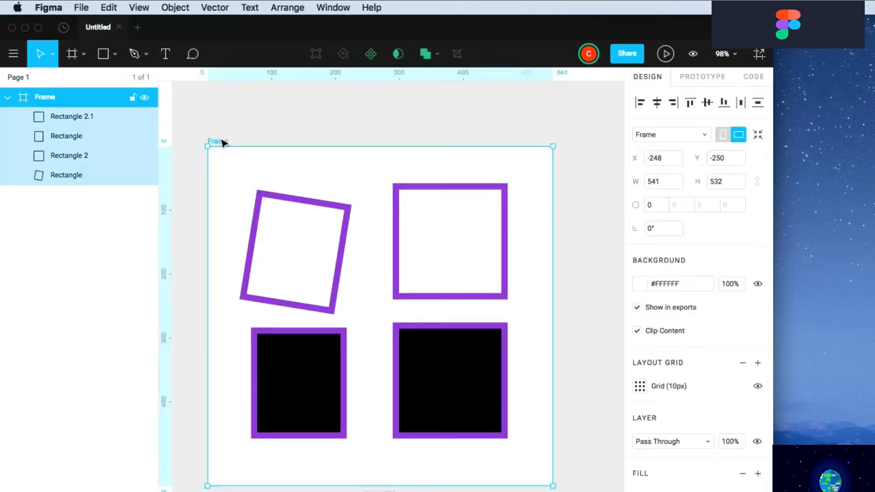
drag(222, 141, 573, 143)
scroll(572, 142, right, 3)
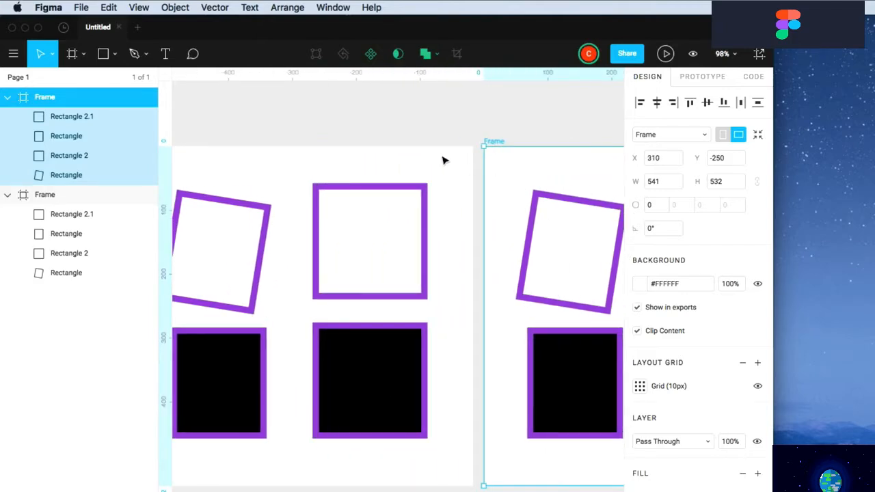
Jump to the other frame with Find Previous Artboard
click(139, 8)
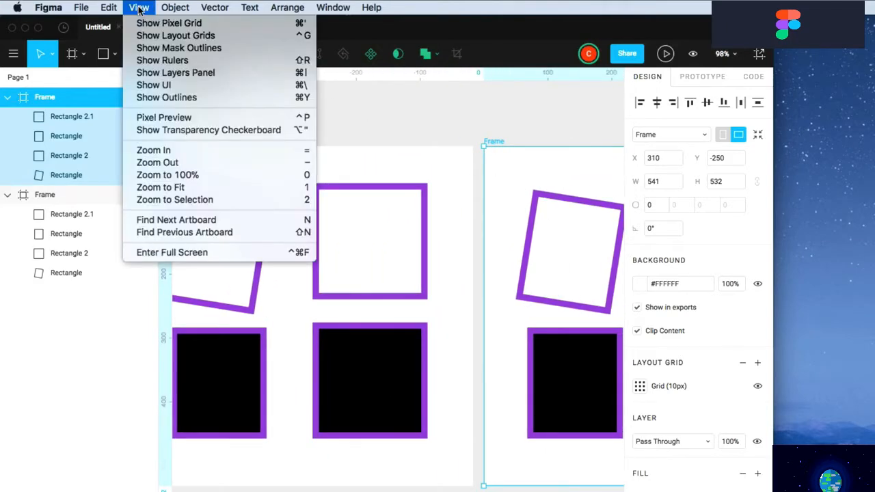
click(157, 237)
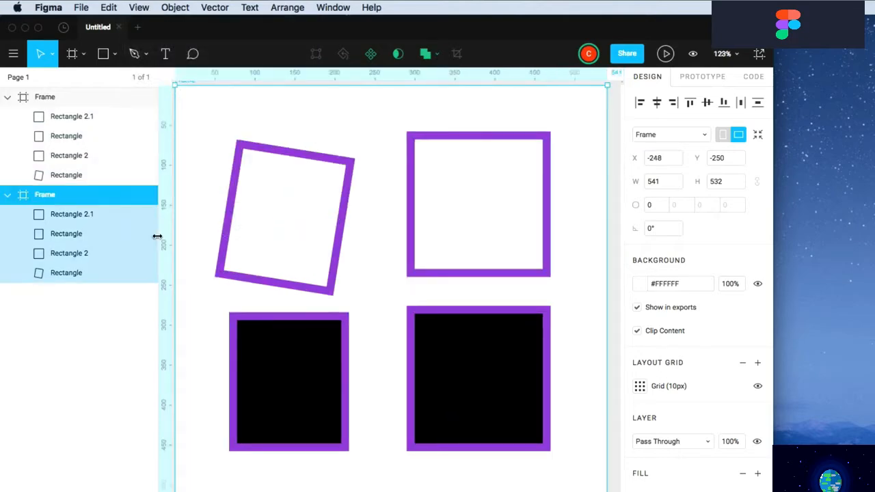
scroll(290, 228, up, 3)
scroll(290, 228, left, 2)
scroll(289, 227, right, 5)
scroll(280, 232, left, 1)
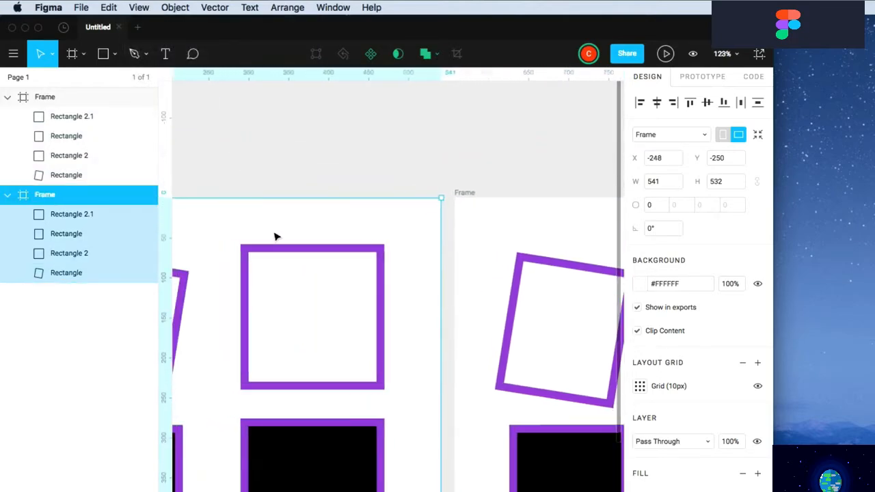
Enter and exit full-screen mode, then deselect the frame and zoom out
click(139, 9)
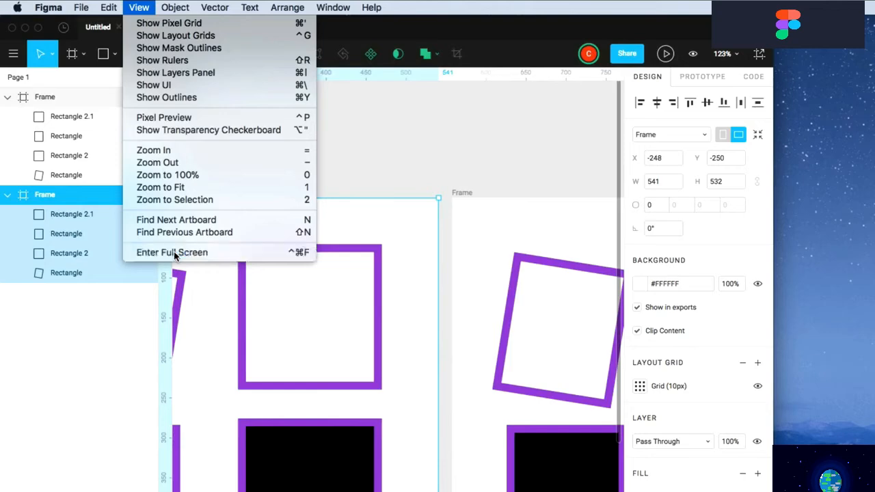
click(174, 252)
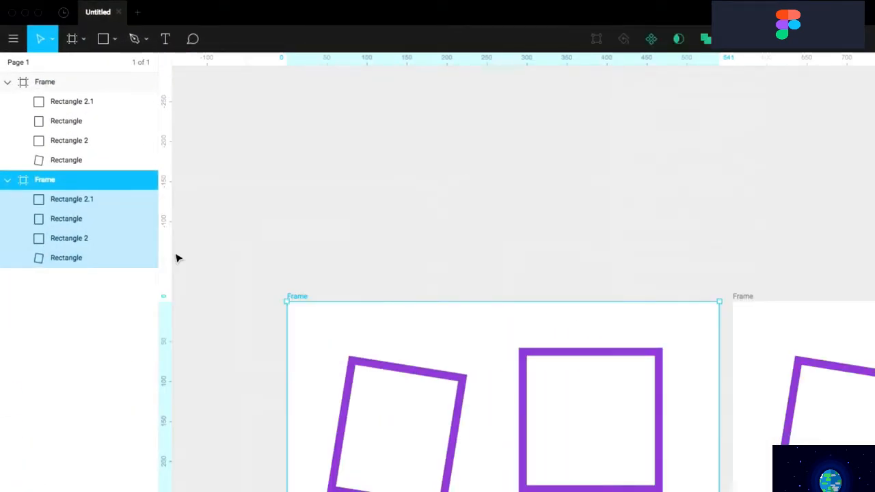
key(ctrl+super+f)
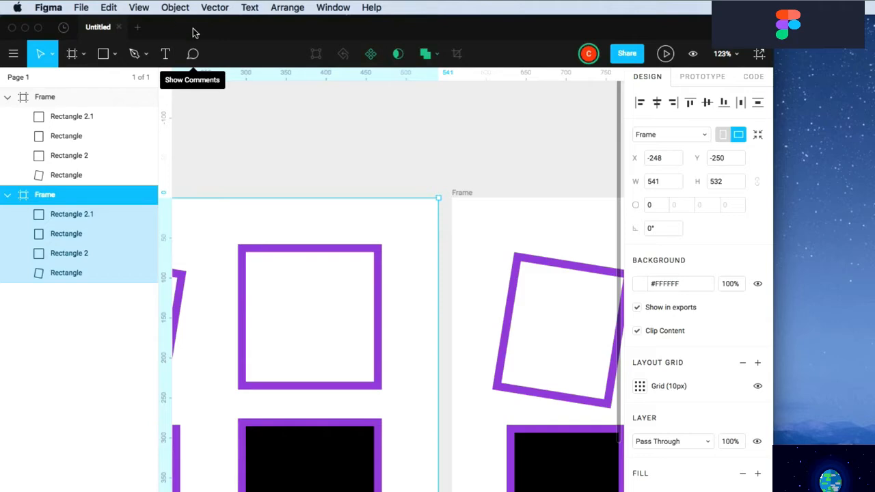
click(289, 157)
super+scroll(289, 158, down, 5)
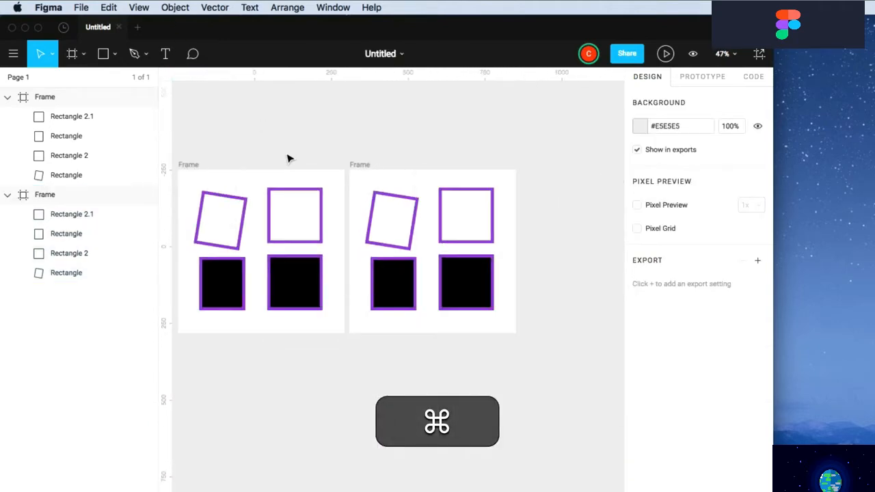
Frame the rotated and top-right rectangles together and make that frame a 420 × 205.52 component
click(175, 7)
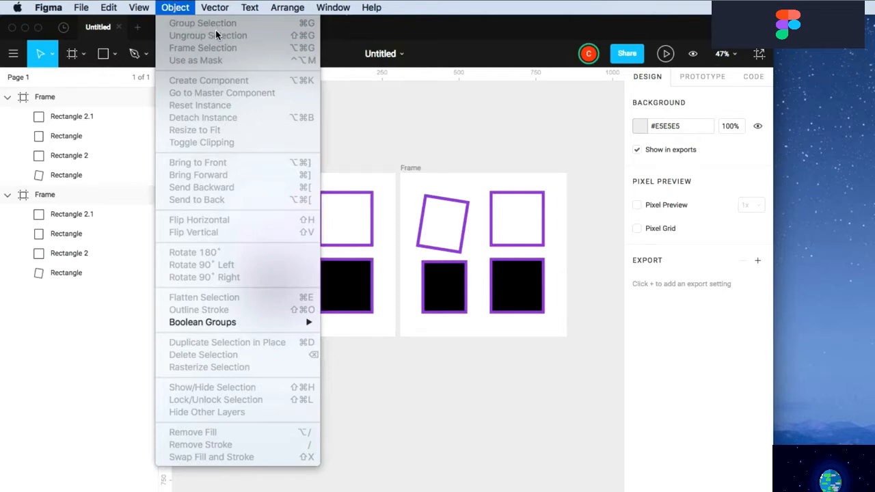
click(392, 142)
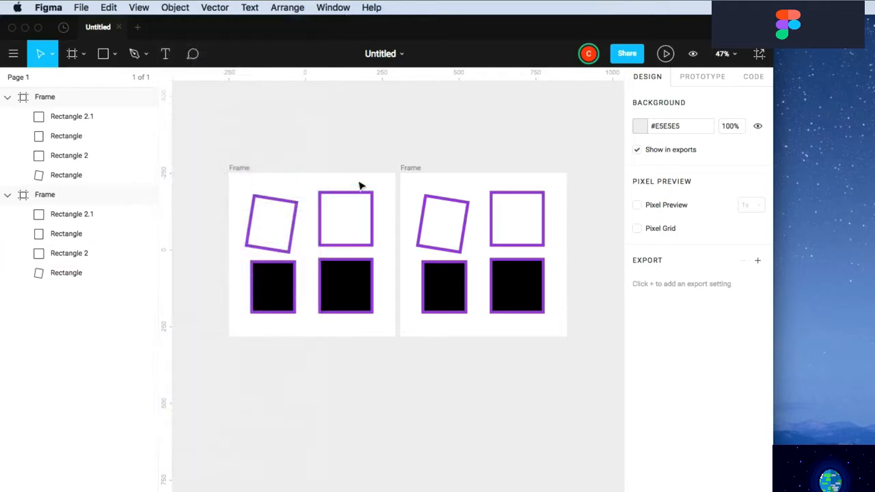
drag(360, 185, 266, 209)
click(175, 7)
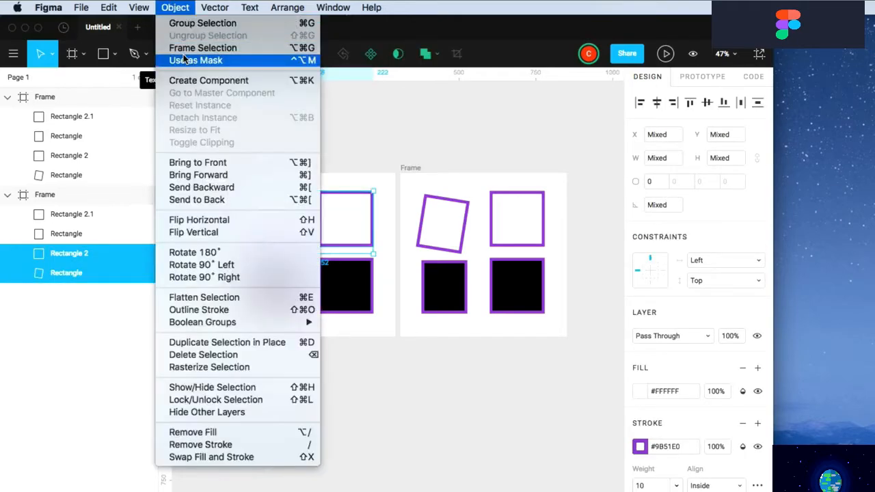
click(184, 49)
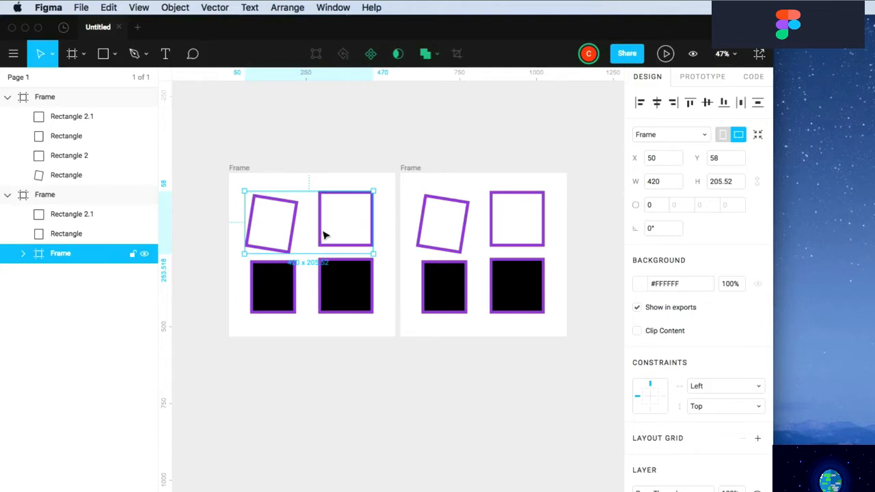
click(175, 7)
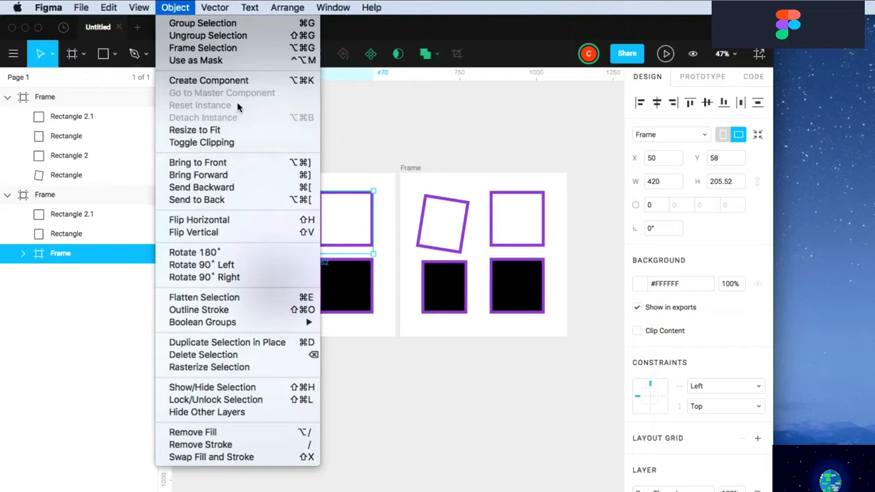
click(207, 81)
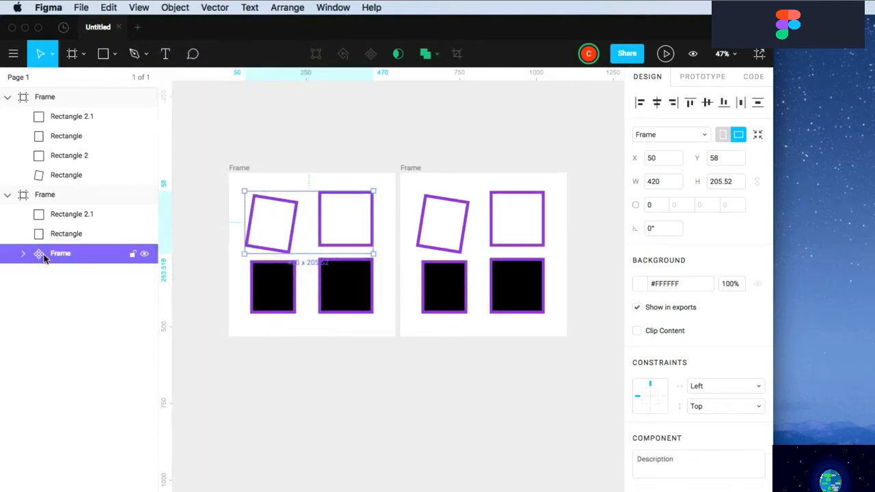
click(176, 7)
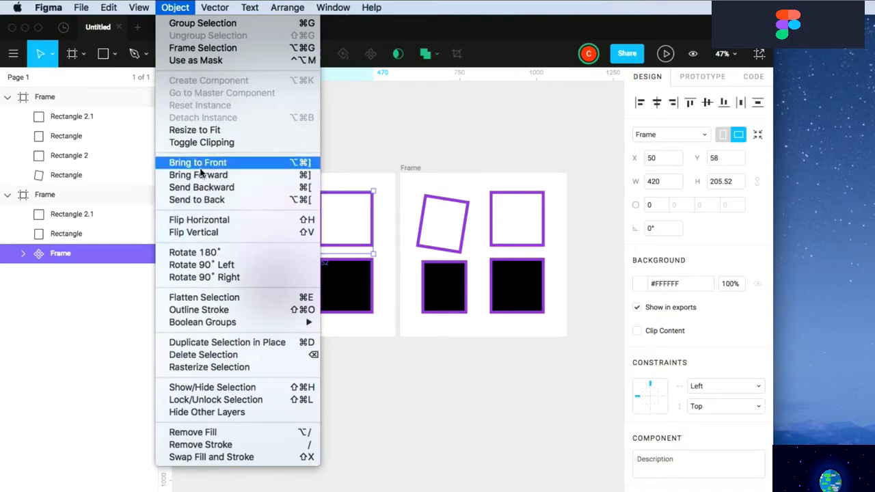
Duplicate the rotated rectangle in the second frame and send the copy behind the original
click(61, 257)
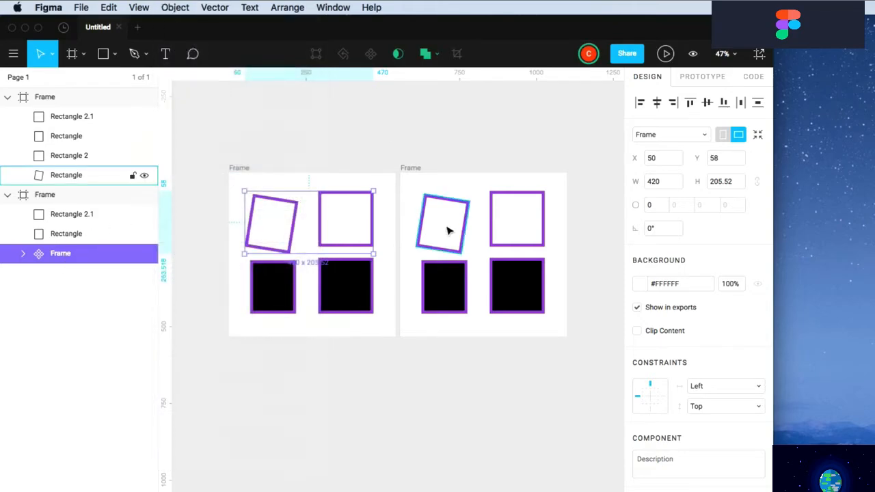
click(444, 231)
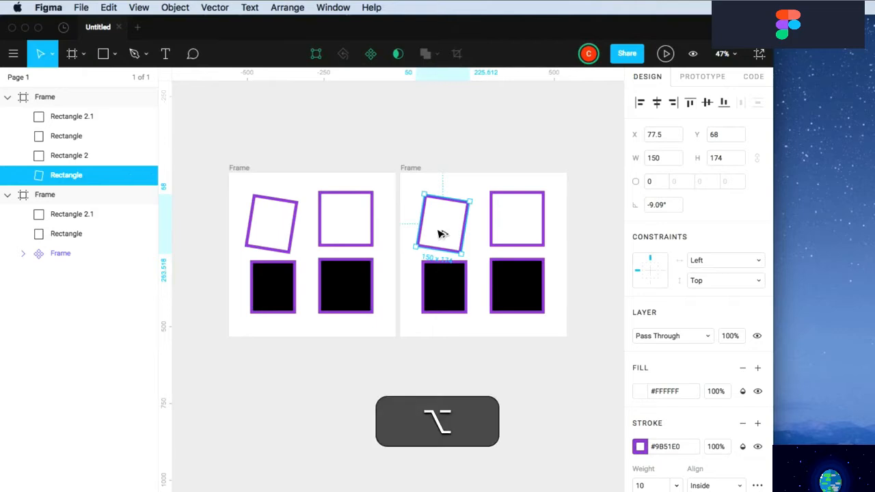
drag(441, 233, 429, 218)
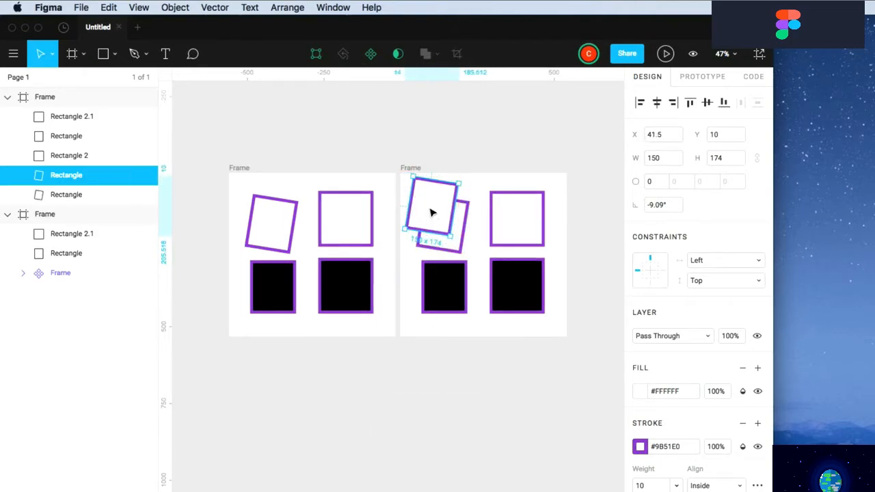
click(463, 229)
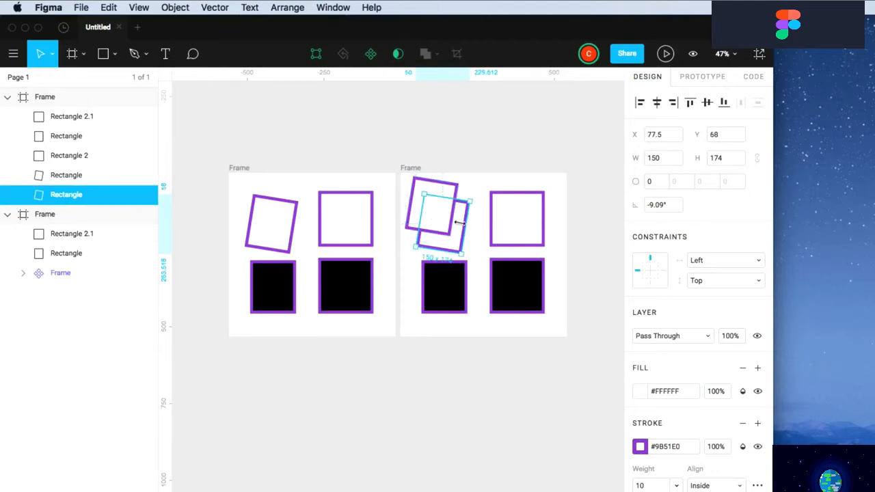
click(415, 203)
click(175, 8)
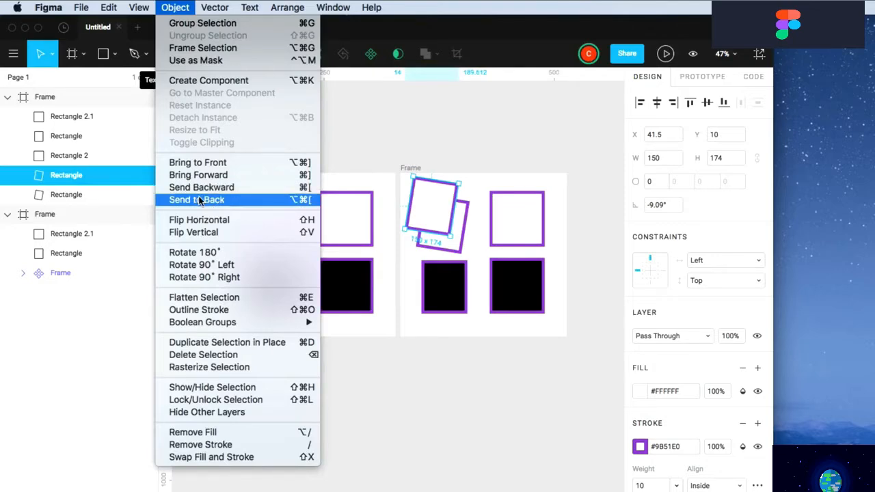
click(200, 200)
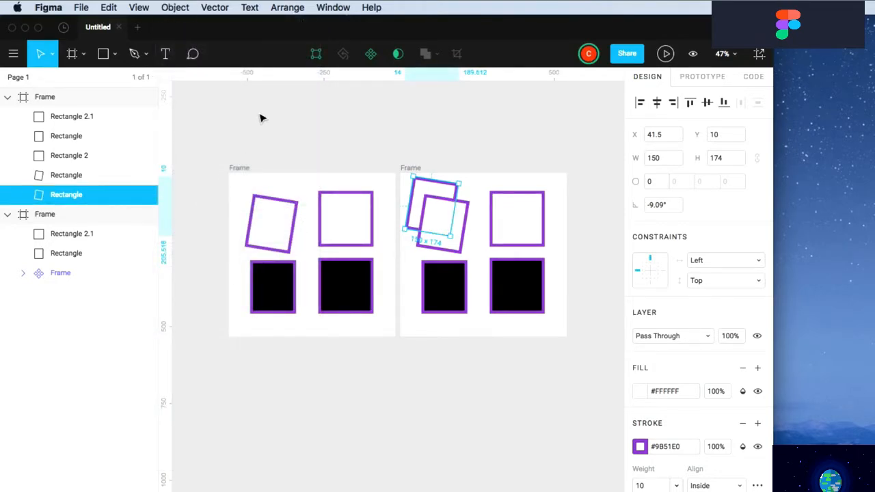
Flatten the duplicated copy into a single vector and check it against the original
click(175, 7)
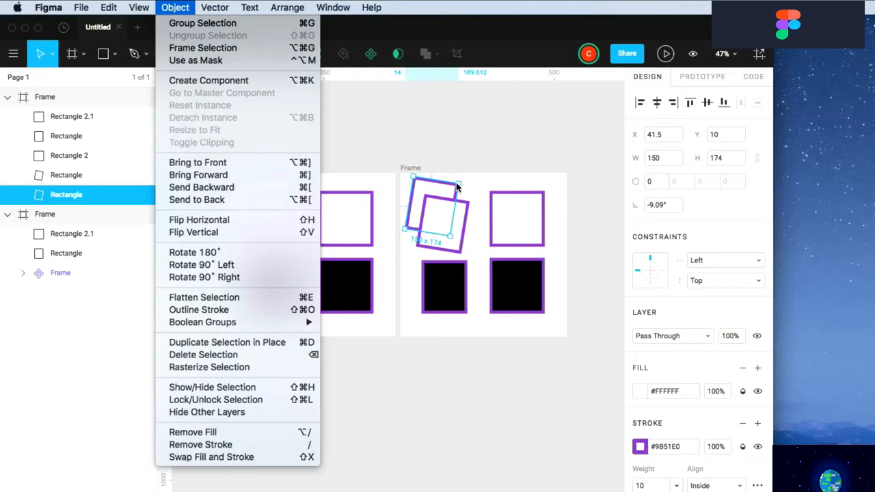
click(191, 301)
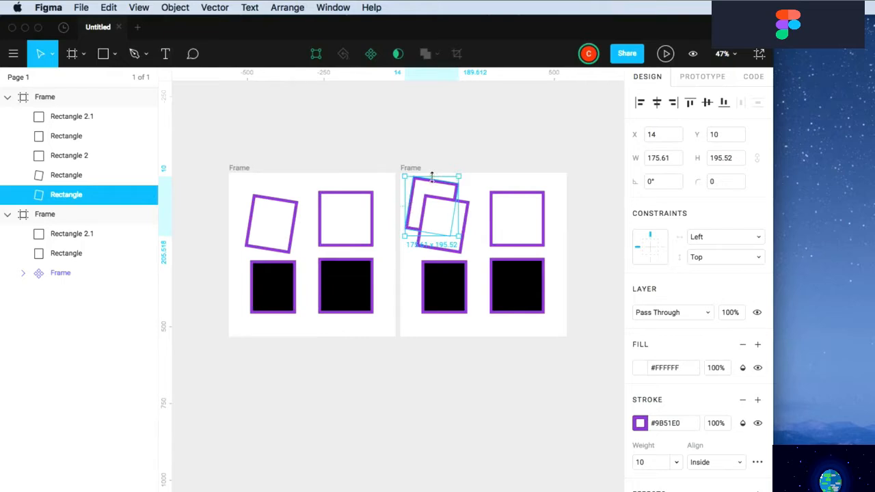
click(468, 214)
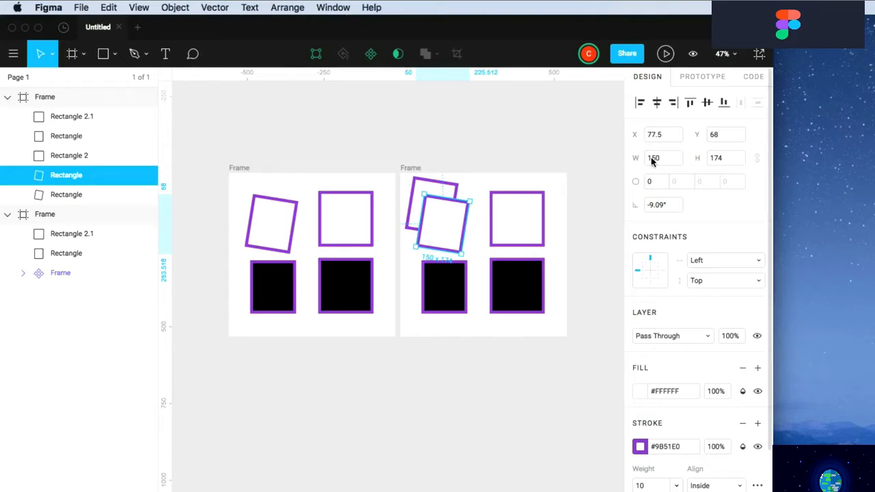
click(438, 184)
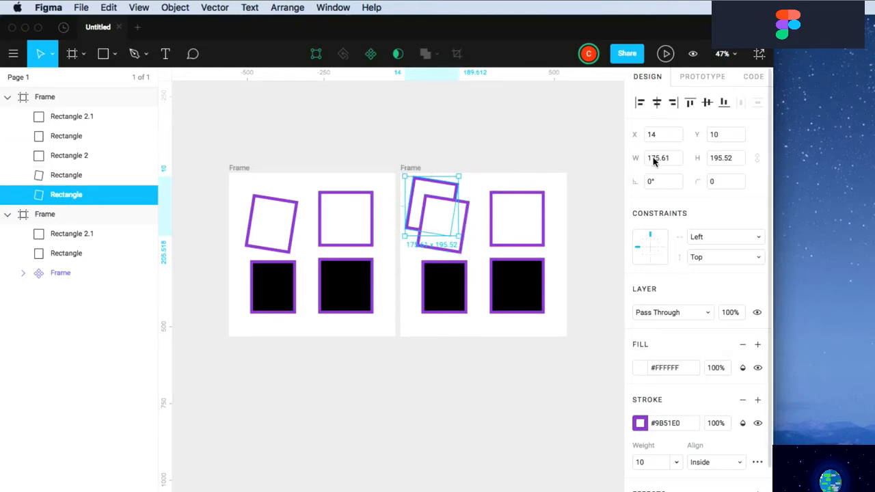
click(490, 158)
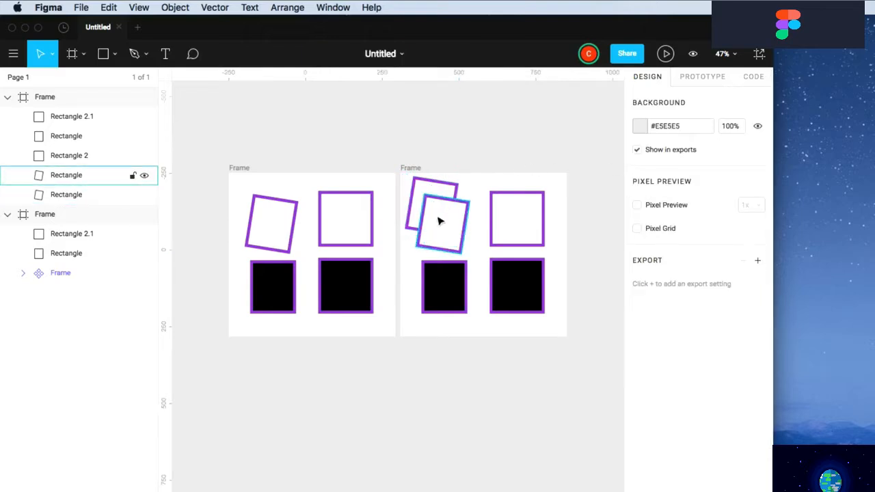
click(440, 221)
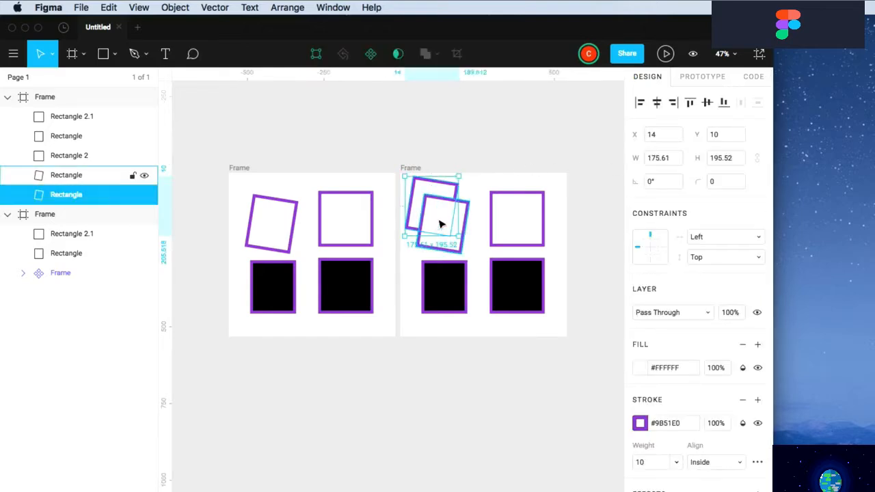
click(441, 224)
click(453, 188)
click(176, 7)
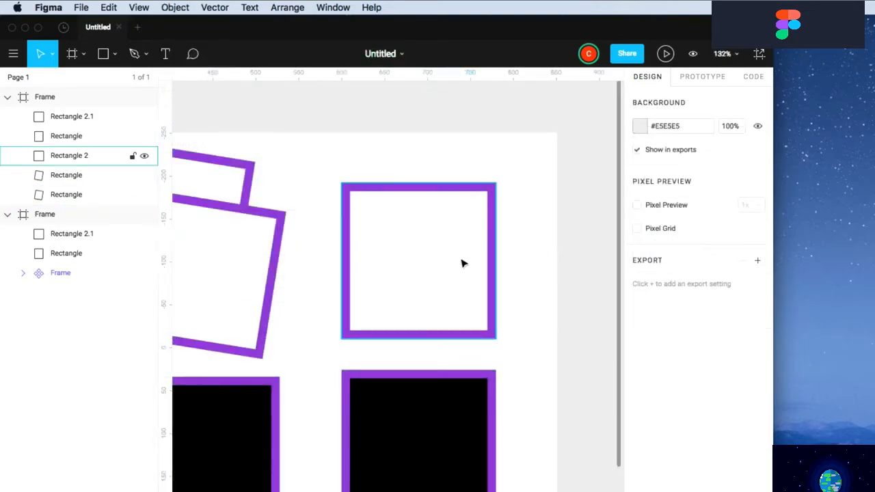
click(448, 261)
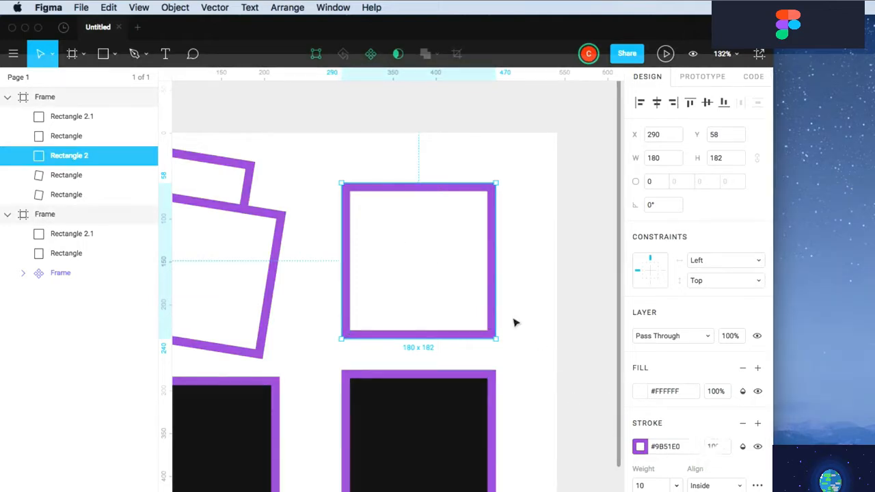
Outline the purple square's border into its own separate shape
click(177, 9)
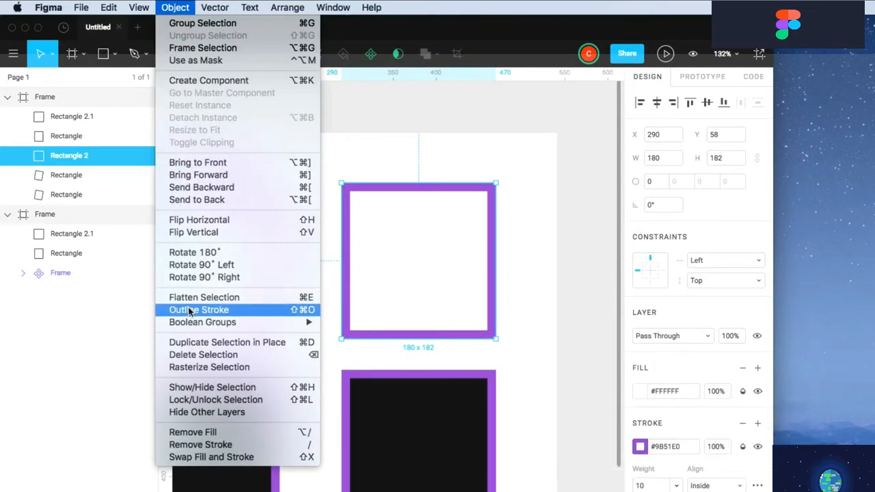
mouse_move(263, 322)
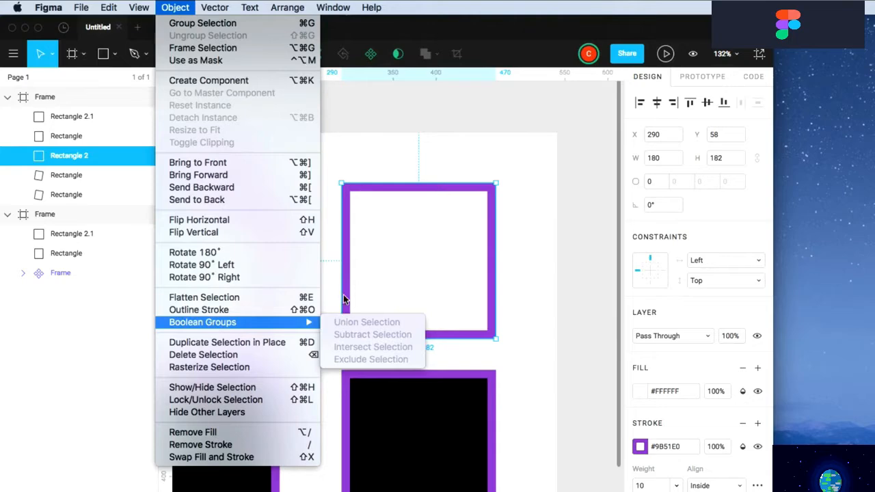
click(209, 312)
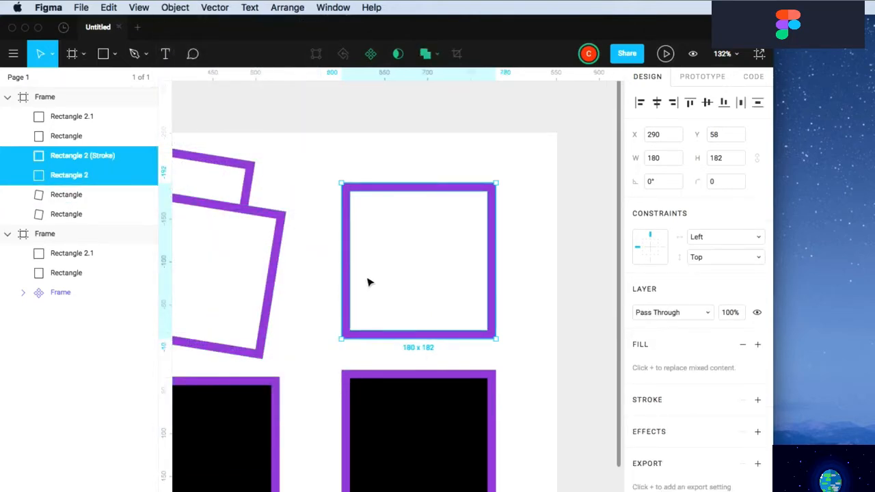
click(351, 252)
Move the cut-out's inner top-left and lower-left corners inward, reshaping the opening
double_click(349, 252)
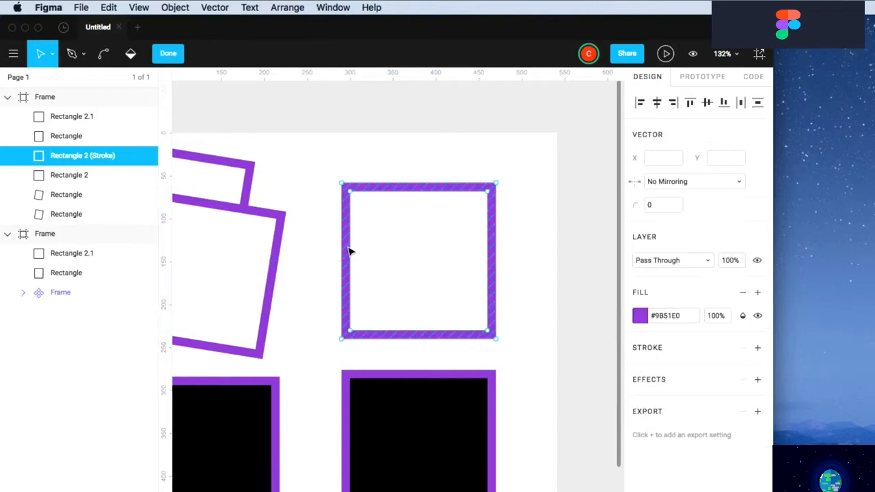
click(350, 193)
drag(353, 197, 380, 221)
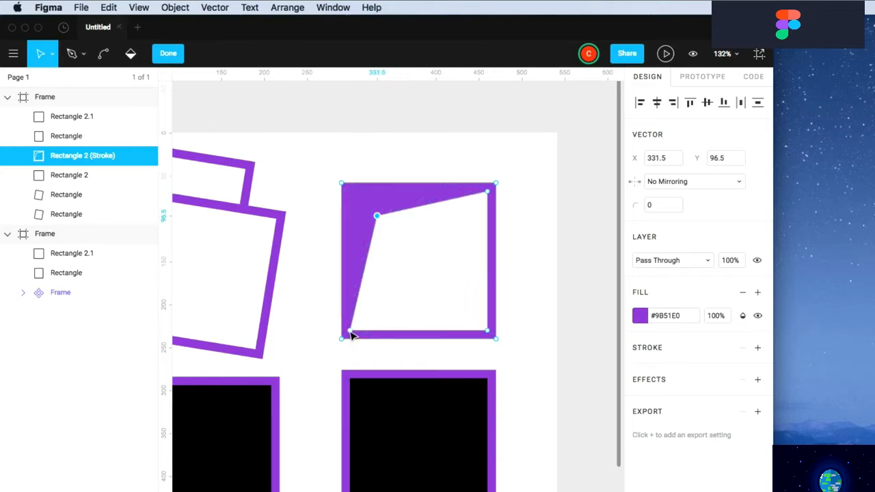
drag(351, 335, 358, 316)
click(329, 323)
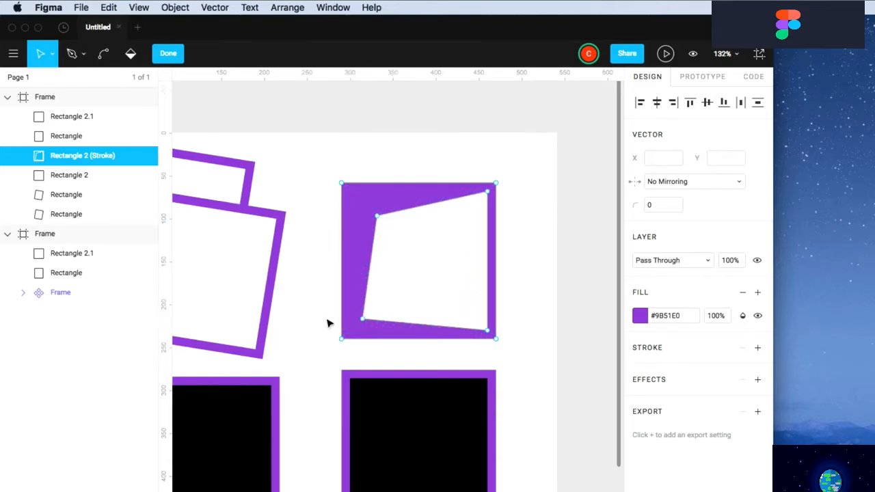
key(Escape)
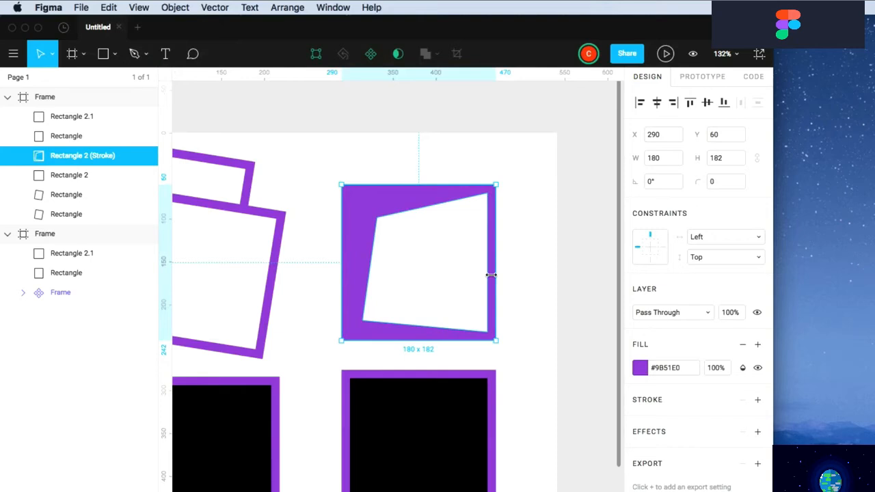
Shrink the purple shape and select the black square with the purple border
drag(494, 339, 404, 241)
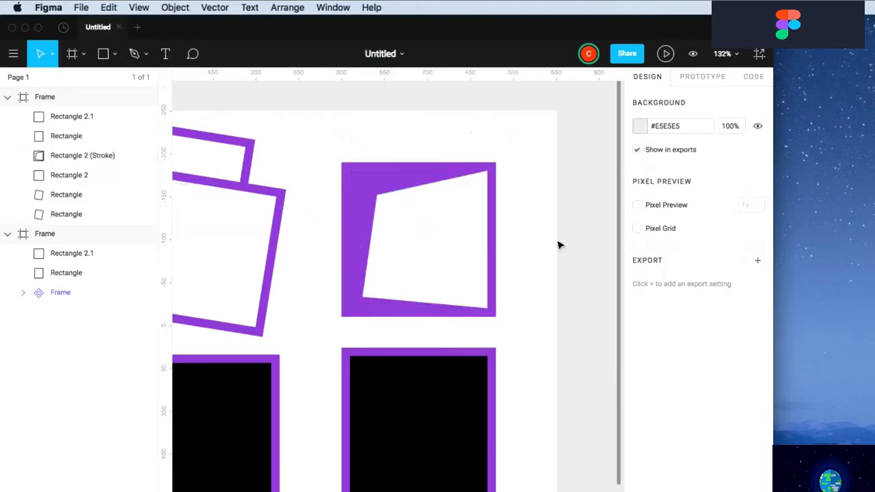
scroll(559, 244, down, 3)
click(388, 343)
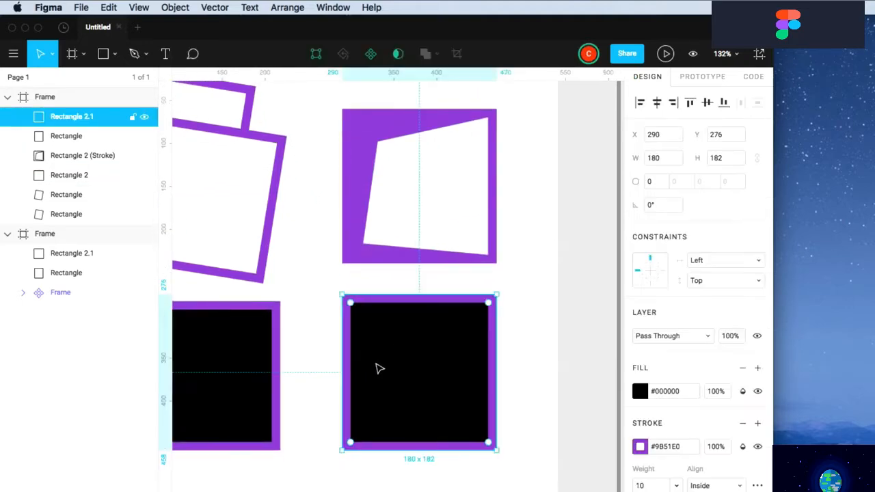
Rasterize the bordered black square into a bitmap image
click(175, 7)
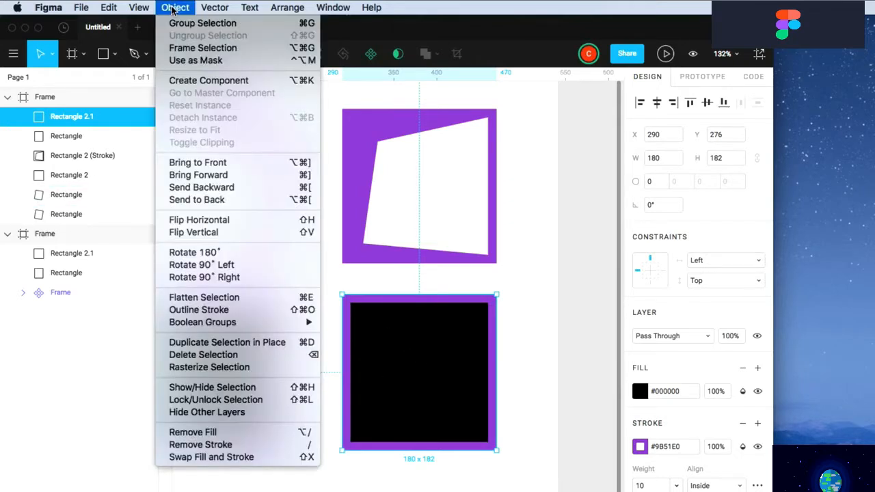
mouse_move(216, 326)
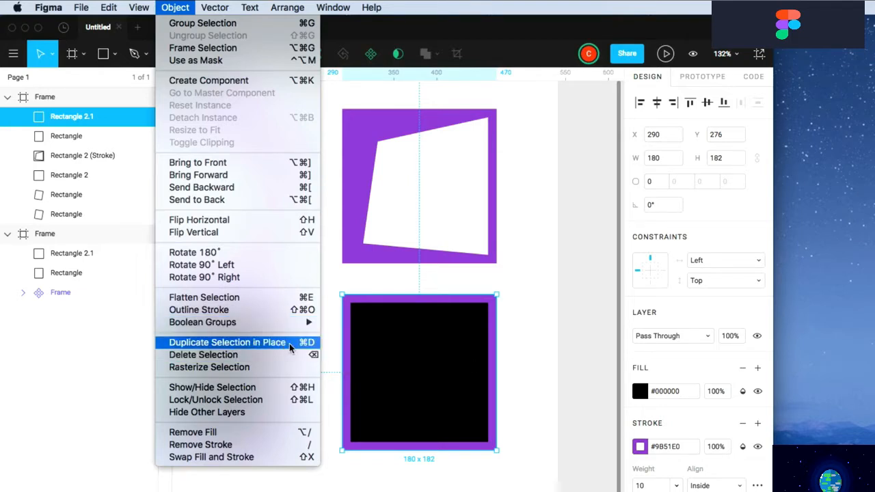
click(209, 367)
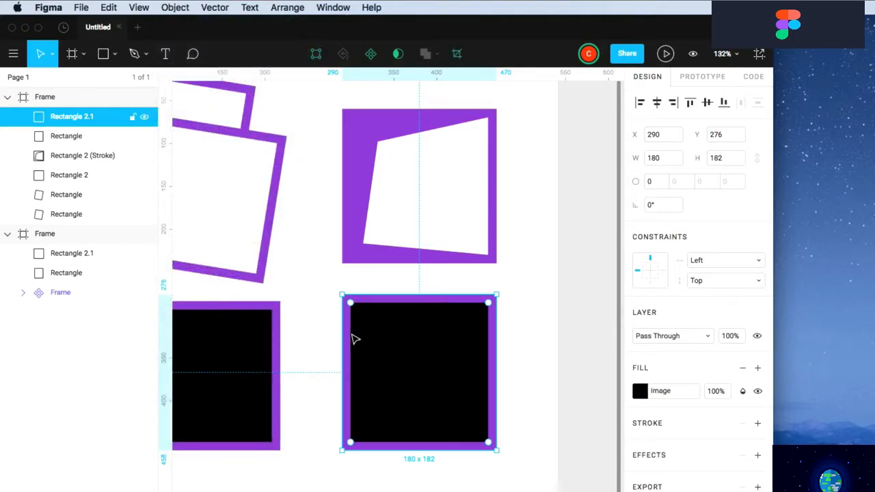
double_click(356, 342)
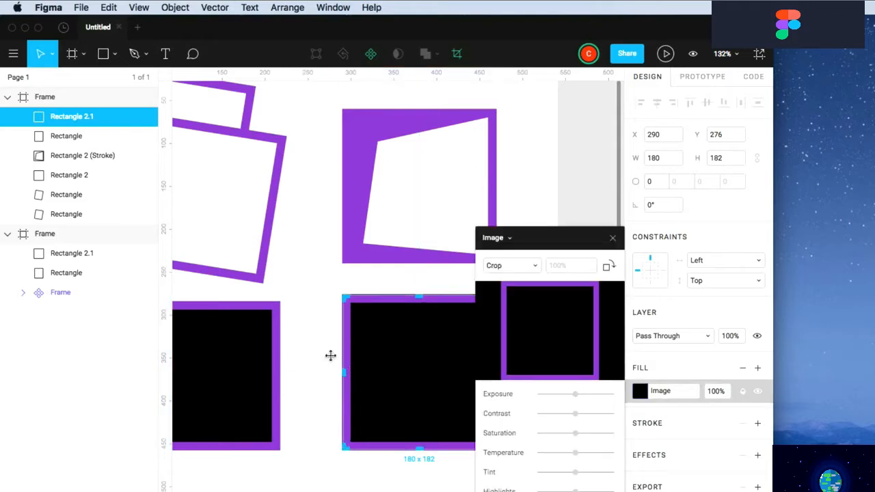
key(Escape)
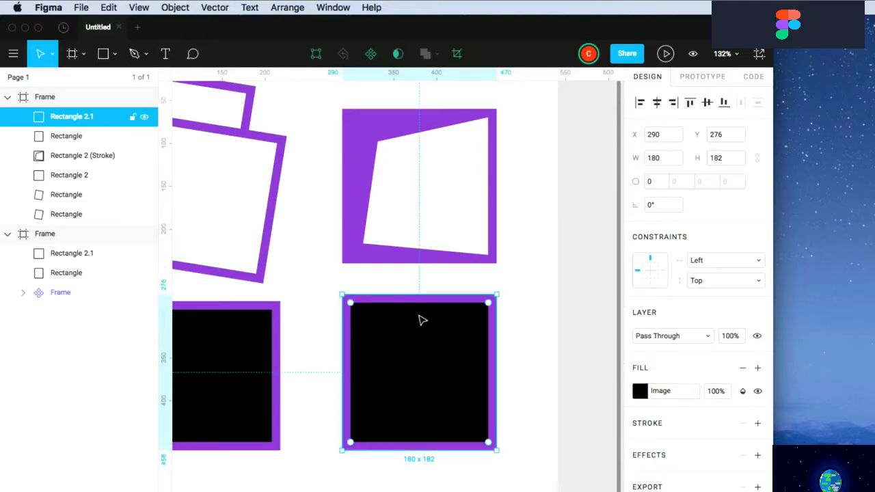
Resize the image to 210×278 and lower its contrast in the image fill settings
drag(497, 296, 522, 212)
key(shift+1)
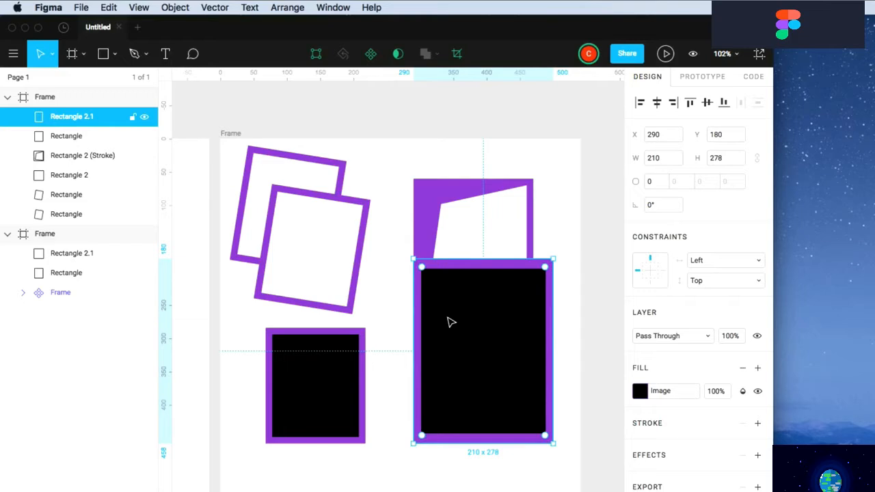
click(667, 398)
drag(576, 396, 536, 414)
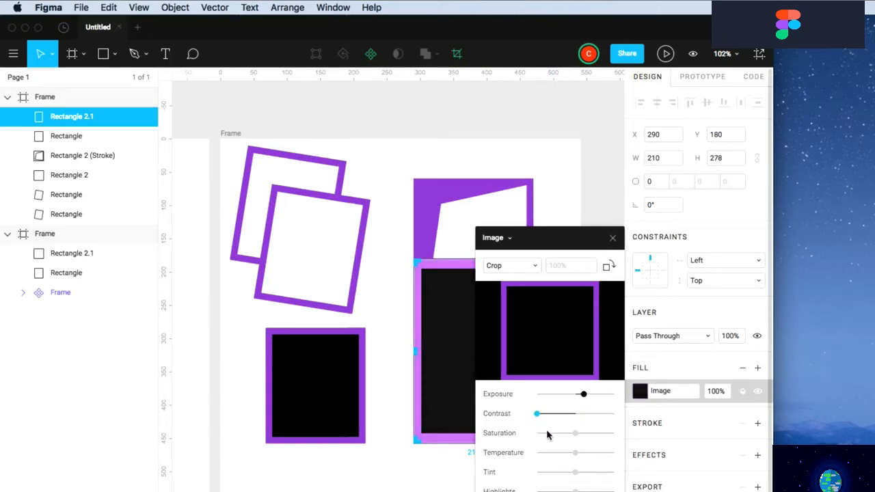
click(356, 380)
scroll(387, 385, left, 5)
click(175, 7)
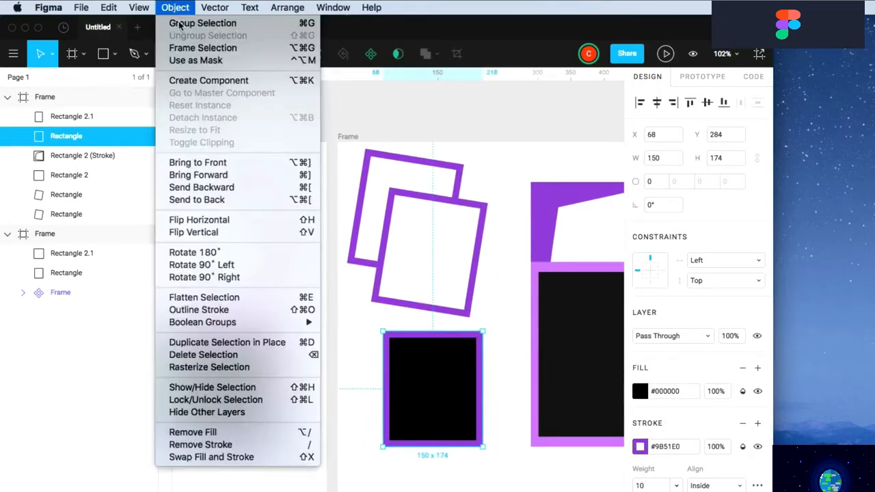
Toggle the small black bordered rectangle between hidden and visible several times
click(231, 387)
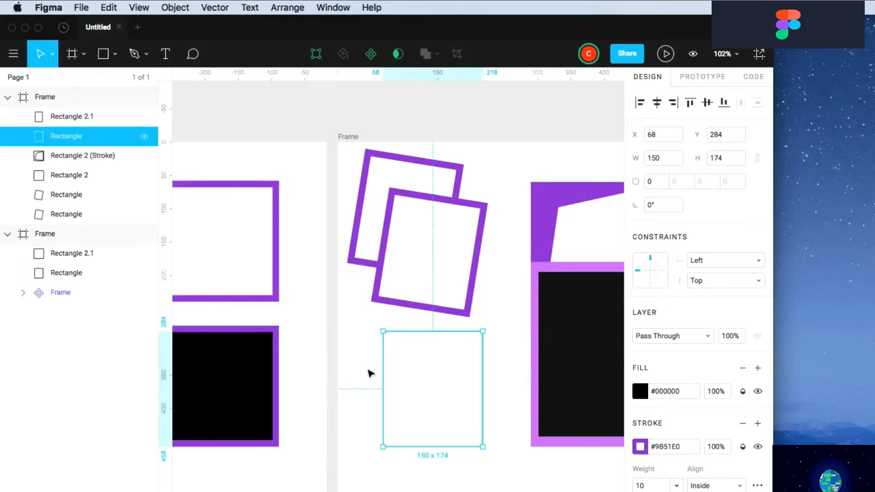
click(145, 138)
click(144, 138)
click(144, 138)
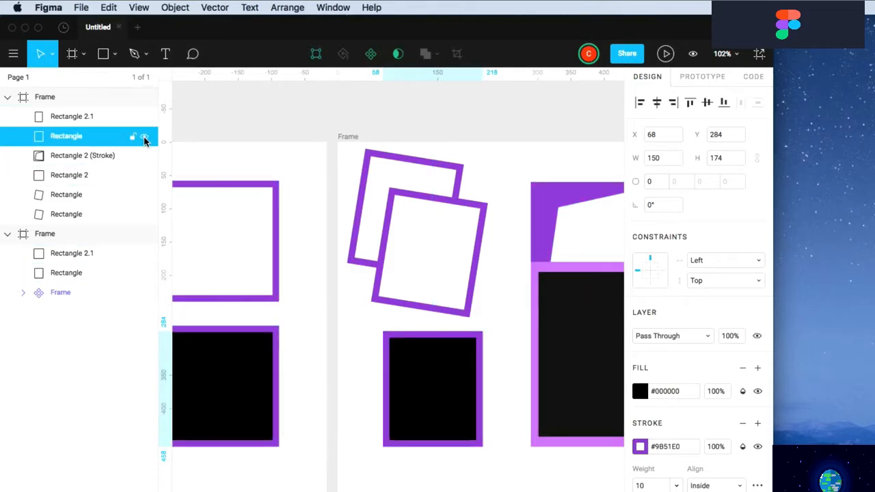
click(145, 138)
click(145, 138)
click(144, 139)
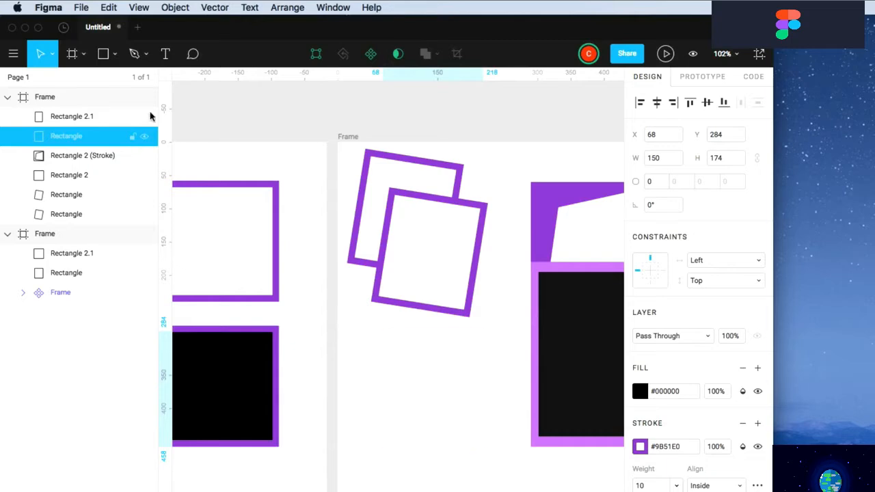
Lock the rectangle, show it again, and confirm area selection no longer picks it up
click(175, 8)
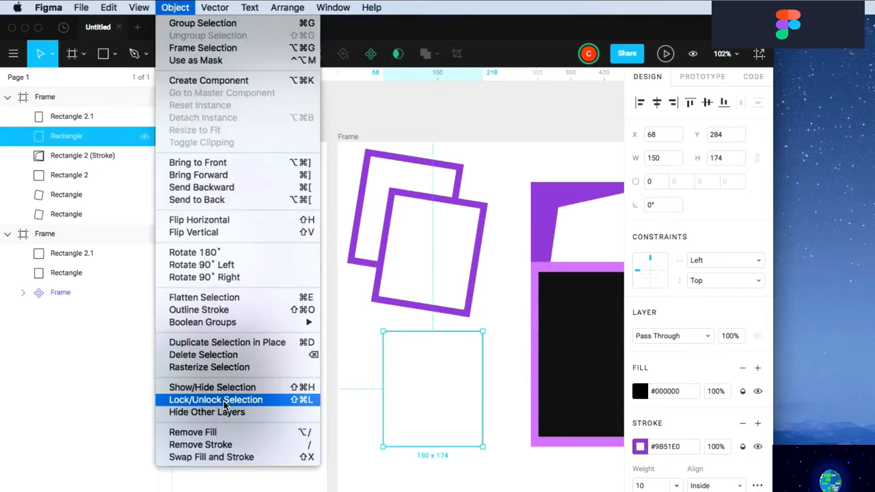
click(225, 404)
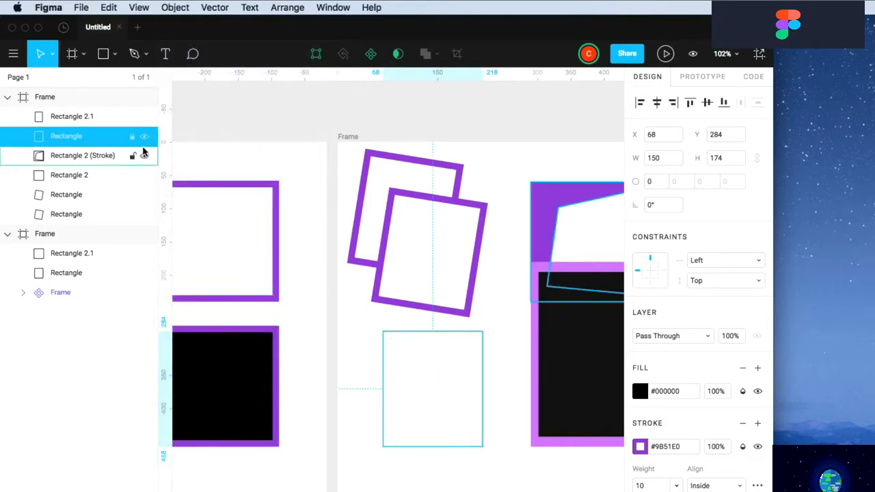
click(144, 137)
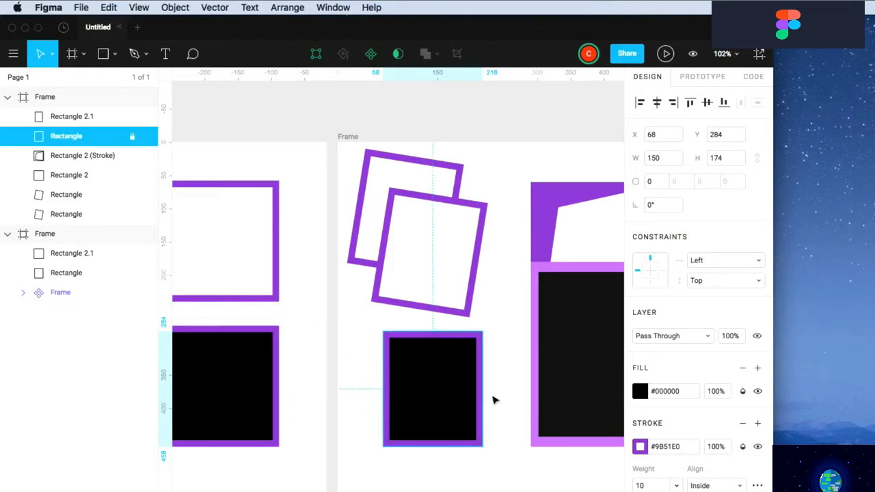
drag(436, 381, 352, 457)
drag(364, 385, 459, 476)
drag(506, 452, 372, 272)
drag(364, 430, 443, 273)
drag(424, 397, 492, 296)
key(super+a)
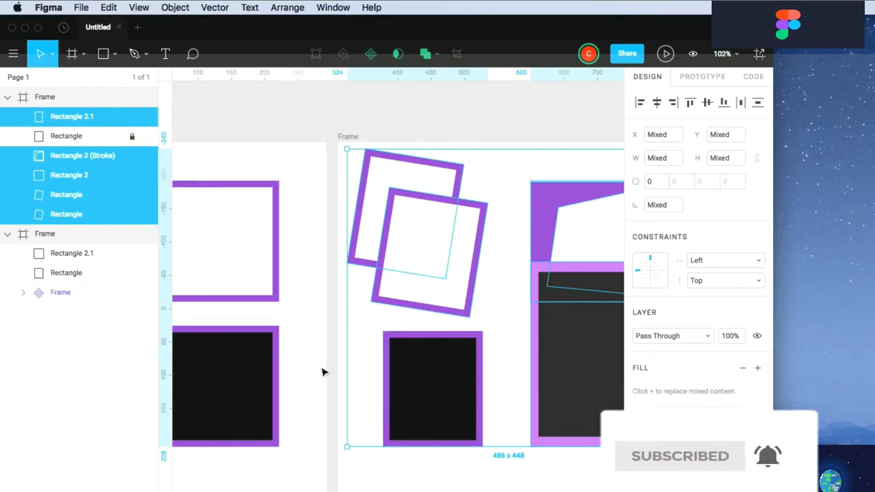
Swap the rectangle's fill and stroke, then remove the fill to leave a black outline
click(65, 136)
click(175, 8)
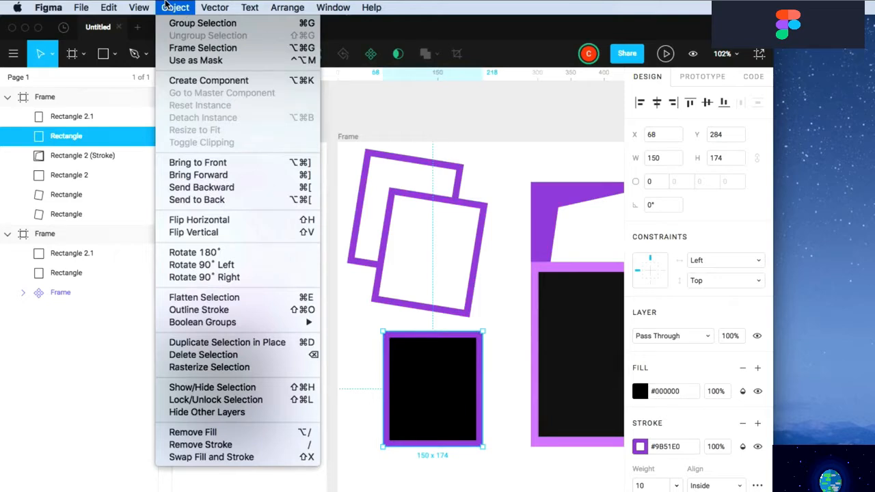
click(212, 457)
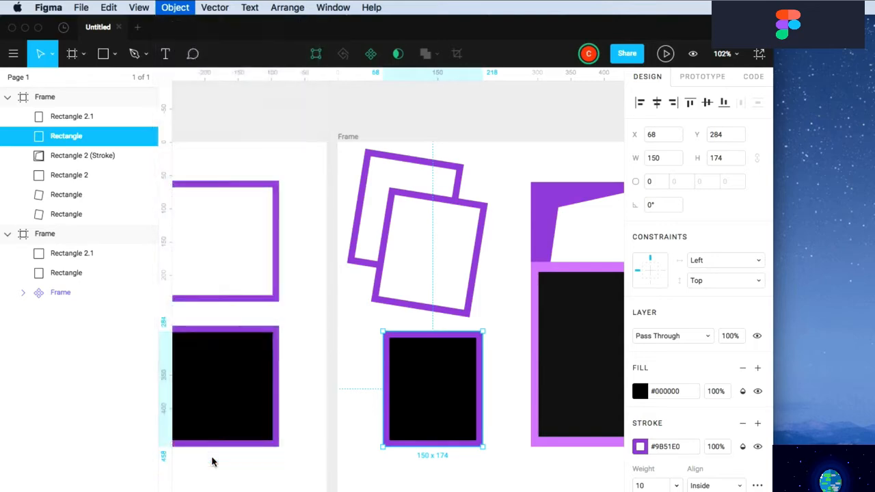
click(172, 9)
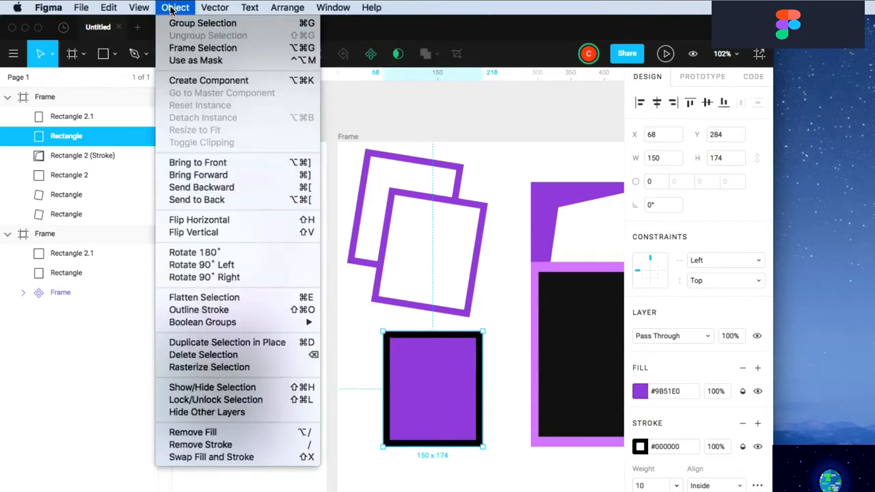
click(186, 433)
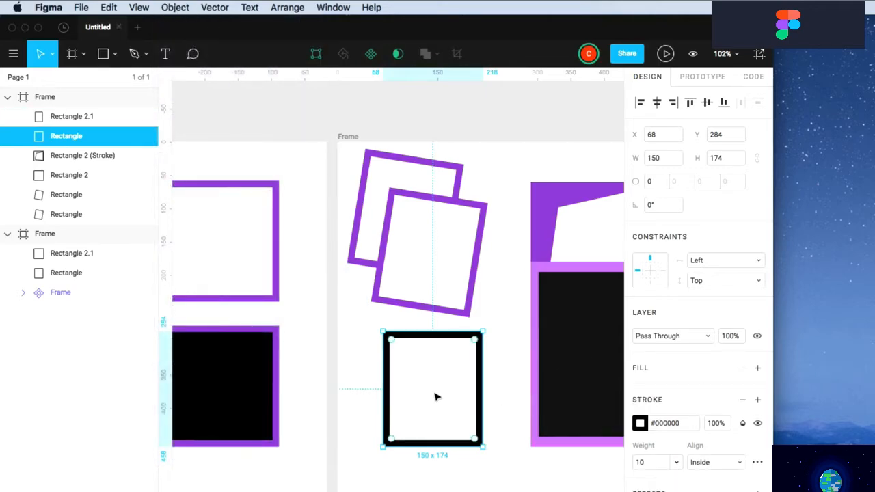
Move the black outline onto the two tilted purple squares
drag(476, 400, 446, 299)
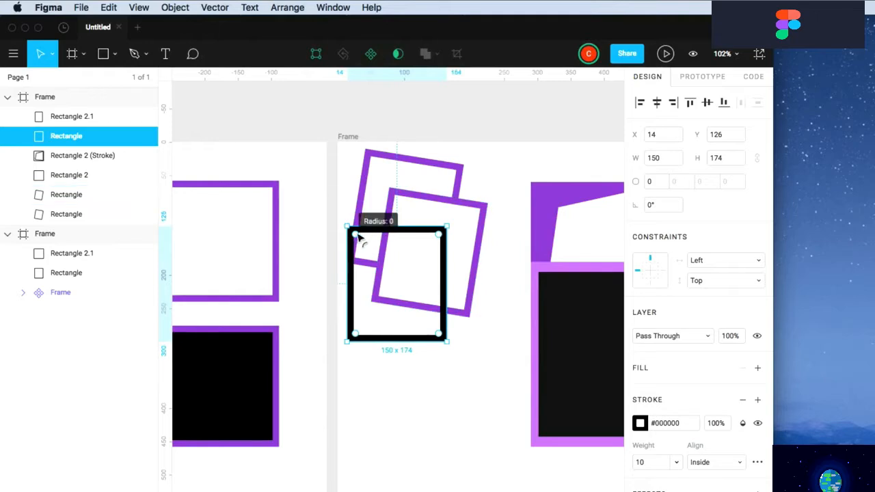
click(479, 409)
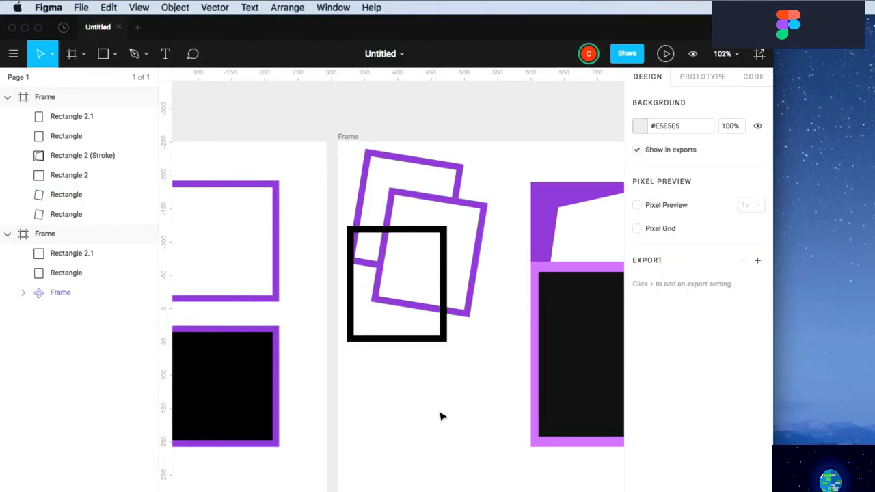
key(shift+1)
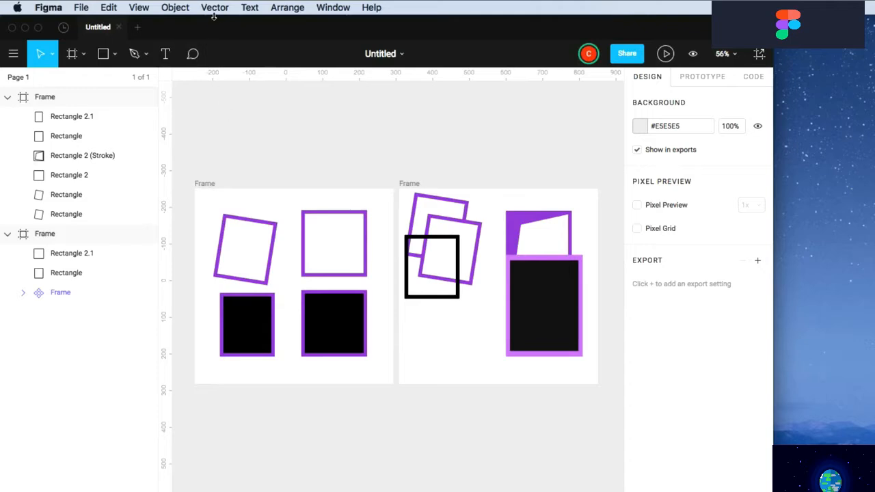
Delete the second frame and move the remaining frame up and right
click(405, 185)
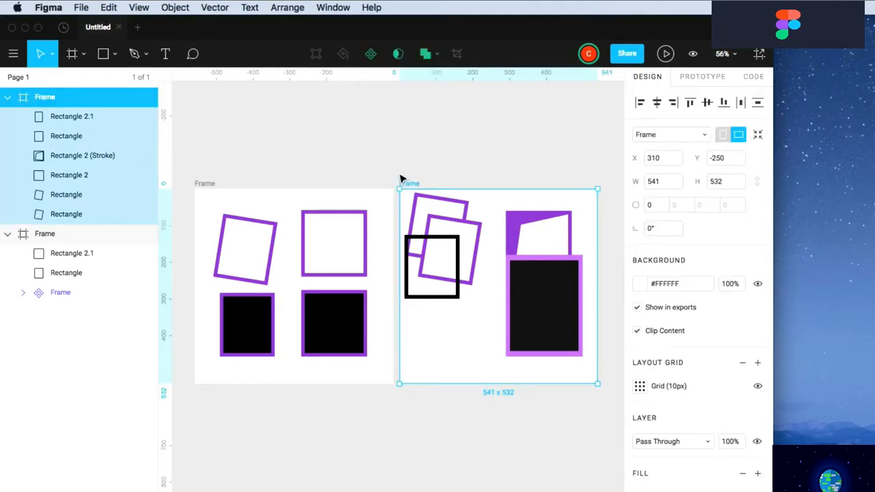
key(BackSpace)
drag(204, 188, 296, 173)
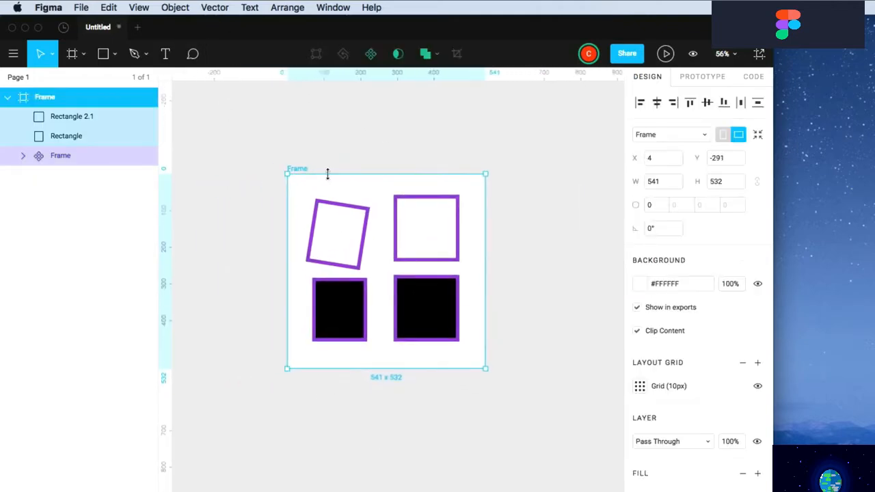
click(371, 176)
Delete the nested top-row frame and both leftover black squares
click(405, 238)
key(BackSpace)
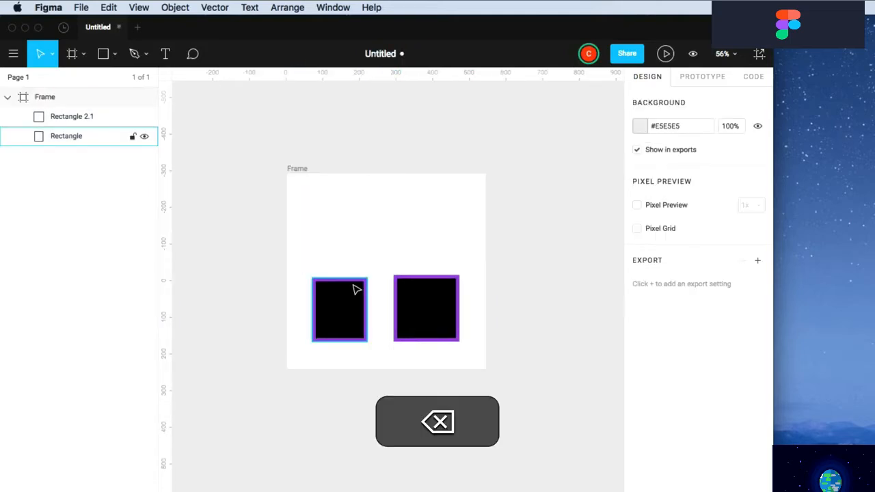
click(348, 297)
key(BackSpace)
click(414, 303)
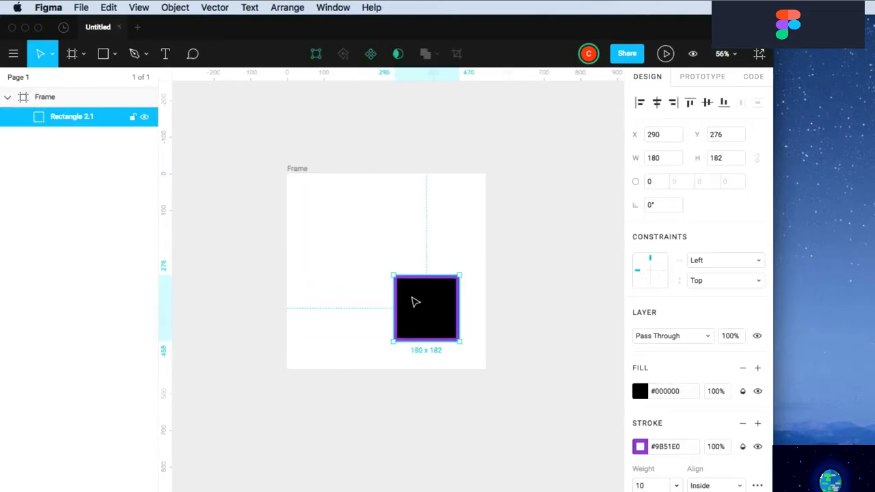
key(BackSpace)
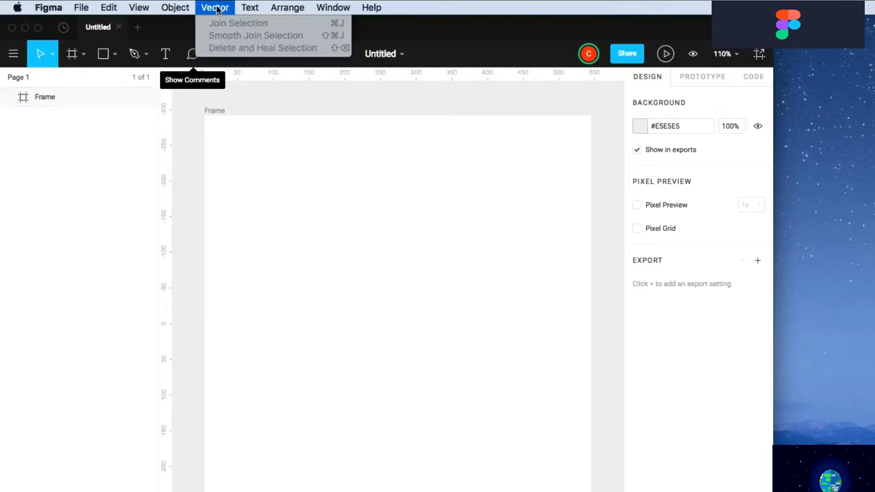
Draw an open U-shaped path with the Pen tool, 135.37 × 148.96, 10-weight #9B51E0 stroke
click(216, 9)
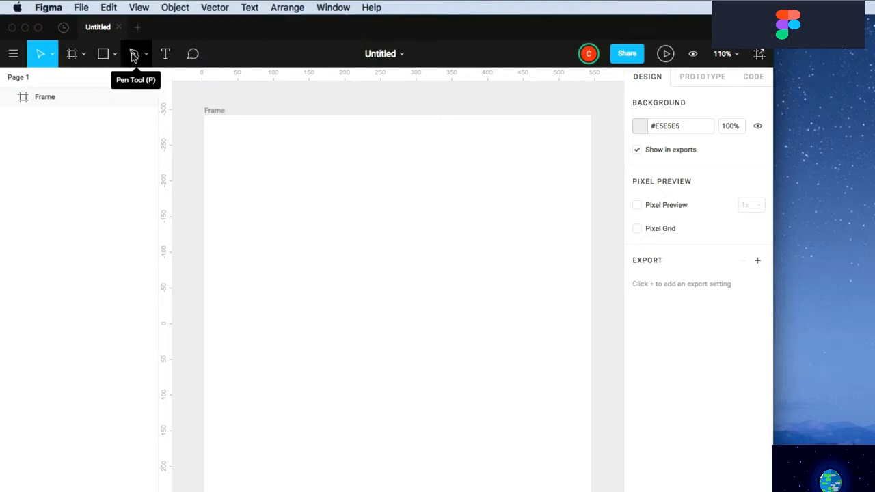
click(133, 54)
click(314, 218)
drag(358, 322, 433, 302)
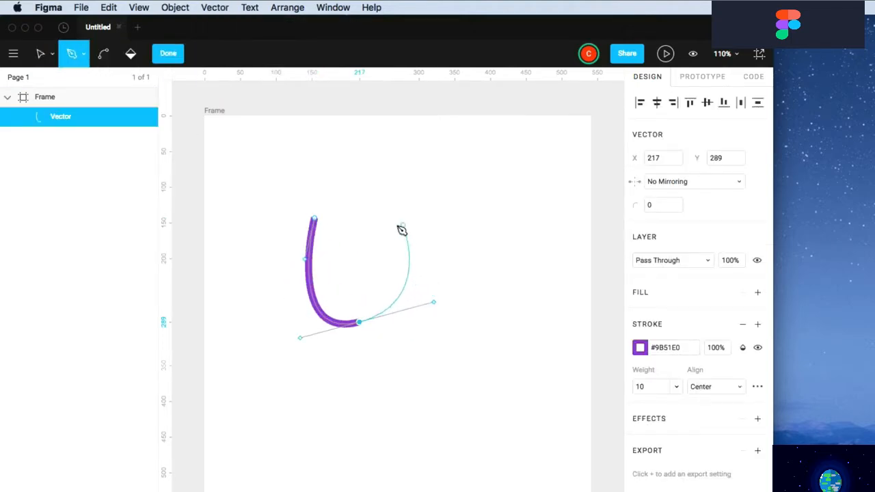
mouse_move(396, 229)
mouse_down()
mouse_move(311, 316)
mouse_move(391, 285)
mouse_move(383, 283)
mouse_up()
key(Escape)
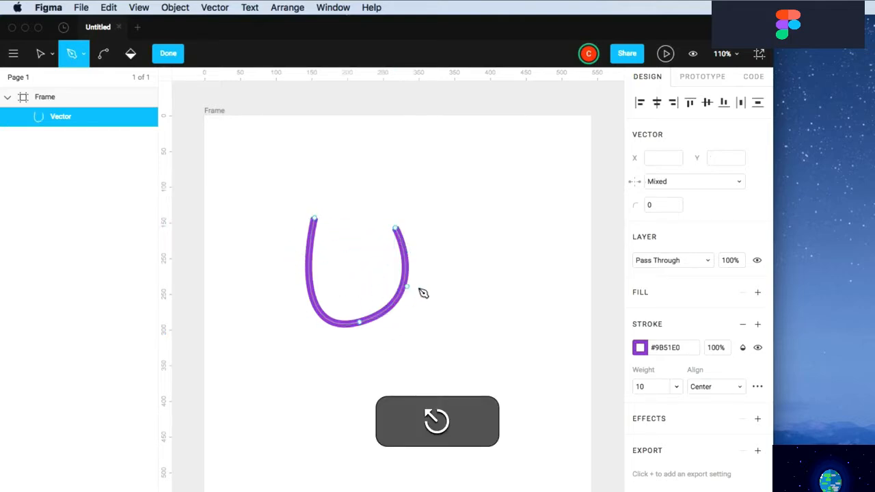
key(Escape)
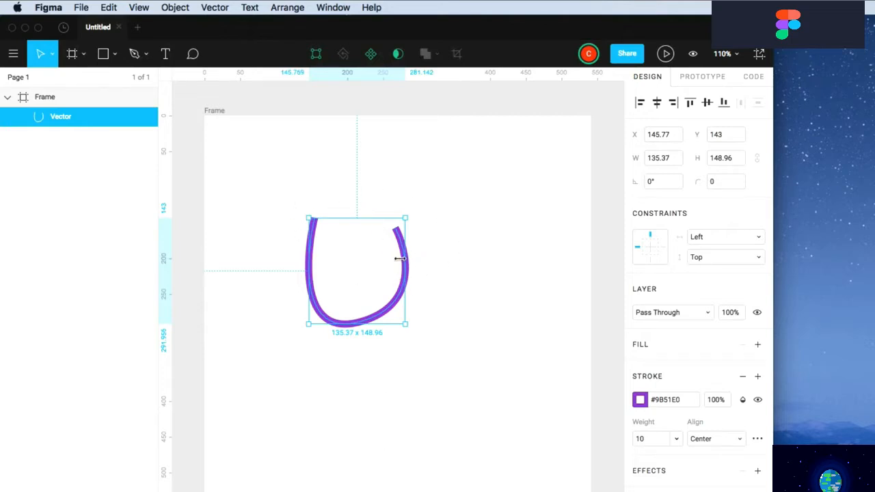
Smooth-join the U curve's two top endpoints into a closed loop after undoing a straight join
click(518, 299)
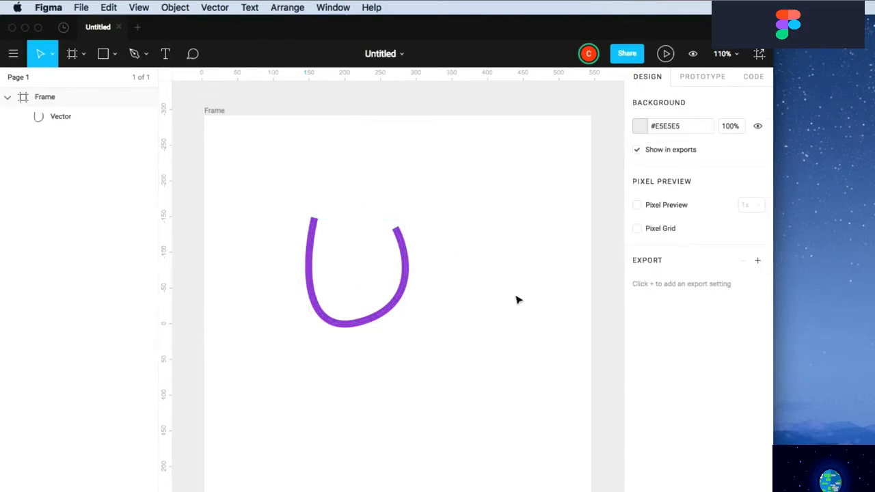
double_click(400, 291)
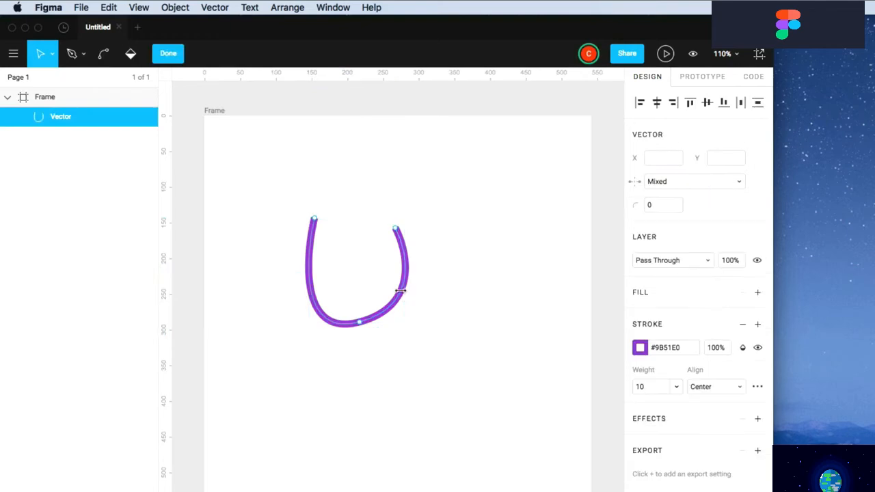
click(315, 220)
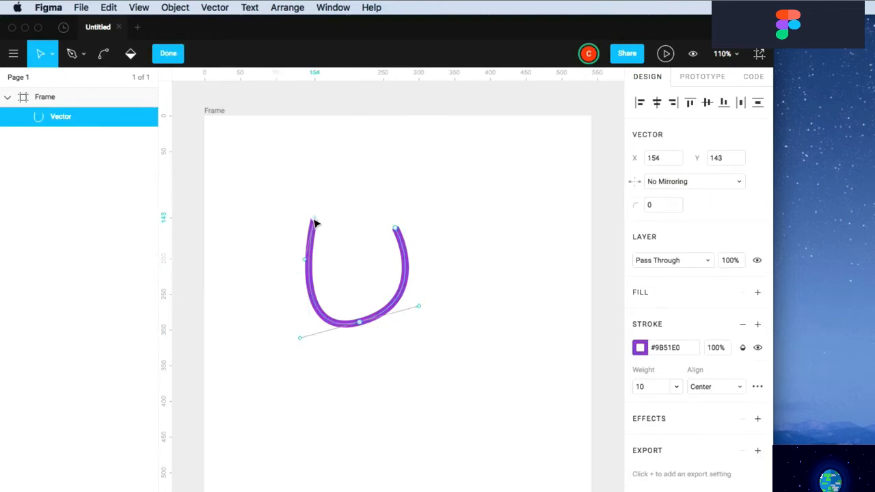
shift+click(396, 228)
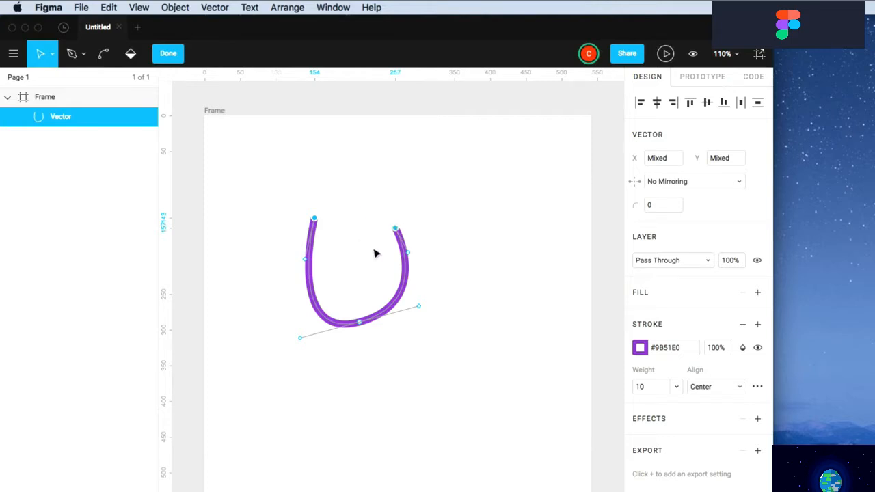
click(215, 7)
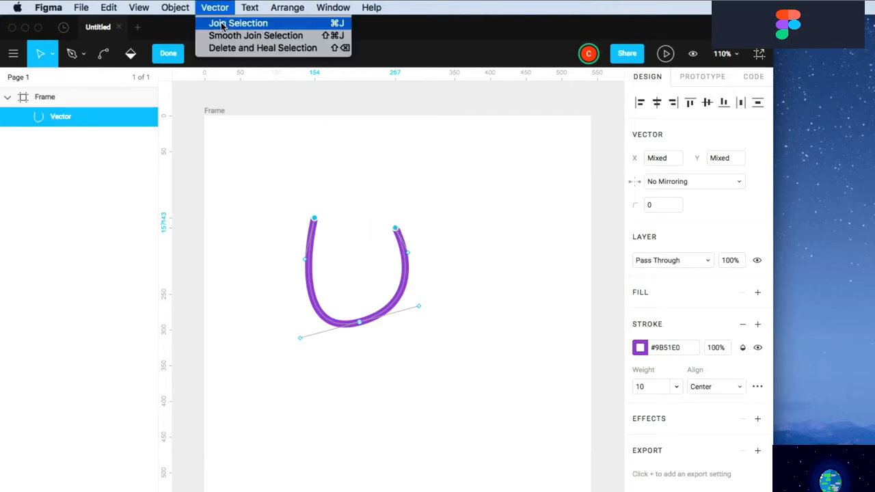
click(221, 25)
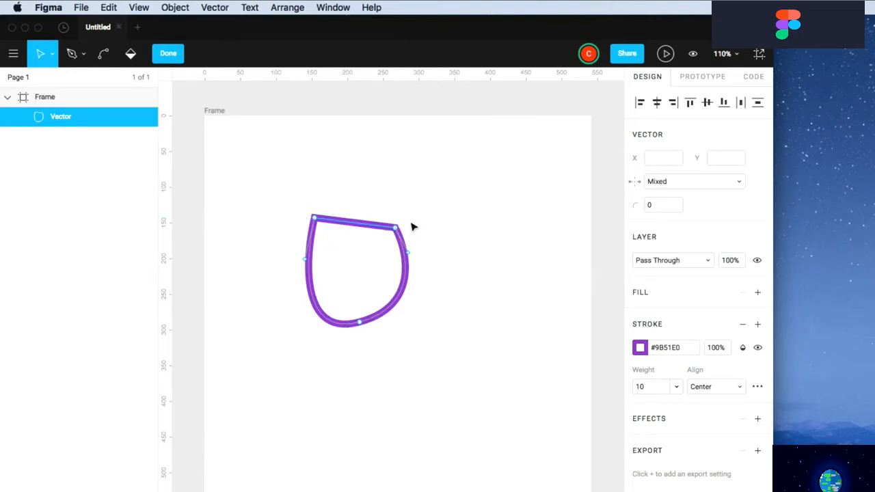
key(super+z)
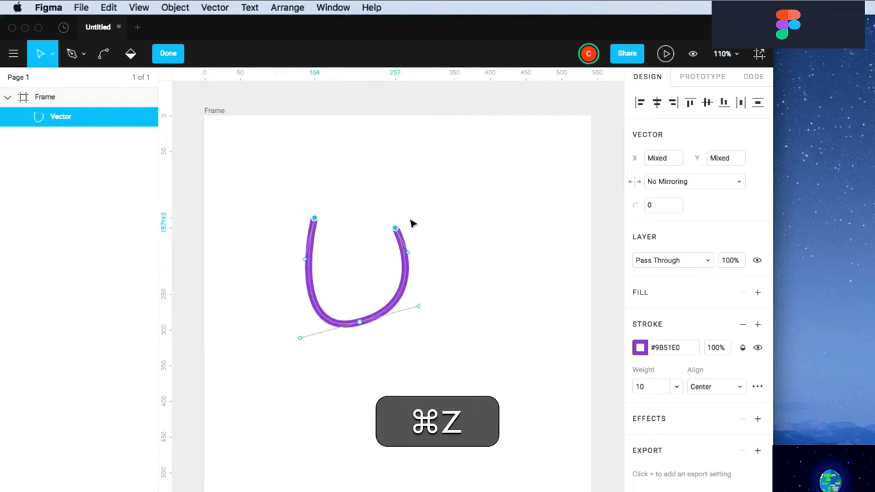
click(212, 7)
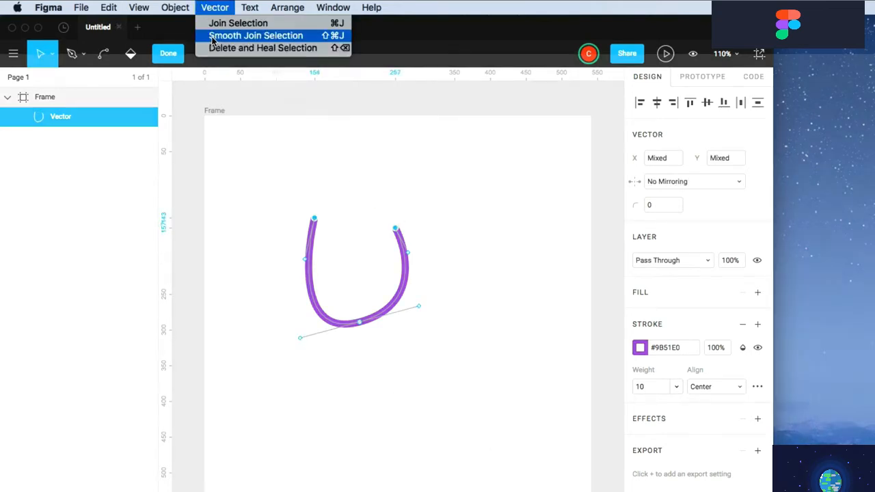
click(274, 40)
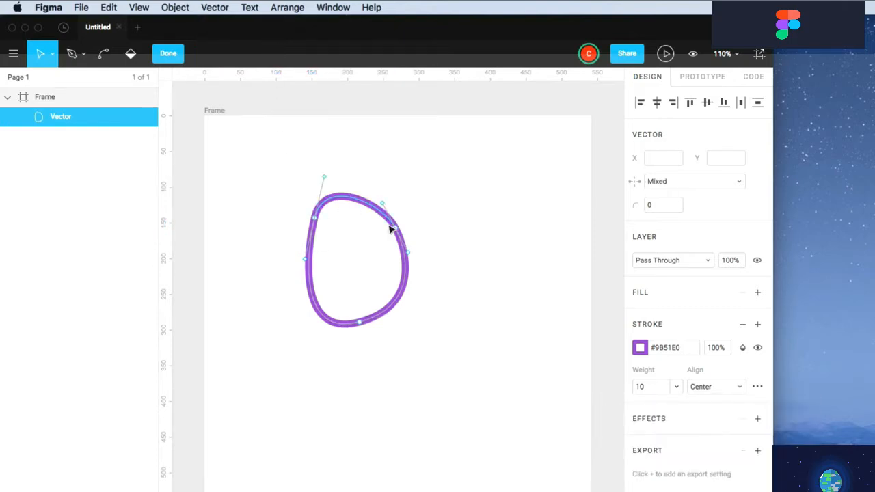
double_click(463, 259)
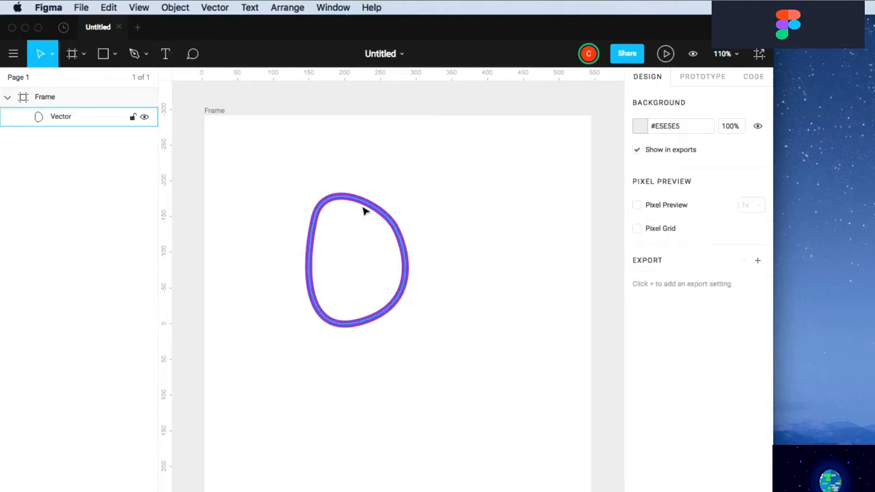
Delete the closed shape's upper-right point while healing the outline
double_click(397, 232)
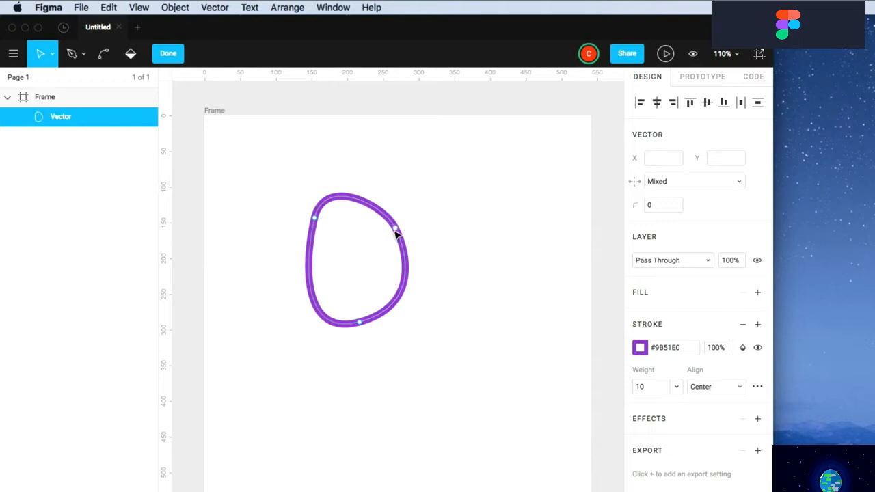
click(395, 228)
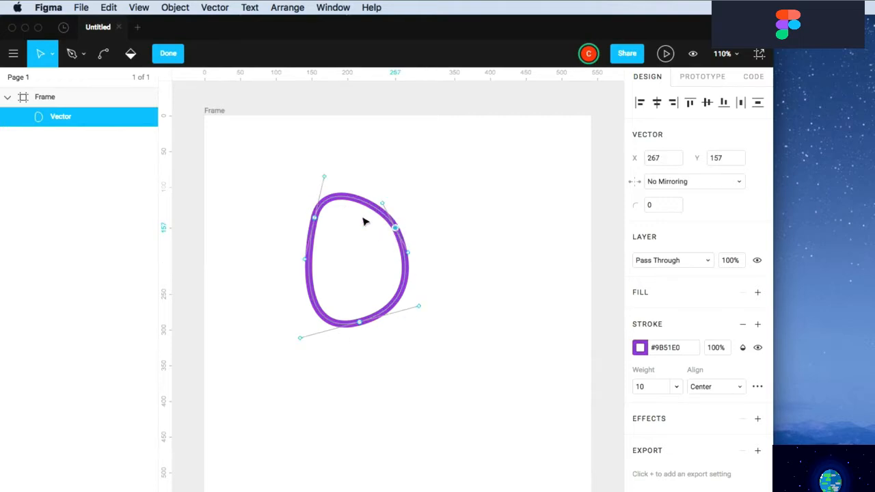
click(215, 7)
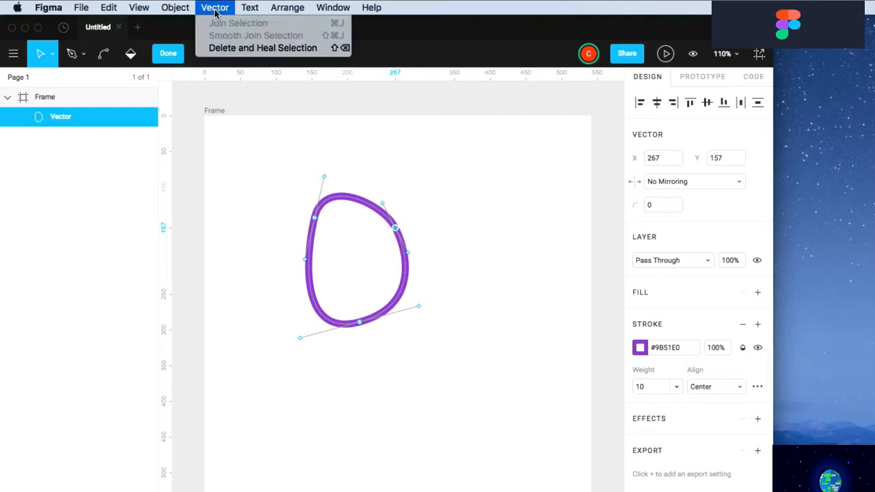
click(220, 49)
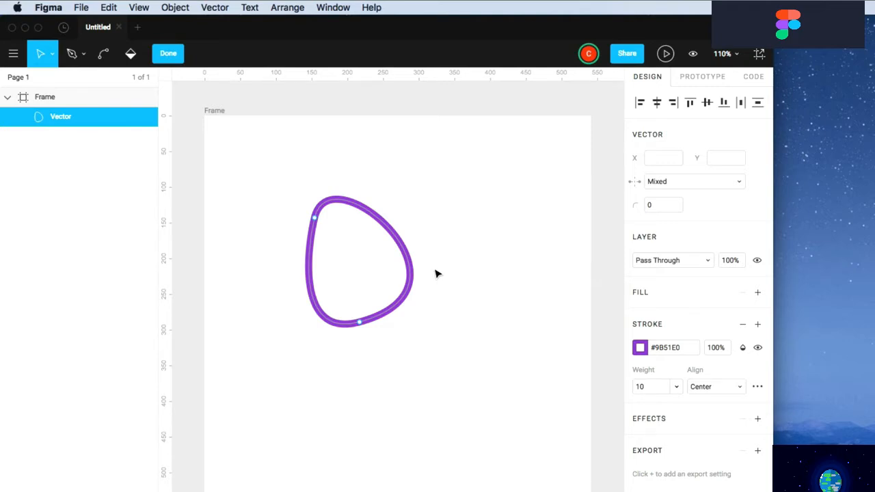
Finish point editing and delete the reshaped shape from the frame
click(216, 6)
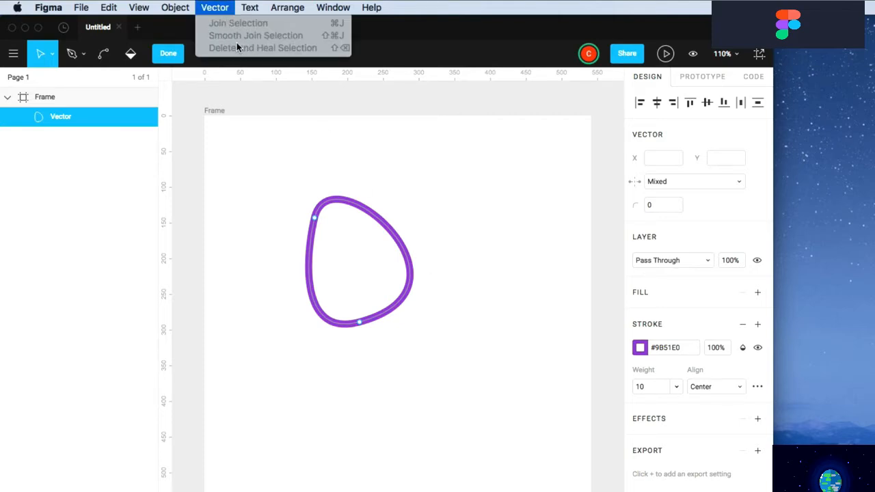
click(170, 53)
click(170, 53)
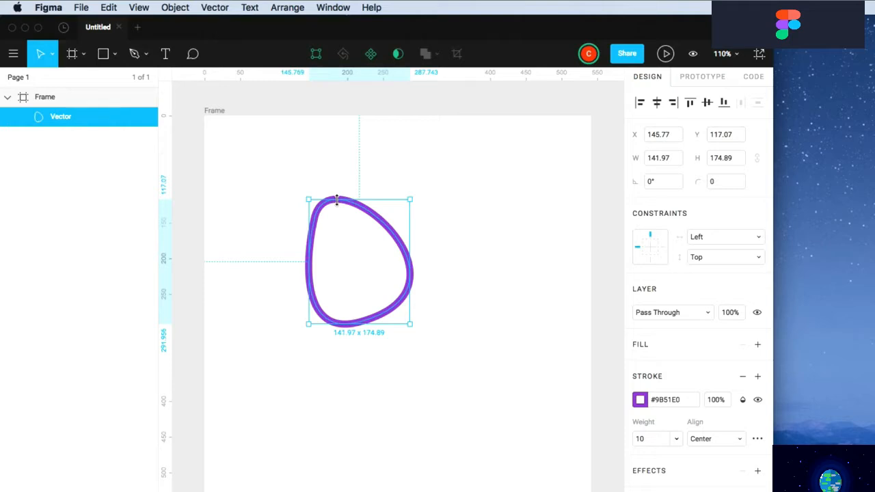
key(BackSpace)
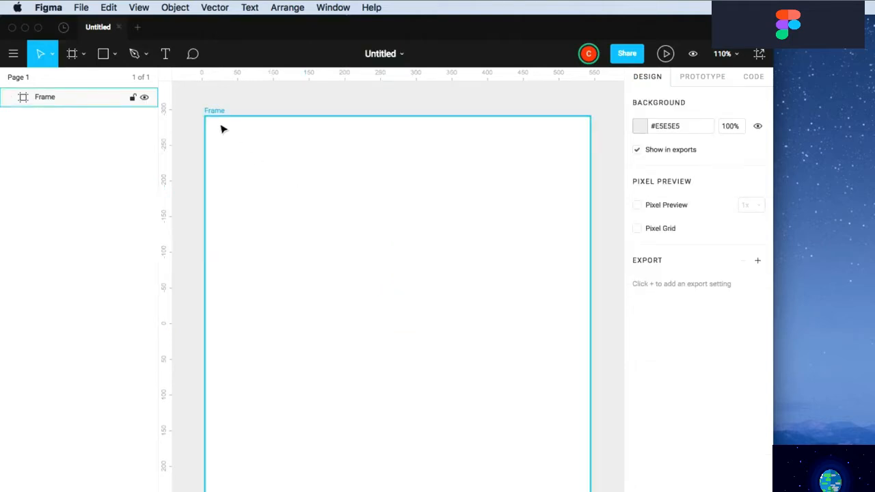
Add a 'Text' text layer near the frame's top centre, sized 48
key(Escape)
click(165, 55)
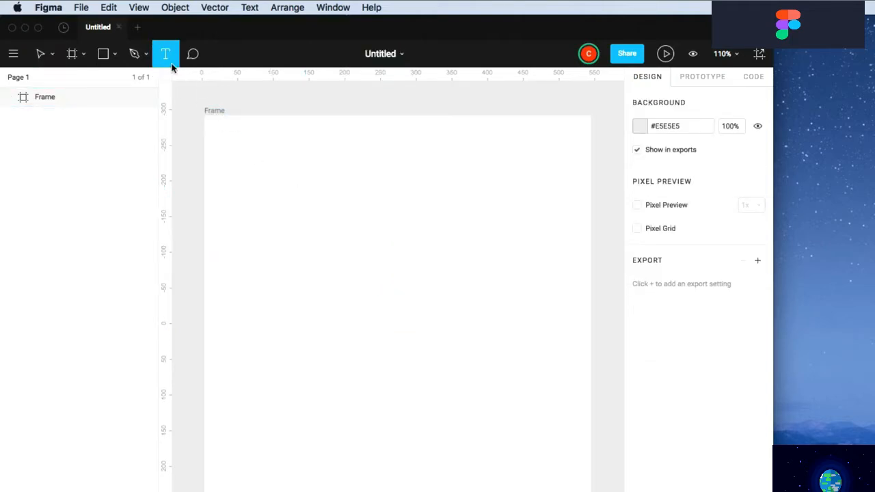
click(300, 199)
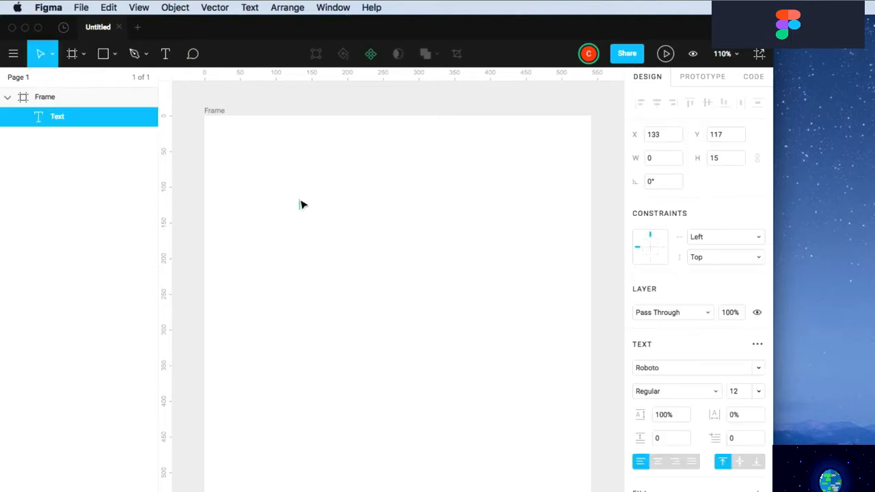
text(Text)
key(Escape)
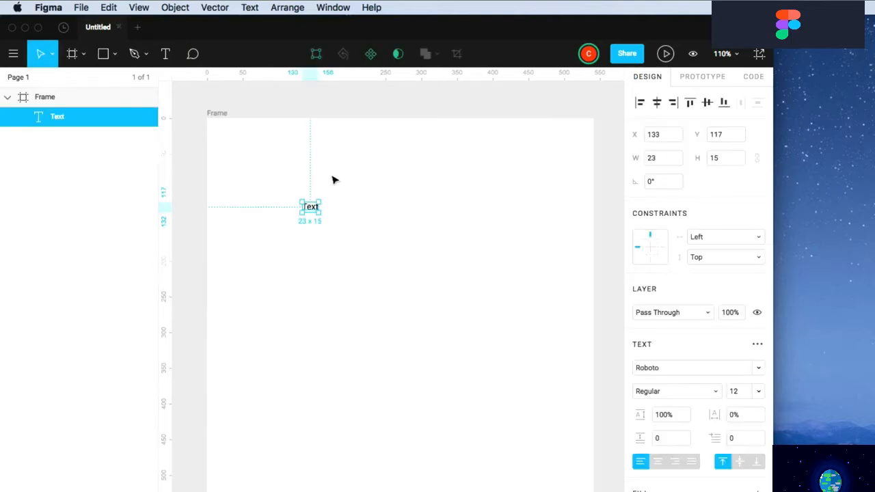
drag(310, 207, 372, 195)
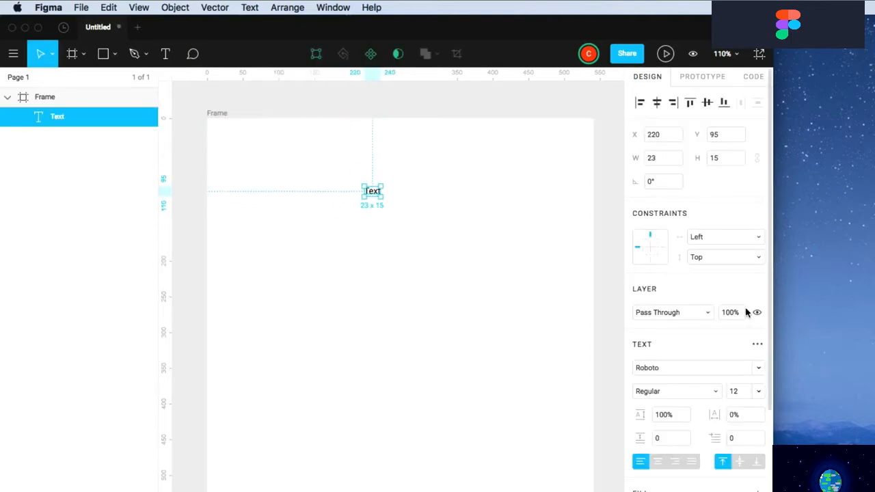
click(758, 392)
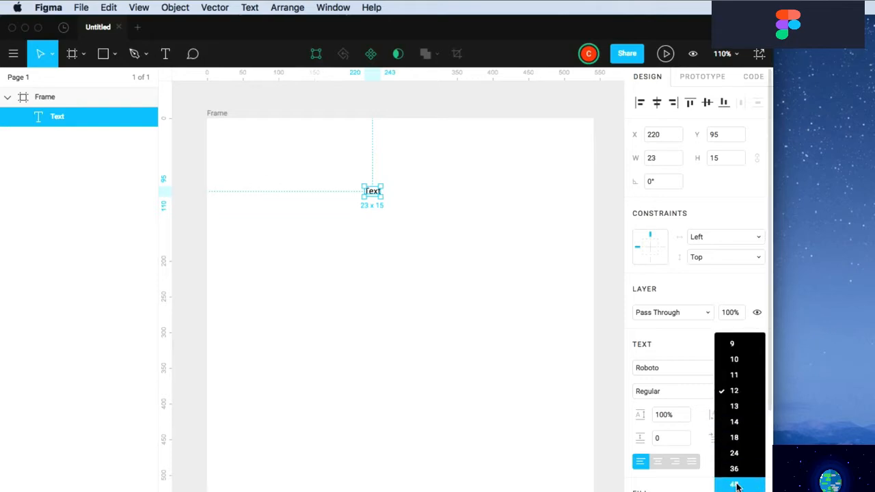
click(734, 483)
drag(401, 213, 400, 231)
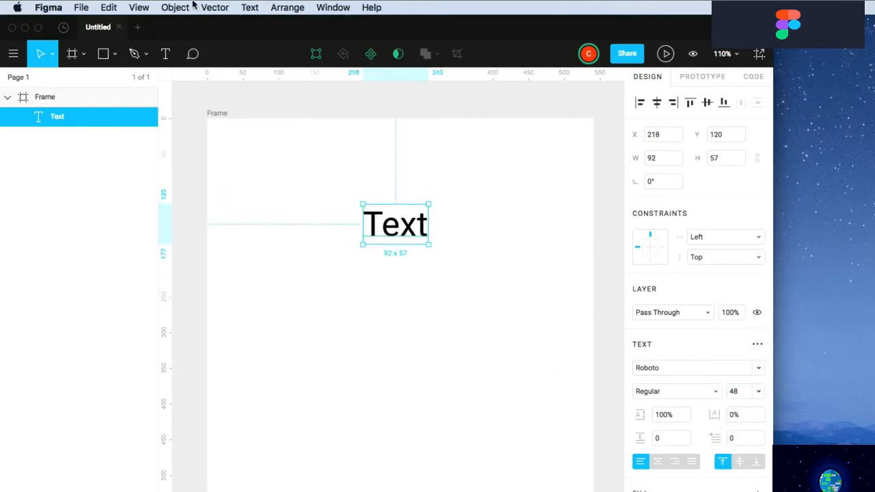
Switch the text to all upper case, then to all lower case
click(249, 8)
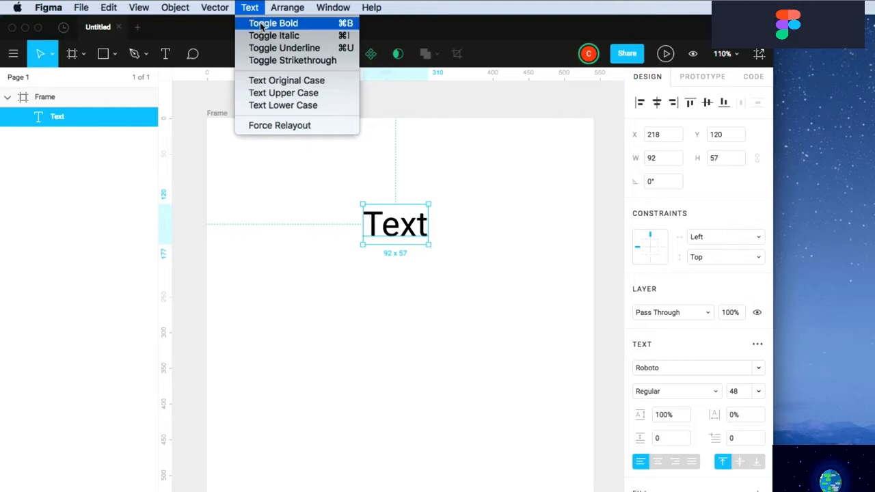
click(281, 93)
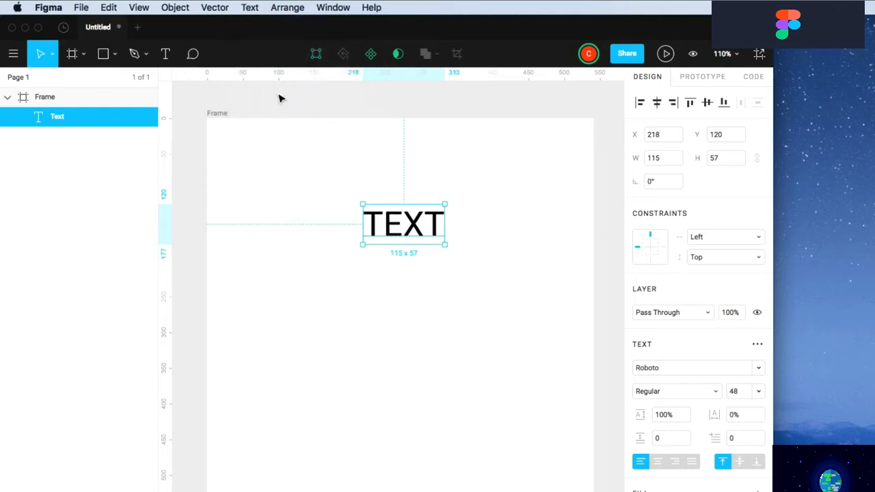
click(257, 8)
click(256, 103)
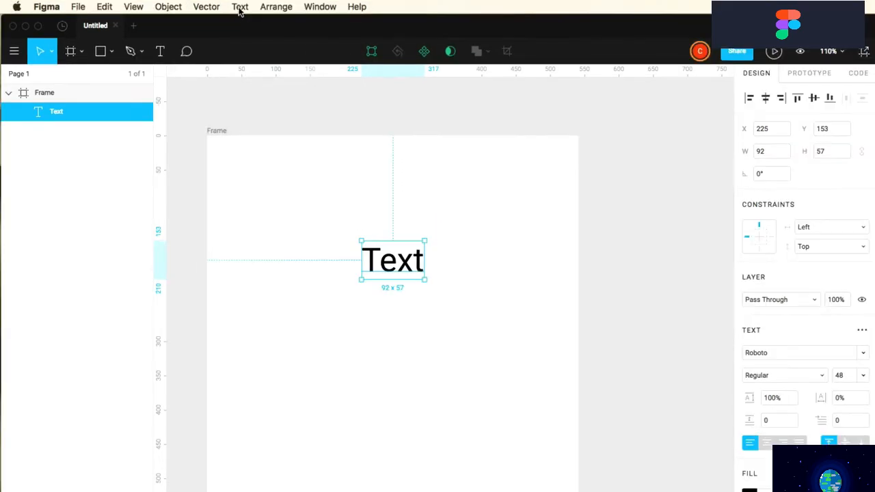
click(240, 7)
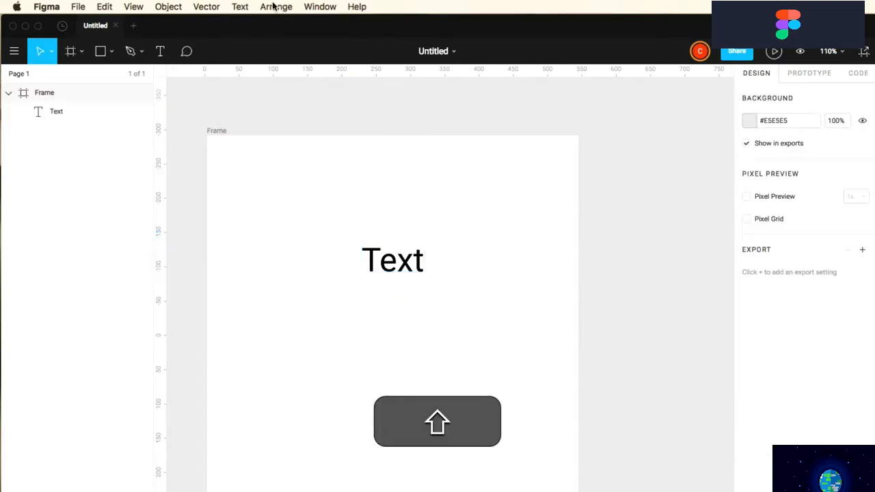
Delete the text layer and draw a small and a medium rectangle in the frame's upper area
drag(454, 221, 377, 307)
key(shift+BackSpace)
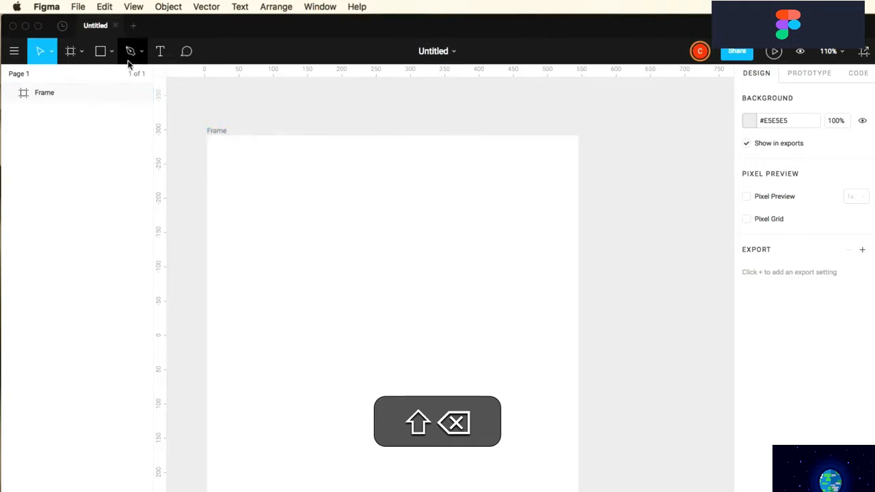
click(100, 50)
drag(249, 176, 290, 224)
click(102, 52)
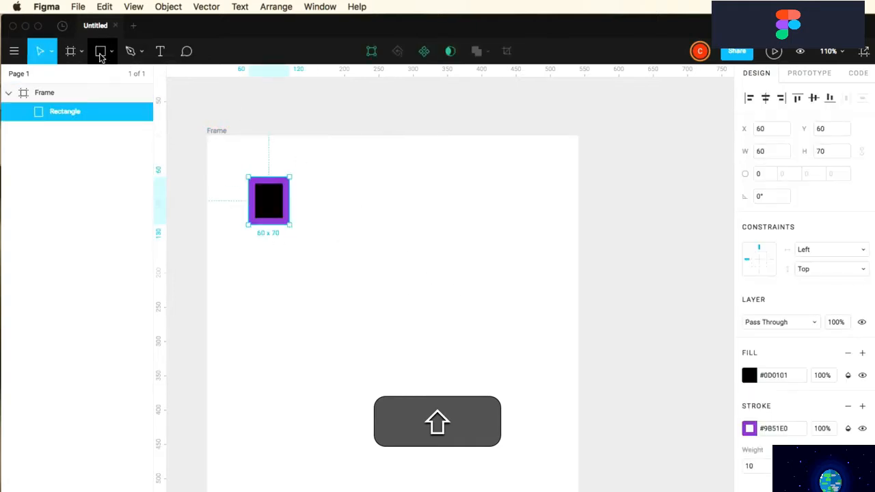
mouse_move(365, 184)
mouse_down()
mouse_move(408, 244)
mouse_move(427, 253)
mouse_up()
Draw a large 196x160 rectangle, duplicate it to the right, and select all four
click(104, 54)
drag(268, 328, 403, 437)
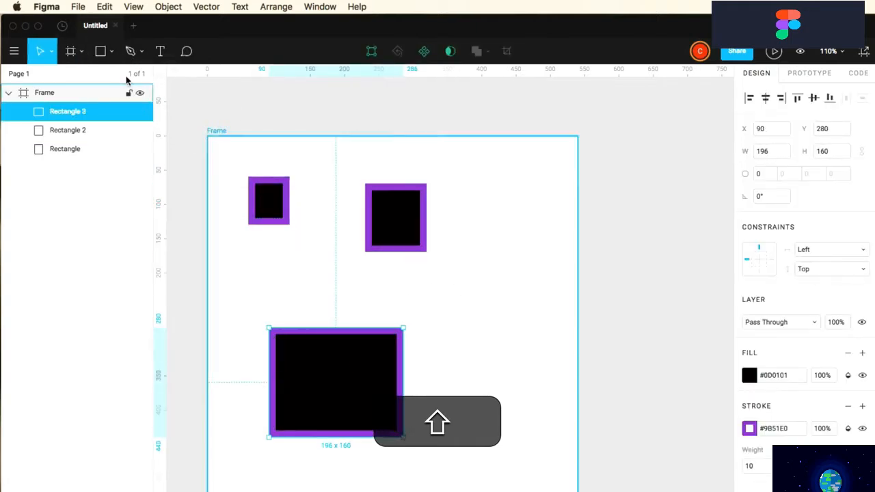
click(102, 53)
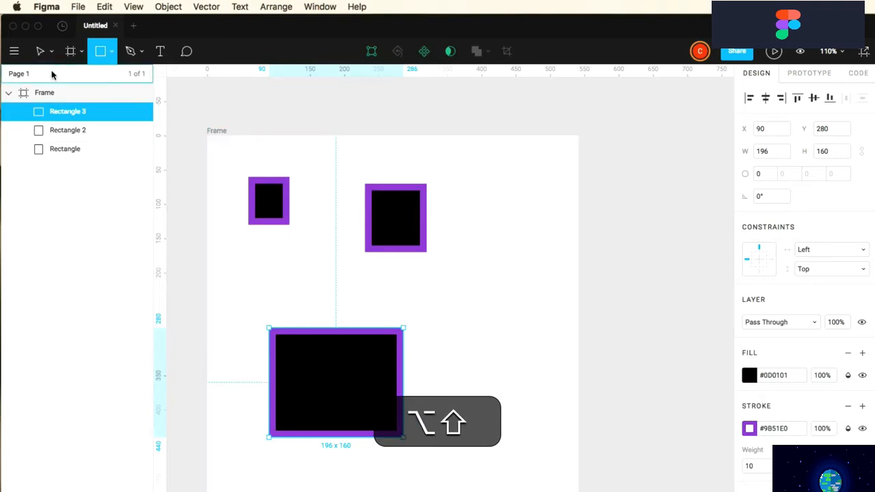
click(40, 51)
drag(304, 359, 470, 318)
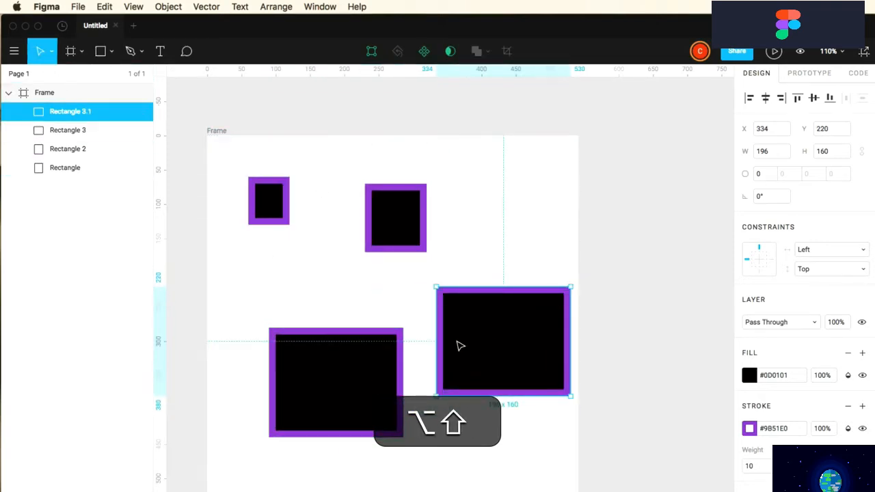
drag(231, 169, 476, 385)
click(279, 8)
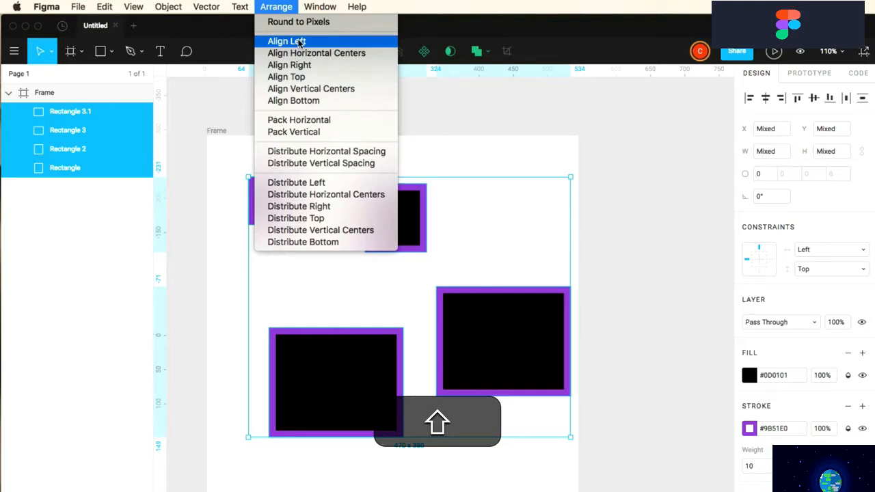
Try aligning the rectangles' left and top edges, undoing each
click(299, 42)
key(super+z)
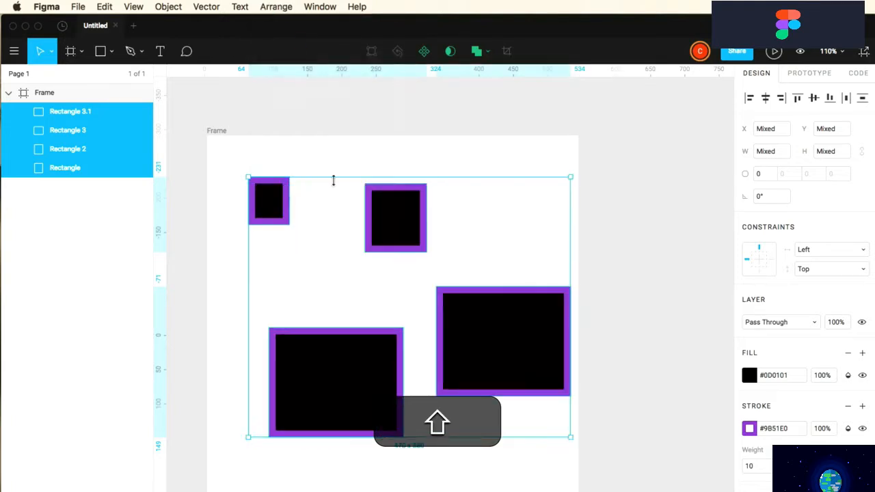
click(276, 6)
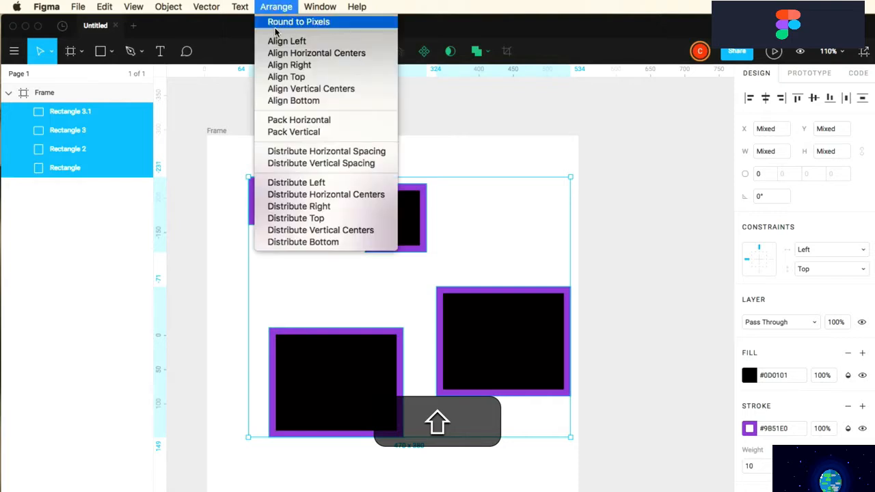
click(283, 77)
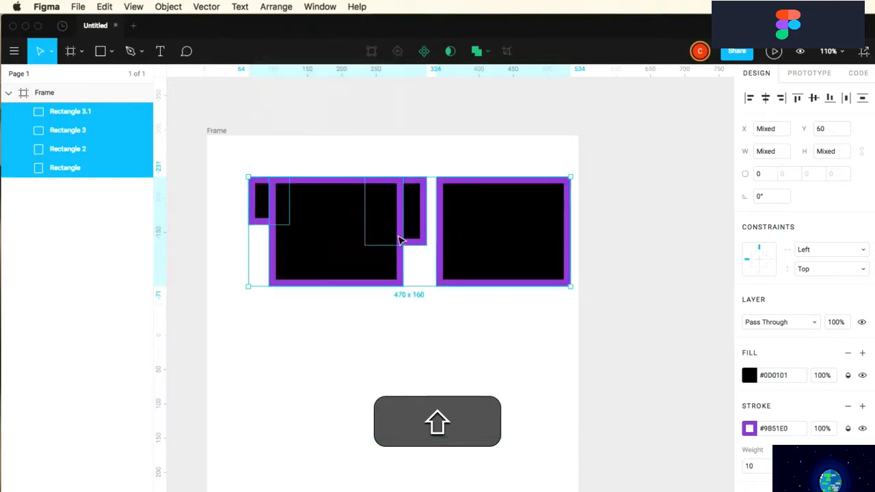
key(shift+super+z)
Pack the rectangles horizontally and move Rectangle 3 and Rectangle 3.1 up
click(243, 7)
mouse_move(276, 7)
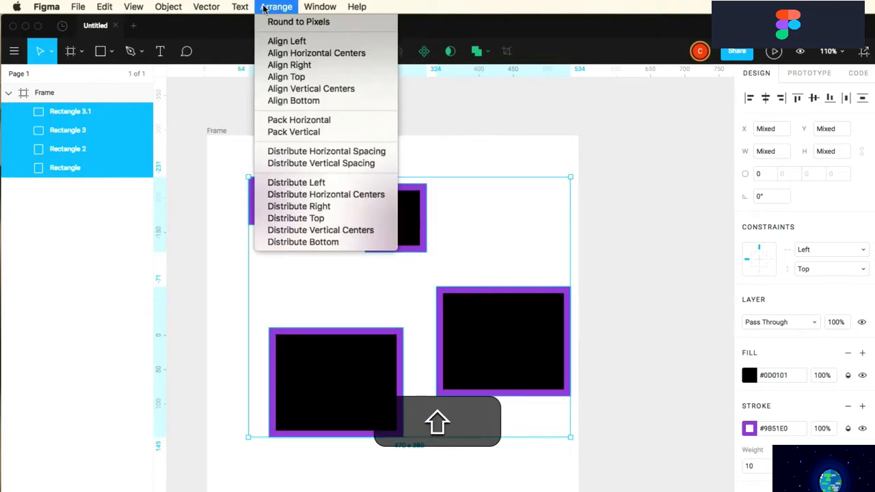
click(283, 123)
click(285, 175)
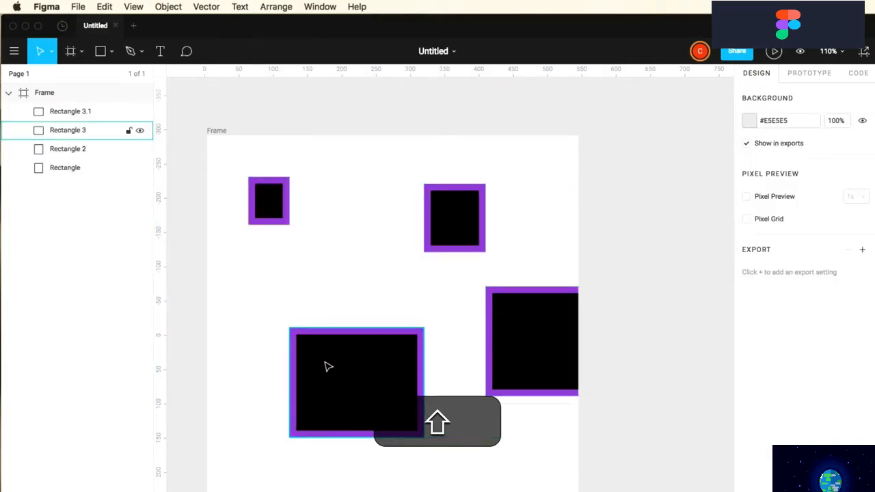
drag(327, 395, 329, 269)
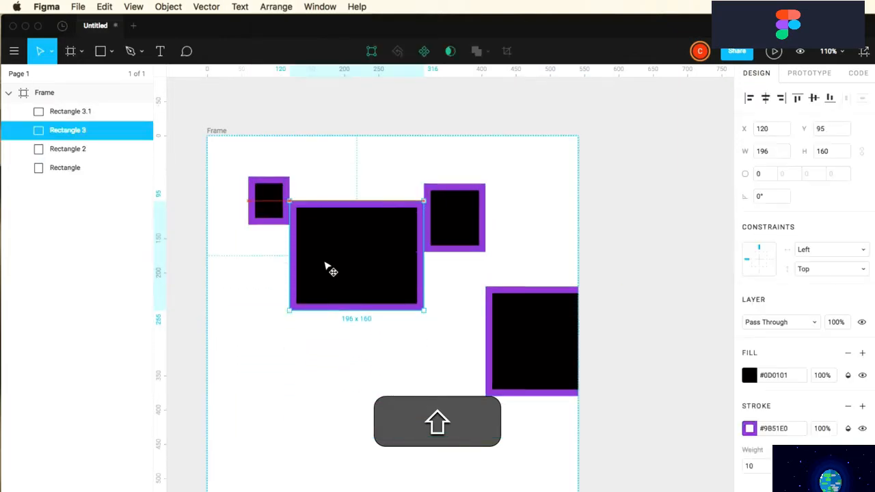
drag(504, 346, 506, 269)
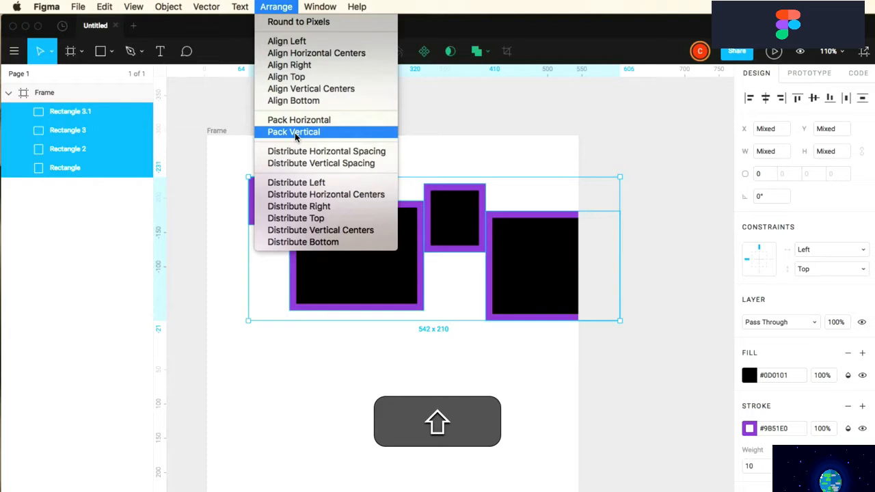
Pack the rectangles vertically, shift the smaller ones onto the big one, and distribute horizontal spacing
click(295, 137)
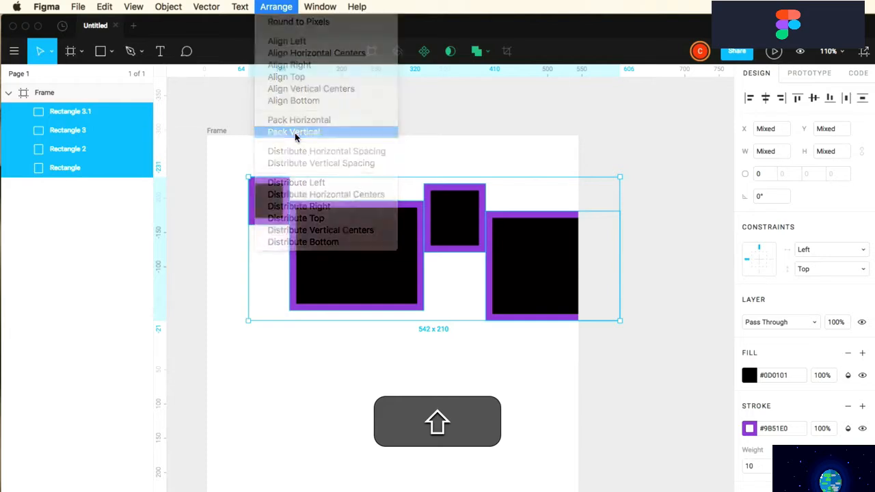
click(318, 243)
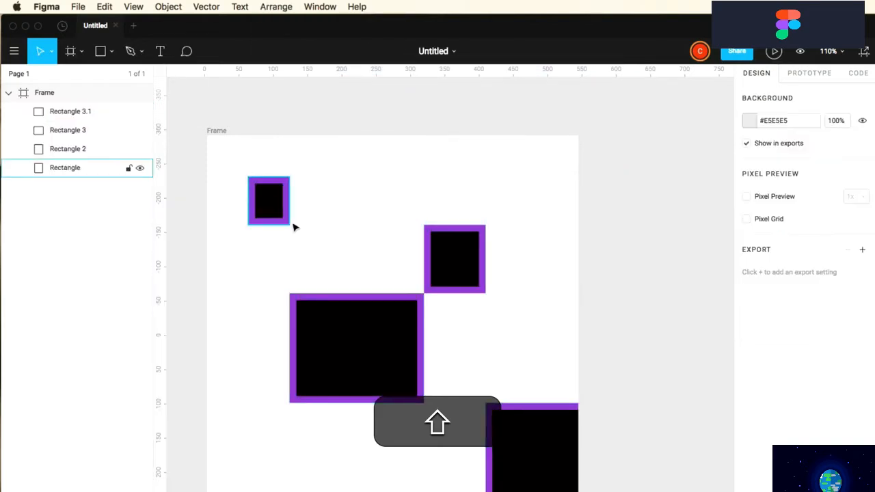
drag(270, 212, 452, 212)
shift+click(451, 264)
drag(451, 265, 364, 265)
click(276, 6)
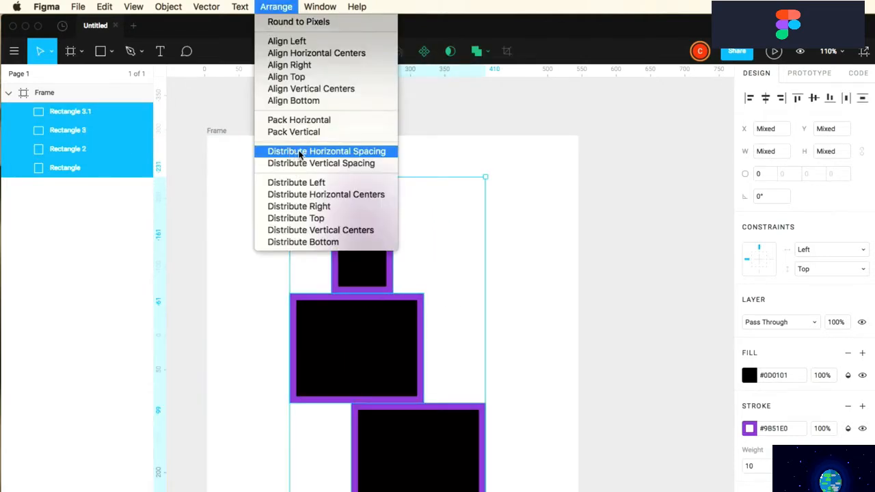
click(299, 155)
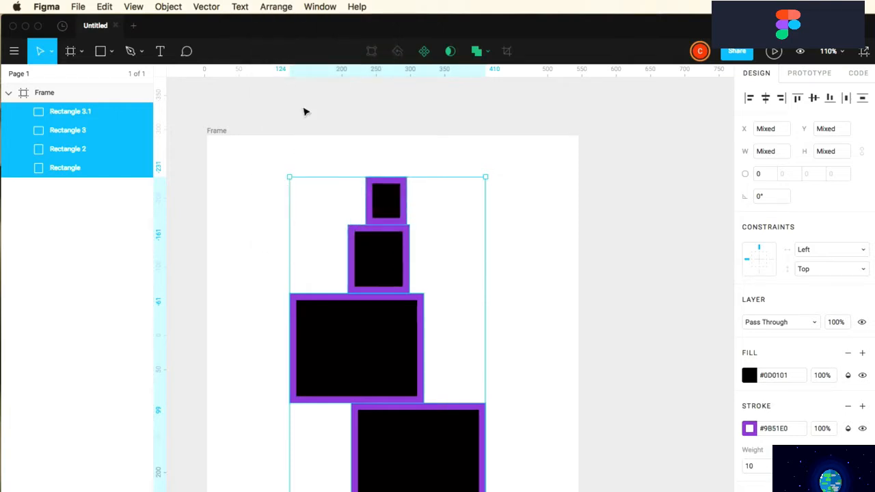
Close the arrangement commands and deselect the finished rectangle tower
click(275, 7)
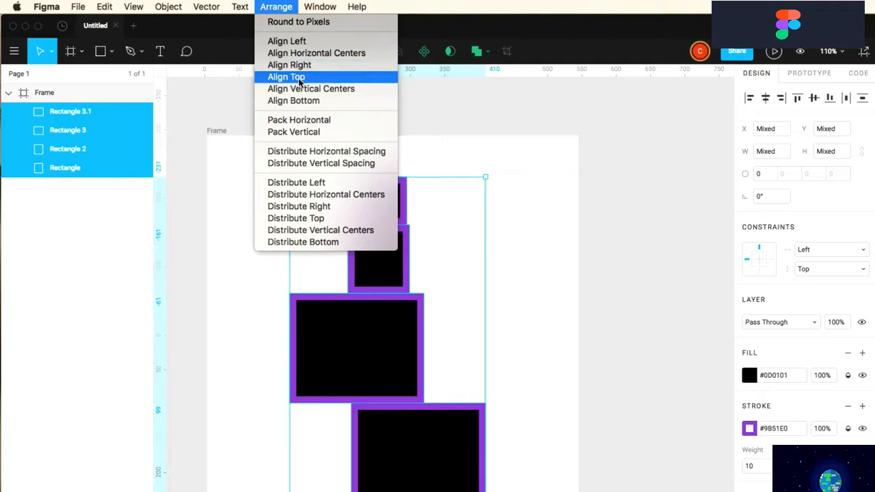
click(283, 8)
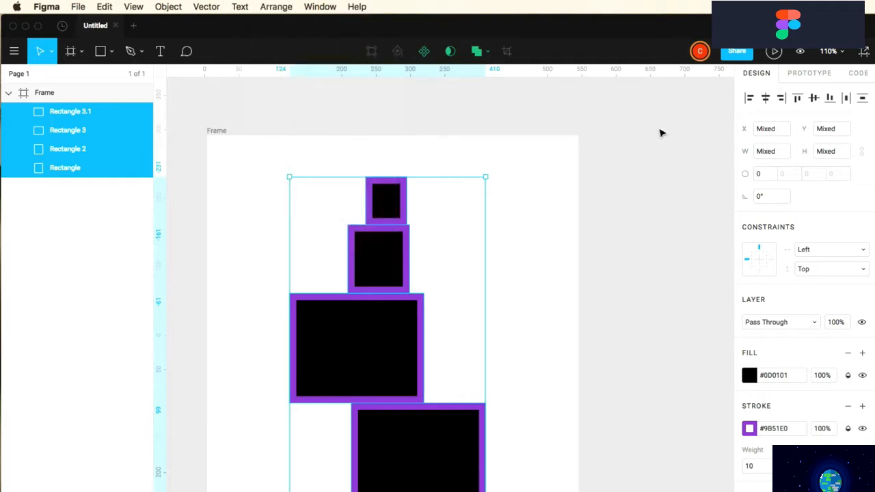
click(463, 88)
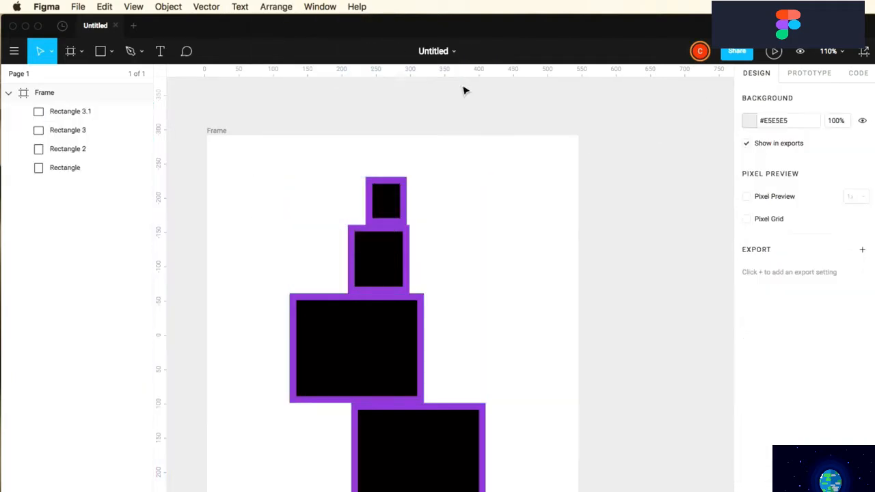
click(321, 7)
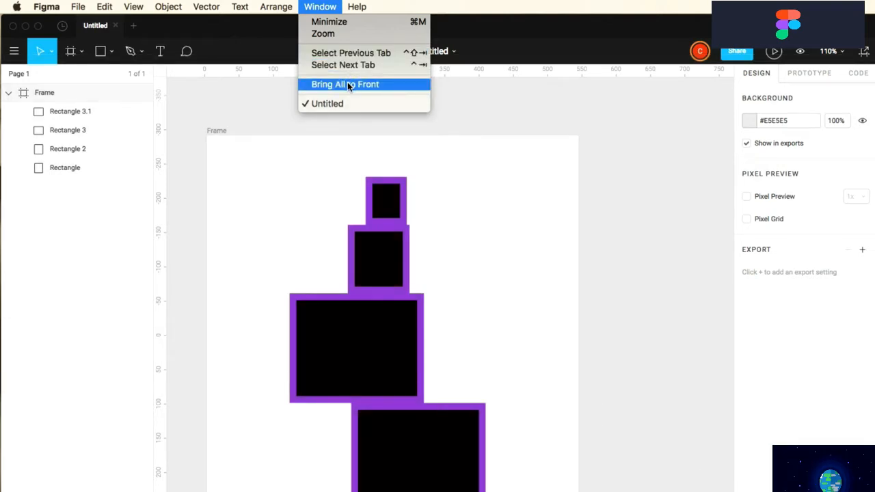
Search Help for 'OUTLIN', then clear the search and close Help
mouse_move(353, 5)
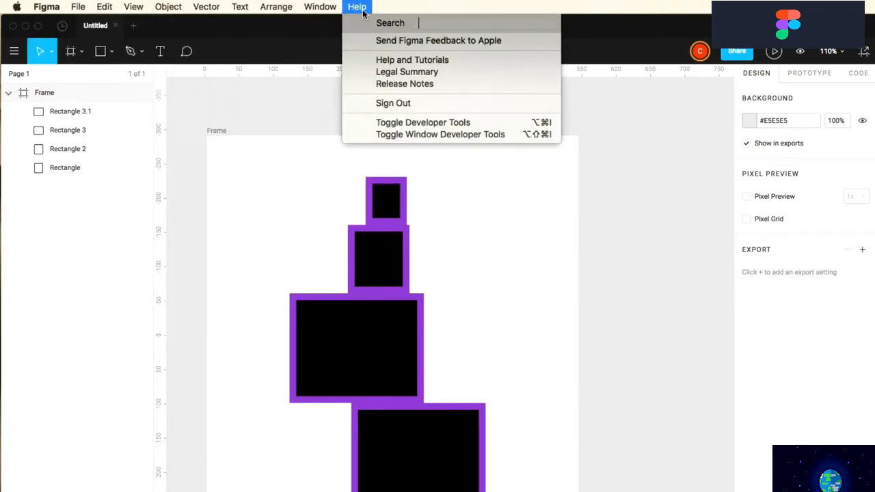
text(OUTLINE)
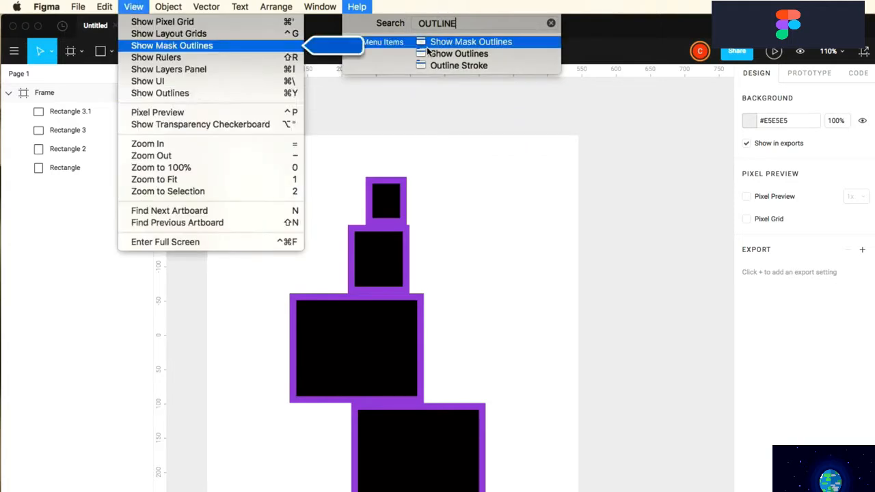
mouse_move(457, 67)
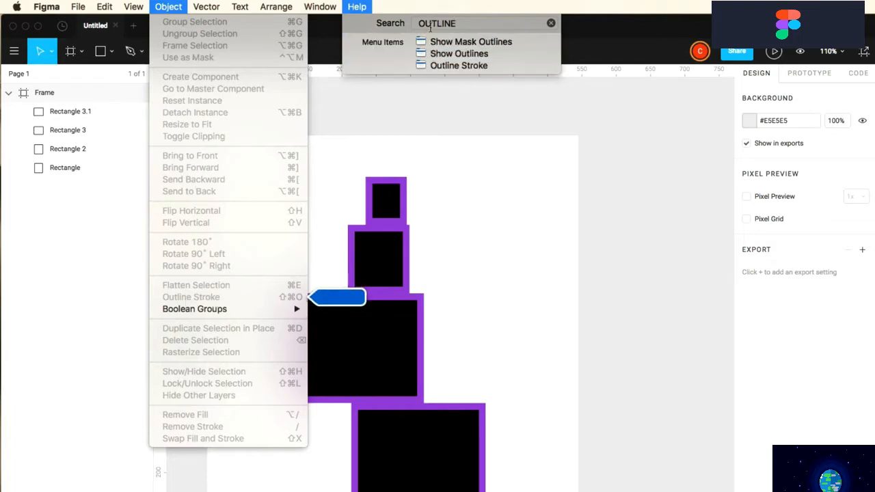
click(552, 24)
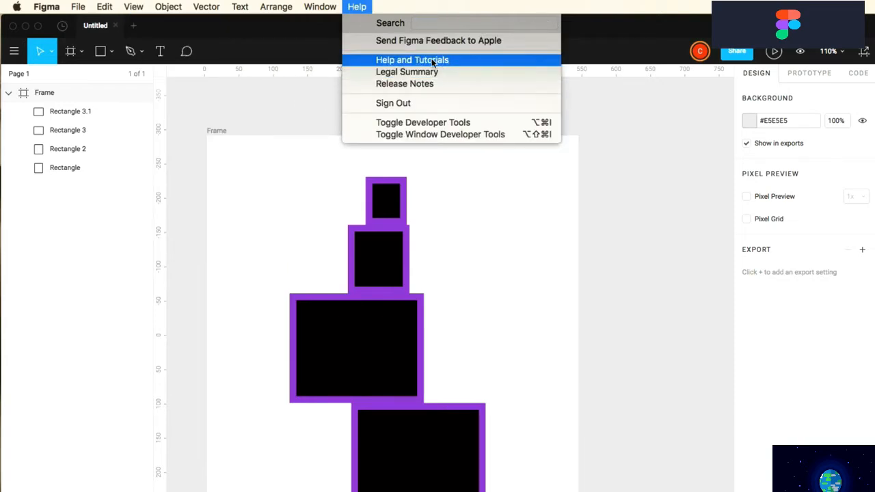
click(423, 124)
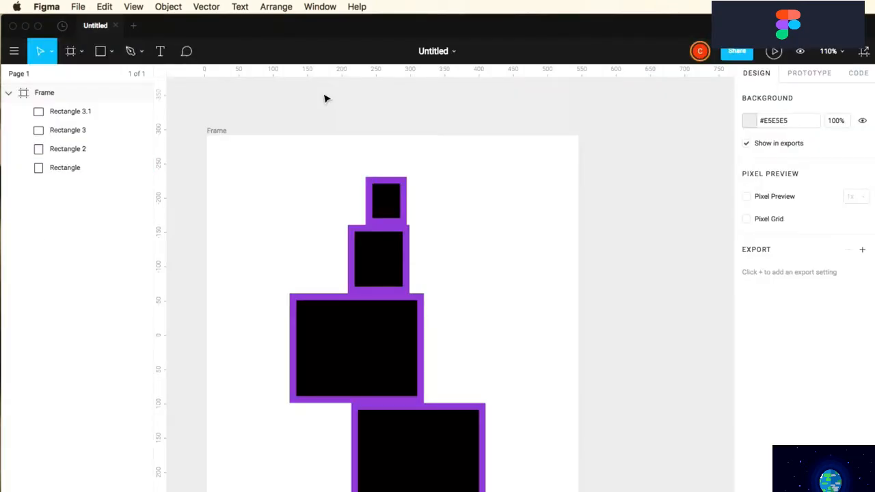
Browse the Object, Vector and View menu commands
click(168, 7)
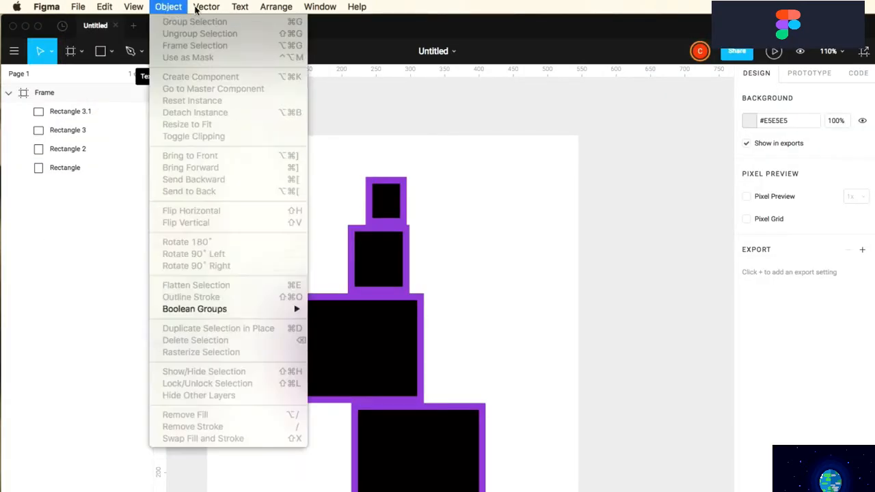
mouse_move(206, 7)
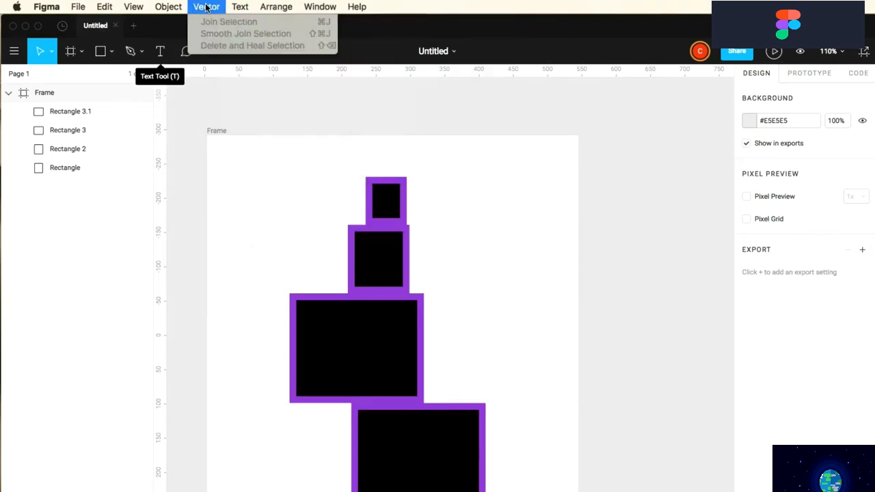
mouse_move(172, 7)
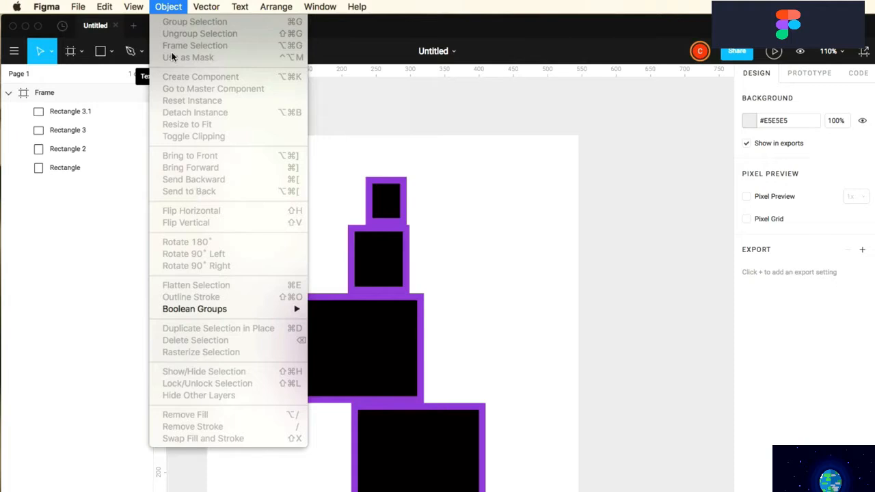
mouse_move(134, 7)
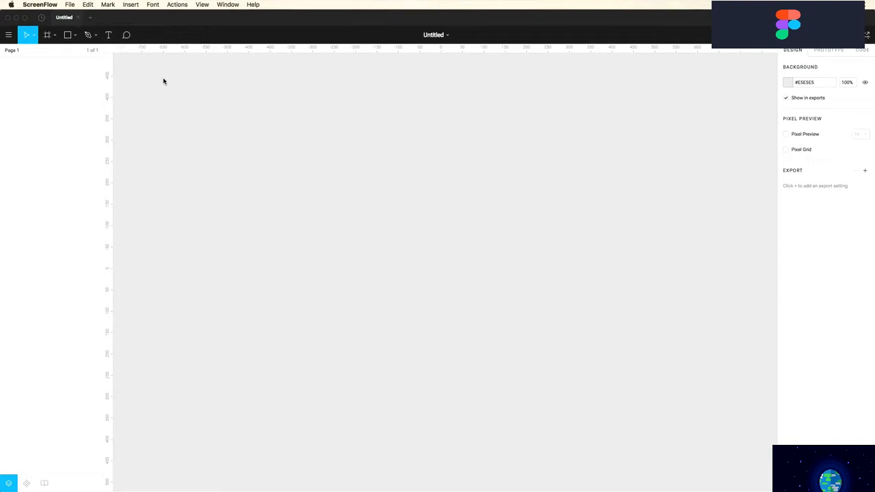
Add an iPhone X frame (375 × 812) from the Phone frame presets
click(48, 38)
click(47, 37)
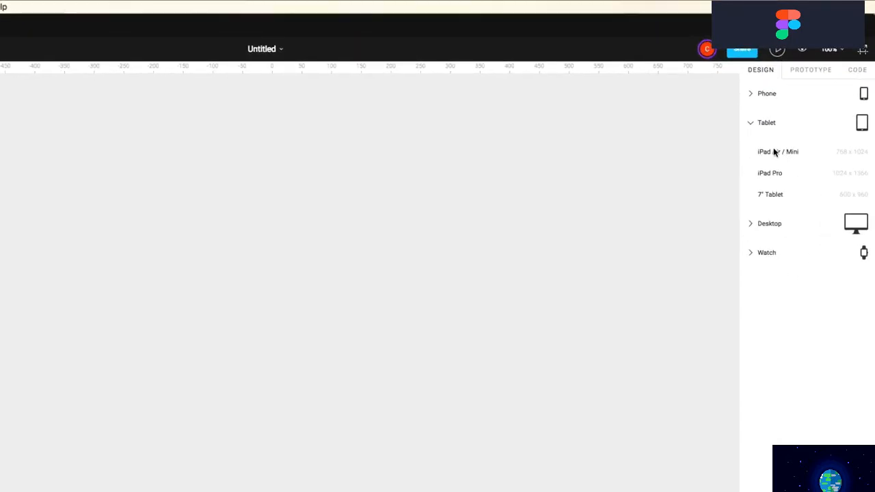
click(750, 96)
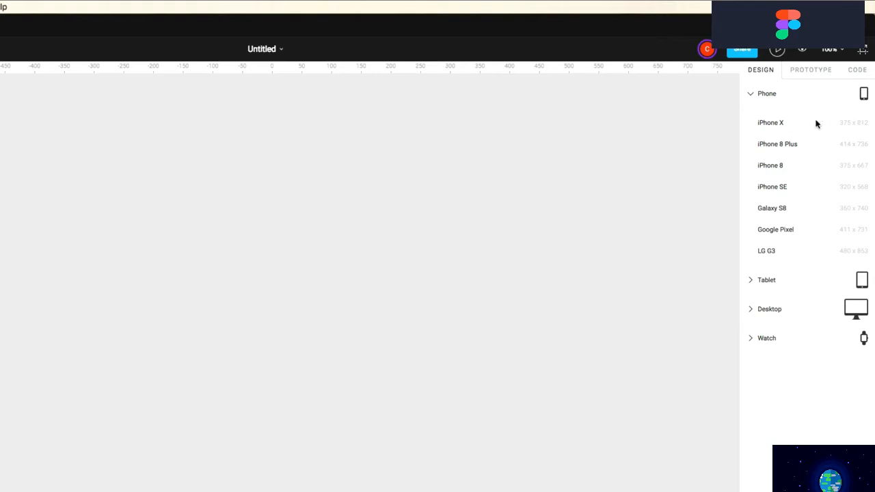
click(792, 126)
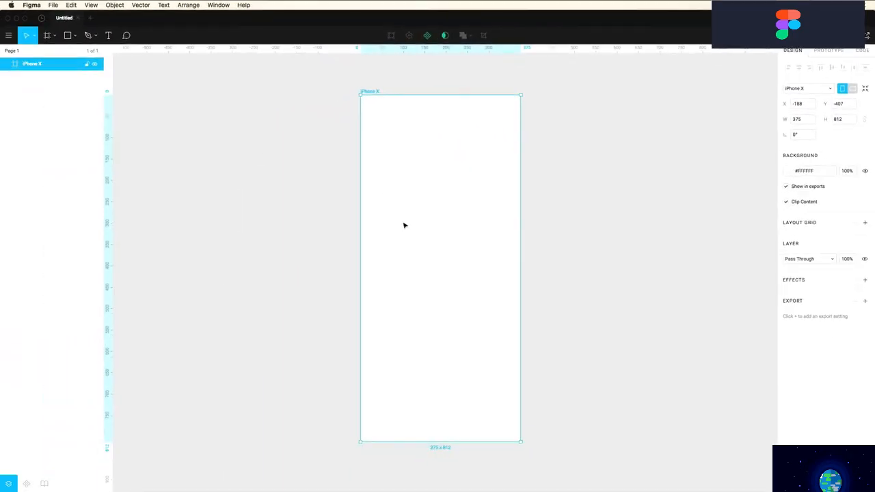
Draw and delete a test frame, then nudge the iPhone X frame into position
click(48, 34)
drag(529, 95, 696, 288)
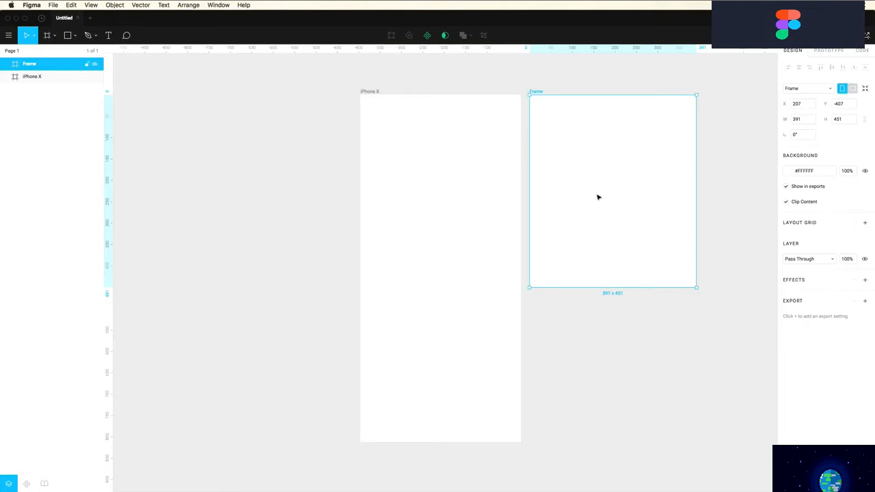
key(BackSpace)
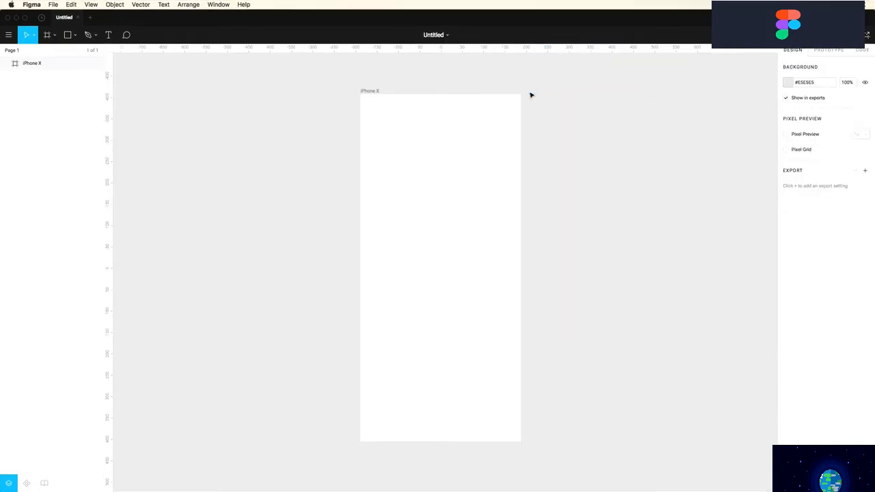
click(372, 96)
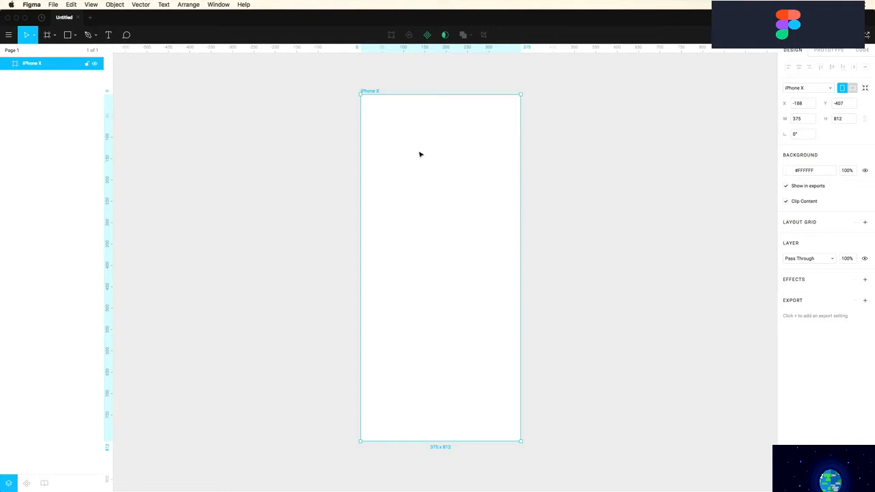
click(323, 126)
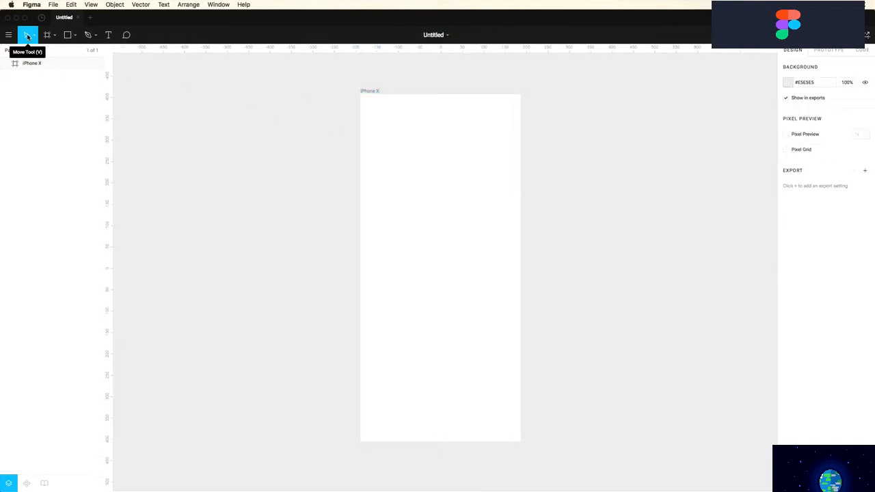
drag(372, 93, 333, 104)
click(346, 100)
click(345, 105)
key(Escape)
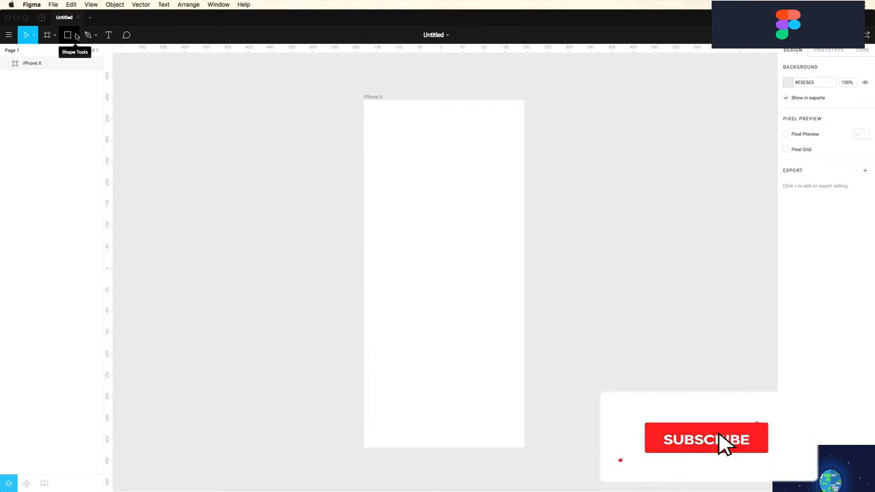
Draw a full-width grey header bar near the frame's top and a centred grey circle below
click(68, 35)
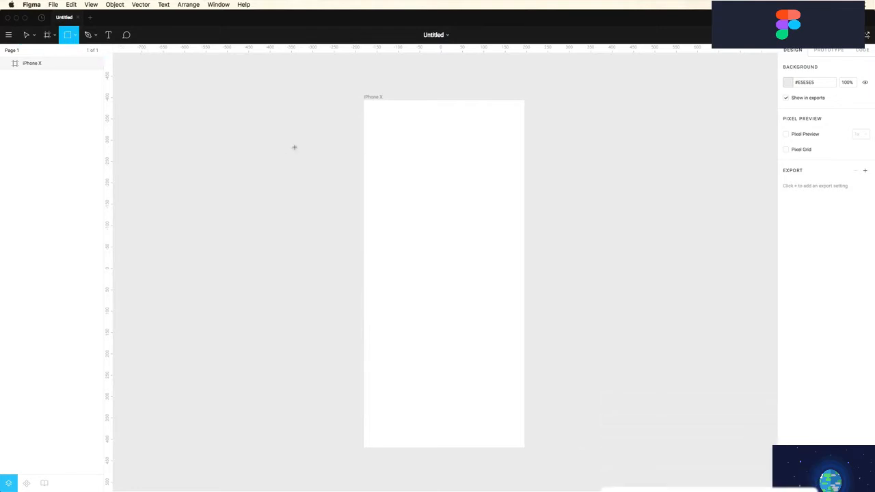
drag(364, 134, 525, 198)
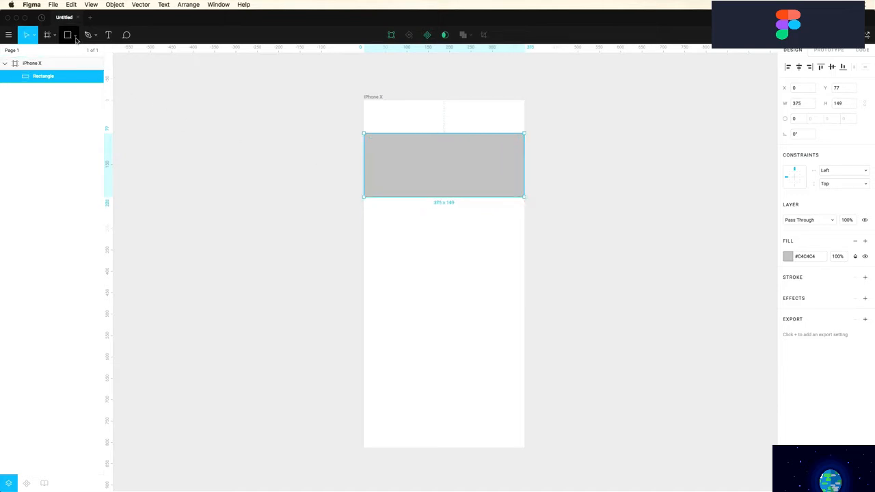
click(75, 36)
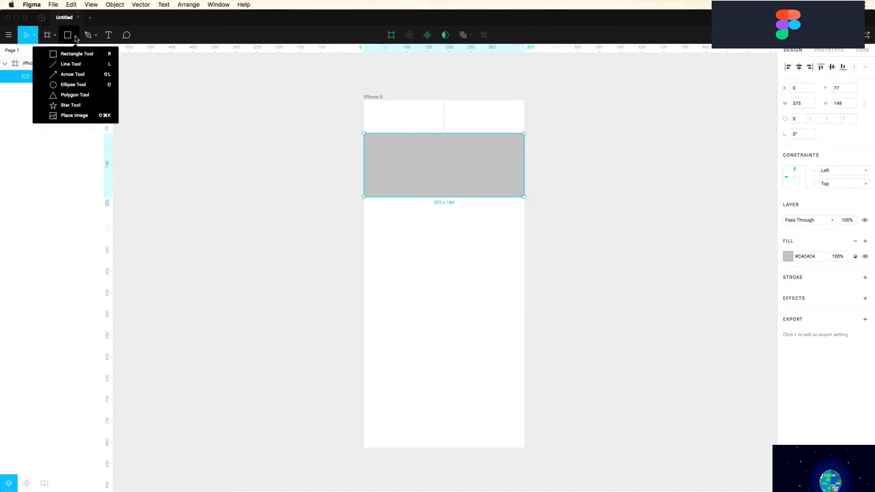
click(72, 85)
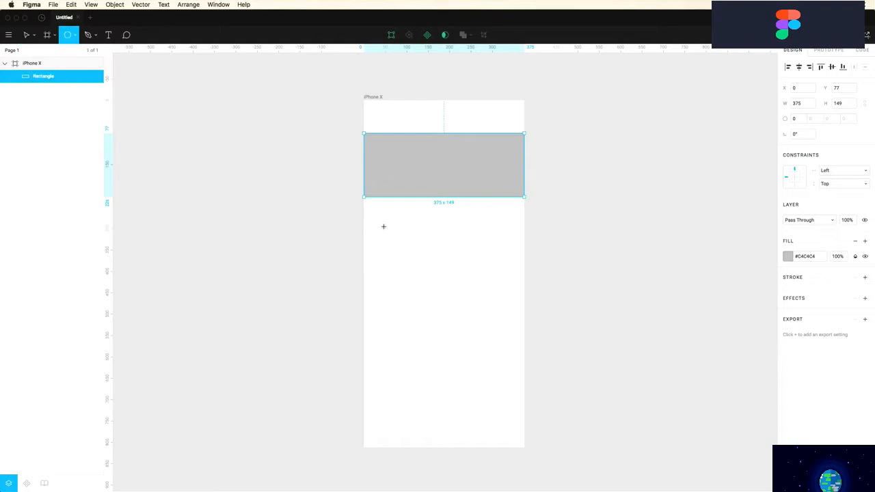
mouse_move(383, 226)
mouse_down()
mouse_move(447, 291)
mouse_move(483, 344)
mouse_up()
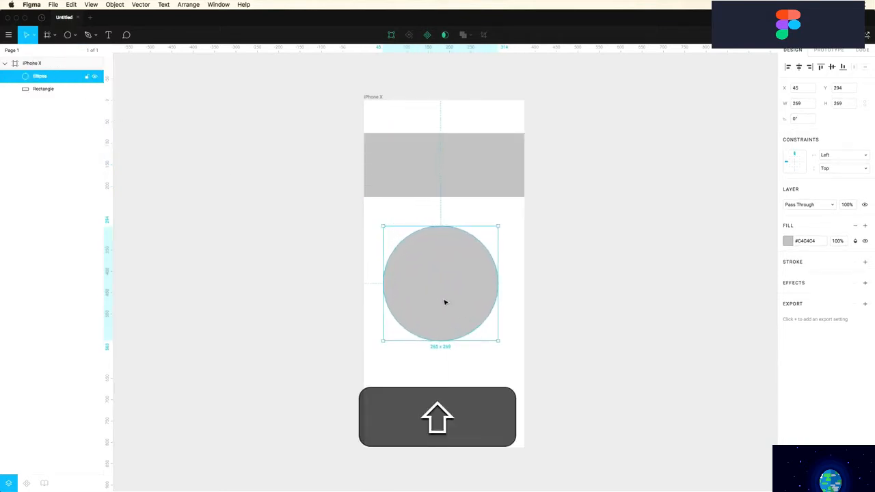
mouse_move(445, 302)
mouse_down()
mouse_move(456, 297)
mouse_move(445, 298)
mouse_up()
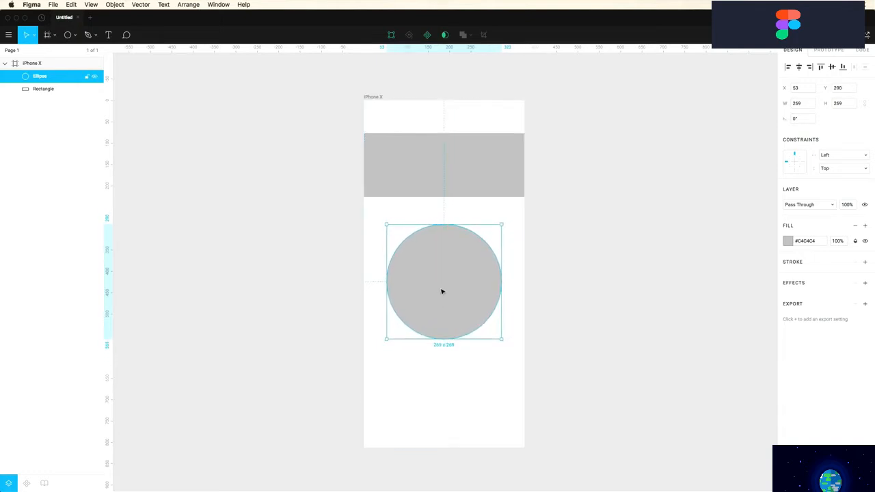
click(72, 35)
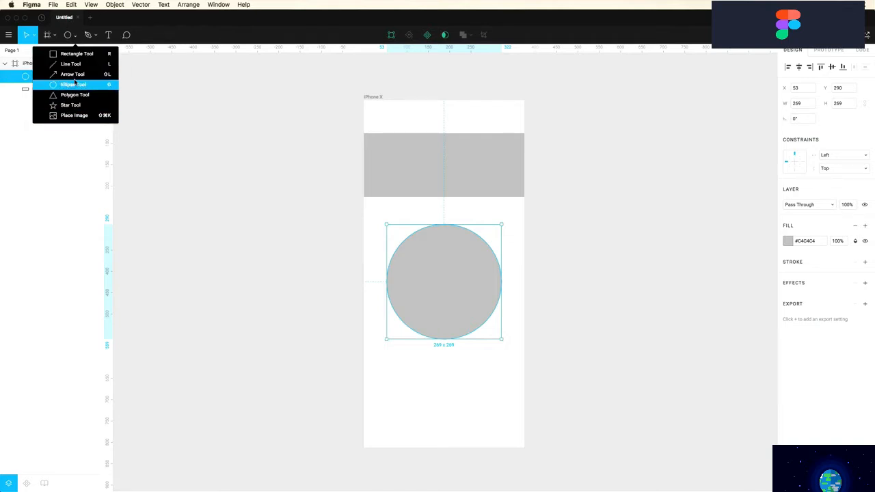
key(Escape)
key(Escape)
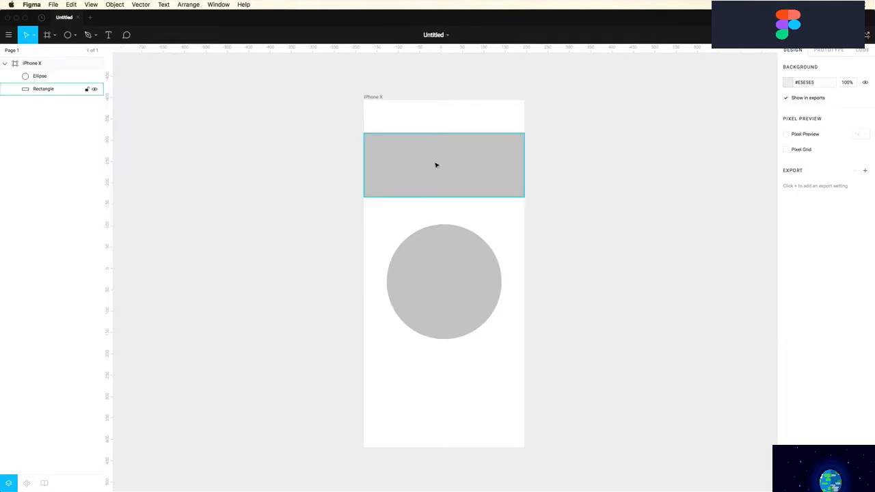
Scale the circle proportionally to 279 × 279, then select the header bar and circle together
click(447, 262)
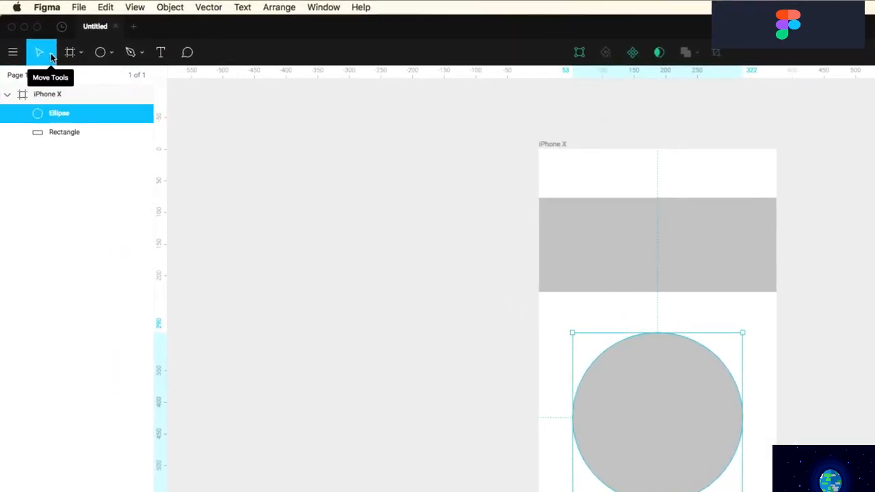
click(34, 38)
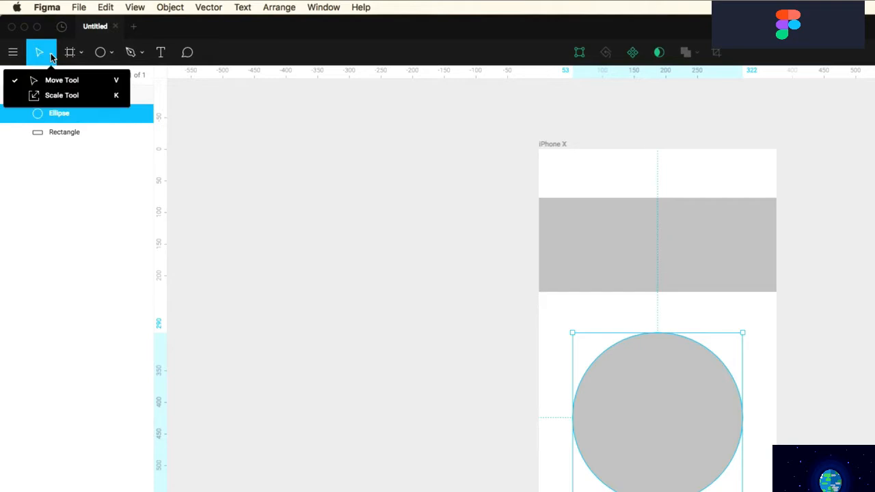
click(52, 99)
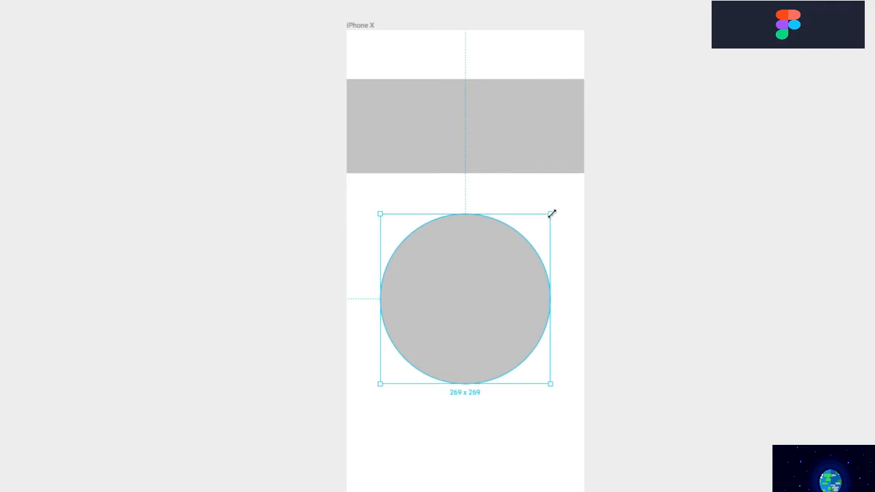
drag(552, 214, 558, 243)
drag(480, 276, 479, 265)
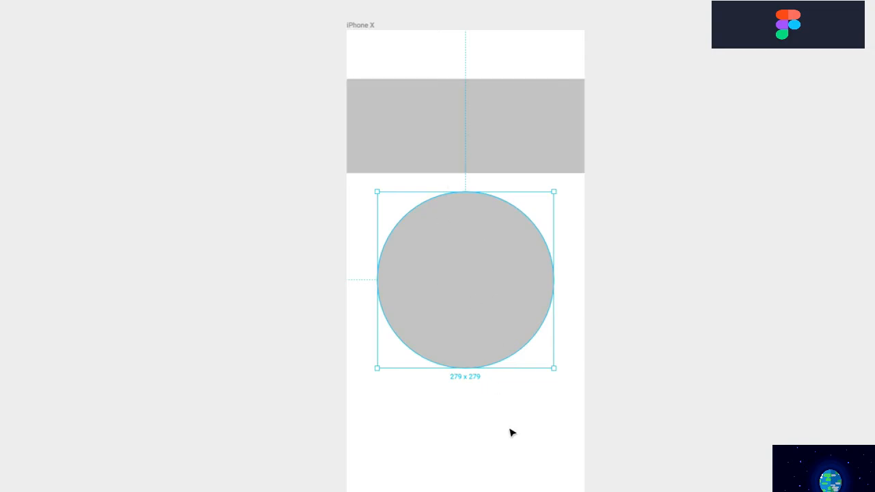
drag(508, 427, 416, 147)
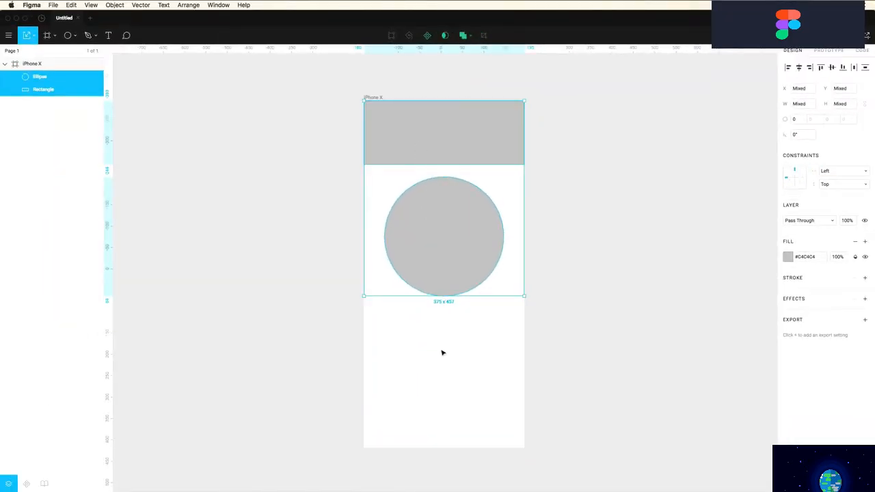
Draw a heart-shaped path below the circle with the Pen
click(140, 161)
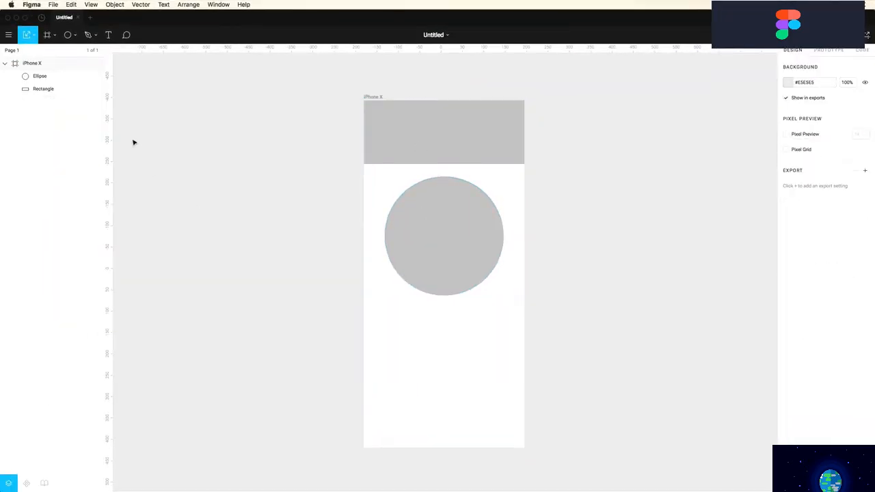
click(88, 36)
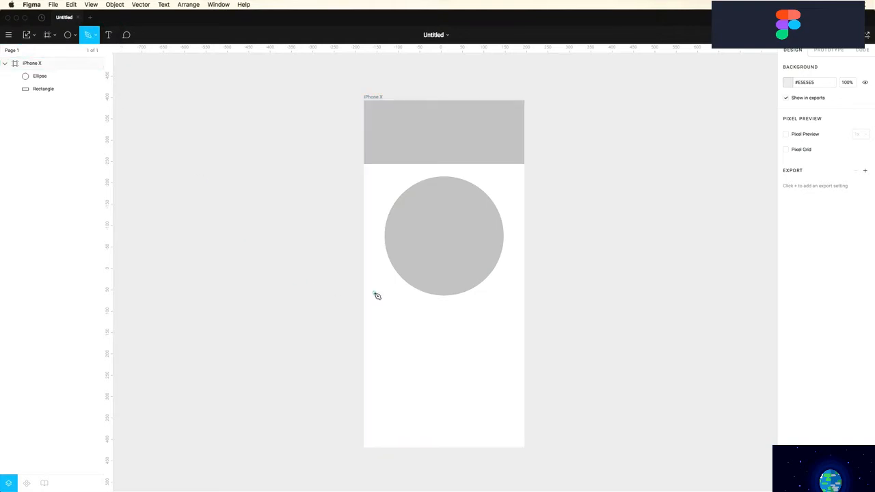
click(446, 328)
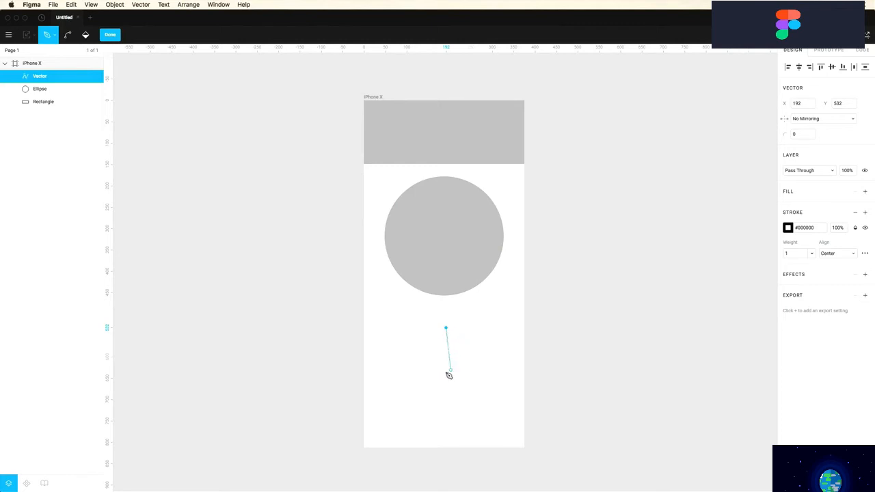
drag(446, 375, 465, 359)
key(alt)
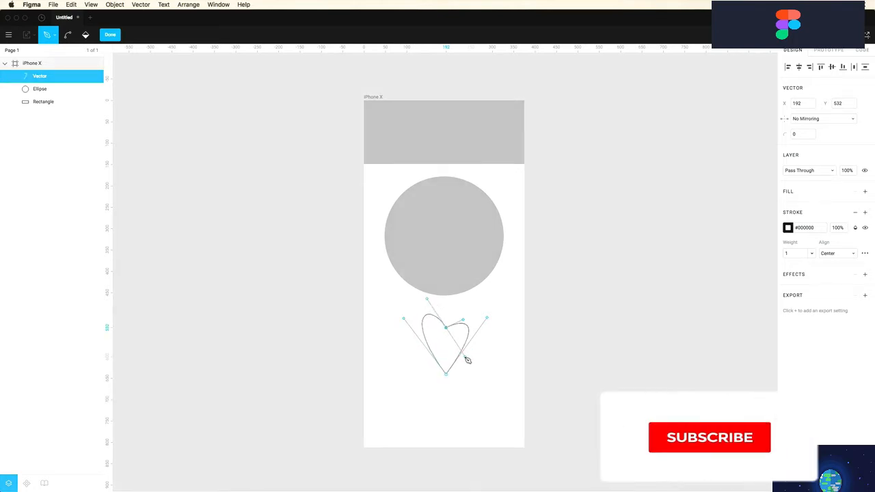
drag(464, 320, 504, 333)
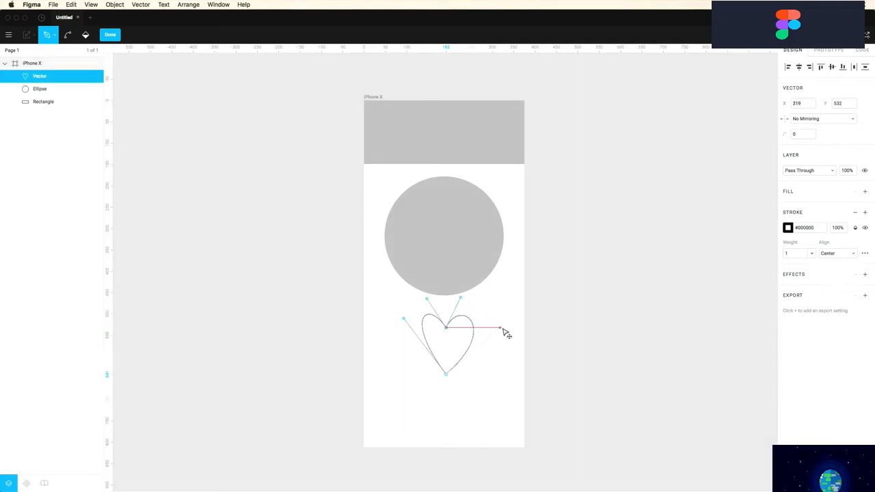
drag(407, 321, 386, 331)
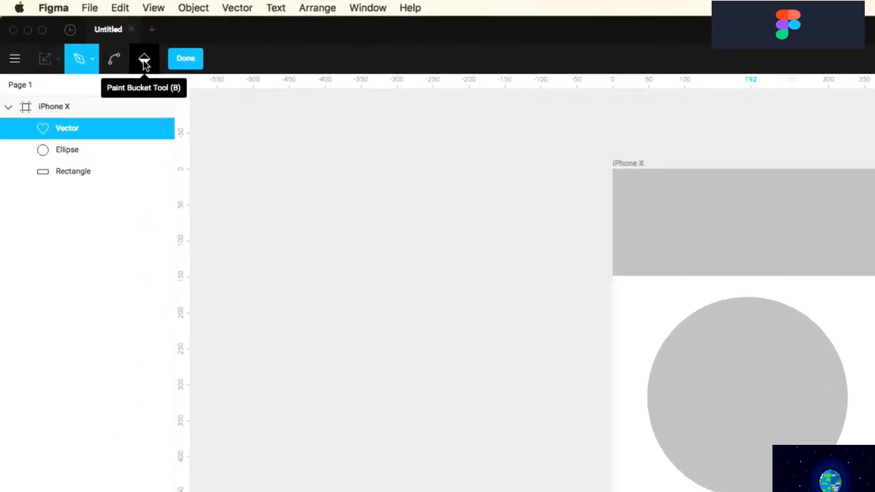
Fill the heart and bend its top notch smooth, making a 122.67 × 109 teardrop
click(144, 60)
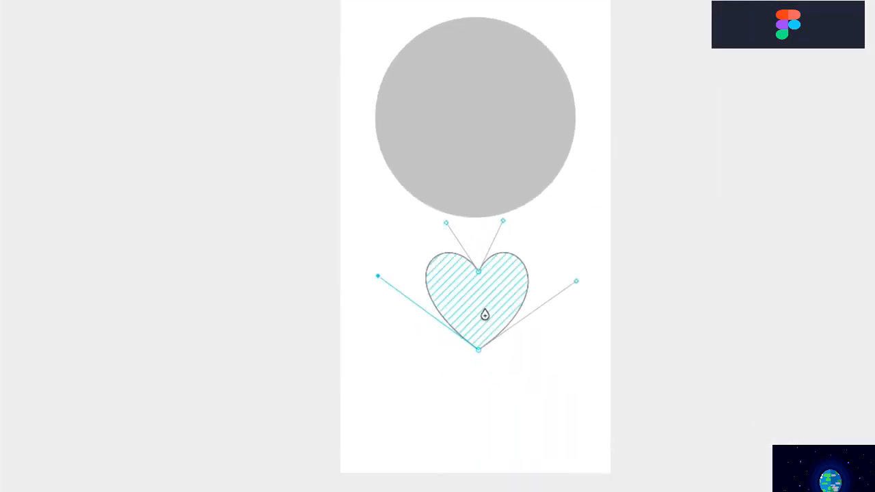
click(484, 314)
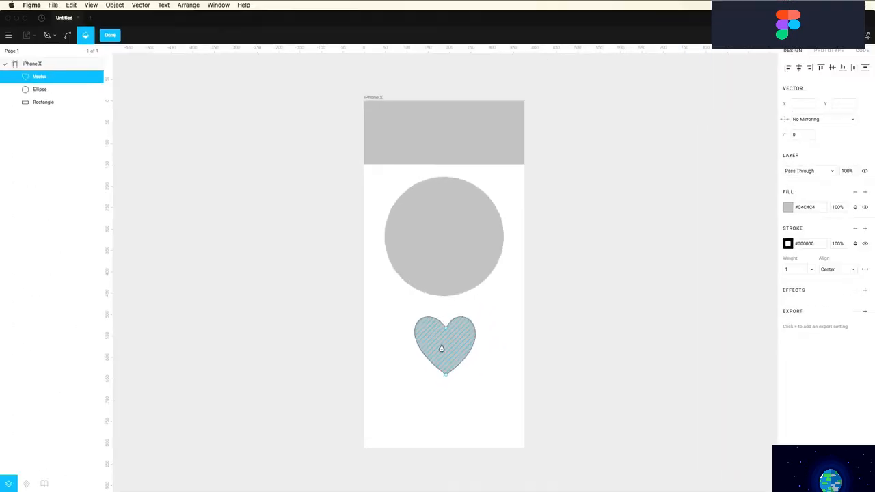
key(super)
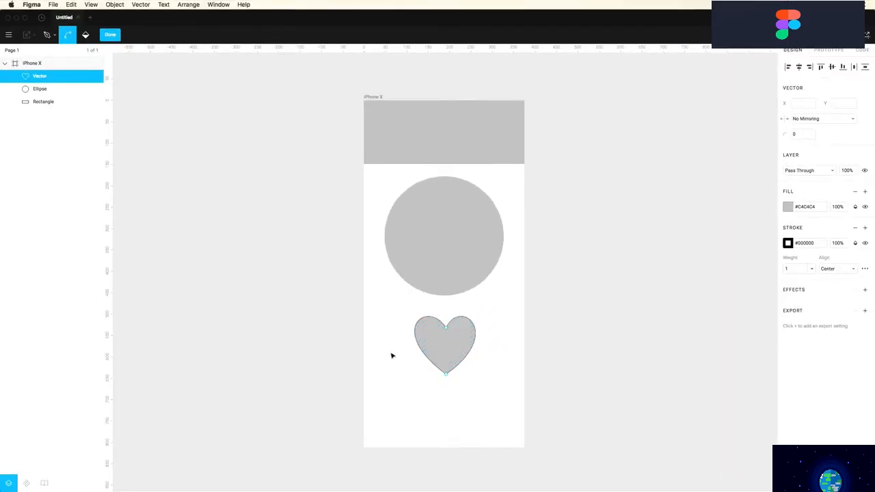
click(448, 331)
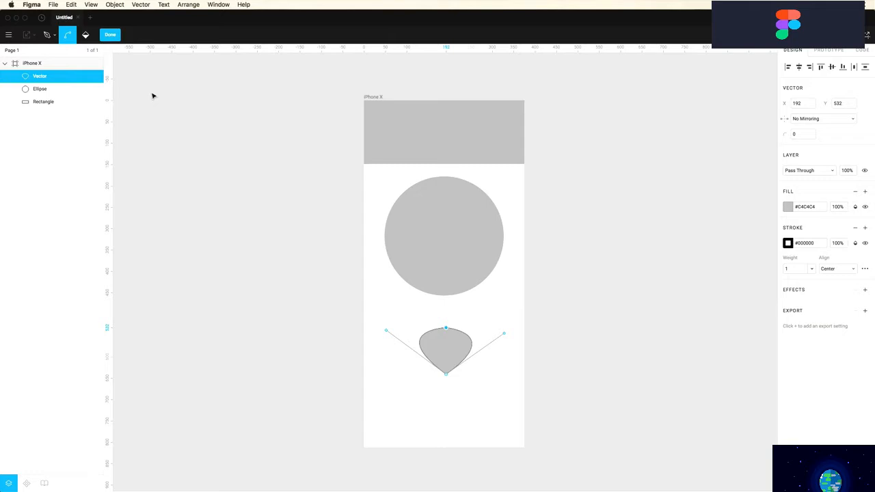
click(55, 36)
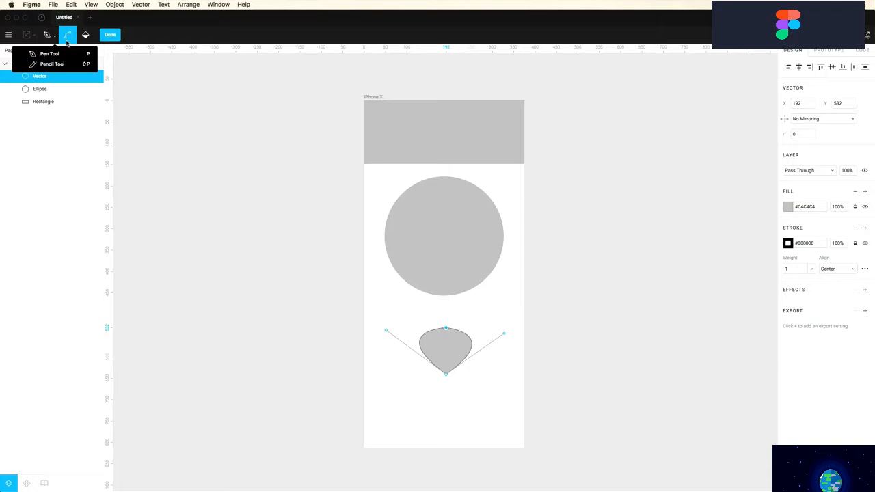
click(110, 37)
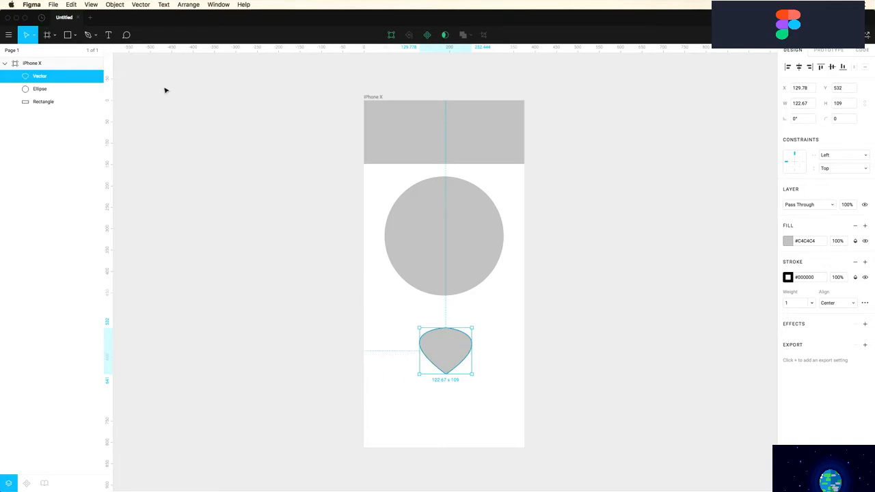
Draw a freehand cursive signature with the Pencil between the circle and teardrop
click(96, 38)
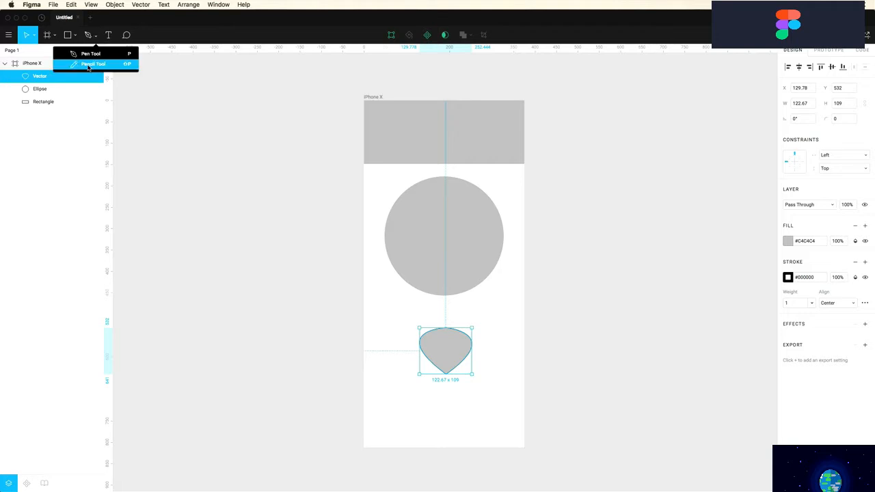
click(88, 65)
mouse_move(415, 298)
mouse_down()
mouse_move(419, 309)
mouse_move(479, 304)
mouse_move(463, 306)
mouse_up()
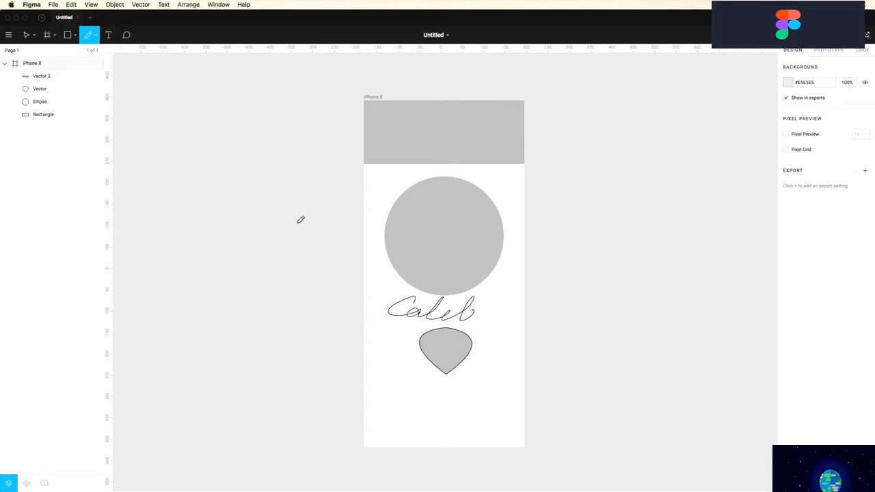
Drag one of the signature's points to reshape its letters
click(28, 35)
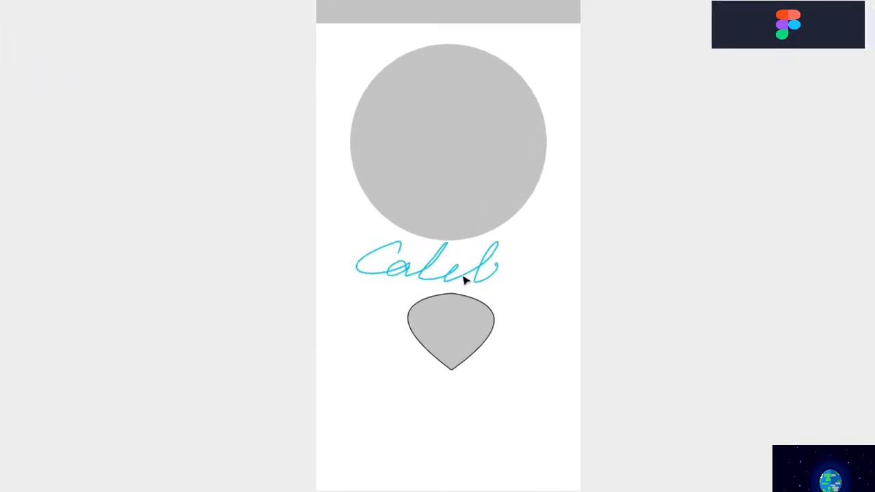
double_click(454, 319)
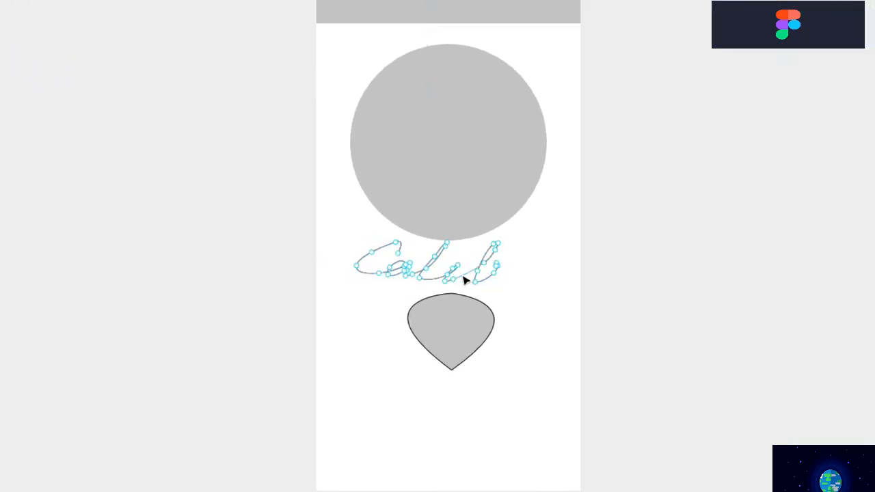
mouse_move(461, 273)
mouse_down()
mouse_move(470, 274)
mouse_move(469, 257)
mouse_move(438, 260)
mouse_move(386, 240)
mouse_move(369, 250)
mouse_move(379, 257)
mouse_up()
key(Escape)
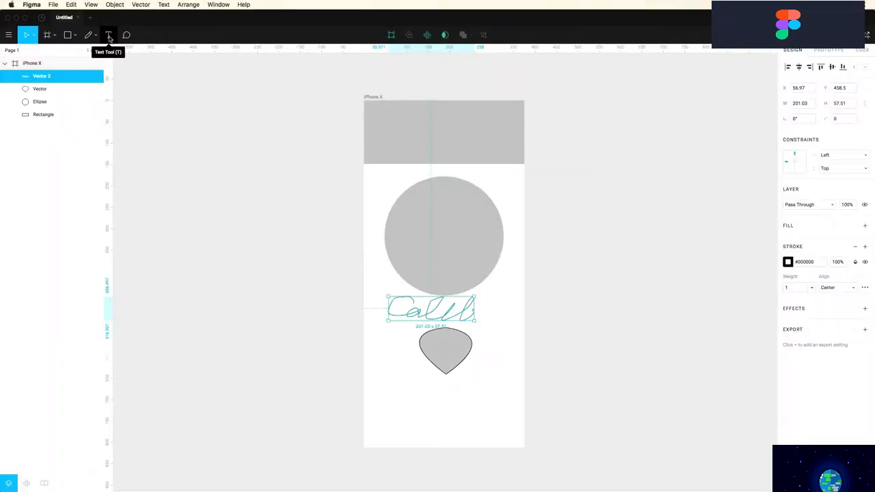
Add a 'Navigation' text label and centre it in the grey header bar
click(110, 35)
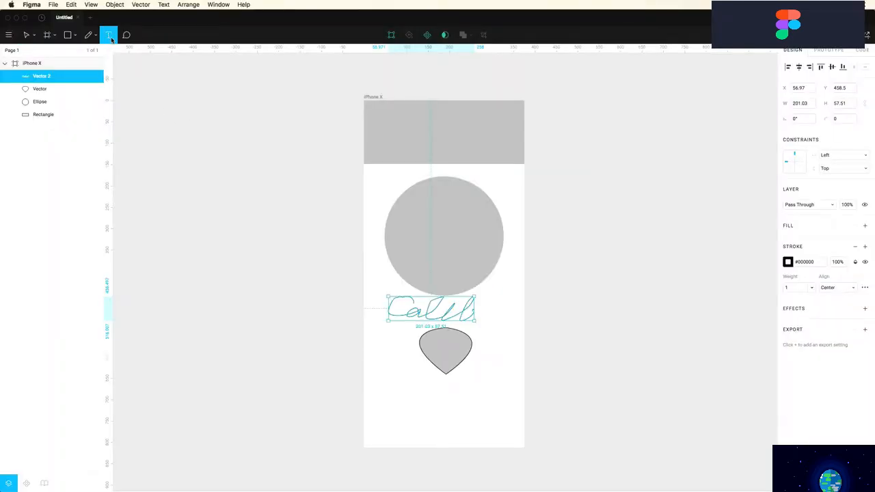
click(398, 131)
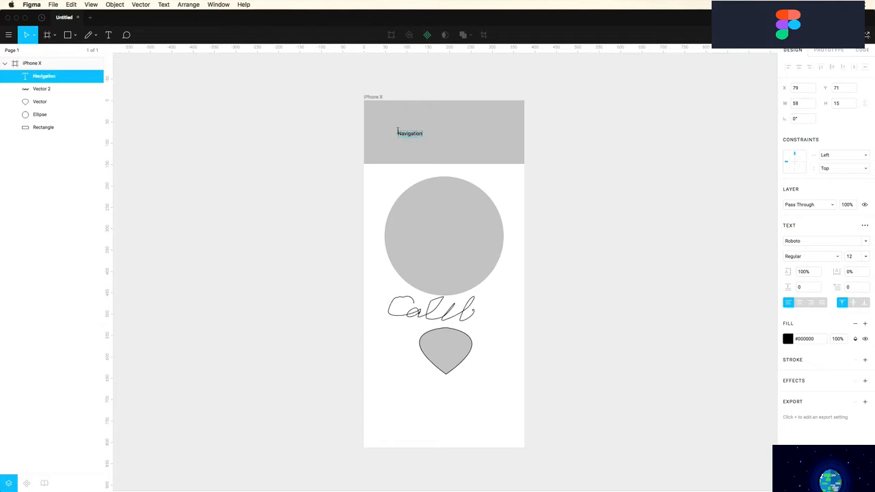
click(346, 125)
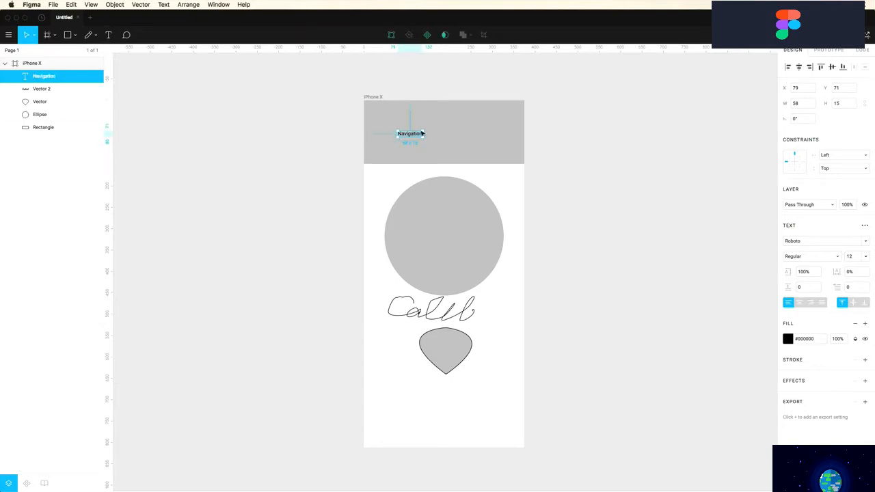
drag(414, 134, 442, 125)
Discard the extra empty text box drawn below the header
key(t)
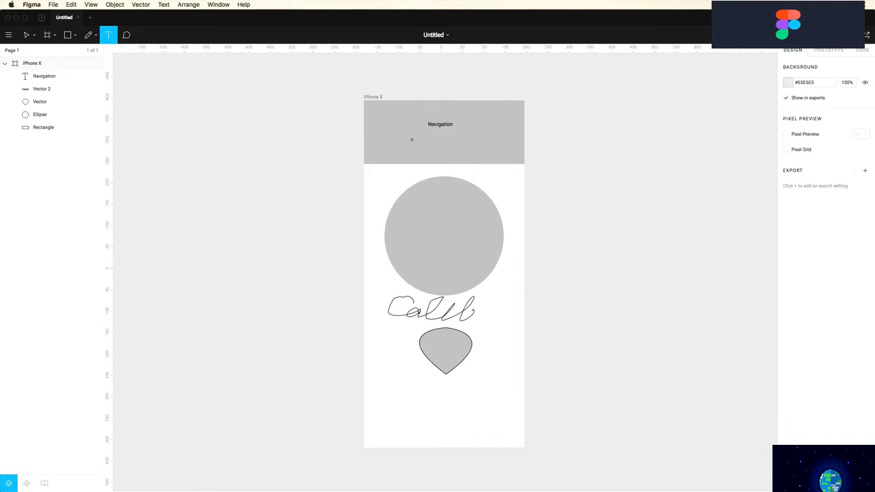
drag(384, 138, 505, 209)
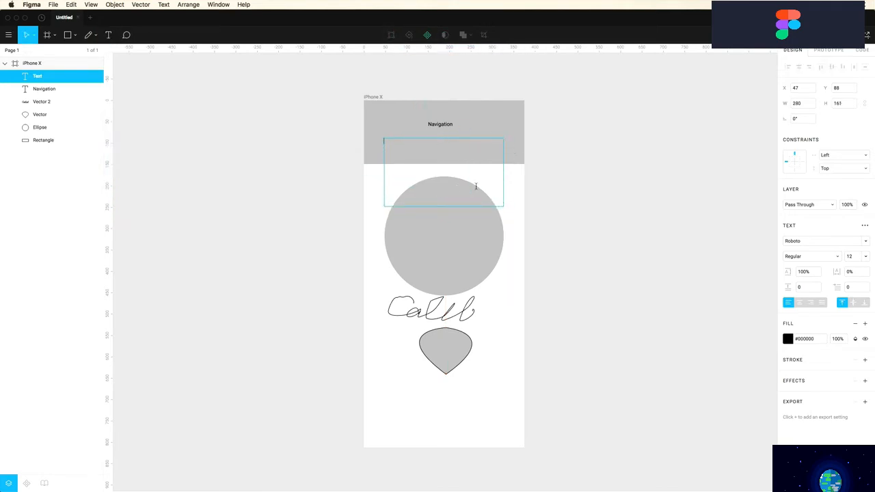
click(180, 122)
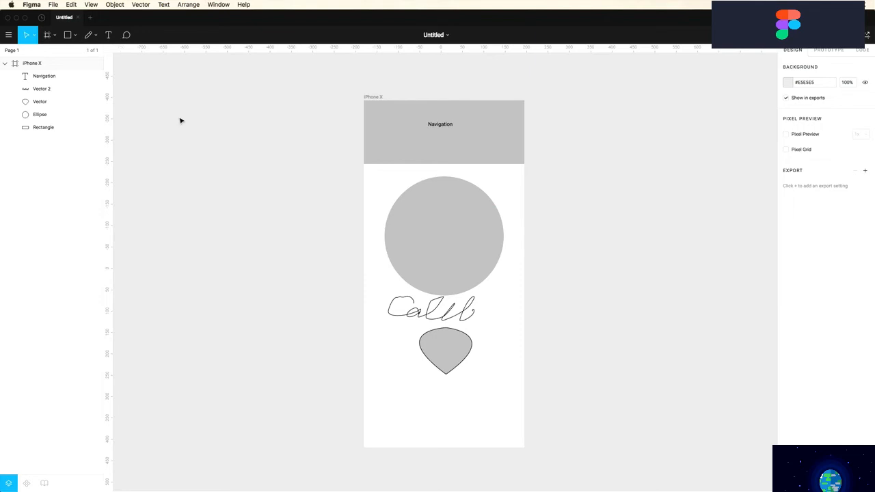
click(126, 35)
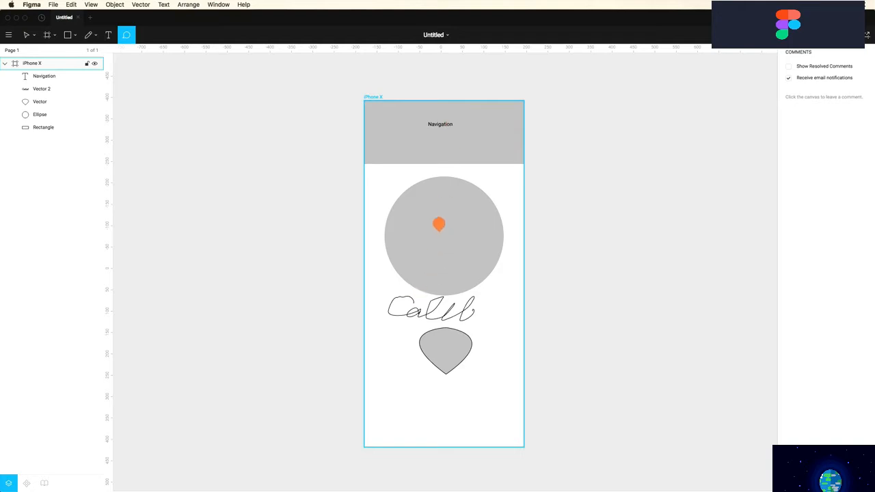
Post the comment 'This circle needs some color' on the circle
click(438, 228)
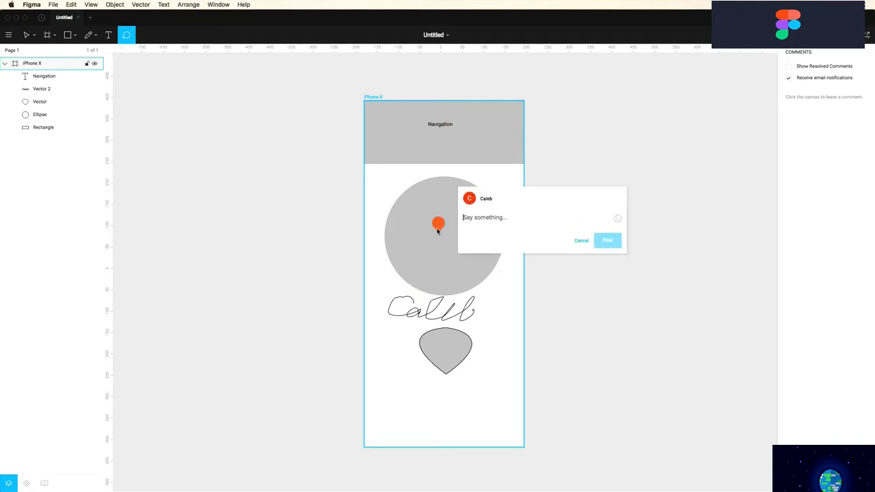
text(This circle needs some color)
click(608, 242)
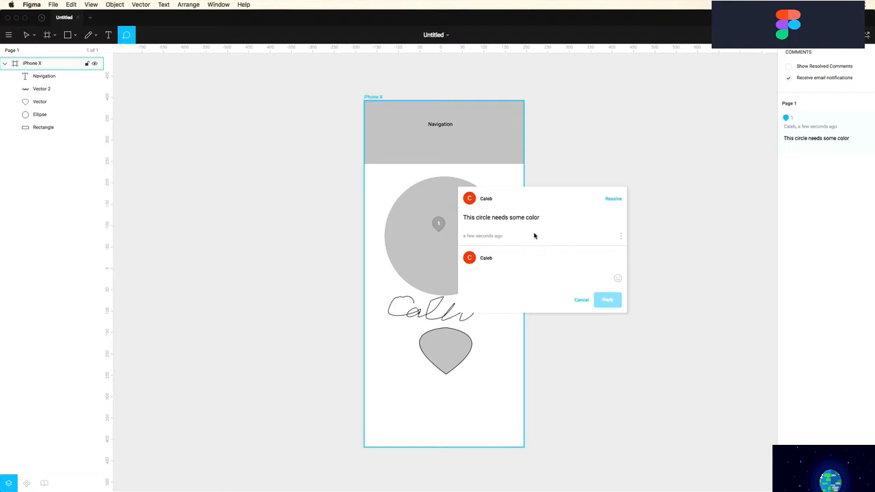
Reopen the circle's comment thread and resolve it
click(440, 220)
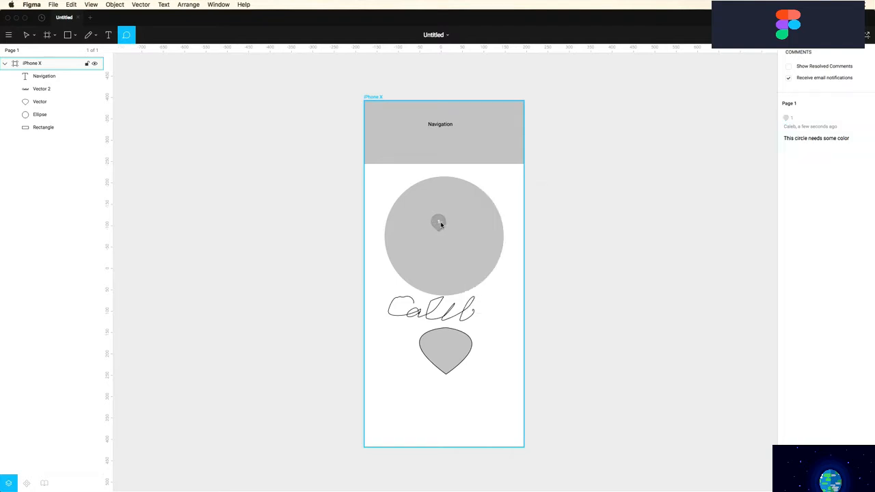
click(440, 223)
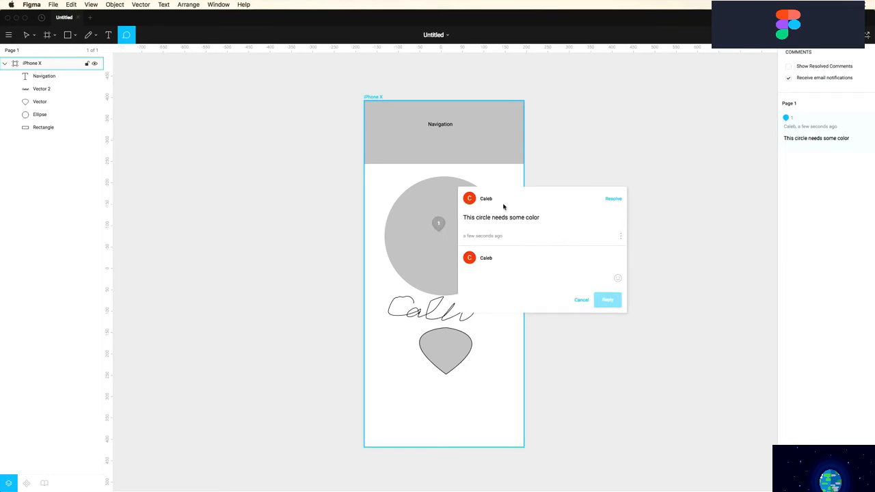
click(585, 301)
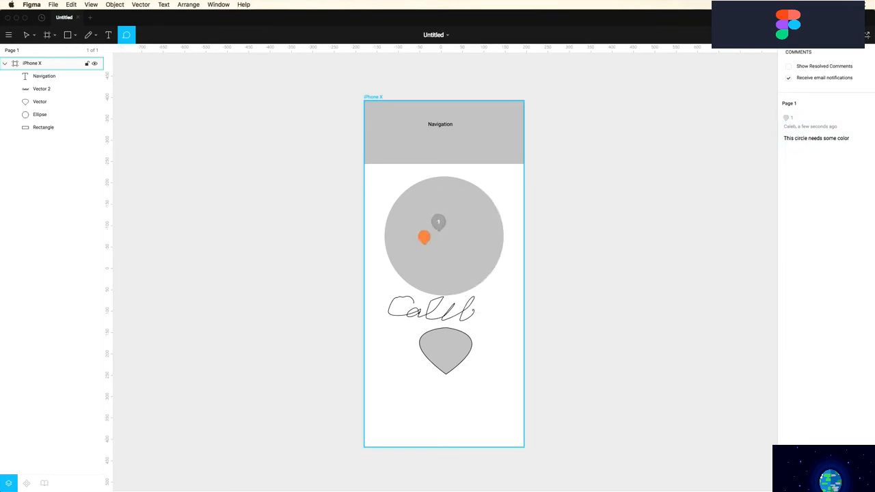
click(439, 224)
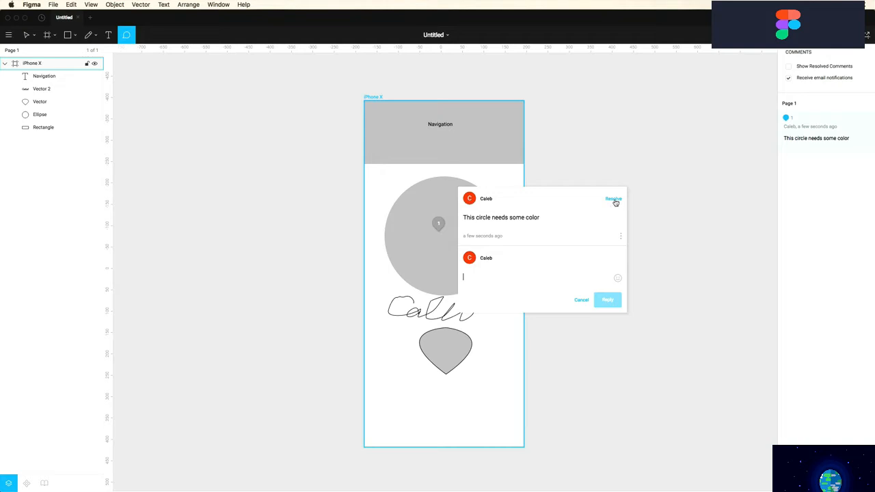
click(614, 199)
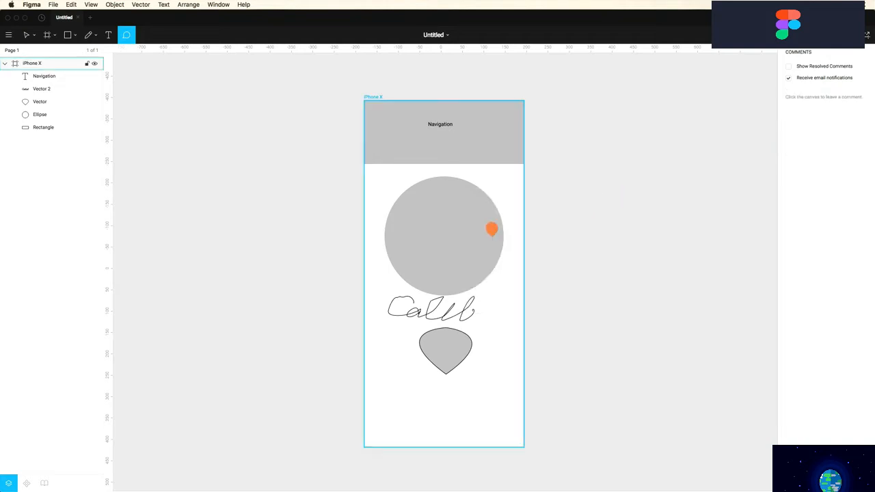
click(25, 38)
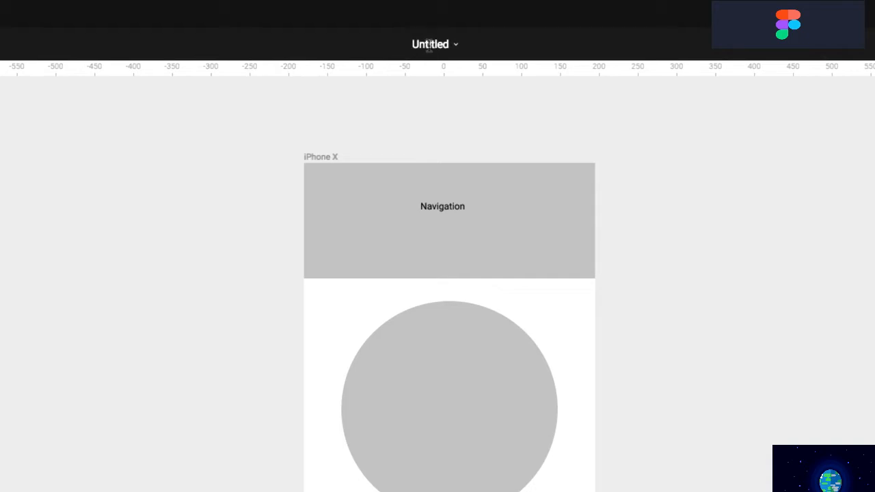
click(455, 48)
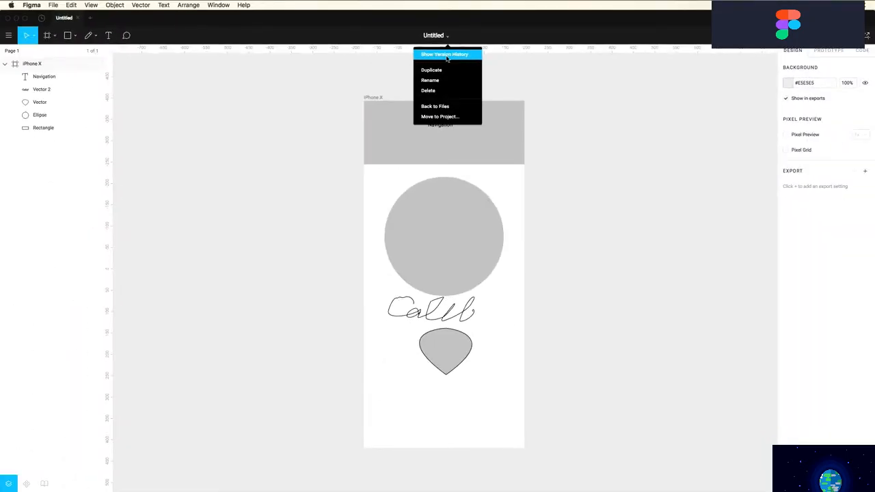
click(446, 54)
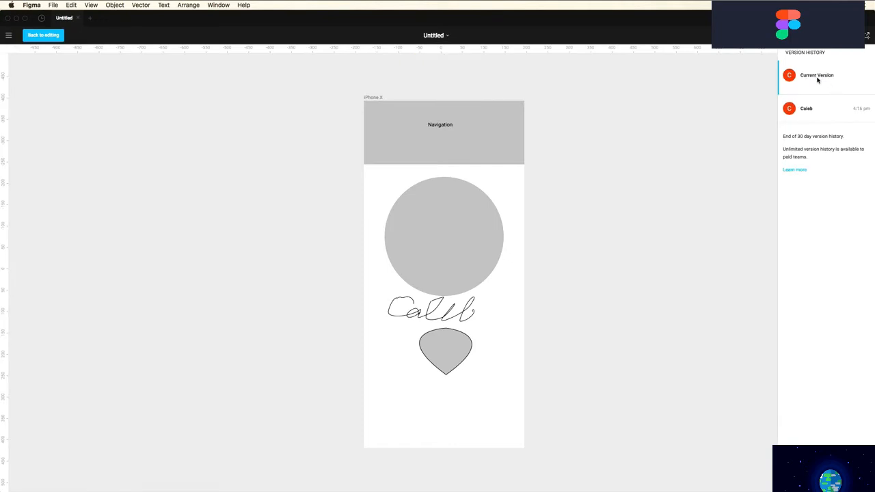
click(814, 108)
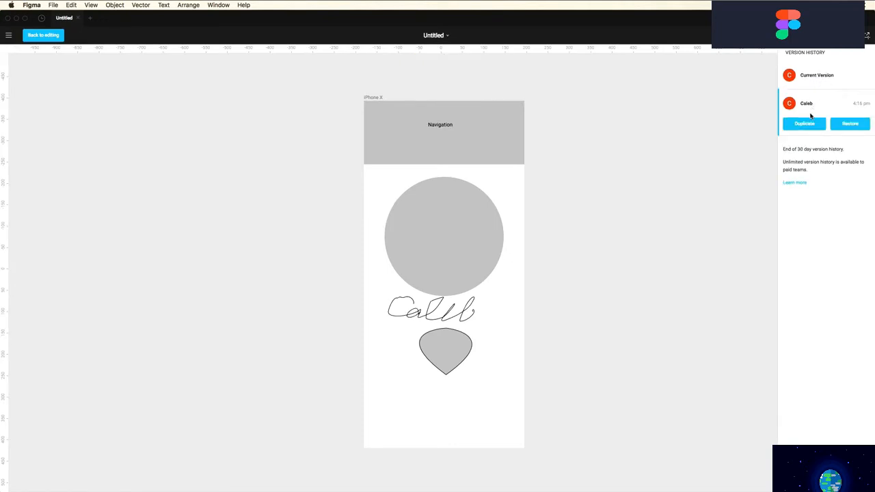
click(817, 77)
click(811, 101)
click(812, 79)
click(811, 103)
click(817, 77)
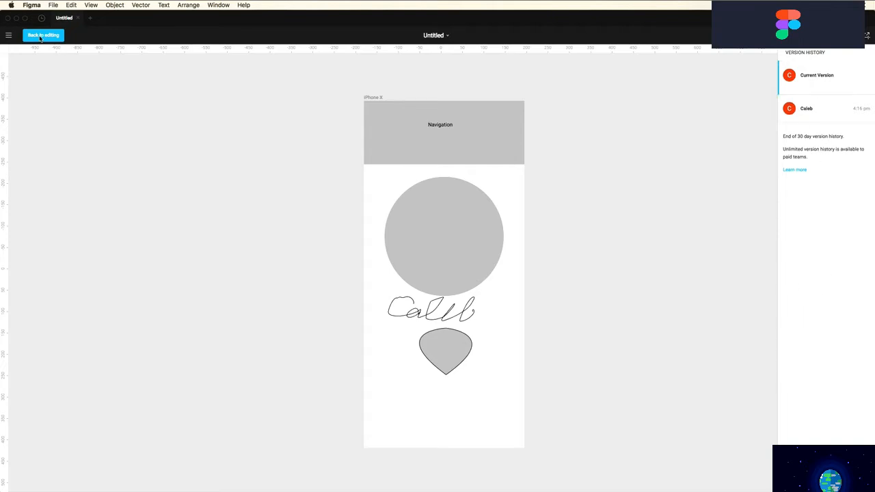
click(40, 37)
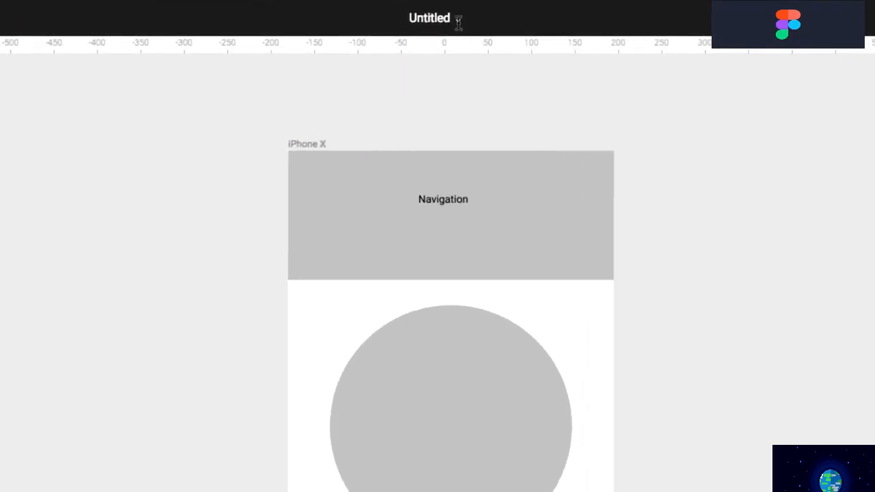
click(458, 21)
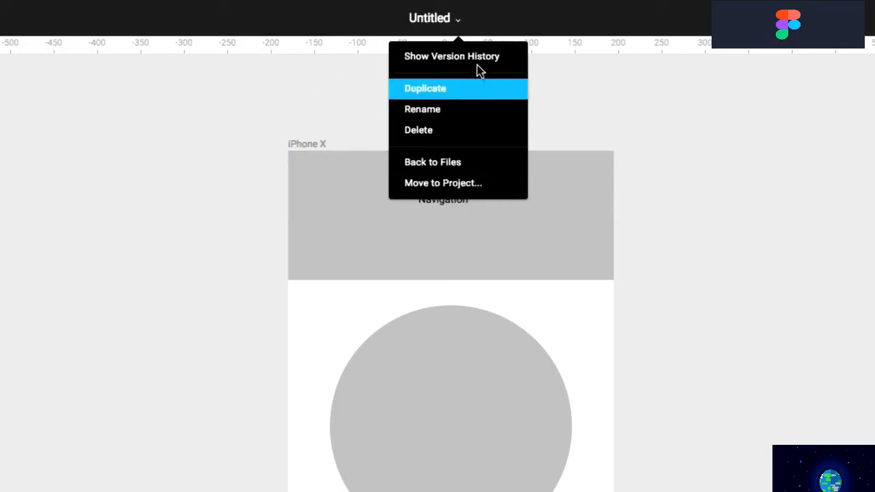
click(572, 92)
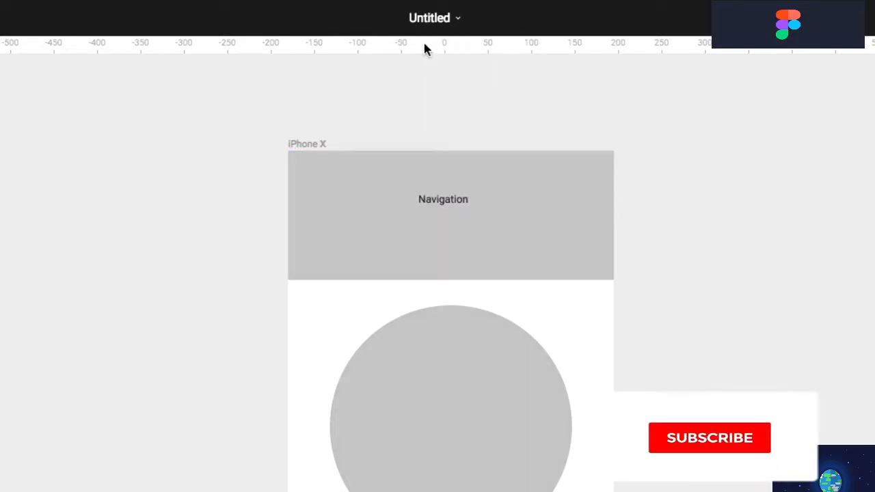
click(454, 391)
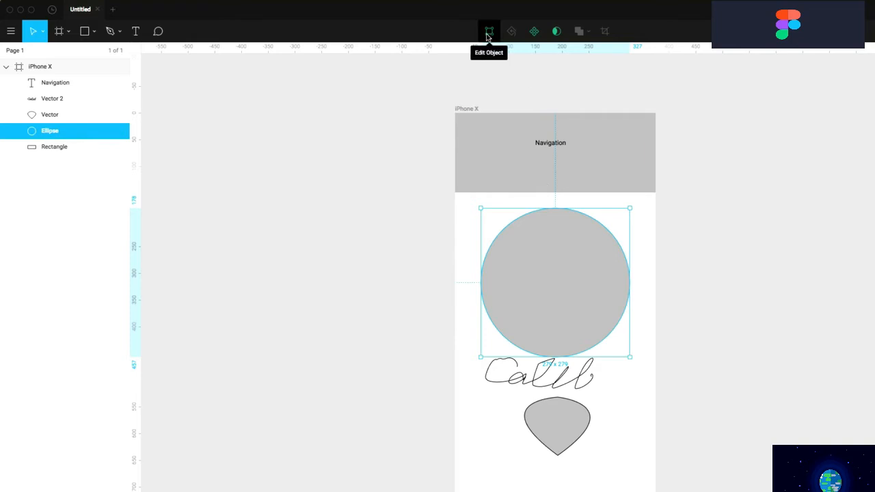
Nudge the circle's top and right anchor points slightly inward in point-edit mode
click(487, 32)
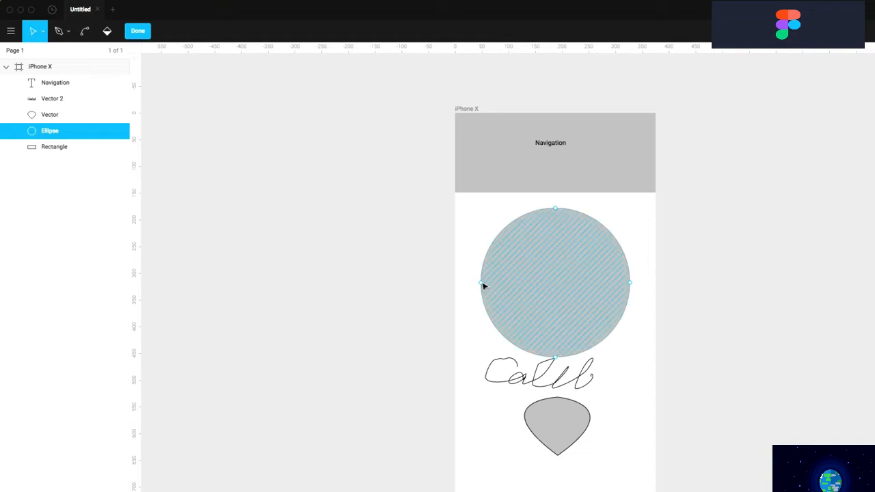
mouse_move(556, 209)
mouse_down()
mouse_move(543, 239)
mouse_move(582, 219)
mouse_move(553, 223)
mouse_move(550, 211)
mouse_up()
drag(629, 283, 629, 280)
click(141, 32)
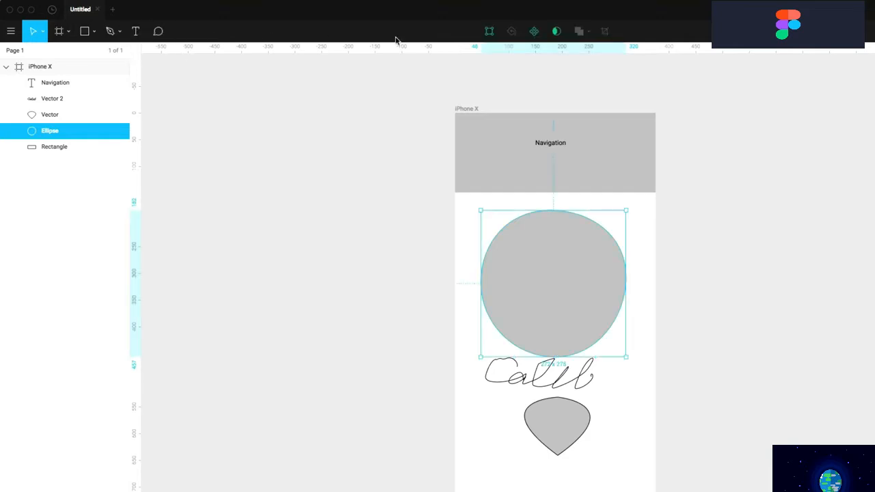
Make the reshaped circle a component and Option-drag a 272 × 275 instance beside the iPhone X frame
click(535, 32)
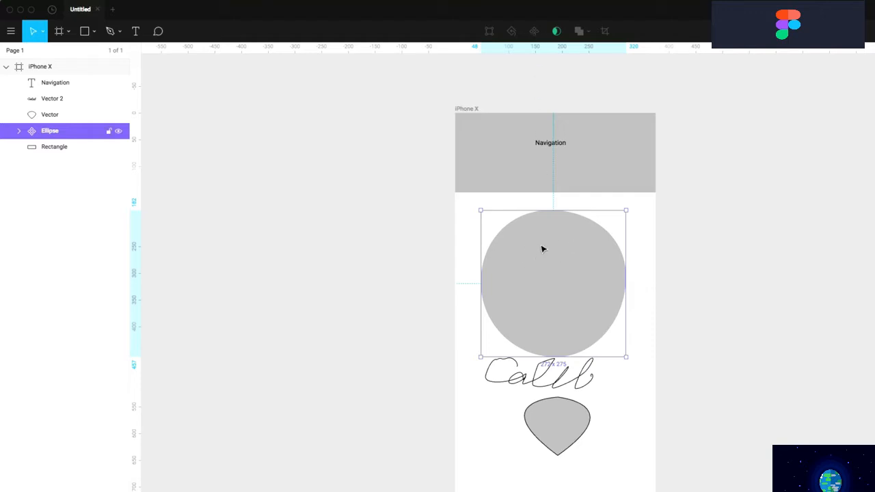
key(alt)
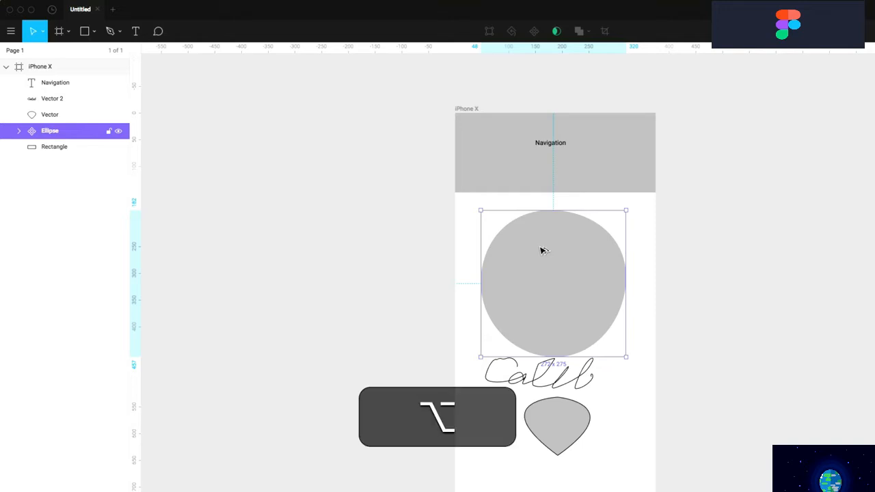
drag(541, 251, 740, 242)
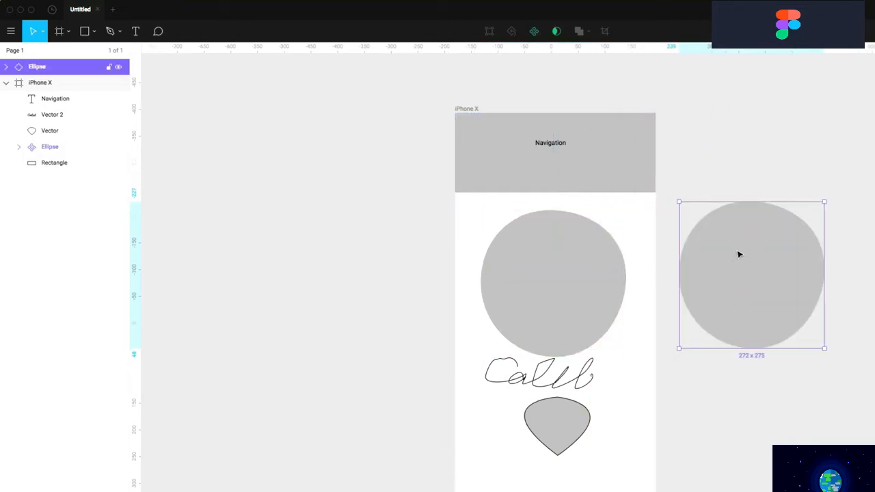
double_click(739, 254)
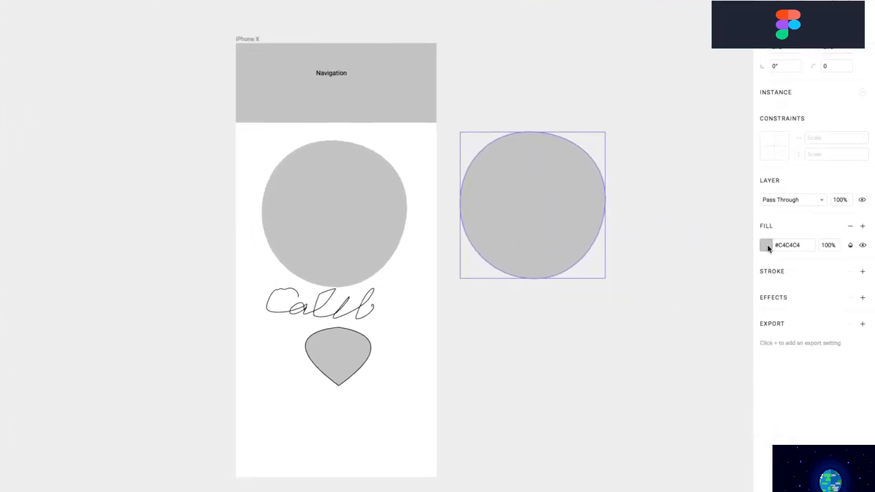
Fill the copied circle instance with red #FF0000
click(766, 244)
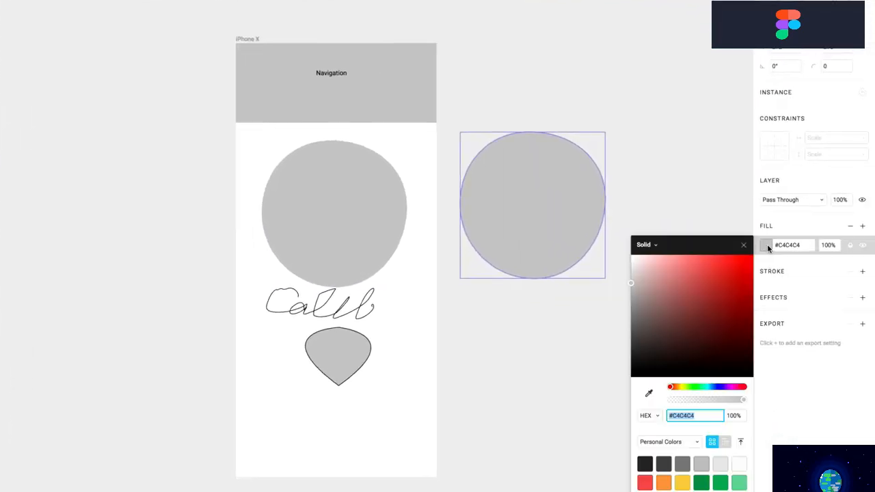
drag(719, 290, 756, 256)
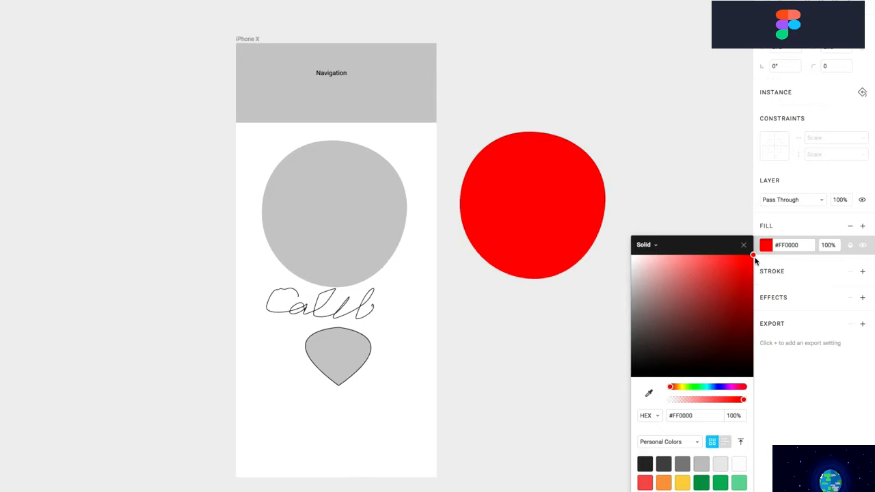
click(623, 162)
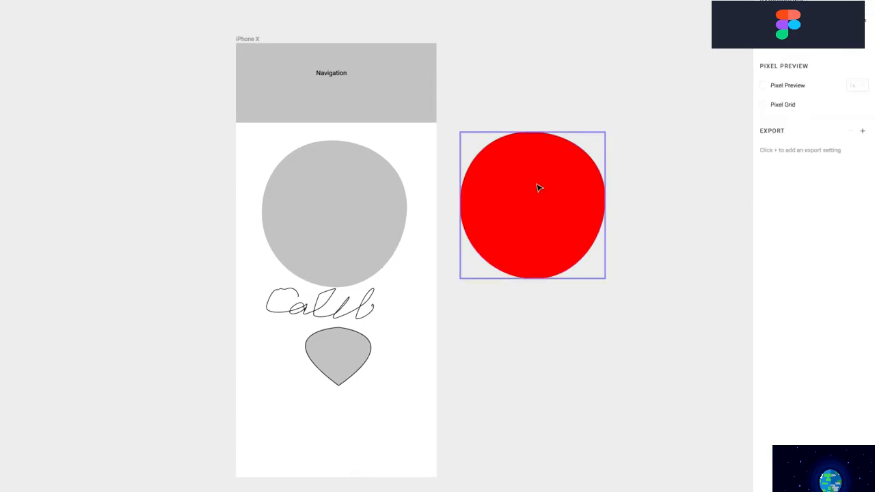
Change the master circle's fill to blue #2F80ED
click(363, 207)
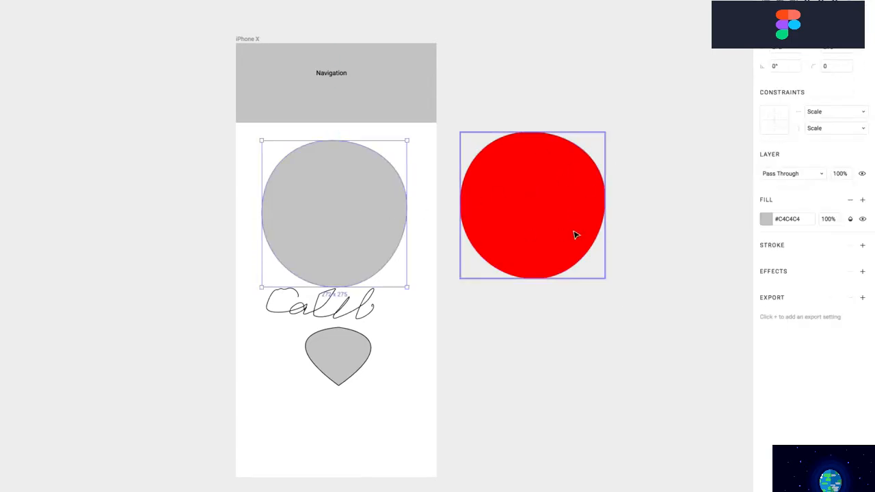
click(766, 219)
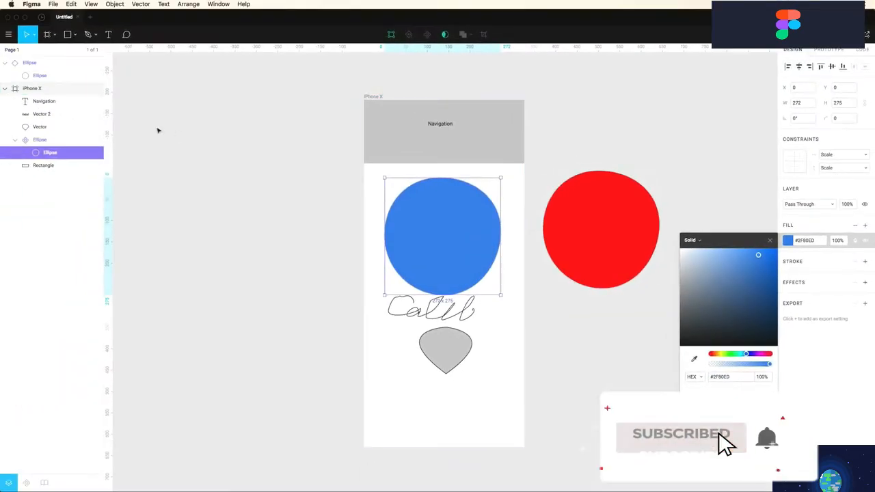
click(61, 104)
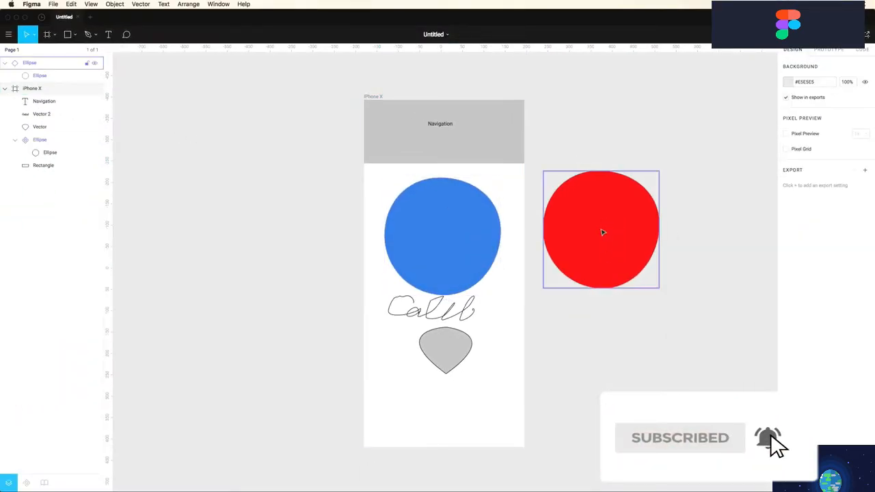
click(386, 218)
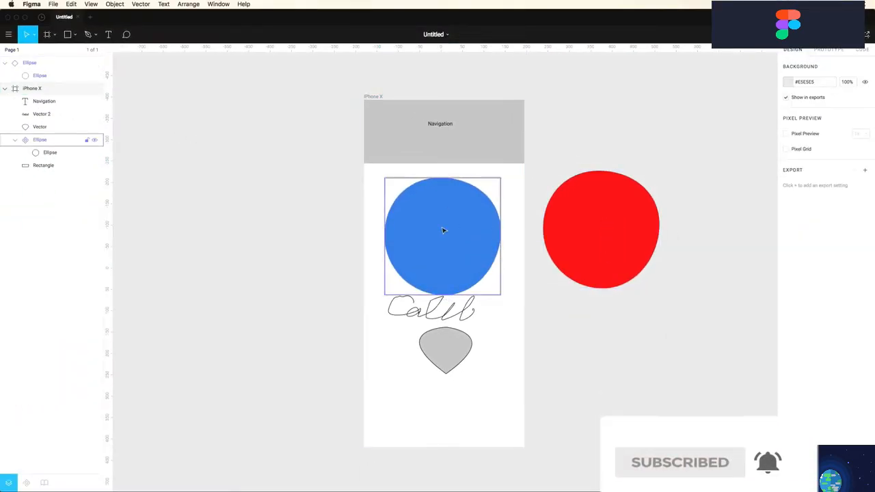
click(604, 227)
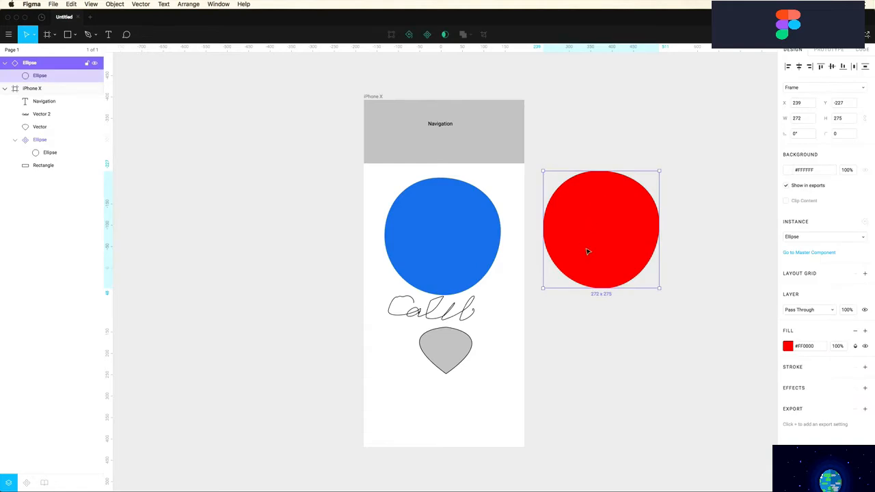
Reset the copied instance, dropping its red override for the master's blue #2F80ED
click(409, 35)
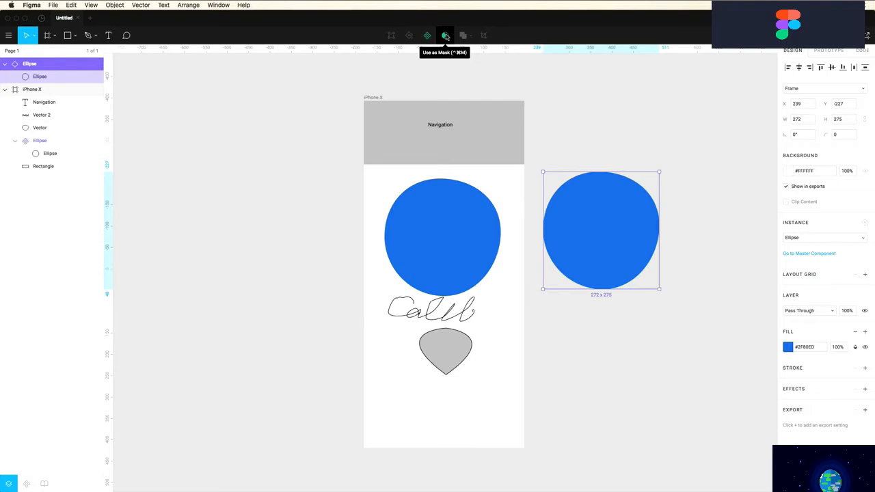
click(346, 127)
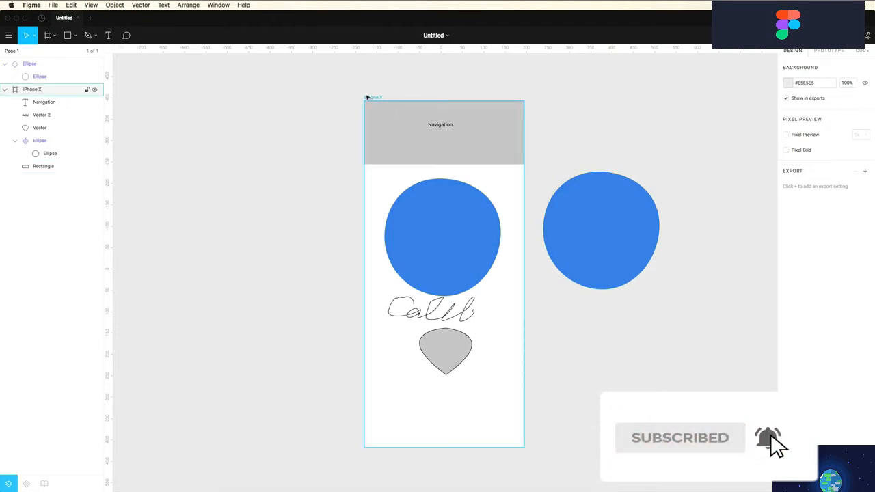
click(385, 139)
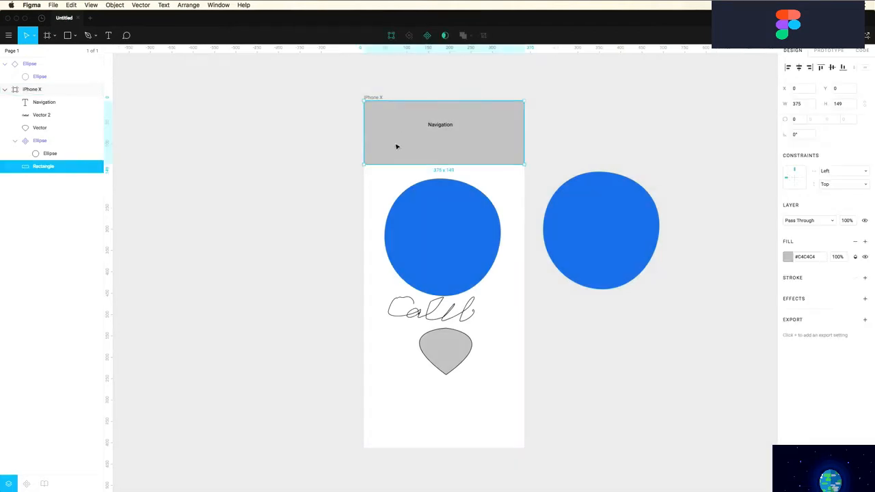
click(312, 108)
click(75, 35)
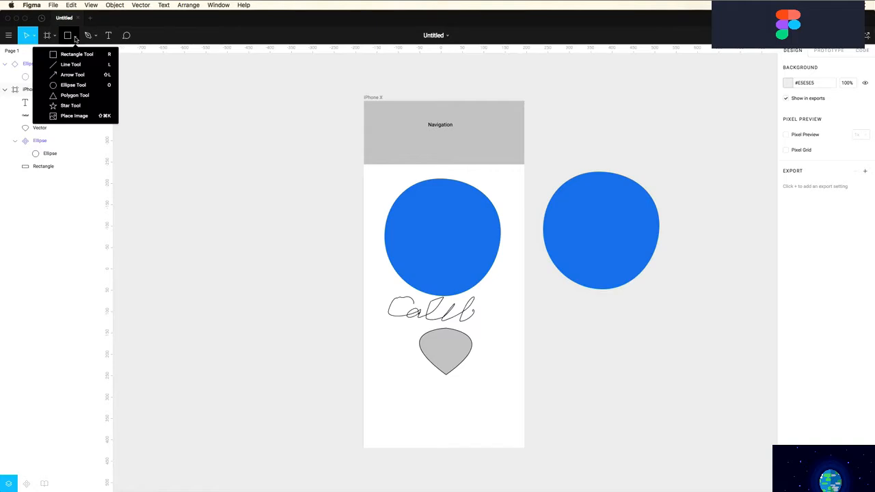
Place entree-lasagna.jpg from the assets folder as an image fill in the copied circle
click(74, 116)
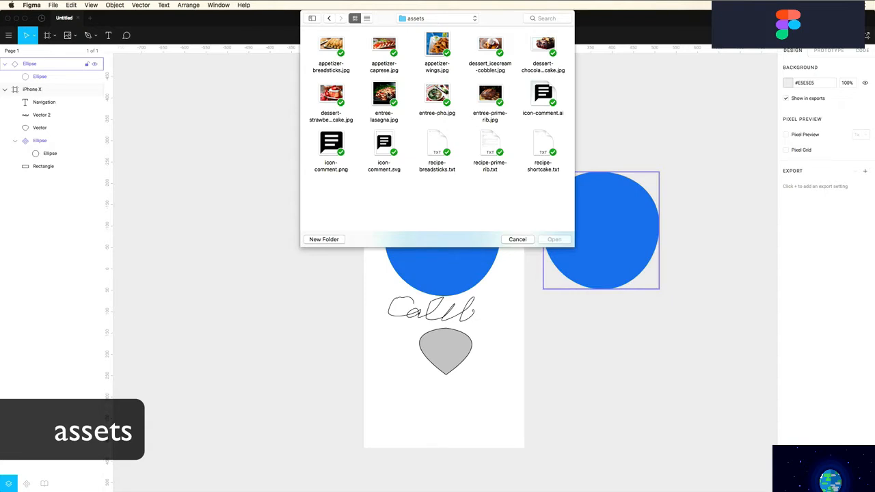
click(388, 94)
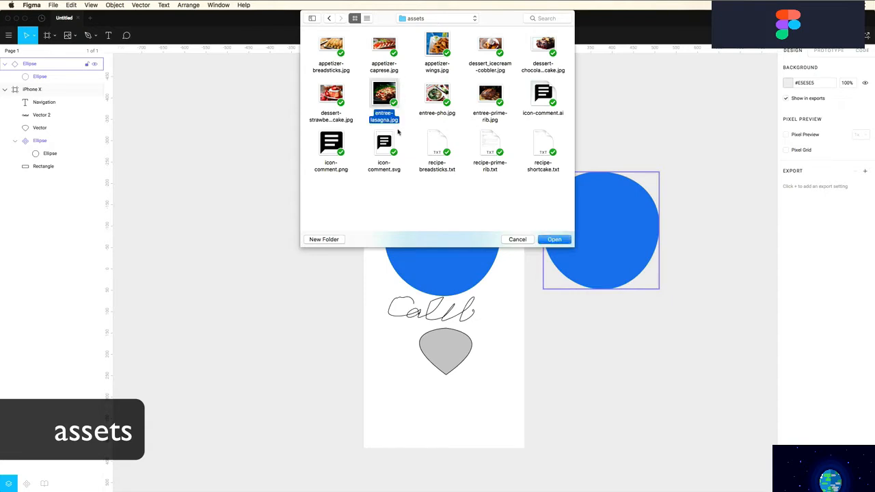
click(555, 240)
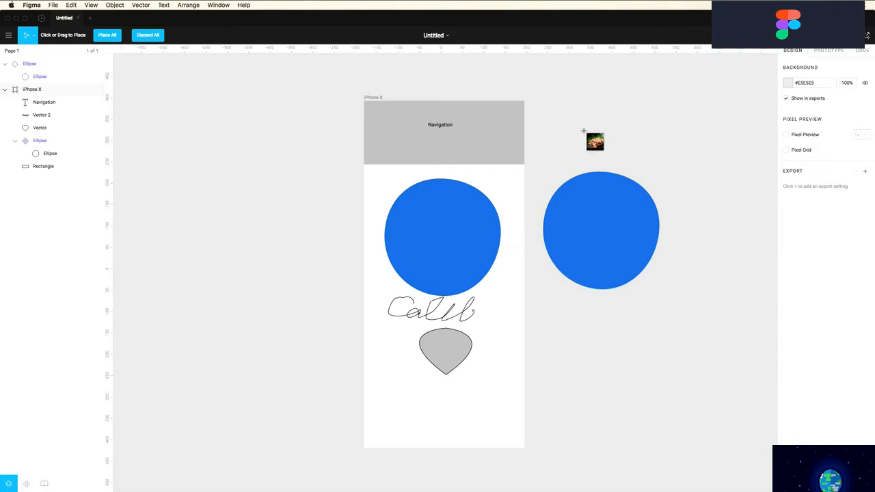
click(546, 220)
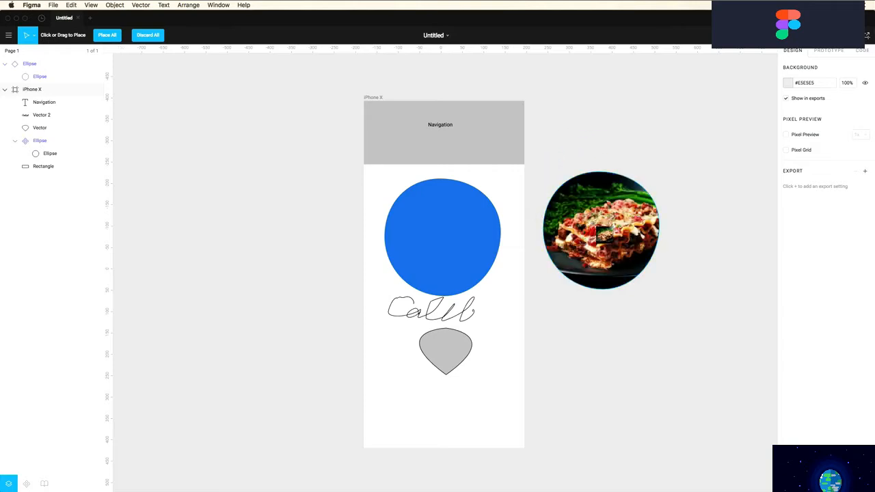
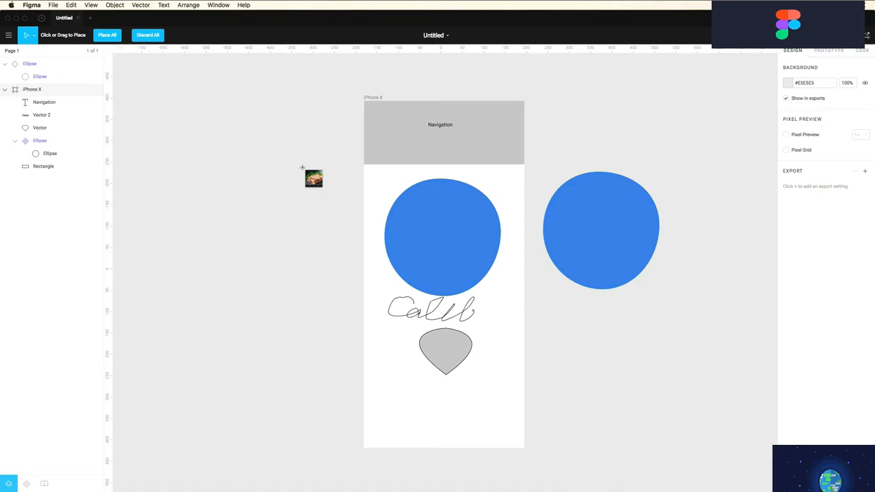
Place the lasagna image and resize it to a 306×306 square inside the iPhone X frame
click(302, 167)
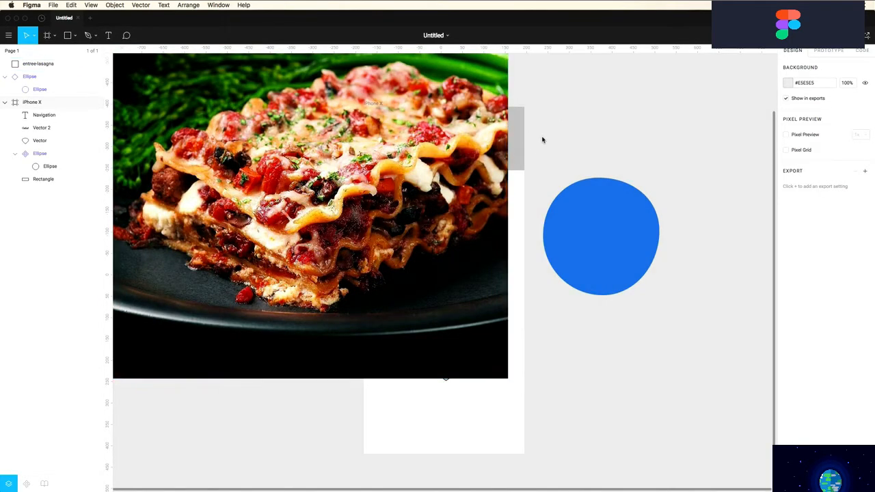
scroll(544, 144, down, 3)
drag(261, 118, 406, 263)
drag(472, 296, 489, 231)
drag(423, 314, 453, 253)
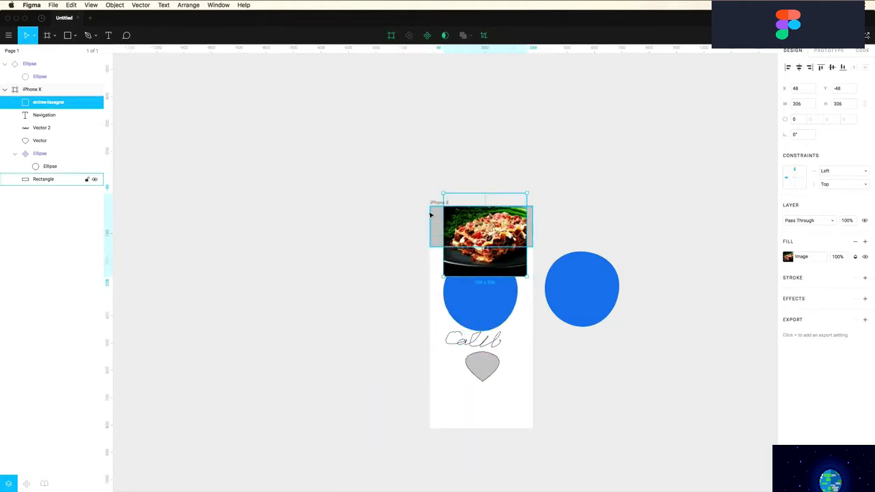
drag(408, 179, 547, 281)
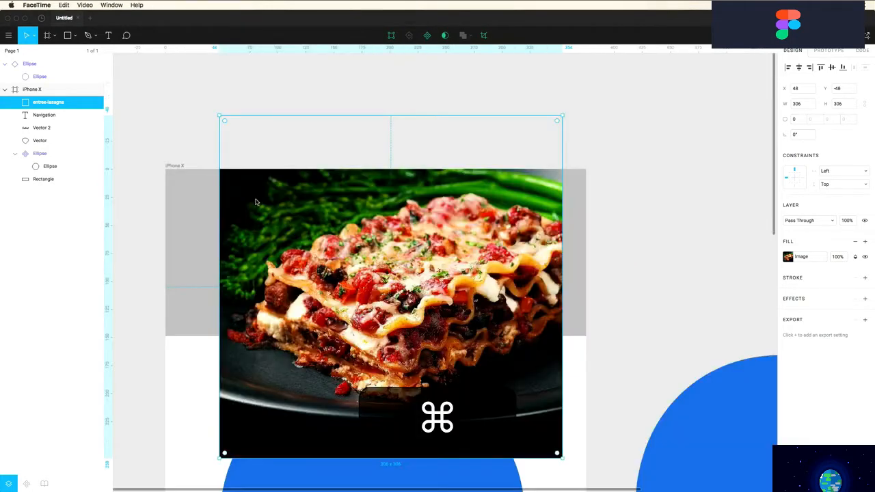
Select the grey top rectangle together with the lasagna image
click(146, 209)
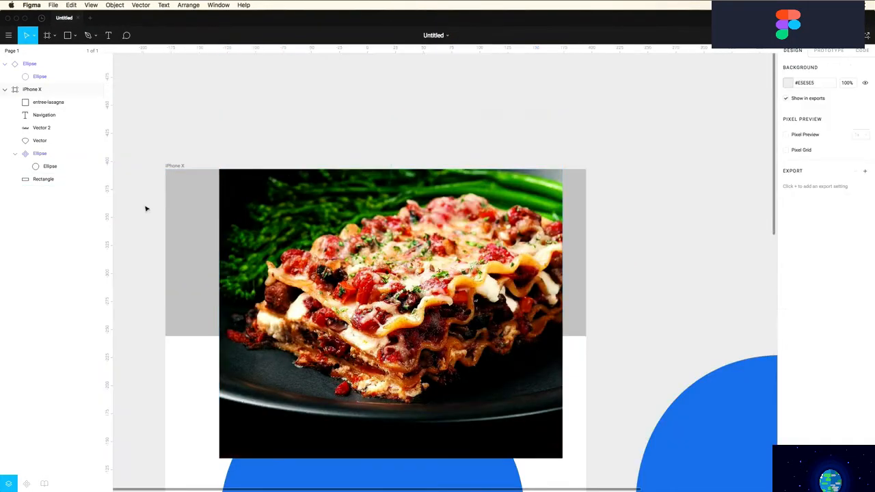
click(180, 222)
shift+click(241, 216)
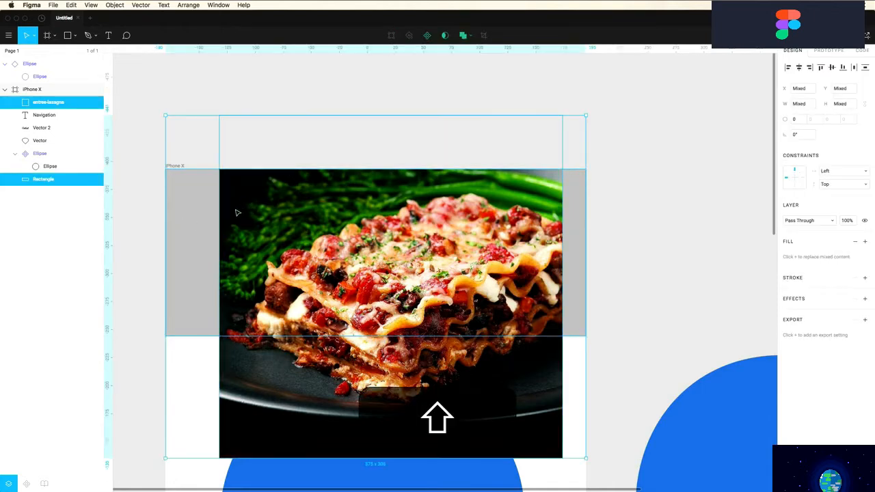
Mask the lasagna image with the grey rectangle, then enlarge and reposition it as a header banner
click(444, 36)
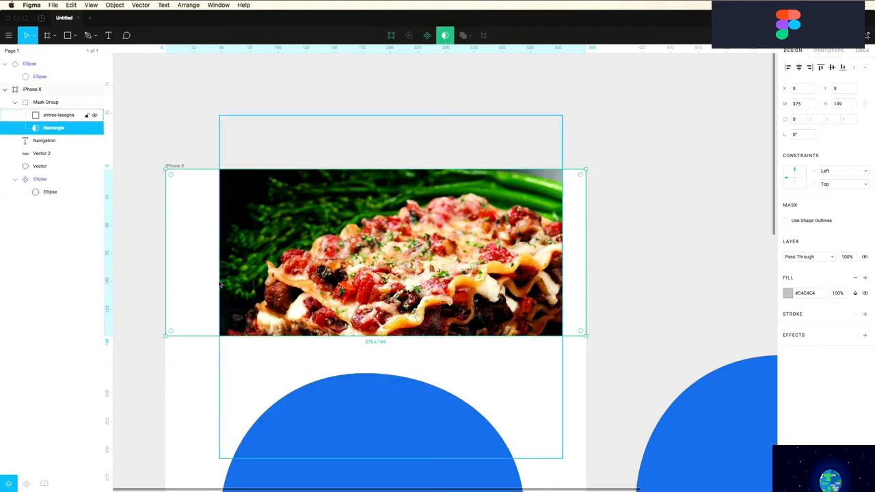
click(45, 117)
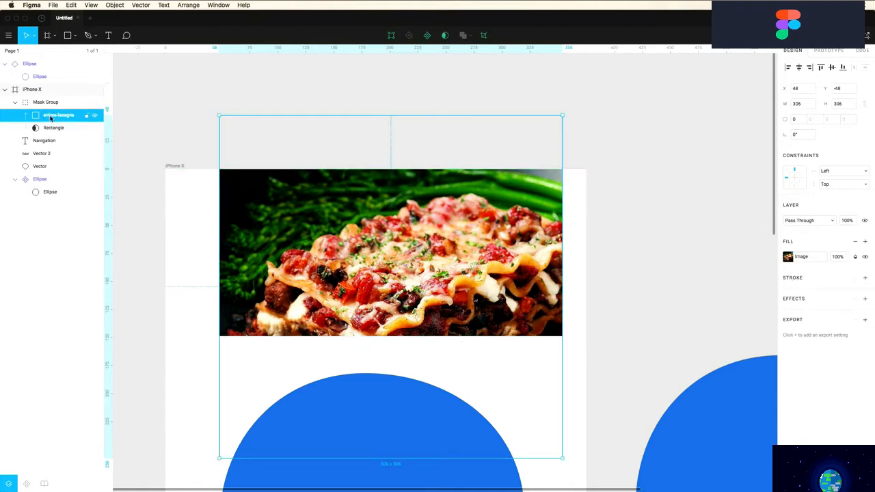
drag(219, 117, 159, 78)
drag(563, 459, 611, 448)
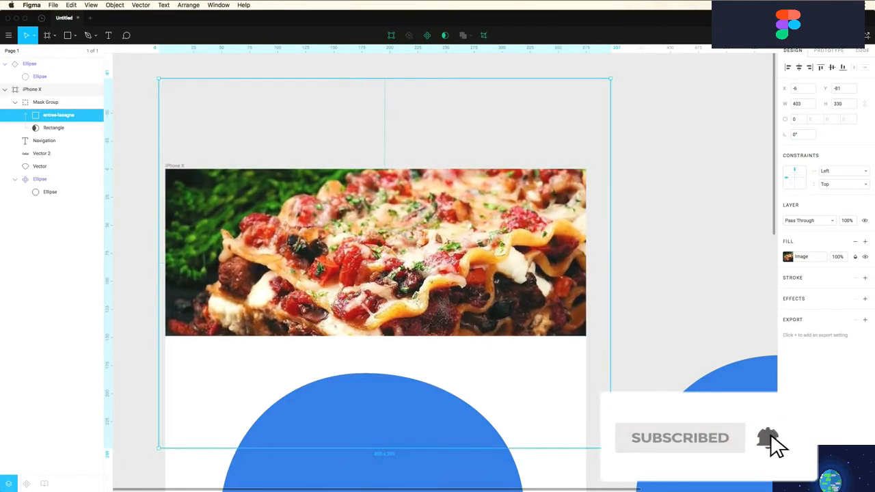
drag(436, 242, 422, 179)
Select all the content inside the iPhone X frame
click(621, 157)
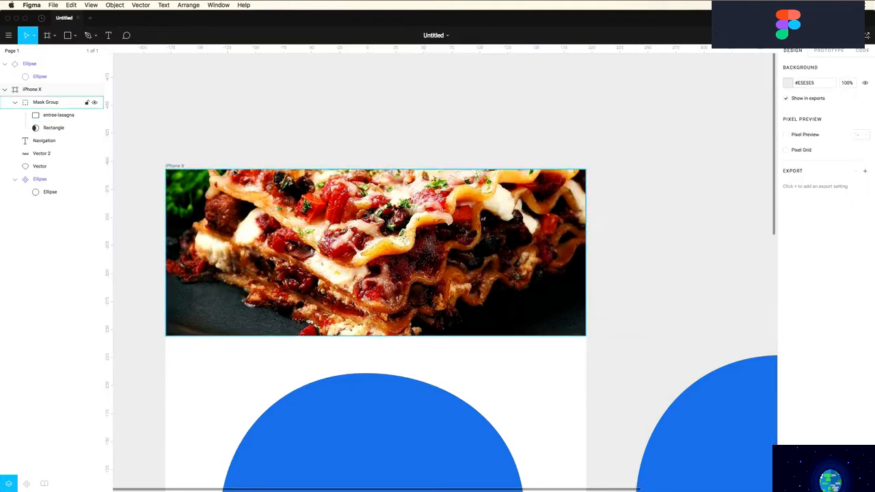
click(58, 129)
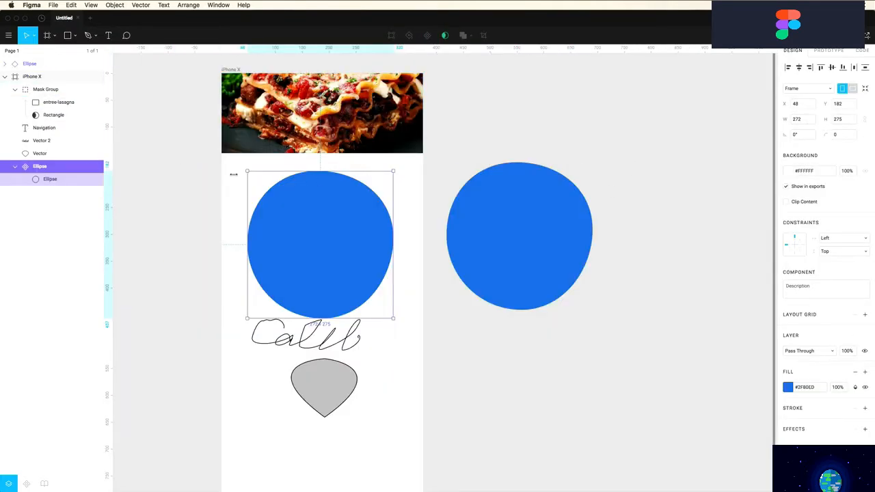
click(202, 253)
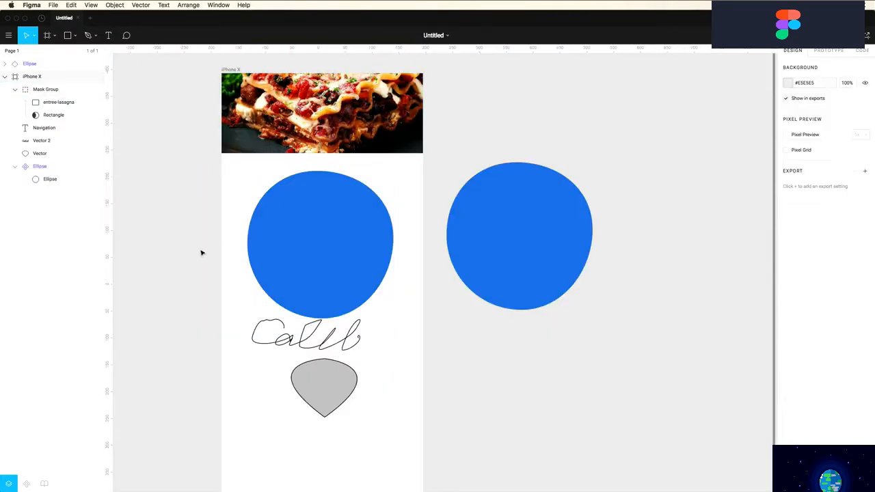
drag(253, 431, 594, 126)
Delete all content from the iPhone X frame, including the Navigation text, and zoom in
key(Delete)
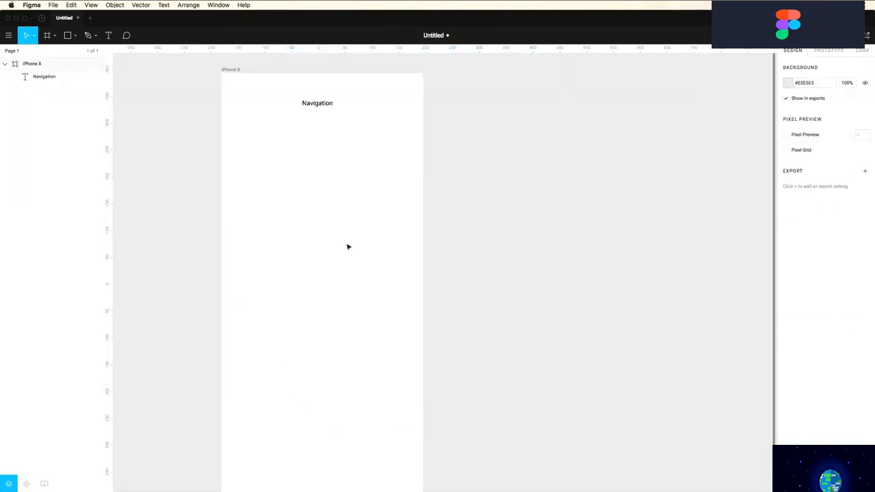
drag(335, 171, 290, 88)
key(Delete)
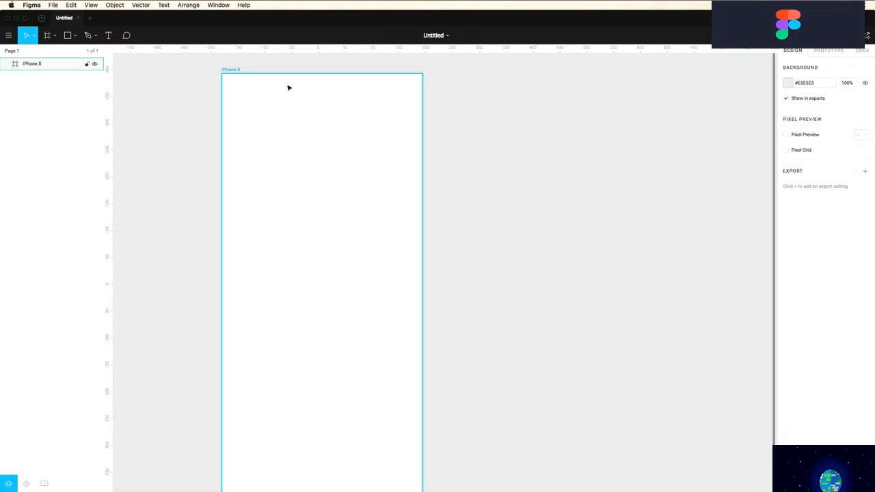
key(Escape)
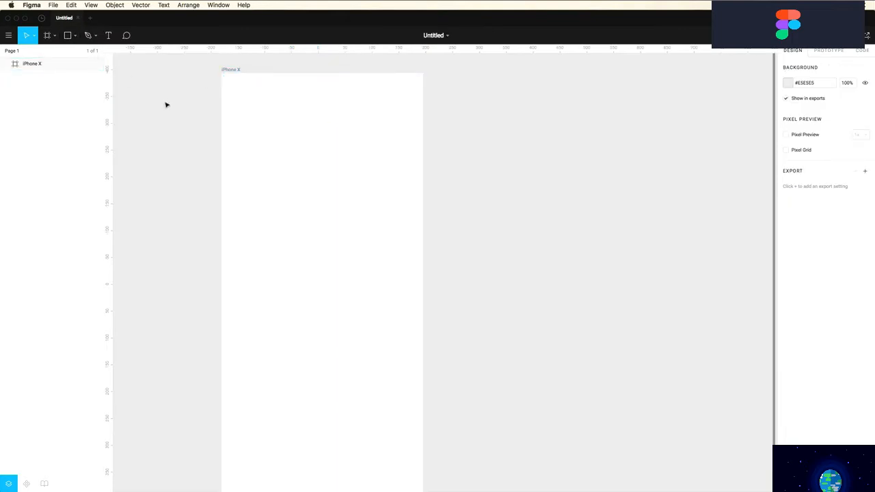
key(z)
drag(191, 62, 466, 267)
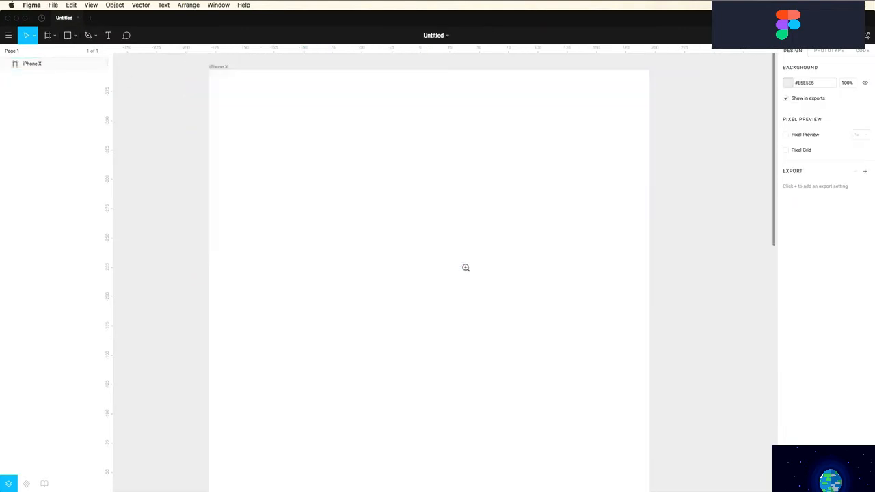
Draw a grey rectangle and a circle overlapping its lower-right corner
click(75, 35)
click(76, 53)
drag(331, 153, 485, 279)
click(73, 38)
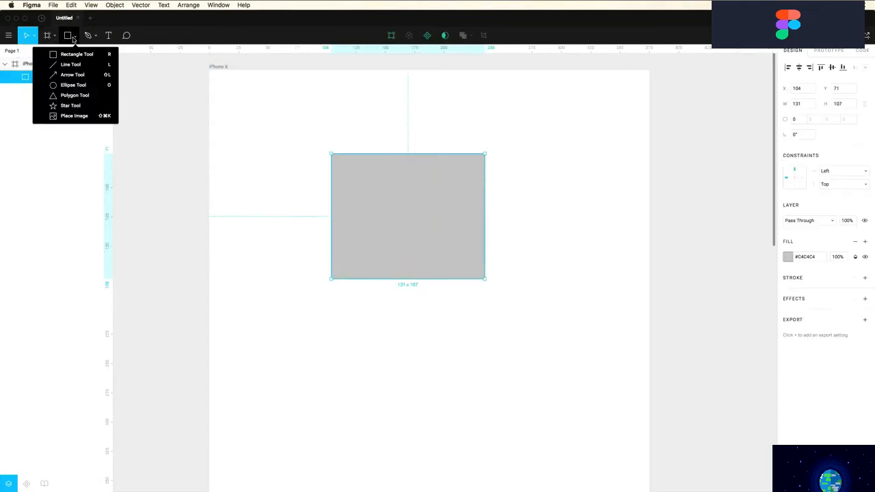
click(63, 83)
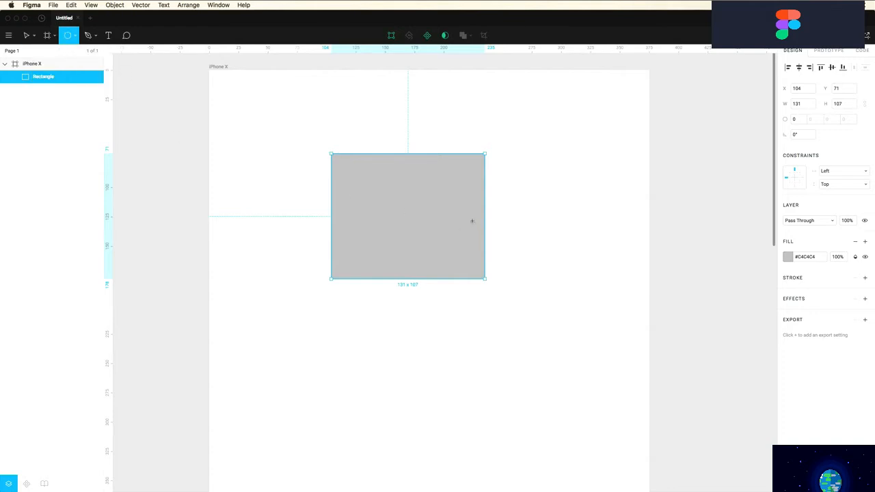
drag(451, 214, 572, 346)
drag(521, 285, 497, 265)
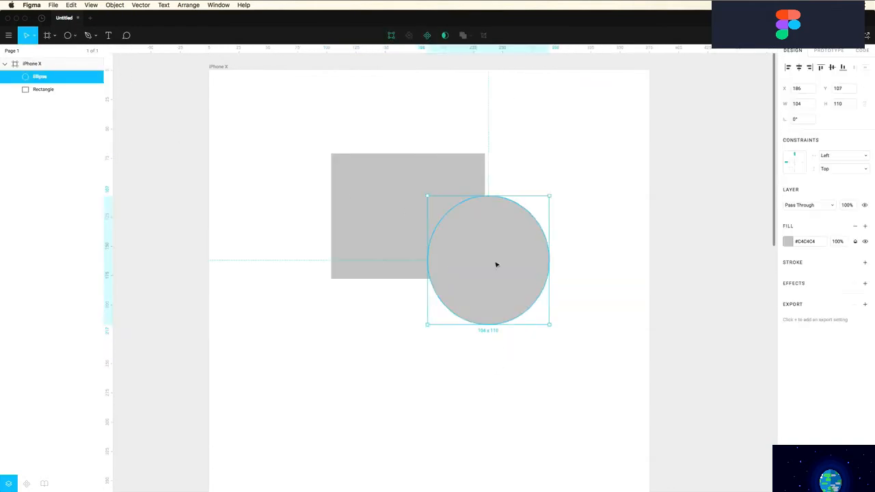
Fill the circle red #FF0000, adjust its position and width, and select it with the rectangle
click(788, 241)
text(FF0000)
key(Return)
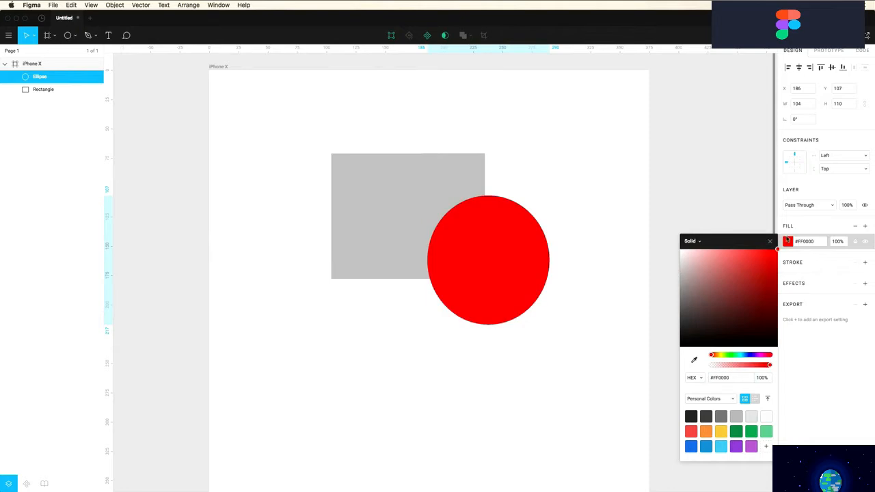
key(Escape)
click(504, 260)
drag(504, 260, 478, 249)
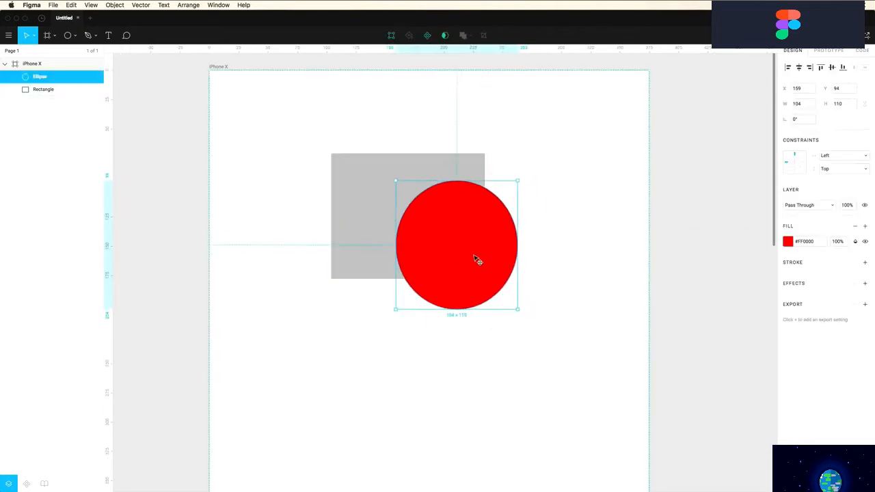
drag(521, 271, 527, 271)
click(465, 174)
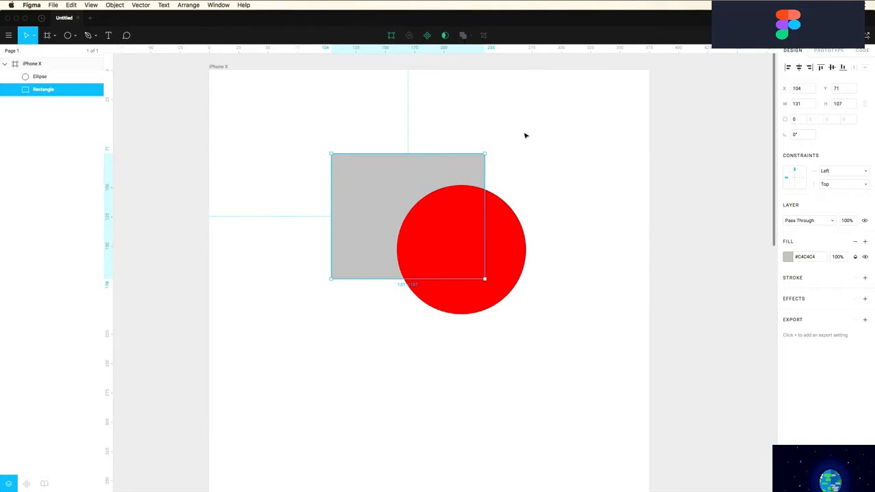
drag(524, 132, 439, 209)
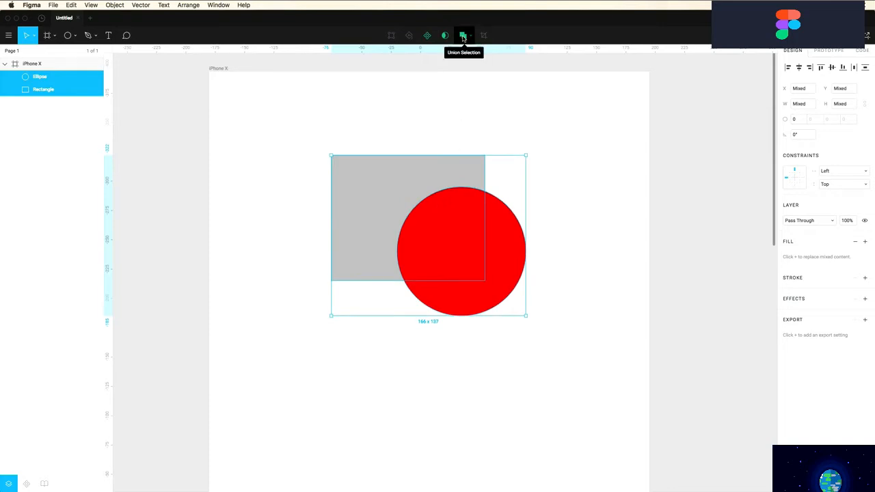
Union the rectangle and circle into one shape with a red #FF0000 fill
click(463, 36)
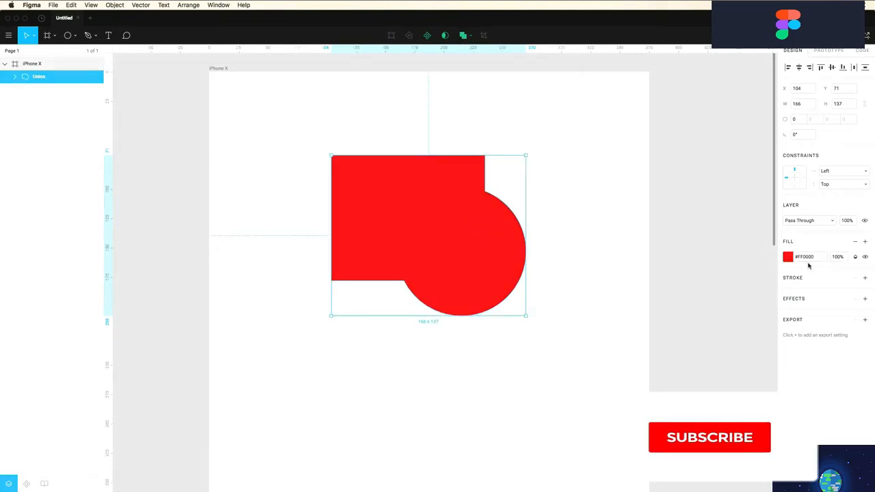
click(789, 257)
drag(757, 288, 776, 267)
click(508, 235)
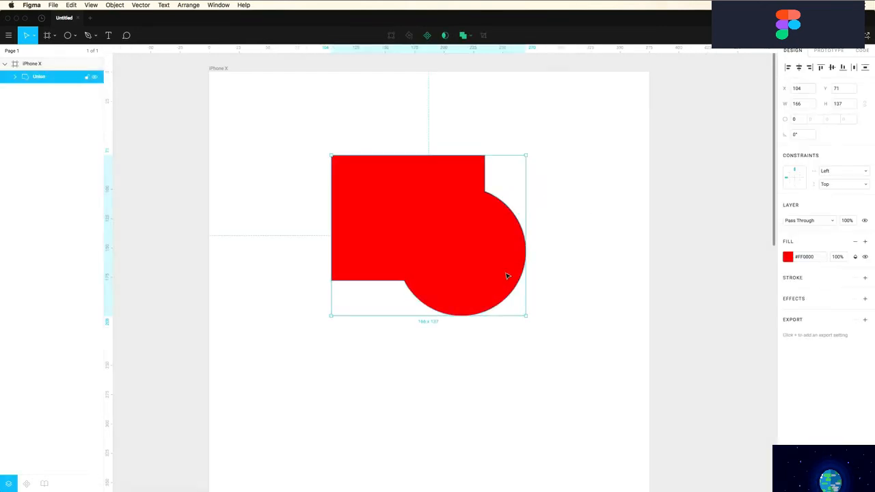
mouse_move(527, 318)
mouse_down()
mouse_move(404, 215)
mouse_move(532, 320)
mouse_up()
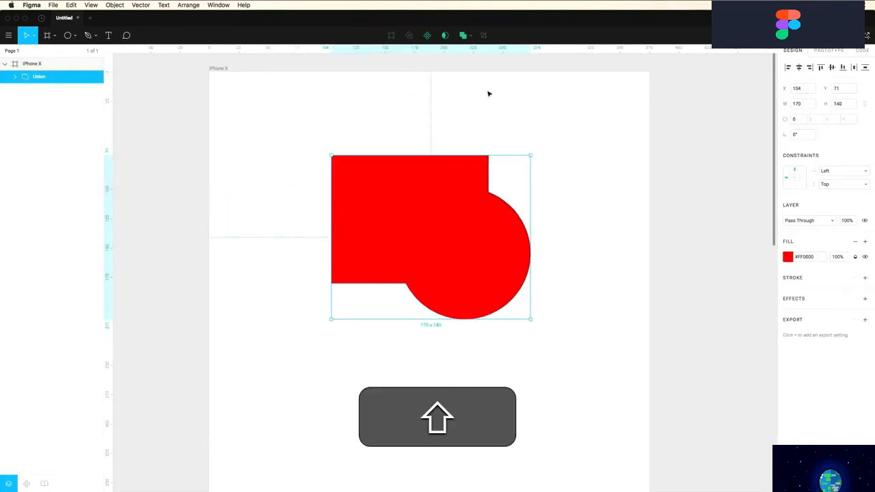
Resize the union's circle to 134×134 atop the rectangle to form an arch, then reposition it
double_click(497, 242)
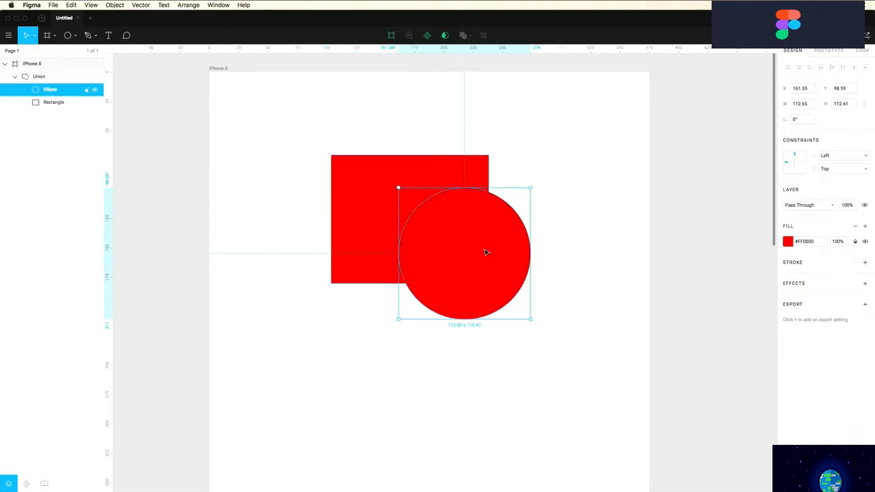
drag(485, 253, 422, 156)
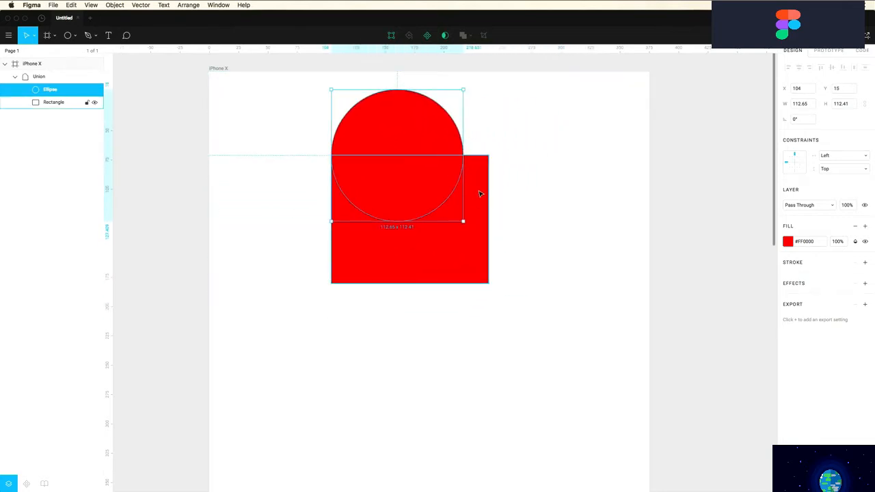
drag(484, 243, 488, 247)
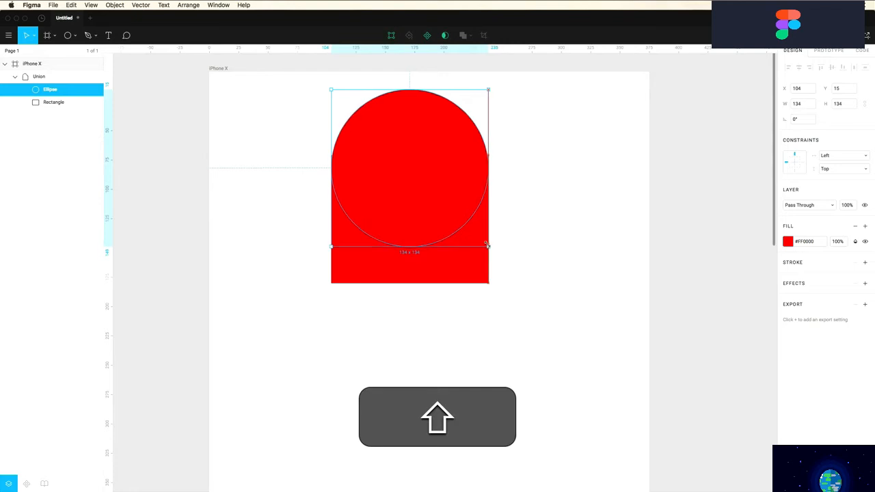
drag(436, 183, 436, 172)
click(524, 197)
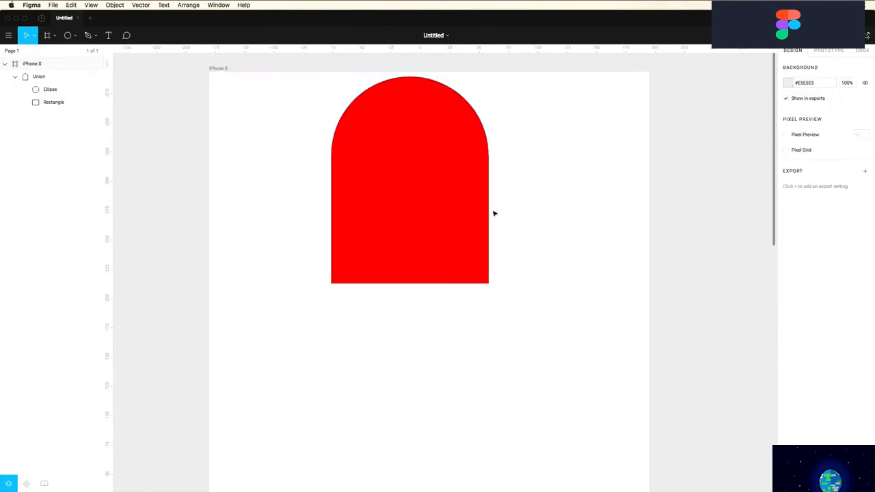
drag(439, 220, 459, 274)
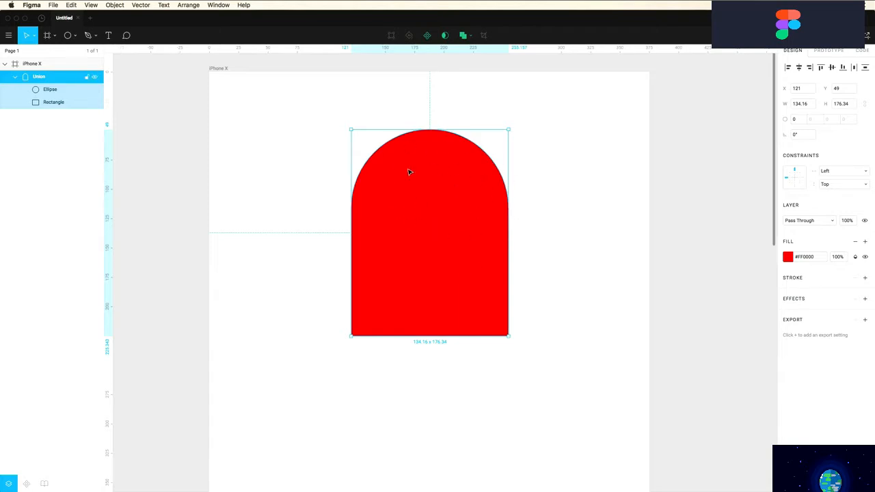
Ungroup the union back into a separate circle and rectangle
right_click(44, 77)
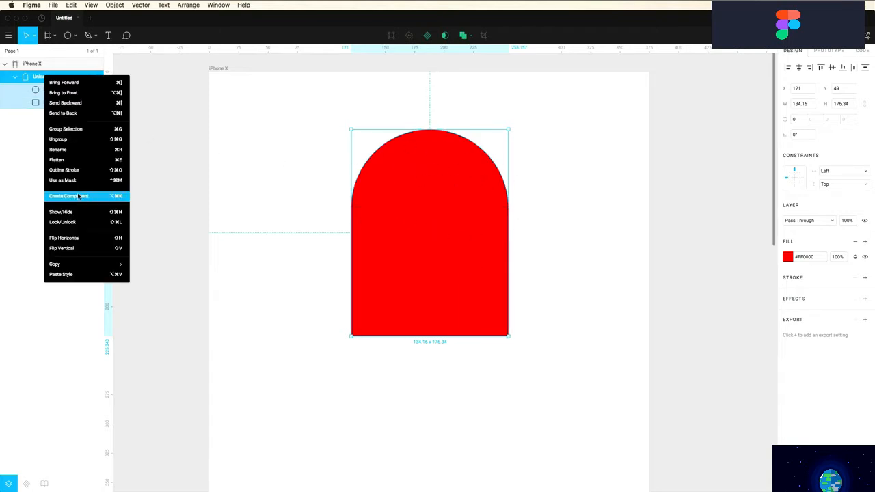
click(67, 140)
click(338, 157)
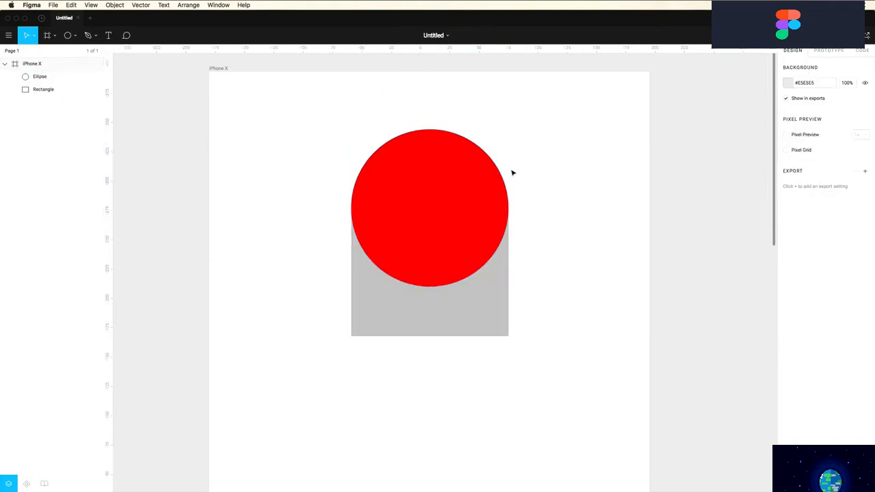
Try subtracting the circle from the rectangle, undo it, and reselect both shapes
drag(568, 177, 430, 214)
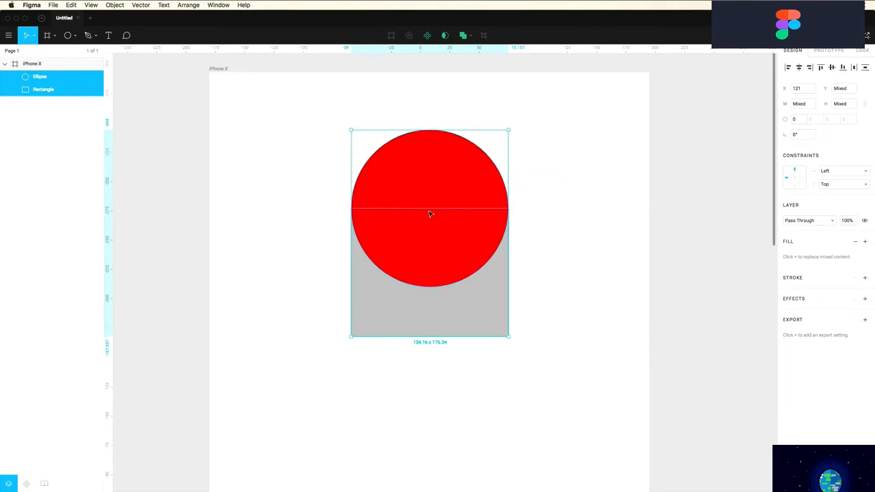
click(469, 35)
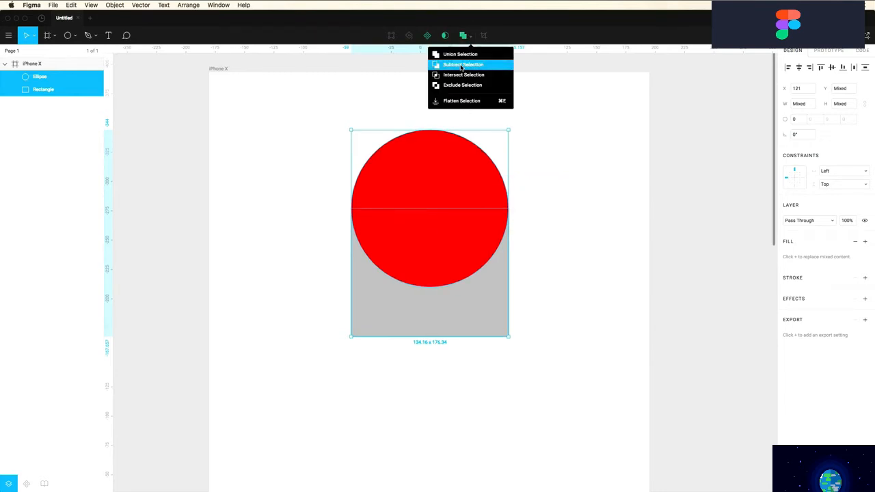
click(462, 67)
click(361, 177)
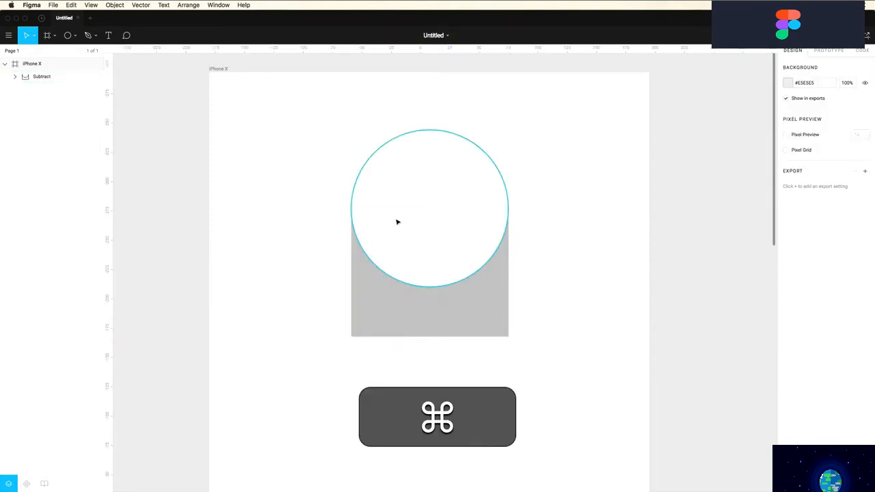
key(super+z)
key(super+z)
drag(568, 160, 487, 299)
click(469, 37)
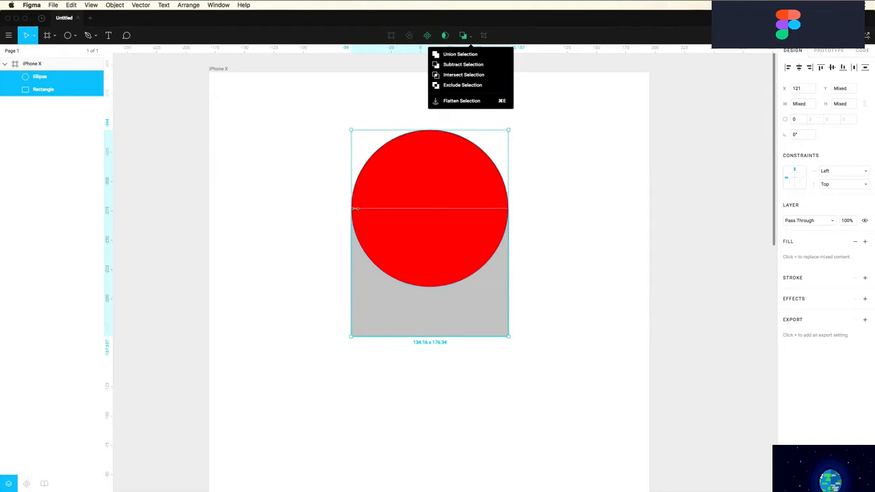
Apply Exclude to the circle and rectangle so their overlap is cut out
click(464, 85)
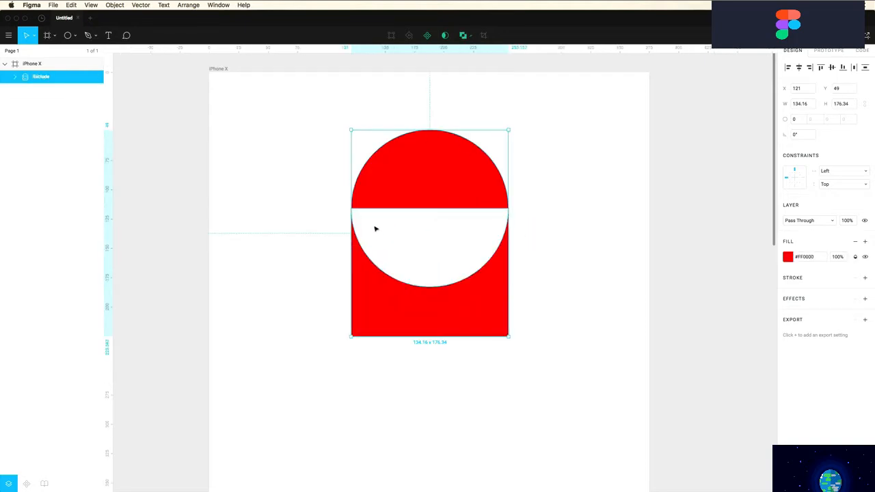
click(474, 36)
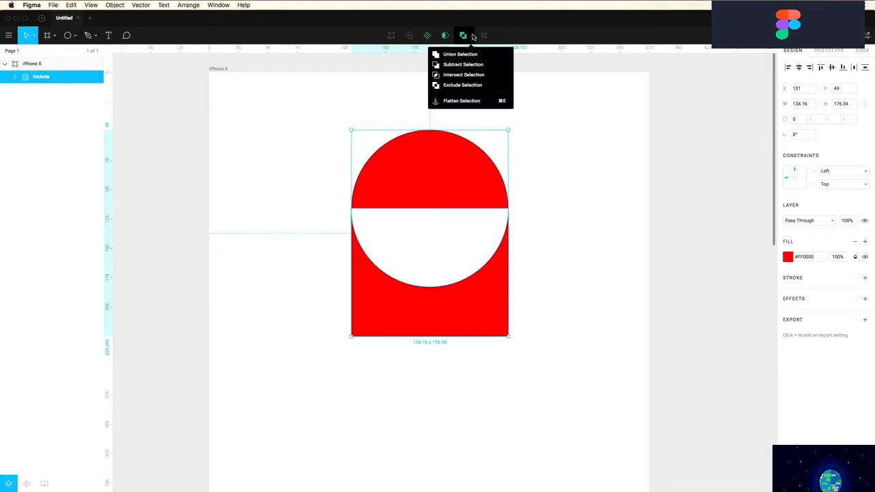
click(545, 164)
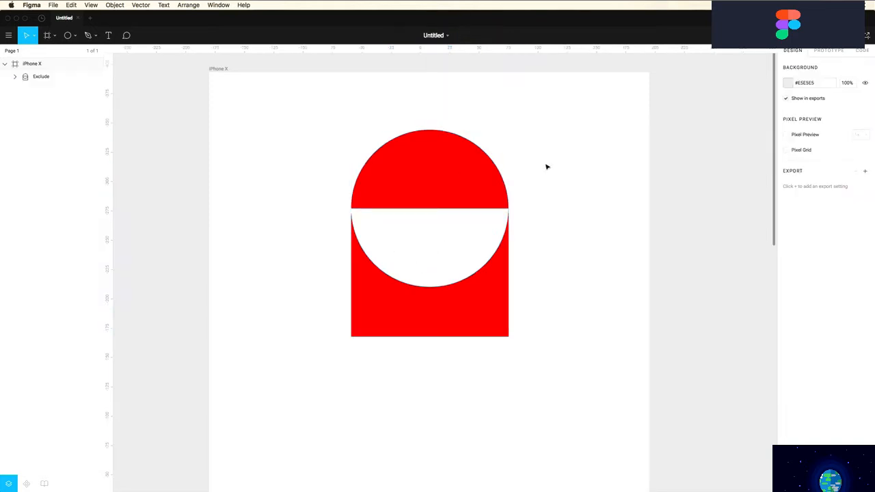
Shrink the circle inside the Exclude group and nudge the group slightly lower
double_click(451, 186)
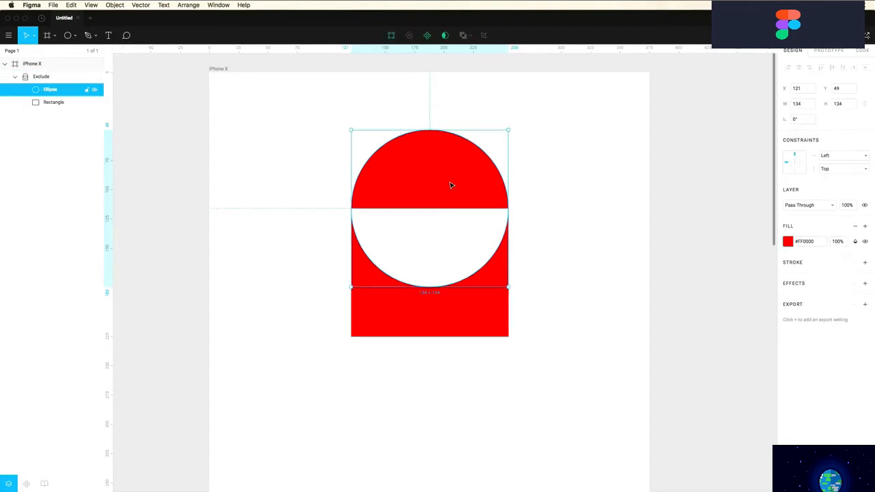
drag(352, 130, 417, 180)
click(569, 259)
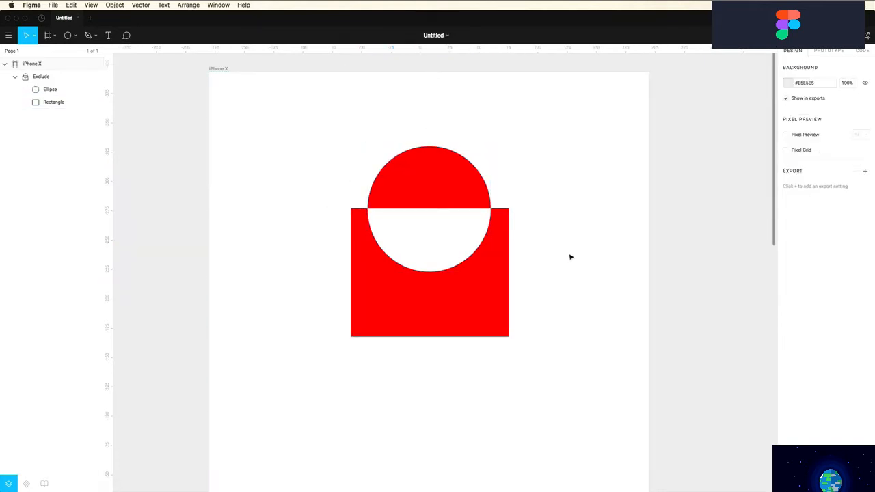
click(478, 187)
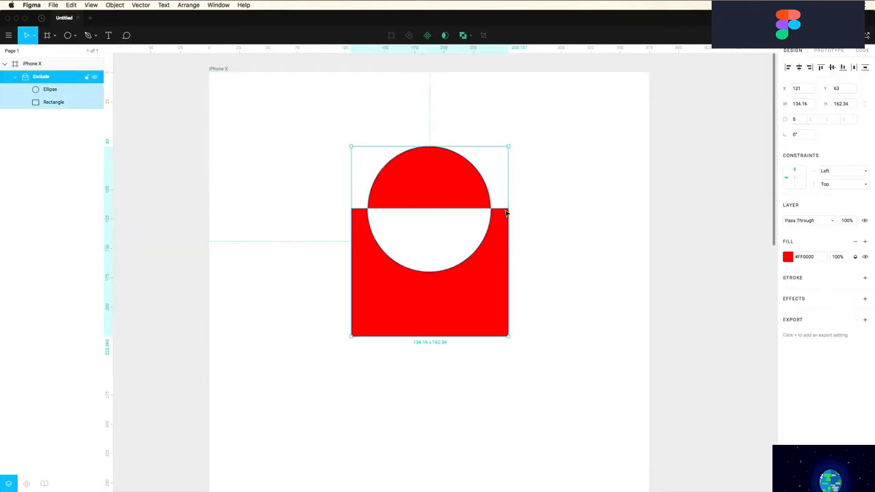
click(561, 231)
mouse_move(484, 279)
mouse_down()
mouse_move(455, 215)
mouse_move(485, 292)
mouse_up()
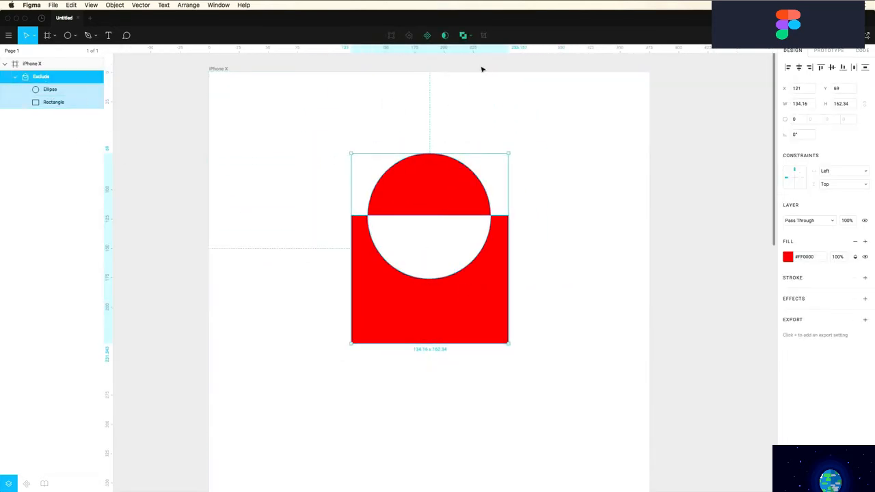
click(471, 38)
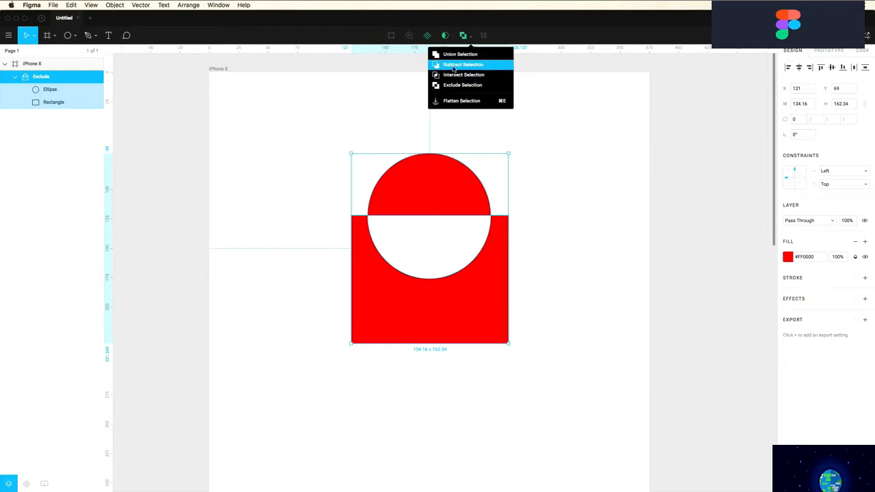
Flatten the Exclude shape into one vector and drag its corner and cut-out points to reshape it
click(456, 103)
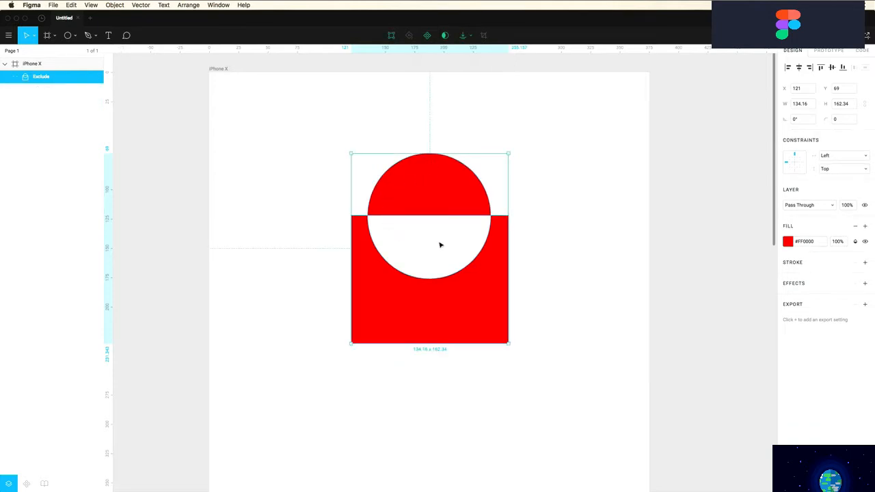
double_click(446, 194)
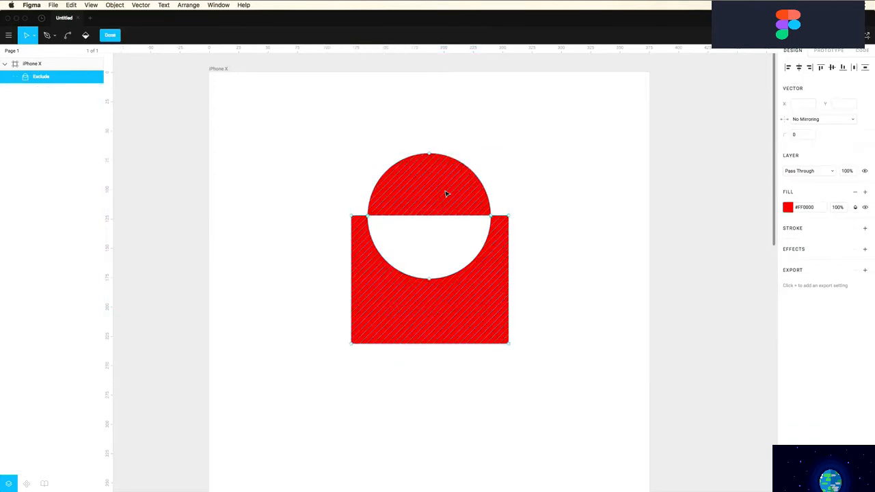
mouse_move(351, 217)
mouse_down()
mouse_move(363, 233)
mouse_move(356, 229)
mouse_up()
drag(429, 154, 411, 149)
mouse_move(413, 204)
mouse_down()
mouse_move(426, 210)
mouse_move(419, 201)
mouse_up()
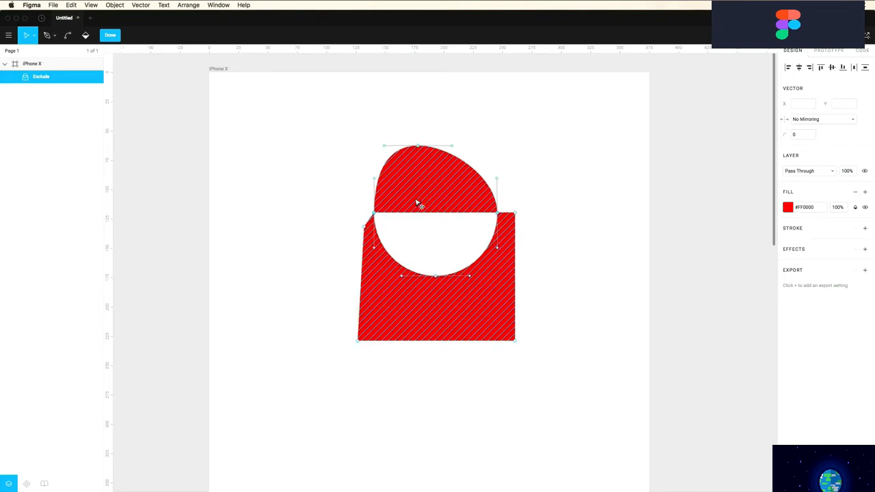
click(375, 214)
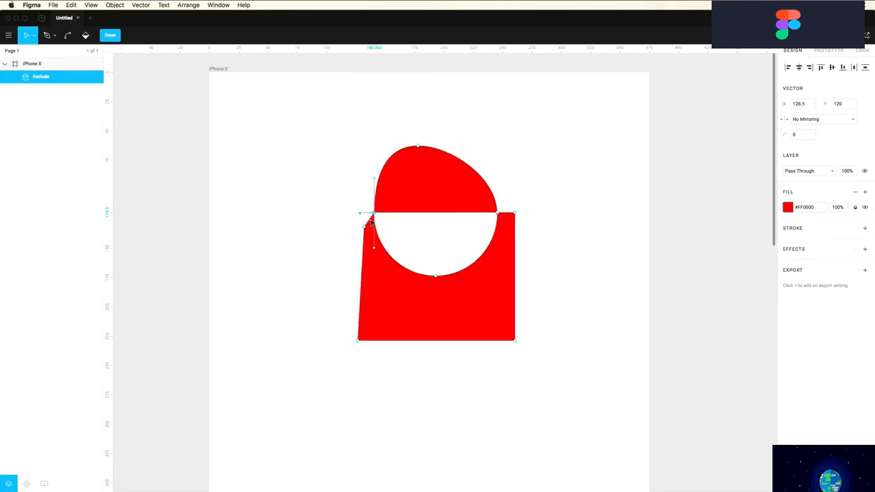
click(437, 277)
drag(437, 278, 503, 266)
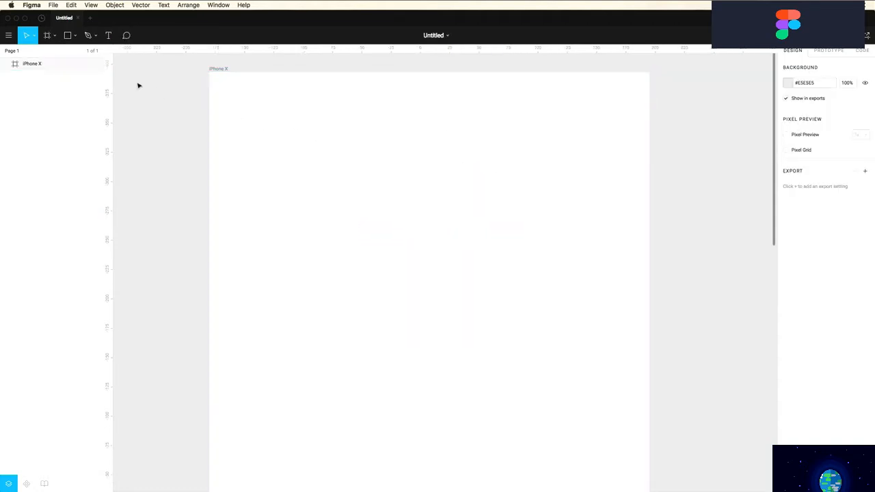
Place dessert-strawberry-shortcake.jpg from the assets folder onto the iPhone X frame at about 291×208
click(76, 37)
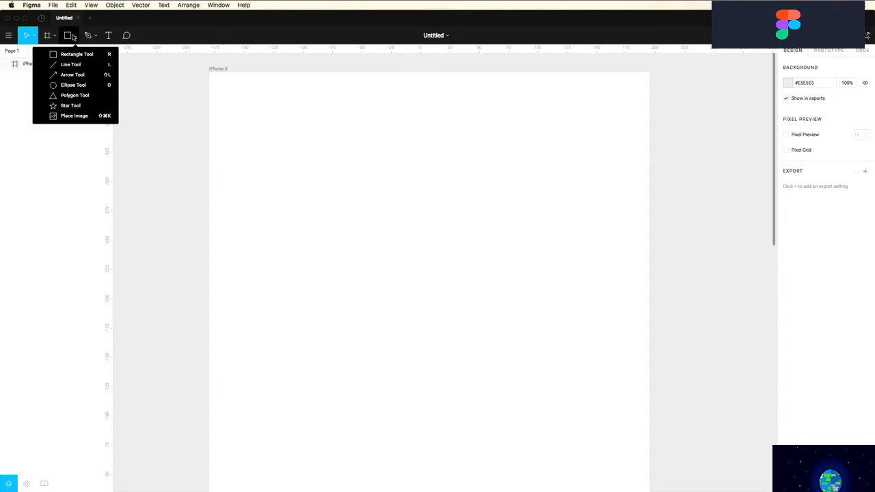
key(super+shift+k)
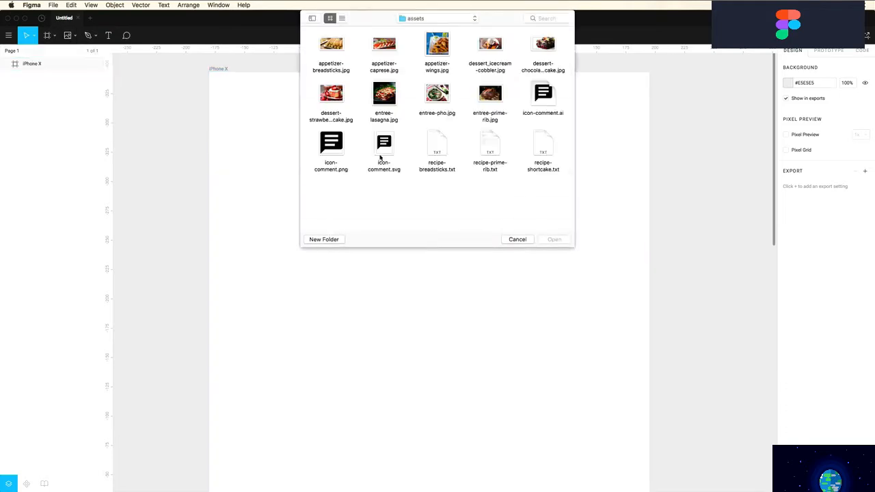
click(342, 96)
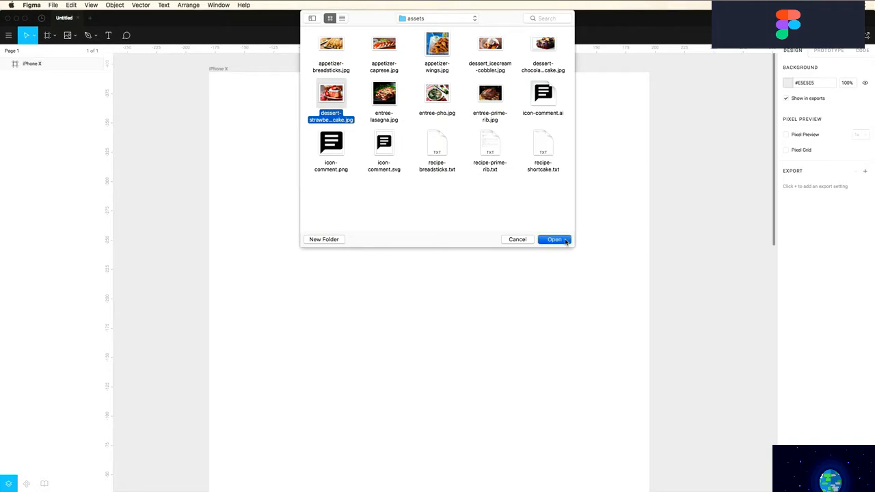
key(Return)
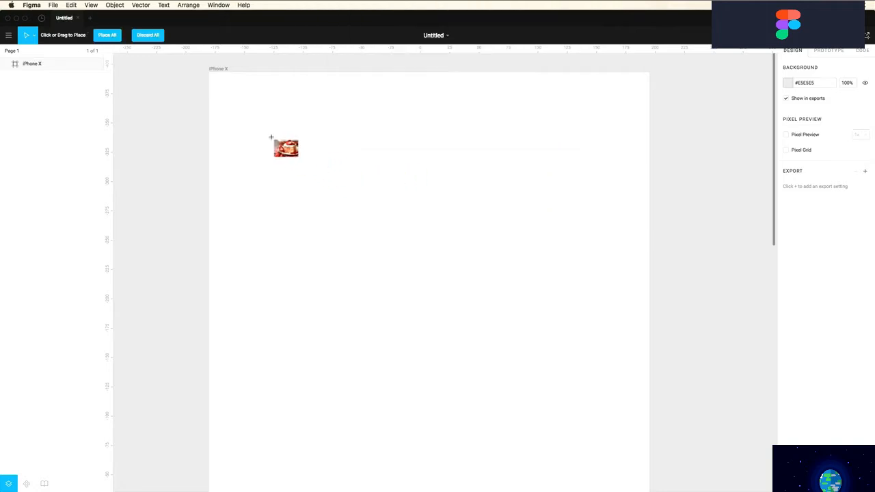
drag(250, 129, 592, 373)
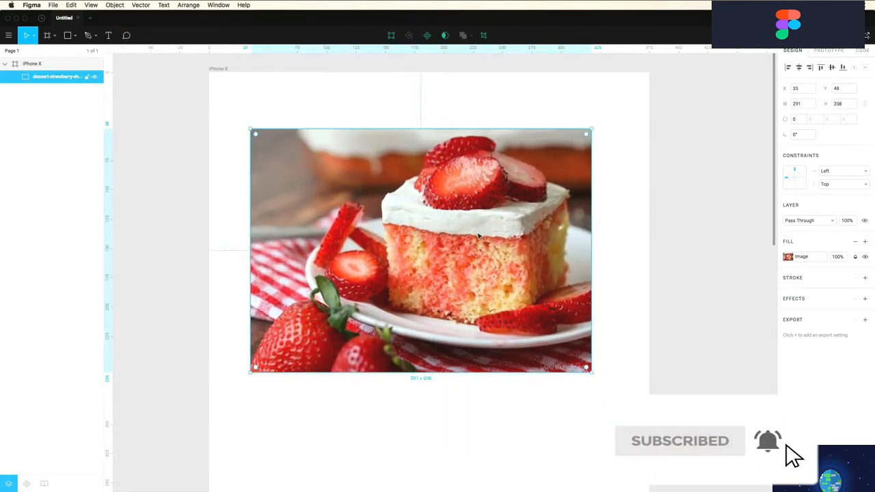
drag(453, 233, 459, 228)
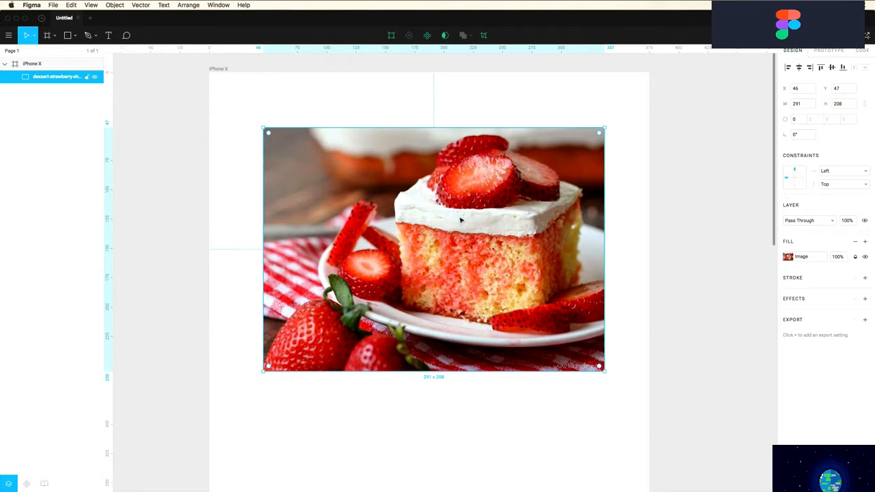
Crop the left strip and bottom off the shortcake photo
click(484, 35)
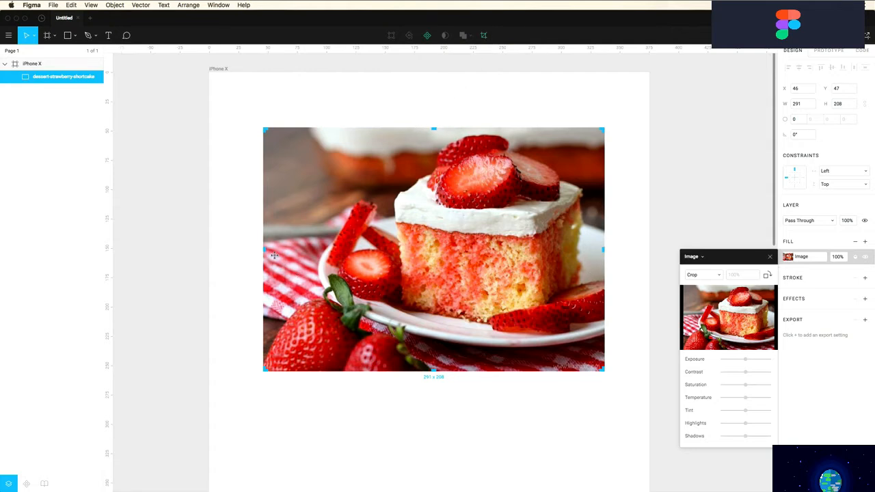
drag(264, 250, 312, 250)
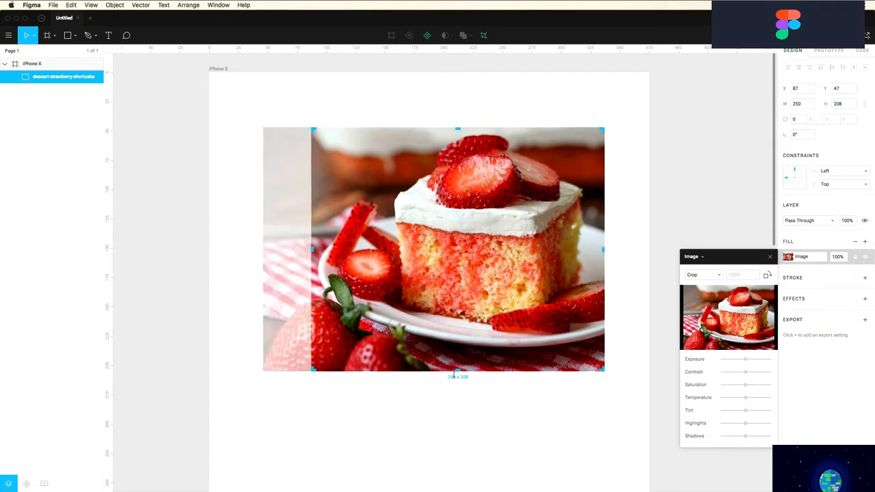
drag(457, 373, 458, 329)
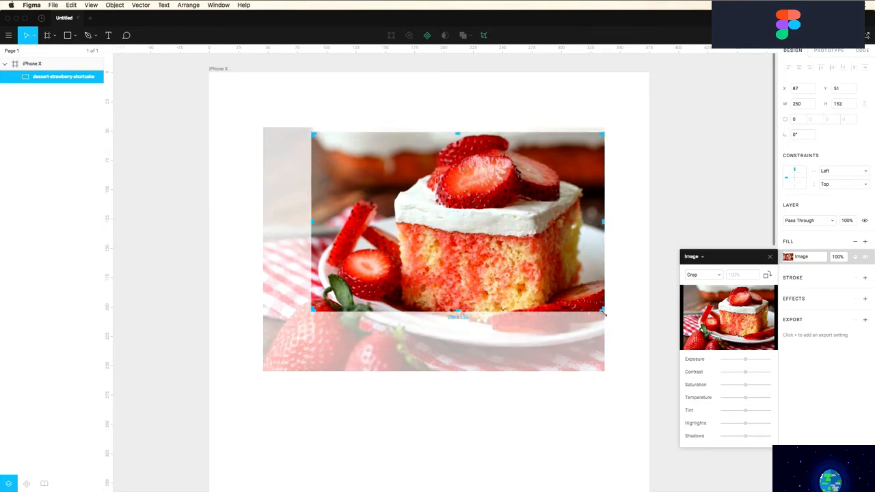
key(Return)
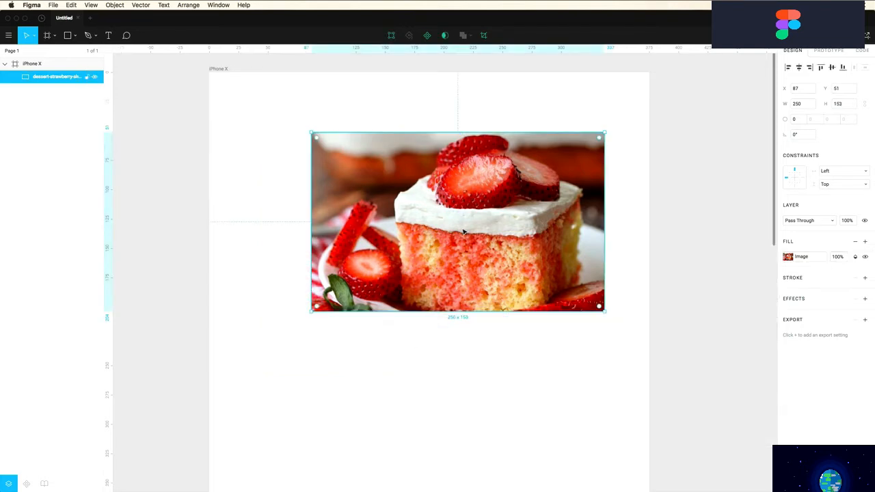
Reposition the photo within its crop, resize it to 250×153, and preview the frame in Present mode
double_click(464, 231)
mouse_move(462, 230)
mouse_down()
mouse_move(464, 210)
mouse_move(414, 244)
mouse_move(452, 260)
mouse_move(448, 236)
mouse_up()
key(Return)
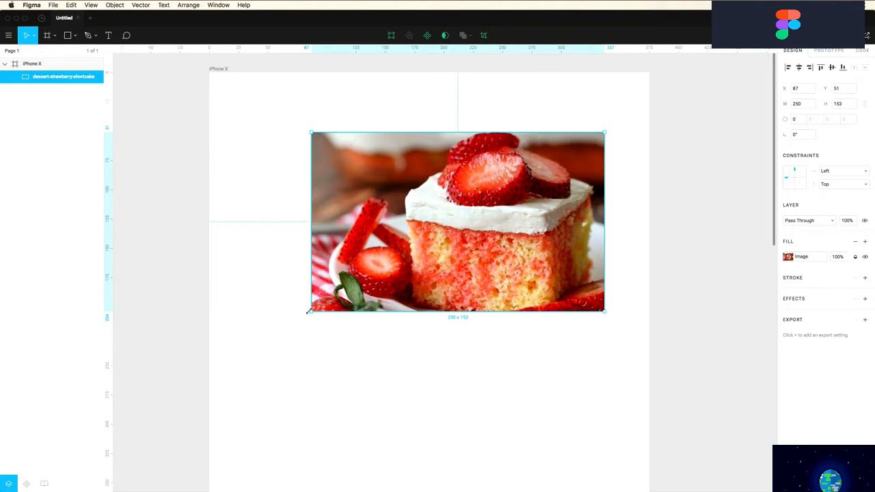
mouse_move(307, 312)
mouse_down()
mouse_move(383, 280)
mouse_move(477, 306)
mouse_move(300, 272)
mouse_move(311, 293)
mouse_move(349, 273)
mouse_move(311, 312)
mouse_up()
click(804, 35)
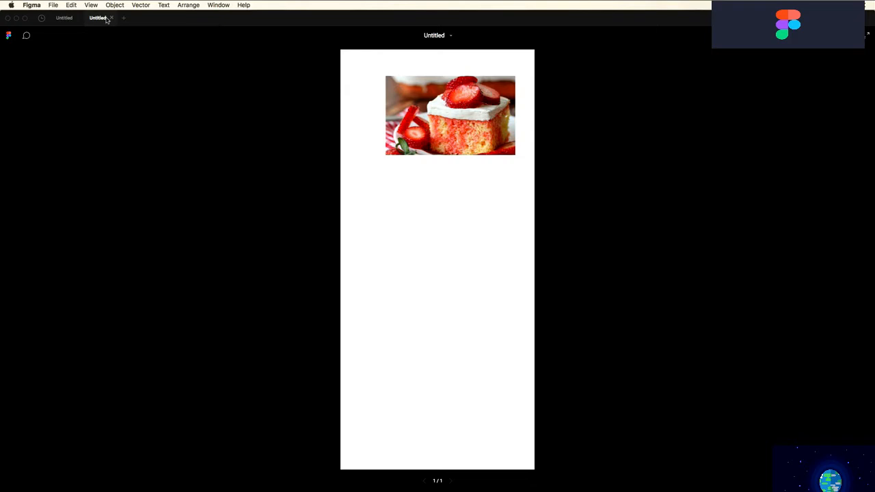
Move the shortcake photo to X 16, Y 12, close the presentation, and show Pixel Preview options
click(63, 18)
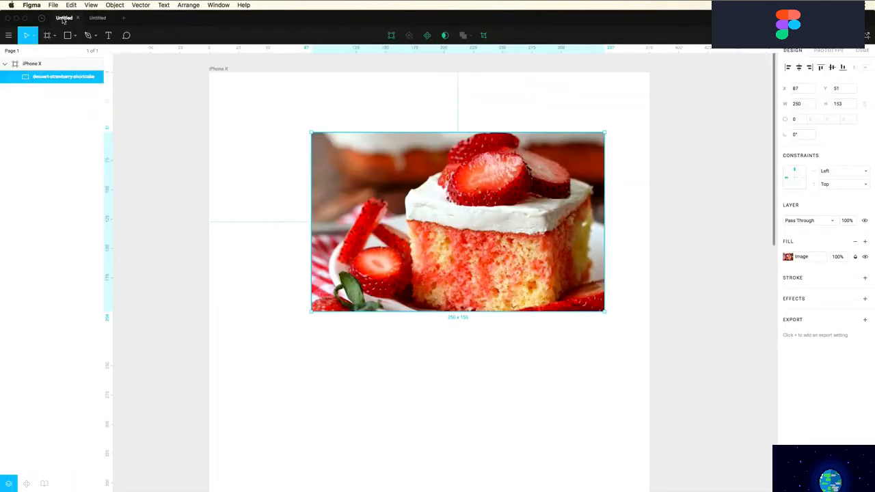
drag(366, 196, 283, 150)
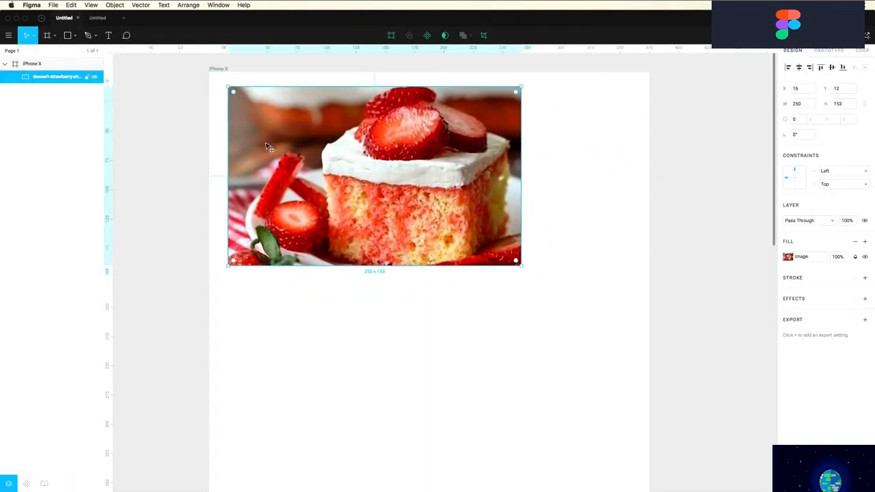
click(98, 18)
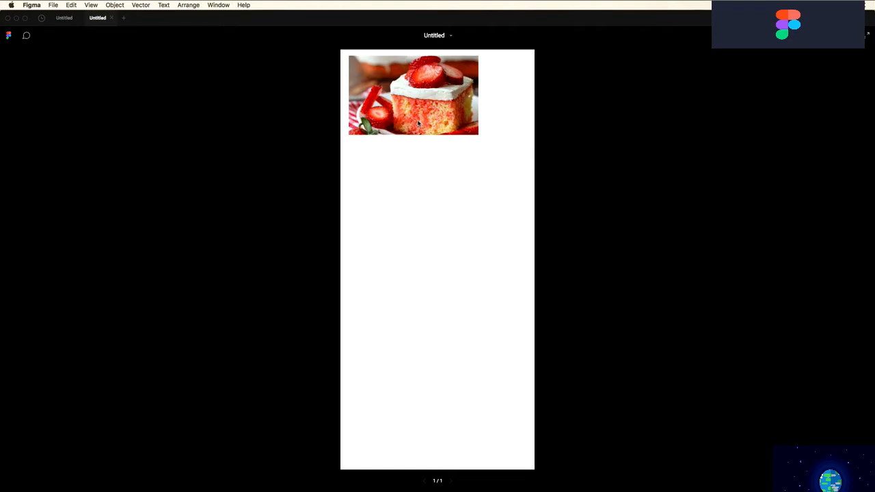
click(111, 18)
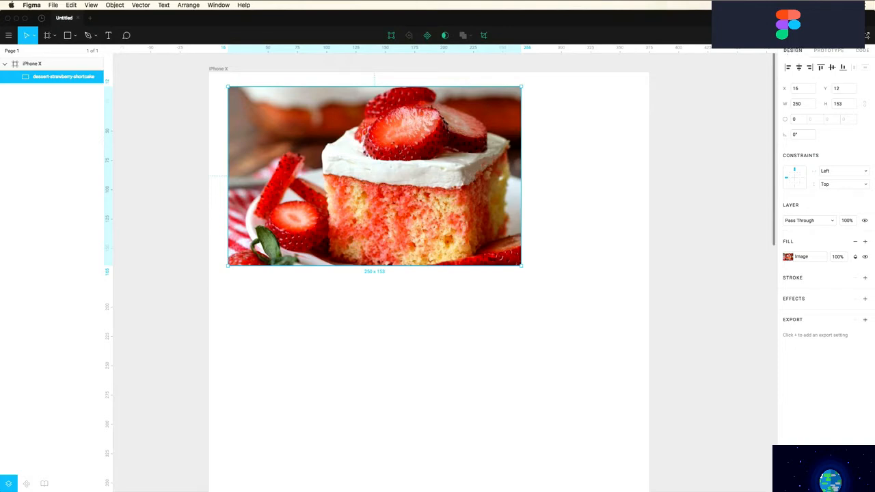
click(823, 36)
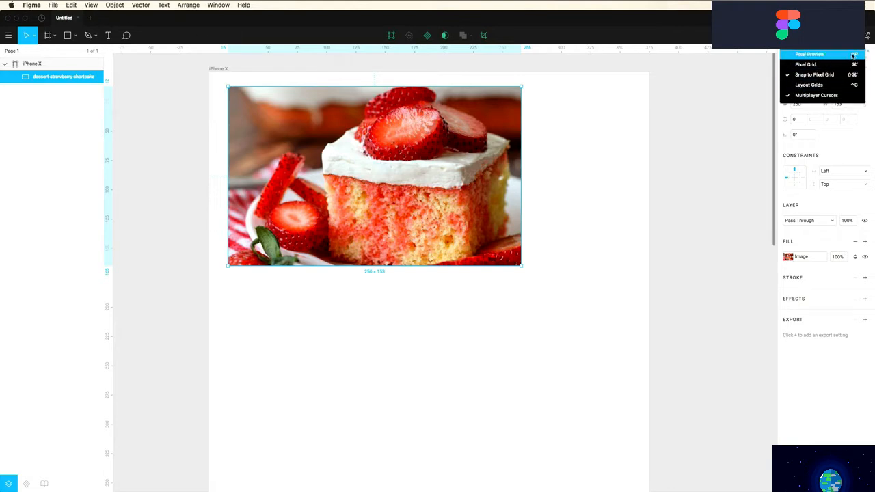
Set the zoom to 100%, then Zoom to Fit, and open the Export dialog showing 0 of 0
key(Escape)
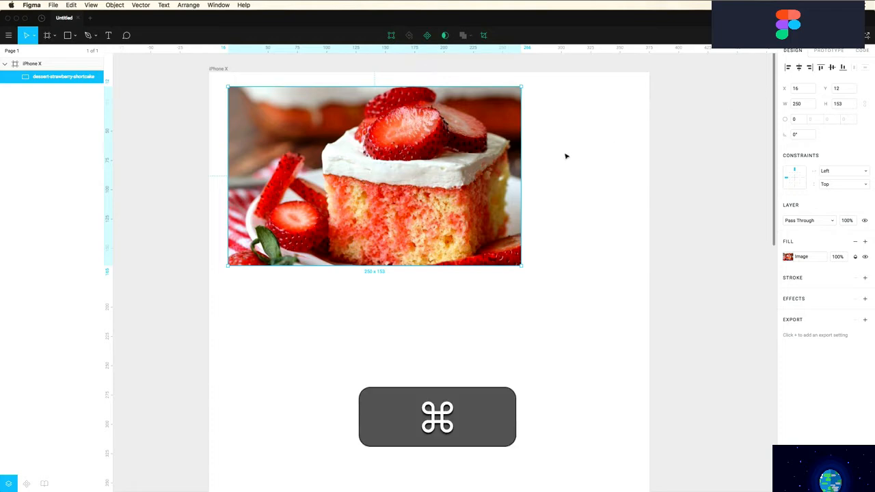
super+scroll(567, 154, down, 5)
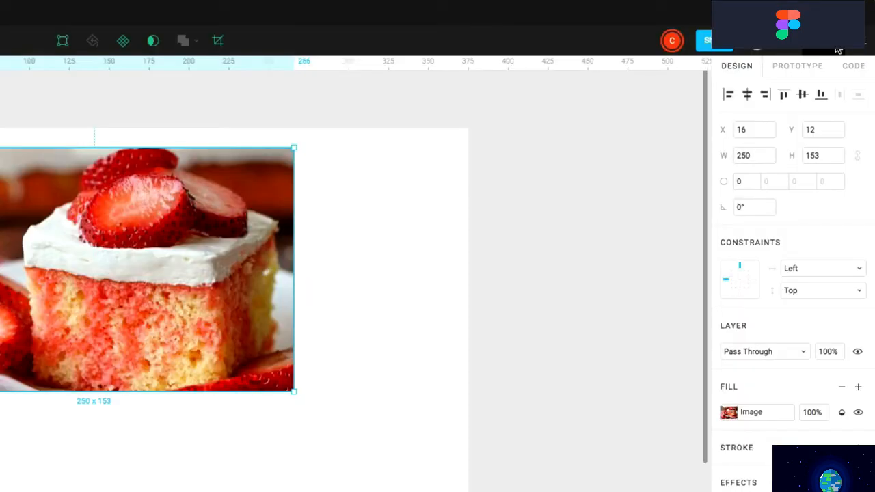
click(837, 51)
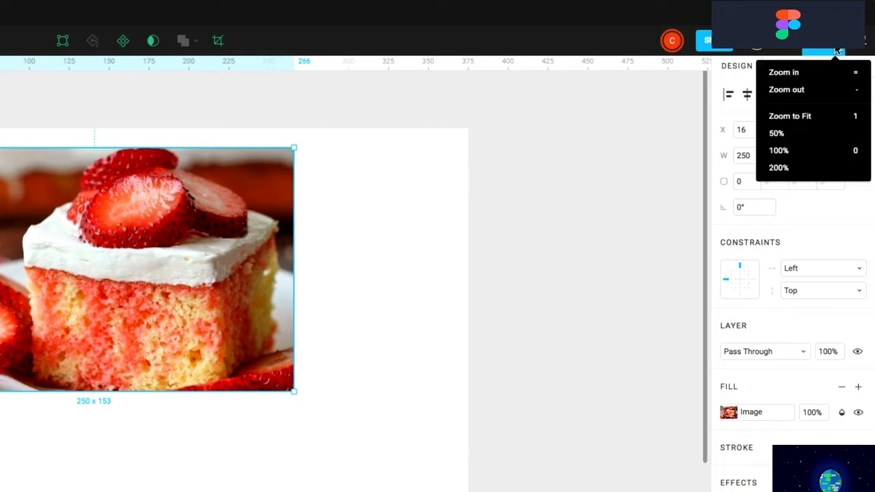
click(779, 152)
click(827, 52)
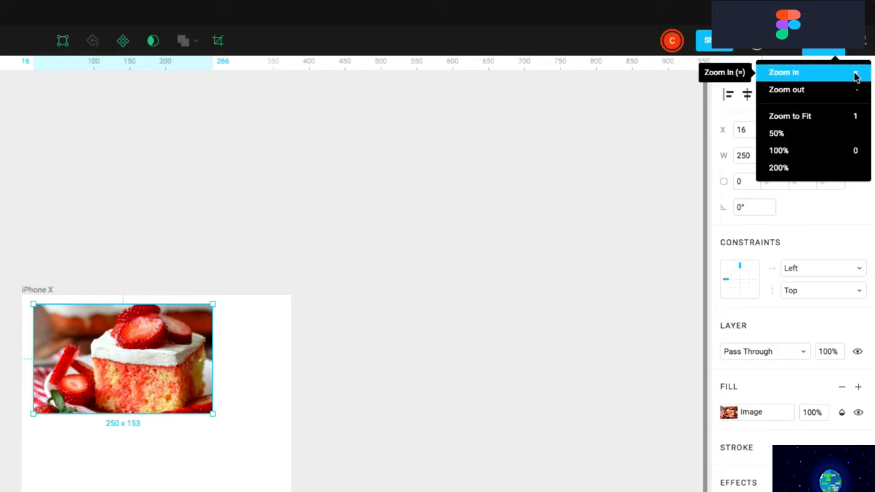
click(856, 119)
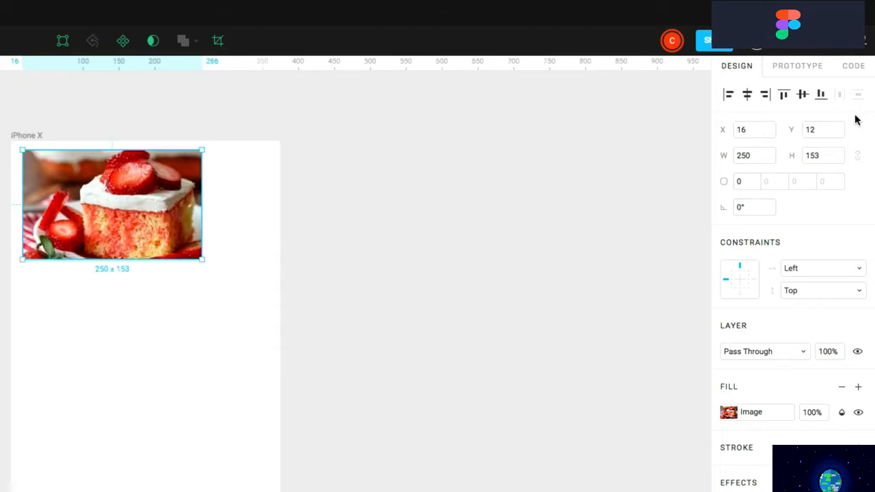
click(862, 47)
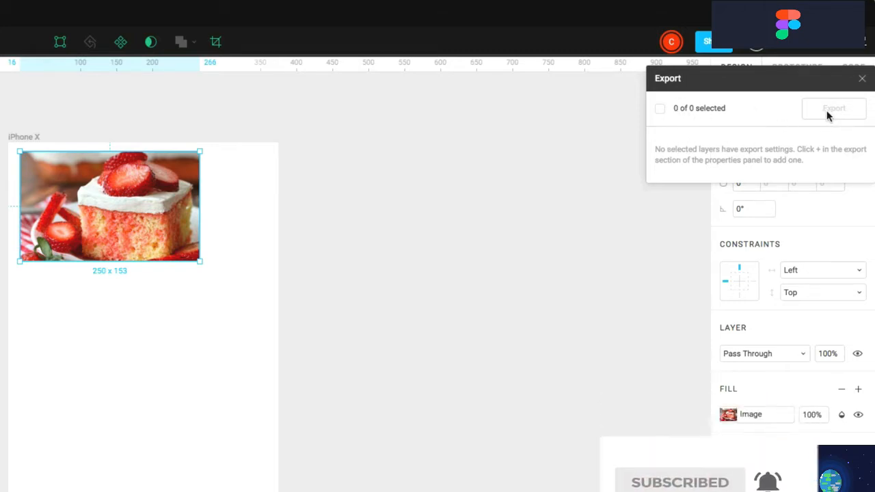
Reposition the cake image in the frame and give it a 1x PNG export setting
click(521, 226)
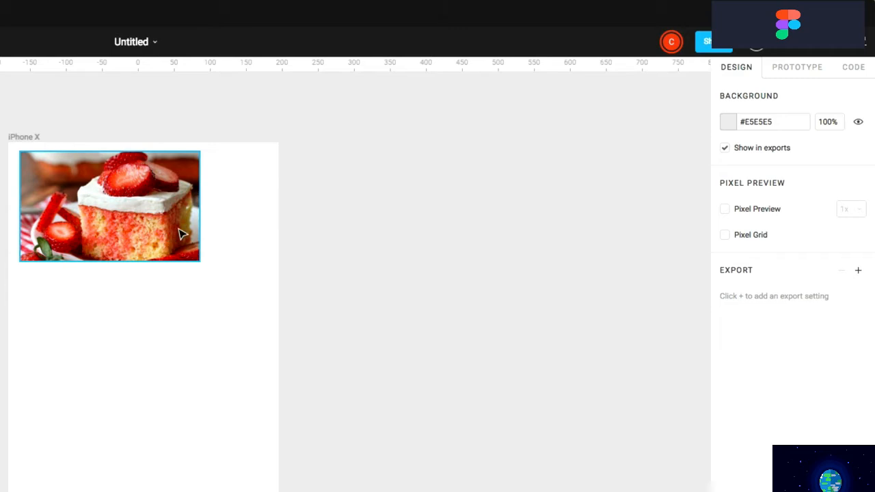
drag(145, 226, 179, 237)
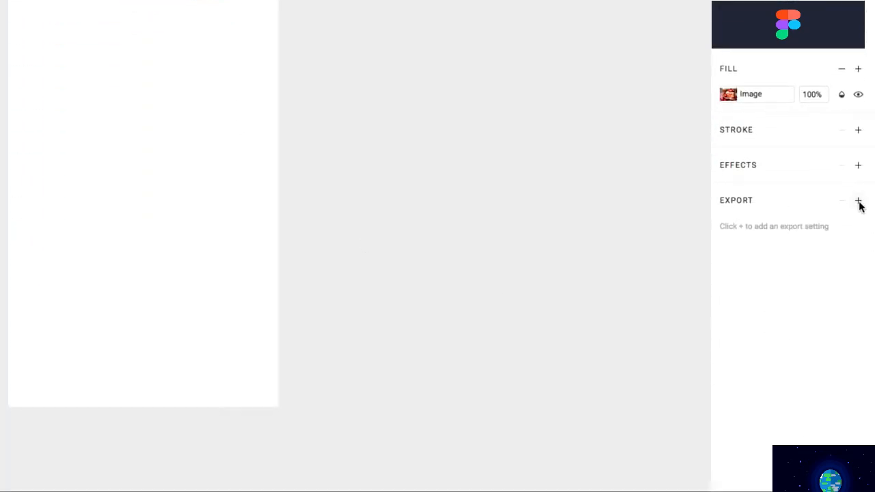
click(859, 202)
click(834, 226)
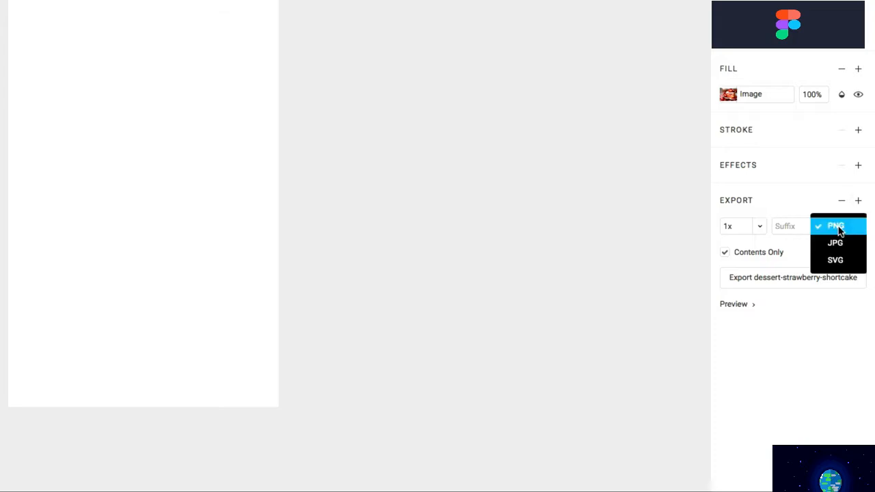
click(804, 208)
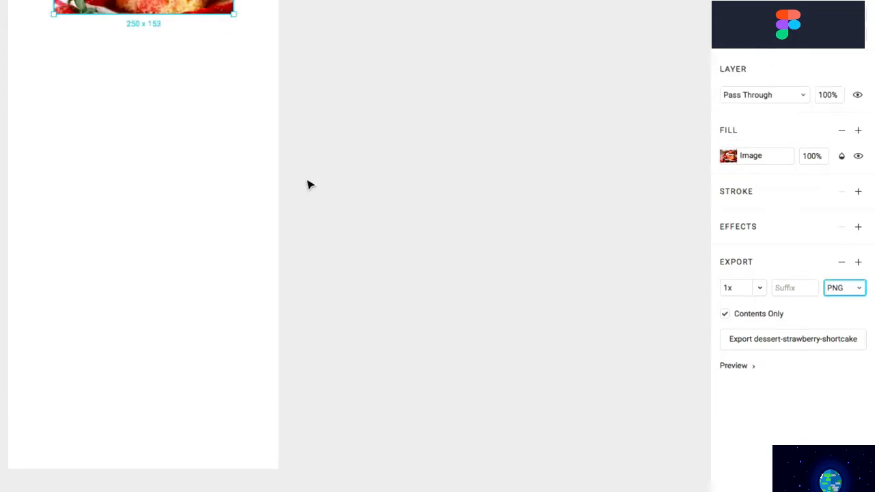
drag(151, 234, 158, 247)
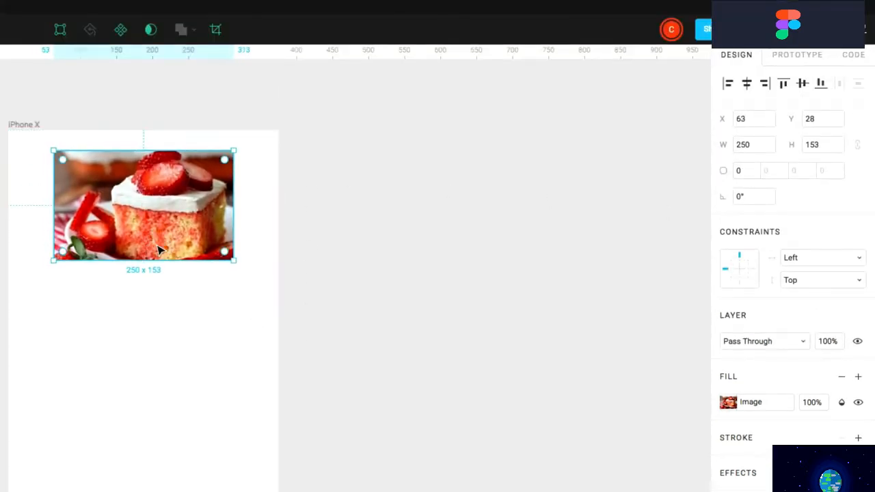
click(126, 305)
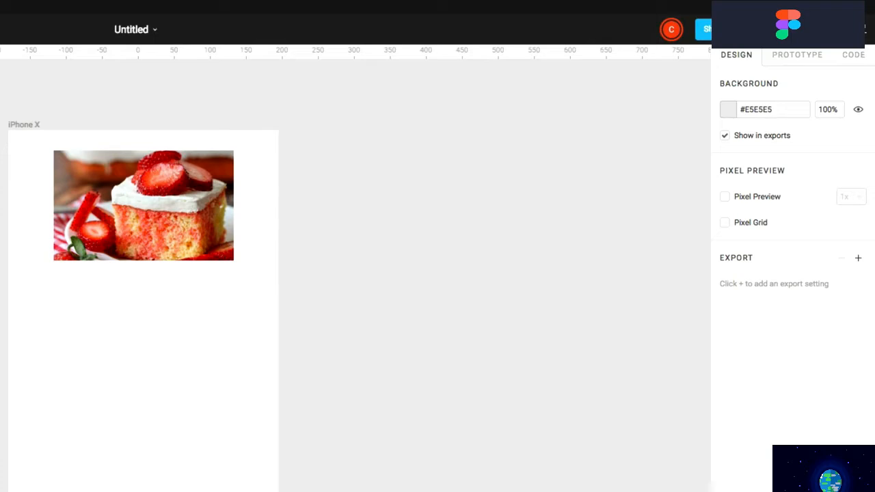
Draw a grey ellipse below the cake image and list both layers in the export dialog
key(o)
drag(151, 382, 212, 437)
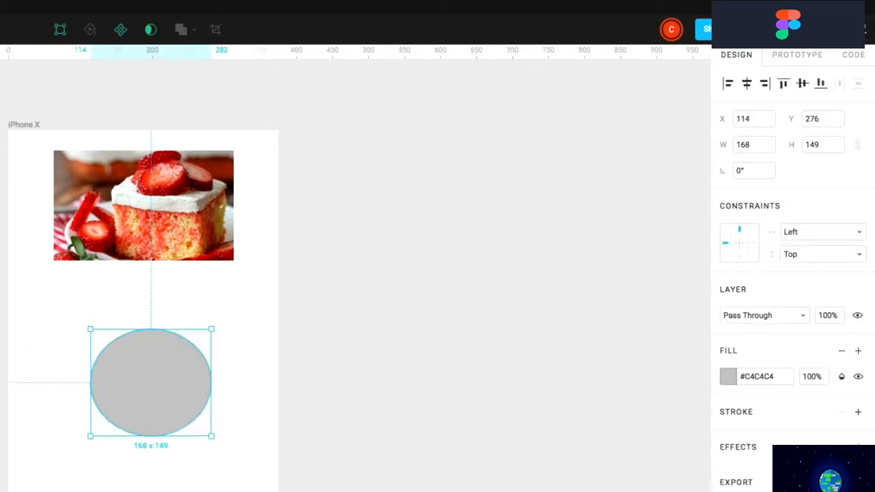
drag(179, 365, 172, 358)
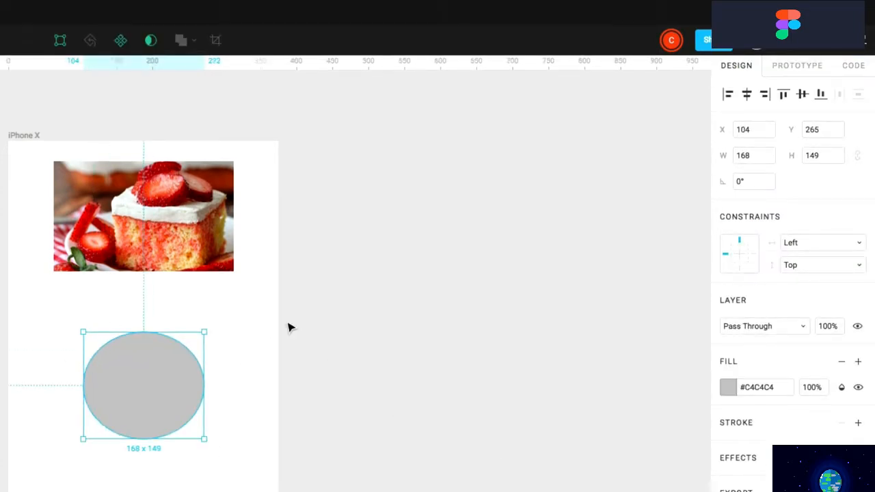
click(288, 327)
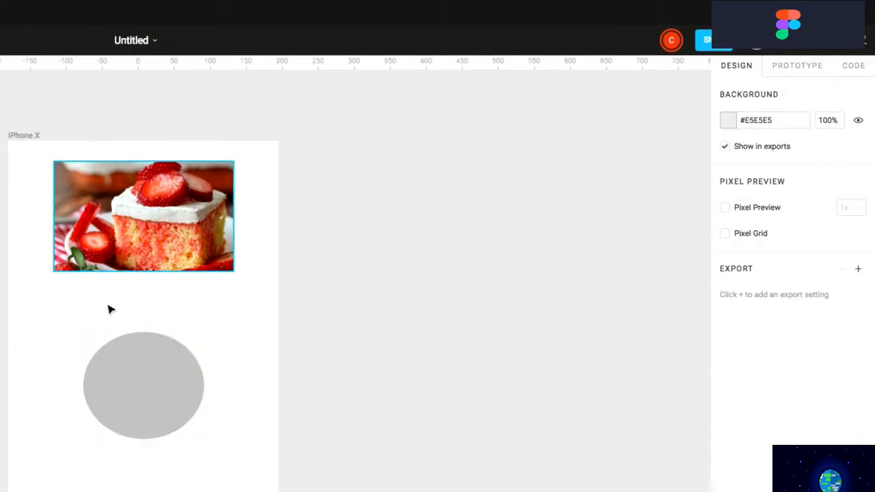
click(867, 51)
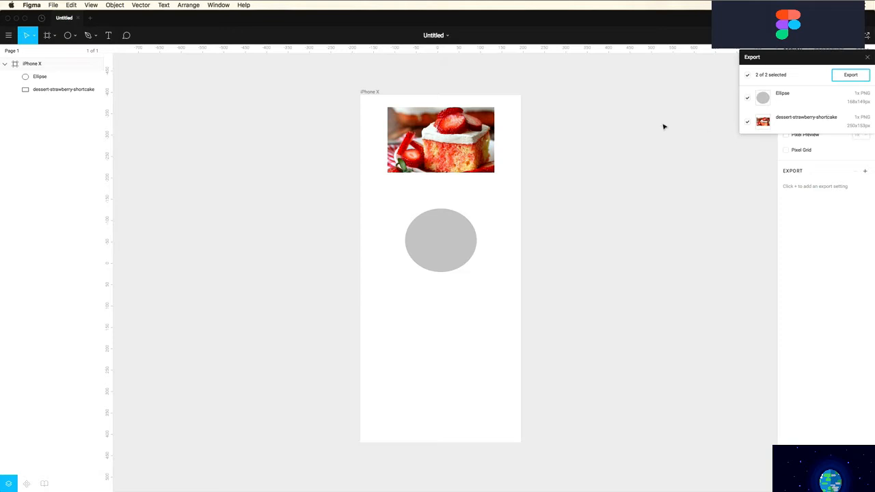
Rename the shortcake image layer to 'cake' and reopen the export dialog for it
click(61, 90)
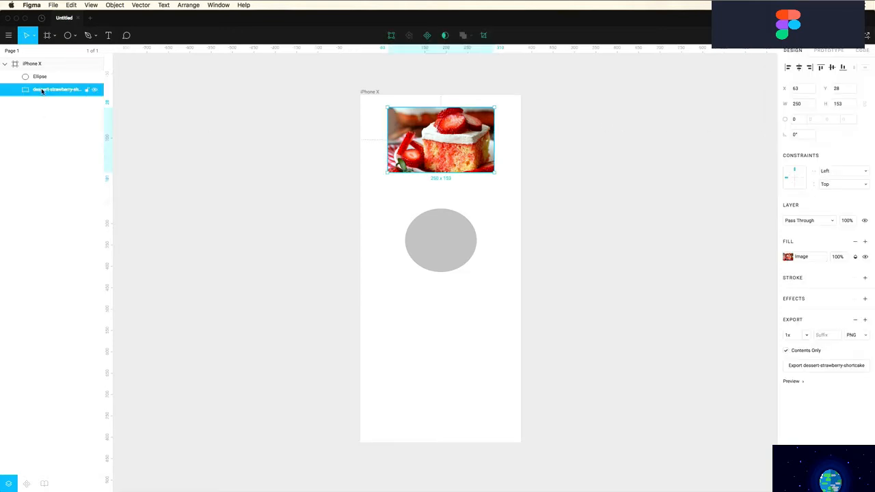
double_click(41, 91)
text(cake)
key(Return)
key(super+shift+e)
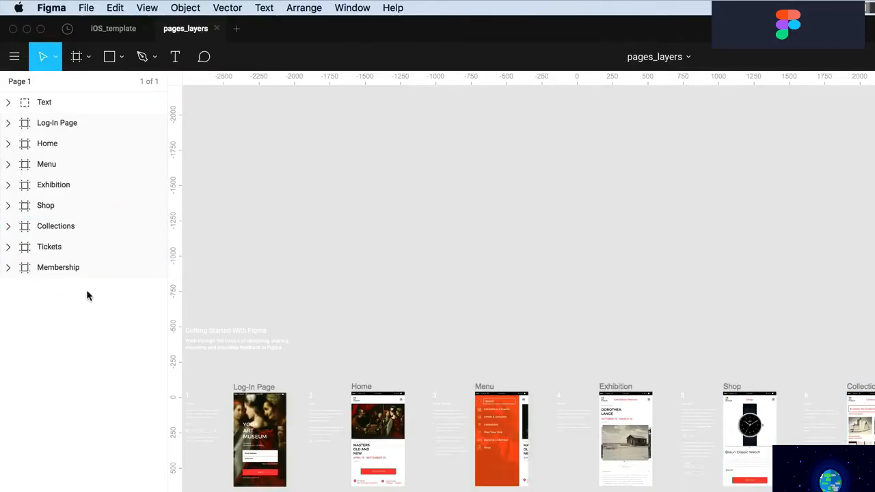
Zoom in on the Log-In Page frame with a zoom marquee
click(147, 7)
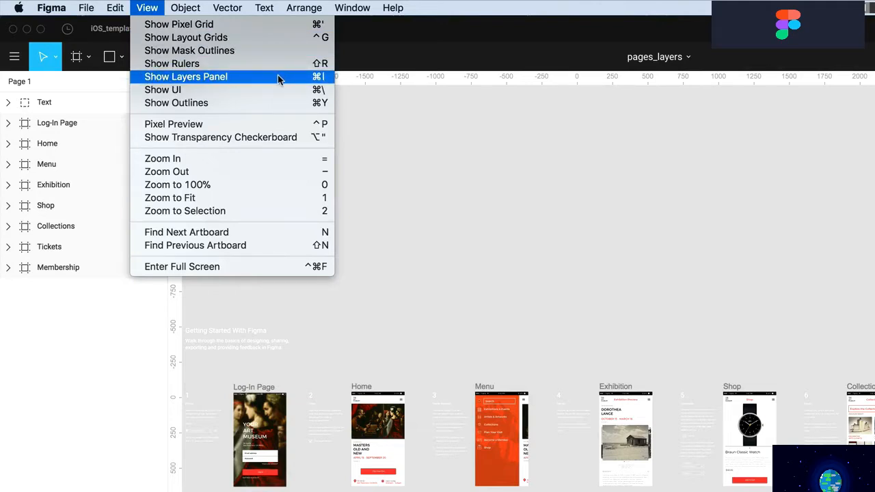
click(336, 181)
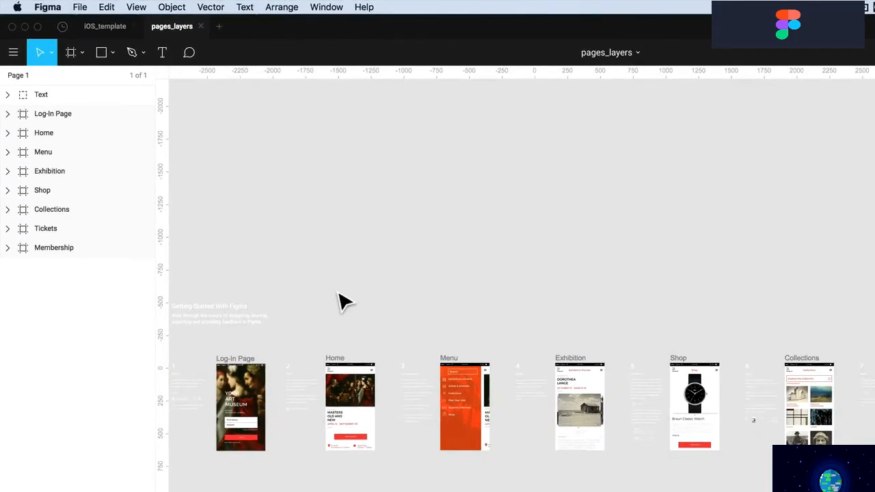
drag(303, 336, 241, 488)
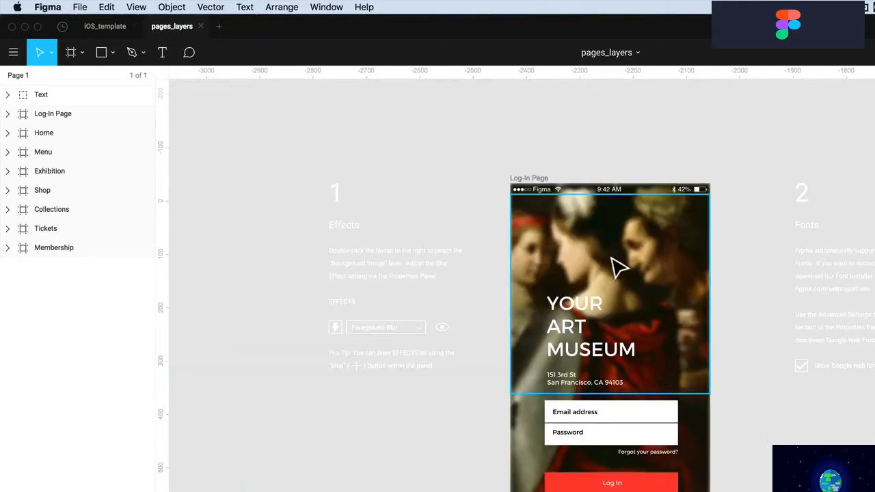
scroll(611, 291, up, 1)
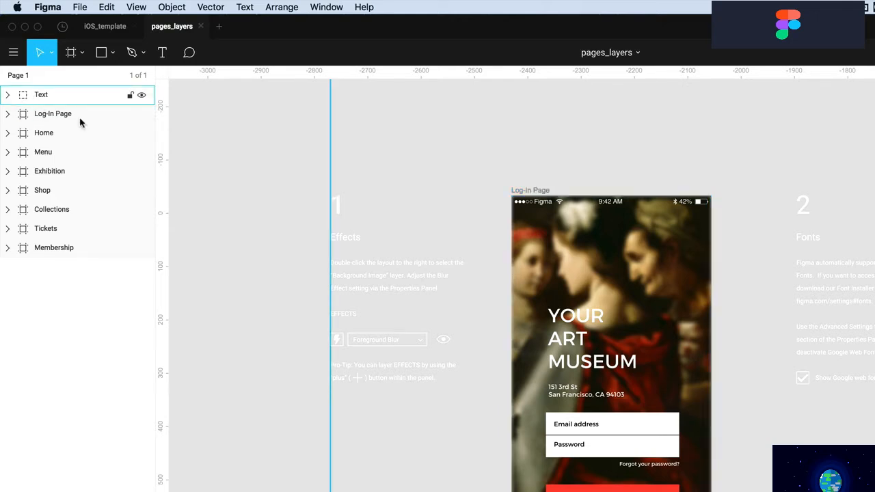
Inspect the Text, Log-In Page, App Info and Home's Image Thumbnail layers by selecting them
click(24, 97)
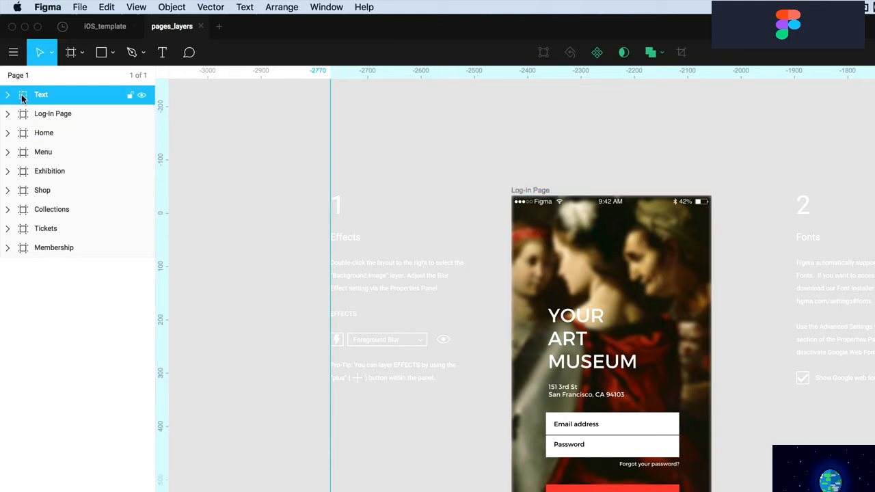
click(22, 118)
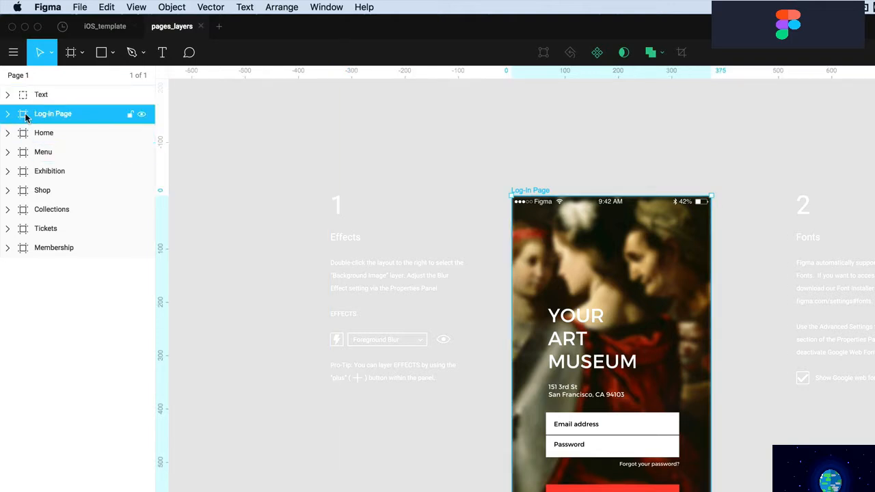
click(594, 327)
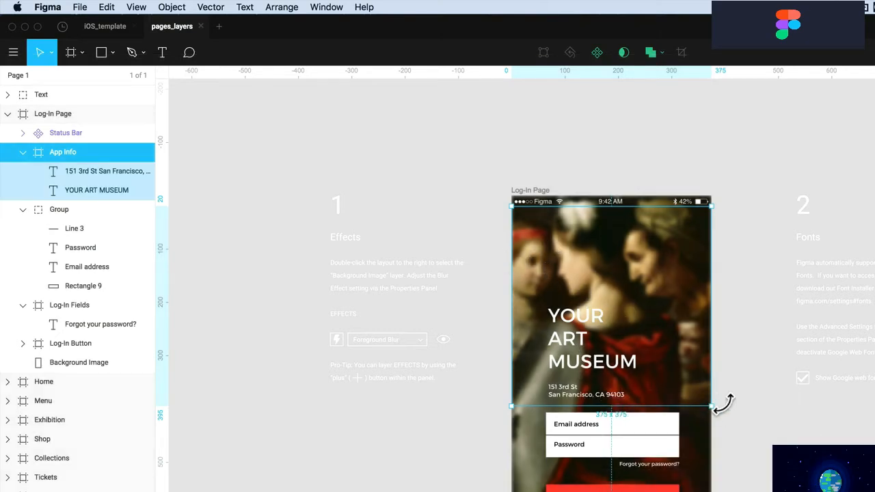
click(744, 399)
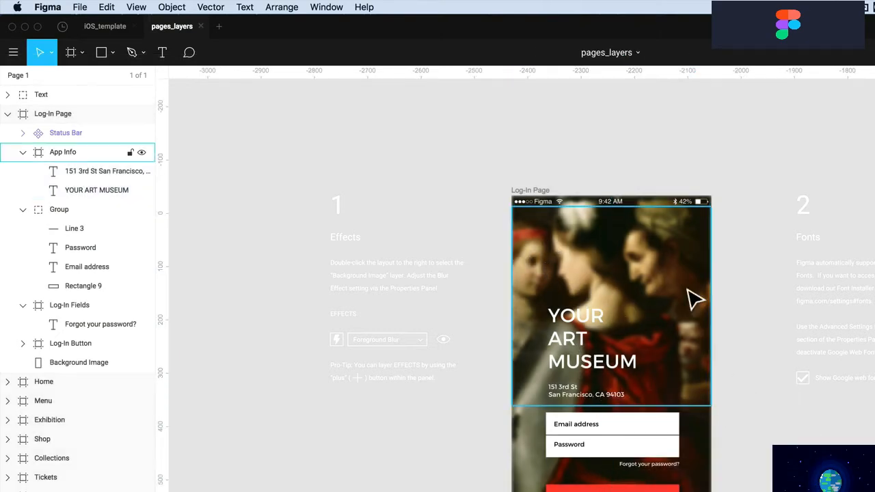
click(588, 327)
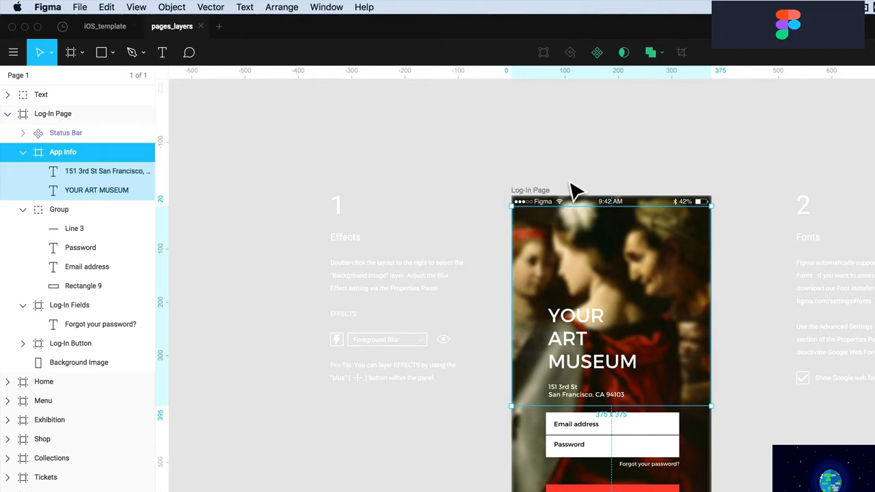
click(585, 149)
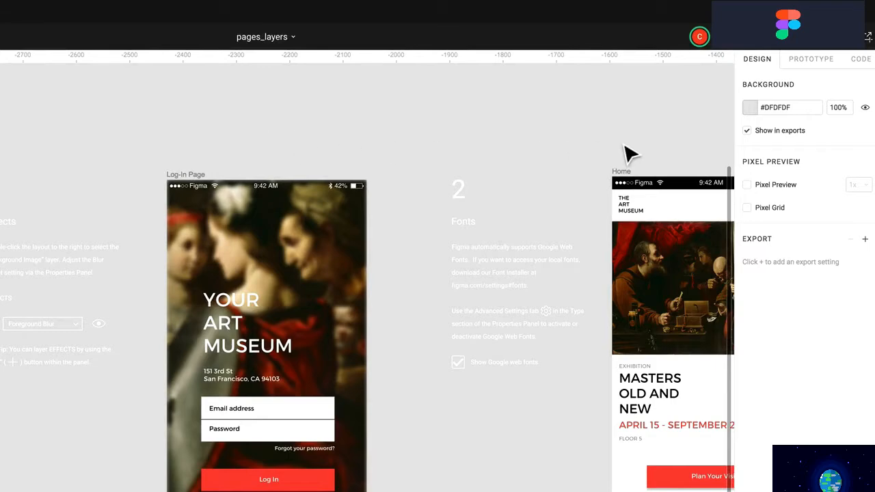
scroll(624, 218, right, 5)
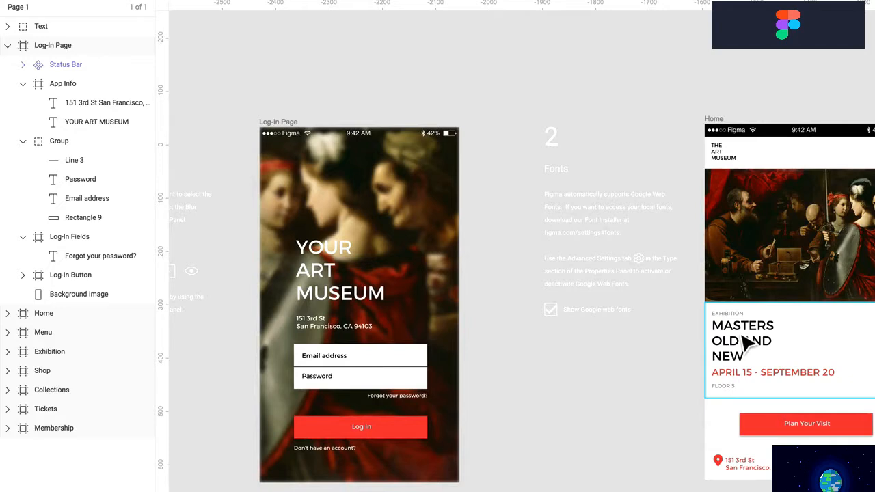
click(750, 344)
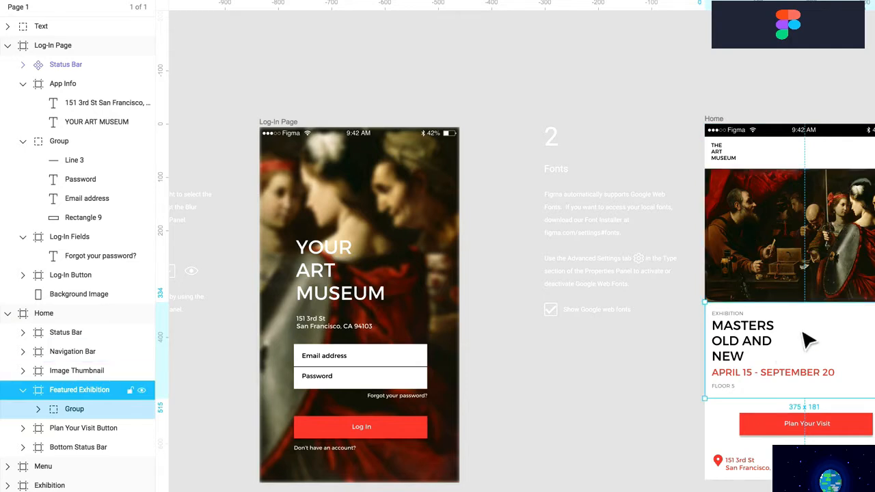
click(769, 253)
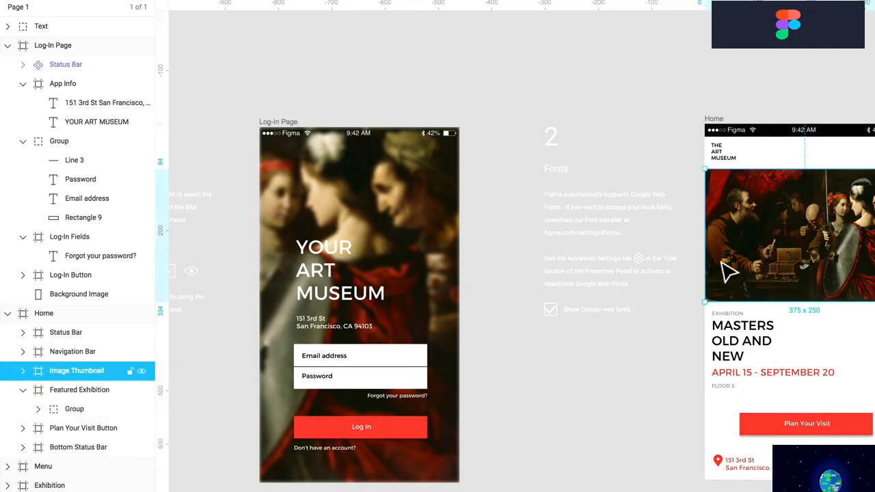
Collapse the Home frame, App Info, Group and Status Bar layers, then select App Info
click(7, 314)
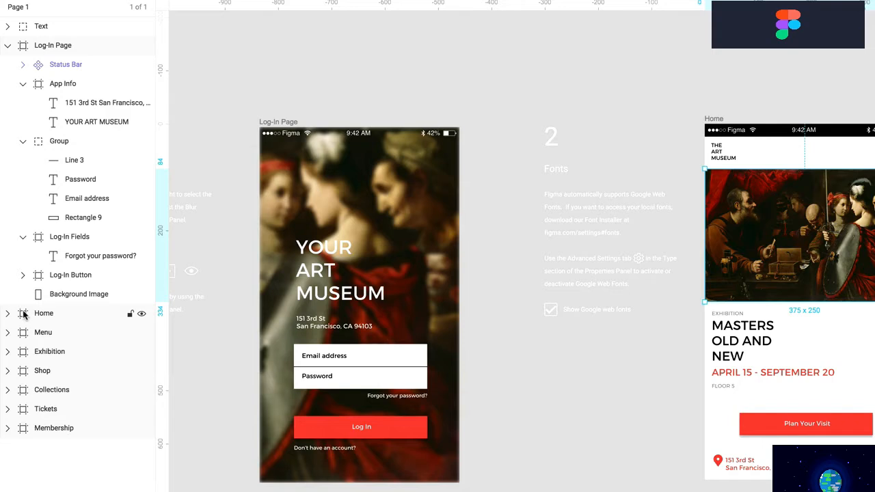
click(40, 314)
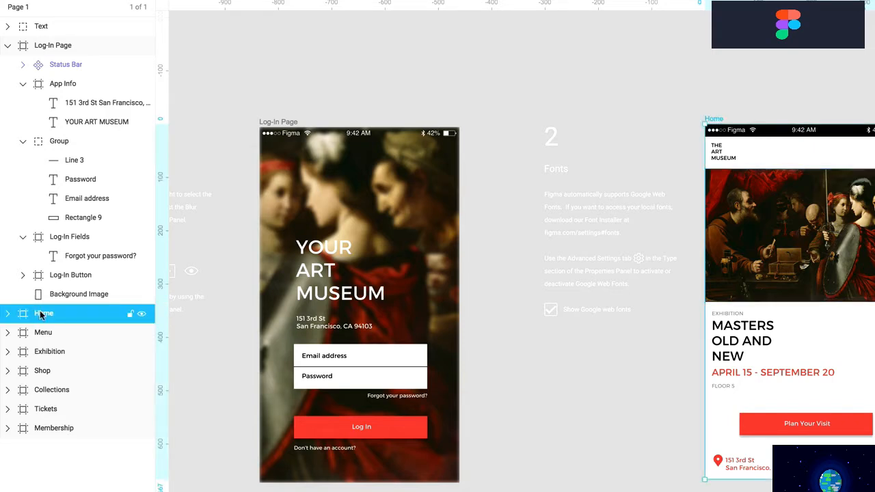
click(7, 46)
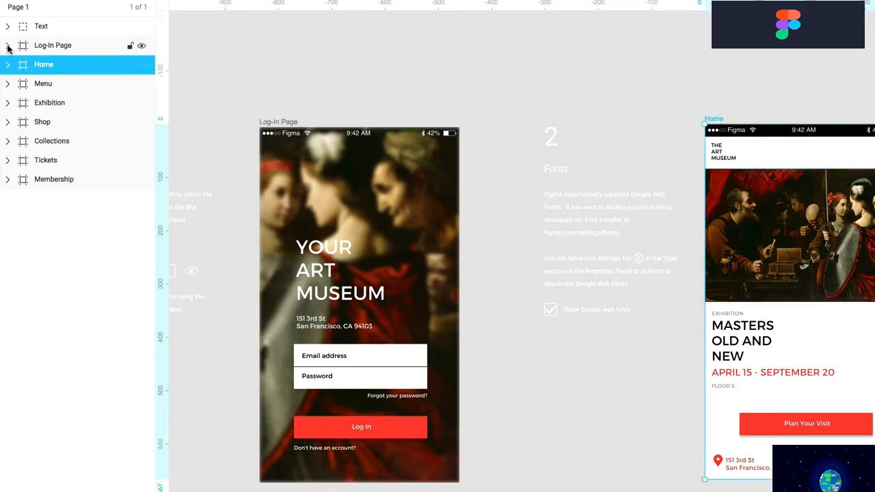
click(7, 46)
click(22, 64)
click(22, 65)
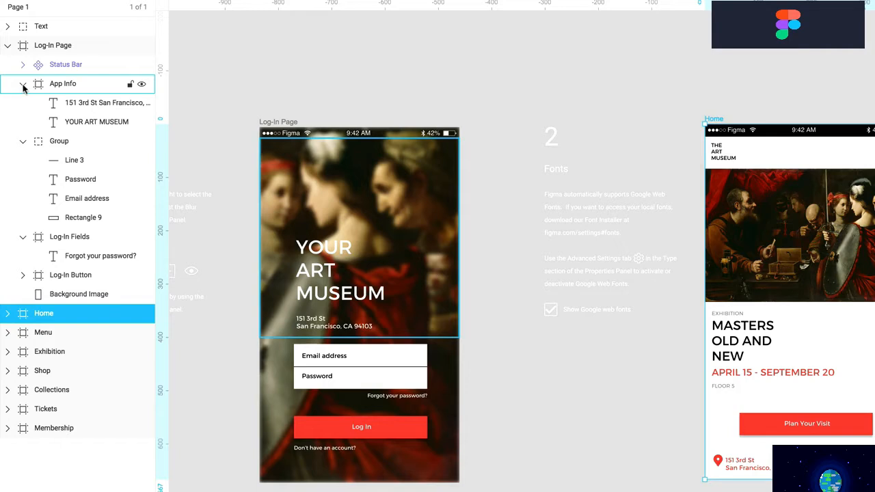
click(23, 84)
click(22, 104)
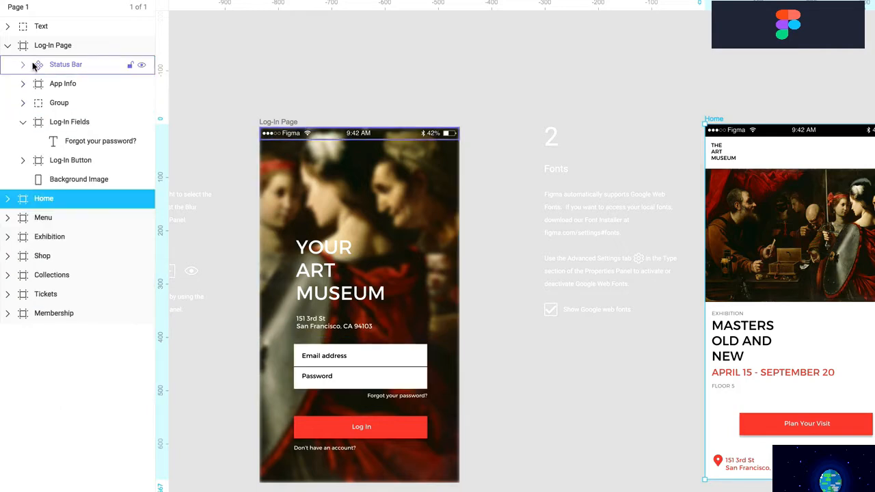
click(23, 65)
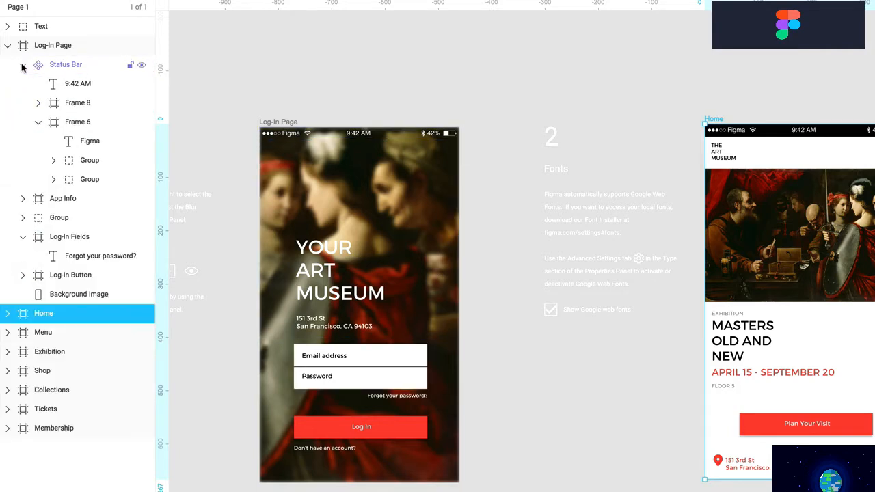
click(23, 65)
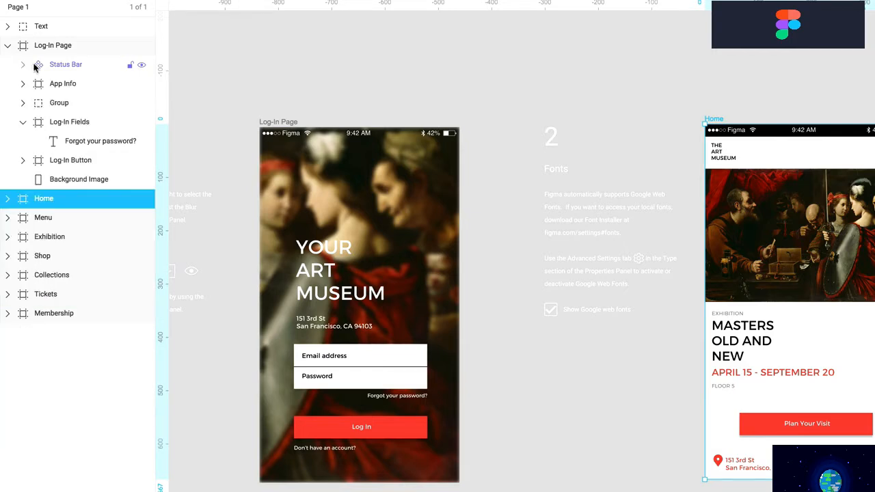
click(22, 65)
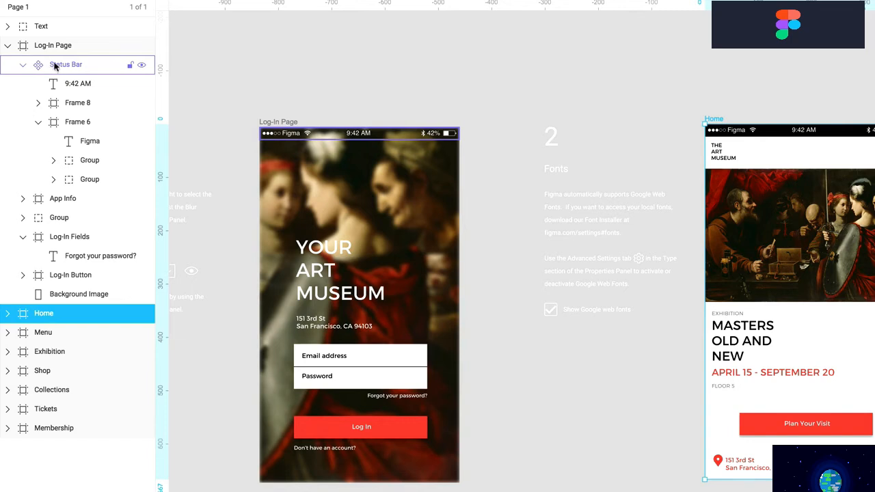
click(23, 65)
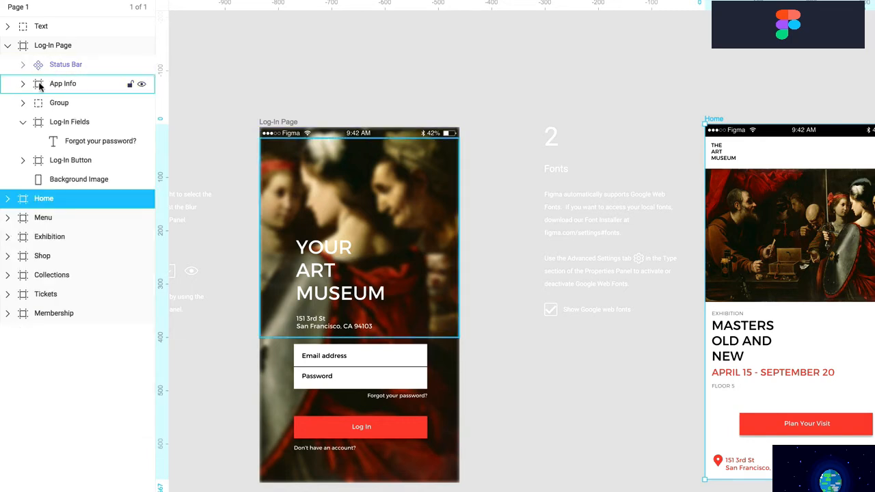
click(60, 86)
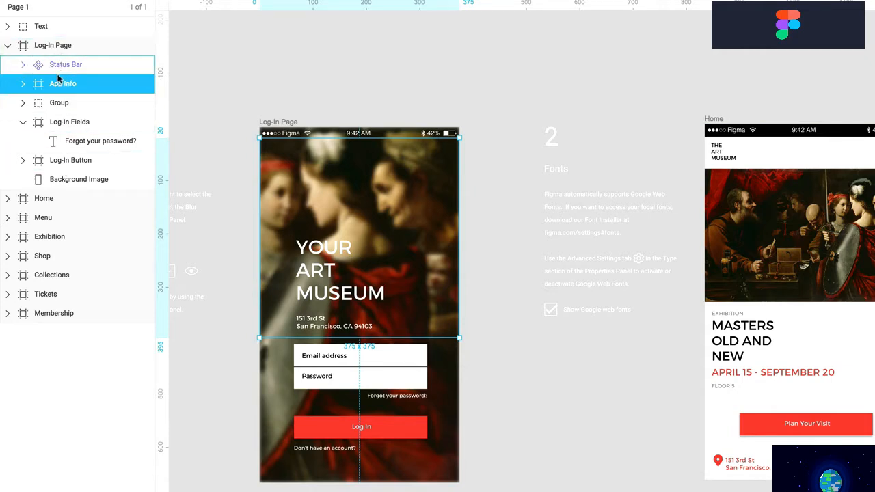
Move App Info in the Log-In Page layers to sit just below Group
drag(59, 82, 53, 189)
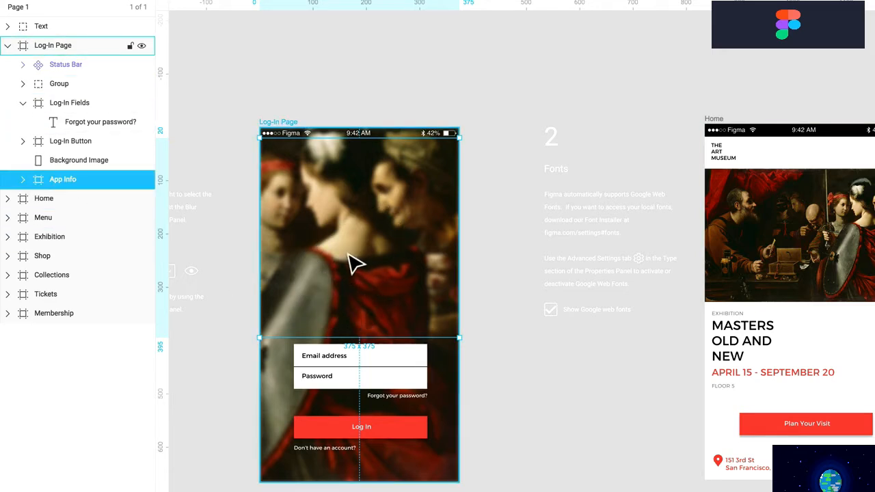
key(Escape)
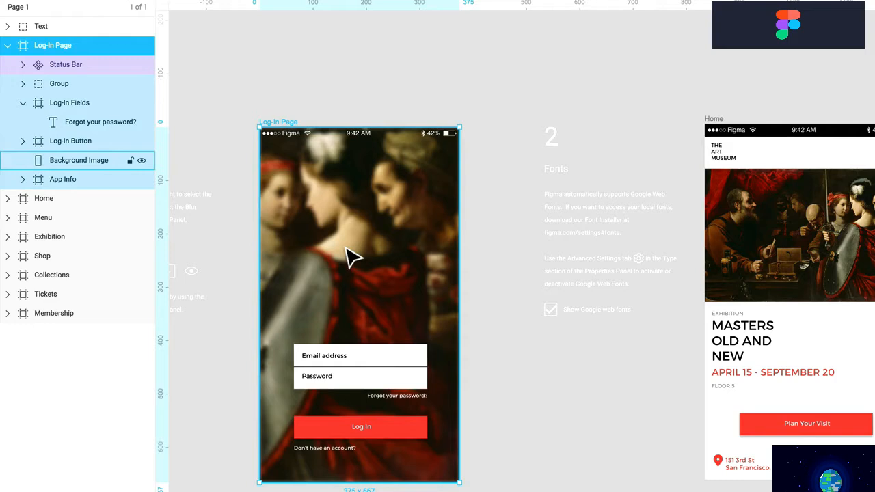
click(56, 181)
drag(52, 179, 59, 91)
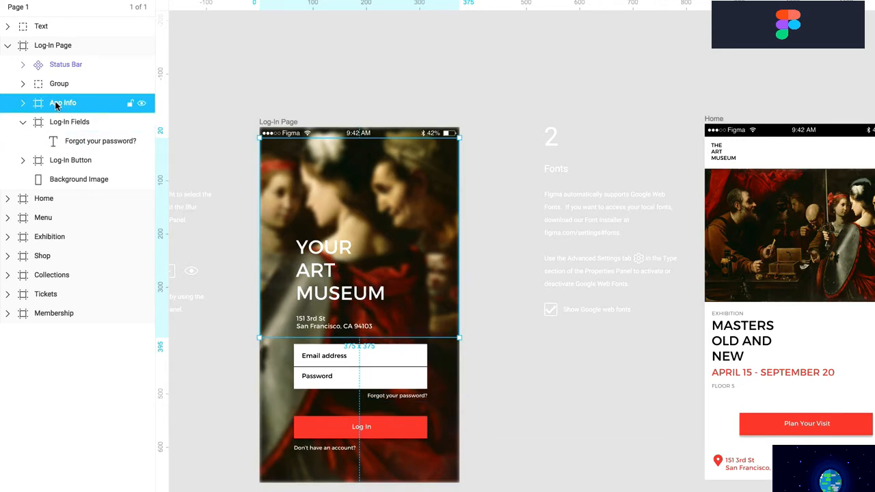
Undo the accidental move of App Info into the Home frame
drag(40, 200, 40, 201)
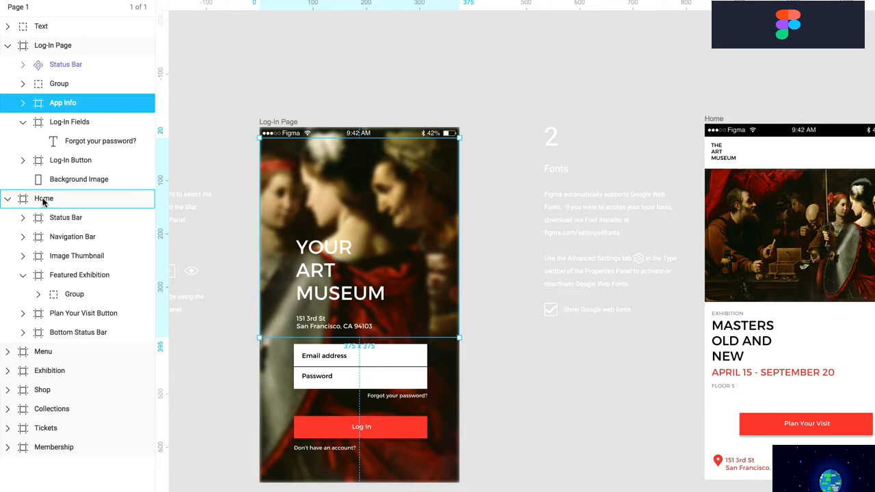
mouse_move(45, 201)
mouse_down()
mouse_move(50, 266)
mouse_move(61, 219)
mouse_move(67, 284)
mouse_move(41, 197)
mouse_move(51, 216)
mouse_up()
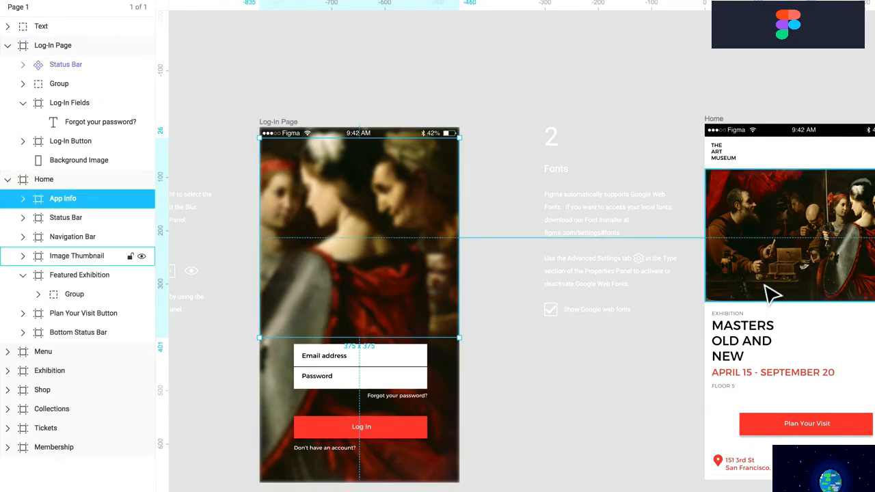
click(463, 95)
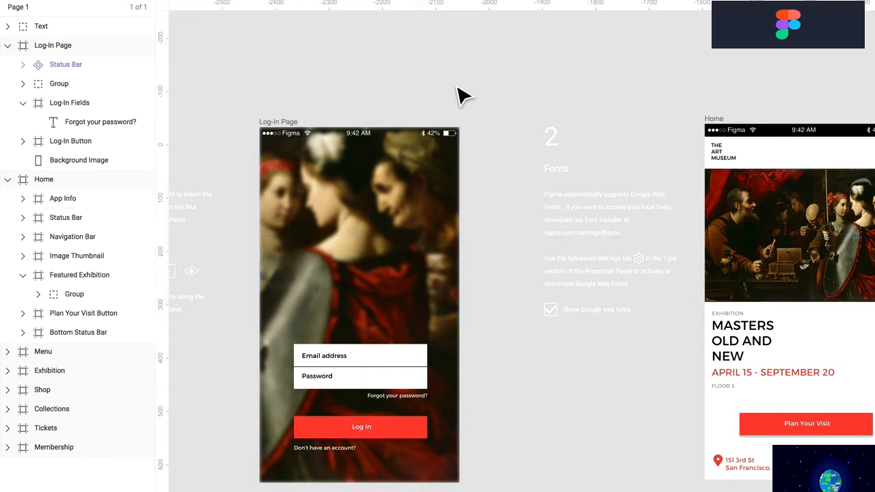
key(super+z)
key(super+z)
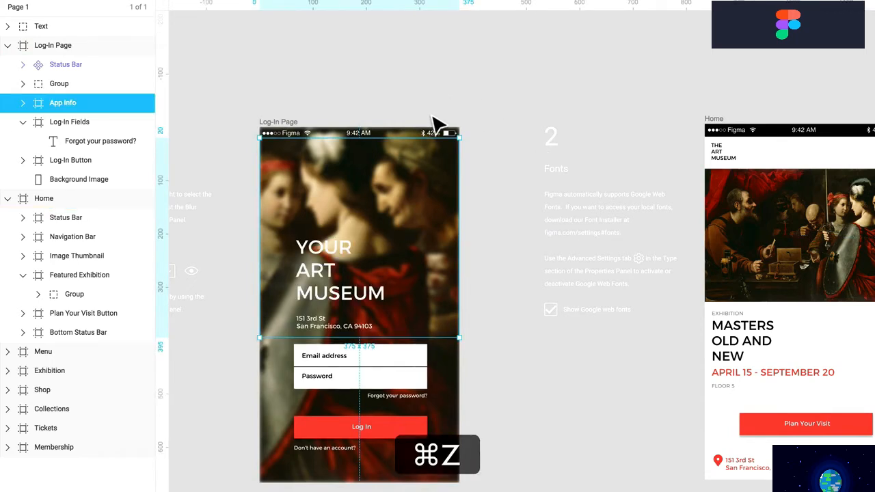
click(350, 108)
click(282, 122)
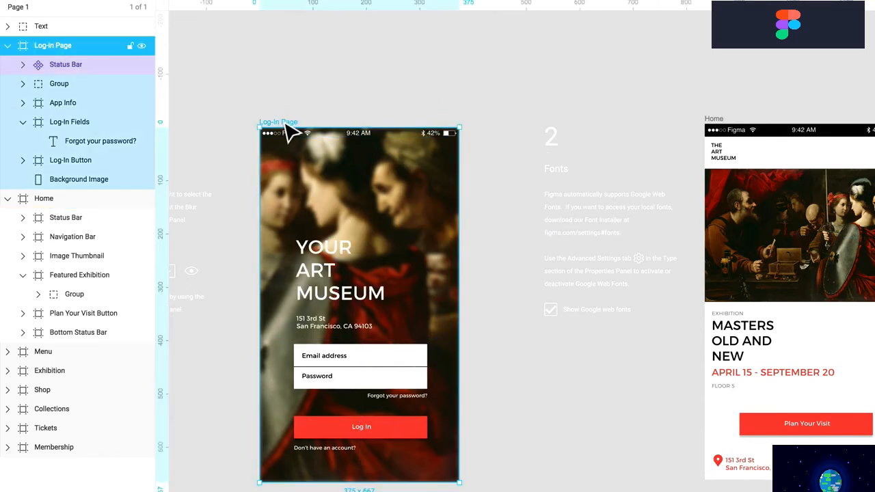
click(306, 110)
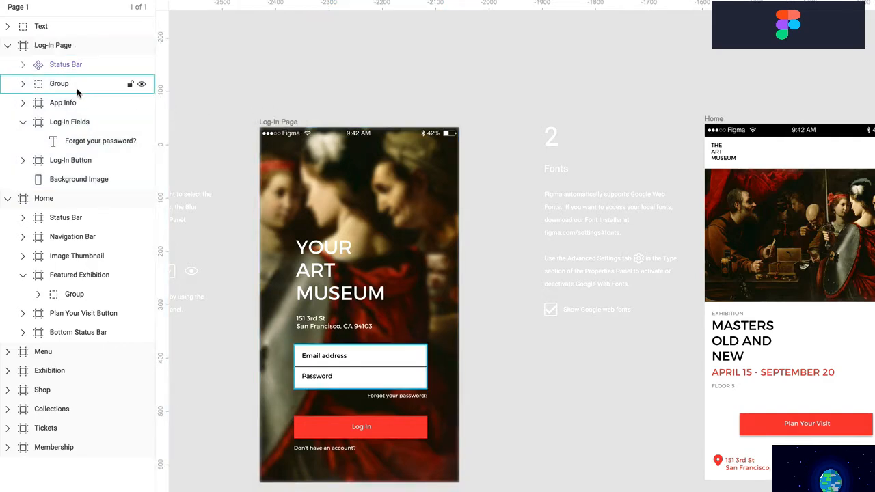
Lock the App Info layer from its row in the Layers panel
right_click(58, 84)
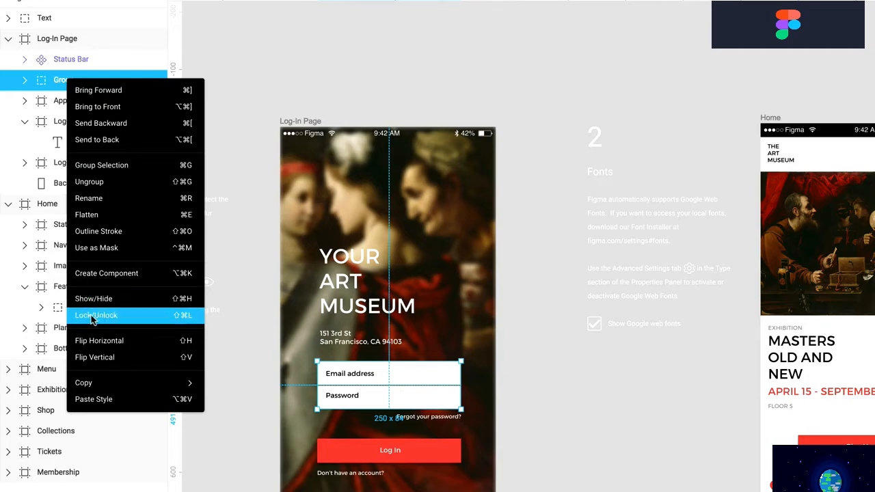
mouse_move(96, 385)
click(53, 82)
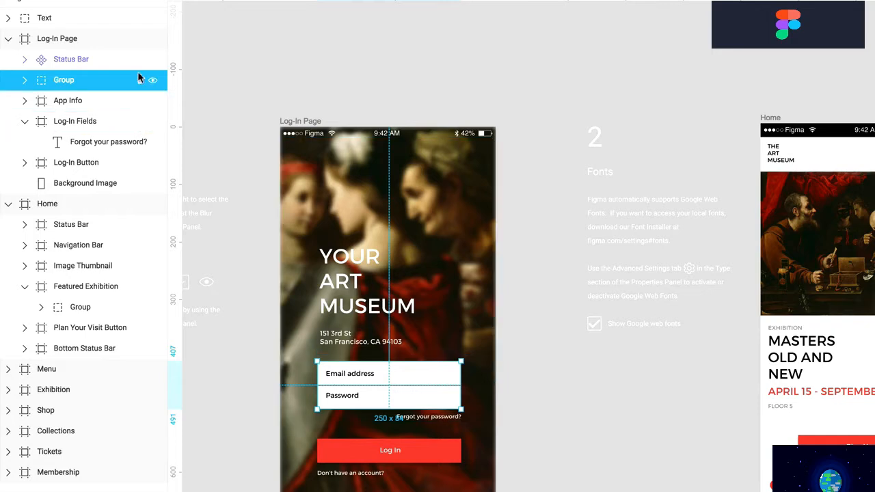
click(101, 102)
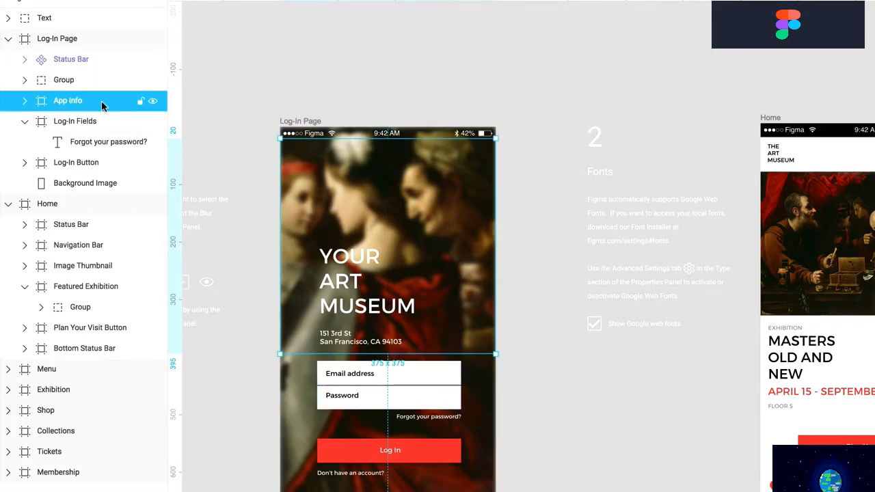
click(140, 101)
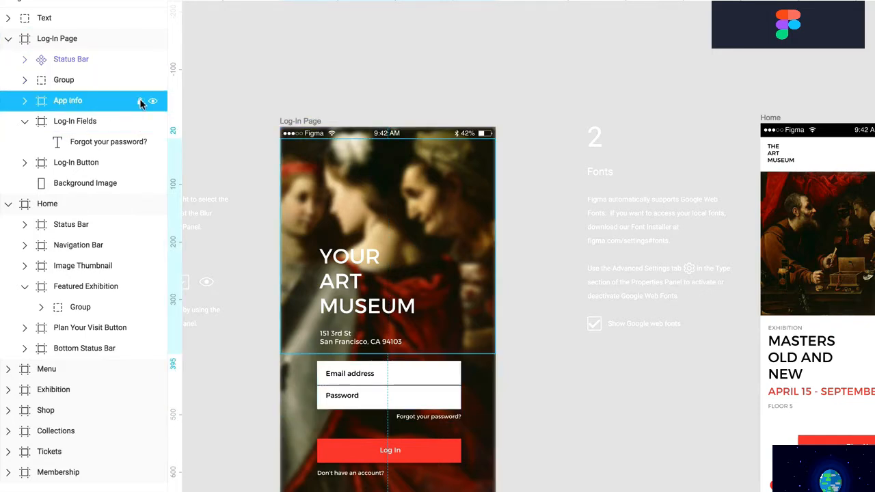
click(244, 99)
Reposition the Background Image so it fills the Log-In Page frame again
click(369, 210)
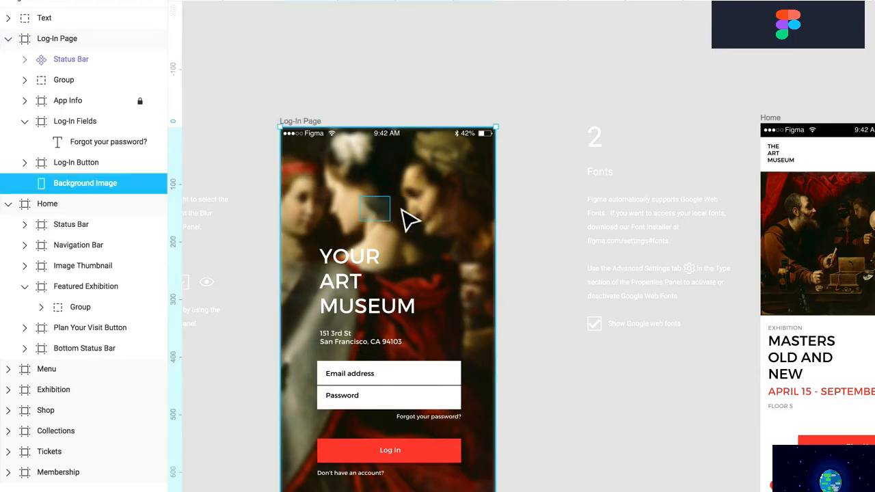
drag(400, 221, 433, 248)
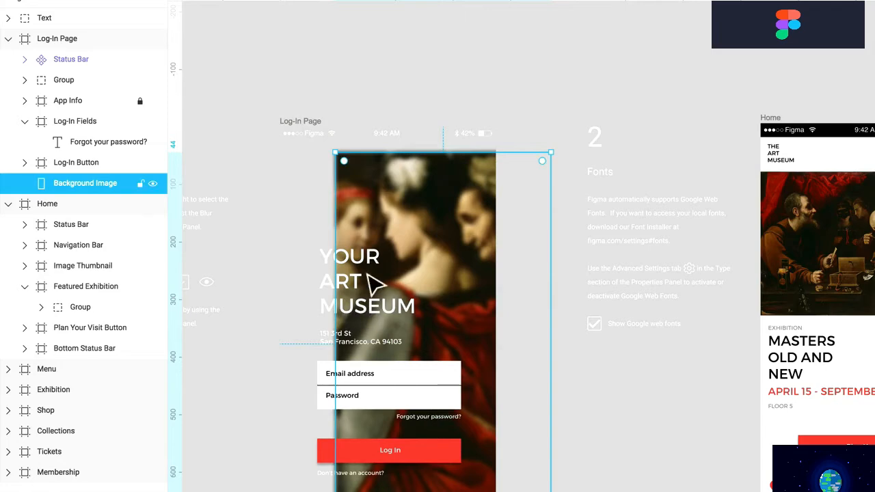
drag(371, 215, 317, 176)
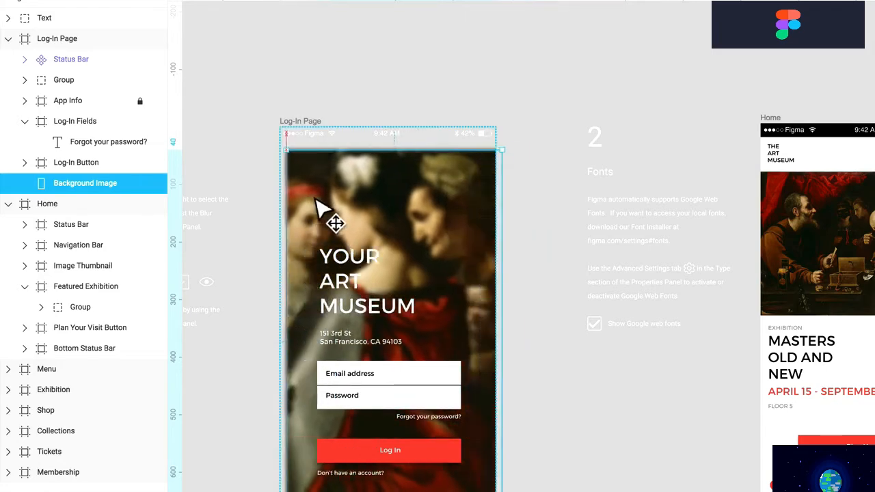
drag(322, 253, 320, 249)
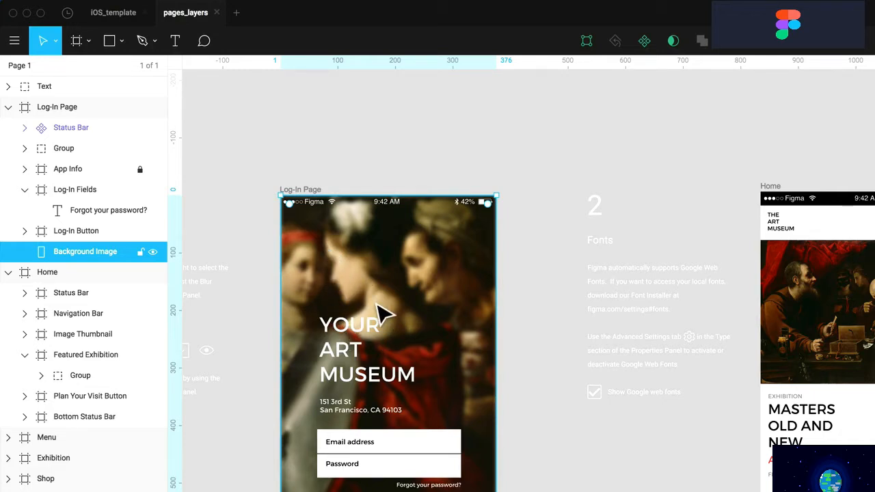
Unlock App Info and toggle its visibility, leaving it expanded and visible
click(139, 170)
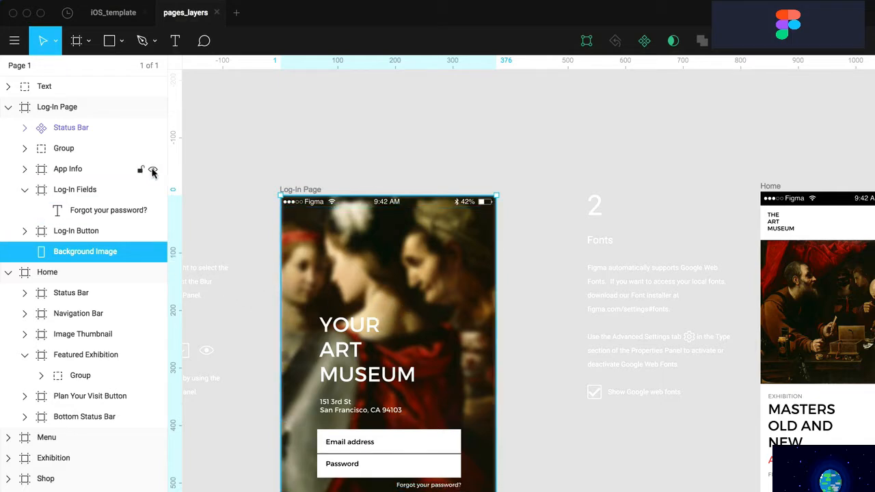
click(152, 171)
click(153, 171)
click(152, 171)
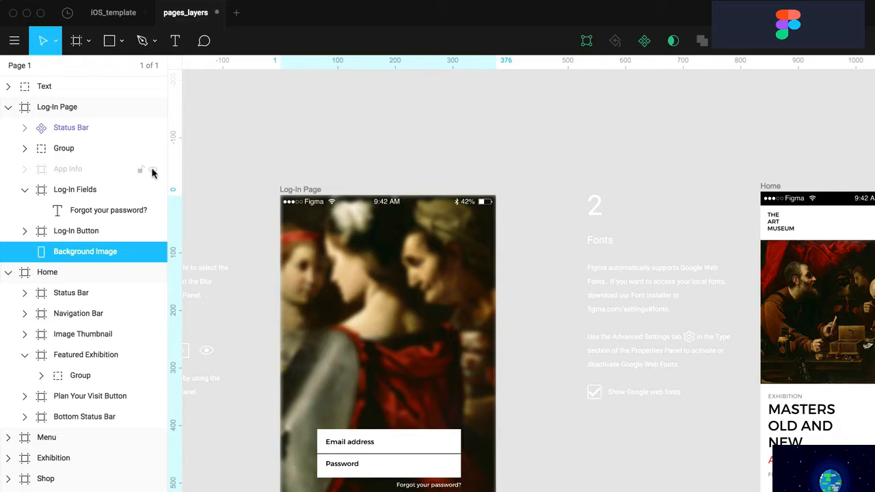
click(153, 171)
click(152, 171)
click(24, 171)
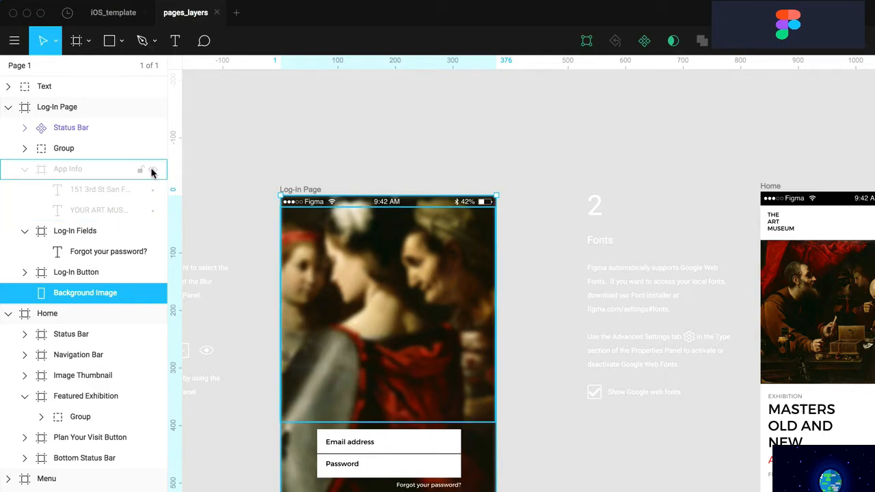
click(152, 171)
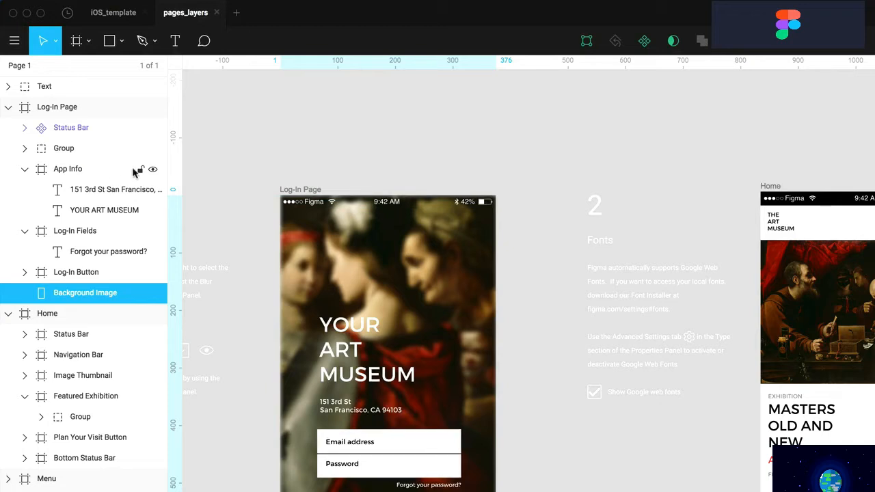
Collapse the expanded Home and Log-In Page layer groups
key(Escape)
click(8, 253)
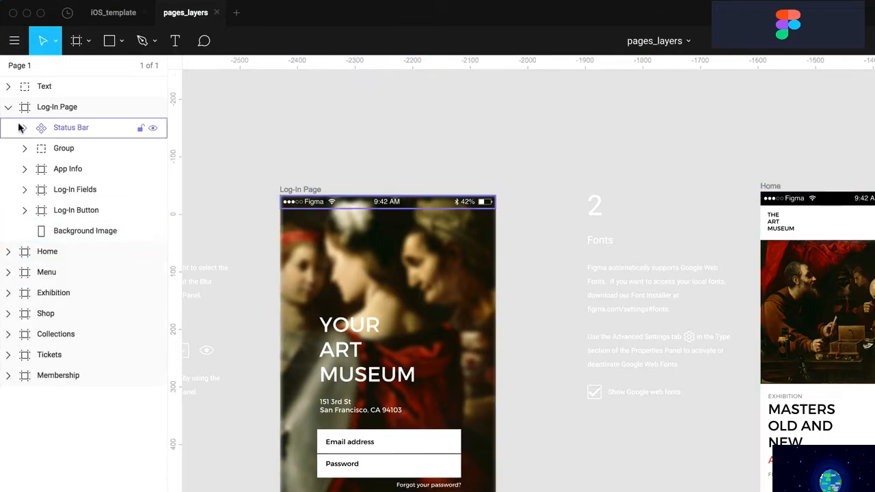
click(9, 107)
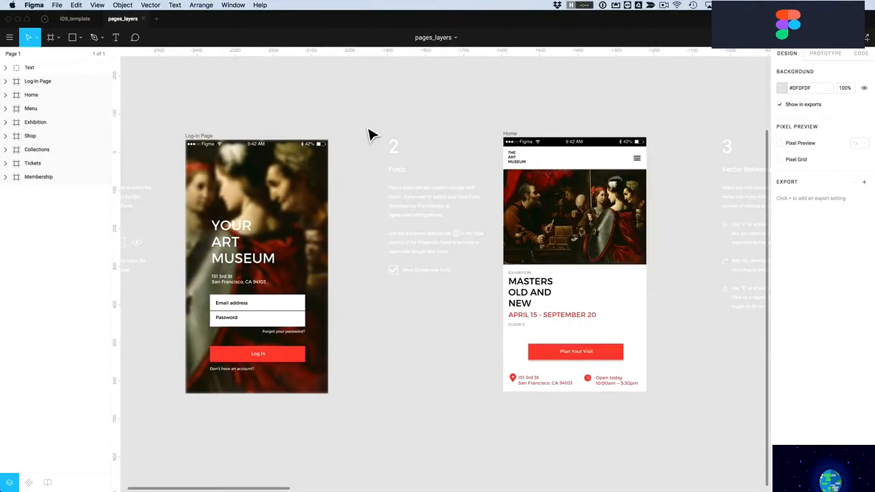
Fit all eight frames, add a page named 'Collections', and return to Page 1
key(shift+1)
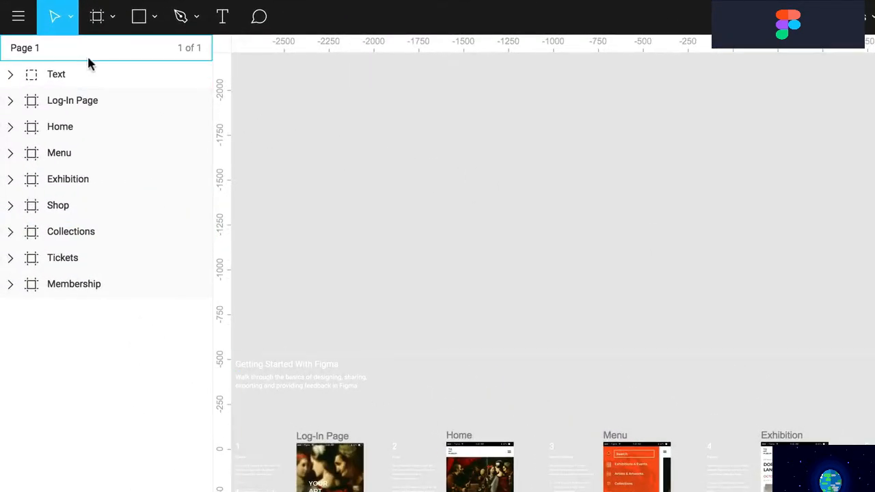
click(59, 54)
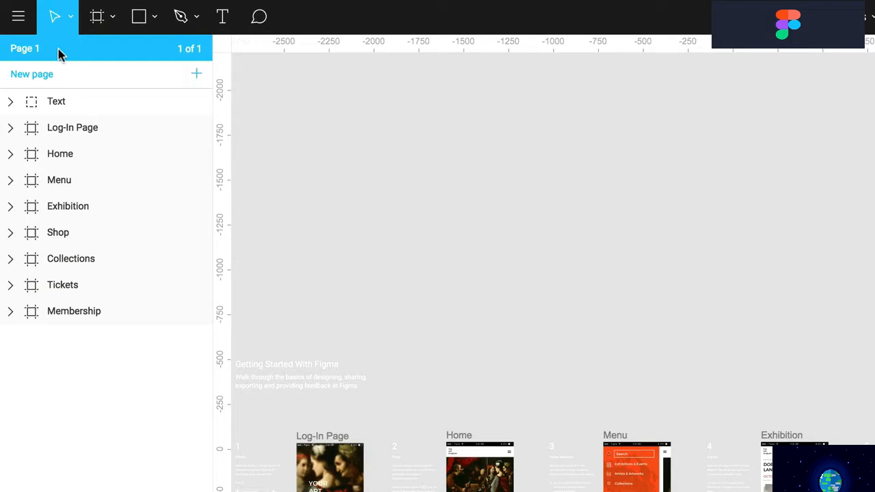
click(32, 77)
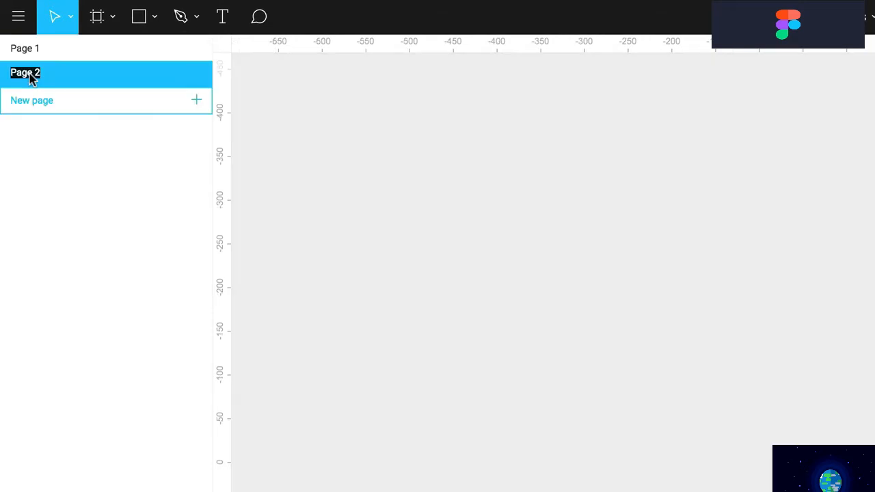
text(Collections)
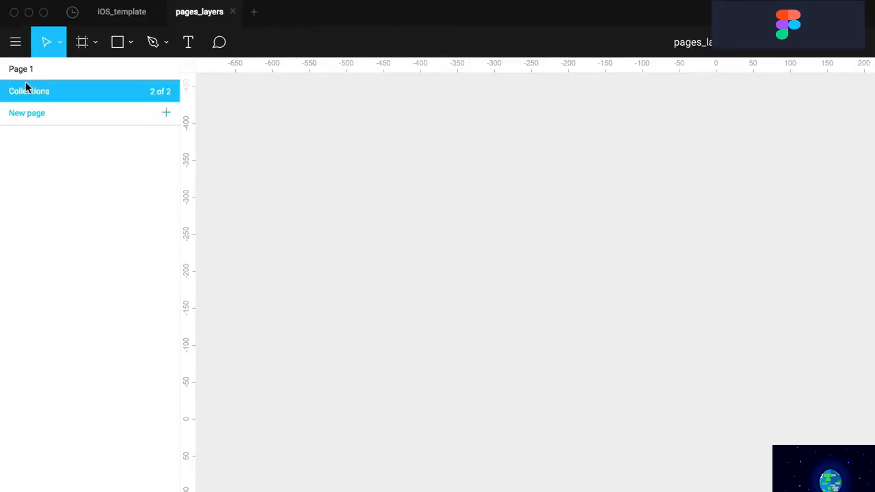
click(25, 49)
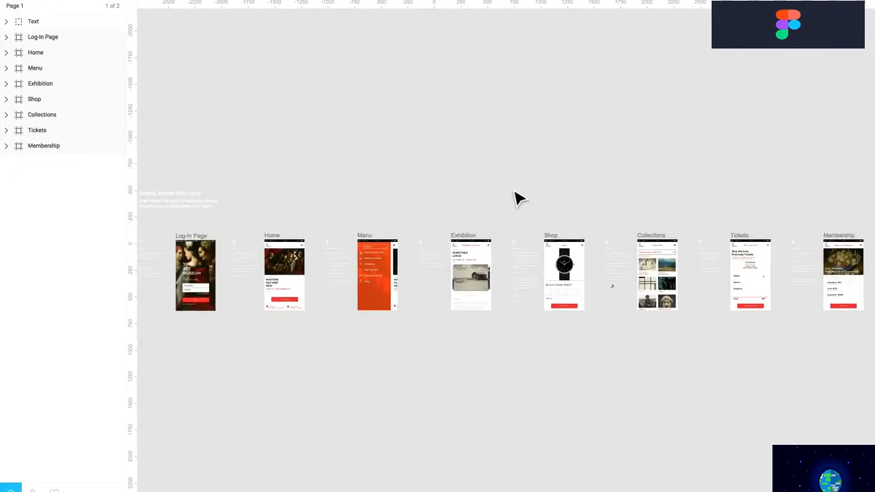
Move the Collections frame to the Collections page, check it there, then return to Page 1
click(708, 281)
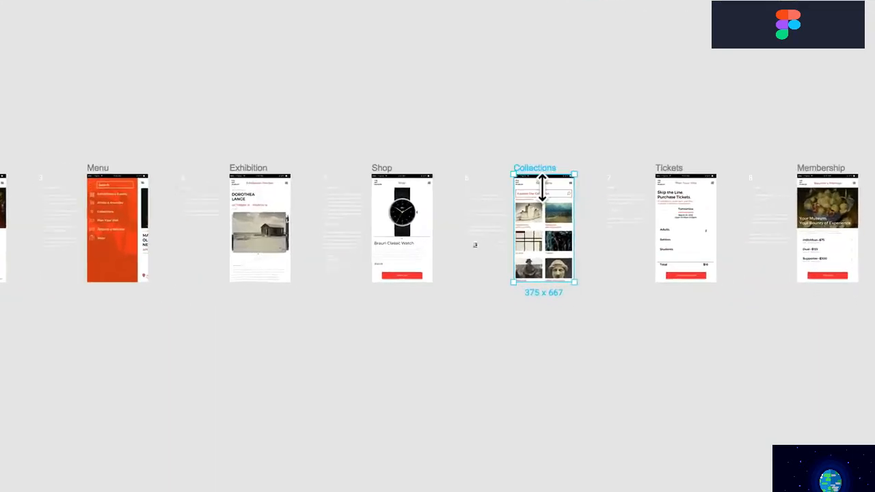
right_click(478, 142)
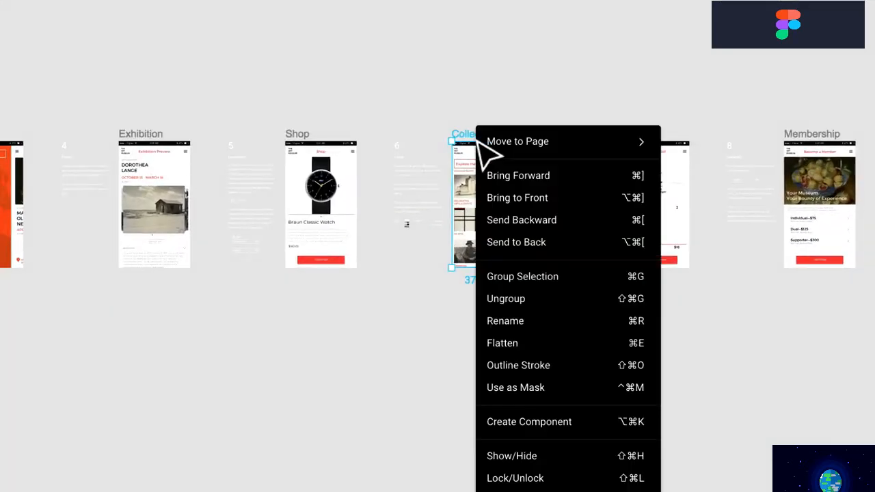
mouse_move(488, 141)
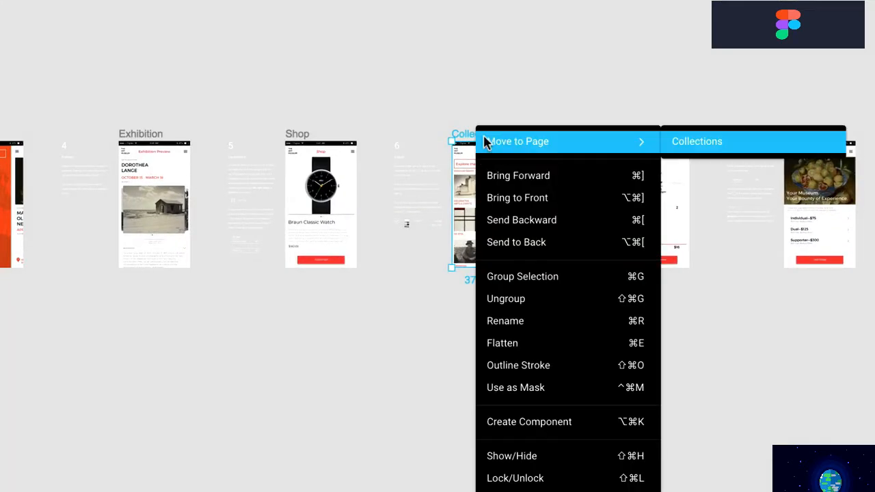
click(748, 147)
click(492, 262)
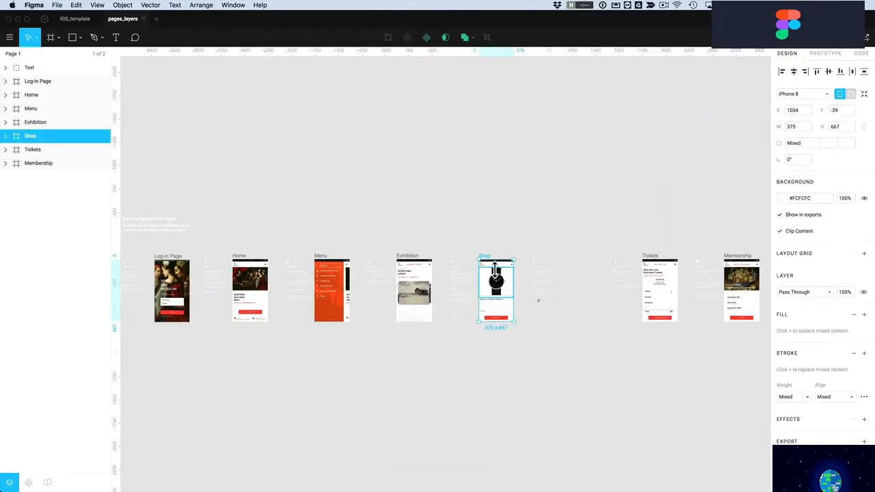
click(13, 56)
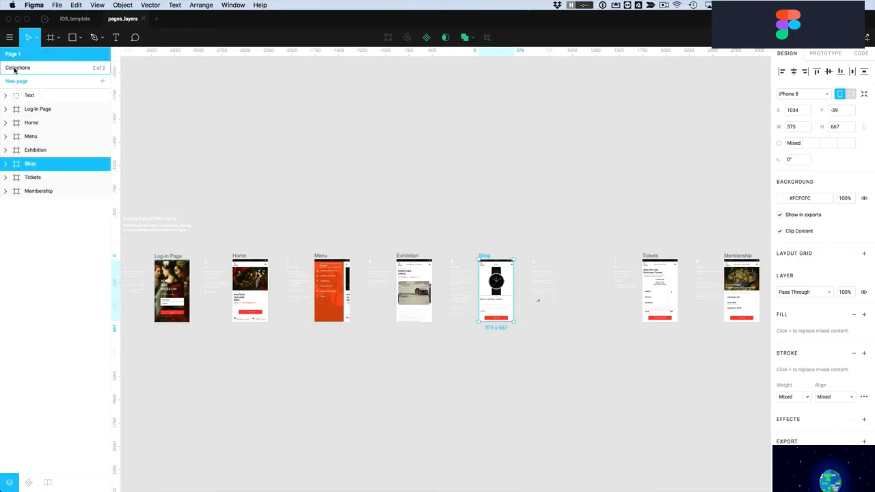
click(17, 68)
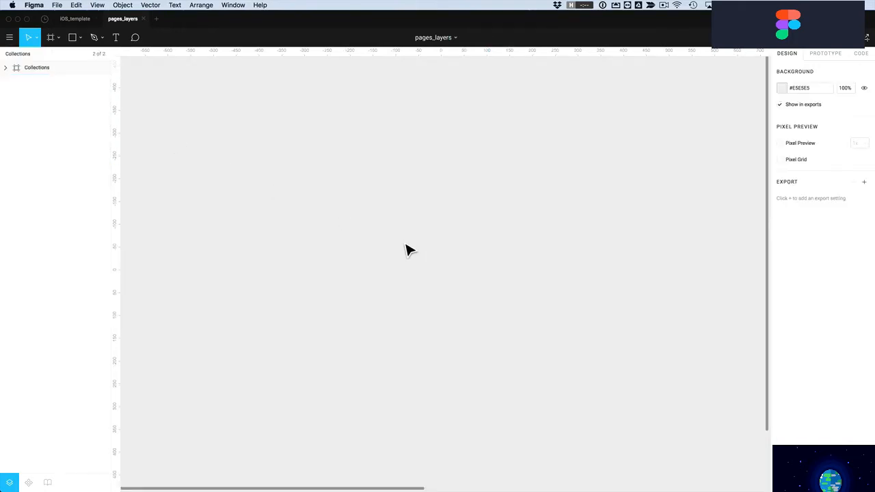
key(Page_Up)
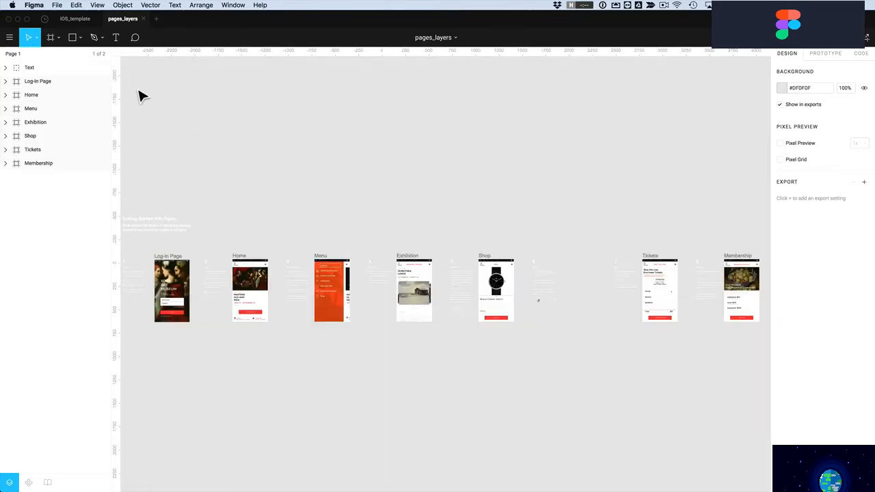
Add a third page named 'archive land' and switch back to Page 1
click(25, 53)
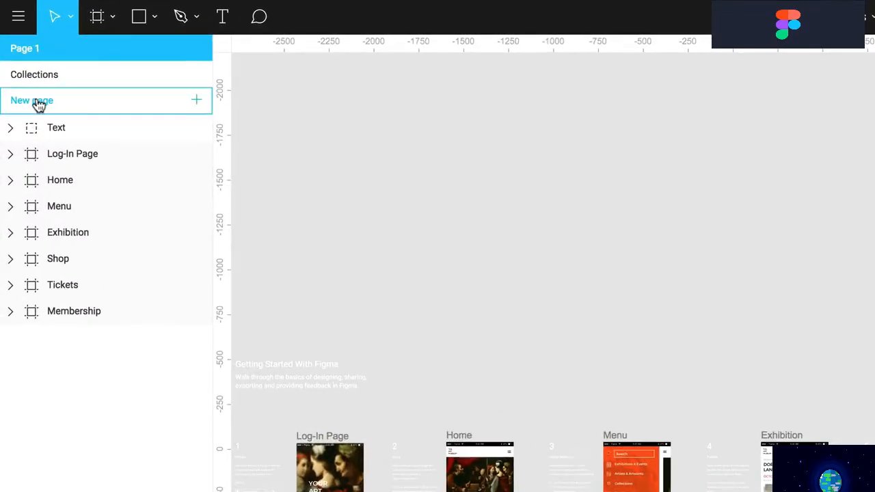
click(38, 103)
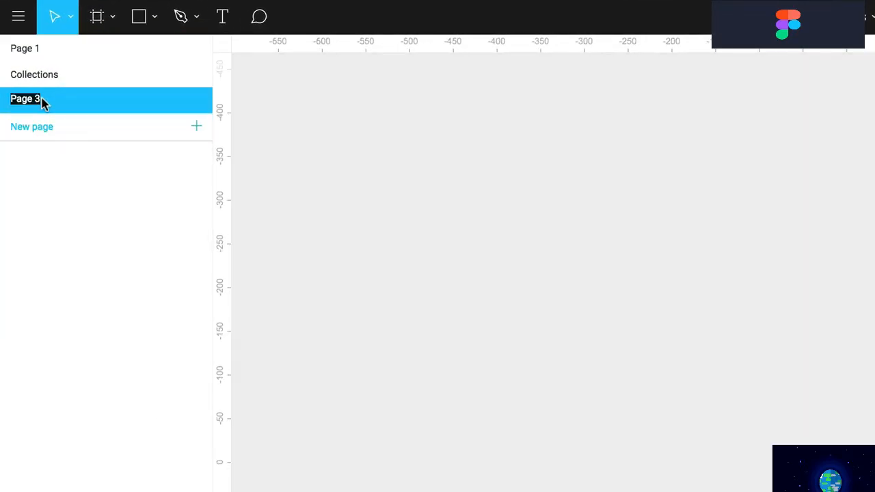
text(archiveland)
key(Return)
click(24, 51)
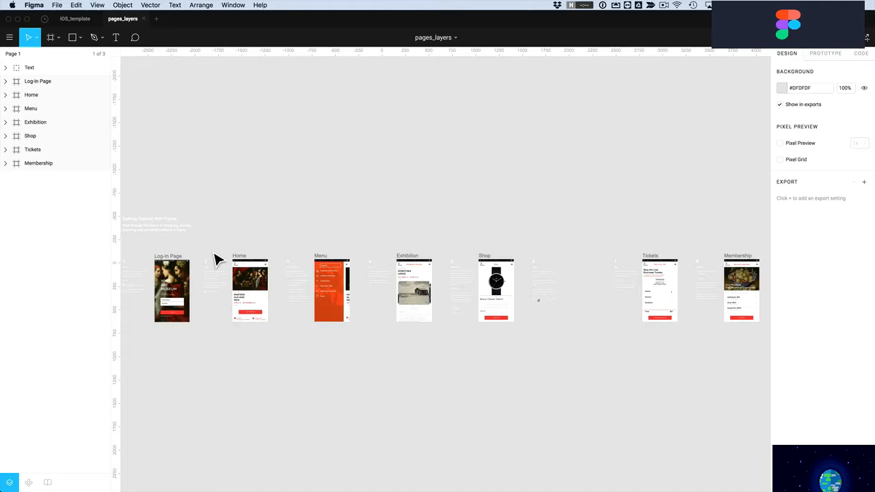
Duplicate the Home frame, placing the copy above the frame row
key(z)
drag(215, 244, 296, 345)
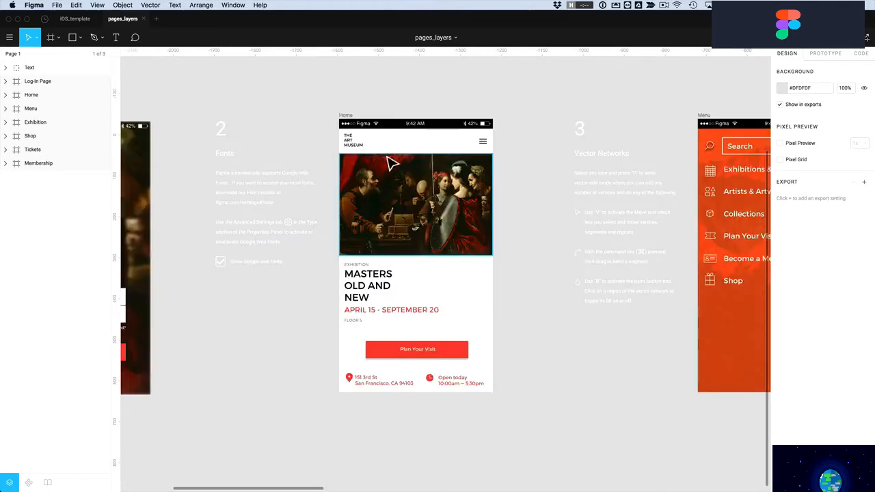
key(super)
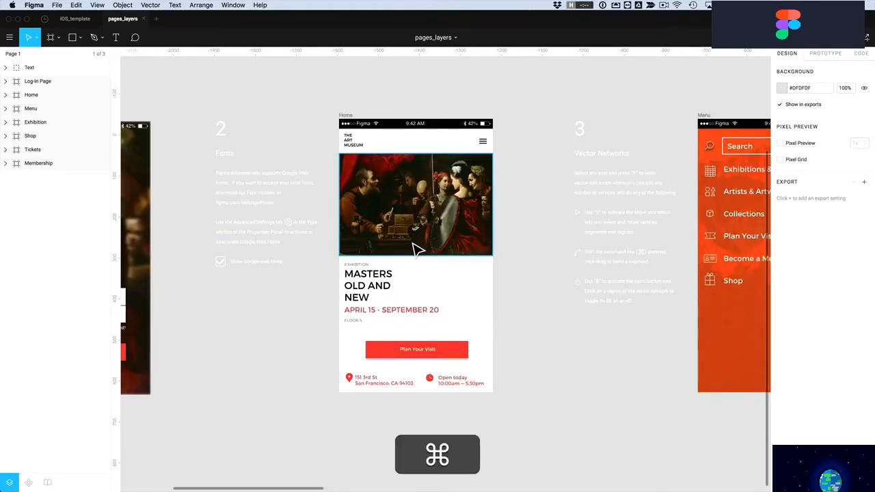
scroll(418, 250, down, 10)
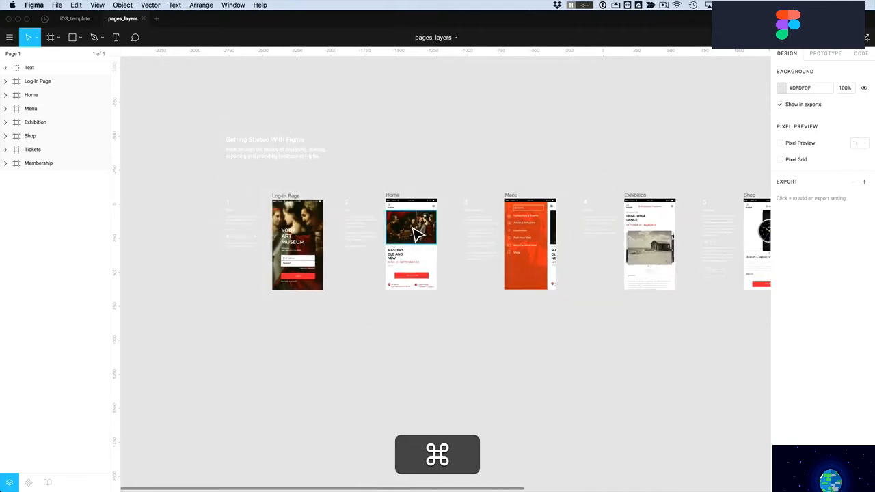
scroll(417, 225, up, 2)
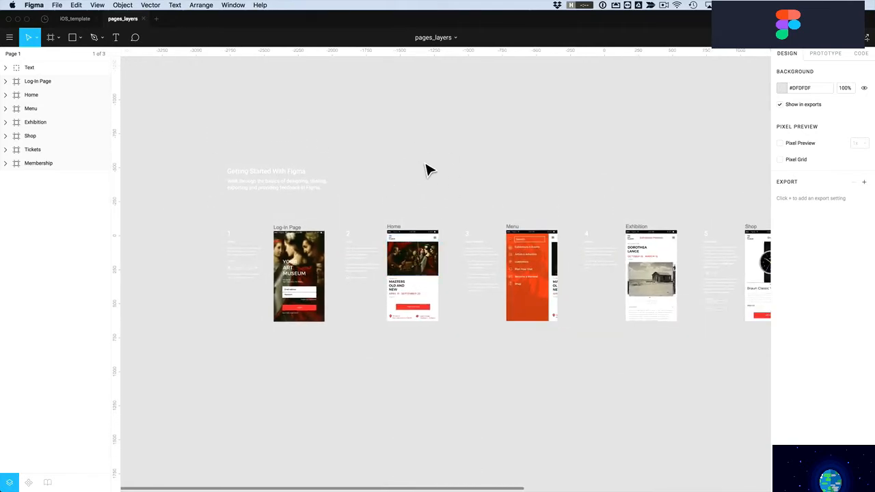
click(400, 232)
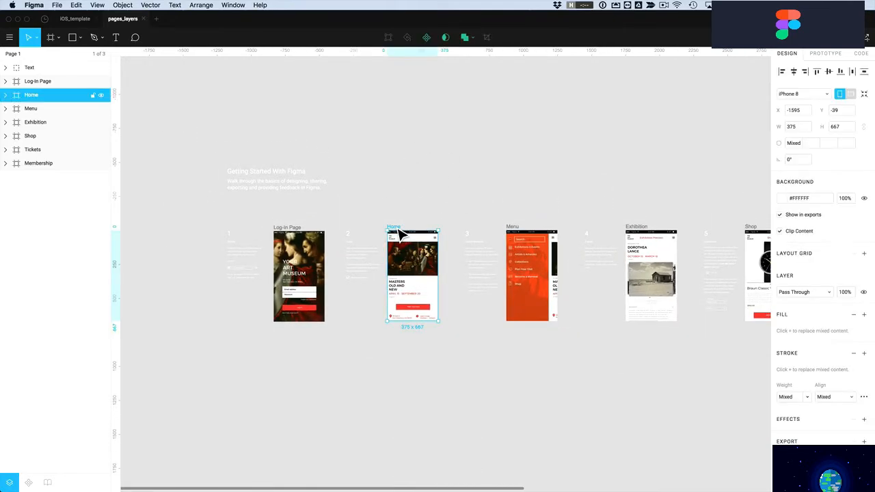
key(alt)
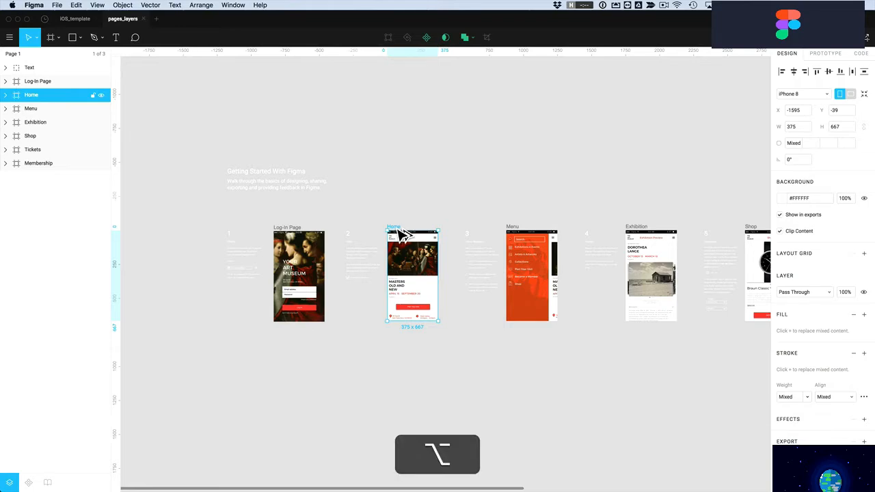
drag(404, 235, 392, 109)
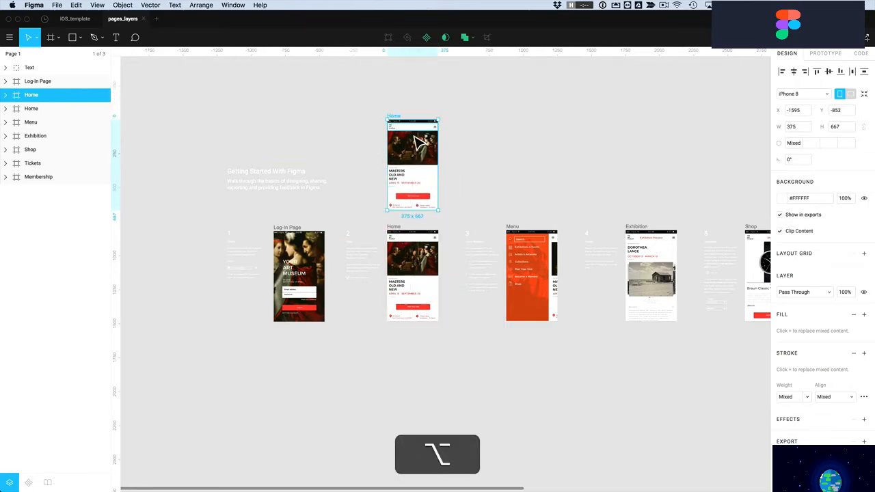
click(465, 195)
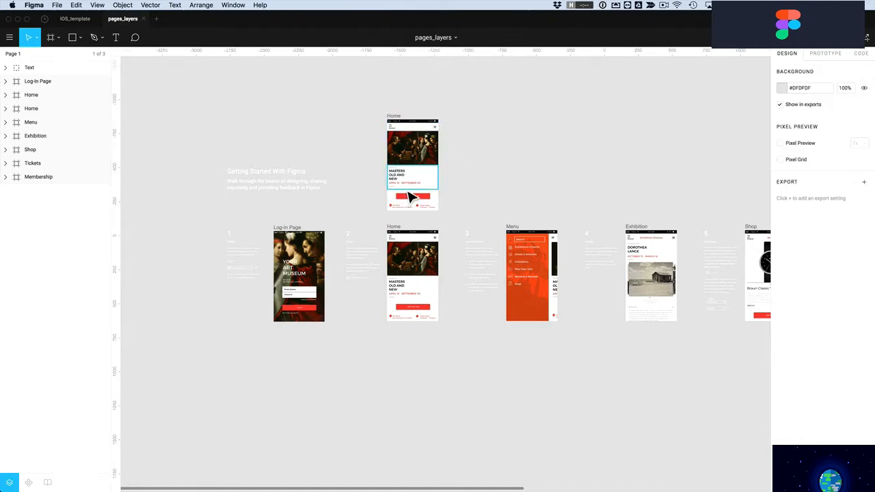
click(397, 121)
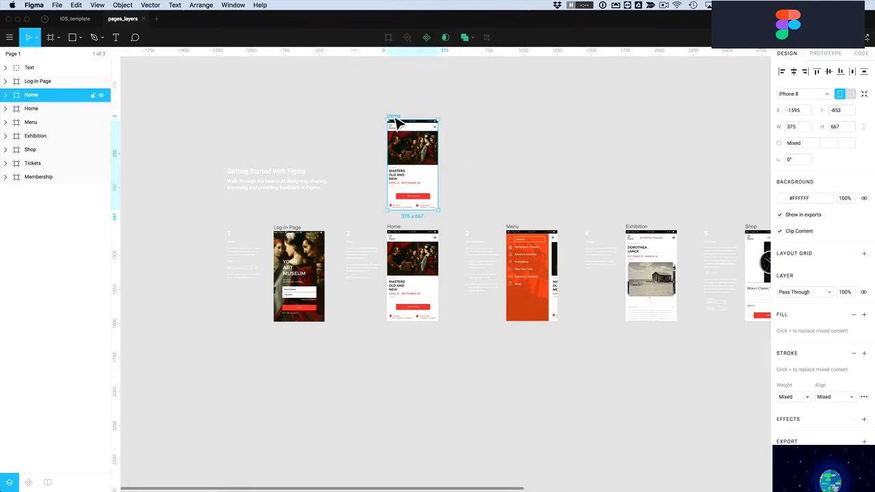
click(469, 189)
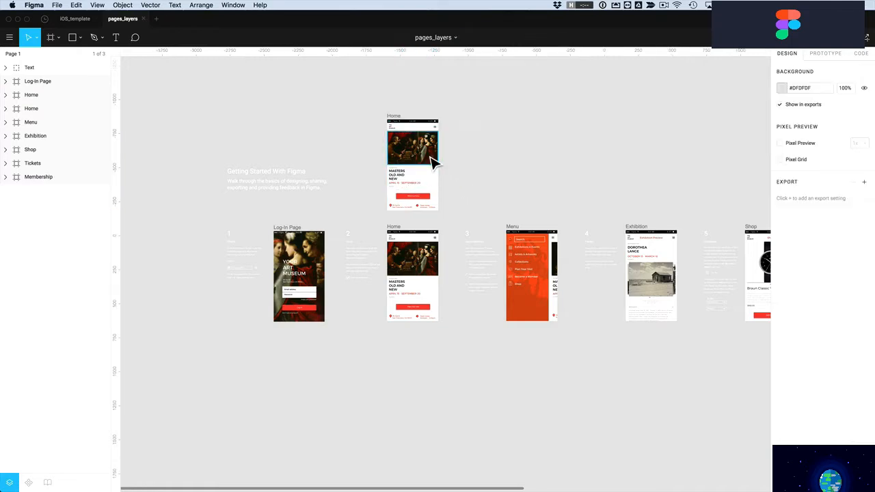
Move the original Home frame to the archiveland page and bring the copy down into the row
right_click(398, 229)
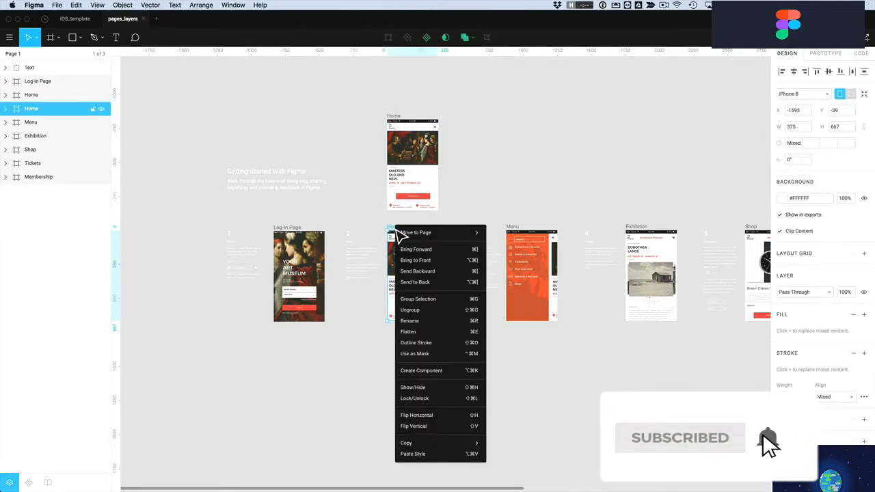
mouse_move(400, 232)
click(522, 244)
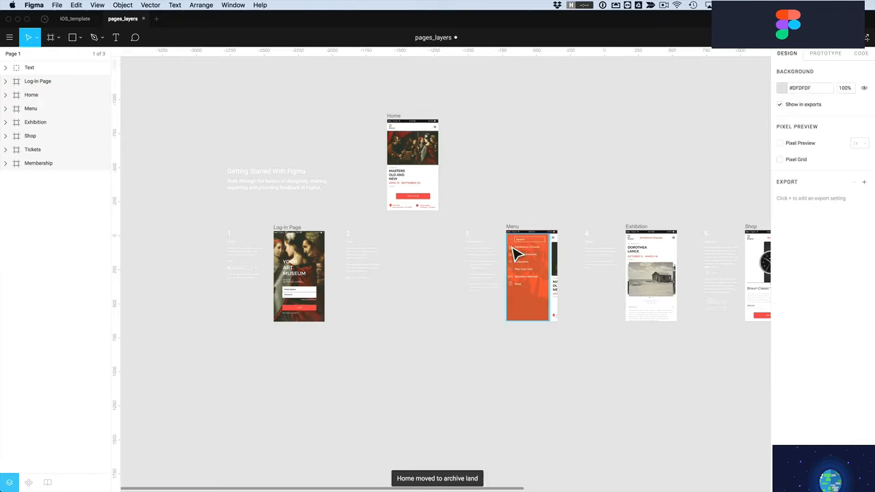
drag(411, 138, 422, 244)
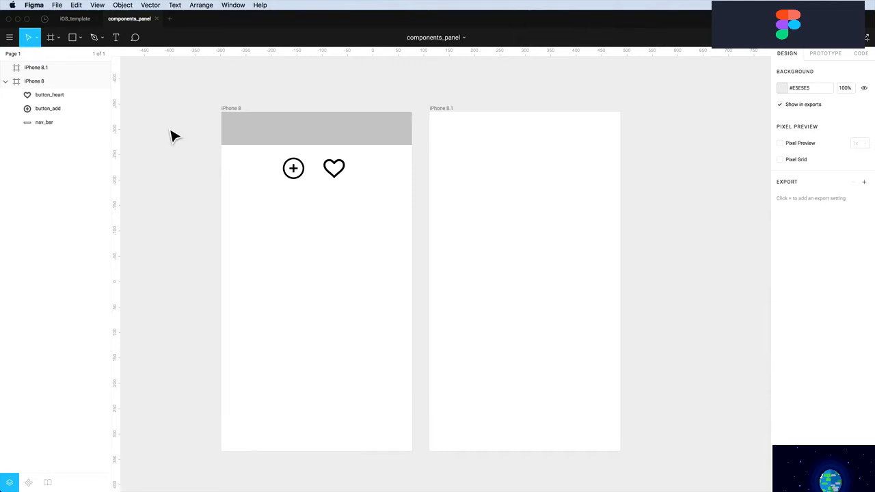
Show the Components list in the left sidebar and select the plus-circle icon
click(267, 141)
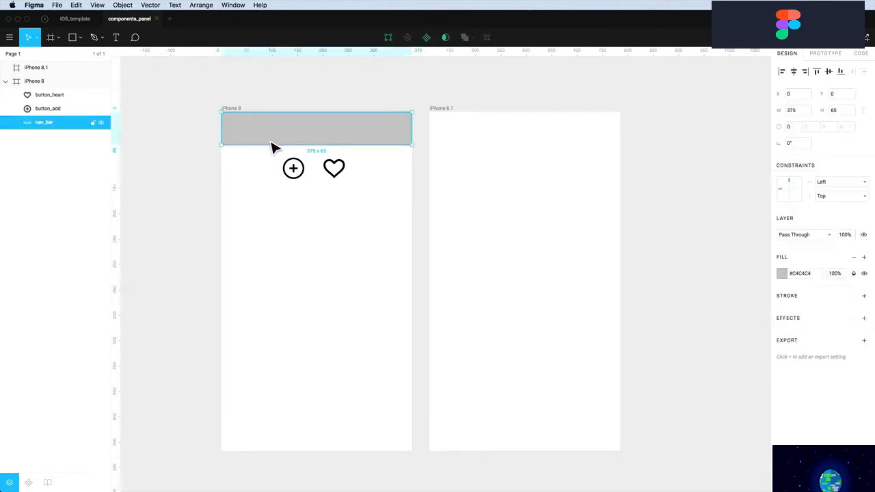
click(293, 163)
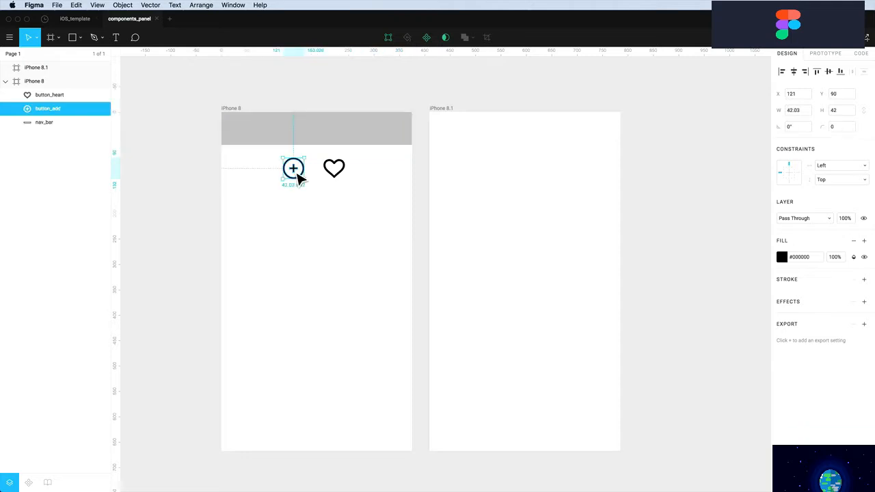
click(335, 174)
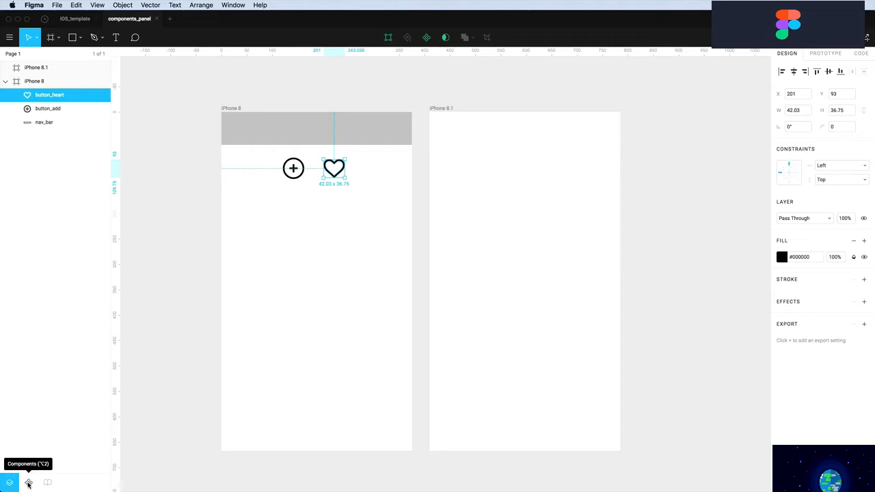
click(28, 483)
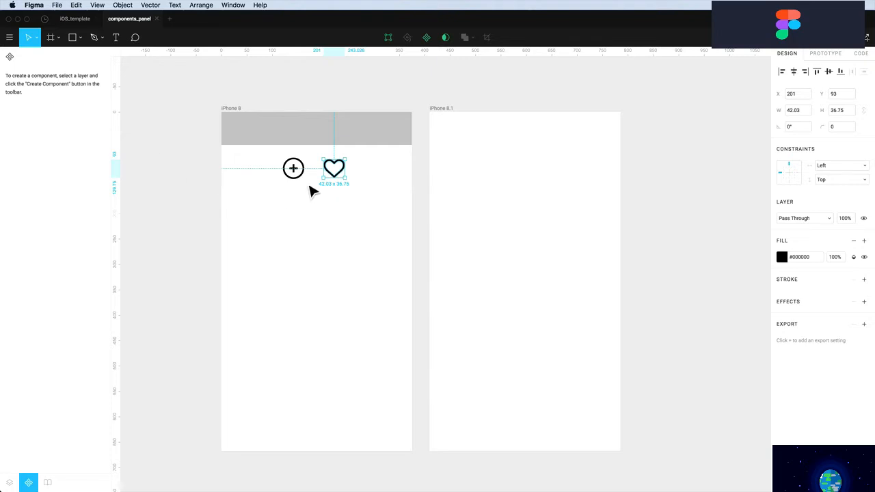
click(311, 192)
click(295, 175)
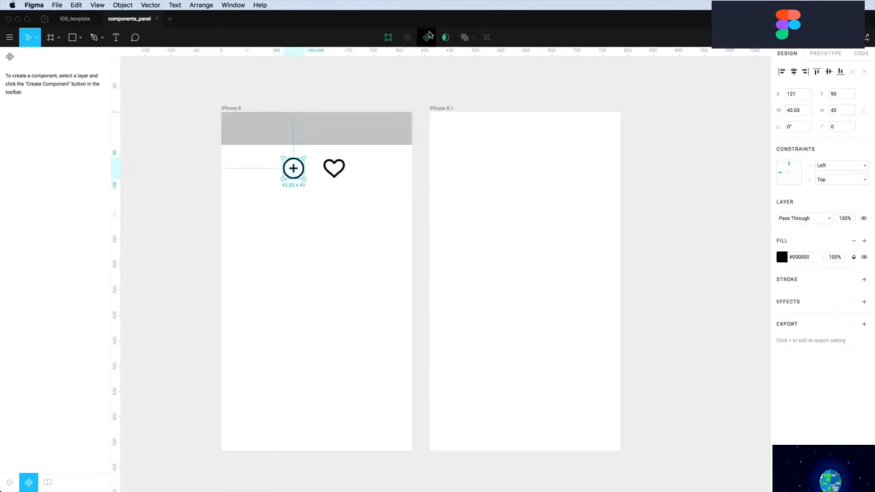
Make the plus and heart icons components and place copies of both in iPhone 8.1
click(427, 38)
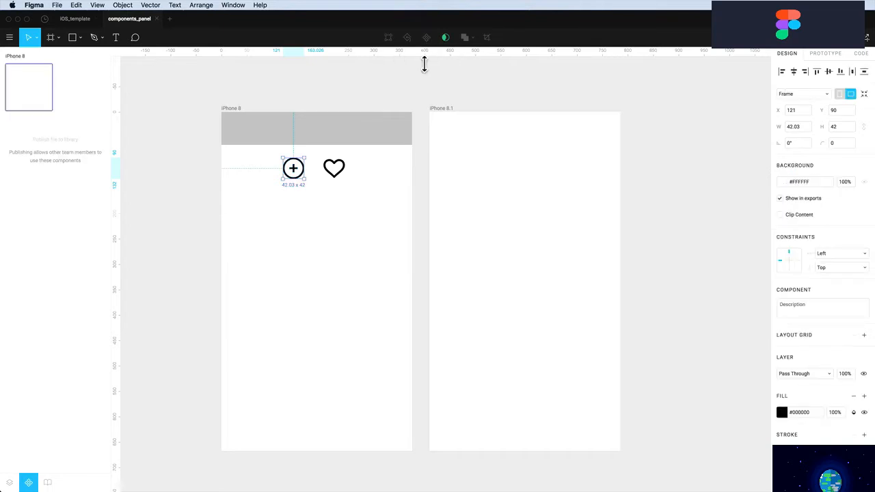
click(337, 170)
click(426, 38)
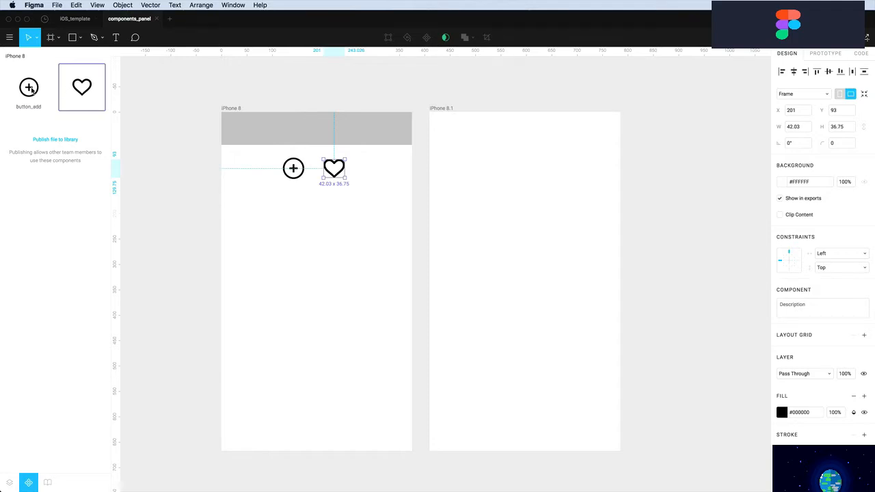
drag(28, 89, 472, 214)
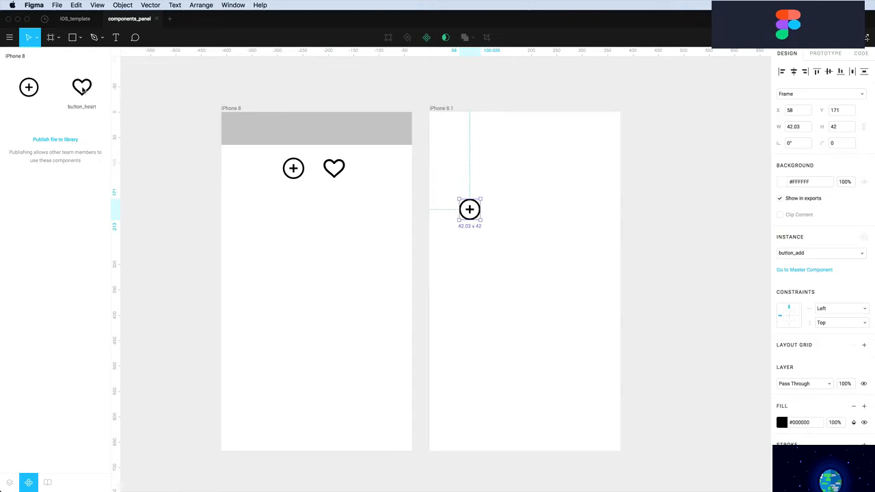
drag(81, 87, 547, 214)
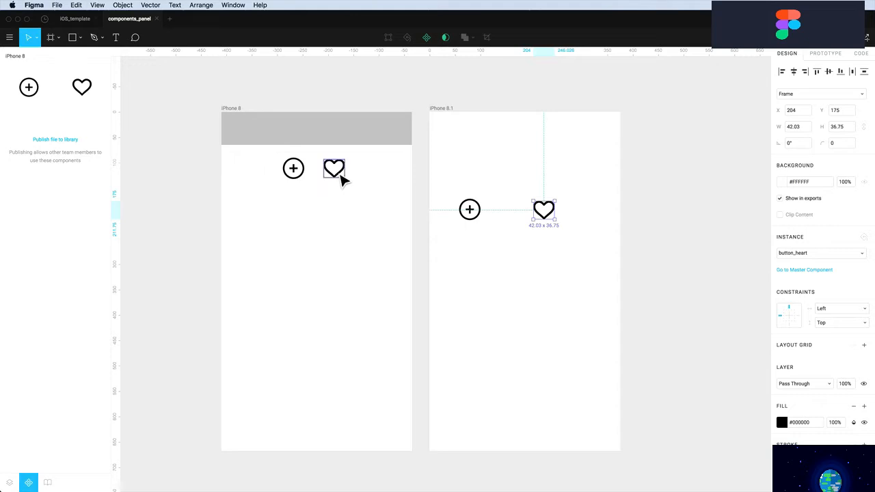
Fill the heart and plus icons with blue #2F80ED, then select both icons
click(341, 179)
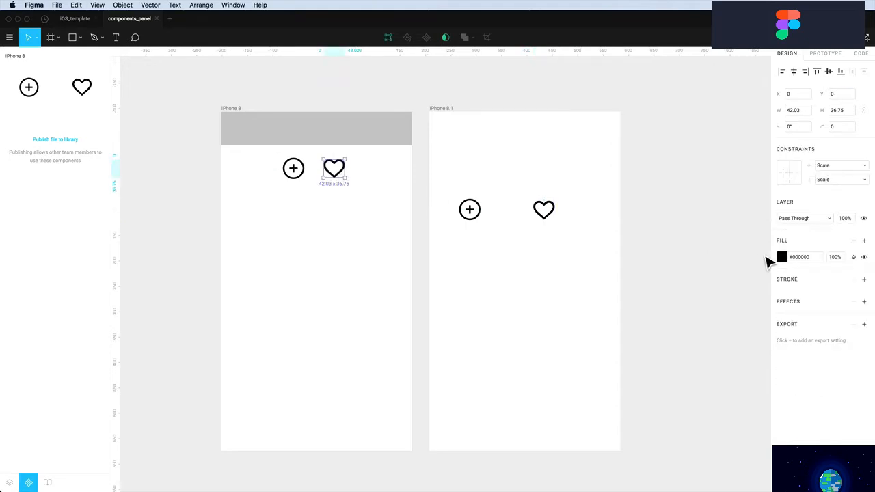
click(782, 257)
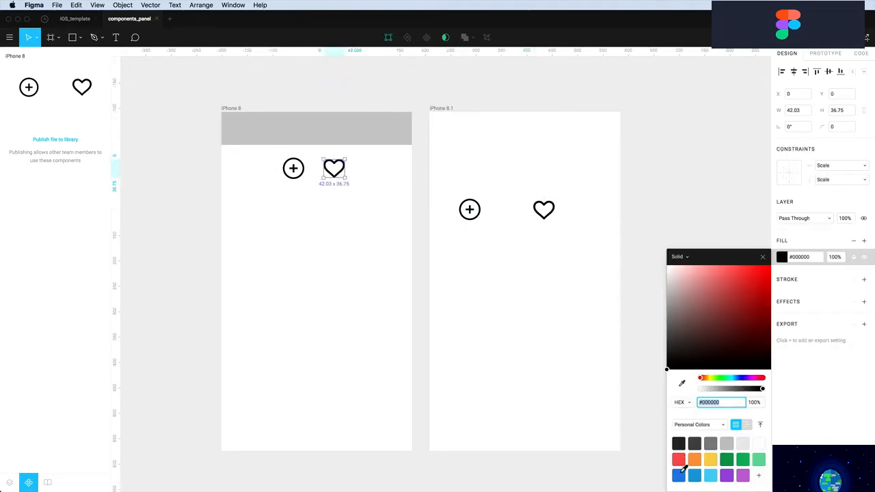
click(680, 473)
click(294, 171)
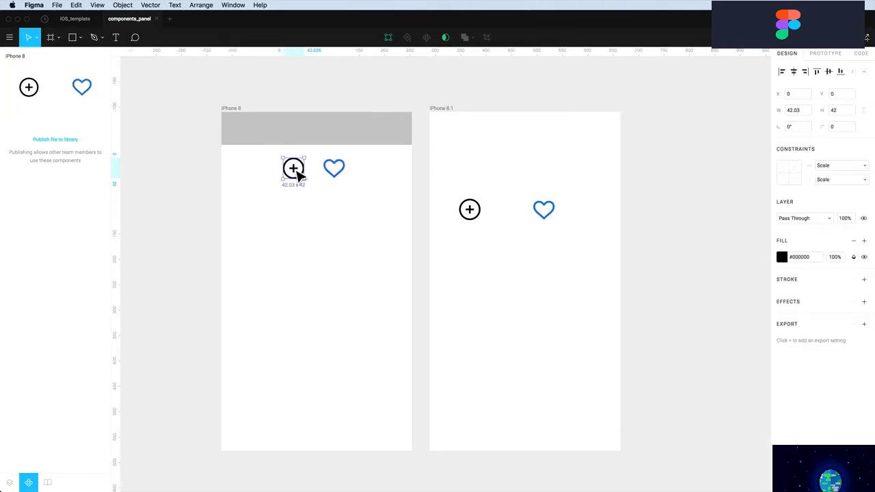
click(782, 257)
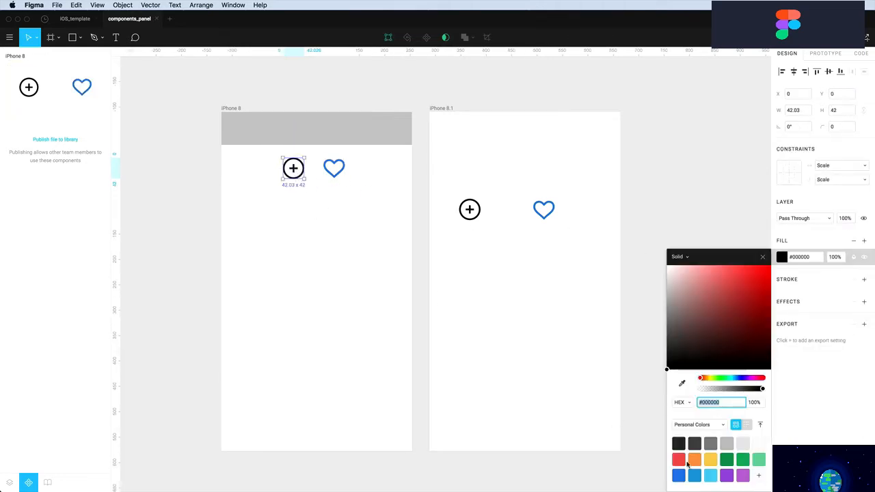
click(680, 475)
click(335, 231)
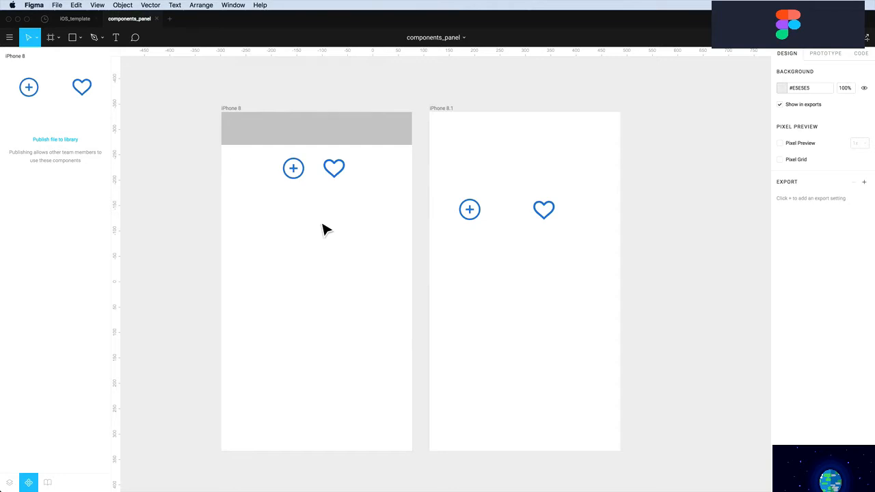
scroll(329, 233, up, 3)
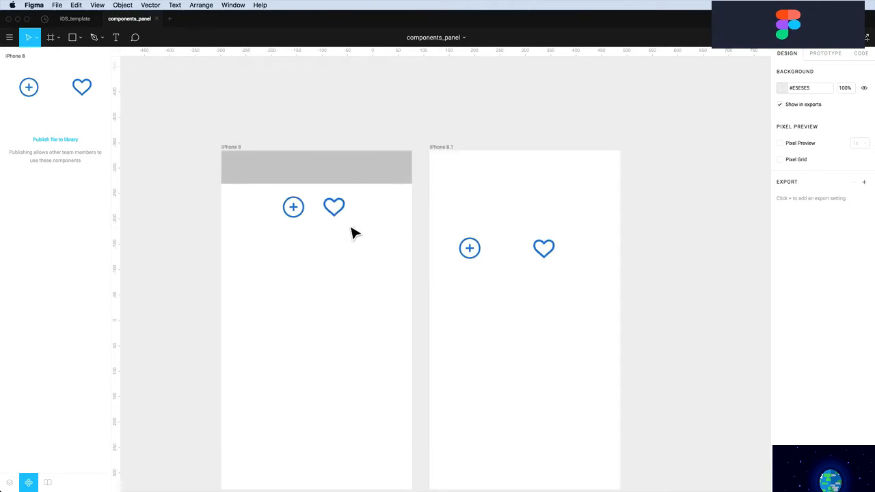
drag(353, 233, 289, 205)
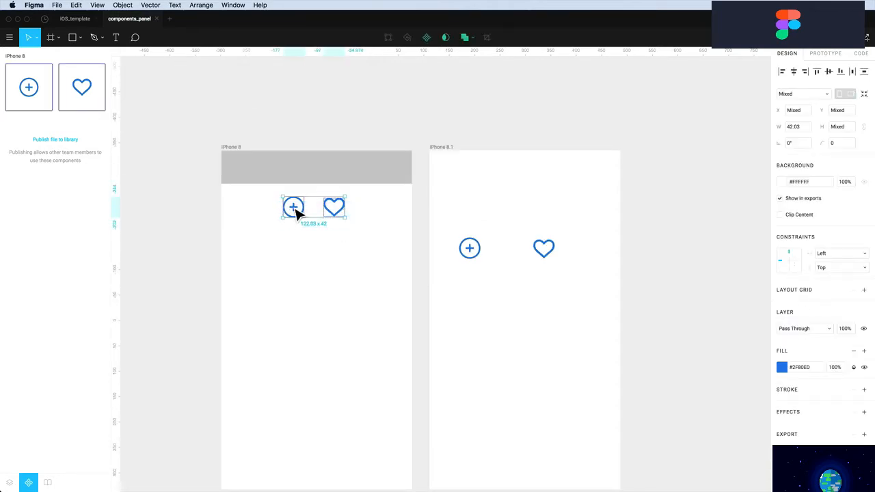
Move the plus and heart master components above the iPhone 8 frame
drag(295, 214, 255, 116)
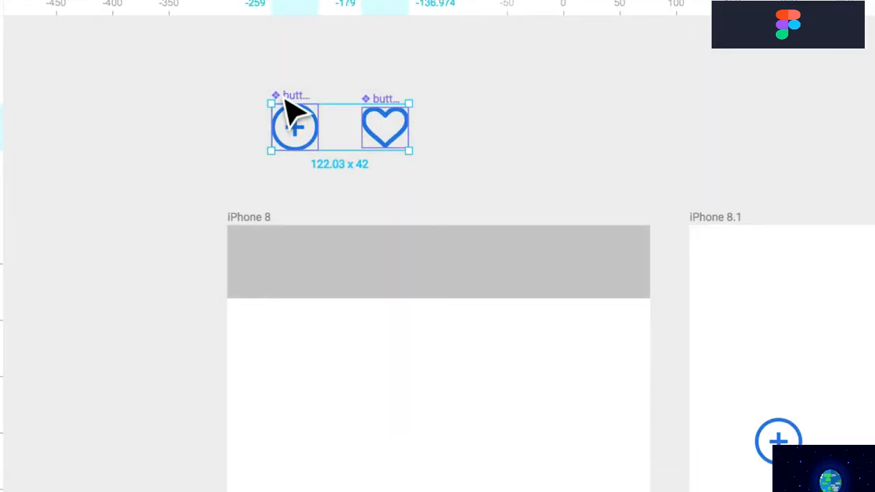
click(293, 83)
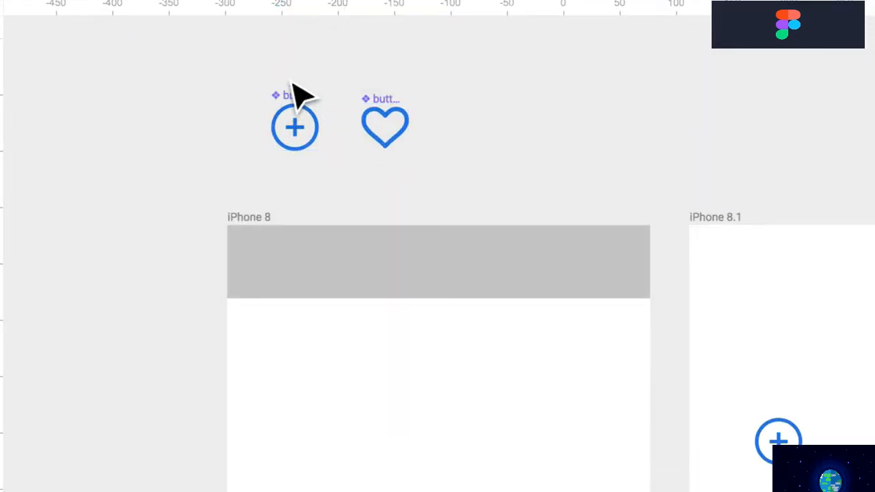
click(304, 135)
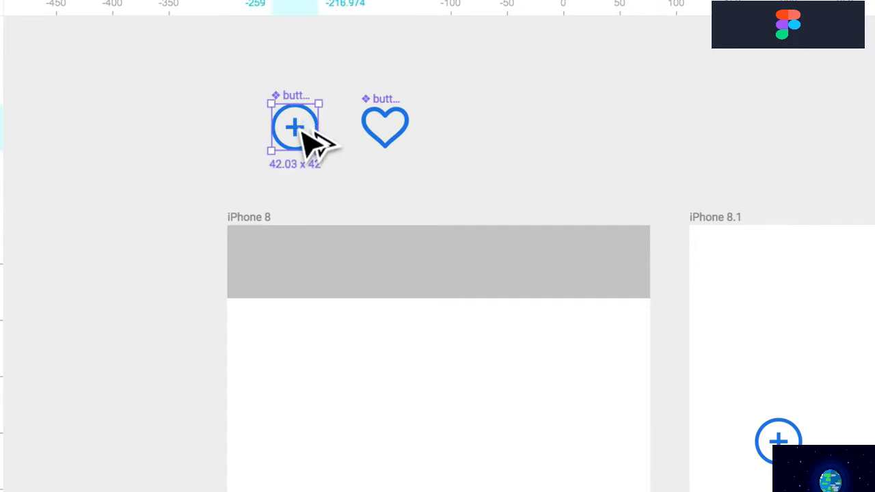
Place a plus copy and a heart instance side by side in iPhone 8's grey header bar
drag(303, 128, 571, 263)
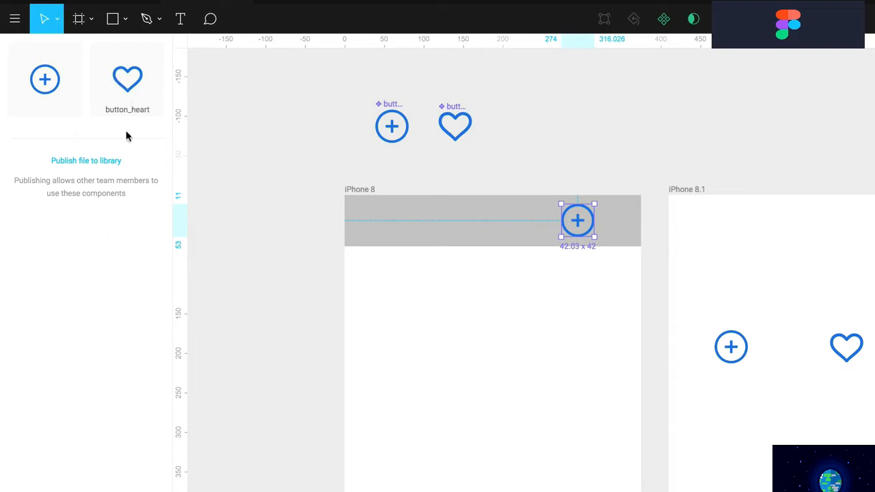
drag(127, 83, 565, 220)
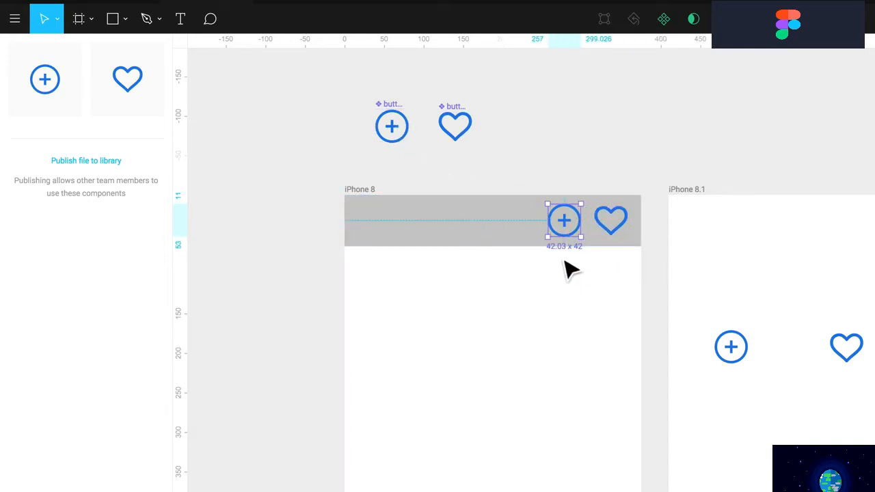
click(582, 289)
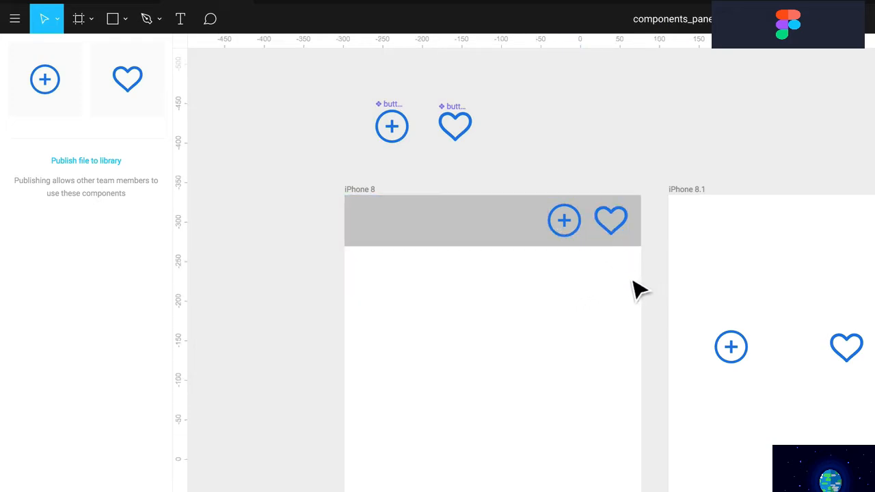
click(582, 225)
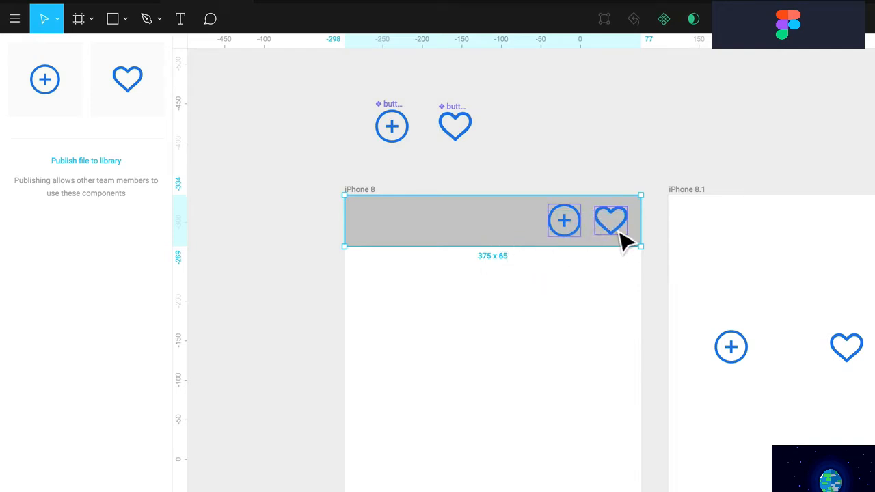
Make the grey header bar a component and put an instance atop iPhone 8.1
click(663, 21)
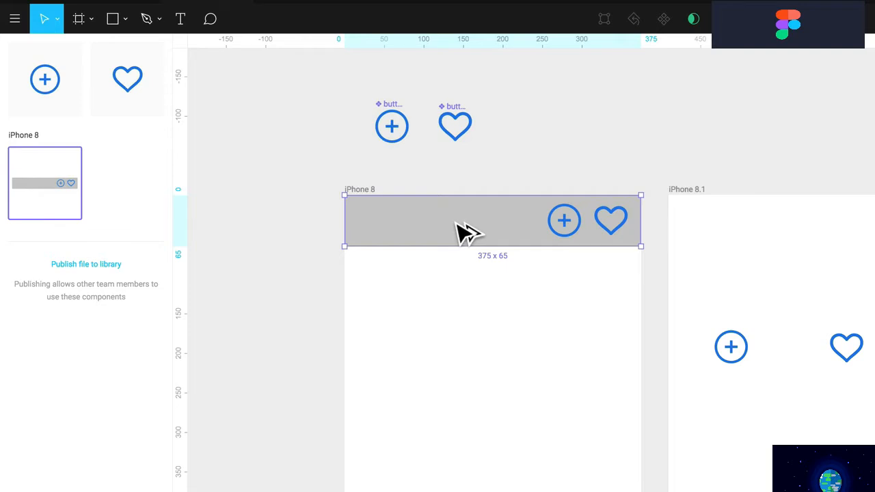
drag(465, 231, 463, 426)
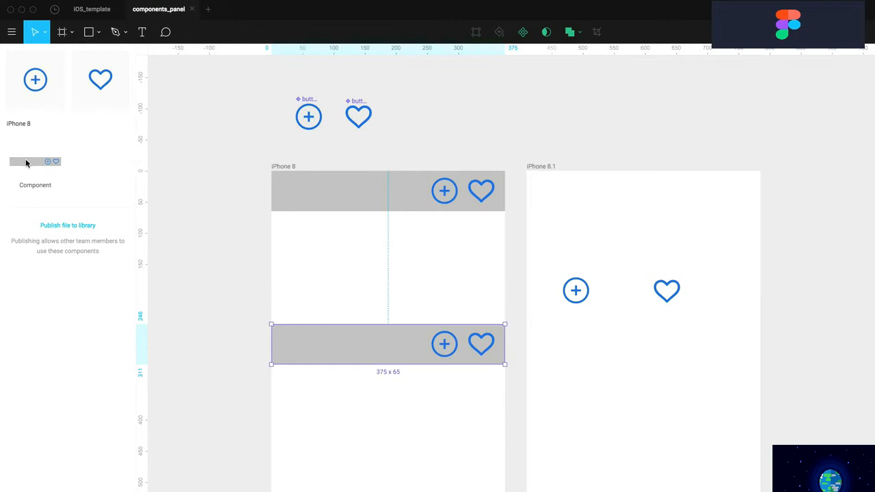
drag(26, 162, 590, 201)
click(563, 271)
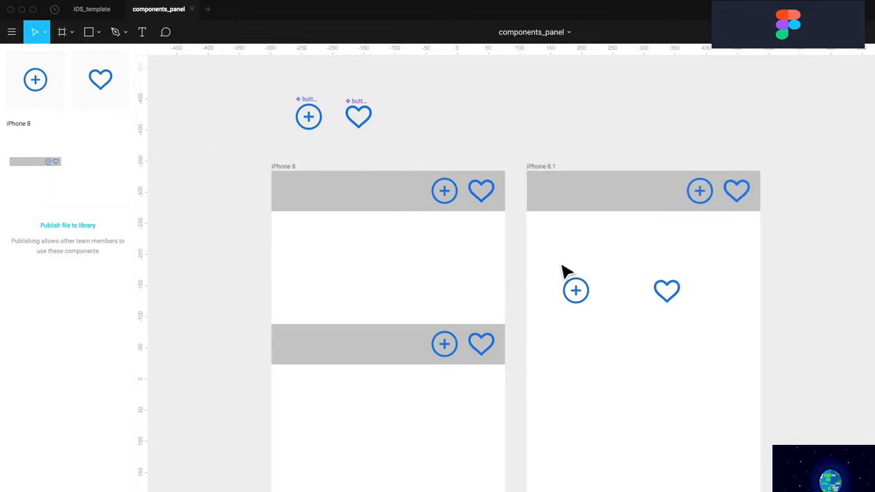
Delete the loose icons in iPhone 8.1 and the extra header bar, then duplicate iPhone 8.1 rightward
drag(700, 261, 562, 355)
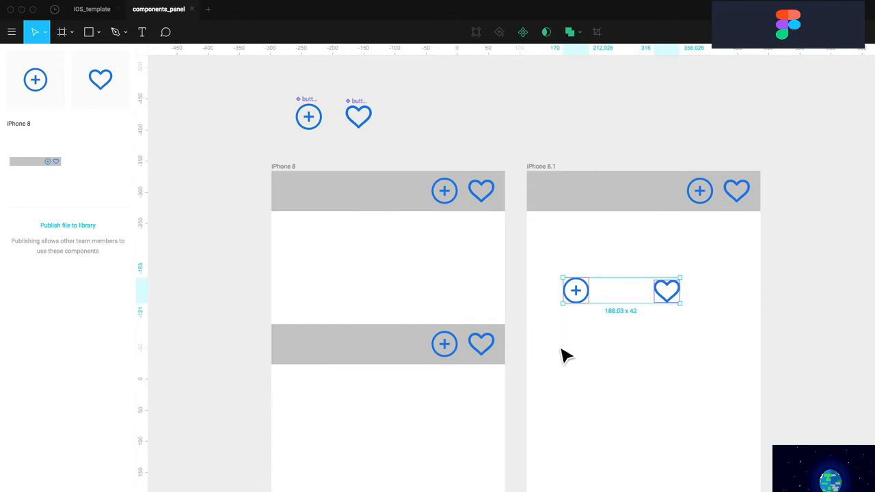
key(Delete)
drag(487, 293, 393, 406)
key(Delete)
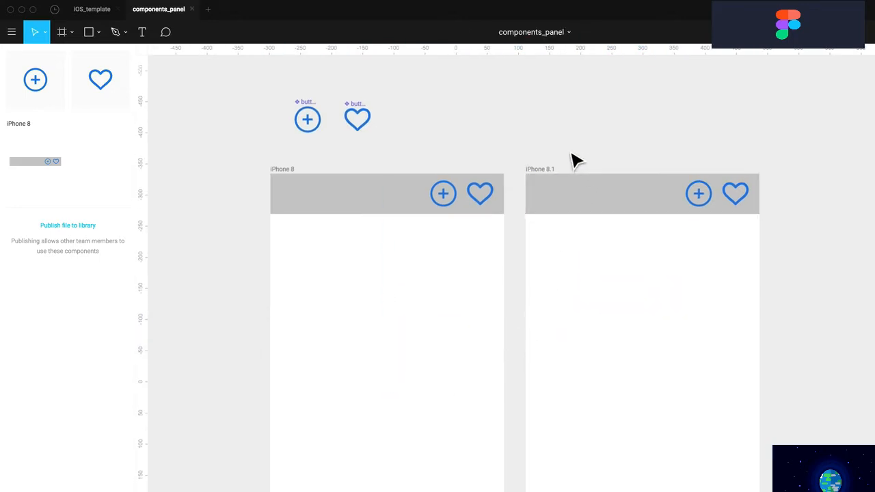
drag(541, 177, 787, 180)
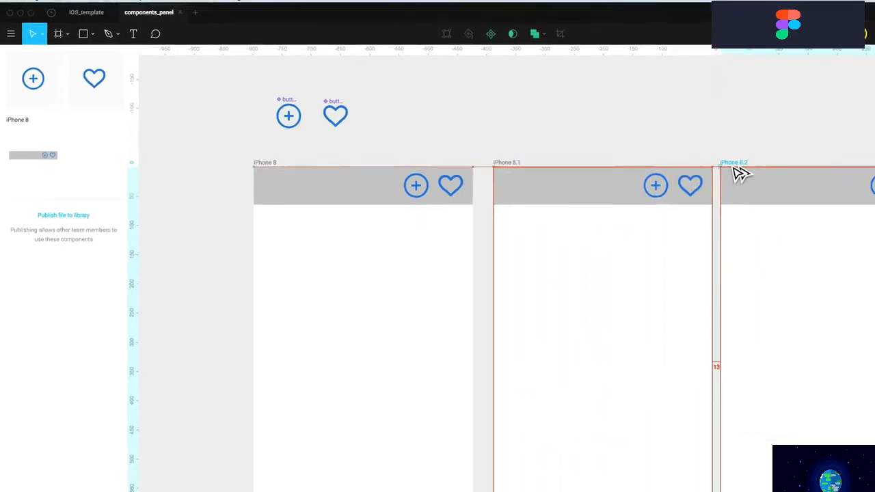
Drop the duplicated frame into place as iPhone 8.2
drag(733, 167, 731, 169)
scroll(729, 178, right, 3)
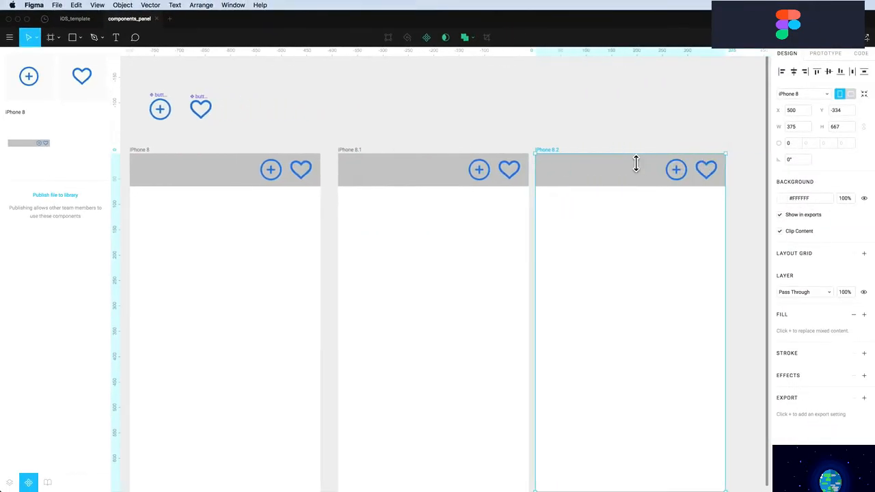
scroll(729, 179, down, 1)
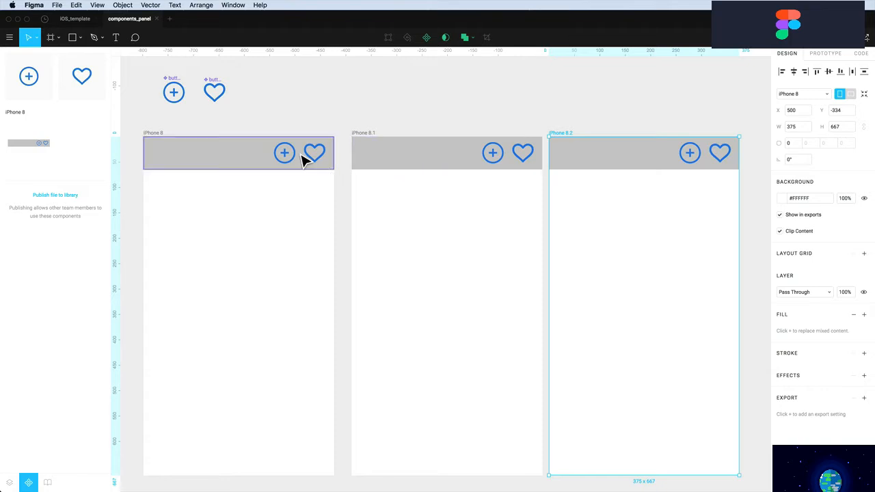
Fill the master header rectangle with blue #2F80ED so all three headers turn blue
click(262, 128)
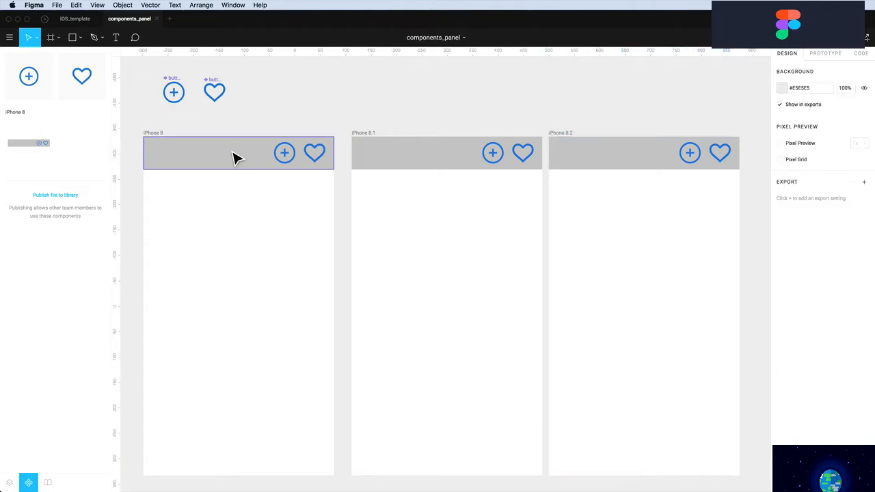
click(202, 164)
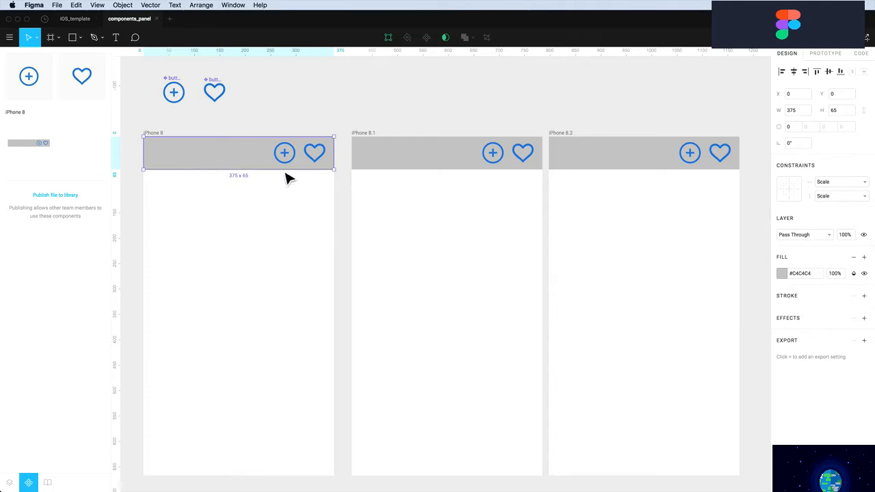
click(780, 274)
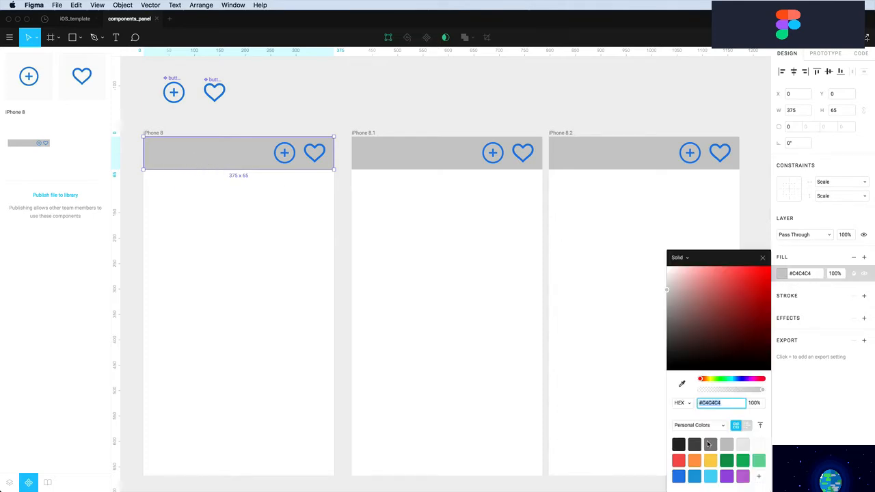
click(679, 476)
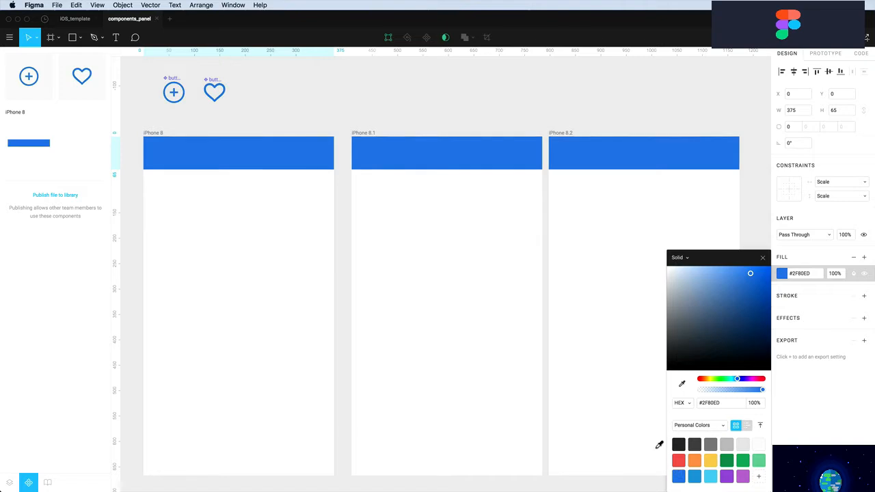
click(280, 110)
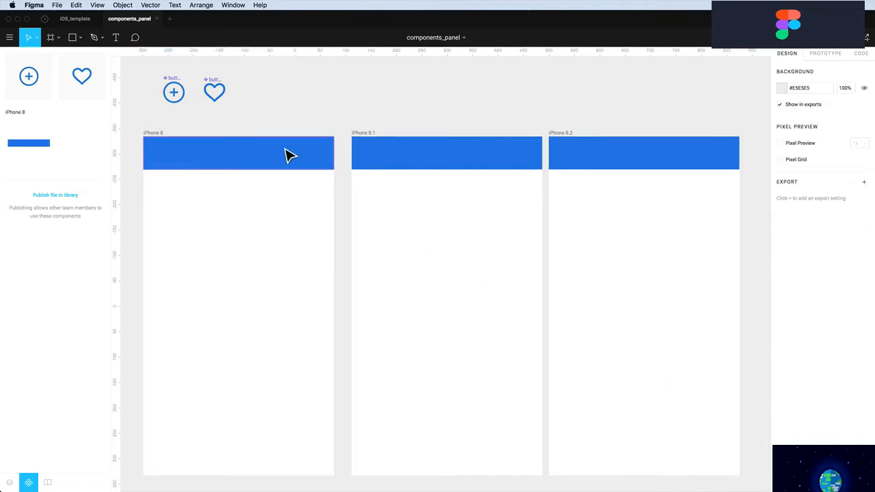
Change the plus button component's icon fill to white
click(175, 96)
double_click(176, 97)
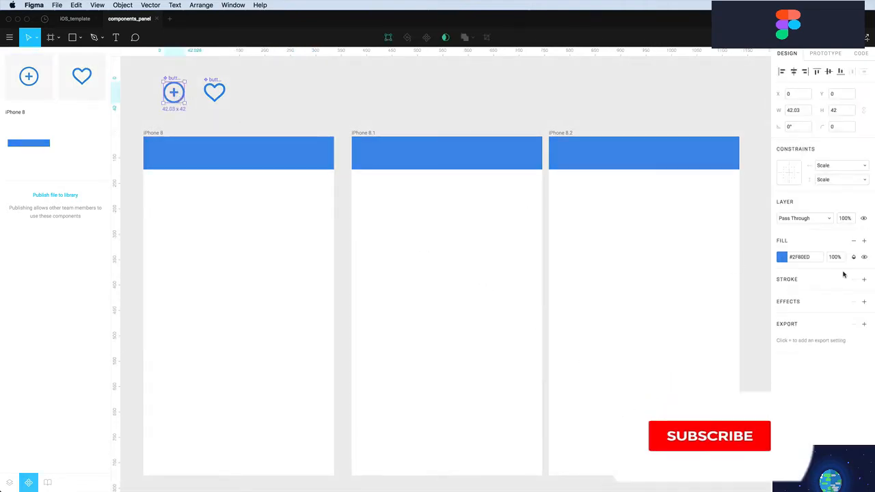
click(781, 260)
drag(679, 271, 627, 258)
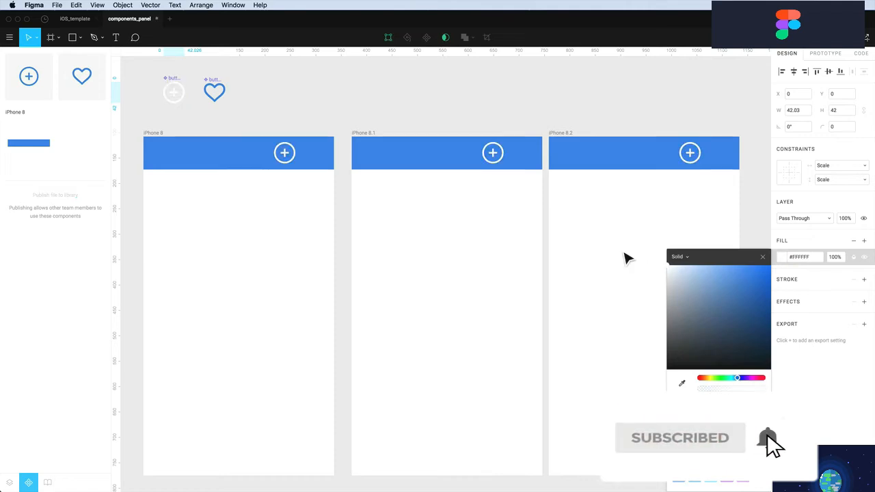
Change the heart button component's shape fill to white
click(214, 98)
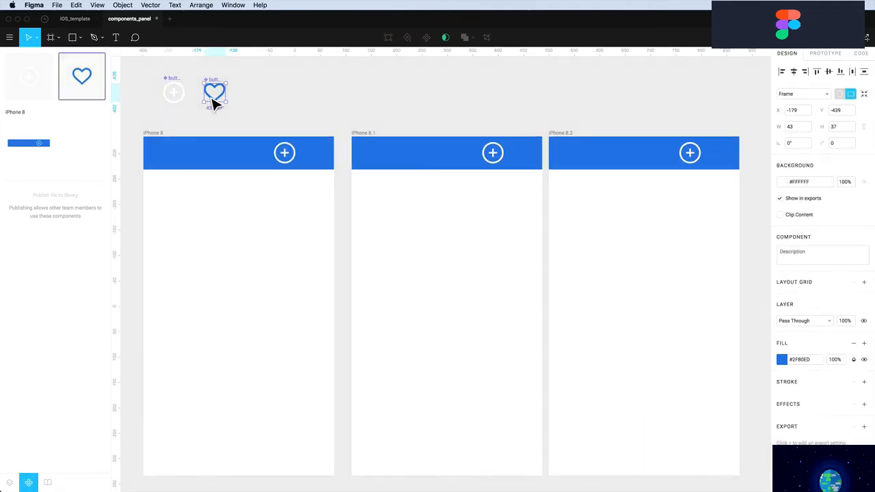
double_click(214, 98)
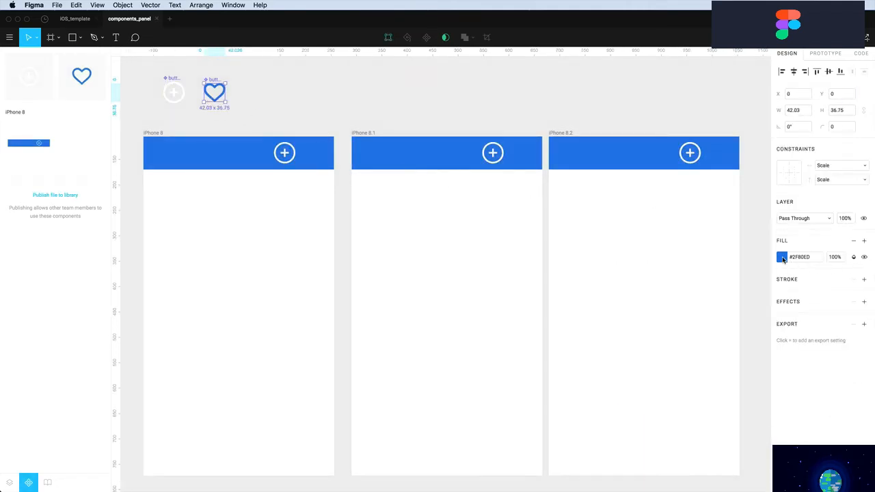
click(782, 257)
drag(752, 299, 603, 226)
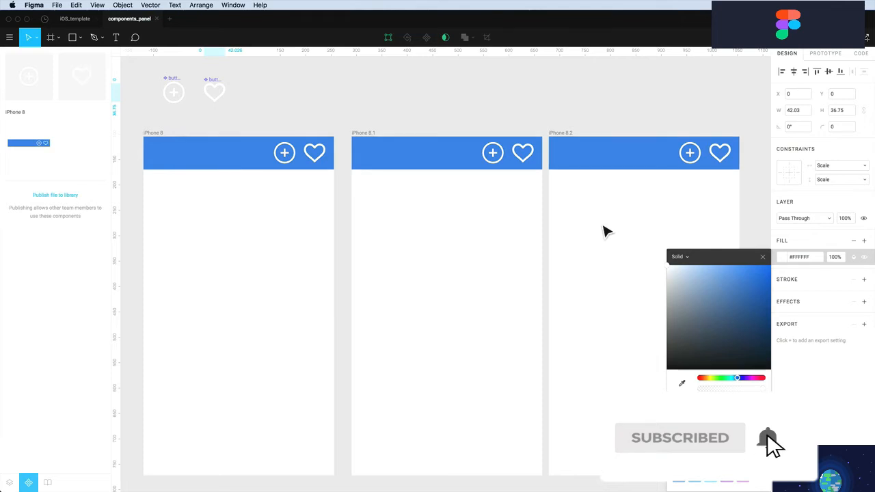
click(367, 106)
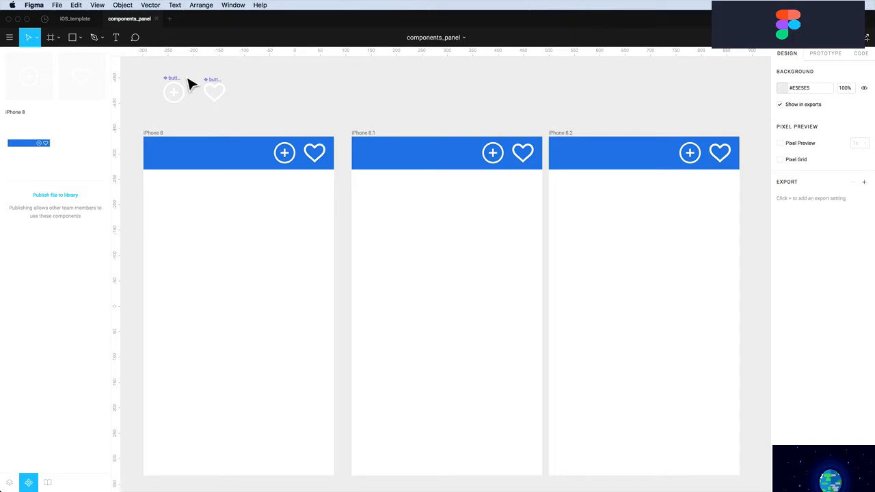
Delete the heart master component and recolour the header heart instances red
drag(214, 84, 209, 81)
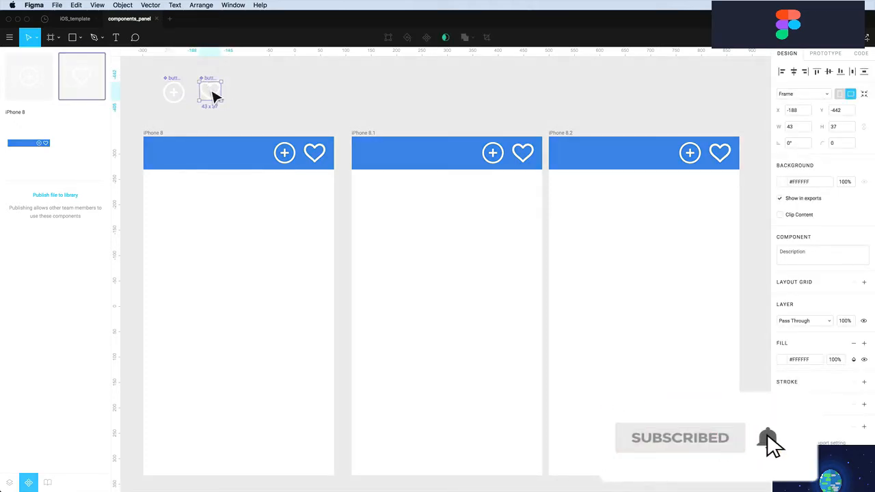
key(Delete)
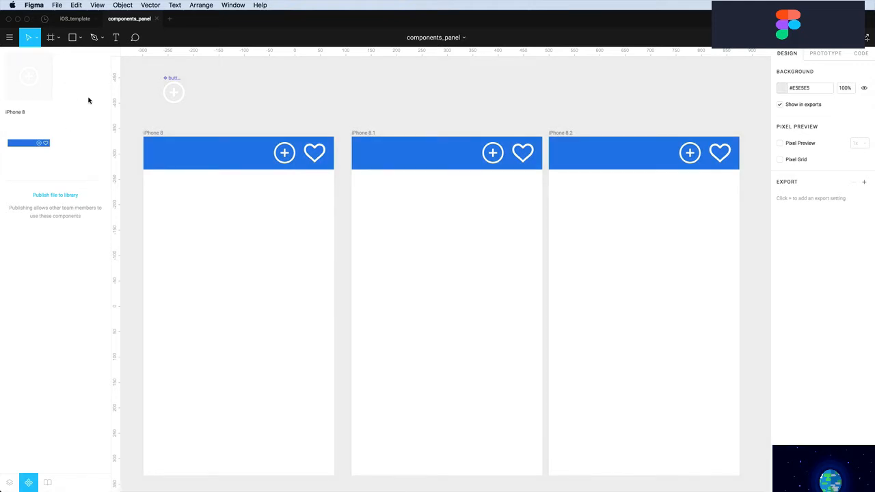
click(320, 154)
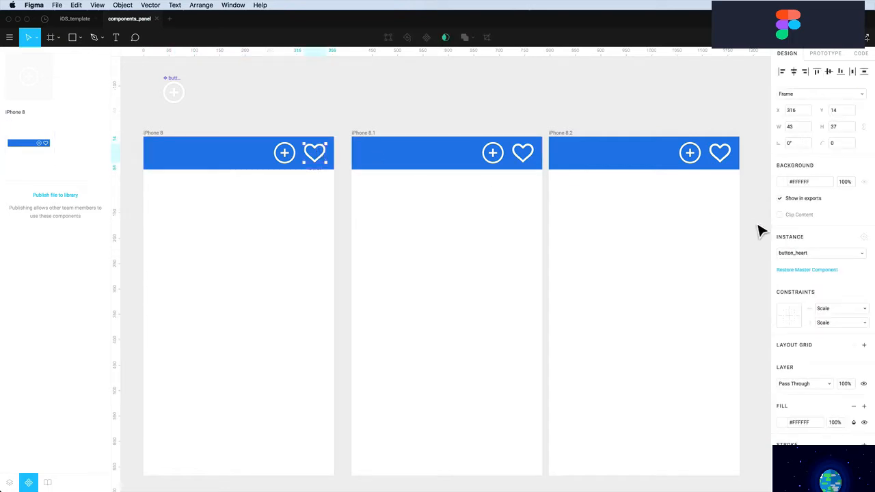
click(783, 423)
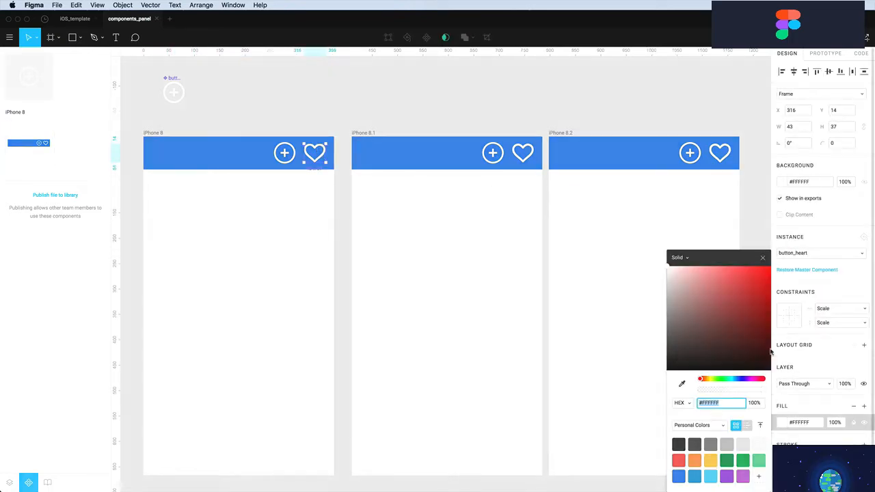
drag(764, 290, 776, 247)
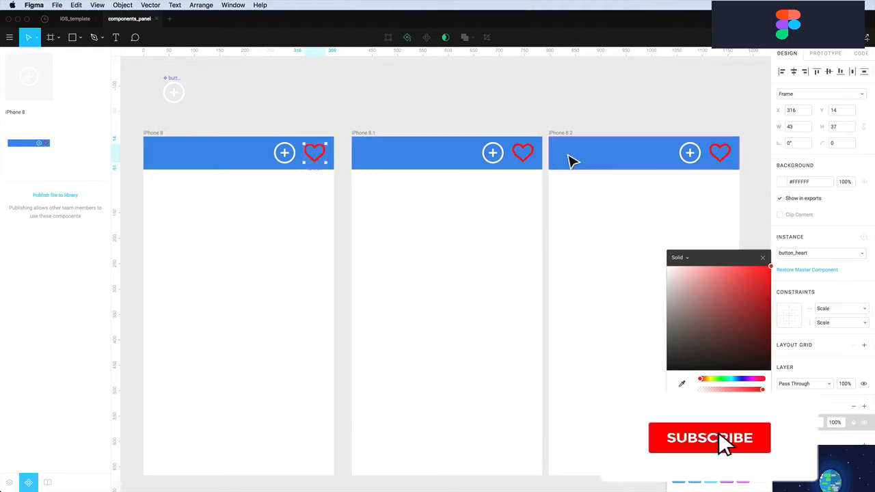
click(433, 113)
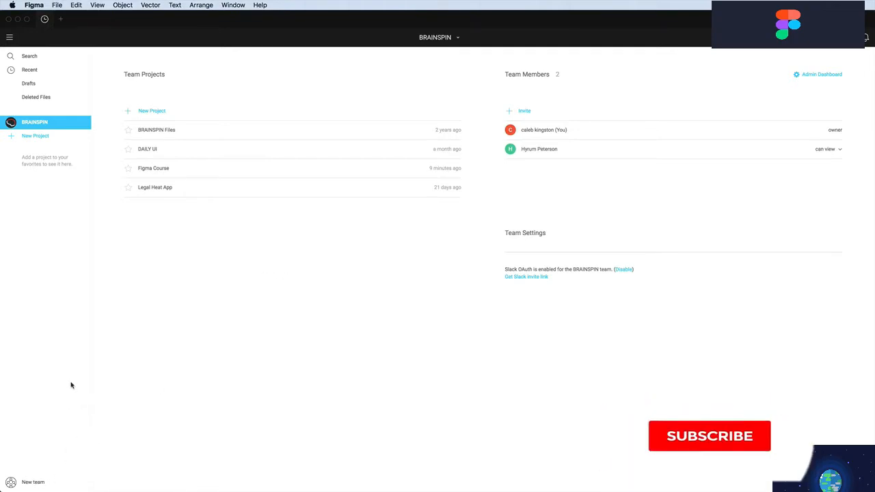
click(35, 483)
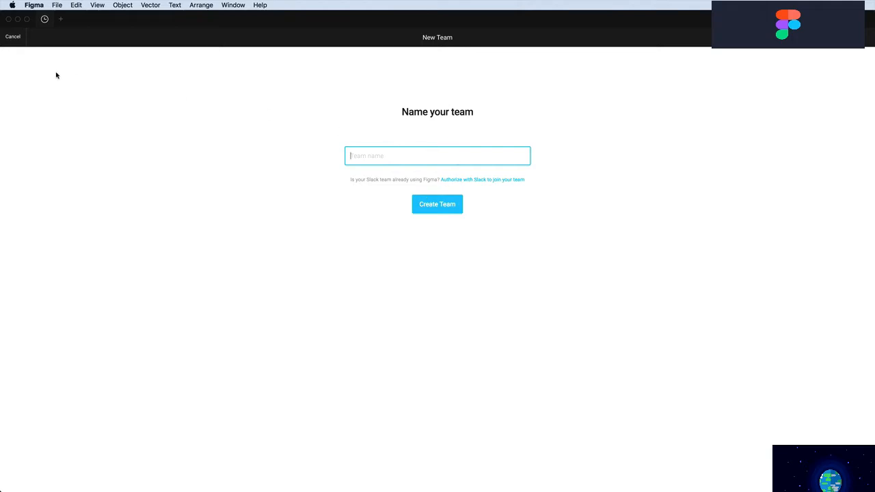
click(13, 36)
click(34, 123)
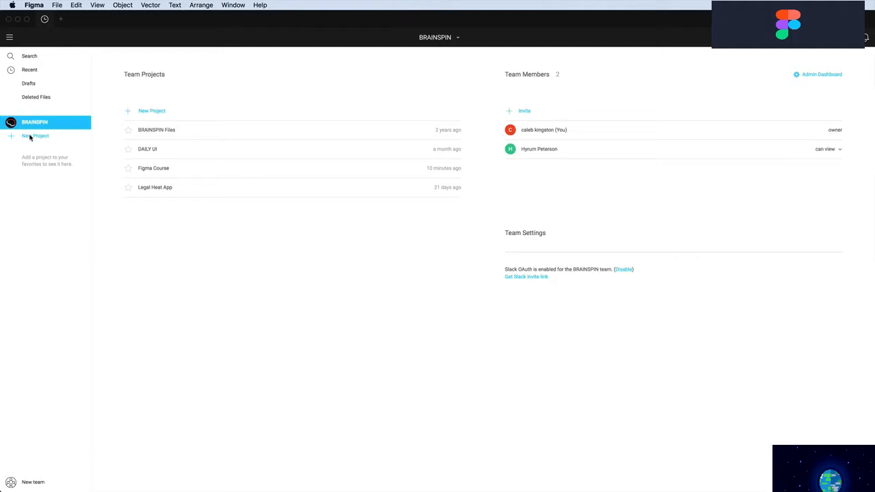
Create a new team project named bootstrap_styles
click(30, 137)
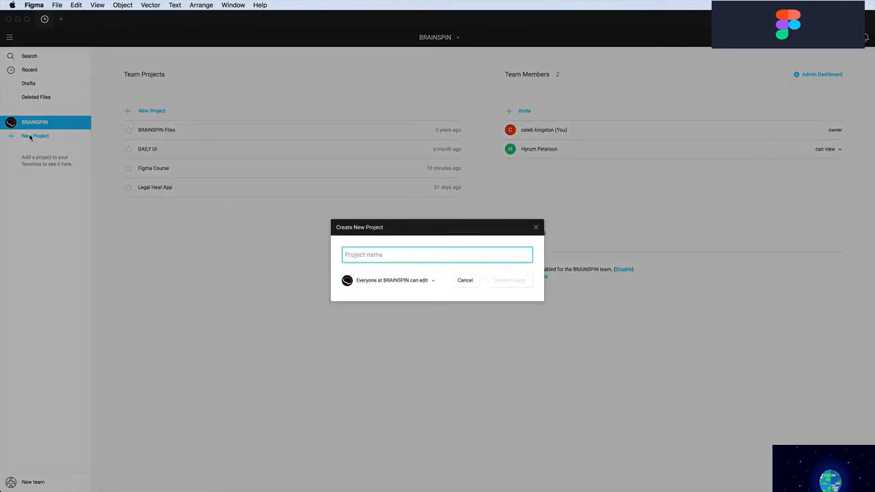
text(bootst)
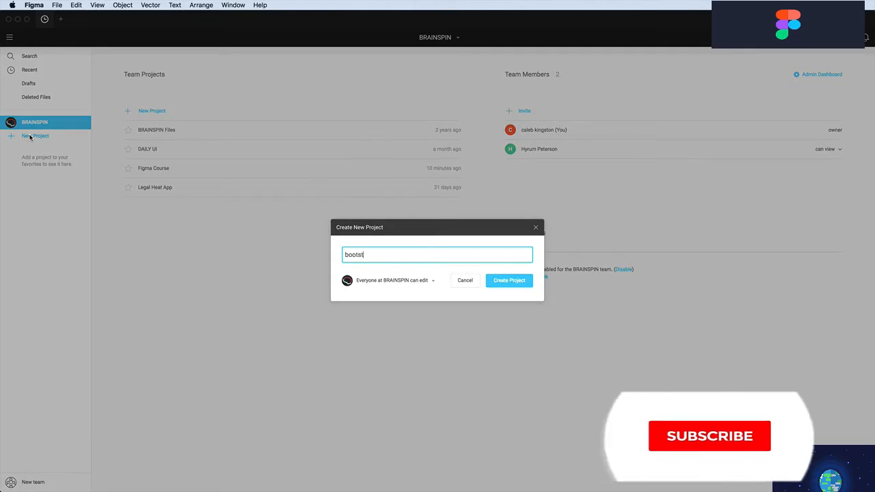
text(rap_styles)
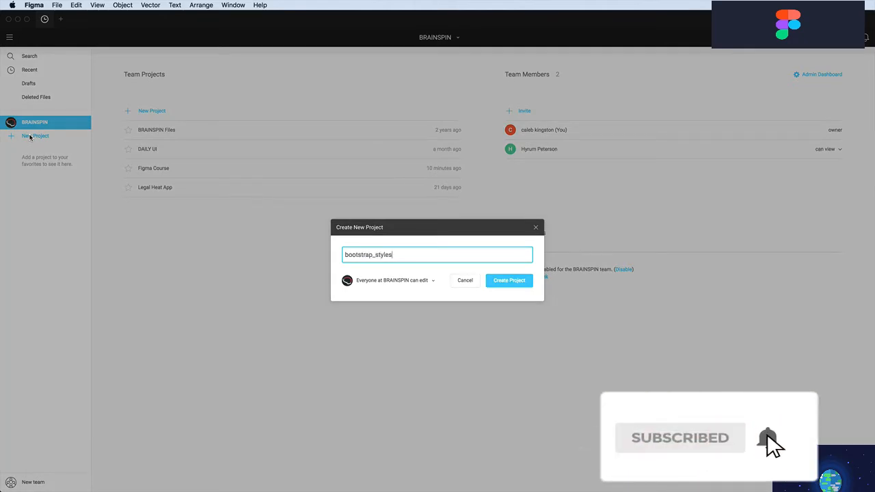
click(508, 284)
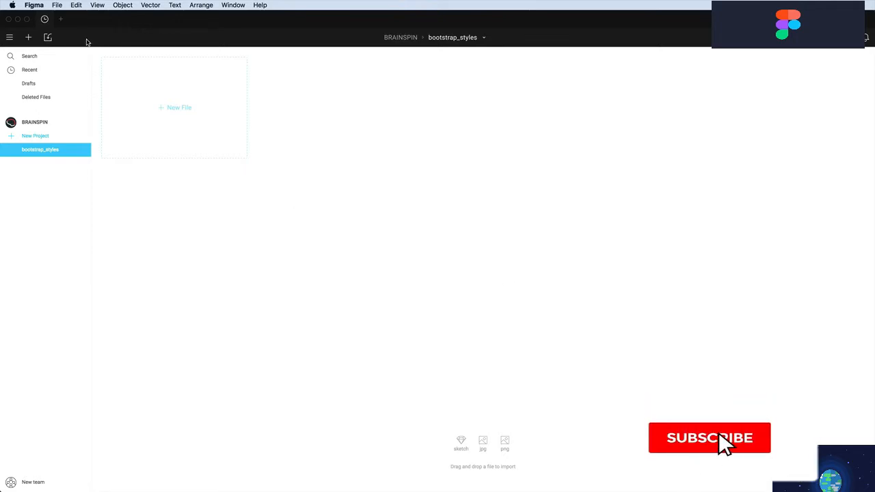
Import bootstrap_styles.fig into the project and open it
click(48, 38)
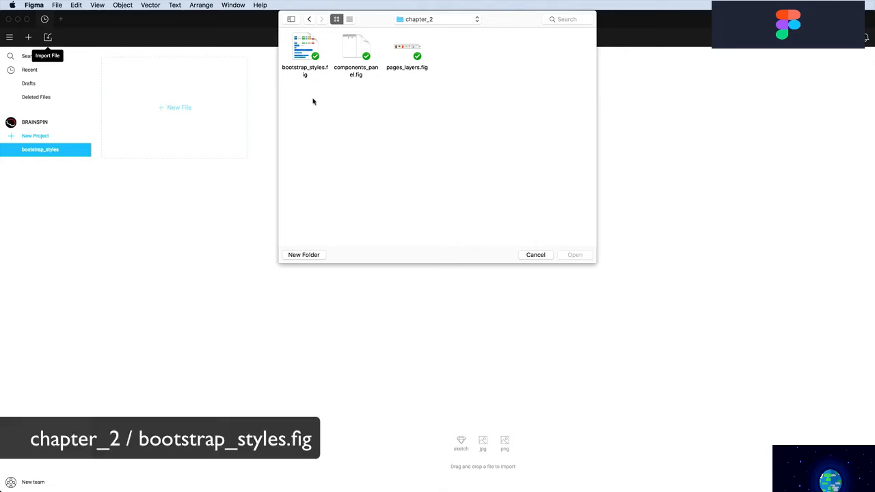
click(303, 50)
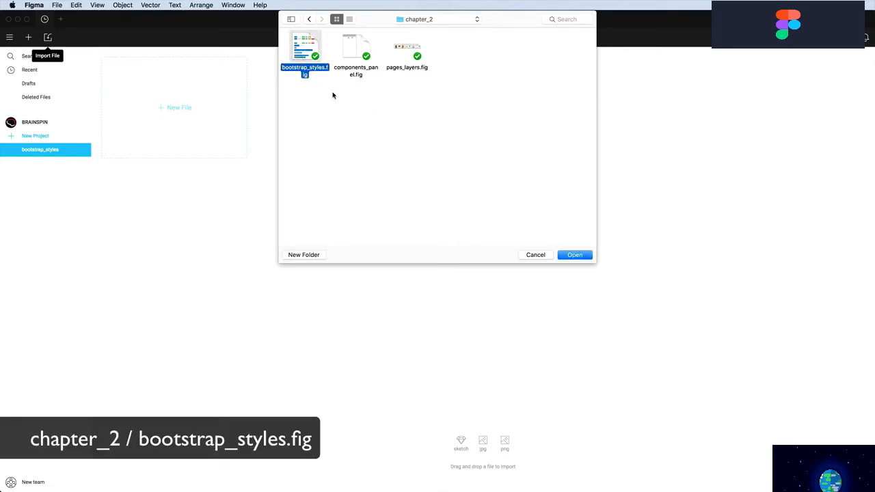
click(575, 254)
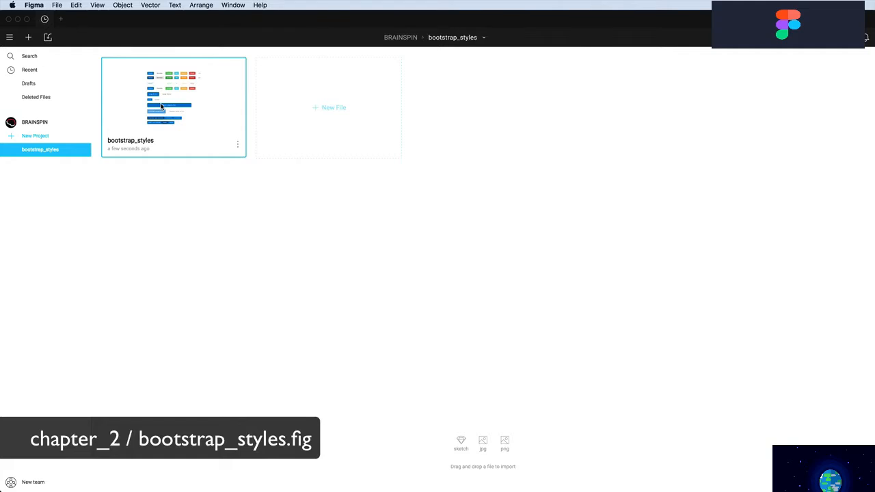
double_click(162, 106)
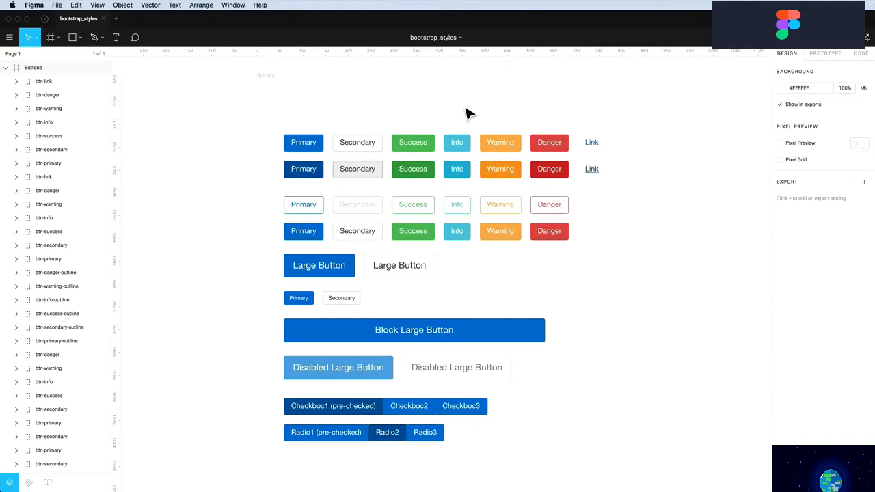
Inspect the Secondary, Success and Primary buttons, then display the file's empty Components list
click(357, 145)
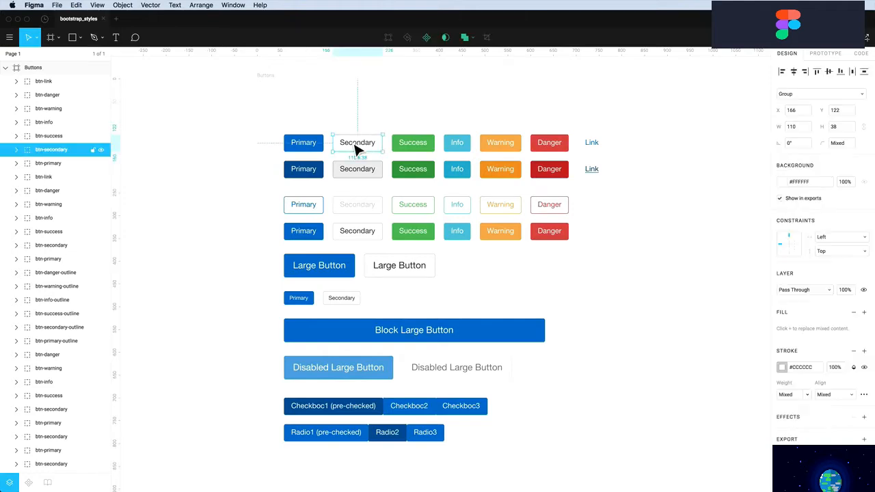
click(420, 147)
click(306, 146)
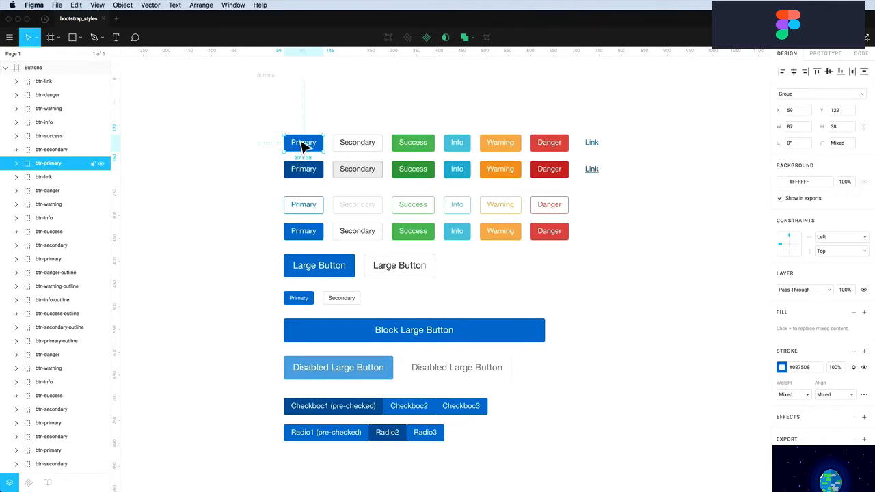
click(305, 129)
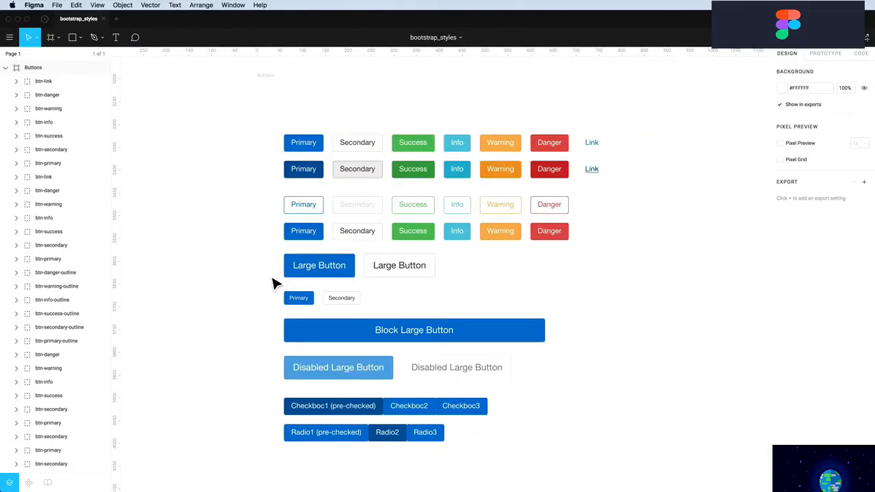
click(29, 483)
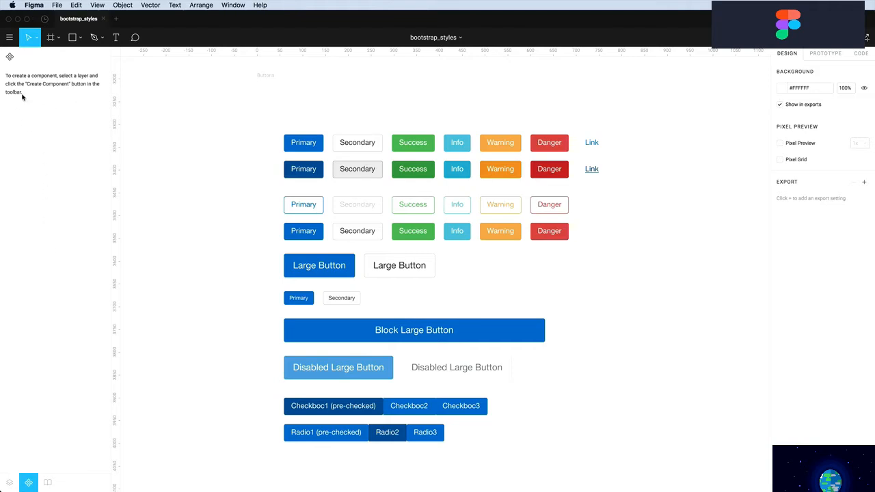
Turn the Primary, Secondary, Success, Info, Warning, Danger and Link buttons into components
click(308, 150)
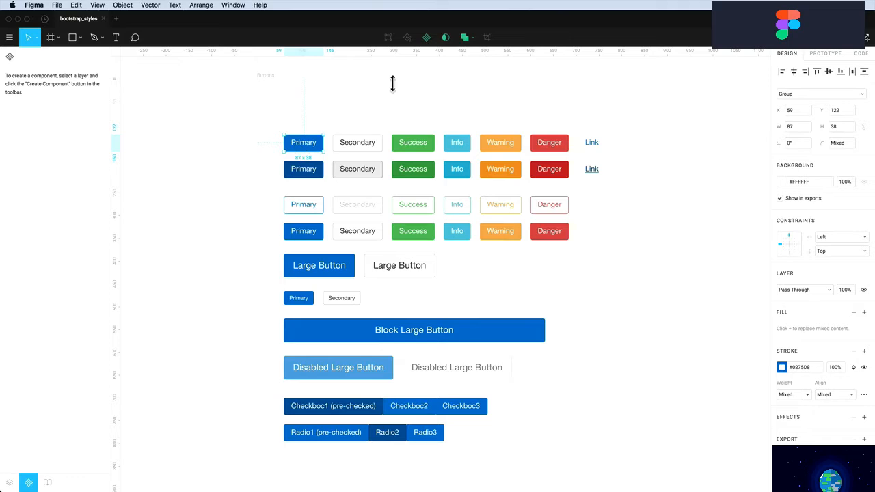
click(427, 39)
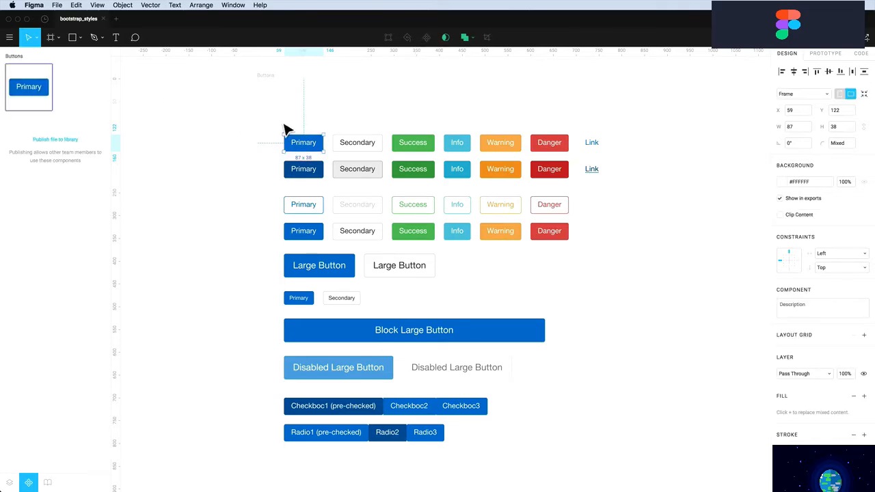
click(354, 143)
click(428, 38)
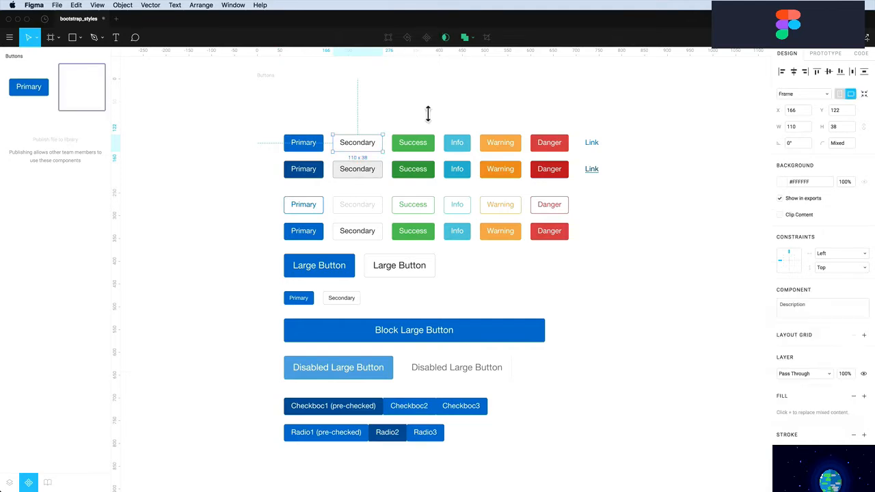
click(419, 146)
click(456, 143)
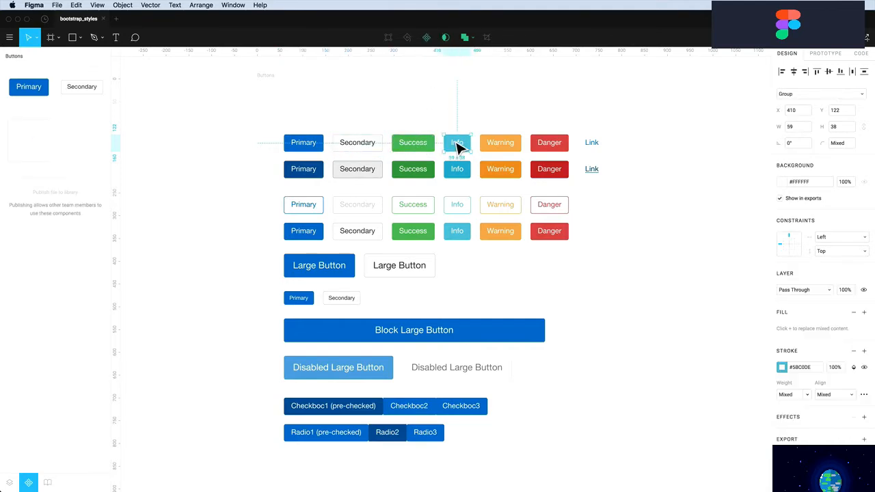
key(super+alt+k)
click(494, 142)
click(426, 36)
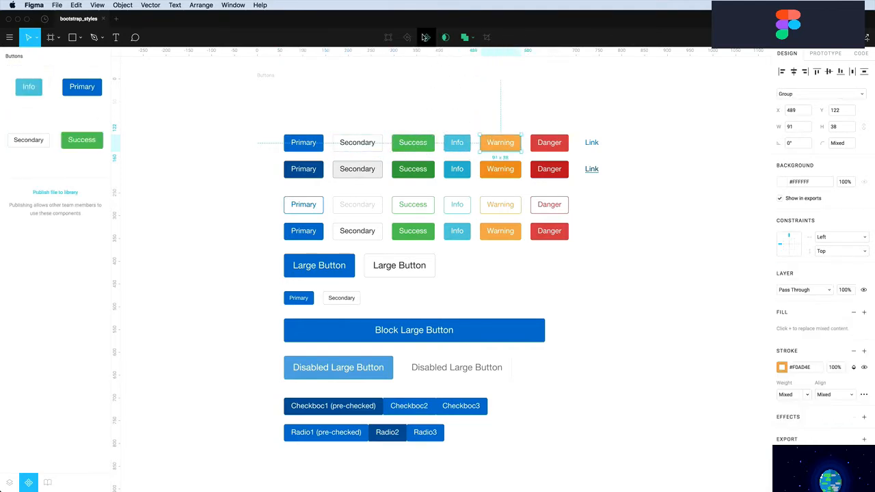
click(549, 142)
click(430, 37)
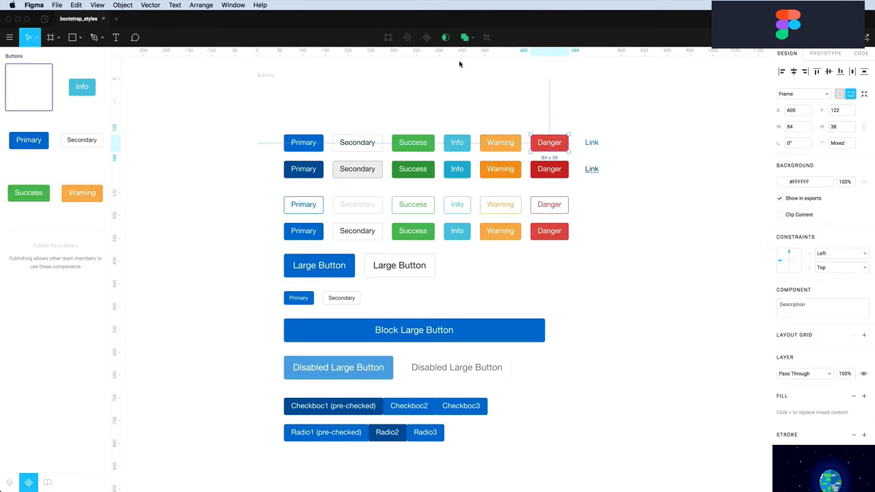
click(591, 145)
click(429, 37)
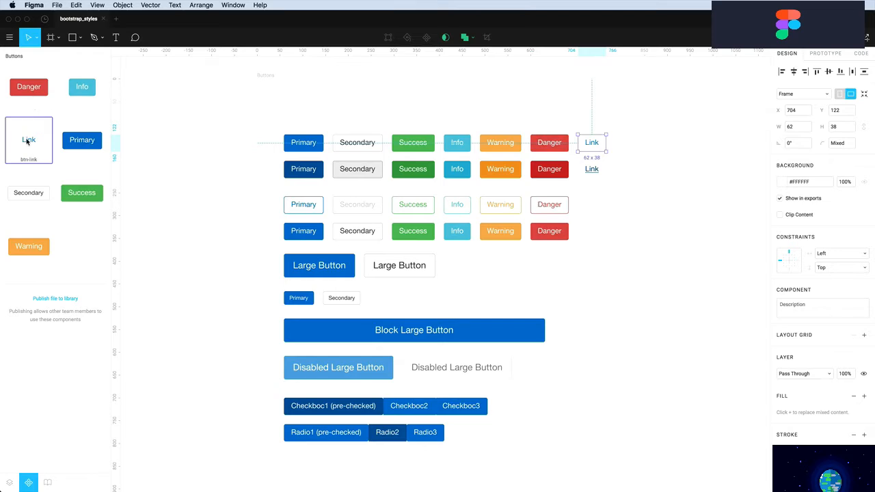
Publish the Primary button component to the team library
click(83, 129)
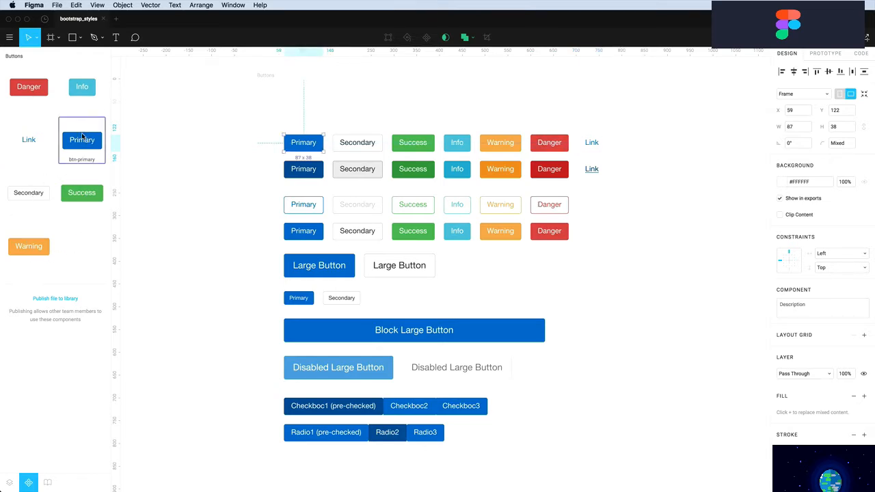
right_click(83, 143)
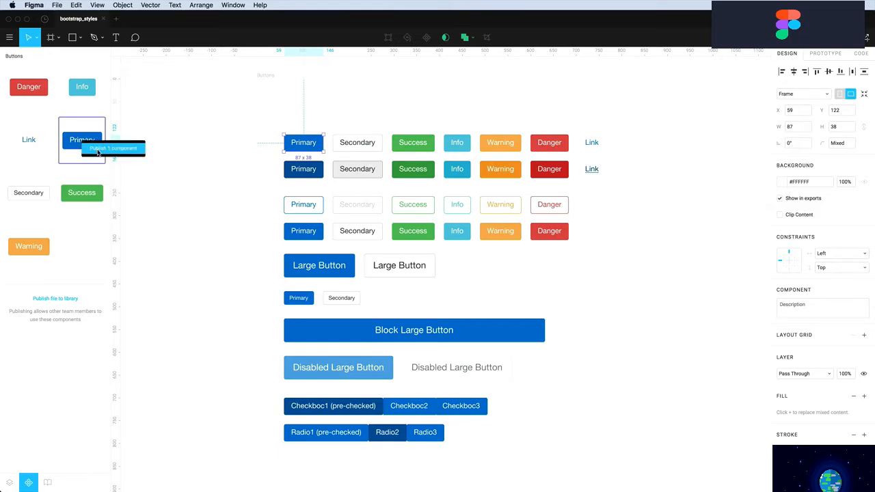
click(98, 152)
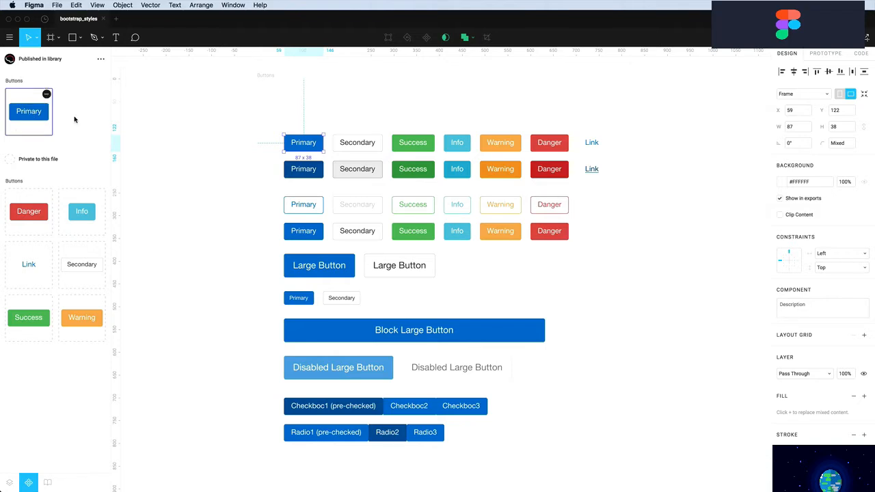
Look through the bootstrap_styles team library, then return to the file's own components
key(Escape)
click(33, 114)
key(Escape)
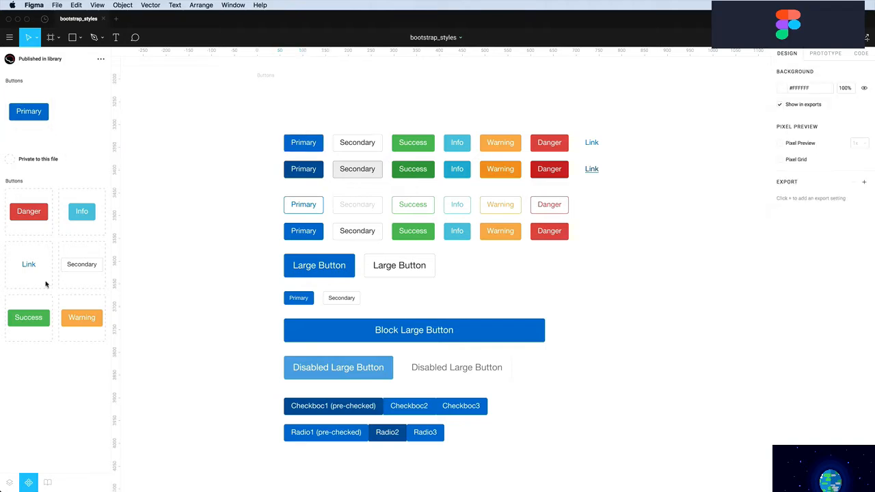
click(47, 483)
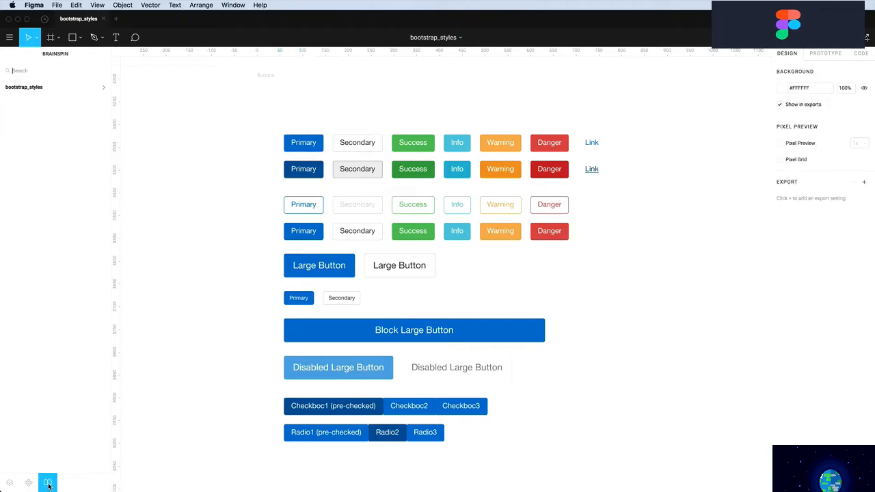
click(36, 88)
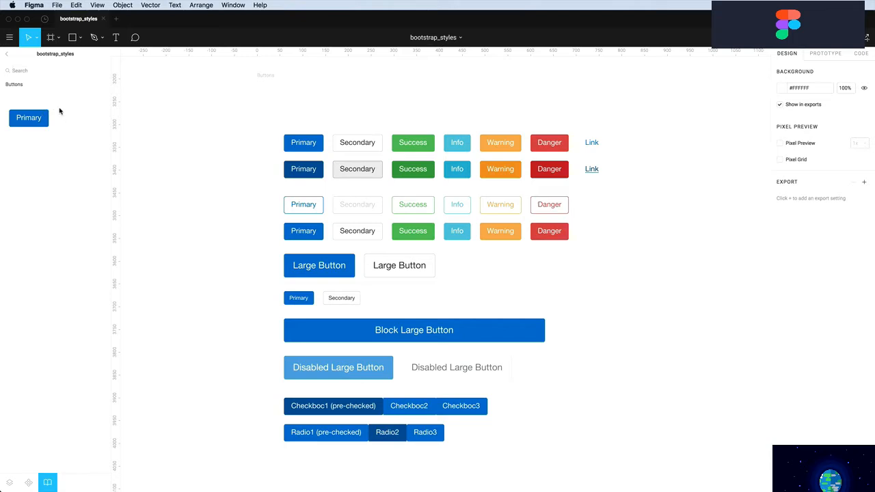
click(7, 55)
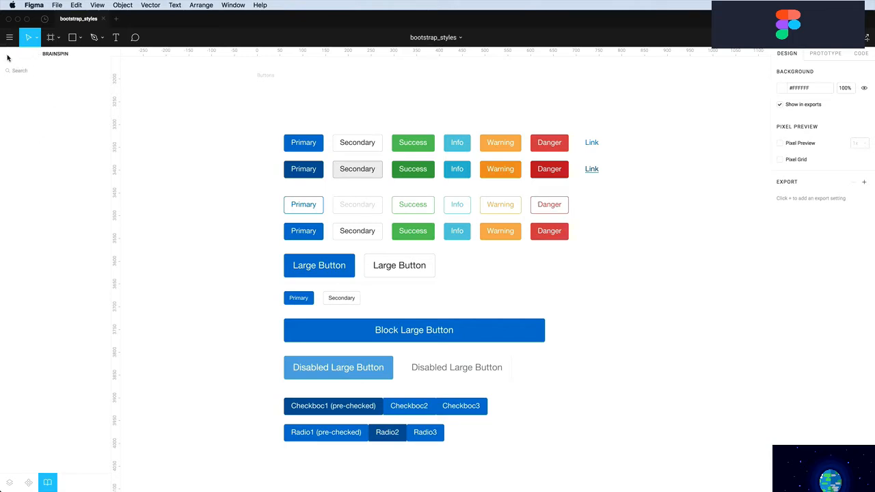
click(28, 482)
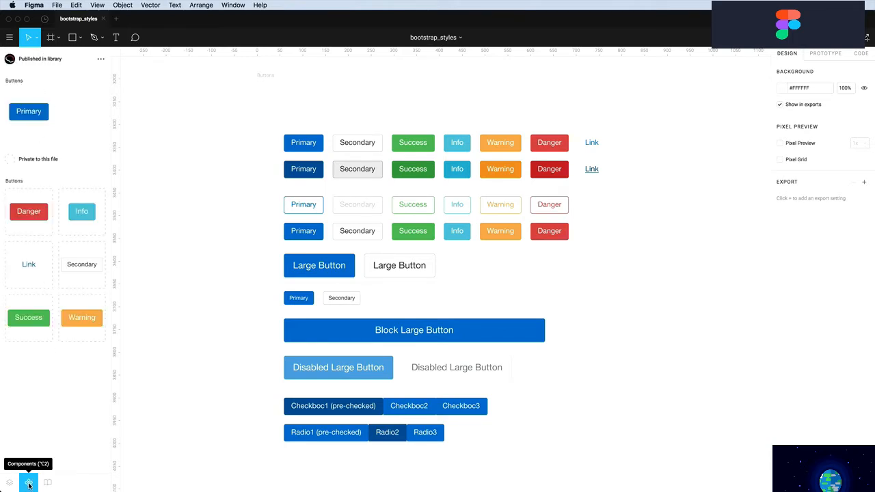
Add the Info, Danger, Link, Success, Secondary and Warning components to the library
click(81, 219)
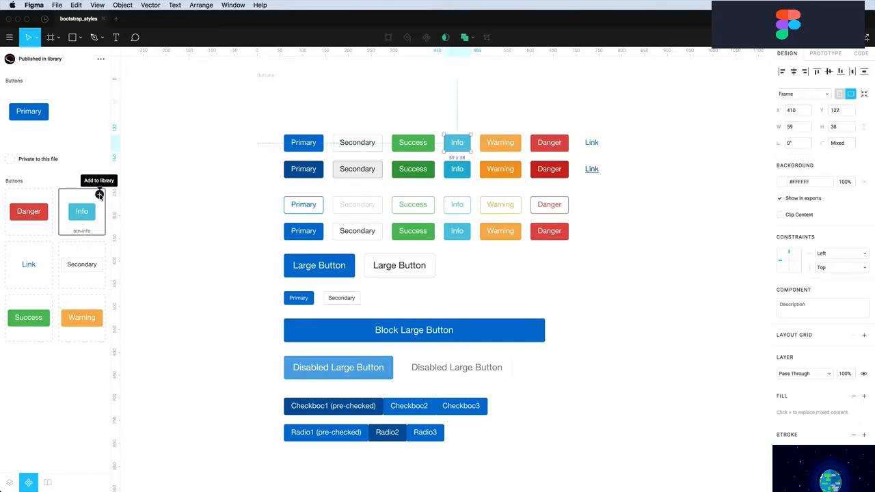
click(100, 195)
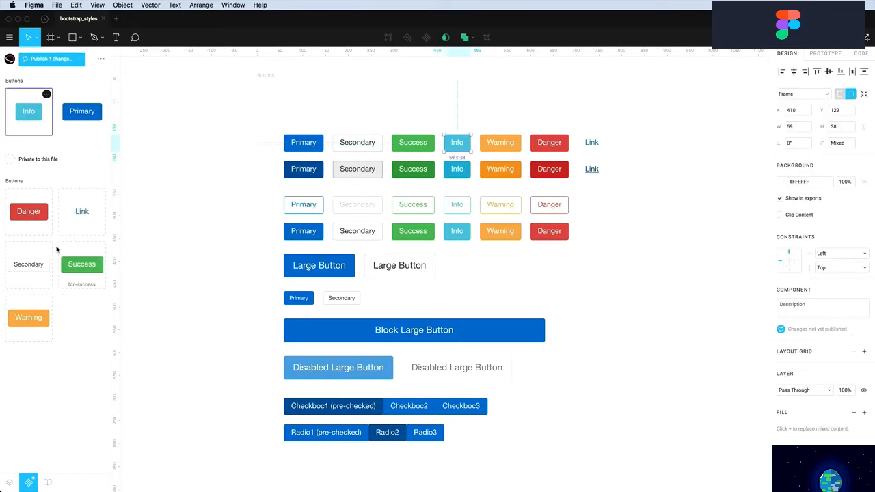
click(45, 218)
click(48, 195)
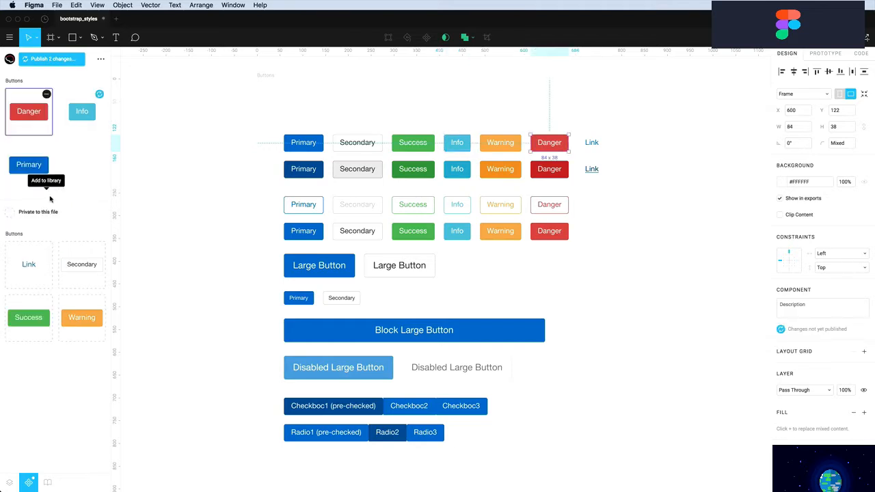
click(28, 265)
click(46, 247)
click(68, 252)
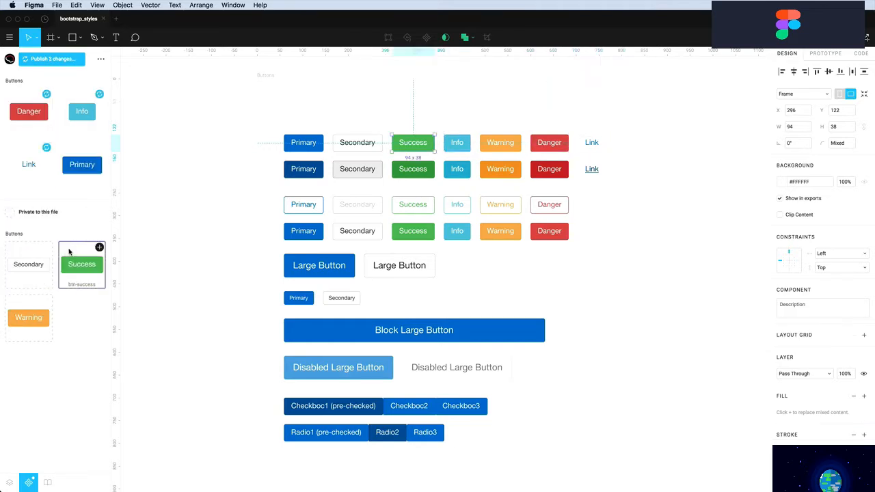
click(99, 246)
click(37, 312)
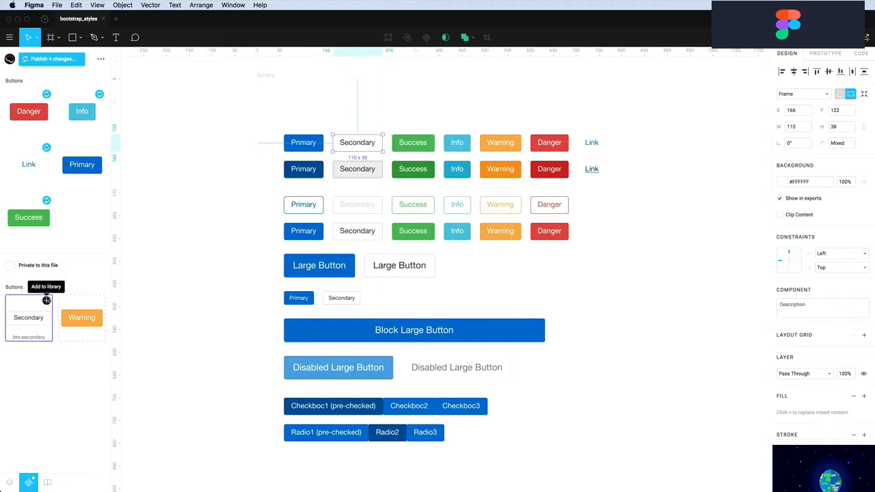
click(46, 298)
click(40, 316)
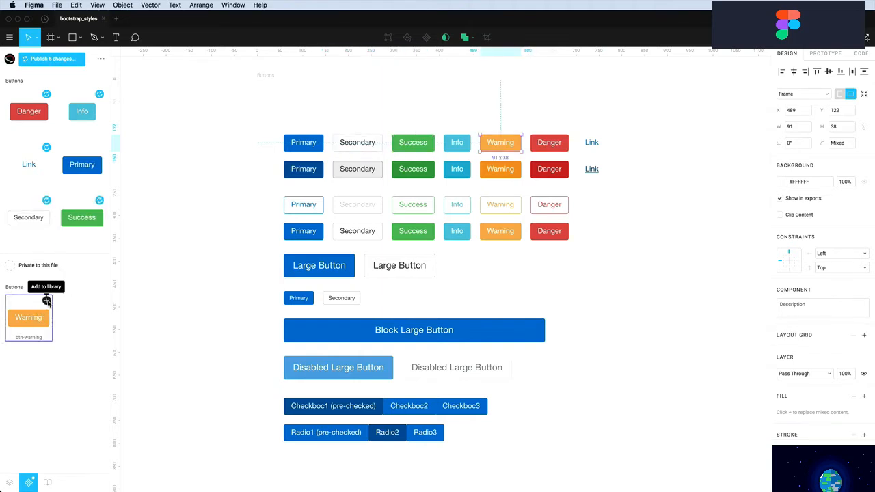
click(46, 302)
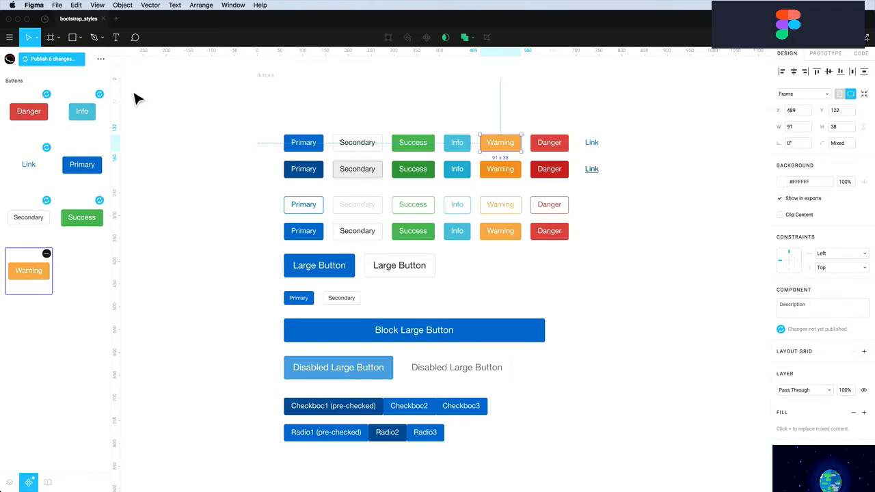
Review the pending library changes and publish them
click(51, 59)
scroll(325, 155, down, 10)
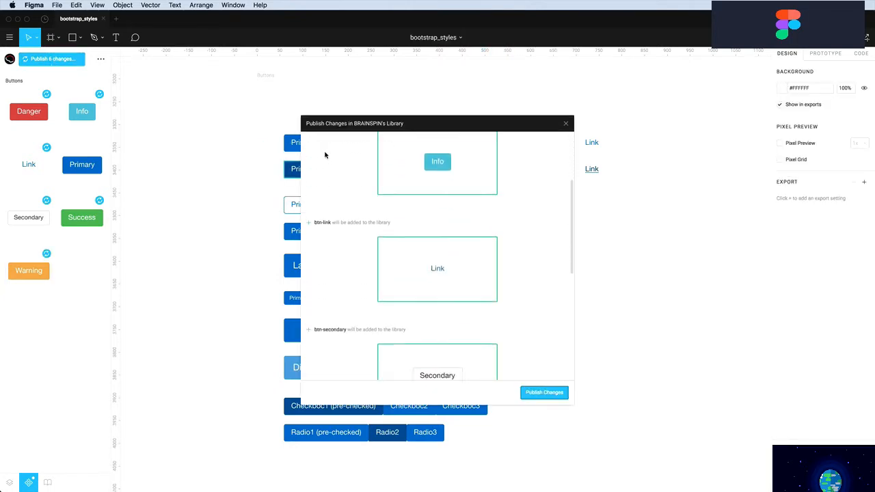
scroll(325, 155, up, 10)
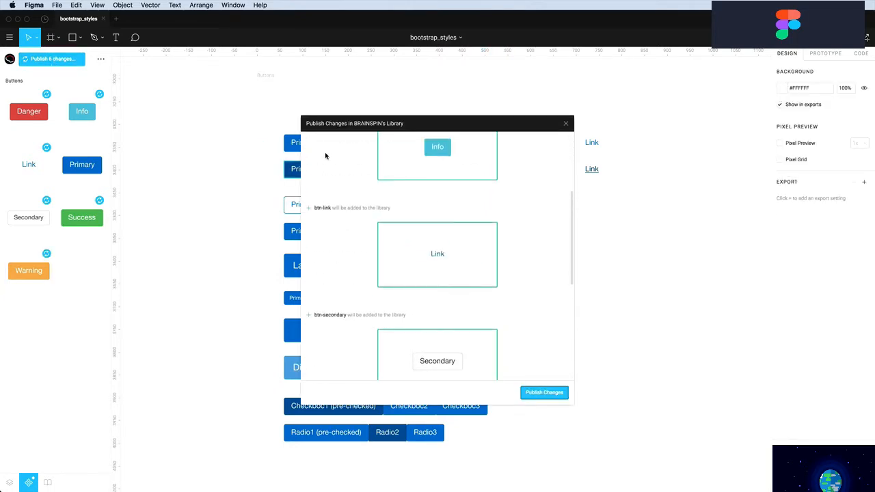
click(542, 394)
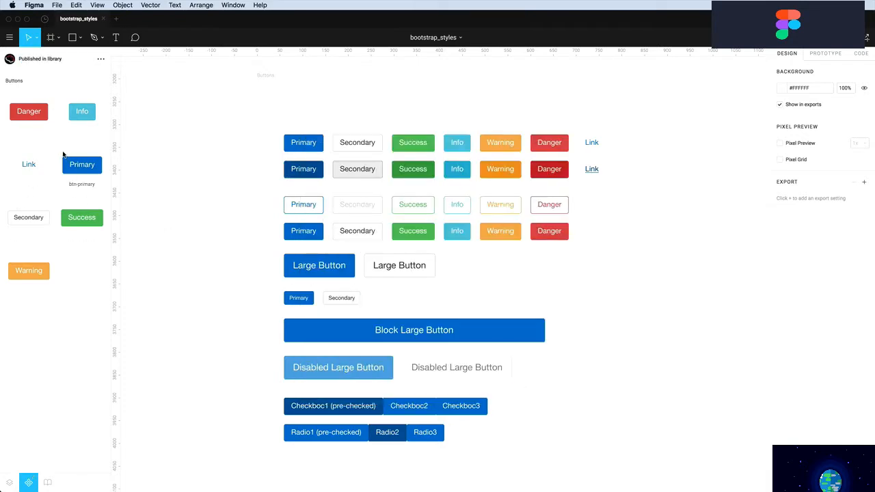
Create a new blank file with a 1024×1024 Desktop frame preset and select the frame
click(116, 19)
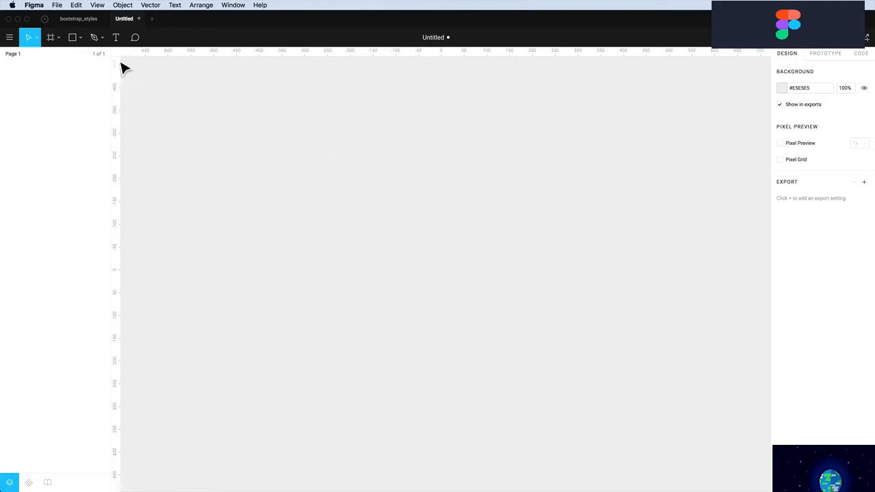
click(51, 37)
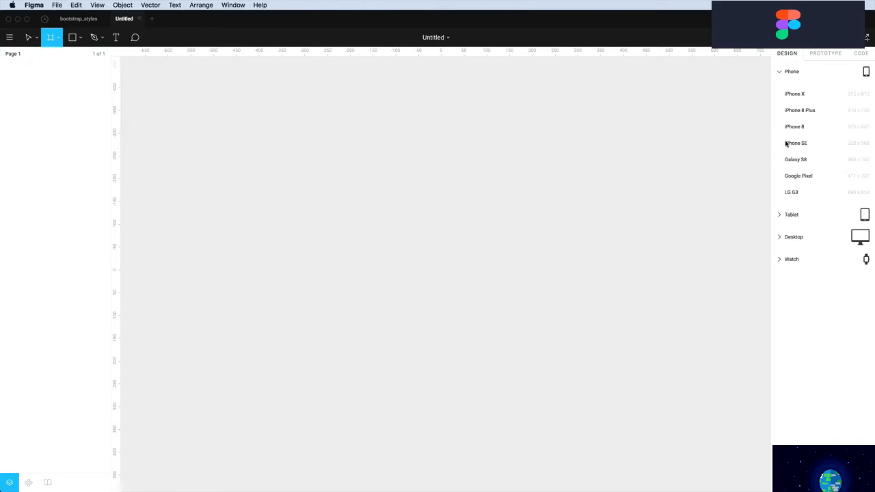
click(781, 238)
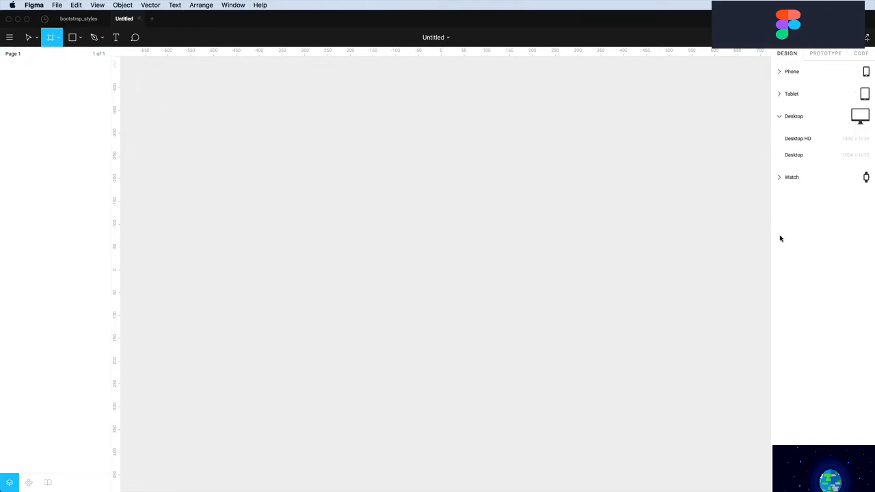
click(795, 155)
key(Escape)
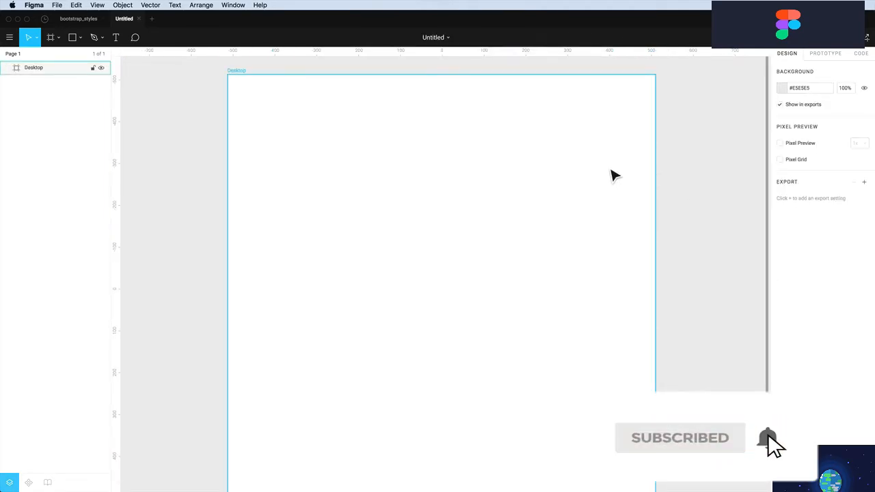
click(613, 176)
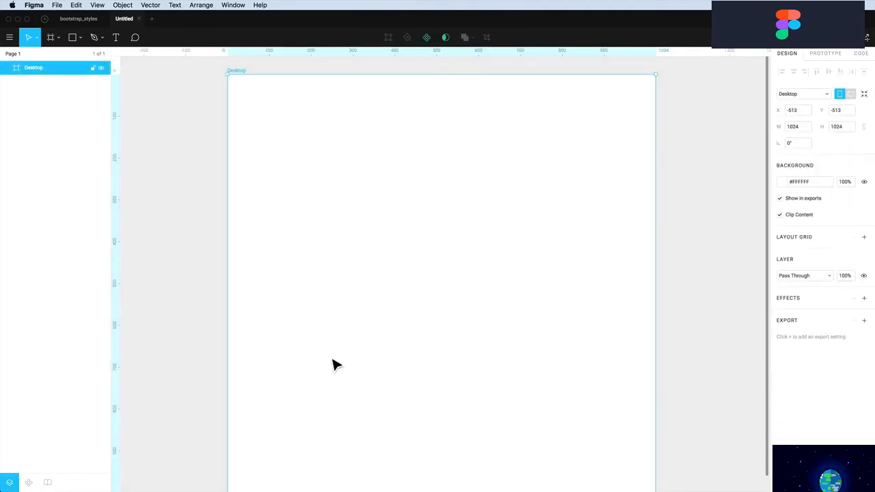
Drag a bootstrap_styles Primary button instance into the Desktop frame and stack aligned copies below it
click(48, 483)
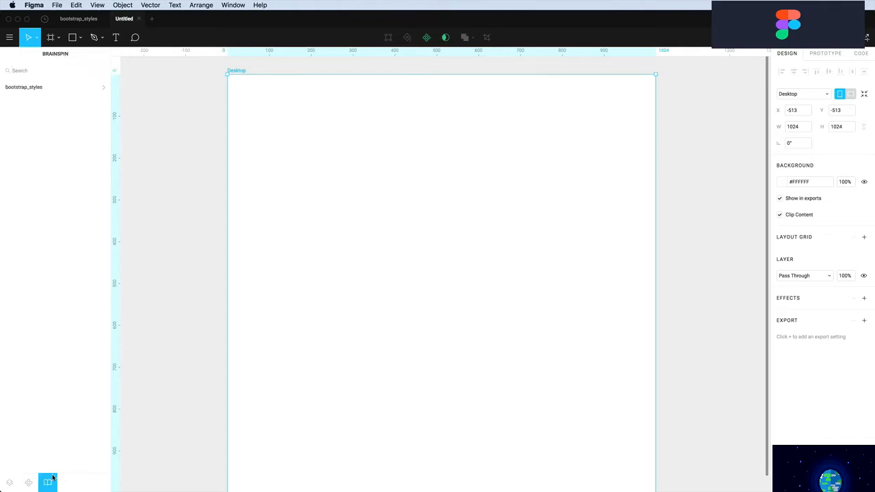
click(30, 88)
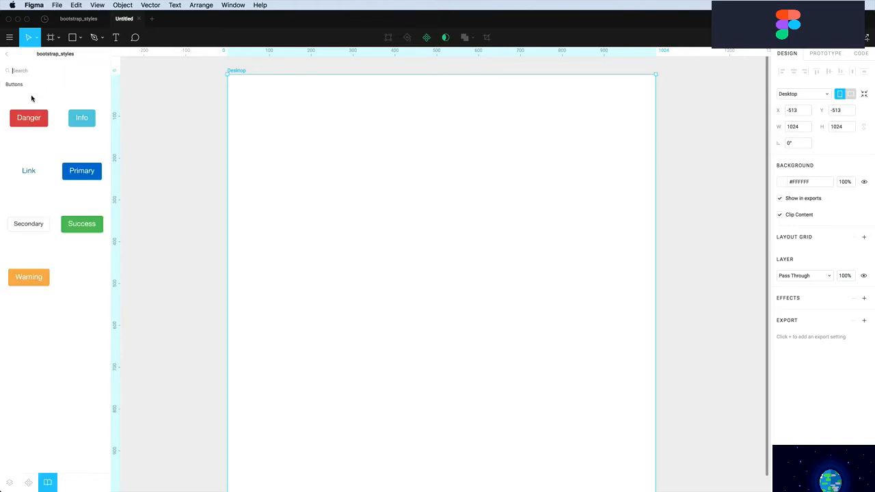
drag(76, 177, 327, 152)
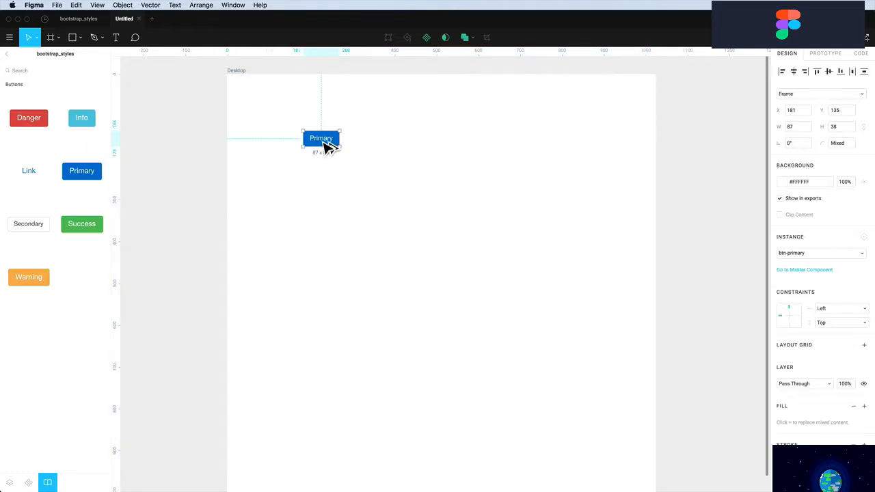
drag(328, 145, 321, 260)
drag(324, 143, 322, 145)
click(322, 241)
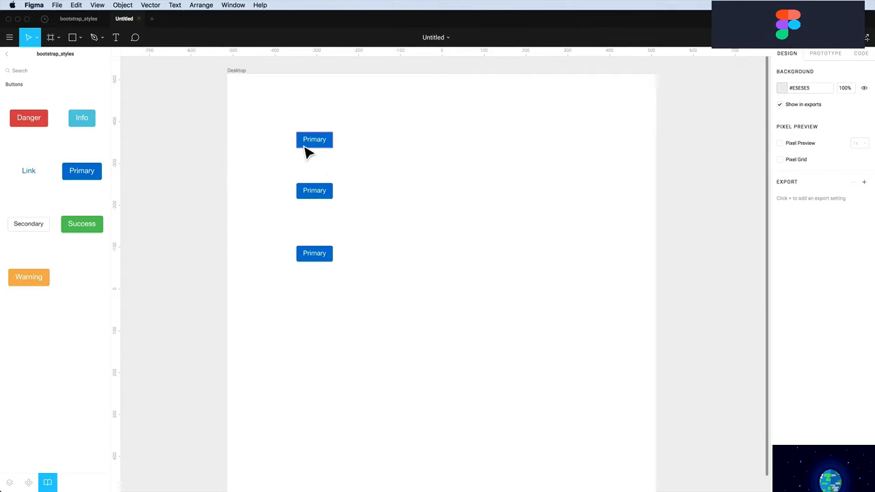
double_click(305, 151)
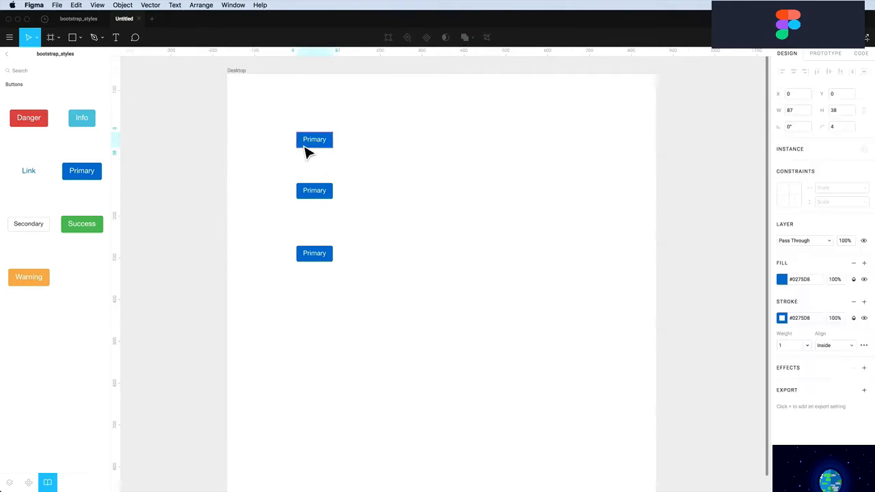
Change the top Primary button's label to 'Click on me'
click(9, 483)
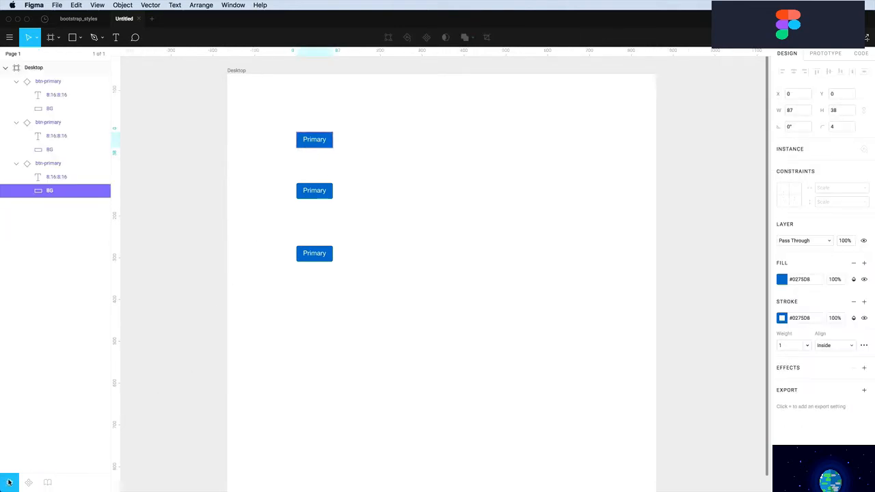
click(52, 177)
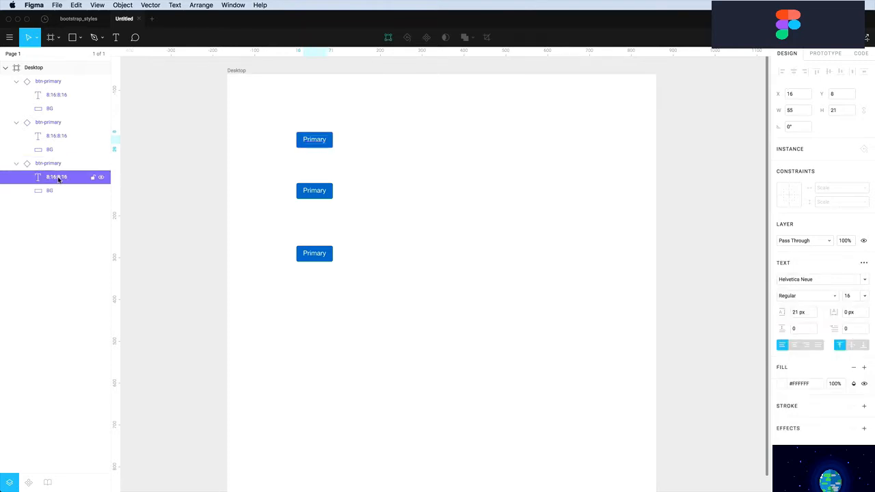
double_click(313, 138)
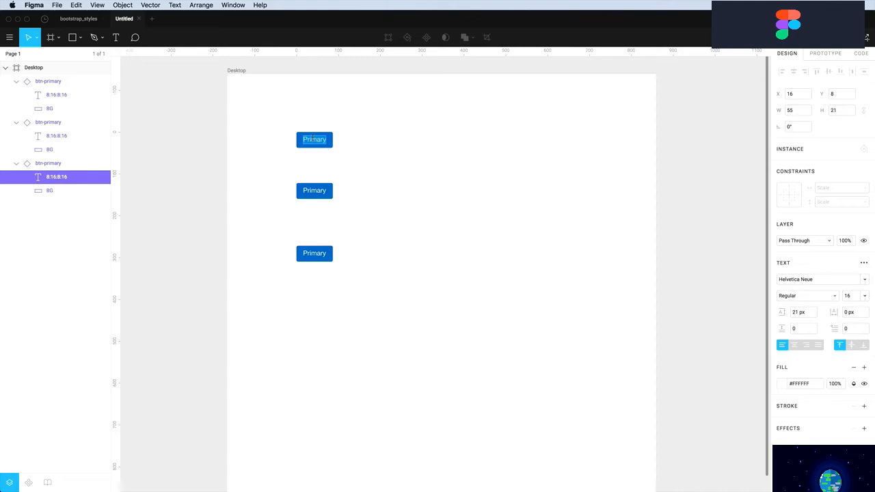
text(Click on m)
click(342, 109)
click(331, 127)
Widen the Click on me instance to 136 px and open its master component
click(329, 141)
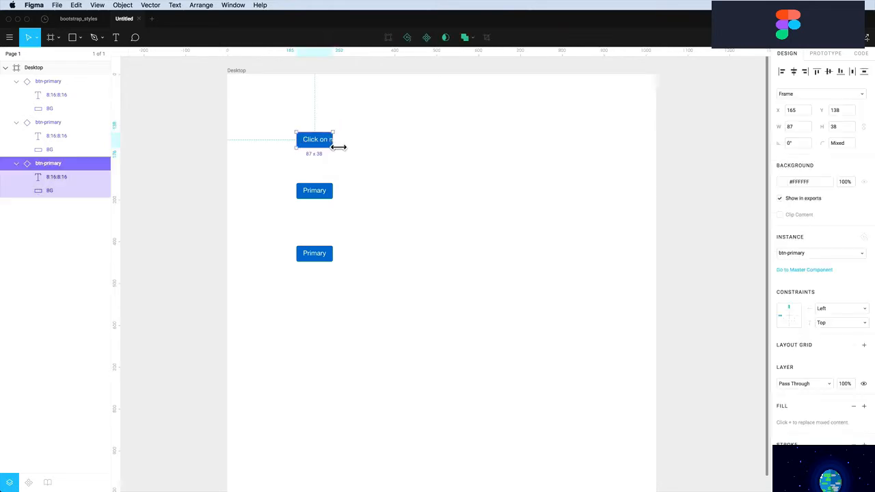
drag(333, 144, 354, 147)
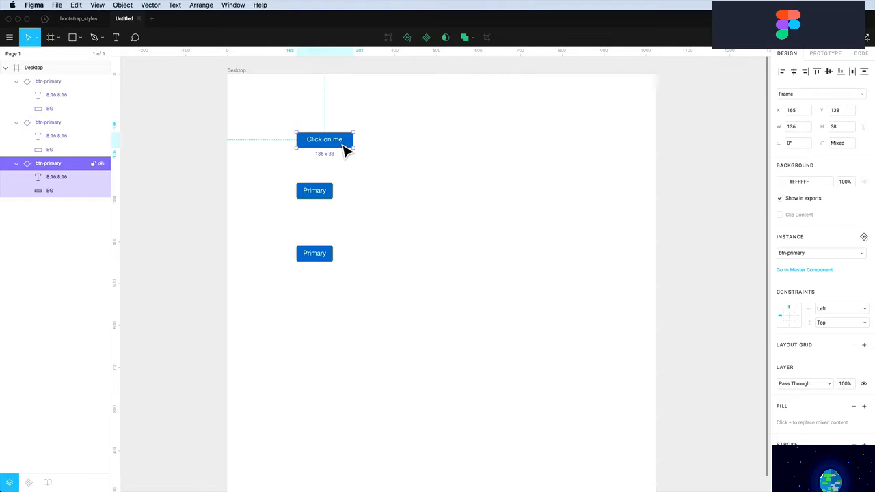
click(792, 271)
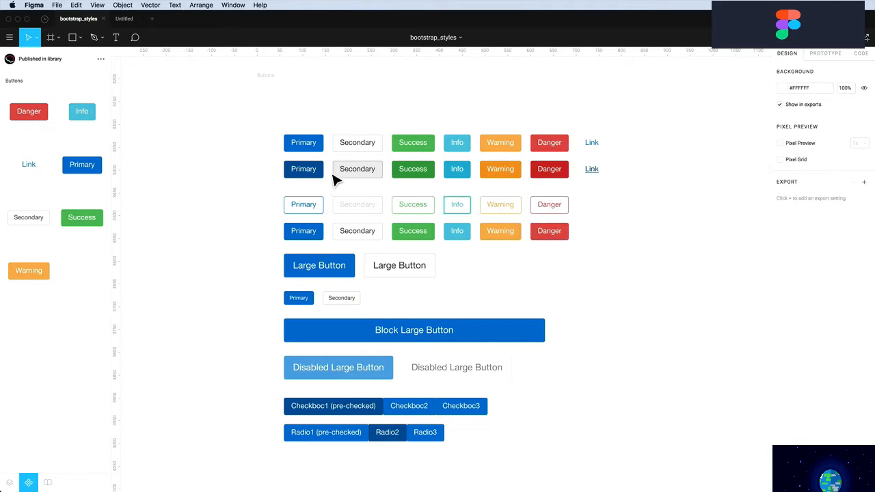
Change the master Primary button's fill to green #219653
click(319, 149)
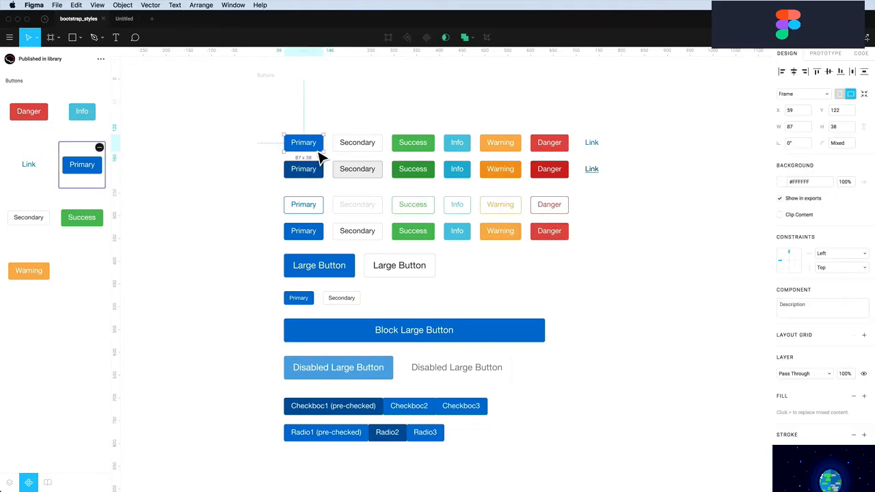
double_click(319, 151)
click(781, 257)
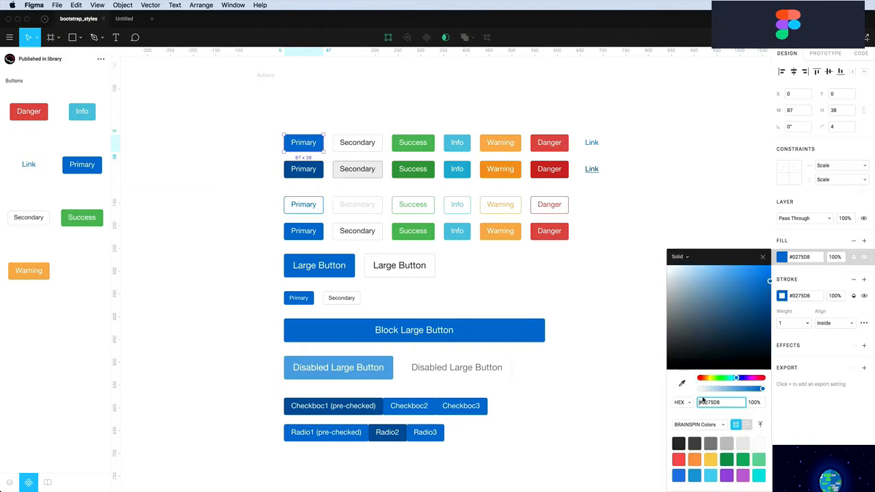
click(731, 457)
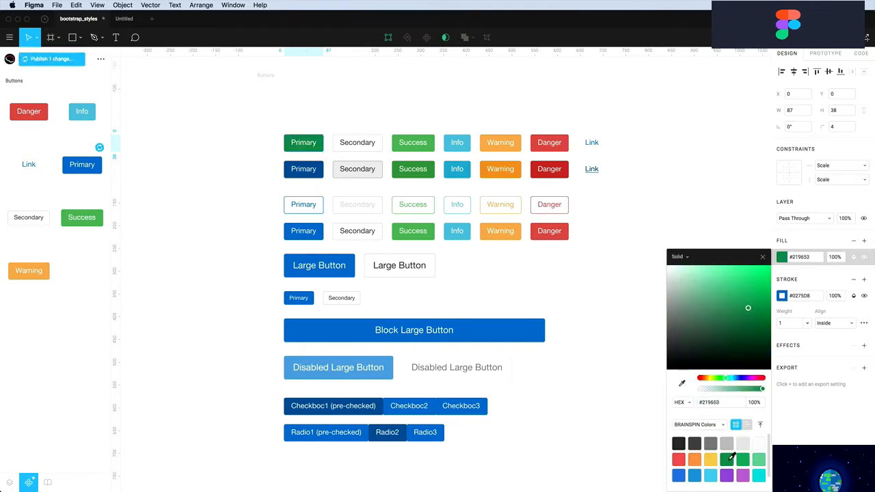
Publish the green Primary fill change to the team library
click(124, 18)
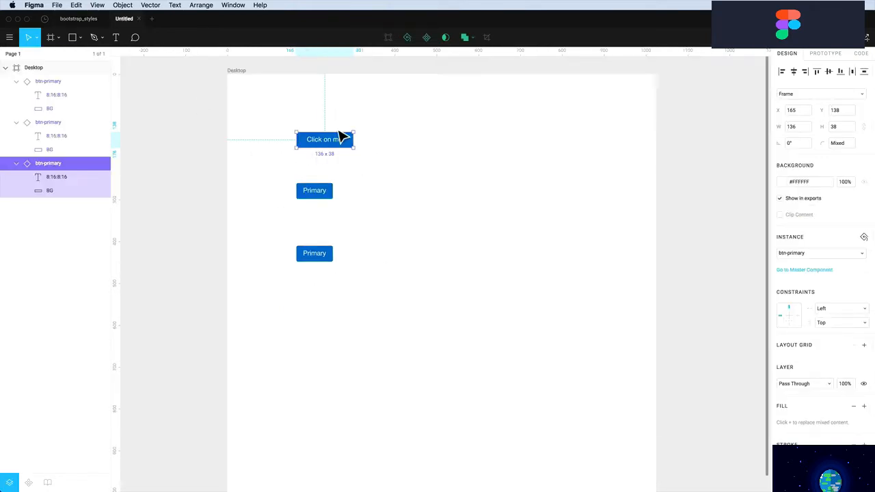
click(78, 18)
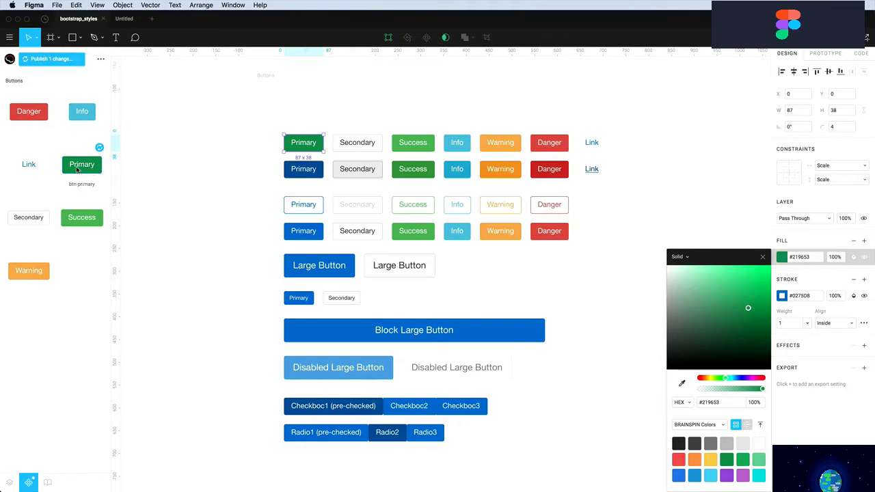
click(54, 60)
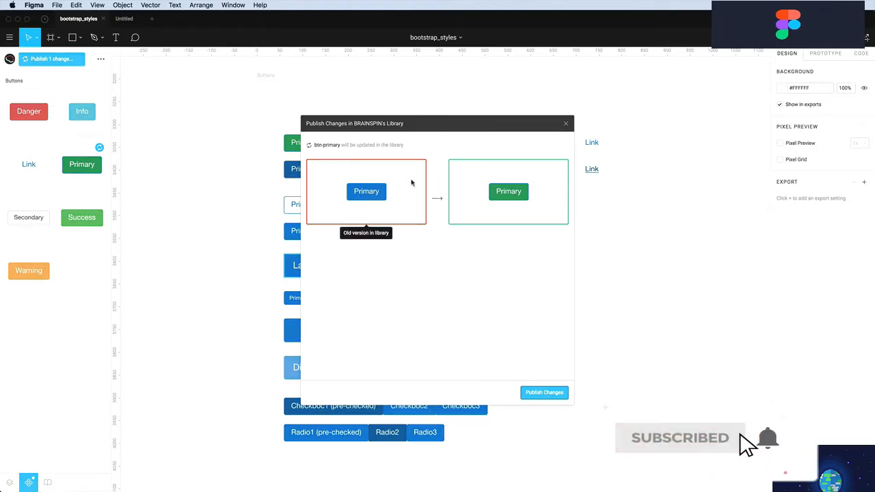
click(544, 392)
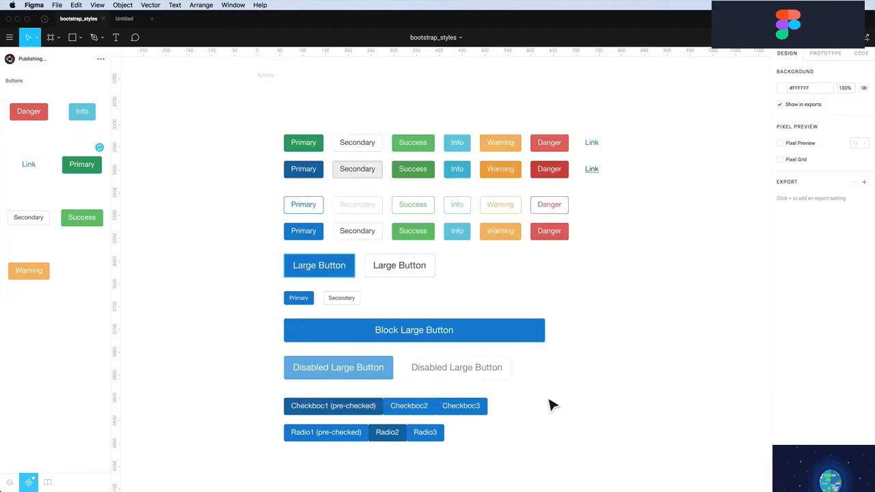
Accept the btn-primary library update in the Untitled file so all three buttons turn green
click(124, 19)
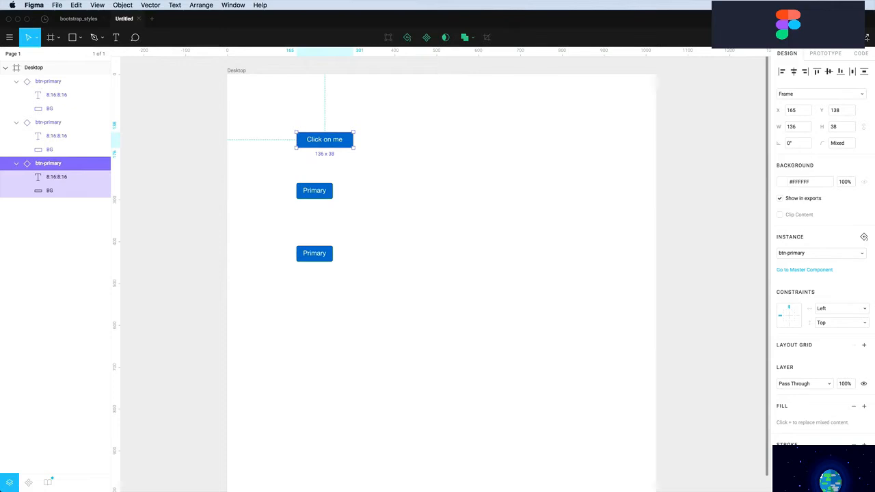
click(481, 263)
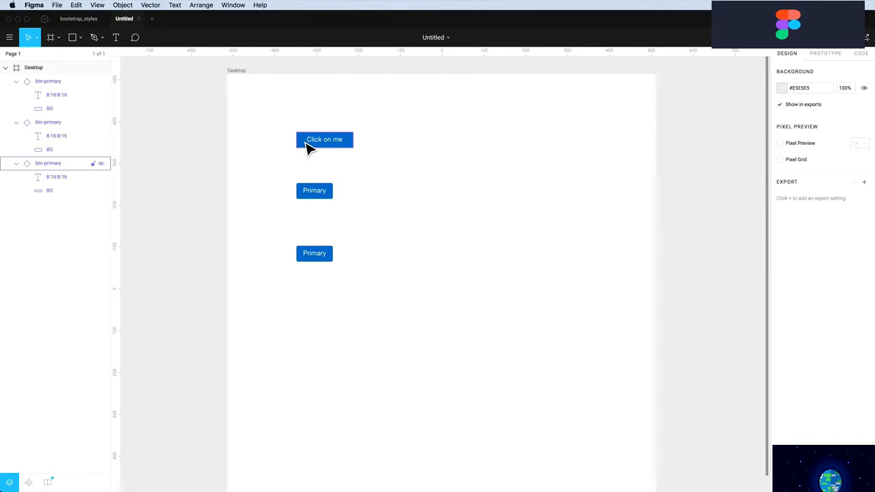
click(309, 149)
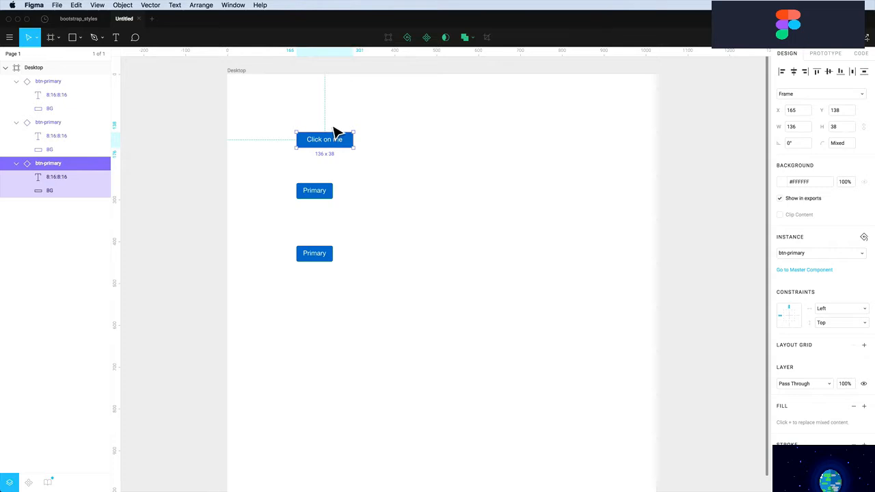
click(309, 157)
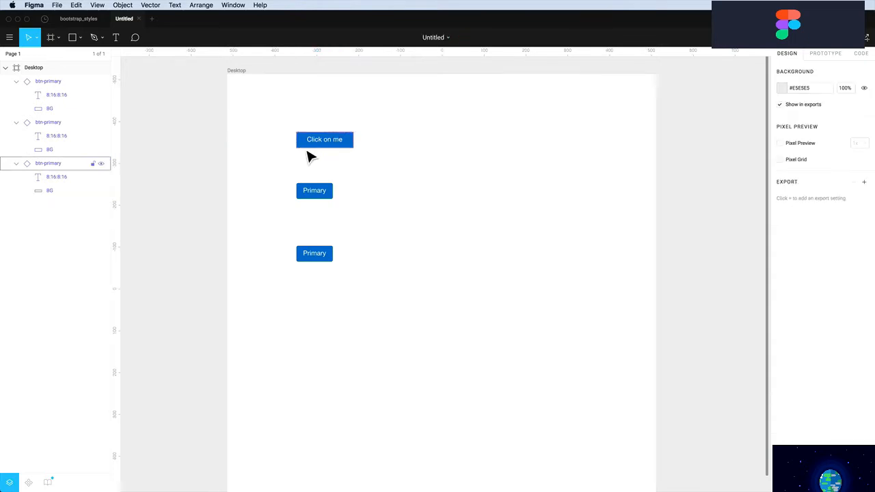
click(48, 484)
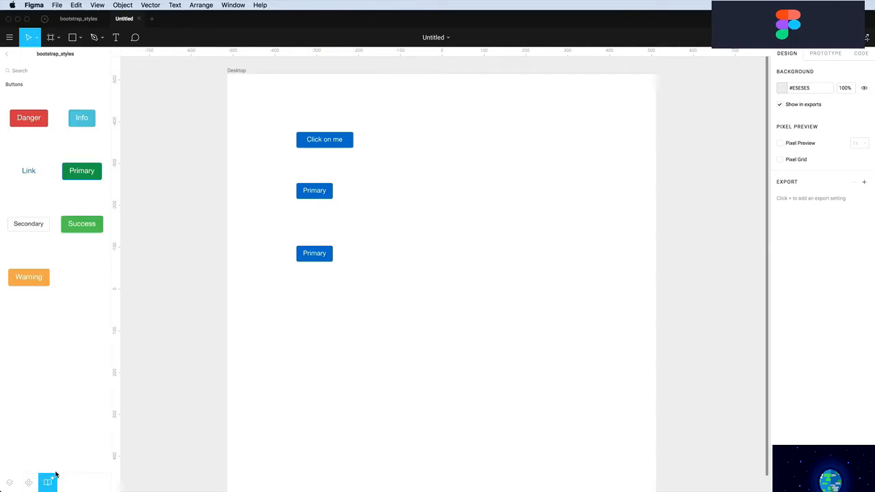
click(6, 56)
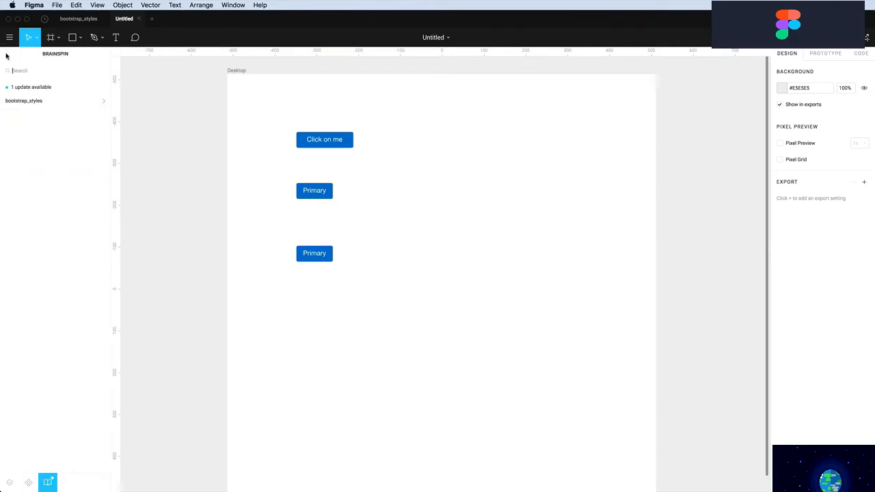
click(46, 88)
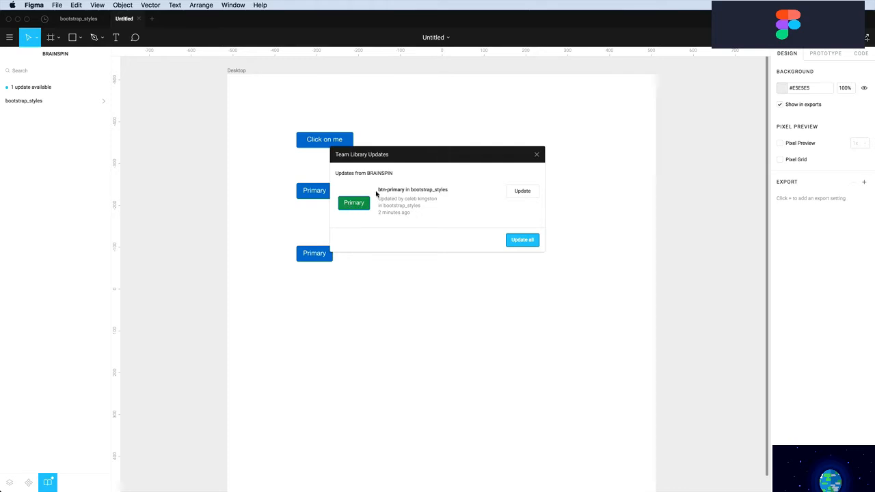
click(523, 192)
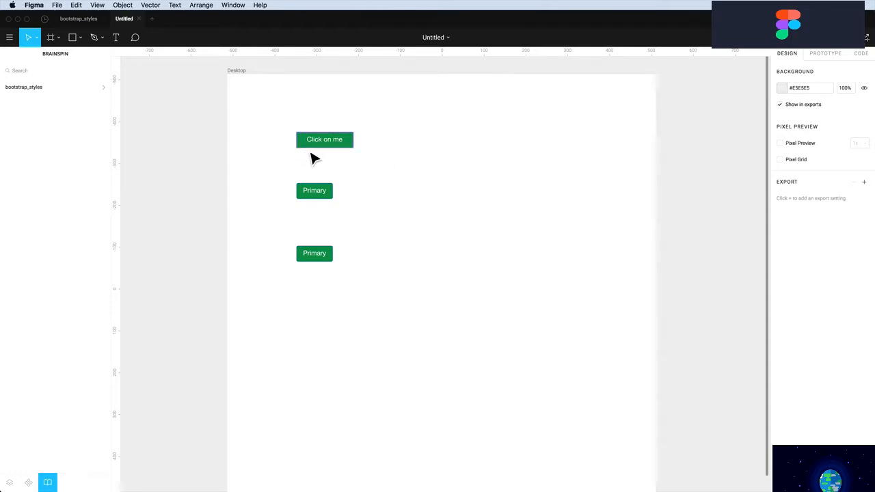
click(78, 19)
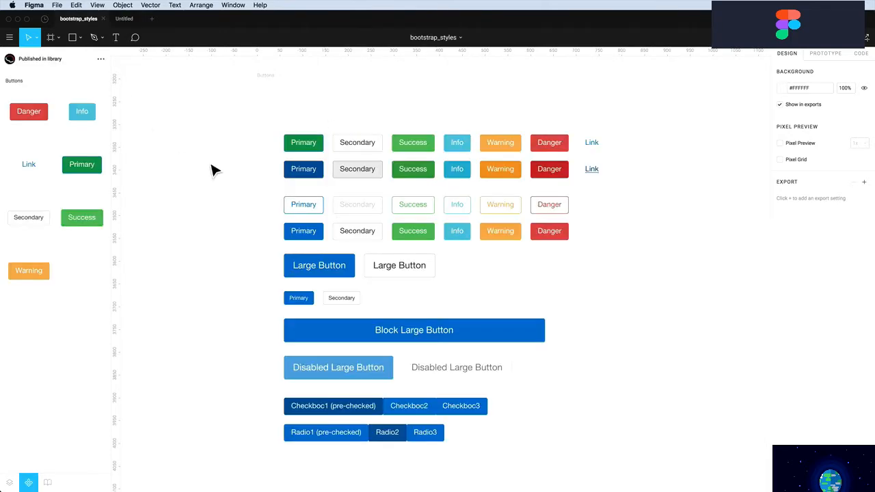
Set the master Primary button's stroke to dark green #219653
click(293, 152)
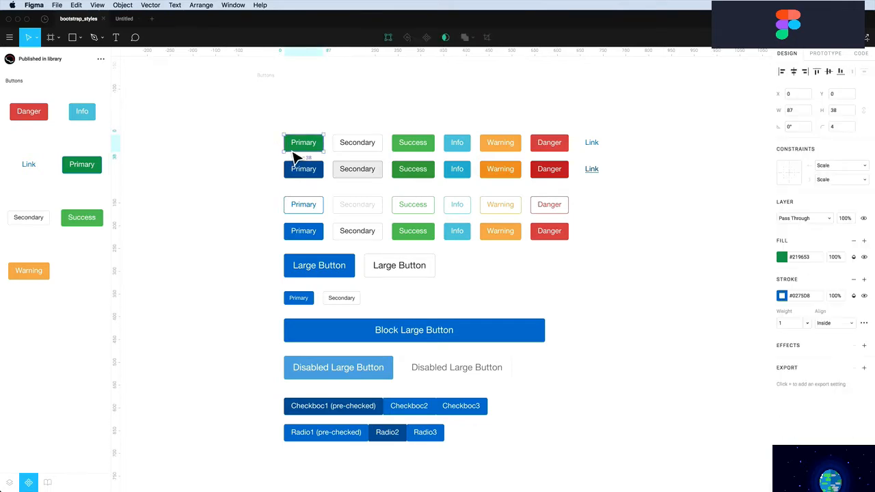
click(781, 296)
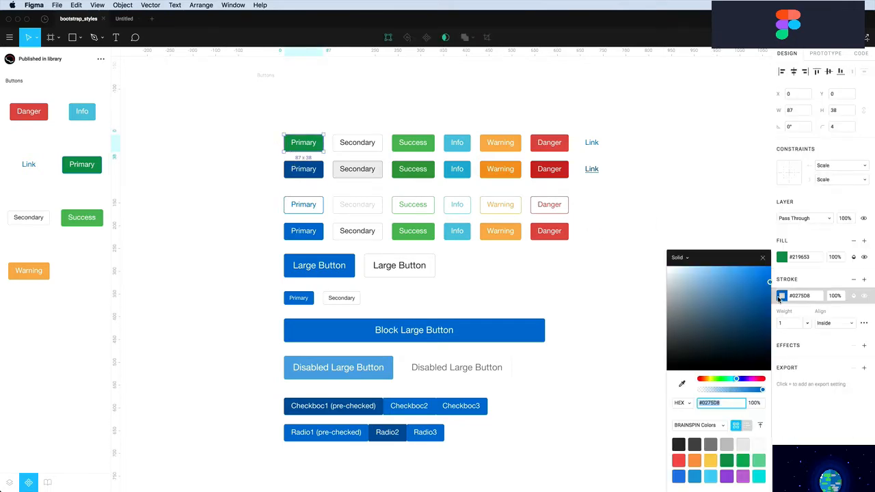
click(759, 459)
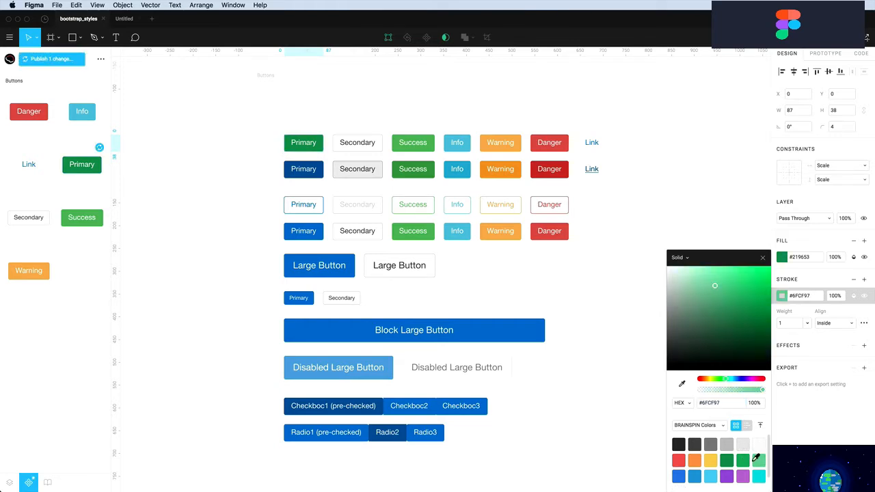
click(744, 460)
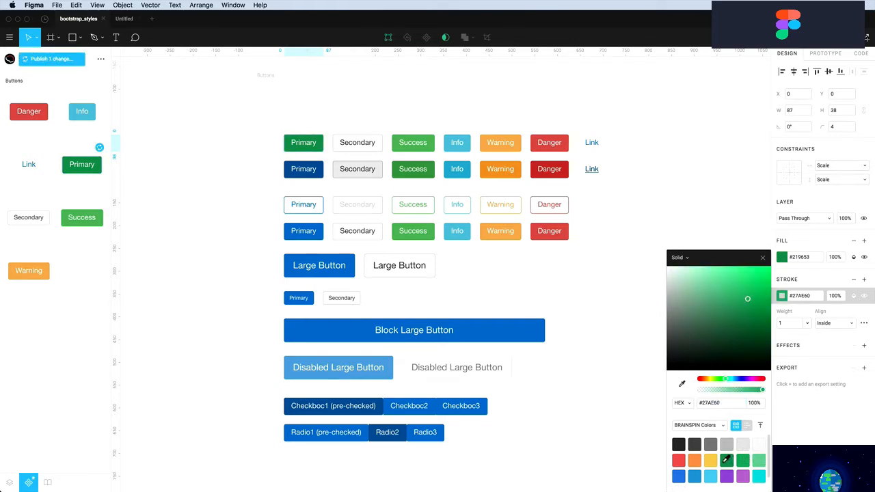
click(727, 460)
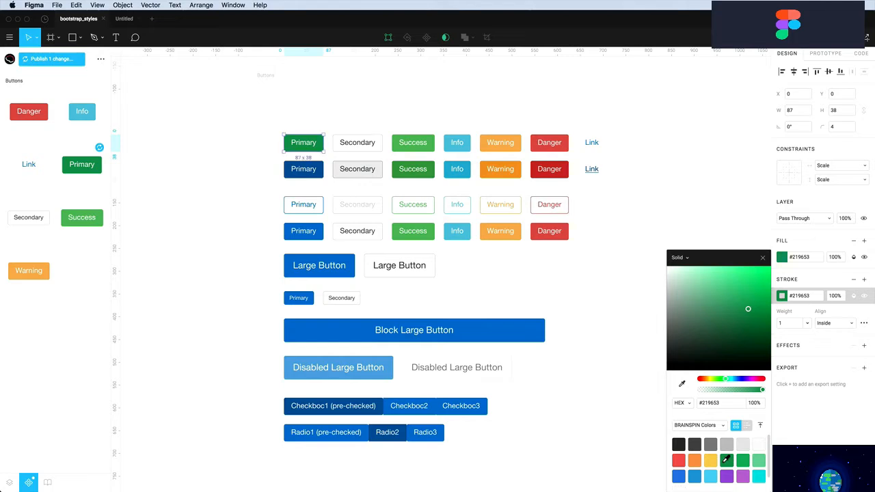
Publish the green outline change to the library and return to the Untitled file
click(55, 60)
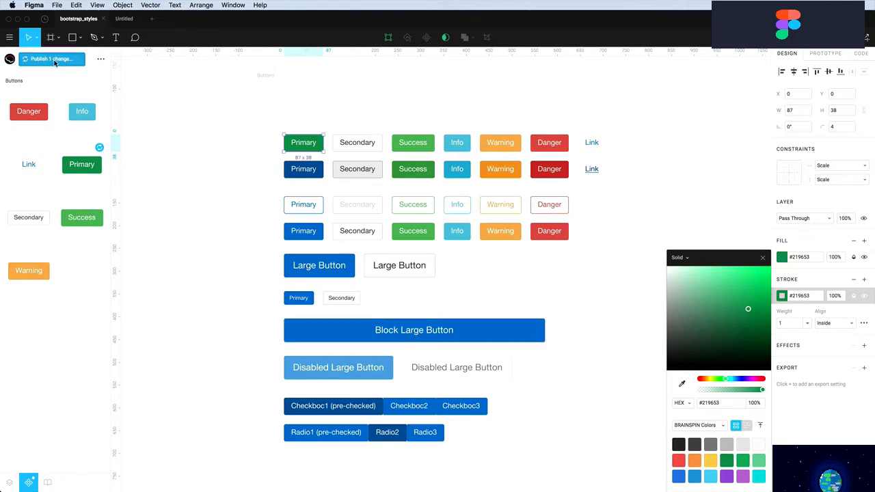
click(541, 395)
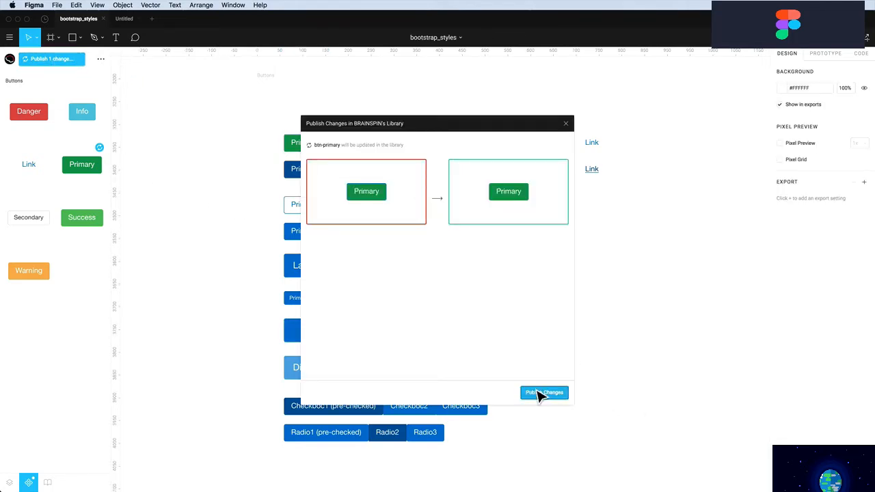
click(125, 15)
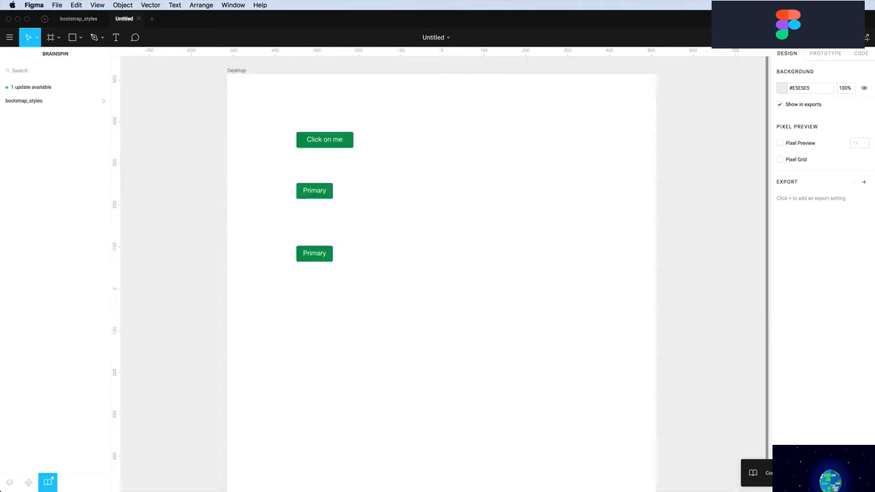
Apply all library updates so the Desktop buttons get the green outline, then inspect the second instance
click(755, 473)
click(523, 240)
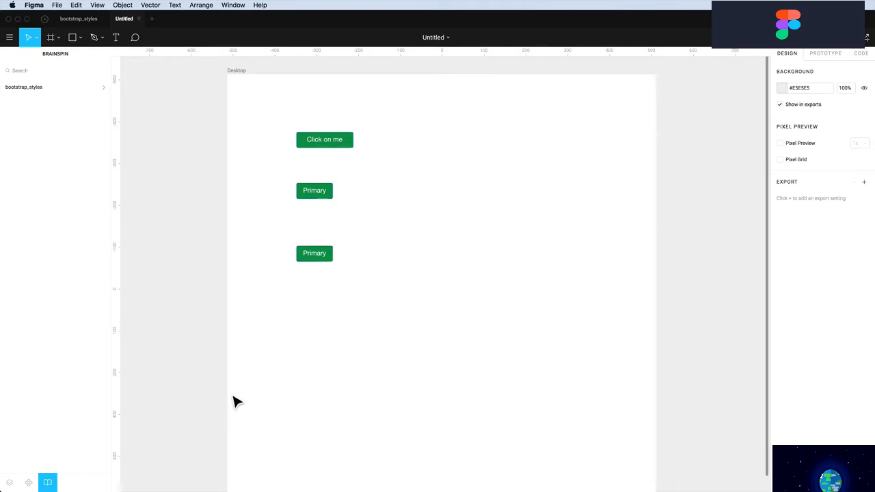
click(74, 24)
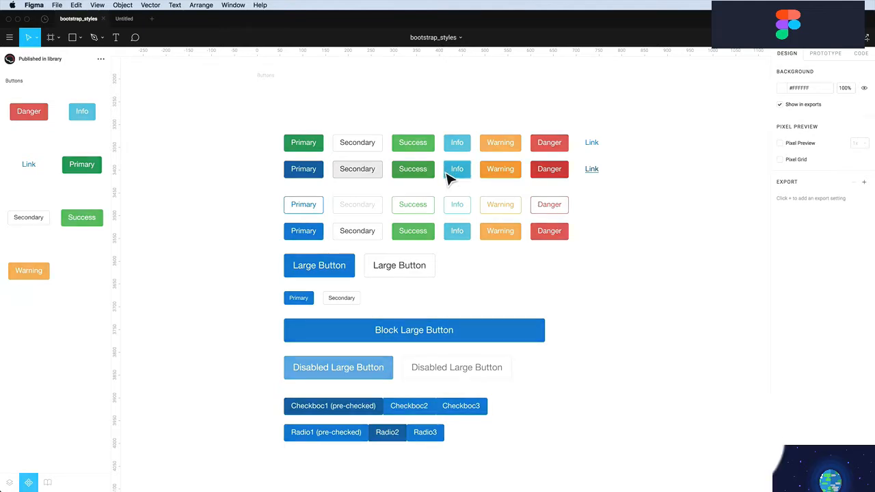
click(121, 20)
click(315, 194)
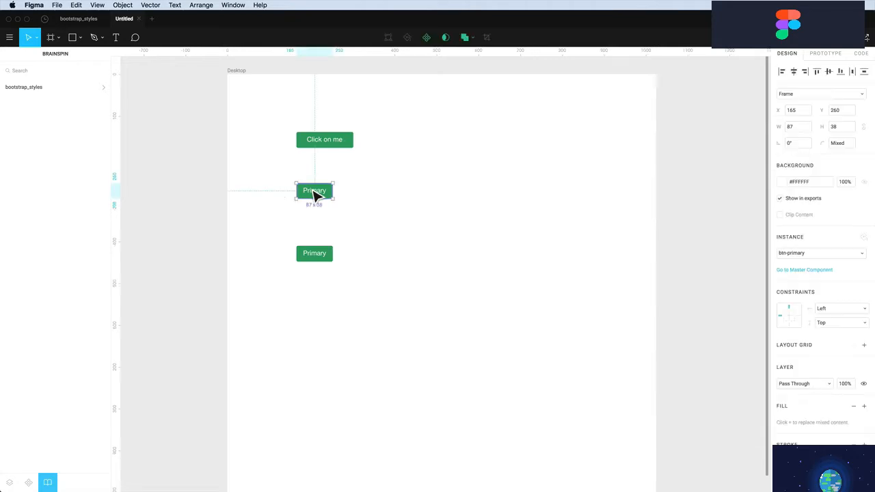
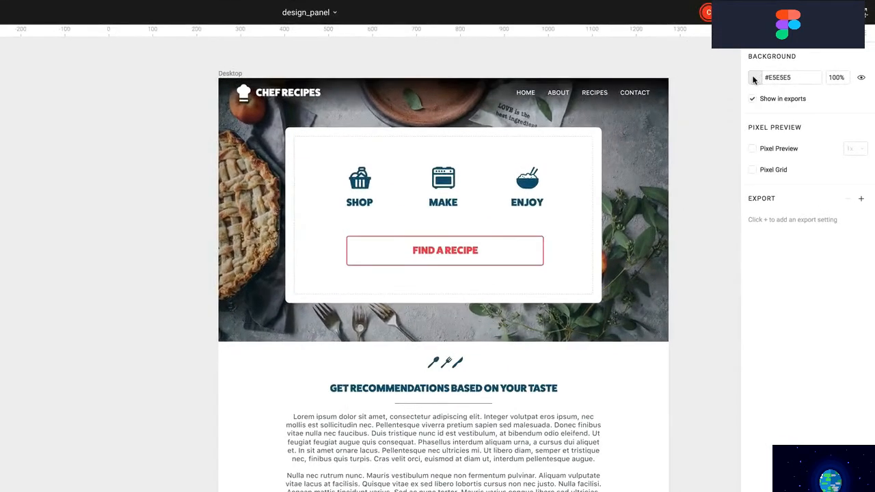
Change the canvas background colour to dark grey #4A4A4A
click(754, 78)
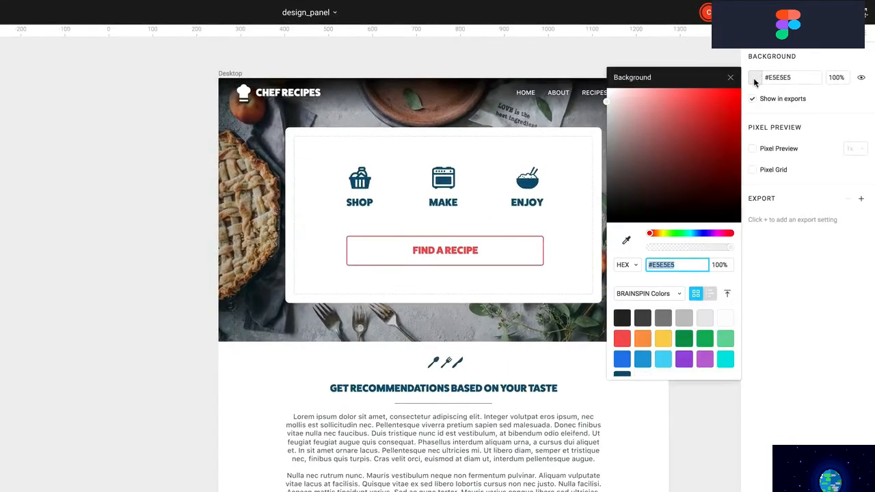
drag(612, 158, 607, 184)
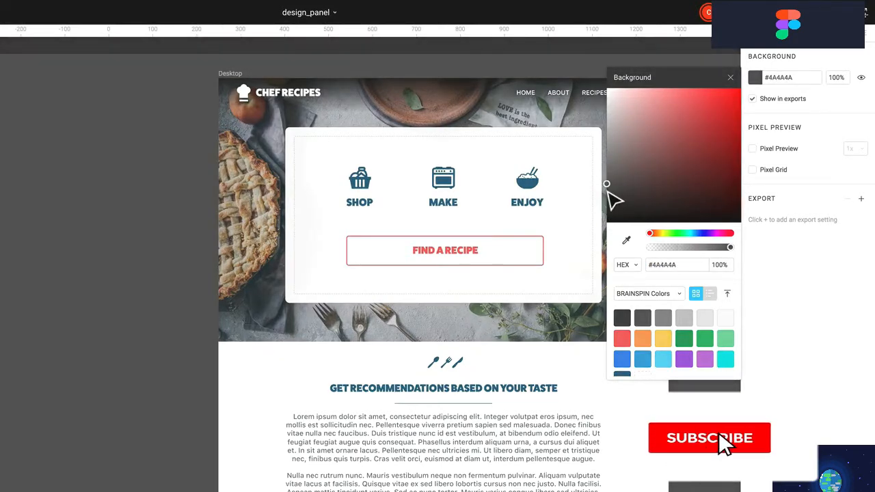
click(731, 79)
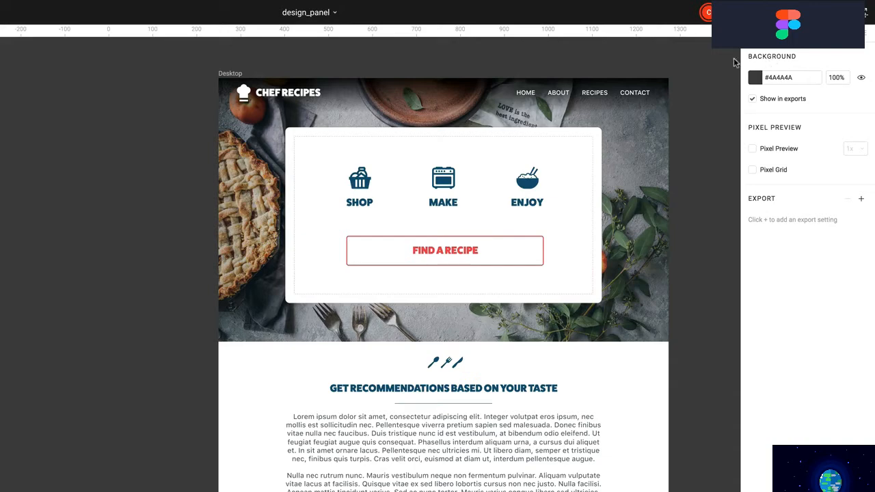
Lock the chef-hat logo's proportions, resize it to height 30, and move it to X 39, Y 19
scroll(595, 69, up, 2)
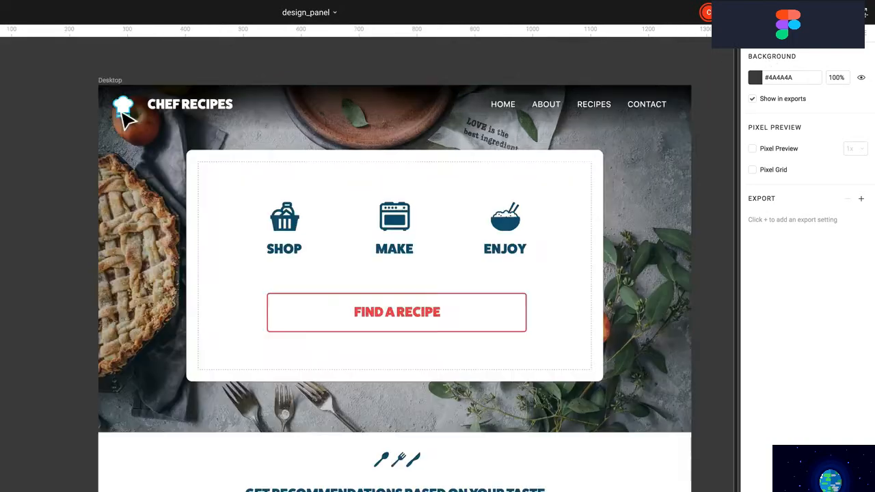
click(126, 113)
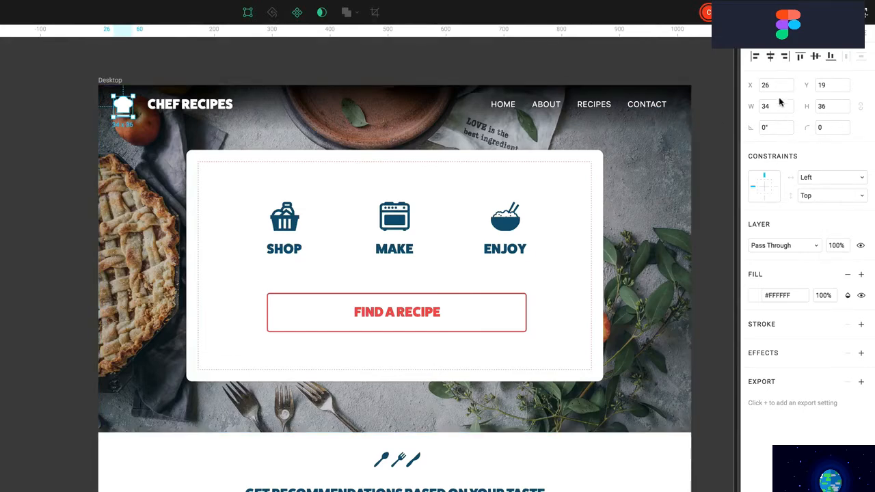
mouse_move(123, 116)
mouse_down()
mouse_move(127, 127)
mouse_move(117, 116)
mouse_move(126, 115)
mouse_up()
click(861, 108)
click(826, 108)
key(Return)
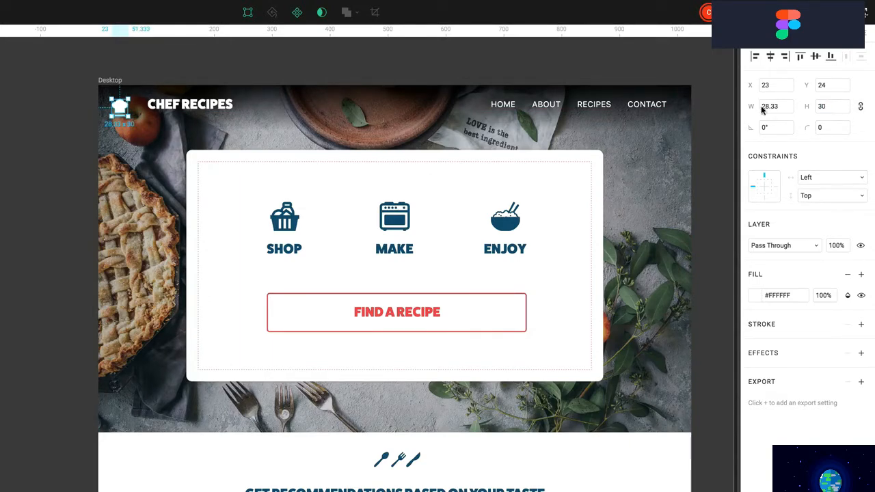
drag(124, 114, 133, 111)
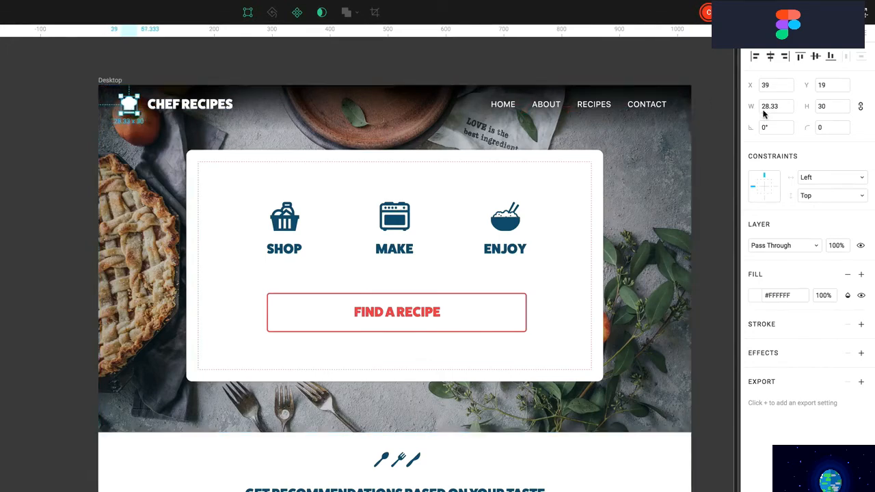
Rotate the logo 15°, then rotate it back upright to 0°
click(771, 129)
text(15)
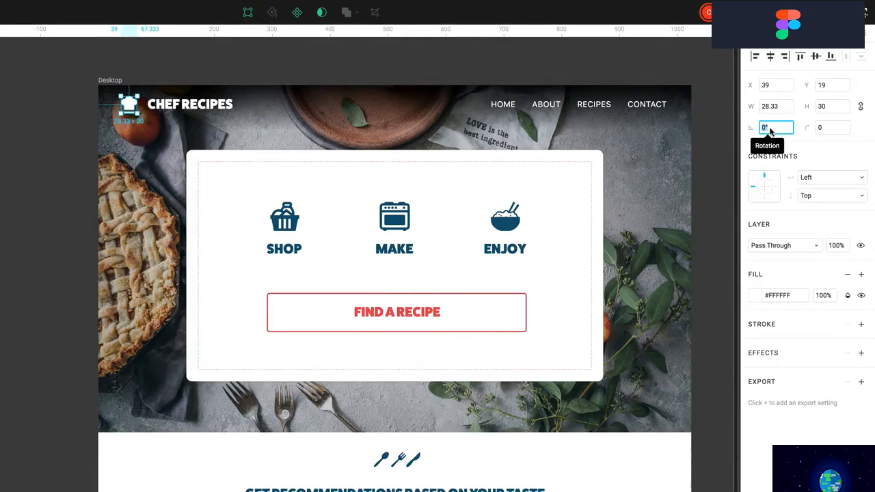
key(Return)
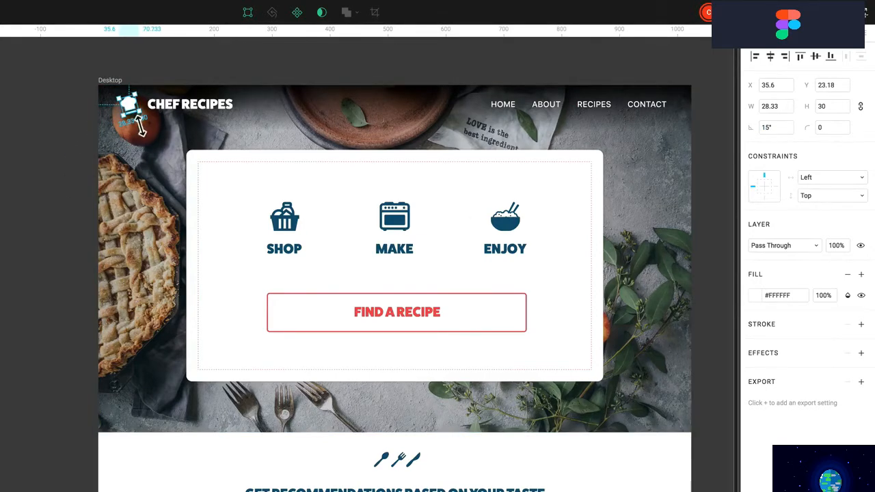
key(super)
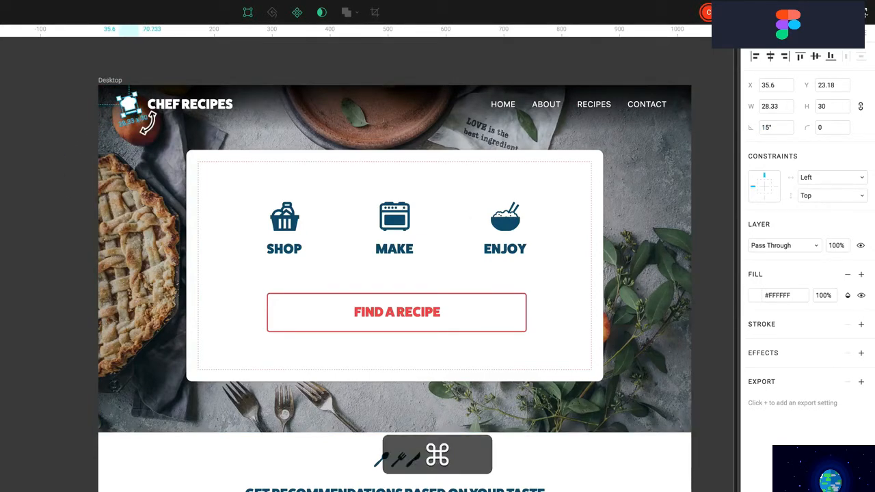
drag(147, 123, 147, 126)
key(shift)
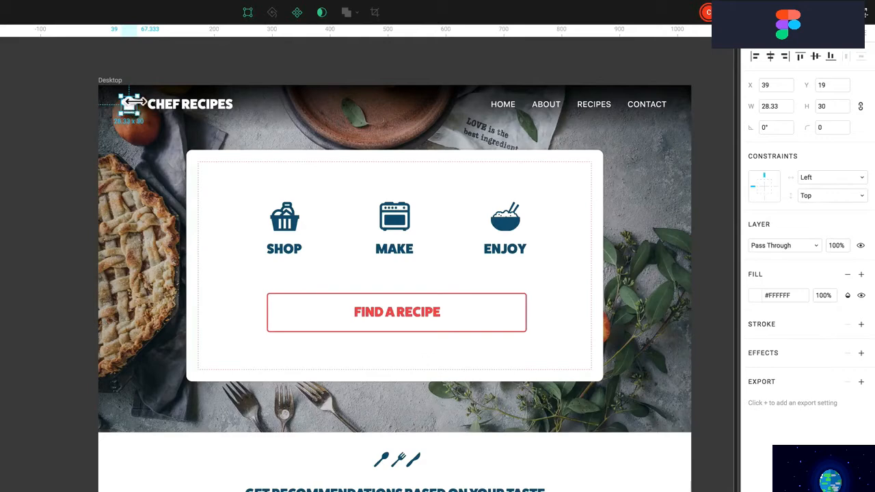
click(812, 179)
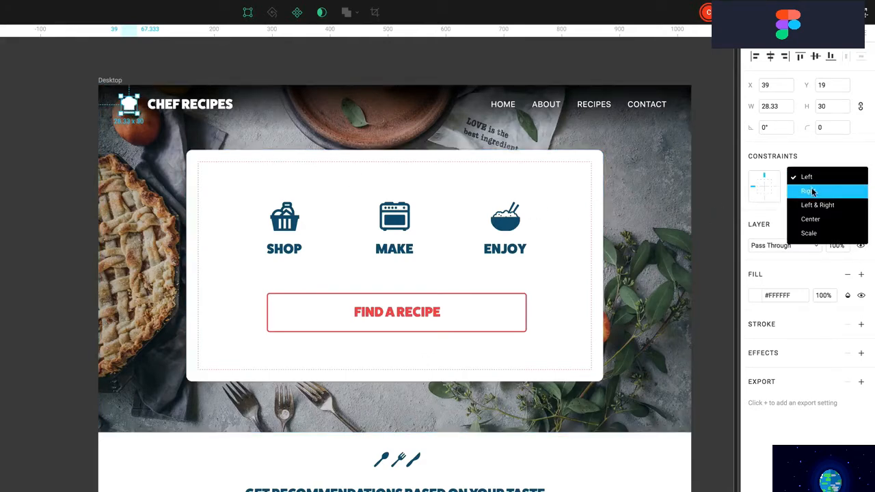
click(809, 194)
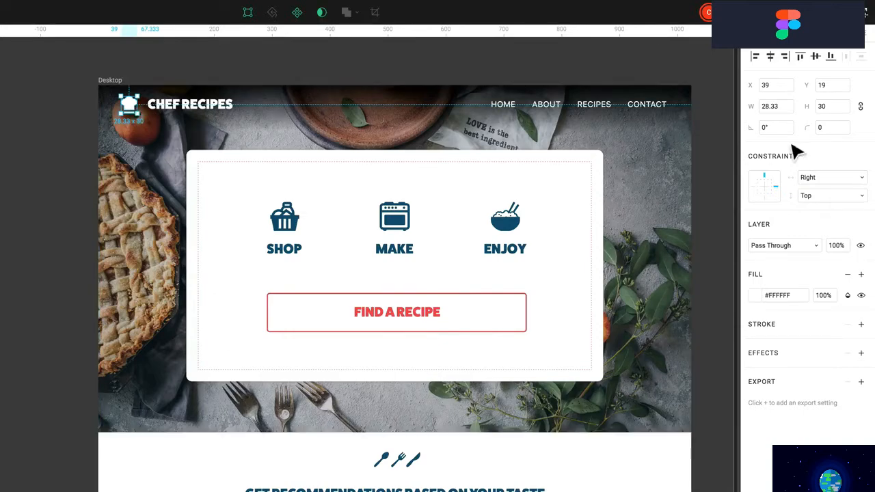
click(832, 179)
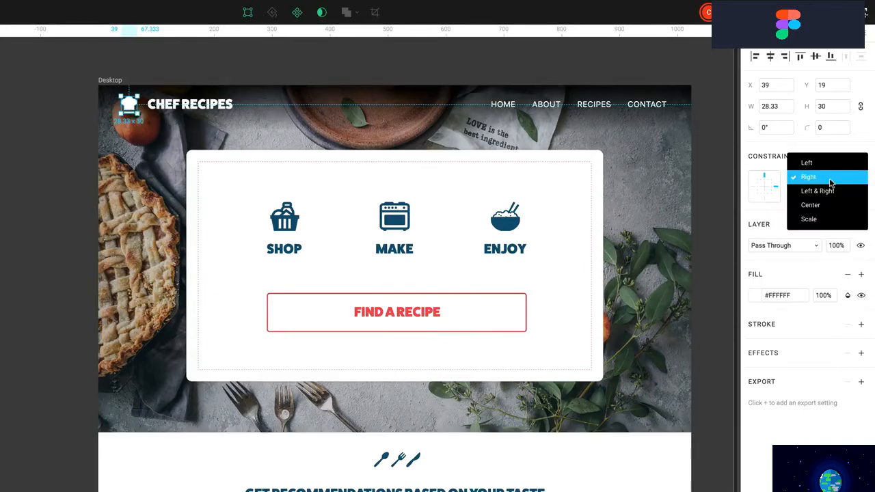
click(828, 219)
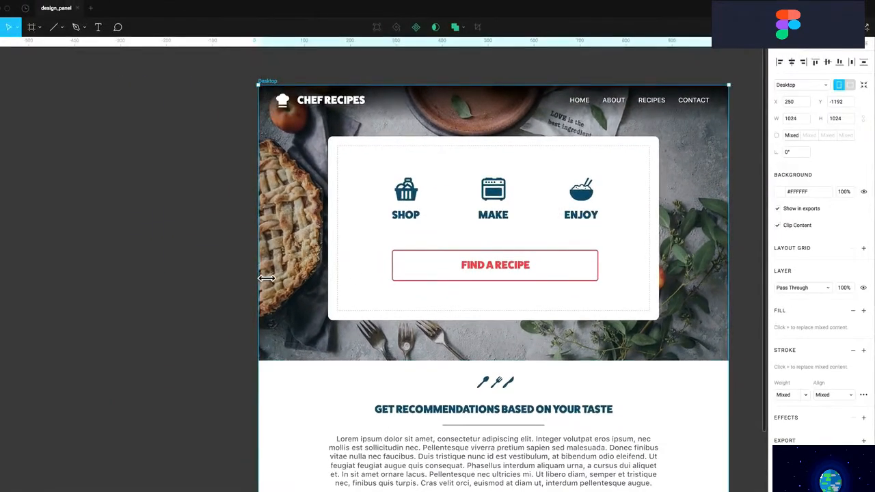
drag(735, 257, 650, 252)
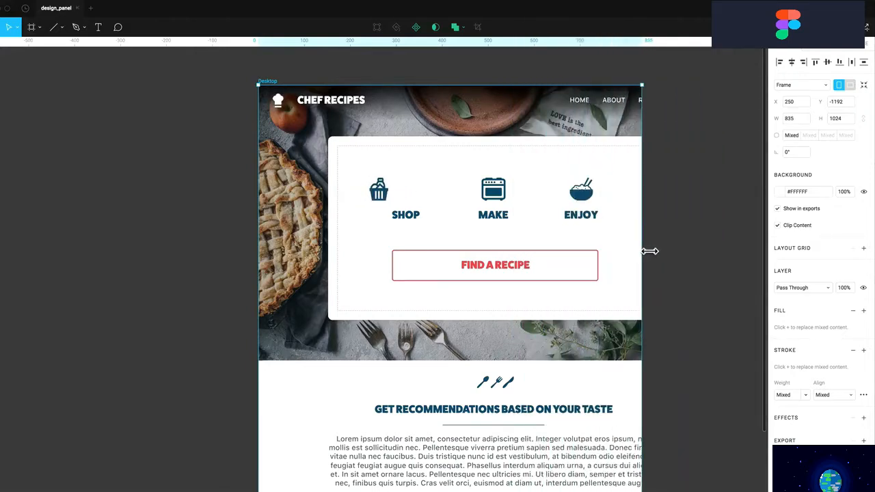
key(super+z)
key(super+z)
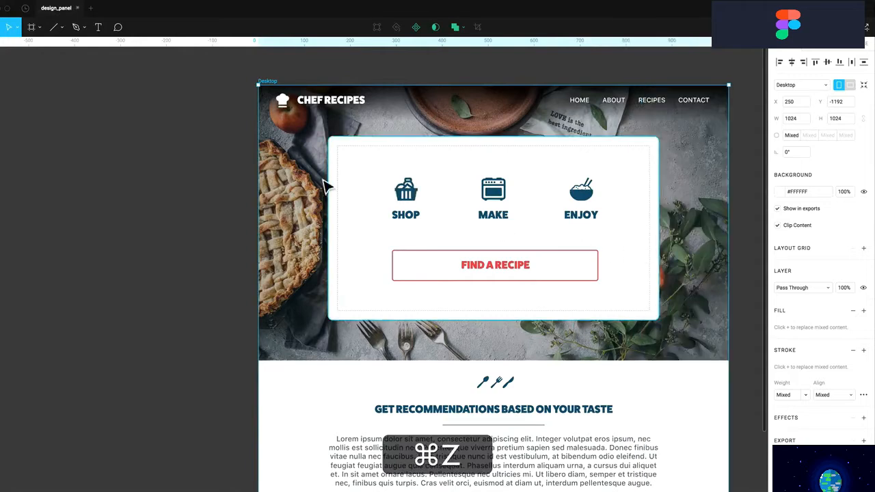
click(289, 103)
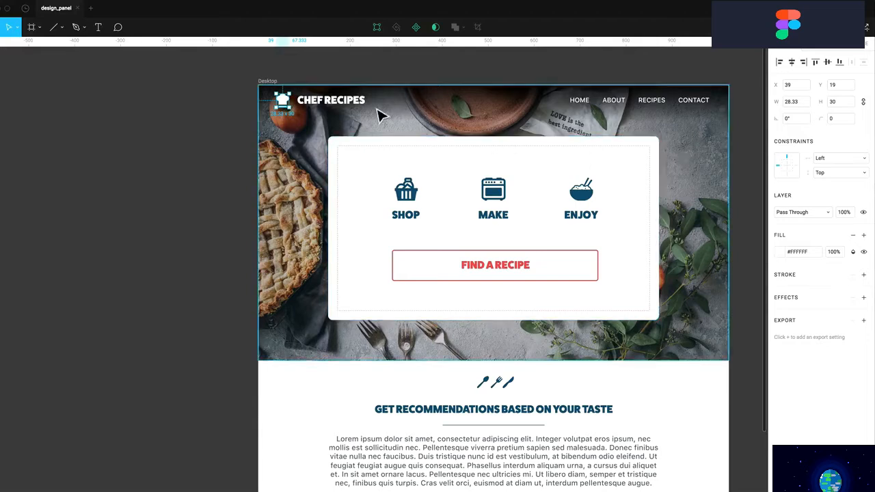
click(324, 100)
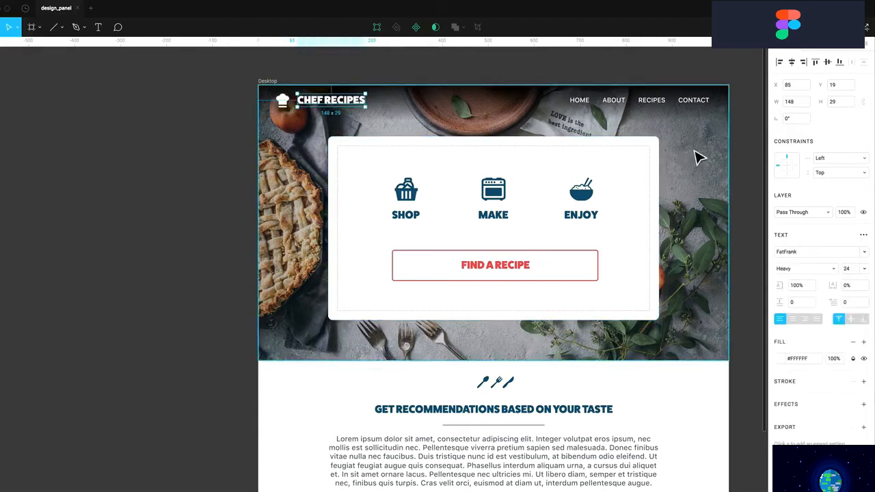
click(588, 103)
shift+click(619, 106)
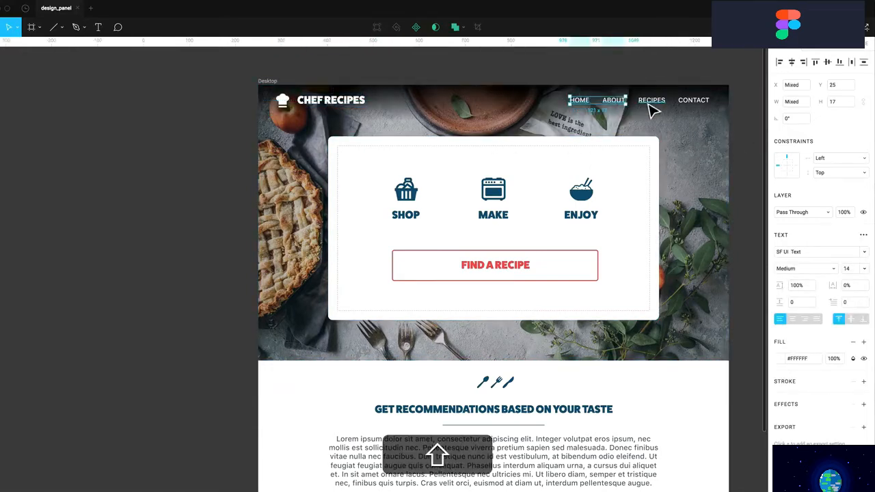
shift+click(650, 106)
shift+click(688, 106)
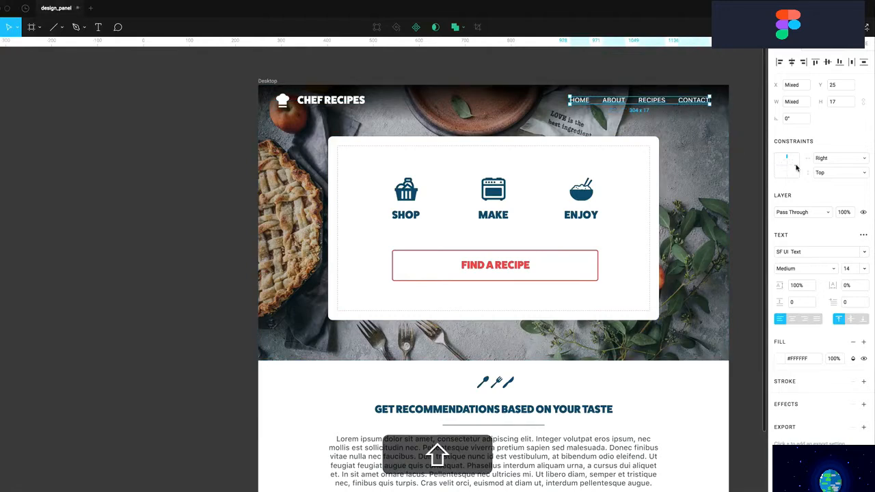
click(267, 82)
drag(730, 237, 627, 242)
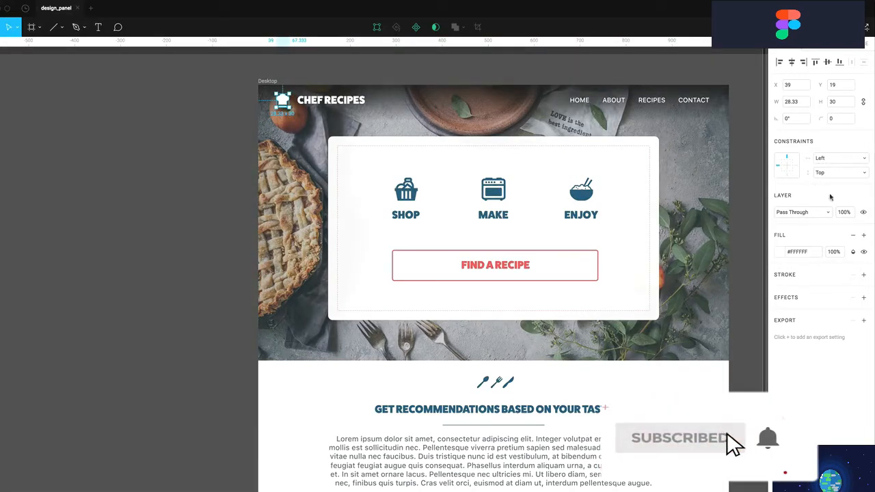
Try a Multiply blend mode and a pure red #FF0000 fill on the logo
click(805, 213)
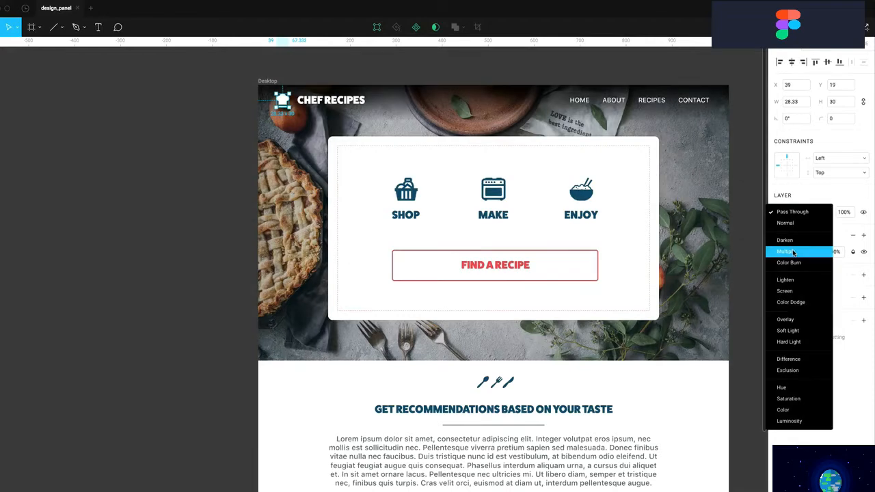
click(793, 253)
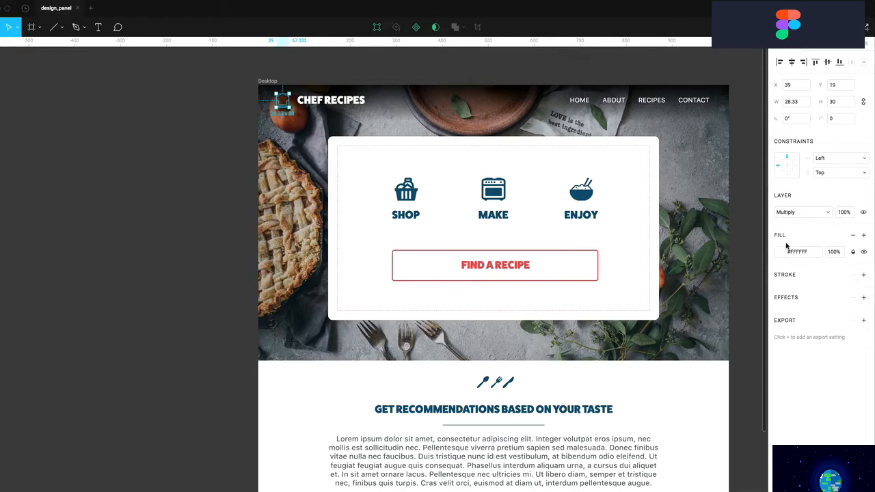
click(782, 253)
click(764, 265)
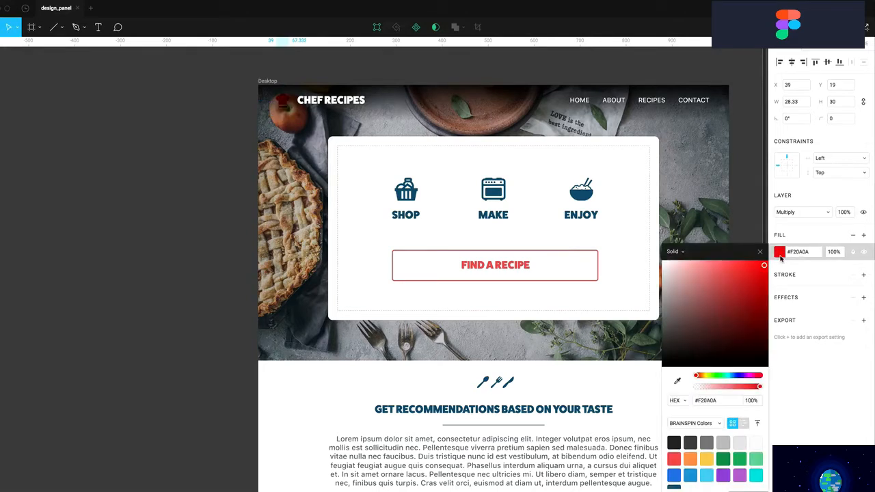
drag(764, 265, 780, 258)
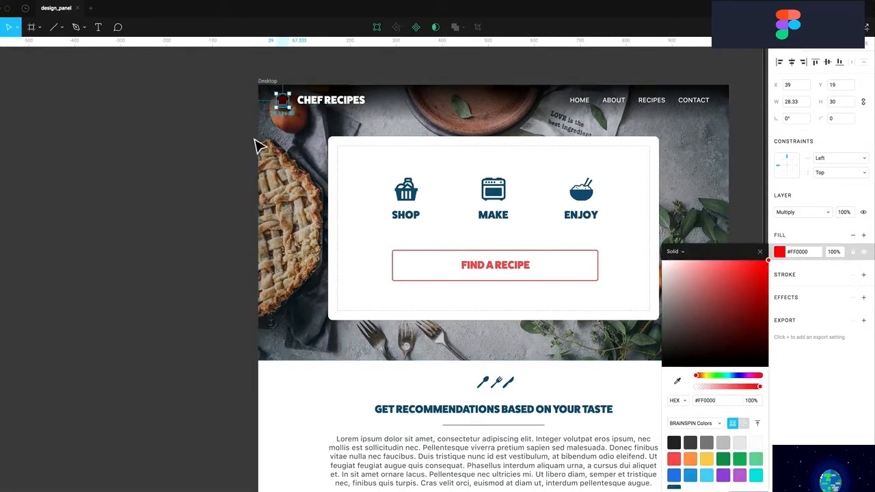
scroll(261, 118, up, 1)
scroll(263, 130, up, 10)
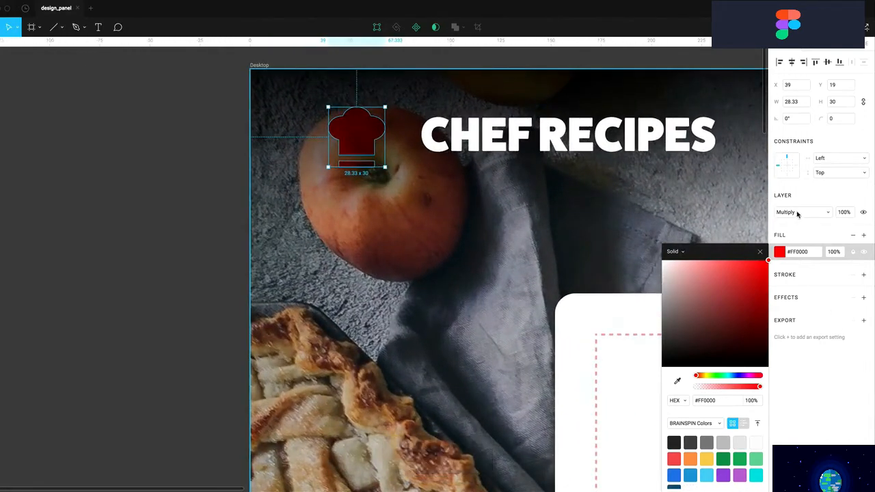
Switch the hat to Overlay blending with a white #FFFFFF fill
click(799, 214)
click(796, 280)
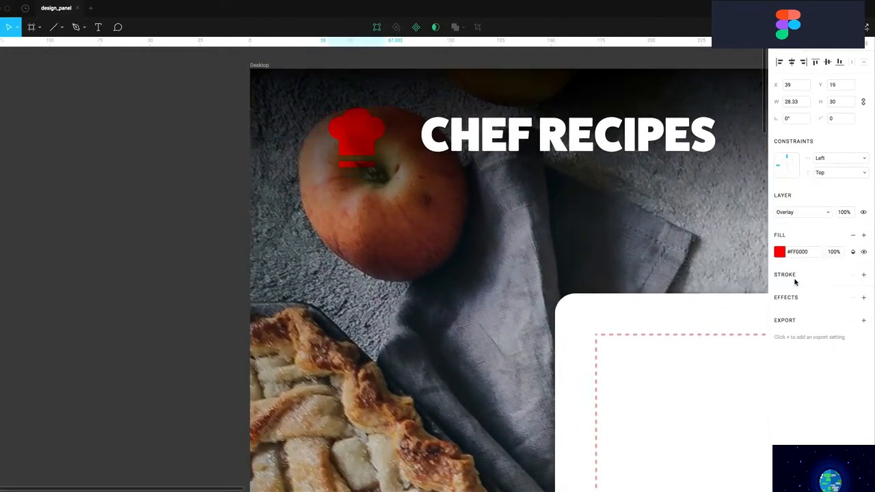
click(780, 252)
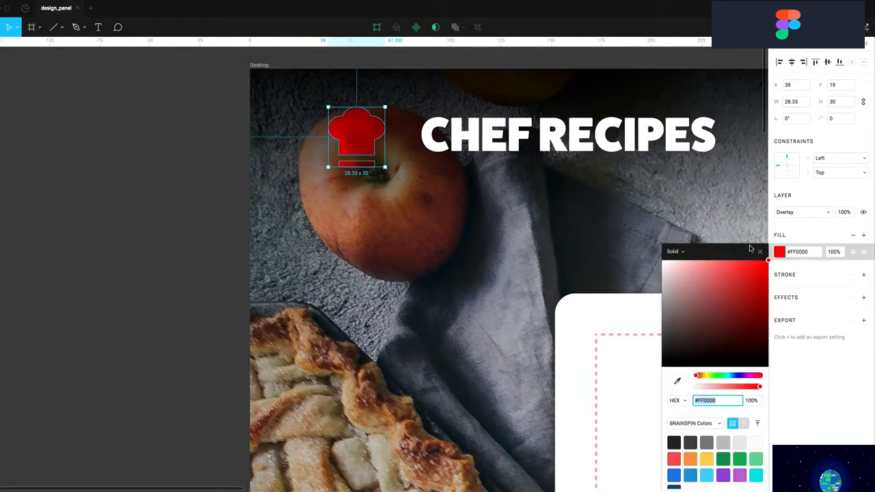
text(FFFFFF)
key(Return)
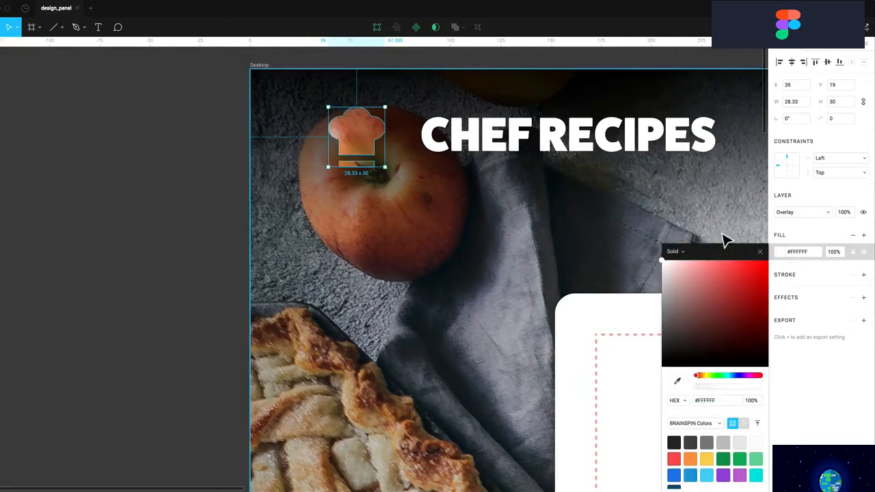
Set the hat's blending back to Normal and hide the icon
click(801, 214)
click(788, 116)
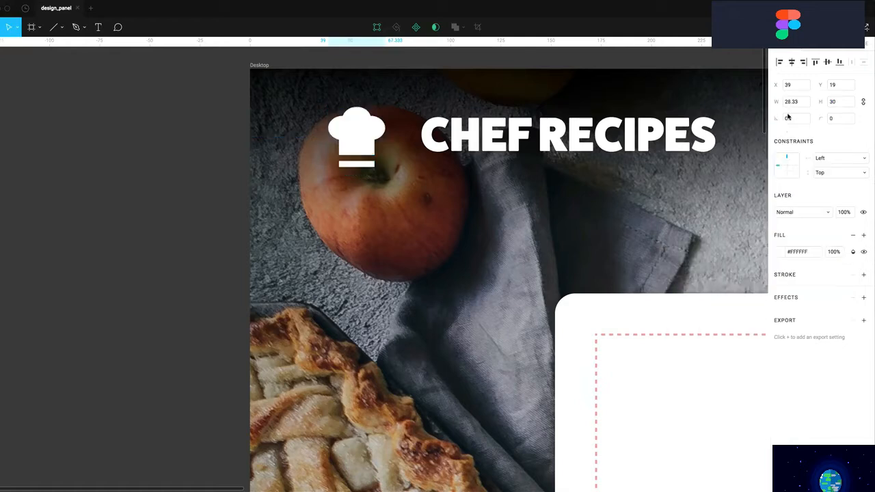
click(846, 213)
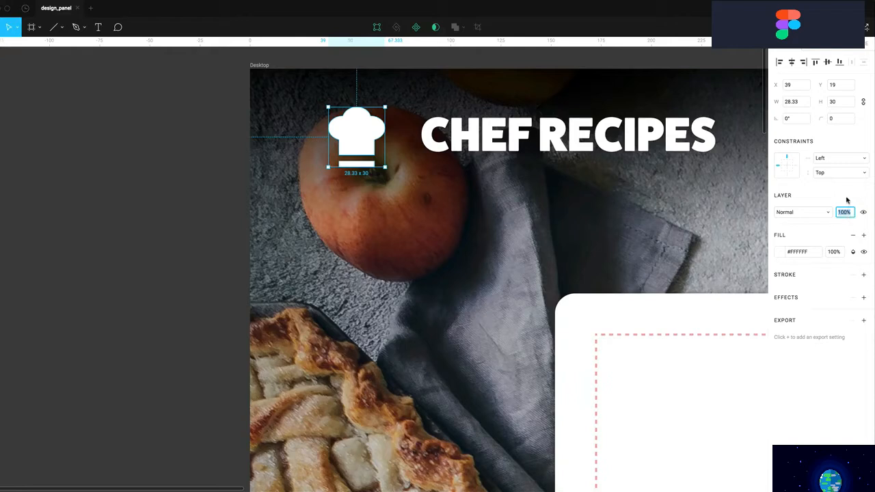
click(864, 214)
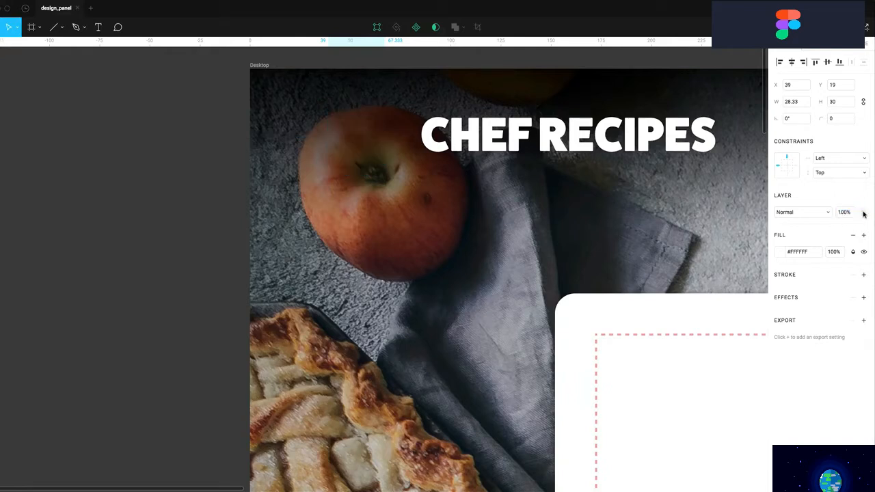
Show the hat again and change its fill to blue #2F80ED
click(863, 214)
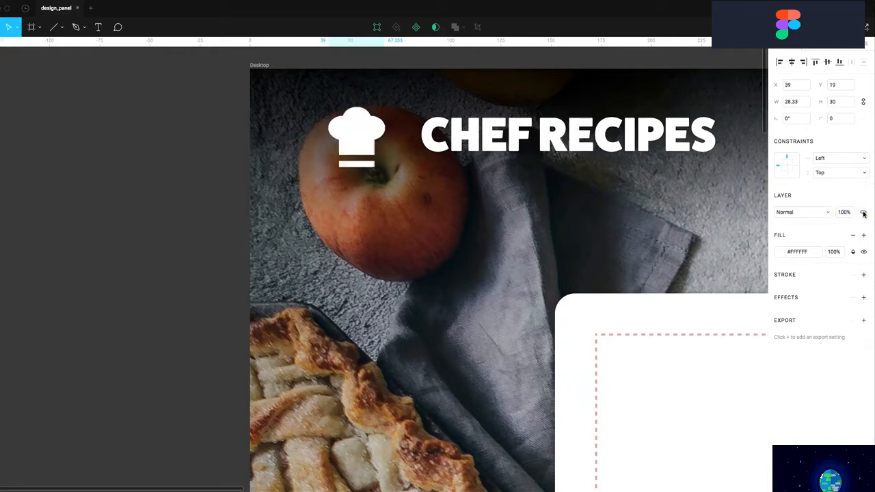
click(781, 252)
mouse_move(756, 284)
mouse_down()
mouse_move(762, 268)
mouse_move(752, 297)
mouse_move(759, 277)
mouse_up()
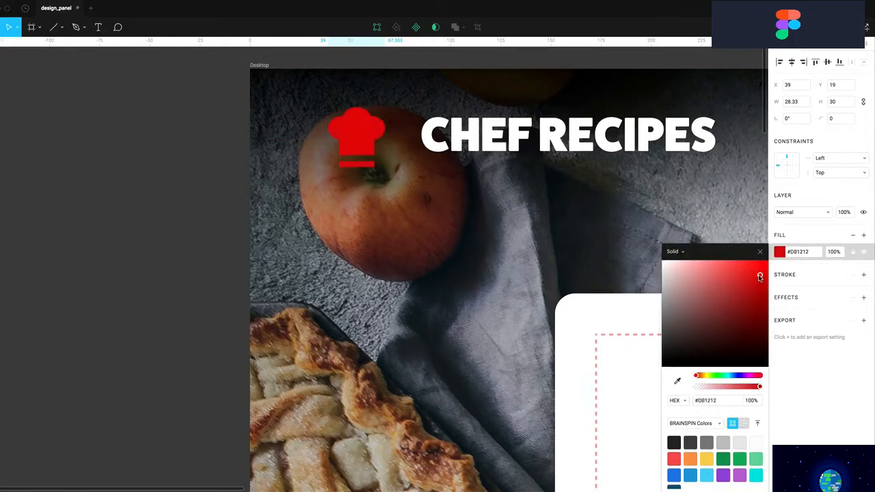
click(675, 473)
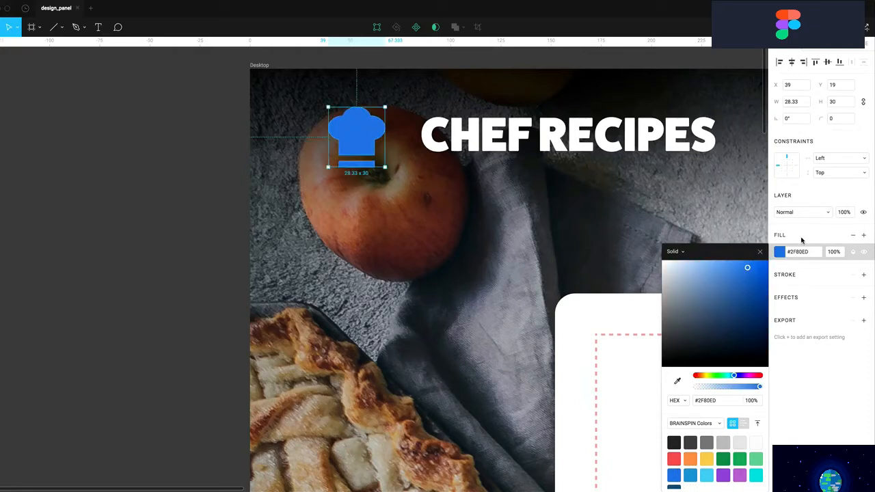
Add a Linear gradient fill to the hat and angle it diagonally
click(864, 235)
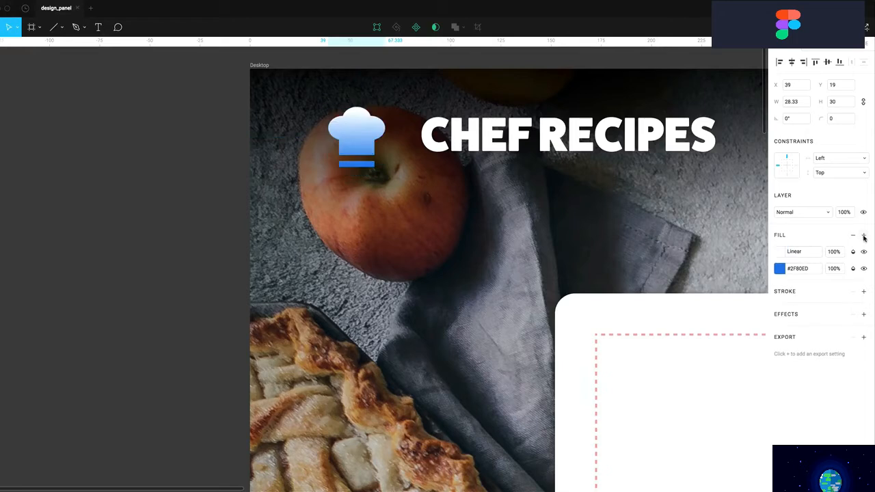
click(781, 253)
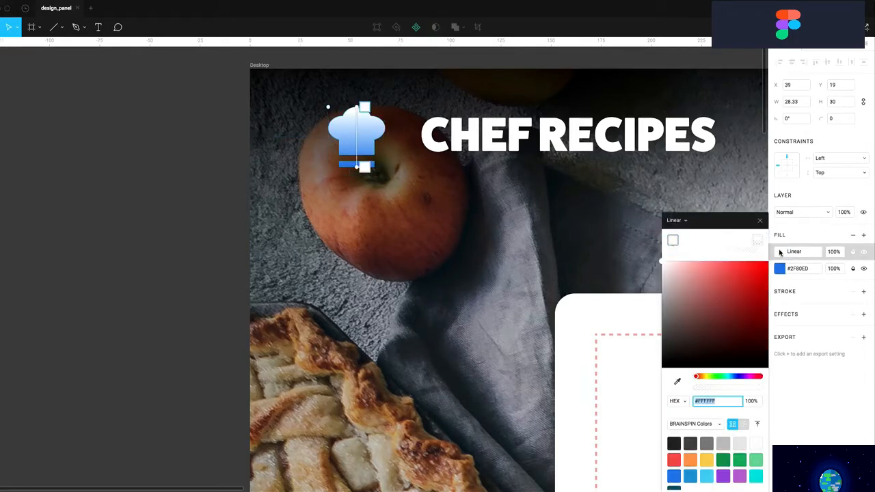
click(675, 221)
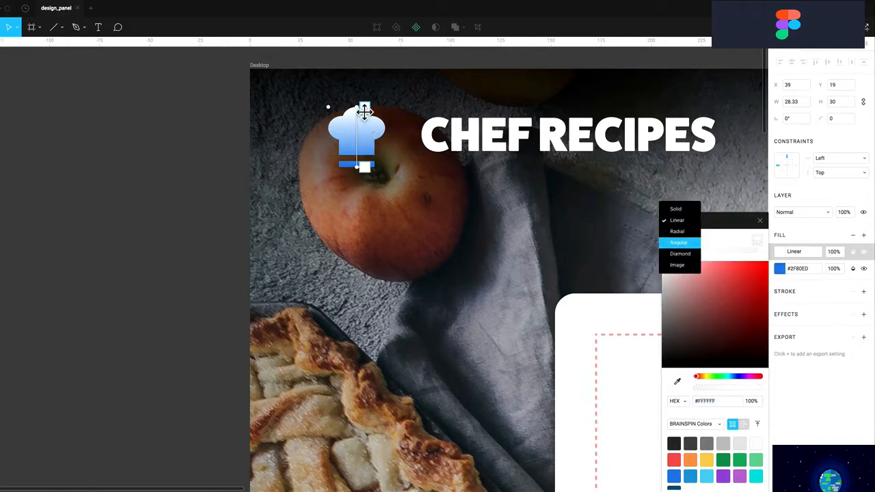
drag(362, 168, 367, 167)
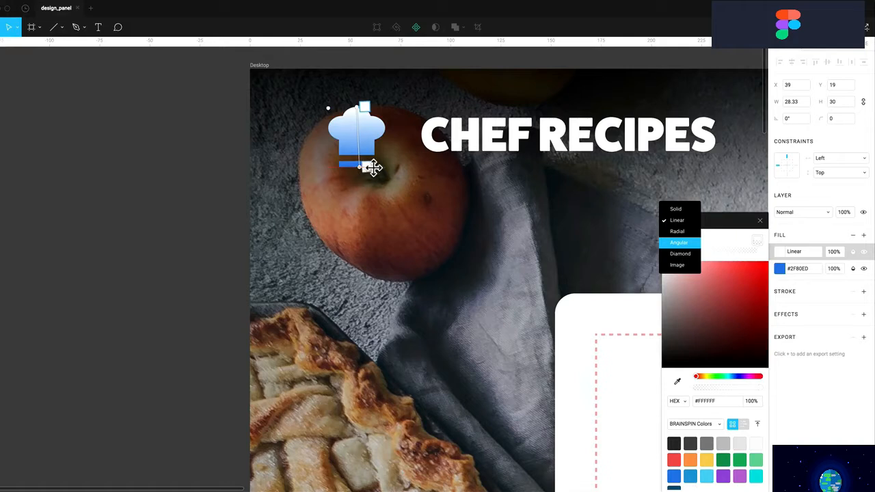
click(372, 140)
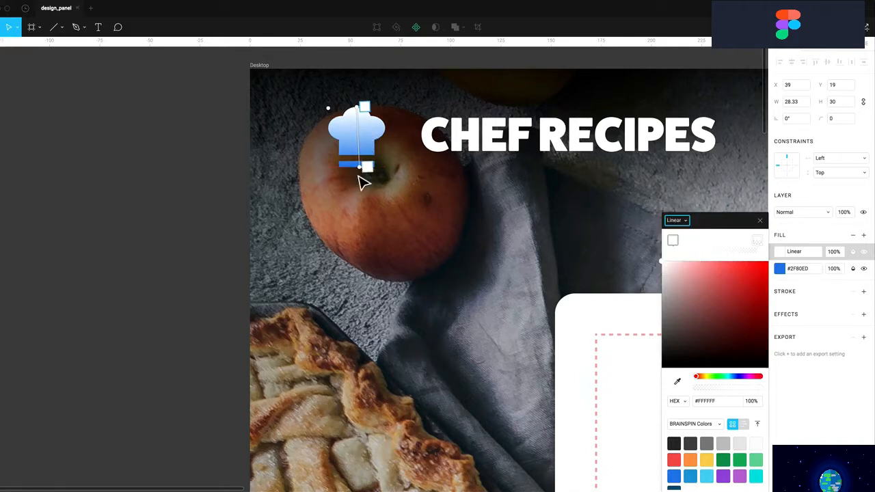
drag(367, 170, 425, 190)
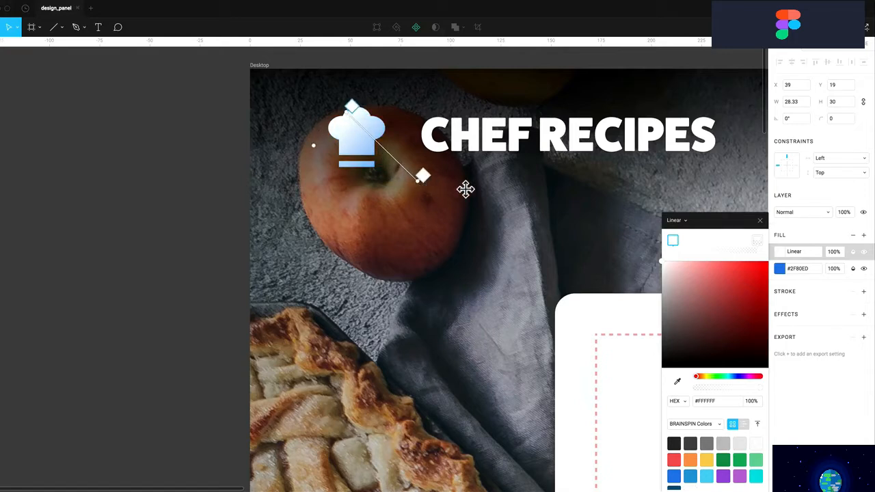
click(812, 236)
Switch the gradient fill to an Image fill, then delete that fill
click(774, 253)
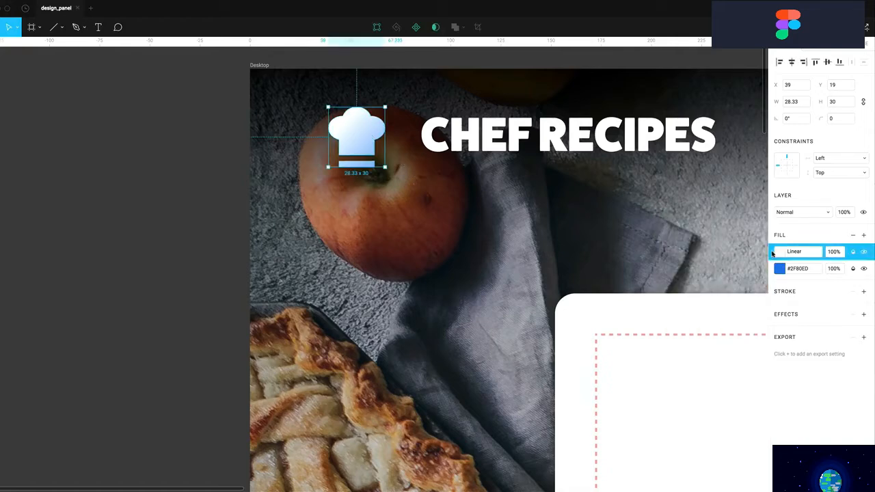
click(771, 273)
click(776, 254)
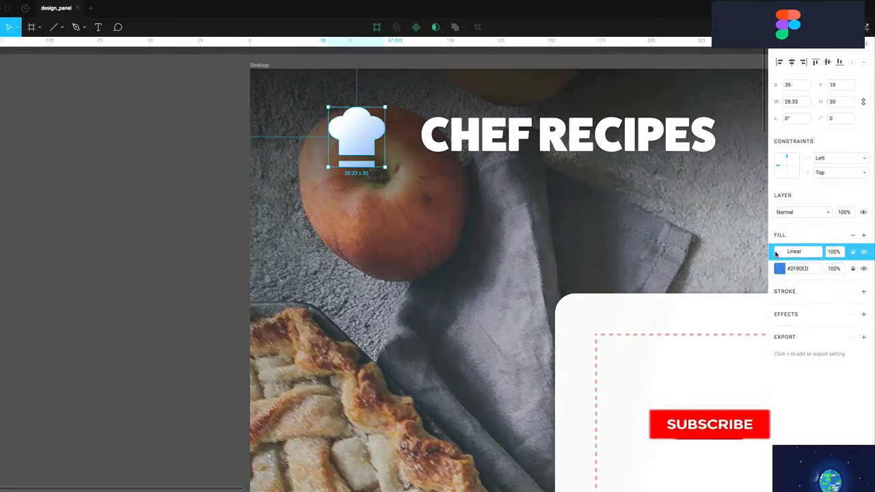
click(779, 254)
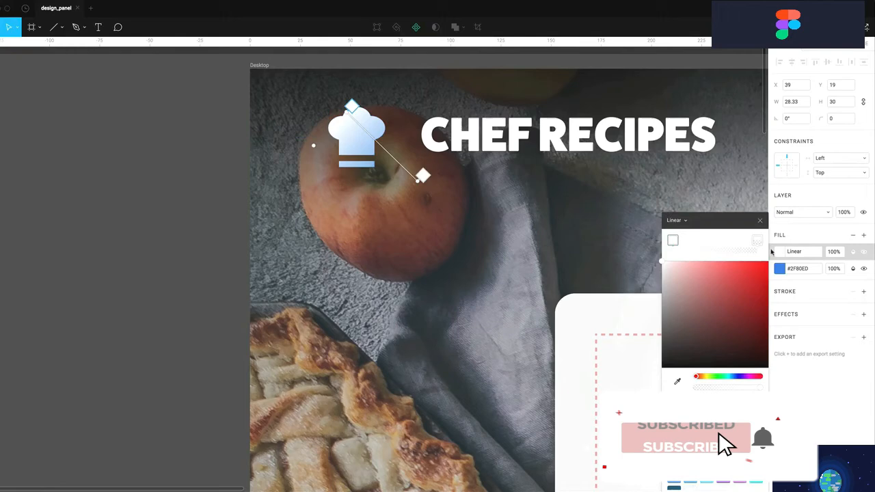
click(674, 222)
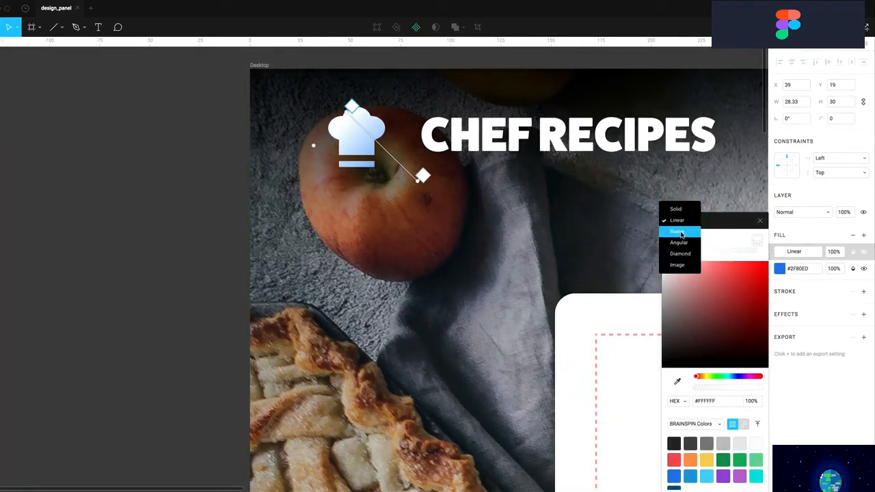
click(678, 267)
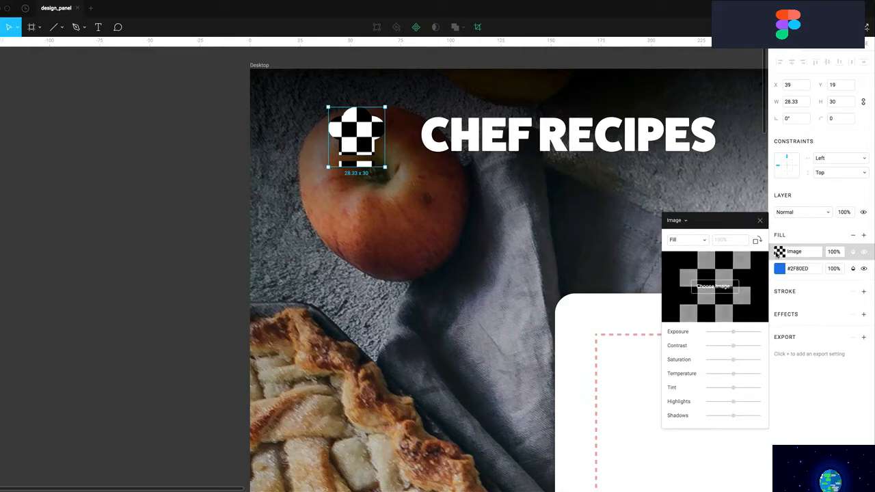
click(769, 235)
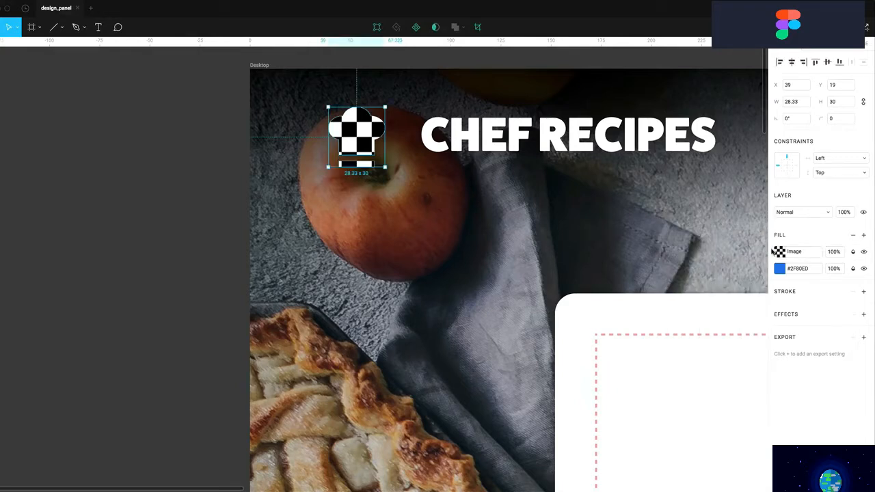
click(775, 253)
key(Delete)
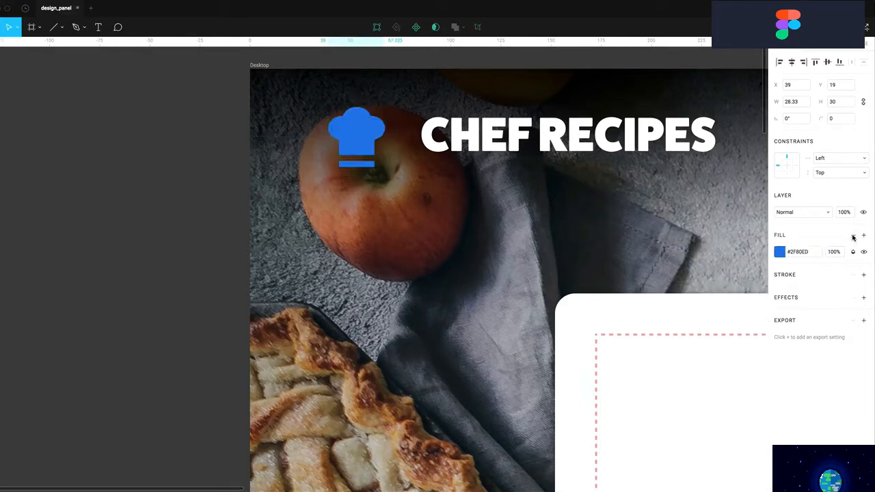
Make the hat's fill white and add a blue #2F80ED outline
click(781, 253)
drag(713, 285, 621, 229)
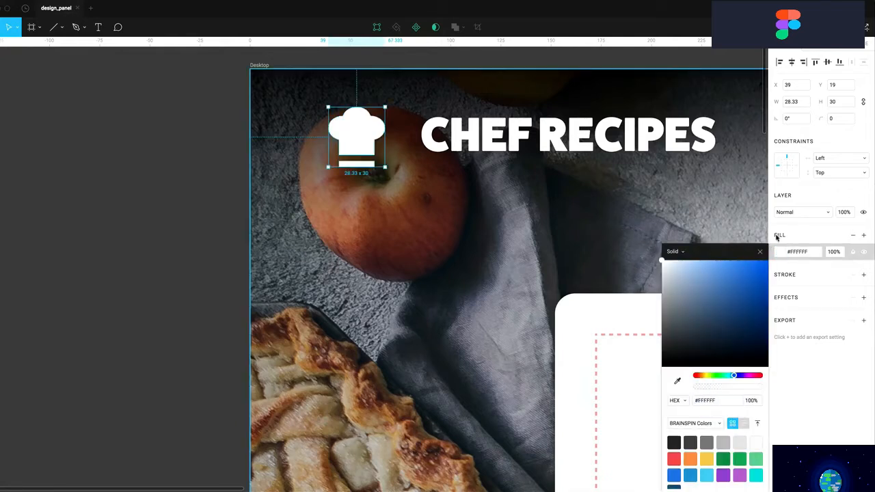
click(863, 275)
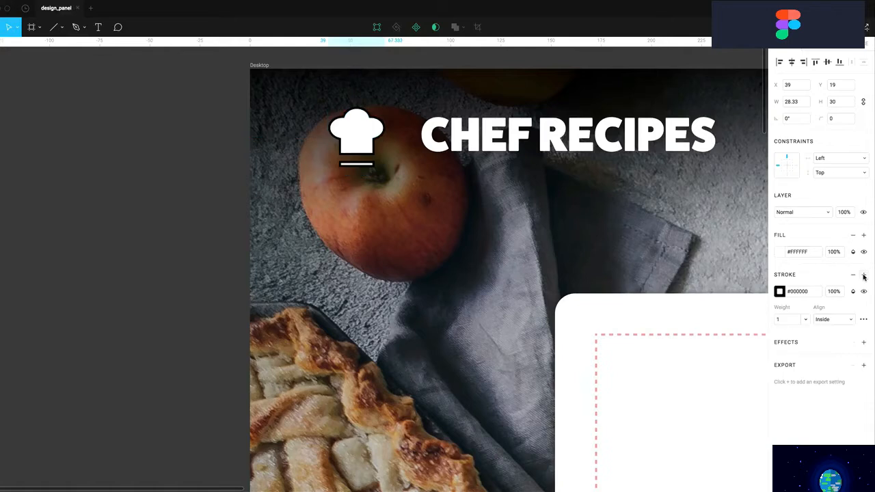
click(782, 294)
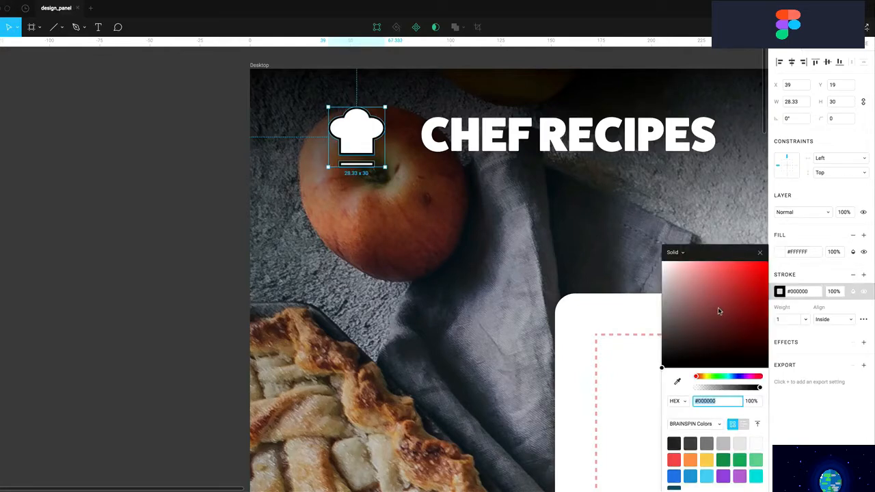
click(674, 476)
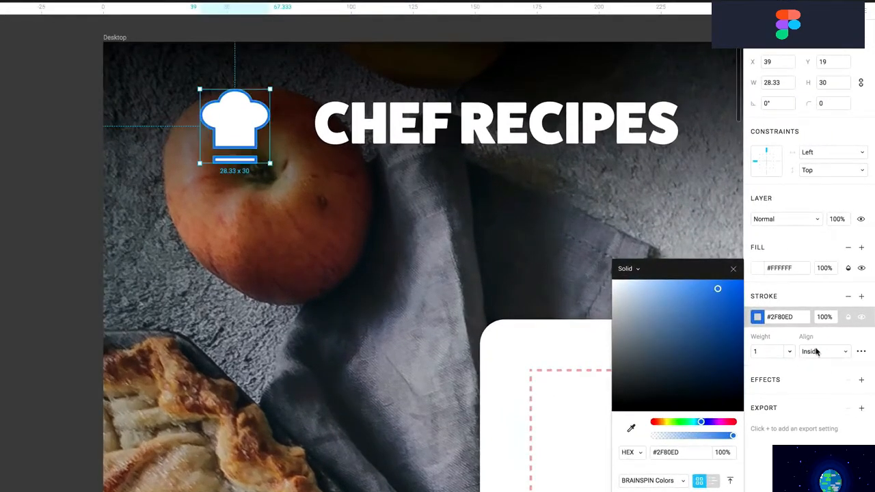
Align the outline Outside and browse the advanced stroke settings without changes
click(816, 352)
click(812, 366)
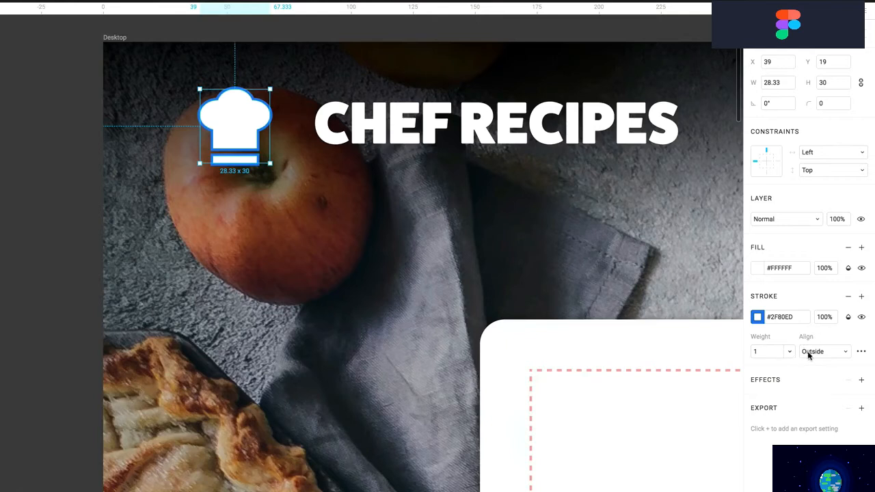
click(862, 351)
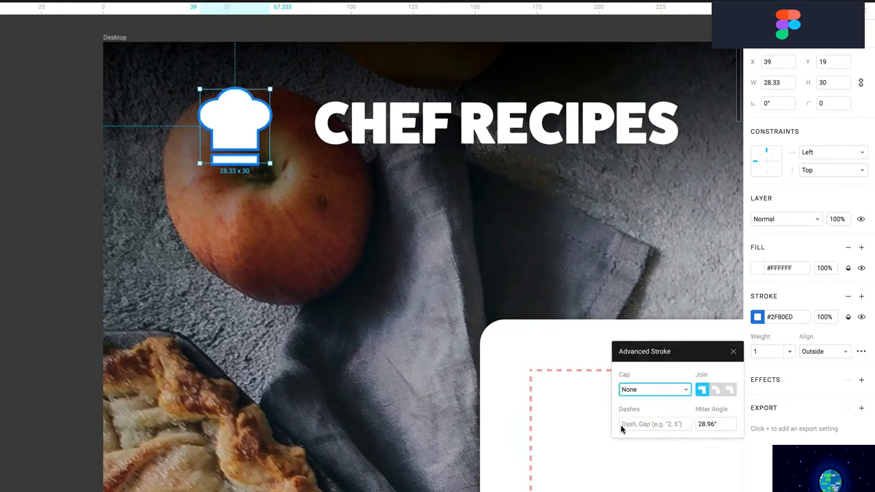
click(662, 426)
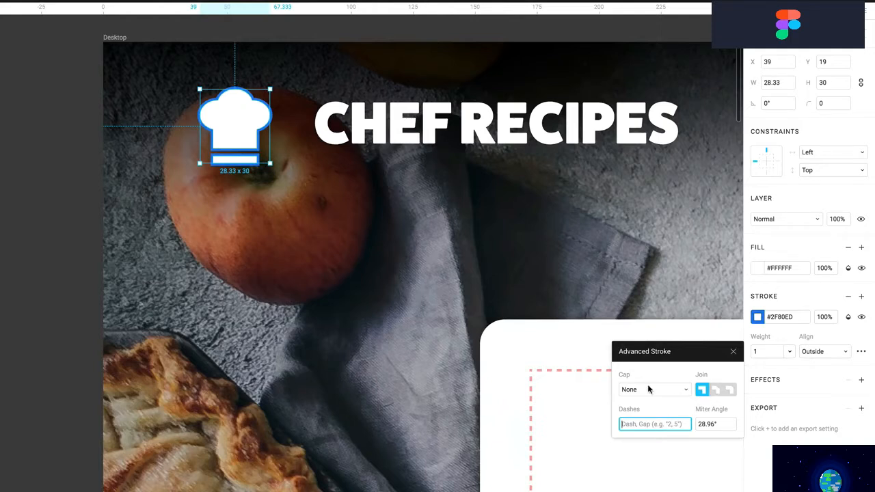
click(653, 390)
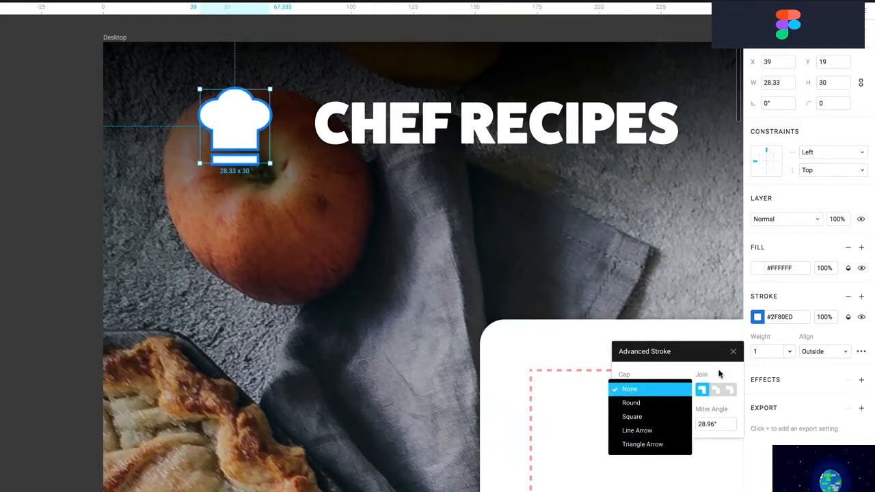
click(733, 351)
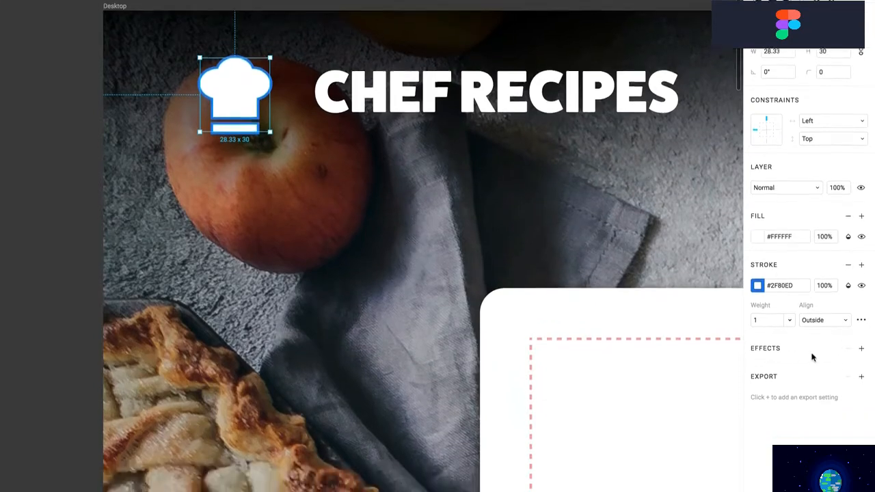
Select the white recipe card, add an extra drop shadow, then delete it
scroll(587, 244, down, 5)
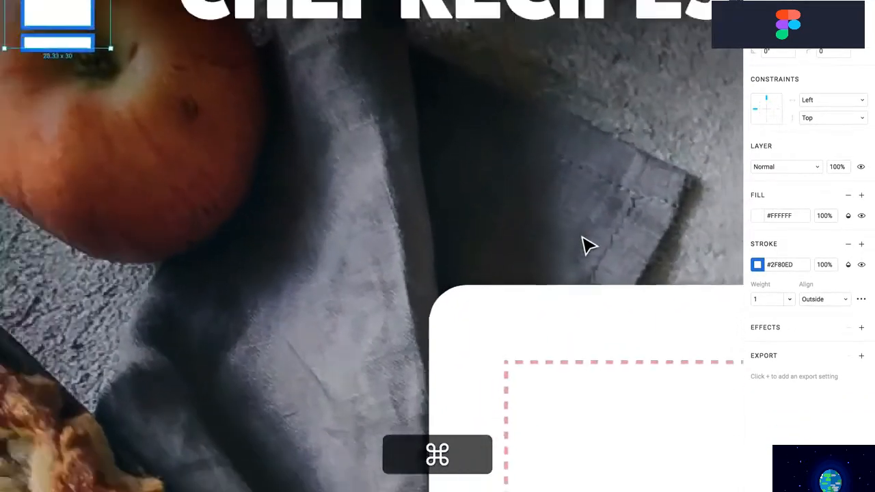
scroll(587, 243, down, 2)
scroll(588, 244, up, 10)
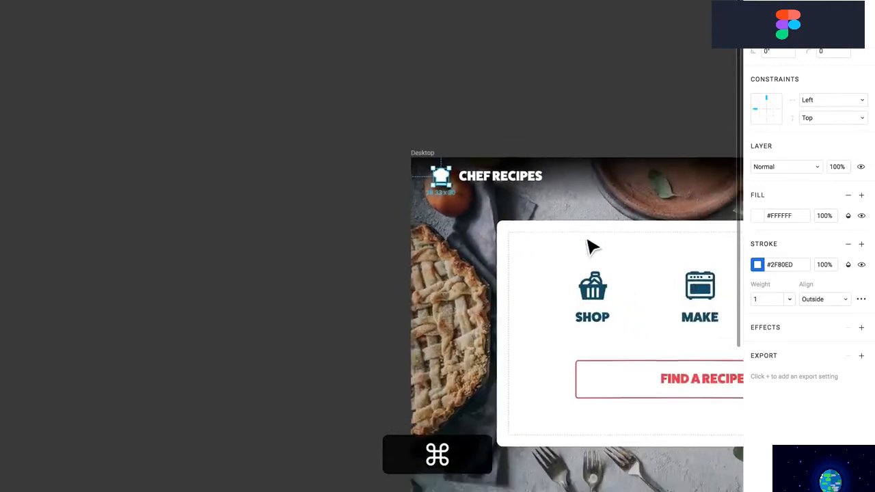
scroll(592, 244, right, 3)
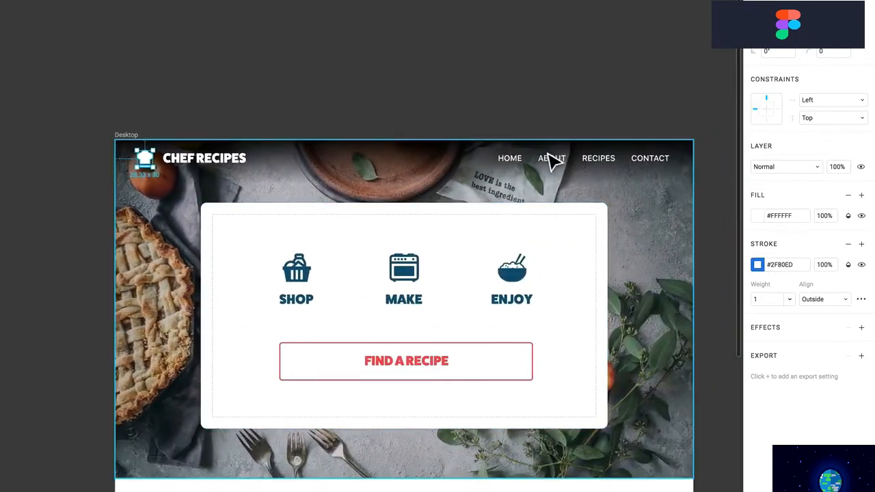
click(561, 251)
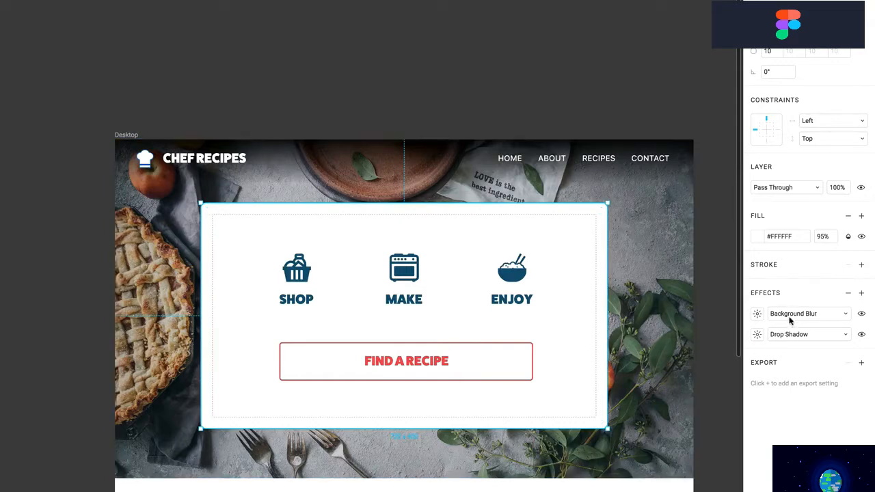
click(862, 292)
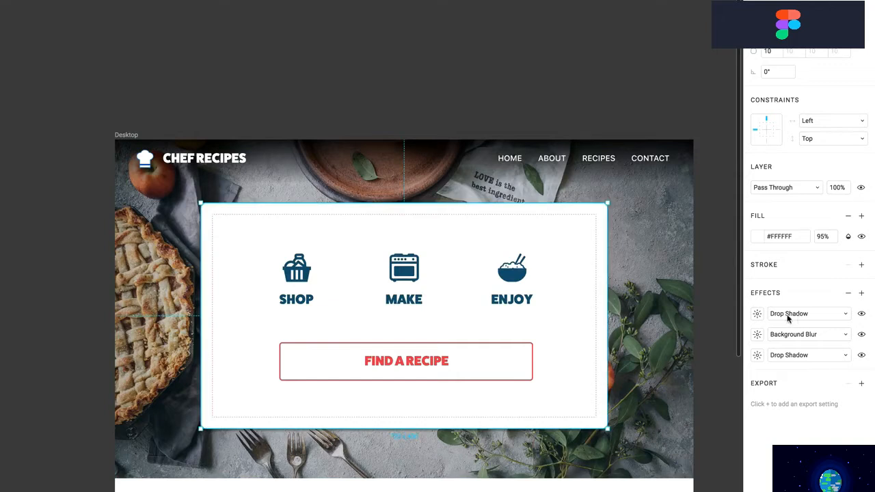
click(747, 317)
key(Delete)
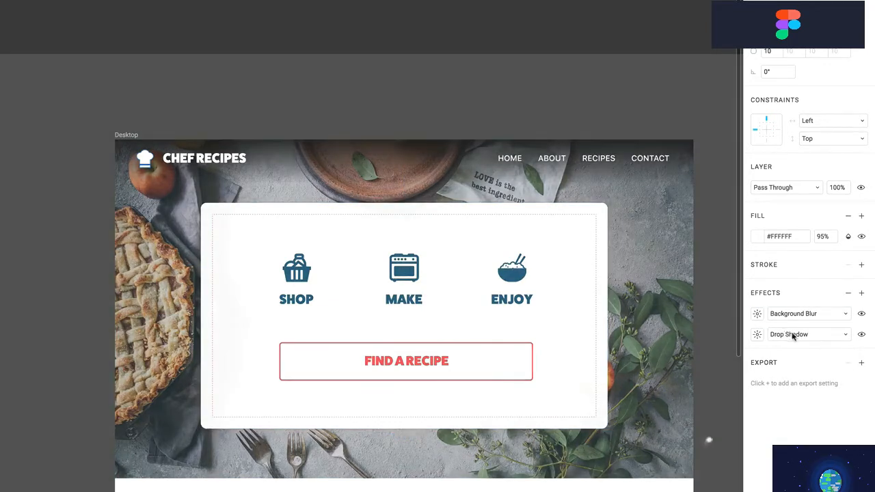
Leave the effect types unchanged and set the card's fill opacity to 70%
click(793, 334)
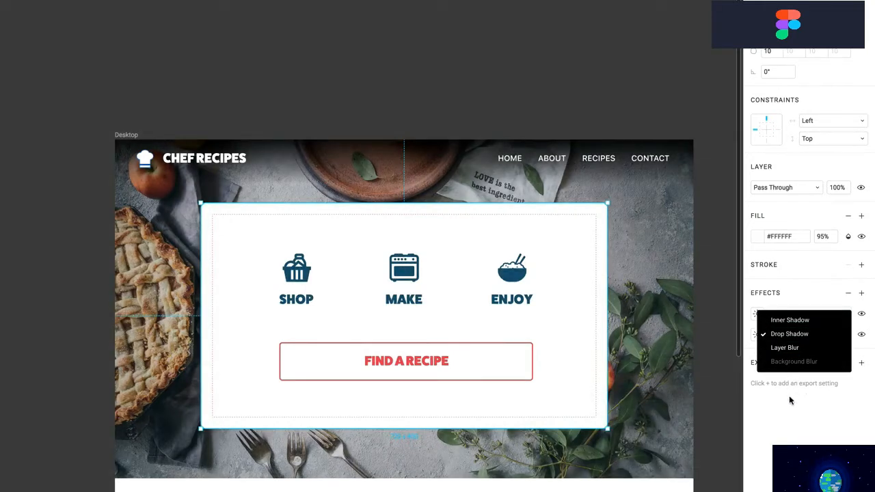
click(807, 432)
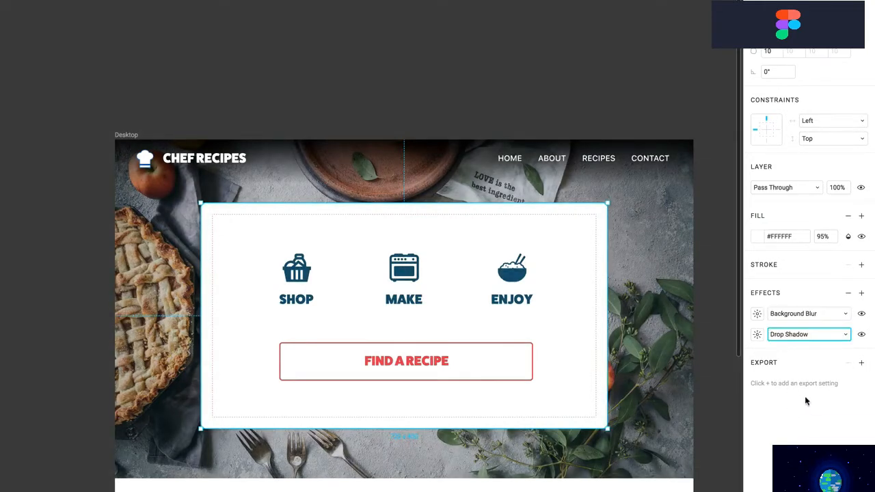
click(784, 316)
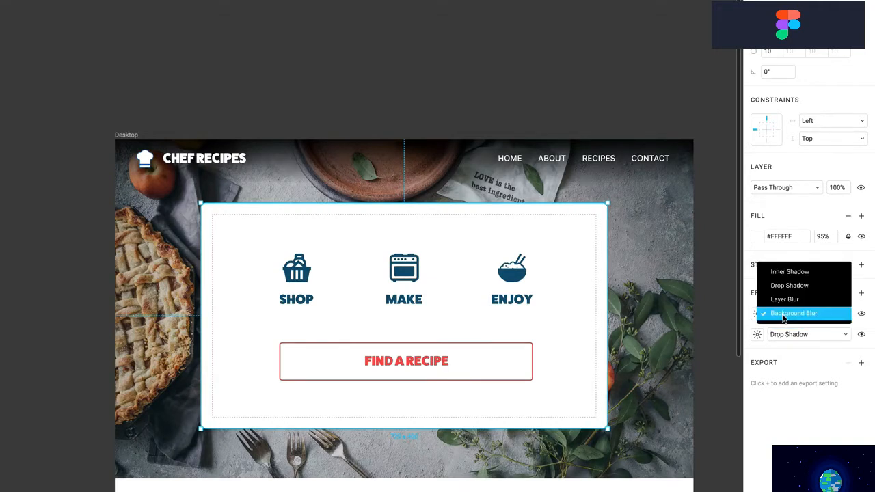
click(825, 240)
click(826, 237)
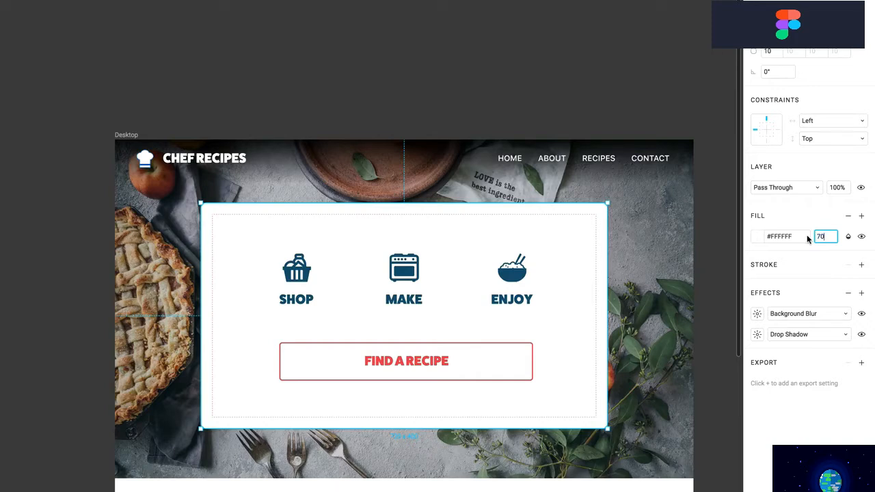
key(Return)
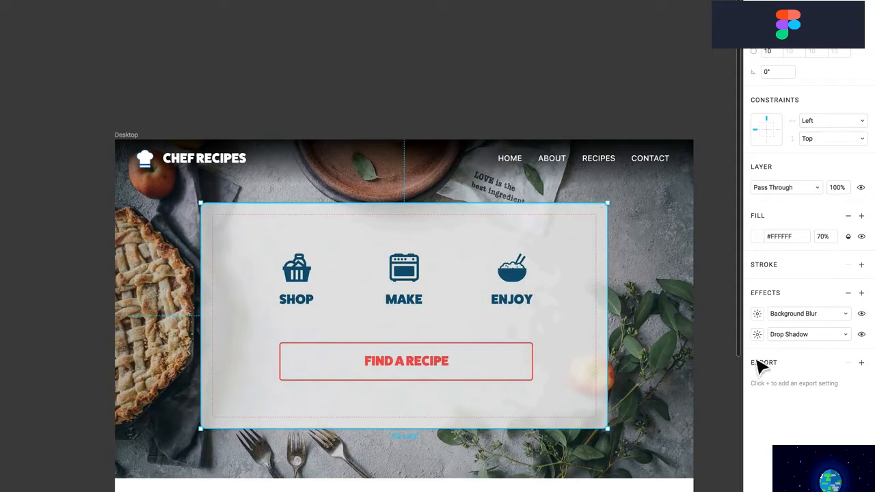
Set the card's background blur to 30 and its fill opacity to 90%
click(757, 315)
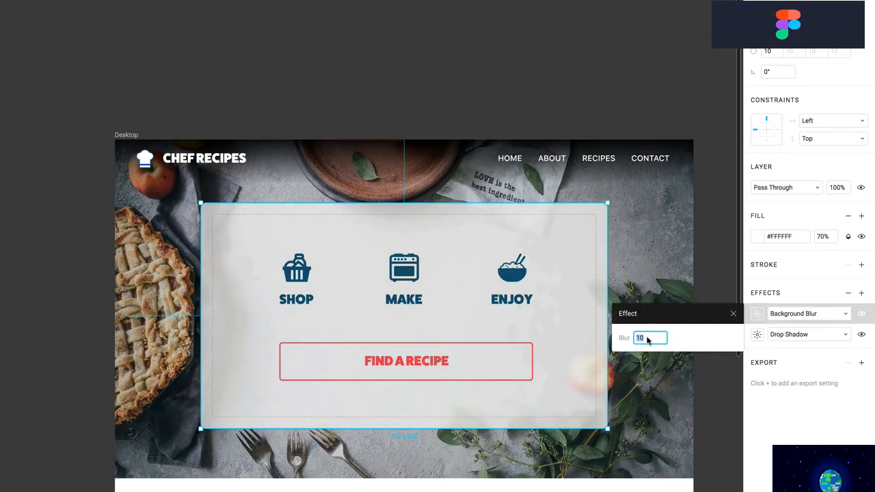
key(Return)
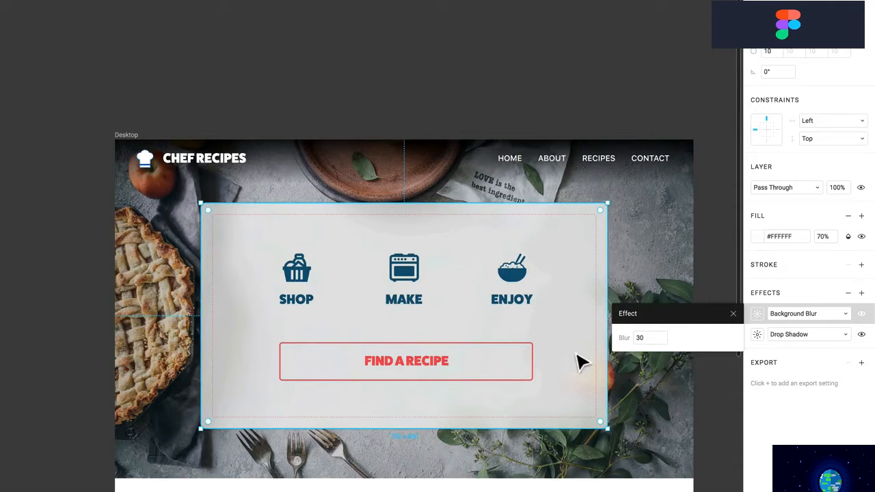
click(828, 237)
text(95)
key(Return)
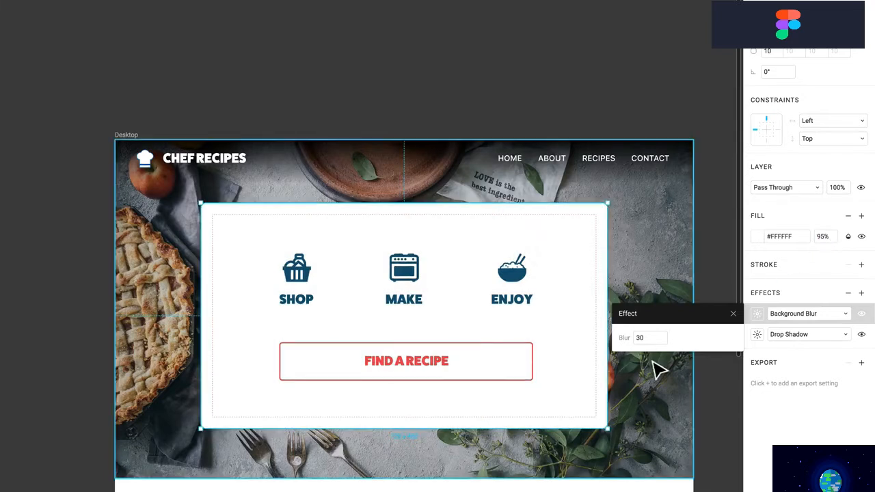
click(822, 238)
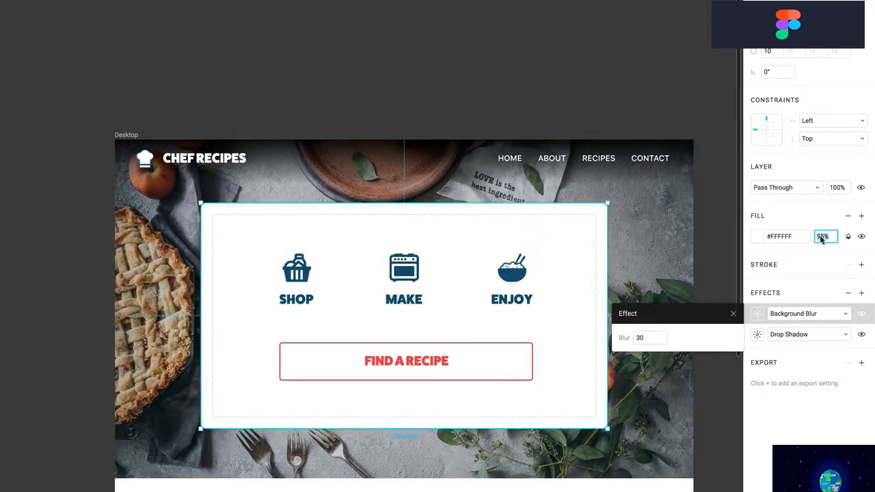
text(90)
key(Return)
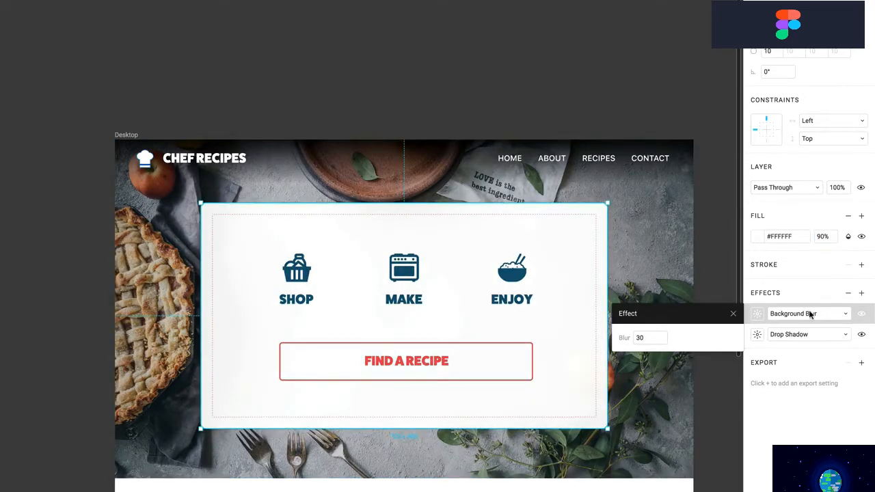
click(757, 314)
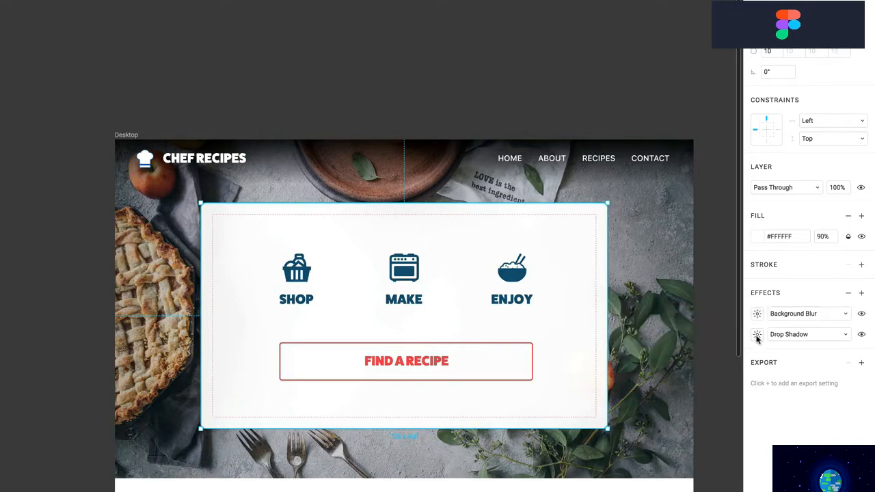
Offset the card's drop shadow 2 downward, leaving its opacity and blend mode unchanged
click(757, 335)
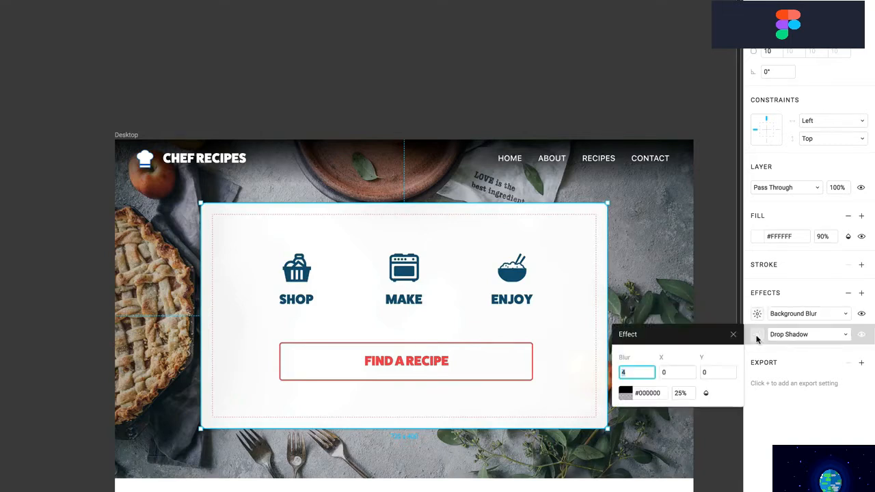
click(673, 373)
click(707, 374)
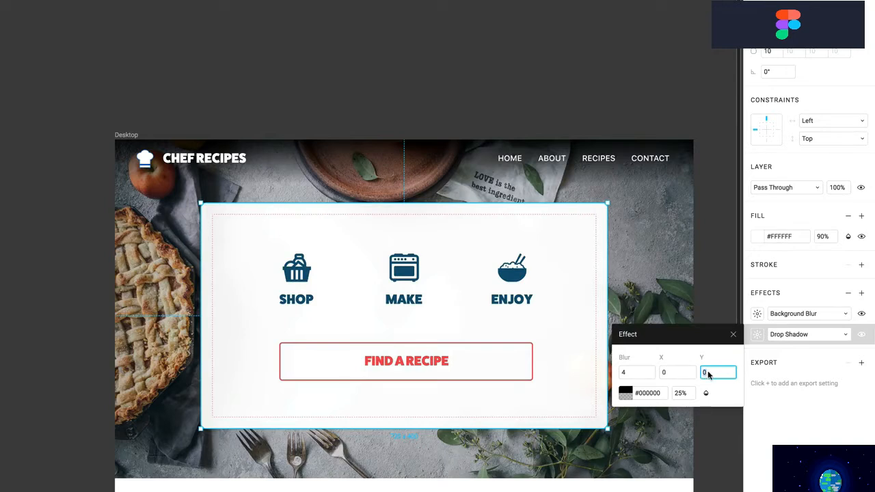
key(Return)
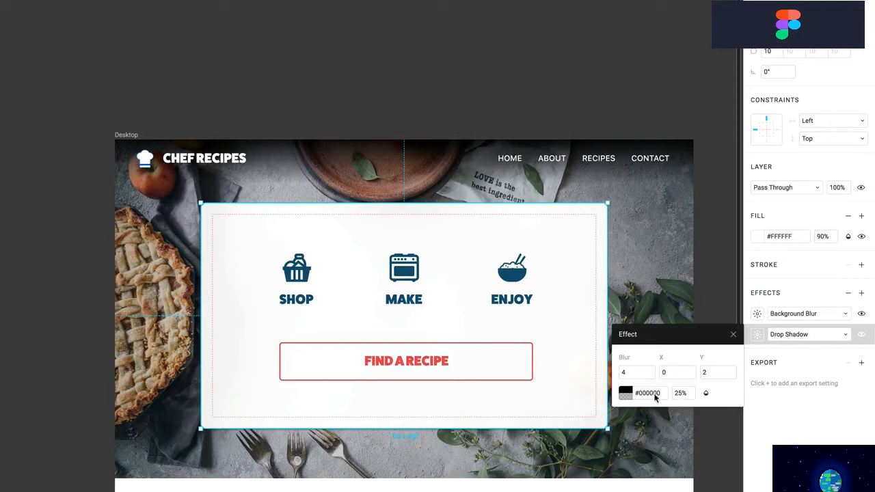
click(680, 395)
click(705, 395)
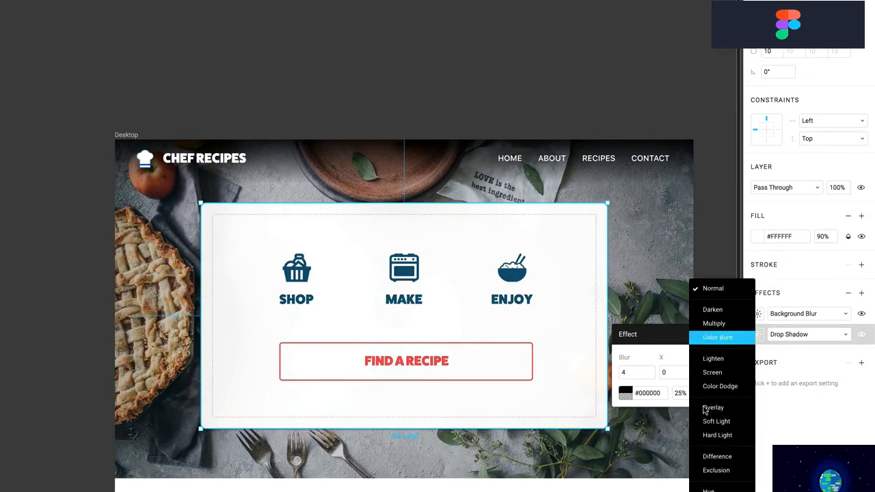
click(654, 340)
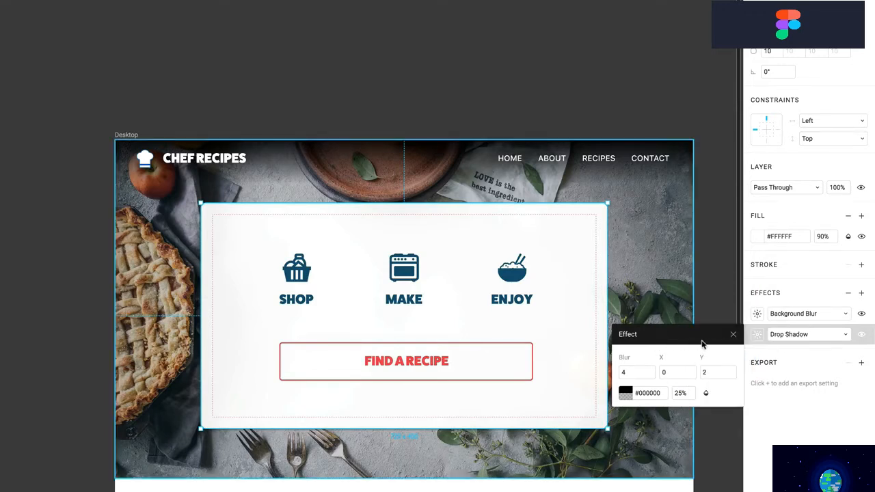
click(741, 349)
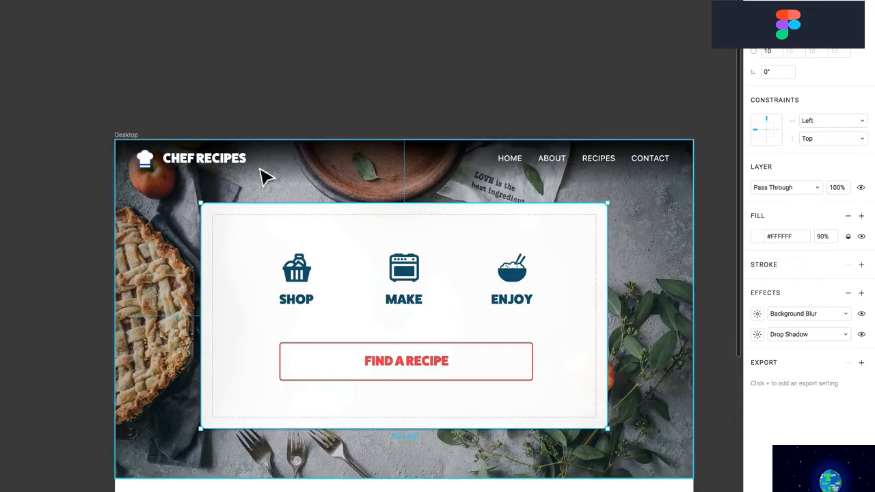
click(149, 165)
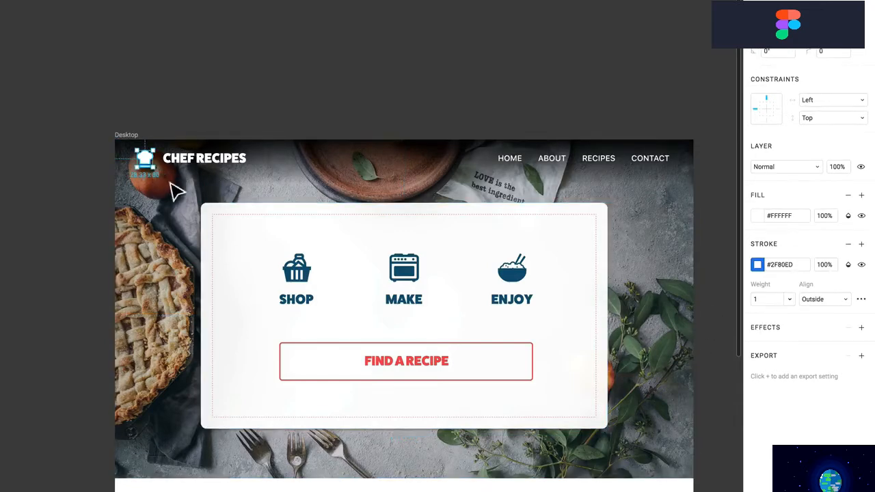
Select the inner 680 × 360 rectangle, remove its grey fill, and dash its outline 2, 2
click(219, 211)
scroll(221, 205, down, 2)
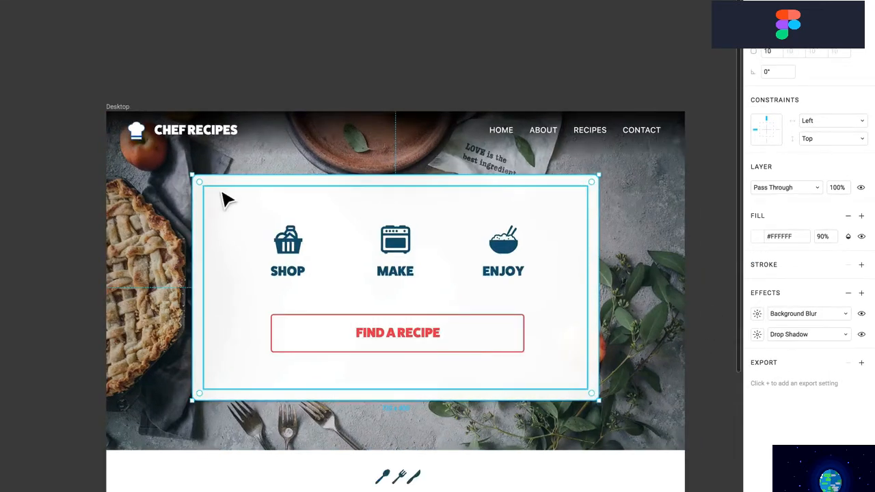
double_click(221, 194)
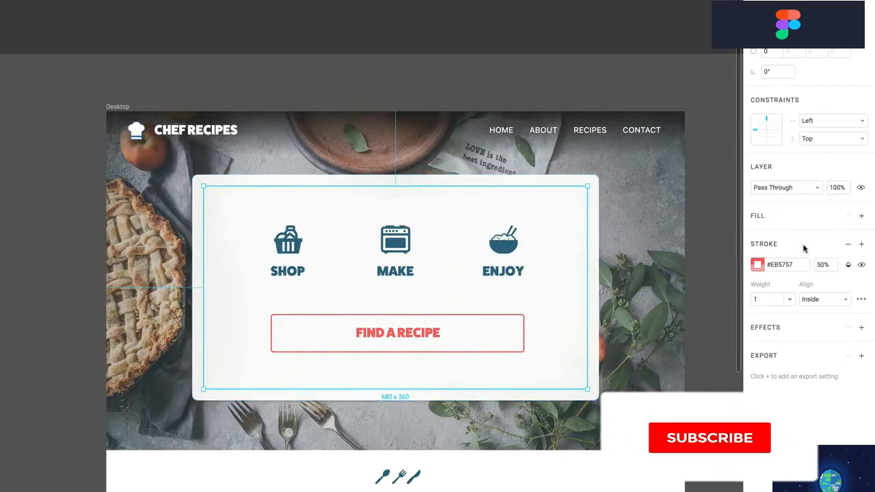
click(861, 215)
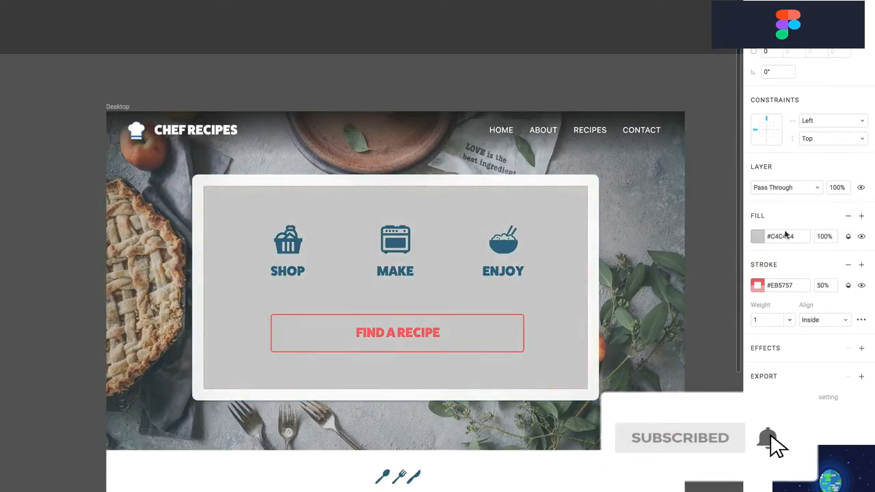
click(748, 237)
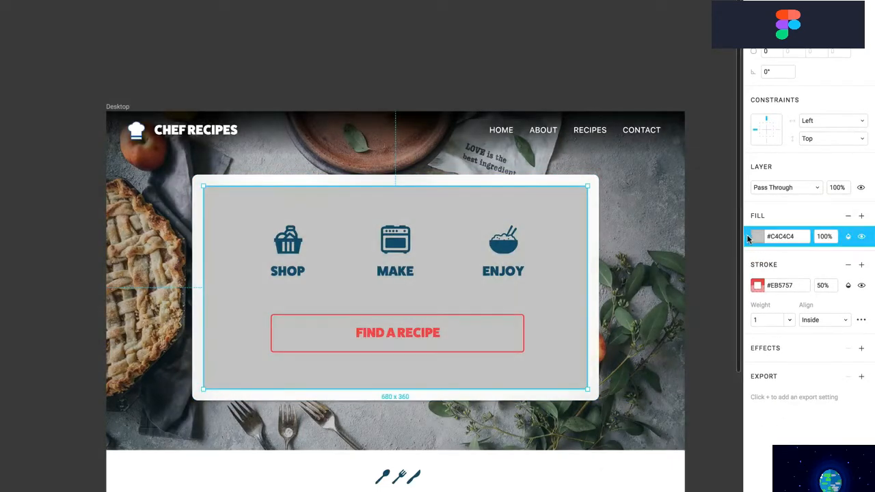
click(849, 216)
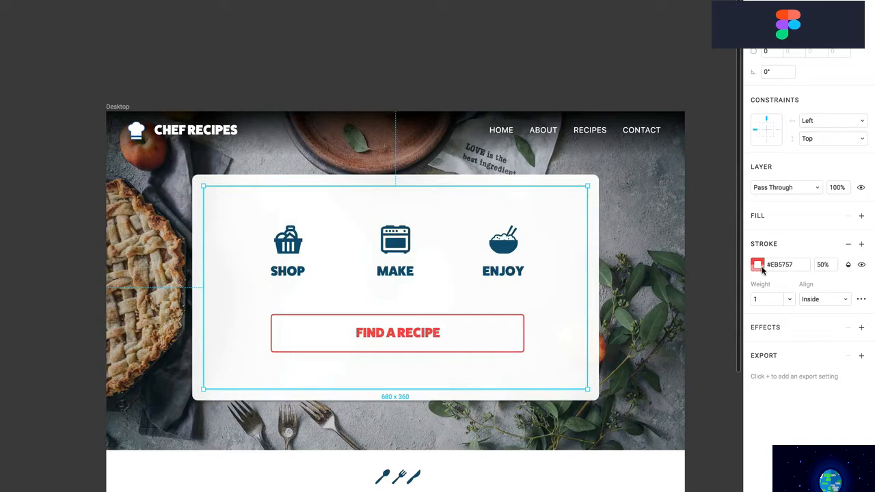
click(861, 299)
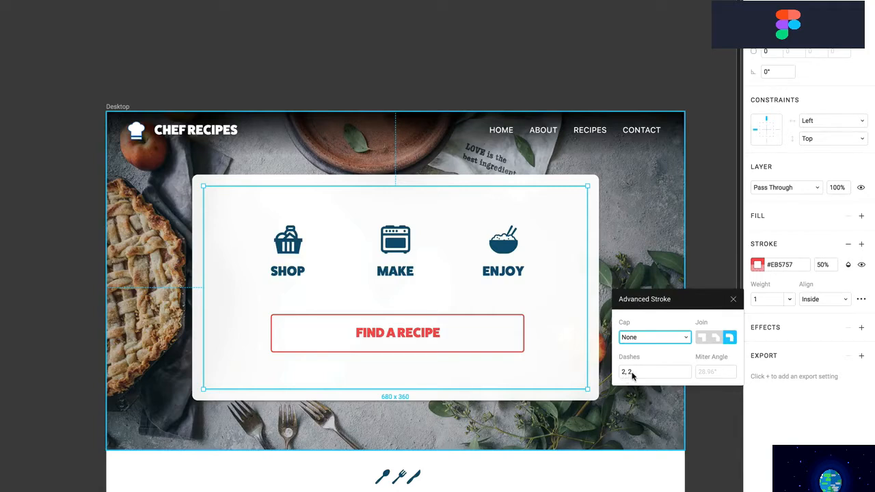
click(734, 301)
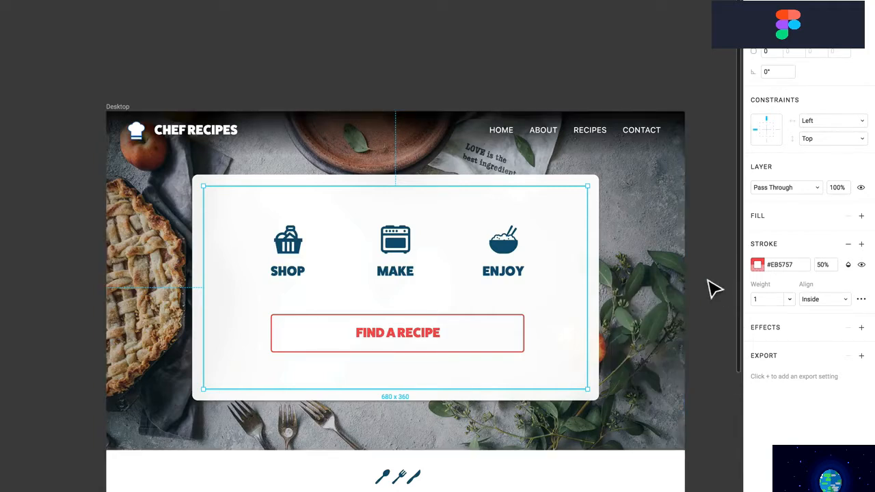
click(713, 287)
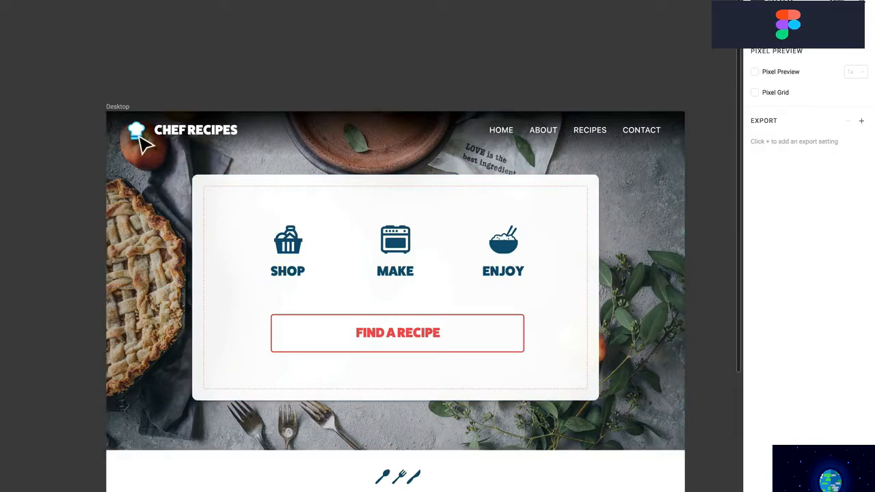
Inspect the chef-hat logo, white card and SHOP basket icon, then select the hero frame
click(140, 144)
click(233, 212)
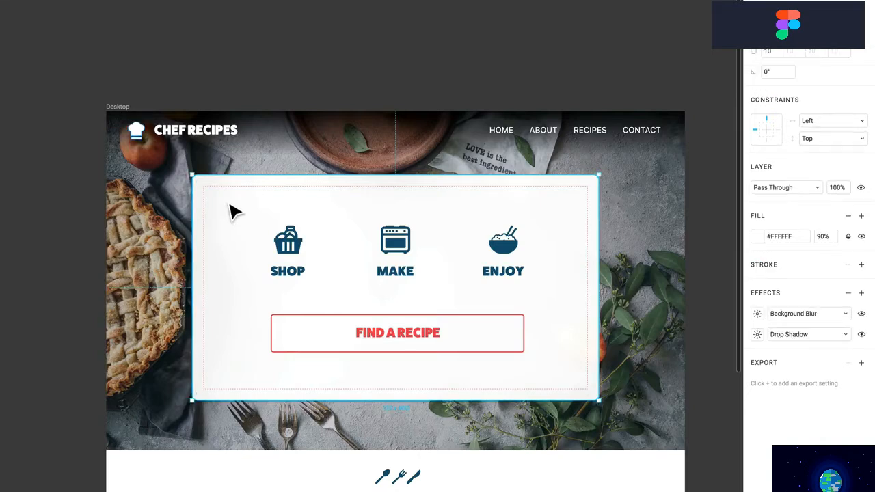
click(293, 253)
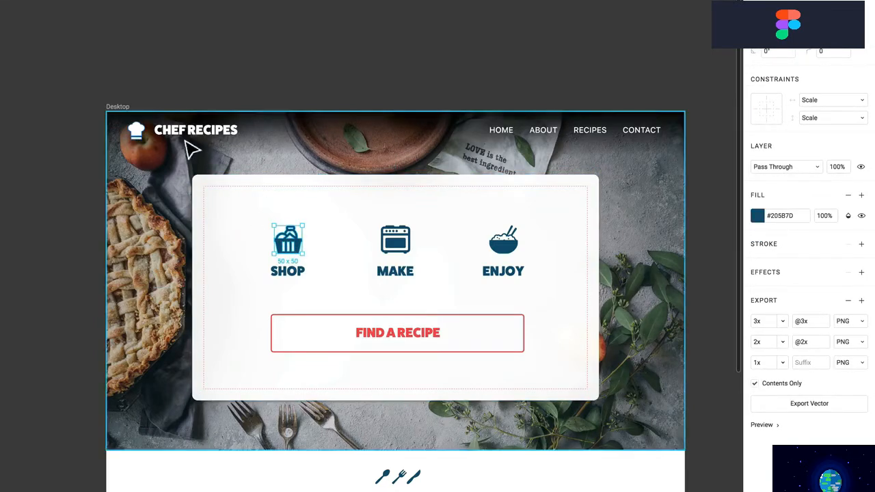
click(138, 132)
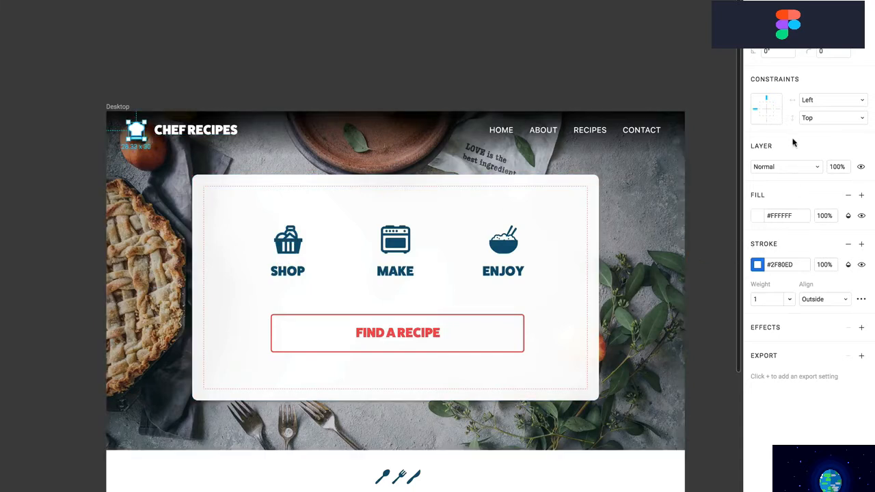
click(667, 300)
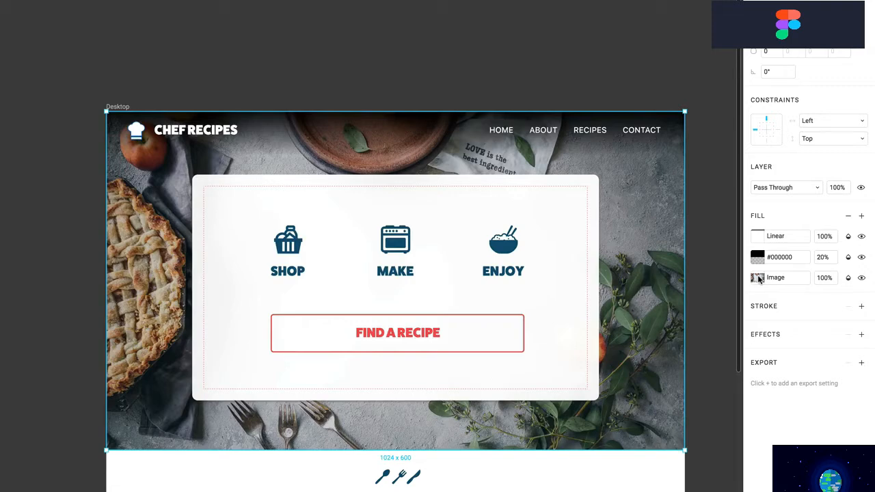
Toggle the hero frame's photo, dark overlay and gradient fills to compare their effect
click(861, 278)
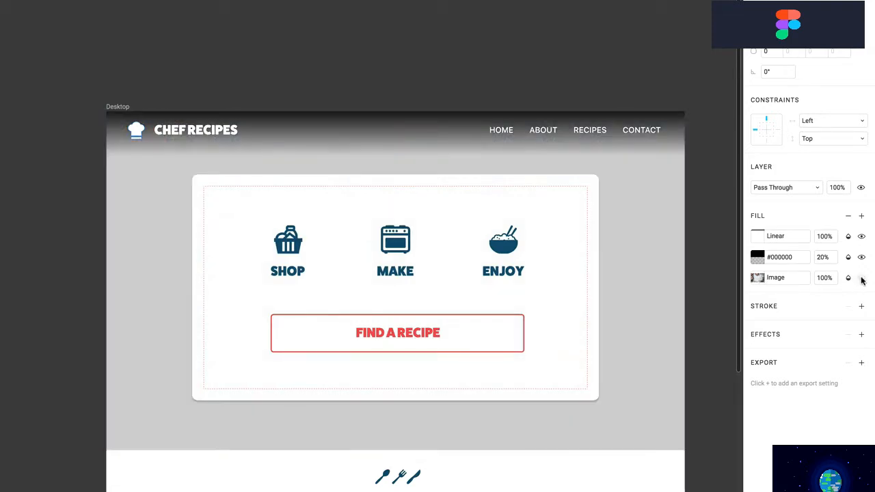
click(862, 278)
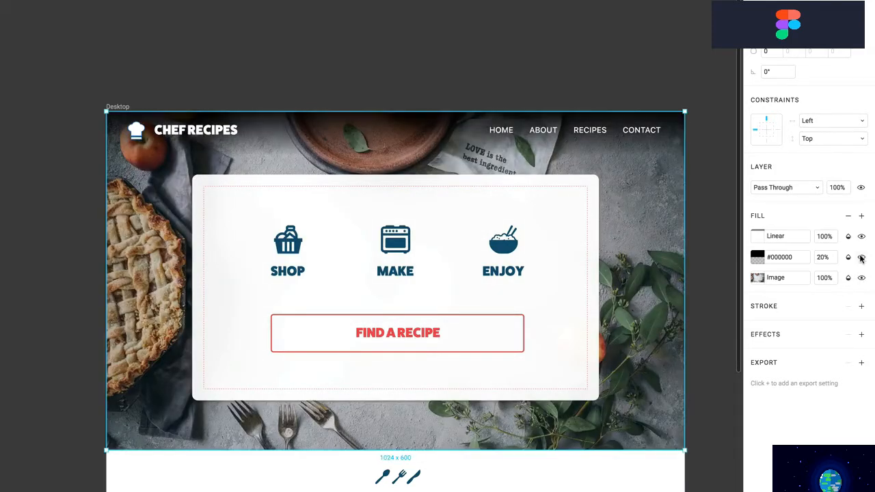
click(862, 257)
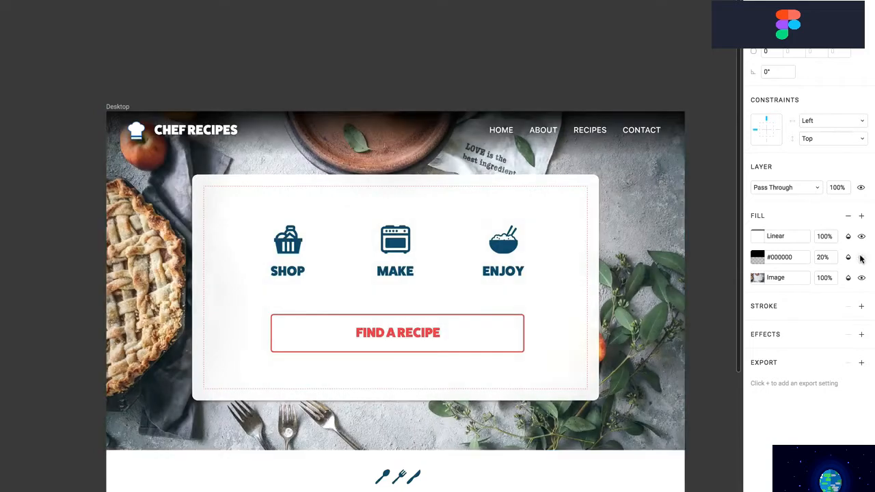
click(862, 257)
click(861, 257)
click(861, 258)
click(862, 257)
click(862, 257)
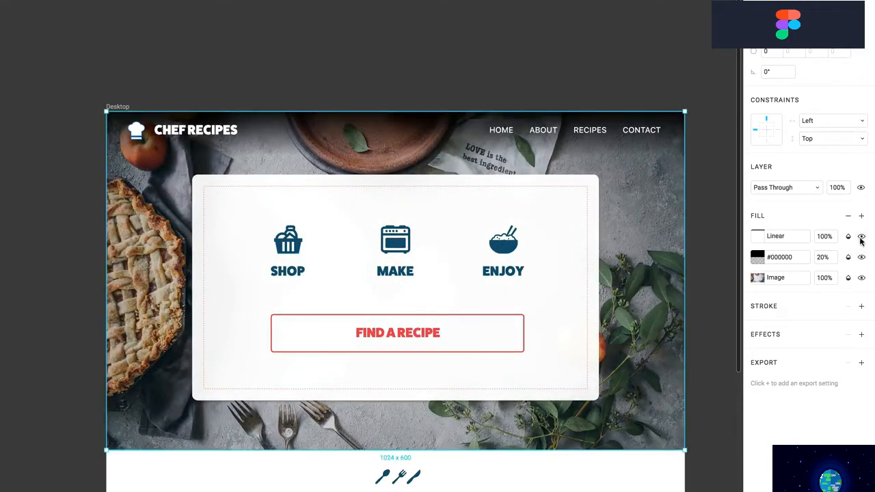
click(862, 236)
click(861, 236)
click(862, 236)
Lower the black #000000 overlay fill's opacity to 5%
click(825, 258)
text(5)
key(Return)
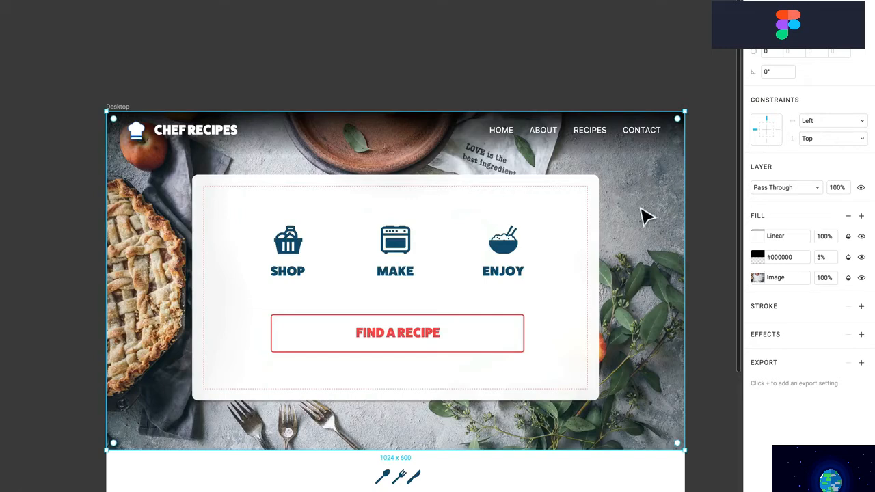
Adjust the hero photo's image settings, reducing contrast and warming the temperature
click(758, 278)
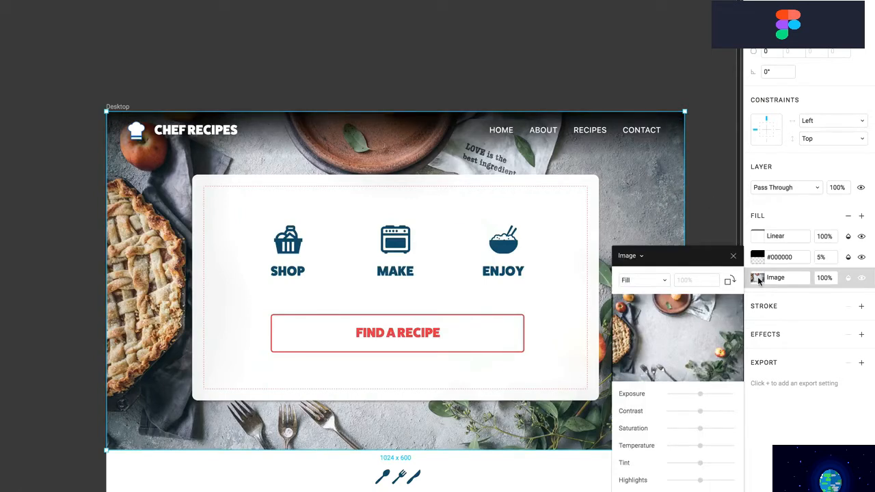
drag(703, 397, 707, 449)
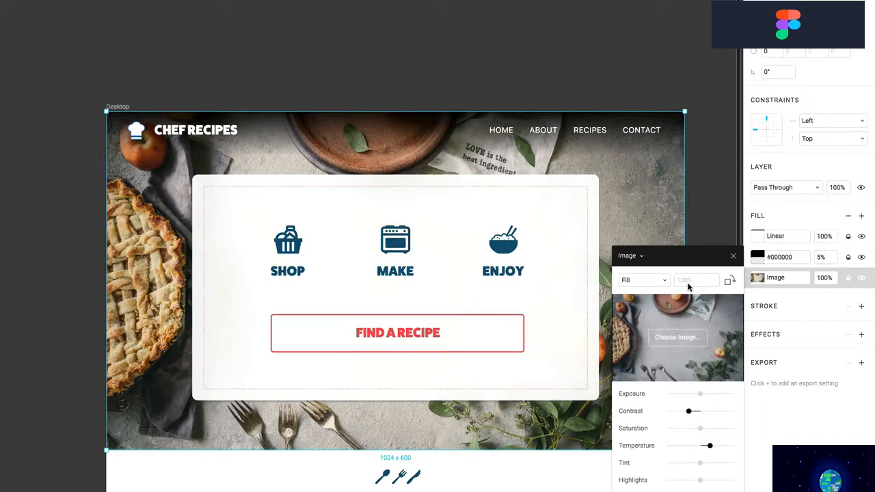
click(733, 256)
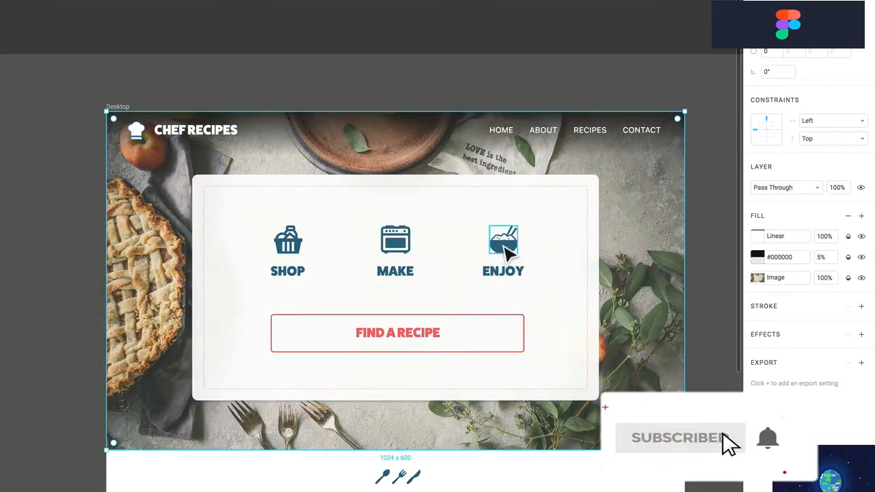
drag(504, 247, 457, 234)
drag(301, 297, 333, 279)
drag(403, 297, 412, 298)
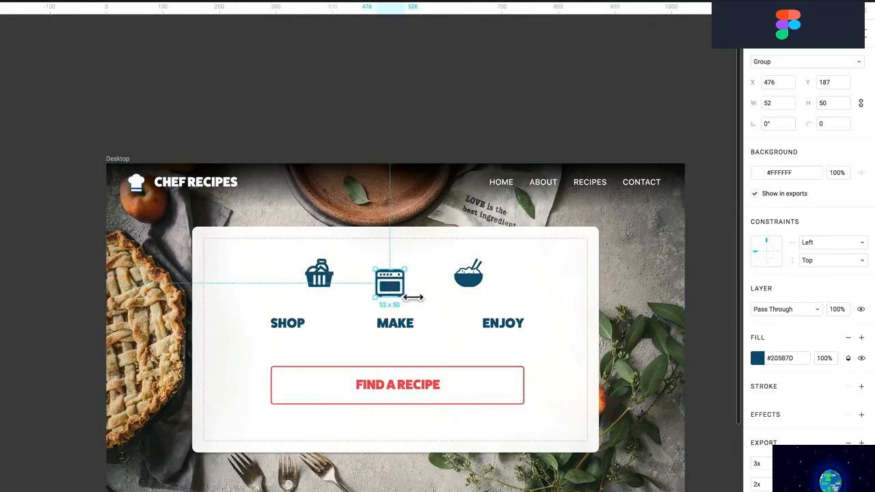
shift+click(469, 275)
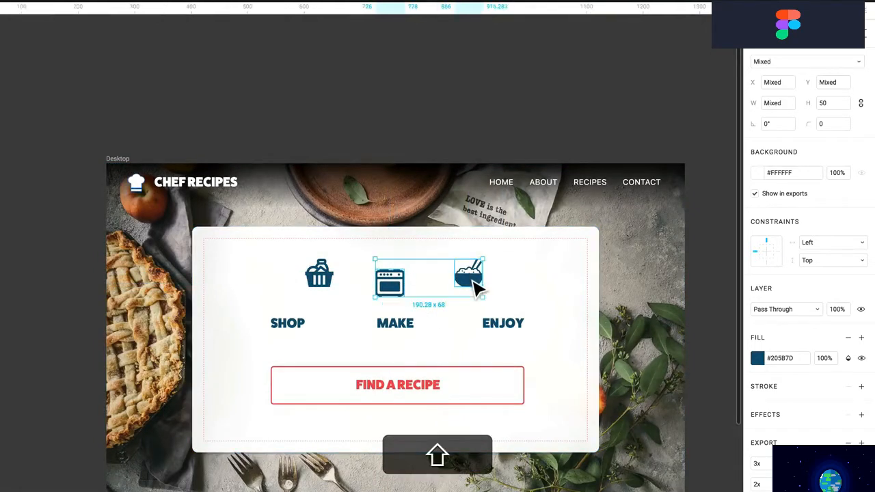
shift+click(334, 280)
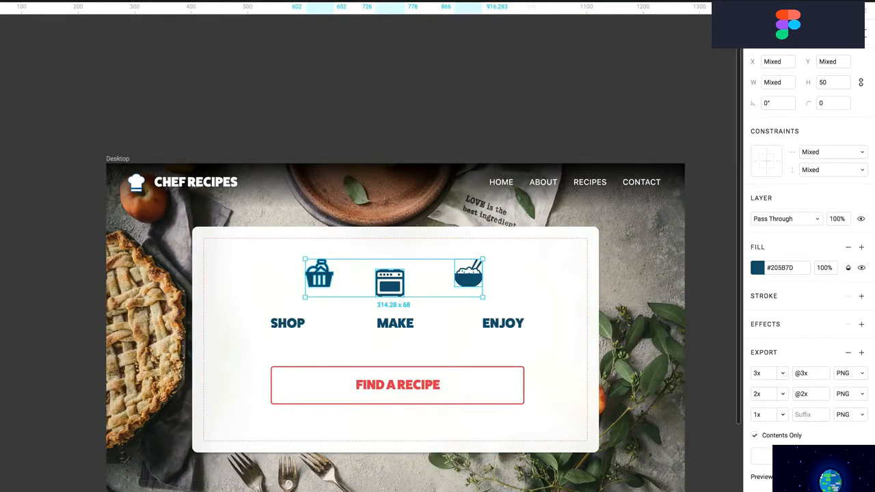
click(802, 34)
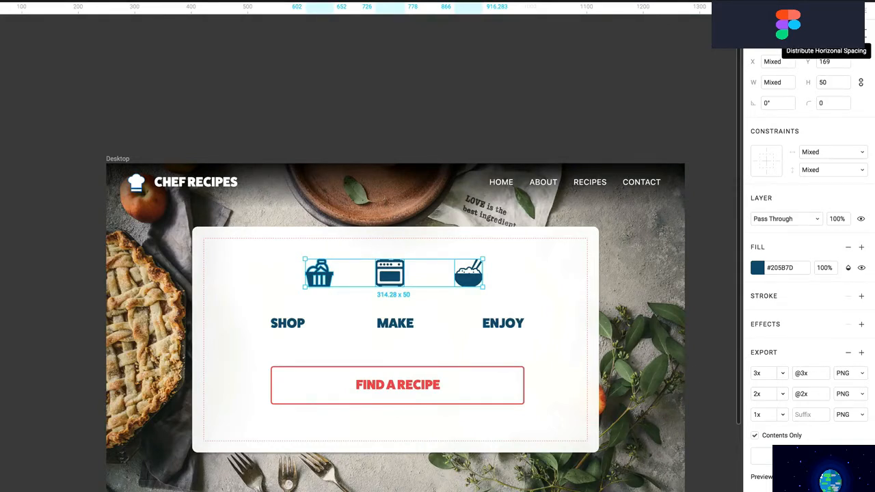
click(827, 34)
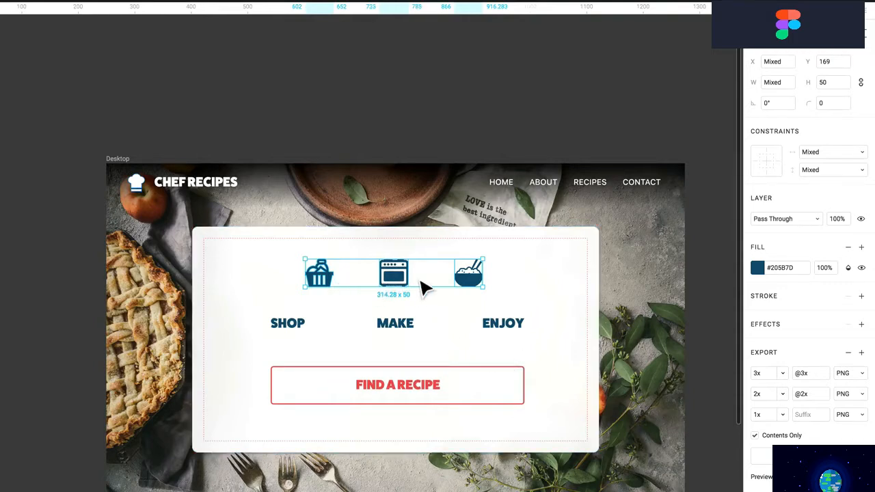
click(465, 299)
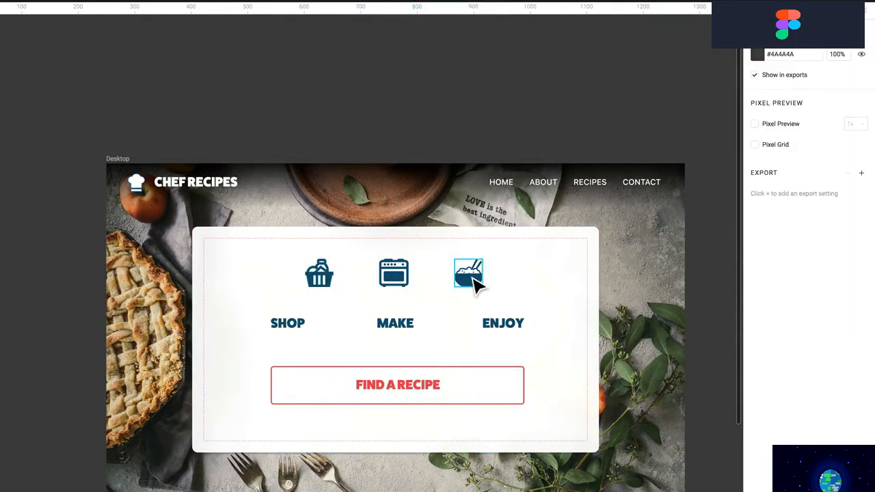
drag(471, 281, 506, 306)
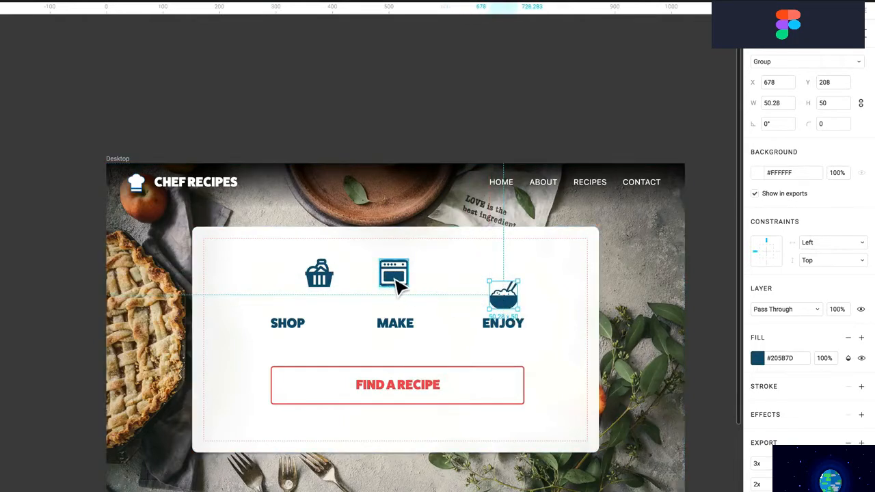
drag(399, 283, 400, 307)
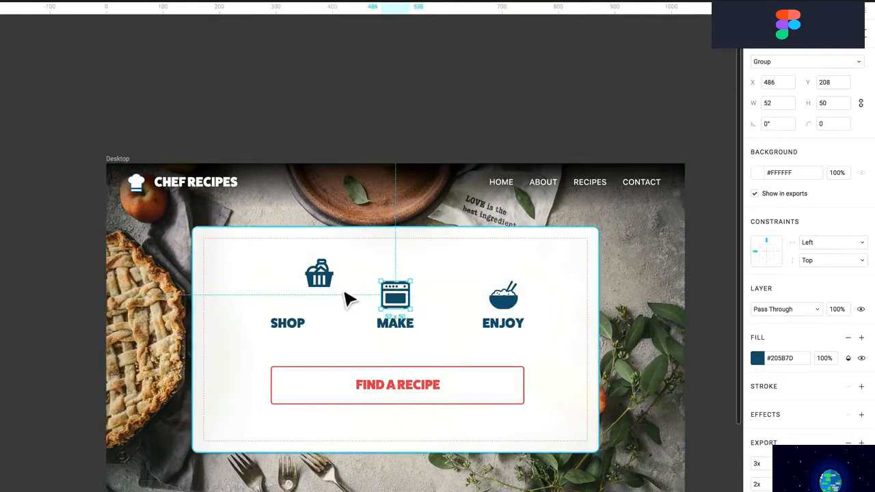
drag(333, 289, 301, 302)
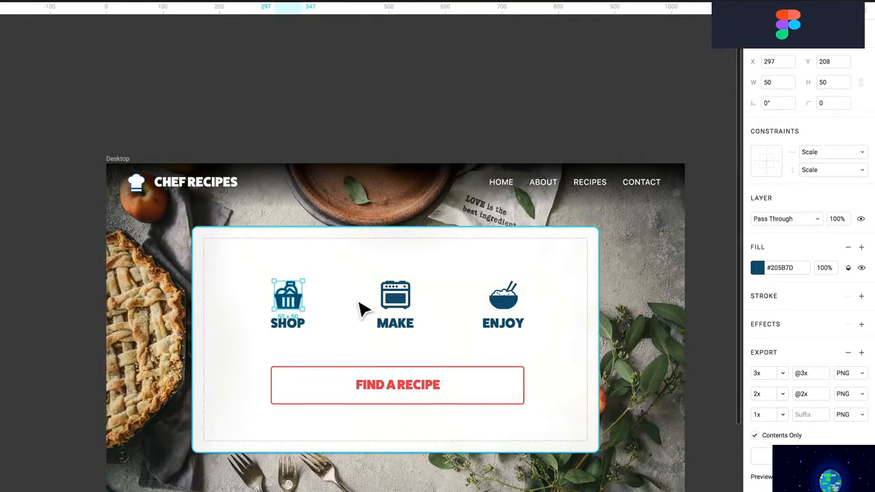
shift+click(397, 299)
shift+click(503, 300)
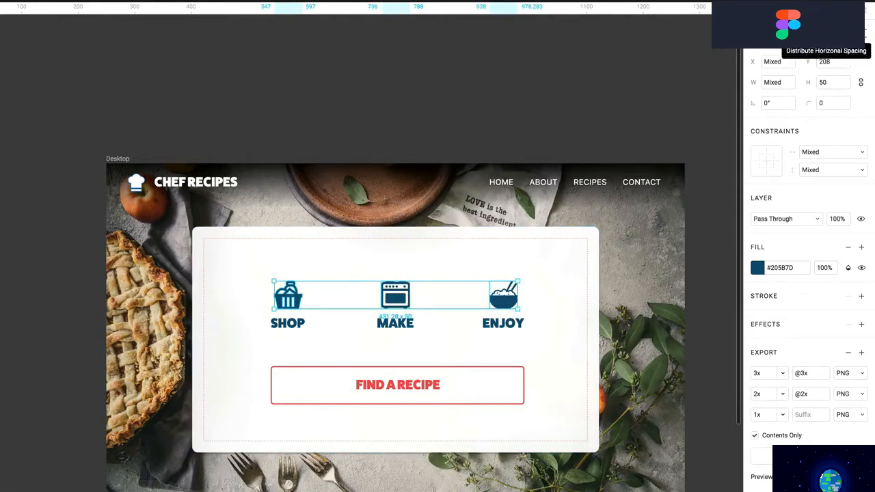
click(861, 34)
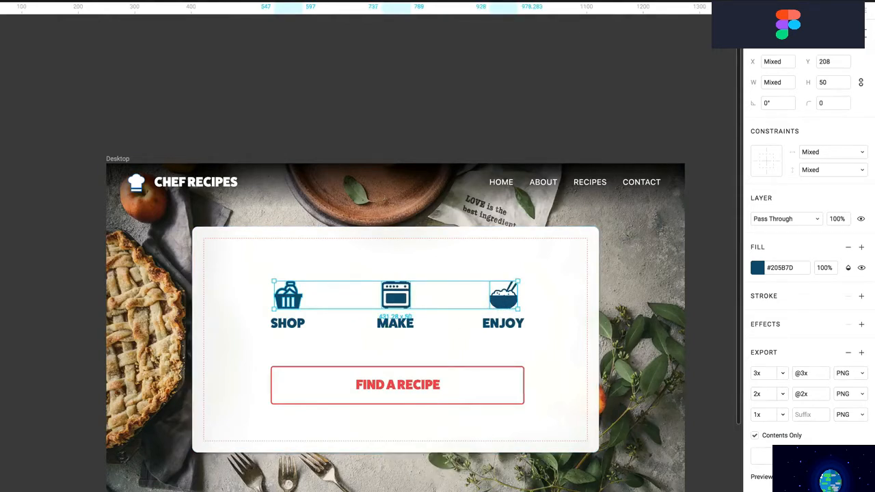
click(520, 121)
click(506, 330)
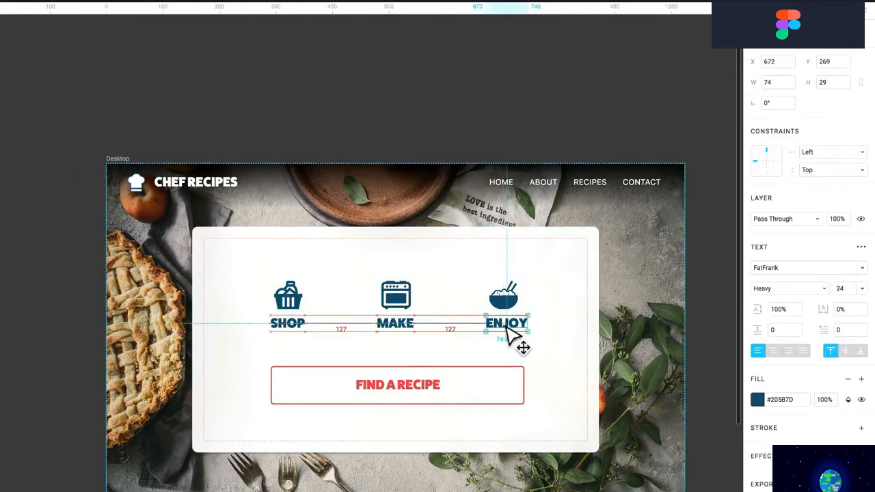
click(394, 328)
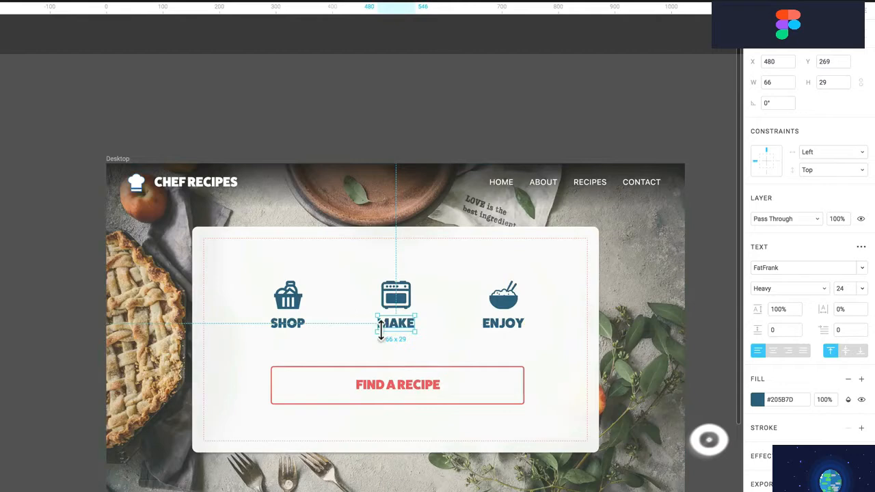
click(293, 329)
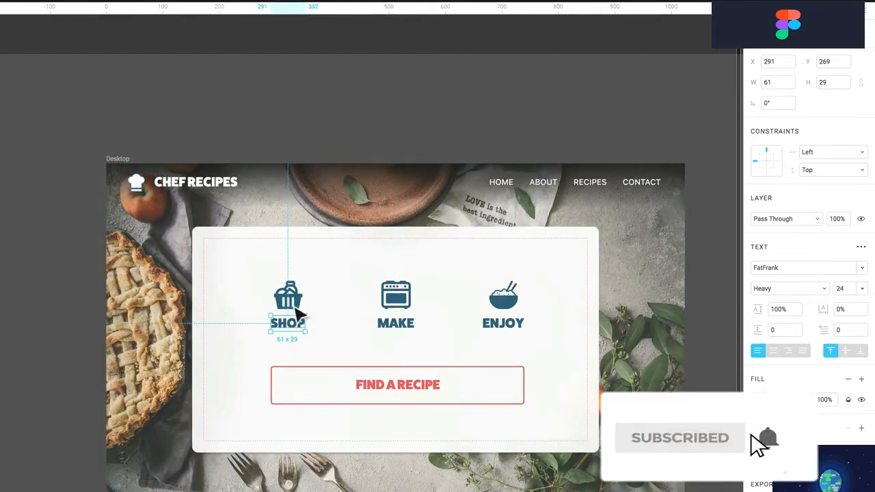
click(324, 125)
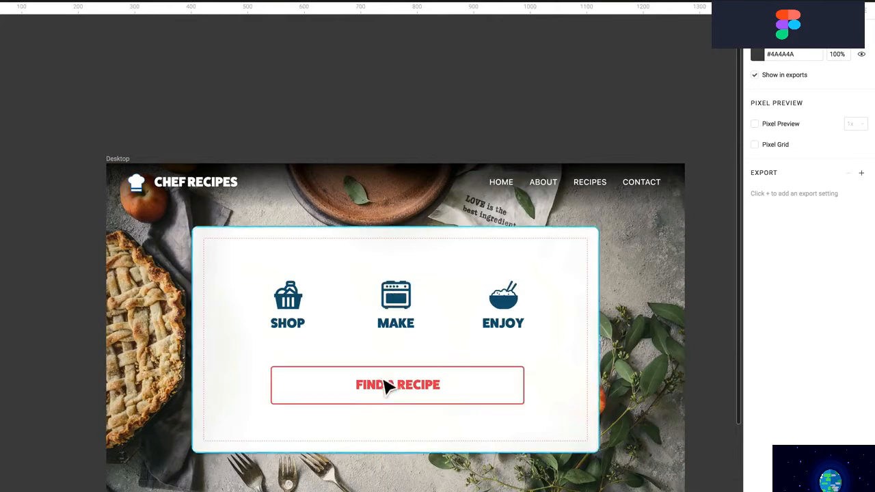
Keep the FIND A RECIPE button text in the Heavy font weight
click(384, 389)
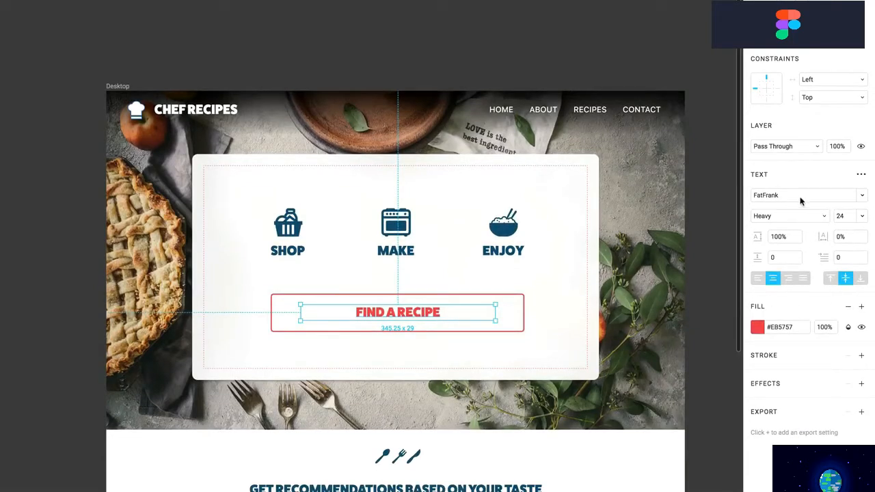
click(791, 217)
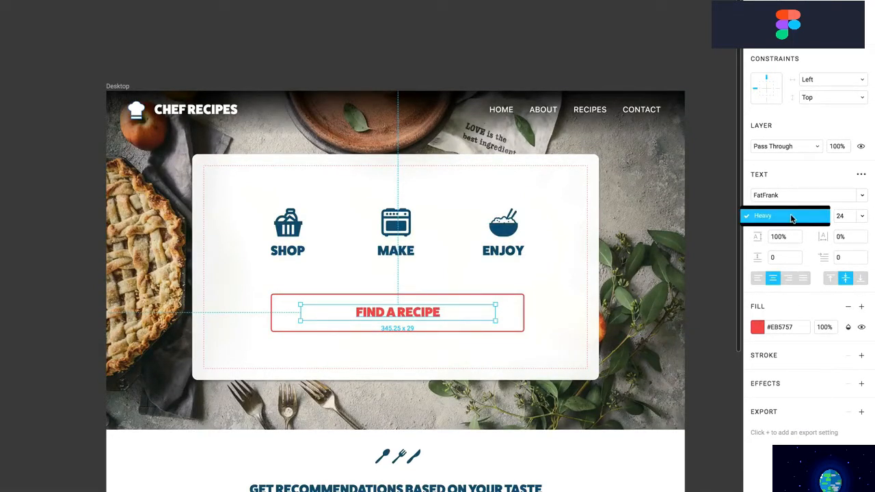
click(836, 215)
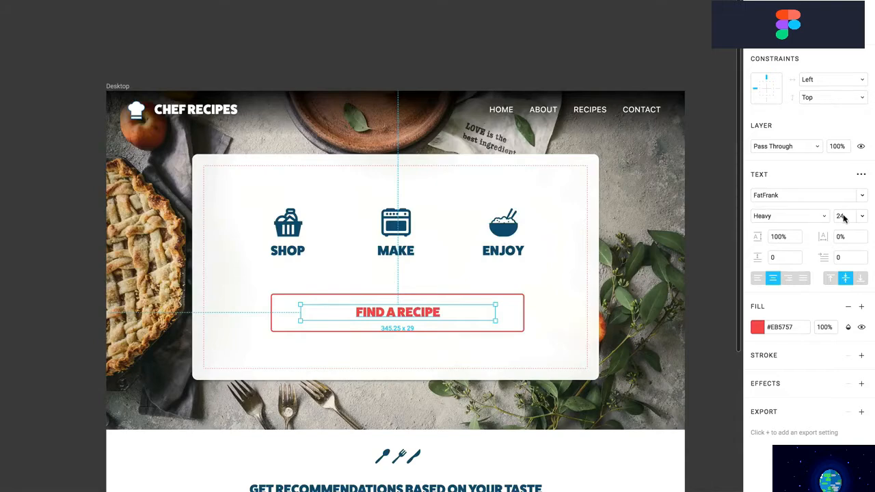
Give the lorem ipsum paragraph 120% line height and 5% letter spacing
scroll(621, 240, down, 5)
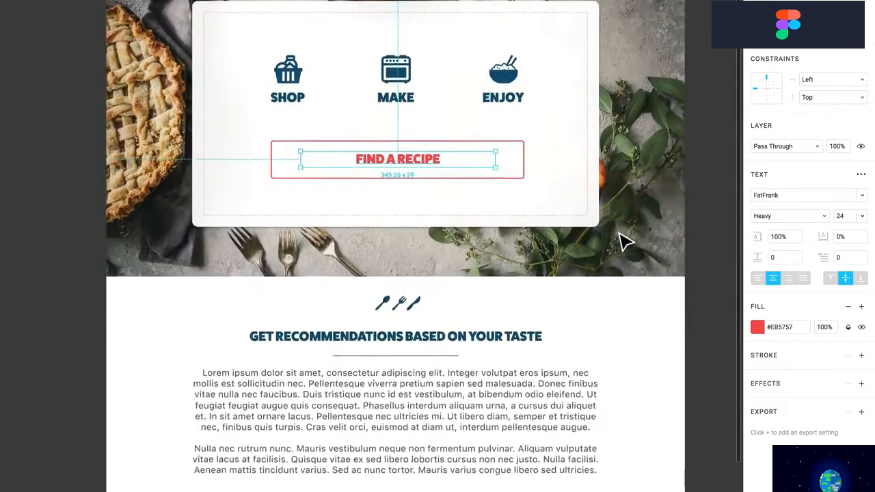
click(488, 293)
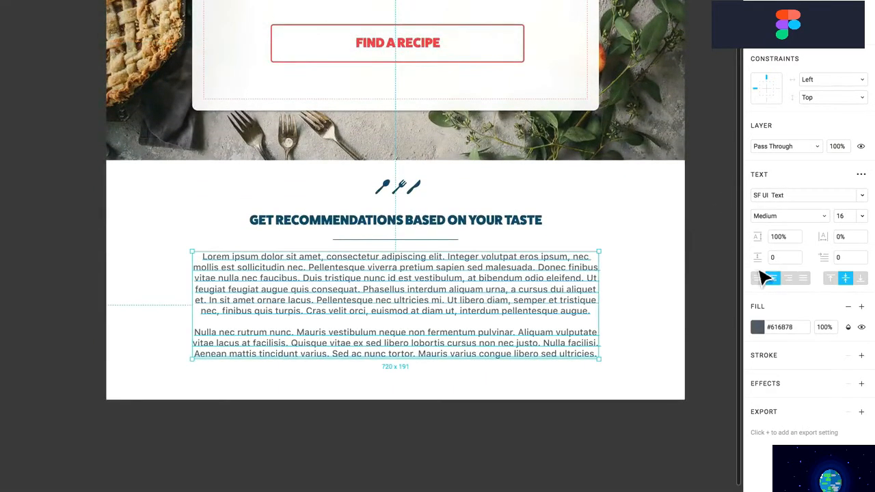
click(790, 238)
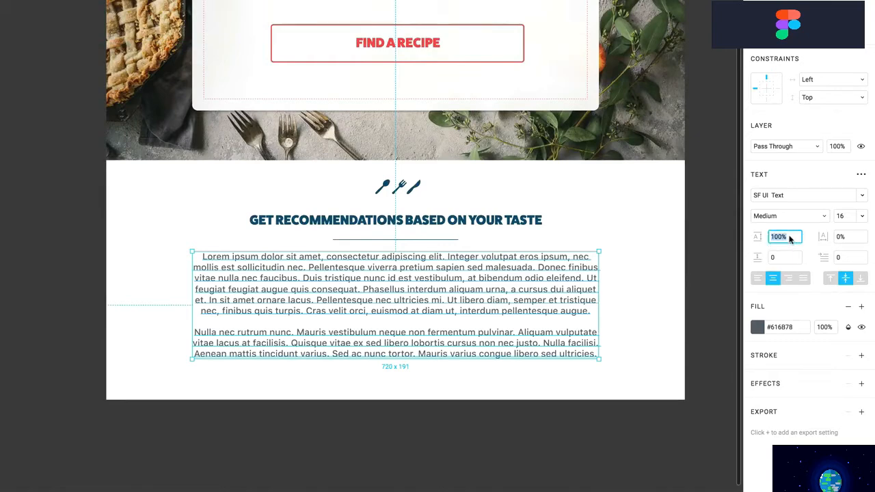
text(120)
key(Return)
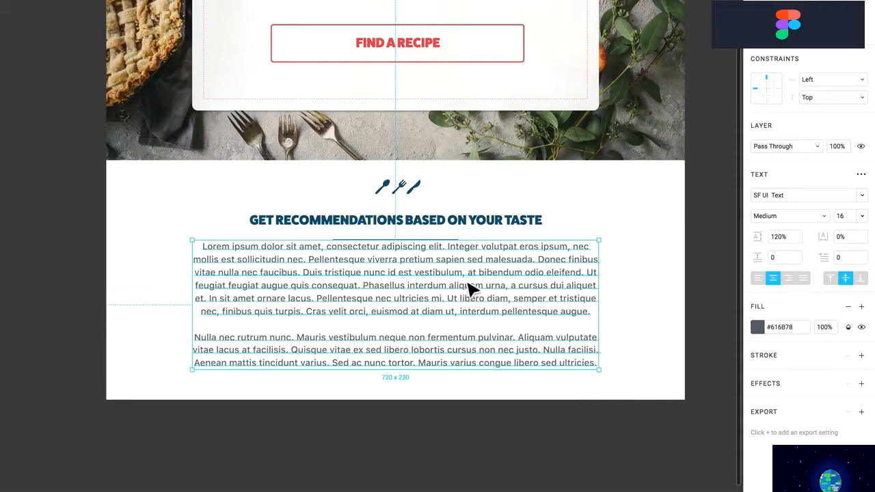
click(849, 240)
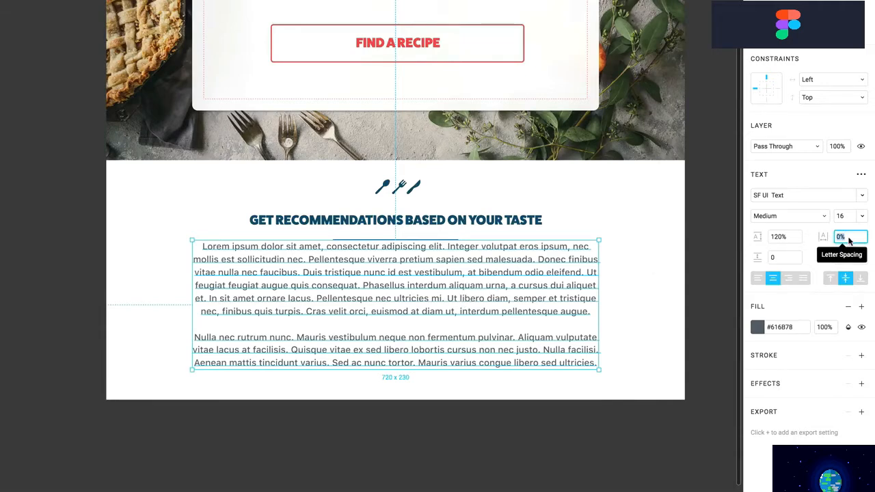
text(15)
key(Return)
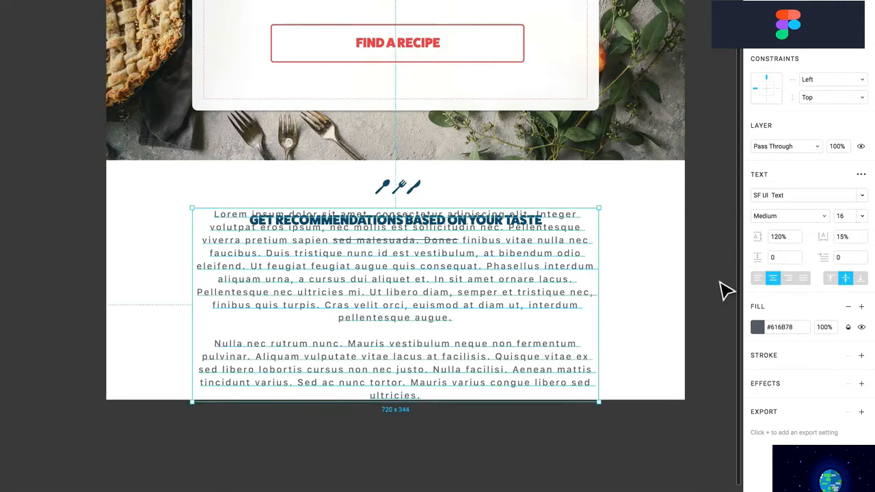
click(850, 240)
text(5)
key(Return)
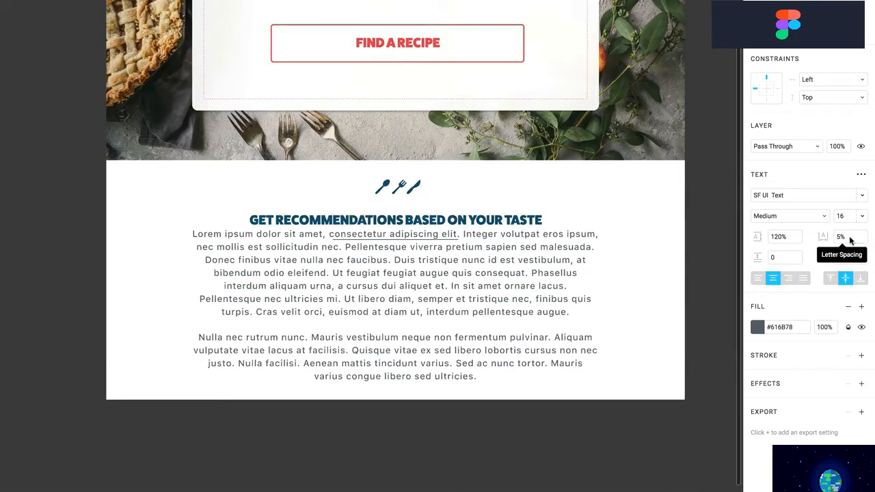
Set the paragraph spacing to 20 and try the top and middle vertical alignments
click(784, 260)
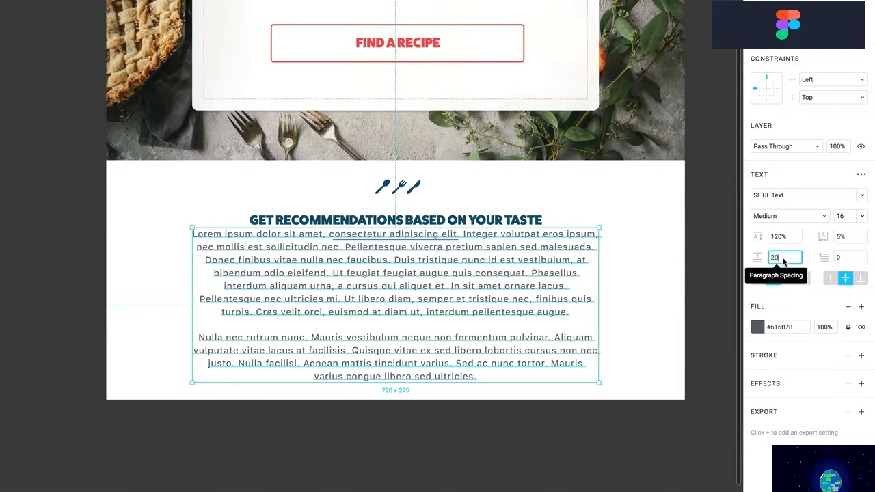
text(20)
key(Return)
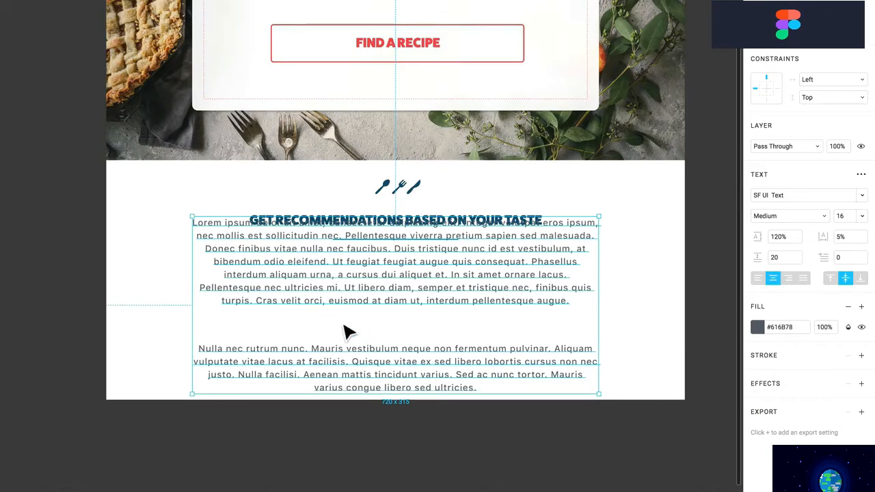
click(830, 278)
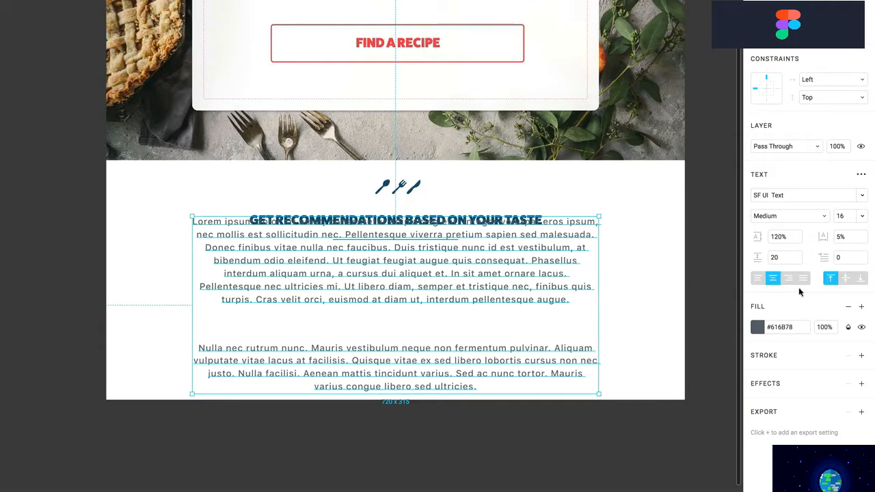
click(846, 280)
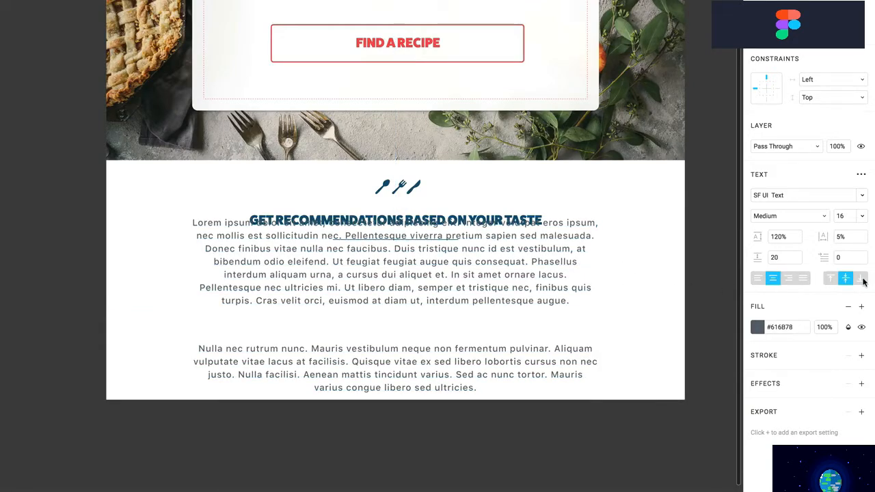
Enlarge the lorem ipsum box to 762 × 391, align its text to the top, and move it below the heading
click(863, 281)
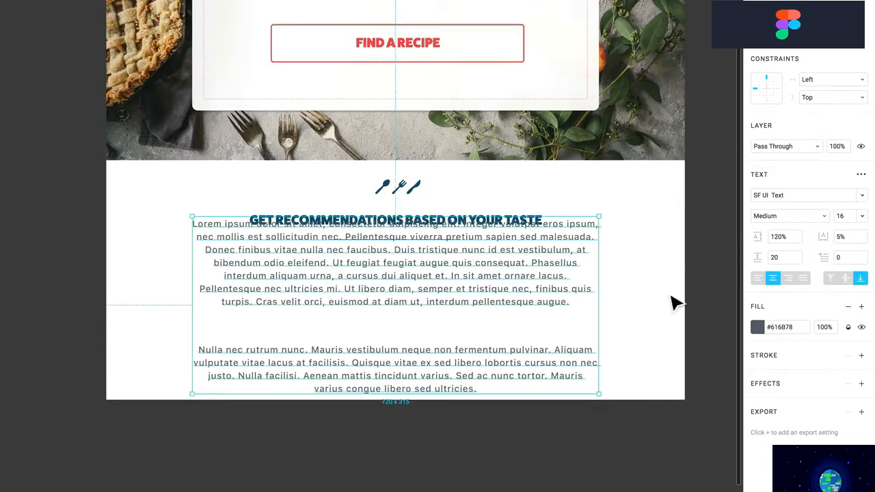
drag(608, 222, 631, 177)
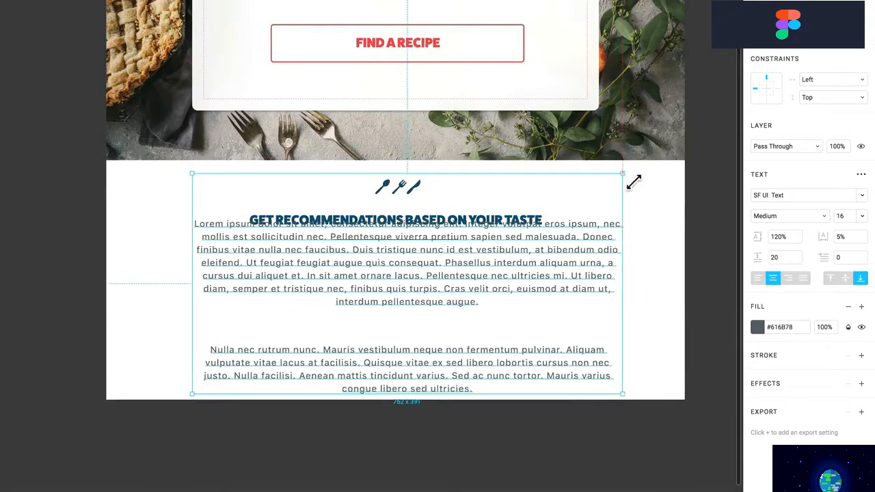
click(847, 279)
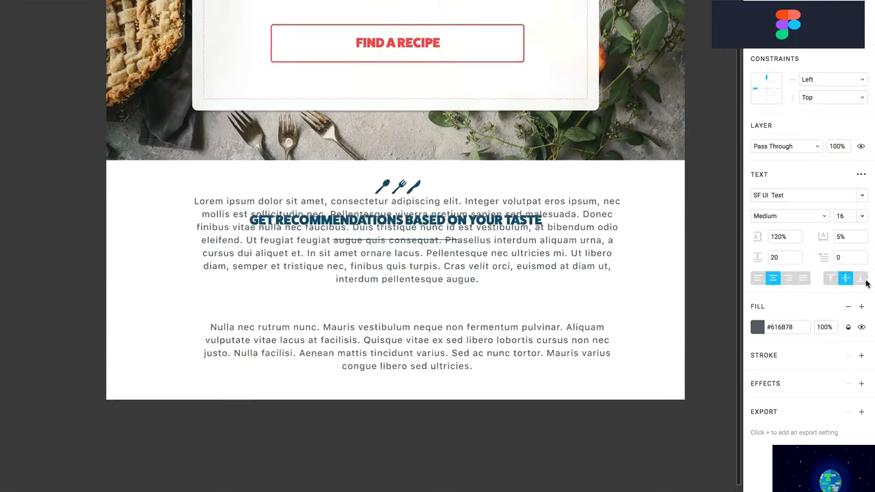
click(861, 279)
click(831, 279)
click(845, 279)
click(832, 279)
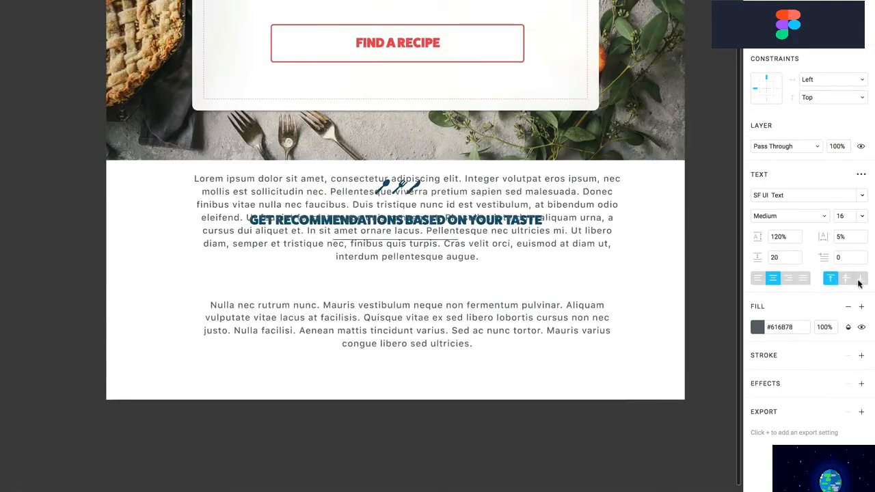
click(860, 279)
click(845, 279)
click(830, 279)
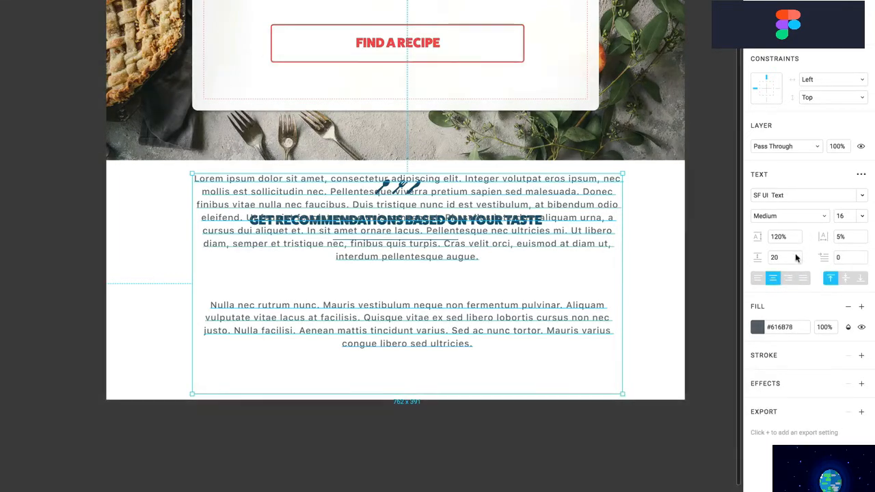
click(861, 177)
drag(599, 188, 596, 280)
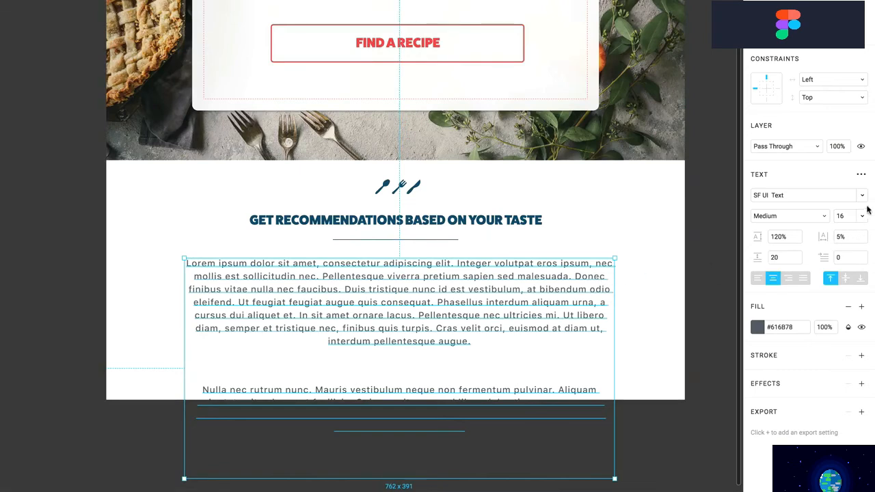
Try auto-width on the paragraph box, then undo back to the fixed-width wrapped box
click(861, 177)
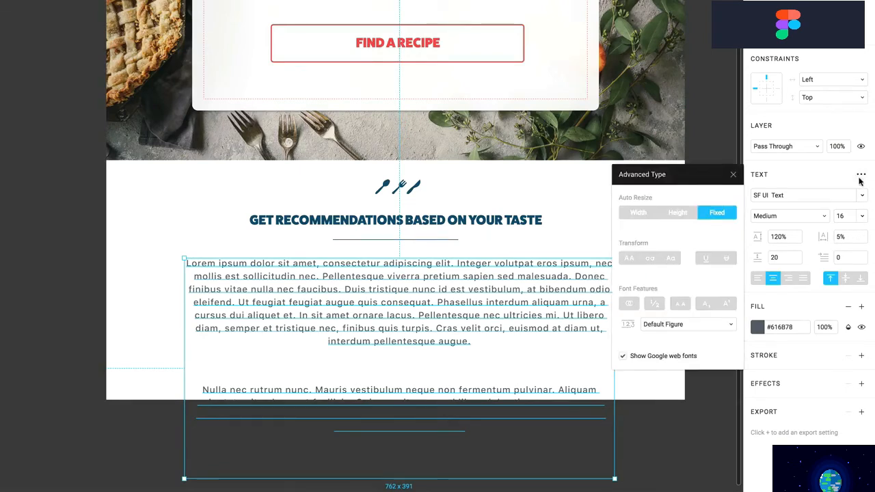
click(638, 214)
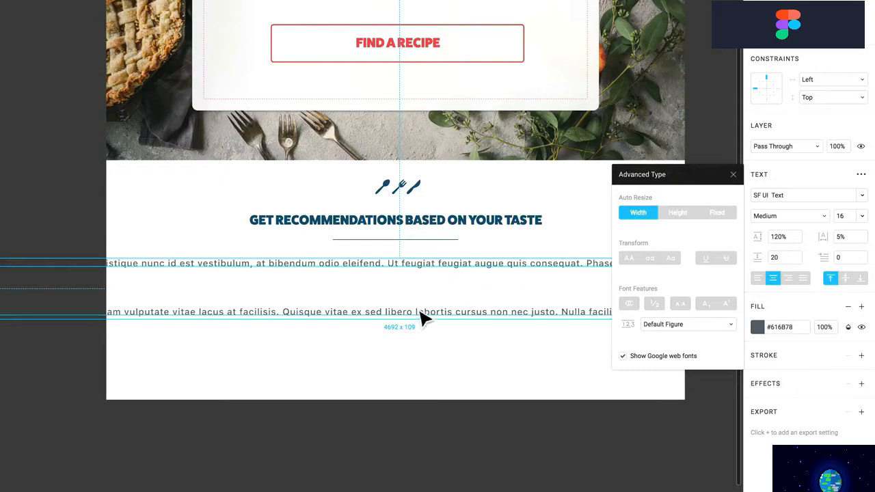
click(461, 344)
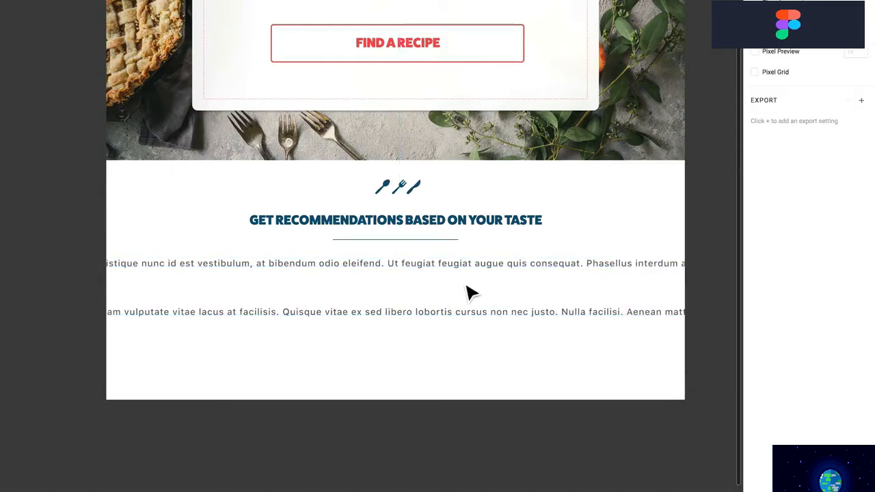
key(super+z)
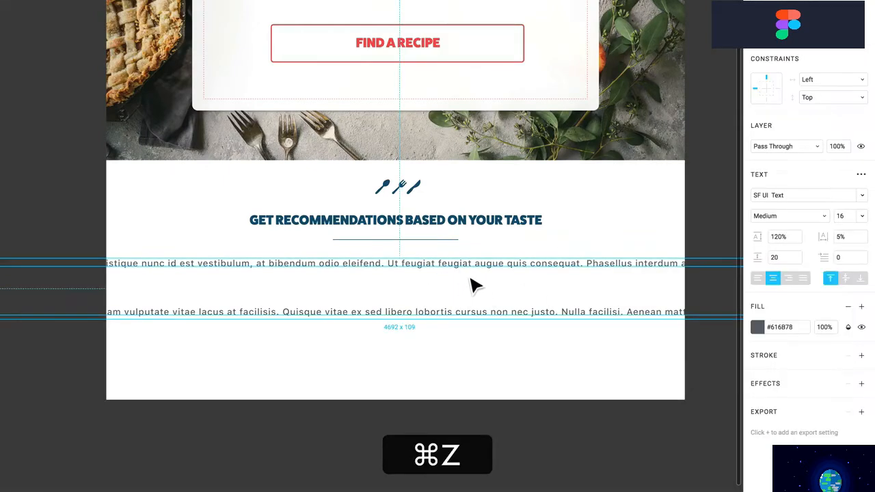
key(super+z)
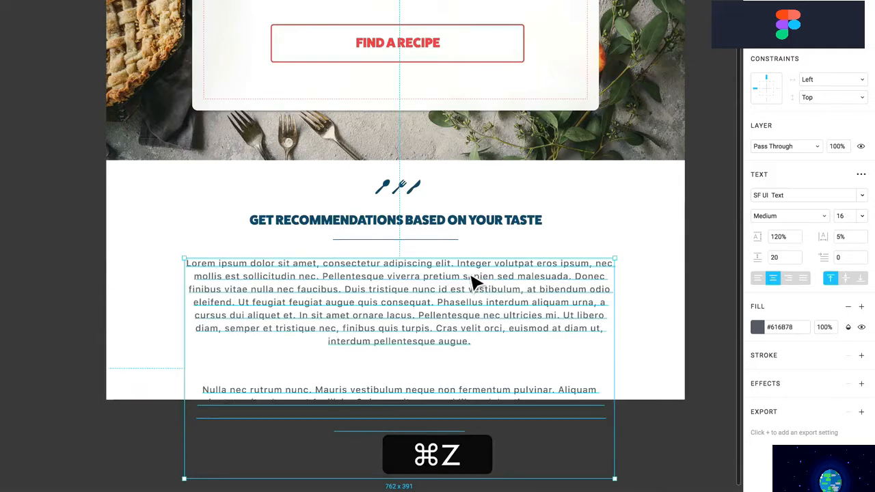
Set the paragraph to Title Case with no underline or strikethrough
click(861, 175)
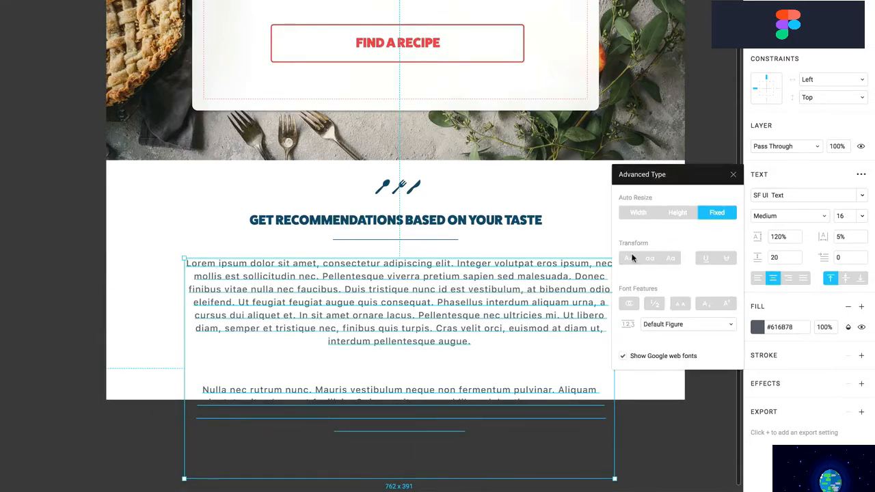
click(629, 259)
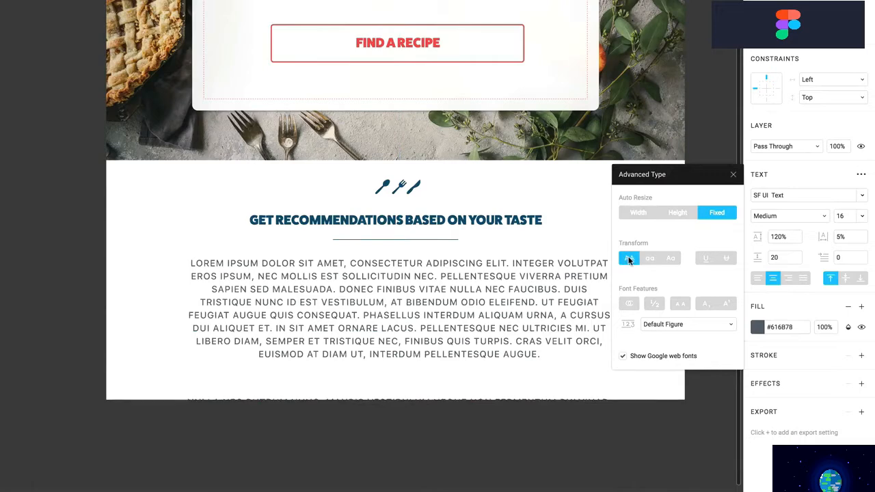
click(649, 258)
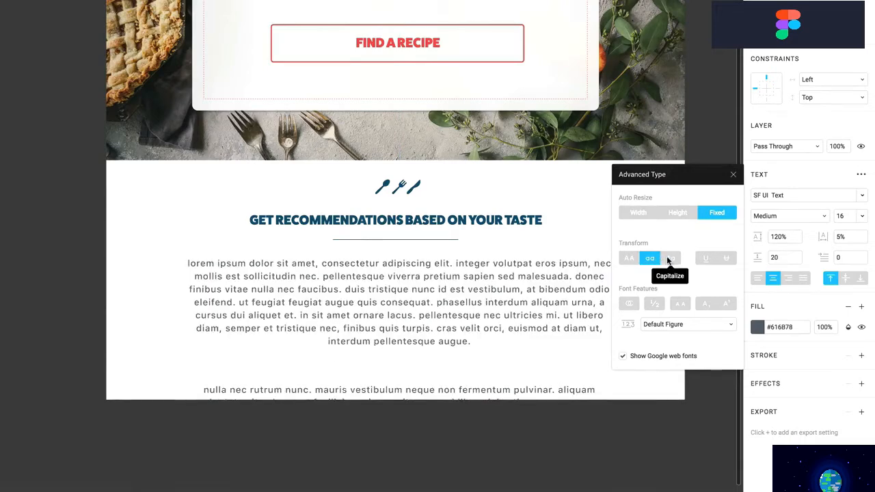
click(668, 260)
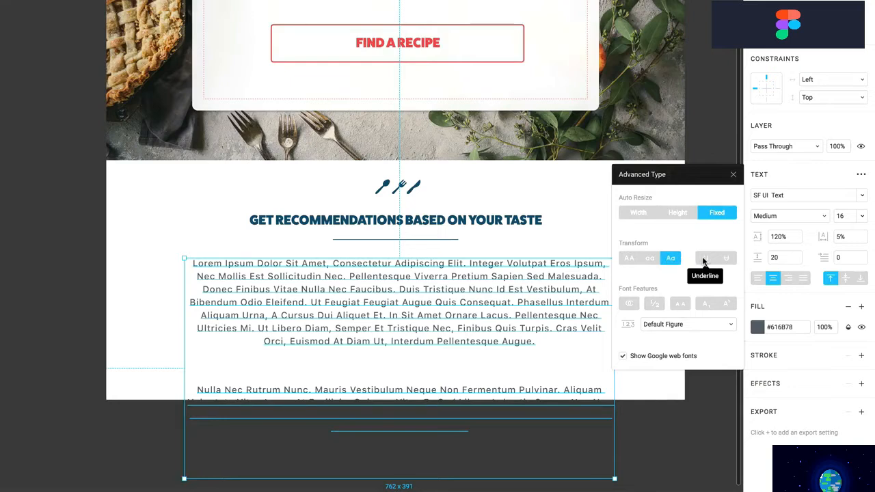
click(704, 260)
click(726, 258)
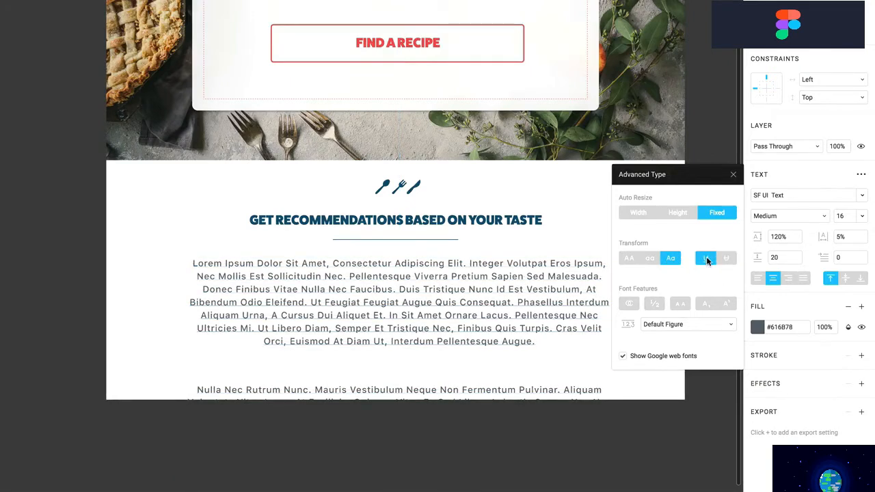
click(706, 258)
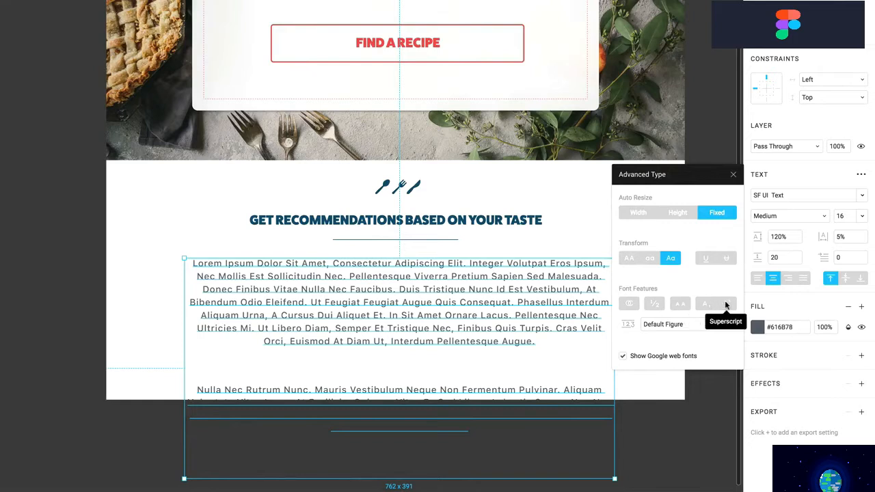
Return the paragraph's figures to Default Figure after trying proportional and tabular lining
click(655, 326)
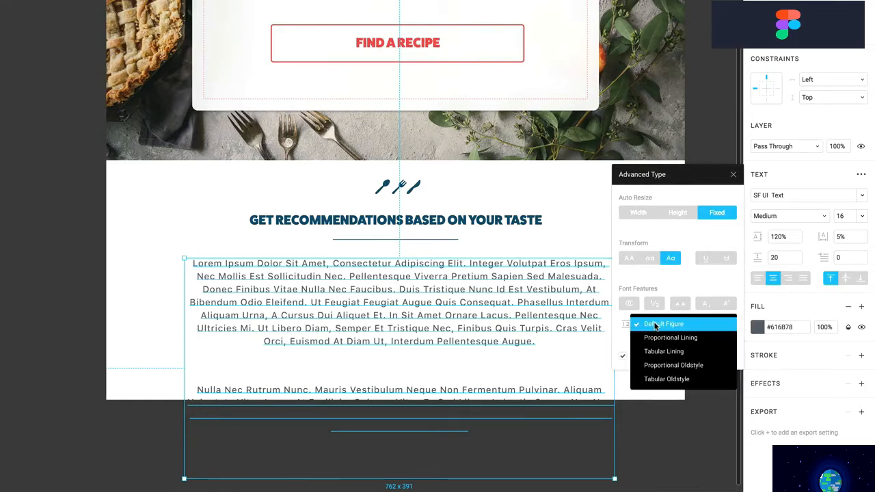
click(660, 336)
click(660, 327)
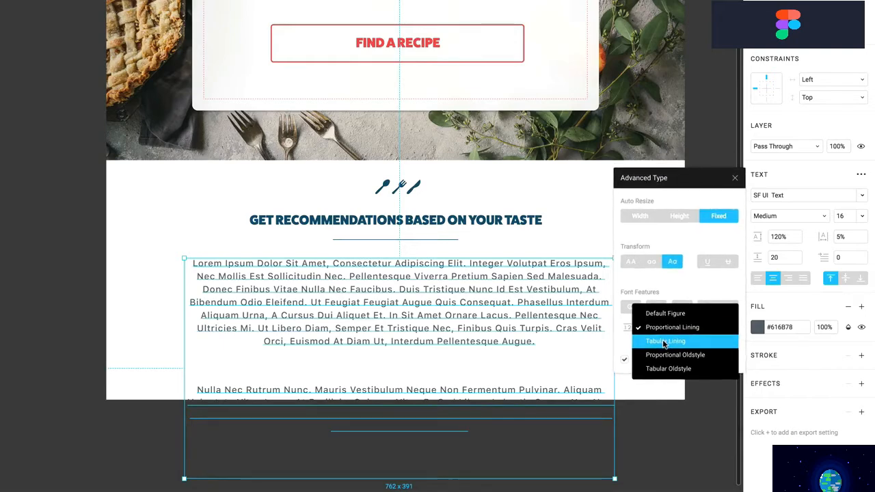
click(662, 339)
click(662, 335)
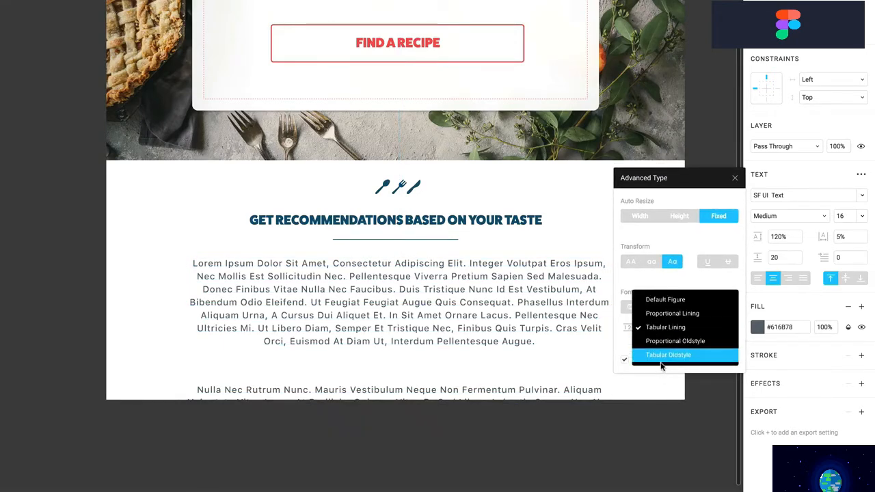
click(652, 292)
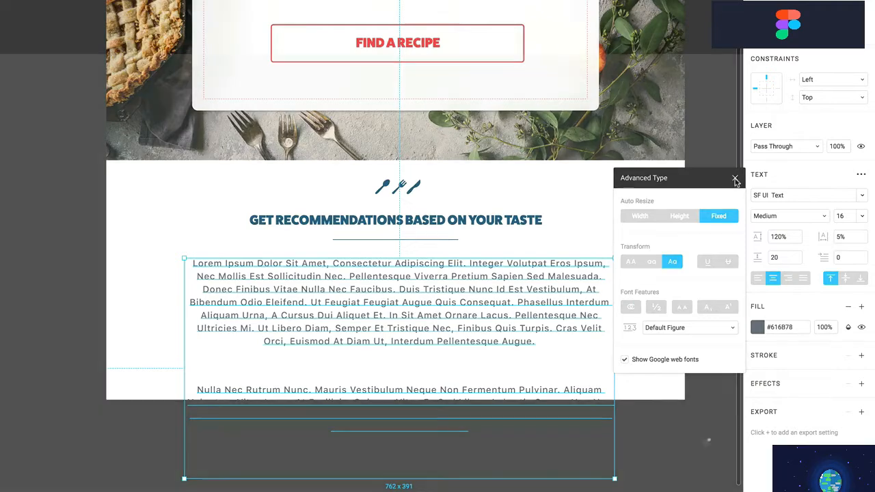
click(735, 178)
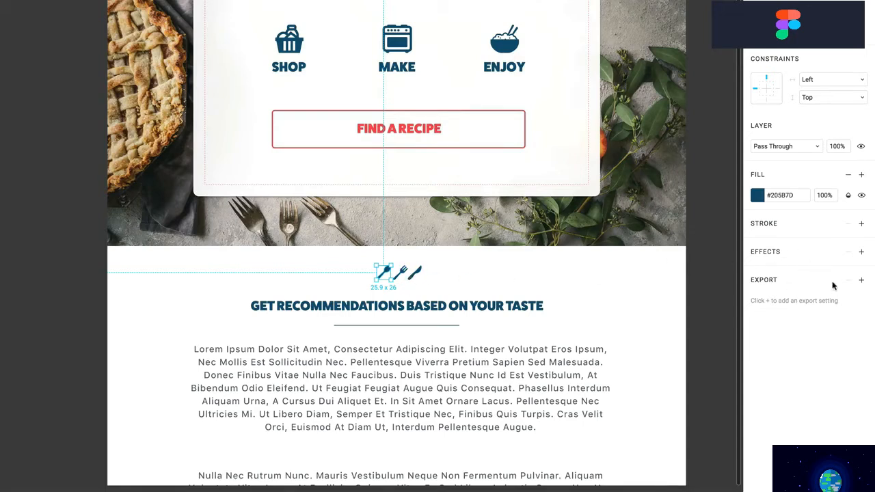
Add PNG export settings at 1x, 2x and 3x to the spoon icon
click(862, 280)
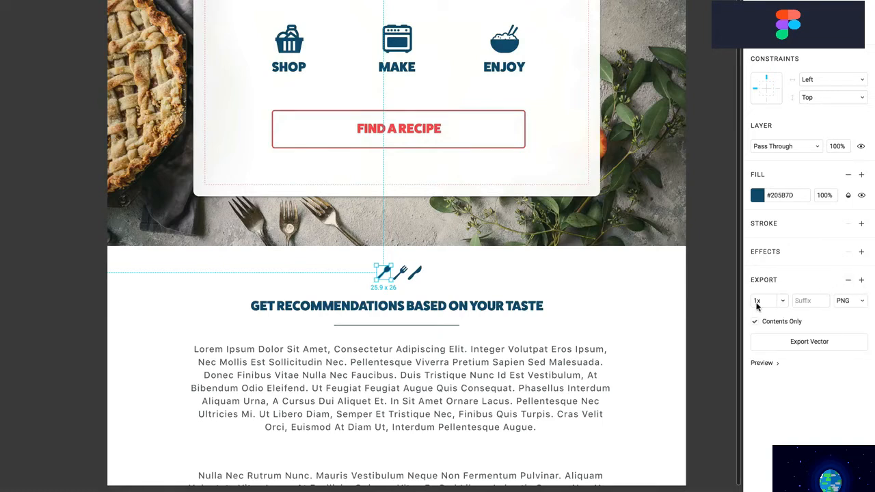
click(857, 303)
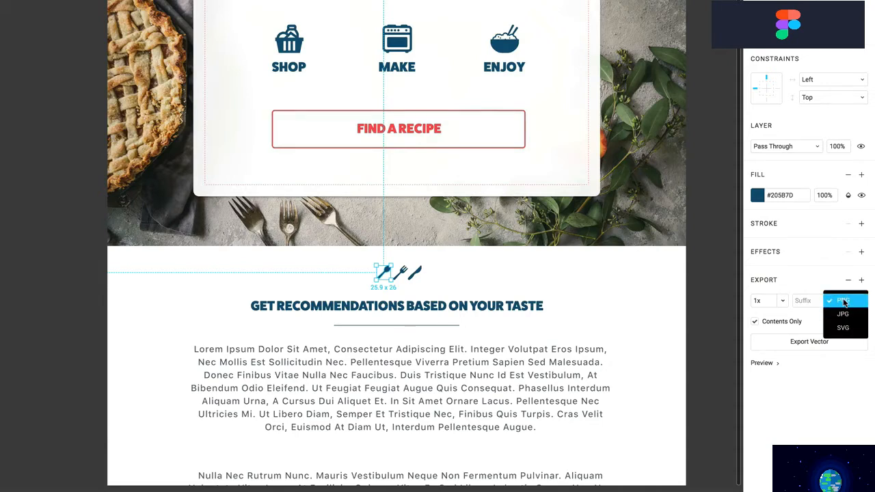
click(820, 317)
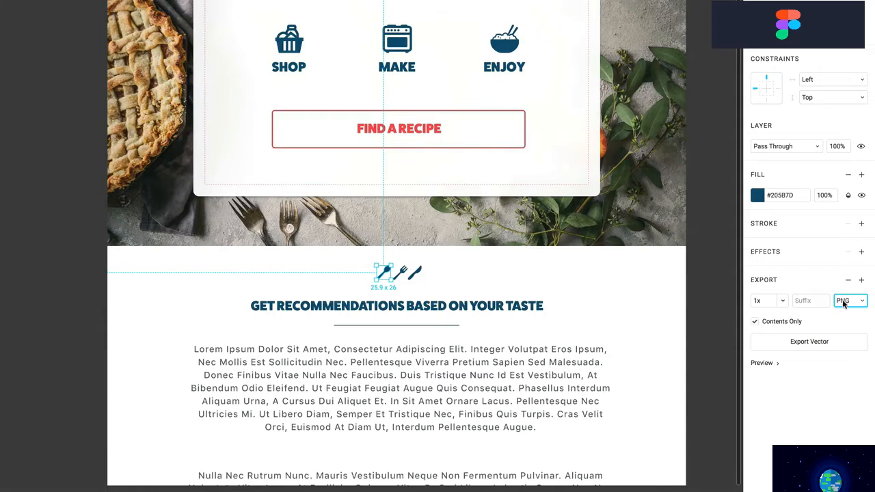
click(862, 280)
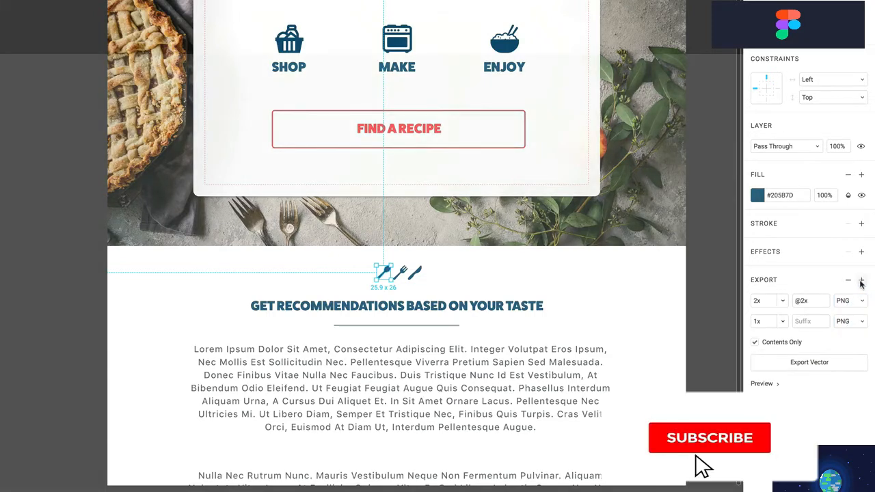
click(862, 280)
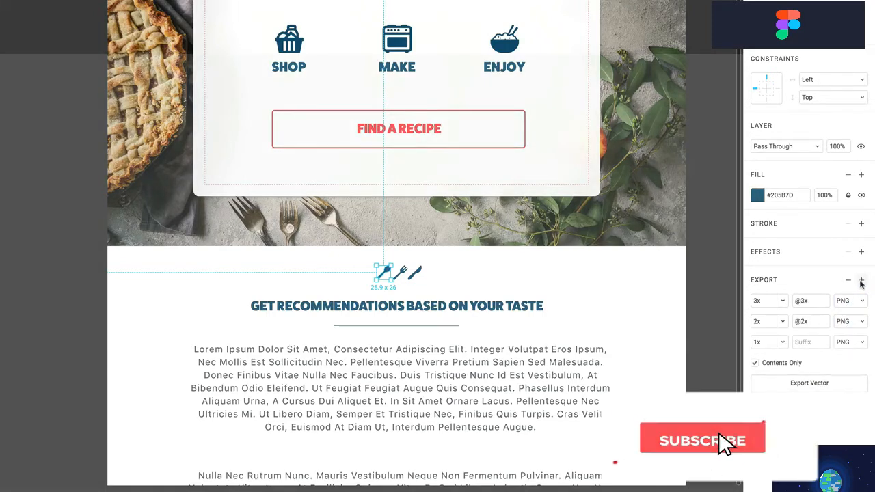
click(759, 322)
click(764, 302)
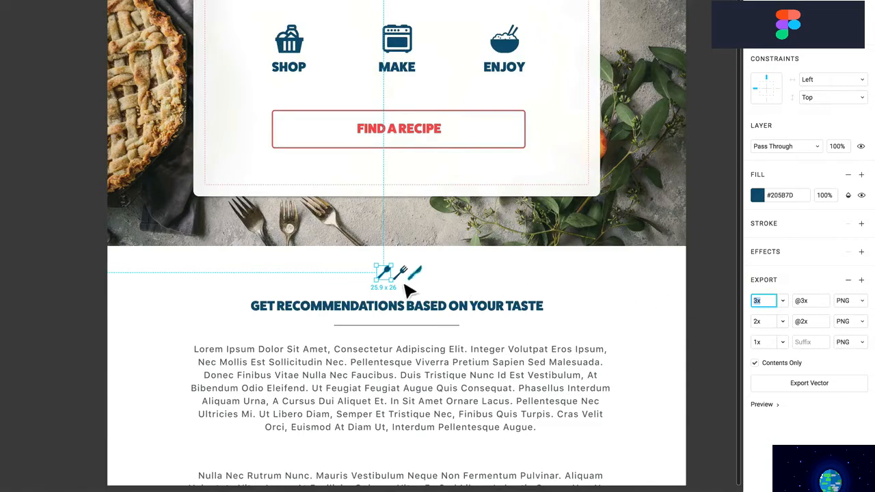
Add 1x, 2x and 3x PNG exports to the fork and knife, previewing the knife's export
click(410, 277)
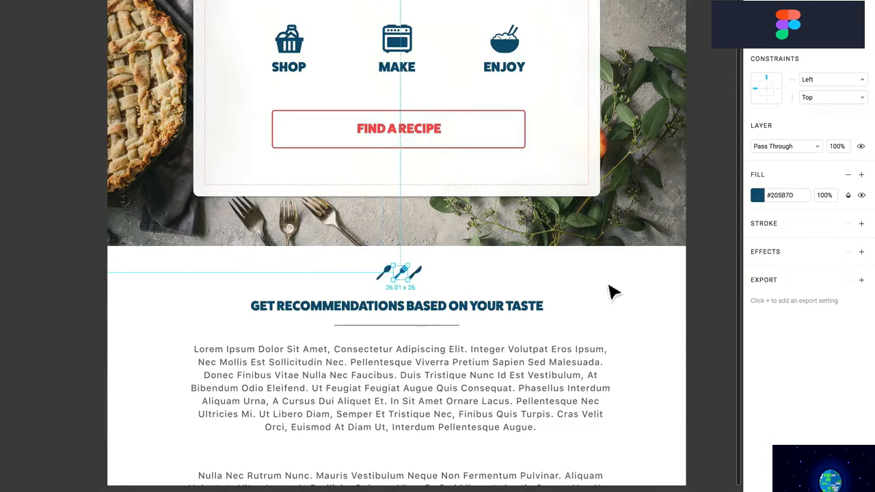
click(862, 280)
click(862, 281)
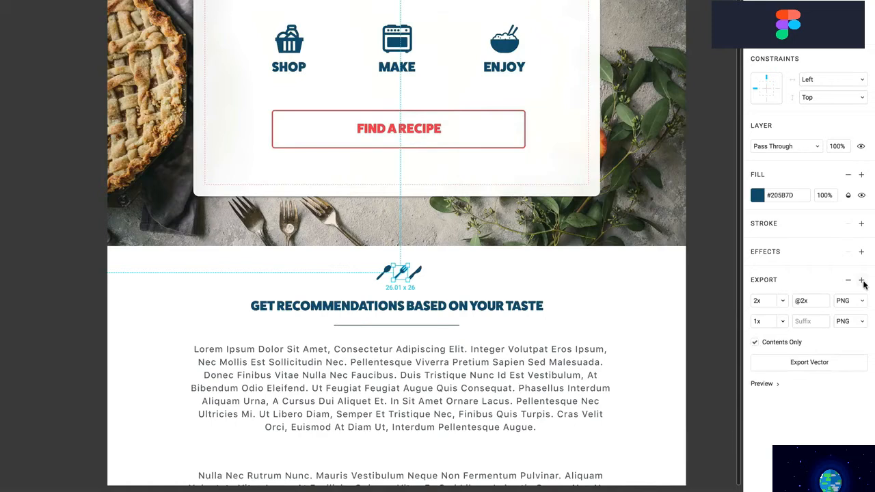
click(862, 281)
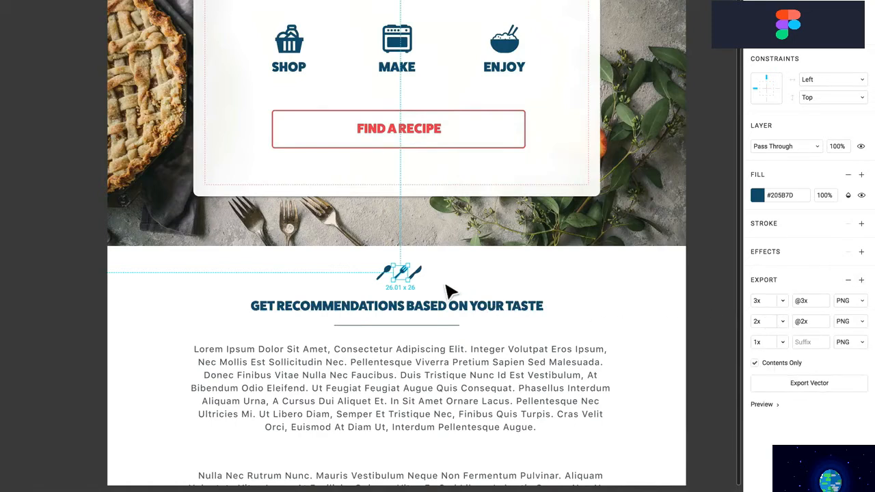
click(425, 279)
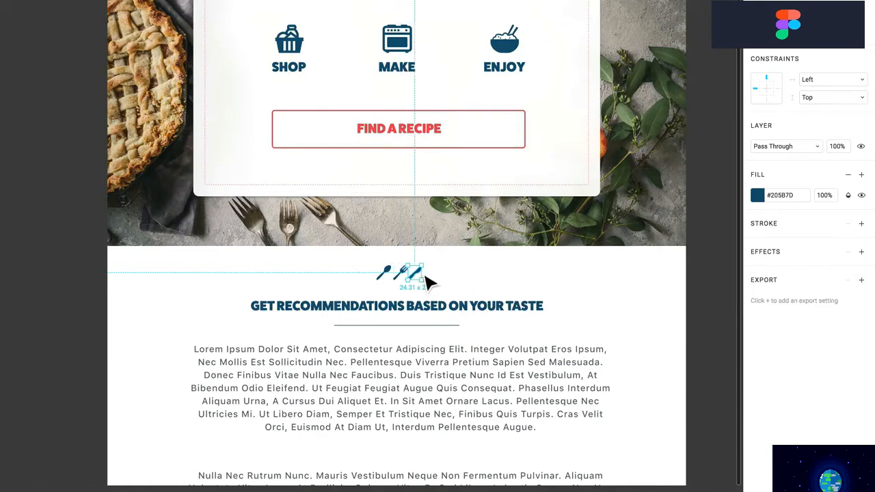
click(860, 282)
click(861, 282)
click(861, 281)
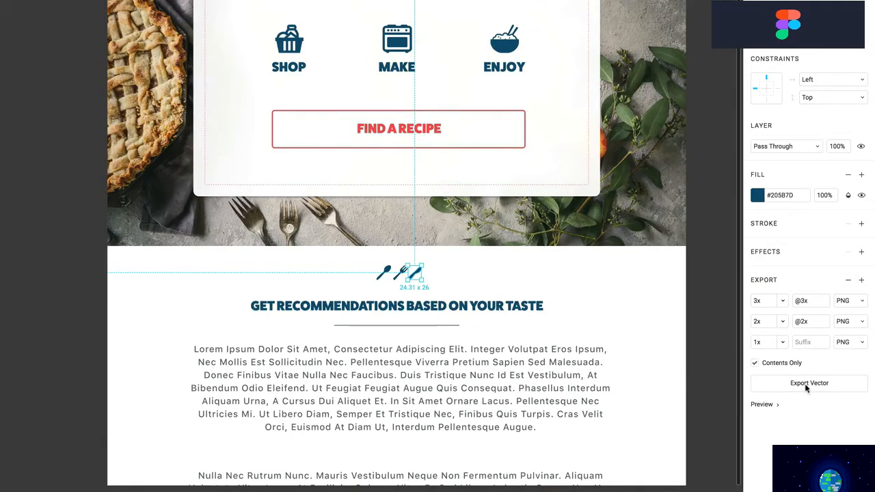
click(771, 405)
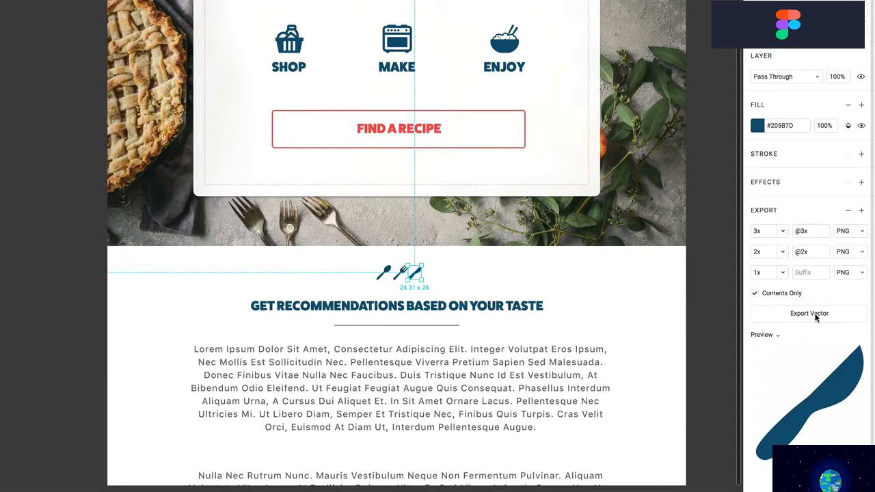
click(407, 275)
click(384, 274)
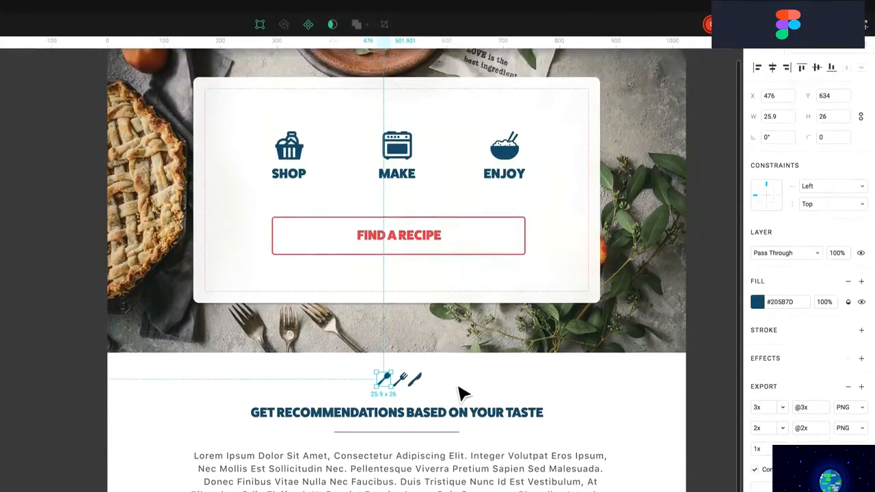
click(458, 385)
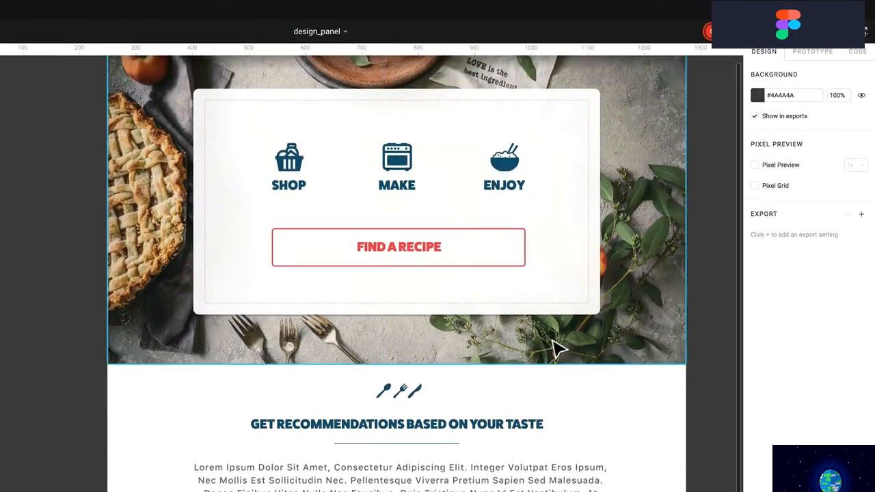
Open the Export list and scroll through the 18 queued icon exports
click(867, 32)
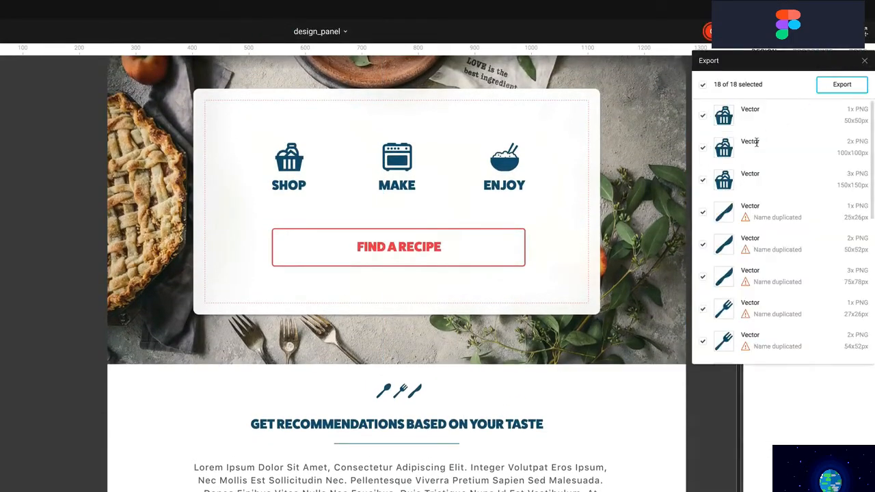
scroll(752, 158, down, 5)
scroll(756, 168, down, 2)
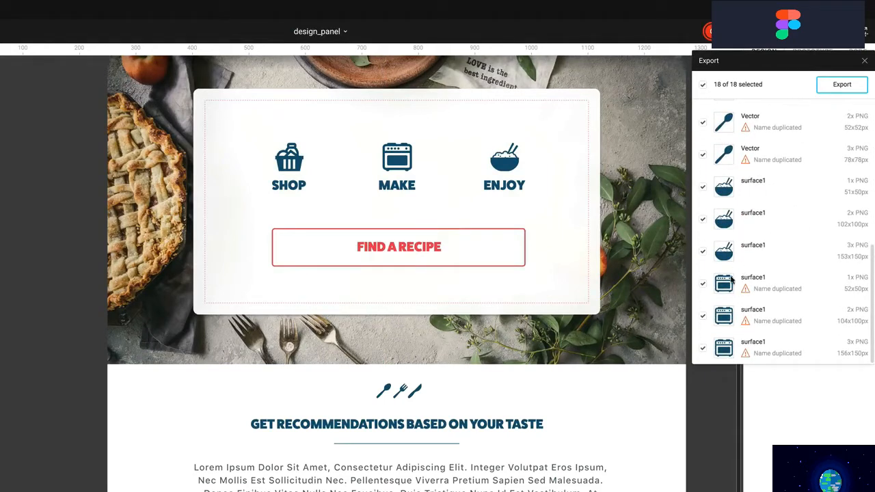
scroll(732, 308, up, 7)
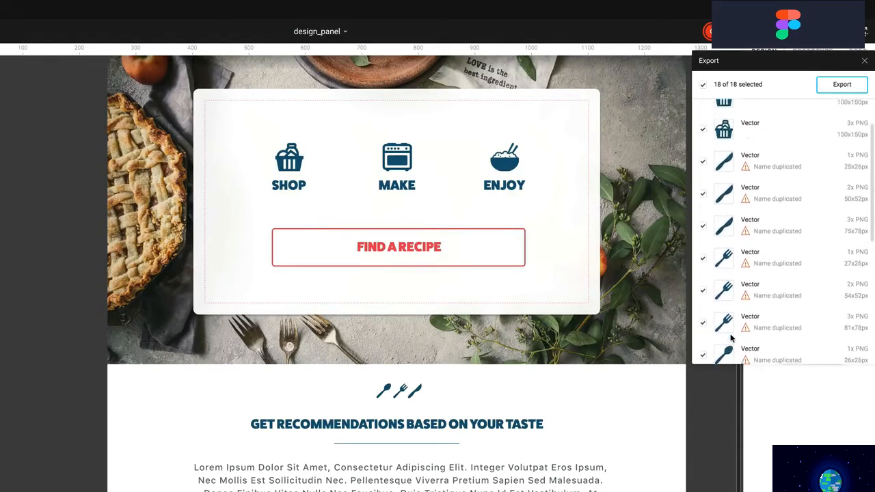
scroll(730, 337, up, 2)
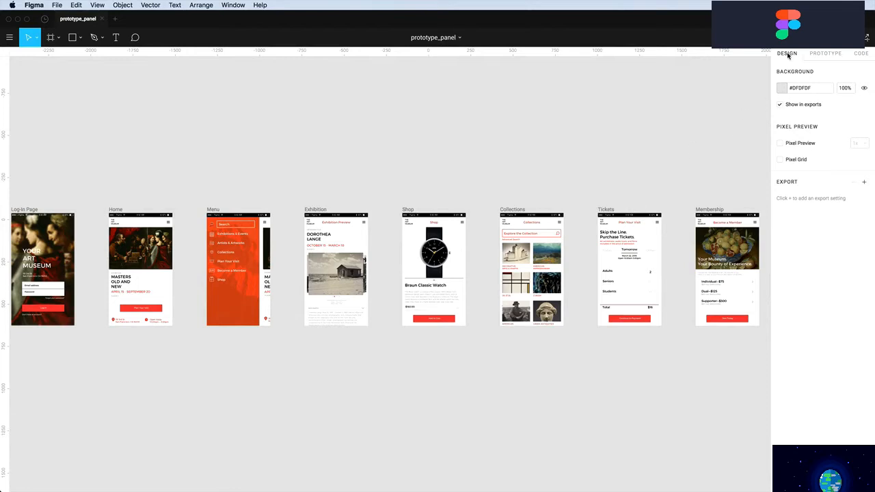
Check the prototype settings with black #000000 background, present it, then return to the design file
click(820, 54)
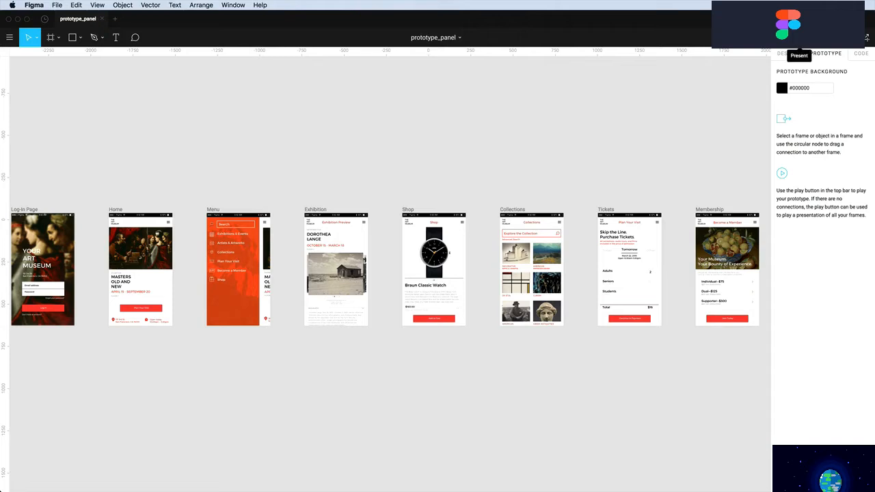
click(799, 37)
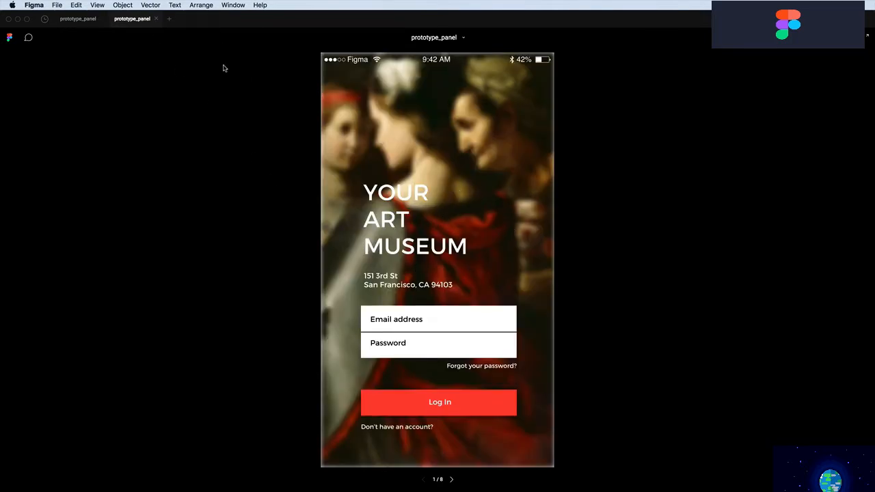
click(77, 19)
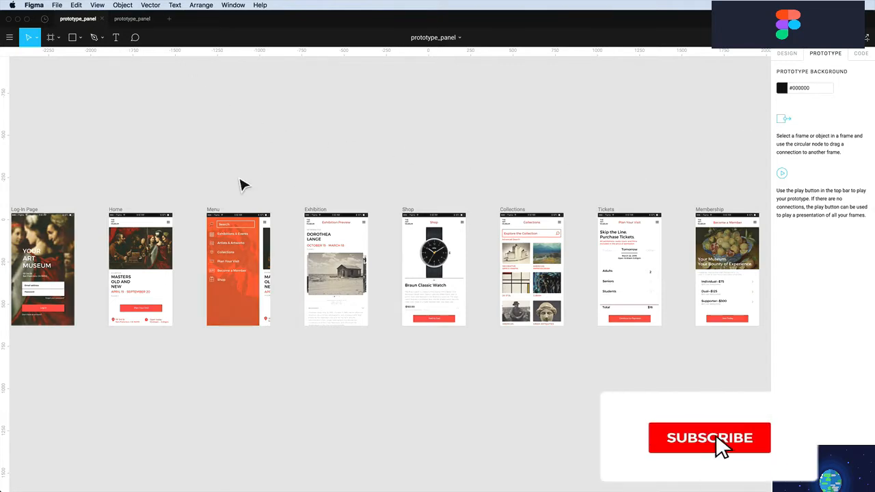
scroll(244, 184, left, 3)
scroll(243, 184, left, 1)
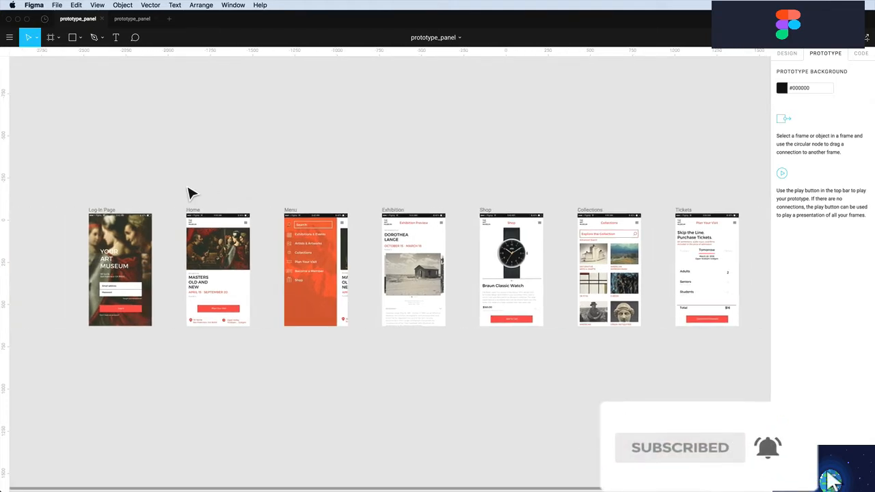
Link the Log-In Page's red Log In button to the Home screen
click(104, 211)
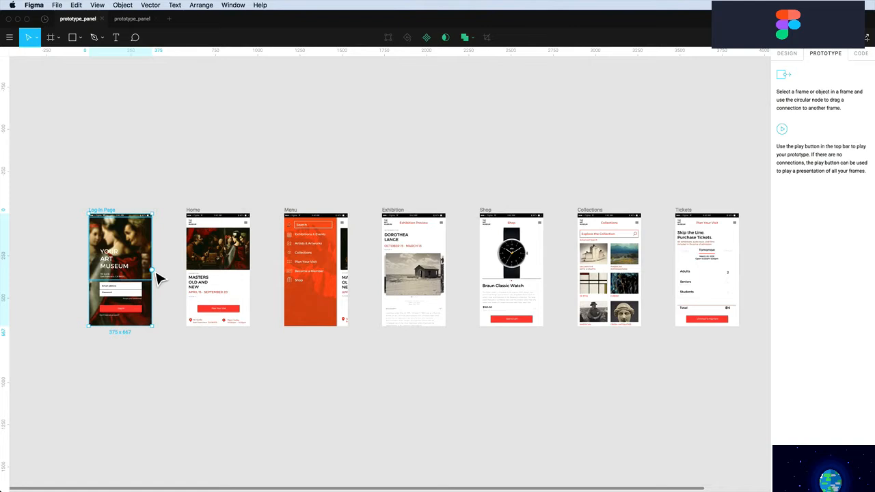
mouse_move(153, 270)
mouse_down()
mouse_move(166, 263)
mouse_move(176, 274)
mouse_move(175, 218)
mouse_move(179, 245)
mouse_move(185, 235)
mouse_move(688, 280)
mouse_move(150, 269)
mouse_up()
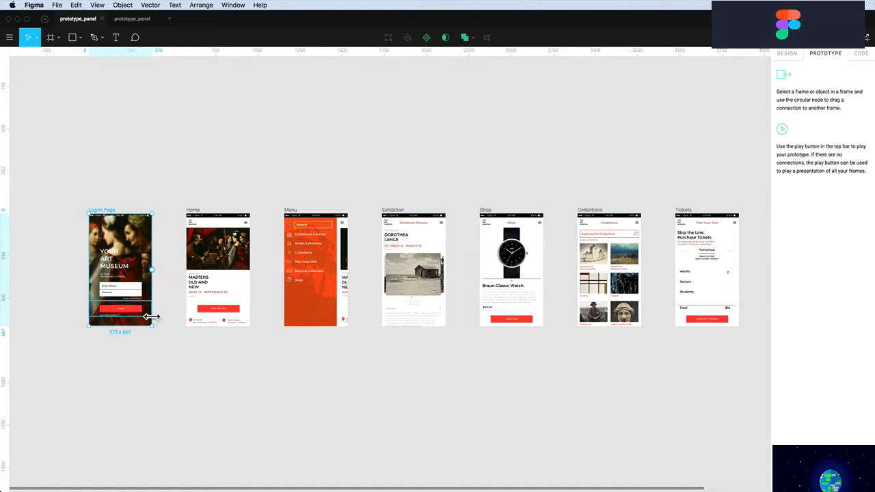
click(130, 314)
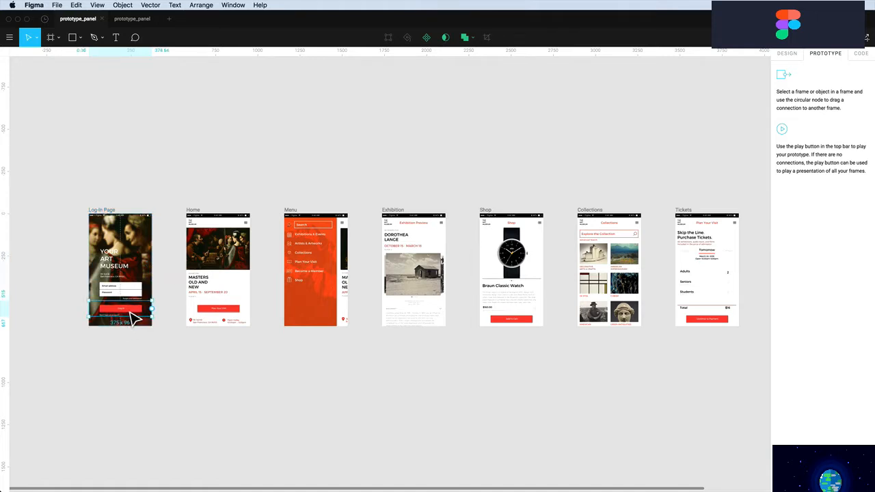
double_click(133, 316)
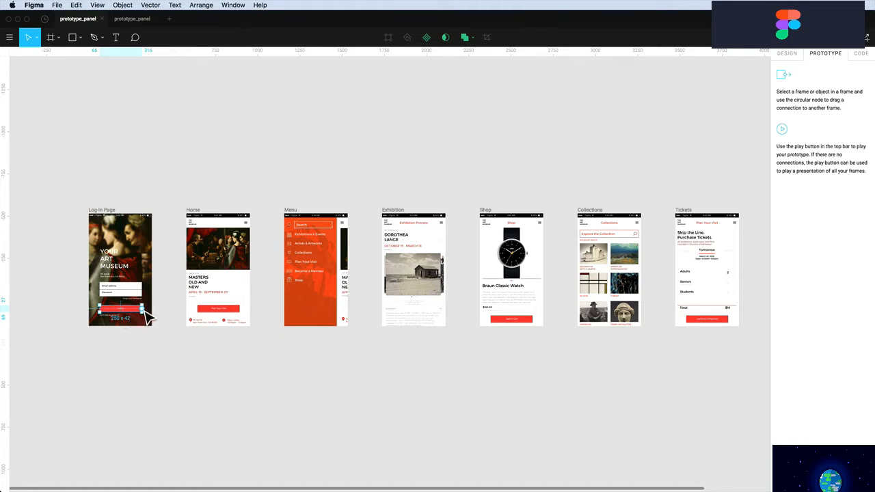
drag(145, 316, 214, 272)
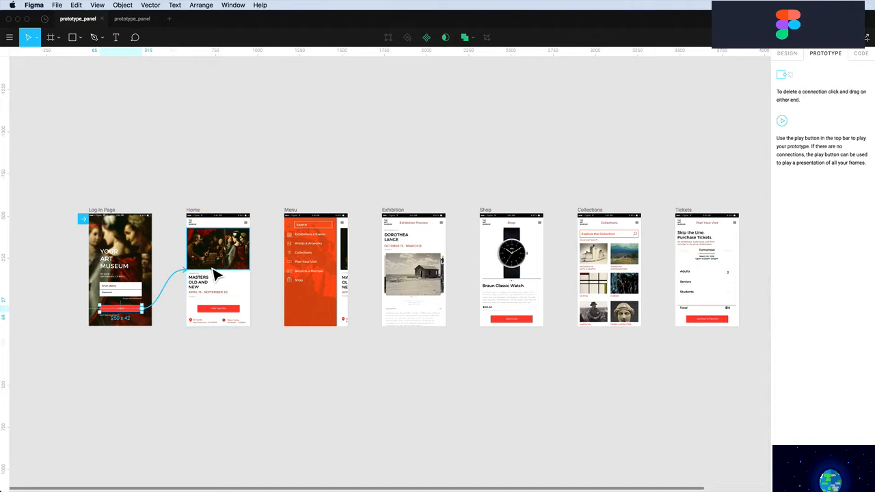
Link Home's menu icon to the Menu screen and zoom in on both screens
click(248, 226)
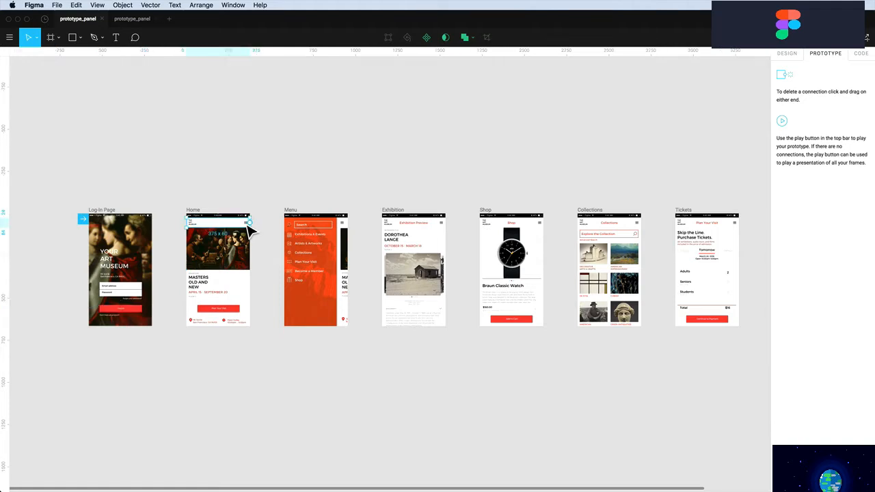
click(248, 226)
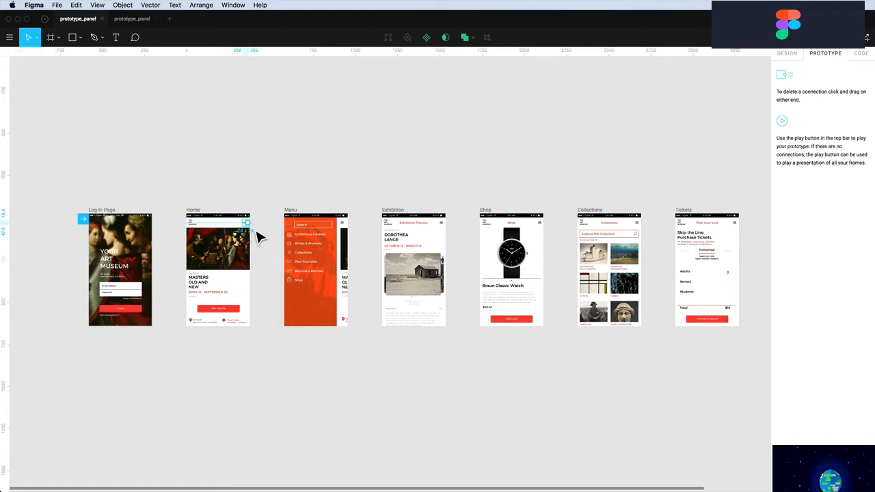
drag(254, 231, 316, 260)
click(172, 201)
key(z)
drag(164, 194, 672, 375)
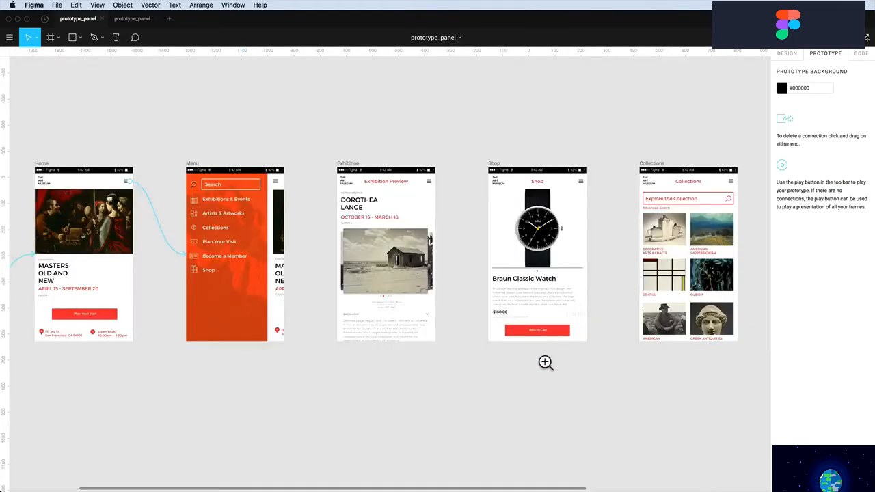
Link the Exhibitions & Events, Shop and Collections menu items to their matching screens
click(222, 208)
double_click(218, 203)
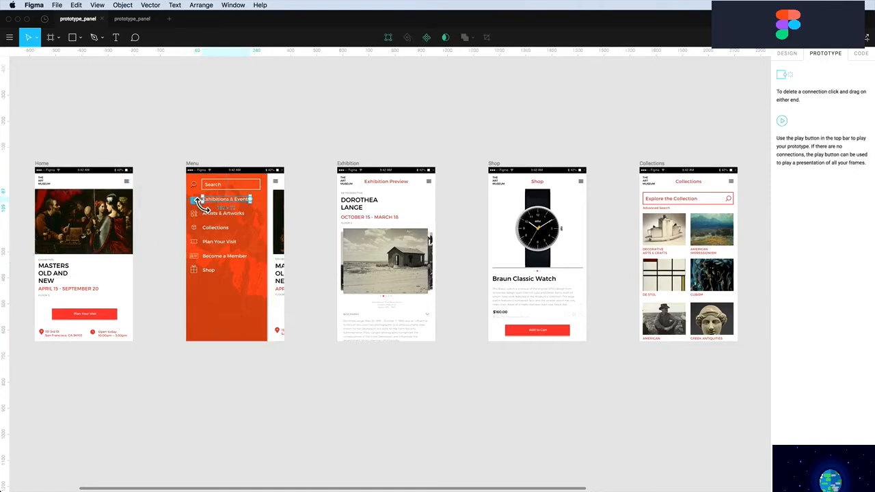
key(Escape)
double_click(228, 201)
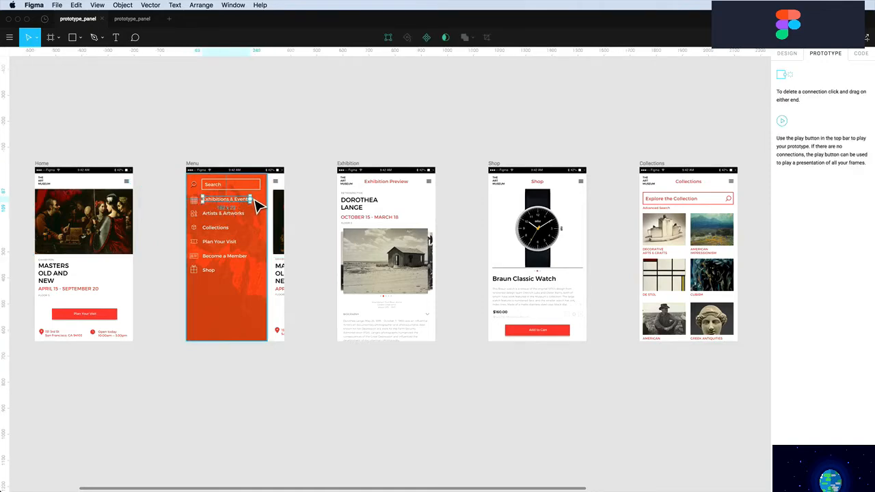
drag(255, 199, 410, 229)
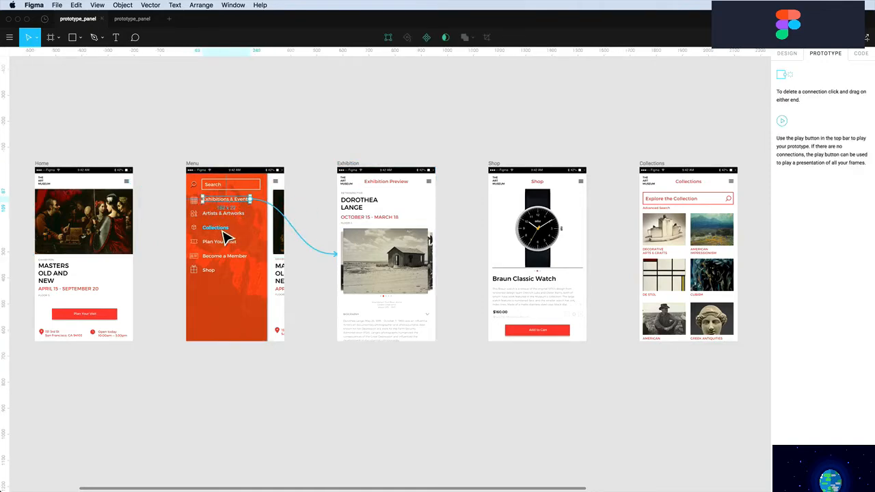
click(213, 274)
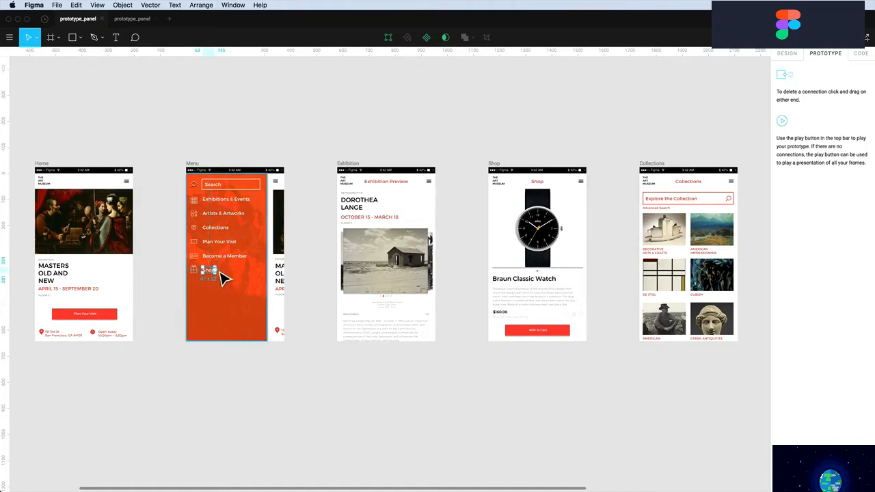
drag(216, 271, 537, 279)
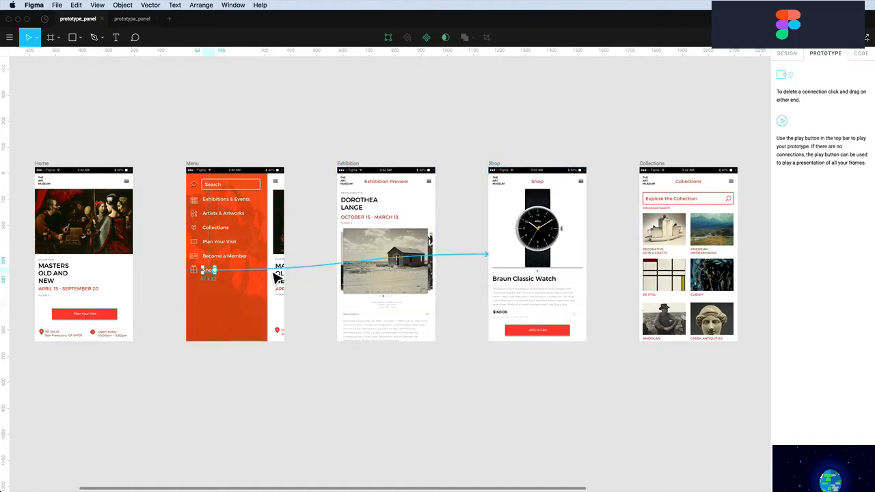
click(219, 228)
drag(238, 227, 677, 250)
Link Plan Your Visit to Tickets and Become a Member to Membership
scroll(680, 250, right, 5)
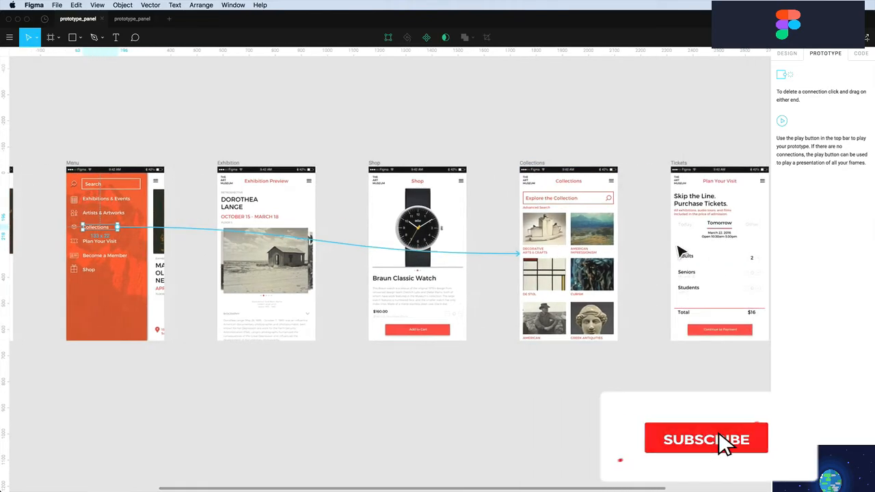
click(112, 243)
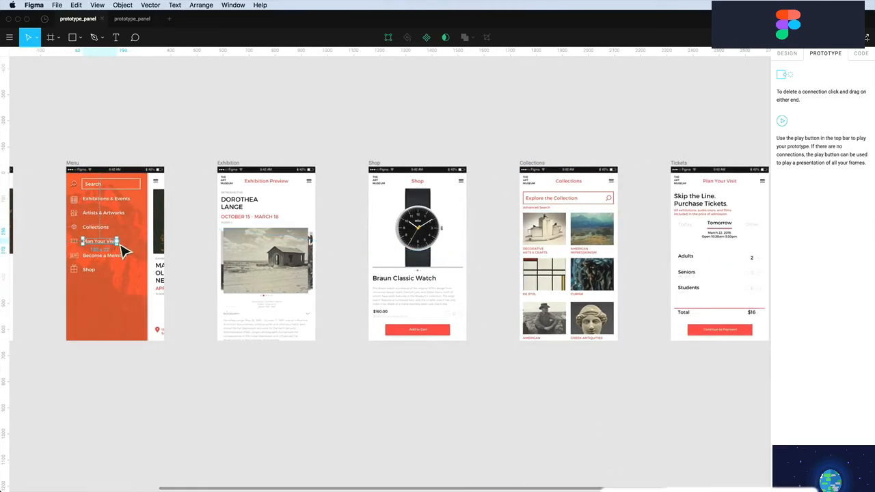
drag(118, 242, 690, 256)
scroll(604, 269, right, 3)
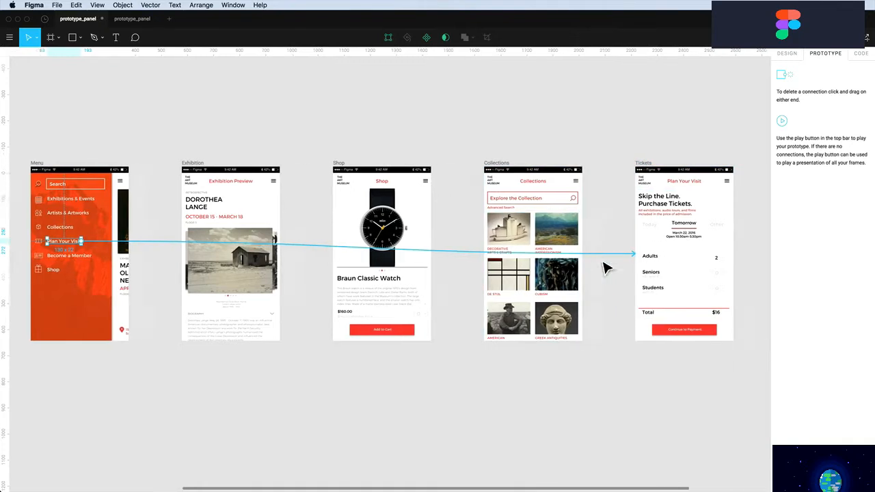
scroll(604, 269, right, 4)
scroll(604, 268, left, 4)
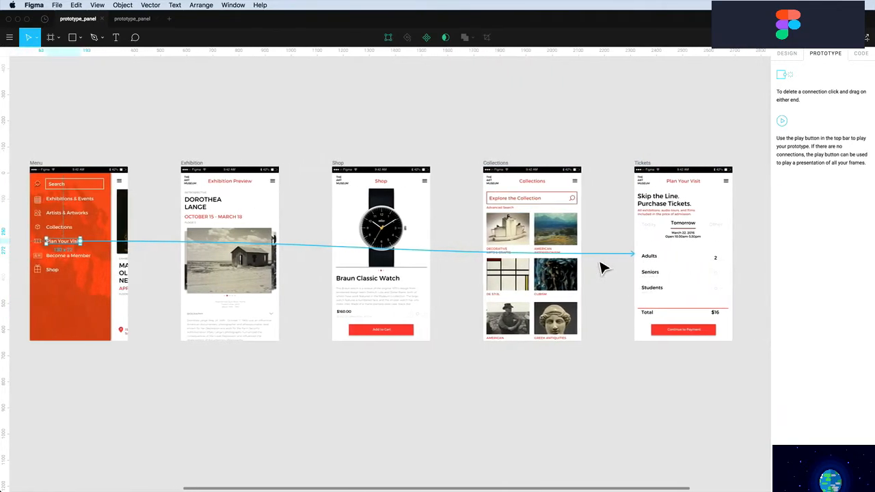
click(84, 257)
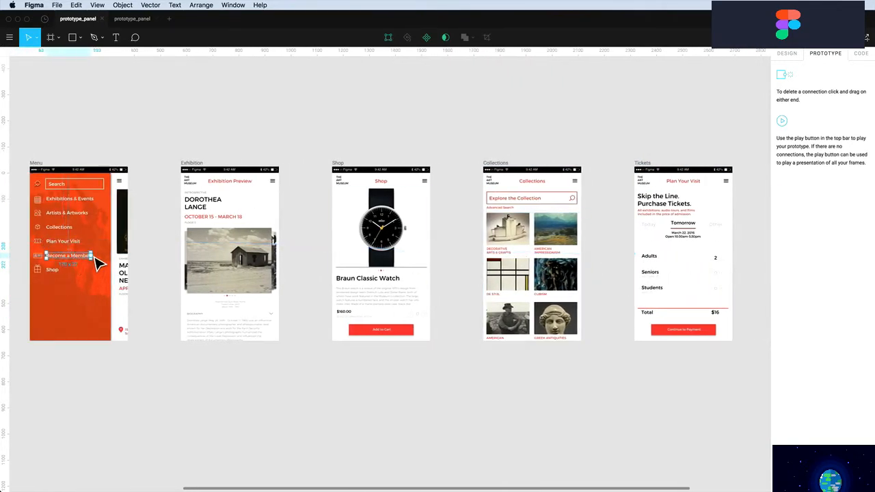
drag(96, 259, 87, 209)
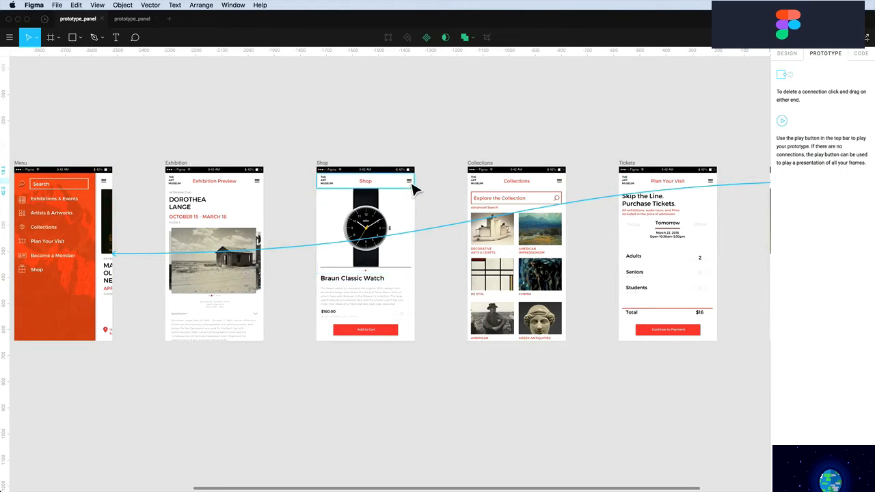
Link the Shop, Exhibition and Collections menu icons back to the Menu screen
click(414, 189)
drag(416, 189, 109, 192)
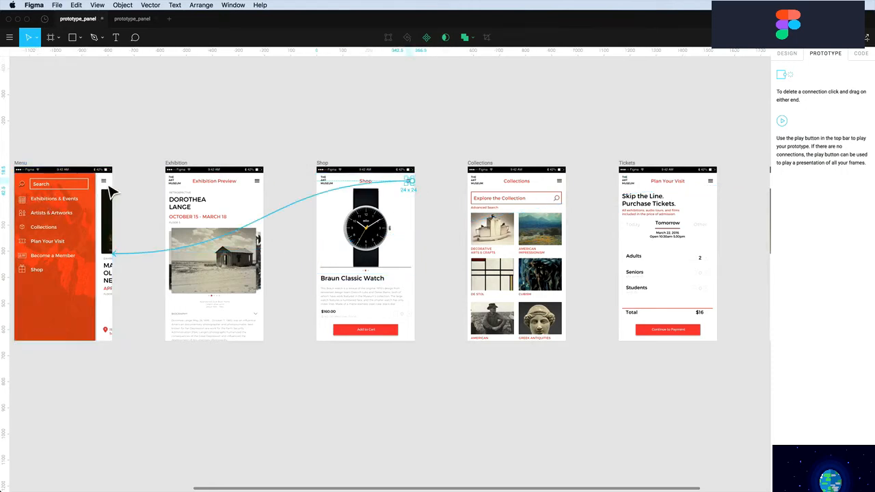
click(259, 183)
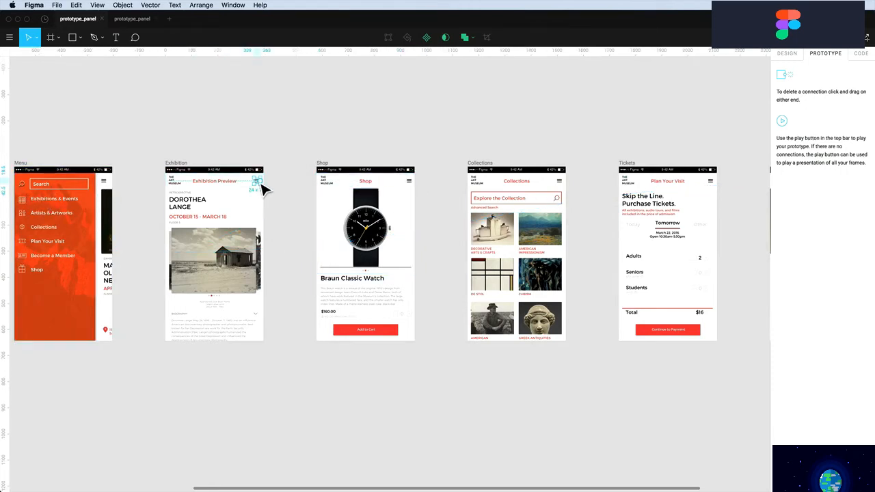
drag(264, 190, 79, 222)
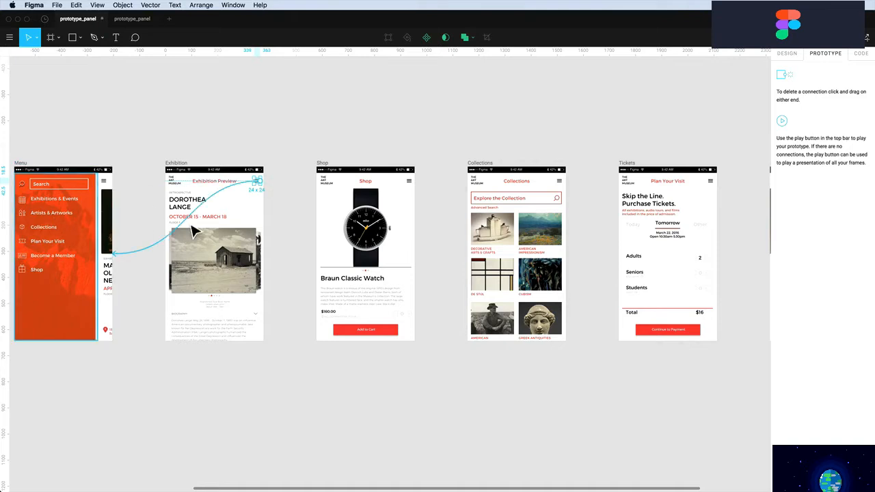
click(560, 184)
drag(566, 185, 72, 229)
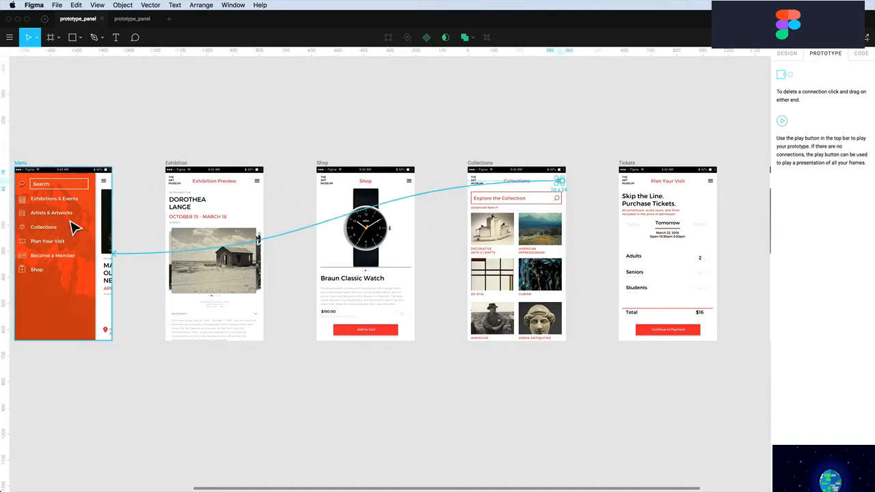
Redirect Become a Member's link to Home and make the Log-In Page the starting screen
click(101, 250)
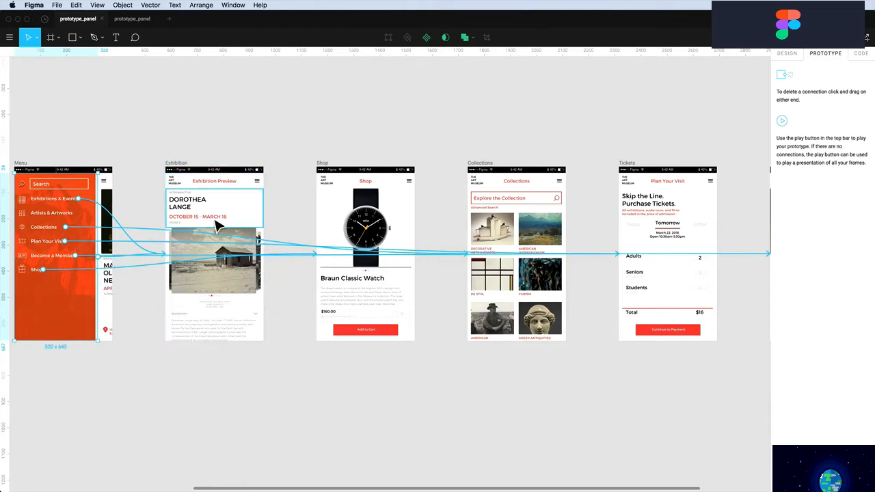
scroll(216, 233, left, 3)
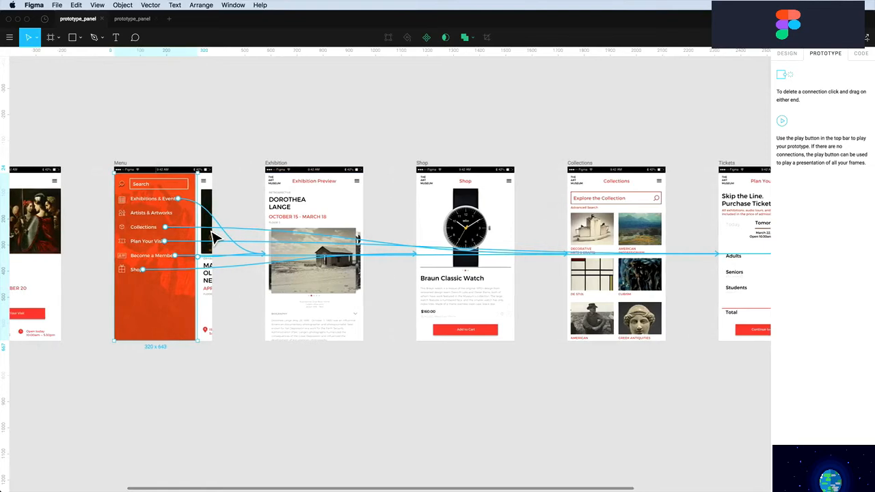
scroll(216, 236, left, 5)
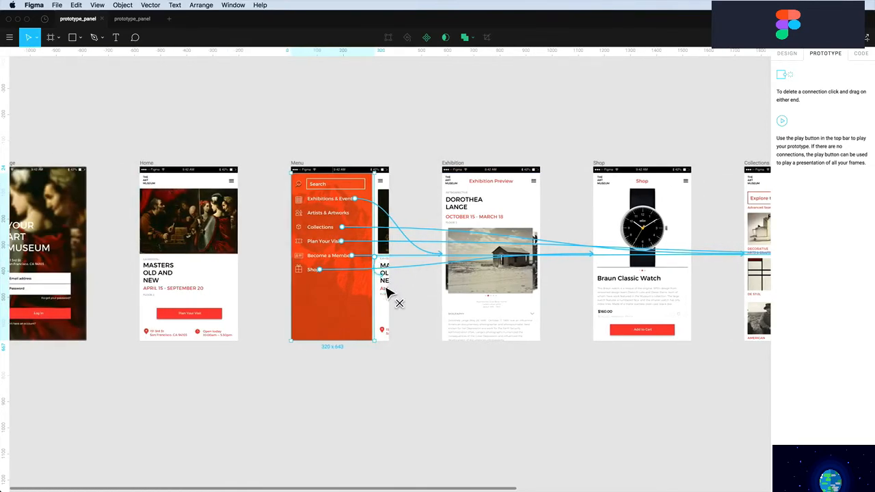
drag(387, 293, 198, 243)
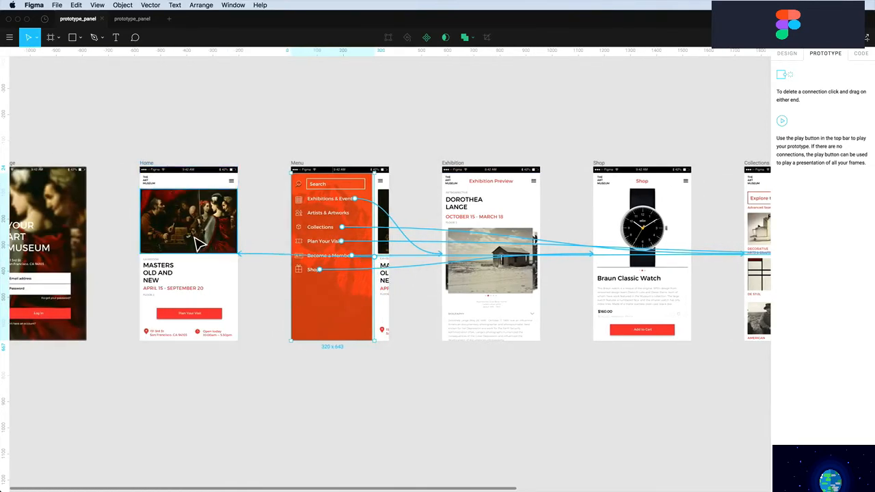
click(234, 184)
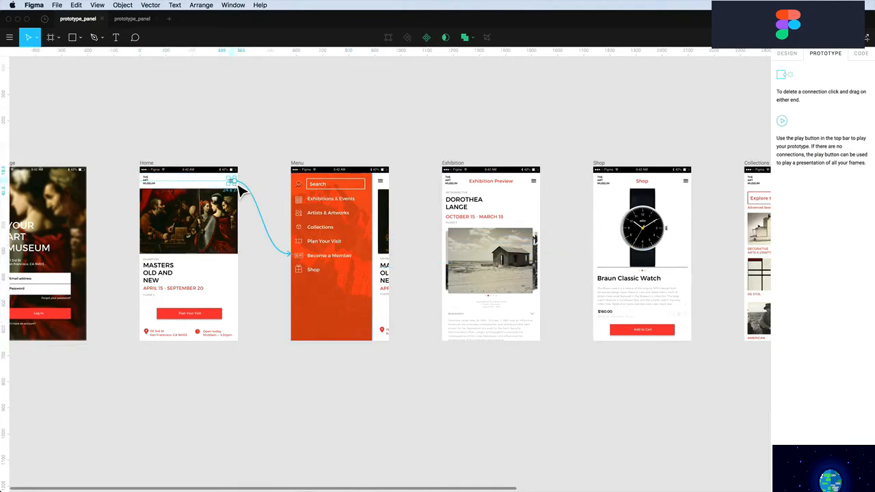
scroll(240, 190, left, 3)
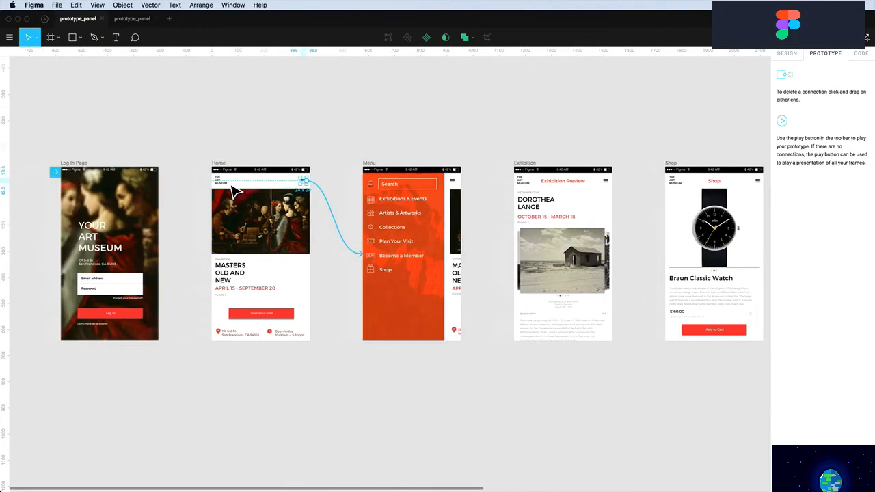
click(197, 141)
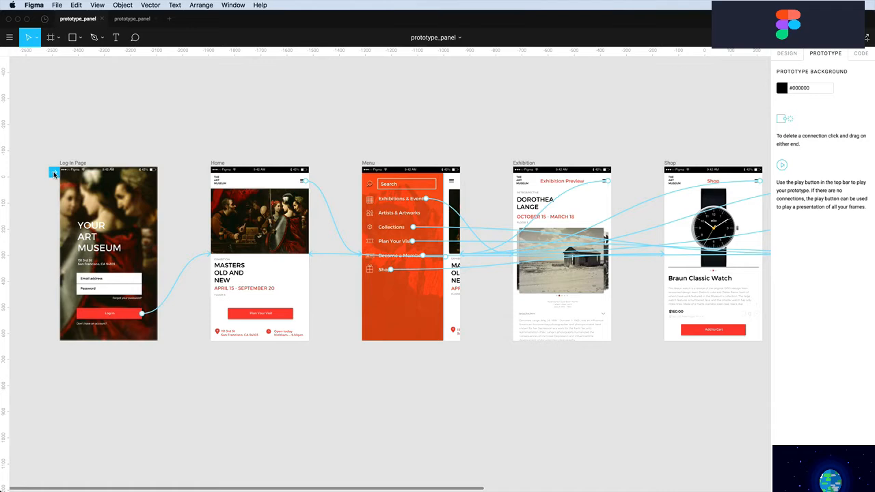
mouse_move(52, 175)
mouse_down()
mouse_move(128, 145)
mouse_move(235, 190)
mouse_move(385, 186)
mouse_move(63, 173)
mouse_up()
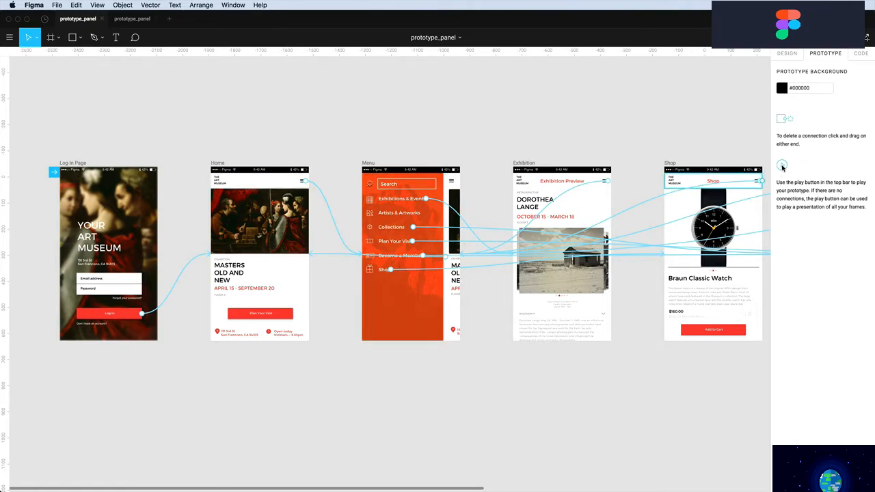
Present the prototype: log in, visit Exhibitions & Events, Collections and Shop, then return to the editor
click(866, 37)
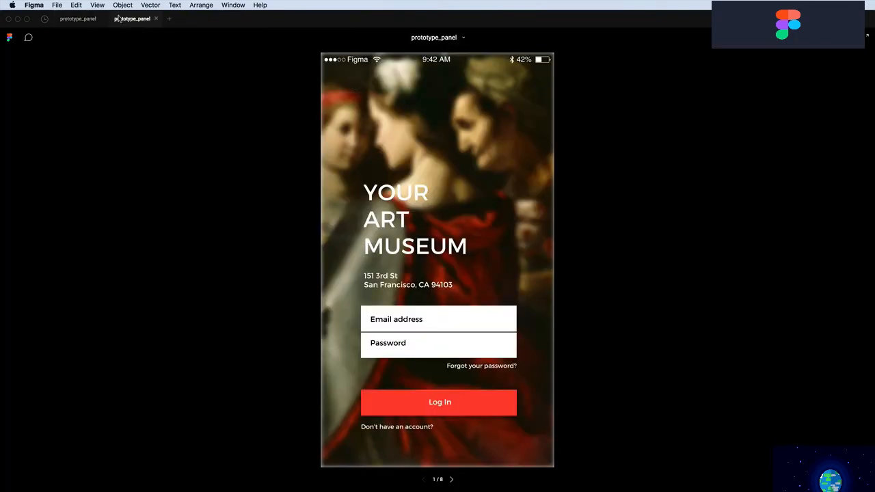
click(443, 406)
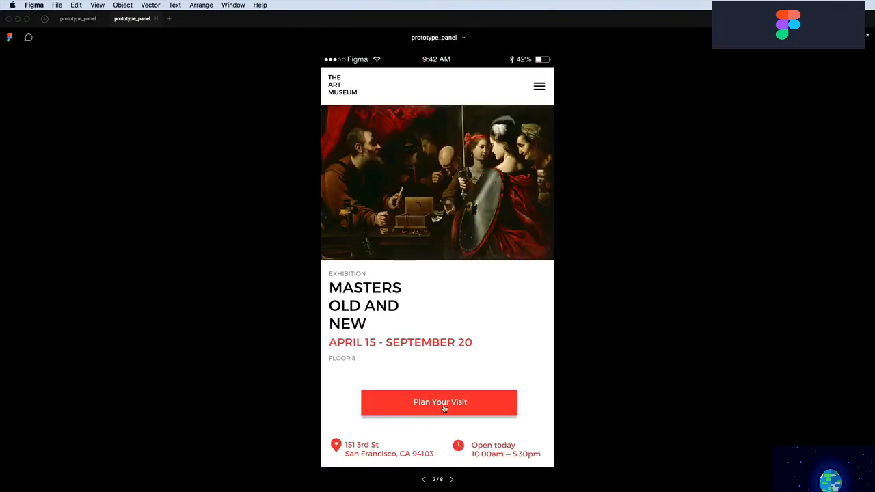
click(539, 89)
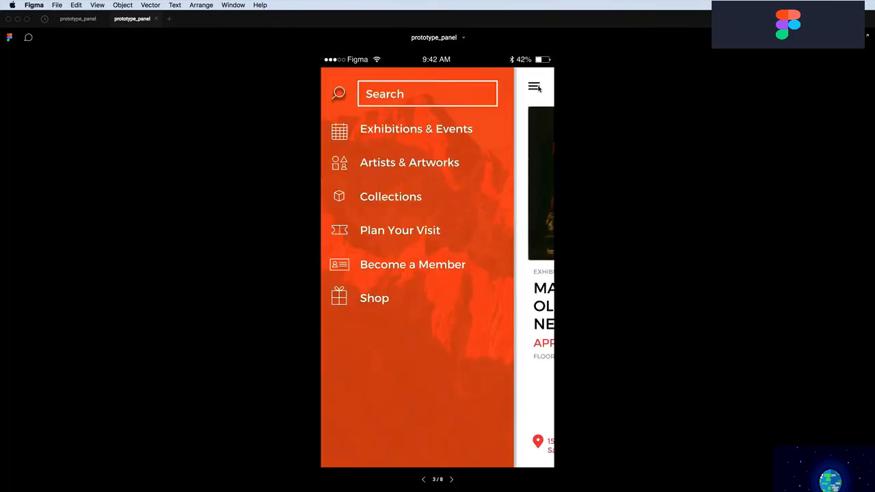
click(426, 130)
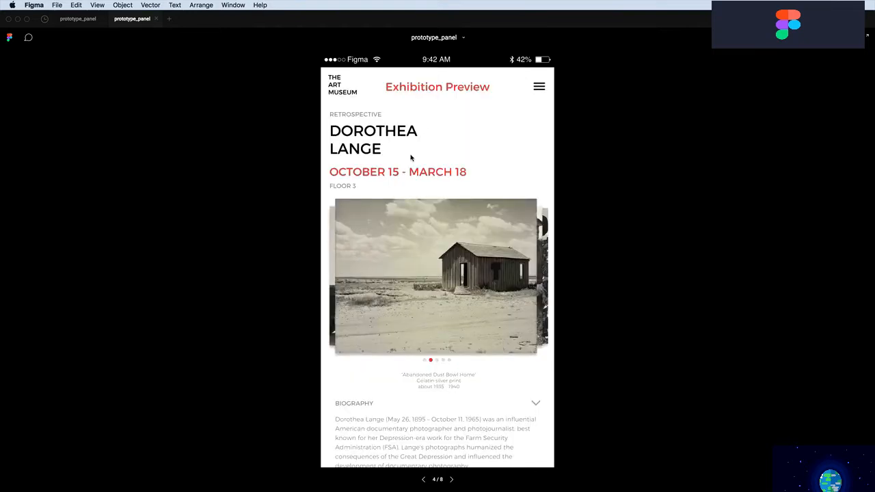
click(538, 90)
click(391, 200)
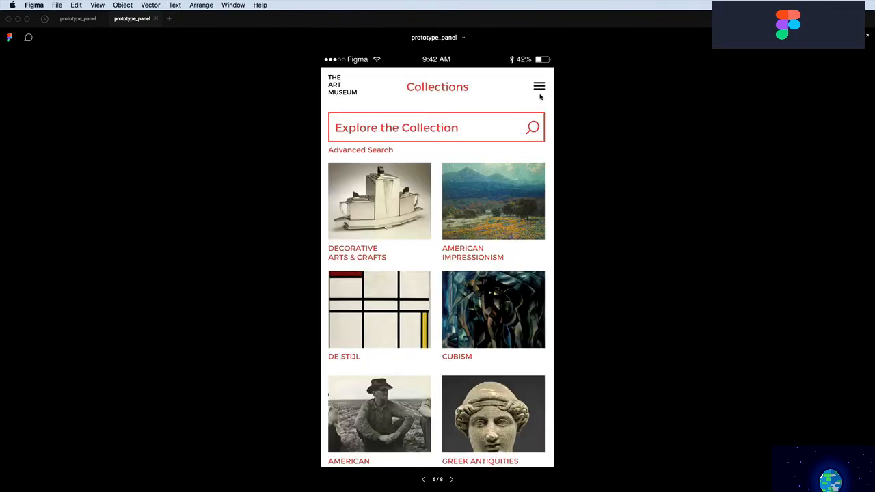
click(535, 92)
click(375, 299)
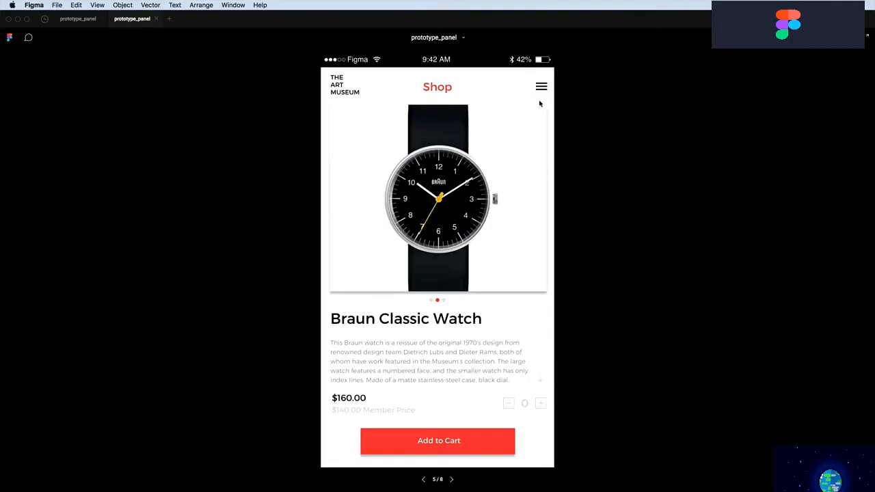
click(534, 90)
click(79, 20)
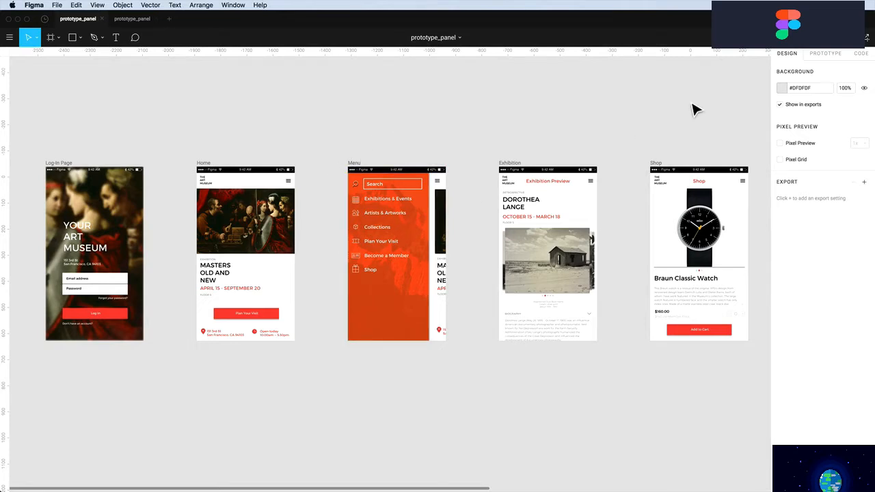
Show the canvas background colour code, first as CSS and then as iOS code
click(862, 54)
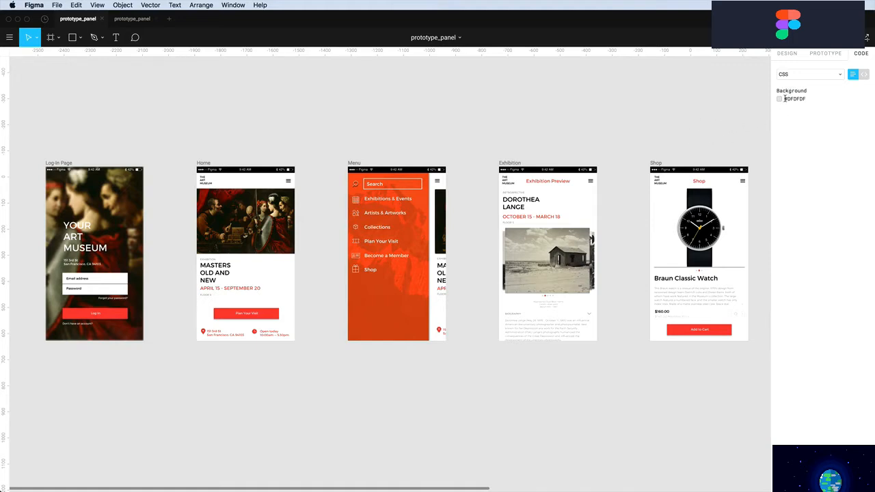
drag(785, 99, 809, 99)
click(795, 76)
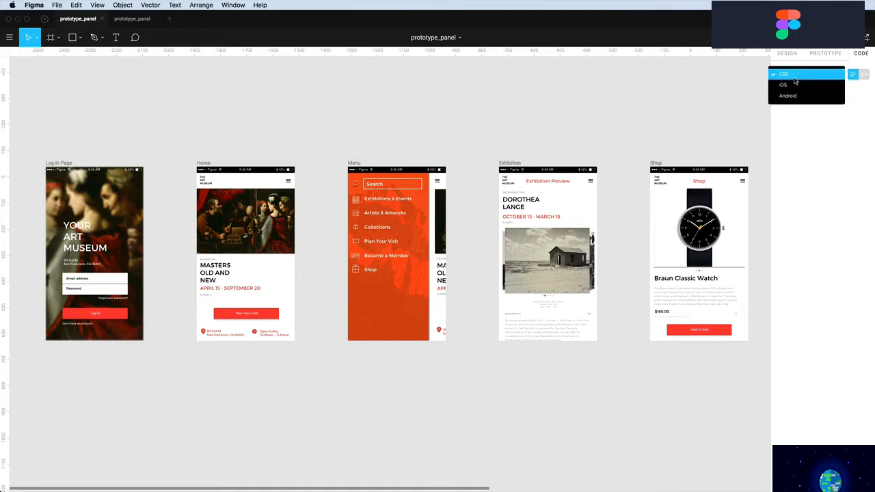
click(793, 85)
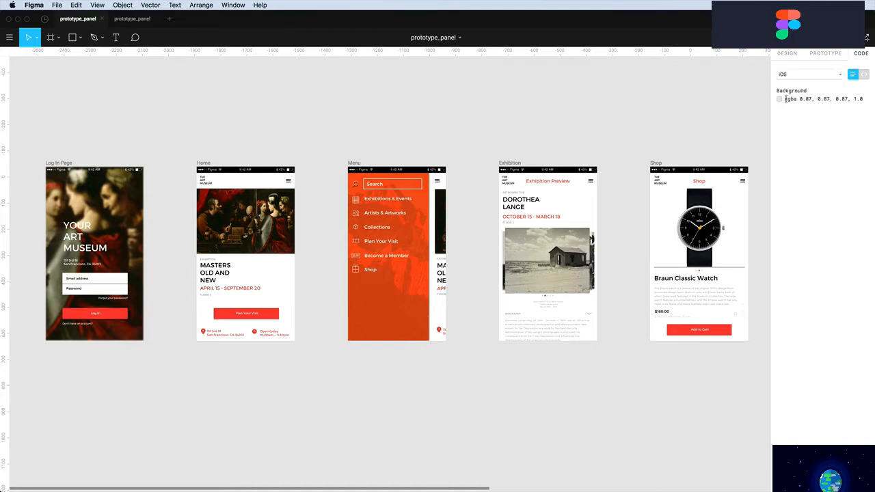
drag(785, 99, 867, 100)
View it as Android, return to CSS code view, and copy the line background: #DFDFDF
click(814, 74)
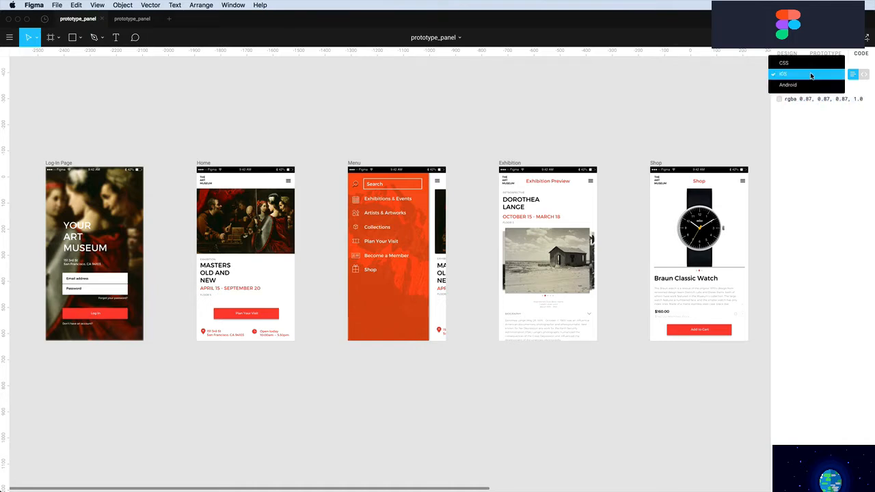
click(802, 85)
click(802, 74)
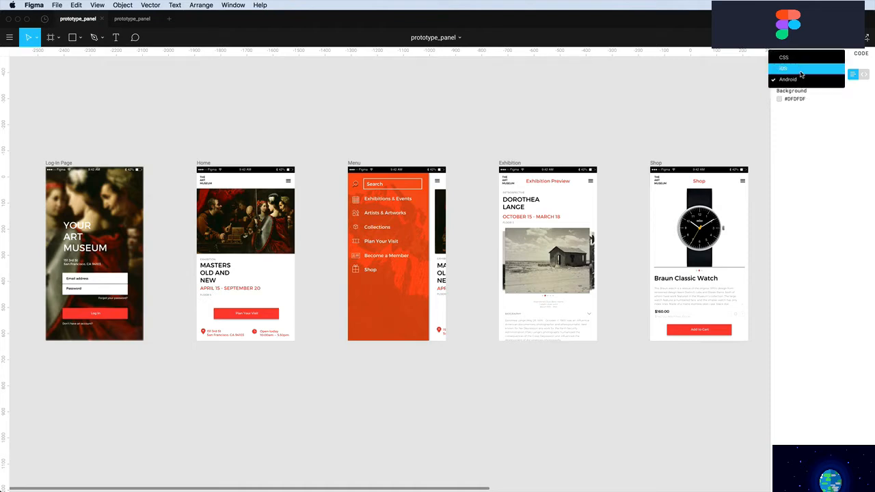
click(802, 65)
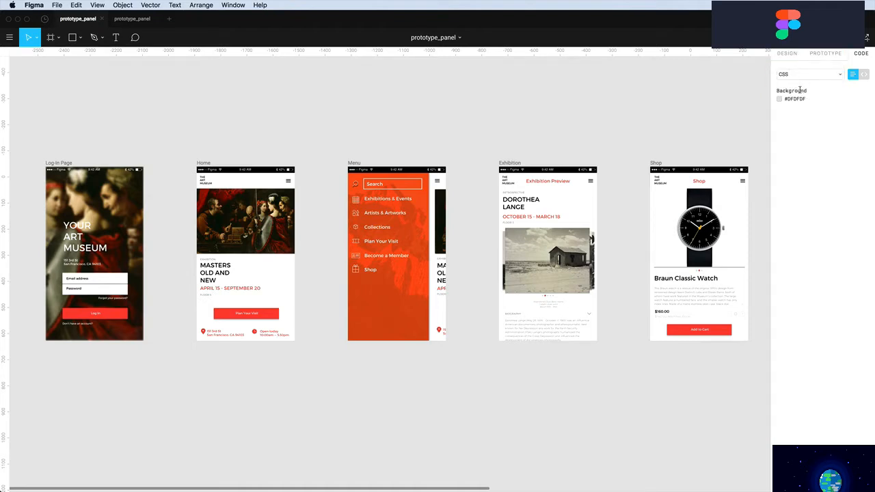
click(864, 74)
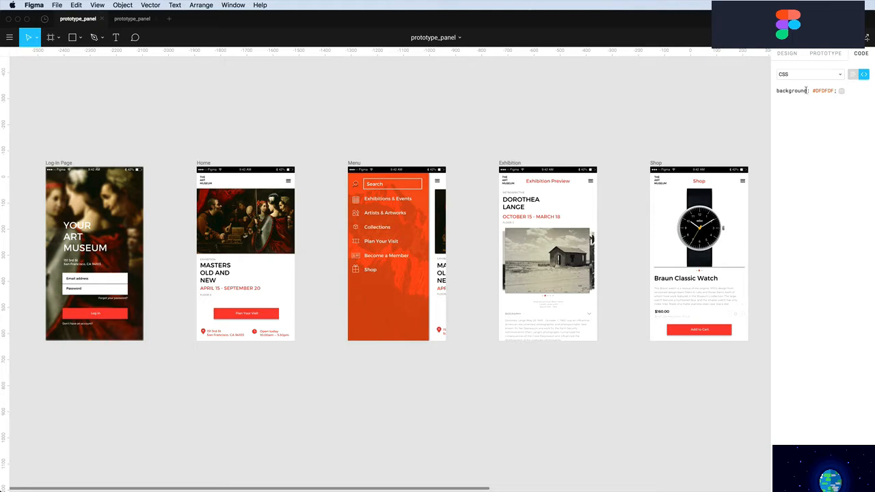
drag(777, 90, 839, 91)
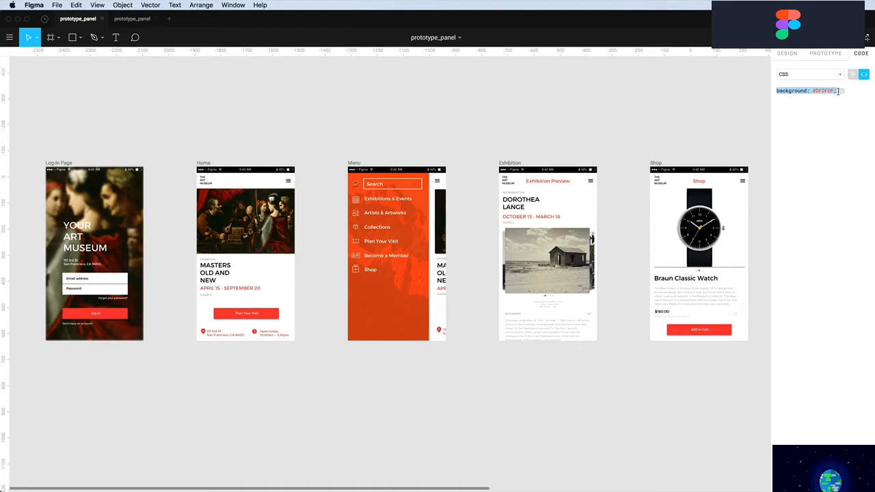
key(super+c)
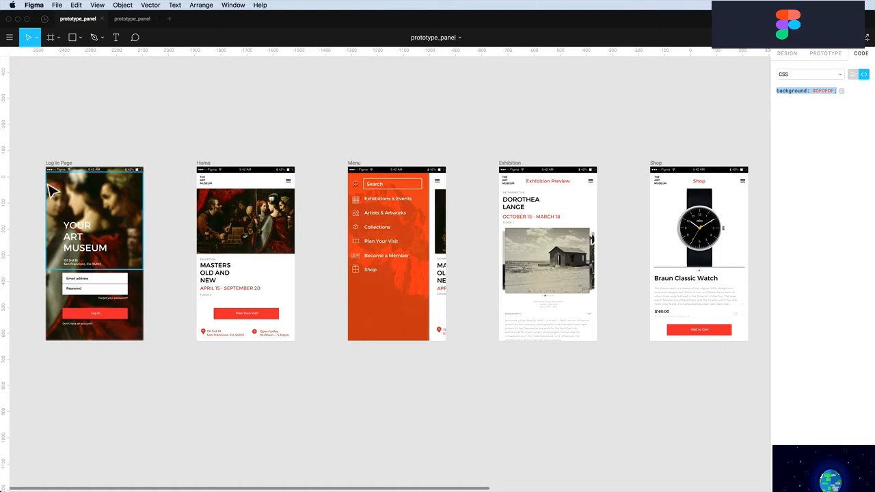
Zoom into the Log-In Page and select the Log In button to view its CSS positioning
key(z)
drag(33, 149, 178, 363)
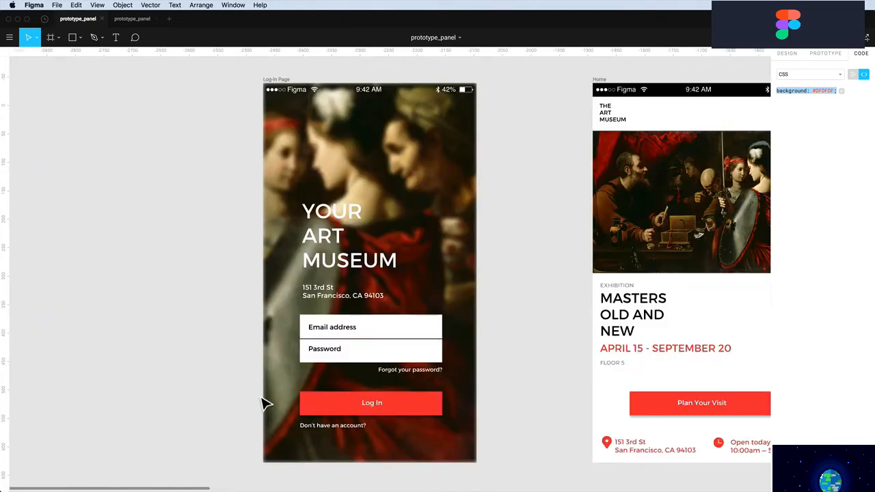
click(326, 411)
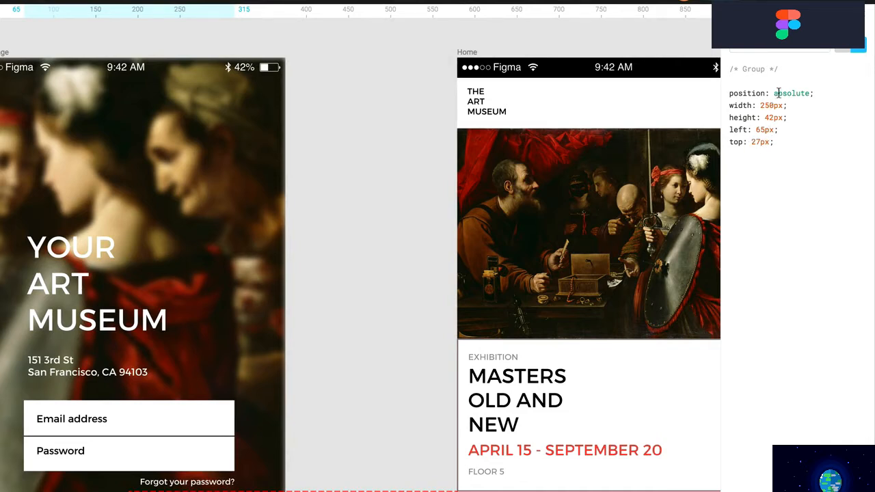
drag(730, 94, 785, 154)
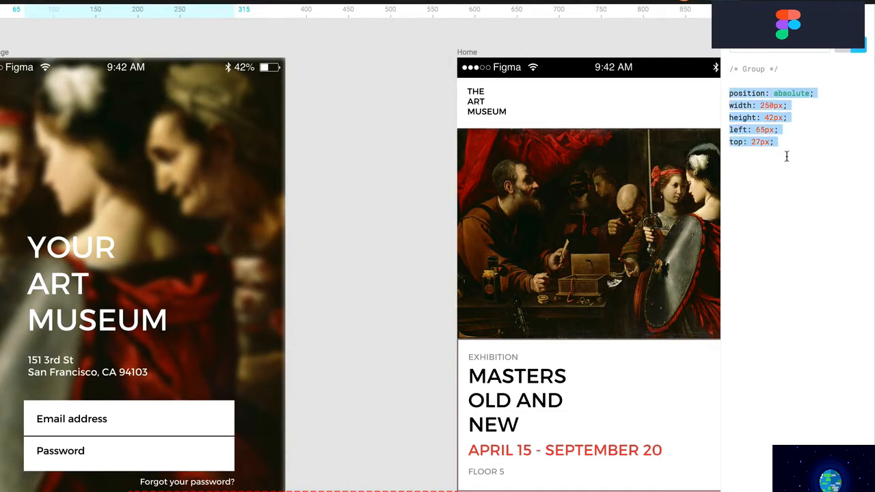
Switch the button's code from iOS Swift to Android XML, toggling table view and back
click(785, 48)
click(757, 61)
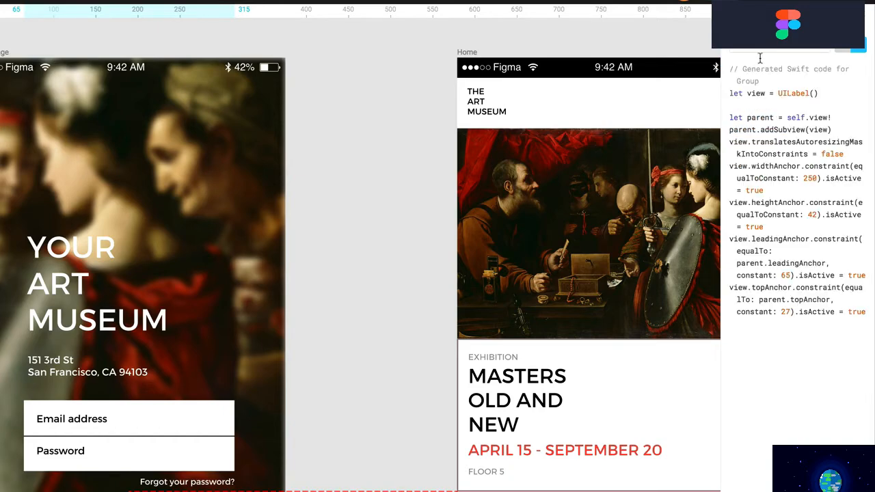
click(764, 49)
click(763, 59)
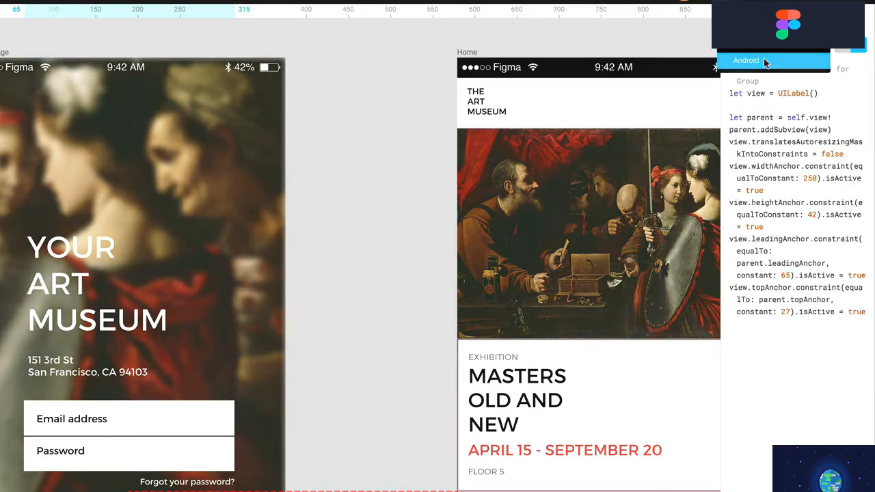
click(841, 48)
click(857, 49)
click(842, 47)
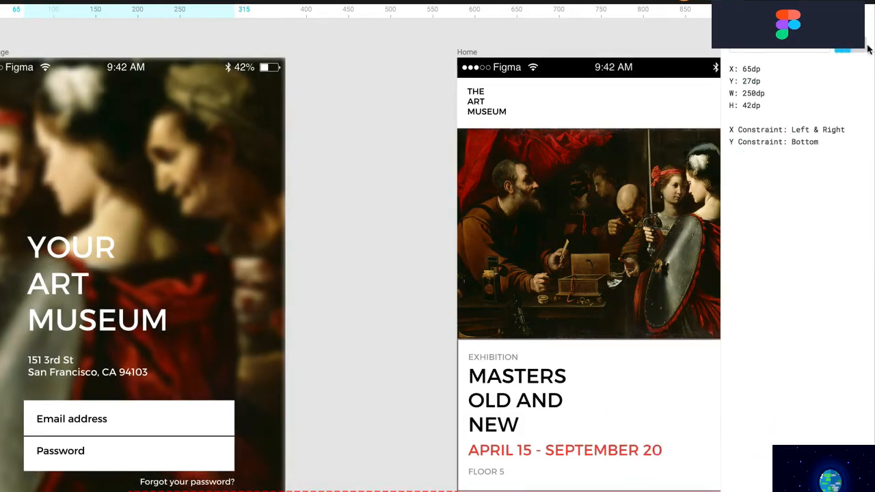
click(856, 49)
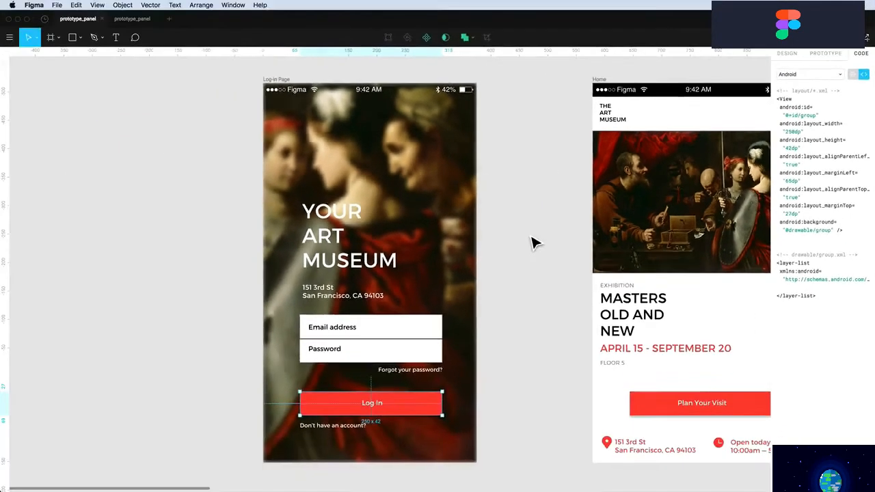
Select the pin icon in the Home page address and review its Android layout code
scroll(440, 267, right, 3)
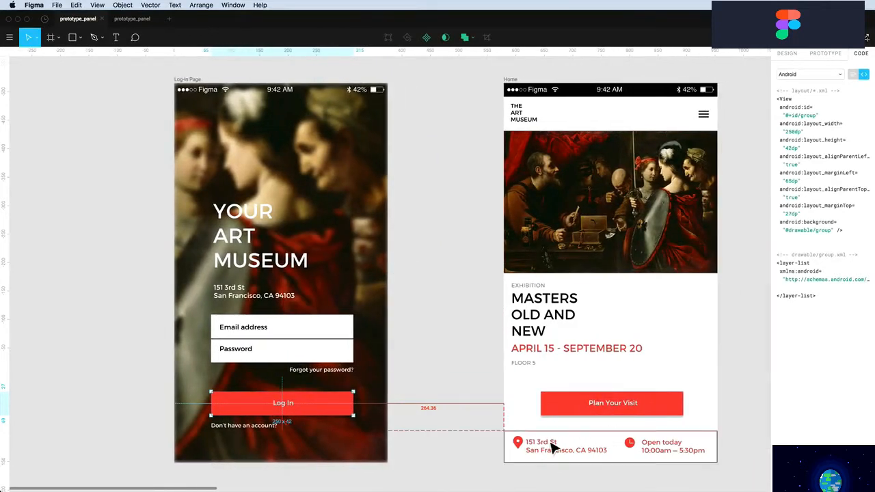
click(524, 451)
double_click(522, 449)
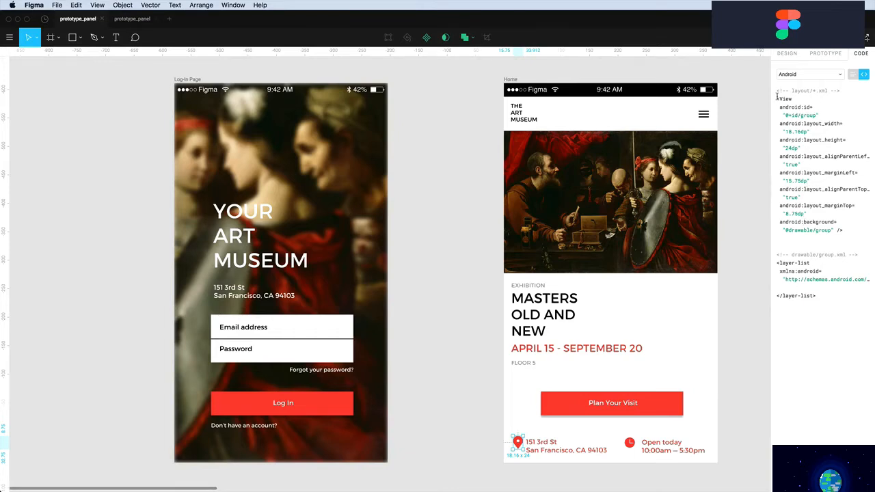
drag(779, 99, 846, 286)
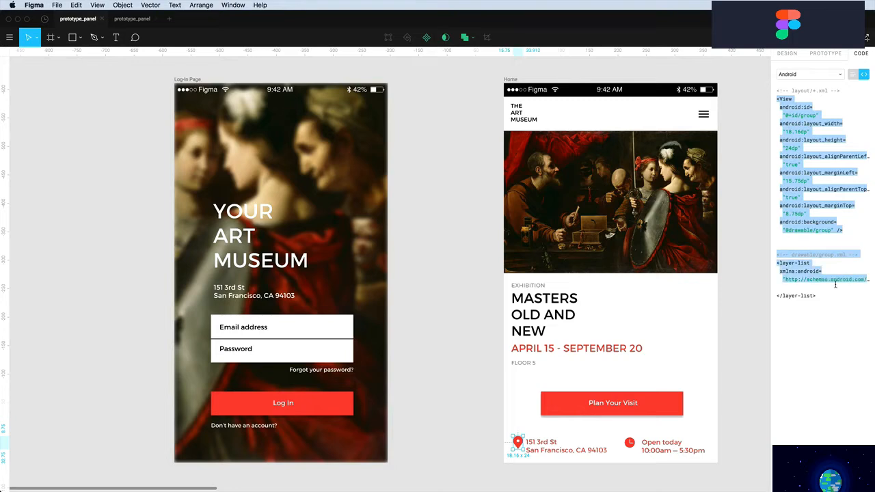
Select the Home screen painting image and show its code as CSS, then as a property list
click(639, 218)
click(811, 73)
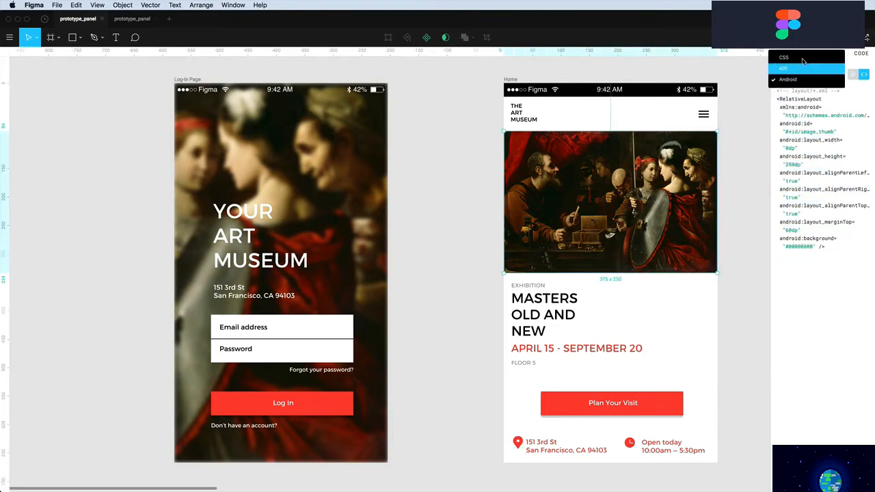
click(803, 59)
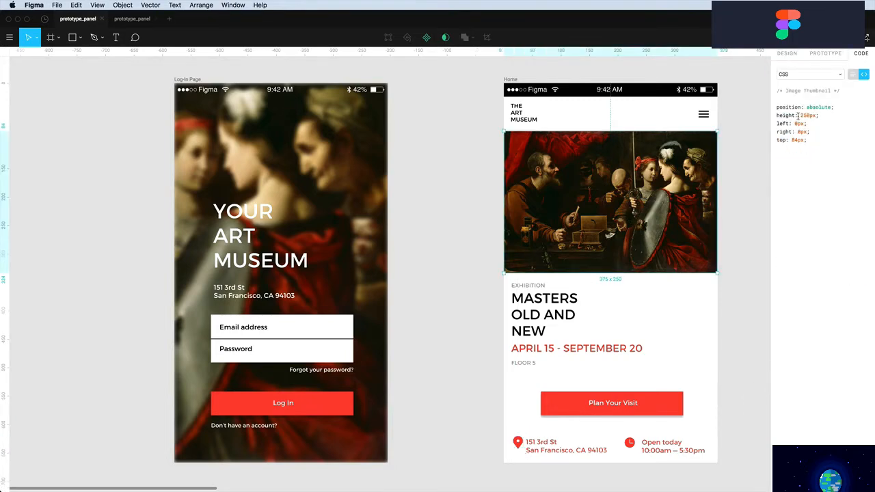
click(813, 74)
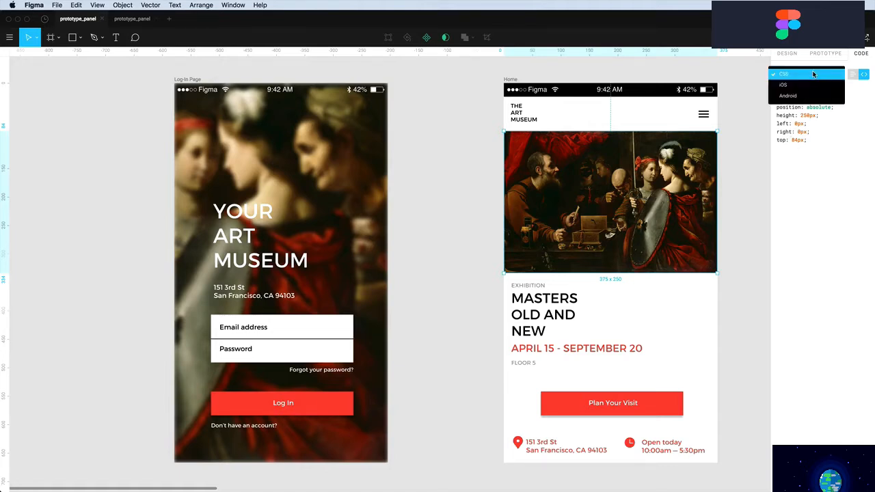
click(855, 76)
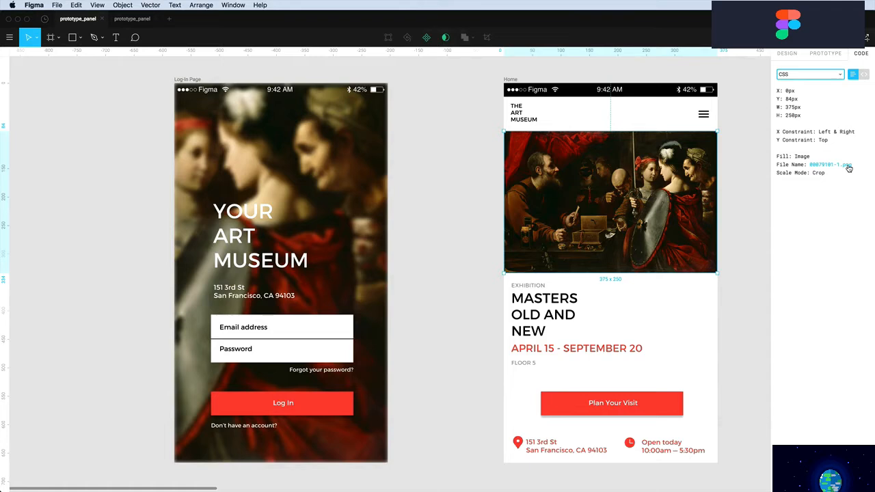
Deselect the painting, pan over to the Menu screen, and select the Become a Member text
click(737, 147)
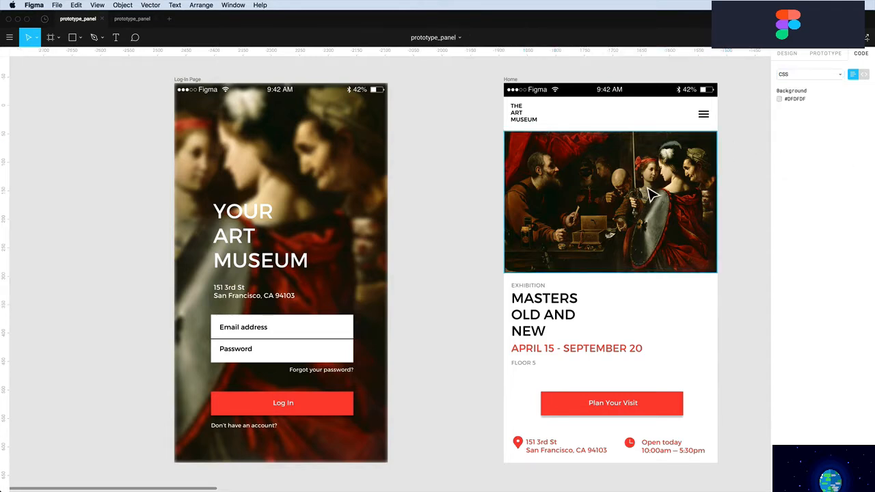
scroll(653, 191, right, 3)
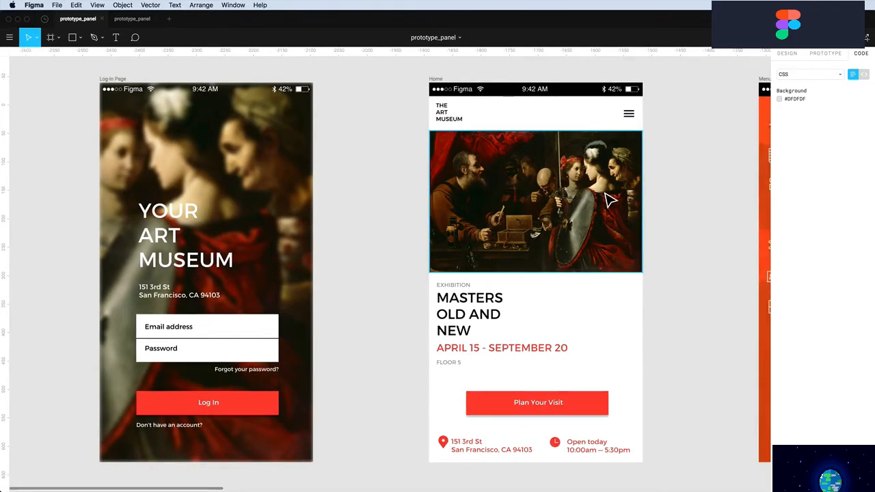
scroll(609, 198, right, 3)
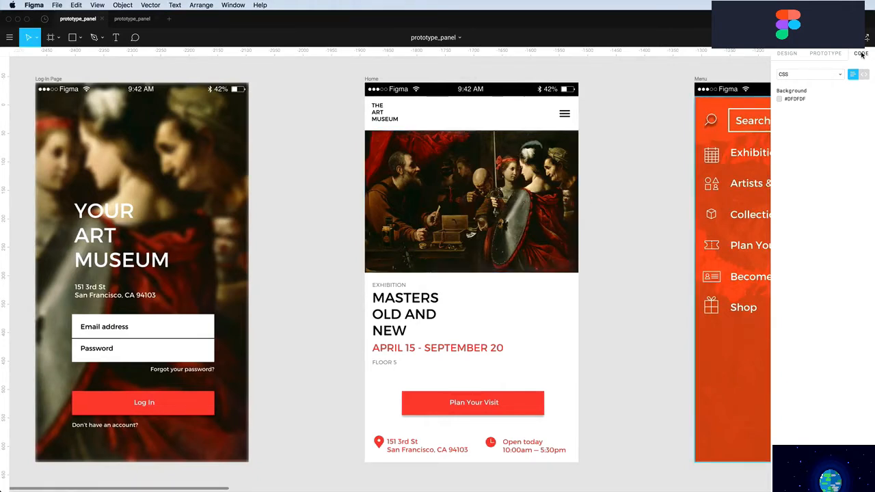
scroll(704, 137, right, 5)
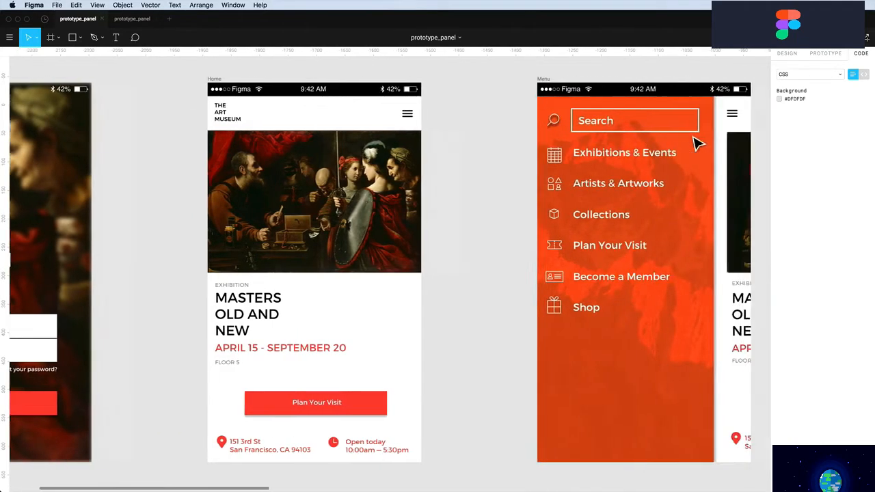
scroll(698, 144, right, 1)
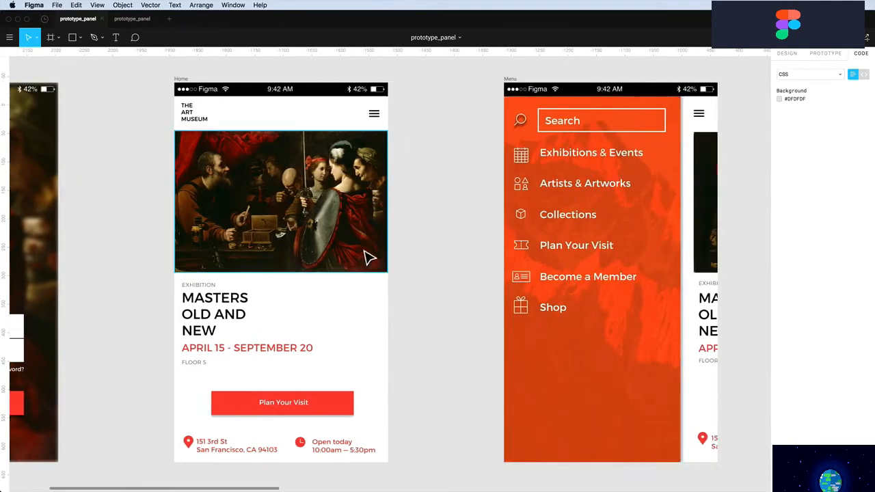
click(582, 284)
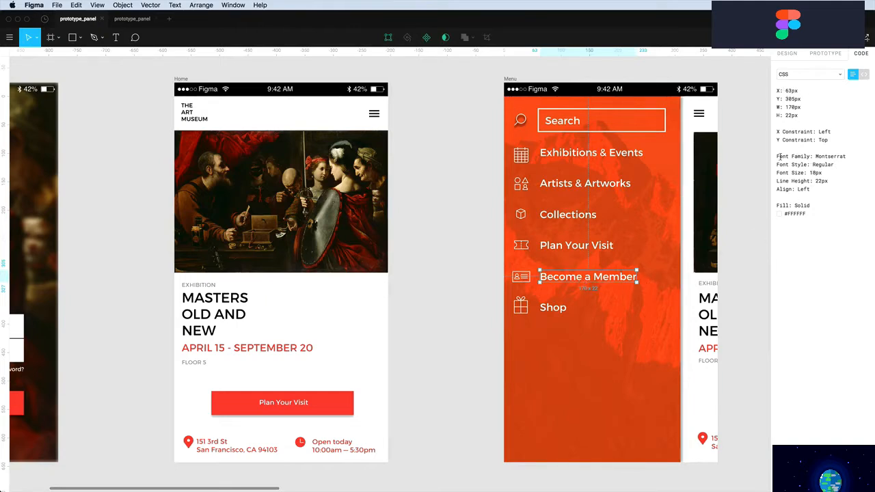
Highlight the text's font lines, Font Family through Align, in the Code panel
drag(778, 156, 814, 190)
click(814, 191)
drag(778, 157, 812, 185)
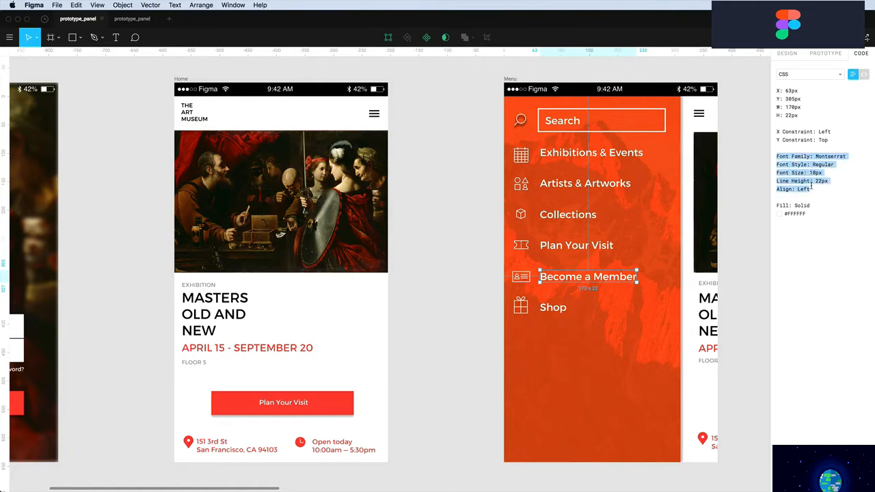
click(812, 186)
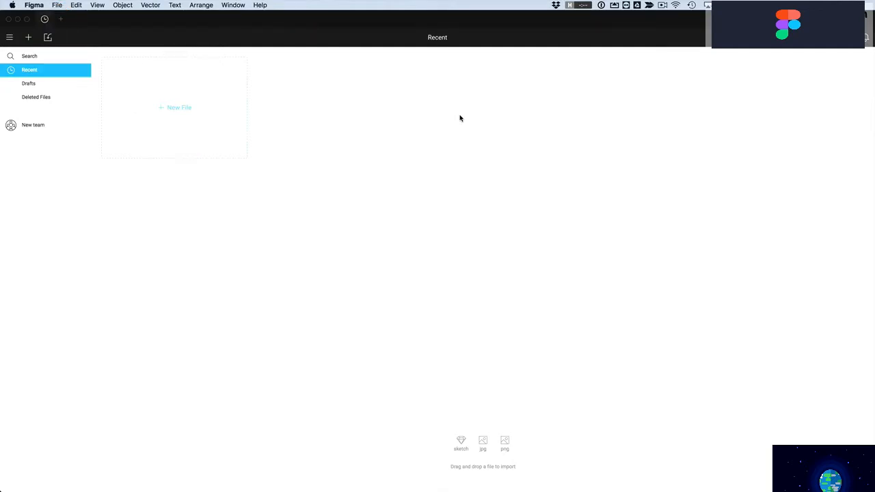
Start a New team from the sidebar, glancing at the recipe app wireframes in between
click(31, 126)
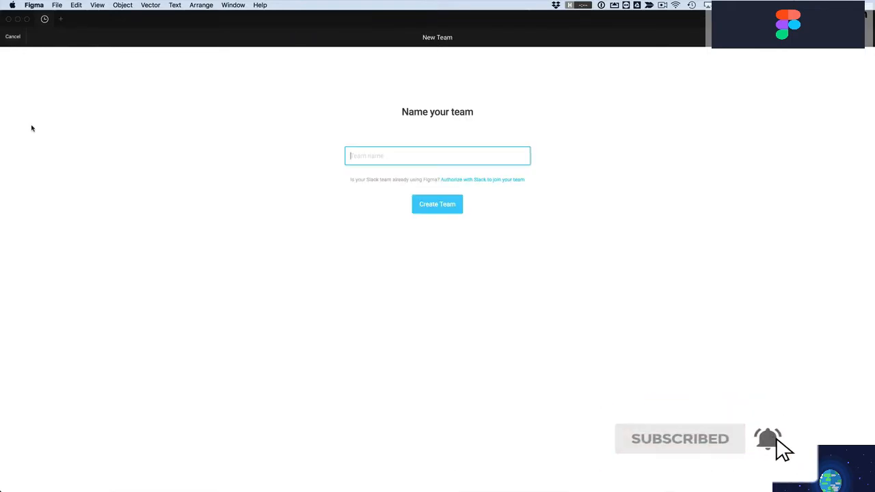
key(super+Tab)
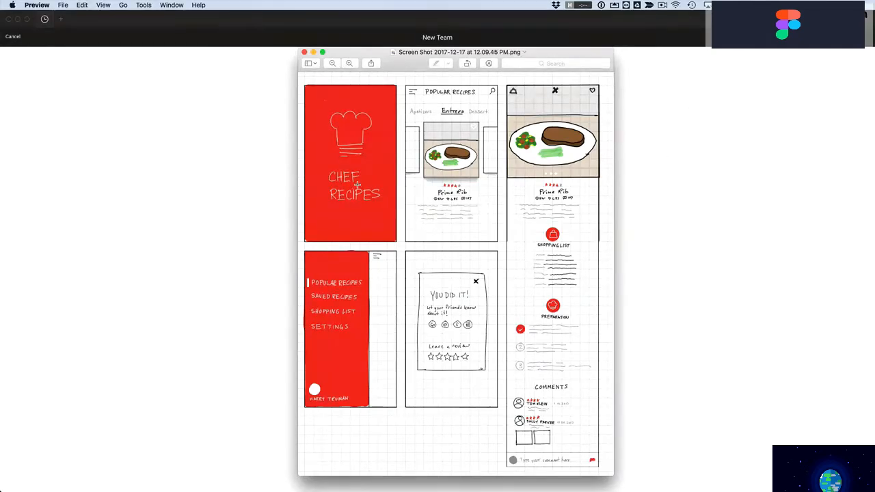
key(super+Tab)
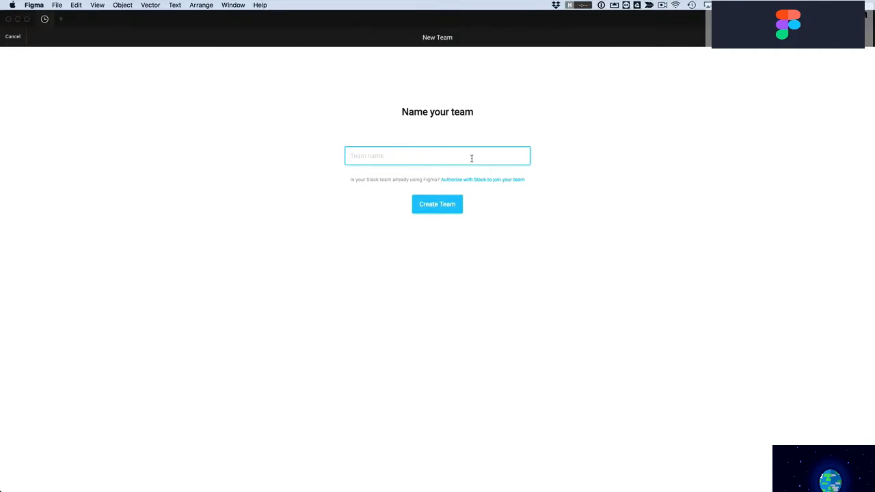
Name the team 'chef team' and choose the free Starter plan
text(chef team)
key(Return)
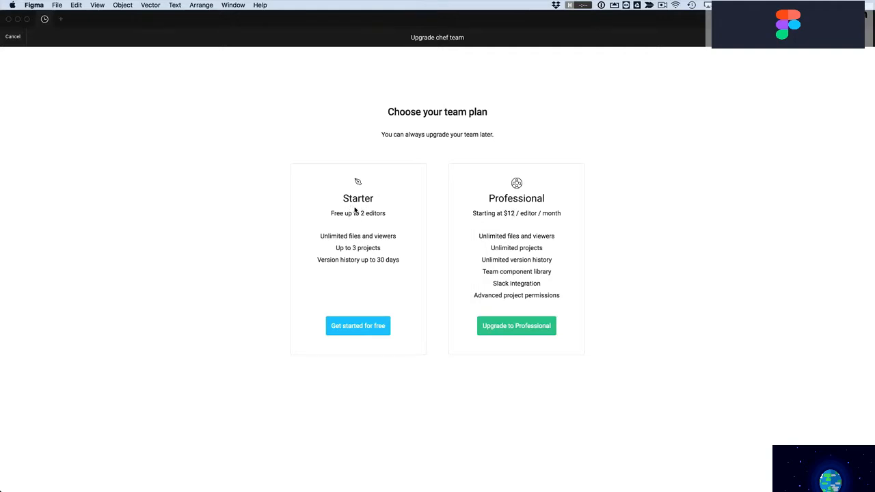
click(349, 328)
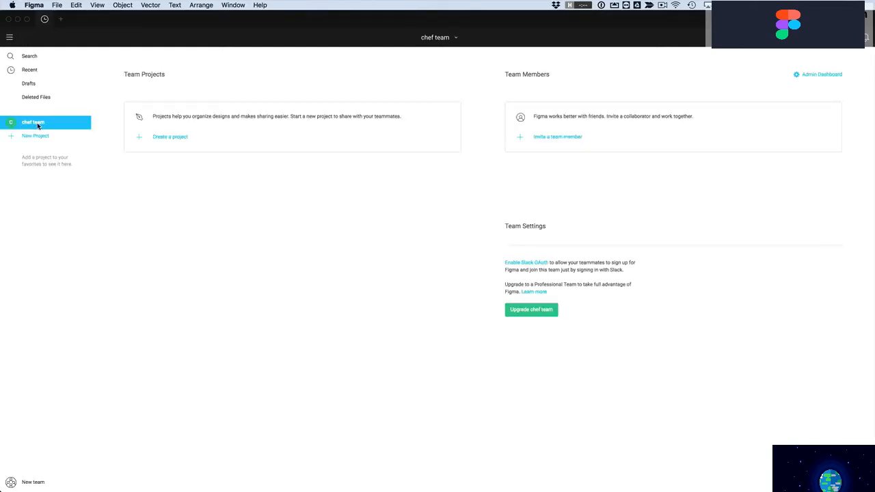
Create the project 'Chef Recipe Project' with 'Everyone at chef team can edit' permission
click(166, 138)
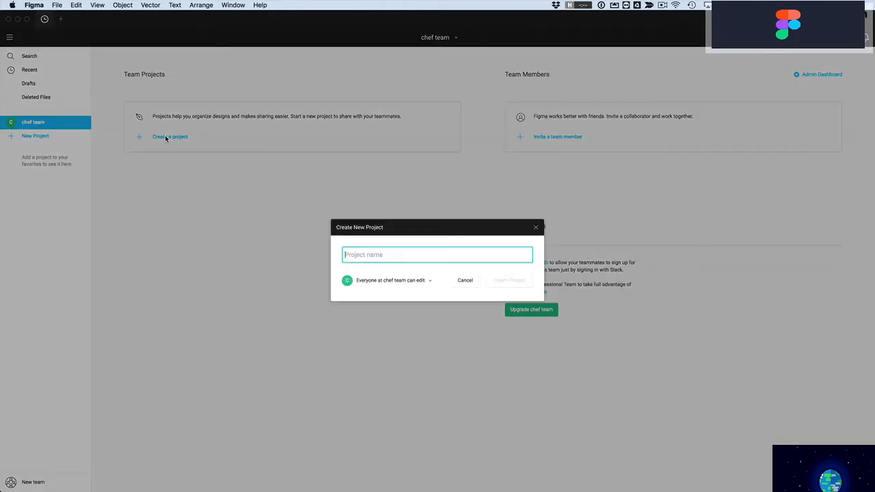
text(Chef)
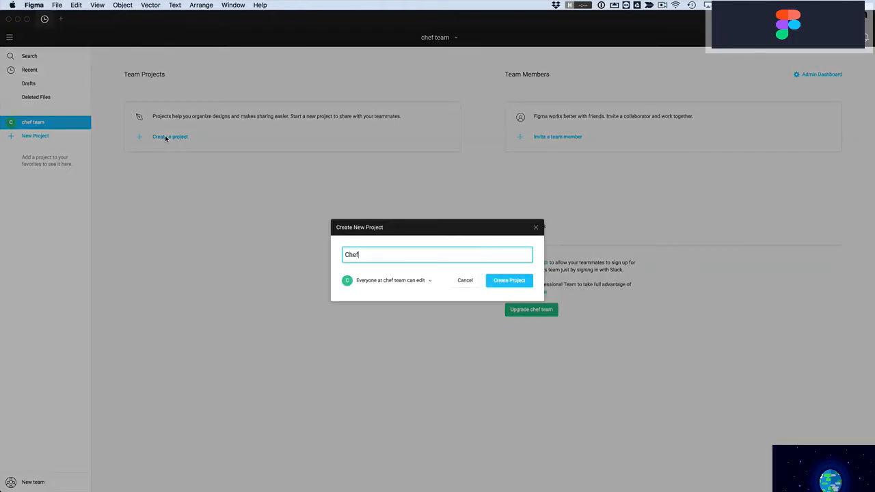
text( Ref)
key(BackSpace)
text(cip)
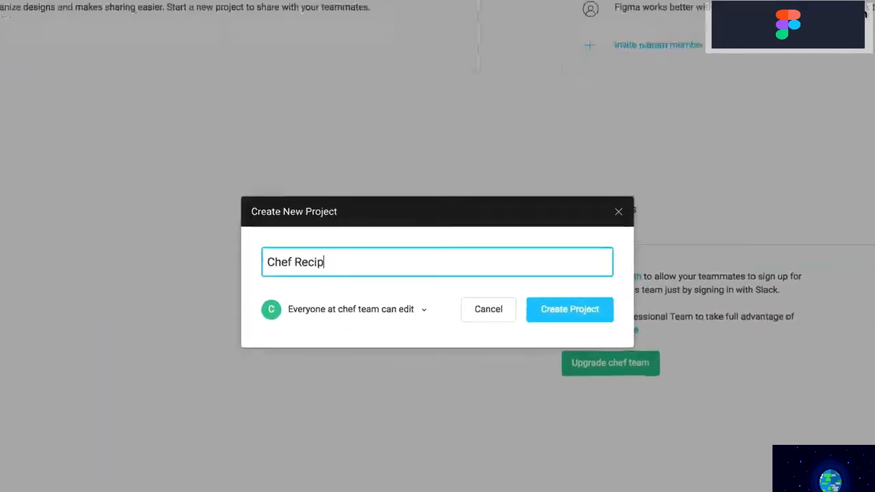
text(e Project)
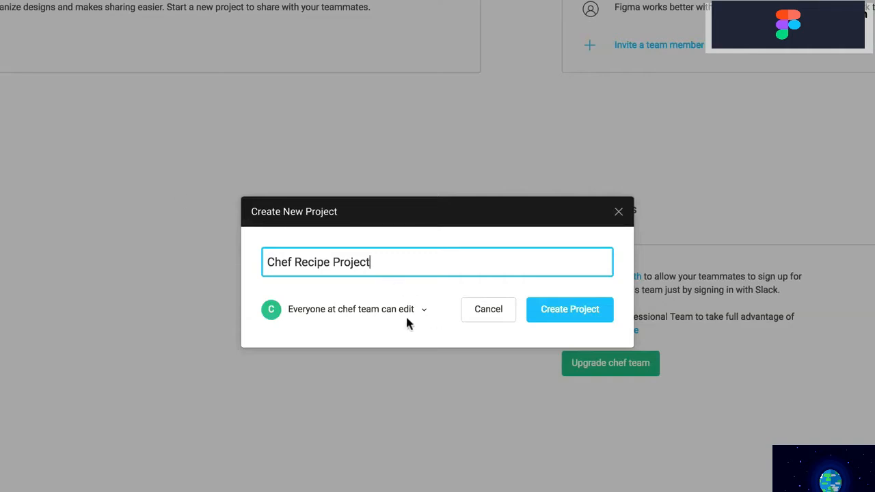
click(388, 313)
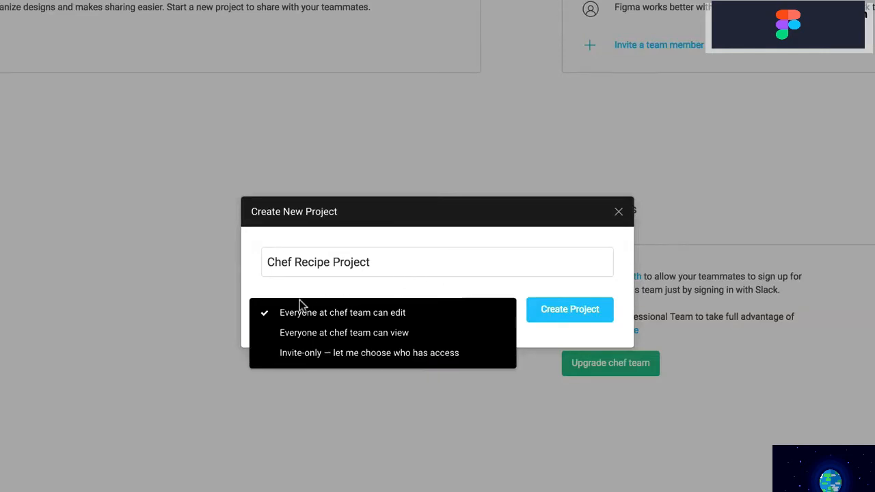
click(346, 293)
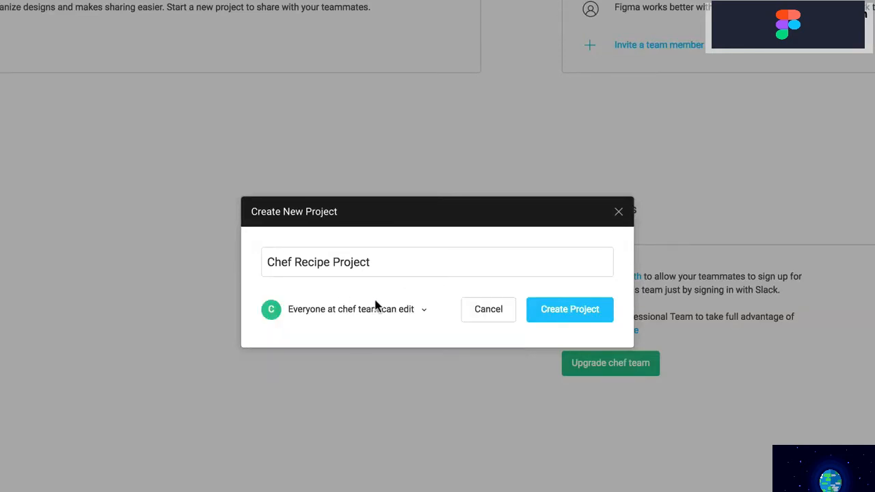
click(570, 309)
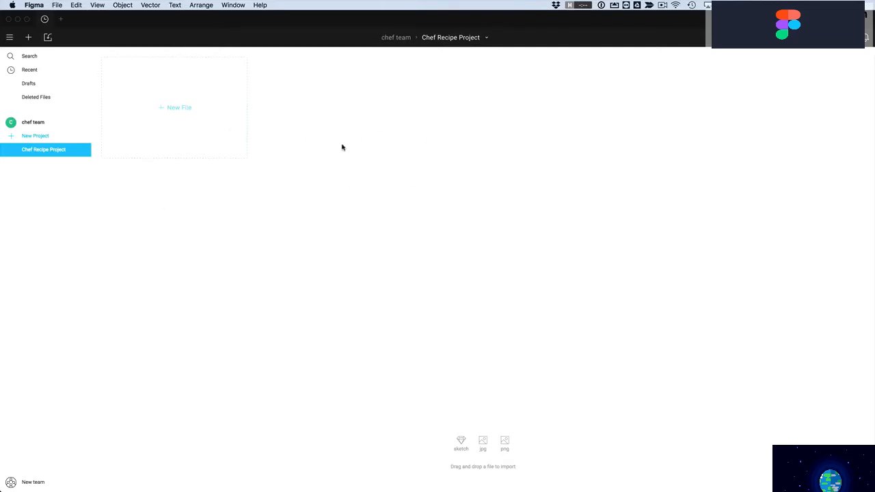
Add a new file titled chef_recipe_app, then return to the project's file list
click(180, 107)
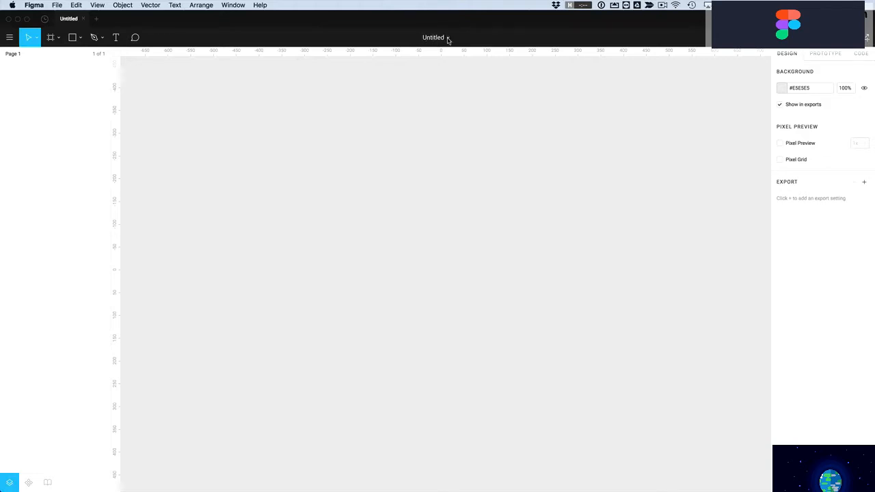
click(433, 37)
text(chied)
text(f_recipe_)
text(app)
key(Return)
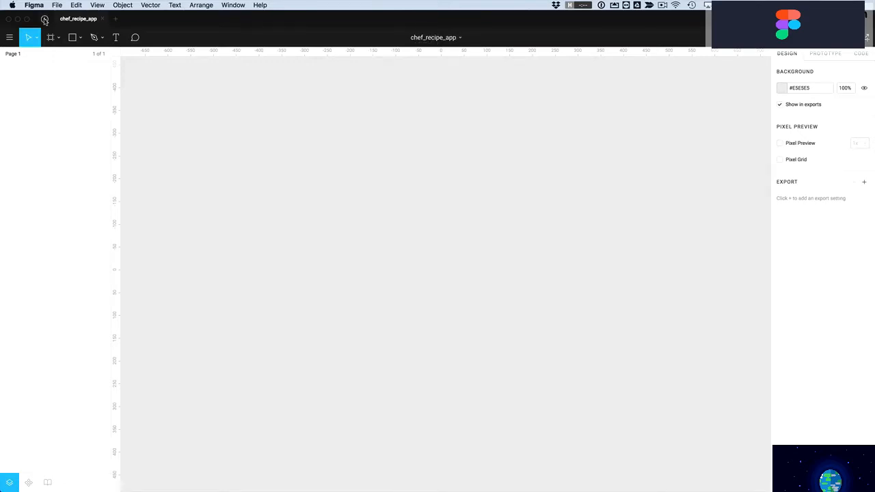
click(44, 20)
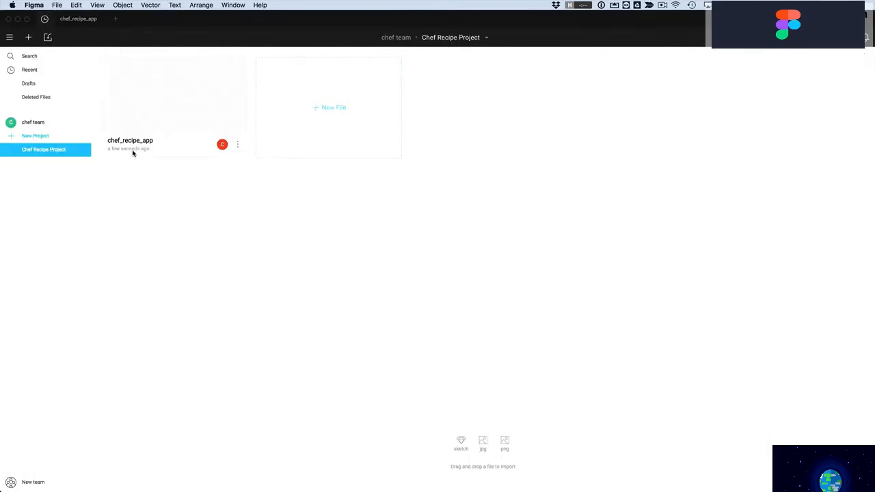
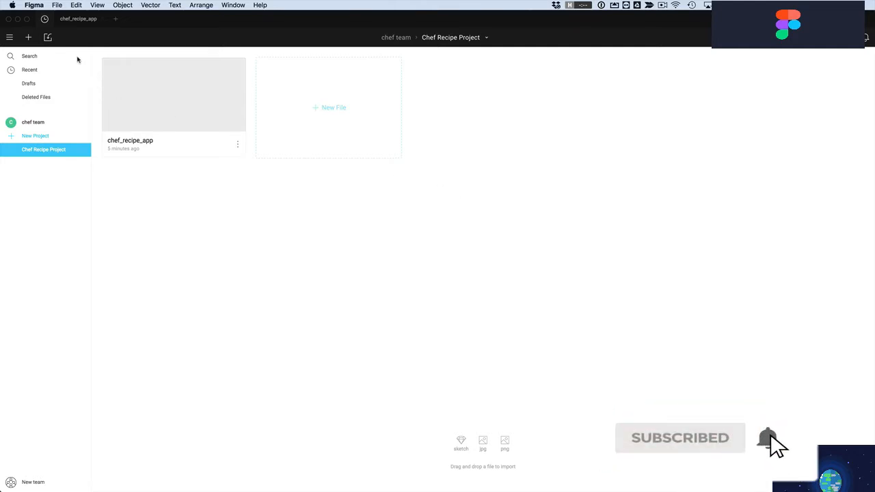
Import recipe-app-template.sketch from Finder into the Chef Recipe Project
click(48, 38)
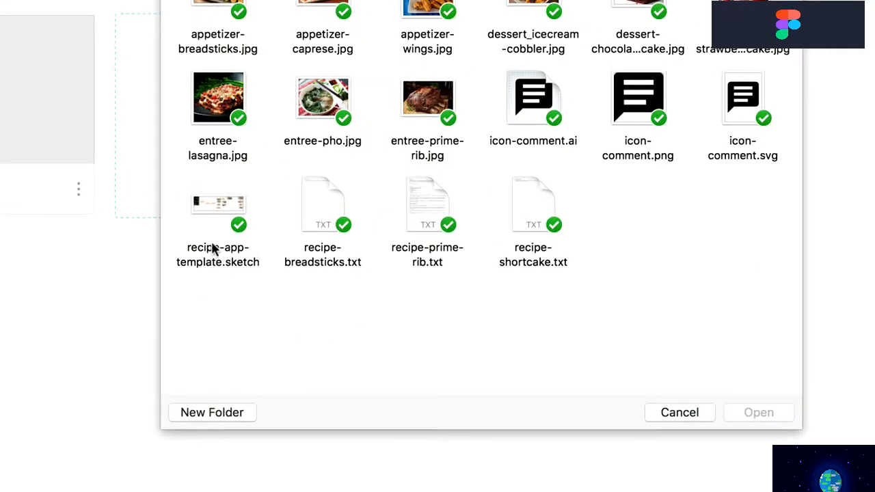
click(212, 209)
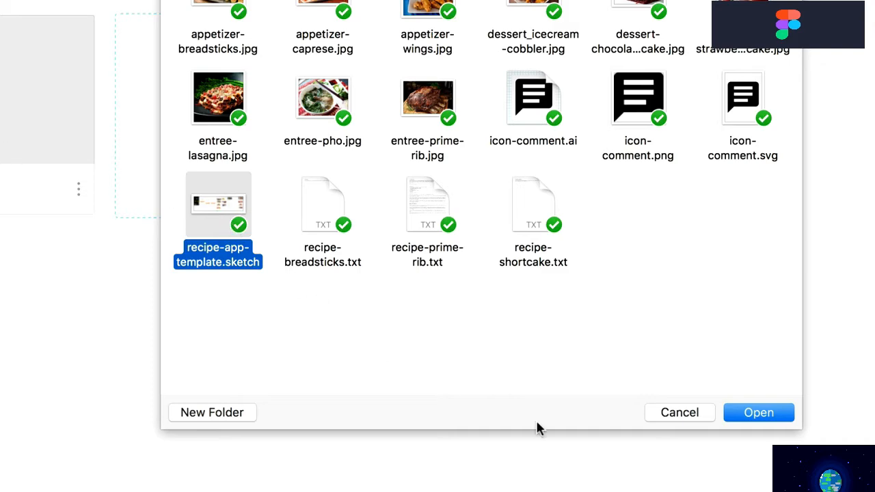
click(772, 415)
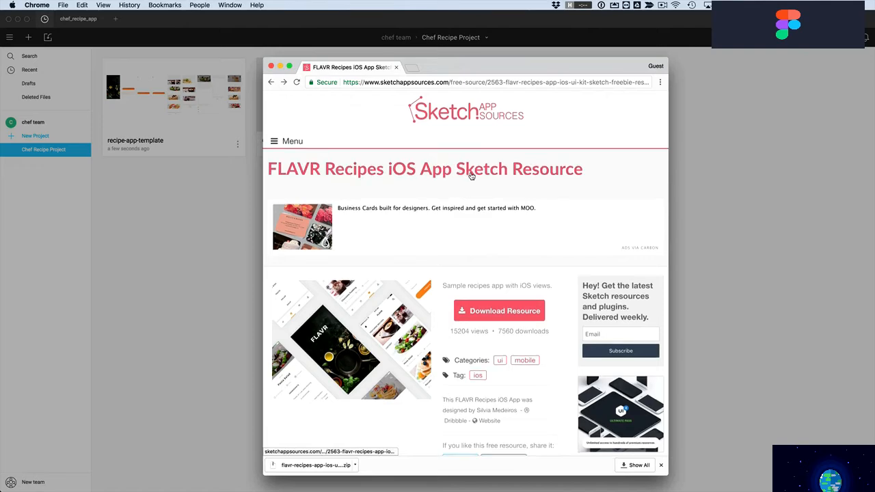
Skim the FLAVR Recipes resource page in Chrome, then switch back to Figma
scroll(471, 176, down, 3)
scroll(471, 176, down, 4)
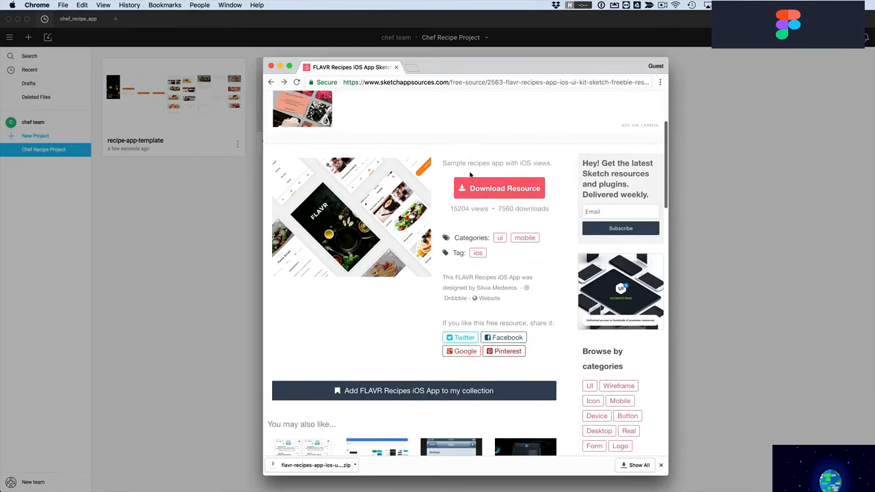
scroll(471, 176, down, 2)
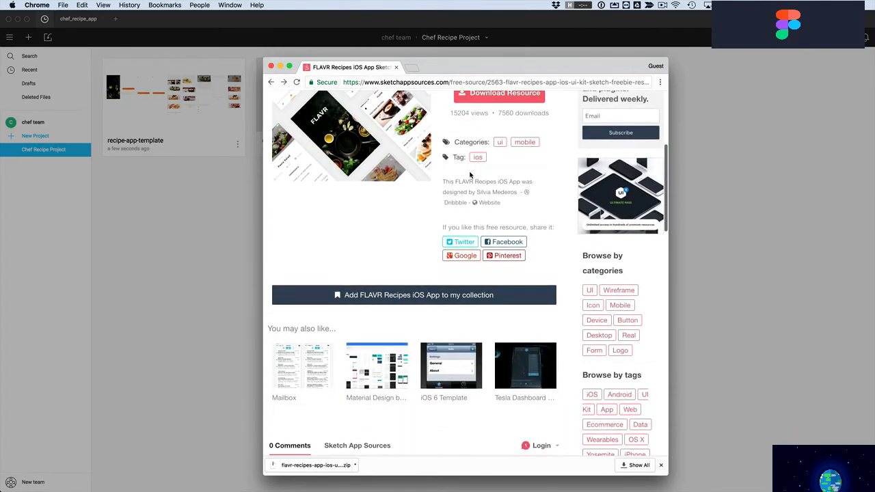
scroll(381, 372, down, 2)
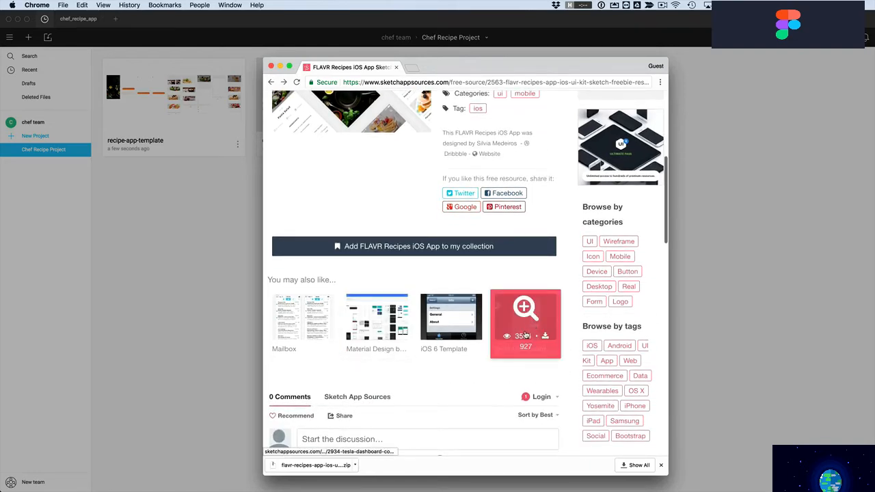
scroll(525, 333, down, 2)
scroll(525, 334, up, 8)
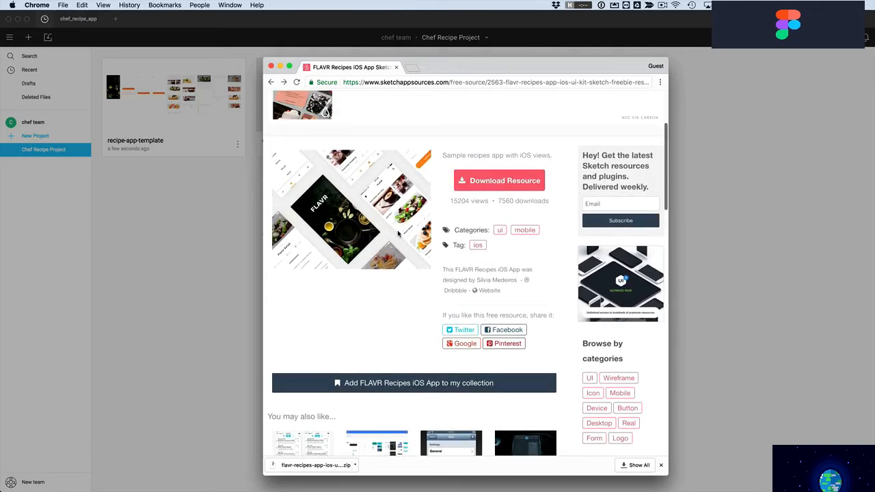
scroll(399, 234, up, 4)
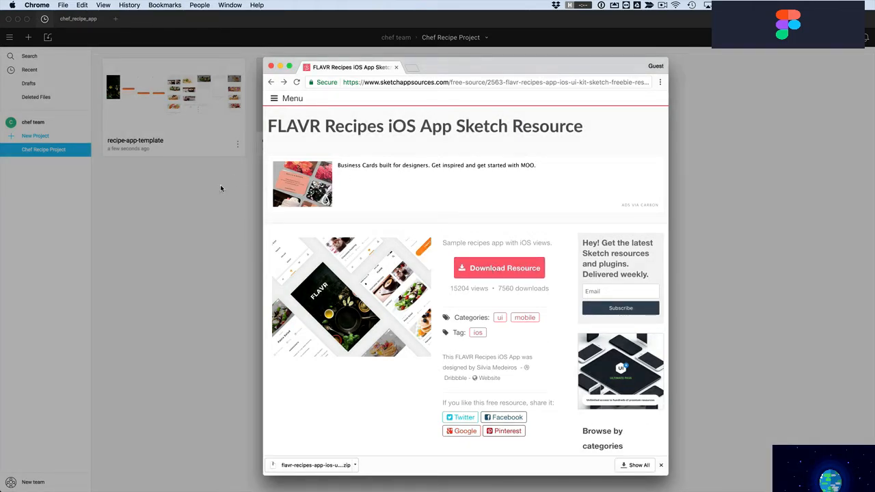
click(290, 32)
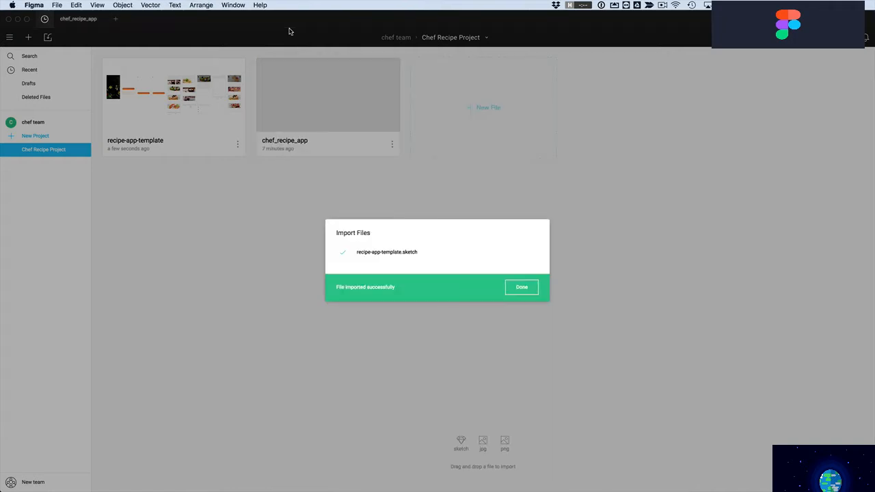
Open the imported recipe-app-template file, leaving the missing ProximaNova Bold font unreplaced
click(522, 288)
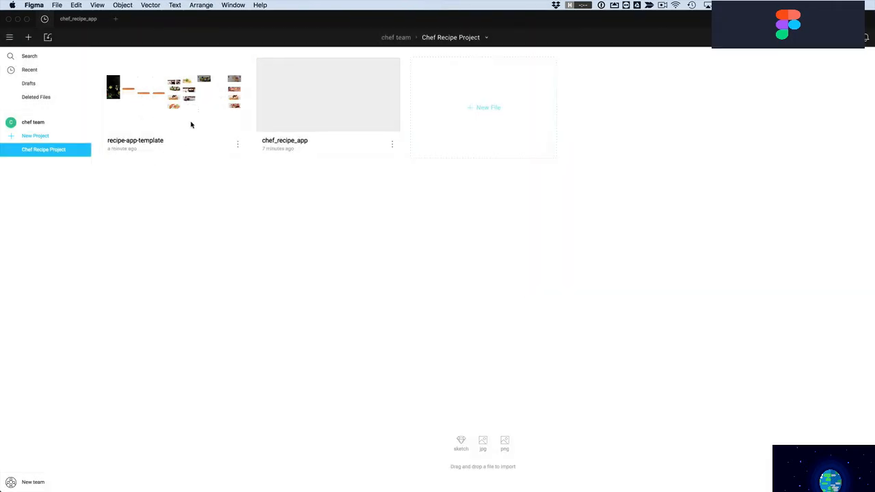
double_click(154, 107)
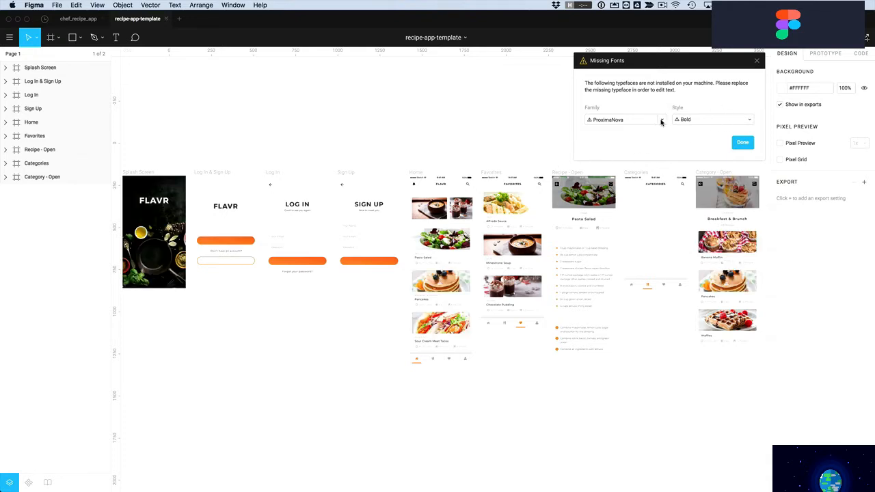
click(662, 121)
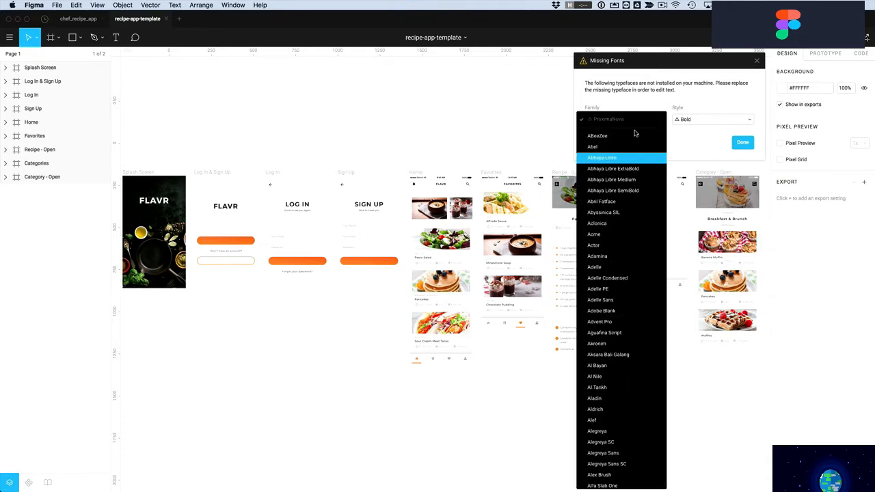
click(634, 101)
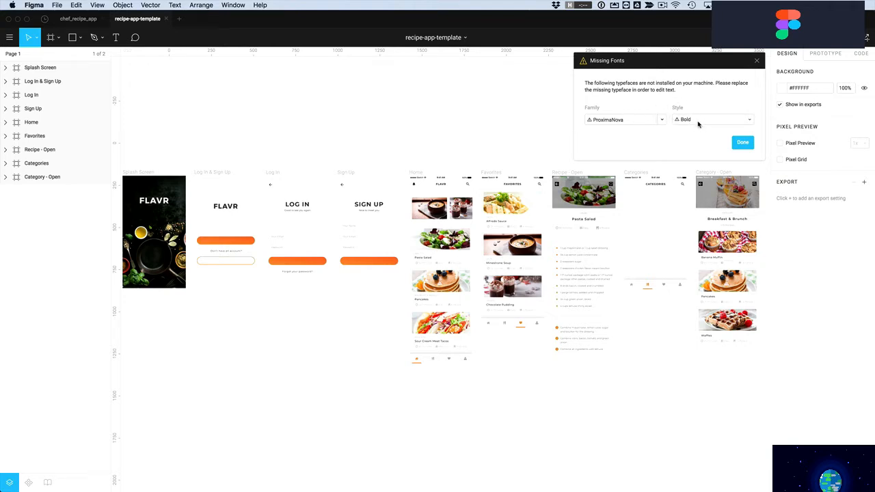
click(742, 144)
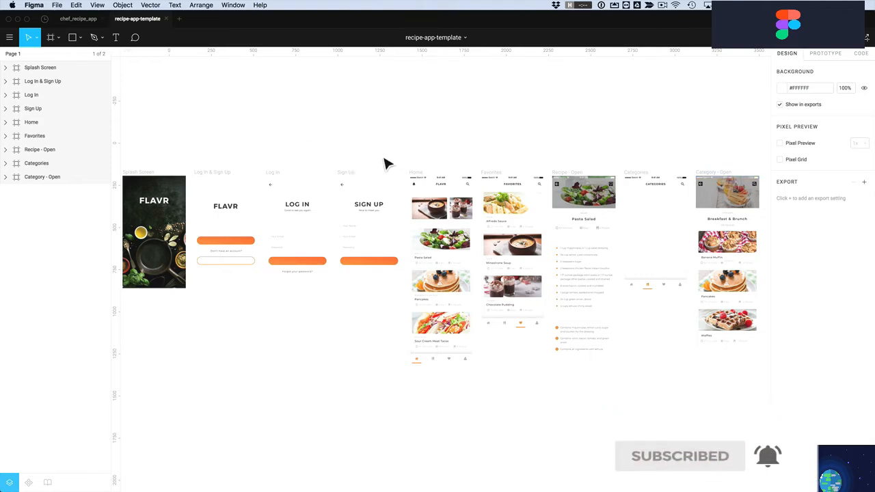
click(98, 53)
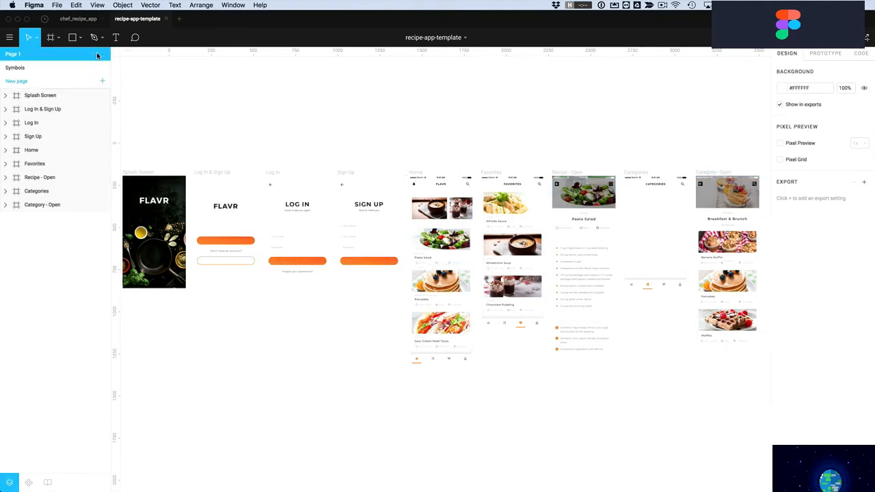
click(15, 68)
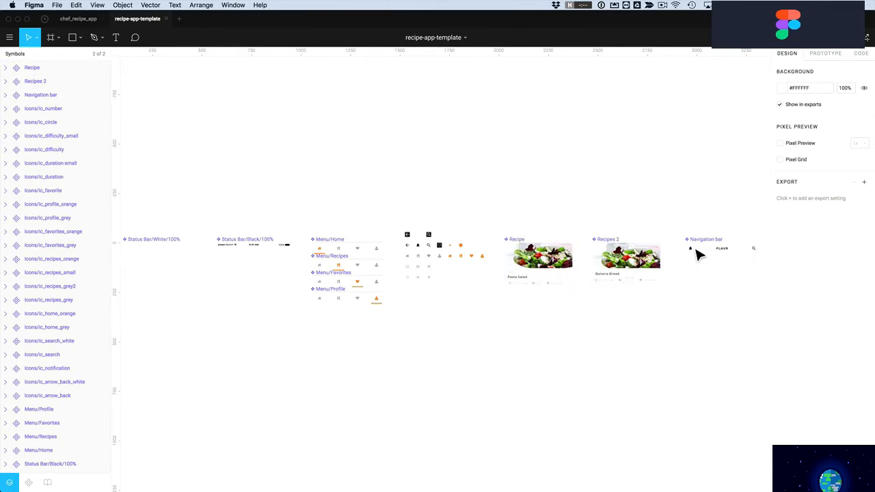
click(21, 56)
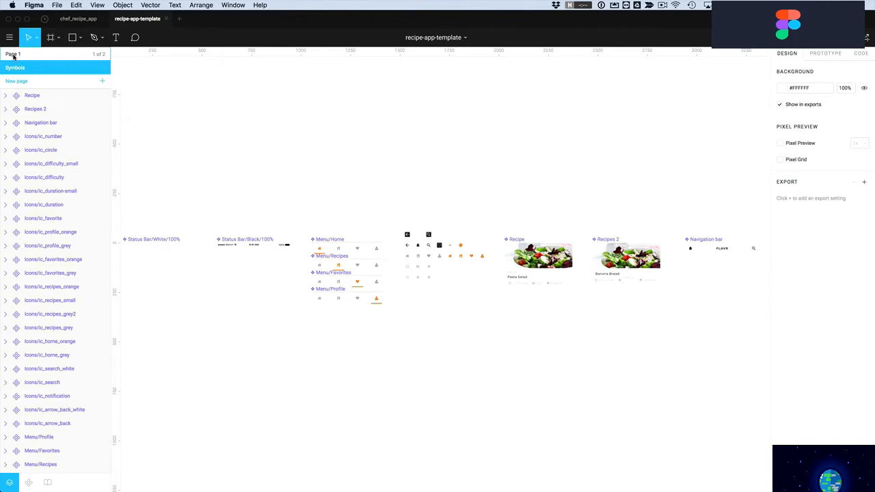
click(13, 54)
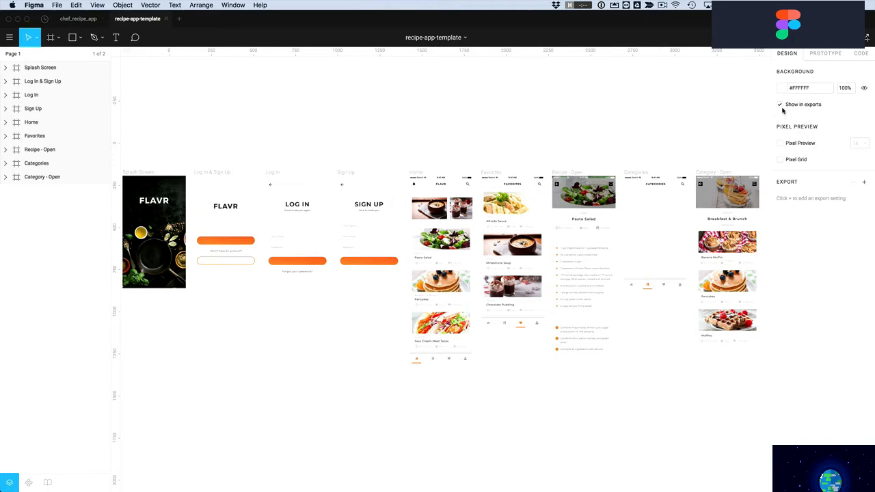
Set the canvas background to light grey #C9C9C9, then zoom to Log In & Sign Up
click(782, 88)
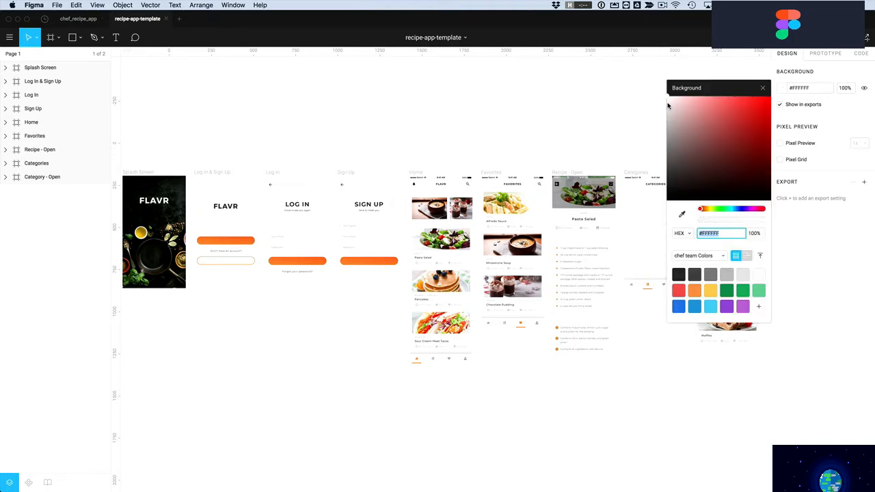
drag(669, 103, 667, 120)
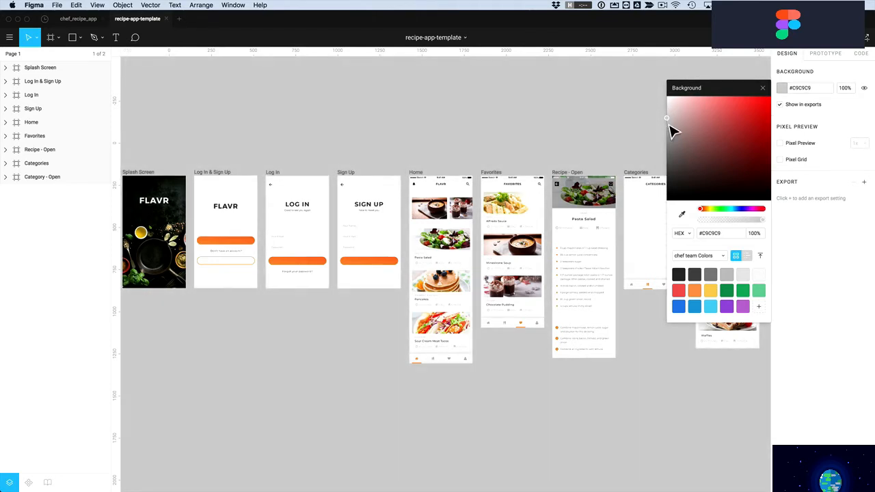
click(783, 89)
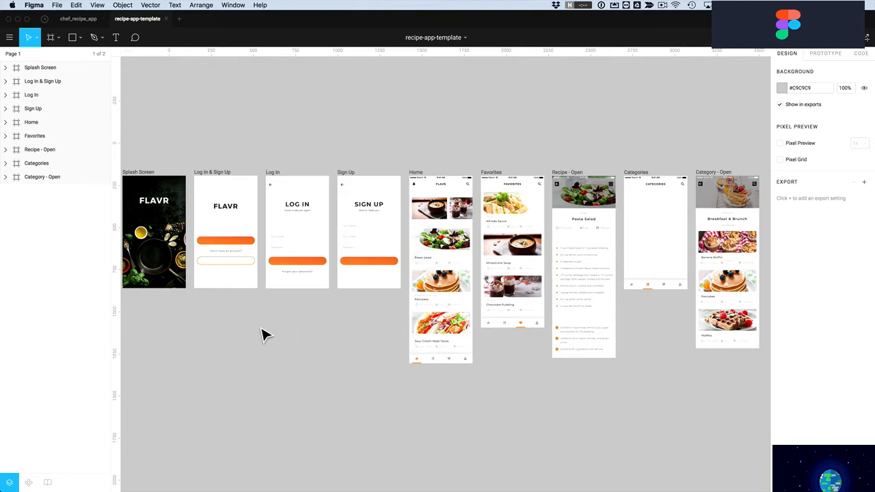
drag(192, 168, 277, 310)
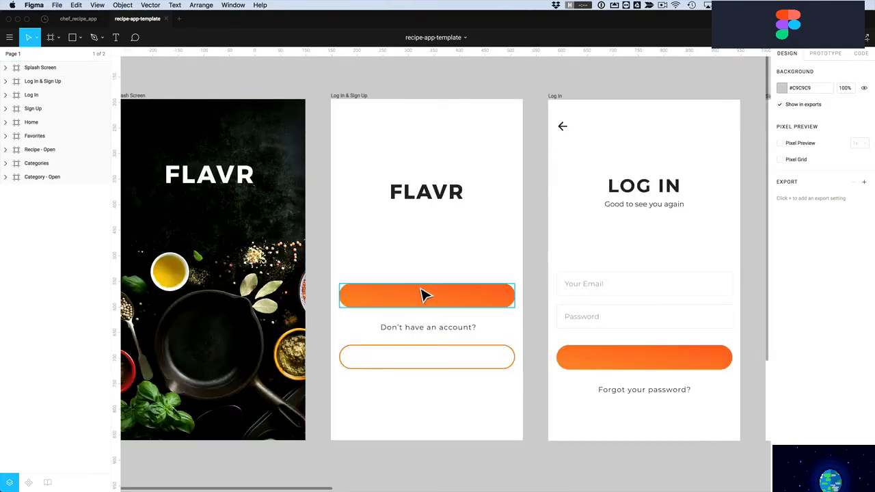
Pan and zoom around the Log In & Sign Up screens to inspect them
scroll(502, 363, up, 2)
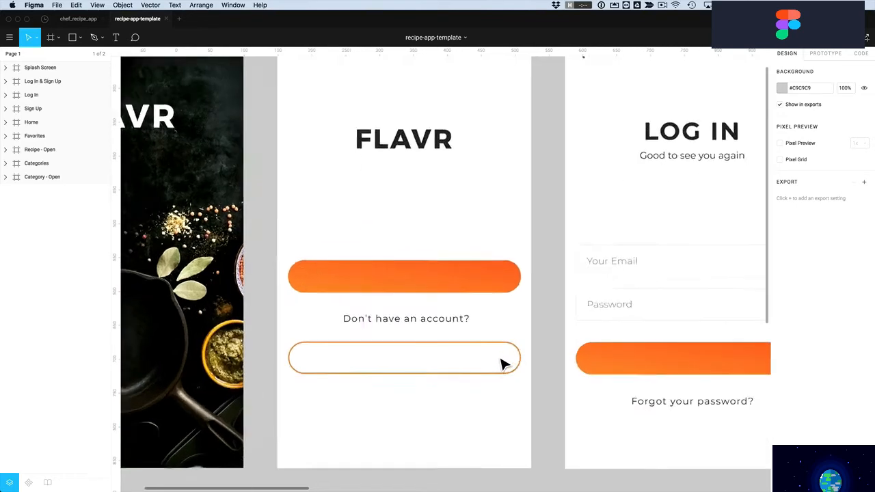
scroll(501, 364, down, 5)
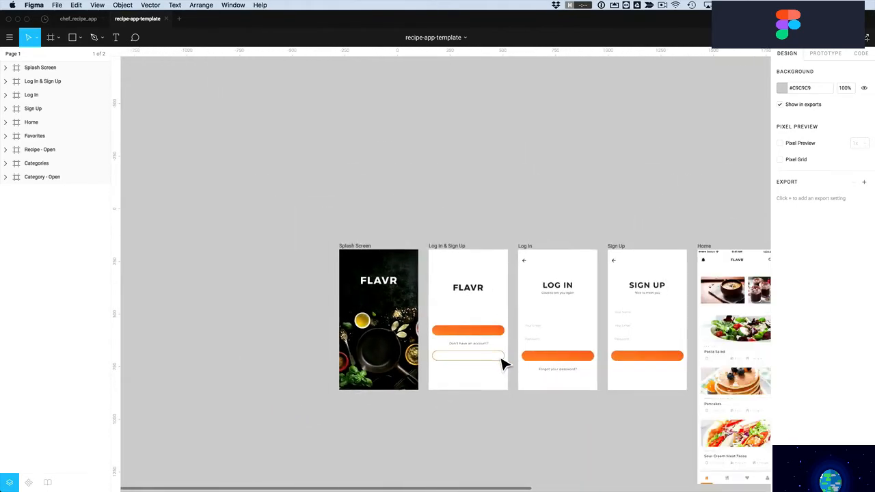
scroll(518, 344, right, 1)
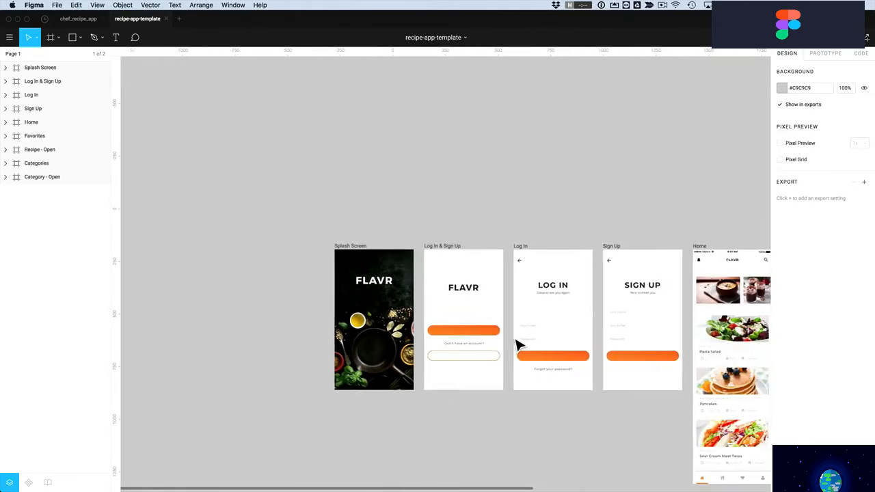
scroll(517, 344, right, 4)
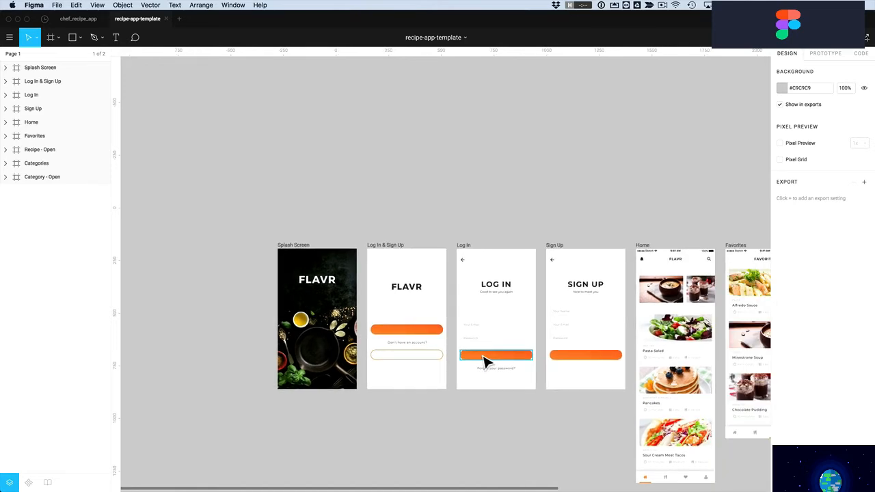
scroll(484, 361, down, 4)
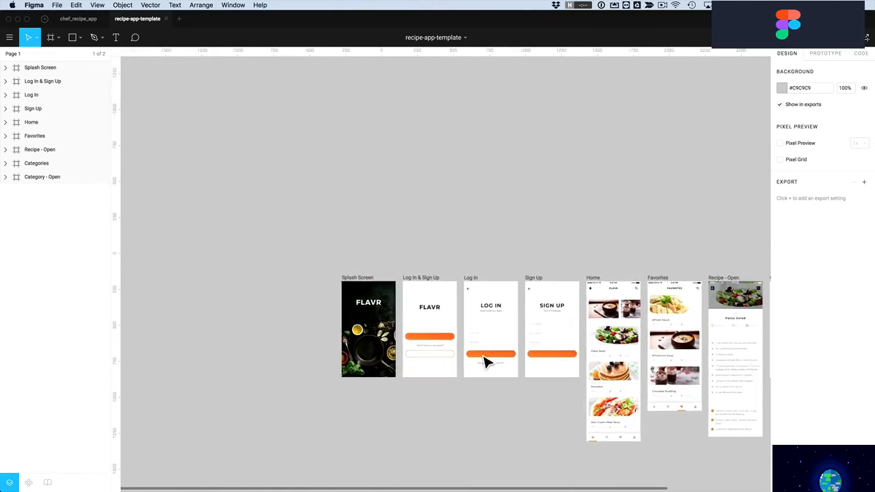
scroll(485, 361, right, 8)
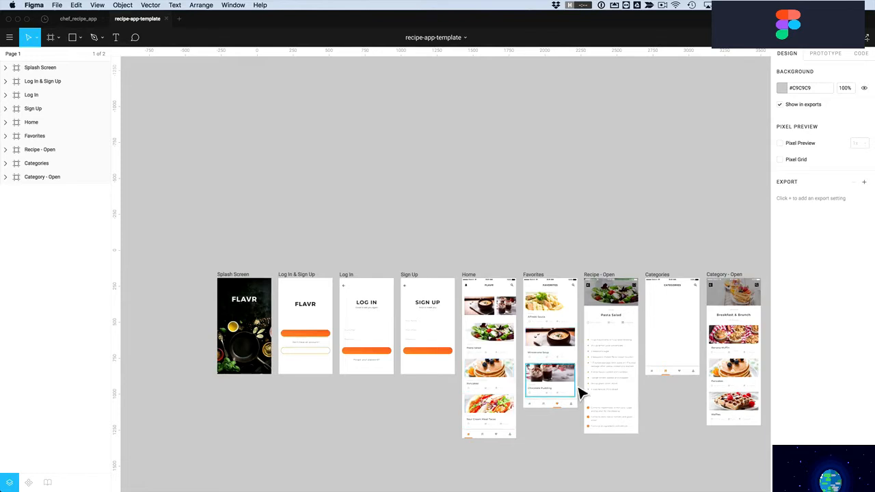
scroll(575, 228, down, 1)
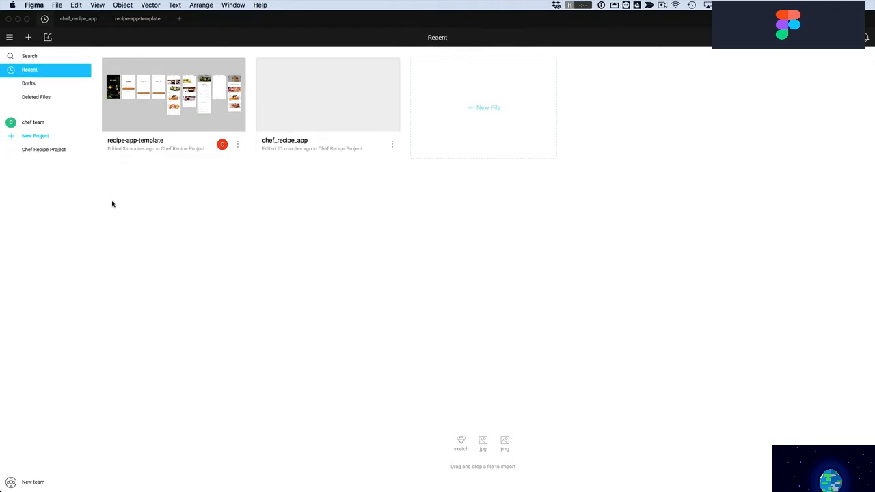
Abandon the new-team setup and go to the chef team page
click(27, 482)
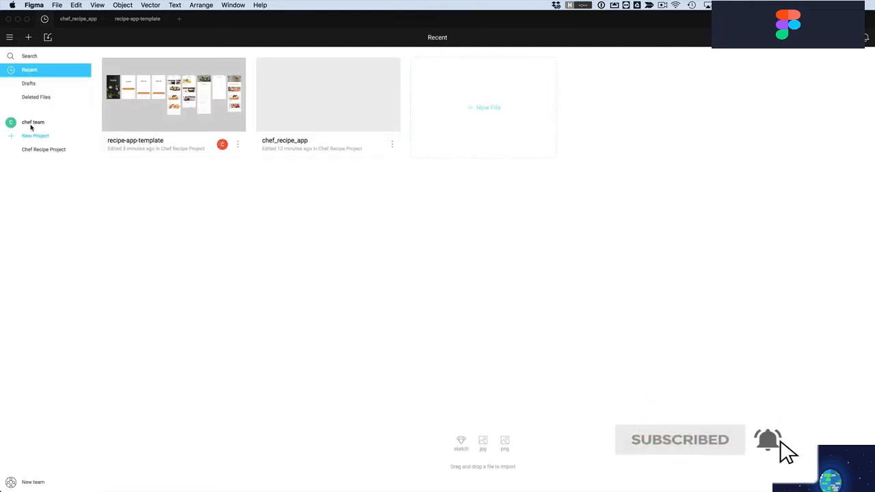
click(30, 125)
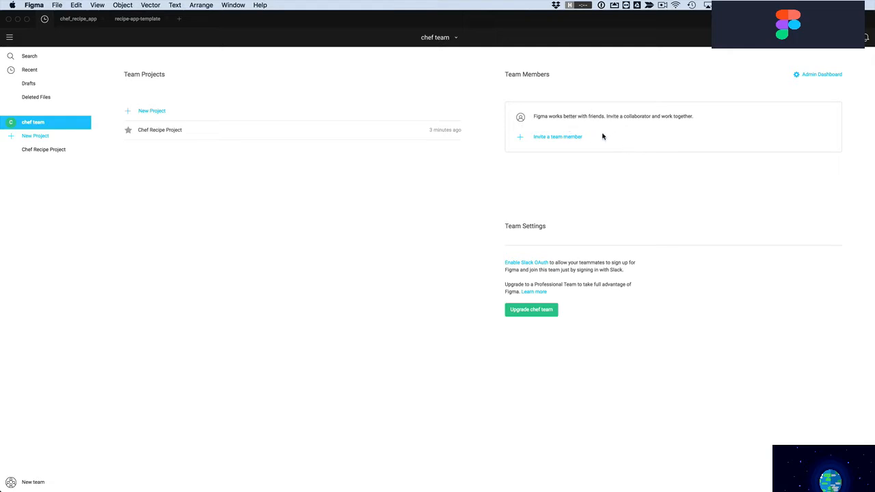
Invite the collaborator's e-mail address to chef team with admin permission
click(549, 138)
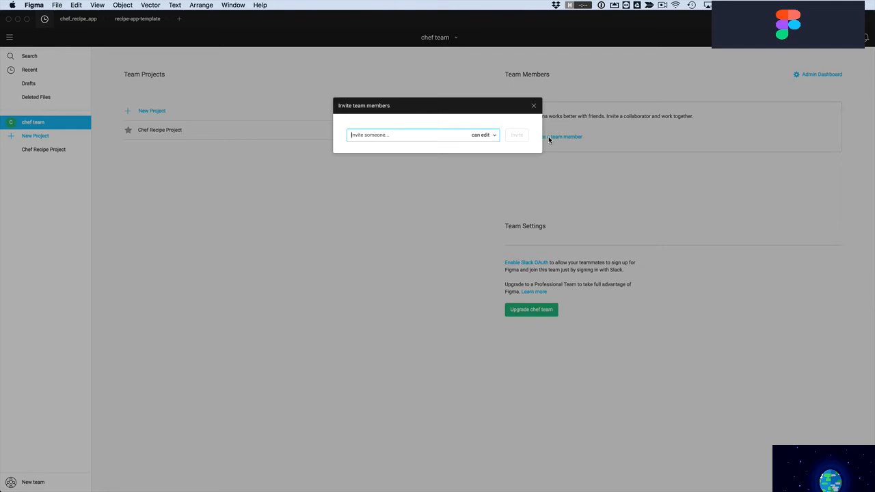
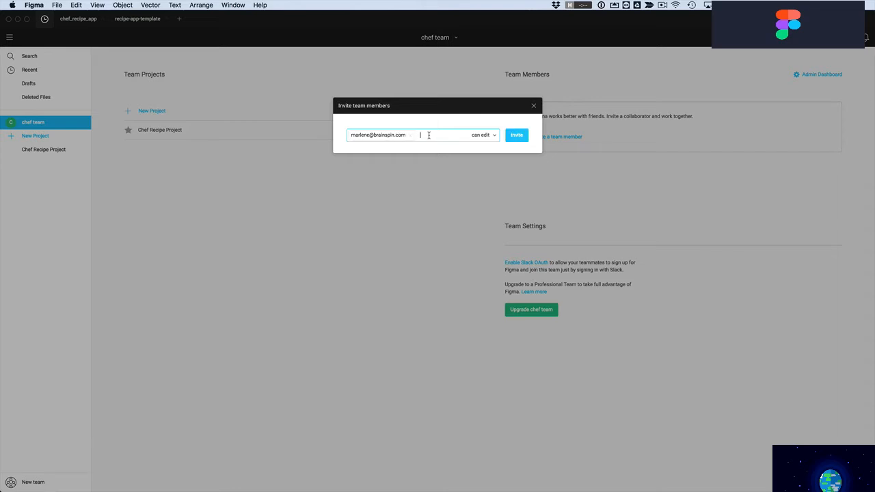
click(482, 136)
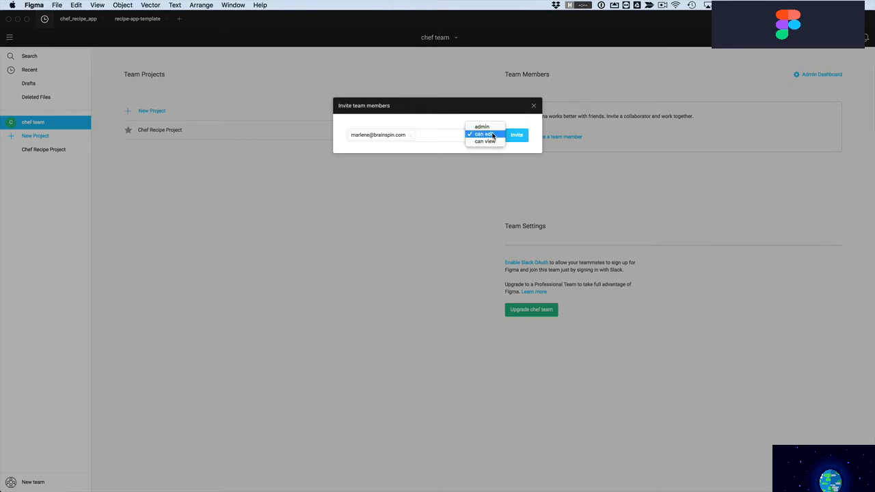
click(483, 127)
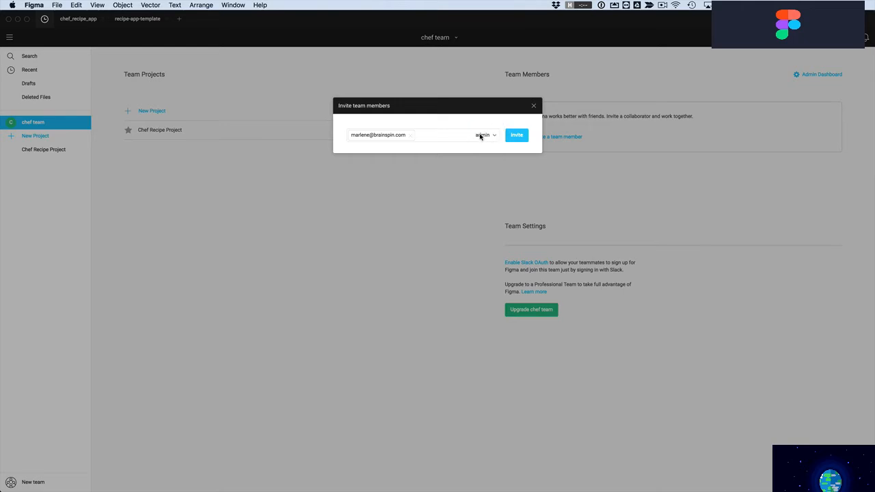
click(517, 137)
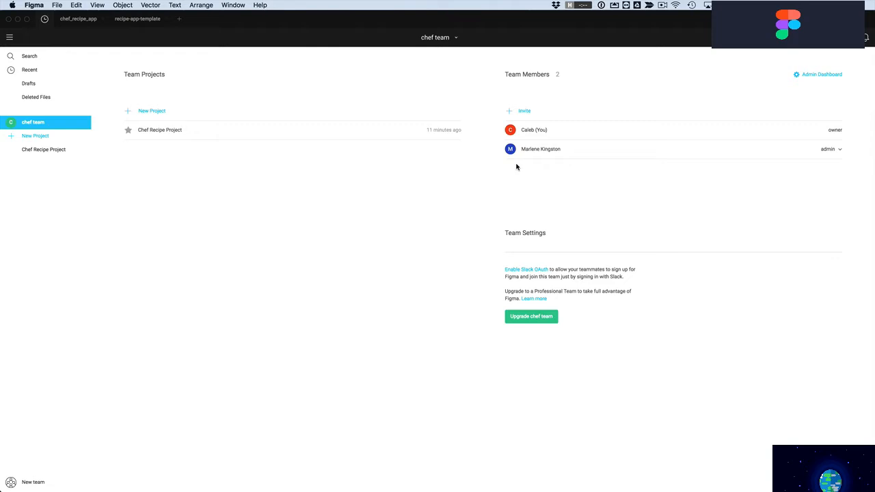
Open recipe-app-template from the Chef Recipe Project's file list
click(37, 152)
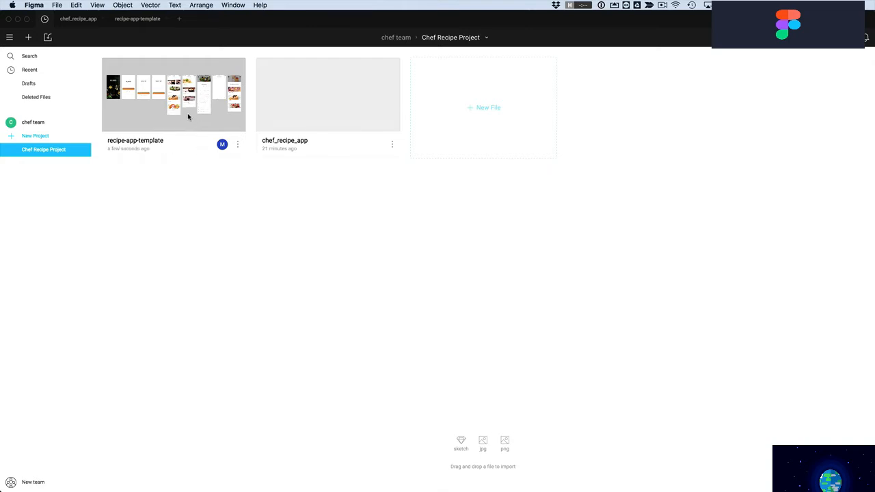
double_click(188, 116)
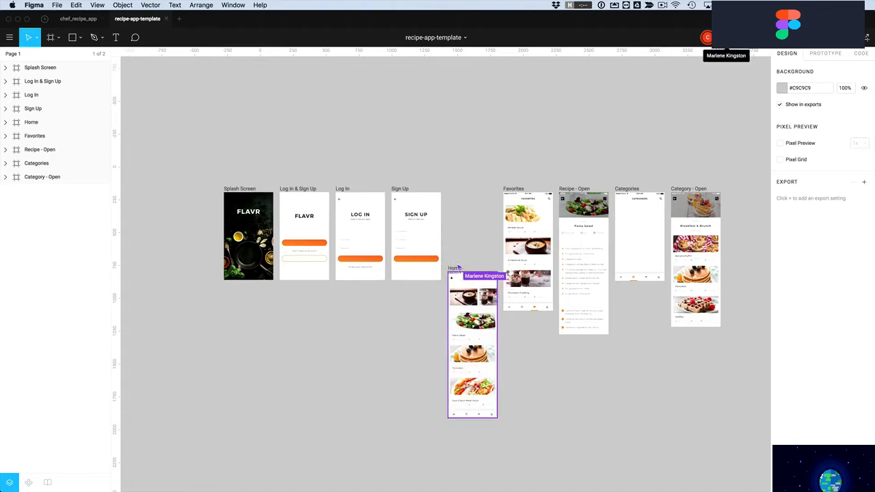
Follow the collaborator's viewport via their avatar in the toolbar
click(707, 38)
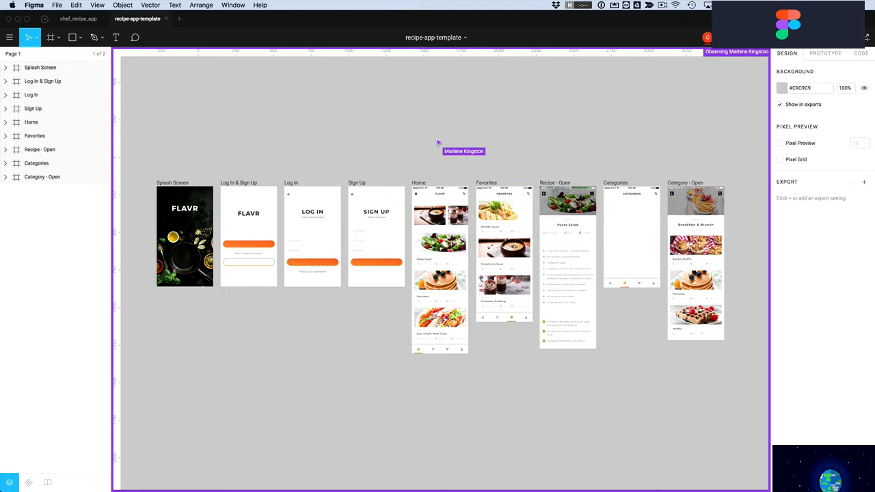
click(707, 38)
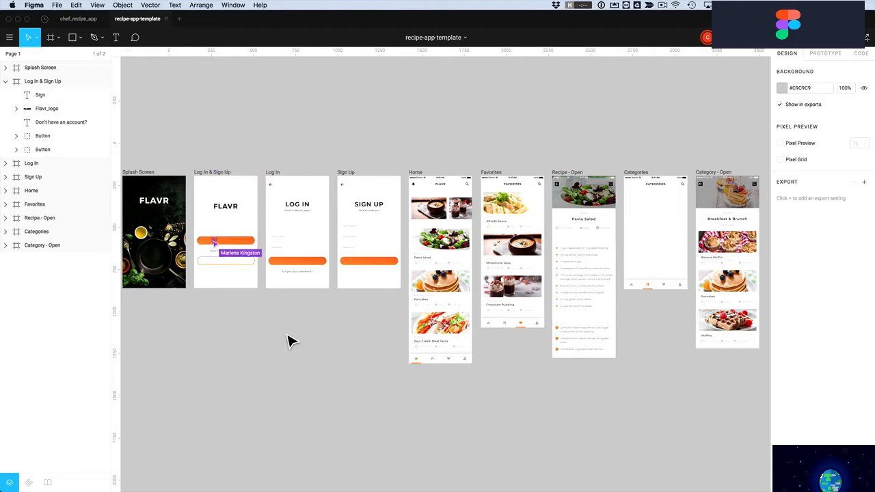
Make the Sign In label white, font size 16, and centre it on its button
key(z)
drag(184, 171, 295, 308)
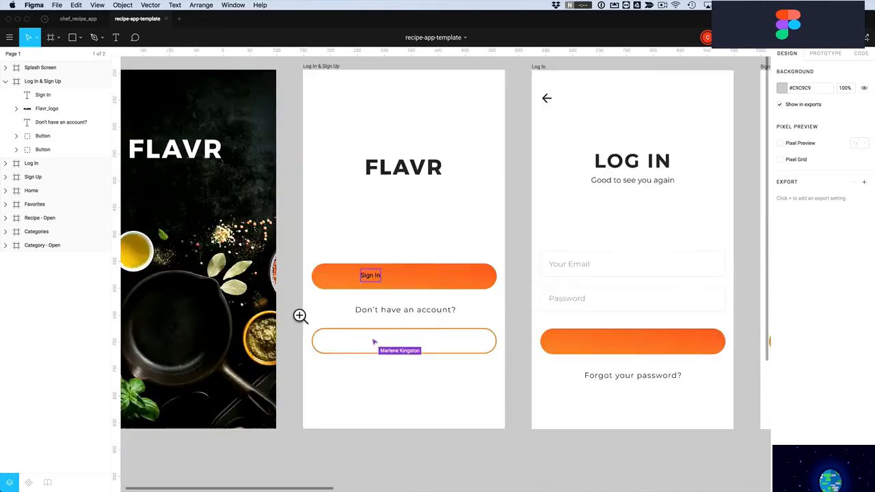
drag(381, 279, 409, 279)
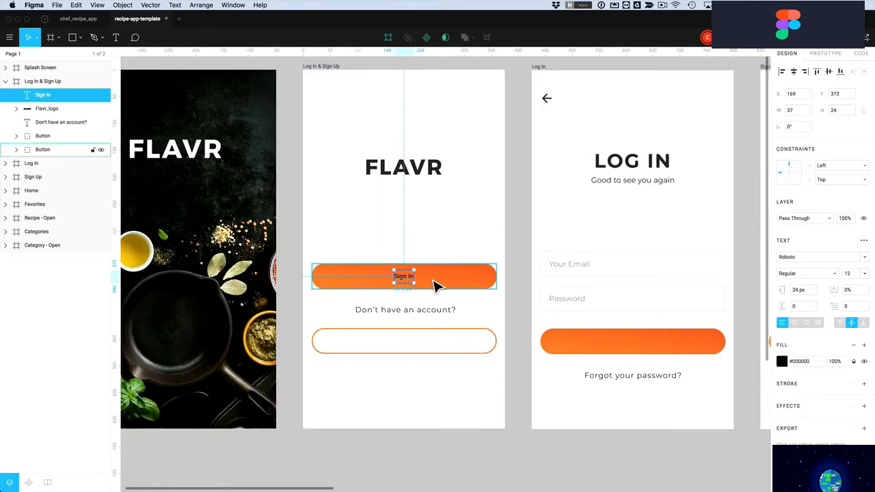
click(783, 361)
drag(689, 319, 648, 250)
click(854, 275)
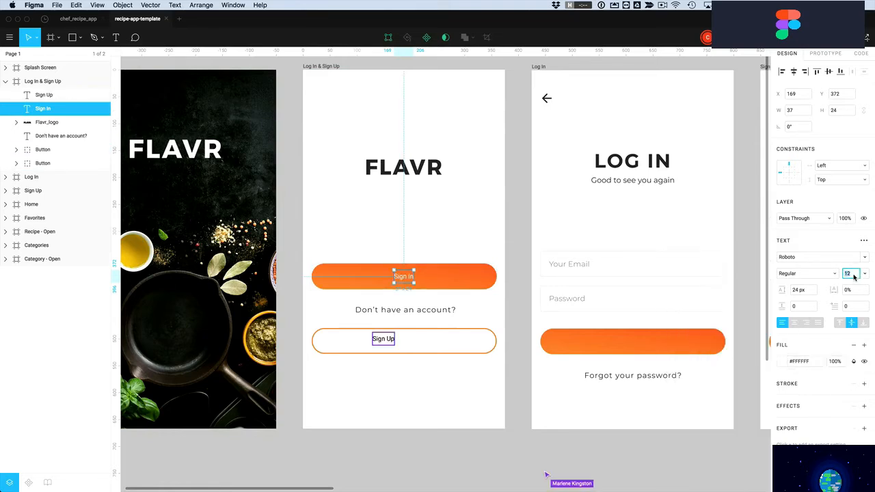
text(16)
key(Return)
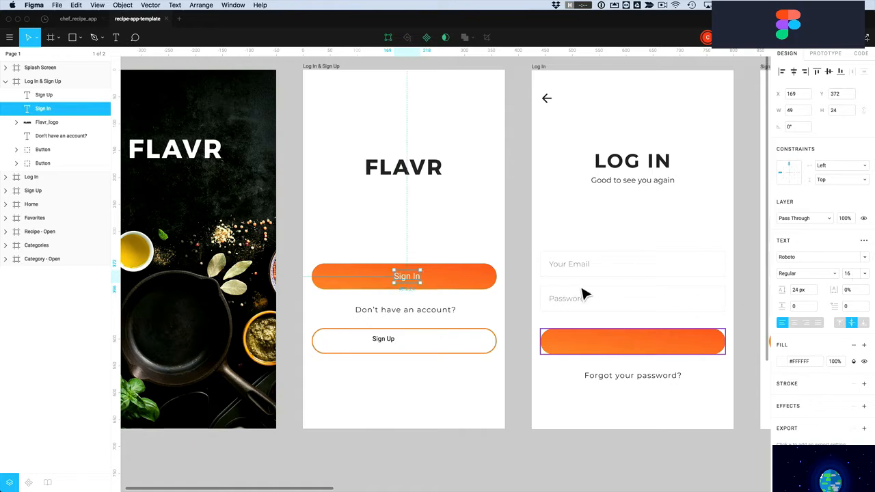
drag(413, 284, 407, 283)
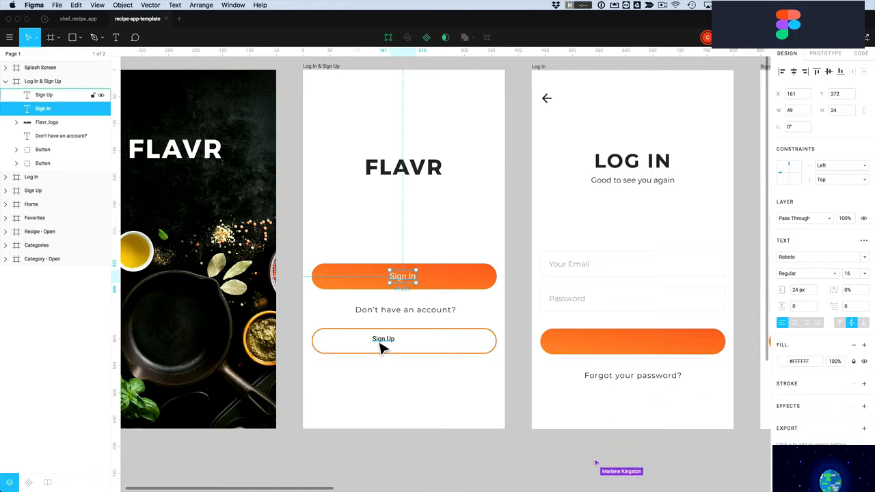
Paste the style onto Sign Up, colour it the button's orange #FF7726, and centre it
click(382, 343)
key(alt+super+v)
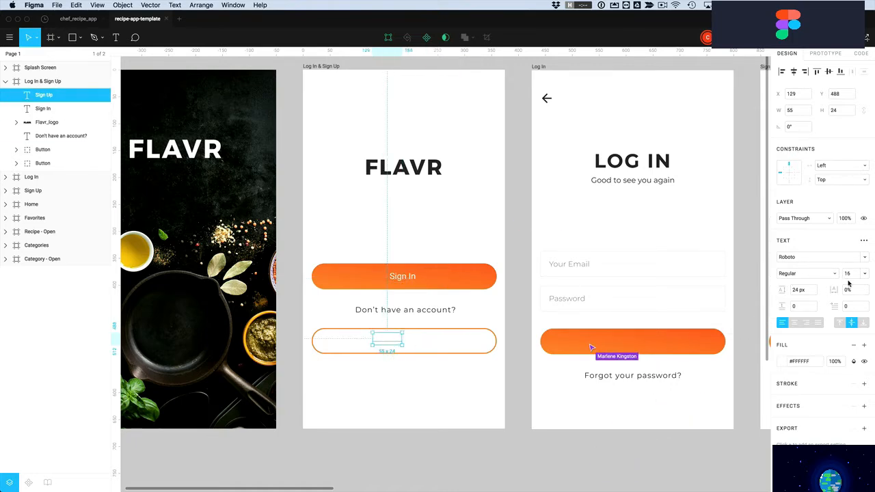
click(784, 362)
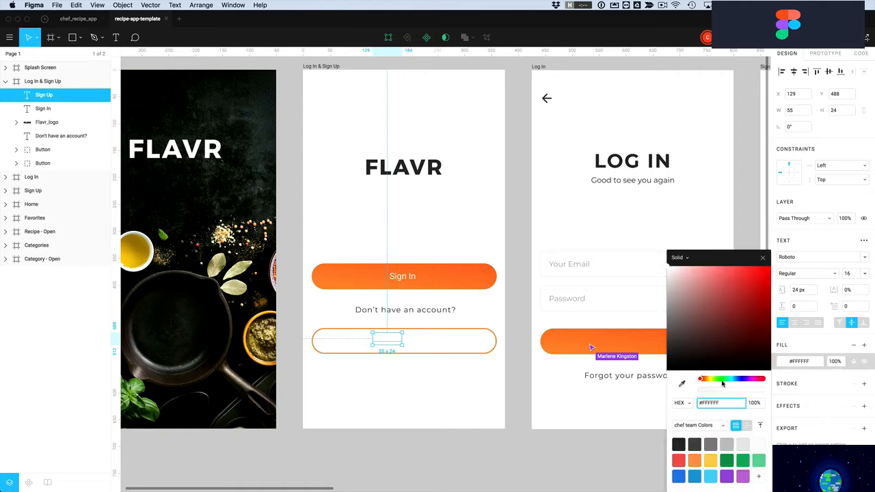
click(682, 383)
click(458, 286)
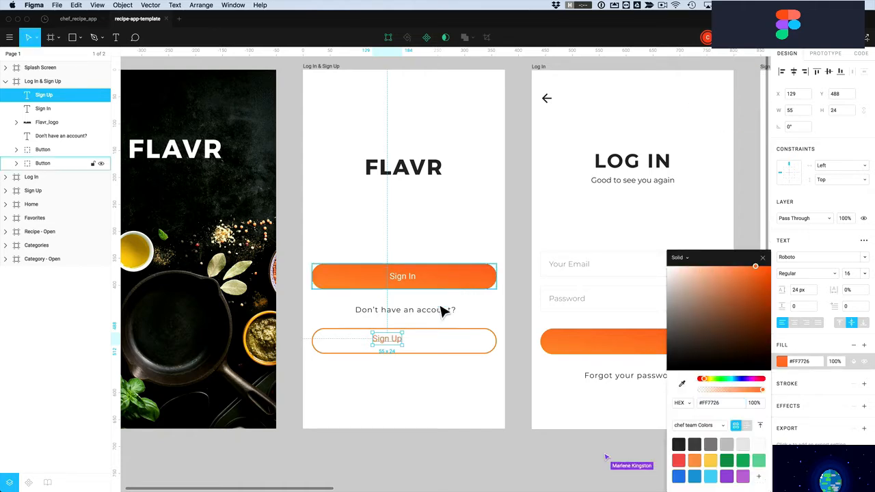
drag(392, 344, 405, 345)
Copy the white Sign In label onto the Log In screen's orange button
scroll(437, 383, right, 5)
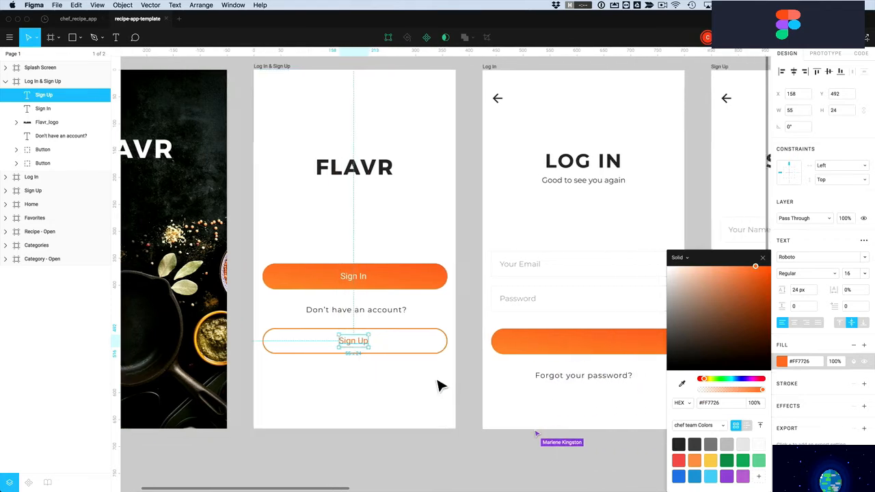
click(387, 370)
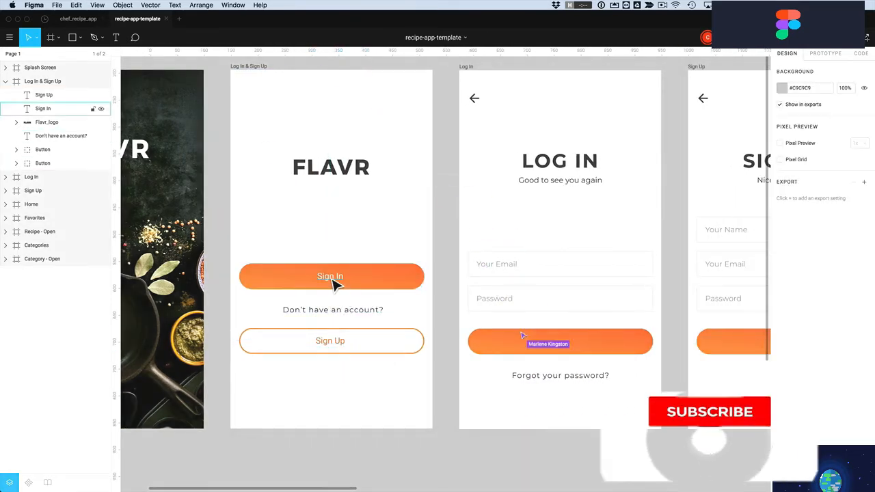
drag(336, 285, 336, 284)
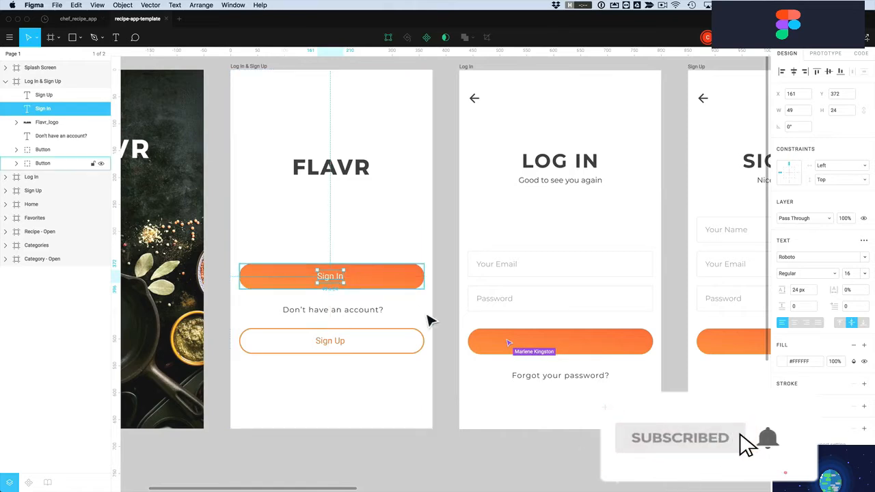
click(366, 365)
click(336, 286)
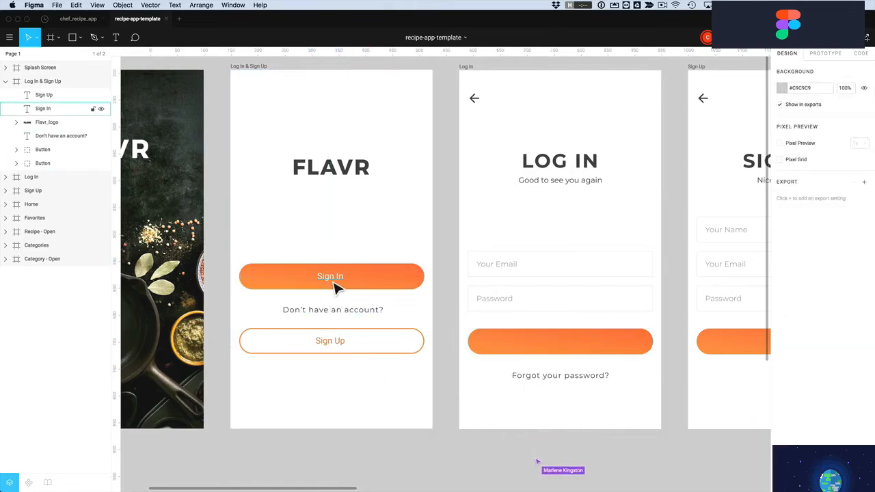
drag(336, 283, 727, 348)
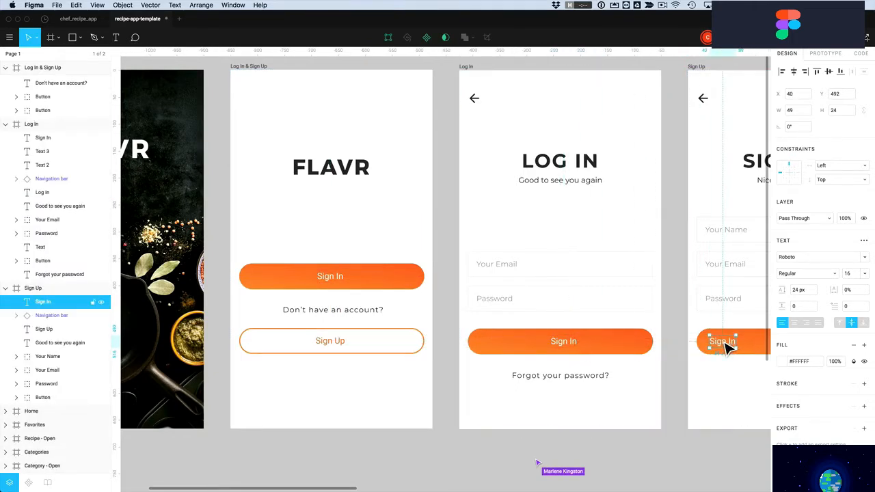
Centre a Sign In label copy on the Sign Up button, then check both orange buttons
scroll(727, 348, right, 4)
drag(590, 344, 656, 348)
click(540, 335)
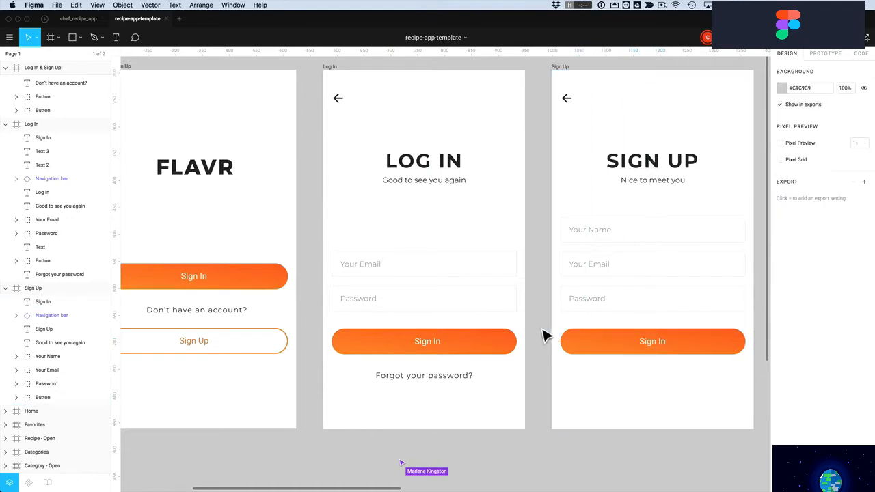
scroll(543, 335, up, 2)
scroll(543, 335, down, 5)
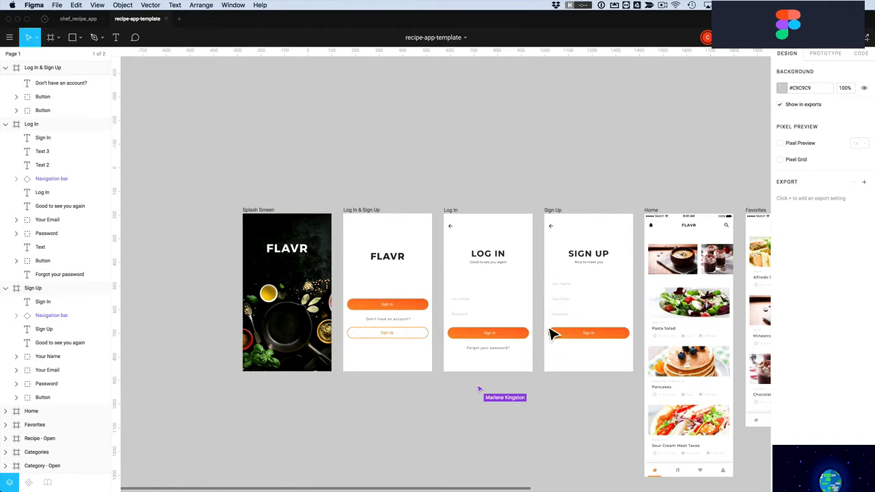
click(515, 336)
click(567, 338)
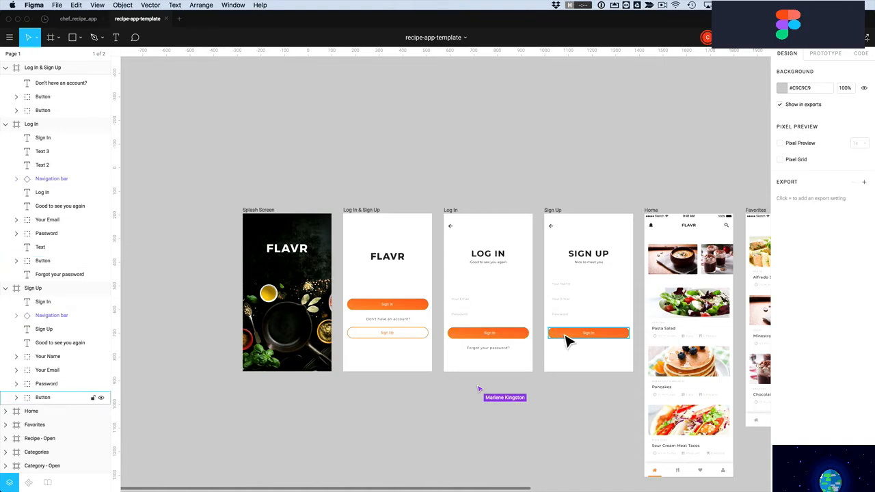
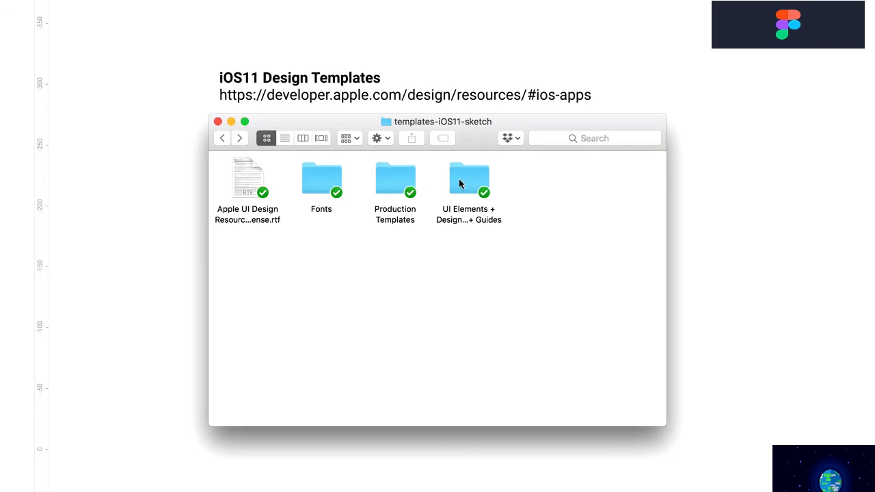
Quick Look the first Sketch template in the UI Elements folder, then view chef-recipe-drawing.png
double_click(461, 181)
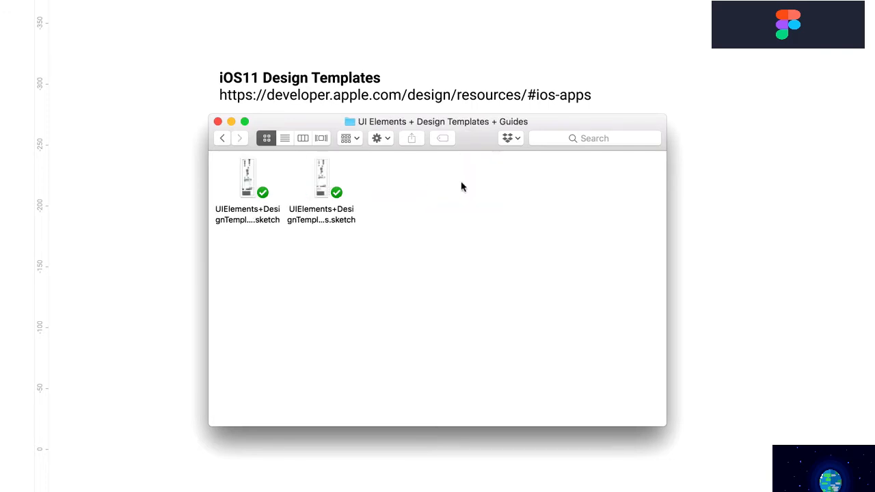
click(245, 174)
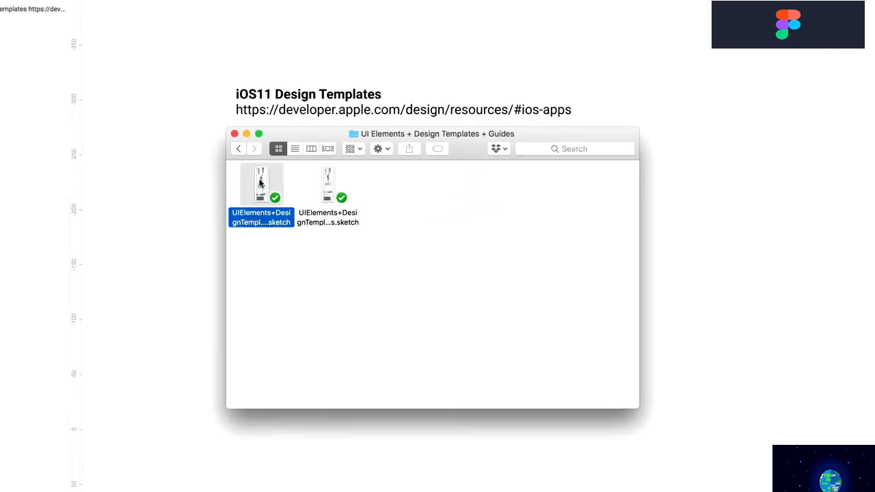
key(space)
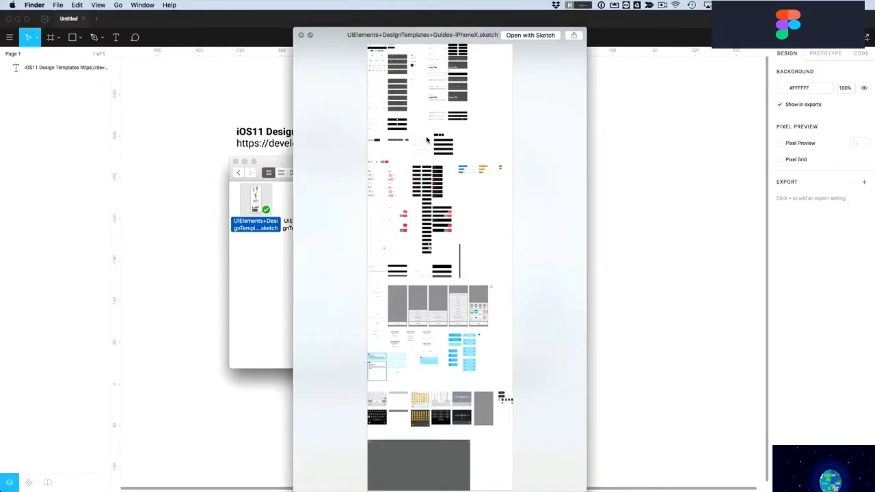
click(205, 132)
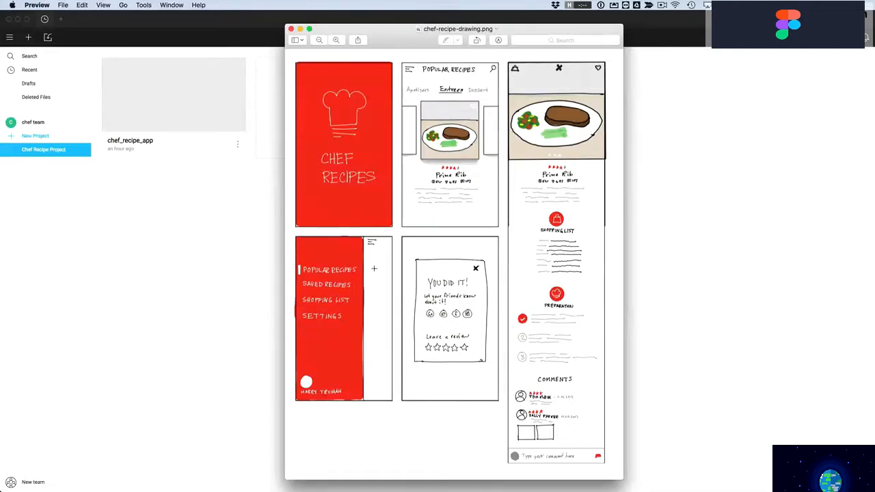
Bring Figma's Chef Recipe Project file browser in front of the recipe drawing
click(230, 242)
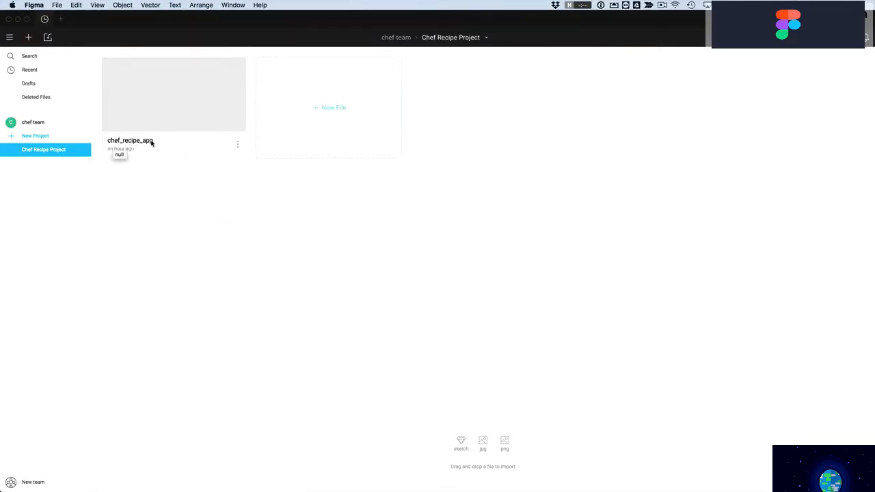
Open chef_recipe_app with its name unchanged, glancing at the recipe sketch for reference
click(187, 117)
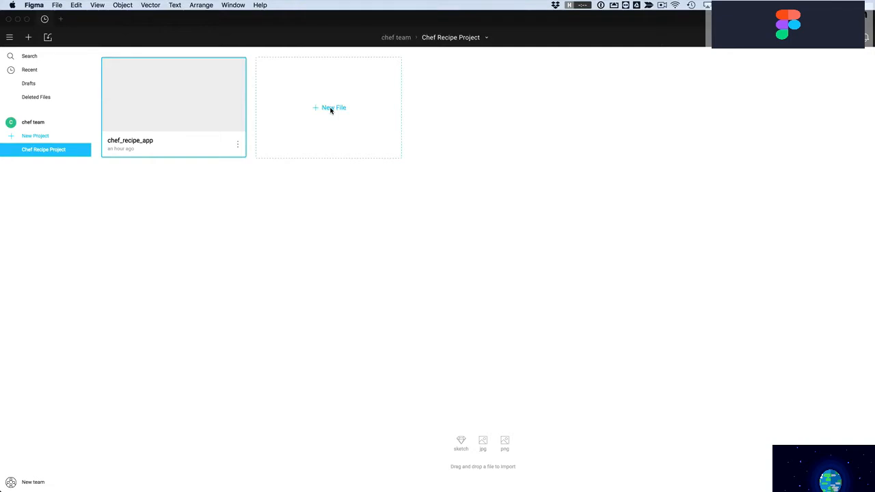
double_click(171, 109)
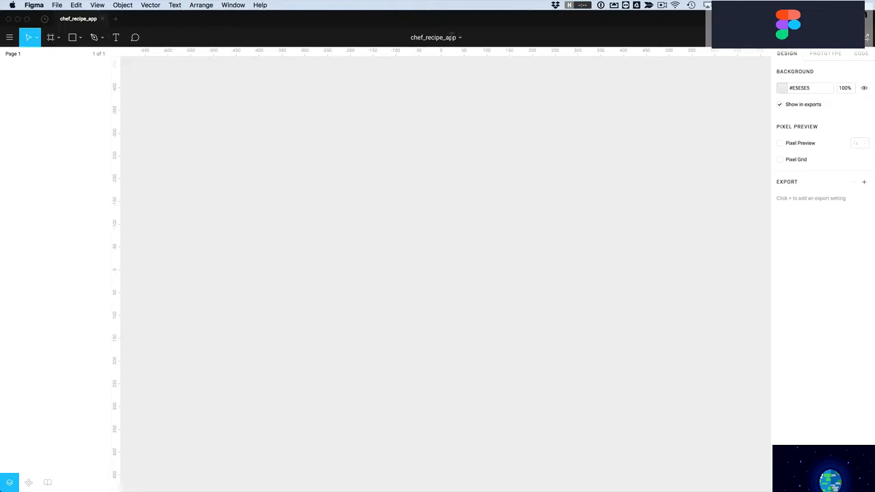
double_click(431, 37)
click(436, 76)
key(super+Tab)
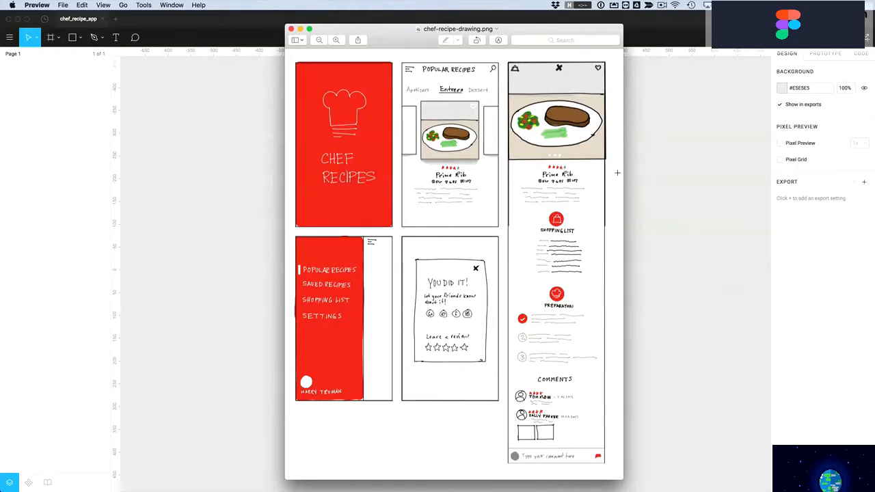
key(super+Tab)
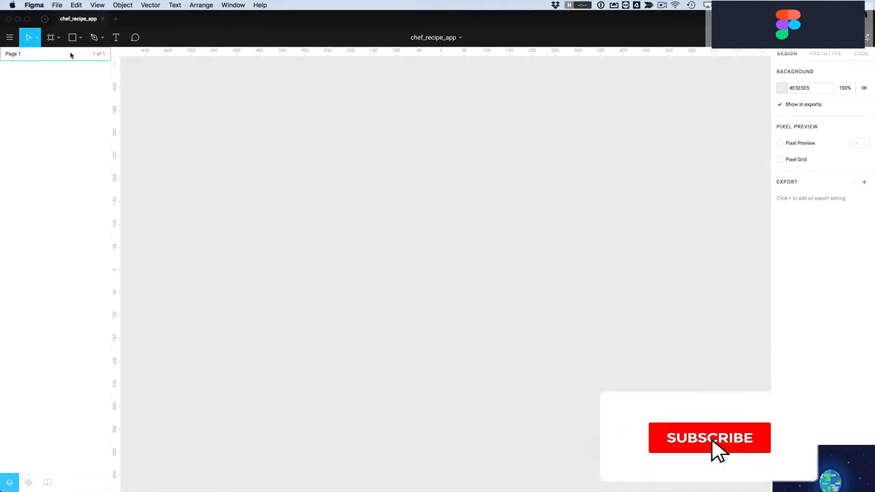
Replace a hand-drawn frame with a 375×667 iPhone 8 frame from the Phone presets
click(51, 39)
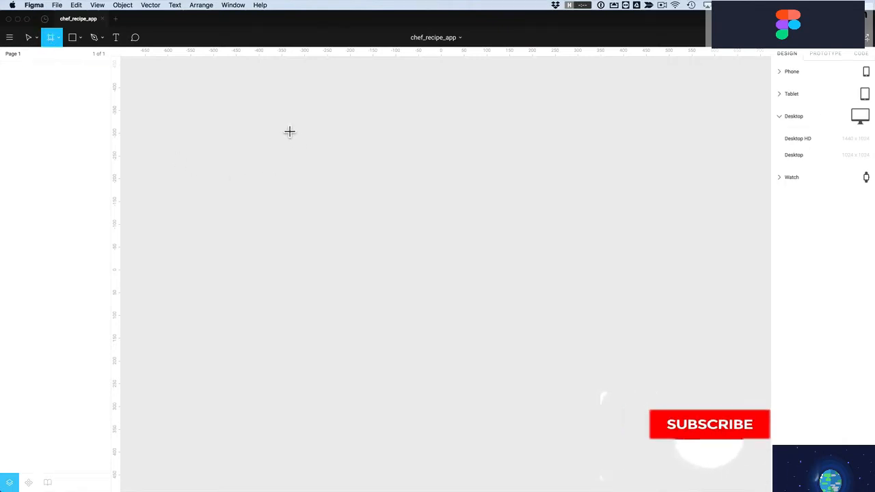
drag(283, 124, 383, 302)
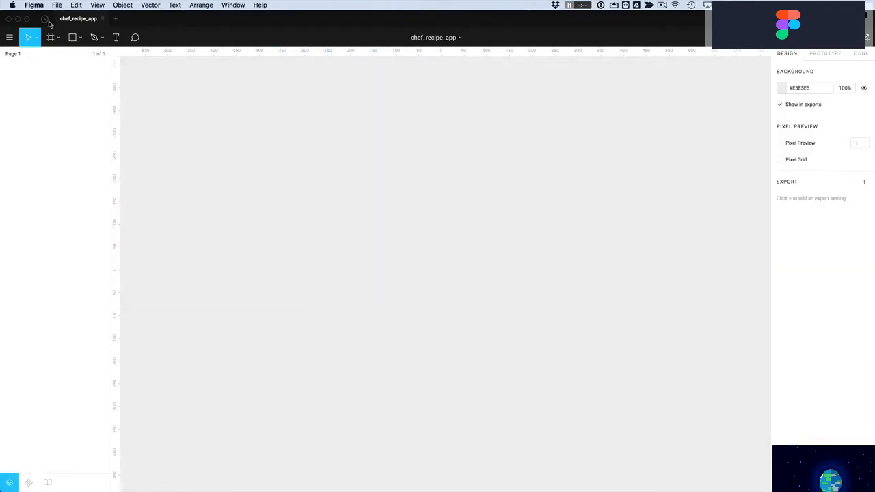
click(50, 37)
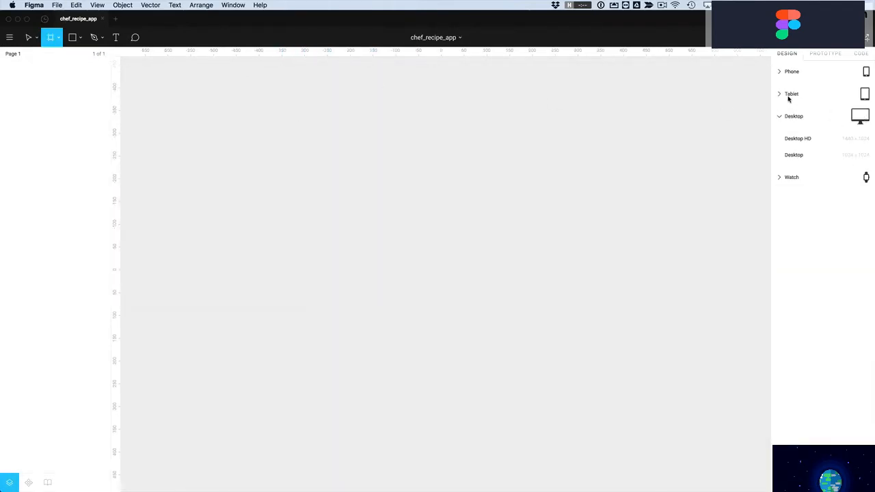
click(779, 71)
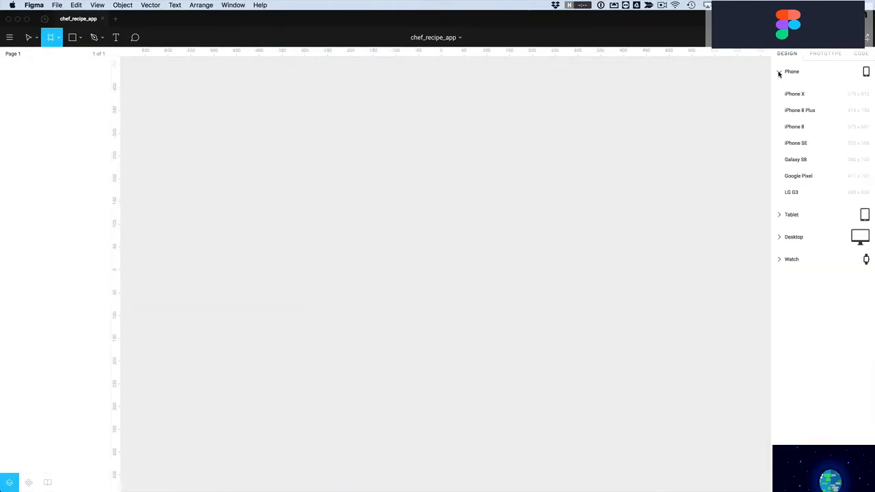
click(798, 127)
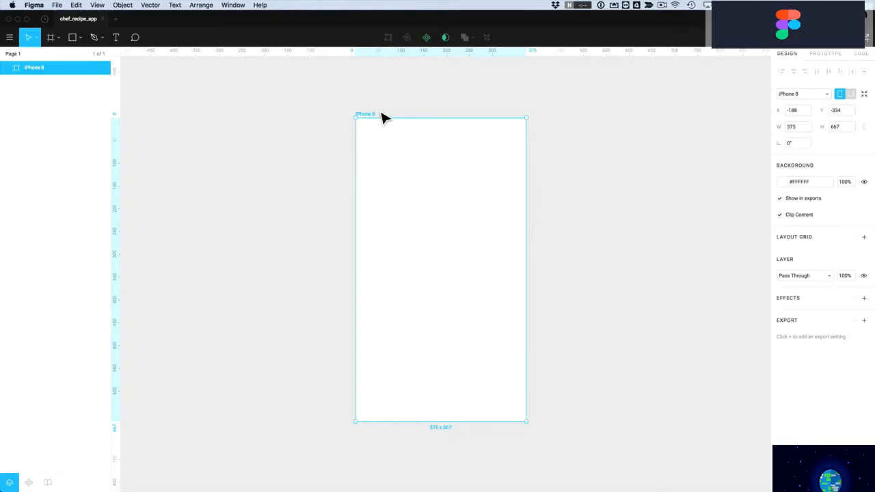
Duplicate the iPhone 8 frame into a row of five, iPhone 8 through iPhone 8.4
drag(365, 116, 324, 110)
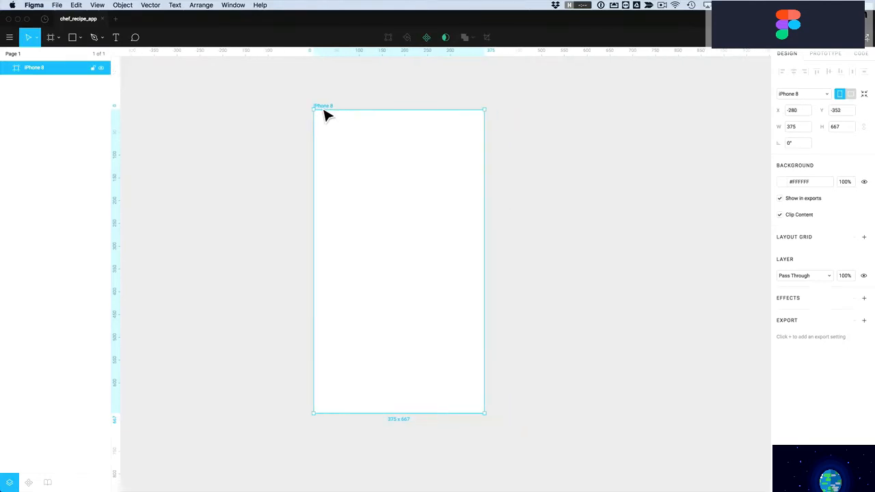
scroll(306, 131, down, 5)
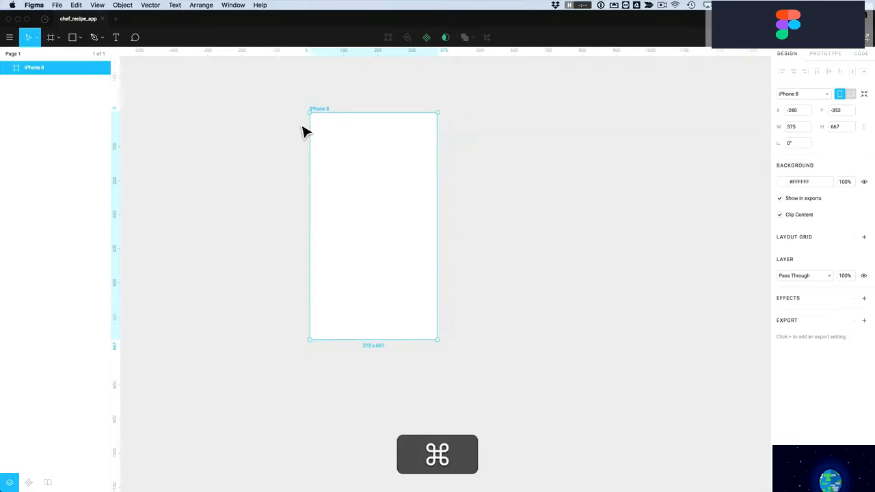
drag(323, 122, 610, 138)
click(510, 137)
drag(515, 136, 504, 143)
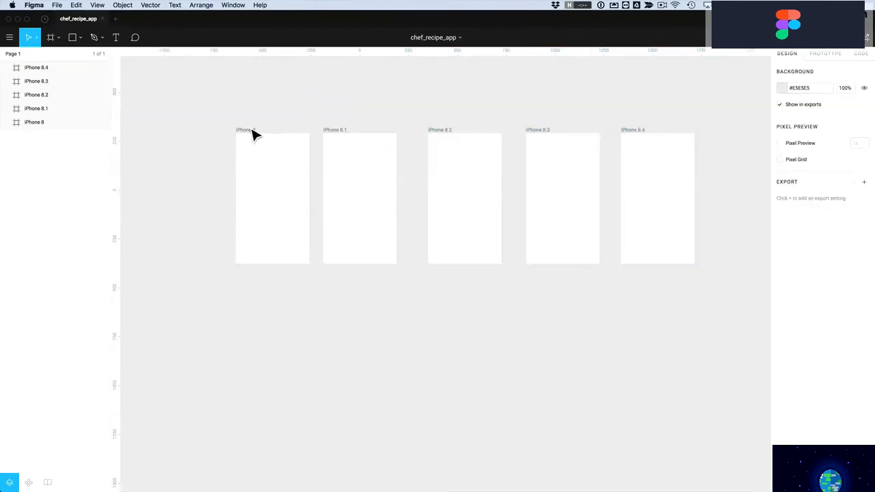
Select all five frames and distribute their horizontal spacing evenly
click(256, 134)
shift+click(342, 137)
shift+click(432, 137)
shift+click(547, 136)
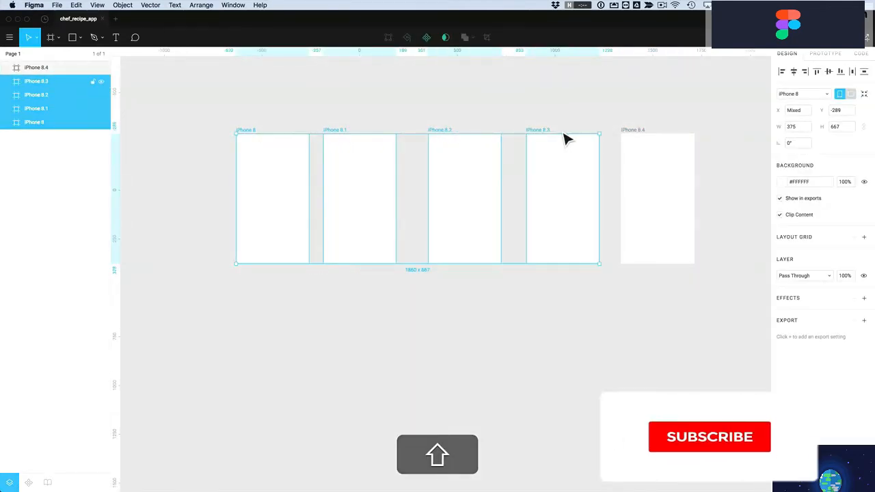
shift+click(630, 138)
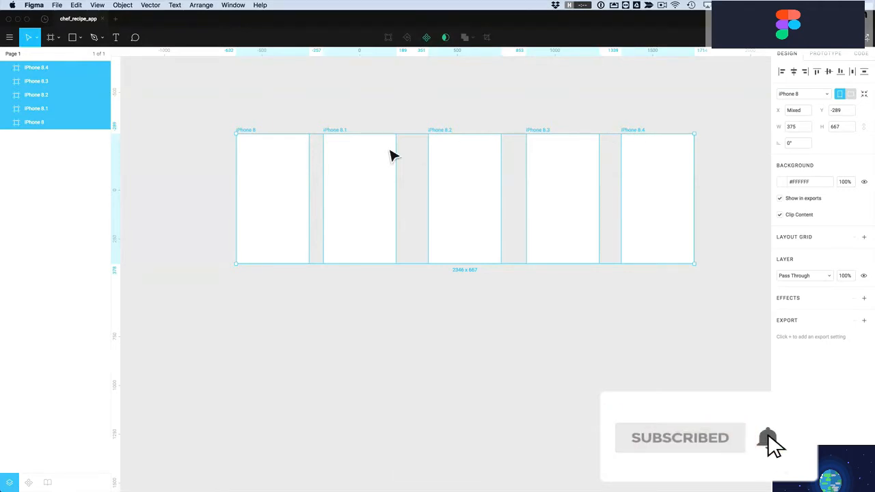
click(853, 72)
click(690, 111)
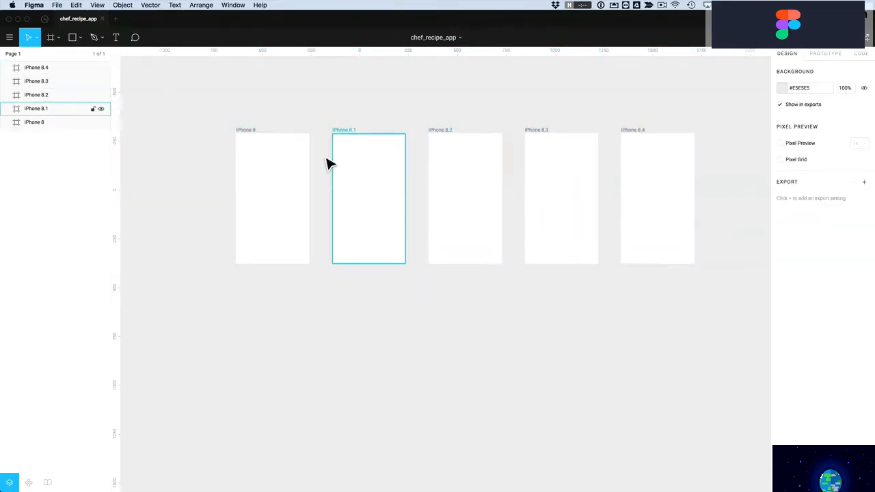
click(251, 139)
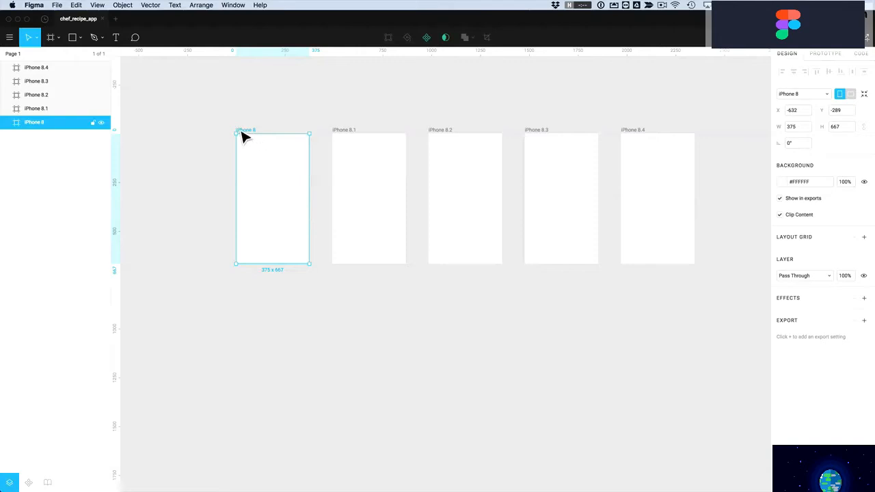
click(333, 120)
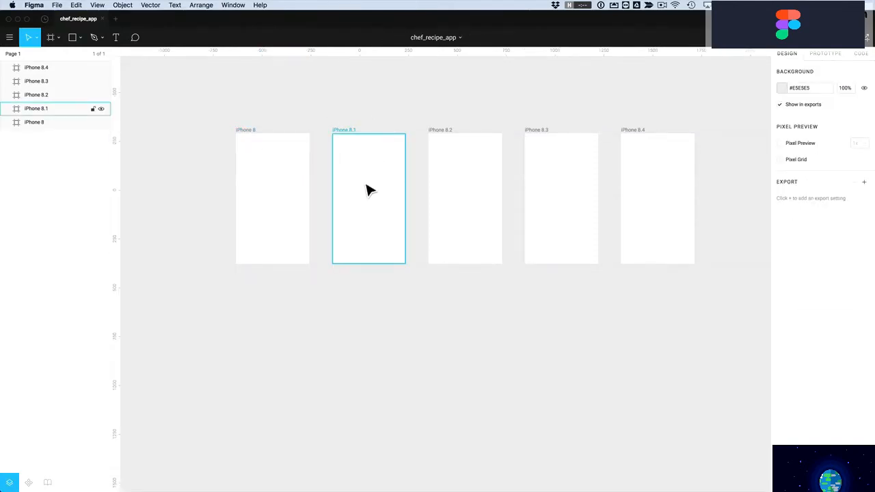
mouse_move(374, 194)
mouse_down()
mouse_move(385, 248)
mouse_move(371, 194)
mouse_move(380, 198)
mouse_up()
key(r)
mouse_move(371, 146)
mouse_down()
mouse_move(385, 166)
mouse_move(344, 136)
mouse_move(356, 136)
mouse_up()
key(super+z)
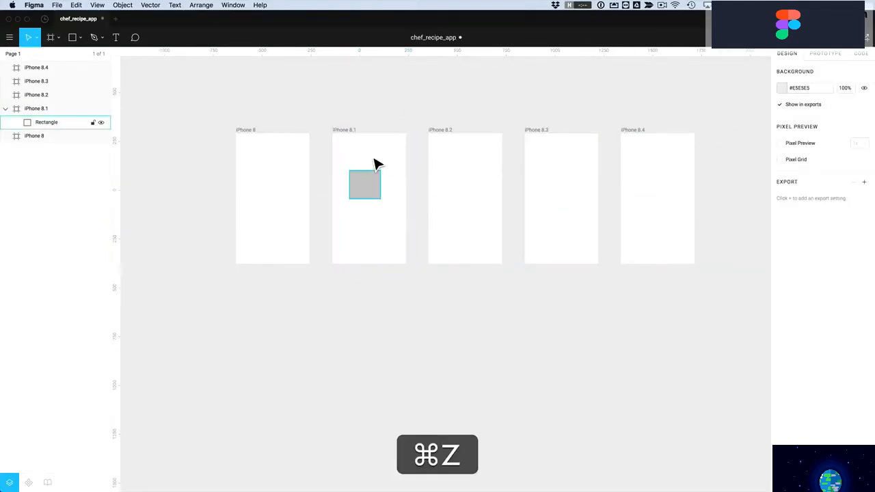
click(369, 185)
key(BackSpace)
click(257, 132)
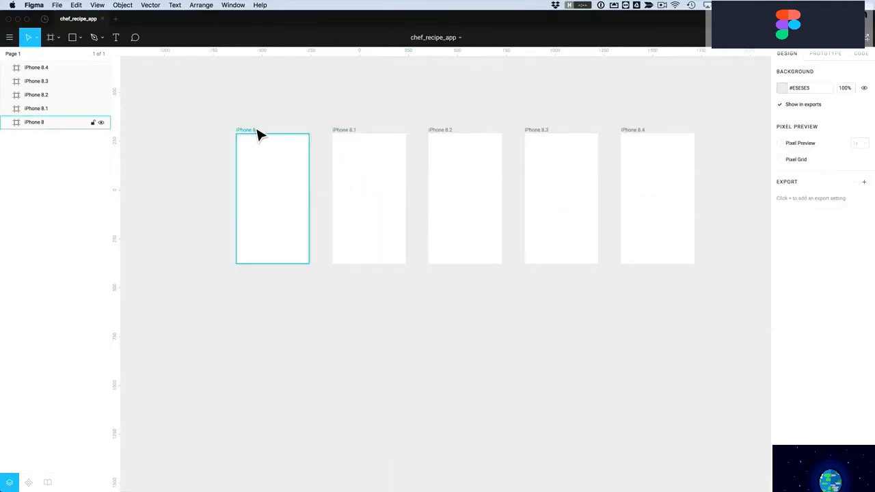
click(253, 133)
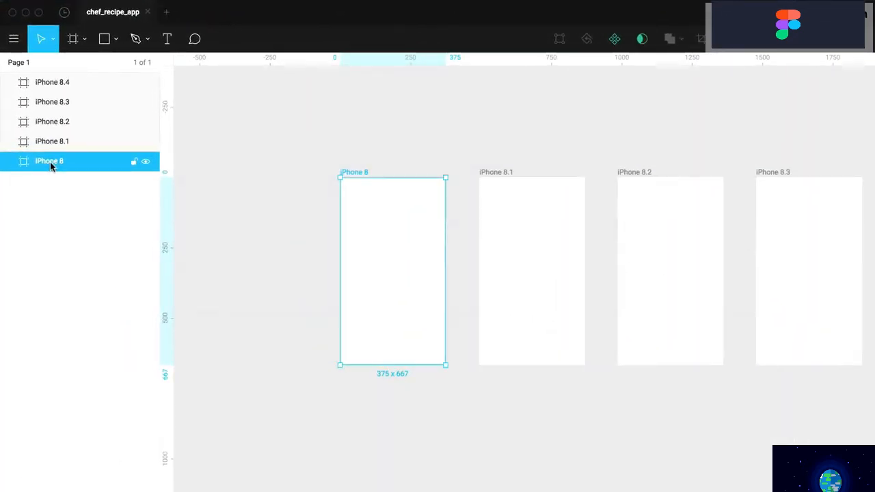
Rename the first three frames splash, home and recipe-details
double_click(49, 166)
text(splash)
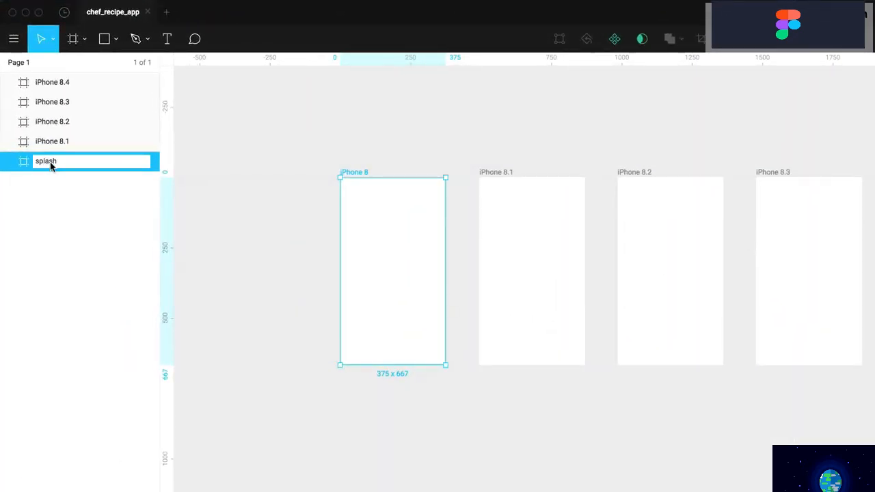
click(352, 146)
click(512, 182)
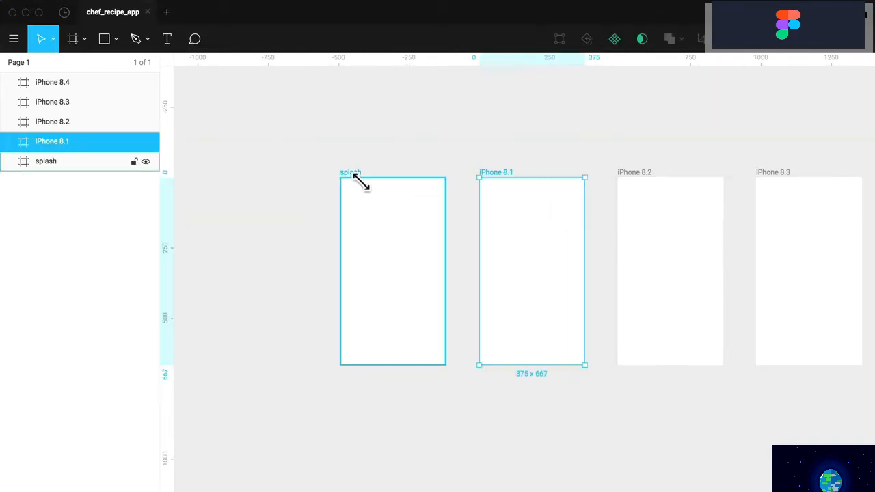
double_click(60, 141)
text(home)
key(Return)
click(640, 181)
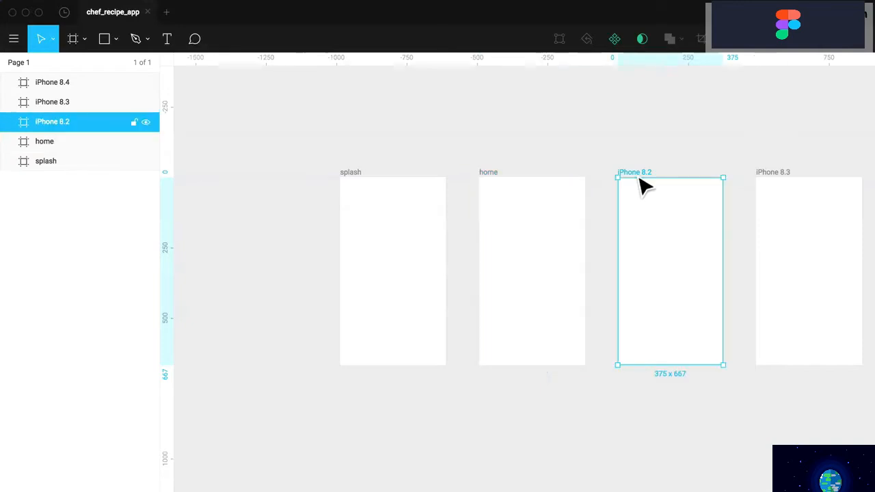
double_click(50, 122)
text(recipe)
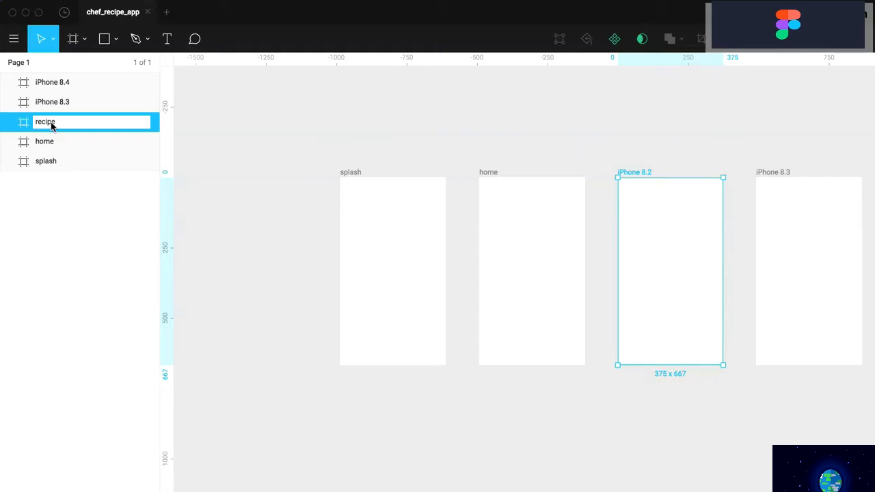
text(-details)
key(Return)
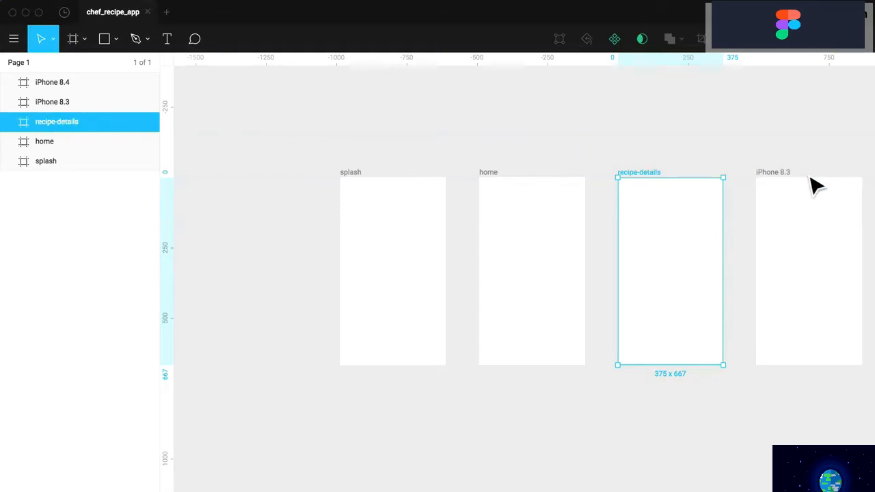
Rename iPhone 8.3 to recipe-details-complete and iPhone 8.4 to menu
click(786, 179)
double_click(47, 101)
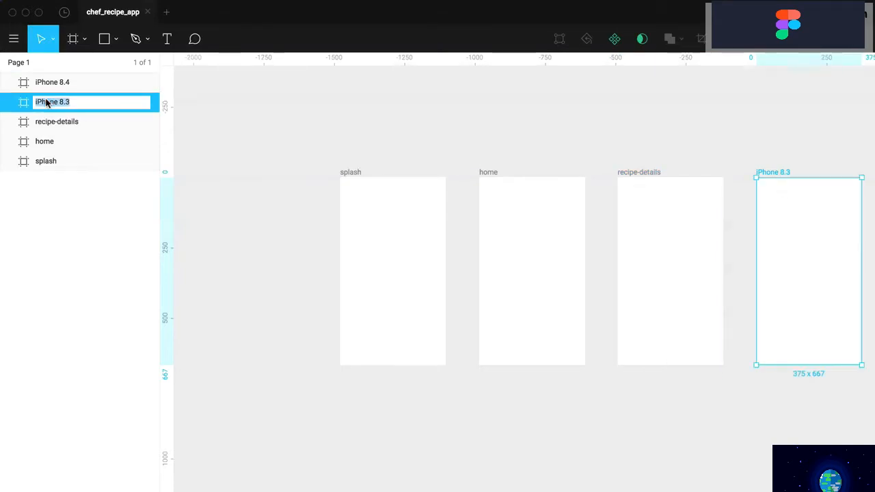
text(recipe-details-complete)
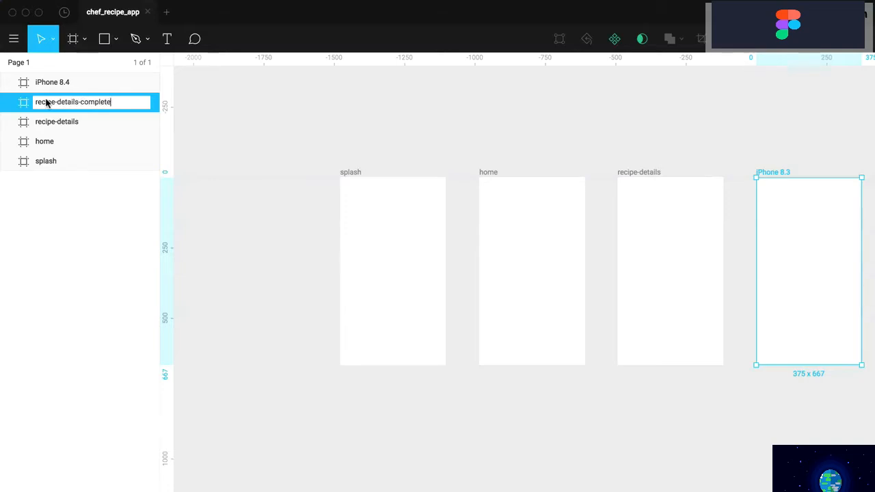
key(Return)
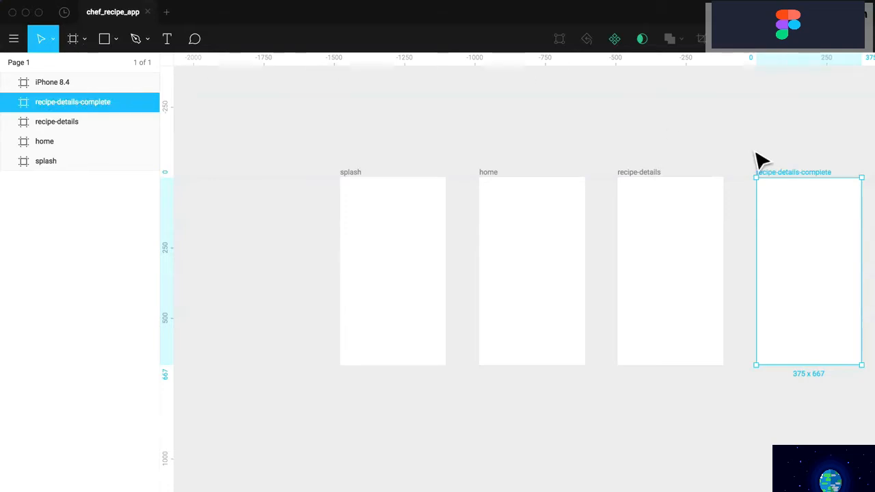
click(56, 82)
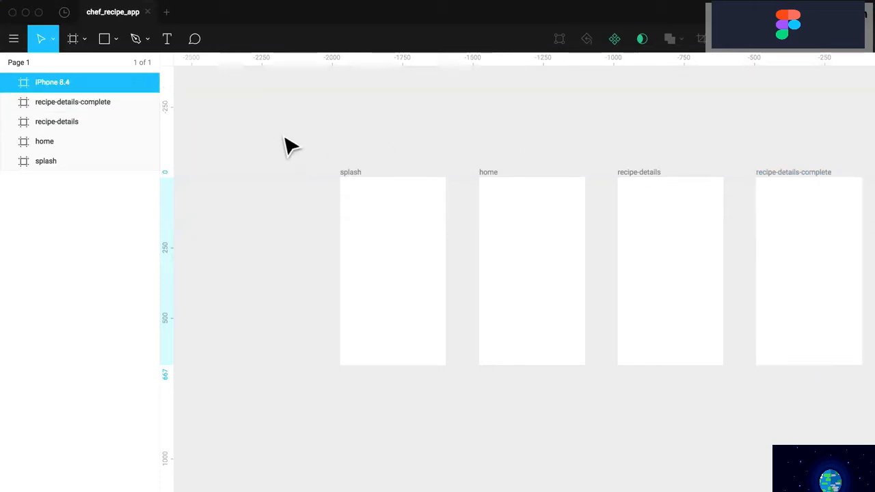
double_click(52, 82)
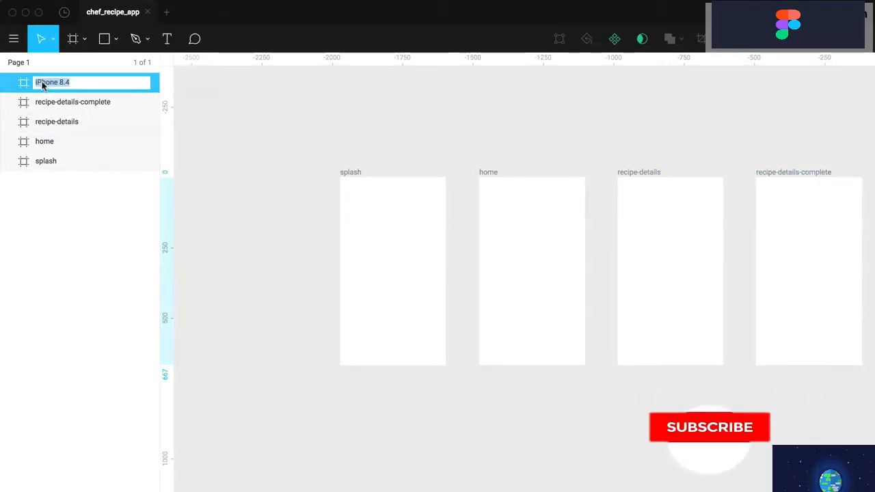
text(menu)
key(Return)
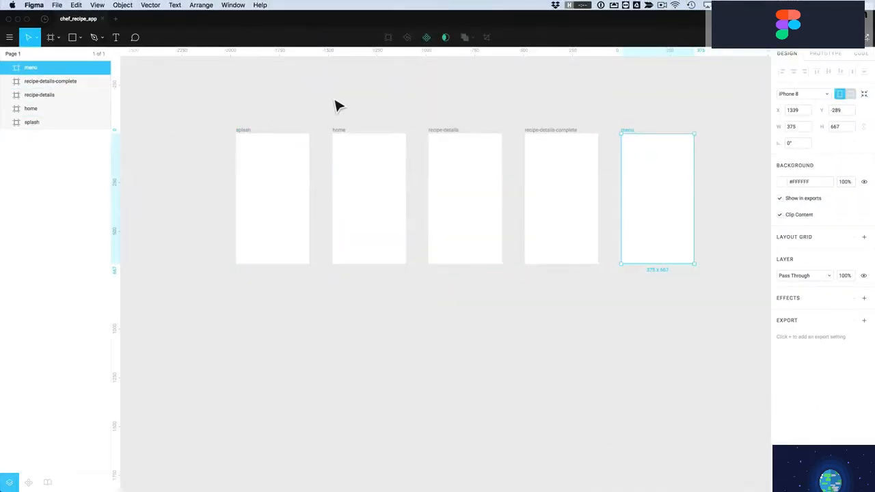
Drag menu into second place after splash, then evenly redistribute all five frames
click(434, 126)
drag(243, 132, 172, 132)
drag(635, 137, 260, 137)
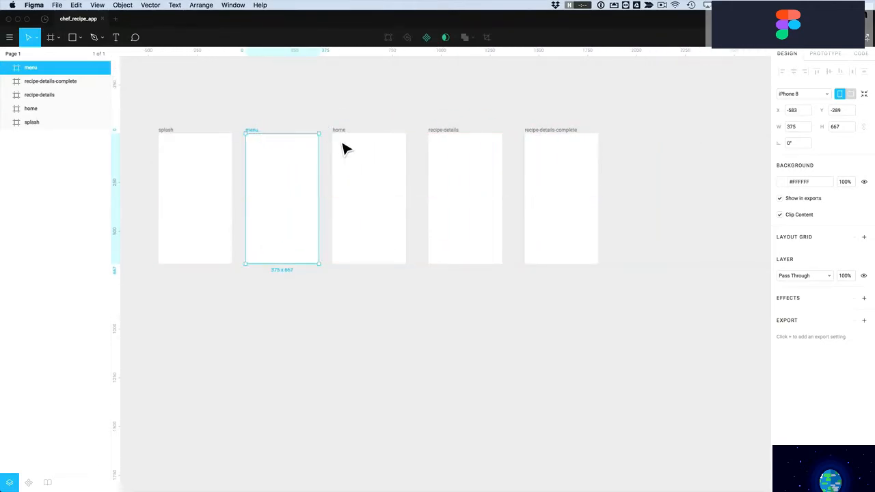
drag(639, 166, 633, 221)
drag(646, 178, 189, 252)
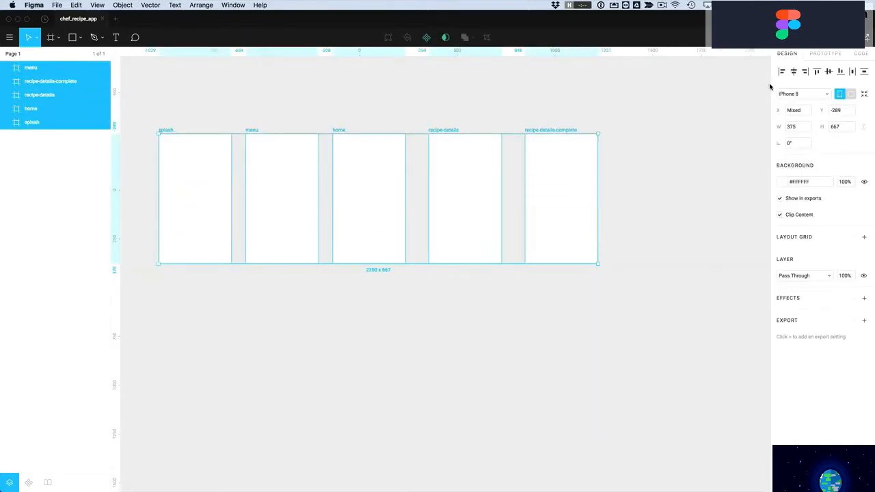
click(854, 73)
click(558, 92)
Zoom to fit all five frames in view and select the splash frame
scroll(563, 102, left, 3)
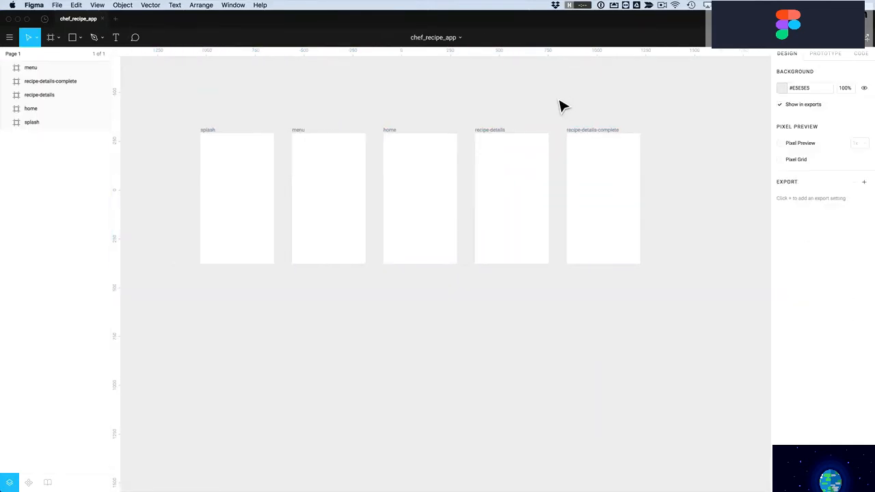
scroll(560, 106, left, 2)
scroll(561, 106, up, 1)
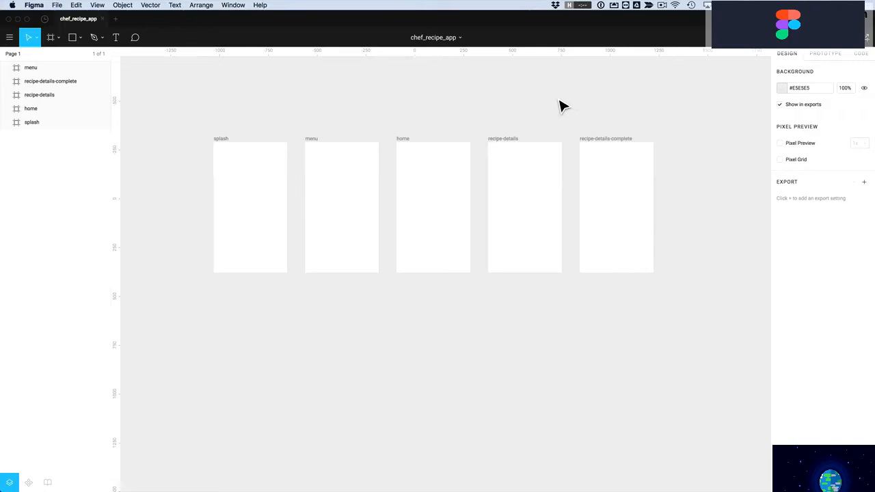
key(shift+1)
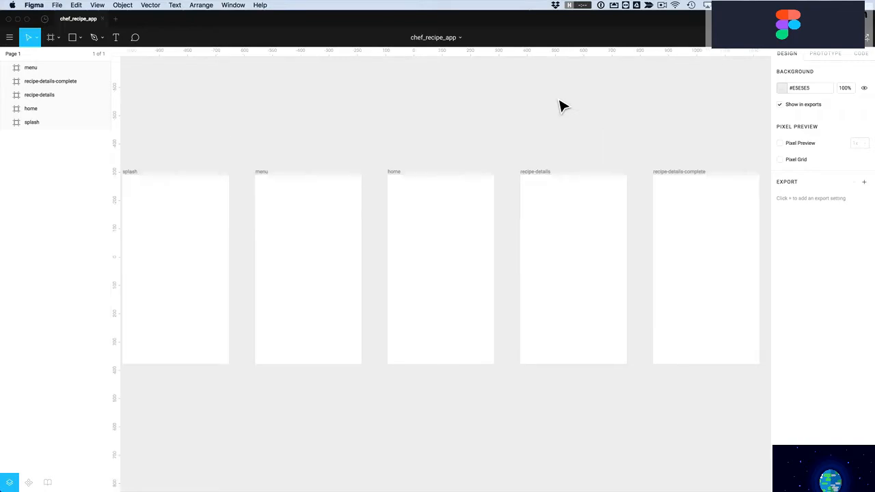
key(plus)
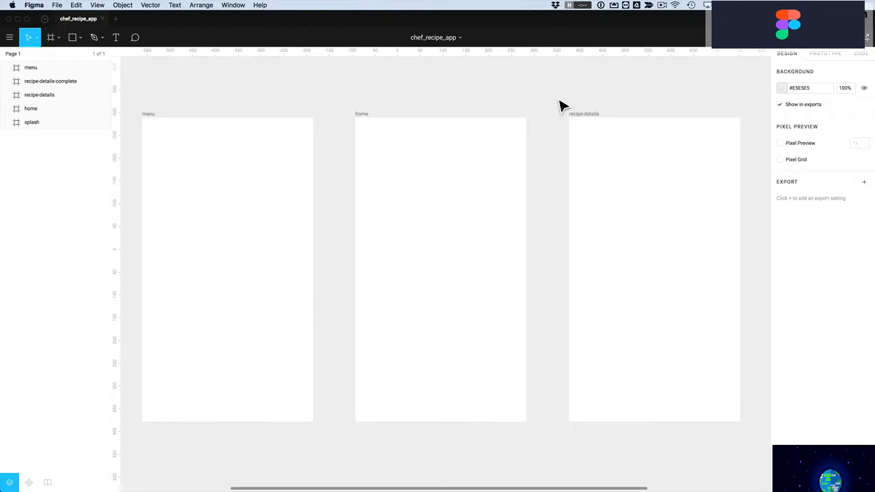
key(shift+1)
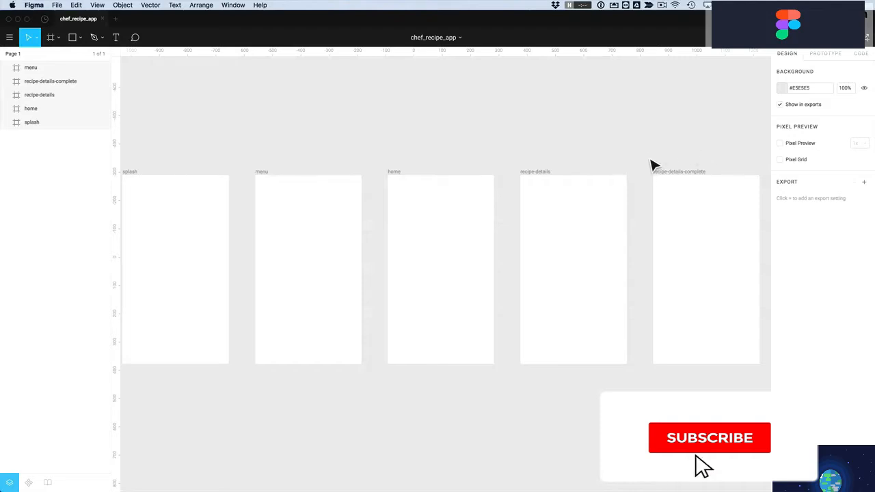
click(136, 177)
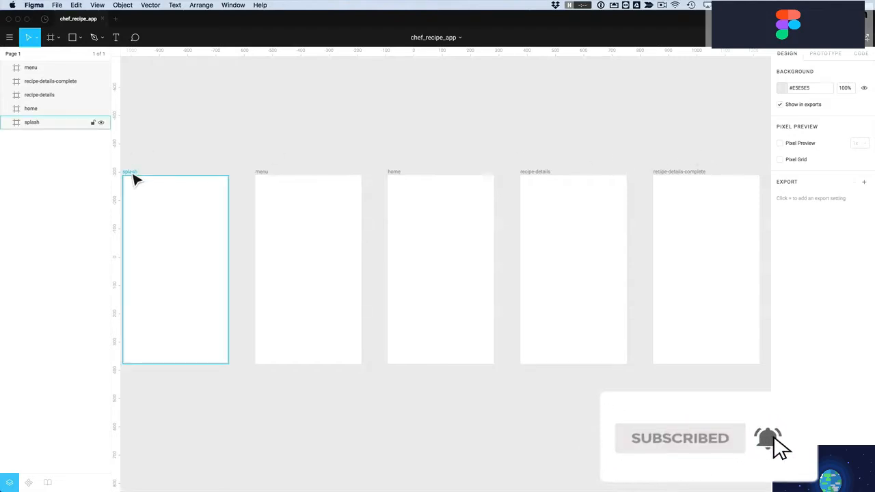
Select splash, menu, home, recipe-details and recipe-details-complete, then add a 10px Layout Grid and open its settings
shift+click(265, 174)
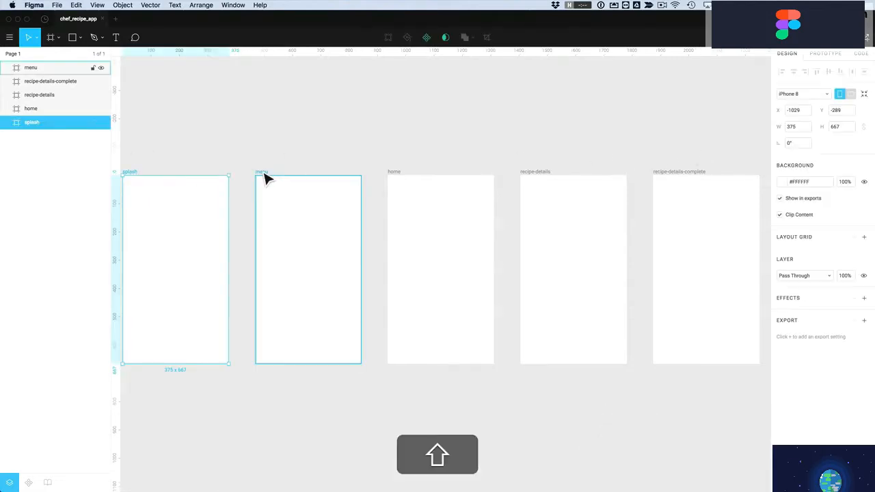
shift+click(402, 182)
shift+click(540, 178)
shift+click(680, 180)
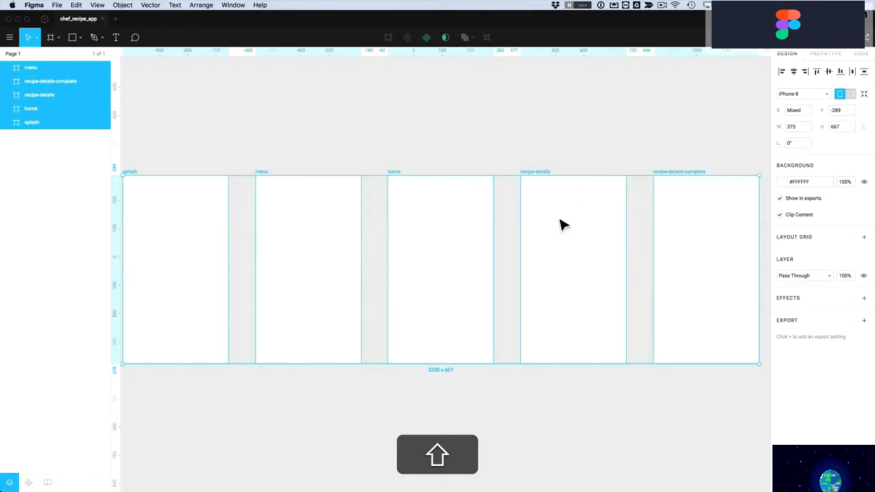
click(33, 68)
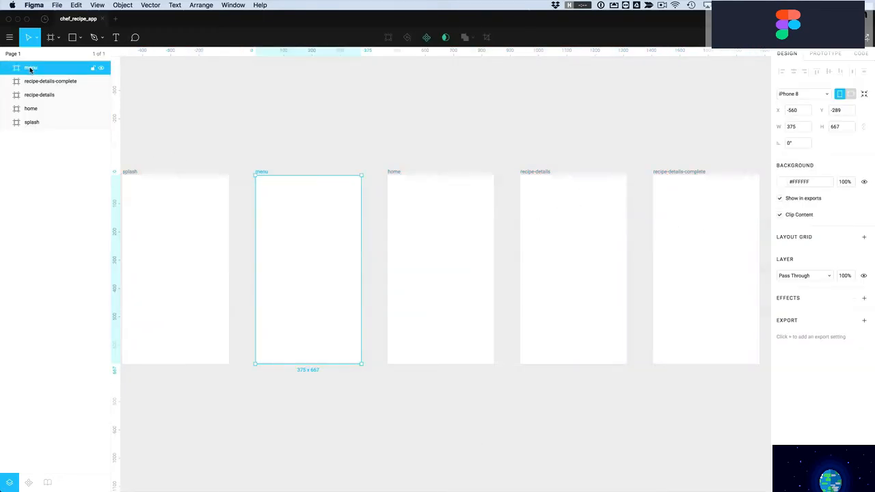
shift+click(33, 123)
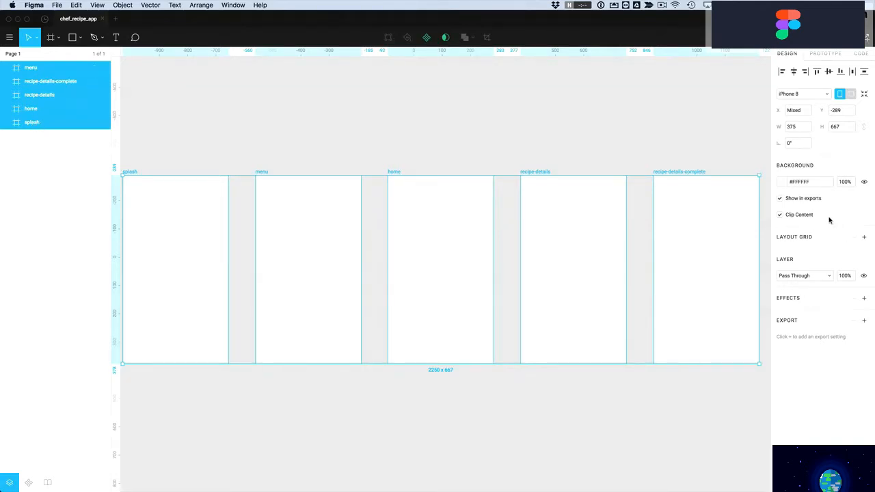
click(865, 238)
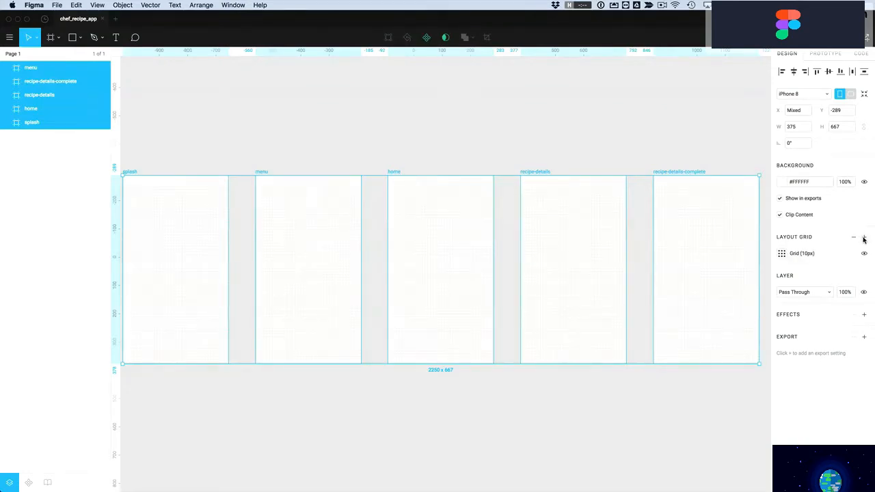
click(783, 253)
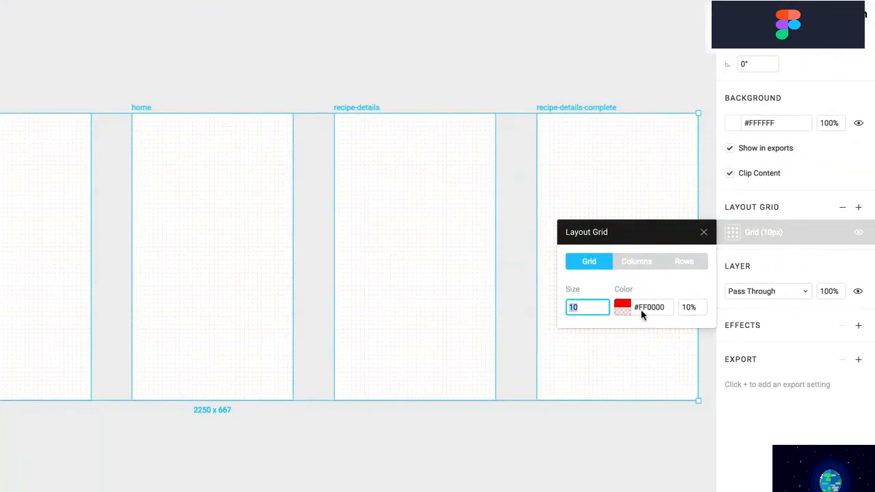
Switch the layout grid to Columns with count 6 and gutter 10
click(638, 262)
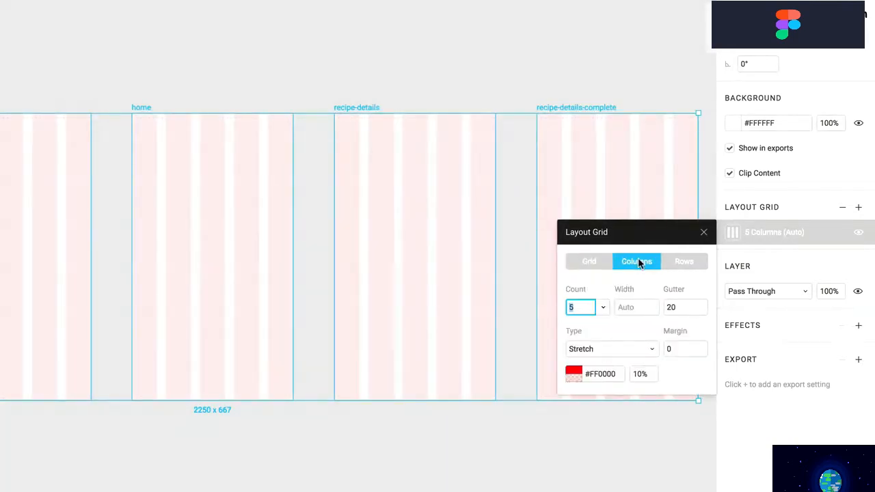
click(603, 309)
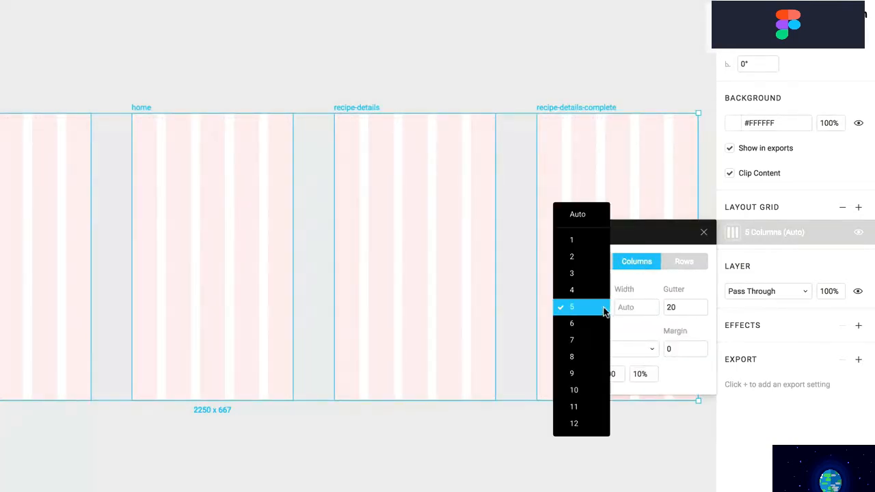
click(575, 327)
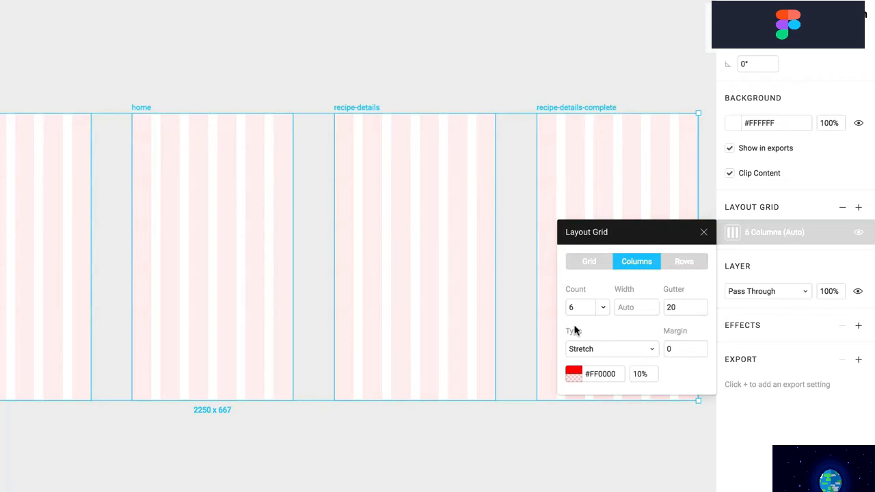
click(684, 309)
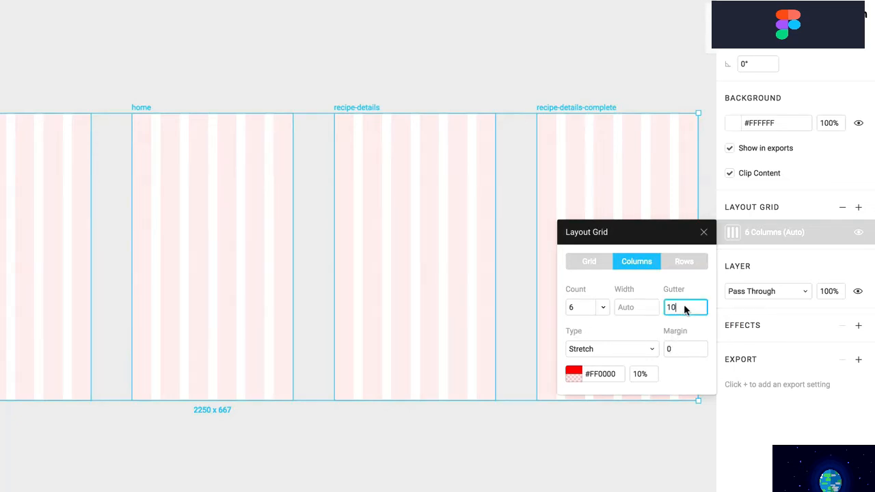
click(678, 348)
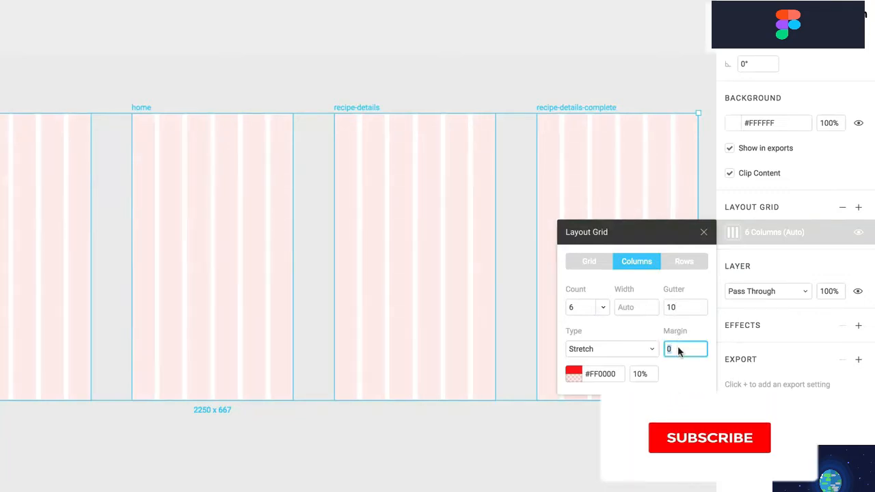
text(10)
key(Return)
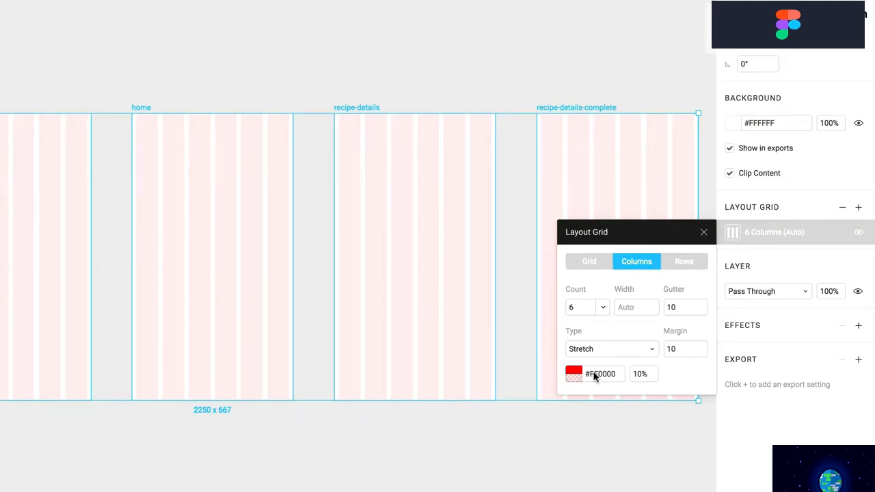
Set the column grid opacity to 5% and margin to 20
click(647, 375)
text(5)
key(Return)
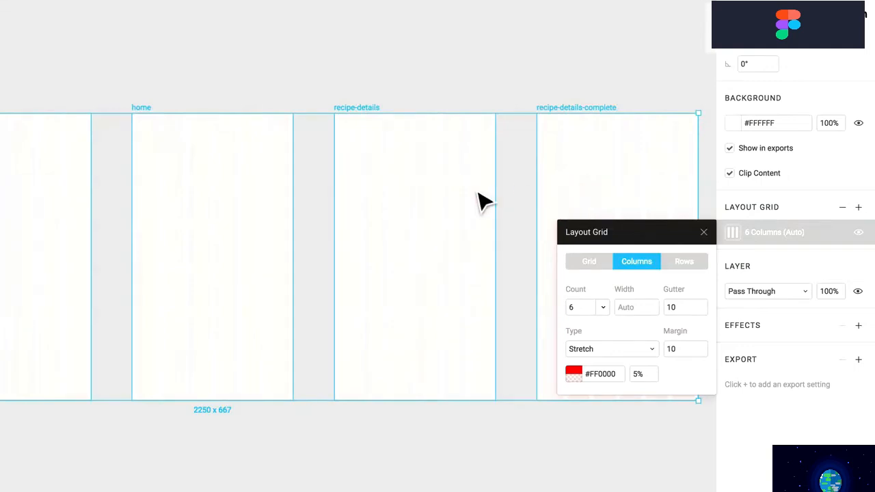
click(680, 348)
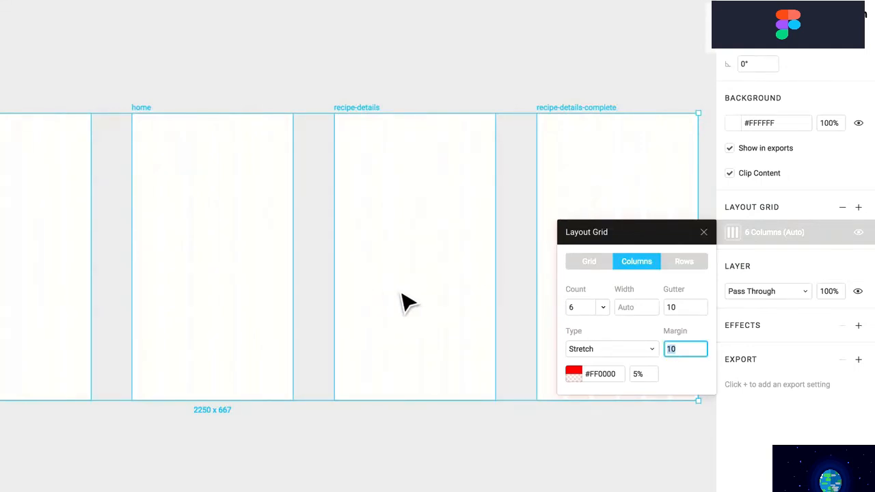
key(Return)
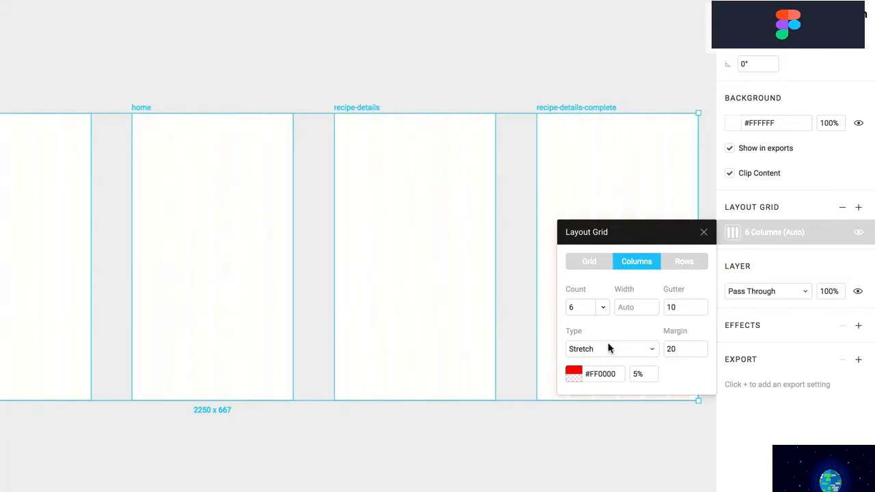
click(381, 333)
click(143, 110)
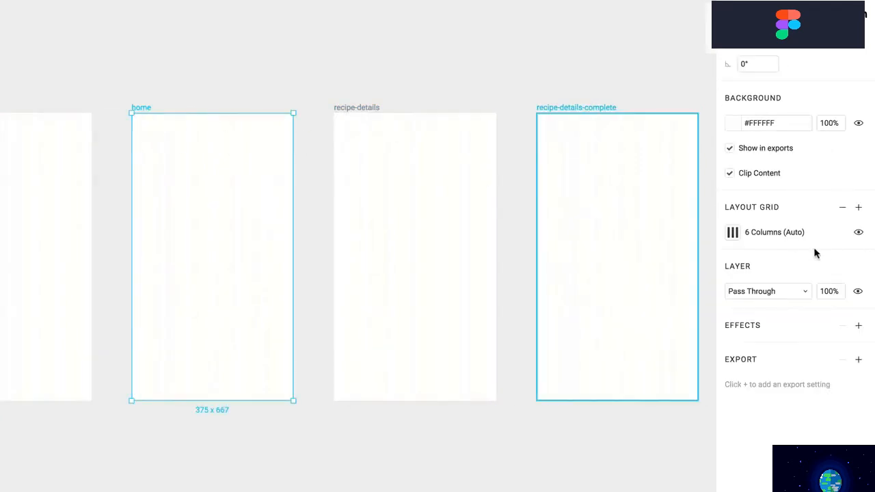
click(732, 233)
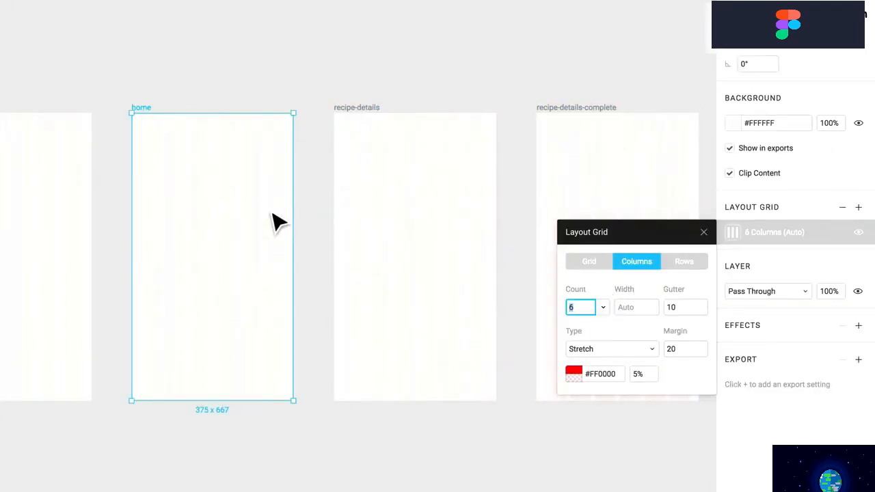
click(388, 183)
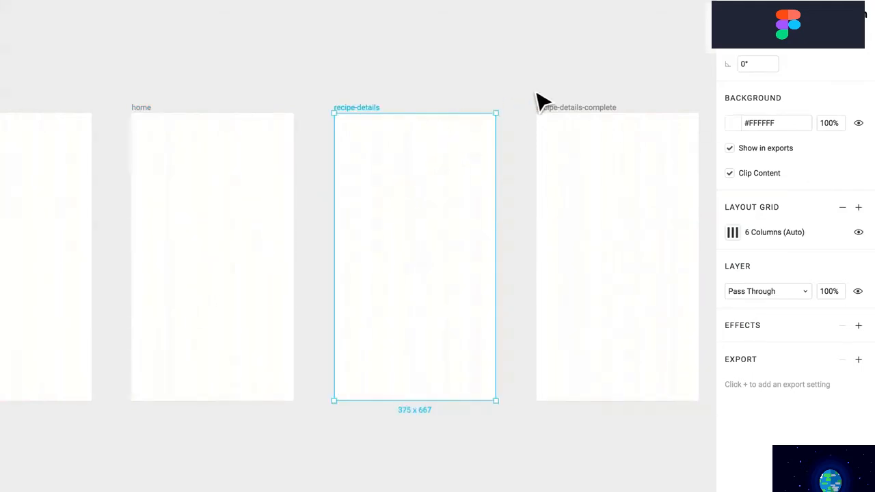
drag(615, 74, 0, 235)
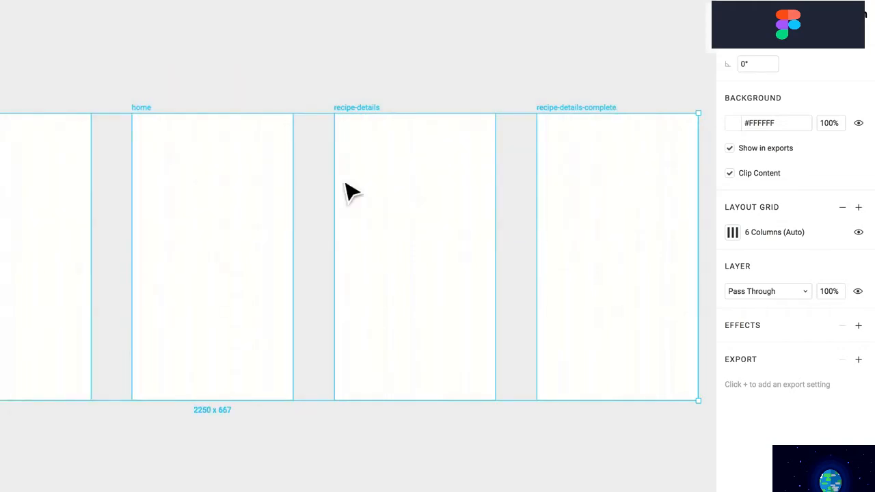
key(Escape)
click(146, 108)
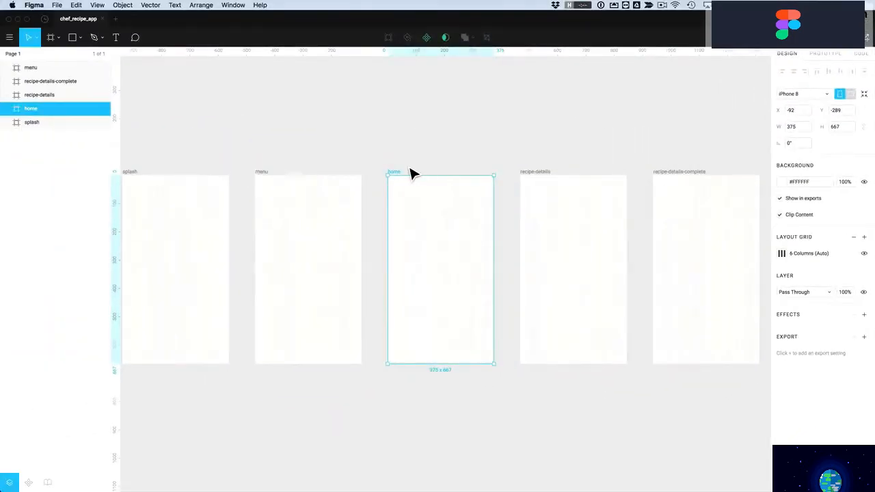
click(413, 171)
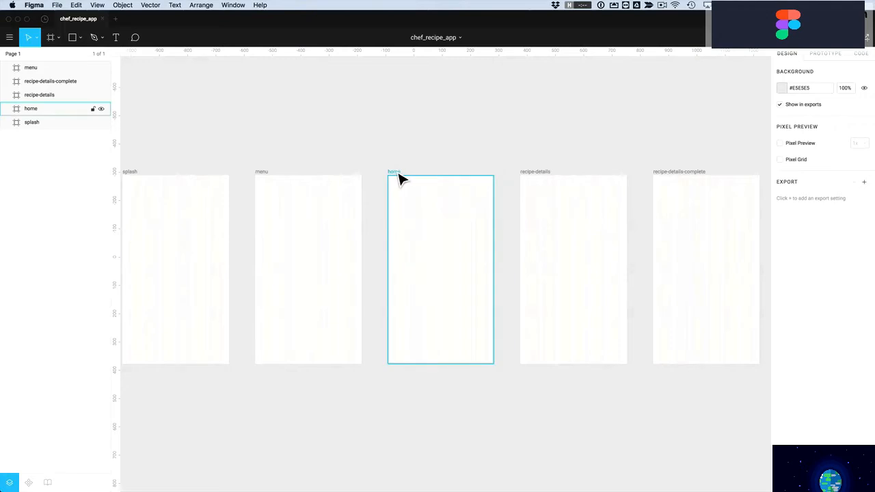
click(400, 177)
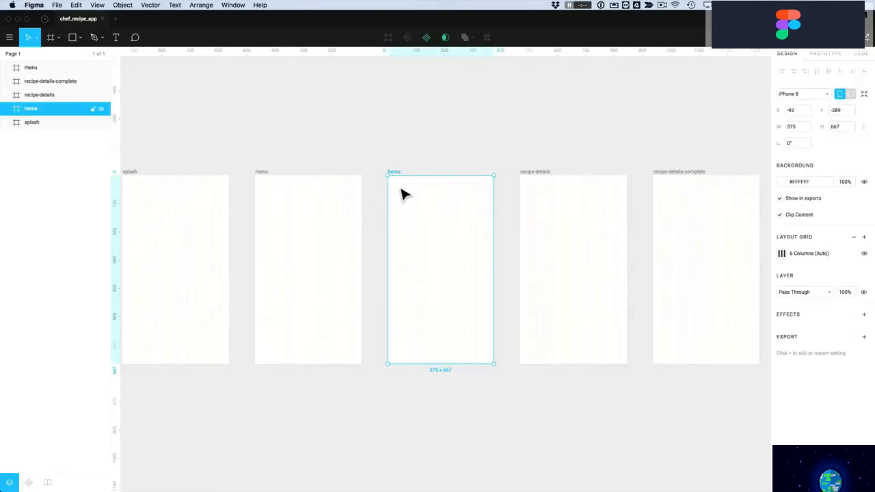
mouse_move(441, 370)
mouse_down()
mouse_move(440, 478)
mouse_move(438, 367)
mouse_move(438, 473)
mouse_move(429, 369)
mouse_up()
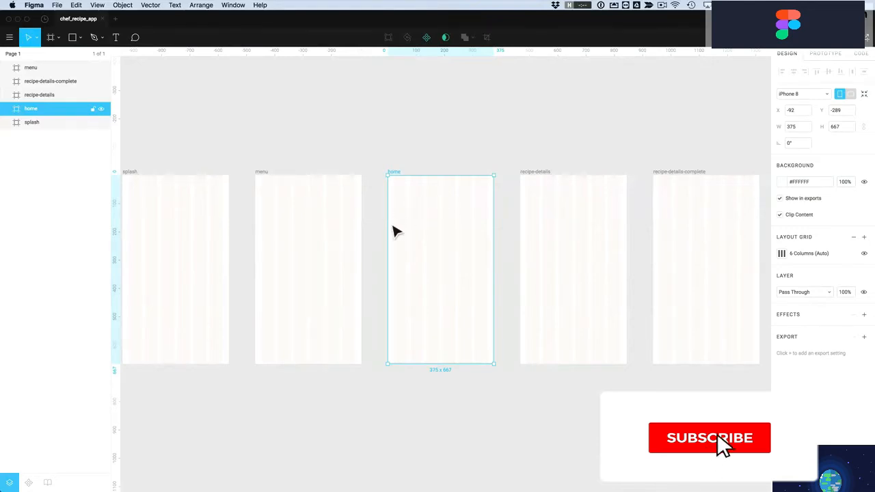
key(Escape)
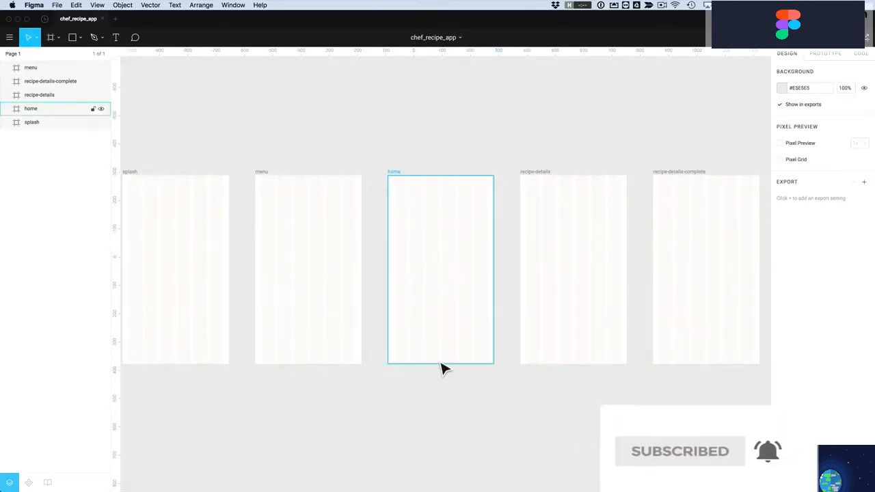
click(551, 357)
mouse_move(570, 364)
mouse_down()
mouse_move(568, 416)
mouse_move(566, 368)
mouse_up()
click(561, 390)
click(549, 208)
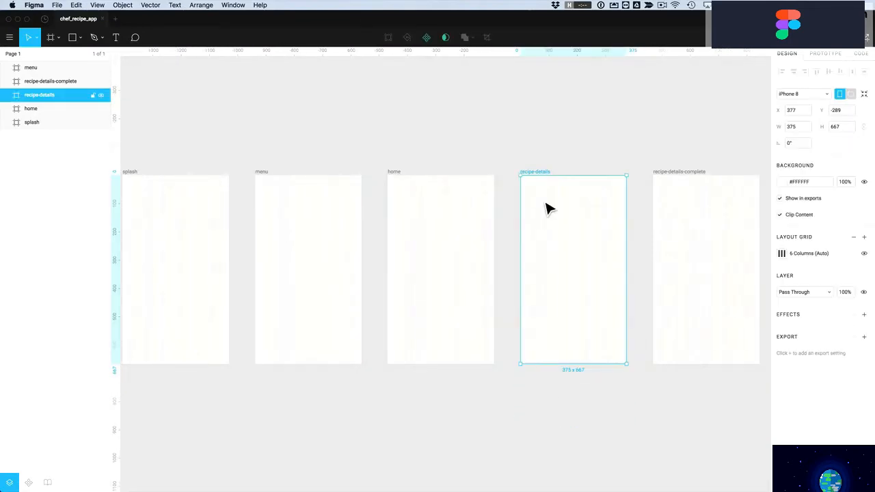
click(540, 151)
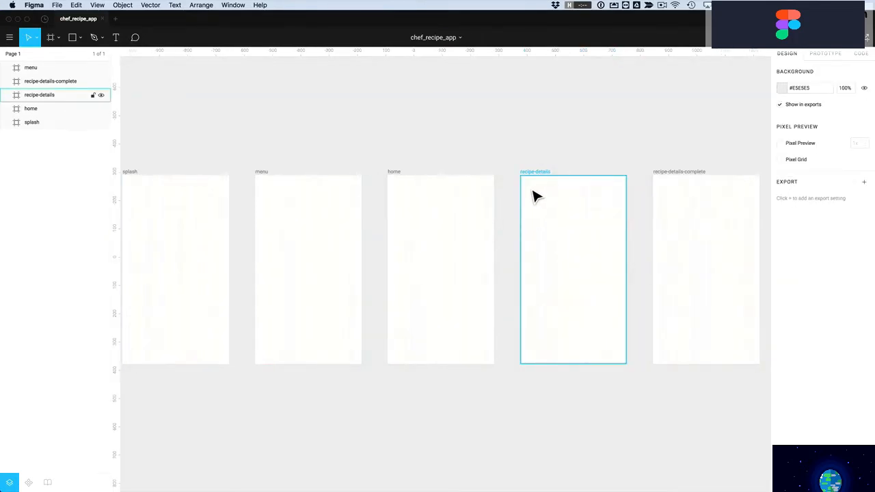
click(534, 195)
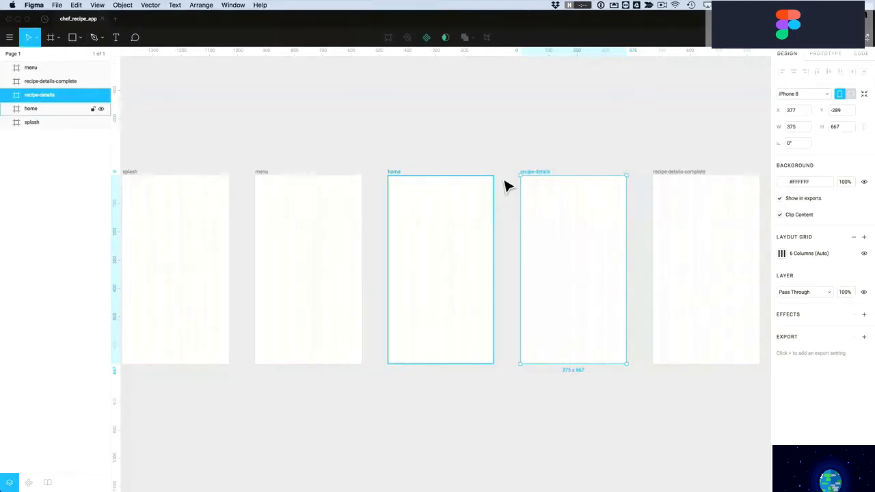
click(521, 165)
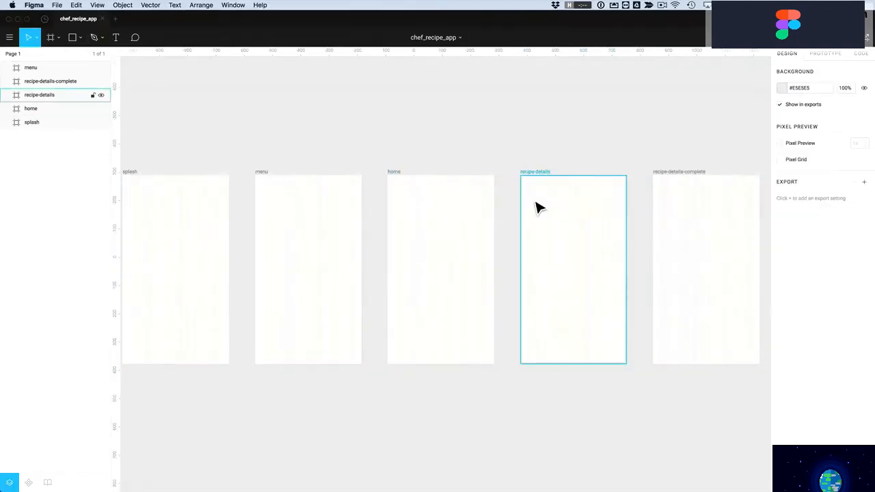
Pick the grey #CFCFCF as the page Background colour
click(781, 89)
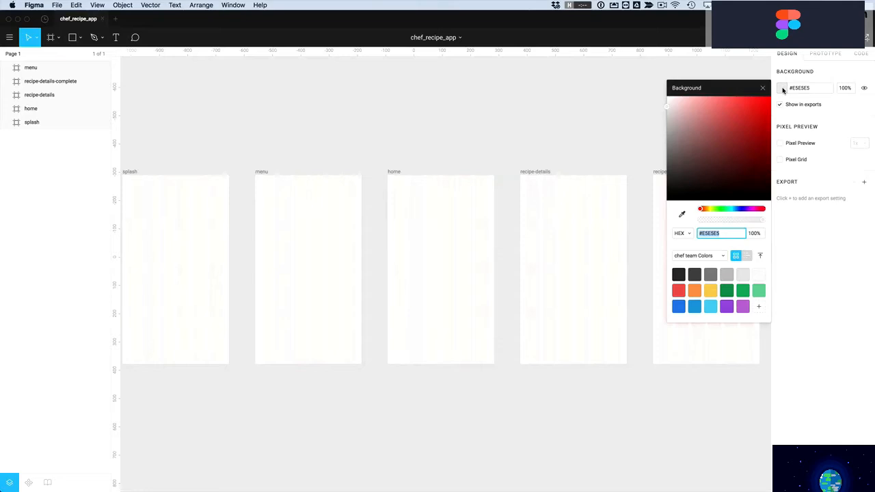
mouse_move(673, 126)
mouse_down()
mouse_move(669, 151)
mouse_move(666, 135)
mouse_move(762, 106)
mouse_move(666, 132)
mouse_move(668, 163)
mouse_move(667, 116)
mouse_up()
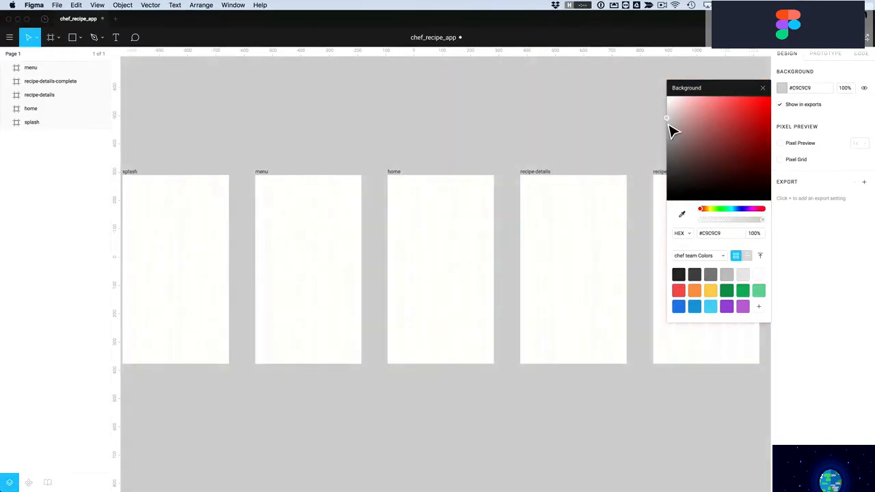
click(763, 87)
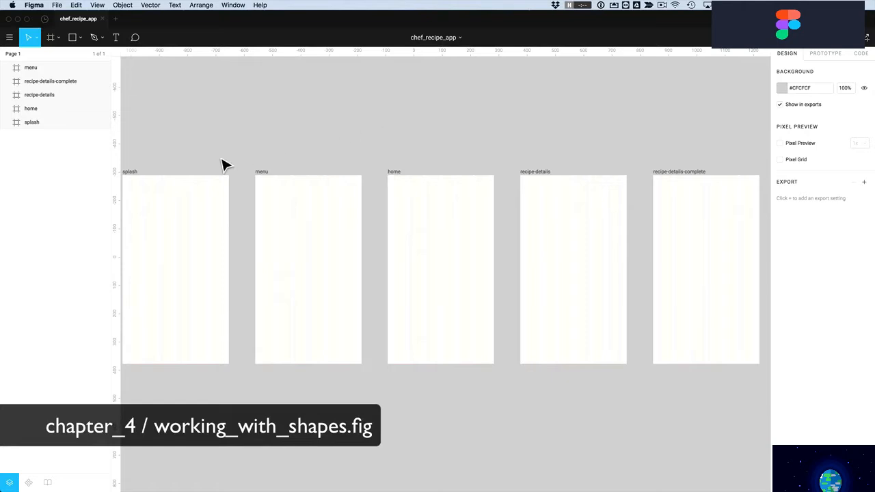
Zoom into the splash frame and draw a grey rectangle spanning its full 375×667 area
click(139, 181)
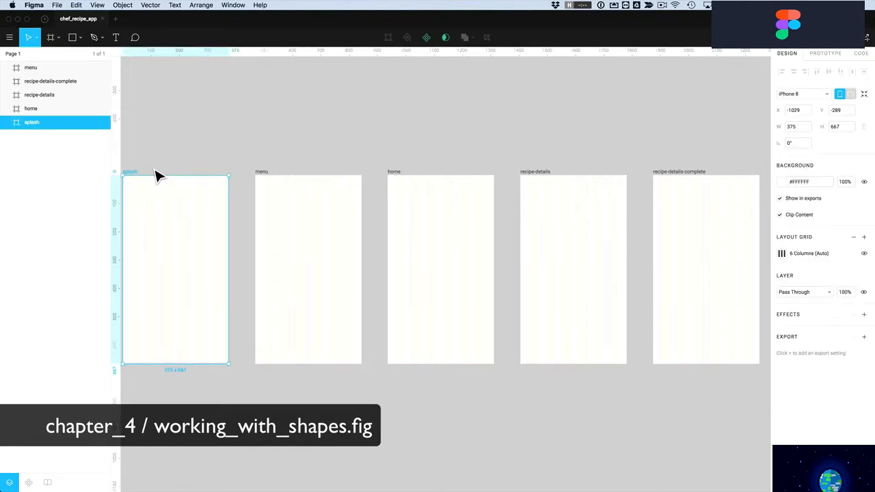
key(z)
drag(254, 157, 205, 379)
click(305, 226)
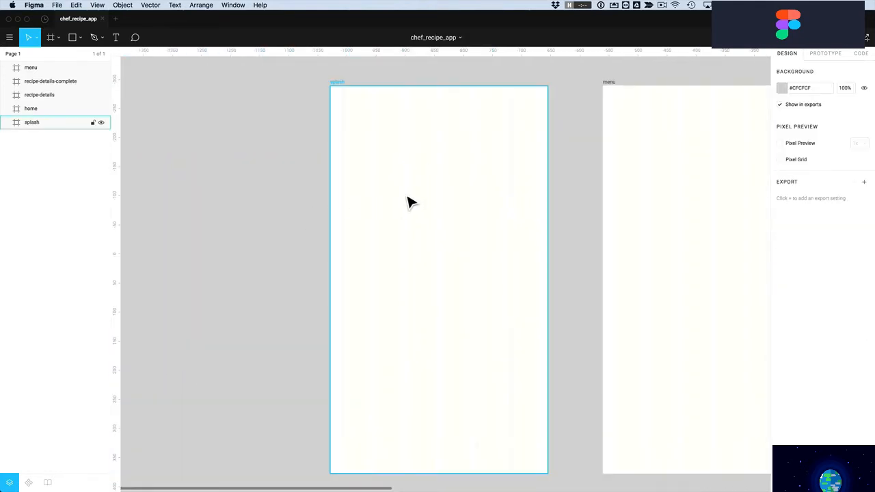
click(72, 39)
drag(336, 92, 548, 472)
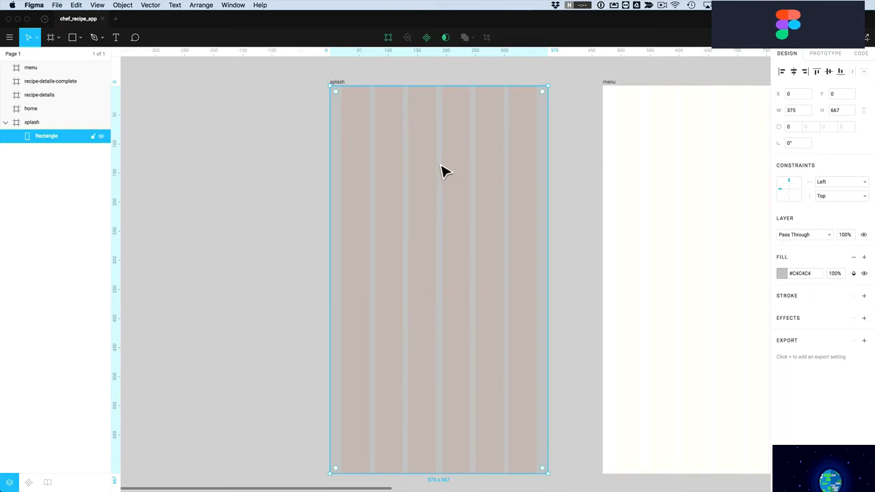
click(781, 274)
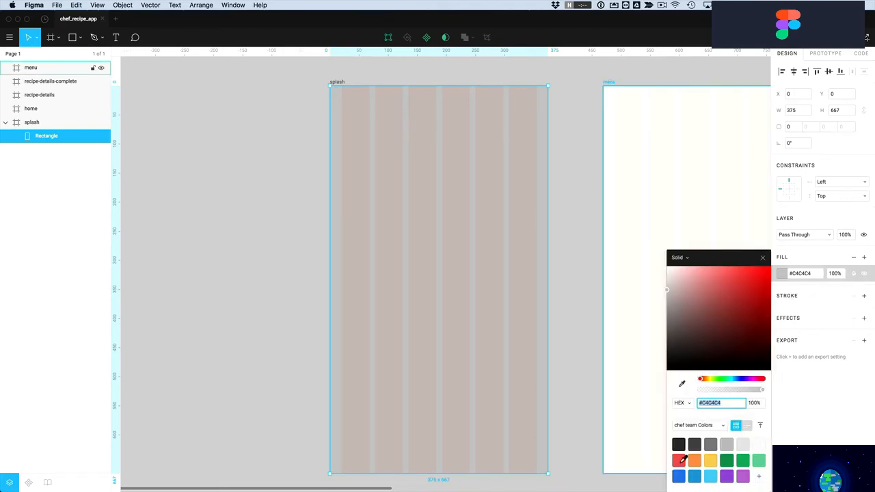
Fill the rectangle red #EB5757 and add a second image fill using entree-lasagna.jpg
click(680, 460)
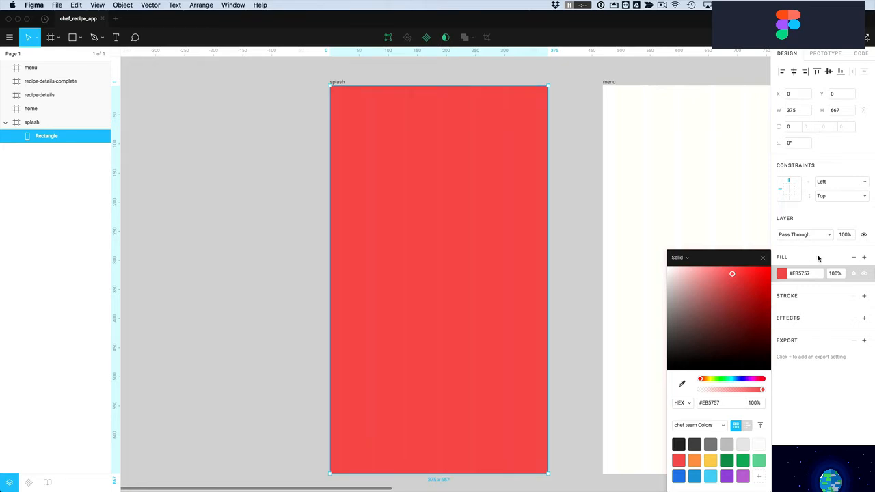
click(865, 259)
click(781, 274)
click(682, 227)
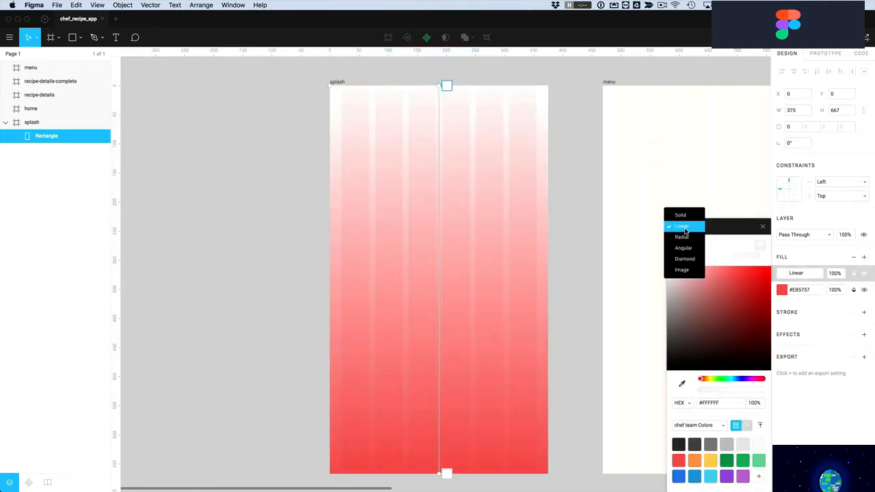
click(685, 270)
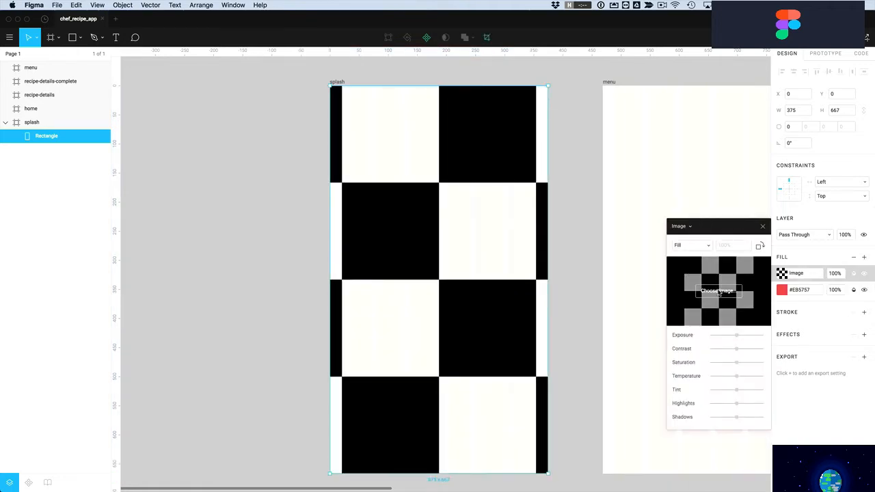
click(716, 292)
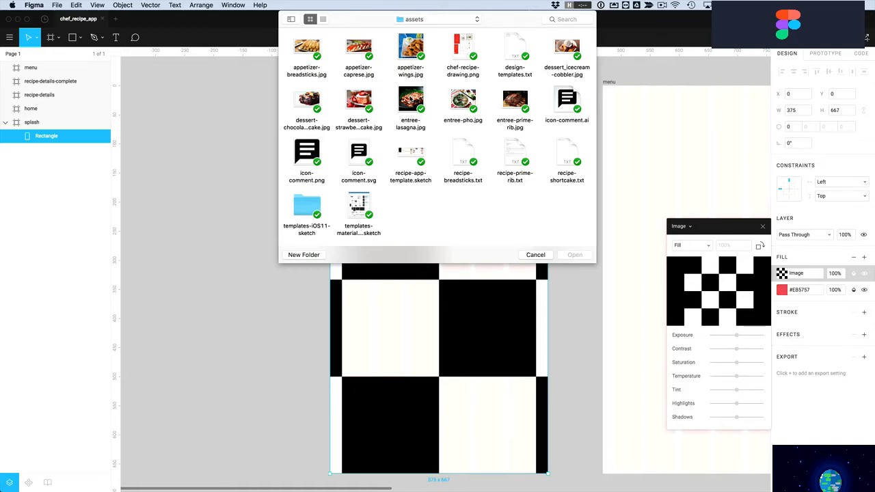
click(411, 99)
click(575, 255)
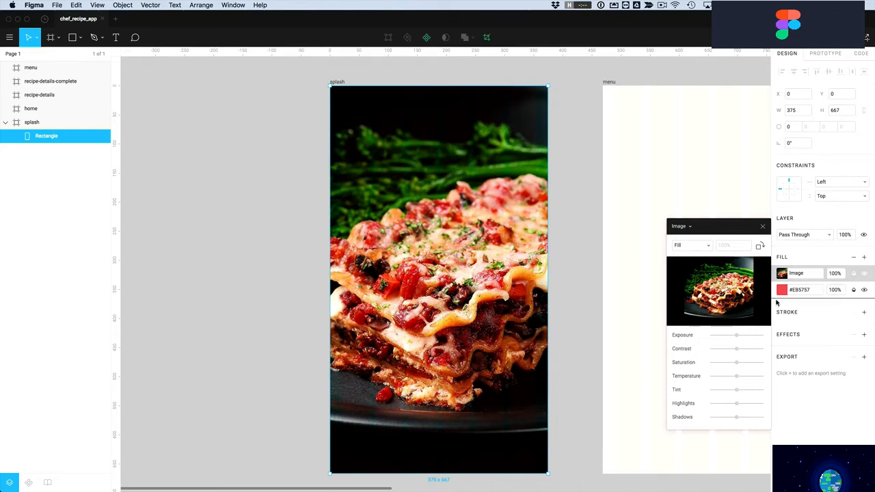
Place the lasagna photo fill beneath the red fill and set the red to 90% opacity
drag(776, 301, 775, 301)
key(super+z)
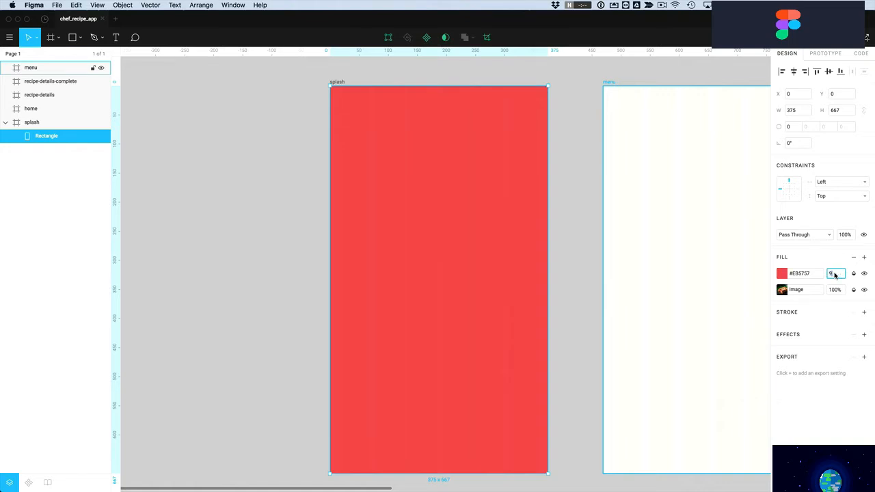
key(Return)
key(Escape)
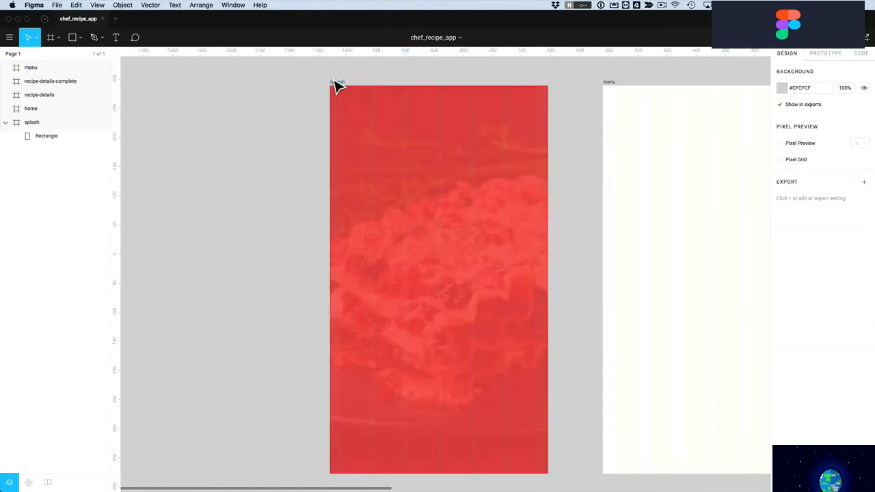
click(336, 83)
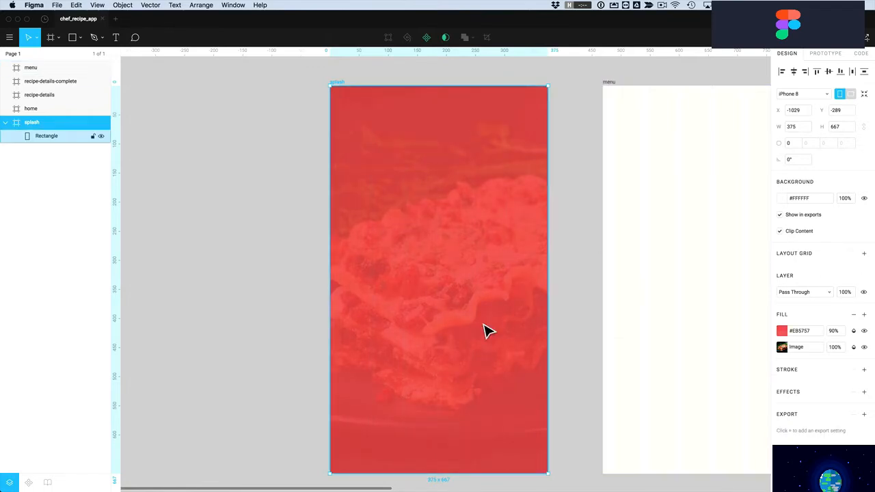
click(278, 283)
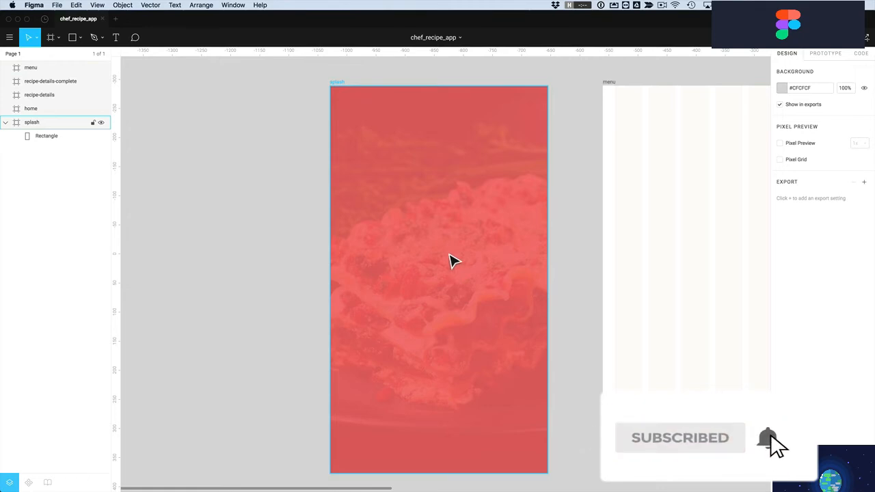
click(463, 283)
mouse_move(447, 288)
mouse_down()
mouse_move(456, 293)
mouse_move(466, 274)
mouse_move(443, 287)
mouse_up()
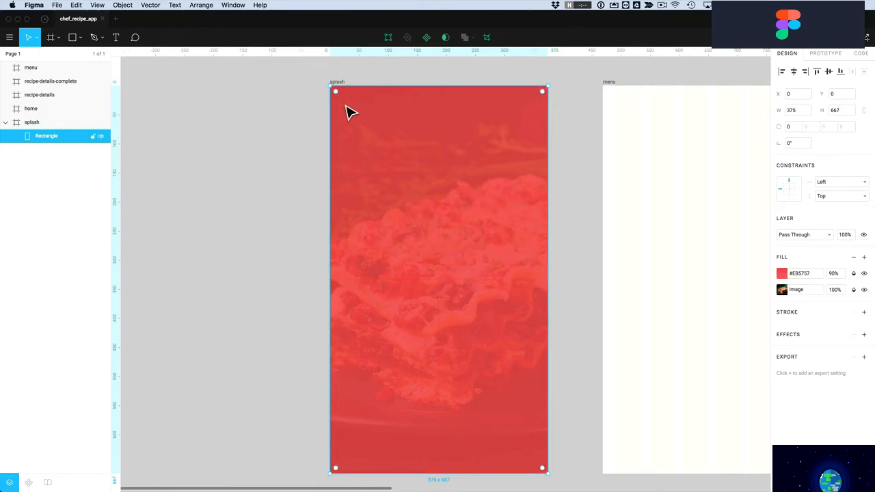
mouse_move(339, 95)
mouse_down()
mouse_move(370, 144)
mouse_move(342, 98)
mouse_move(387, 145)
mouse_move(338, 93)
mouse_up()
key(alt+super+z)
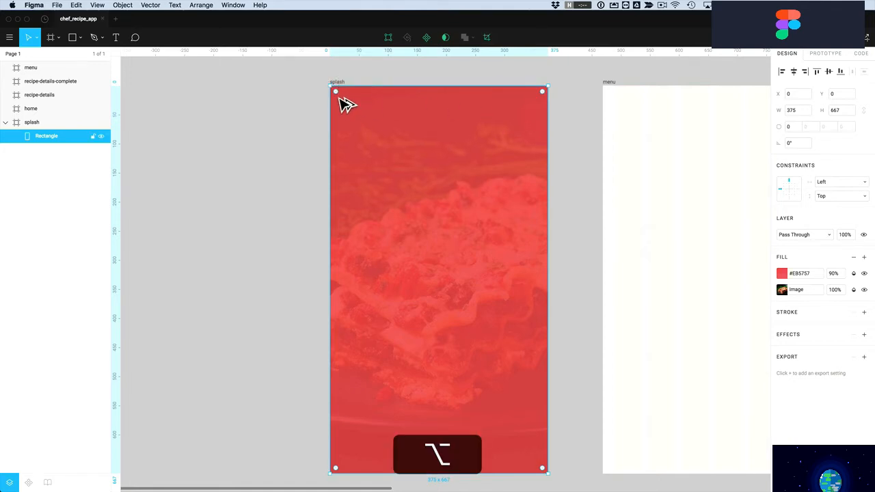
mouse_move(343, 100)
mouse_down()
mouse_move(391, 151)
mouse_move(349, 116)
mouse_move(421, 167)
mouse_move(331, 90)
mouse_up()
key(Escape)
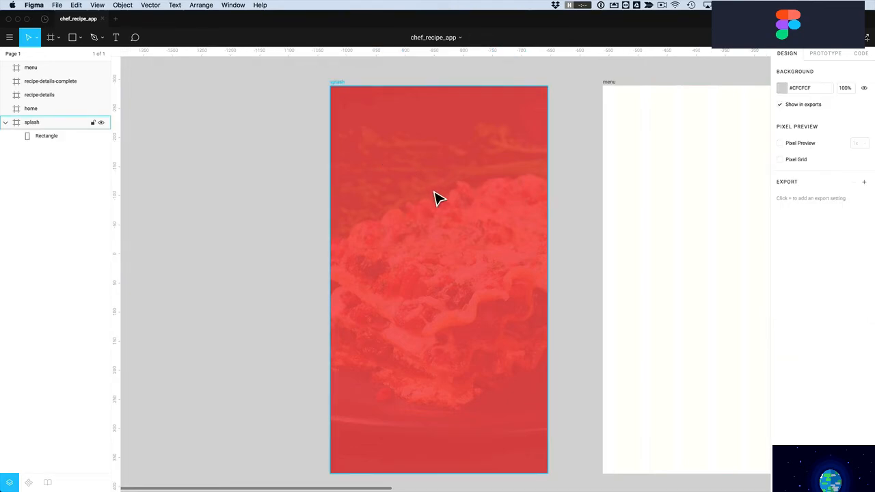
click(80, 38)
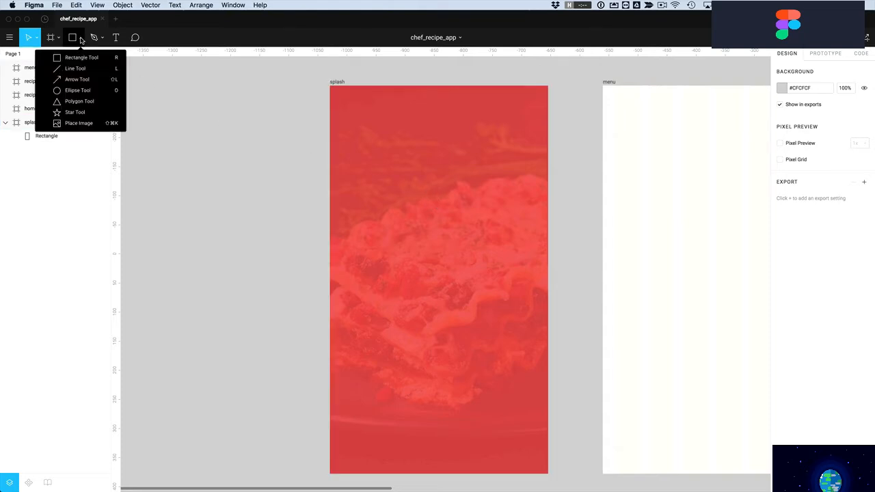
Draw the third grey circle and centre all three circles in the splash frame
click(76, 92)
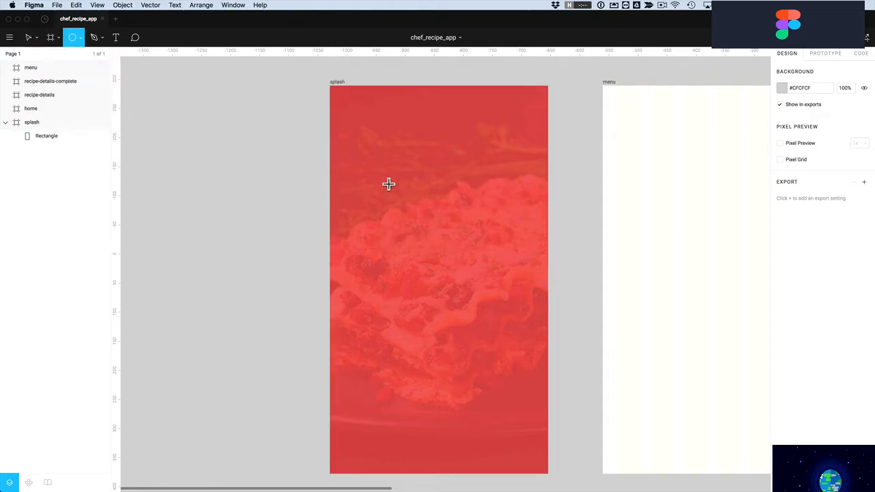
drag(371, 166, 468, 210)
shift+click(424, 212)
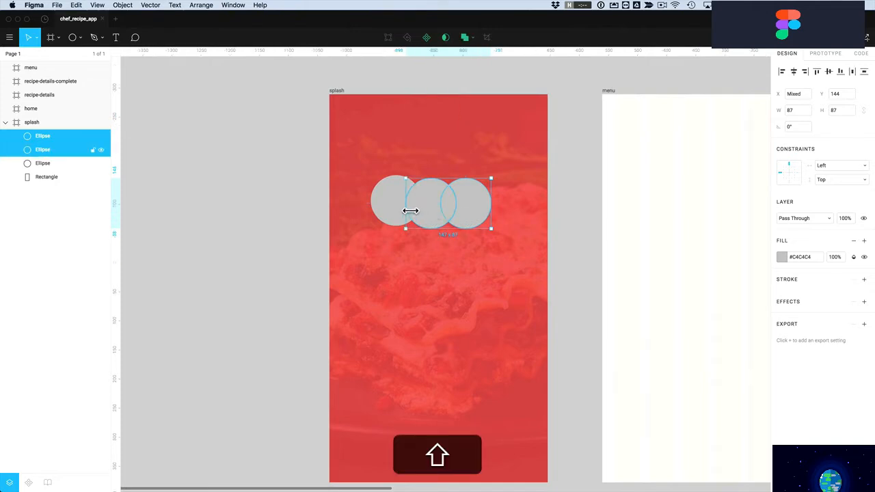
shift+click(402, 211)
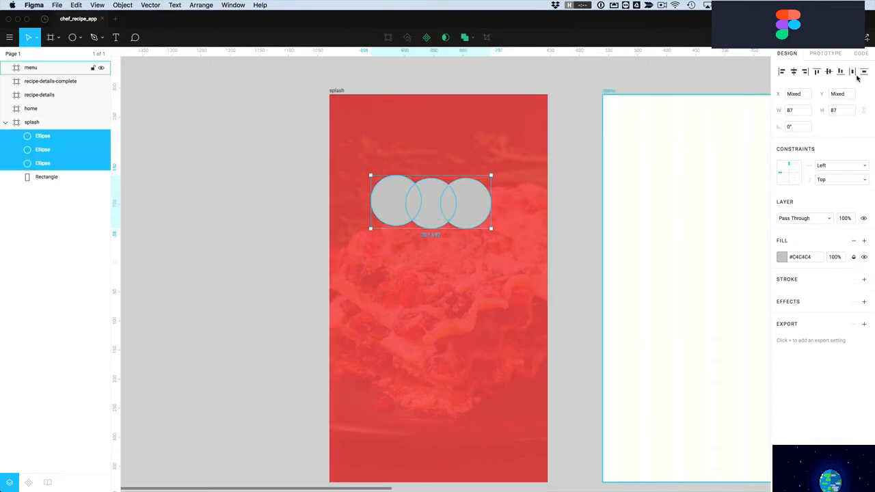
drag(469, 217, 477, 210)
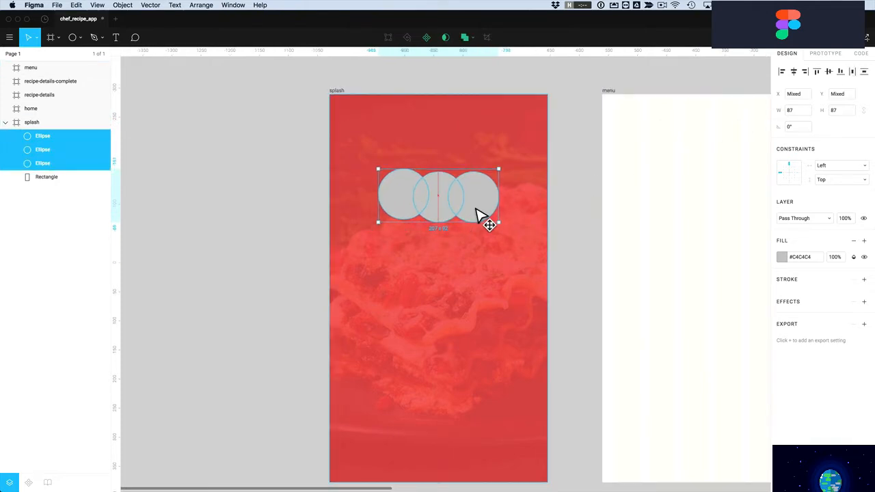
Raise the middle circle 20 px above the other two with Shift+Up twice
key(z)
drag(287, 123, 625, 348)
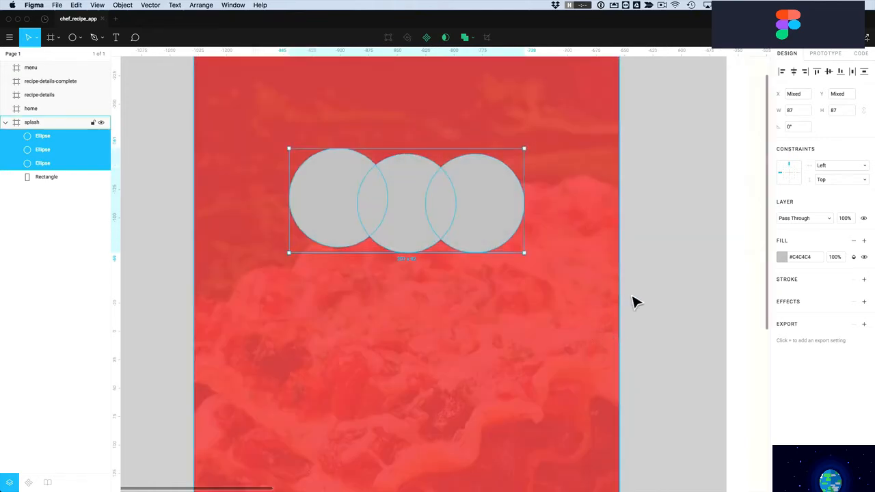
click(667, 301)
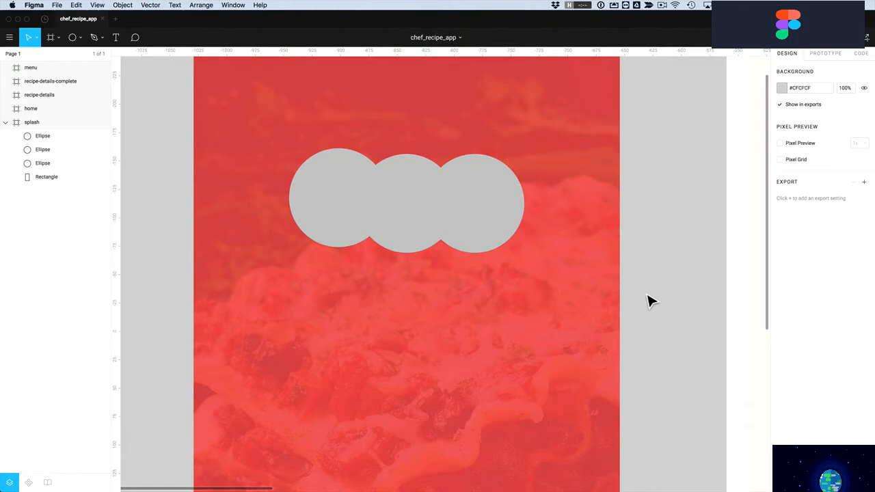
click(415, 235)
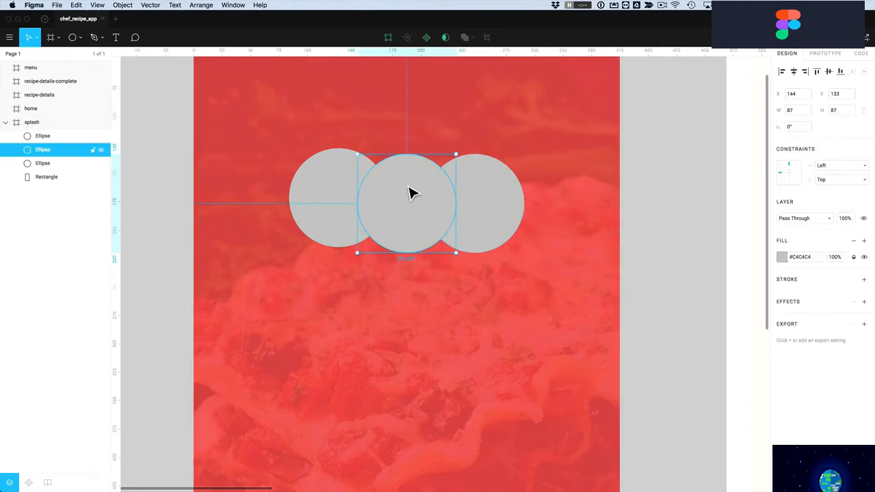
key(shift)
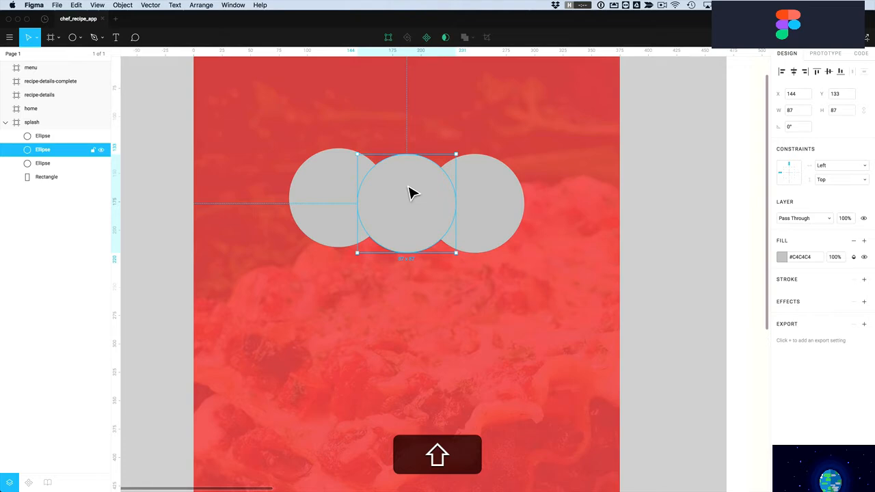
key(shift+Up)
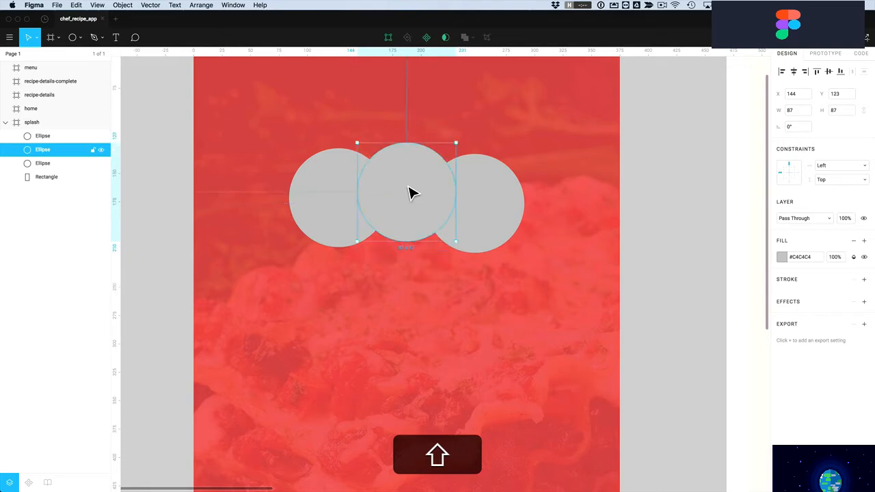
key(shift+Up)
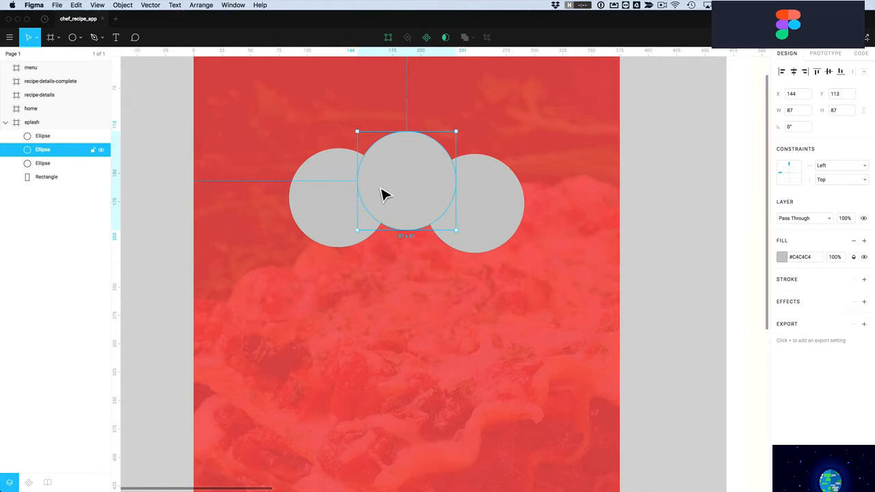
click(164, 238)
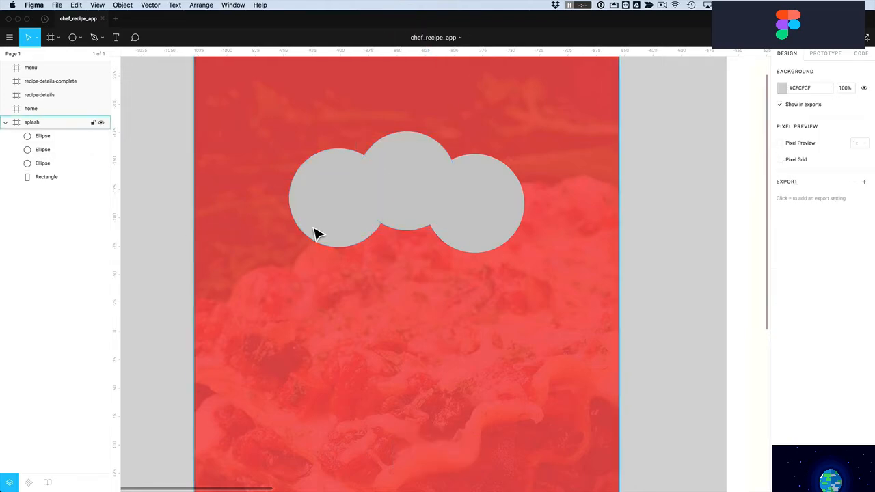
Draw a grey rectangle under the circles and narrow it to 135 wide
click(79, 38)
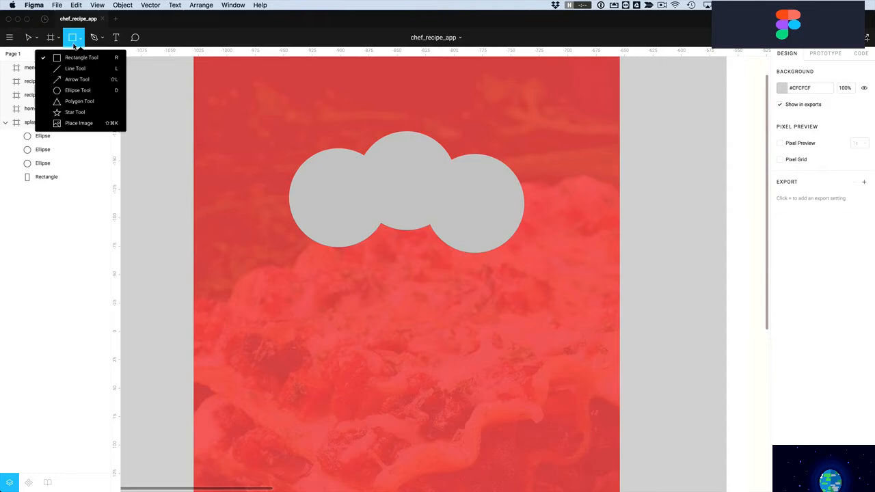
click(71, 59)
drag(318, 202, 494, 315)
drag(326, 283, 337, 285)
drag(499, 284, 484, 284)
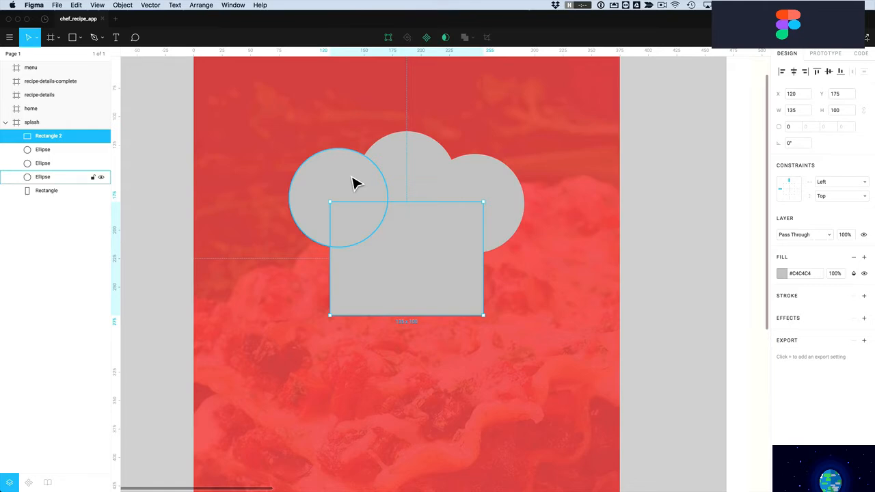
Group the three circles, then ungroup them again and clear the selection
click(354, 183)
shift+click(398, 176)
shift+click(477, 191)
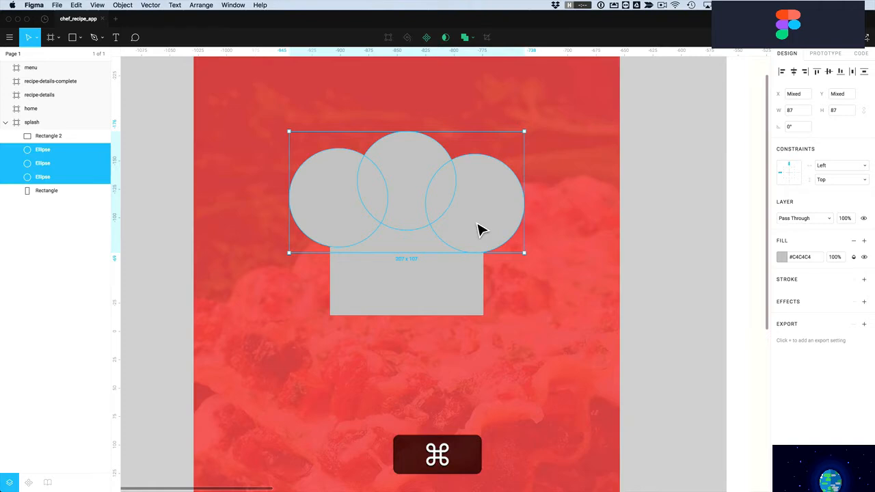
key(super+g)
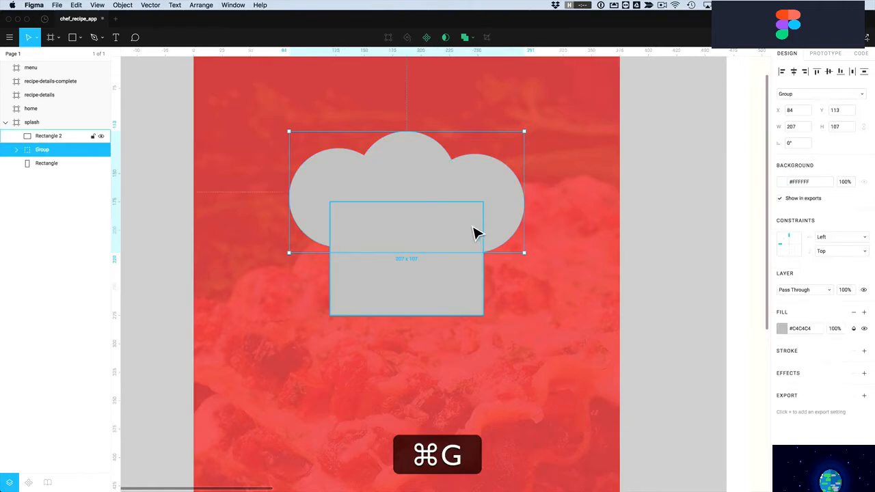
shift+click(398, 293)
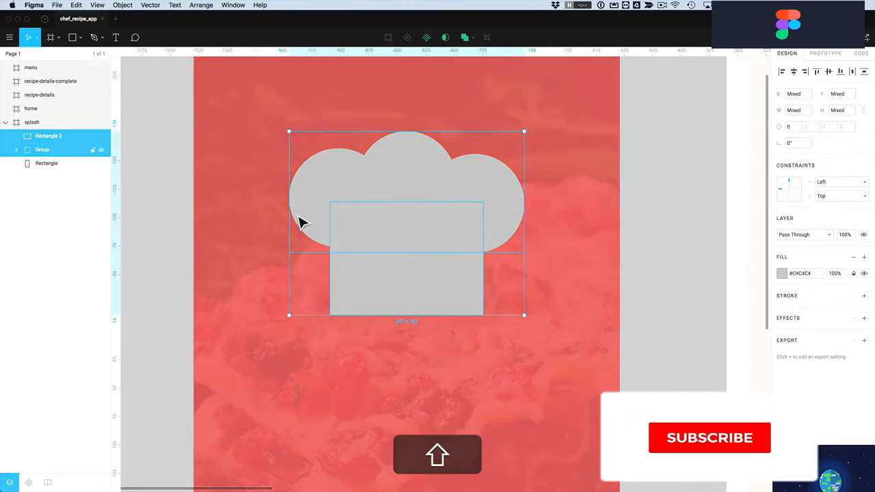
key(shift+super+g)
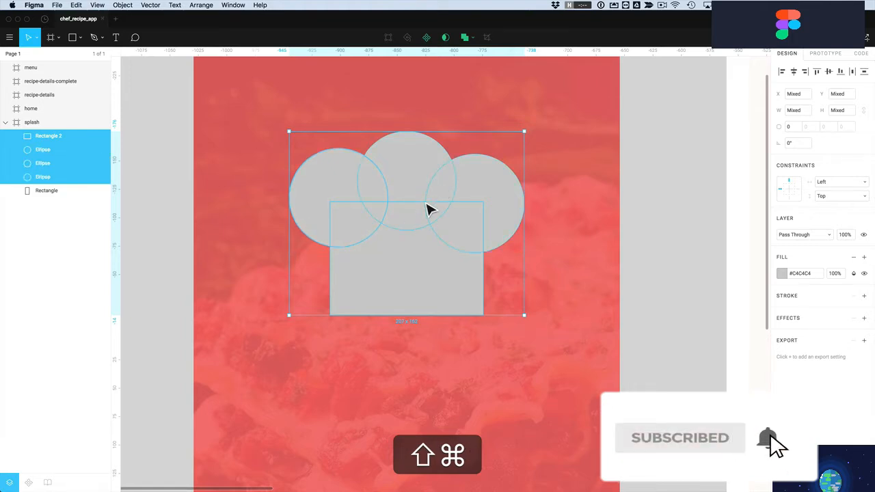
click(675, 250)
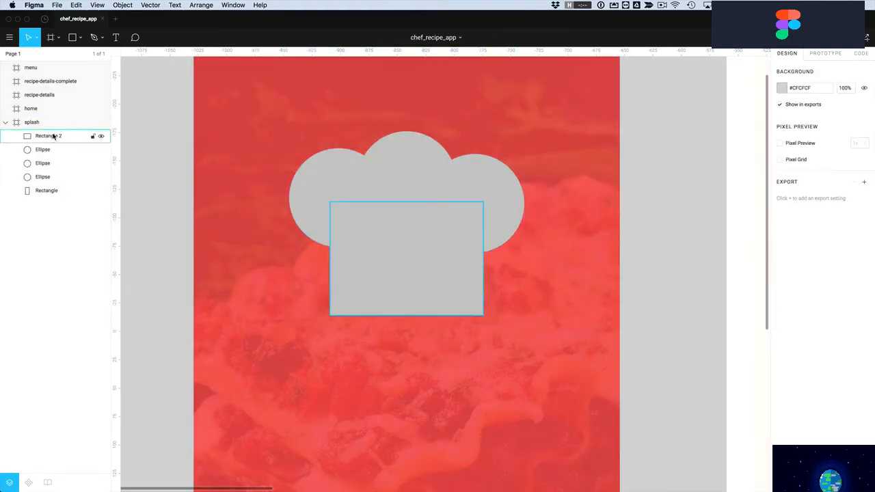
click(40, 178)
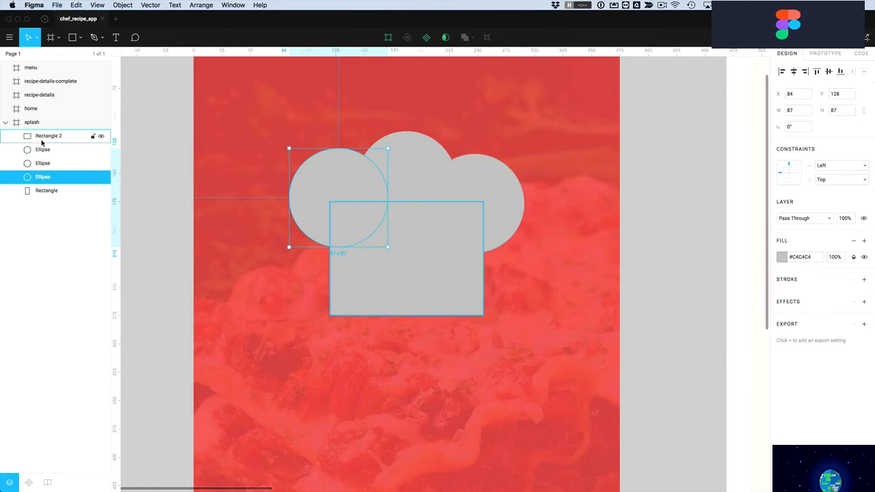
click(648, 295)
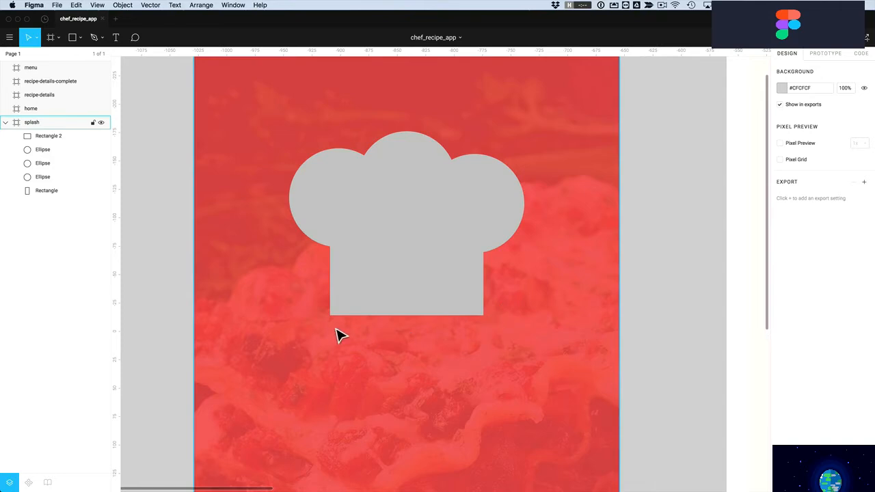
Round the hat base rectangle's corners to radius 7
click(381, 304)
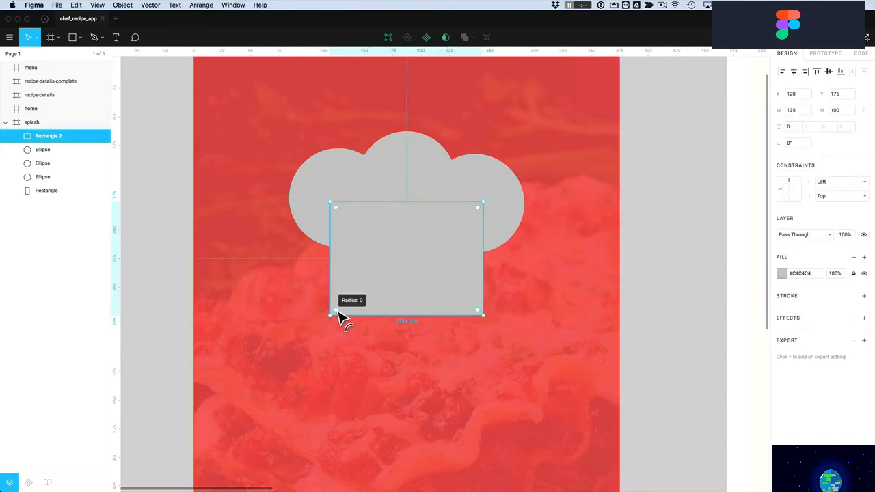
drag(340, 310, 342, 308)
click(692, 318)
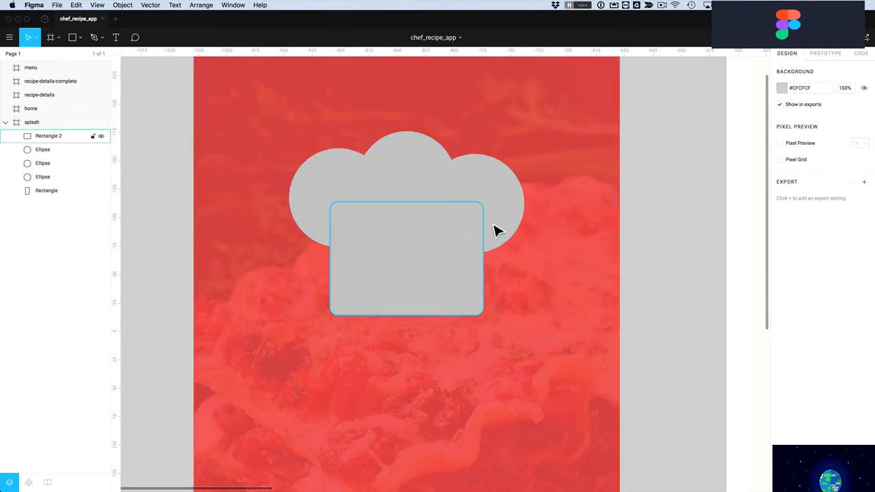
Select the three circles and the rectangle and show the Boolean operations list
click(340, 184)
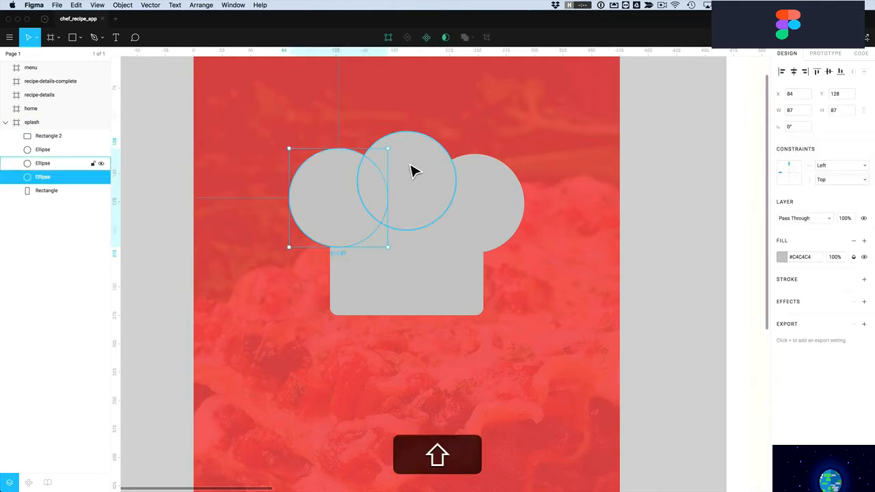
shift+click(412, 170)
shift+click(506, 193)
shift+click(448, 275)
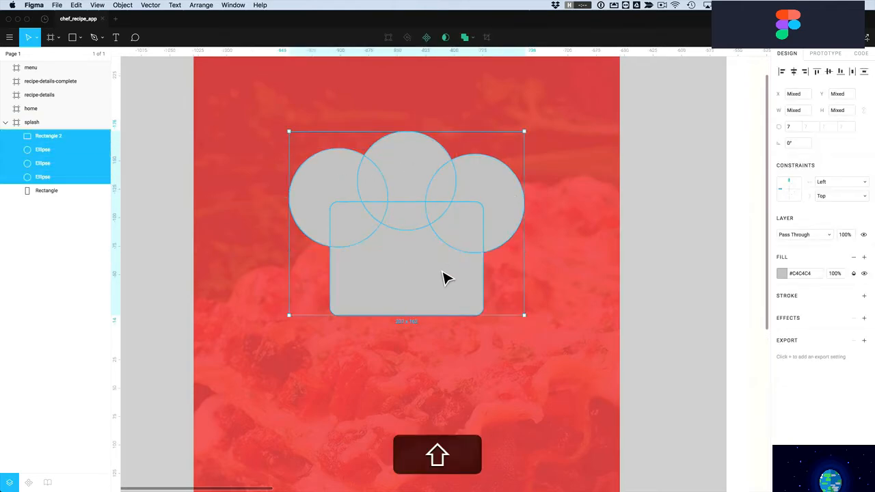
click(474, 39)
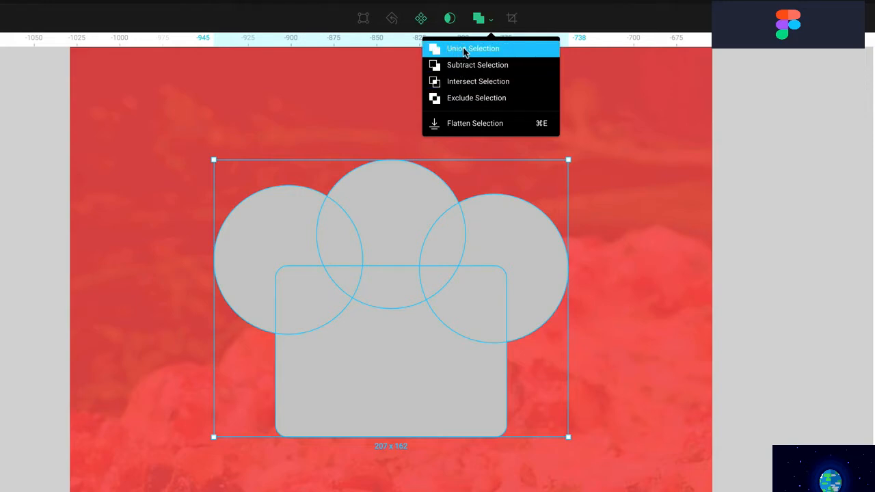
Union the four hat shapes into one shape and remove its fill
click(464, 49)
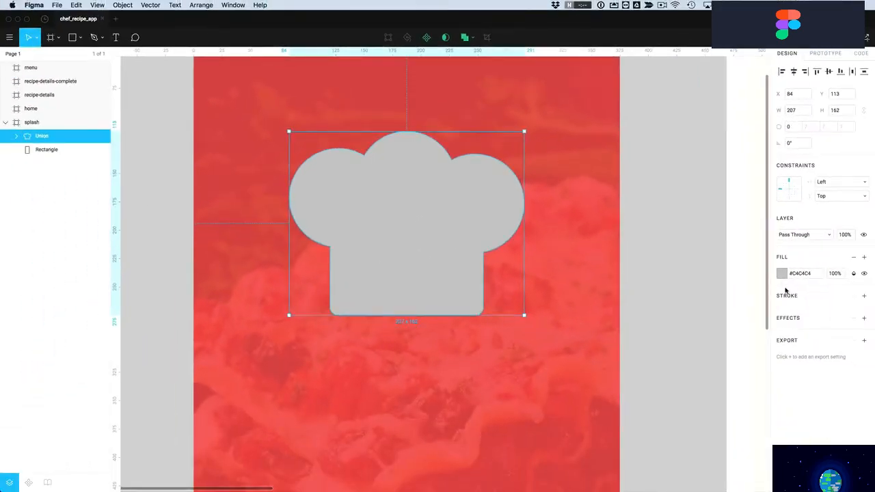
click(782, 273)
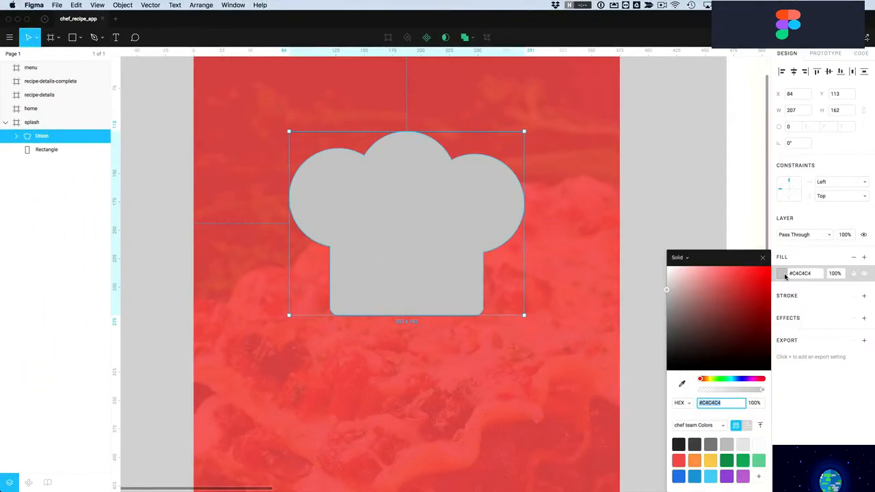
drag(714, 284, 668, 262)
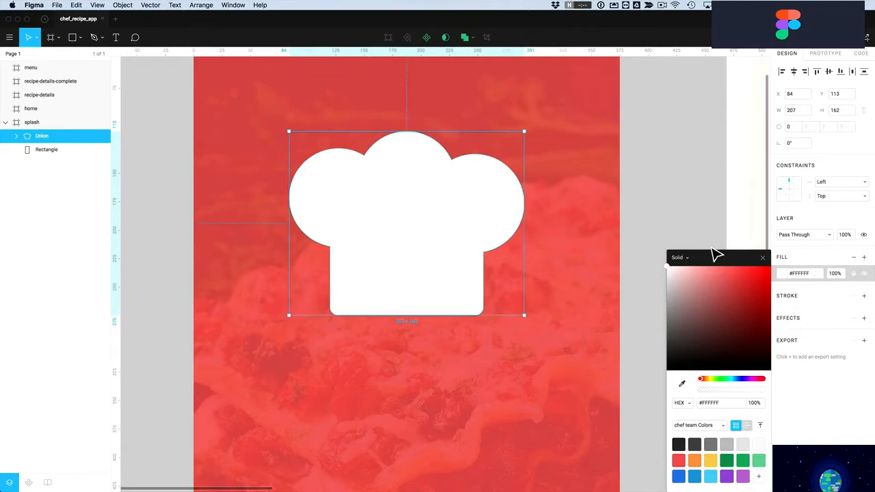
click(855, 258)
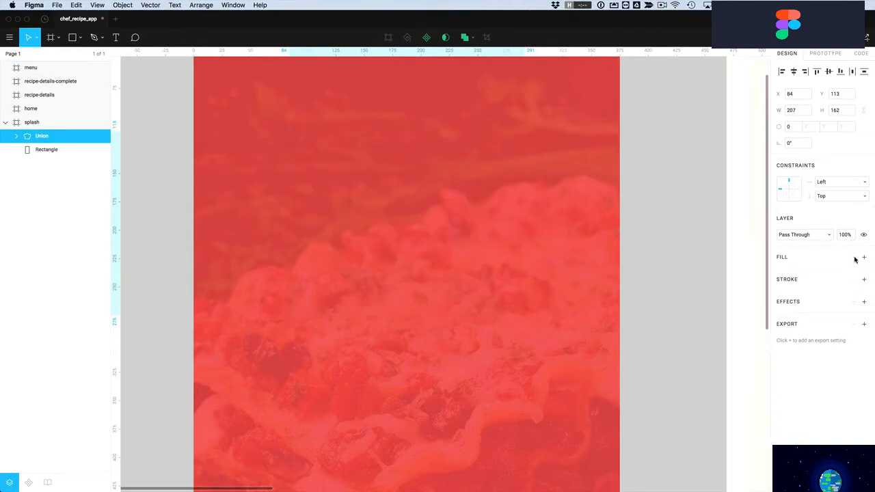
Give the hat Union a white 10 px outline stroke
click(863, 280)
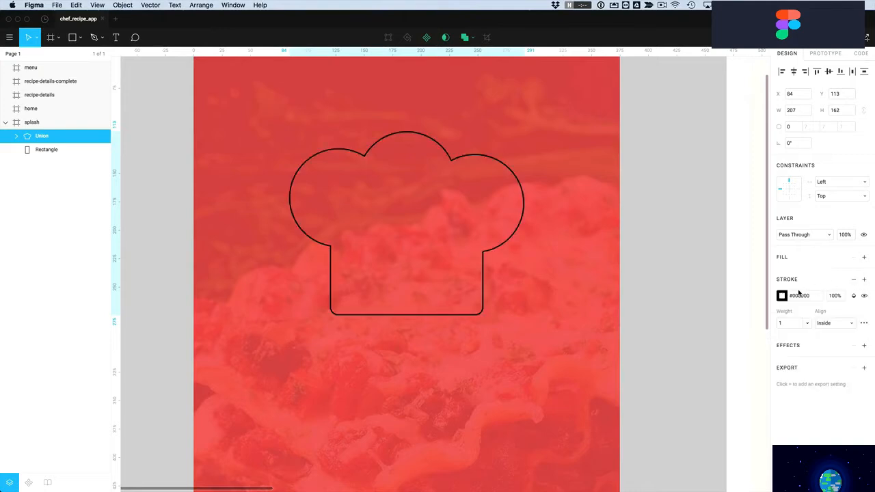
click(784, 296)
drag(688, 290, 636, 248)
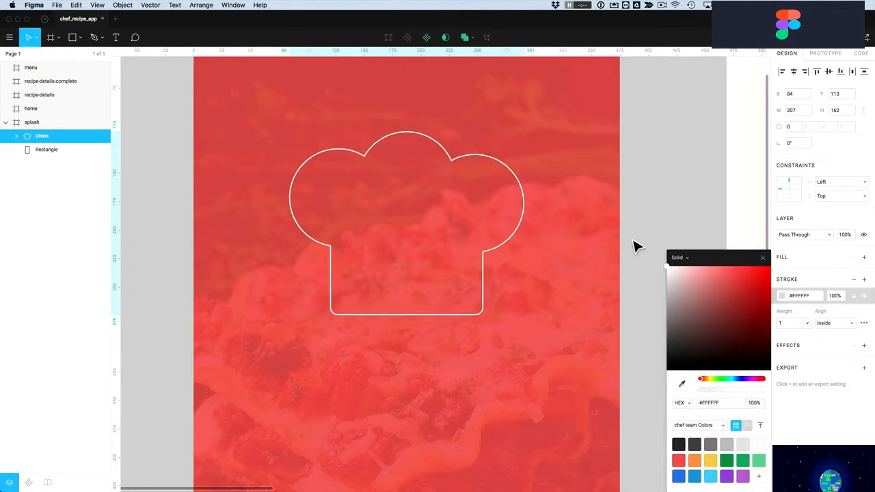
click(787, 324)
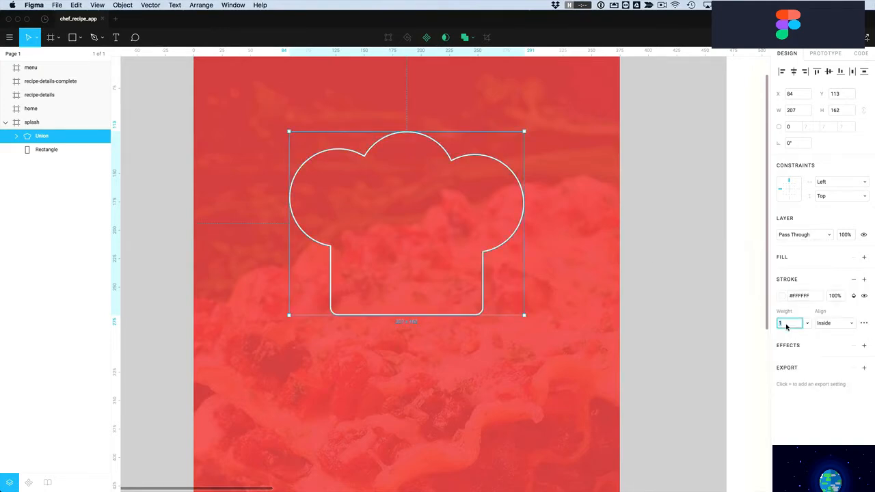
text(10)
key(Return)
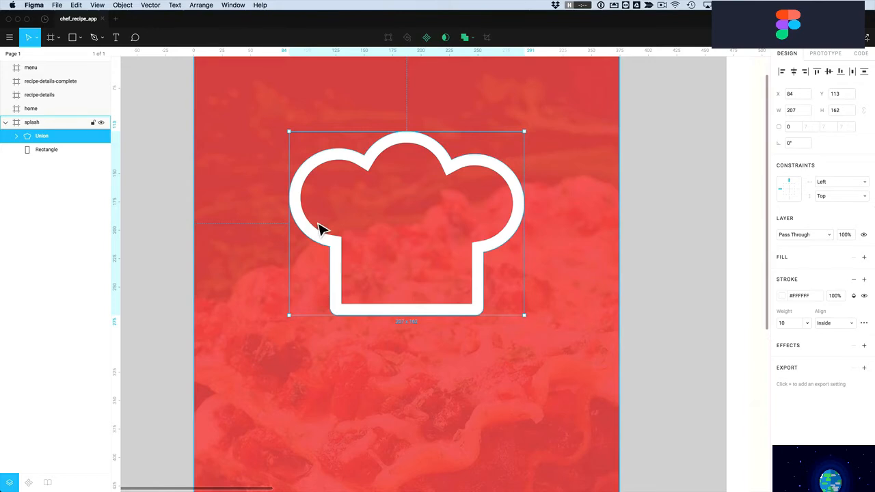
Enter the Union and select its left and right ellipses and Rectangle 2
double_click(379, 162)
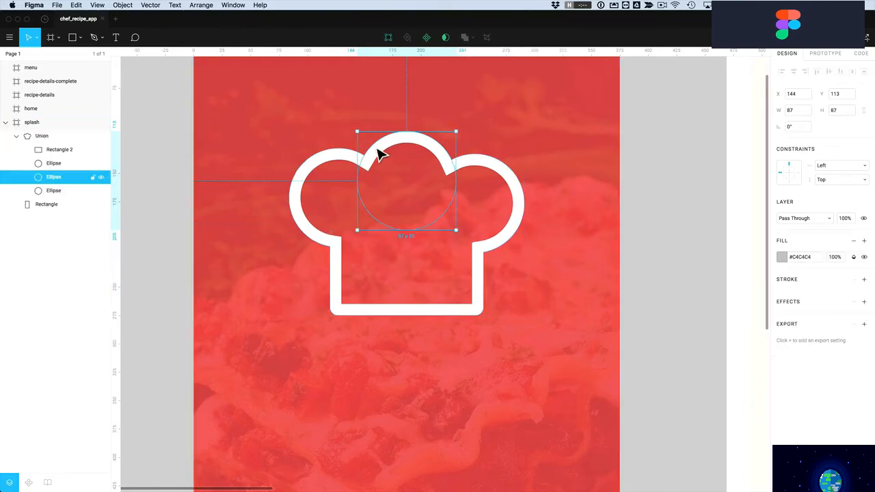
click(325, 166)
click(483, 166)
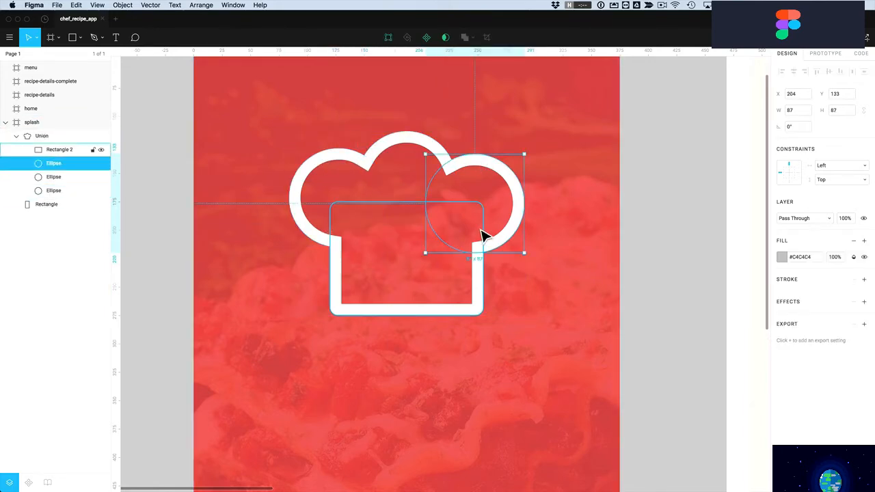
click(481, 285)
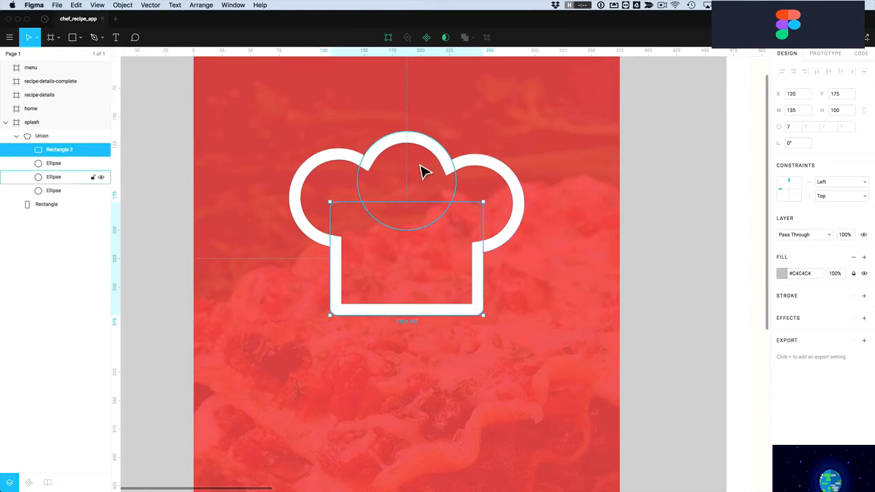
Nudge the hat's right, top and left ellipses so the crown looks balanced
click(497, 183)
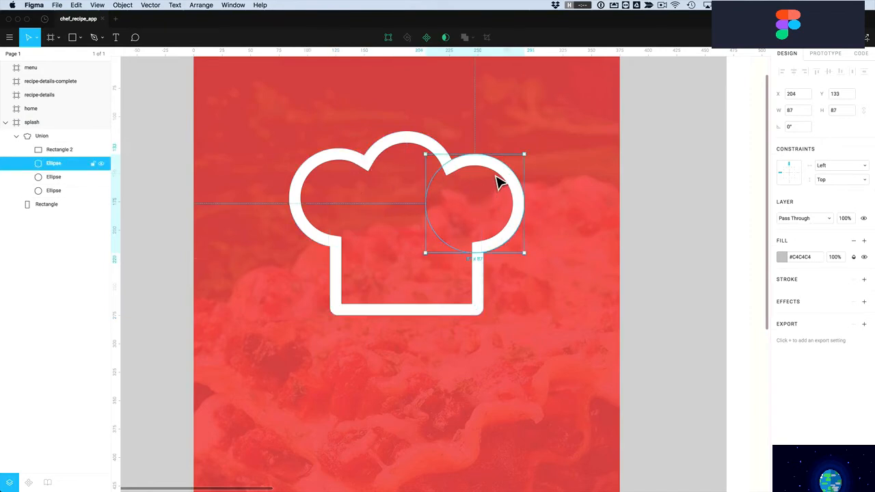
mouse_move(499, 175)
mouse_down()
mouse_move(513, 175)
mouse_move(495, 185)
mouse_up()
click(411, 146)
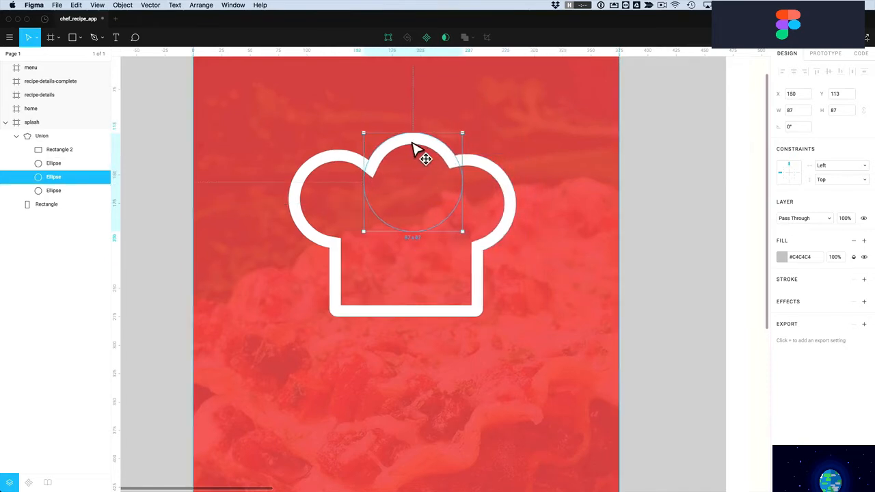
drag(411, 146, 408, 145)
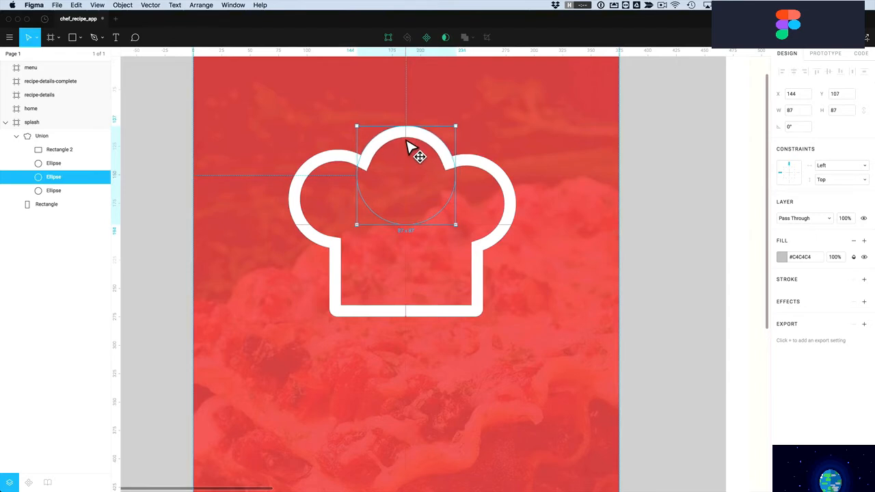
drag(331, 156, 336, 163)
click(158, 210)
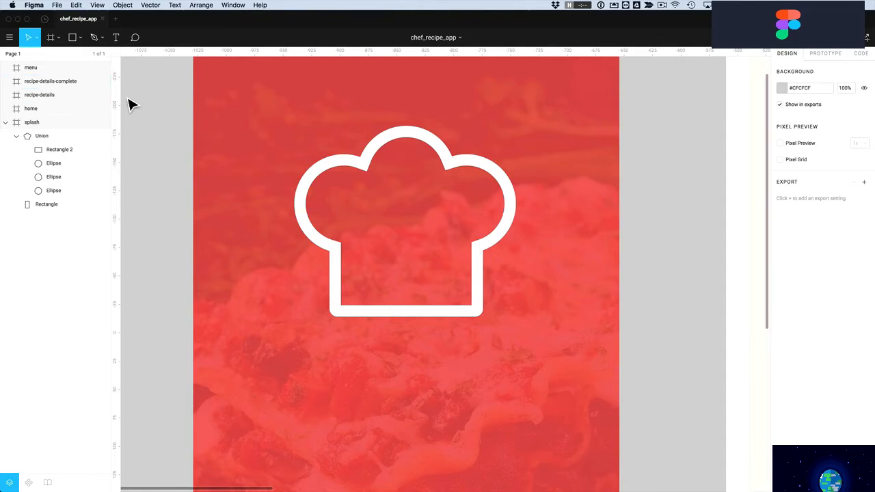
Draw a horizontal line beneath the chef hat with the Line tool
click(80, 39)
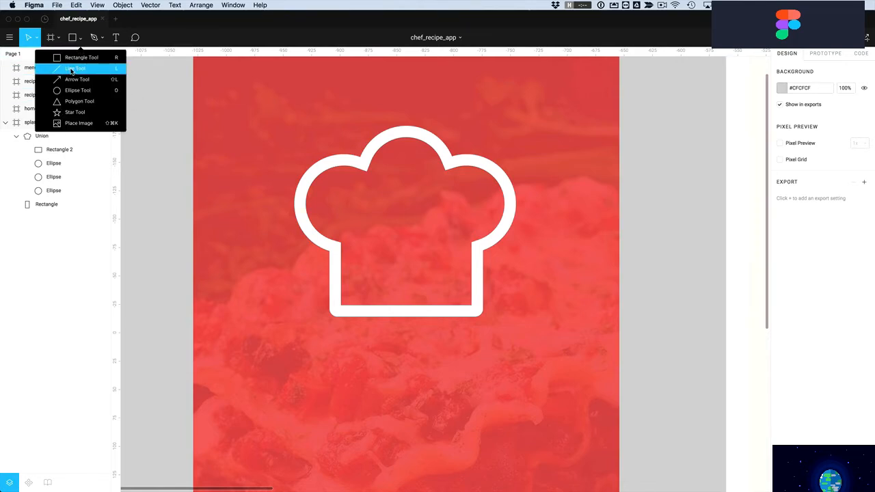
click(71, 69)
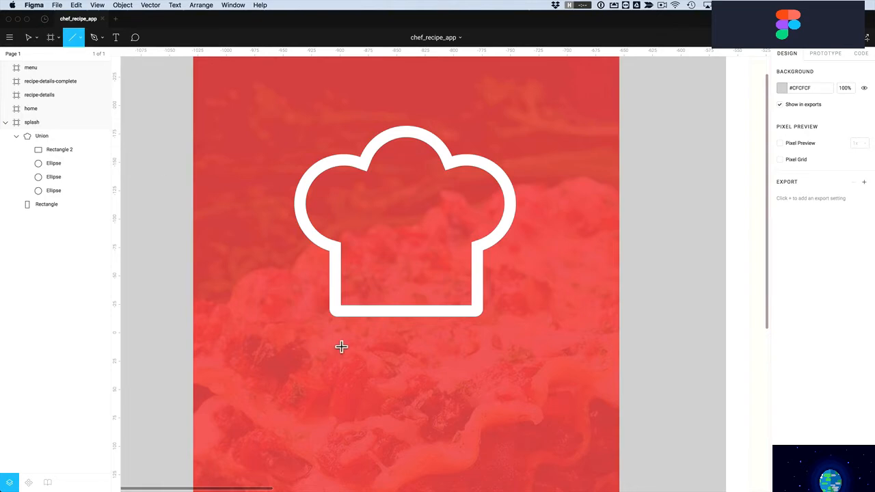
drag(334, 340, 477, 346)
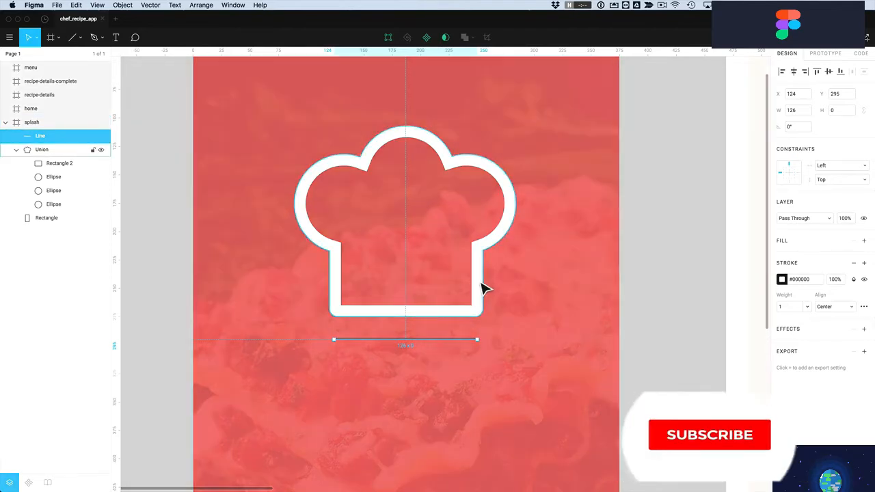
Copy the chef hat's style and paste it onto the line
right_click(481, 287)
mouse_move(519, 470)
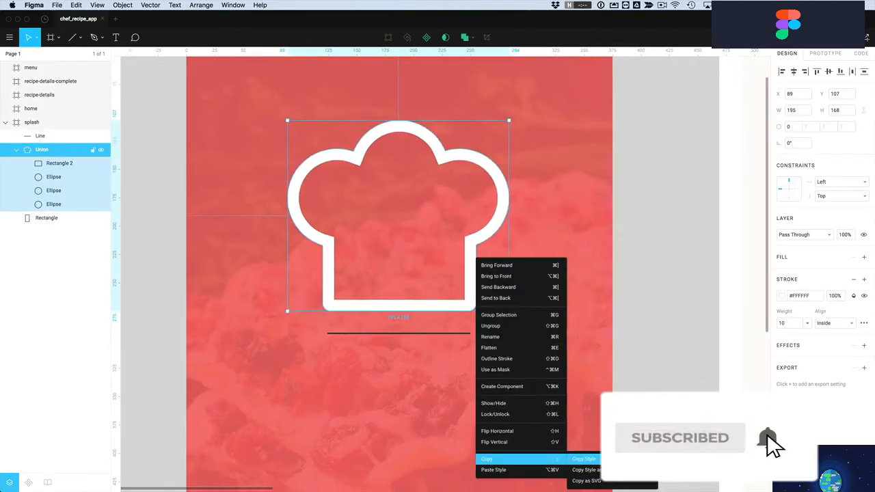
click(606, 460)
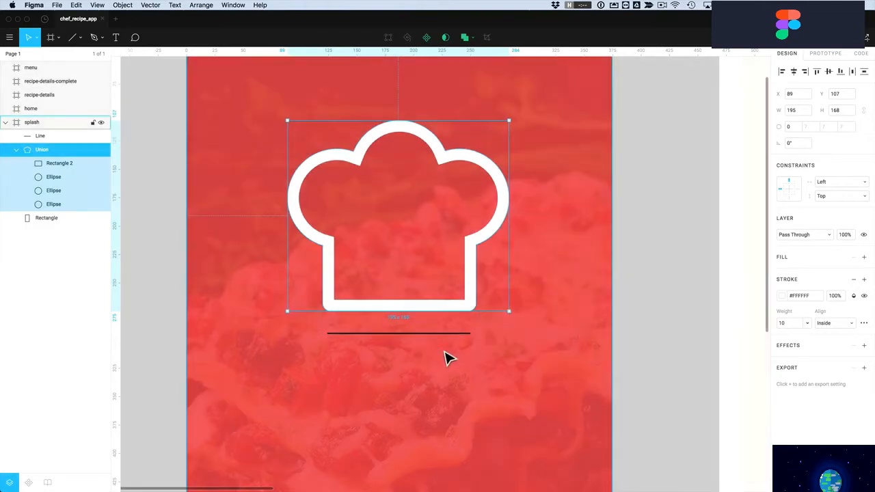
click(434, 340)
right_click(434, 340)
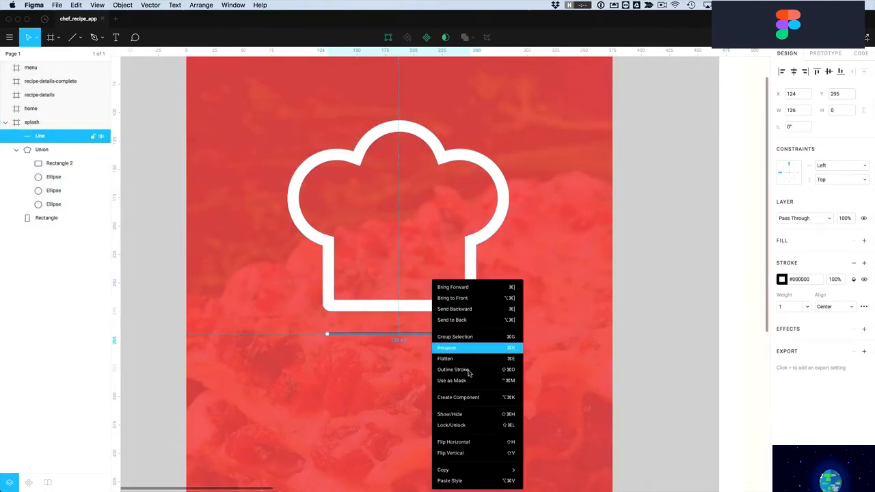
click(467, 482)
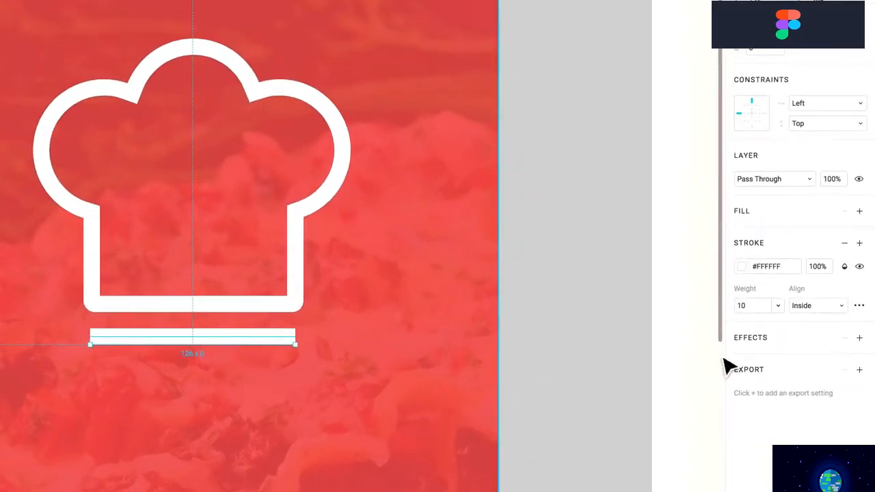
Set the white line's stroke cap to Round in Advanced Stroke settings
click(860, 307)
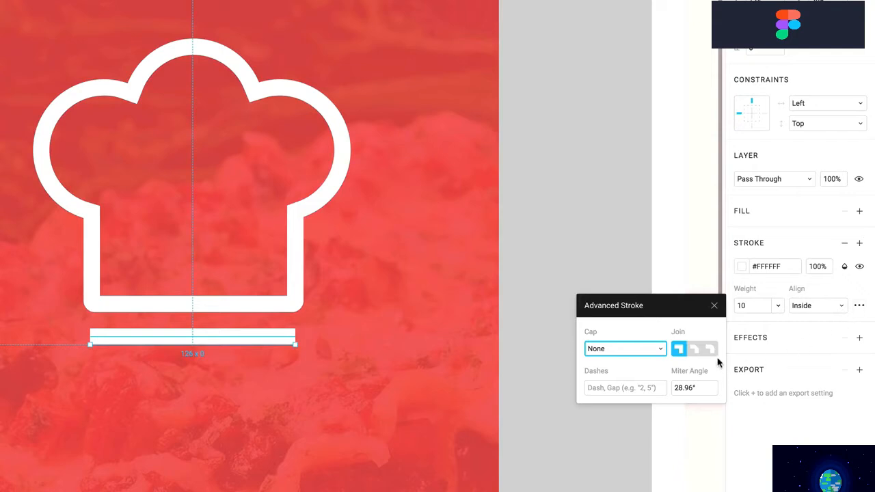
click(660, 349)
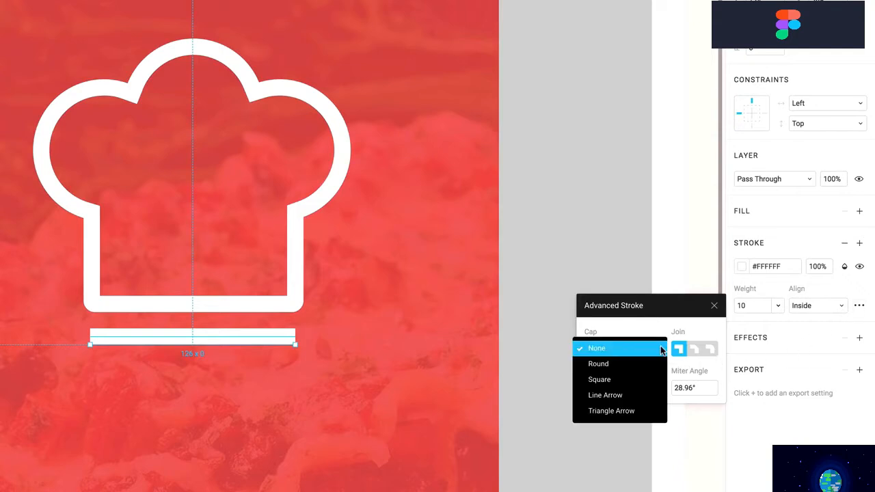
click(617, 360)
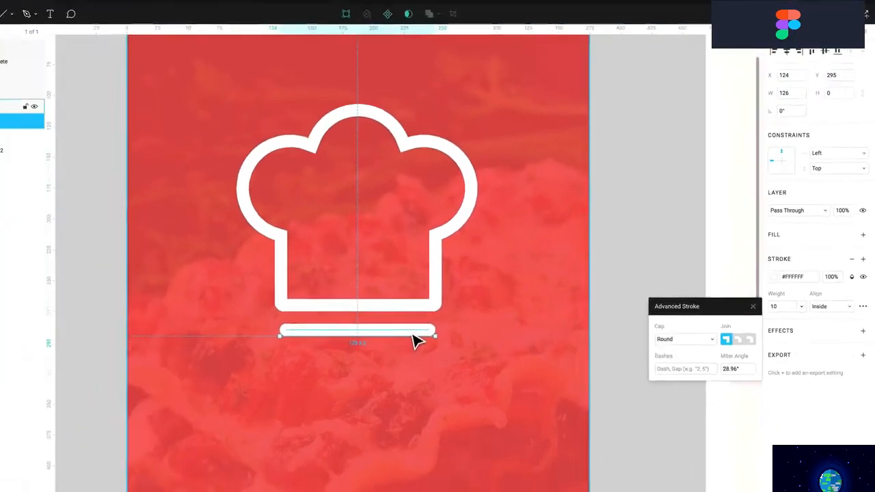
key(Escape)
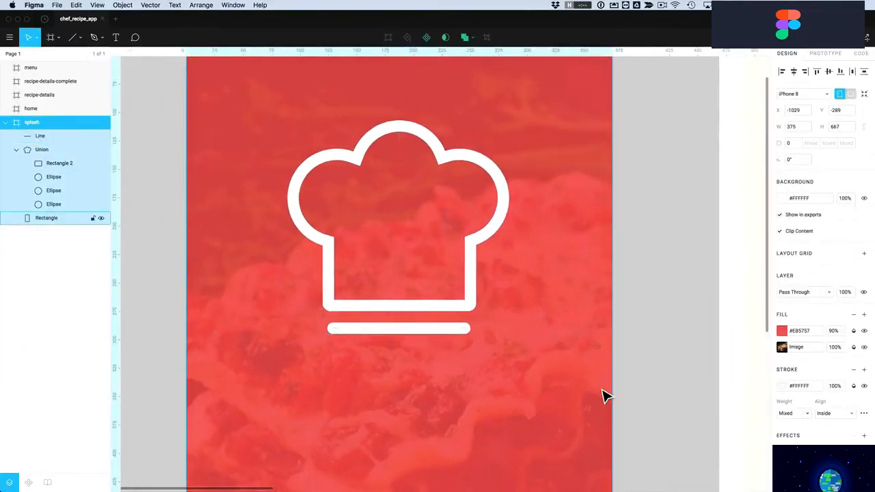
Option-drag the line down to duplicate it just below the first
click(688, 413)
click(424, 338)
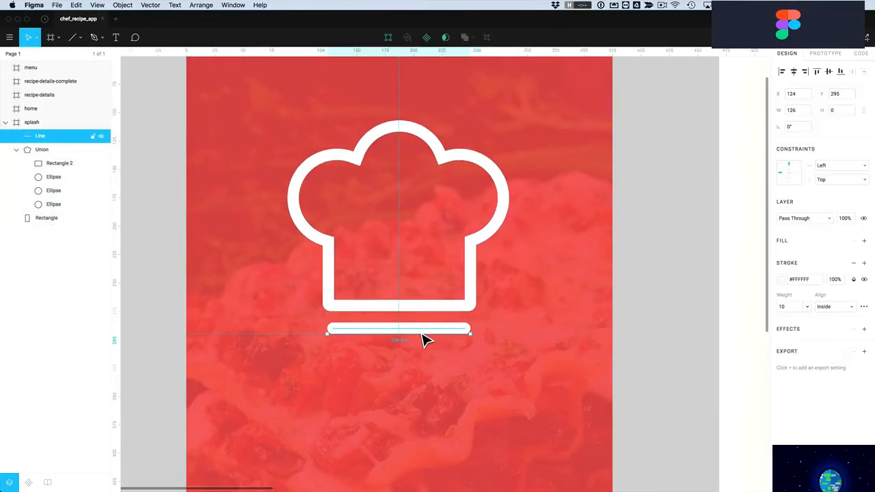
drag(422, 337, 425, 359)
Group the chef hat and both white lines into one logo and nudge it slightly down-right
click(662, 369)
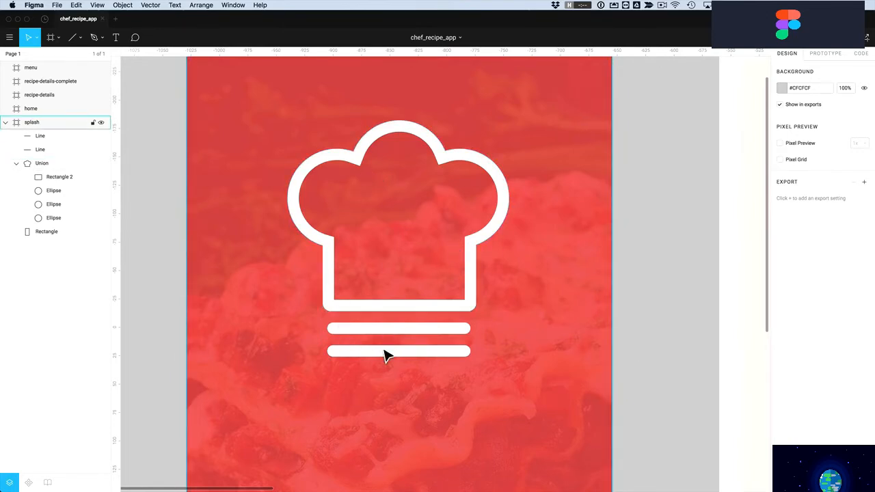
click(416, 361)
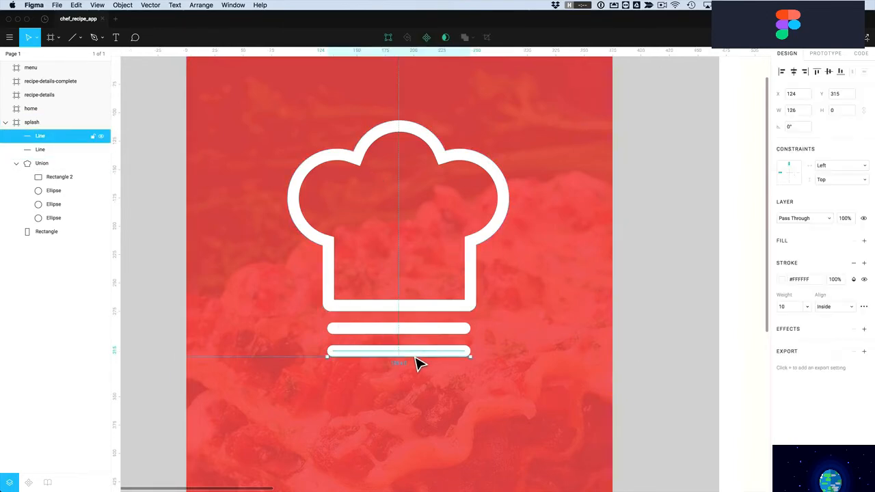
shift+click(417, 329)
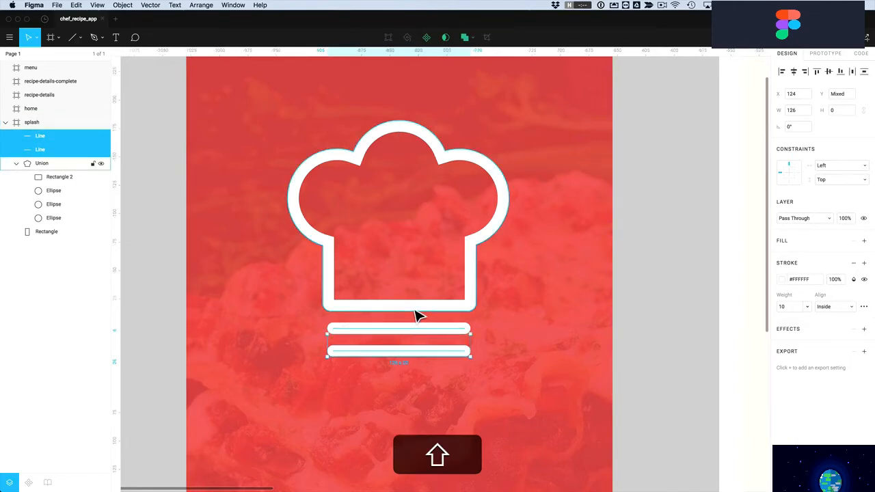
shift+click(415, 312)
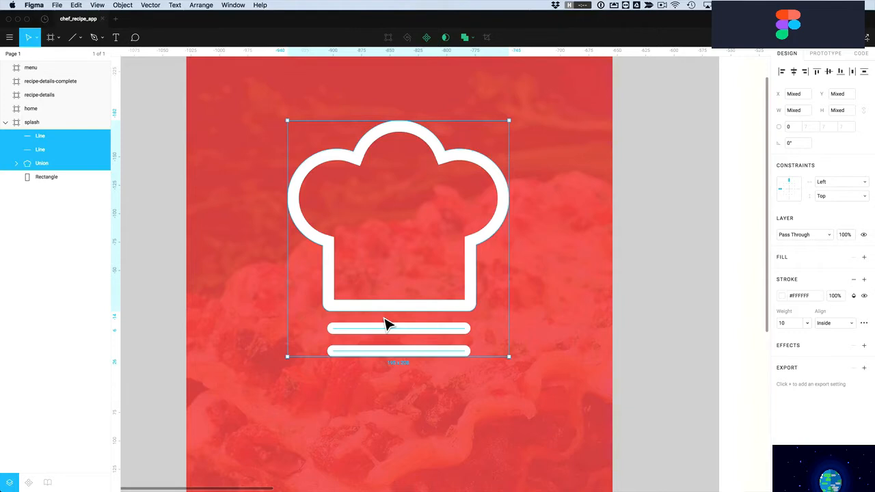
key(super+g)
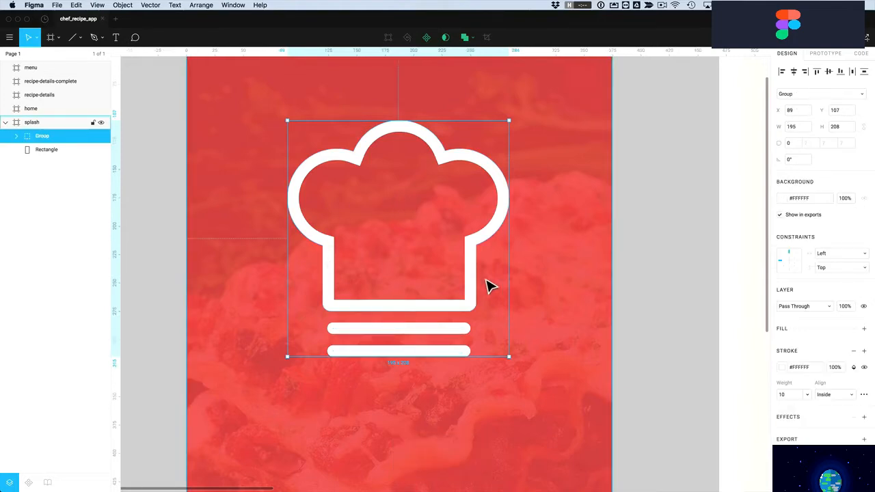
mouse_move(449, 311)
mouse_down()
mouse_move(462, 320)
mouse_move(452, 317)
mouse_up()
click(624, 319)
Zoom out and zoom in on the home frame
scroll(625, 318, down, 5)
scroll(629, 327, down, 5)
key(z)
drag(609, 239, 728, 420)
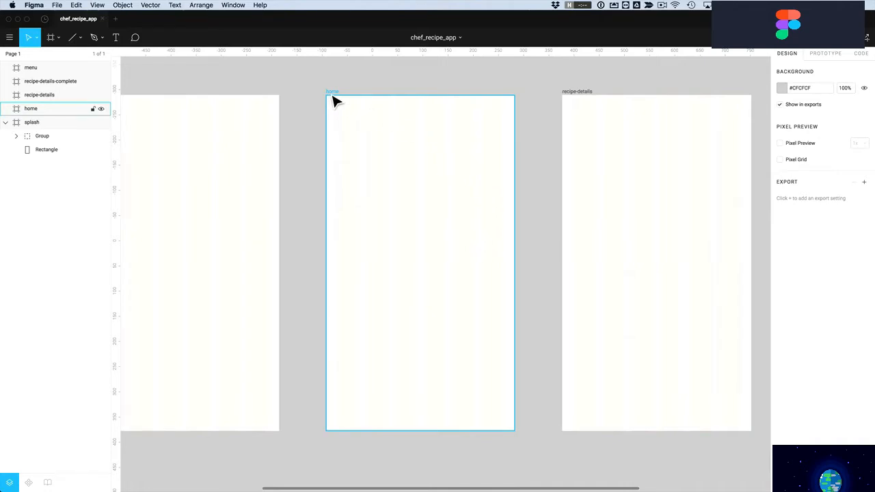
Zoom into the home frame's top and draw a thin 41×6 grey bar at its top-left
key(z)
drag(313, 81, 540, 176)
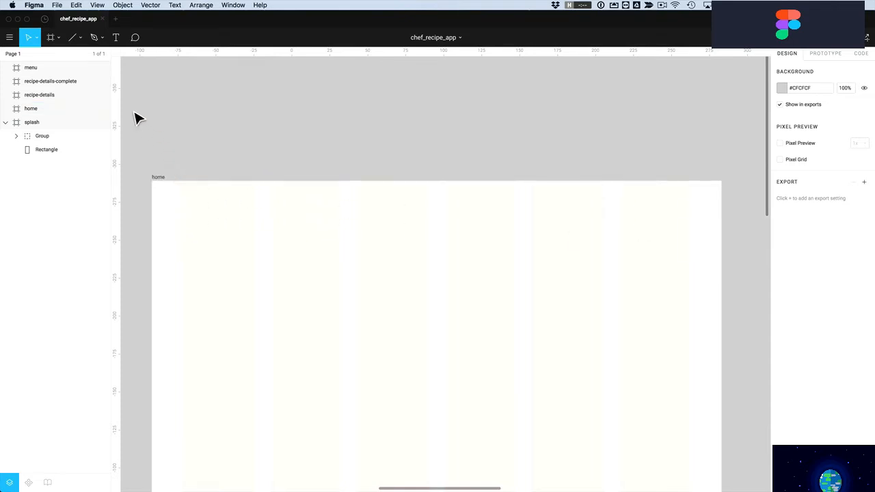
click(80, 39)
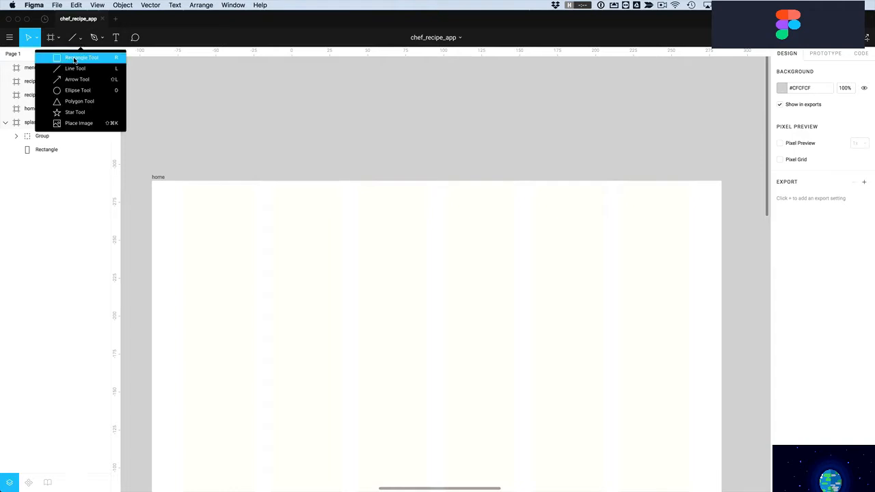
click(75, 60)
mouse_move(182, 197)
mouse_down()
mouse_move(250, 217)
mouse_move(246, 209)
mouse_up()
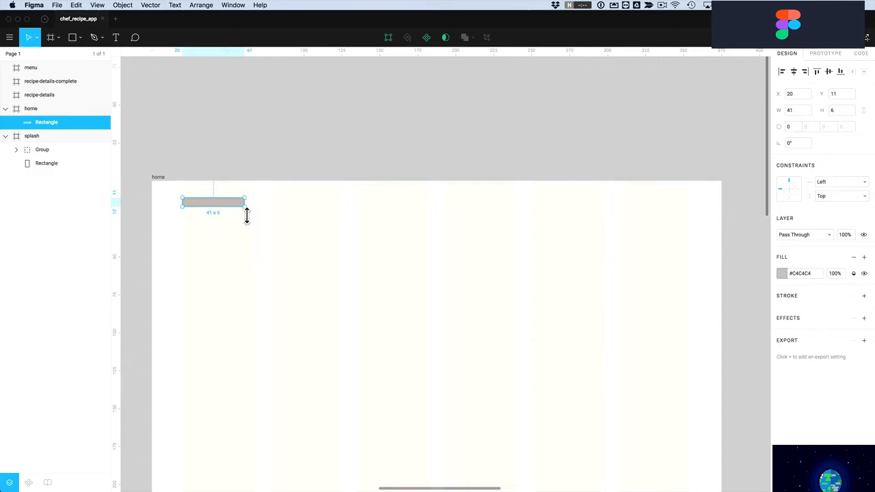
Duplicate the bar into three evenly stacked copies and set all three to width 40
drag(228, 205, 232, 245)
click(229, 203)
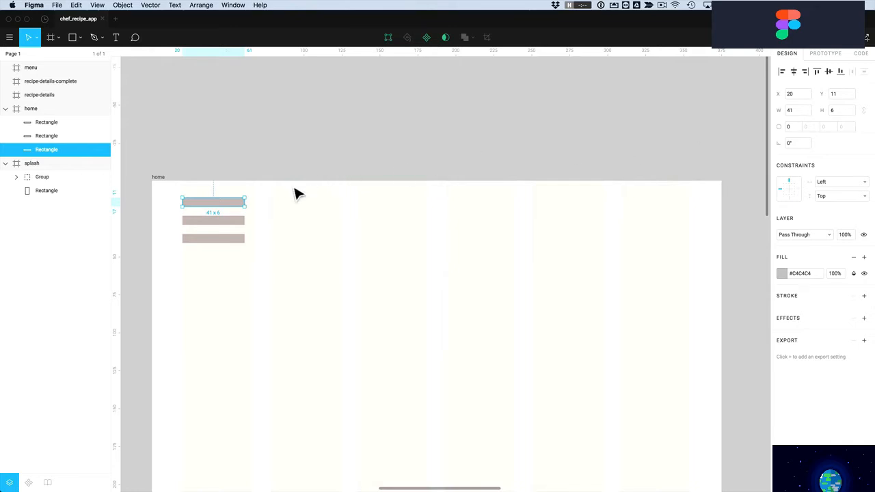
drag(232, 188, 211, 266)
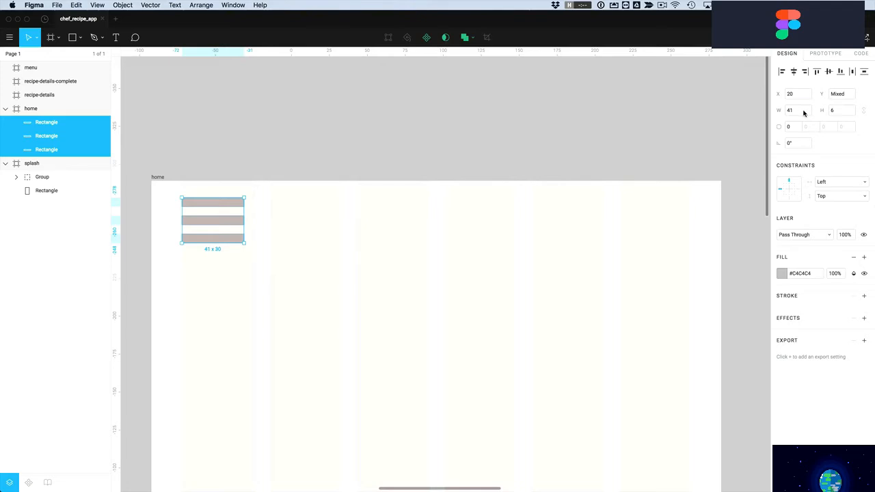
key(Return)
Narrow the middle bar to 22 wide and the bottom bar to 31 wide
click(475, 183)
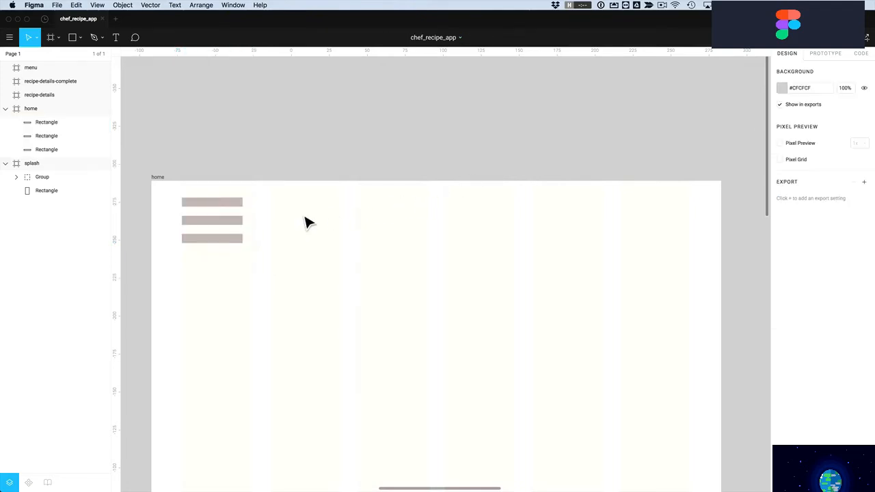
click(241, 223)
drag(251, 225, 208, 227)
click(232, 240)
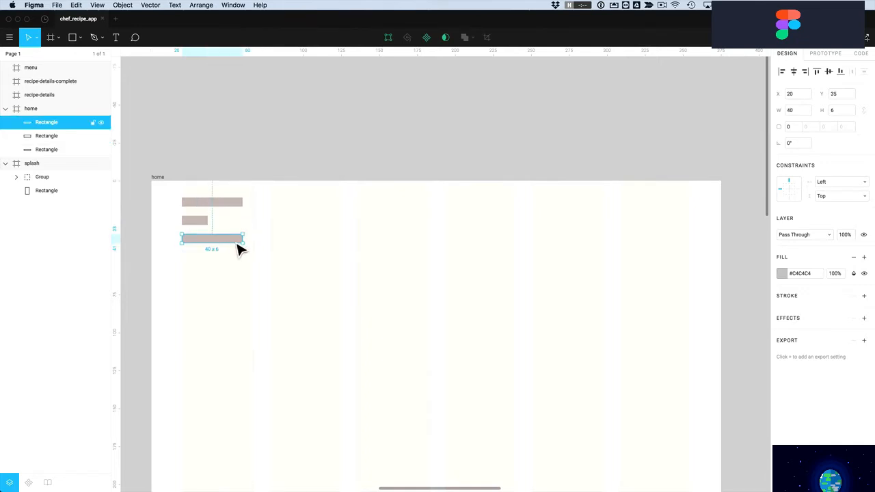
key(Left)
key(Left)
key(Left)
key(Left)
key(Left)
key(Left)
key(Left)
key(Left)
key(super+z)
drag(251, 244, 223, 227)
Zoom in on the three hamburger bars and select them all together
click(202, 222)
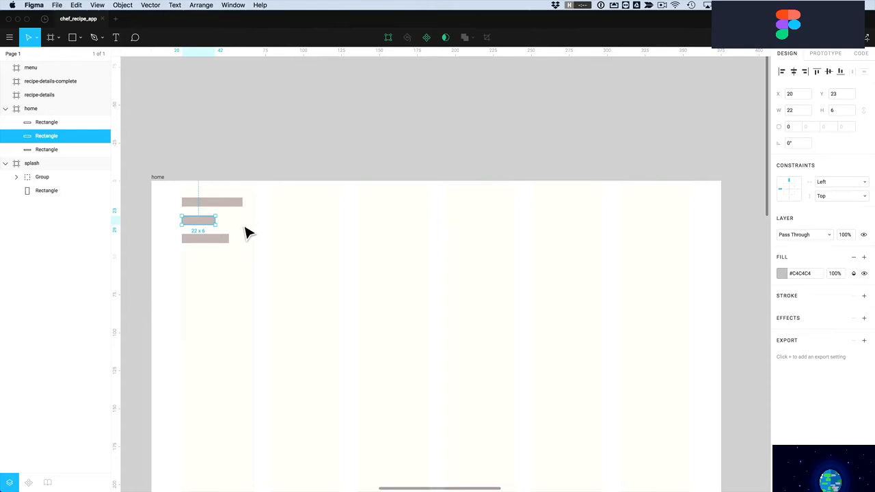
click(248, 233)
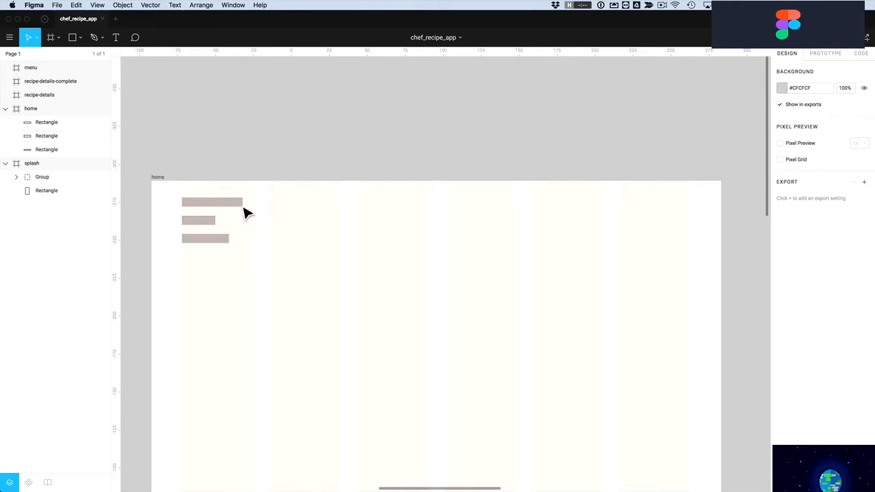
key(z)
drag(153, 177, 325, 292)
click(342, 226)
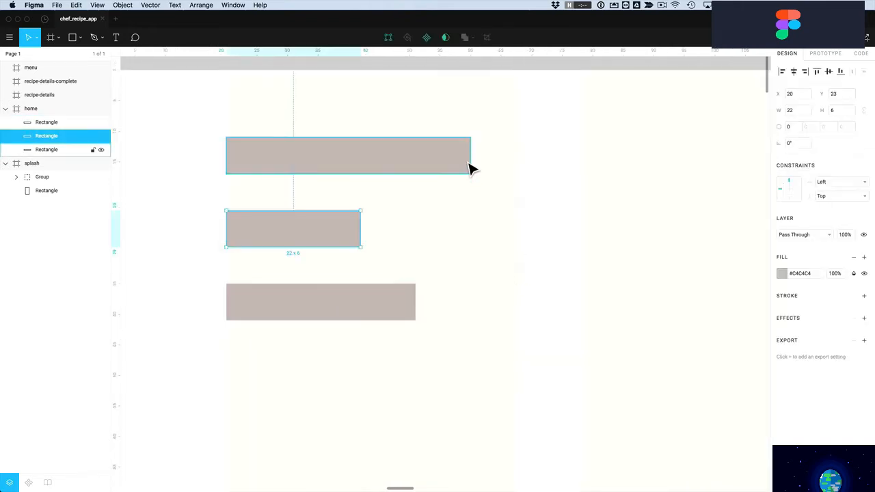
drag(450, 119, 267, 314)
Try a uniform corner radius of 3 on the bars, then undo it
scroll(265, 308, up, 1)
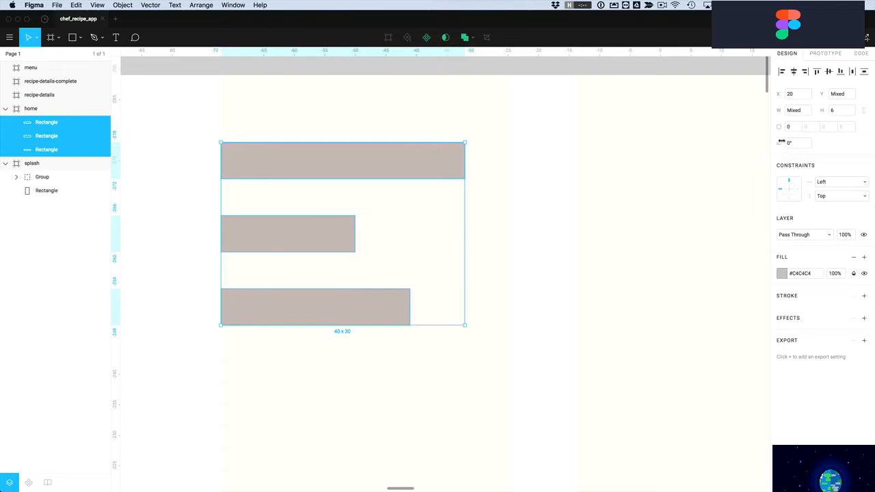
click(795, 127)
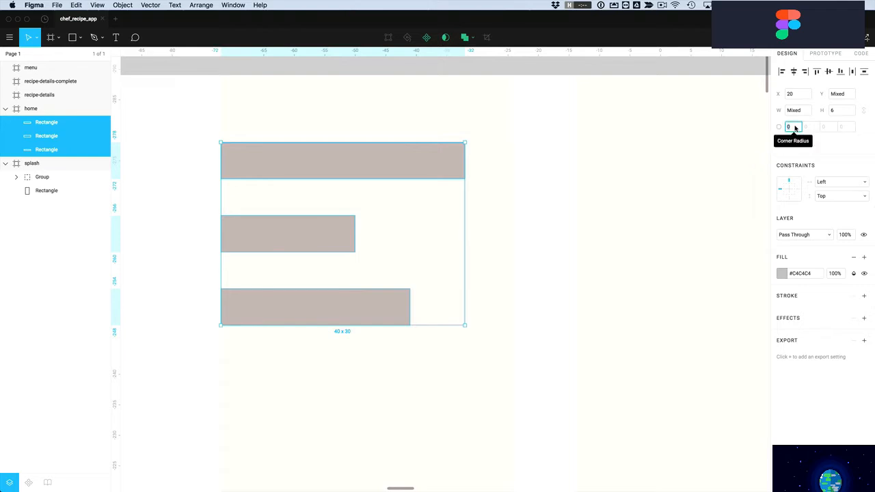
text(3)
key(Return)
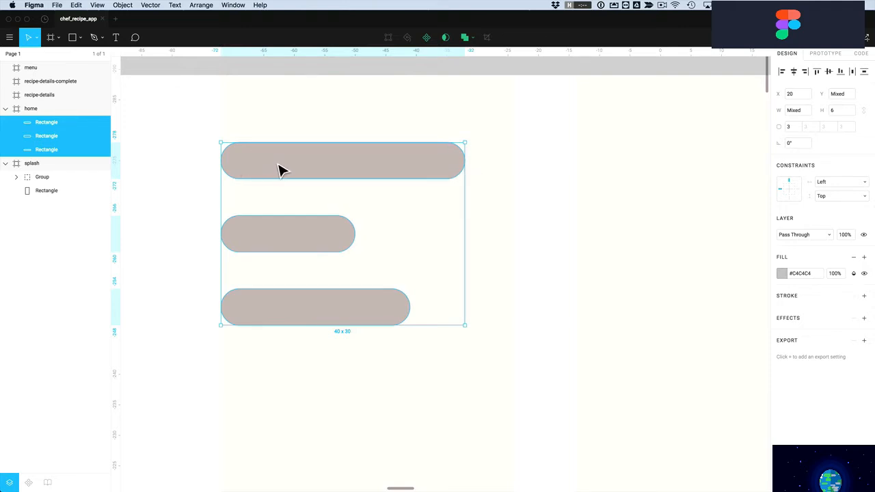
key(super+z)
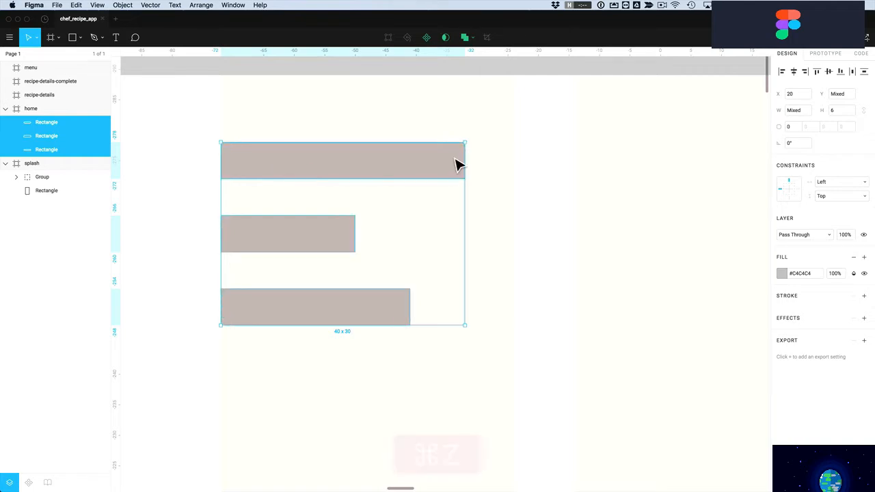
Set only the top-right and bottom-right corner radii of the bars to 3
click(787, 127)
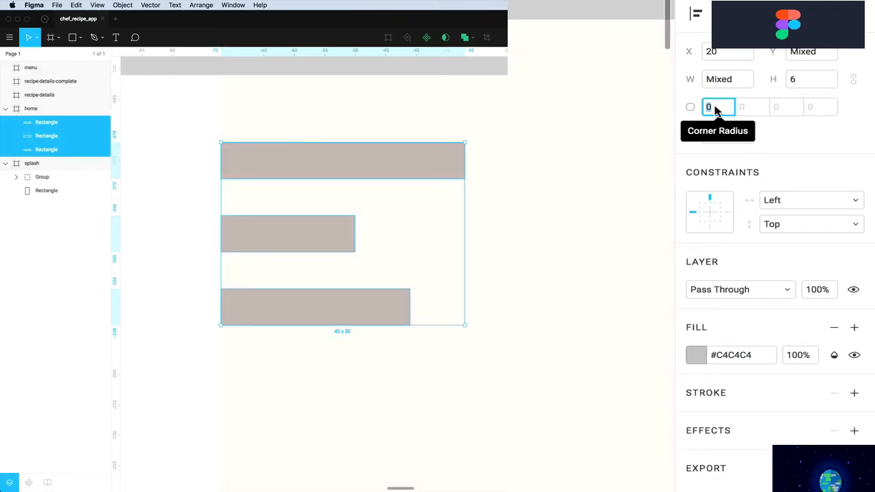
click(753, 109)
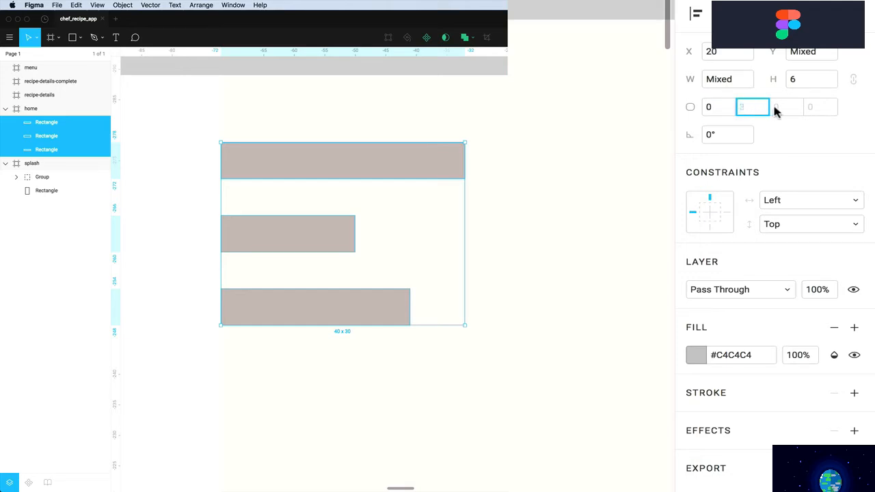
click(785, 112)
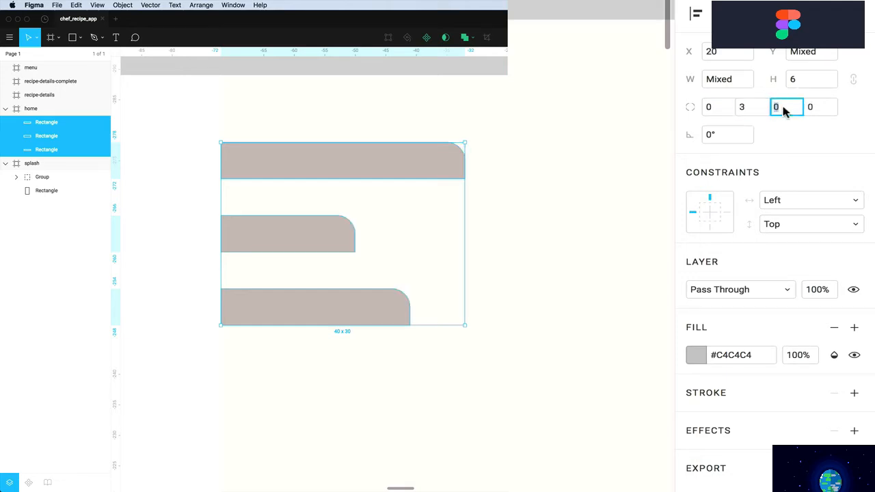
key(BackSpace)
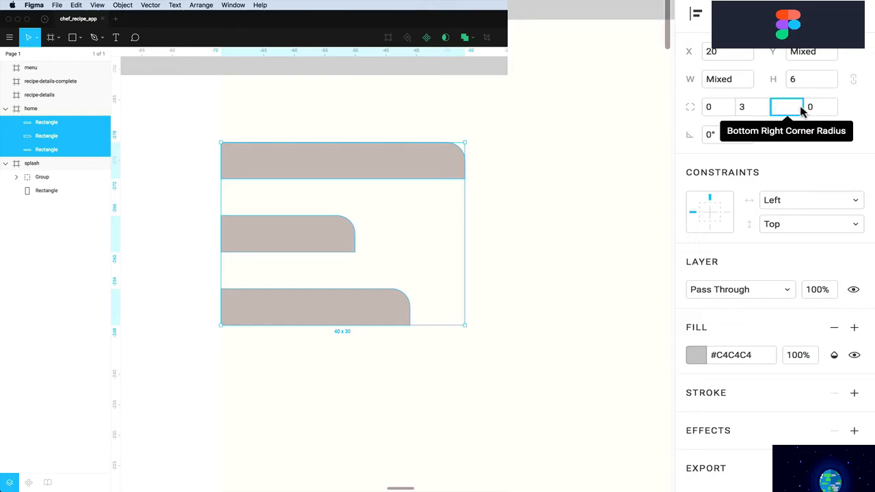
text(3)
click(818, 152)
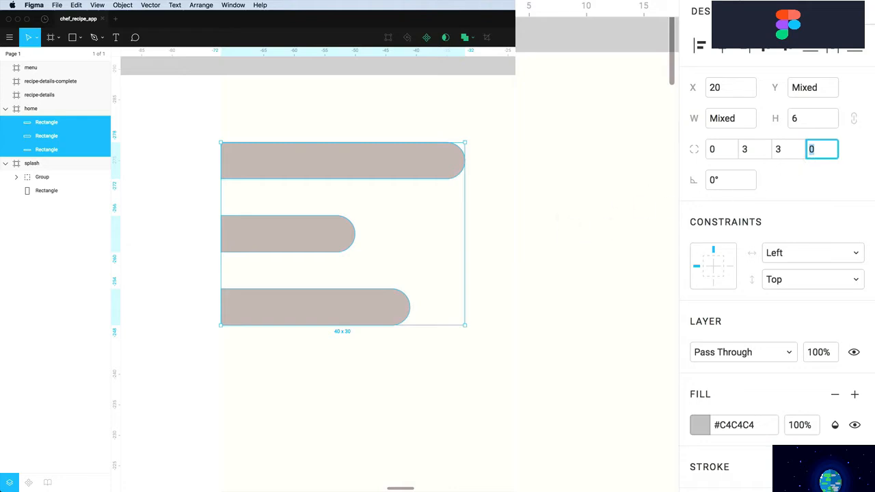
click(539, 228)
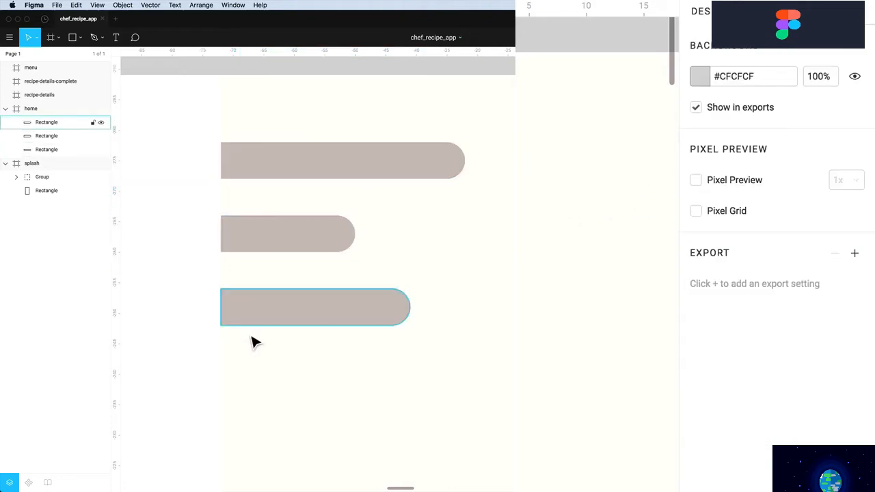
Merge the three bars into one Union shape with Union Selection
drag(185, 110, 413, 369)
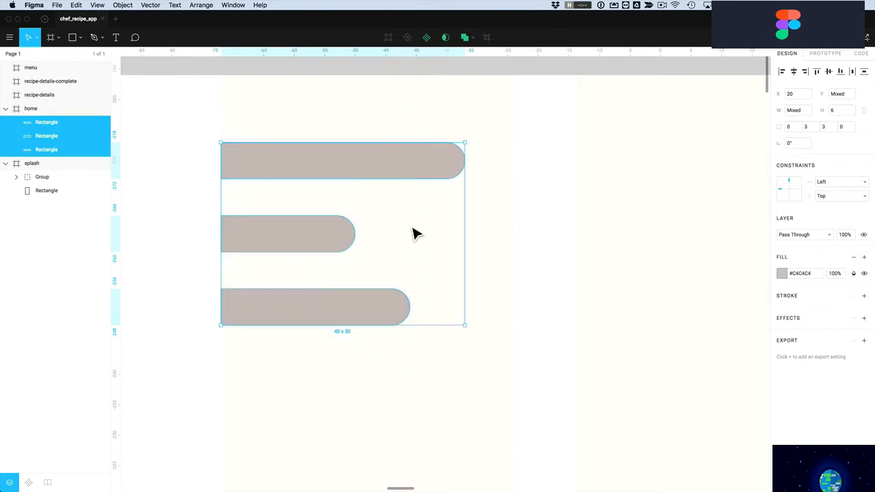
click(465, 38)
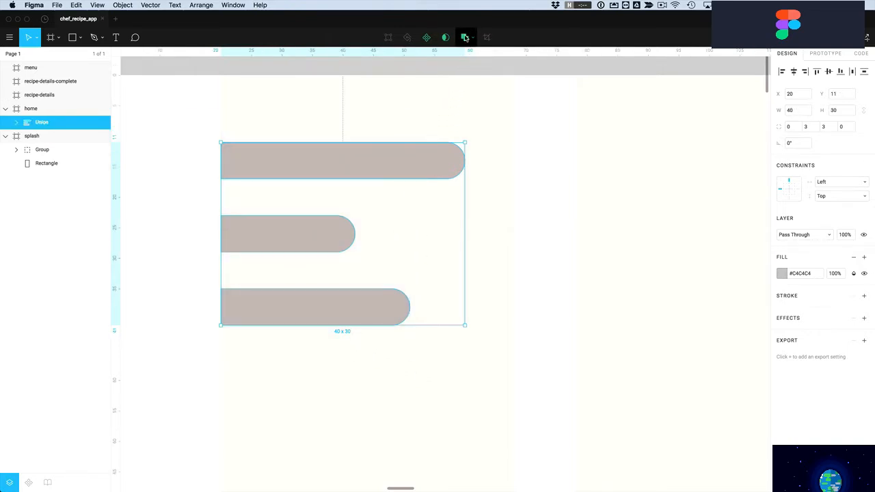
click(449, 128)
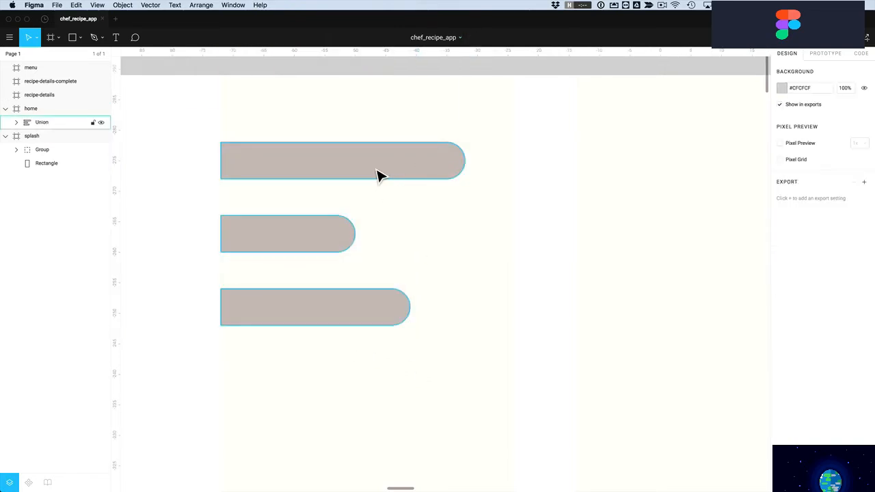
click(379, 177)
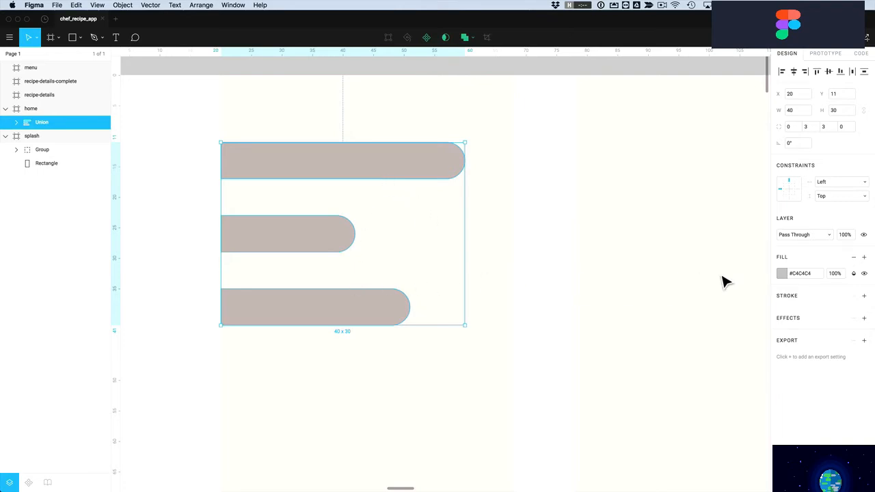
Fill the merged hamburger shape with the red team colour
click(782, 274)
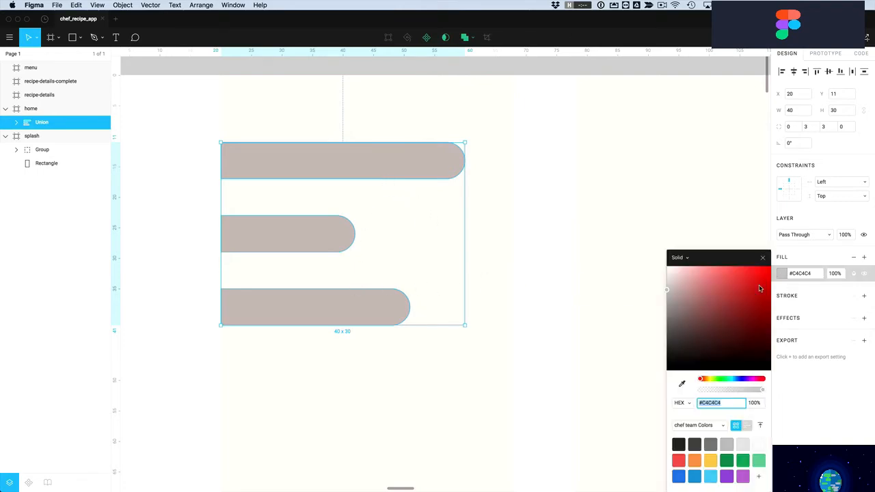
drag(690, 348, 653, 391)
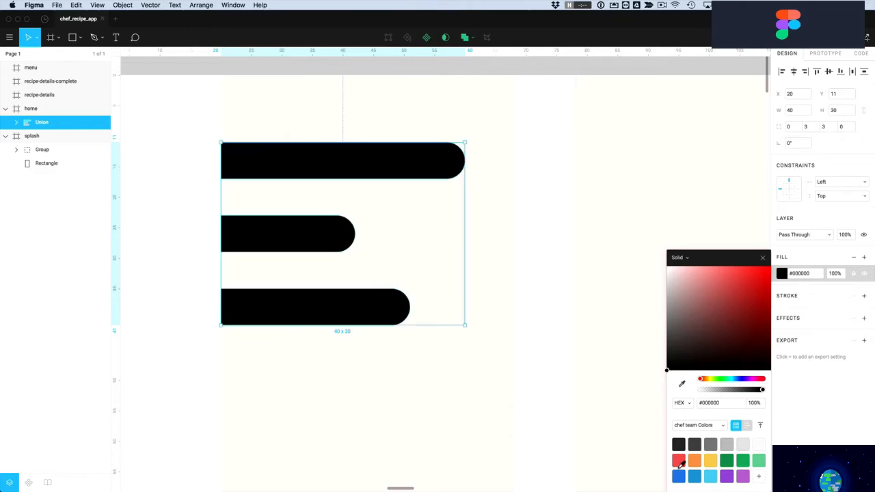
click(679, 461)
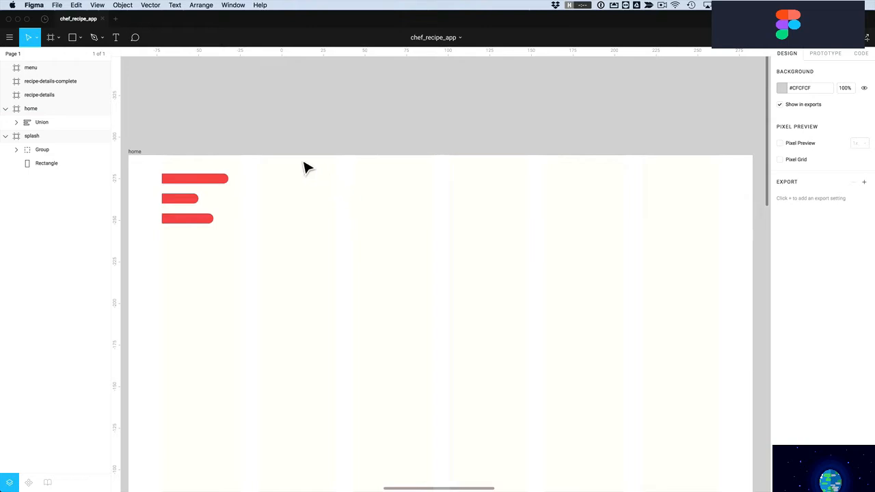
Draw a perfect circle near the home frame's top-right with the Ellipse tool
click(80, 39)
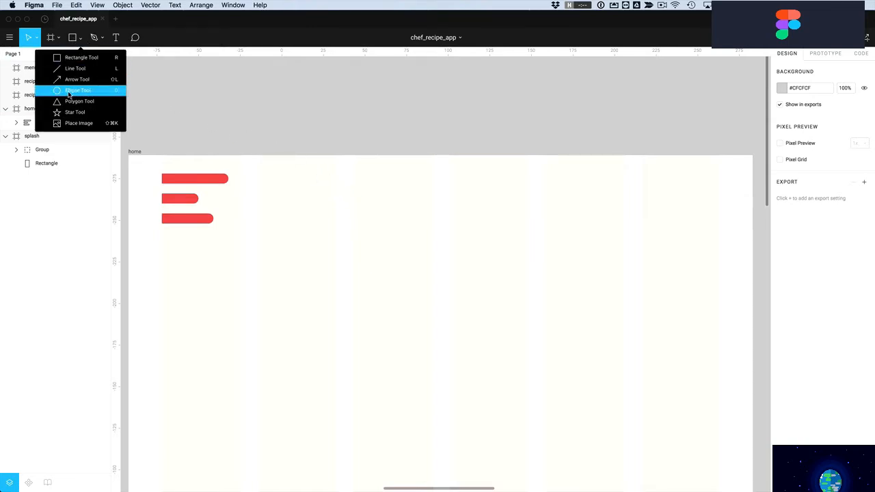
click(69, 93)
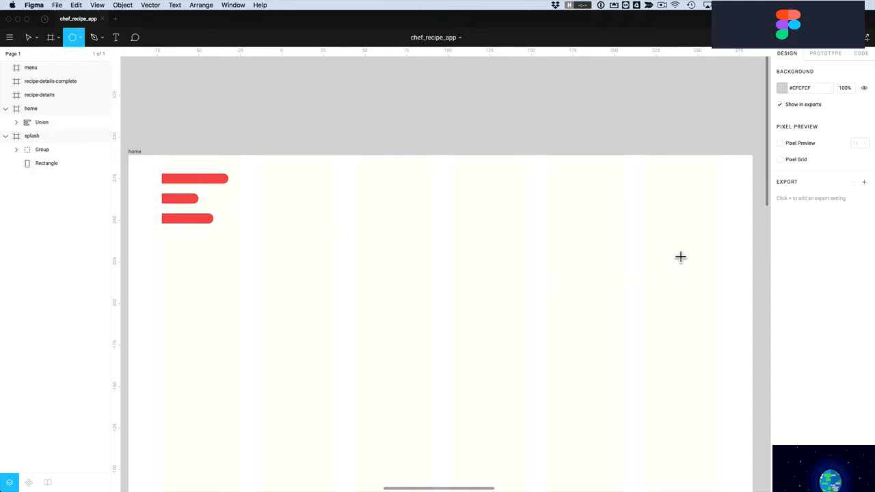
key(shift)
drag(660, 188, 695, 231)
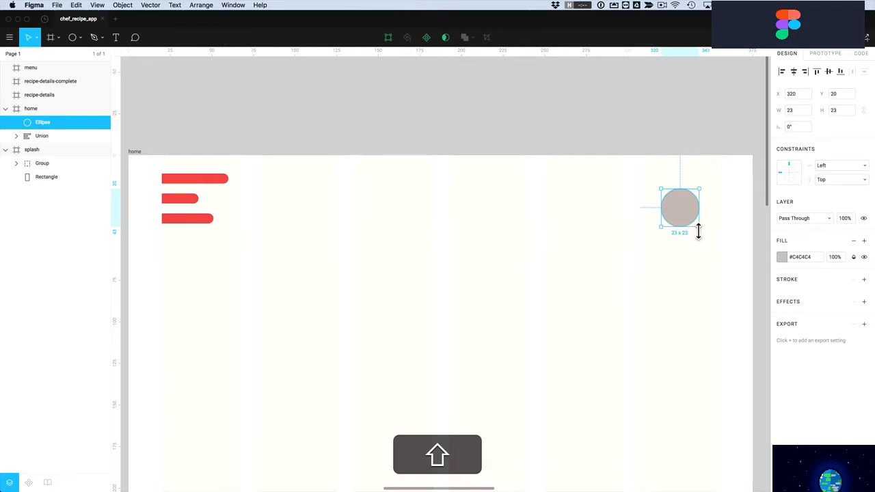
Remove the circle's fill and give it a red outline stroke
click(774, 256)
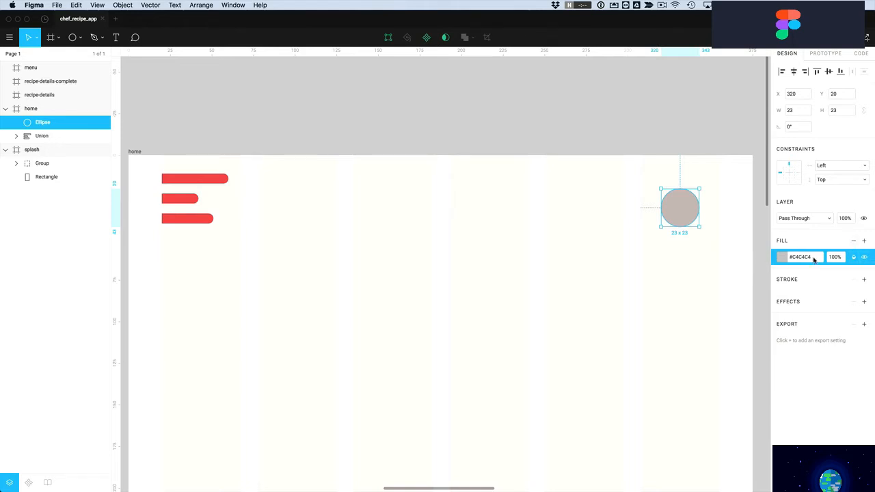
click(853, 240)
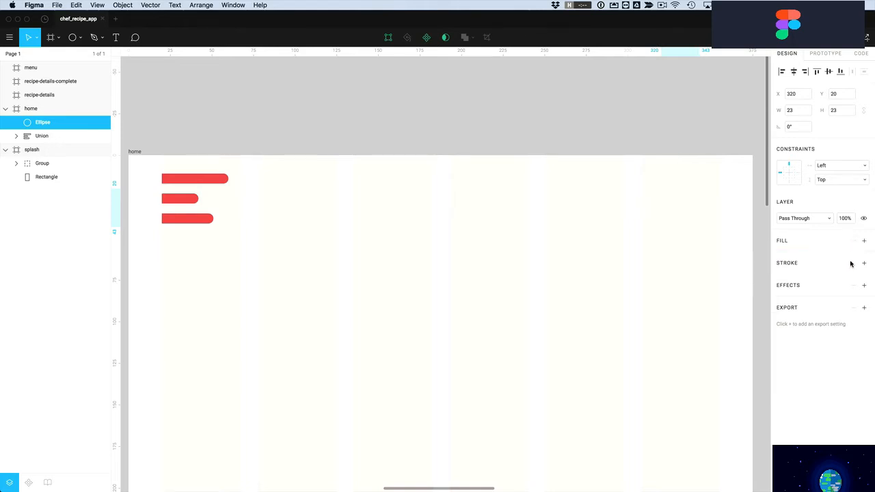
click(865, 264)
click(783, 280)
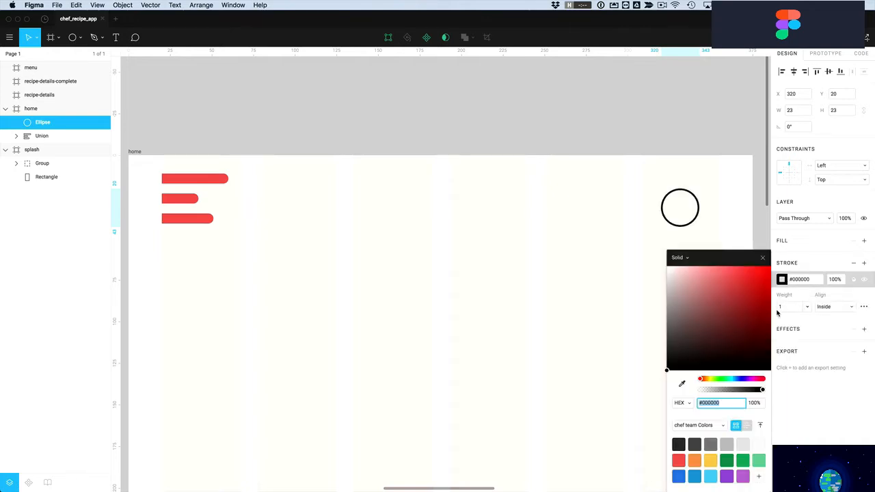
click(680, 459)
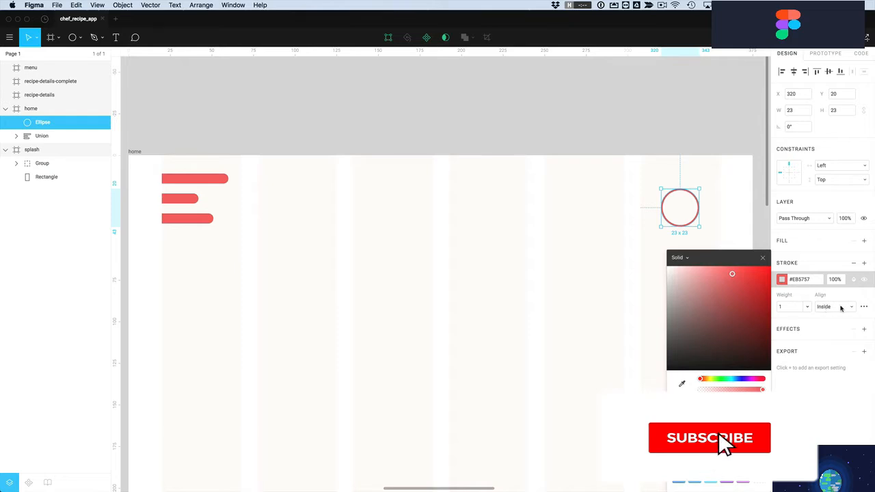
Keep the stroke aligned inside and set its weight to 2
click(826, 309)
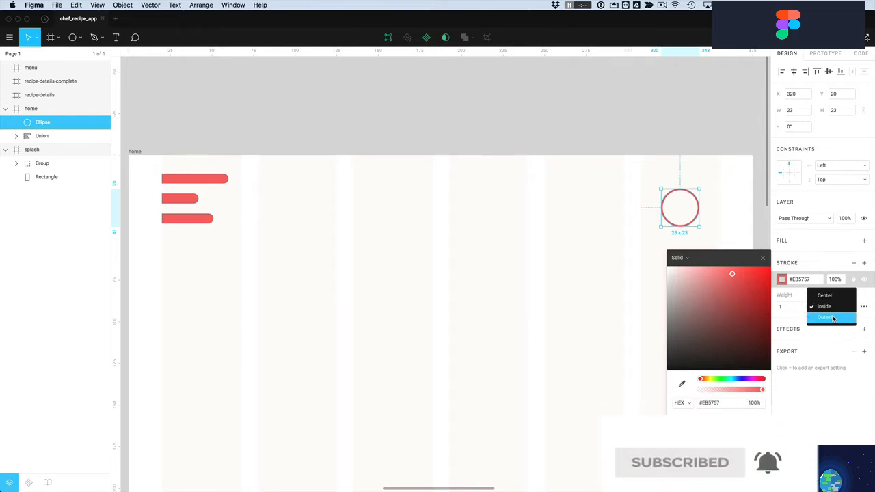
click(833, 318)
click(832, 310)
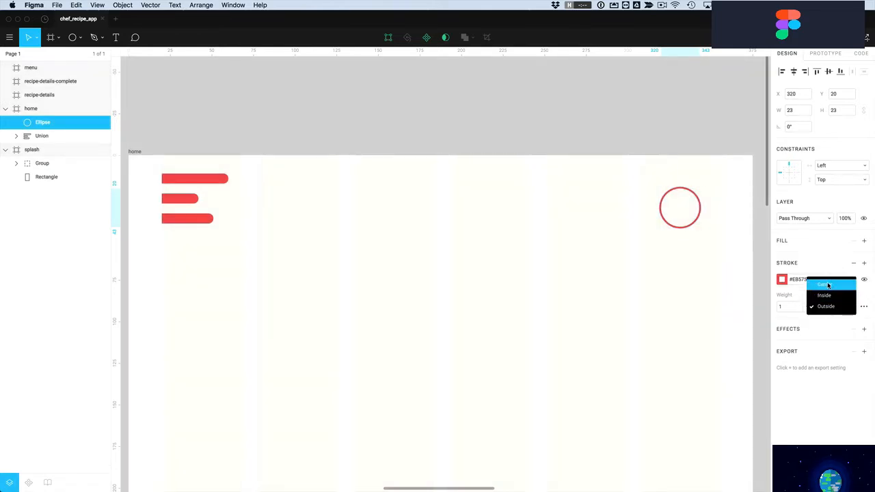
click(826, 299)
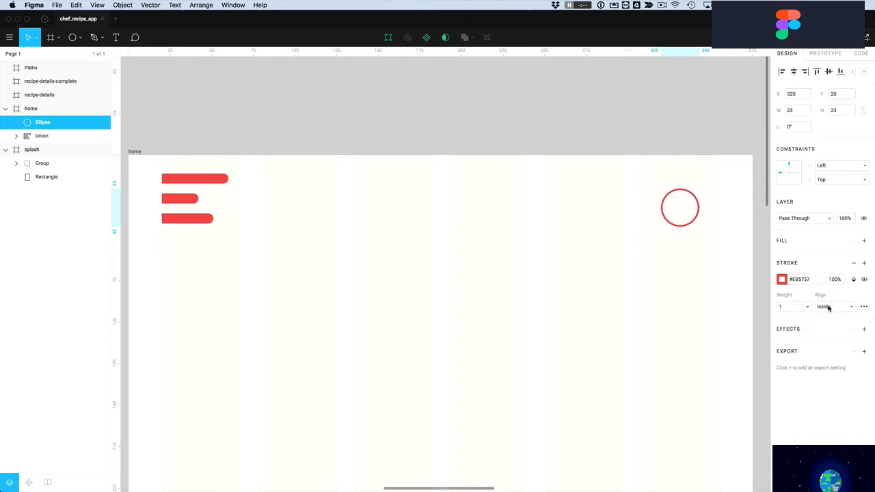
click(792, 308)
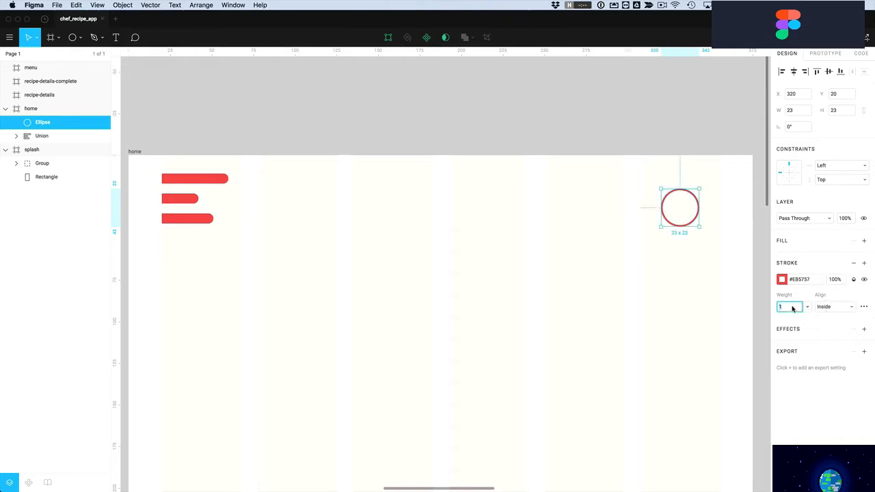
key(Return)
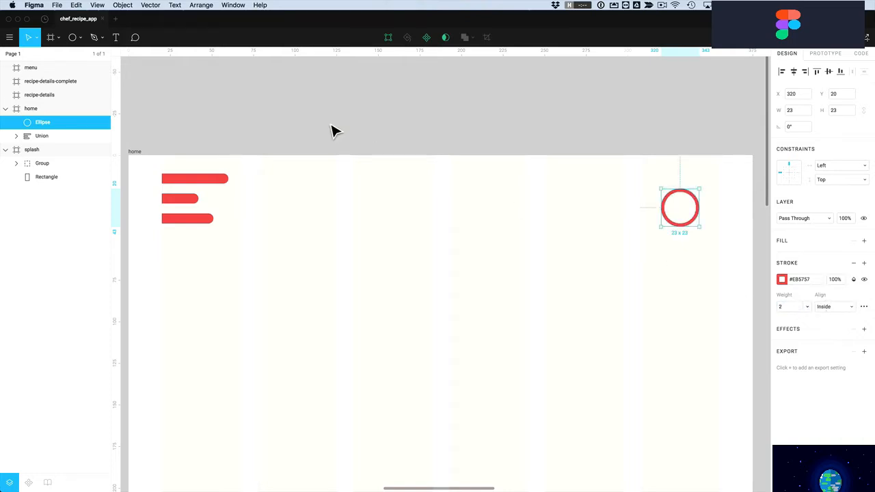
click(80, 38)
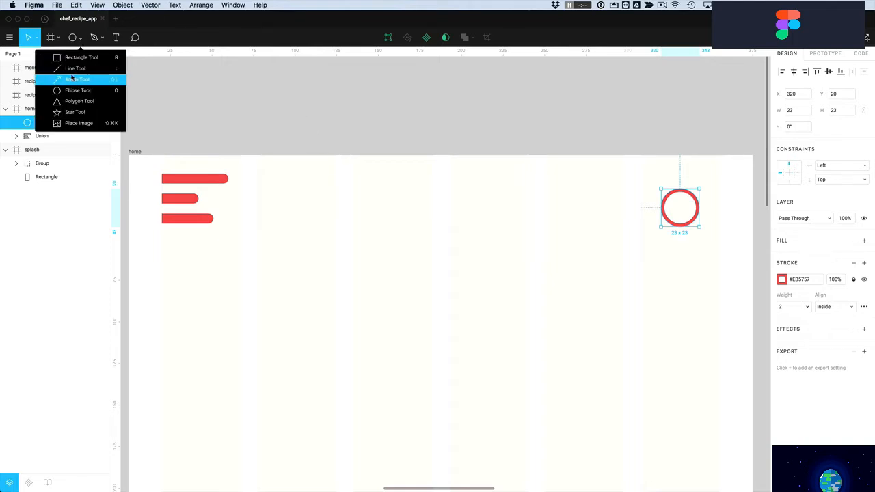
Draw a small bar below the circle, 12 tall, filled red
click(78, 57)
drag(678, 225, 686, 248)
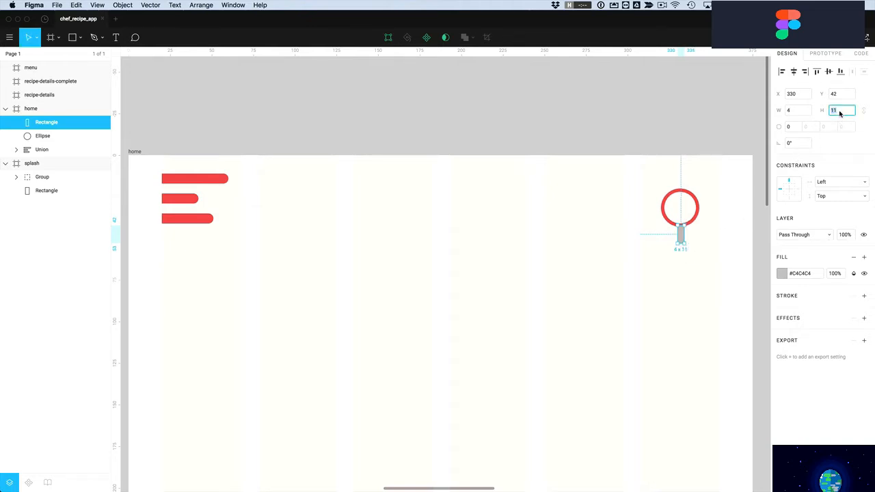
text(12)
key(Return)
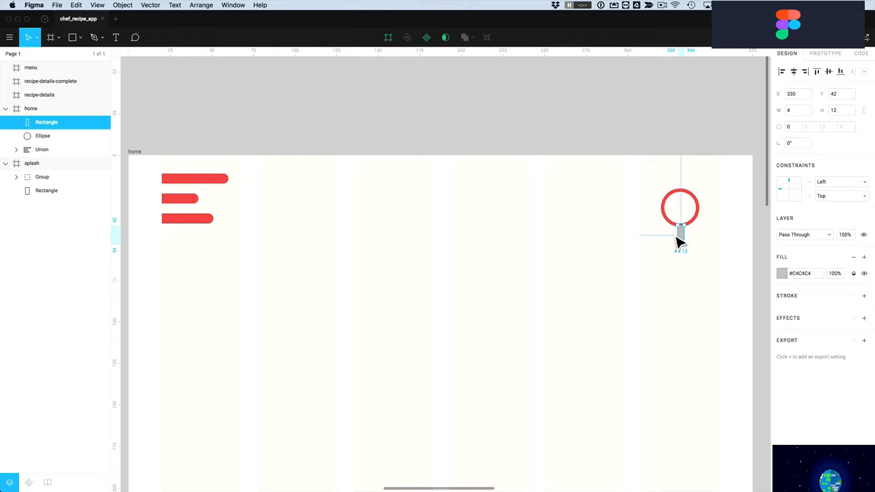
click(781, 274)
click(682, 460)
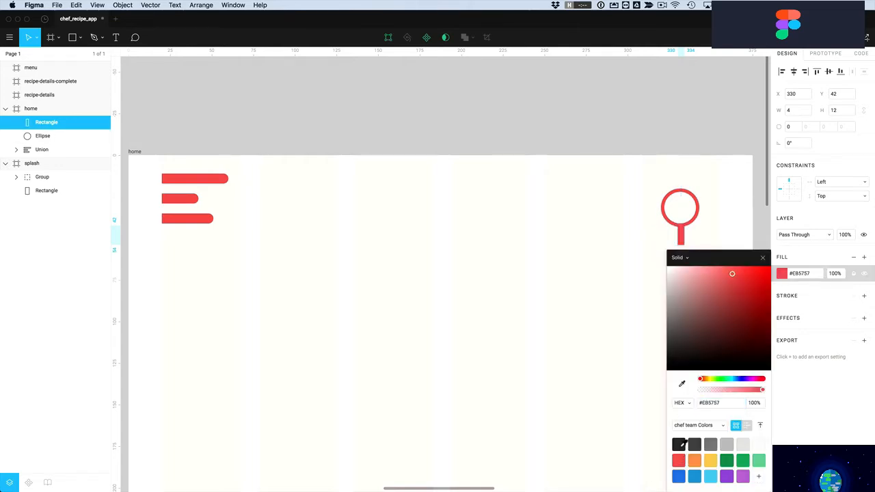
click(655, 313)
Resize the circle to 20×20
drag(709, 256, 659, 194)
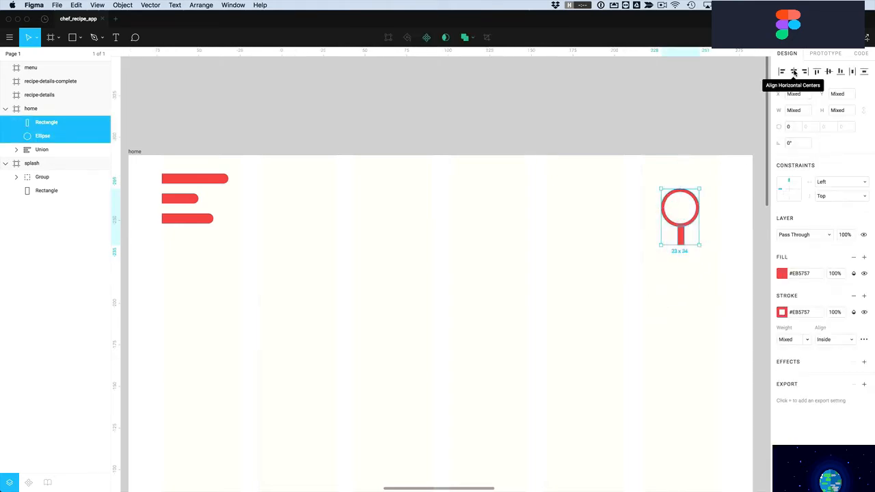
click(717, 271)
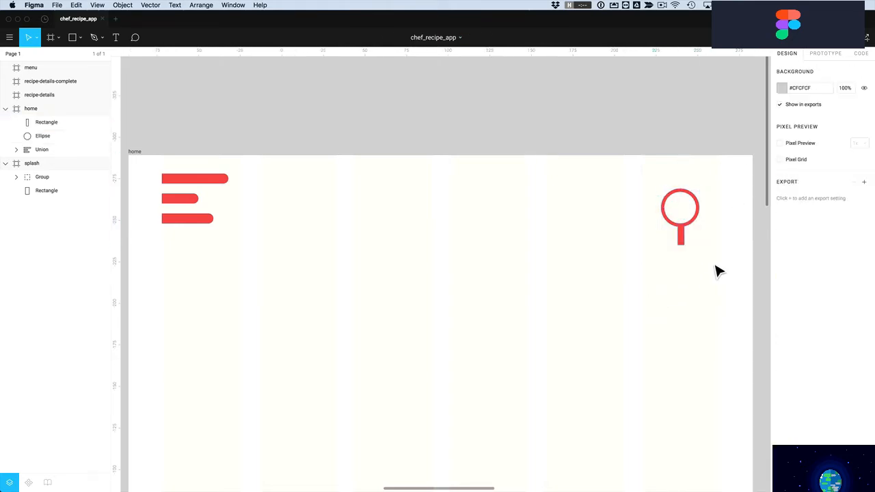
click(676, 229)
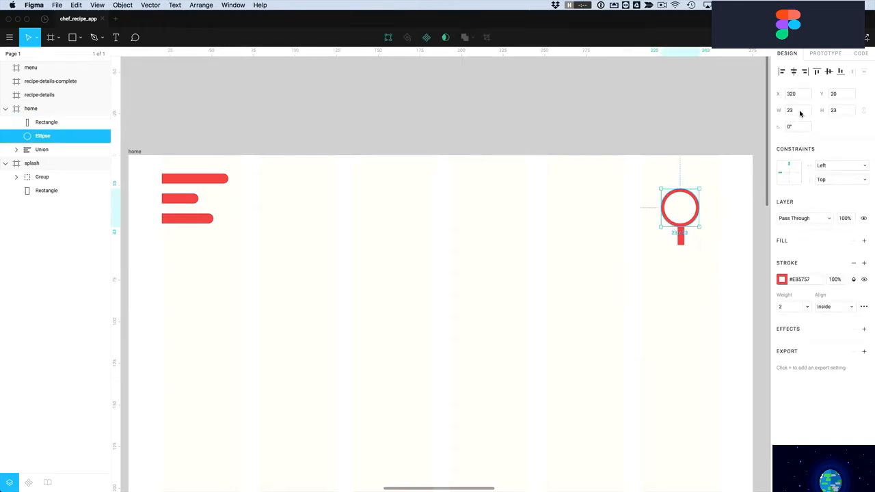
click(683, 241)
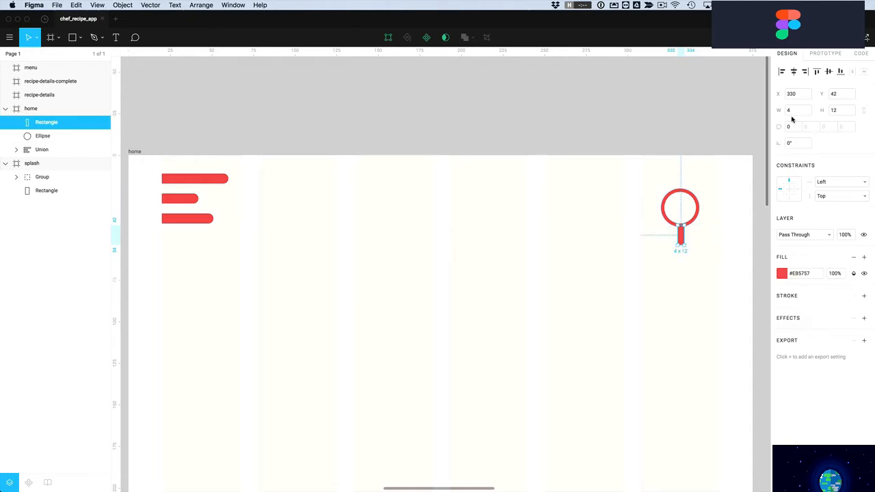
click(692, 225)
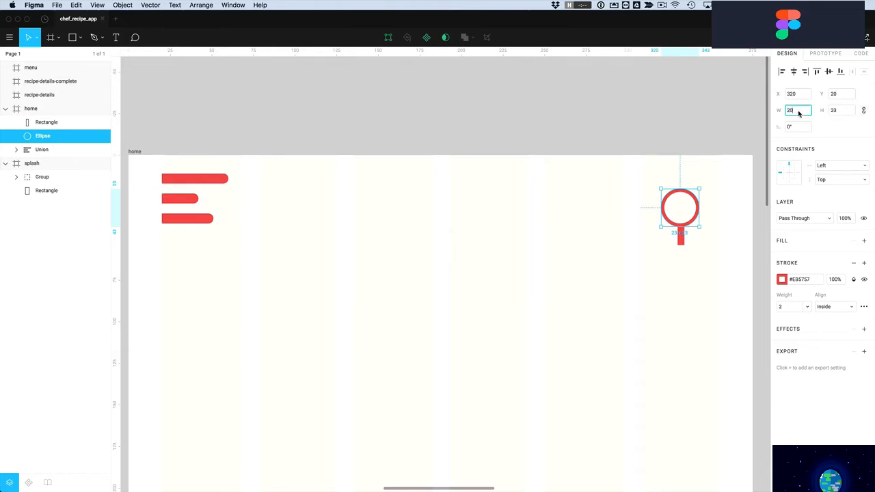
key(Return)
Centre the bar horizontally under the circle and nudge it up against it
drag(698, 260, 670, 208)
click(794, 74)
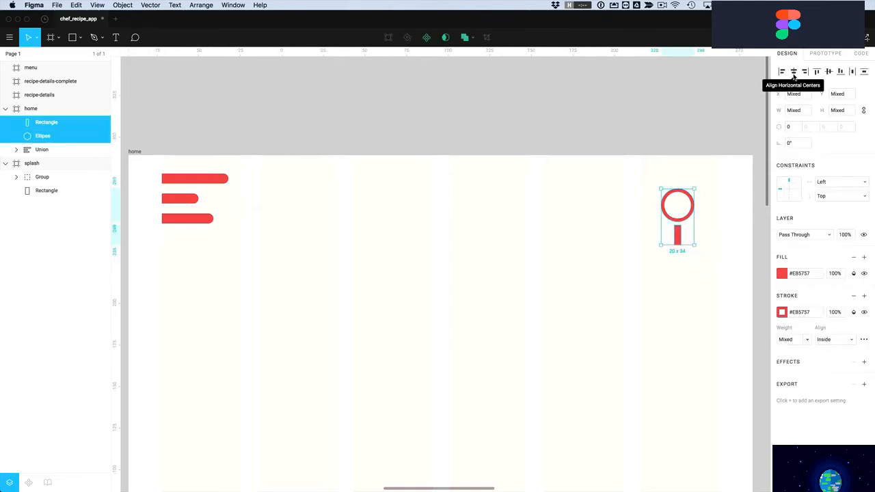
click(714, 268)
click(680, 240)
key(Up)
key(Up)
key(Up)
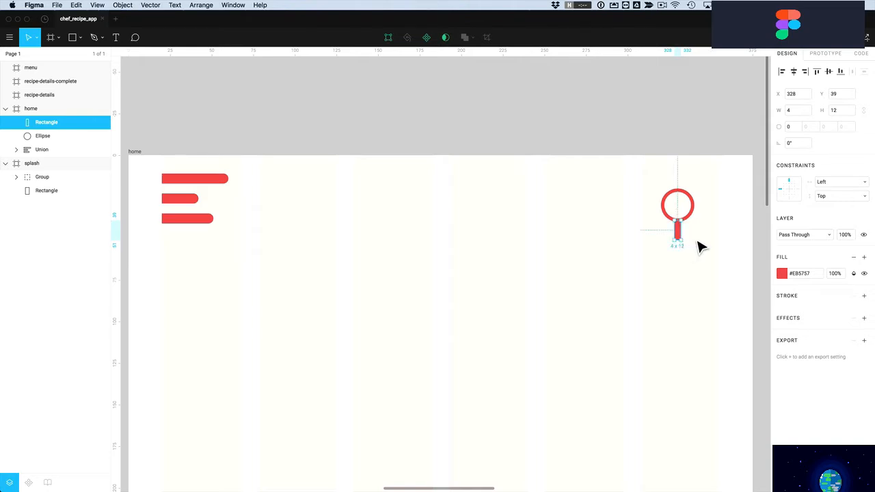
Zoom in on the search icon and fine-tune the handle's length, keeping its width 4
click(701, 248)
key(z)
drag(651, 185, 729, 272)
click(433, 318)
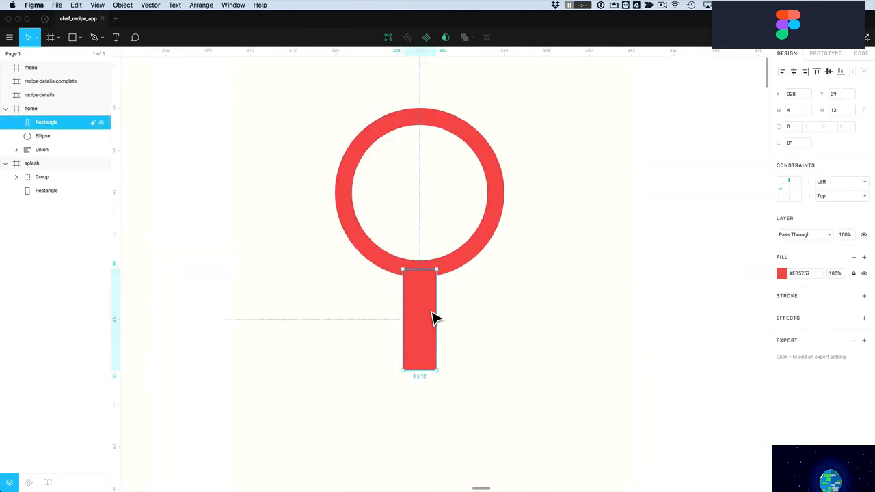
key(super)
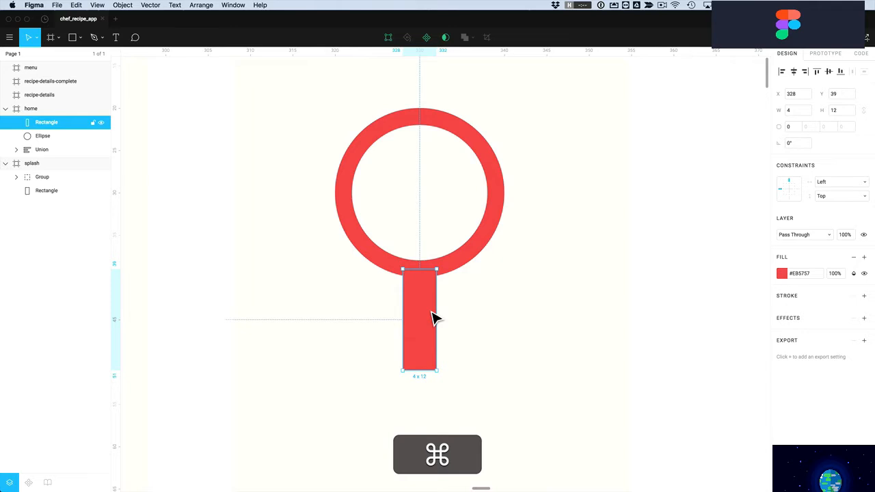
key(super+Up)
key(super+Up)
key(super+Up)
key(super+Up)
key(super+Up)
key(super+Up)
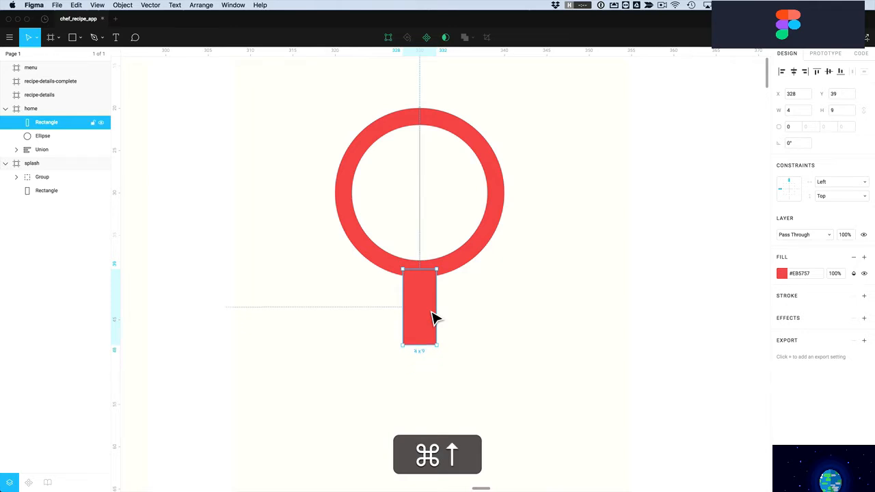
key(super+Down)
key(super+Down)
key(super+Down)
key(super+Down)
key(super+Down)
key(super+Down)
key(super+Down)
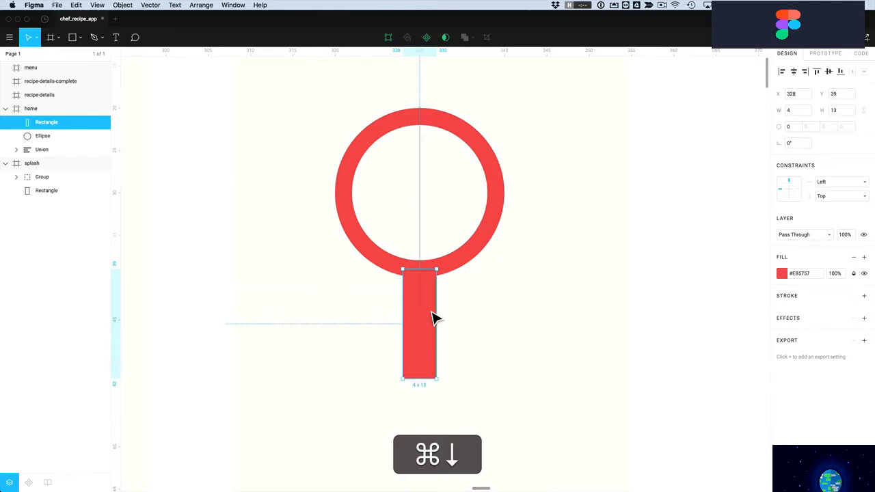
key(super+Up)
key(super+Up)
key(super+Up)
key(super+Down)
key(super+Down)
key(super+Down)
key(super+Up)
key(super+Up)
key(super+Up)
key(super+Down)
key(super+Down)
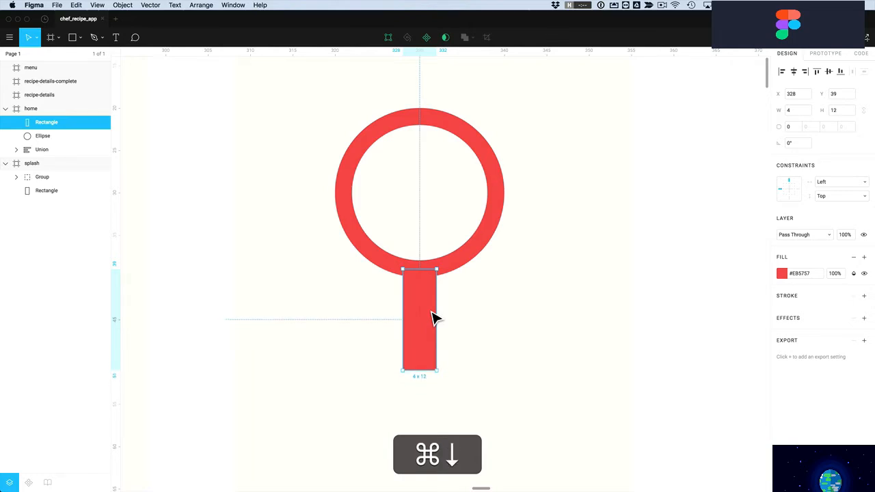
key(super+Right)
key(super+Right)
key(super+Right)
key(super+Right)
key(super+Right)
key(super+Left)
key(super+Left)
key(super+Left)
key(super+Left)
key(super+Left)
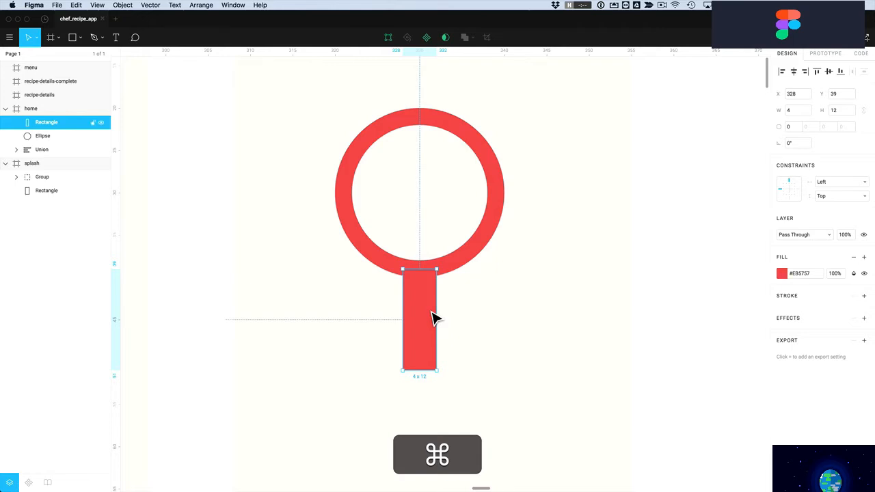
Round the handle bar's corners with a radius of 1
click(460, 308)
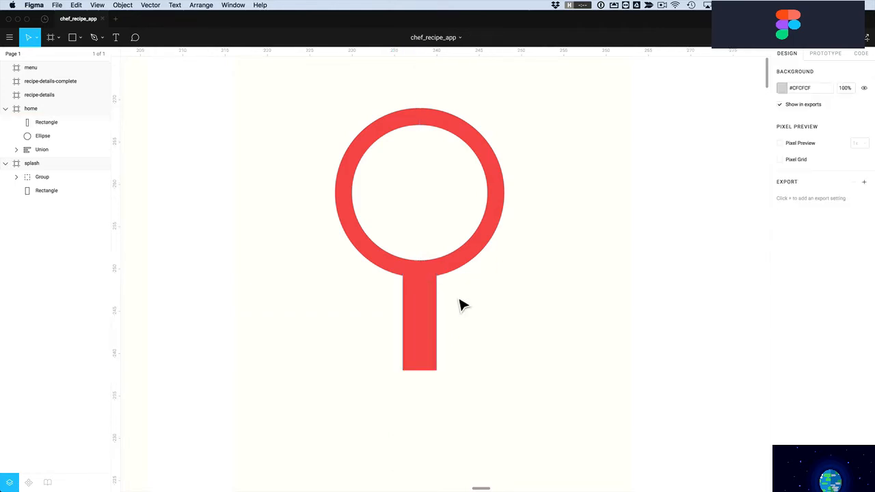
click(433, 344)
click(793, 127)
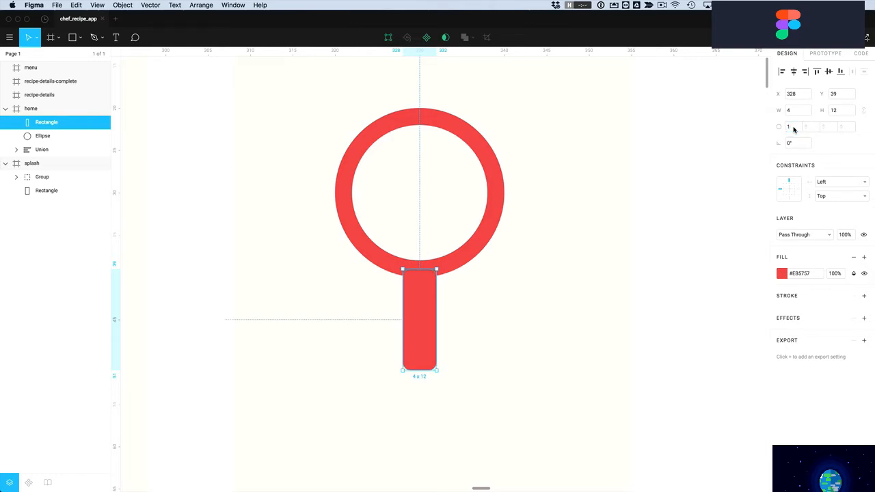
click(469, 326)
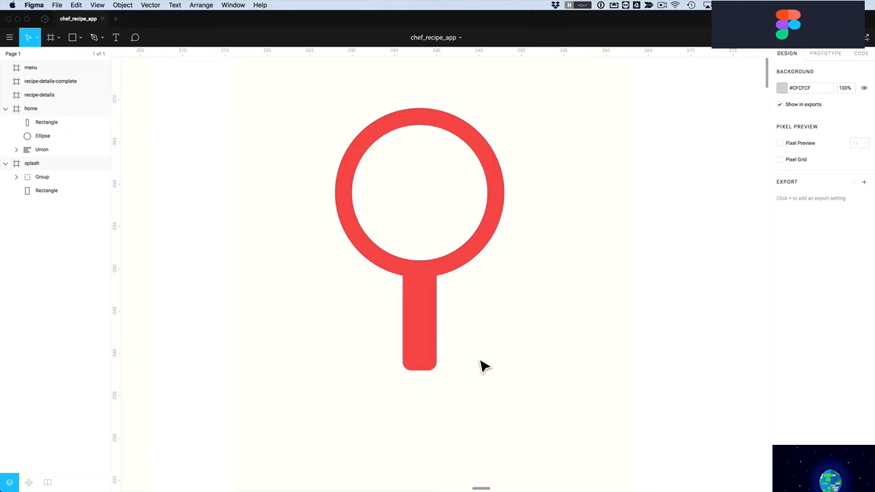
Union the handle and ring into one magnifier shape and select both its children
drag(513, 333, 369, 233)
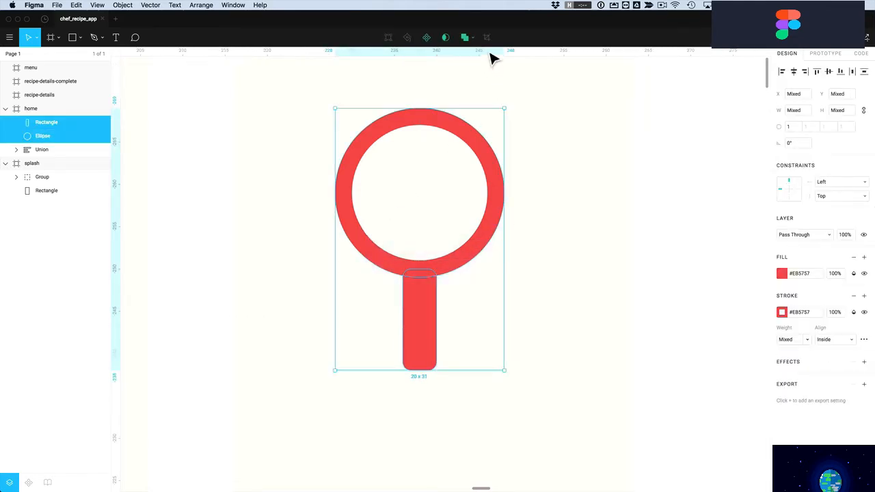
click(465, 36)
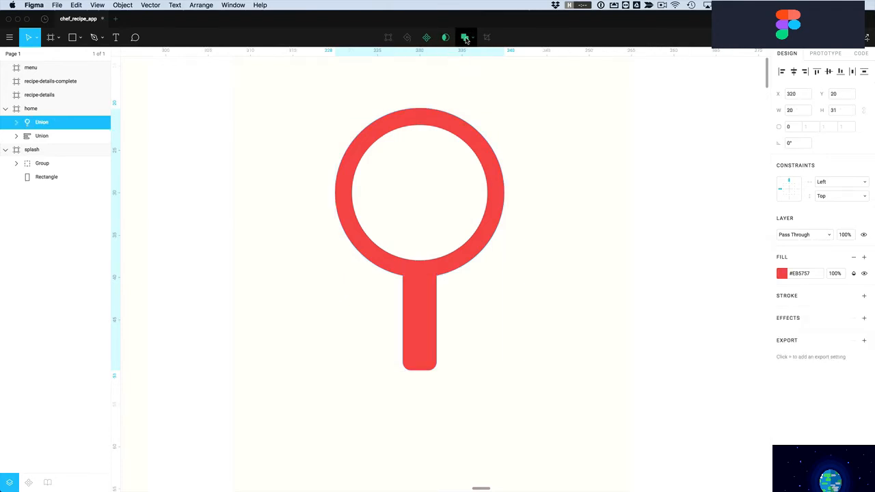
double_click(420, 316)
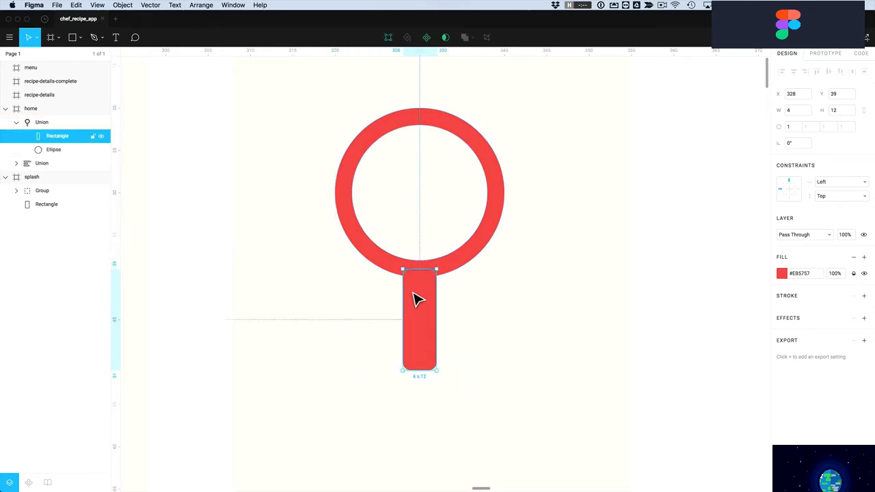
shift+click(390, 269)
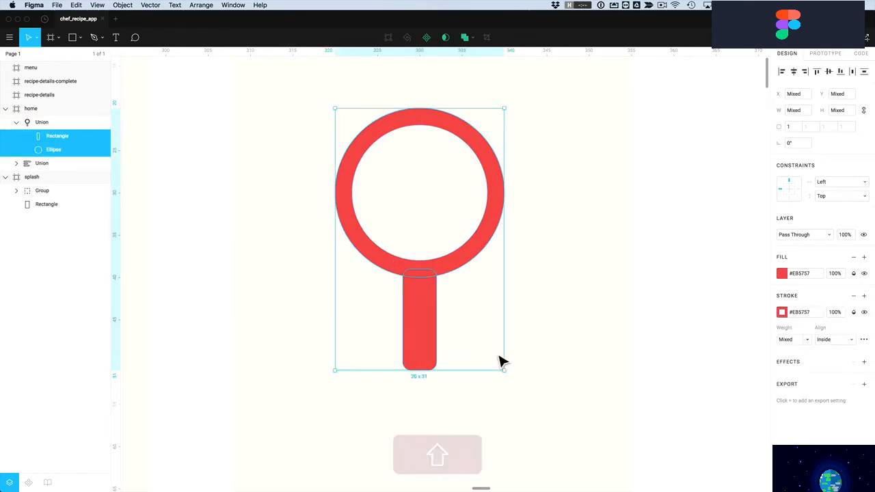
Tilt the magnifier diagonally and enlarge it to 40.23 square
drag(515, 380, 414, 388)
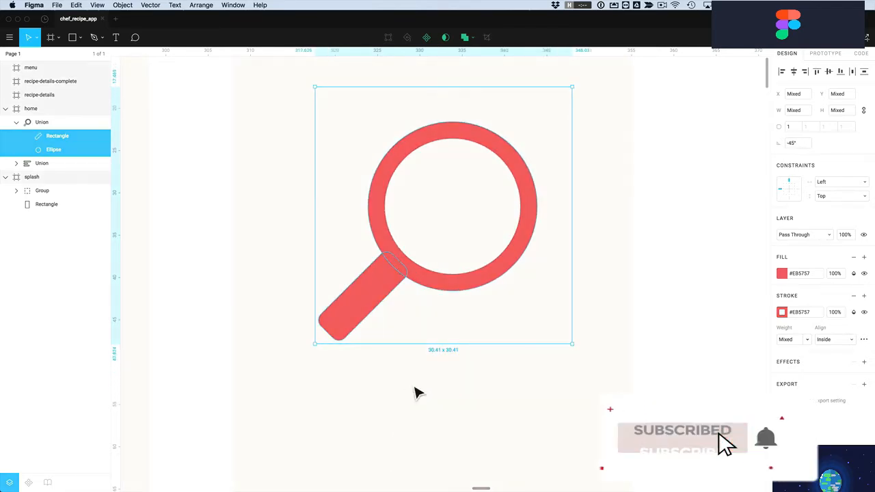
click(404, 405)
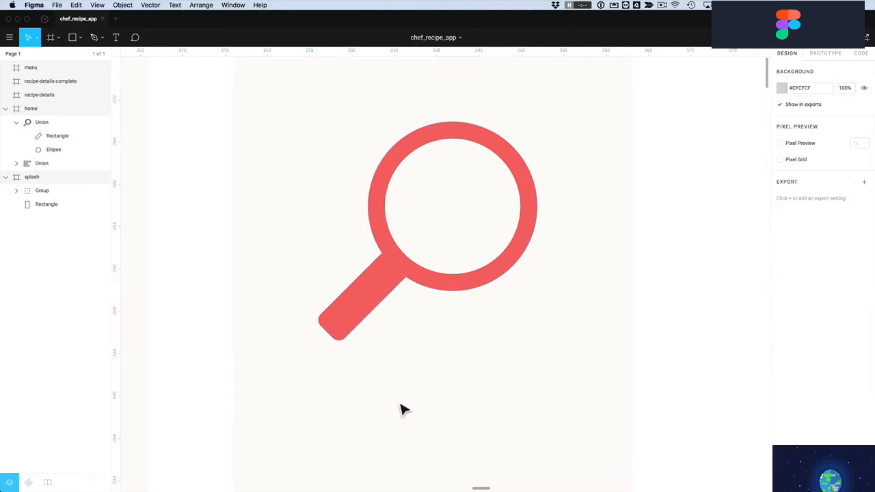
click(389, 283)
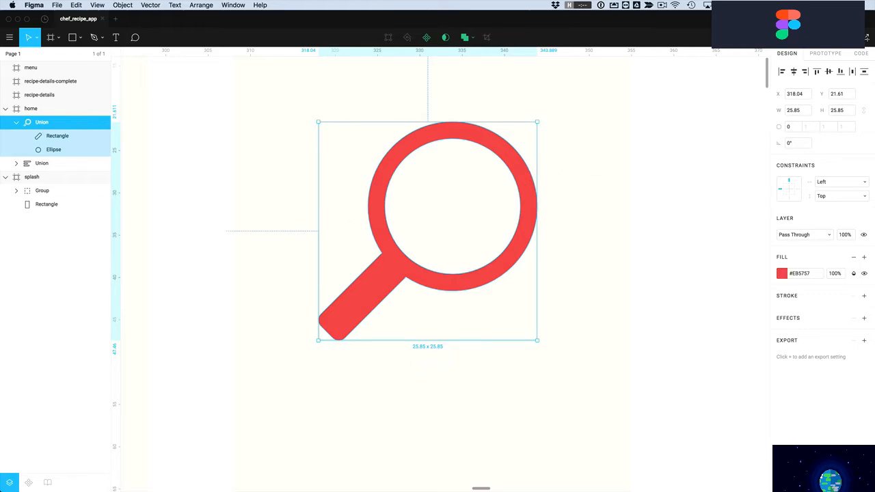
click(839, 112)
key(Return)
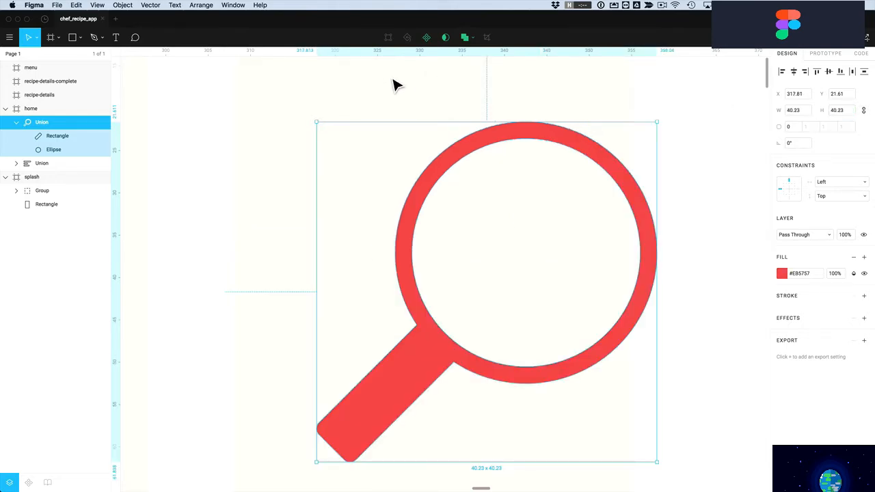
Move the magnifier to the home frame's top-right, level with the hamburger menu
scroll(383, 91, down, 2)
scroll(383, 90, down, 4)
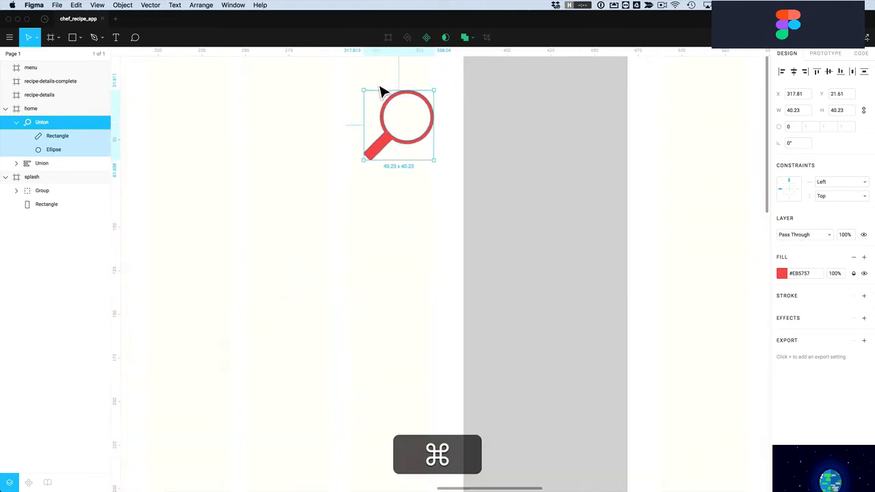
scroll(379, 90, left, 3)
scroll(379, 89, down, 3)
scroll(379, 90, up, 2)
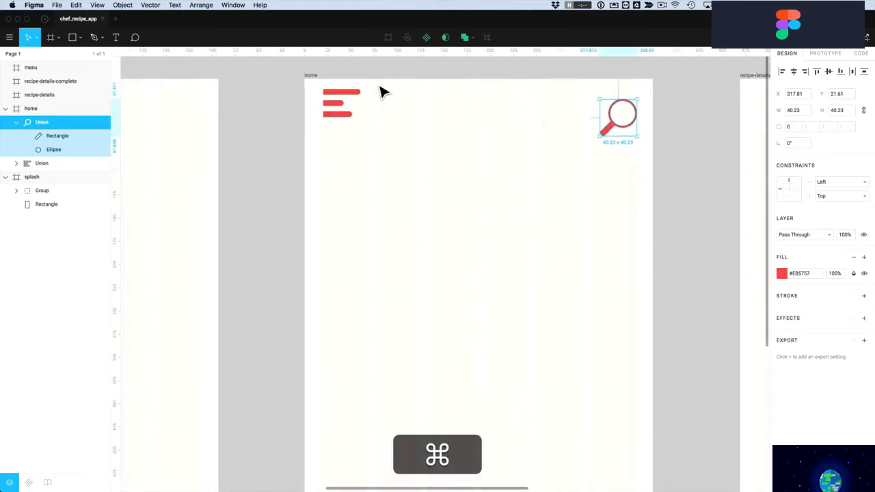
click(455, 138)
drag(608, 132, 490, 134)
mouse_move(593, 134)
mouse_down()
mouse_move(615, 124)
mouse_move(603, 123)
mouse_up()
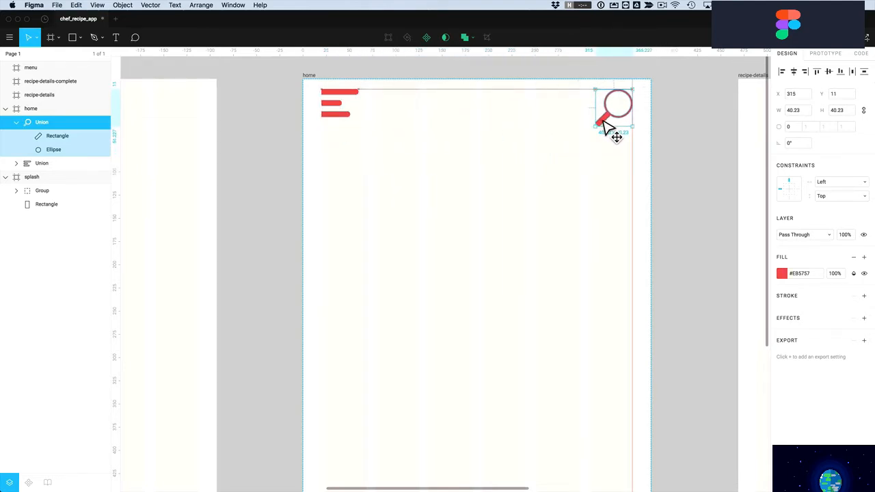
click(572, 164)
Select the hamburger menu icon to check its position, then deselect it
scroll(530, 168, down, 2)
scroll(530, 167, down, 2)
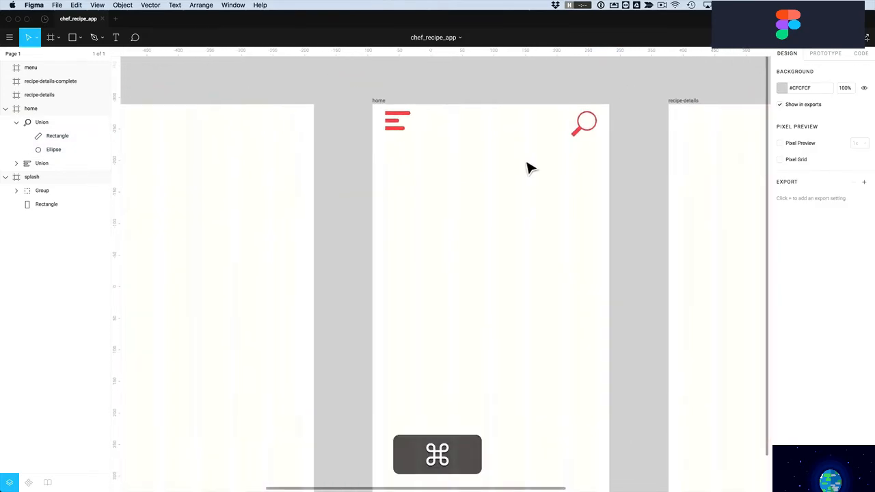
click(397, 130)
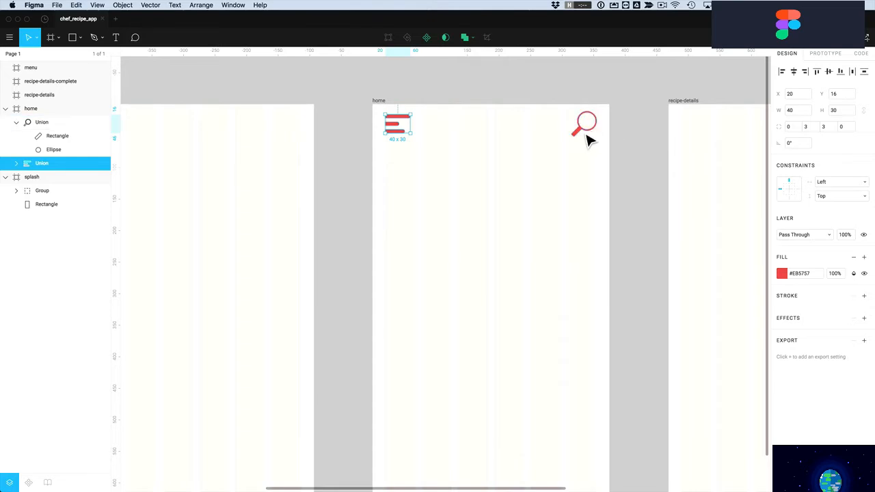
click(574, 164)
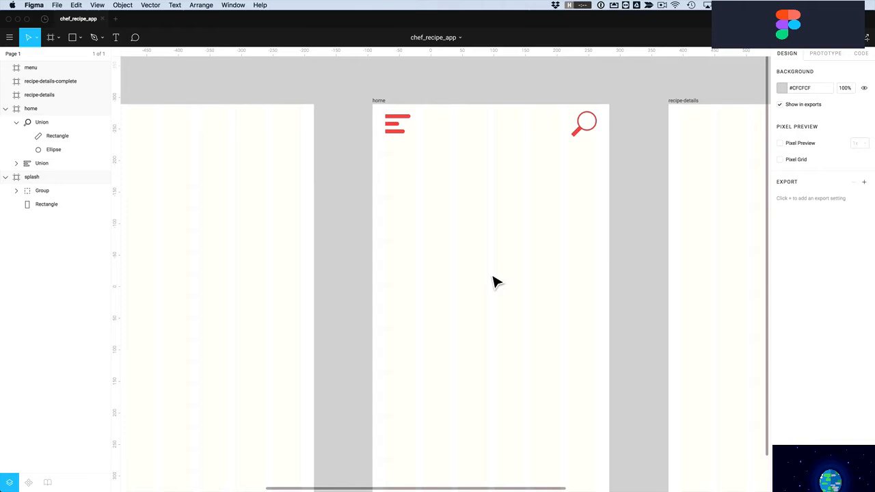
Draw a grey 221×221 square image placeholder below the icons
key(r)
drag(422, 191, 560, 329)
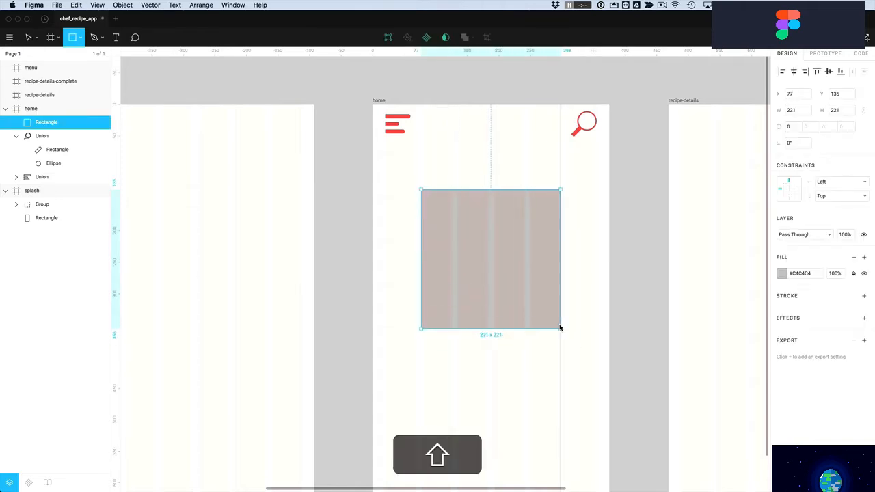
drag(560, 328, 561, 329)
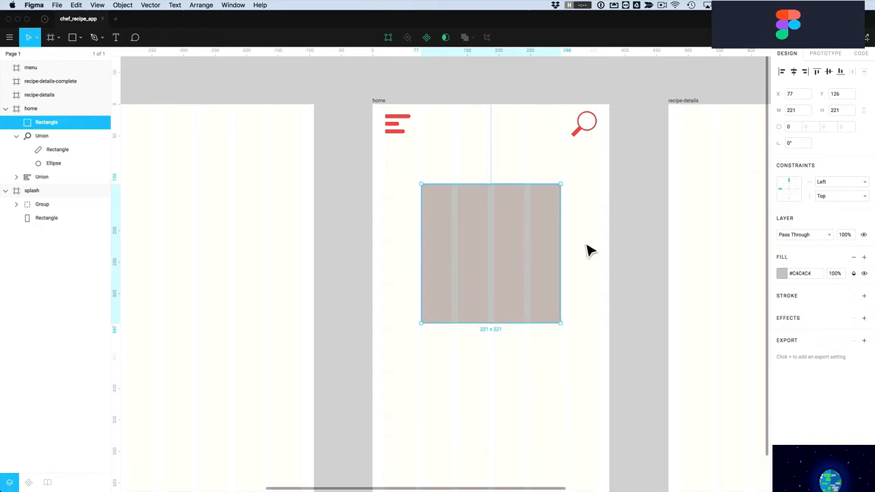
click(589, 251)
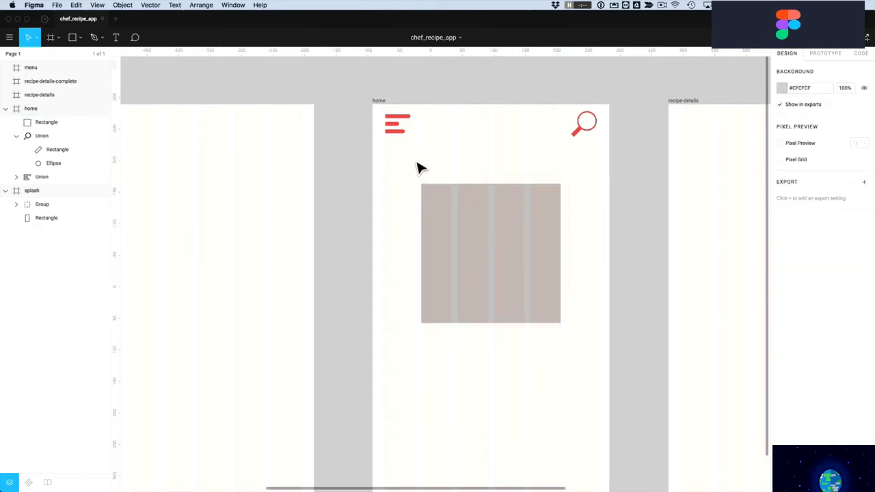
click(520, 245)
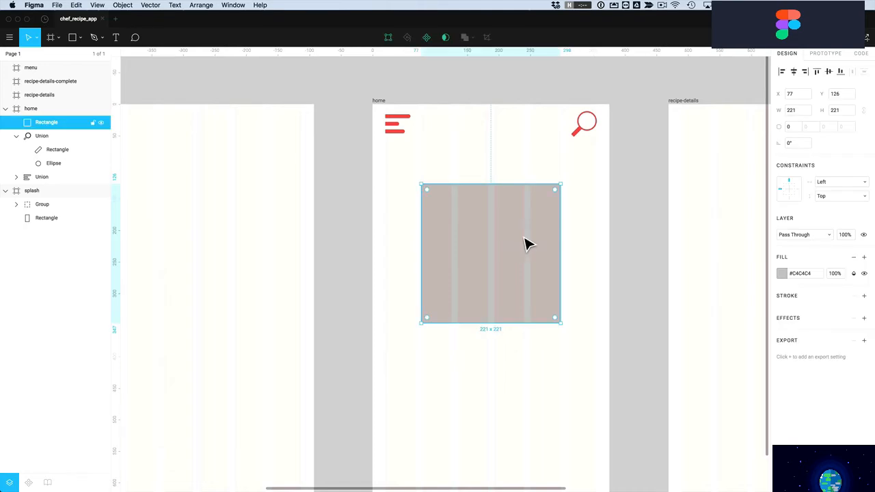
click(577, 251)
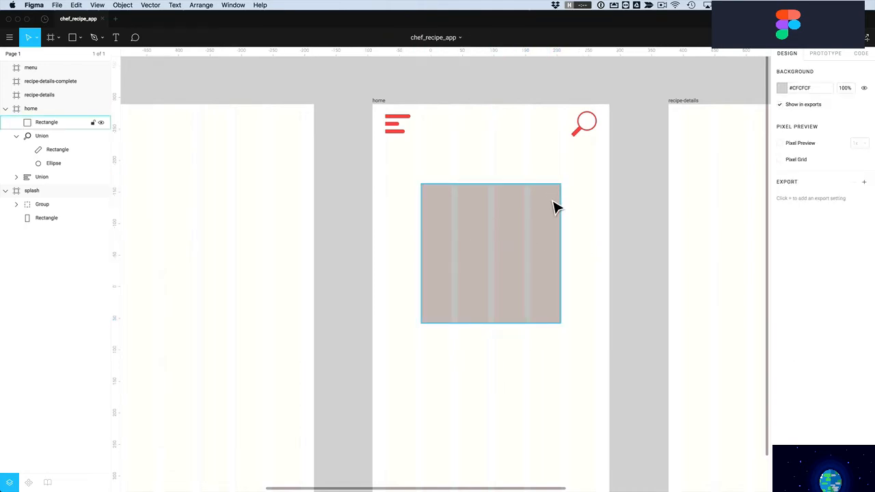
Zoom into the placeholder's top-right corner and draw a small 10×15 rectangle there
key(z)
drag(514, 172, 587, 246)
key(r)
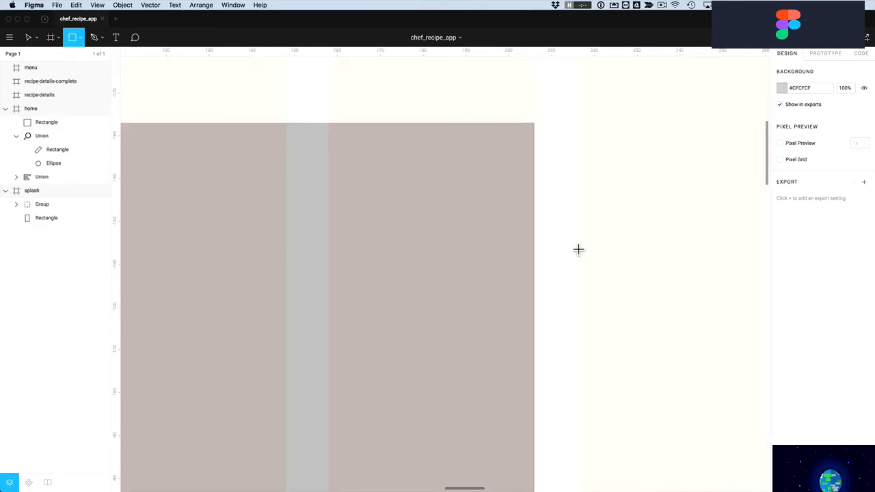
mouse_move(393, 225)
mouse_down()
mouse_move(428, 303)
mouse_move(435, 294)
mouse_up()
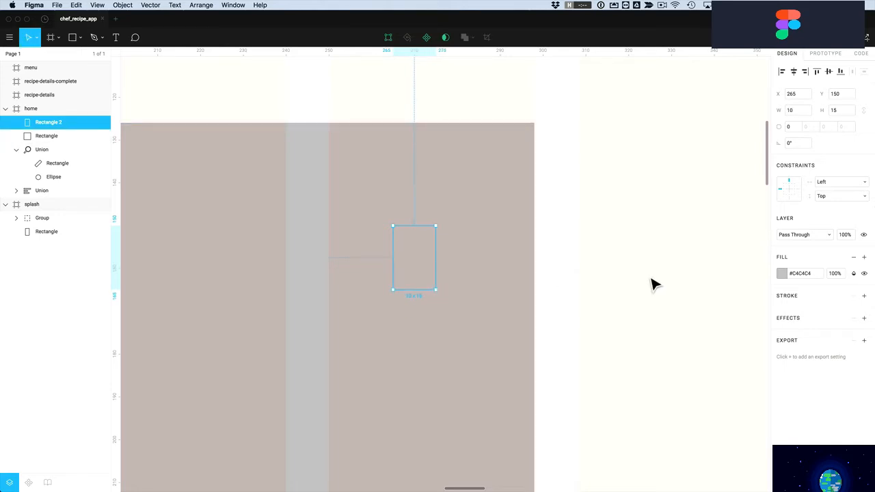
click(782, 274)
Make the small rectangle white (#FFFFFF) with corner radii 5, 5, 0, 0
drag(703, 285, 614, 235)
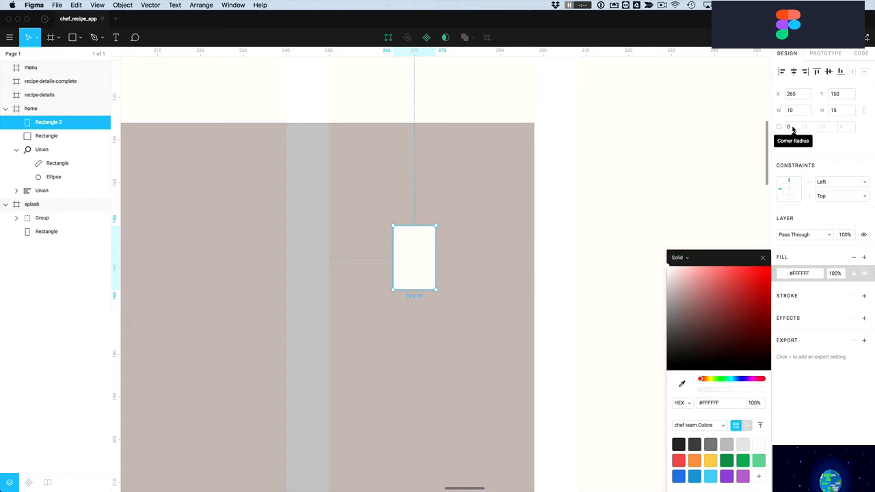
click(792, 127)
text(5)
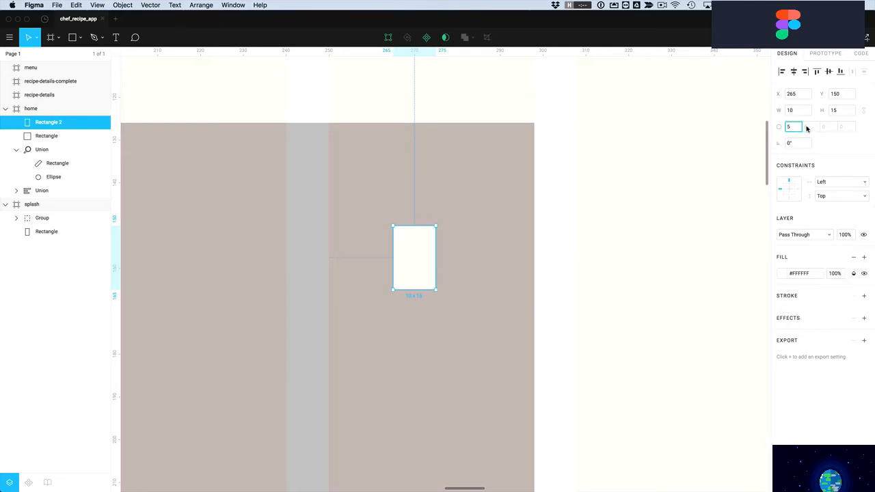
click(812, 129)
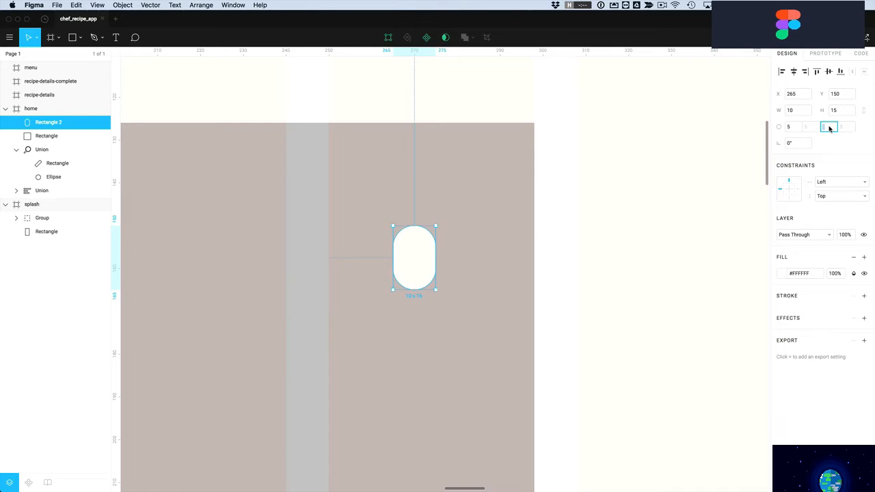
text(0)
click(846, 129)
text(0)
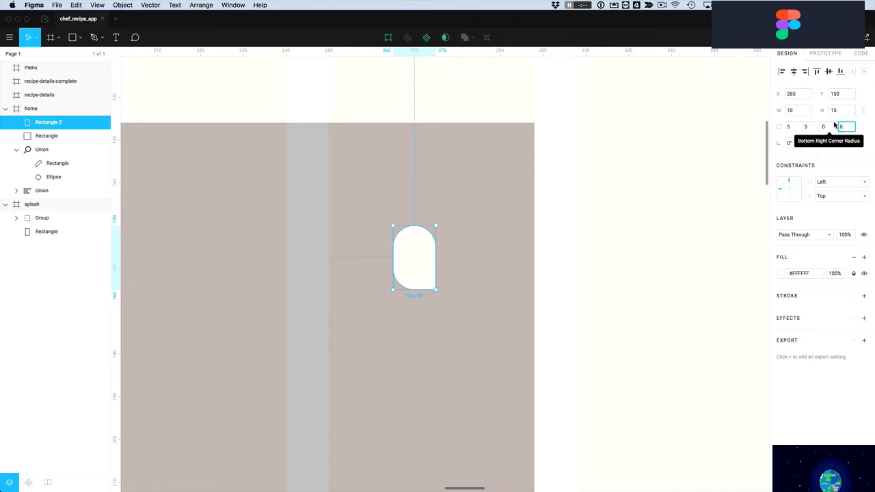
Alt-drag a copy of the rounded rectangle, rotate it -90°, and fit it against the original
click(463, 277)
drag(419, 269, 472, 272)
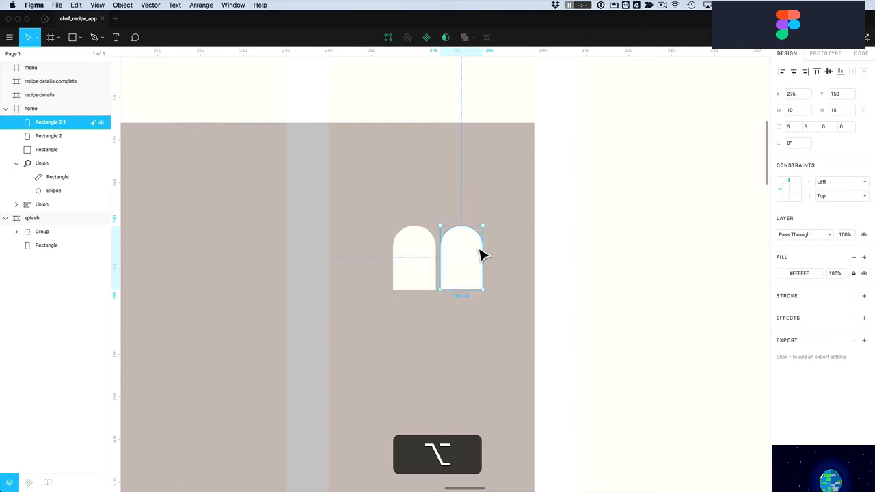
drag(493, 231, 516, 299)
drag(463, 273, 423, 280)
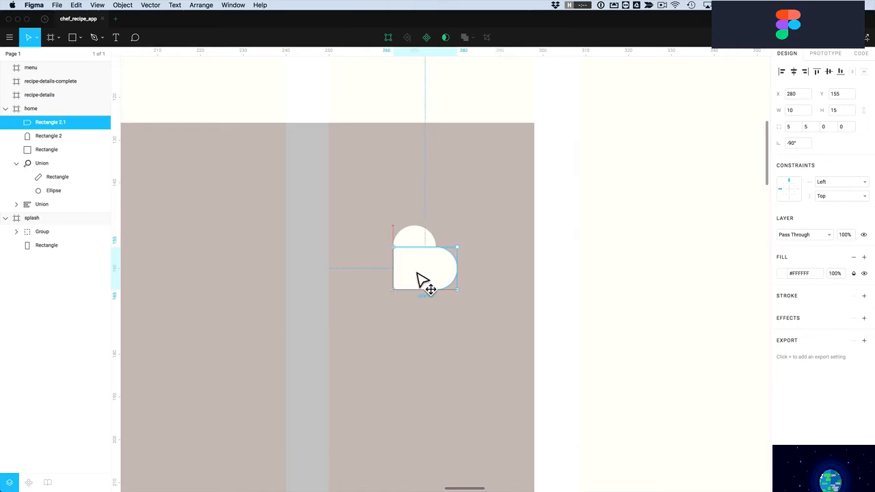
click(550, 312)
Rotate both pieces 45°, union them into one heart, and move it toward the placeholder corner
click(440, 280)
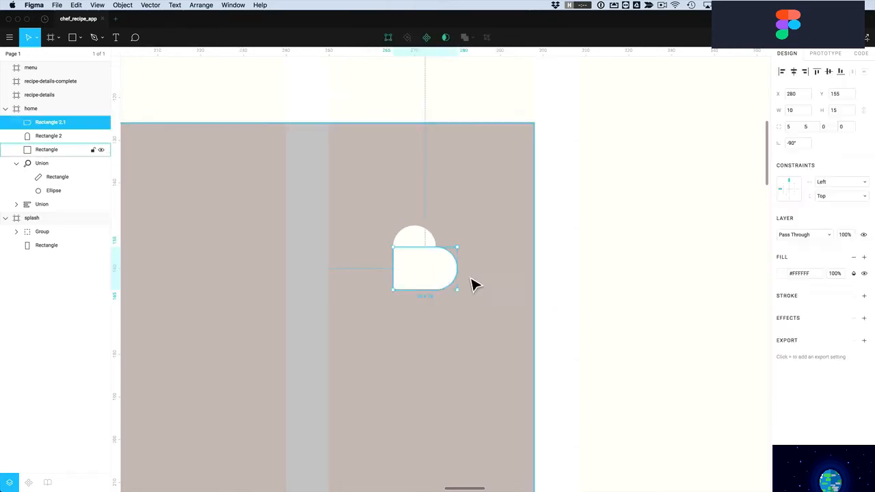
shift+click(416, 254)
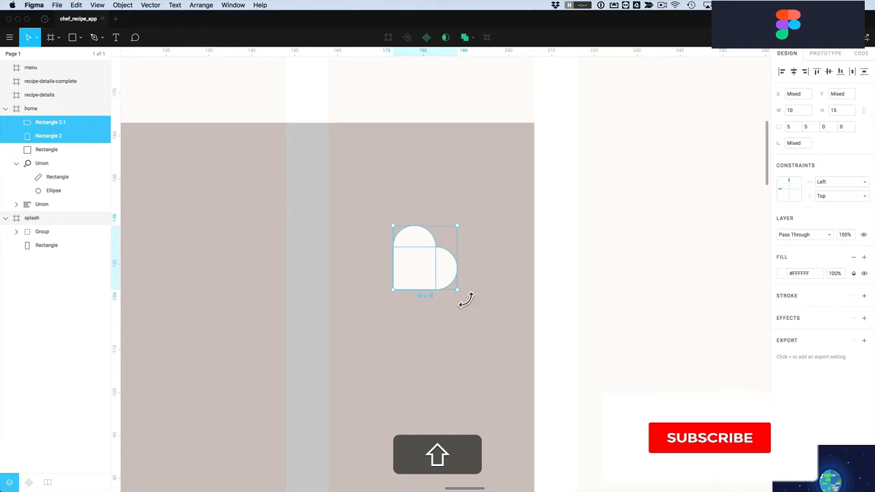
drag(472, 298, 483, 267)
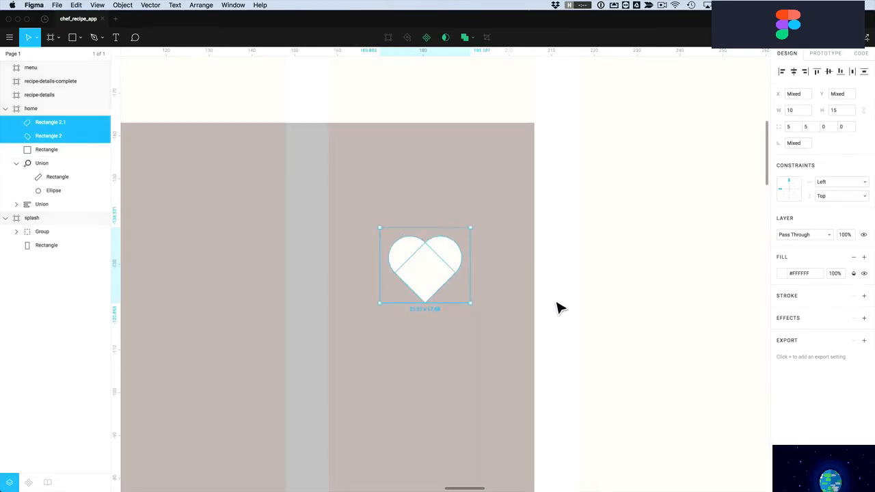
click(465, 37)
drag(429, 276, 490, 187)
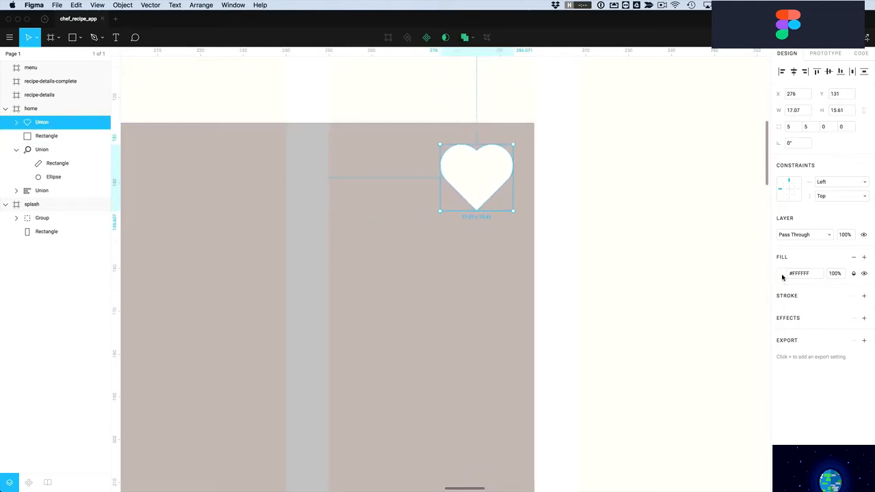
click(834, 279)
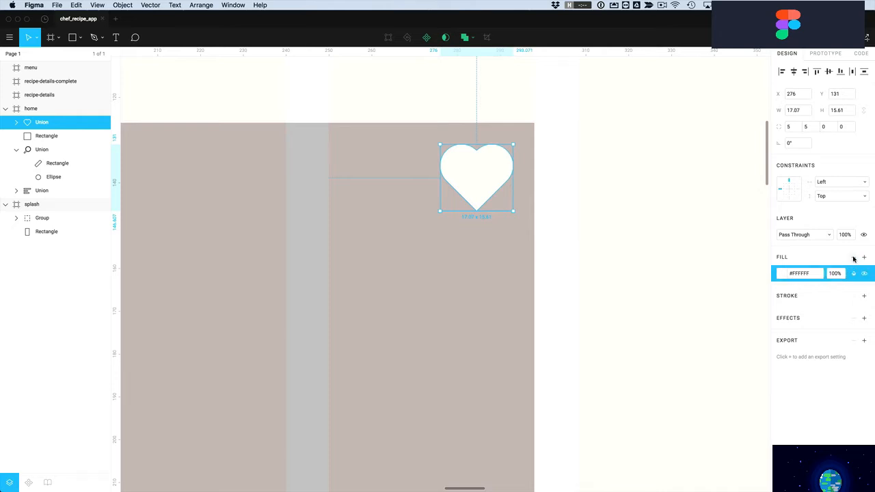
Replace the heart's fill with a white #FFFFFF stroke of weight 2
key(Delete)
click(864, 281)
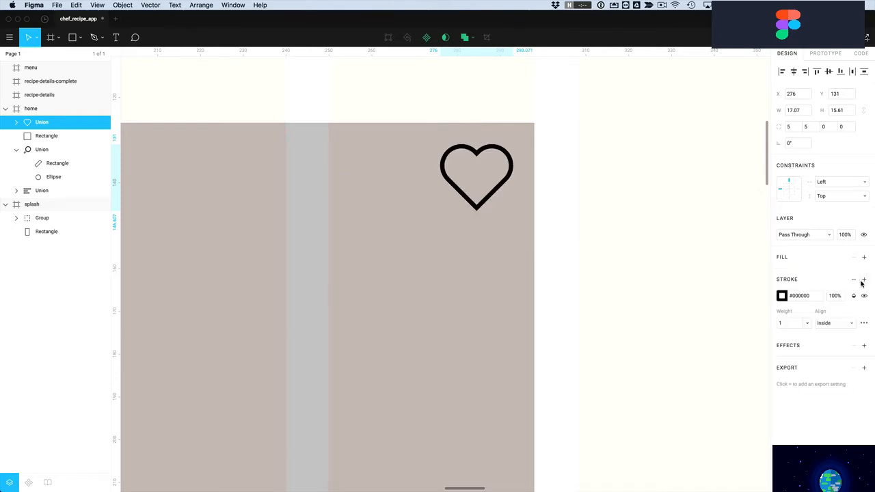
click(782, 298)
mouse_move(707, 291)
mouse_down()
mouse_move(645, 256)
mouse_move(658, 257)
mouse_up()
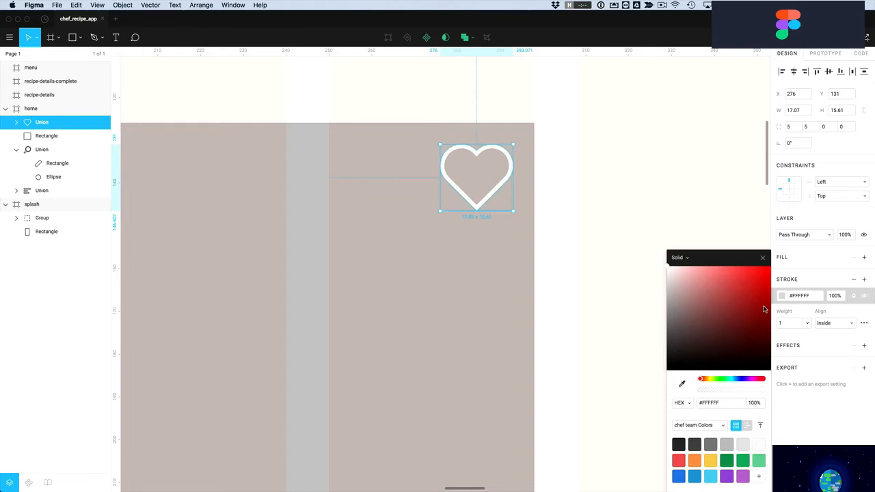
click(790, 324)
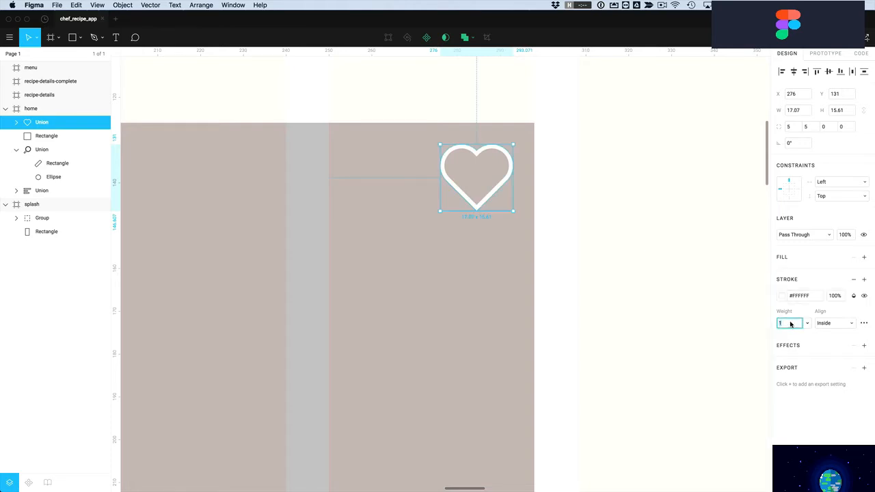
text(2)
key(Return)
click(551, 179)
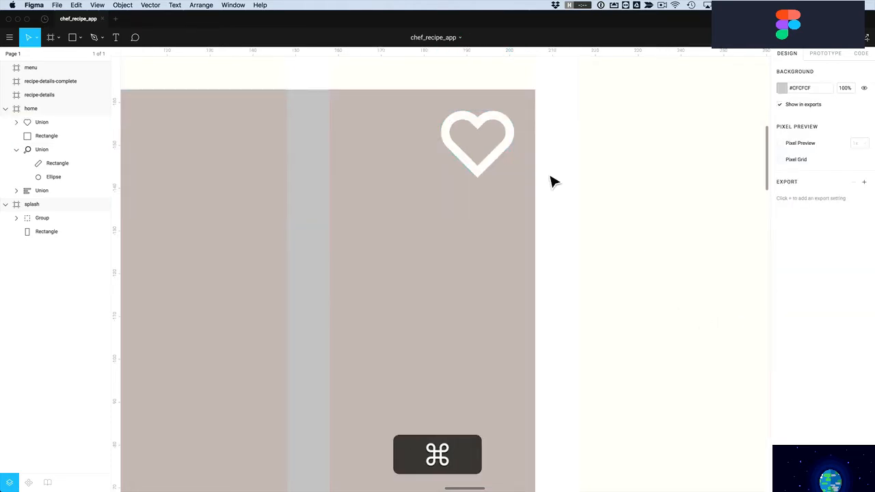
Place the heart about 10 px inside the grey placeholder's top-right corner
scroll(551, 180, down, 5)
scroll(551, 180, down, 1)
scroll(552, 180, down, 2)
mouse_move(524, 202)
mouse_down()
mouse_move(536, 206)
mouse_move(520, 221)
mouse_move(536, 220)
mouse_move(537, 209)
mouse_up()
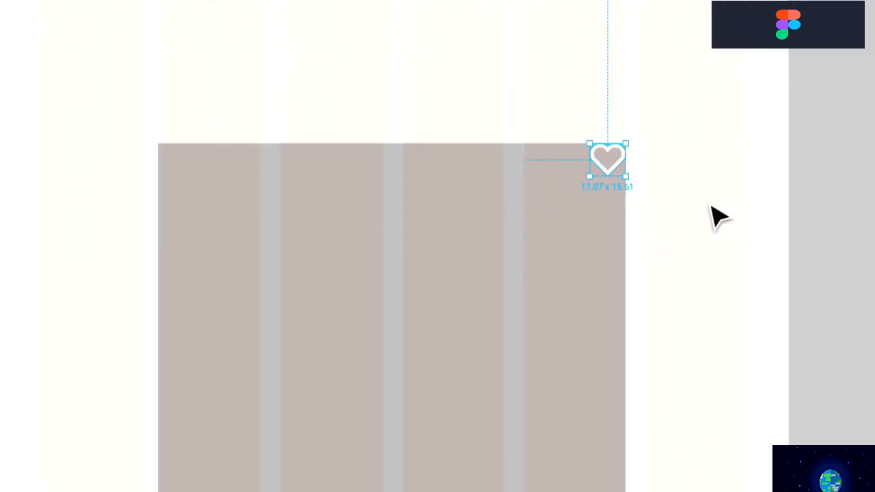
key(shift)
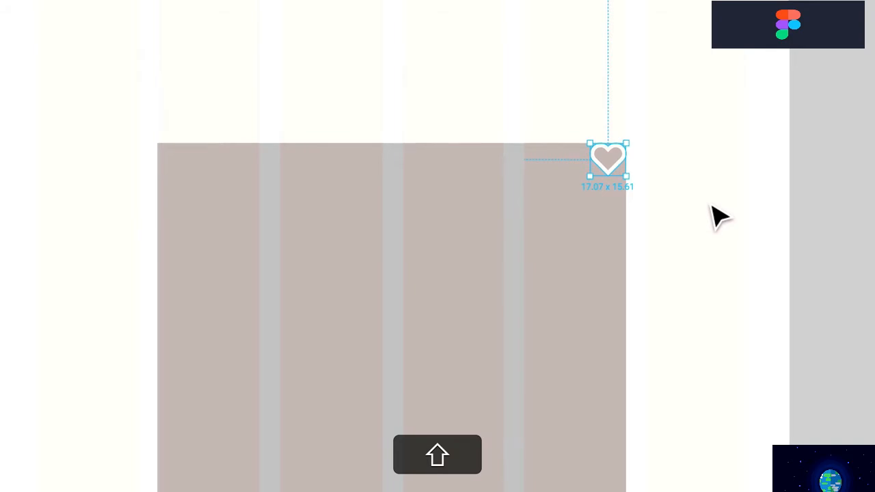
key(shift+Left)
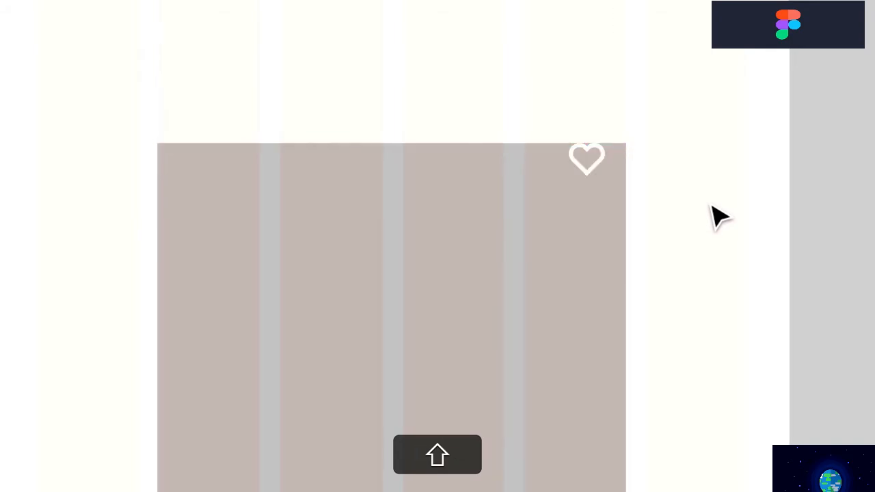
key(shift+Down)
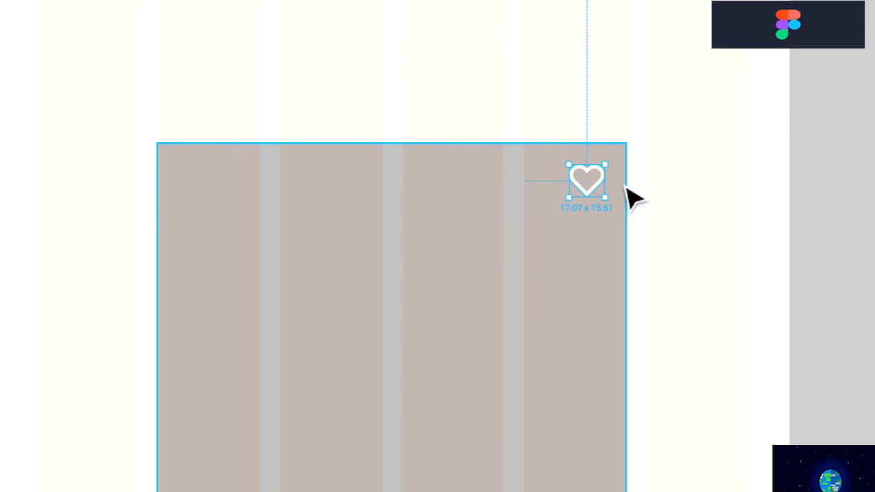
click(646, 201)
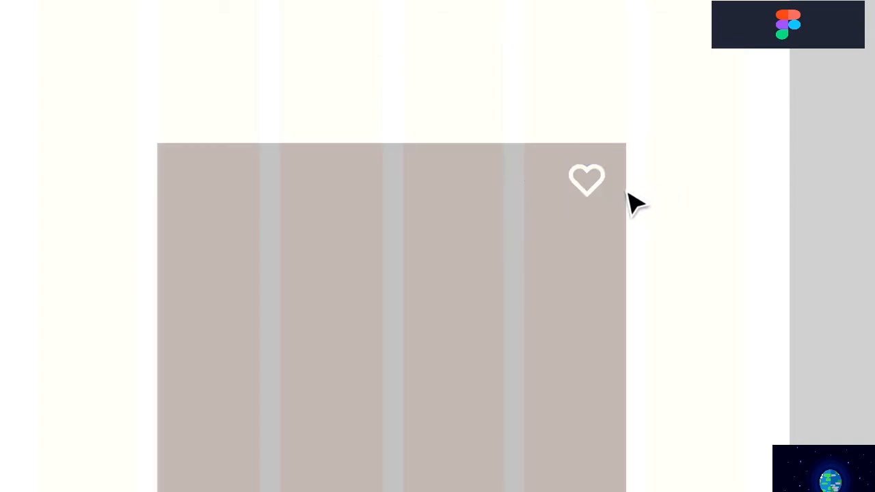
click(598, 194)
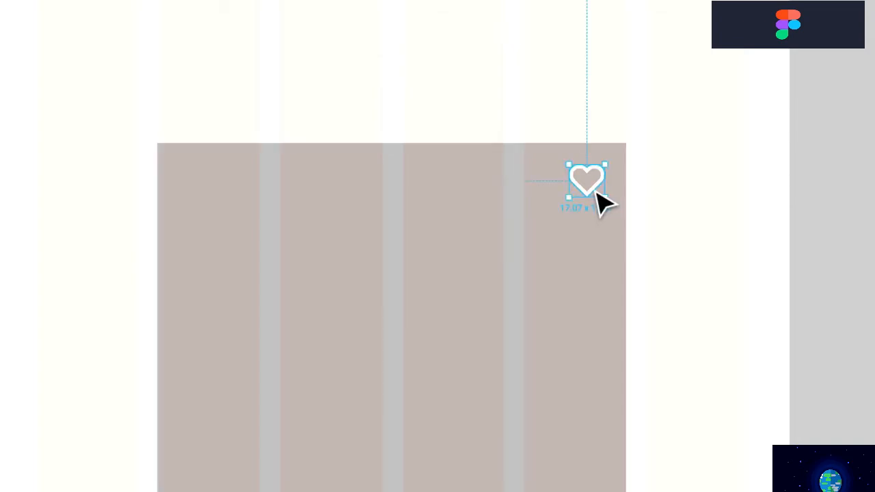
key(alt)
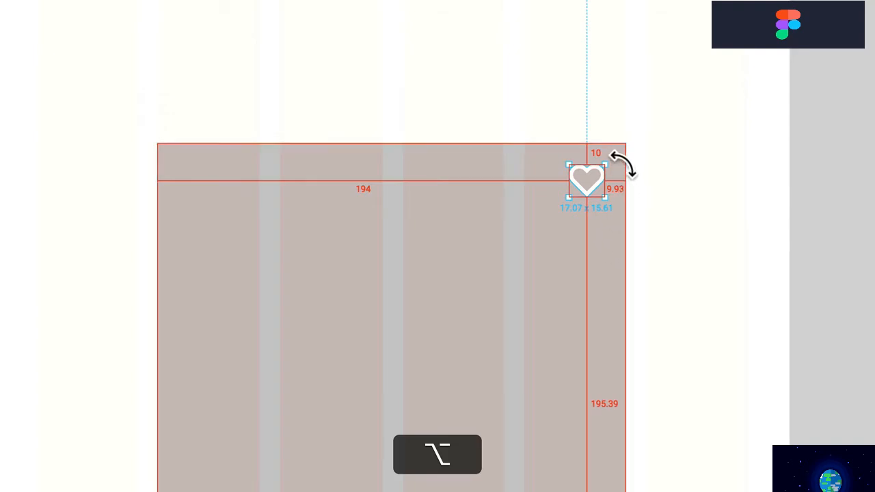
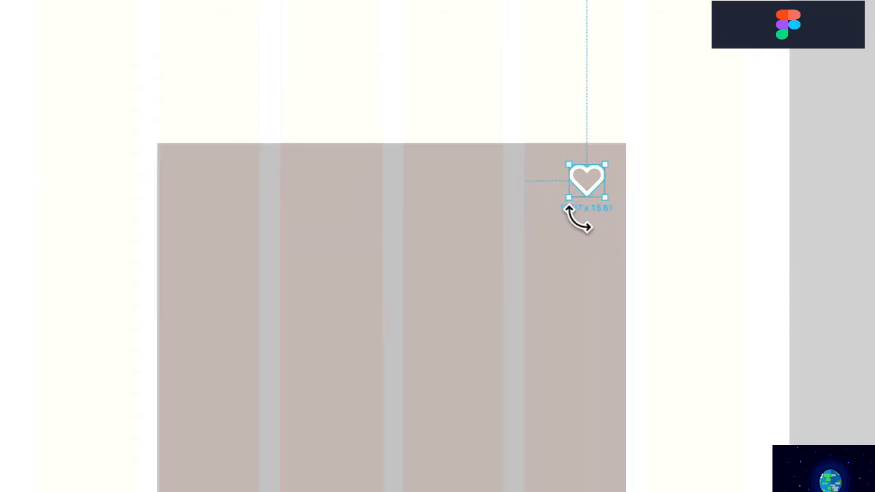
Lock the heart's proportions, apply a new width, and nudge it 10 px left and down
key(alt)
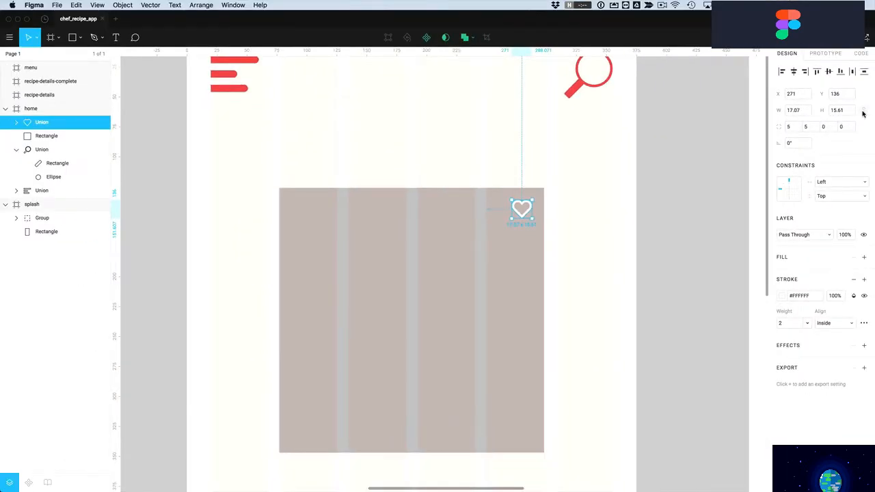
click(864, 110)
key(Return)
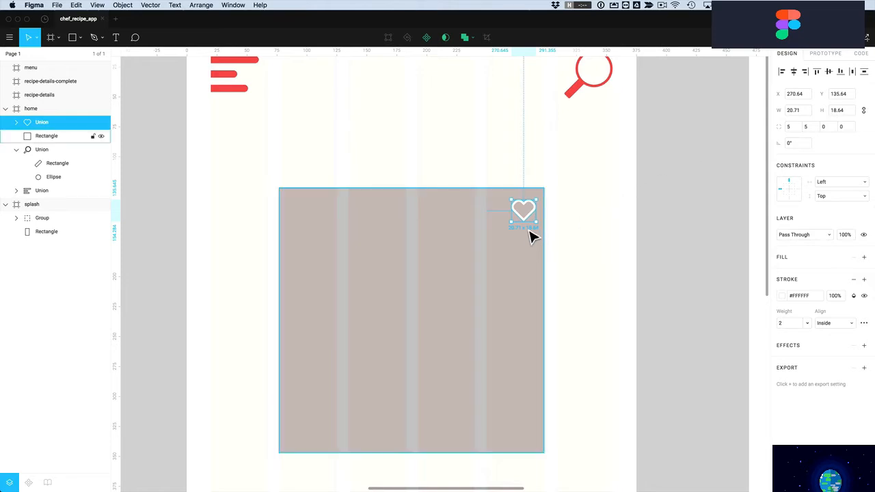
drag(532, 223, 538, 210)
key(shift)
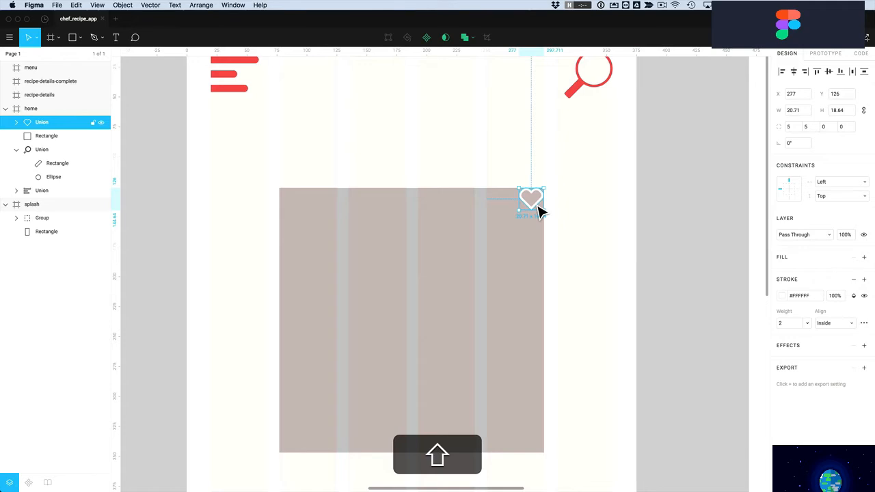
key(shift+Left)
key(shift+Down)
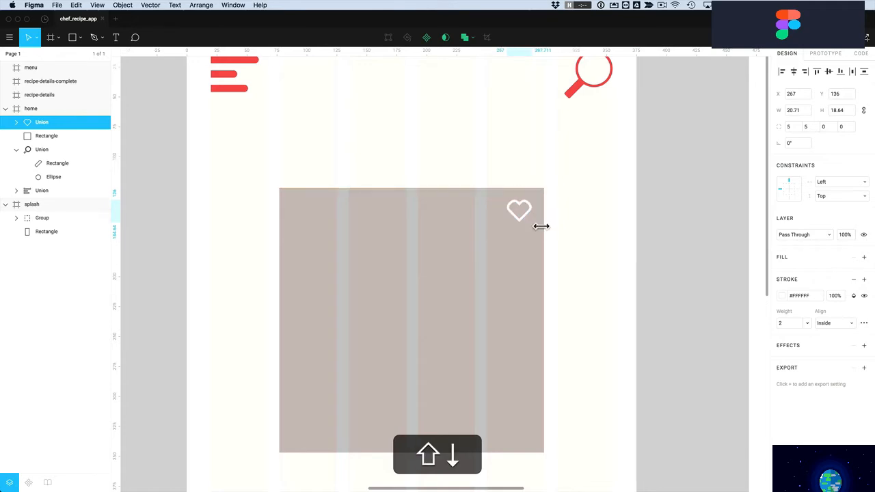
click(606, 248)
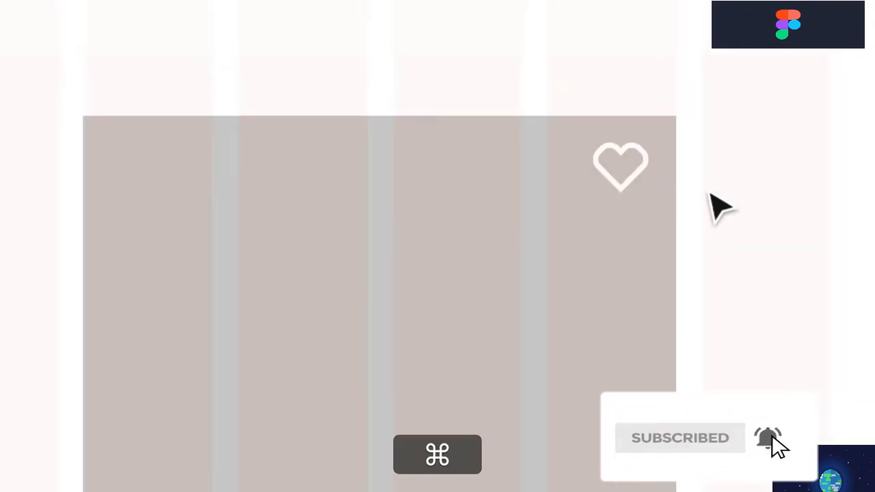
key(super+z)
key(super+z)
key(super+z)
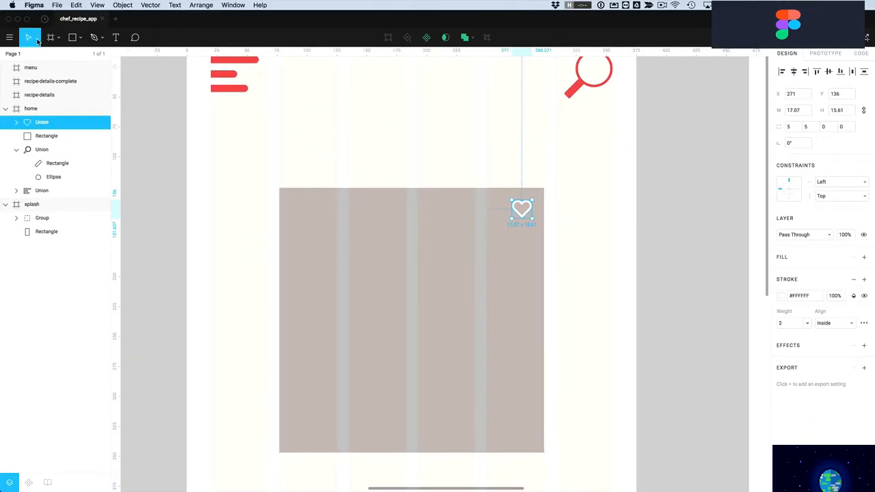
Try enlarging the heart with Scale mode and by dragging, undoing each attempt
click(35, 39)
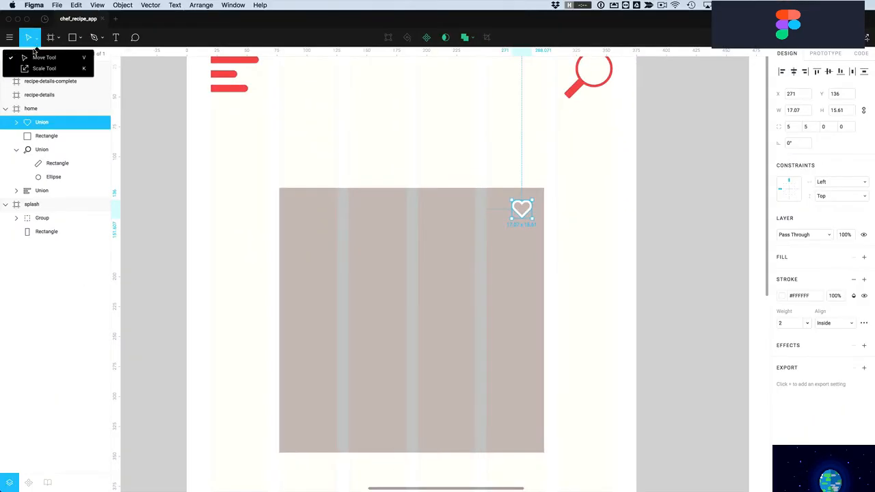
click(32, 69)
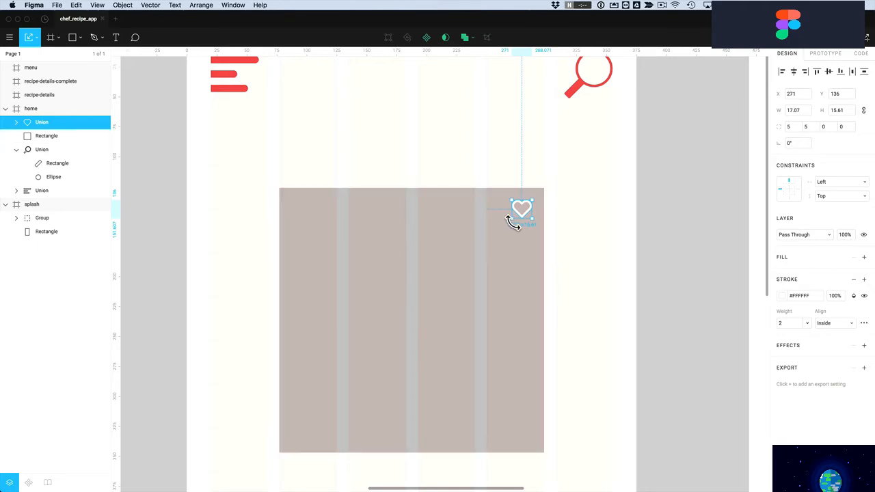
mouse_move(517, 226)
mouse_down()
mouse_move(496, 247)
mouse_move(505, 246)
mouse_up()
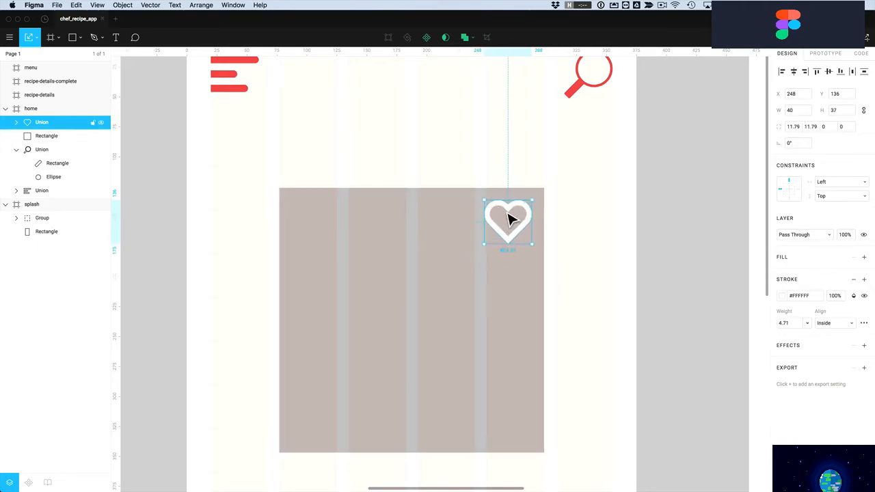
key(super+z)
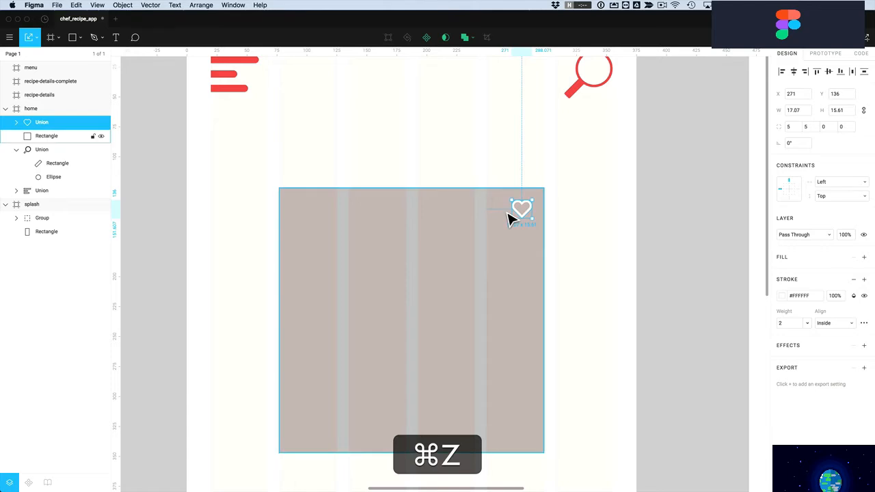
click(36, 40)
click(30, 57)
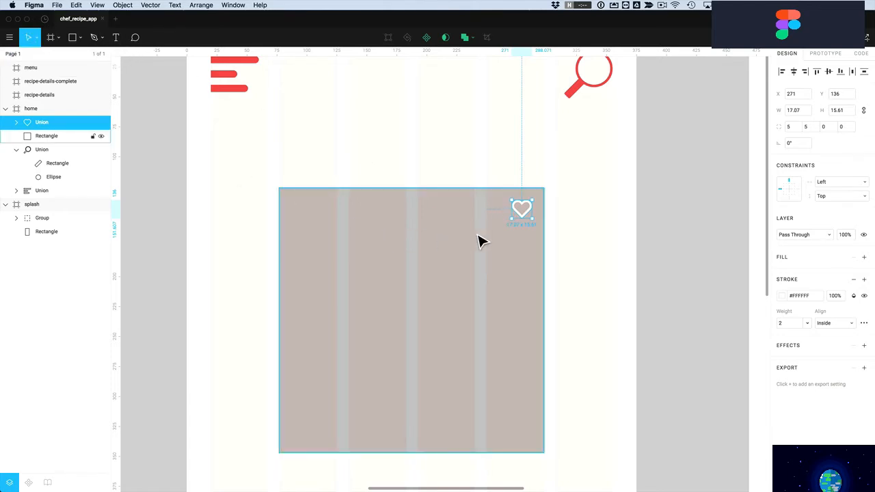
drag(518, 227, 454, 284)
key(super+z)
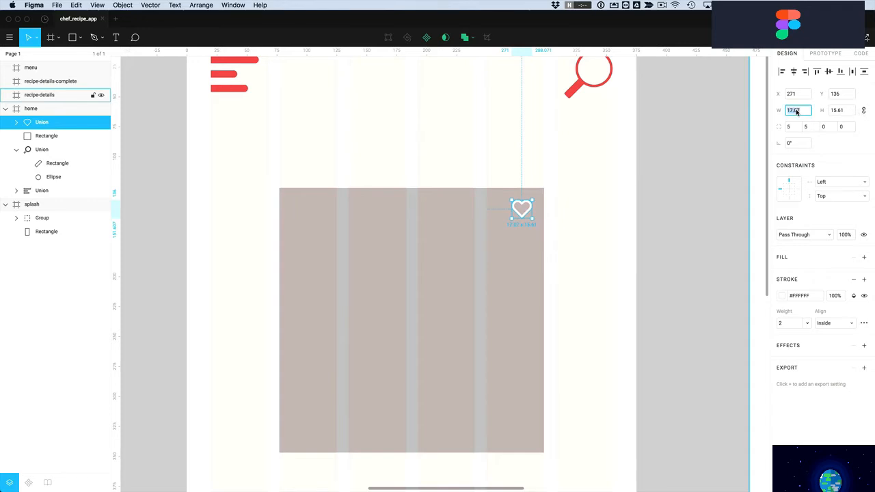
Apply the heart's 20.71 × 18.64 size and zoom in closely on it
key(Return)
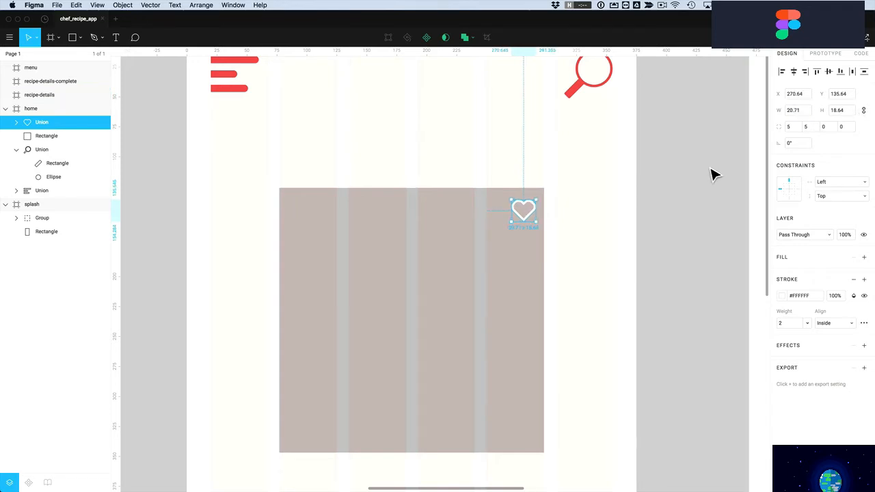
key(z)
drag(492, 188, 564, 245)
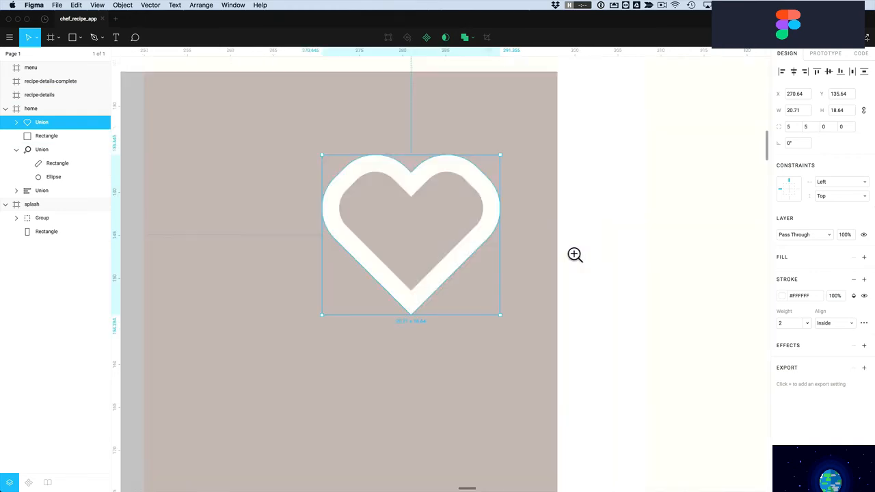
Give both rectangles inside the heart a corner radius of 10
double_click(463, 184)
shift+click(389, 167)
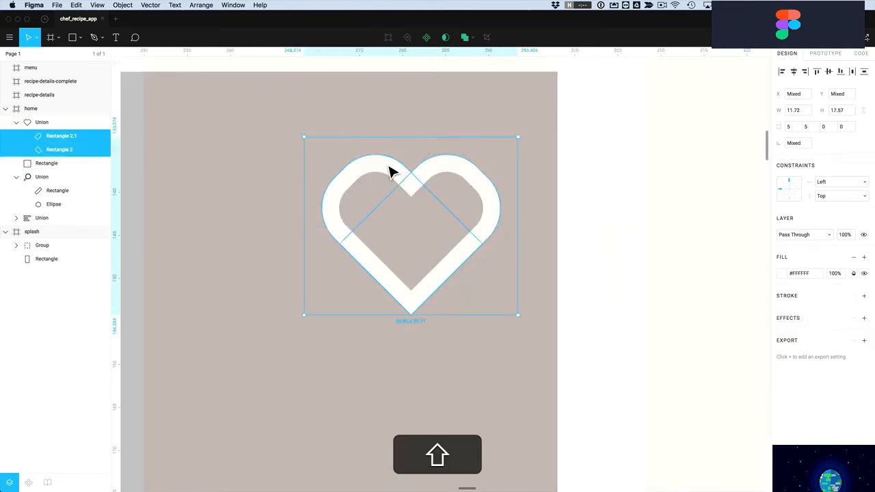
click(811, 127)
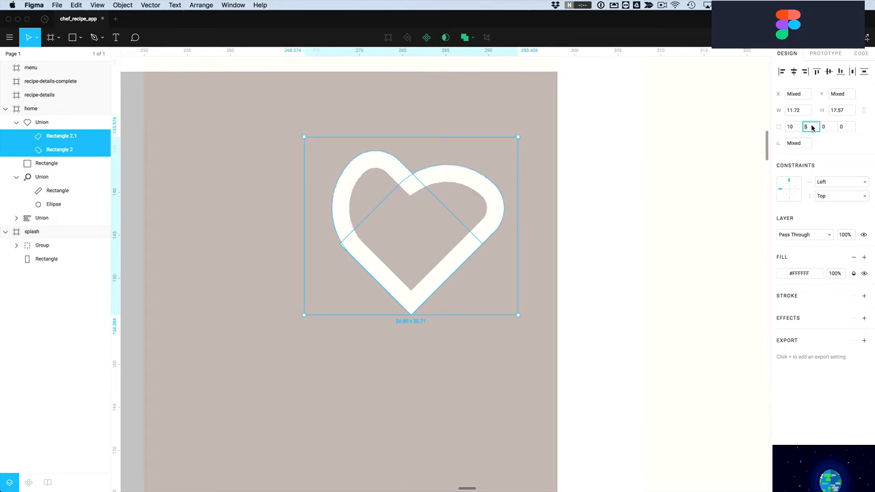
text(10)
key(Return)
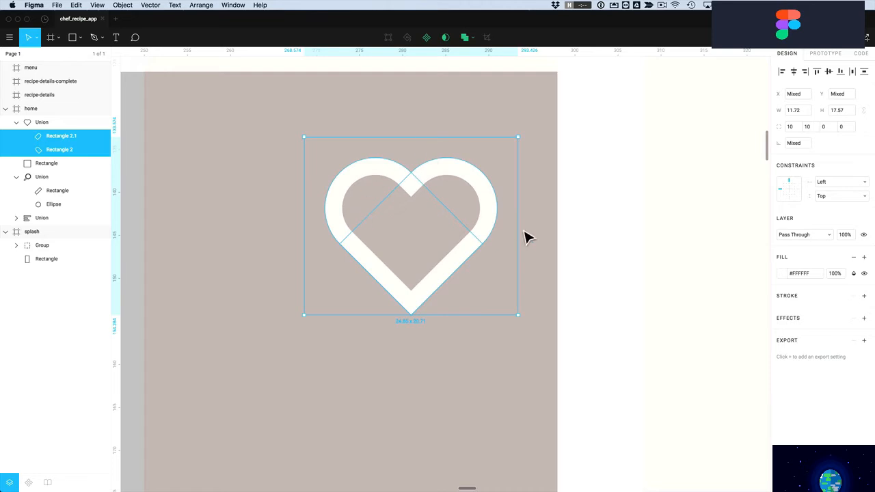
click(588, 219)
Move the heart to the placeholder's top-right corner and nudge it 10 px left and down
scroll(574, 215, down, 5)
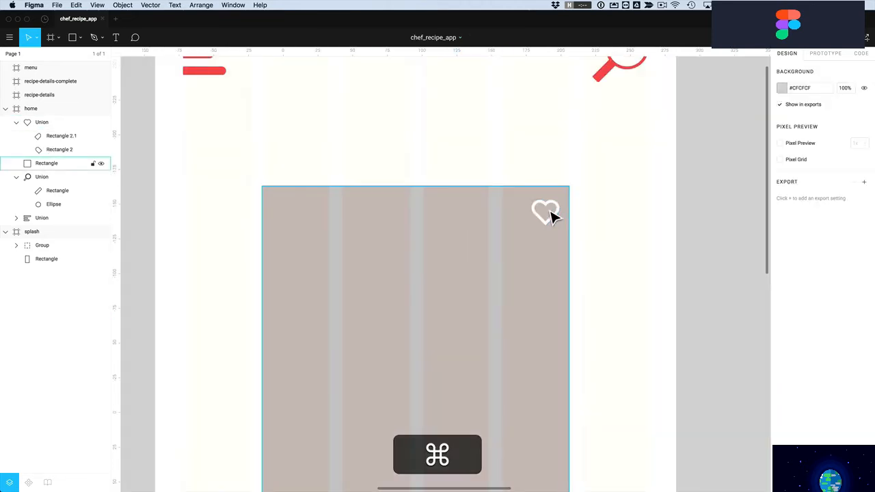
drag(552, 216, 556, 199)
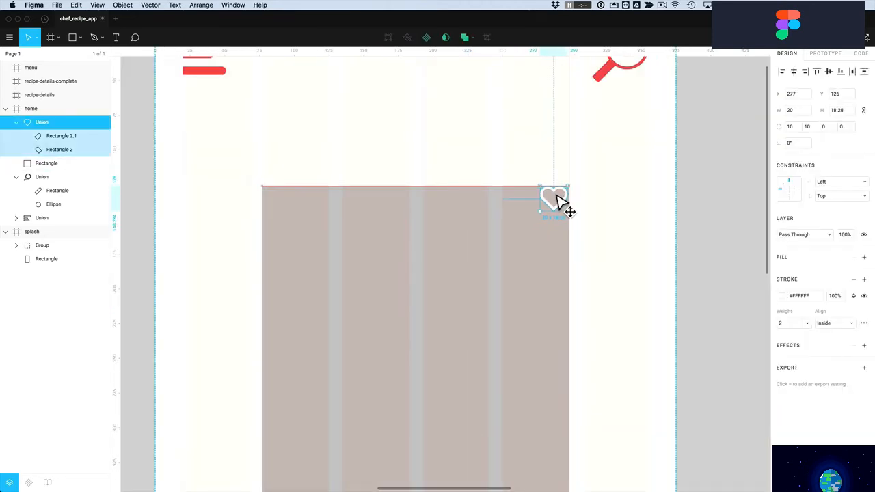
key(shift+Left)
key(shift+Down)
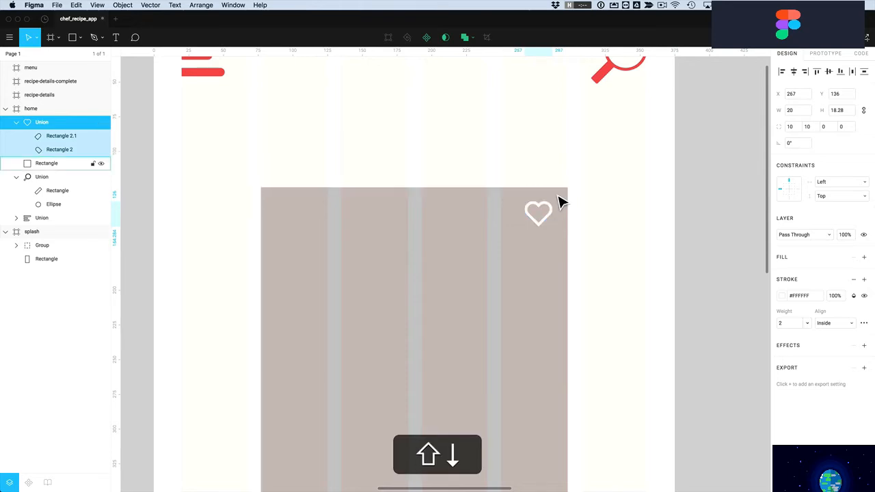
click(592, 227)
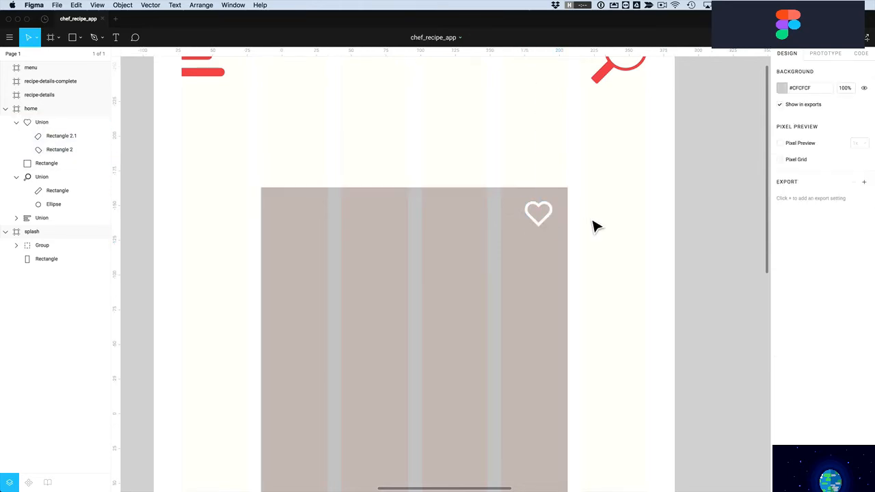
scroll(595, 227, left, 2)
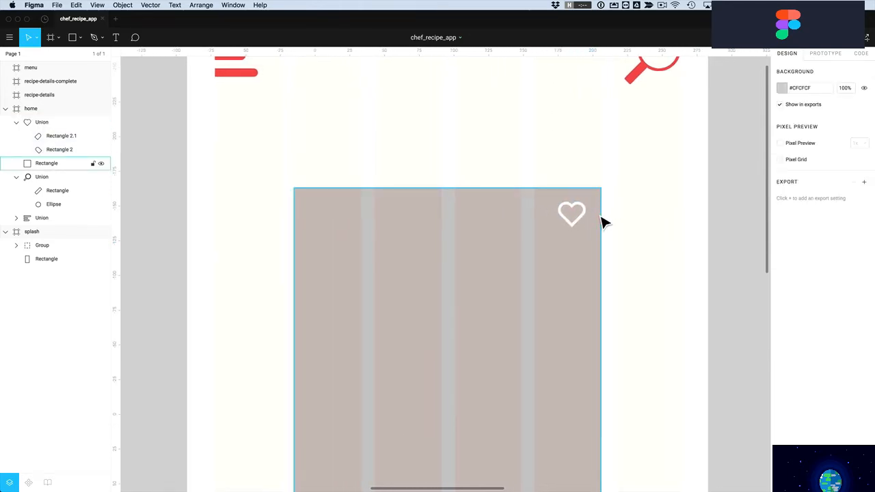
click(582, 224)
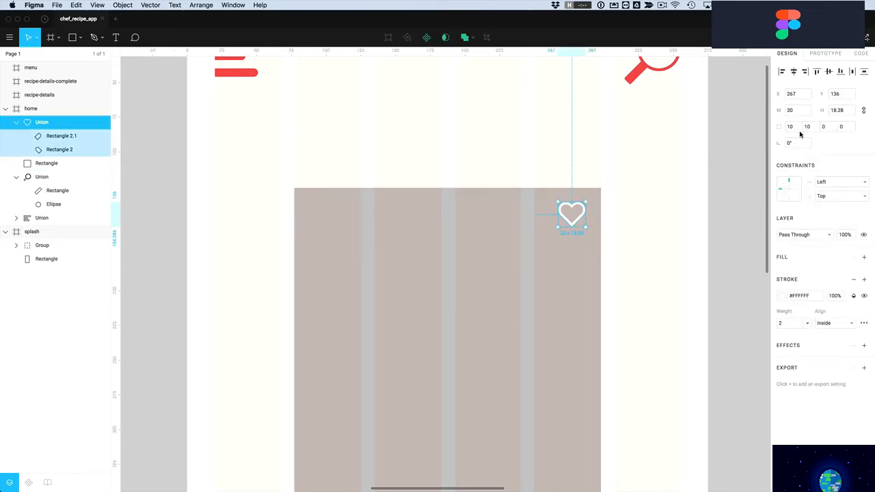
click(508, 176)
scroll(513, 177, down, 2)
scroll(513, 177, down, 5)
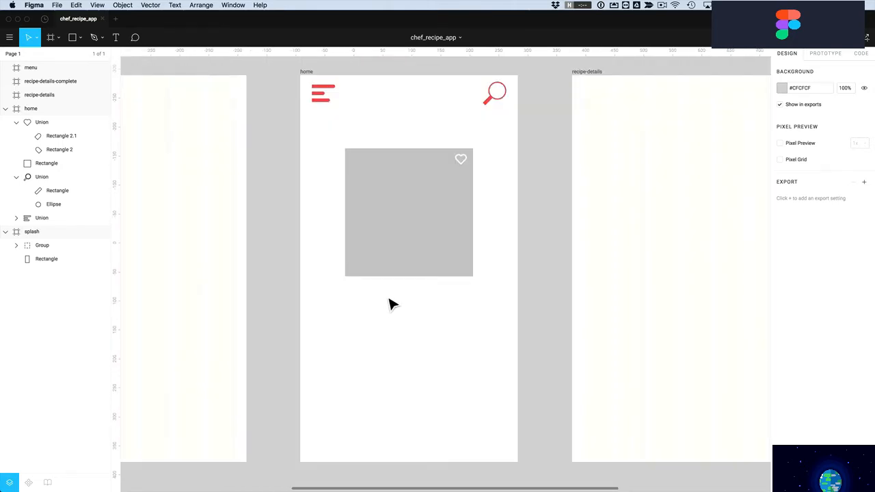
Draw a star below the image placeholder and resize it to 16 × 16
click(80, 37)
click(75, 113)
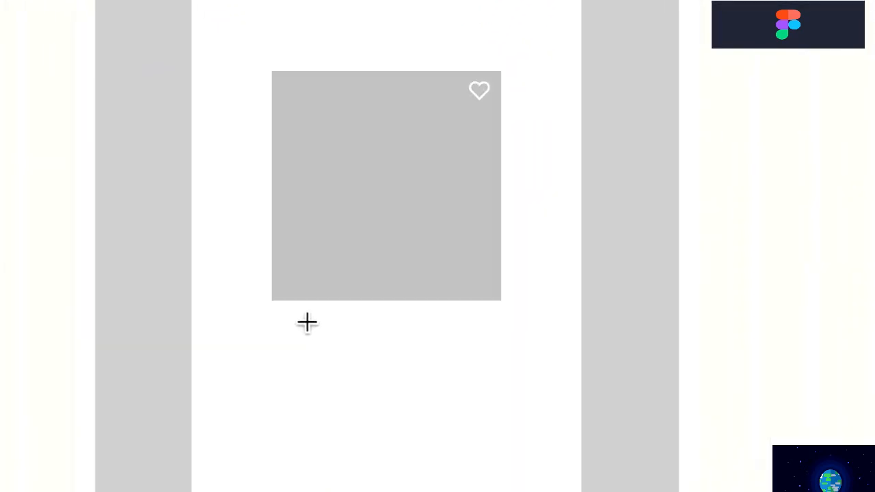
drag(294, 309, 376, 392)
key(shift)
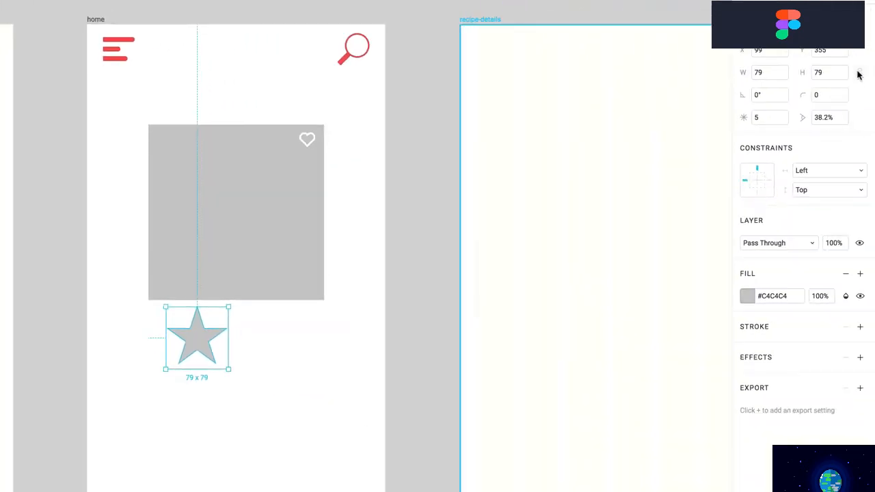
click(859, 74)
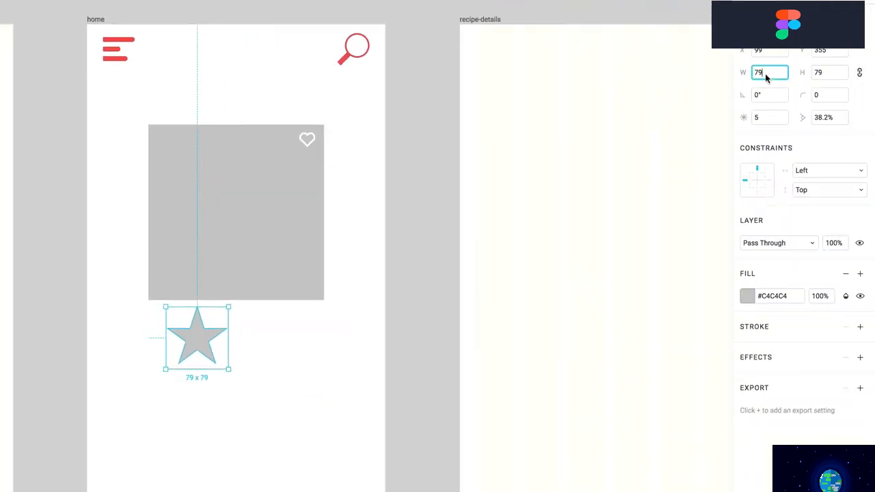
text(16)
key(Return)
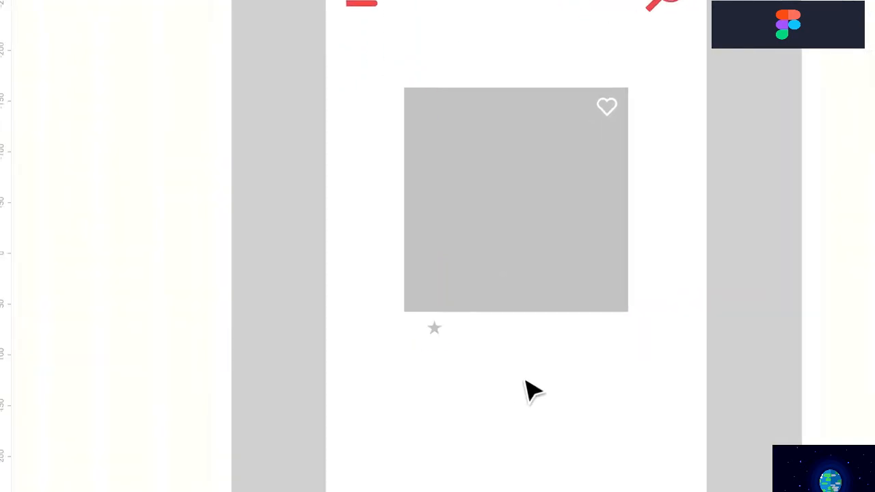
Move the star just under the image and set its point ratio to 44%
key(z)
drag(394, 287, 649, 387)
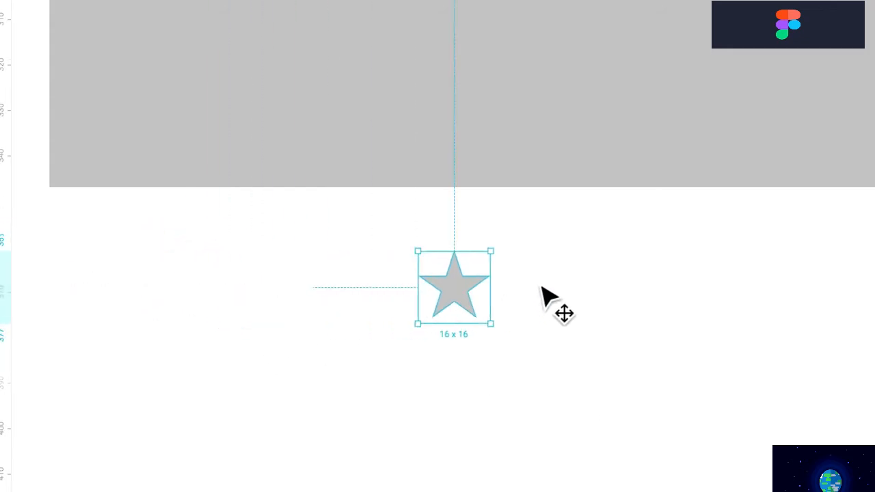
drag(542, 296, 569, 281)
mouse_move(569, 267)
drag(589, 249, 570, 253)
drag(445, 251, 445, 252)
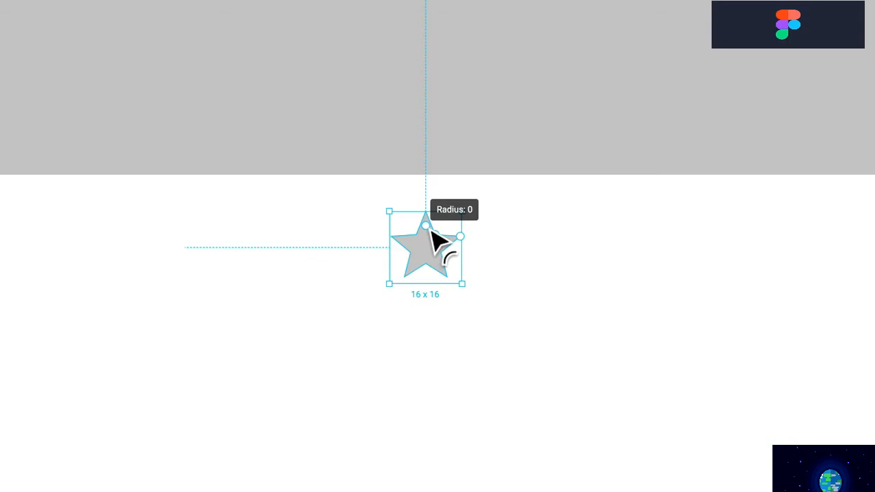
key(z)
drag(376, 203, 506, 314)
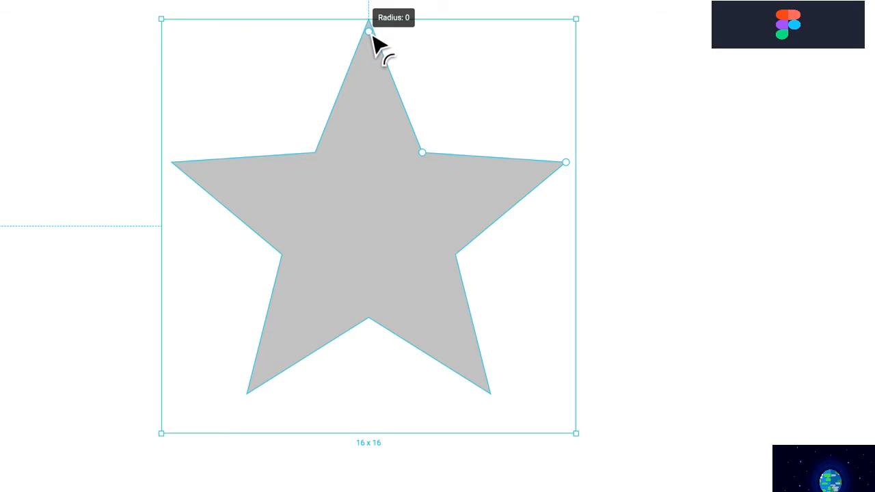
mouse_move(375, 35)
mouse_down()
mouse_move(375, 152)
mouse_move(375, 53)
mouse_up()
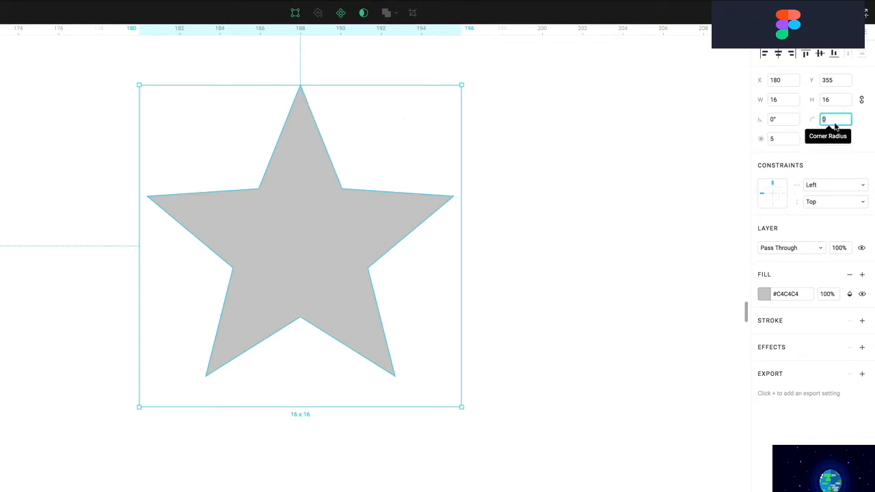
Set the star's corner radius to 0.2 and lighten its fill to #E8E8E8
key(Return)
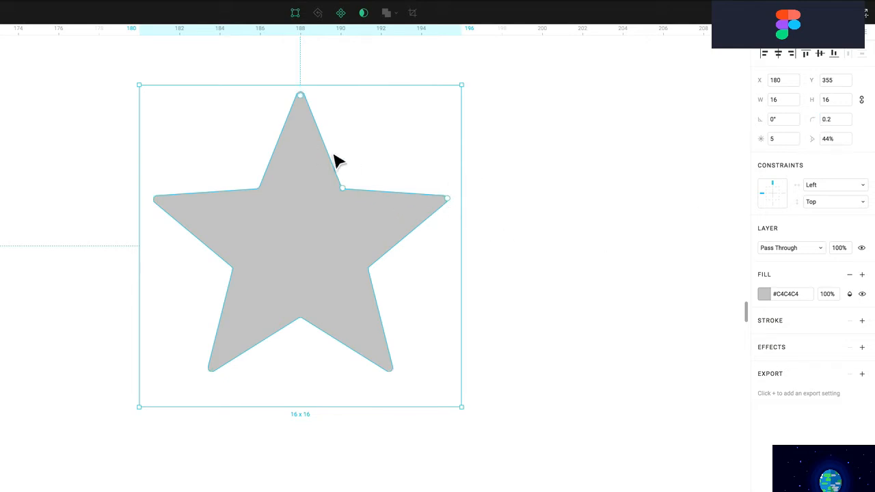
click(764, 294)
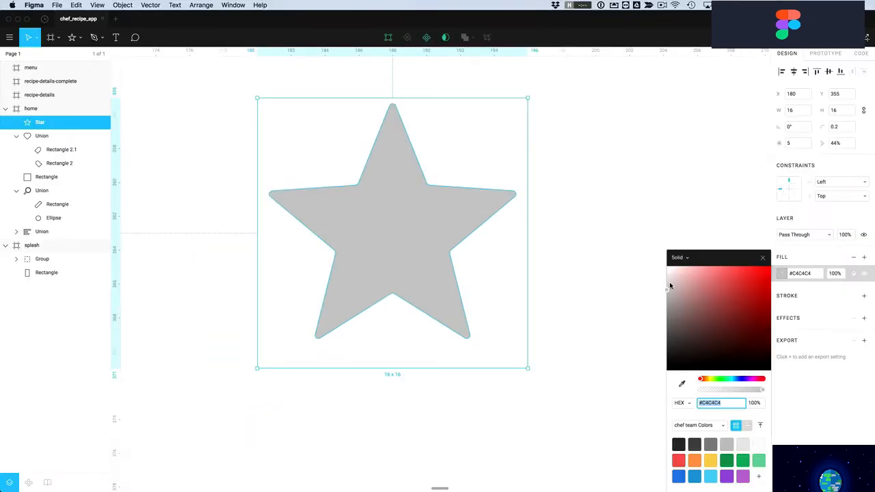
drag(670, 286, 672, 288)
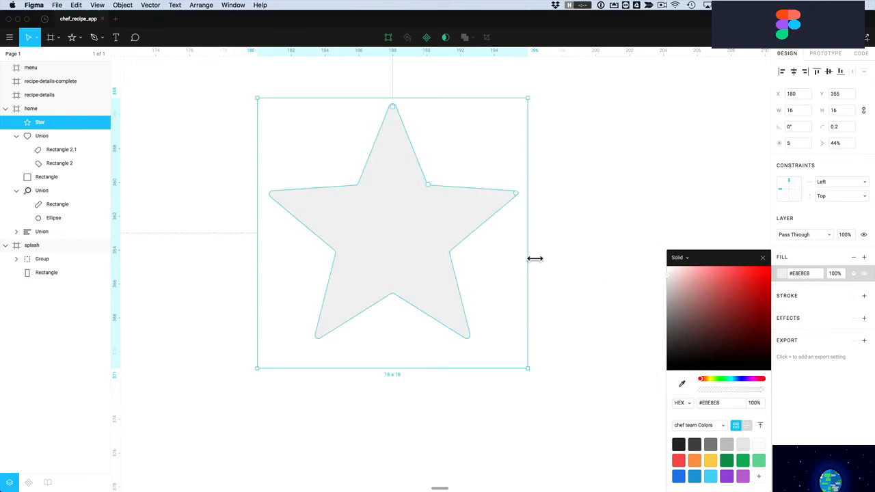
click(547, 231)
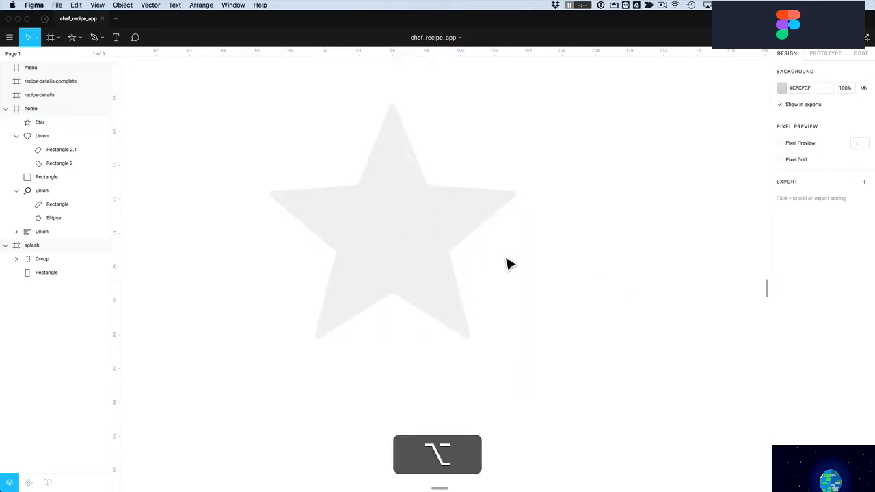
Duplicate the star into a row of five stars under the image
scroll(486, 262, down, 5)
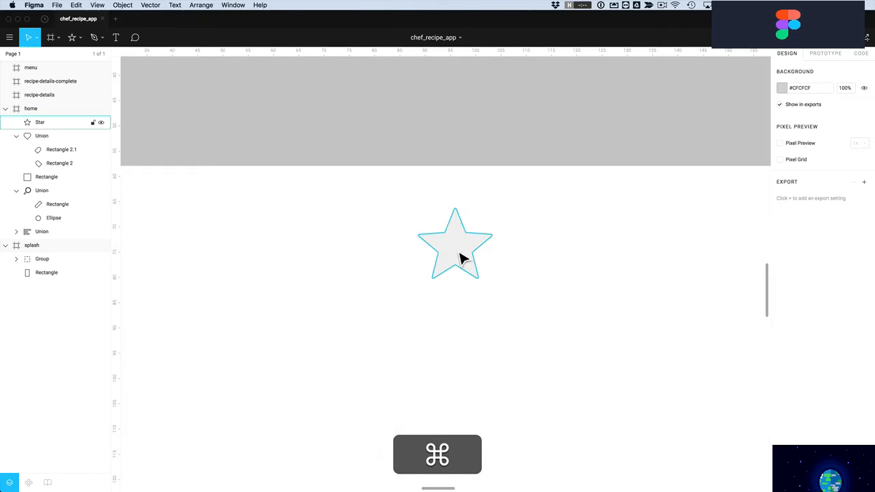
drag(459, 254, 578, 264)
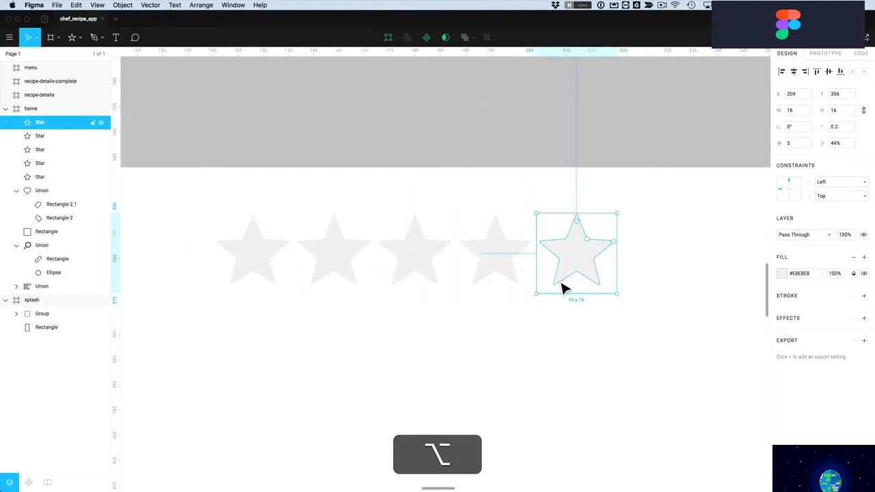
click(512, 340)
Fill the four left stars red and copy the grey fifth star below the row
drag(513, 341, 227, 267)
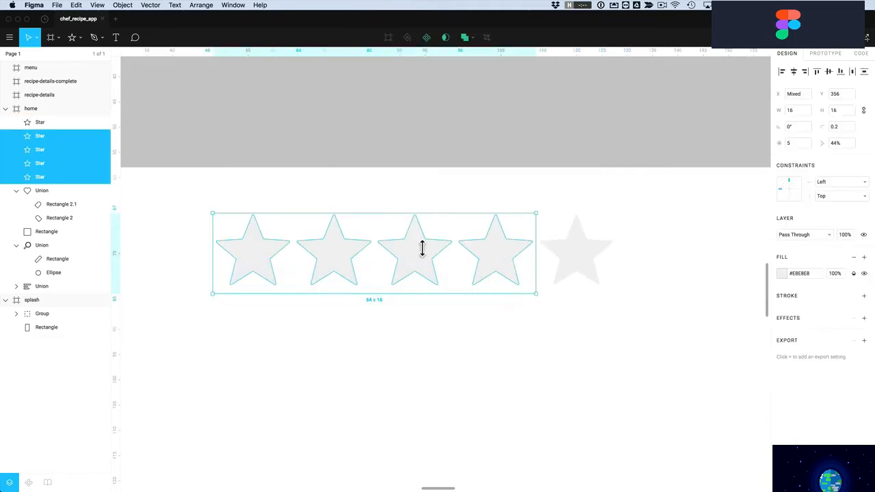
click(780, 273)
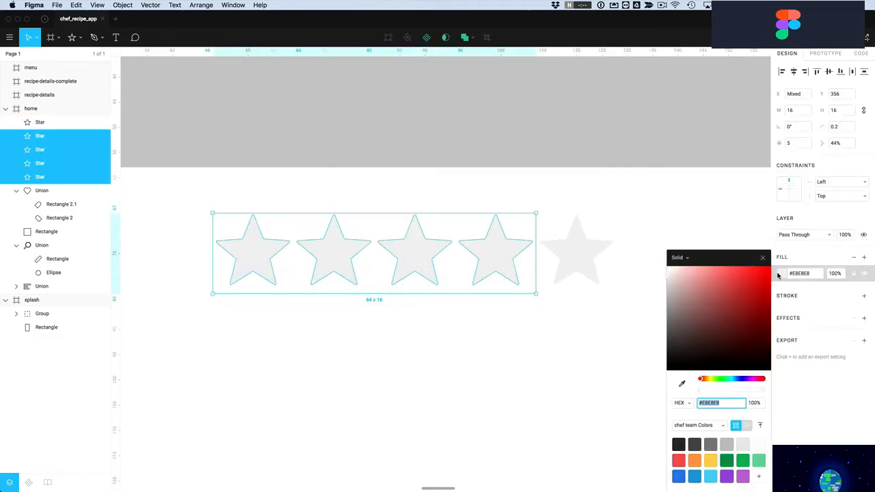
click(679, 460)
click(609, 377)
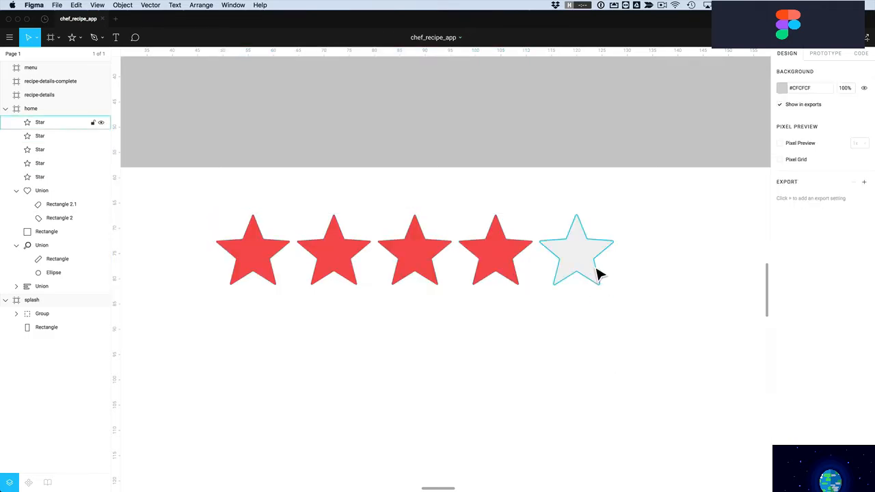
drag(590, 260, 592, 354)
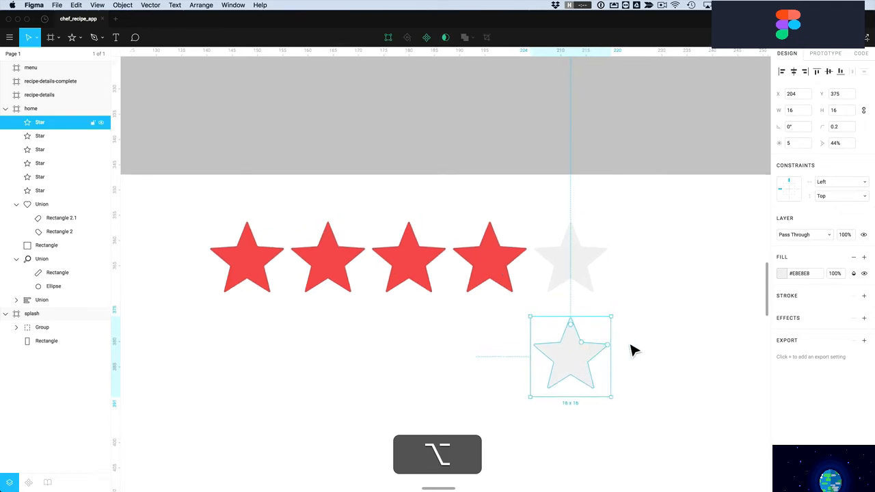
Draw a rectangle covering the right half of the copied grey star
scroll(636, 349, down, 1)
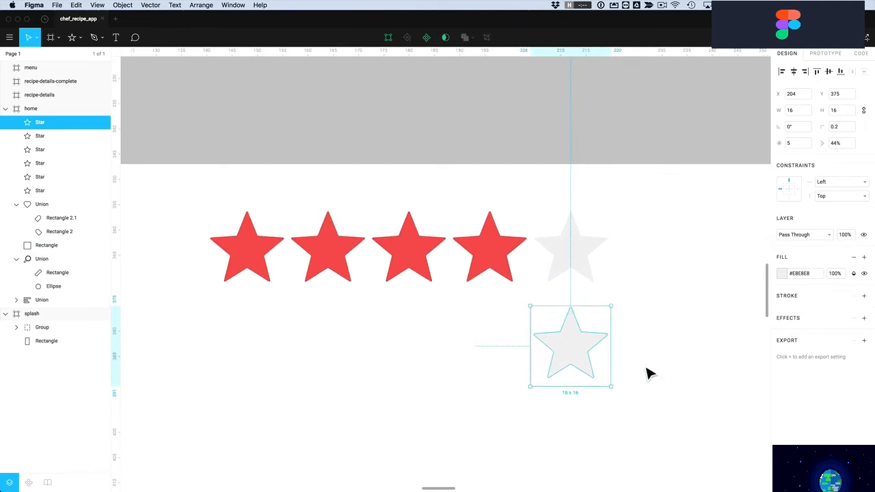
click(79, 39)
click(76, 57)
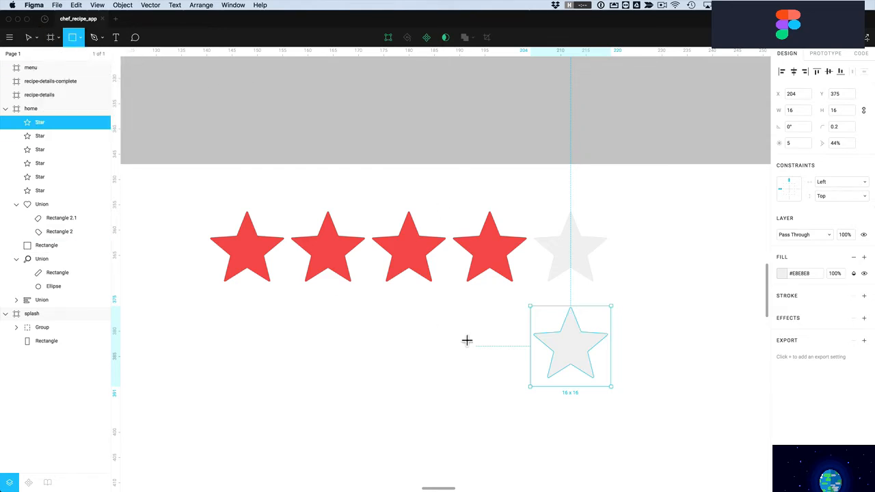
drag(637, 296, 572, 393)
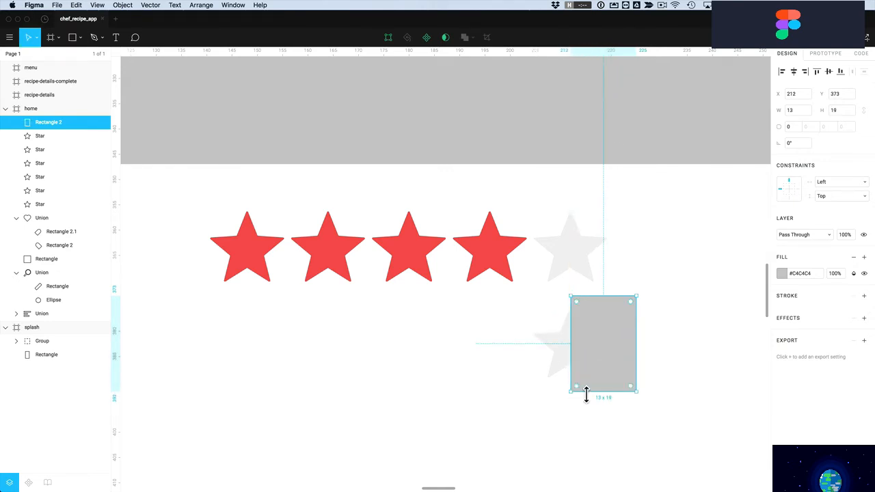
Set the rectangle's fill opacity to 50% and select it together with the star
click(835, 274)
text(50)
key(Return)
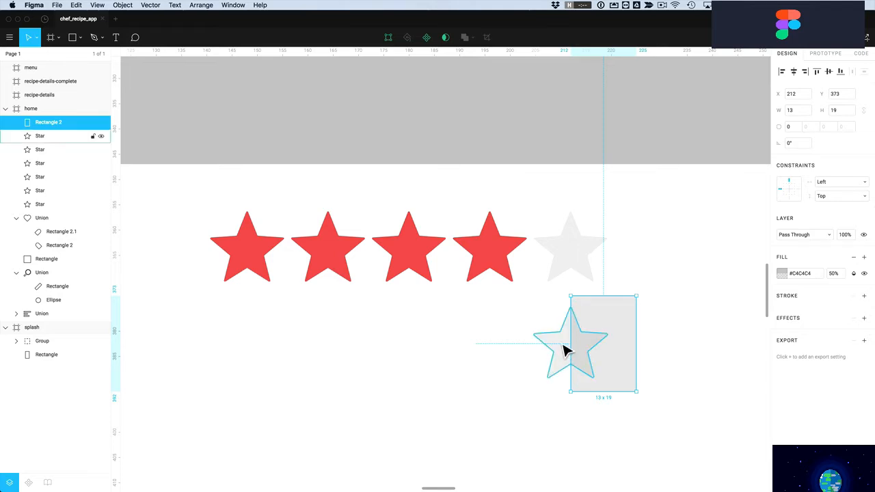
drag(684, 311, 557, 360)
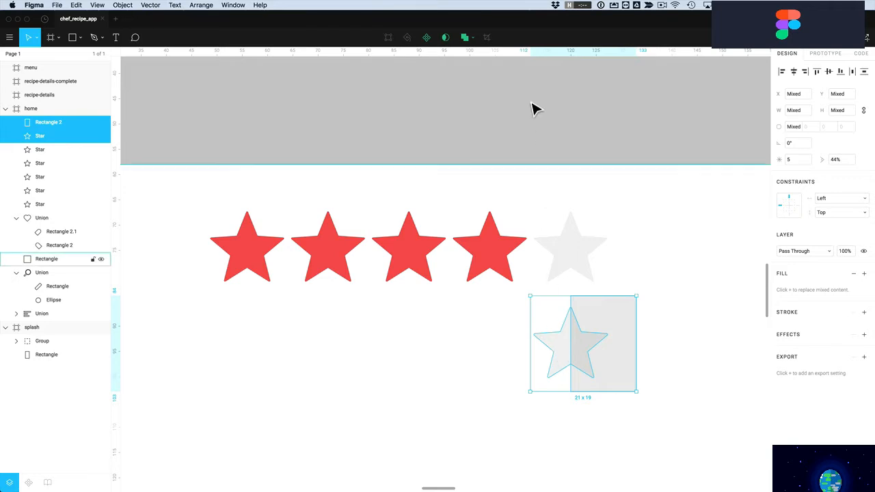
Try Union, Subtract and Exclude on the rectangle and star, undoing each, then apply Intersect
click(465, 40)
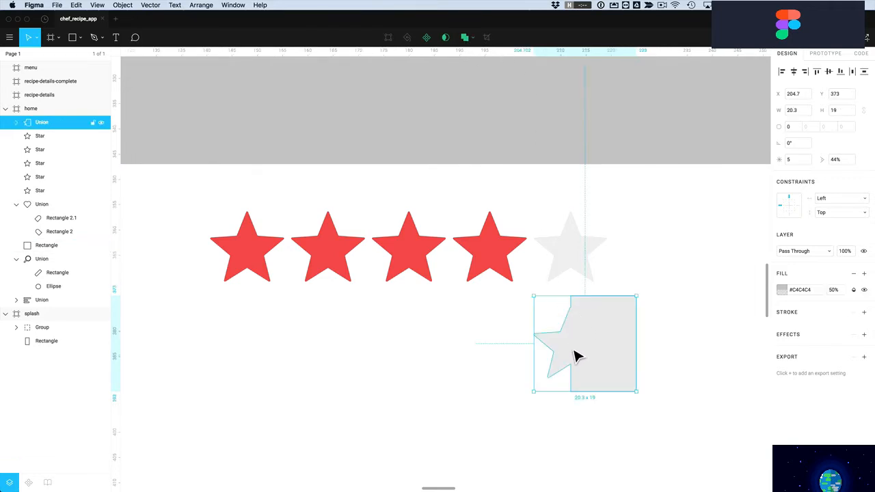
key(super+z)
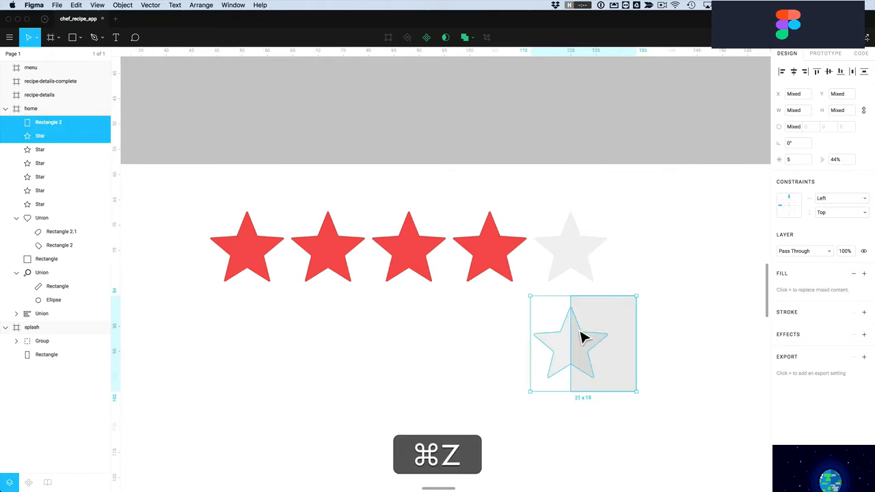
click(474, 40)
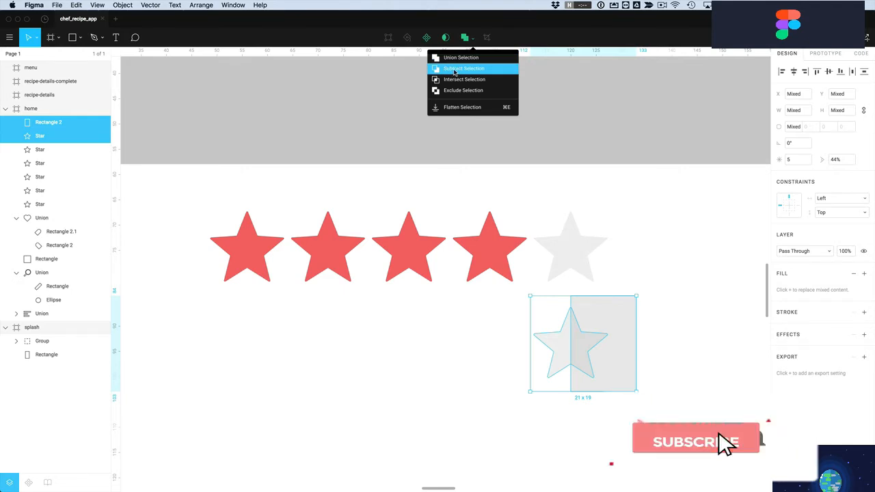
click(459, 69)
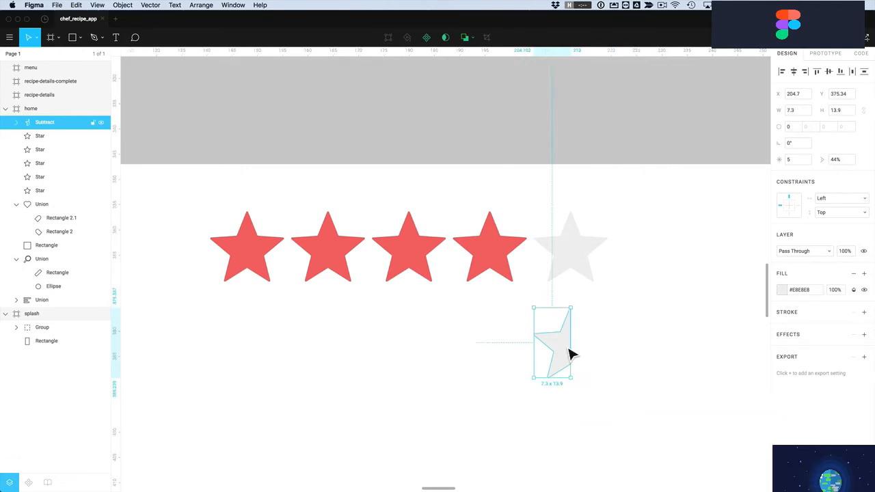
key(super+z)
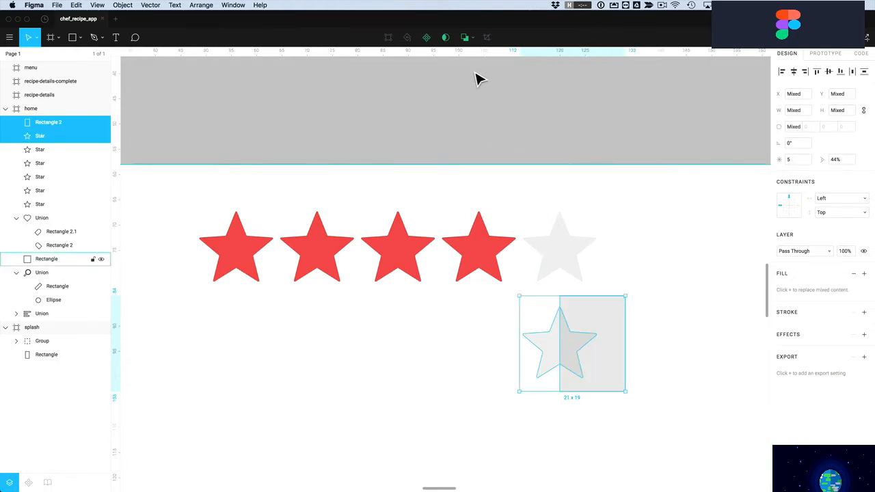
click(471, 39)
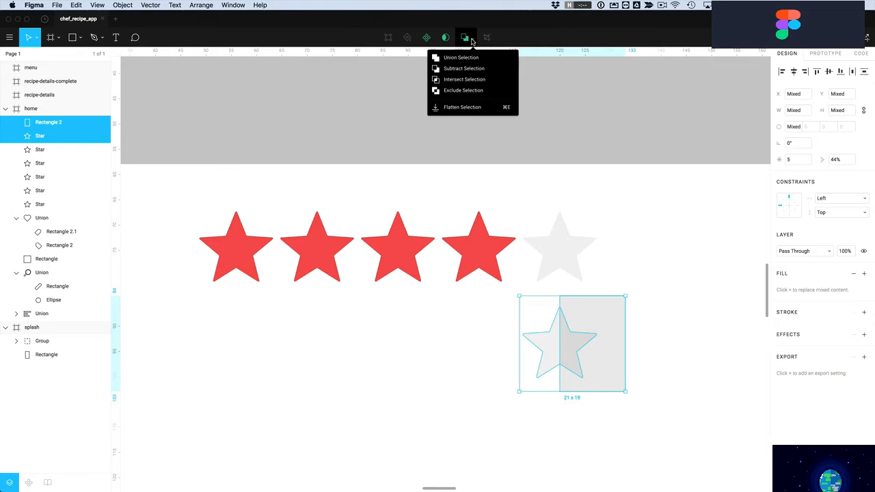
click(456, 94)
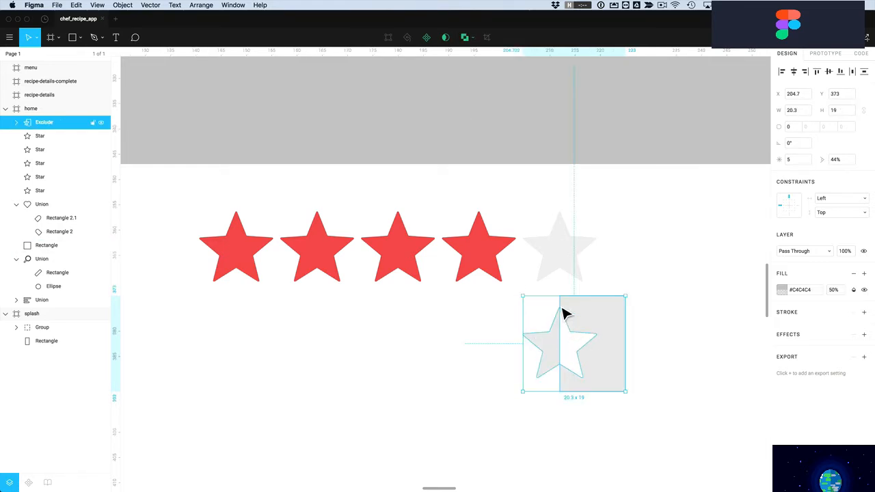
key(super+z)
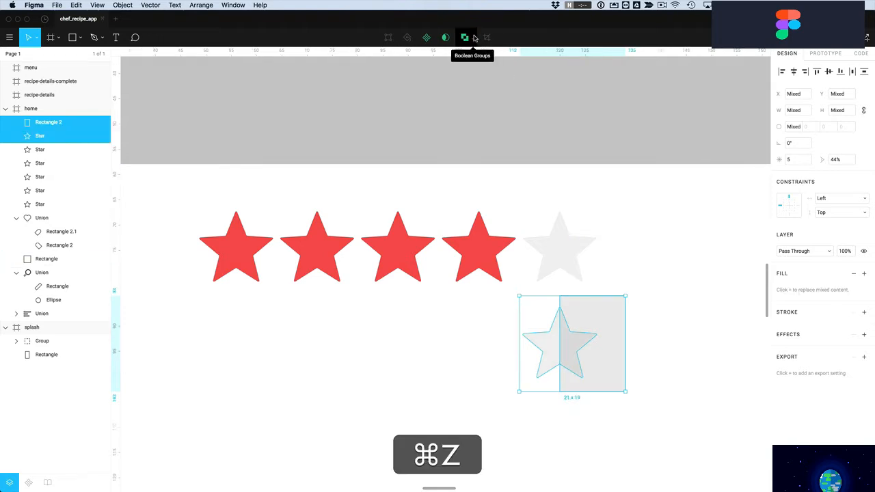
click(470, 38)
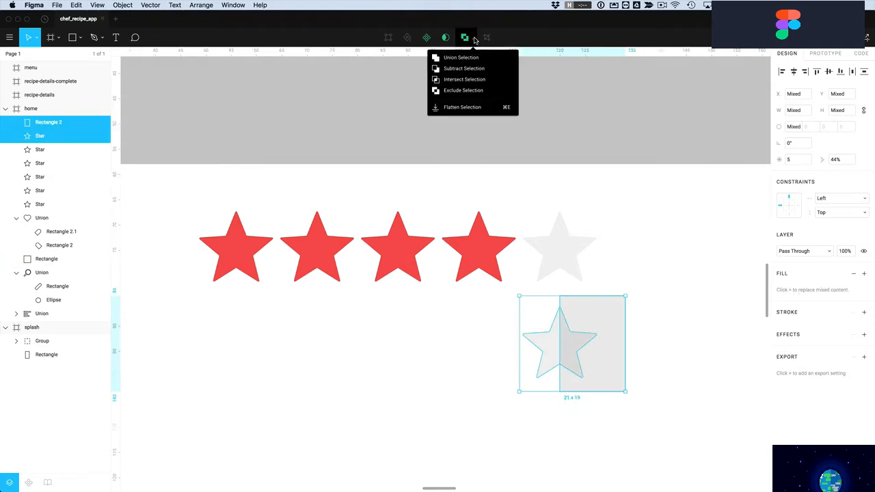
click(465, 80)
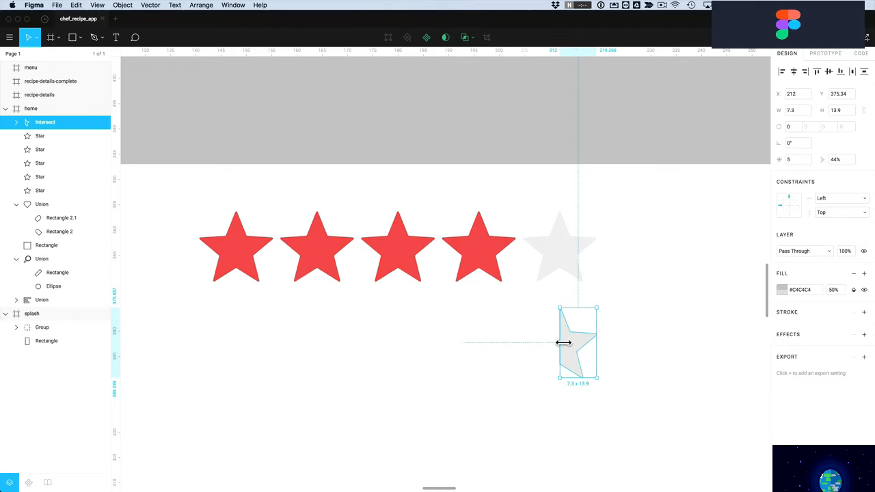
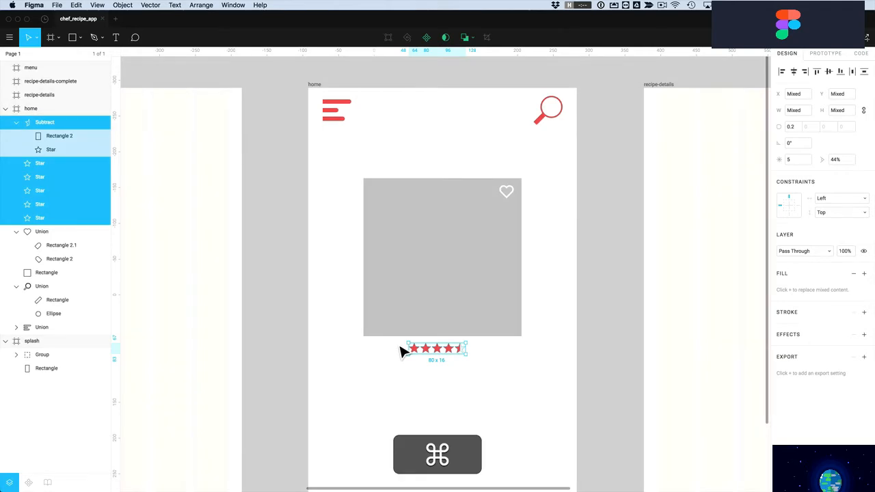
Align the star-rating group to the horizontal centre of the home screen, then zoom out
click(794, 72)
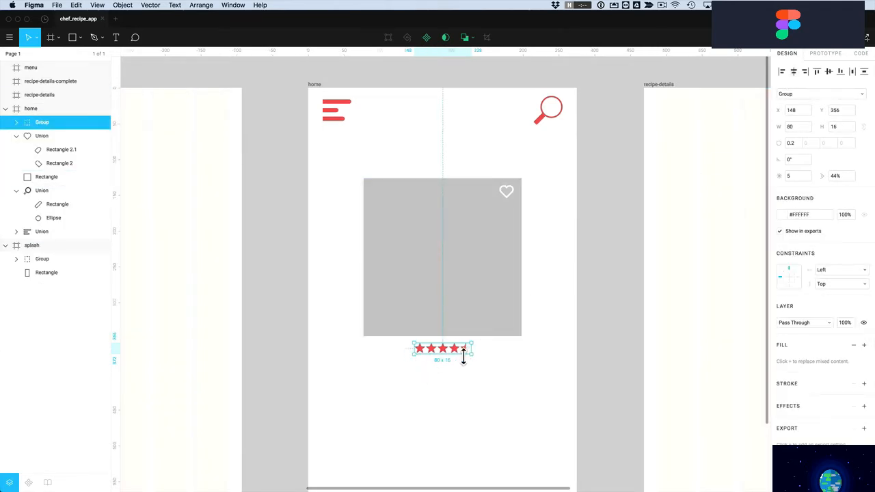
click(497, 367)
scroll(491, 367, down, 5)
scroll(496, 373, down, 3)
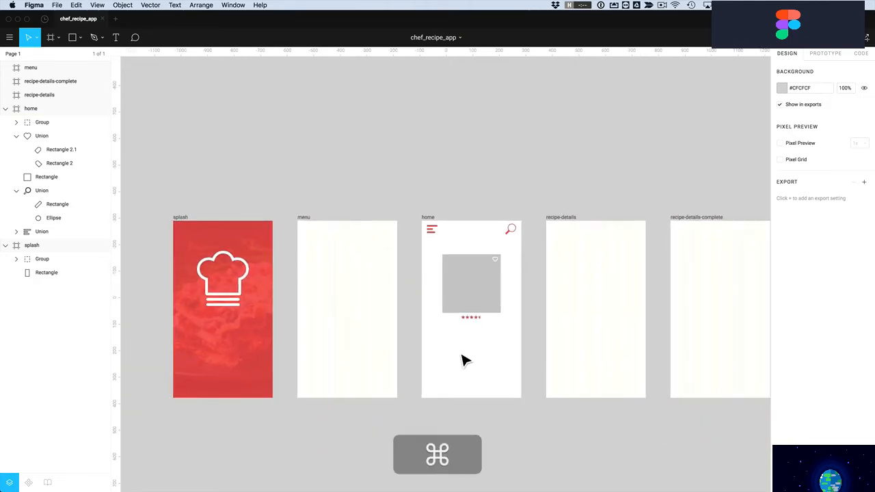
Select the home screen's search icon after checking the splash screen's chef-hat group
click(230, 306)
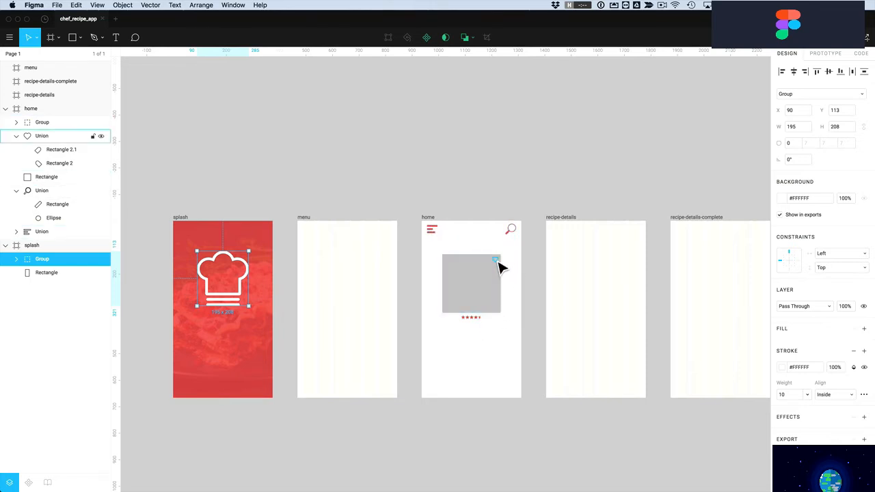
click(181, 119)
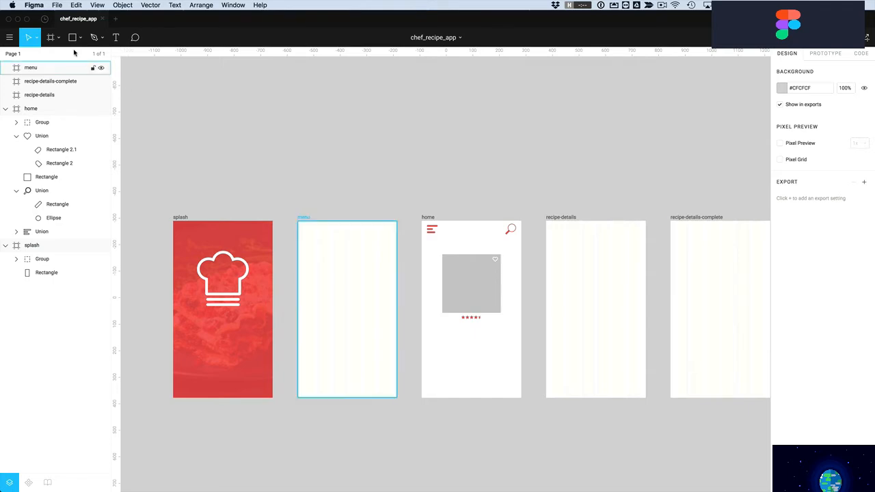
click(511, 233)
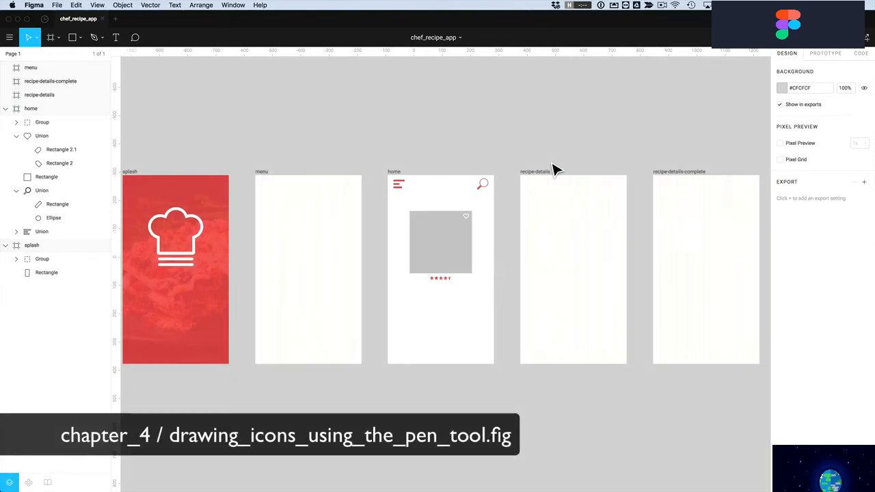
Copy the grey image placeholder to the top of the recipe-details screen
click(551, 179)
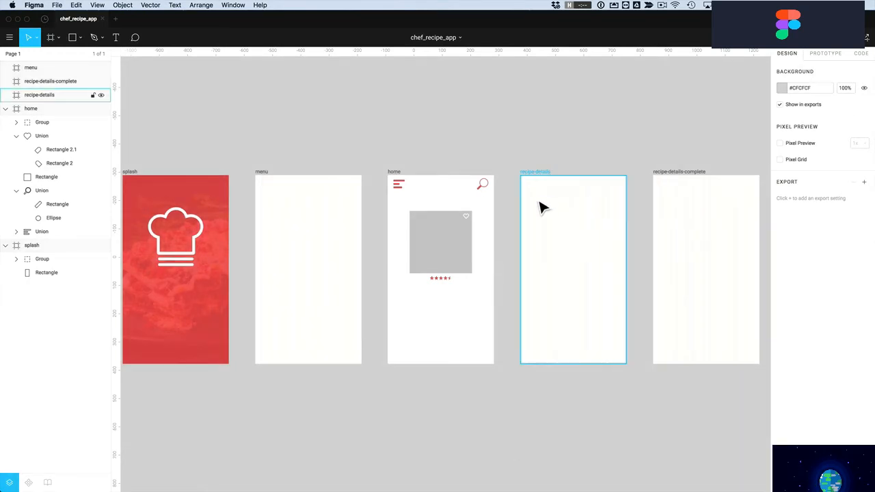
click(560, 153)
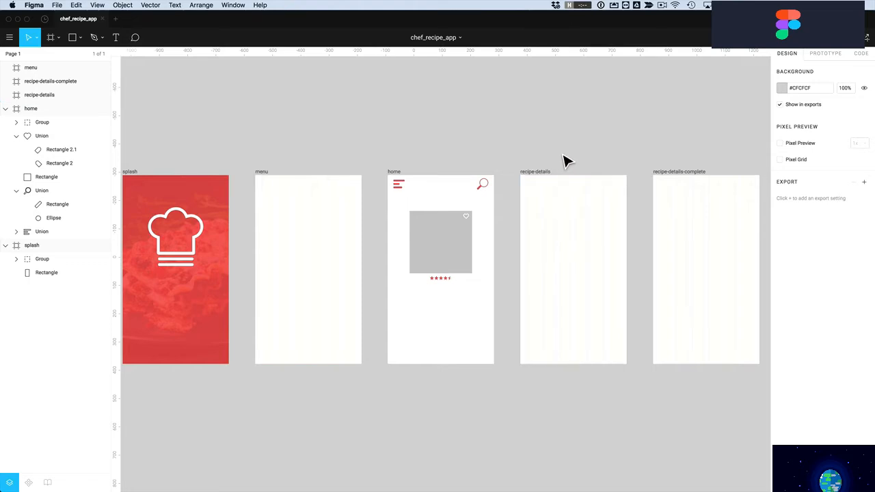
key(alt)
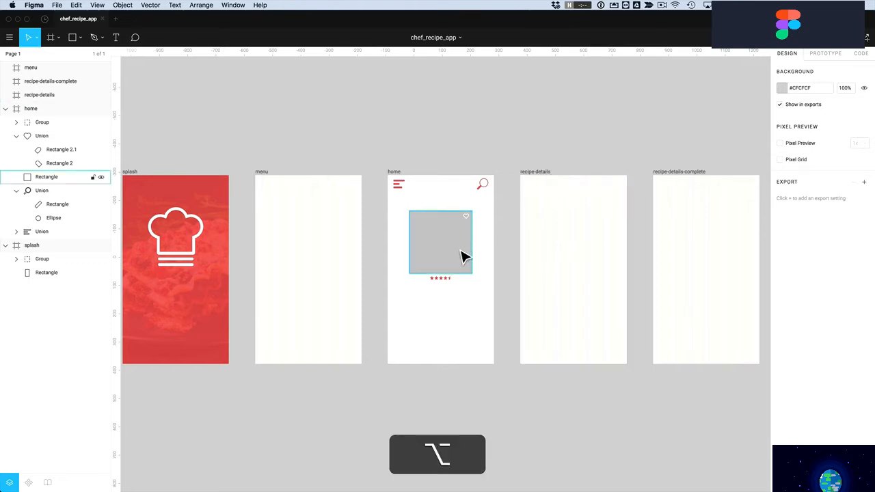
drag(462, 258, 635, 221)
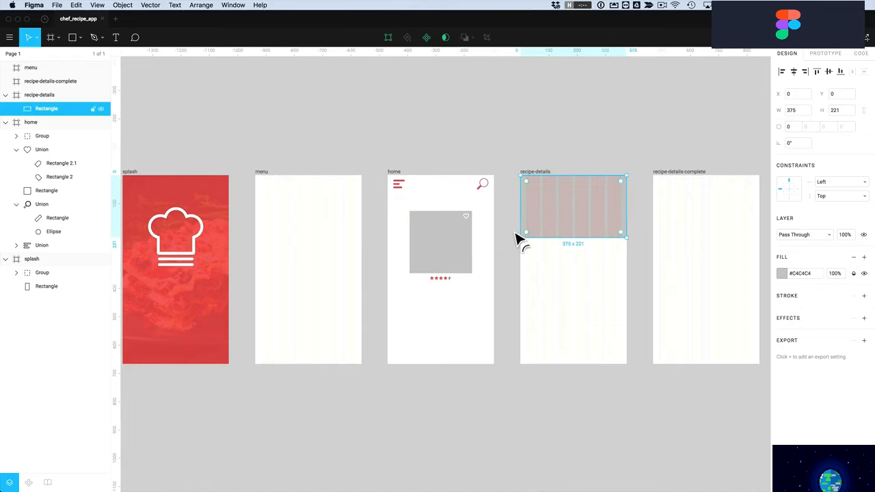
Copy the heart icon into recipe-details and nudge it to the top right (X 345, Y 10)
click(470, 223)
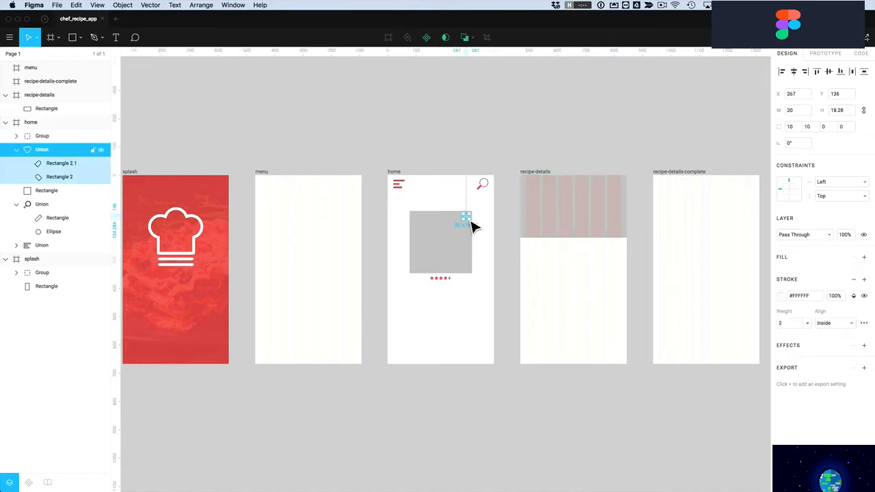
click(465, 149)
drag(470, 227, 628, 188)
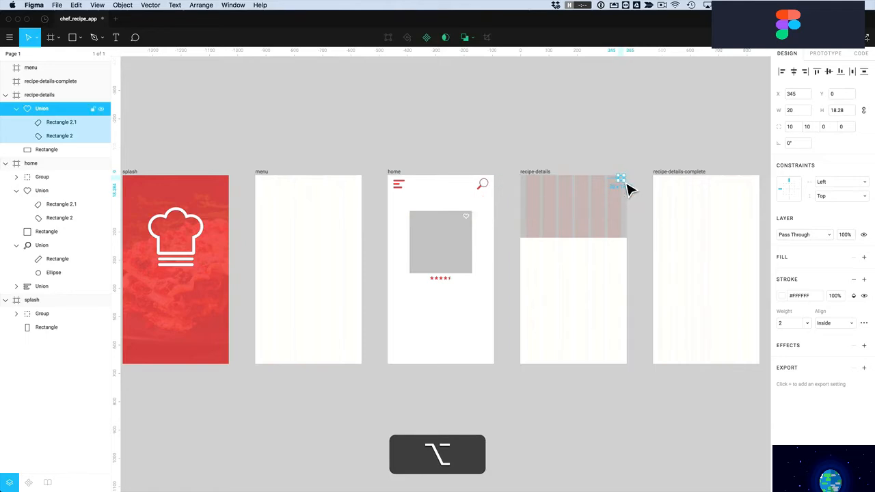
scroll(616, 269, down, 5)
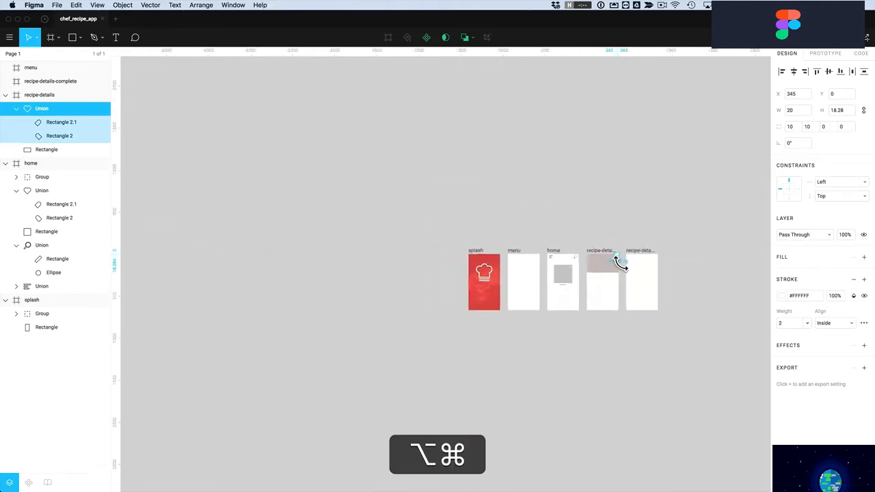
scroll(619, 260, up, 10)
scroll(624, 266, up, 3)
mouse_move(650, 228)
mouse_down()
mouse_move(669, 231)
mouse_move(662, 228)
mouse_up()
key(shift+Down)
key(shift+Left)
click(619, 175)
Zoom in on the recipe-details screen
scroll(635, 230, down, 3)
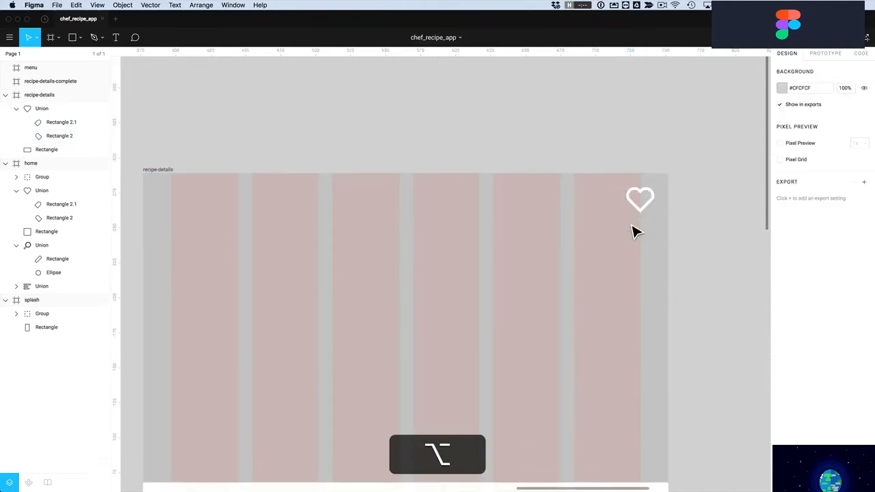
scroll(635, 229, down, 6)
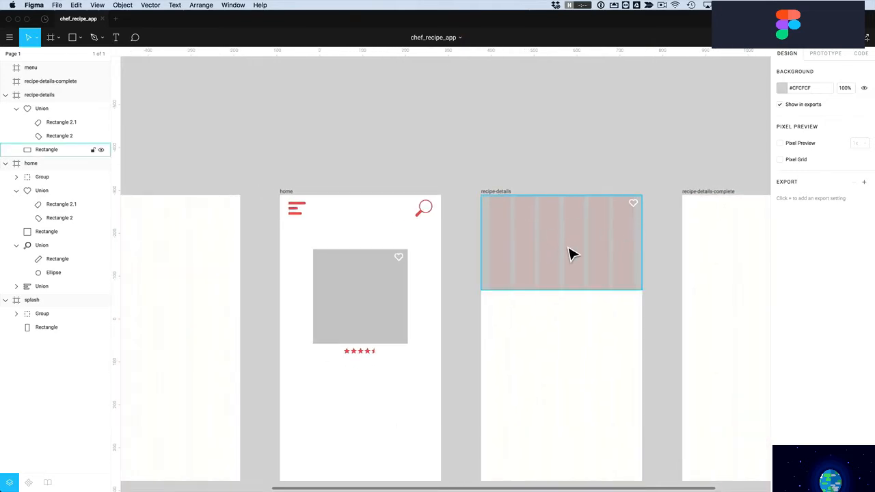
scroll(576, 286, down, 5)
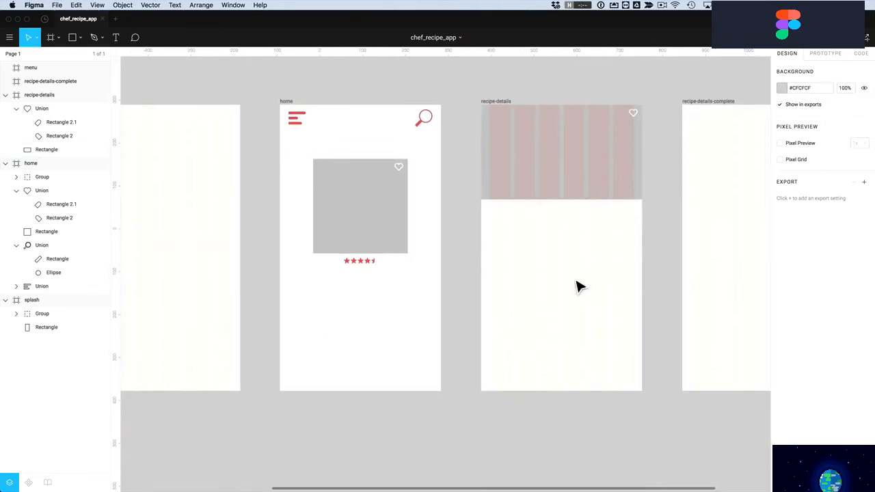
key(z)
drag(471, 179, 665, 405)
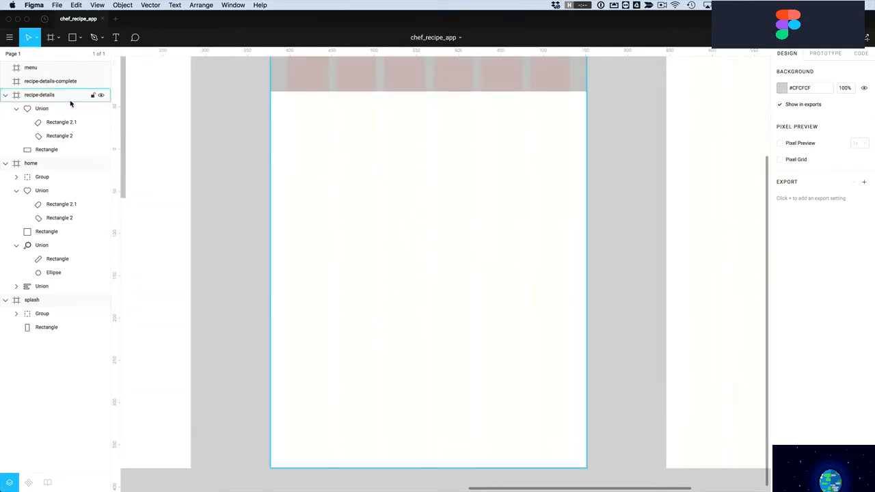
Hide the recipe-details screen's column layout grid
click(31, 95)
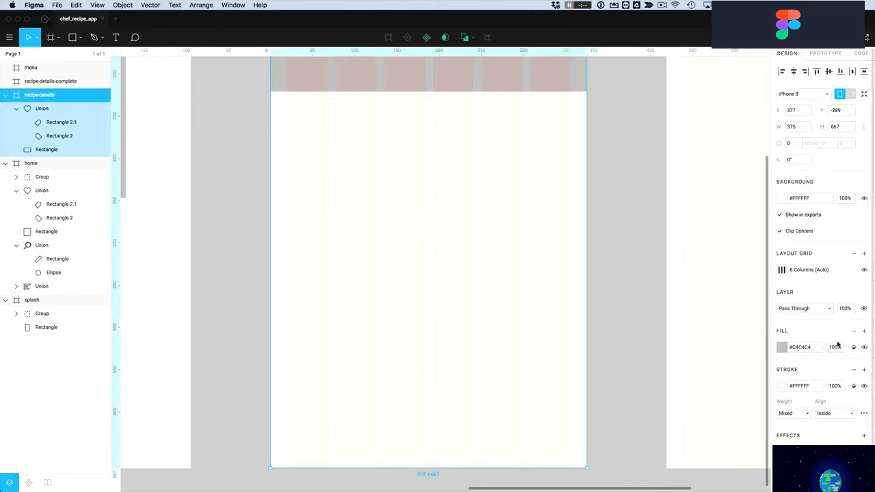
click(865, 270)
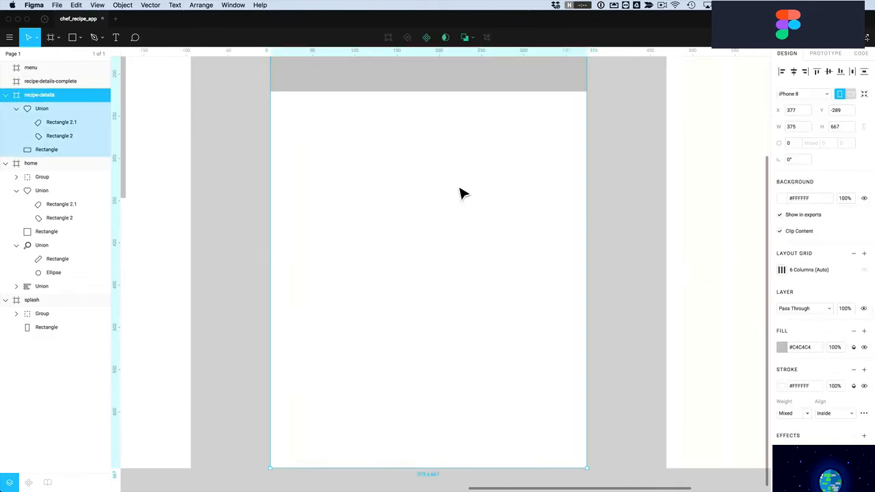
click(428, 236)
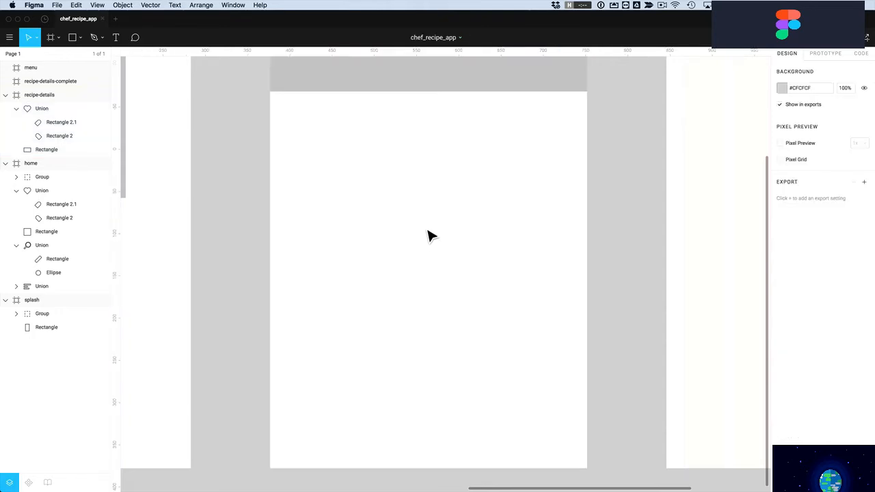
Draw a 36 × 36 circle below the header image and fill it red (#EB5757)
click(80, 41)
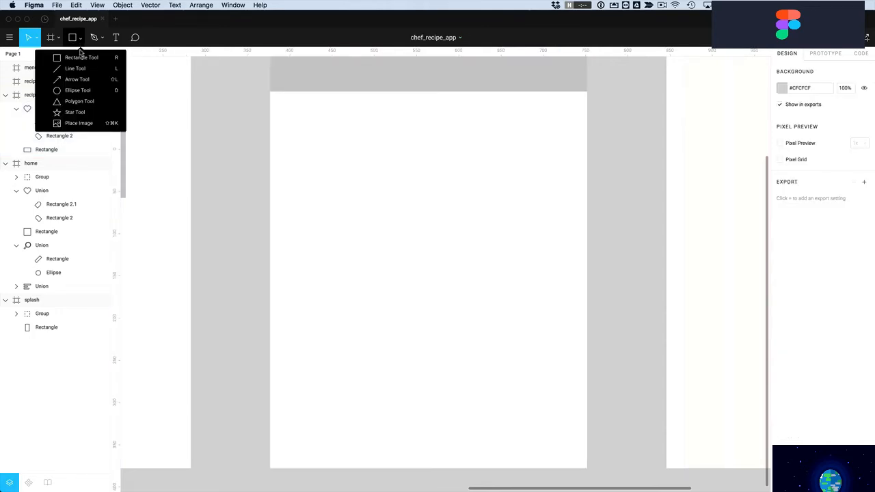
click(78, 89)
mouse_move(395, 187)
mouse_down()
mouse_move(465, 253)
mouse_move(424, 215)
mouse_move(442, 217)
mouse_move(432, 214)
mouse_up()
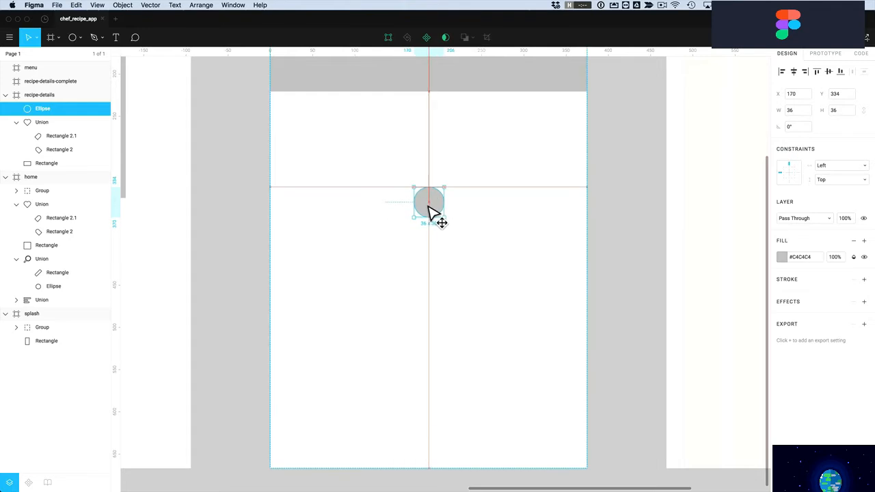
click(783, 257)
click(679, 459)
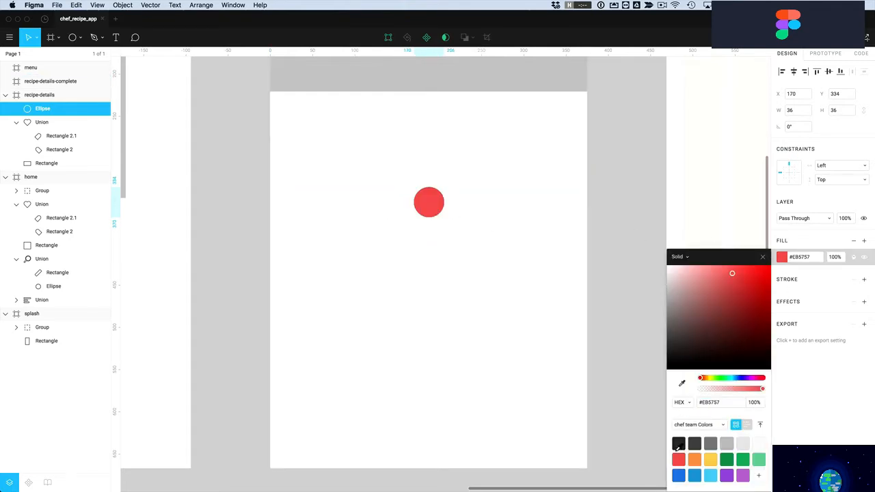
click(479, 263)
drag(404, 175, 487, 249)
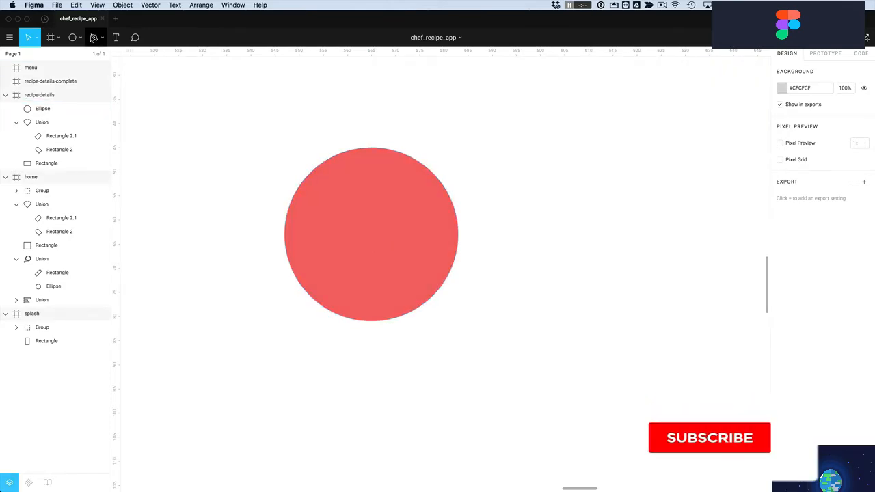
click(94, 38)
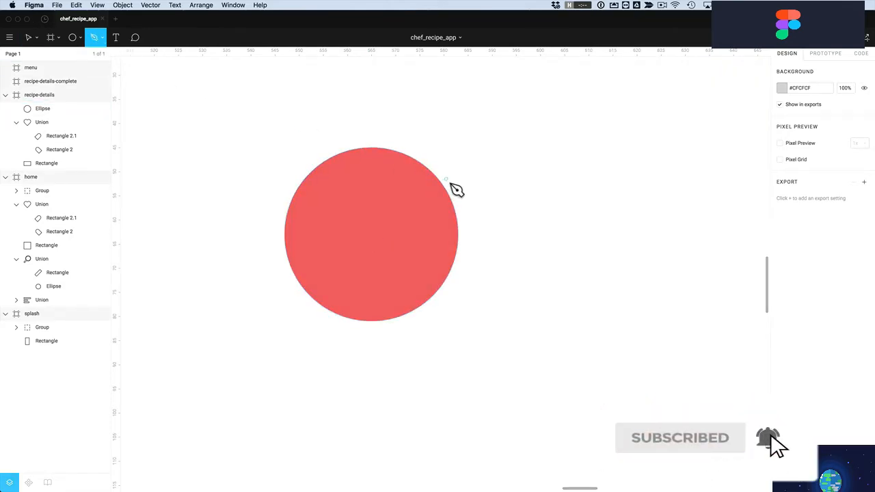
click(517, 198)
click(572, 147)
click(649, 218)
click(577, 269)
click(580, 218)
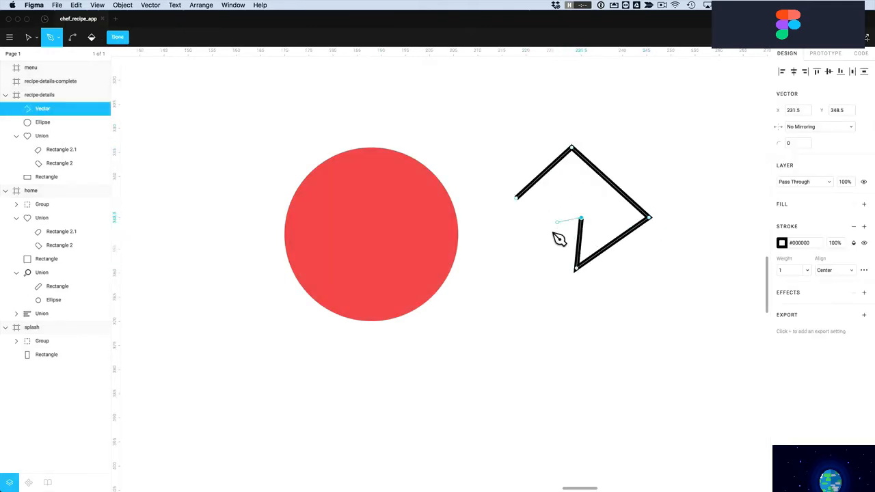
click(518, 200)
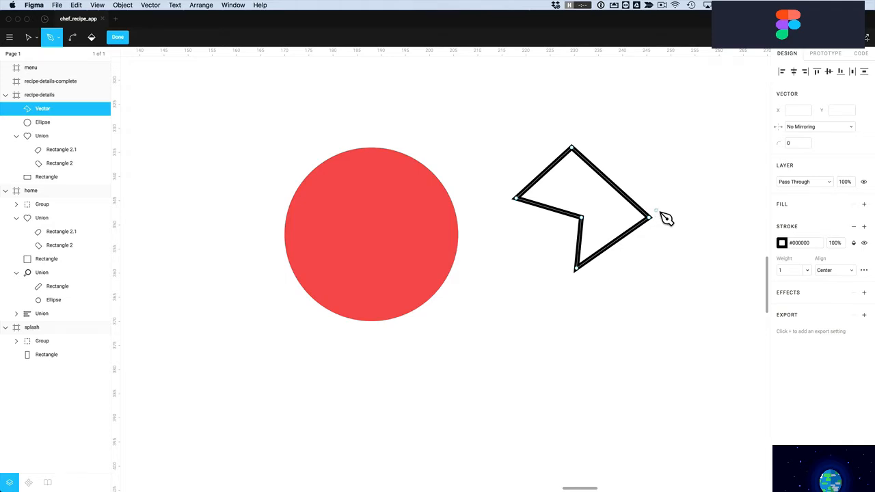
key(Escape)
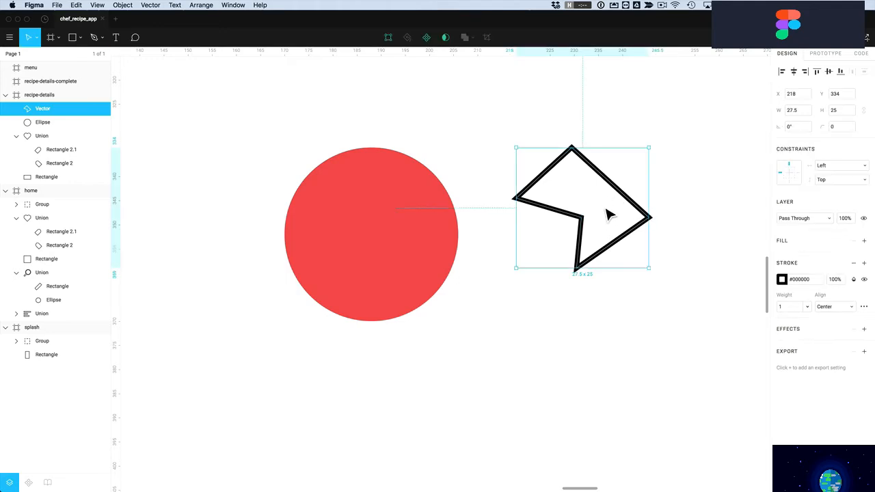
key(Delete)
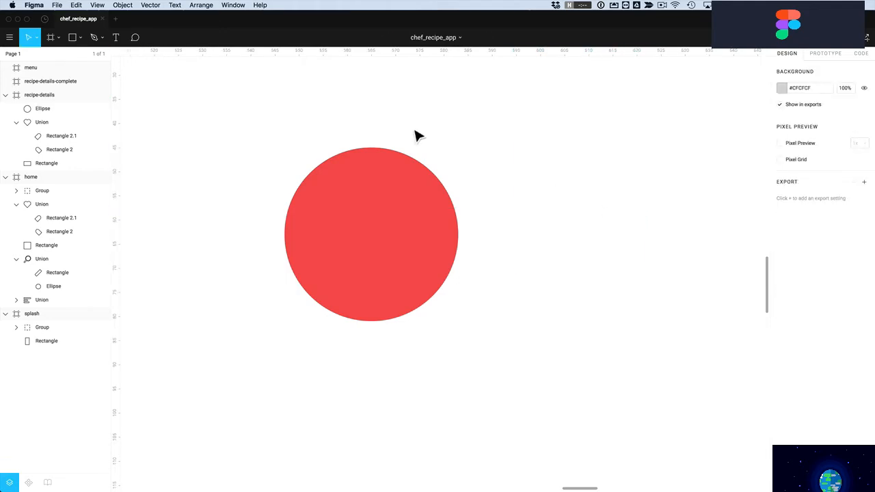
click(94, 38)
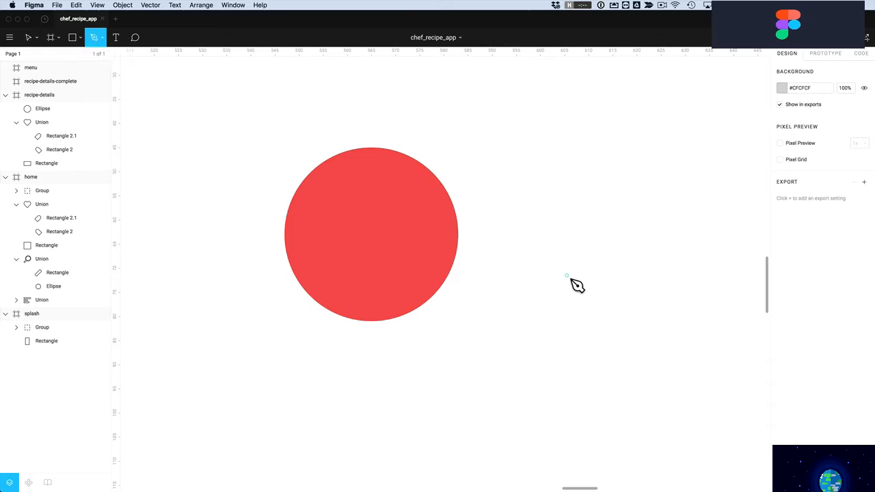
click(567, 275)
click(547, 174)
click(629, 168)
drag(651, 172, 650, 128)
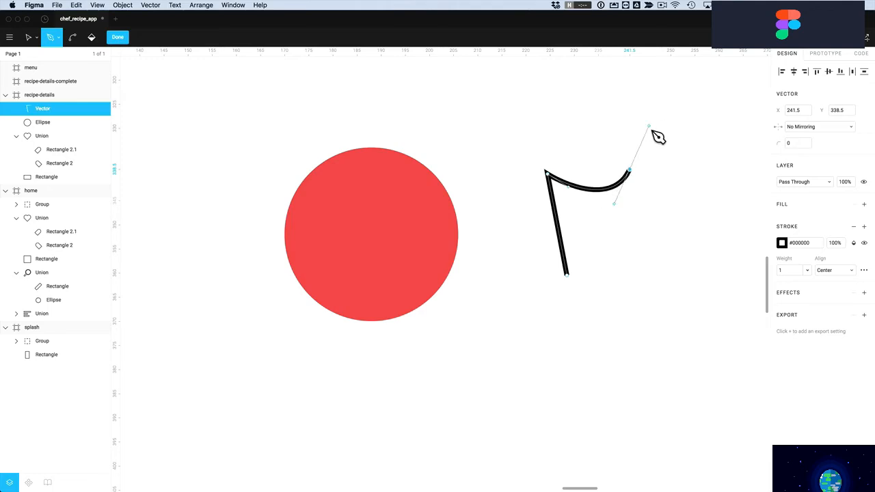
key(Escape)
click(640, 192)
click(625, 189)
key(Delete)
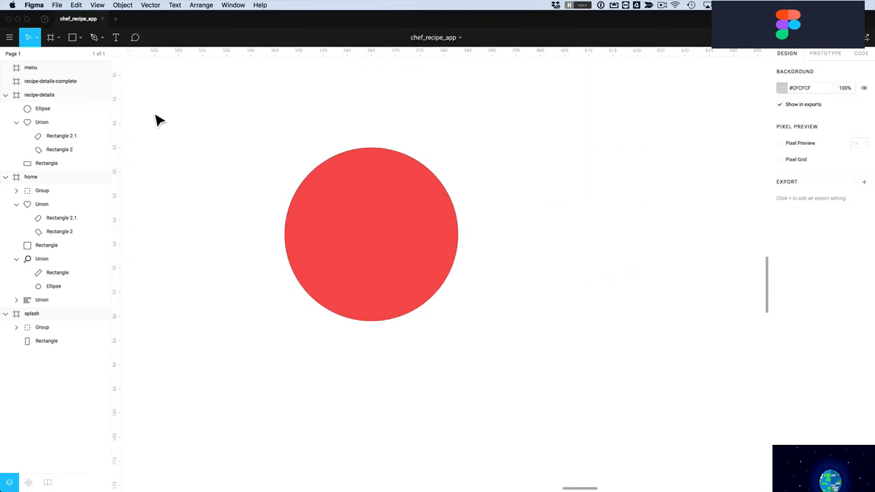
Draw a closed four-cornered bag body outline with the Pen tool beside the red circle
click(94, 37)
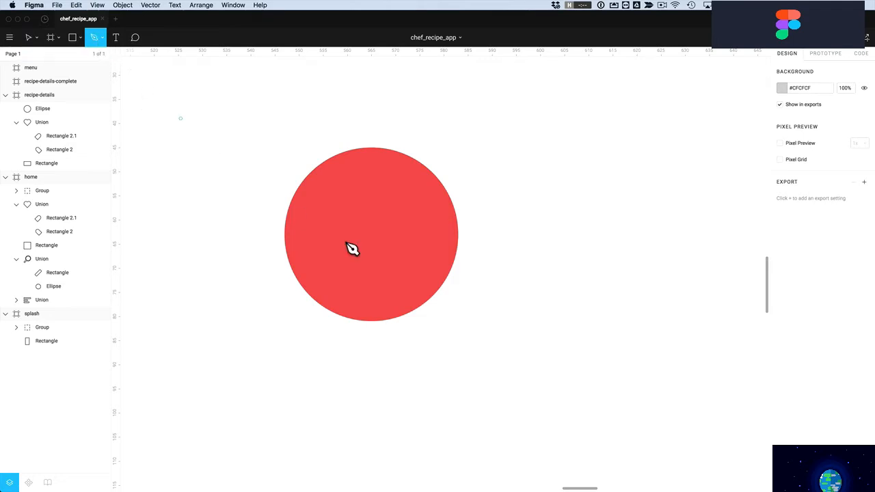
click(548, 292)
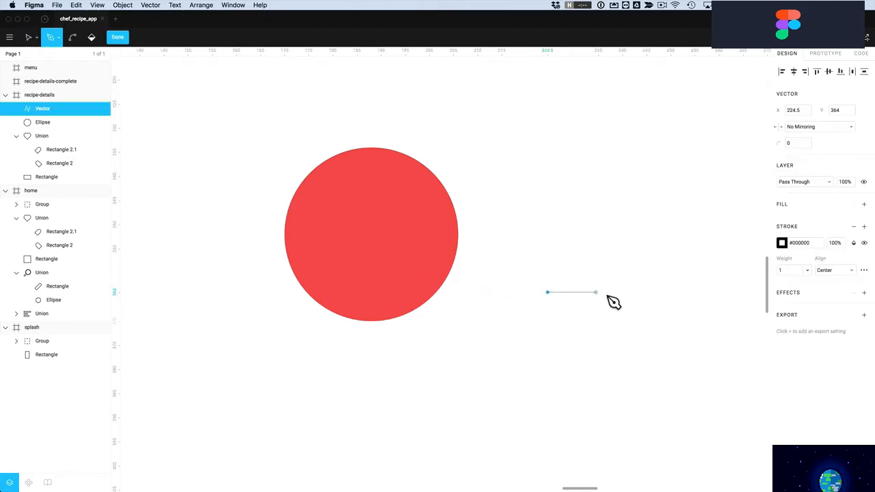
click(655, 293)
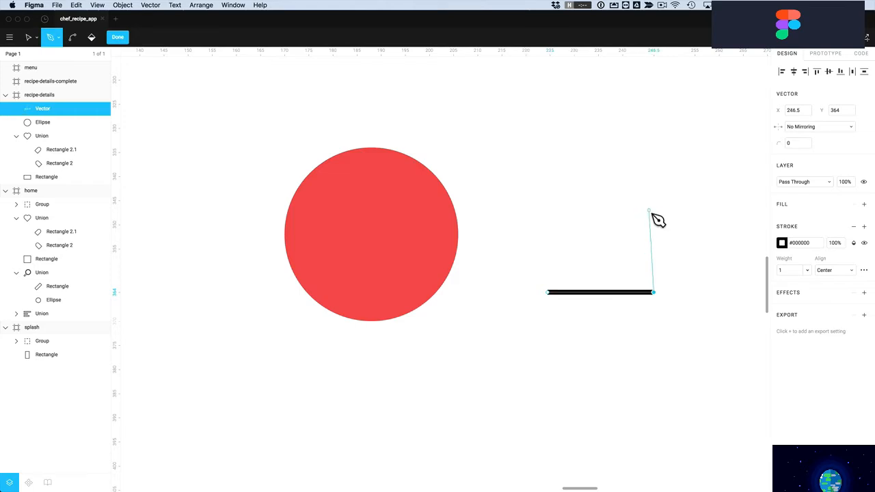
click(647, 211)
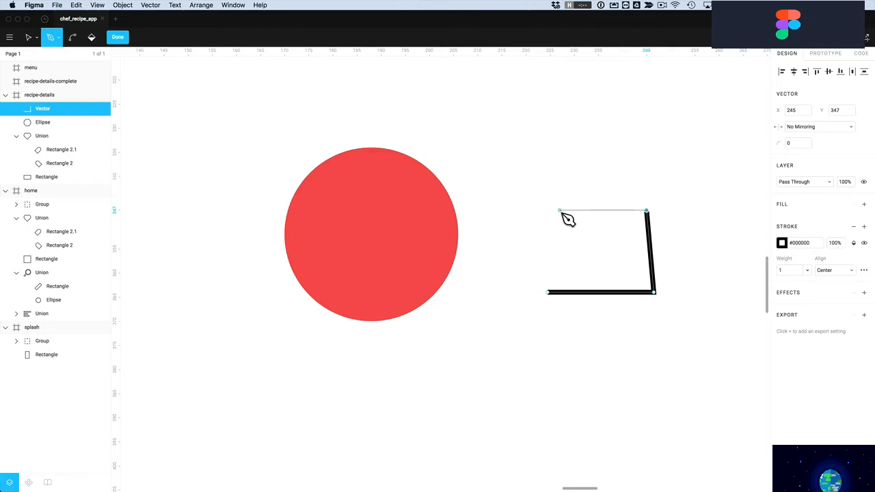
click(560, 210)
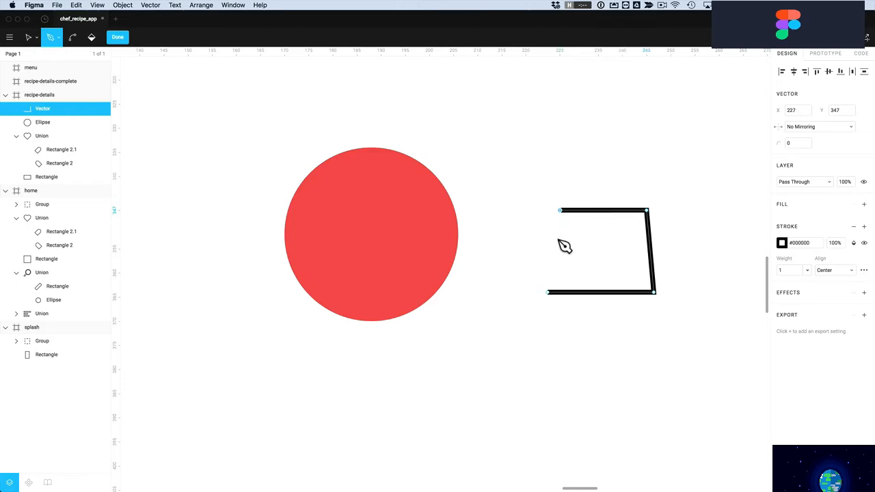
click(549, 293)
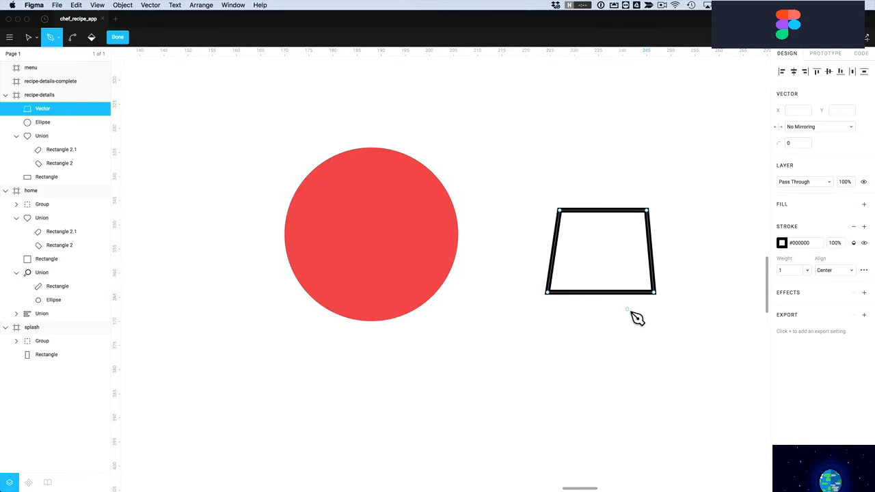
Nudge the top-left corner left and add a handle point on the top edge
click(561, 211)
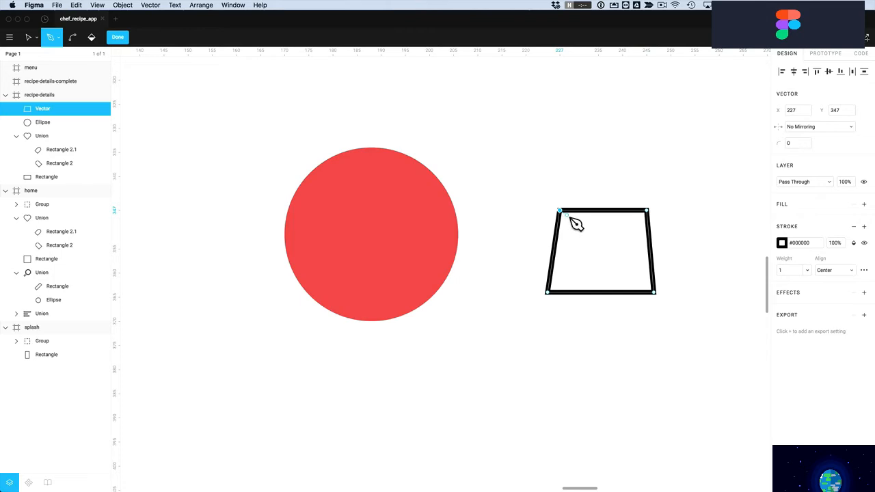
key(Left)
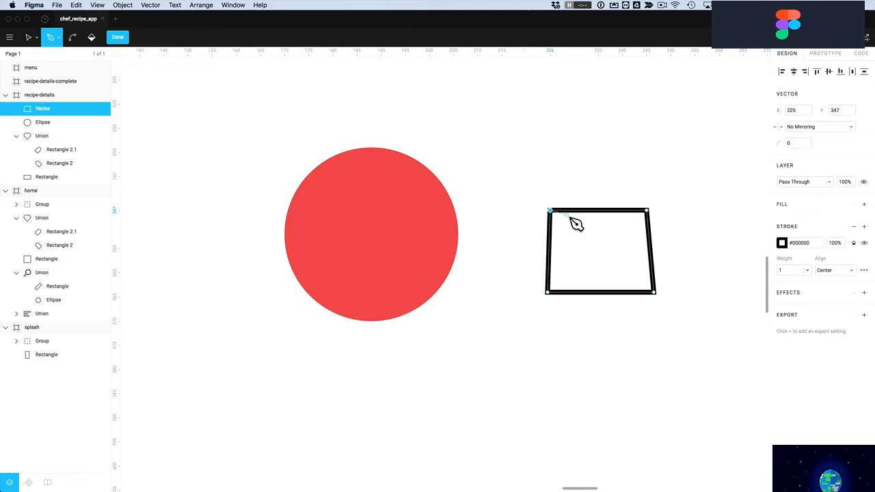
scroll(576, 225, up, 5)
click(646, 281)
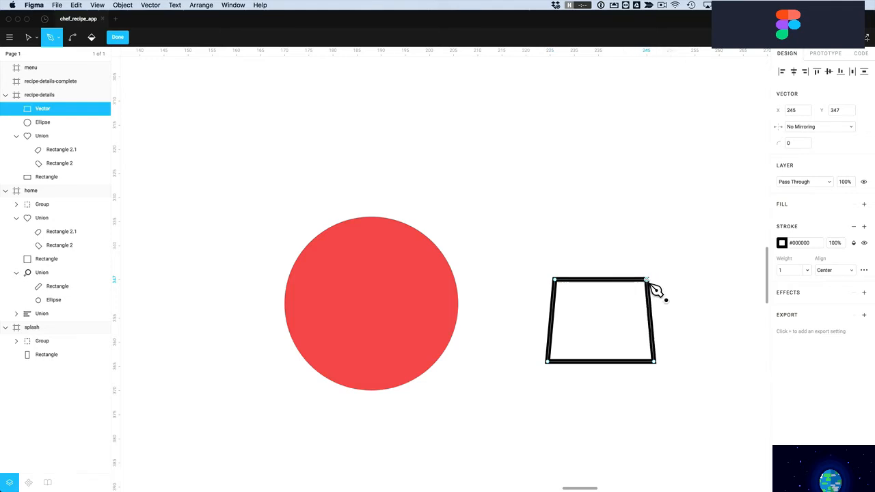
scroll(654, 288, right, 5)
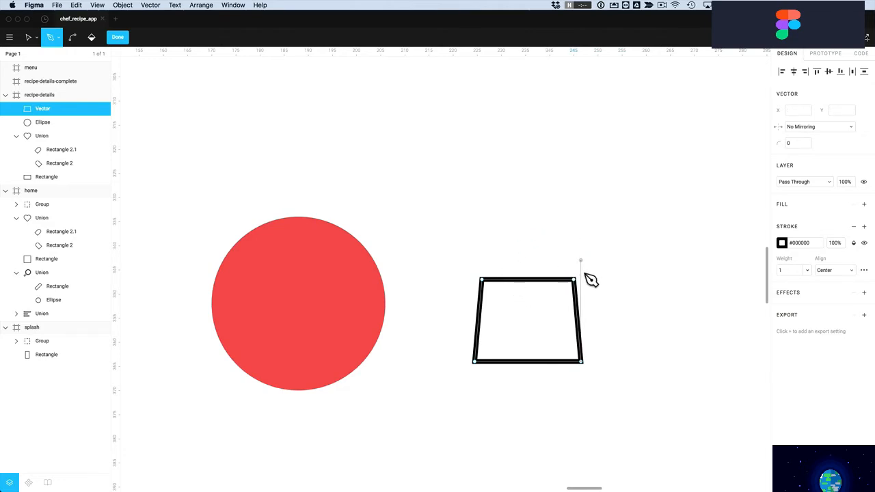
click(494, 280)
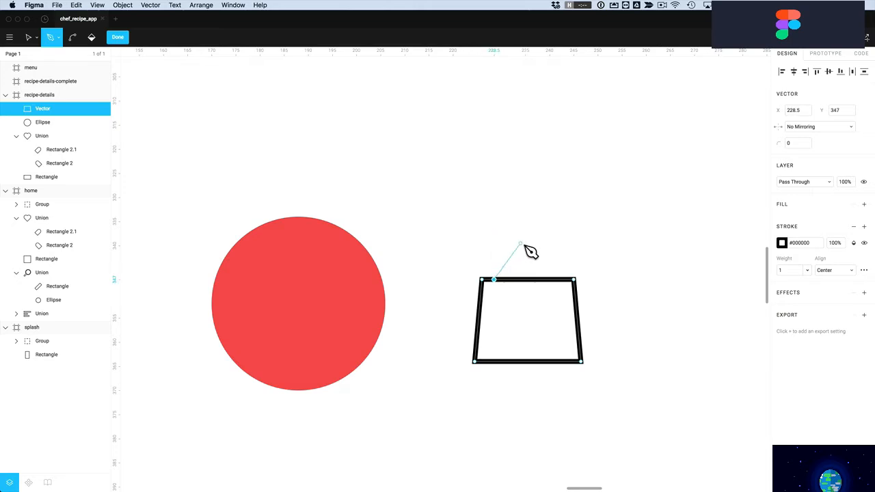
Draw a curved handle arch from the top-edge point and start reshaping its curve
drag(529, 244, 566, 245)
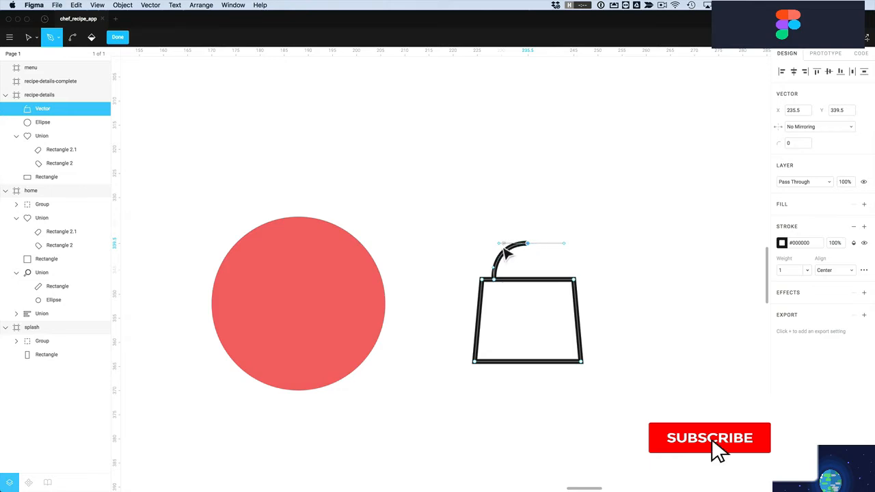
click(563, 281)
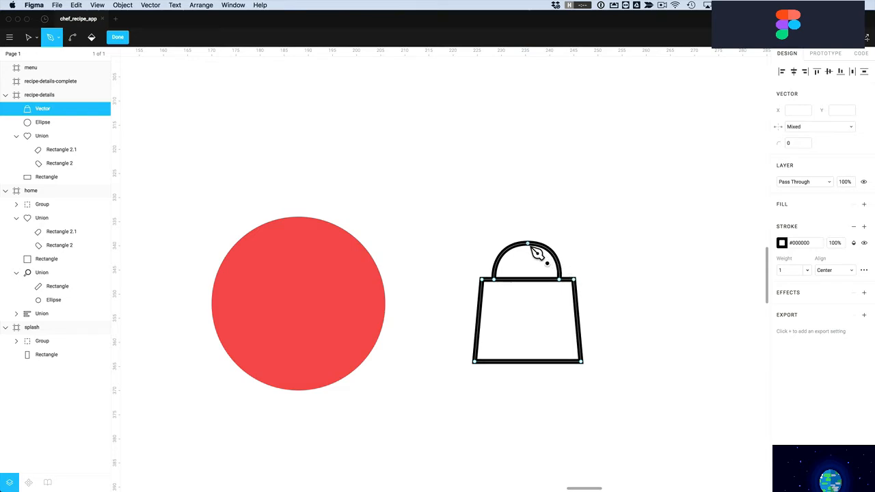
click(26, 38)
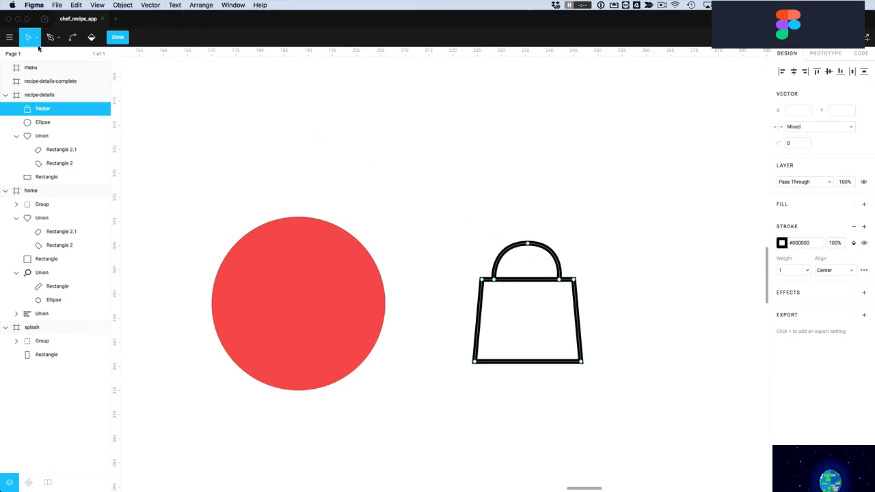
click(531, 249)
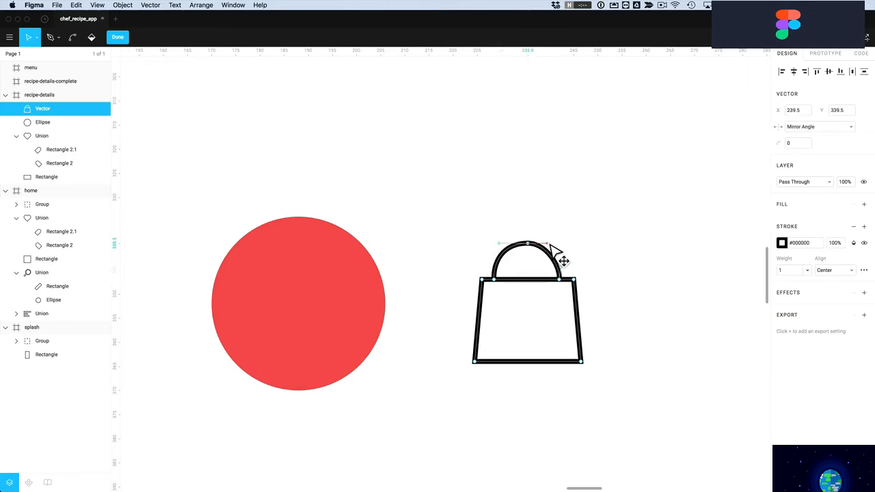
drag(553, 248, 569, 237)
drag(564, 233, 535, 259)
Smooth both sides and the top of the handle arch, then add and undo a grey fill
click(562, 280)
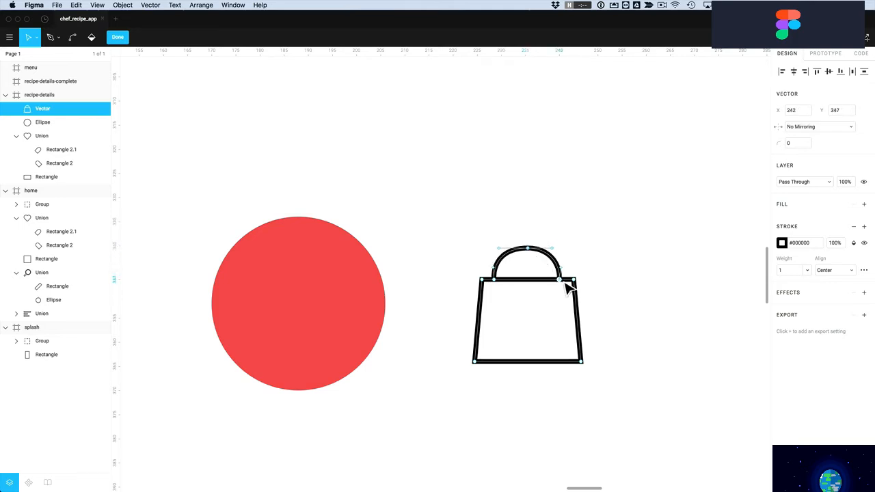
drag(563, 268, 559, 265)
click(494, 280)
drag(495, 268, 508, 249)
click(528, 249)
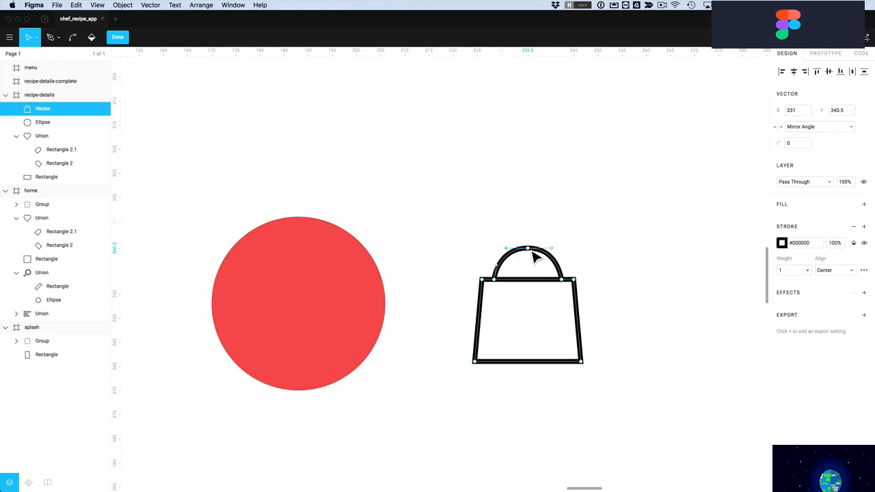
key(Escape)
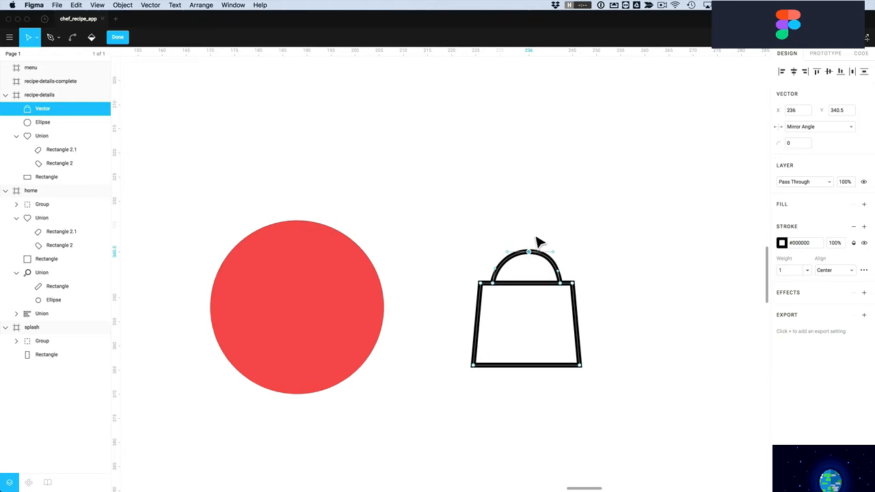
double_click(528, 254)
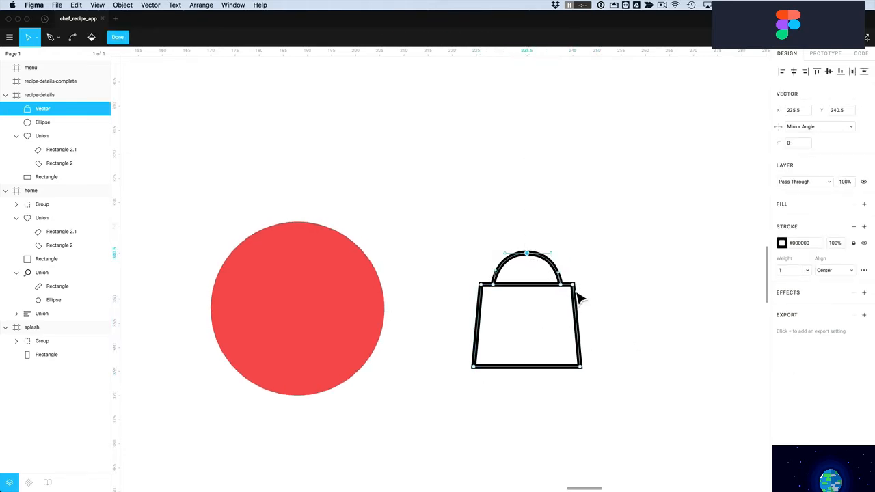
key(Escape)
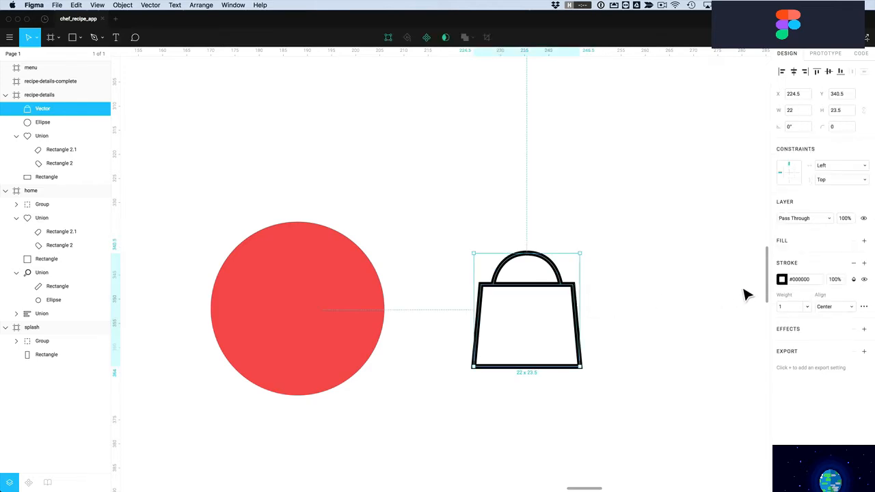
click(865, 241)
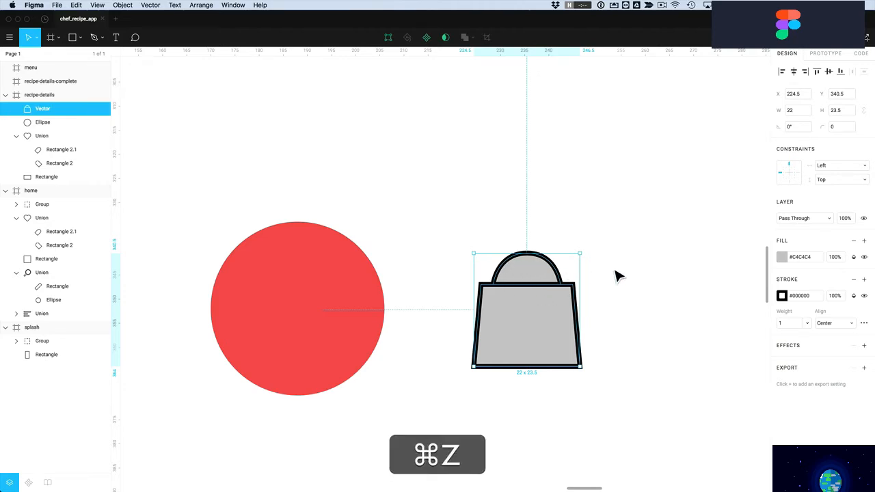
key(super+z)
key(super+z)
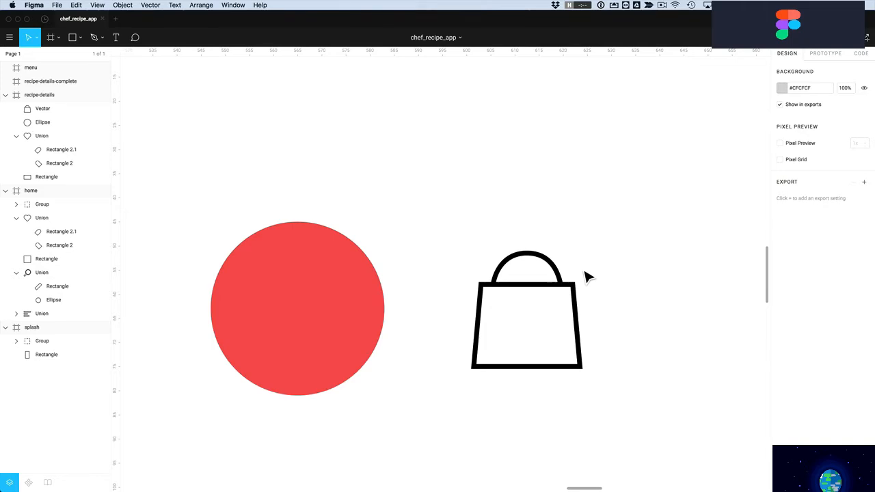
Paint-bucket the bag's body region in edit mode and fill it black (#000000)
click(540, 292)
double_click(538, 293)
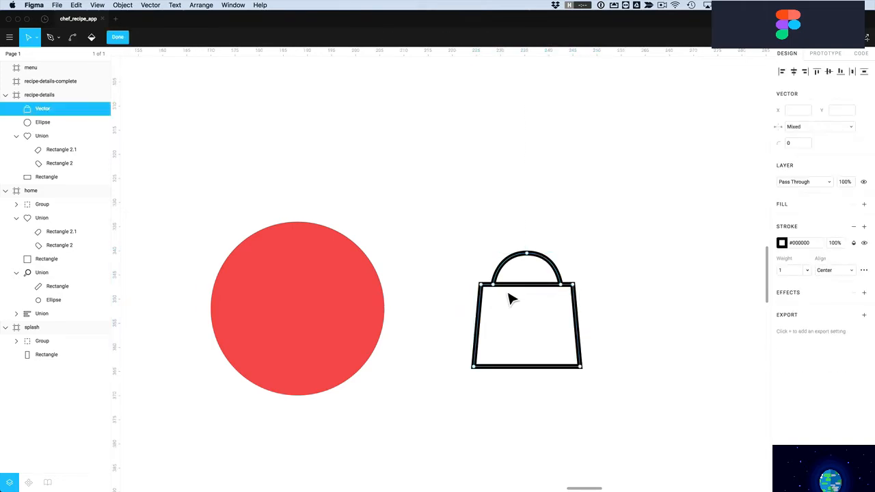
click(93, 38)
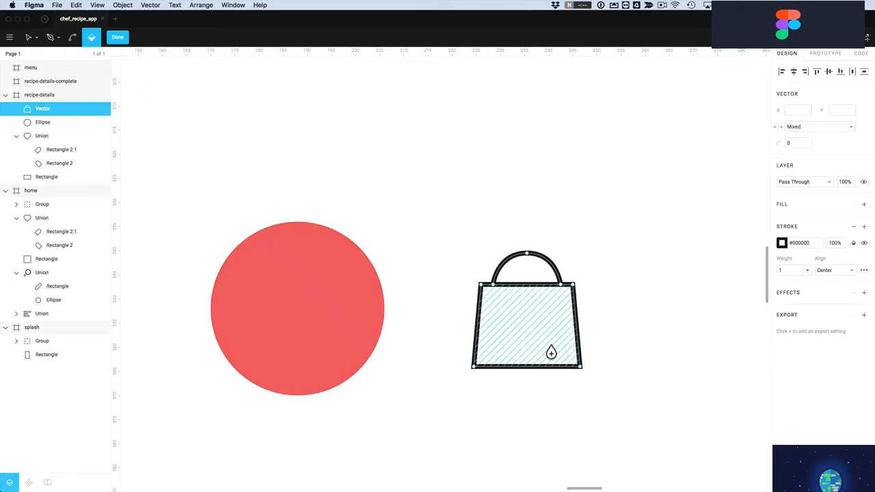
click(538, 358)
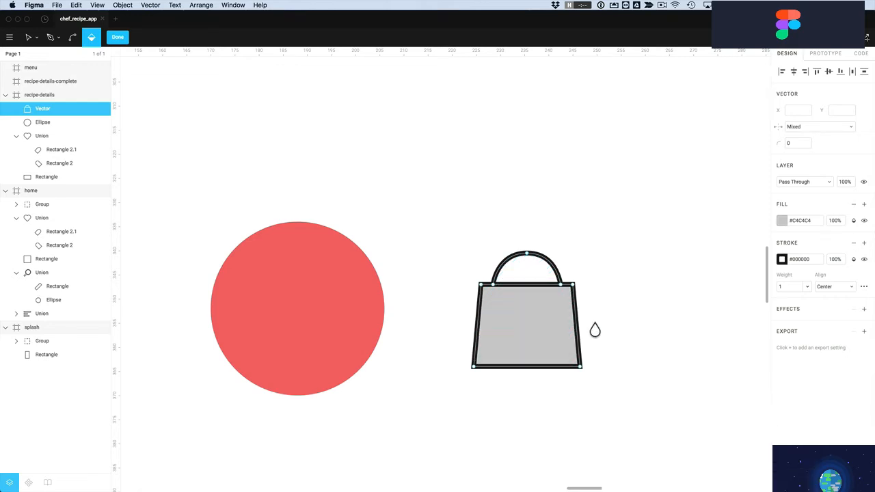
click(783, 222)
drag(692, 314, 651, 362)
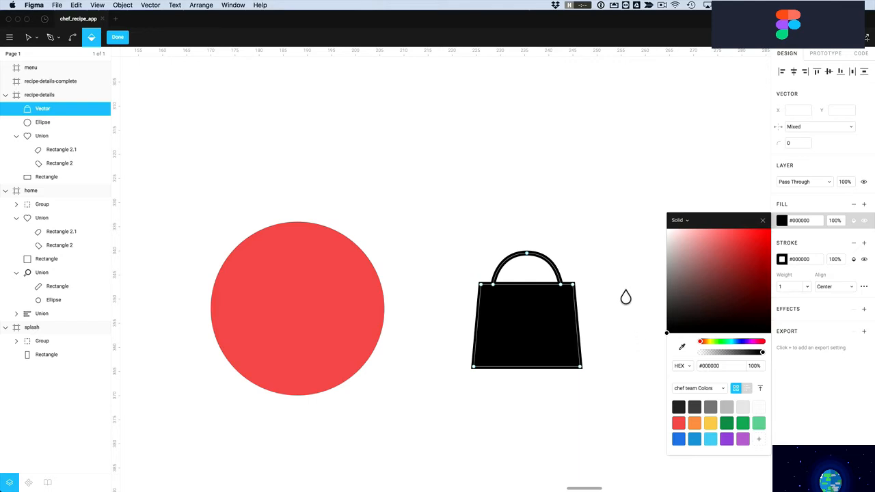
click(627, 299)
click(127, 40)
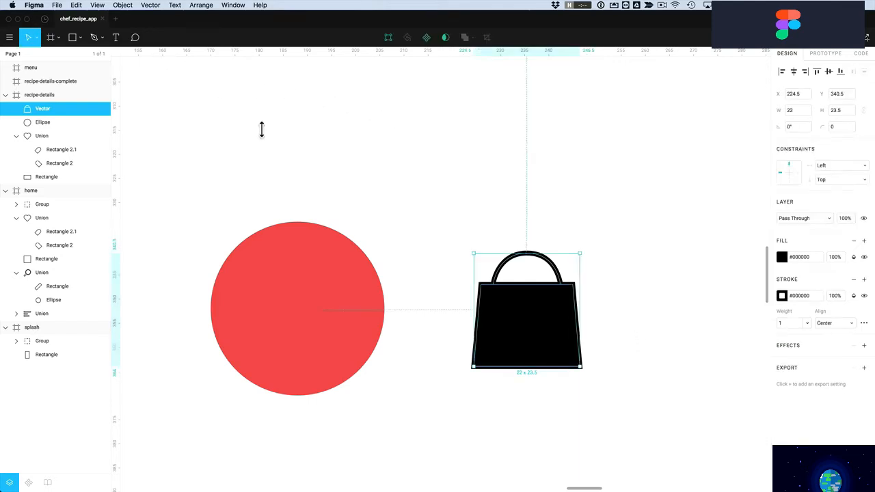
click(447, 223)
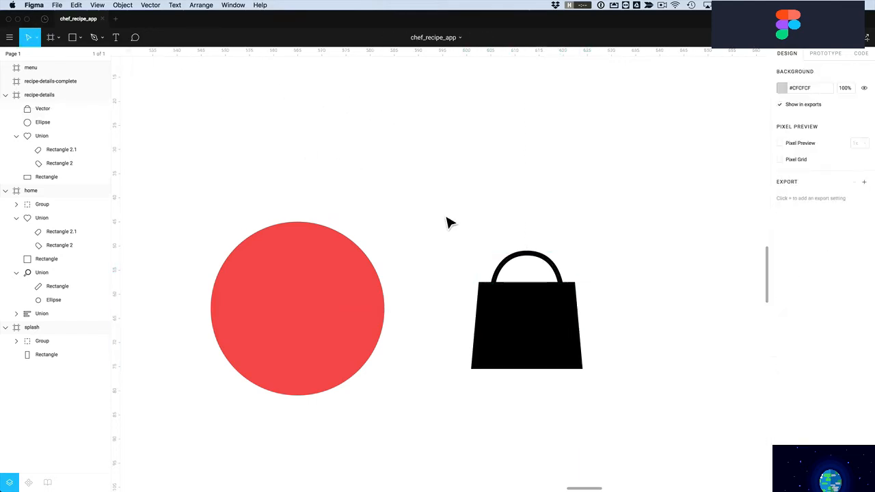
Move the bag onto the red circle, scale it proportionally to width 16, and centre it
click(580, 352)
drag(553, 344, 327, 335)
click(864, 111)
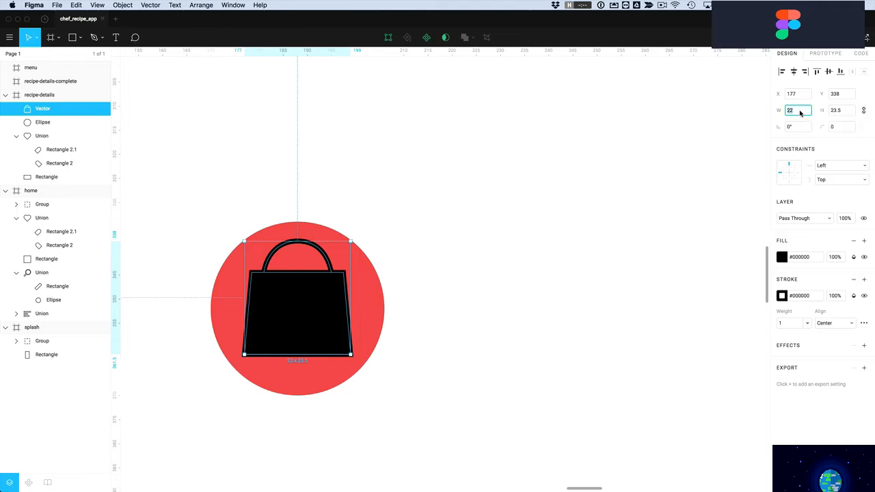
text(16)
key(Return)
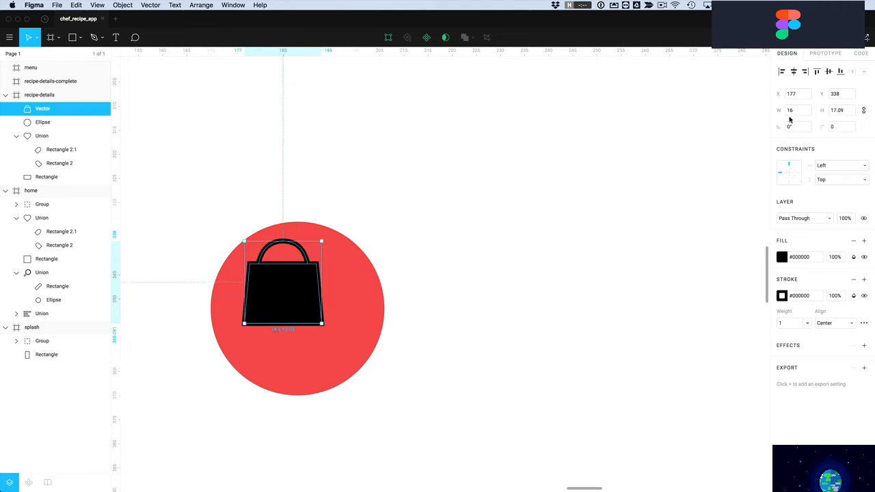
drag(307, 319, 309, 338)
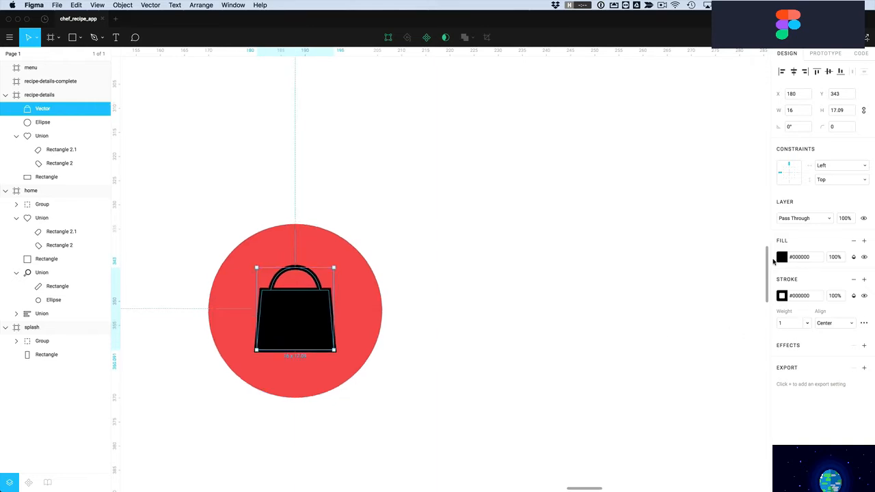
Make the bag's fill and outline white
click(781, 258)
drag(693, 290, 633, 228)
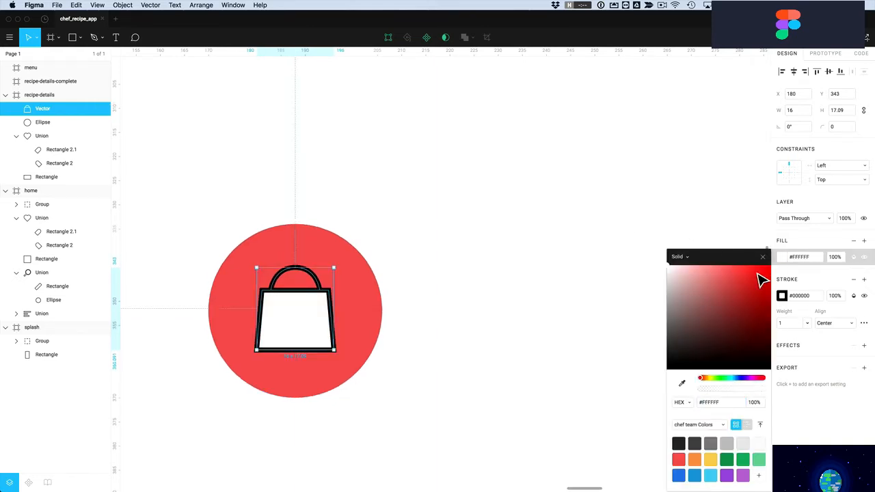
click(781, 296)
drag(707, 296, 580, 212)
click(311, 330)
Select the bag's four body corners and set their corner radius to 1
double_click(311, 330)
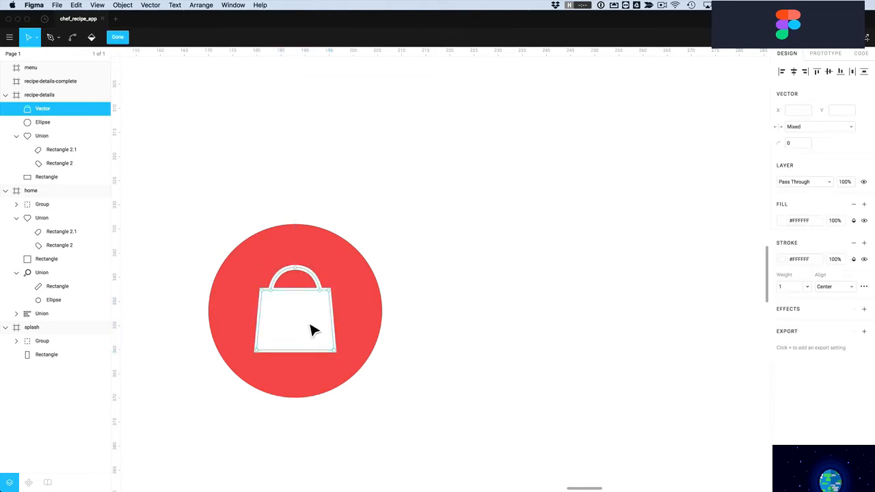
click(334, 350)
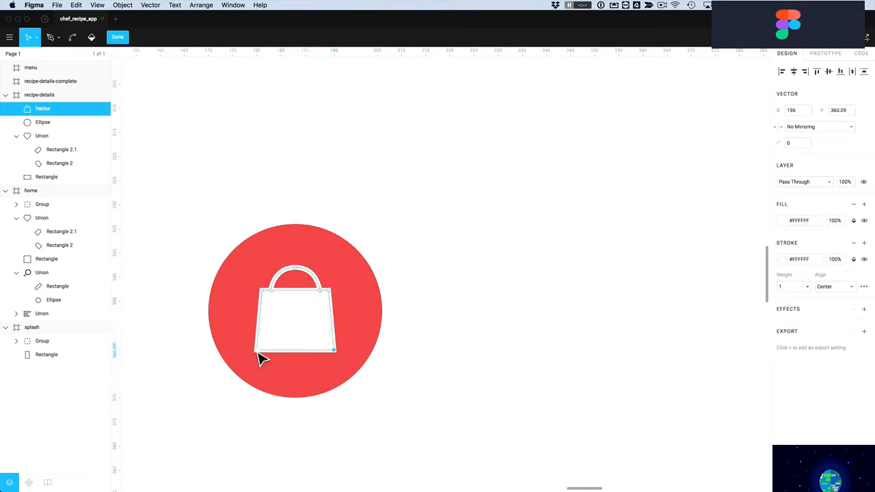
key(shift)
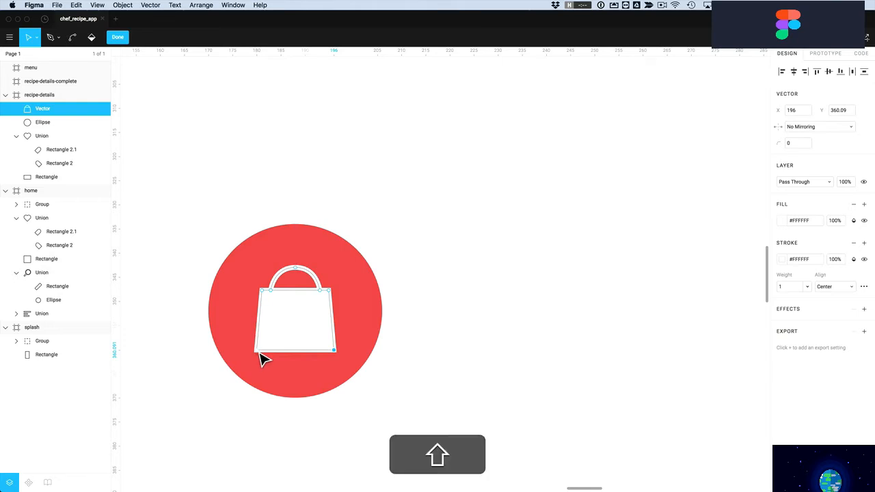
shift+click(257, 350)
shift+click(262, 291)
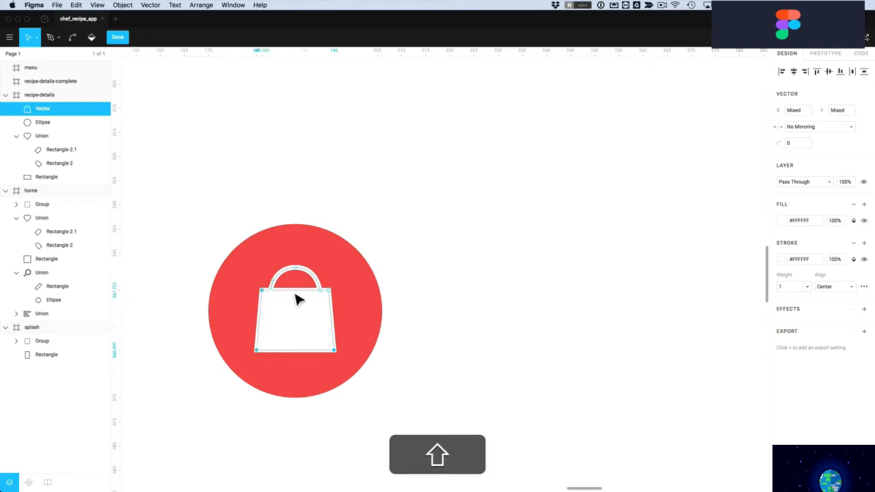
shift+click(331, 292)
click(797, 144)
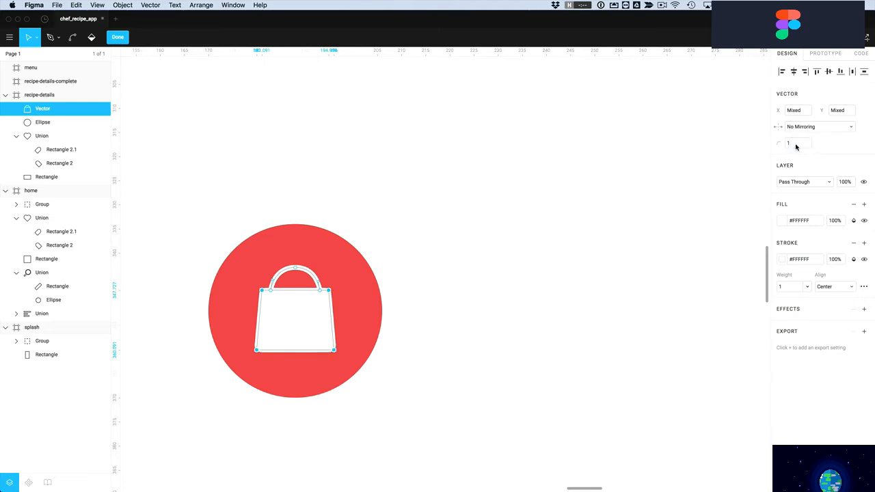
key(Escape)
key(Escape)
key(Escape)
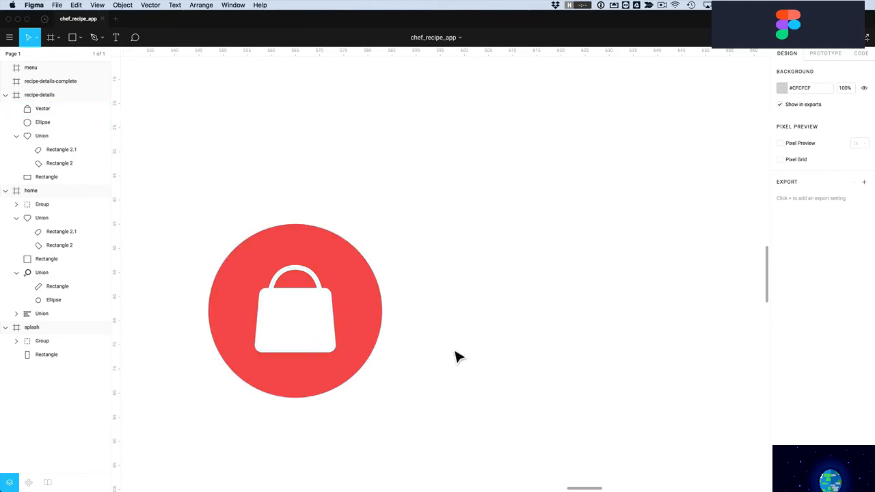
key(alt)
Duplicate the red circle to the right of the bag icon and begin a Pen path above it
drag(377, 326, 647, 329)
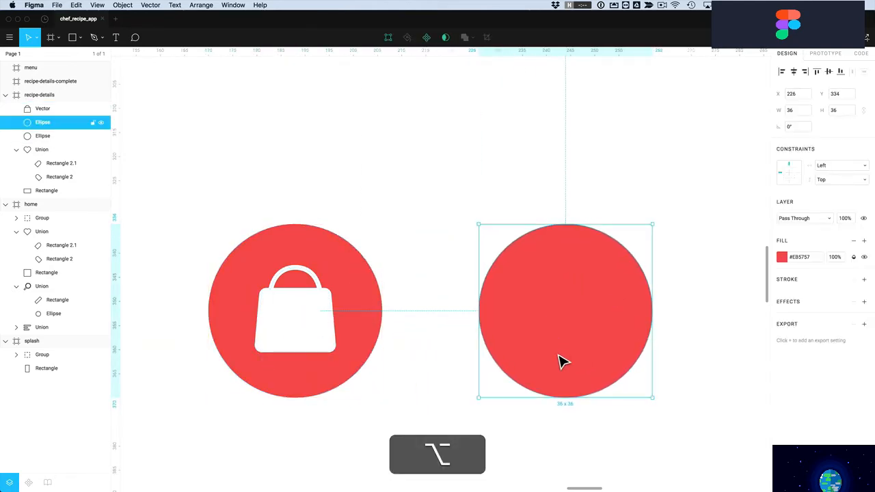
click(517, 176)
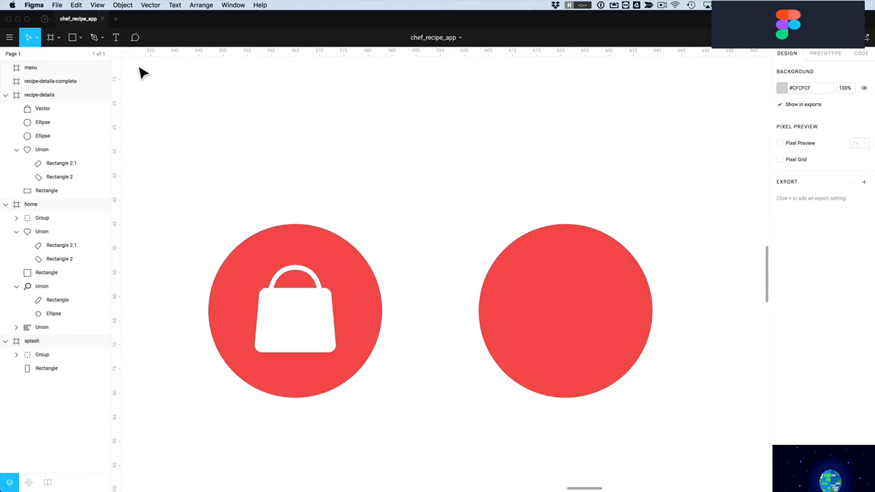
click(94, 37)
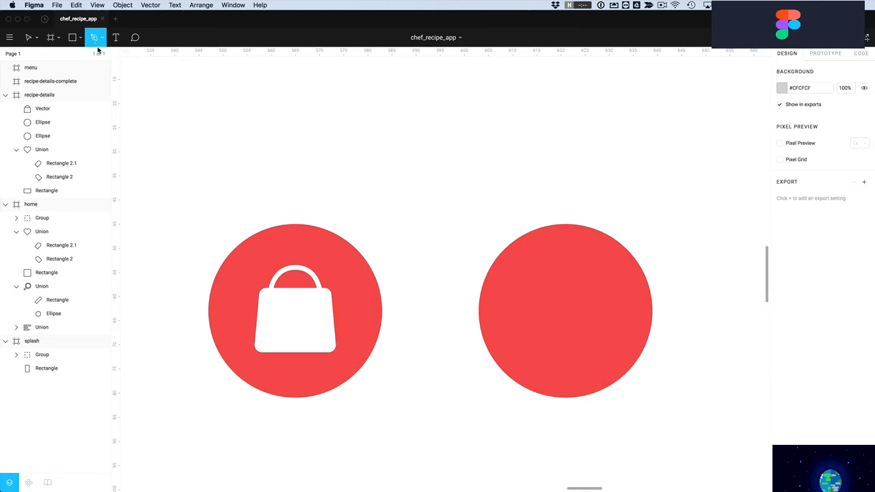
scroll(544, 368, up, 3)
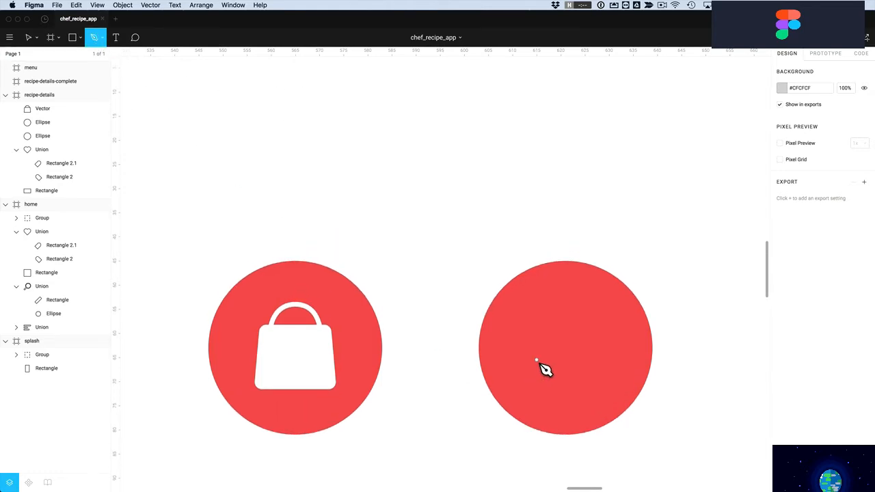
scroll(479, 226, up, 2)
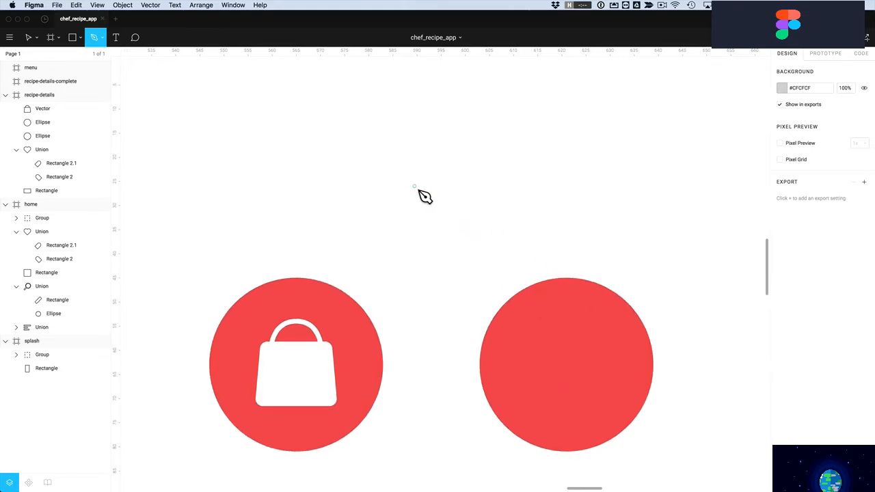
click(392, 156)
Place the hat's rectangular base corners and a curved point forming its right lobe
click(393, 188)
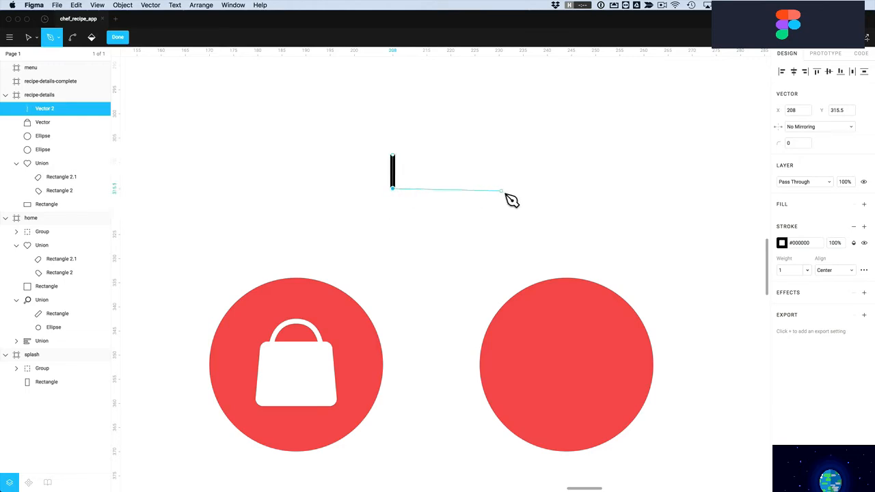
click(503, 189)
click(504, 157)
scroll(511, 164, up, 2)
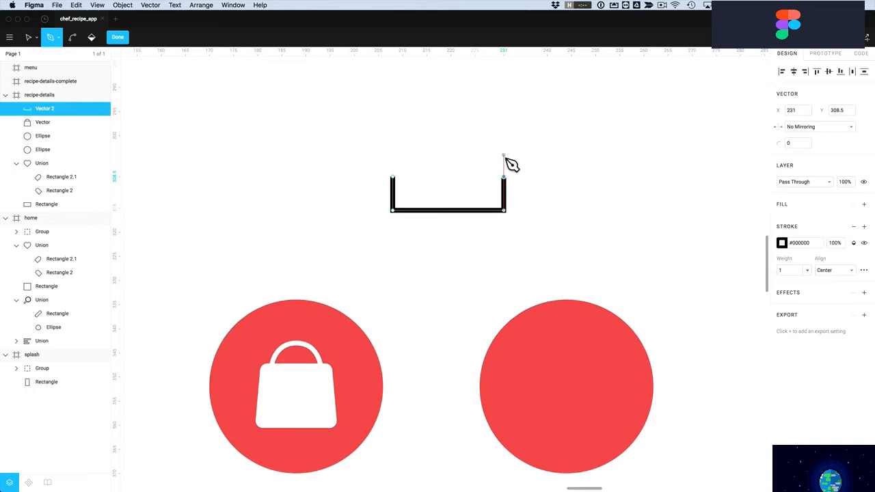
drag(532, 156, 490, 118)
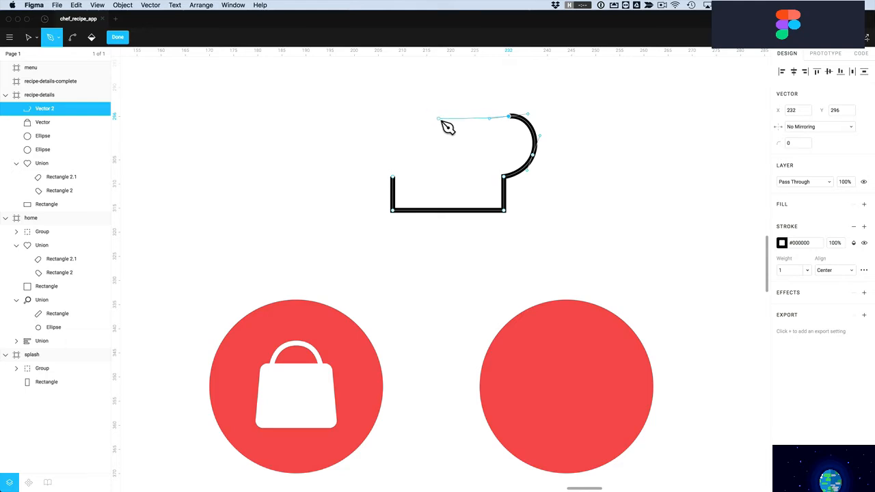
key(alt)
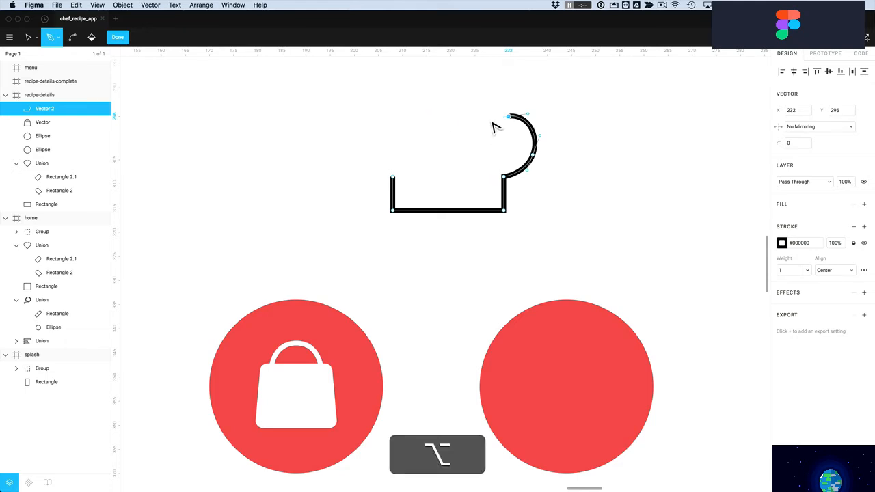
drag(492, 124, 504, 90)
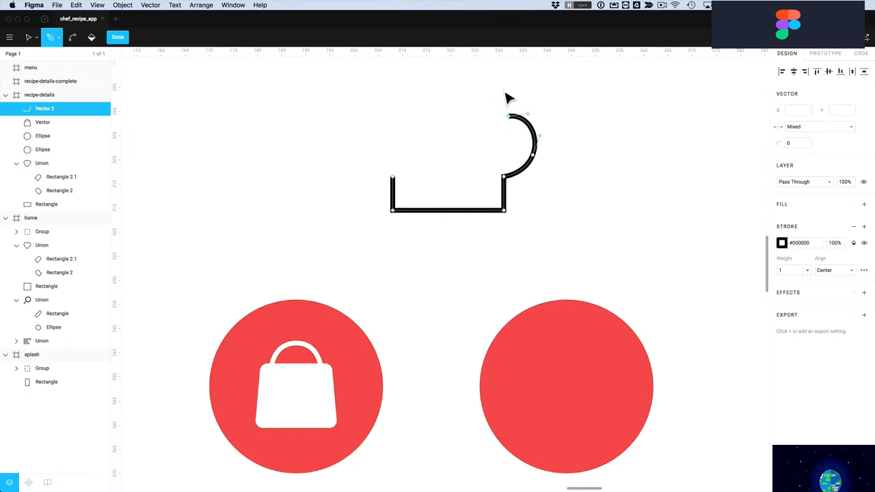
key(alt)
drag(515, 98, 516, 101)
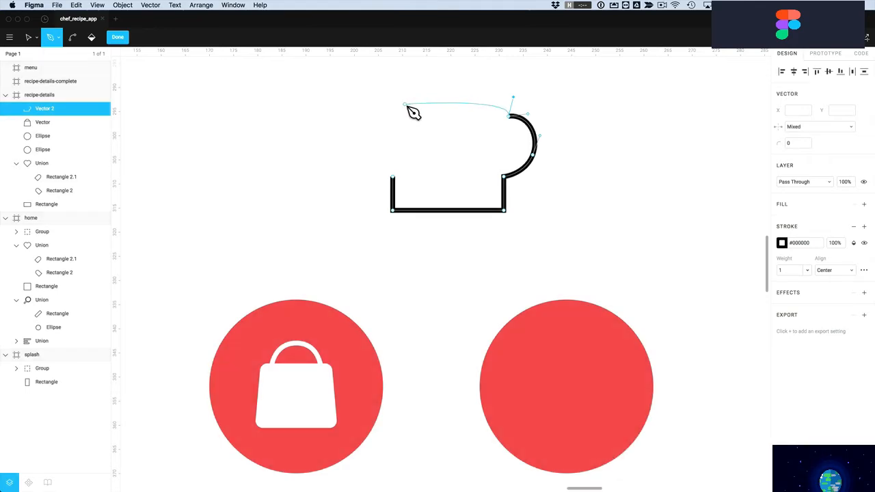
Add curved points for the top dome and left lobe, closing the outline at the base
mouse_move(405, 105)
mouse_down()
mouse_move(369, 156)
mouse_move(348, 123)
mouse_move(360, 88)
mouse_up()
key(alt)
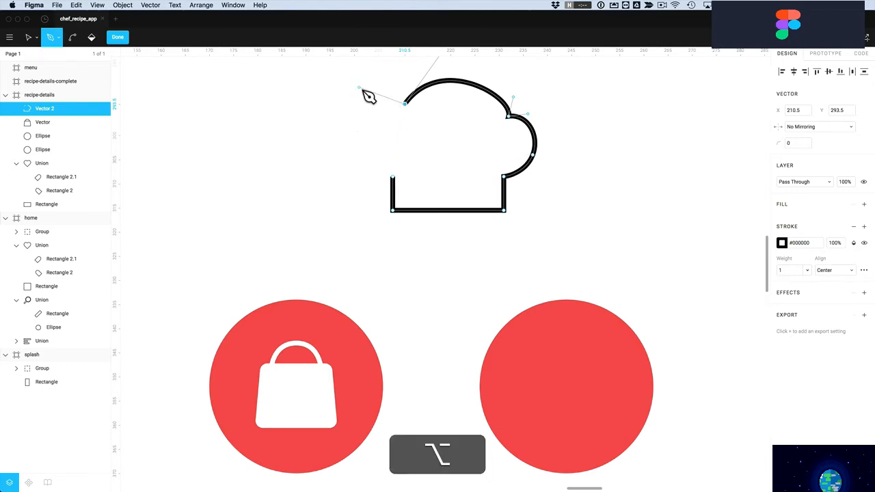
drag(358, 135, 361, 154)
click(393, 179)
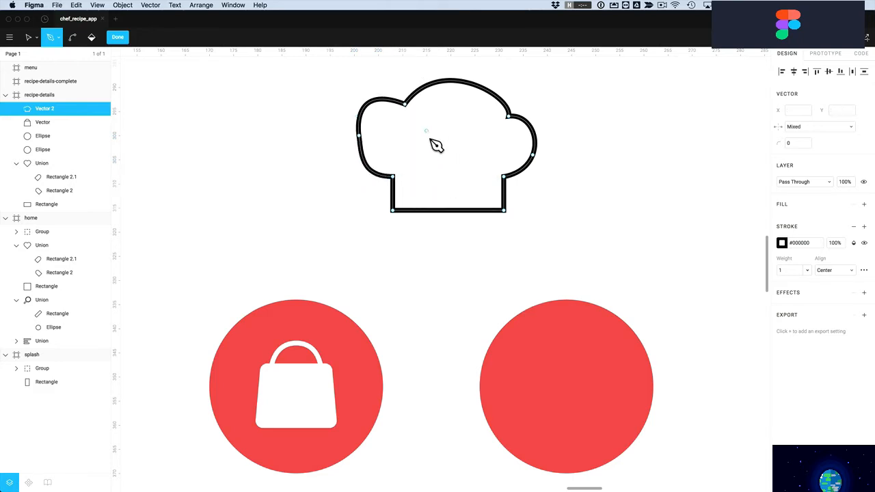
scroll(434, 143, up, 3)
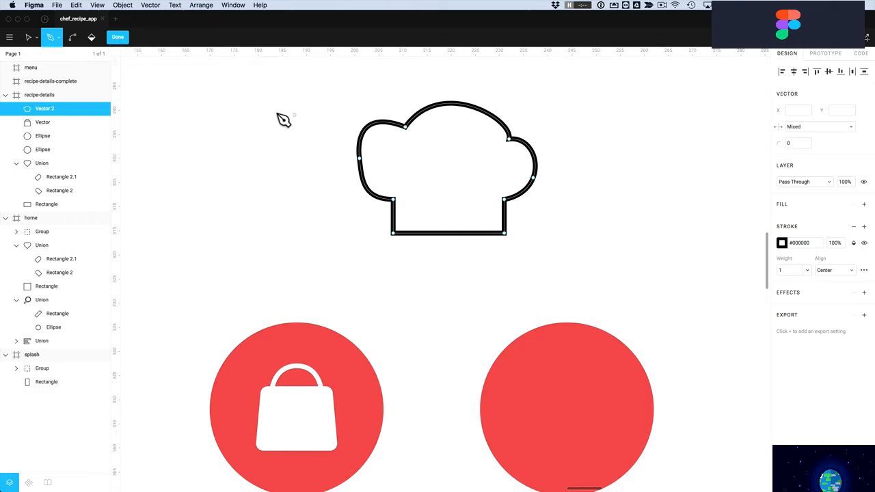
Reshape the hat's left curve and round out its right bump
click(27, 39)
click(407, 128)
mouse_move(365, 165)
mouse_down()
mouse_move(360, 123)
mouse_move(375, 129)
mouse_move(360, 179)
mouse_move(349, 185)
mouse_move(358, 158)
mouse_move(363, 172)
mouse_up()
drag(510, 140, 494, 131)
drag(408, 129, 395, 126)
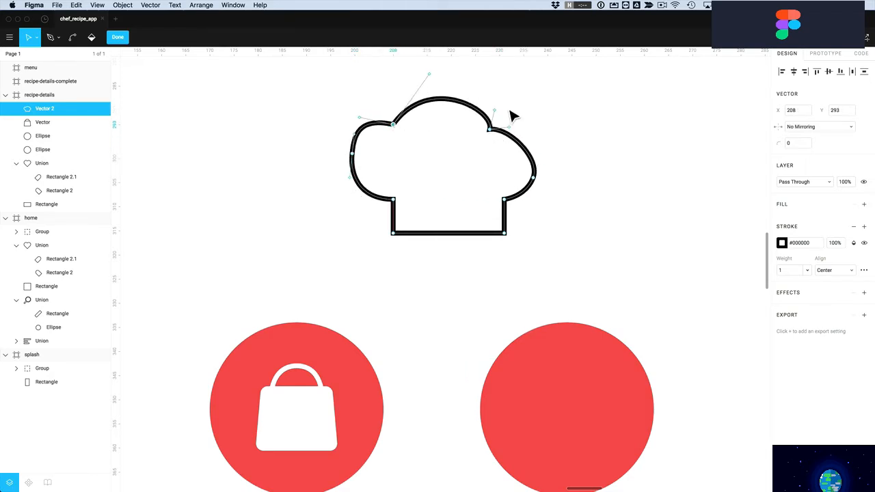
mouse_move(498, 119)
mouse_down()
mouse_move(486, 112)
mouse_move(494, 110)
mouse_up()
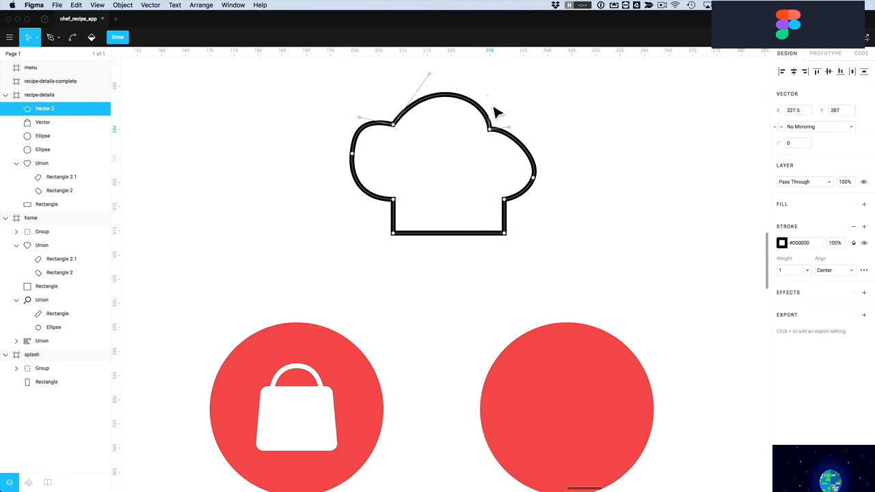
drag(533, 178, 523, 203)
click(533, 166)
Reshape the top dome's curve and push the left lobe outward
click(518, 203)
drag(489, 130, 498, 130)
drag(497, 99, 485, 91)
drag(431, 74, 419, 98)
click(364, 126)
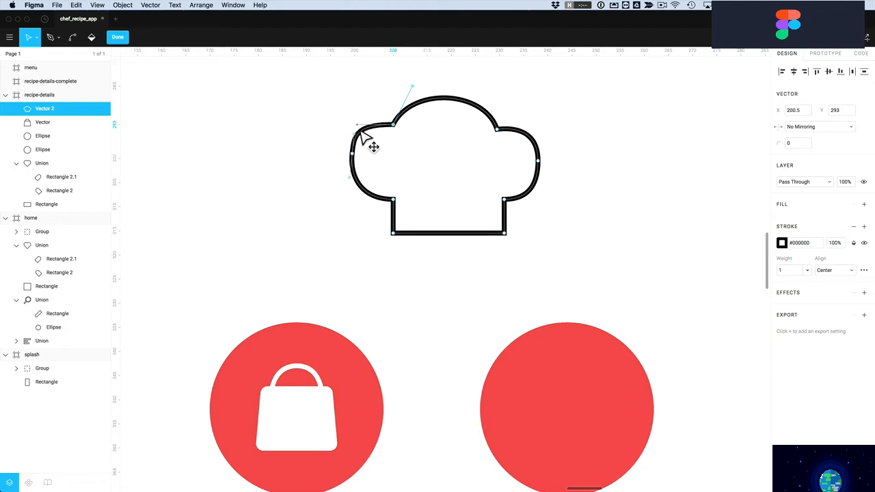
mouse_move(356, 156)
mouse_down()
mouse_move(361, 174)
mouse_move(356, 149)
mouse_move(348, 153)
mouse_up()
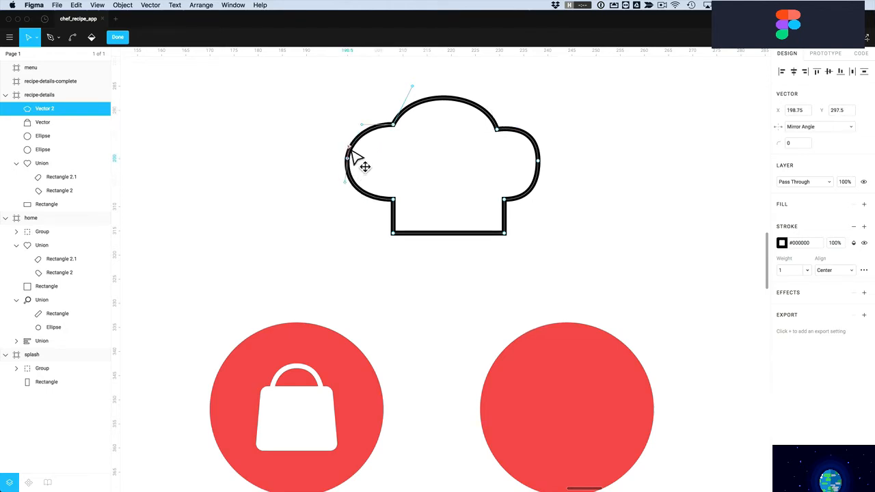
click(418, 165)
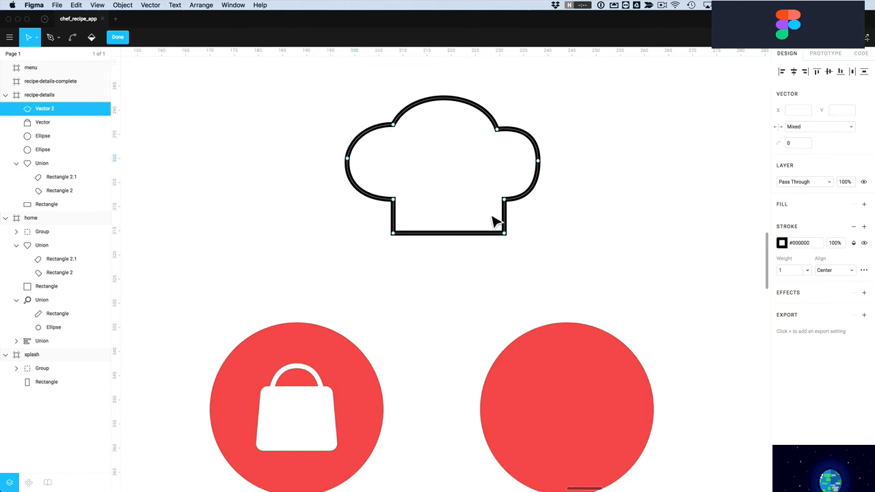
Round the right lobe and give the two bottom corners a corner radius of 2
click(540, 161)
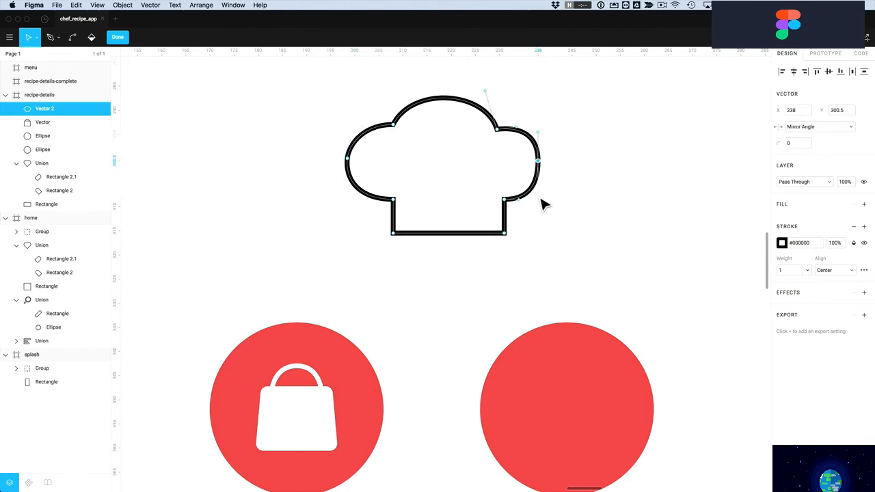
drag(539, 133, 539, 142)
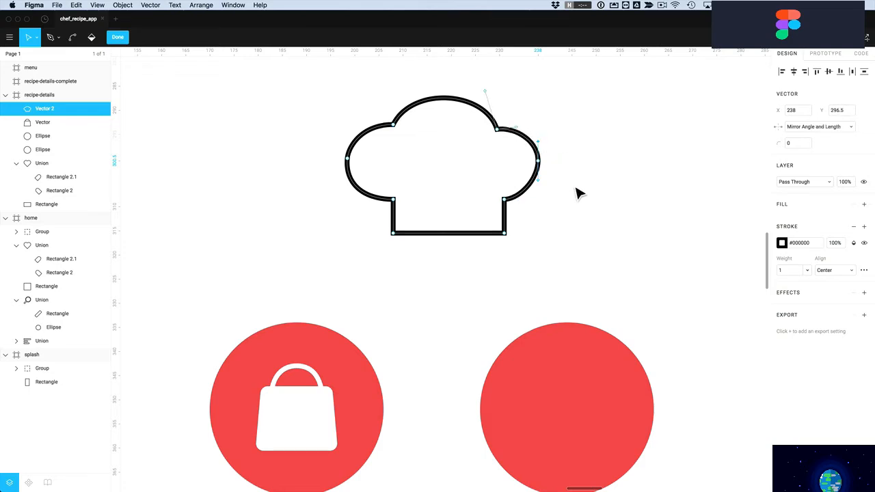
drag(531, 222, 376, 256)
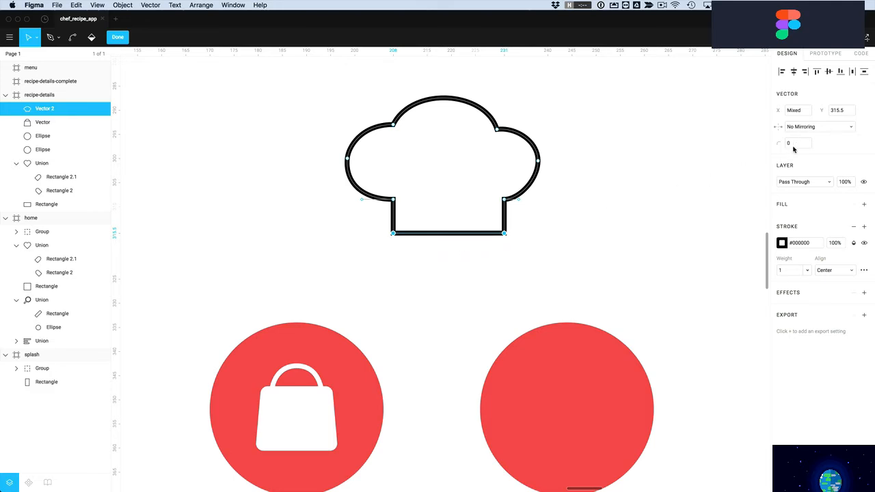
text(2)
key(Return)
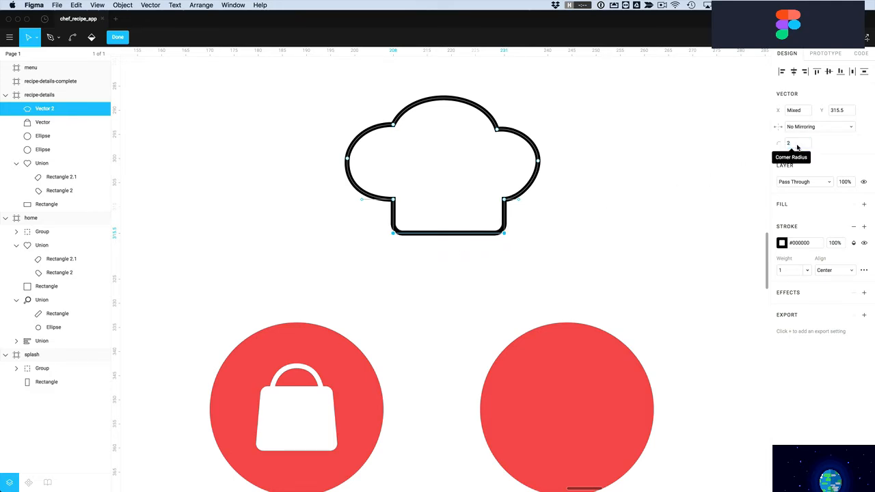
Smooth the hat's left and lower-left curves, then finish editing the outline
drag(348, 161, 390, 142)
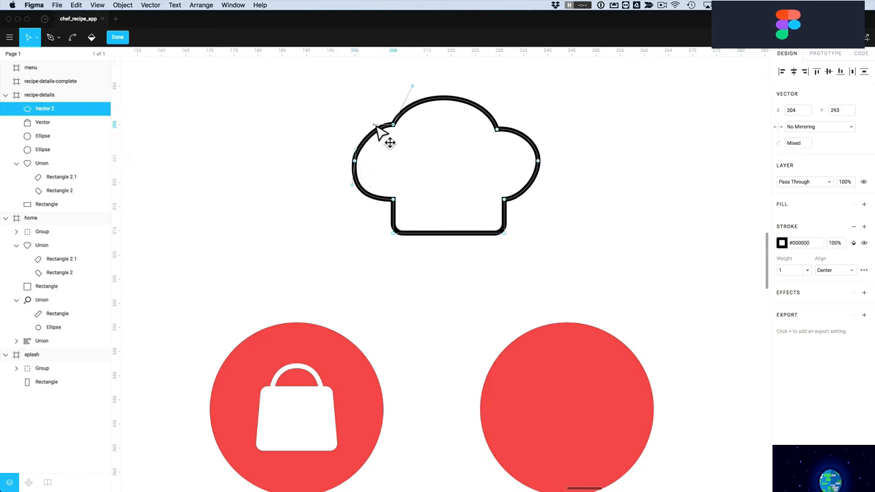
click(394, 200)
mouse_move(366, 202)
mouse_down()
mouse_move(379, 203)
mouse_move(372, 201)
mouse_up()
drag(355, 161, 359, 156)
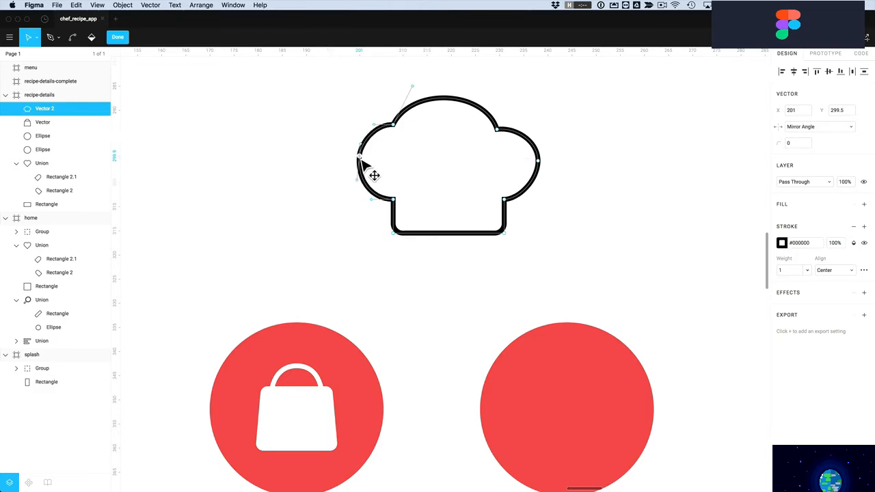
key(Escape)
click(315, 163)
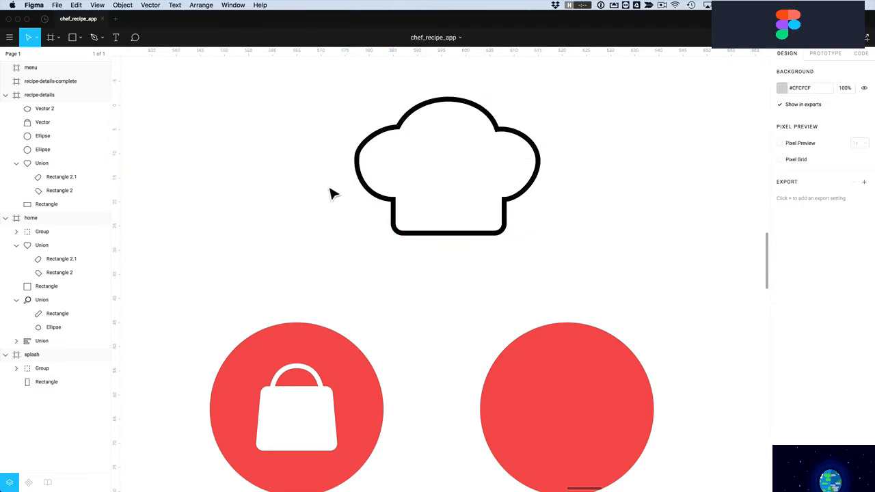
click(362, 176)
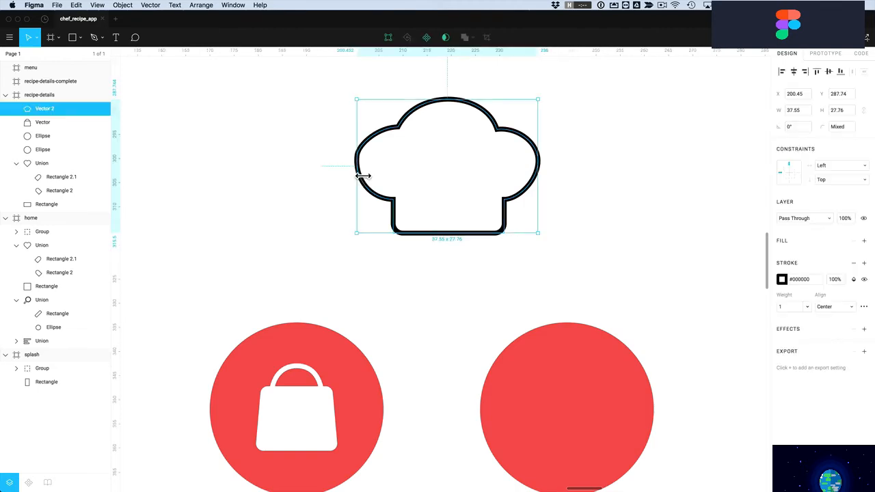
Draw two straight horizontal lines beneath the chef-hat outline with the Pen tool
double_click(400, 219)
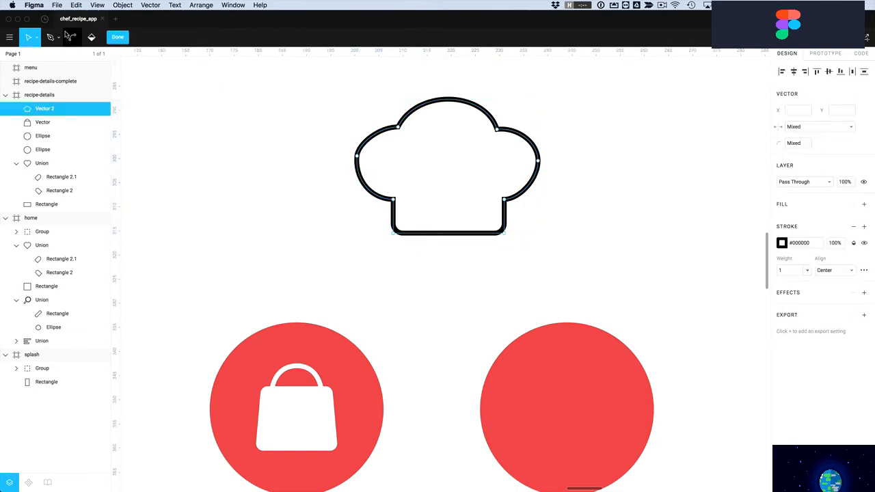
click(52, 38)
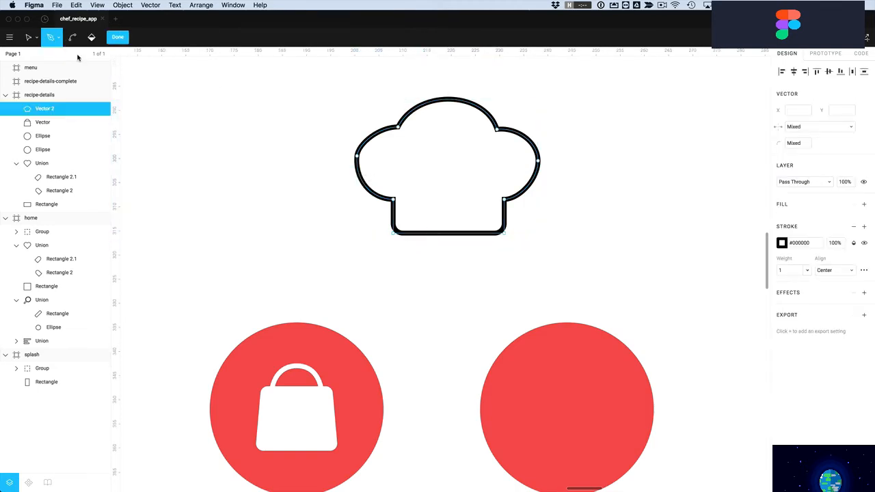
click(398, 252)
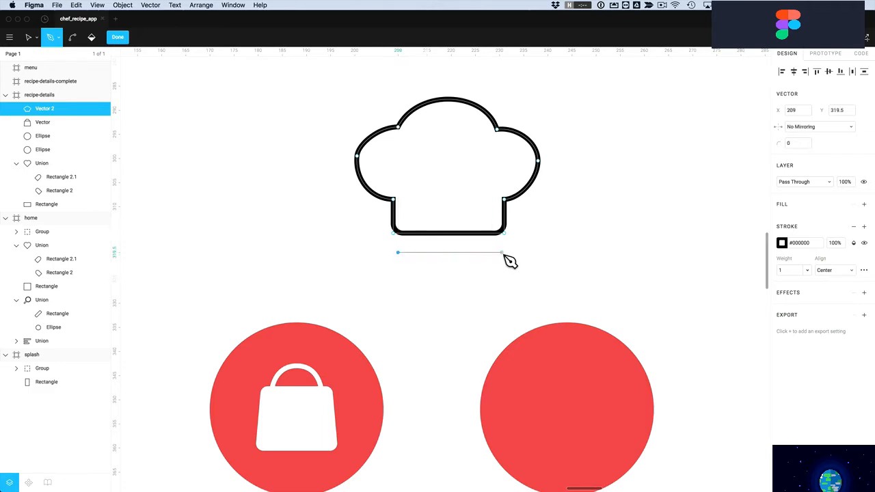
click(502, 252)
key(Escape)
click(398, 272)
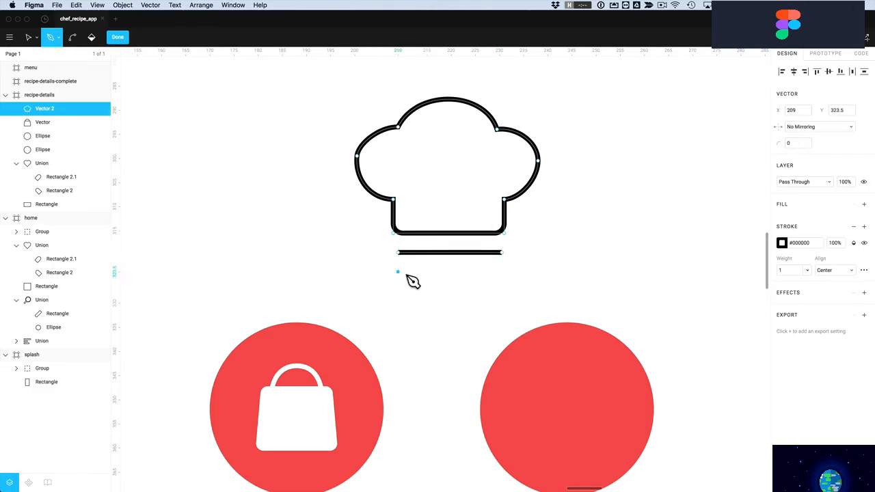
click(502, 273)
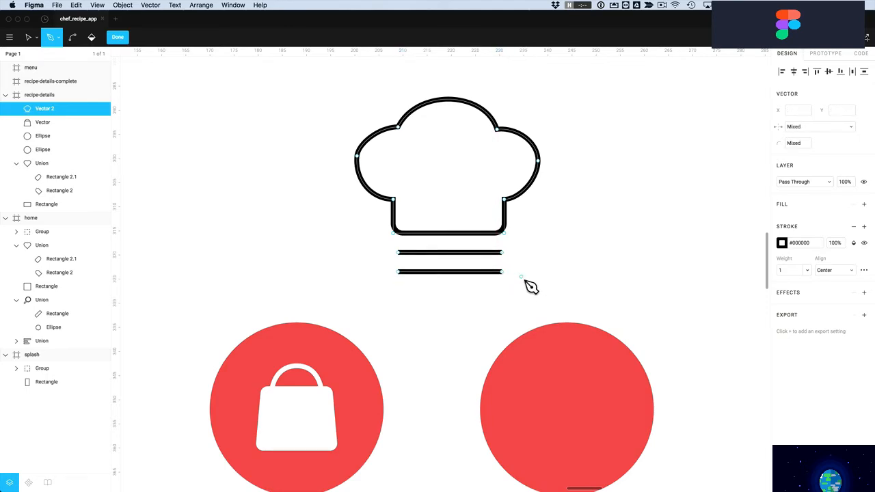
key(Escape)
key(Escape)
Set the chef-hat stroke's line-end cap to Round in the advanced stroke settings
click(339, 256)
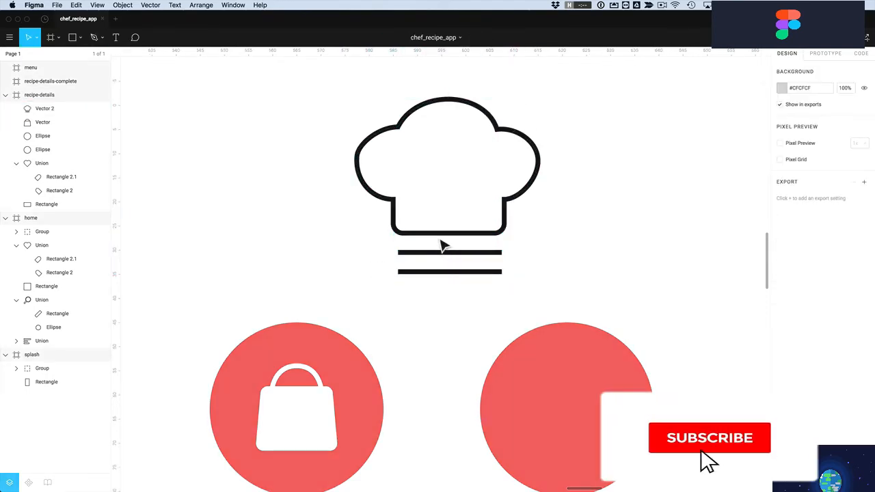
click(446, 243)
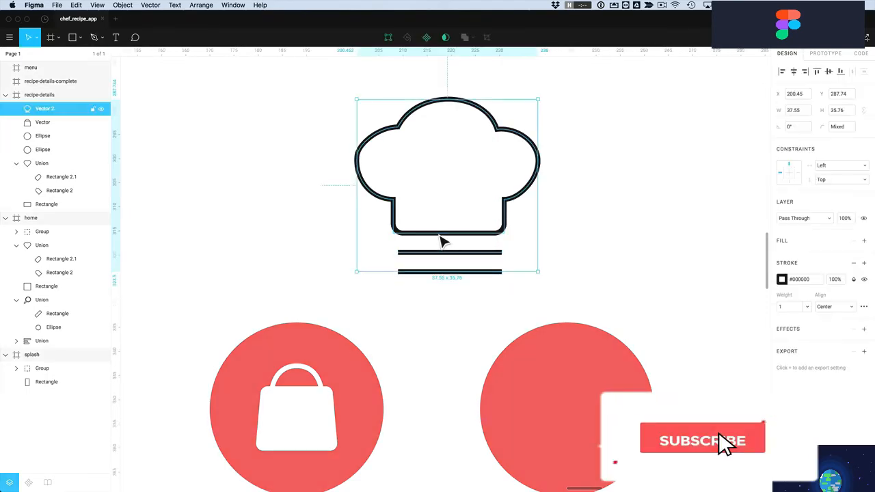
click(864, 307)
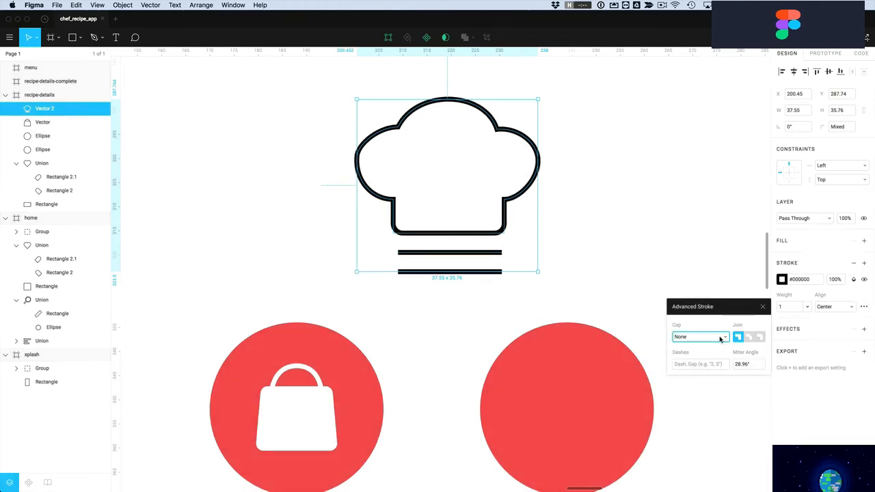
click(721, 338)
click(684, 348)
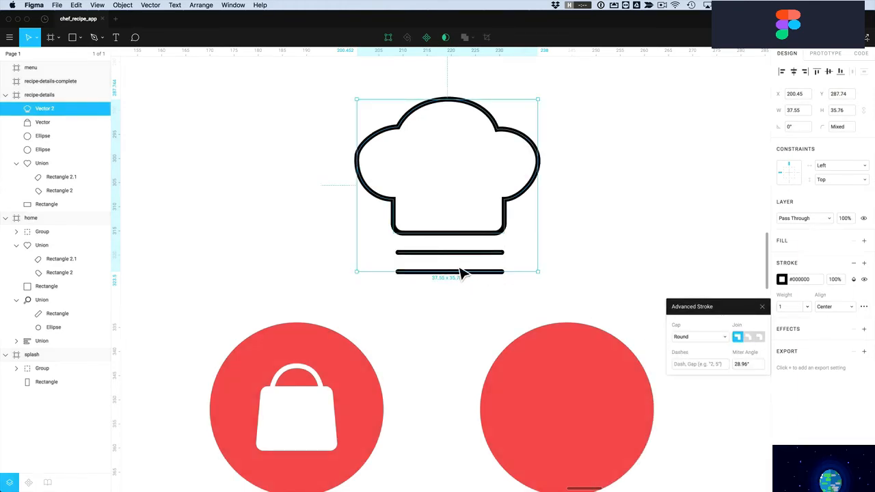
click(626, 251)
click(513, 222)
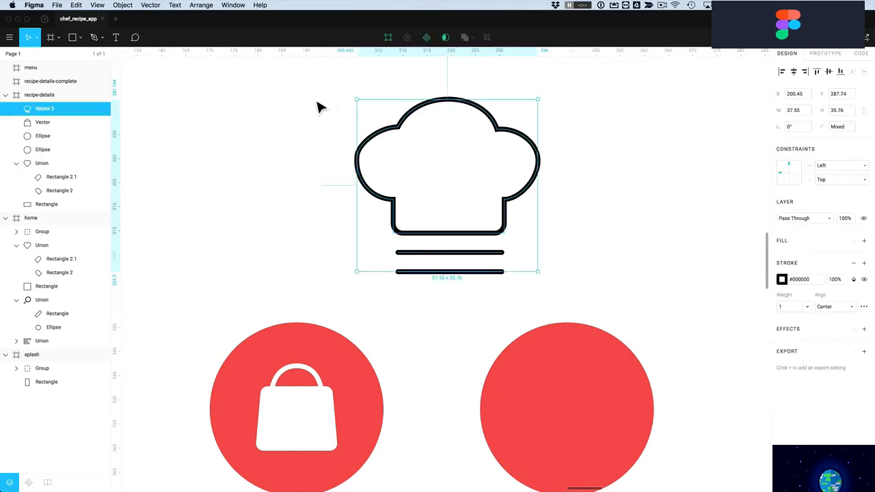
Shrink the chef hat to about 16×16, move it into the right red circle, and make its outline white
drag(362, 104, 465, 198)
scroll(468, 203, down, 5)
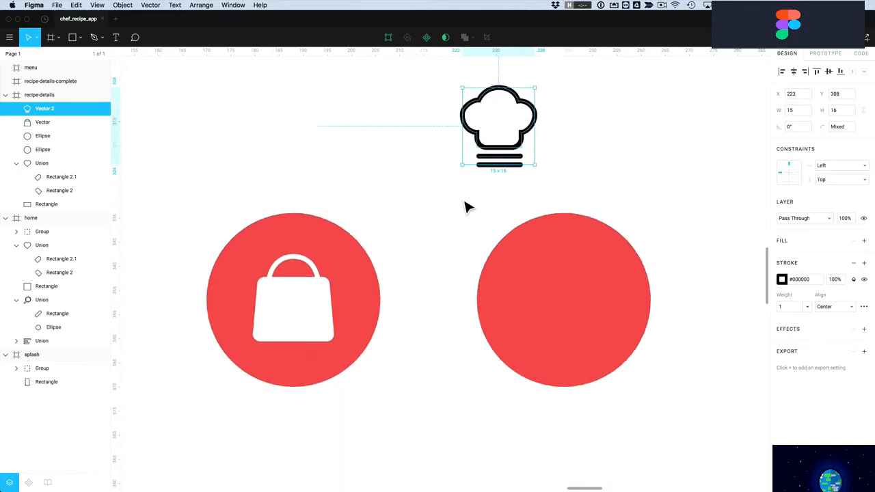
drag(501, 149, 568, 319)
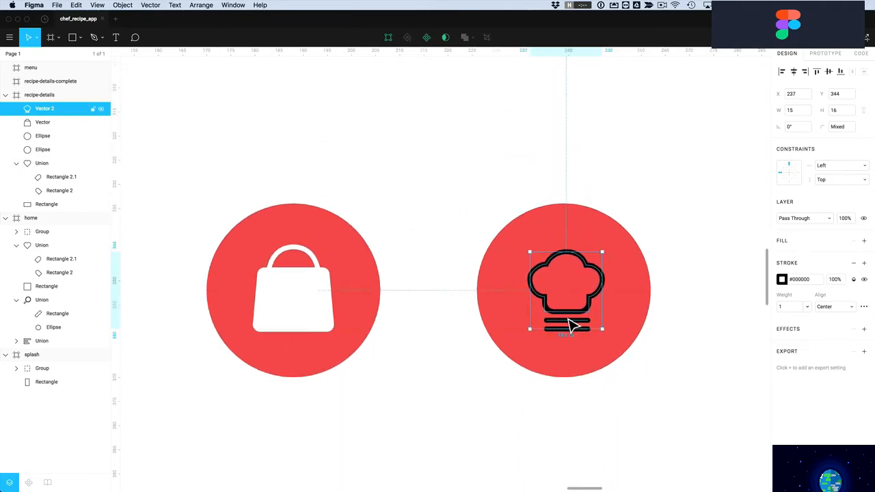
click(782, 280)
drag(703, 287, 631, 231)
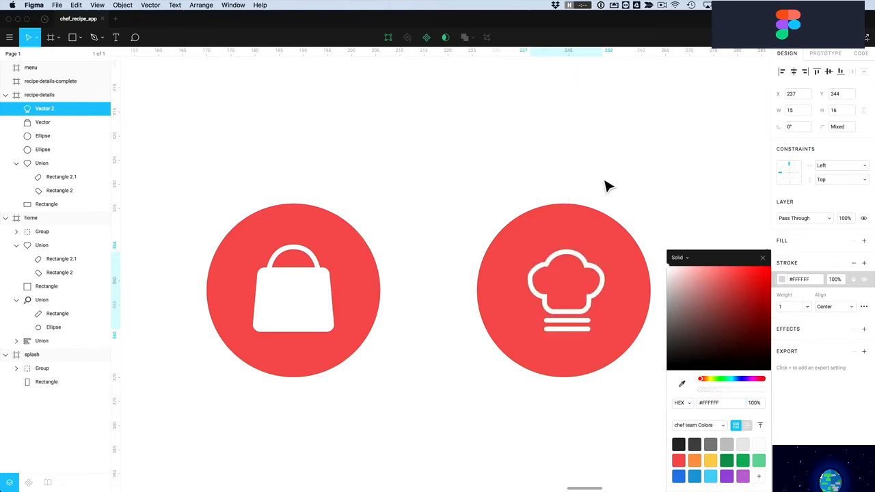
click(651, 164)
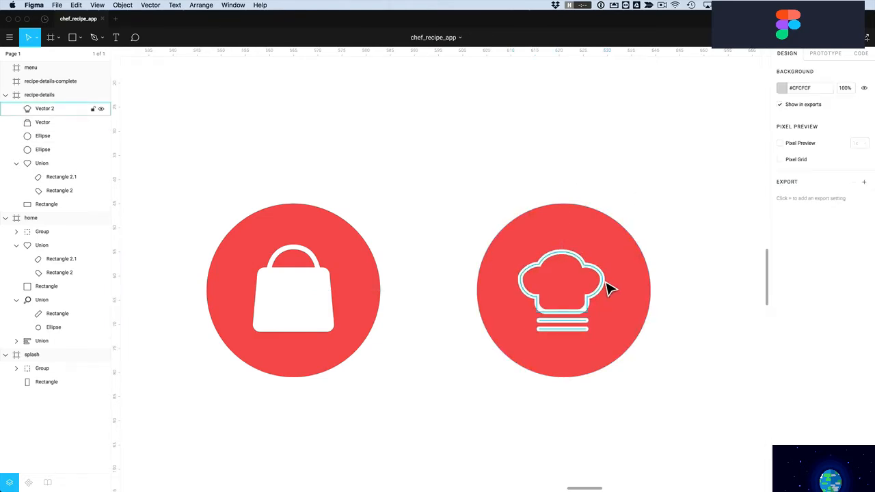
Paint-bucket fill the inside of the hat and set that fill to white #FFFFFF
double_click(597, 275)
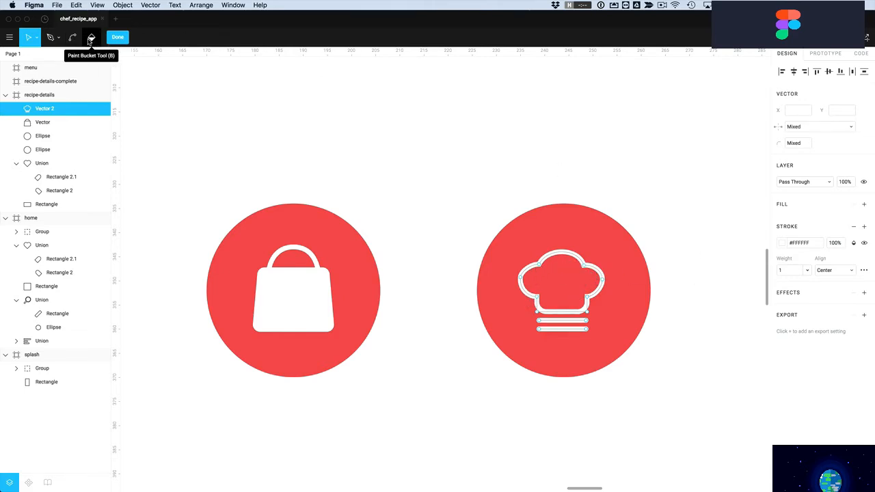
click(90, 39)
click(569, 283)
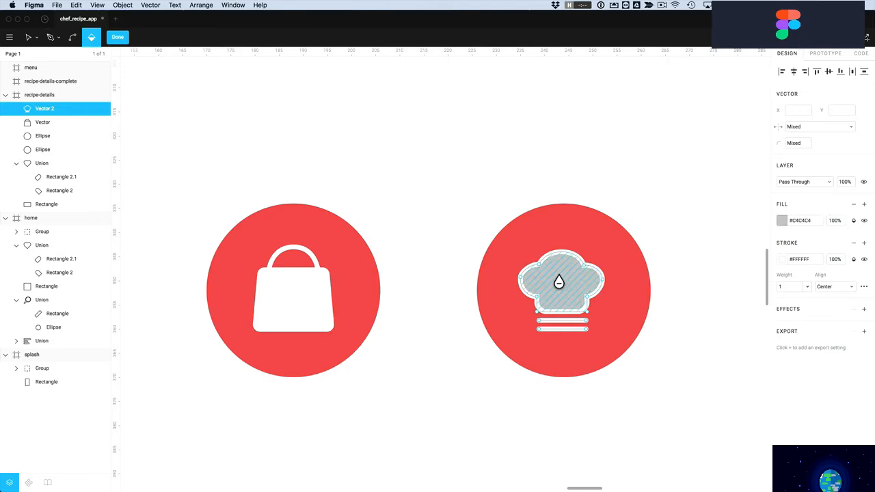
click(782, 221)
drag(691, 241, 640, 216)
click(119, 38)
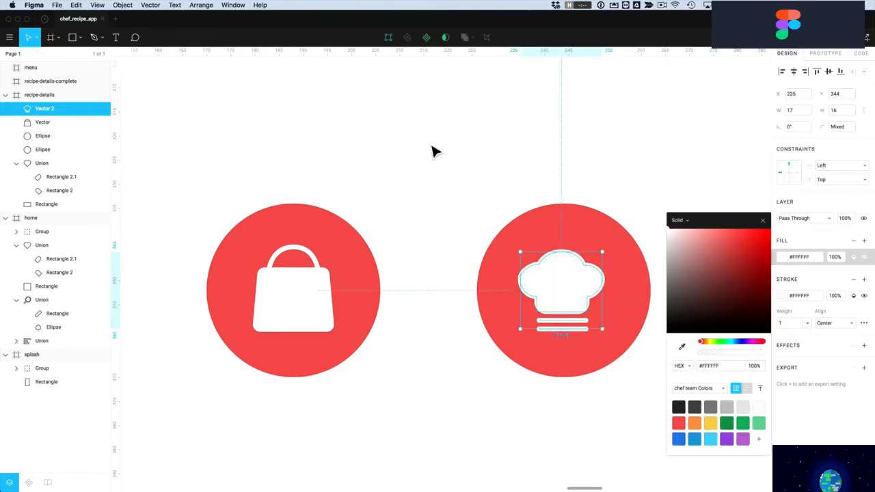
click(434, 151)
scroll(445, 209, down, 5)
scroll(443, 210, up, 3)
scroll(443, 210, down, 5)
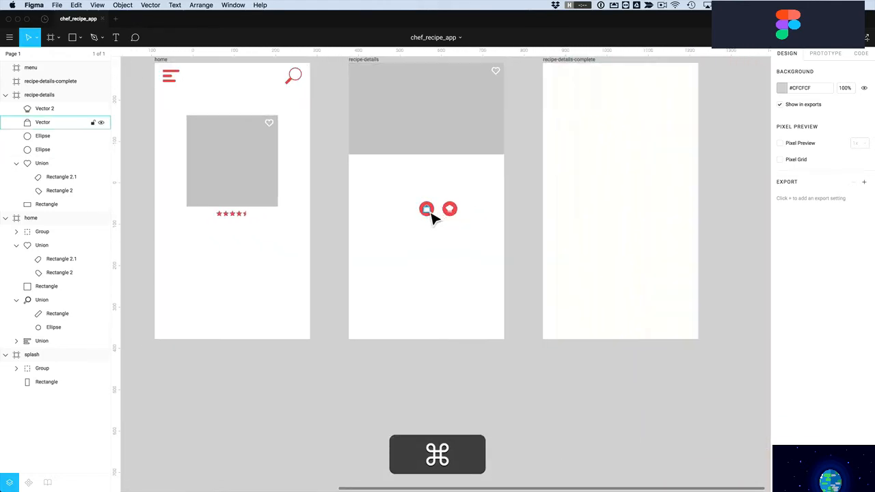
Choose the Pencil tool from the pen tools dropdown
drag(438, 219, 431, 266)
click(462, 243)
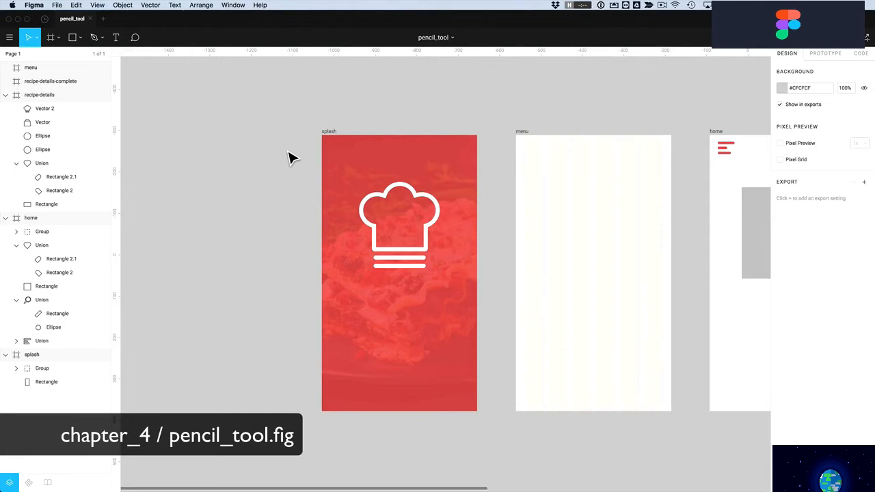
click(102, 40)
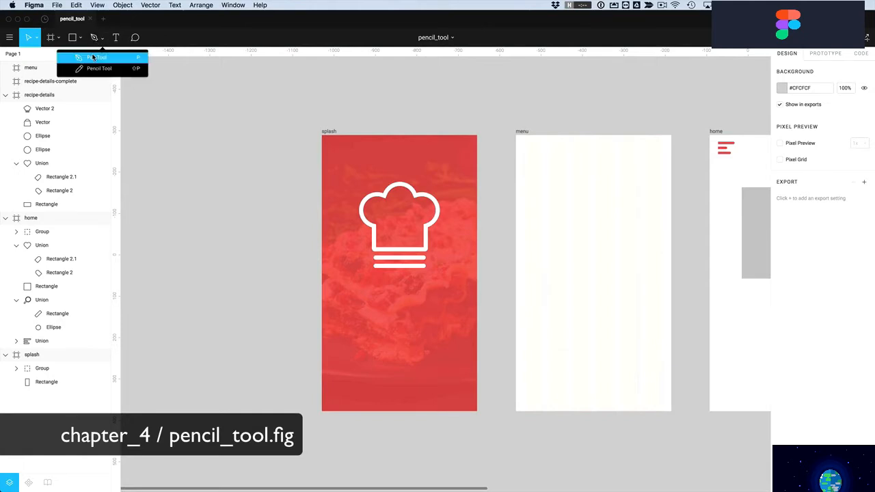
click(93, 69)
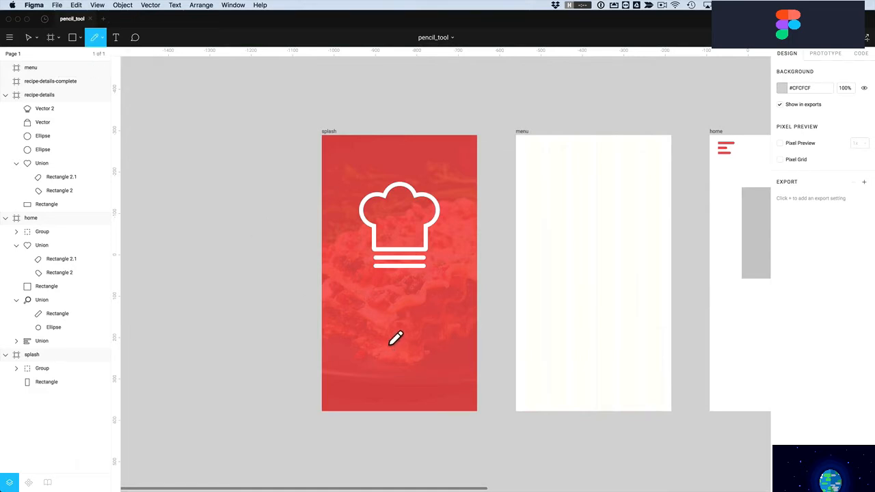
Zoom in and freehand-write 'Chefs Recipes' beneath the splash screen's chef logo
drag(321, 241, 517, 357)
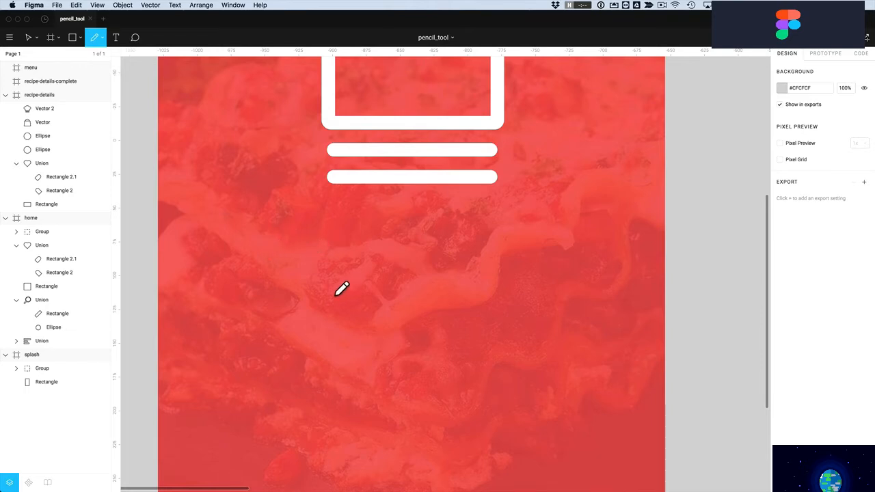
mouse_move(301, 260)
mouse_down()
mouse_move(254, 292)
mouse_move(301, 309)
mouse_move(342, 247)
mouse_move(308, 311)
mouse_move(327, 298)
mouse_move(351, 308)
mouse_move(343, 300)
mouse_move(377, 302)
mouse_up()
mouse_move(404, 243)
mouse_down()
mouse_move(362, 353)
mouse_move(370, 317)
mouse_move(457, 264)
mouse_move(433, 311)
mouse_up()
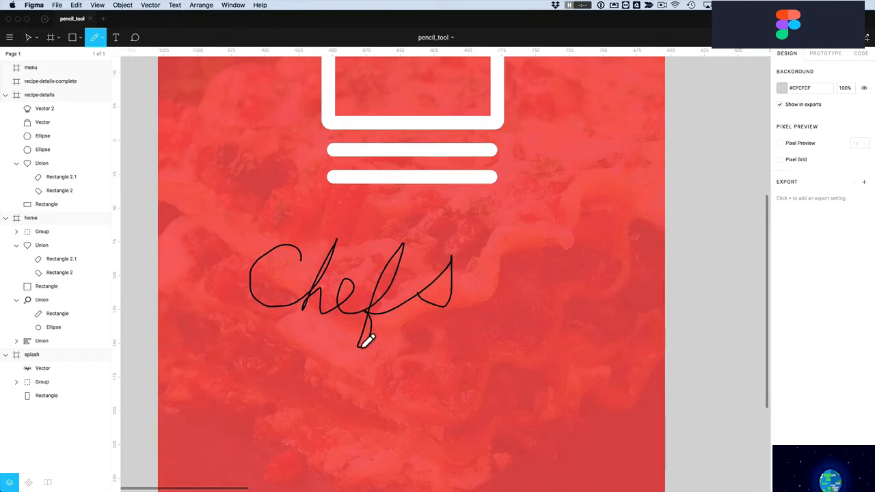
mouse_move(275, 374)
mouse_down()
mouse_move(320, 370)
mouse_move(256, 385)
mouse_move(280, 422)
mouse_move(309, 393)
mouse_move(324, 415)
mouse_move(364, 401)
mouse_move(381, 405)
mouse_move(382, 420)
mouse_move(398, 386)
mouse_up()
mouse_move(382, 419)
mouse_down()
mouse_move(410, 397)
mouse_move(426, 404)
mouse_move(467, 376)
mouse_up()
click(378, 381)
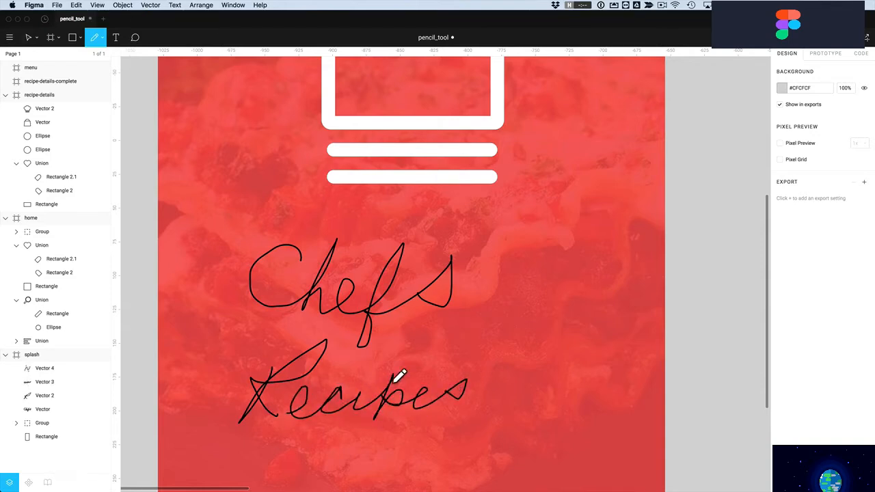
drag(369, 379, 368, 377)
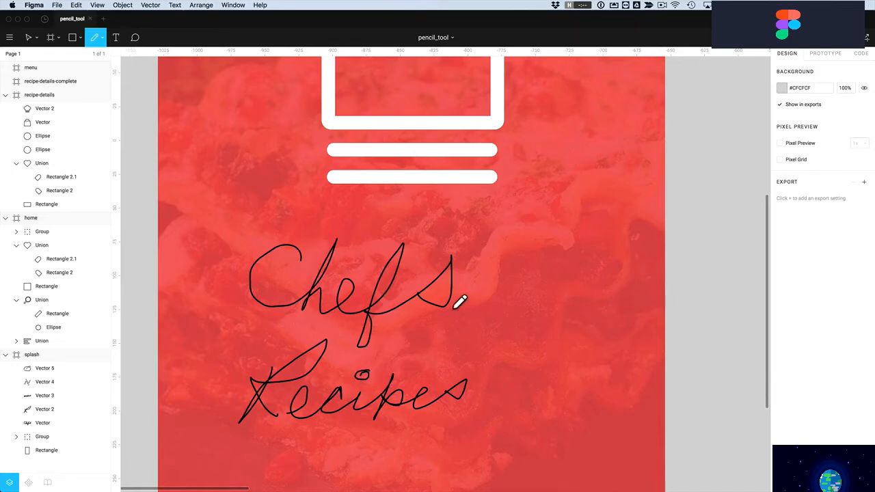
Remove surplus anchor points from the C in Chefs with Delete and Heal Selection
click(27, 39)
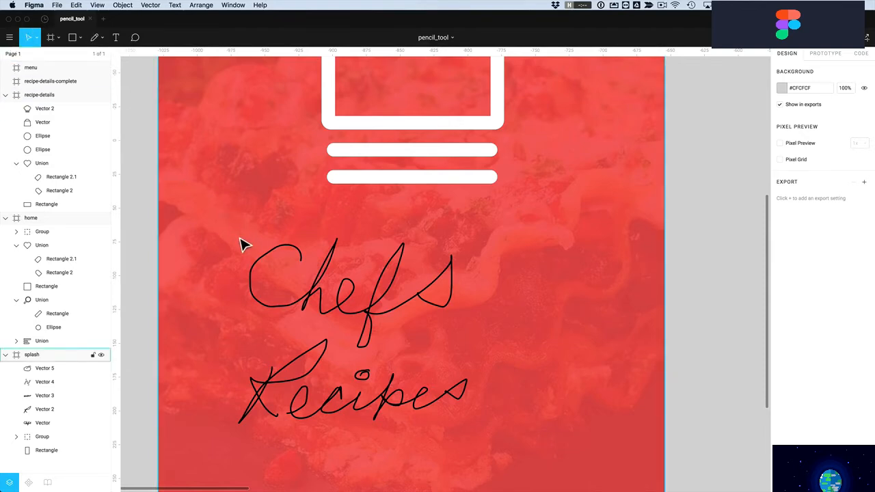
double_click(283, 253)
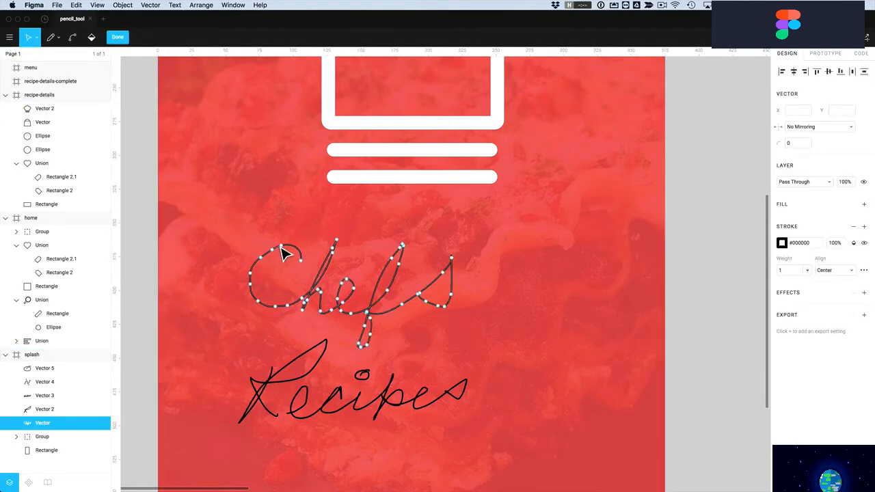
click(280, 245)
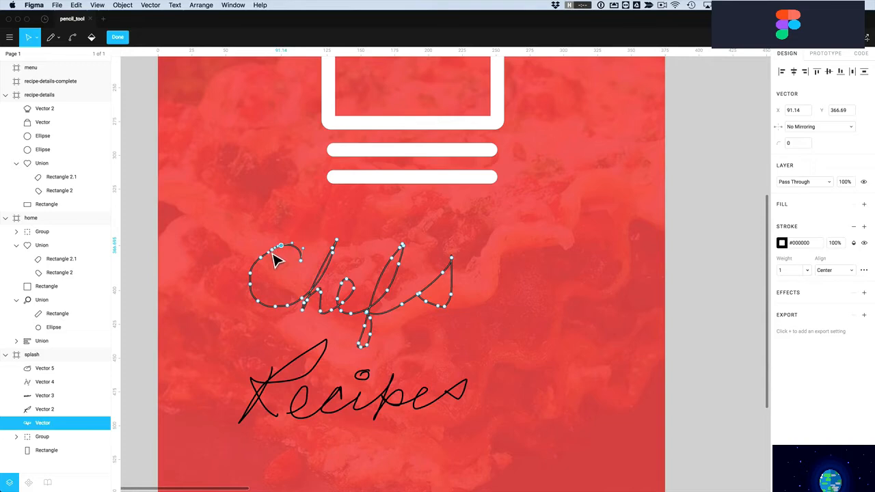
drag(233, 225, 286, 320)
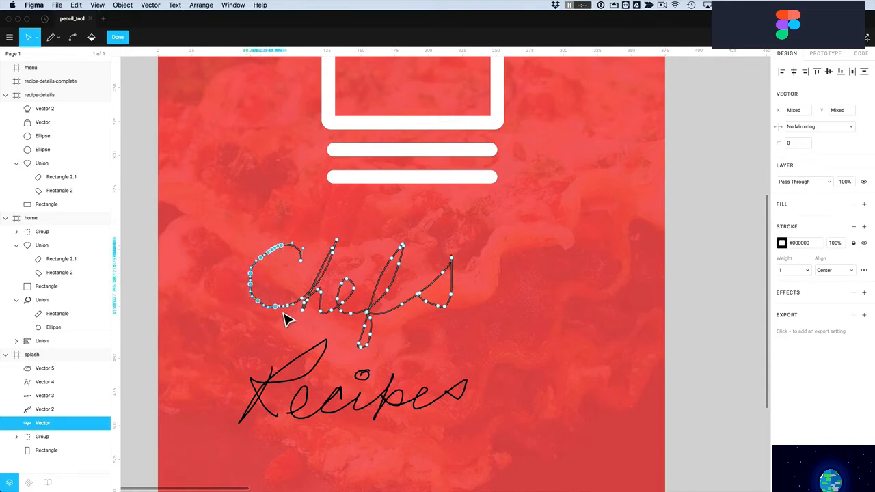
click(73, 39)
click(254, 284)
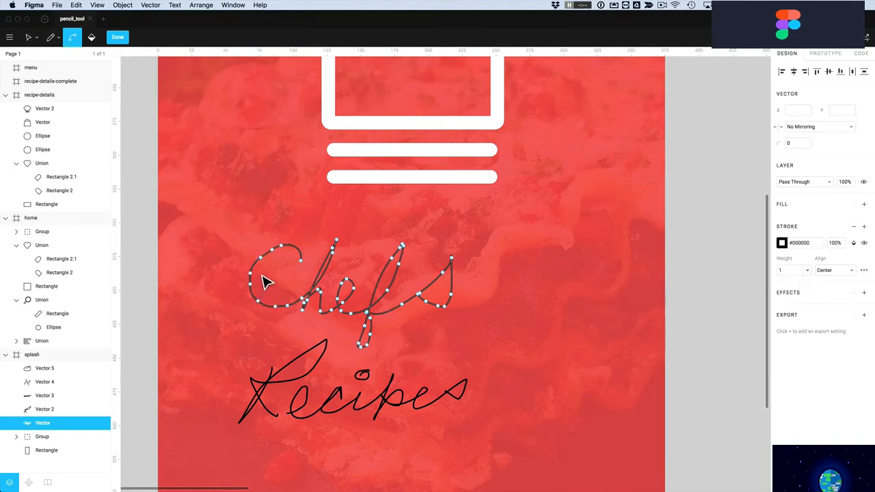
drag(235, 238, 267, 319)
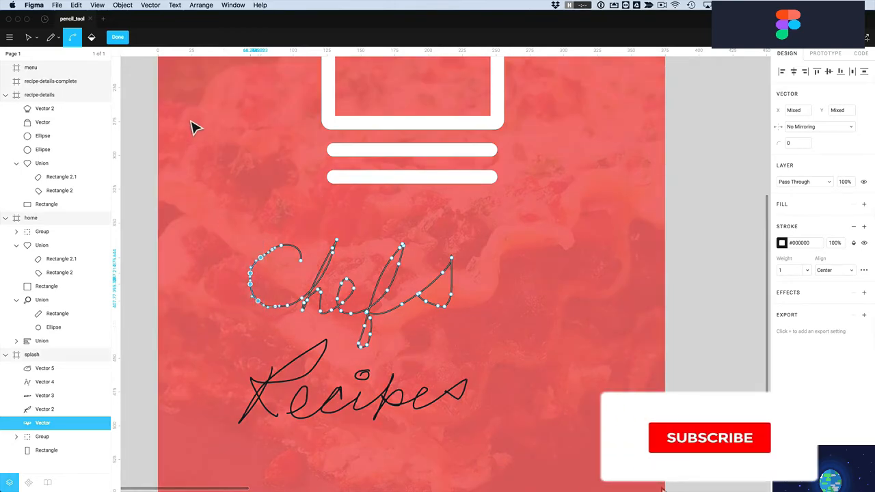
click(150, 5)
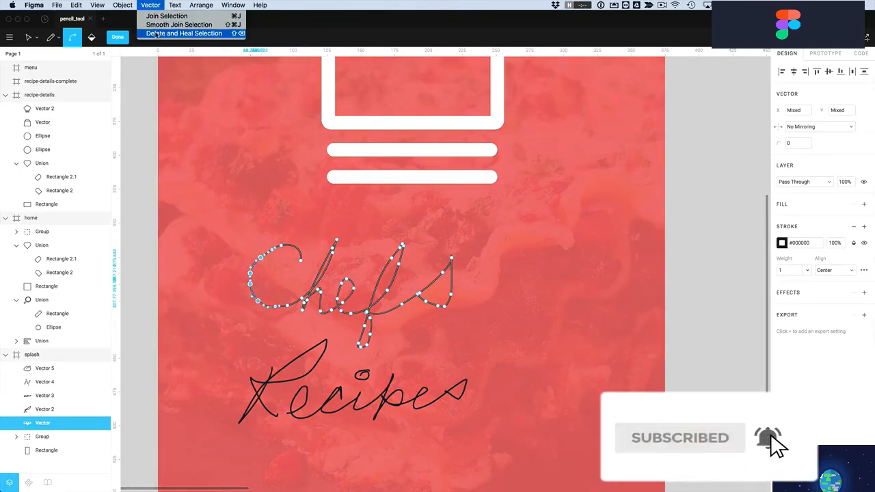
click(156, 34)
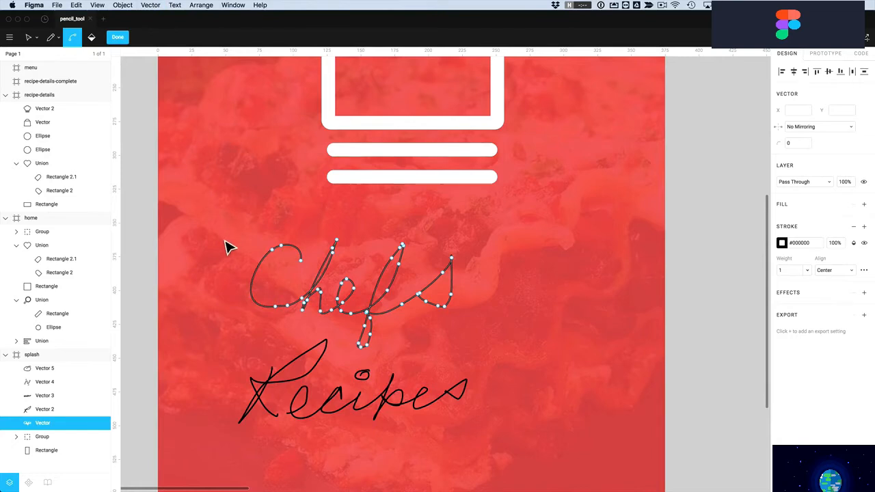
drag(273, 295, 296, 316)
click(151, 5)
click(161, 36)
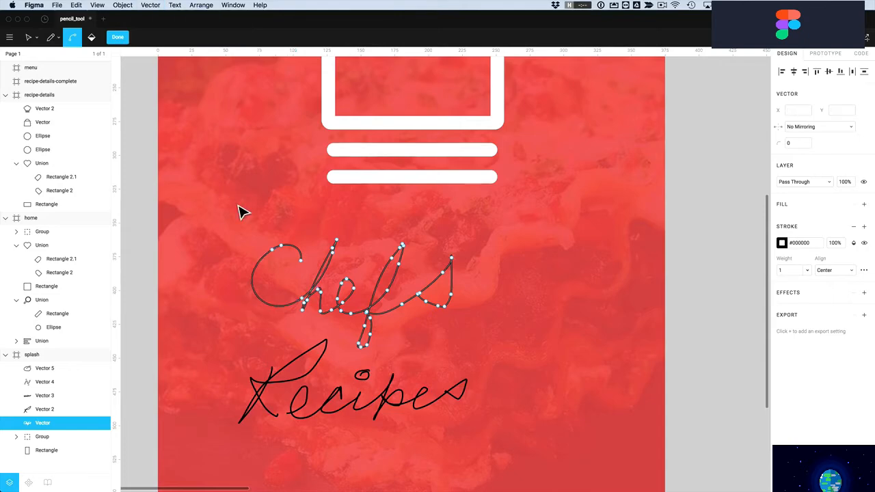
key(Escape)
Zoom in, move the h's top anchor up-right, and delete-and-heal its bottom node
key(z)
drag(213, 217, 520, 450)
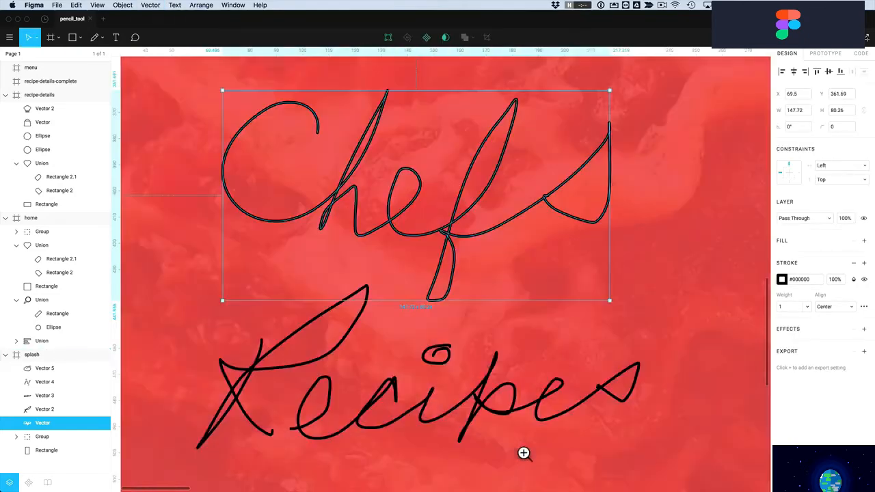
double_click(498, 179)
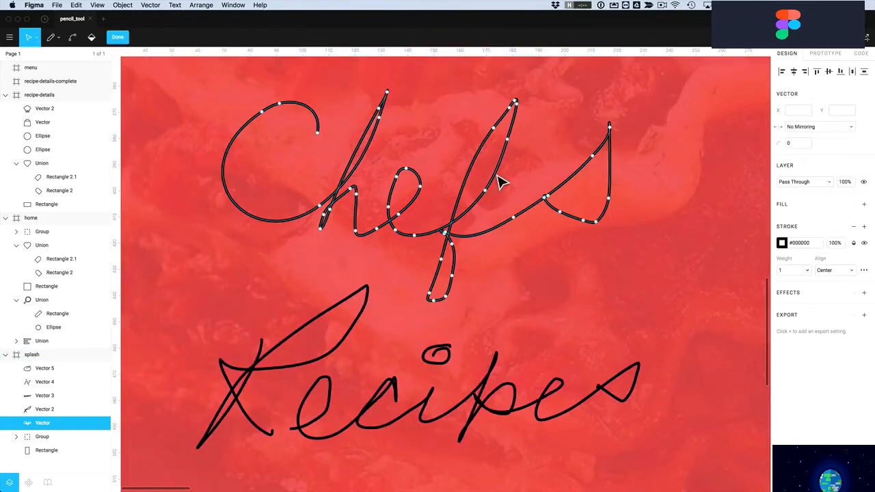
click(385, 111)
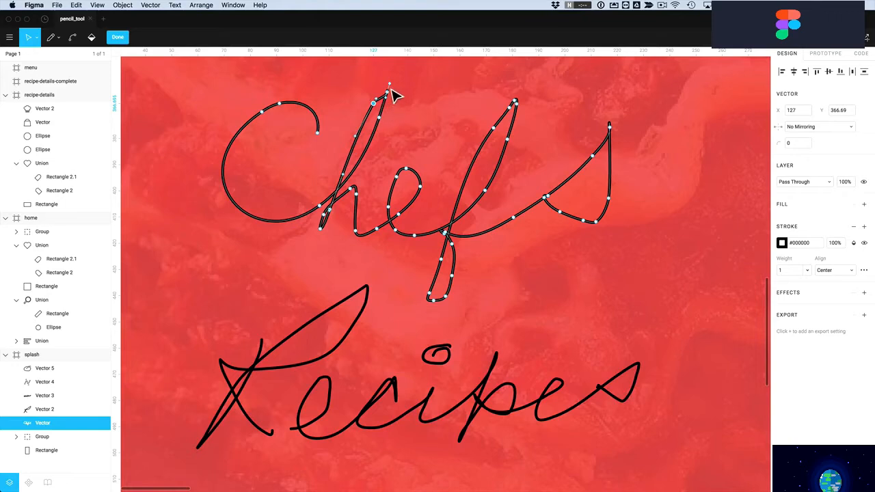
mouse_move(388, 101)
mouse_down()
mouse_move(392, 91)
mouse_move(397, 98)
mouse_up()
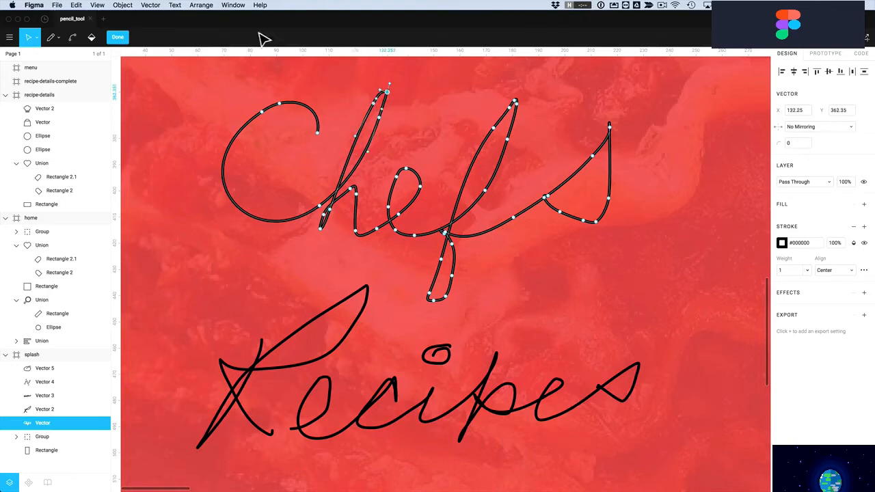
click(151, 4)
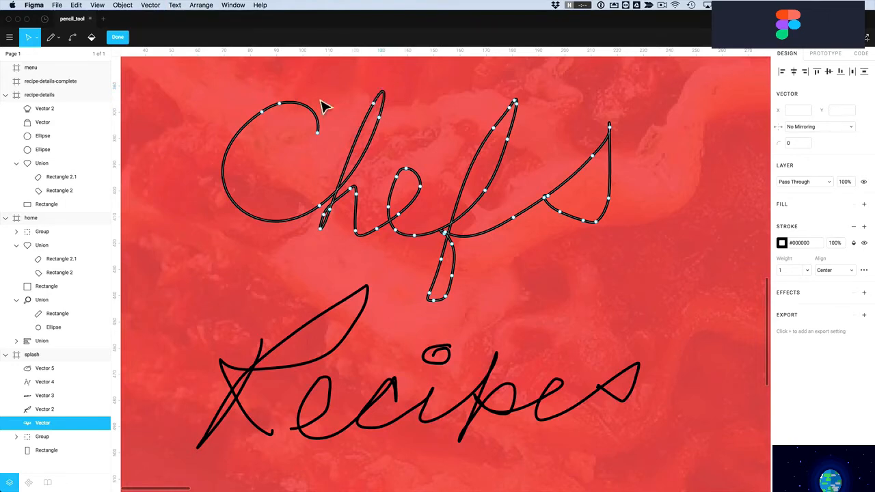
click(319, 229)
click(152, 6)
click(163, 34)
Delete the e's extra nodes and reshape its curve near the h junction
drag(388, 164, 423, 231)
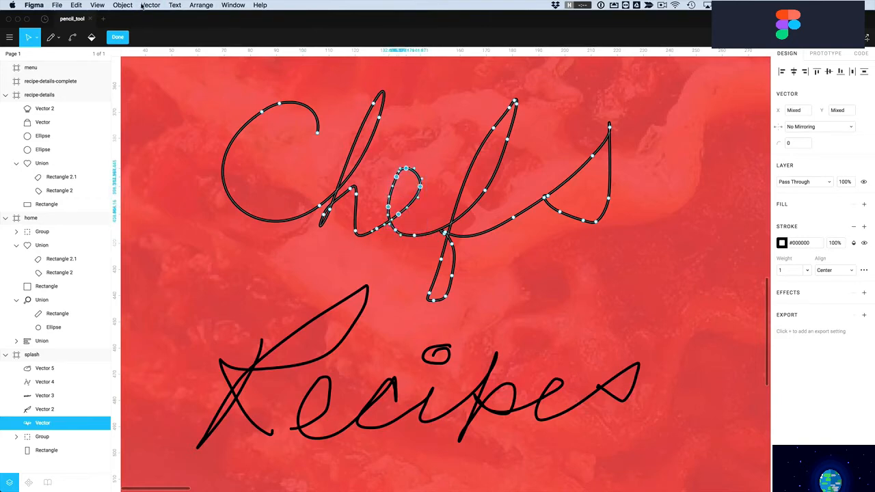
click(144, 5)
click(156, 34)
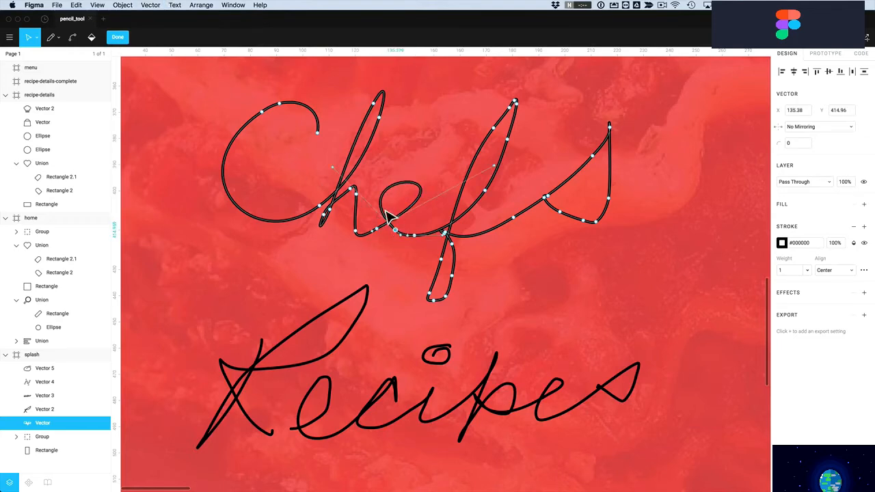
drag(342, 179, 381, 159)
click(402, 242)
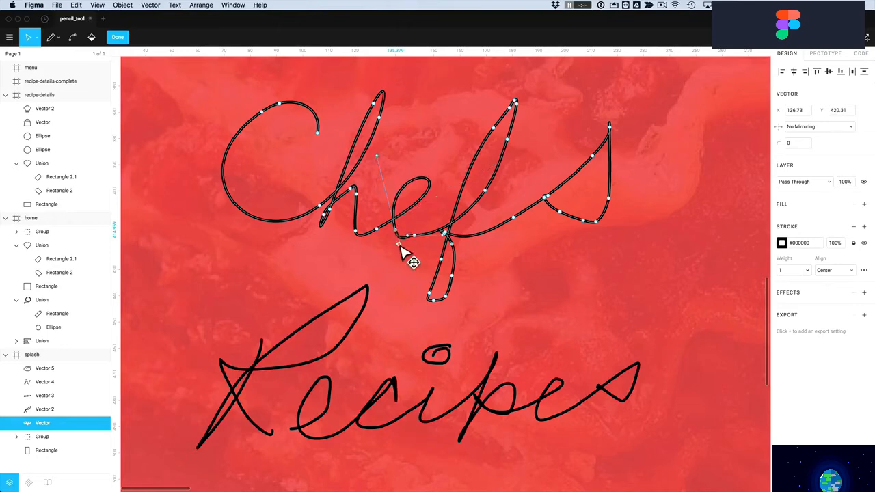
Delete the handwritten Chefs drawing from the splash screen
key(Escape)
key(Escape)
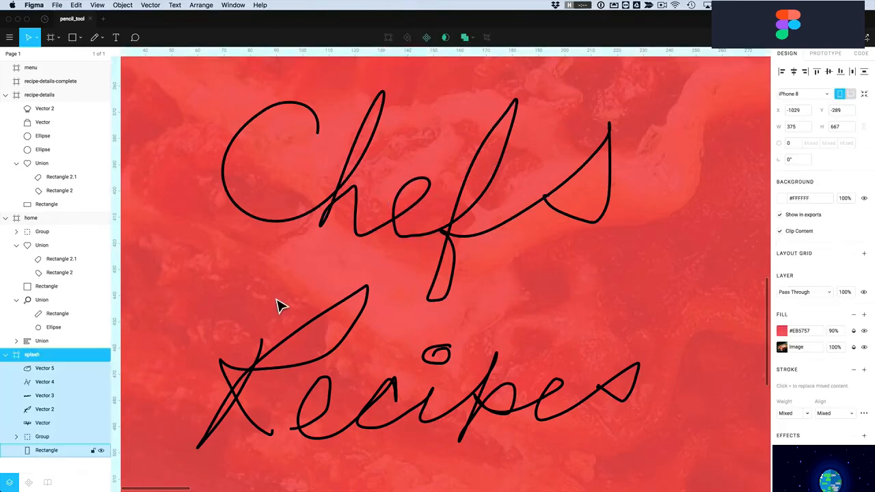
click(286, 231)
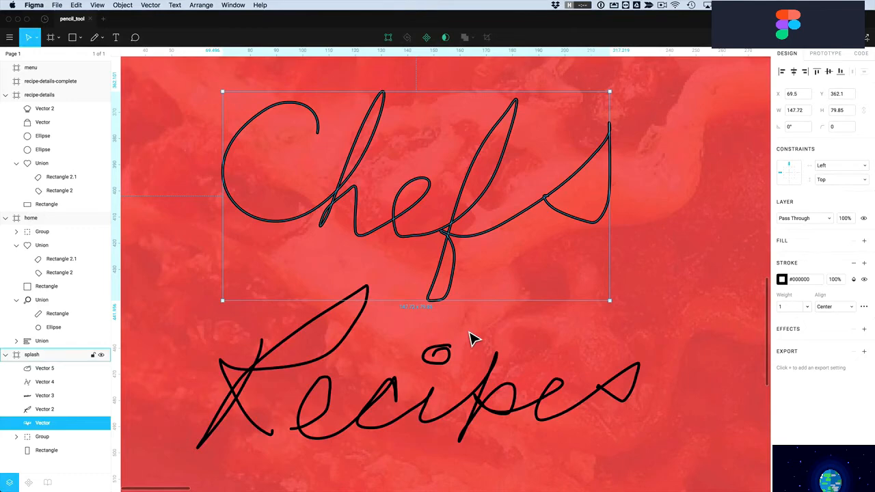
scroll(469, 338, down, 5)
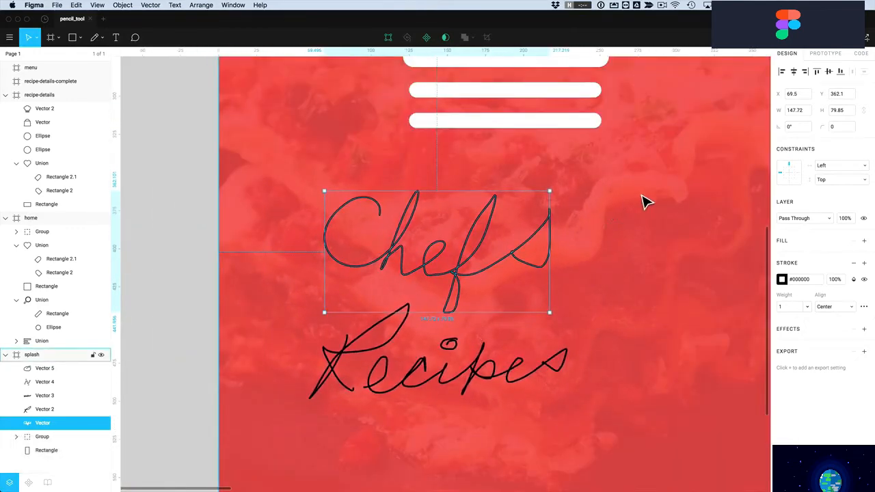
click(596, 294)
key(super+a)
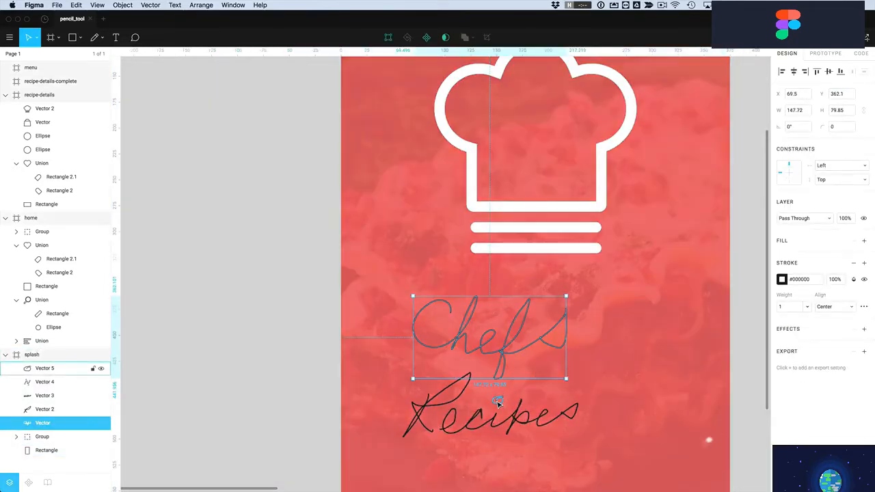
key(Delete)
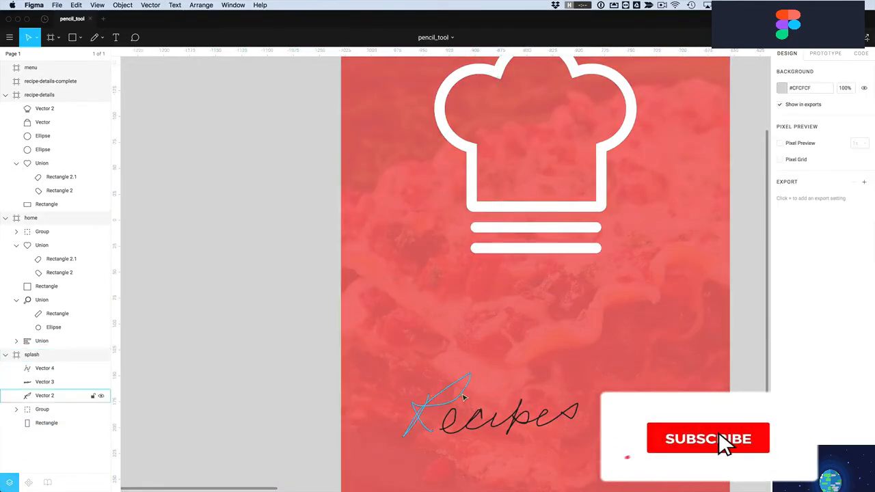
Delete both strokes of the handwritten Recipes
click(468, 409)
key(Delete)
click(459, 416)
key(Delete)
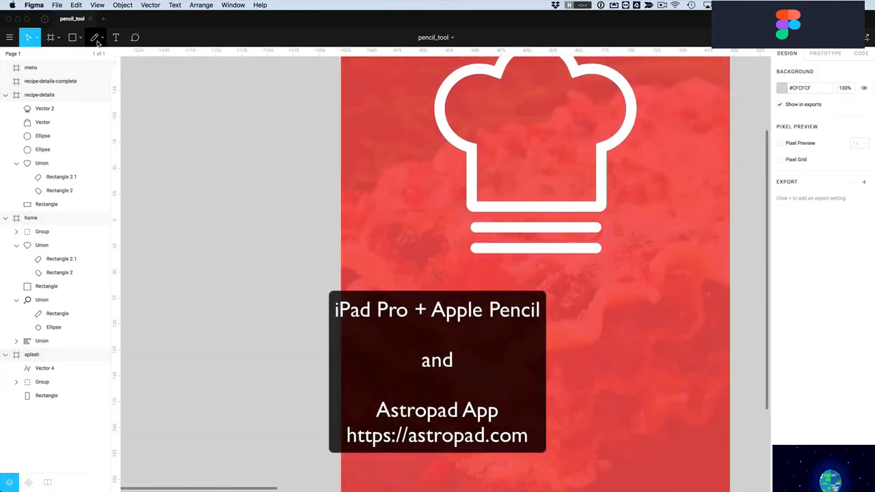
Switch to the Pencil tool for freehand drawing
click(97, 41)
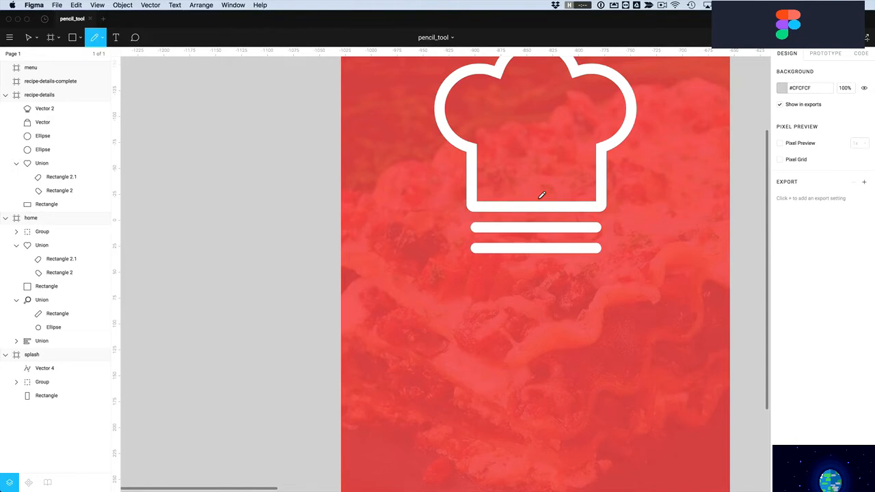
scroll(525, 365, up, 3)
Pencil-draw 'Chef' and 'Recipes' letter by letter below the logo, undoing one bad e stroke
scroll(525, 364, down, 2)
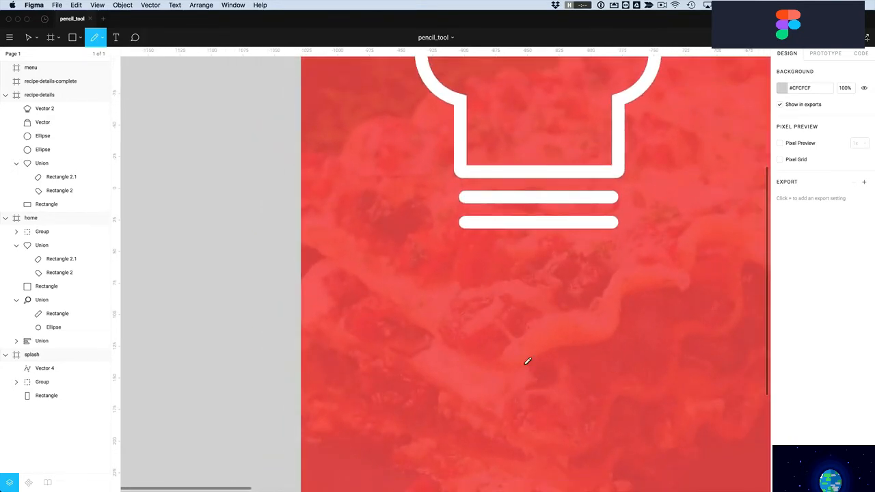
mouse_move(428, 279)
mouse_down()
mouse_move(418, 318)
mouse_move(444, 299)
mouse_move(477, 311)
mouse_up()
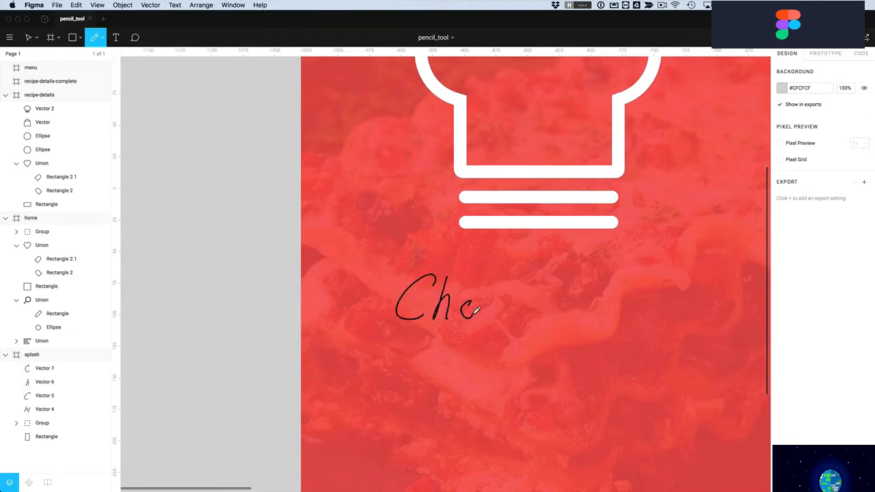
key(super+z)
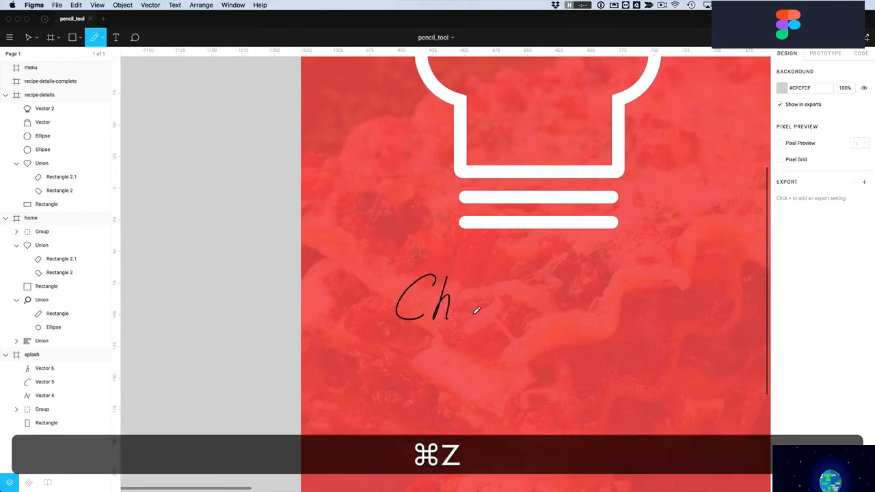
drag(457, 309, 473, 316)
mouse_move(502, 279)
mouse_down()
mouse_move(483, 322)
mouse_move(497, 300)
mouse_up()
mouse_move(402, 356)
mouse_down()
mouse_move(418, 412)
mouse_move(471, 405)
mouse_move(491, 413)
mouse_move(489, 403)
mouse_move(547, 393)
mouse_move(535, 405)
mouse_up()
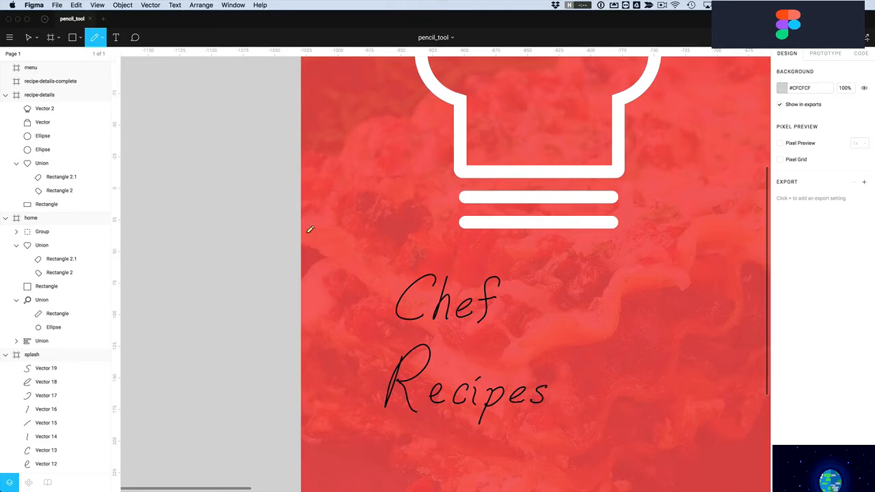
click(150, 8)
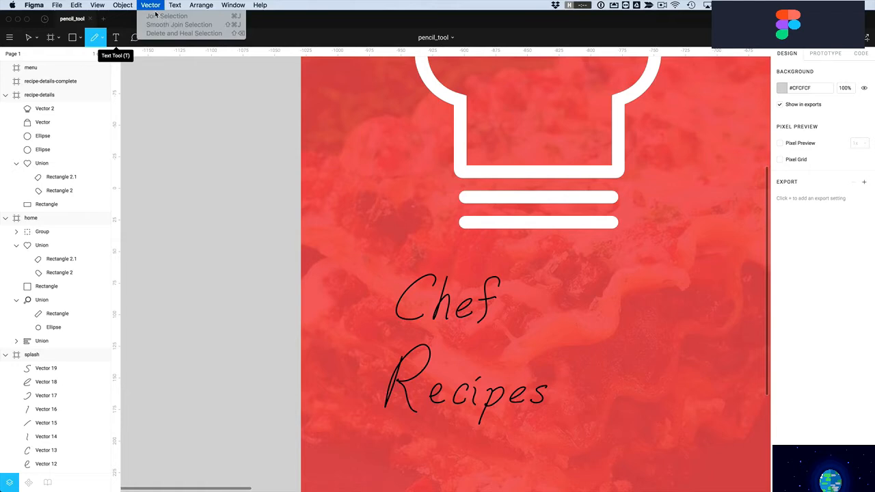
click(156, 7)
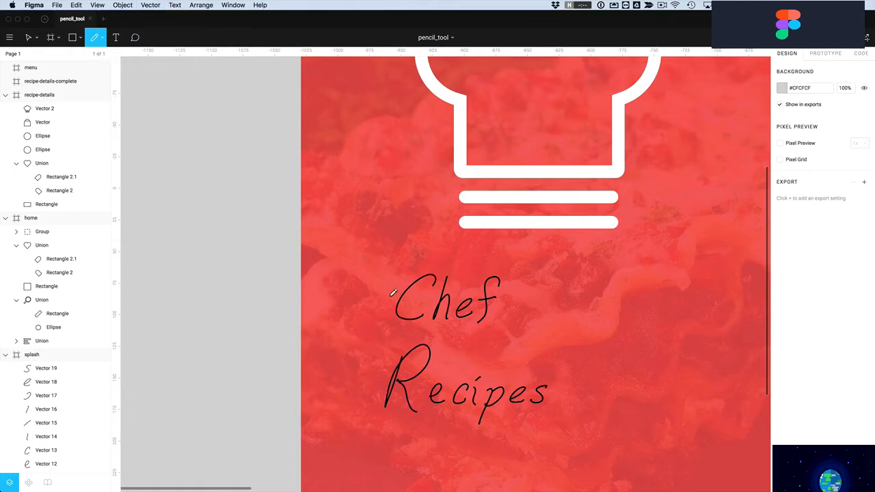
Make the Chef Recipes lettering strokes white with a stroke weight of 3
click(28, 37)
drag(374, 257, 574, 320)
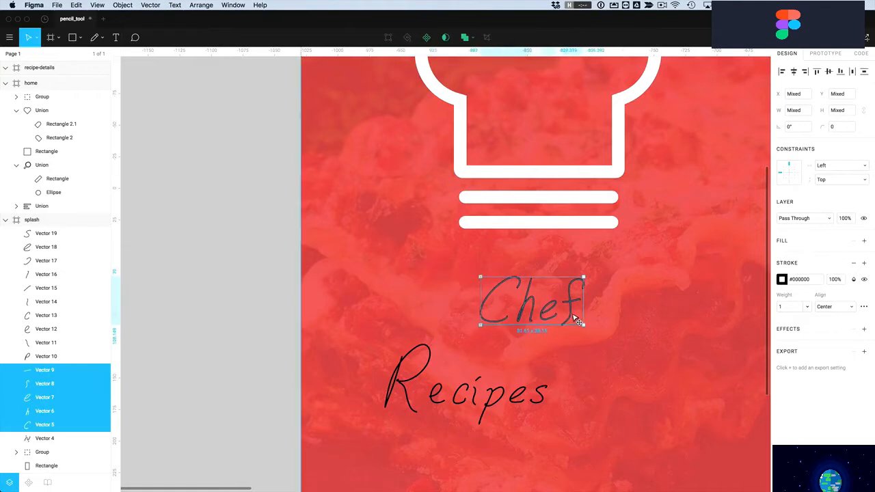
drag(378, 336, 614, 402)
click(617, 311)
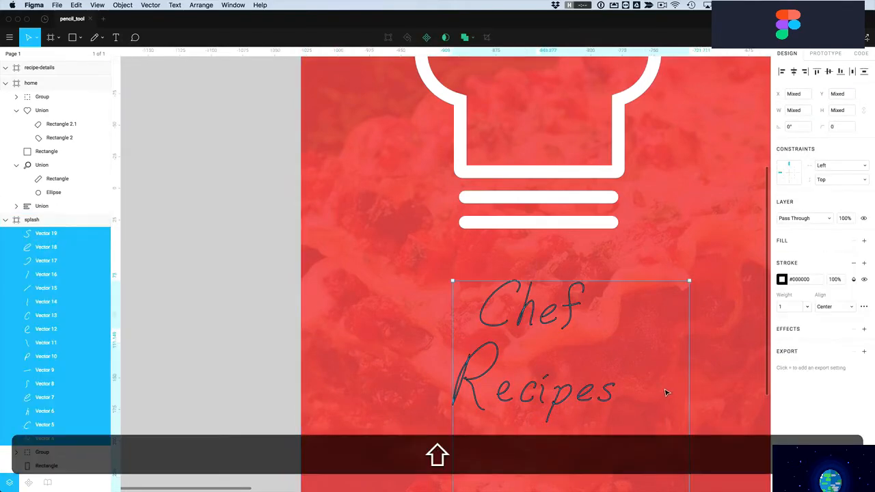
scroll(641, 374, down, 3)
scroll(641, 374, up, 1)
click(781, 279)
drag(756, 306, 630, 251)
click(796, 308)
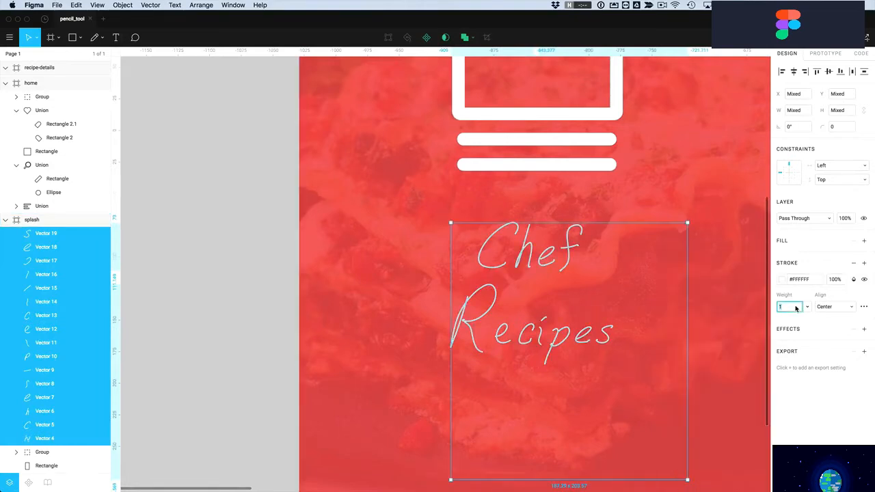
key(Return)
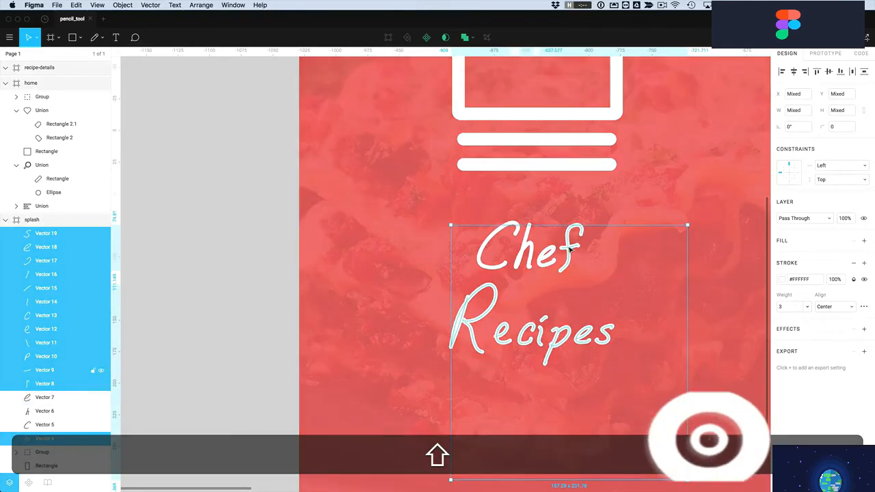
Nudge the Recipes lettering, then group layers Vector 4 through Vector 19
shift+click(571, 243)
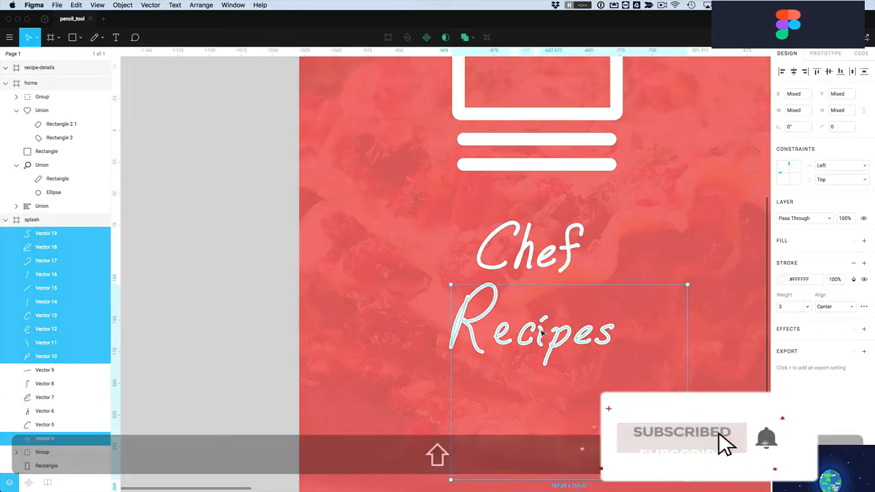
drag(540, 329, 531, 333)
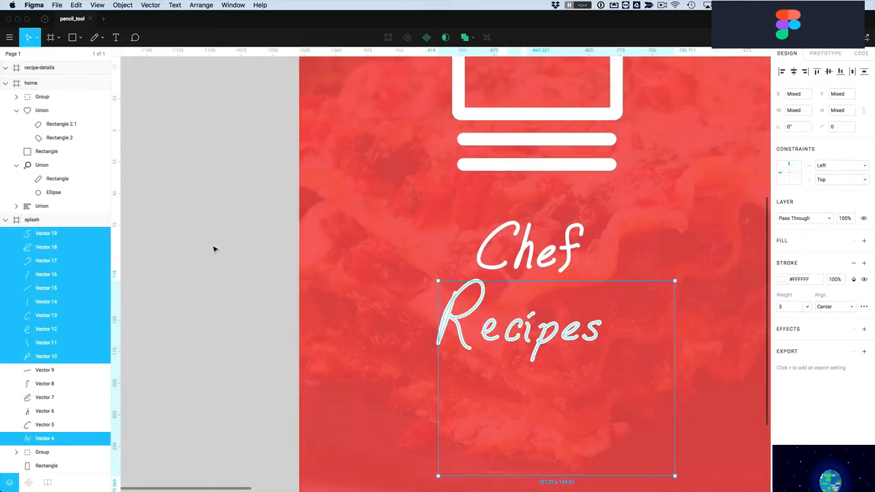
click(214, 249)
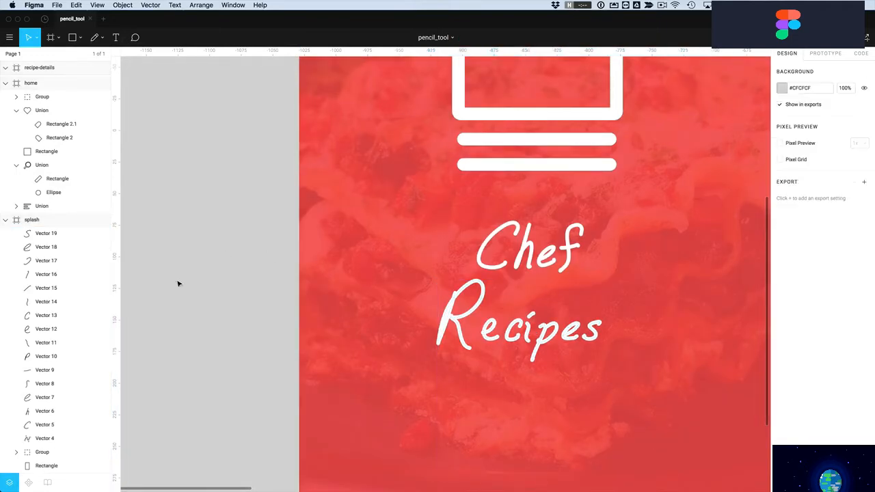
click(44, 439)
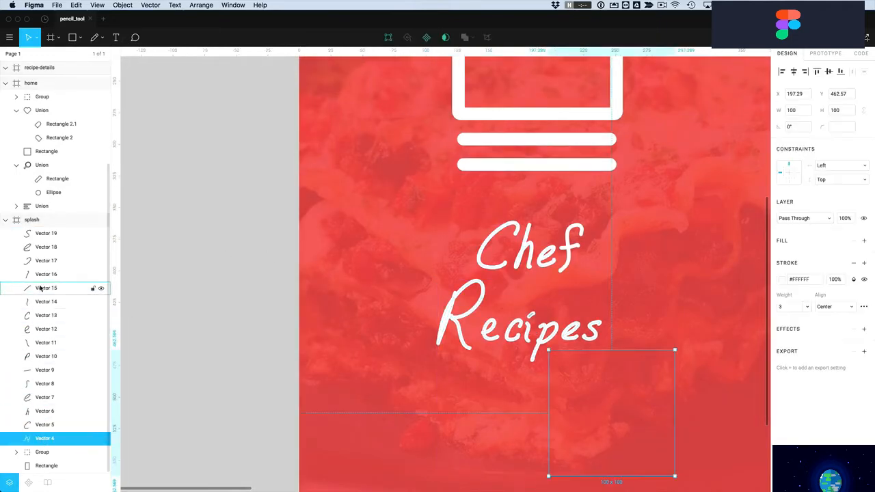
shift+click(41, 237)
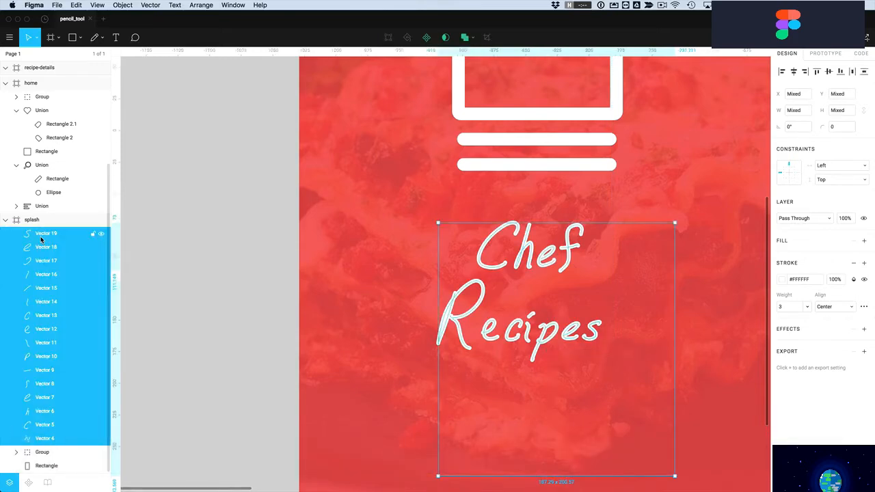
key(super+g)
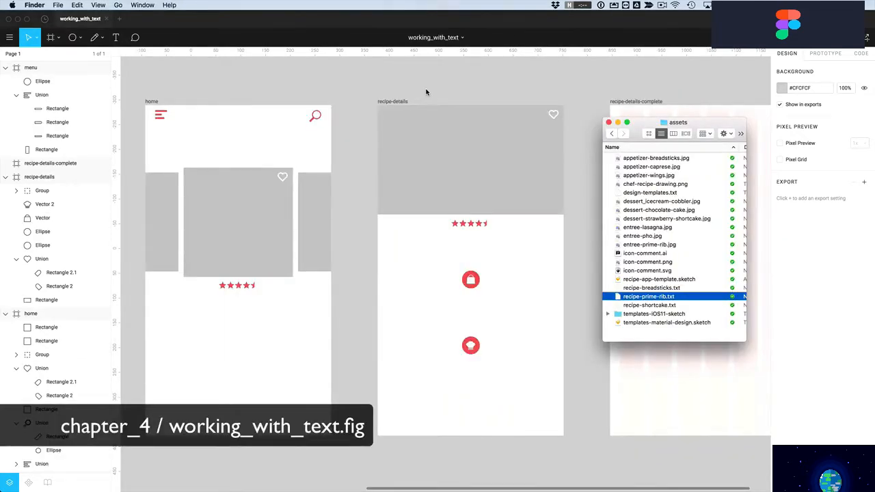
Select recipe-prime-rib.txt in the Finder assets folder
click(426, 90)
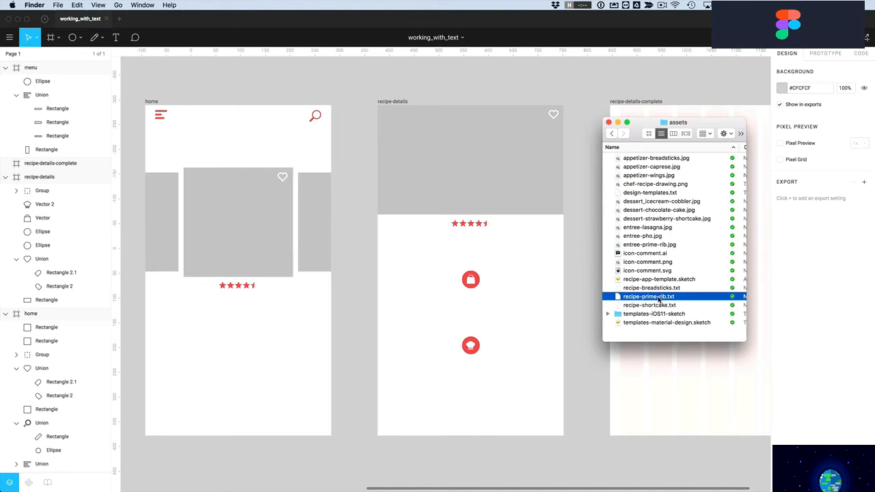
Open recipe-prime-rib.txt in TextEdit and copy its title 'Prime Rib Roast'
double_click(659, 299)
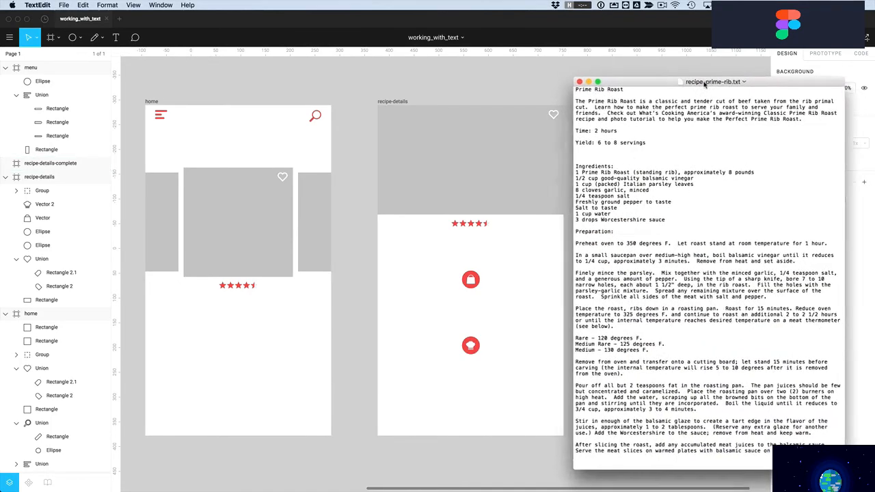
drag(704, 84, 709, 82)
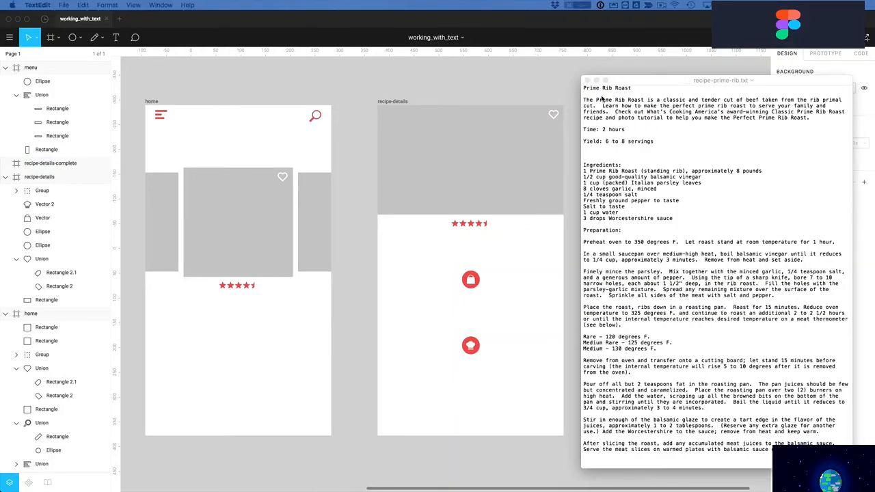
click(601, 99)
triple_click(648, 89)
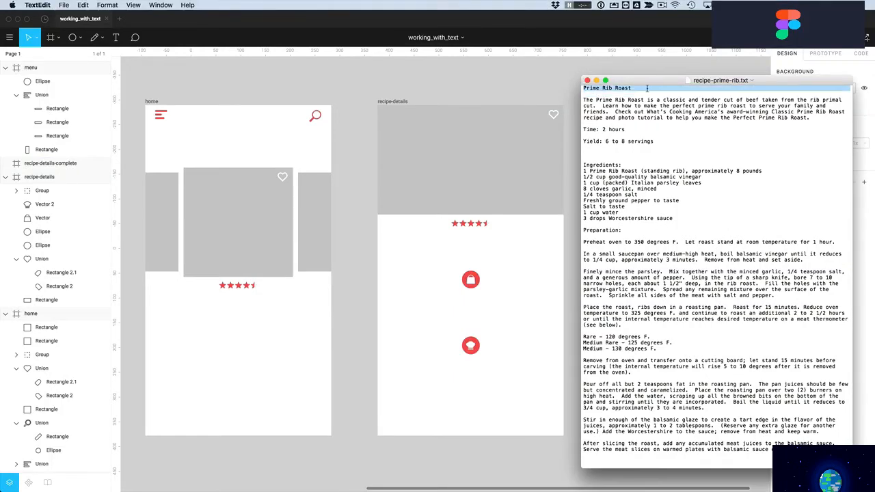
key(super+c)
Paste 'Prime Rib Roast' as a text layer below the stars in recipe-details
click(135, 65)
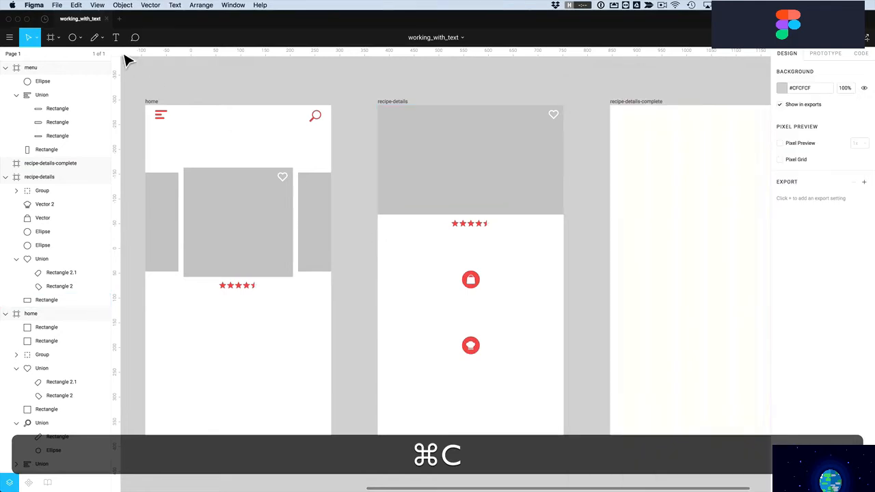
click(115, 37)
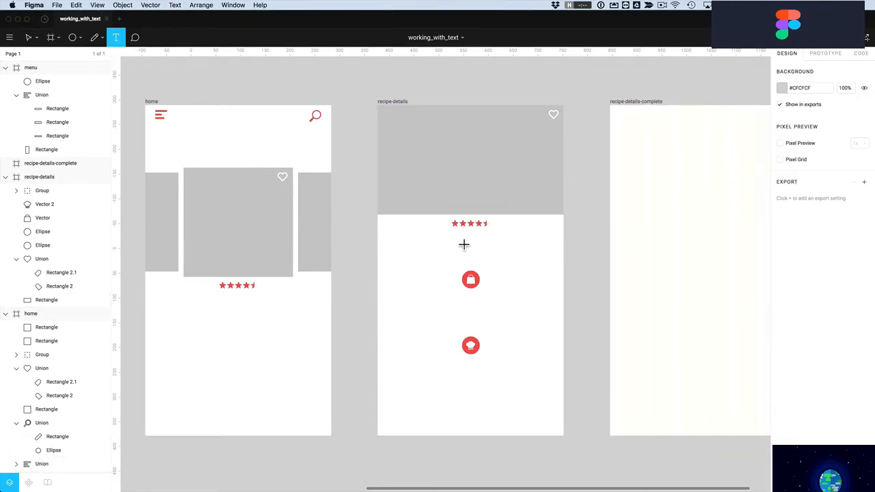
click(465, 244)
key(super+v)
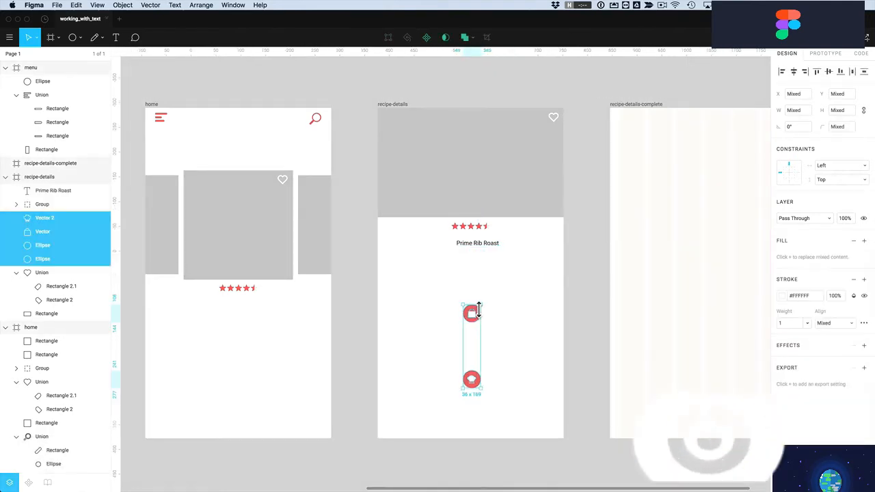
Copy the opening description paragraph from the TextEdit recipe document
key(super+Tab)
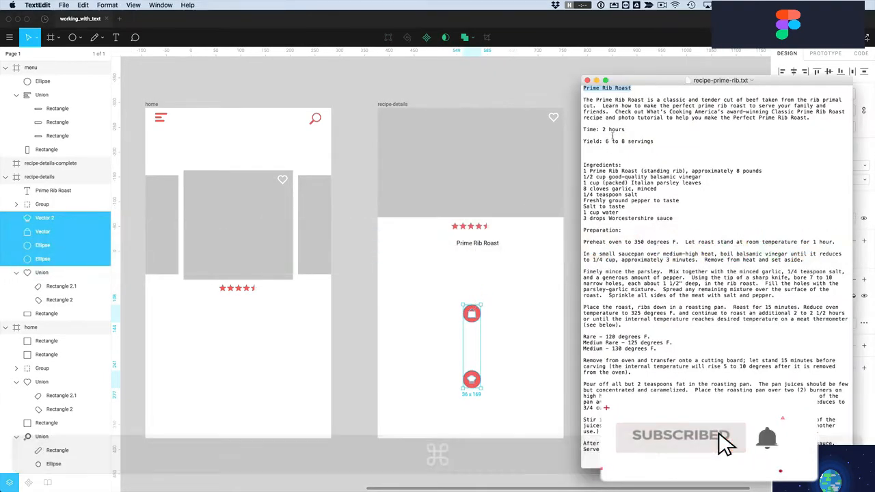
drag(583, 100, 811, 117)
key(super+c)
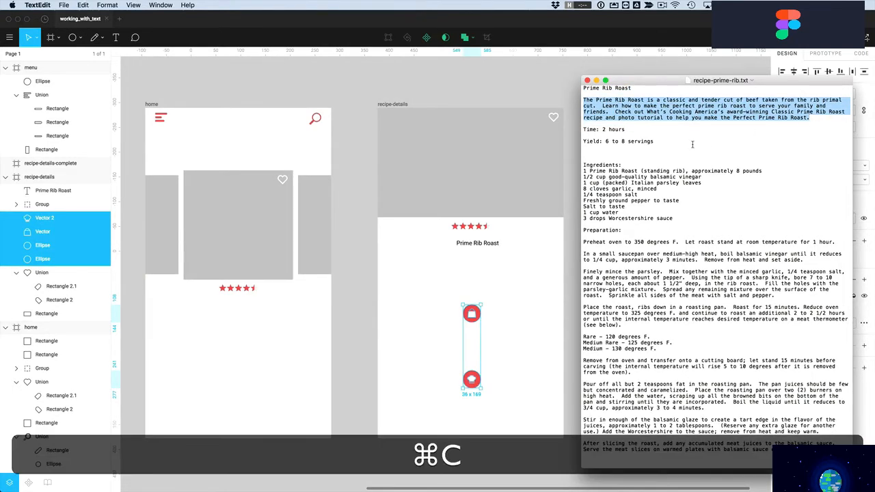
Paste the paragraph into a new 347 × 71 Roboto 12 text box beneath the Prime Rib Roast title
click(549, 241)
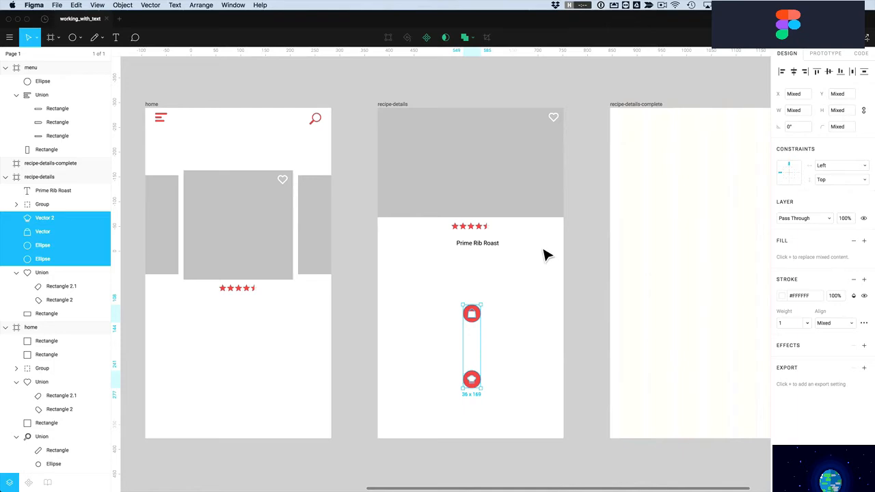
click(116, 37)
drag(386, 253, 558, 290)
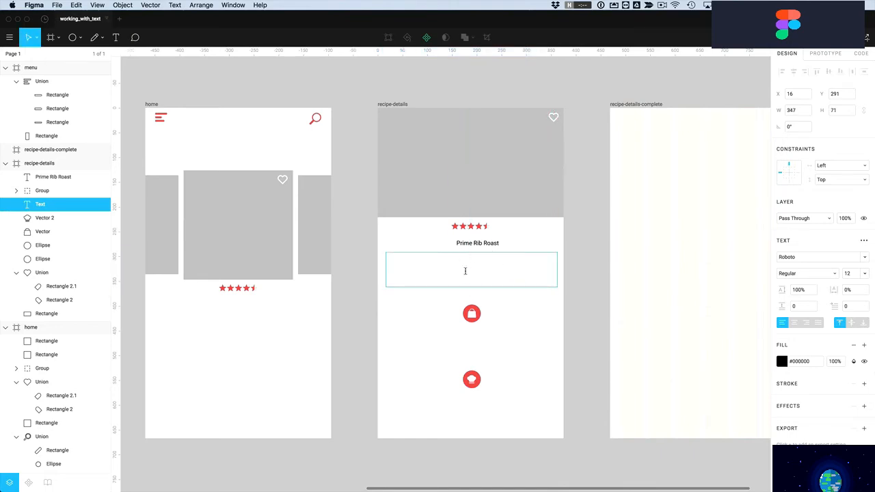
key(super+v)
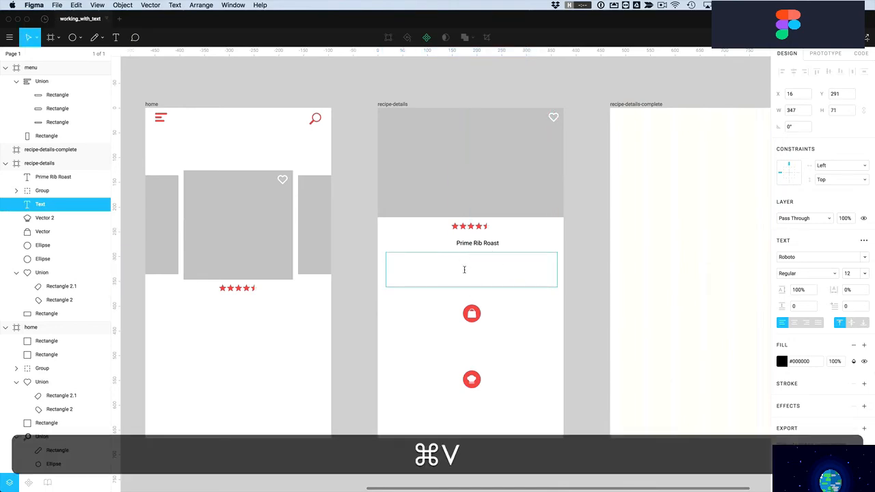
key(Escape)
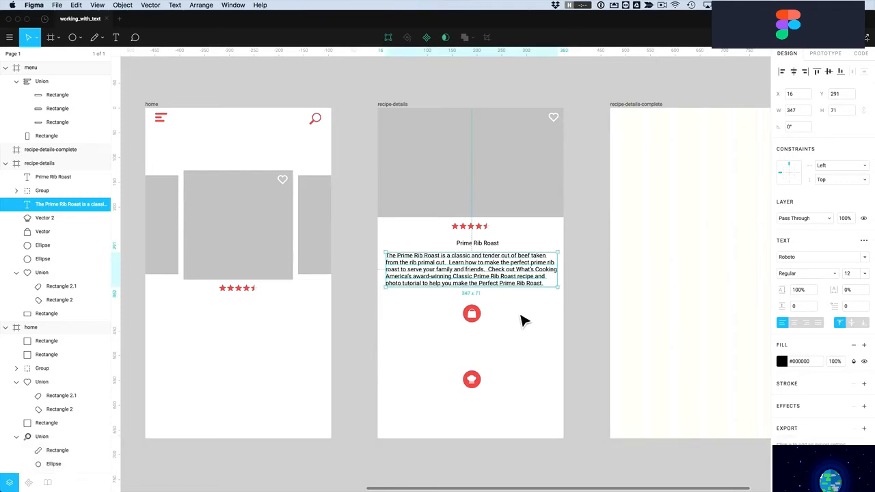
click(521, 317)
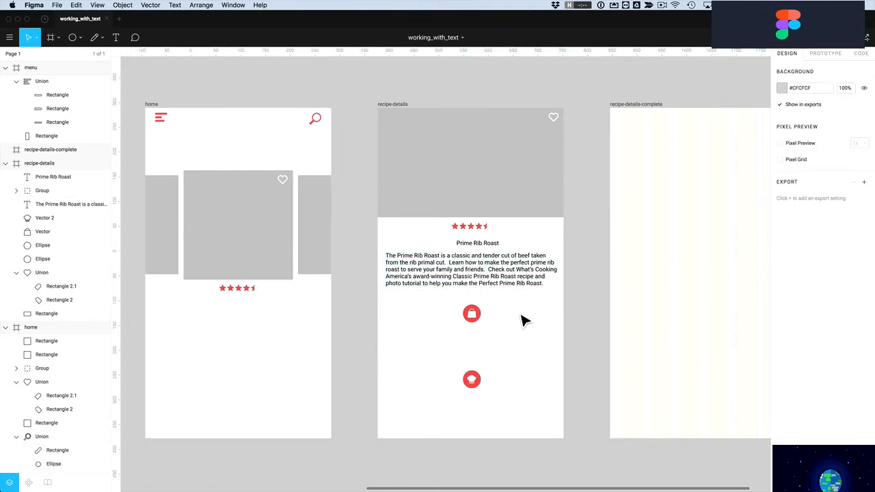
scroll(517, 316, up, 2)
scroll(517, 318, down, 1)
scroll(516, 322, down, 3)
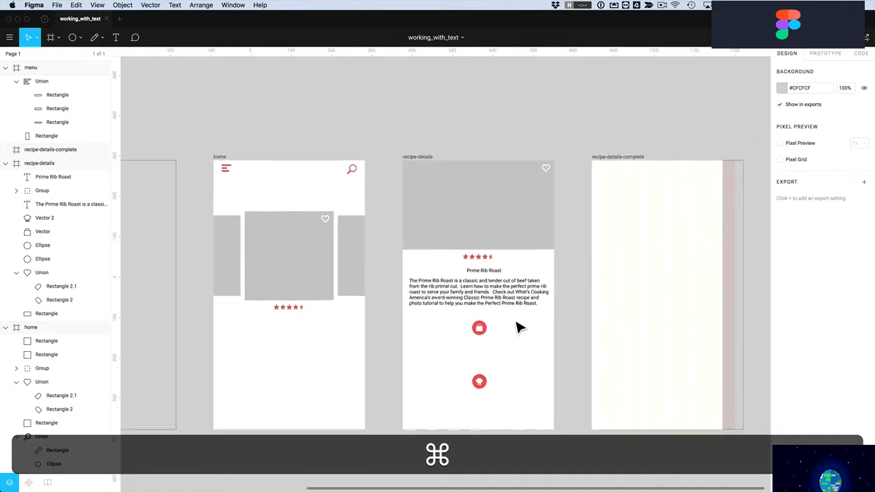
scroll(517, 327, down, 1)
scroll(517, 326, down, 3)
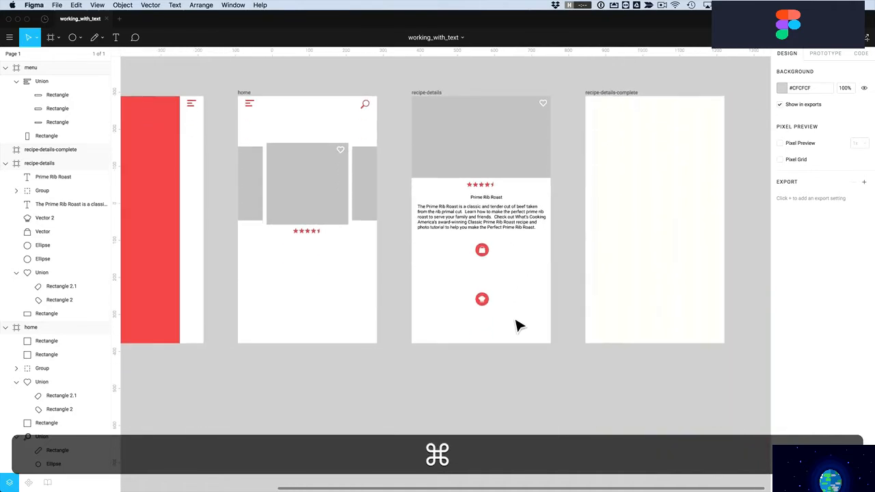
Extend the recipe-details frame downward and move the lower red icon further down
click(426, 95)
drag(502, 343, 500, 473)
scroll(471, 392, up, 5)
drag(510, 358, 484, 363)
Duplicate the title beneath the icons and retype the bag icon's label as 'SHOPPING LIST'
click(495, 207)
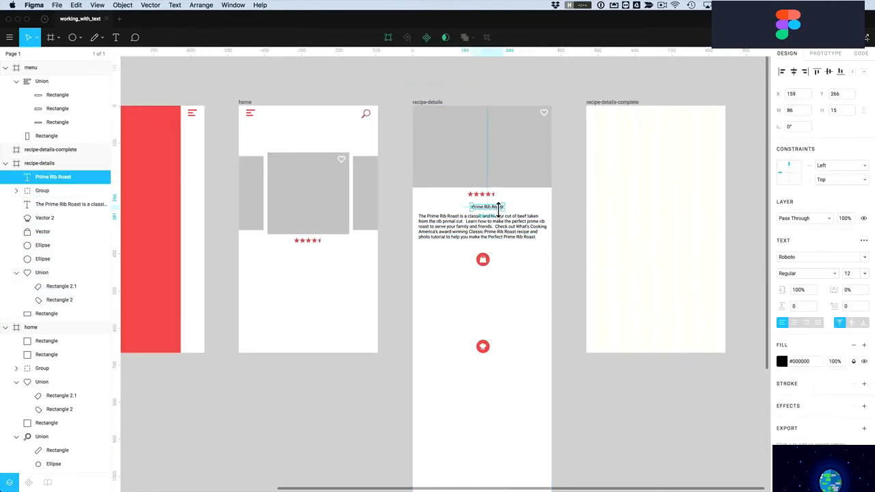
key(alt)
drag(489, 212, 486, 370)
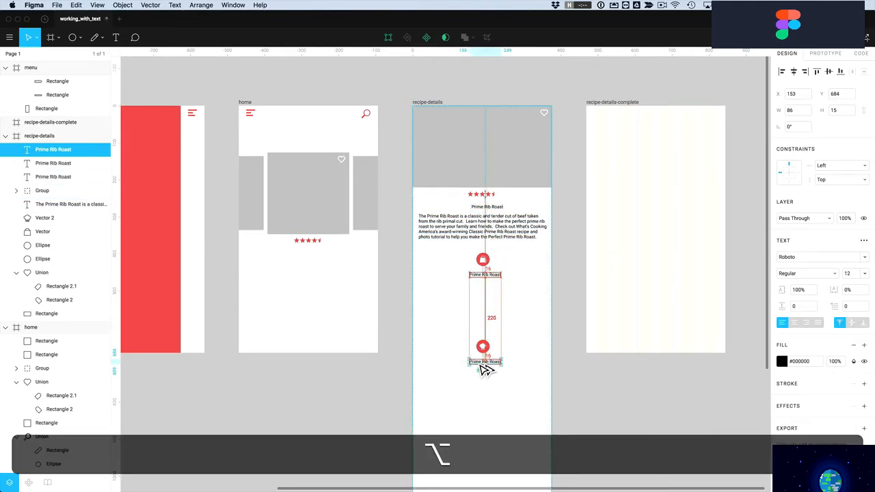
double_click(481, 275)
key(shift)
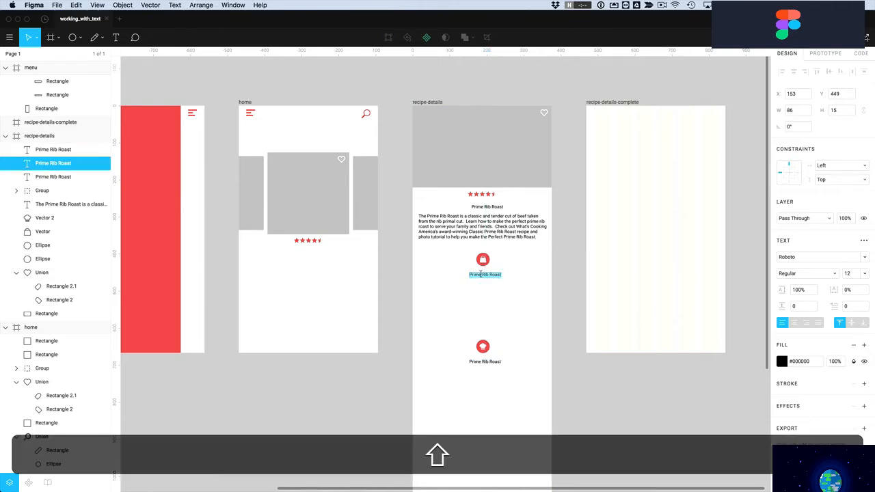
text(SHOPPING LIST)
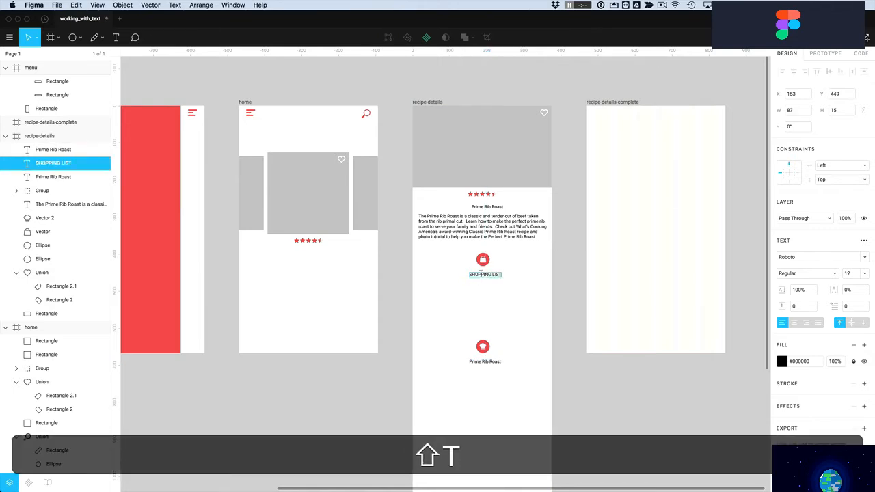
key(Escape)
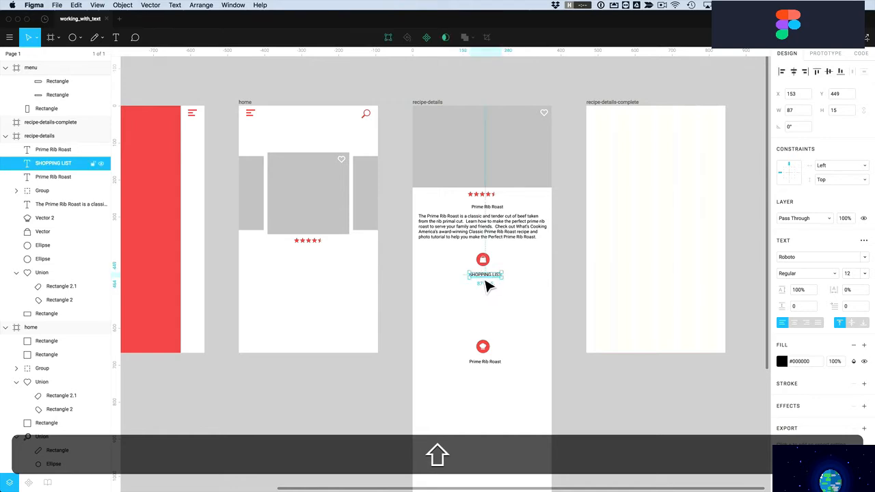
Retype the label under the chef-hat icon as 'preparation'
double_click(481, 361)
text(preparation)
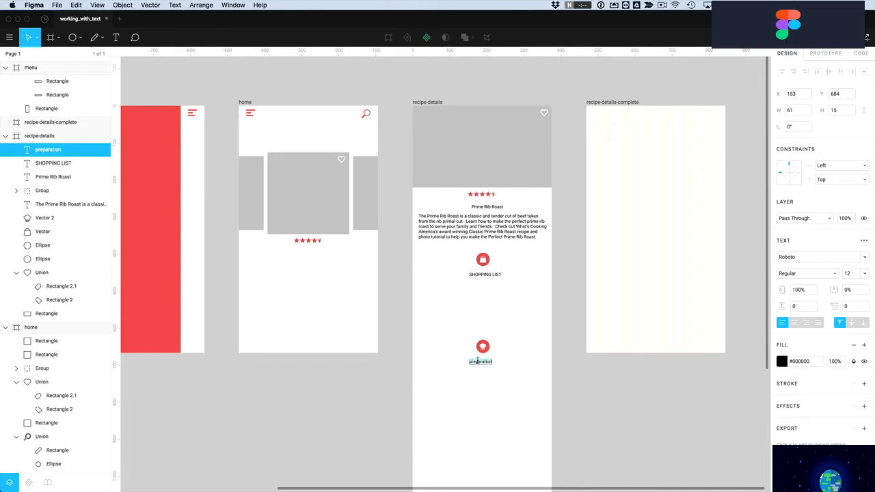
click(488, 379)
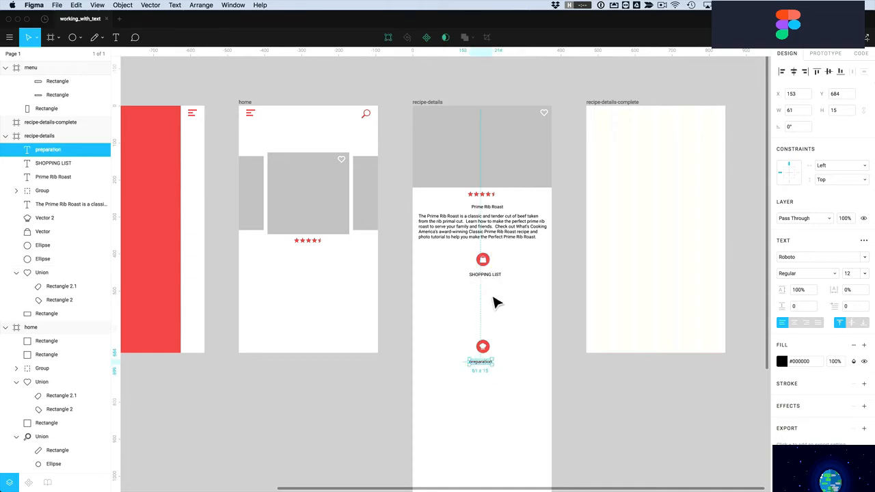
click(491, 280)
click(478, 236)
Duplicate the paragraph below SHOPPING LIST and replace its text with the ingredients list copied from TextEdit
drag(482, 239, 481, 307)
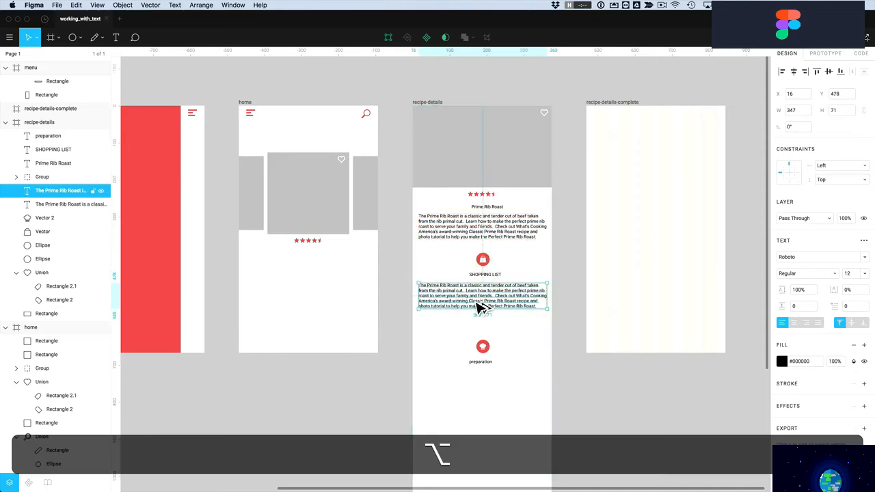
key(super+Tab)
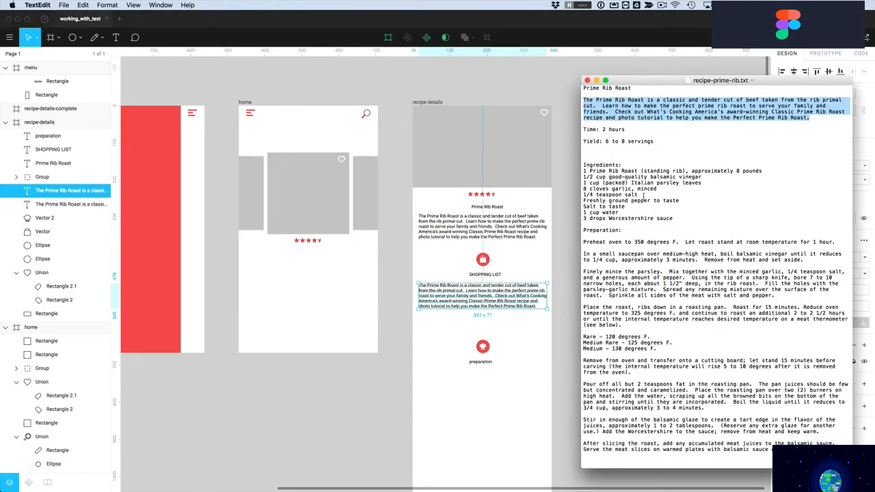
drag(673, 218, 581, 174)
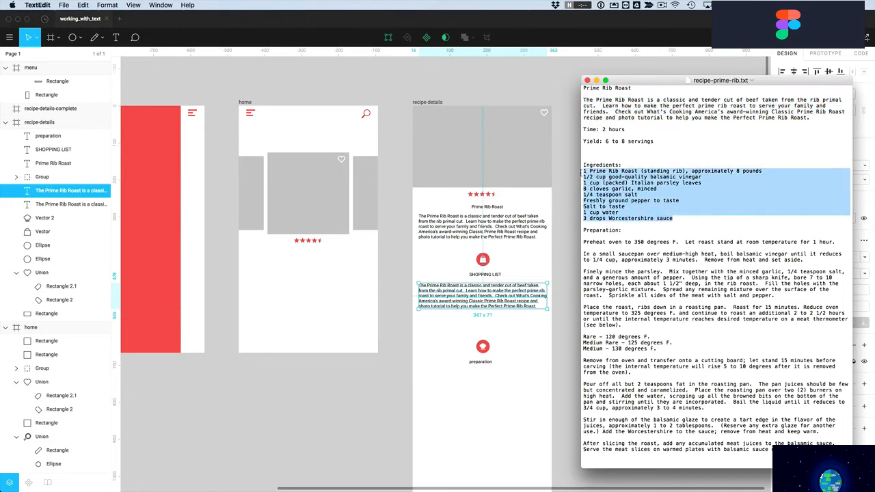
key(super+c)
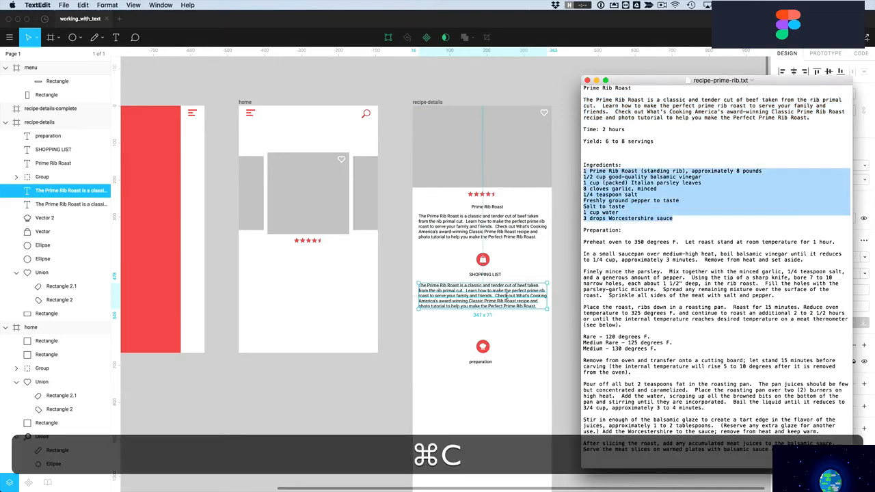
key(super+Tab)
double_click(502, 299)
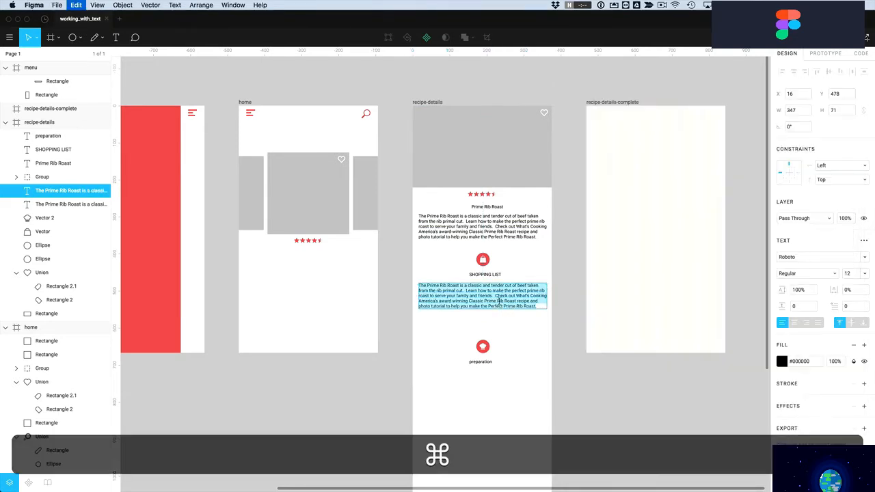
key(super+v)
key(Escape)
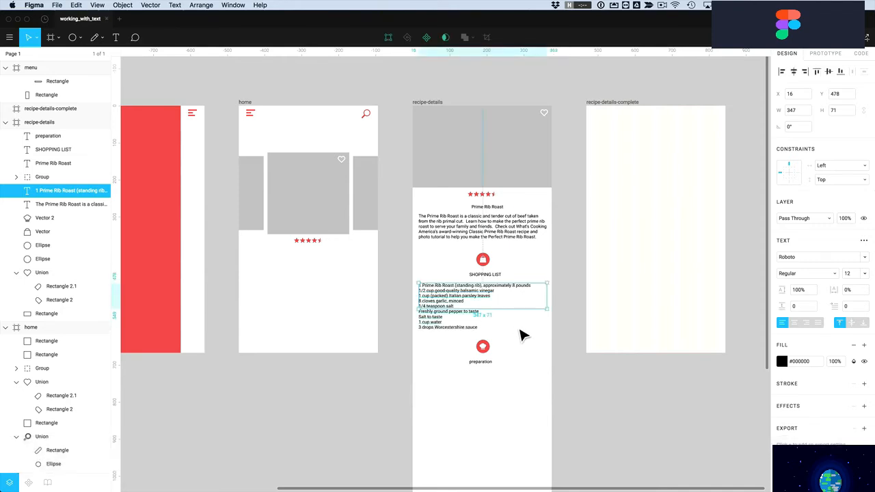
Place a copy of the ingredients list below the preparation label
key(alt)
click(501, 411)
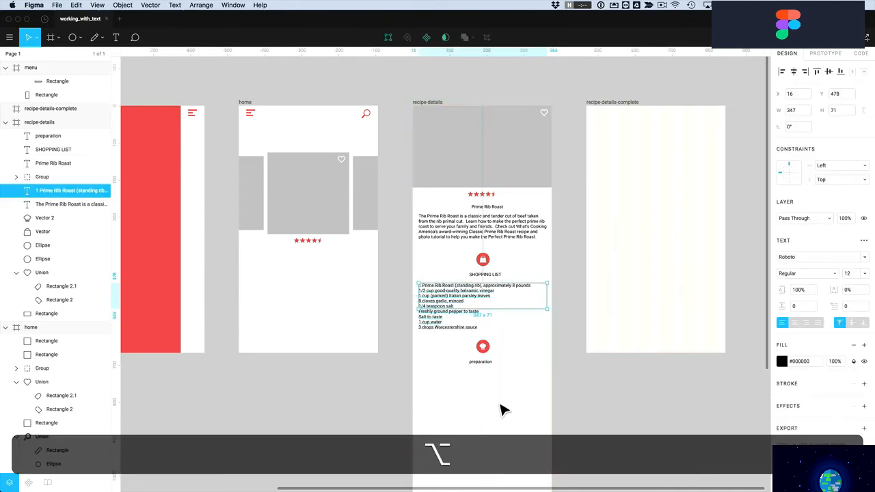
drag(455, 316, 455, 390)
Replace the duplicated list under preparation with the preparation instructions copied from TextEdit
key(super+Tab)
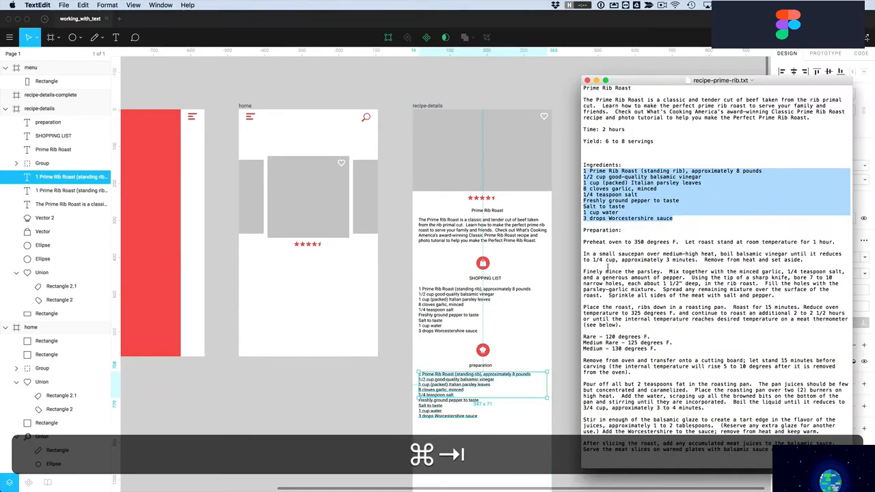
drag(585, 241, 649, 466)
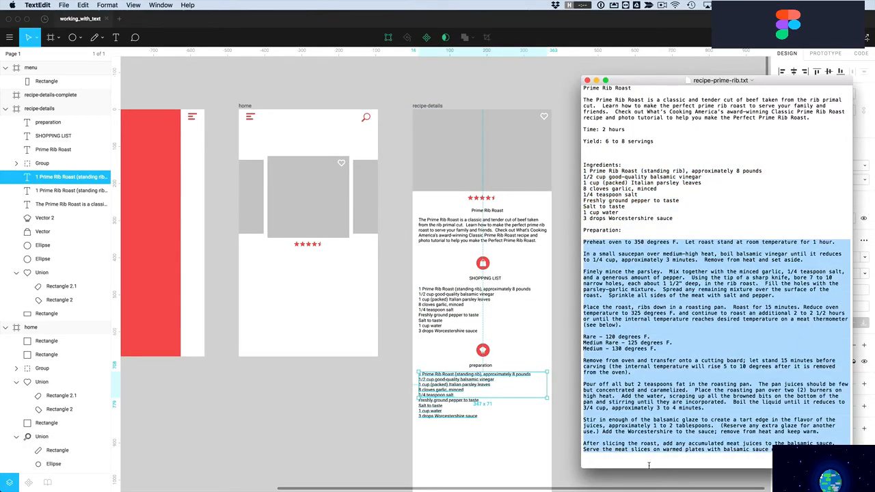
key(super+c)
click(433, 436)
double_click(433, 383)
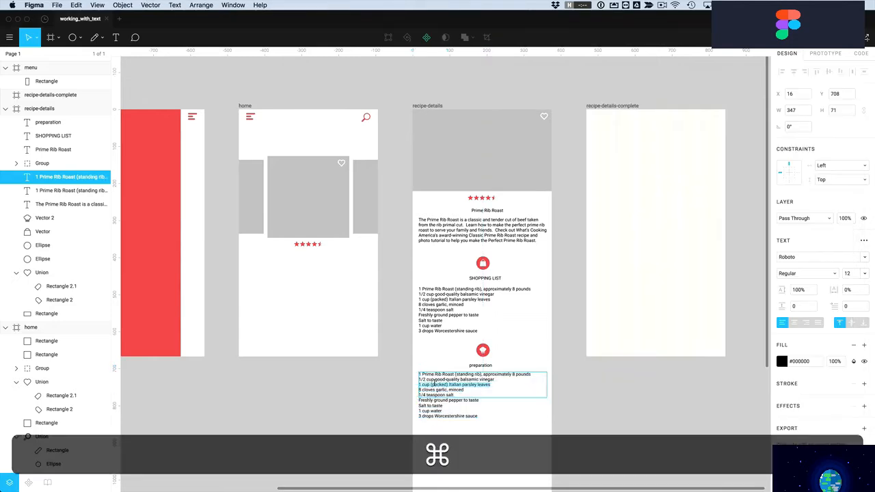
key(super+a)
key(super+v)
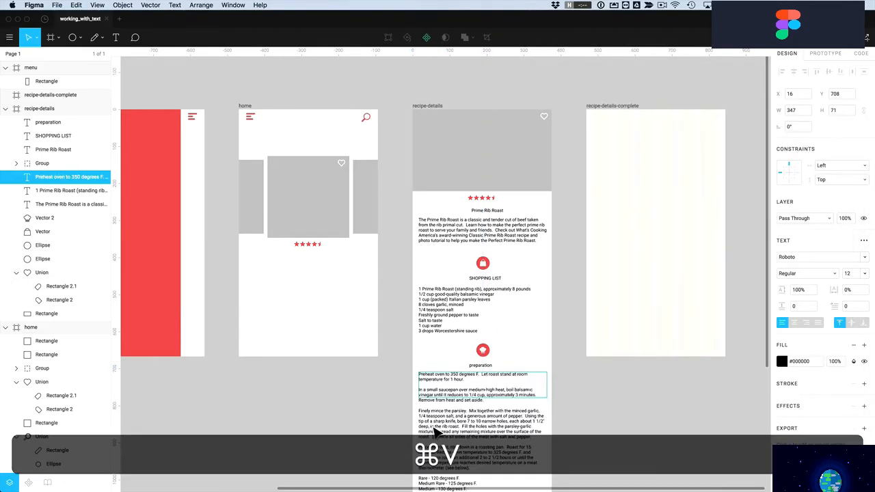
key(Escape)
Stretch the preparation text box to 347 × 598 so all the steps show
scroll(418, 426, down, 1)
scroll(419, 425, down, 5)
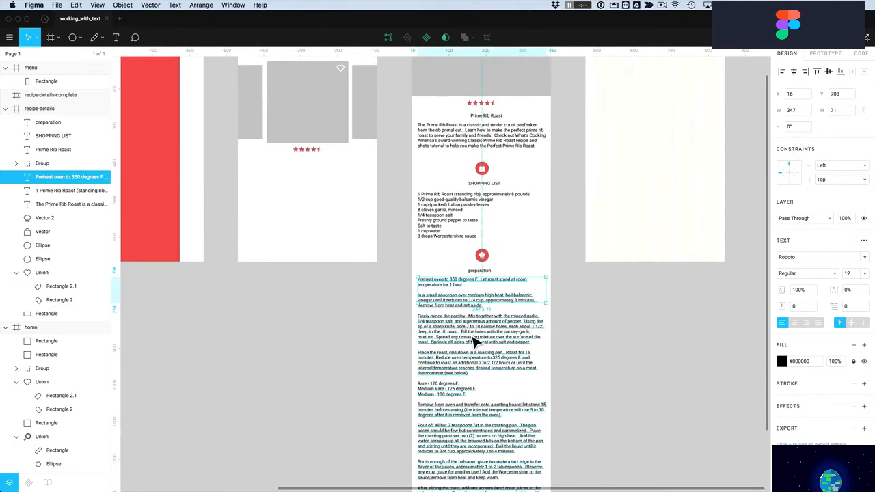
scroll(489, 279, up, 1)
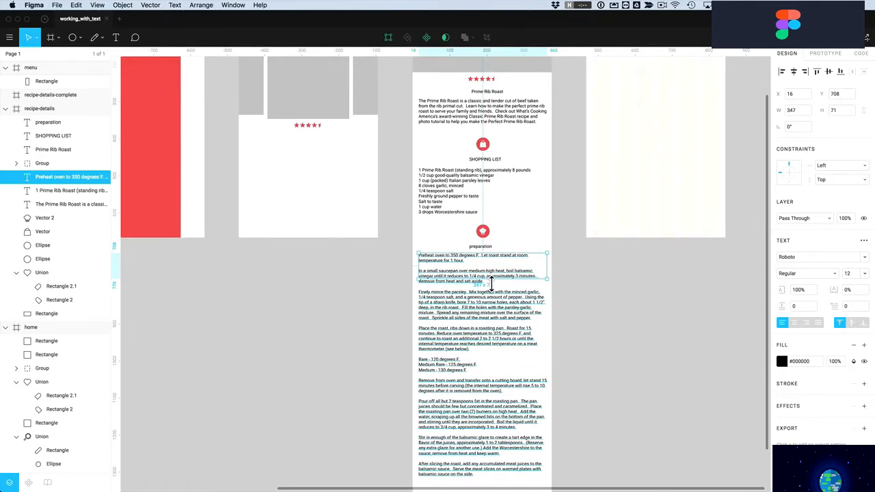
drag(491, 281, 491, 479)
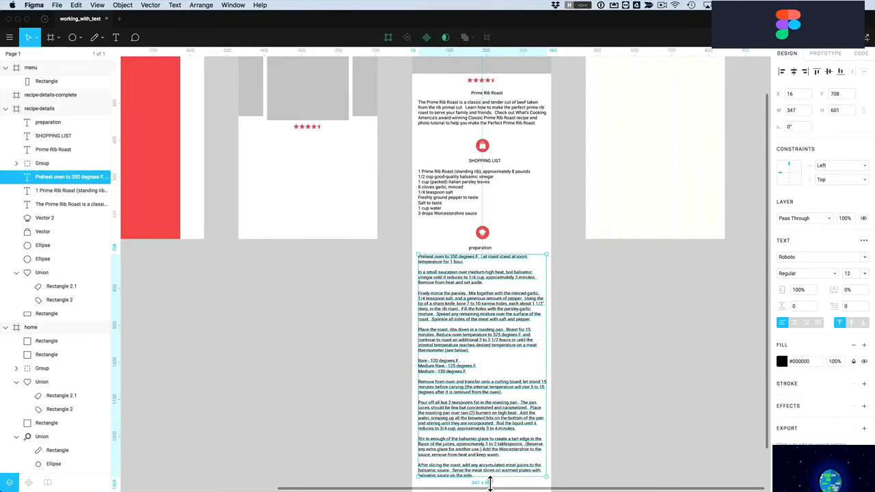
scroll(483, 218, up, 2)
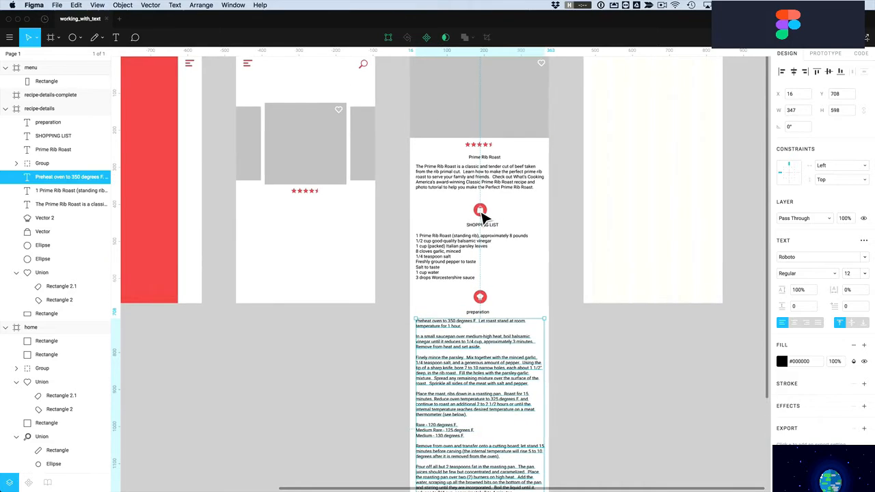
click(520, 211)
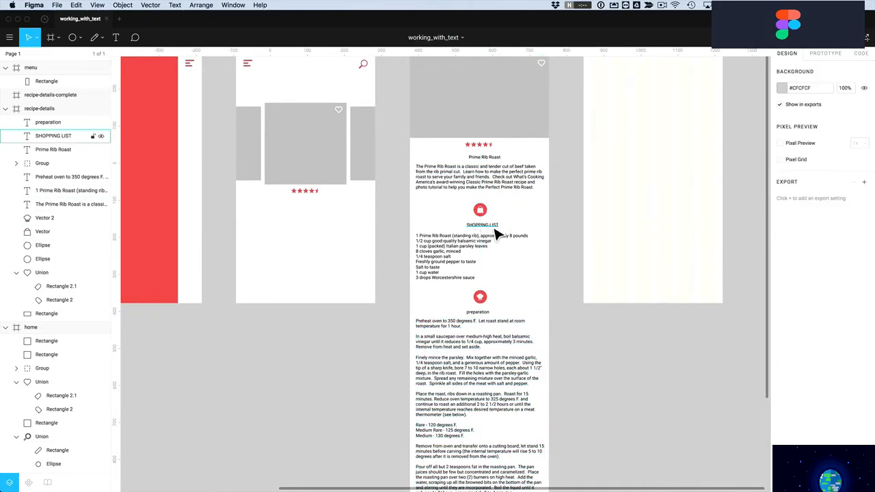
Make SHOPPING LIST Bold, size 18, centre-aligned beneath its bag icon
click(488, 227)
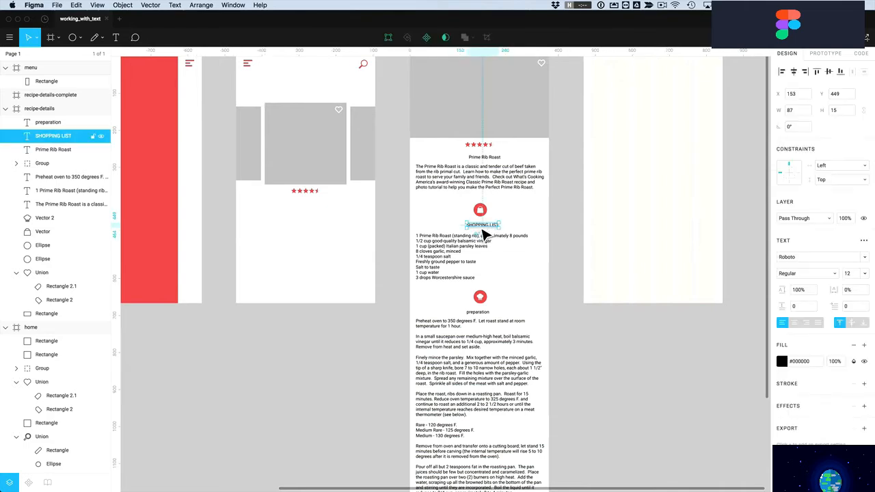
click(800, 274)
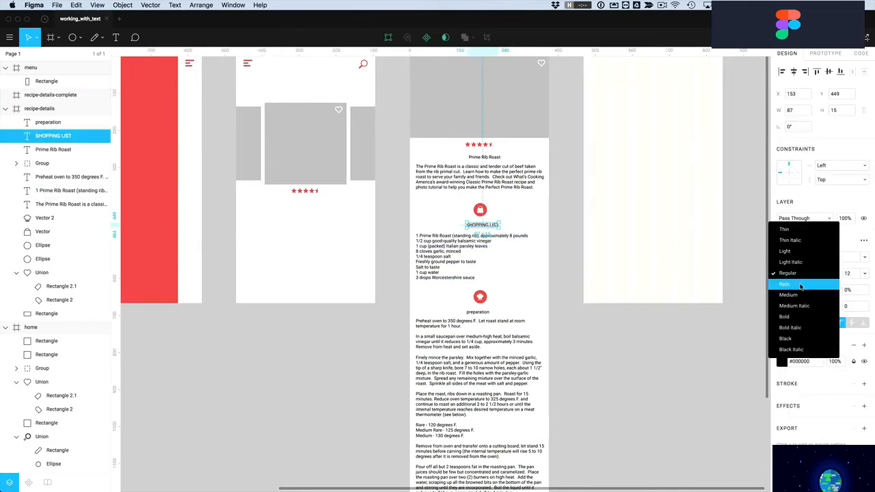
click(793, 319)
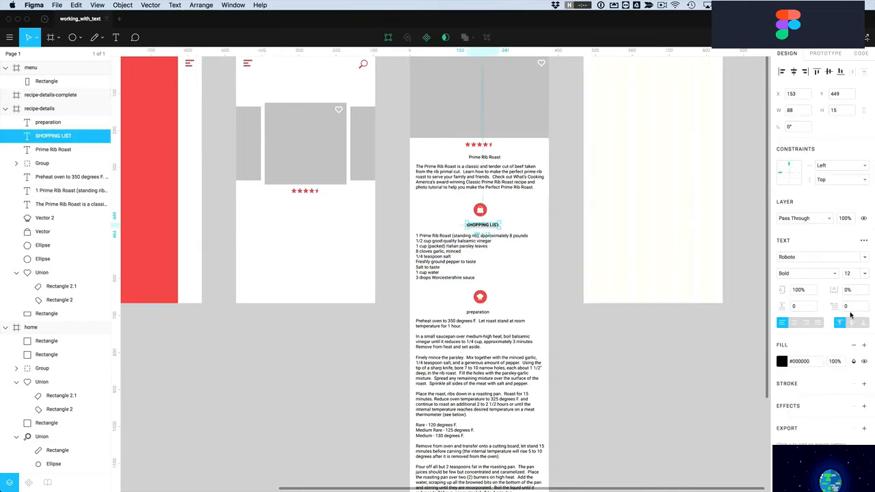
click(863, 274)
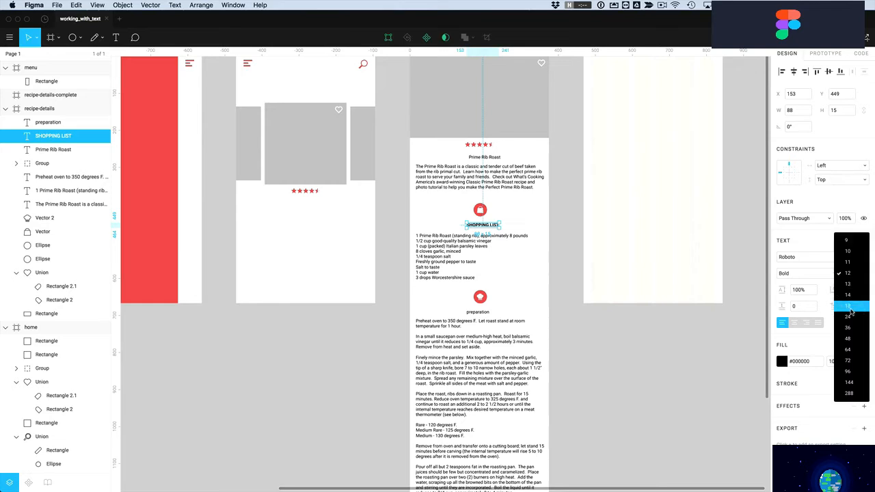
click(852, 307)
drag(492, 230, 480, 227)
click(794, 322)
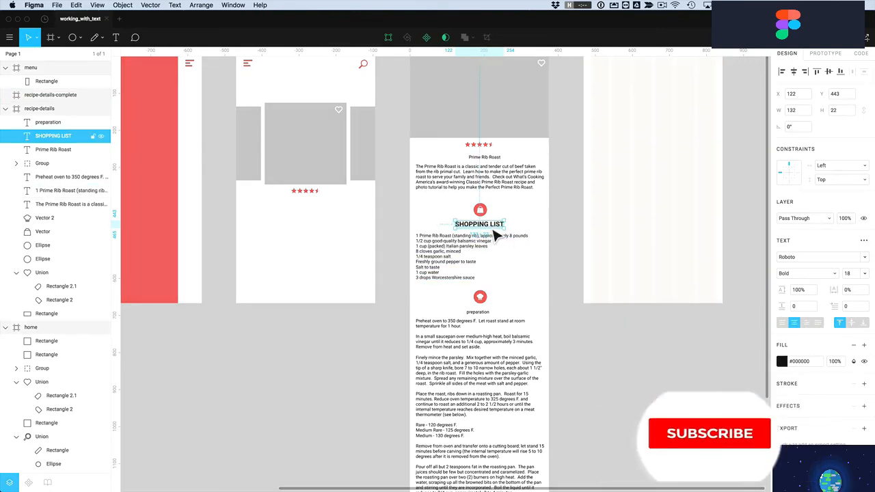
drag(496, 232, 495, 229)
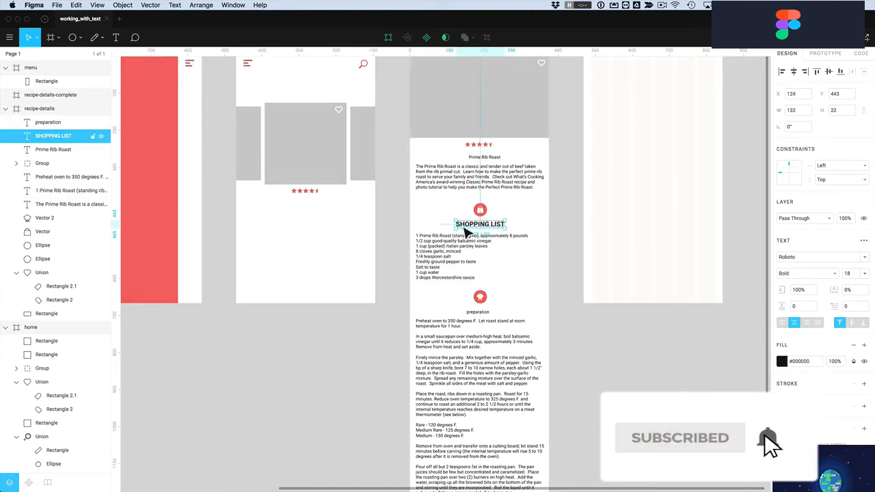
click(511, 219)
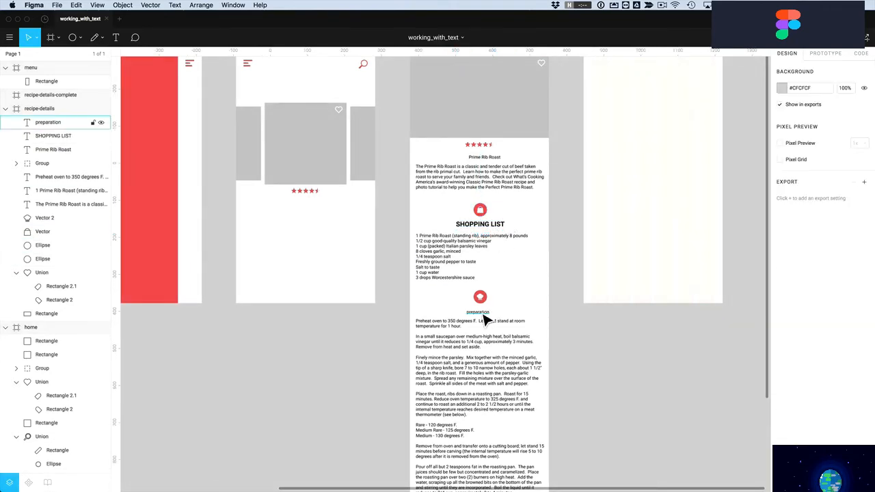
Copy the SHOPPING LIST style onto the preparation heading and centre it under its icon
right_click(485, 227)
mouse_move(519, 417)
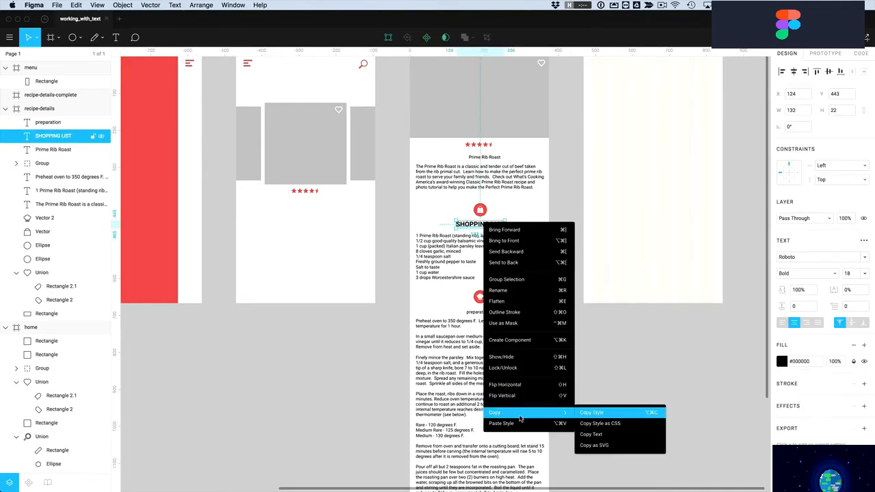
click(603, 414)
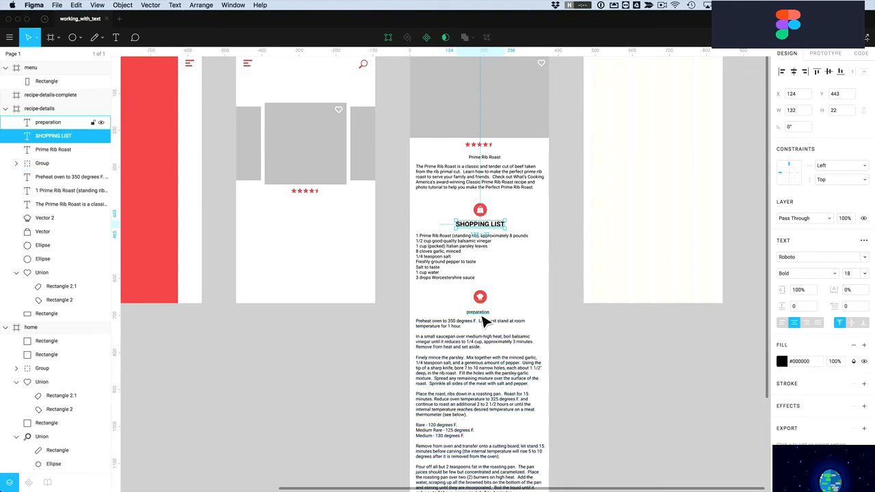
right_click(483, 314)
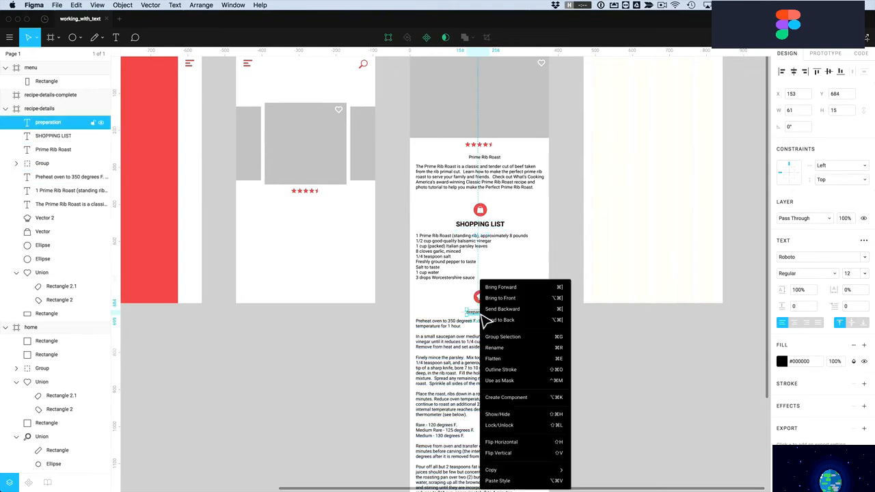
click(502, 481)
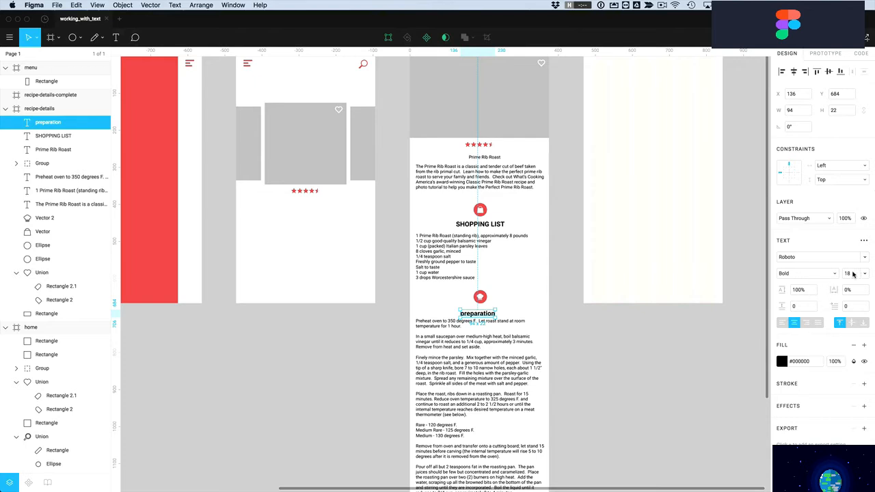
drag(487, 326, 488, 316)
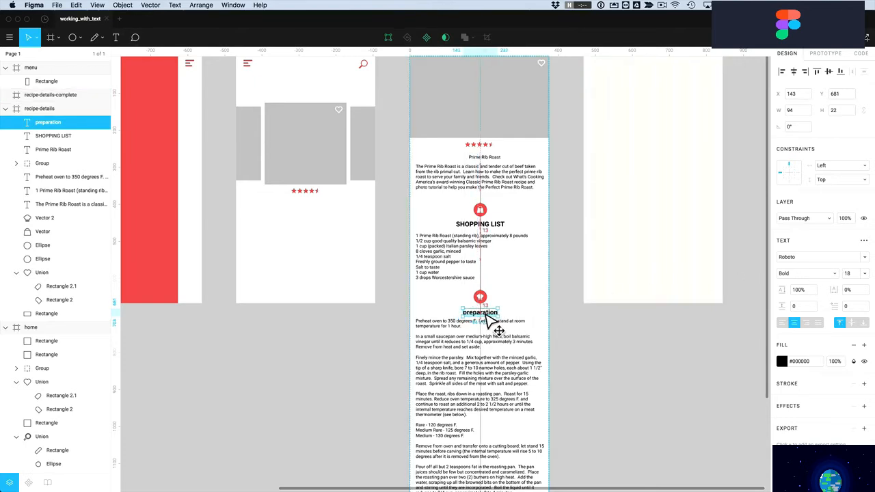
click(514, 289)
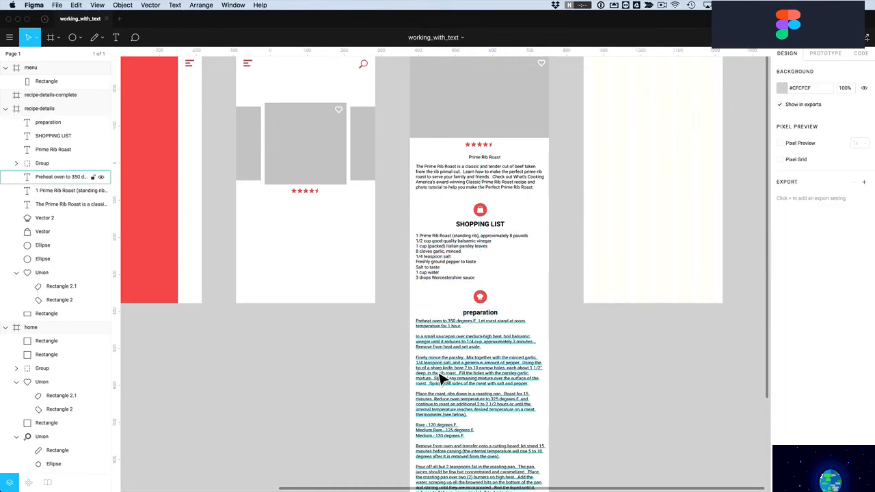
Nudge the preparation instructions down and set the ingredient list to size 14
drag(440, 356, 441, 379)
drag(524, 290, 461, 396)
click(444, 264)
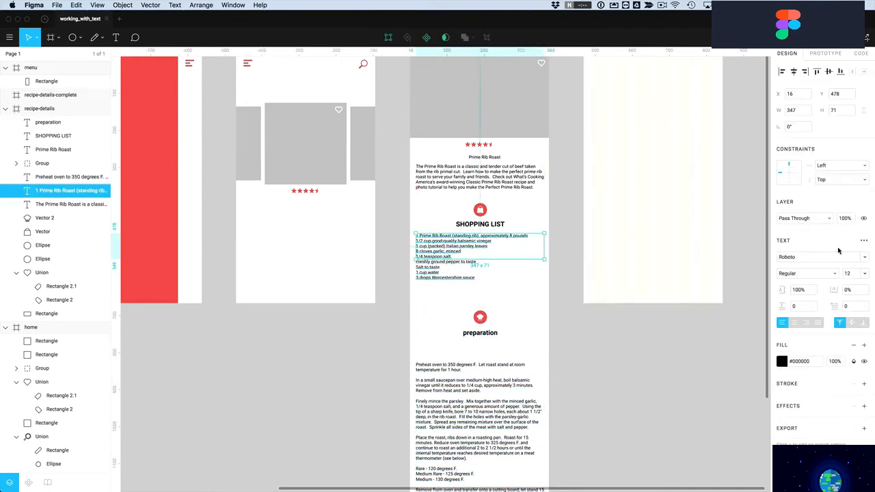
click(866, 275)
click(859, 285)
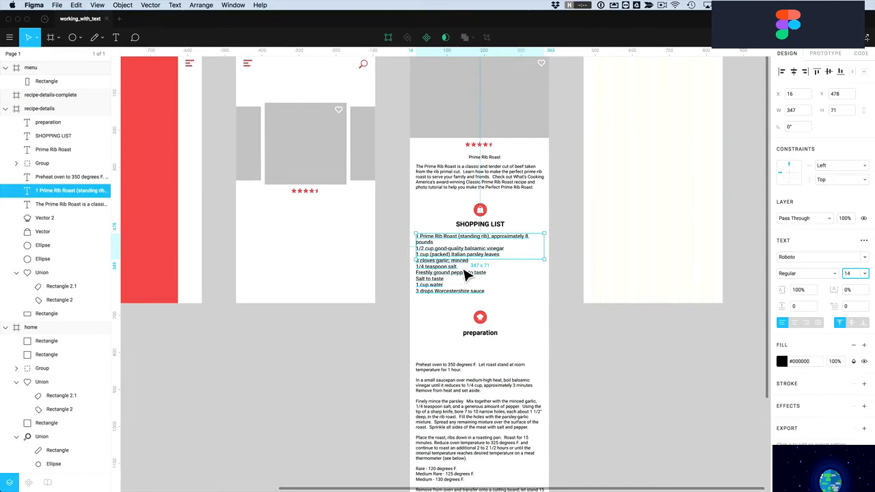
mouse_move(514, 266)
mouse_down()
mouse_move(514, 303)
mouse_move(514, 279)
mouse_up()
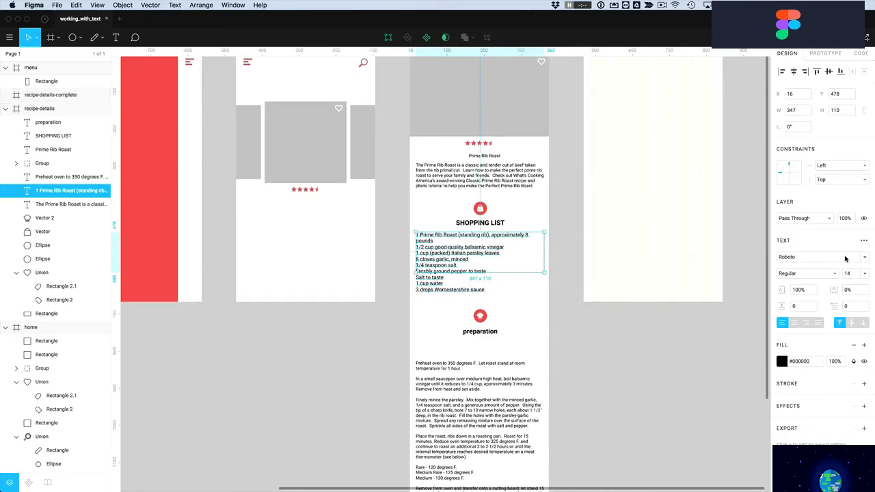
Set the ingredient list box to auto height, testing with temporary lines that are then deleted
click(864, 242)
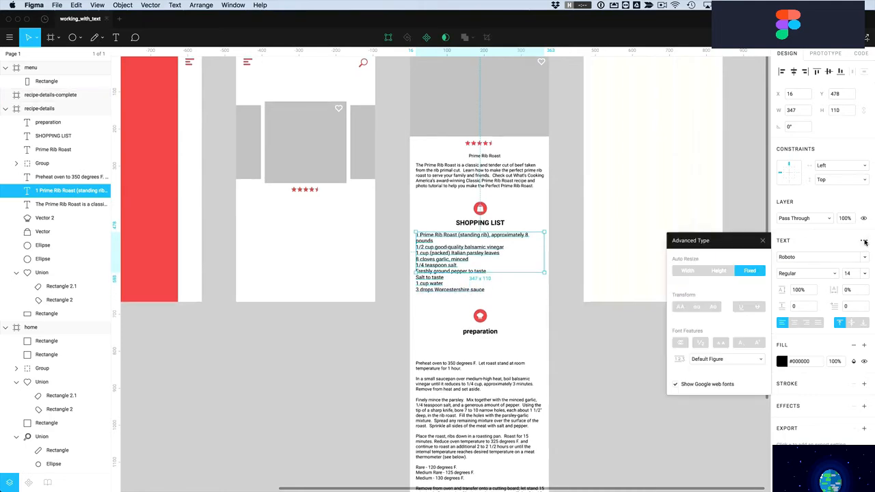
click(719, 271)
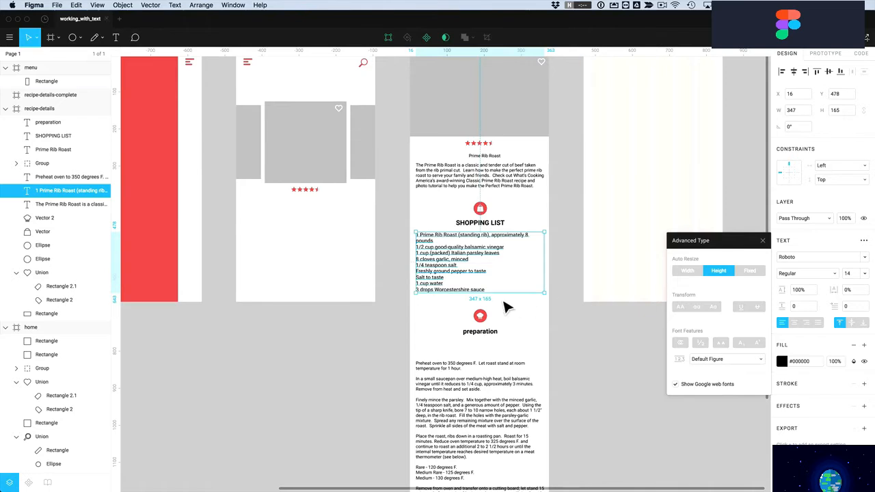
key(Escape)
double_click(485, 290)
click(485, 289)
key(Return)
text(asdf)
key(Return)
text(a)
key(Return)
text(sdfasdf)
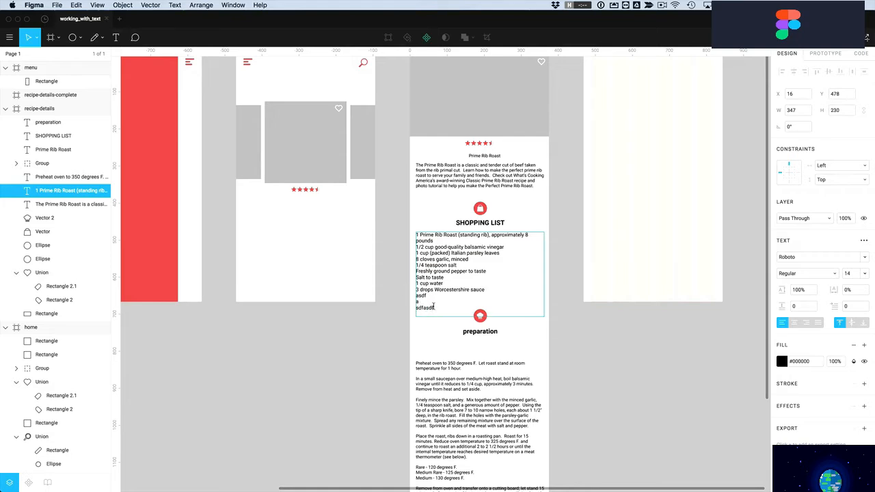
drag(421, 301, 411, 298)
key(BackSpace)
key(Escape)
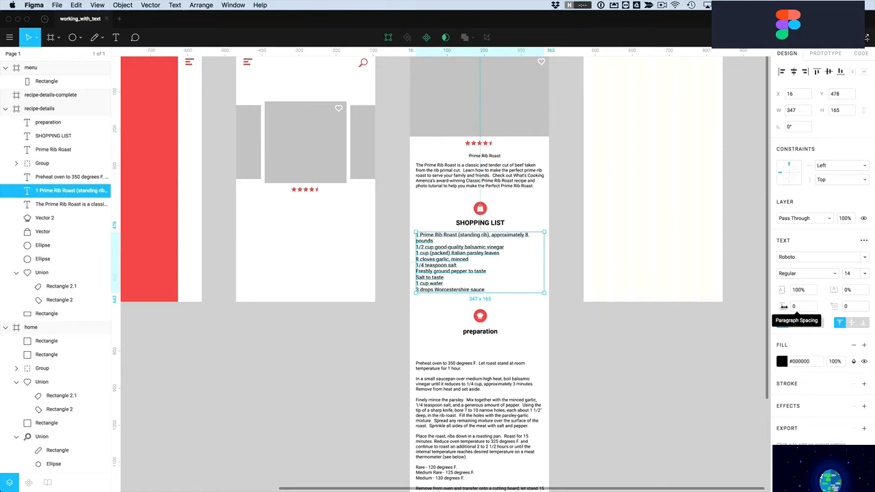
Give the ingredient list paragraph spacing 10 and paste its style onto the preparation steps
click(797, 309)
key(Return)
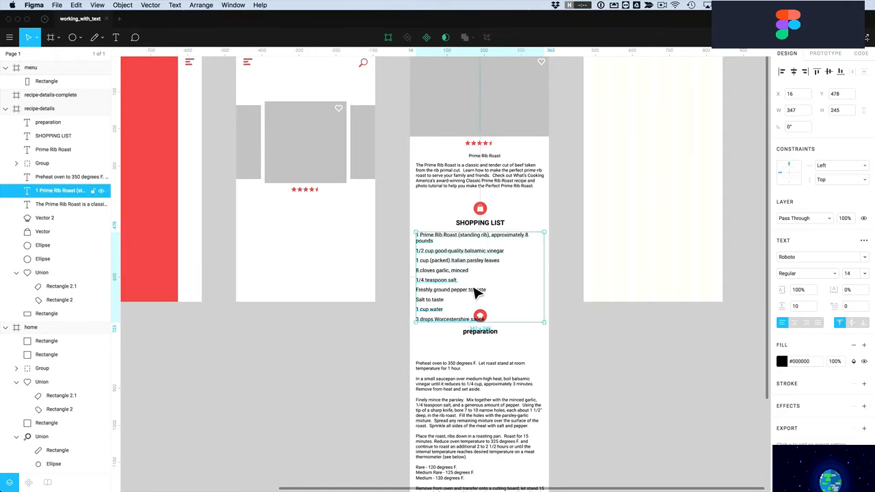
right_click(451, 277)
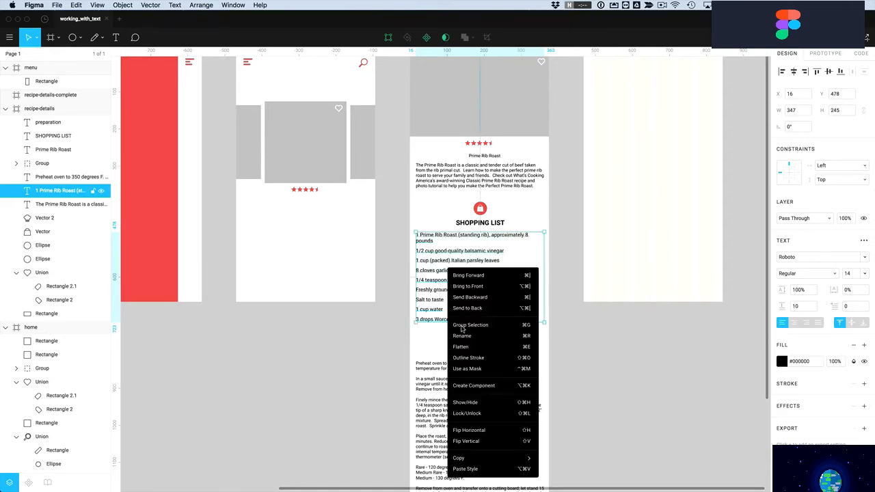
mouse_move(520, 458)
click(570, 448)
click(460, 423)
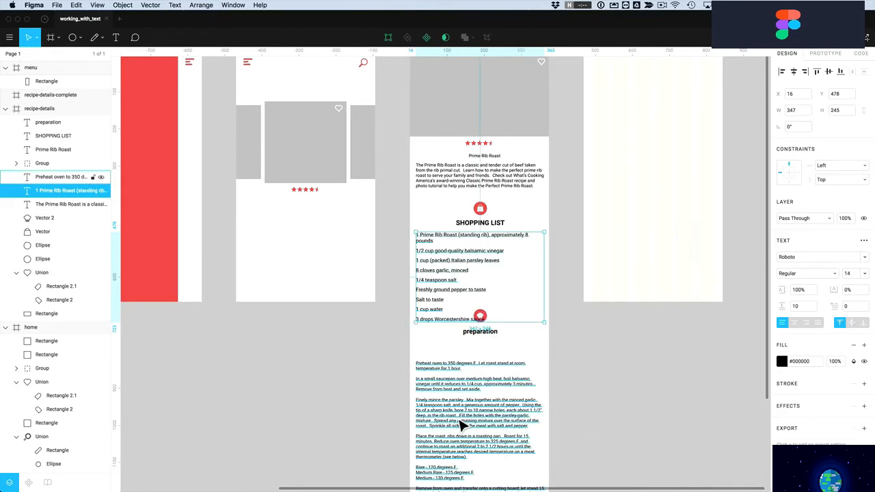
right_click(460, 423)
click(488, 482)
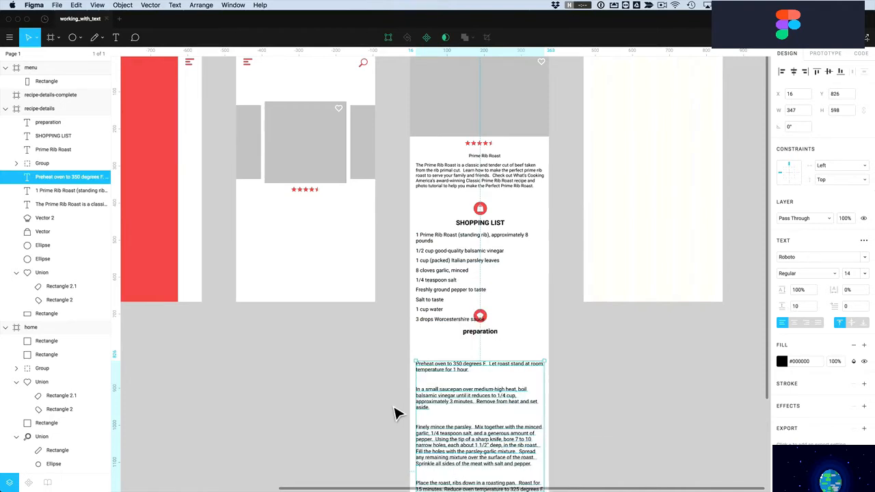
Delete the blank lines after the first step, 'aside.', 'pepper.' and '(see below).' in the preparation text
scroll(400, 408, down, 5)
scroll(429, 351, down, 2)
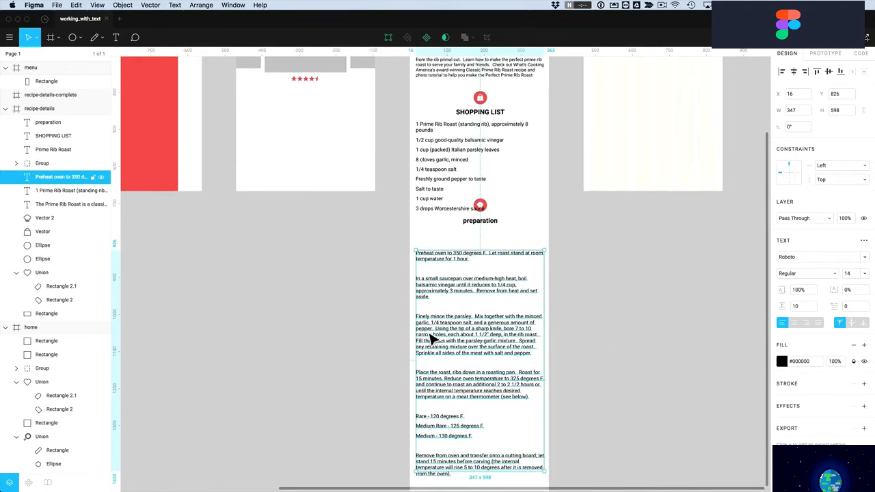
key(Escape)
click(432, 327)
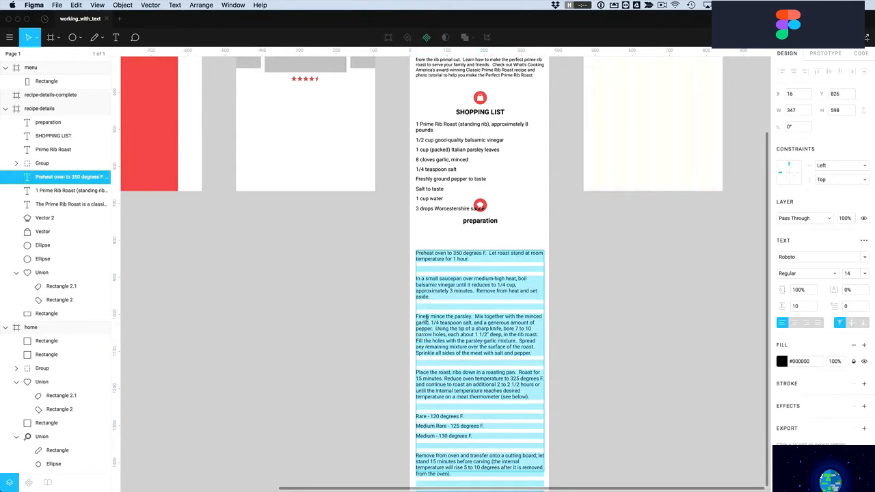
click(424, 308)
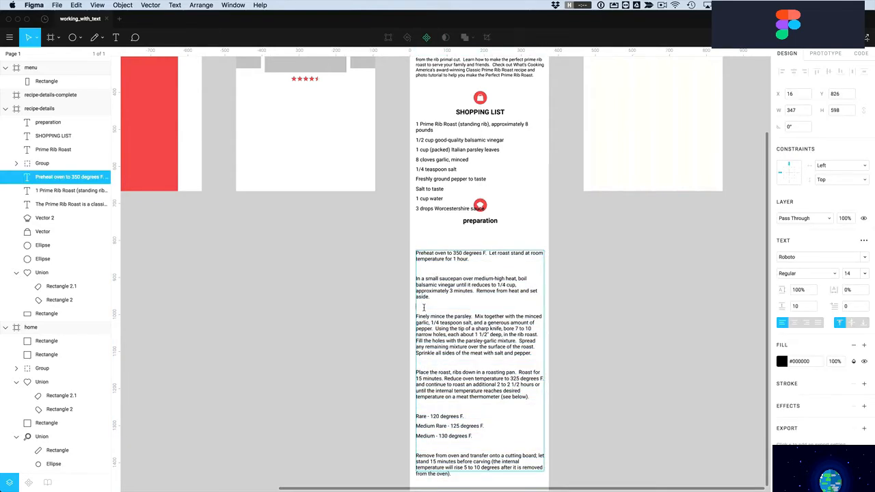
key(BackSpace)
click(424, 266)
key(BackSpace)
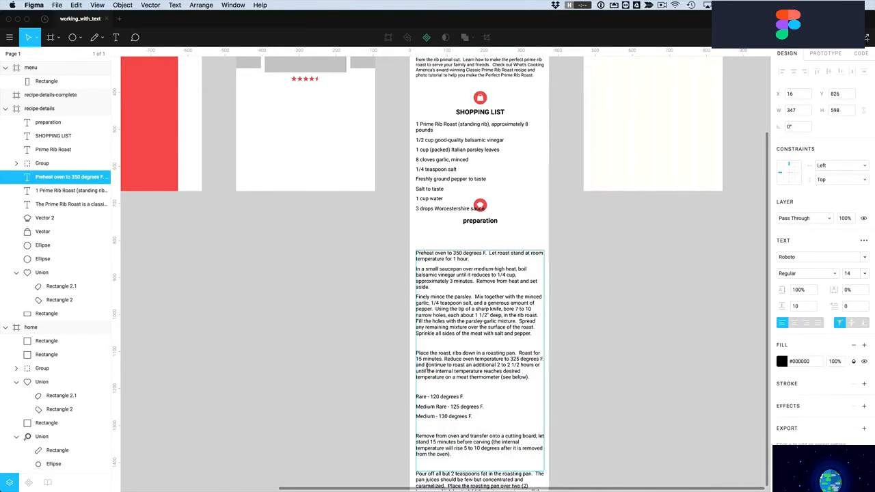
click(431, 343)
key(BackSpace)
click(428, 378)
key(BackSpace)
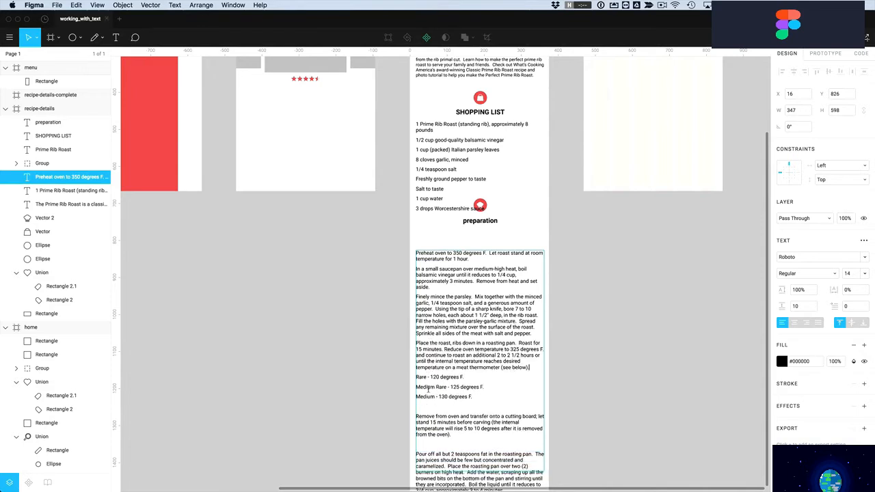
Remove blank lines after 'Medium - 130 degrees F.' and 'from the oven).', then set auto height
key(BackSpace)
scroll(429, 390, down, 2)
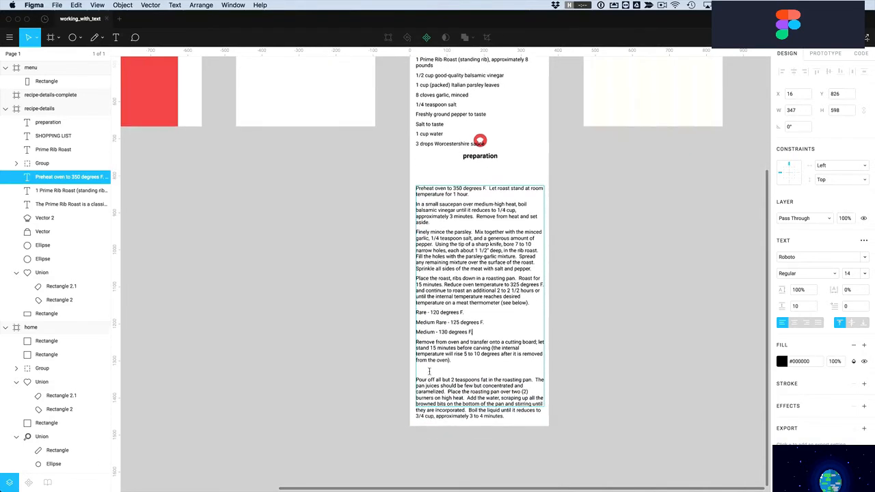
click(430, 369)
key(BackSpace)
scroll(410, 385, down, 1)
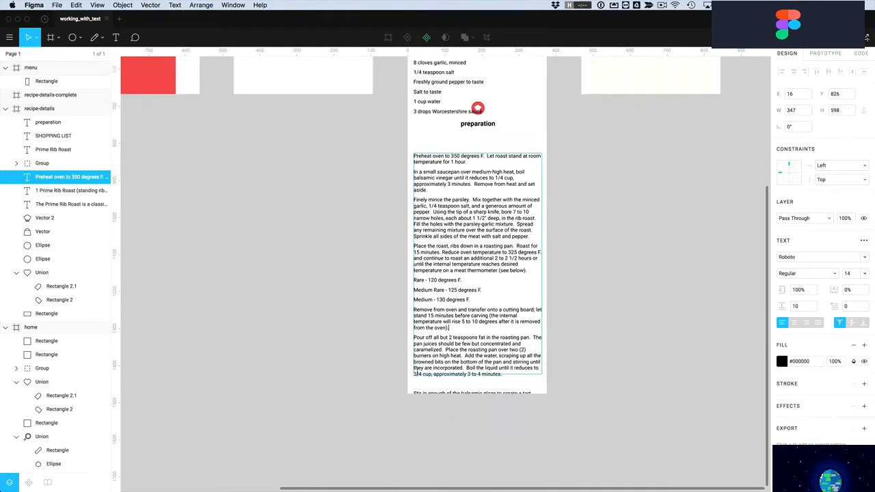
key(Escape)
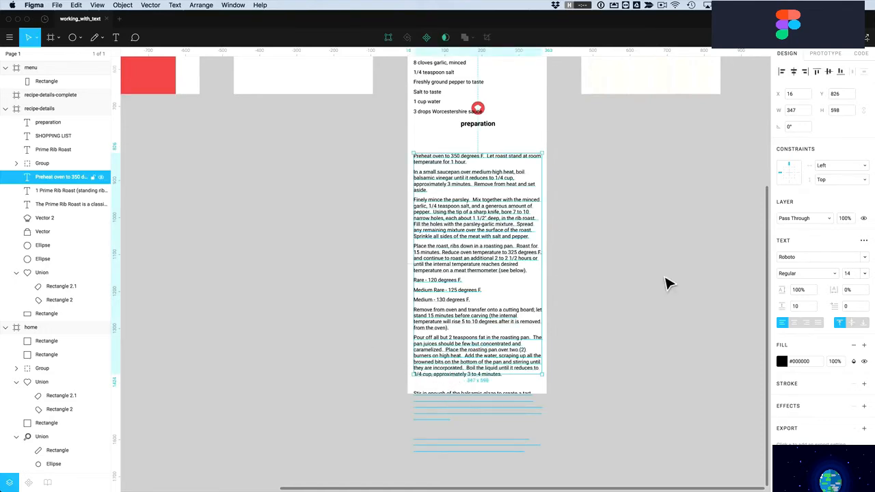
click(864, 242)
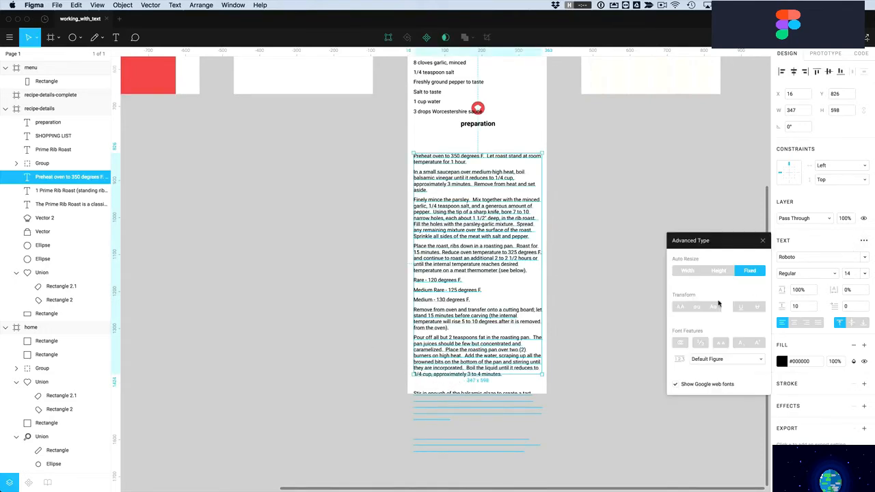
click(718, 273)
Extend the recipe-details frame past the final 'After slicing the roast' paragraph and zoom back onto it
click(611, 313)
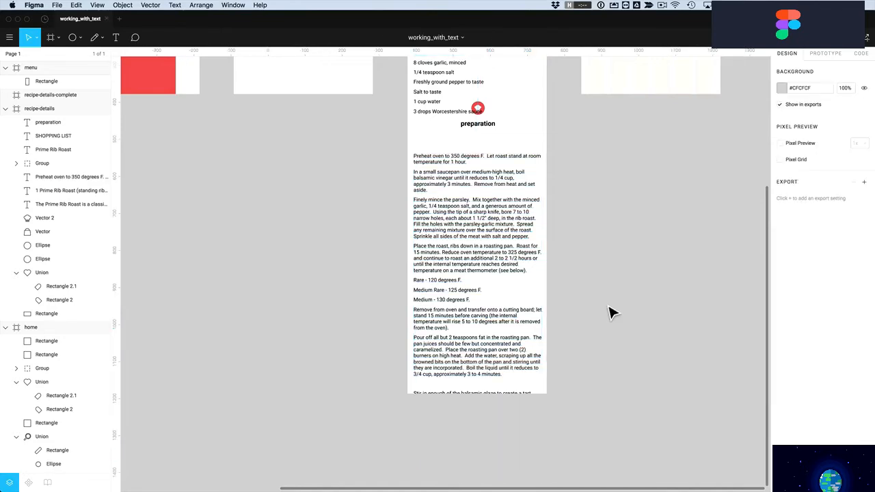
scroll(604, 317, up, 2)
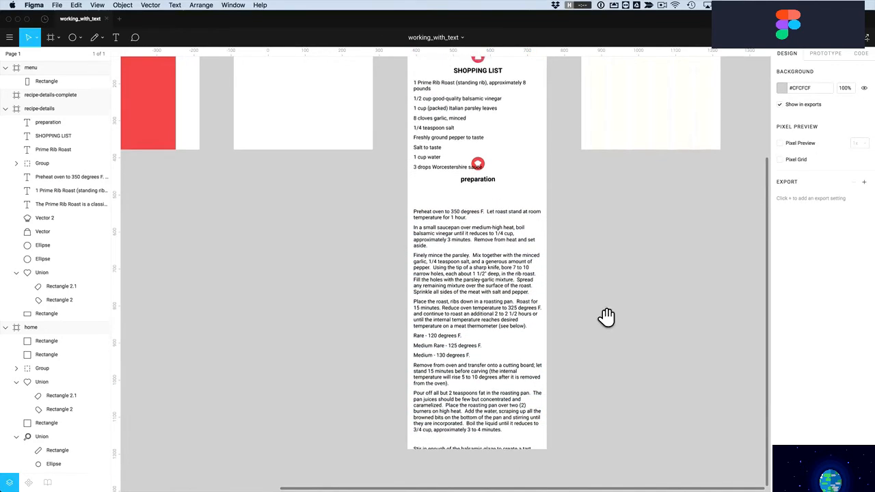
scroll(604, 316, down, 1)
scroll(599, 307, up, 3)
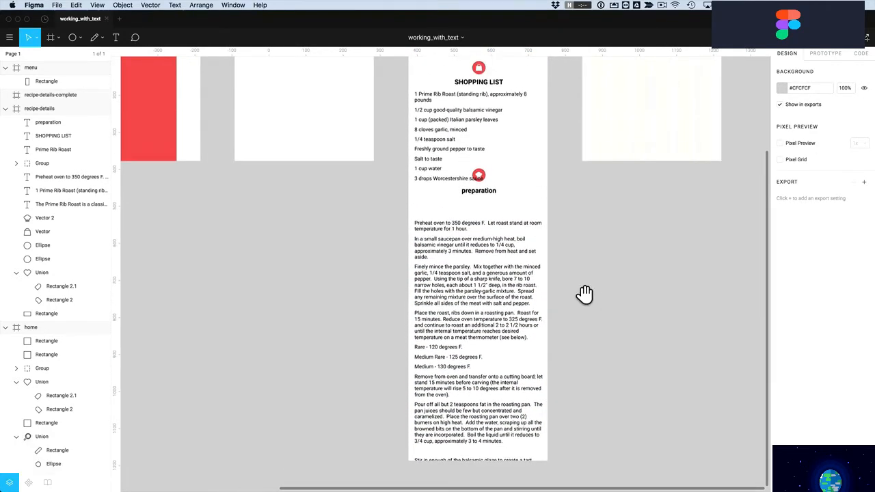
scroll(573, 301, up, 2)
scroll(573, 301, down, 6)
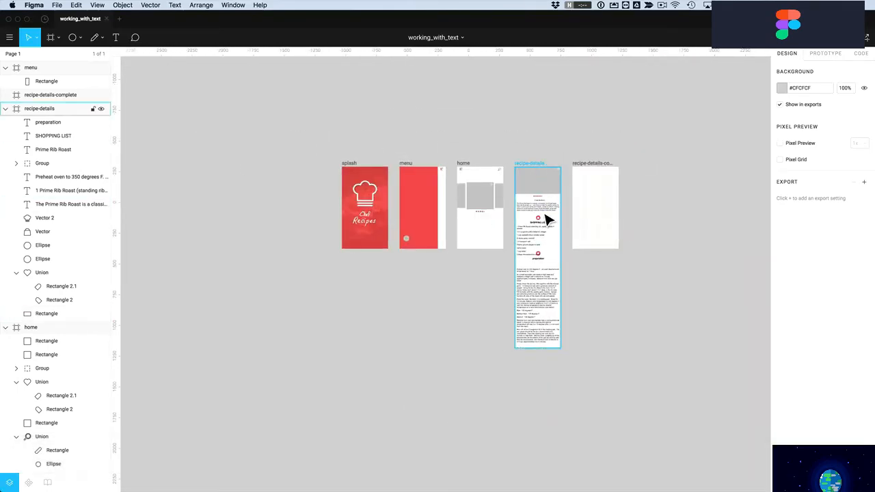
click(549, 219)
drag(543, 349, 544, 441)
click(602, 437)
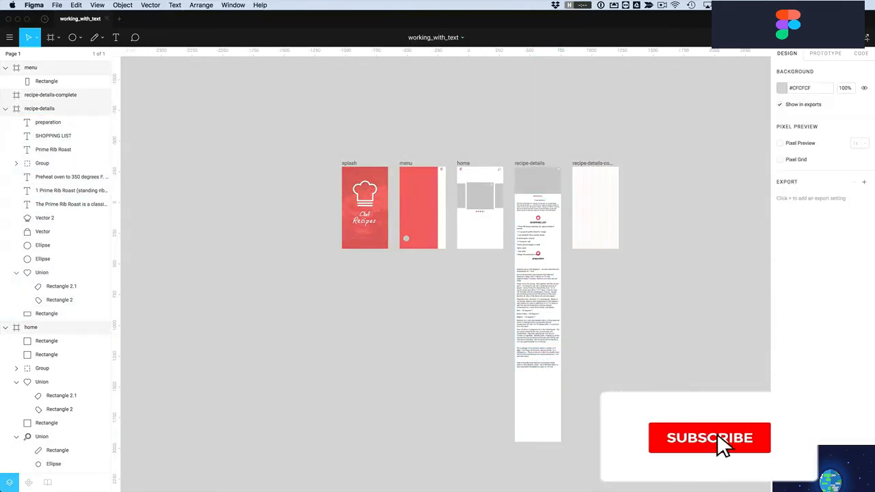
key(z)
drag(582, 238, 502, 434)
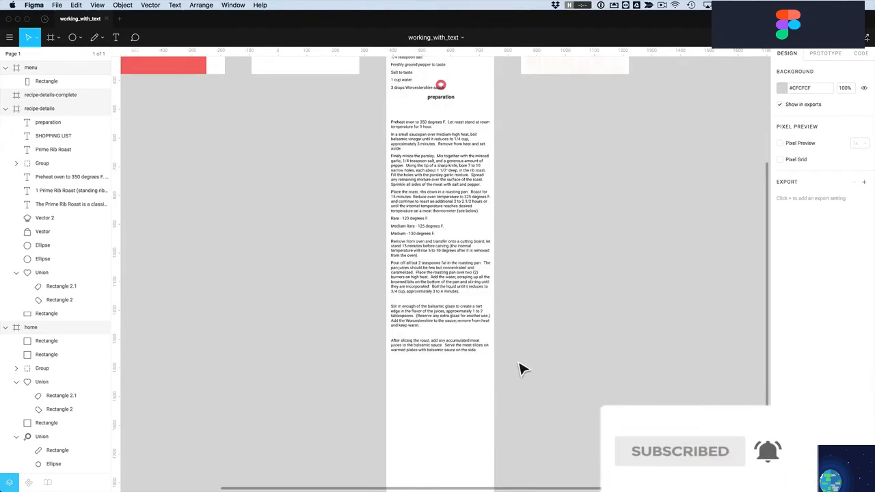
scroll(521, 368, up, 3)
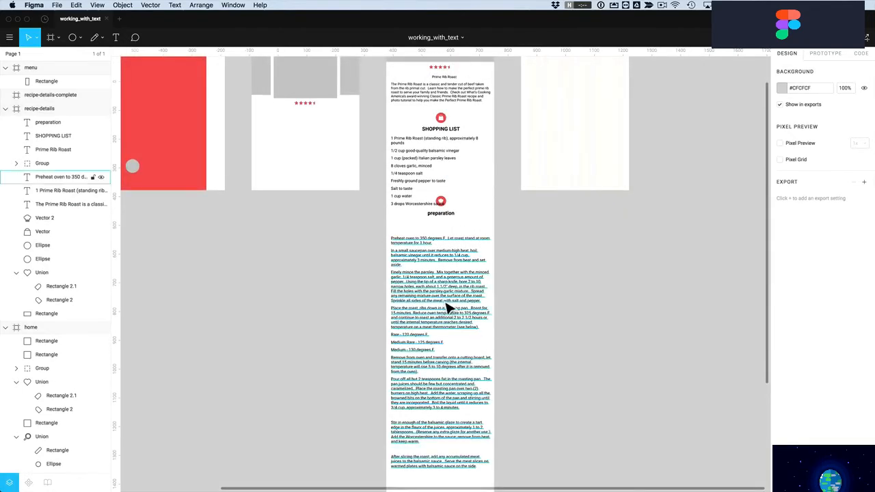
Set the preparation steps text to a 110% line height
click(450, 308)
click(802, 292)
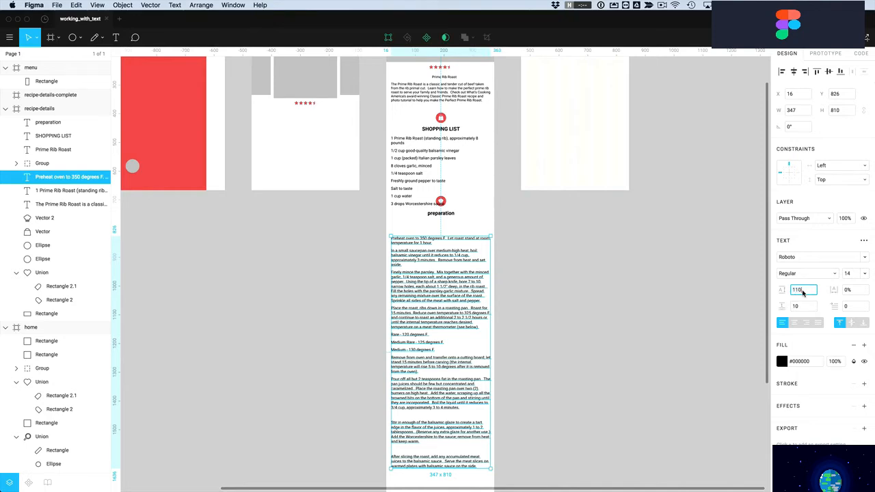
key(Return)
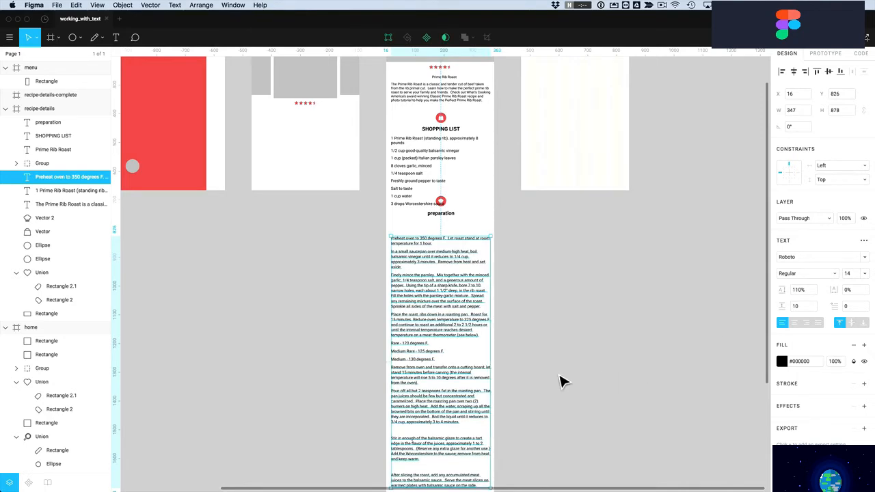
Move the preparation section down about 35 px, then nudge it back up slightly
click(511, 234)
drag(506, 202, 438, 283)
shift+click(406, 172)
mouse_move(420, 255)
mouse_down()
mouse_move(424, 279)
mouse_move(422, 264)
mouse_up()
click(569, 264)
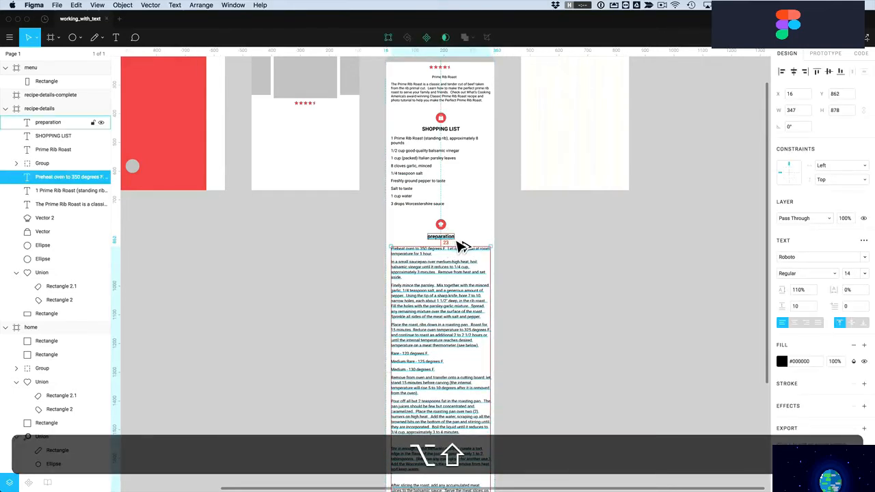
key(Up)
key(Up)
key(Up)
click(530, 245)
Shift the preparation and shopping-list sections down, leaving a 50 px gap below the intro paragraph
drag(516, 223, 420, 303)
key(alt)
key(alt+Down)
key(alt+Down)
key(alt+Down)
key(alt+Down)
key(alt+Down)
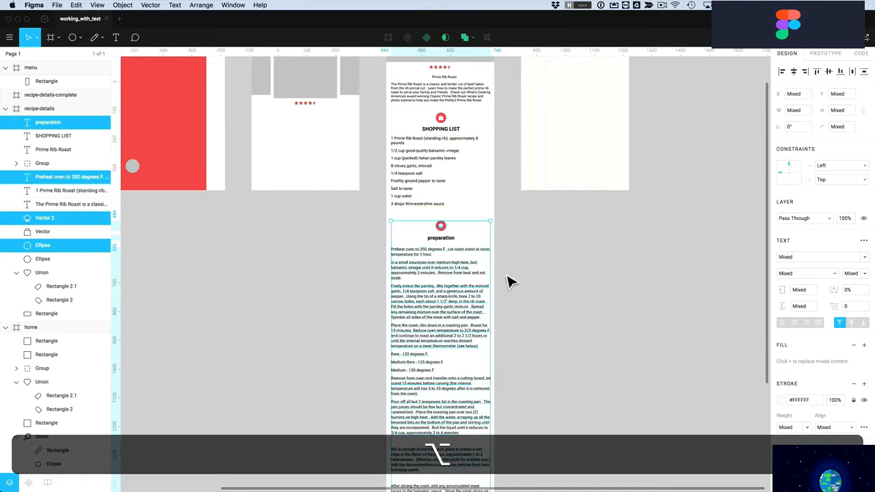
drag(502, 278, 420, 154)
drag(417, 144, 438, 113)
key(Down)
key(Down)
key(Down)
key(Down)
key(Down)
key(Down)
key(Down)
key(Down)
key(Down)
key(Down)
key(Down)
key(Down)
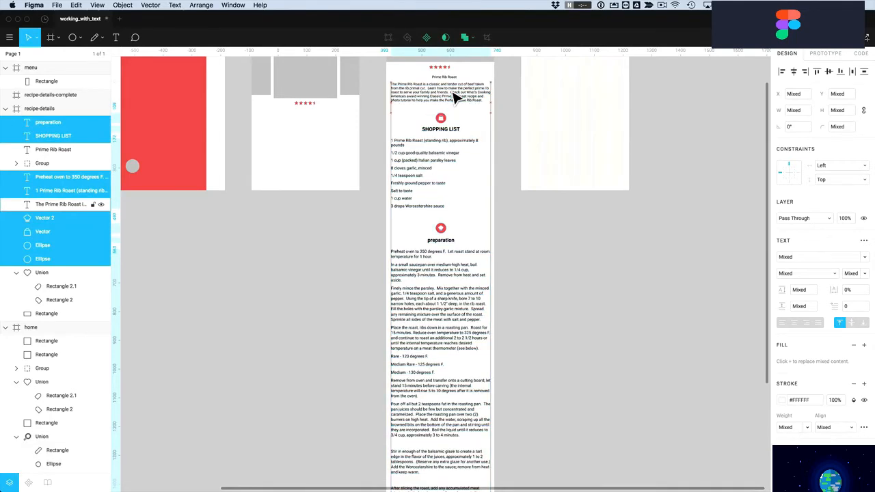
key(shift+Down)
key(shift+Down)
key(alt)
key(alt+shift+Up)
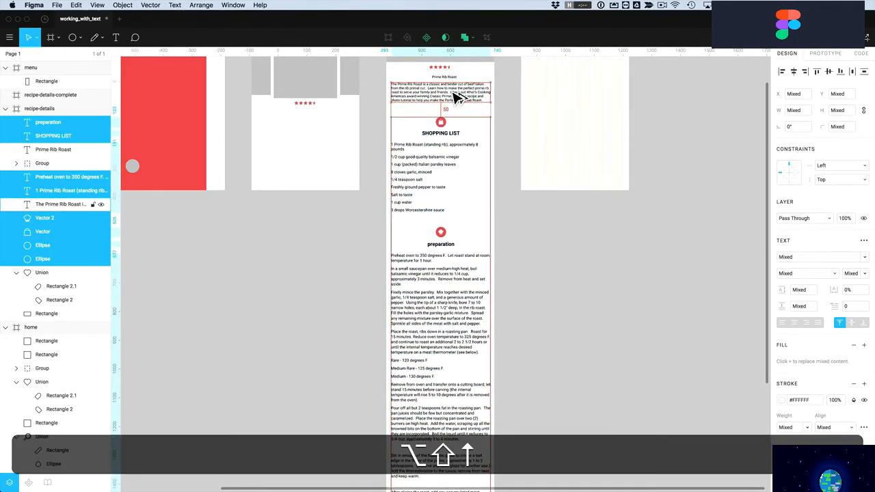
click(527, 261)
scroll(527, 261, up, 2)
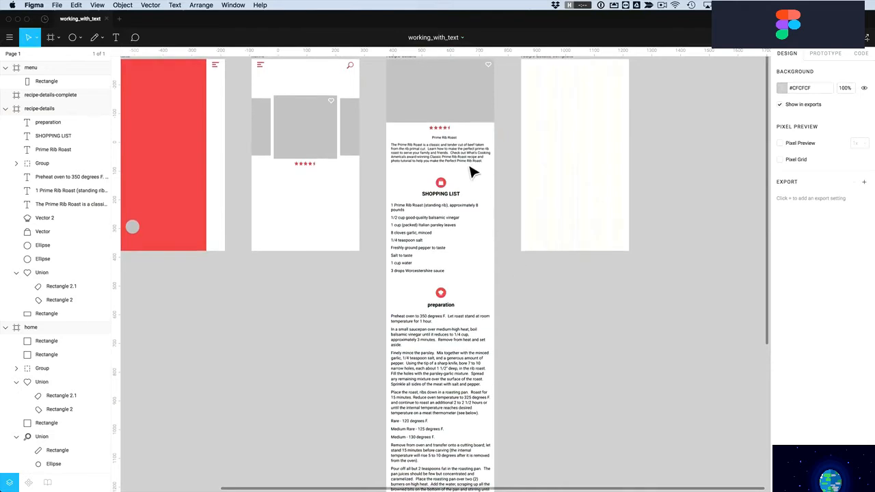
Give the Prime Rib Roast title the SHOPPING LIST heading's bold style and centre it
scroll(471, 175, up, 2)
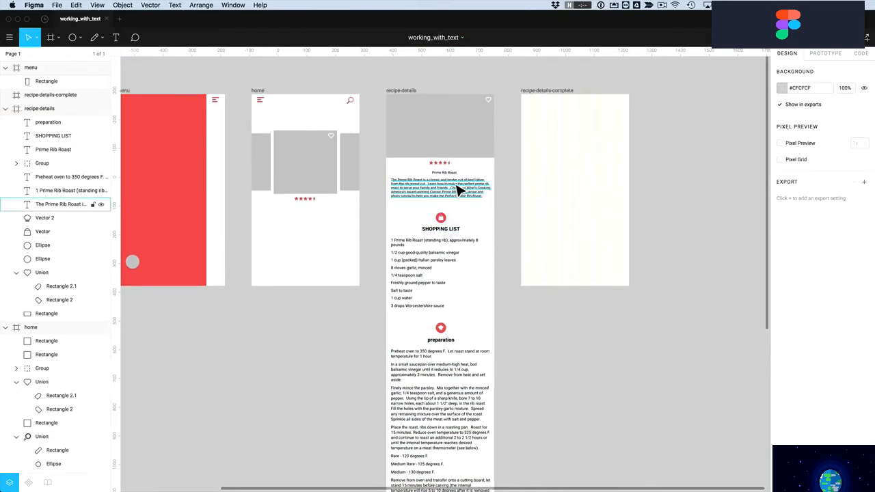
click(438, 232)
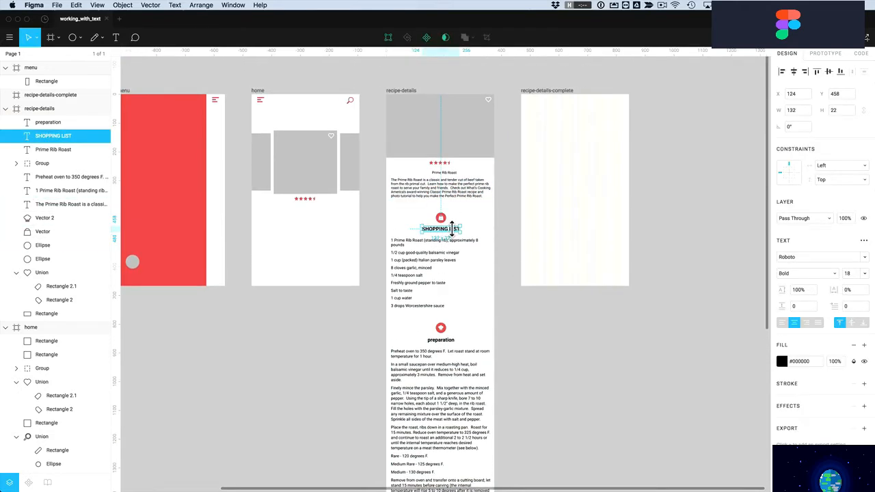
key(alt+super+c)
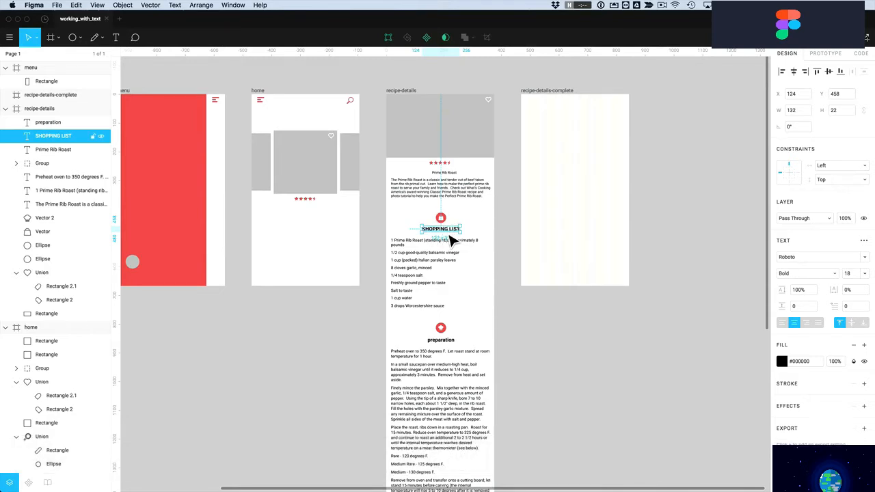
click(445, 174)
key(alt+super+v)
drag(445, 177, 435, 173)
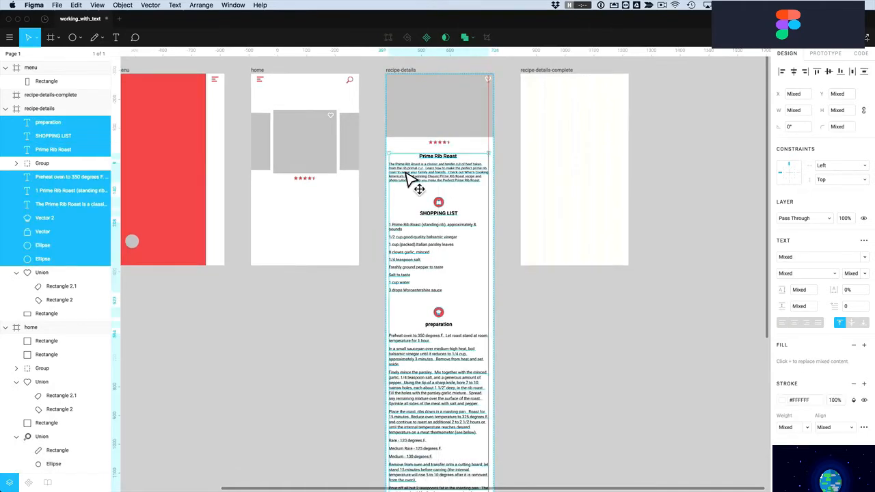
drag(406, 175, 407, 174)
click(497, 316)
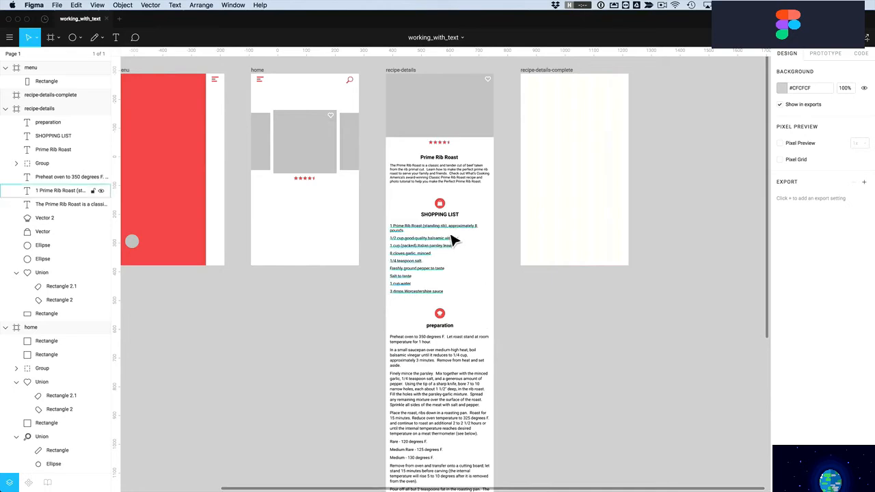
Set the preparation heading to uppercase so it reads PREPARATION
click(444, 327)
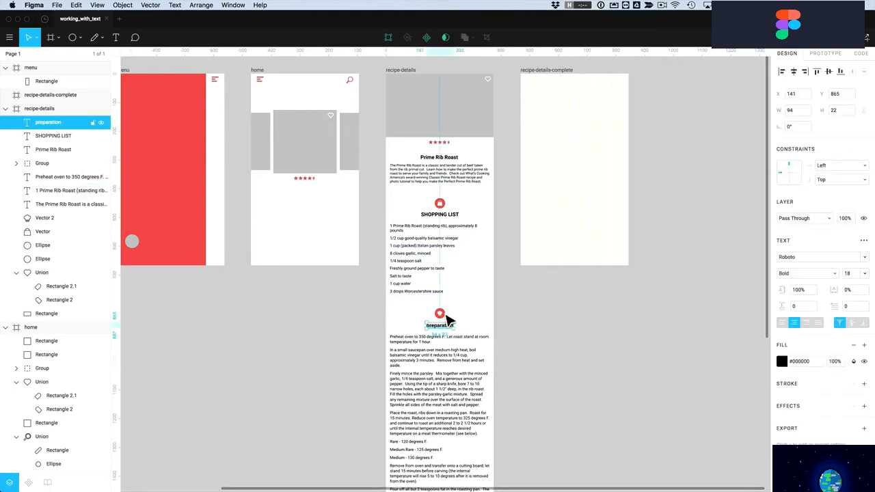
click(446, 219)
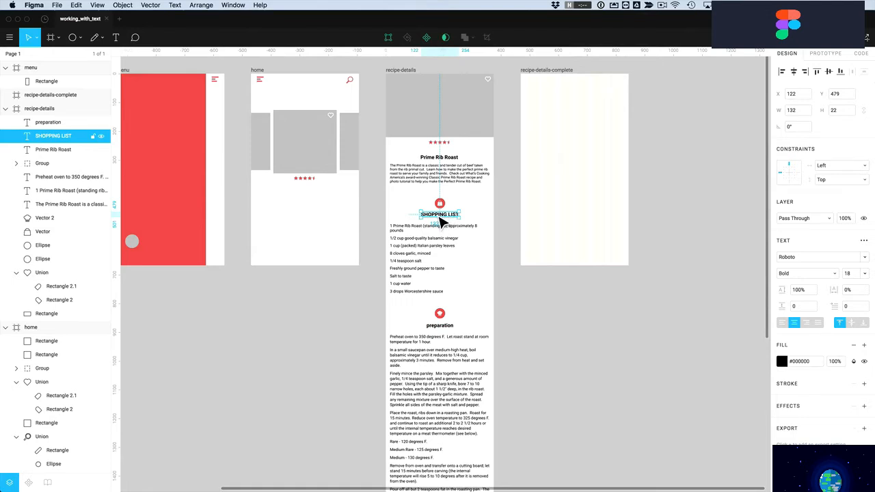
click(440, 328)
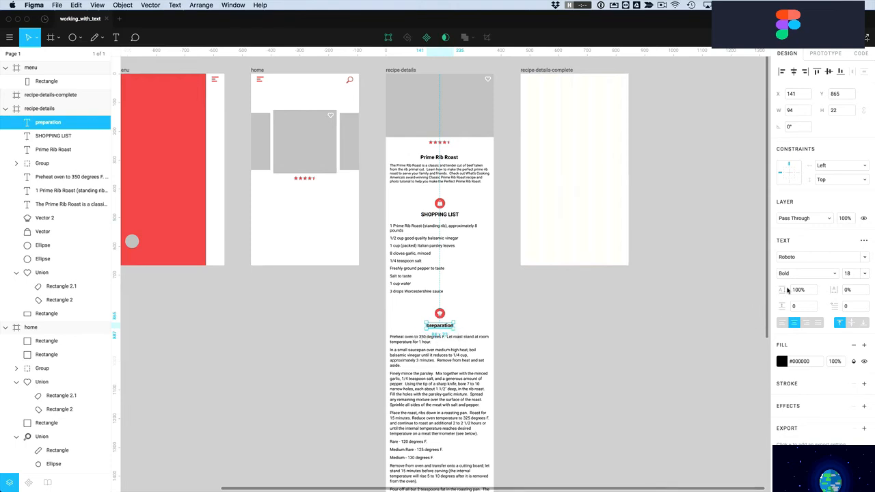
click(864, 242)
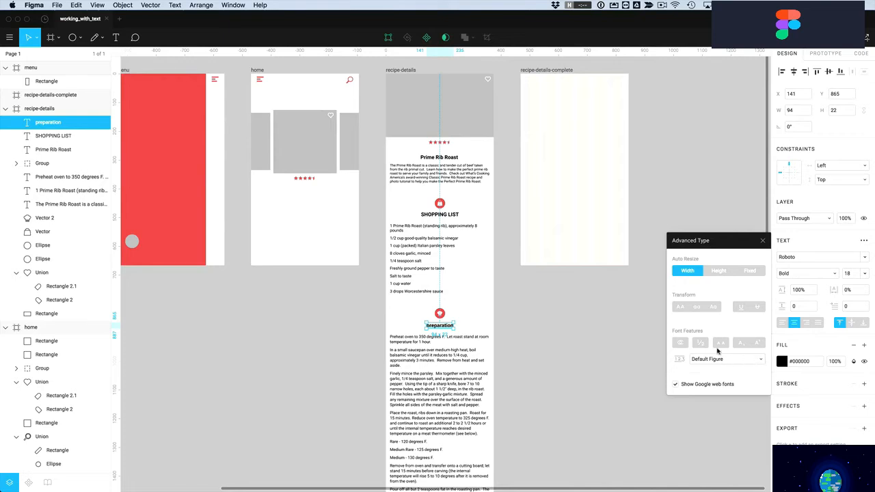
click(679, 309)
click(530, 334)
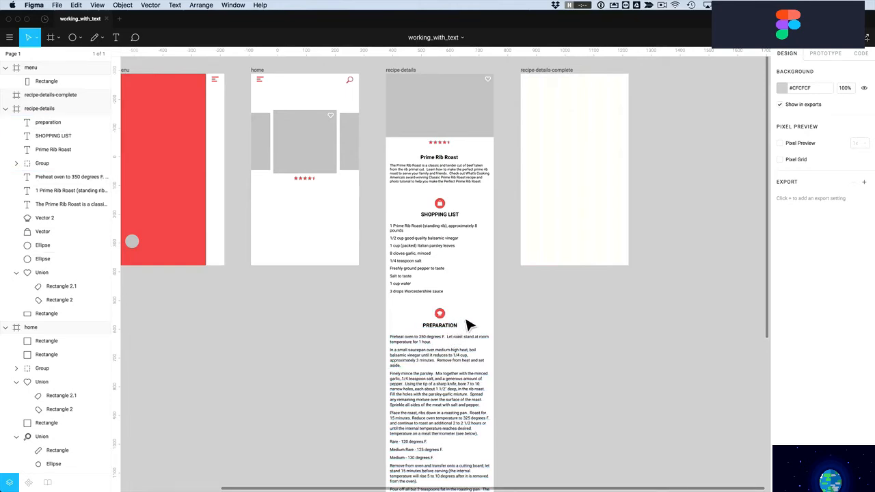
click(448, 359)
Copy the preparation text's Roboto Regular 14, 110% line height, spacing 10 styling onto the intro paragraph
key(alt+super+c)
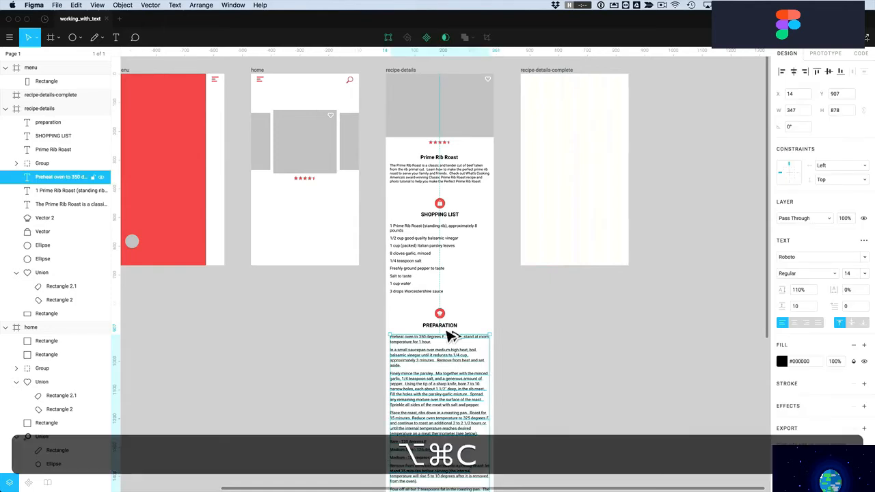
click(443, 183)
key(alt+super+v)
click(502, 212)
Shift the lower sections down slightly and zoom in on the recipe-details text
drag(503, 212, 409, 392)
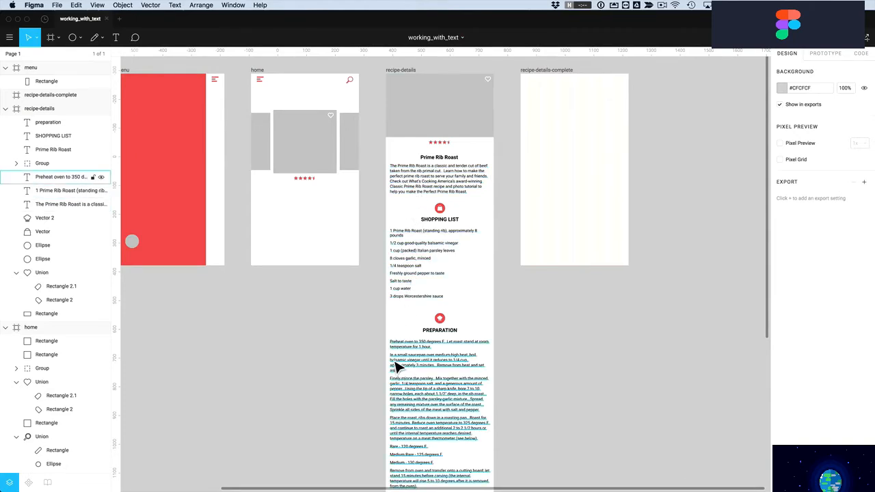
key(z)
drag(370, 154, 511, 408)
scroll(448, 236, up, 2)
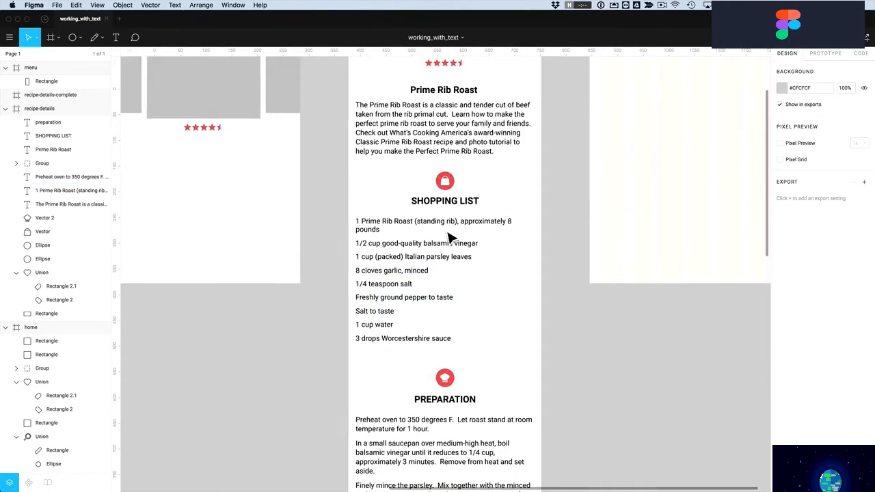
click(387, 149)
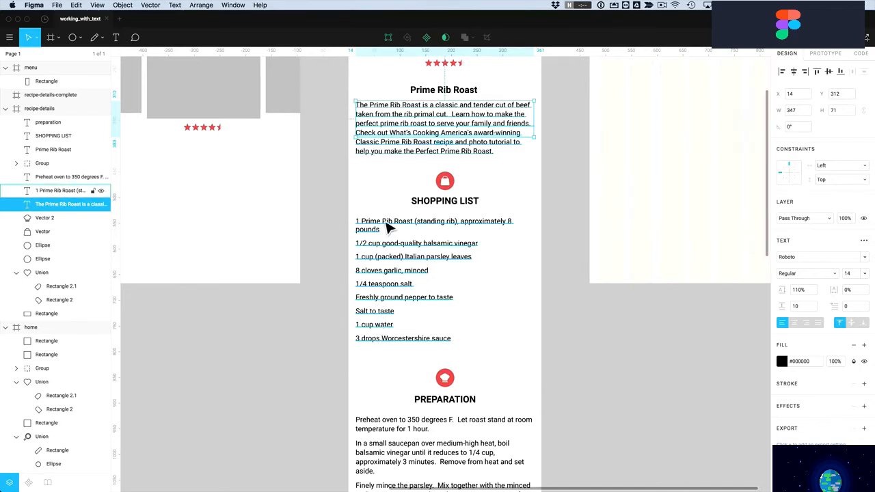
Select all text sharing the intro's style and set its fill to gray #757575
click(80, 7)
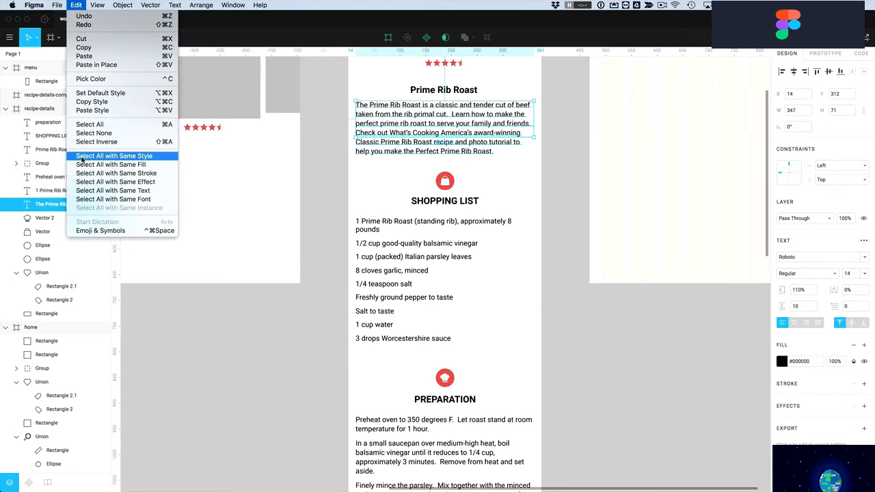
click(115, 157)
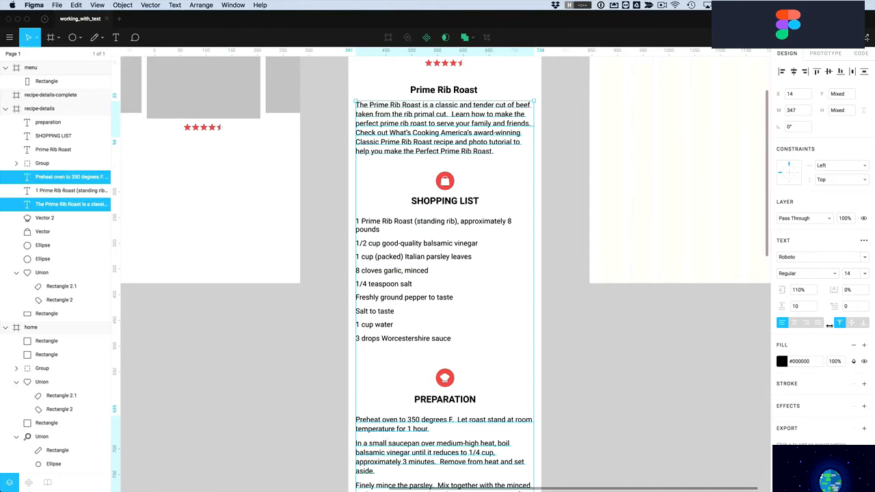
click(782, 362)
drag(670, 359, 666, 322)
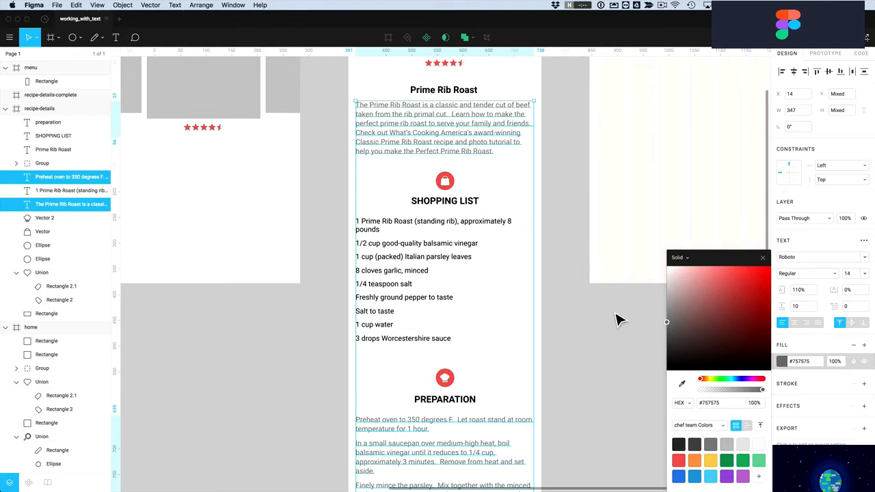
Copy the intro paragraph's gray #757575 styling onto the shopping list text
scroll(615, 319, down, 2)
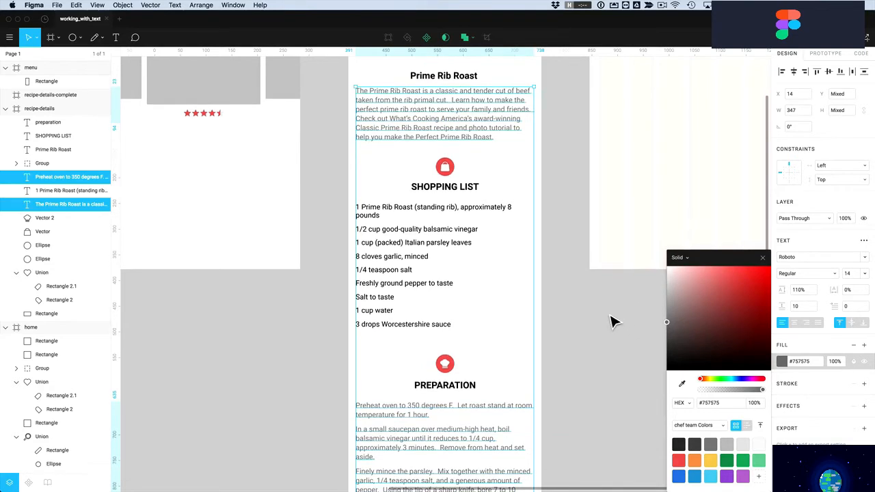
click(386, 240)
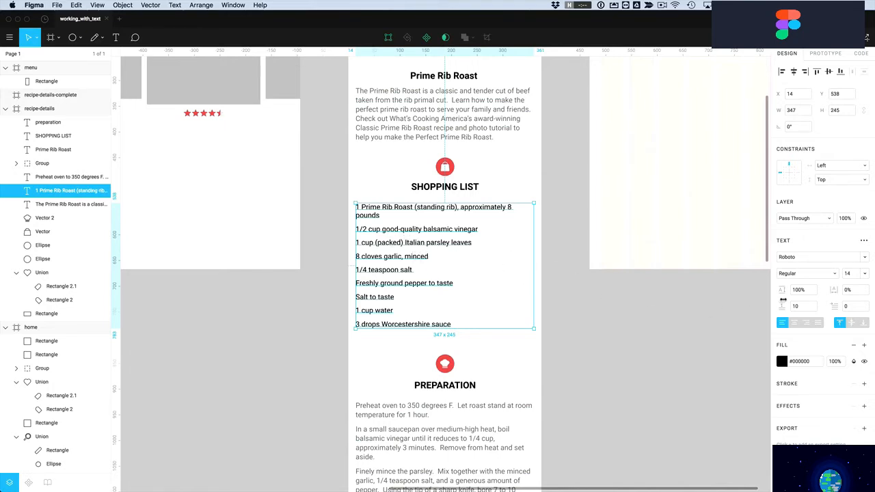
click(408, 121)
key(alt+super+c)
click(387, 214)
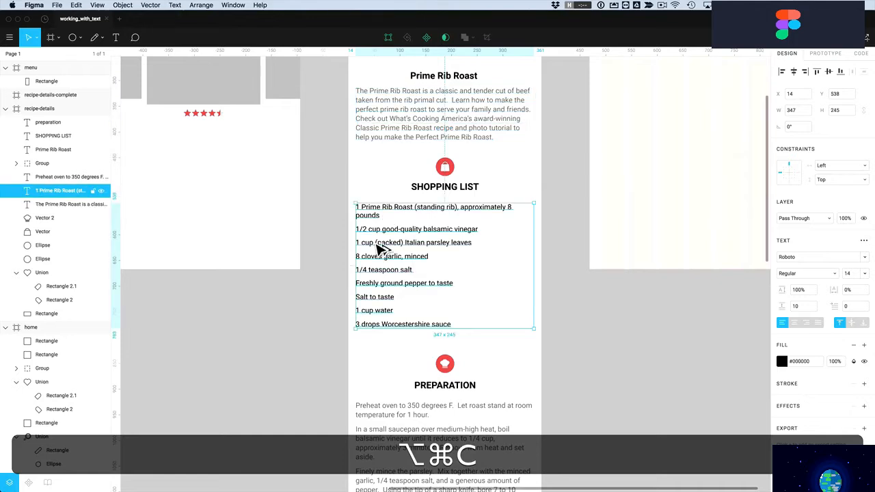
key(alt+super+v)
click(347, 255)
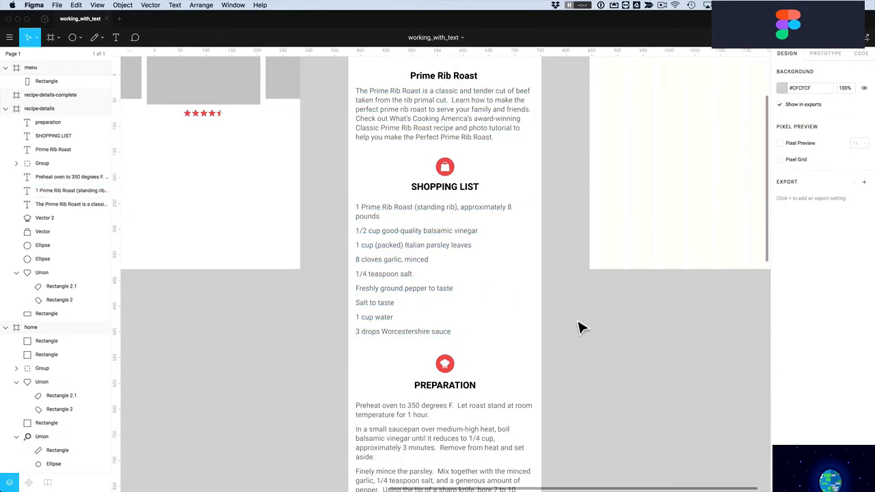
scroll(576, 342, up, 4)
scroll(573, 342, down, 1)
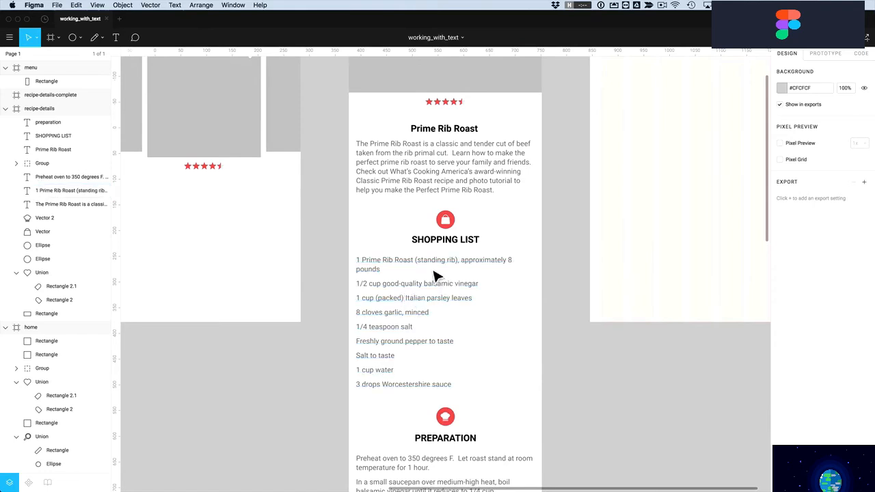
Make the 1/2 cup quantity in the shopping list bold and black
click(416, 290)
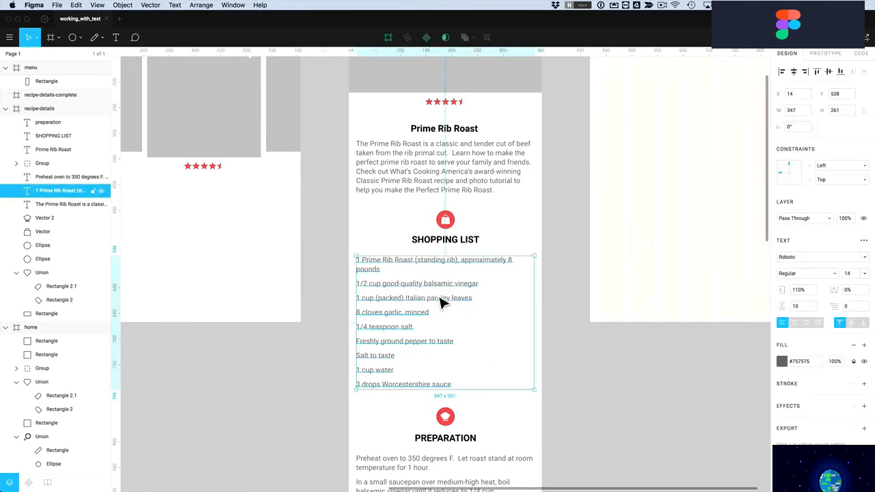
double_click(371, 286)
click(373, 286)
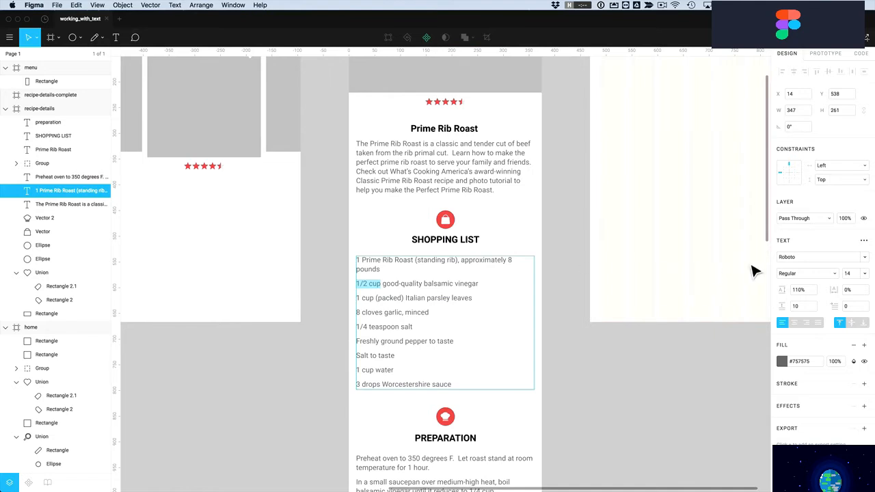
click(816, 275)
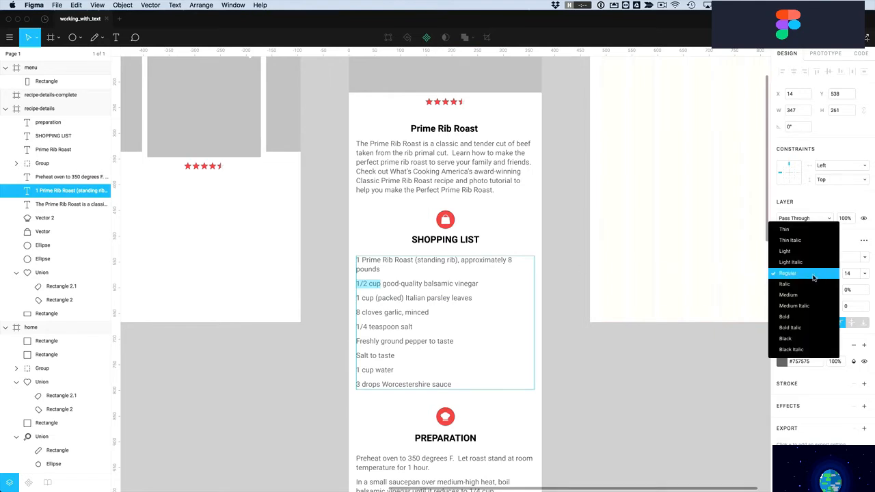
click(794, 318)
click(782, 362)
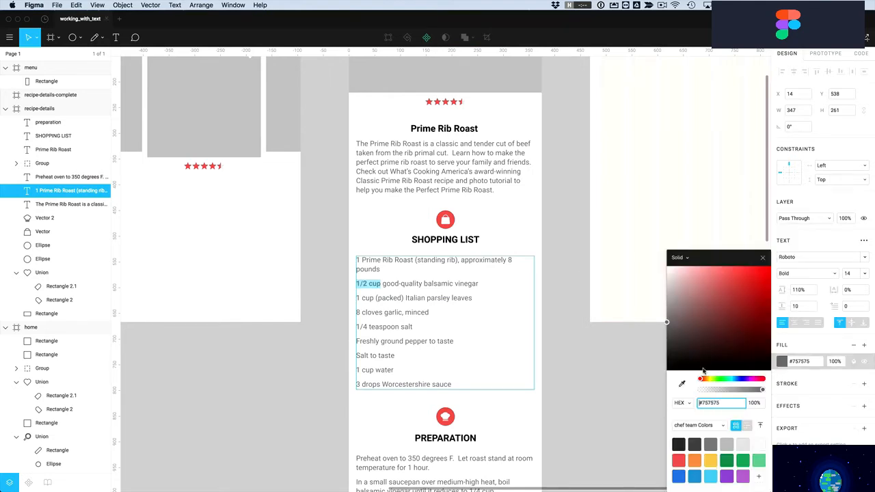
drag(662, 380, 635, 400)
click(384, 301)
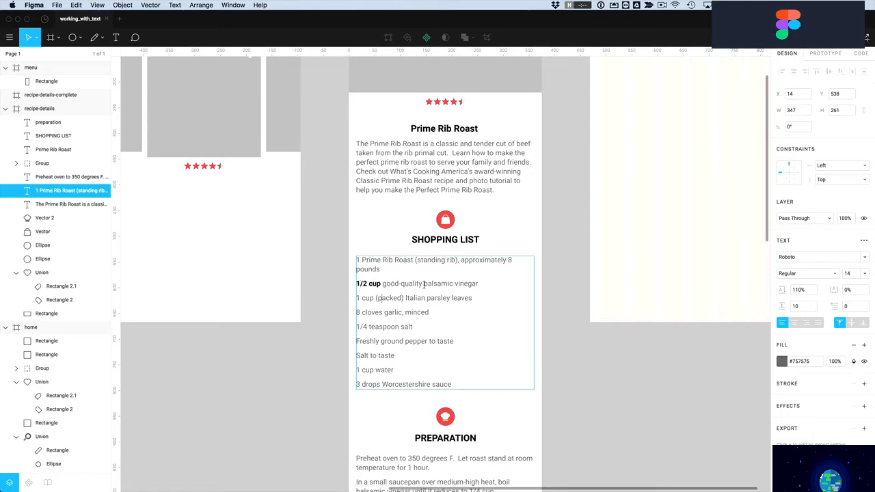
Make the 1, 1 cup and 8 cloves quantities bold and black
key(cmd+b)
click(782, 361)
click(687, 358)
drag(651, 380, 349, 297)
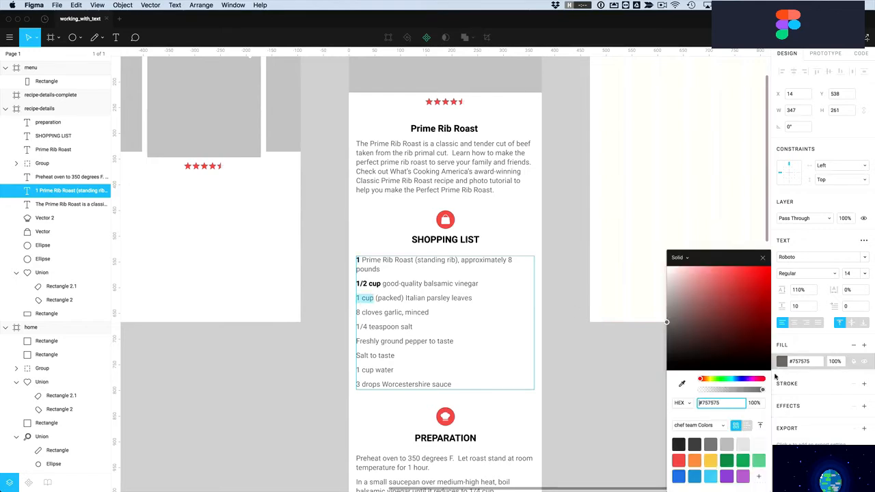
drag(722, 358, 619, 404)
key(super+b)
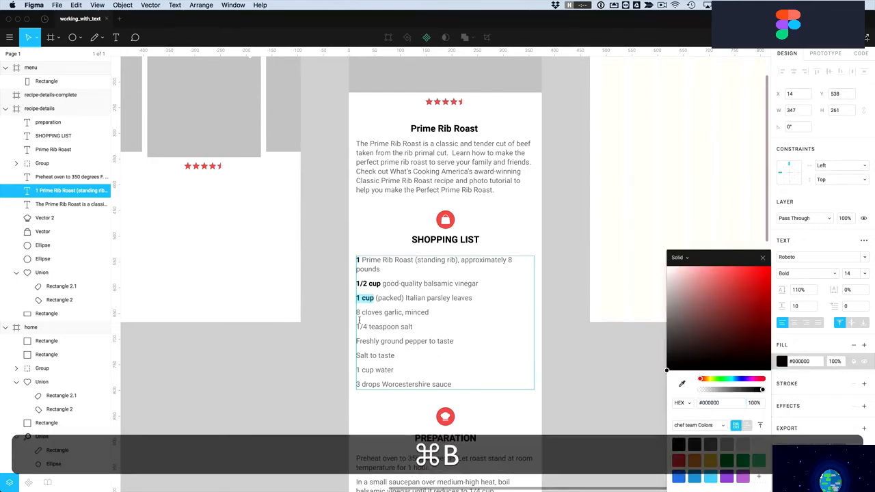
double_click(382, 312)
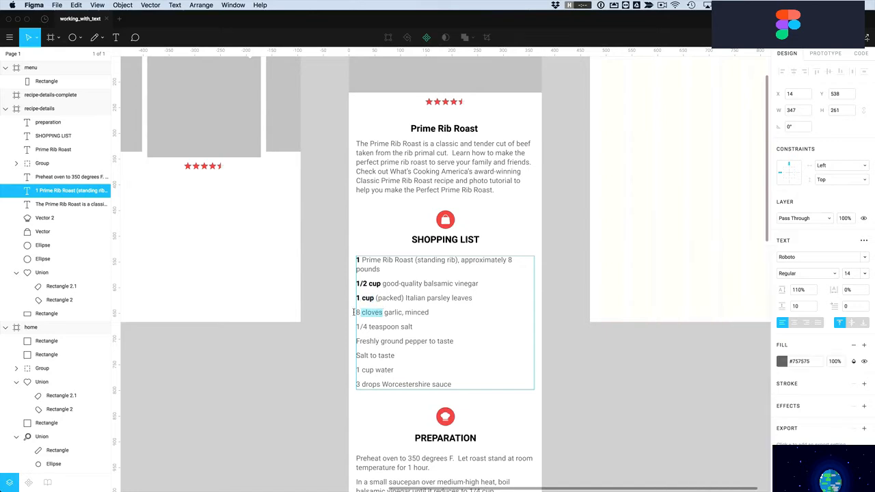
click(783, 364)
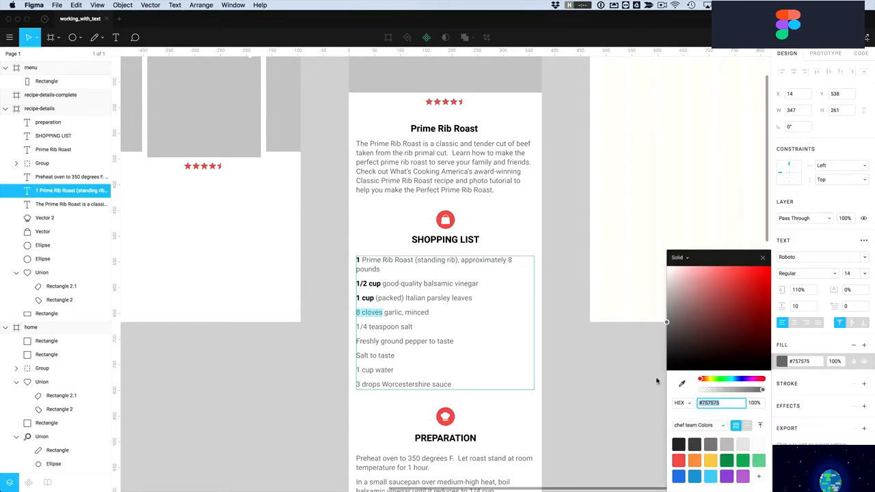
drag(670, 370, 622, 399)
key(super+b)
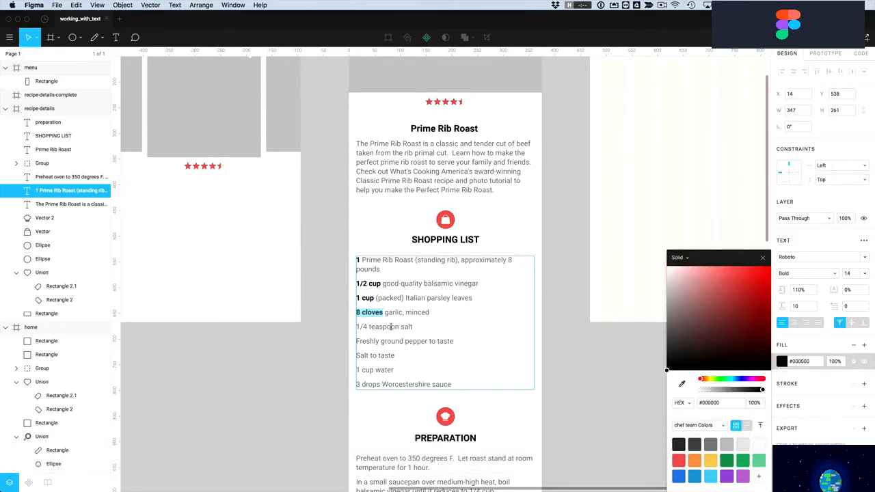
Make the 1/4 teaspoon, 1 cup water and 3 drops quantities bold and black
drag(399, 327, 349, 327)
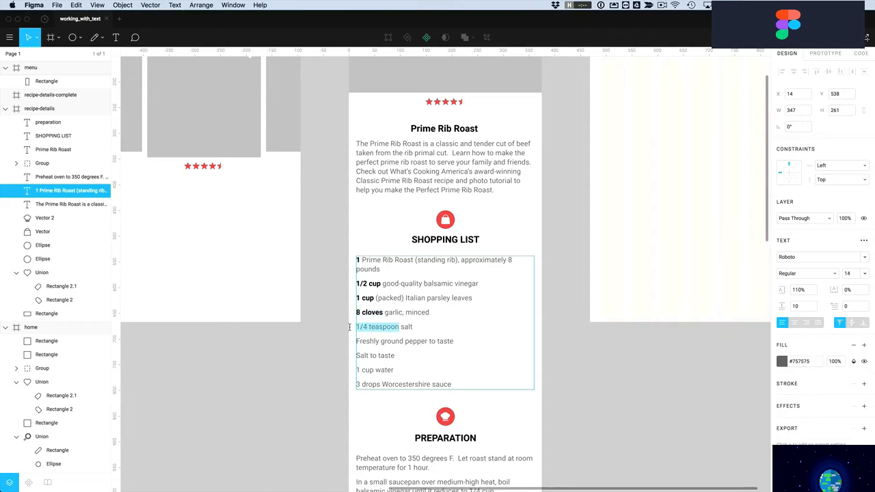
click(783, 363)
drag(721, 367, 664, 386)
key(super+b)
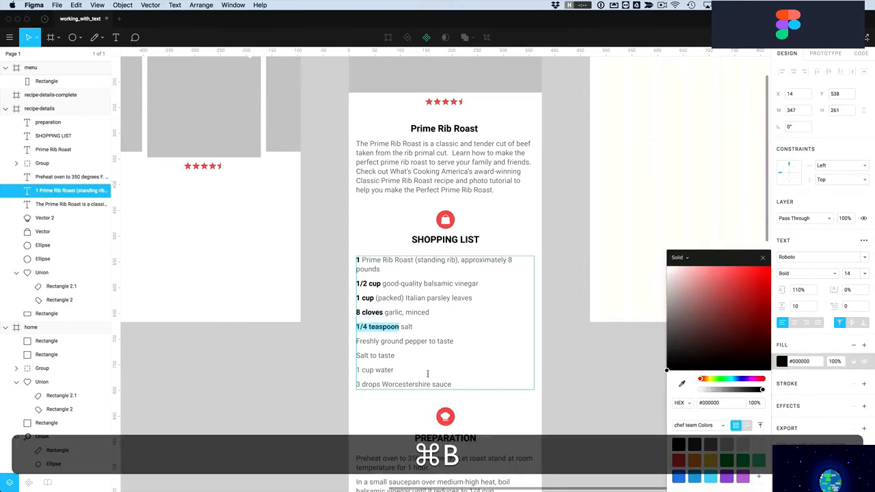
click(368, 341)
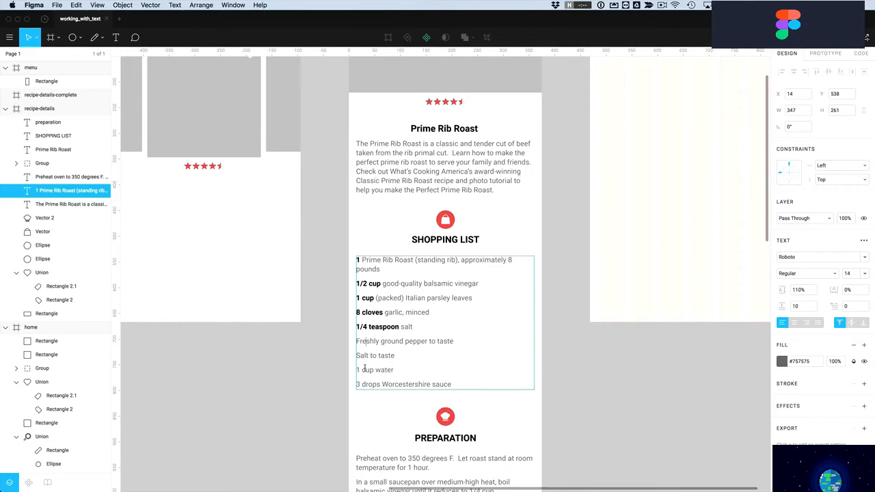
key(super+b)
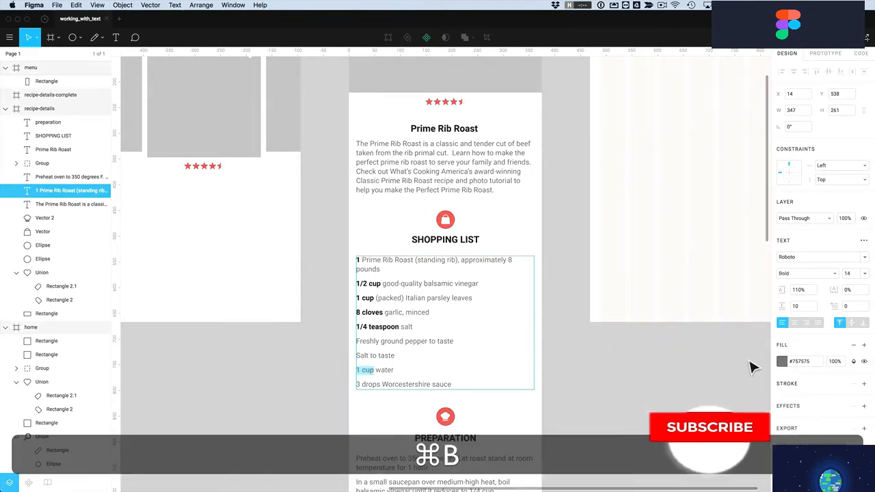
click(782, 361)
drag(767, 370, 665, 373)
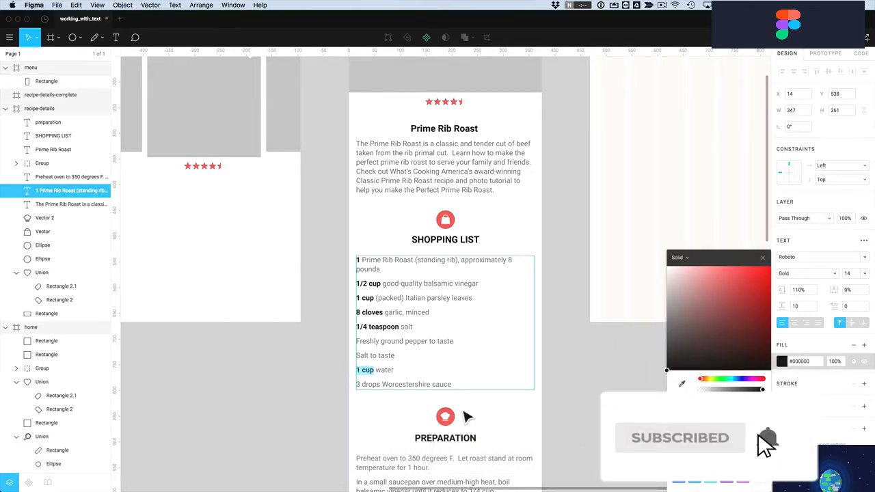
drag(381, 385, 355, 384)
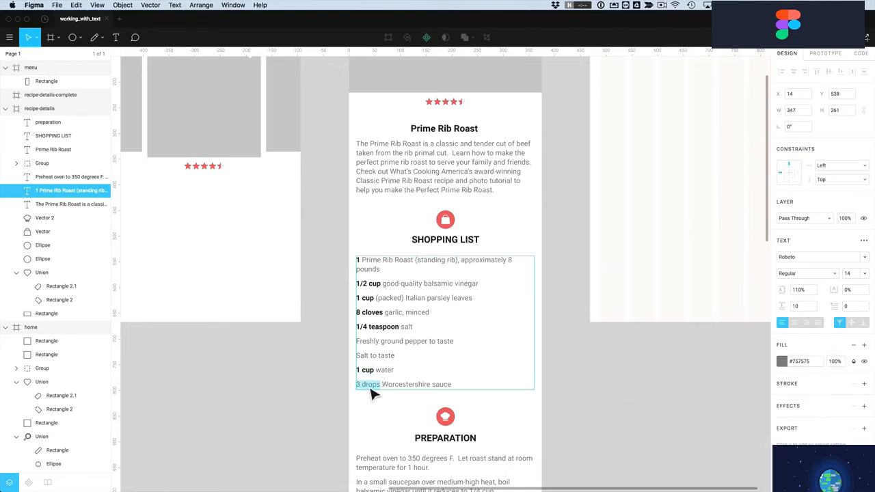
key(super+b)
click(783, 362)
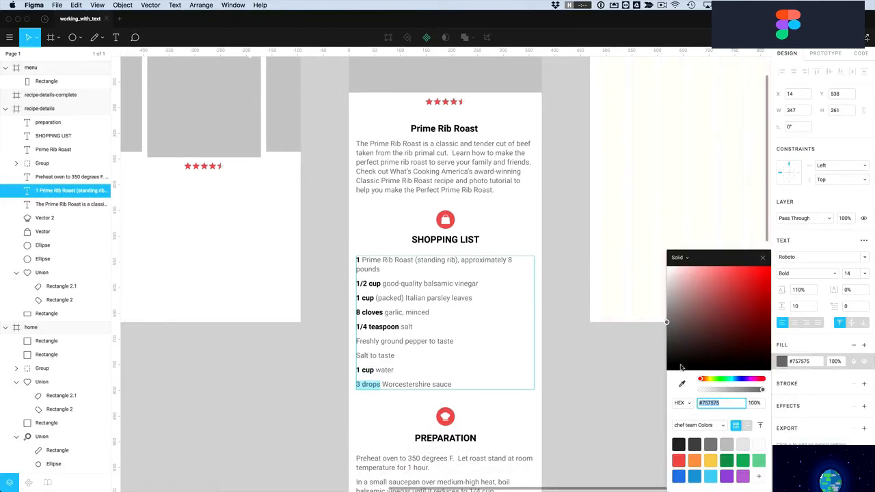
click(405, 425)
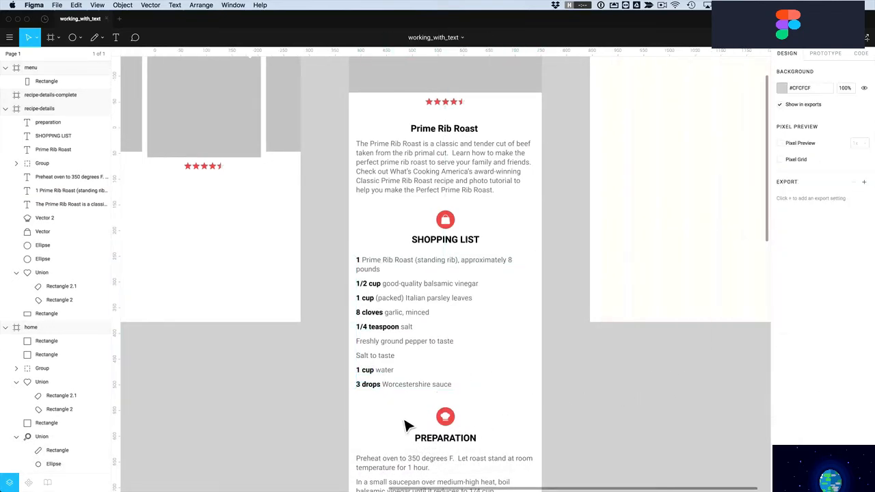
click(419, 293)
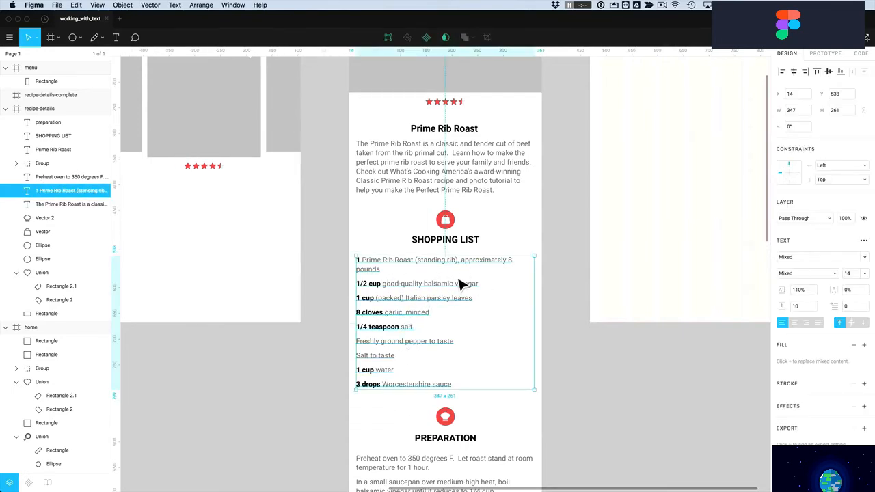
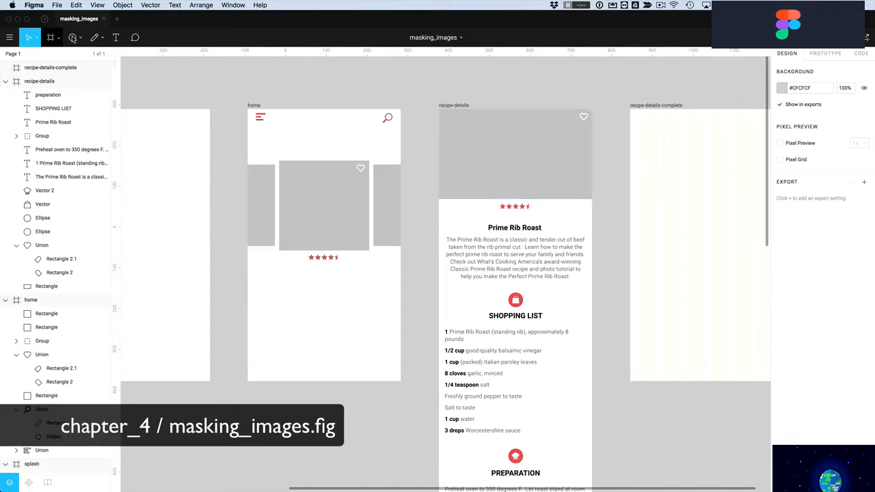
Place entree-prime-rib.jpg into the home screen's 221×221 centre card rectangle
click(81, 40)
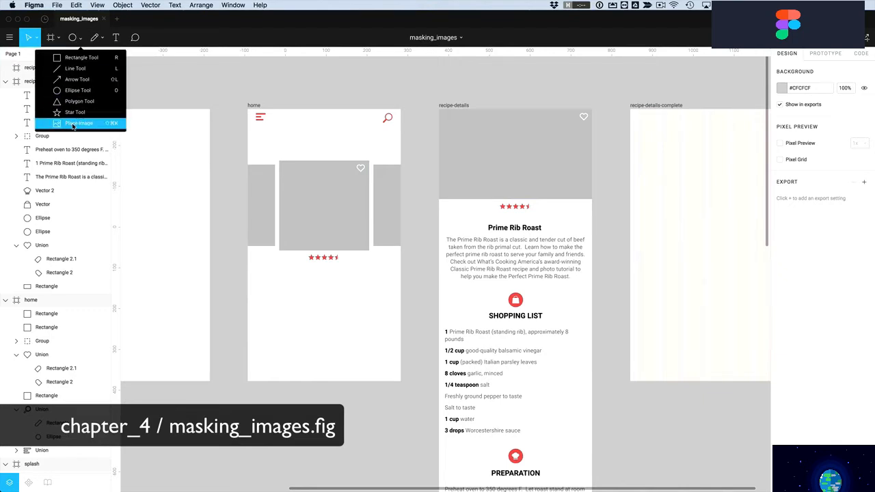
click(95, 126)
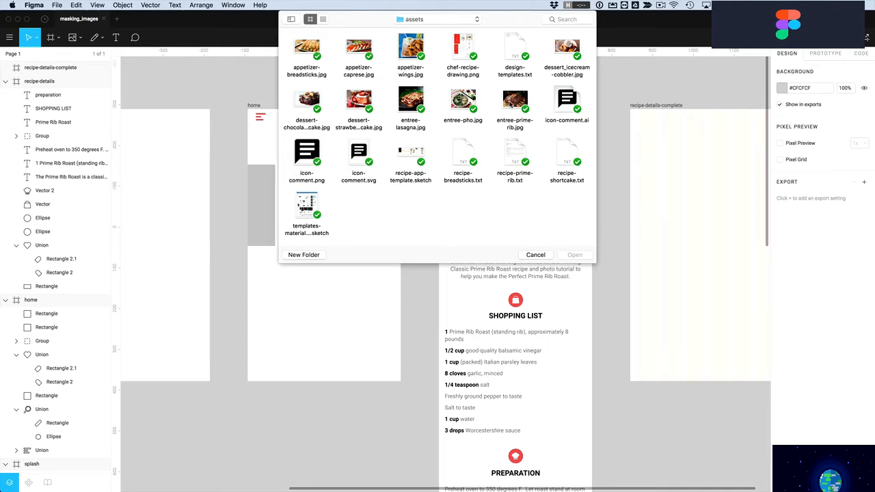
click(512, 102)
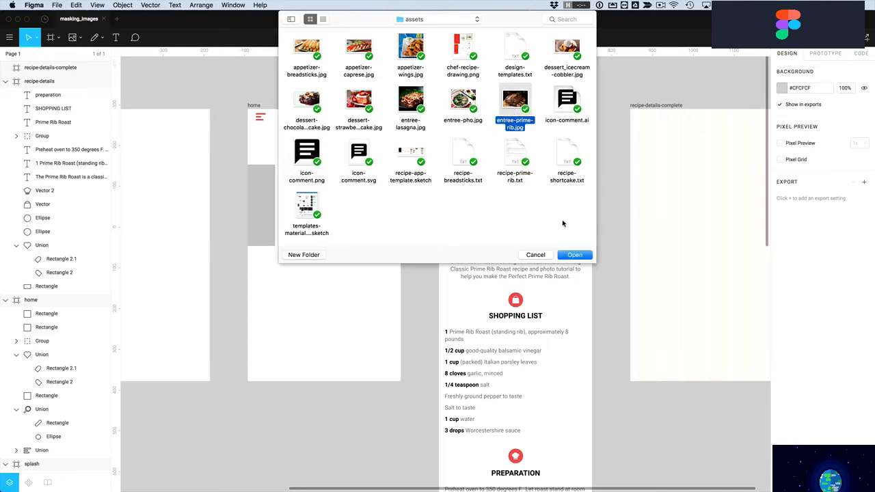
click(575, 255)
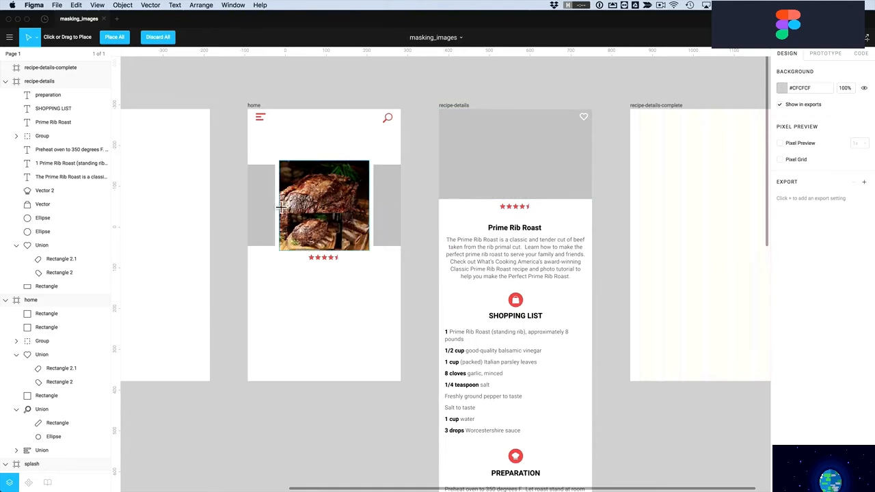
click(323, 211)
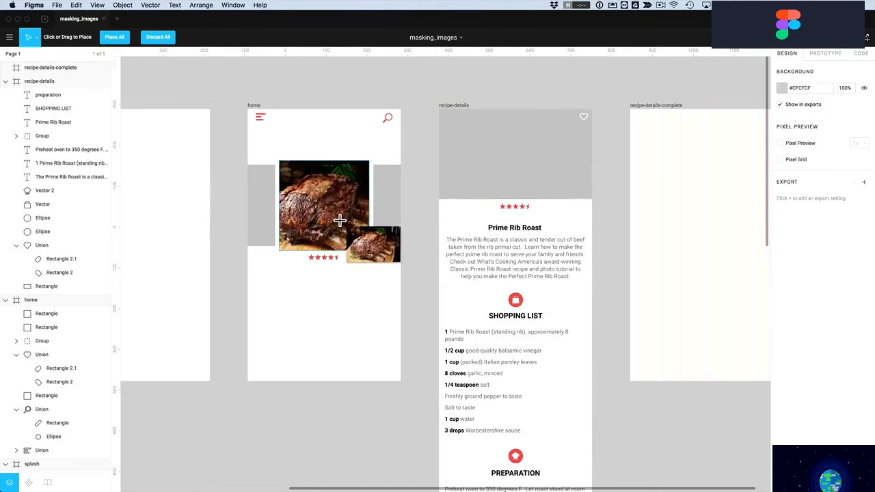
click(342, 224)
click(324, 212)
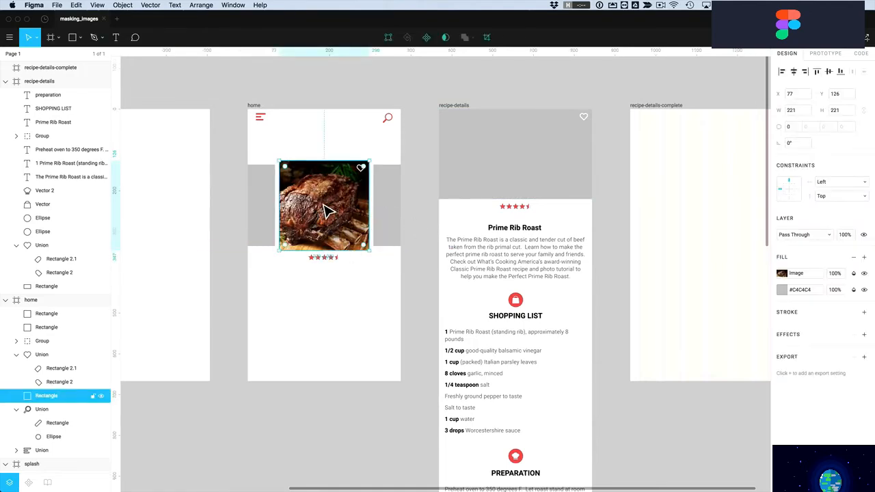
Reselect the home screen's photo card and bring up its context menu
click(508, 165)
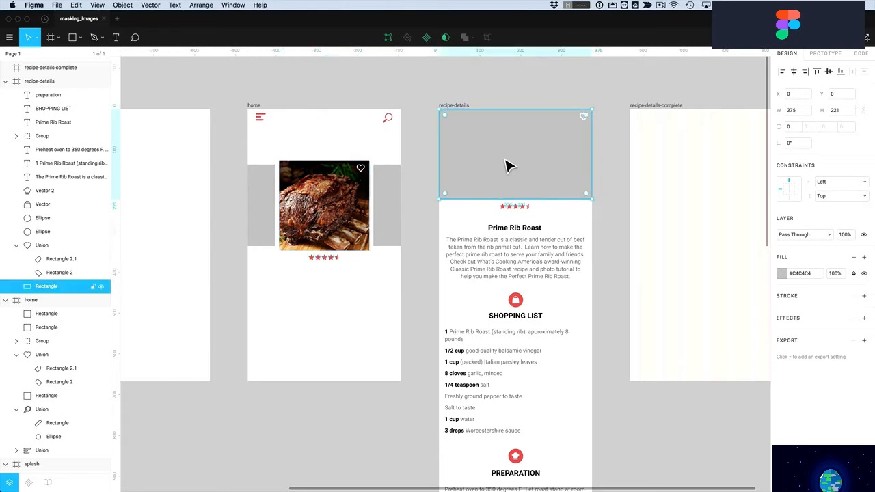
click(79, 37)
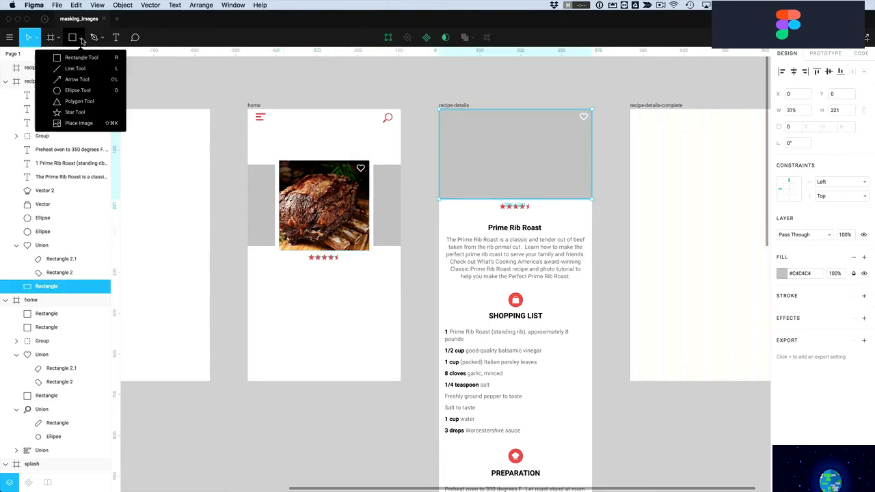
click(458, 99)
click(339, 212)
scroll(344, 217, down, 1)
right_click(319, 200)
Copy the photo card's style and paste it onto the recipe-details header rectangle
mouse_move(347, 387)
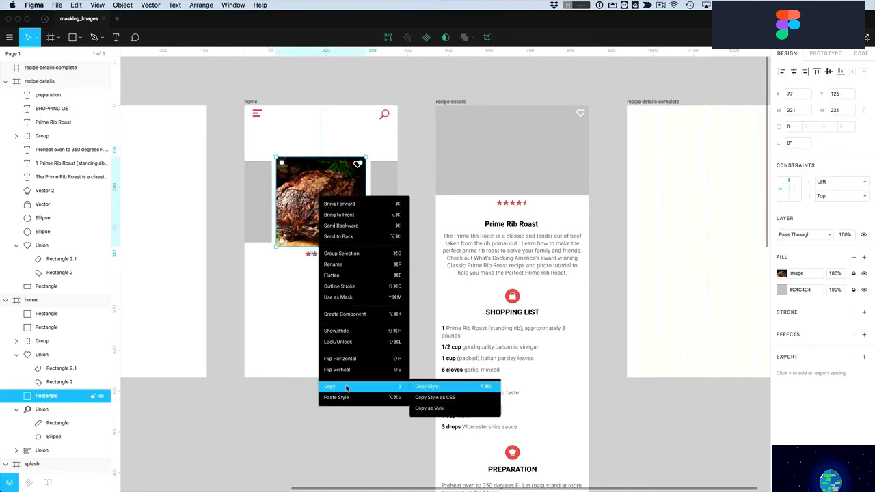
click(432, 388)
click(504, 191)
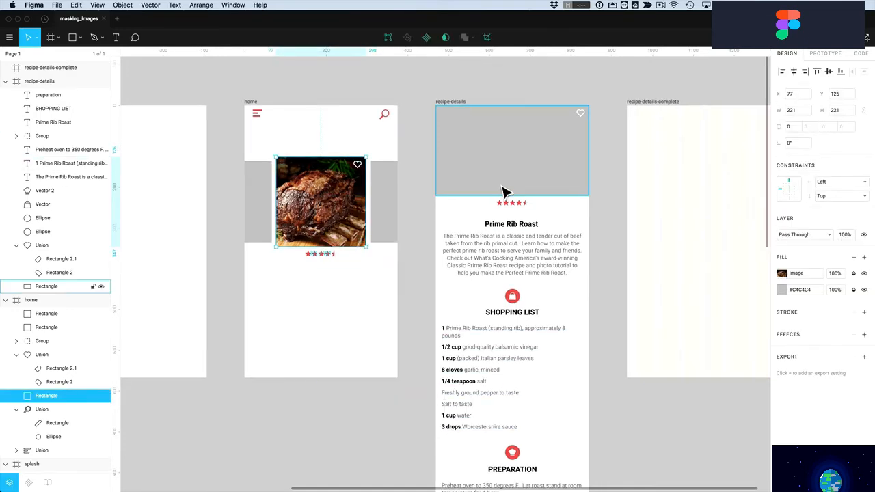
right_click(500, 182)
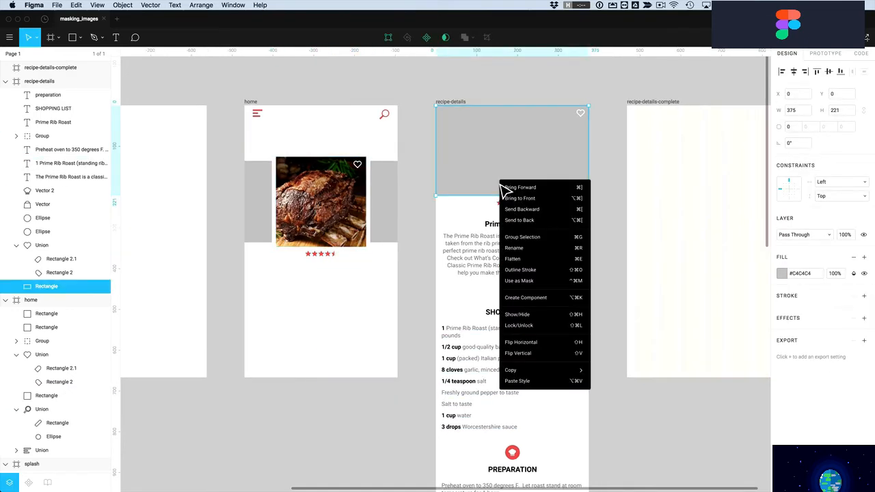
click(527, 381)
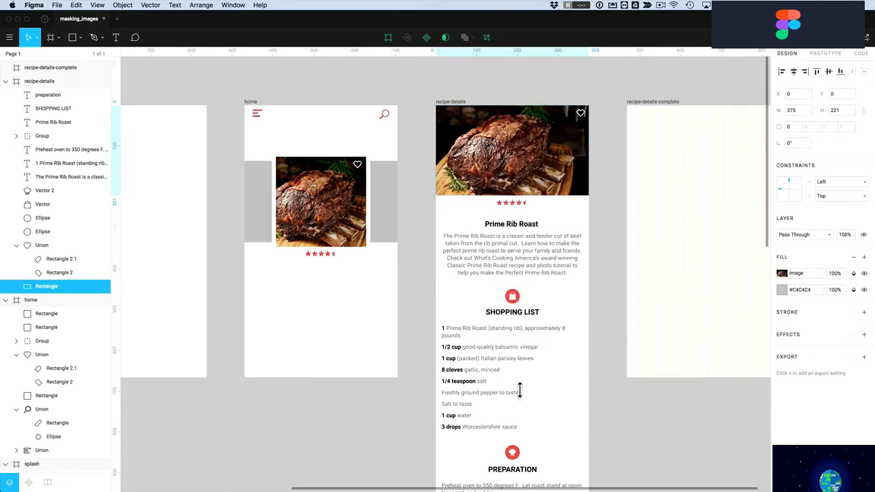
Try stretching the header image taller, then undo the change
click(353, 213)
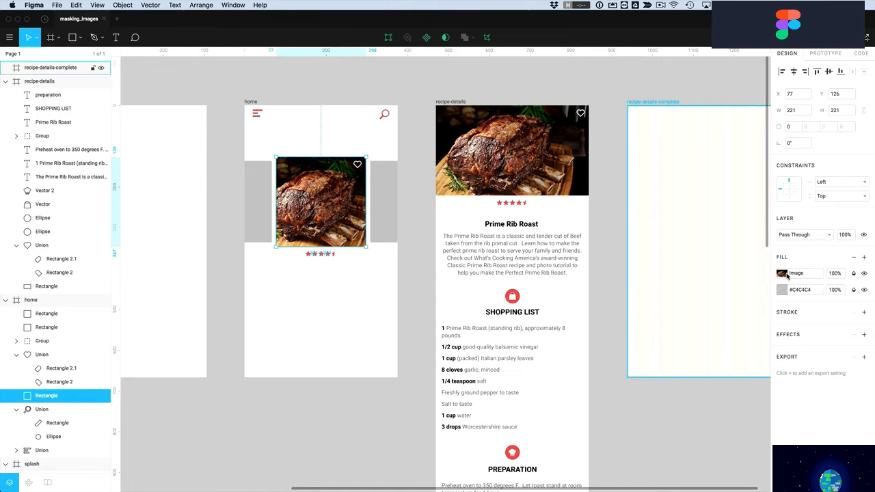
key(Escape)
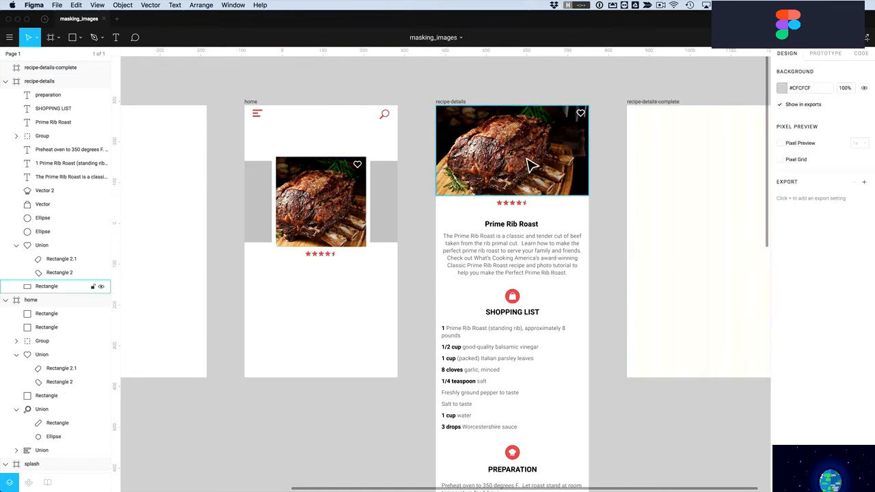
click(518, 174)
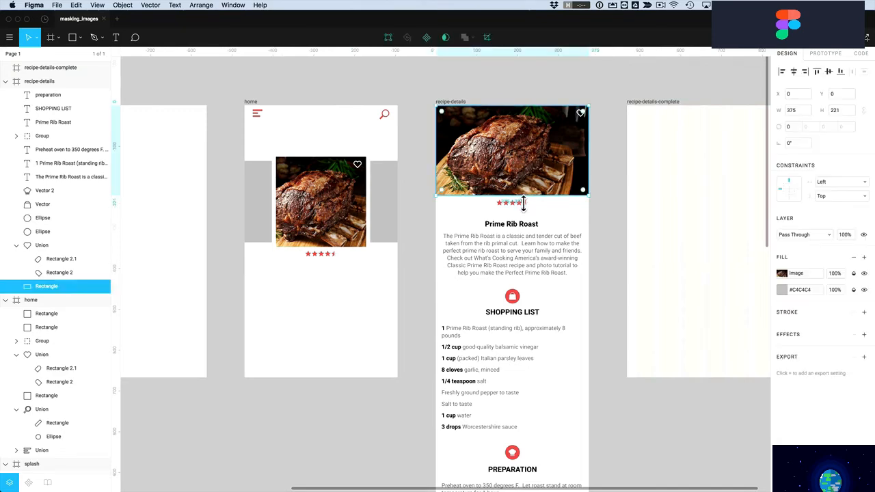
mouse_move(522, 203)
mouse_down()
mouse_move(523, 211)
mouse_move(522, 187)
mouse_up()
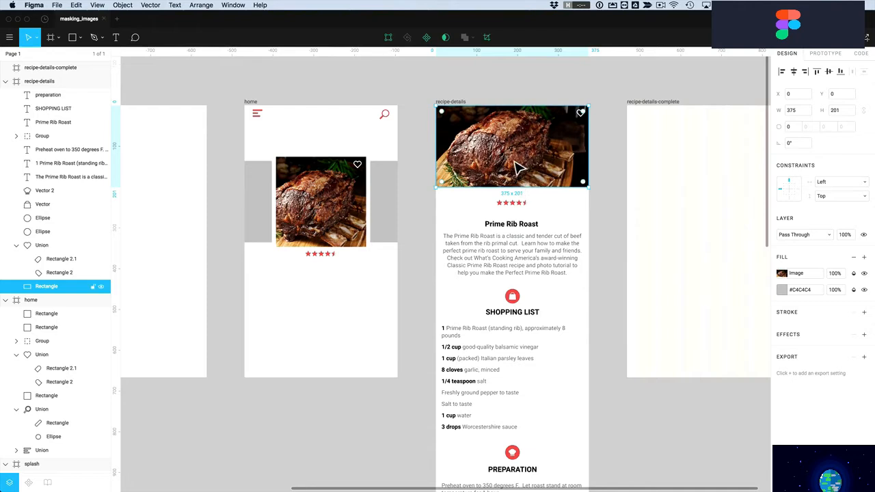
key(super+z)
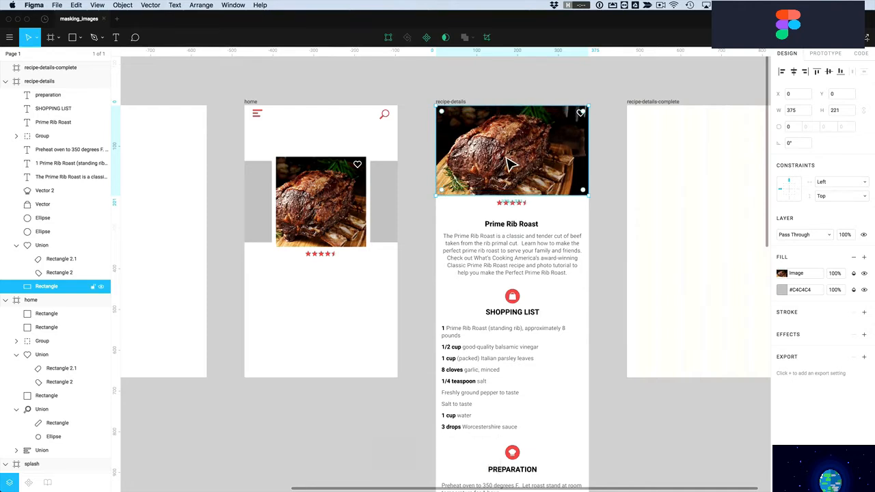
Move the prime rib photo down and right out of the header, to X 188, Y 135
double_click(509, 164)
key(Escape)
mouse_move(510, 164)
mouse_down()
mouse_move(513, 156)
mouse_move(513, 176)
mouse_up()
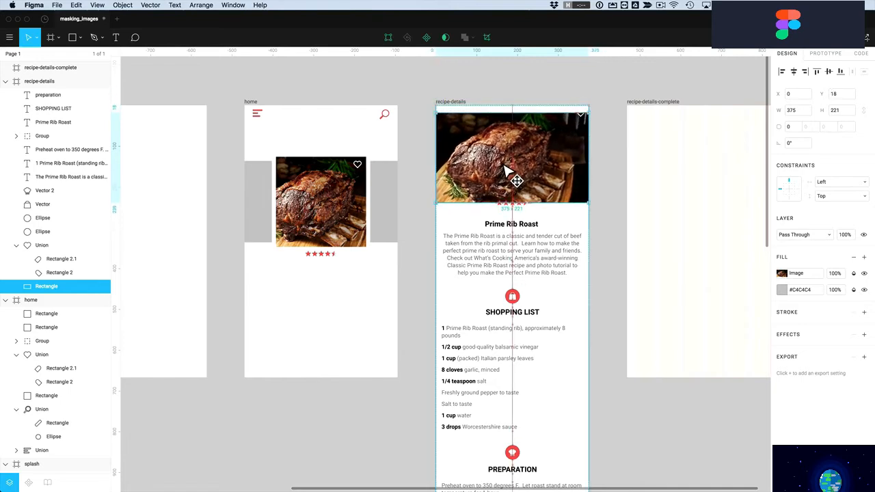
key(cmd+z)
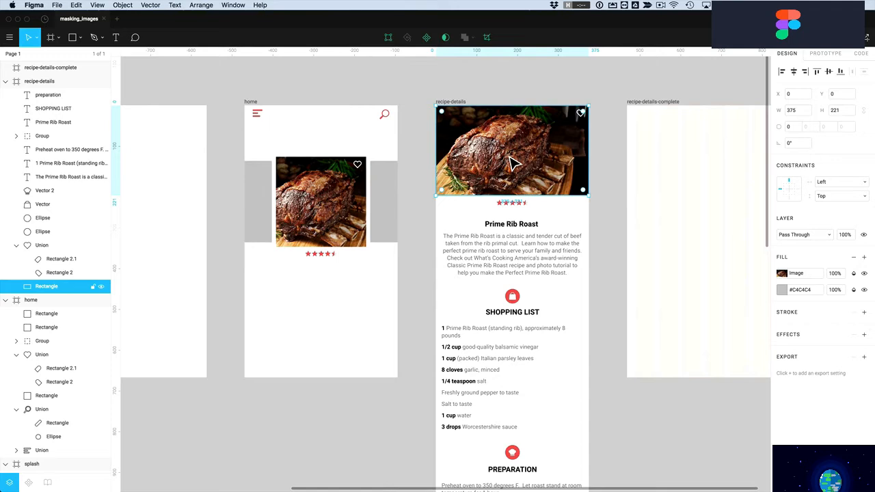
click(506, 93)
drag(486, 145, 554, 191)
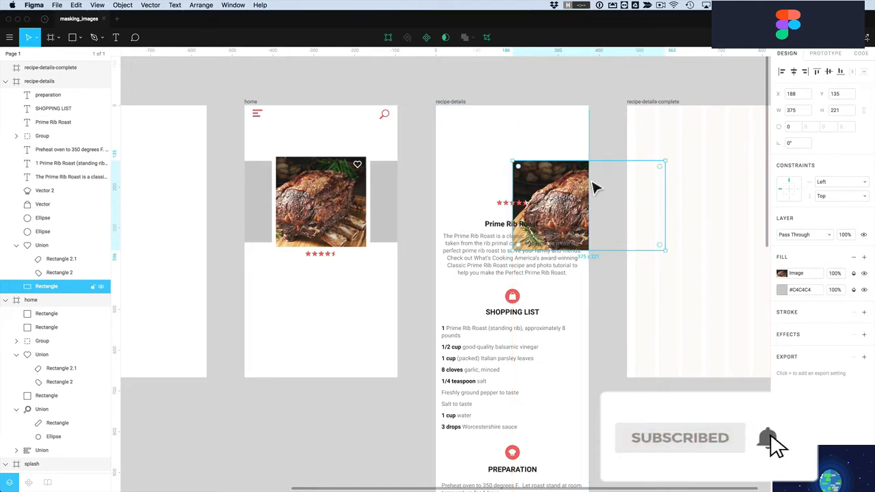
Set the photo's height to 220 and draw a 375×220 rectangle over the recipe-details header
click(843, 113)
key(Return)
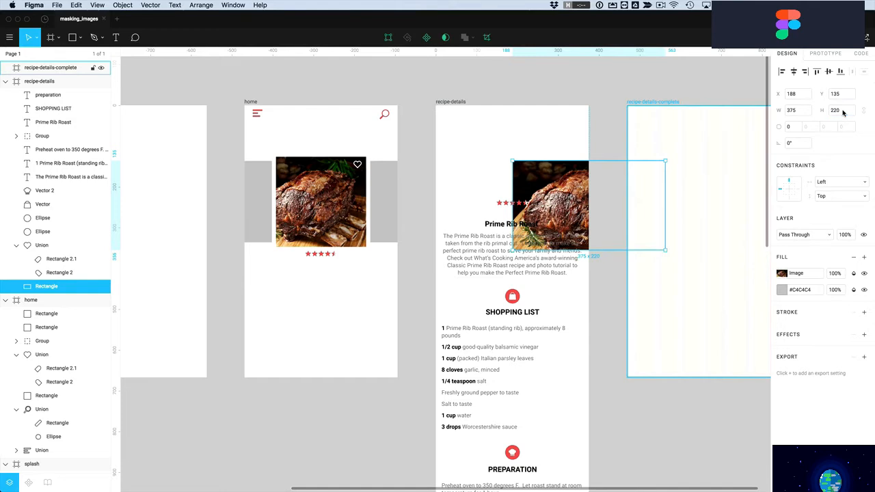
click(71, 38)
mouse_move(437, 107)
mouse_down()
mouse_move(520, 165)
mouse_move(585, 183)
mouse_move(592, 196)
mouse_up()
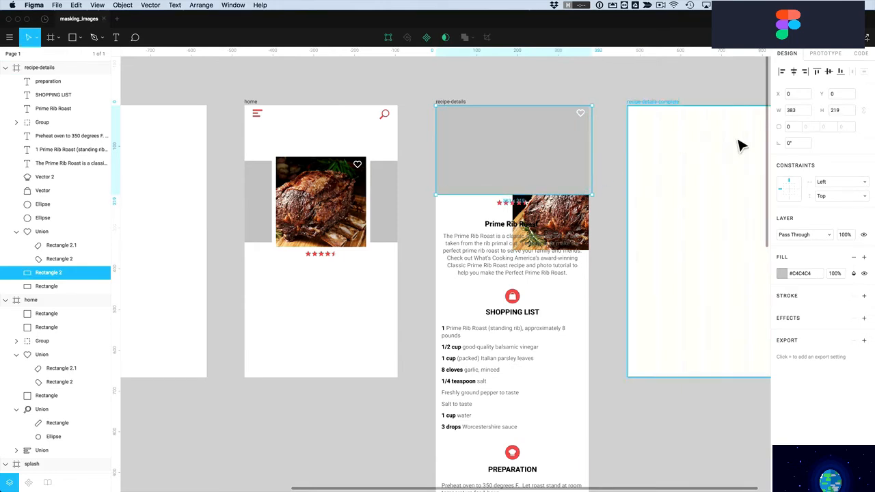
click(843, 113)
text(220)
key(Return)
drag(595, 144, 594, 144)
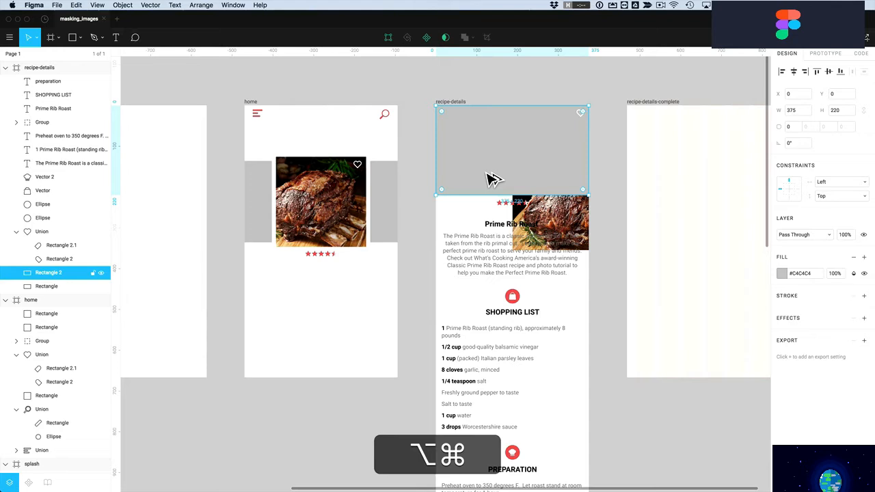
Reorder the grey rectangle in the layer stack, move the photo over the header, and select both
key(ctrl+alt+bracketleft)
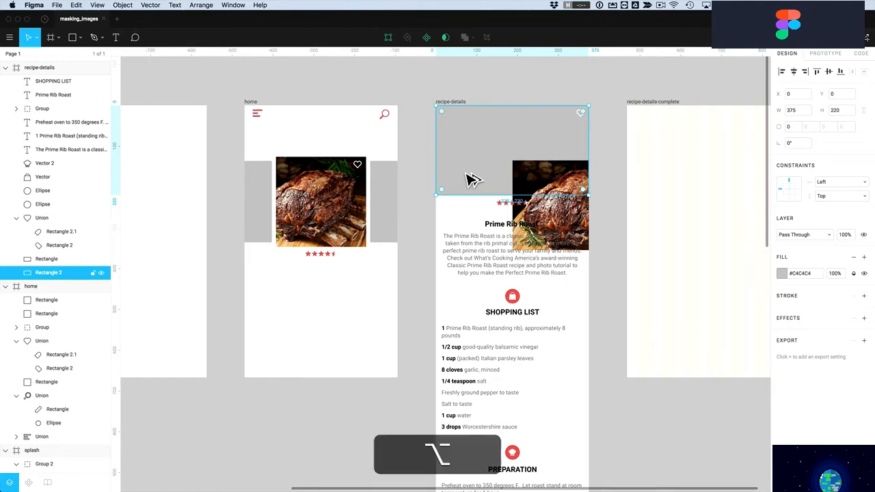
key(alt+super+bracketright)
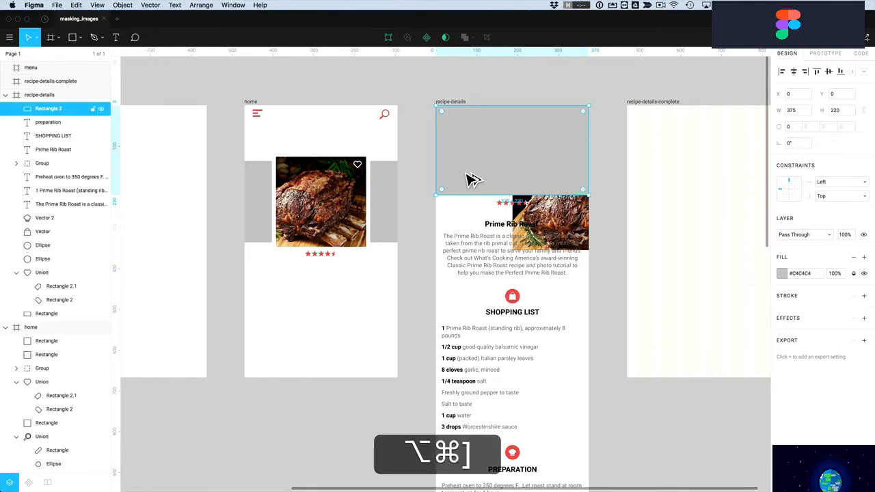
key(alt+super+bracketleft)
scroll(472, 179, right, 5)
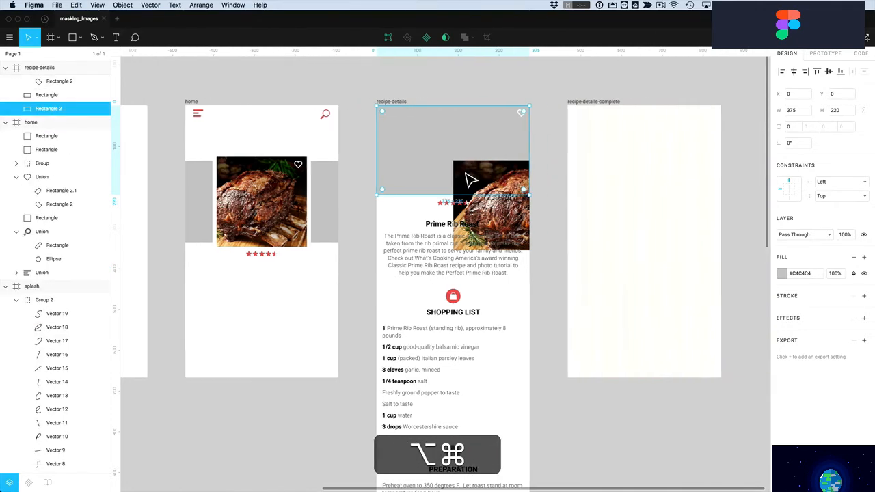
scroll(406, 162, left, 2)
drag(52, 109, 52, 103)
click(430, 97)
drag(473, 181, 452, 166)
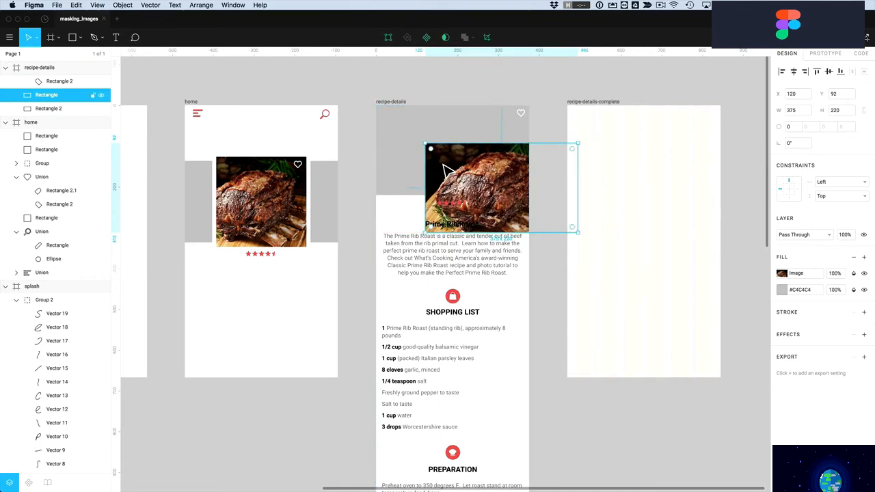
shift+click(413, 144)
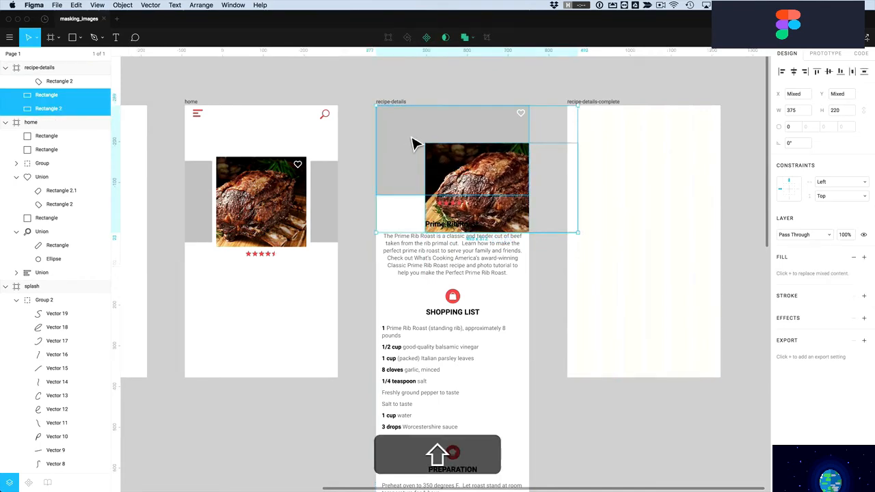
Mask the photo with the grey rectangle, then enlarge and reposition the photo inside the mask
click(446, 37)
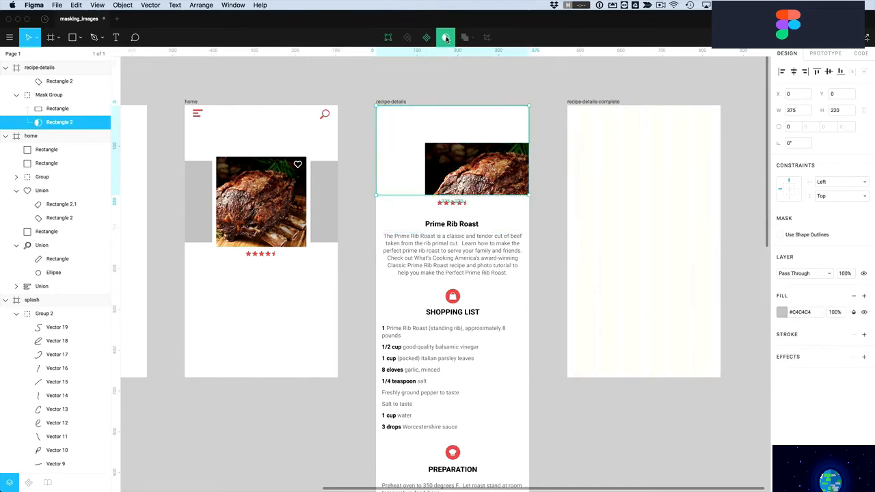
scroll(465, 70, left, 3)
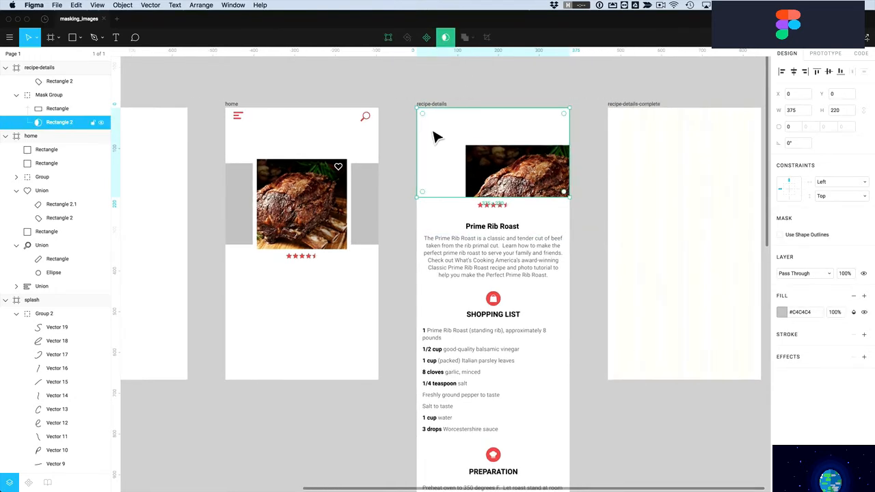
double_click(440, 161)
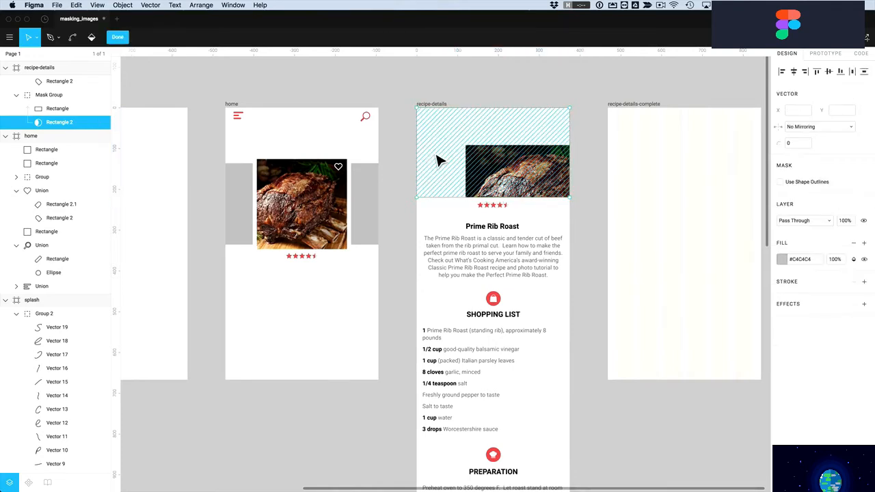
key(Escape)
click(498, 175)
drag(497, 174, 452, 134)
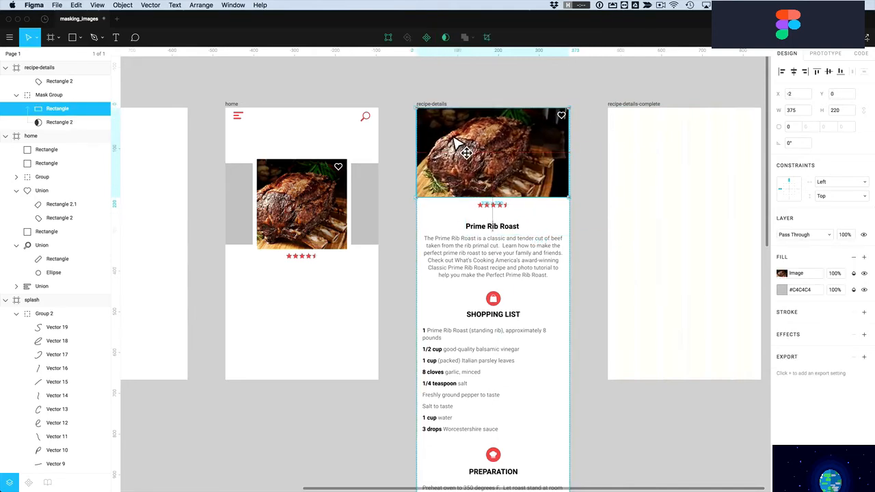
drag(574, 203, 592, 221)
drag(520, 176, 526, 173)
click(502, 84)
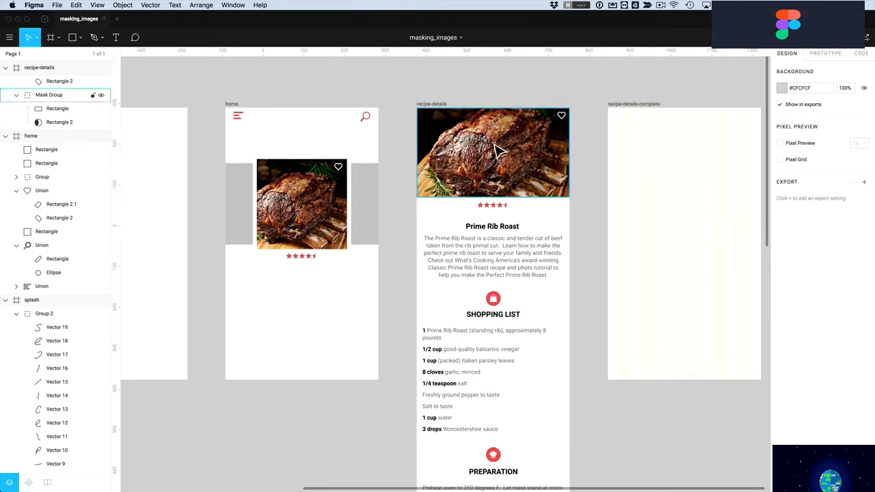
Nudge and shrink the masked photo, then undo back past the masking
click(514, 151)
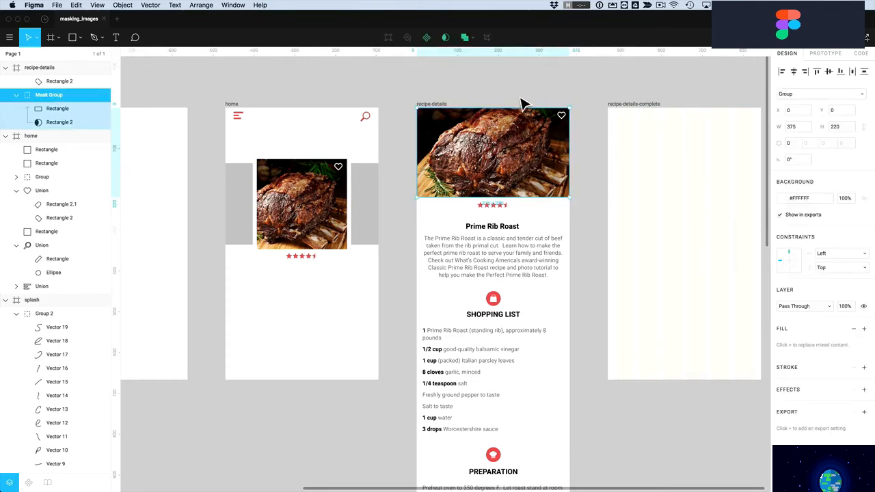
double_click(508, 143)
drag(508, 143, 524, 164)
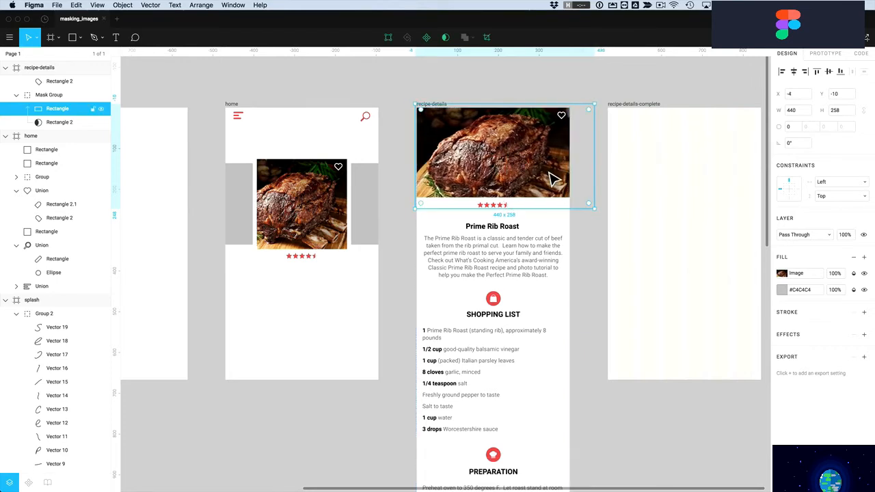
drag(595, 212, 582, 201)
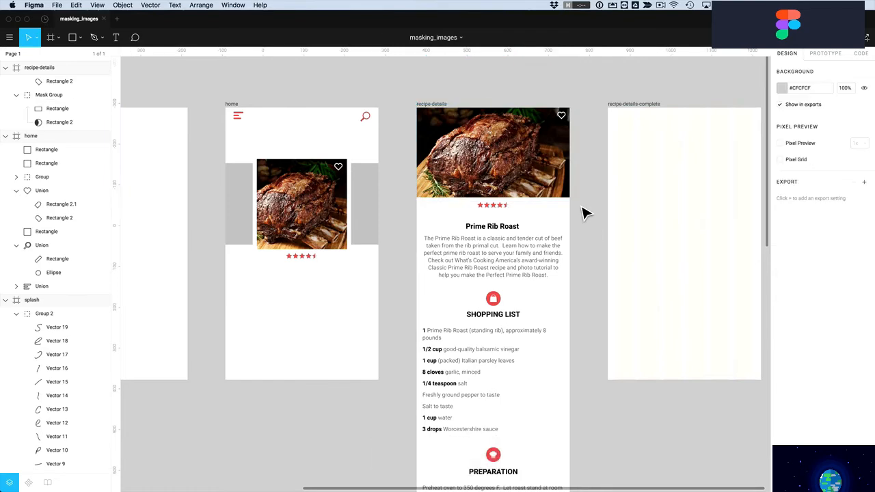
key(super+z)
key(super+z)
key(super+z)
key(super+z)
key(super+z)
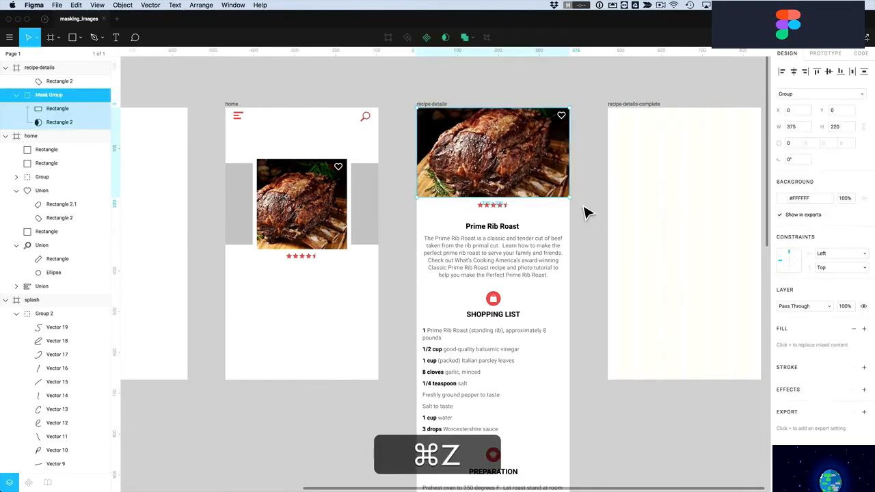
key(super+z)
key(super+z)
key(super+z)
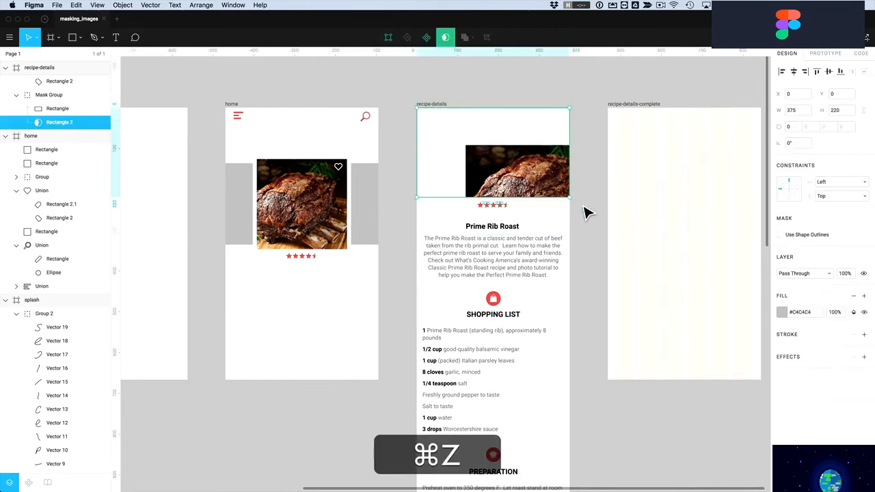
key(super+z)
key(super+z)
key(super+z)
key(super+z)
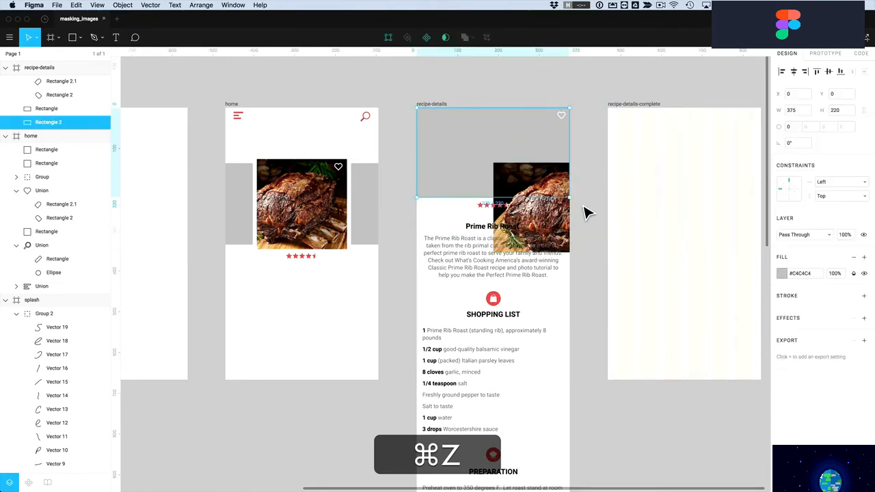
key(super+z)
key(super+z)
key(super+z)
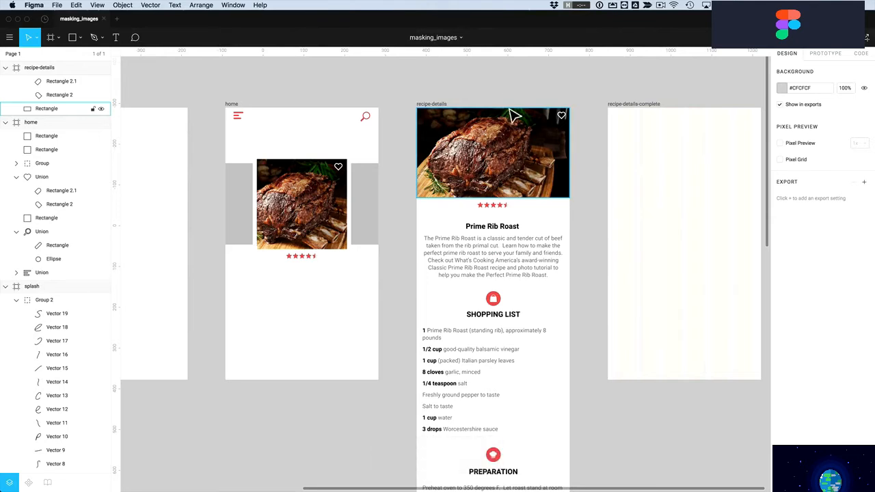
Select the header photo, test shifting it, and bring up its image fill settings
click(500, 137)
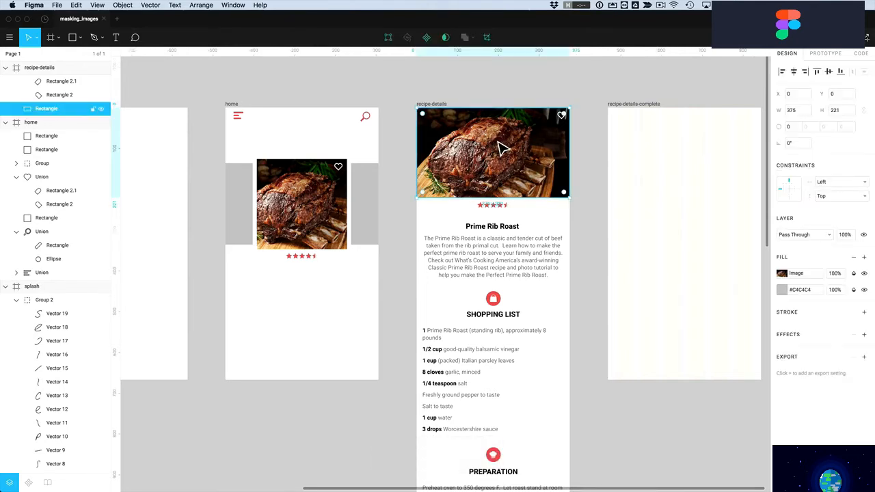
double_click(503, 154)
drag(498, 162, 499, 170)
key(super+z)
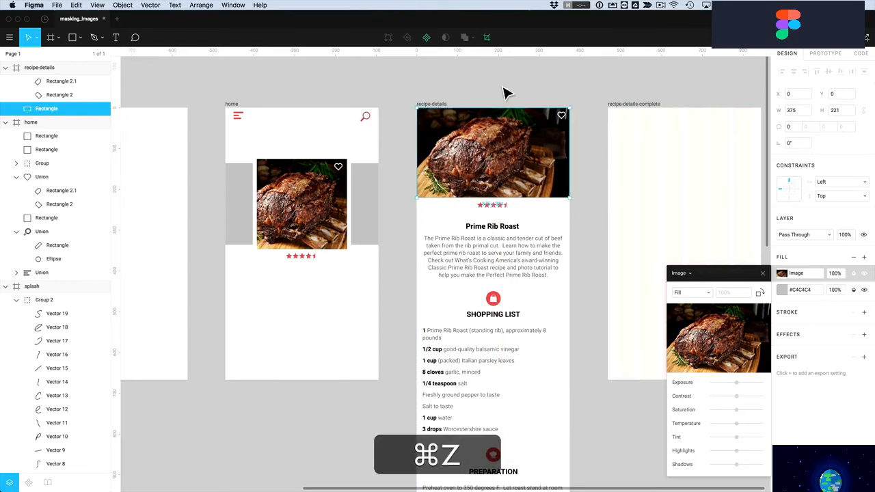
click(523, 152)
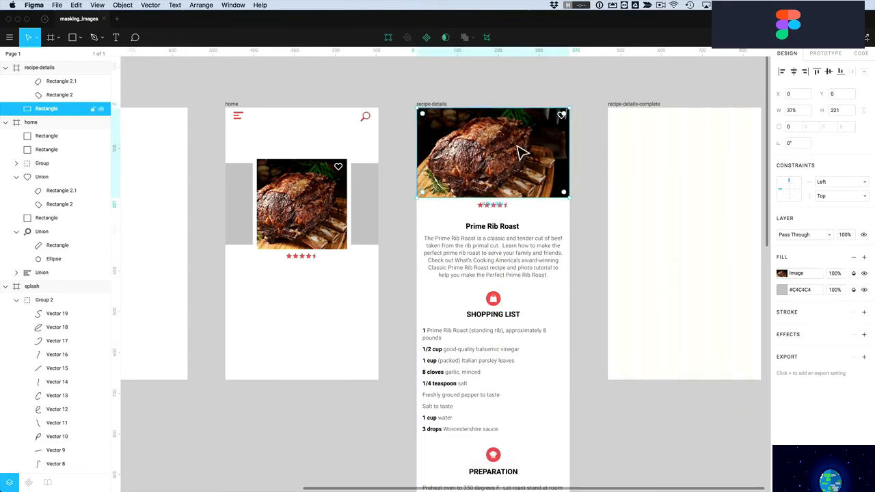
click(783, 274)
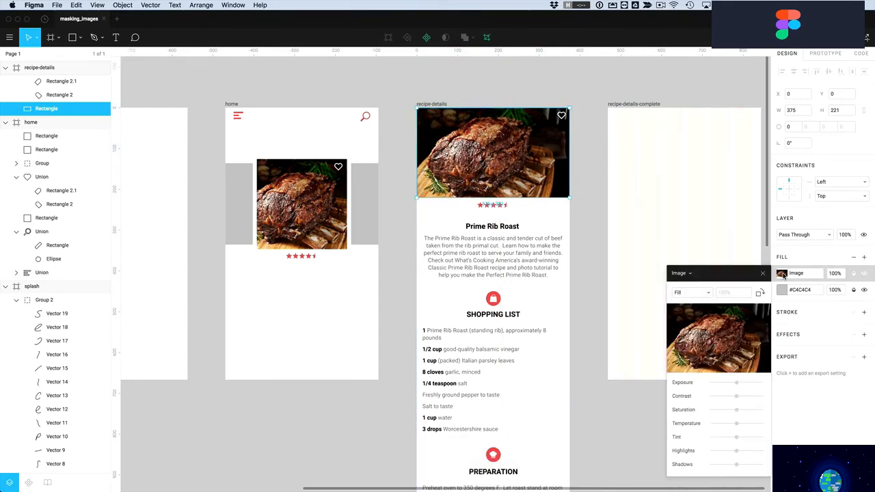
Switch the header photo's fill to Crop, then enlarge and reframe the roast inside the crop
click(704, 293)
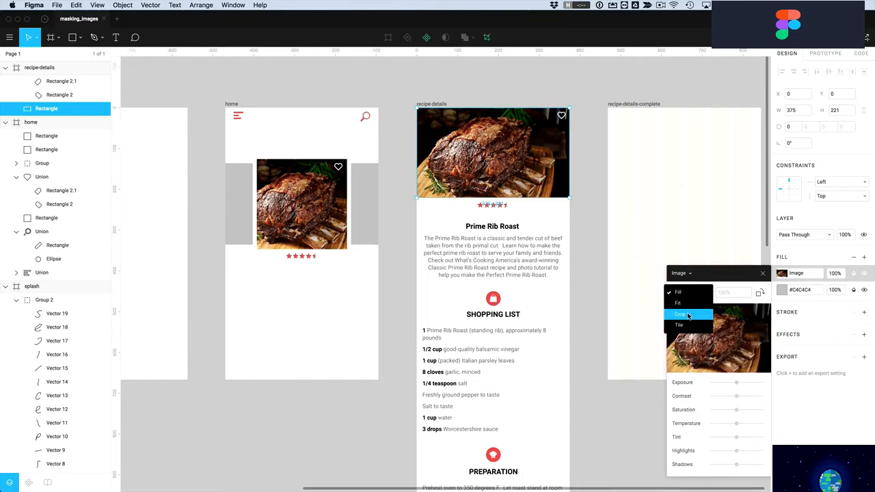
click(688, 316)
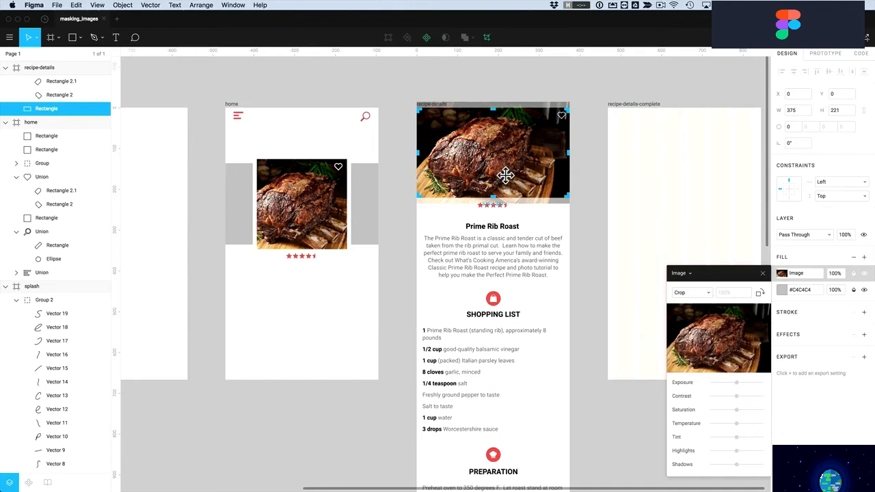
drag(513, 176, 518, 171)
drag(574, 209, 614, 235)
mouse_move(534, 171)
mouse_down()
mouse_move(523, 156)
mouse_move(532, 180)
mouse_up()
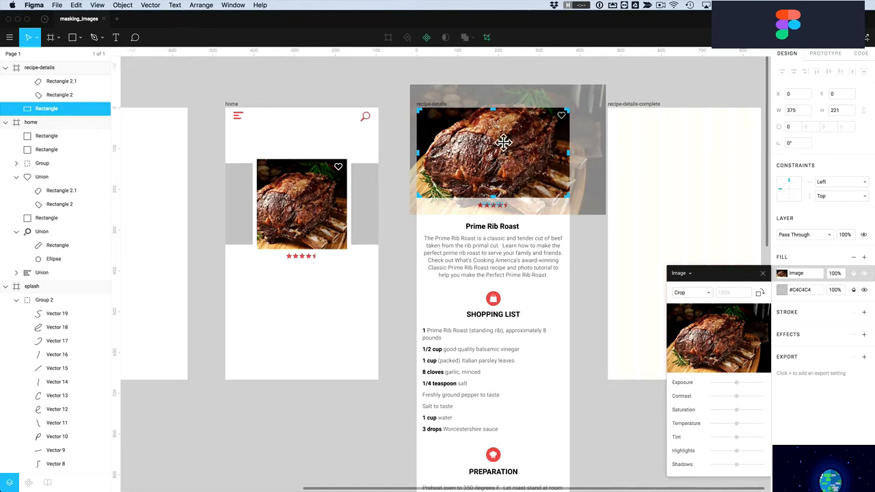
key(Escape)
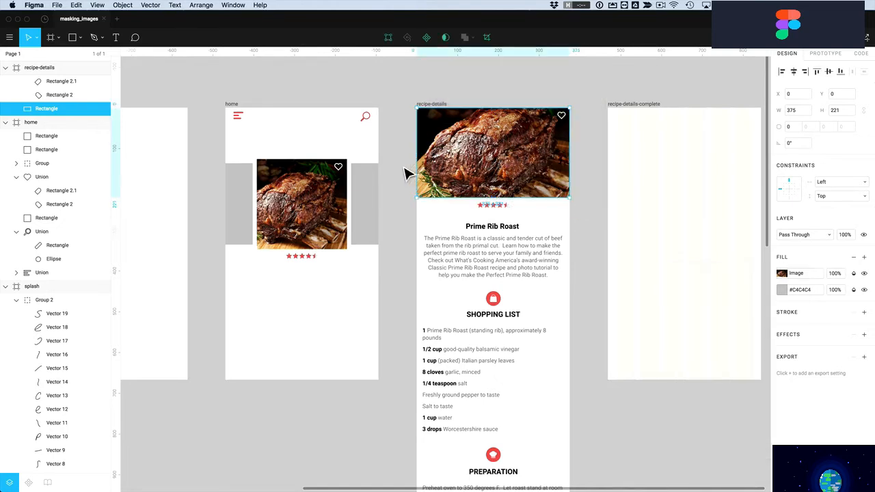
click(782, 274)
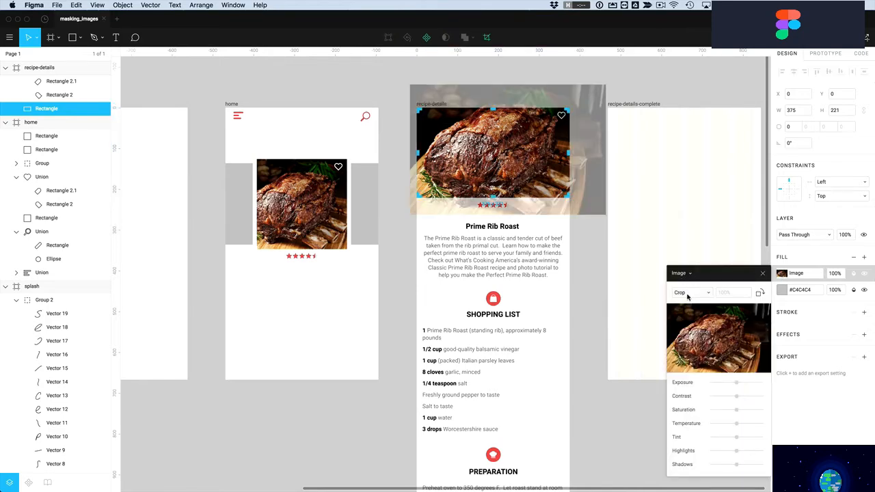
key(Escape)
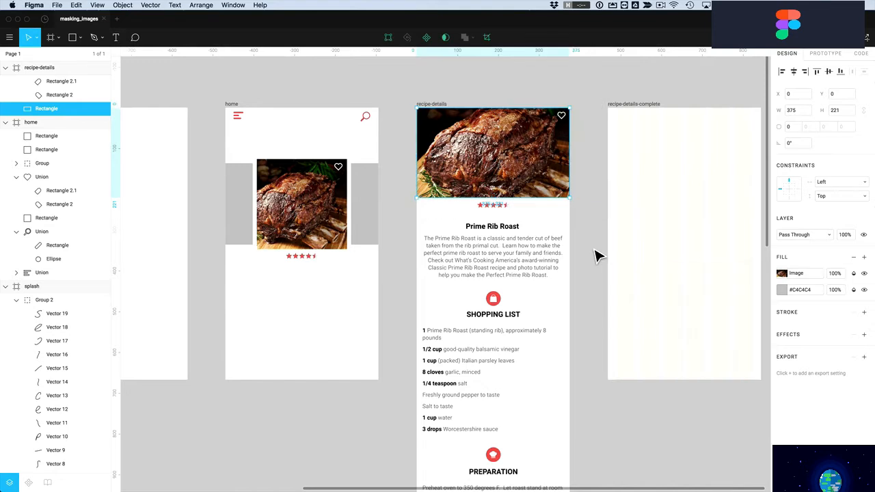
Draw a circle on the home screen and place a duplicate of the roast photo over it
click(498, 300)
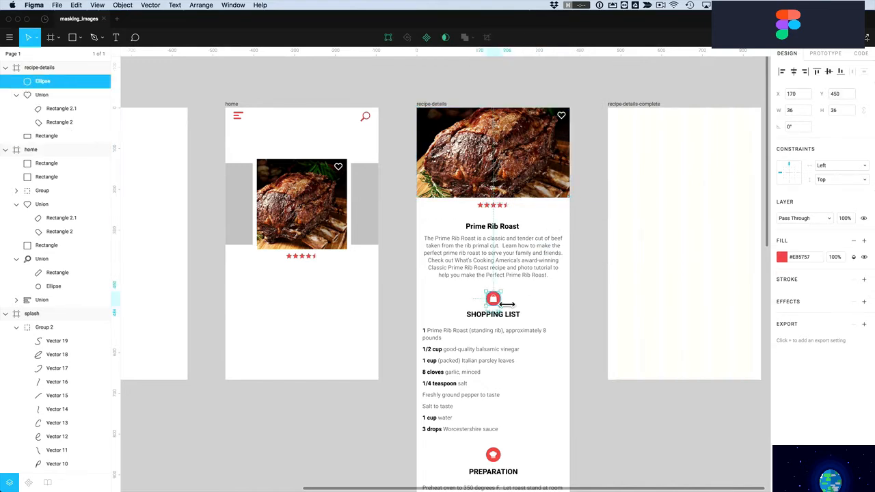
key(Escape)
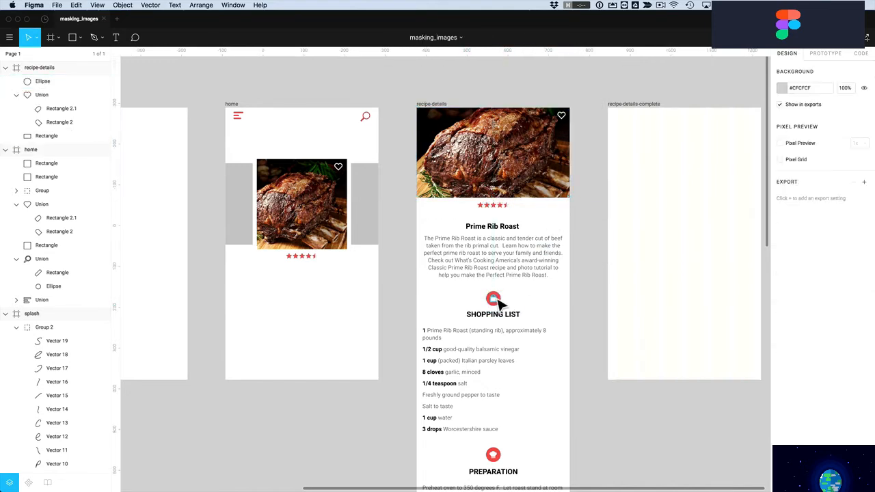
key(o)
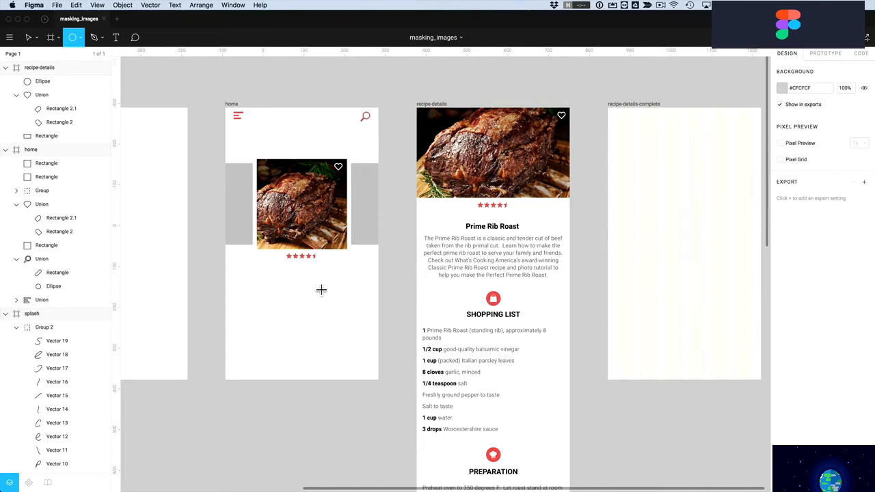
mouse_move(260, 286)
mouse_down()
mouse_move(307, 319)
mouse_move(320, 345)
mouse_move(306, 325)
mouse_up()
click(306, 232)
drag(301, 219, 305, 330)
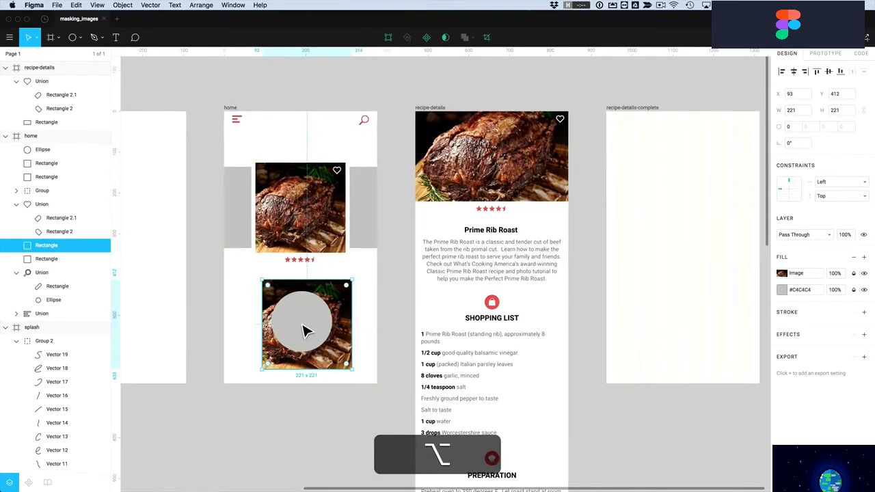
key(super+alt+bracketright)
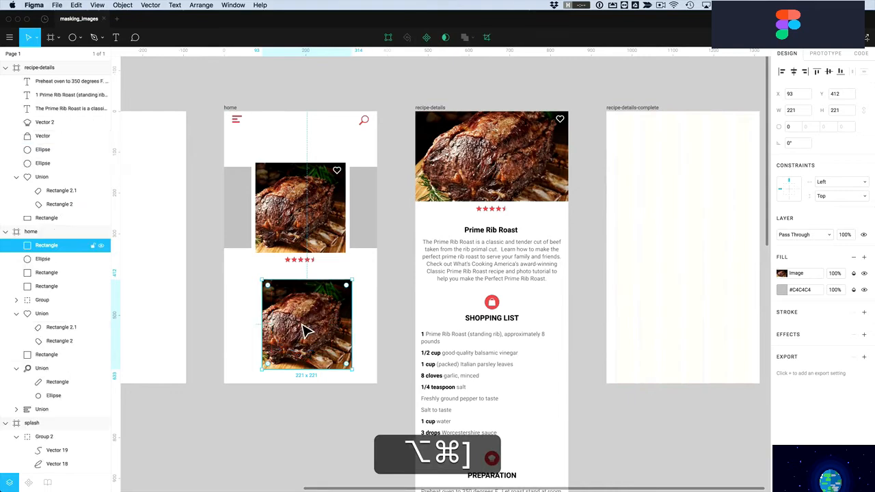
drag(303, 325, 332, 320)
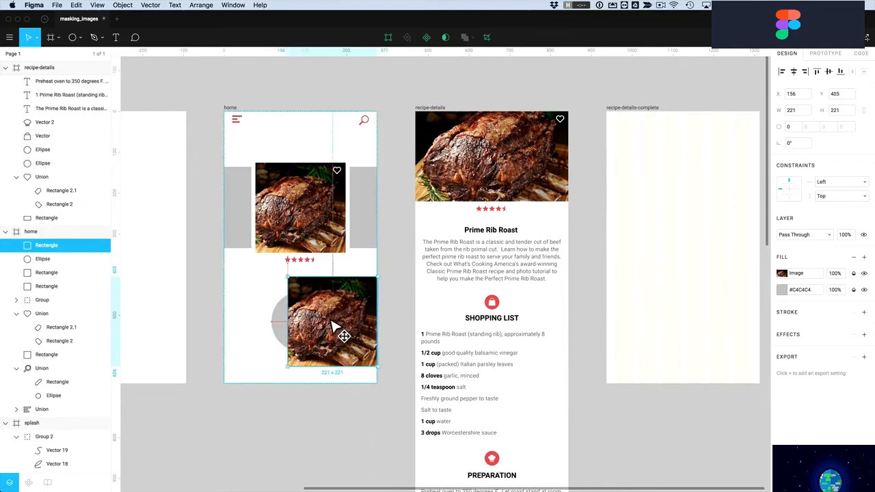
shift+click(283, 328)
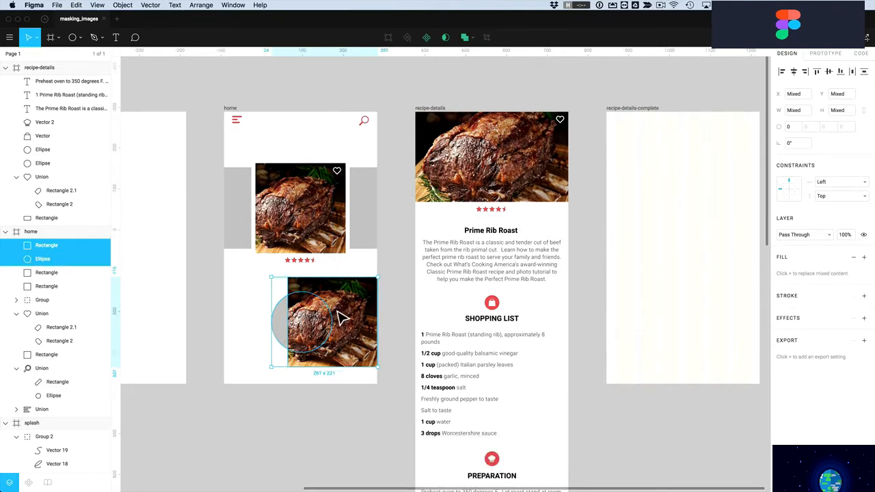
Mask the photo copy with the circle and shrink it inside to 167×167
click(445, 37)
double_click(311, 328)
double_click(310, 324)
drag(310, 324, 302, 343)
drag(354, 373, 317, 352)
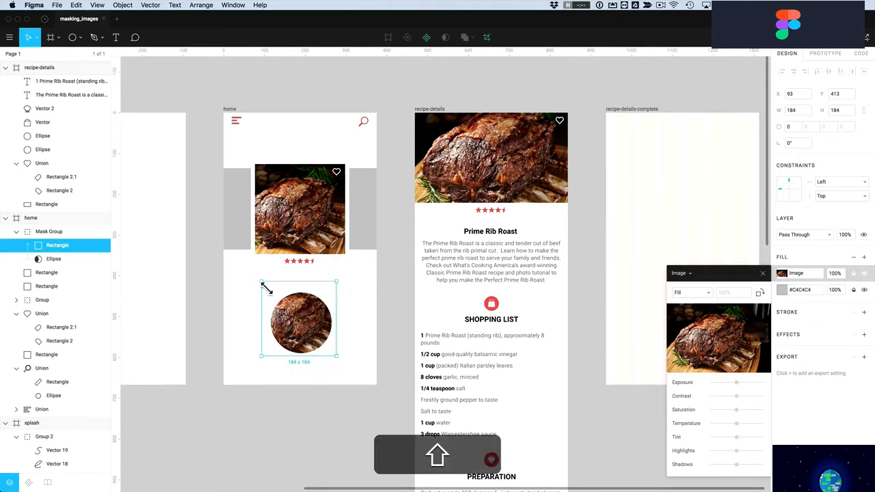
drag(270, 292, 273, 299)
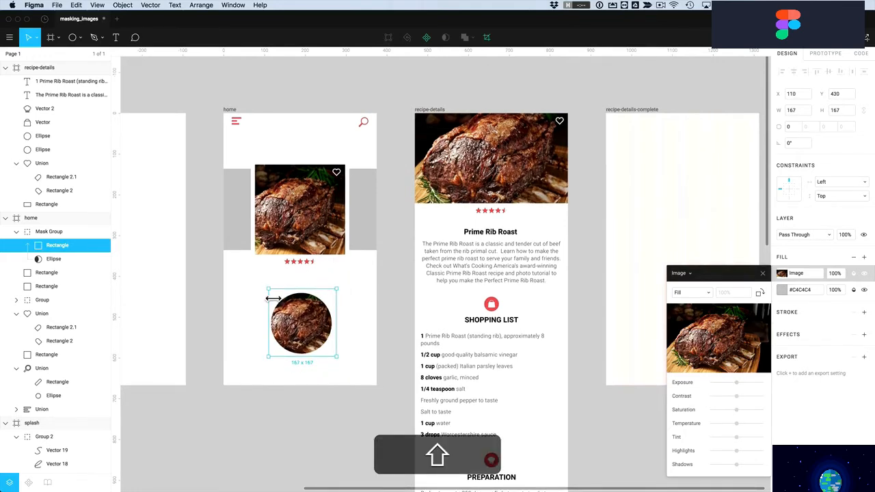
Select the circular masked roast image and delete it
click(353, 307)
click(318, 317)
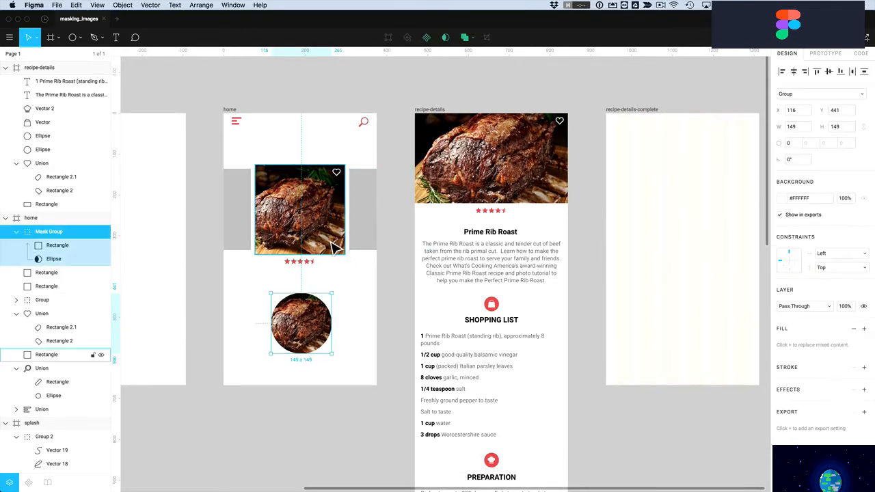
click(342, 248)
click(324, 329)
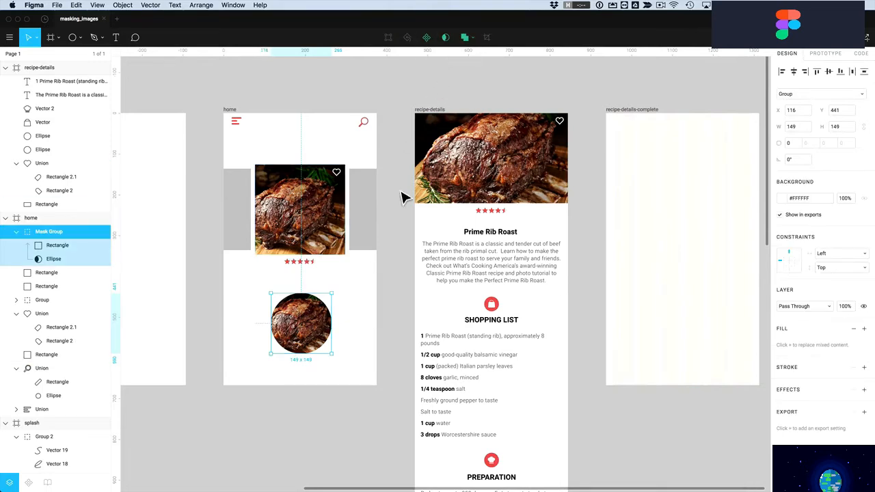
key(Delete)
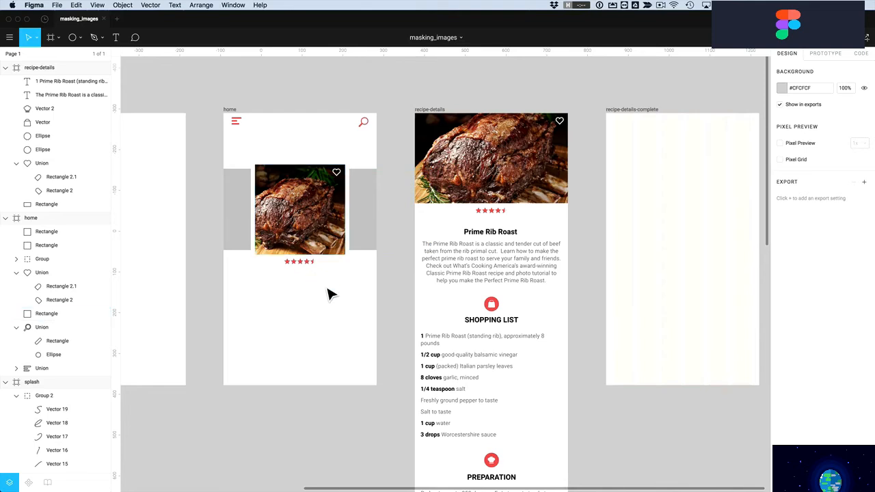
key(super+Tab)
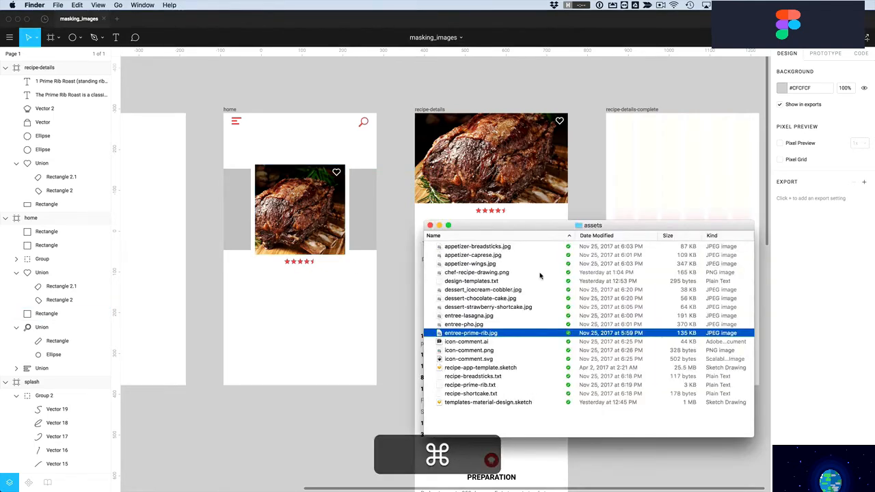
Drop entree-lasagna.jpg and entree-pho.jpg from the assets folder onto the canvas, moving the lasagna into the home frame
click(460, 316)
super+click(456, 324)
drag(445, 317, 306, 296)
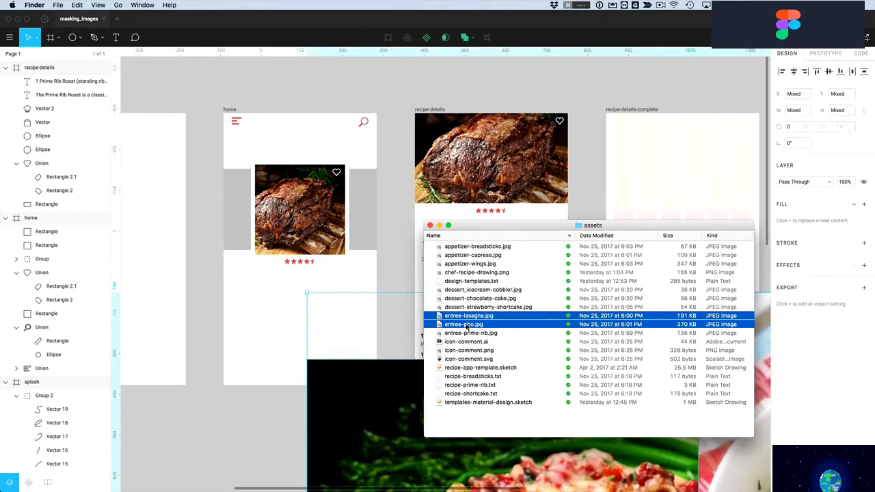
click(333, 371)
drag(338, 377, 309, 283)
click(391, 178)
click(243, 268)
drag(242, 268, 305, 247)
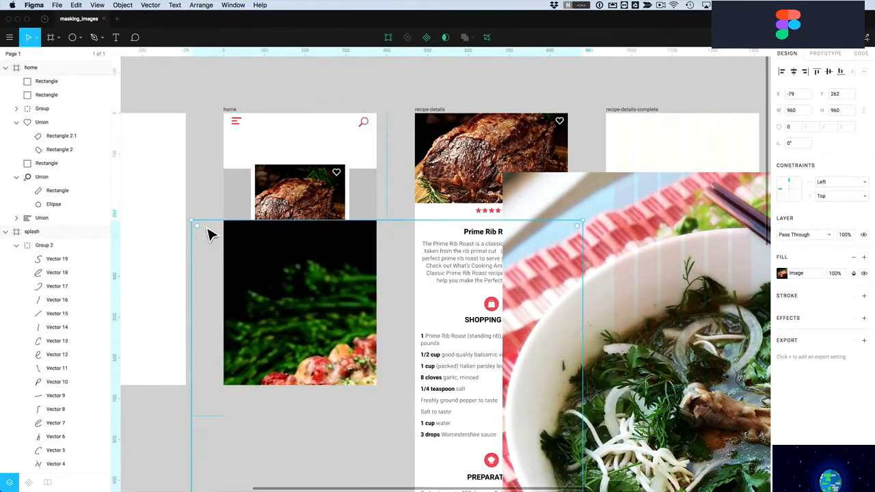
Shrink the lasagna photo to 284 px, mask it with the right grey rectangle, and shift it up inside
drag(195, 225, 333, 216)
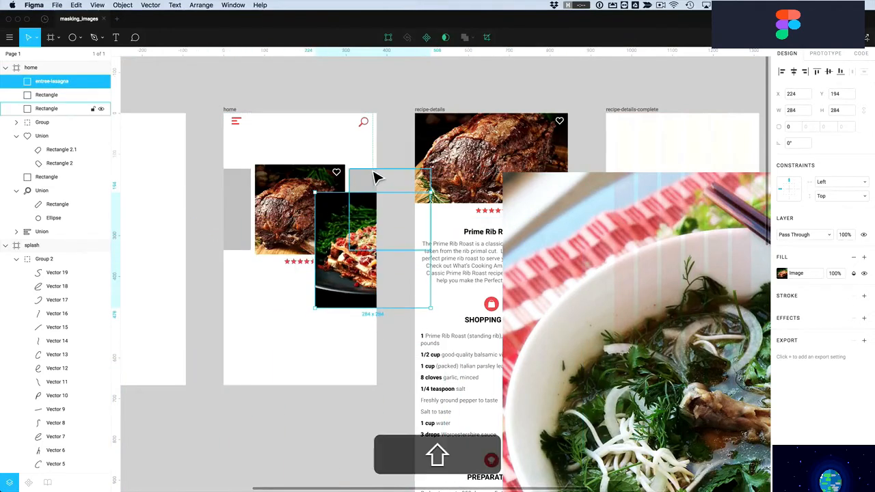
shift+click(369, 184)
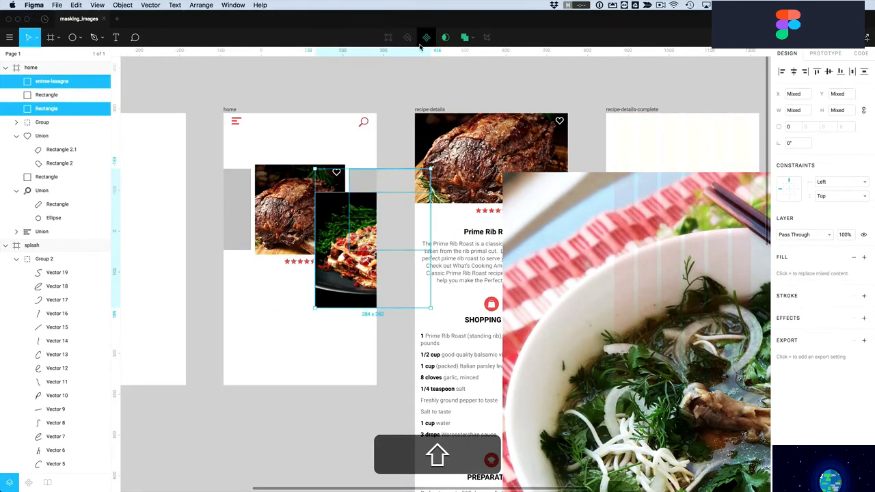
click(445, 37)
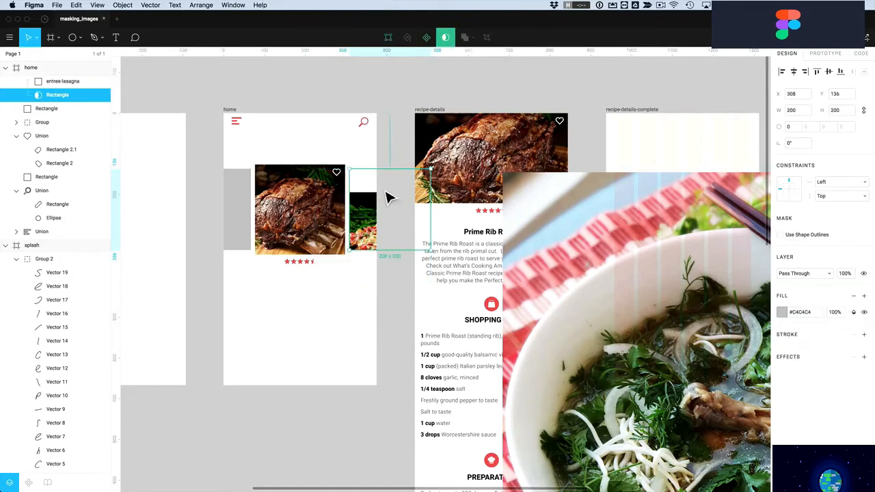
double_click(366, 238)
drag(366, 238, 381, 192)
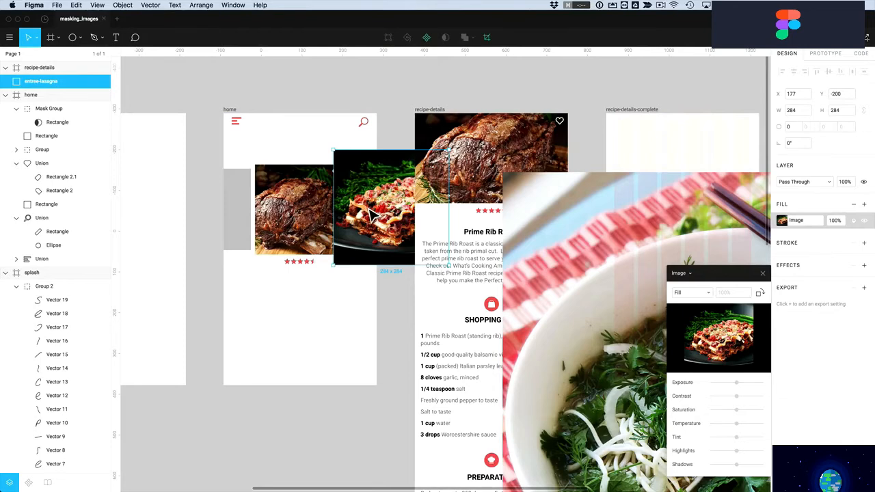
key(super+z)
drag(366, 221, 396, 197)
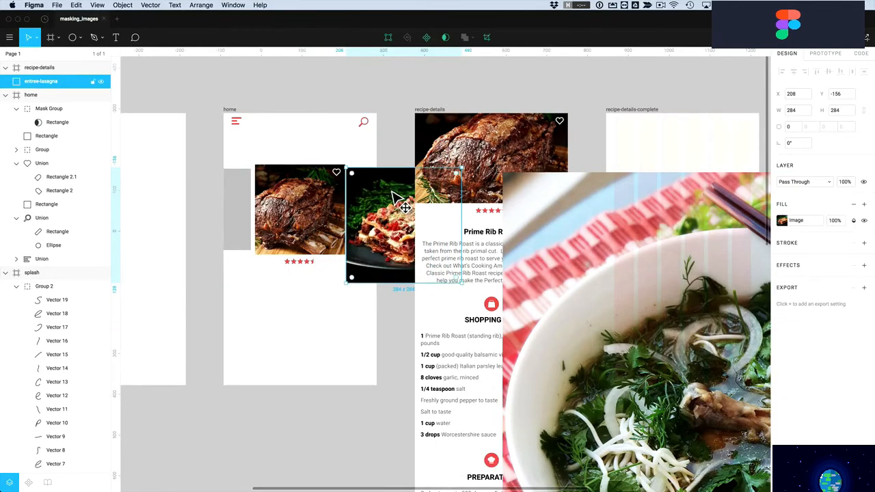
key(super+z)
key(super+z)
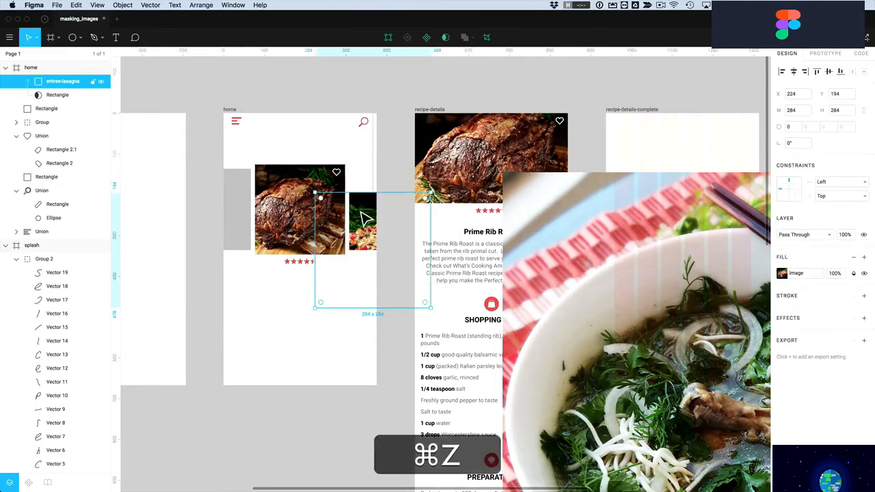
drag(357, 230, 361, 208)
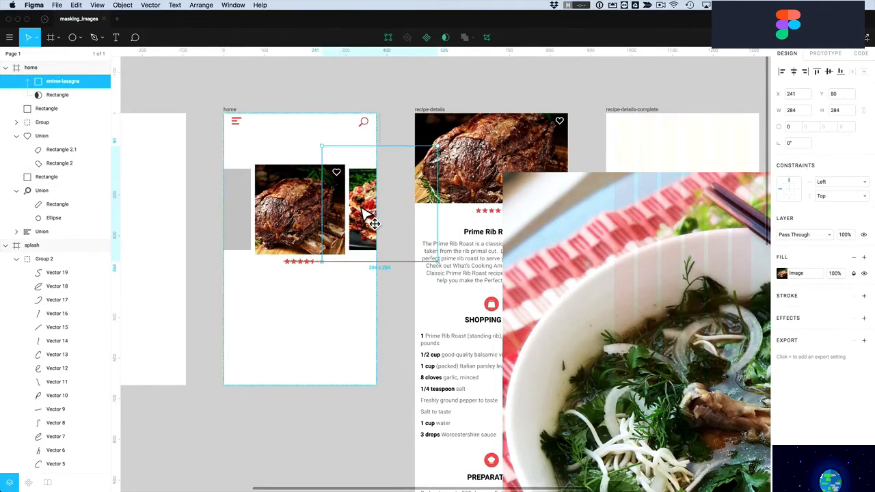
Move the pho photo into the home screen and shrink it to 242×181
click(344, 307)
drag(597, 337, 322, 293)
drag(230, 137, 294, 182)
drag(272, 223, 236, 177)
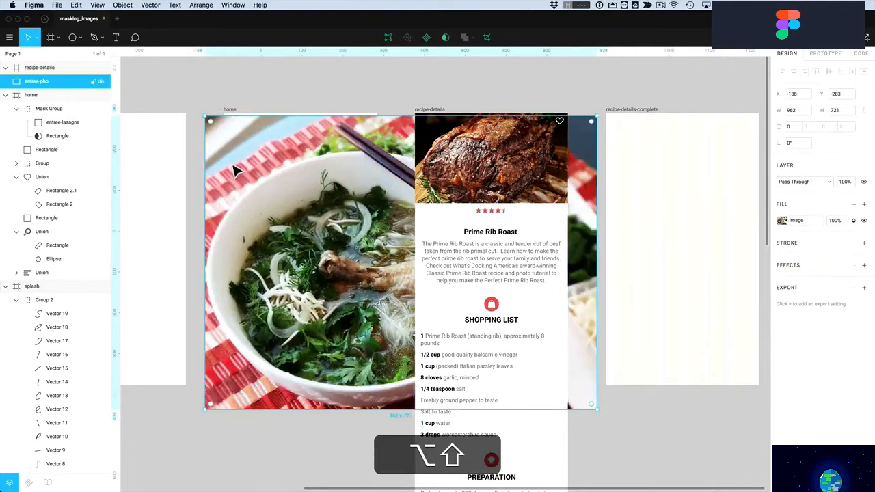
drag(210, 122, 297, 269)
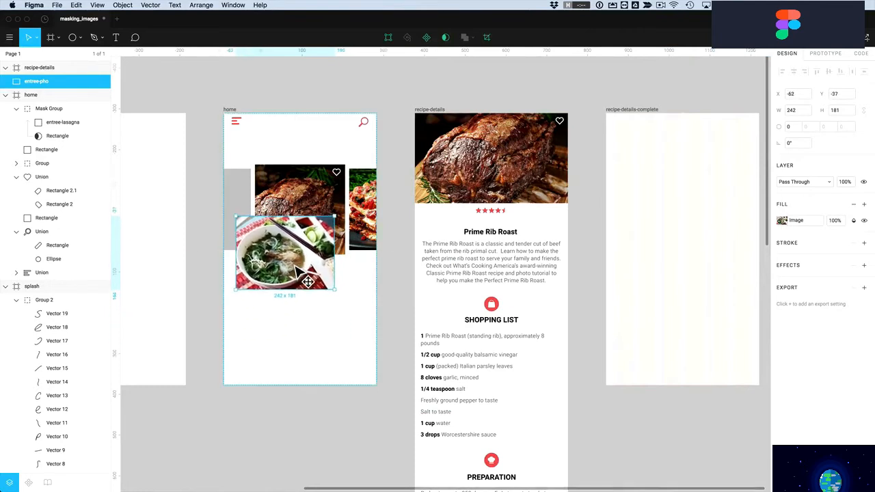
Mask the pho photo with the left grey rectangle and enlarge it to 320×239 inside
shift+click(247, 194)
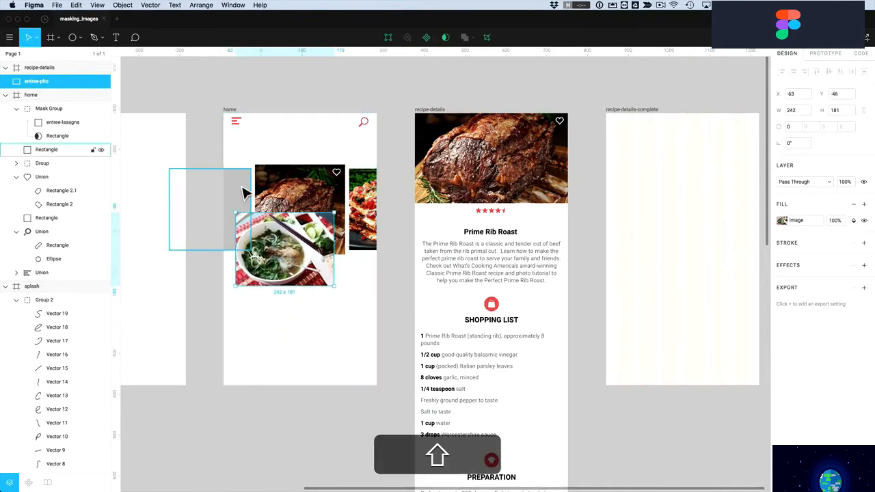
click(445, 37)
double_click(241, 234)
drag(239, 232, 248, 214)
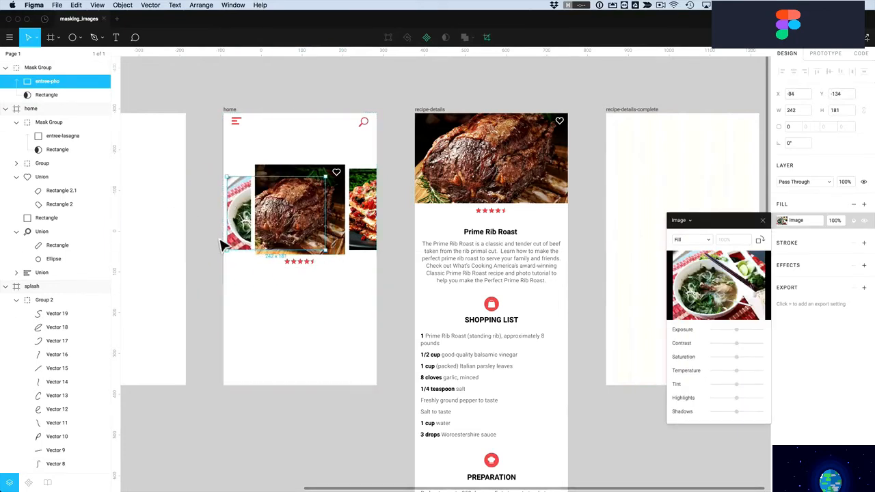
drag(333, 257, 362, 282)
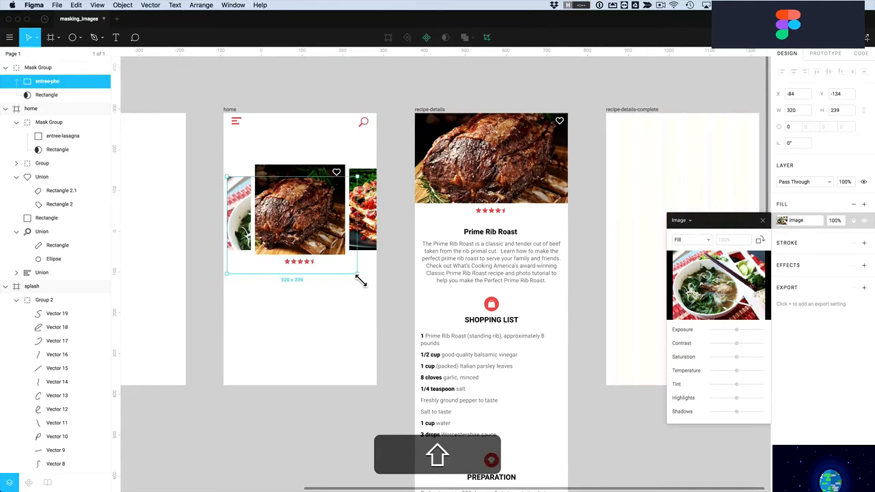
mouse_move(244, 238)
mouse_down()
mouse_move(241, 221)
mouse_move(227, 221)
mouse_move(242, 228)
mouse_up()
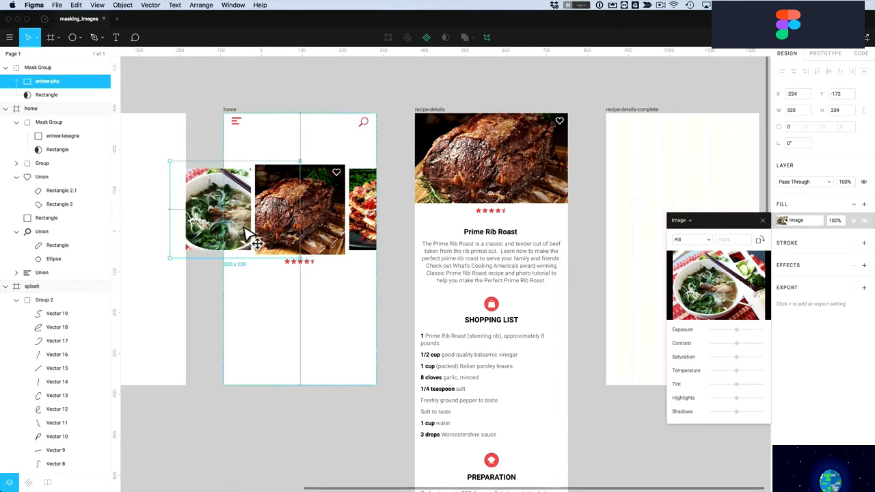
Cut the pho card and paste it into the home frame at its left edge
click(254, 290)
click(218, 218)
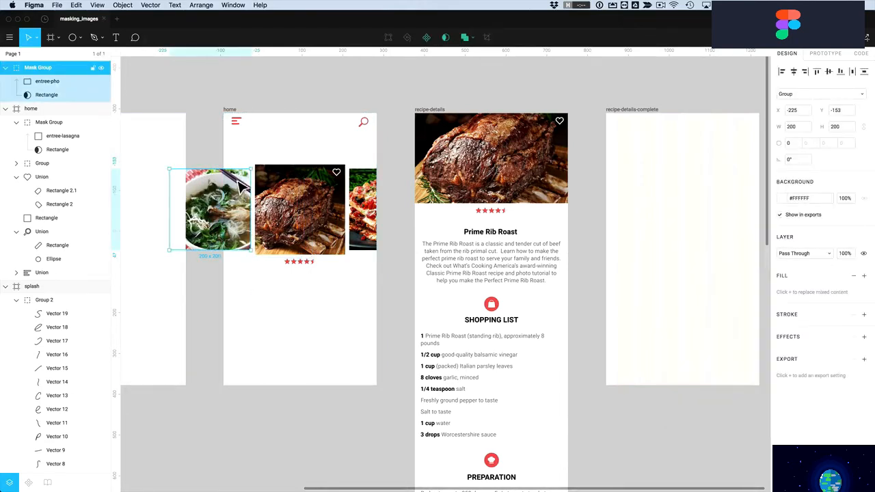
key(super)
key(super+x)
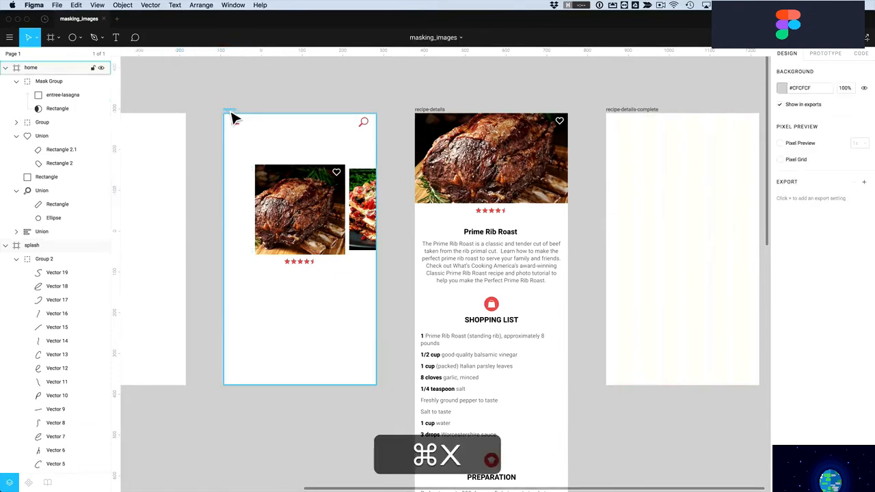
click(231, 112)
key(super+v)
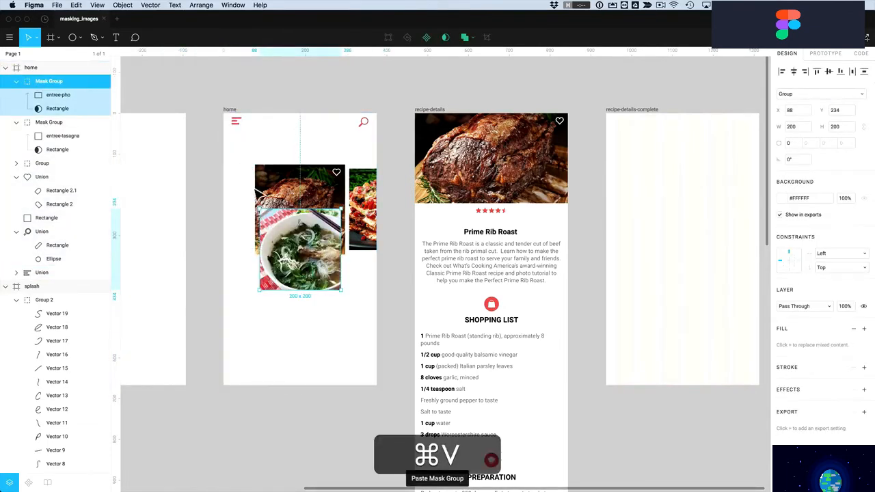
drag(320, 273, 240, 236)
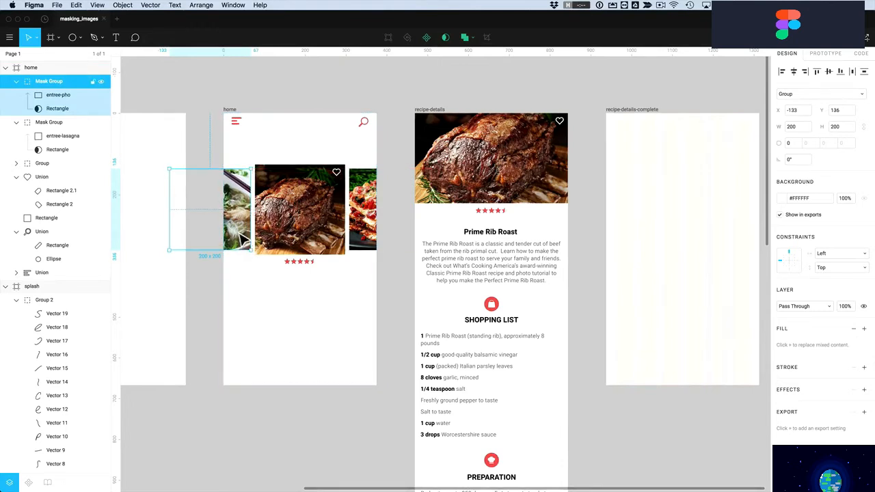
click(258, 283)
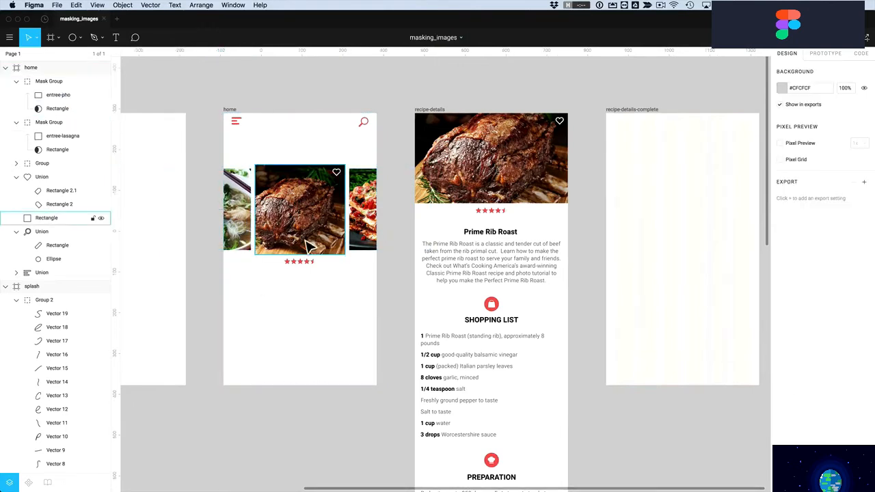
Give the pho and lasagna cards a 5 corner radius and add a drop shadow
click(282, 246)
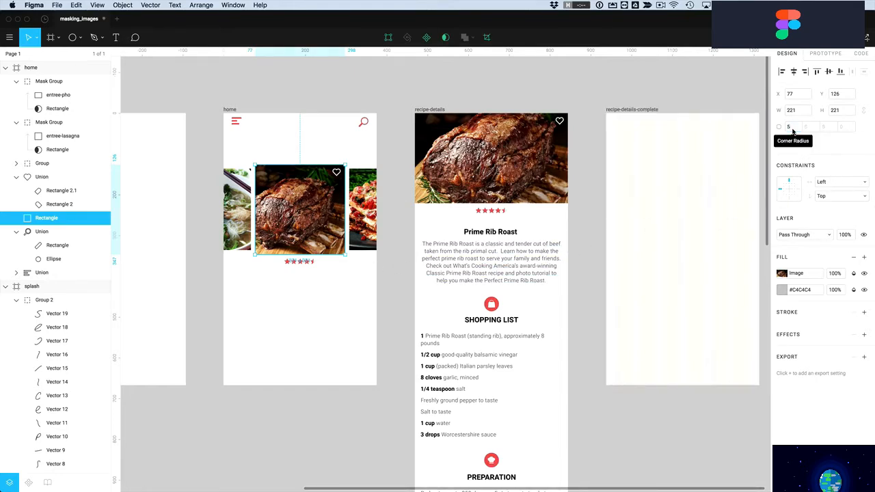
click(362, 295)
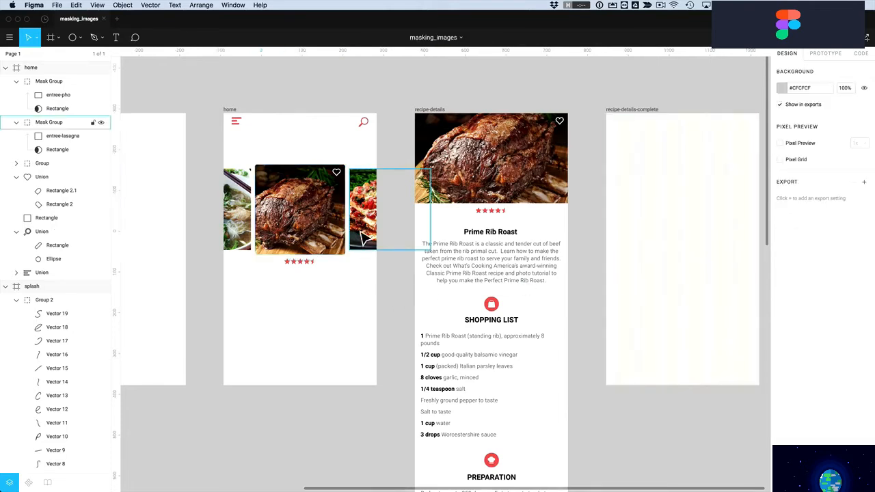
click(360, 208)
super+click(244, 235)
click(269, 294)
click(240, 229)
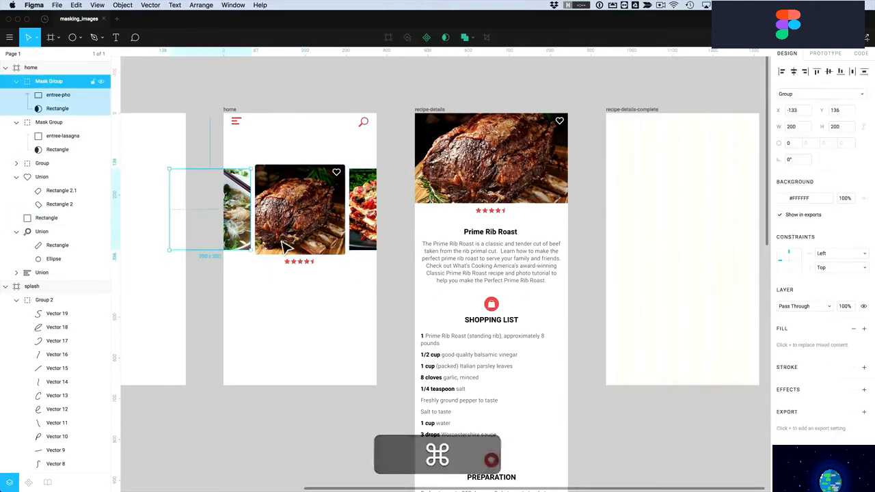
shift+click(362, 241)
click(793, 144)
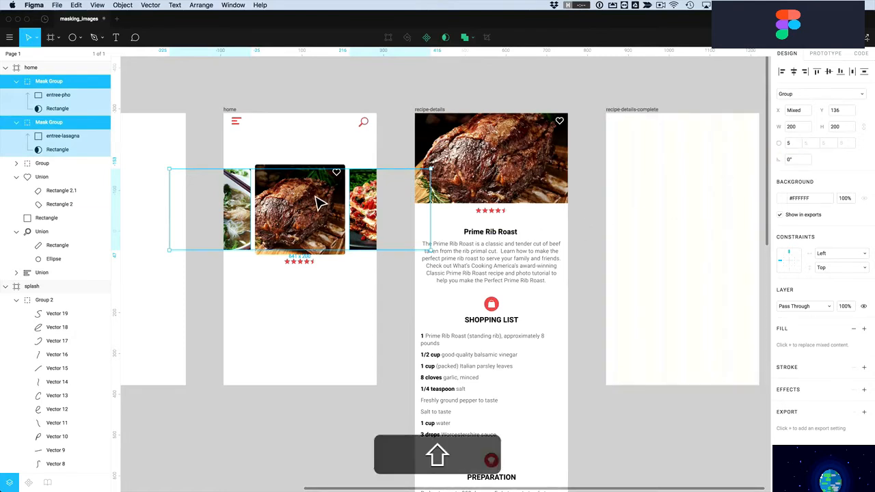
click(863, 390)
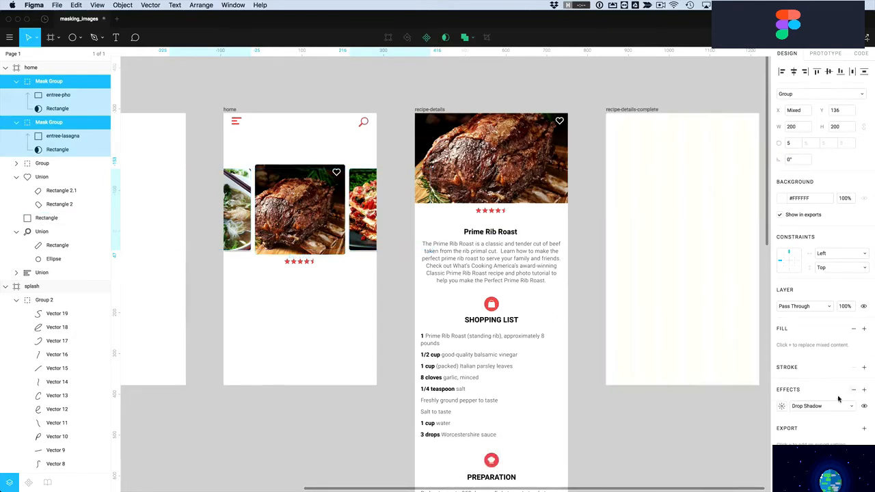
Set the pho and lasagna cards' drop shadow Y offset to 2
click(781, 407)
click(740, 438)
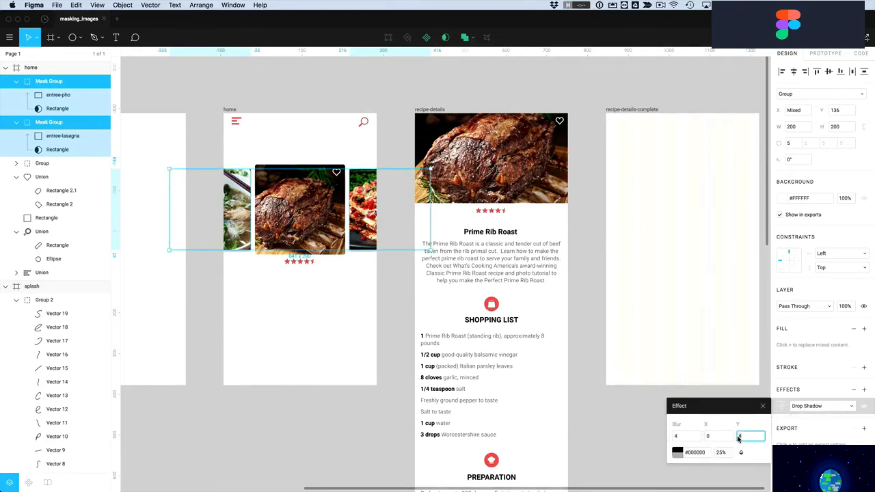
text(2)
key(Return)
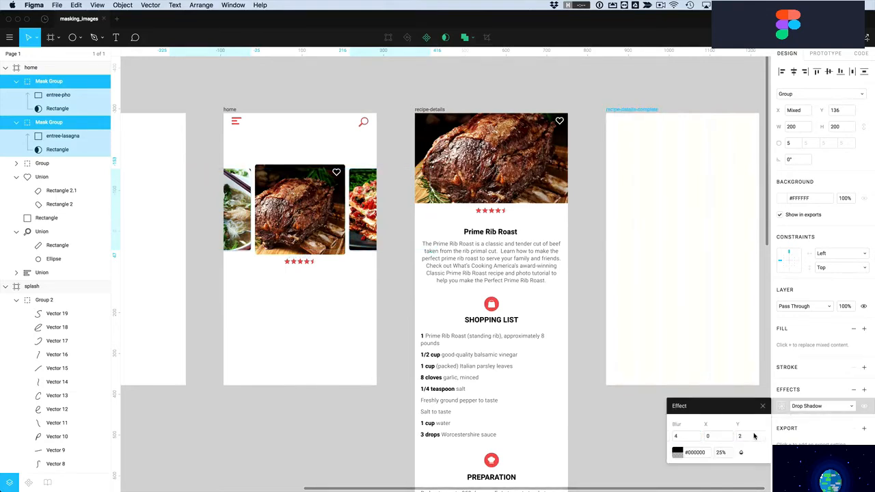
click(332, 299)
Add a drop shadow with Y offset 2 to the roast image
click(322, 220)
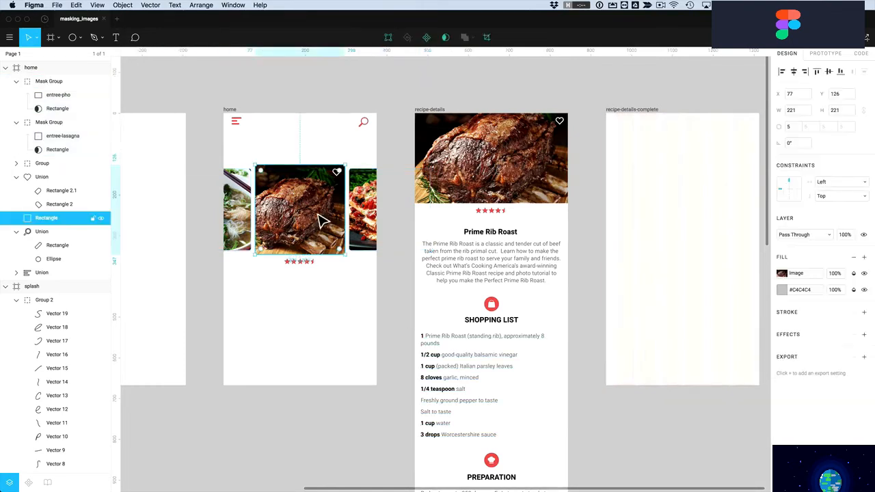
click(864, 335)
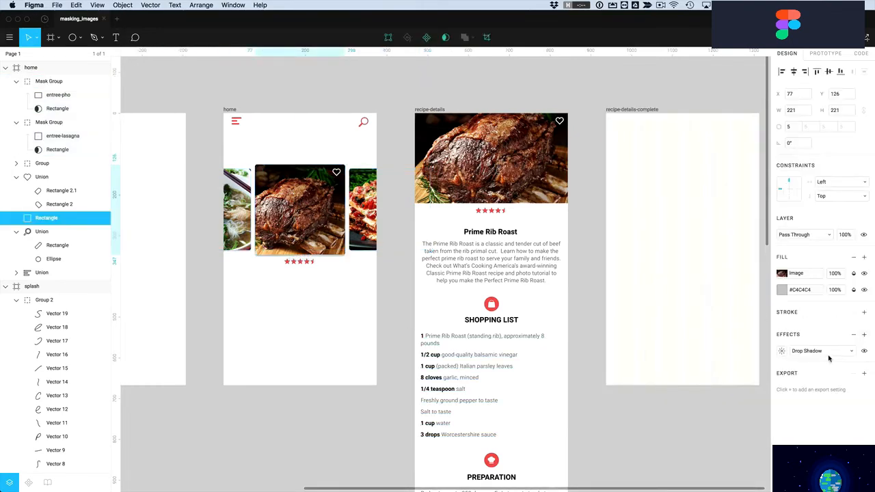
click(783, 351)
click(745, 383)
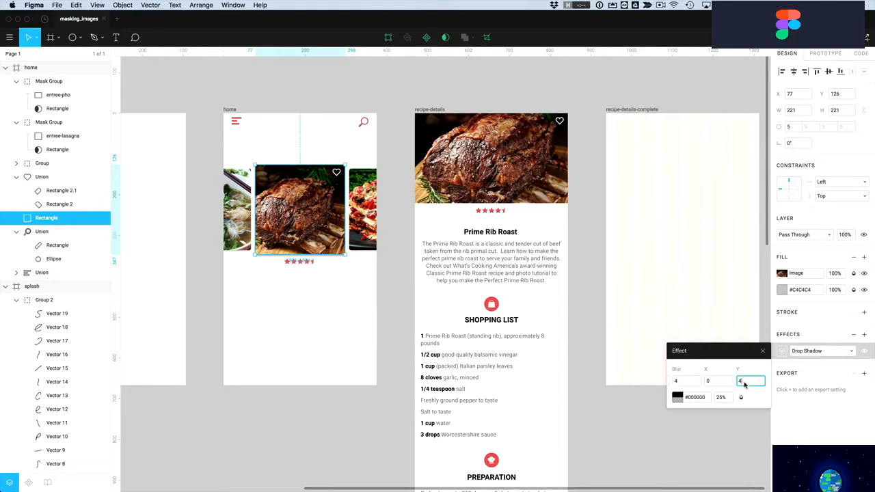
text(2)
key(Return)
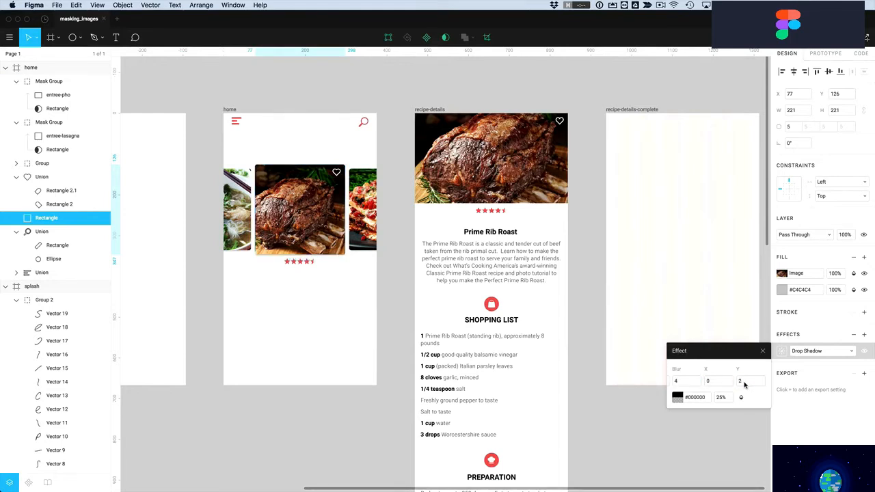
Add a second roast shadow and set Y offset 10, blur 20, opacity 100%
click(864, 336)
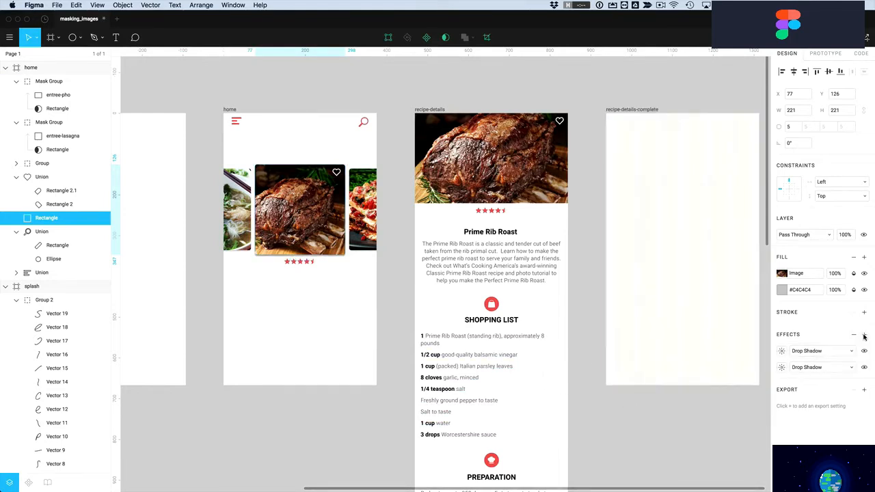
click(783, 352)
click(747, 383)
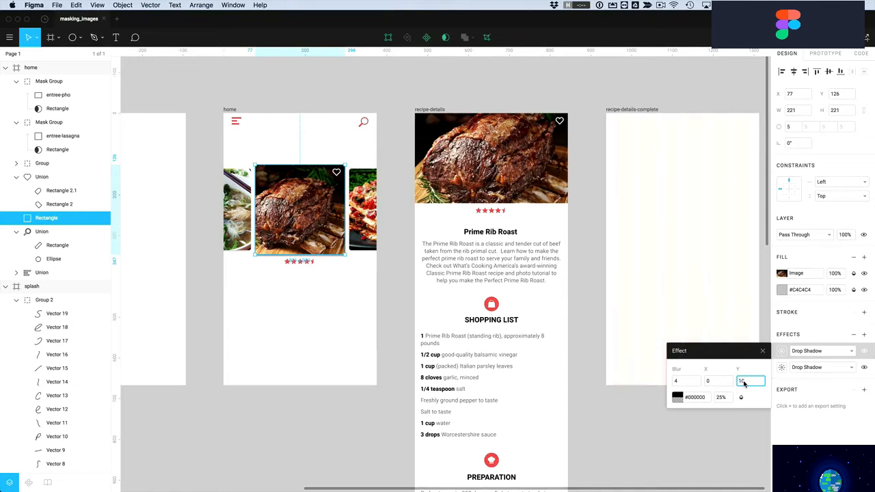
click(682, 383)
text(20)
key(Return)
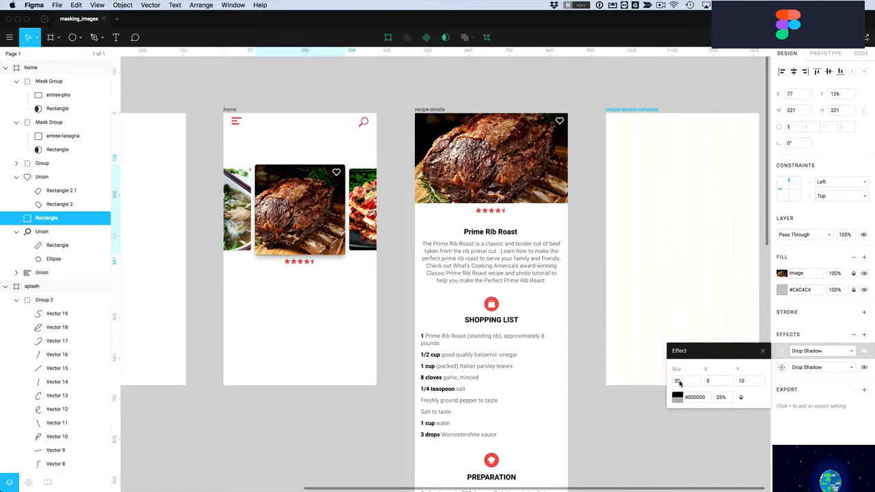
click(720, 398)
text(100)
key(Return)
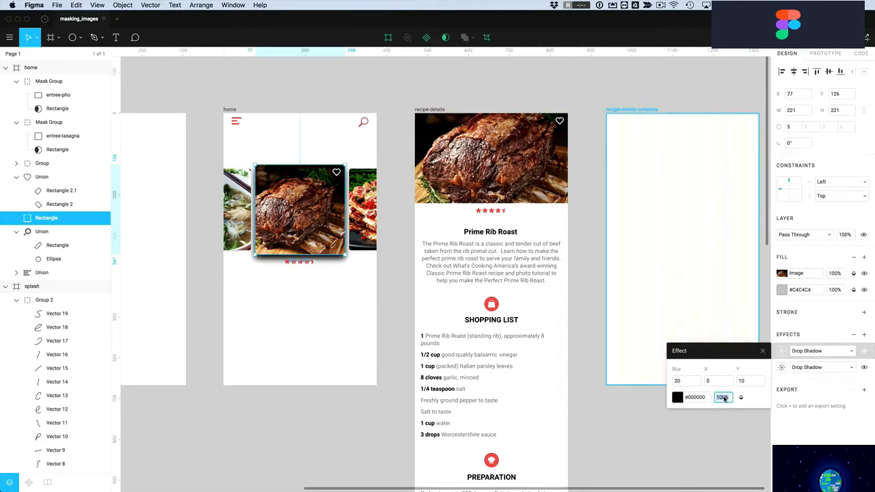
Deselect, zoom in on the home screen frame, and switch to Finder with Cmd+Tab
click(293, 293)
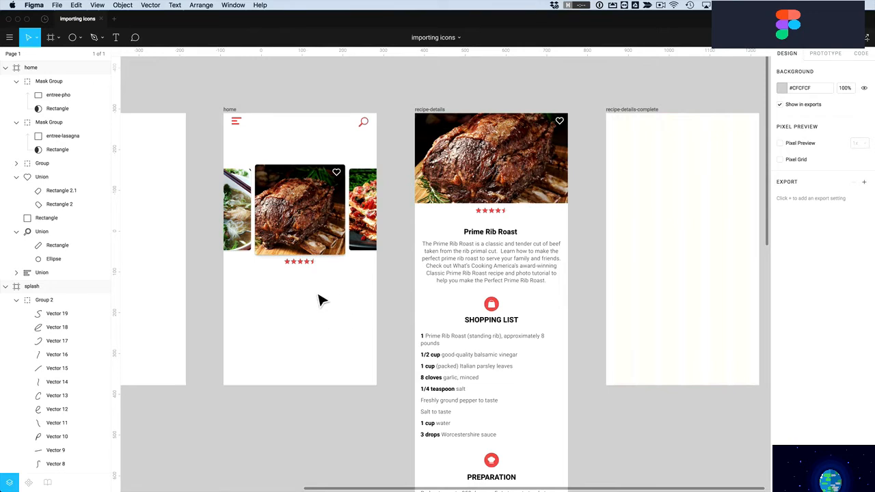
drag(226, 106, 399, 409)
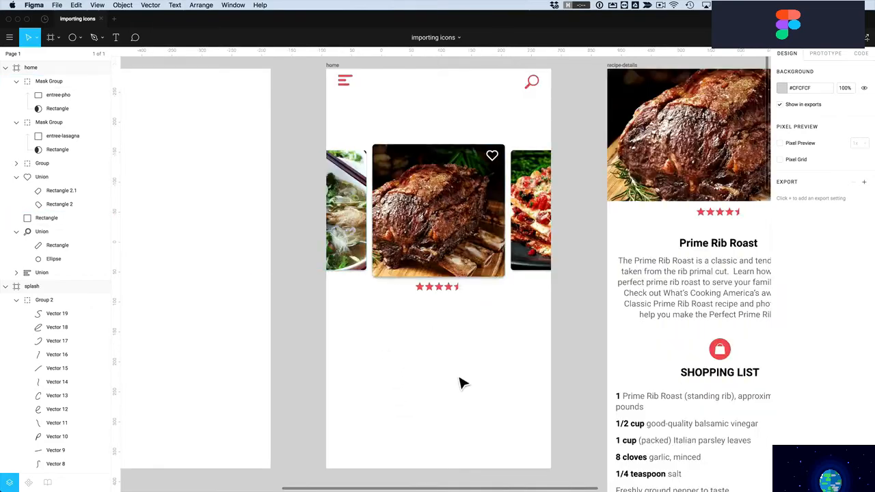
super+scroll(455, 382, down, 5)
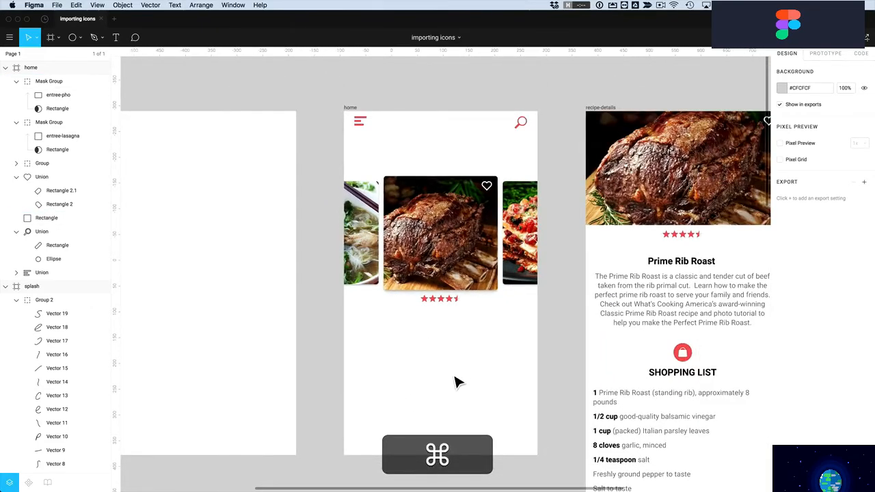
key(super+Tab)
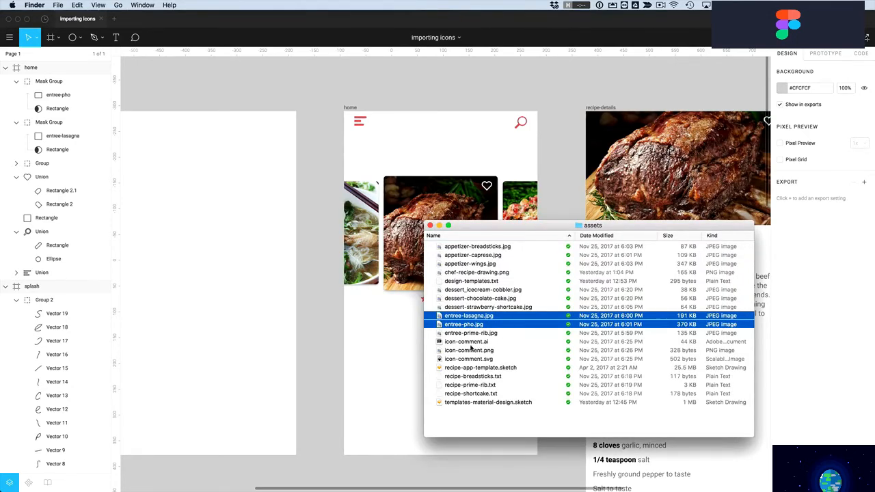
Try importing icon-comment.ai into Figma and dismiss the failed-import error
click(465, 343)
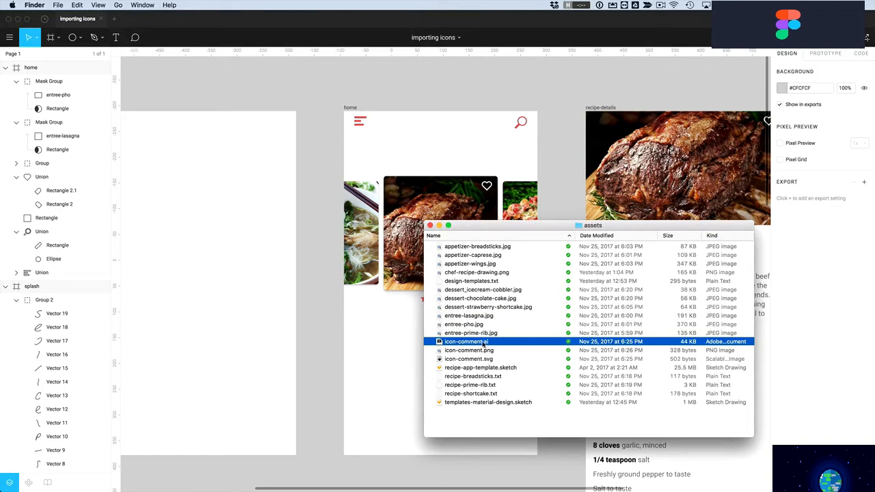
drag(469, 346, 397, 324)
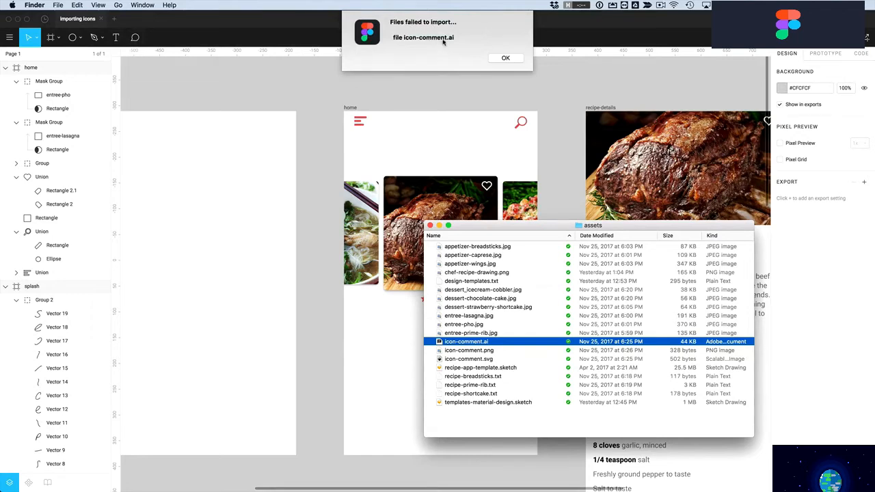
click(507, 61)
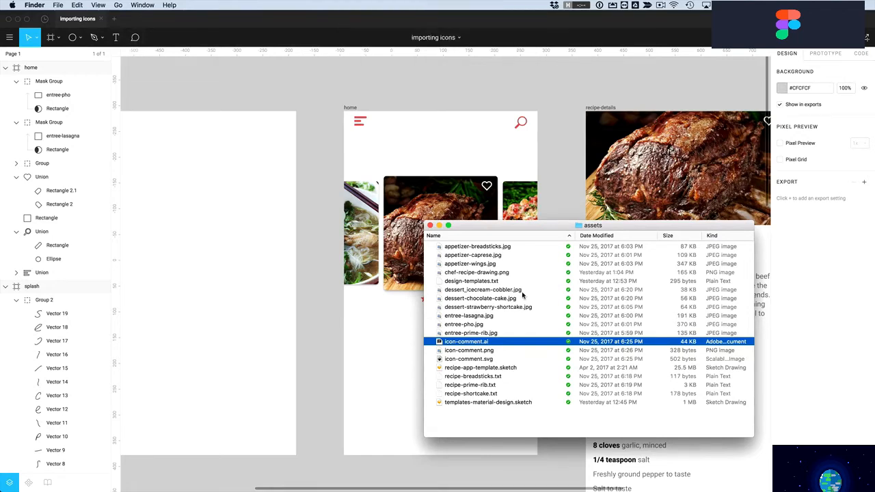
Open icon-comment.ai in Illustrator, copy the comment icon, and return to Figma
double_click(455, 345)
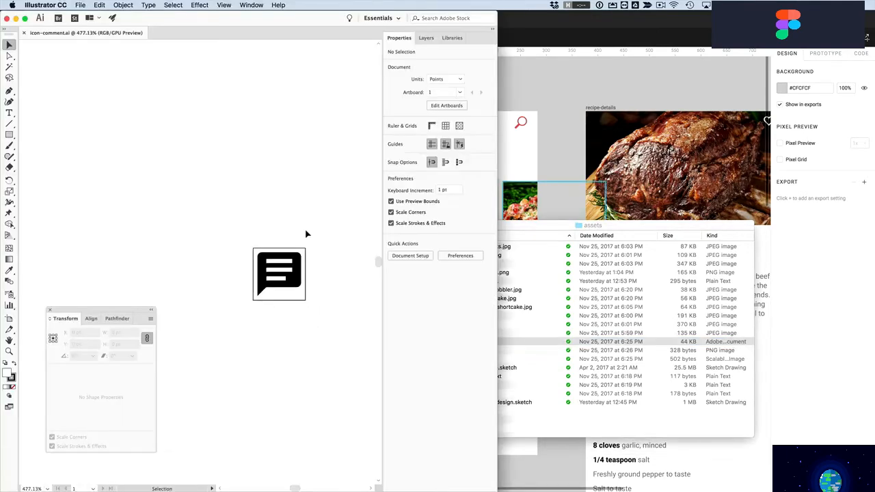
click(297, 282)
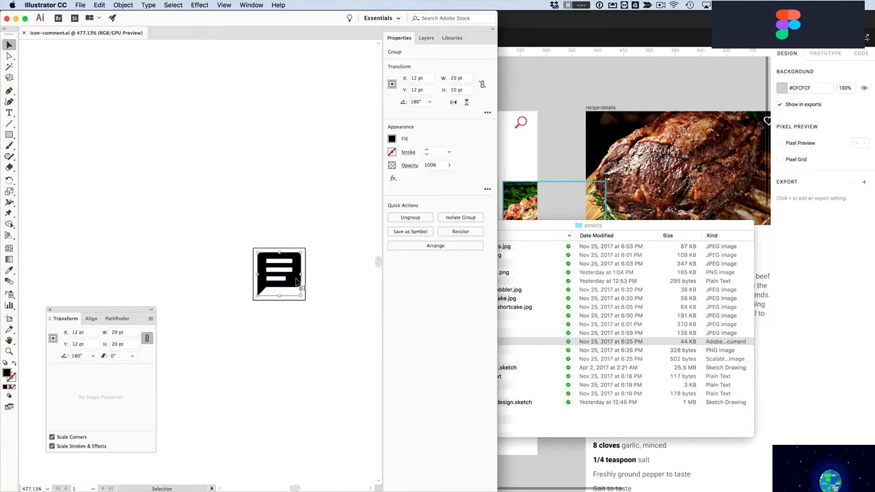
key(super+c)
click(519, 199)
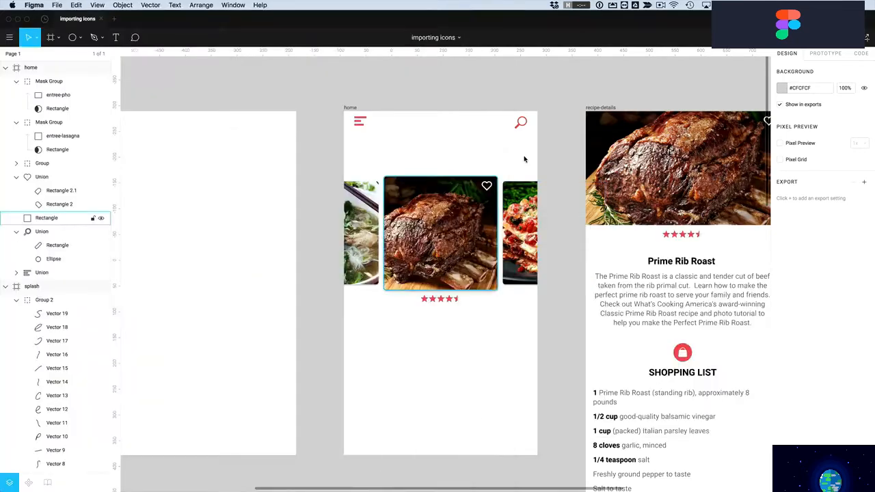
click(447, 240)
Paste the comment icon below the star rating and ungroup it twice to a single vector
key(super+v)
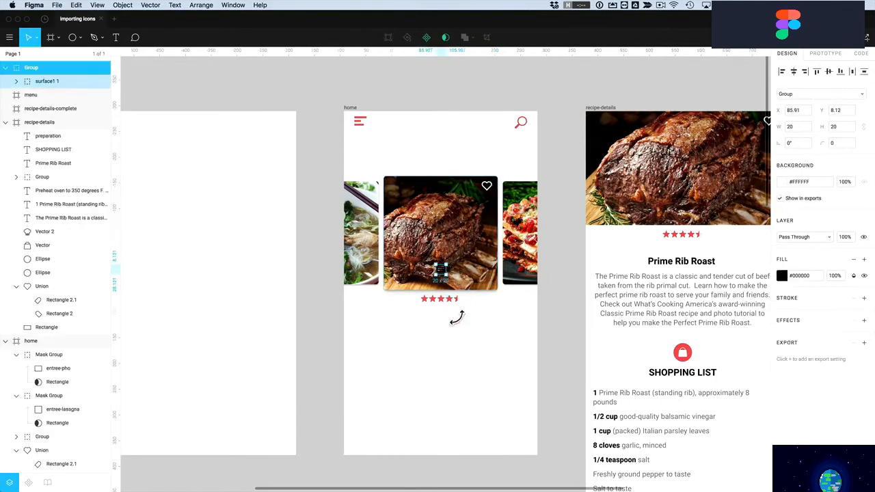
drag(442, 271, 446, 366)
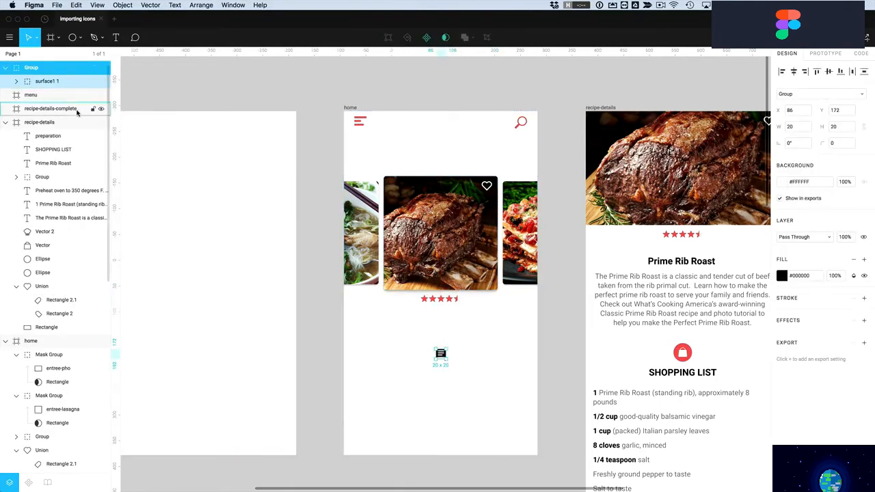
click(17, 82)
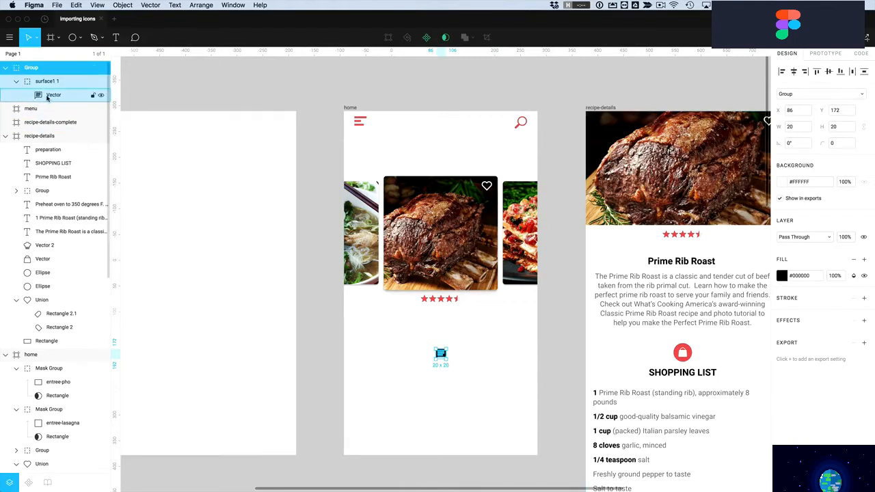
click(481, 379)
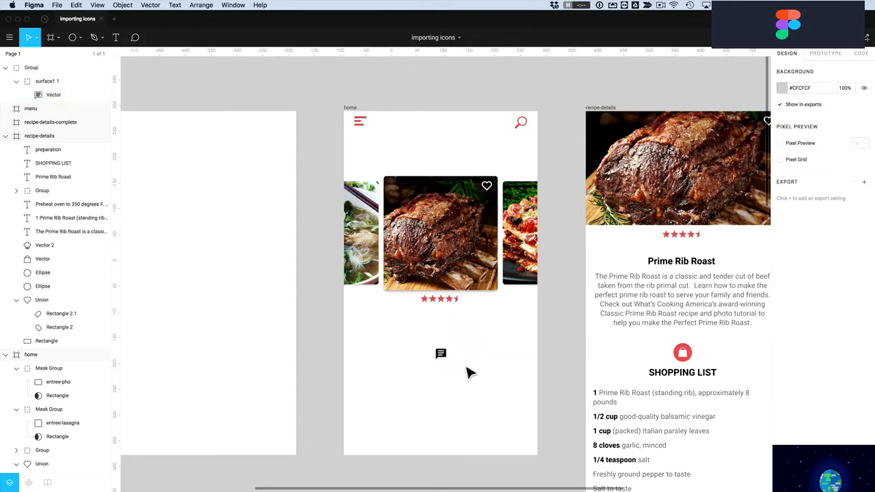
click(444, 356)
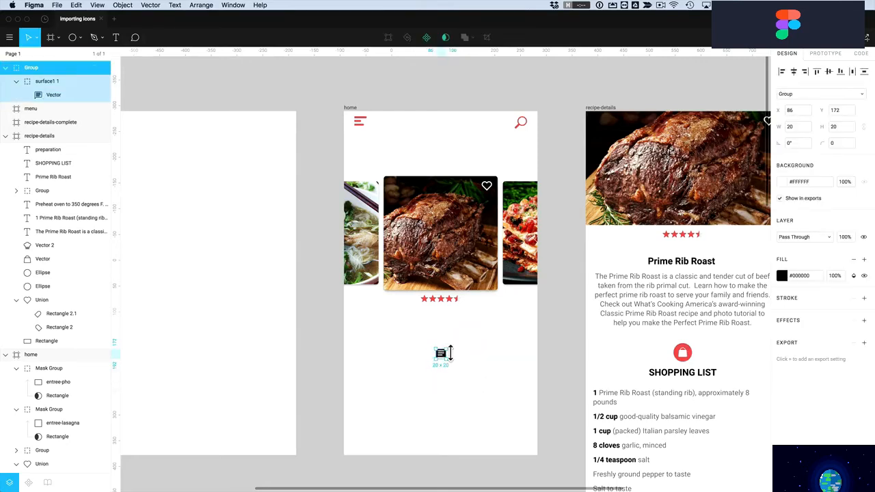
key(shift+super+g)
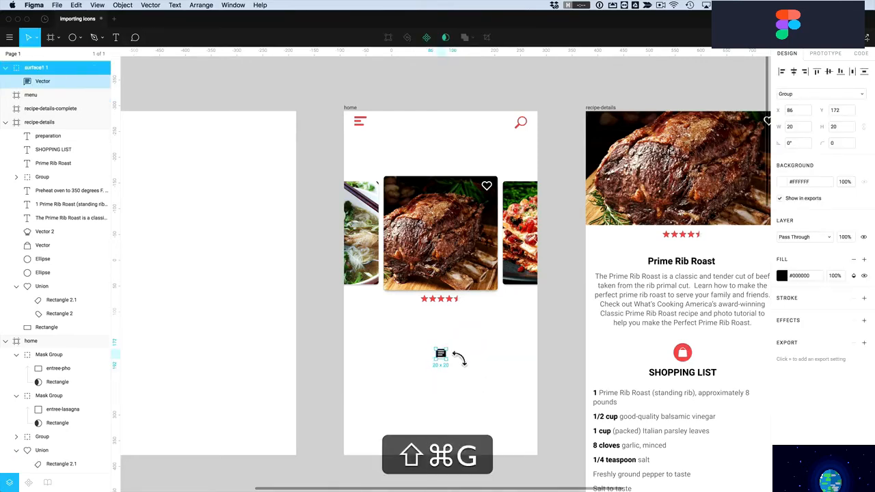
key(shift+super+g)
click(473, 357)
click(444, 356)
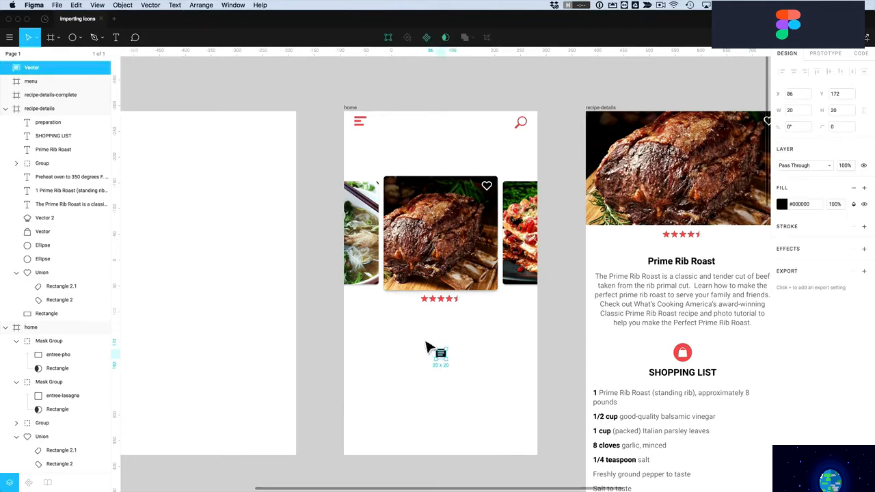
Zoom in on the icon and drag its right-side corner points outward
click(450, 388)
key(z)
drag(416, 341, 465, 377)
double_click(510, 262)
drag(526, 270, 514, 296)
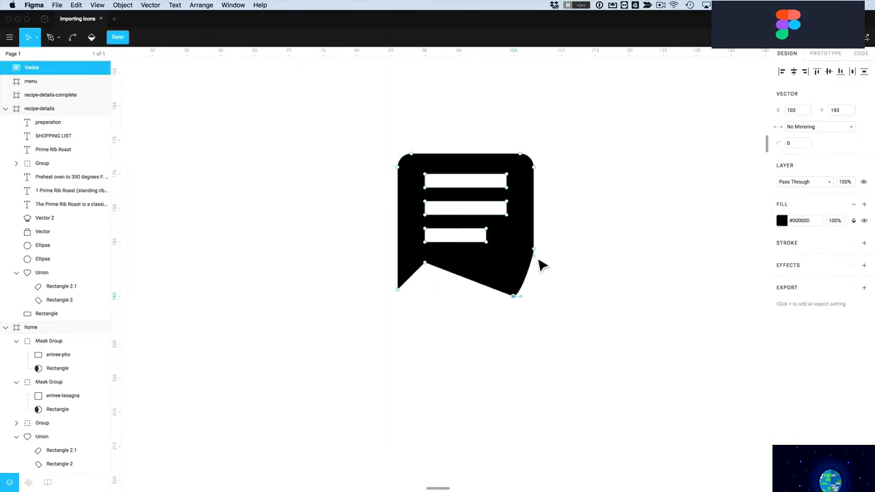
drag(536, 252, 550, 277)
drag(536, 169, 554, 171)
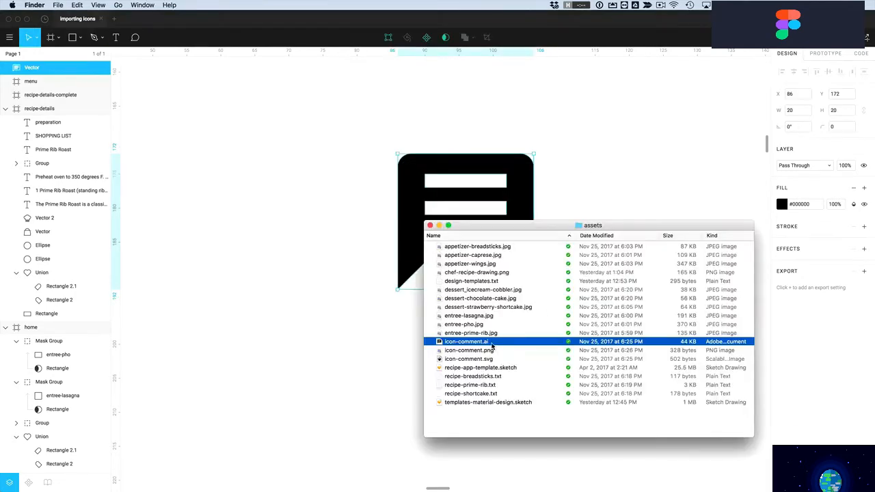
Import icon-comment.png onto the home screen and shrink it to 25×25
click(474, 351)
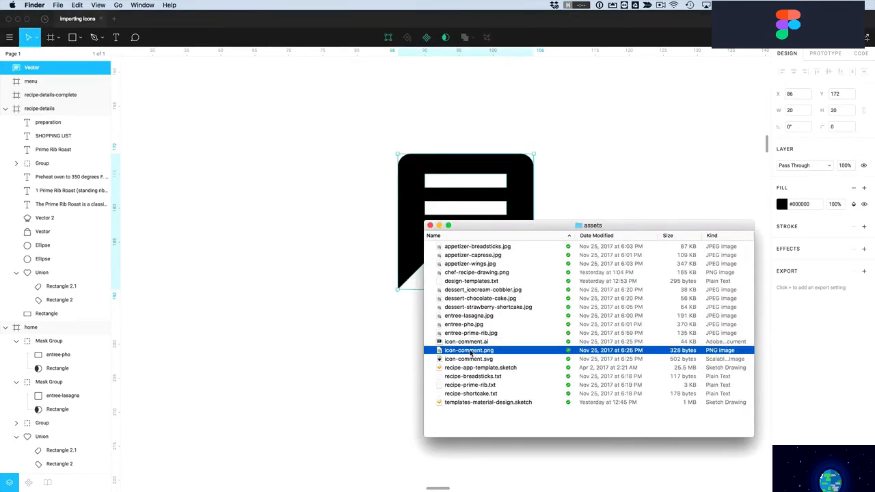
drag(473, 353, 473, 283)
click(324, 268)
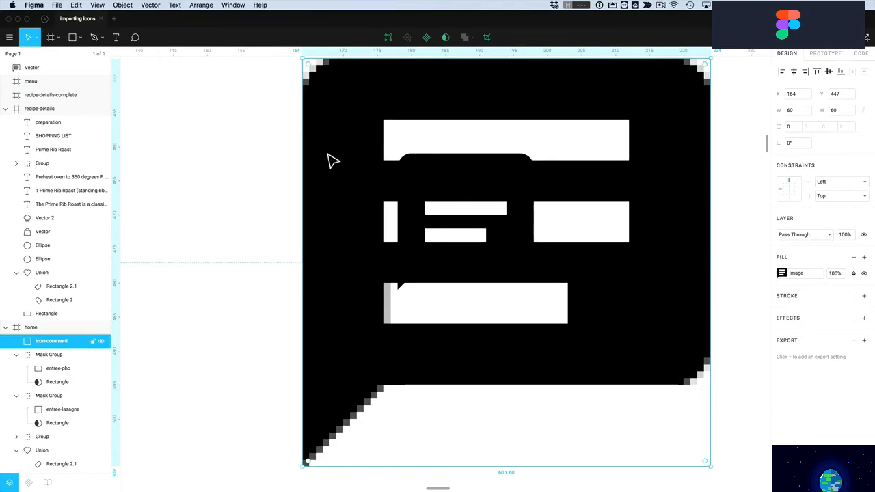
scroll(327, 151, up, 1)
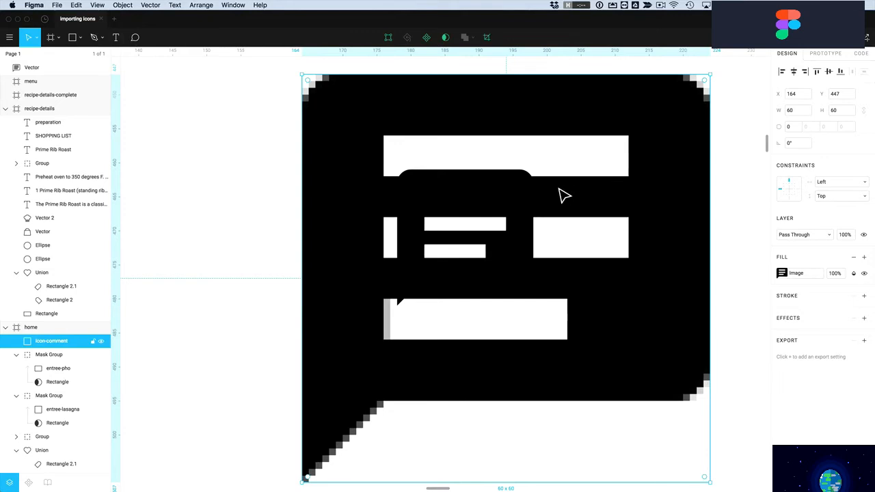
drag(309, 80, 582, 202)
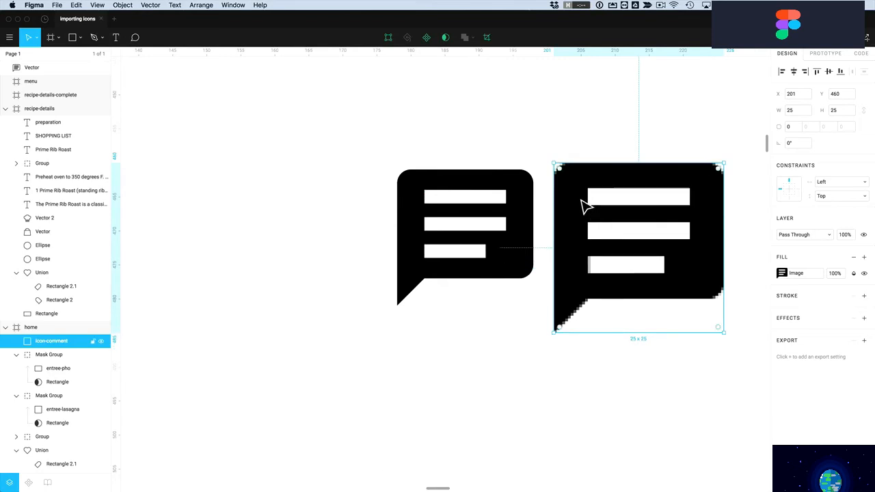
Drag the left speech bubble's top-right point outward into a slanted edge
double_click(531, 196)
mouse_move(534, 184)
mouse_down()
mouse_move(541, 193)
mouse_move(543, 184)
mouse_move(524, 179)
mouse_move(513, 162)
mouse_up()
drag(510, 192, 514, 187)
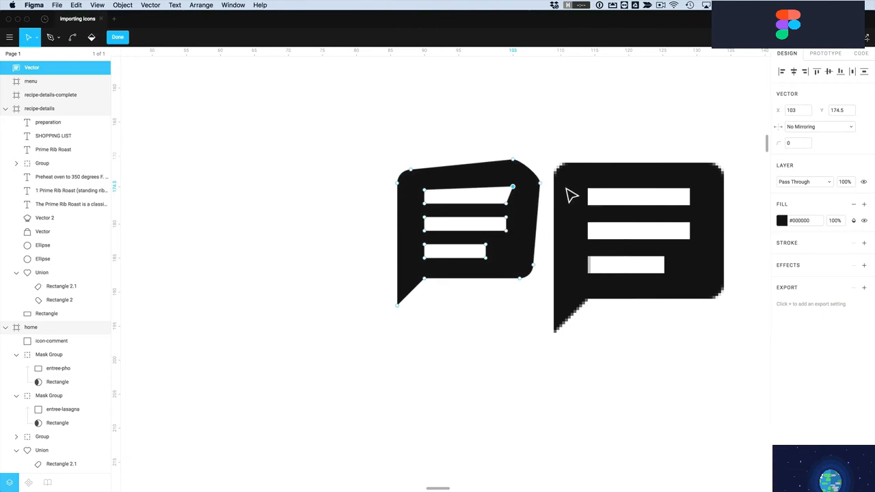
key(Escape)
Try adjusting the icon image's exposure, then nudge the icon one unit right
click(580, 186)
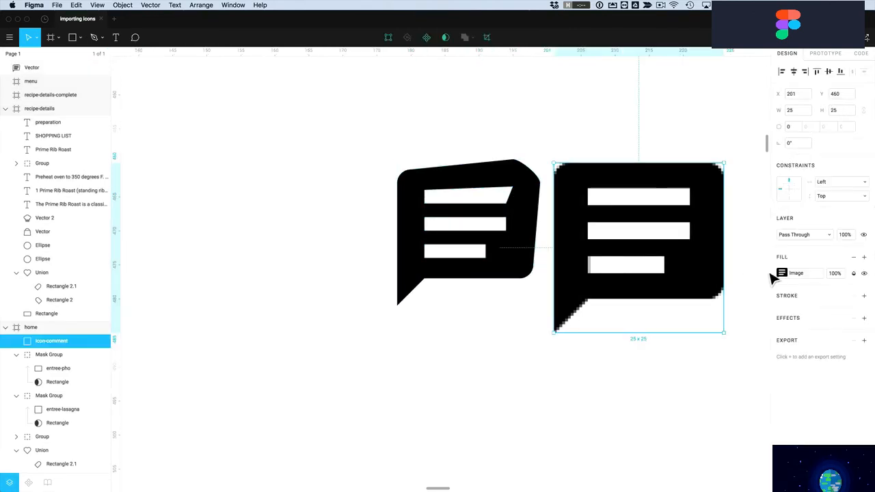
click(781, 273)
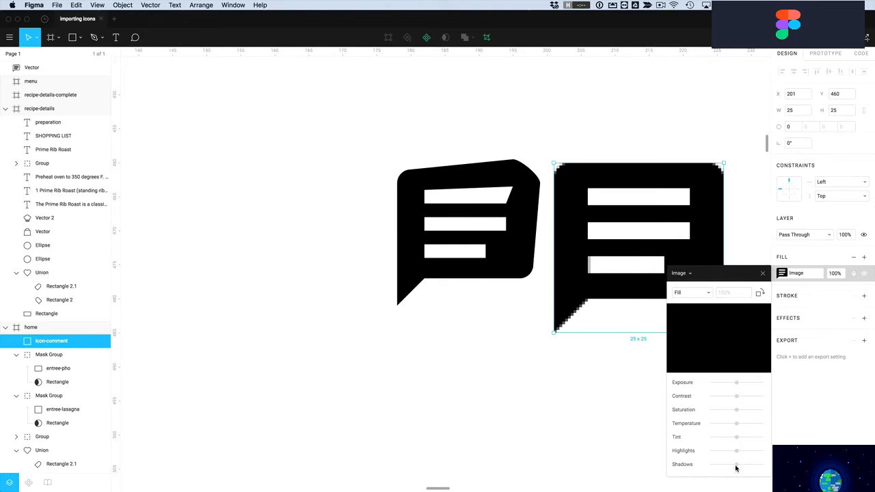
mouse_move(732, 385)
mouse_down()
mouse_move(760, 387)
mouse_move(741, 388)
mouse_up()
click(763, 273)
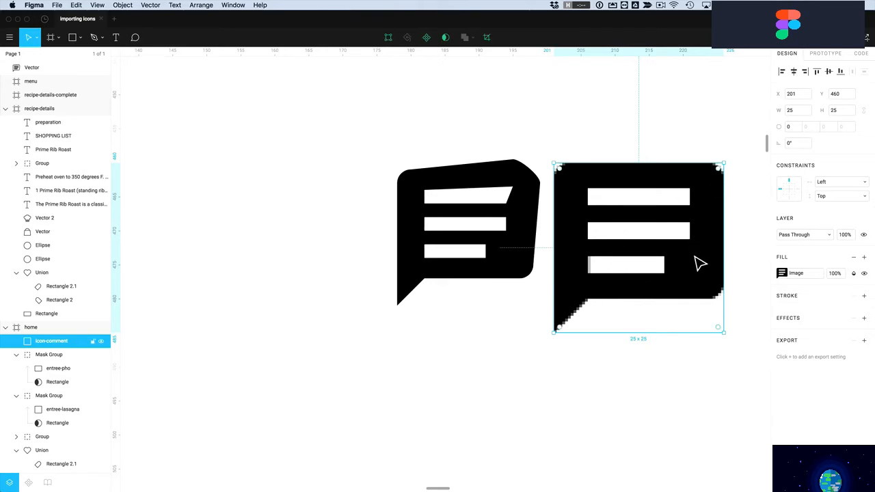
drag(713, 264, 718, 260)
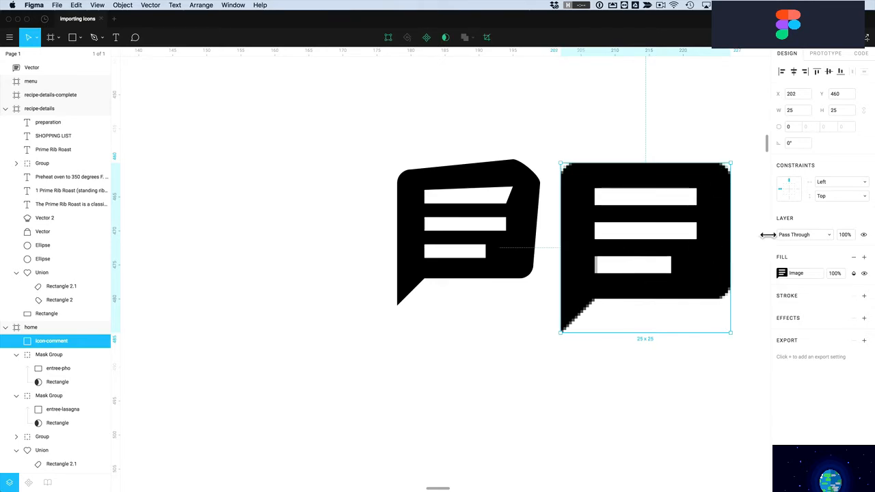
Add a solid #EB5757 red fill over the pixel comment icon's image
click(864, 258)
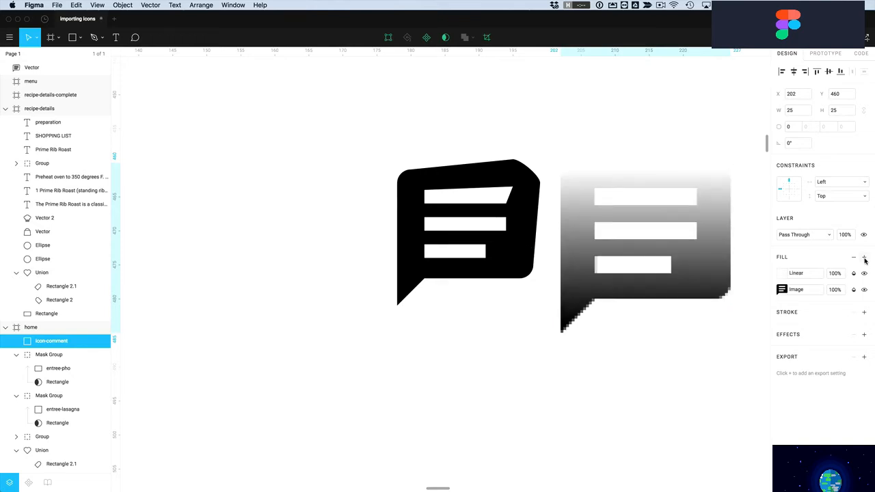
click(784, 273)
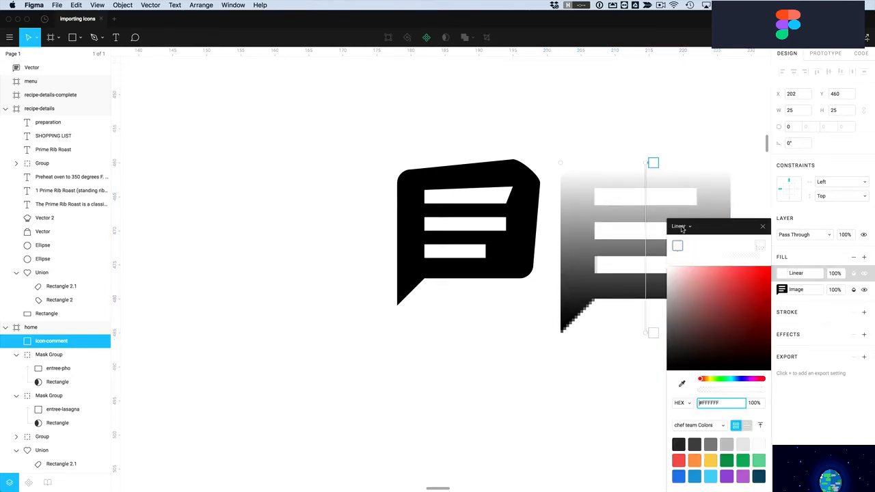
click(682, 229)
click(684, 216)
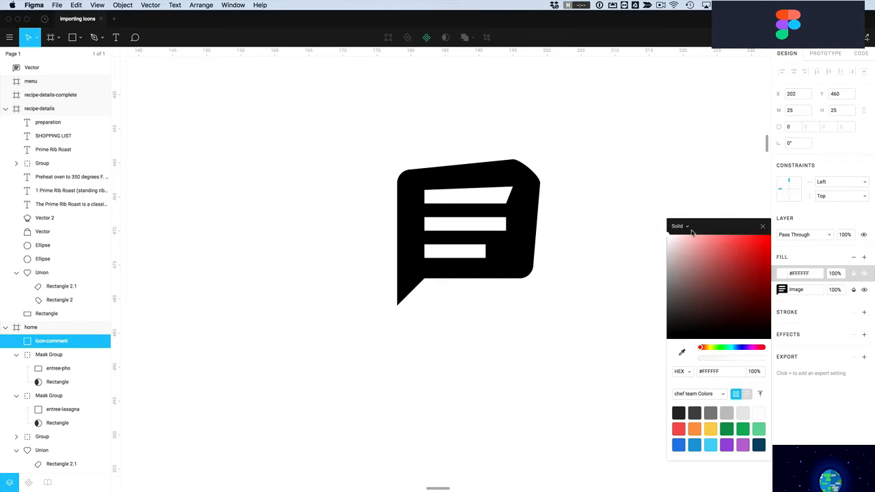
click(739, 251)
click(679, 428)
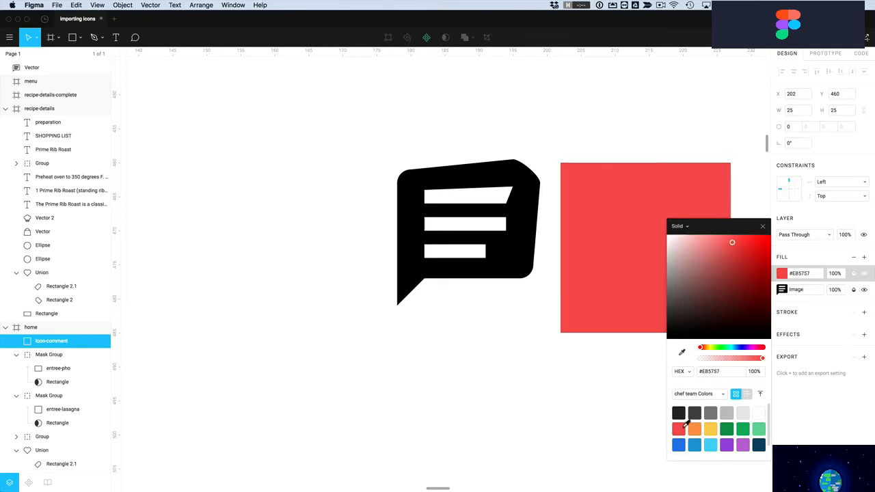
click(763, 227)
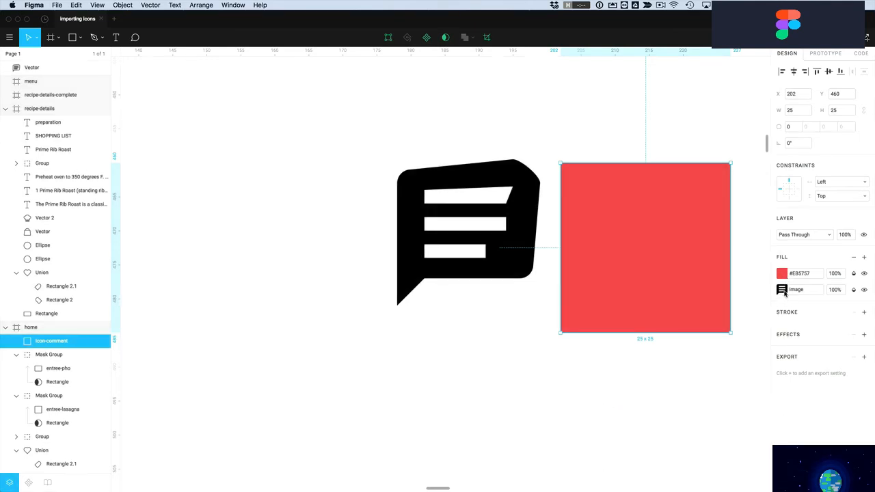
Cycle the red fill's blend mode until the icon shows red with white bars
click(854, 274)
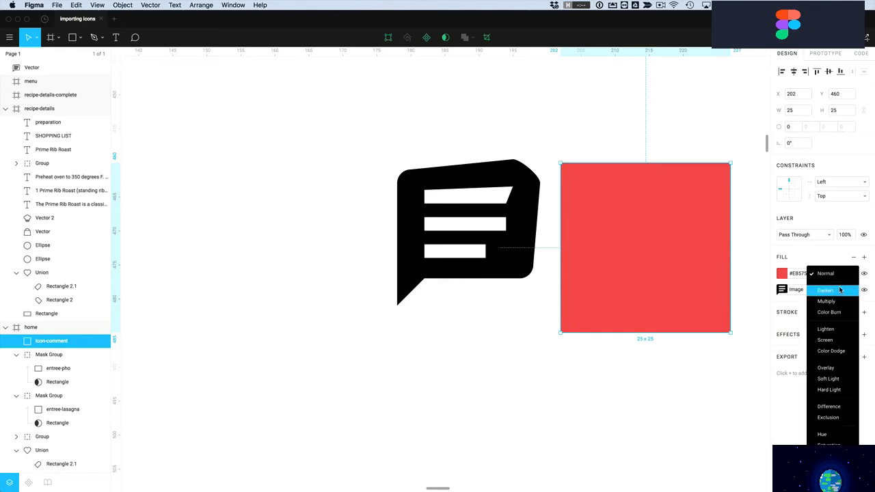
click(842, 290)
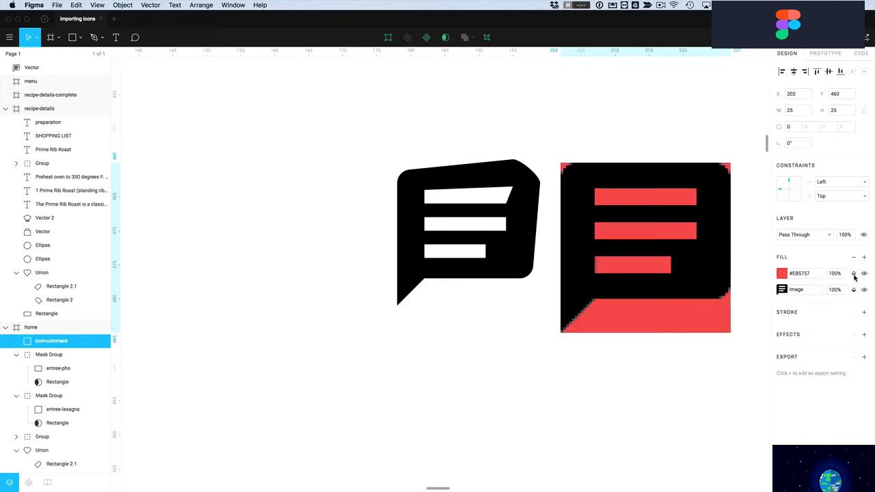
click(854, 275)
click(855, 286)
click(856, 285)
click(855, 281)
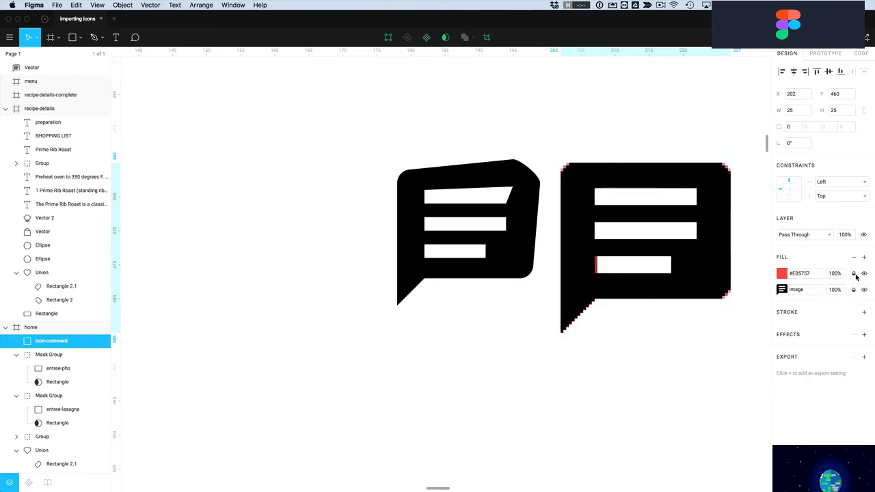
click(854, 275)
click(839, 291)
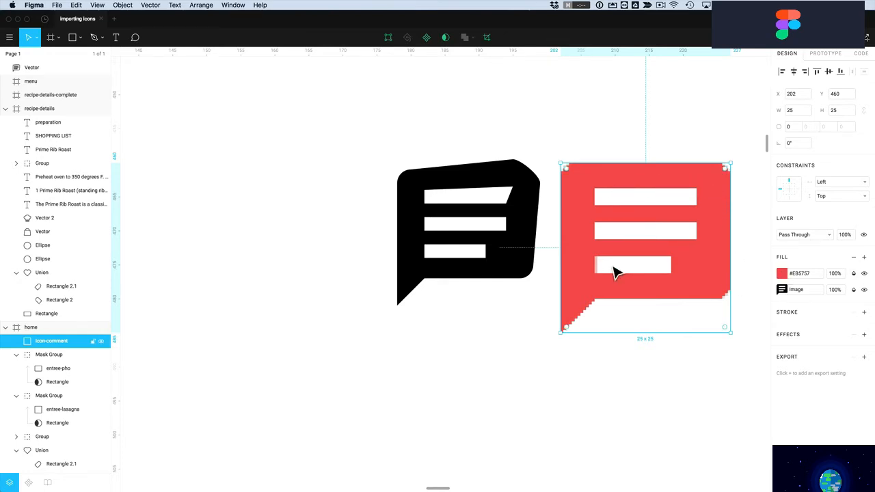
Try a darker red for the icon fill, then undo the change
click(631, 391)
click(650, 323)
click(782, 273)
drag(734, 294, 720, 310)
key(ctrl+z)
click(738, 258)
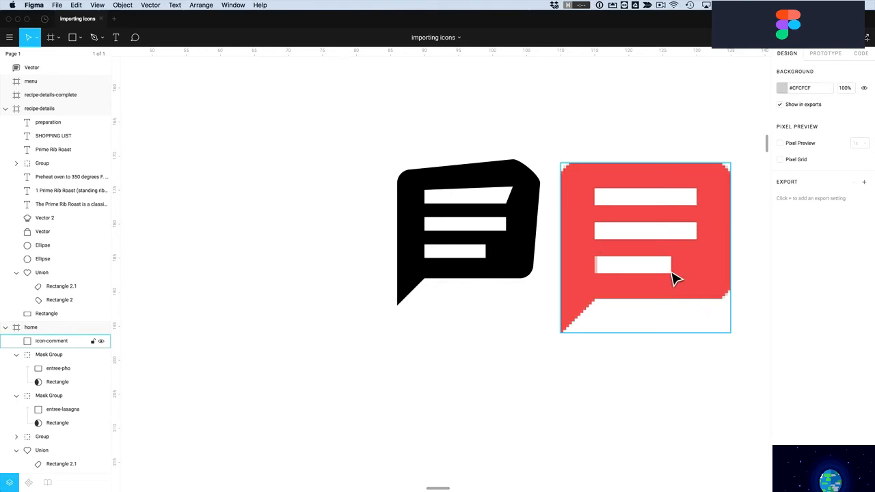
key(alt)
Move the red comment icon up and right to X 253, Y 398
scroll(673, 281, down, 10)
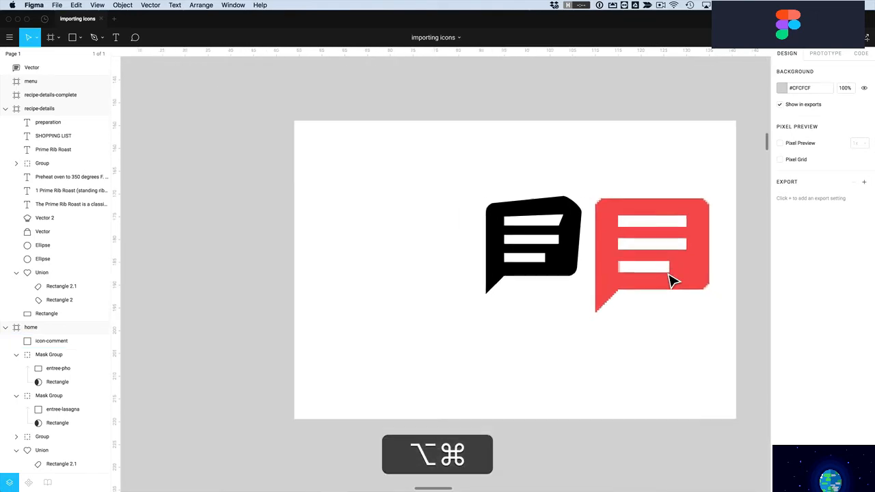
scroll(670, 282, up, 8)
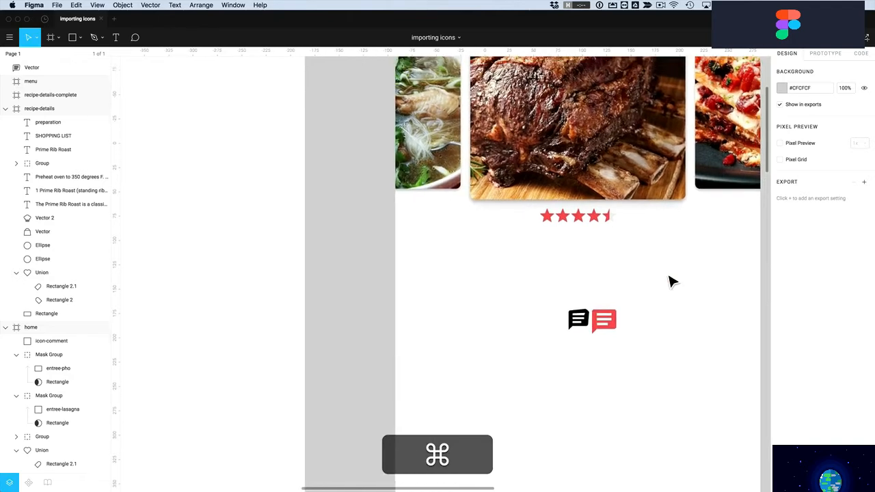
drag(612, 342, 478, 454)
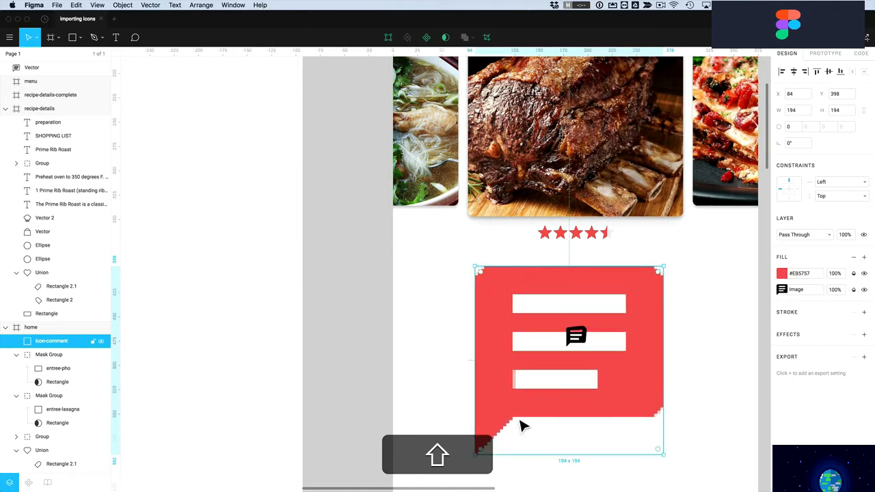
key(super+z)
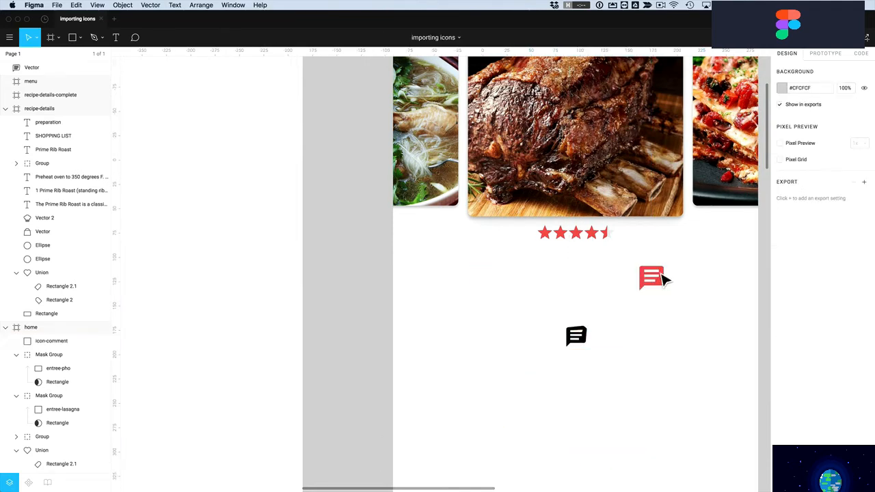
Briefly edit the black icon's vector points, then switch to Finder
click(586, 344)
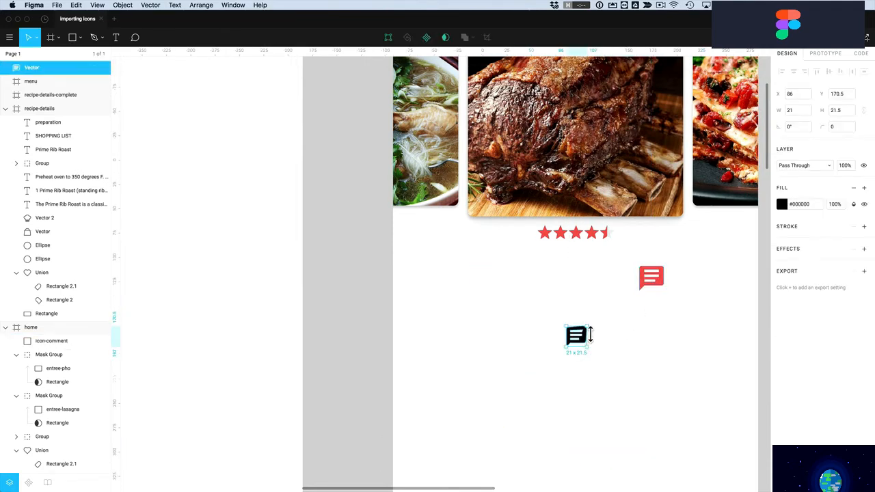
double_click(585, 339)
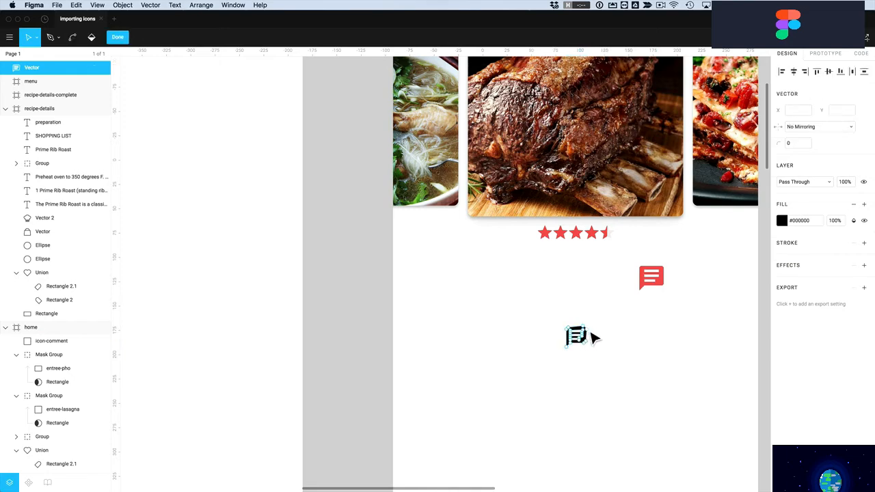
key(Escape)
key(super+Tab)
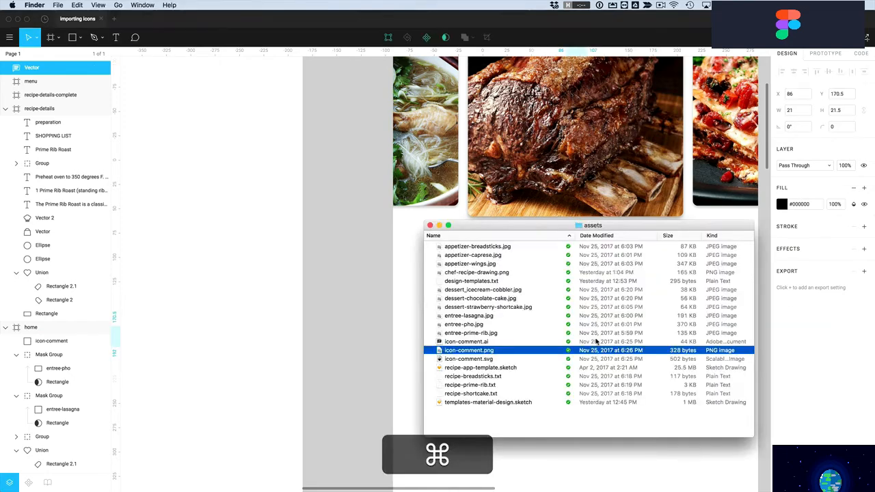
Drag icon-comment.ai from the assets folder onto the Figma home screen
click(491, 361)
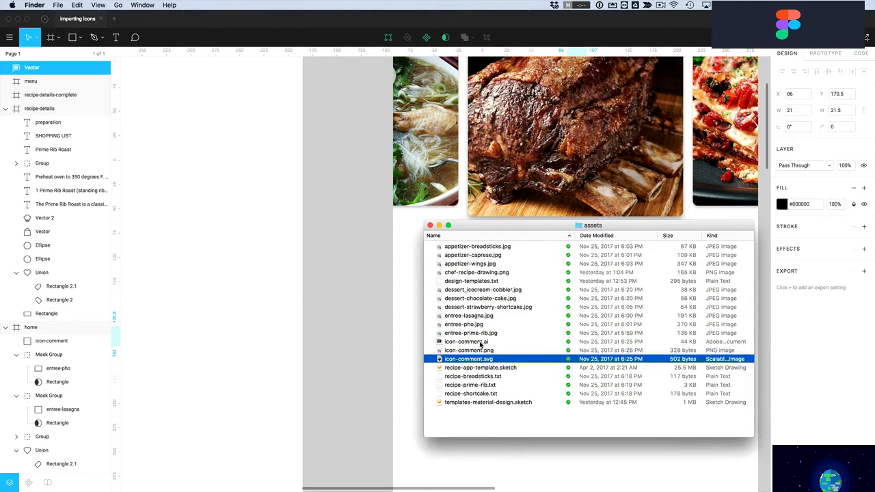
click(474, 342)
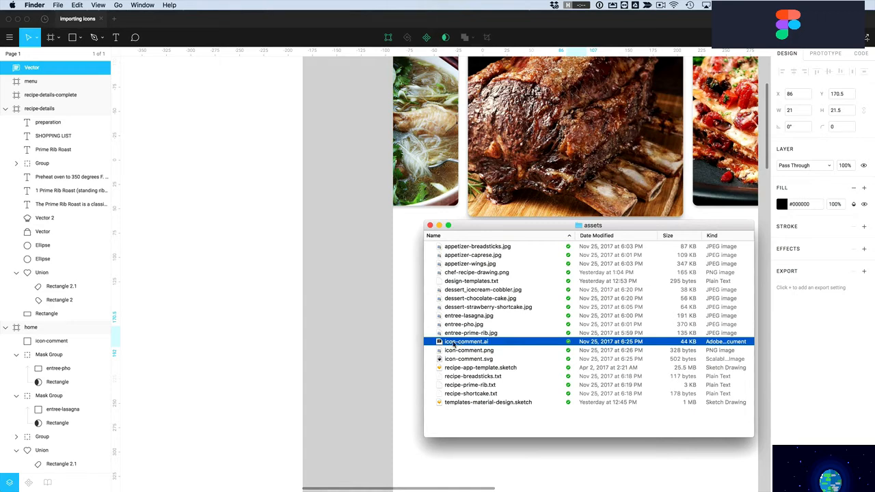
drag(469, 363, 598, 310)
click(408, 338)
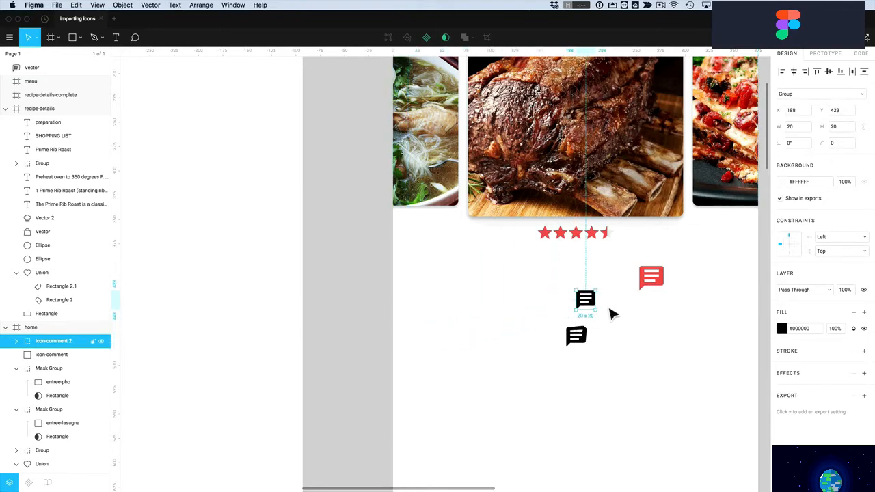
Colour the new comment icon red and undo a trial point move
click(782, 329)
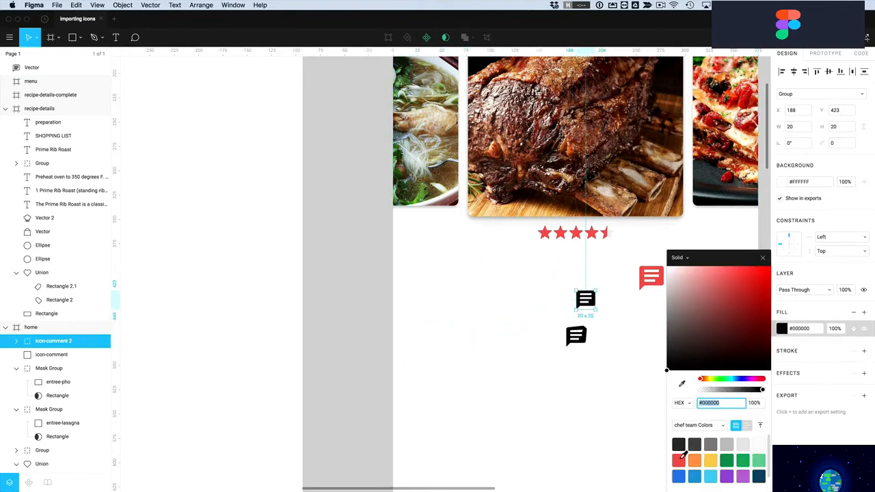
click(679, 459)
click(614, 308)
super+click(596, 308)
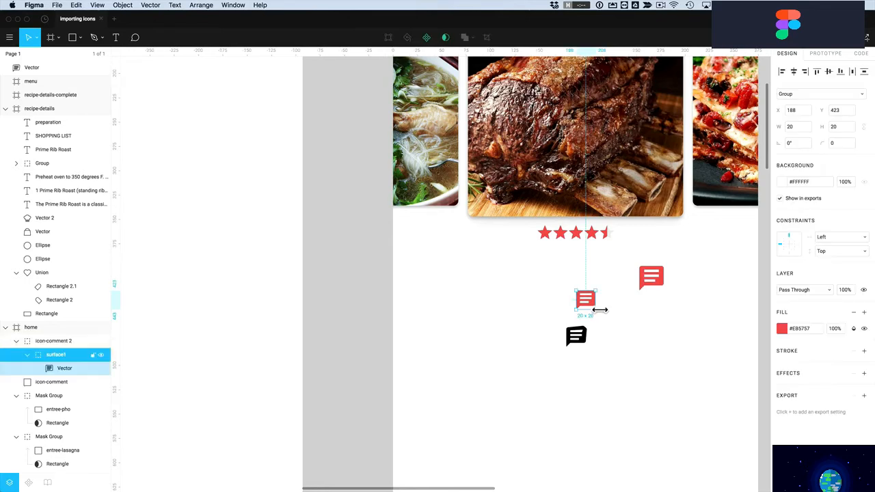
key(Return)
drag(595, 305, 633, 325)
key(super+z)
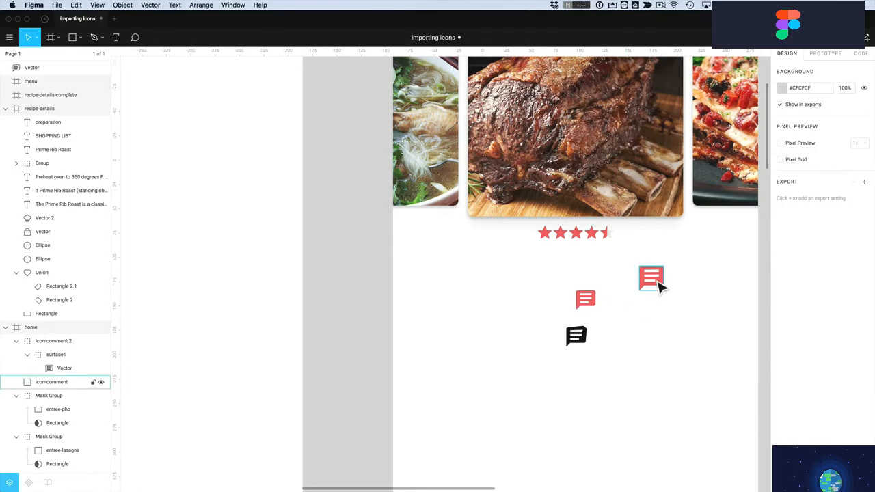
Delete the extra comment icons and move the remaining one to X 282, Y 443
key(Delete)
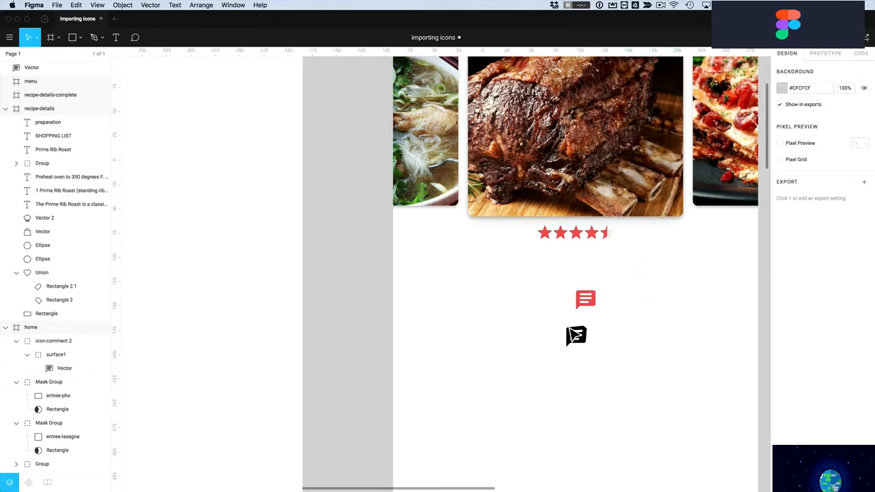
click(577, 335)
key(Delete)
click(589, 302)
drag(592, 305, 692, 329)
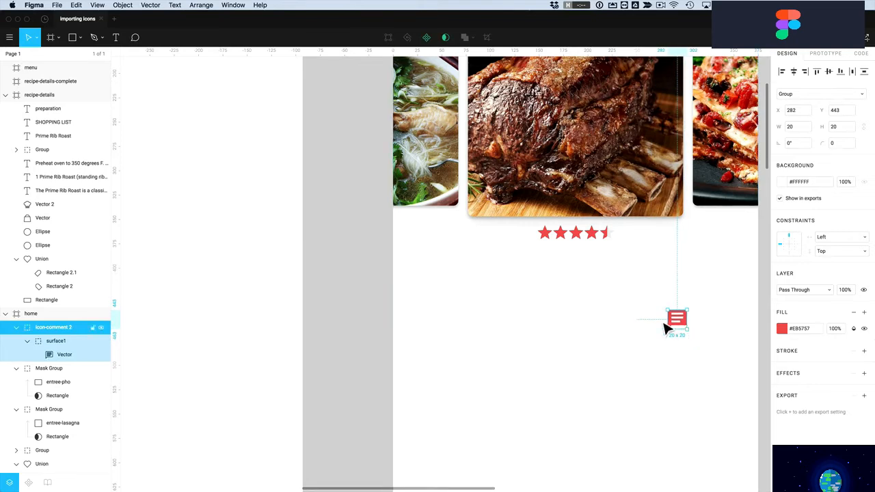
click(554, 326)
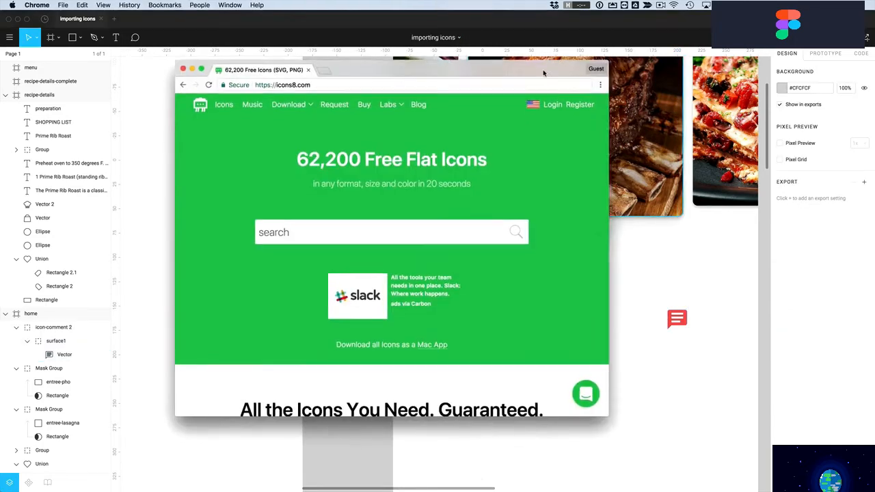
drag(544, 73, 556, 80)
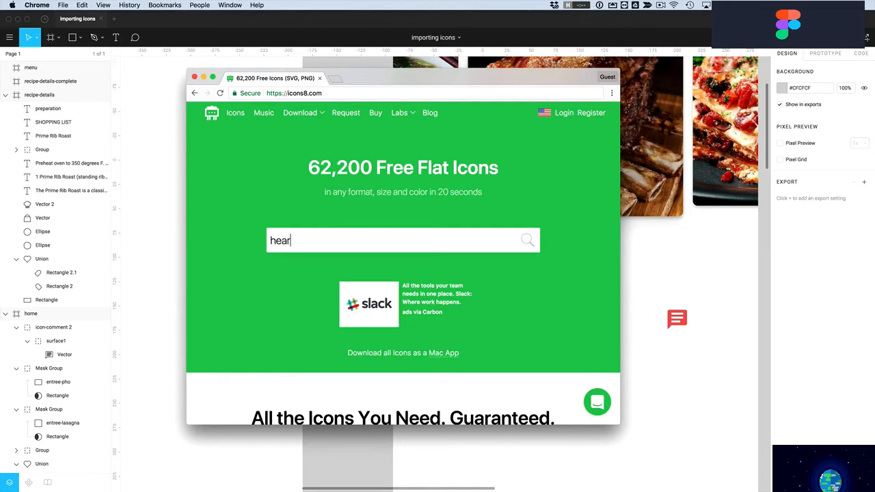
Search Icons8 for heart icons, then for timer icons
key(Return)
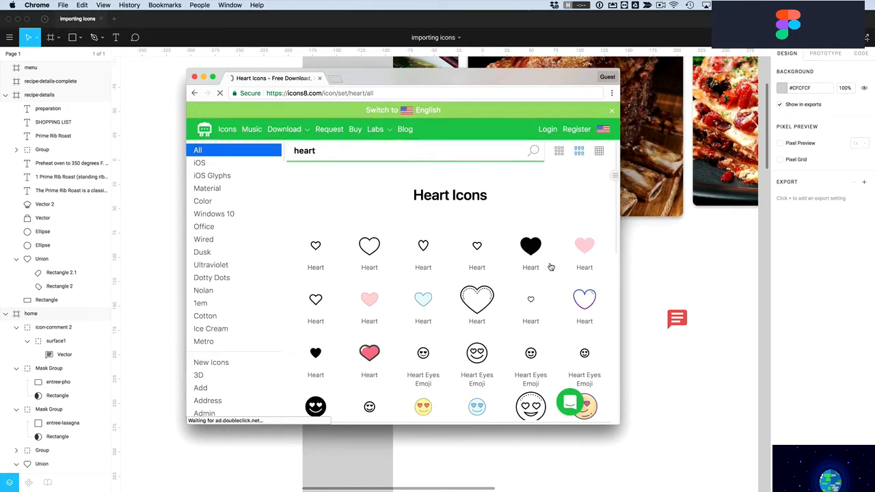
scroll(537, 314, down, 5)
scroll(535, 313, up, 5)
double_click(305, 150)
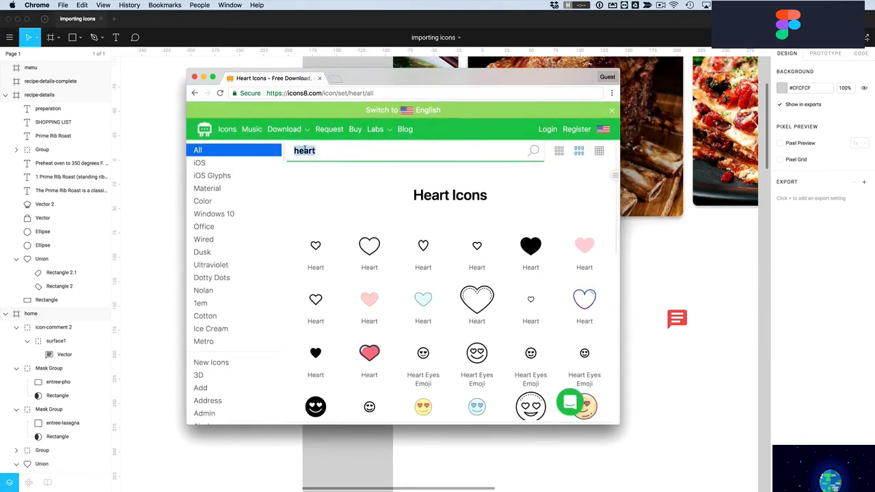
text(timer)
key(Return)
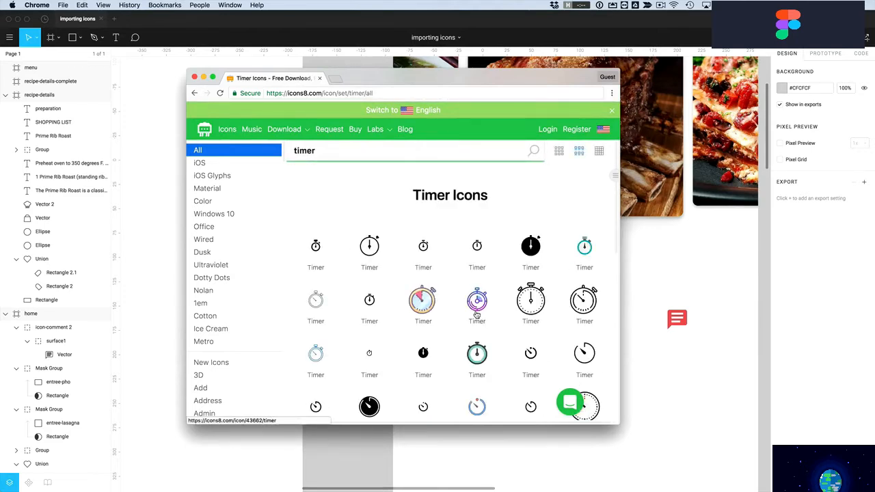
Open a timer icon, choose SVG, review the SVG download pricing, then return to Figma
click(317, 250)
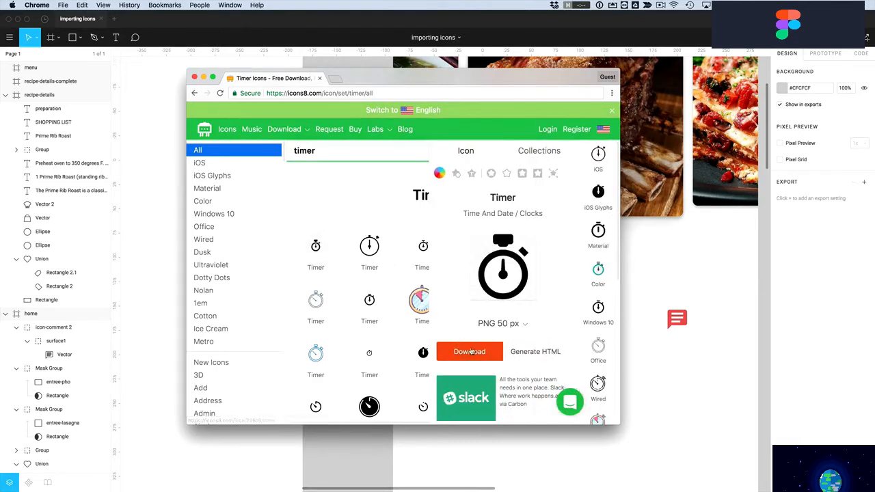
click(526, 326)
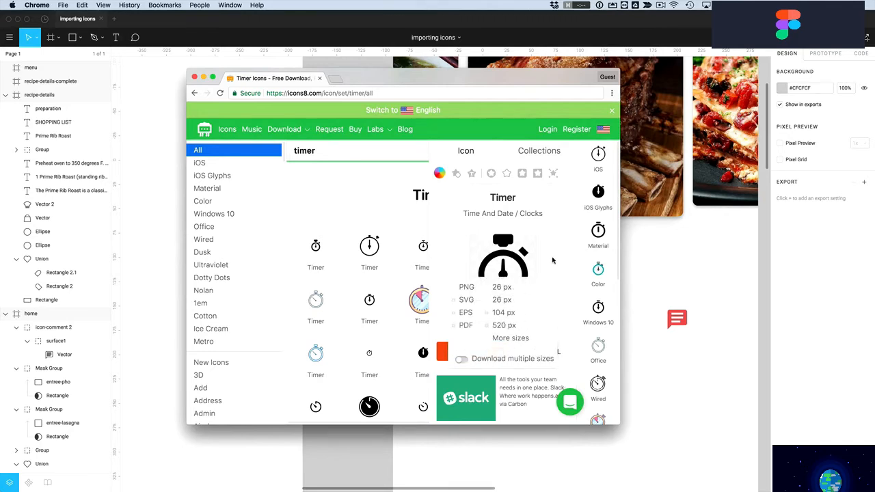
click(465, 301)
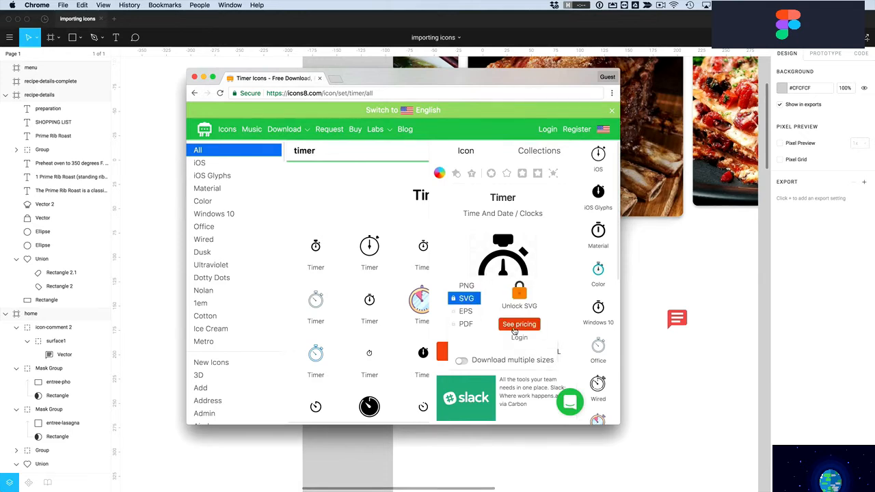
click(517, 325)
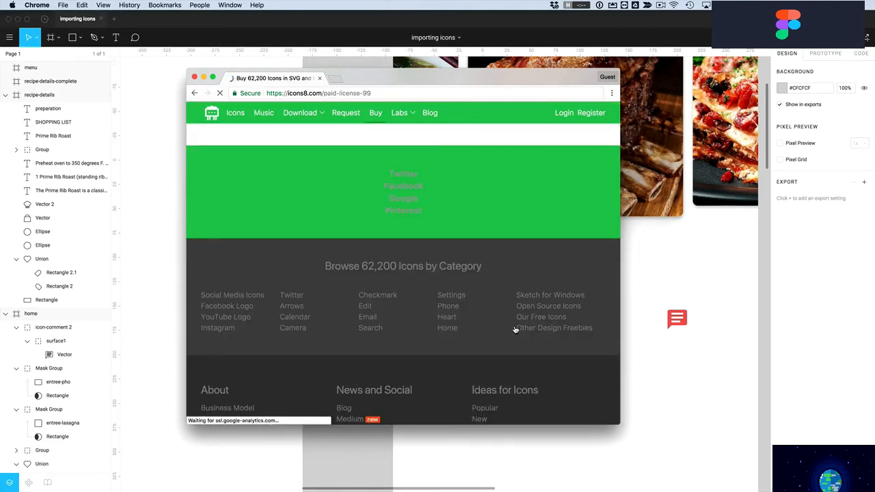
scroll(506, 320, down, 2)
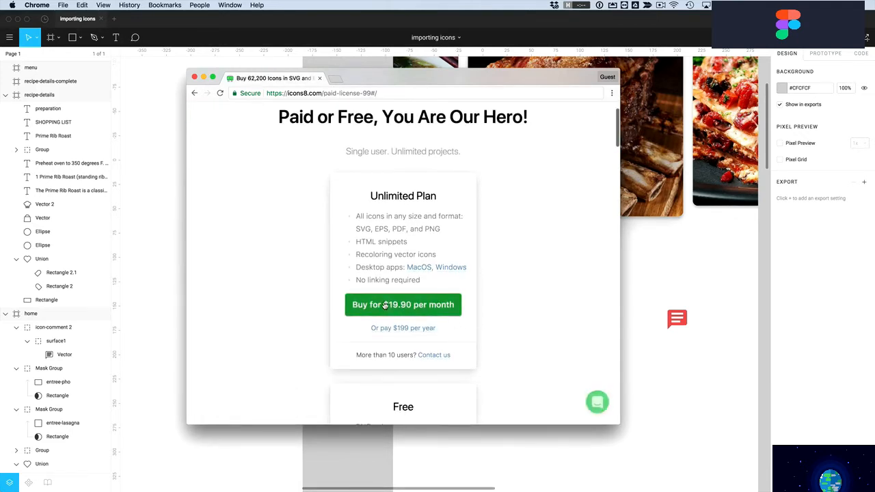
scroll(510, 315, down, 2)
scroll(511, 317, up, 3)
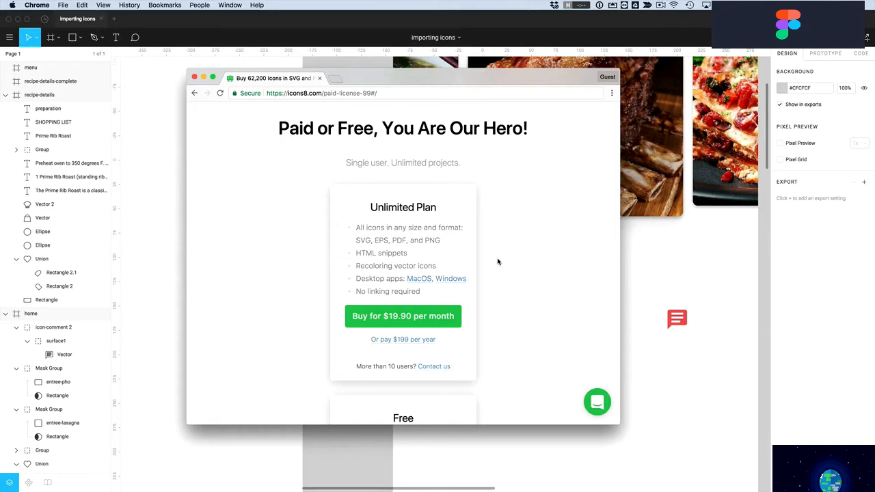
key(super+bracketleft)
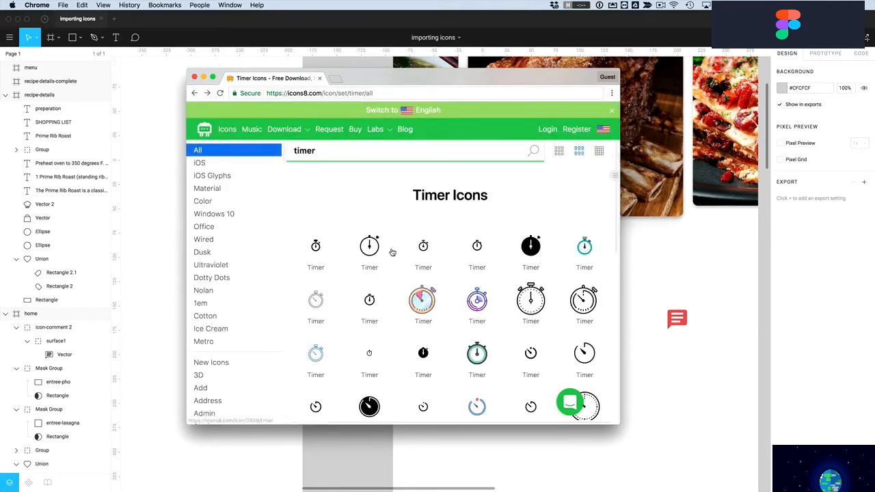
click(785, 64)
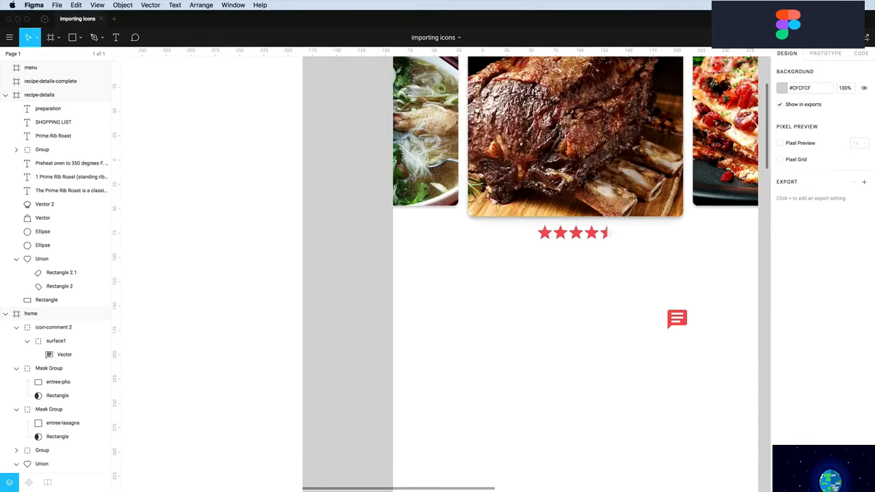
In the Icons8 app, set the format to PNG-25 and drag a heart onto the home screen
key(super+Tab)
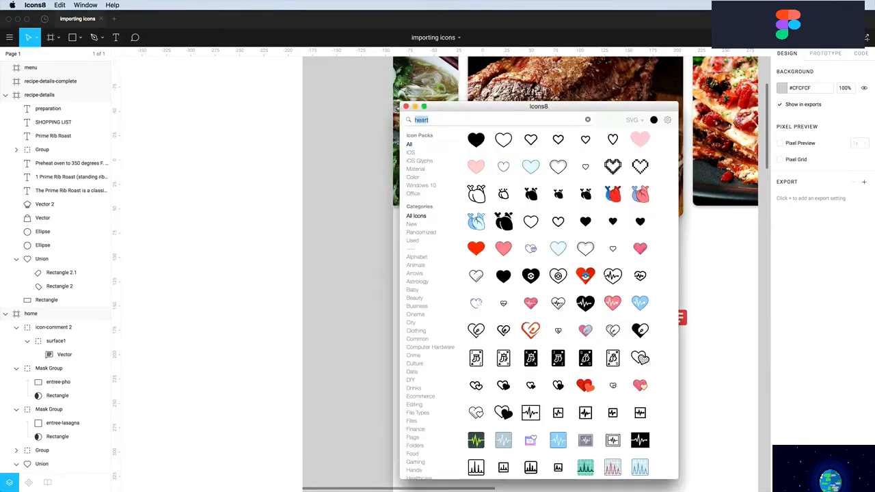
drag(620, 102, 590, 74)
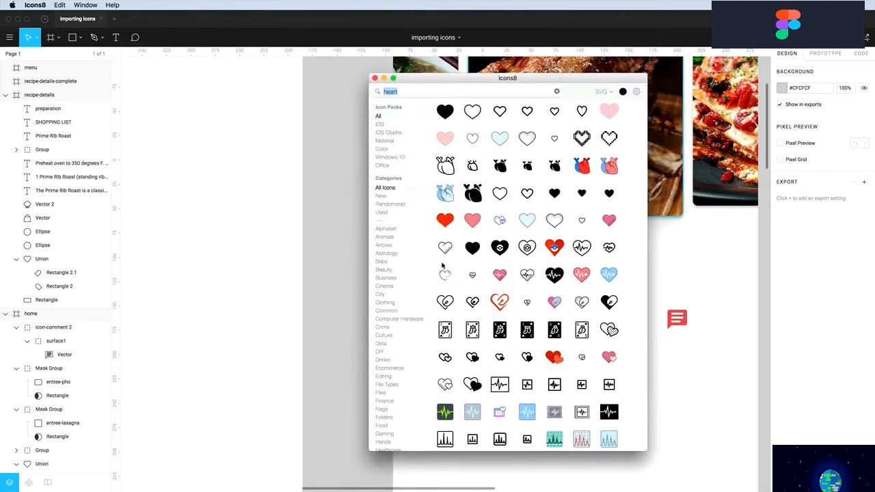
click(557, 92)
click(605, 93)
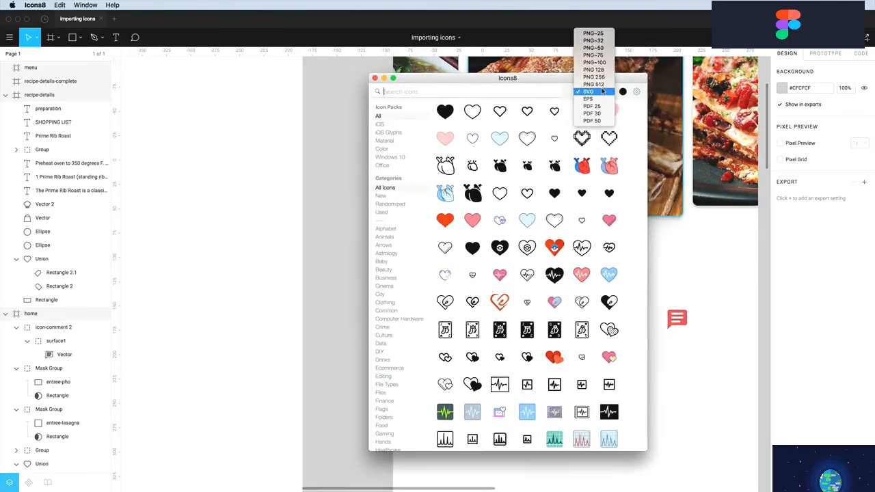
click(594, 33)
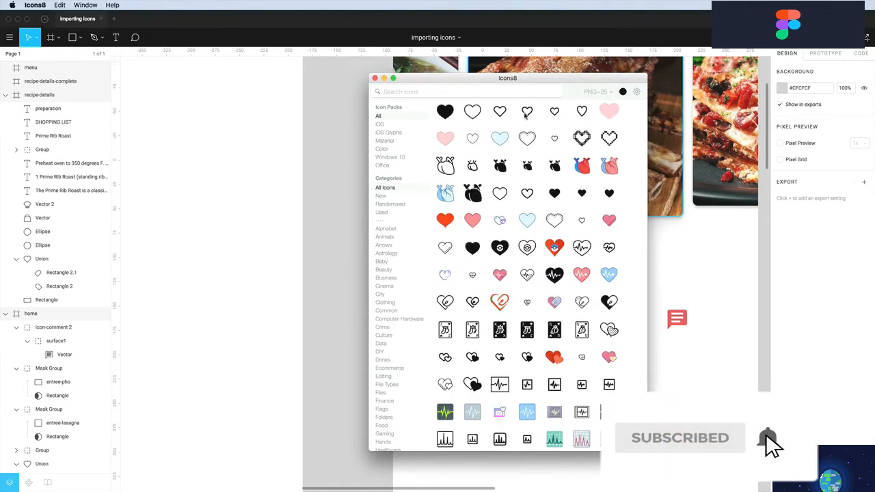
drag(633, 197, 692, 267)
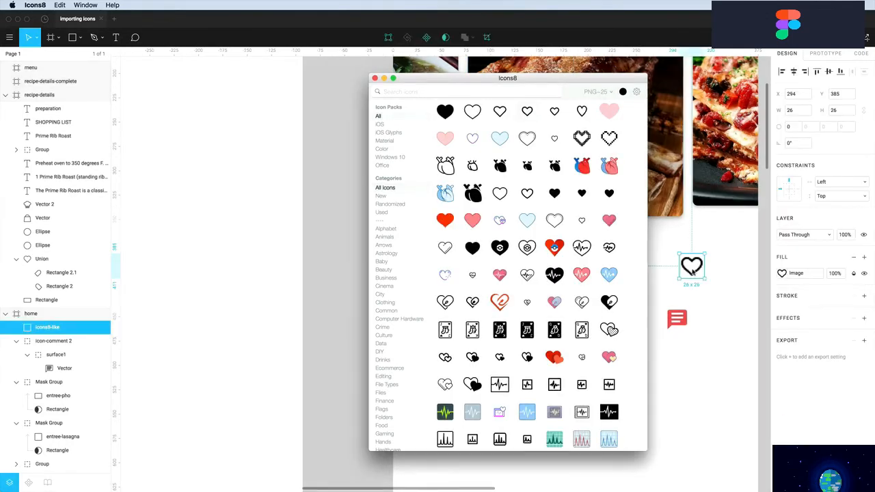
Switch the format to SVG and drag an SVG heart and a timer onto the home screen
click(598, 91)
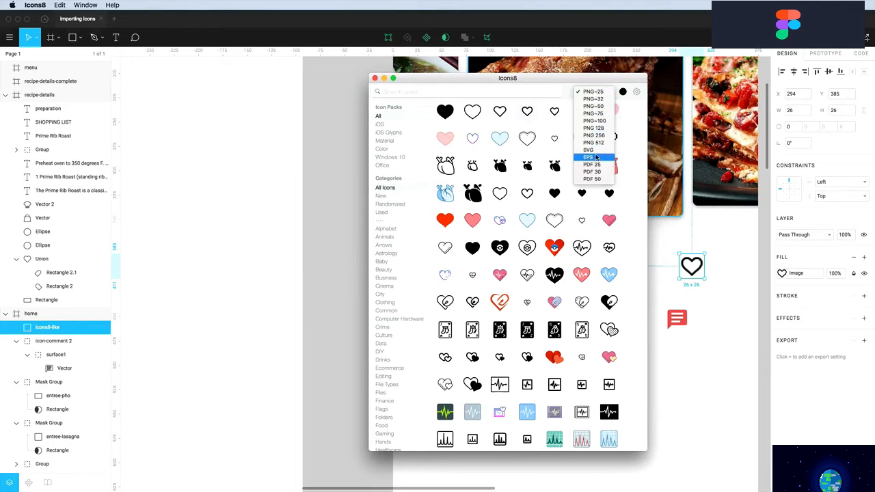
click(596, 153)
click(476, 88)
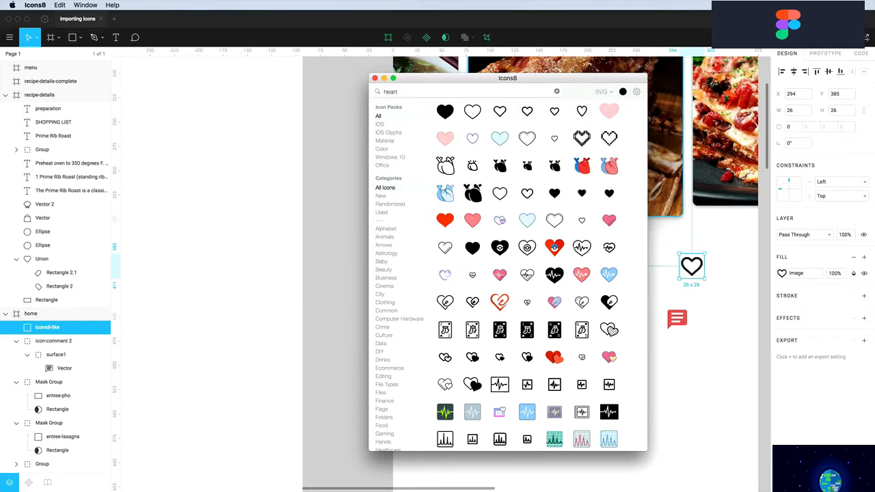
drag(532, 120, 701, 362)
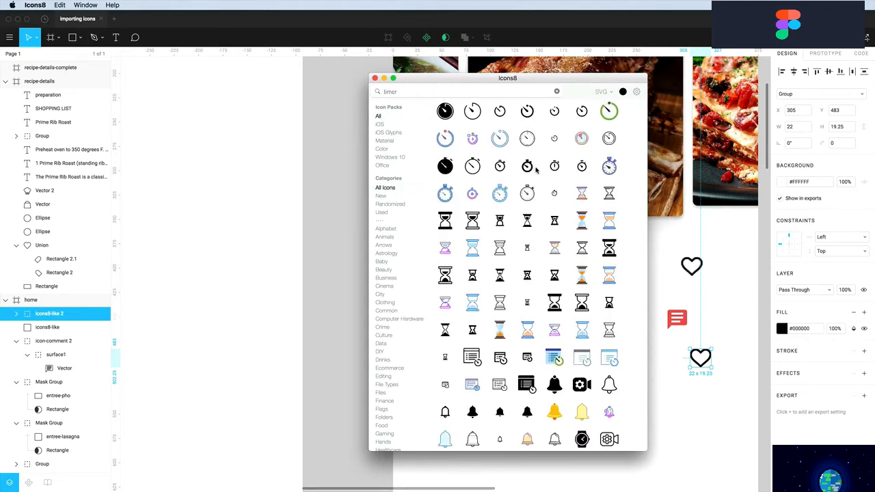
drag(527, 167, 668, 360)
Move the first heart beside the timer and ungroup the timer and SVG heart into vectors
click(685, 389)
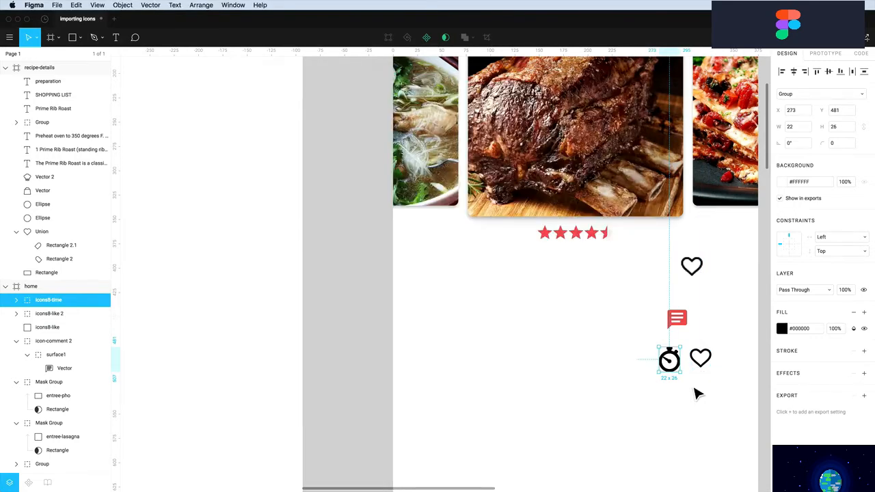
drag(693, 277, 737, 376)
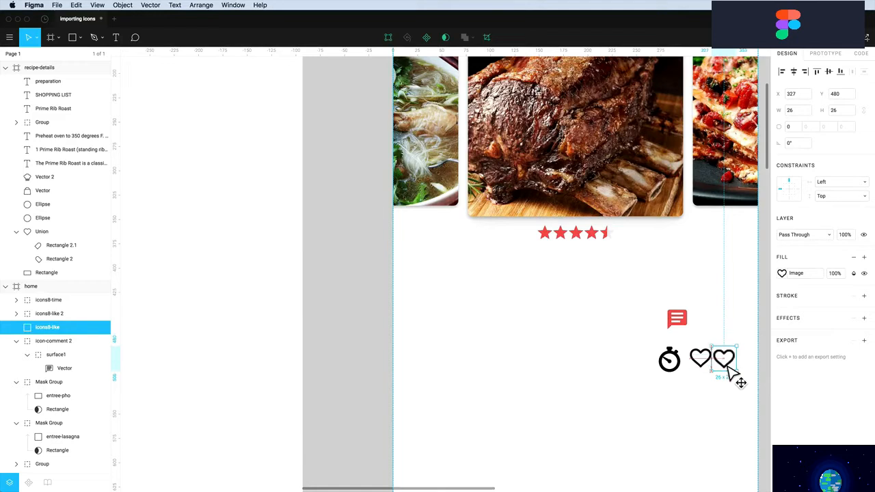
click(669, 362)
drag(649, 397, 706, 360)
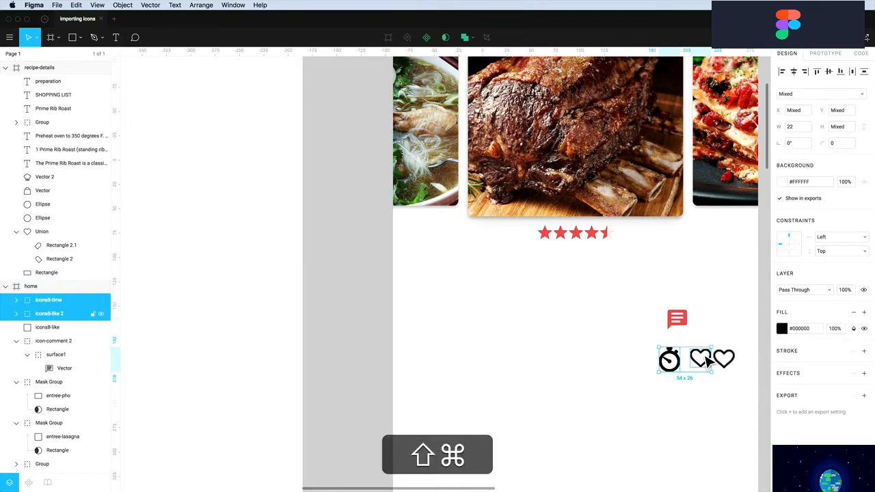
key(shift+super+g)
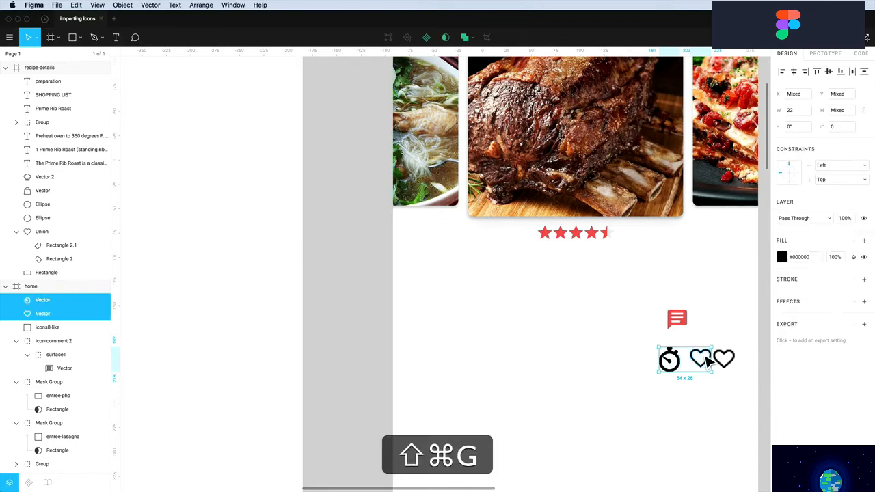
Resize the two vectors and the comment icon to 20 px tall with locked proportions
click(696, 420)
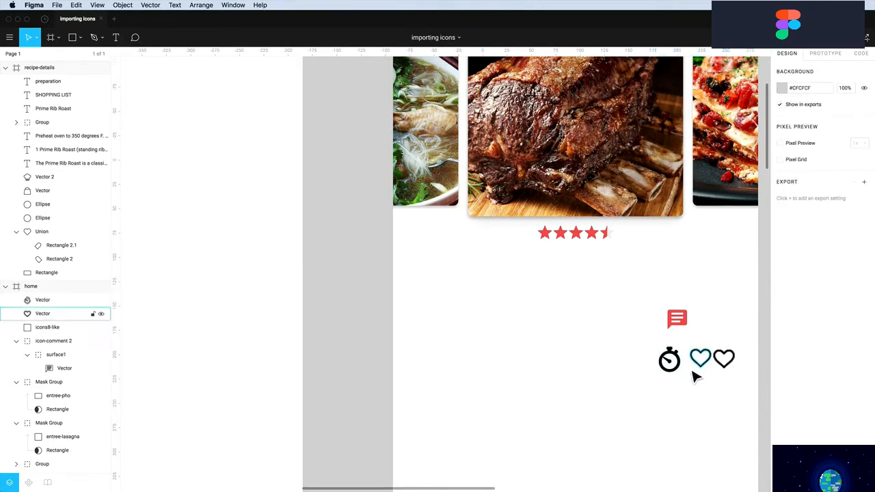
drag(691, 376, 706, 328)
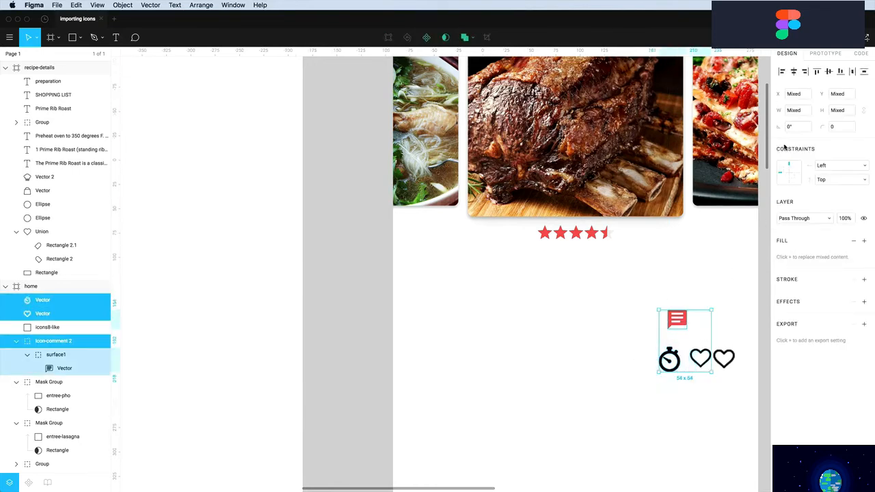
click(864, 112)
text(20)
key(Return)
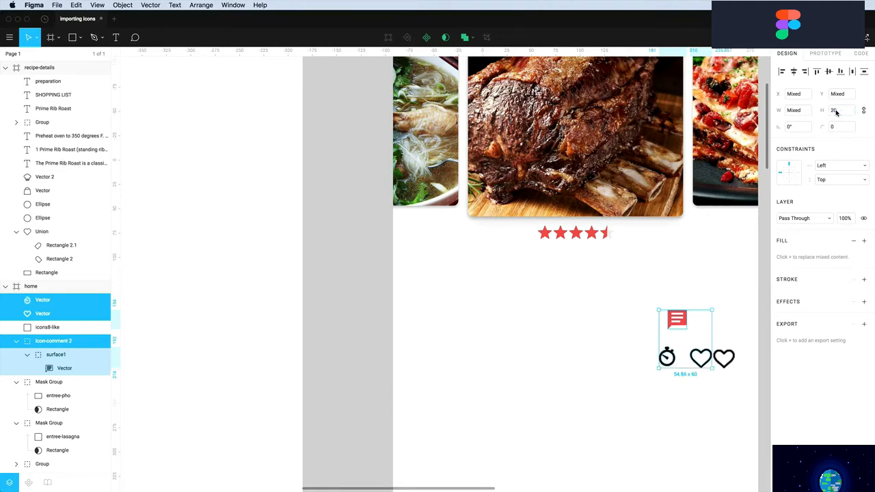
Line up the stopwatch and comment icon in a row beside the hearts
click(615, 335)
mouse_move(677, 364)
mouse_down()
mouse_move(684, 369)
mouse_move(684, 361)
mouse_up()
drag(682, 328, 651, 366)
drag(699, 341, 568, 318)
Resize the heart to 23 px wide and shrink the stopwatch to 15 × 18
click(594, 338)
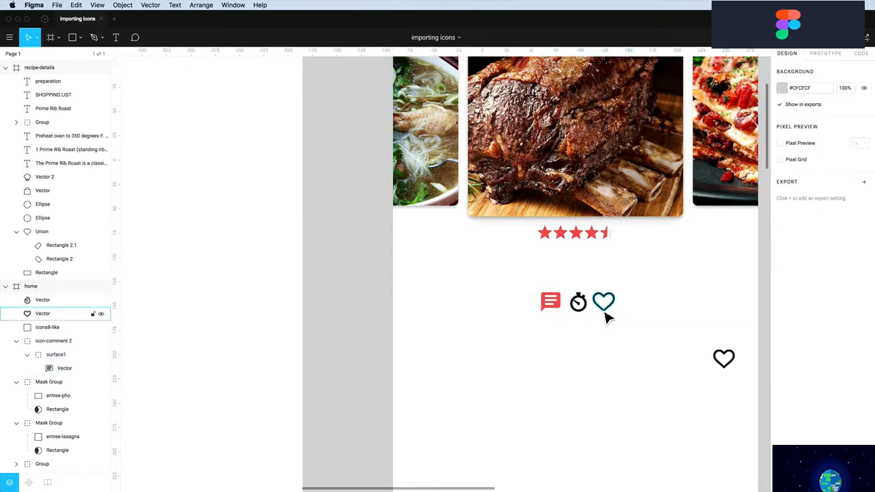
click(606, 314)
drag(623, 298, 620, 302)
click(637, 310)
scroll(597, 325, up, 1)
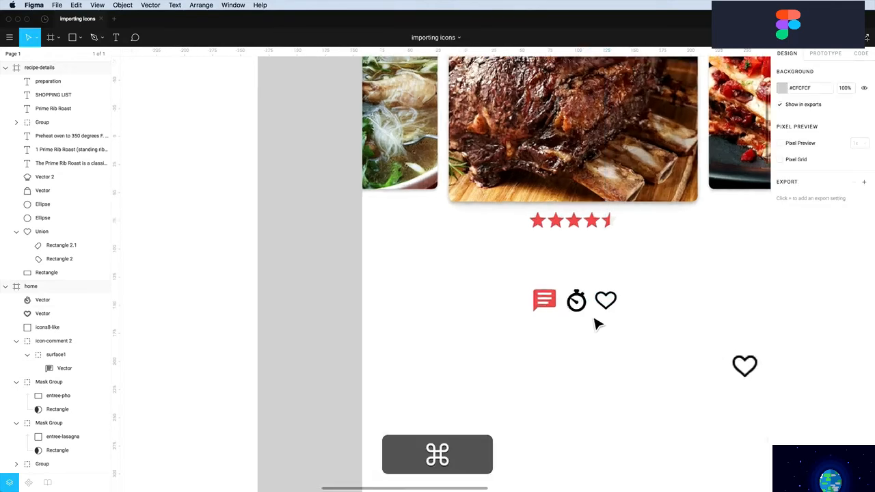
scroll(597, 326, up, 2)
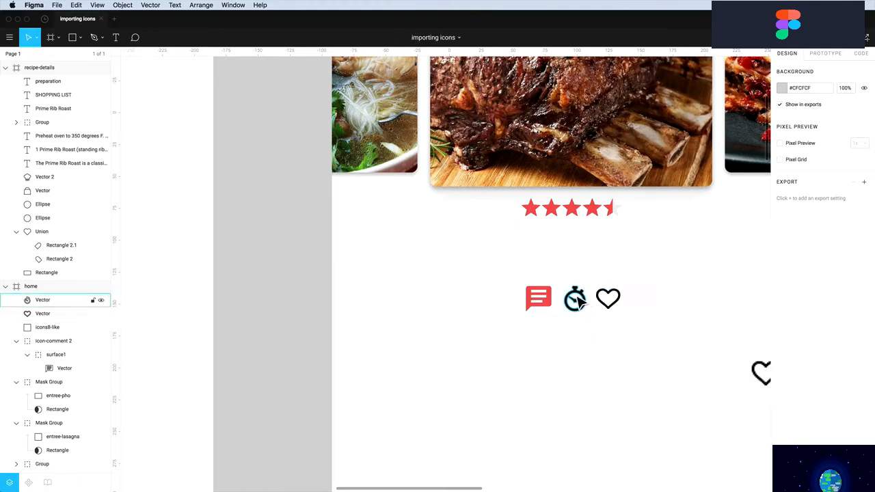
click(579, 305)
drag(570, 319, 574, 316)
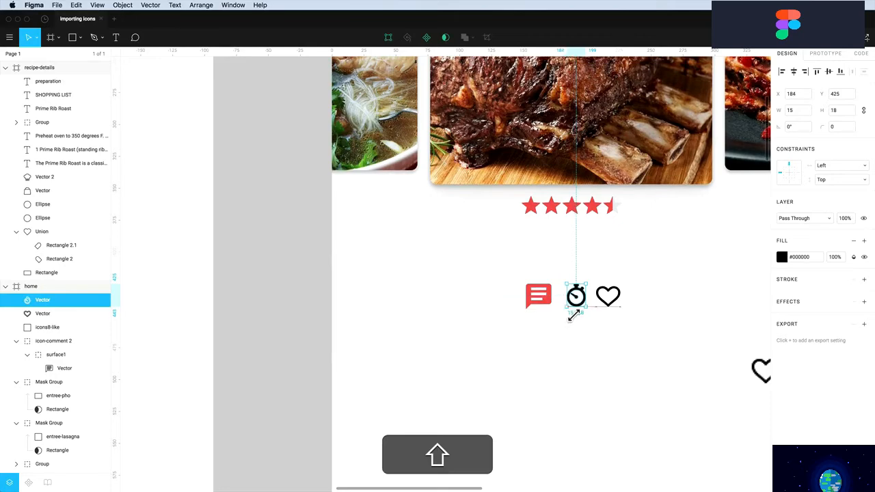
scroll(574, 315, up, 1)
Fill the stopwatch and heart with the red team colour to match the comment icon
click(565, 336)
click(547, 300)
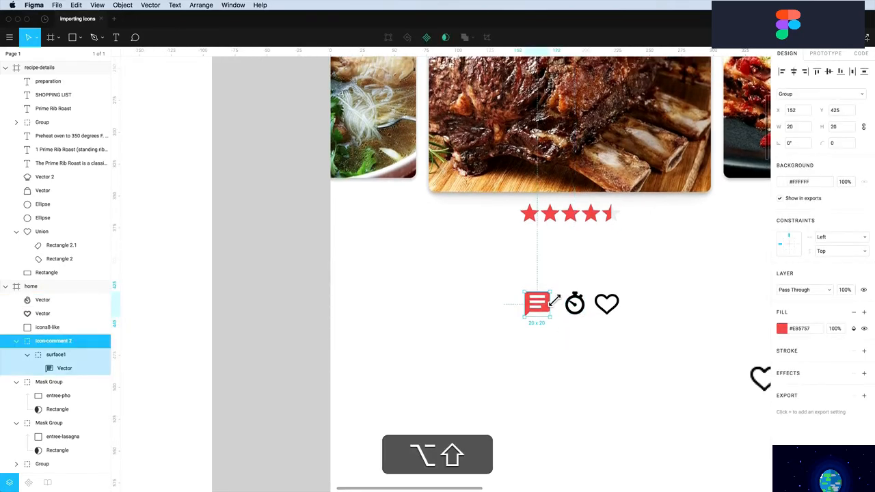
click(578, 340)
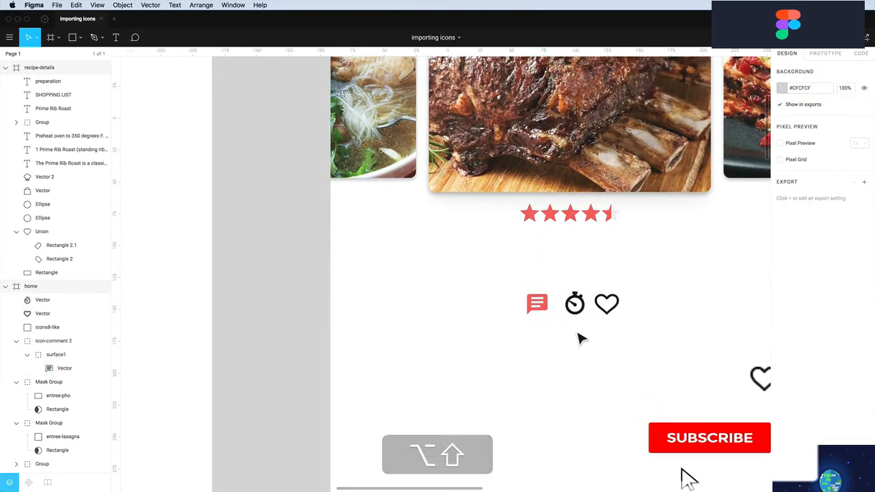
scroll(578, 340, up, 3)
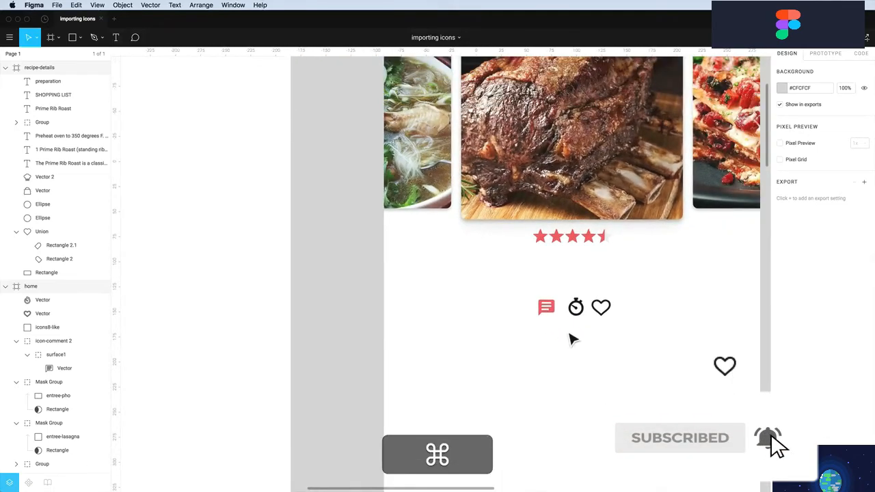
drag(570, 341, 614, 316)
click(782, 258)
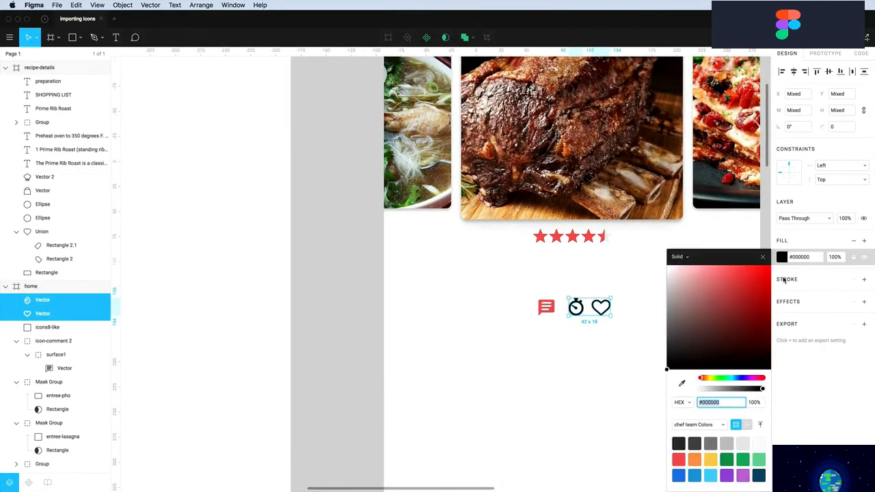
click(679, 460)
click(562, 349)
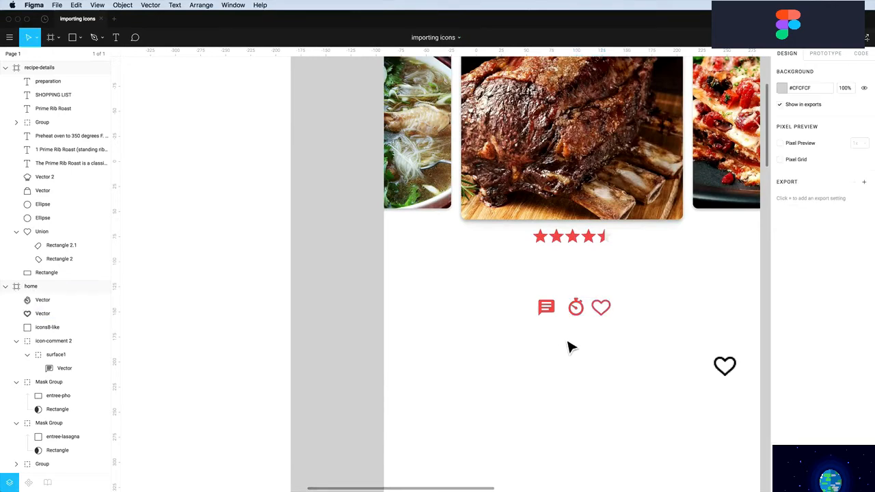
scroll(595, 338, up, 2)
scroll(597, 338, down, 4)
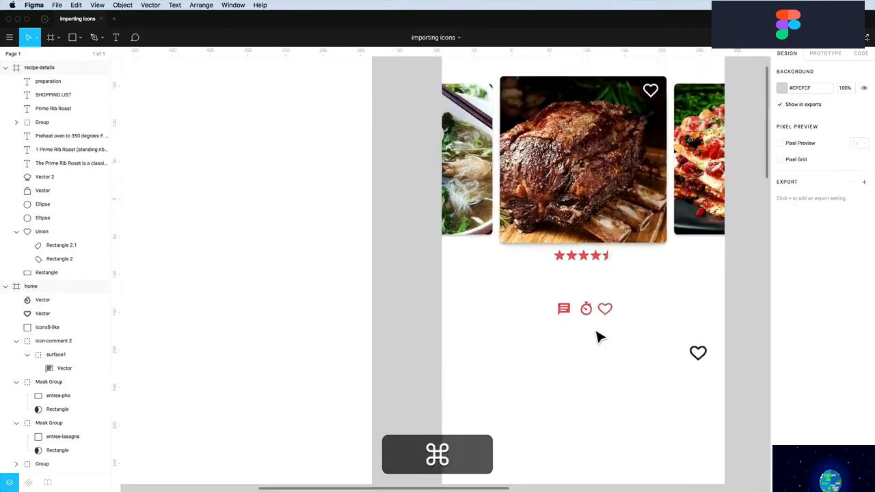
scroll(597, 336, right, 3)
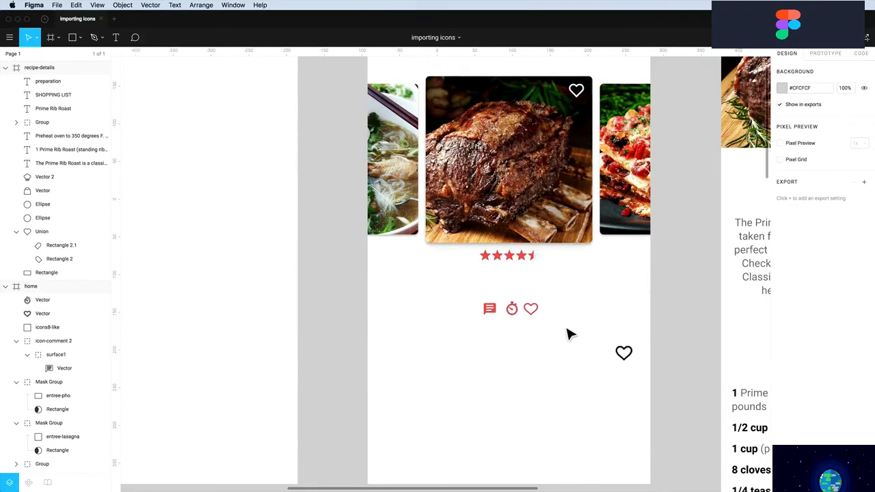
Spread the stopwatch, heart and comment icons under the stars and label the stopwatch 5HR
drag(494, 313, 570, 286)
drag(535, 309, 514, 284)
drag(512, 308, 433, 281)
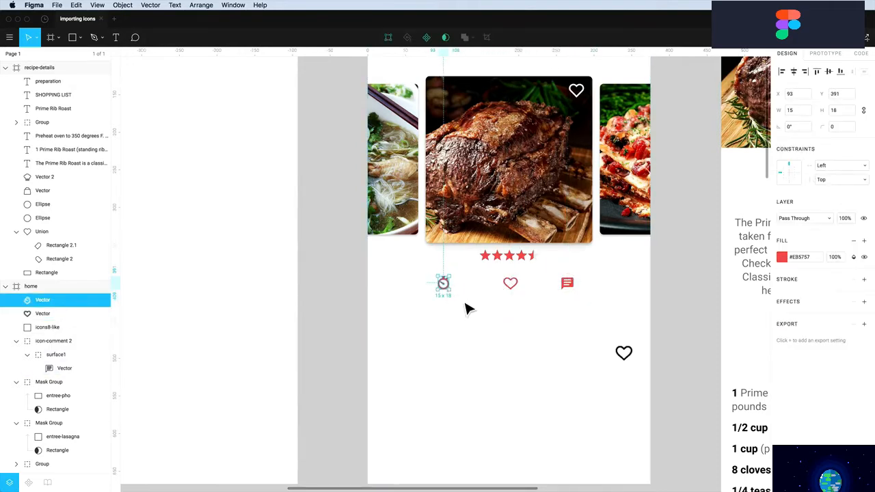
key(t)
click(460, 295)
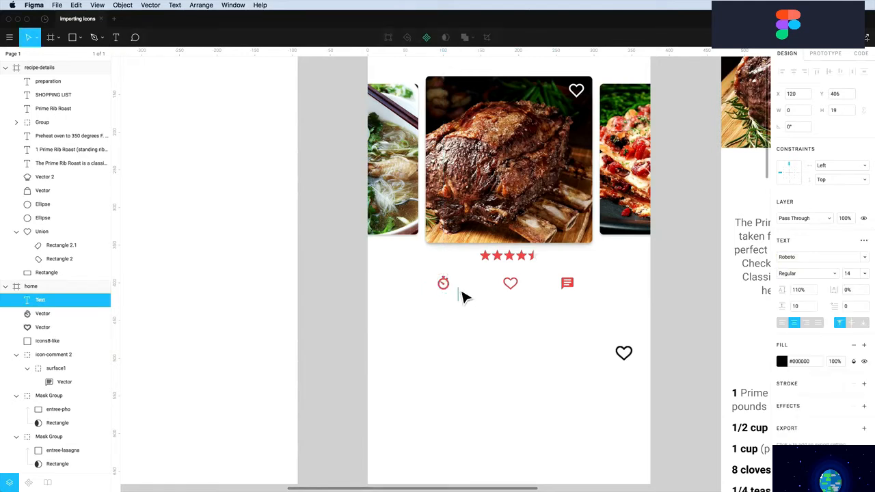
text(5HR)
Duplicate the label as 685 under the heart and 107 under the comment icon
drag(467, 305, 518, 306)
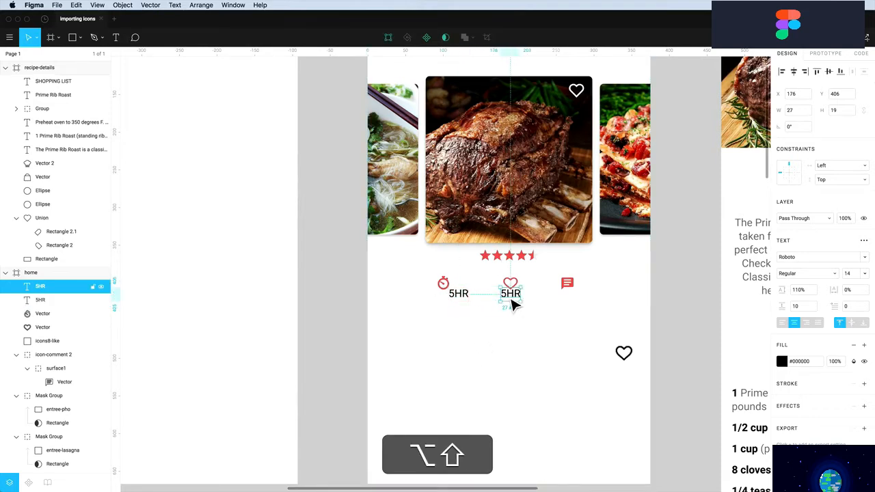
double_click(512, 294)
text(685)
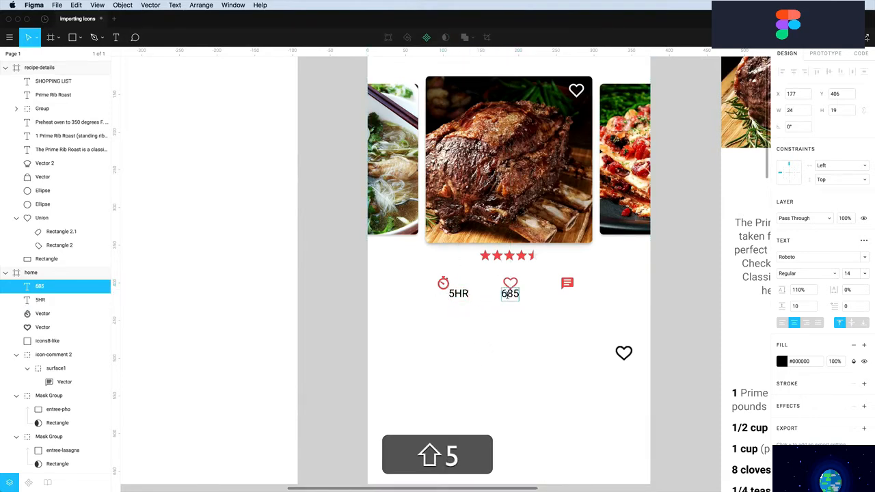
drag(520, 299, 592, 306)
double_click(584, 293)
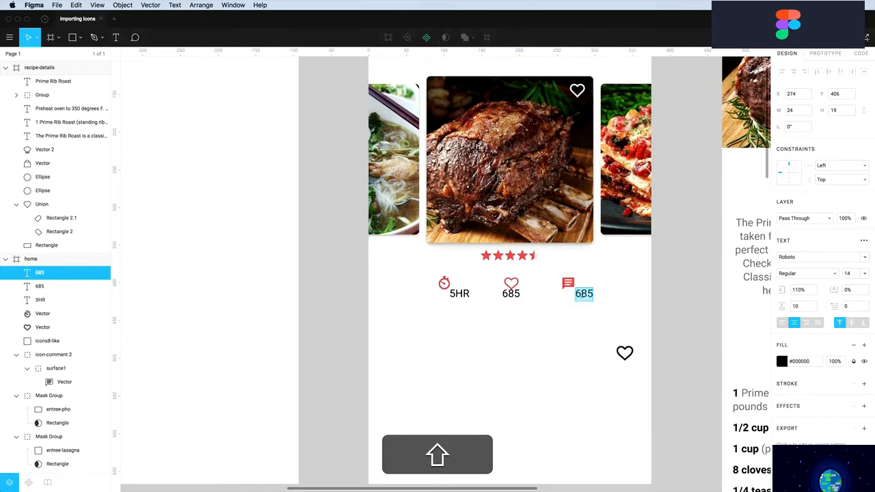
text(107)
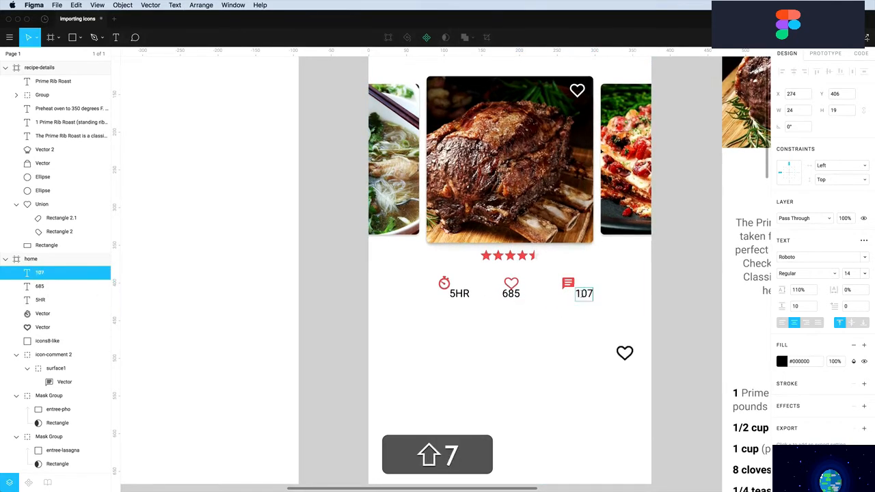
click(564, 340)
Move 107, 685 and 5HR up beside their icons, nudging 685 one pixel left
drag(583, 295, 586, 285)
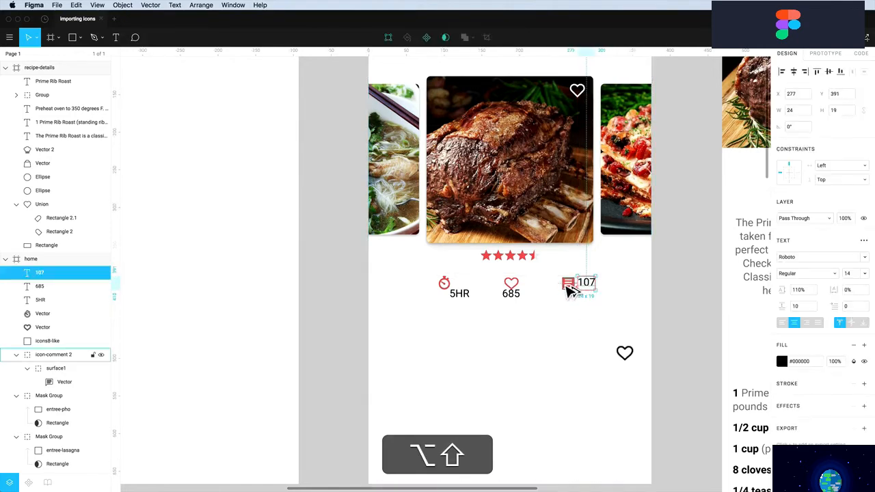
mouse_move(509, 299)
mouse_down()
mouse_move(529, 288)
mouse_move(518, 290)
mouse_up()
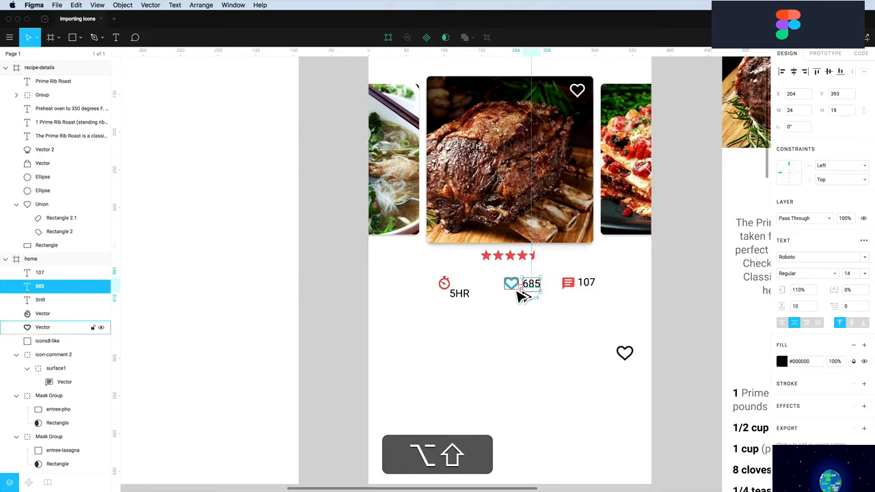
key(alt+shift+Left)
drag(463, 301, 468, 290)
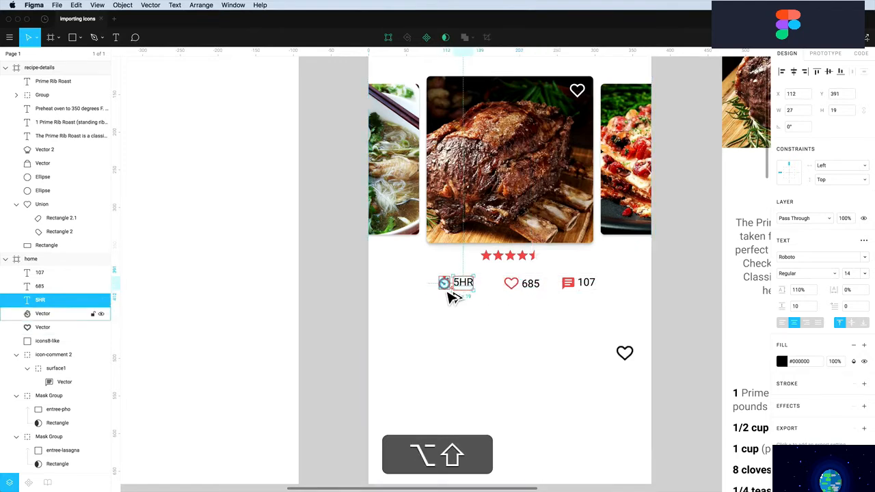
Align the stats row on vertical centres and group each icon with its number
click(450, 312)
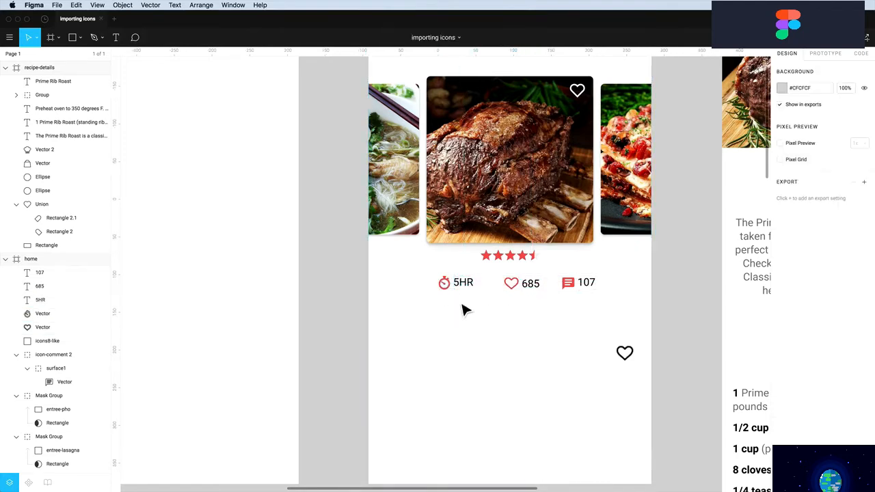
drag(450, 313, 601, 290)
click(829, 72)
click(572, 319)
drag(567, 319, 611, 291)
drag(542, 308, 509, 282)
key(super+g)
drag(475, 316, 617, 283)
key(super+g)
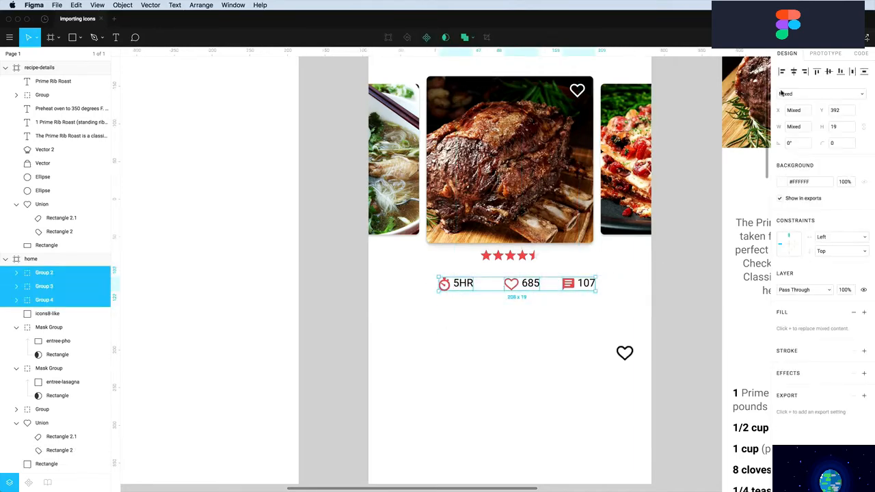
Distribute the three stat groups evenly and centre the row on the card
click(856, 74)
click(552, 317)
drag(583, 313, 457, 293)
drag(514, 294, 507, 298)
Fine-tune the 5HR, 685 and 107 labels vertically and nudge the stopwatch down one pixel
click(514, 313)
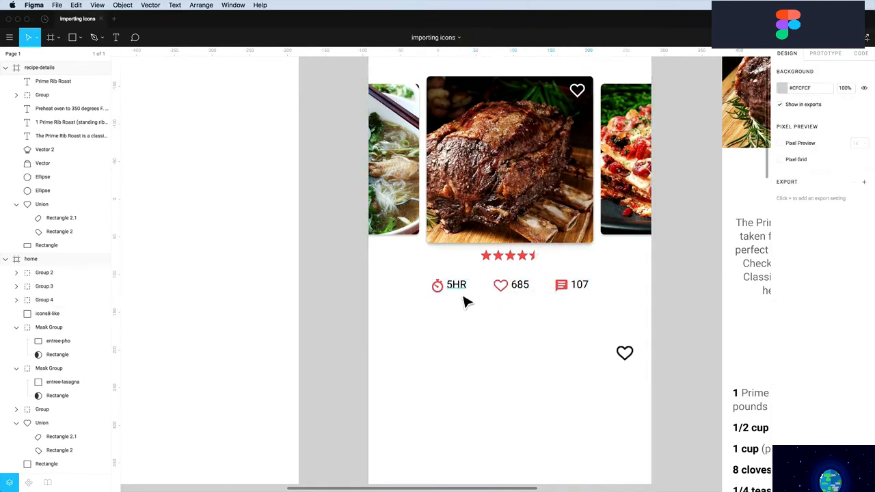
super+click(472, 293)
shift+super+click(525, 290)
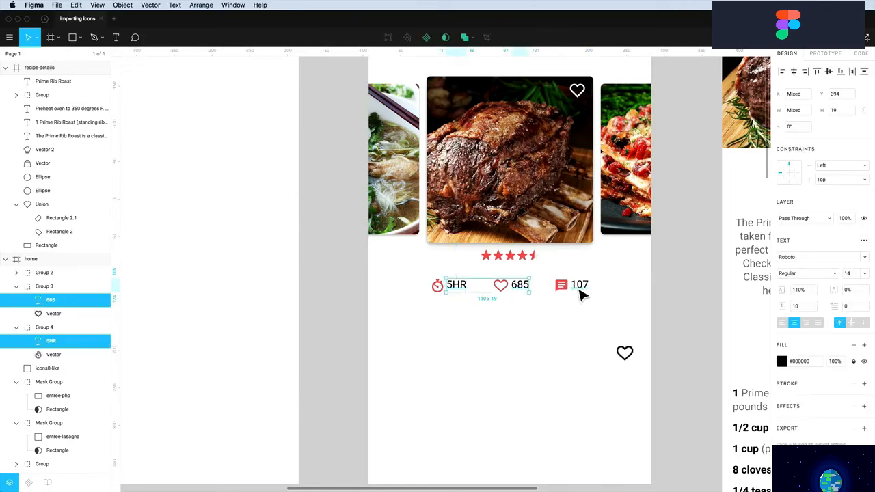
shift+super+click(581, 290)
key(Down)
key(Down)
key(Down)
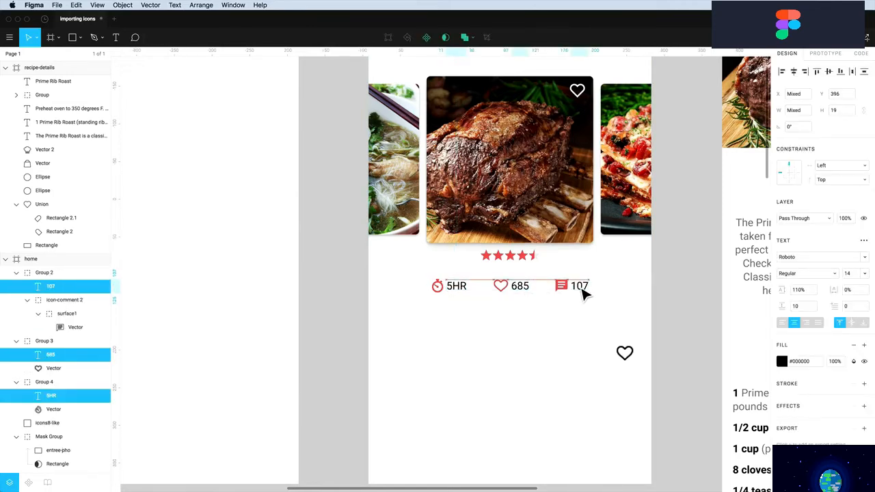
key(Up)
super+click(441, 291)
key(Down)
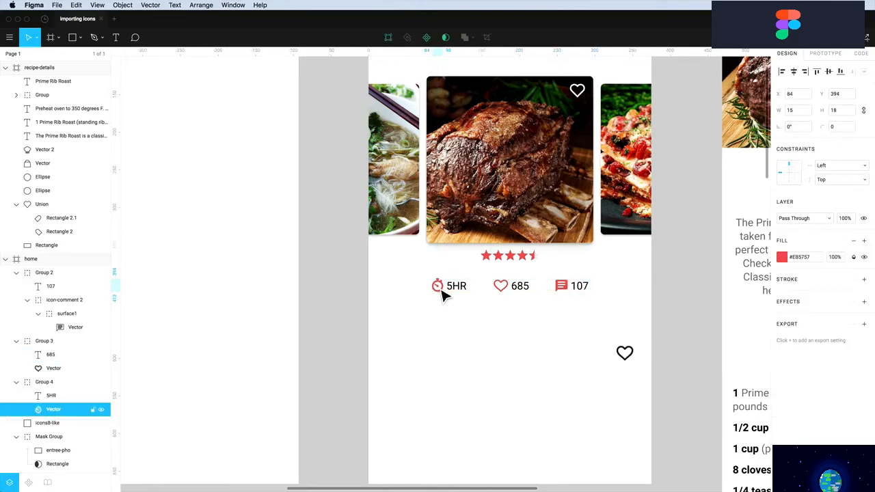
click(470, 333)
Delete the stray heart icon at the home screen's bottom right
scroll(470, 334, down, 3)
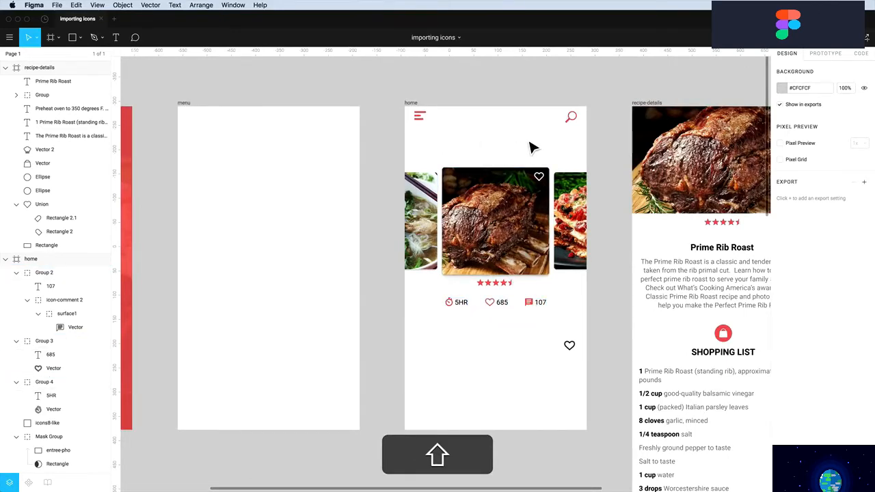
click(574, 351)
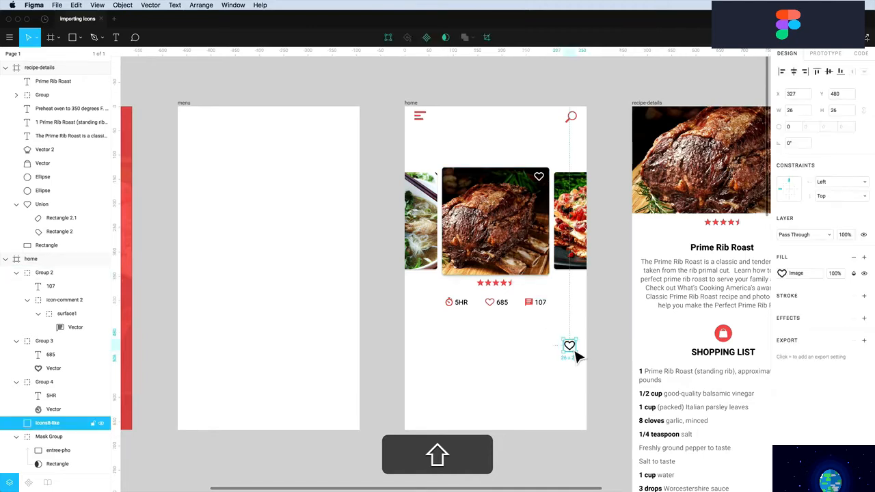
key(shift+BackSpace)
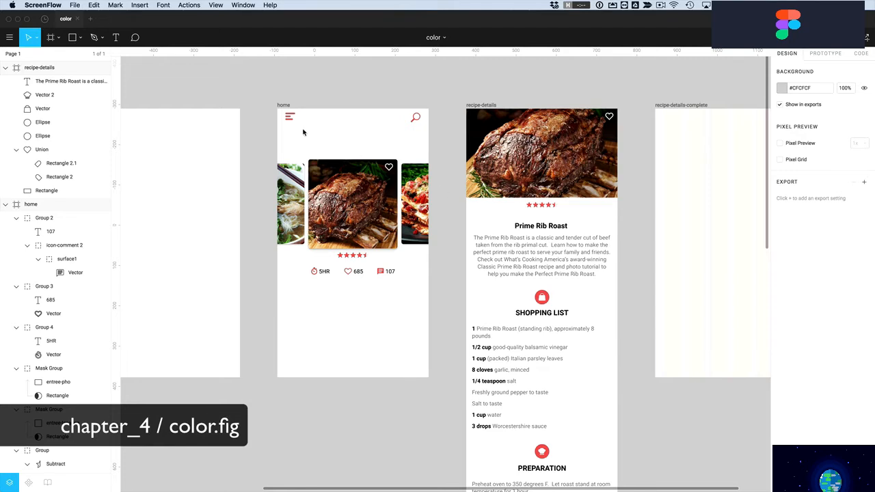
Scroll to the home frame and select its red hamburger icon
scroll(304, 133, left, 5)
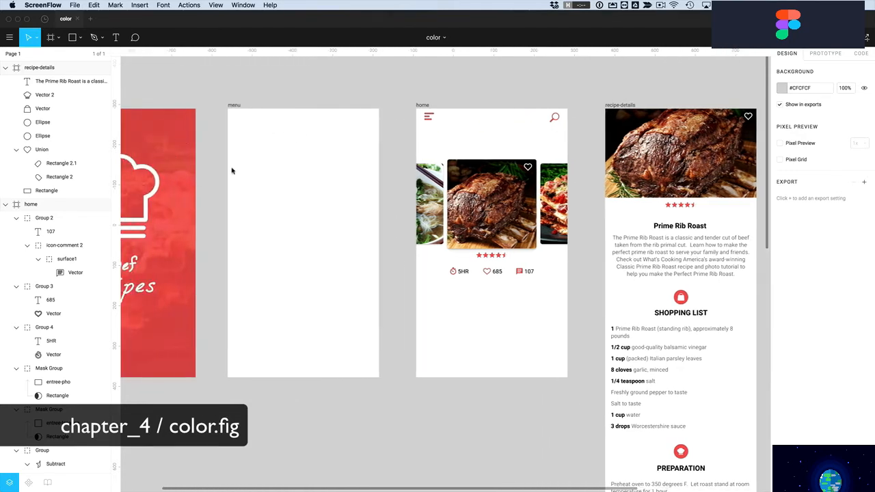
scroll(443, 100, right, 3)
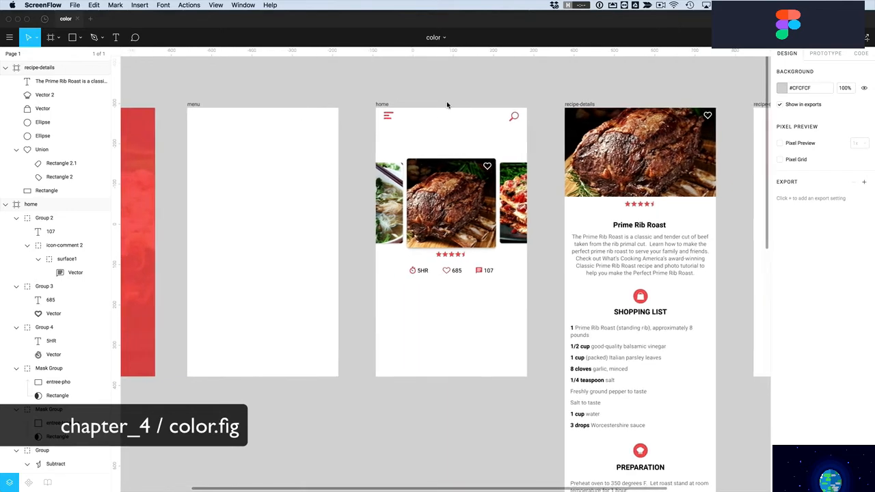
scroll(533, 259, down, 4)
scroll(534, 259, up, 5)
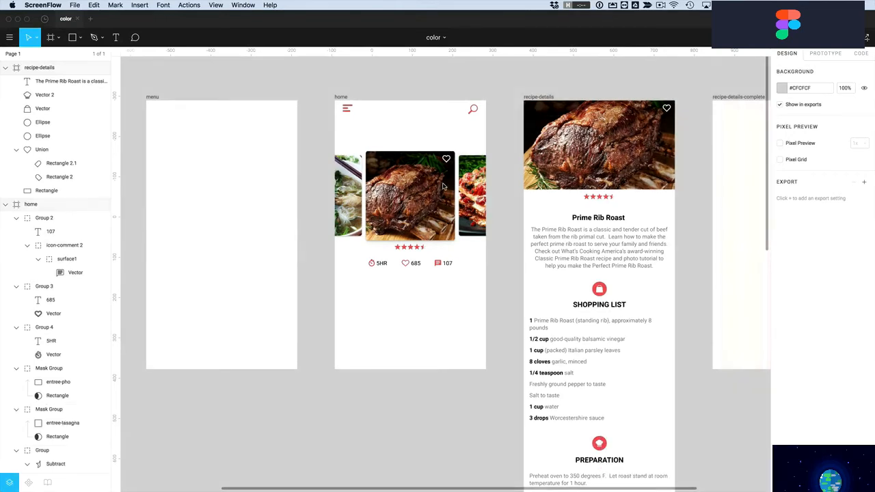
click(369, 108)
click(351, 116)
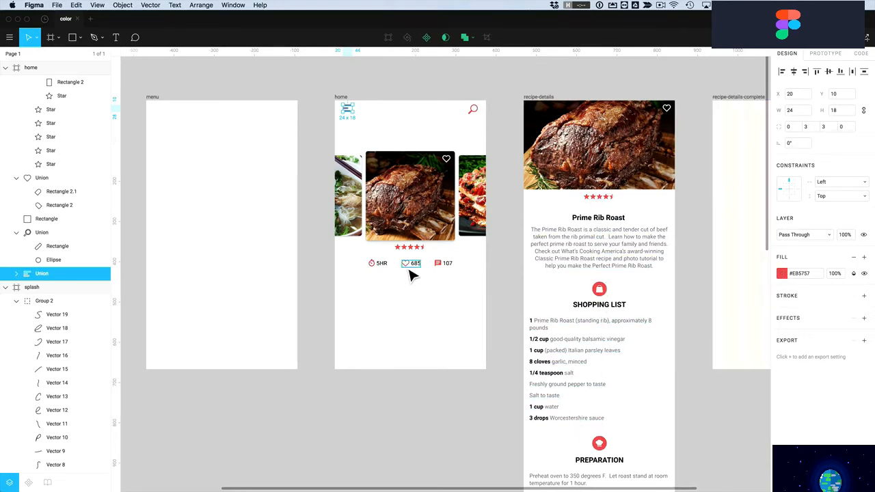
Select all layers with the same red fill and recolour them blue
click(76, 5)
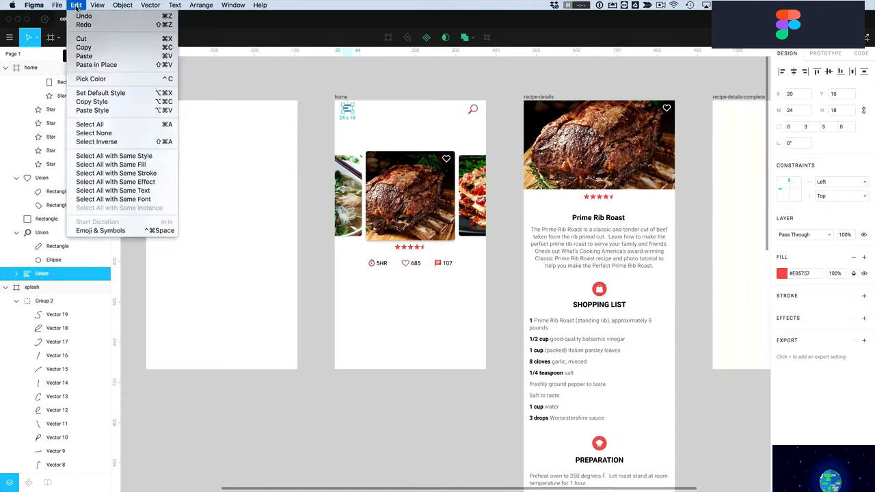
click(133, 166)
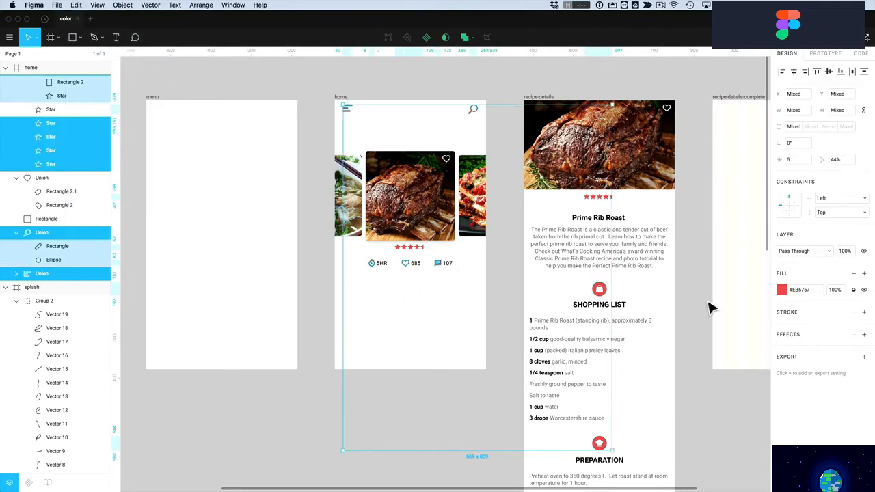
click(782, 290)
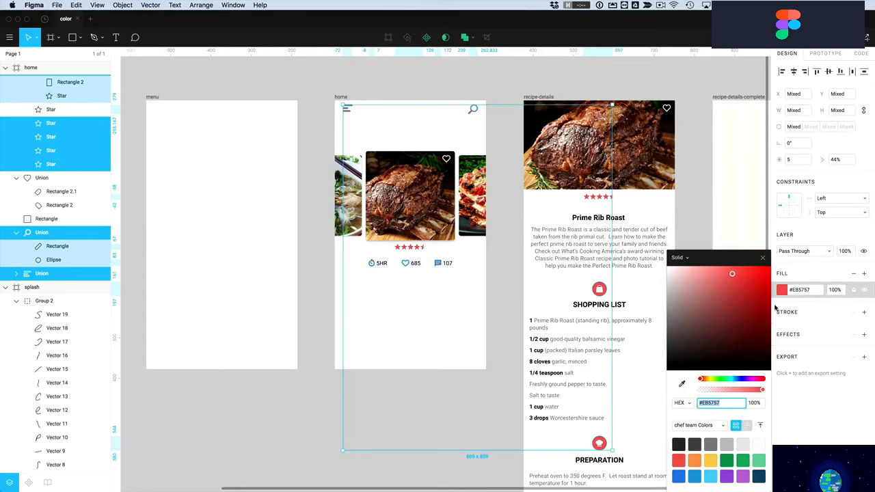
click(680, 476)
click(466, 420)
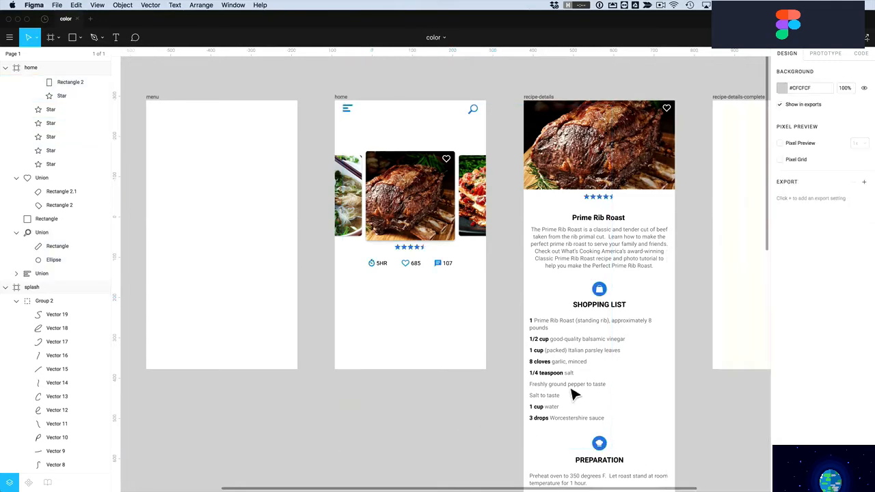
scroll(625, 350, down, 3)
scroll(625, 350, down, 5)
scroll(625, 351, up, 8)
scroll(625, 351, down, 2)
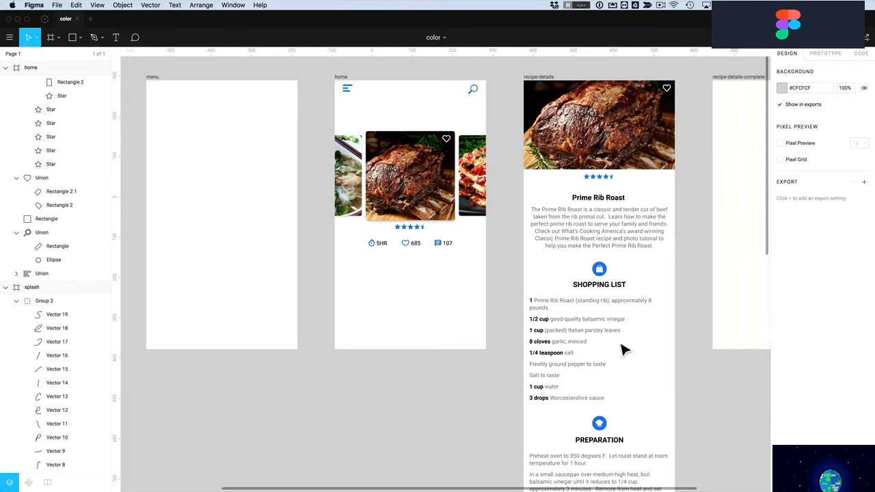
Select all layers with the hamburger icon's style and turn them back to red
click(346, 88)
click(76, 5)
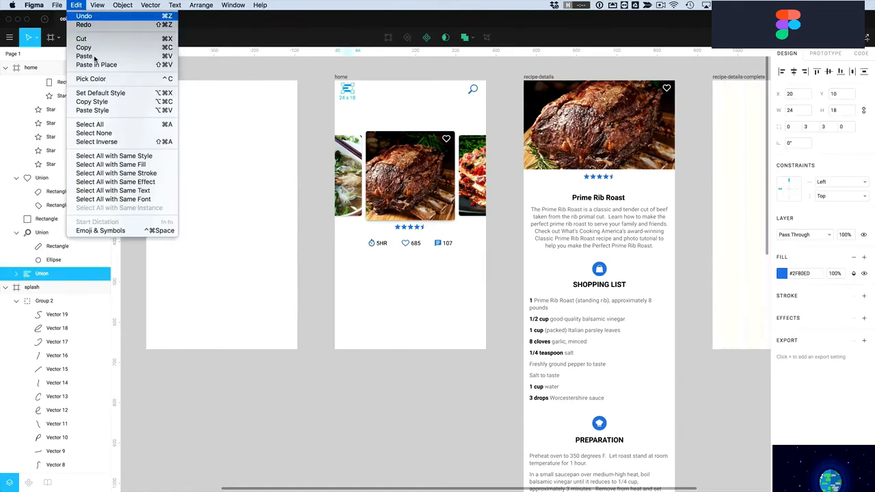
click(103, 165)
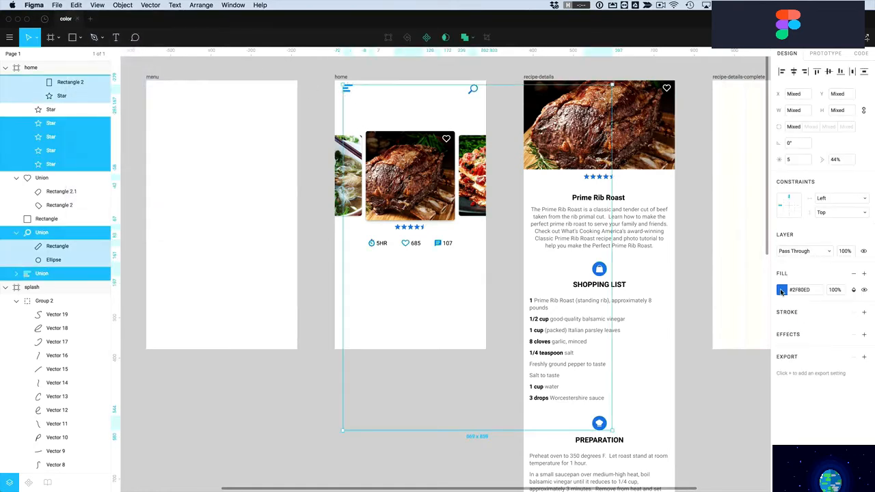
click(782, 290)
click(678, 460)
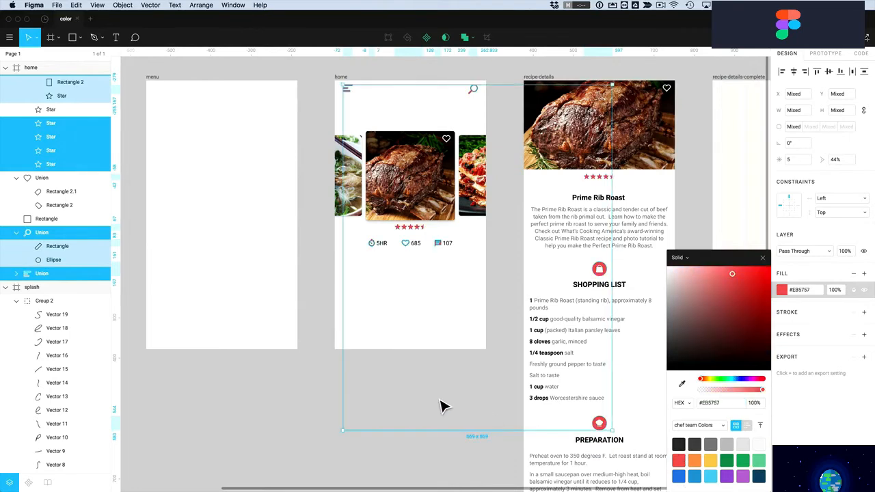
click(441, 406)
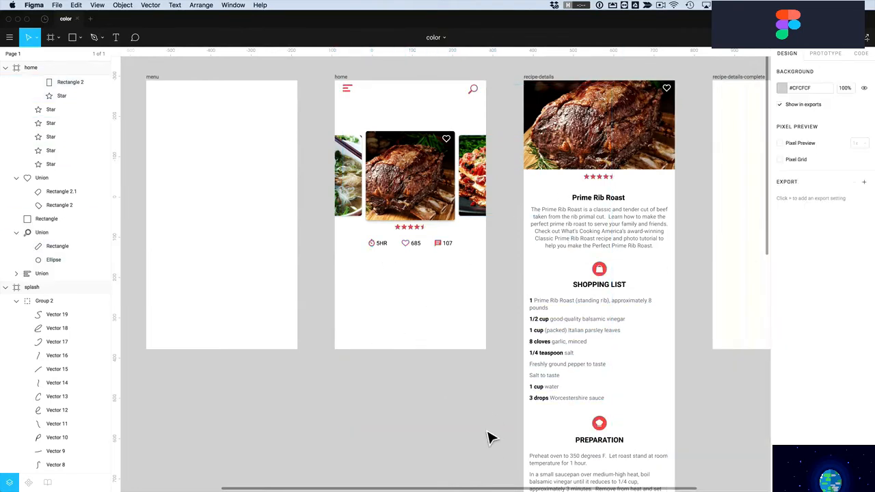
Scroll the canvas left to bring the splash screen into view
click(76, 5)
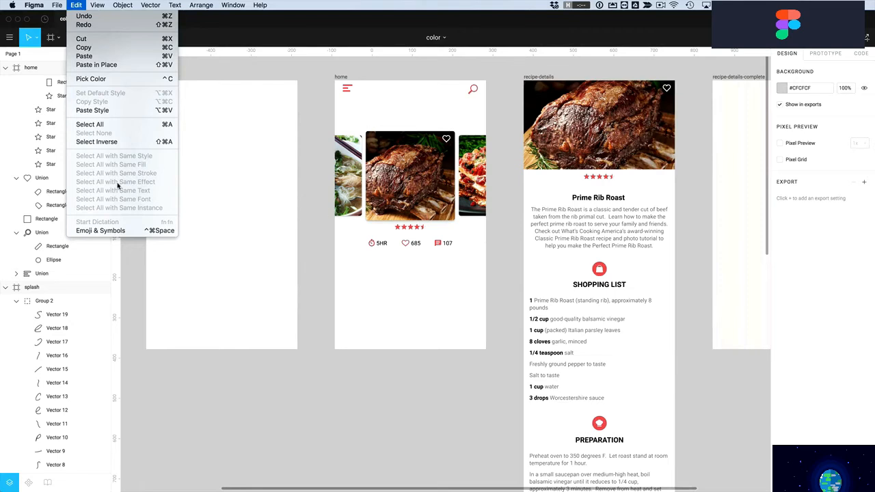
click(331, 269)
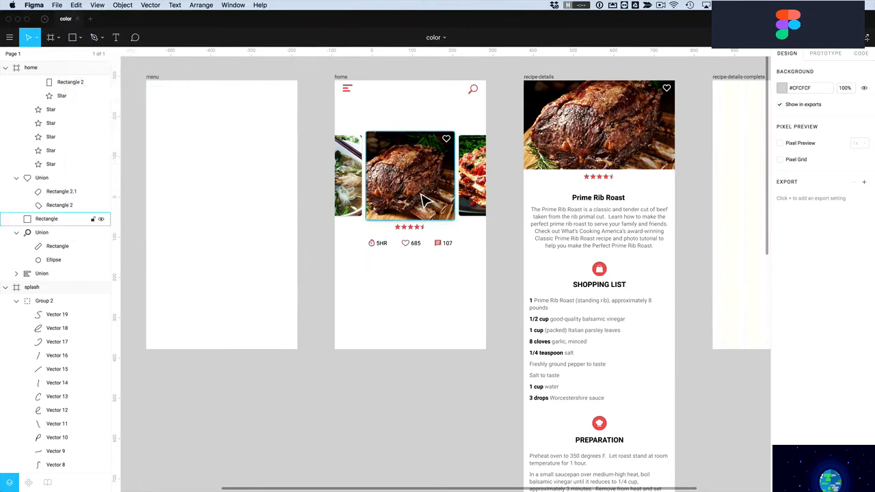
scroll(460, 307, left, 10)
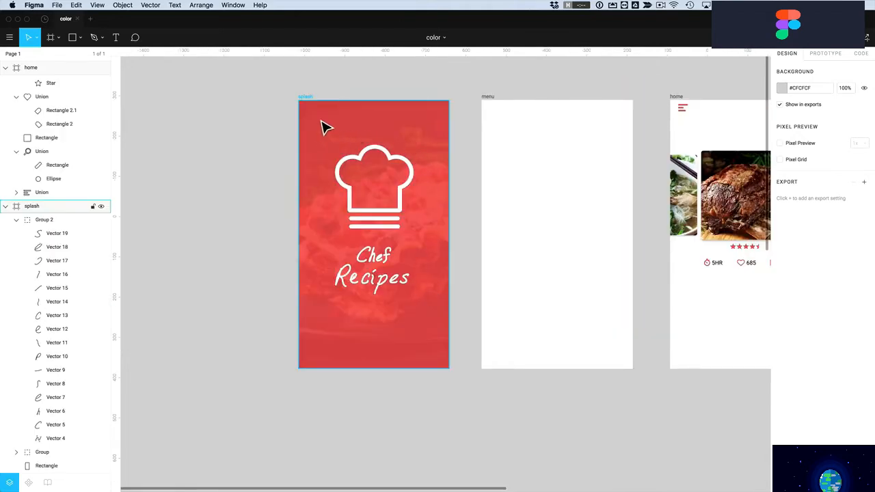
Select the splash frame, then its background Rectangle layer in the Layers panel
click(314, 116)
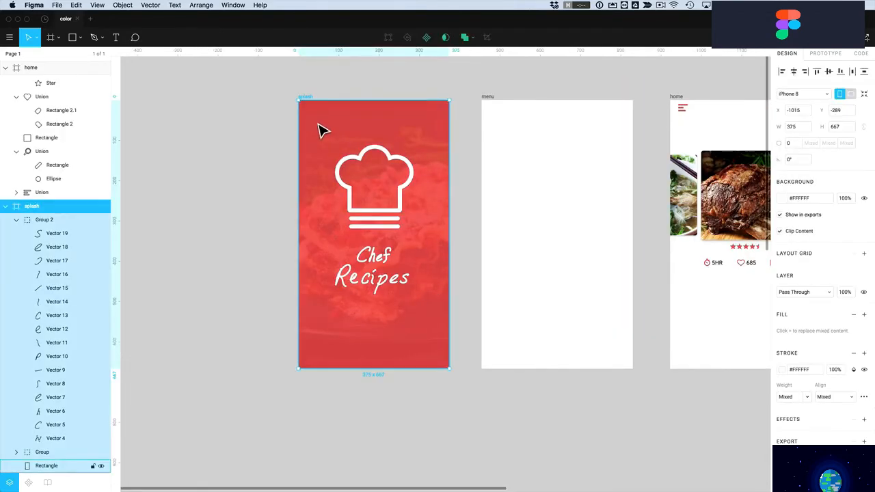
click(48, 465)
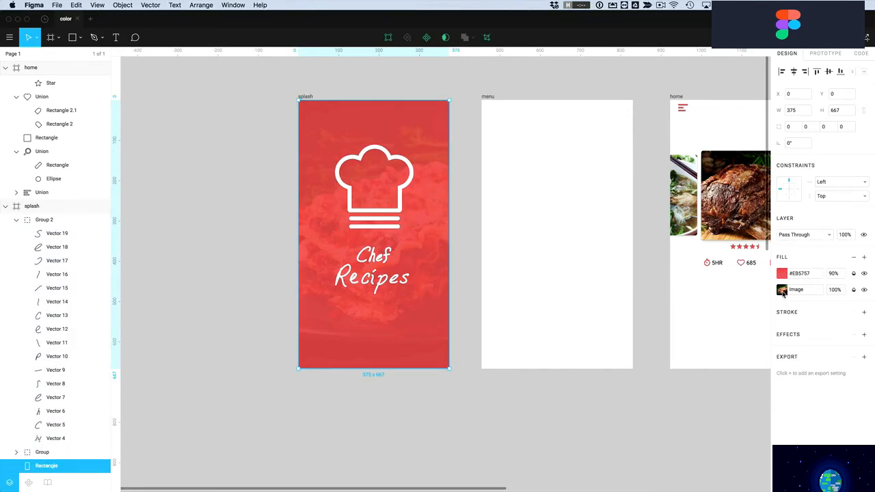
Add a radial gradient fill to the splash background and stretch the glow toward the title
click(866, 258)
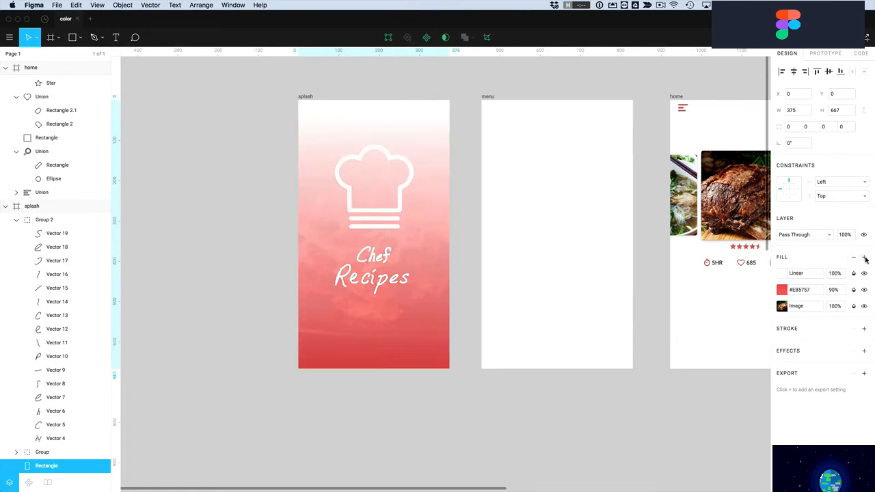
click(783, 273)
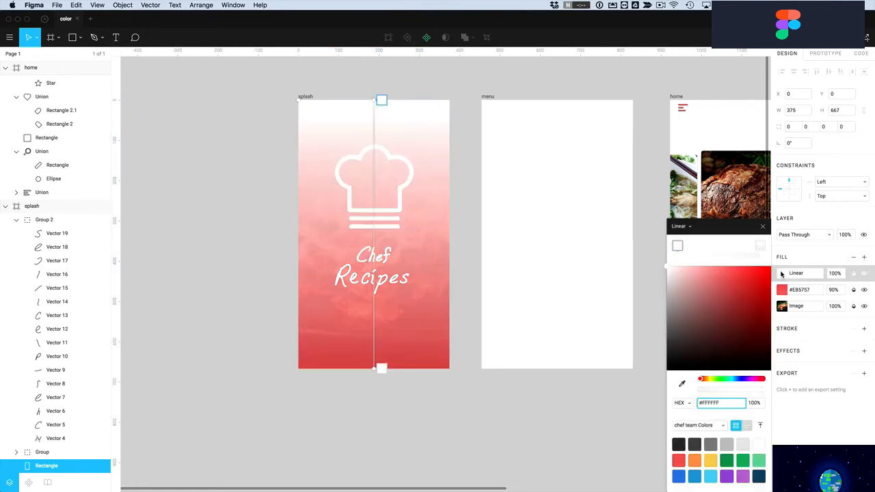
click(677, 226)
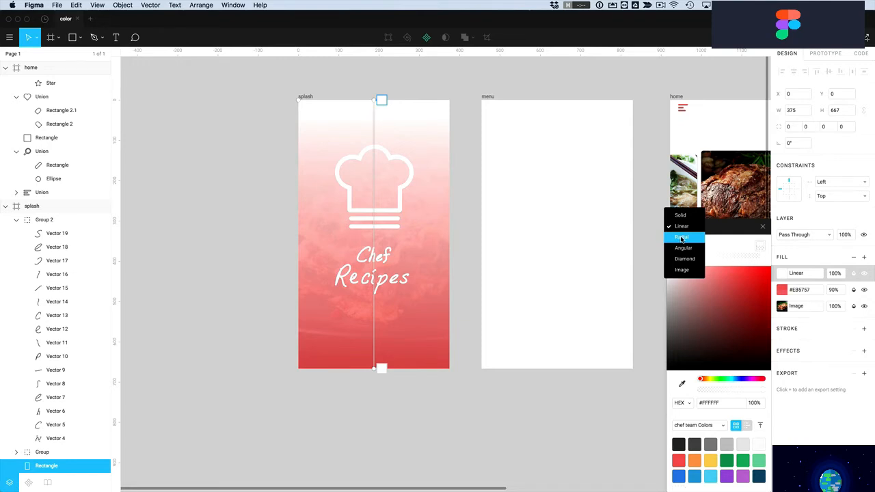
click(681, 237)
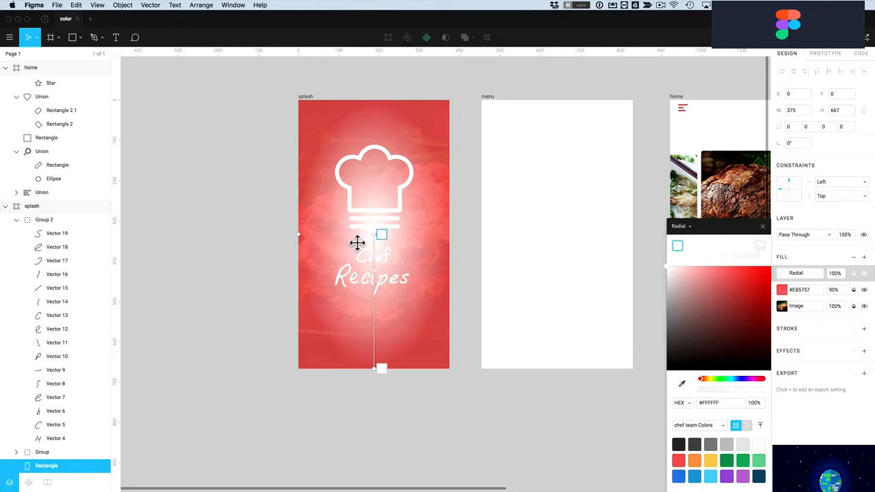
drag(304, 241, 275, 242)
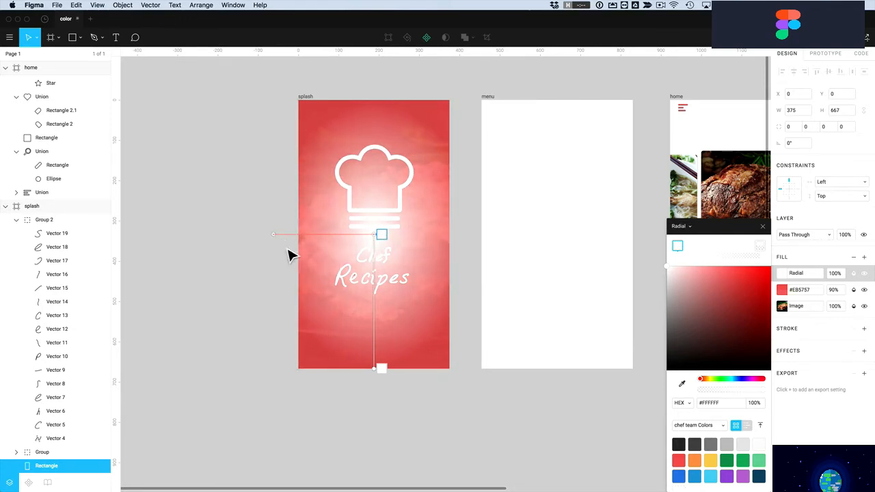
drag(380, 373, 380, 326)
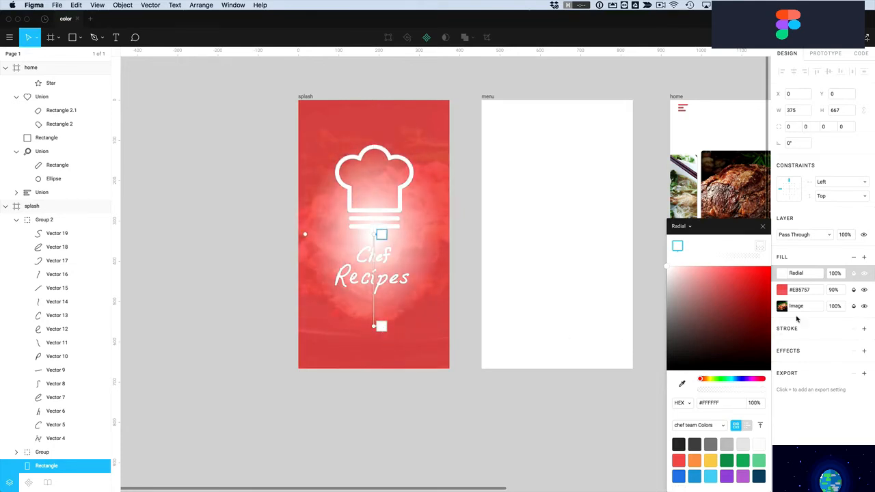
Set the radial glow's fill opacity to 60%, after first trying 30%
click(836, 273)
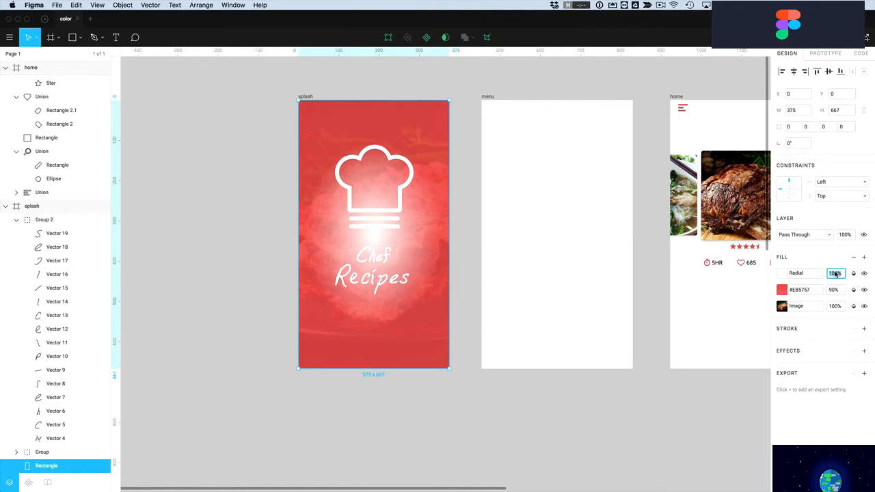
text(30)
key(Return)
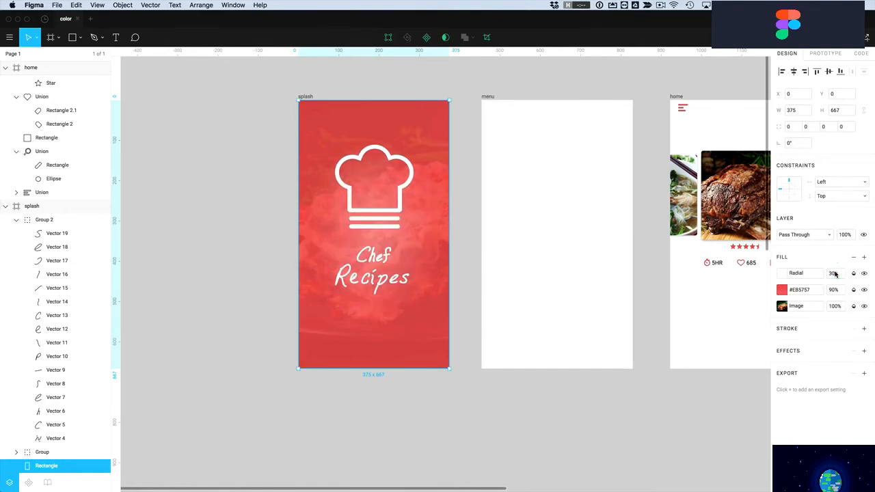
click(836, 274)
text(60)
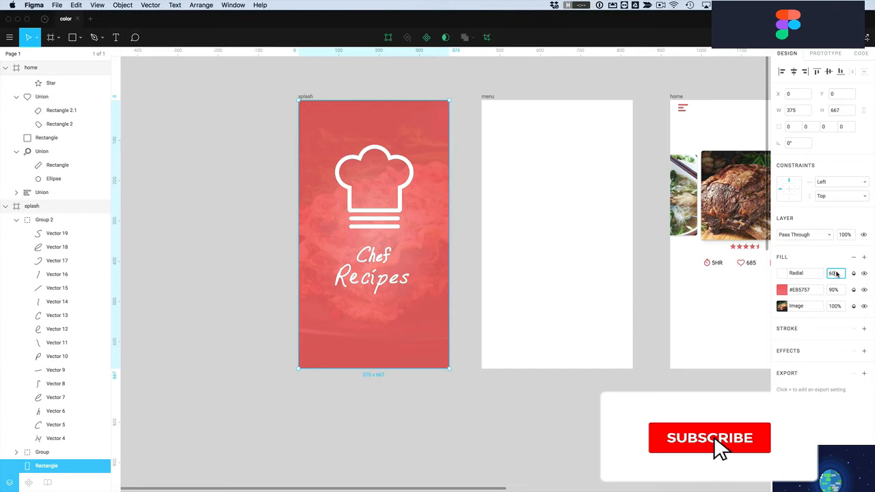
key(Return)
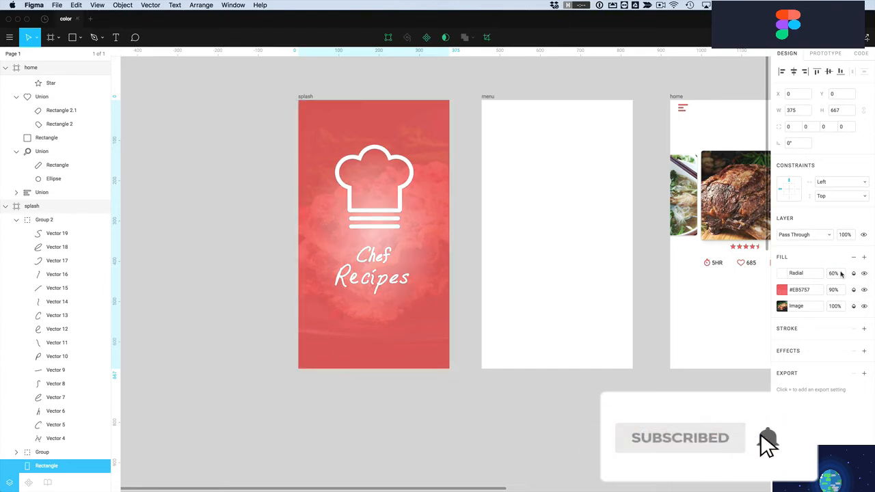
Move the radial glow's centre up into the chef hat, widen it leftward, and stretch it past the title
click(783, 273)
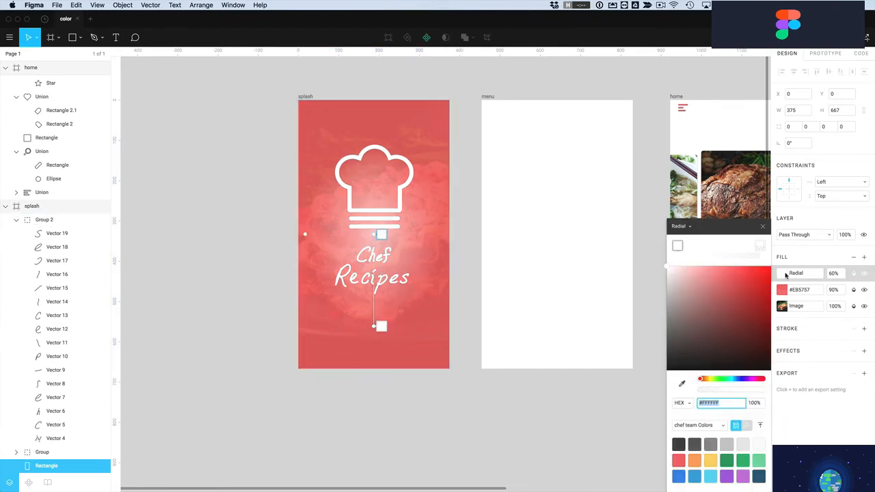
drag(380, 241, 380, 188)
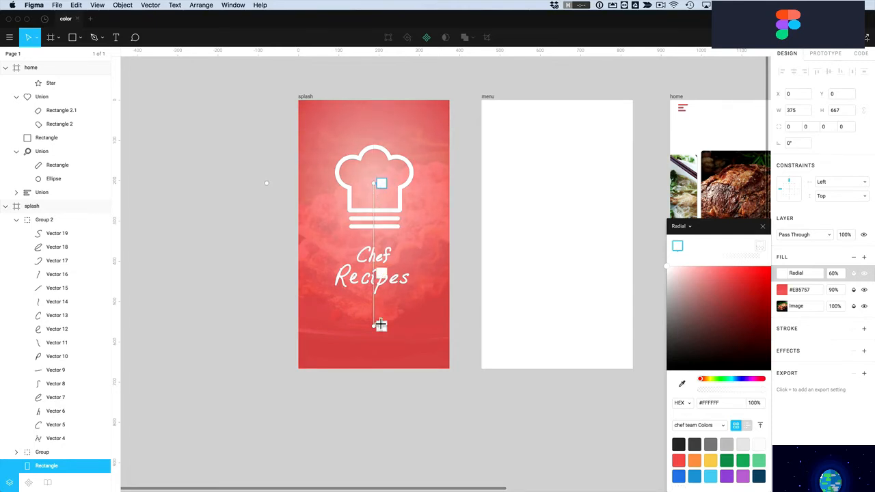
drag(381, 331, 381, 272)
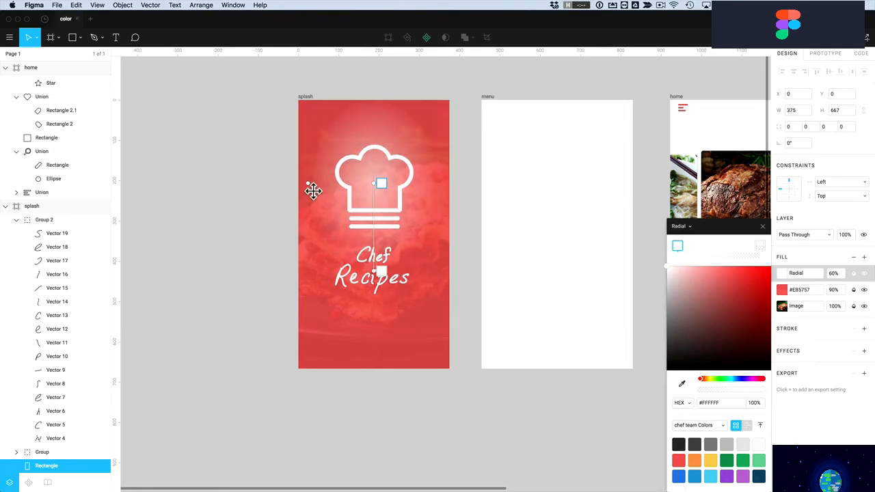
drag(308, 184, 219, 189)
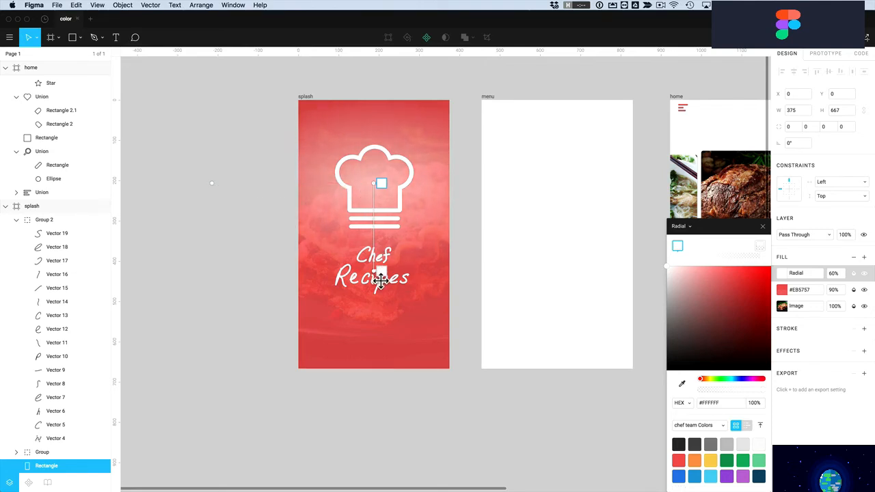
drag(381, 279, 381, 297)
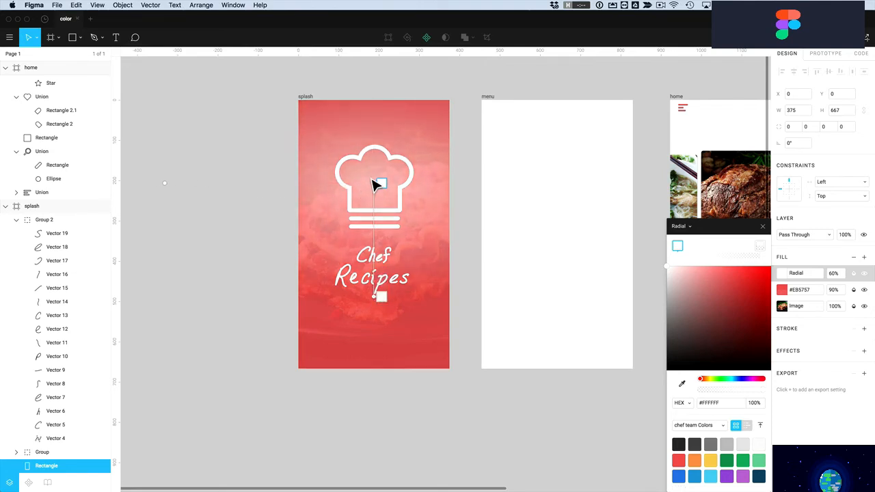
drag(380, 190, 380, 172)
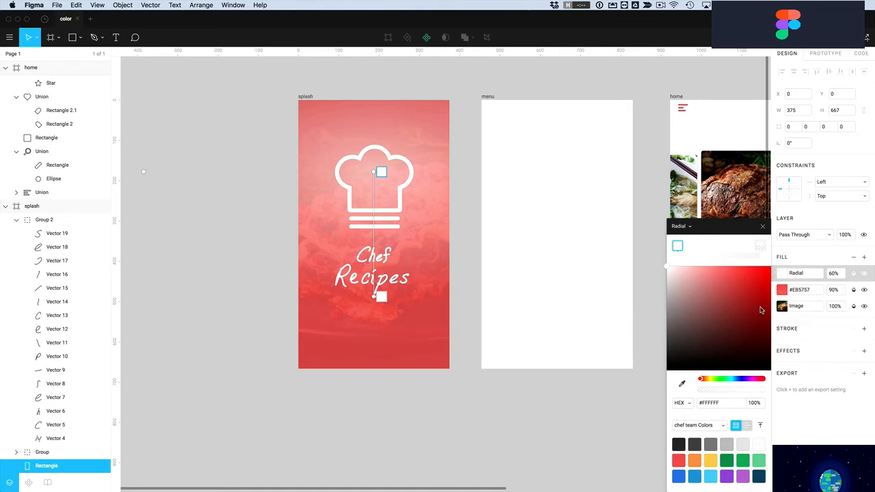
click(782, 290)
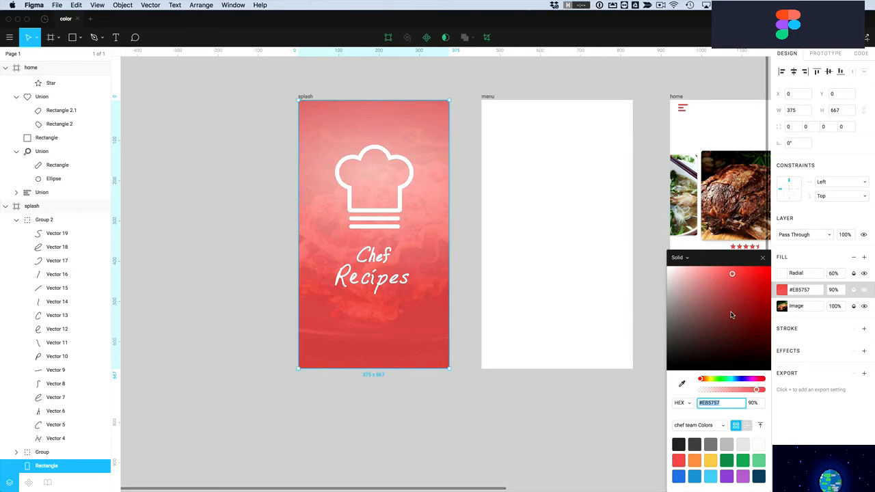
Preview other hues on the #EB5757 red fill, returning to the original, and view it as RGB
click(701, 380)
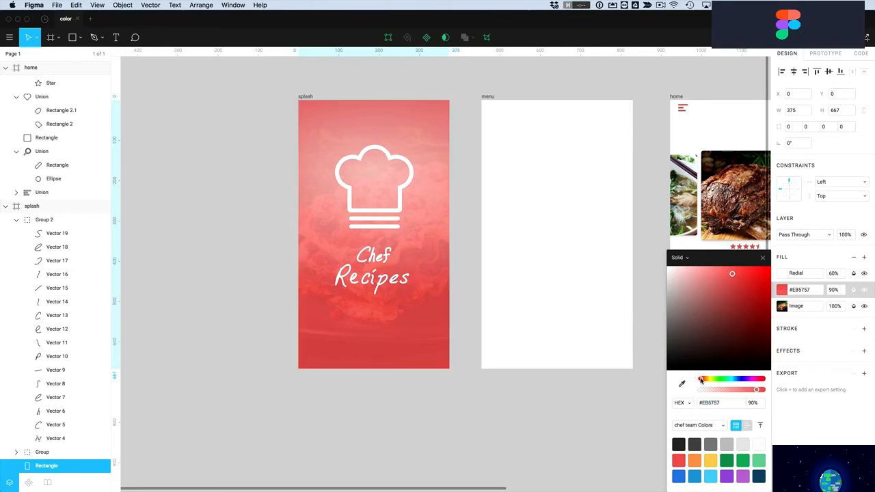
mouse_move(701, 380)
mouse_down()
mouse_move(750, 380)
mouse_move(698, 381)
mouse_up()
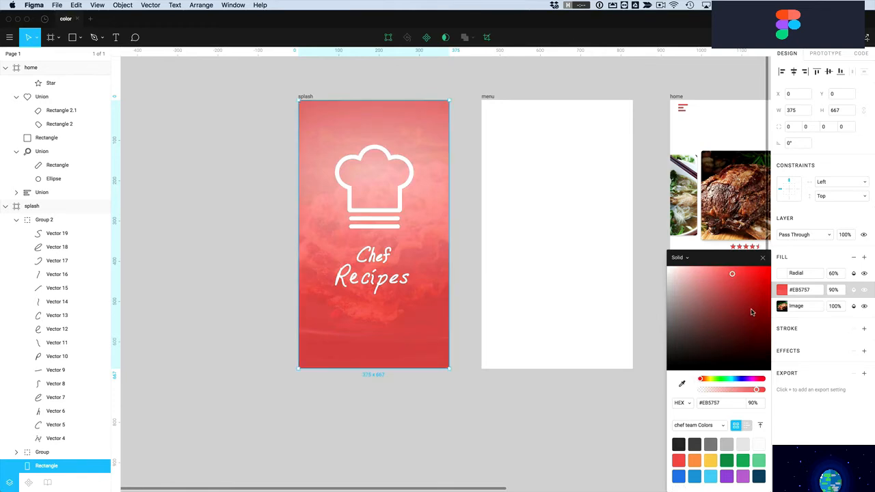
click(710, 404)
click(679, 404)
click(689, 412)
View the red fill as CSS rgba and HSB, switch back to hex #EB5757, and deselect
click(680, 404)
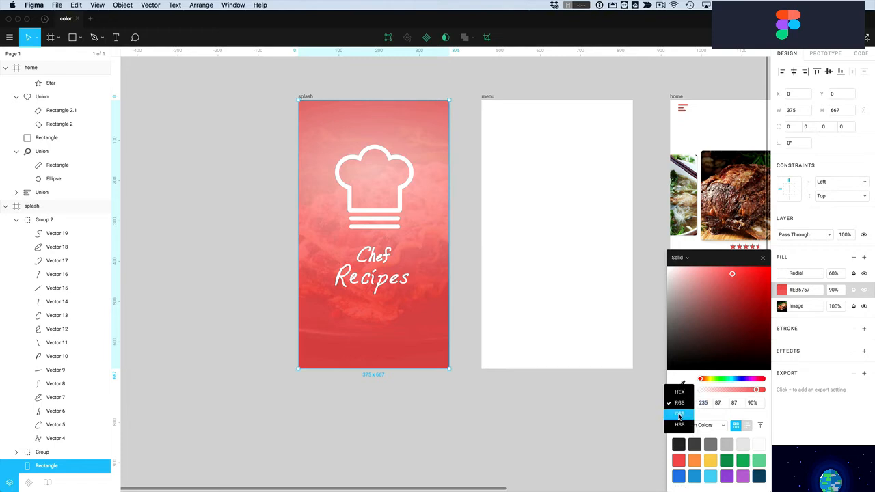
click(679, 414)
drag(735, 403, 708, 404)
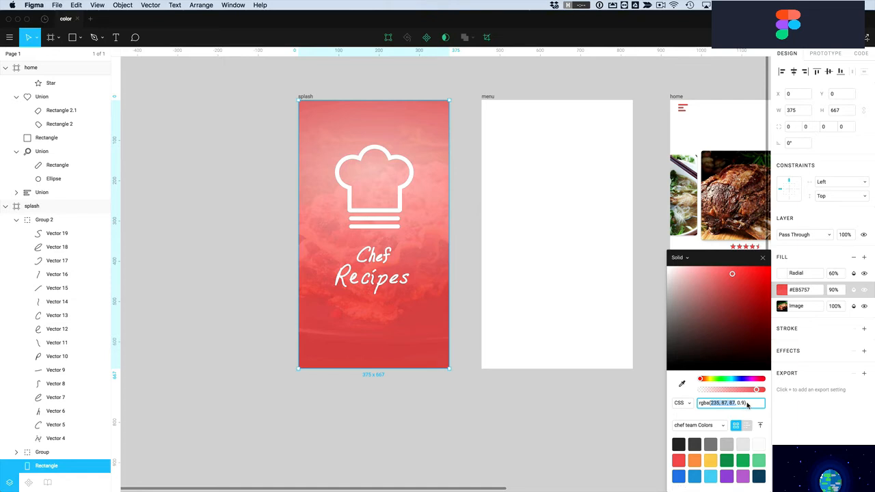
click(682, 404)
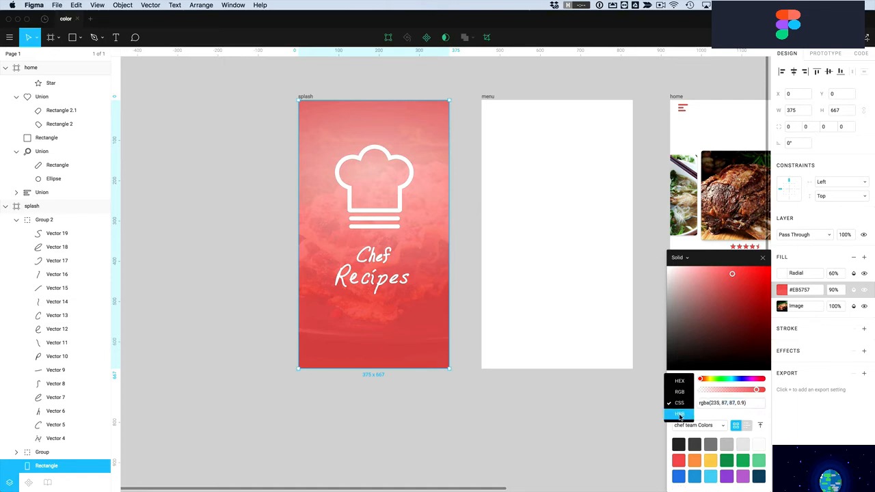
click(680, 414)
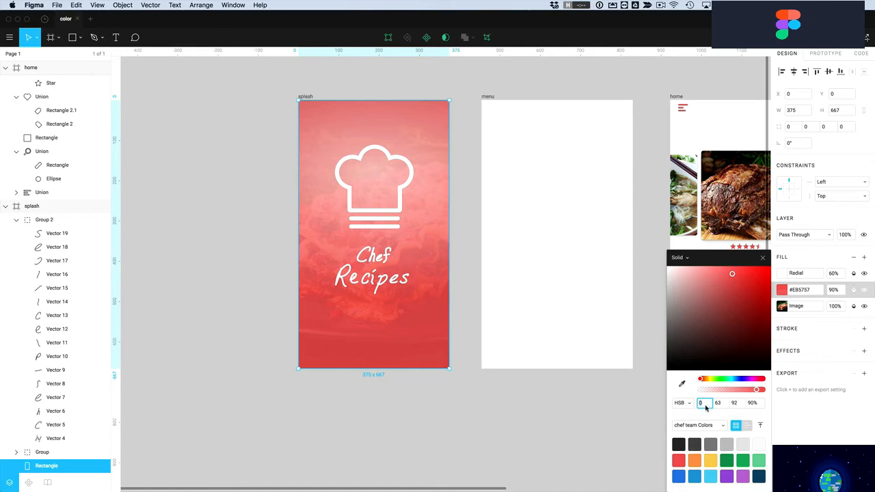
click(678, 403)
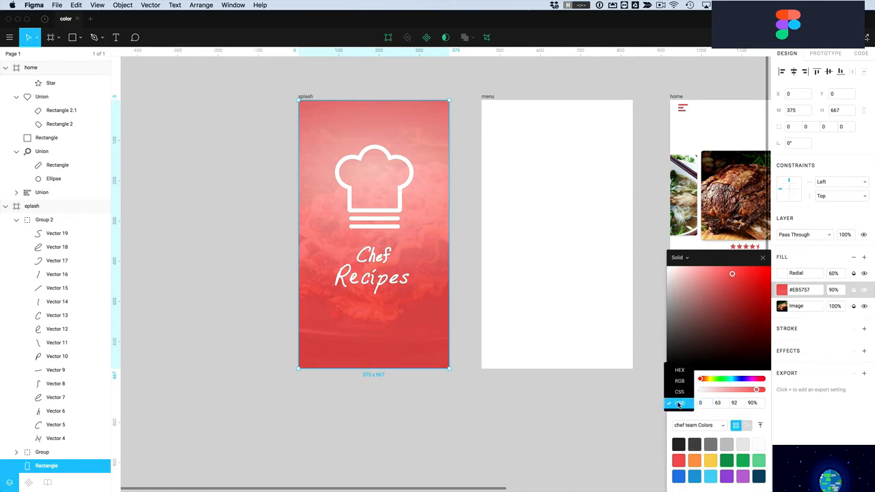
click(679, 376)
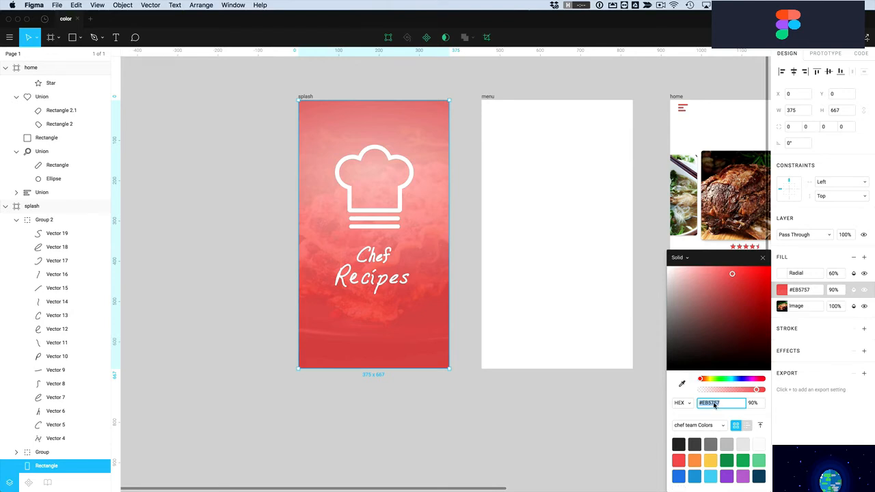
key(Escape)
click(657, 356)
Select the Prime Rib Roast title on the recipe-details screen and zoom in on it
scroll(660, 354, right, 3)
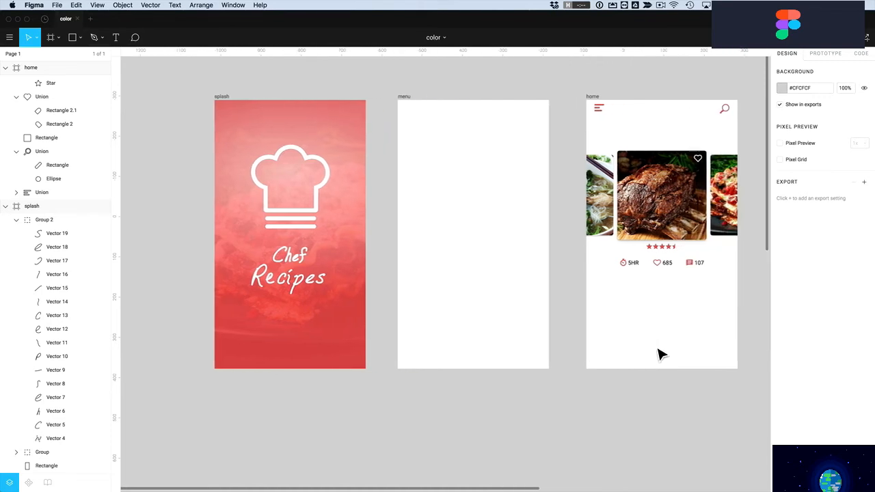
scroll(659, 355, right, 9)
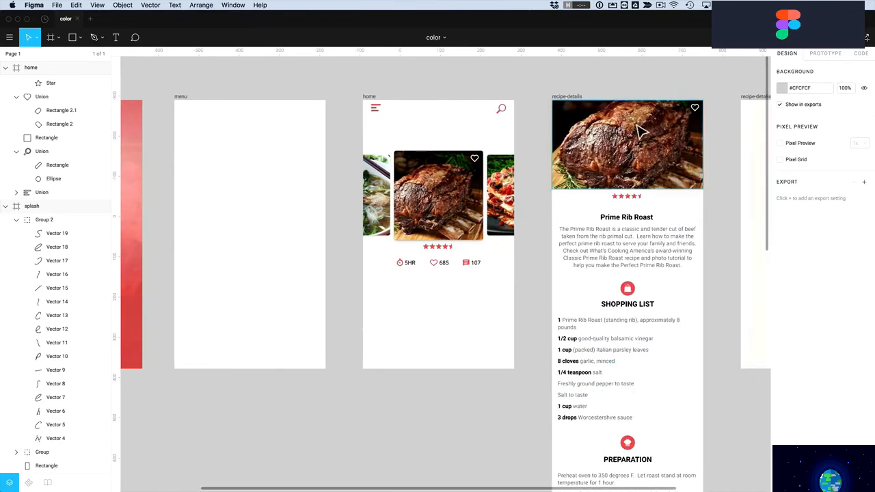
scroll(626, 230, right, 4)
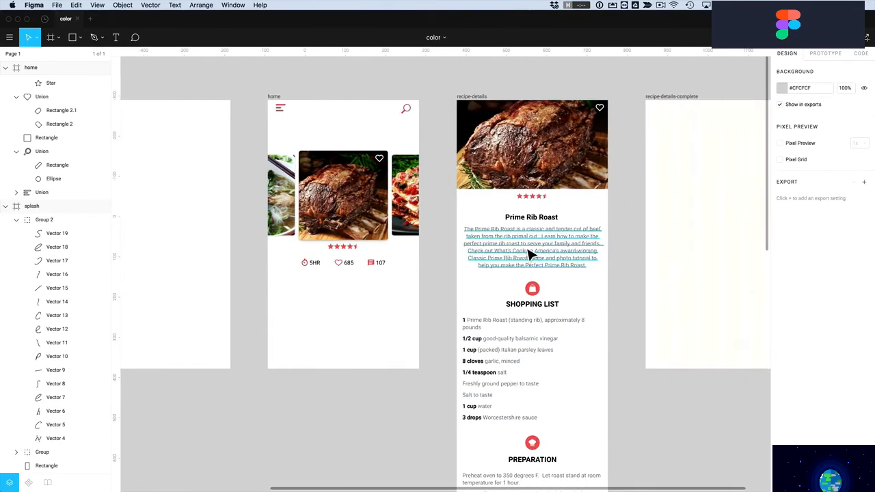
click(531, 255)
click(524, 225)
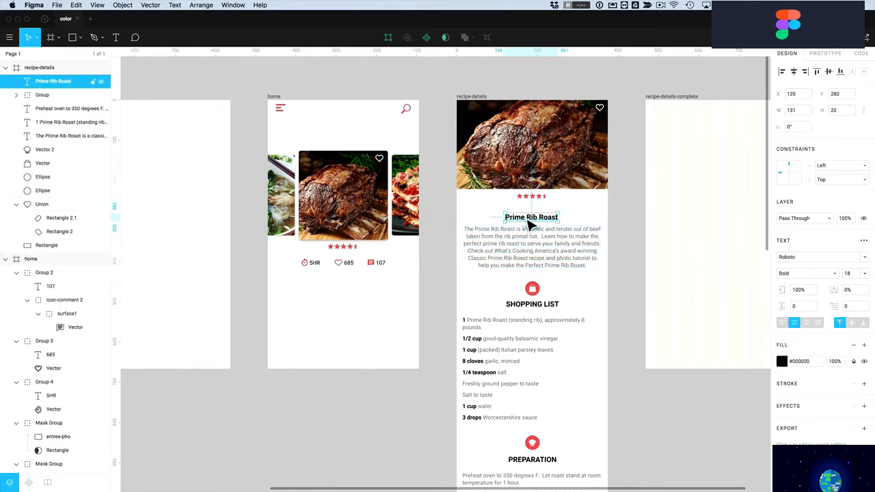
key(z)
drag(458, 193, 630, 304)
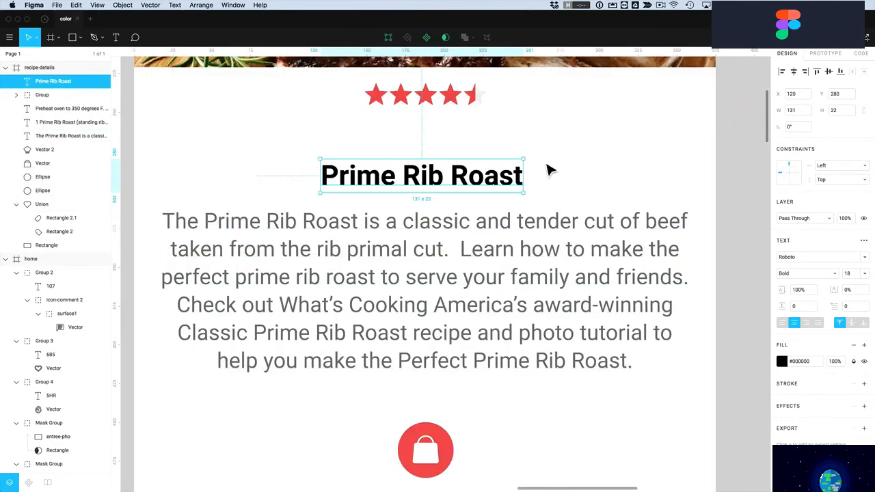
Change the title's fill from #000000 to dark blue #19597D
click(783, 362)
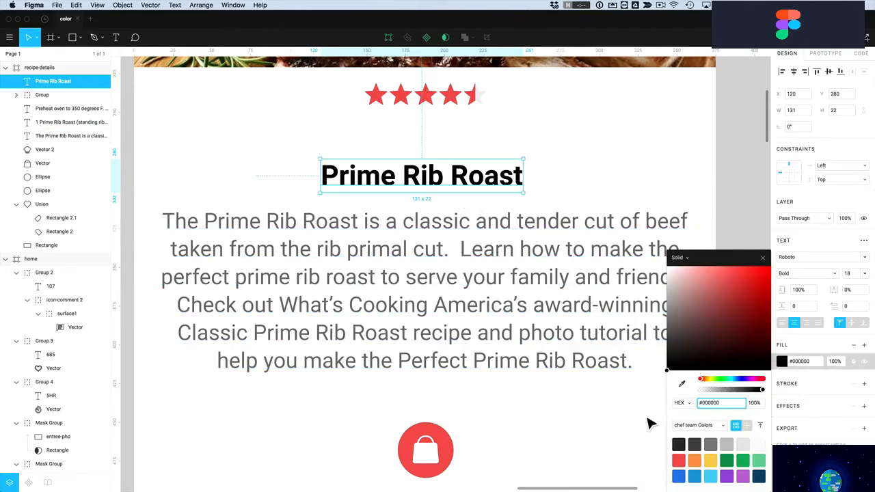
click(696, 475)
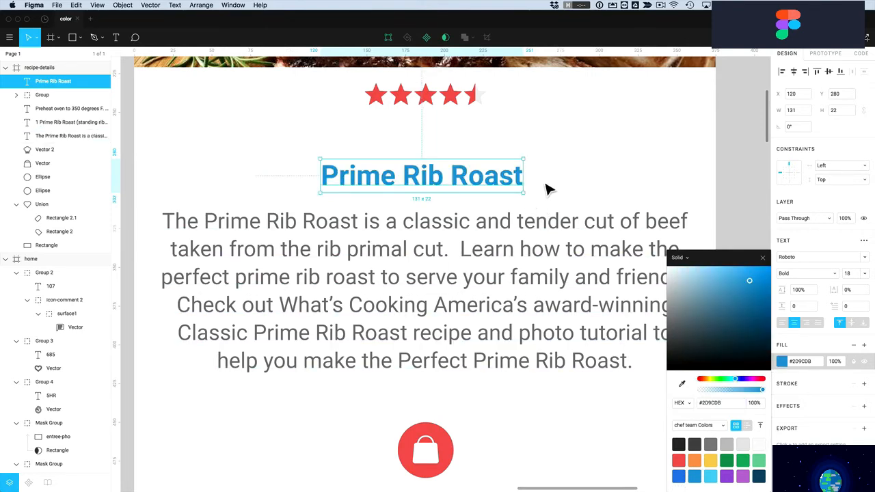
drag(748, 281, 751, 321)
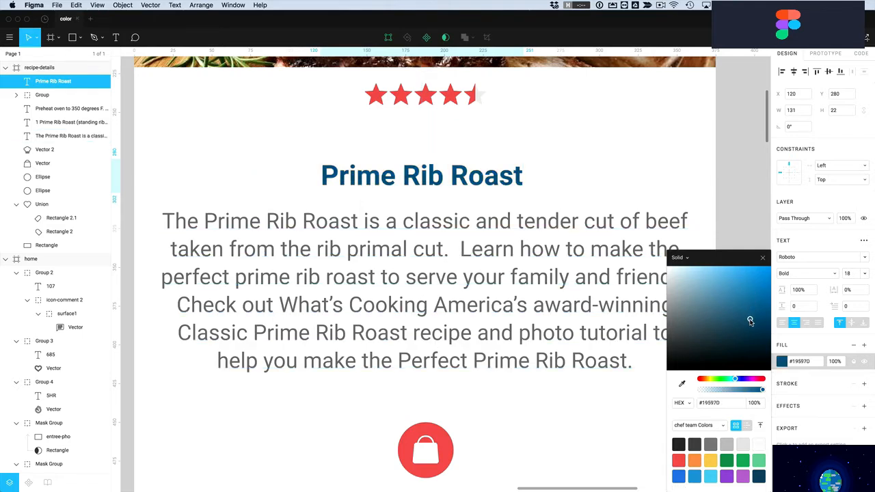
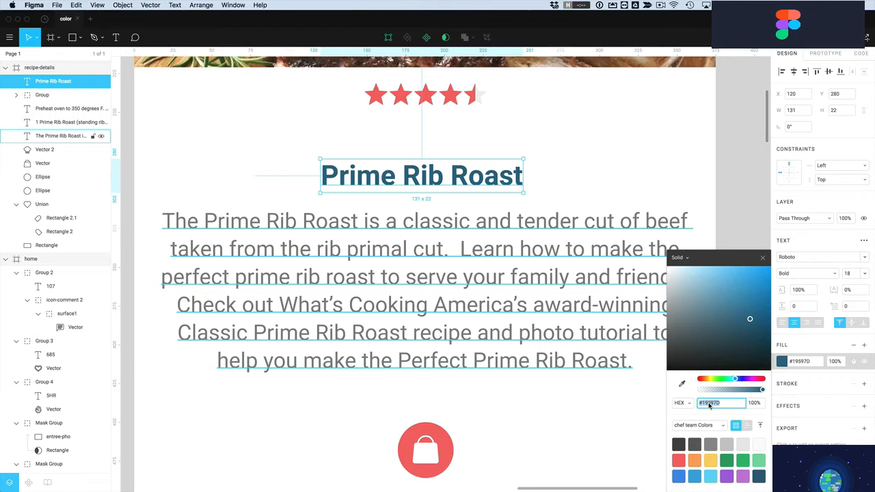
Copy the title's #19597D hex value and close the colour picker
key(super+c)
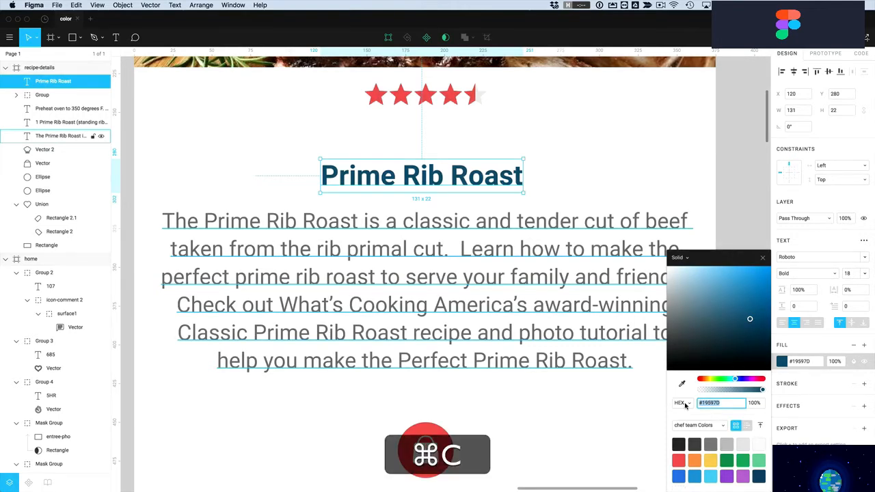
click(662, 415)
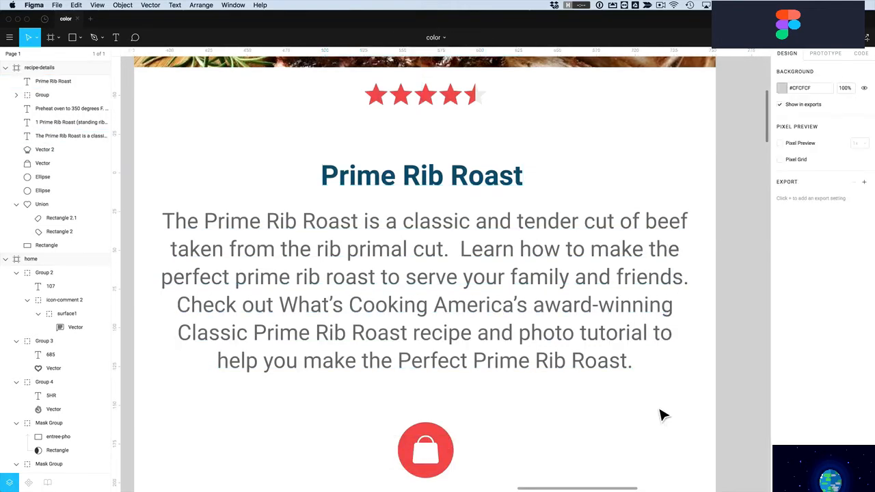
Paste the copied #19597D into the SHOPPING LIST heading's fill
scroll(662, 414, down, 4)
click(475, 380)
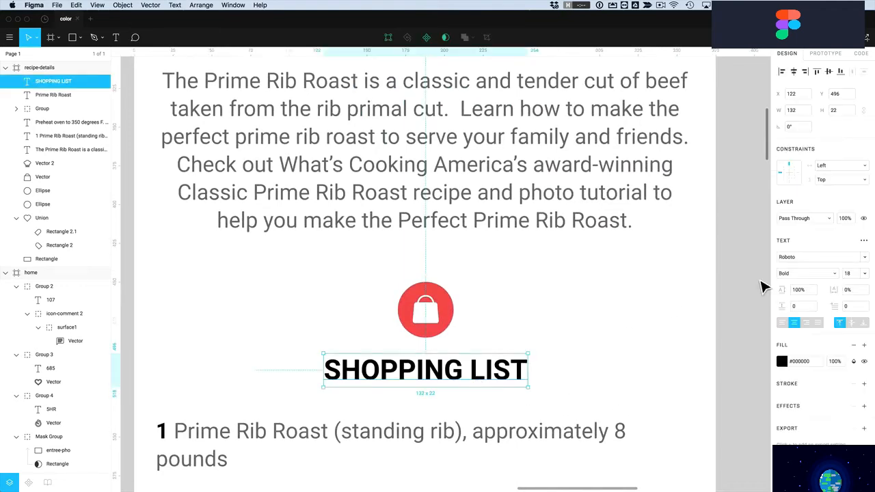
click(802, 363)
key(super+v)
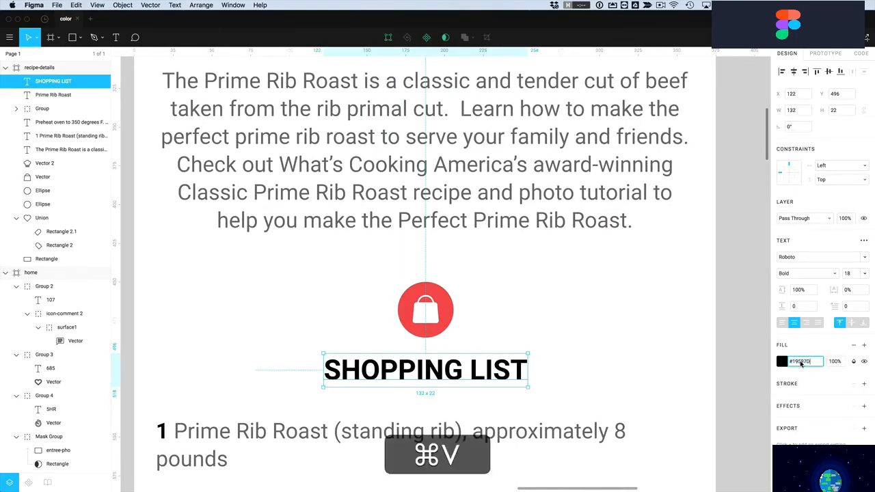
key(Return)
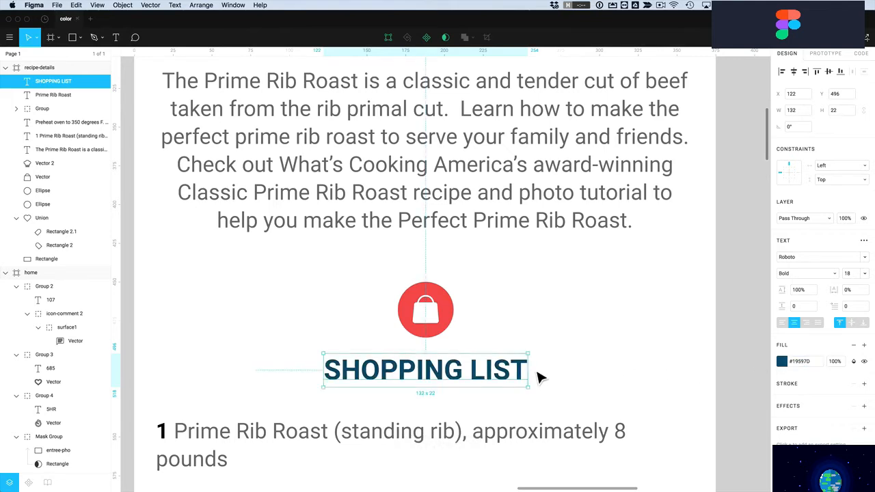
click(782, 363)
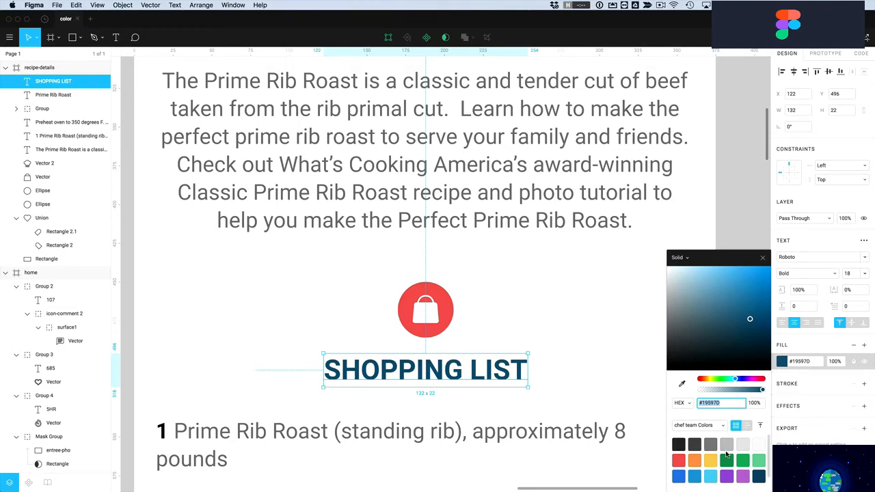
Browse the Document, Personal and chef team Colors swatch libraries
scroll(729, 448, down, 2)
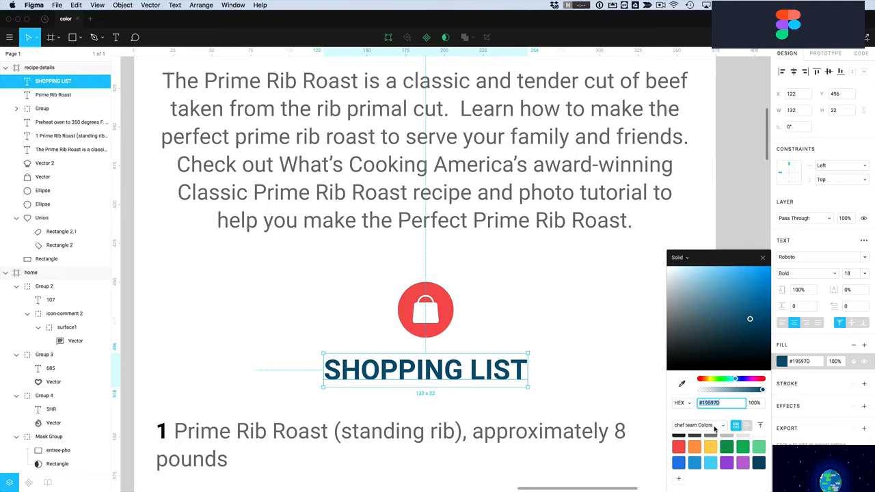
click(715, 428)
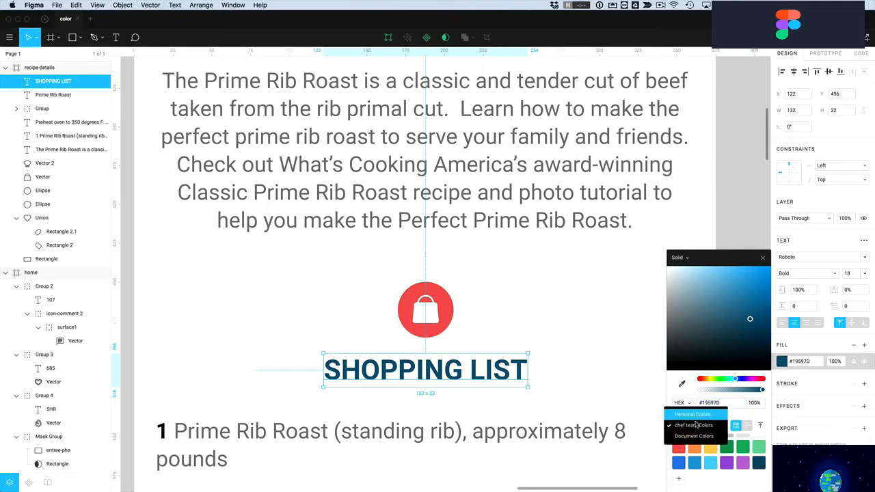
click(694, 437)
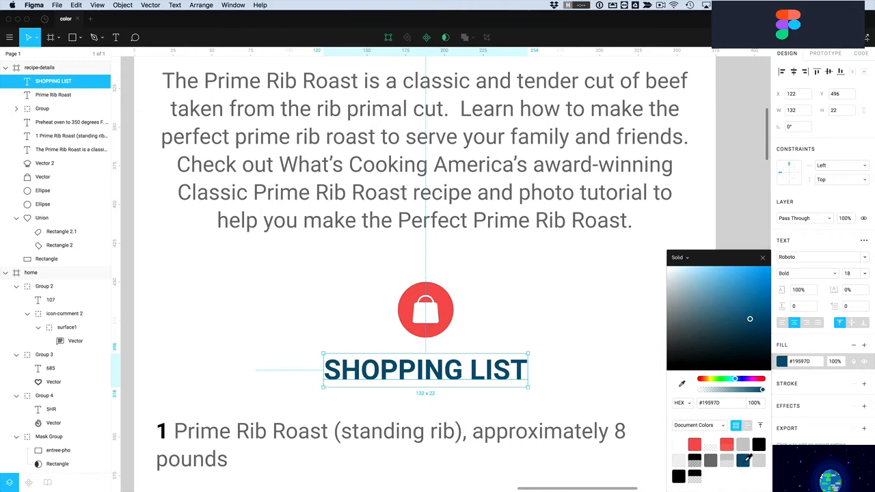
click(723, 425)
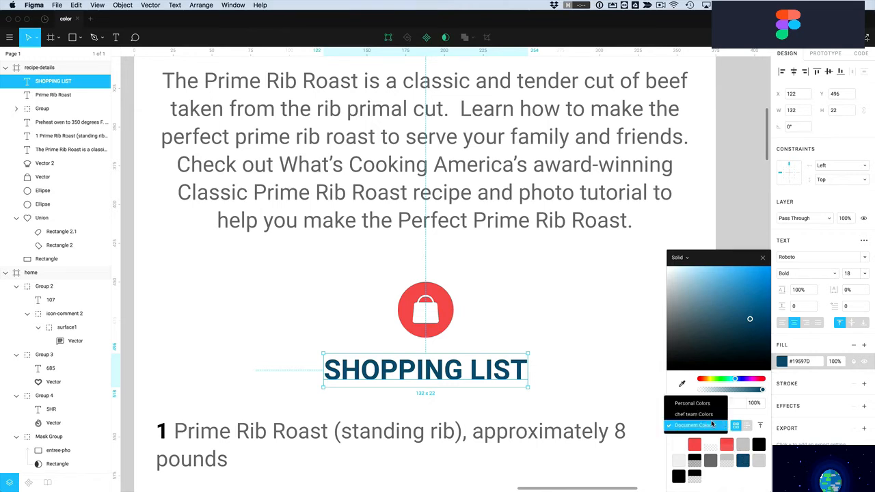
click(697, 407)
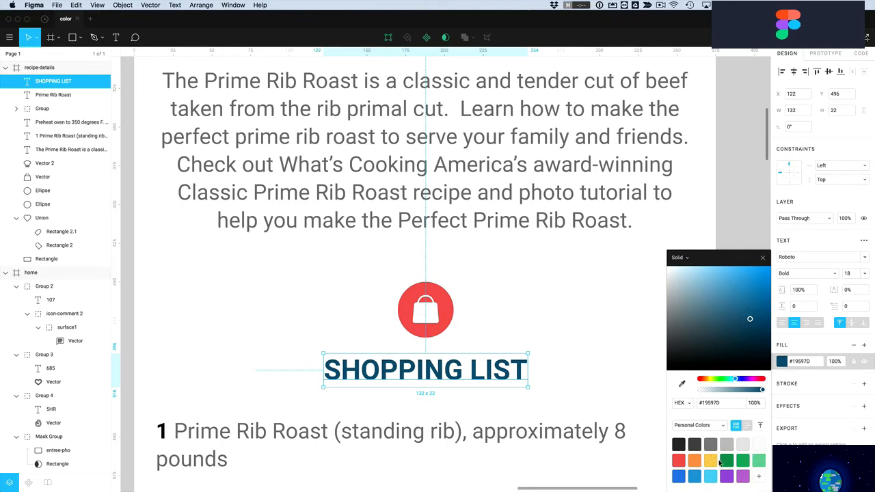
click(721, 427)
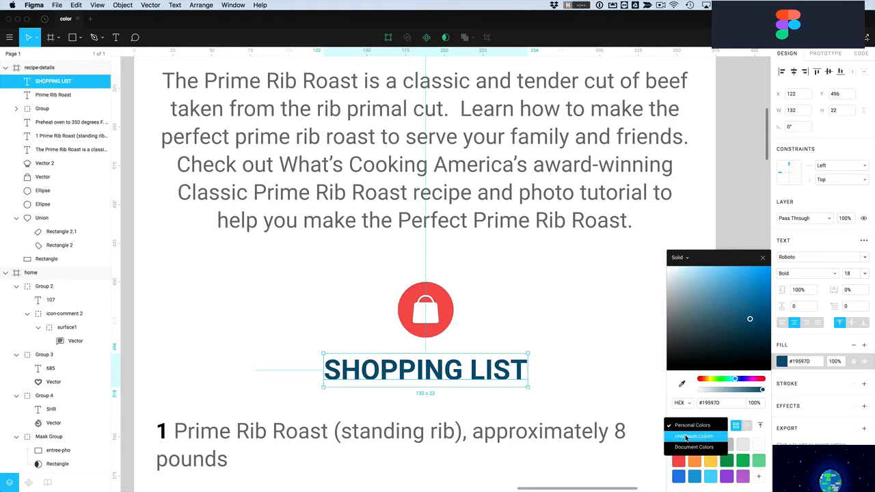
click(686, 437)
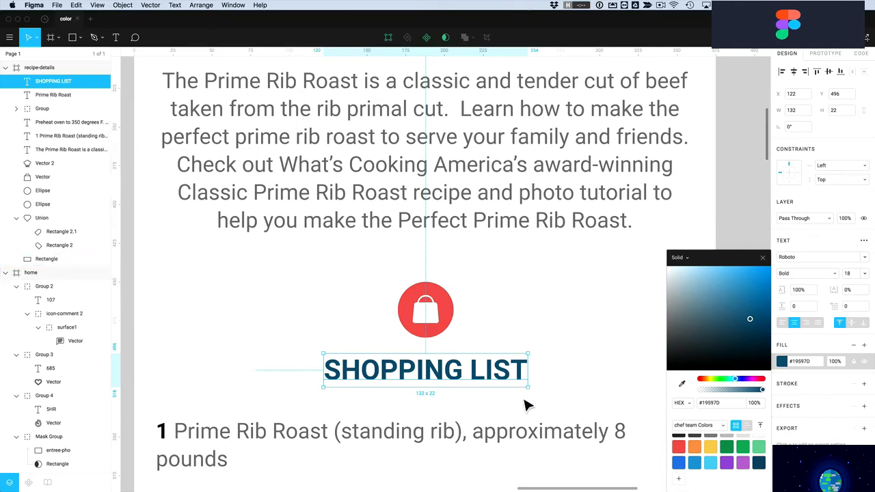
Save #19597D as a chef team swatch, then start a new untitled file
click(678, 482)
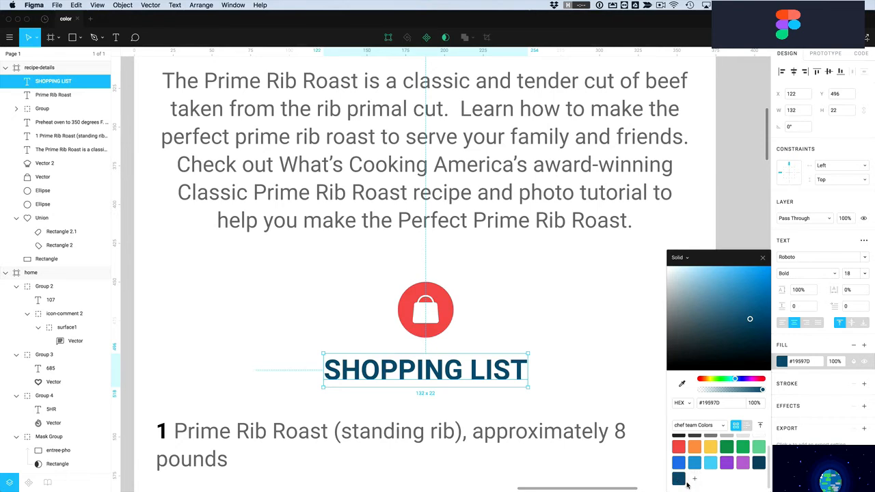
click(701, 426)
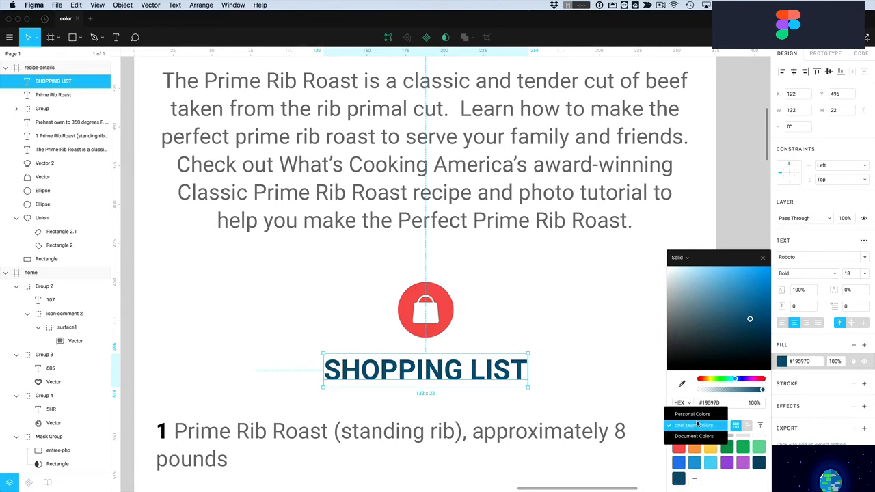
click(692, 415)
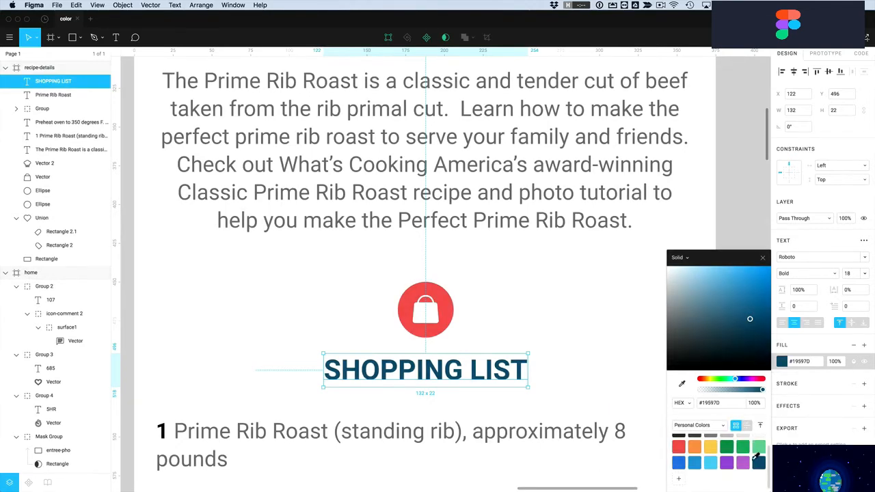
click(92, 22)
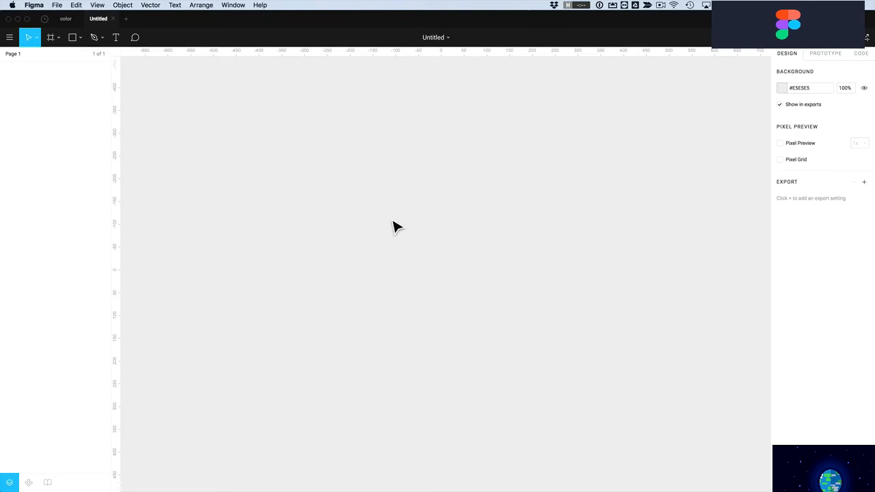
Draw a 313×233 rectangle filled with the saved #19597D swatch, then return to the color file
key(r)
drag(356, 192, 499, 298)
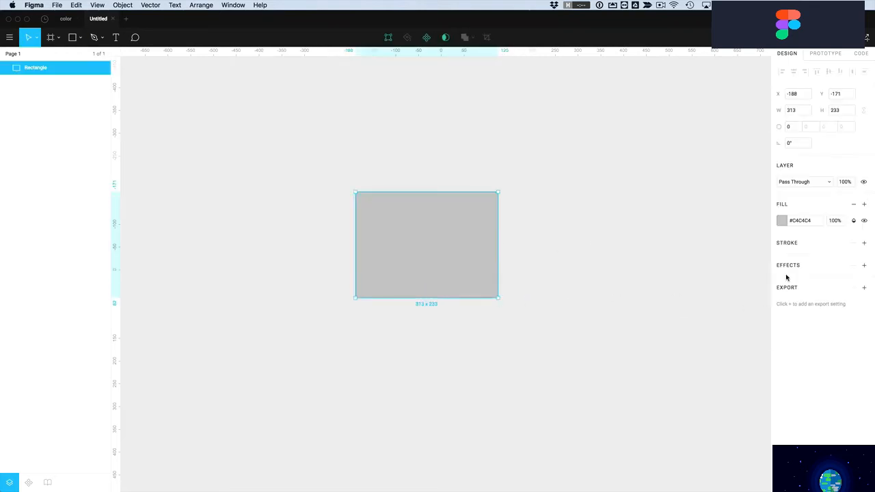
click(783, 221)
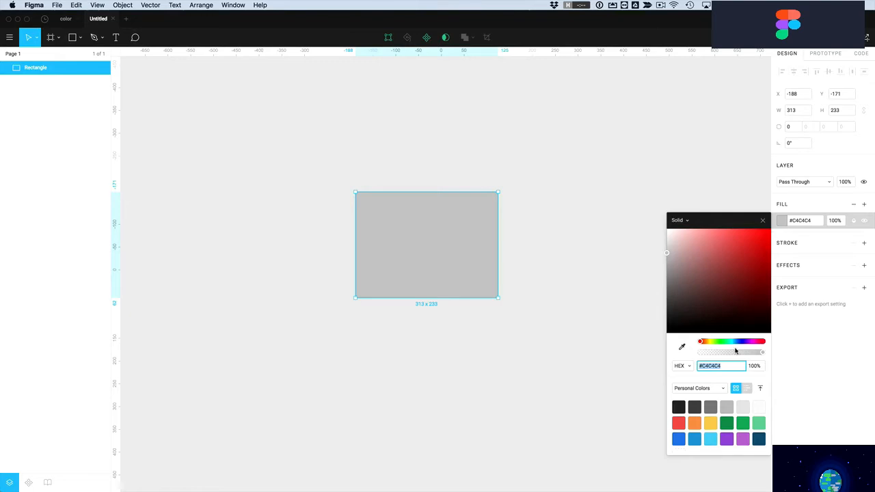
click(760, 438)
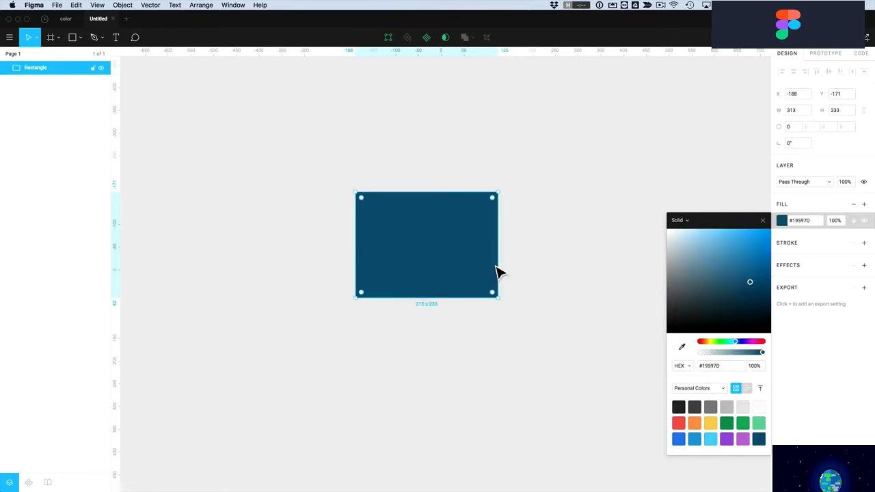
click(65, 18)
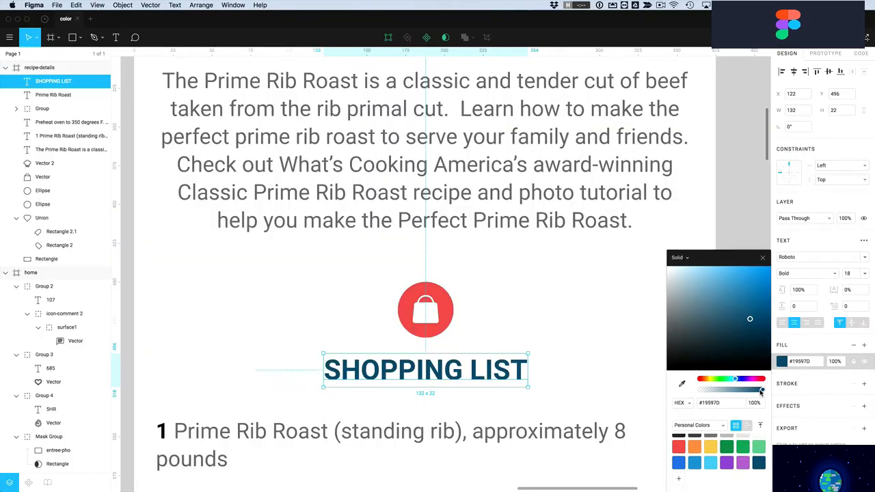
Test a fainter SHOPPING LIST fill, restore it to 100% opacity, and zoom out
mouse_move(762, 391)
mouse_down()
mouse_move(711, 391)
mouse_move(738, 390)
mouse_up()
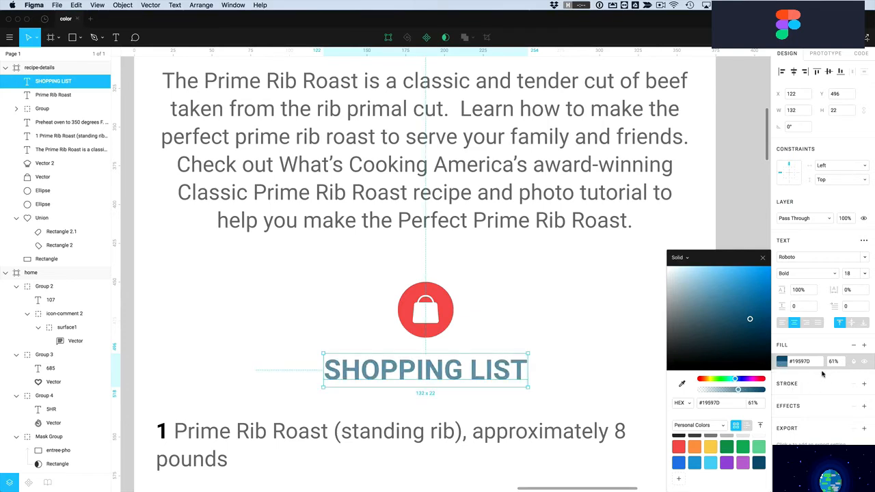
drag(739, 391, 777, 394)
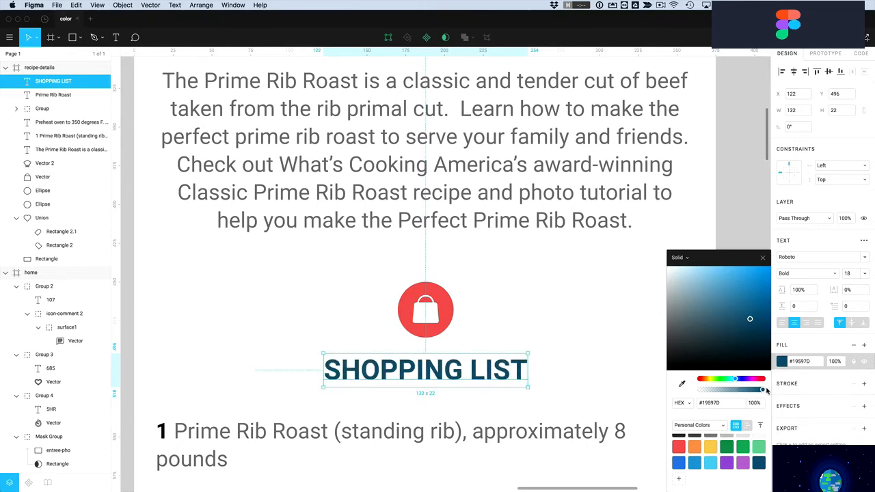
click(645, 303)
scroll(645, 303, up, 3)
scroll(645, 303, down, 6)
scroll(645, 303, down, 3)
scroll(646, 303, up, 5)
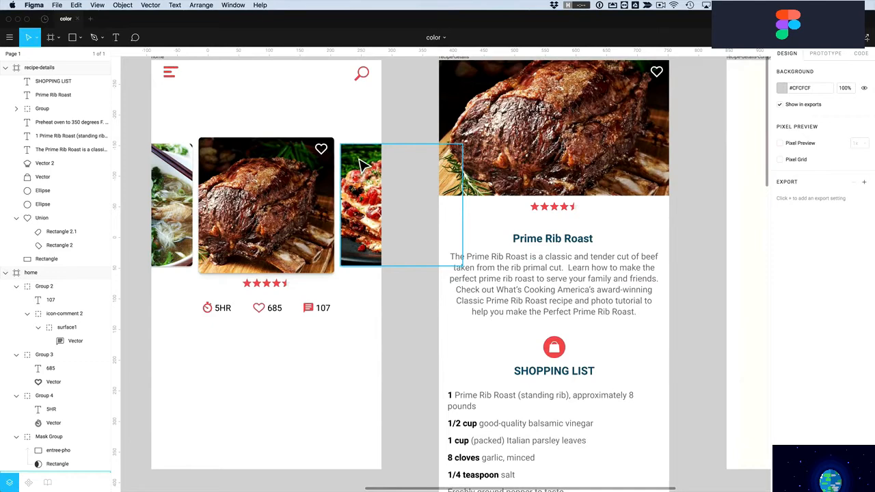
Select the Prime Rib Roast title and activate the canvas eyedropper with Ctrl+C
click(360, 162)
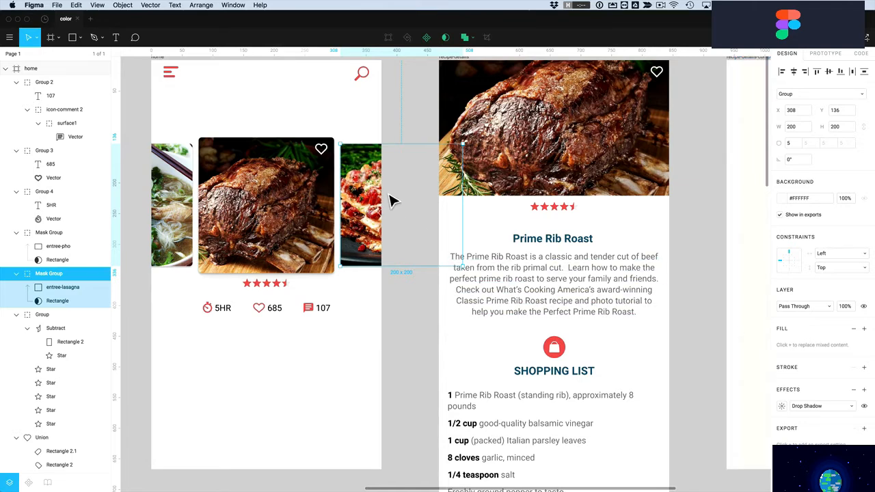
click(553, 250)
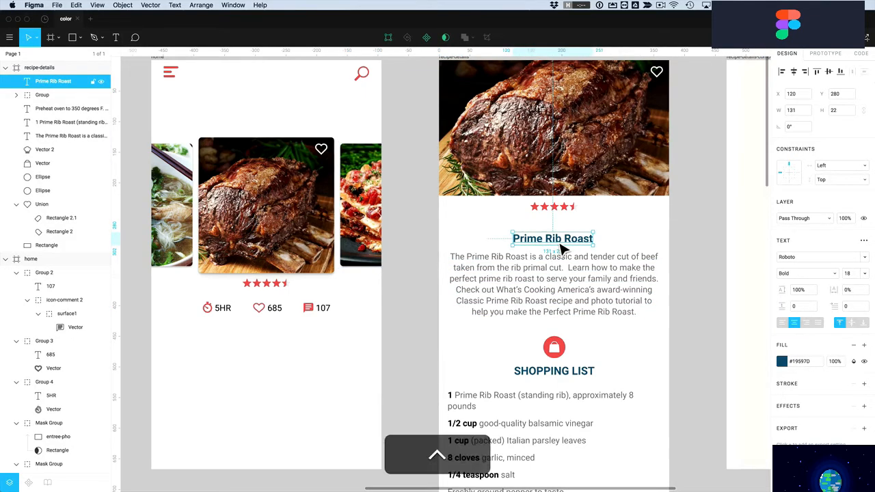
key(ctrl+c)
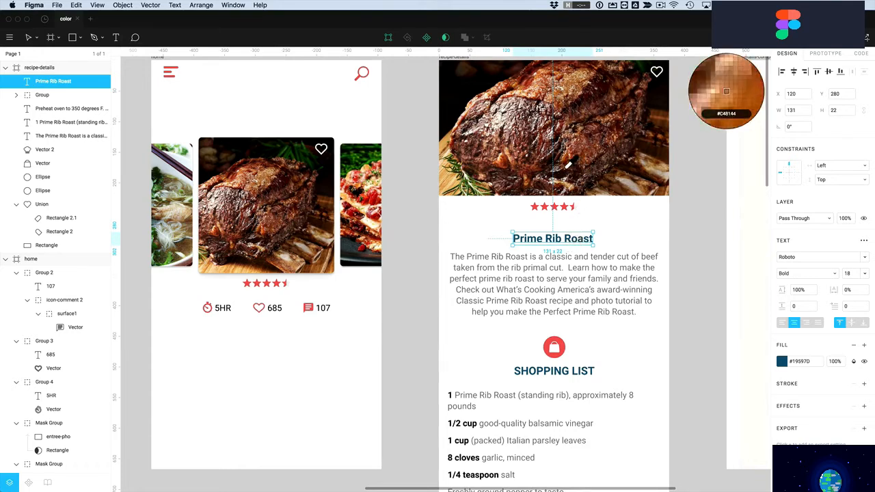
Sample greens from the food photo, then set the Prime Rib Roast title to dark blue #19597D
click(782, 362)
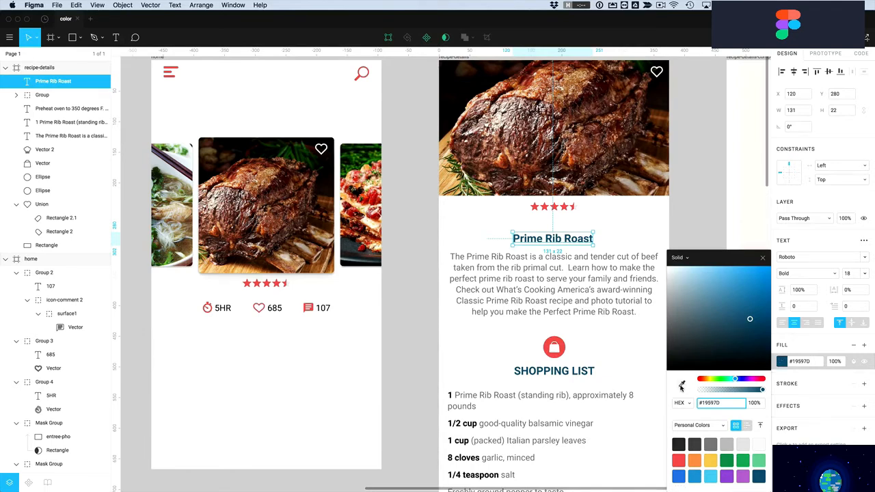
click(681, 385)
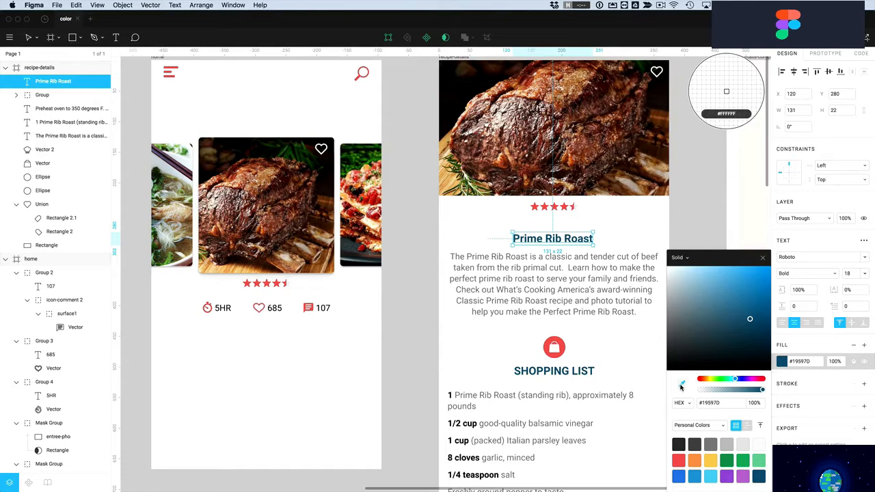
click(371, 186)
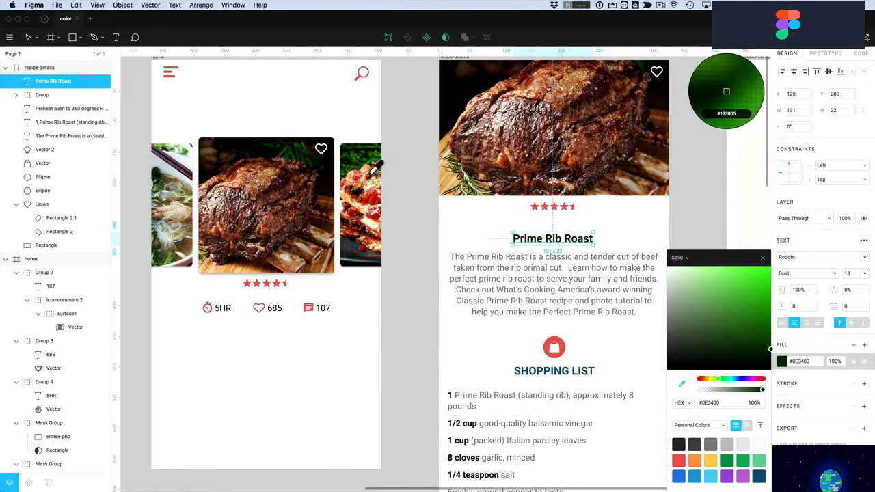
click(725, 90)
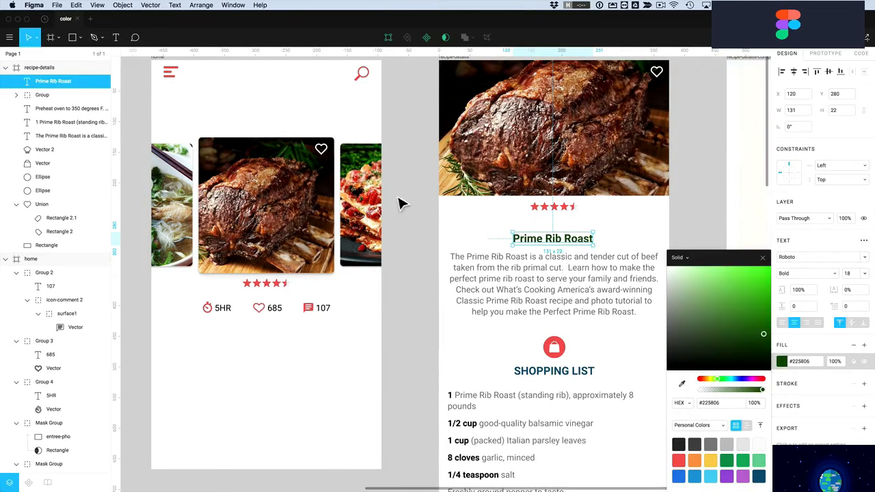
scroll(751, 470, down, 1)
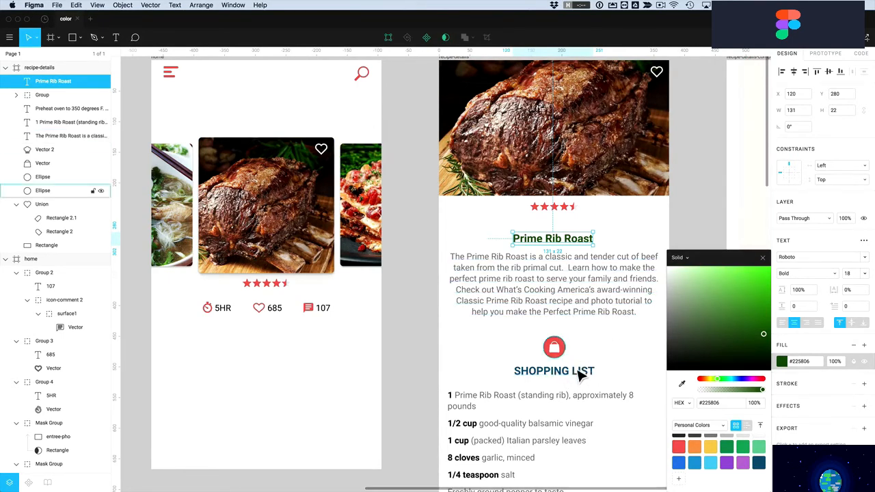
click(758, 463)
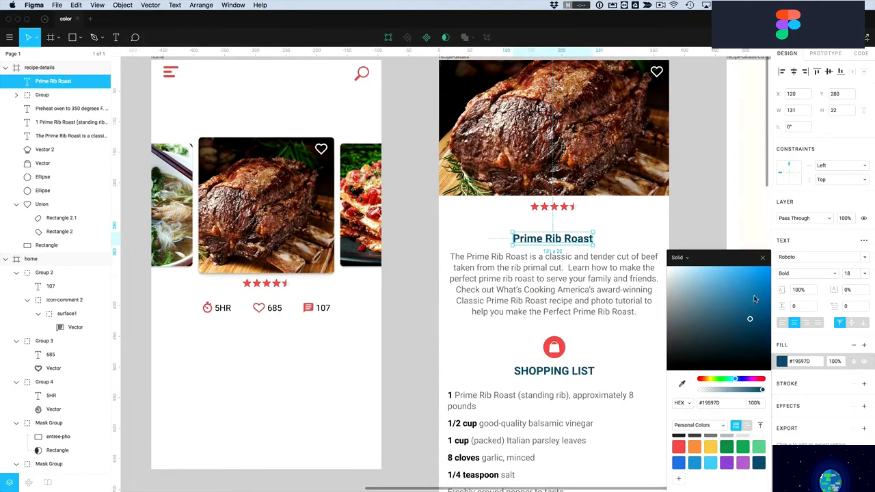
click(762, 258)
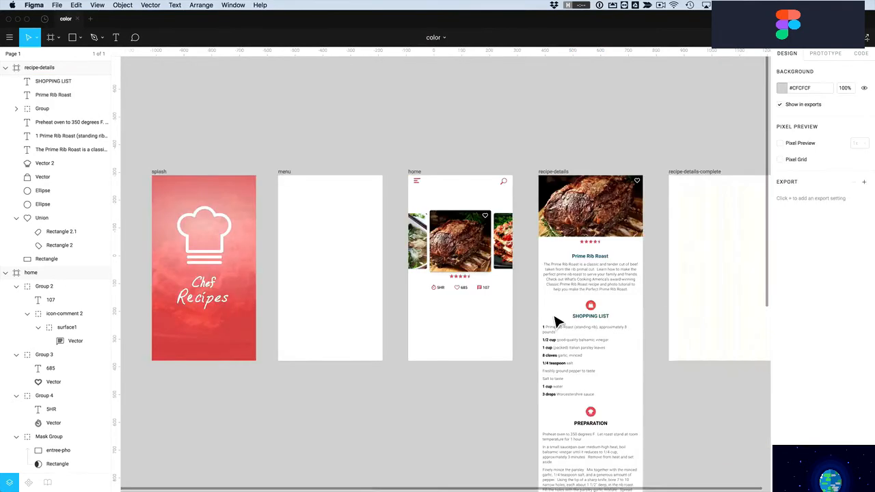
click(580, 316)
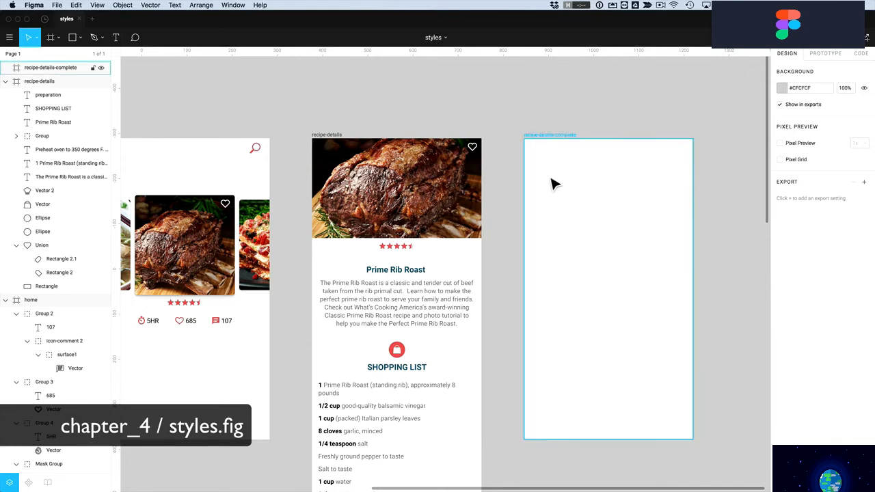
Select the whole recipe-details frame
click(326, 137)
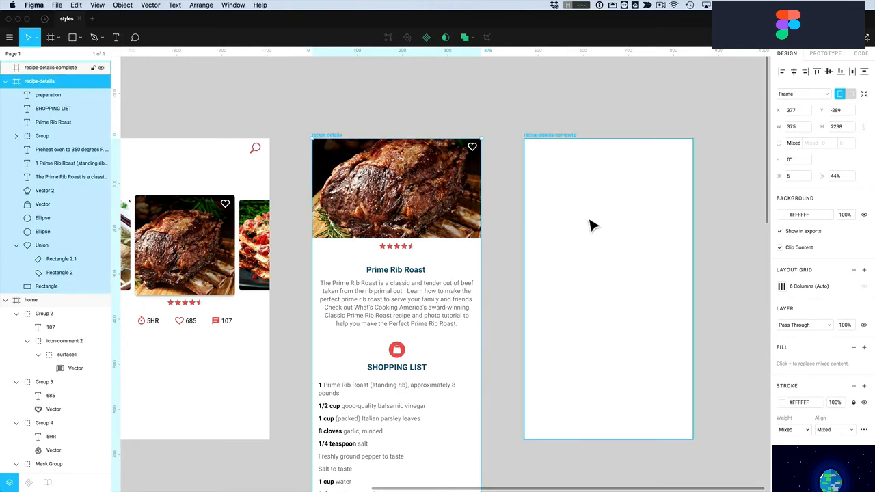
scroll(779, 267, down, 1)
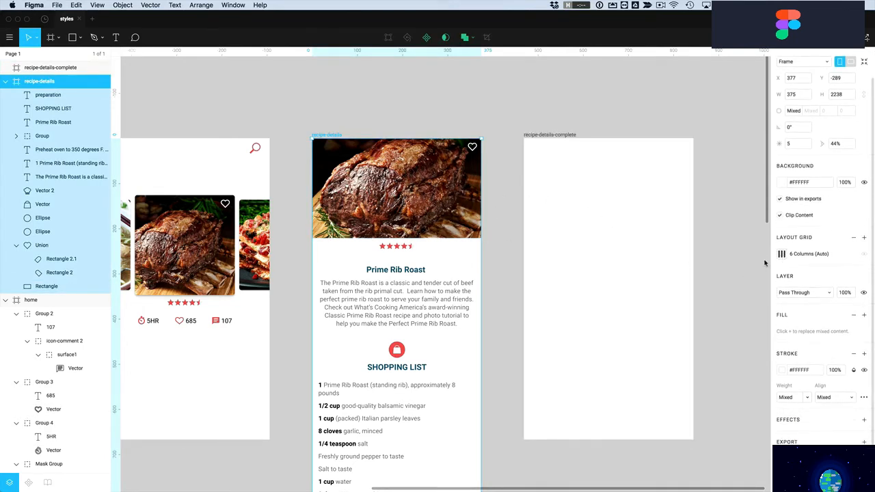
mouse_move(493, 141)
mouse_down()
mouse_move(363, 310)
mouse_move(333, 398)
mouse_up()
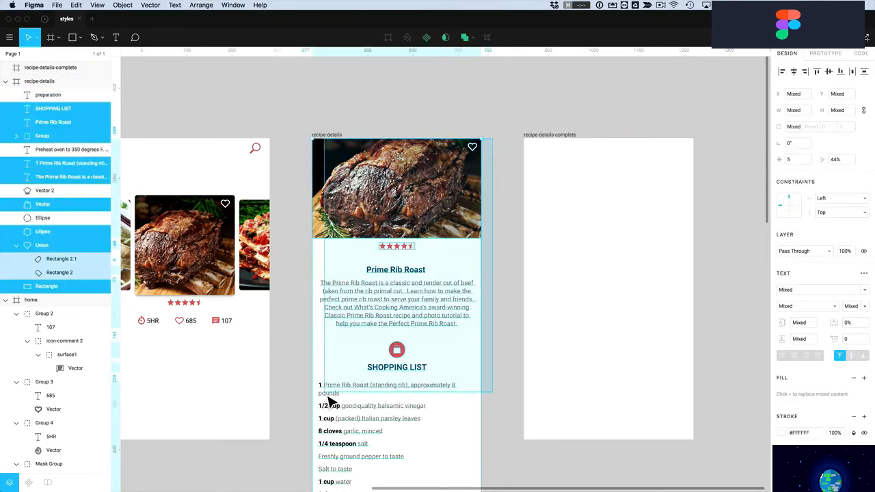
click(594, 104)
click(327, 136)
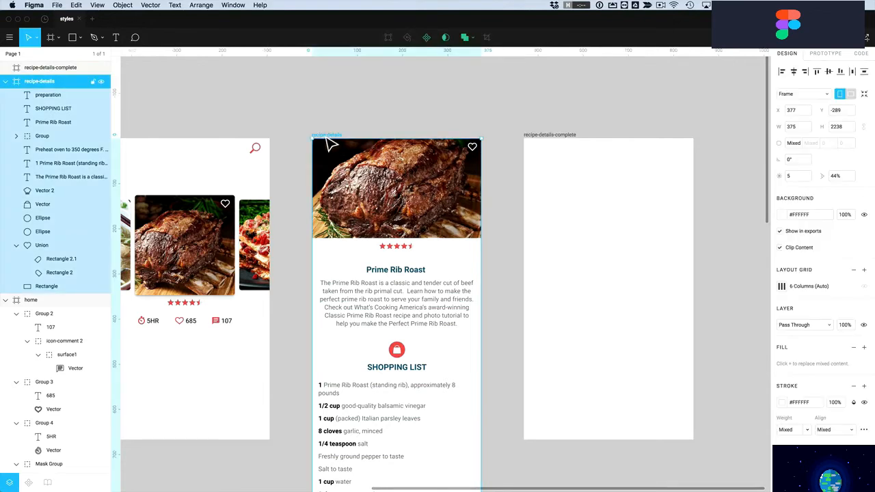
scroll(817, 334, down, 2)
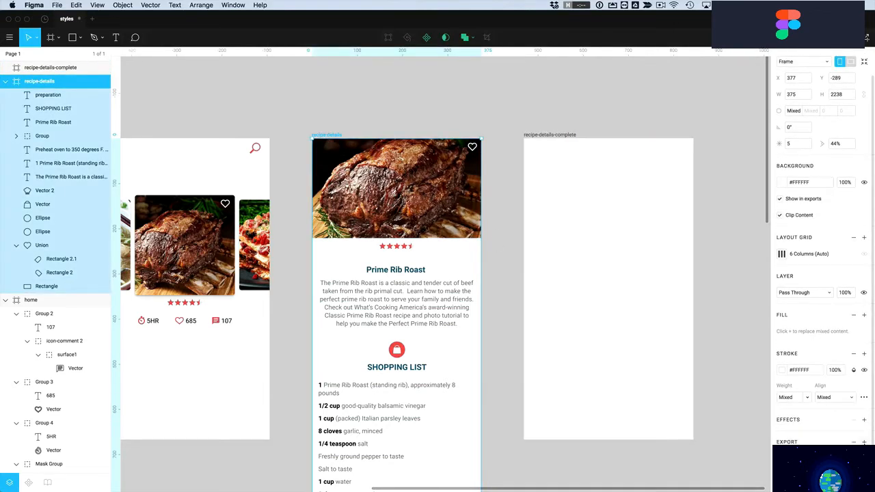
scroll(834, 439, down, 3)
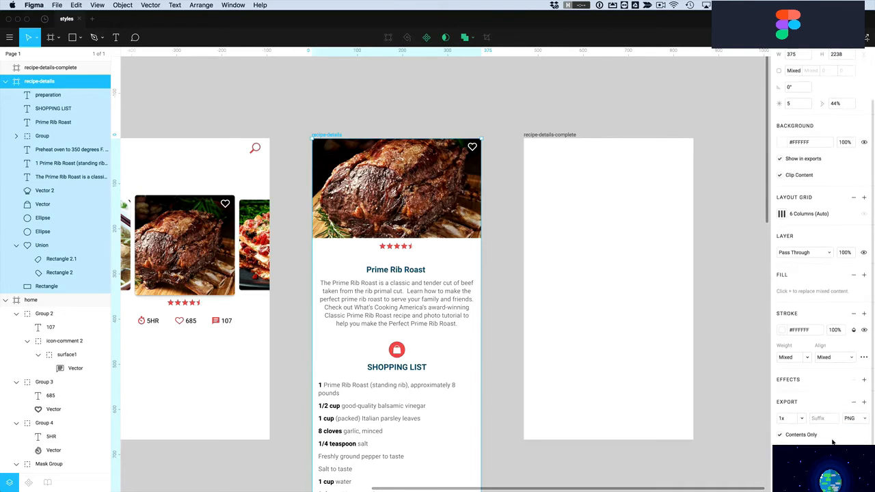
Export the frame as a 2x PNG saved to the Desktop
click(802, 410)
click(792, 429)
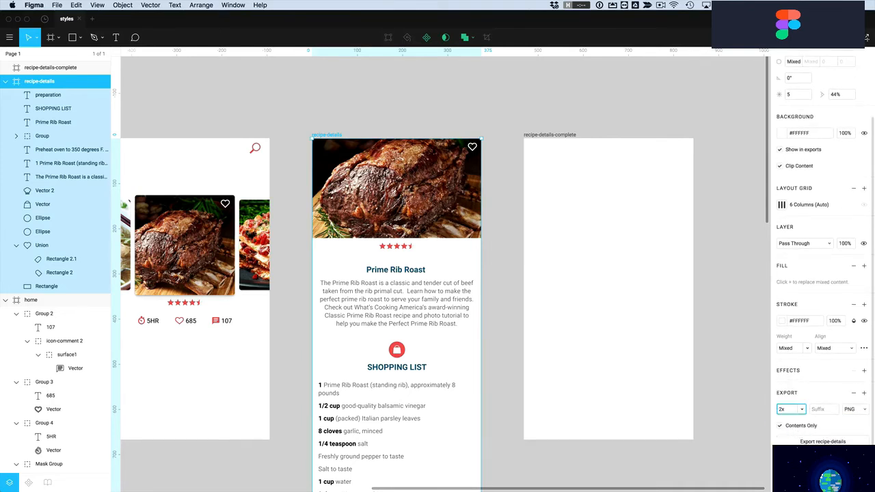
scroll(826, 246, down, 2)
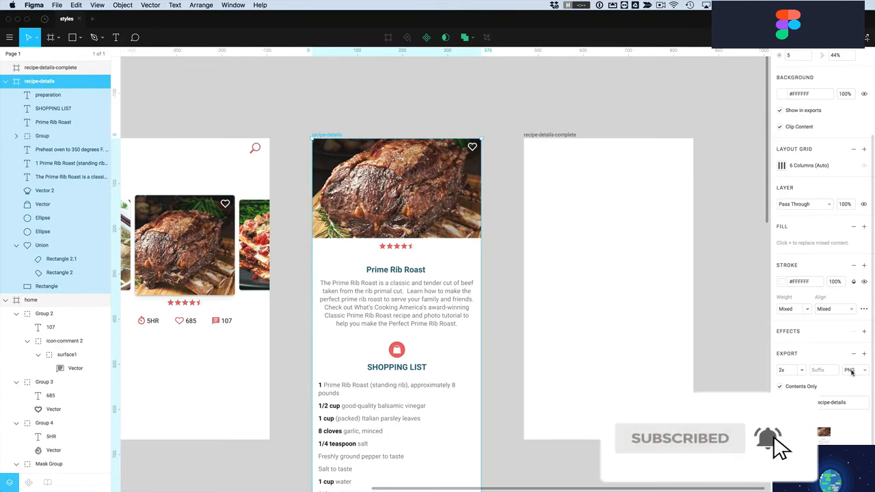
click(825, 401)
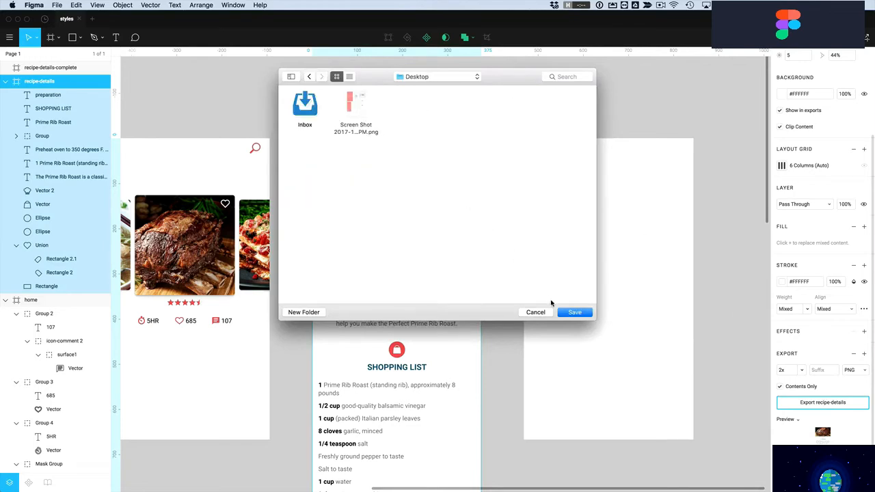
click(573, 313)
key(Escape)
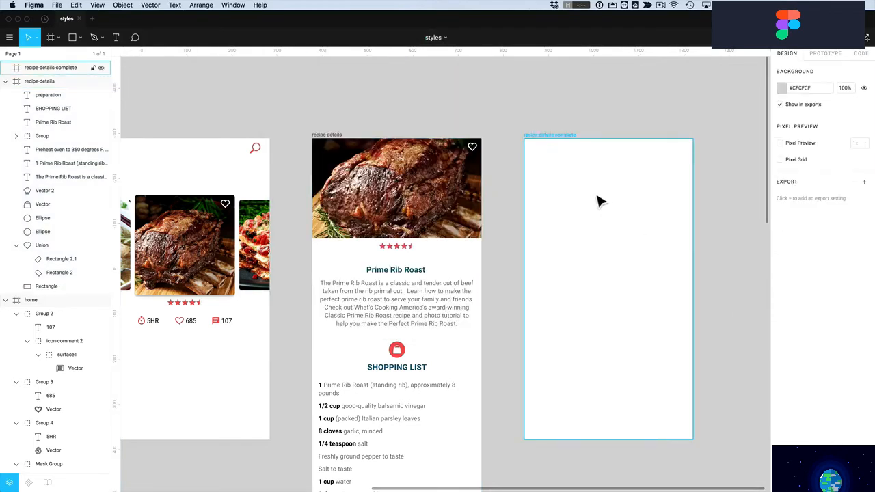
Place recipe-details.png into recipe-details-complete at Y 0, trimmed to 667 tall
click(80, 37)
click(75, 124)
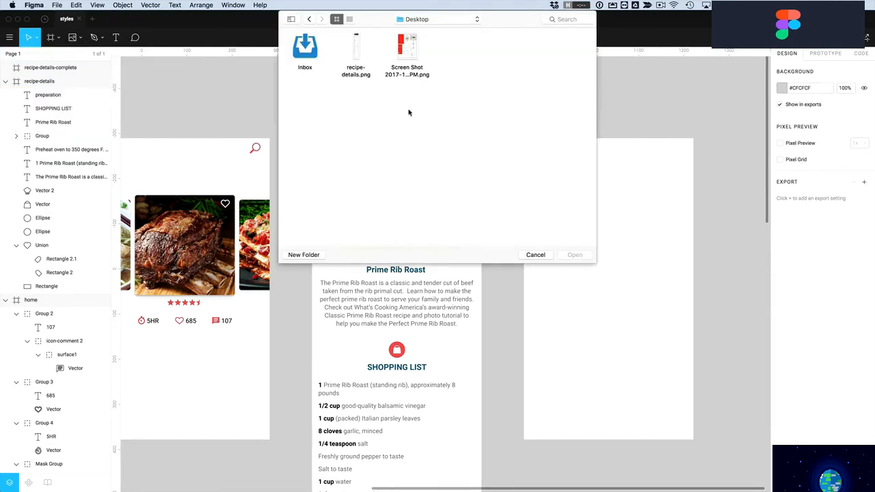
click(356, 49)
click(564, 257)
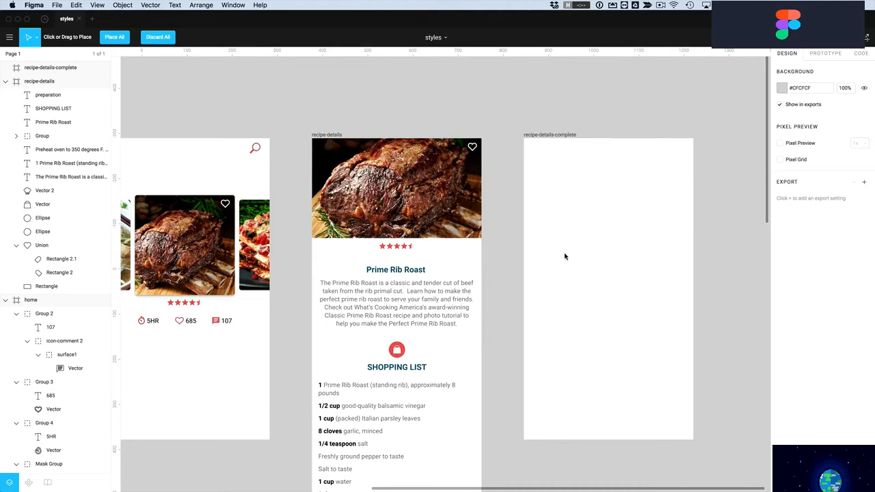
drag(536, 156, 697, 481)
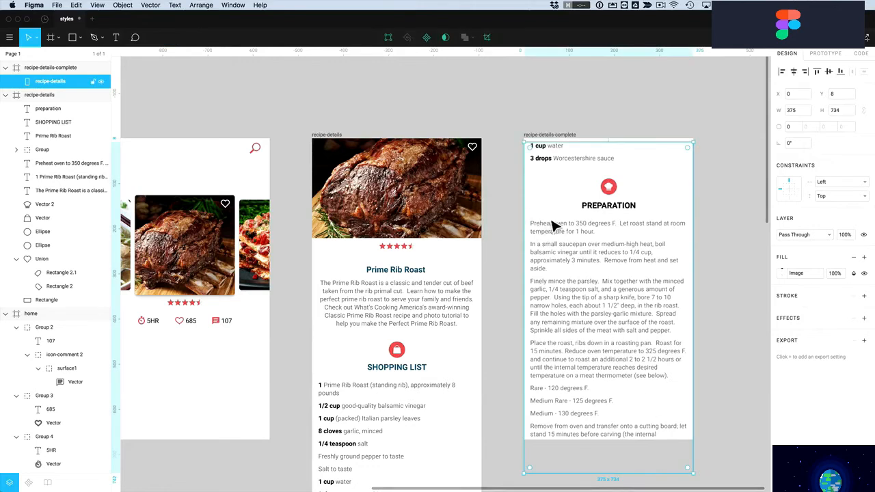
drag(597, 192, 598, 187)
drag(618, 474, 618, 447)
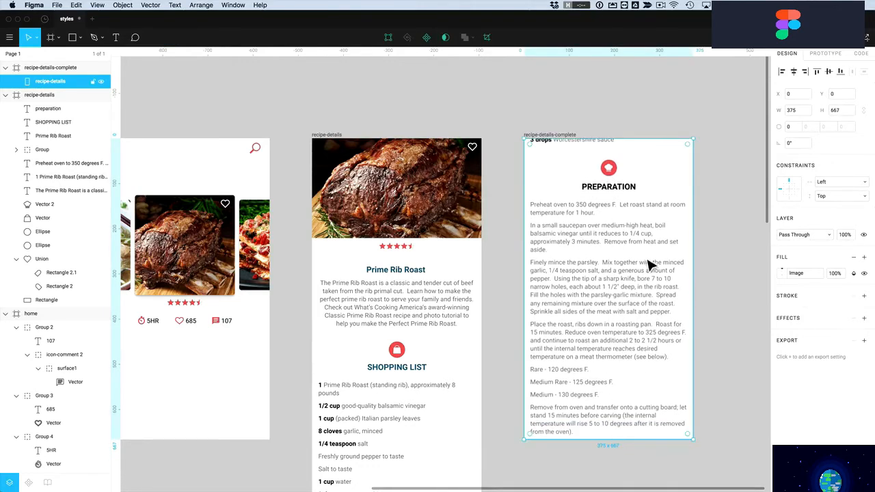
Set the image fill to Crop and shift it to show the roast photo and title, then deselect
click(782, 274)
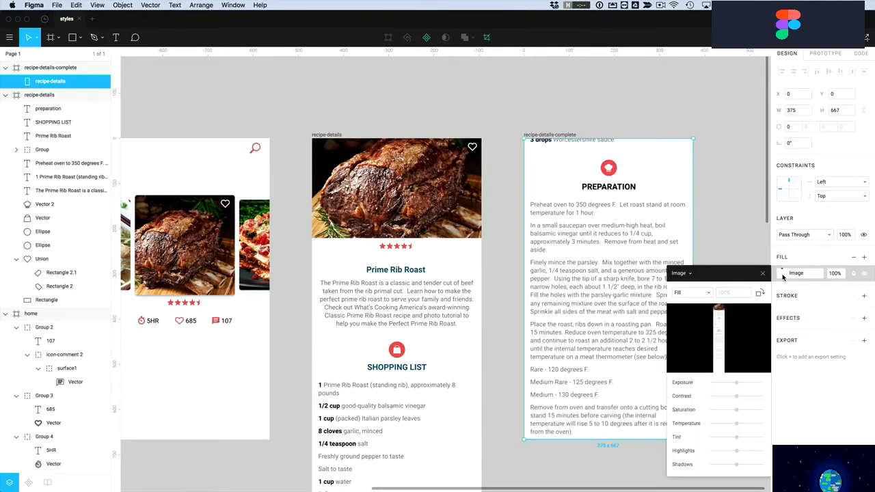
click(698, 294)
click(688, 319)
drag(569, 169, 581, 391)
drag(569, 233, 565, 312)
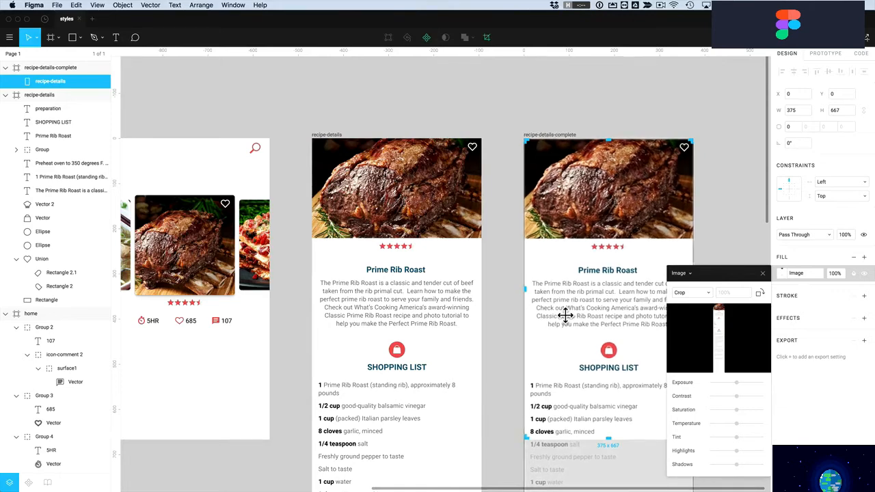
key(Return)
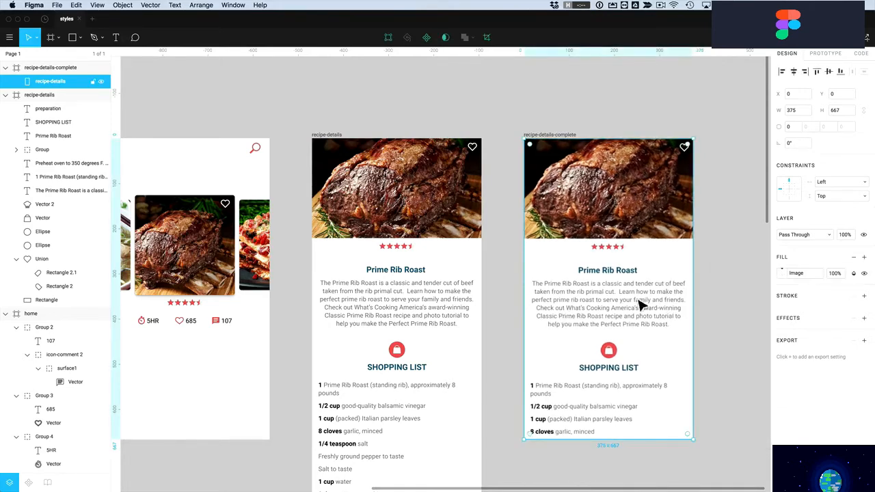
double_click(587, 183)
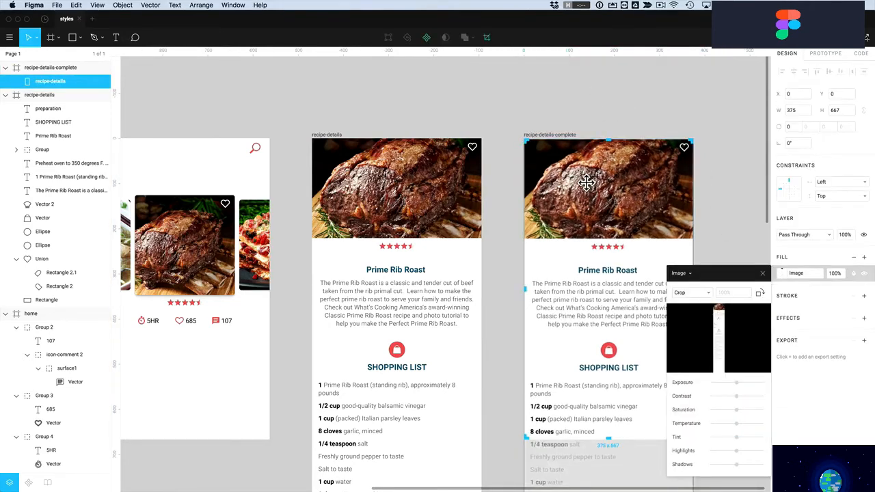
click(665, 101)
click(656, 110)
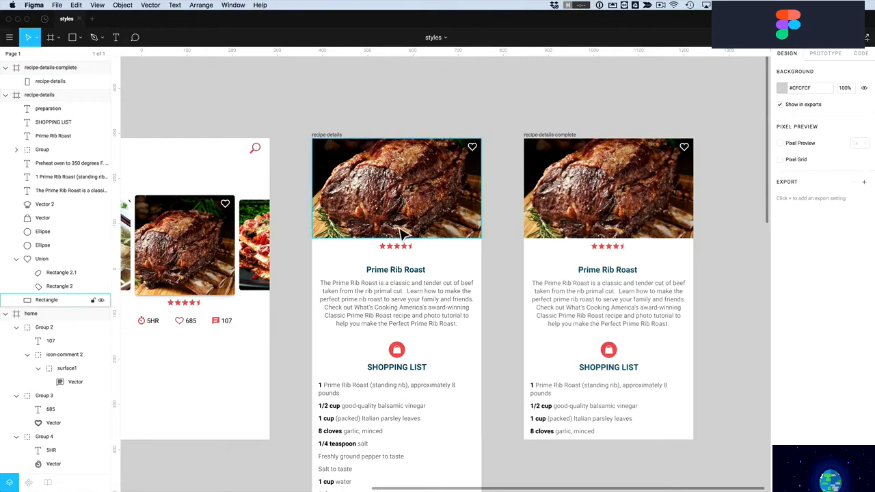
click(613, 220)
click(712, 220)
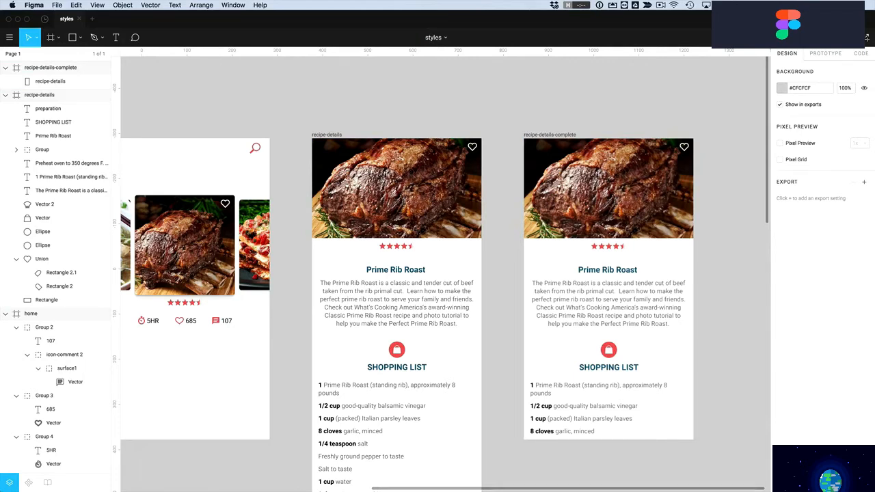
Add a solid black fill at 40% opacity over the recipe-details-complete frame
click(635, 239)
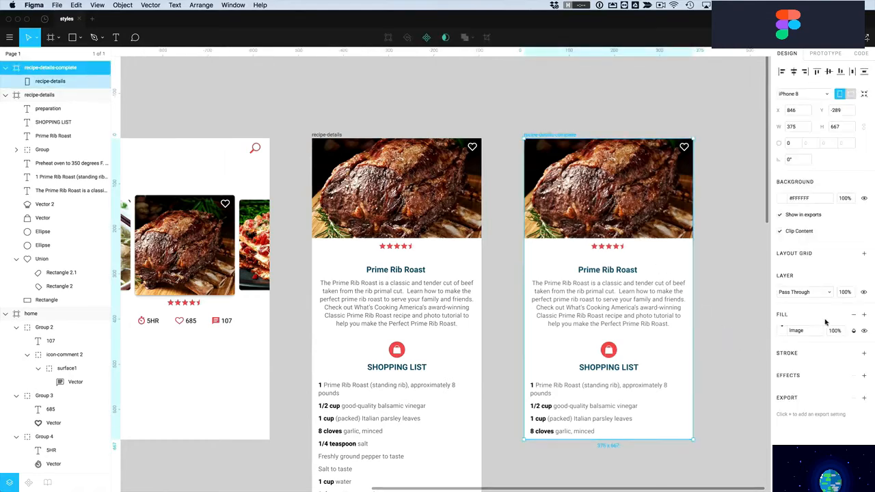
click(864, 315)
click(784, 331)
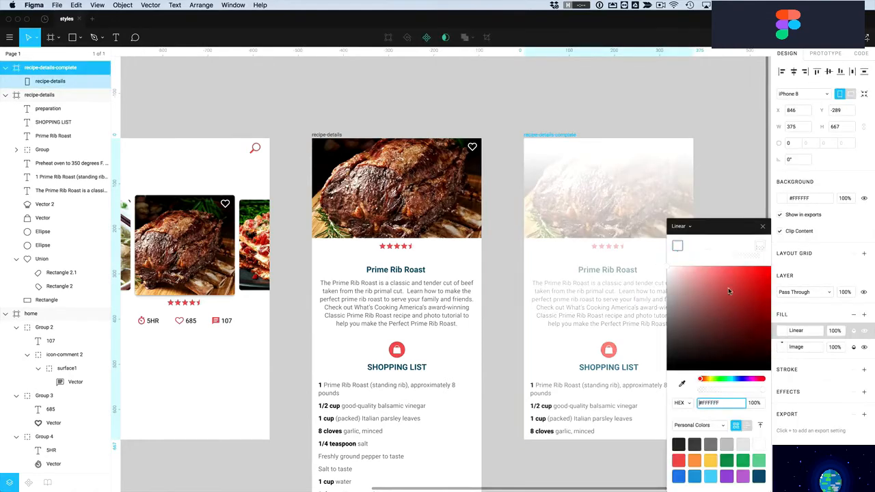
click(682, 227)
click(681, 216)
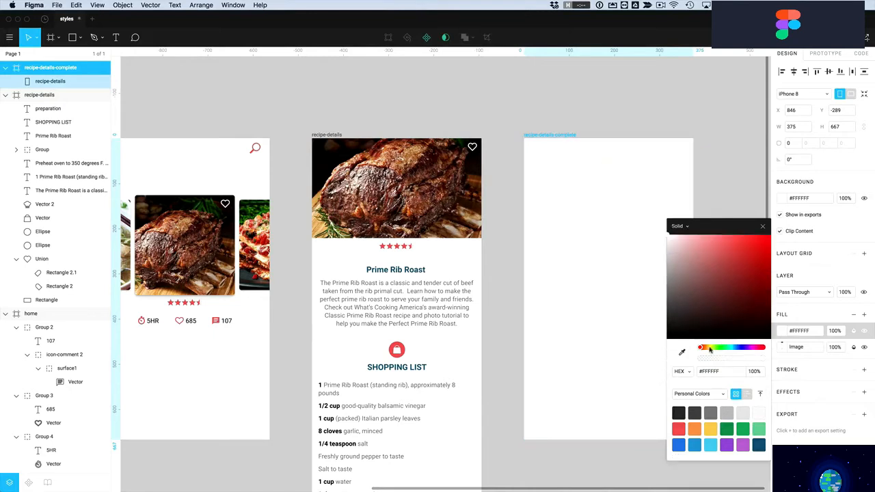
click(667, 338)
click(835, 332)
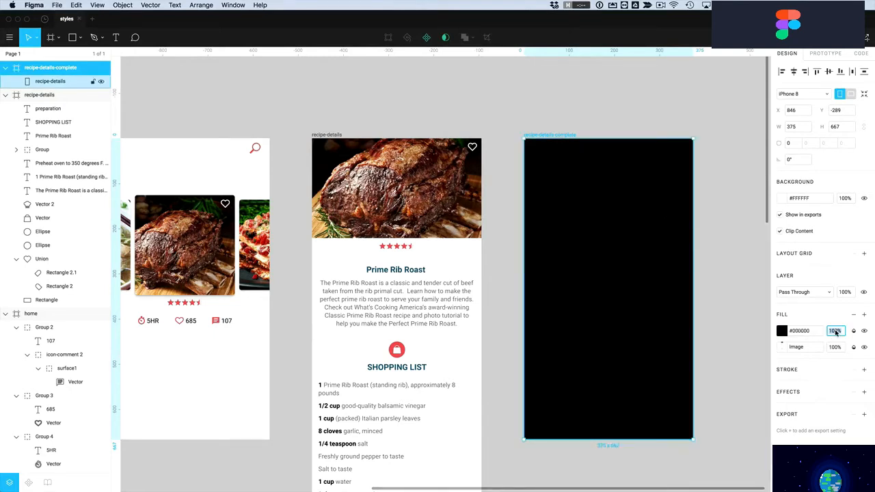
key(Return)
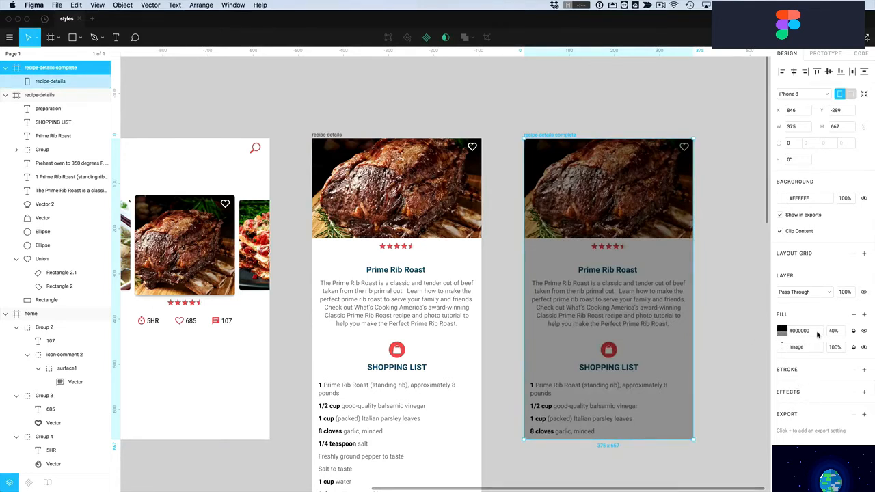
Delete the translucent black fill, leaving only the screenshot image fill
click(775, 332)
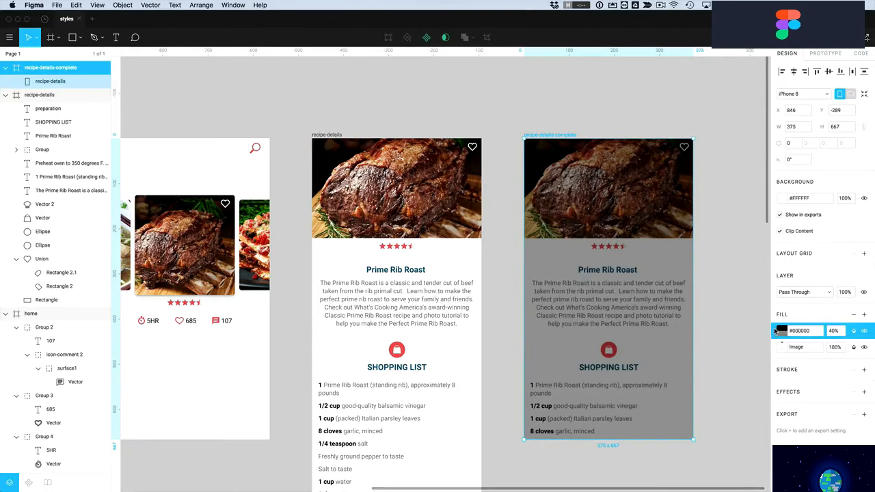
click(852, 315)
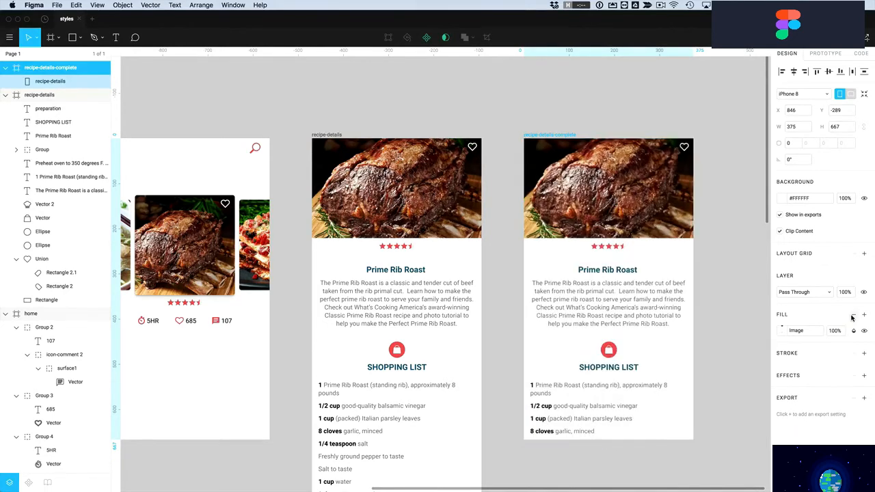
click(718, 307)
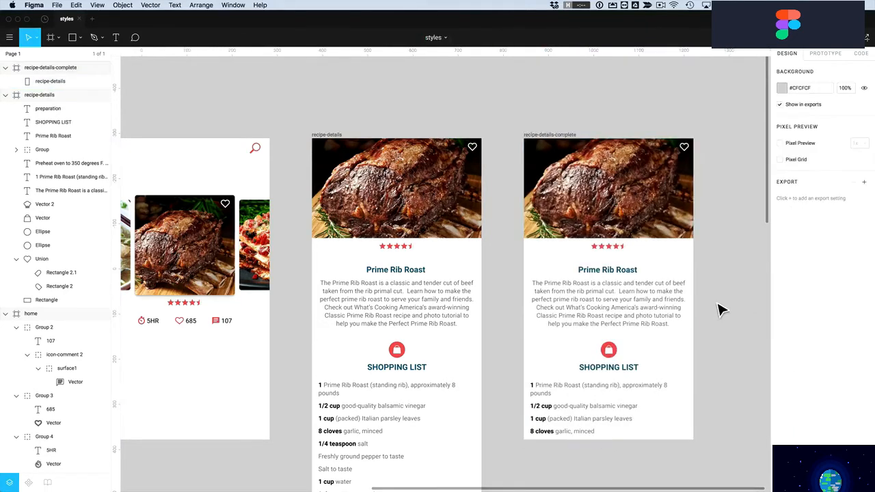
Draw a rectangle over the recipe-details-complete screen with a semi-transparent black fill
click(72, 38)
drag(531, 145, 693, 441)
click(782, 274)
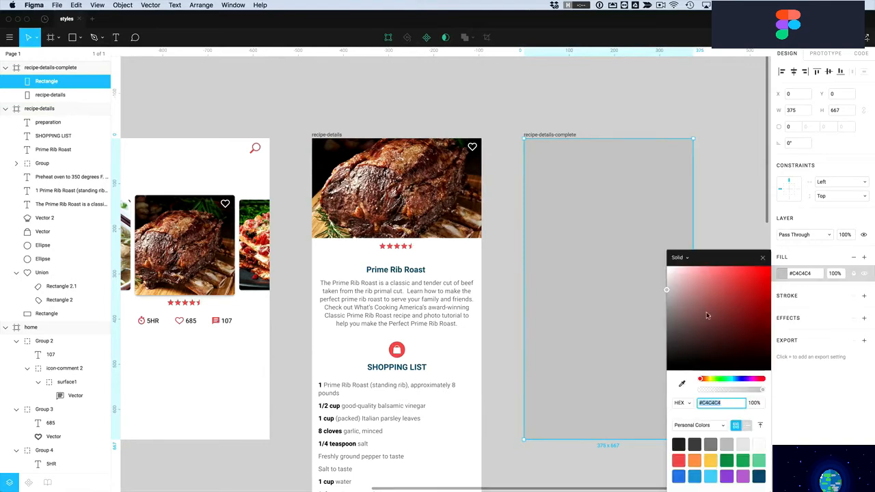
drag(710, 311, 654, 385)
drag(759, 394, 731, 390)
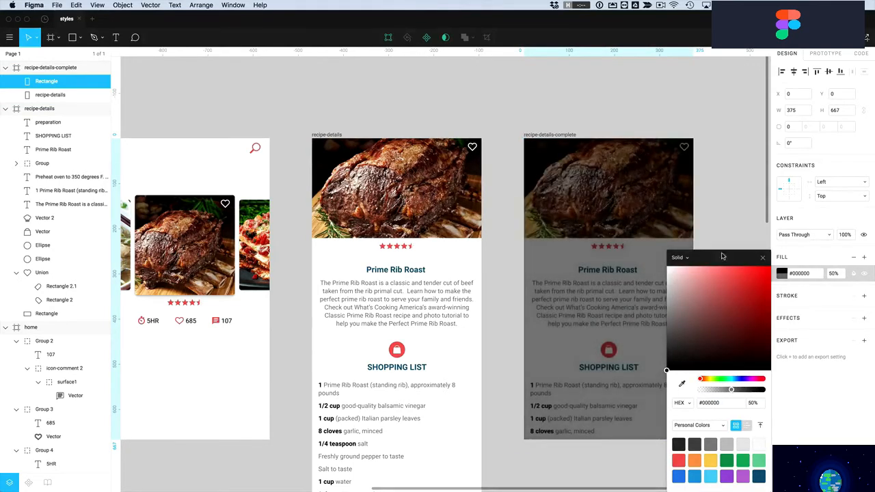
click(763, 258)
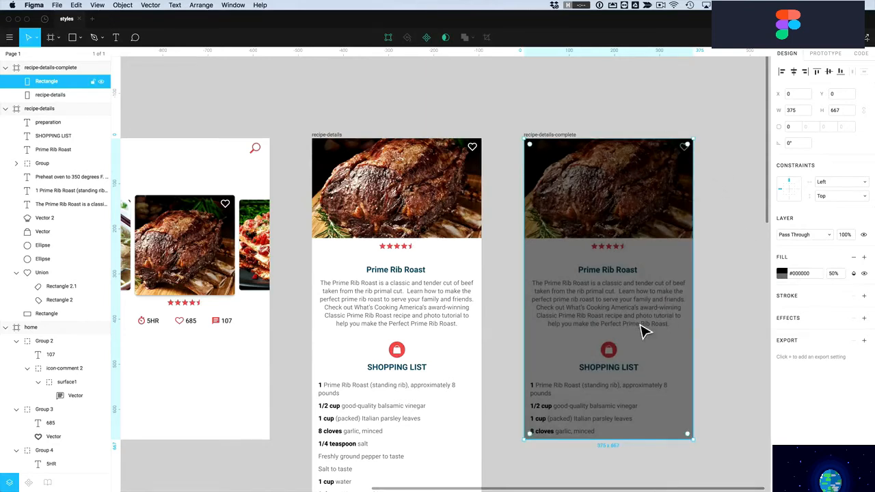
Give the rectangle a Background Blur effect of 20
click(864, 319)
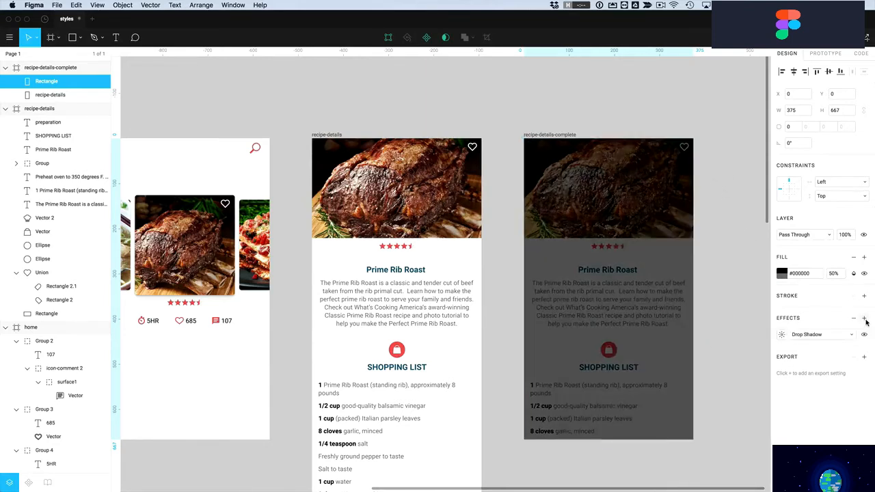
click(807, 336)
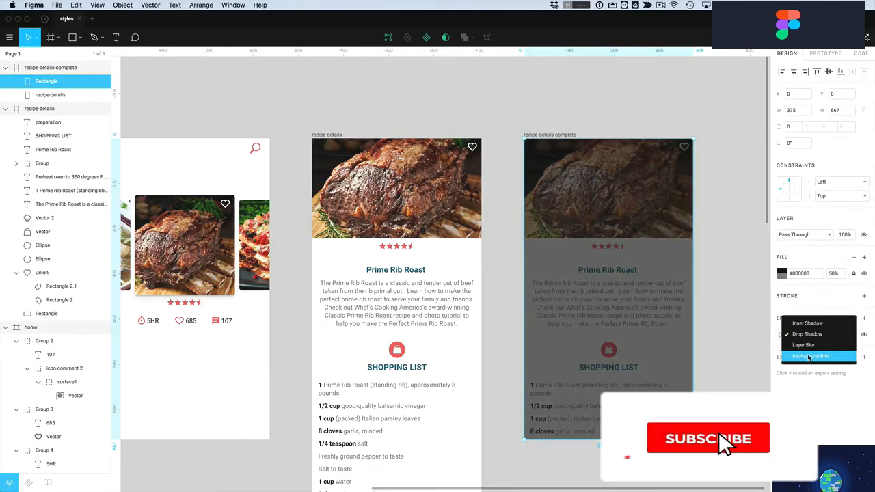
click(809, 358)
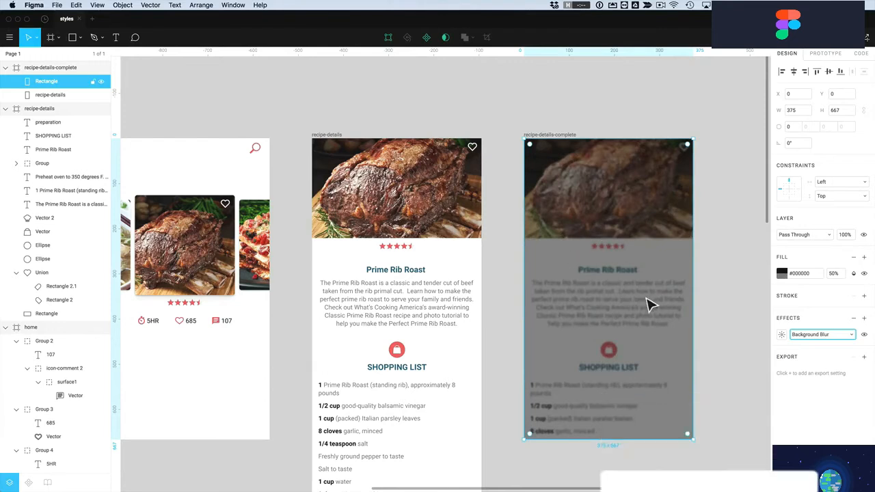
click(781, 334)
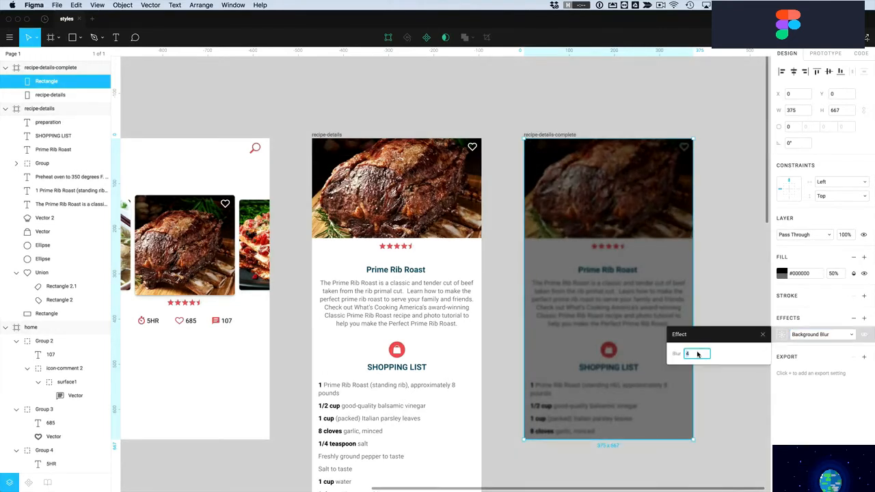
key(Return)
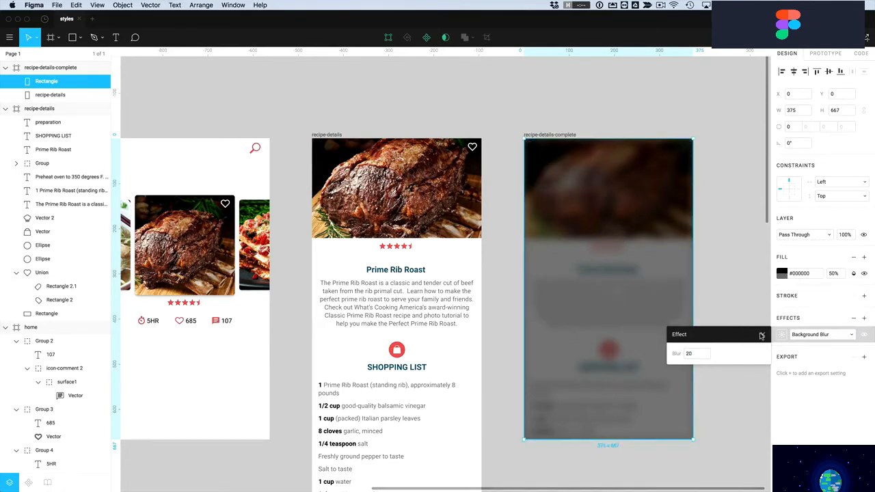
click(761, 335)
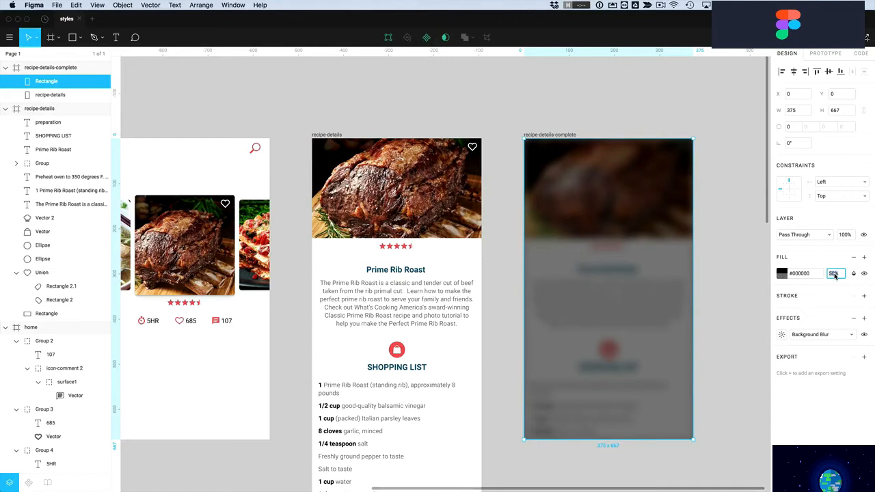
Change the rectangle's fill to white (#FFFFFF) at 30% opacity
key(Return)
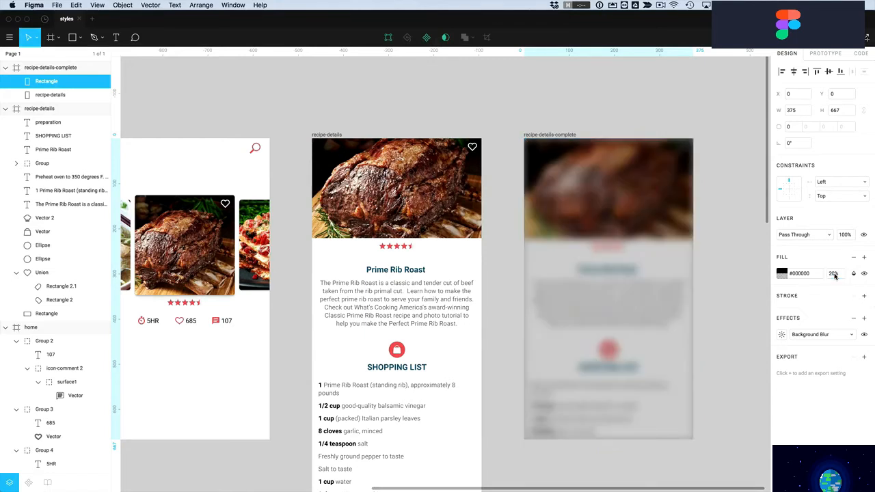
click(834, 274)
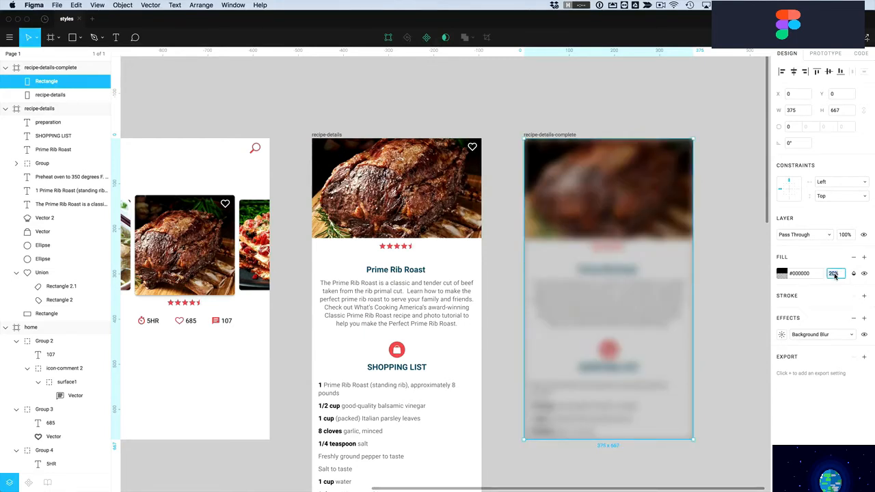
text(30)
key(Return)
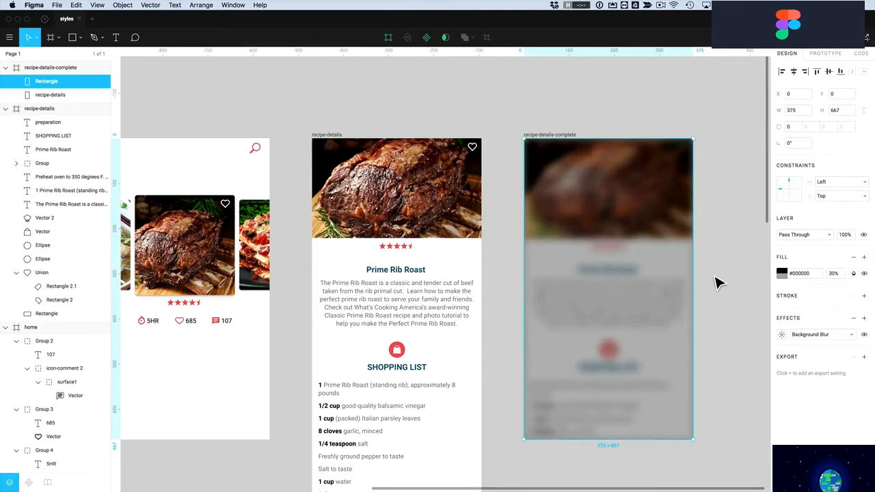
click(782, 273)
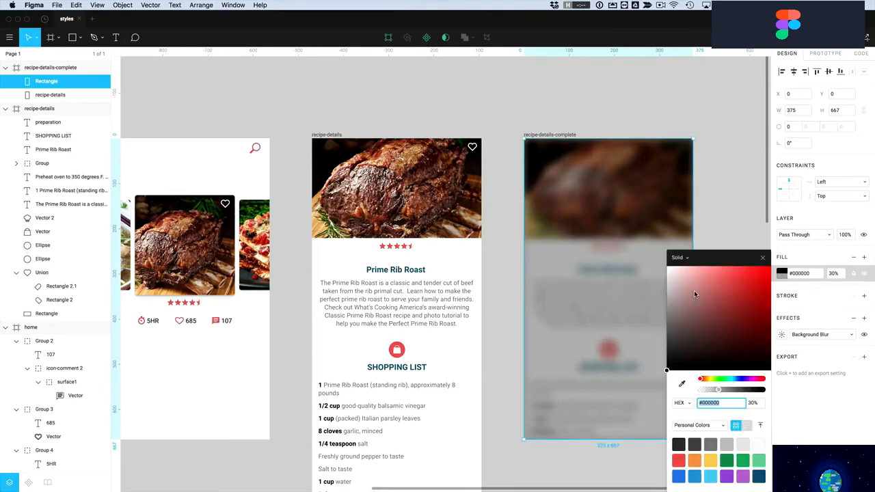
drag(689, 290, 664, 274)
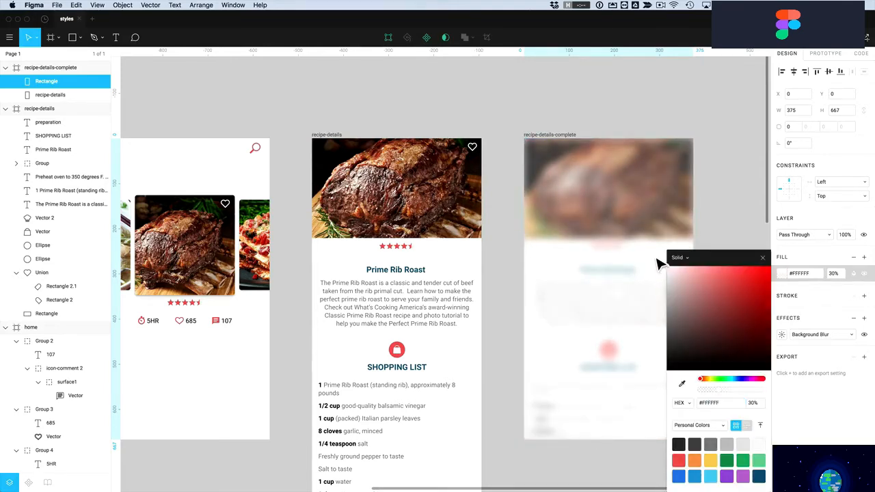
click(761, 257)
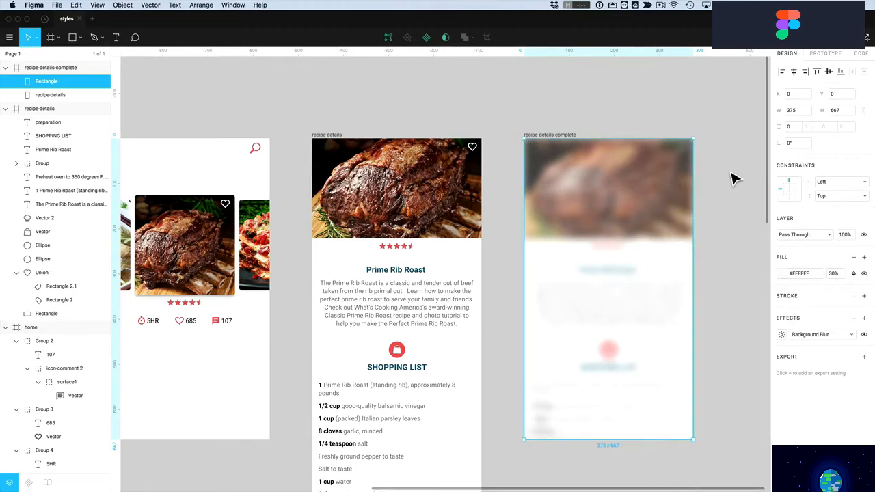
Reposition the blurred rectangle so it covers the whole screen again
click(734, 176)
click(643, 192)
drag(637, 202, 578, 244)
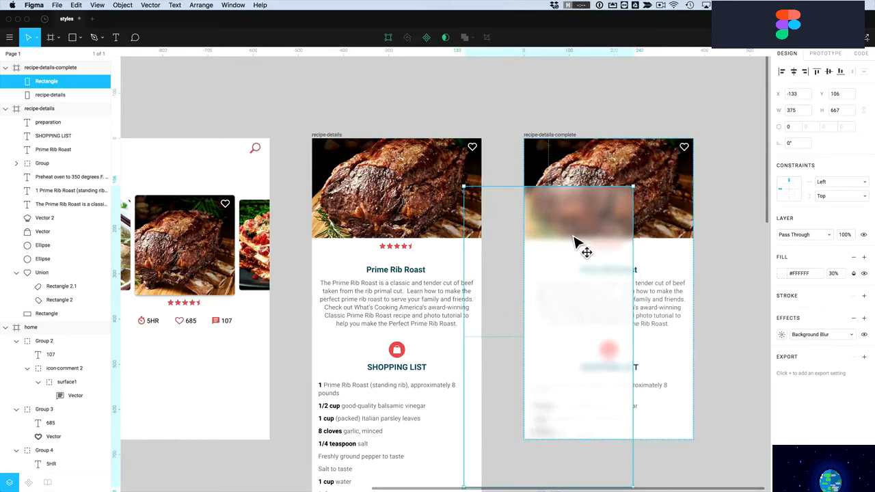
click(707, 225)
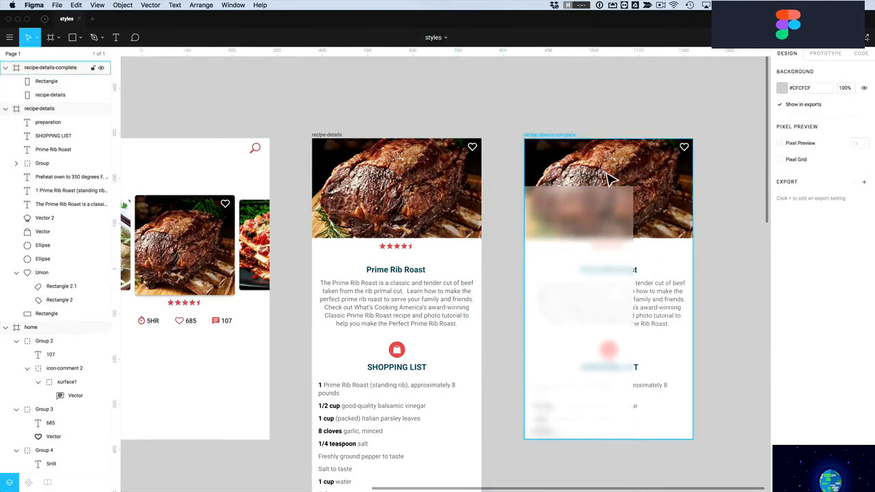
drag(614, 257, 674, 211)
click(753, 287)
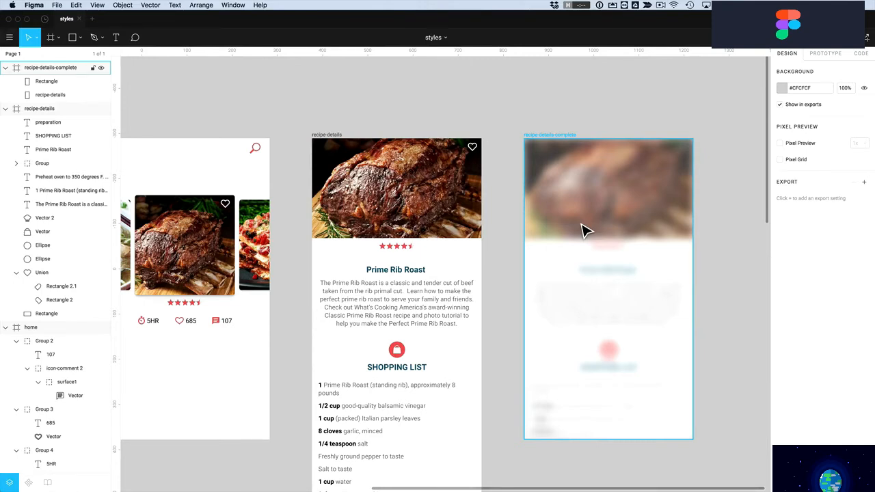
click(278, 64)
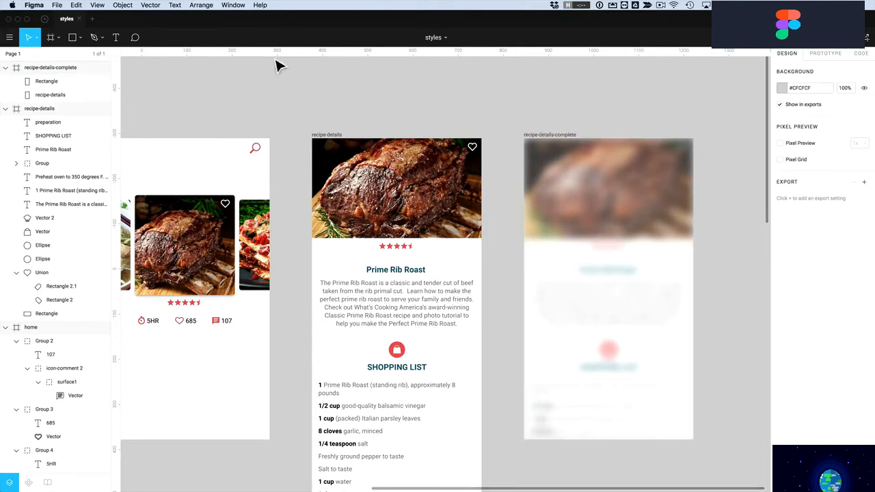
Draw a 240-wide rectangle centred inside the blurred screen
click(72, 37)
mouse_move(560, 204)
mouse_down()
mouse_move(657, 339)
mouse_move(662, 331)
mouse_move(664, 376)
mouse_move(669, 343)
mouse_up()
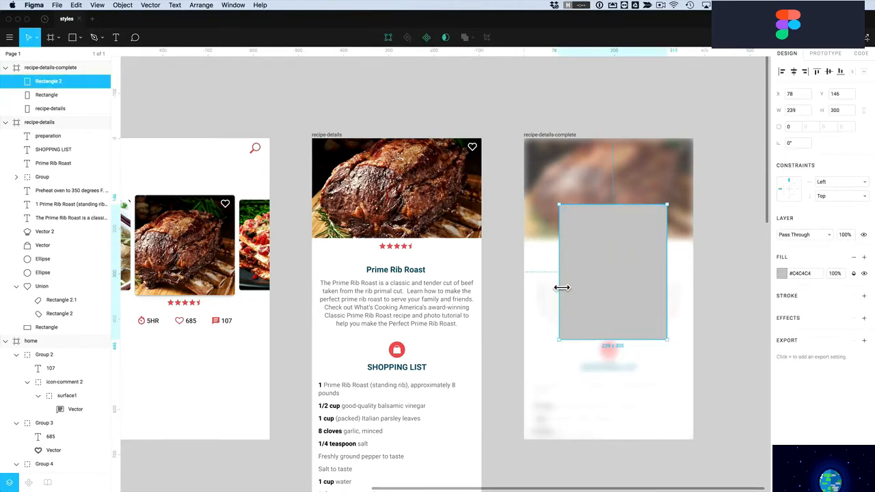
drag(563, 289, 558, 289)
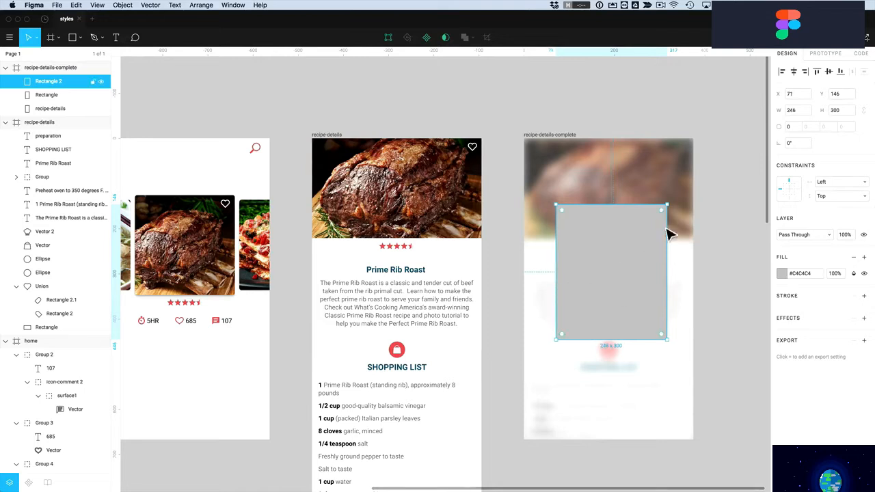
click(791, 112)
text(240)
key(Return)
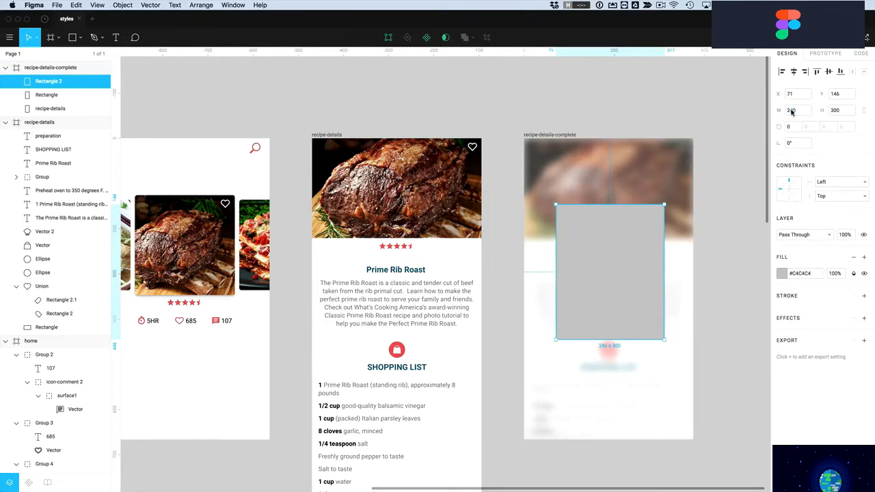
drag(608, 283, 602, 289)
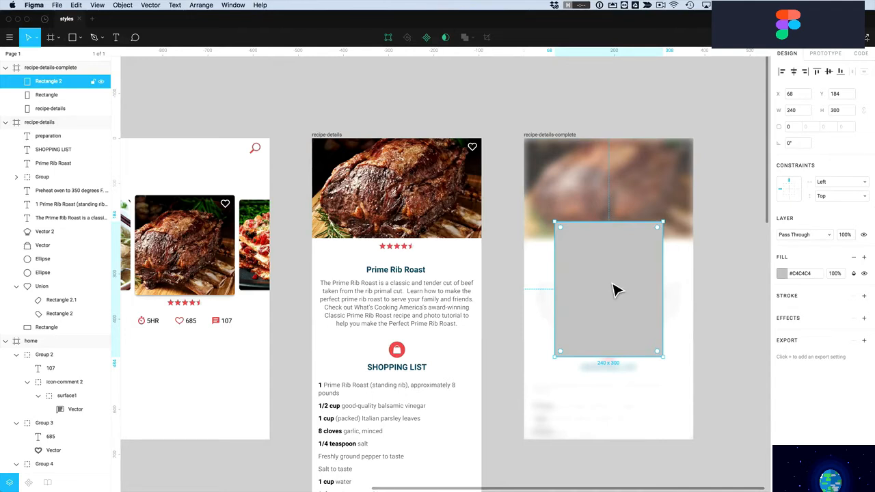
Make the rectangle white with a corner radius of 5
click(781, 274)
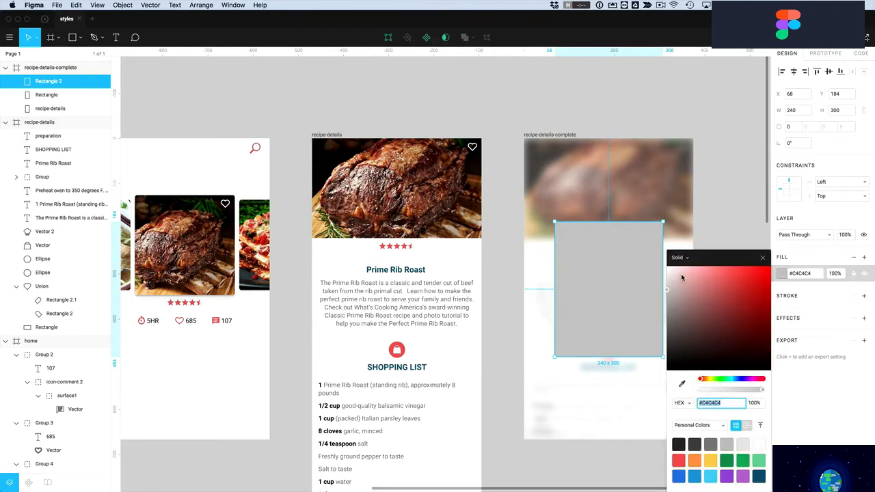
drag(687, 276, 662, 266)
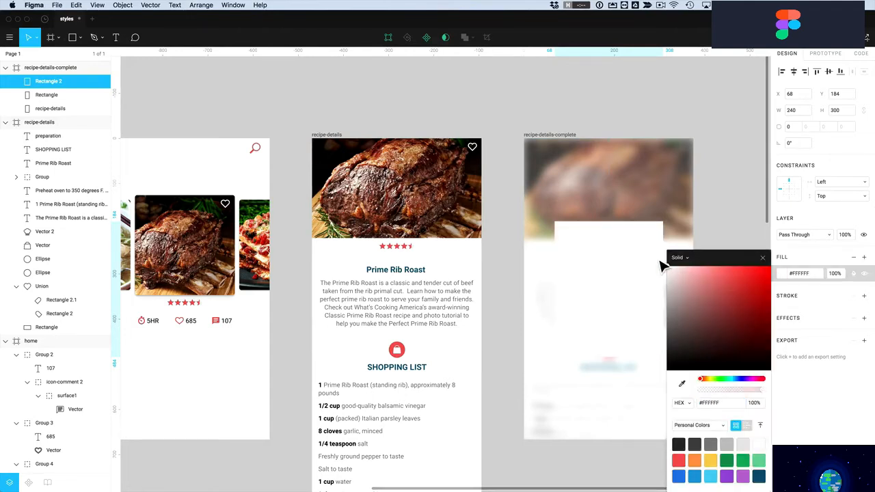
click(793, 128)
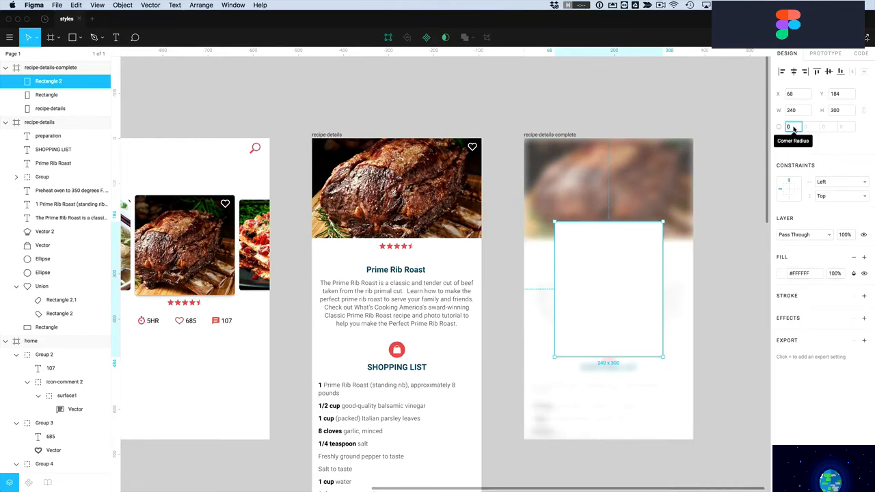
text(5)
click(730, 279)
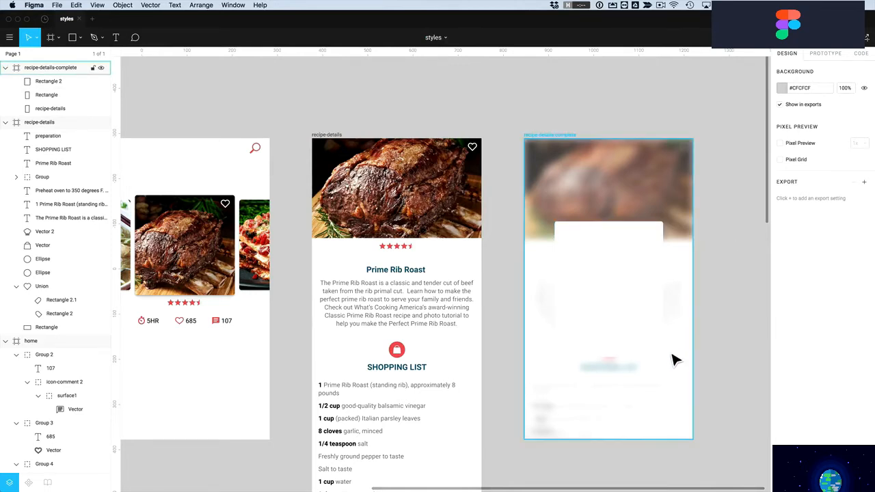
Add a pale grey #E8E8E8 border to the white card
click(592, 284)
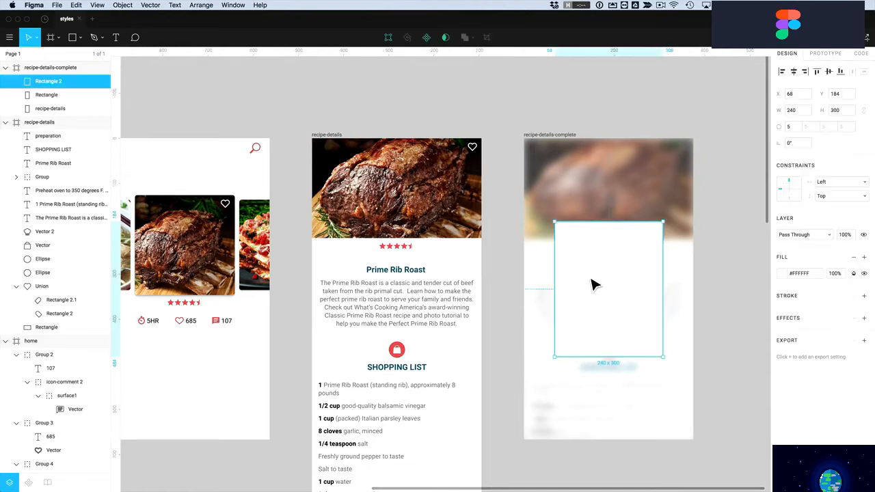
click(864, 296)
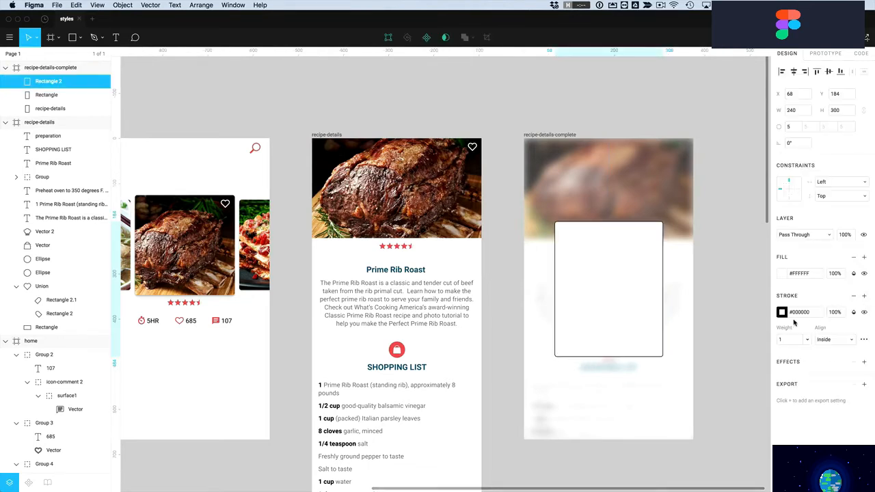
click(782, 312)
drag(673, 303, 669, 287)
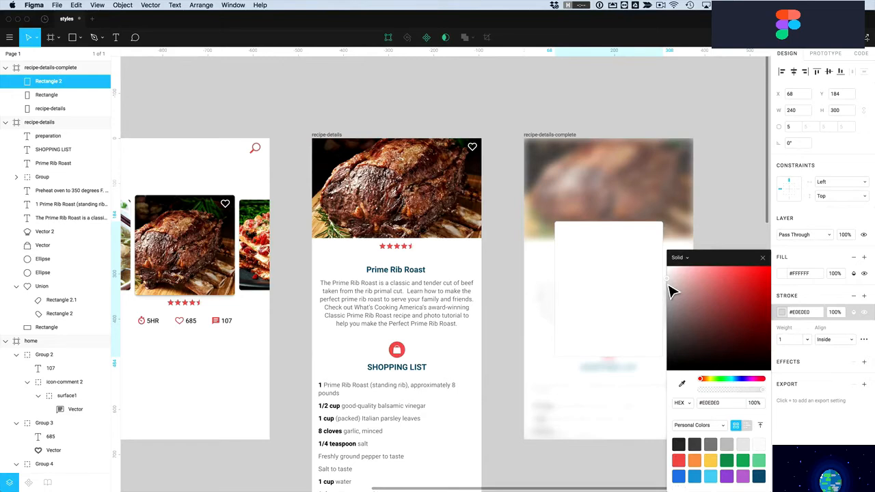
click(822, 356)
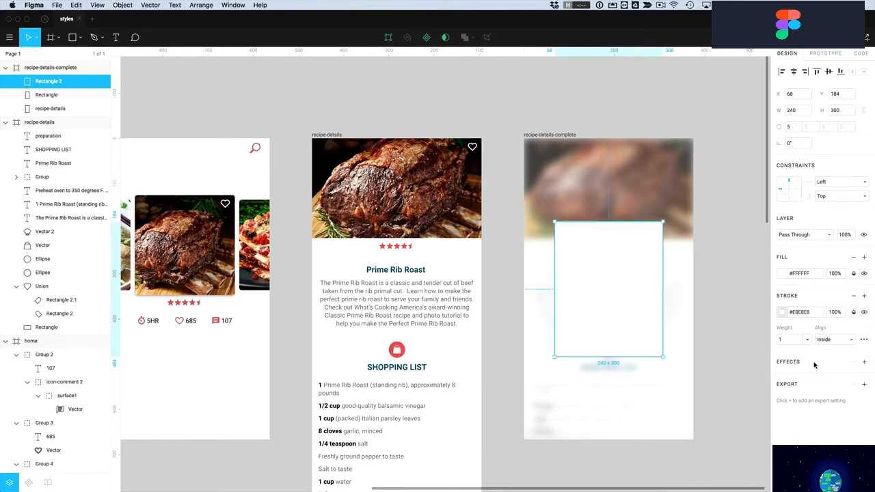
Add a first drop shadow to the white card
click(864, 363)
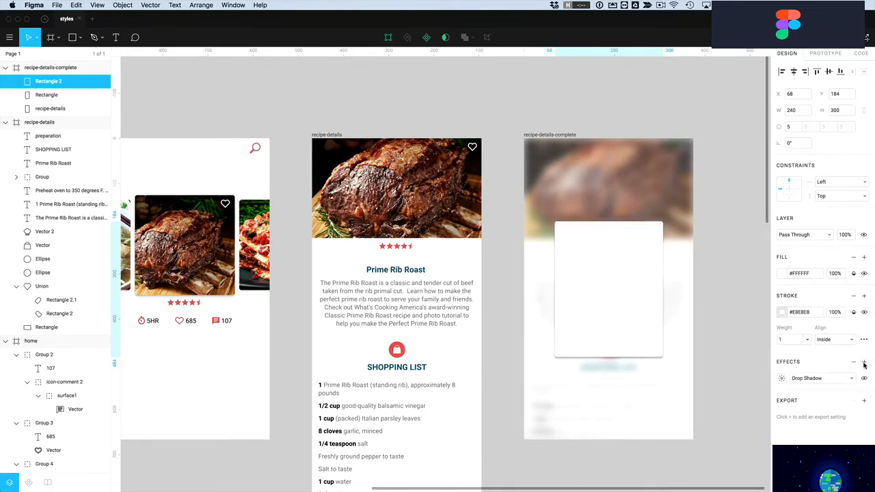
click(781, 379)
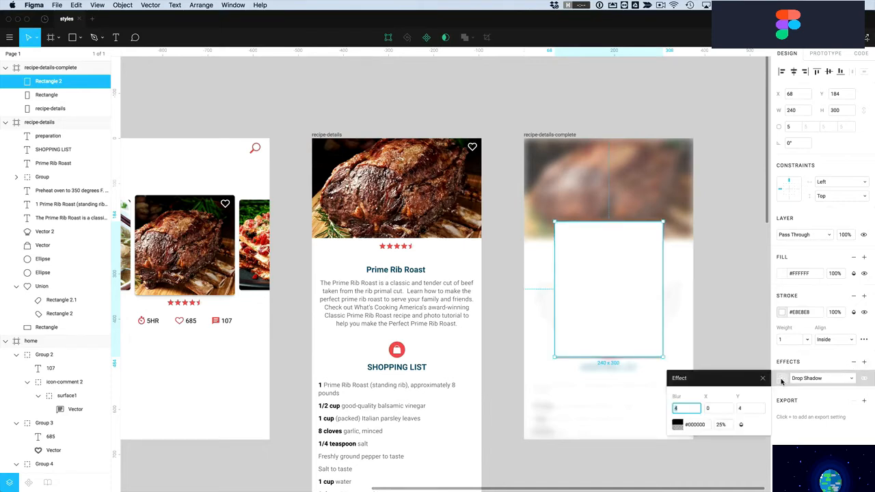
click(746, 409)
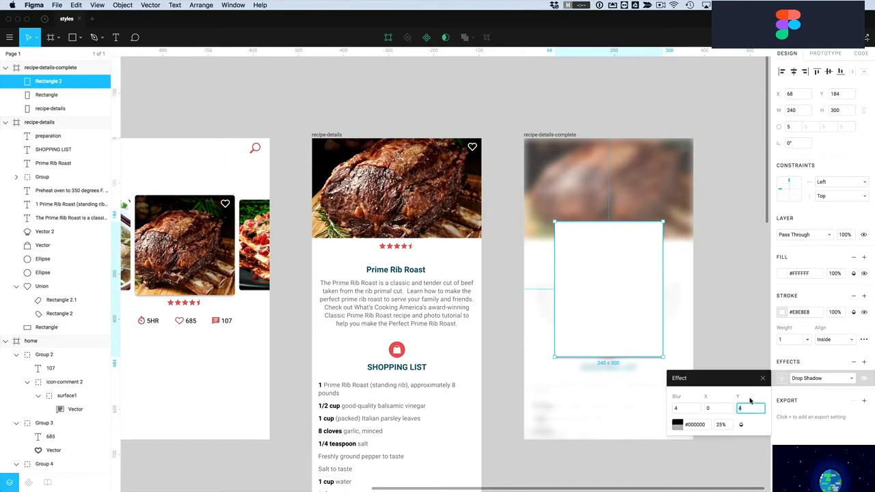
click(763, 378)
click(741, 364)
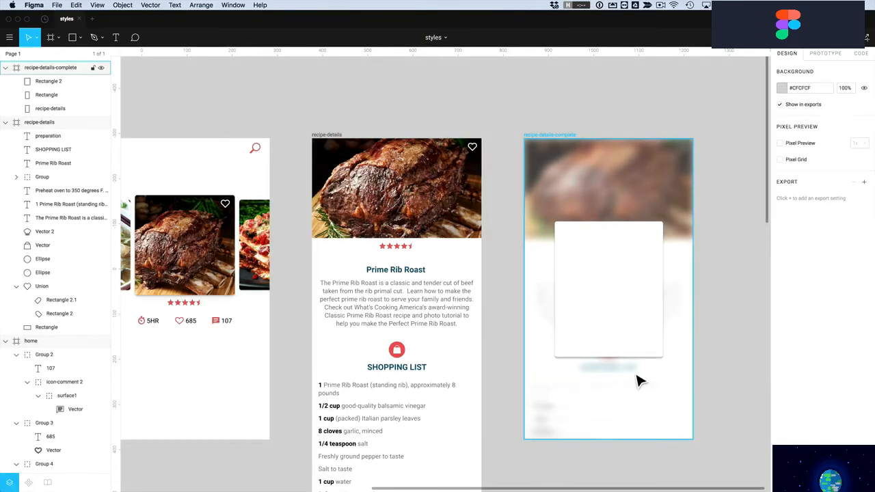
Add a second drop shadow and set its blur to 20 and opacity to 10%
click(611, 342)
click(865, 363)
click(782, 380)
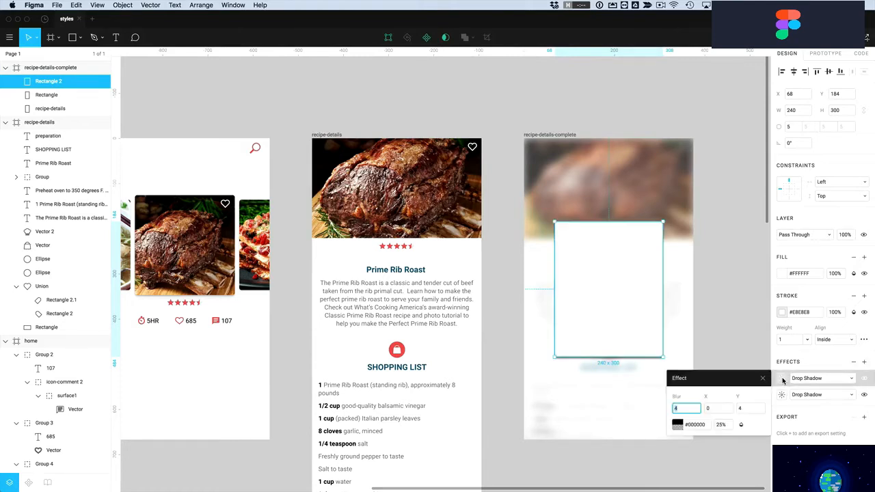
click(683, 408)
text(20)
key(Return)
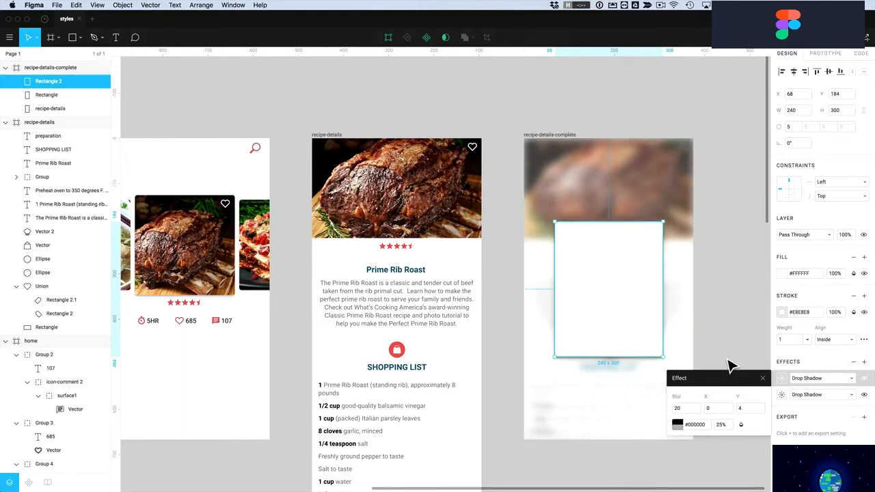
click(722, 425)
text(10)
key(Return)
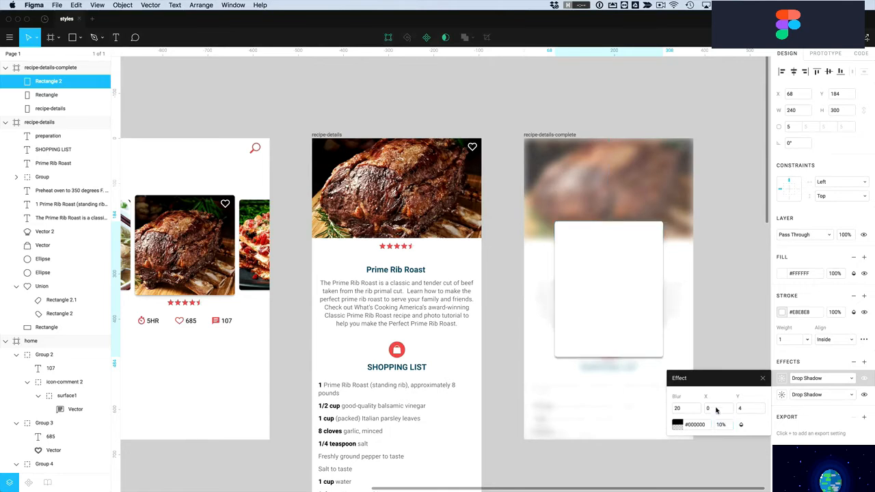
click(730, 368)
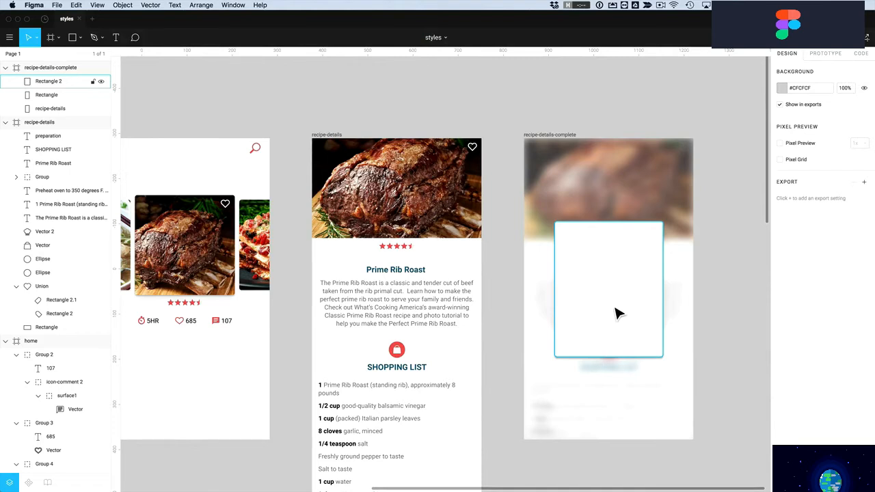
Draw a 195×68 rectangle at the card's bottom edge, layered behind the white card
key(r)
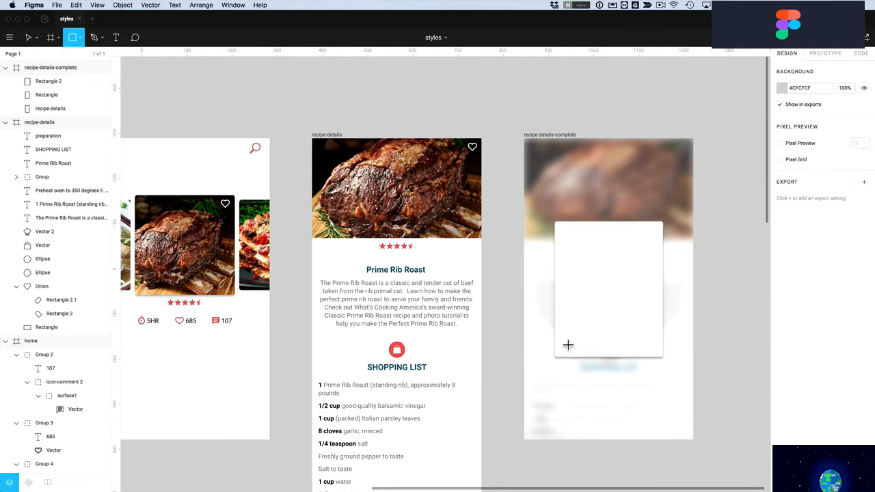
mouse_move(559, 336)
mouse_down()
mouse_move(580, 355)
mouse_move(656, 373)
mouse_up()
drag(614, 343, 614, 350)
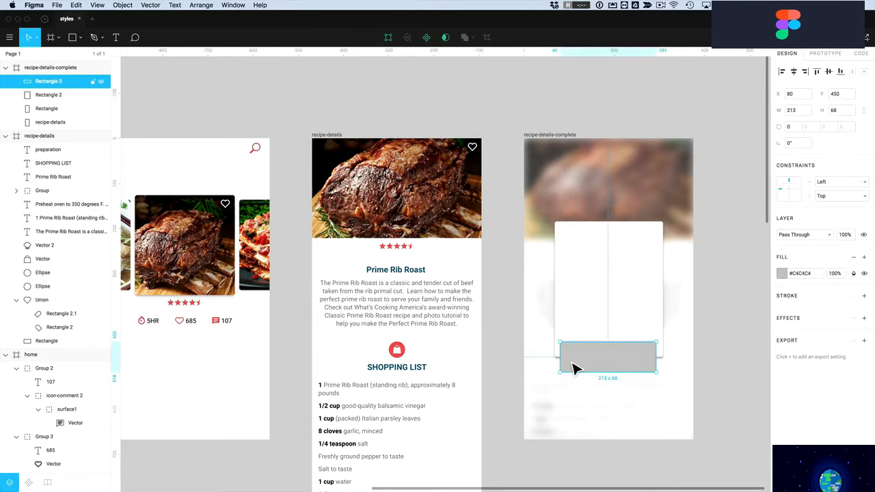
drag(561, 366, 571, 367)
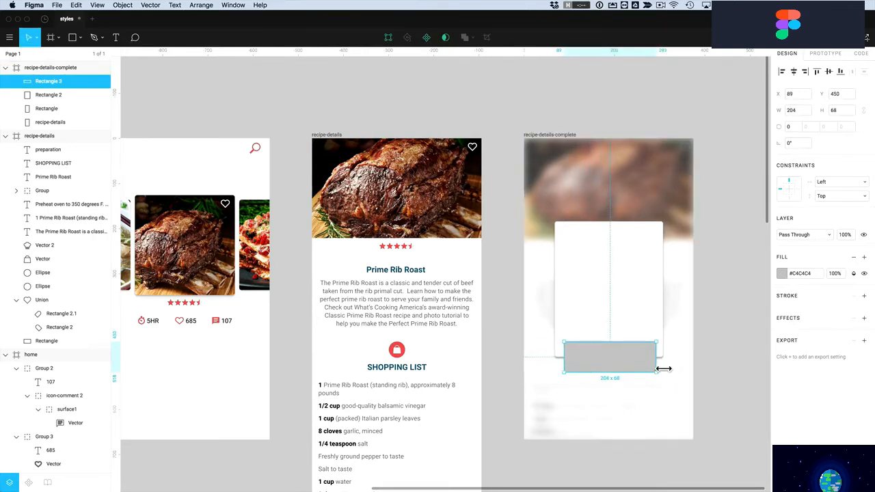
drag(663, 369, 659, 370)
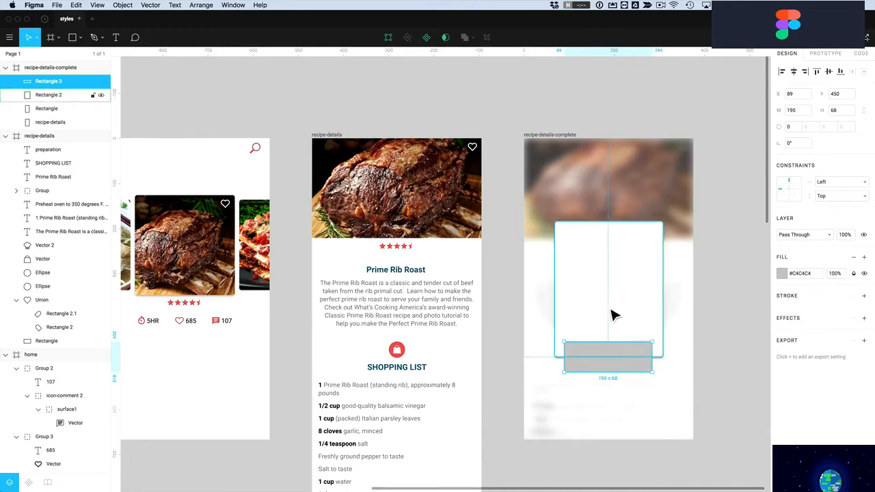
drag(51, 83, 47, 109)
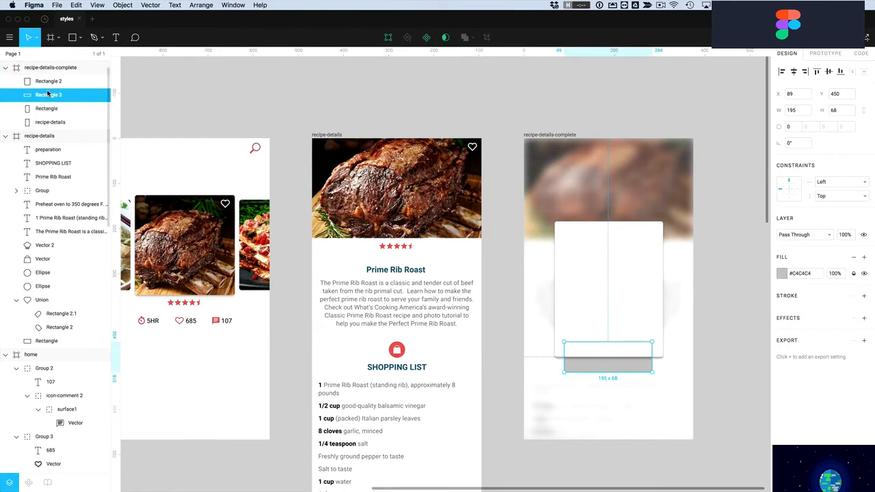
click(731, 385)
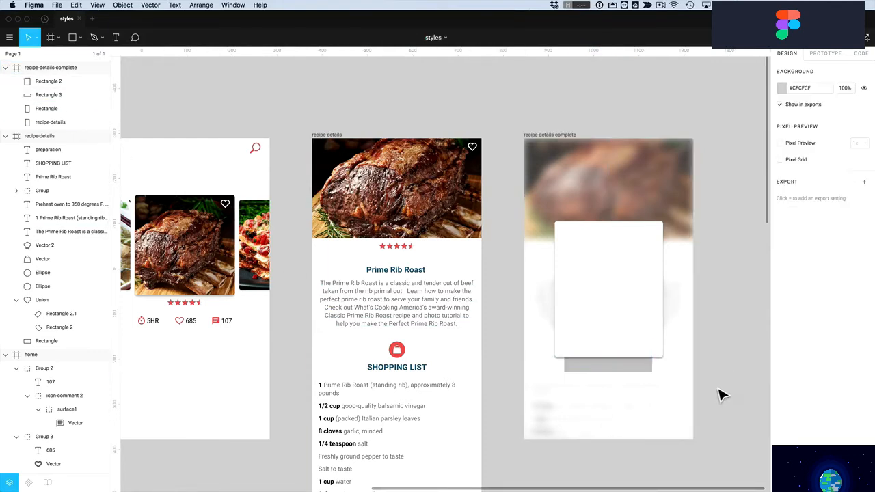
Give the bar a black #000000 fill and a corner radius of 30
click(607, 382)
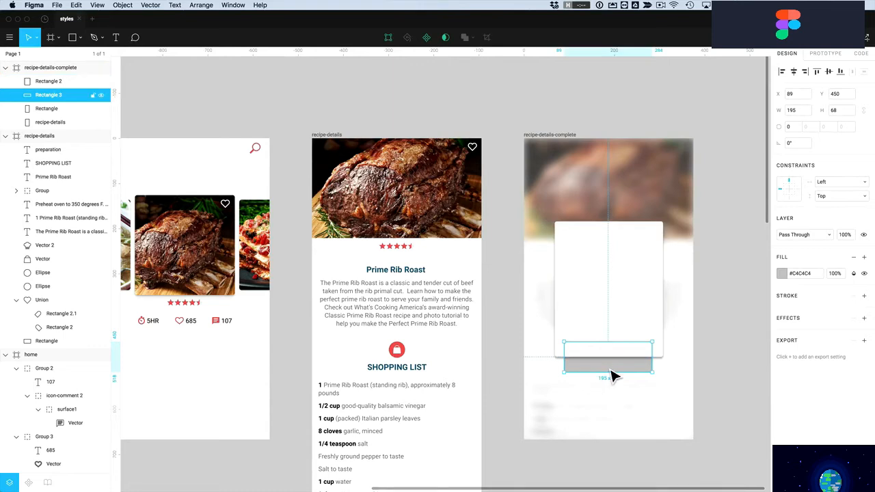
click(783, 276)
drag(709, 312, 653, 395)
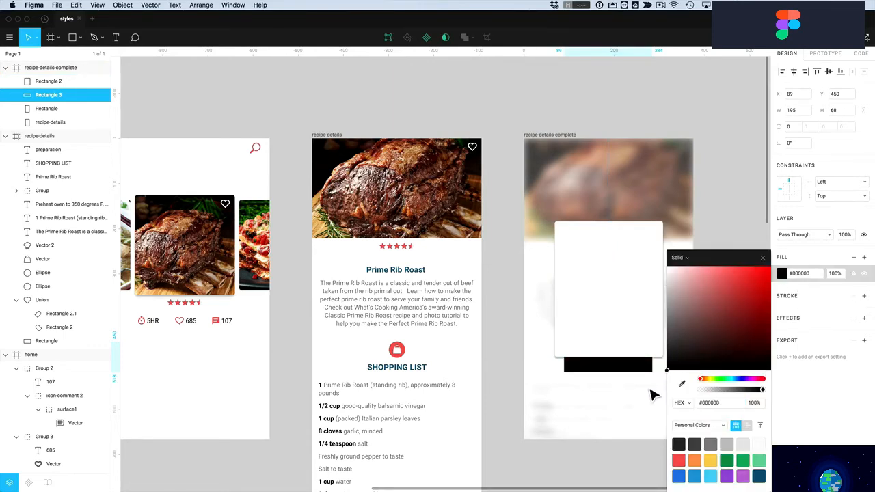
click(810, 404)
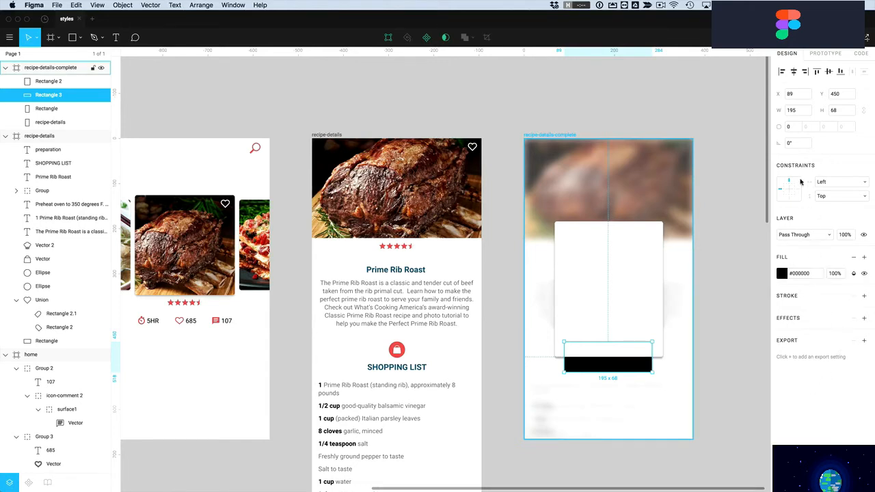
click(790, 128)
text(30)
key(Return)
Add a Layer Blur effect of 50 to the black bar
click(865, 321)
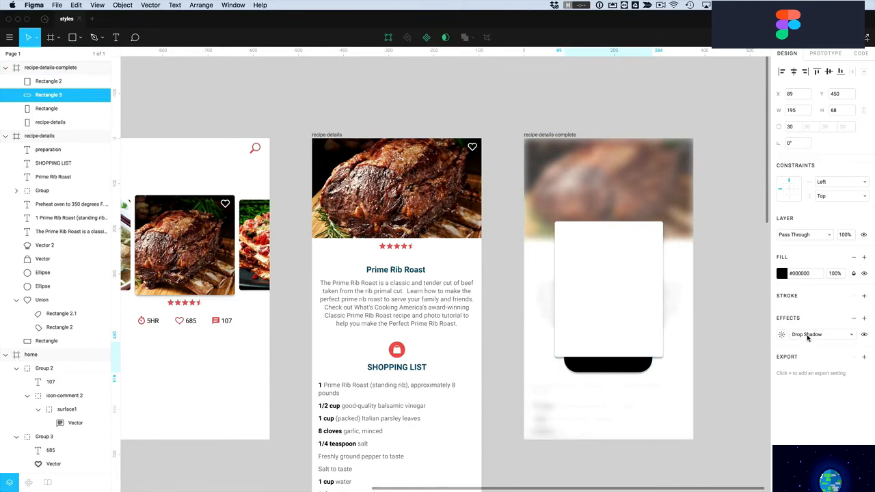
click(807, 336)
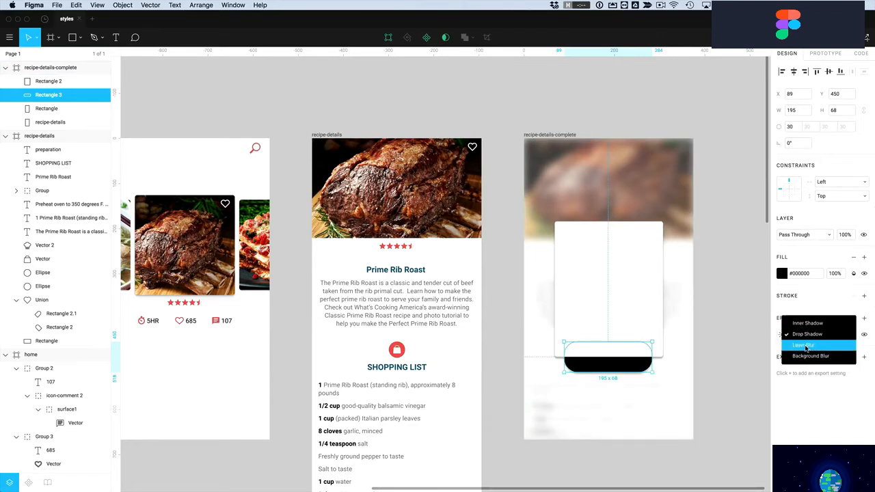
click(805, 346)
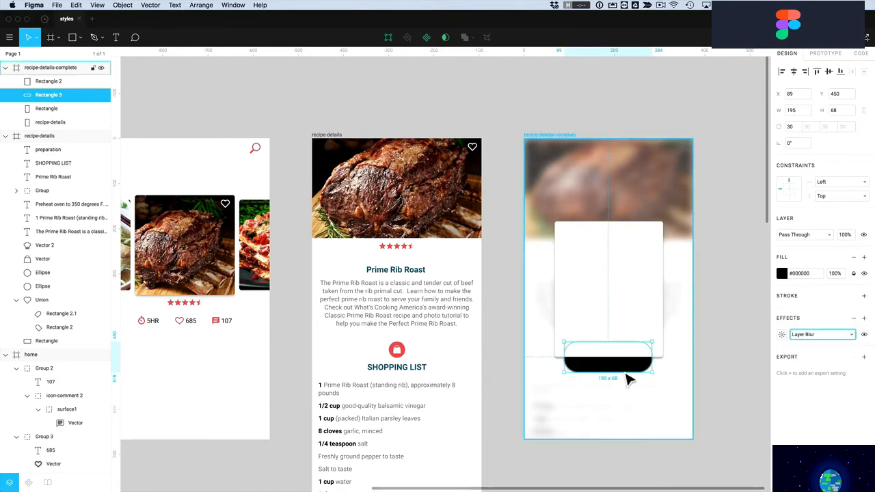
click(782, 335)
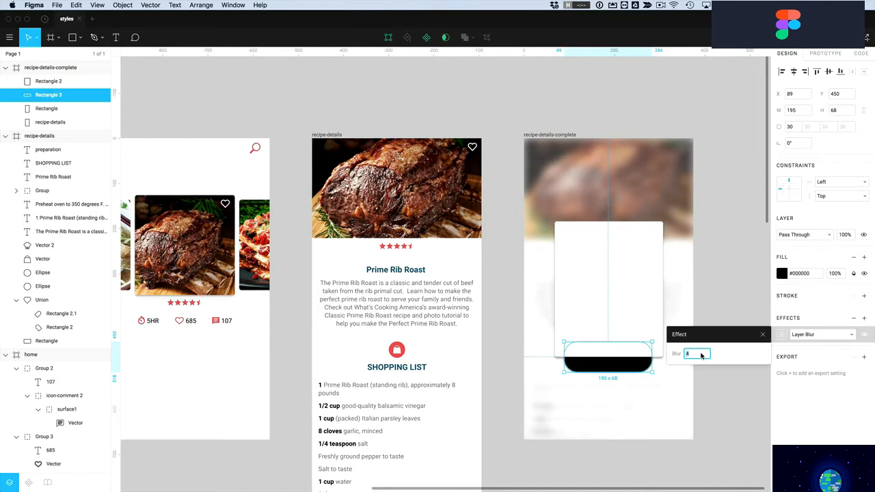
key(Return)
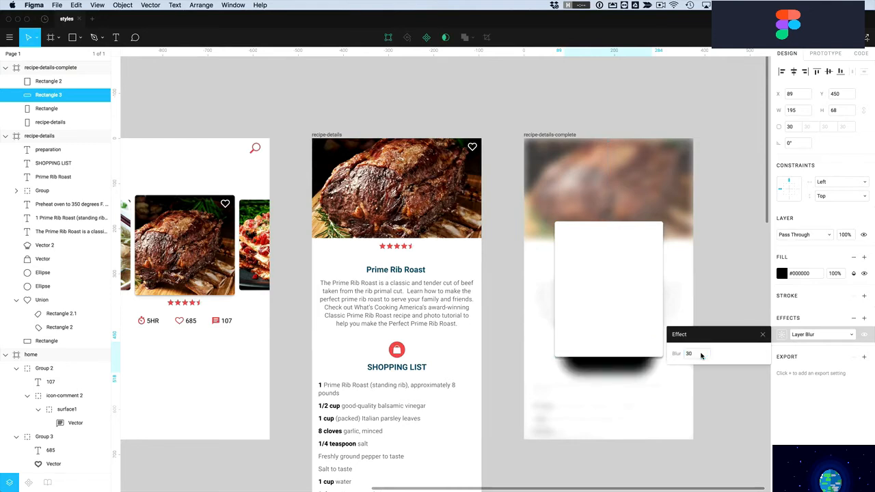
click(701, 355)
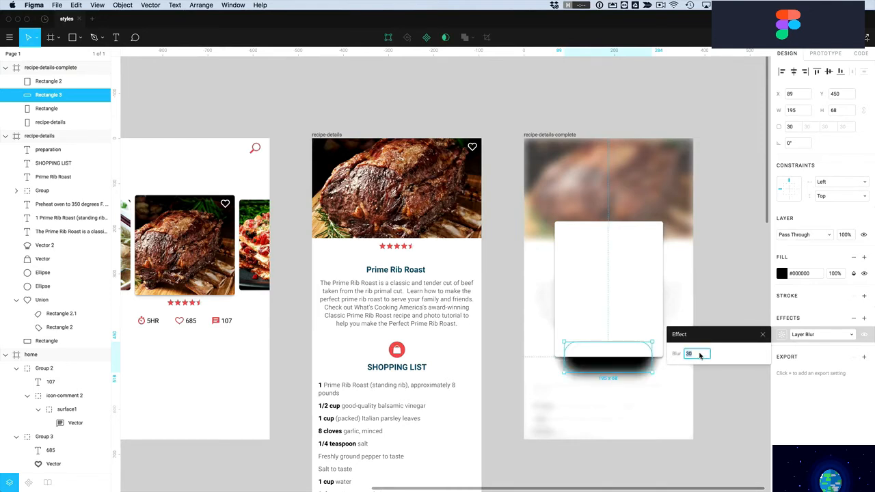
key(Return)
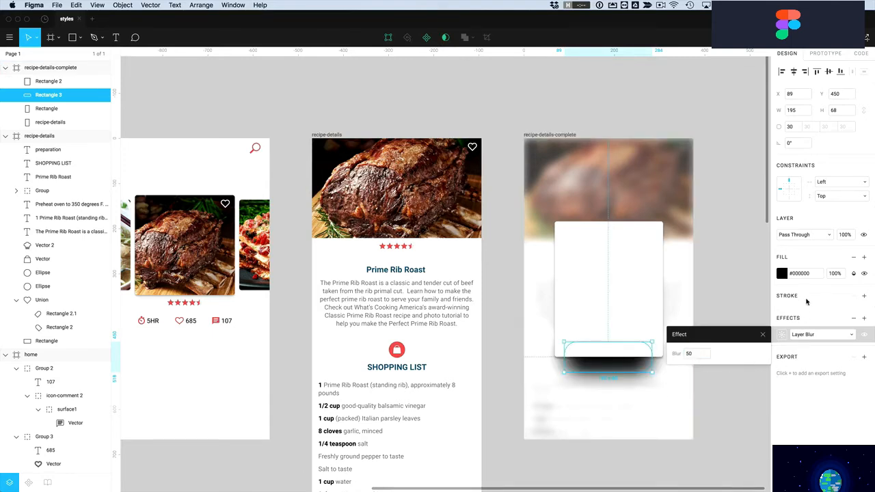
Set the bar's fill opacity to 50%, trying 15% and 30% first
click(834, 275)
text(15)
key(Return)
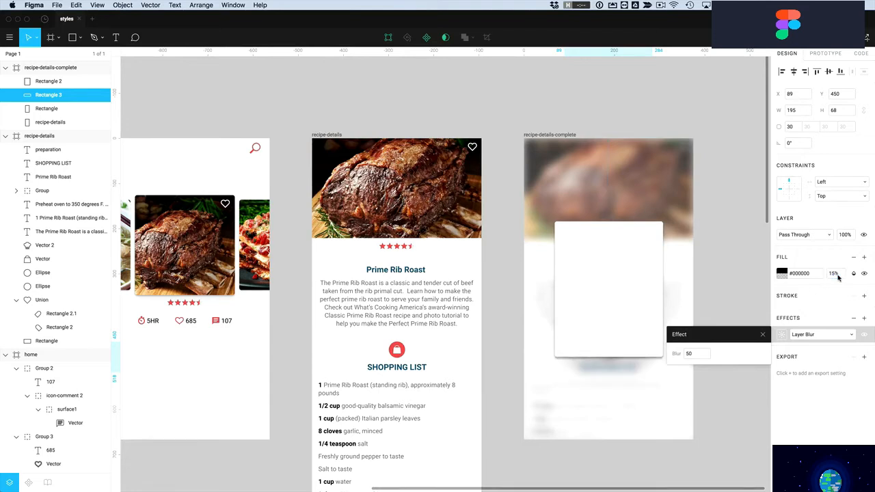
click(834, 274)
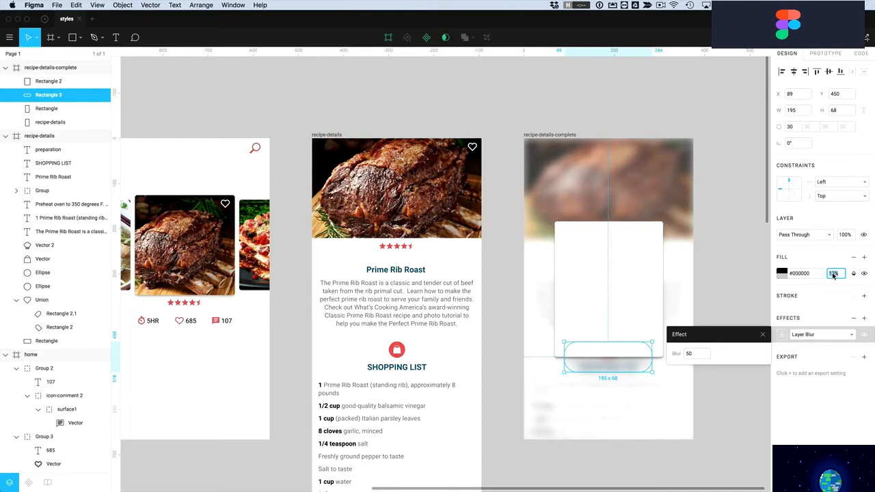
text(30)
key(Return)
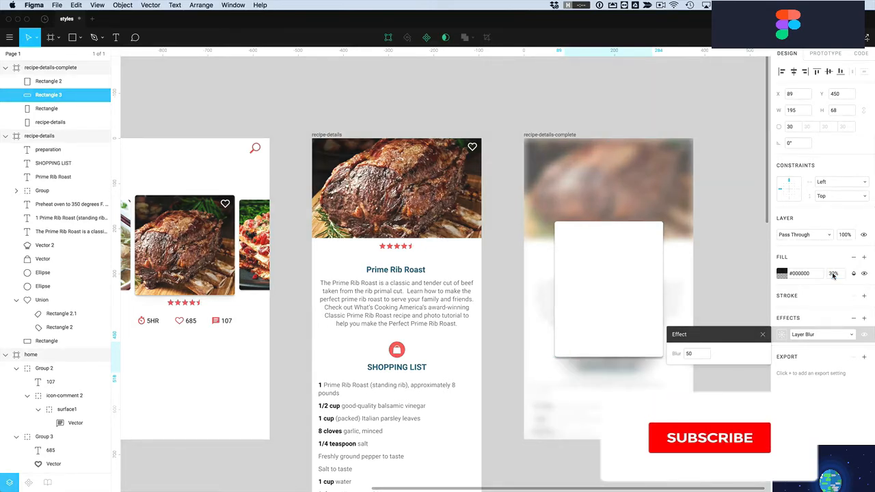
click(833, 274)
text(5)
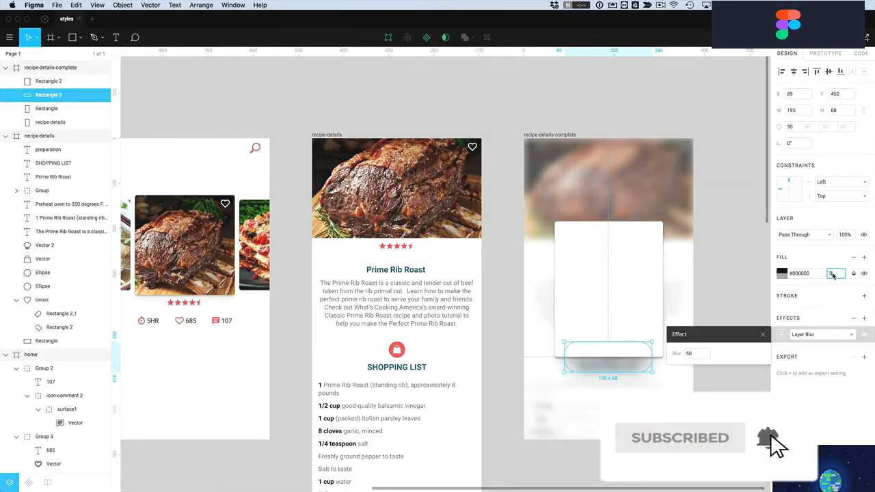
text(0)
key(Return)
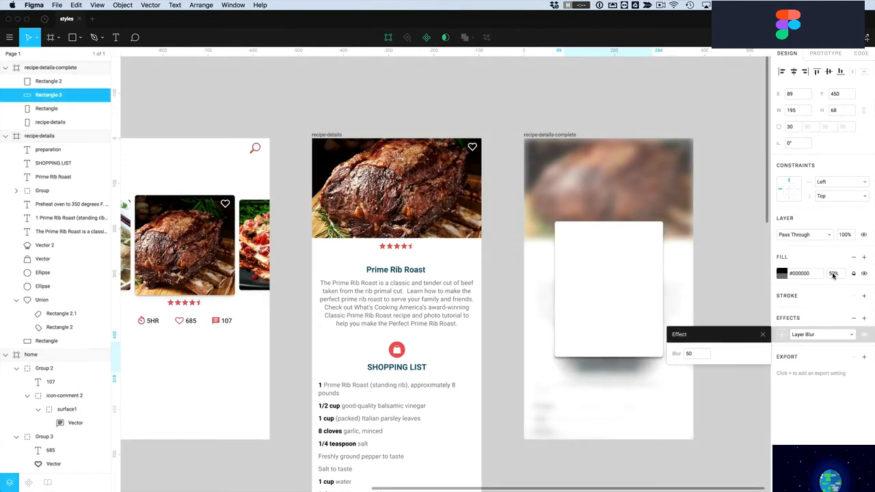
click(763, 334)
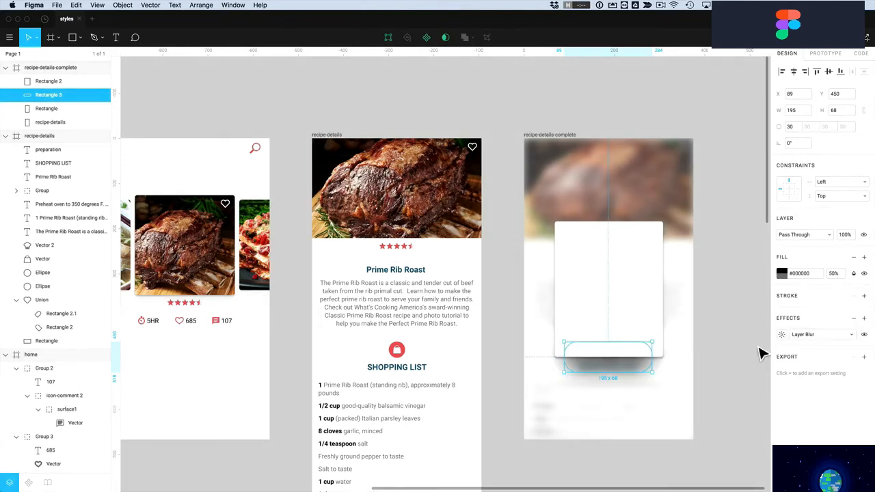
Shorten the shadow bar to 42 px high
click(723, 377)
click(615, 361)
drag(616, 344, 616, 349)
click(746, 333)
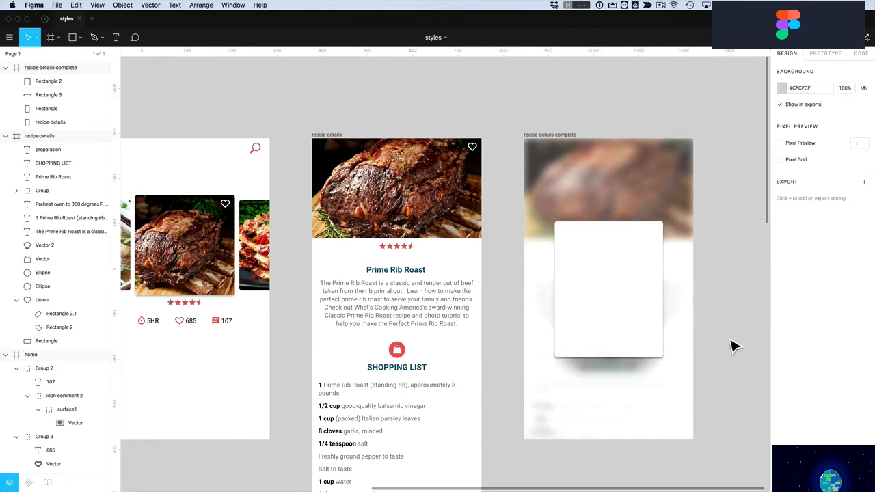
Change the shadow fill's blend mode and raise its opacity to about 72%
click(636, 373)
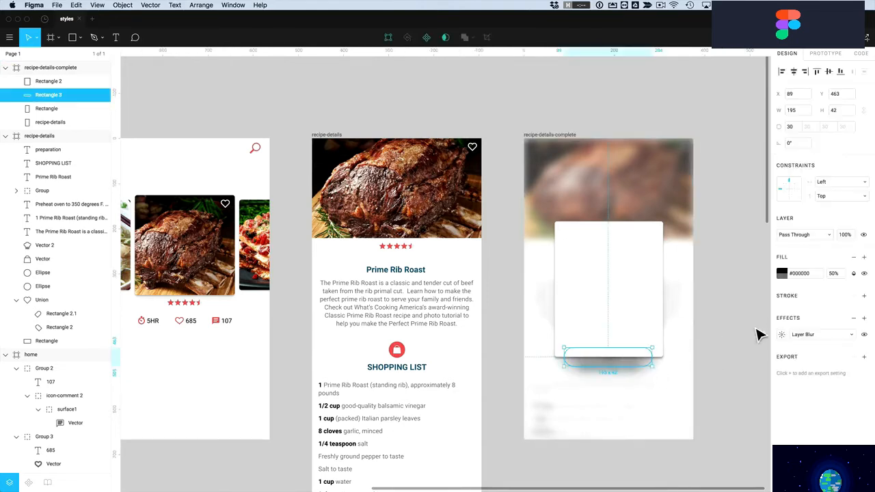
click(855, 273)
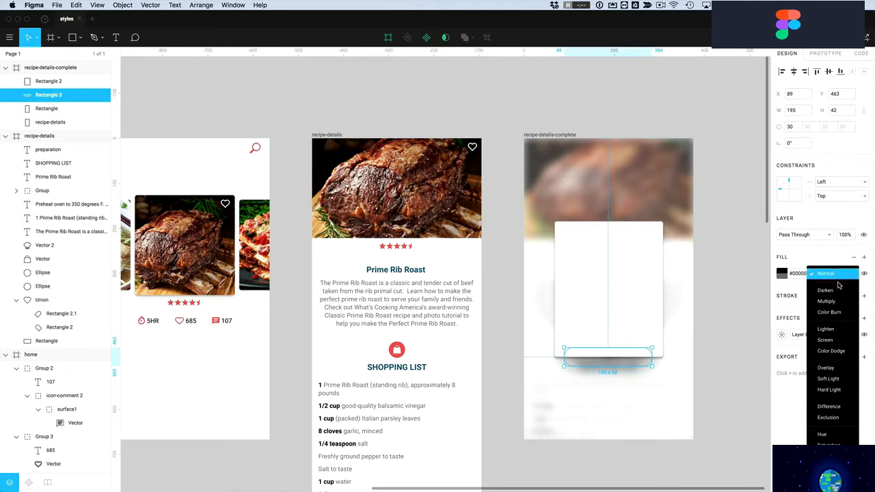
click(828, 303)
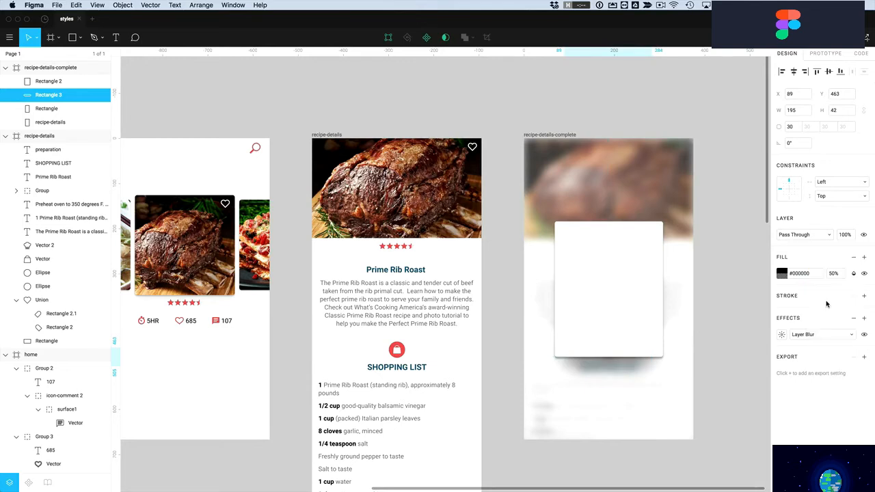
click(782, 273)
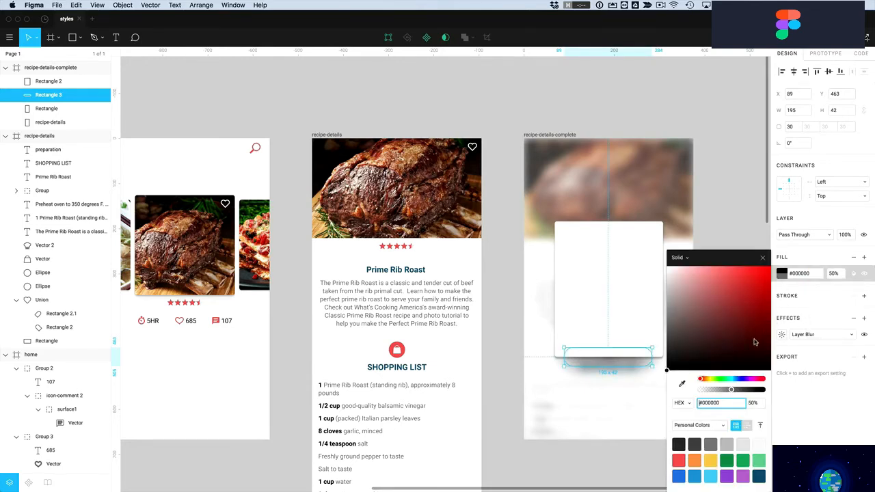
drag(734, 392, 747, 391)
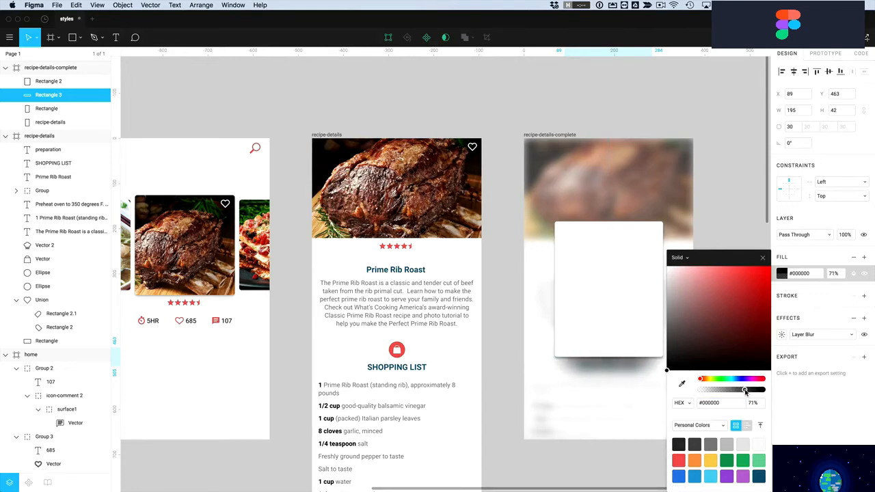
click(762, 257)
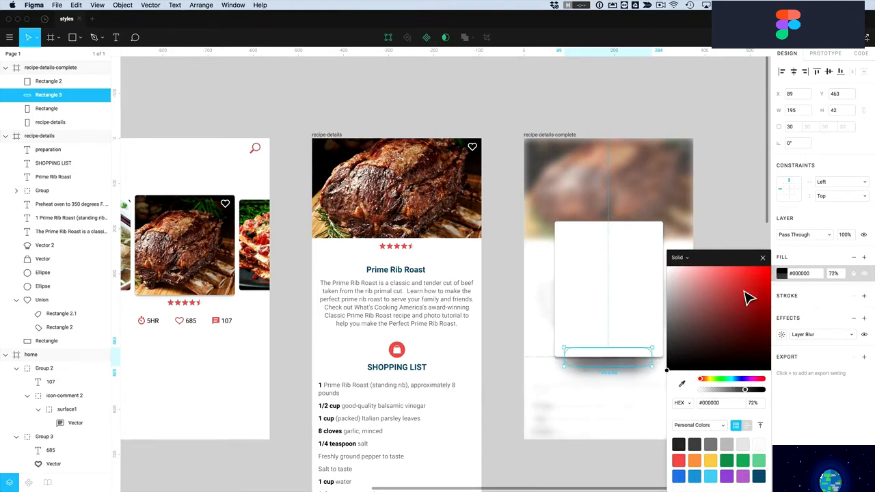
click(723, 367)
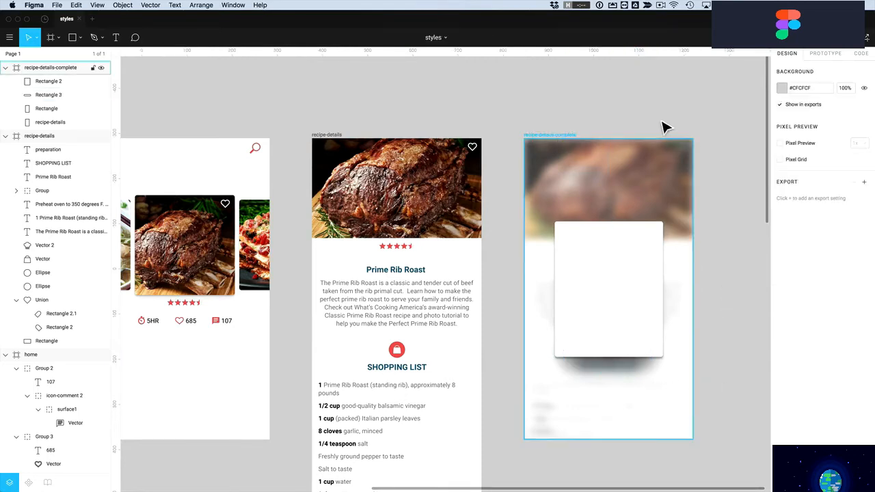
Select the frame, white card and shadow bar in turn to check the layering
click(554, 136)
click(597, 274)
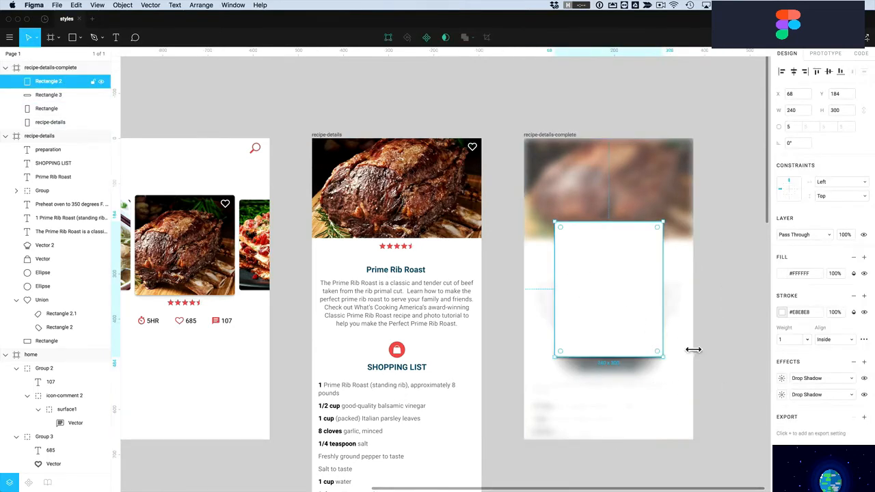
click(639, 364)
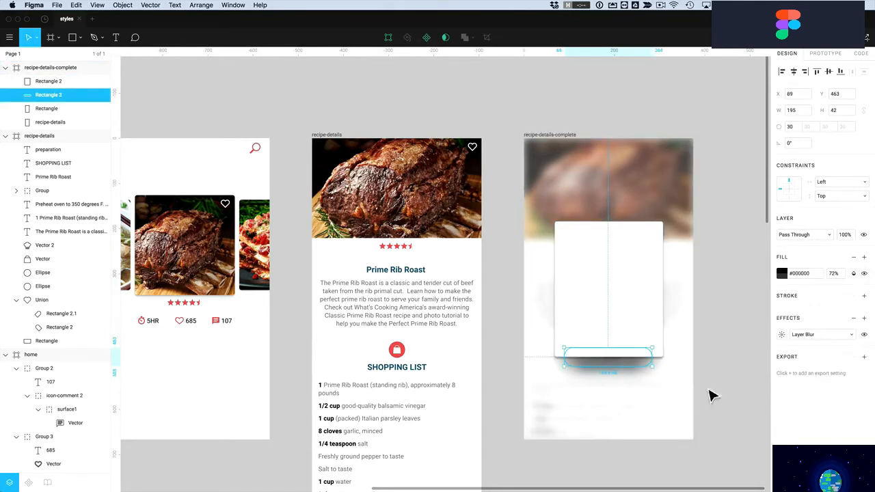
click(739, 377)
click(678, 406)
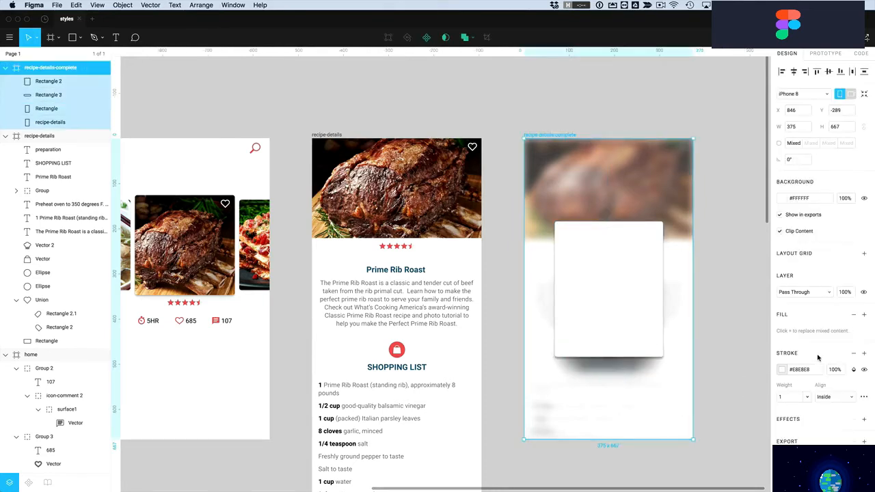
click(711, 349)
click(655, 304)
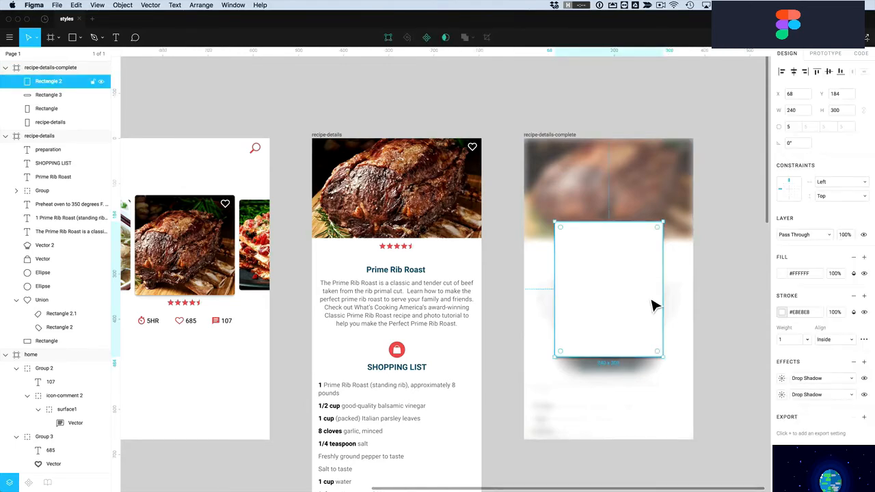
click(724, 300)
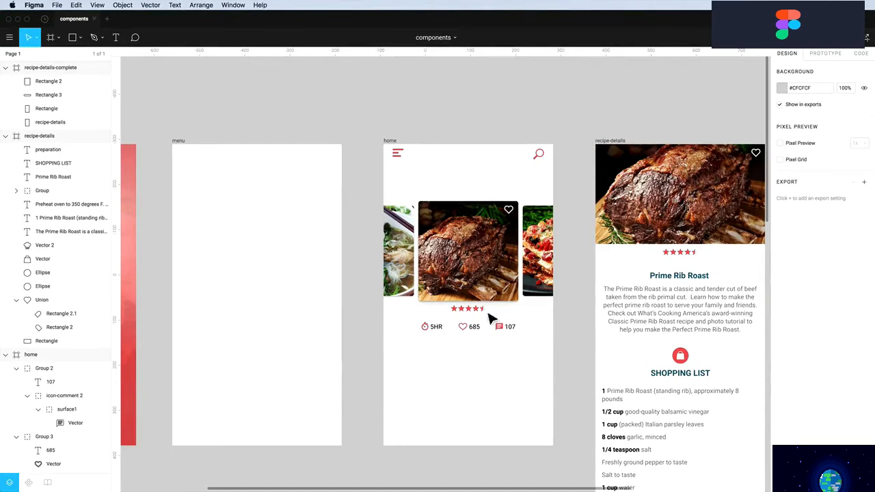
drag(372, 133, 576, 465)
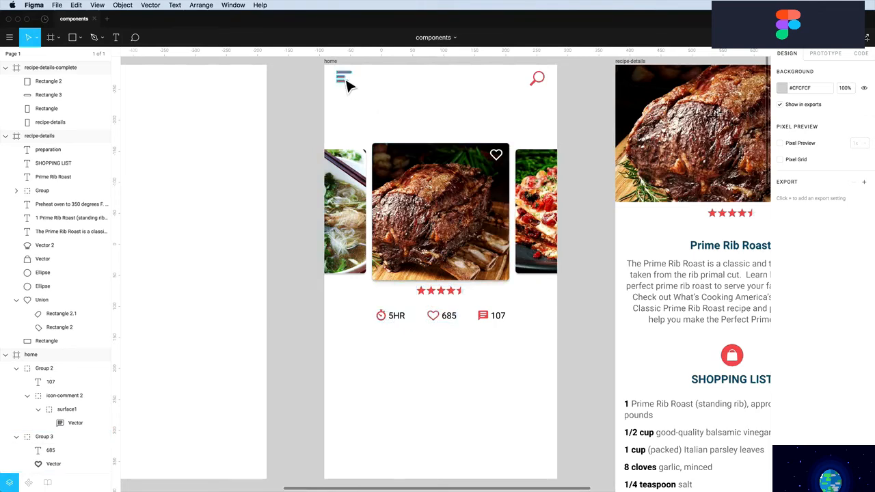
drag(347, 83, 250, 88)
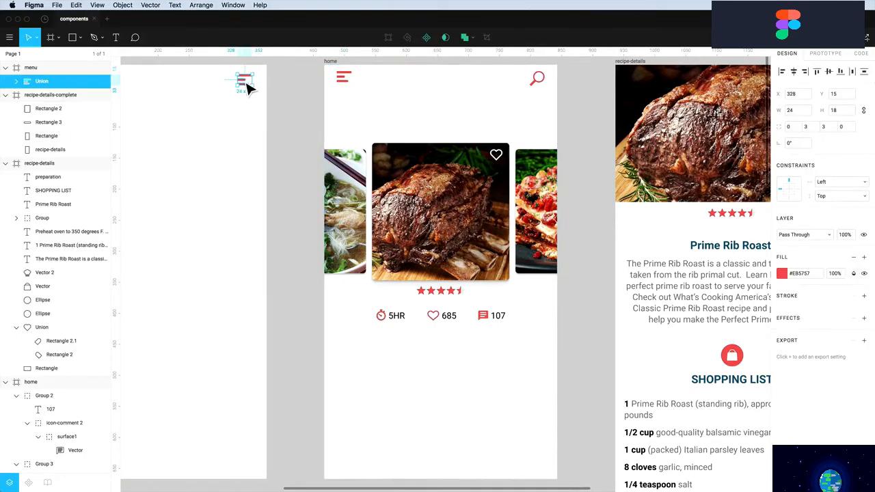
double_click(248, 87)
scroll(245, 85, up, 10)
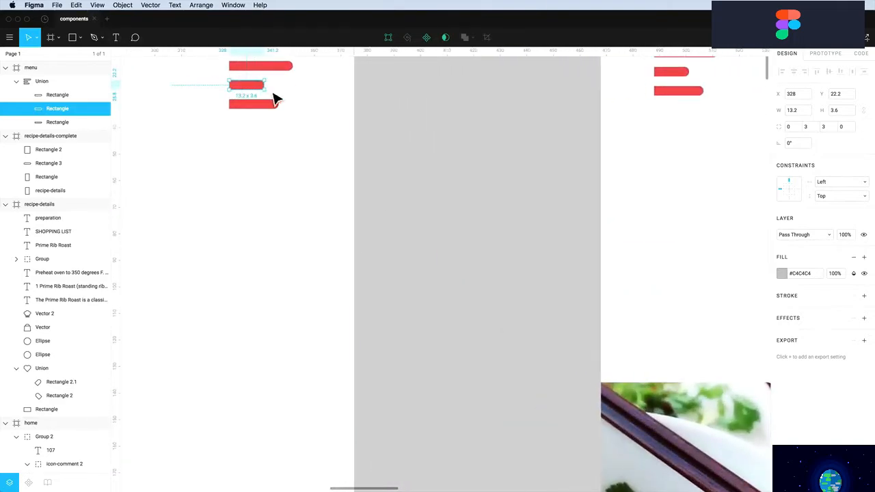
key(super+z)
drag(277, 96, 295, 96)
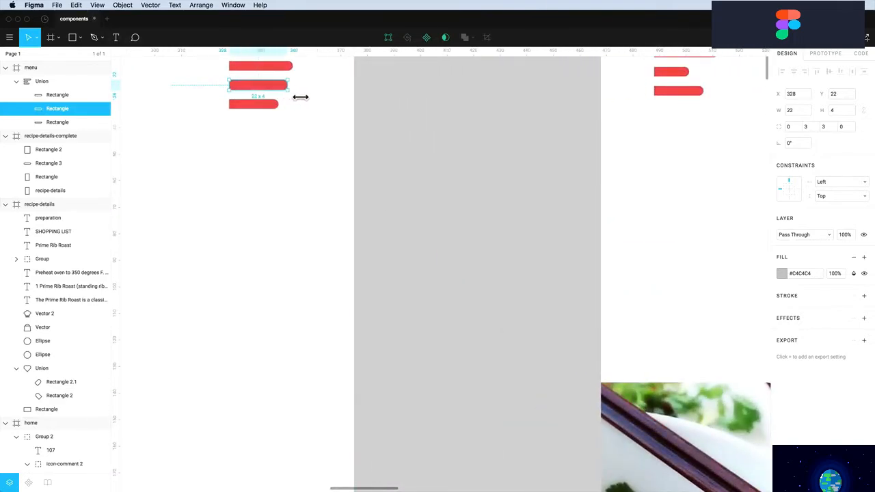
click(682, 141)
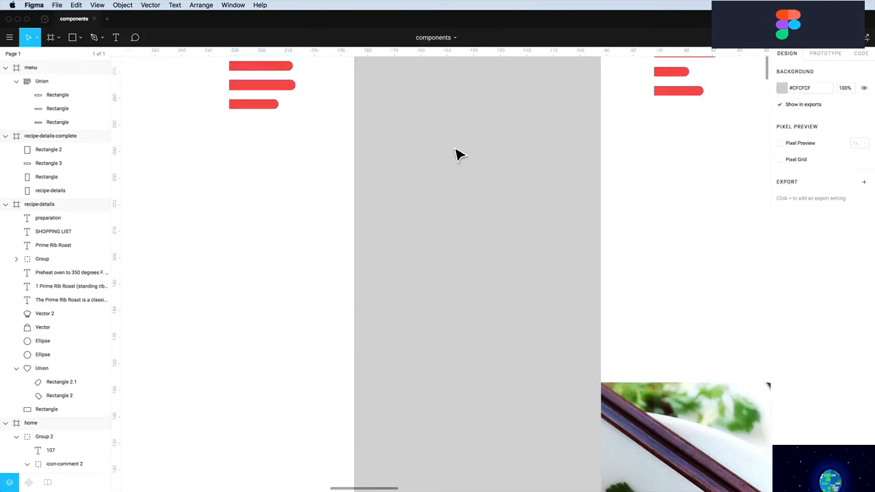
scroll(465, 155, down, 5)
click(327, 106)
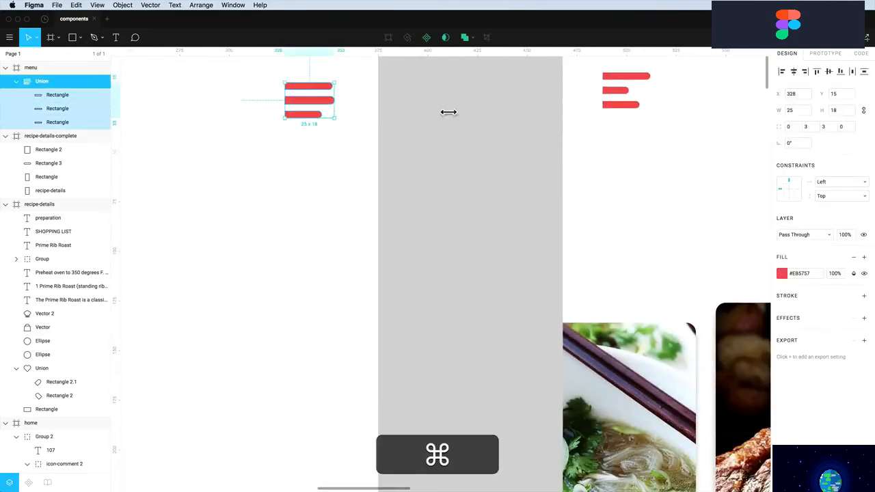
key(super+BackSpace)
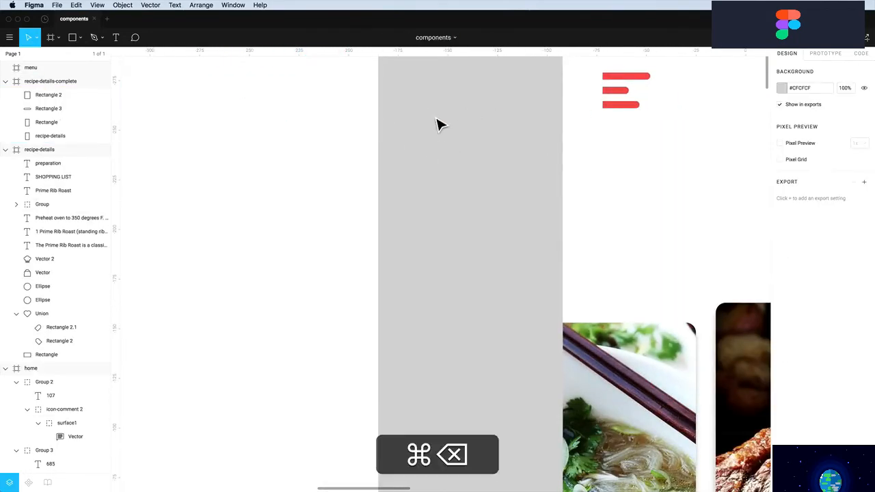
scroll(496, 166, up, 2)
scroll(497, 166, down, 4)
scroll(496, 167, up, 3)
scroll(497, 166, right, 8)
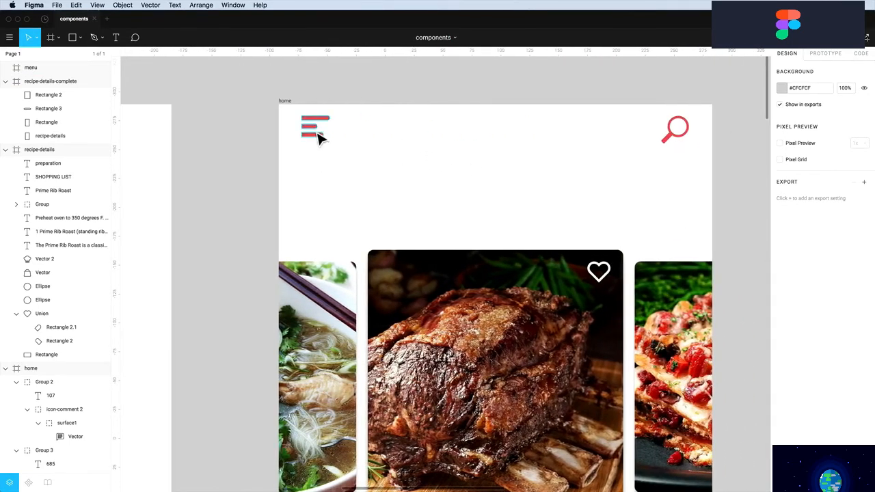
Rename the menu icon layer to btn-menu and prepare to rename the magnifier layer
click(316, 137)
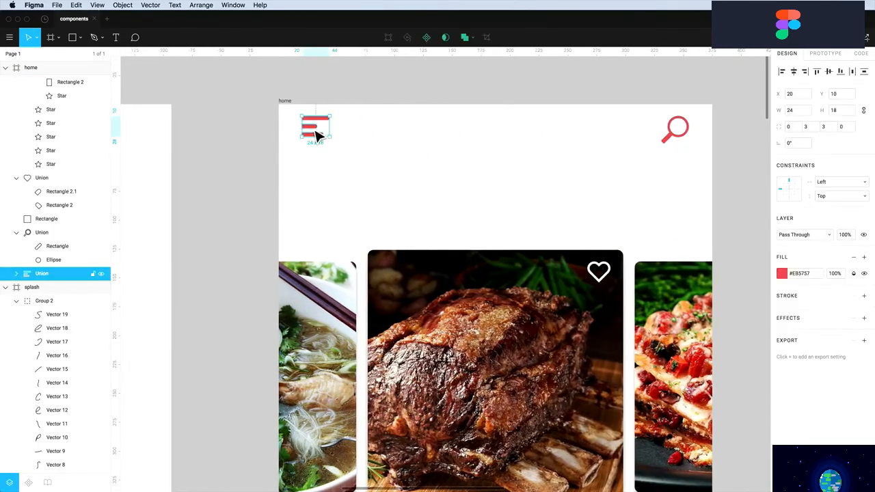
double_click(40, 275)
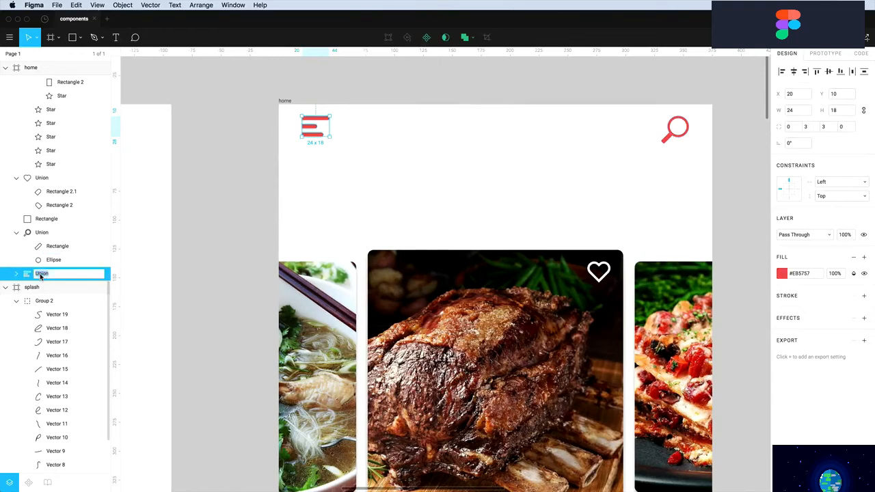
text(btn-menu)
key(Return)
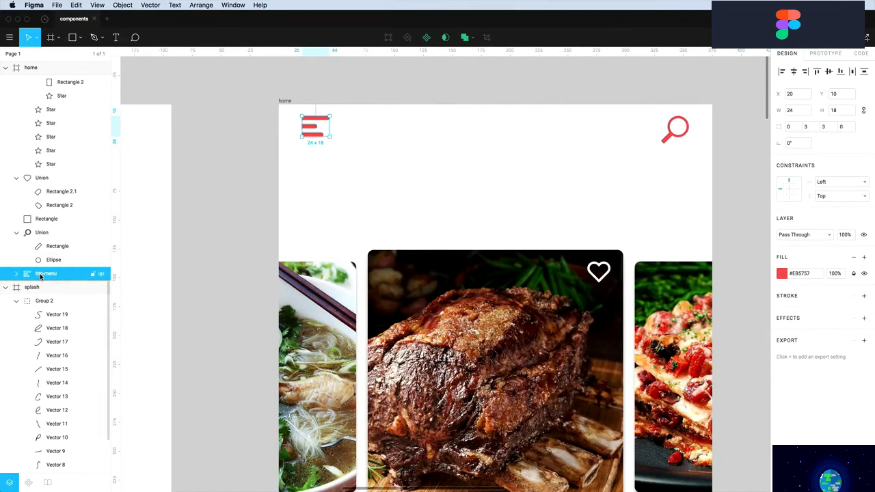
click(670, 140)
double_click(43, 233)
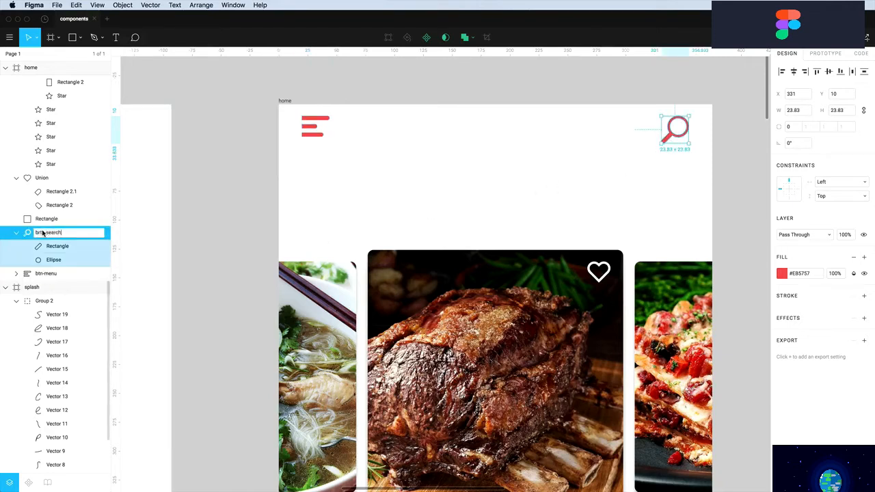
Make btn-menu and btn-search components and show the file's components list
click(322, 123)
click(319, 131)
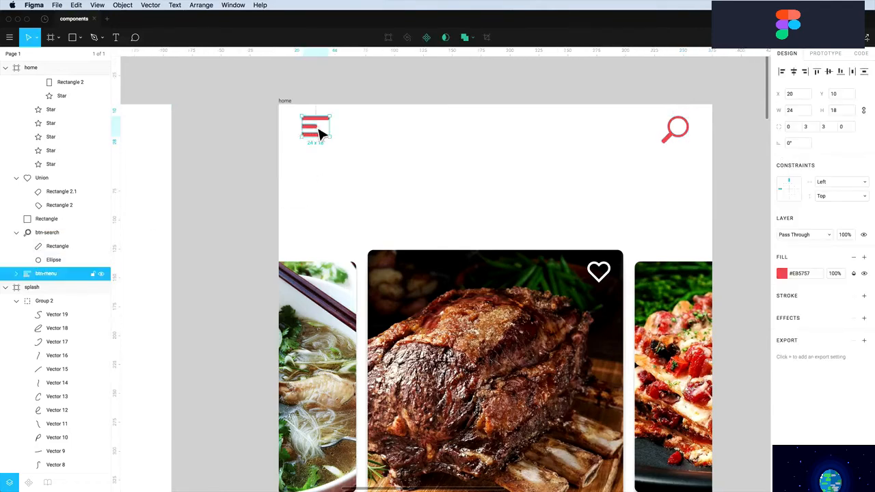
click(427, 39)
click(674, 140)
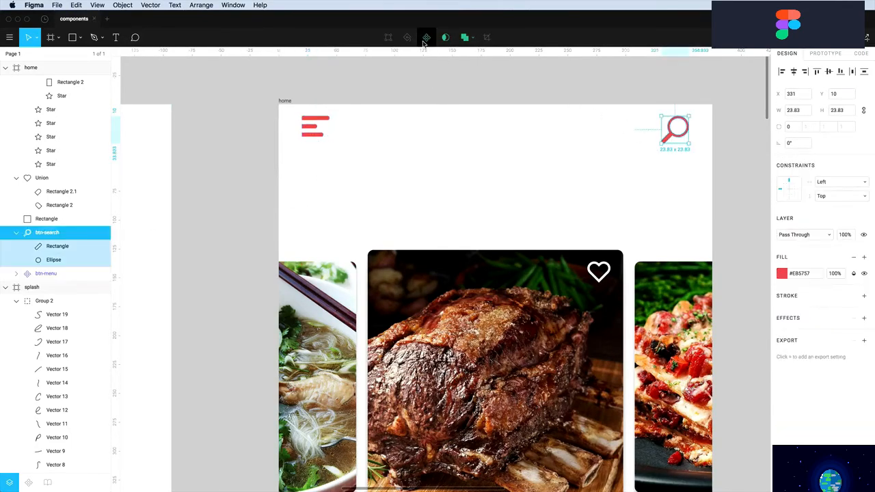
click(425, 38)
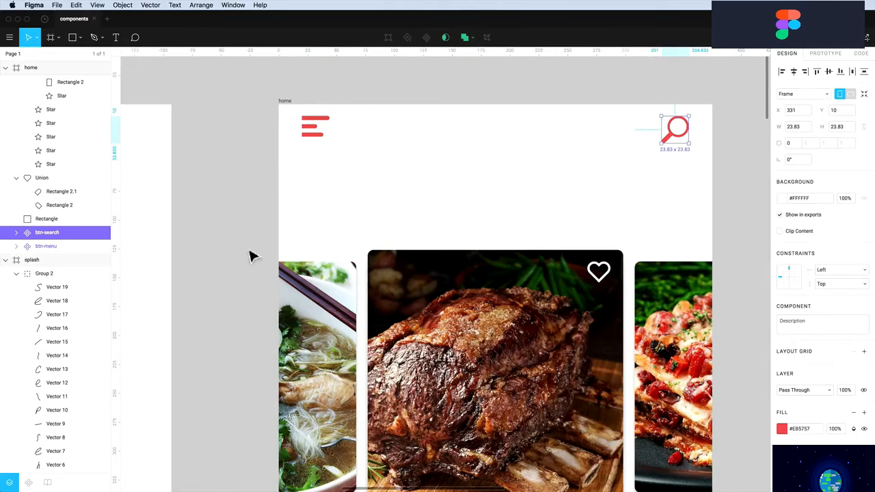
click(28, 483)
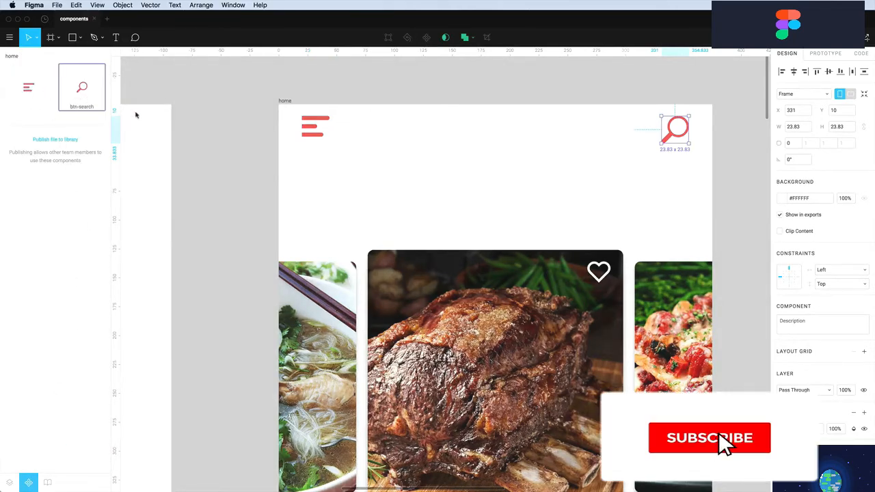
click(381, 188)
scroll(381, 188, up, 3)
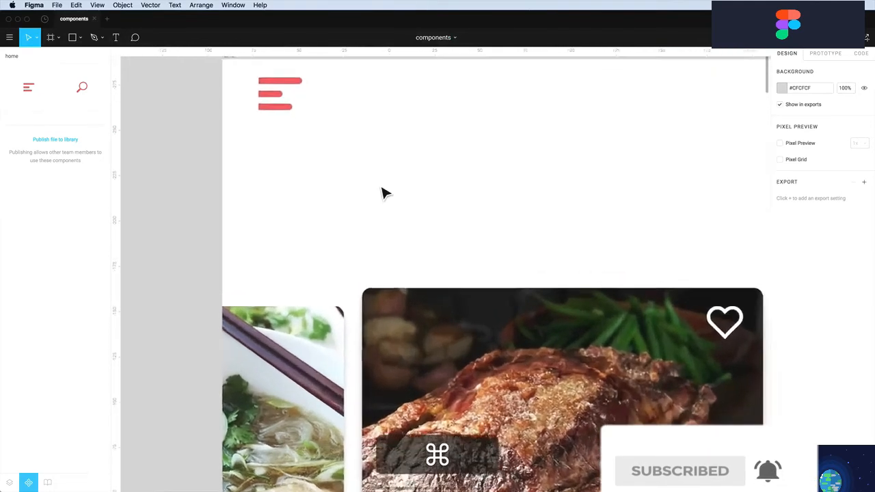
scroll(381, 188, down, 5)
scroll(385, 193, down, 5)
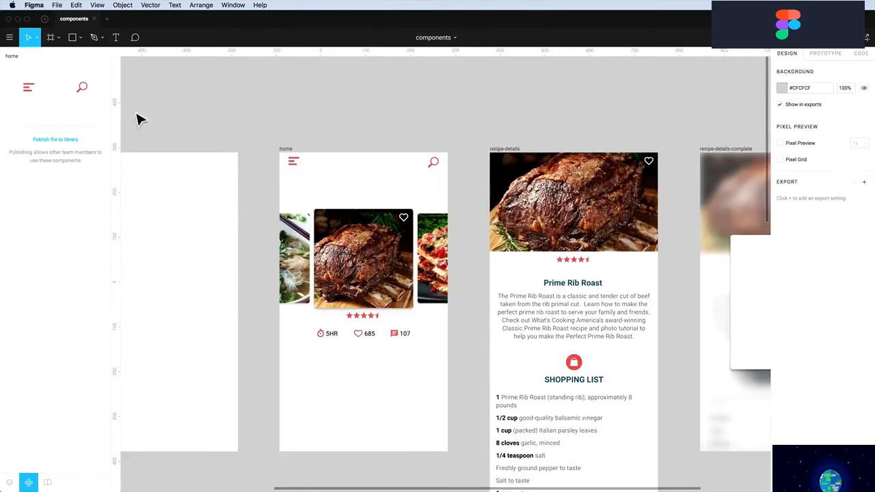
drag(39, 90, 183, 205)
drag(94, 152, 165, 253)
double_click(294, 165)
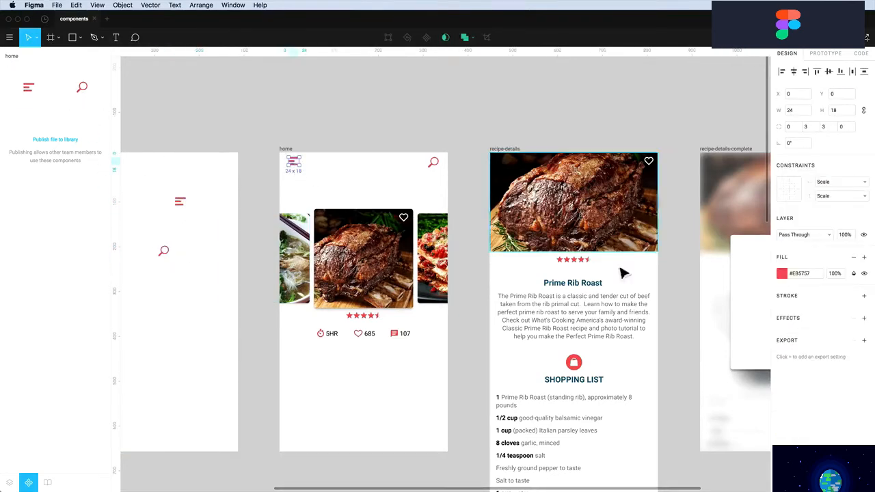
click(782, 274)
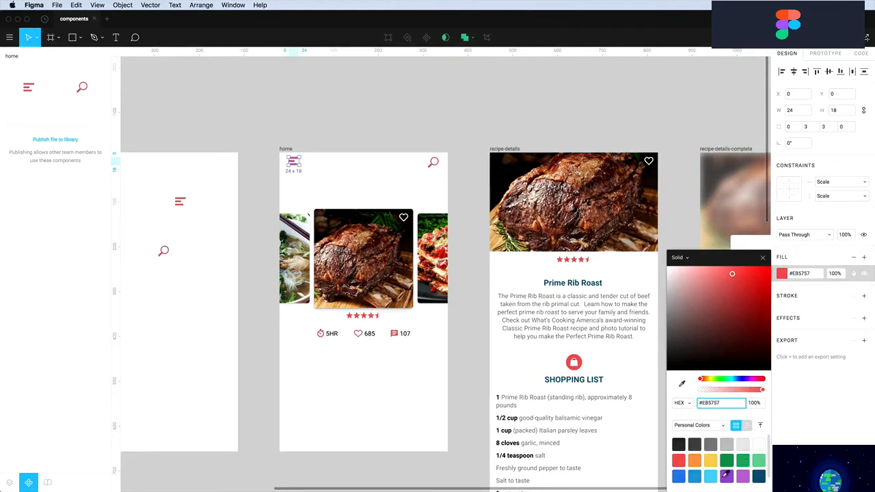
click(696, 475)
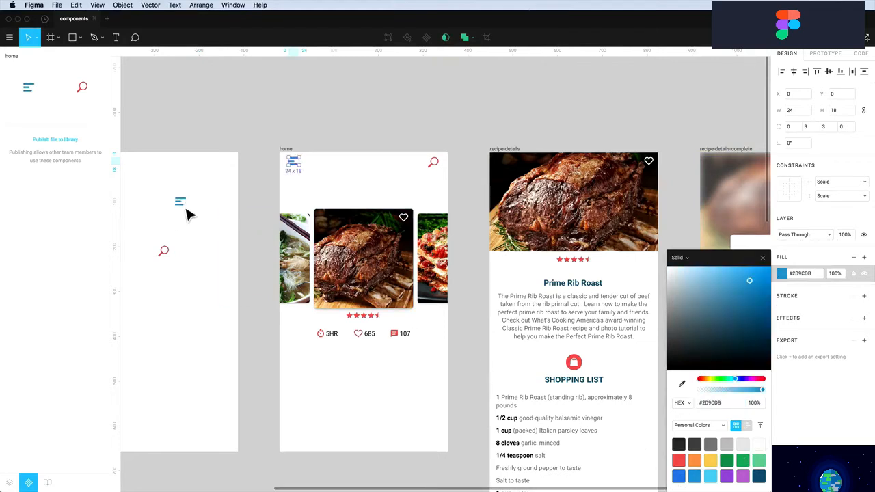
click(261, 136)
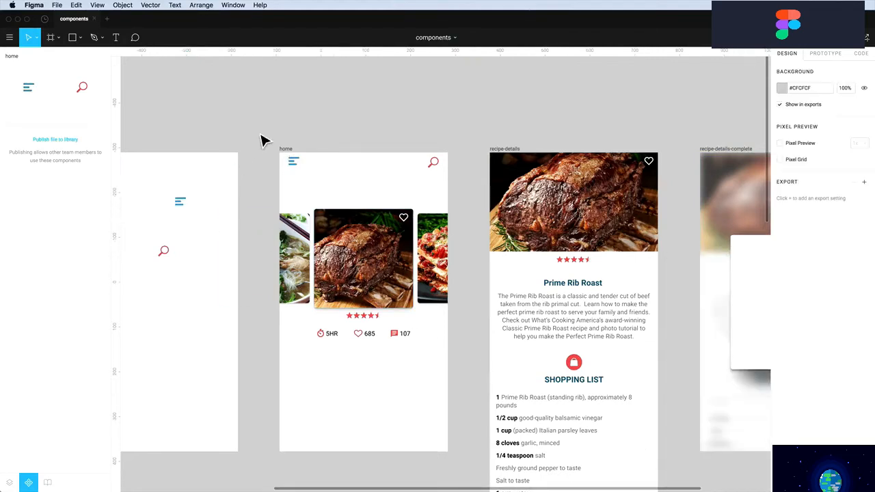
key(super+z)
key(super+z)
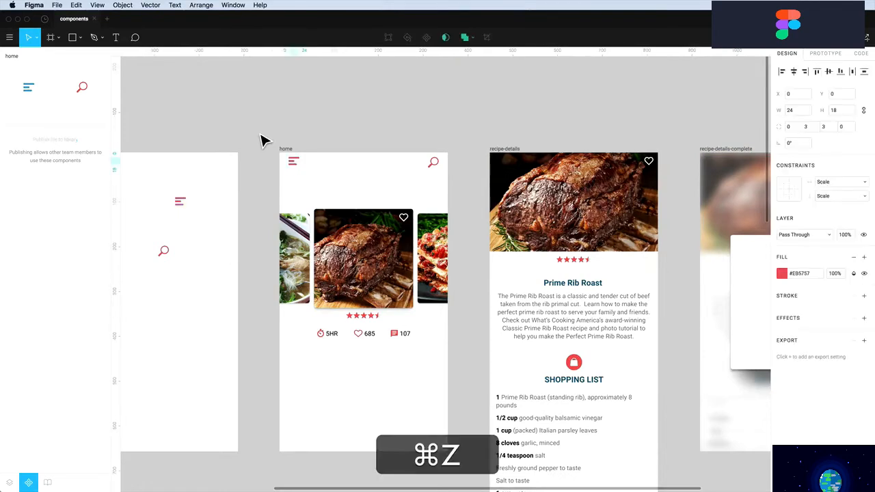
key(super+z)
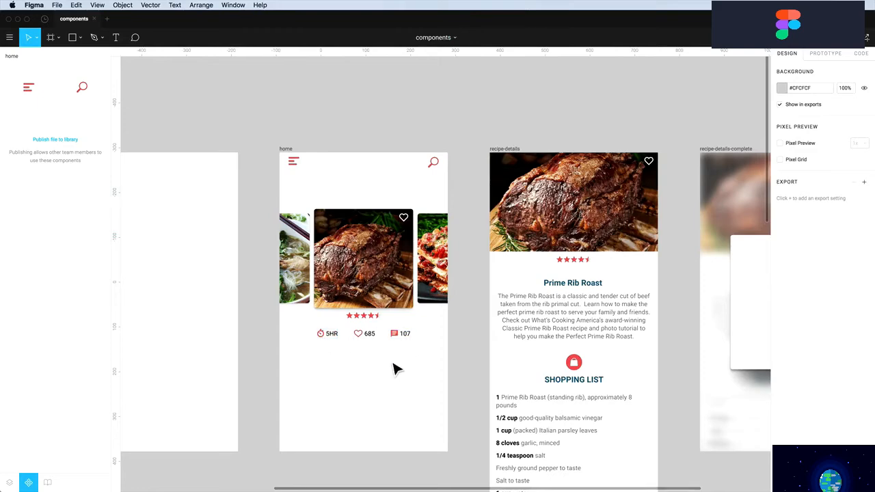
key(z)
Zoom onto the rating stars and ungroup the five-star rating (Shift+Cmd+G)
drag(329, 295, 416, 350)
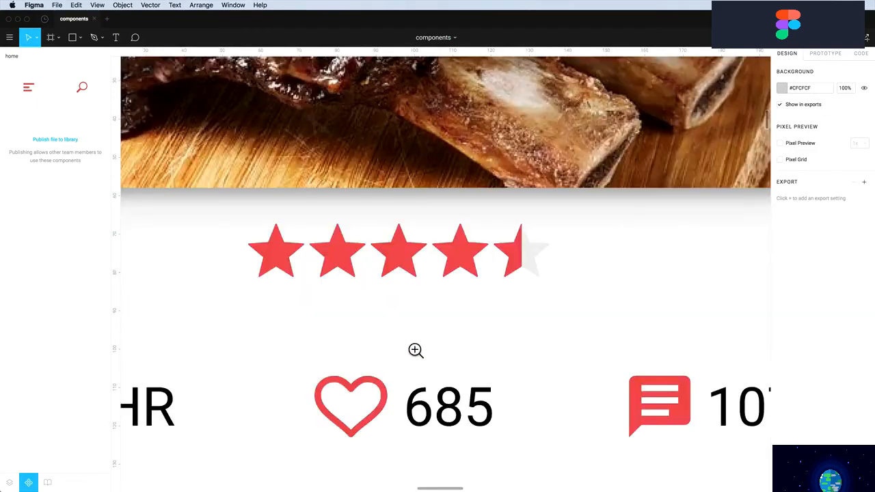
click(470, 268)
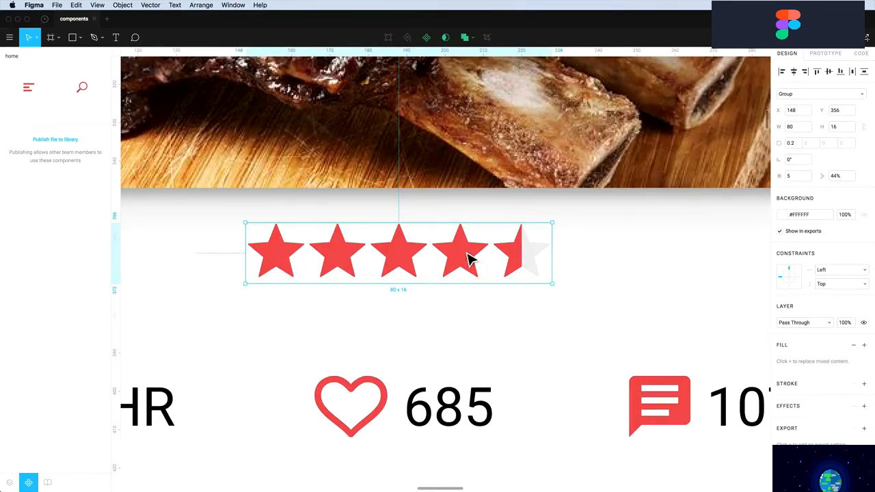
key(shift+super+g)
click(612, 280)
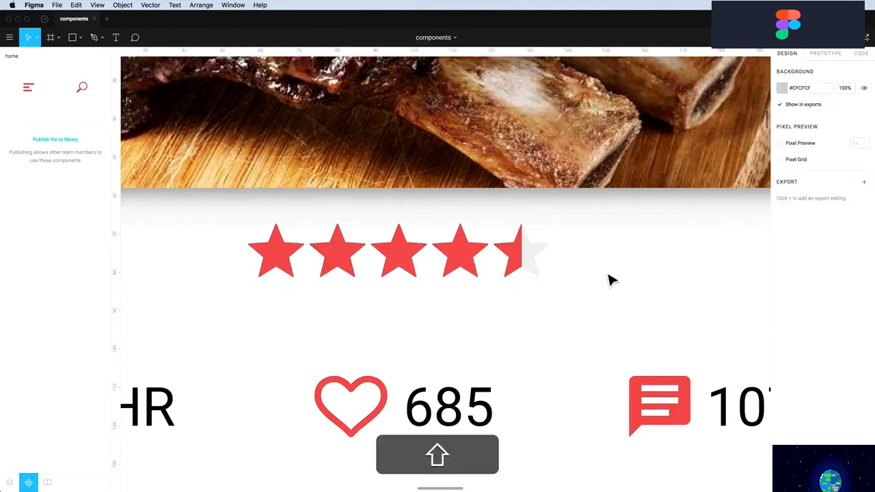
Move the grey star and the fourth red star below the rating row
click(538, 259)
drag(538, 260, 583, 336)
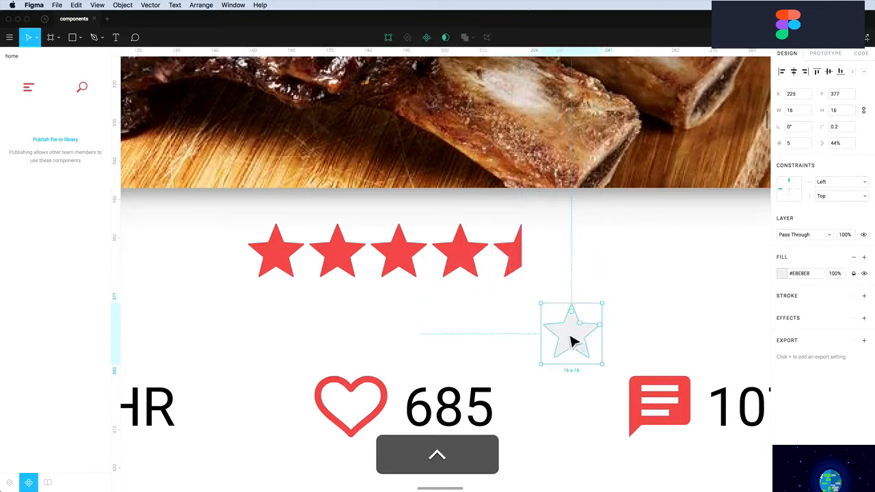
drag(465, 262, 574, 342)
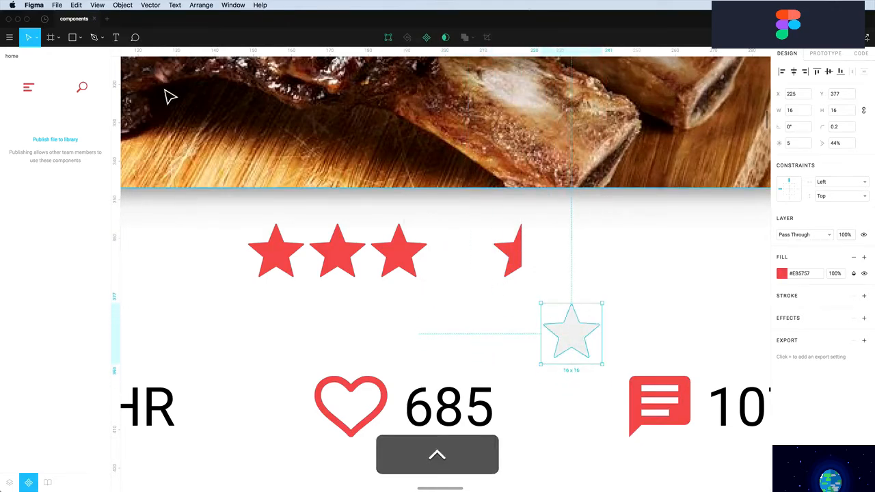
click(9, 483)
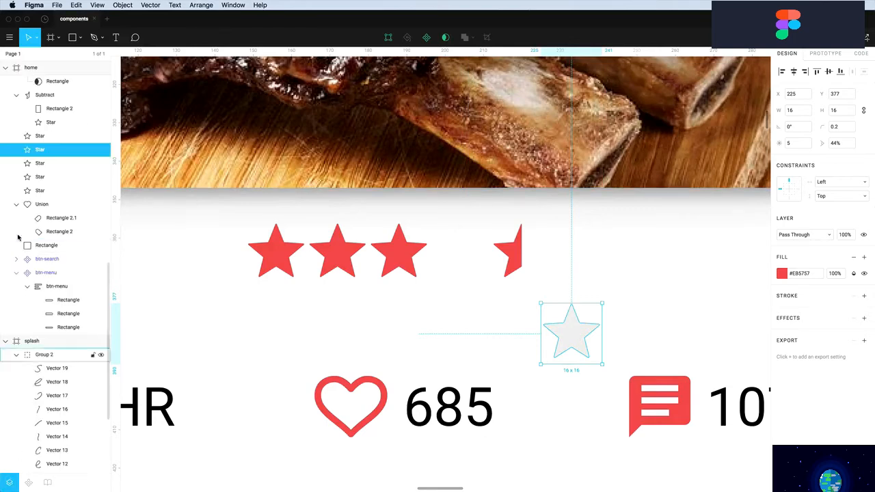
Move the red star off the grey star and rename the grey star's layer Star-unfilled
drag(39, 149, 39, 135)
drag(572, 340, 592, 340)
click(552, 335)
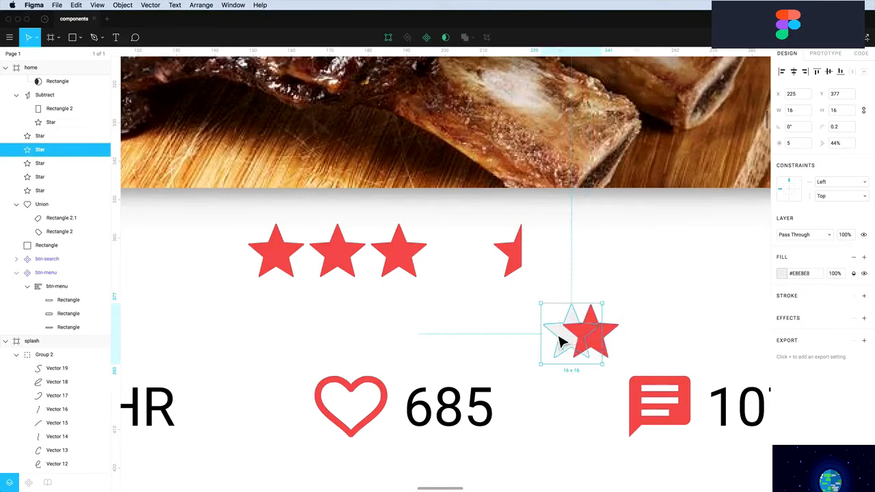
double_click(45, 152)
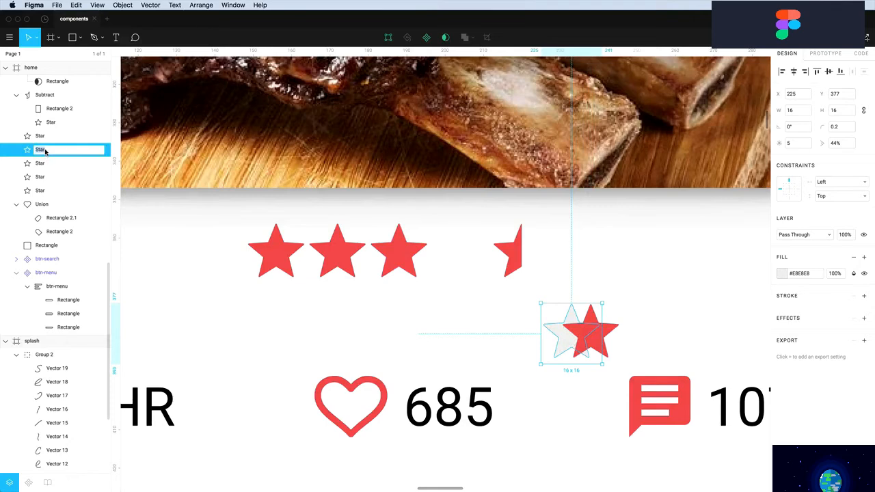
text(-unfilled)
key(Return)
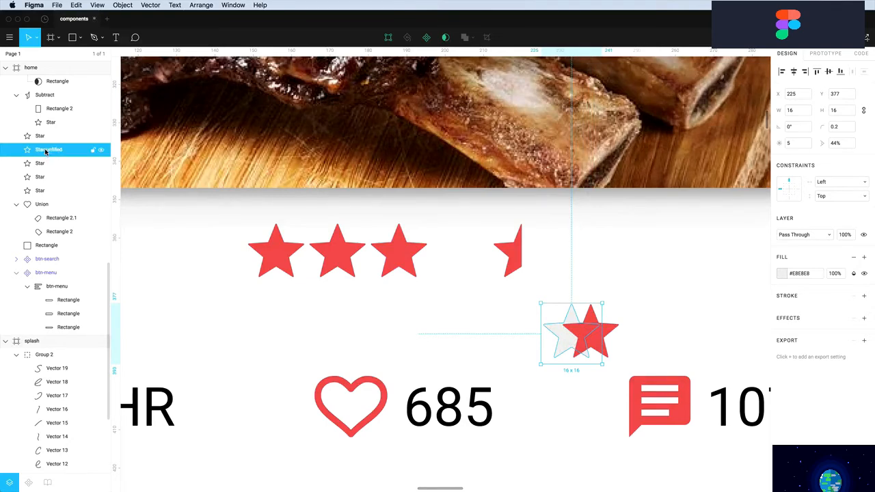
Rename the red star's layer Star-filled and stack it exactly over Star-unfilled
click(610, 335)
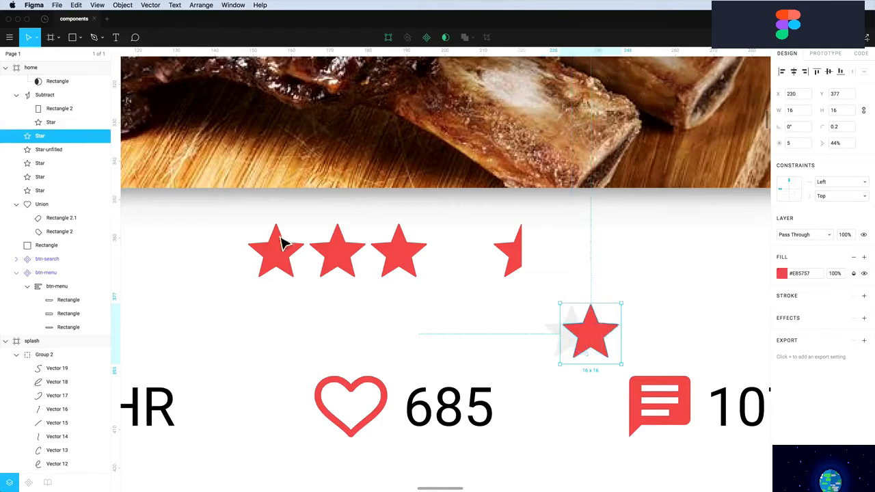
double_click(39, 137)
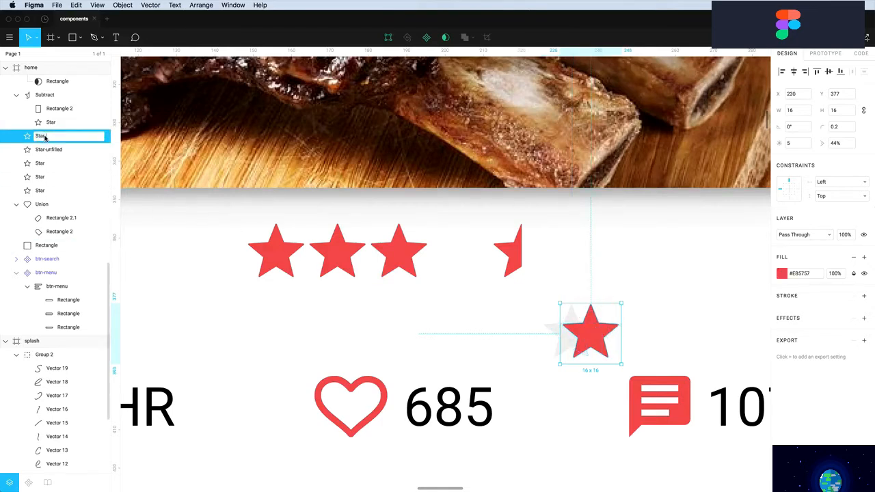
text(-filled)
key(Return)
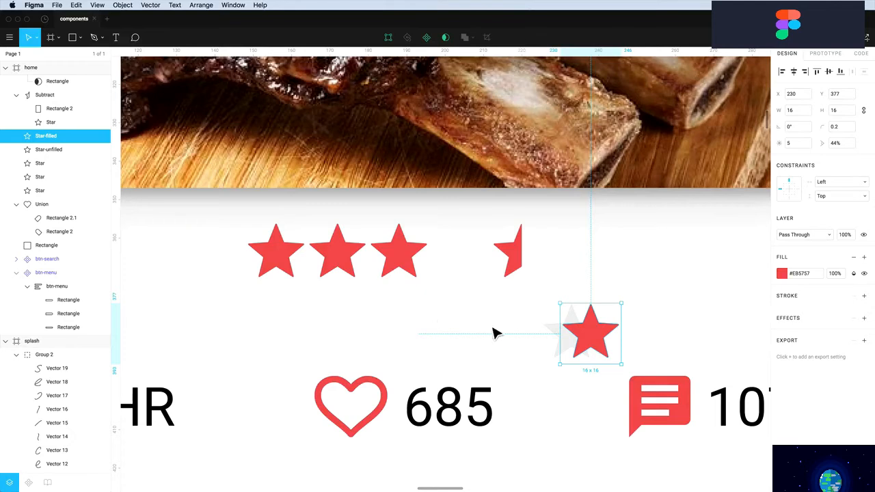
click(643, 354)
drag(609, 342, 577, 337)
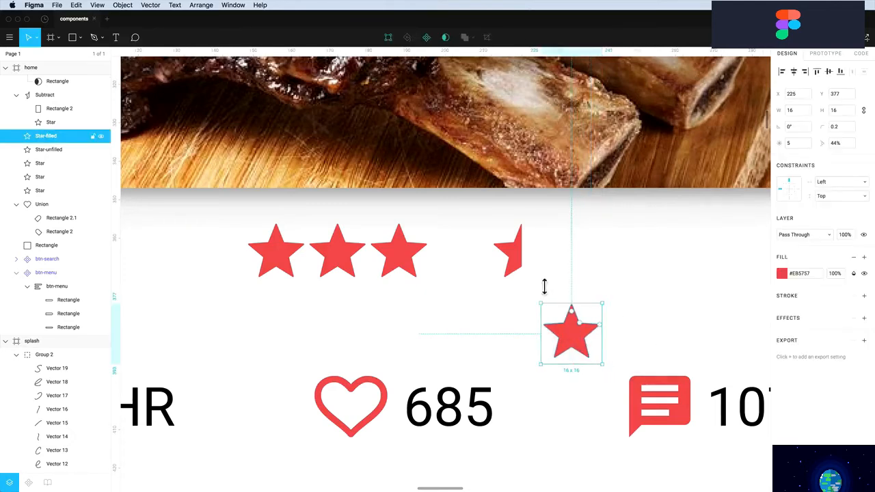
click(516, 264)
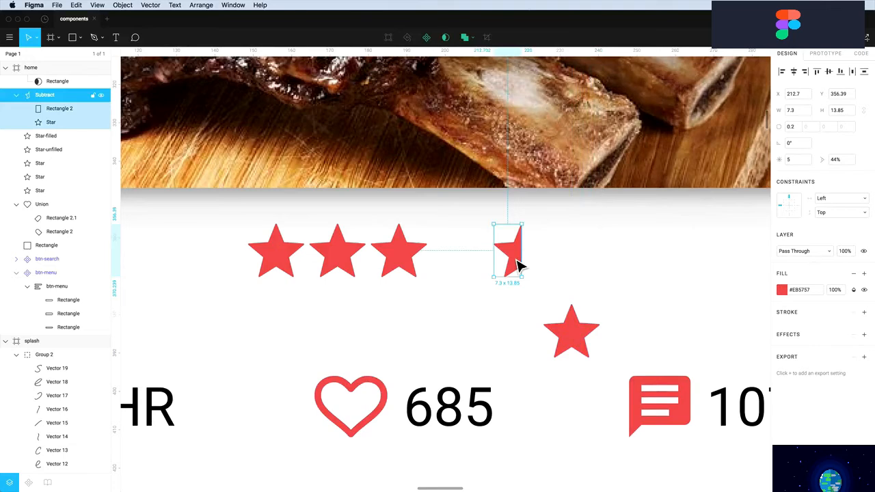
Move the half-star shape within the home frame down onto the stacked stars
scroll(56, 172, up, 3)
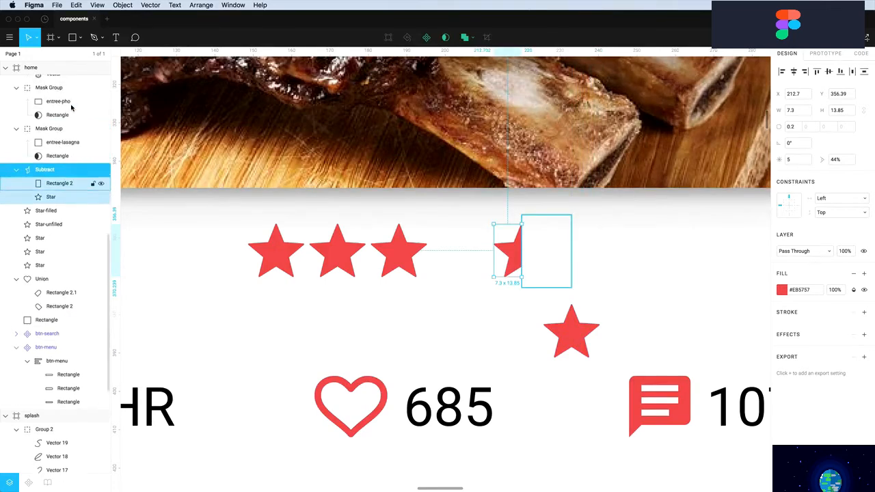
scroll(56, 171, up, 2)
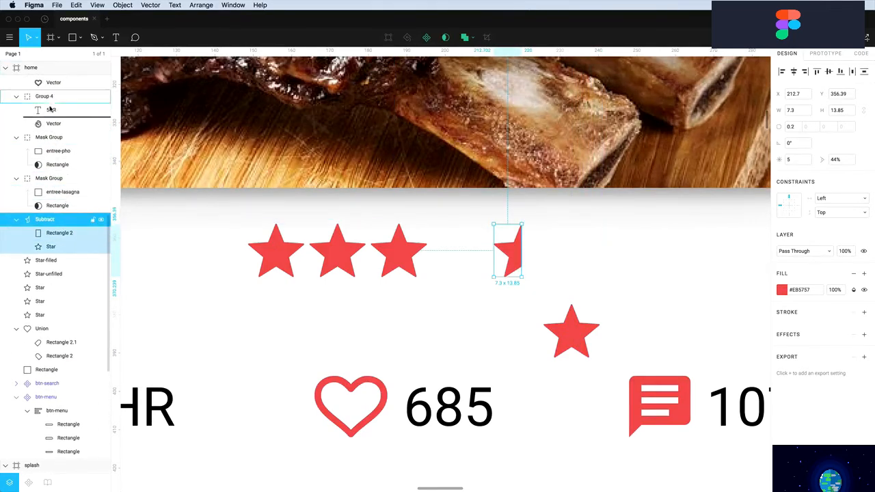
scroll(44, 103, up, 8)
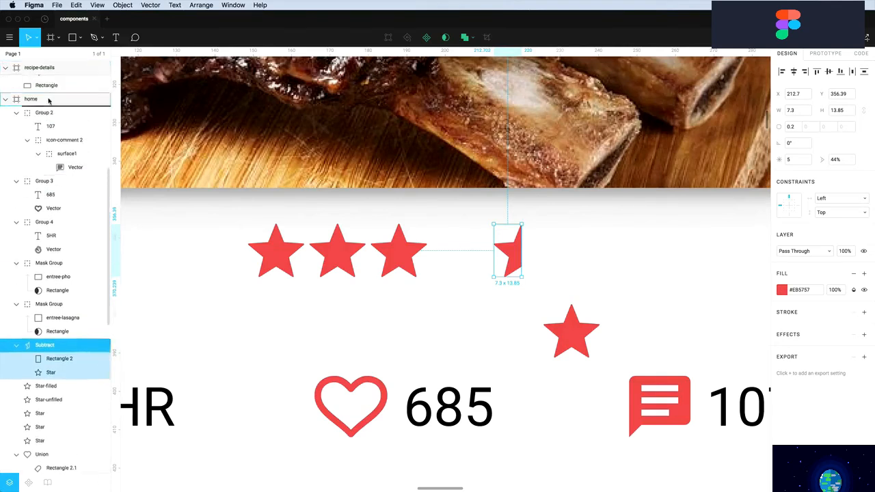
drag(43, 189, 39, 179)
click(543, 258)
drag(520, 256, 564, 337)
scroll(564, 335, up, 1)
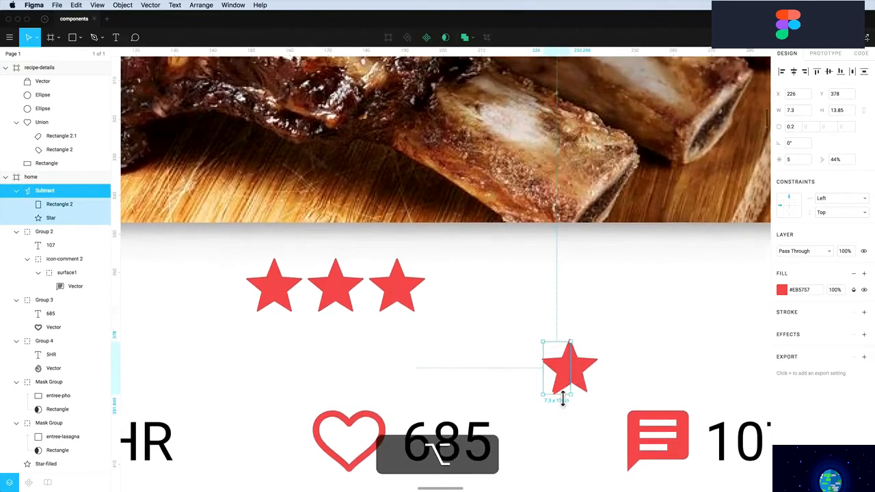
scroll(565, 338, up, 8)
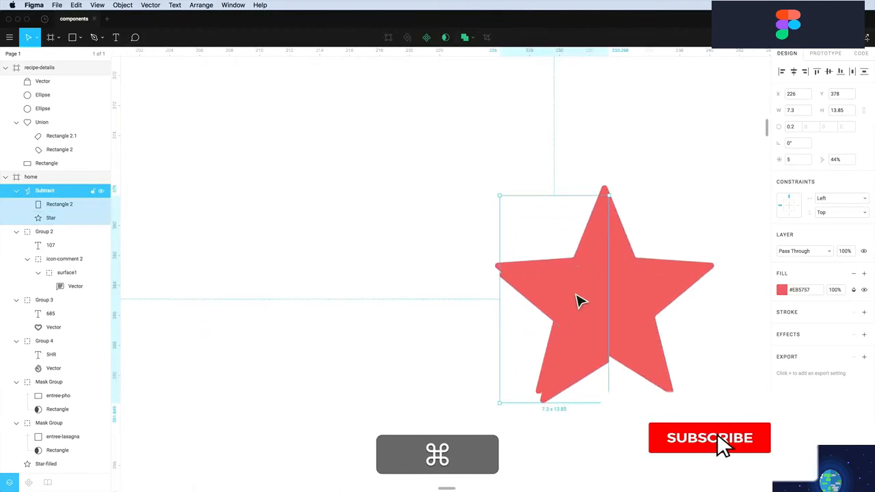
super+click(580, 299)
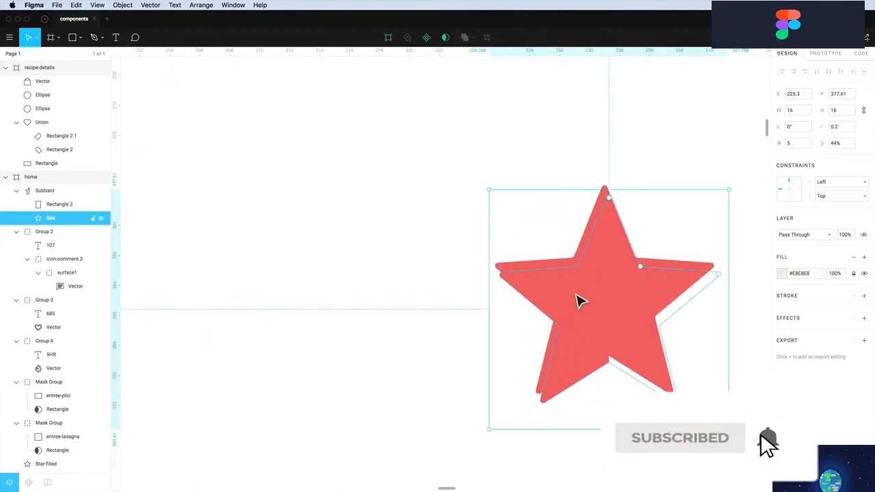
super+click(46, 205)
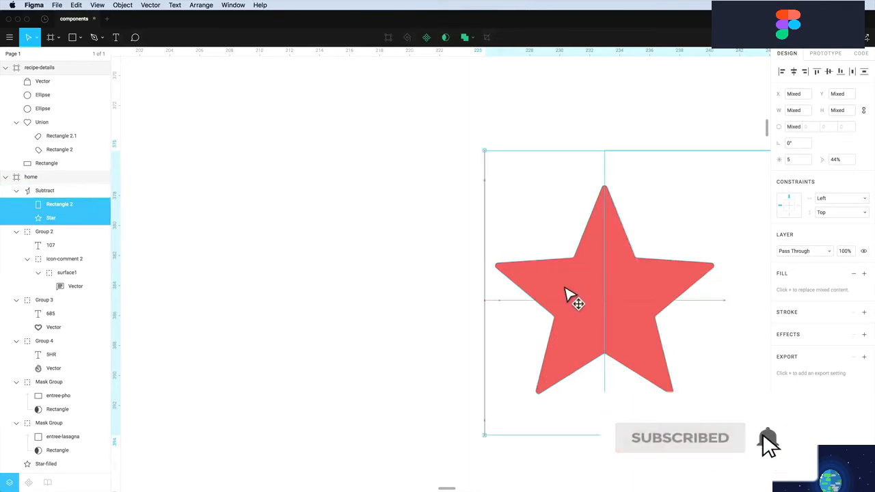
click(453, 235)
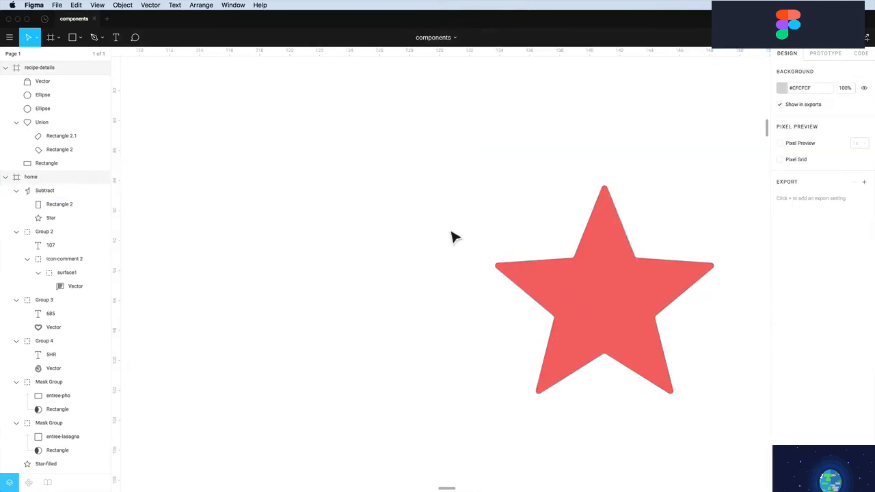
Rename the Subtract half-star layer to star-half-filled
click(559, 291)
double_click(43, 191)
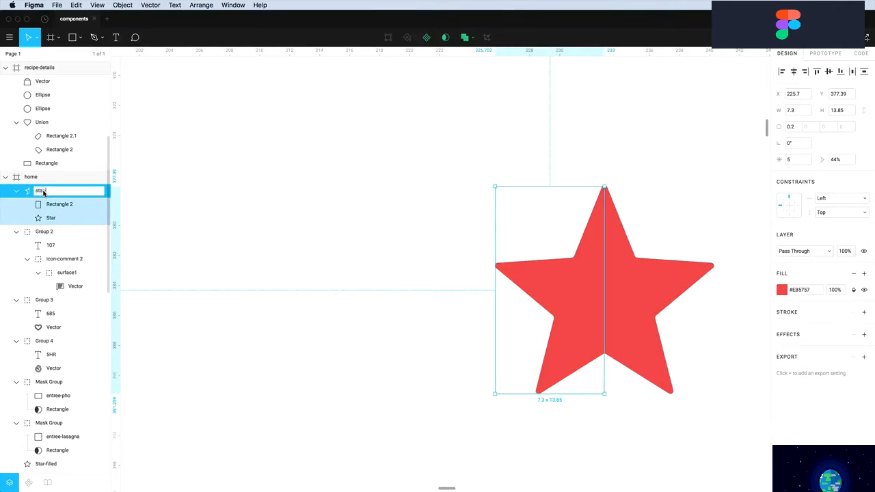
text(star-half-filled)
key(Return)
click(366, 214)
scroll(386, 224, up, 2)
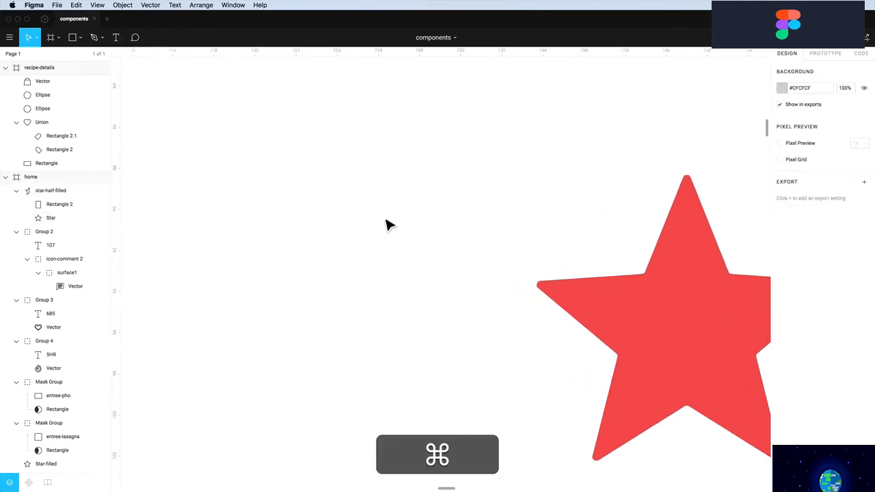
scroll(386, 225, down, 5)
scroll(387, 225, down, 4)
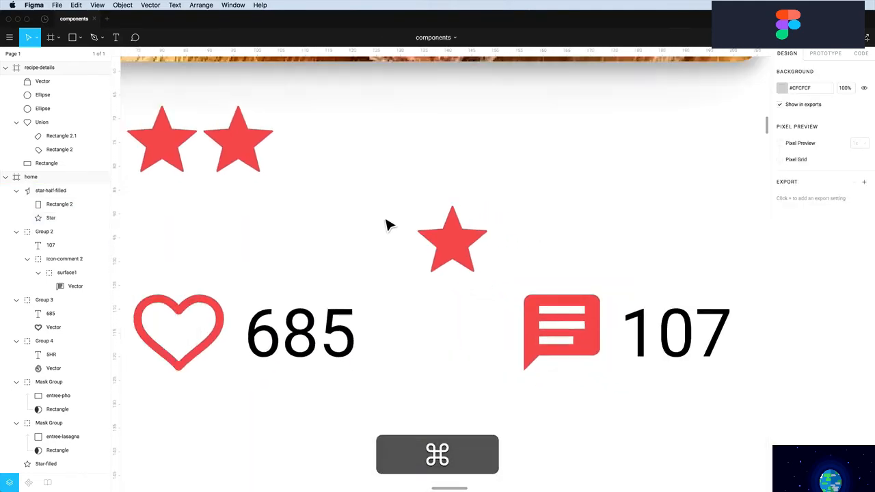
Undo a stray star move, then drag Star-filled and Star-unfilled directly under the collapsed star-half-filled layer
drag(463, 246, 457, 312)
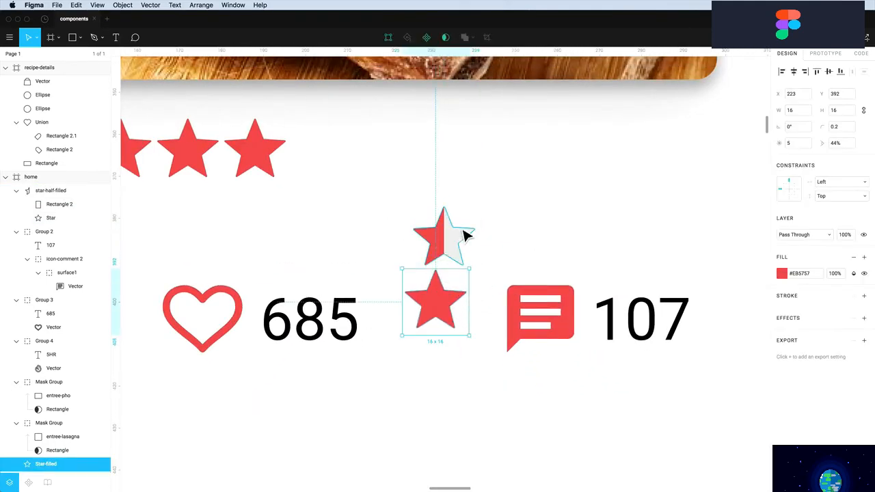
key(super+z)
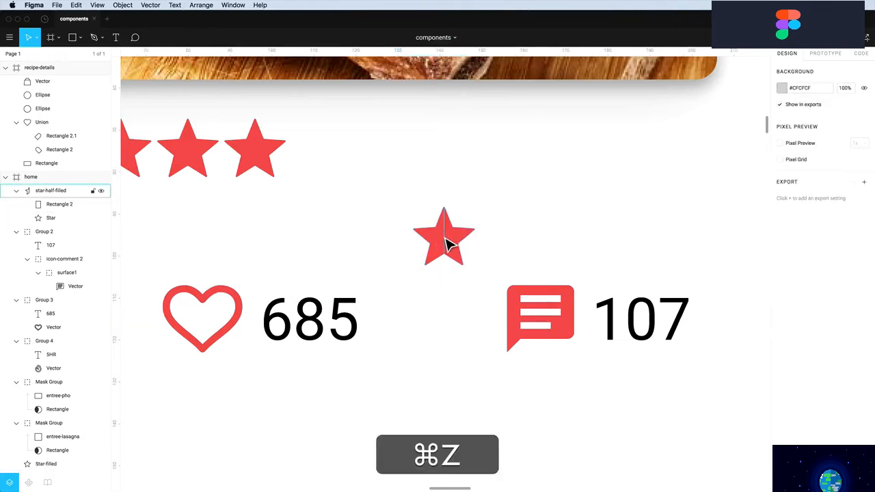
click(445, 245)
click(17, 191)
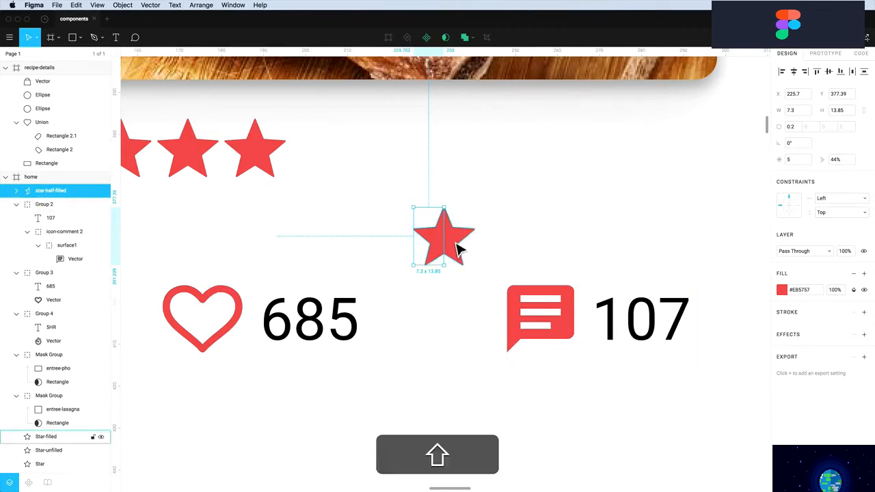
shift+click(454, 249)
super+click(51, 451)
drag(49, 444, 39, 208)
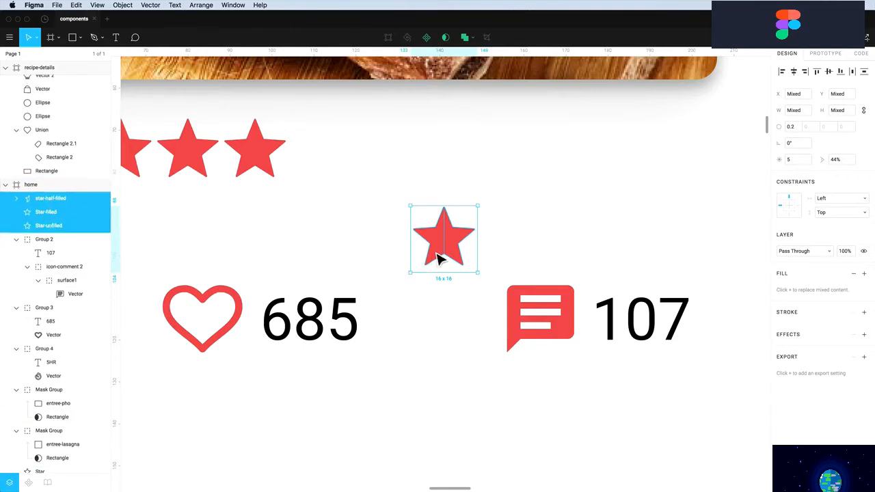
Rename Star-filled and Star-unfilled to lowercase star-filled and star-unfilled
double_click(40, 214)
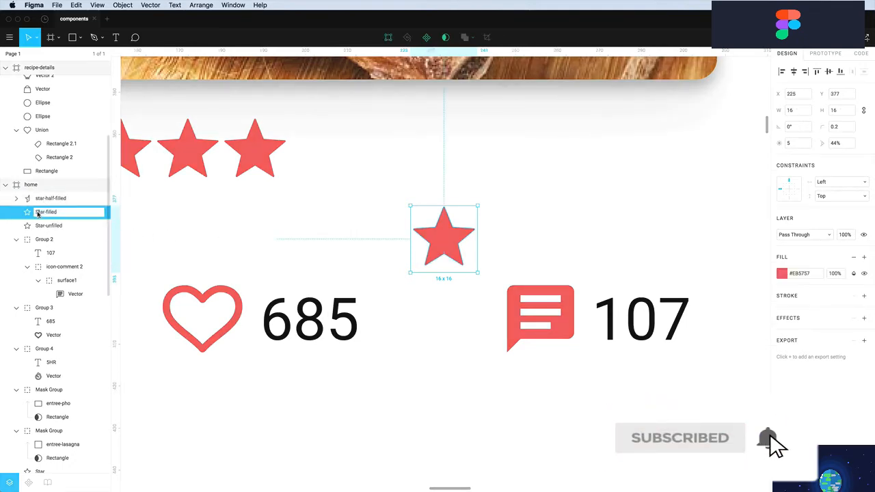
text(s)
double_click(41, 226)
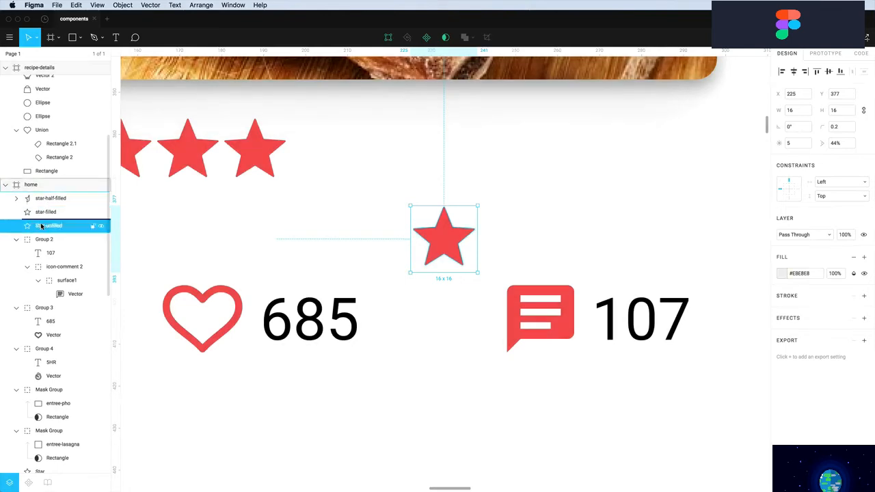
text(s)
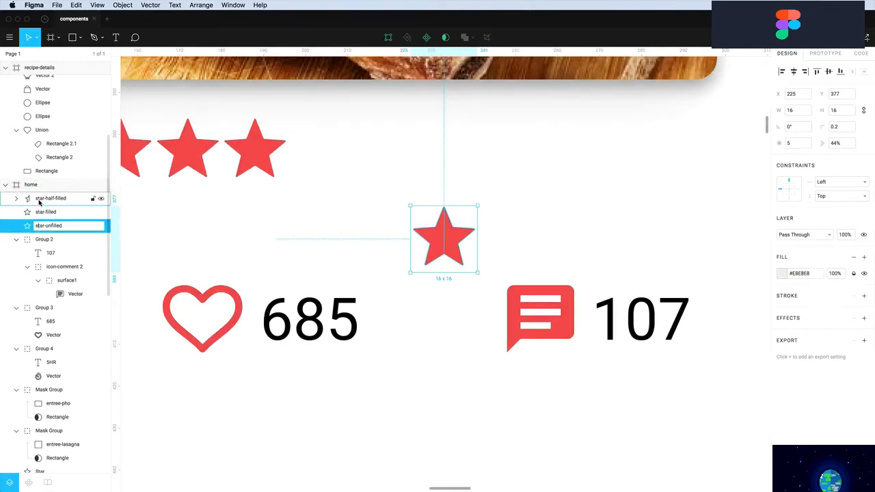
Combine star-half-filled, star-filled and star-unfilled into one component named star
click(38, 198)
shift+click(41, 212)
shift+click(43, 226)
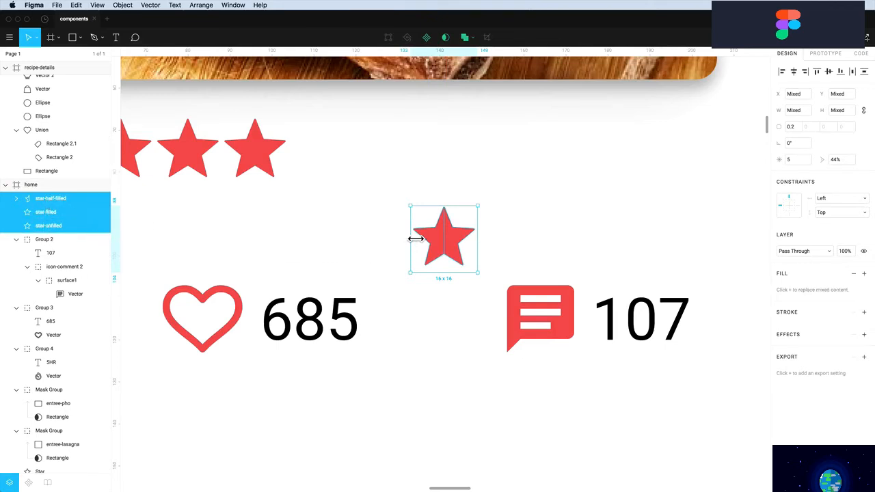
click(427, 37)
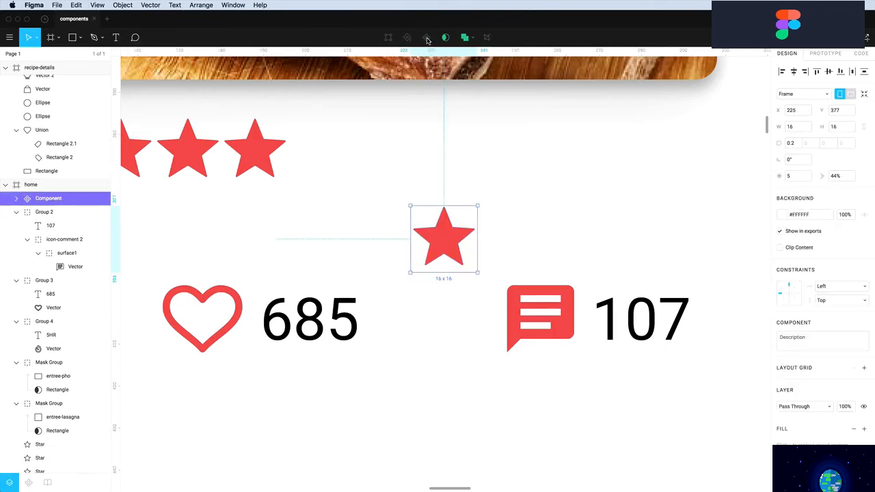
double_click(48, 198)
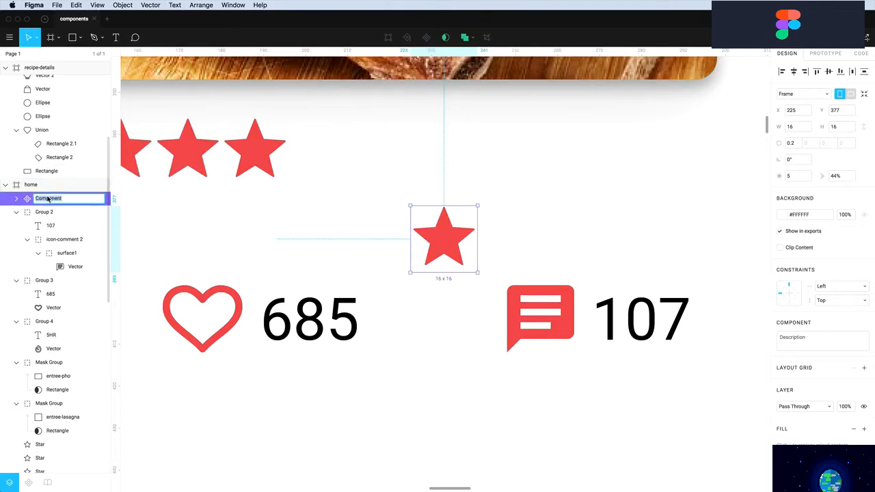
text(star)
key(Return)
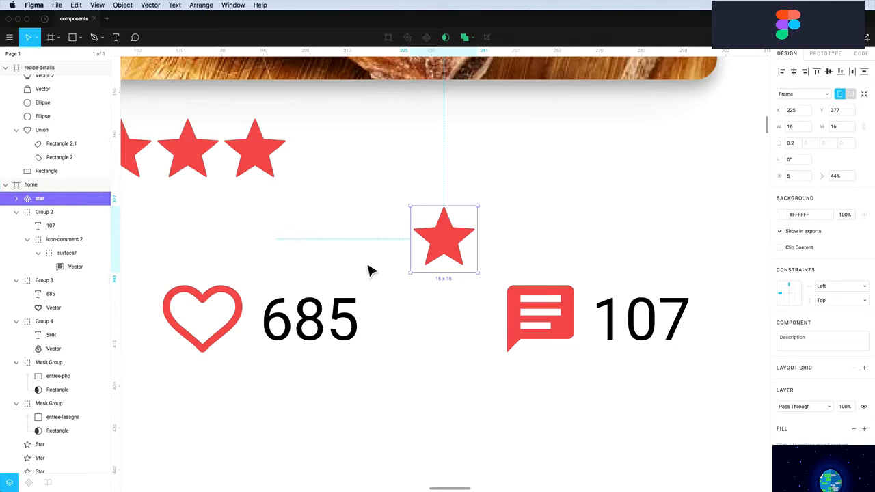
Copy the star into the rating row and make the fifth star empty by hiding its filled layers
drag(450, 250, 632, 162)
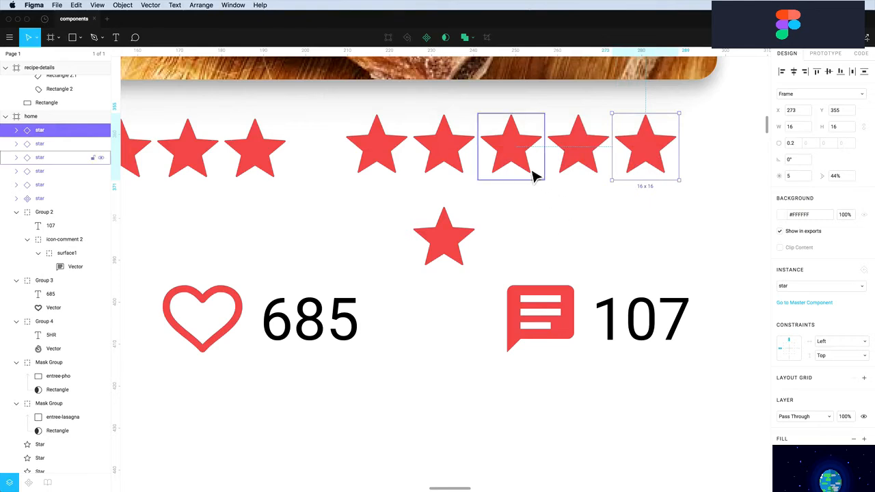
click(17, 130)
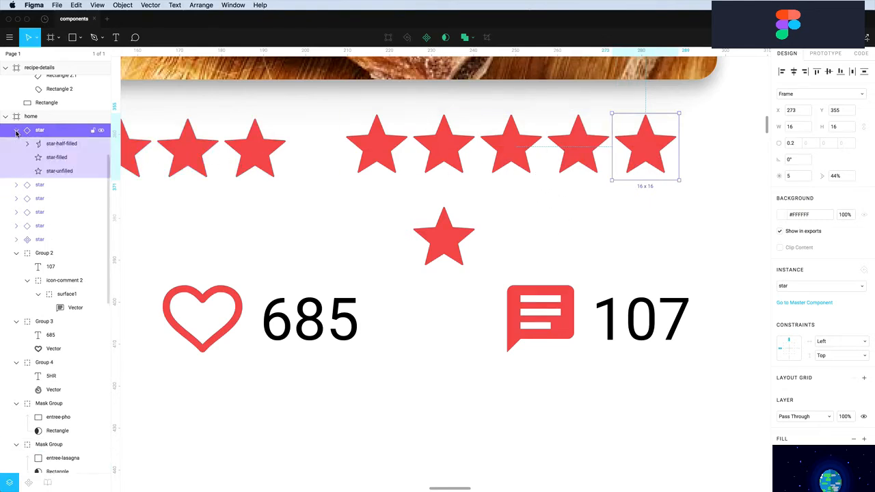
click(100, 145)
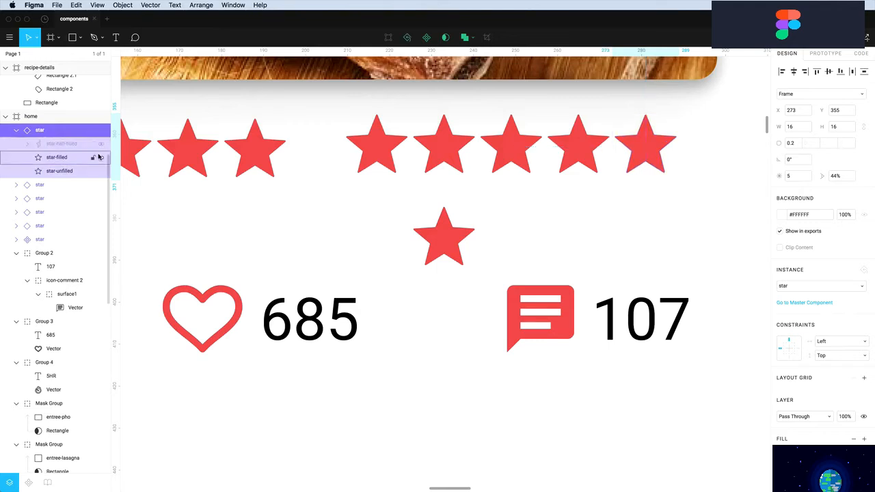
click(101, 158)
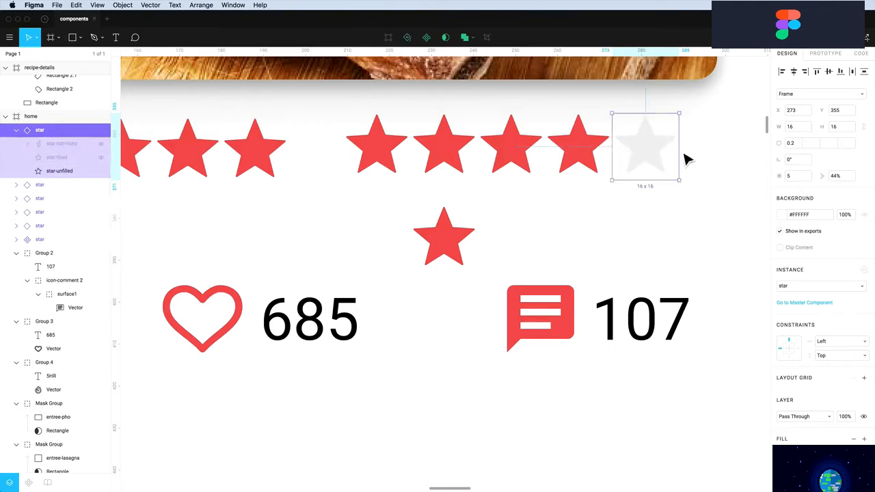
Make the fourth star unfilled grey and the third star half-filled
click(590, 154)
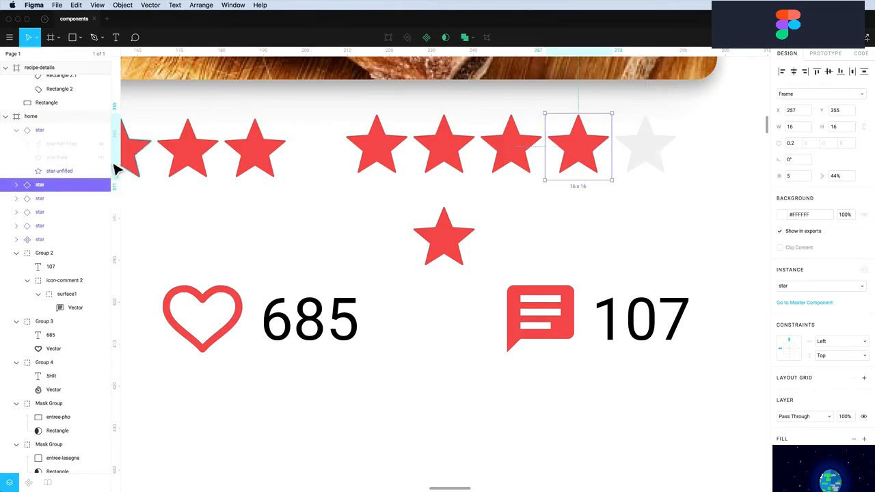
click(16, 185)
click(101, 198)
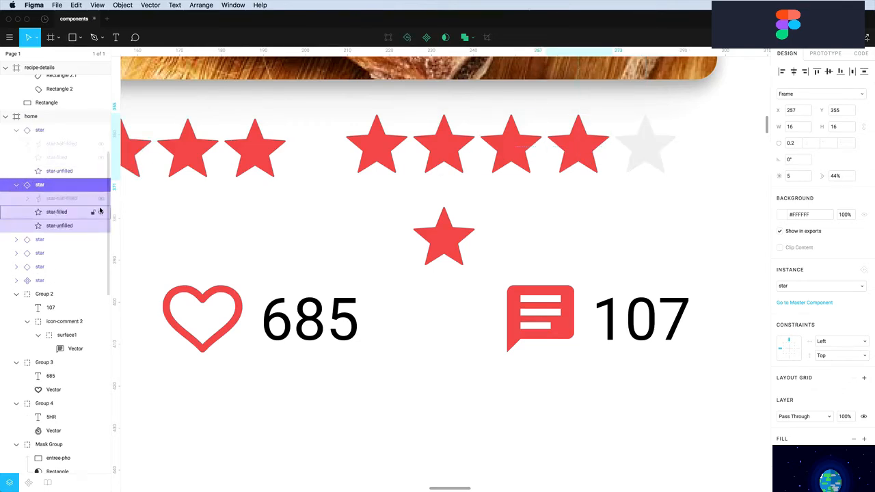
click(102, 212)
click(504, 158)
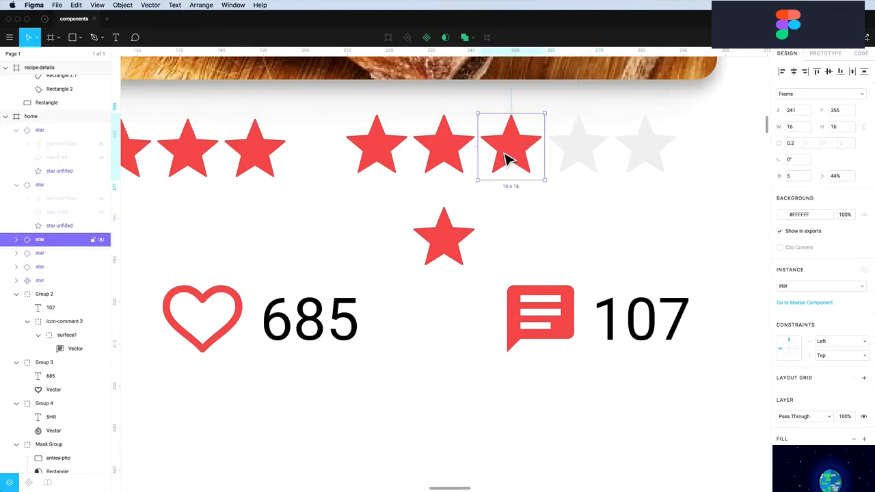
click(17, 240)
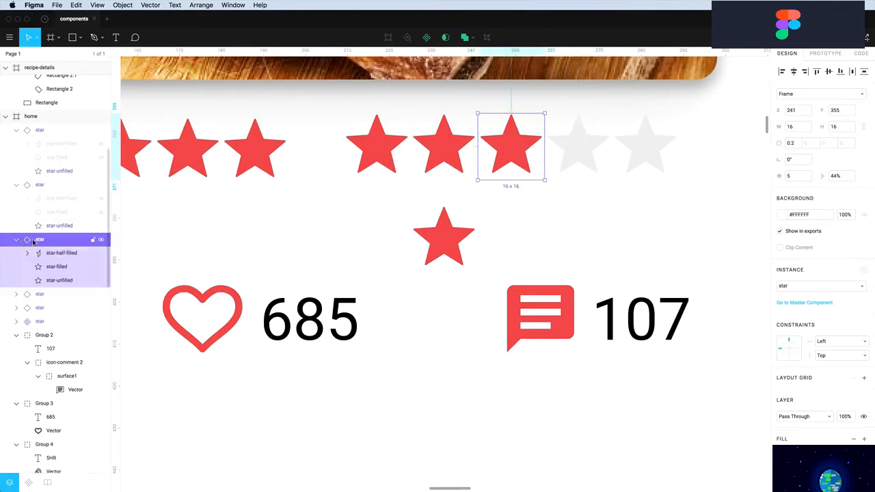
click(101, 267)
click(531, 223)
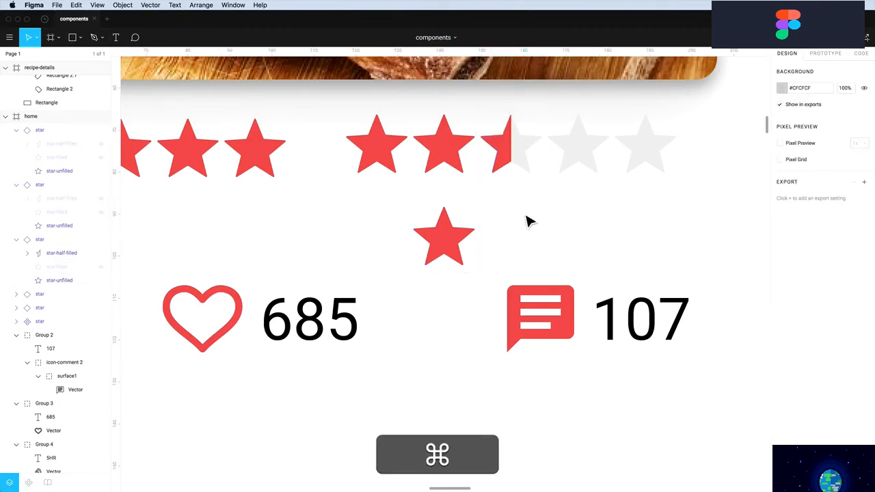
scroll(530, 222, down, 5)
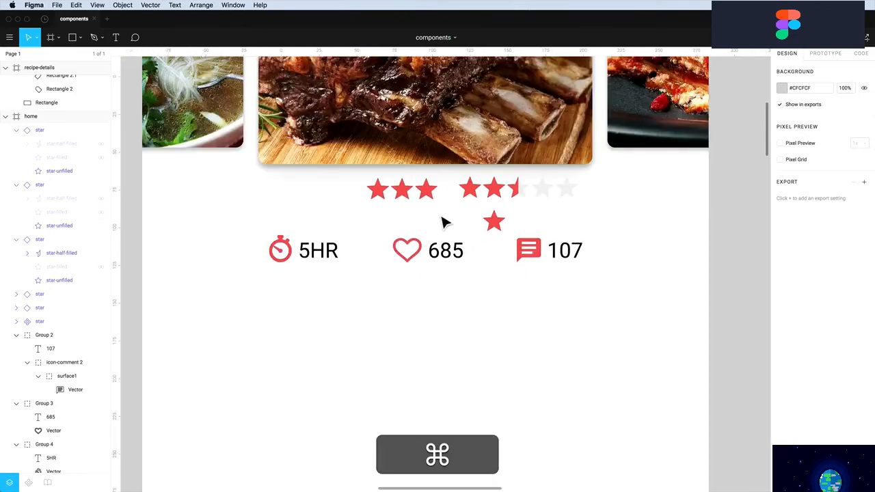
Delete the three old red stars and shift the five-star row left under the food photo
drag(443, 222, 363, 189)
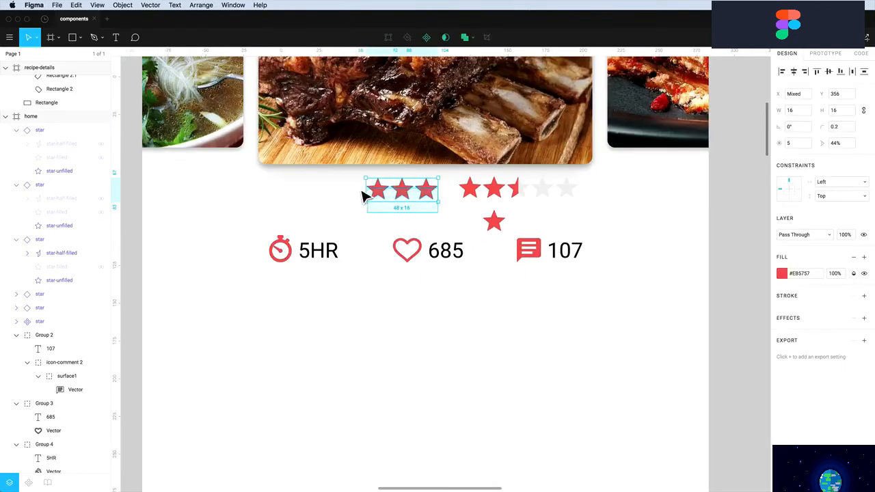
key(Delete)
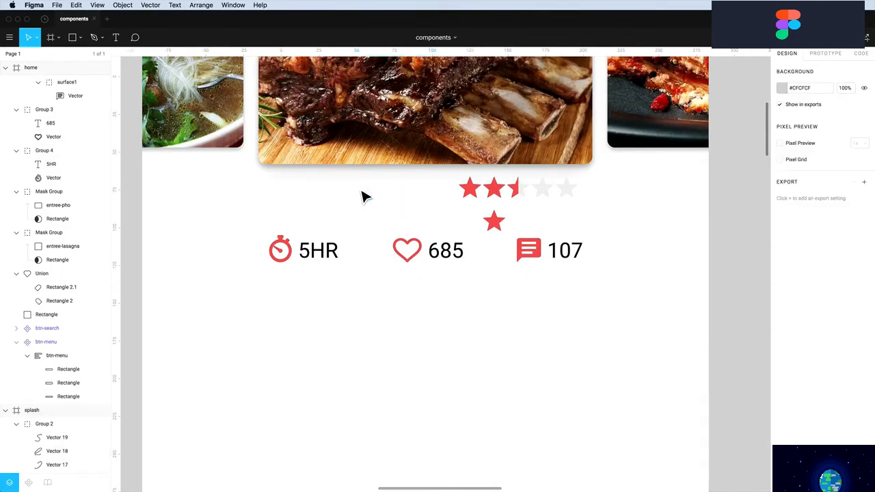
drag(458, 199, 581, 196)
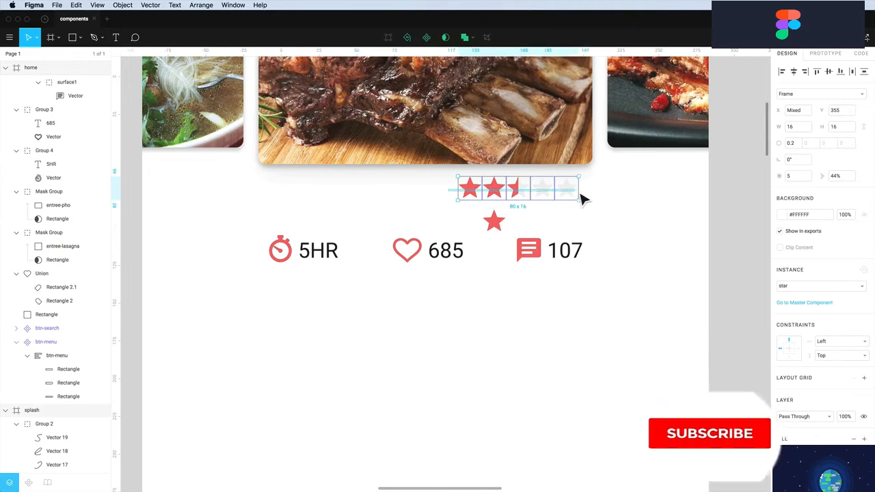
drag(525, 195, 432, 200)
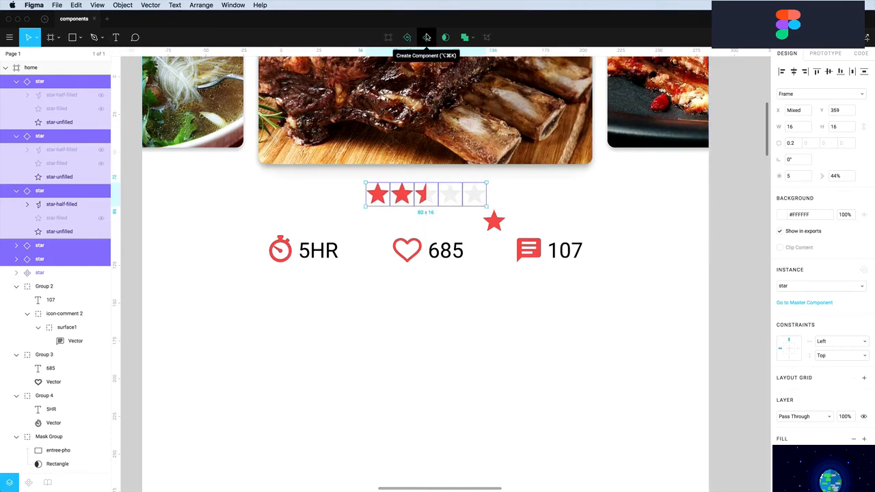
click(496, 232)
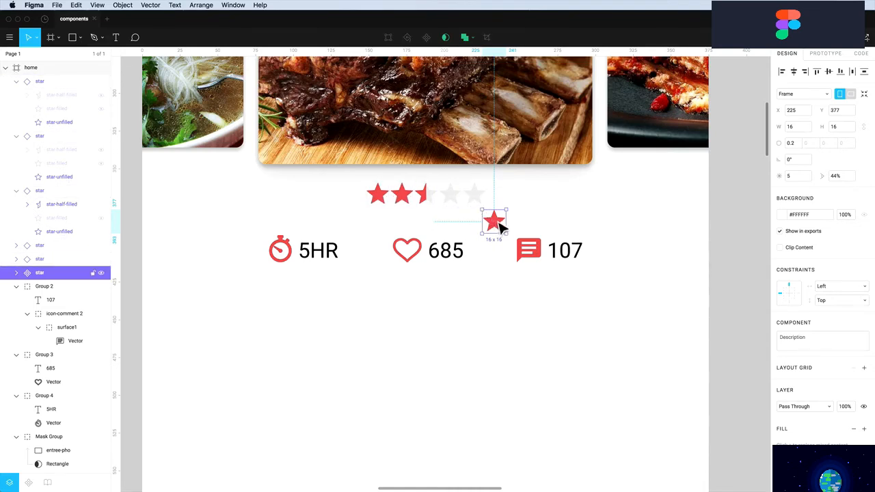
Turn the five rating stars into a component named 5-stars
drag(509, 207, 377, 203)
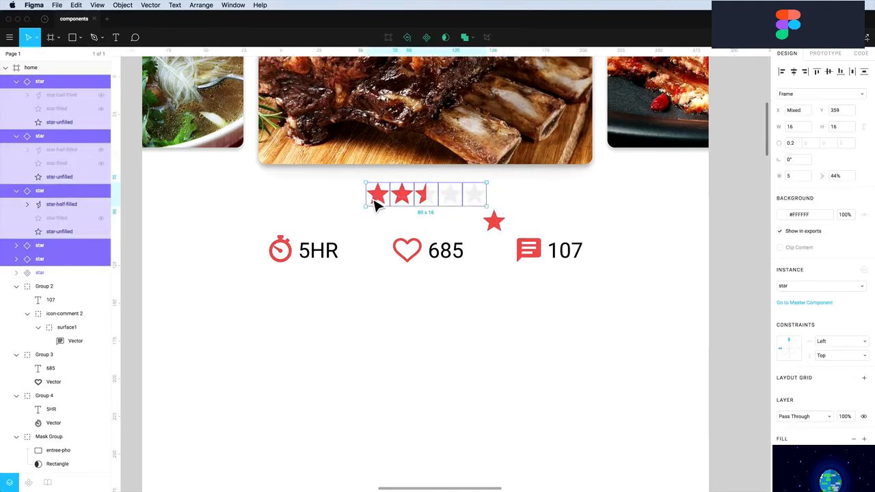
click(425, 37)
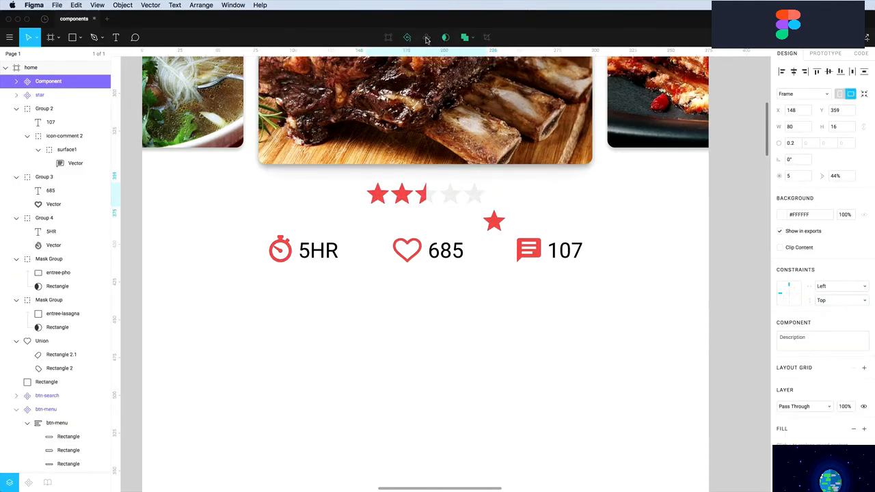
double_click(48, 83)
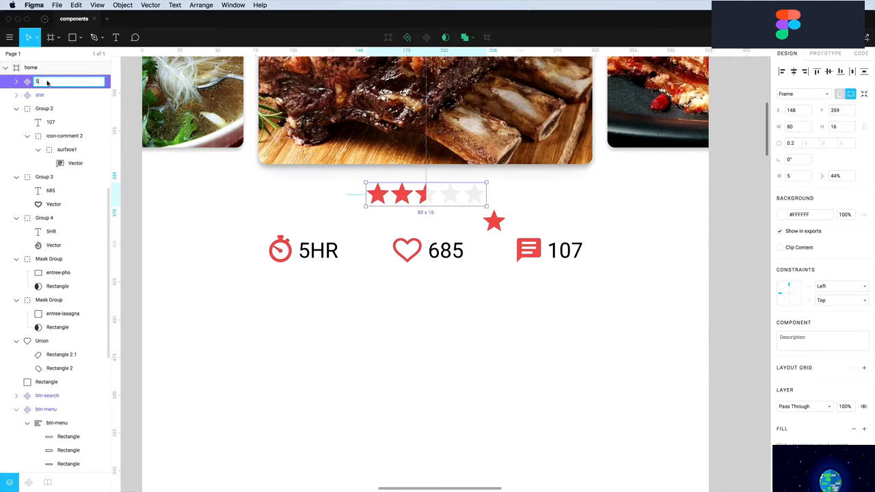
key(Return)
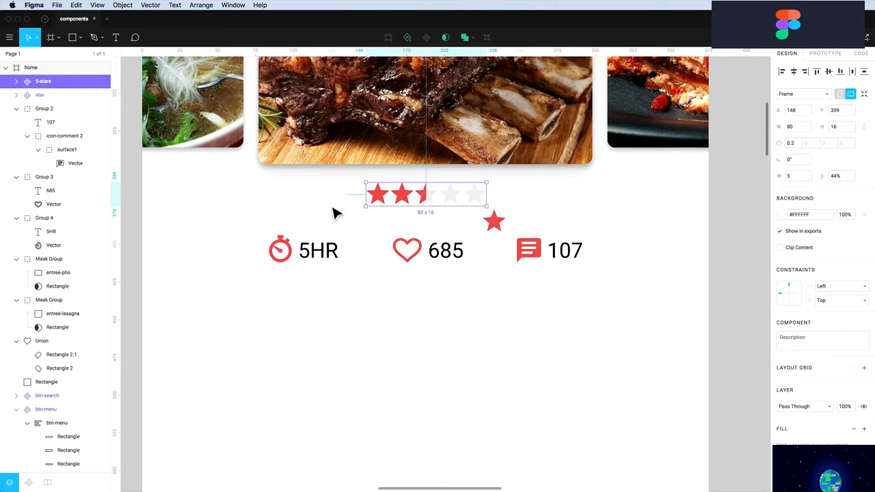
scroll(335, 215, down, 5)
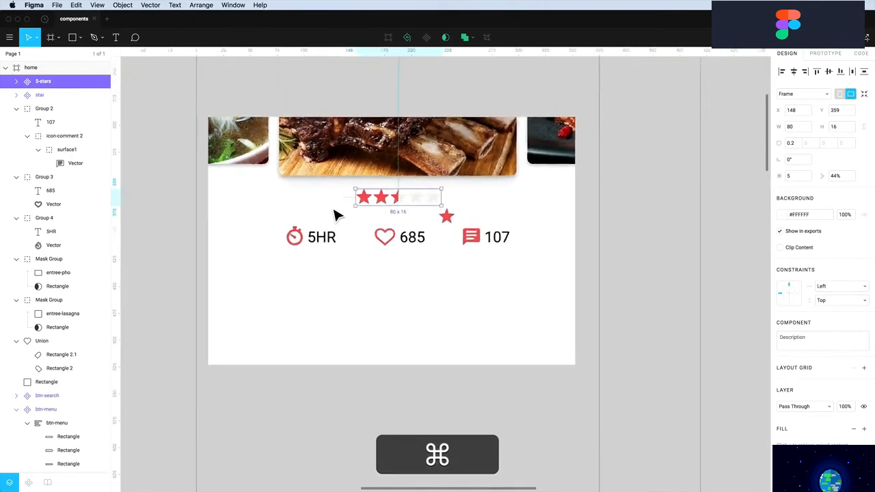
Move the master star component outside the home screen frame
scroll(335, 215, down, 1)
scroll(335, 216, down, 2)
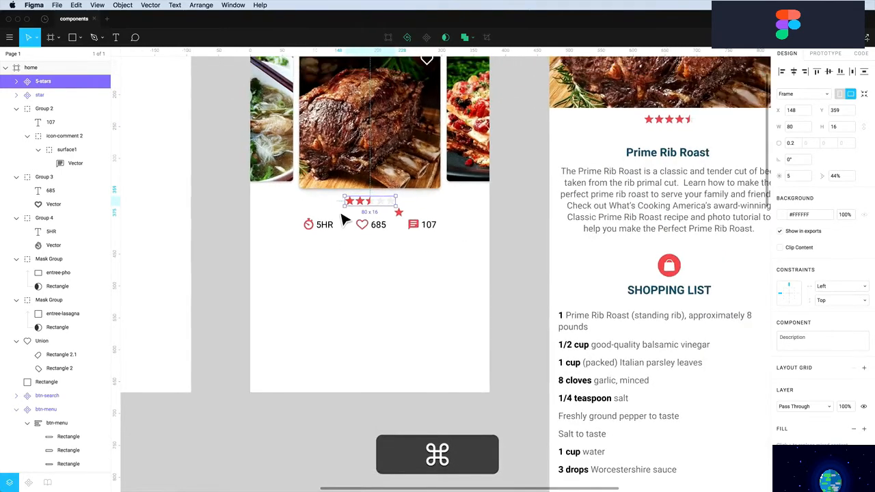
scroll(344, 222, up, 2)
drag(400, 262, 520, 253)
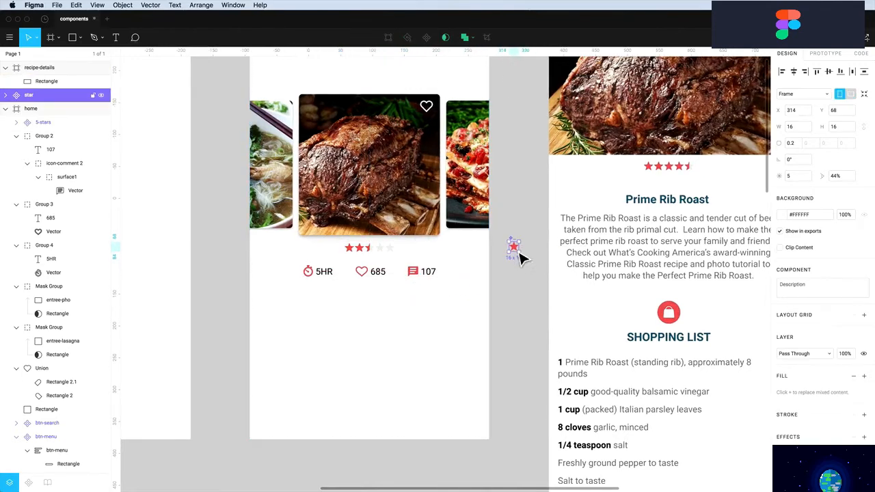
click(504, 283)
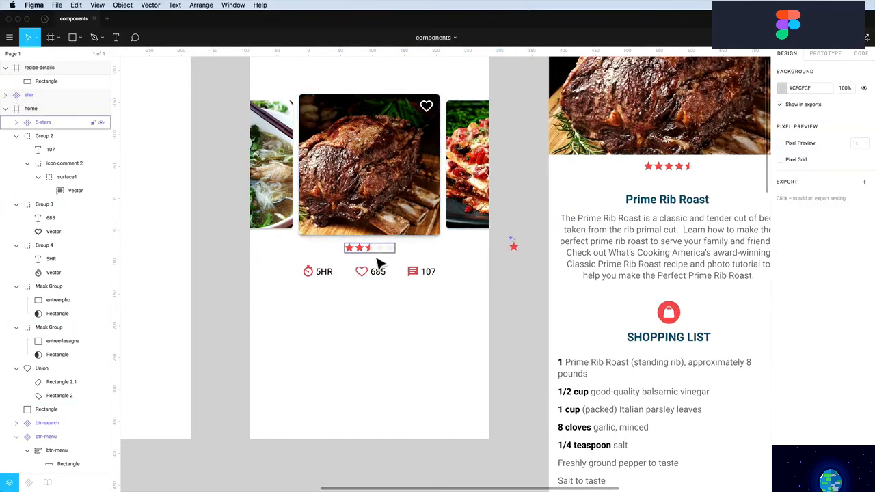
Delete the old recipe-details star rating and place a 5-stars copy under the roast photo
scroll(378, 265, up, 3)
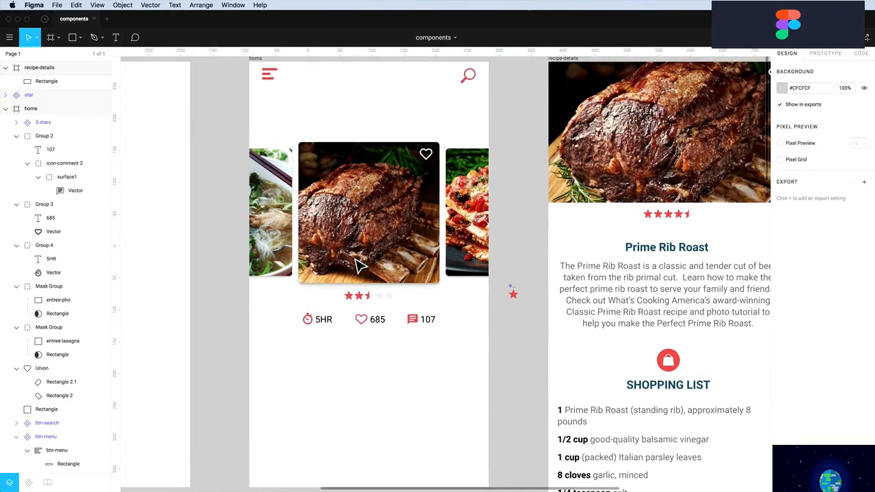
drag(728, 234, 623, 212)
key(Delete)
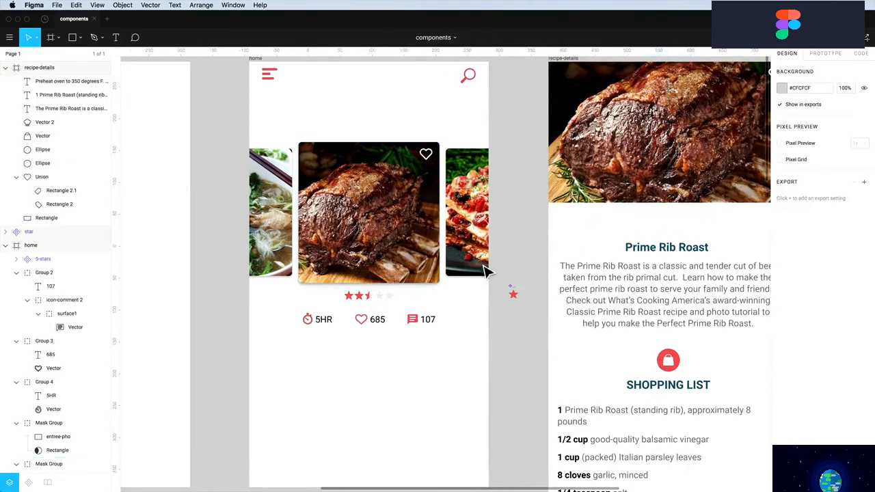
click(370, 304)
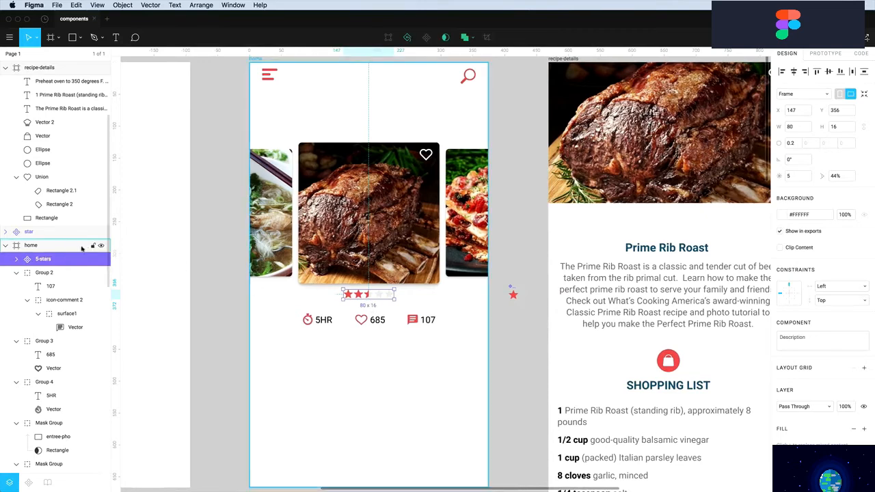
drag(343, 301, 671, 230)
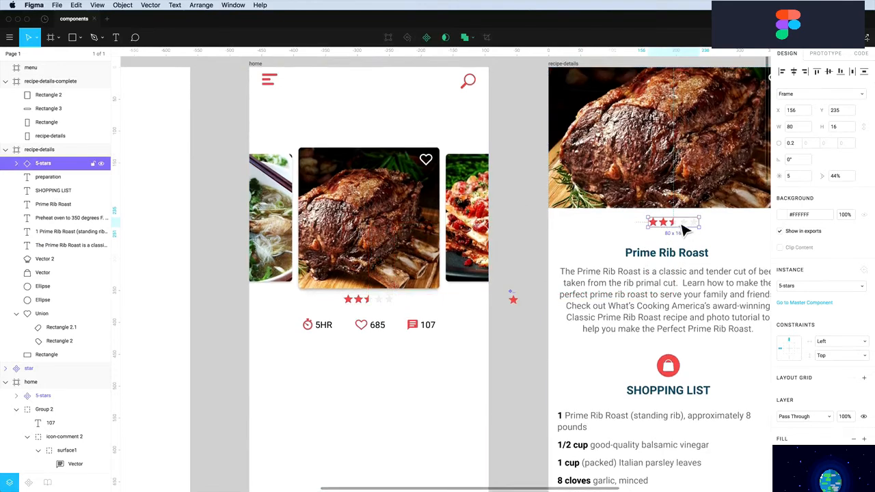
Set the recipe-details rating to 3.5 stars: third star filled, fourth star half-filled
click(17, 164)
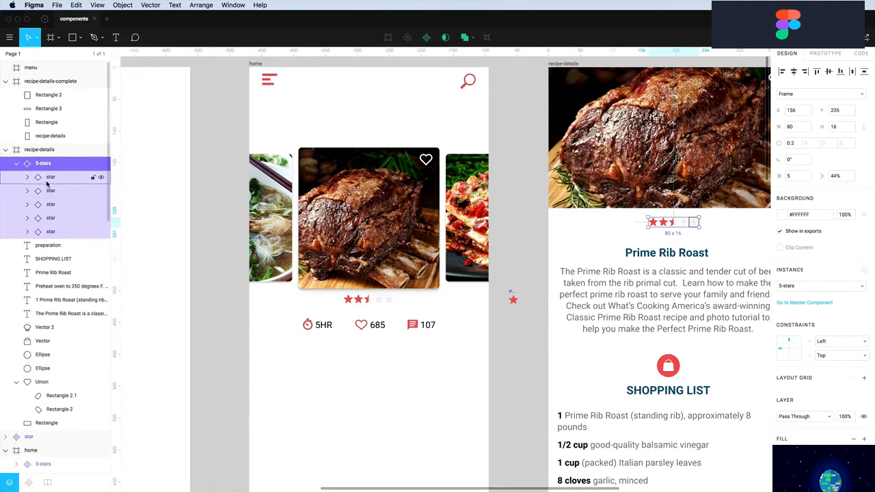
click(48, 204)
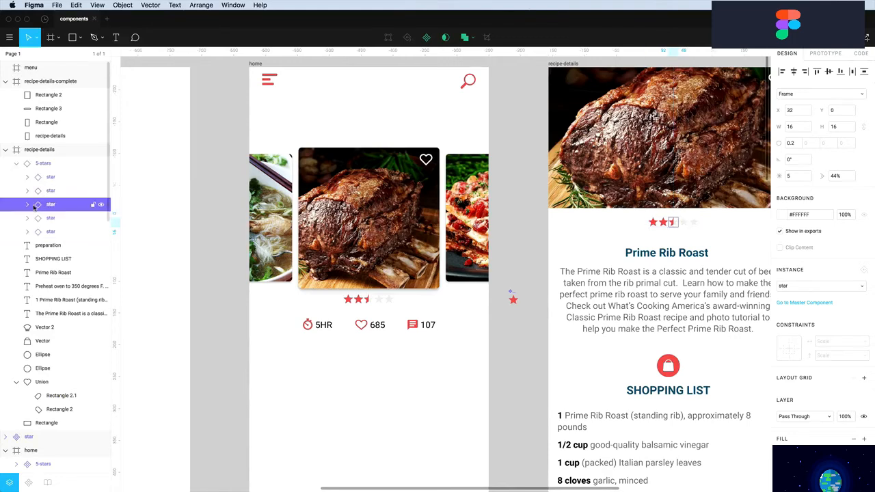
click(27, 204)
click(100, 233)
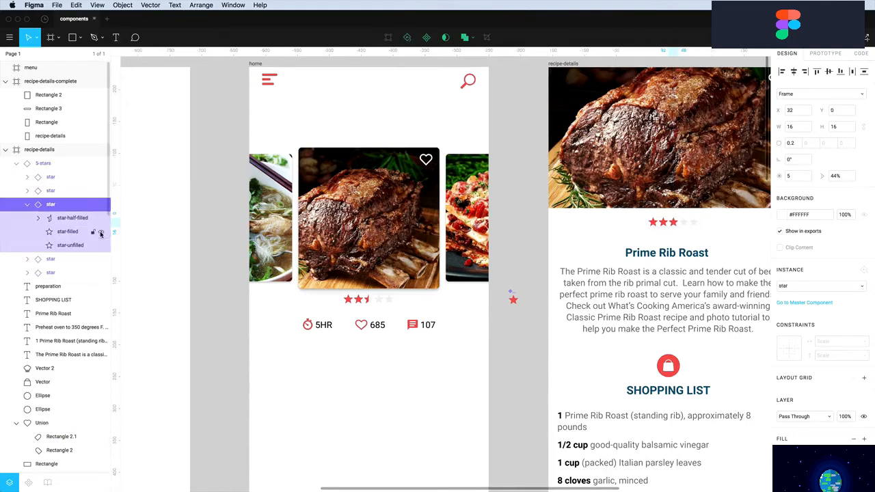
click(61, 193)
click(26, 191)
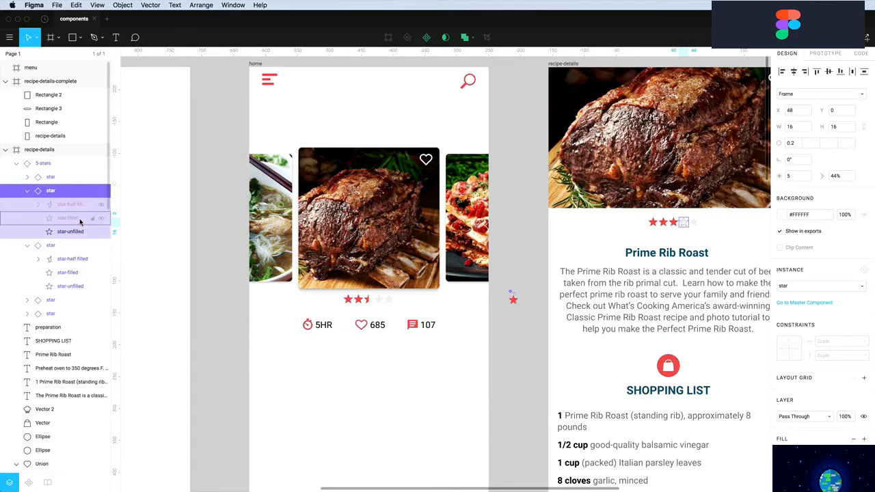
click(100, 204)
click(375, 360)
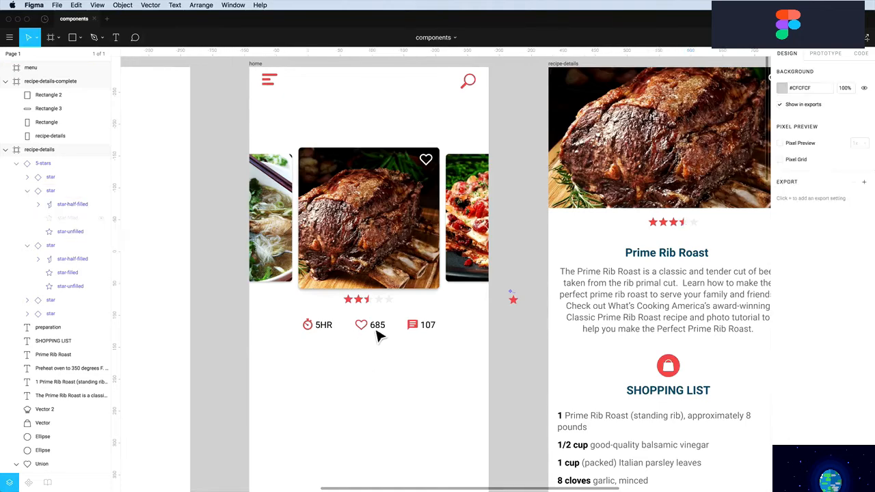
Nudge the home rating's fourth and fifth stars to the right to widen their spacing
click(385, 309)
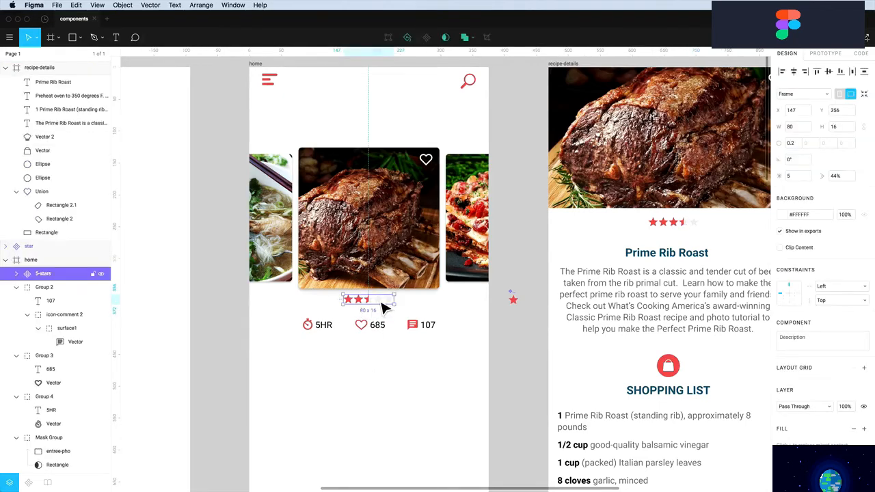
double_click(385, 309)
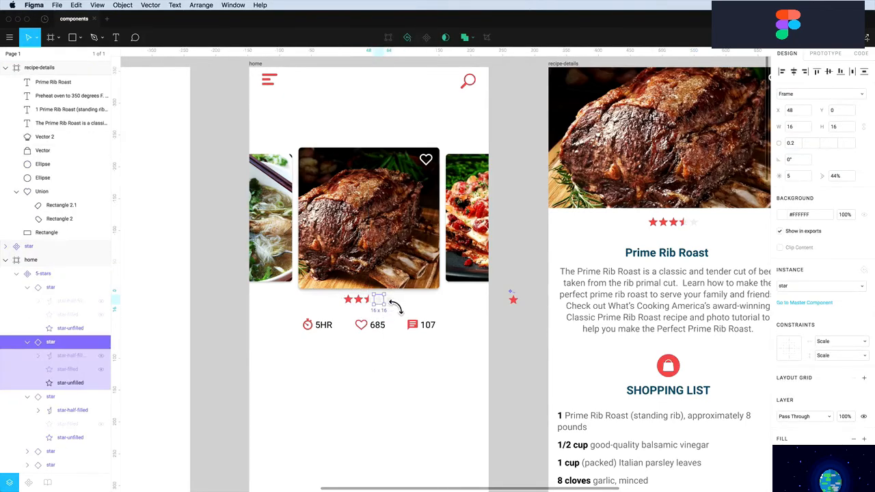
click(394, 307)
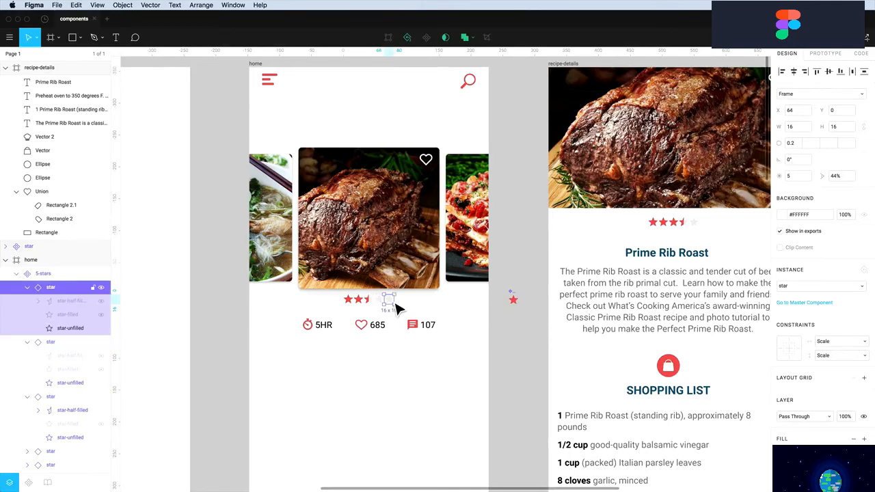
key(Right)
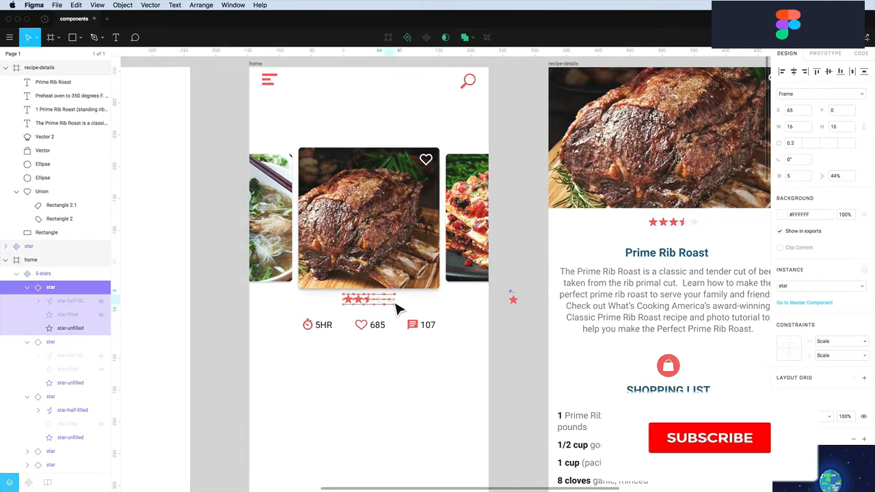
click(379, 303)
double_click(382, 303)
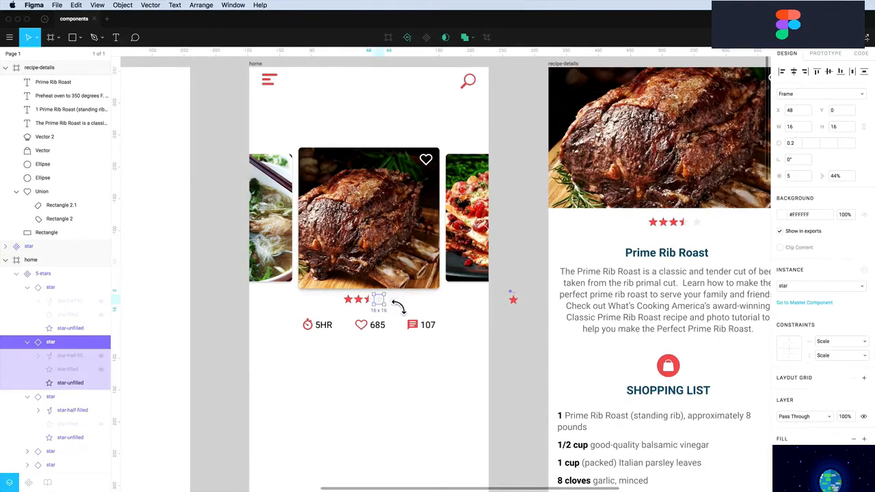
shift+click(395, 304)
key(Right)
key(Right)
key(Right)
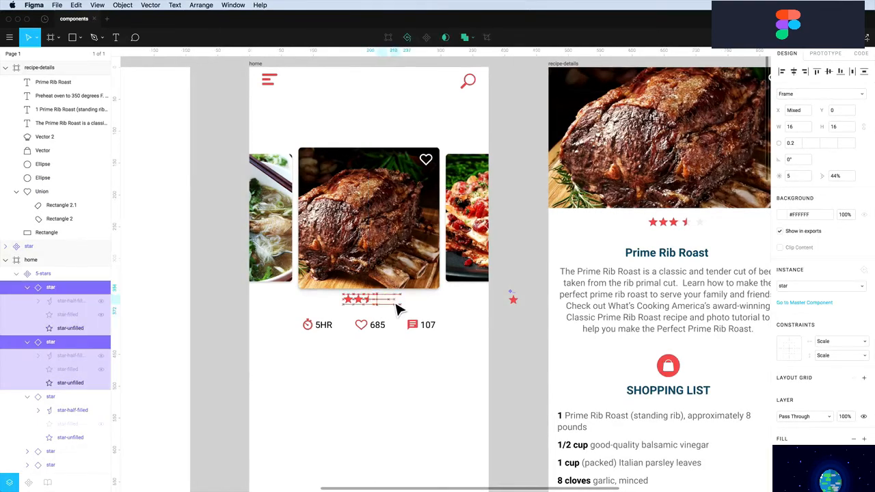
Nudge the first and second stars left so all five stars are evenly spaced
click(360, 302)
shift+click(350, 302)
key(shift+Left)
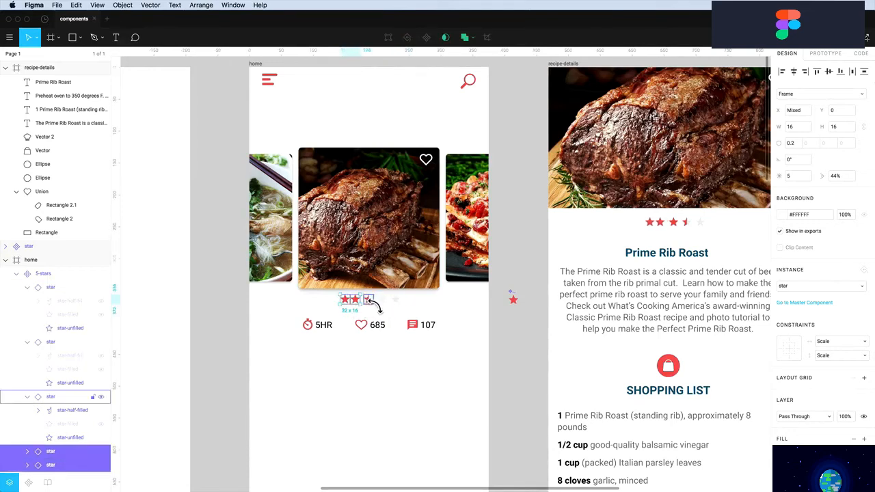
click(381, 299)
click(348, 303)
key(Left)
key(Left)
key(Left)
key(Left)
click(325, 304)
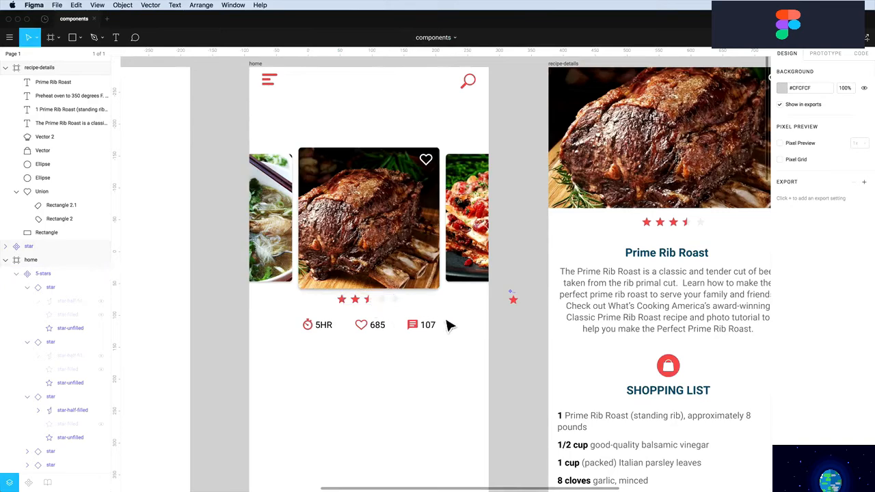
Recolour the star component's half-filled and filled stars from red to yellow #F2C94C
double_click(517, 305)
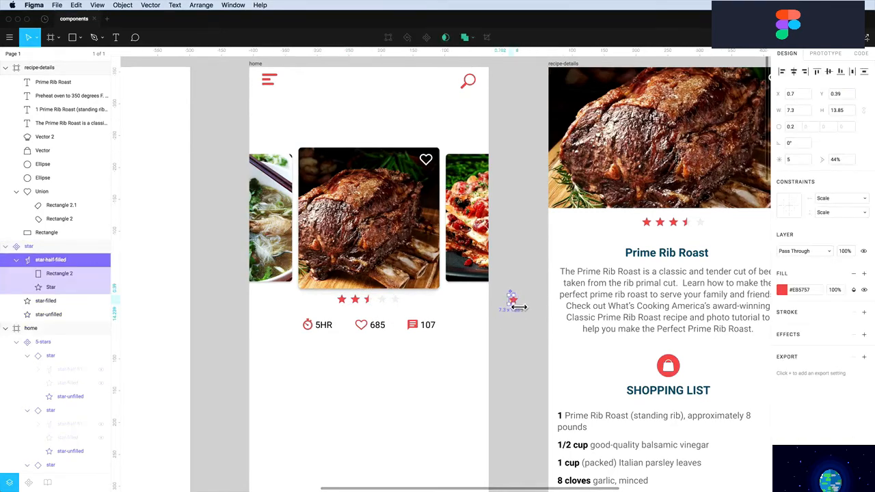
scroll(516, 307, down, 5)
scroll(516, 307, up, 10)
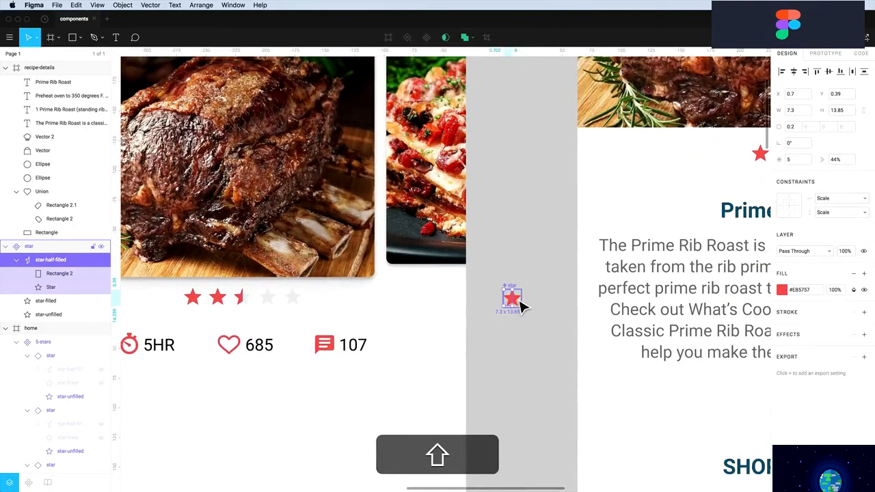
super+click(48, 302)
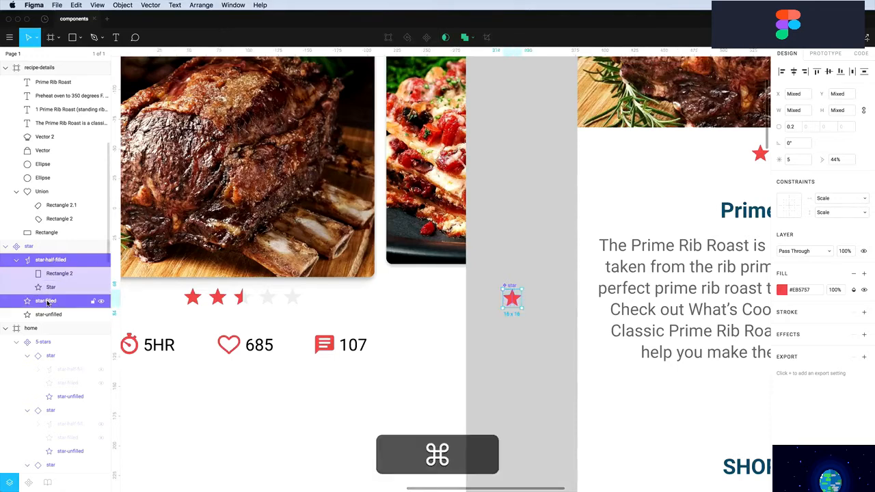
click(783, 290)
click(713, 457)
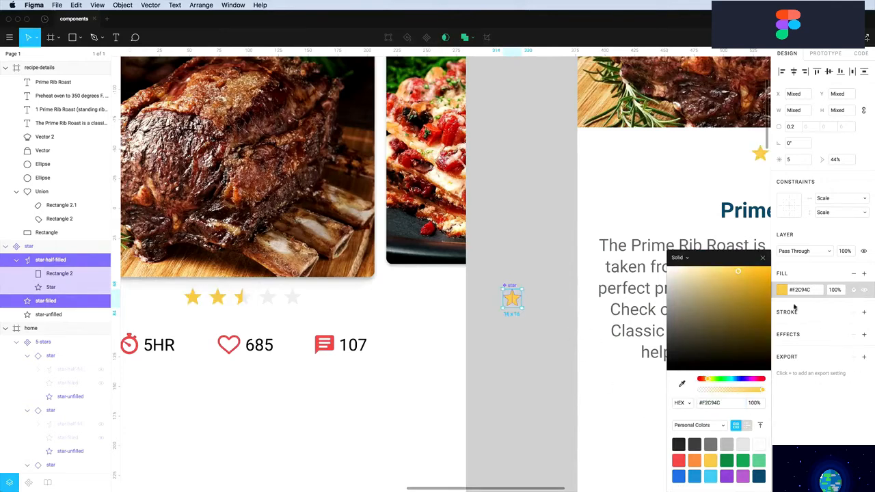
click(763, 259)
click(543, 342)
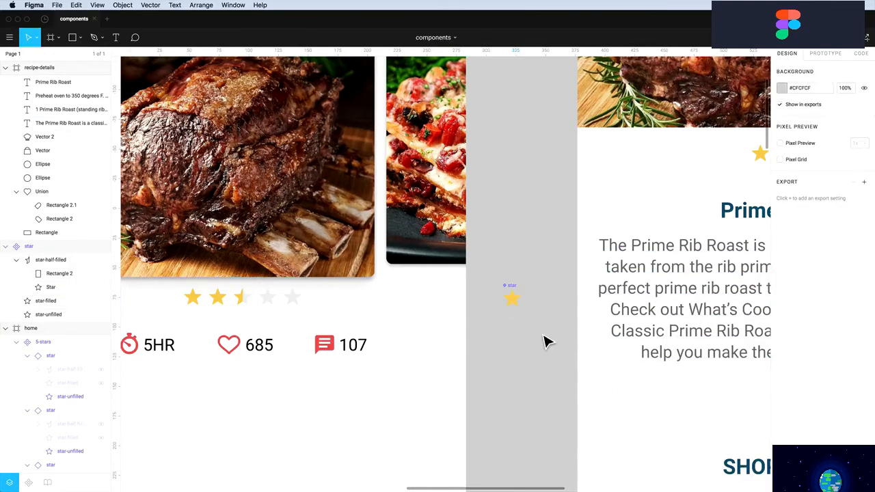
scroll(514, 352, down, 5)
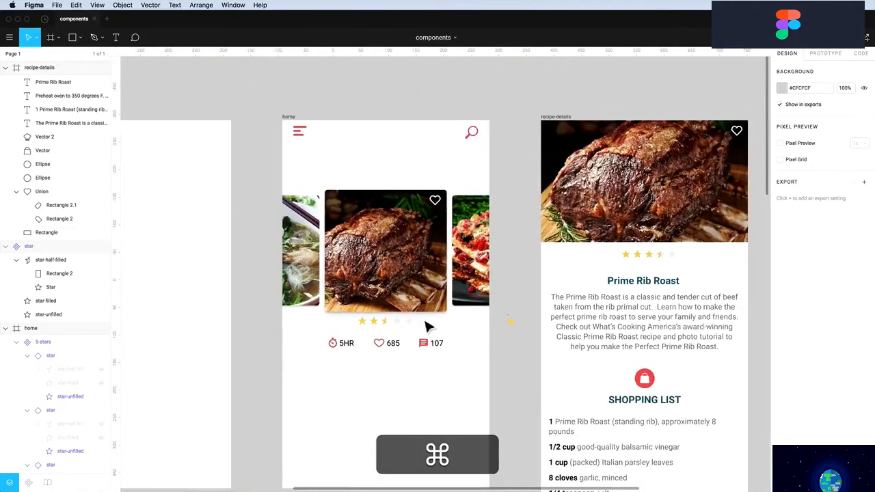
click(369, 327)
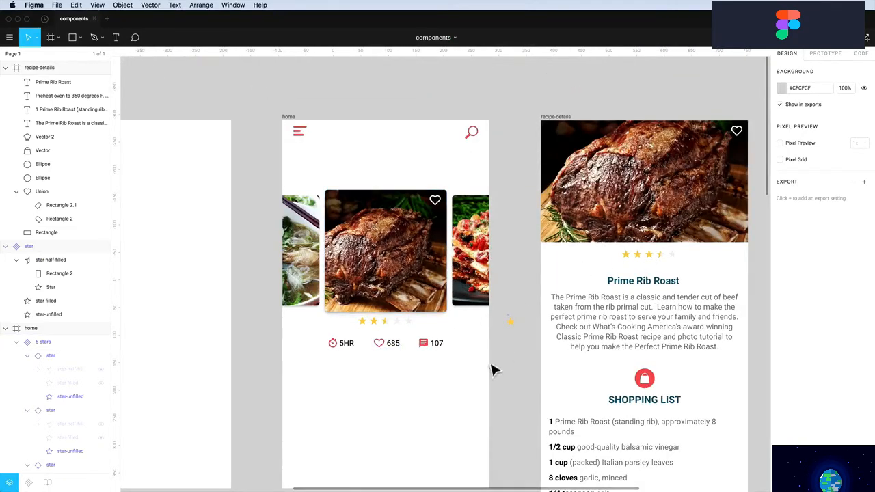
Zoom in on the home card's star rating and stat icons
click(382, 330)
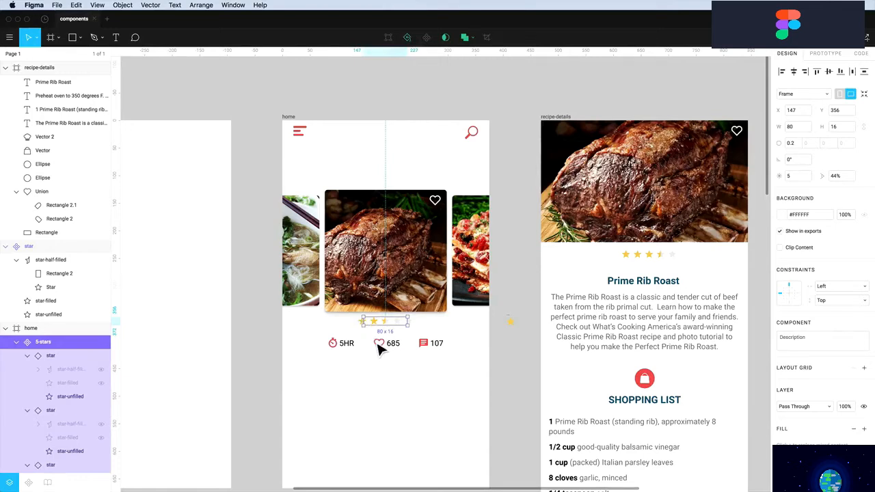
click(386, 364)
key(z)
drag(309, 326, 457, 399)
scroll(348, 309, up, 1)
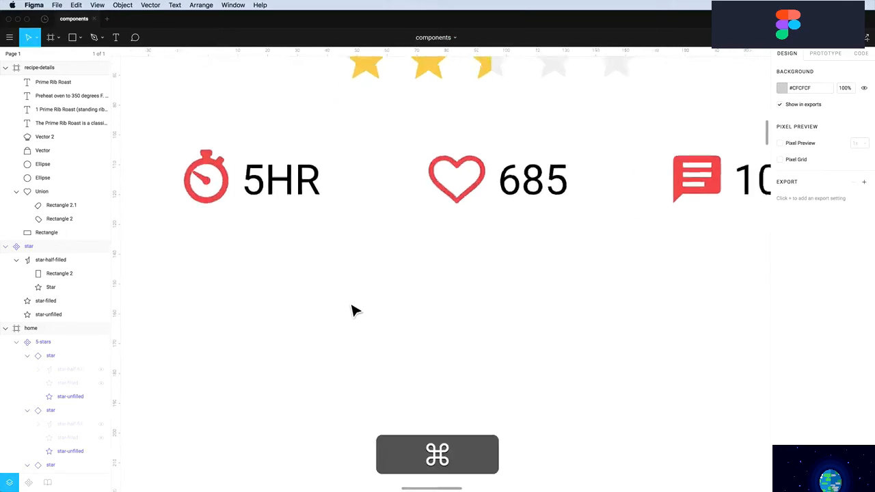
scroll(351, 311, down, 3)
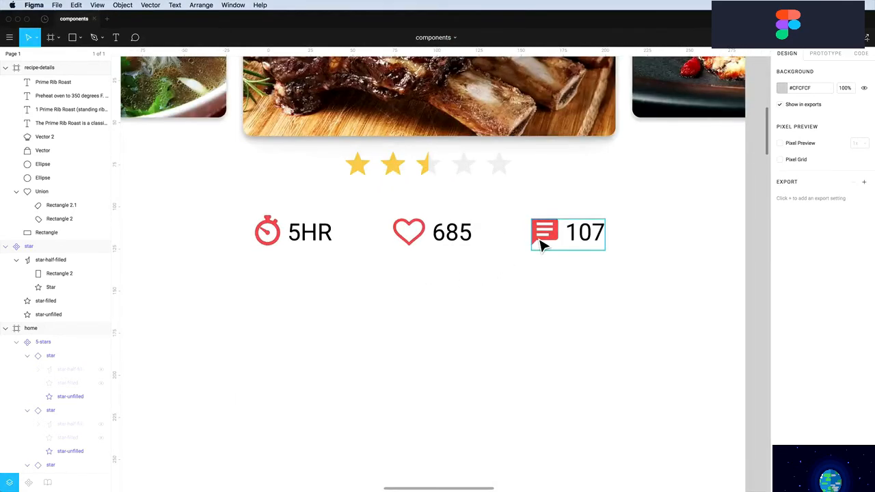
Ungroup the comment–107, heart–685 and timer–5HR icon groups into separate layers
click(543, 244)
key(super+shift+g)
key(Escape)
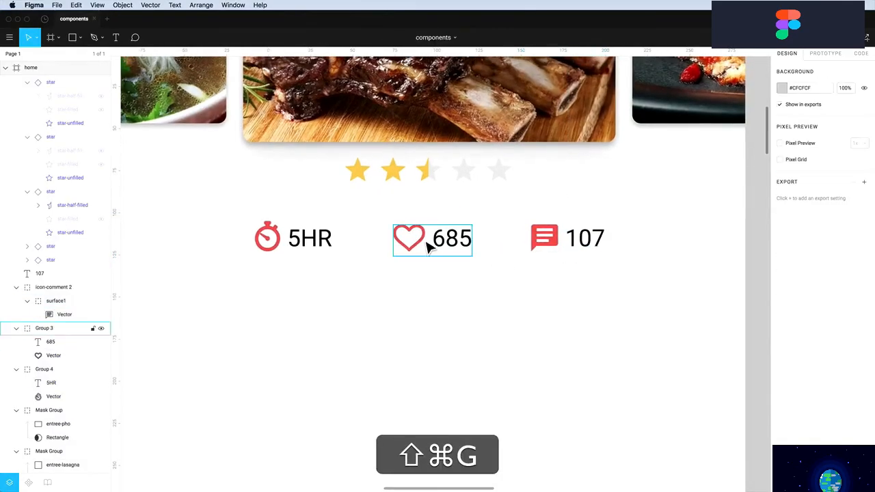
click(430, 240)
key(super+shift+g)
click(320, 245)
key(super+shift+g)
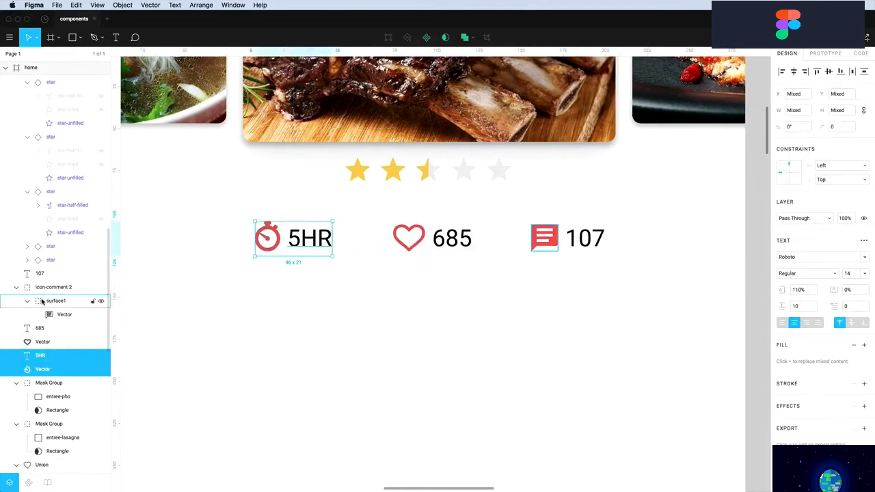
right_click(42, 301)
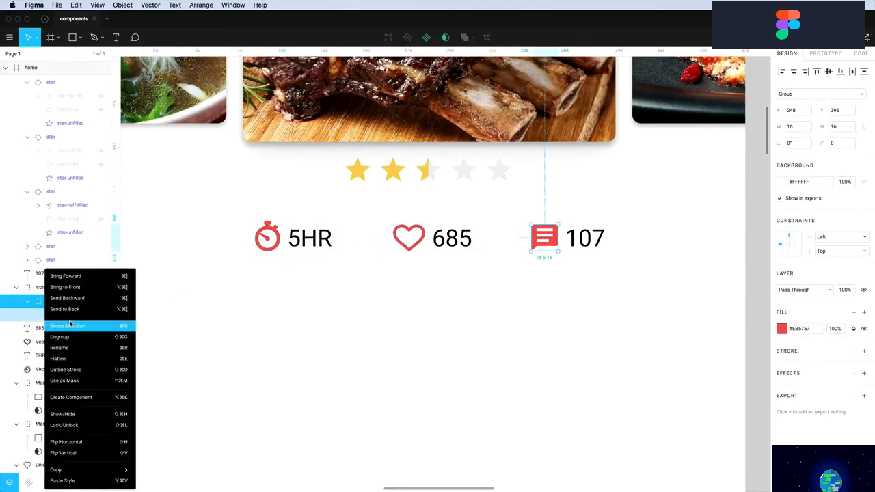
click(257, 331)
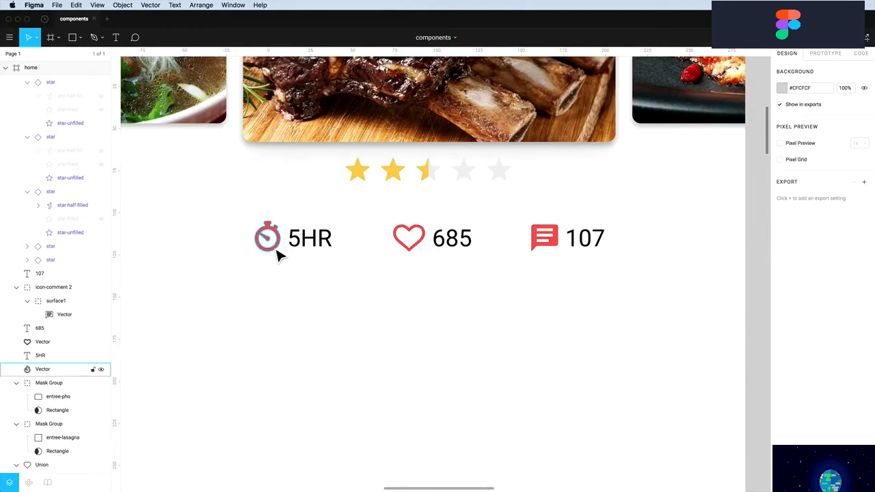
Move the timer, heart and comment icons below the stats row and ungroup the comment icon
drag(277, 252, 430, 359)
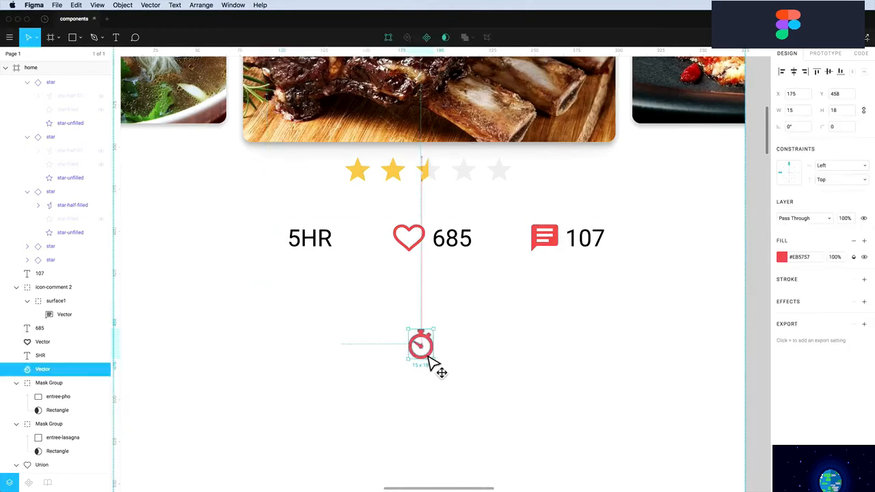
drag(416, 250, 428, 362)
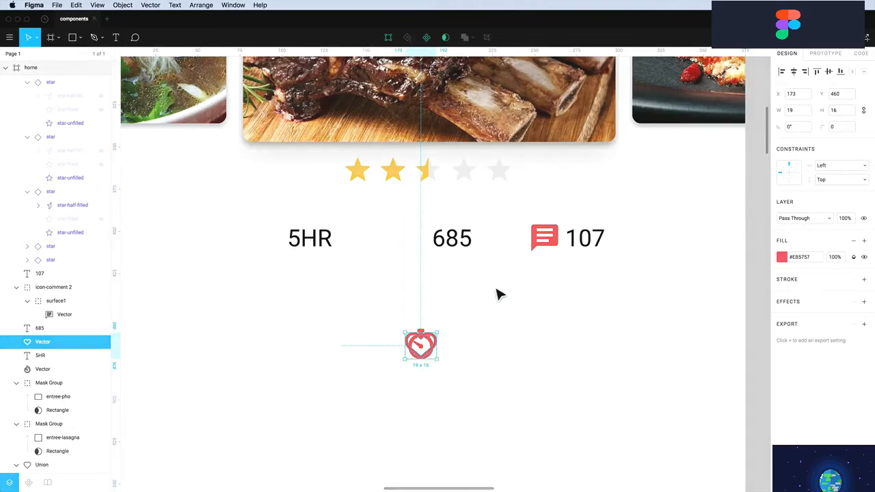
drag(547, 250, 417, 353)
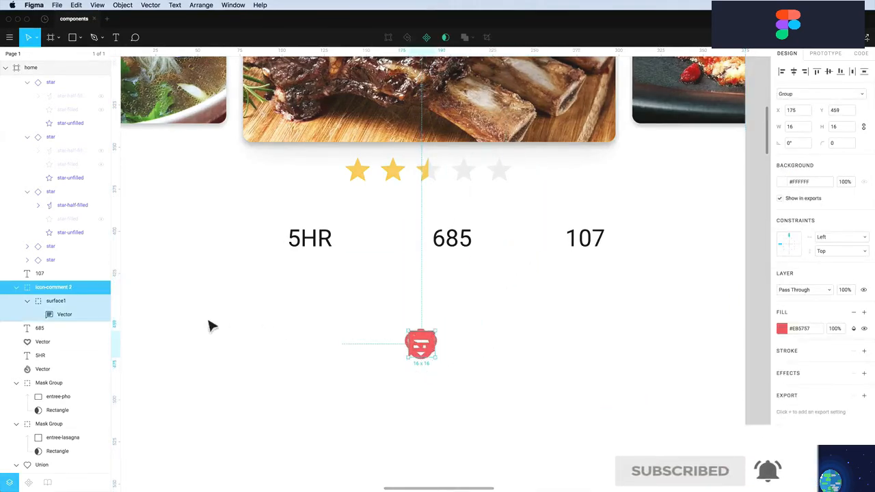
key(shift+super+g)
key(shift+super+g)
Rename the comment icon layer to icon-comment and shift it to the right
double_click(43, 287)
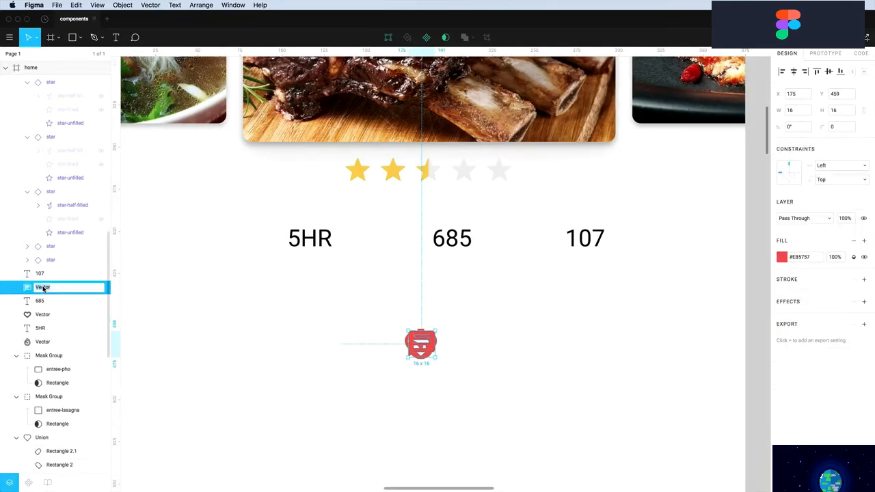
text(icon-comment)
key(Return)
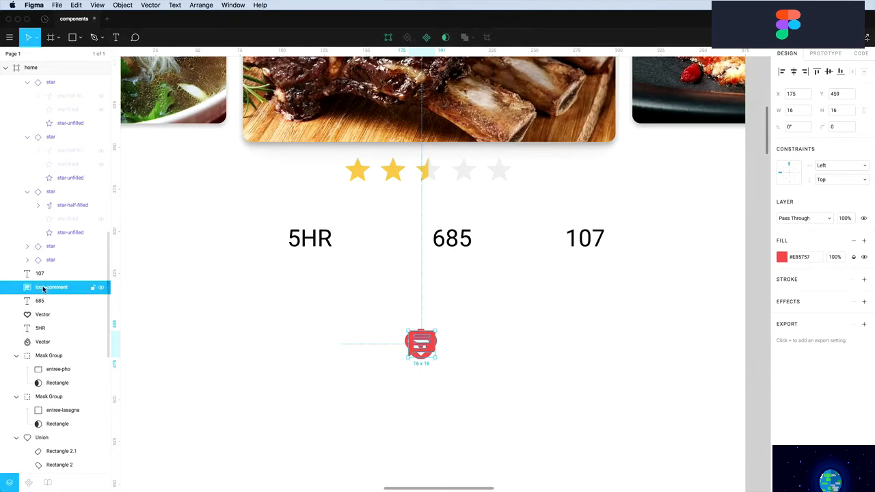
drag(424, 358, 483, 363)
Move the timer icon left, rename it icon-timer, and start renaming the heart icon
click(420, 346)
click(418, 356)
drag(419, 356, 381, 351)
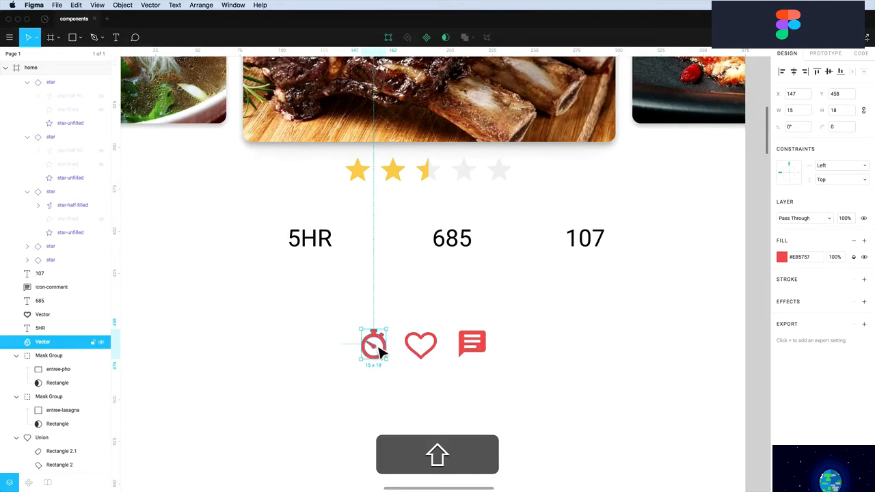
double_click(40, 343)
text(icon)
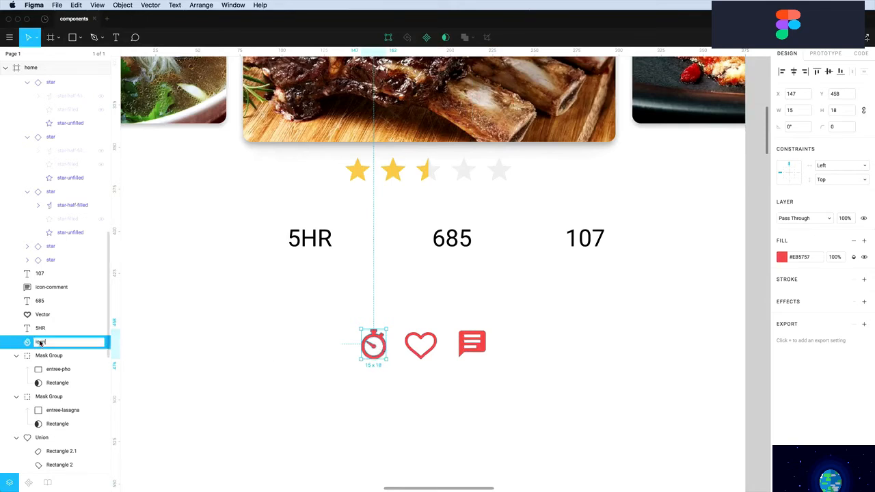
text(-timer)
key(Return)
click(420, 353)
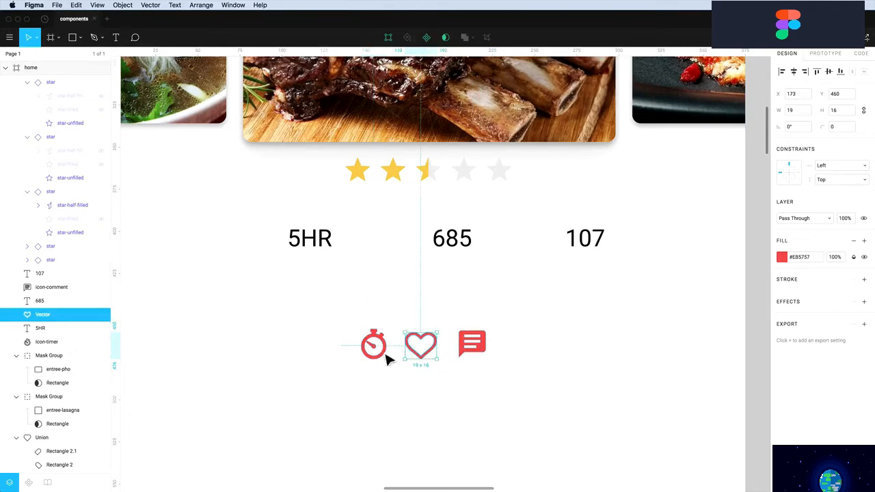
double_click(43, 315)
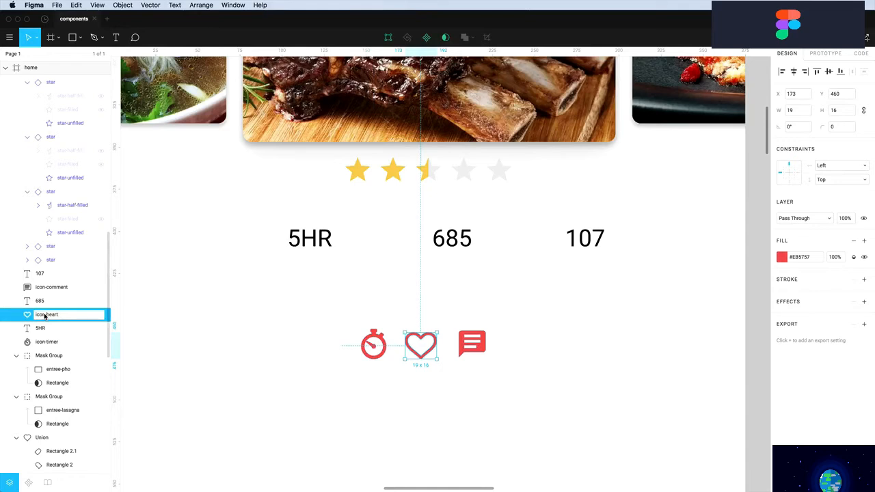
Stack the three icons by aligning their horizontal and vertical centres
drag(270, 313, 489, 376)
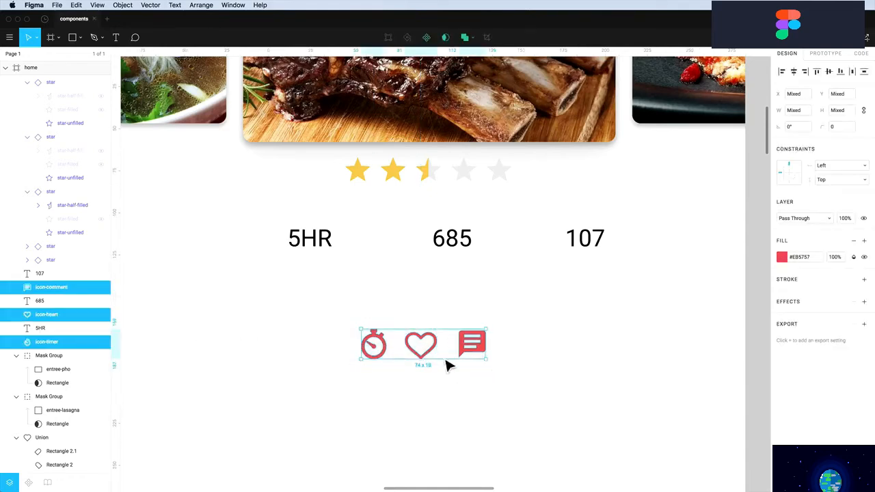
click(794, 73)
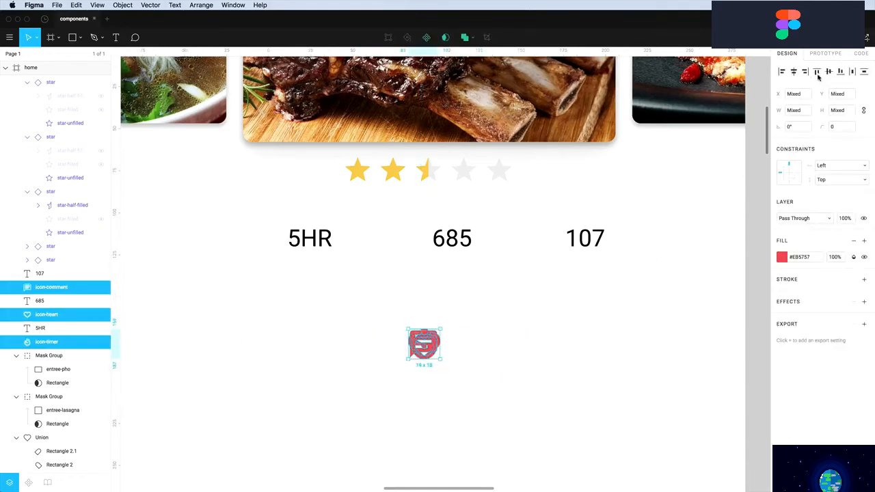
click(830, 73)
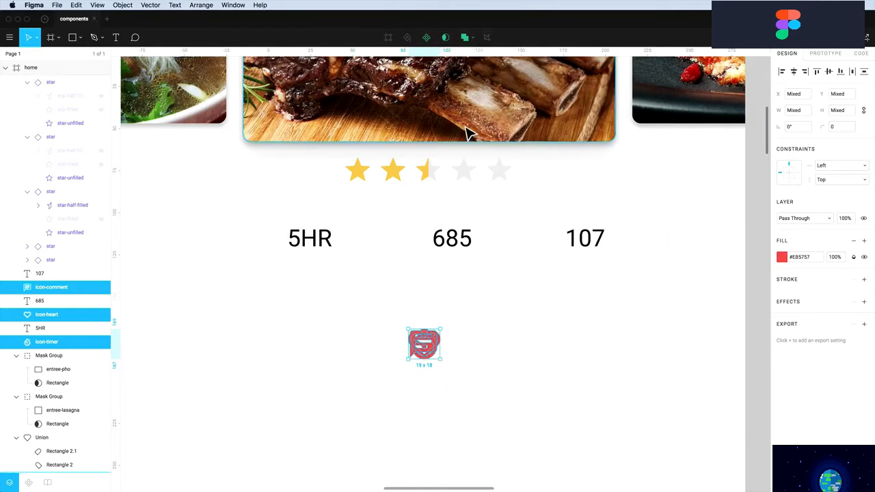
Make the stacked icons a component named icons and place a copy beside 5HR
click(424, 40)
double_click(49, 289)
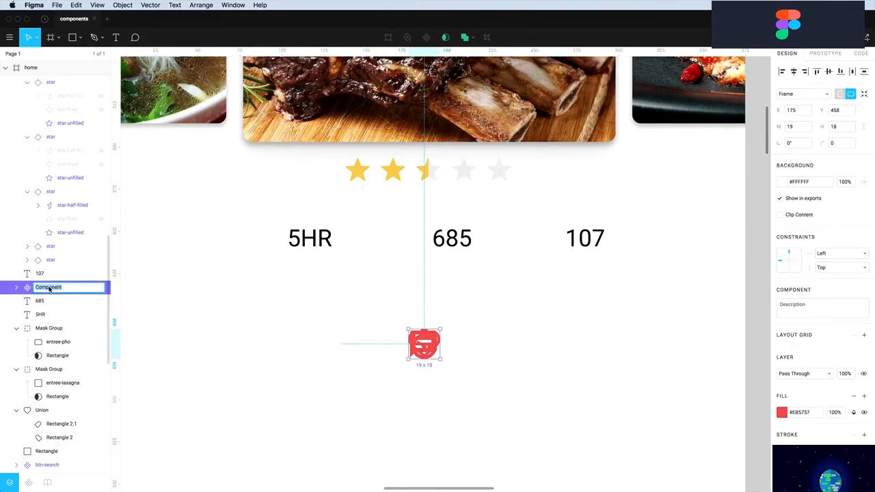
key(Return)
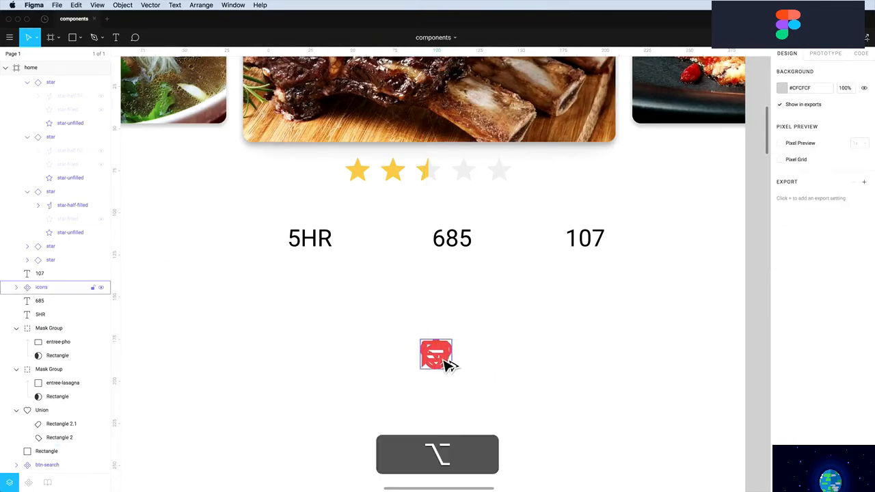
drag(443, 361, 273, 252)
click(16, 274)
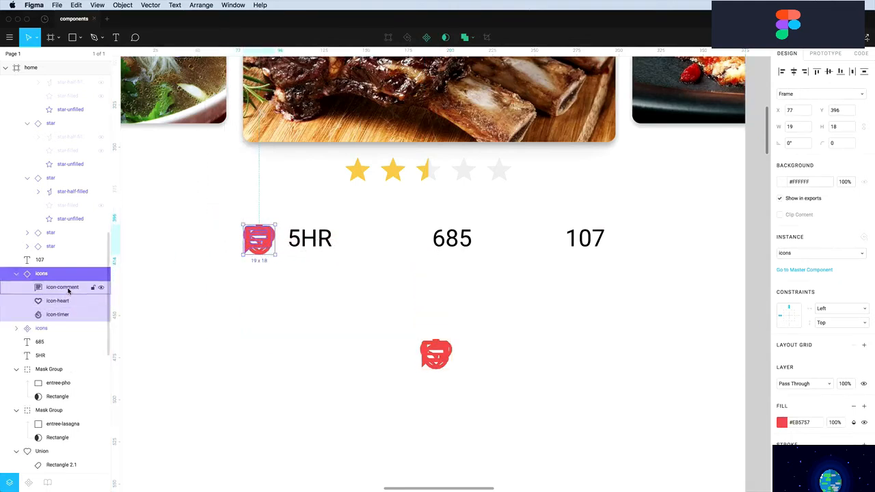
Show only the timer beside 5HR, and add copies showing the heart beside 685 and comment beside 107
click(101, 301)
click(100, 287)
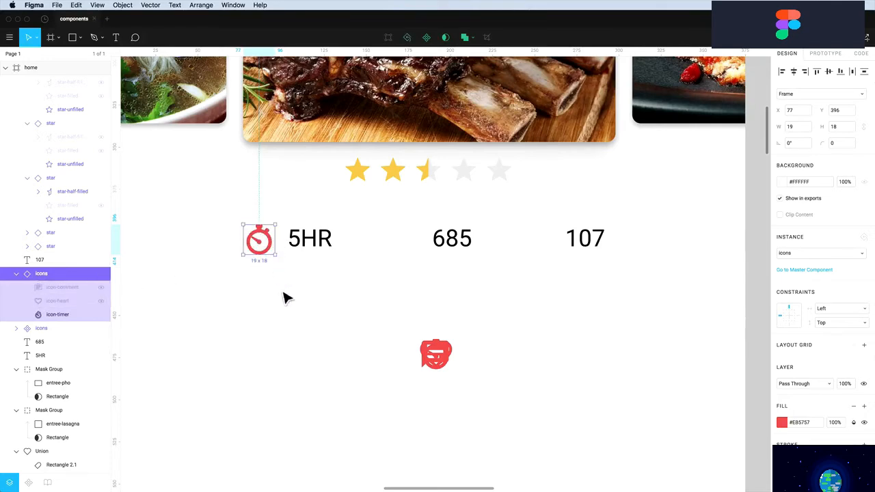
drag(274, 248, 420, 252)
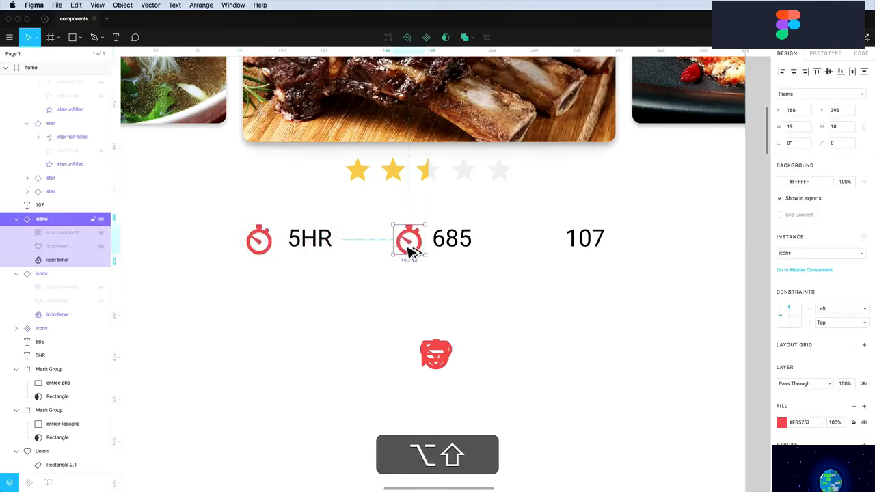
click(101, 248)
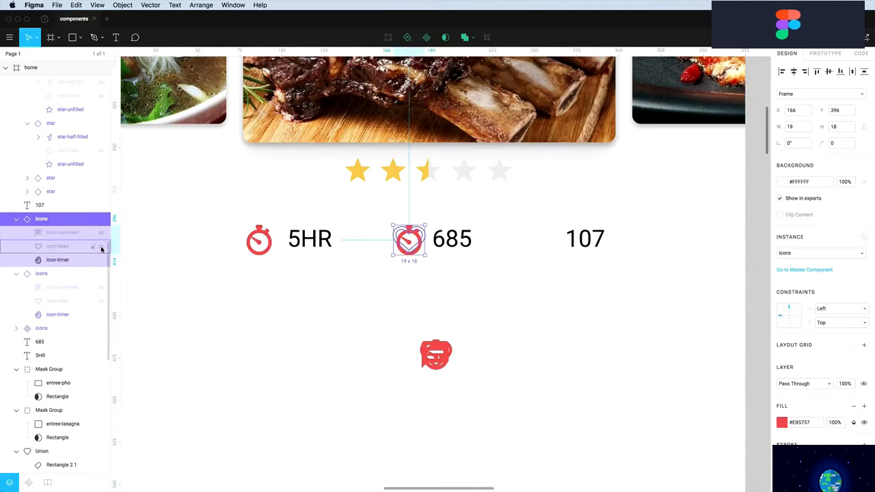
click(101, 261)
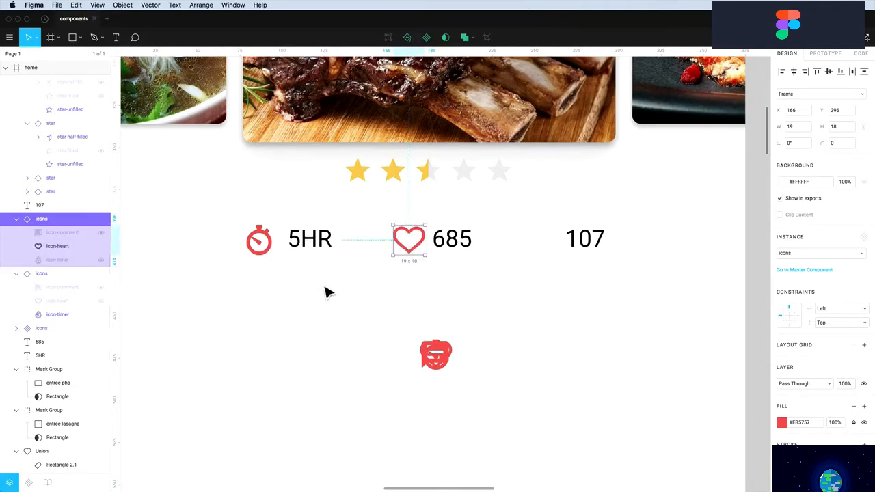
drag(413, 255, 543, 254)
click(103, 179)
click(101, 191)
Undo an accidental nudge of the spare icon's comment glyph and select the heart icon beside 685
click(413, 380)
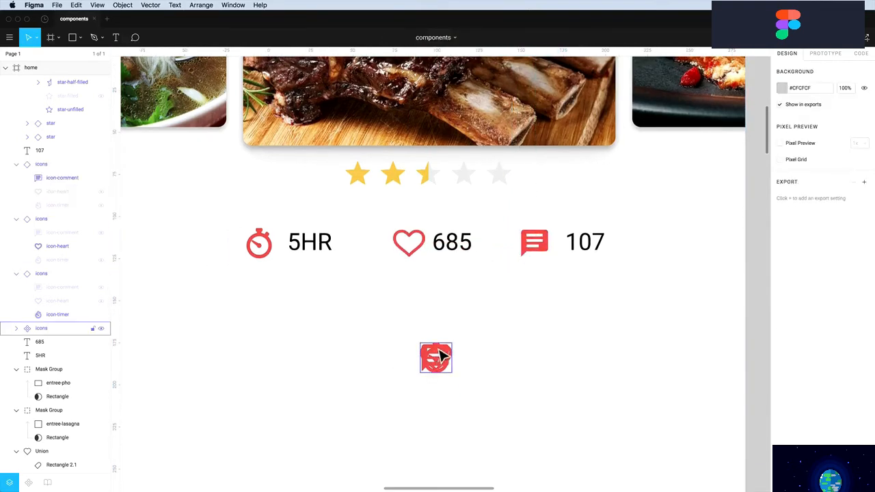
double_click(442, 369)
mouse_move(443, 365)
mouse_down()
mouse_move(454, 381)
mouse_move(442, 360)
mouse_move(471, 358)
mouse_move(438, 367)
mouse_up()
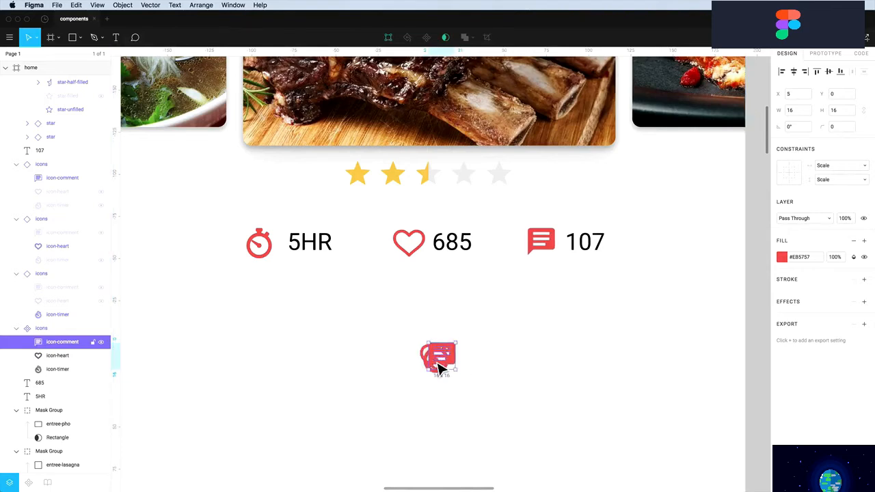
key(super+z)
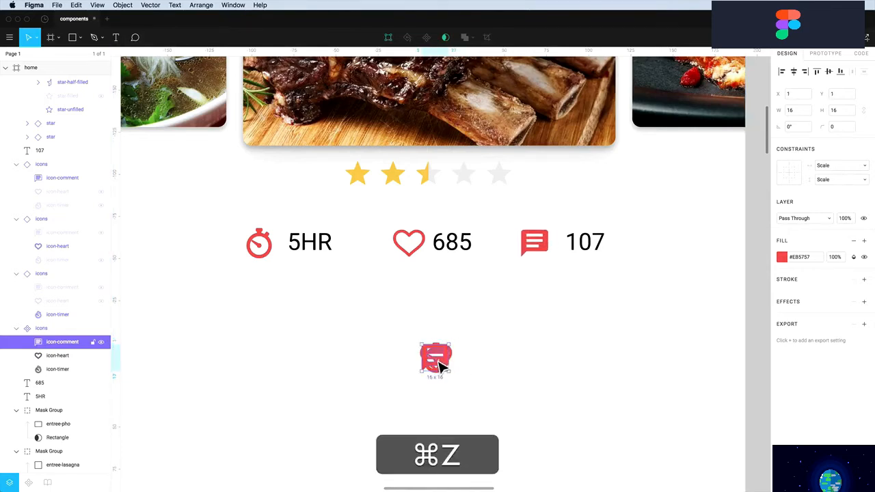
key(super+z)
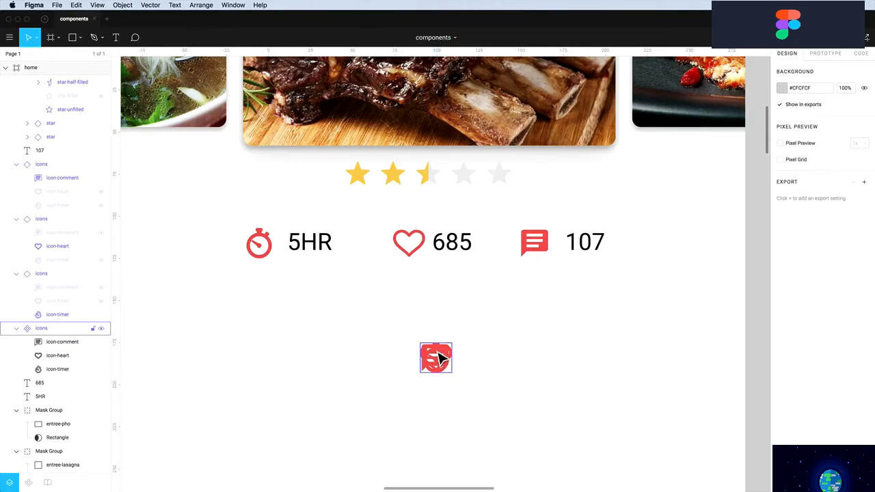
click(417, 256)
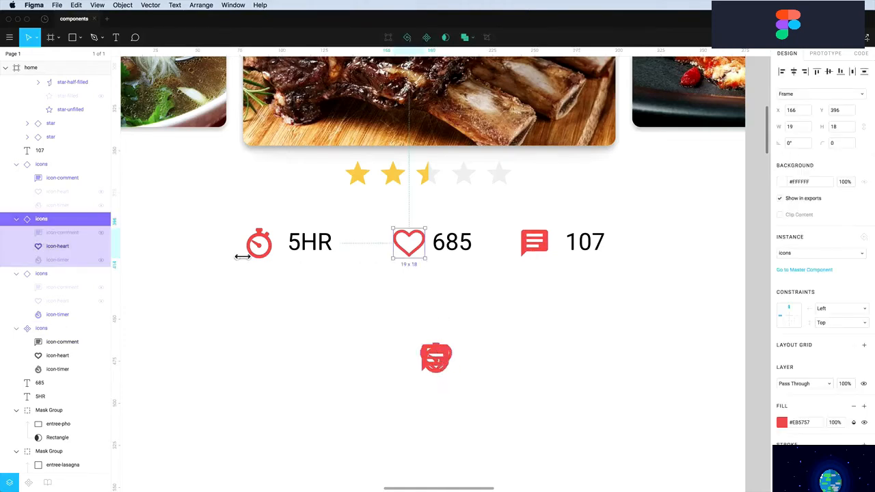
Drag the small star into the home card next to the spare comment icon
click(410, 334)
scroll(410, 335, down, 3)
scroll(413, 342, up, 3)
click(401, 330)
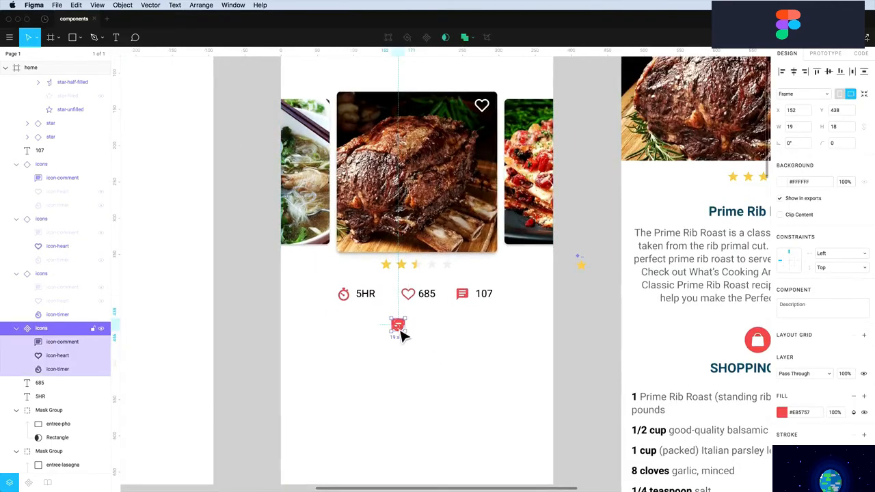
drag(584, 265, 448, 336)
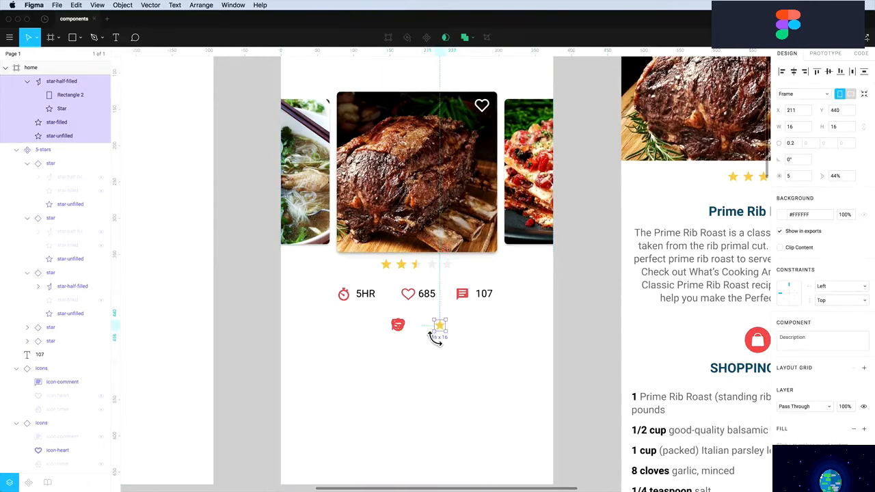
click(406, 352)
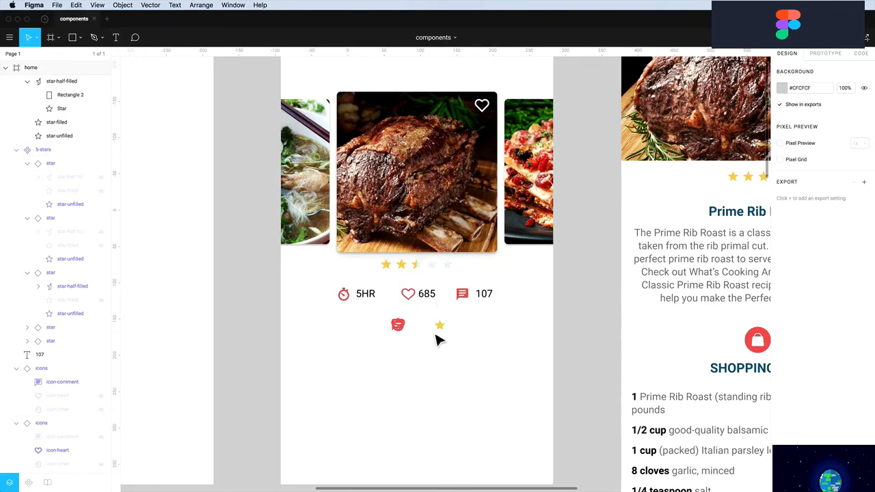
Add a new symbols page and move the spare icon and star onto it
click(58, 58)
click(21, 68)
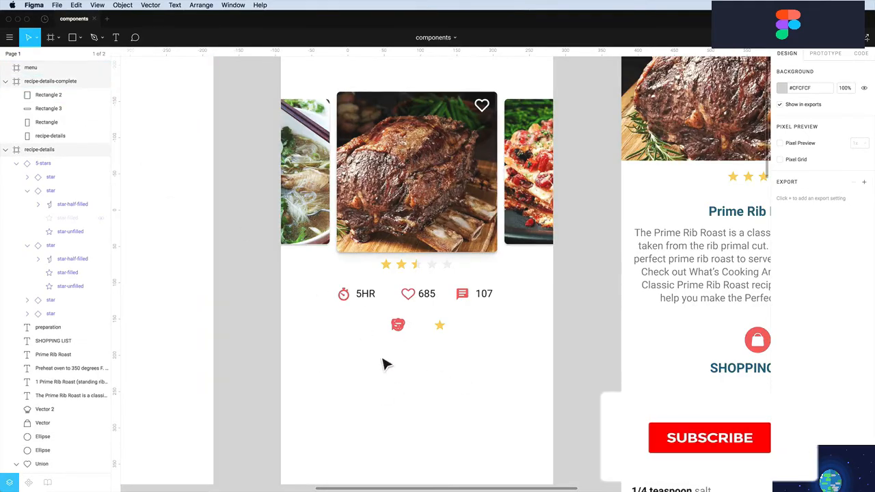
drag(384, 364, 470, 322)
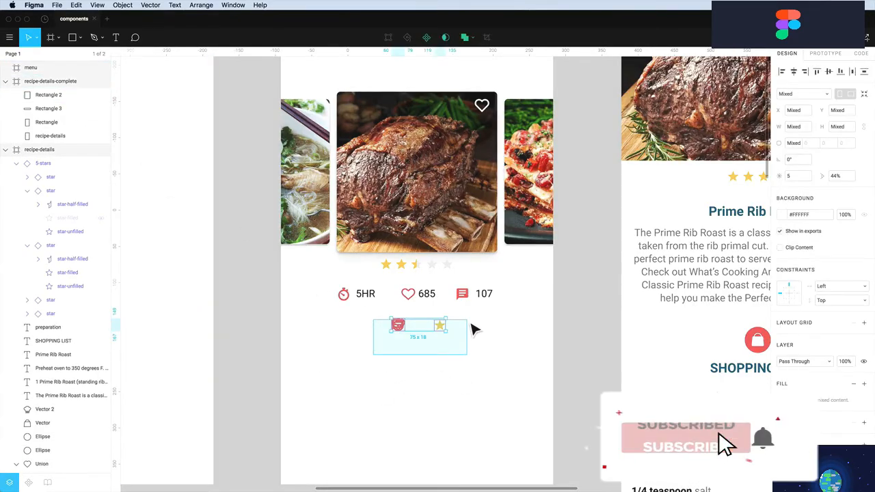
right_click(404, 333)
mouse_move(444, 281)
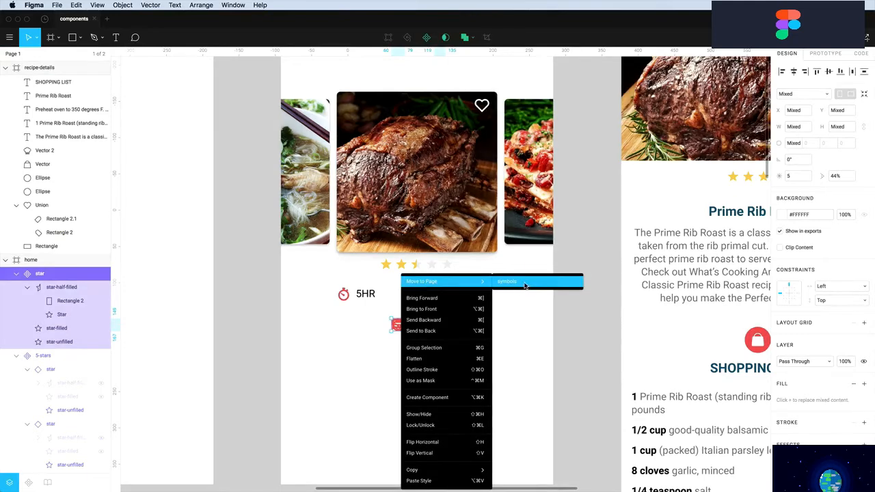
click(525, 285)
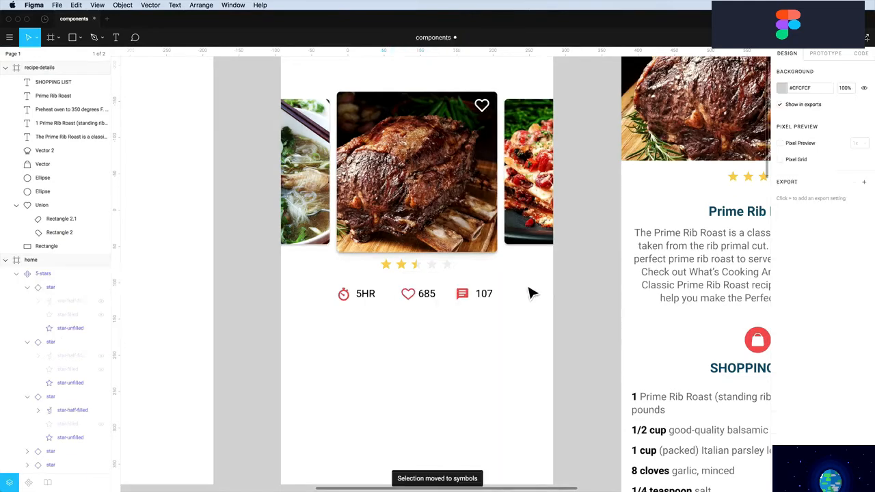
From the timer icon beside 5HR, go to the master icons component and add a black stroke to its comment glyph
click(349, 302)
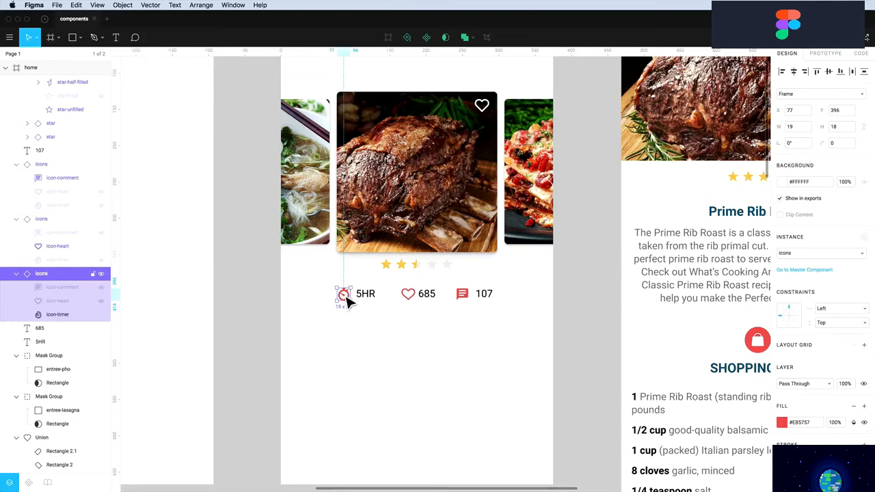
right_click(349, 303)
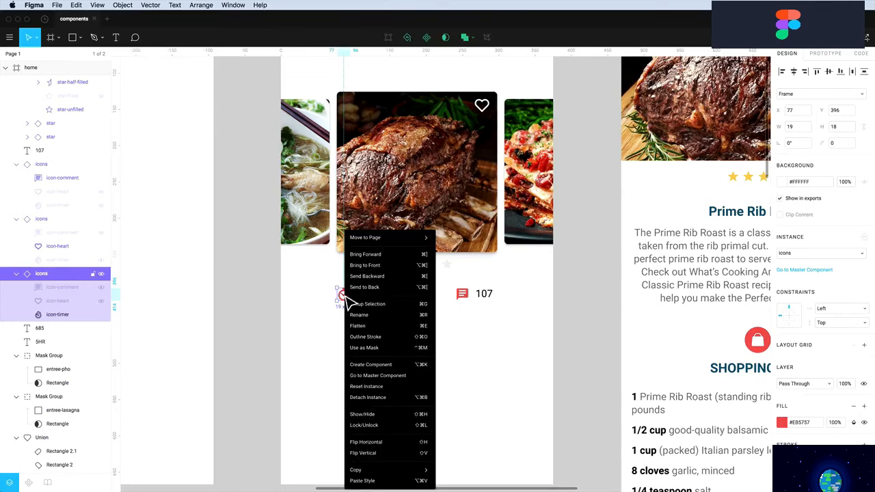
click(370, 377)
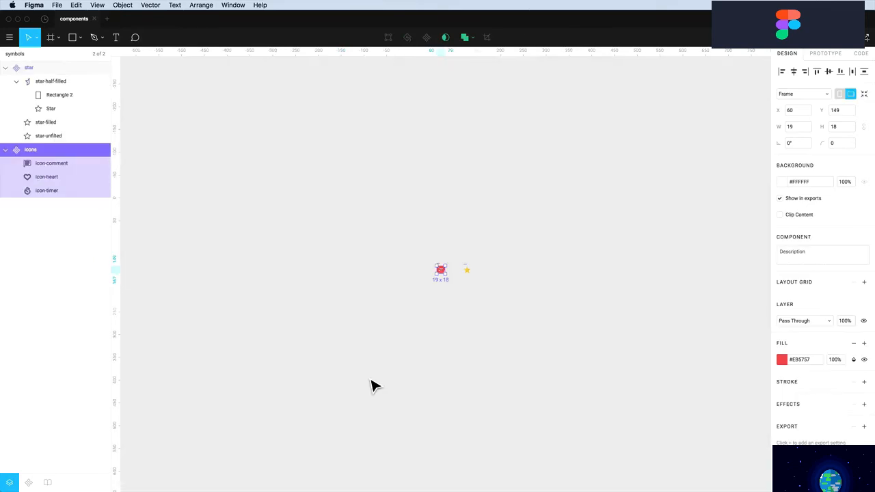
click(455, 286)
key(z)
drag(425, 253, 463, 295)
key(super)
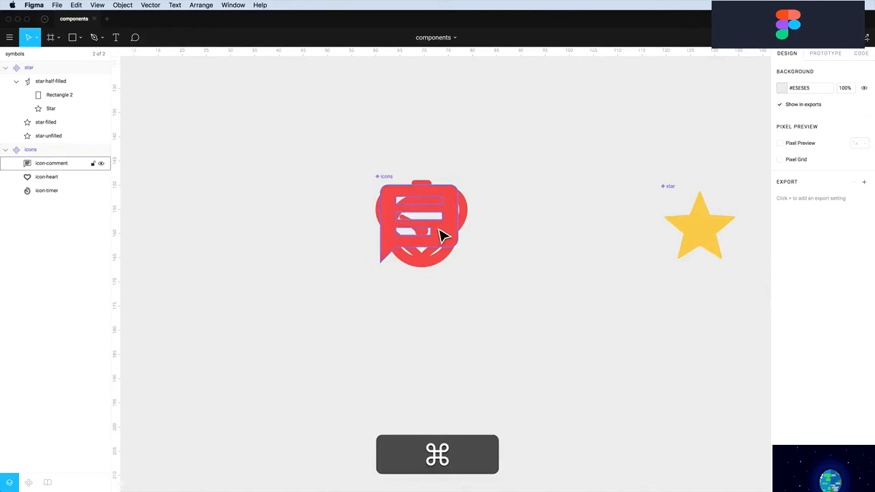
super+click(441, 236)
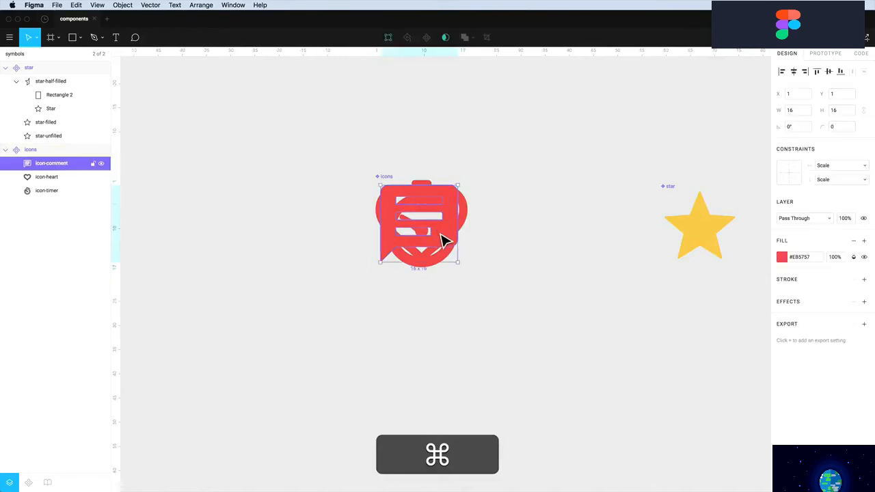
click(865, 279)
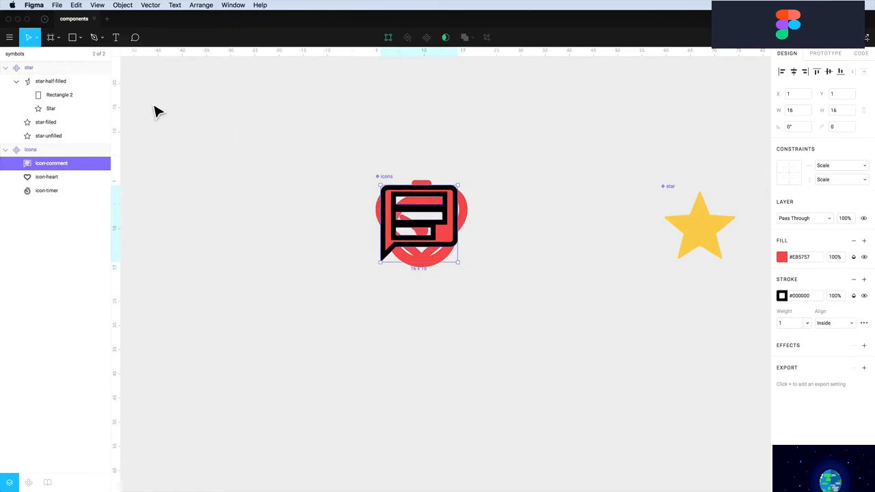
Back on Page 1, jump to the master from the 107 icon and remove the comment glyph's black stroke
click(38, 54)
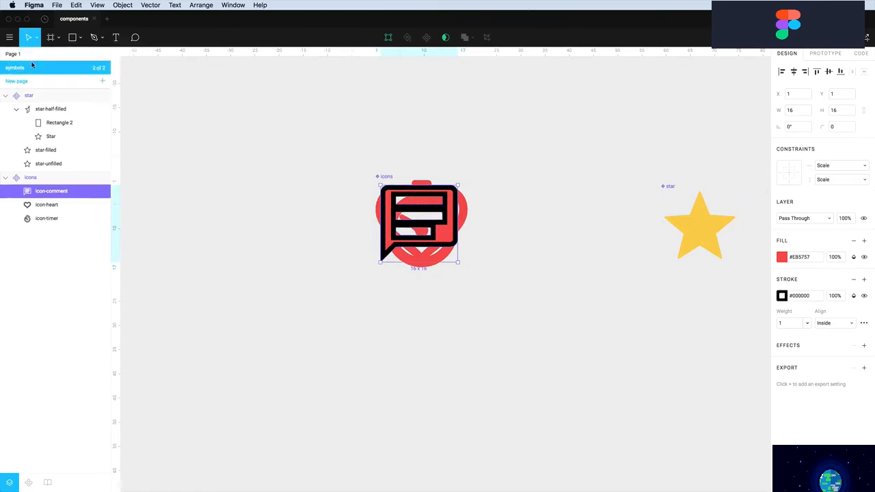
click(21, 56)
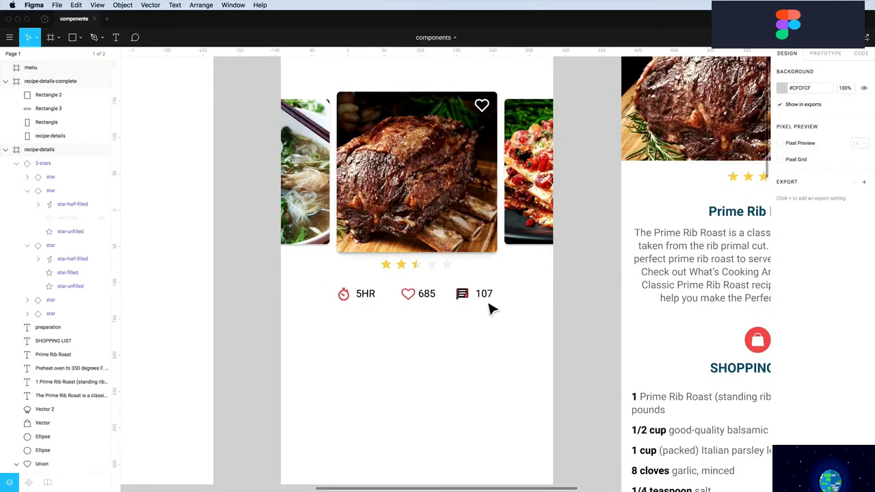
right_click(467, 302)
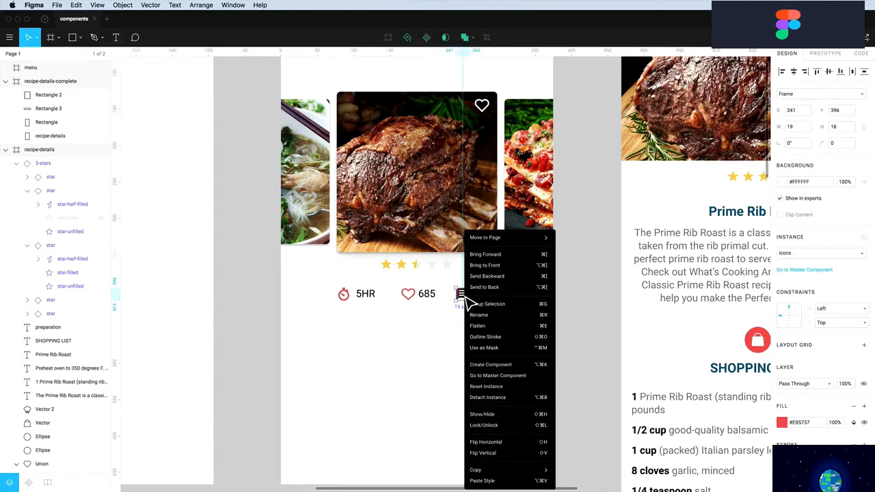
click(494, 376)
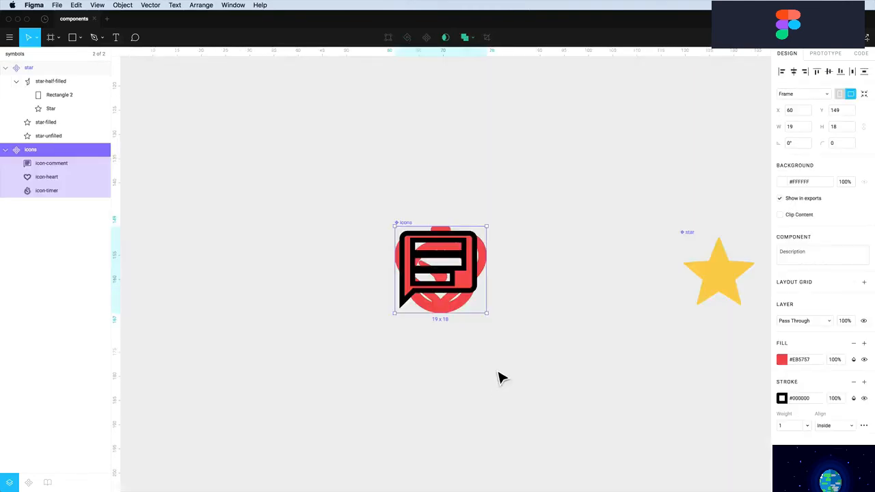
key(alt)
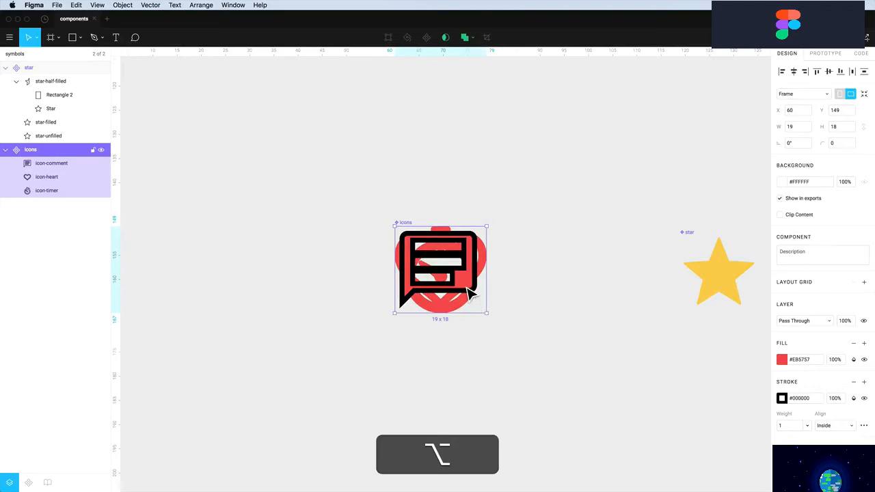
super+click(473, 287)
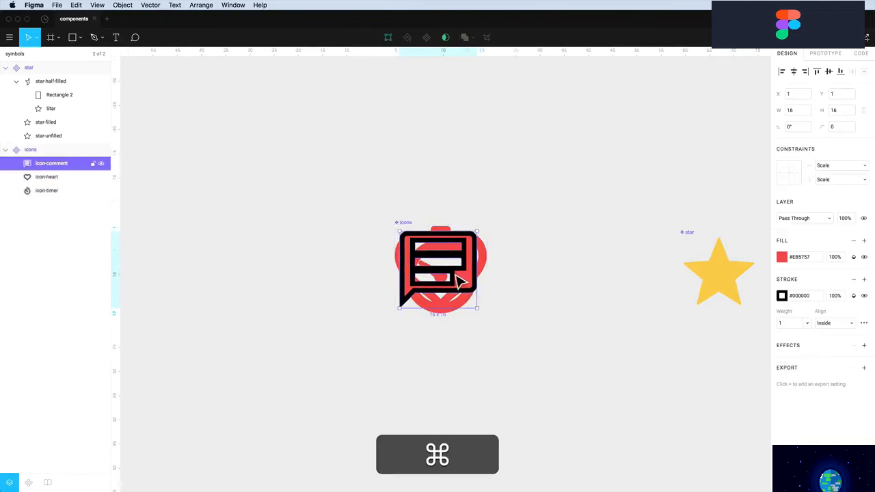
click(777, 294)
click(854, 280)
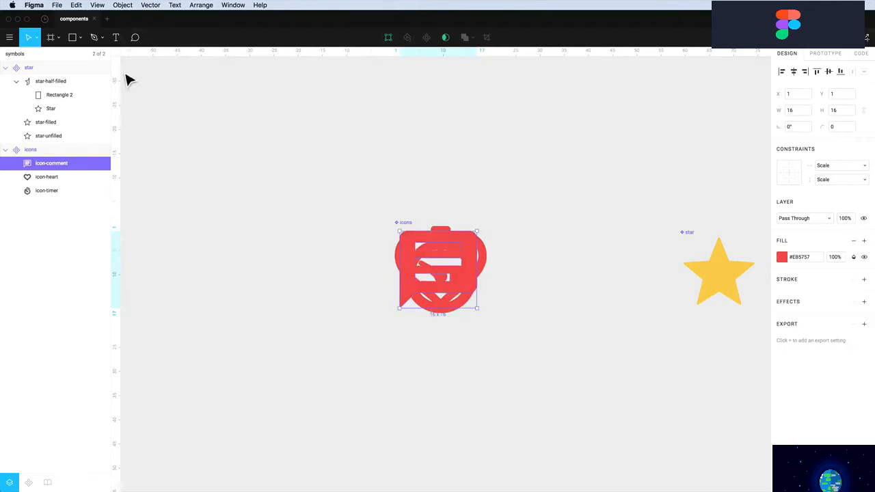
Switch to the symbols page and select the icons frame
click(45, 56)
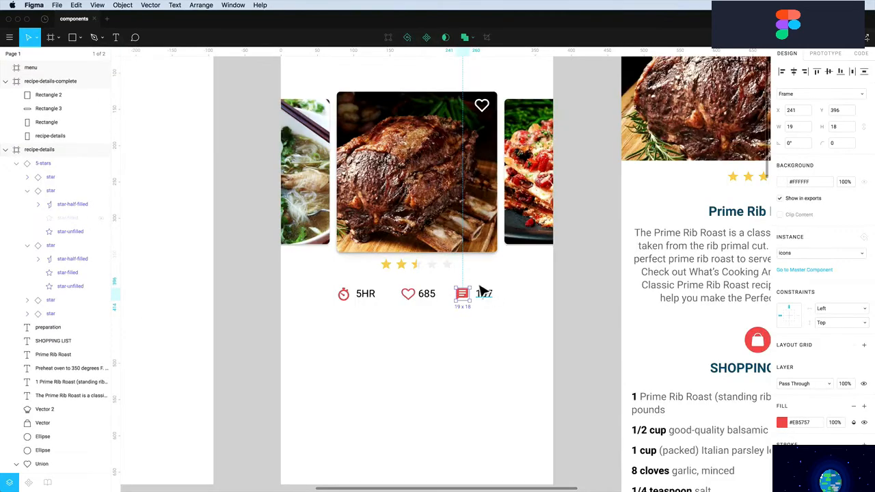
click(454, 335)
scroll(453, 342, up, 2)
scroll(460, 335, down, 2)
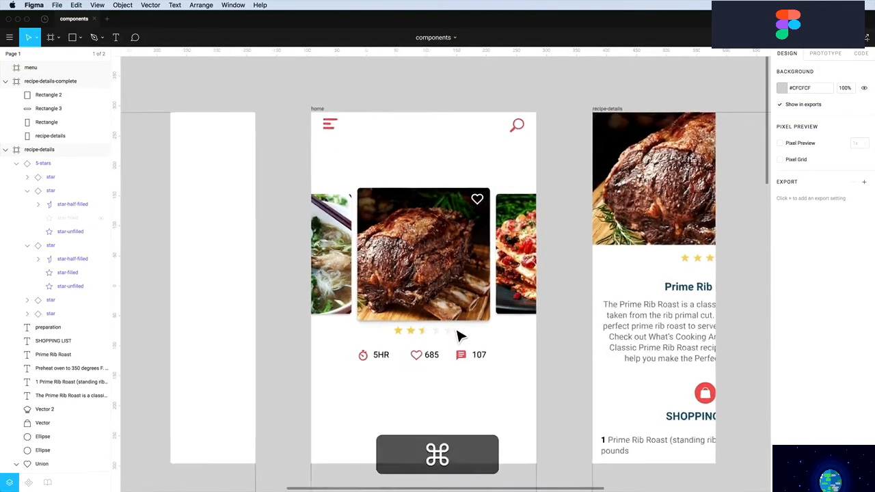
scroll(459, 335, down, 3)
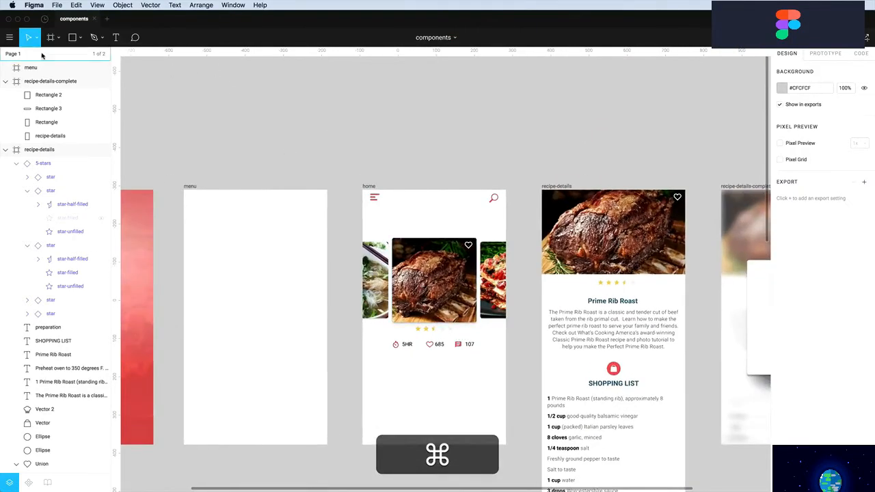
click(42, 55)
click(20, 69)
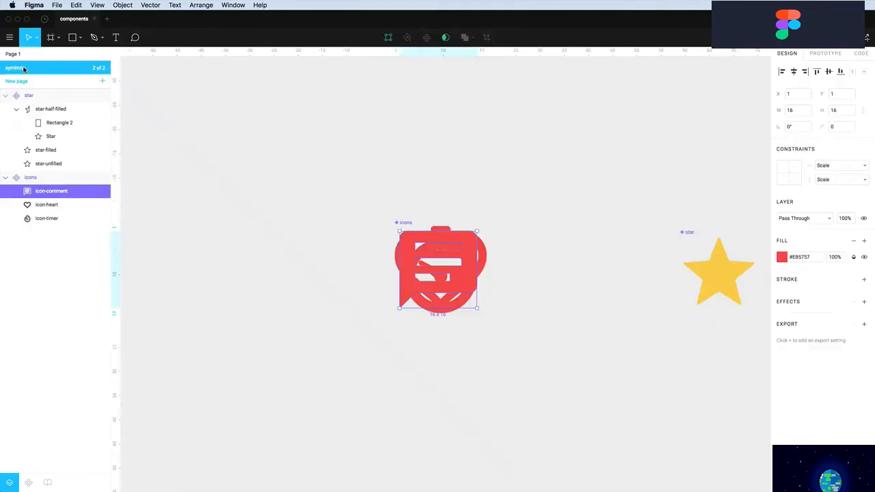
click(451, 207)
click(447, 244)
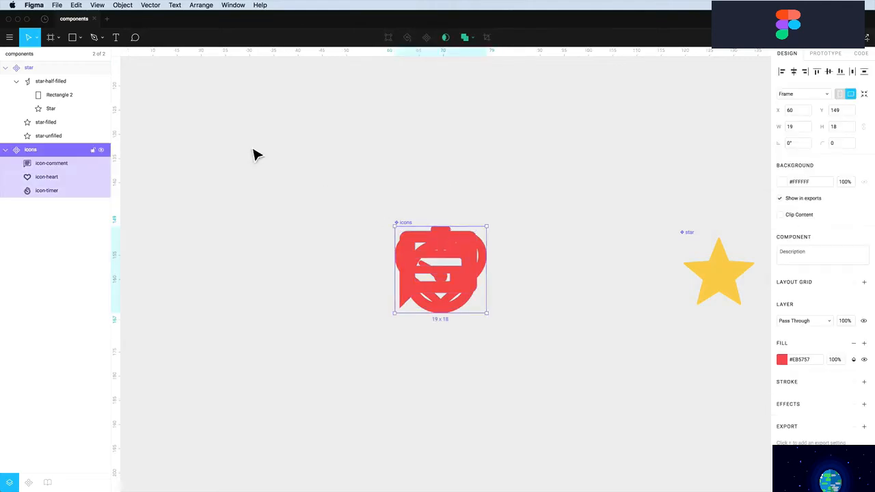
click(46, 57)
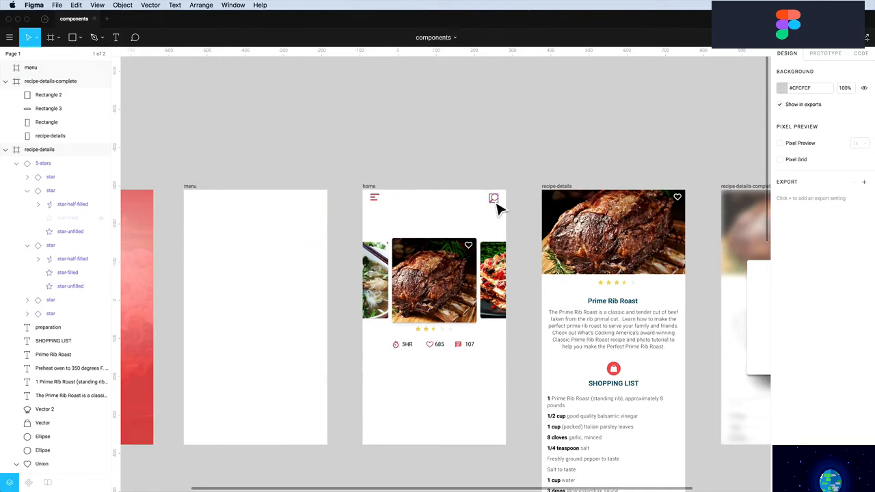
Make the shopping-bag icon's vector and ellipse a component named shopping
scroll(498, 223, down, 5)
scroll(498, 222, right, 3)
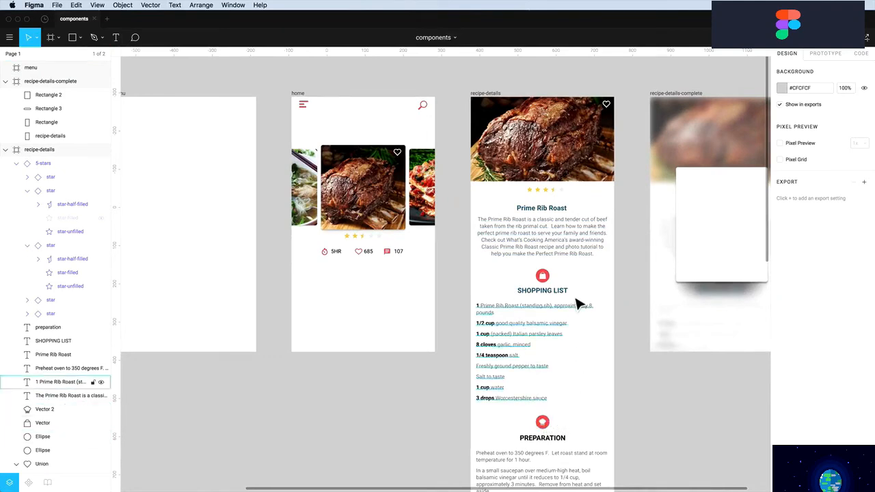
drag(566, 271, 532, 280)
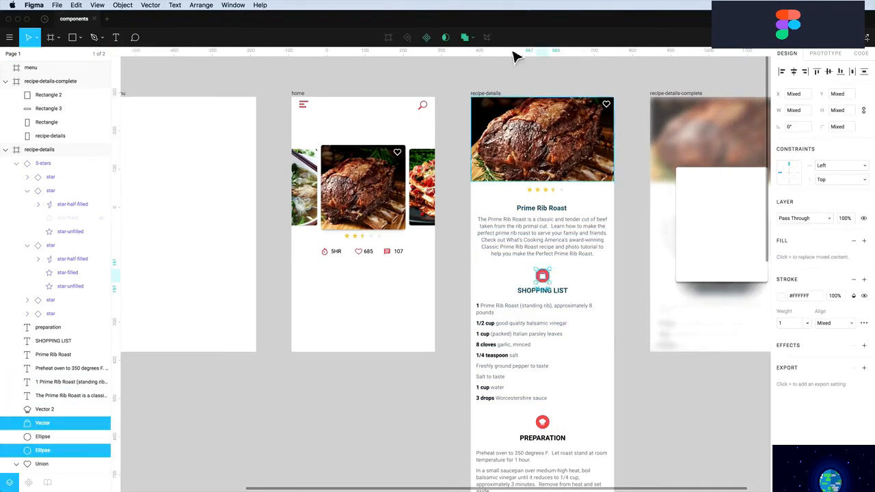
click(427, 38)
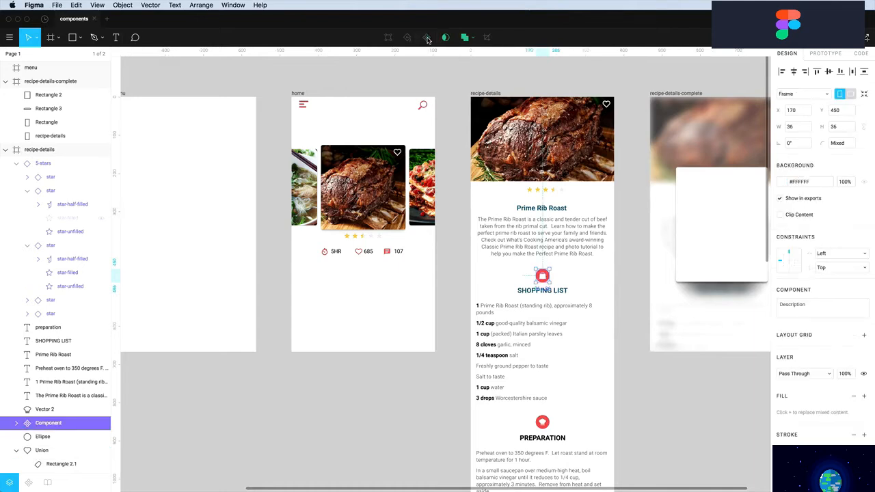
double_click(49, 424)
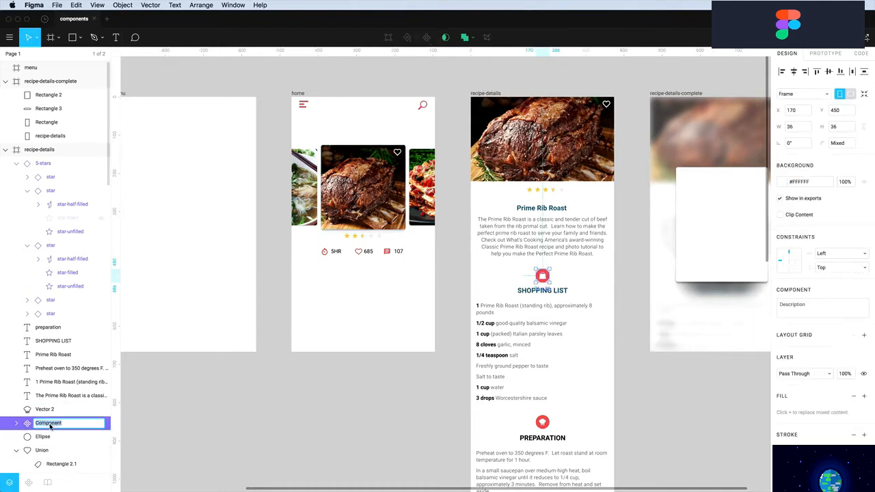
text(shopping)
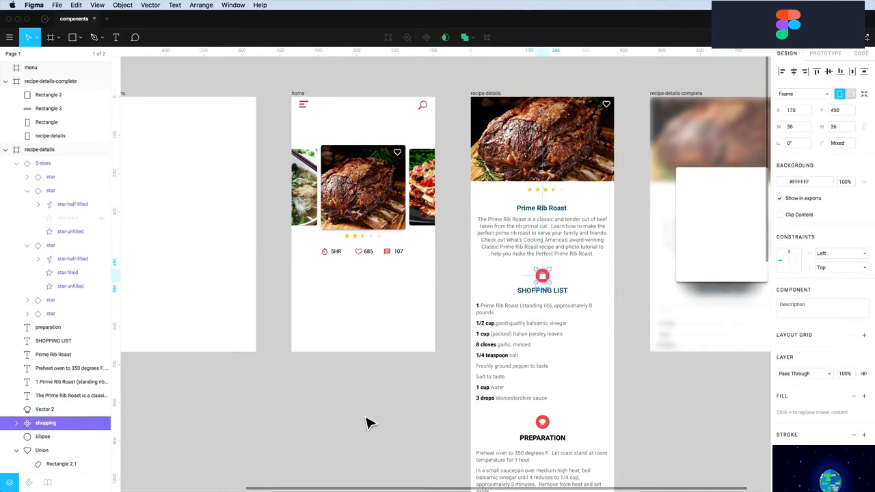
click(558, 432)
Make the preparation icon's vector and ellipse a component named preparation
drag(557, 432, 541, 418)
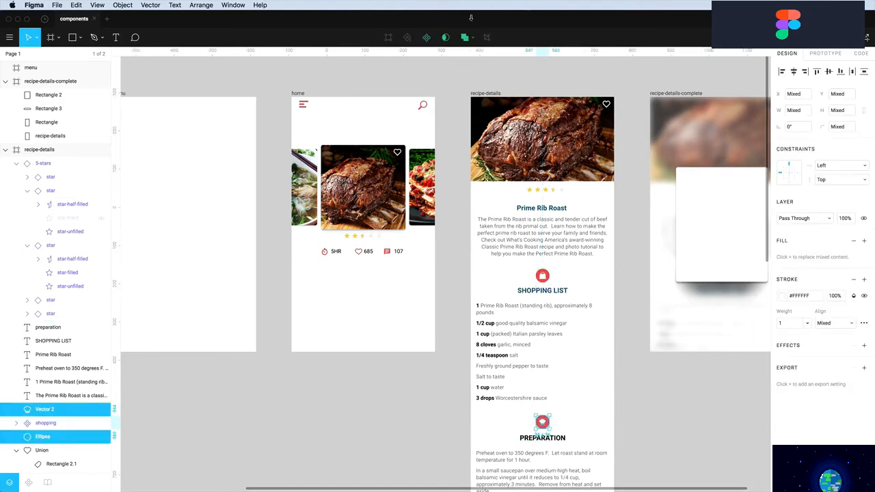
click(427, 41)
double_click(48, 409)
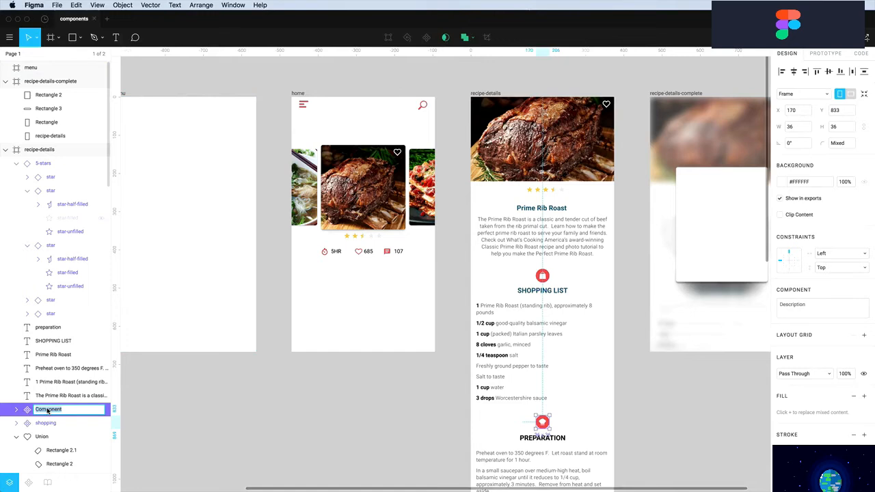
text(preparation)
key(Return)
click(485, 412)
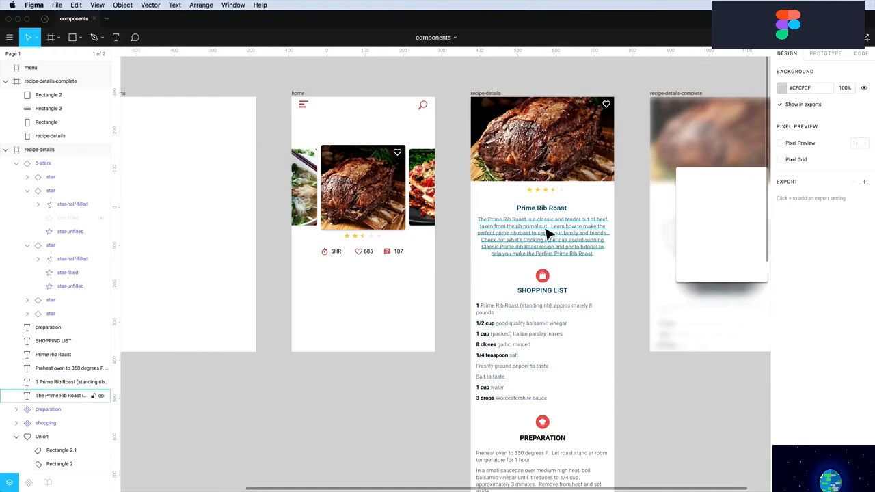
Rename the recipe photo's heart icon layer to button-heart and make it a component
click(607, 108)
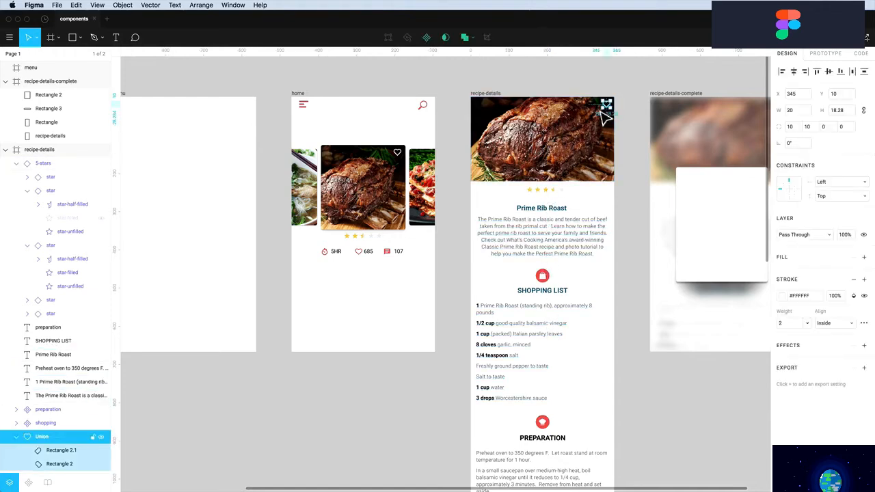
double_click(41, 436)
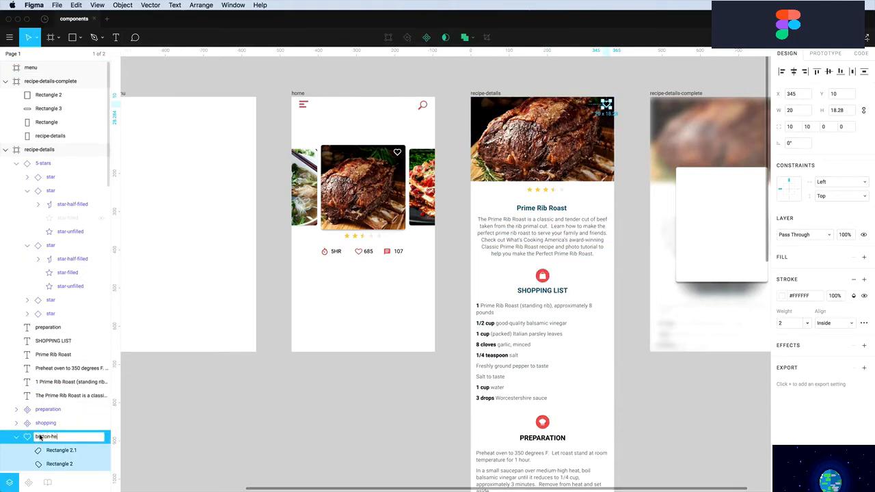
key(Return)
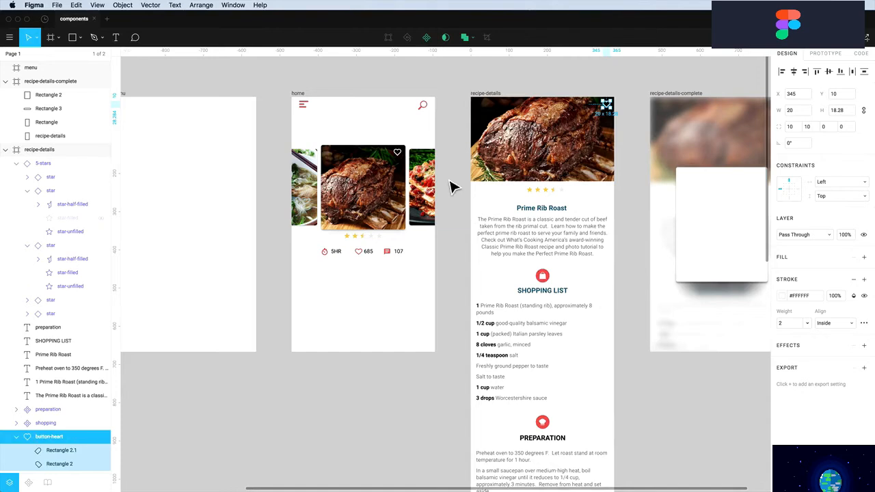
click(427, 39)
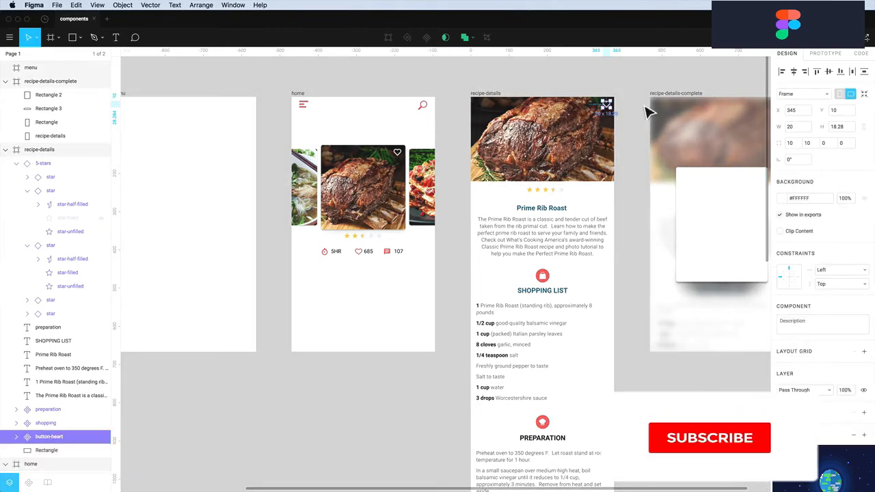
key(Escape)
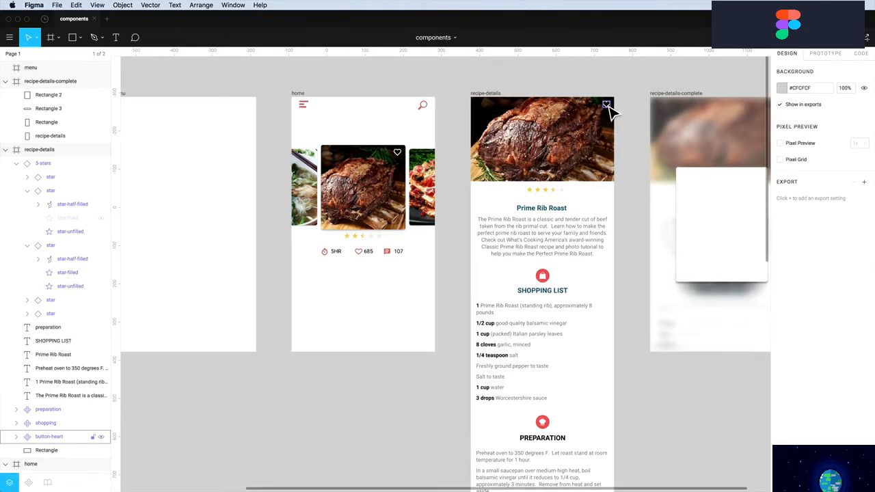
Zoom in on button-heart and select the heart layer inside it
drag(597, 92, 629, 137)
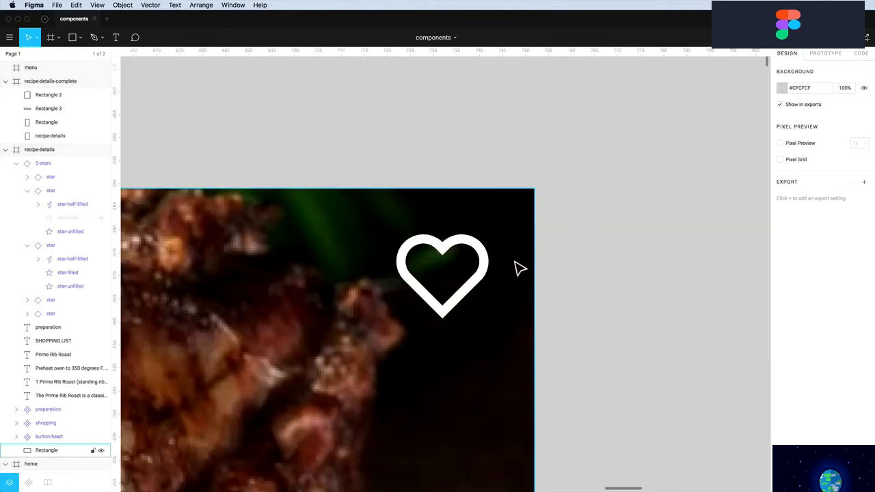
click(487, 271)
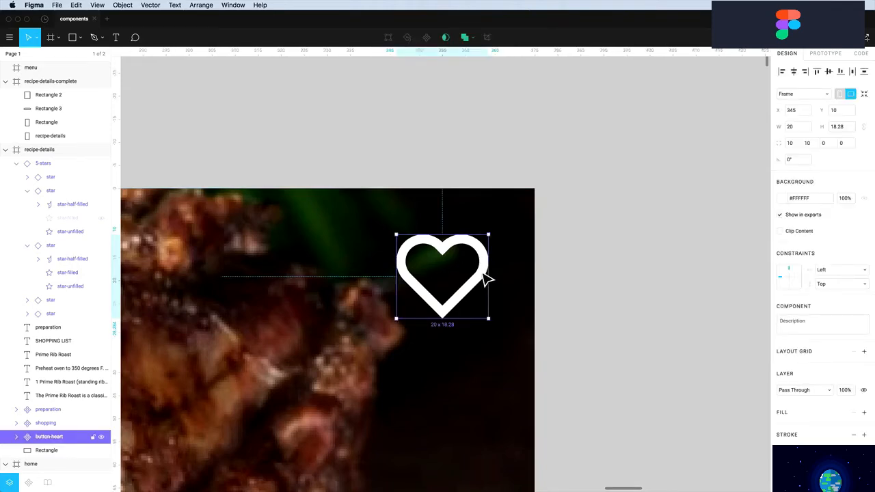
double_click(484, 275)
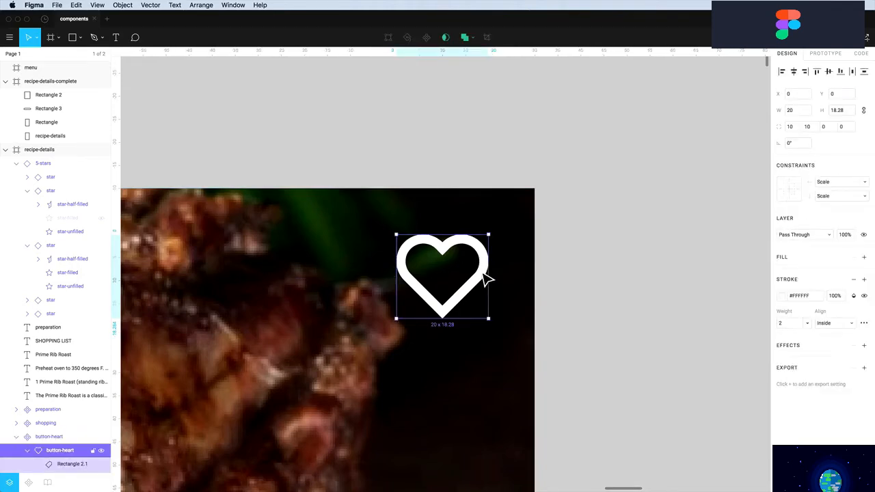
click(28, 453)
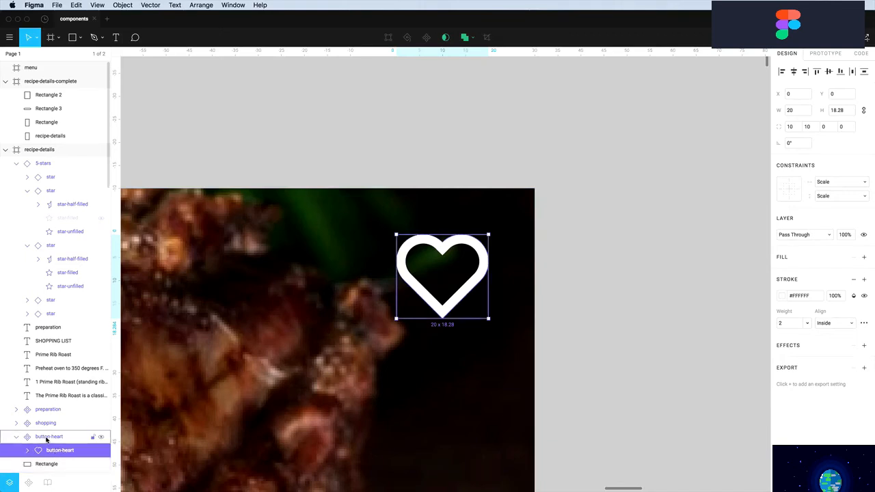
Rename the inner heart layer heart-outline and duplicate it as heart-filled
double_click(59, 451)
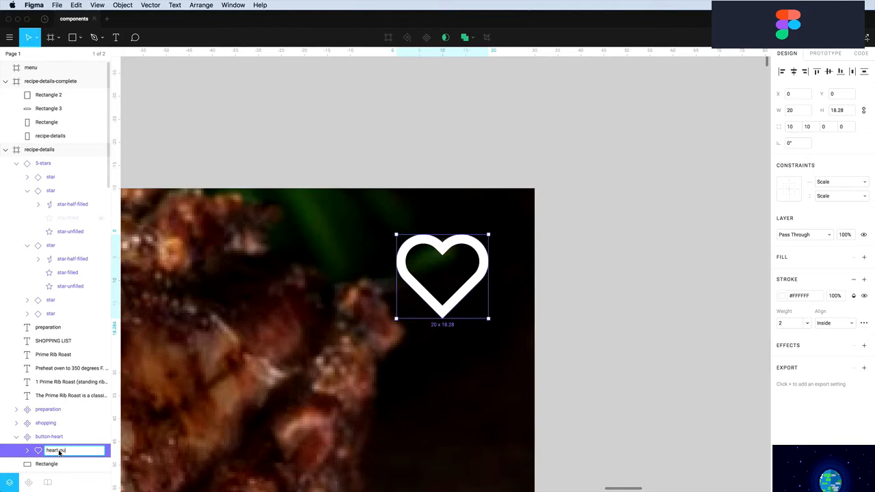
text(heart-outline)
key(Return)
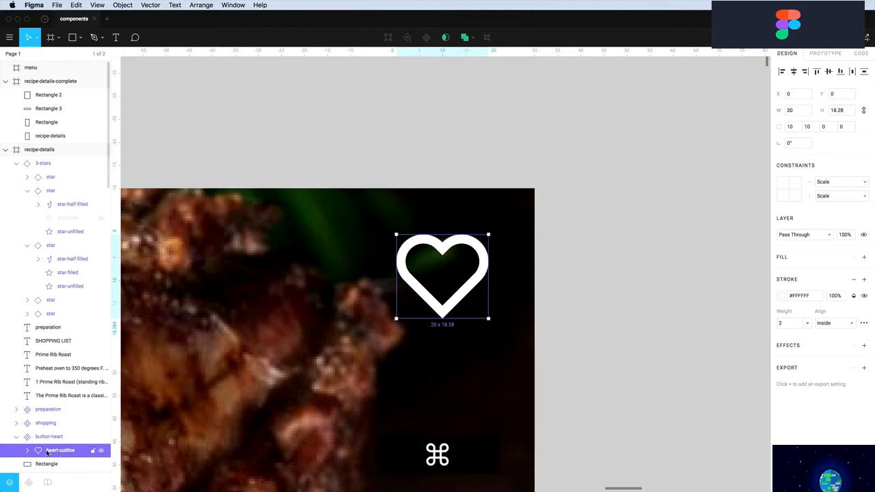
key(super+c)
key(super+v)
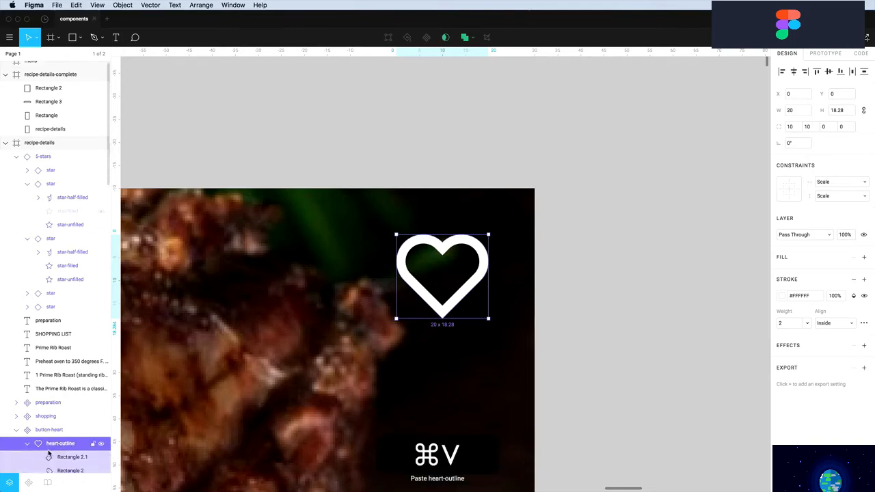
scroll(49, 452, down, 3)
double_click(59, 400)
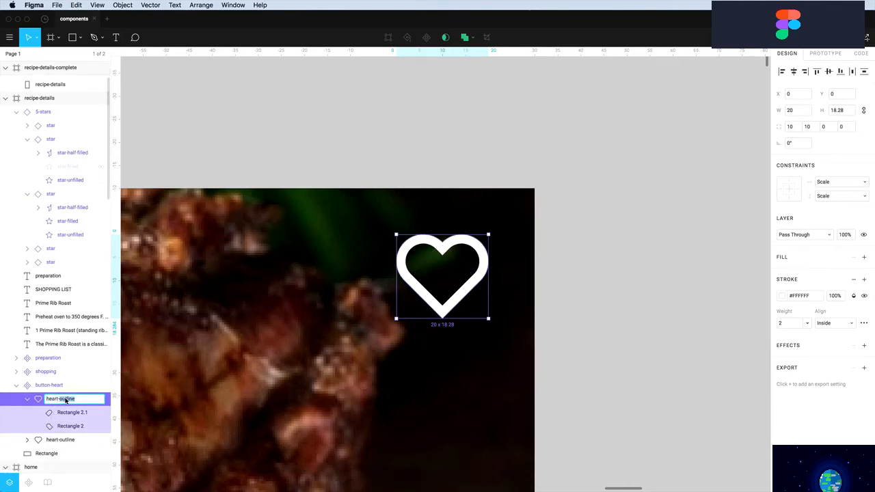
text(heart-filled)
key(Return)
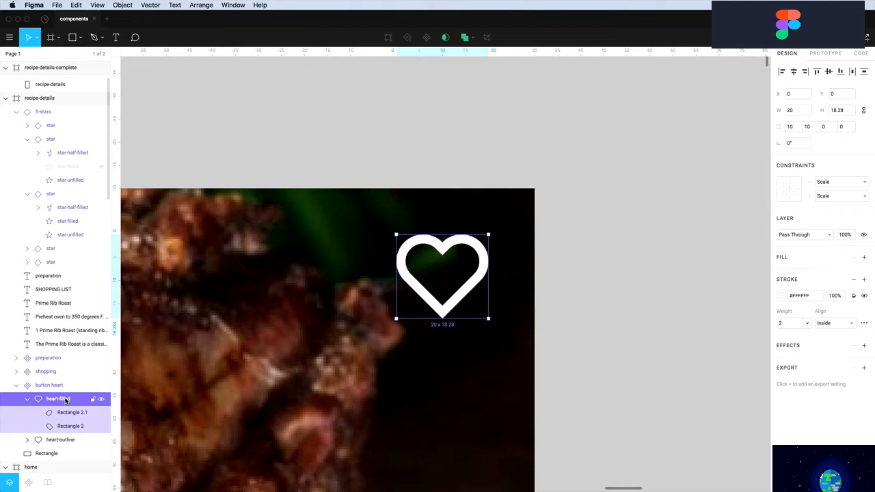
click(27, 399)
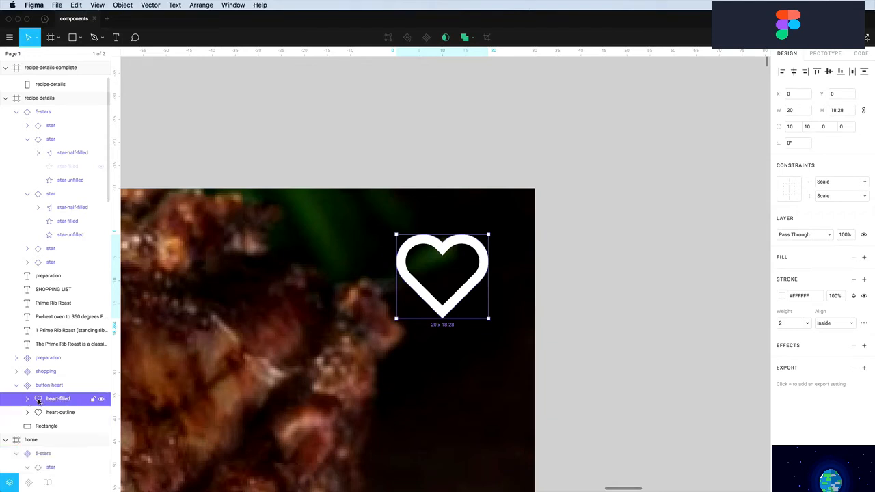
Flatten heart-filled's two rotated rectangles into a single vector
double_click(429, 306)
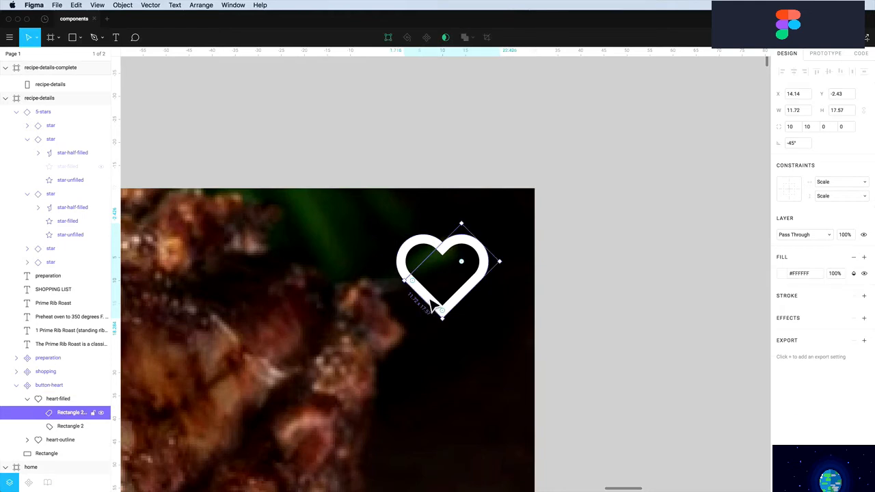
click(442, 252)
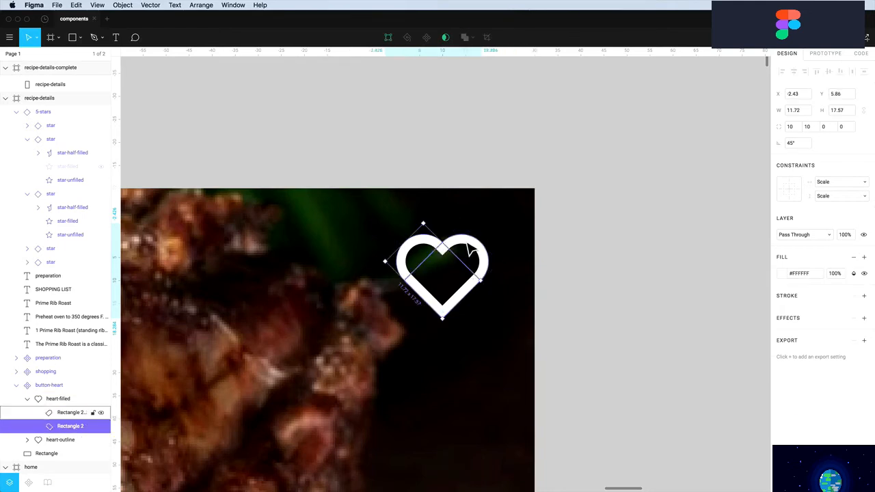
click(469, 246)
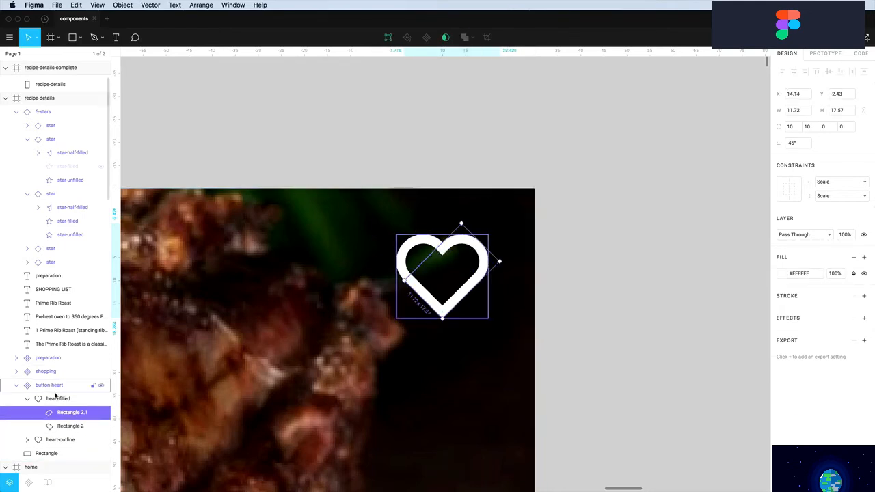
click(52, 399)
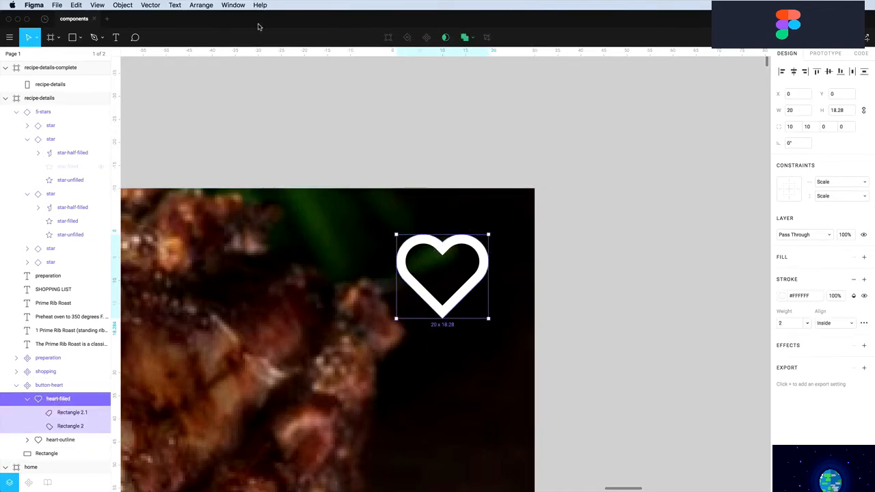
click(123, 5)
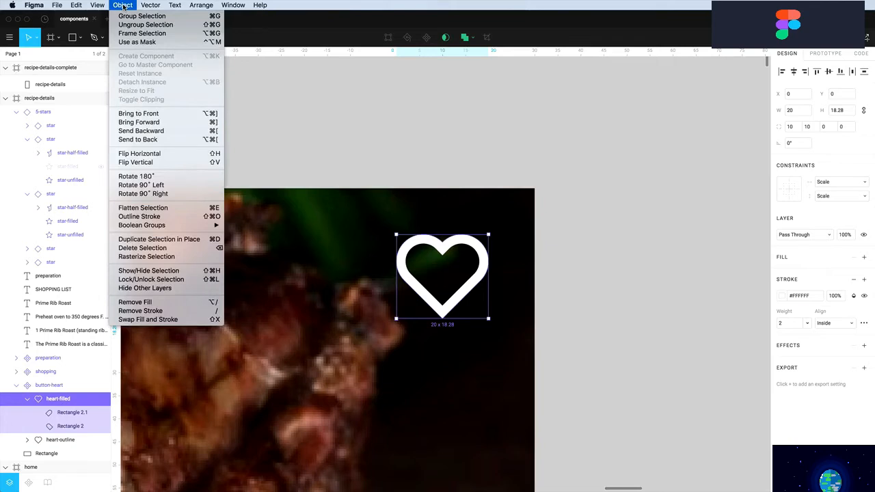
click(140, 208)
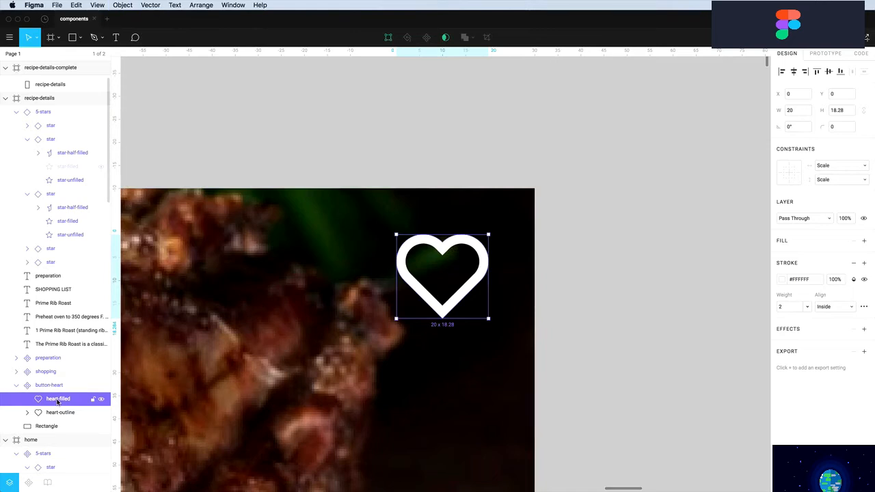
Give the heart-filled vector a white #FFFFFF fill and remove its stroke
click(864, 242)
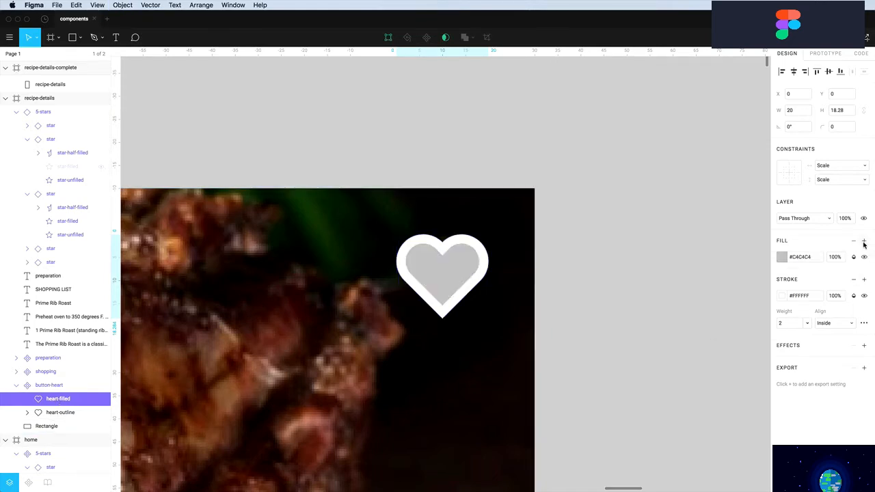
click(779, 261)
drag(724, 277, 625, 242)
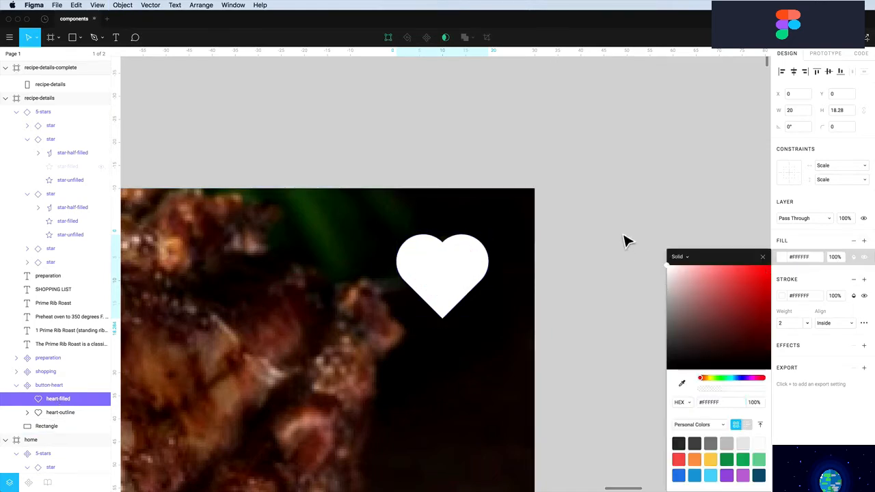
click(836, 288)
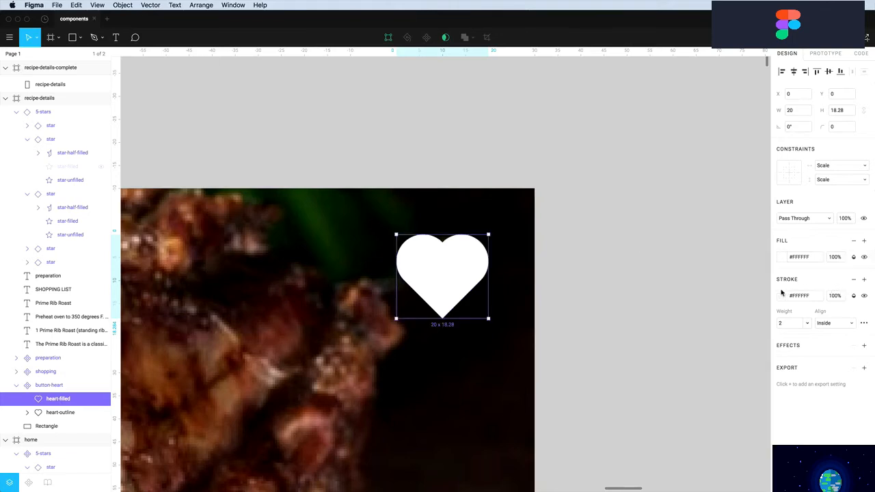
click(774, 296)
click(853, 280)
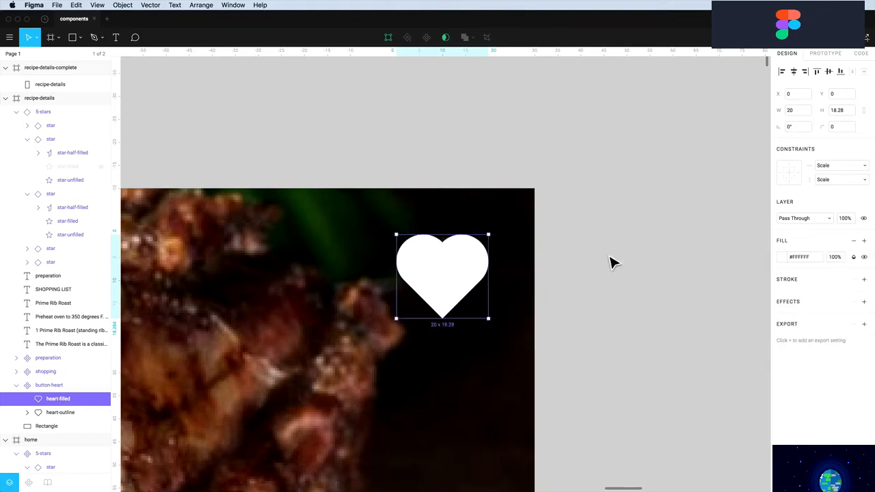
mouse_move(470, 270)
mouse_down()
mouse_move(479, 303)
mouse_move(458, 335)
mouse_move(464, 348)
mouse_move(463, 278)
mouse_up()
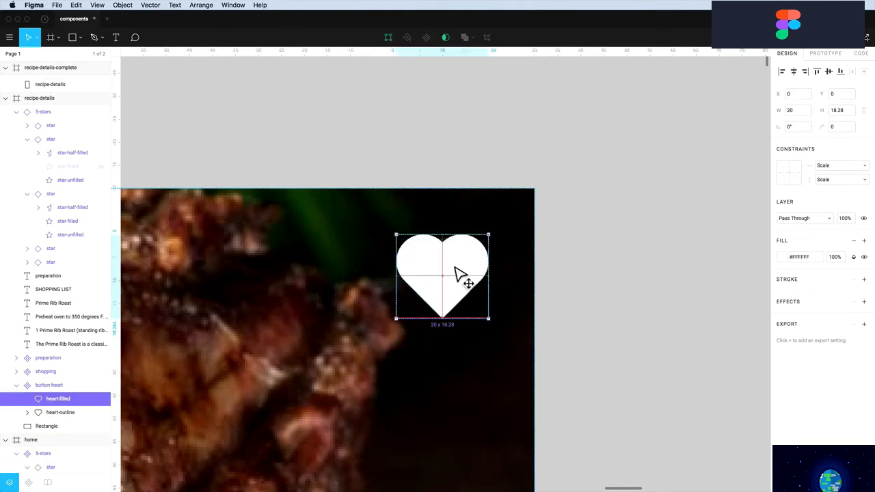
click(375, 137)
click(17, 385)
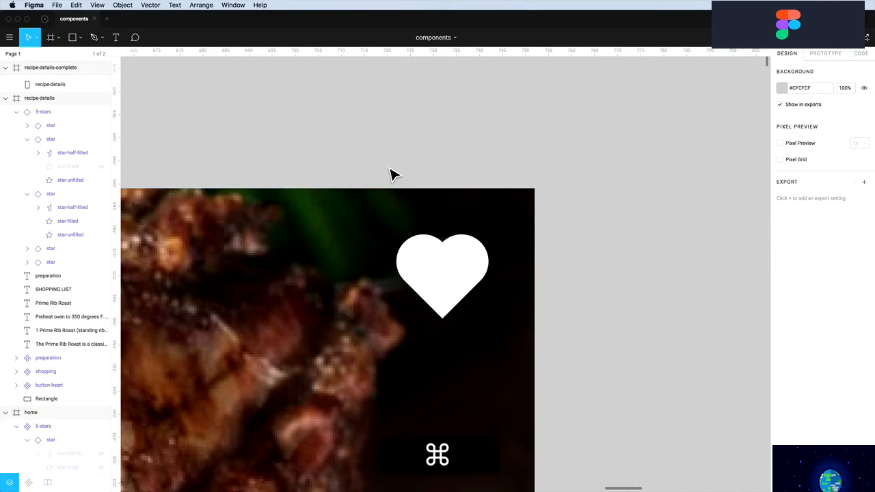
scroll(389, 173, up, 3)
scroll(393, 181, down, 5)
Hide heart-filled in the original button-heart so only the outline shows
click(424, 226)
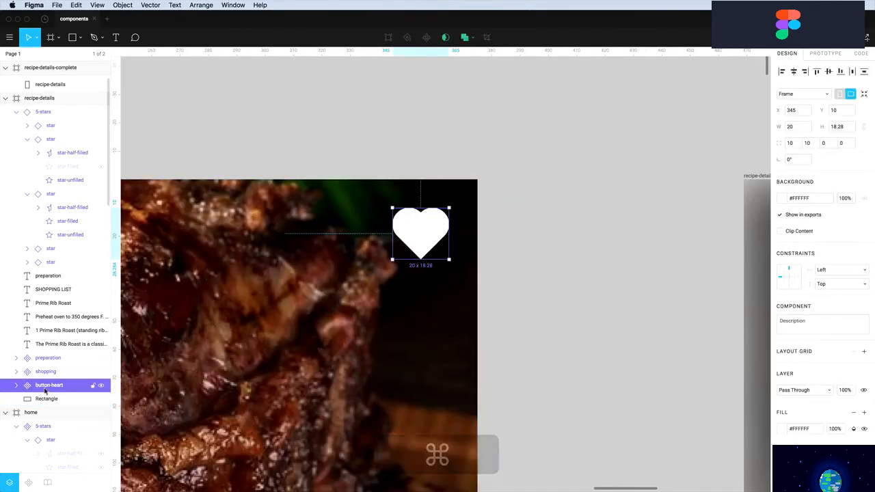
click(16, 385)
click(100, 400)
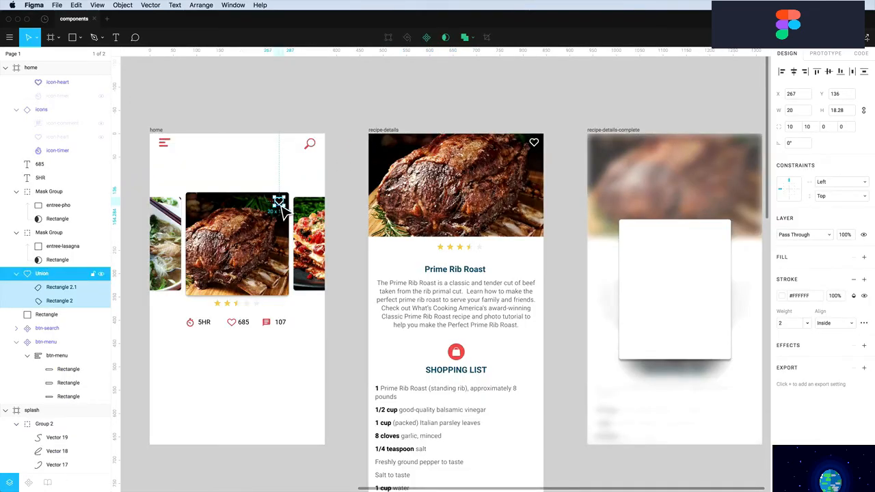
key(Escape)
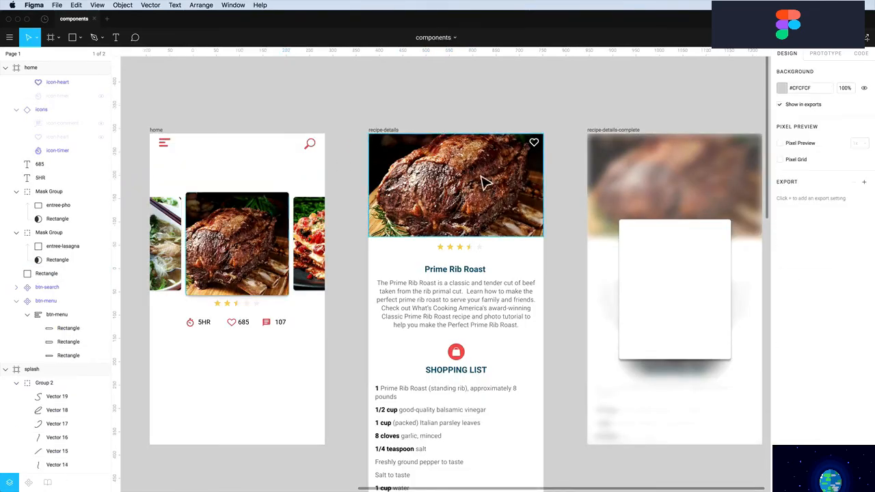
Copy the heart button onto the home photo card, nudge it 10 px left and down, and show its filled heart
click(534, 145)
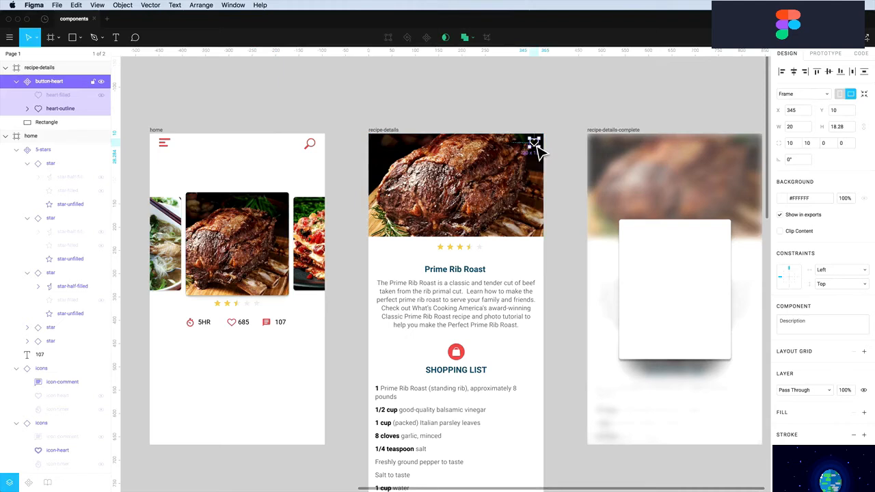
key(alt)
drag(539, 150, 288, 203)
key(shift+Left)
key(shift+Down)
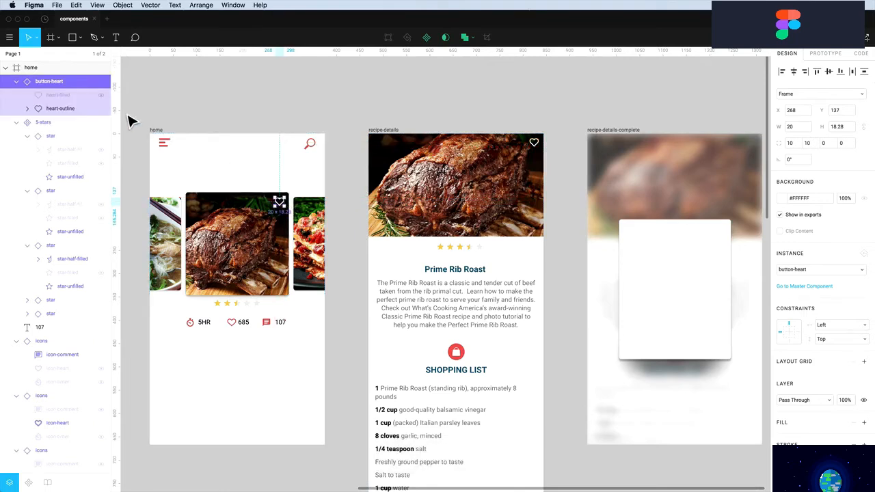
click(100, 97)
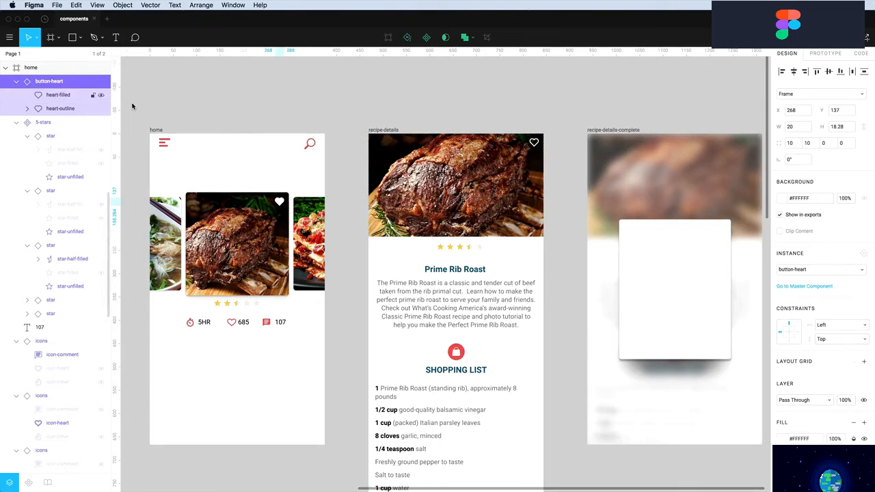
click(328, 111)
click(281, 202)
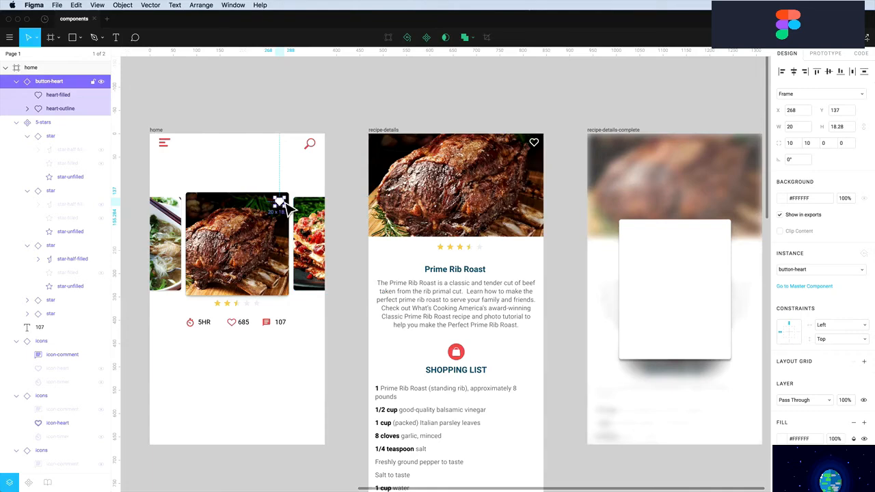
click(299, 114)
scroll(478, 309, down, 5)
scroll(479, 308, down, 3)
scroll(453, 312, down, 2)
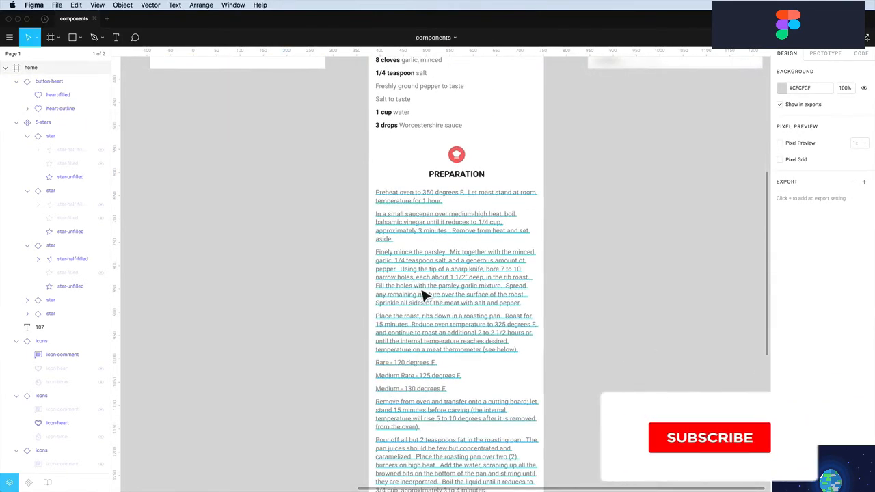
Narrow the Preparation steps text box from the left (X 47 to 62) and zoom in
click(424, 296)
drag(377, 306, 404, 306)
key(alt)
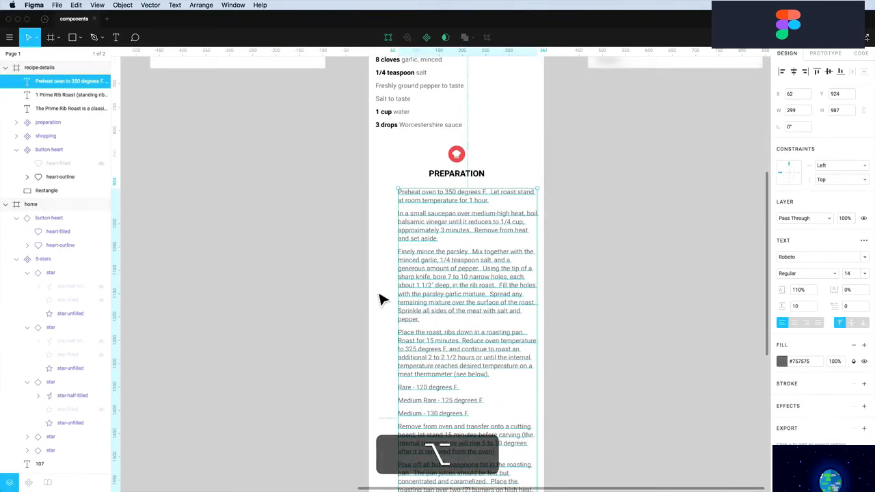
click(348, 290)
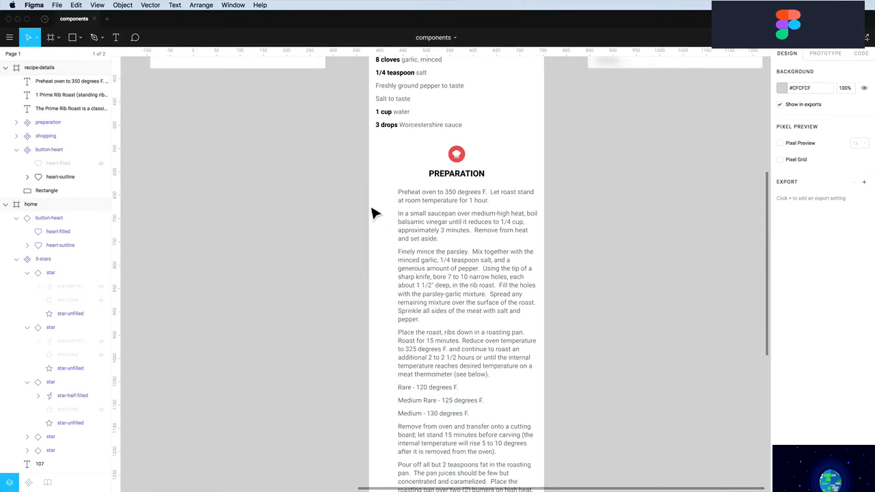
key(z)
drag(353, 176, 585, 386)
scroll(410, 293, down, 5)
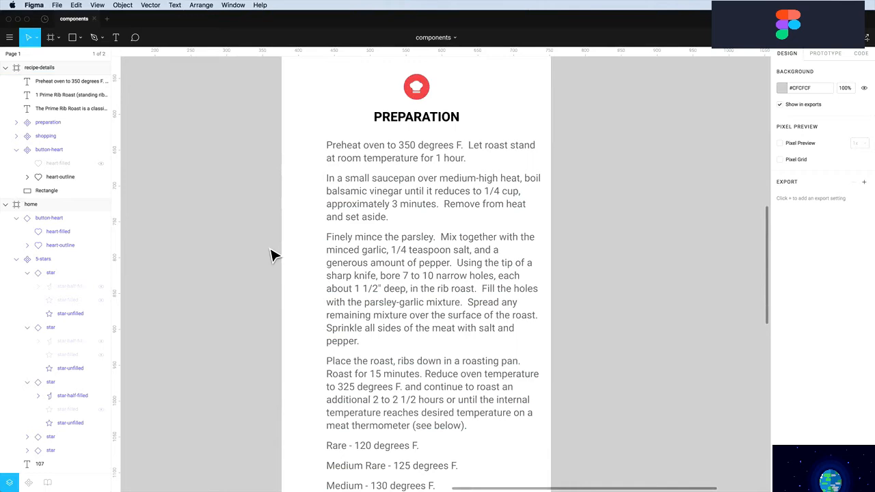
Draw a small 20×20 circle beside the first preparation step
key(o)
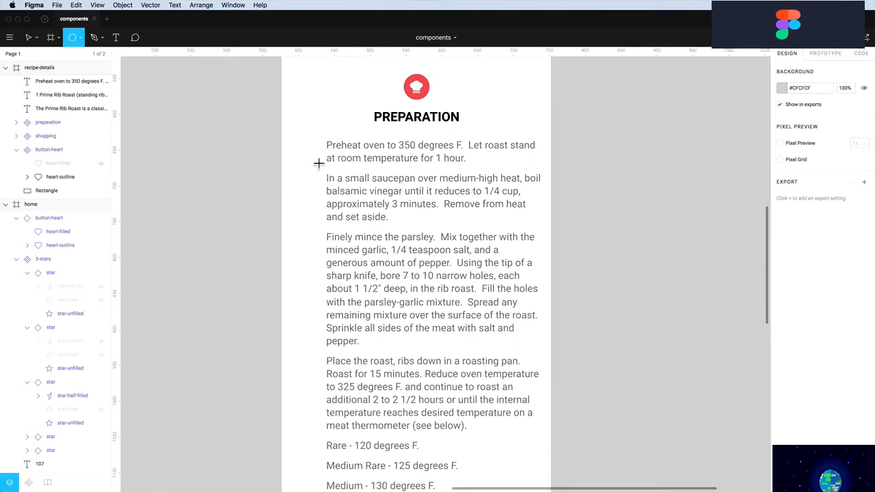
drag(292, 151, 306, 165)
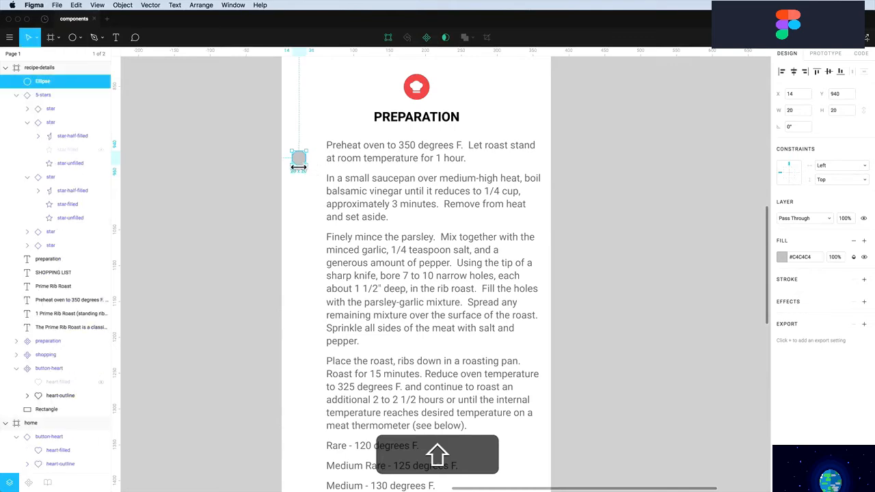
drag(307, 167, 314, 157)
Paste star-unfilled's light grey style onto the circle and start a text layer beside the second step
scroll(315, 159, up, 2)
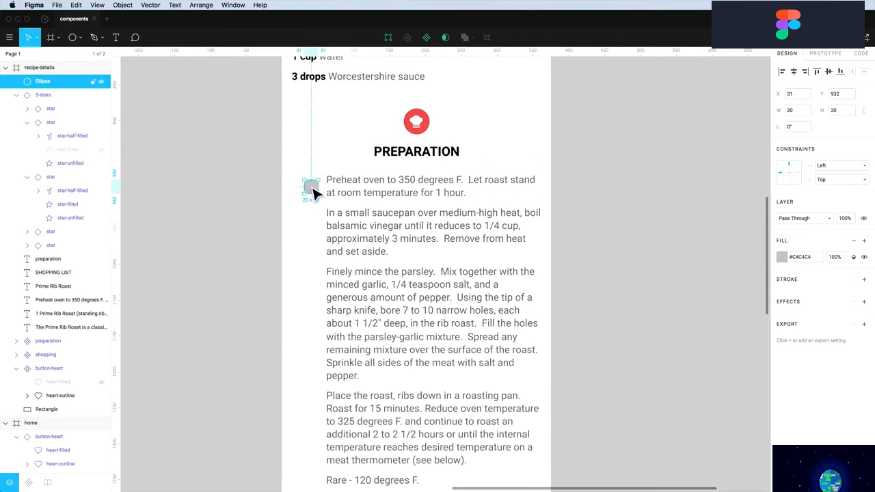
scroll(314, 193, up, 20)
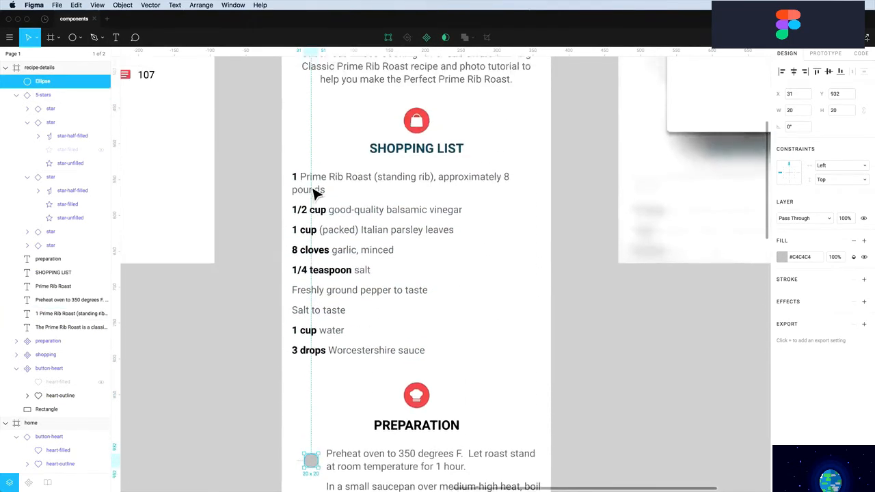
scroll(314, 194, up, 5)
scroll(313, 193, left, 8)
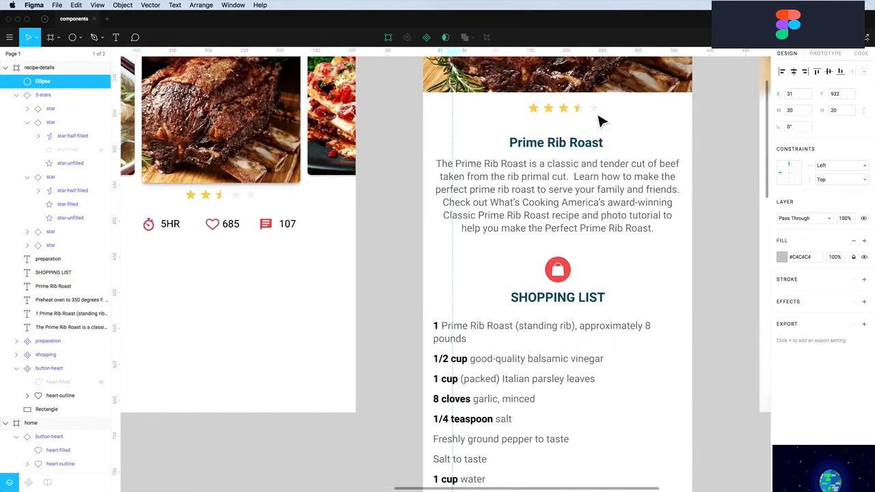
click(581, 111)
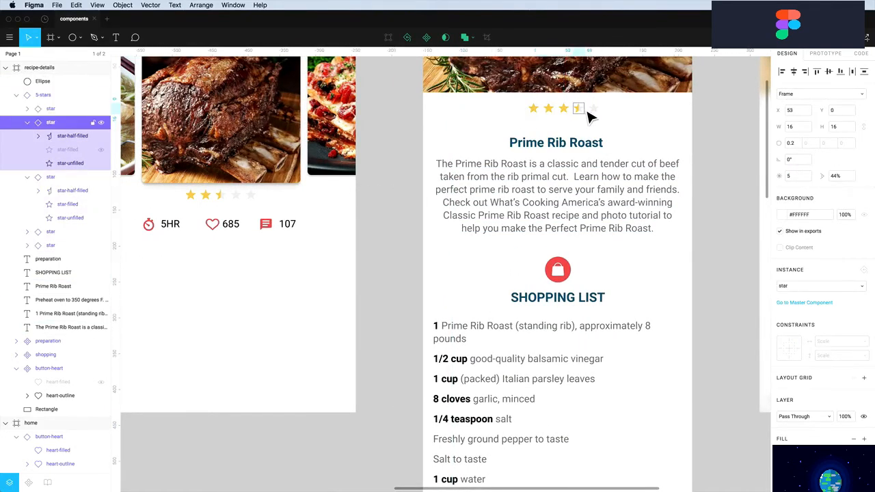
click(73, 164)
right_click(73, 164)
mouse_move(139, 236)
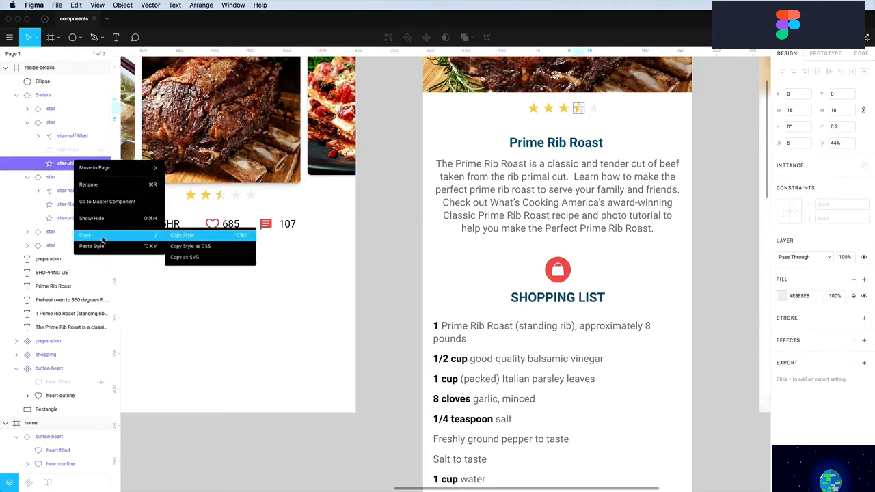
click(189, 237)
scroll(560, 299, down, 10)
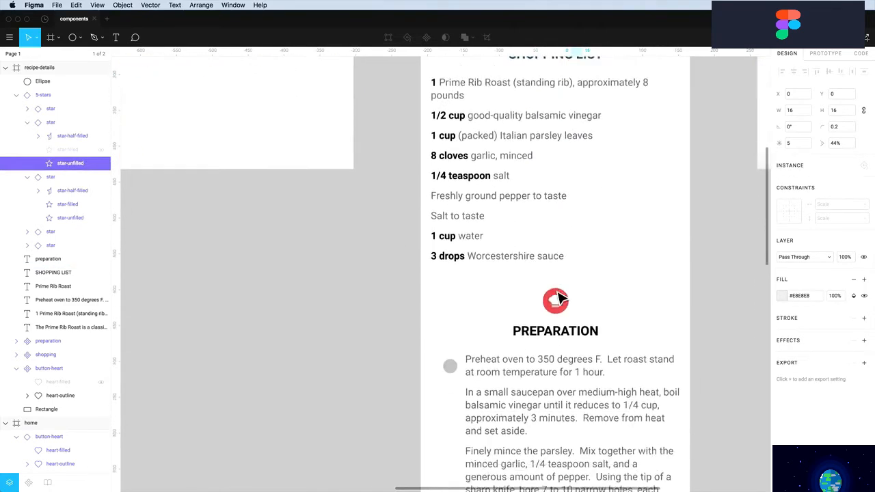
right_click(455, 308)
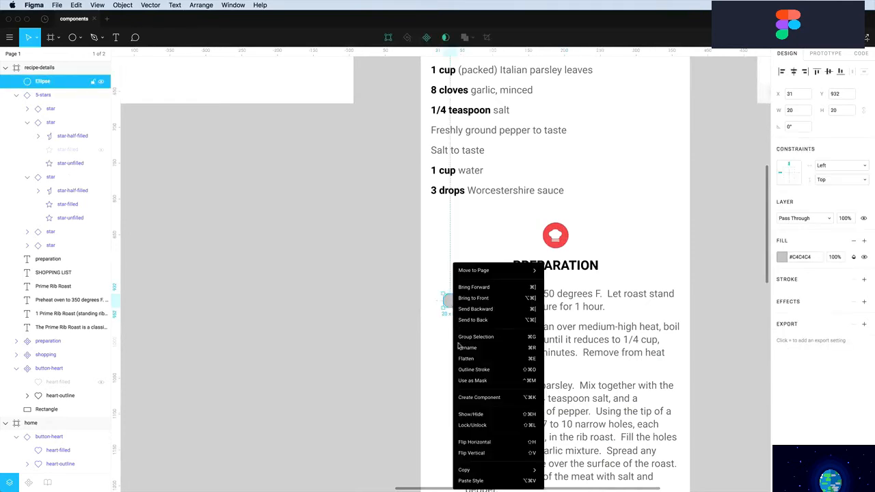
click(470, 478)
click(452, 357)
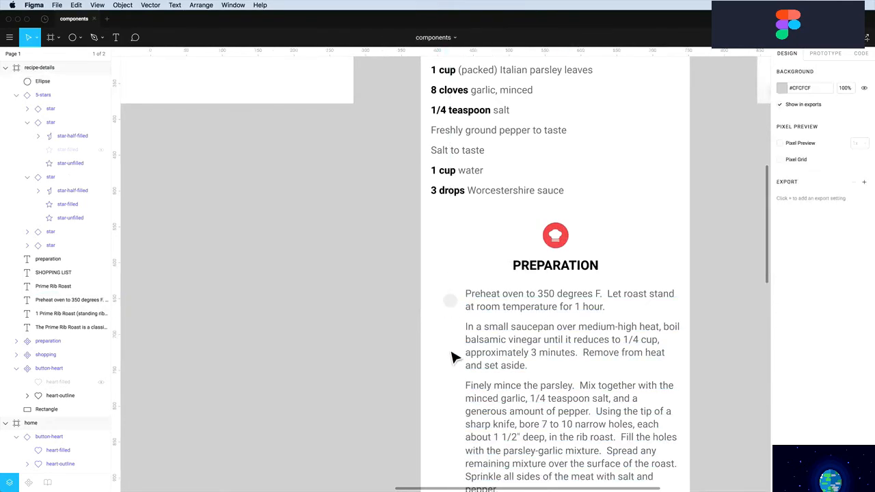
key(t)
click(450, 321)
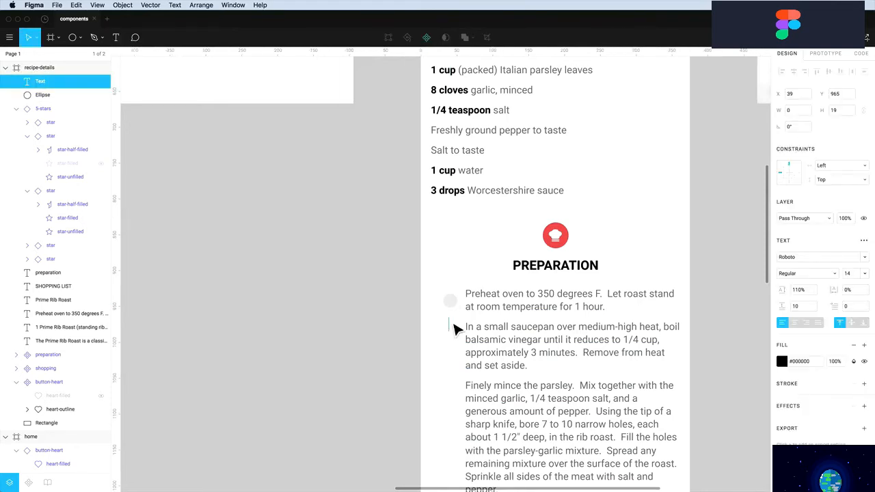
Make the number 1 Bold with red #EB5757 fill
key(Escape)
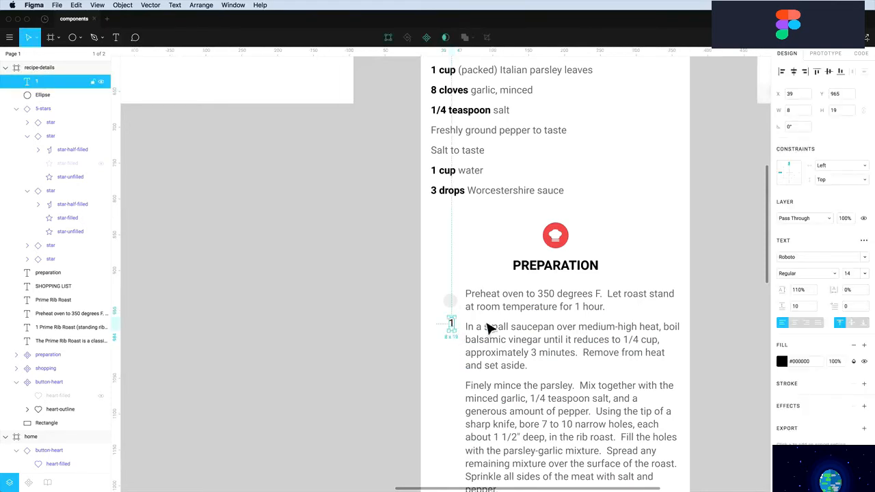
click(798, 274)
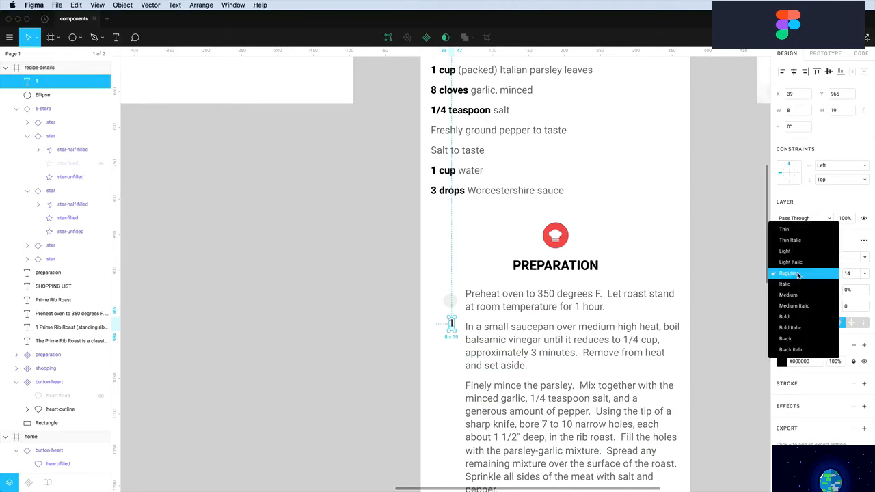
click(793, 318)
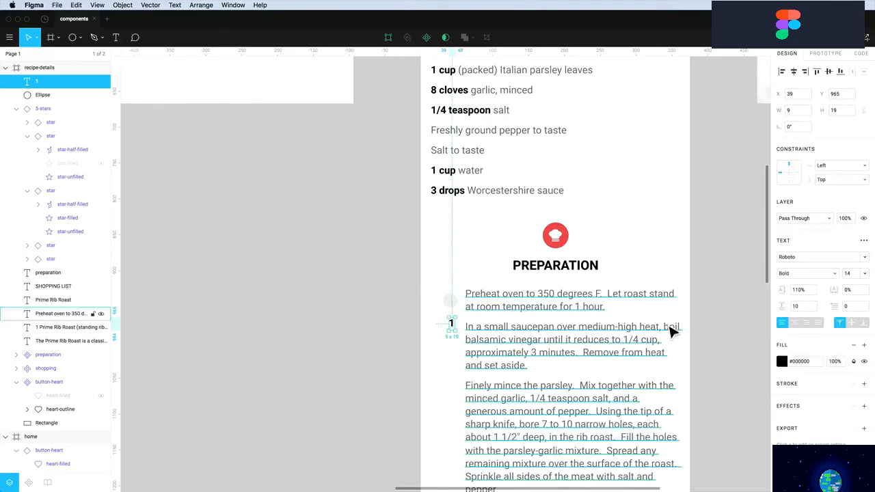
click(781, 362)
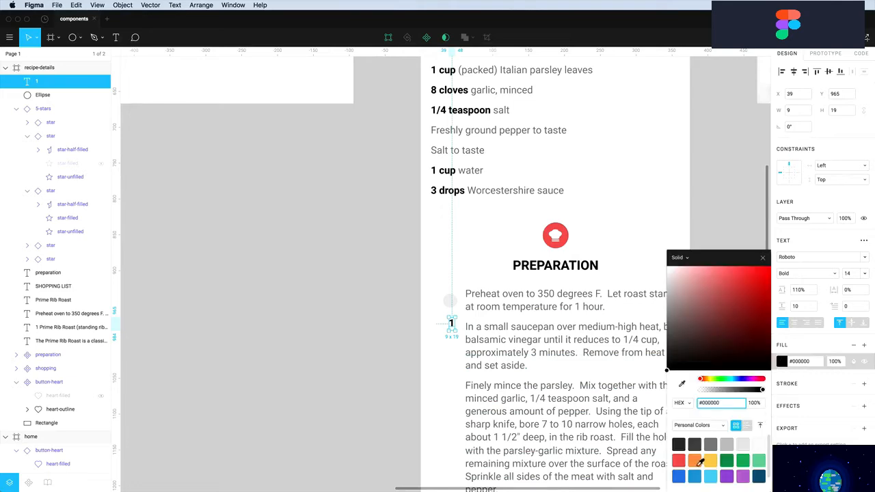
click(681, 458)
click(453, 368)
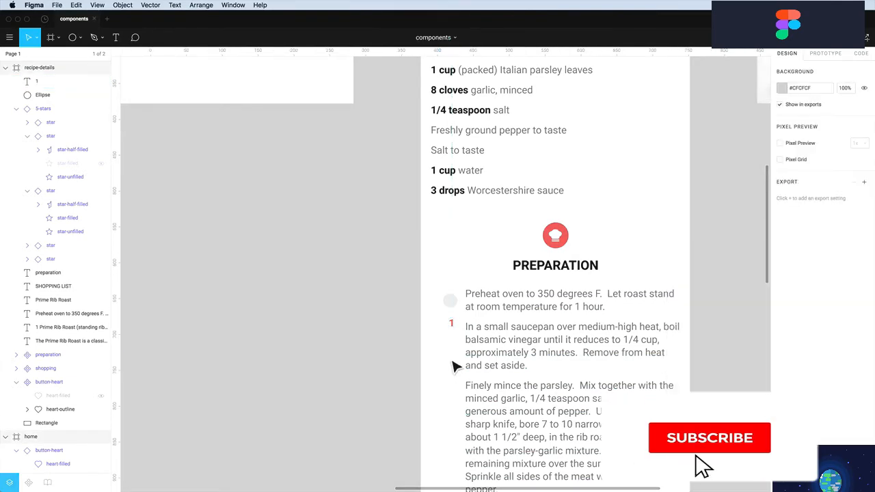
Move the red 1 into the grey circle, size its box 20×20, and centre it both ways
key(z)
drag(413, 263, 505, 359)
drag(431, 334, 412, 239)
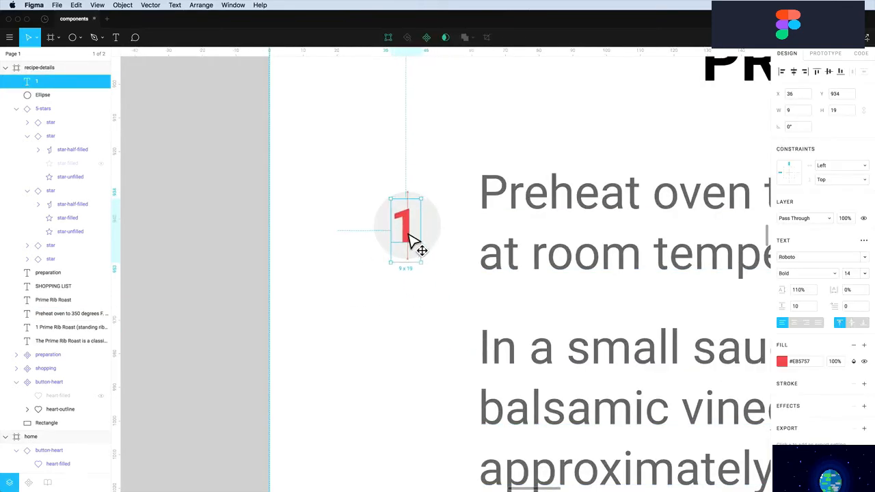
click(793, 323)
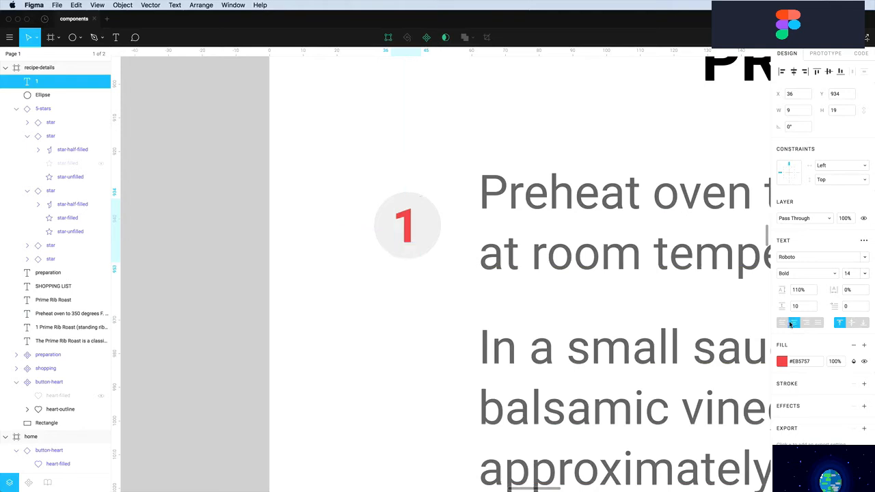
drag(427, 243, 450, 240)
drag(395, 240, 381, 240)
drag(415, 268, 415, 262)
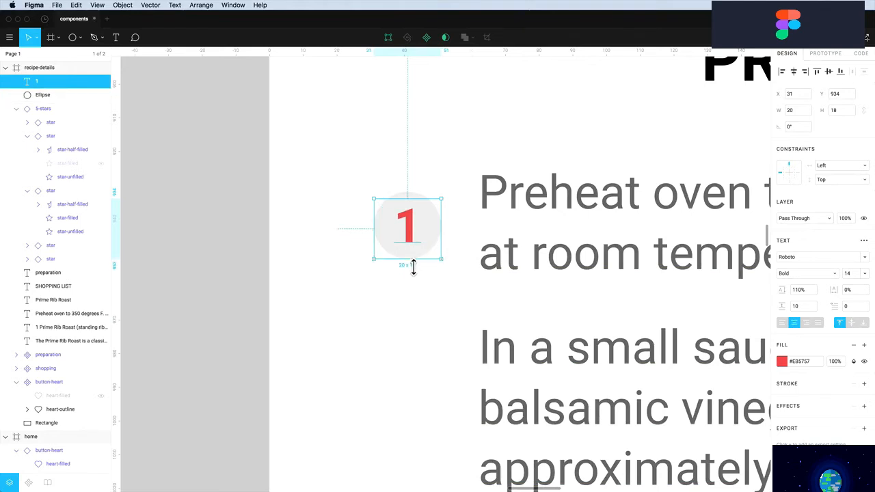
drag(414, 201, 414, 192)
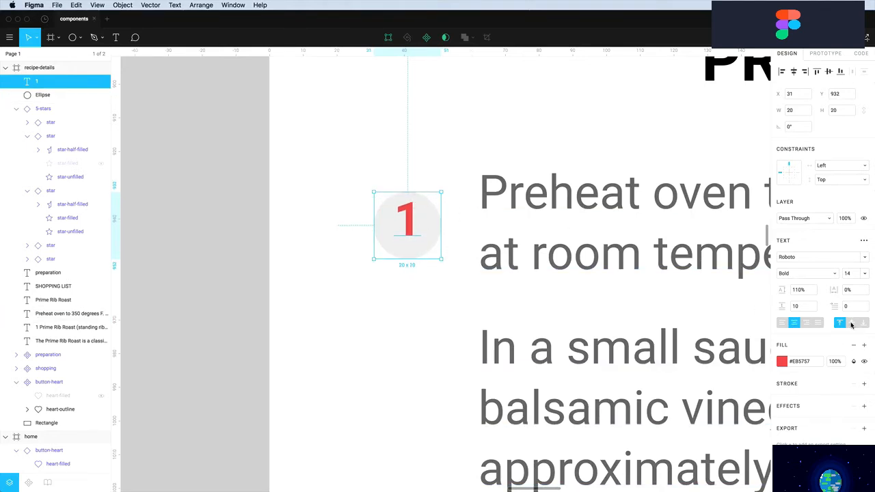
click(851, 324)
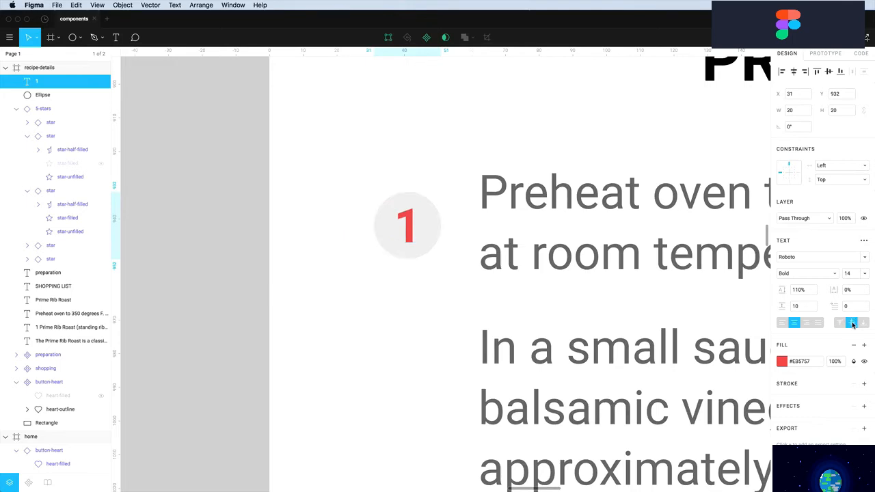
click(414, 320)
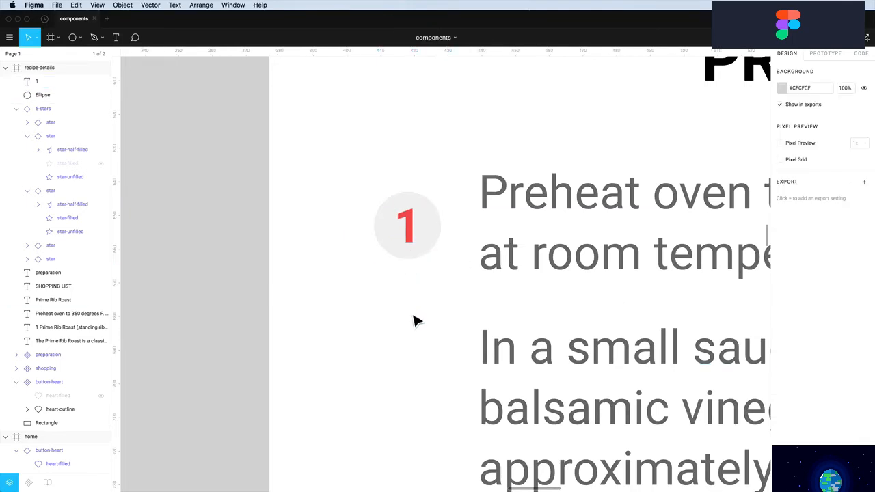
click(413, 240)
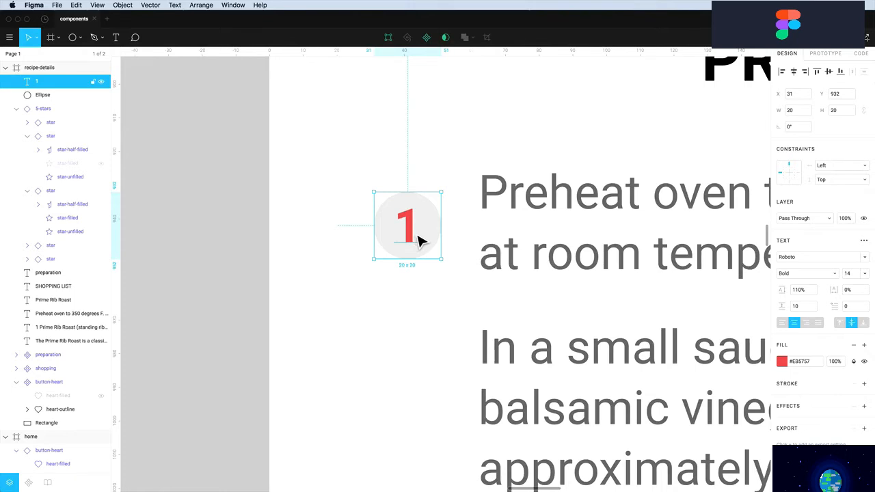
Group the number 1 with its grey circle and name the group step-number
super+click(40, 96)
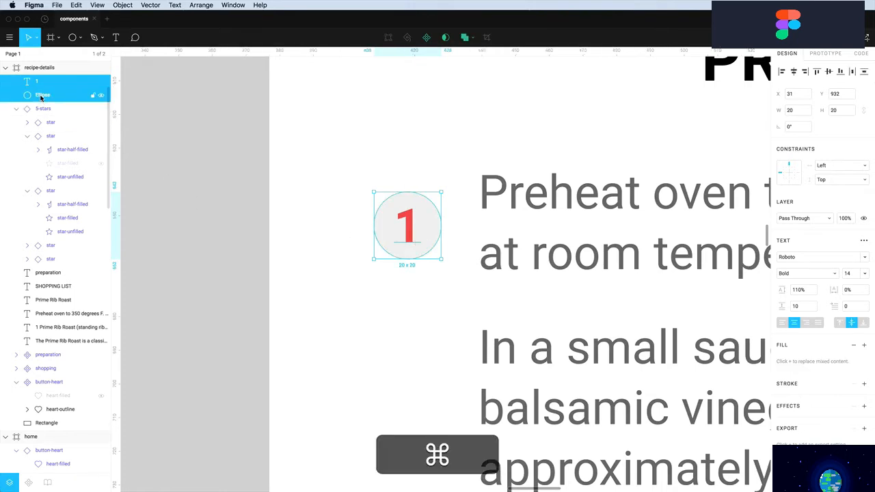
key(super+g)
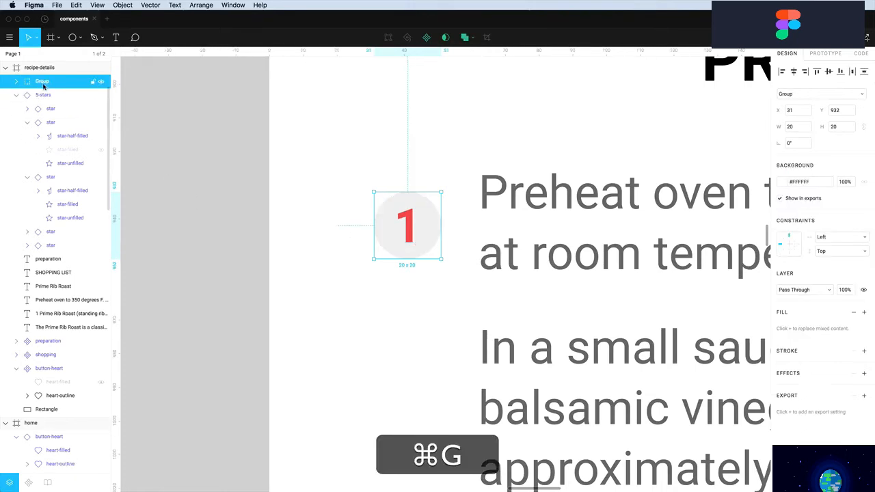
double_click(42, 82)
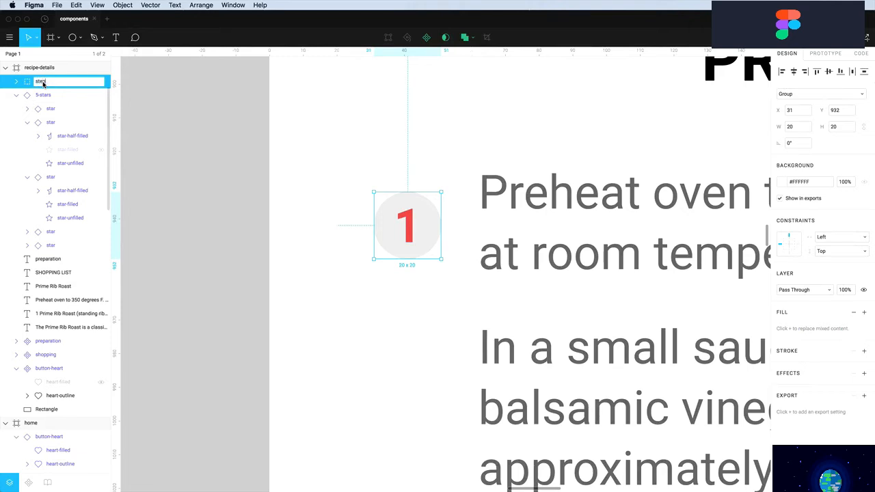
text(star-number)
key(Return)
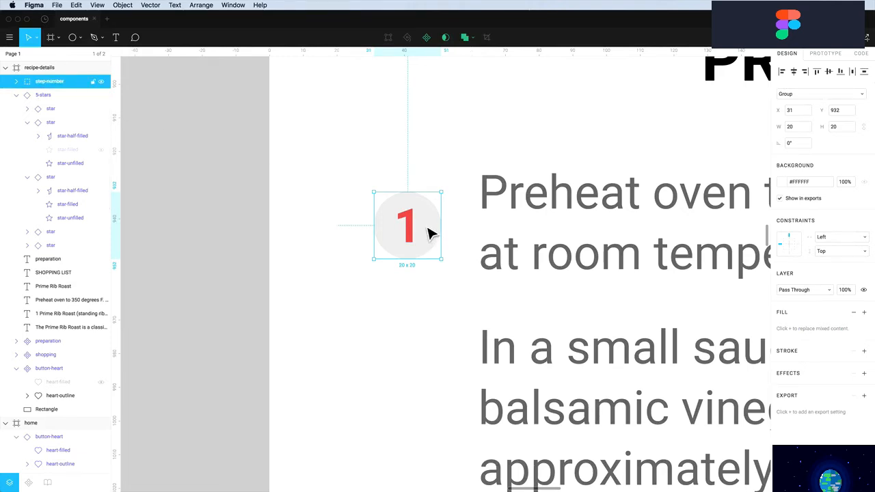
Duplicate the group below, fill its circle red #EB5757, and delete its number
drag(428, 229, 428, 340)
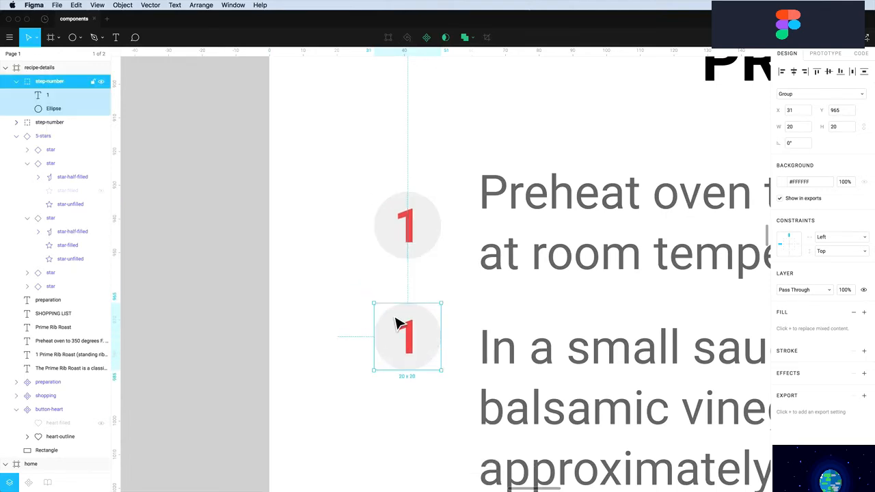
double_click(399, 324)
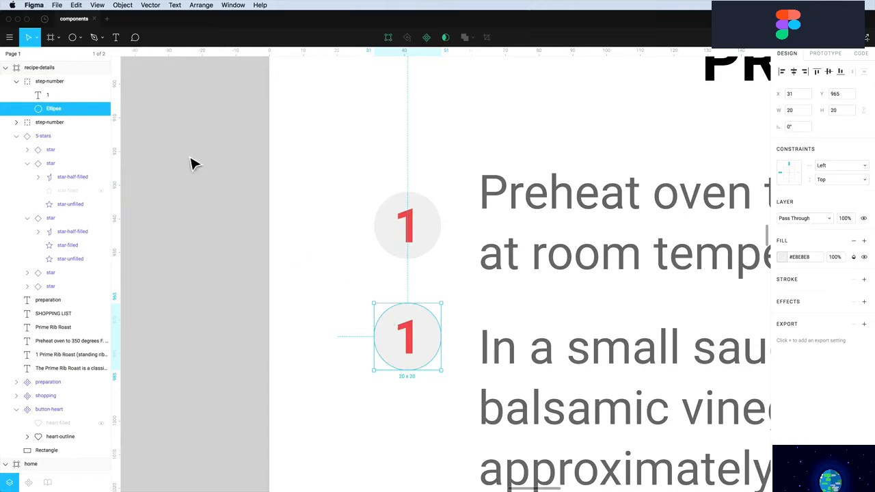
click(784, 258)
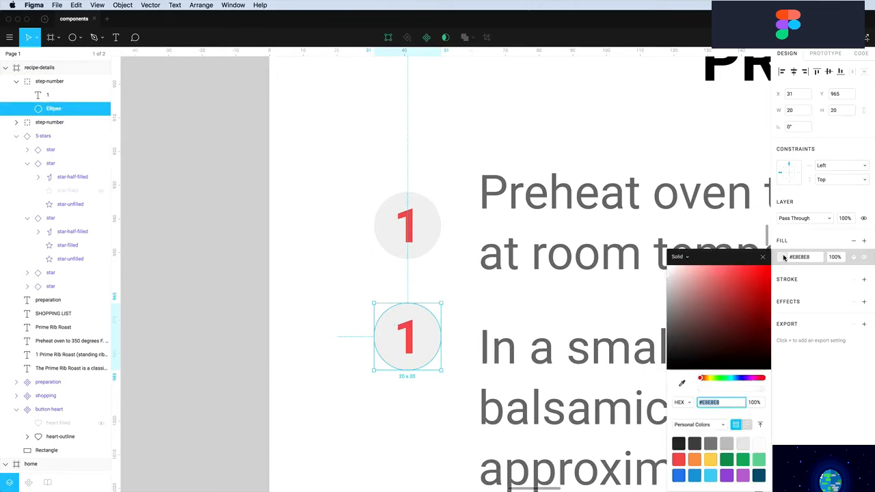
click(679, 459)
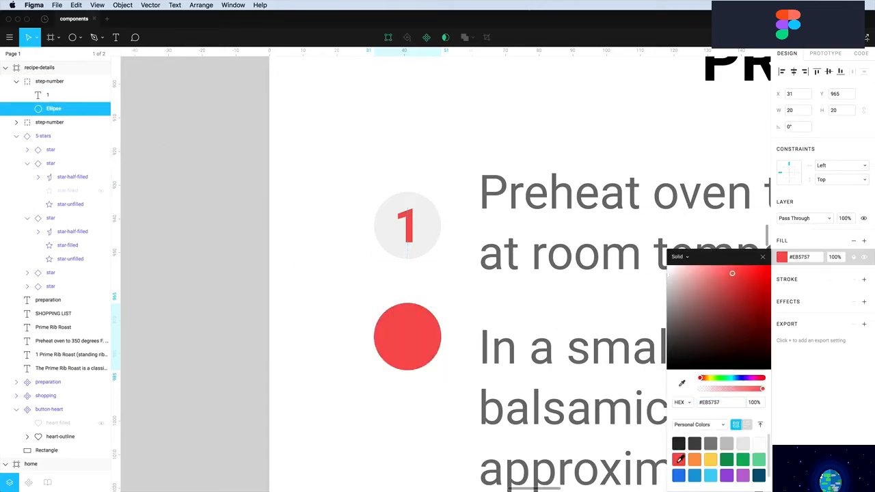
click(414, 349)
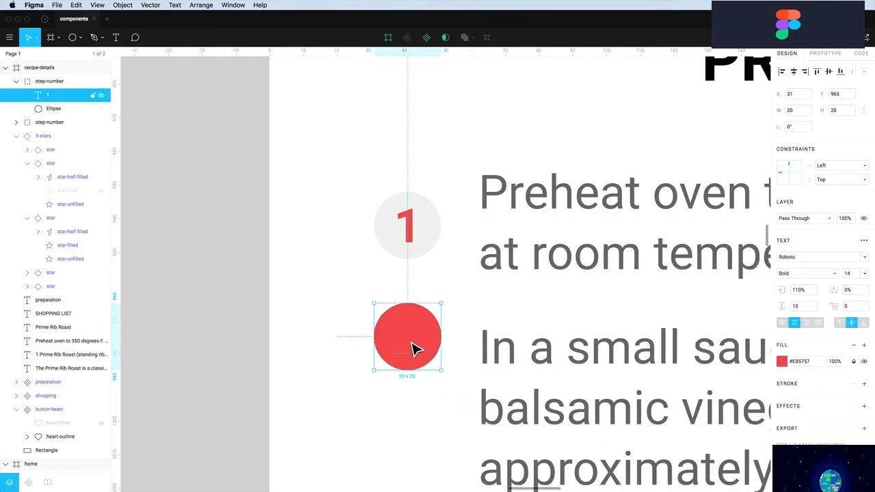
key(Delete)
key(Escape)
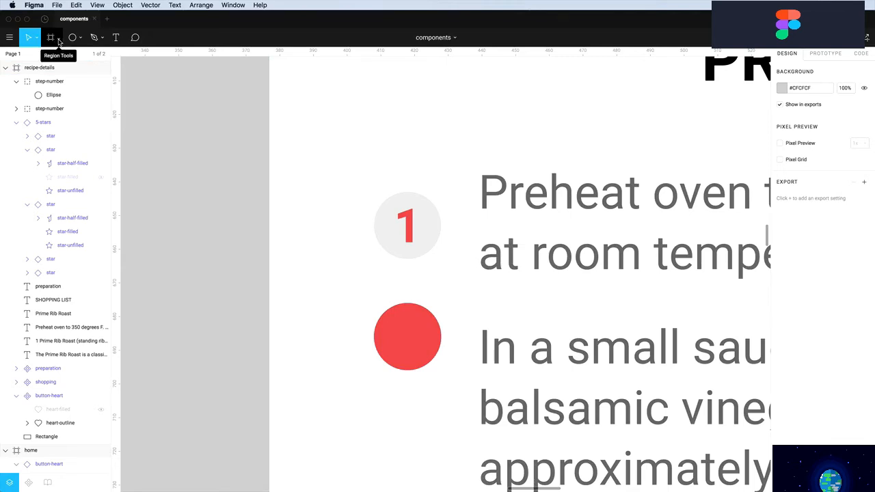
Draw a check mark path on the red circle
click(95, 37)
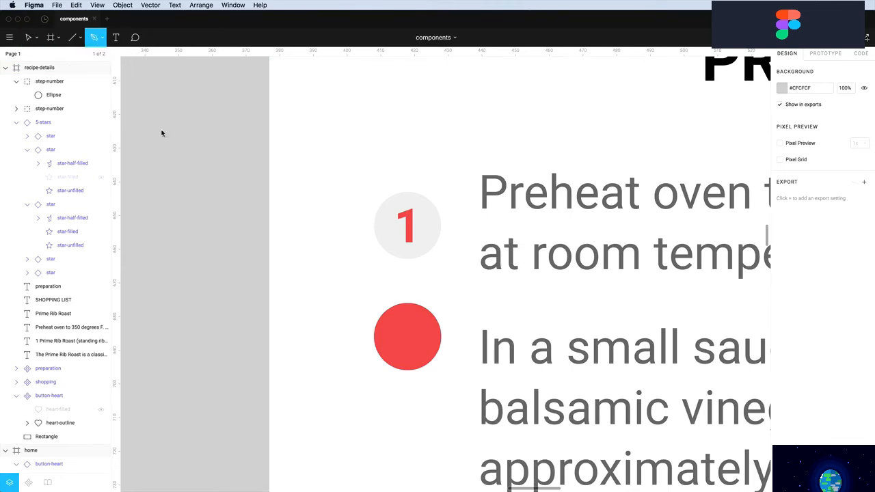
click(393, 342)
key(shift)
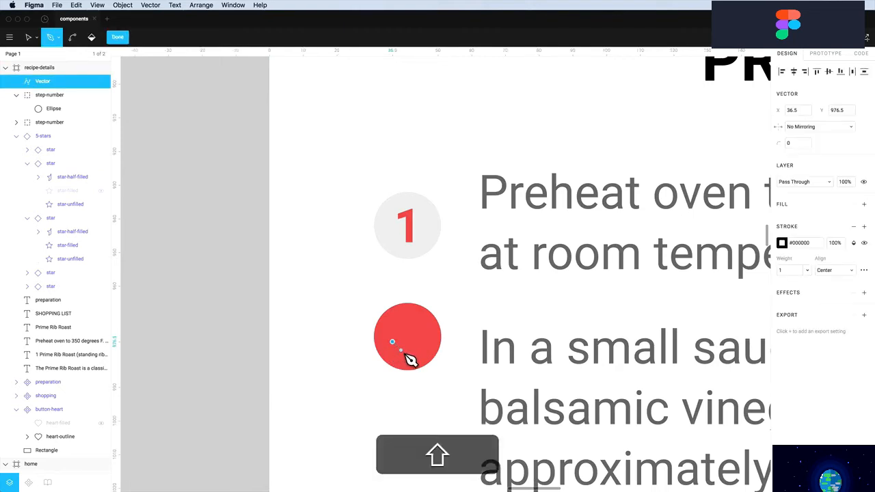
click(401, 349)
click(420, 331)
key(Escape)
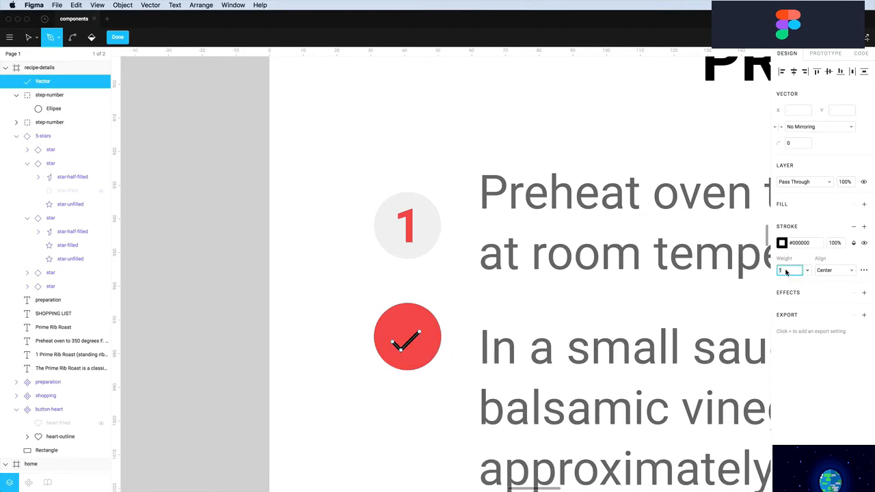
Give the check mark a 2 px white stroke with round caps
key(Return)
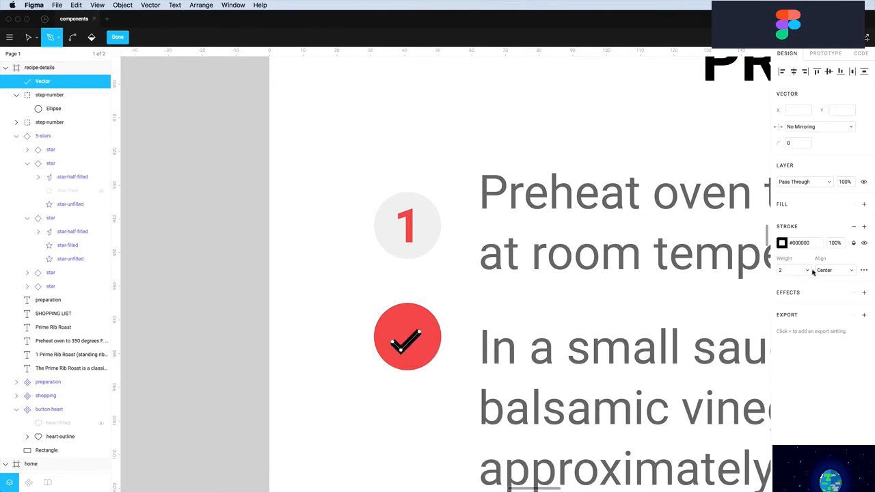
click(865, 271)
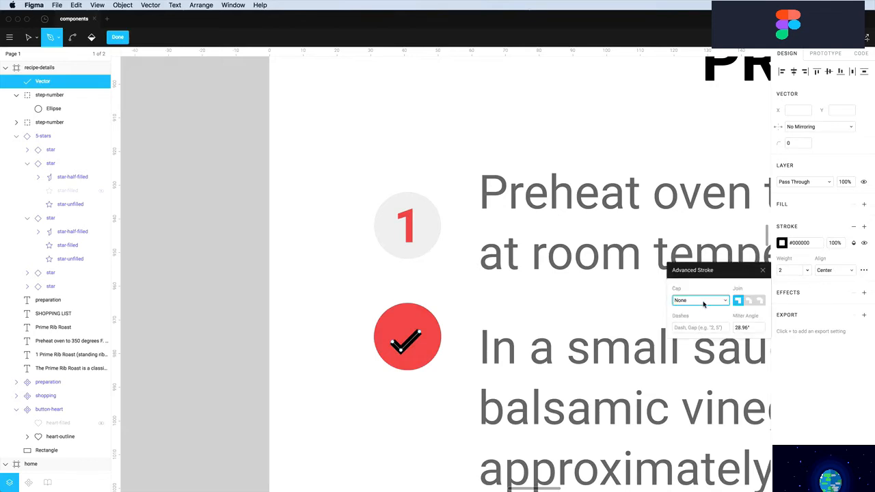
click(703, 303)
click(695, 311)
click(784, 244)
drag(697, 269, 602, 208)
click(326, 386)
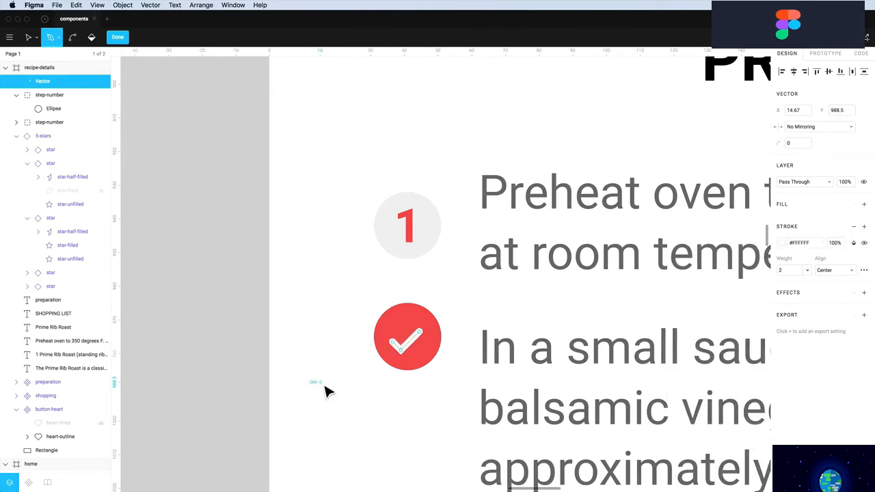
key(Escape)
key(Escape)
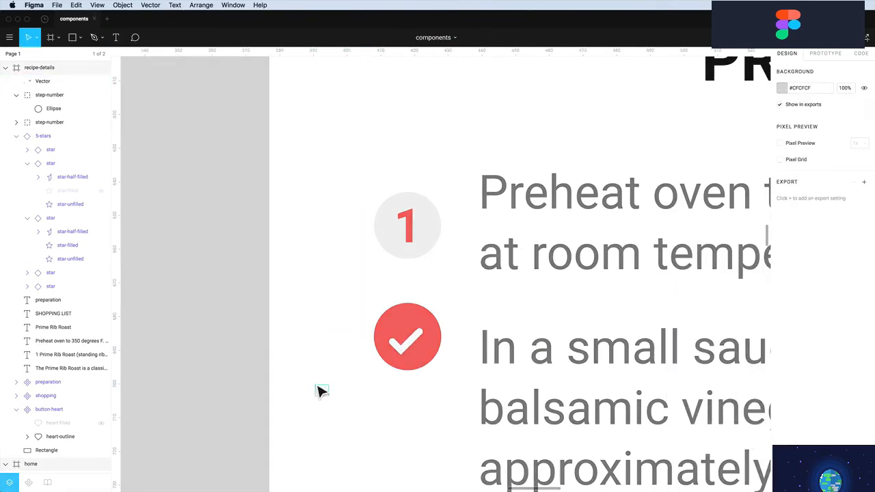
Centre the check mark on the red circle
click(326, 387)
double_click(323, 387)
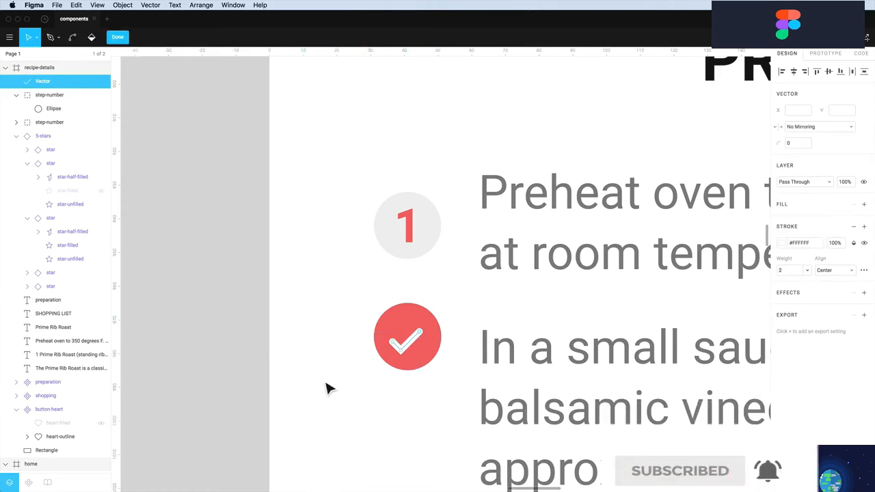
key(Escape)
key(Escape)
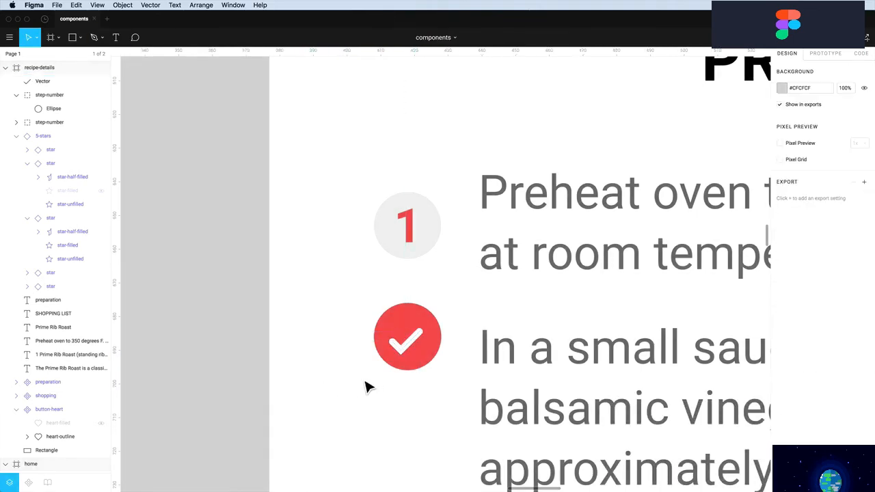
drag(404, 350, 408, 351)
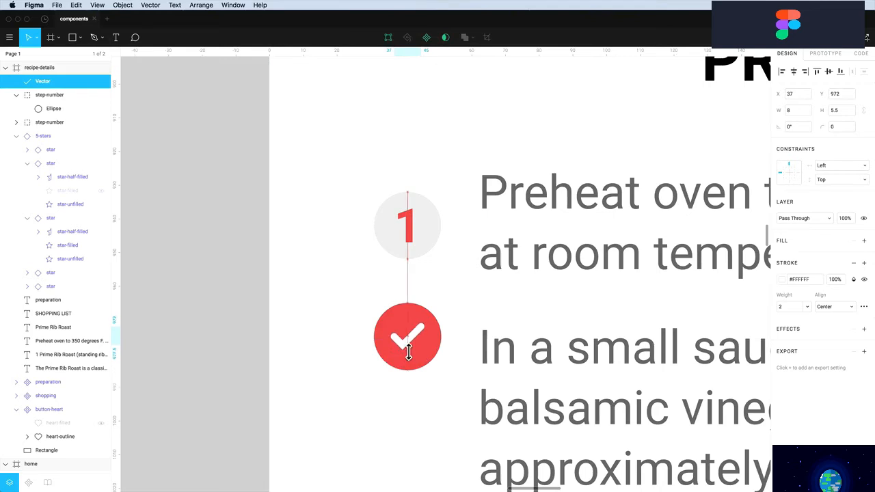
key(Down)
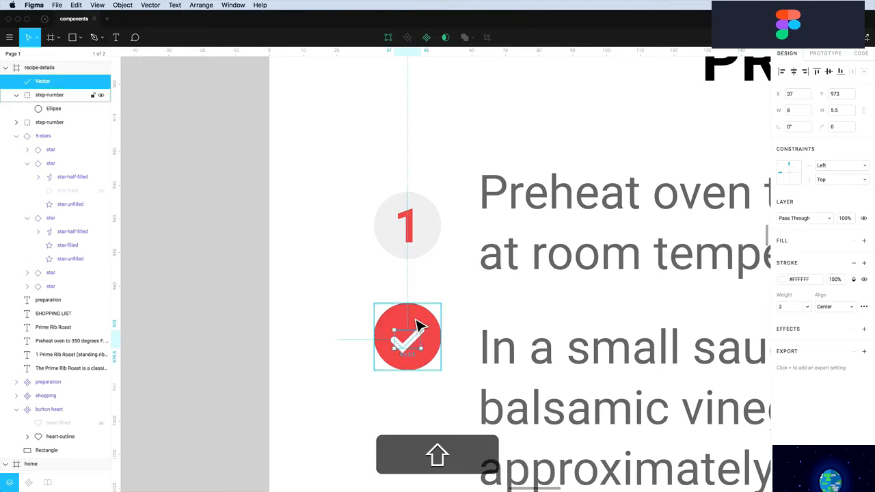
shift+click(416, 327)
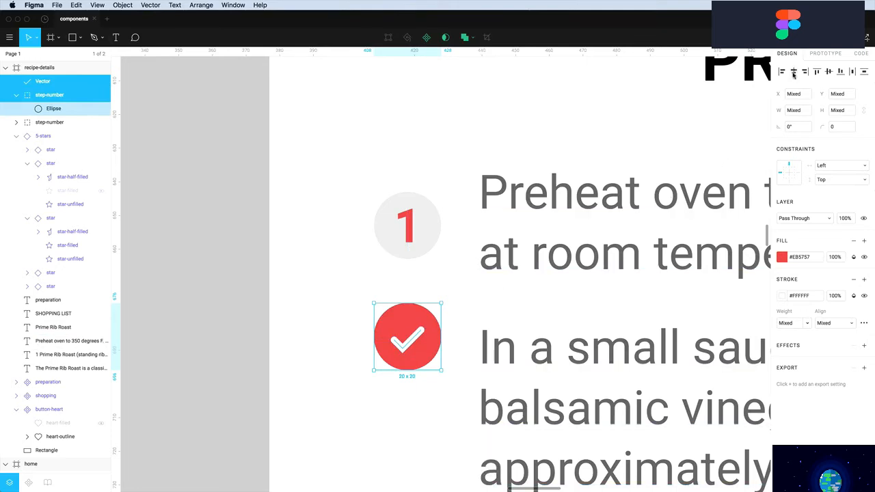
click(445, 402)
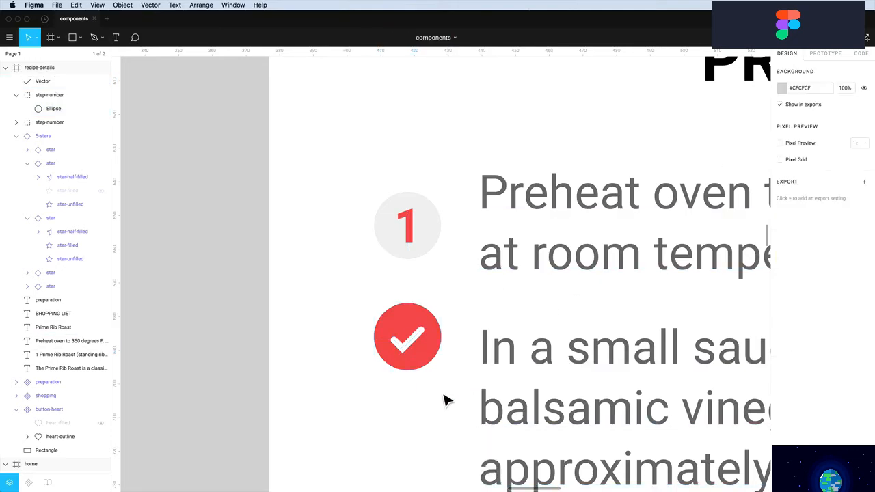
click(409, 351)
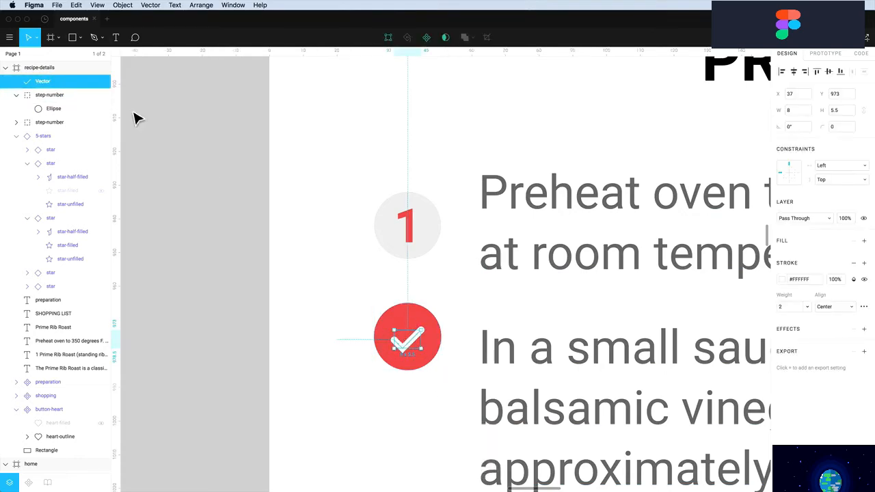
Move the check mark into the red circle's group and rename the group step-complete
drag(49, 85, 49, 101)
click(52, 83)
double_click(55, 82)
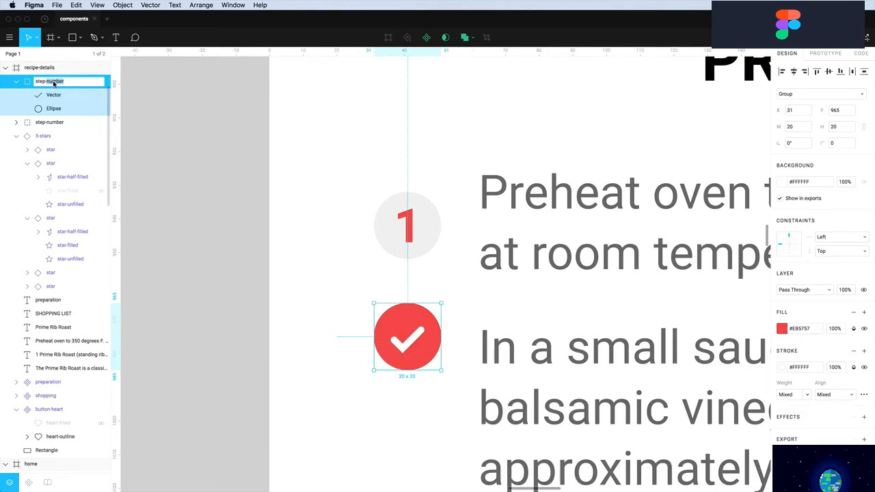
text(step-complete)
key(Return)
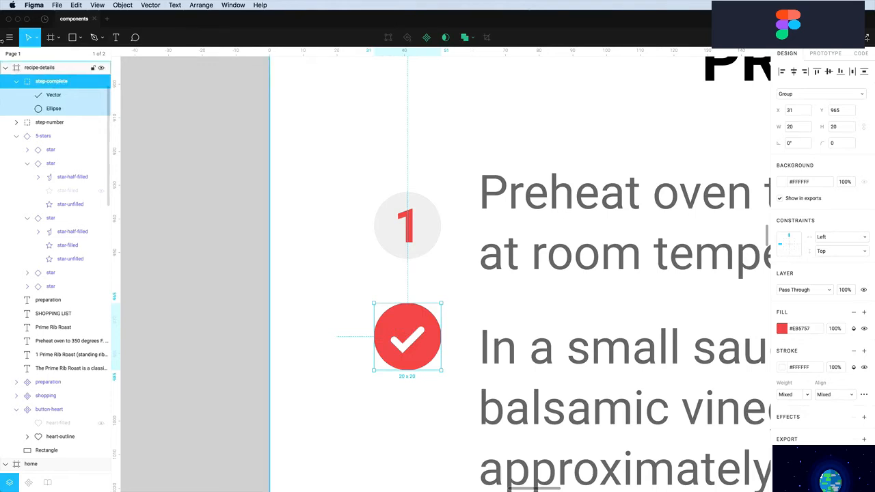
click(389, 221)
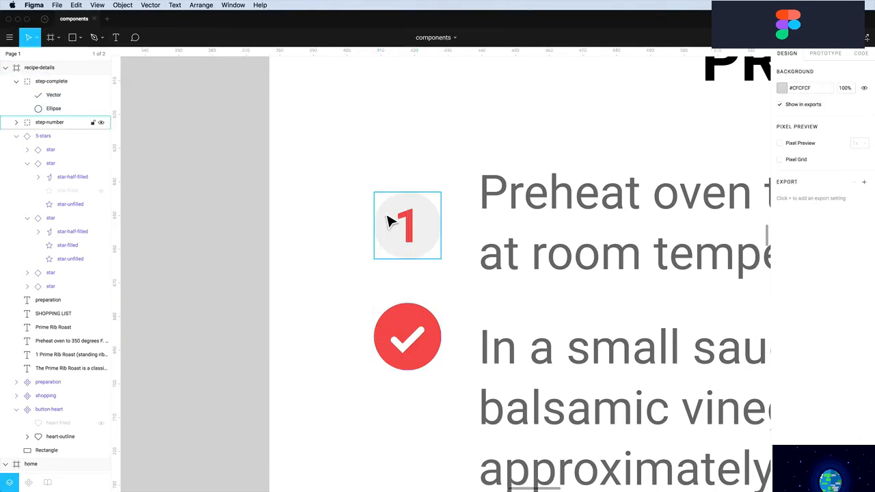
click(407, 336)
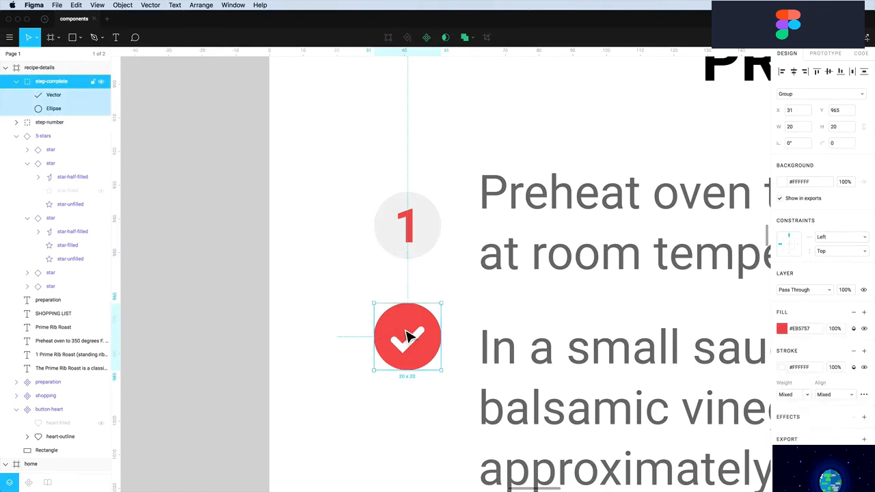
Stack step-complete over the numbered circle and make both a component named icon-steps
drag(406, 336, 410, 226)
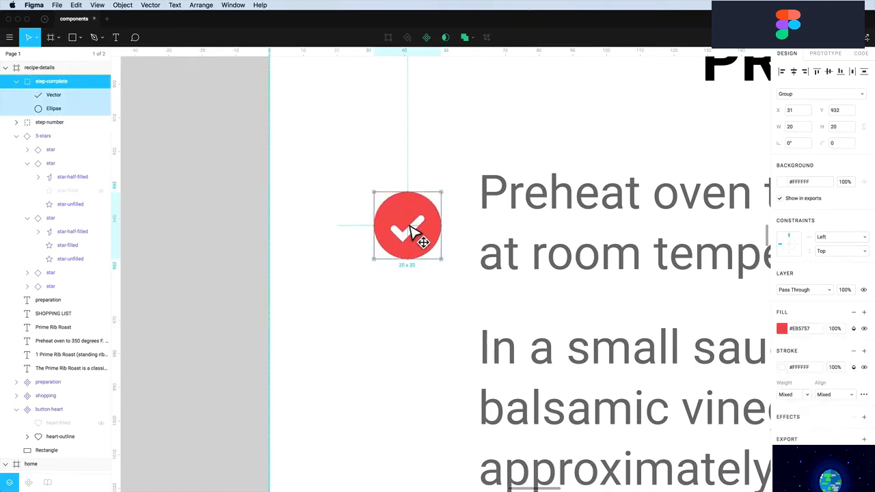
drag(355, 175, 424, 263)
click(426, 37)
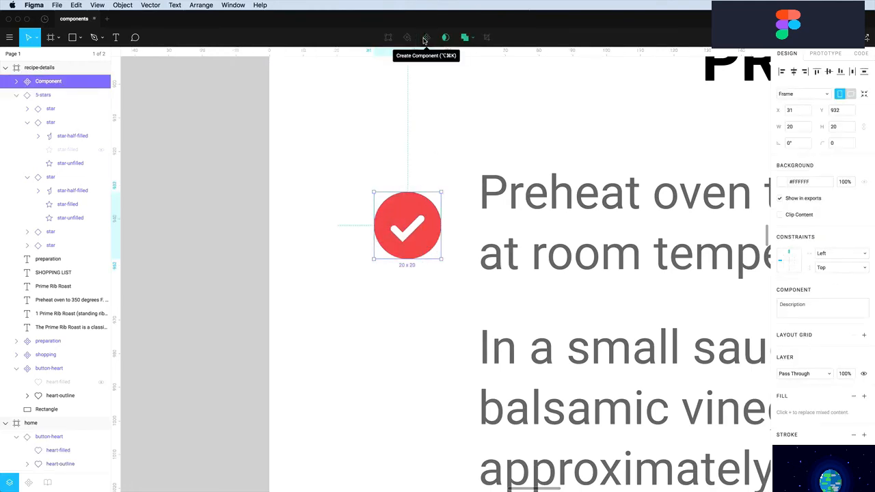
double_click(47, 83)
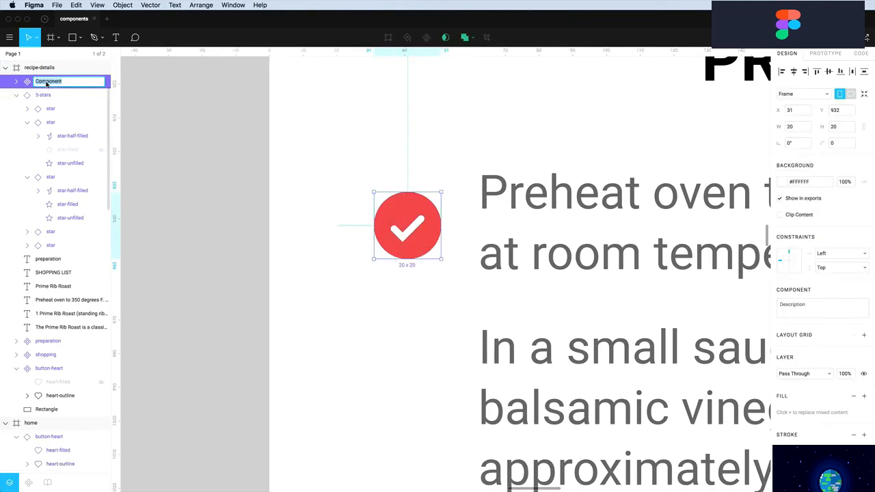
text(icon-steps)
key(Return)
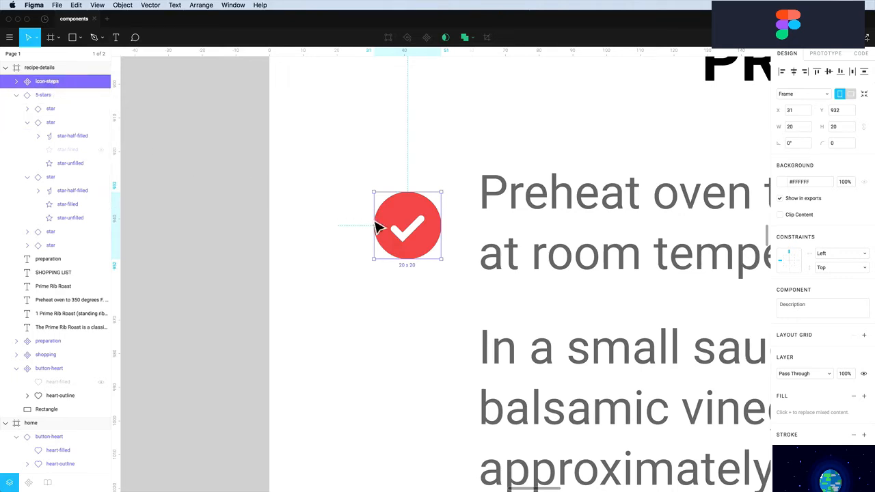
Place a copy of icon-steps below, beside the next instruction
click(420, 156)
click(410, 214)
key(alt)
drag(415, 217, 413, 334)
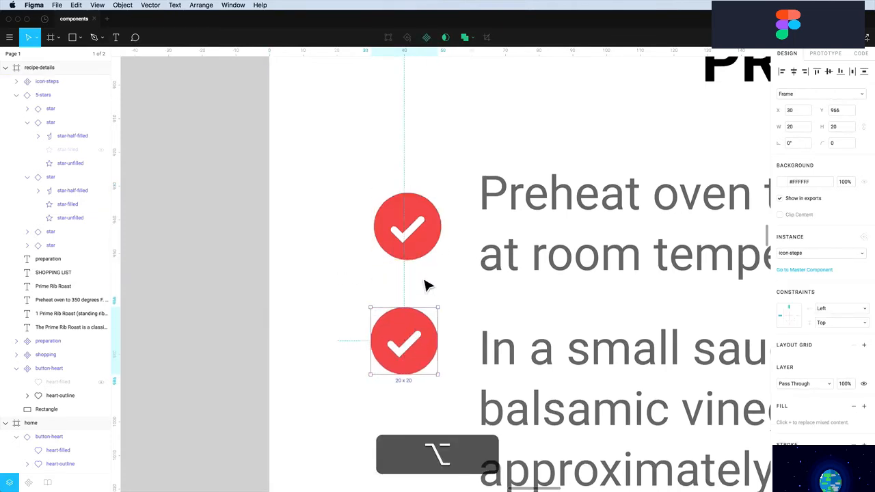
Move the top icon-steps master component to the components page
right_click(419, 247)
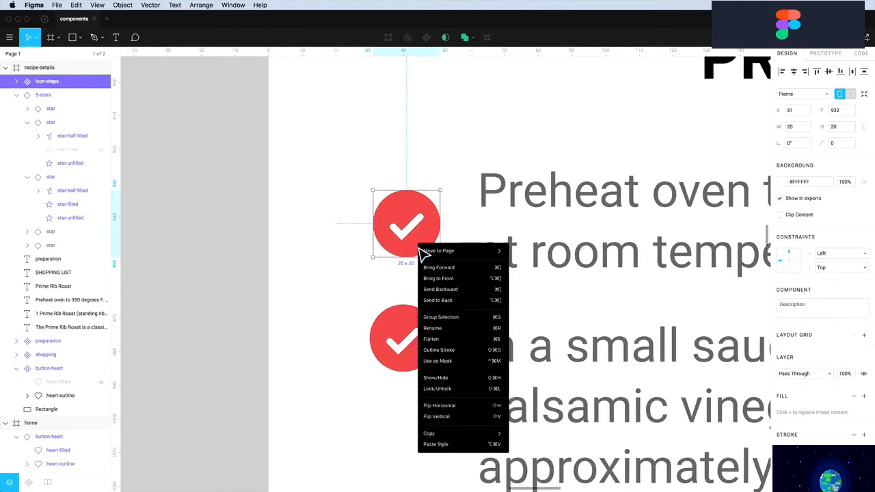
mouse_move(430, 250)
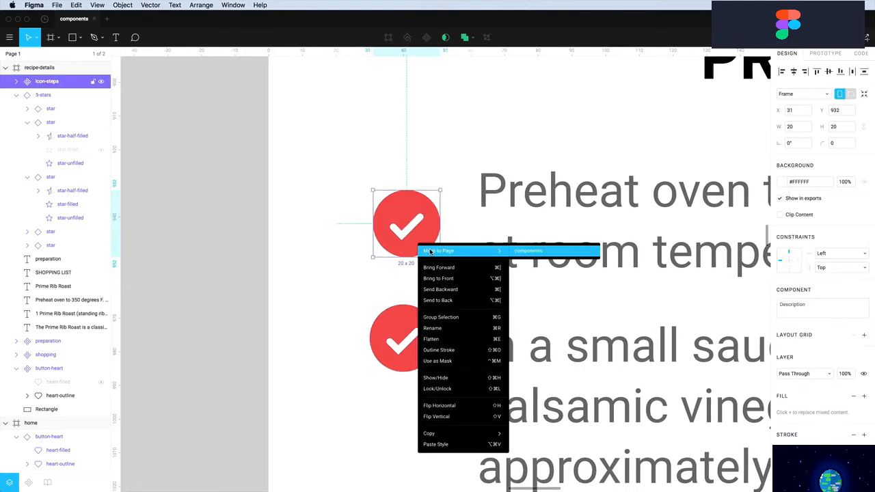
click(530, 253)
Place the remaining instance beside the first step and hide step-complete so 1 shows
drag(420, 340, 415, 224)
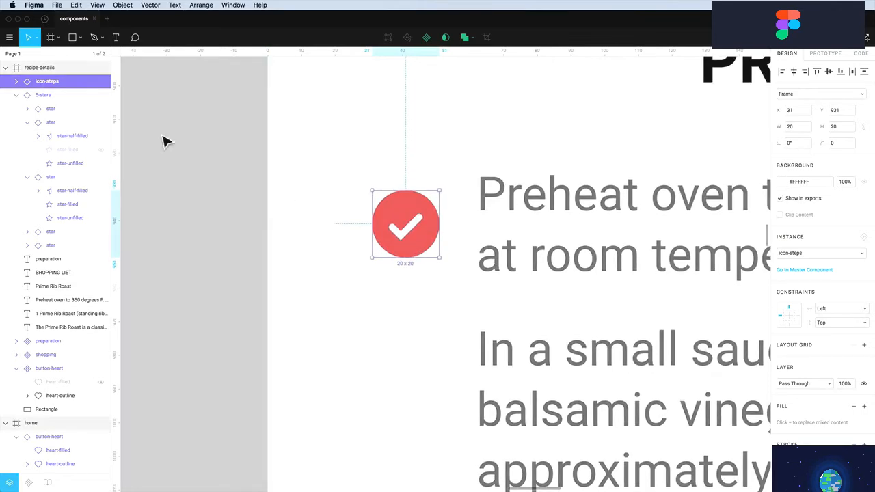
click(16, 81)
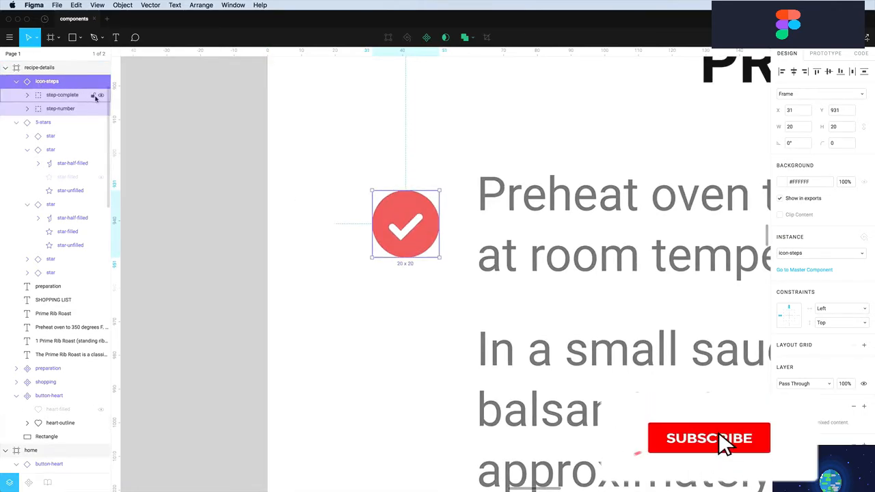
click(101, 96)
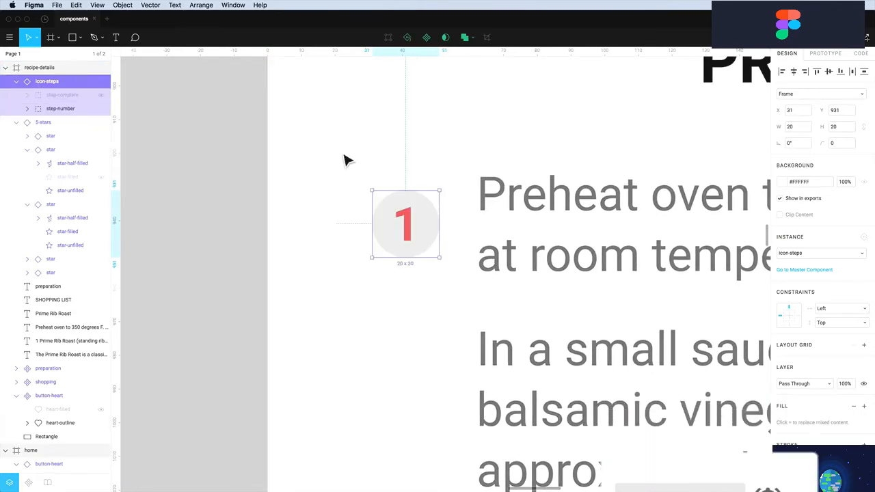
click(411, 293)
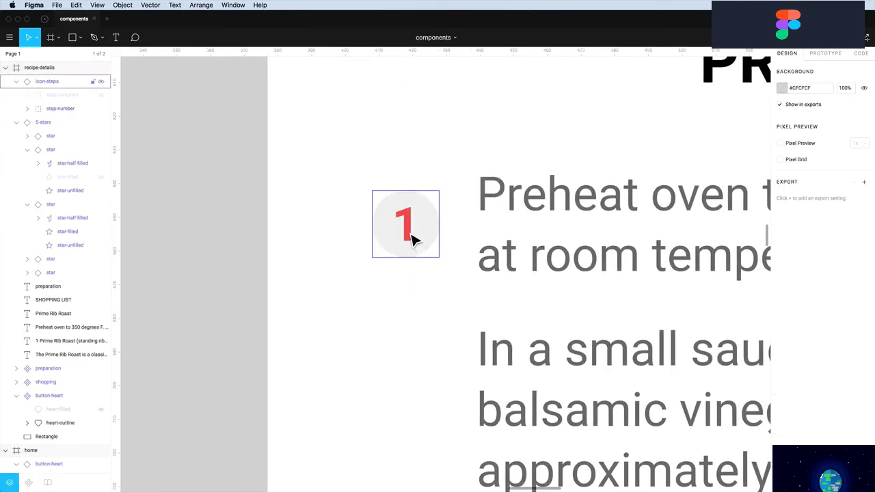
Duplicate the step icon below and change the middle icon's number to 2
drag(411, 240, 411, 432)
scroll(410, 432, up, 1)
double_click(410, 336)
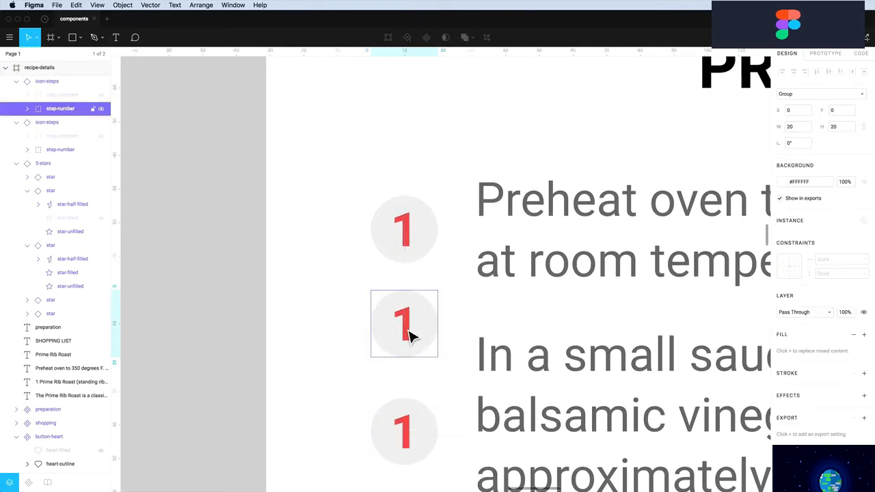
double_click(411, 336)
double_click(410, 335)
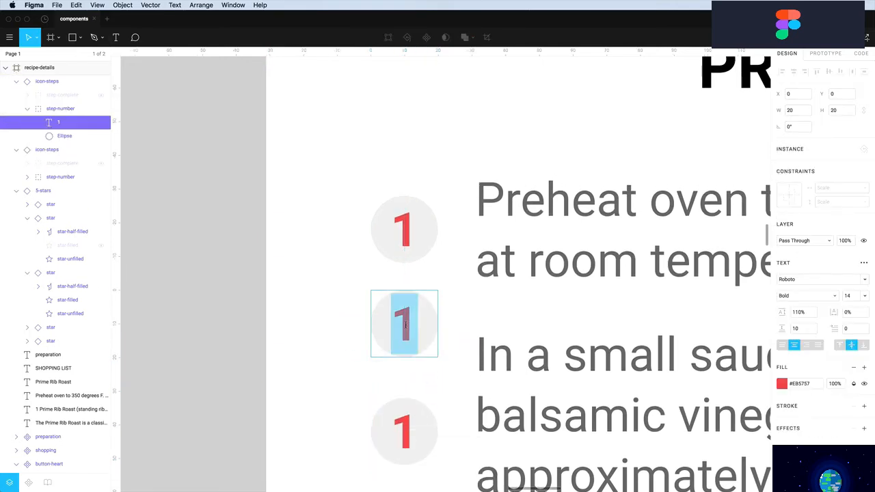
text(2)
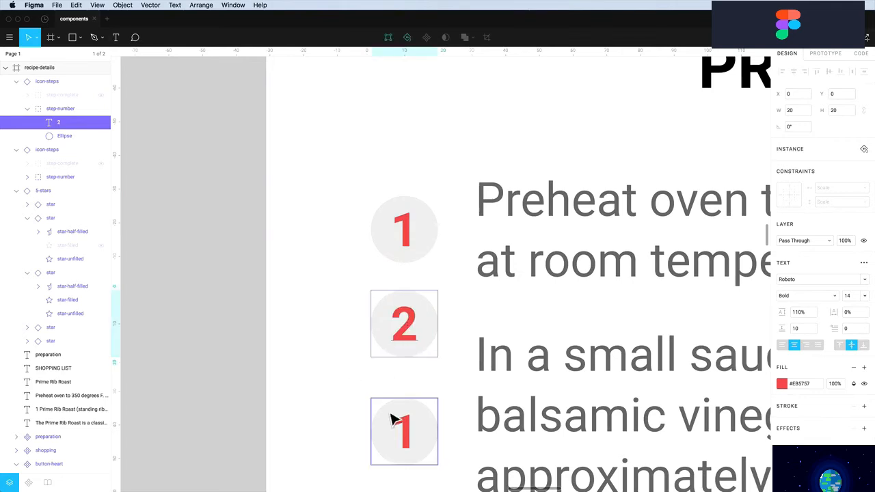
Change the bottom step circle's number to 3
double_click(404, 436)
double_click(406, 437)
text(3)
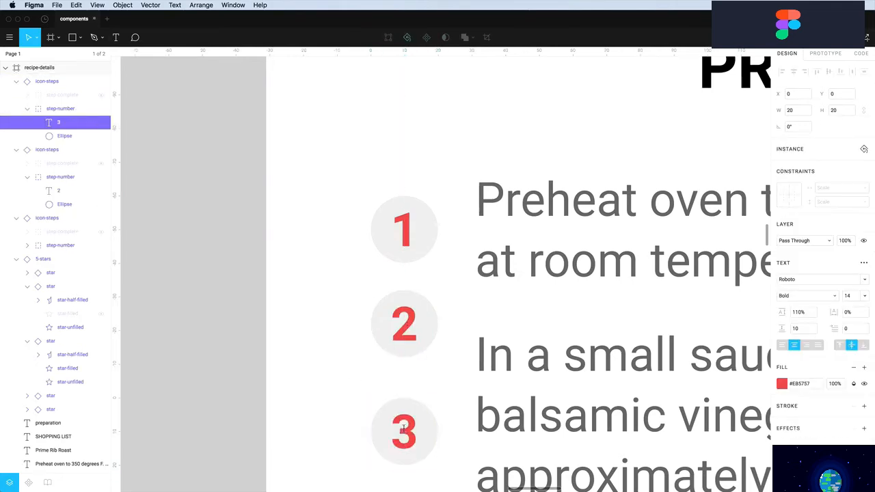
click(352, 422)
scroll(352, 422, down, 3)
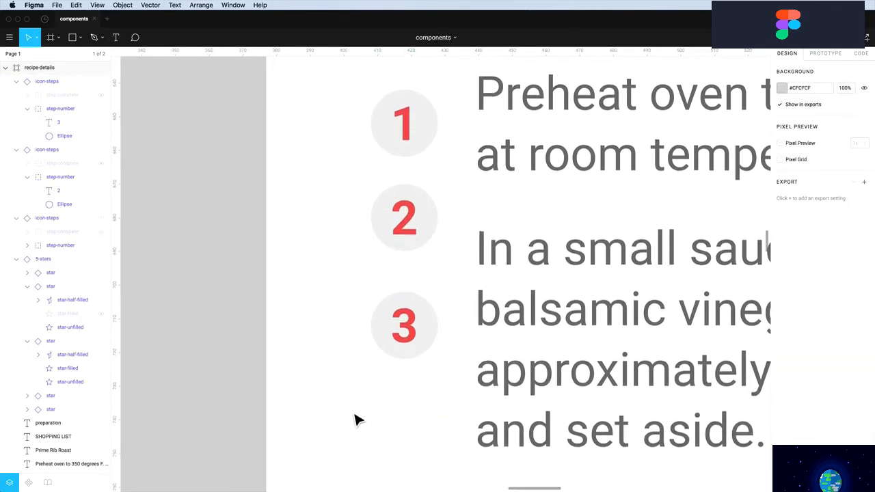
Duplicate the 3 circle directly below it and renumber the copy to 22
click(414, 349)
drag(414, 349, 412, 424)
double_click(410, 427)
double_click(407, 423)
text(22)
key(Escape)
click(468, 436)
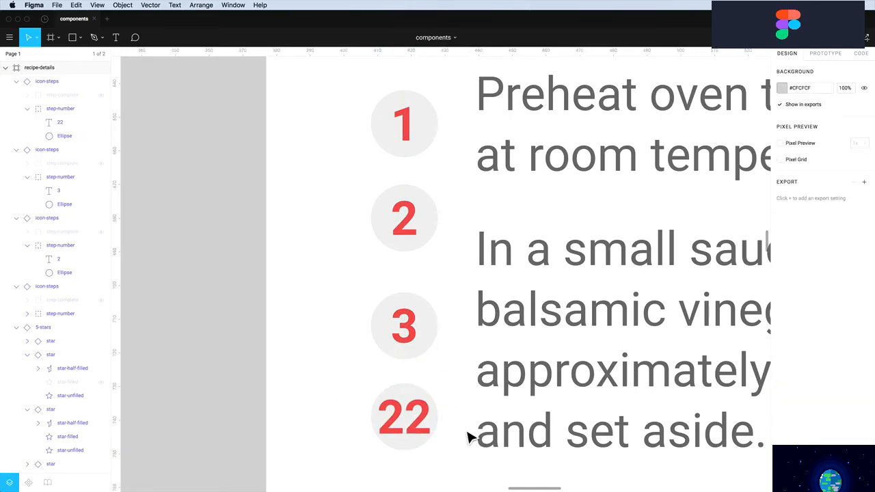
scroll(471, 438, down, 5)
scroll(469, 434, up, 3)
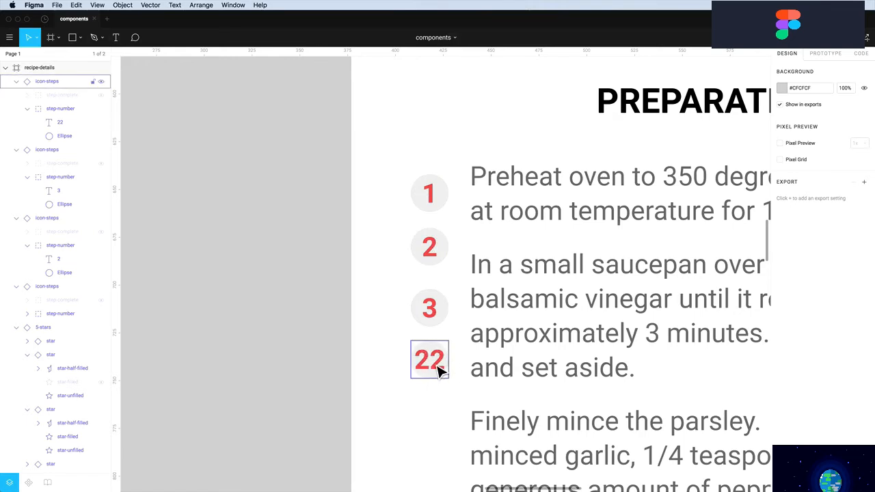
Go to the master icon-steps component and hide its check-mark circle group
right_click(435, 207)
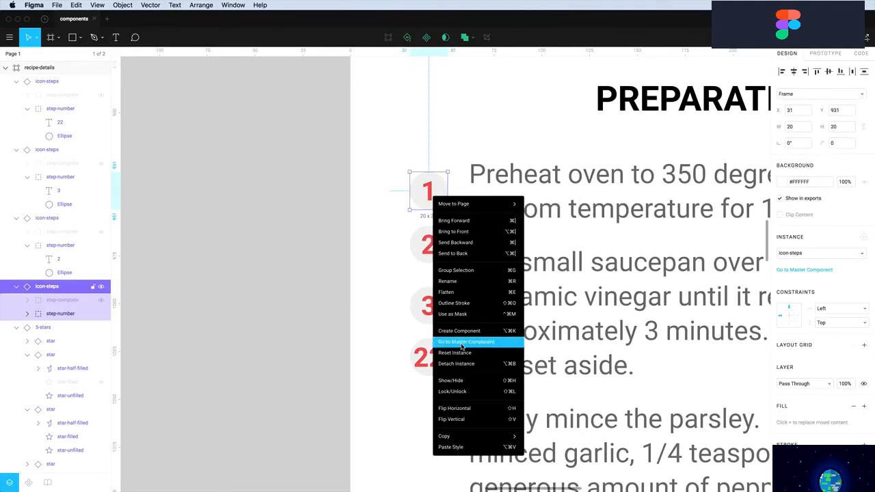
click(462, 347)
click(433, 201)
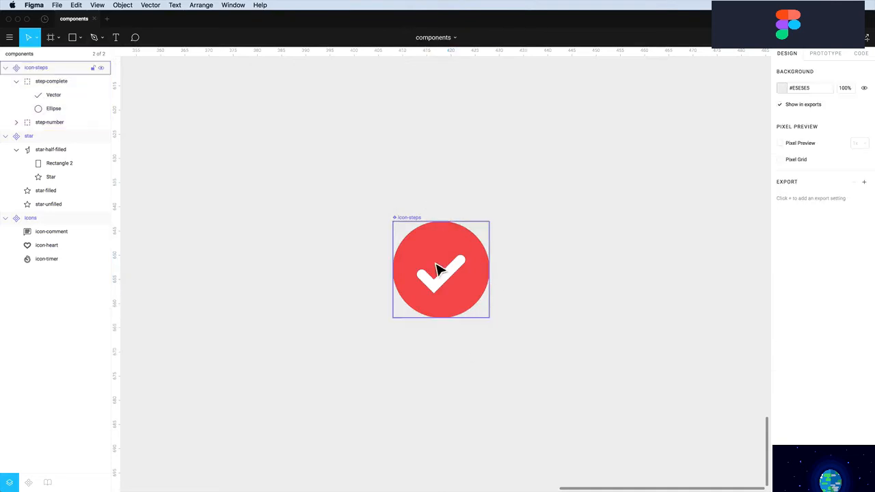
click(478, 280)
drag(473, 276, 428, 245)
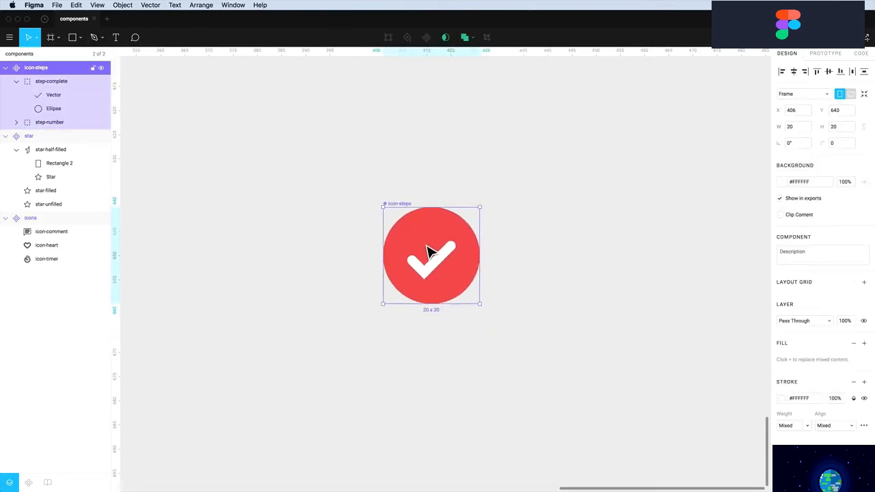
double_click(428, 242)
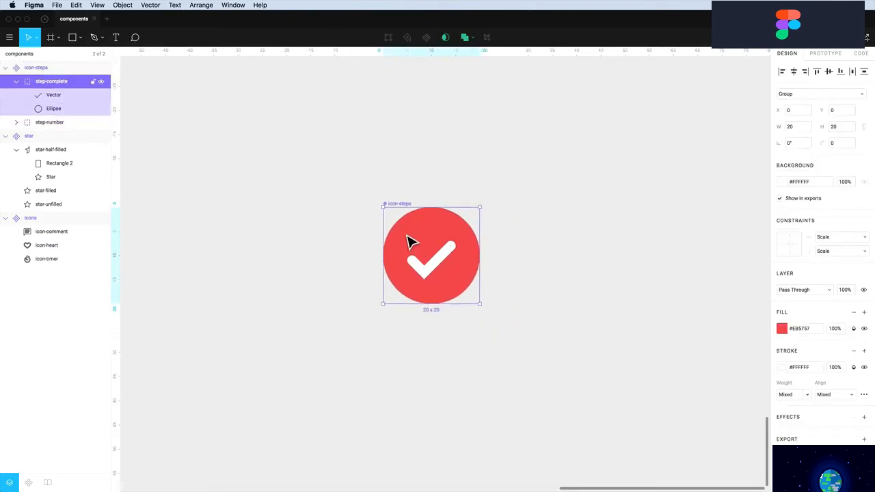
mouse_move(422, 248)
mouse_down()
mouse_move(493, 270)
mouse_move(466, 283)
mouse_move(426, 252)
mouse_move(438, 253)
mouse_move(426, 291)
mouse_move(426, 235)
mouse_up()
click(100, 82)
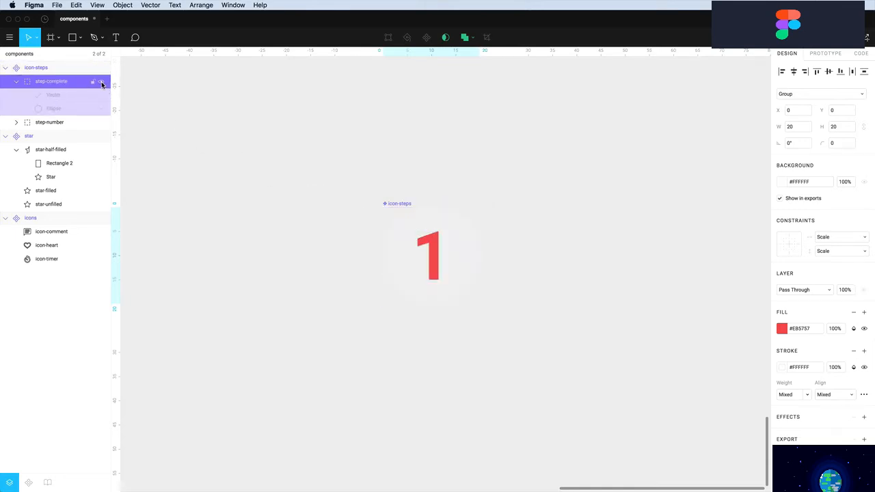
Set the master's number 1 text to font size 10
click(438, 263)
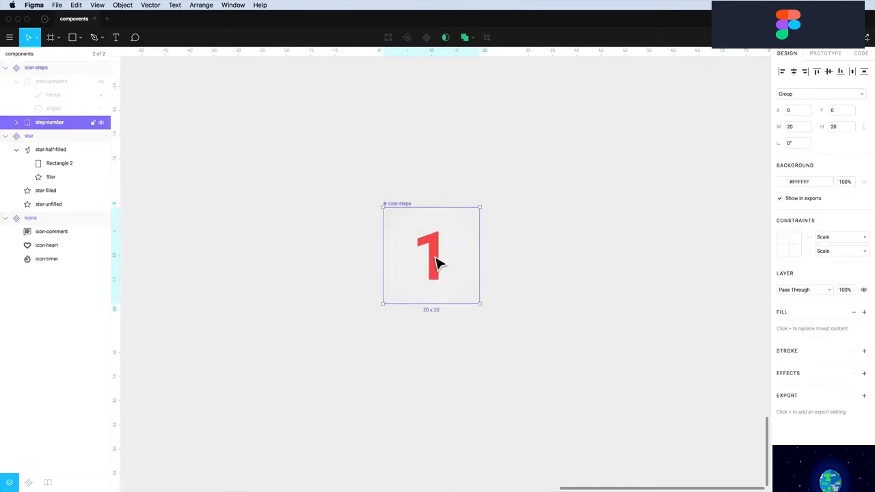
double_click(440, 264)
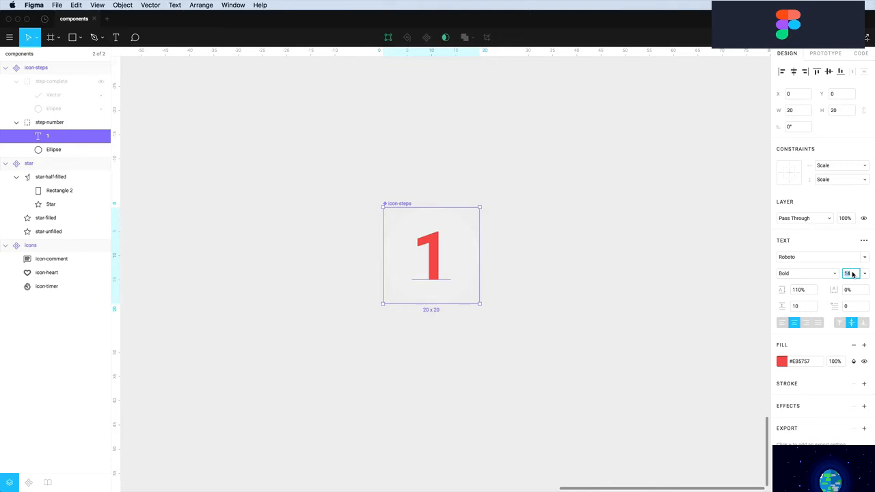
key(Return)
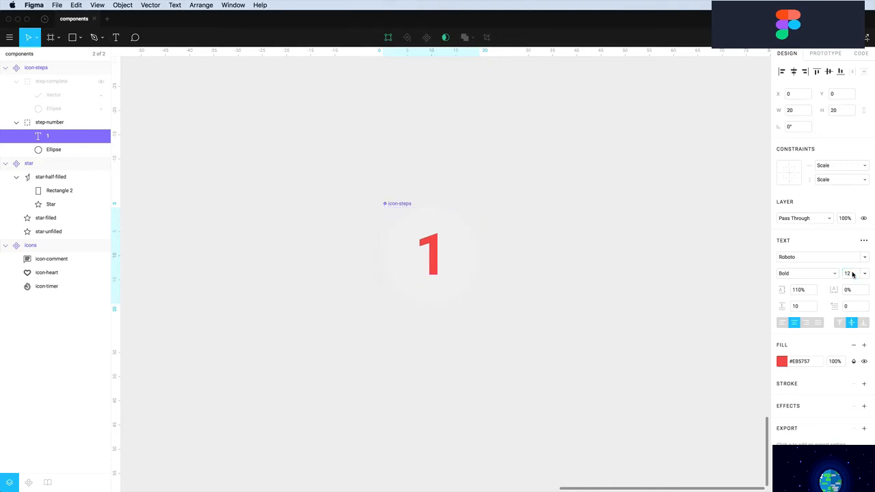
key(Return)
click(517, 267)
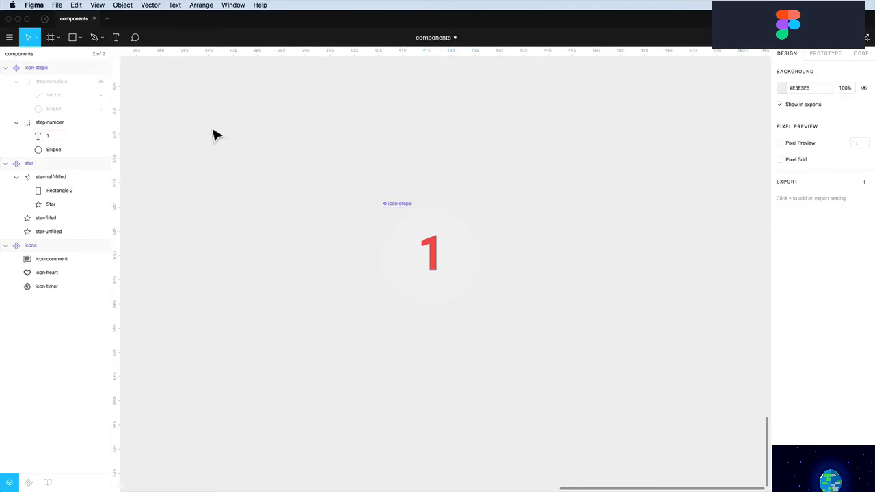
click(49, 55)
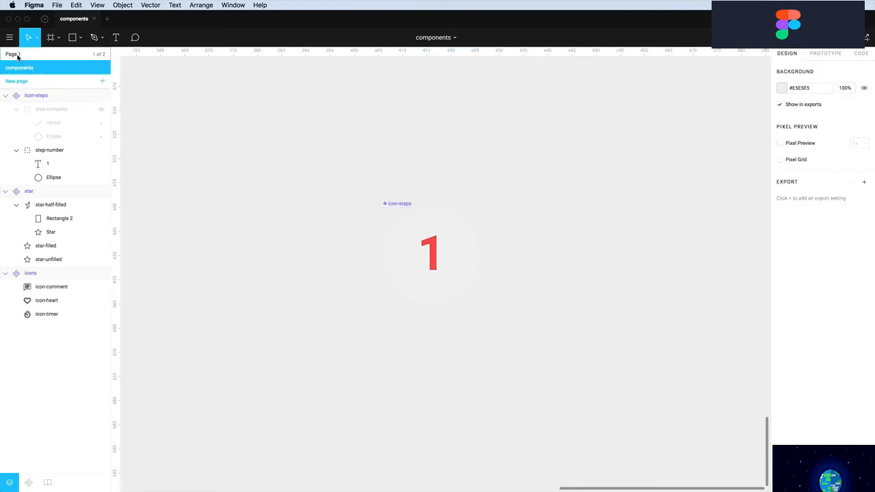
On Page 1, set the 22 text in the fourth step circle to font size 14
click(14, 54)
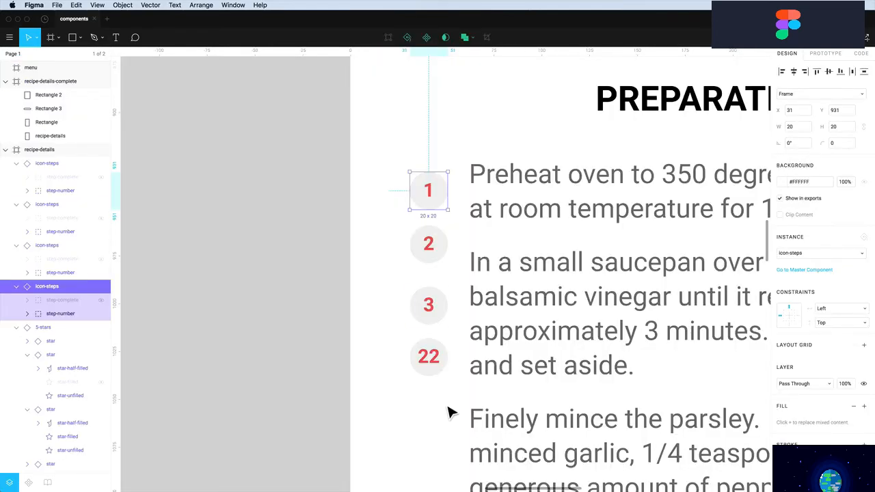
double_click(436, 313)
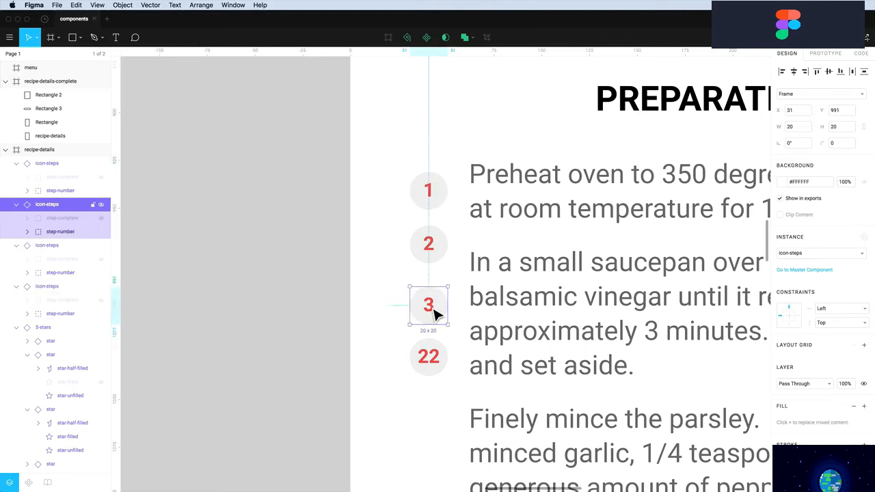
click(432, 364)
double_click(428, 366)
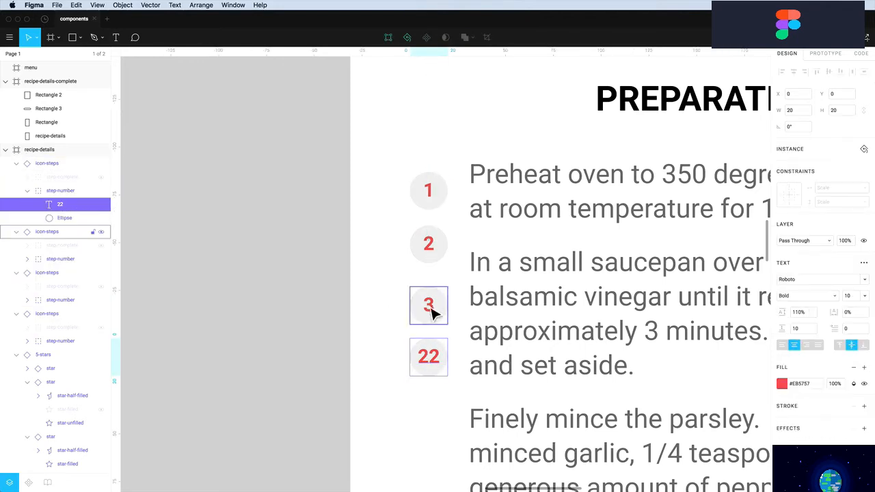
double_click(424, 359)
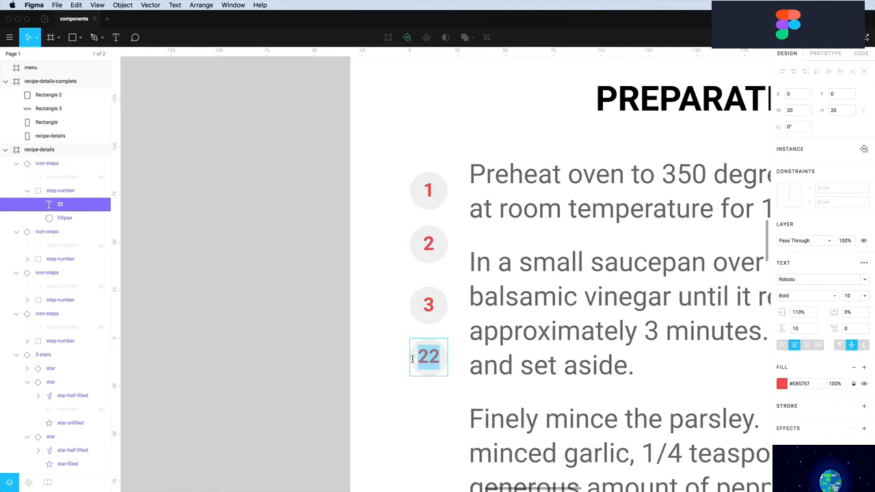
key(Escape)
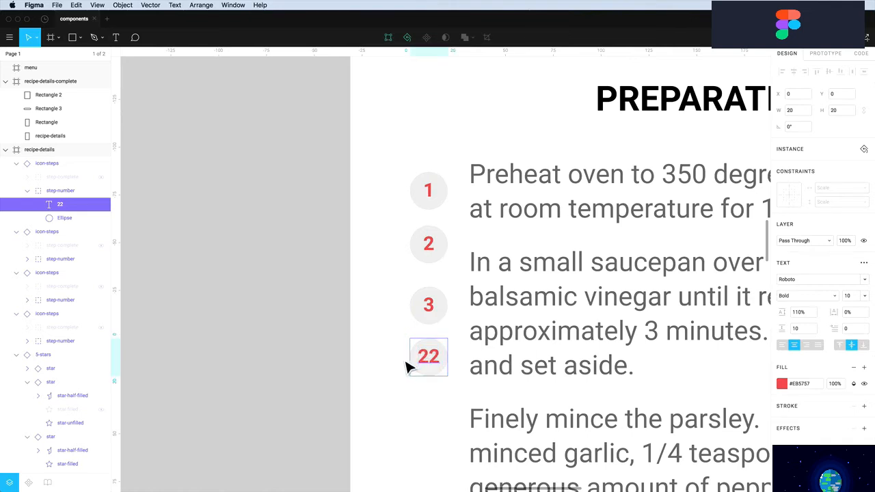
click(866, 298)
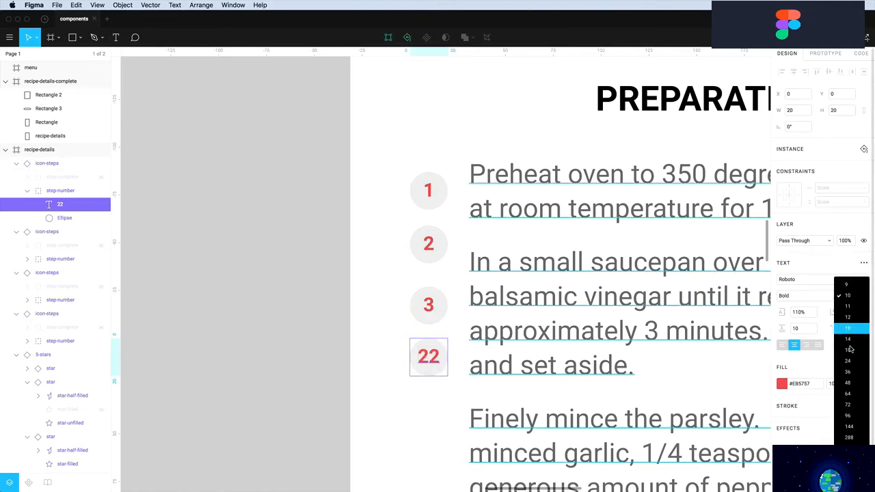
click(852, 383)
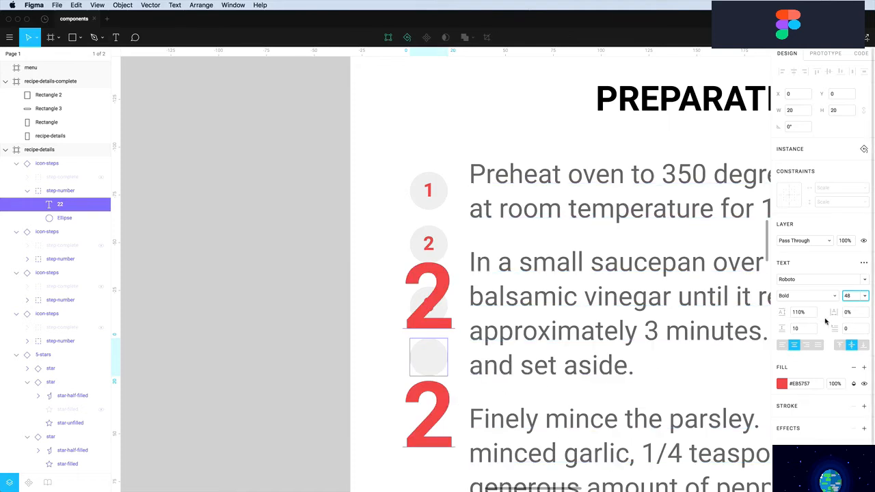
click(861, 296)
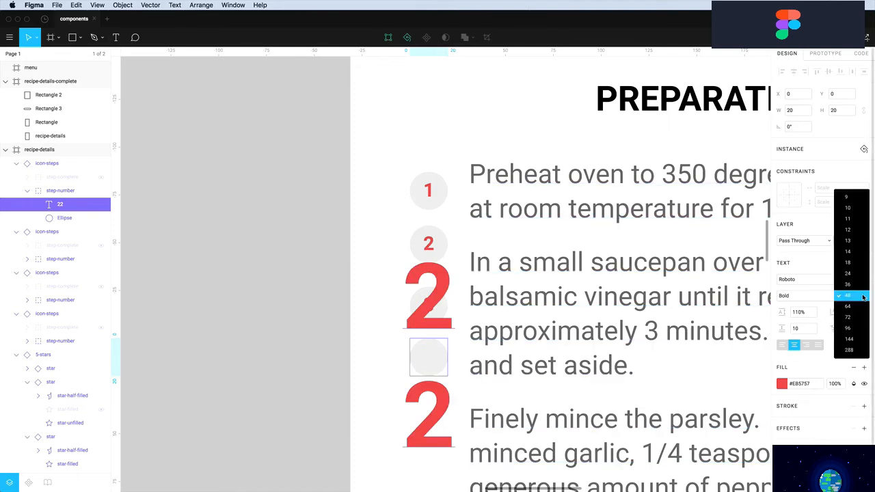
click(852, 255)
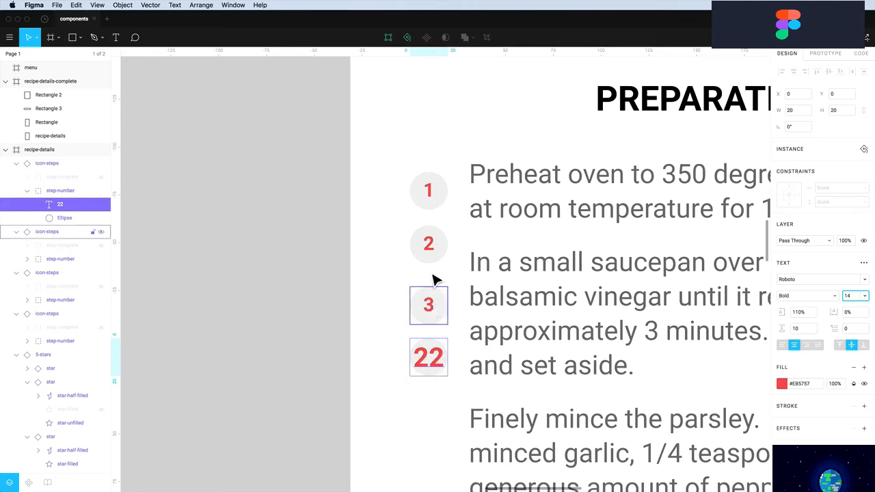
click(398, 330)
click(428, 357)
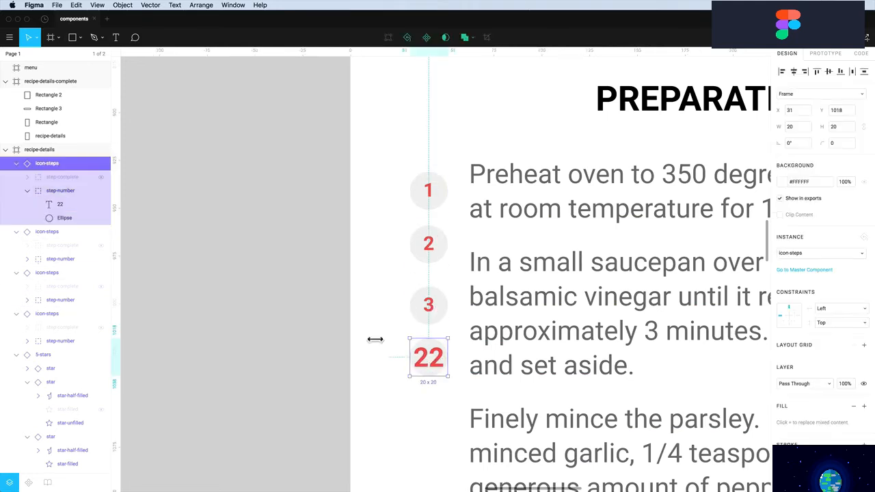
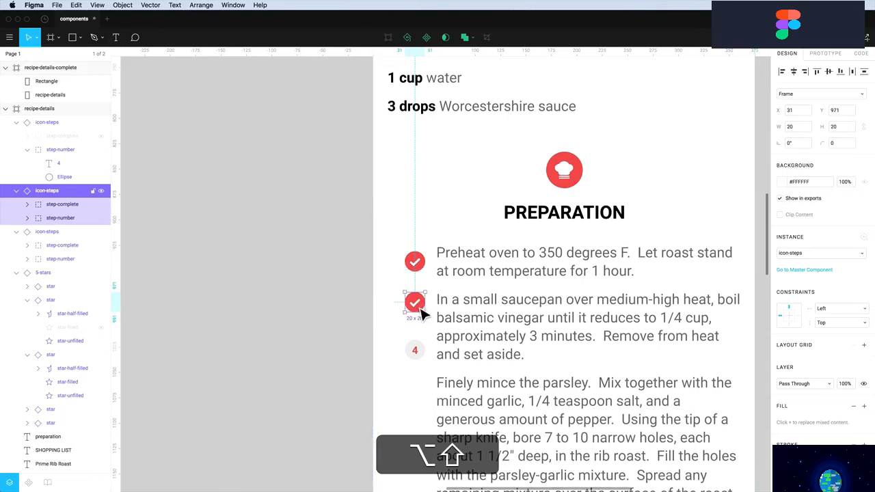
Move the 4 icon down and duplicate a check icon for the third Preparation step
scroll(428, 322, up, 3)
scroll(428, 322, down, 5)
scroll(425, 320, down, 5)
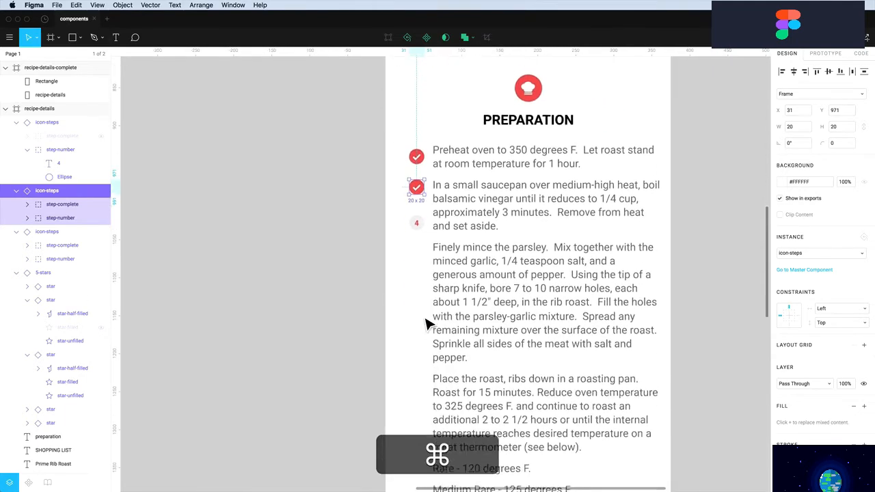
click(417, 217)
drag(417, 218, 419, 345)
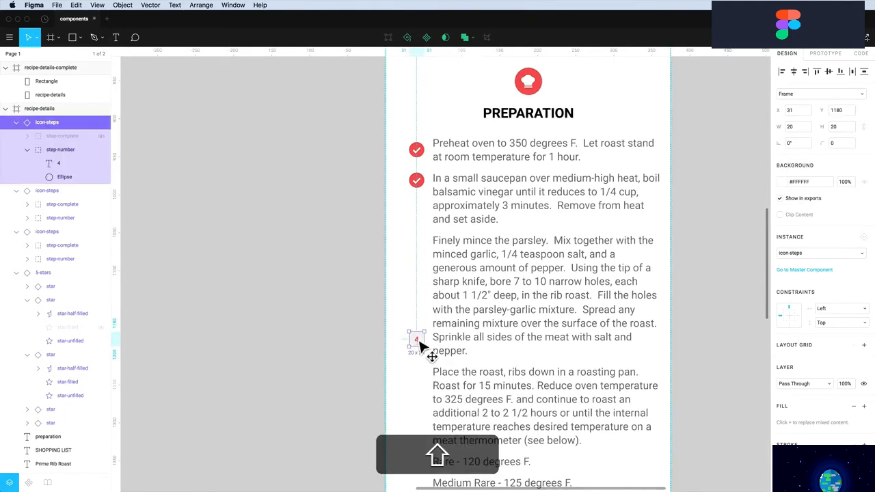
drag(417, 180, 422, 250)
Nudge the first check icon down slightly and move the 4 icon beside the last step
click(422, 182)
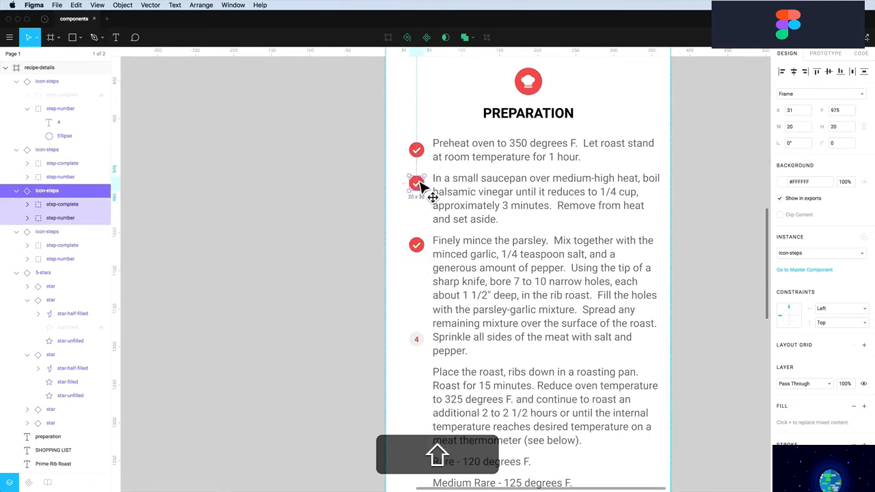
click(418, 146)
drag(420, 147, 421, 152)
scroll(421, 241, down, 3)
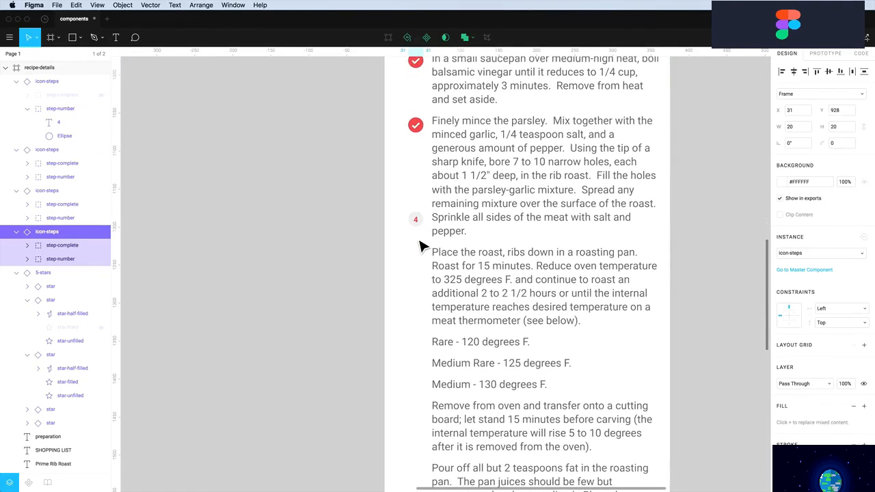
scroll(421, 244, down, 6)
scroll(420, 251, down, 3)
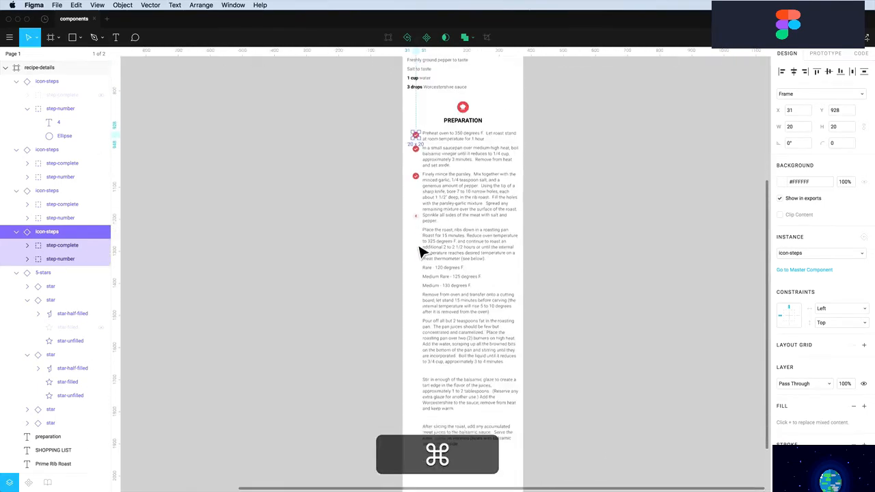
click(420, 199)
drag(421, 212, 414, 414)
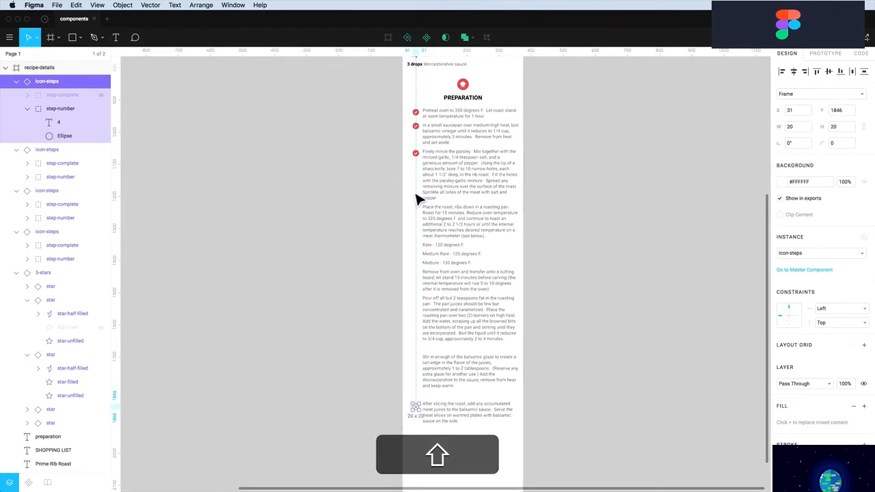
Delete the Preparation paragraphs from 'Place the roast' through 'keep warm.' plus the blank line
click(433, 175)
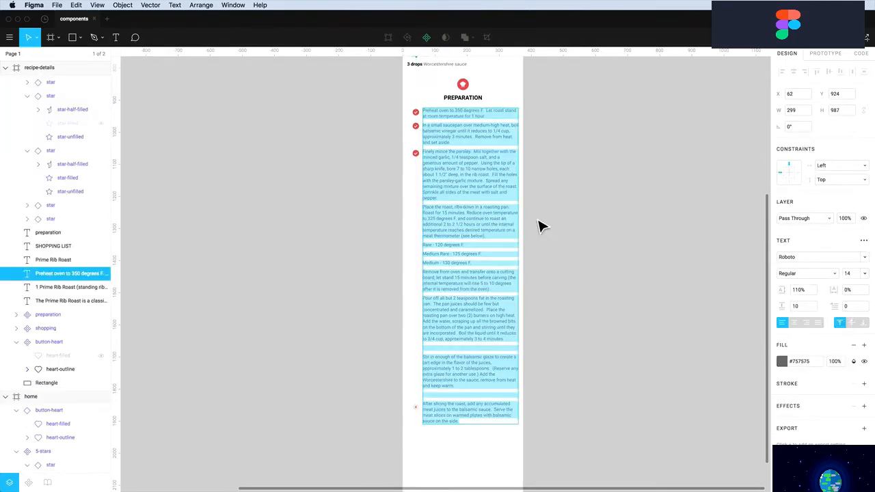
click(488, 224)
drag(423, 206, 455, 398)
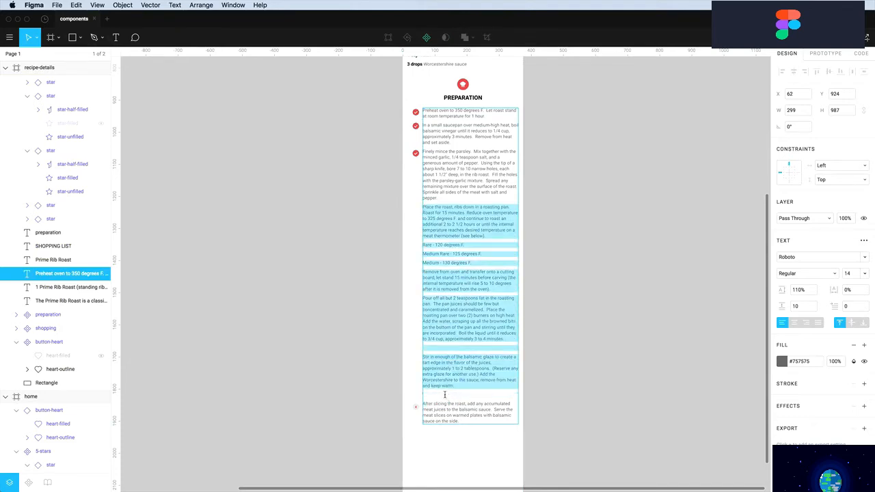
key(BackSpace)
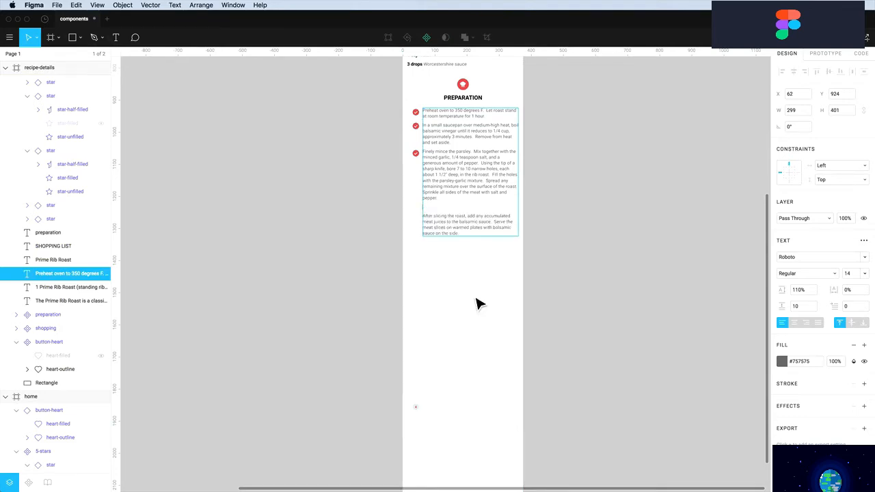
key(BackSpace)
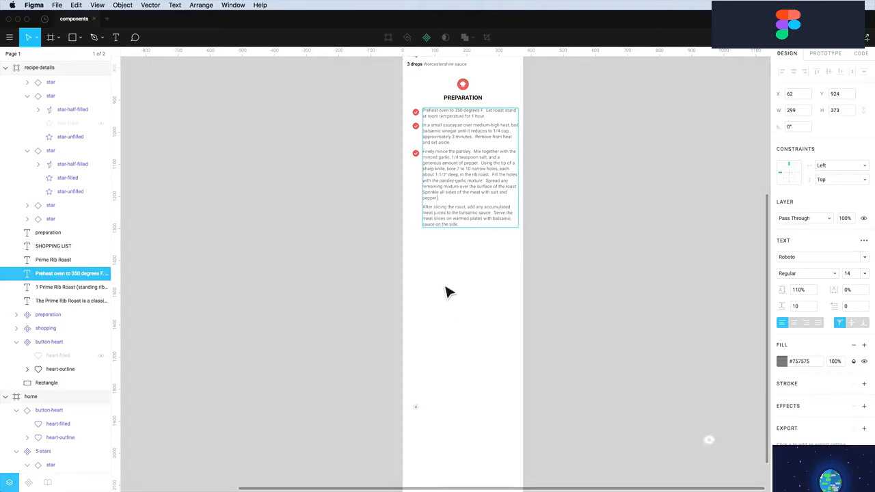
key(Escape)
click(411, 430)
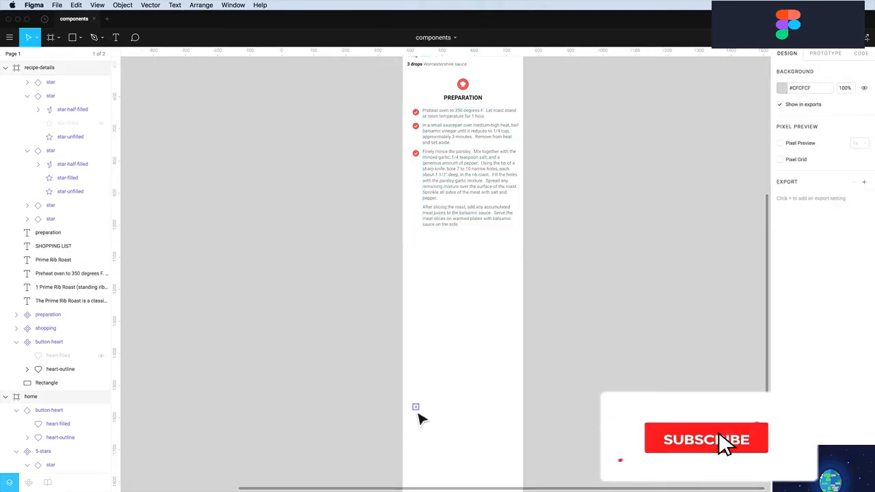
Move the 4 icon up beside the After slicing step and zoom into the Preparation icons
drag(415, 408, 422, 213)
scroll(450, 136, up, 1)
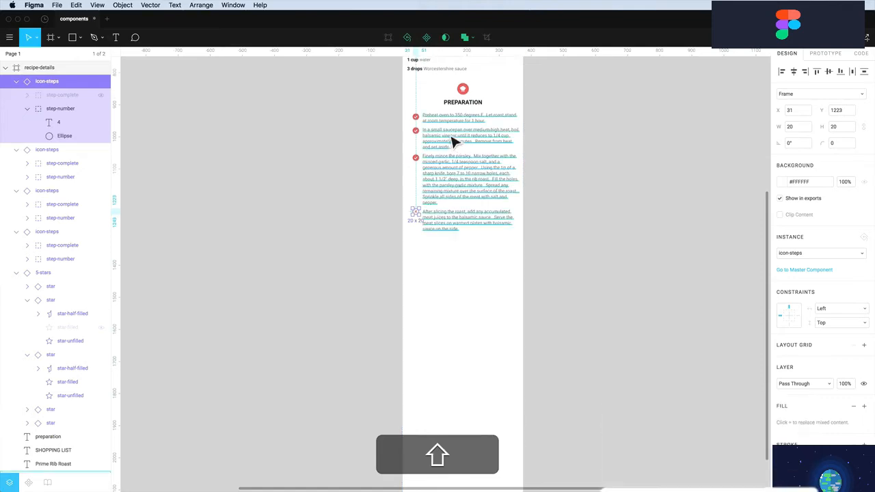
click(451, 247)
key(z)
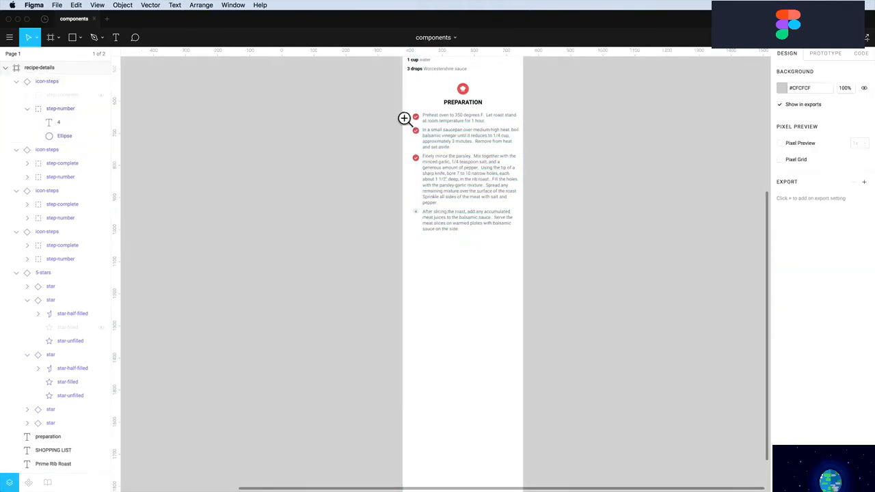
drag(376, 83, 561, 293)
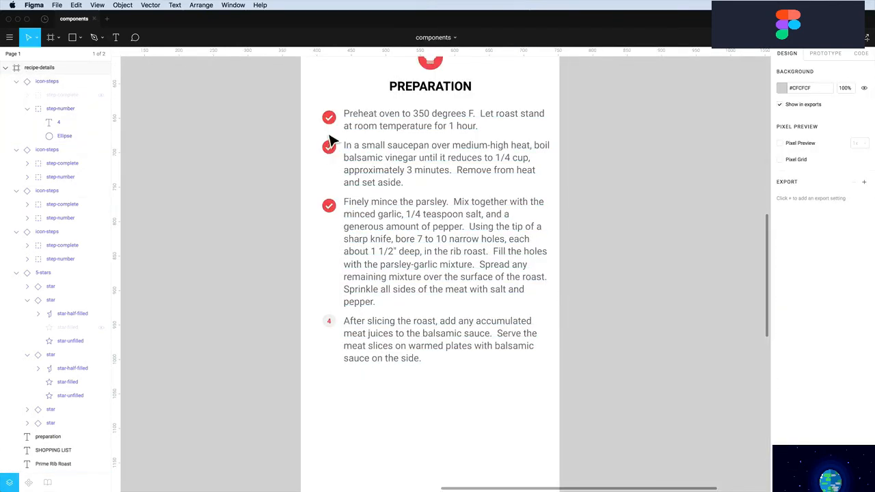
click(333, 157)
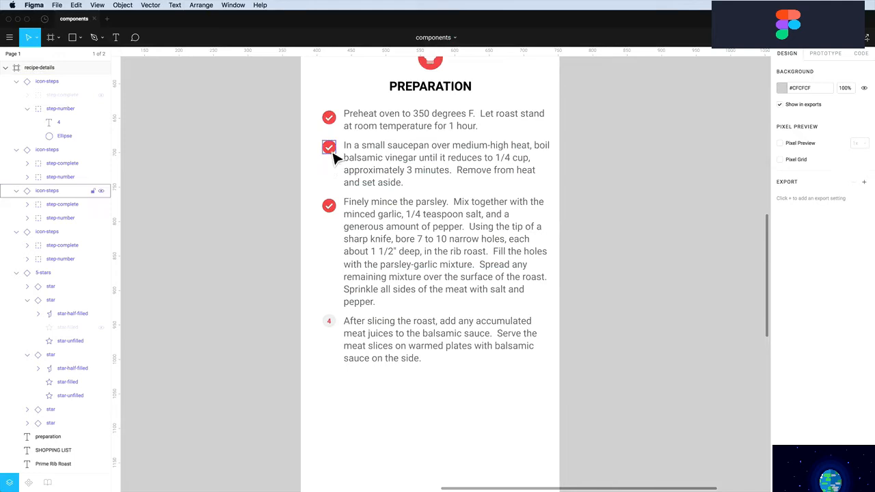
click(330, 203)
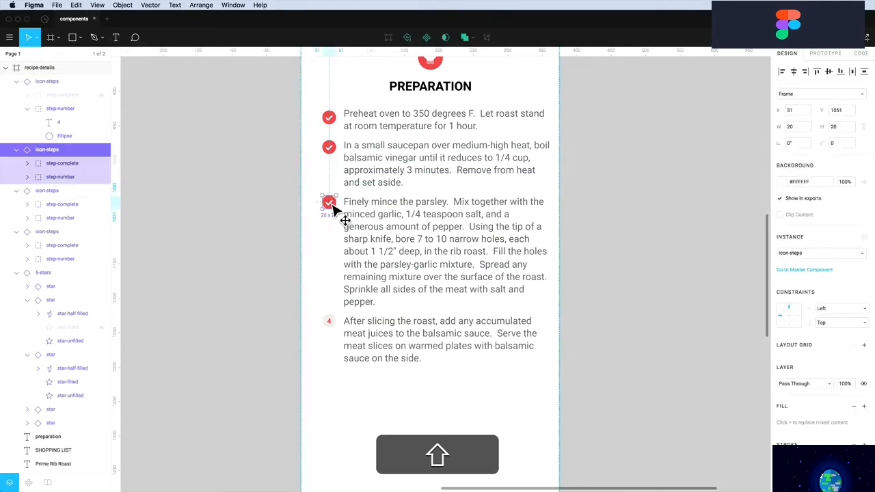
click(332, 333)
scroll(332, 335, up, 1)
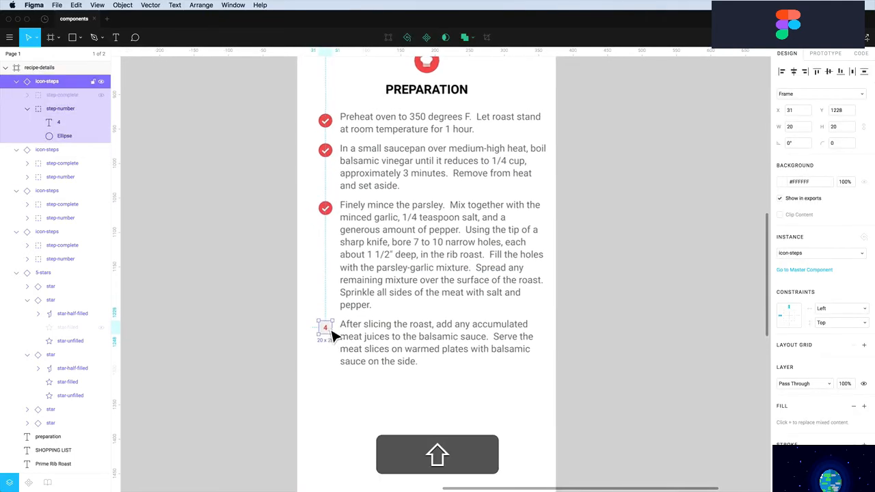
click(292, 222)
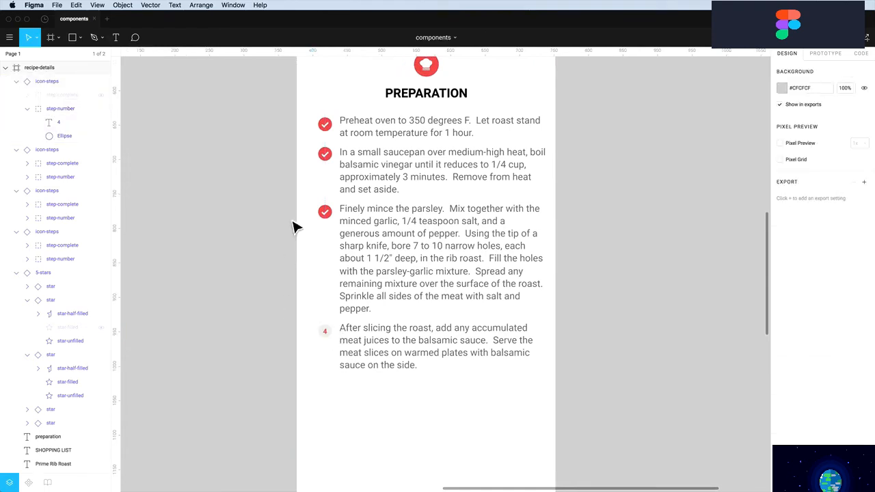
Nudge all four step icons left together into one column at X 20
drag(306, 109, 335, 389)
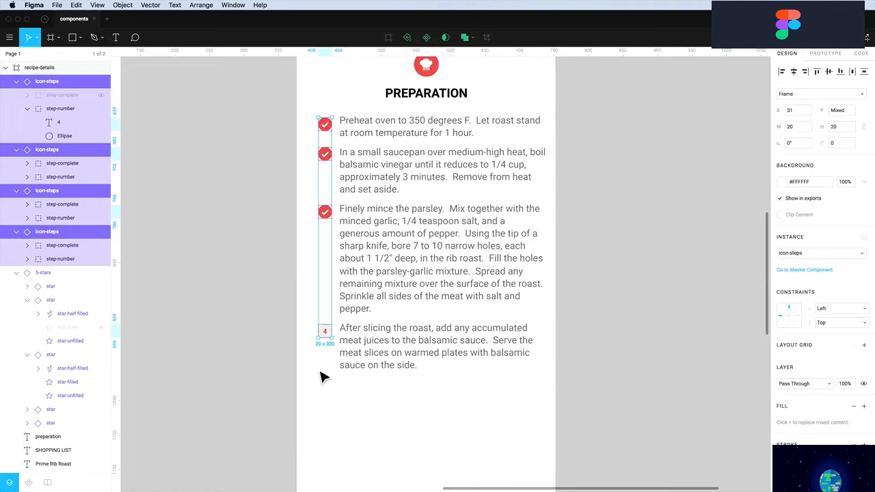
key(alt)
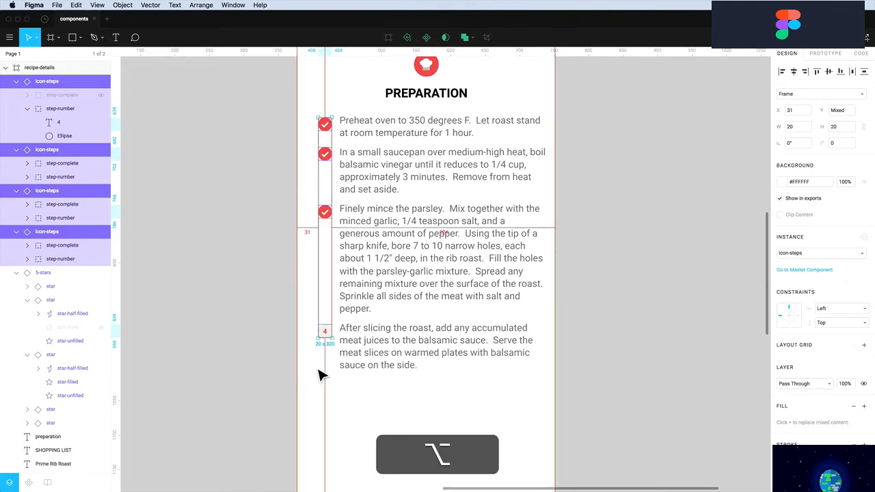
key(alt+Left)
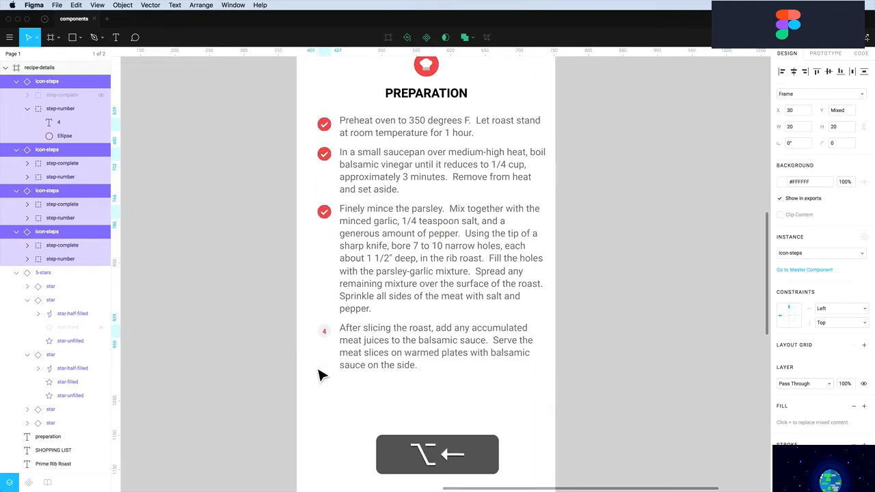
key(shift+Left)
key(alt)
scroll(263, 286, up, 1)
scroll(263, 286, right, 1)
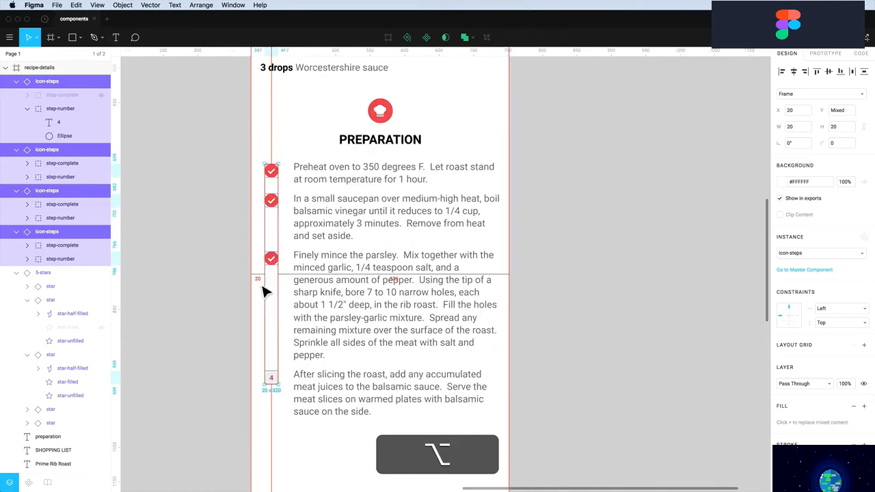
Move the Preparation text to X 50 and widen it to 305 px
click(326, 288)
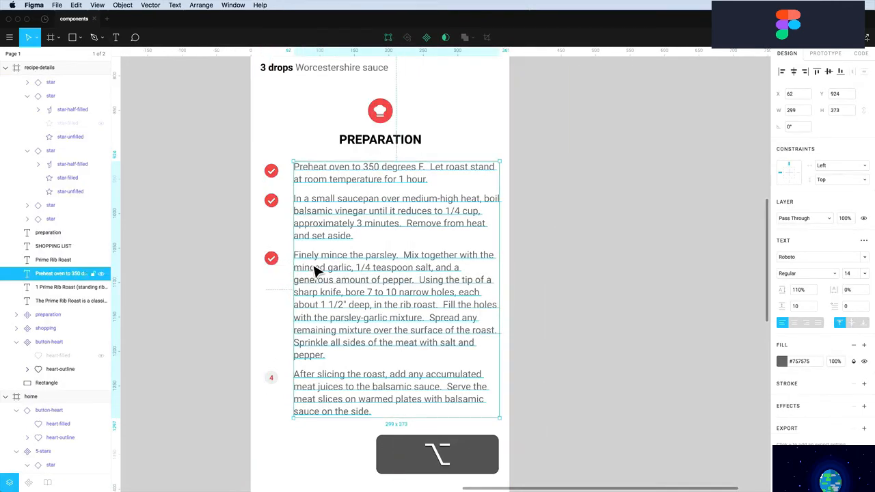
key(Left)
key(Left)
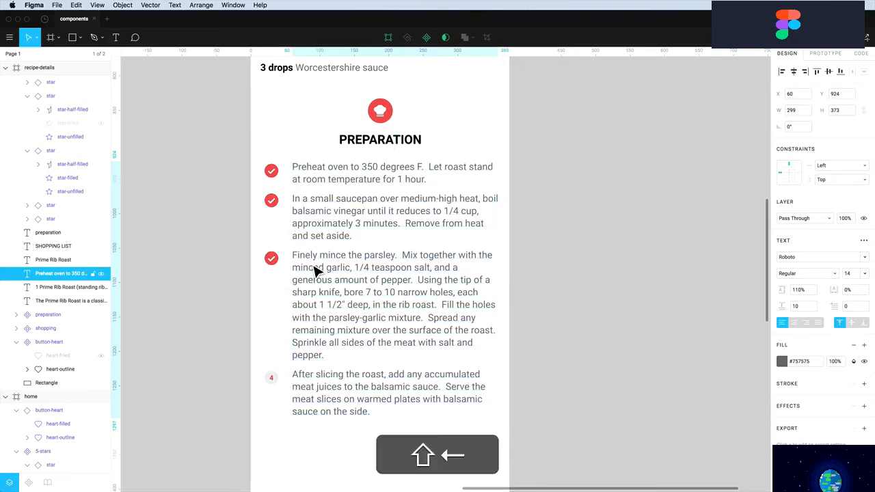
key(shift+Left)
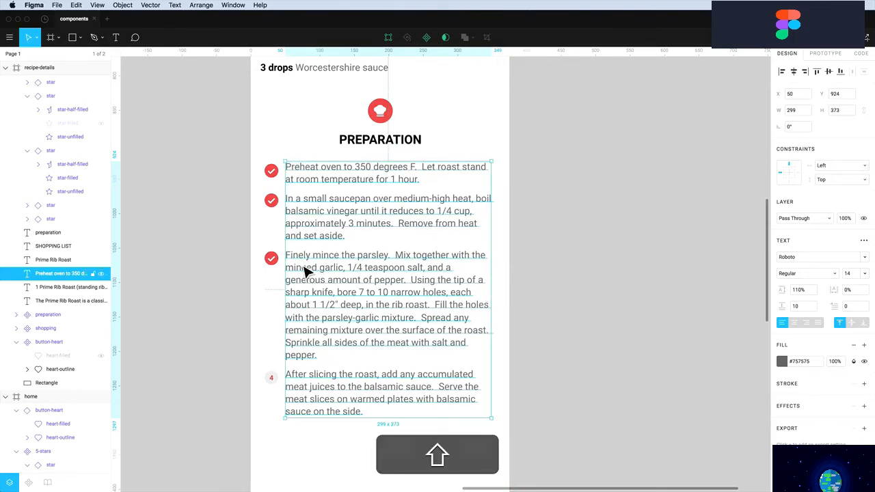
key(alt)
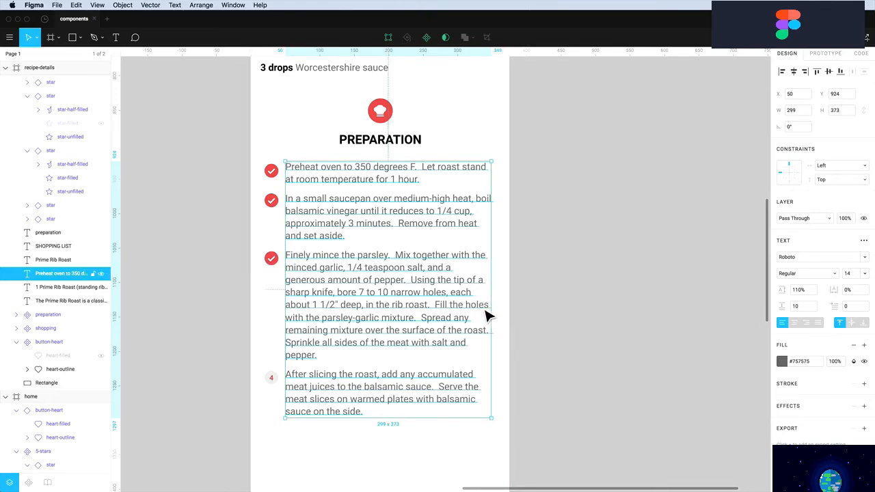
key(super)
key(super+Right)
key(super+Right)
key(super+Right)
key(super+Right)
key(super+Right)
key(super+Right)
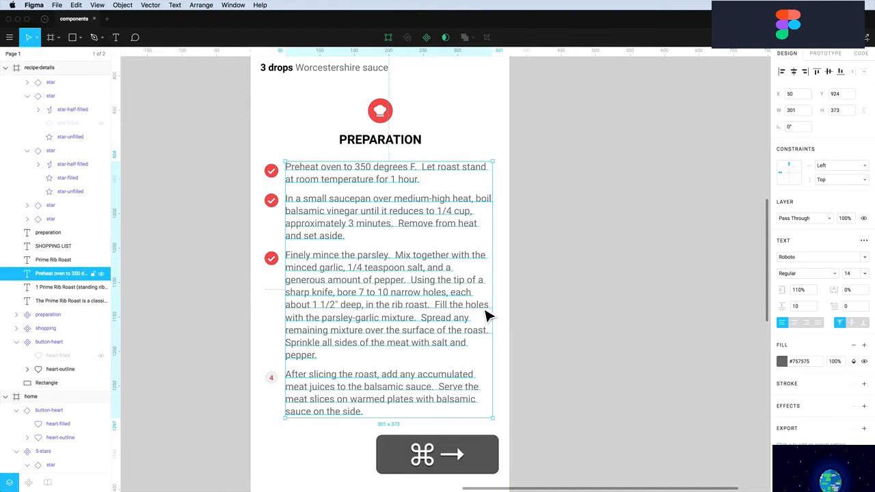
key(alt)
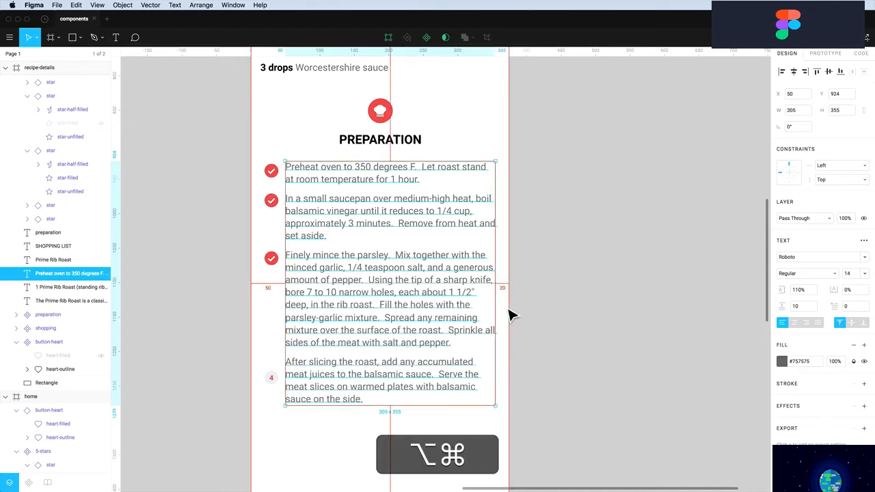
click(540, 326)
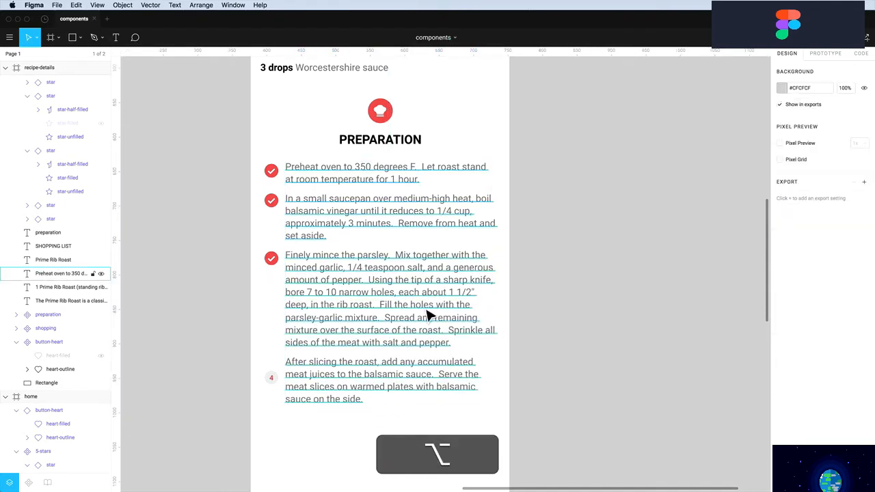
Nudge the 4 icon up level with the After slicing text
click(272, 377)
key(shift+Up)
key(shift+Up)
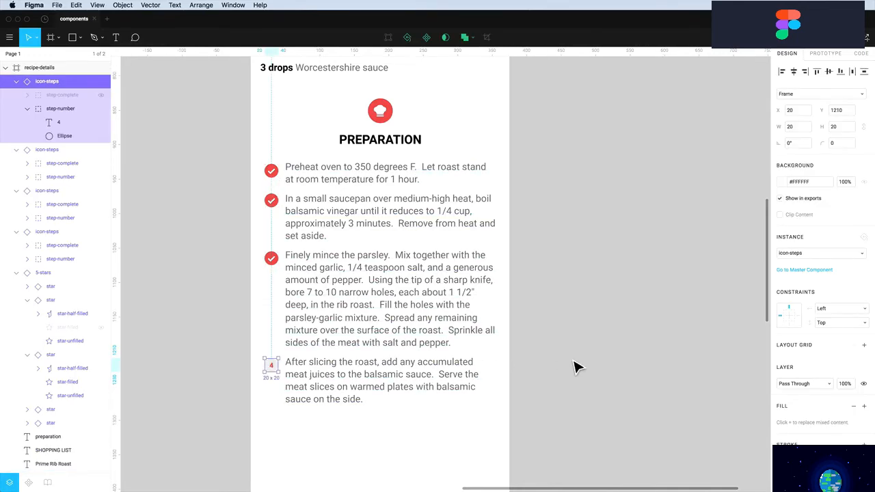
click(574, 367)
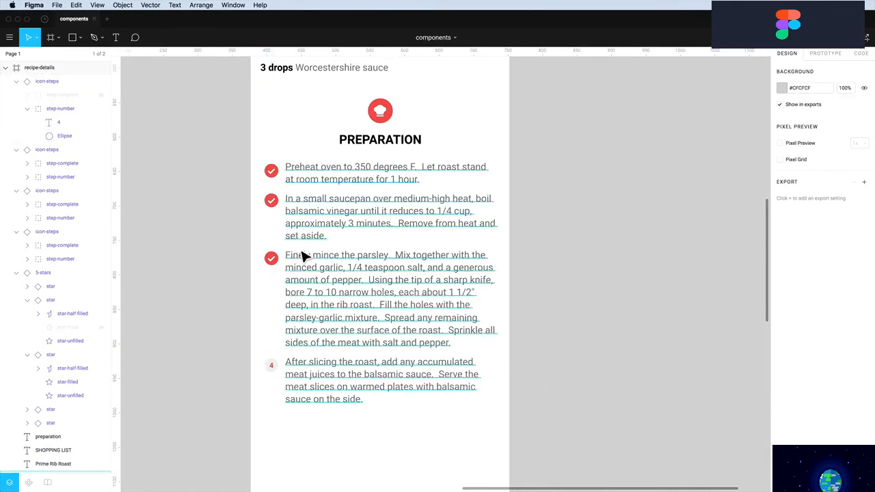
Place the shopping list text at X 20 and shrink its width to 335
super+scroll(344, 261, down, 5)
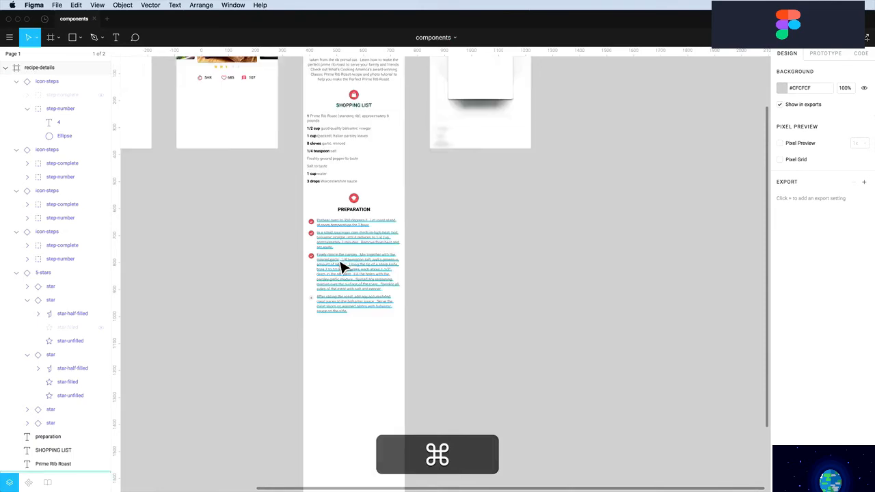
scroll(344, 263, up, 3)
scroll(339, 268, left, 2)
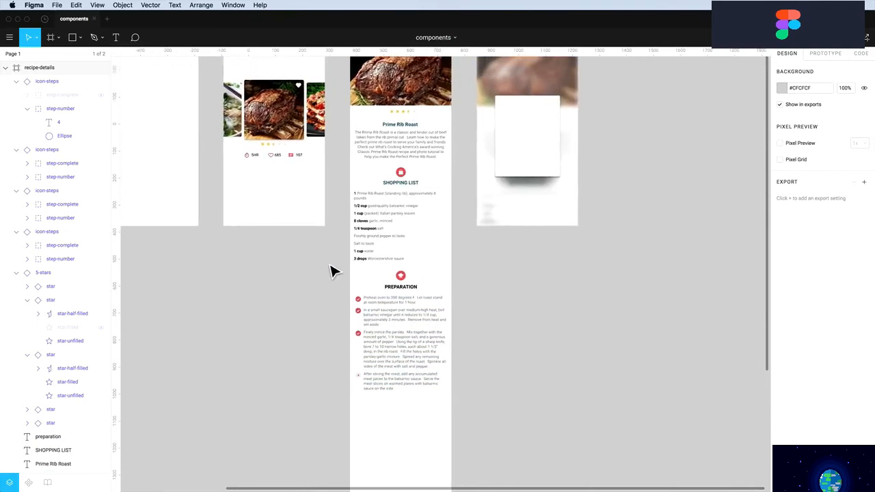
scroll(328, 313, up, 2)
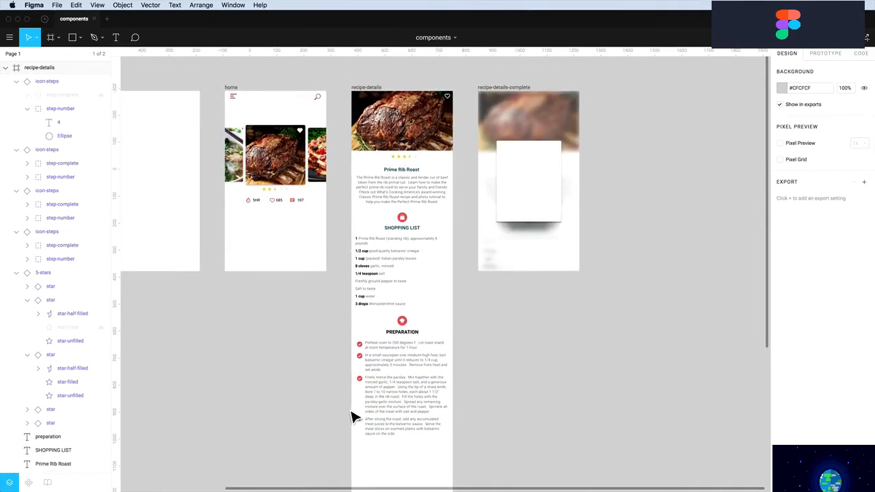
click(365, 303)
key(alt)
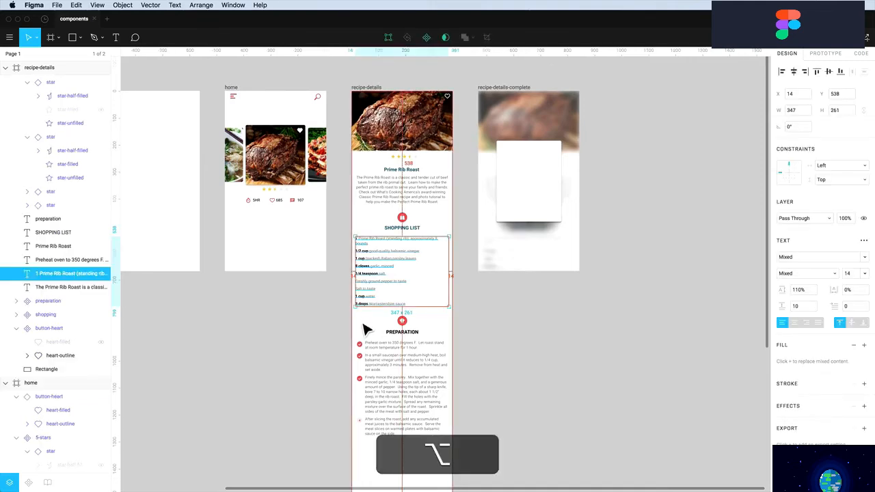
drag(370, 289, 371, 288)
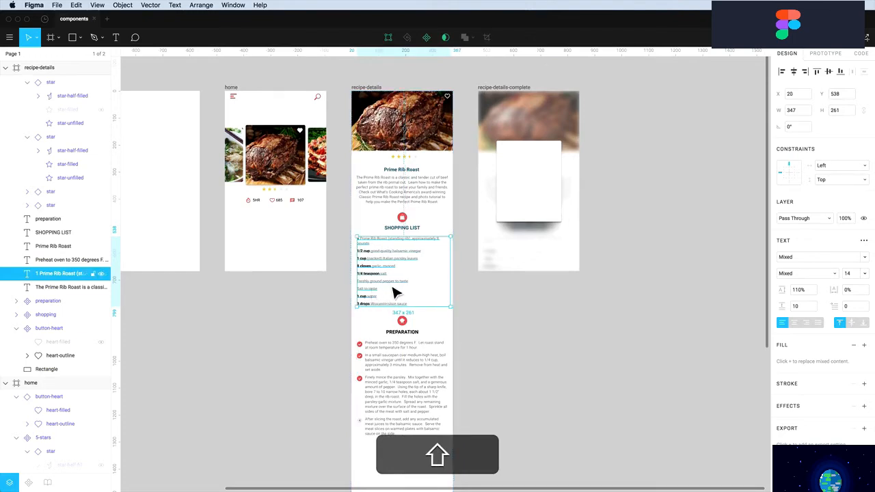
key(alt)
key(super)
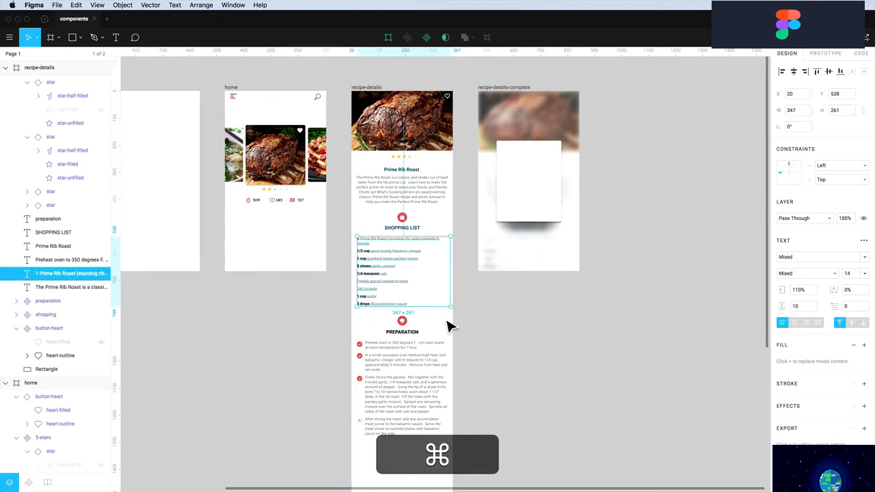
key(super+Left)
key(alt+super+Left)
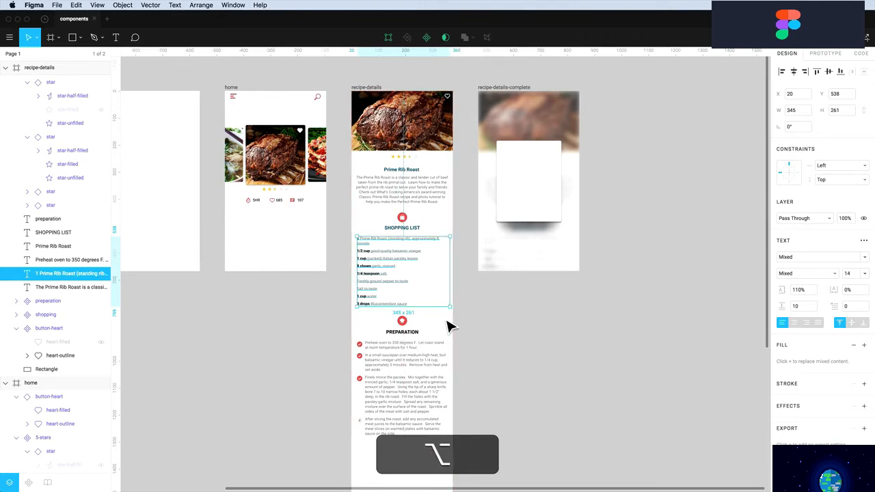
key(alt+shift+super+Left)
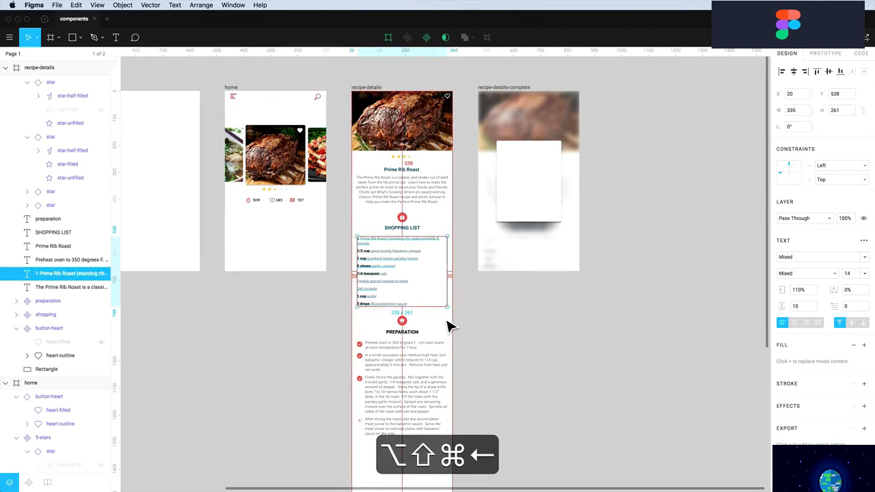
click(500, 332)
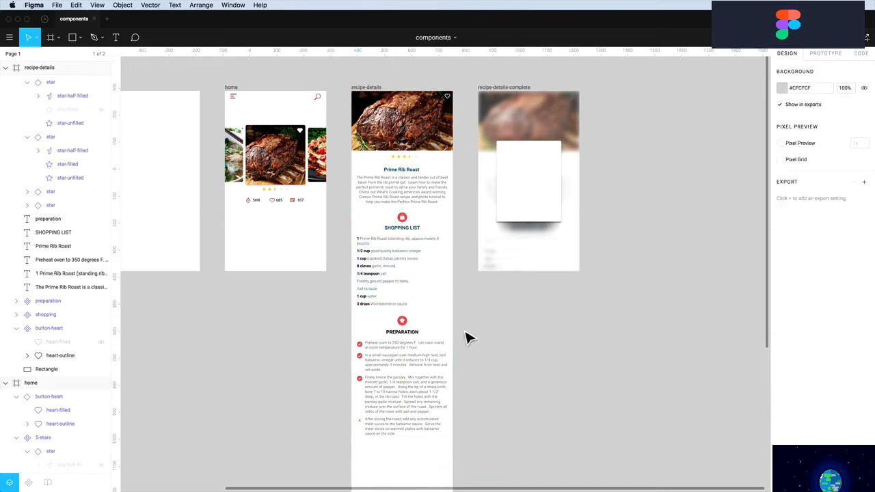
Resize the description paragraph to X 20 and width 335
click(368, 202)
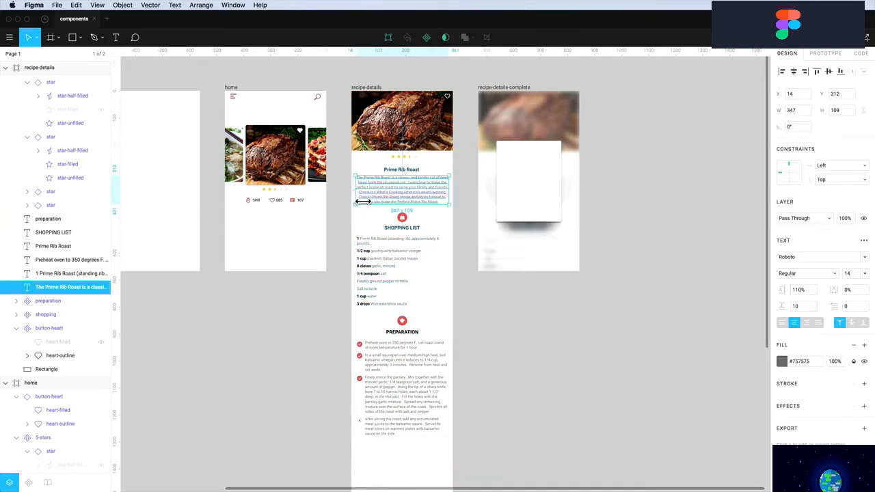
drag(367, 202, 363, 202)
drag(456, 197, 455, 199)
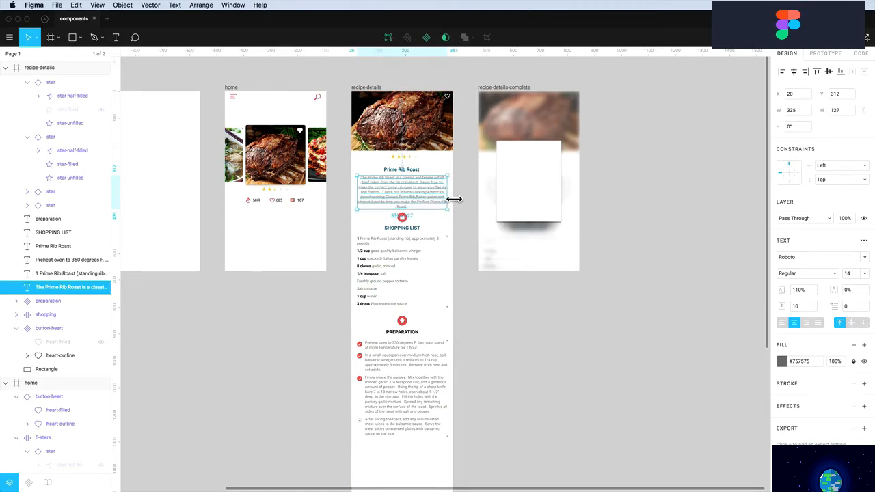
click(486, 317)
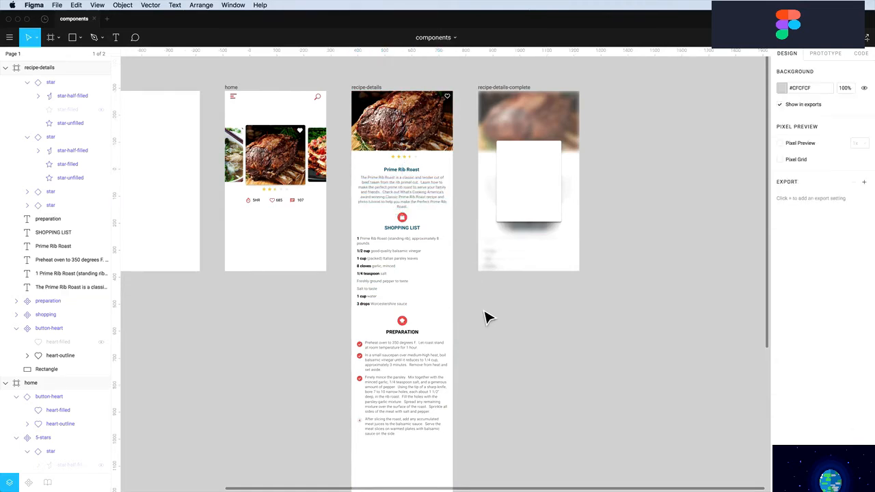
Alt-drag a copy of the 5-stars rating into the recipe-details-complete white card
drag(467, 443, 351, 222)
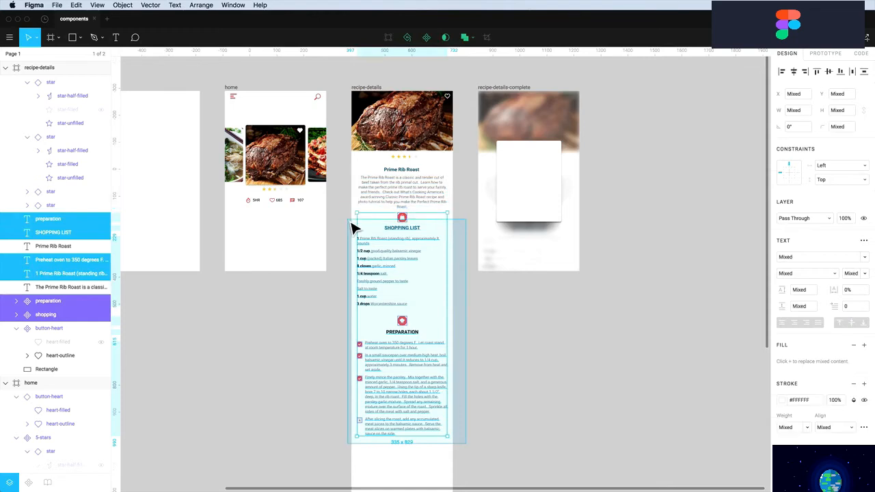
click(527, 344)
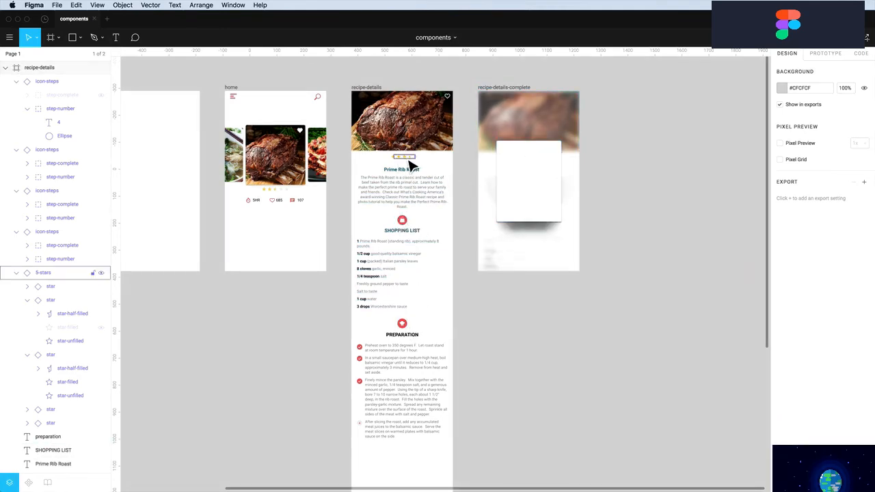
drag(410, 163, 537, 189)
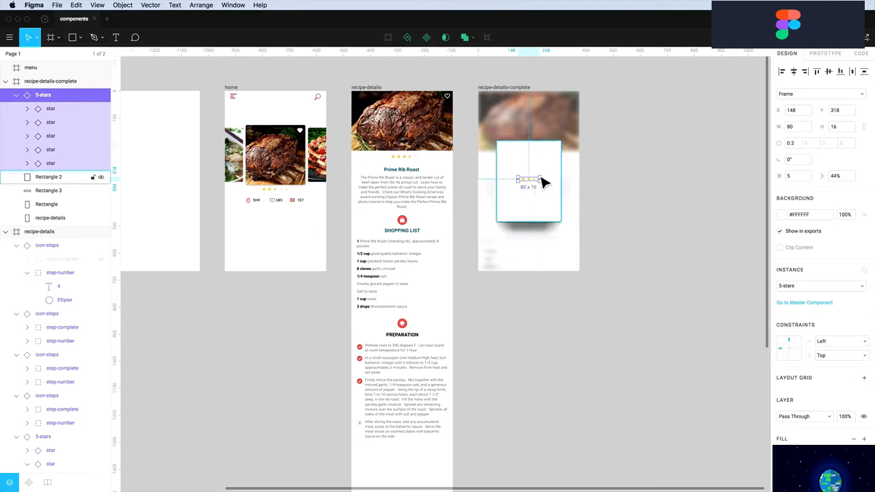
click(645, 246)
scroll(645, 246, left, 3)
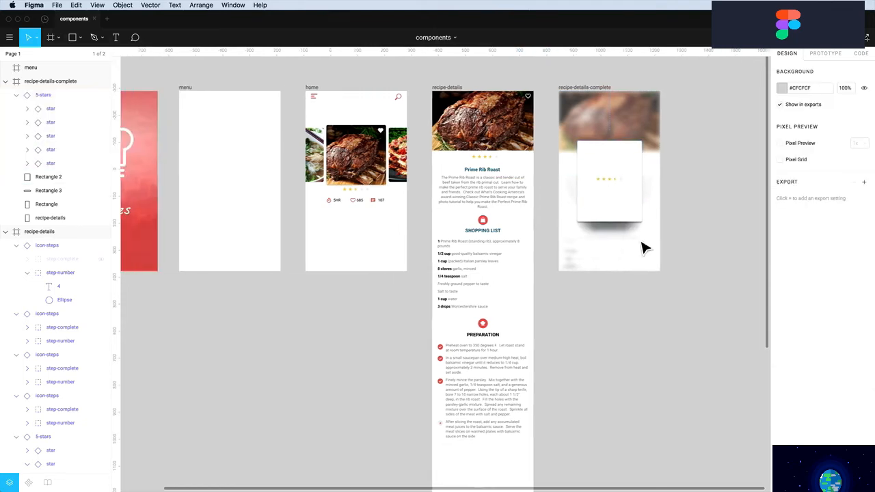
scroll(645, 247, right, 1)
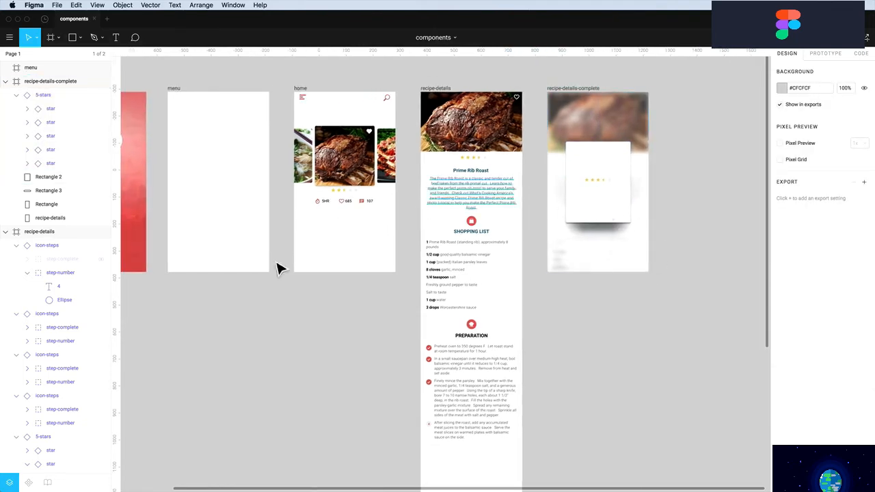
click(28, 483)
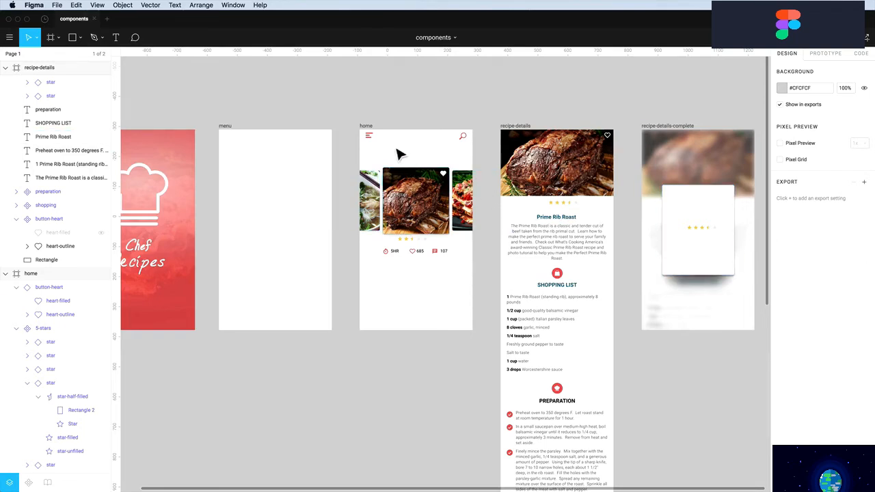
click(367, 137)
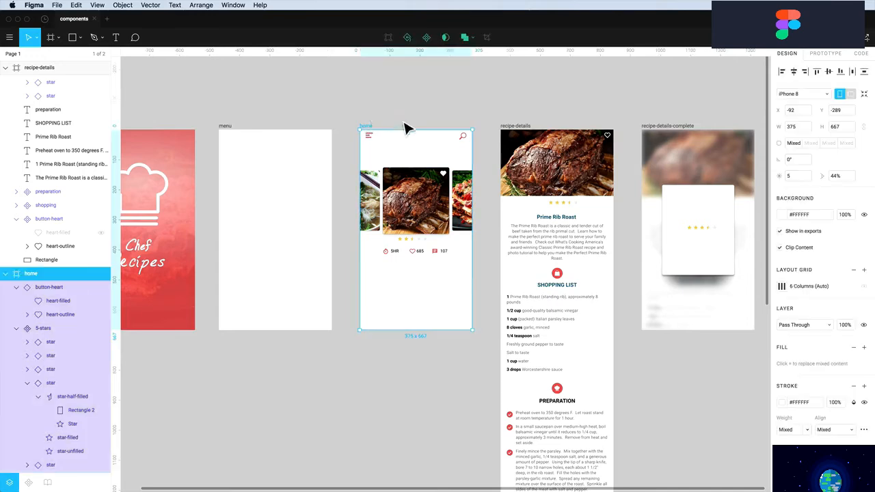
click(445, 107)
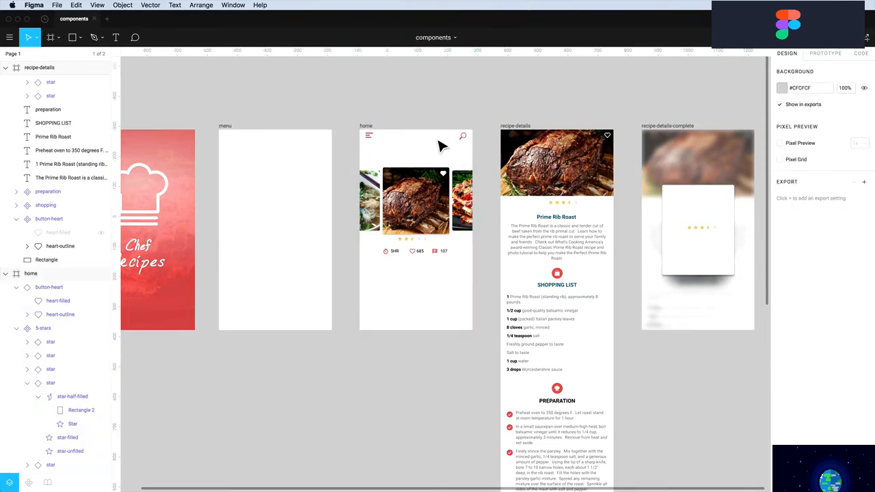
click(366, 125)
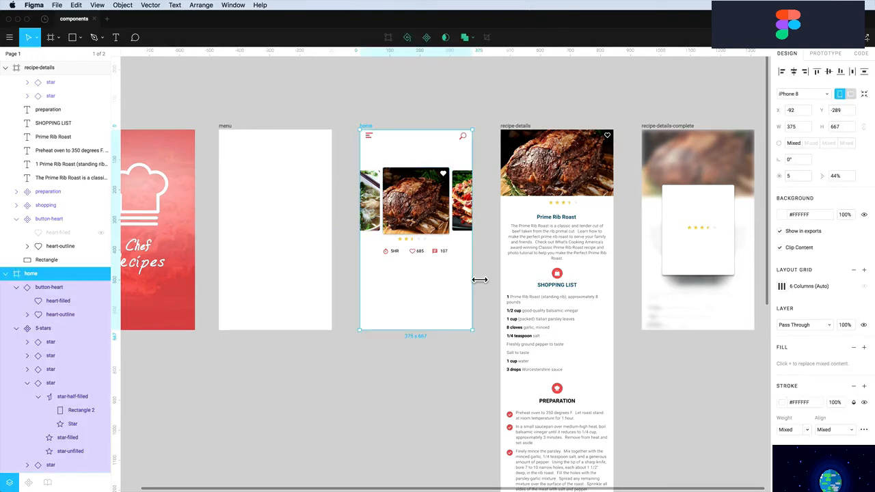
drag(479, 280, 524, 287)
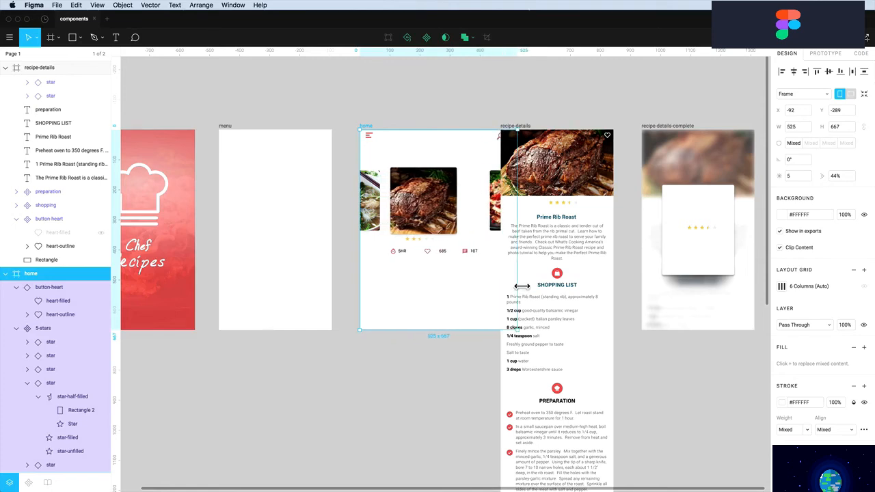
key(super+z)
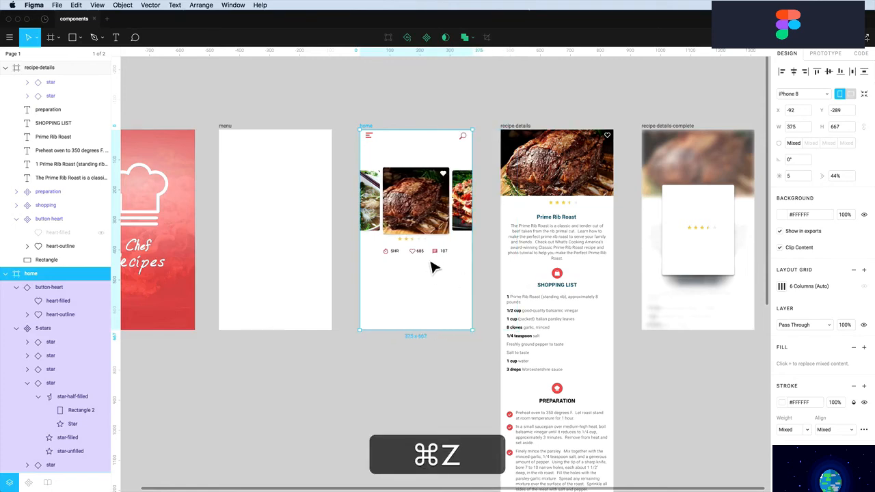
click(418, 118)
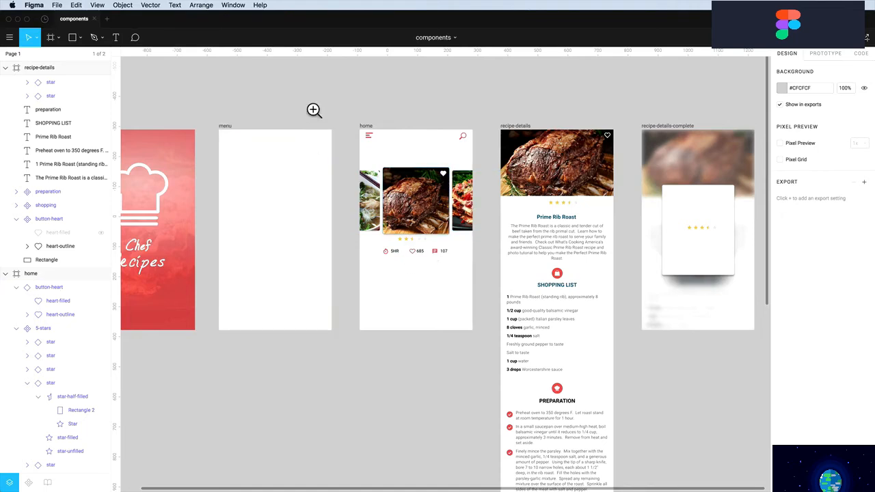
Copy the Prime Rib Roast title and recipe description into the home frame
drag(310, 104, 663, 445)
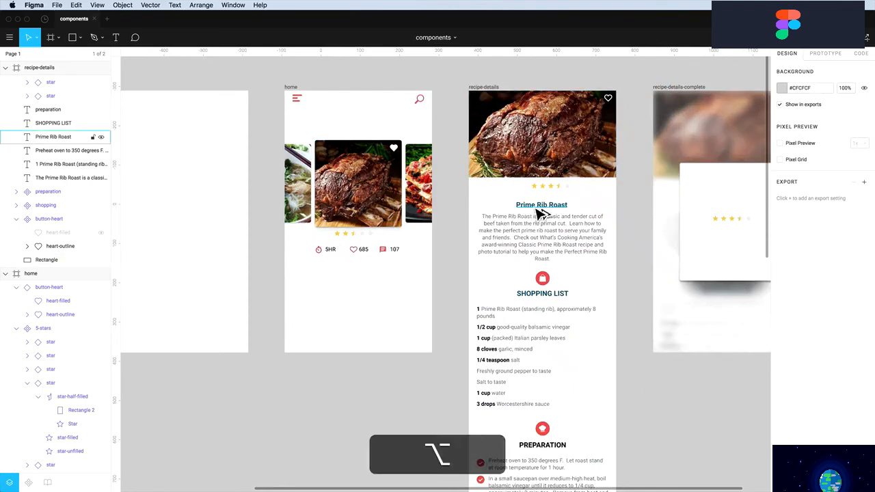
drag(538, 213, 353, 249)
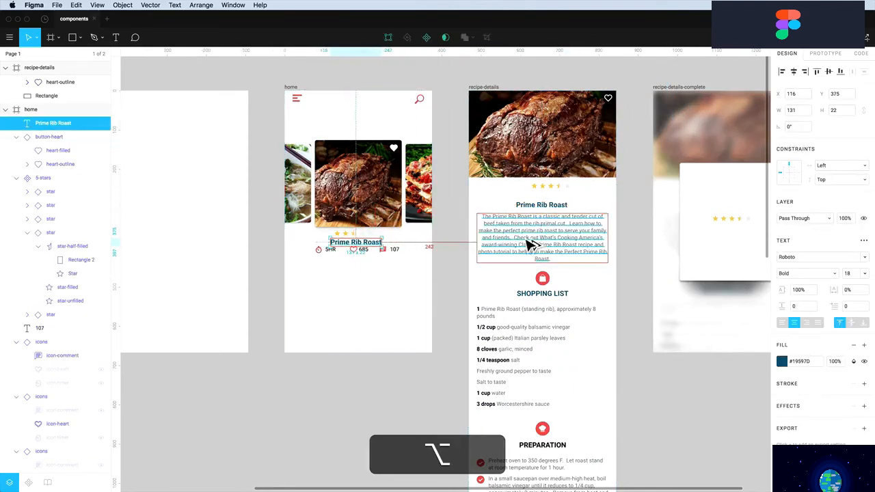
drag(520, 236, 356, 303)
scroll(350, 296, up, 1)
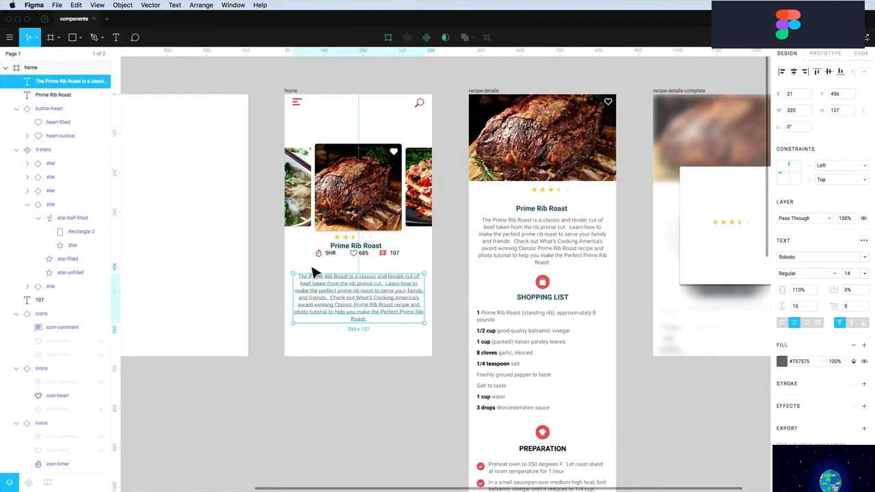
drag(307, 260, 369, 253)
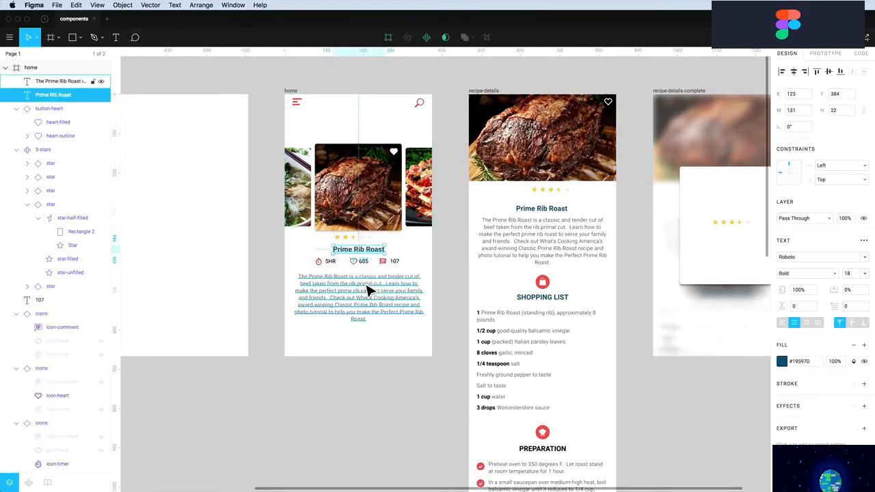
click(372, 297)
click(405, 261)
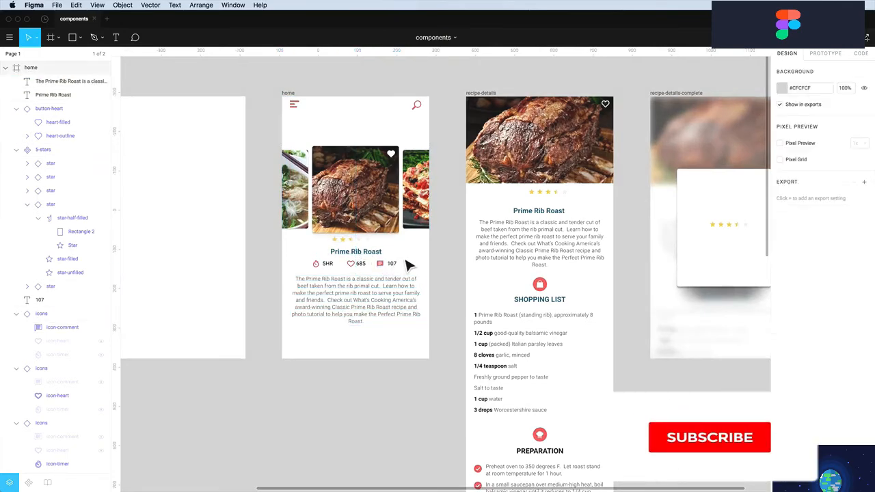
Nudge the title, stats row and description down, then duplicate the title to X 123, Y 10
drag(310, 275, 407, 266)
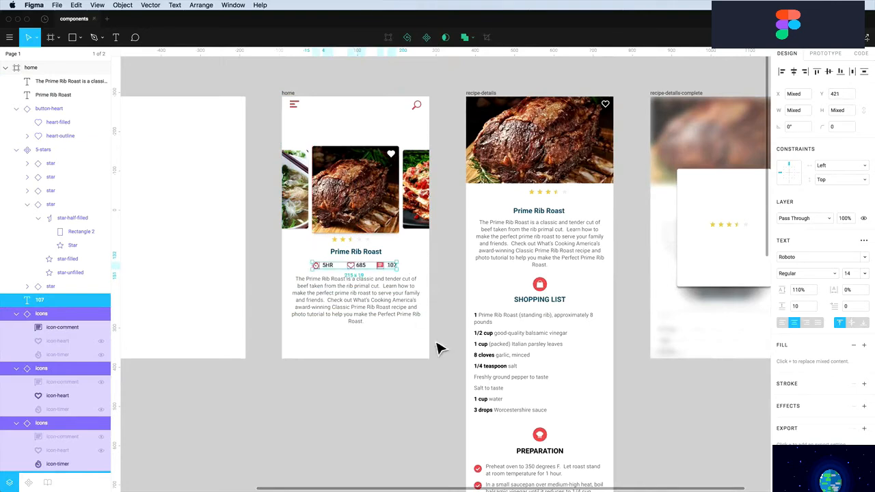
drag(422, 342, 308, 252)
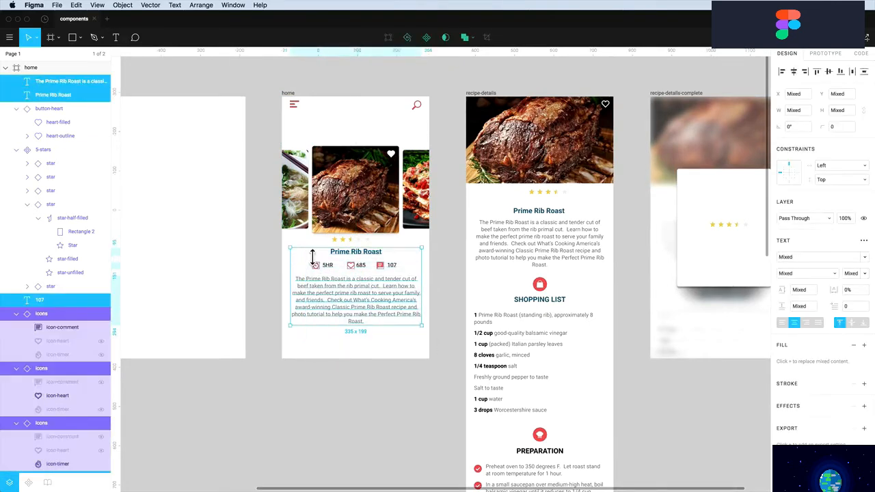
key(Down)
key(Down)
key(Down)
key(Down)
key(Down)
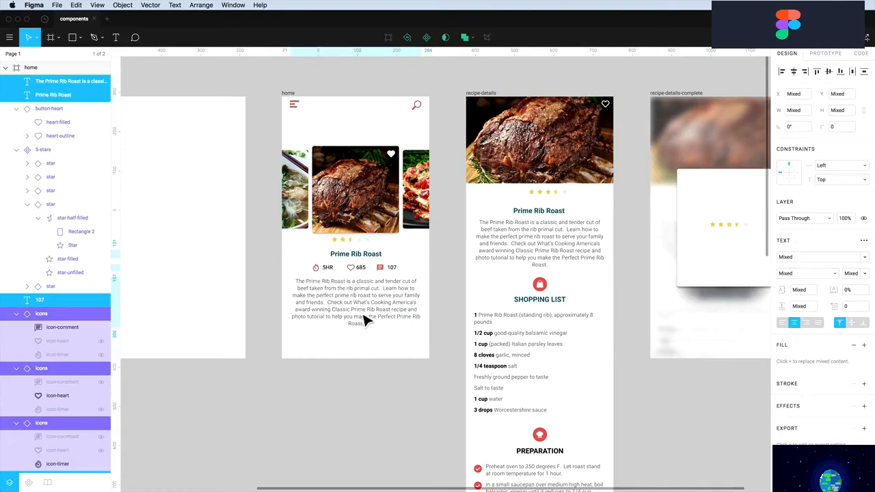
click(385, 351)
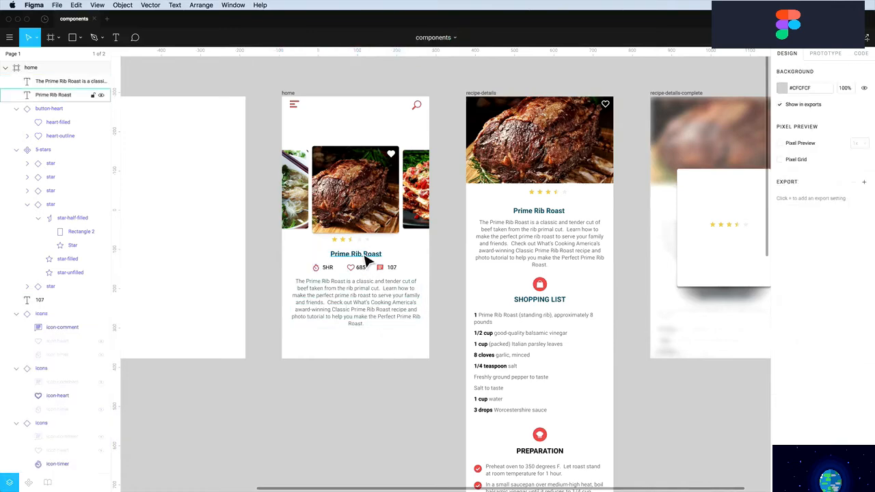
click(363, 266)
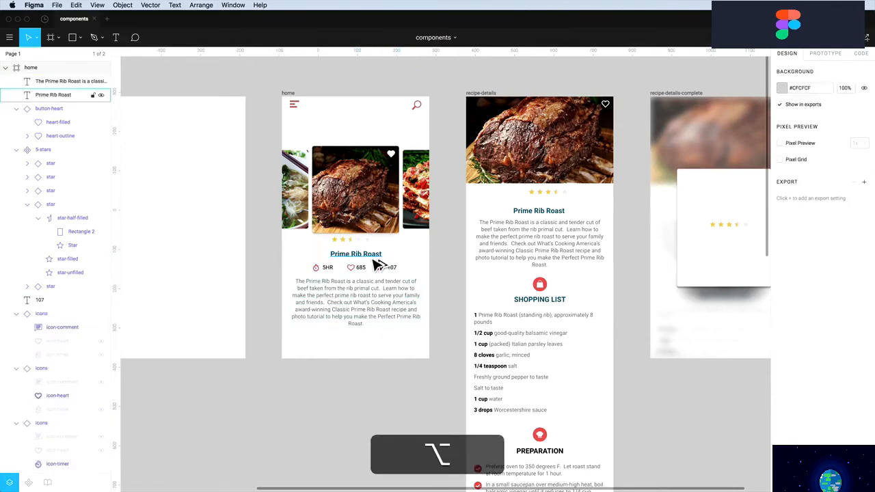
drag(365, 264, 379, 114)
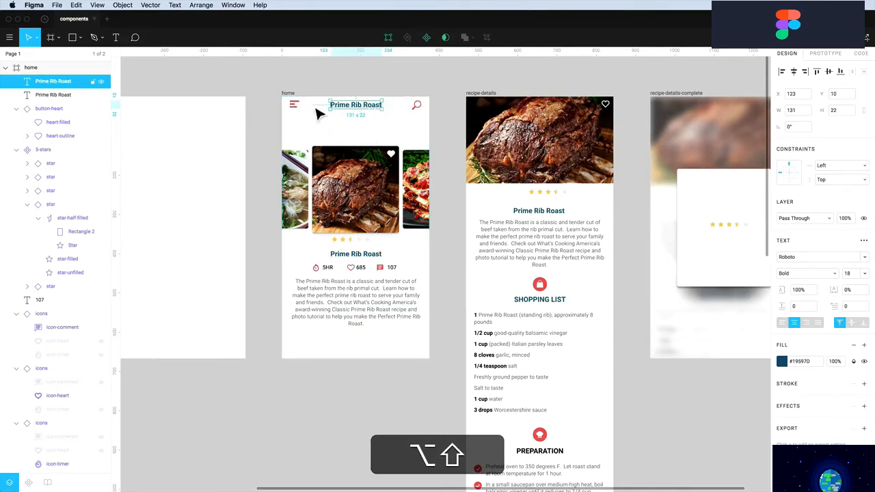
Retype the duplicated title as POPULAR RECIPES and give it a red fill
double_click(356, 104)
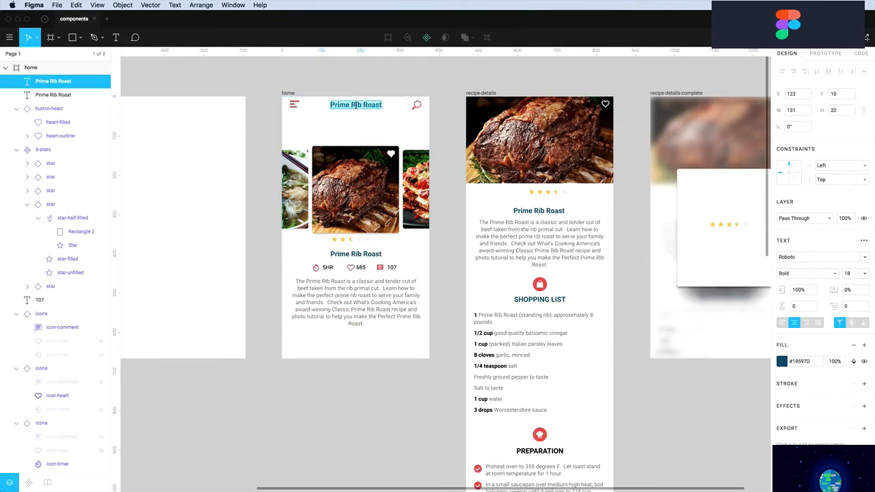
text(POPULAR RECIPES)
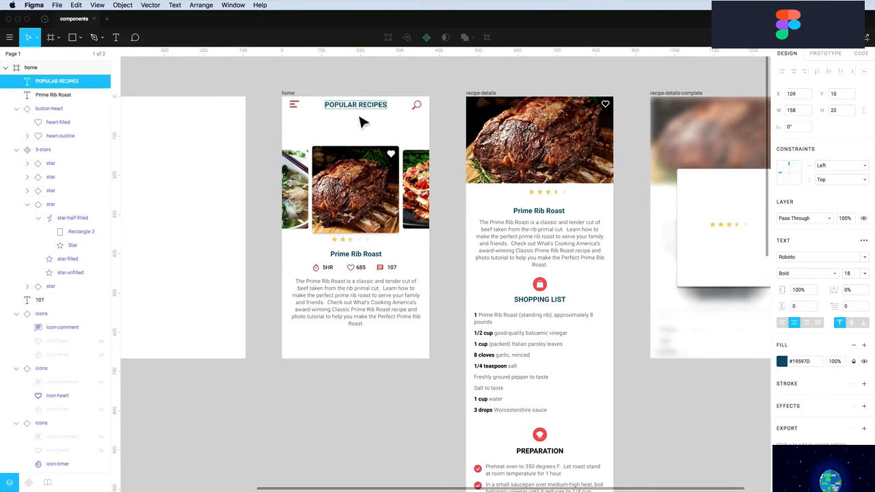
key(Escape)
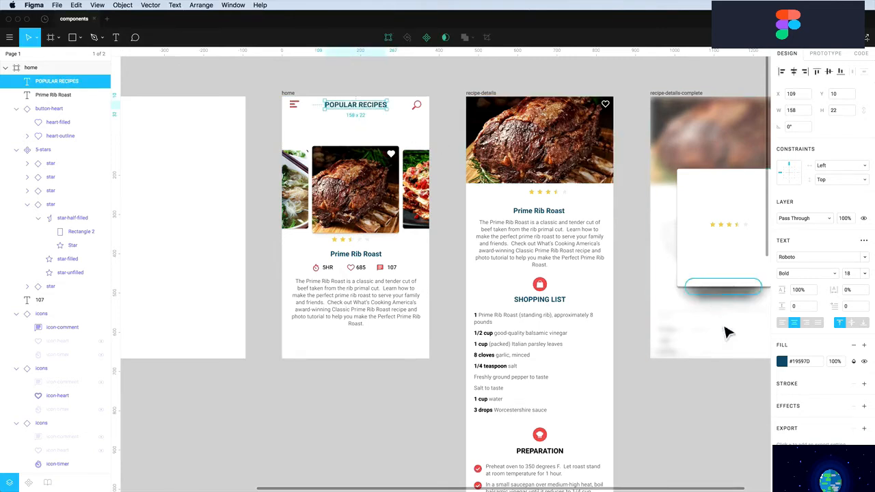
click(782, 361)
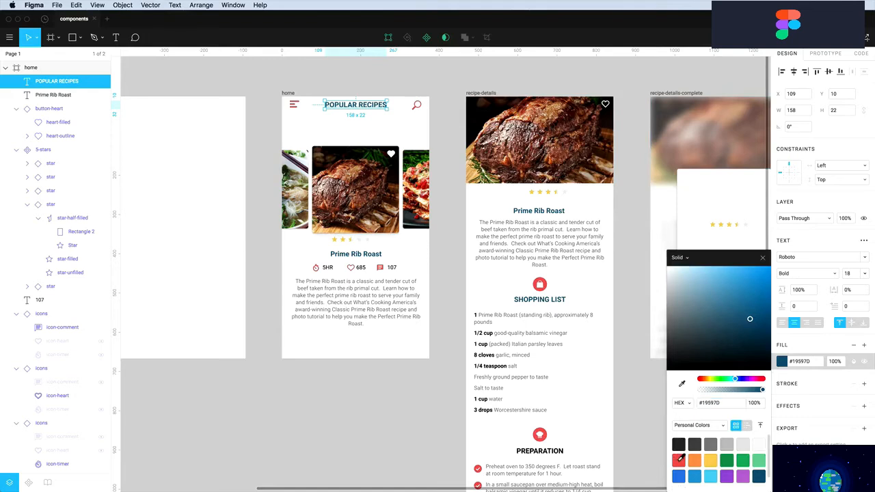
click(678, 461)
click(369, 89)
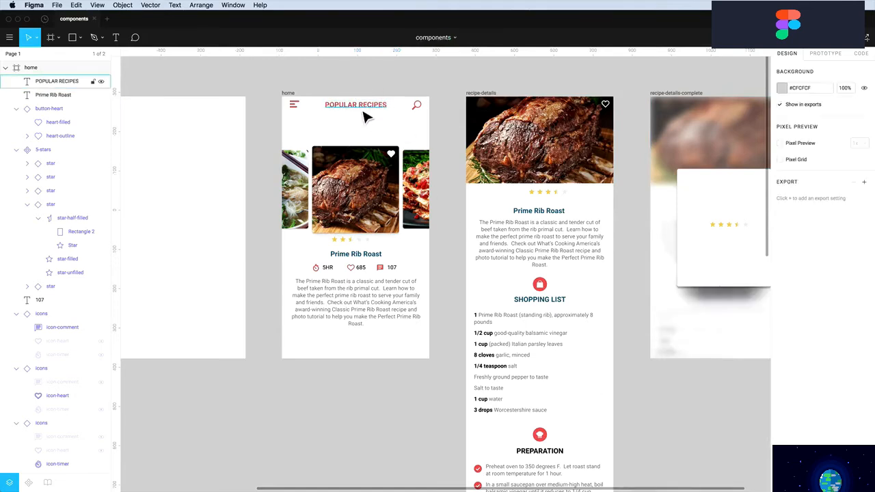
Duplicate the header into a row of APPETIZERS, ENTREES and DESSERT labels
drag(356, 104, 366, 142)
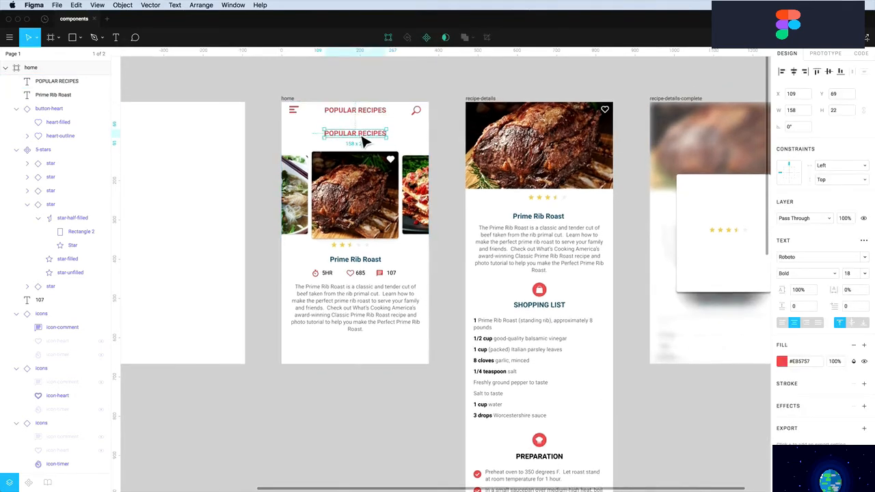
double_click(357, 134)
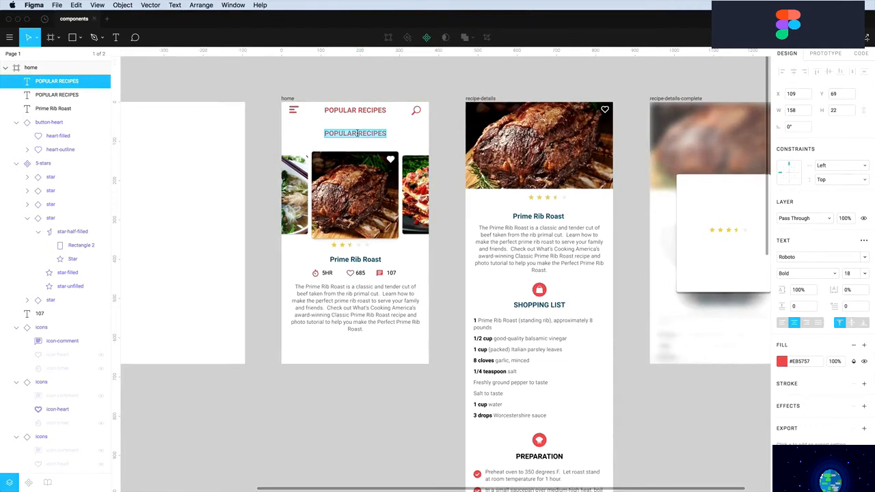
text(ENTREES)
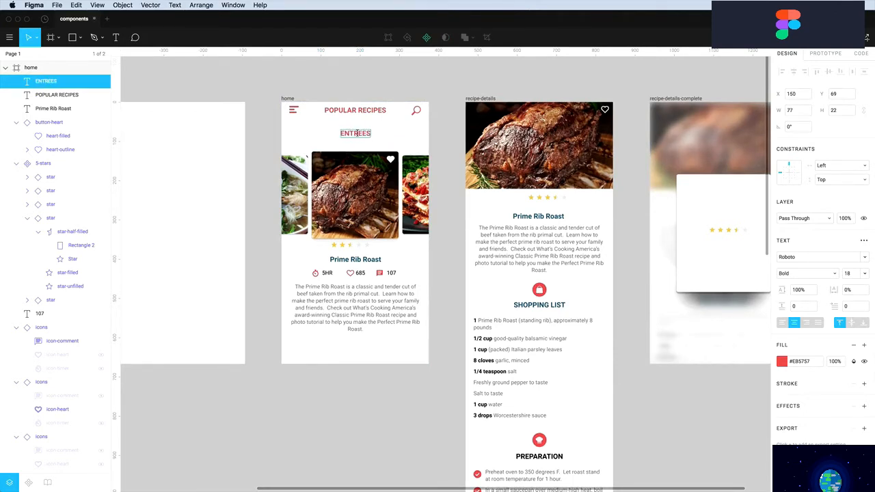
drag(356, 134, 303, 134)
text(APPETIZ)
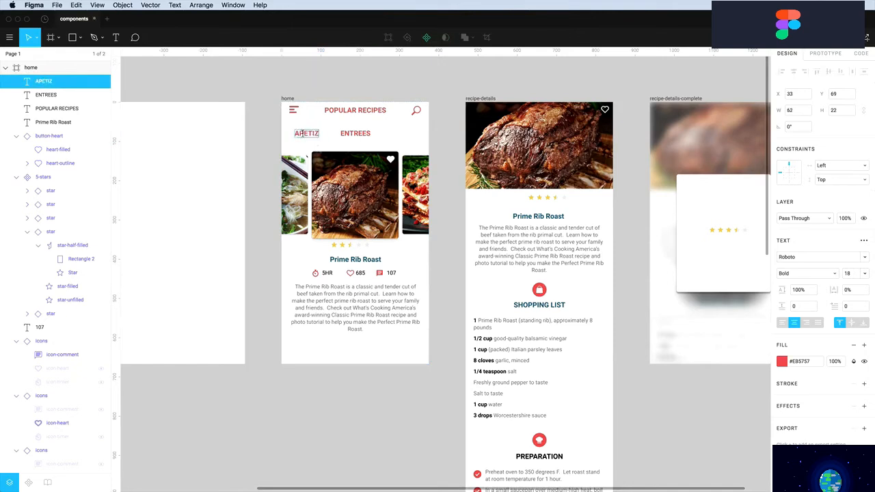
text(ERS)
click(299, 133)
text(P)
key(Escape)
drag(310, 135, 407, 145)
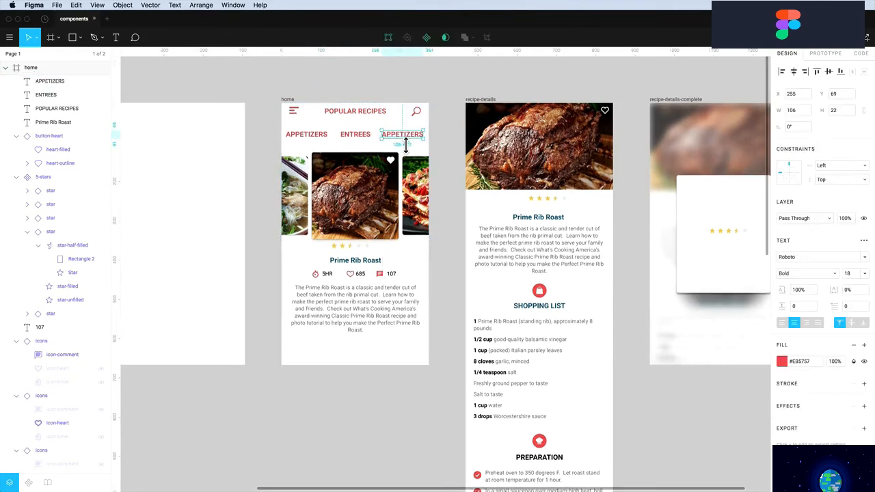
double_click(400, 134)
text(DESSERT)
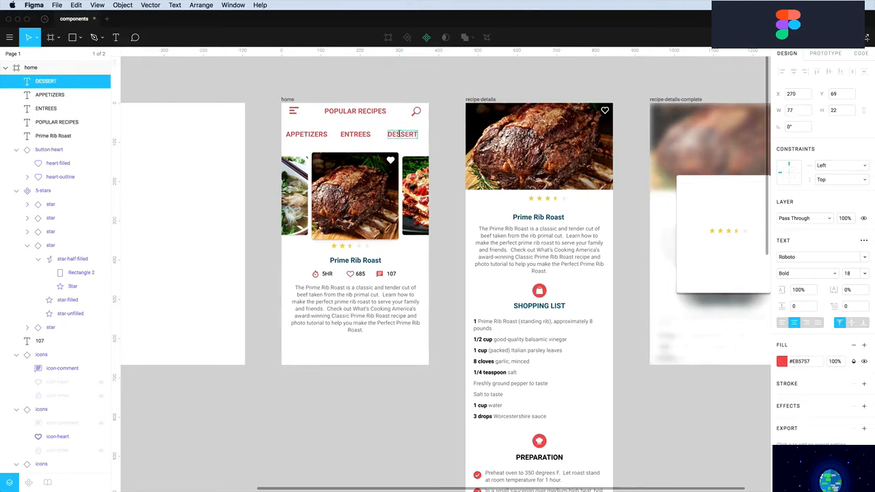
click(398, 145)
Make the three menu labels grey, font size 13, Regular weight
drag(423, 148, 306, 128)
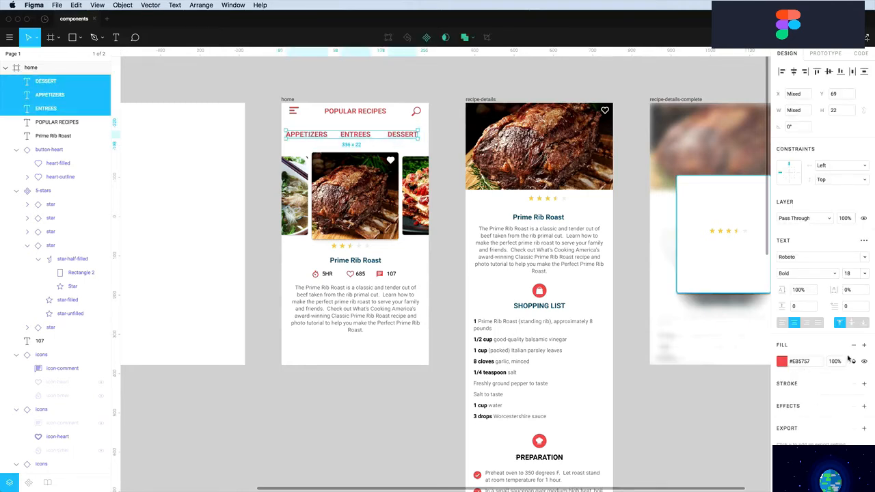
click(782, 362)
drag(693, 336, 658, 331)
click(851, 275)
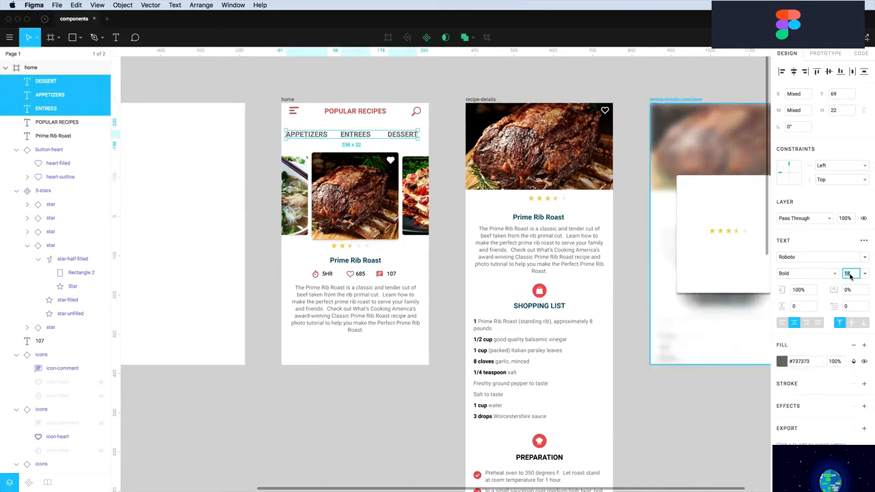
text(13)
key(Return)
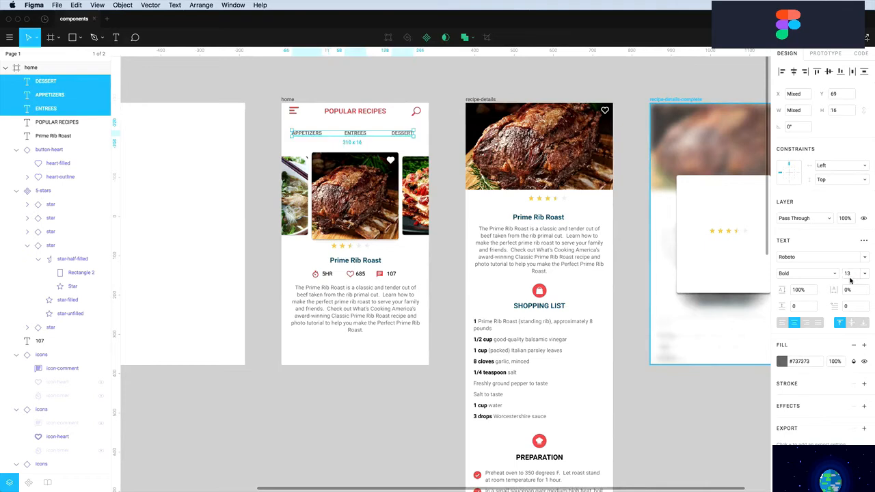
click(820, 273)
click(804, 233)
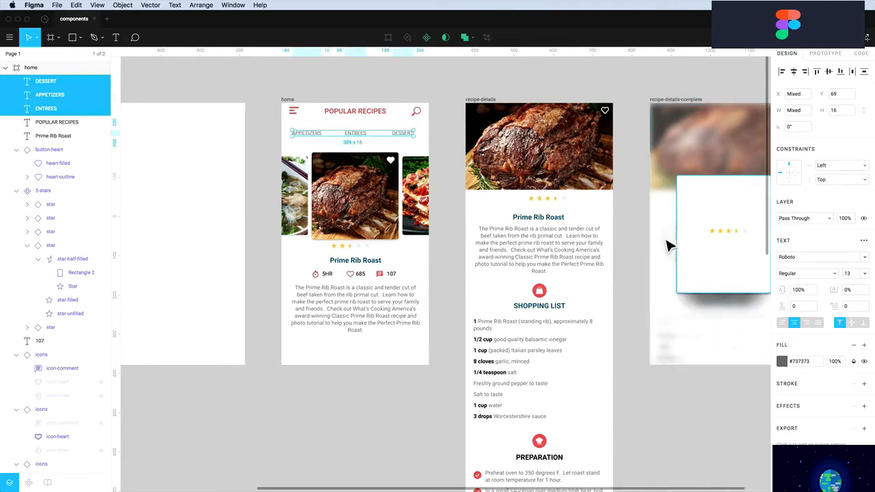
key(Escape)
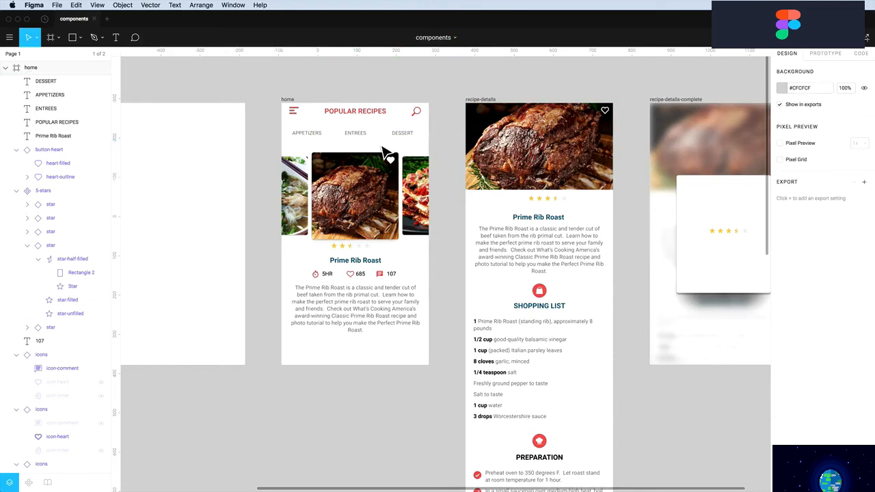
Make the ENTREES label black with Medium weight
click(357, 134)
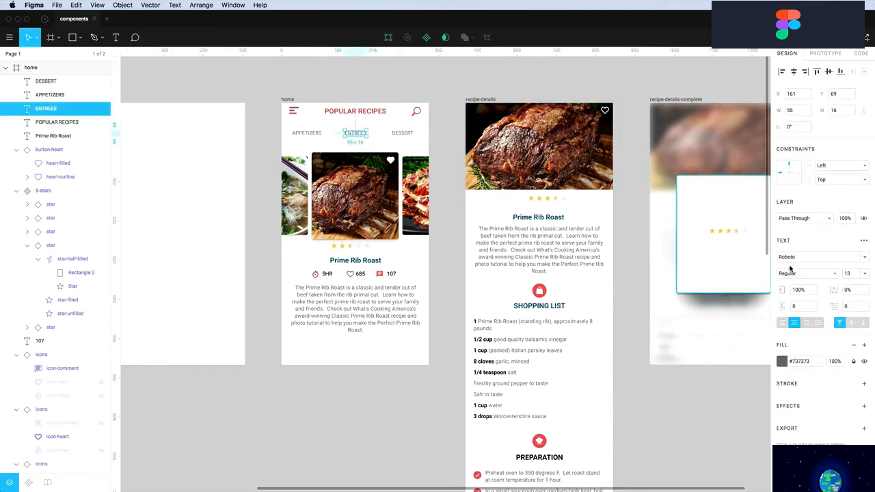
click(782, 361)
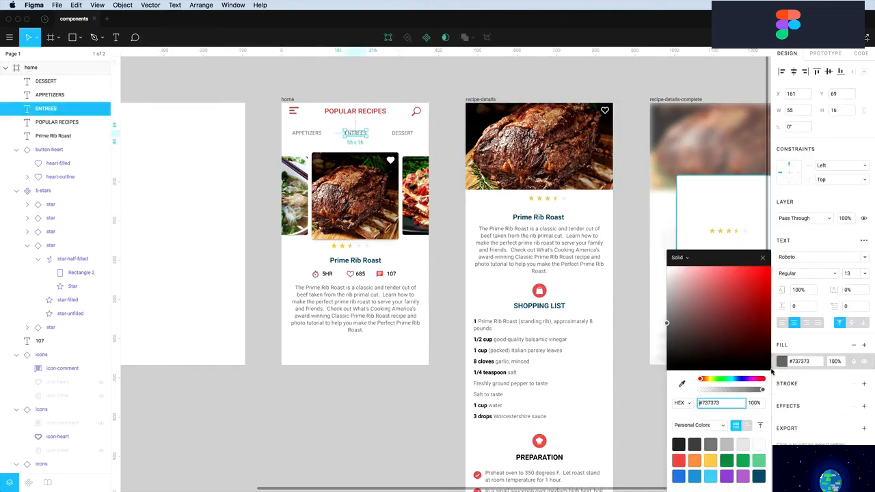
drag(686, 363, 617, 414)
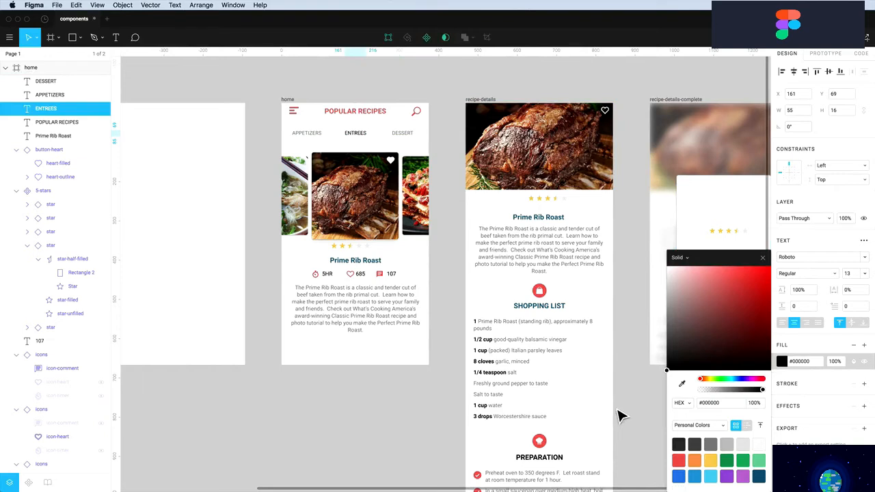
click(808, 274)
click(804, 296)
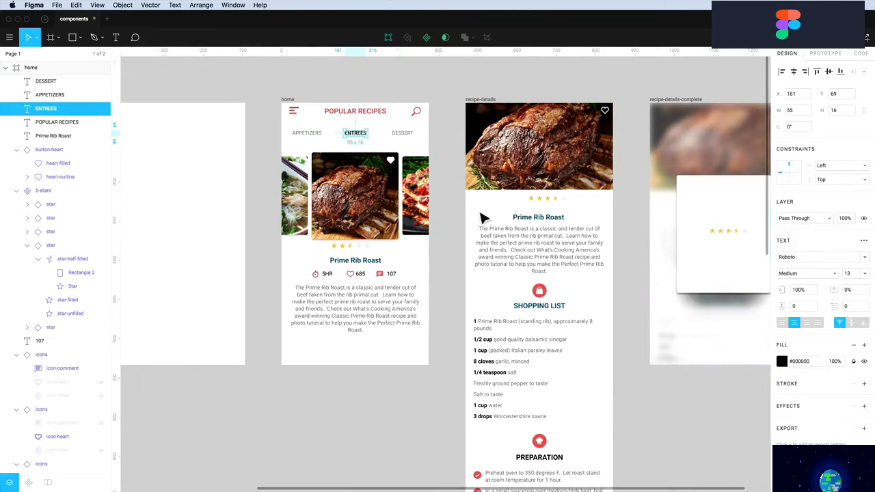
key(Escape)
Draw a 2-thick underline beneath ENTREES with round end caps
key(l)
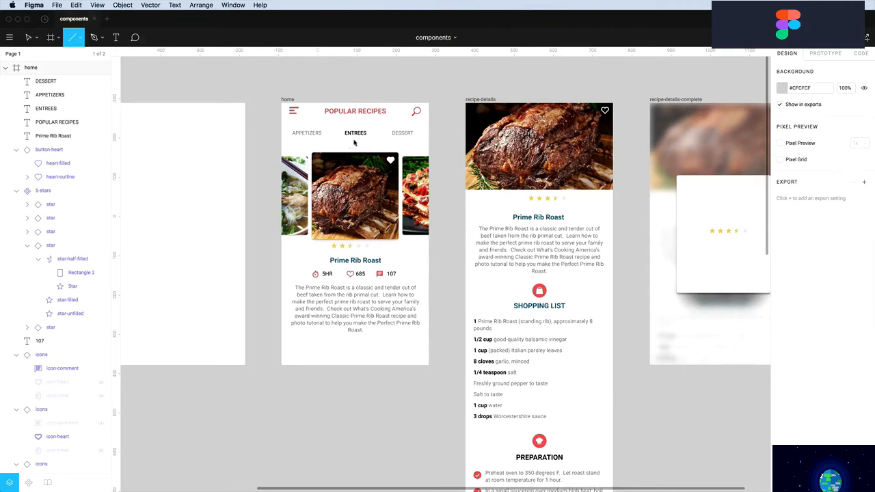
drag(346, 139, 368, 140)
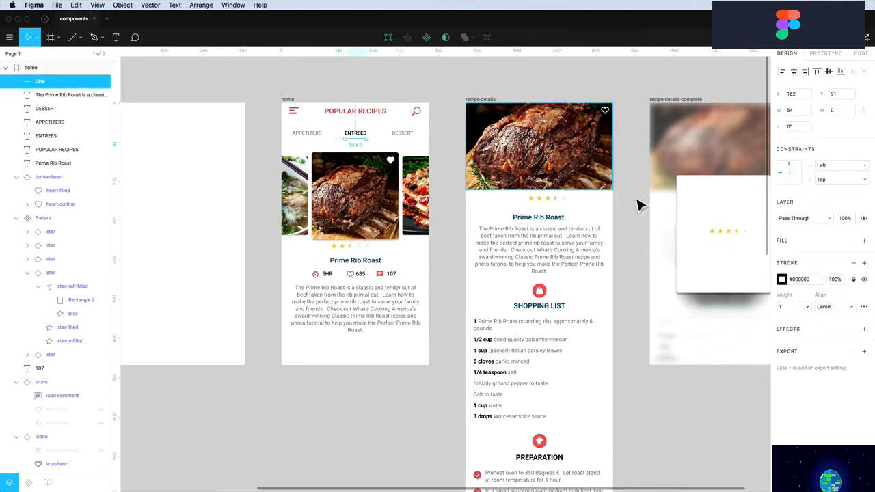
click(791, 309)
text(2)
key(Return)
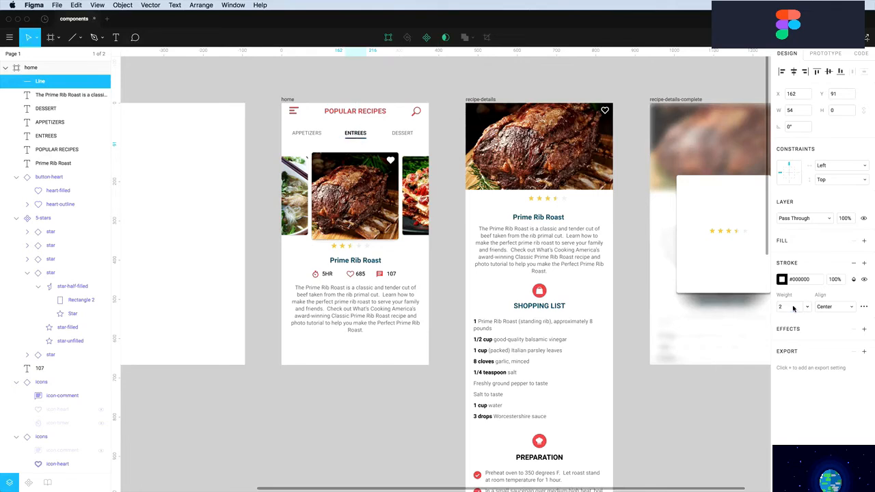
click(863, 307)
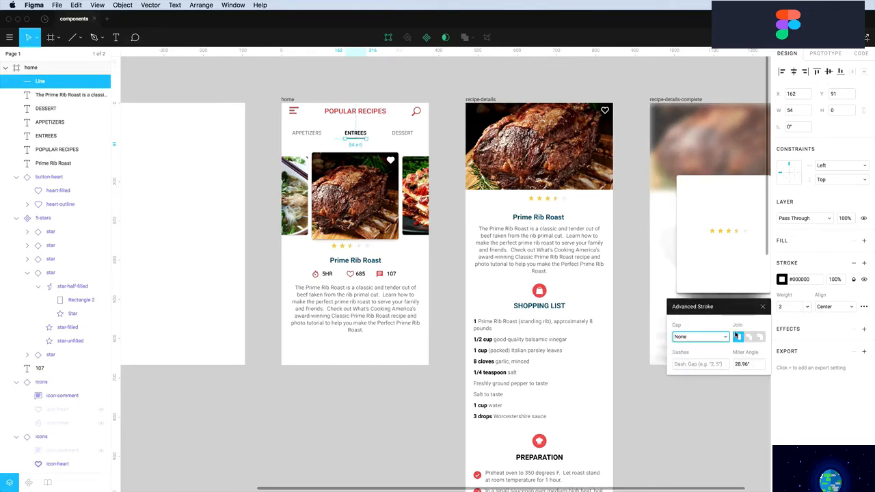
click(726, 338)
click(691, 346)
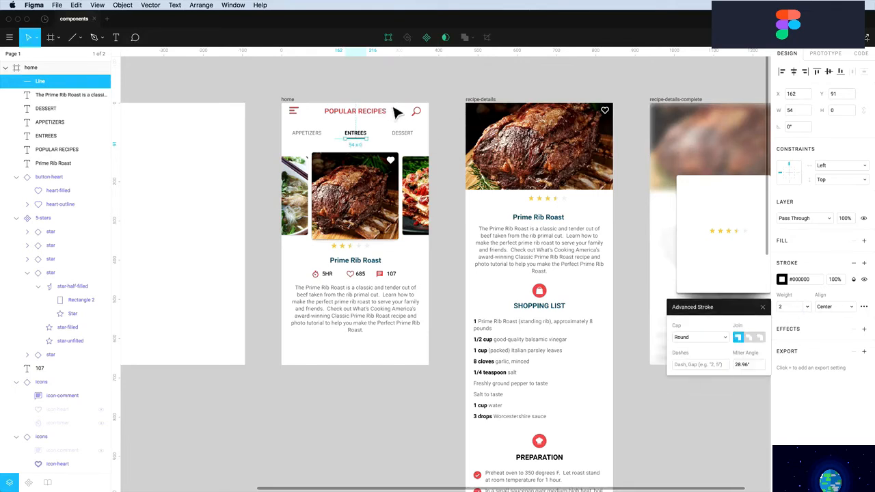
click(441, 140)
Move DESSERT closer to ENTREES, then group and ungroup the underline with ENTREES
click(391, 137)
drag(390, 137, 369, 141)
click(355, 139)
shift+click(356, 134)
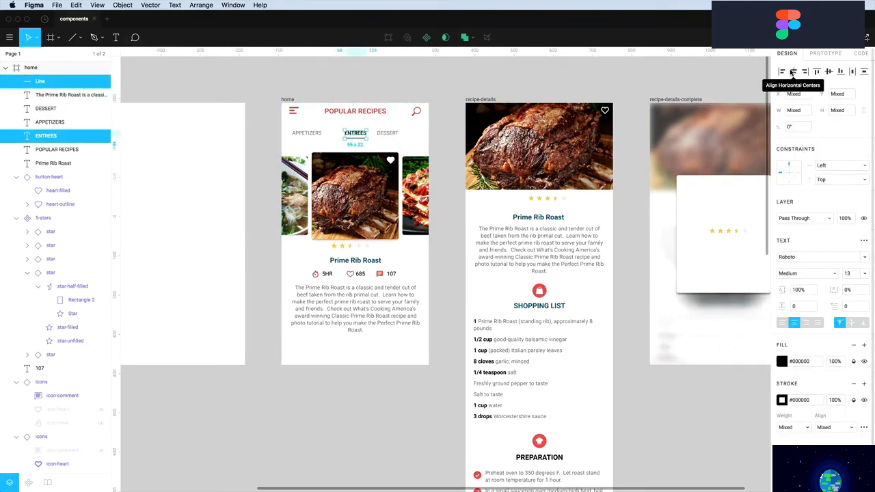
key(super+g)
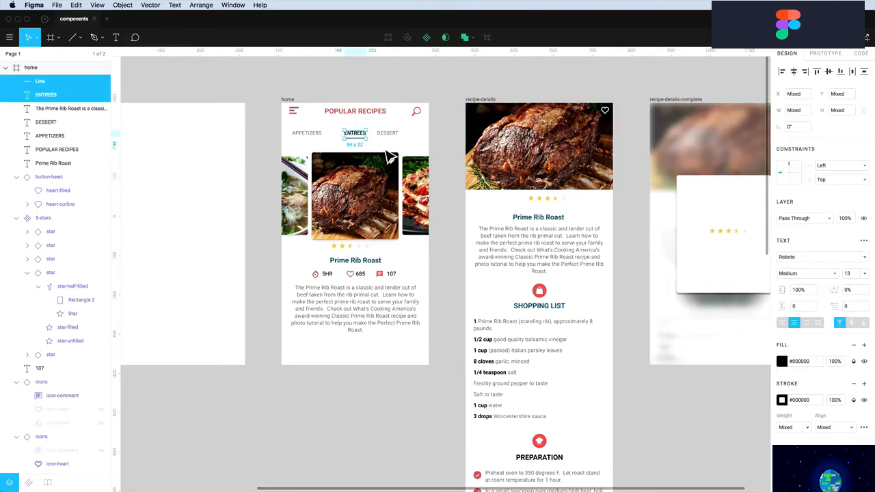
key(super+shift+g)
Nudge DESSERT right and APPETIZERS to X 55 so the labels are evenly spaced
click(388, 135)
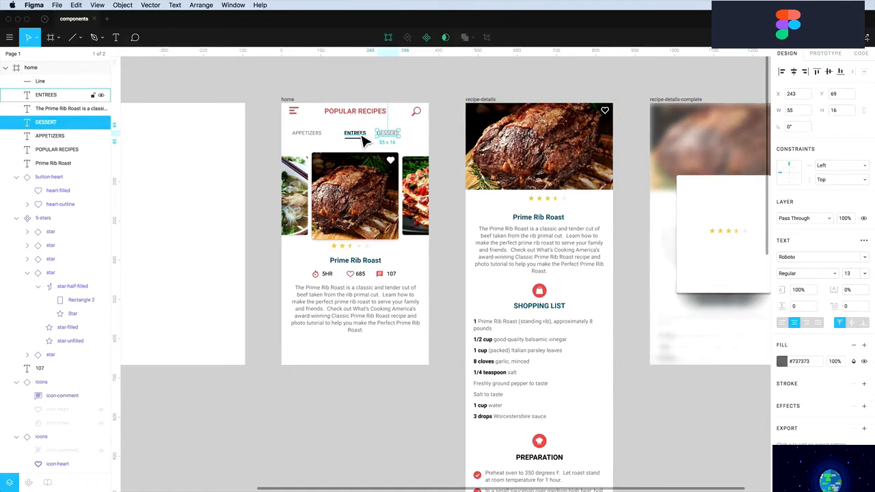
key(Right)
key(Right)
key(Tab)
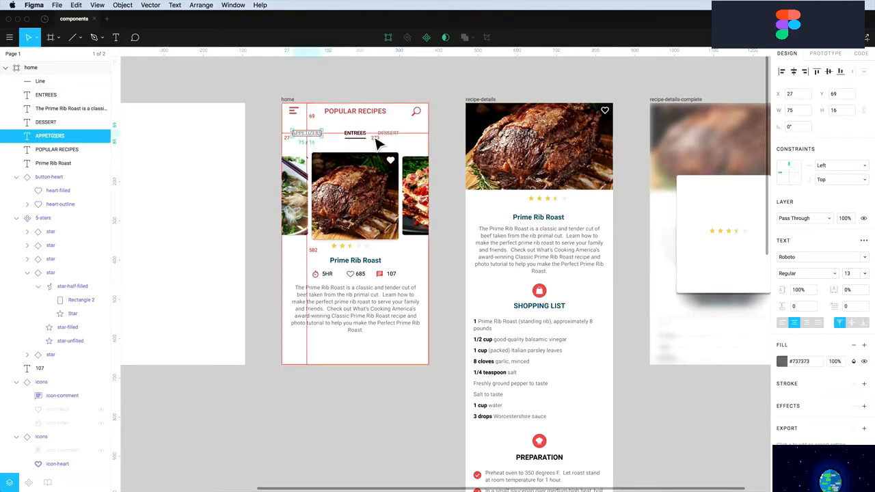
key(Left)
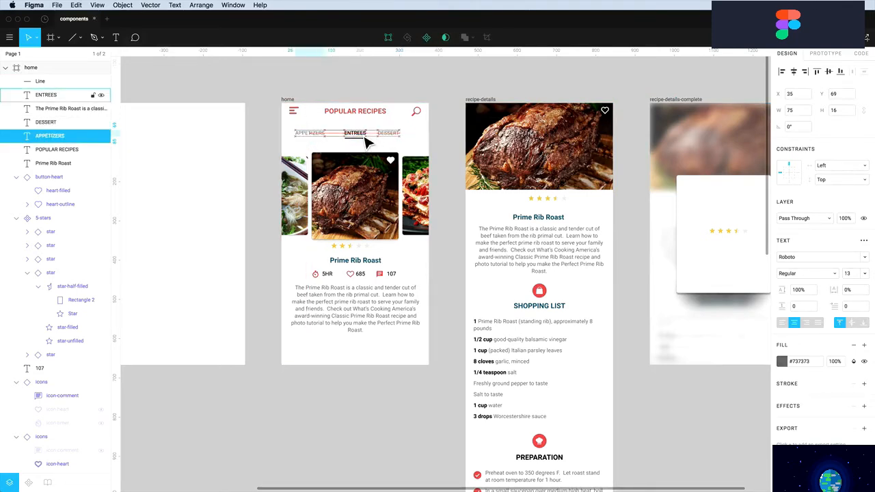
key(shift+Right)
key(shift+Right)
key(shift+Right)
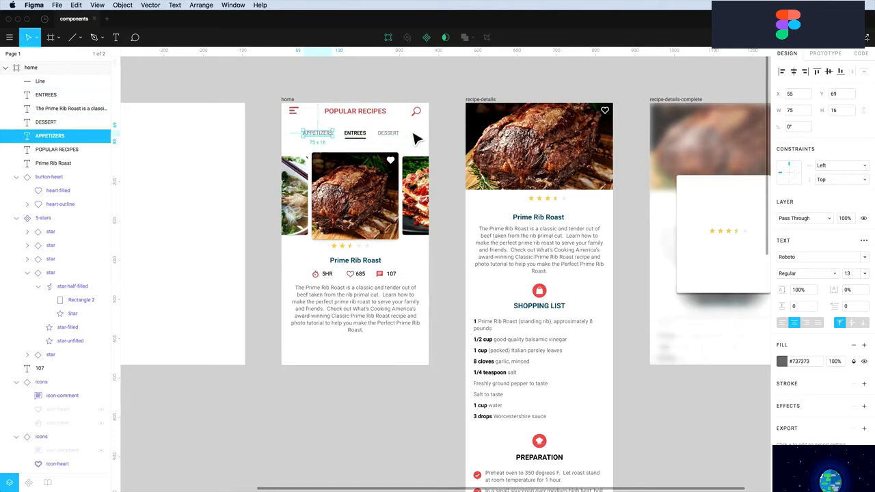
Centre the APPETIZERS, ENTREES, DESSERT labels and underline horizontally in the home frame, leaving them ungrouped
click(347, 137)
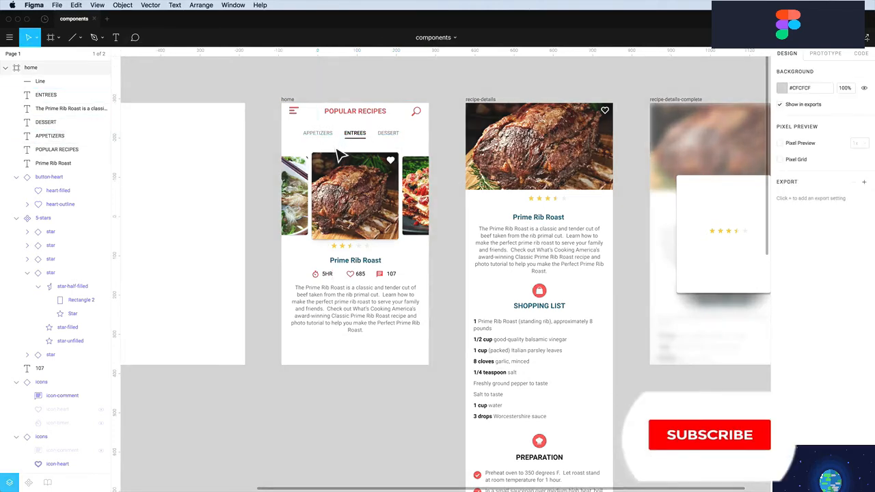
click(329, 140)
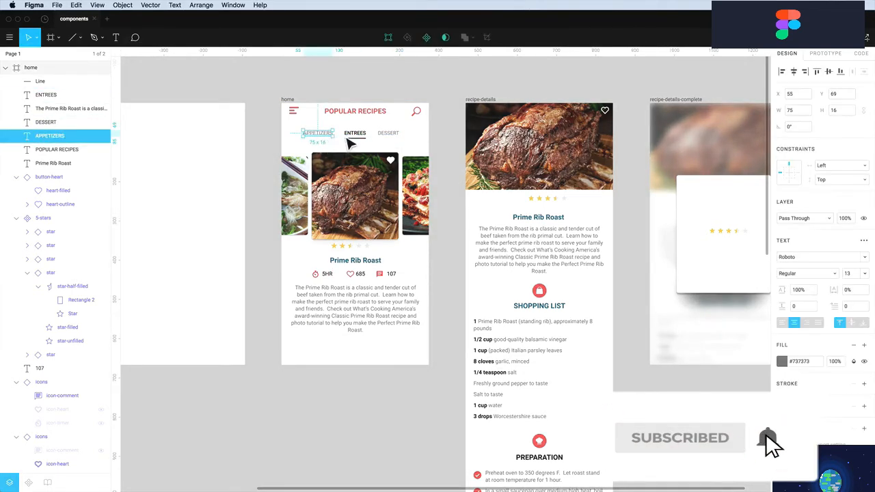
click(352, 137)
click(375, 151)
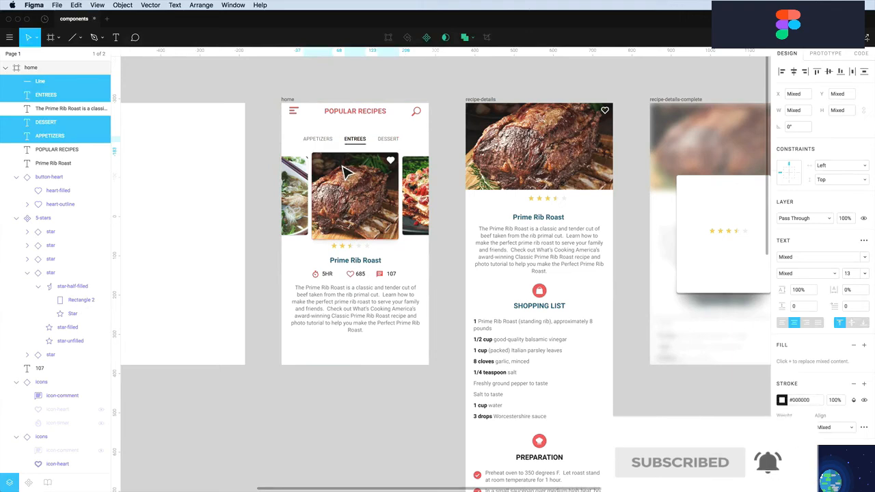
click(375, 135)
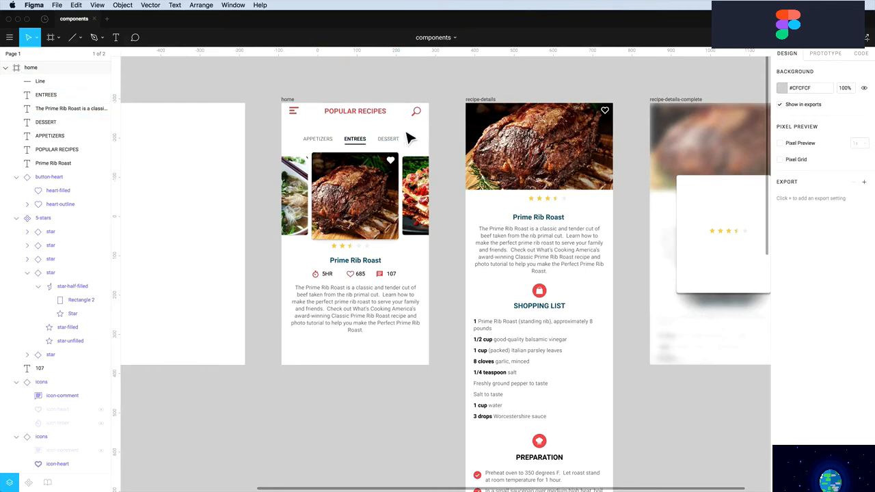
drag(407, 134, 318, 155)
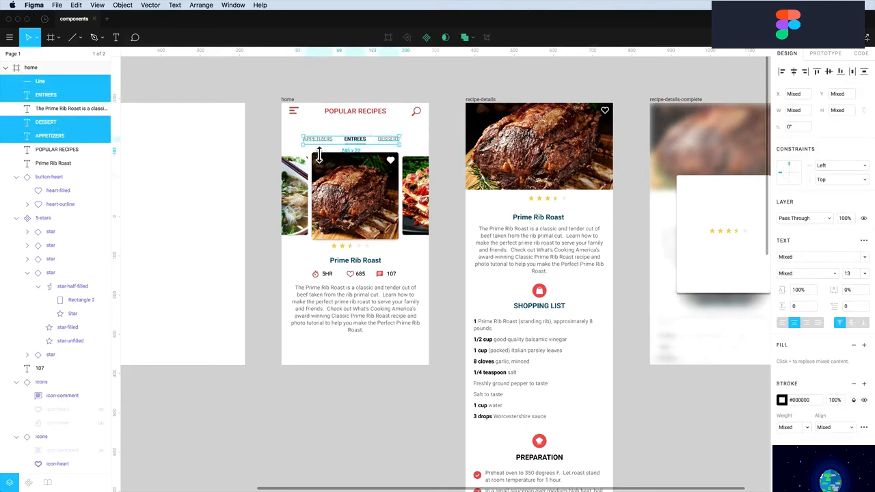
key(super+g)
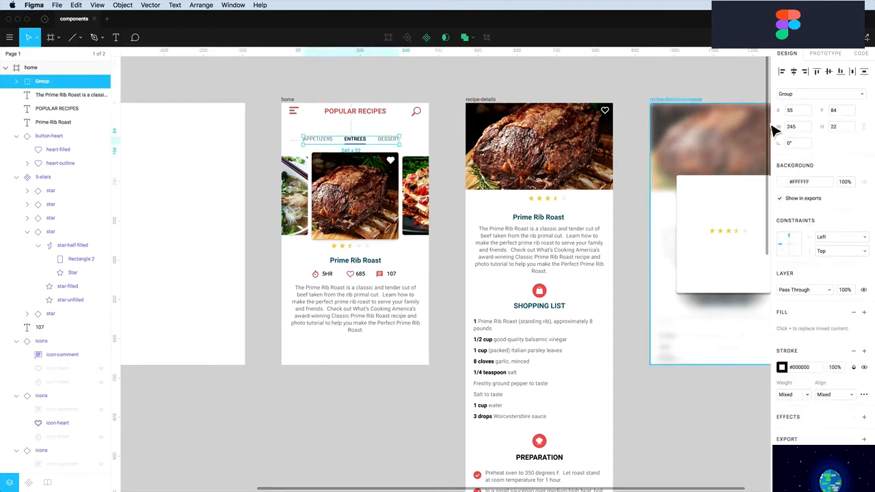
key(alt+h)
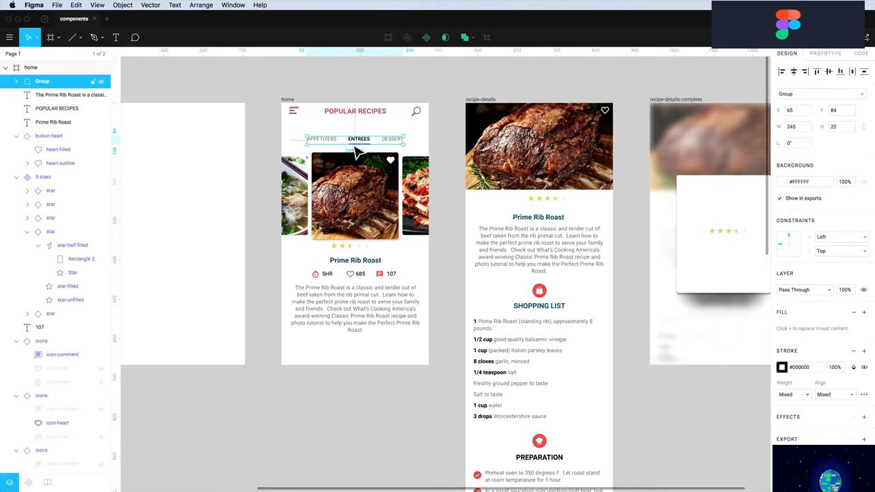
key(super+shift+g)
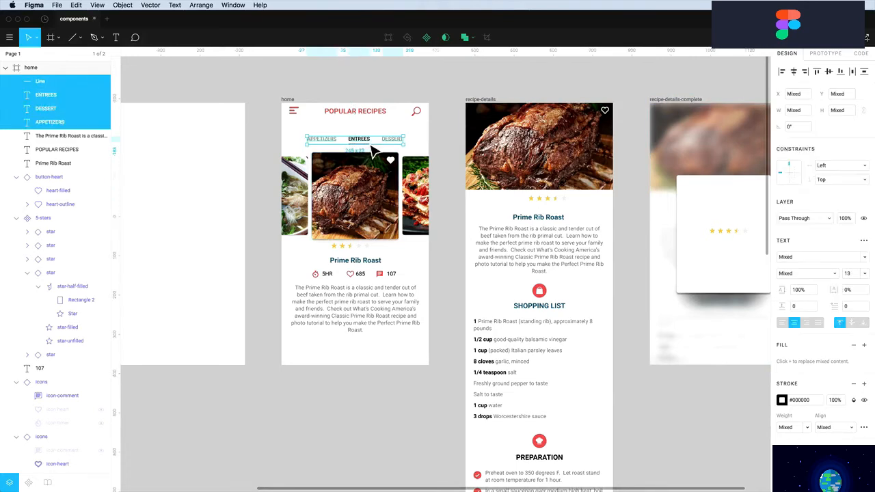
click(421, 147)
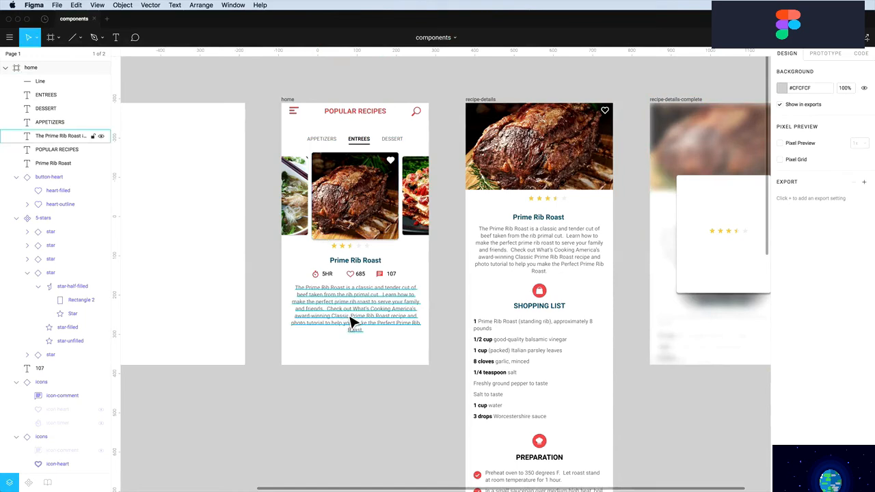
click(288, 99)
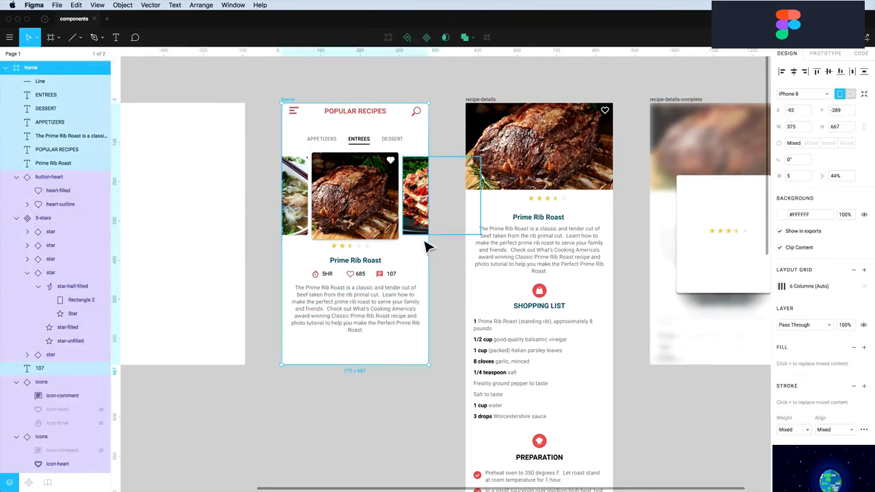
mouse_move(438, 260)
mouse_down()
mouse_move(461, 261)
mouse_move(411, 261)
mouse_move(459, 267)
mouse_move(431, 268)
mouse_up()
click(375, 94)
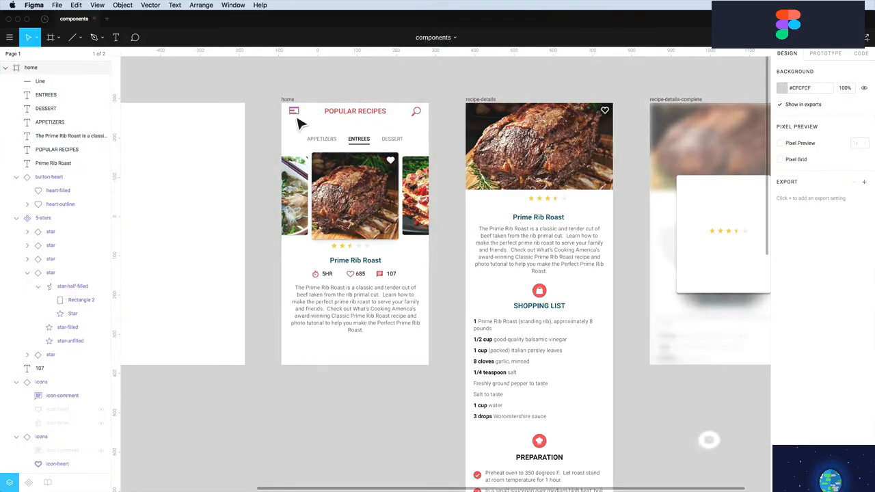
click(293, 110)
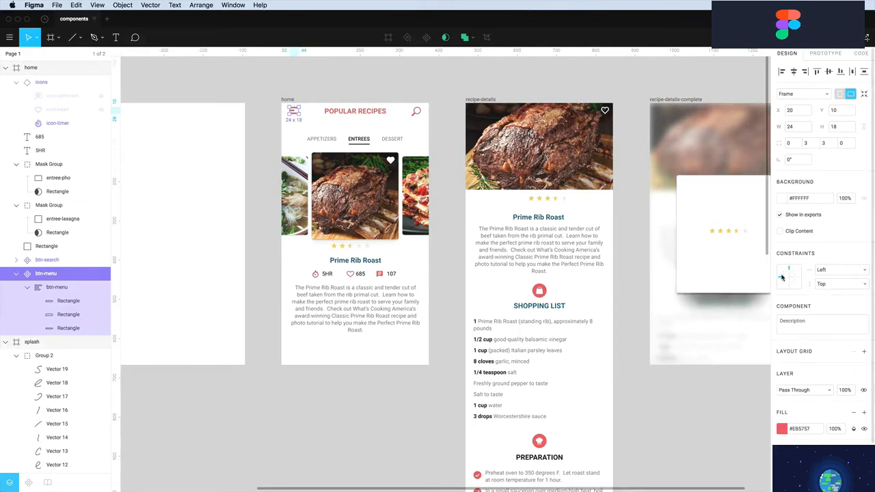
click(289, 97)
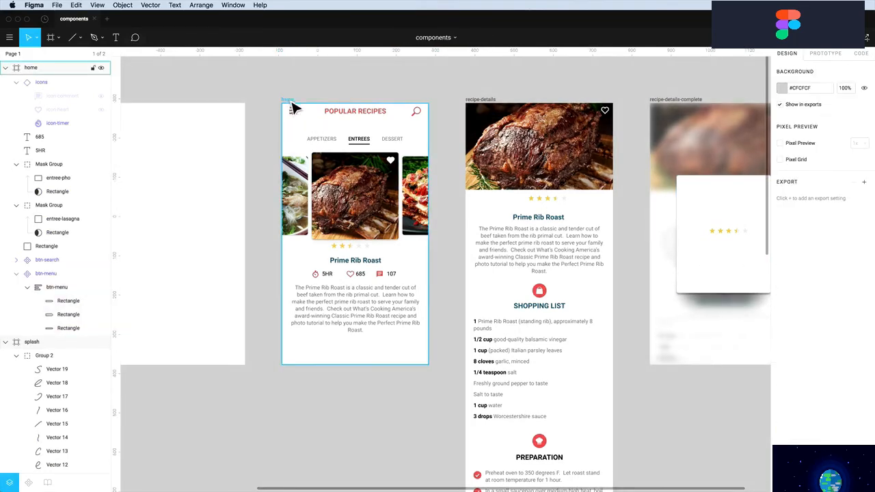
click(287, 100)
drag(441, 157, 411, 164)
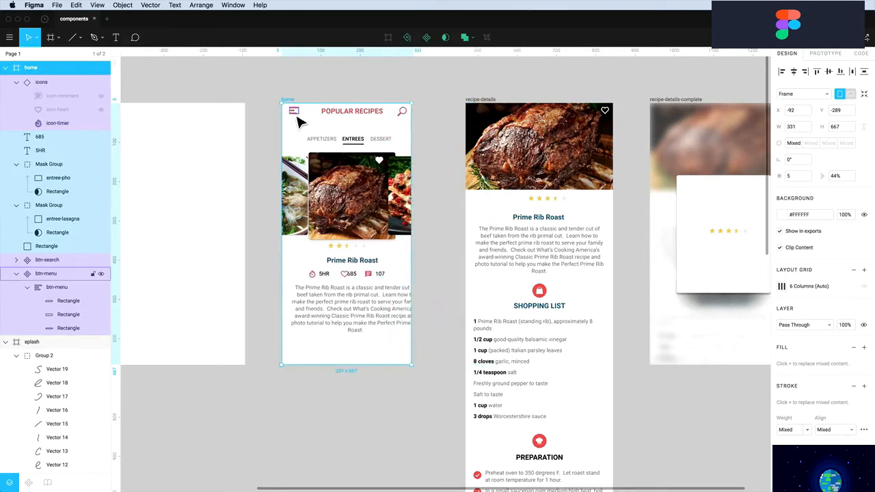
key(super+z)
click(325, 89)
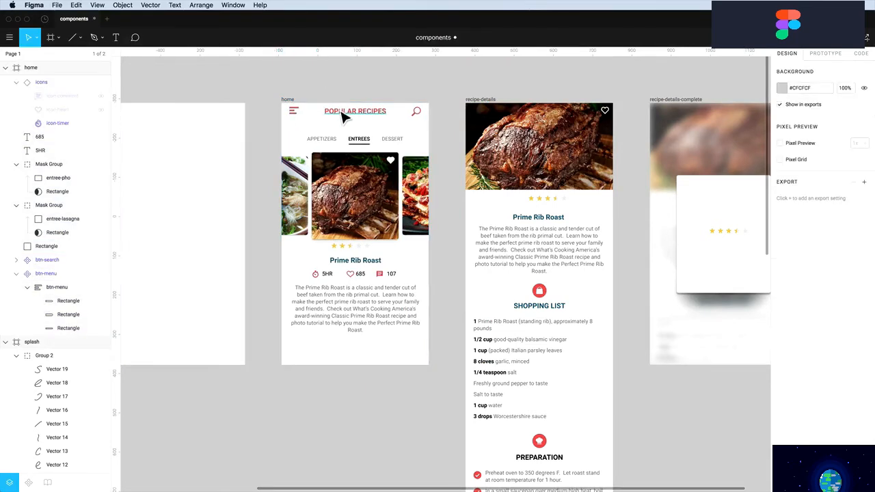
click(345, 117)
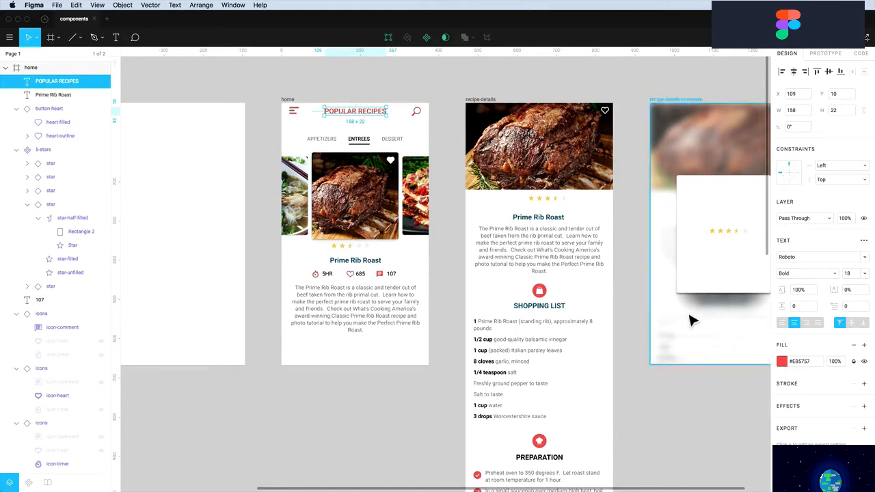
Constrain the POPULAR RECIPES title to Center horizontally and test by making the home frame taller
click(828, 169)
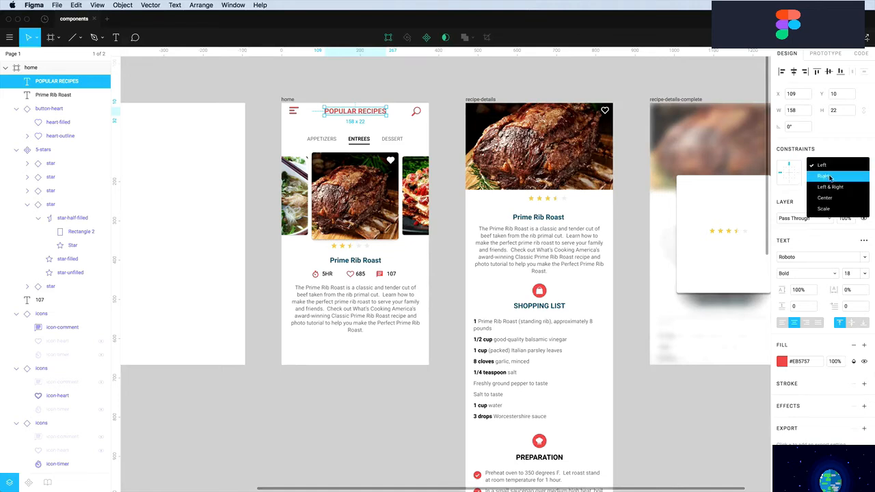
click(830, 198)
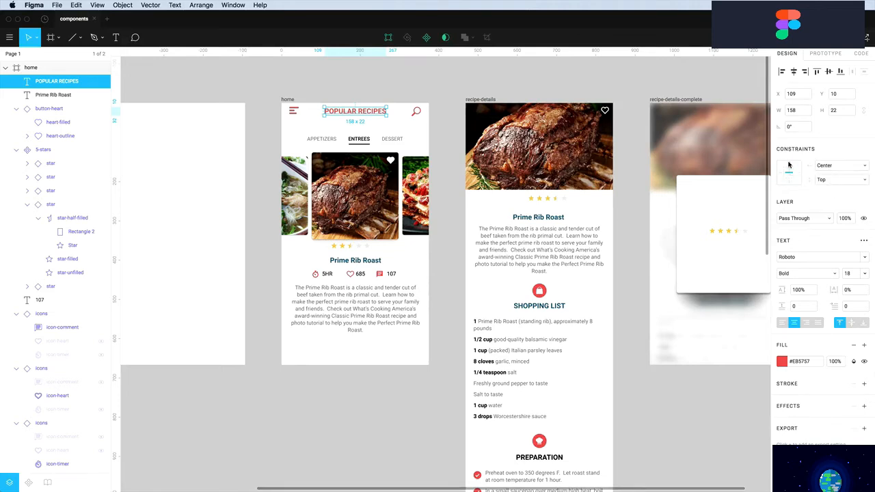
click(288, 100)
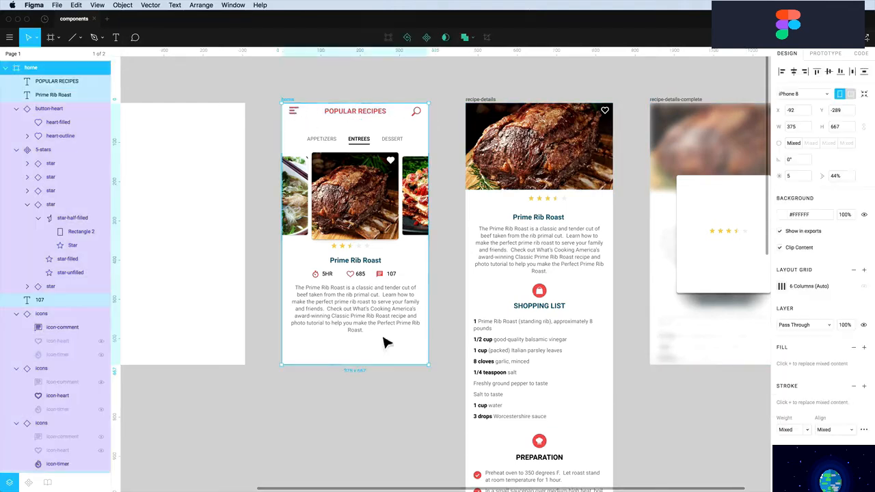
drag(378, 371, 383, 398)
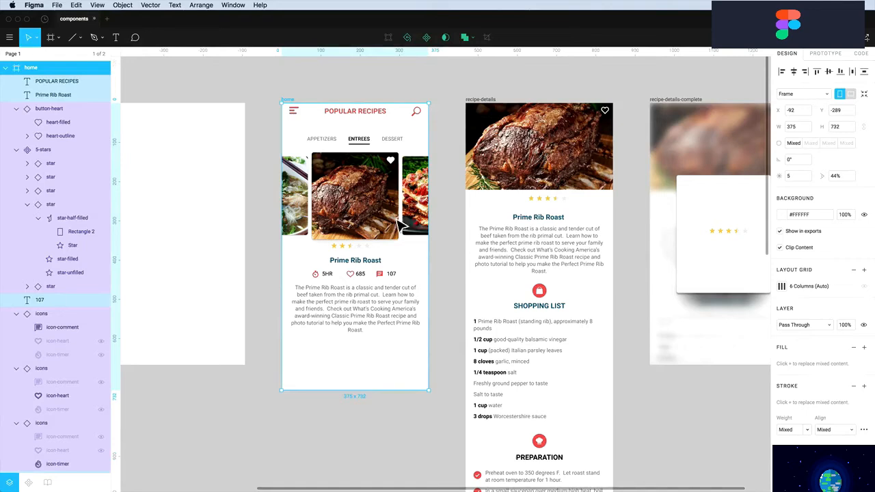
Try a Center vertical constraint on the title, test it, then revert it to Top
click(368, 114)
click(836, 180)
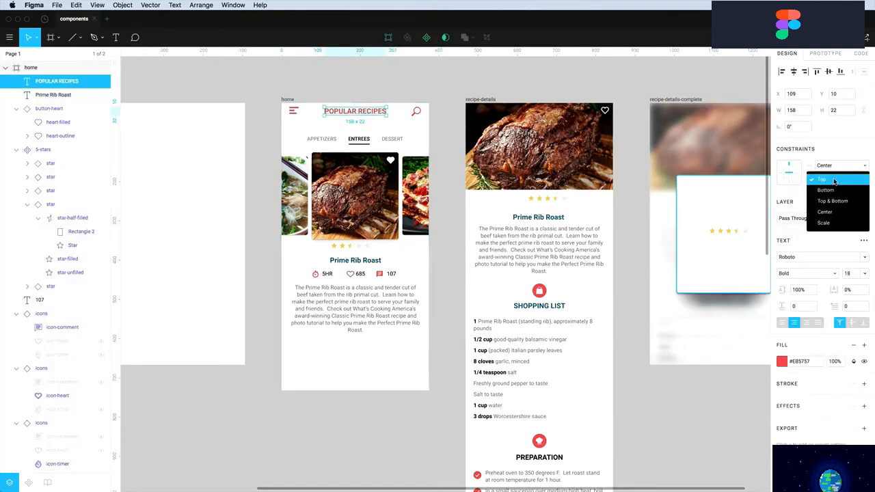
click(829, 213)
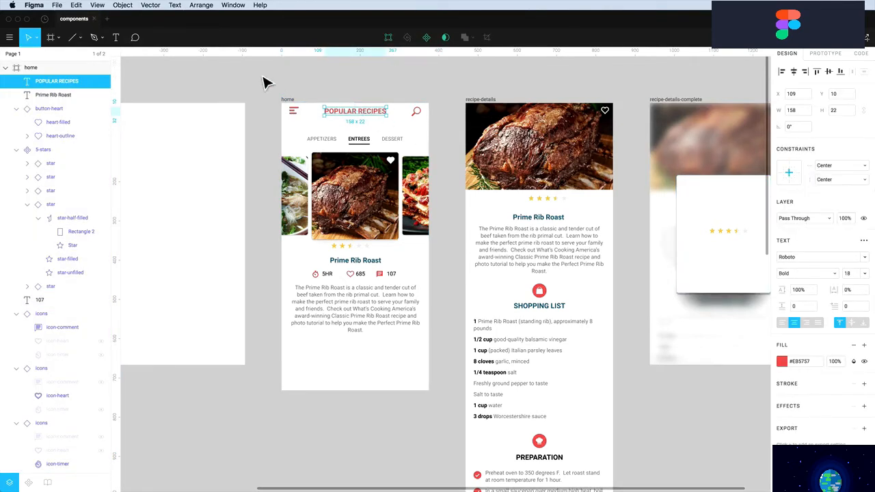
click(287, 101)
drag(361, 397, 358, 421)
key(super+z)
click(836, 180)
click(833, 146)
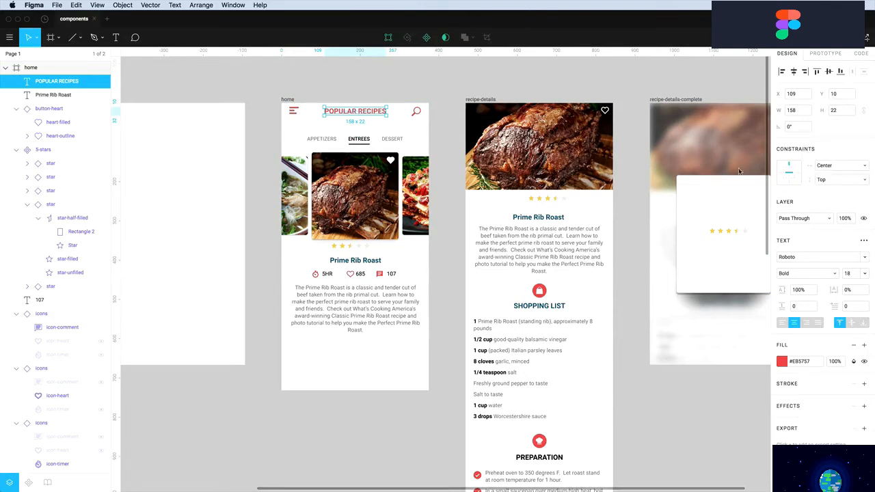
click(422, 79)
Pin the search button to the Right and test by widening the home frame
click(418, 113)
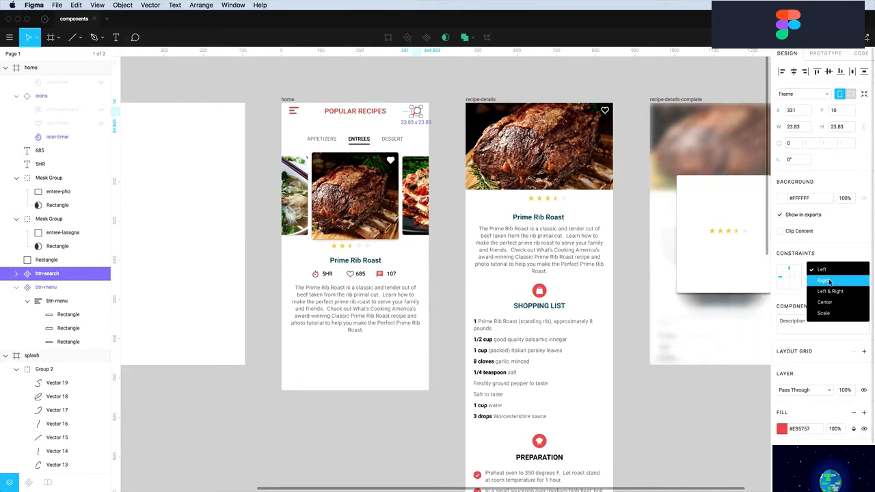
click(825, 280)
click(338, 91)
click(293, 102)
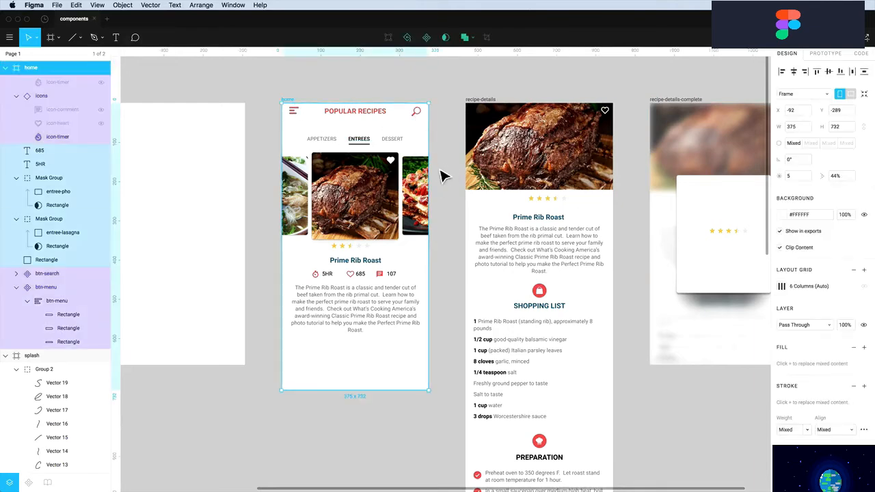
mouse_move(430, 161)
mouse_down()
mouse_move(465, 164)
mouse_move(436, 166)
mouse_up()
key(Escape)
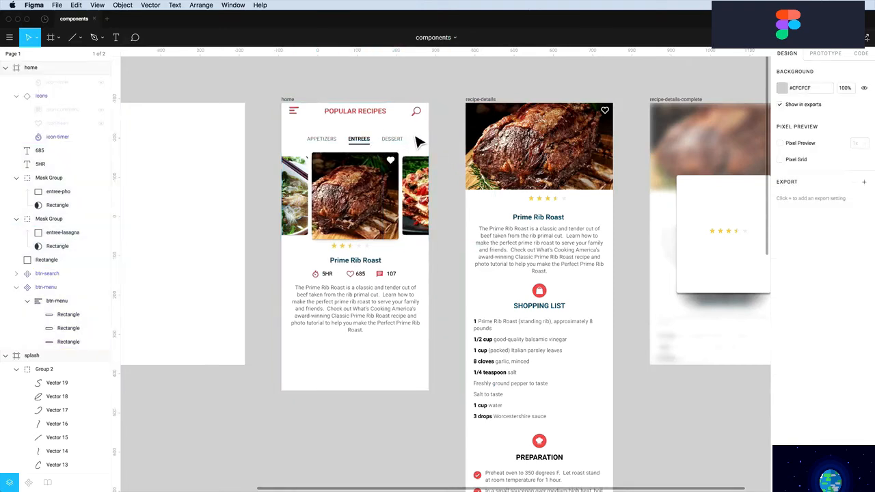
Group the three tab labels with their underline and name the group 'categories'
drag(408, 131, 316, 156)
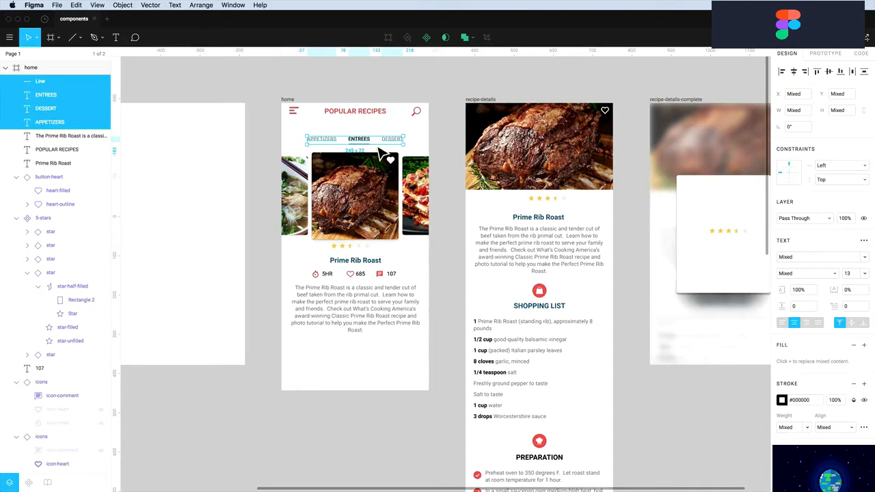
key(super+g)
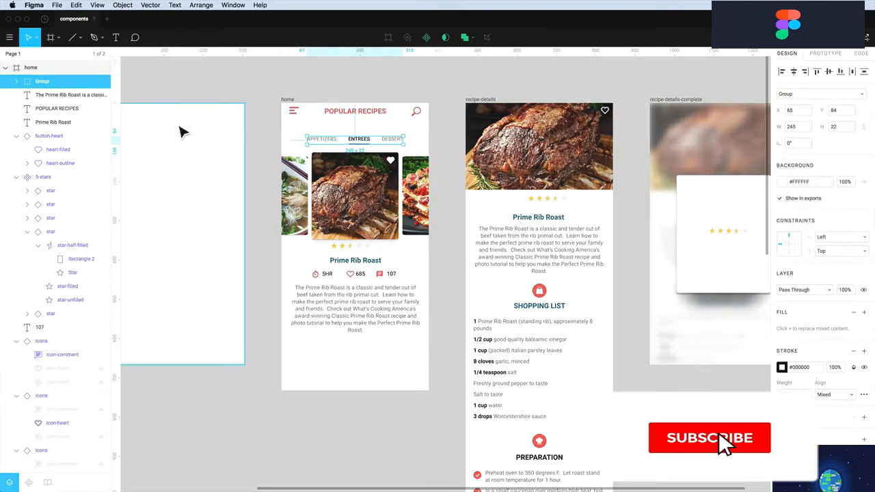
double_click(43, 82)
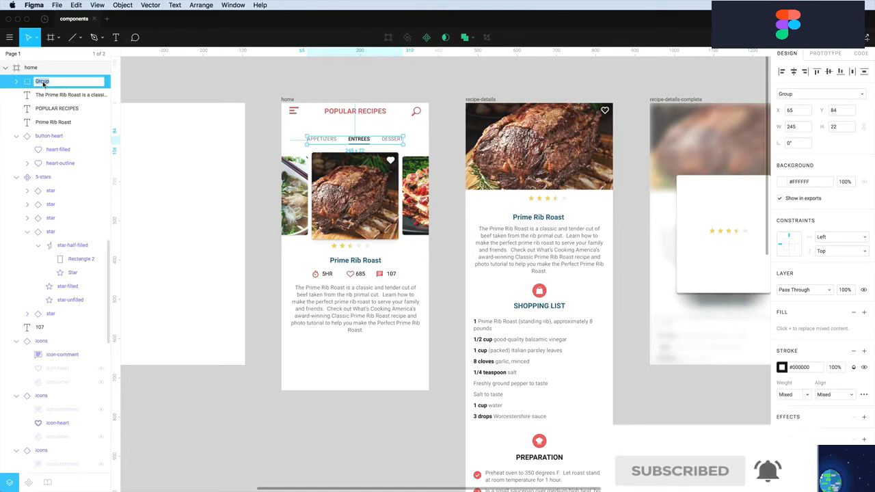
text(categories)
key(Return)
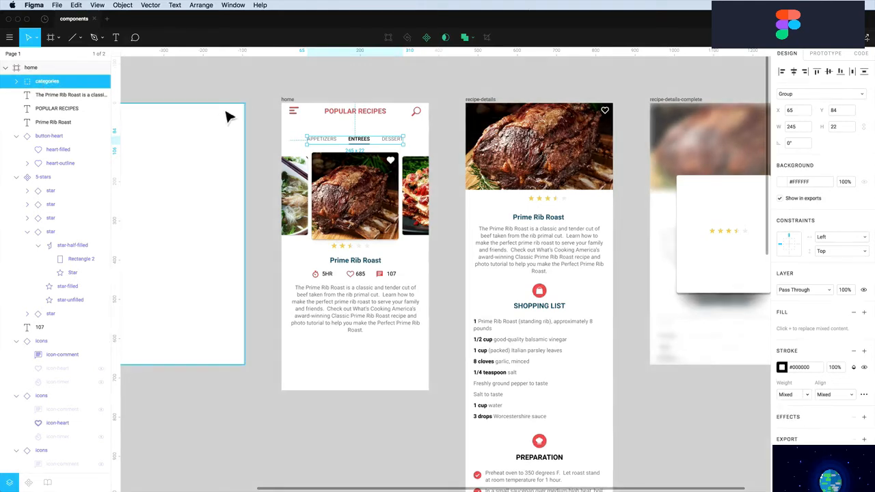
click(255, 83)
Constrain the tab group to Center horizontally, test by widening the home frame, then undo
click(352, 145)
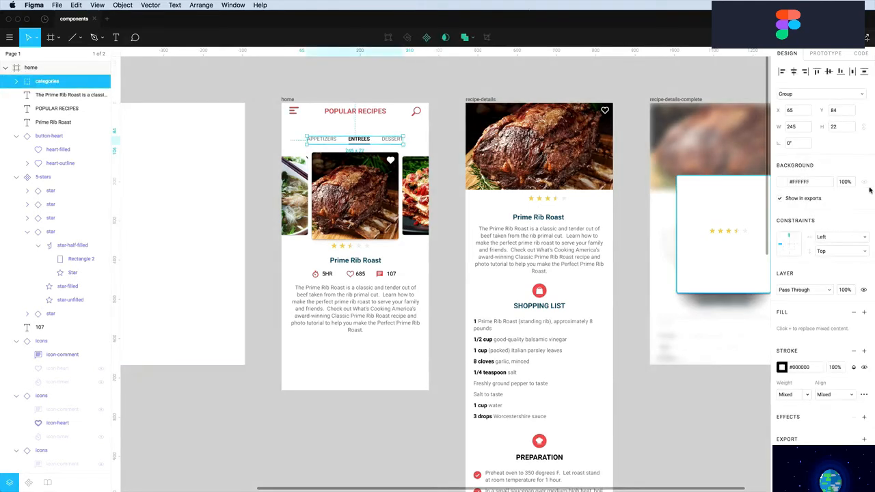
click(840, 238)
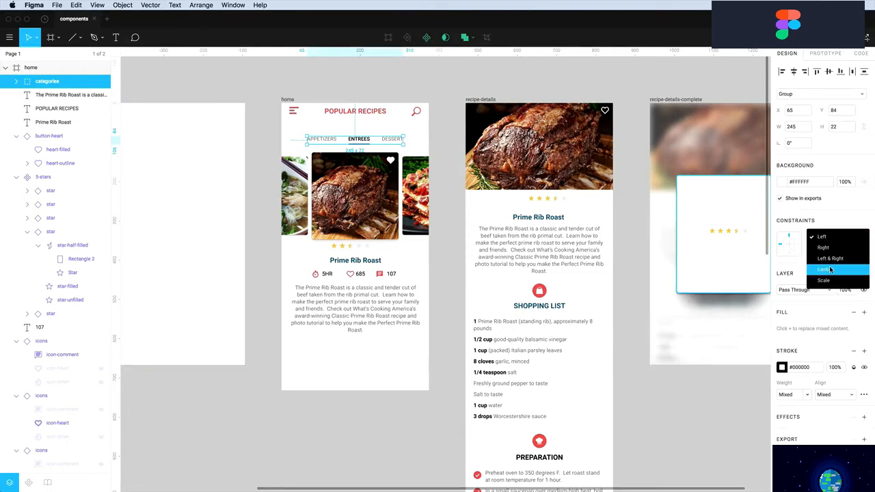
click(830, 269)
click(321, 96)
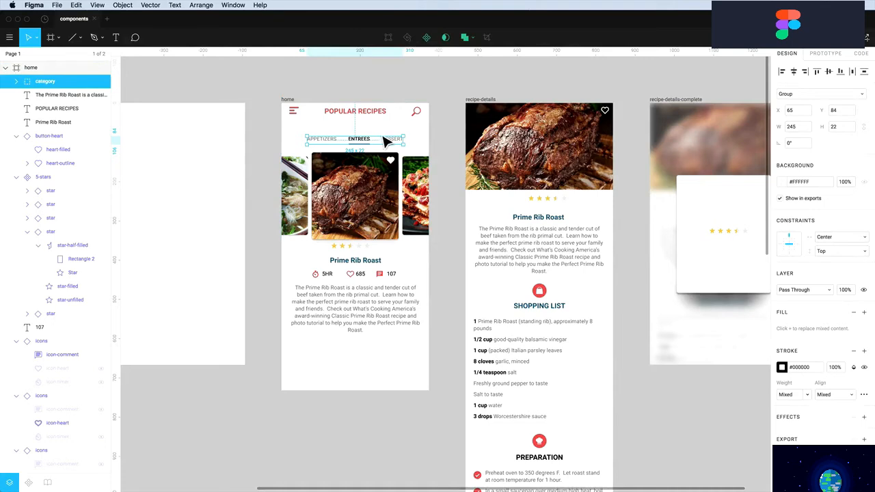
click(288, 99)
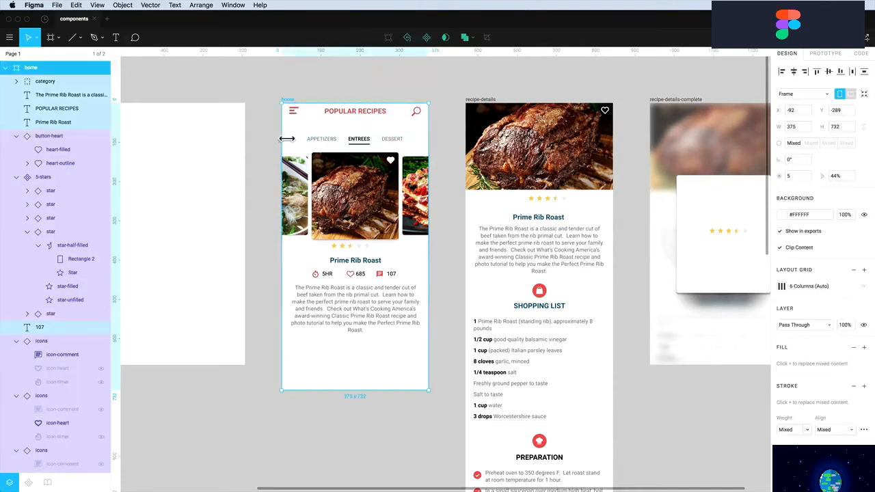
mouse_move(286, 139)
mouse_down()
mouse_move(246, 142)
mouse_move(283, 141)
mouse_move(273, 147)
mouse_up()
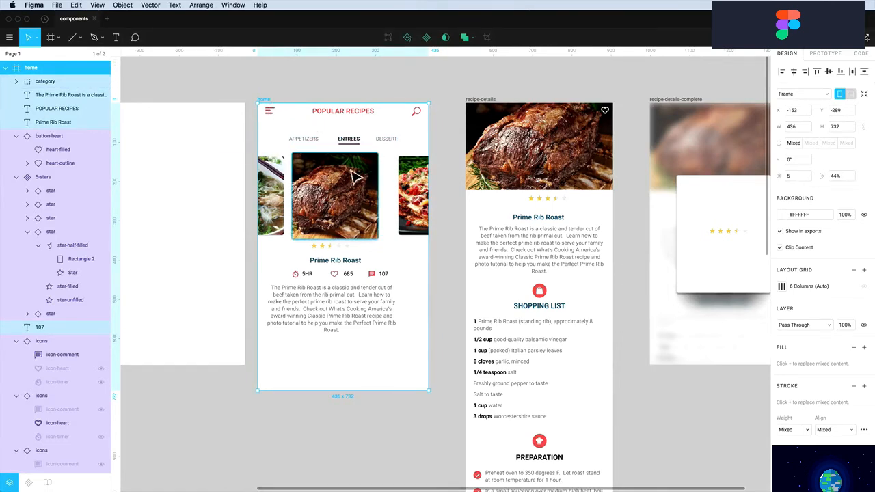
key(super+z)
key(Escape)
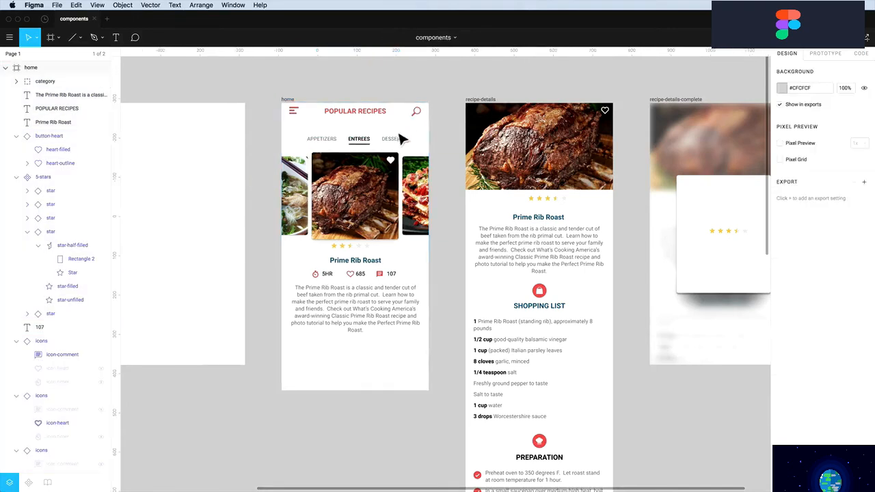
click(395, 145)
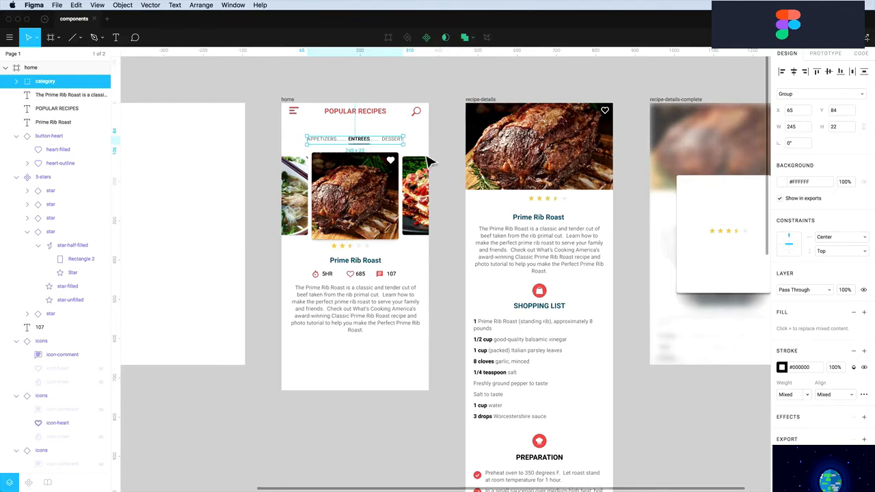
Convert the category group to a frame constrained Center horizontally, testing with a home-frame resize
click(800, 94)
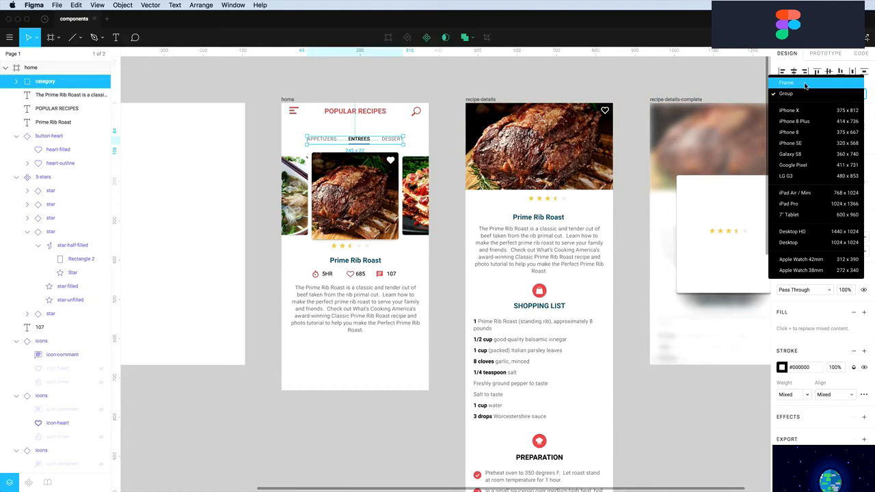
click(806, 83)
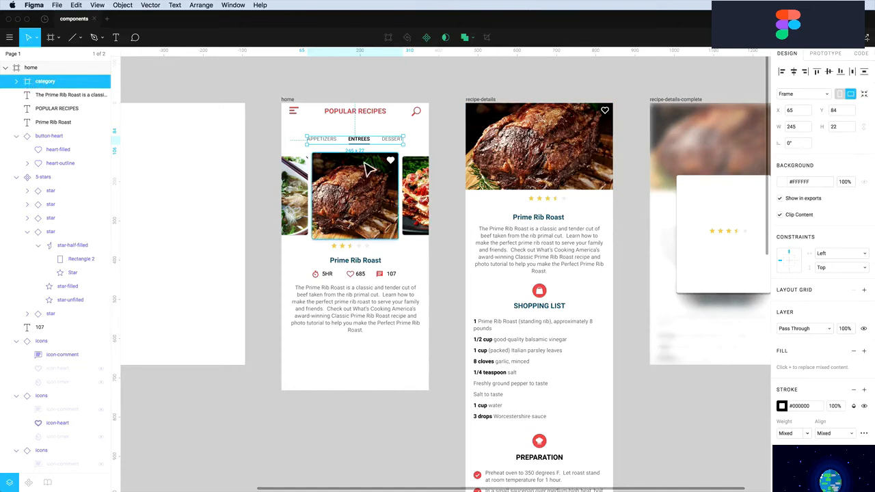
click(331, 143)
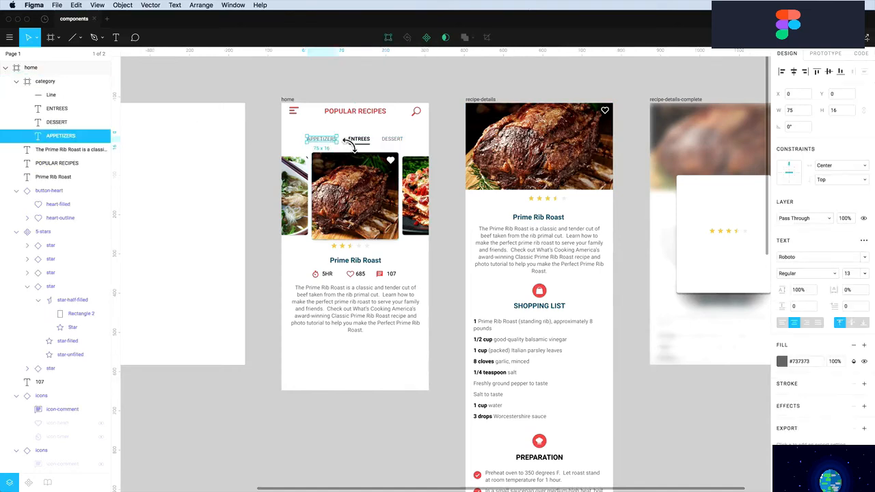
key(Escape)
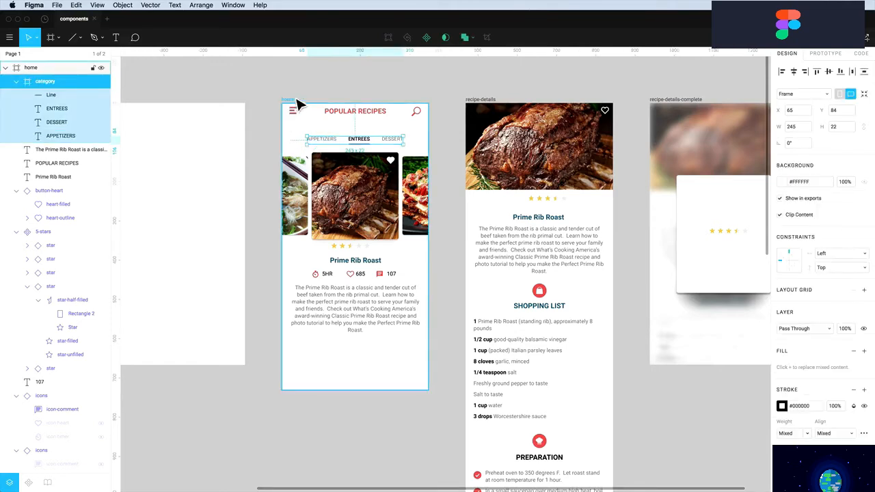
click(825, 255)
click(830, 287)
click(328, 78)
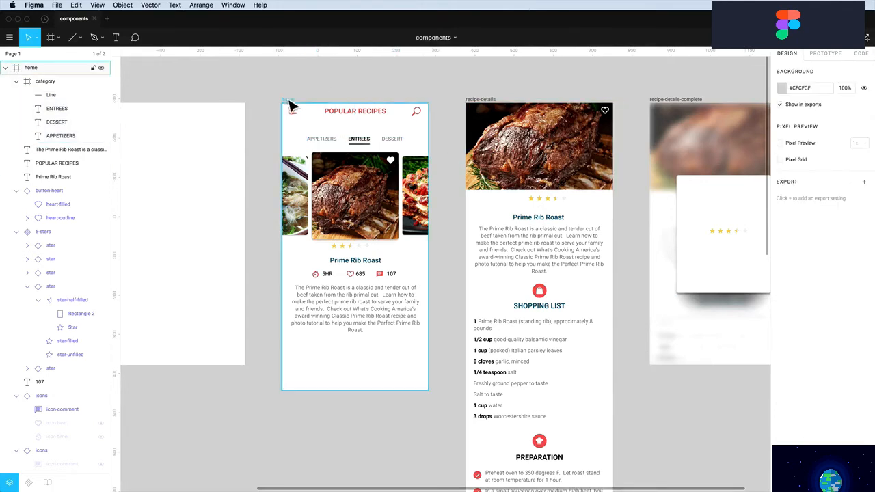
click(288, 101)
drag(287, 134, 242, 139)
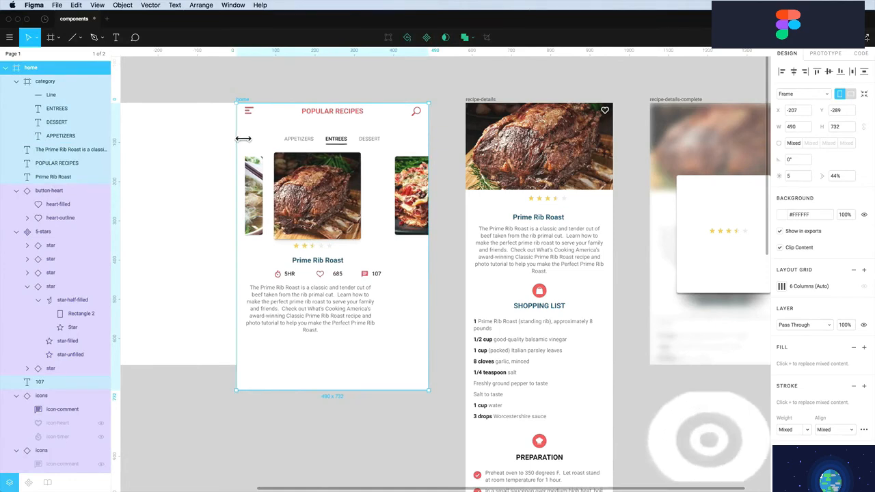
key(super+z)
click(325, 89)
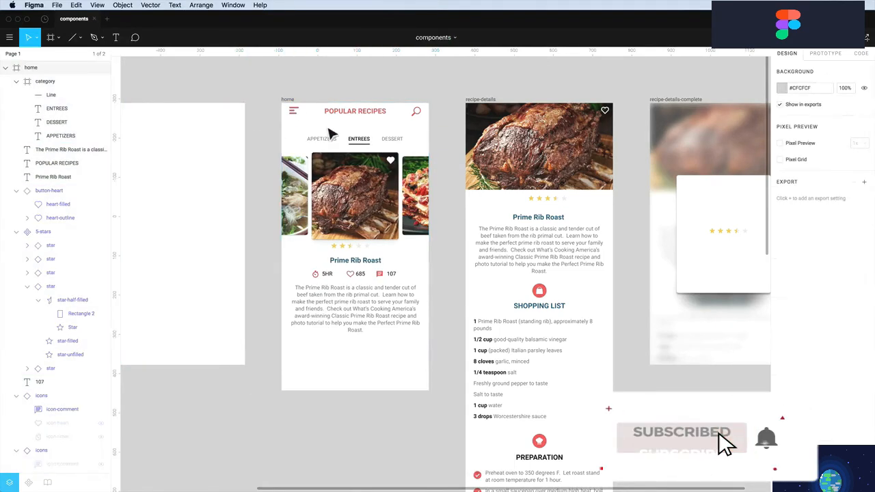
Group the heart button with the roast image and constrain that group to Center horizontally
shift+click(392, 162)
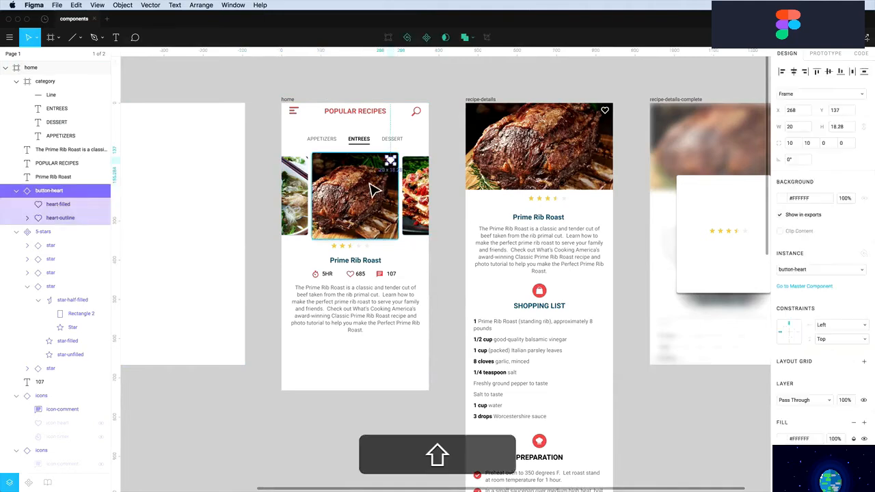
shift+click(369, 193)
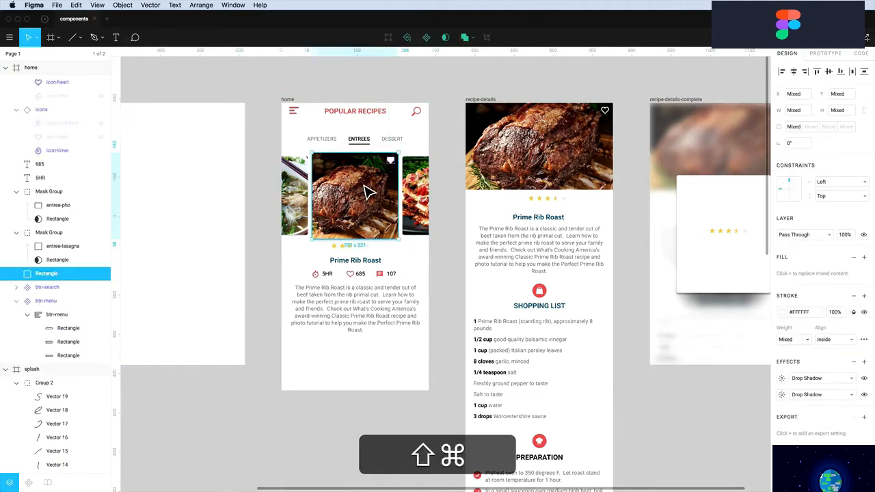
key(super+g)
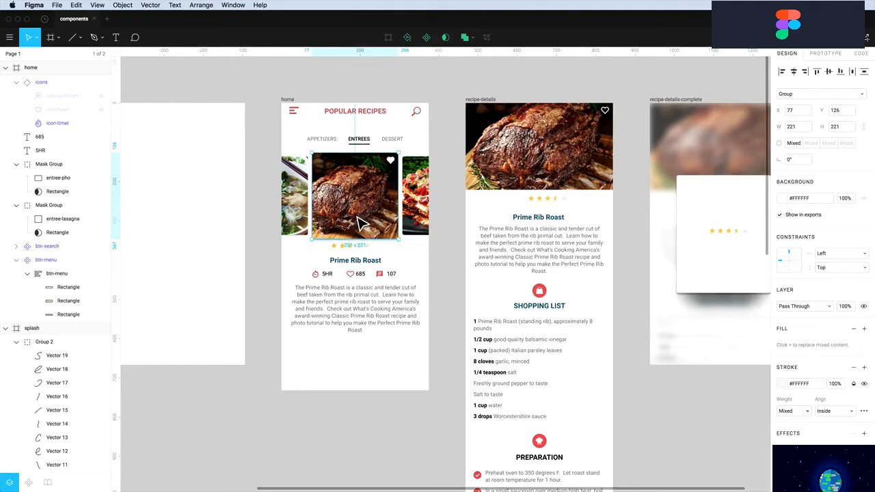
click(833, 255)
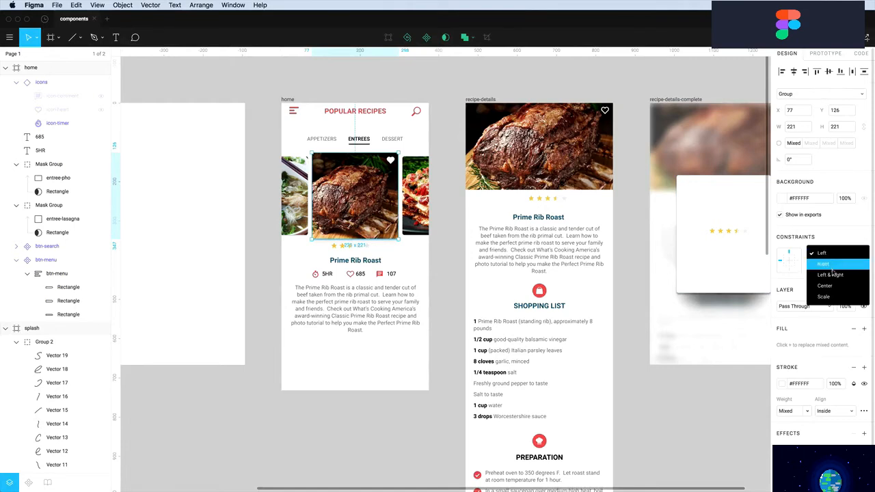
click(829, 271)
click(286, 101)
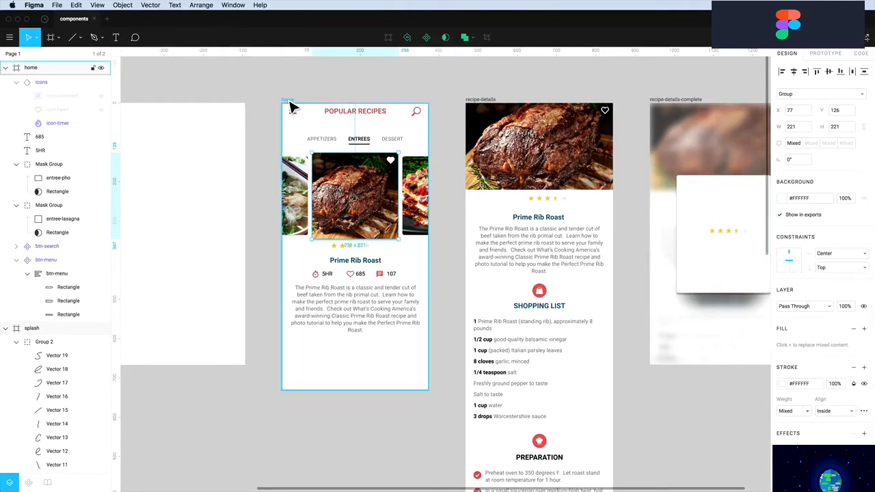
mouse_move(436, 153)
mouse_down()
mouse_move(529, 160)
mouse_move(436, 158)
mouse_up()
Bring the pho and lasagna side images to the front
click(340, 206)
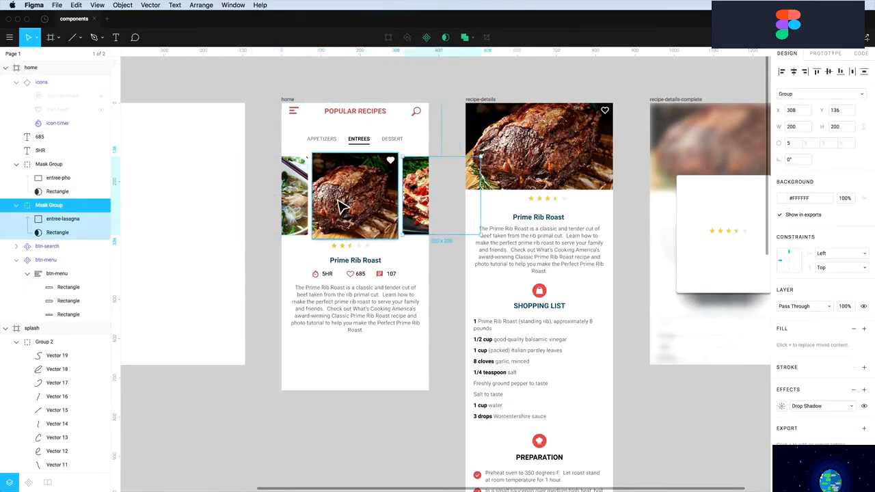
click(301, 199)
click(381, 200)
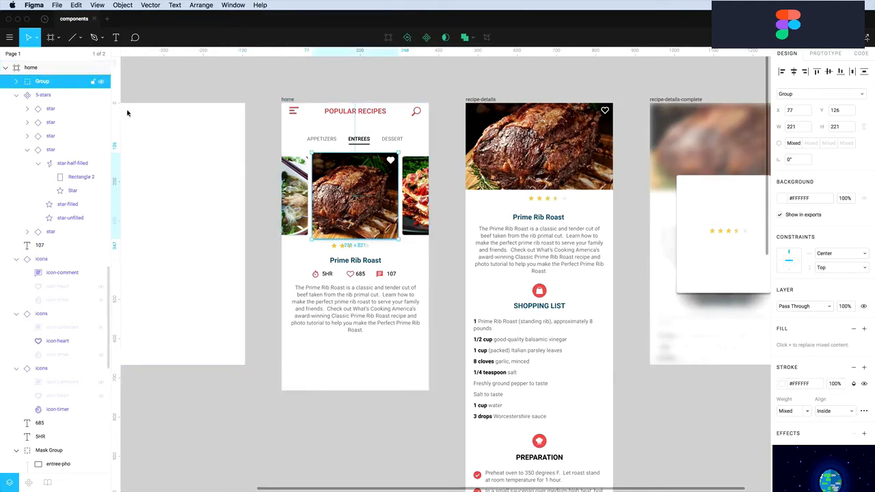
click(288, 198)
shift+click(423, 212)
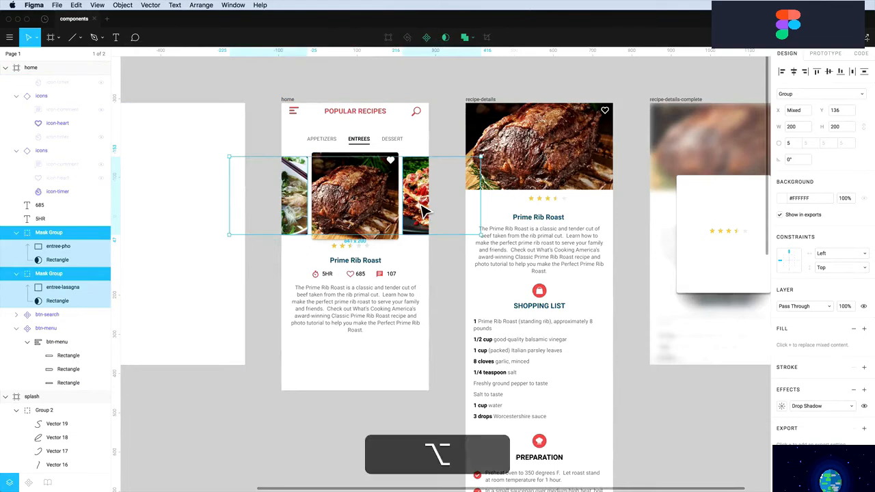
key(super+alt+bracketright)
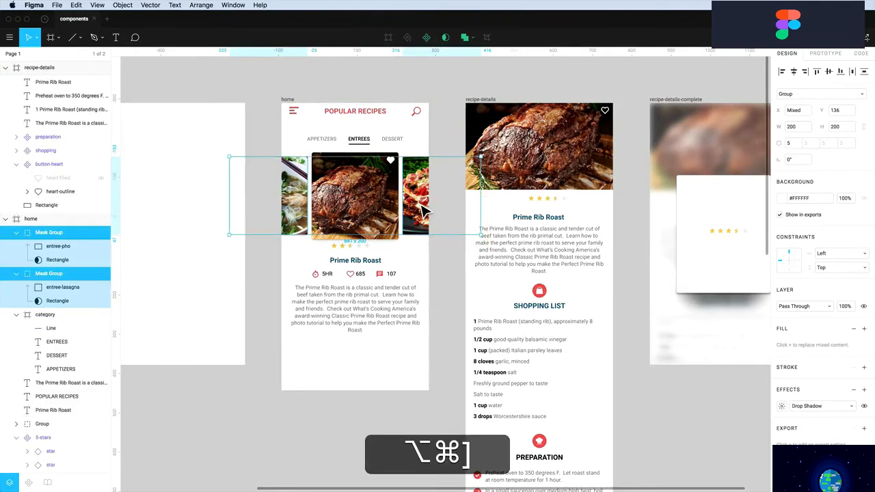
Move the roast Group above category and nest both side Mask Groups inside it
click(354, 221)
click(299, 214)
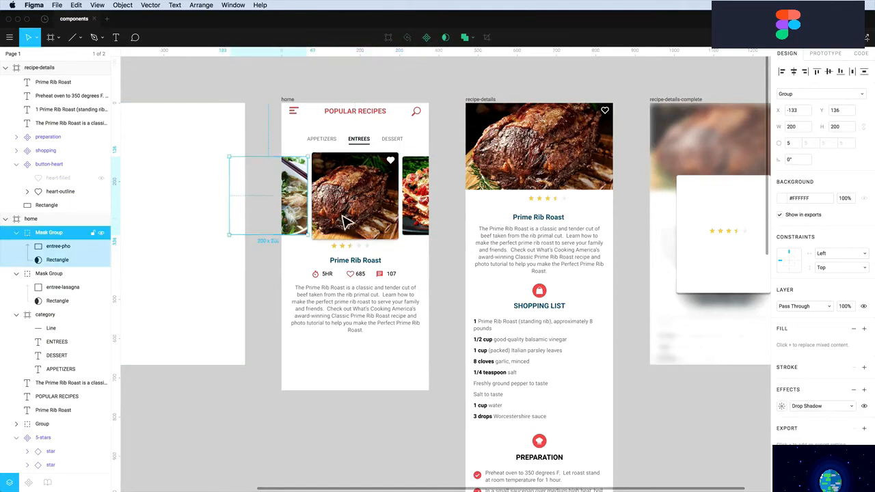
shift+click(415, 219)
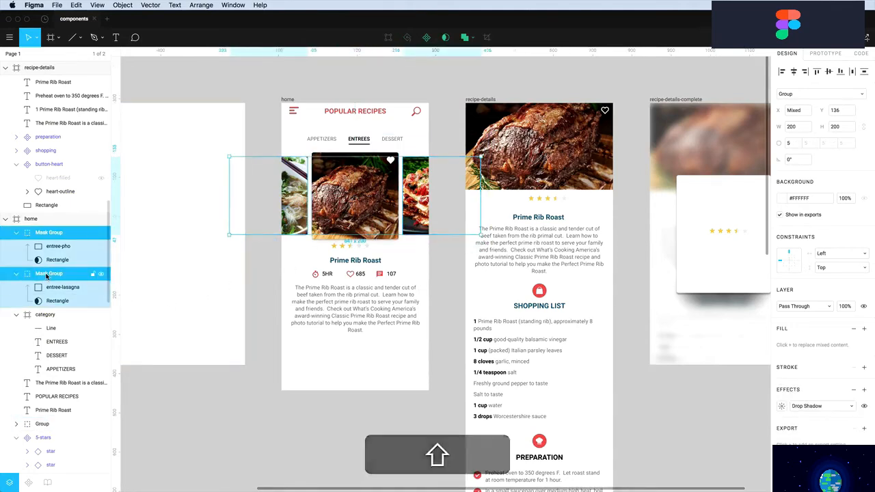
click(43, 370)
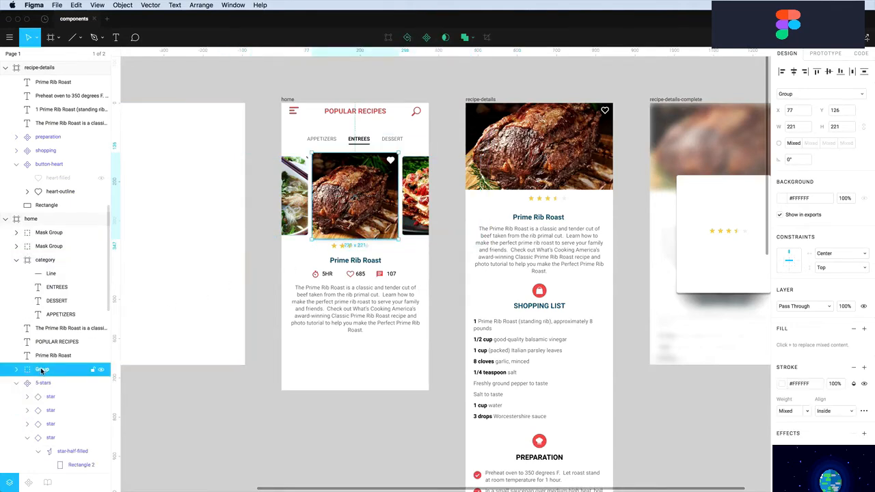
drag(42, 370, 40, 257)
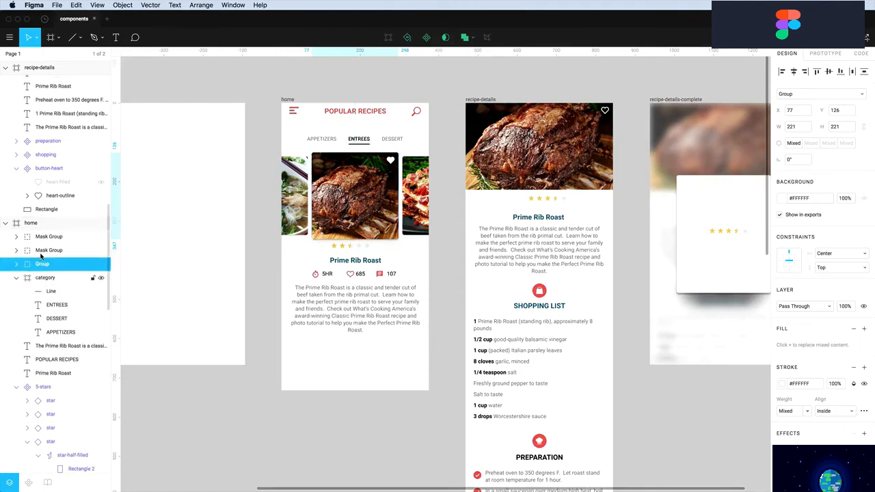
click(45, 252)
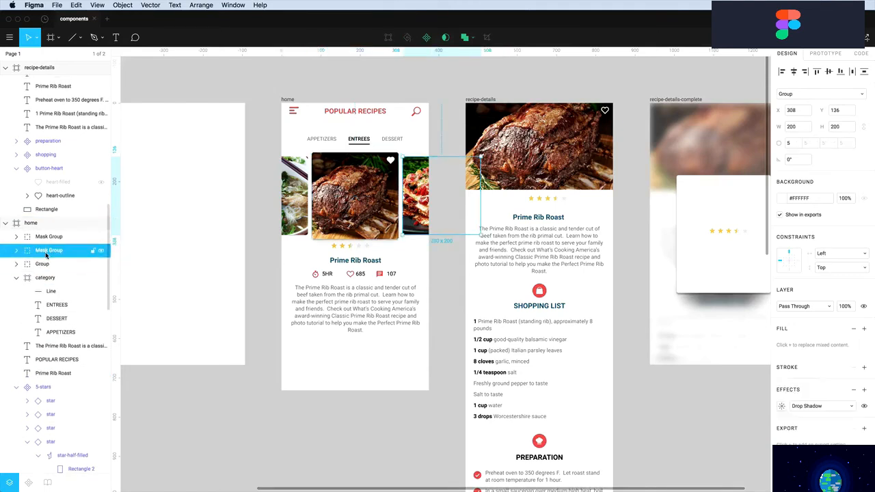
key(alt)
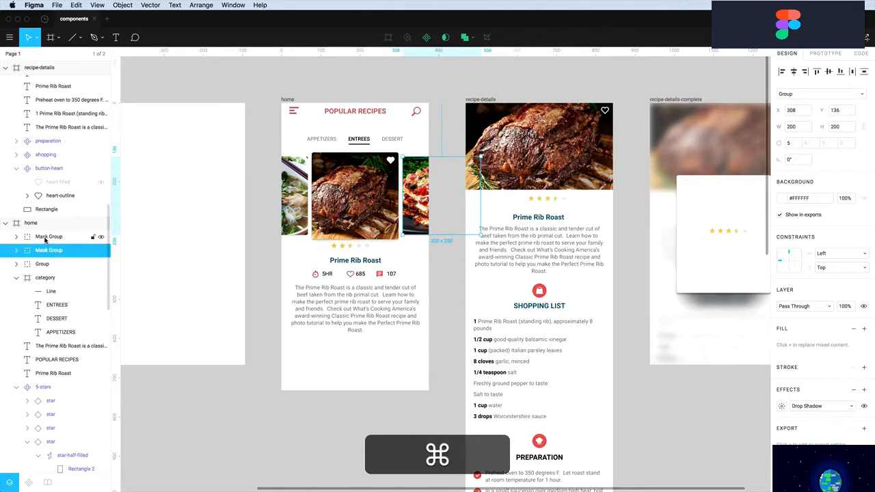
super+click(42, 238)
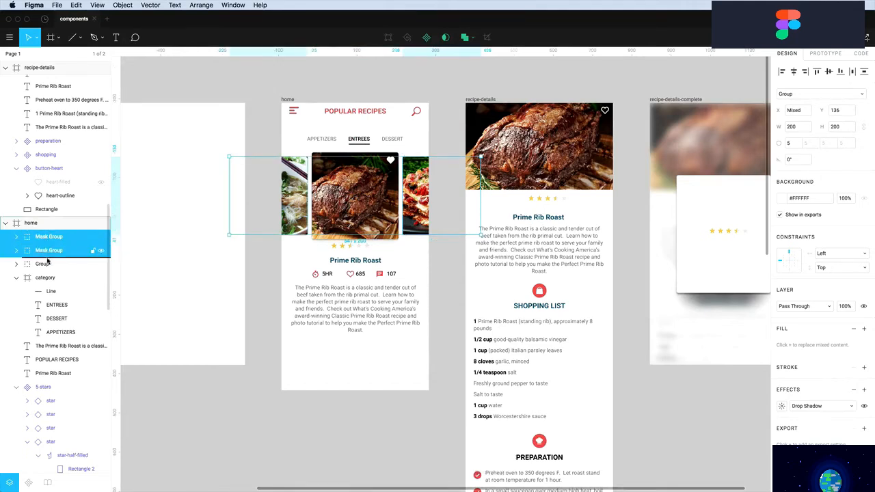
drag(41, 266, 41, 266)
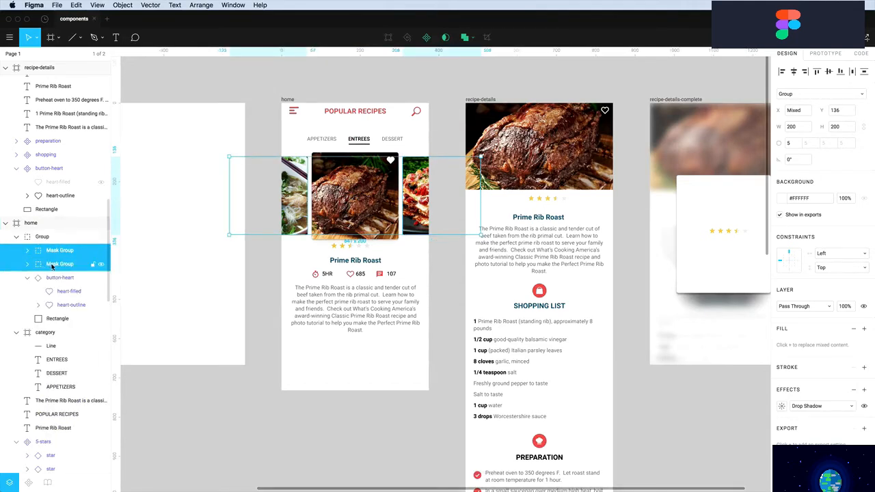
Constrain the carousel group to Center horizontally and test with a home-frame resize, then undo
click(42, 237)
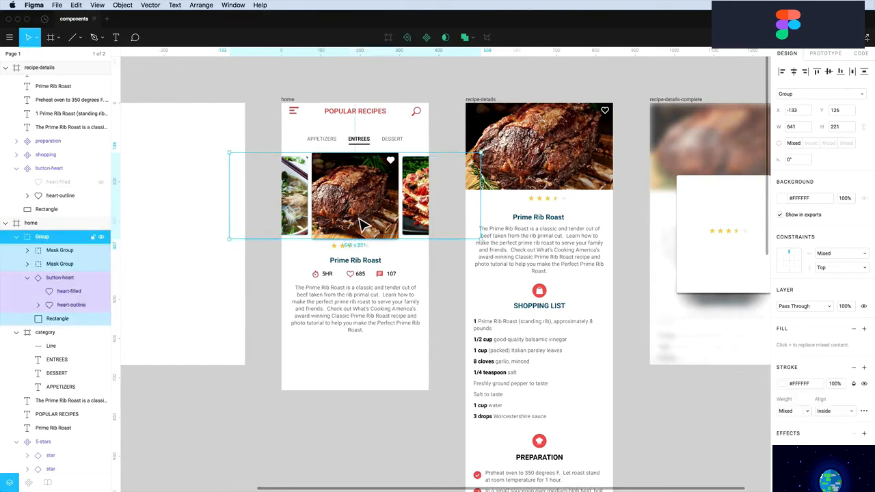
mouse_move(372, 223)
mouse_down()
mouse_move(344, 240)
mouse_move(354, 223)
mouse_move(372, 222)
mouse_up()
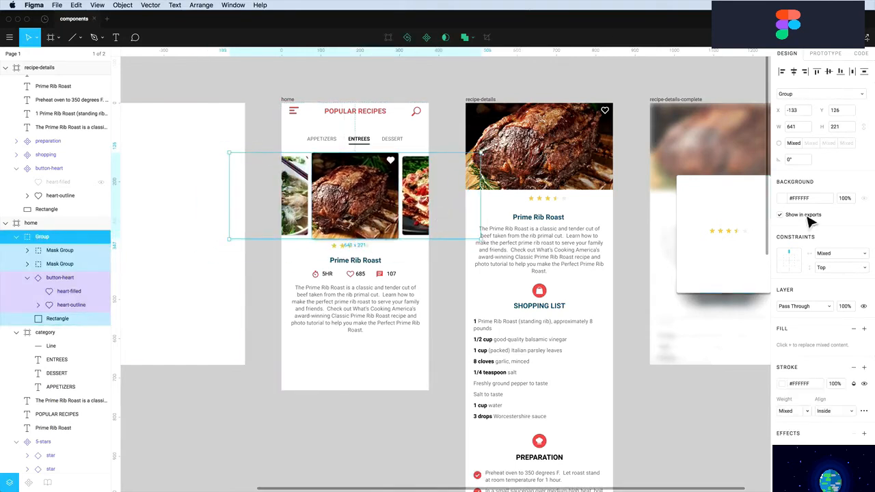
click(837, 256)
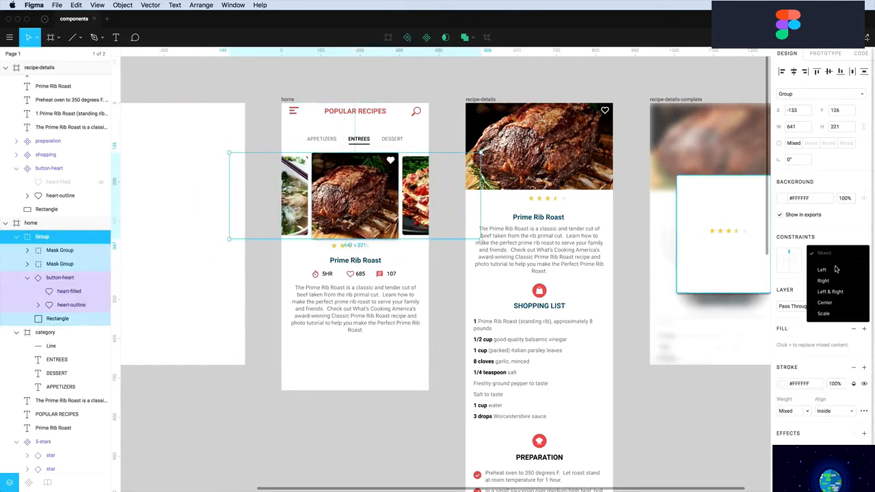
click(835, 301)
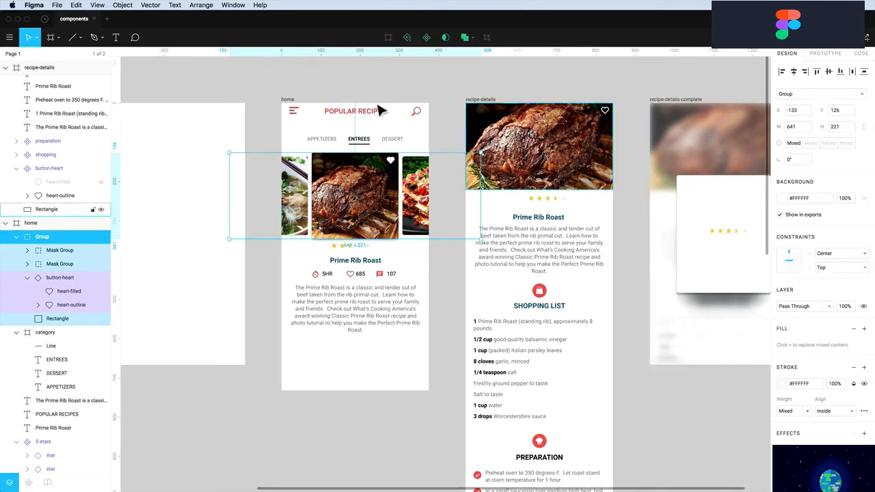
click(300, 97)
click(292, 100)
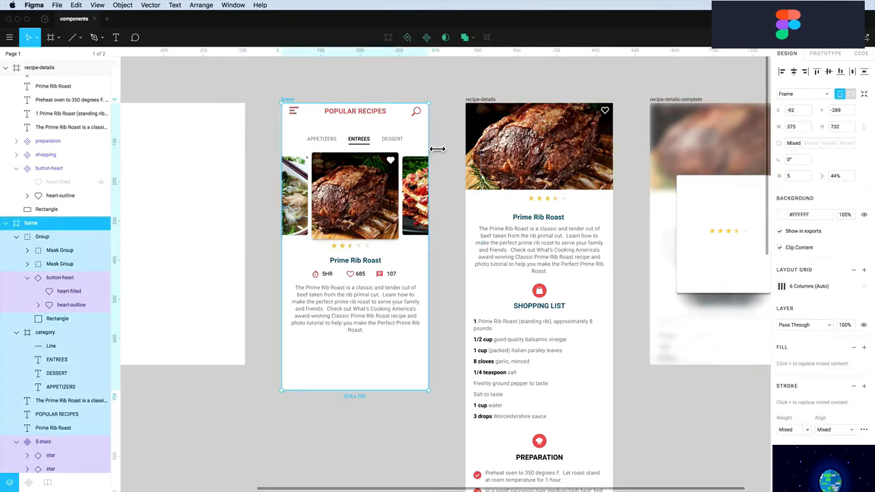
mouse_move(437, 149)
mouse_down()
mouse_move(489, 152)
mouse_move(440, 153)
mouse_up()
key(super+z)
Convert the carousel group to a frame kept centred horizontally, test-resize the home frame, and undo
click(366, 184)
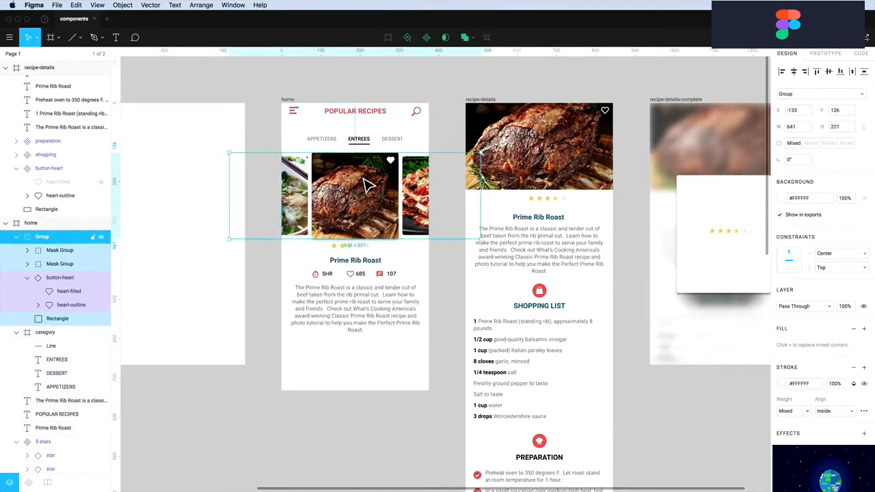
click(810, 95)
click(802, 83)
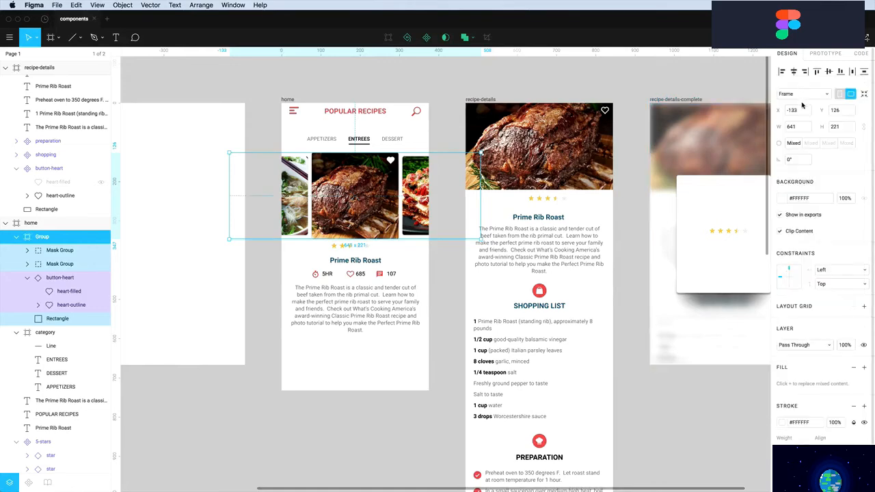
click(828, 271)
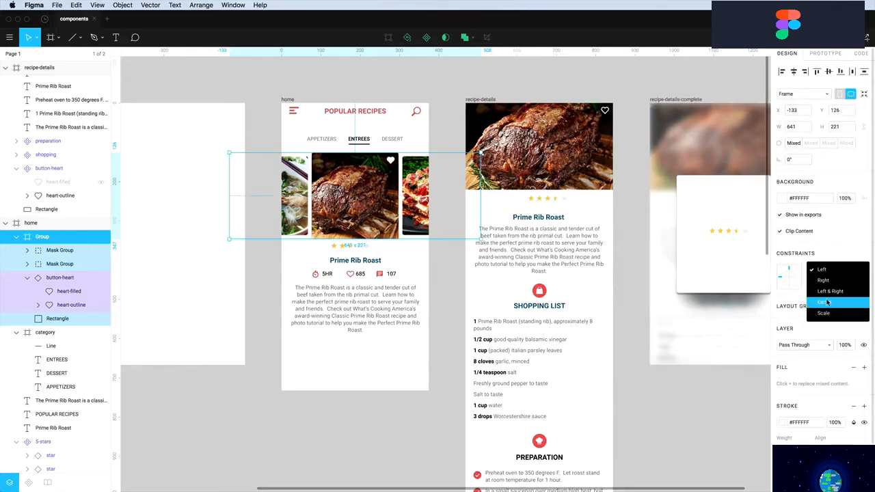
click(827, 303)
click(299, 103)
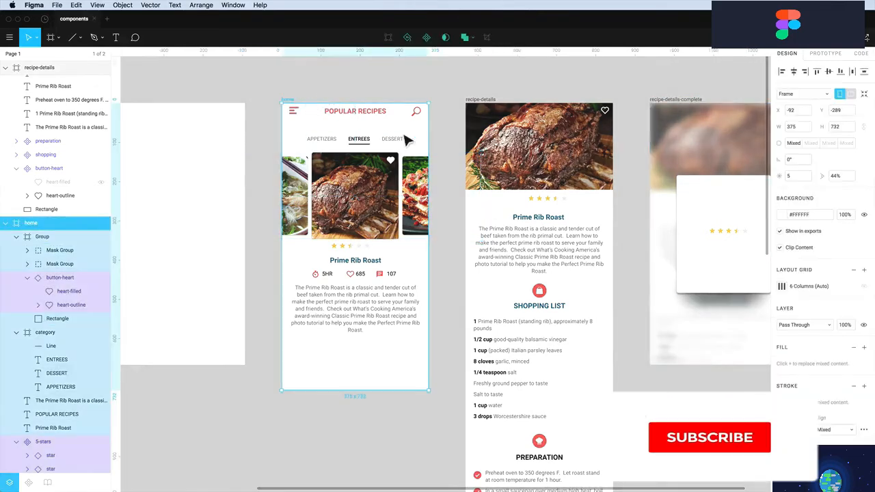
mouse_move(429, 140)
mouse_down()
mouse_move(465, 144)
mouse_move(402, 145)
mouse_move(458, 146)
mouse_move(431, 148)
mouse_up()
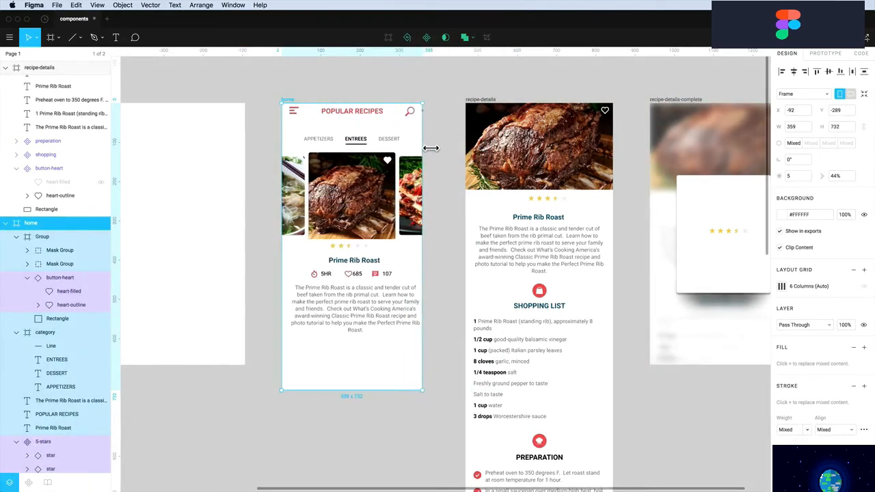
key(super+z)
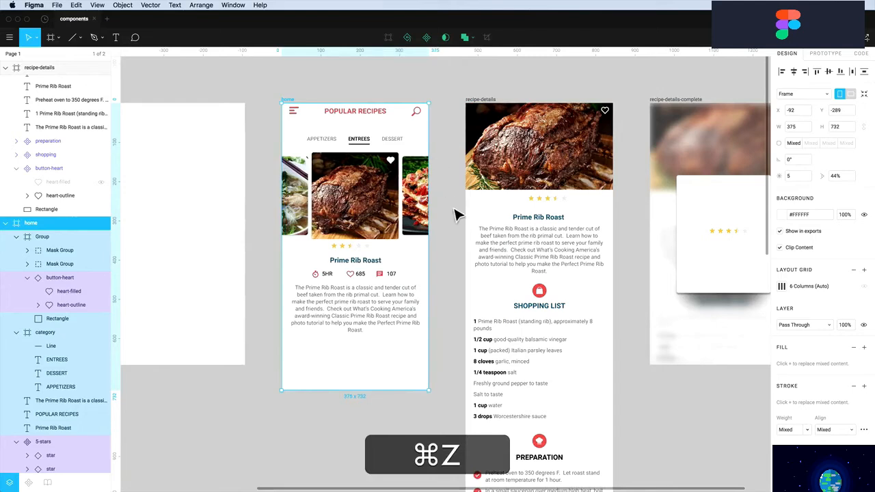
click(353, 253)
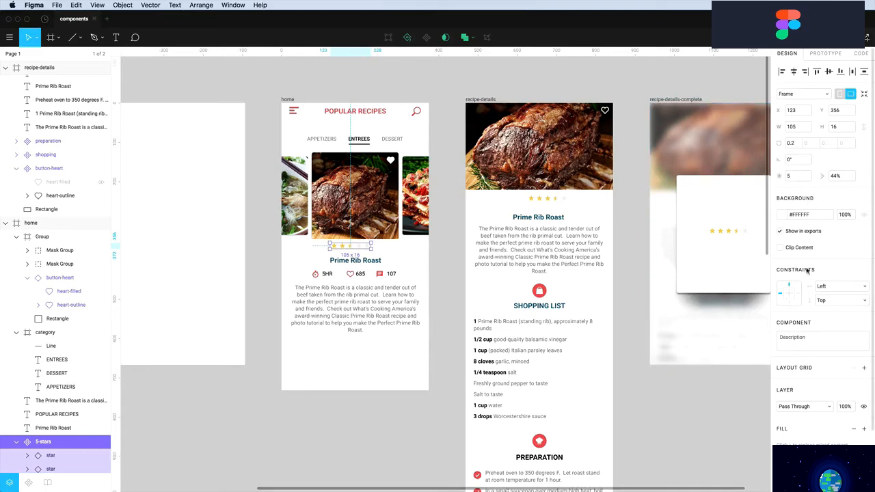
Constrain the 5-stars rating to Center horizontally and test by narrowing the home frame
click(828, 300)
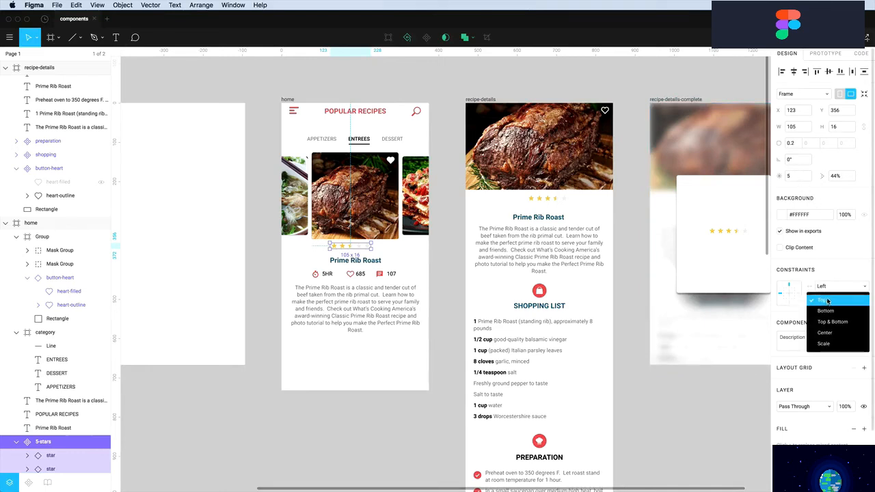
click(827, 301)
click(827, 286)
click(825, 319)
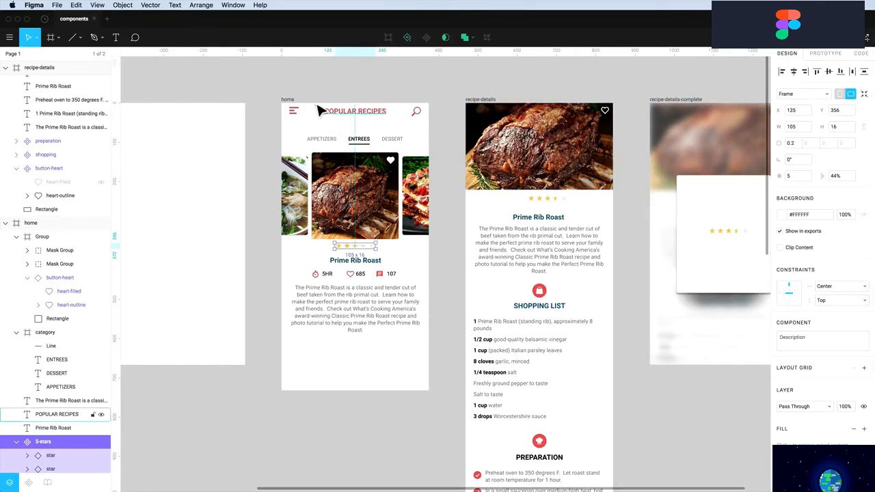
click(288, 100)
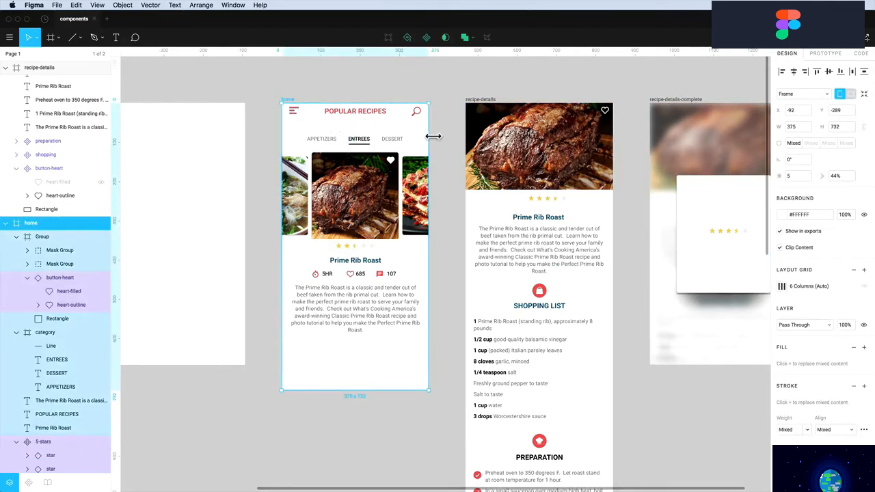
mouse_move(434, 136)
mouse_down()
mouse_move(465, 139)
mouse_move(425, 146)
mouse_up()
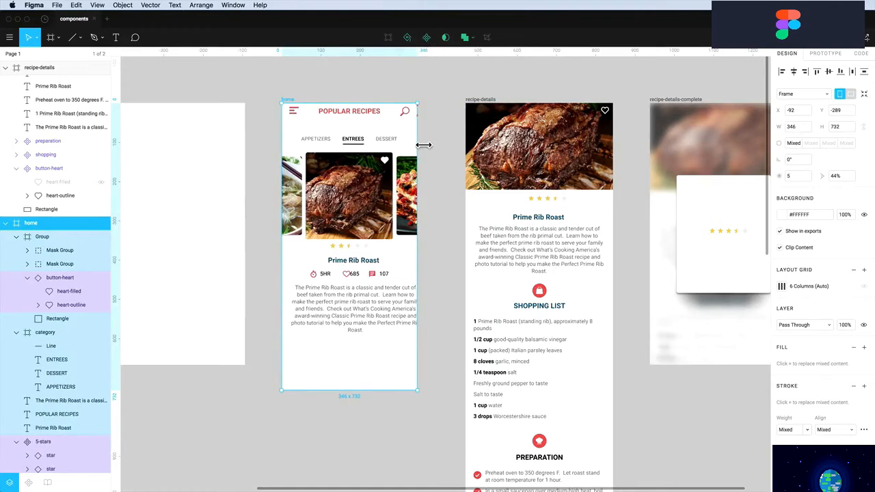
key(super+z)
Constrain the stars, Prime Rib Roast title and description together to Center horizontally
click(357, 248)
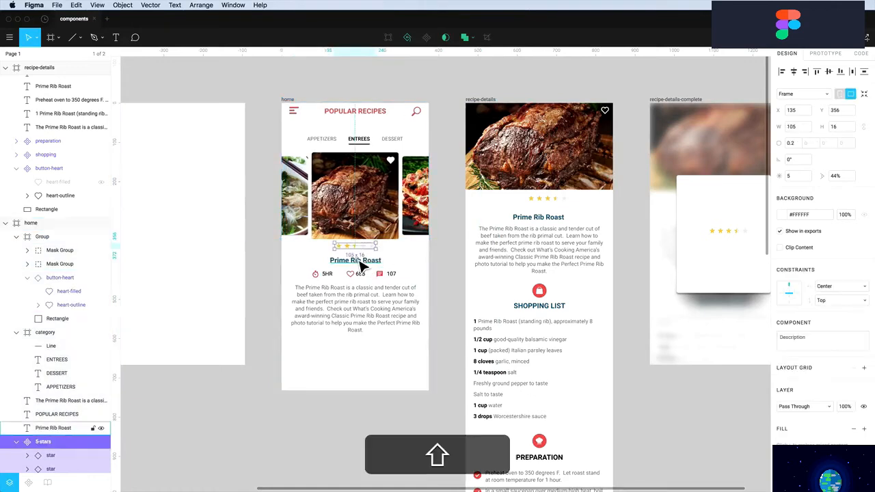
shift+click(357, 263)
shift+click(367, 325)
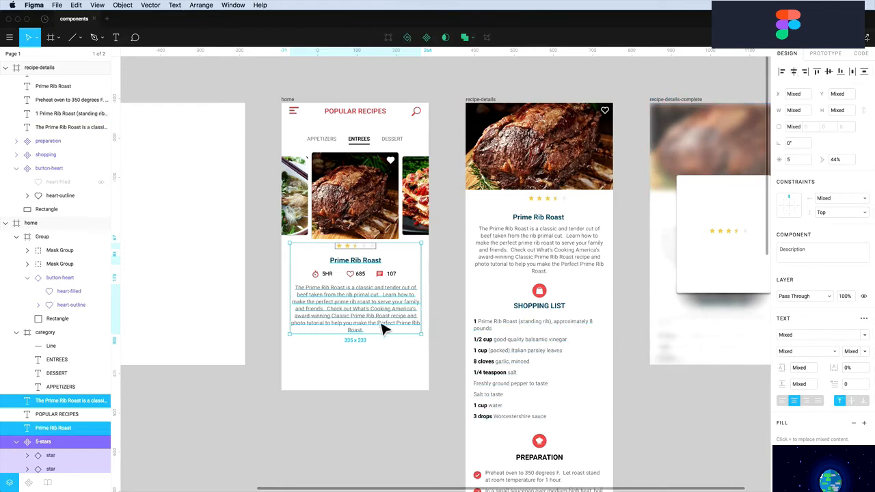
drag(373, 318, 372, 317)
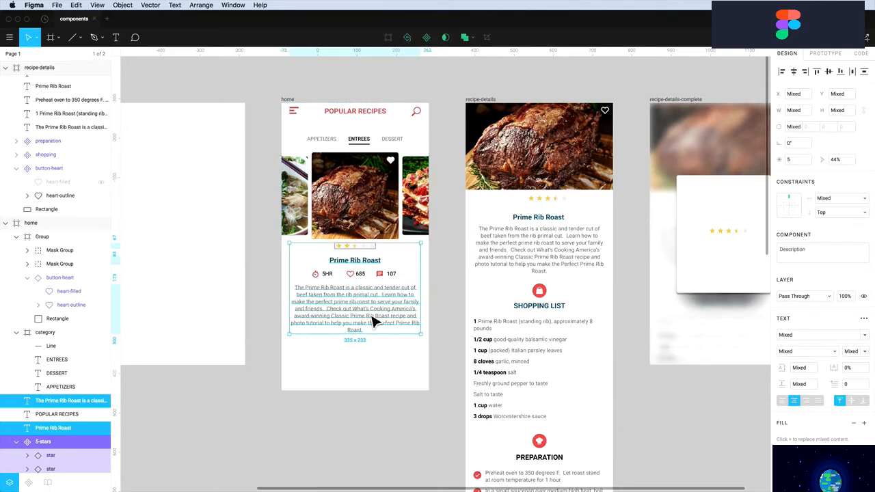
click(843, 199)
click(827, 248)
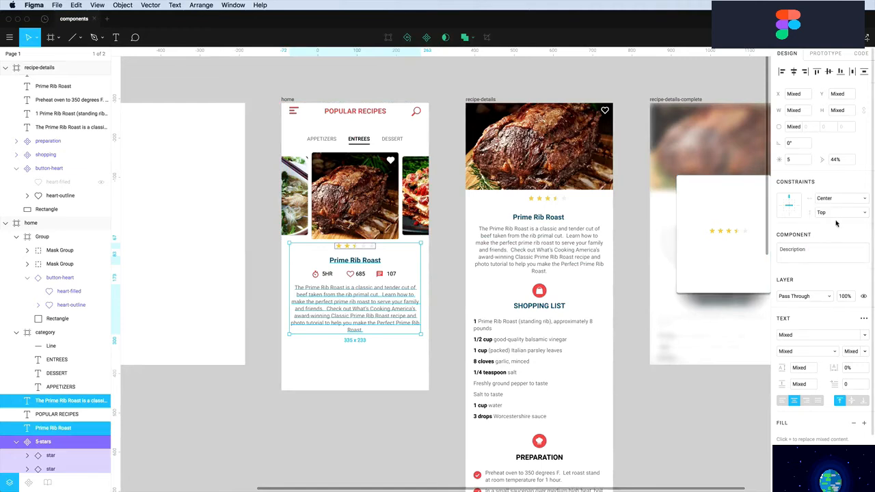
click(451, 325)
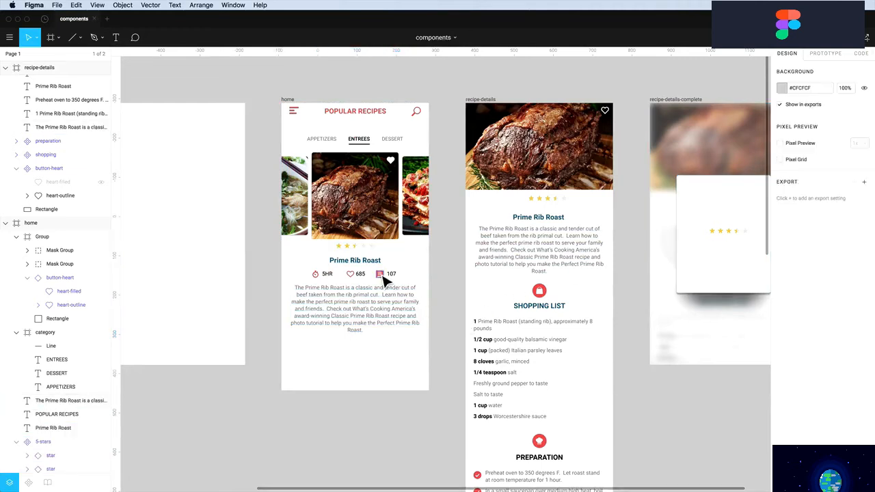
click(381, 276)
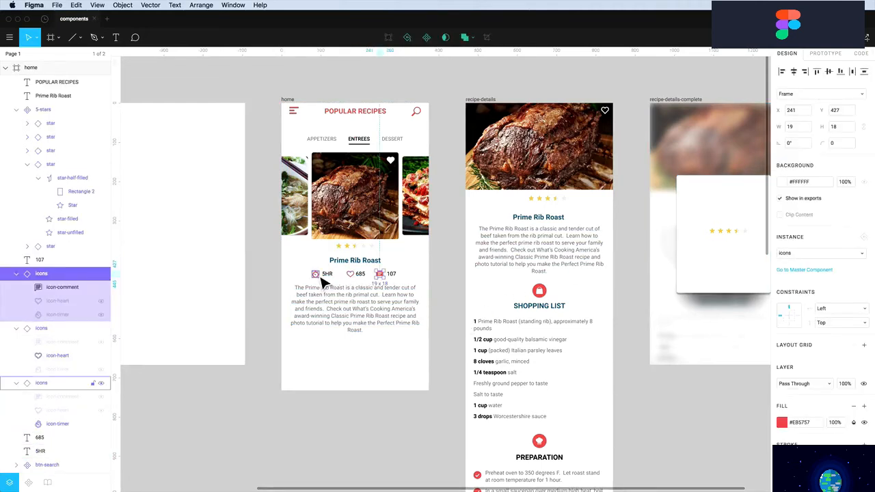
Even the stat spacing: shift the comment icon and 107 left, and 5HR with its timer right
key(alt)
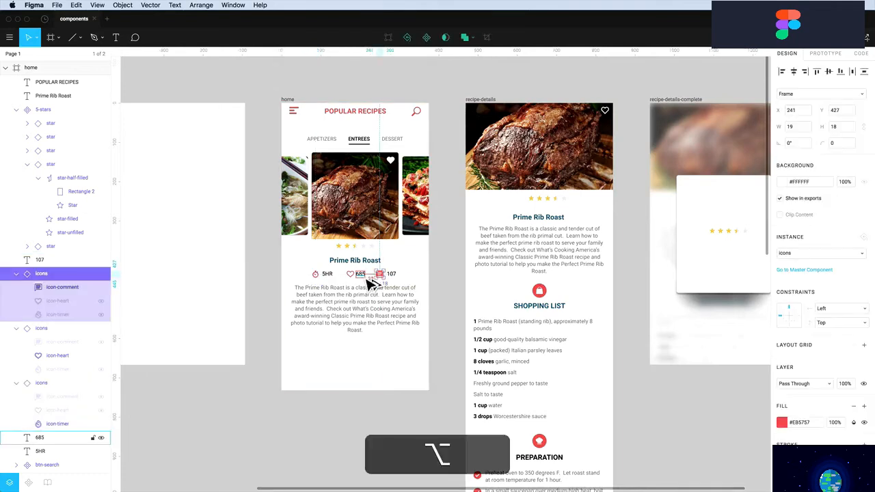
shift+click(387, 275)
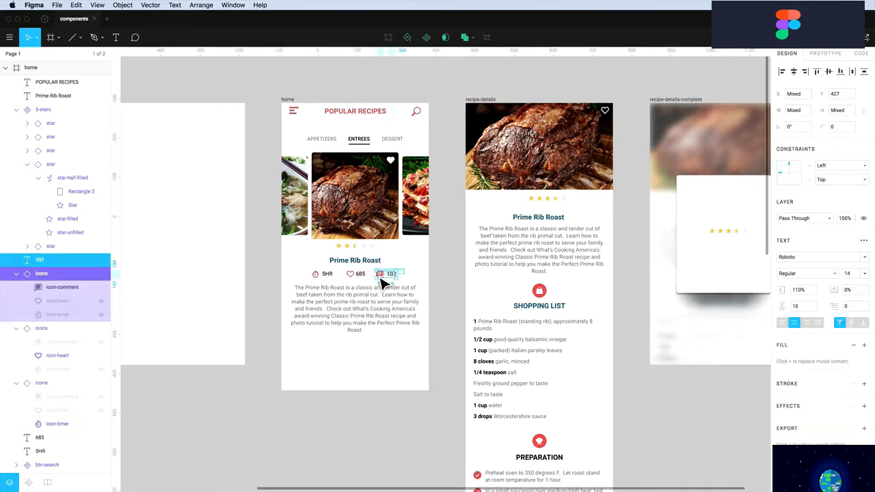
key(shift+Left)
key(alt)
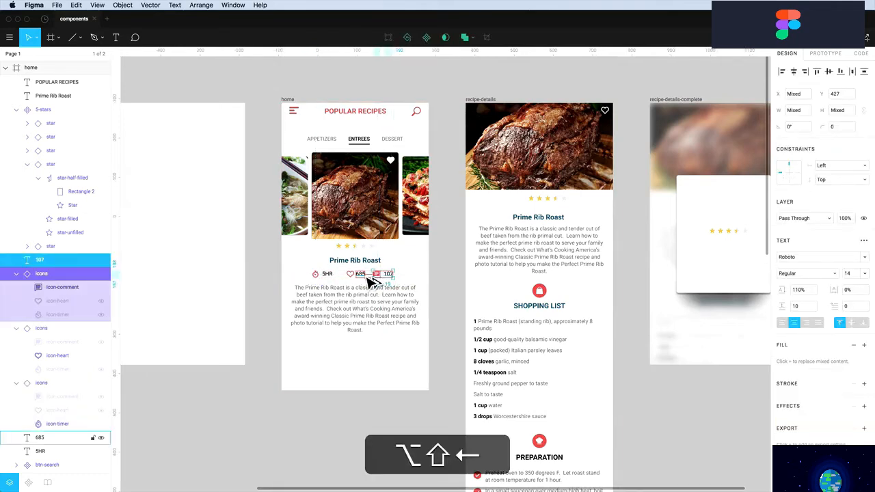
click(326, 275)
shift+click(316, 275)
key(alt)
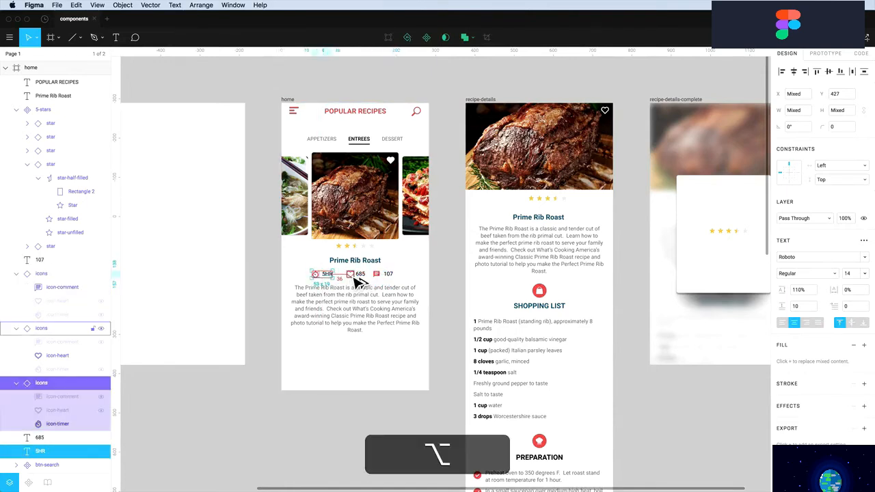
key(alt+Right)
key(shift+Right)
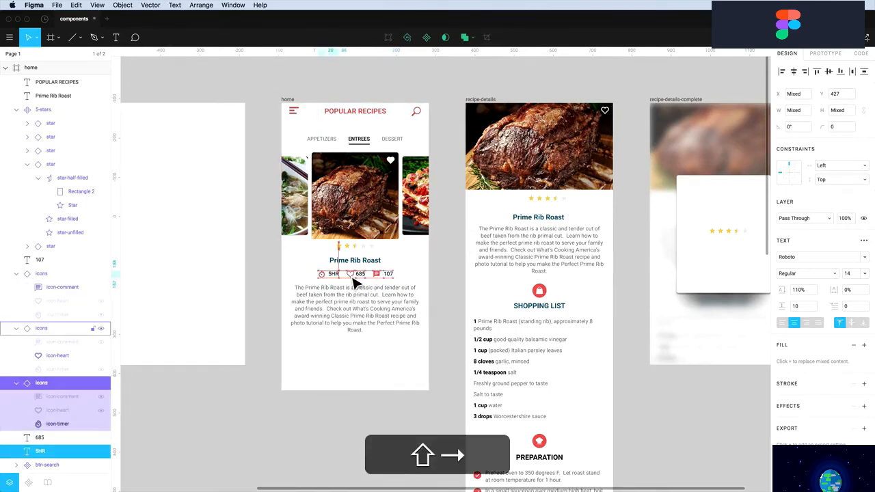
Nudge the 5HR, 685 and 107 labels down 1 px
click(413, 281)
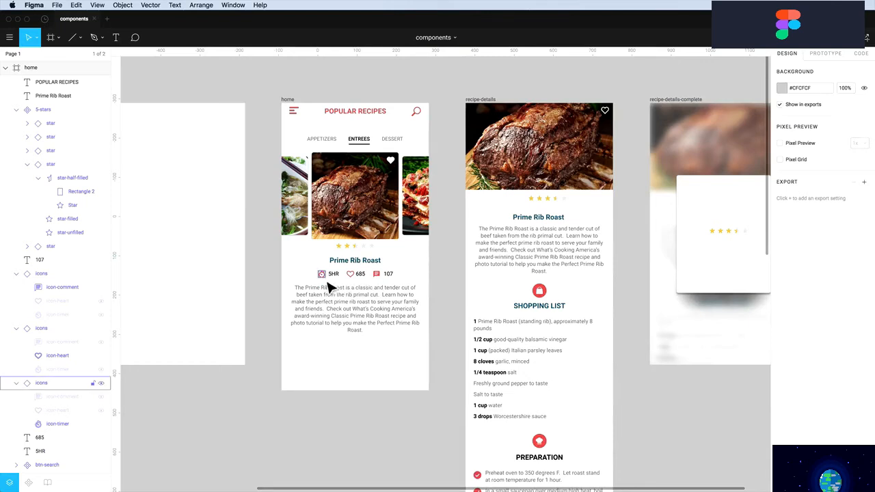
shift+click(322, 274)
shift+click(350, 274)
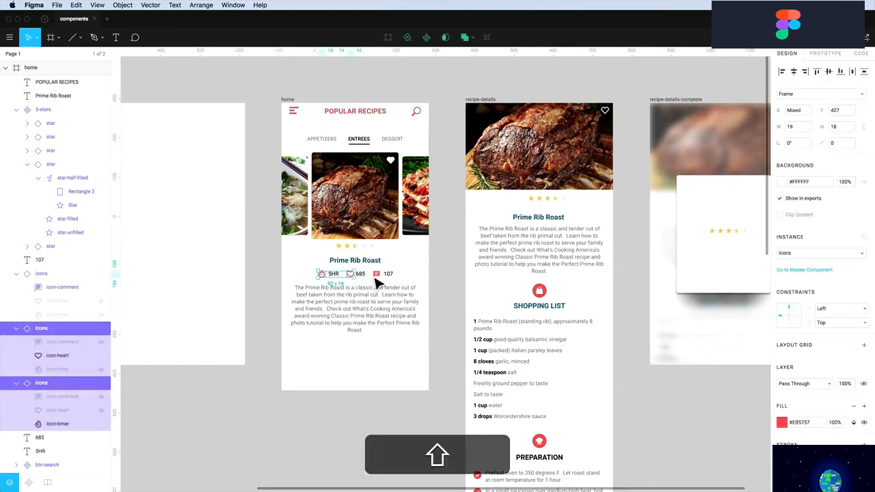
click(334, 275)
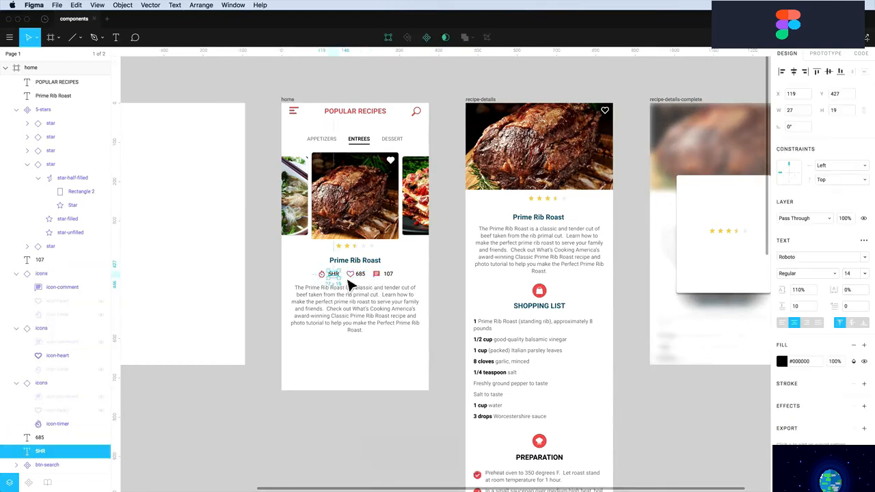
shift+click(362, 277)
shift+click(389, 276)
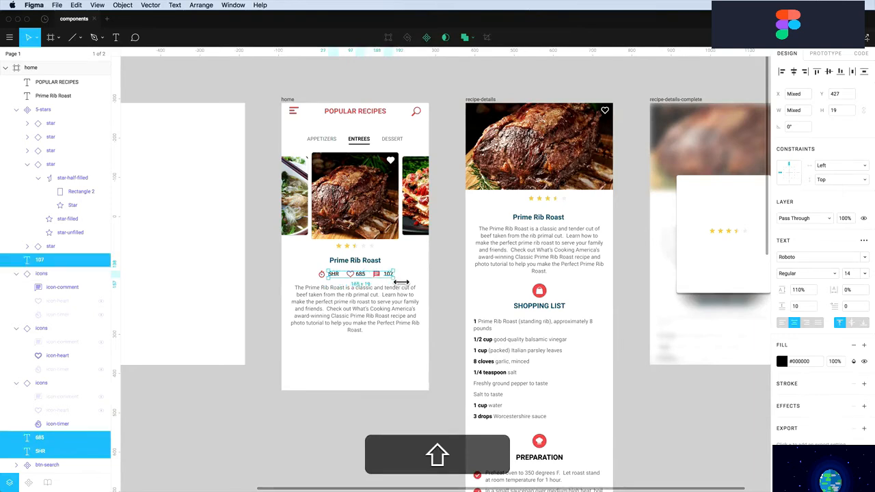
key(Down)
Group the whole stats row and convert Group 2 into a frame
drag(303, 271, 406, 278)
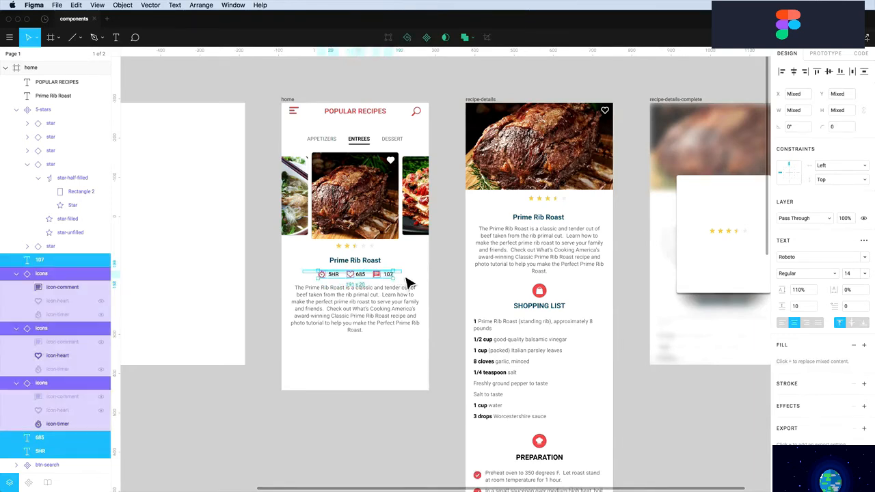
key(super+g)
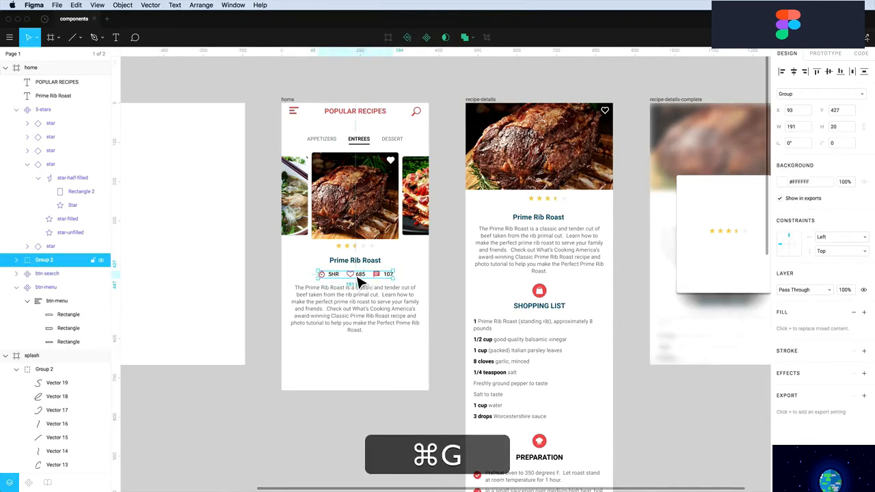
click(792, 95)
click(779, 97)
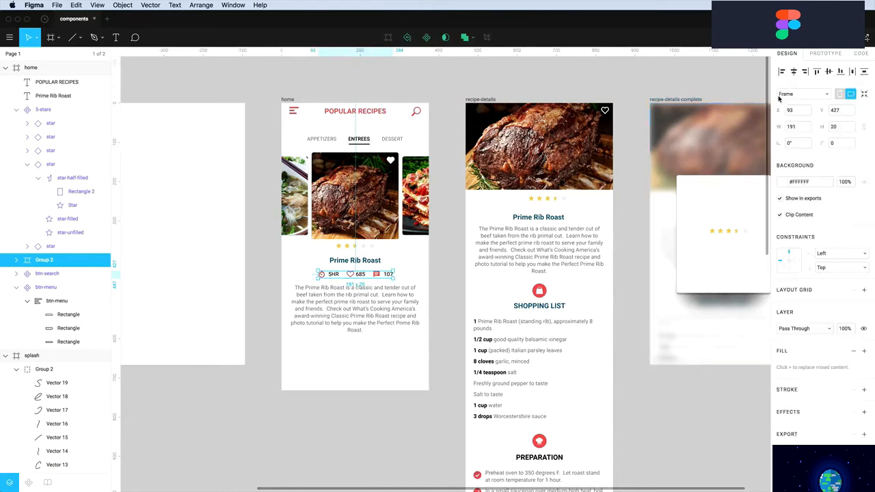
Set the stats row's horizontal constraint to Center and the description to Left & Right
click(834, 268)
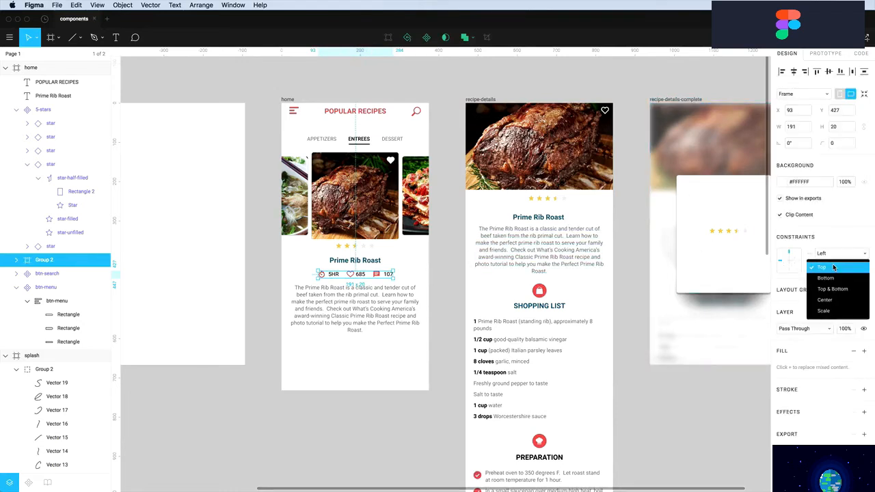
click(825, 299)
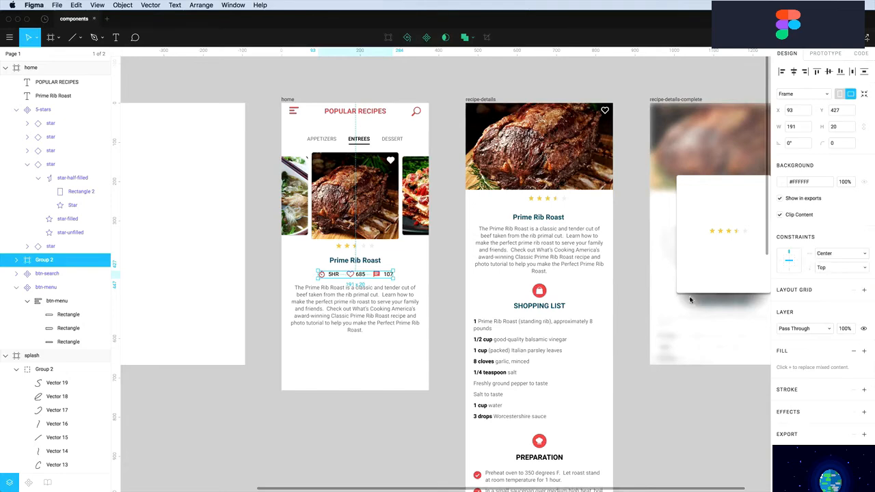
click(342, 328)
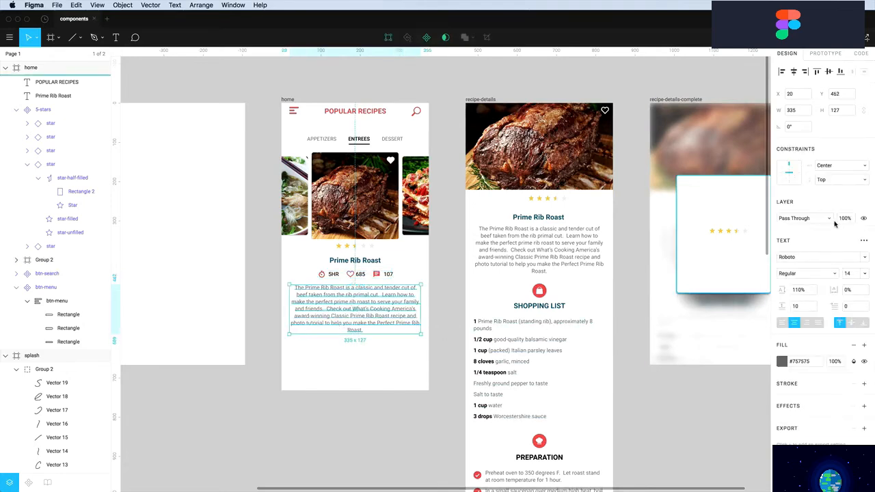
click(829, 166)
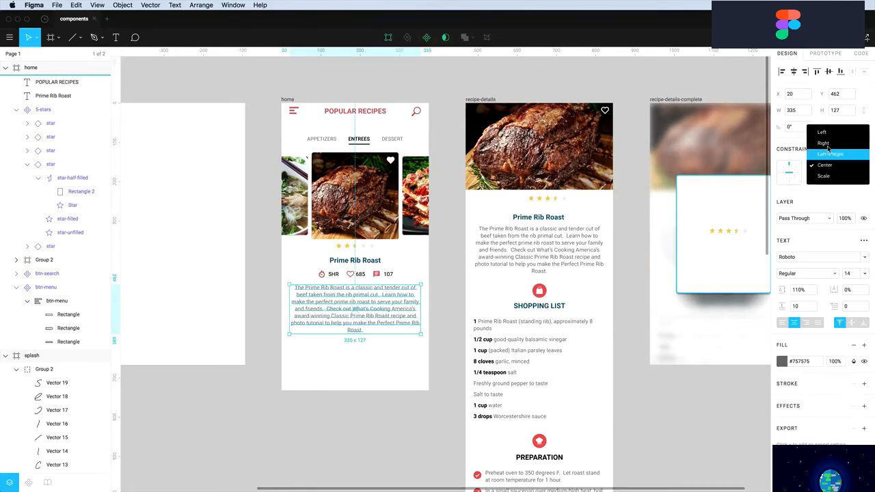
click(826, 156)
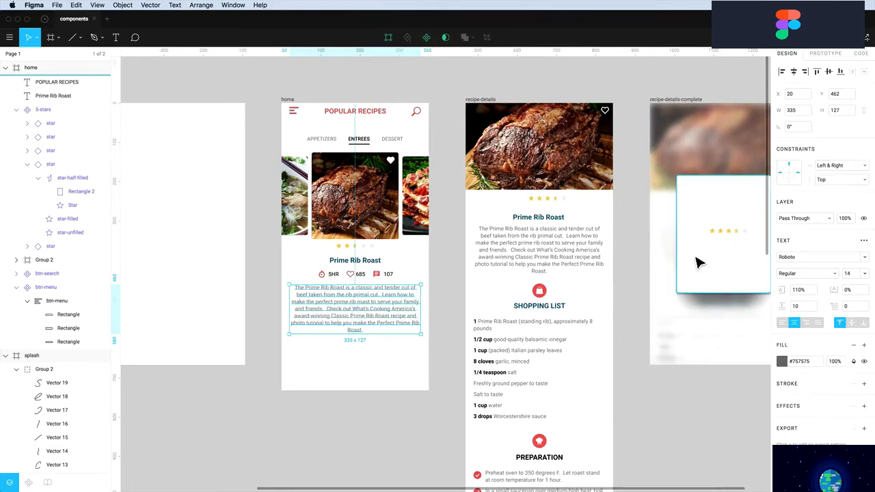
key(alt)
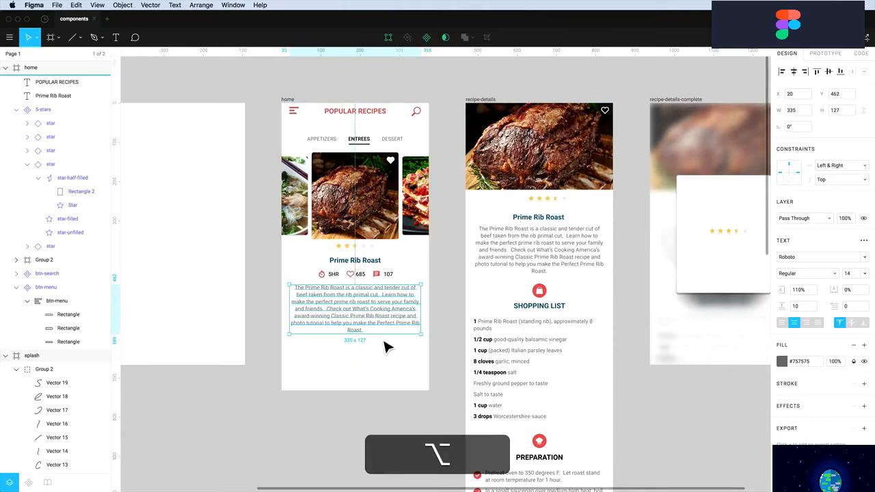
Widen the Prime Rib Roast title to 335 from X 20 and constrain it Left & Right
click(336, 264)
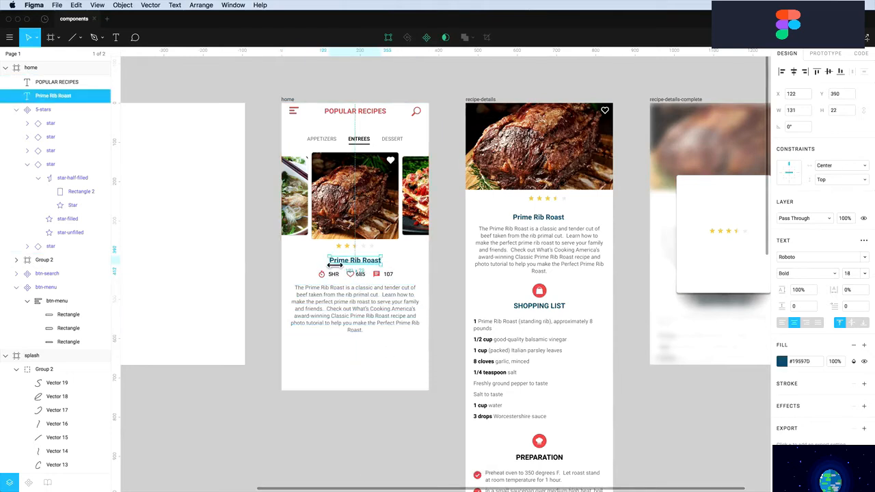
drag(334, 266, 295, 266)
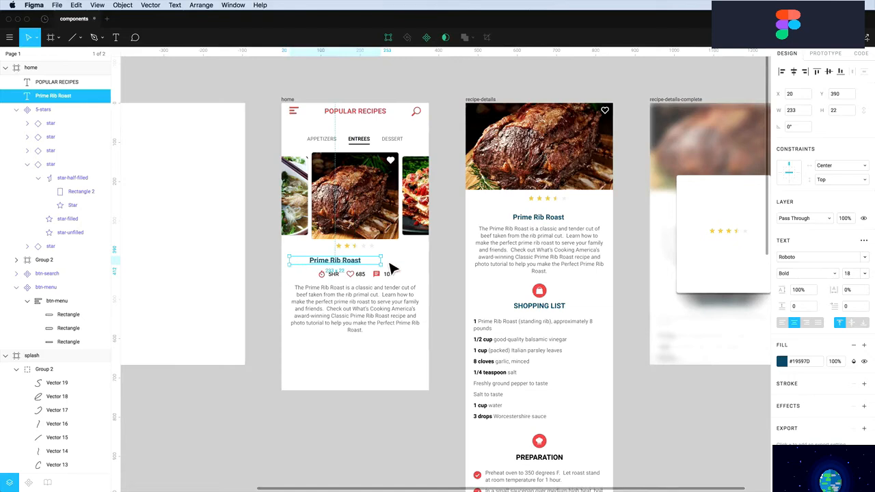
drag(389, 266, 428, 269)
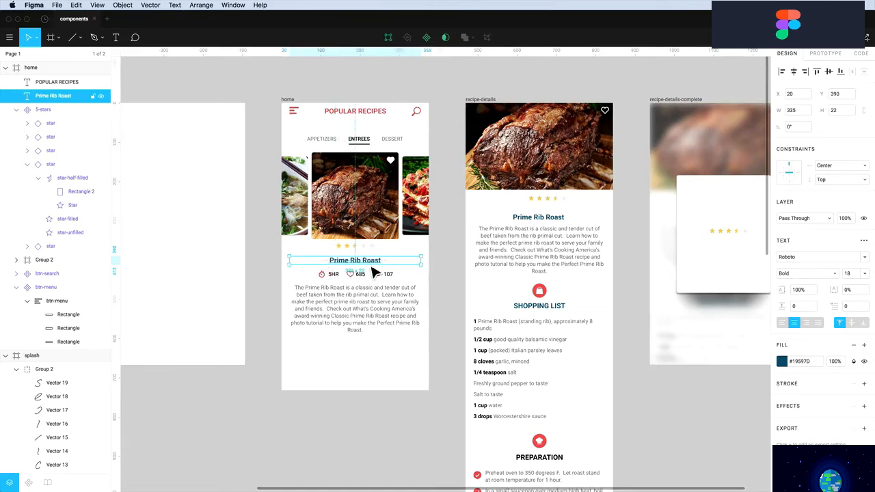
key(alt)
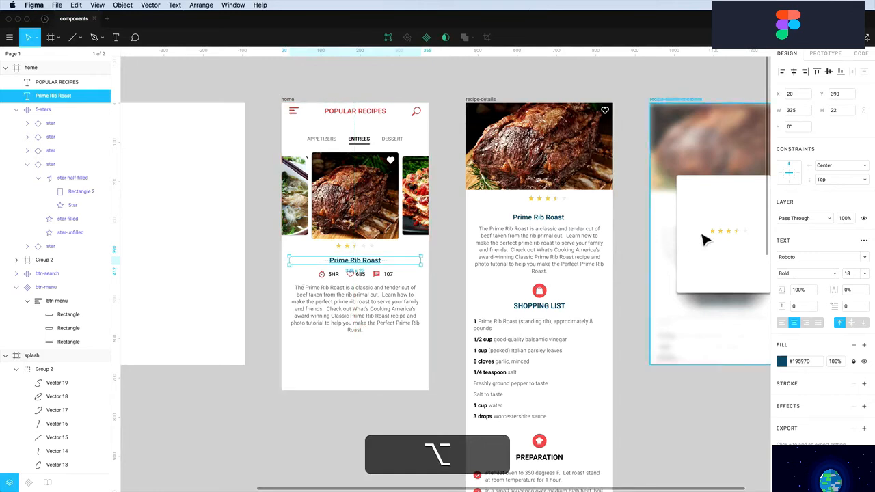
click(829, 166)
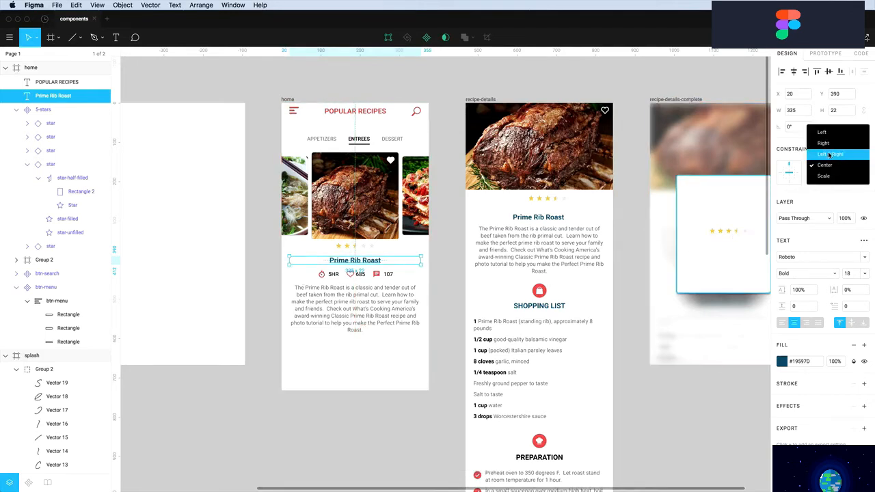
click(830, 155)
Shift the home frame slightly left, test a wider size, then set its width to 375
click(325, 100)
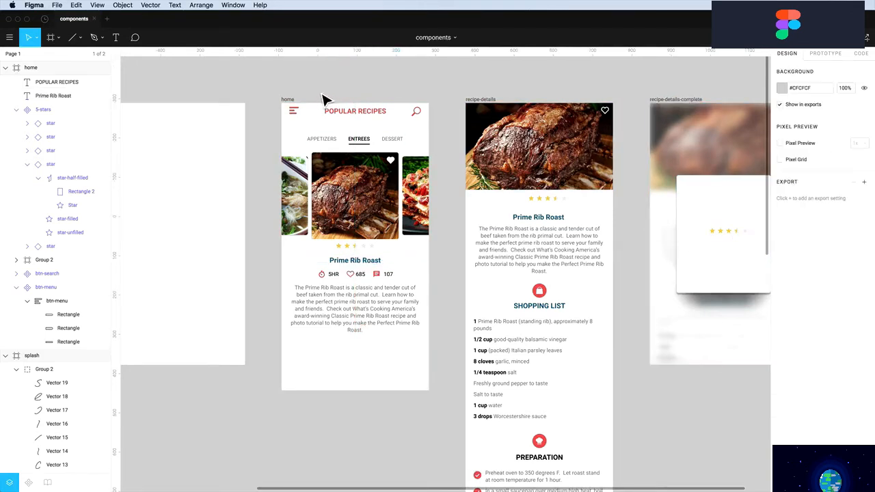
drag(295, 107, 280, 110)
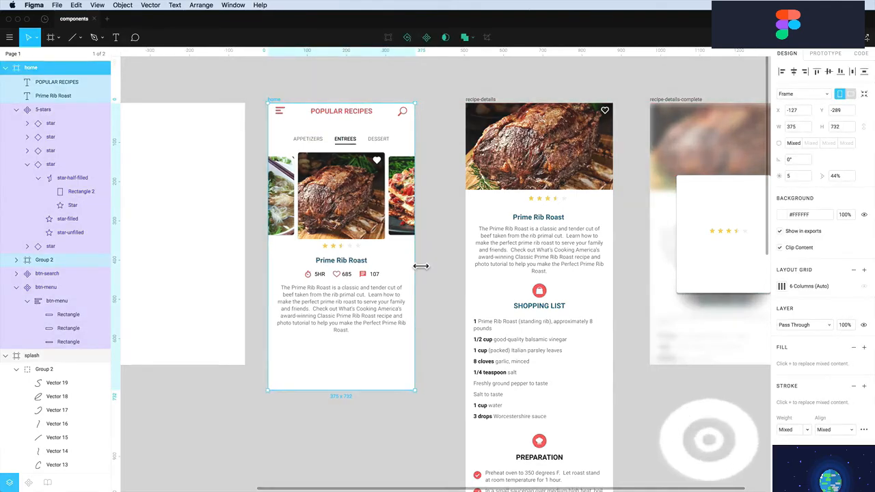
mouse_move(415, 268)
mouse_down()
mouse_move(451, 269)
mouse_move(386, 269)
mouse_move(565, 276)
mouse_move(385, 275)
mouse_move(451, 279)
mouse_move(409, 279)
mouse_up()
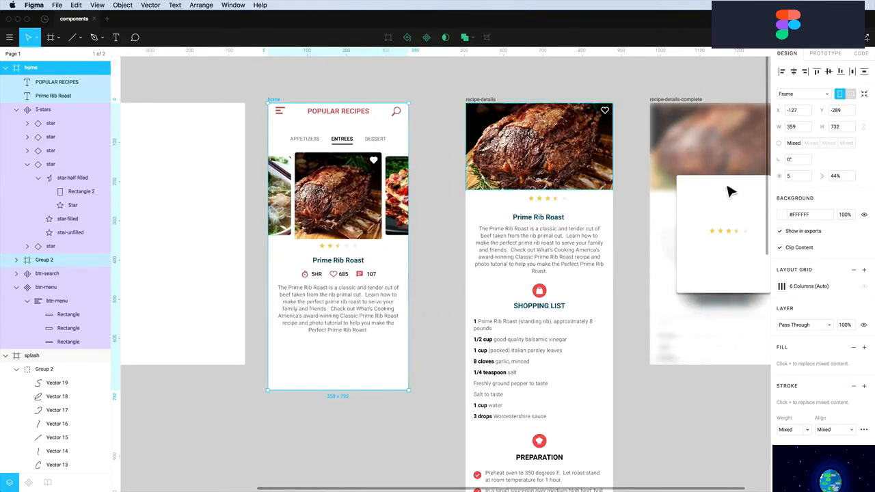
click(800, 126)
text(375)
key(Return)
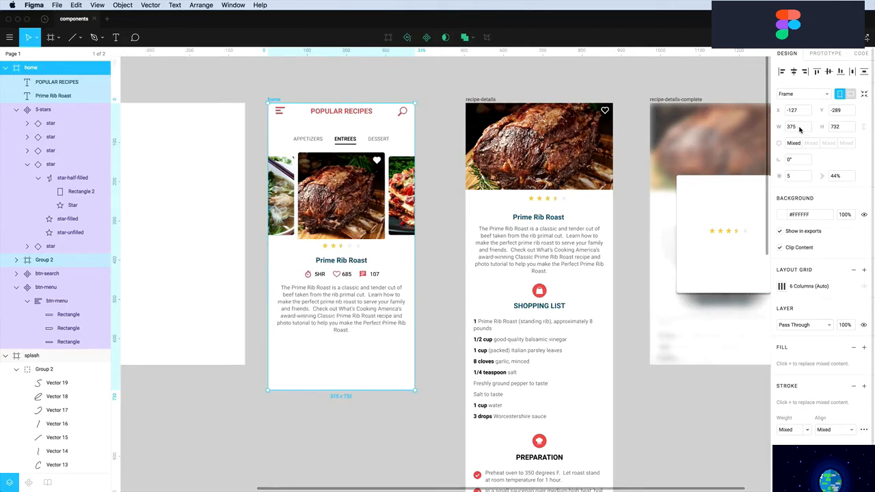
Try the Galaxy S8 and 7" Tablet presets on the home frame and reposition it
click(805, 95)
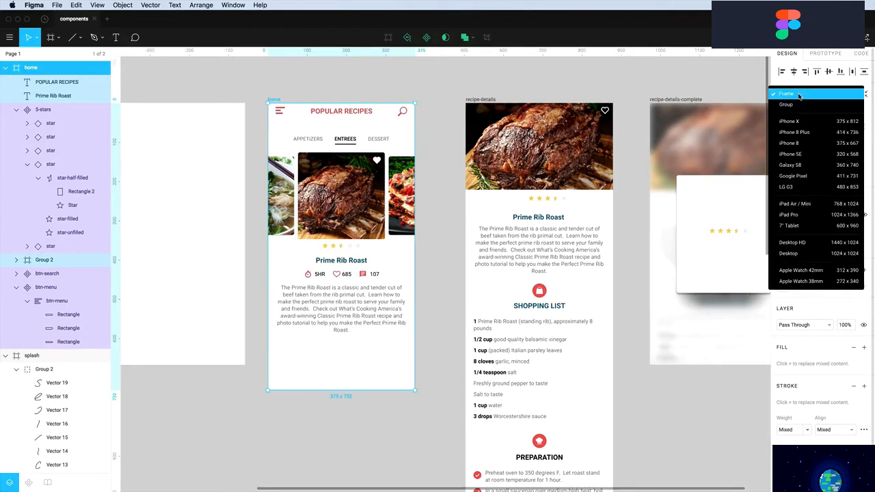
click(791, 166)
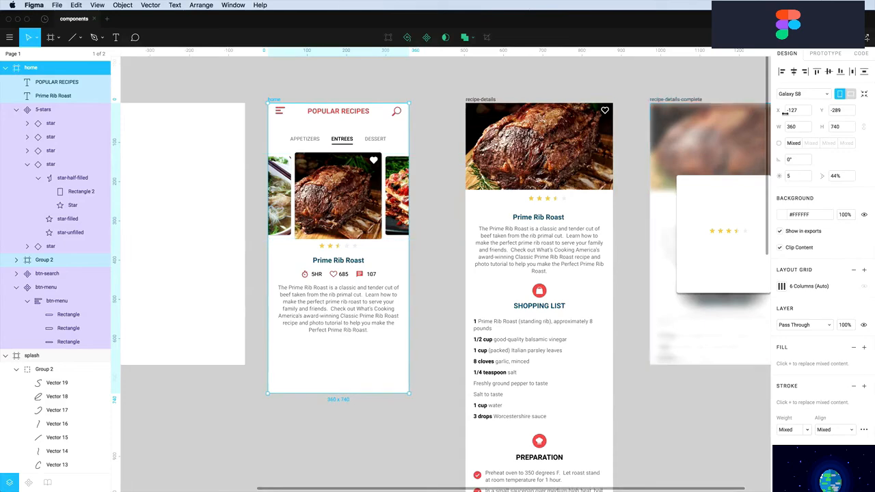
click(798, 95)
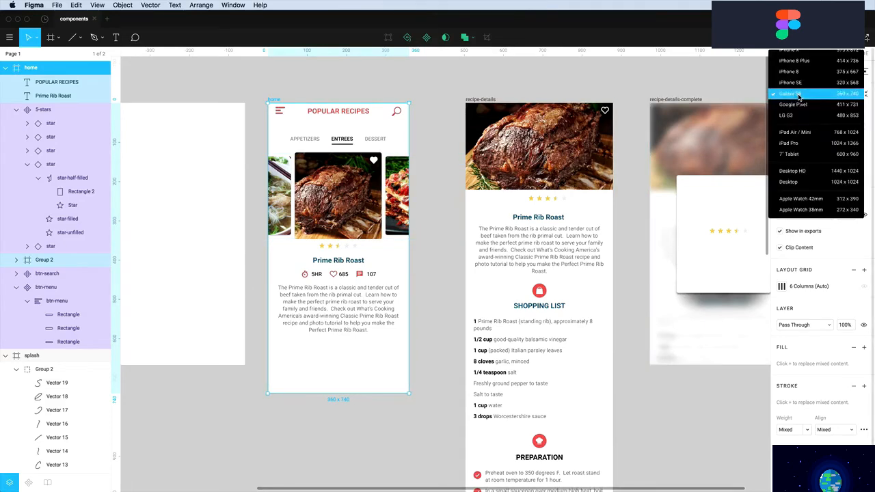
click(793, 156)
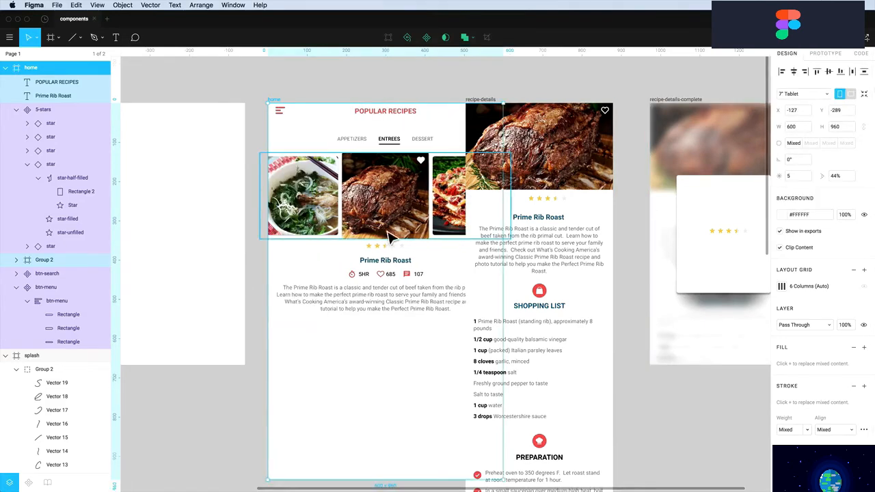
drag(395, 238, 369, 228)
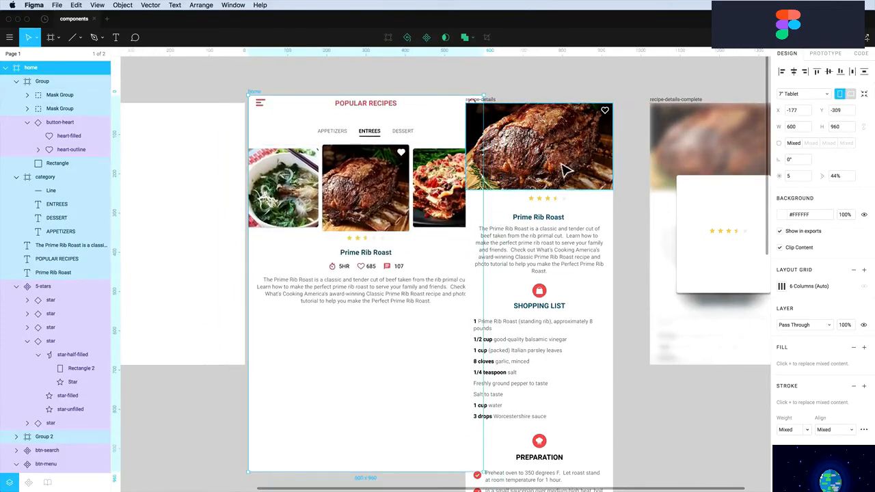
Return the home frame to the iPhone 8 preset and move it back beside the other screens
click(812, 94)
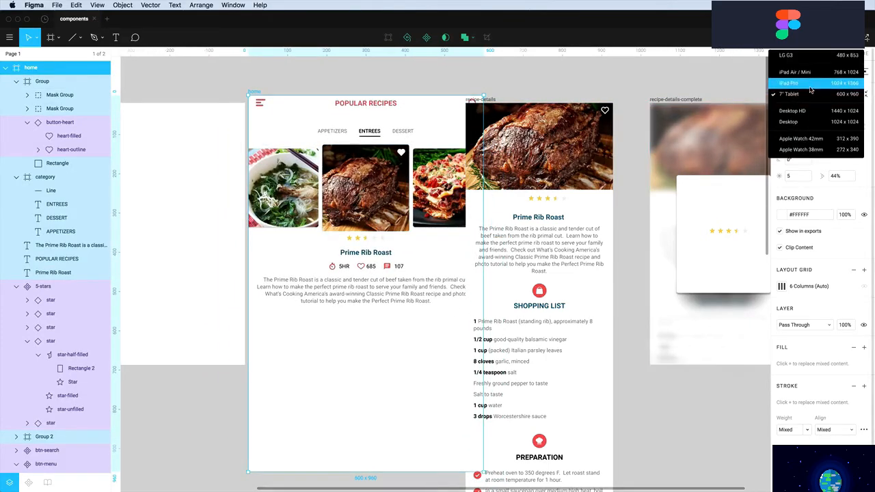
scroll(807, 96, up, 5)
click(804, 97)
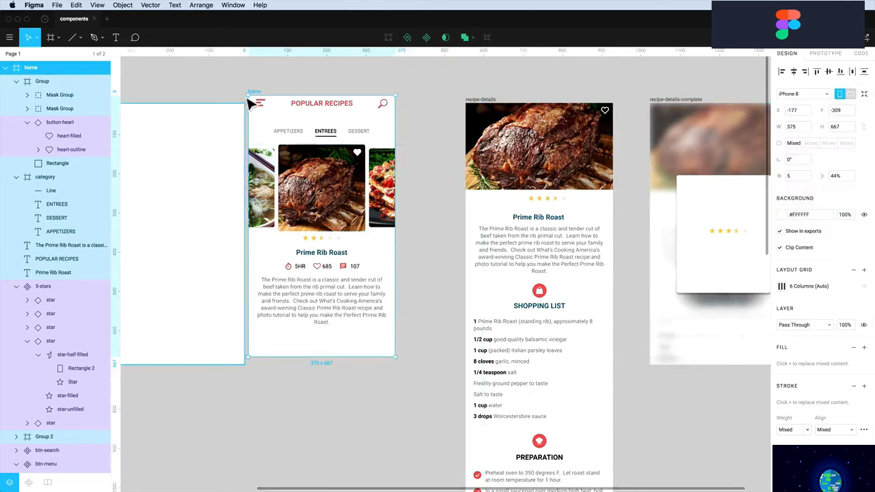
drag(256, 98, 297, 108)
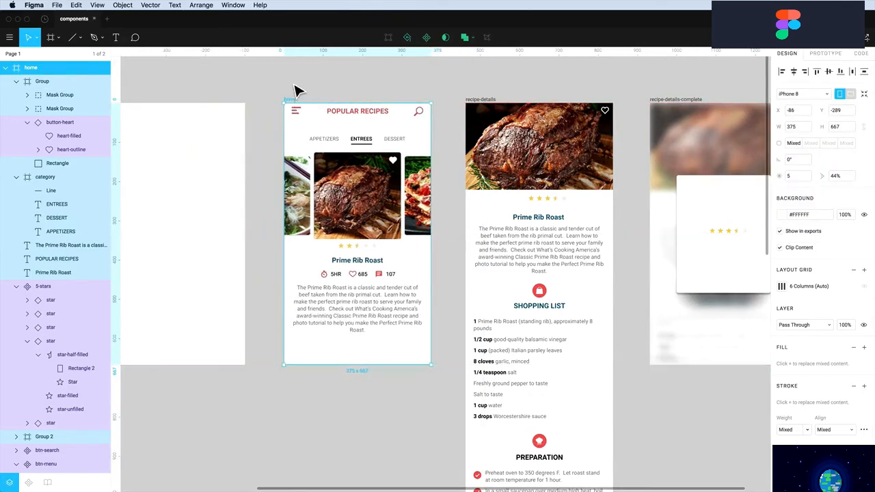
click(297, 87)
scroll(294, 94, up, 3)
scroll(294, 94, left, 1)
scroll(294, 99, up, 2)
scroll(294, 99, left, 1)
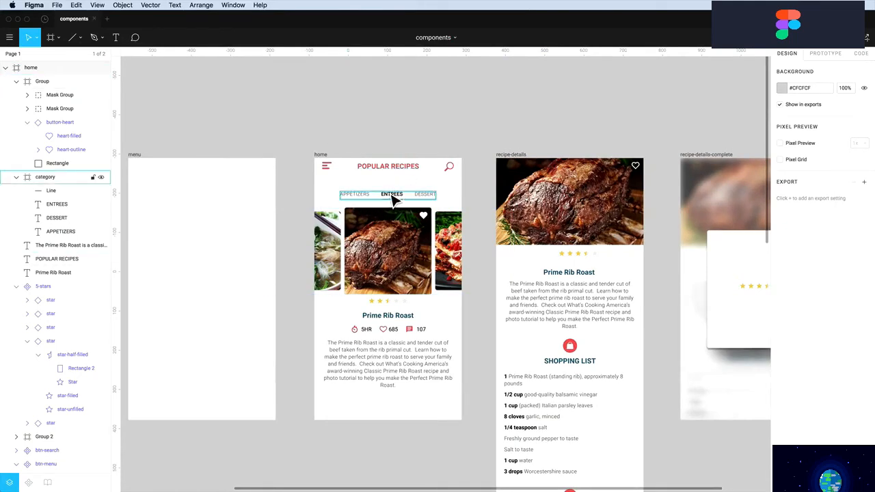
Test narrowing the home frame's width, then undo it back to 375
click(460, 196)
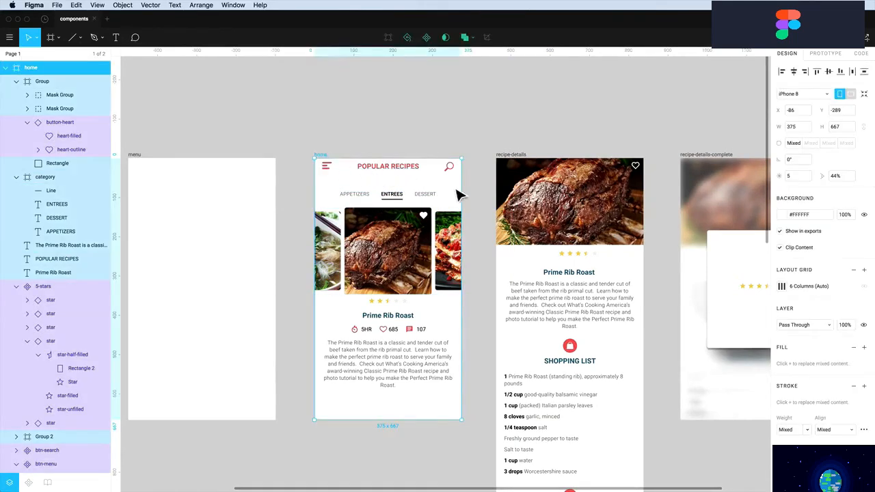
mouse_move(469, 194)
mouse_down()
mouse_move(484, 196)
mouse_move(454, 196)
mouse_move(476, 196)
mouse_move(463, 196)
mouse_up()
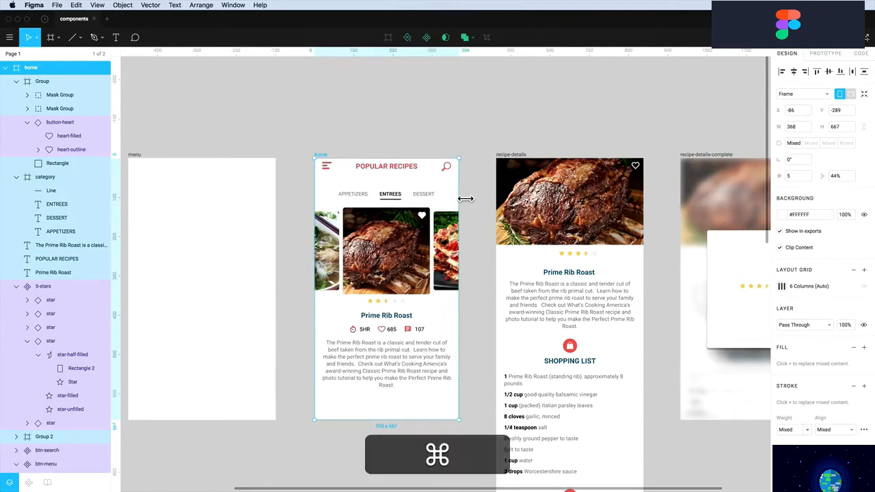
key(super+z)
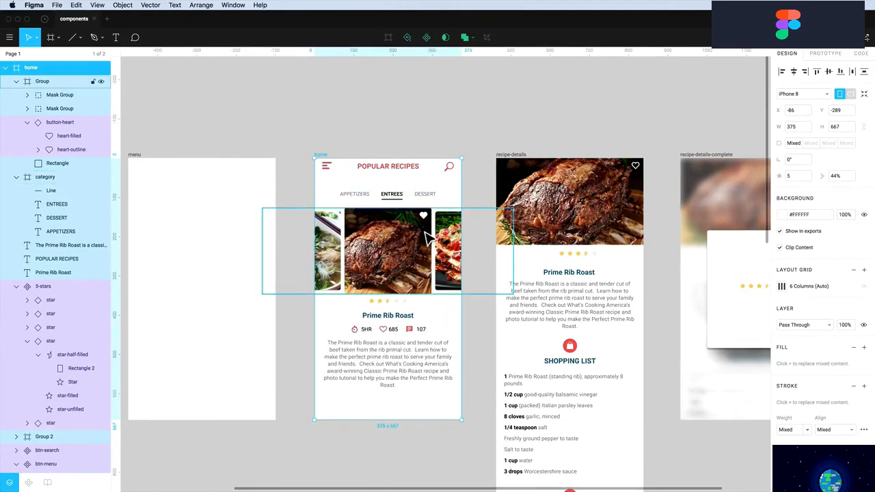
key(Escape)
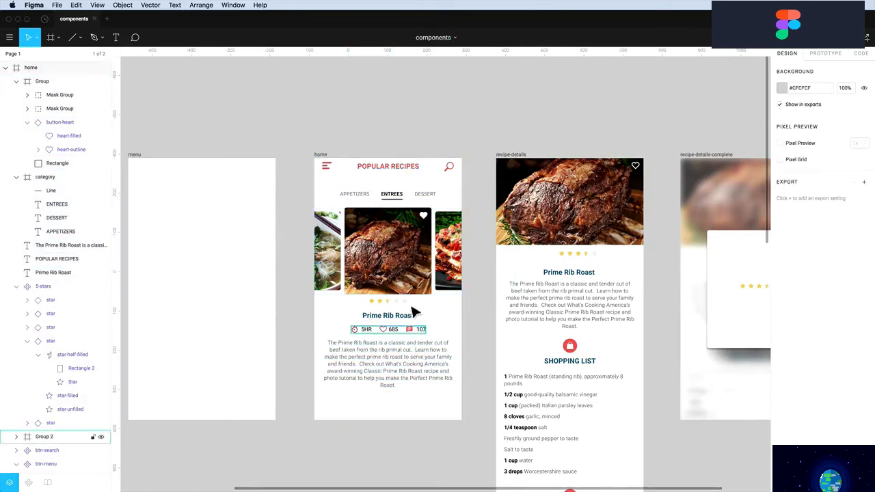
scroll(411, 308, right, 1)
scroll(404, 290, up, 1)
scroll(399, 279, down, 1)
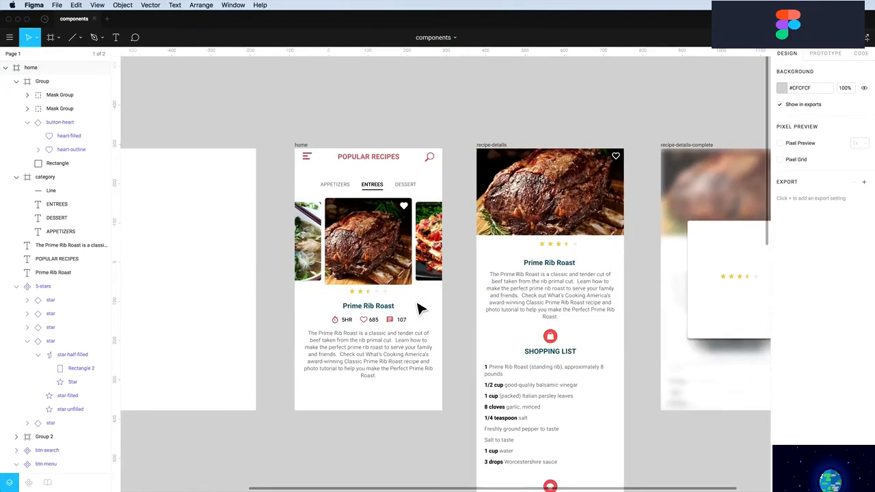
Centre the recipe-details 5-stars instance horizontally with Align Horizontal Centers
scroll(420, 309, down, 2)
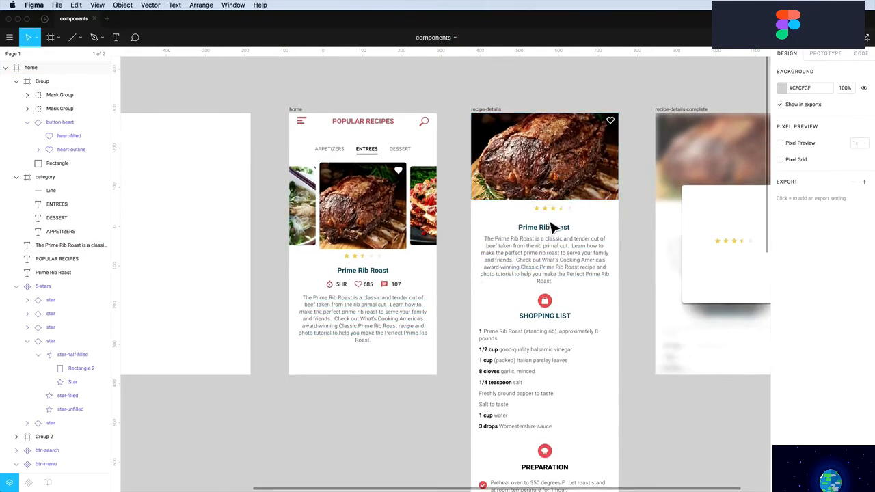
scroll(553, 227, down, 3)
scroll(553, 226, up, 3)
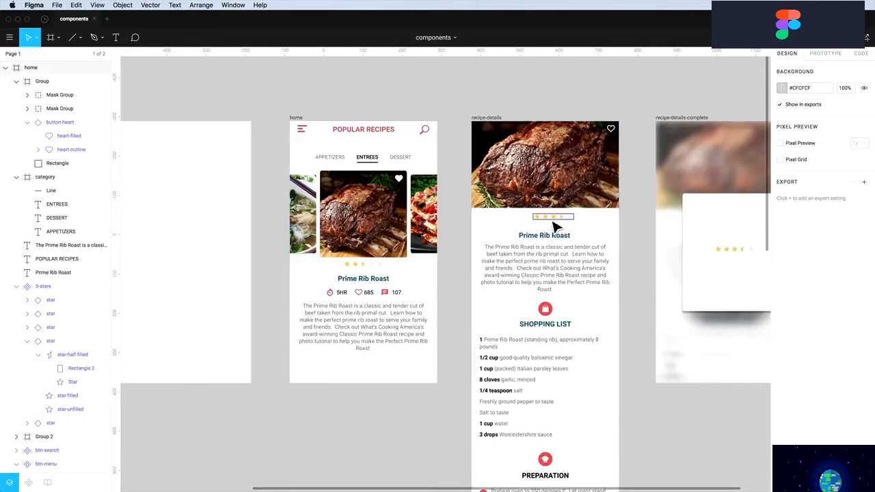
click(554, 223)
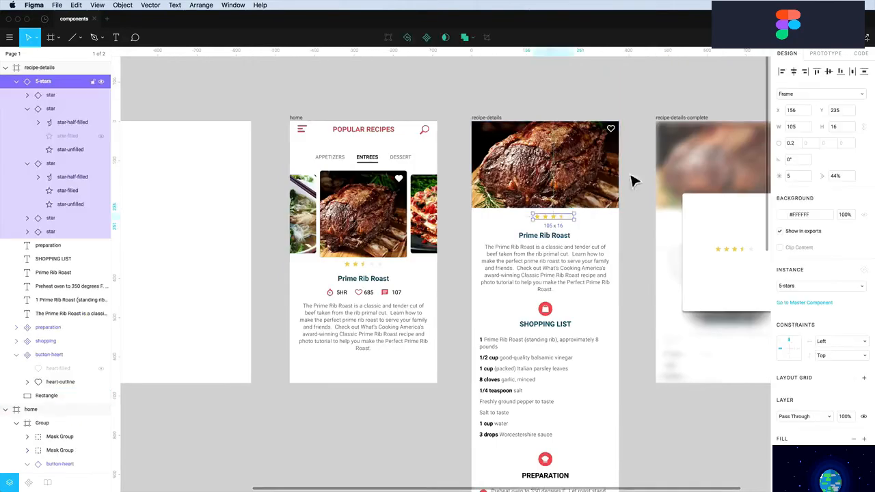
click(794, 71)
click(598, 231)
Widen the recipe-details frame to test reflow, then undo back to 375
scroll(598, 231, down, 3)
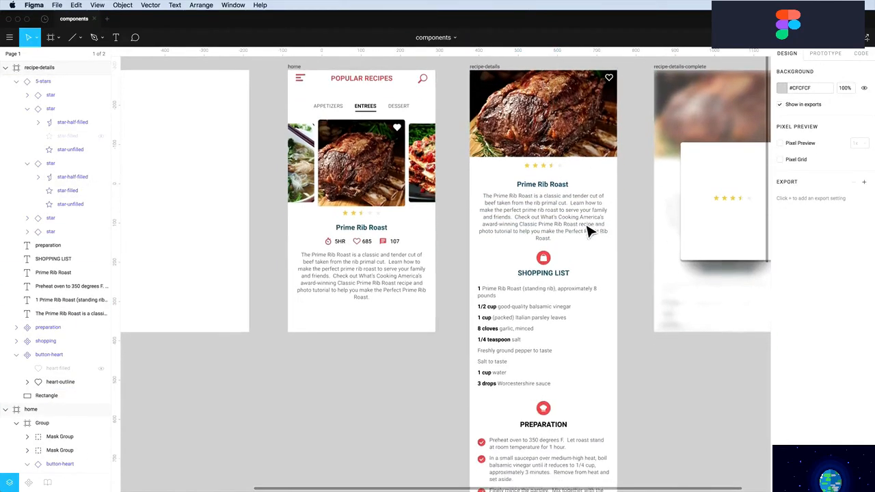
click(527, 229)
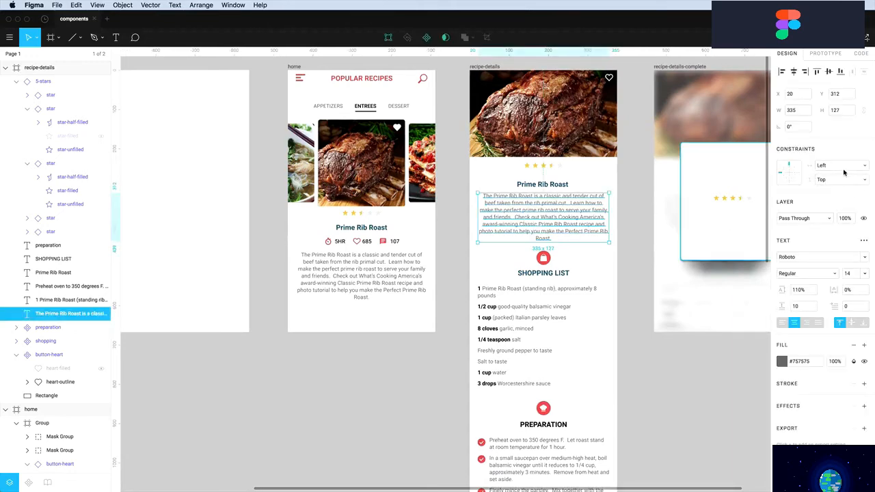
key(Escape)
click(486, 67)
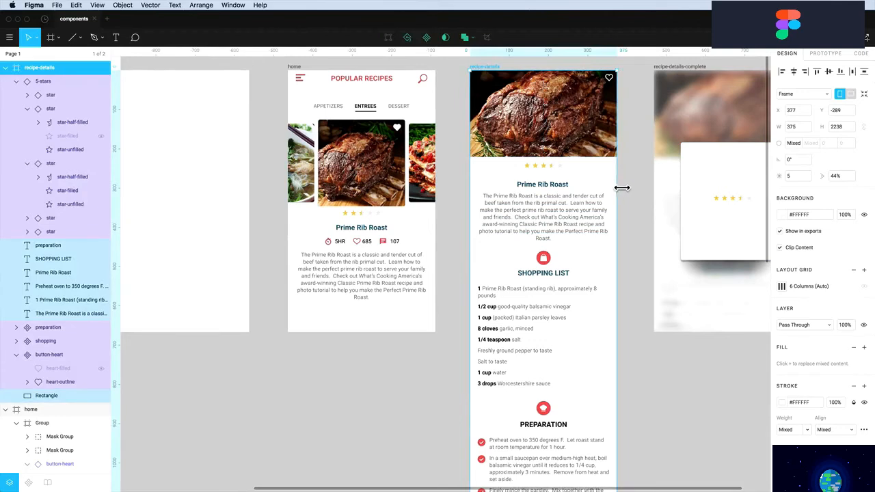
mouse_move(622, 187)
mouse_down()
mouse_move(662, 192)
mouse_move(620, 192)
mouse_move(641, 194)
mouse_move(634, 193)
mouse_up()
click(611, 141)
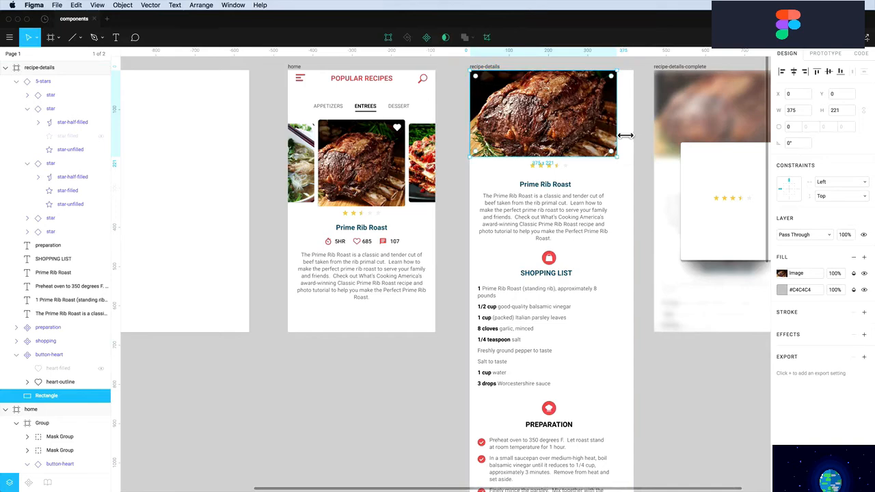
key(super+z)
key(super+z)
key(super+z)
key(super+z)
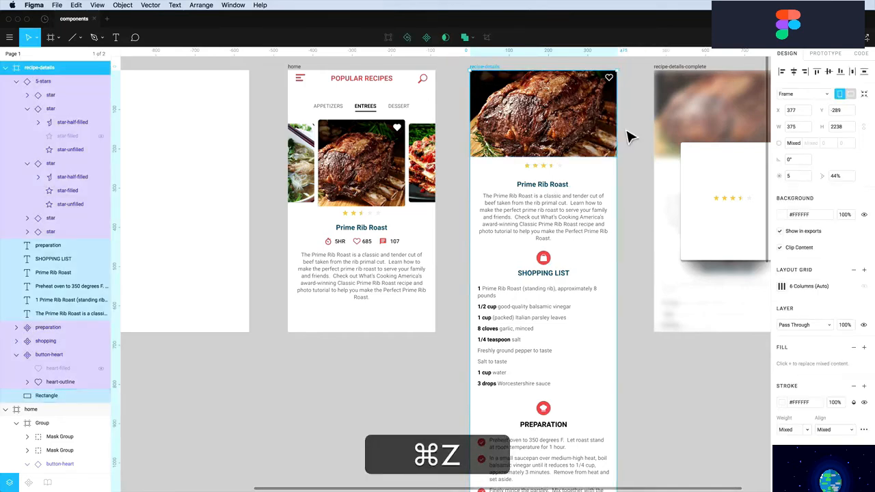
Constrain the hero image Left & Right and confirm it stretches with a frame width test
click(593, 134)
click(827, 184)
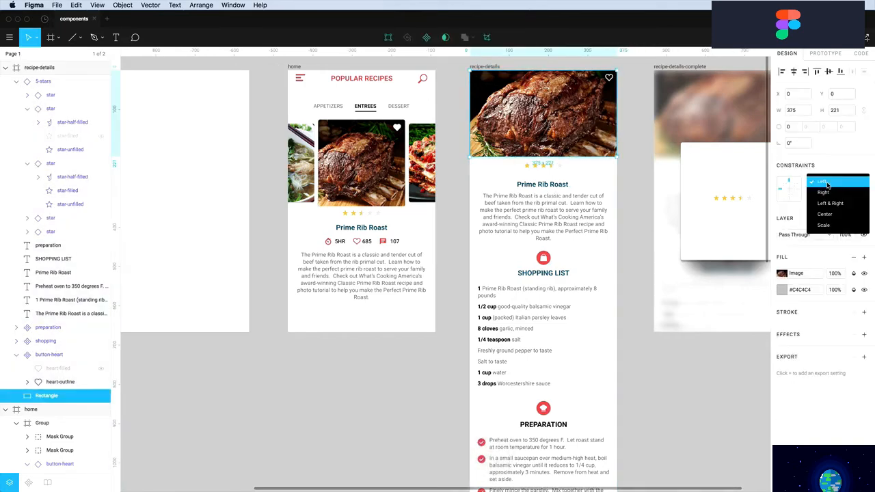
click(810, 203)
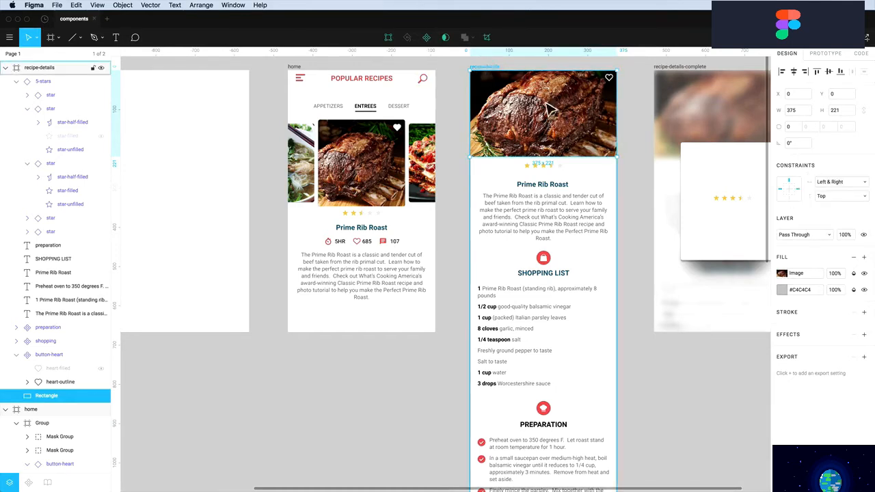
click(481, 67)
mouse_move(628, 135)
mouse_down()
mouse_move(645, 135)
mouse_move(619, 136)
mouse_up()
key(super+z)
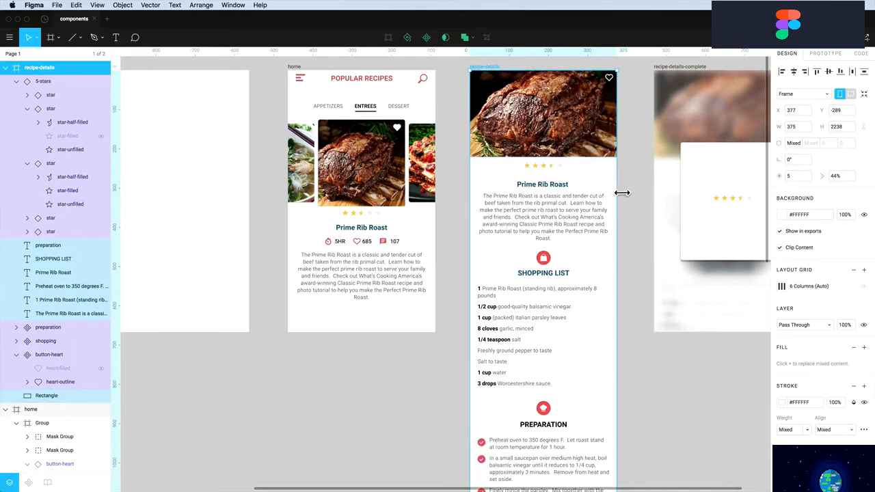
click(639, 233)
scroll(635, 236, down, 5)
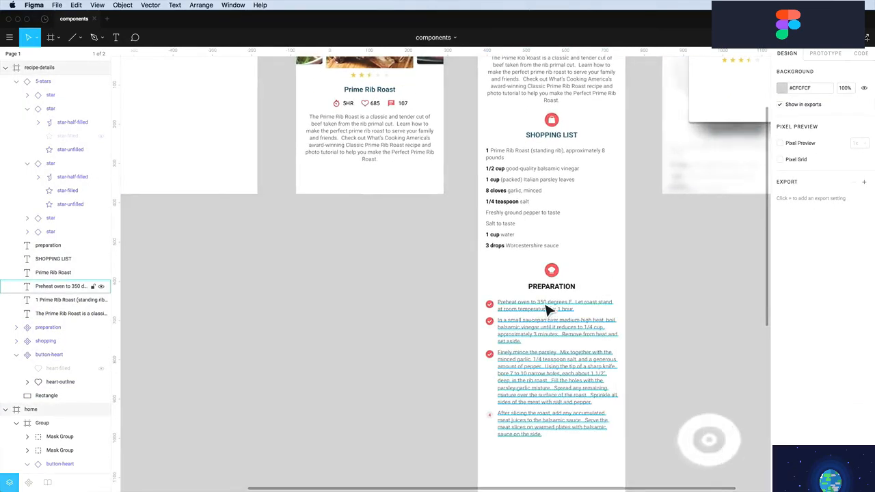
scroll(547, 308, up, 4)
scroll(547, 238, up, 3)
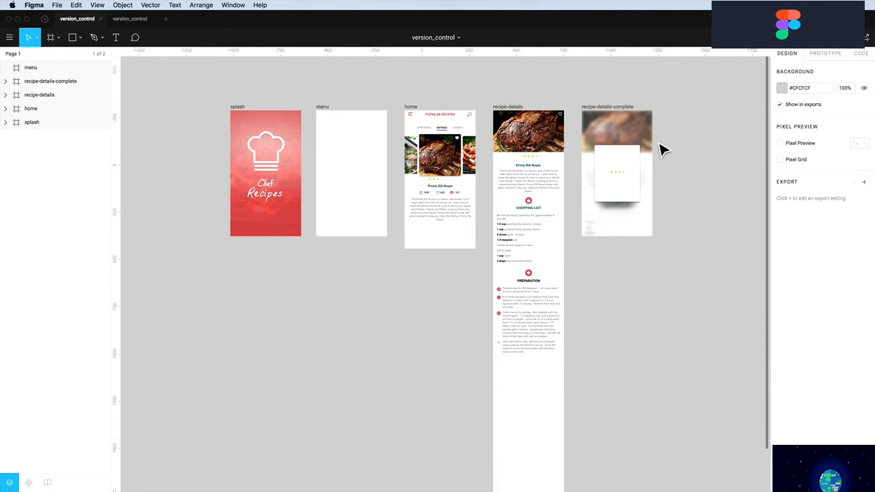
Open the version_control file's File menu and close it without exporting
click(58, 5)
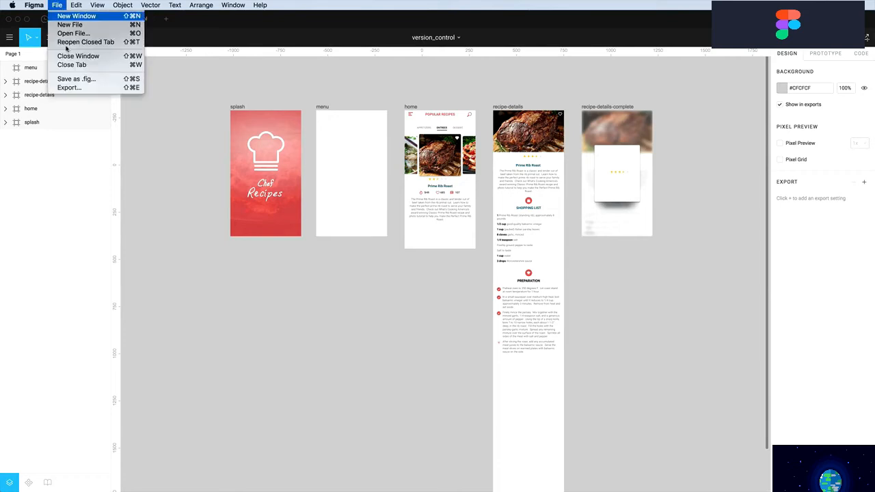
click(264, 101)
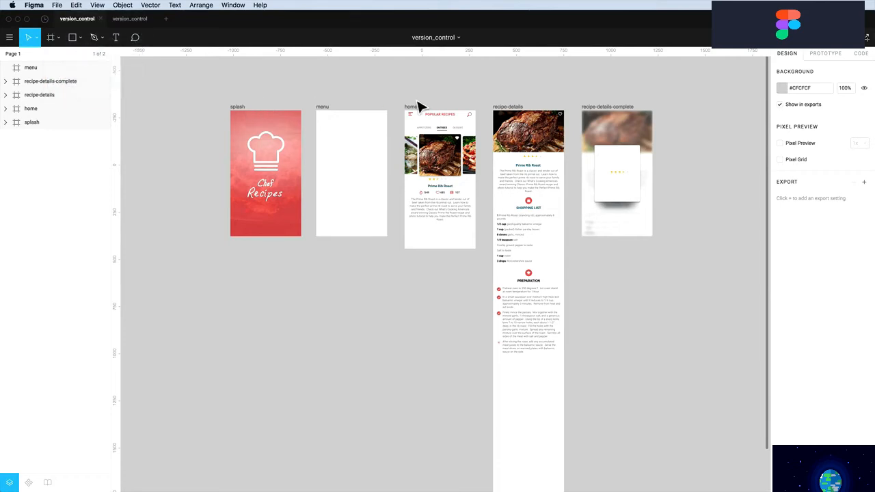
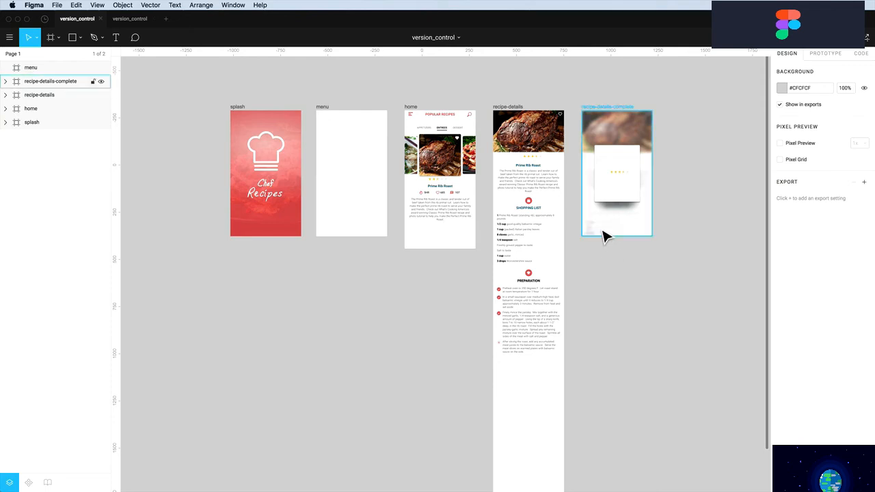
Show version history for the version_control file from its title dropdown
click(457, 40)
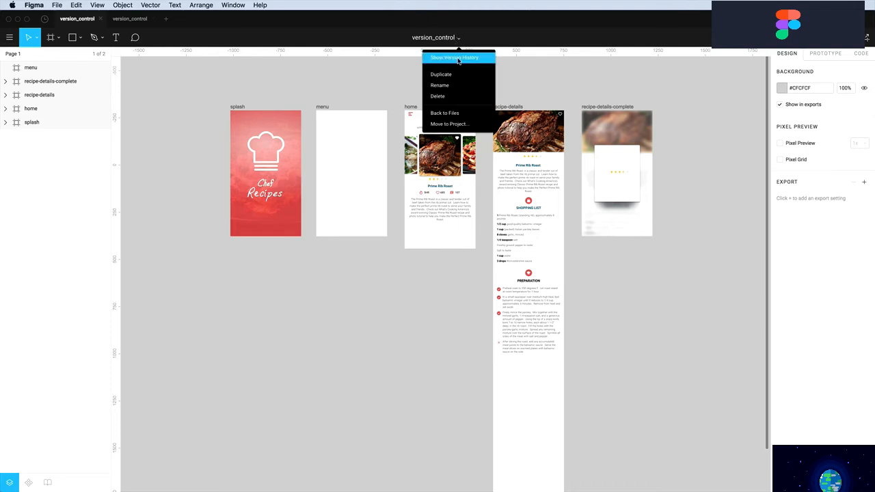
click(465, 60)
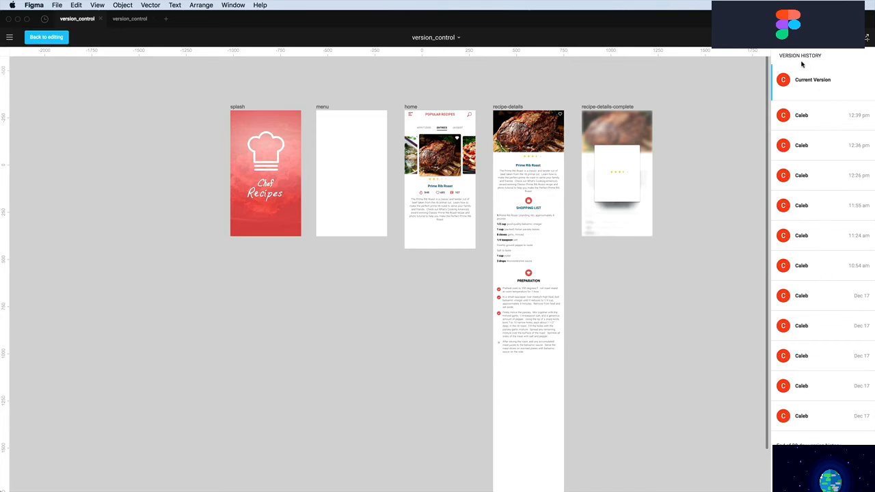
Preview the 12:26 pm, 10:54 am and two Dec 17 versions, ending on 10:54 am
click(58, 5)
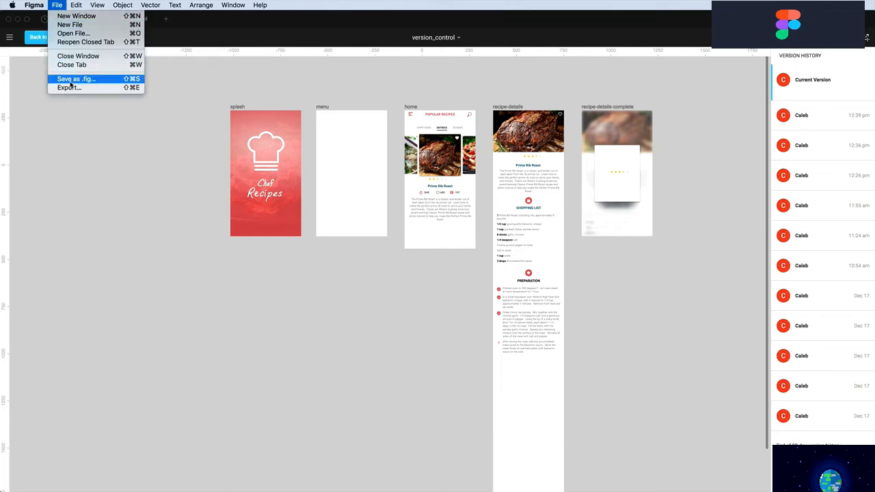
click(58, 5)
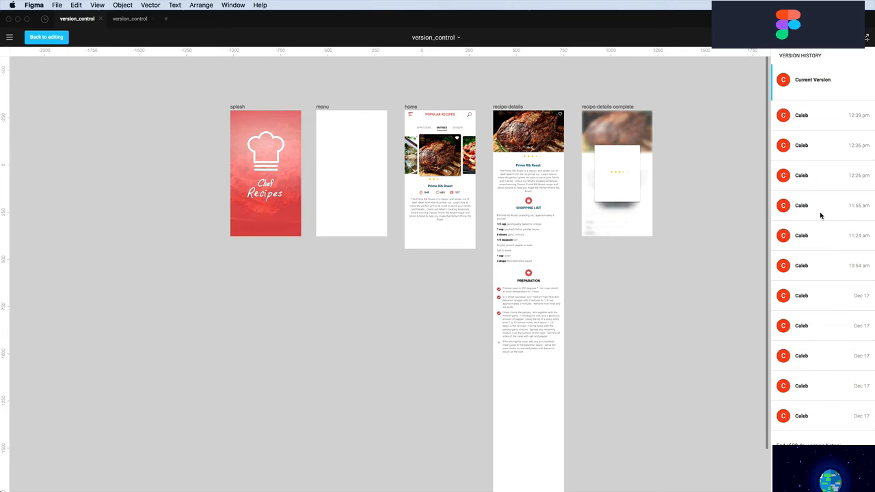
click(845, 179)
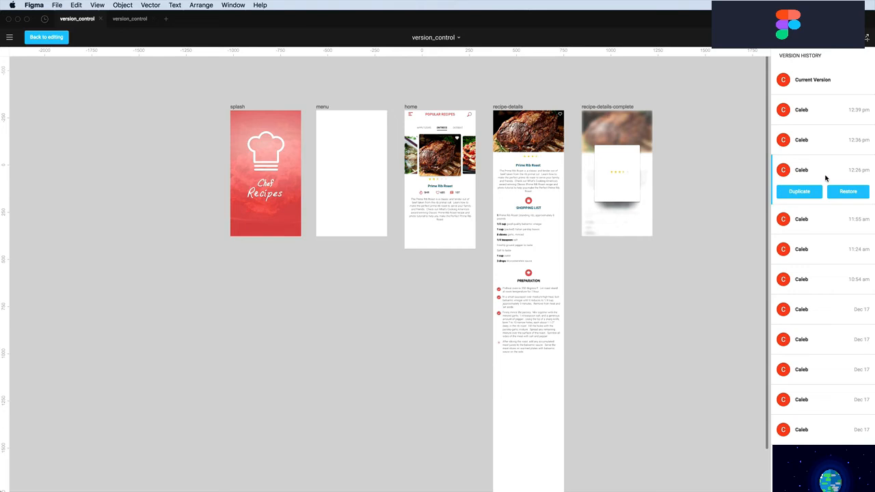
click(821, 281)
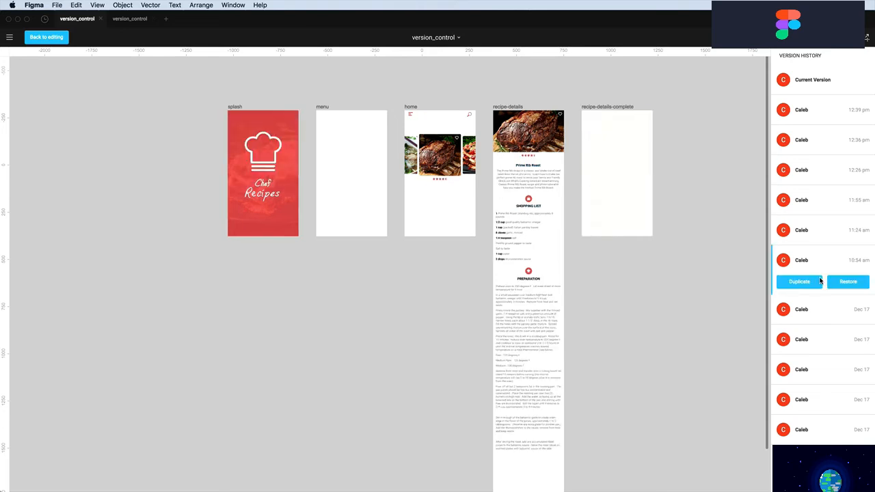
click(815, 337)
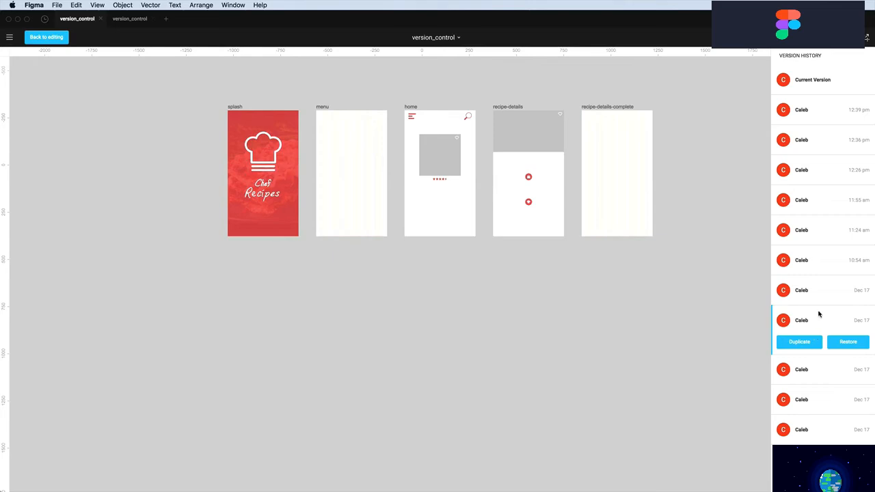
click(820, 290)
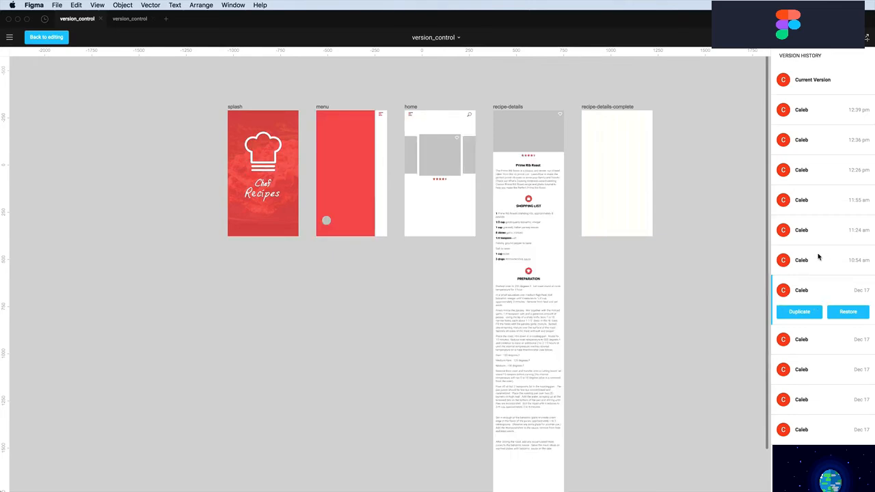
click(819, 257)
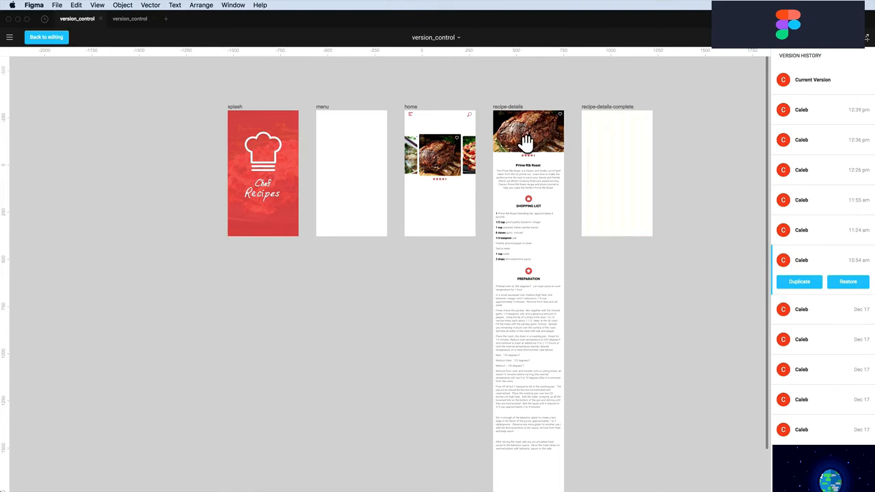
drag(531, 140, 483, 143)
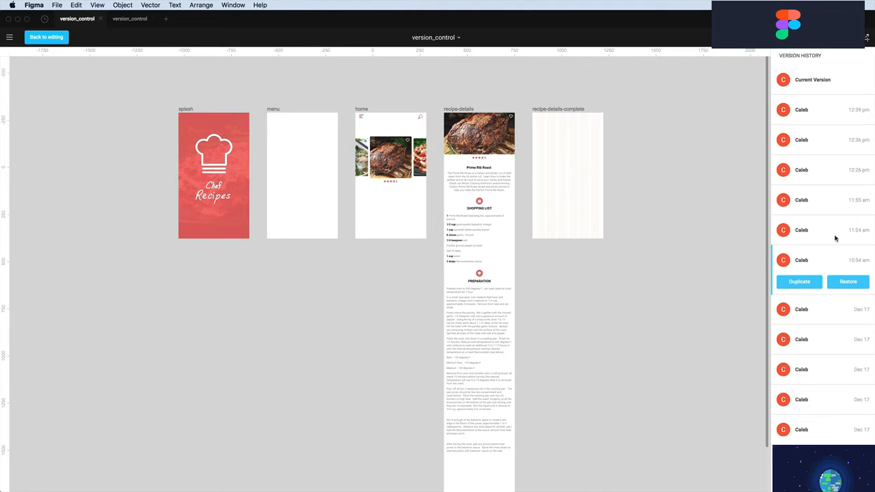
Return to the current version, preview 12:39 pm, then go back to editing
click(814, 83)
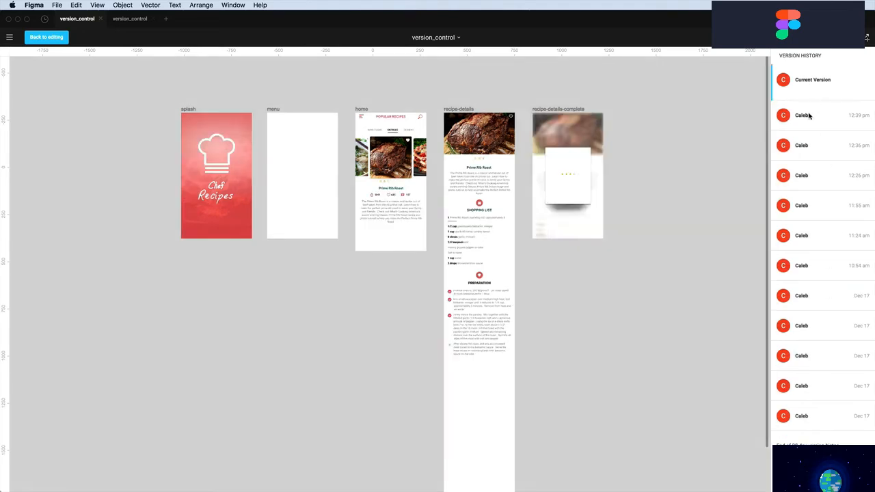
click(809, 116)
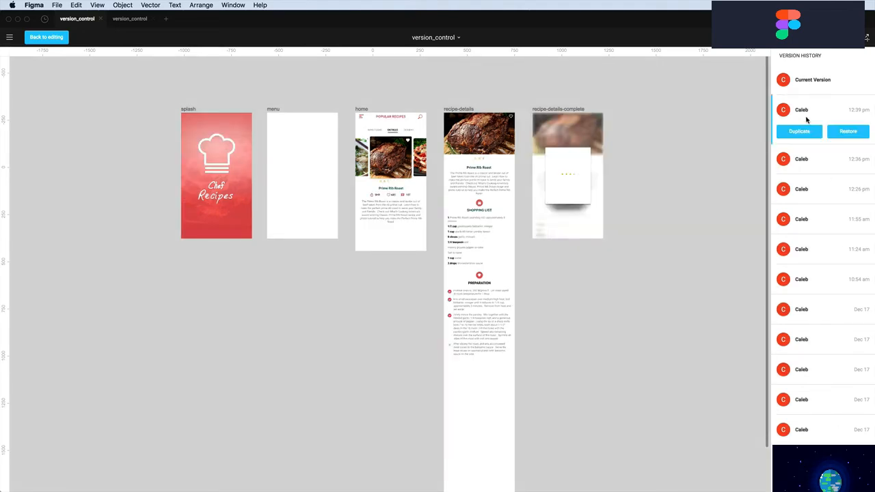
scroll(812, 127, down, 2)
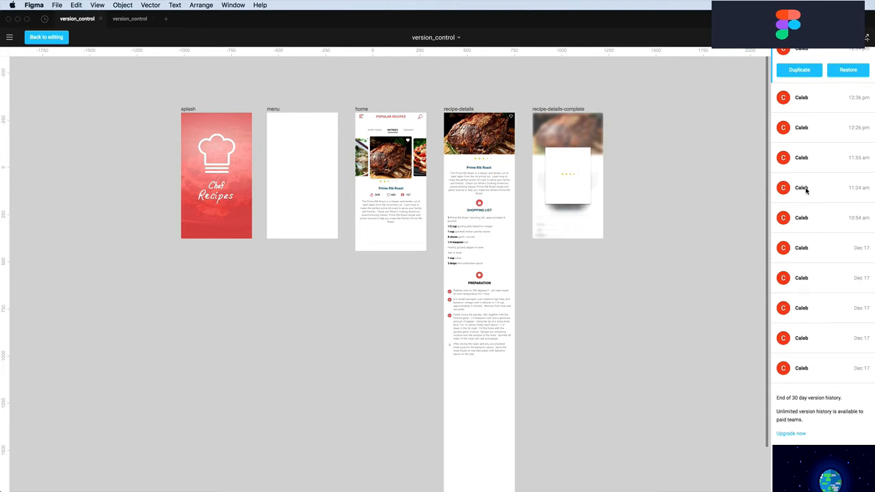
scroll(801, 213, up, 2)
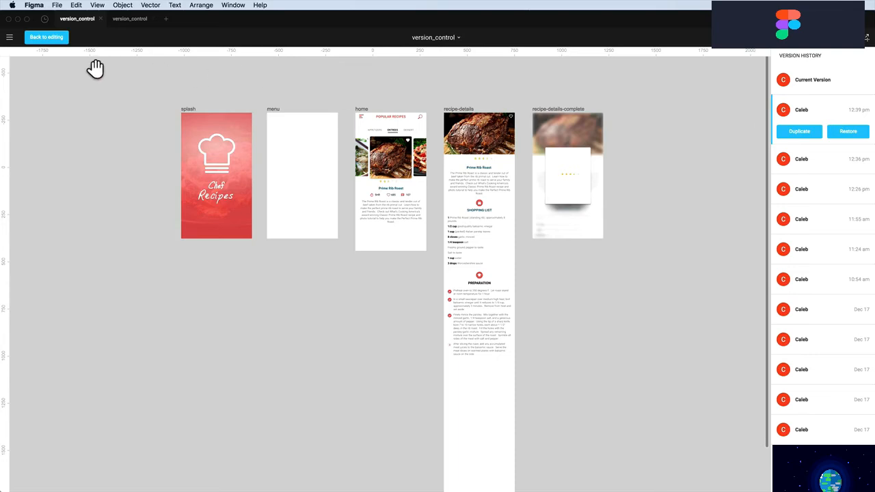
click(51, 39)
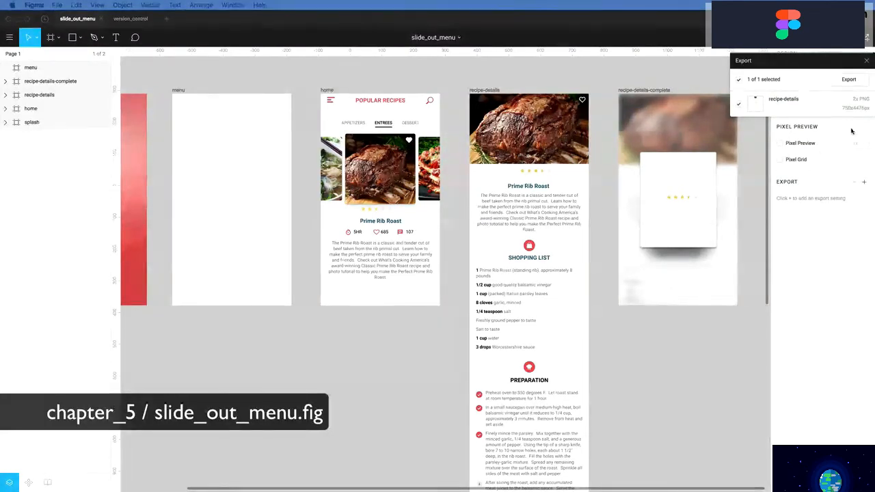
Close the Export settings popup in the slide_out_menu file
click(867, 60)
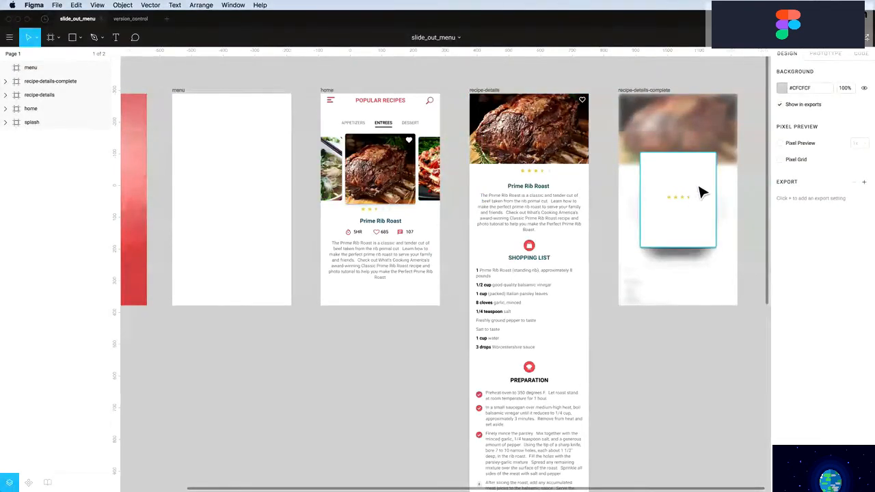
scroll(698, 189, left, 3)
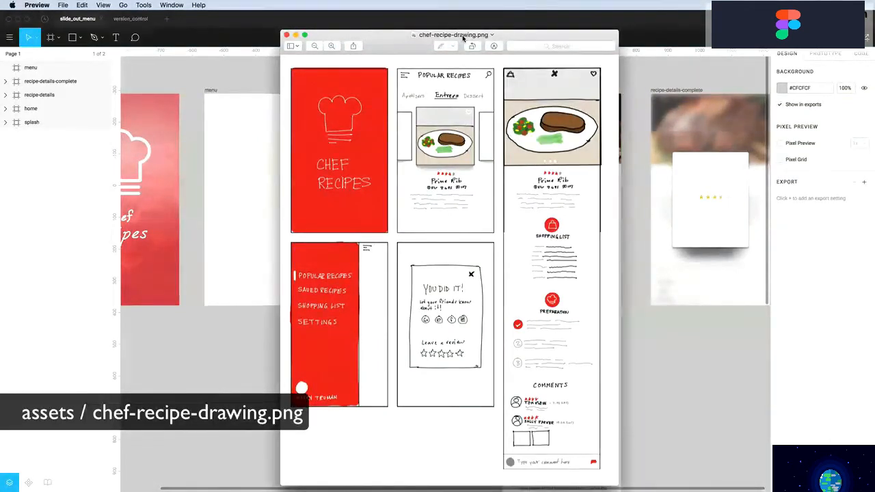
Bring the Figma slide_out_menu file back in front of the Preview sketch
click(239, 162)
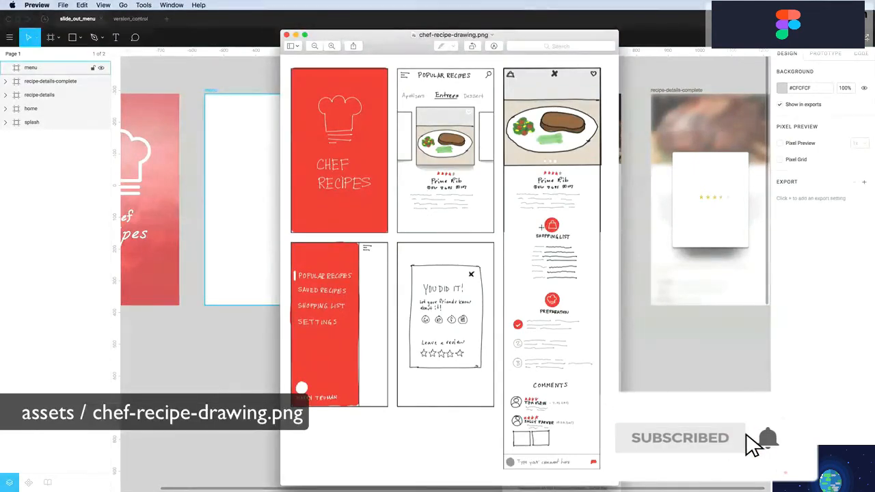
click(260, 248)
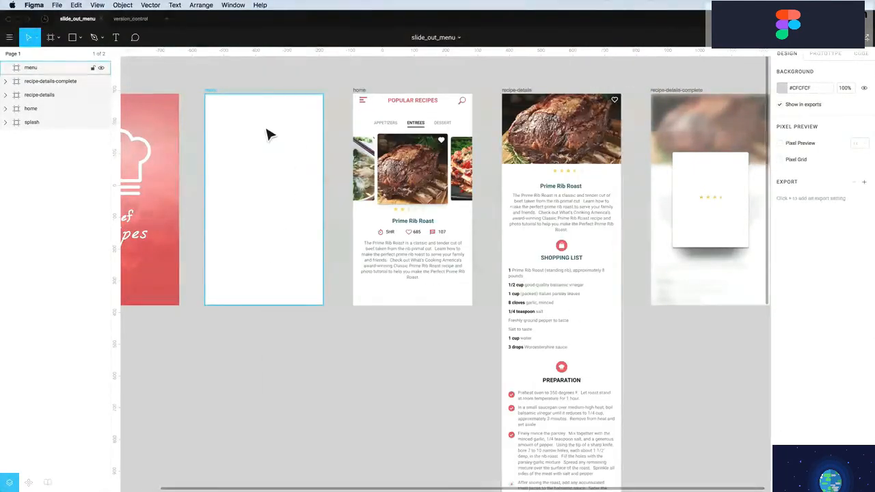
Zoom in on the empty menu frame
scroll(268, 152, left, 2)
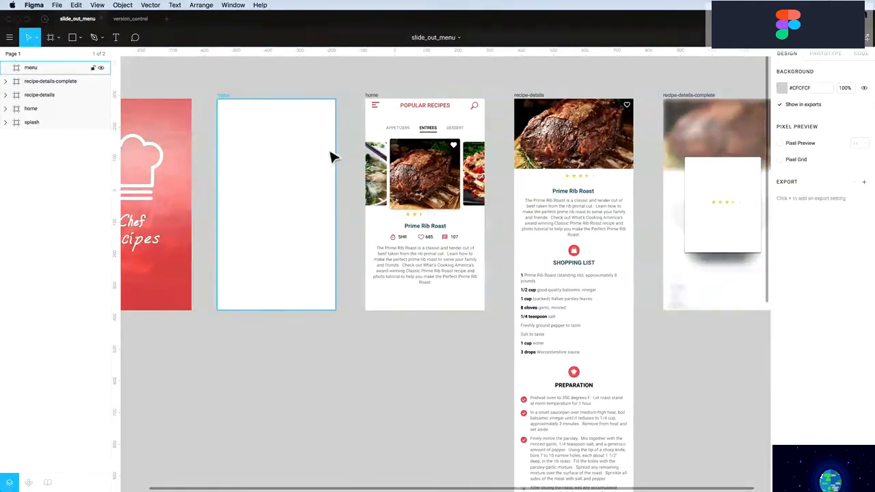
click(278, 151)
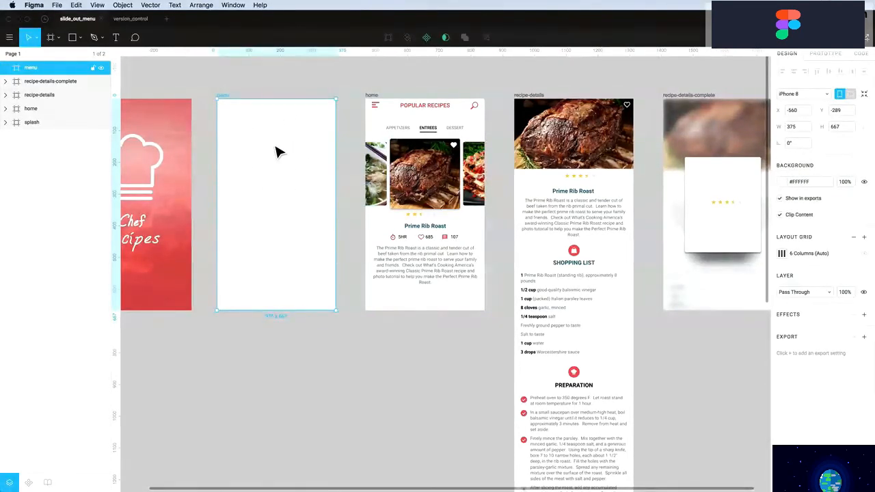
click(271, 89)
key(z)
drag(174, 76, 417, 335)
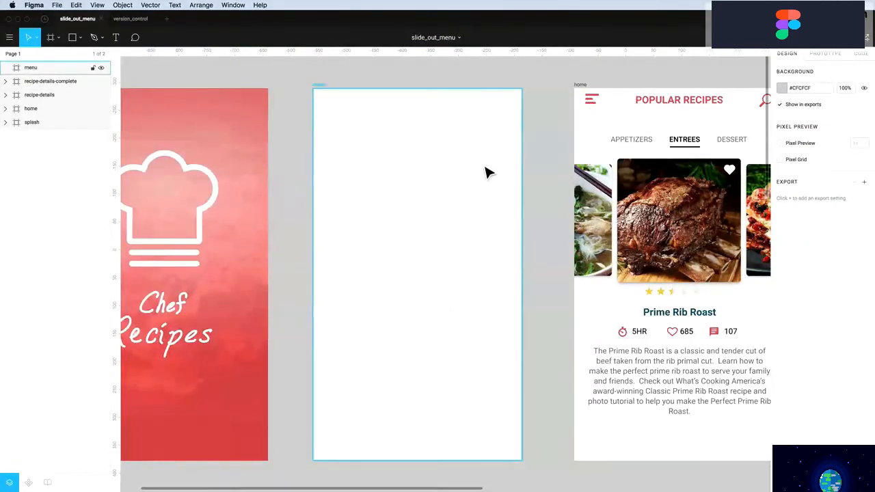
Draw a 320×667 full-height rectangle in the menu frame filled red #EB5757
key(r)
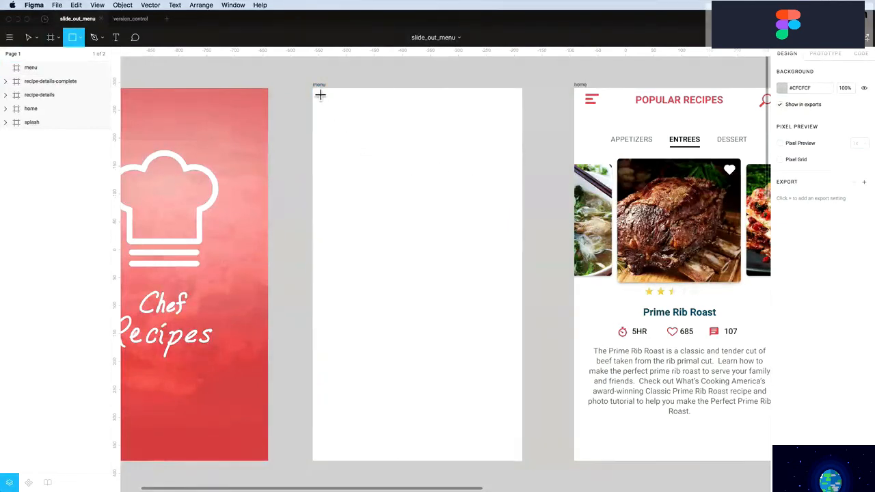
drag(315, 90, 492, 465)
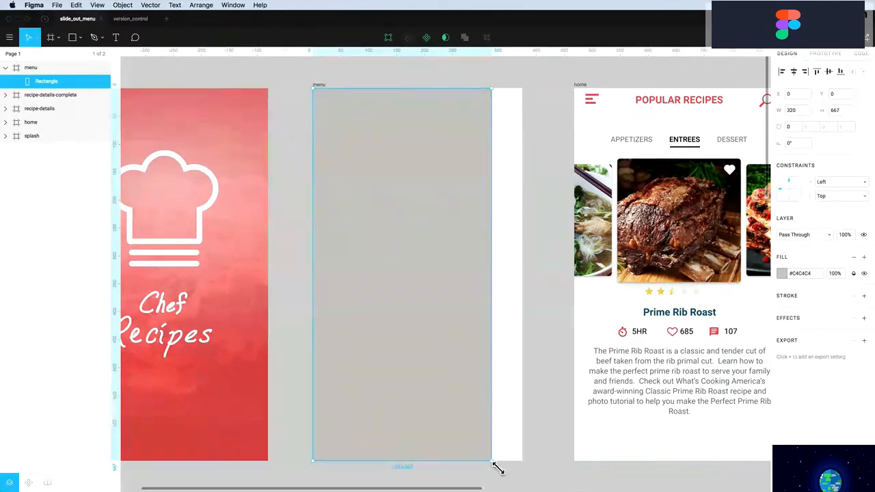
click(782, 274)
click(678, 461)
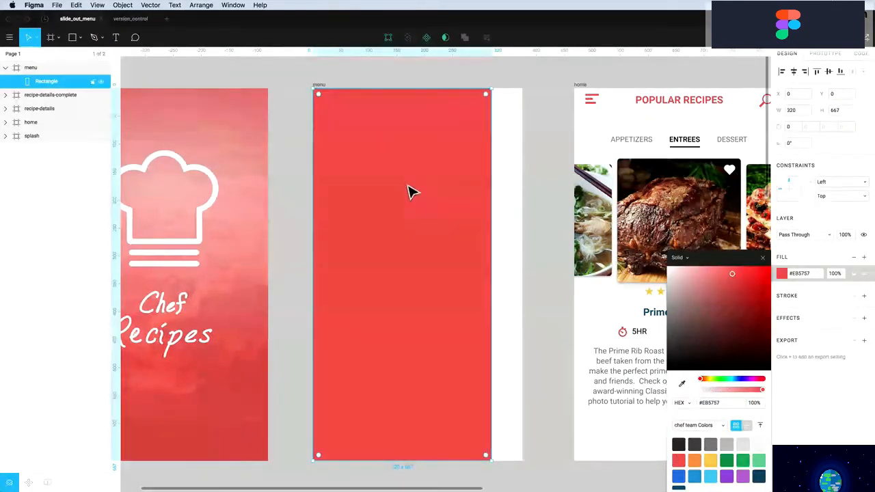
click(514, 226)
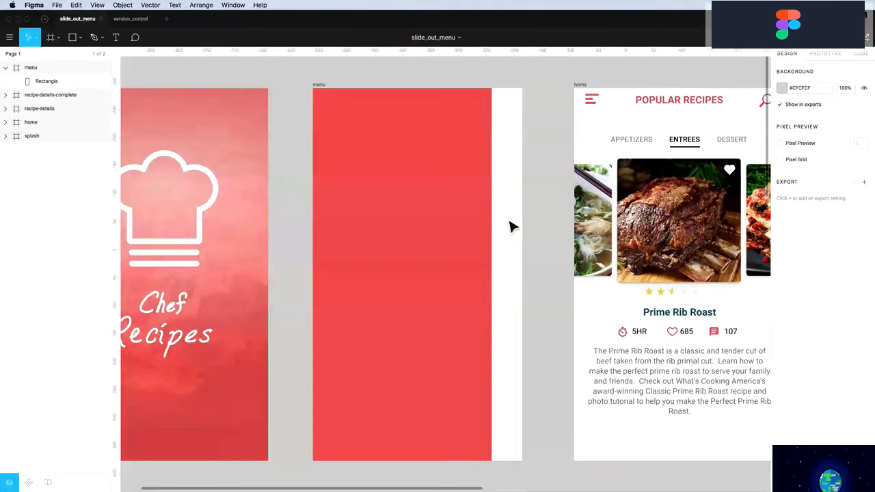
Place a btn-menu component at the menu frame's top-right, top-aligned with the home frame's icon
click(592, 104)
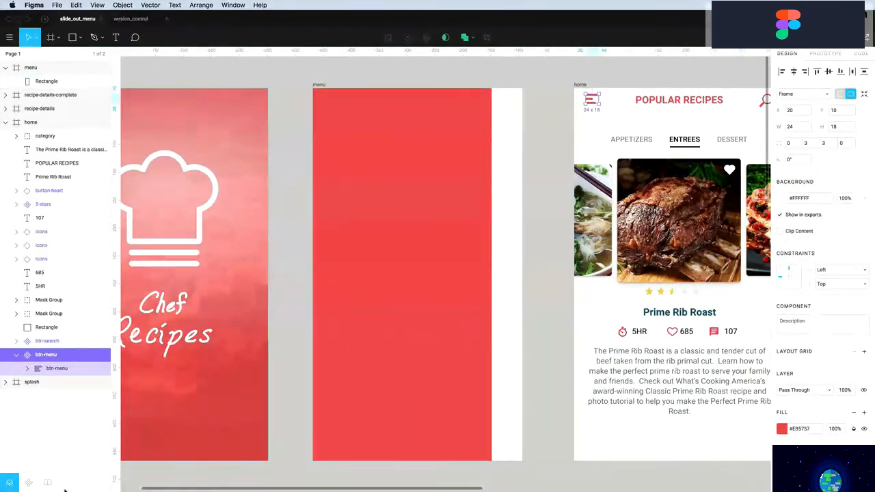
click(28, 482)
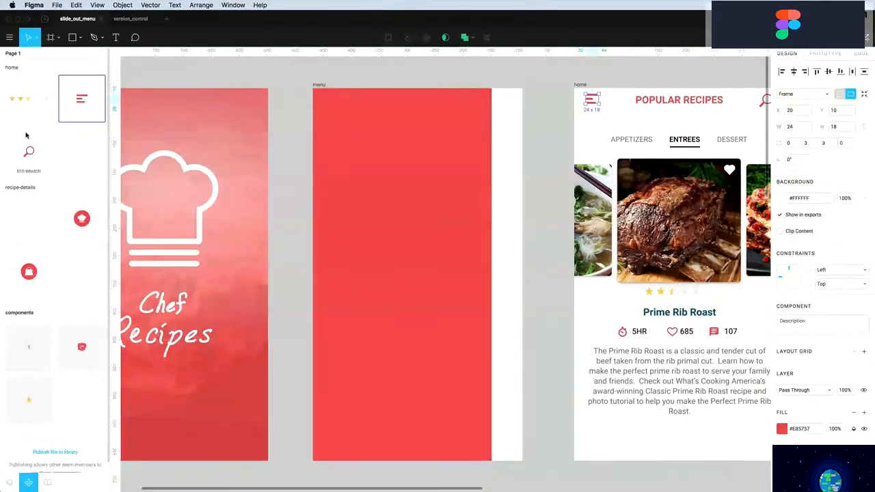
drag(400, 109, 506, 109)
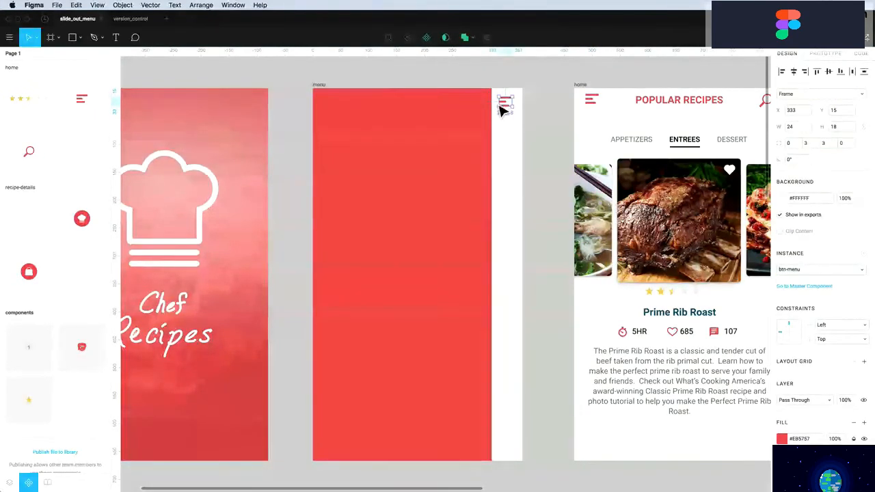
shift+click(591, 102)
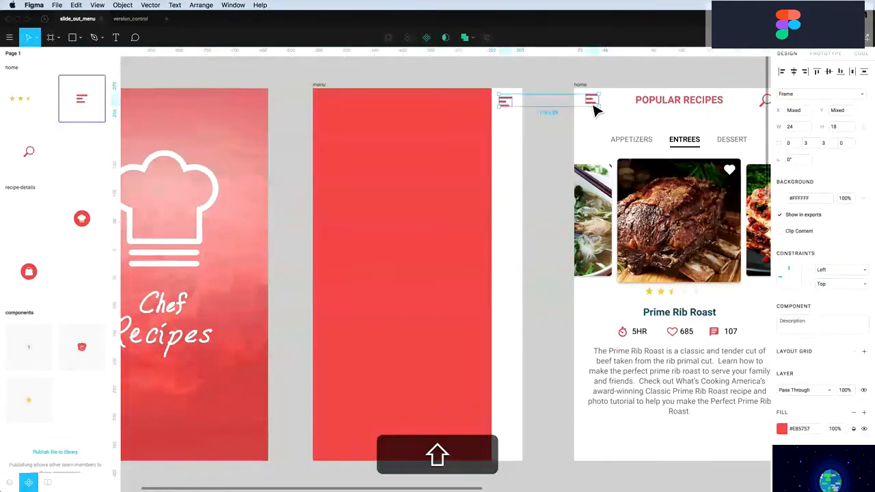
click(817, 71)
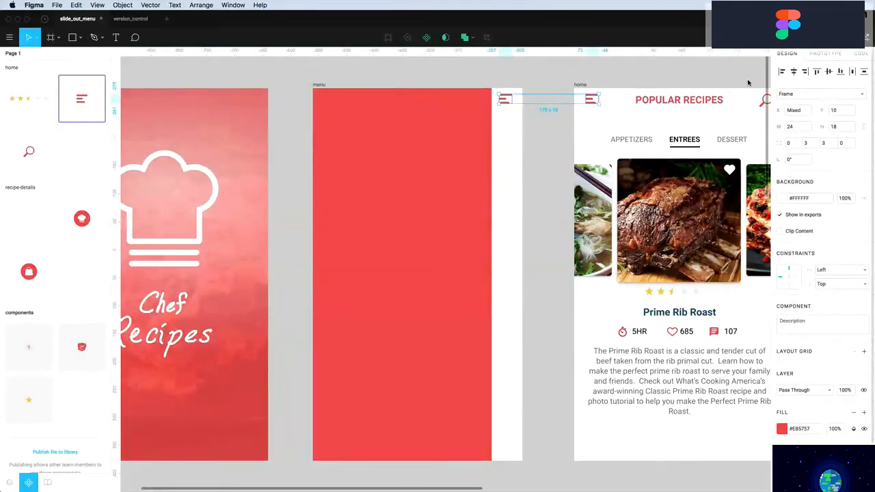
click(561, 76)
Nudge the menu frame's hamburger icon right to X 340
click(504, 102)
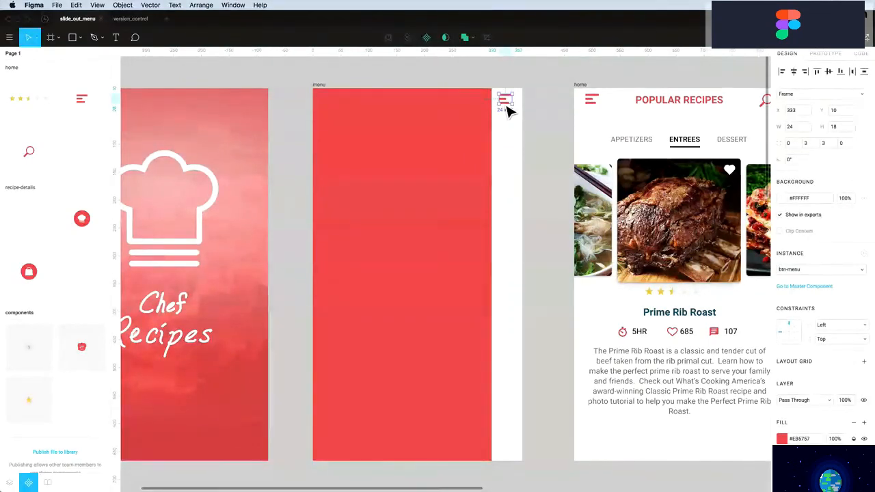
key(alt)
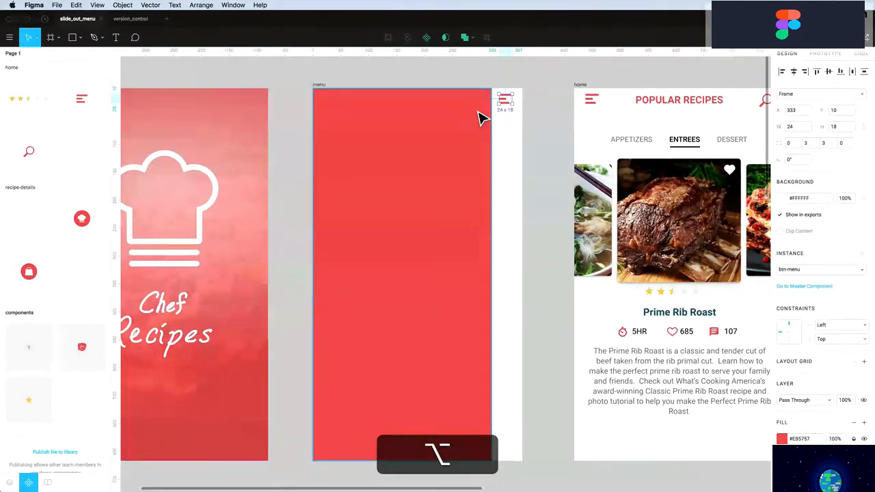
key(shift+Right)
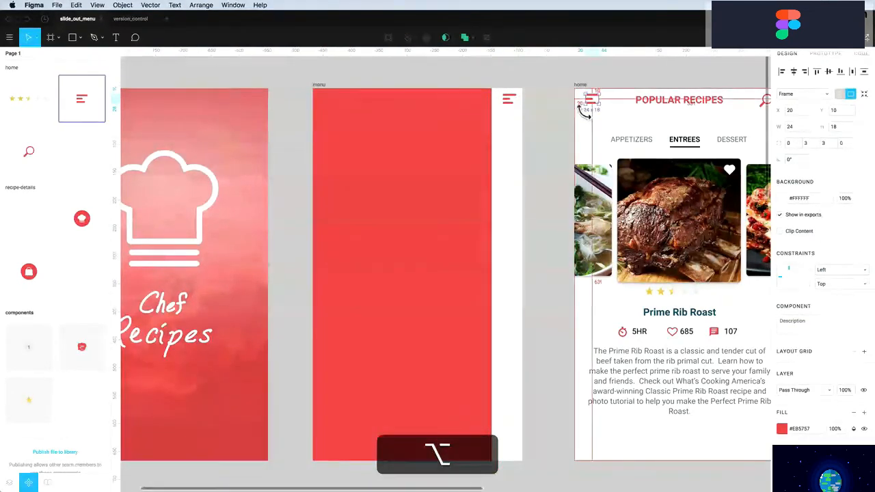
click(551, 124)
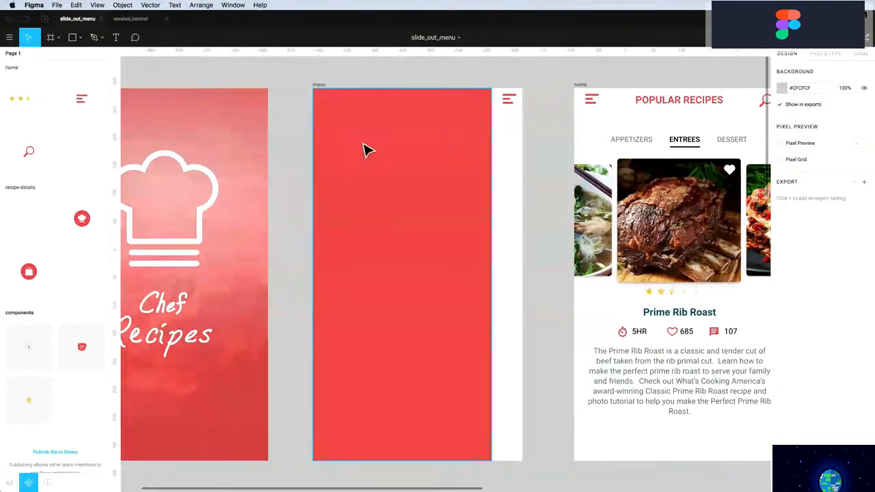
Type the four menu items as a text block in the menu frame
key(t)
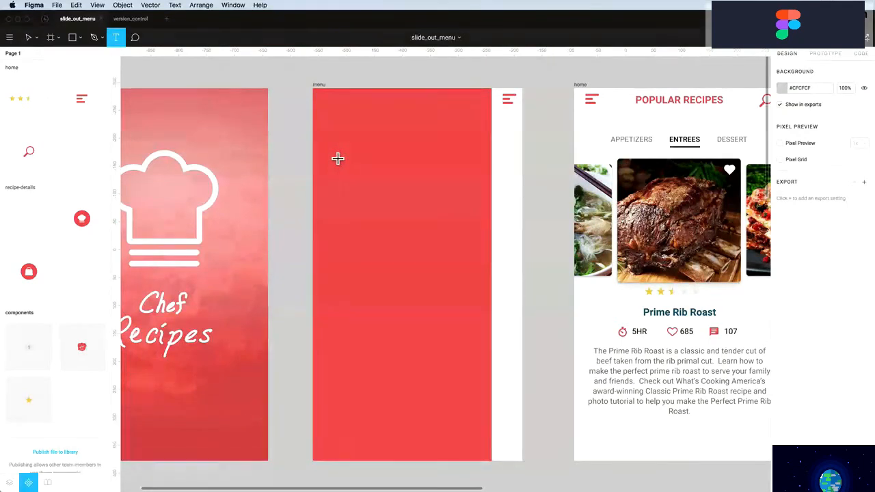
click(332, 156)
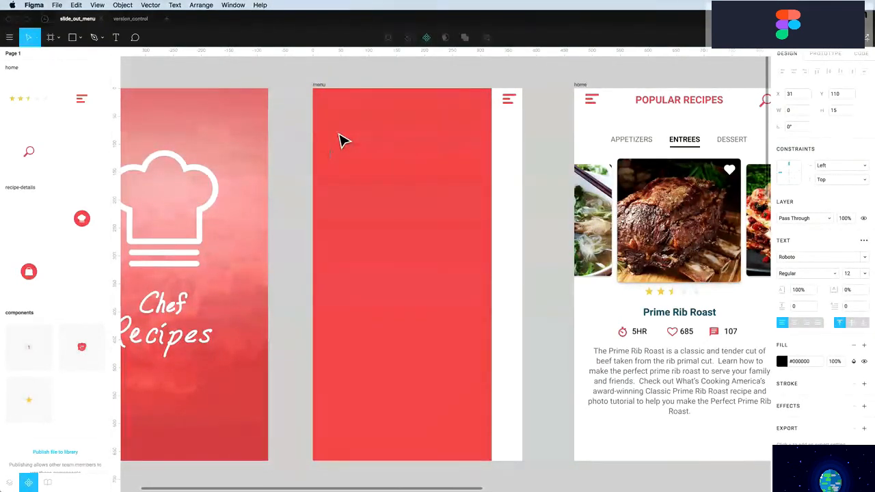
text(Popular recipes)
key(Return)
text(shopping)
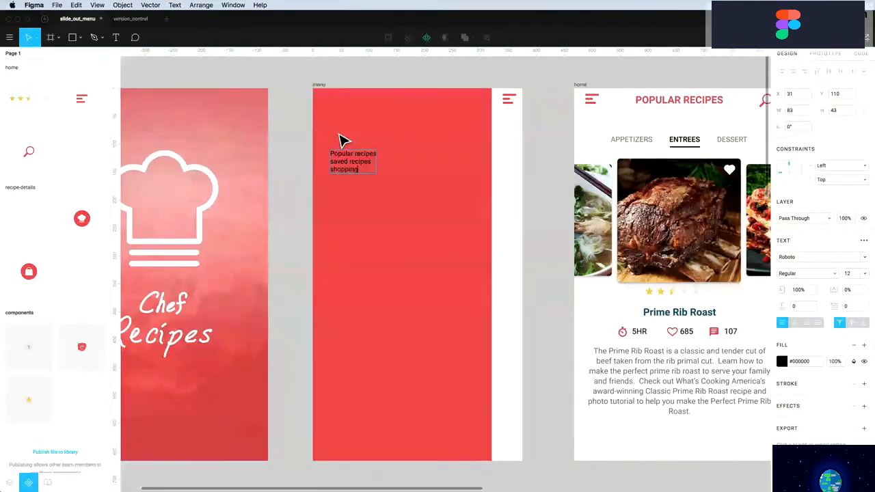
text( list)
key(Return)
text(settings)
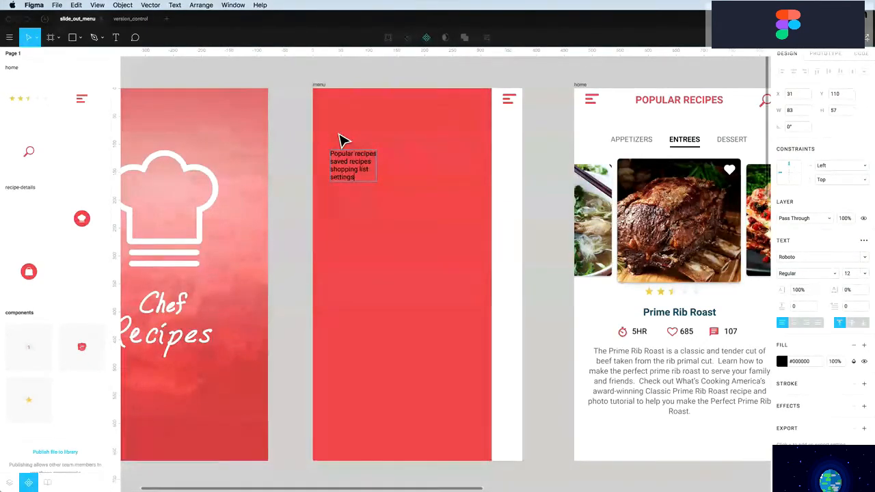
key(Escape)
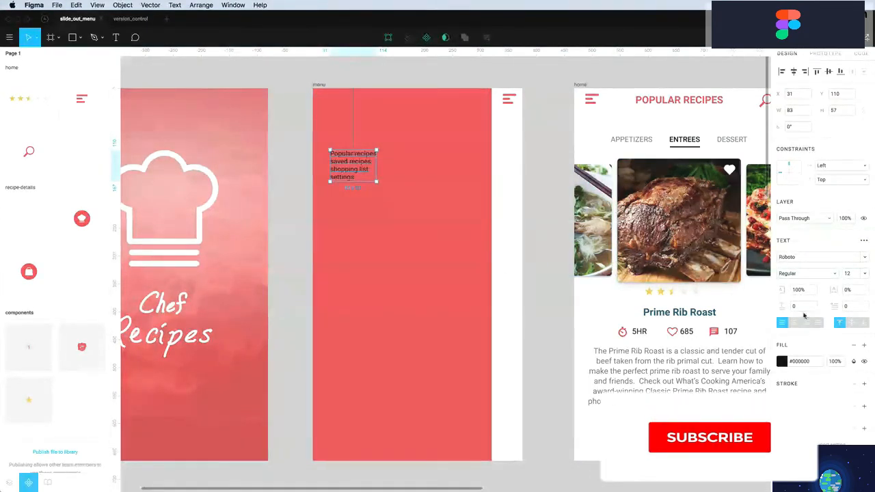
Style the menu text white #FFFFFF, uppercase, paragraph spacing 30, size 20
click(782, 361)
drag(686, 283, 625, 227)
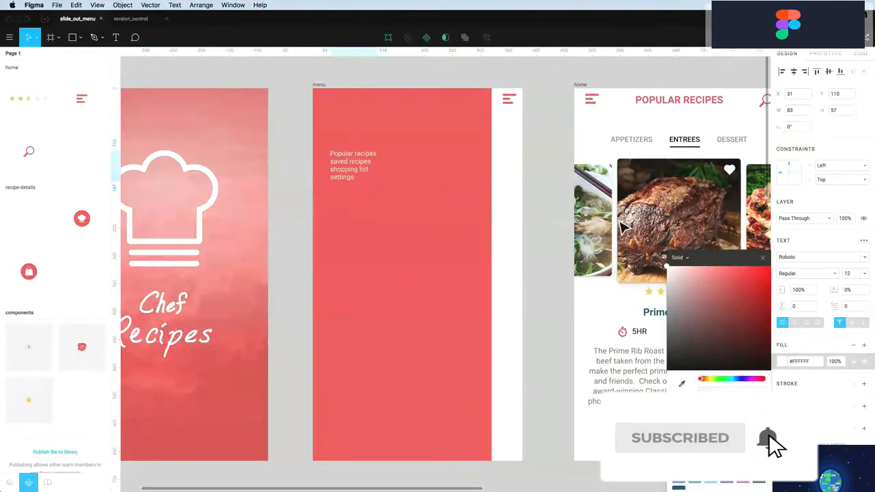
click(864, 241)
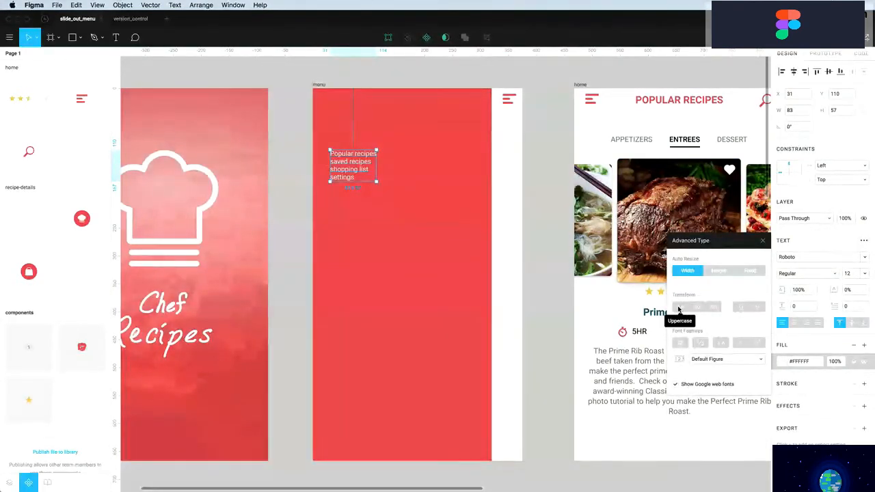
click(679, 308)
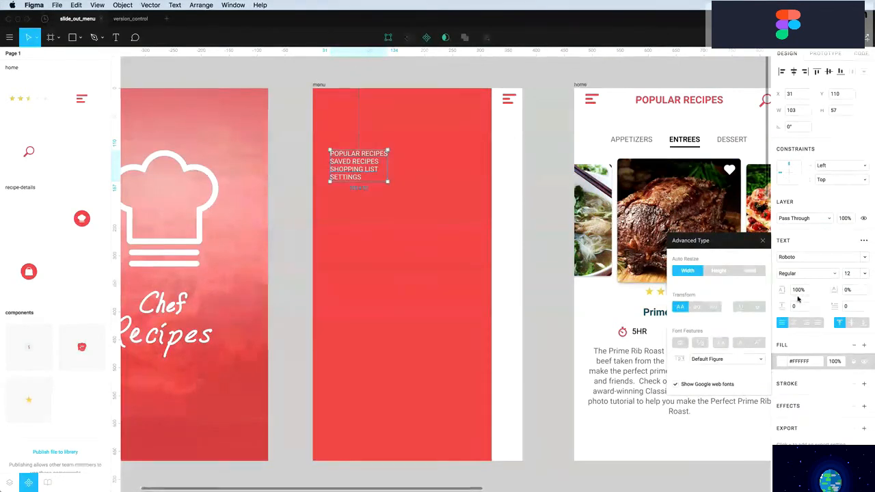
click(802, 291)
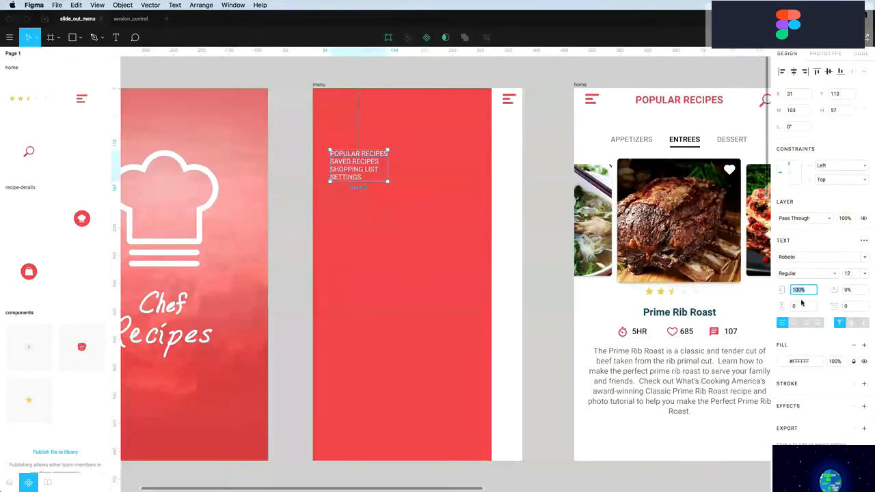
click(802, 306)
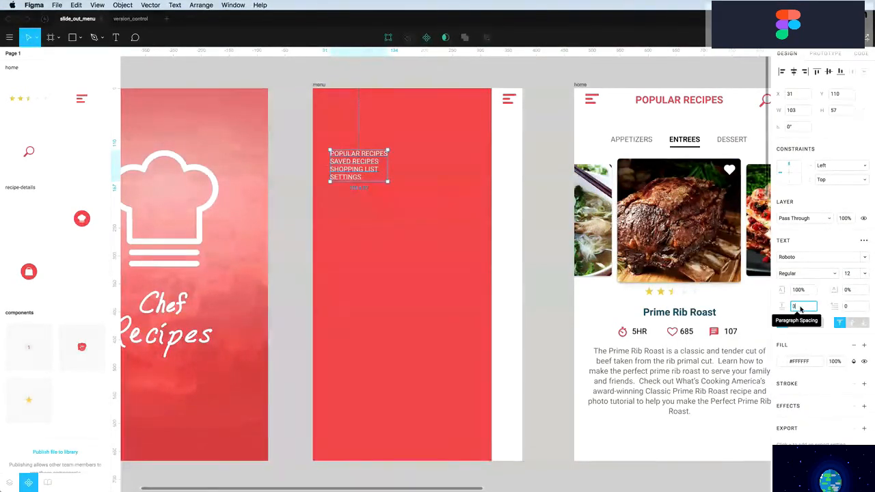
text(30)
key(Return)
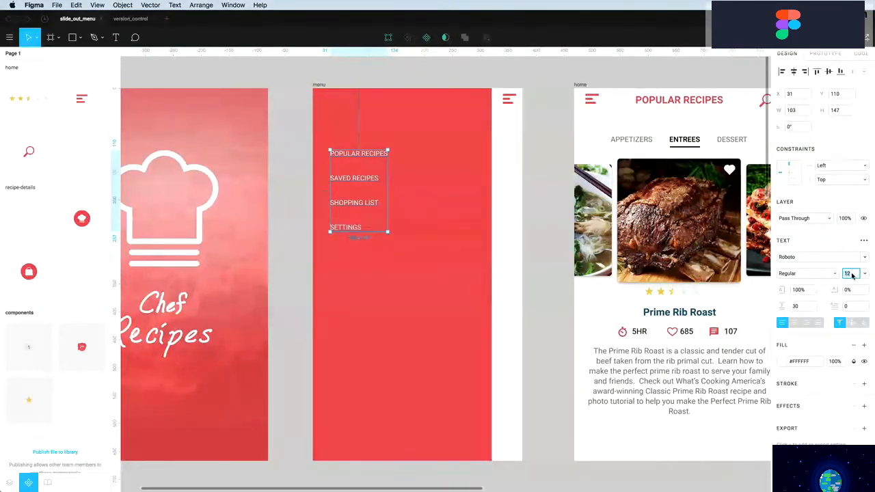
key(Return)
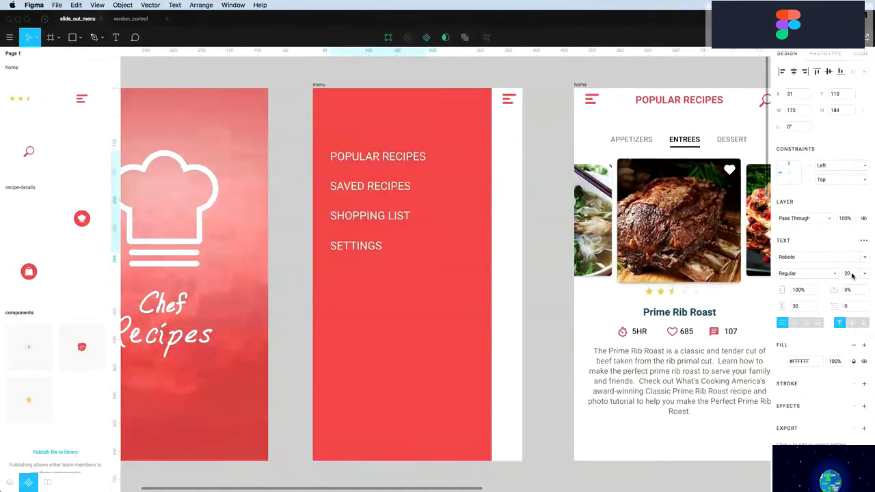
Set the menu text to Medium weight and position it at X 30
drag(380, 195, 382, 209)
click(807, 274)
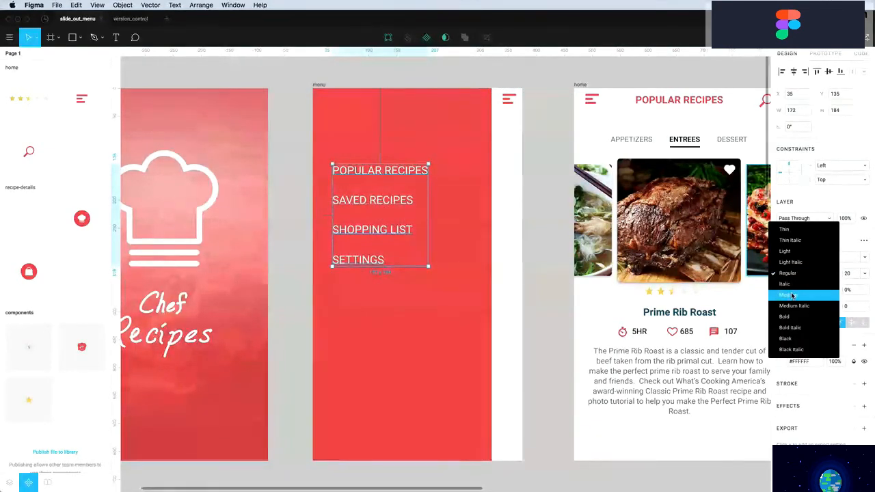
click(802, 291)
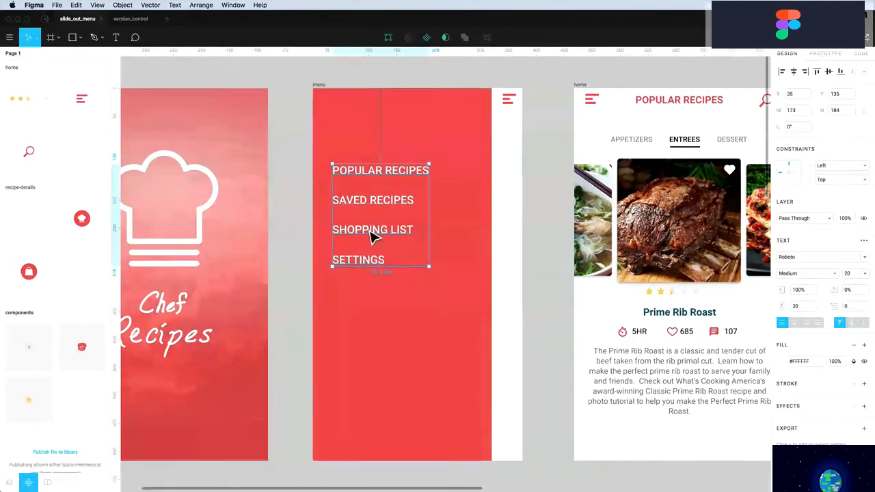
drag(371, 235, 358, 198)
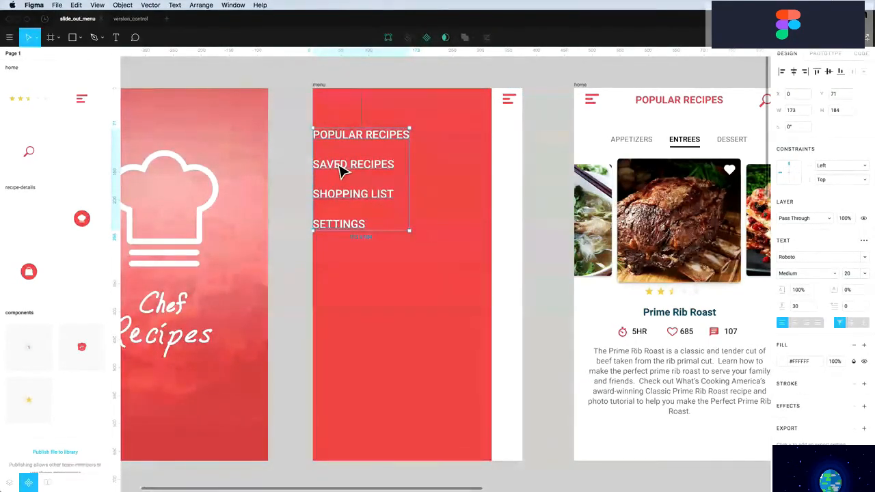
key(shift+Right)
key(shift+Right)
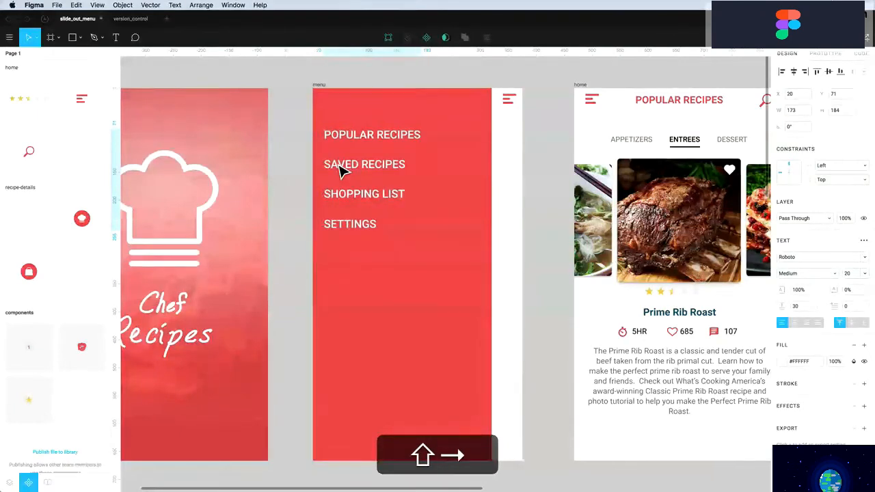
key(shift+Right)
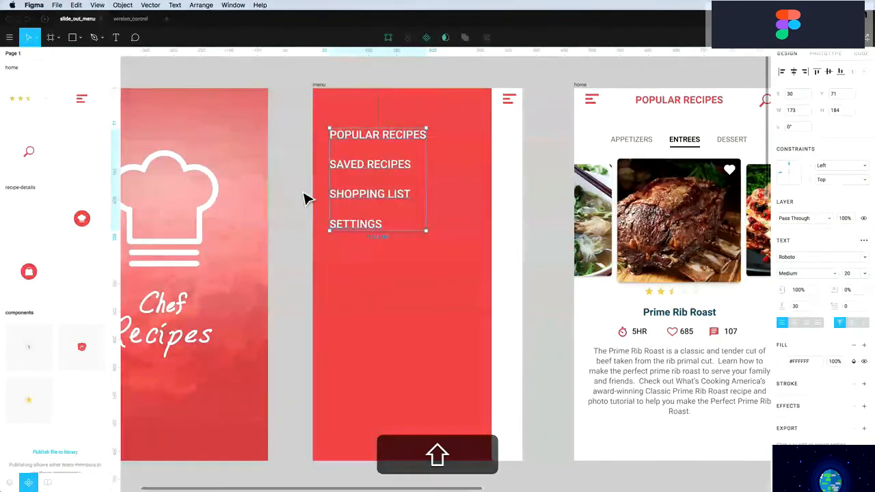
click(304, 199)
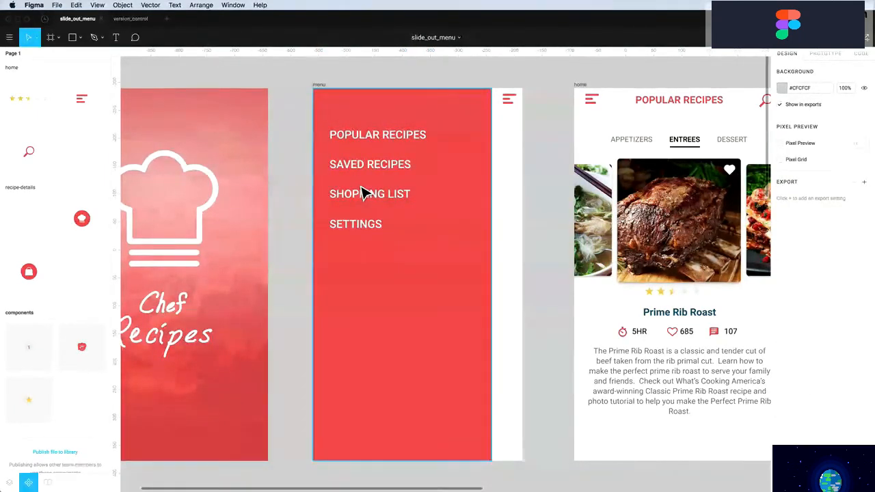
Draw a short vertical line beside POPULAR RECIPES with a white 5 px stroke
key(l)
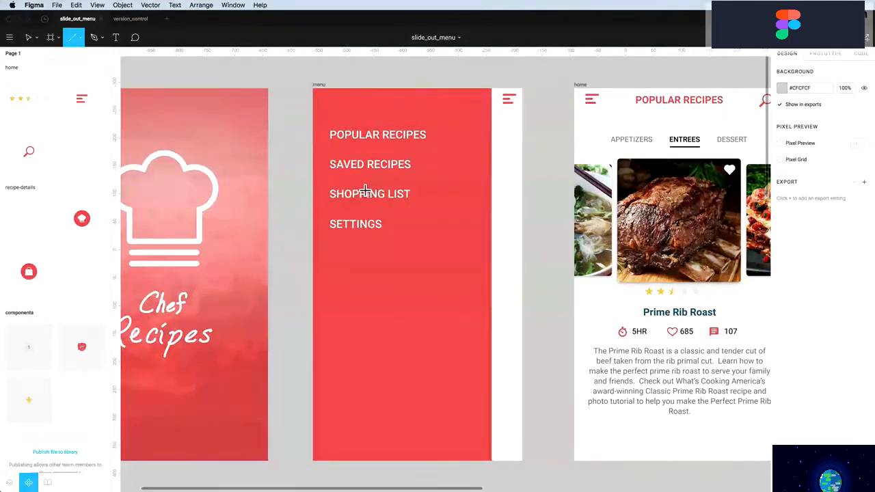
drag(321, 126, 322, 144)
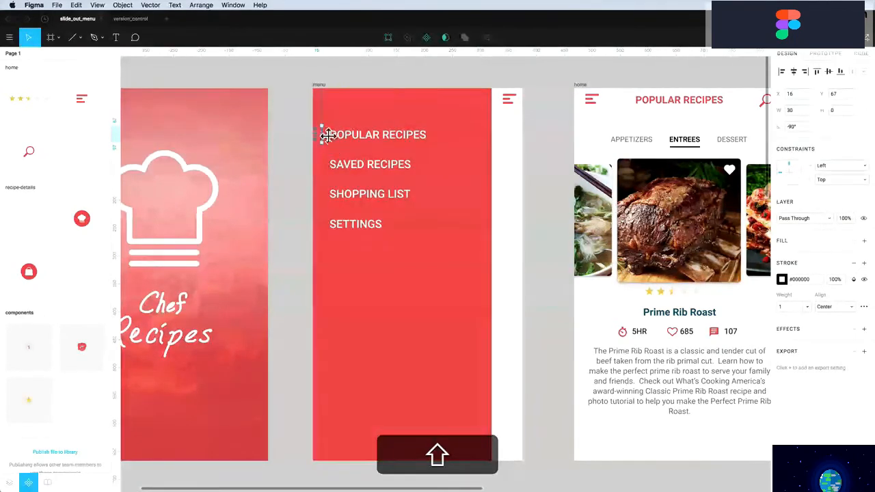
click(783, 279)
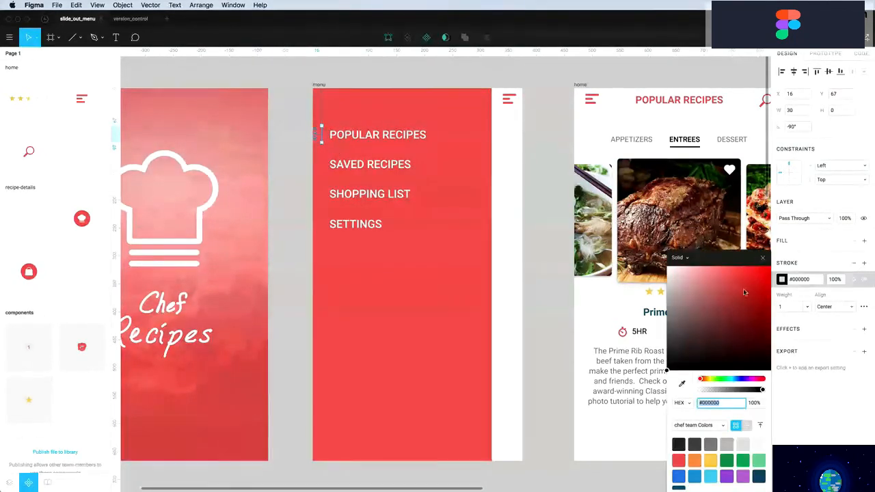
click(783, 309)
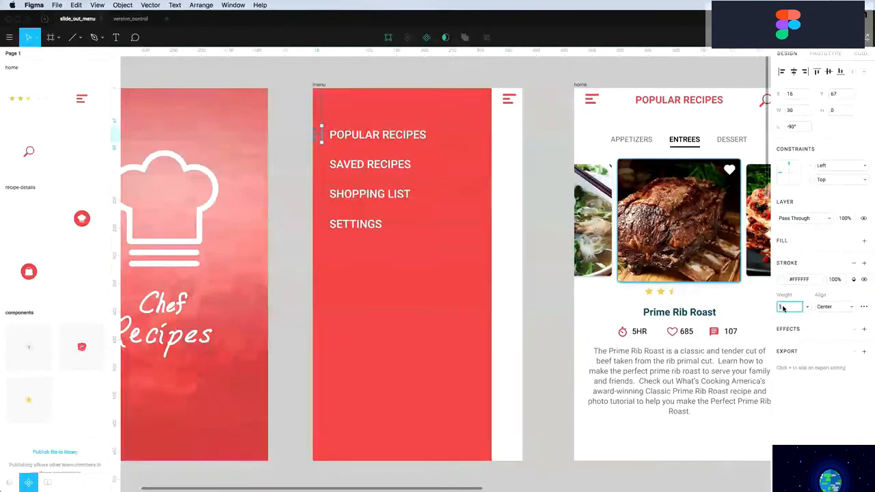
text(5)
key(Return)
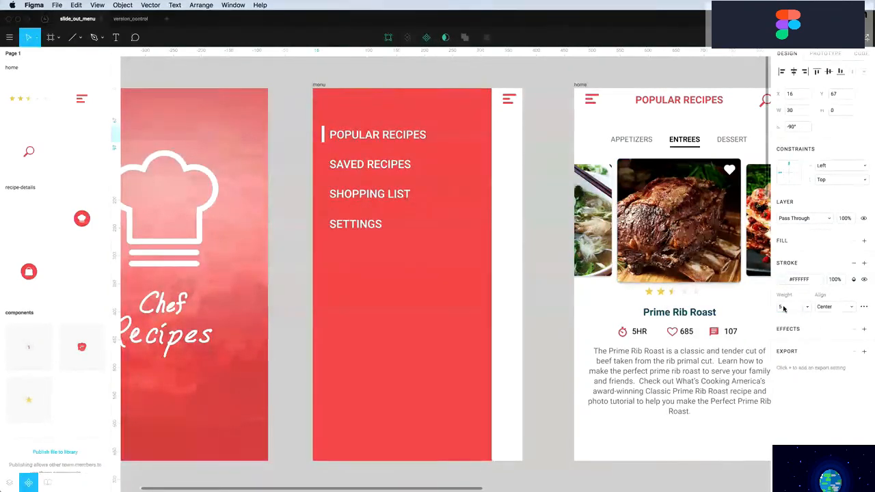
Give the line round end caps and nudge it down 1 px
click(864, 307)
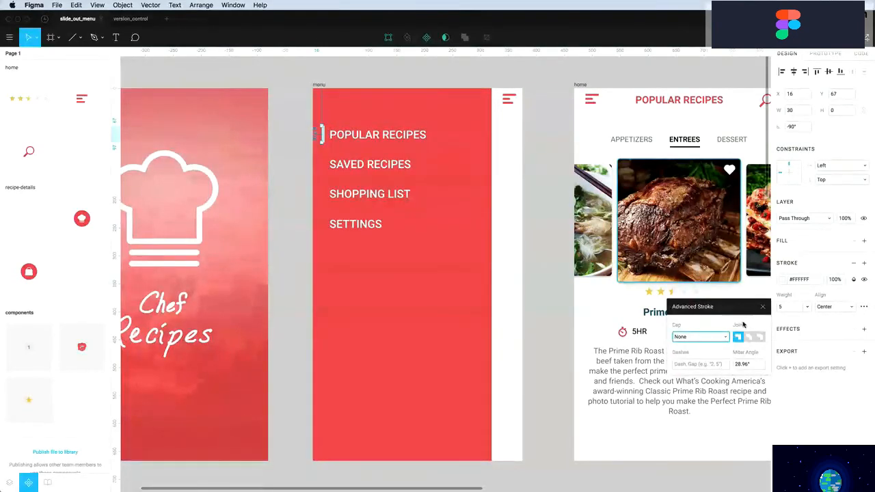
click(692, 336)
click(691, 348)
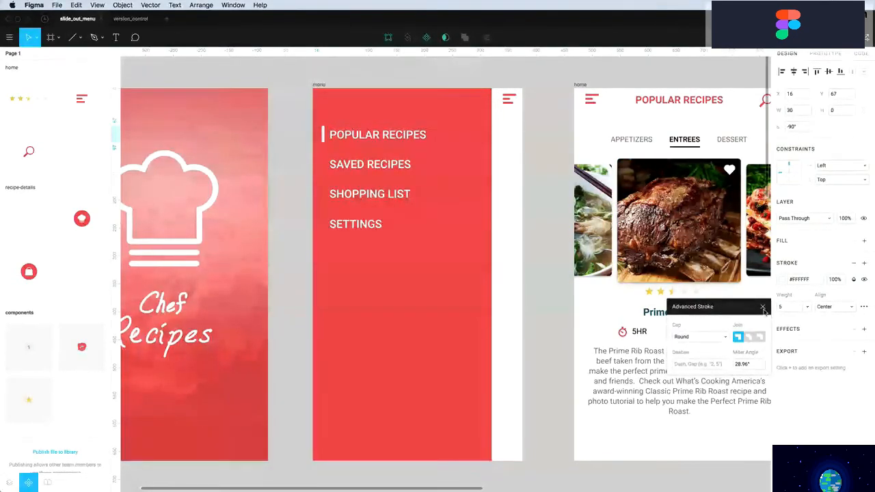
key(Escape)
click(304, 222)
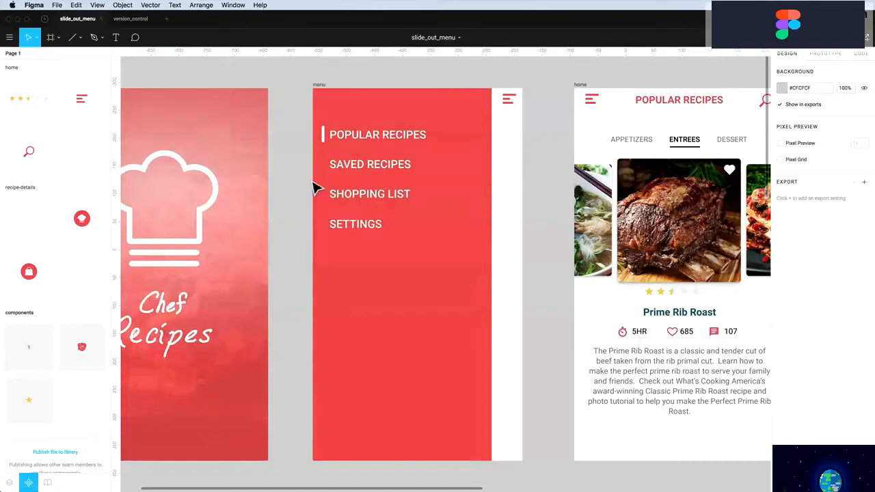
click(328, 138)
key(Down)
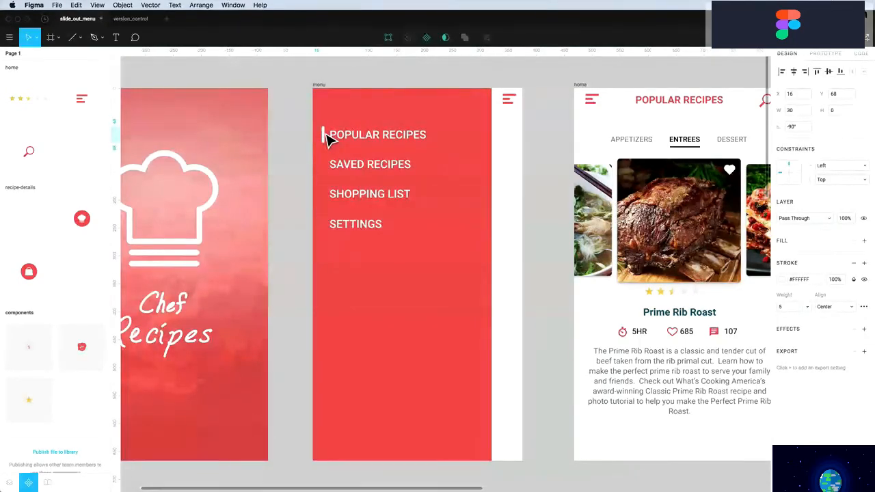
click(295, 157)
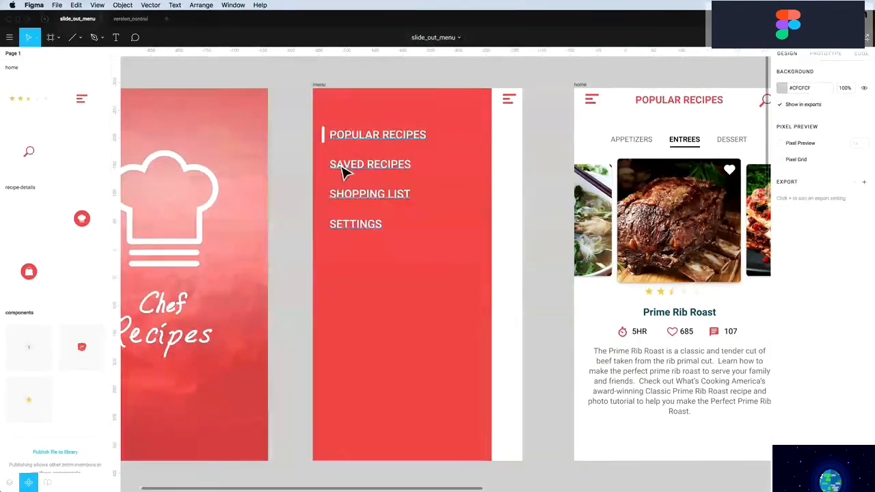
Duplicate the menu text, replace it with a user's full name, and move it down to Y 616
drag(344, 171, 356, 385)
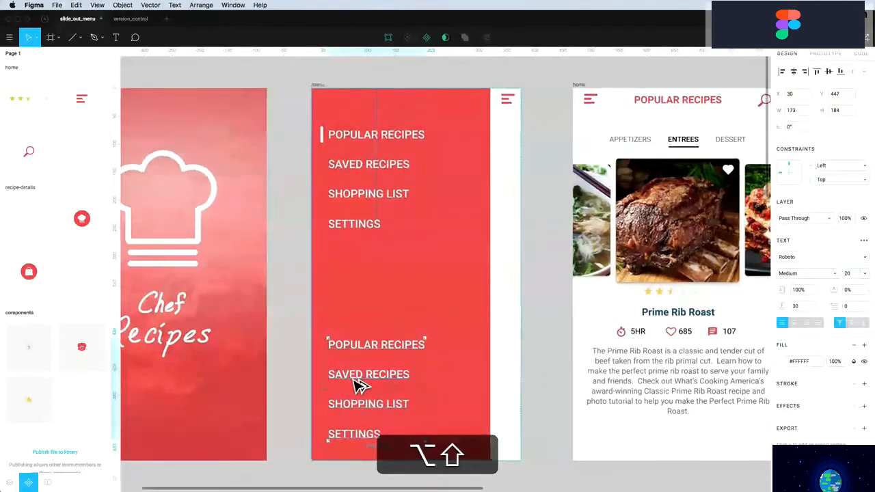
scroll(354, 380, up, 1)
double_click(355, 381)
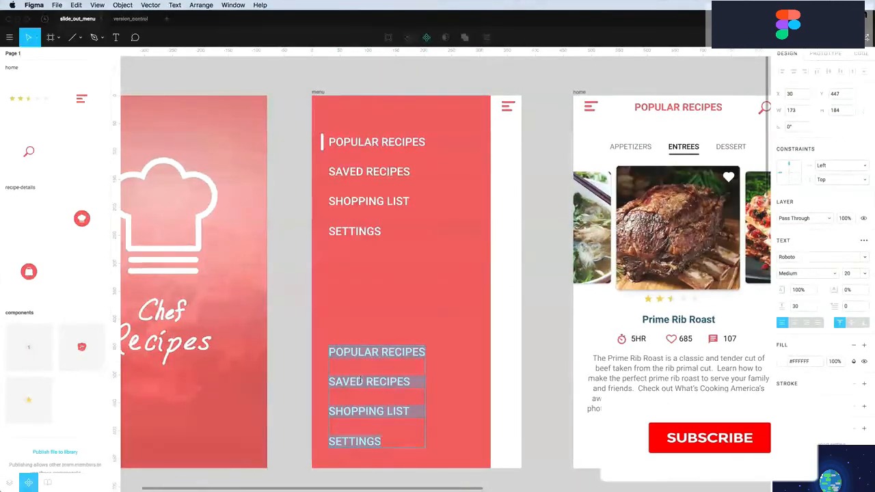
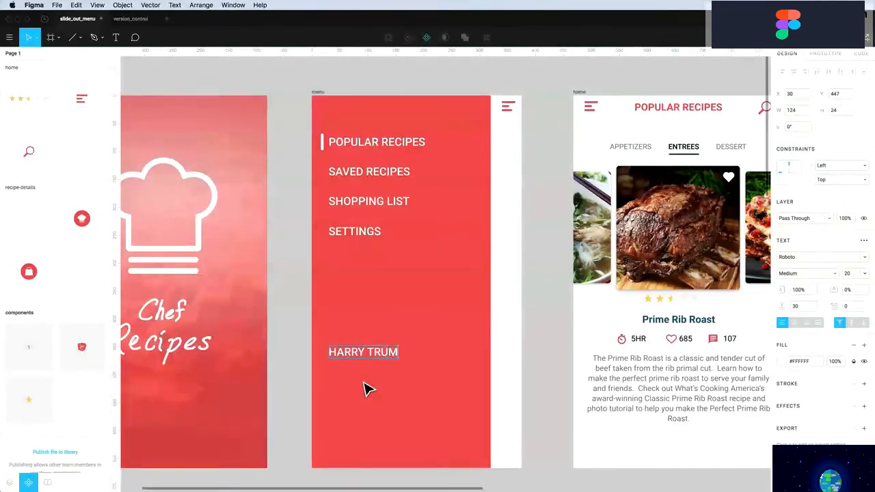
click(292, 390)
click(353, 361)
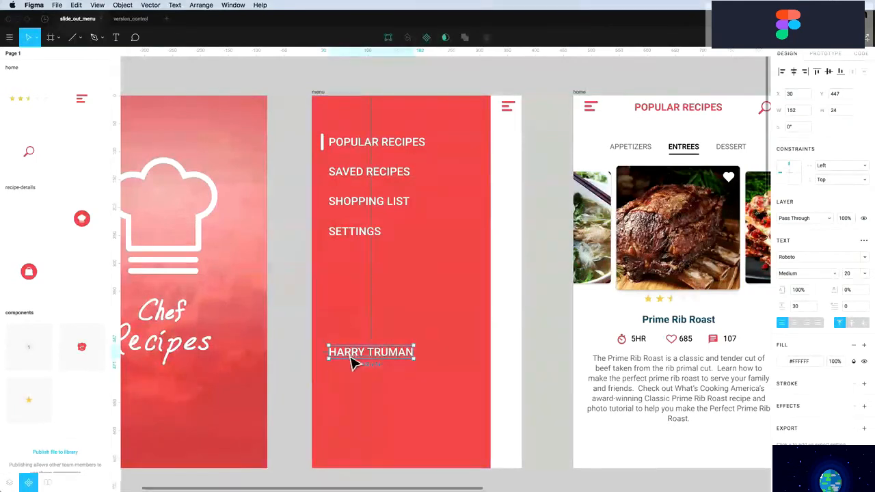
drag(354, 357, 355, 472)
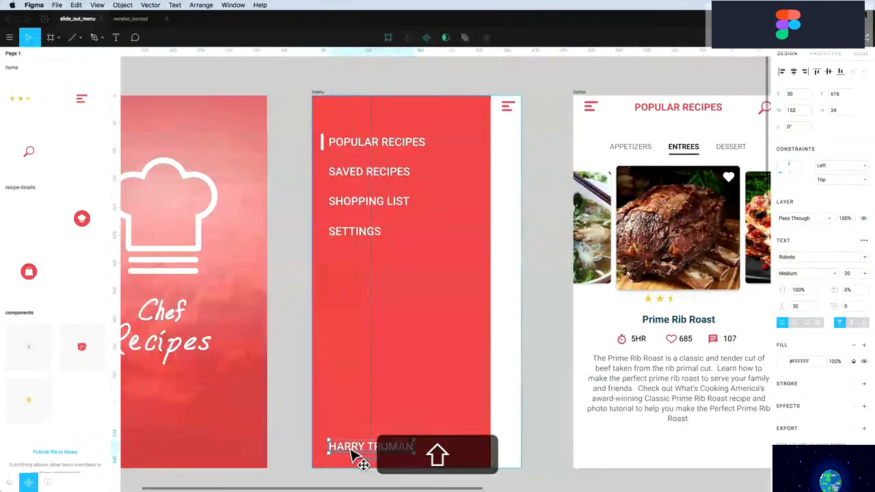
scroll(332, 422, up, 1)
Draw a circle above HARRY TRUMAN and set its height to 46
key(o)
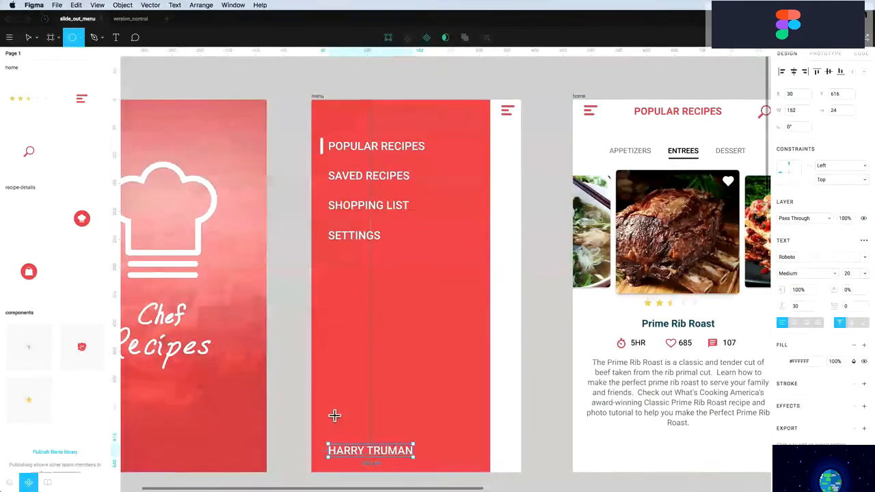
drag(328, 408, 352, 438)
scroll(356, 444, up, 1)
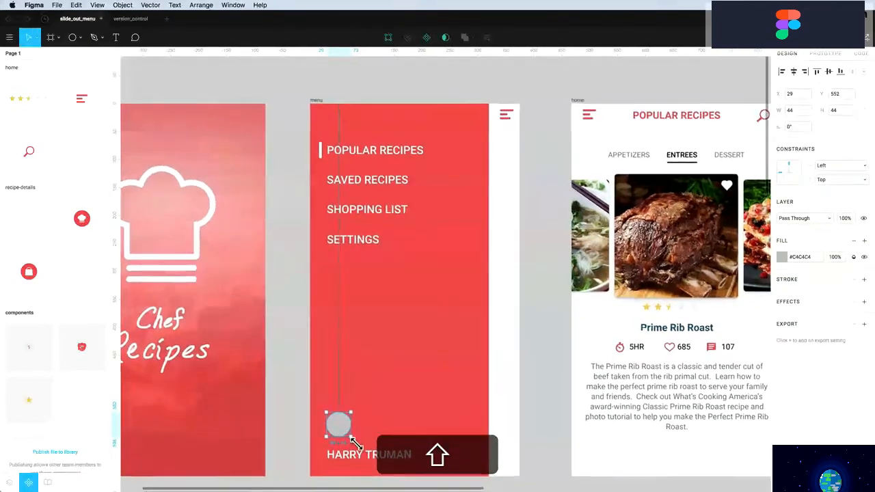
double_click(845, 111)
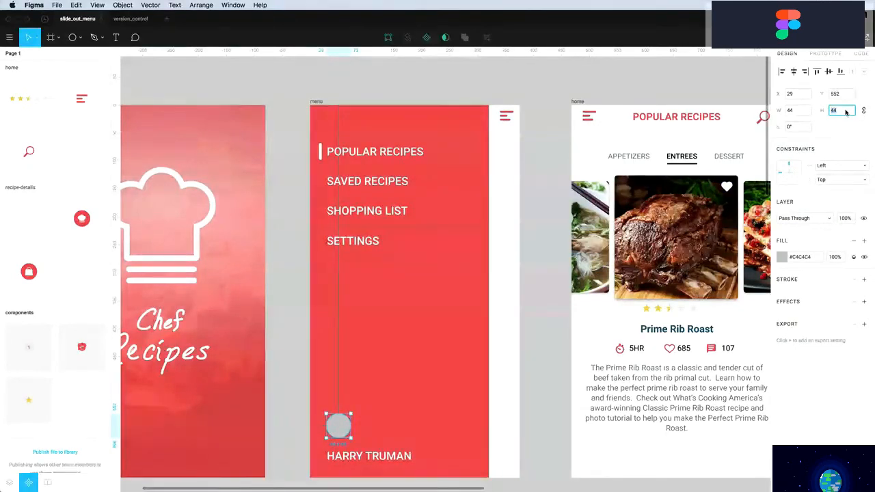
text(46)
key(Return)
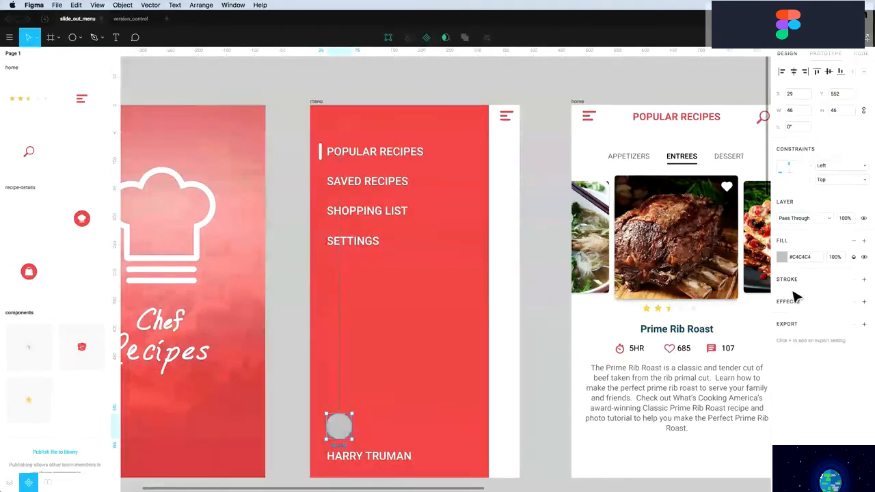
Change the circle's fill to an Image fill using avatar.png
click(782, 258)
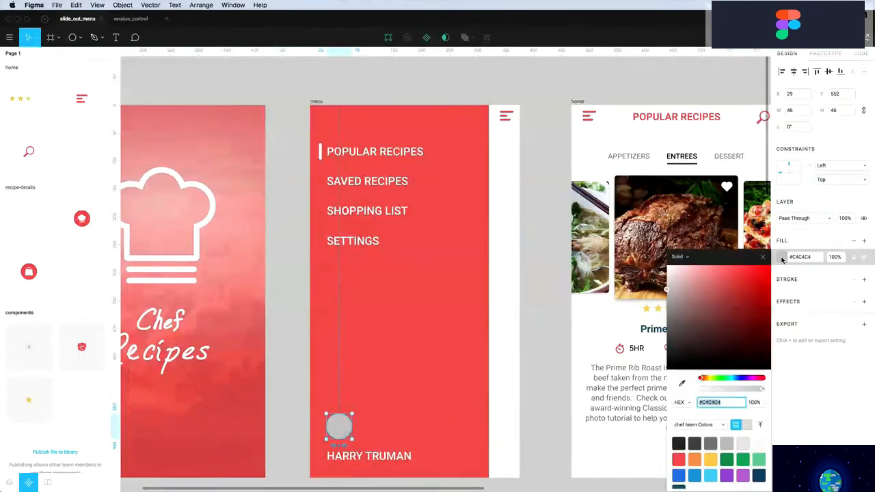
click(679, 258)
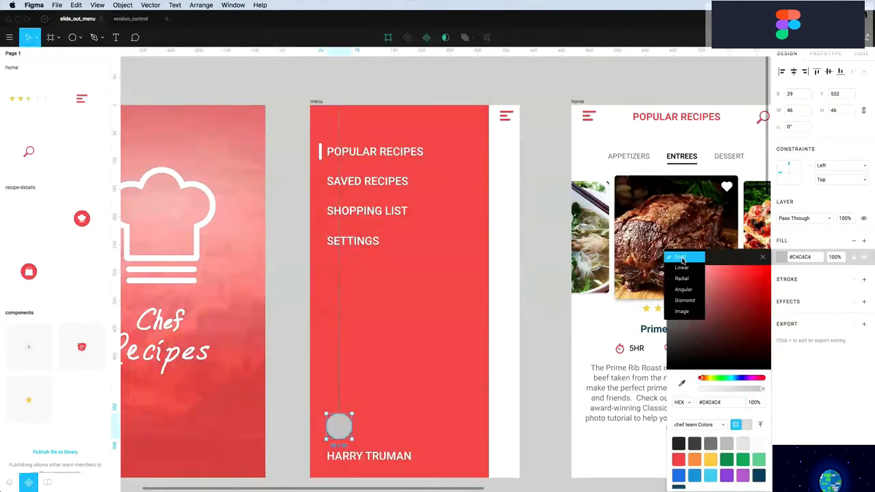
click(683, 313)
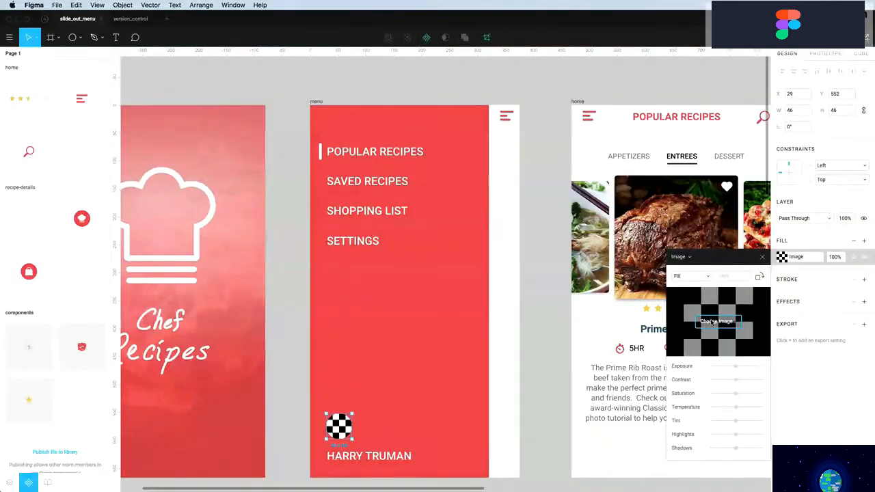
click(713, 322)
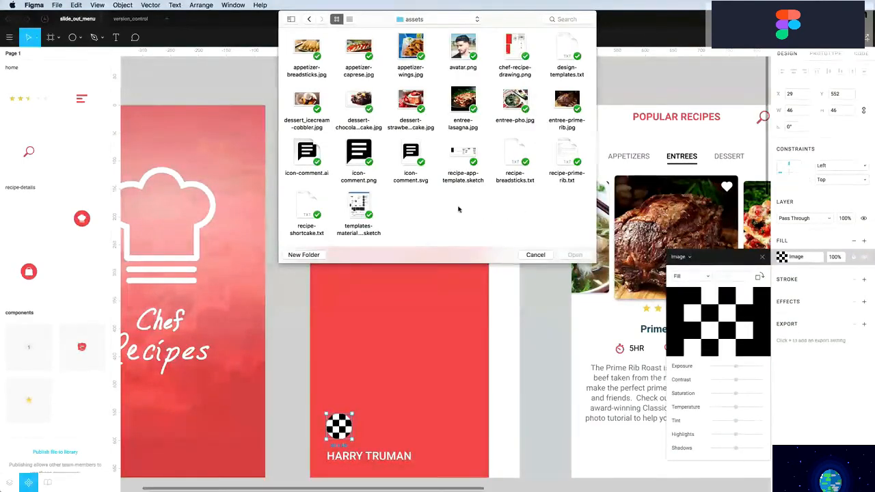
click(464, 49)
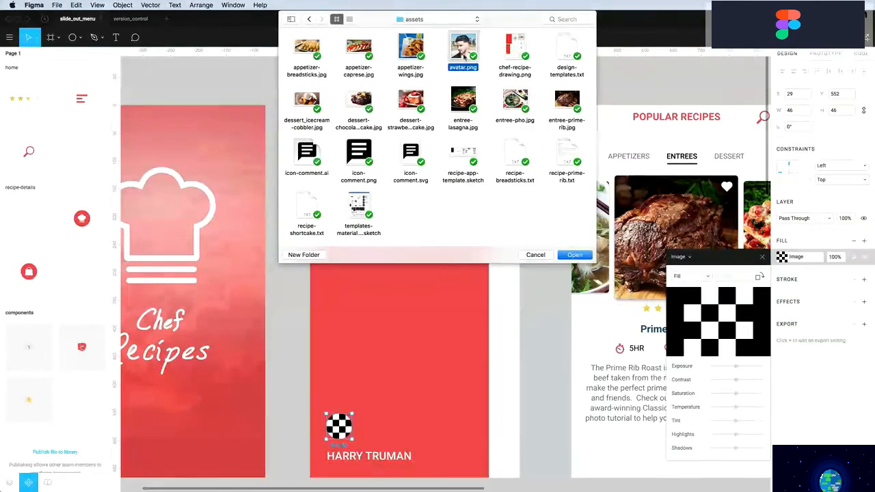
click(575, 255)
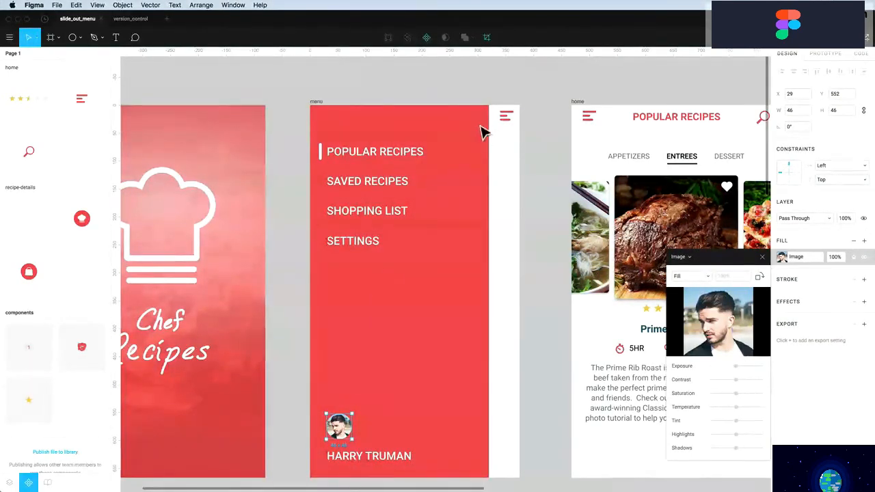
click(762, 258)
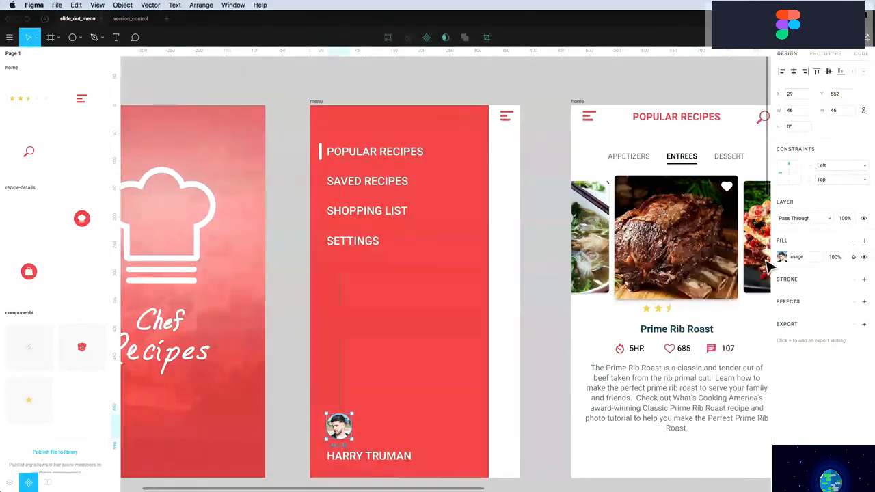
Deselect the avatar circle in the menu panel
click(537, 292)
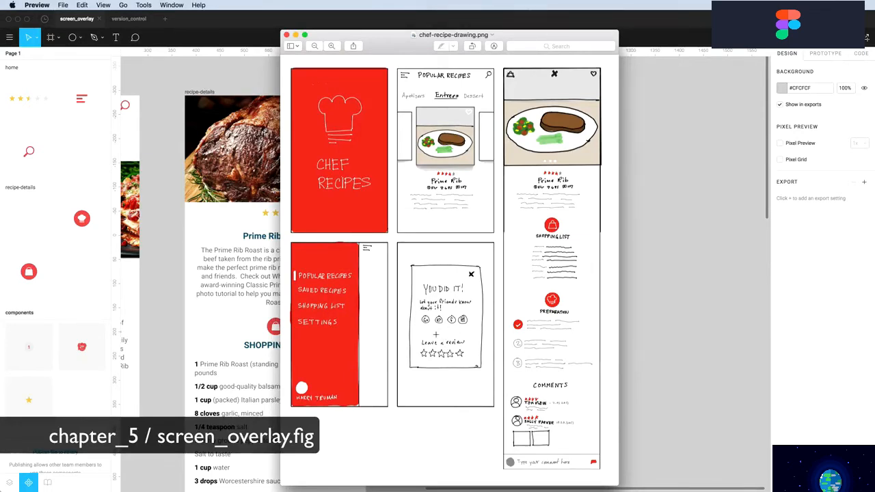
In screen_overlay, align the recipe-details-complete frame's top with recipe-details
click(256, 310)
scroll(248, 326, down, 10)
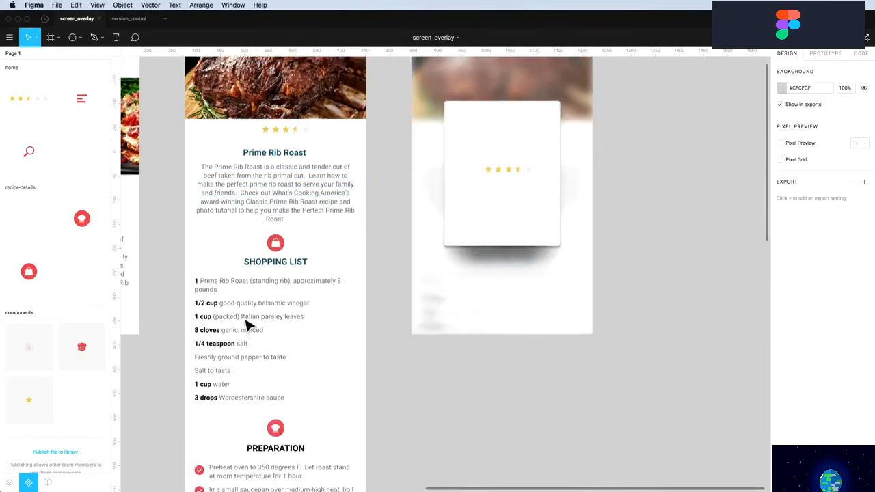
scroll(248, 327, down, 3)
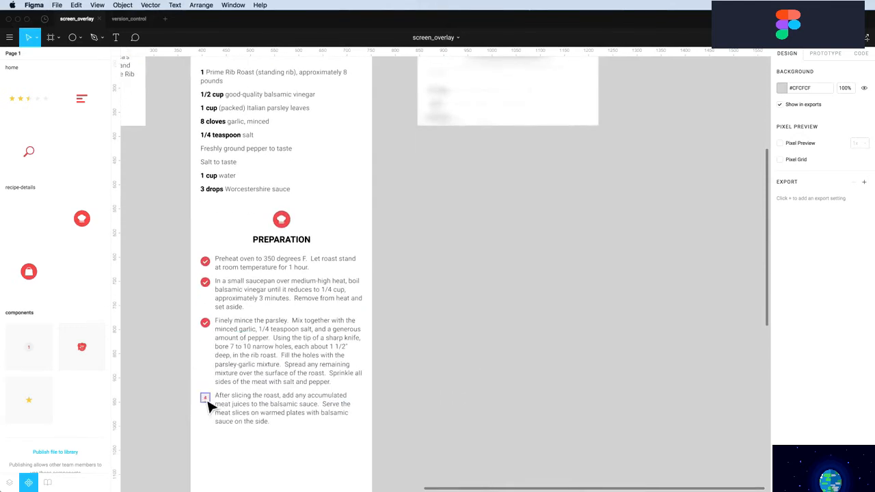
scroll(209, 405, up, 5)
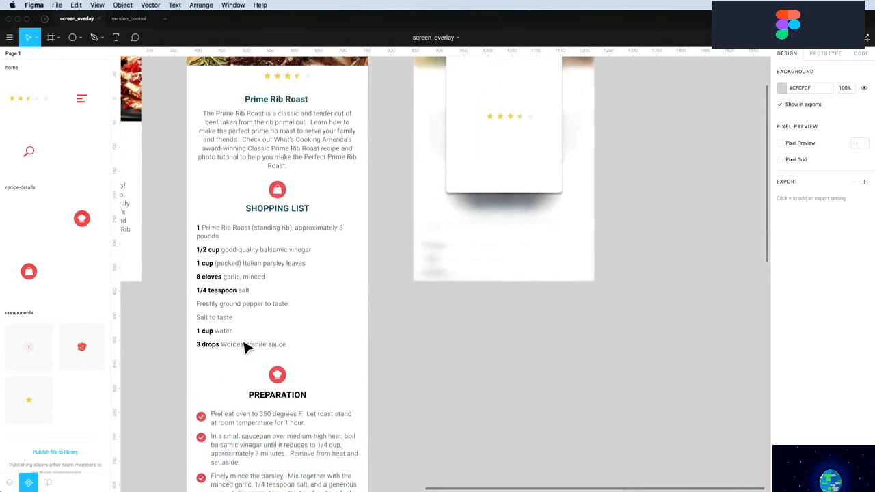
scroll(245, 347, up, 5)
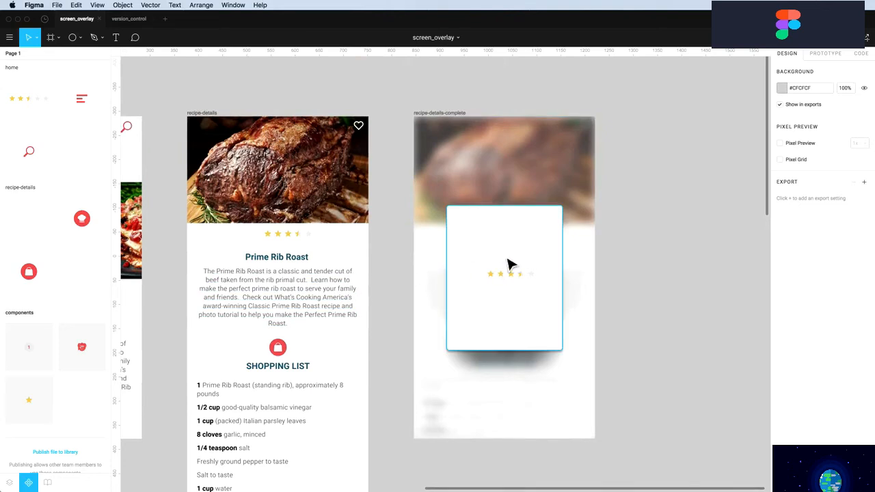
ctrl+scroll(438, 137, up, 2)
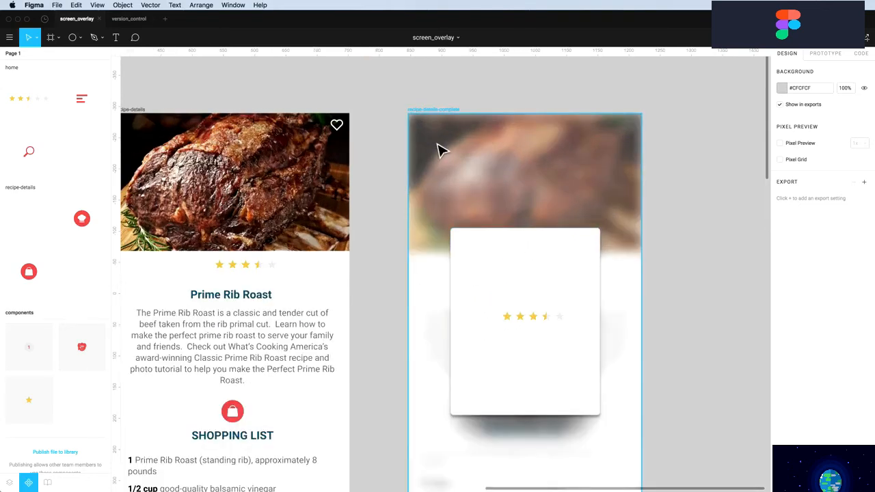
scroll(441, 150, down, 1)
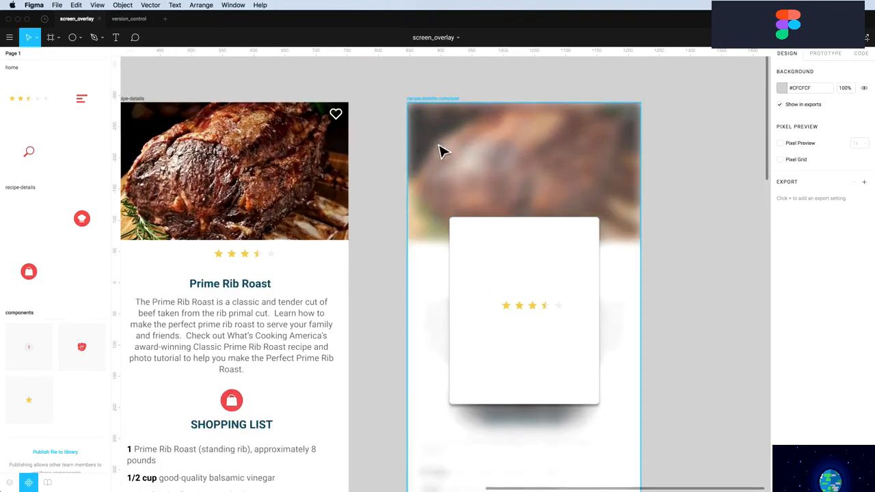
drag(443, 156, 590, 207)
click(457, 164)
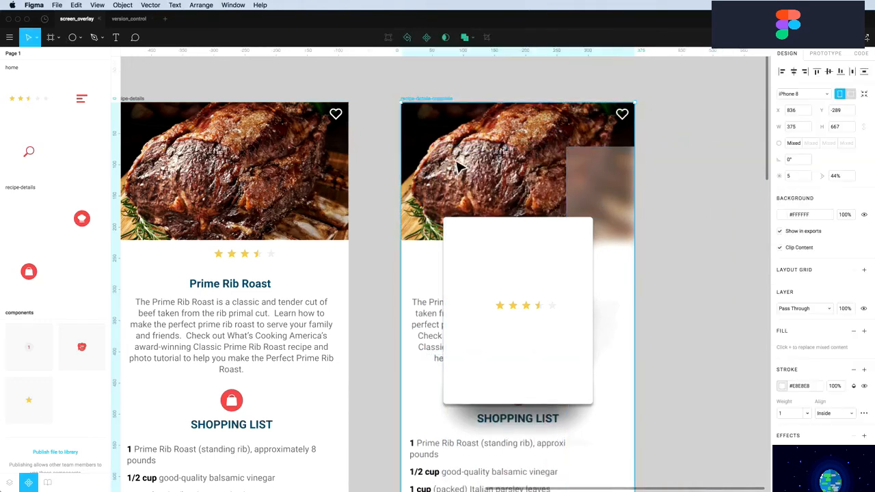
drag(457, 165, 467, 172)
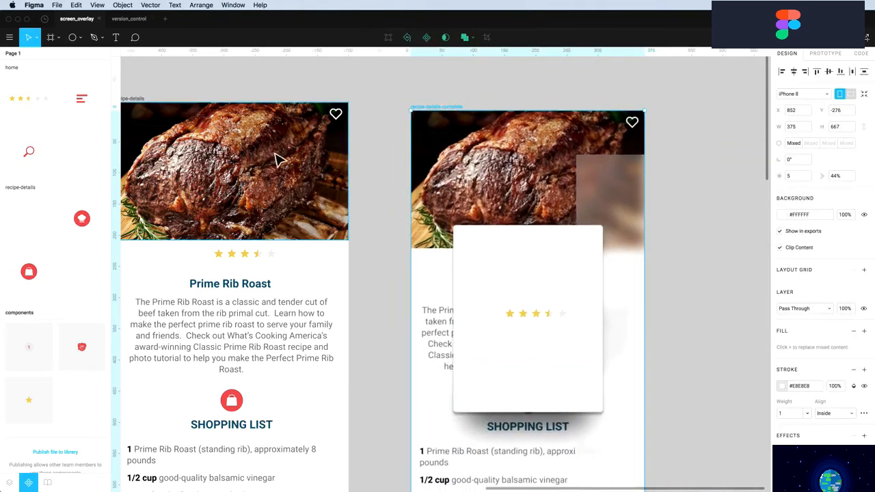
drag(453, 117, 440, 108)
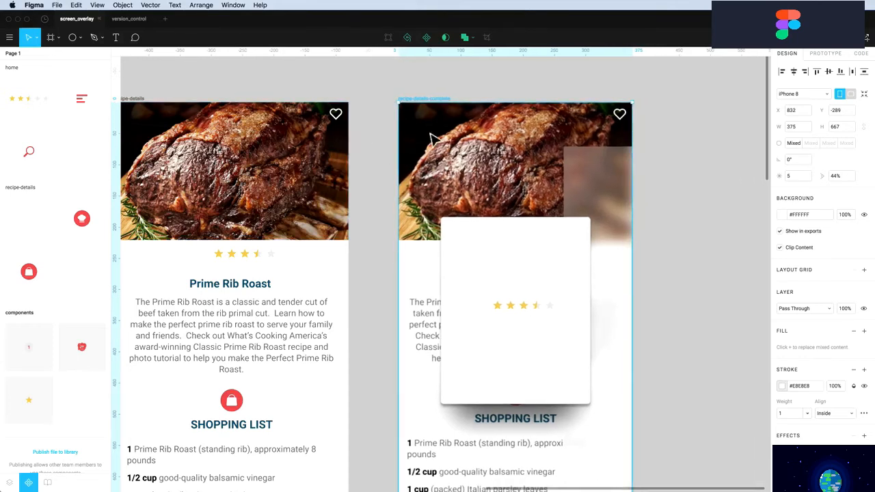
Pull the blurred white overlay over the frame, flush with its left edge at X 0
click(391, 170)
click(439, 171)
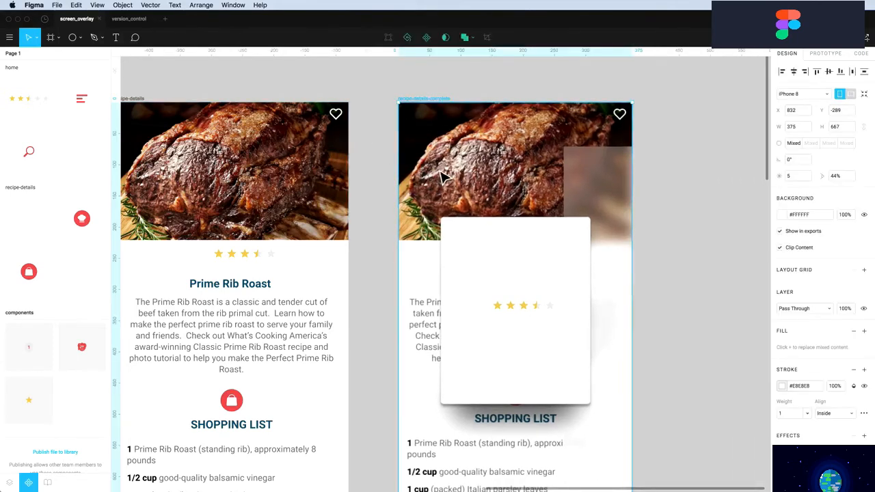
click(449, 175)
drag(579, 185, 413, 143)
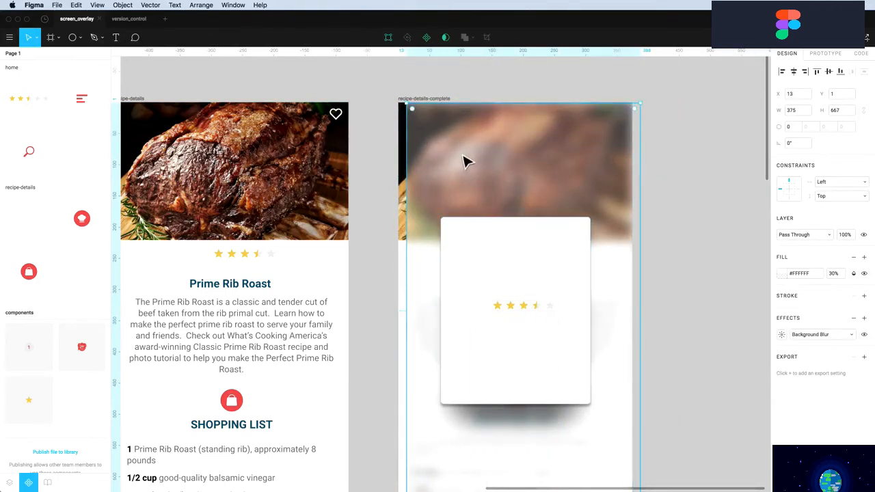
drag(465, 160, 458, 160)
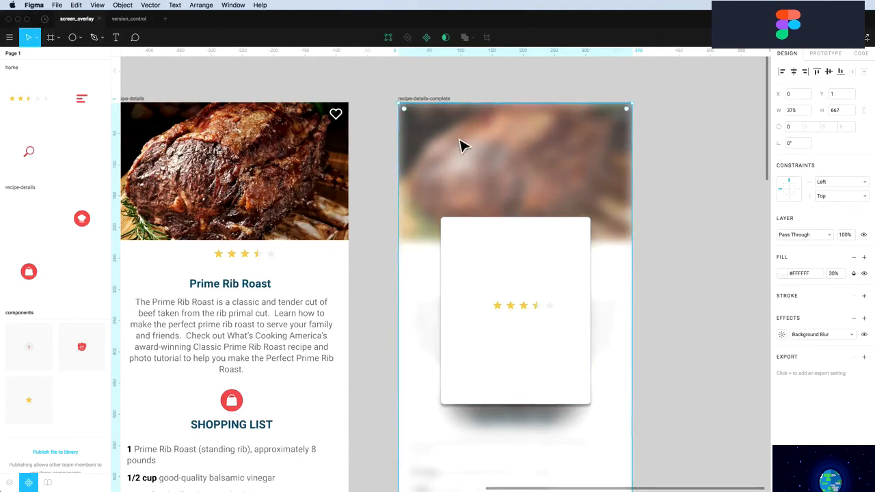
Select the white rating card and then its star rating
scroll(463, 145, down, 2)
click(469, 226)
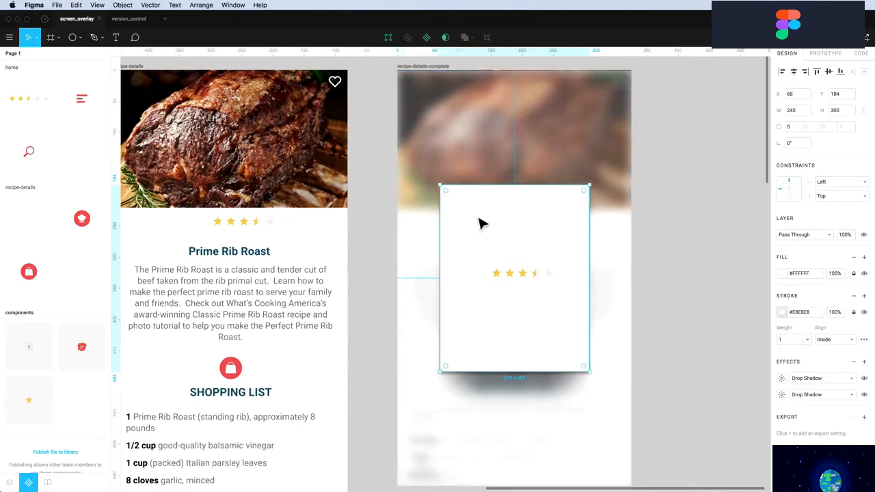
scroll(479, 219, down, 3)
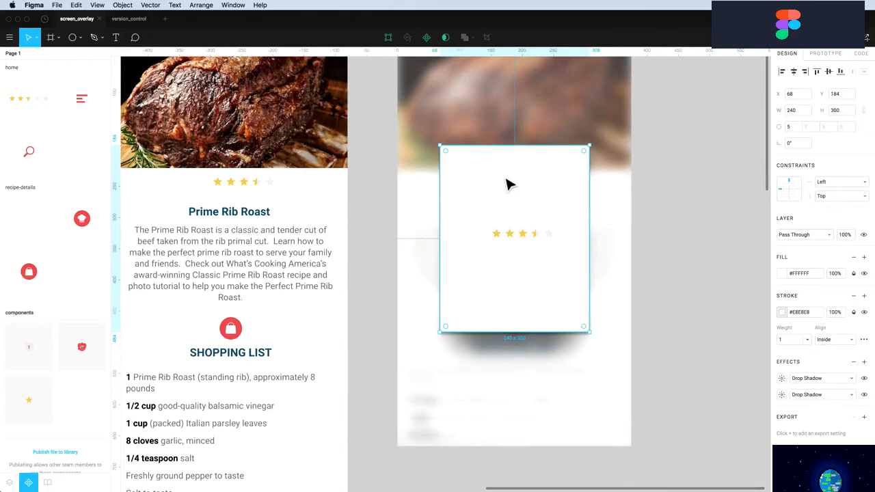
scroll(506, 188, down, 1)
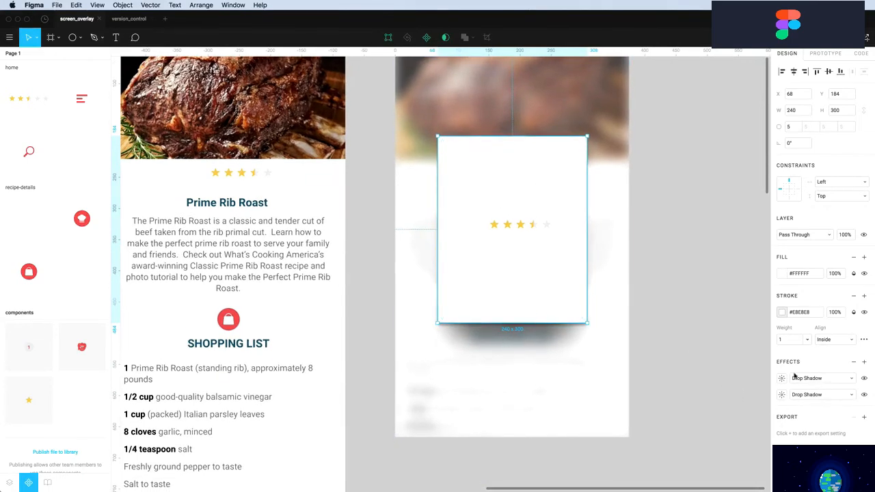
click(527, 234)
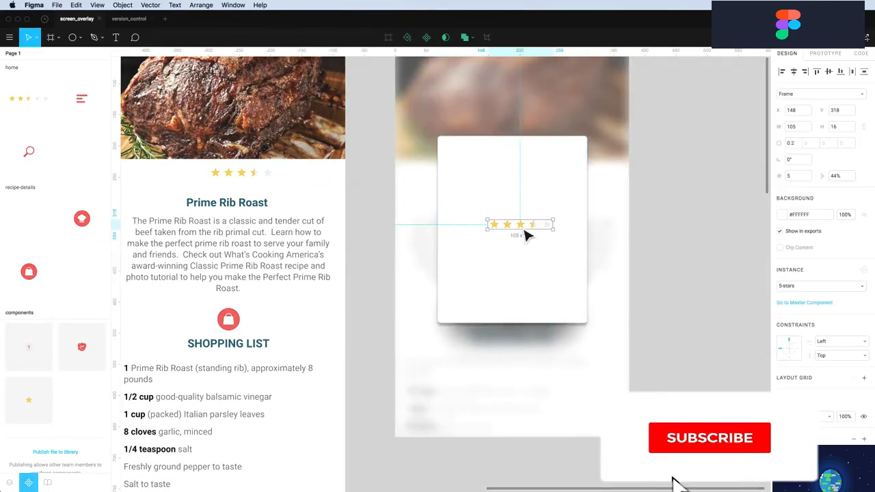
Move the stars up, then copy the Prime Rib Roast heading into the card as 'YOU DID IT!'
drag(527, 234, 518, 223)
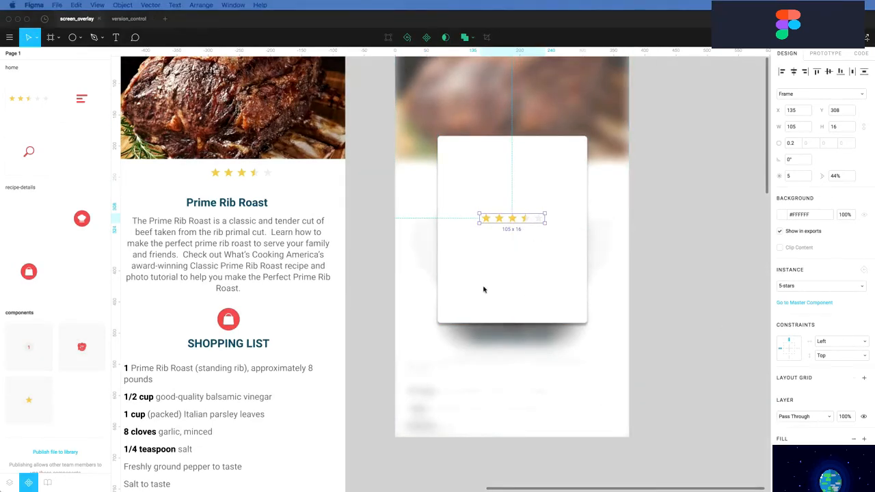
click(223, 197)
key(alt)
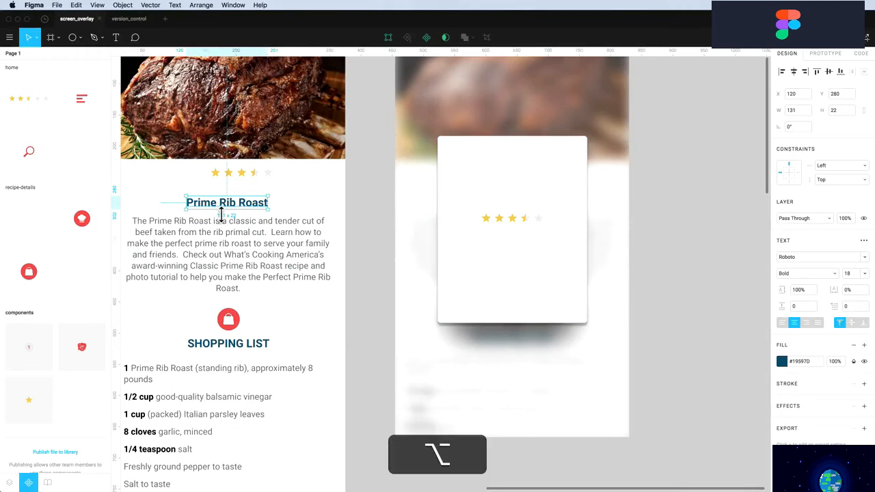
drag(214, 213, 505, 170)
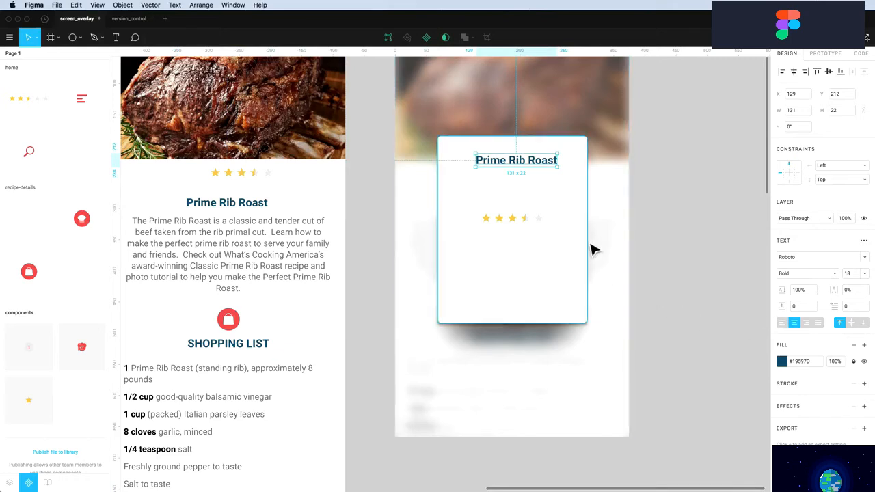
double_click(503, 160)
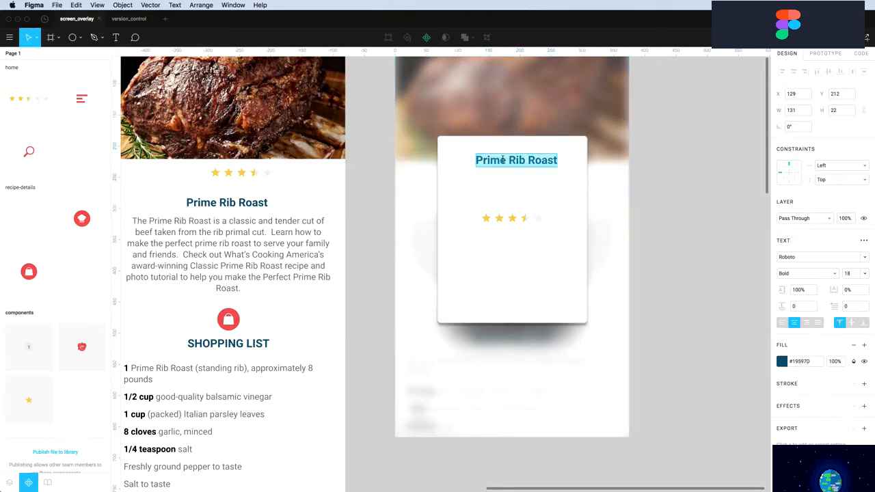
key(shift)
text(YOU DID IT!)
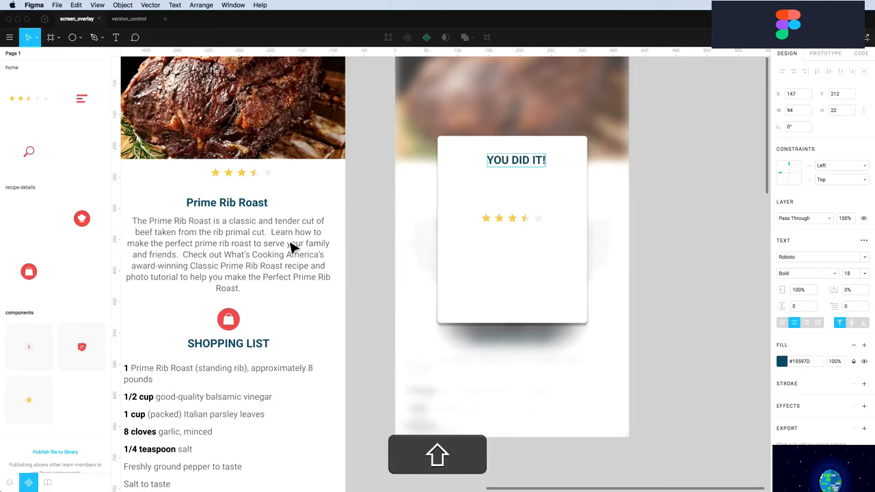
Copy the description paragraph into the card and retype it as 'Let your friends know about it'
click(254, 251)
drag(251, 252, 524, 201)
double_click(517, 195)
text(Let )
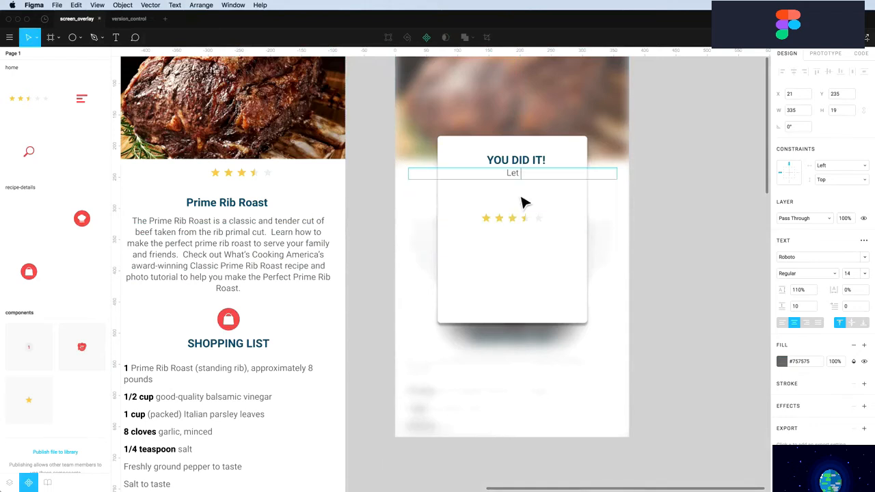
text(your friends know )
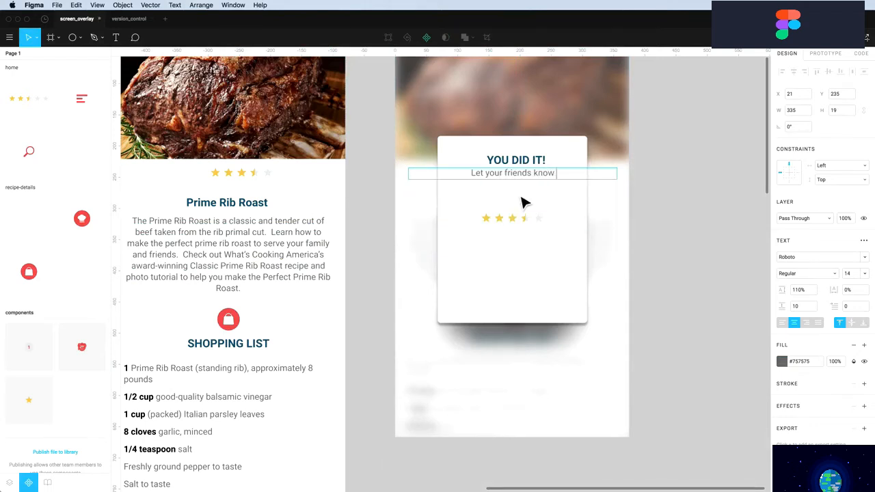
text(about it)
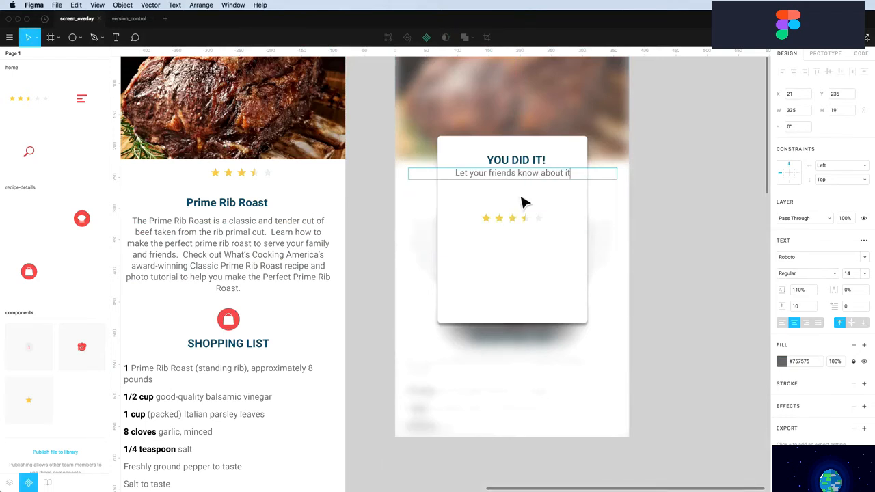
key(Escape)
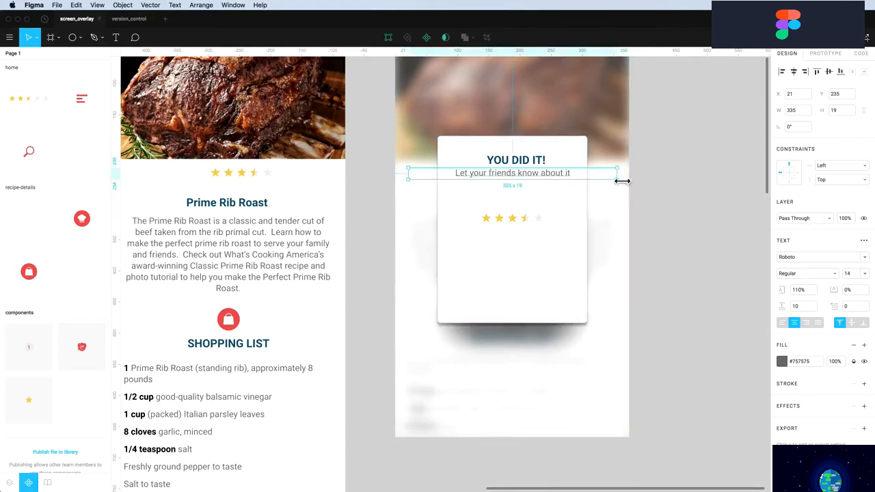
Narrow the subtitle box to 220 wide and move the star rating lower
drag(617, 181, 587, 179)
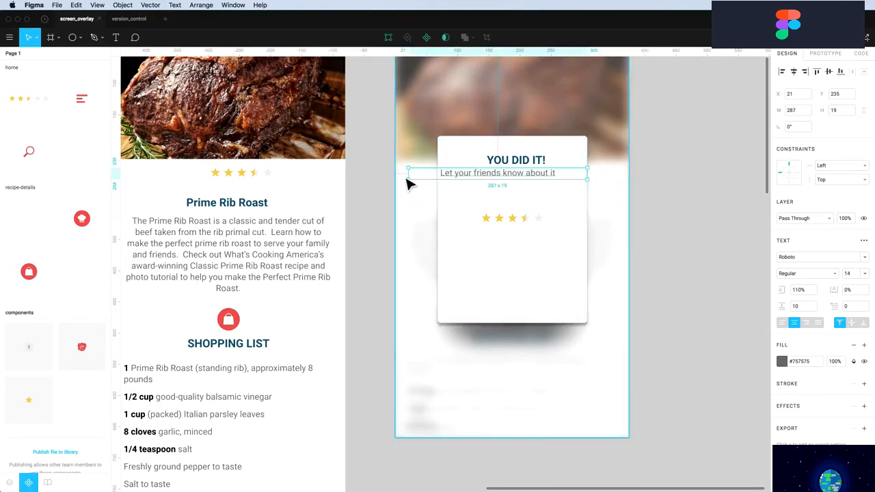
drag(413, 179, 445, 180)
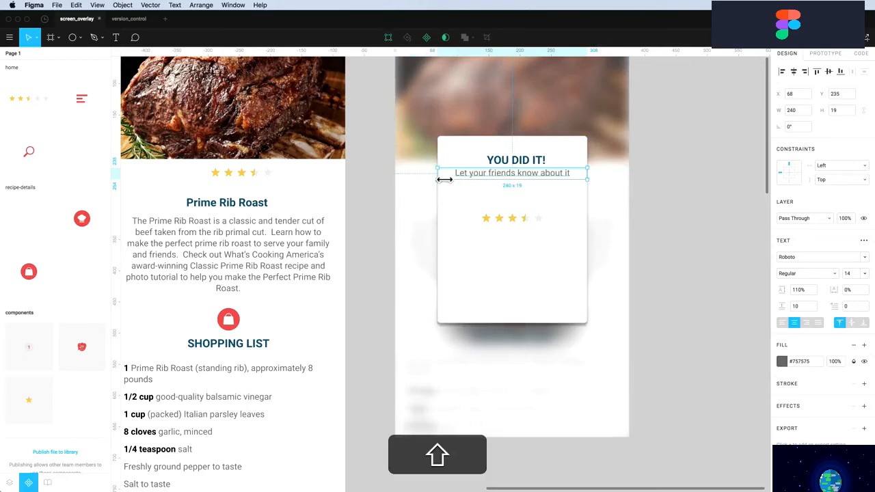
key(shift+Right)
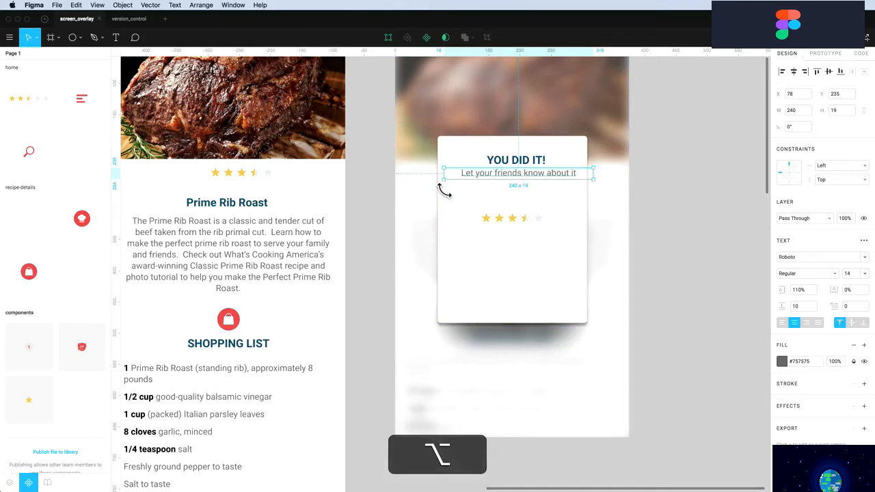
key(shift+super+Left)
key(shift+super+Left)
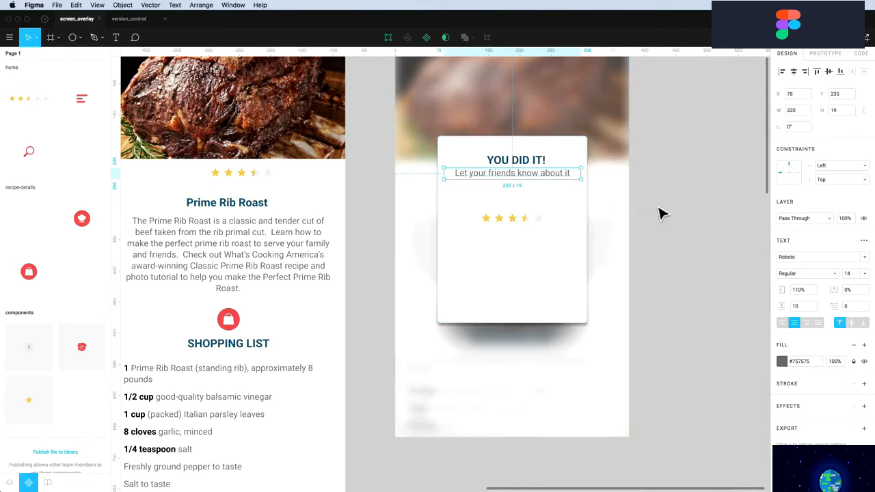
drag(537, 218, 540, 237)
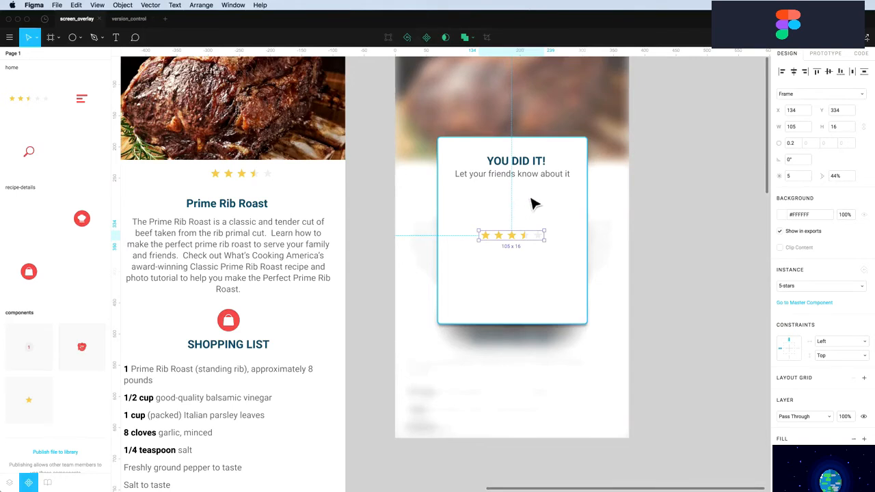
click(520, 183)
Drag the four icons8 social SVGs from Finder's assets folder onto the Figma card
click(670, 282)
scroll(670, 283, up, 1)
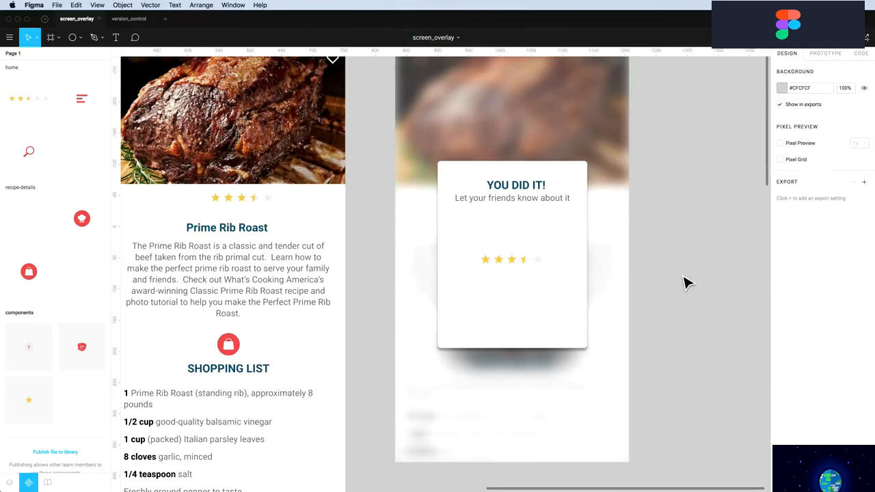
key(super+Tab)
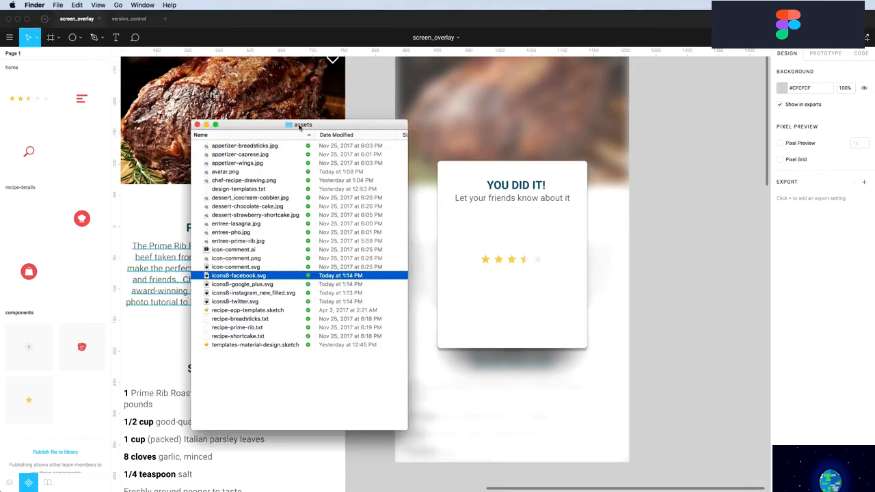
shift+click(226, 301)
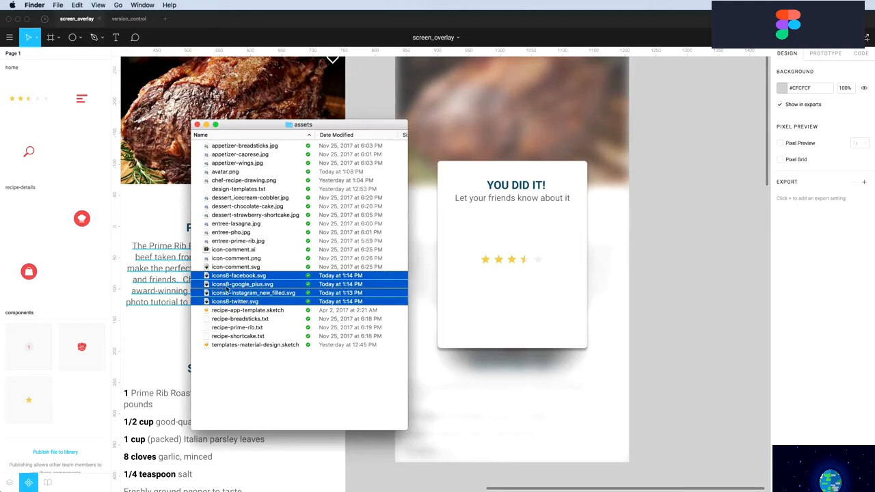
drag(227, 289, 476, 311)
click(469, 287)
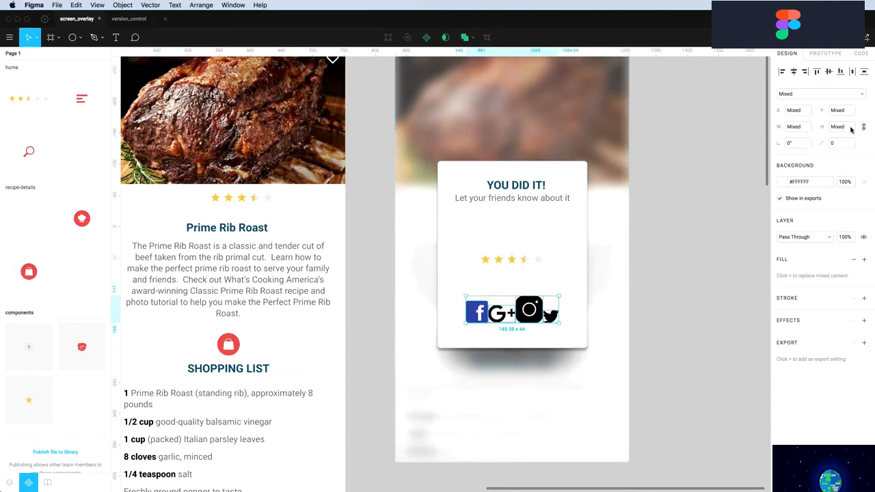
Resize the four social icons to 12 px high and align their vertical centres
click(840, 129)
text(20)
key(Return)
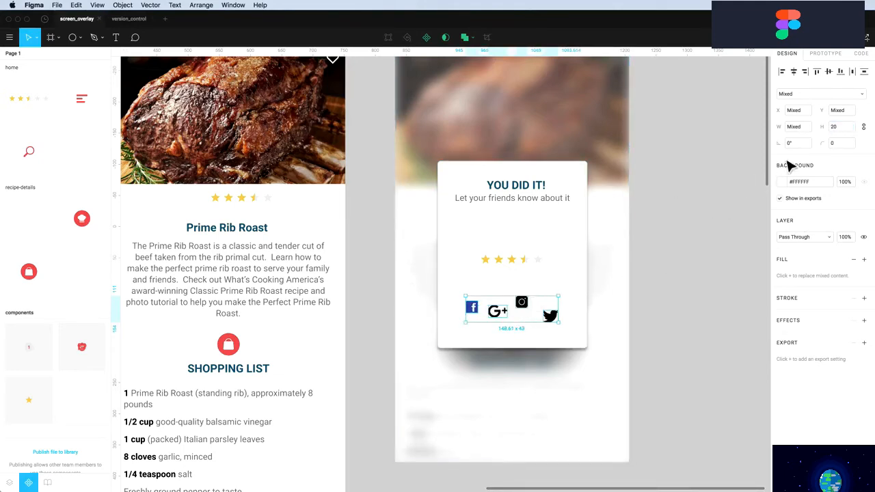
click(842, 129)
key(Return)
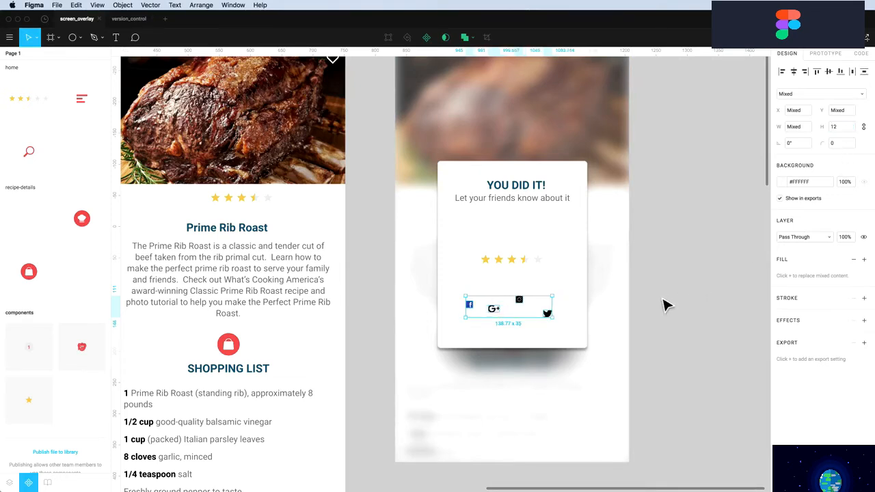
click(830, 72)
Zoom in on the overlay card
click(687, 351)
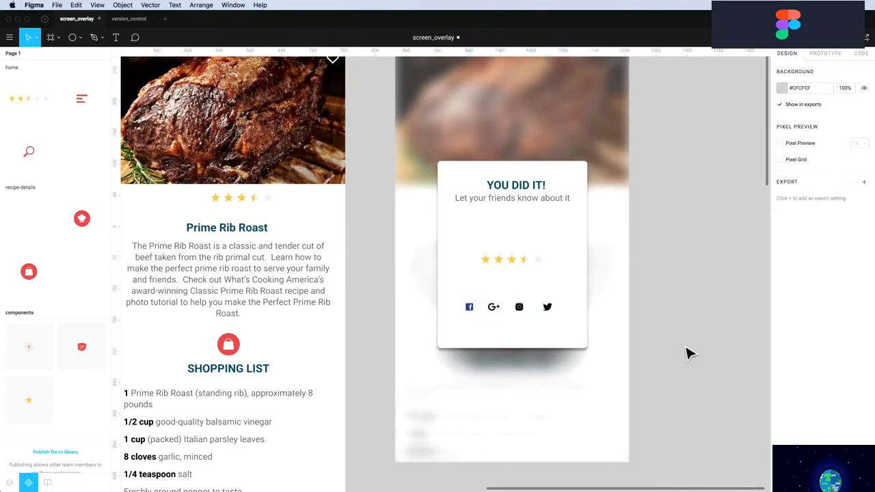
key(z)
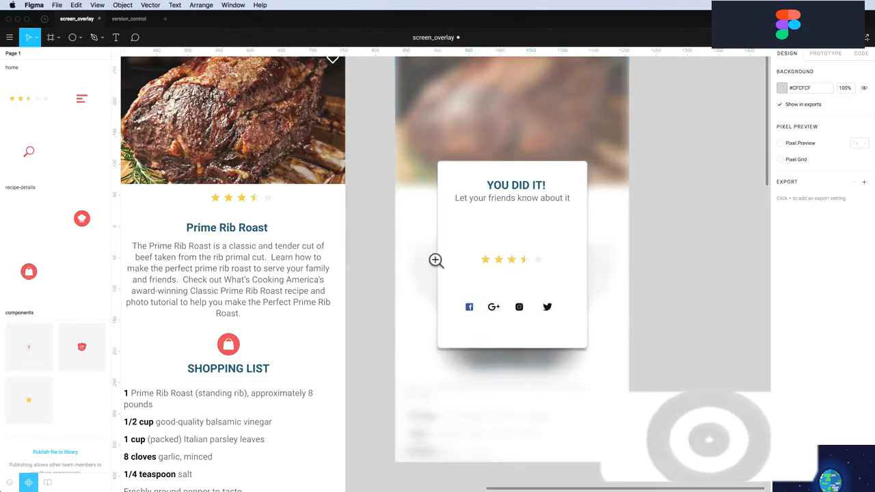
drag(434, 252, 621, 381)
scroll(540, 342, up, 1)
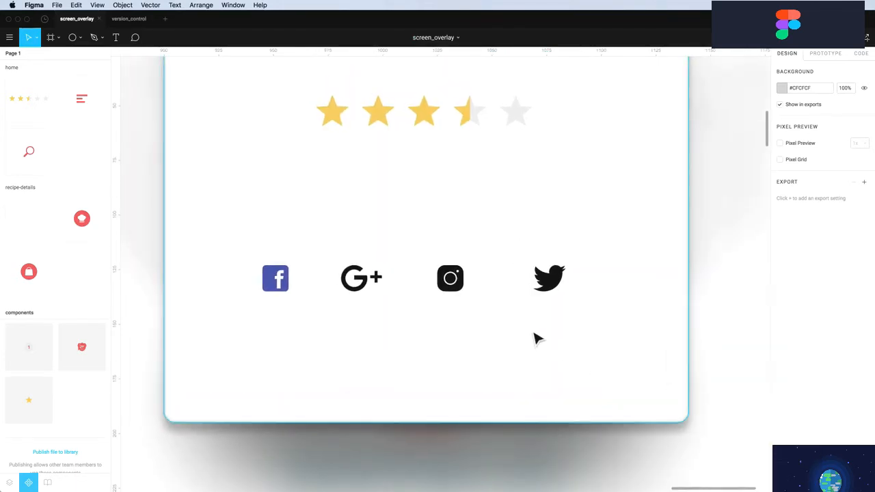
Draw a small circle above the icons and fill it red (#EB5757)
key(o)
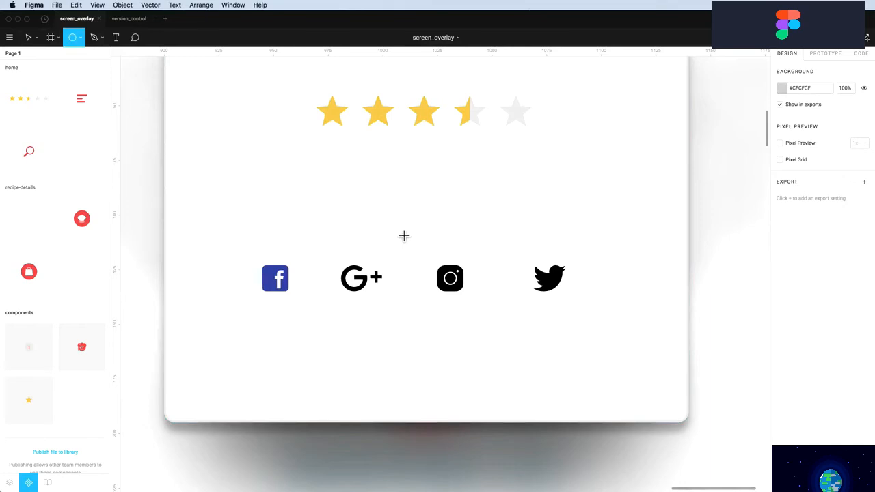
drag(351, 180, 392, 227)
scroll(404, 241, up, 3)
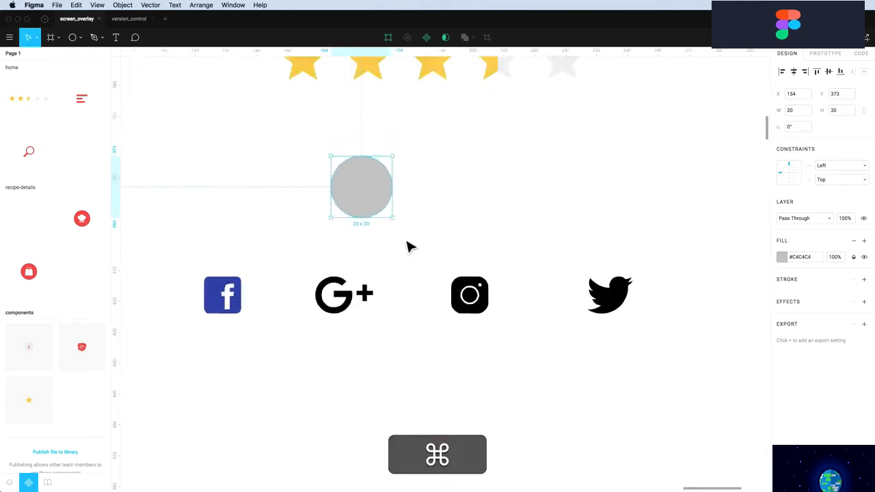
scroll(404, 241, down, 7)
drag(391, 220, 412, 221)
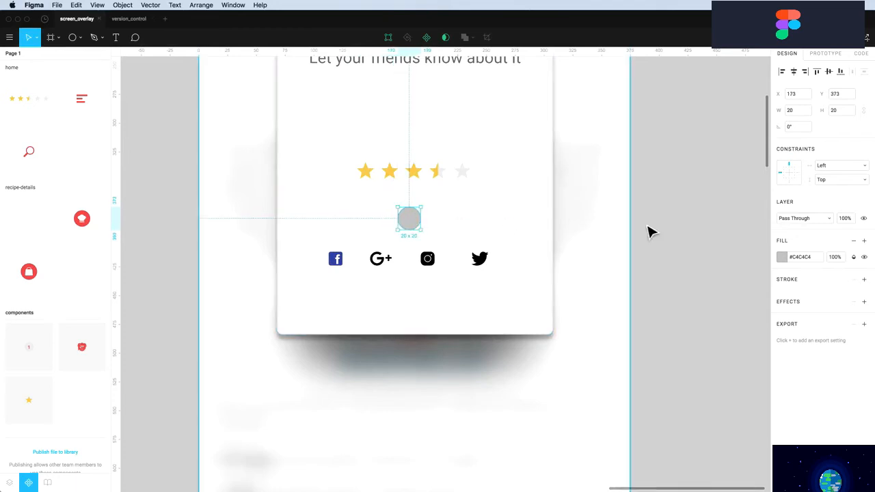
click(783, 258)
click(679, 459)
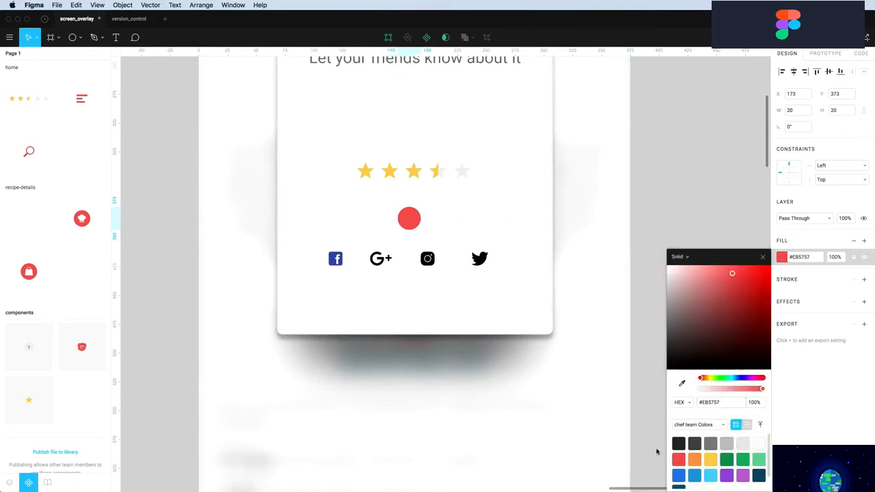
Make the Instagram, Twitter and Google+ icons white and align their horizontal centres
click(430, 262)
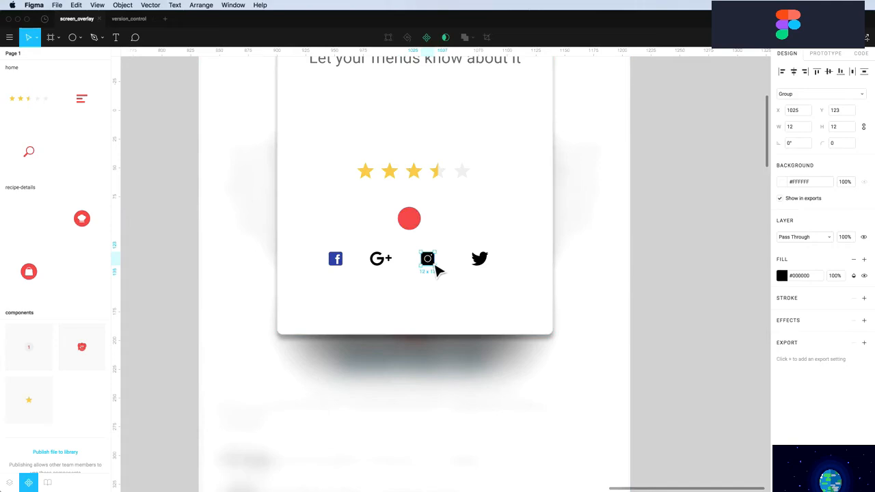
shift+click(484, 264)
shift+click(381, 260)
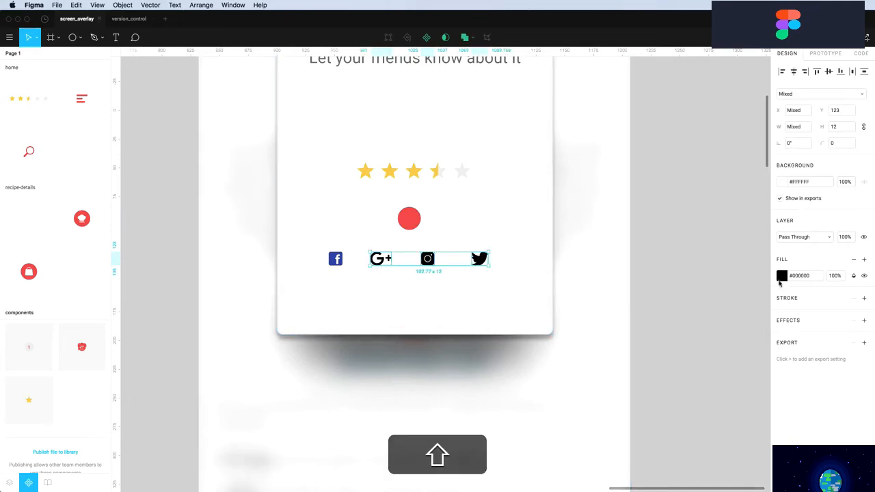
click(782, 277)
drag(688, 287, 606, 230)
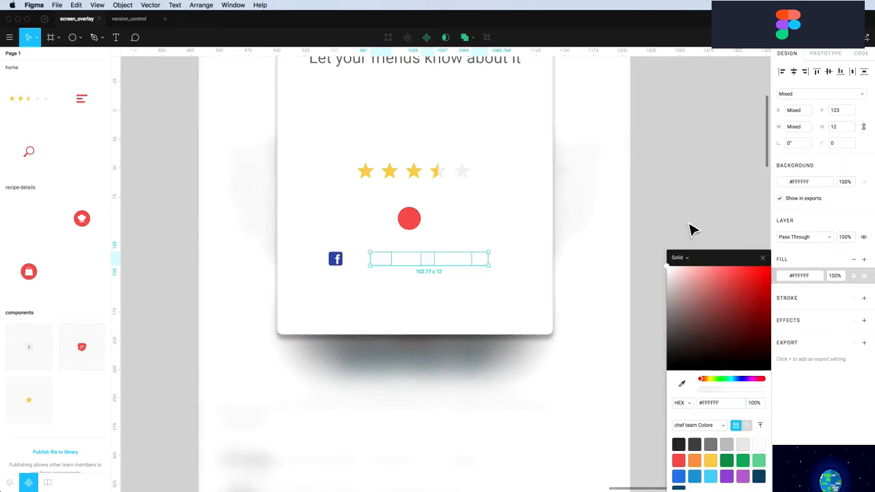
click(793, 72)
click(793, 72)
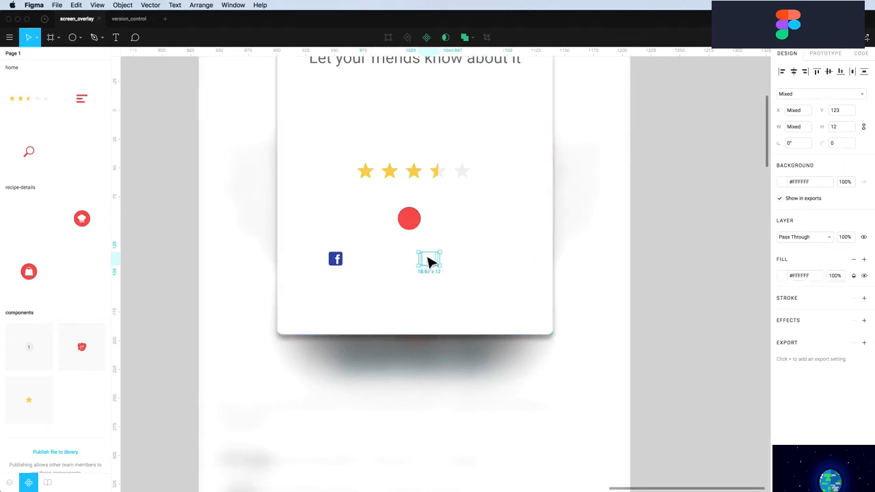
Move the white icons onto the red circle, then pull Instagram back off
drag(430, 261, 442, 306)
scroll(414, 229, up, 5)
super+click(537, 225)
drag(420, 229, 400, 304)
Set the G+ icon width to 16 and move the camera, bird and Facebook icons to the circle
click(418, 240)
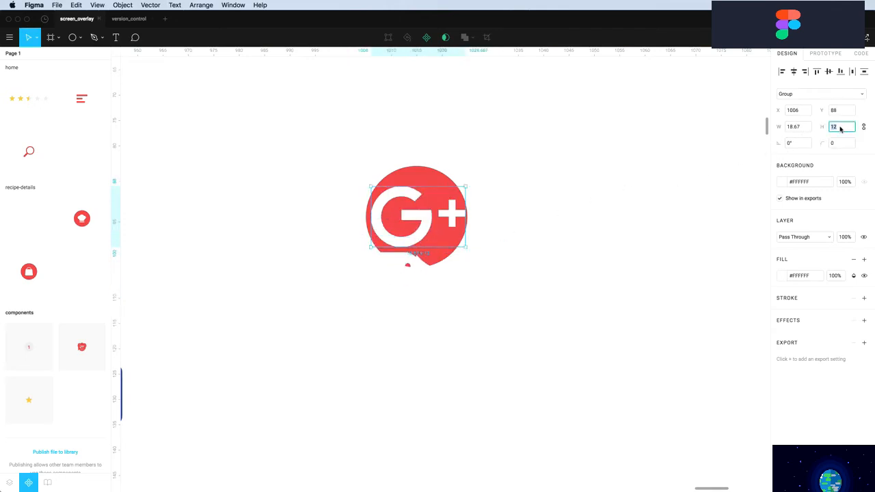
click(801, 130)
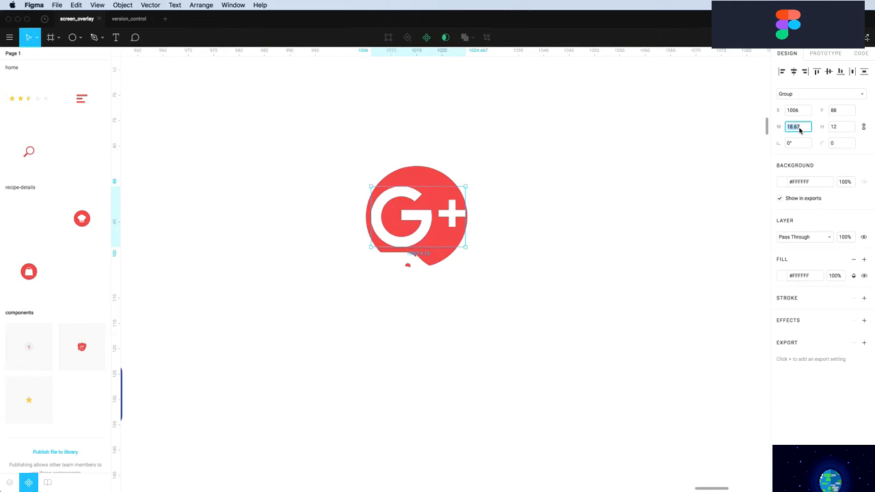
key(Return)
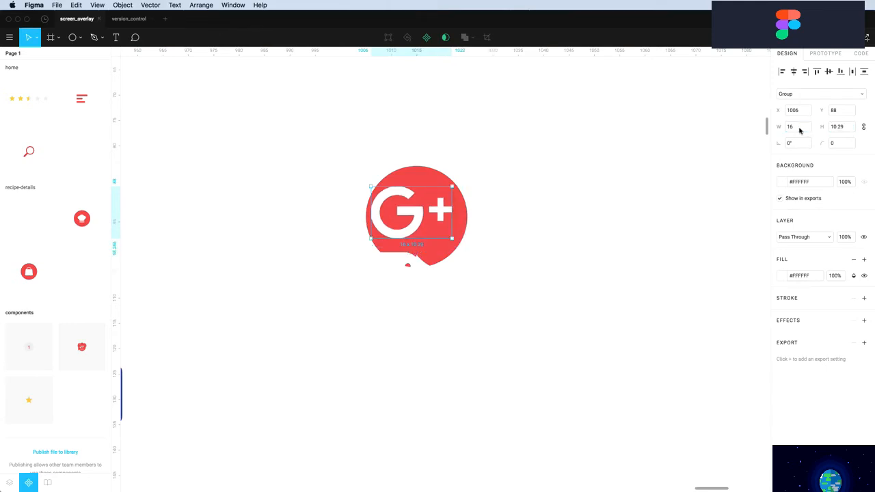
drag(422, 223, 426, 230)
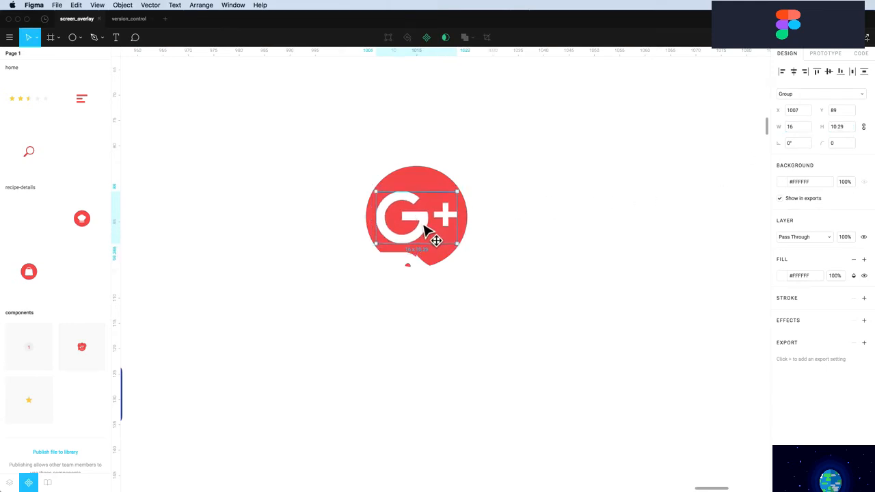
drag(413, 270, 441, 205)
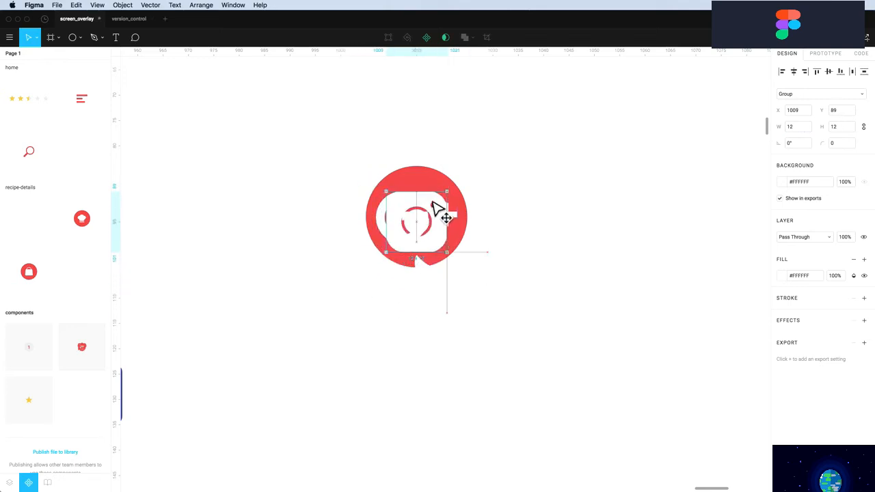
drag(426, 278, 395, 217)
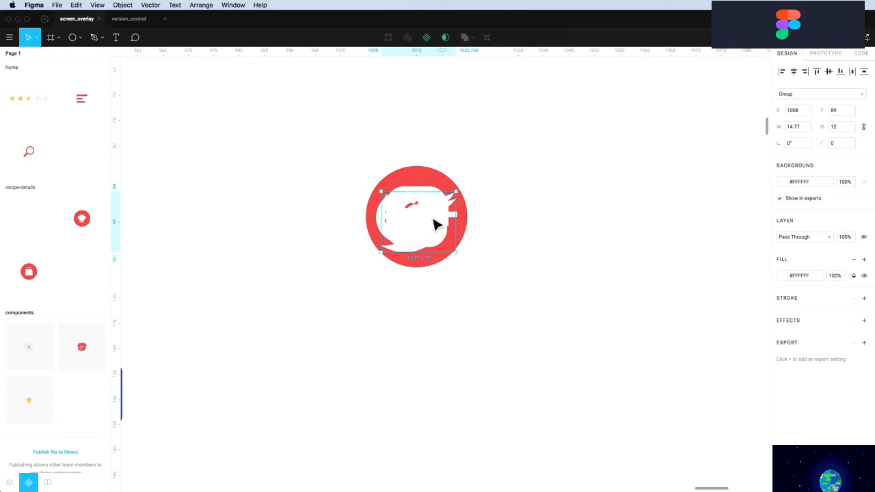
scroll(499, 243, up, 3)
scroll(499, 243, down, 3)
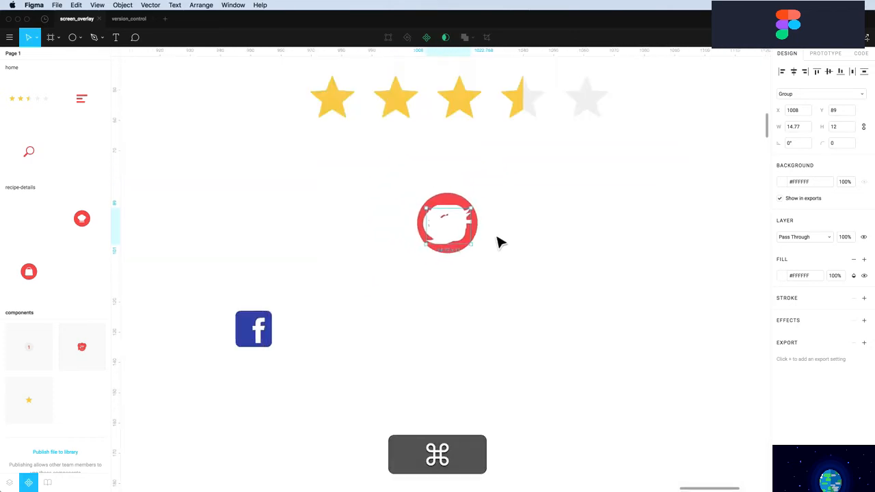
drag(253, 335, 393, 227)
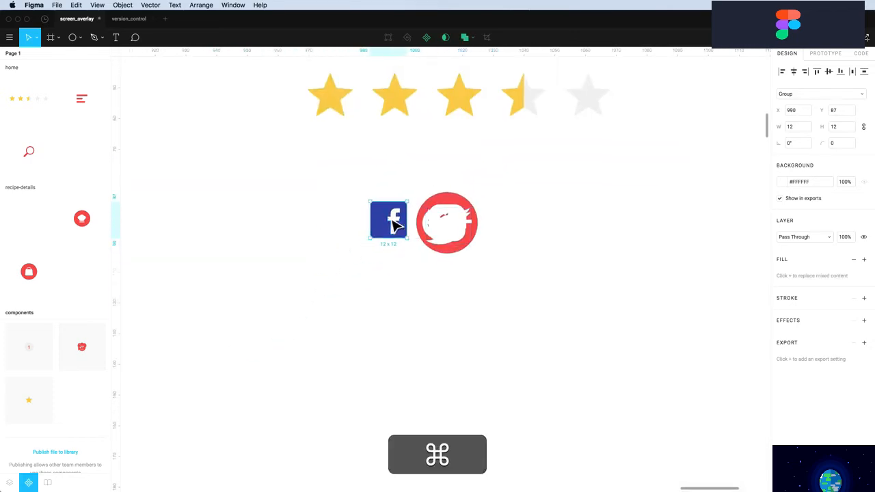
scroll(396, 226, up, 3)
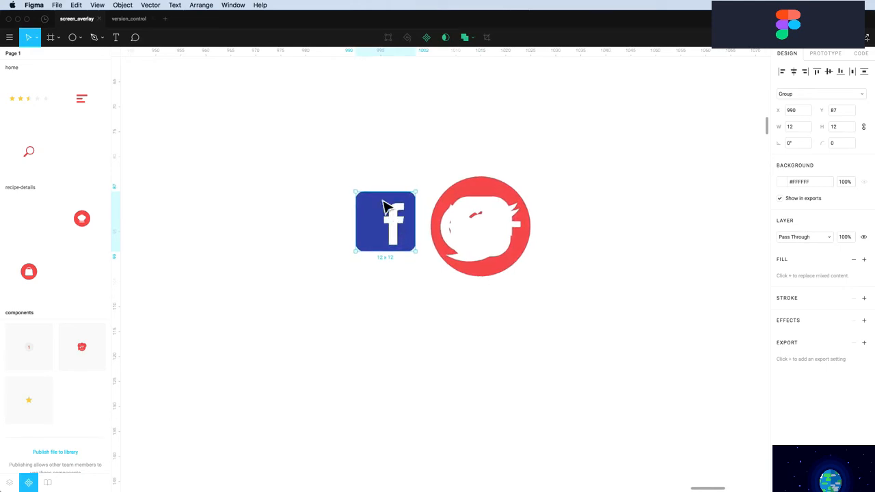
Delete the blue background square from the Facebook icon
double_click(381, 219)
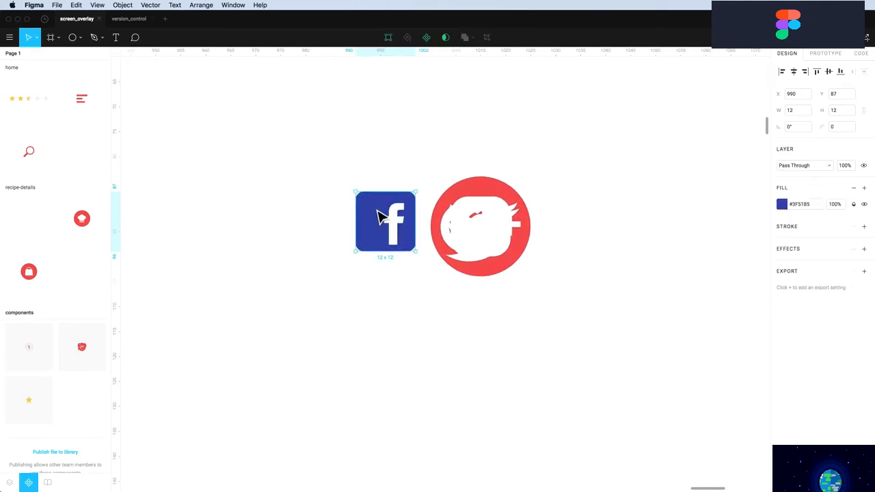
double_click(381, 217)
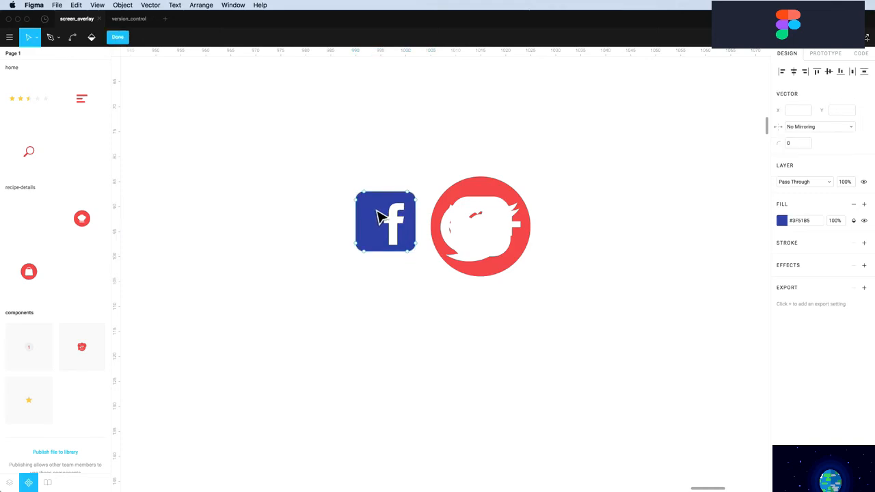
click(10, 483)
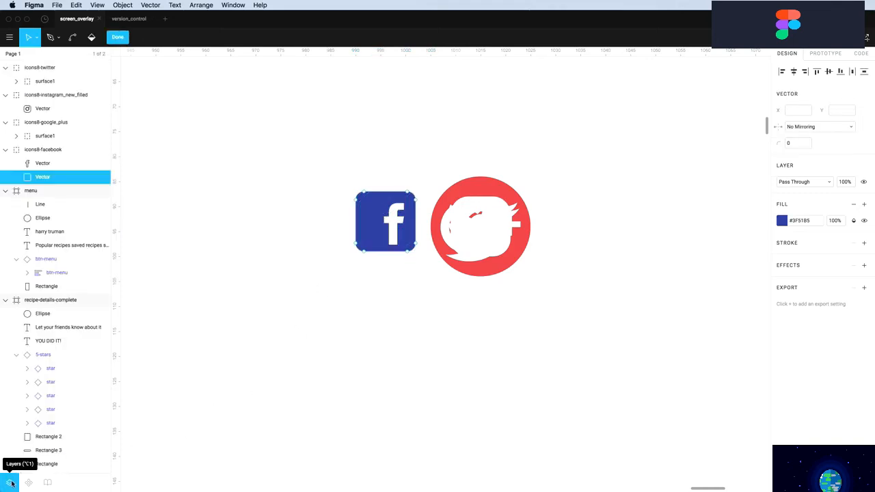
click(43, 164)
click(40, 177)
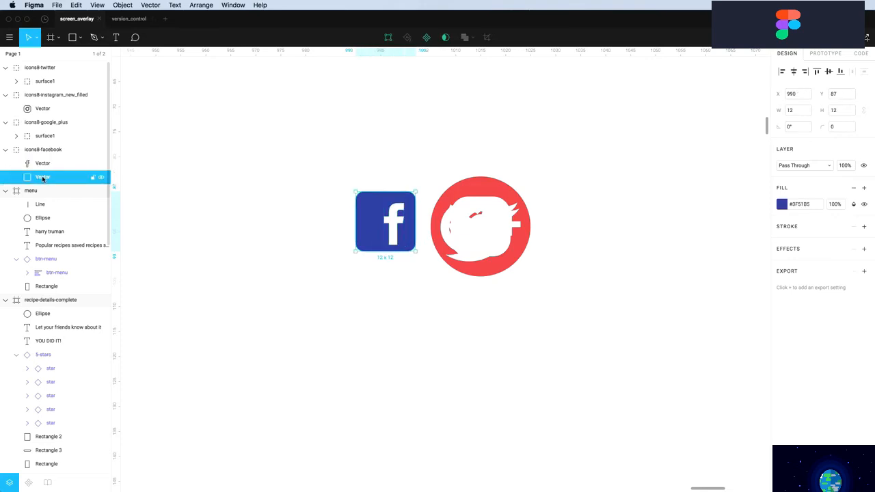
key(Delete)
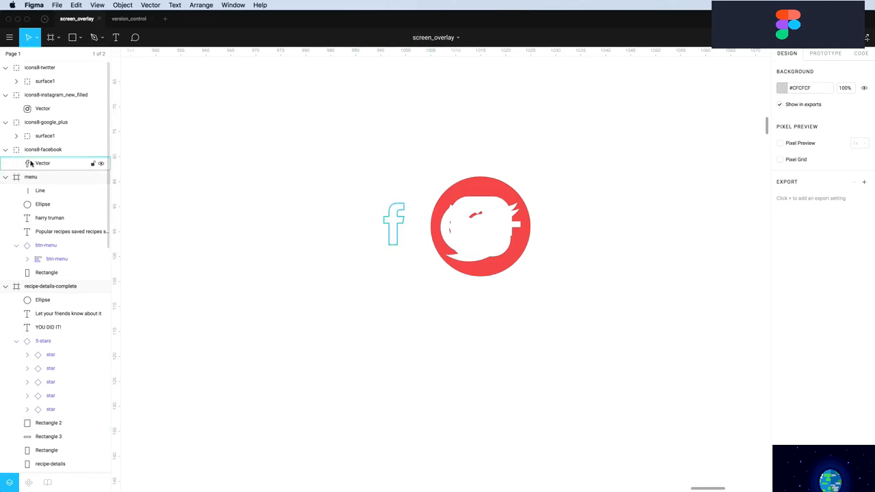
Move the white f into the red circle at 7×14, hiding Google+ and Instagram
click(34, 163)
drag(392, 213, 503, 187)
drag(478, 255, 473, 265)
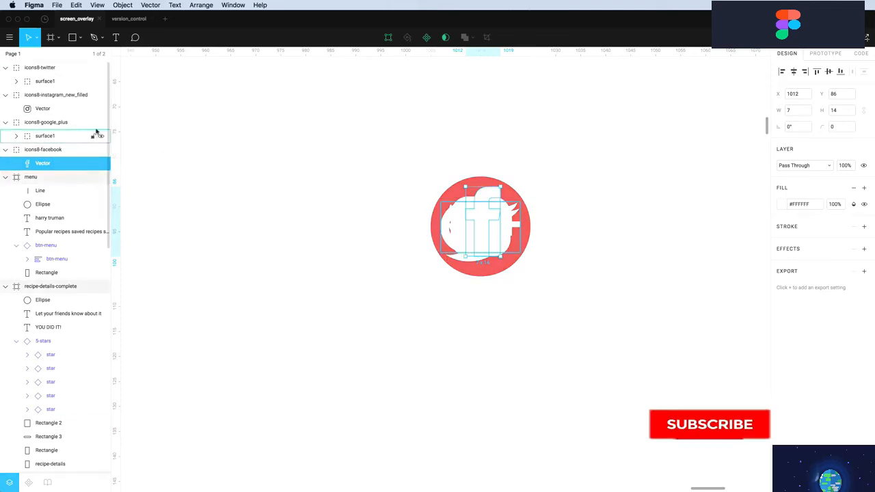
click(101, 122)
click(100, 97)
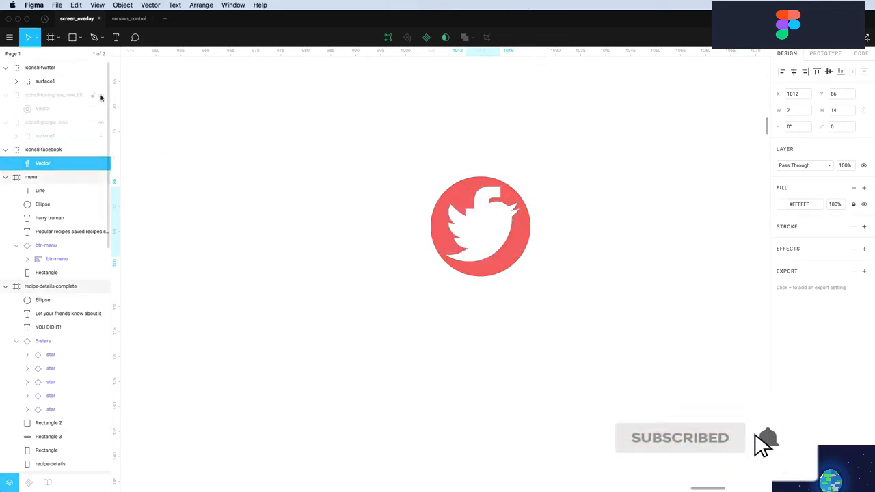
Check the Facebook f alone, then make the Google+, Instagram and Twitter icons visible again
click(101, 68)
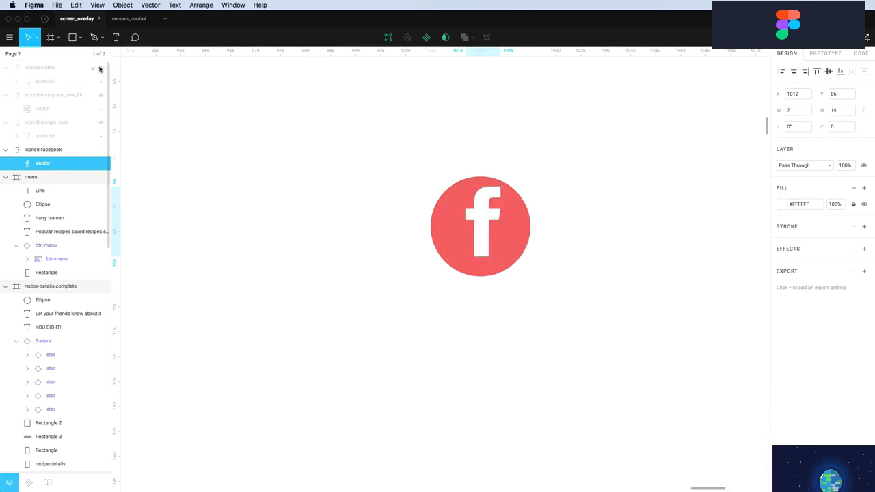
click(557, 228)
click(485, 212)
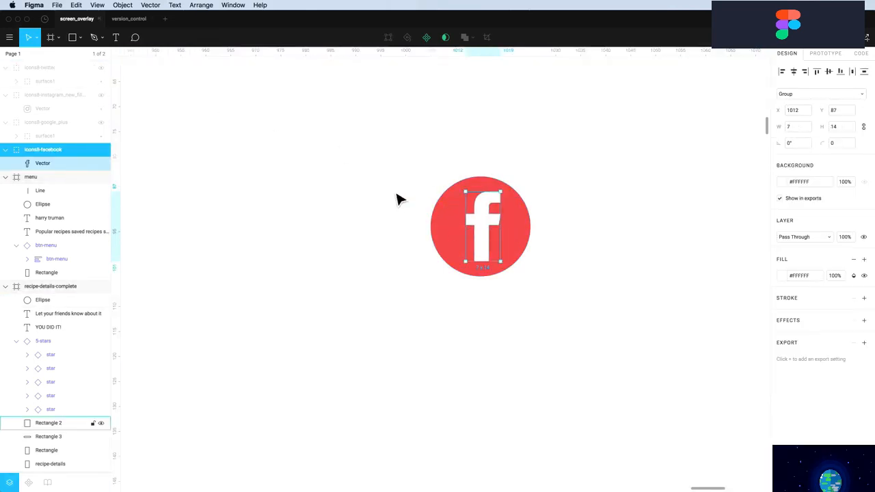
click(355, 183)
click(101, 123)
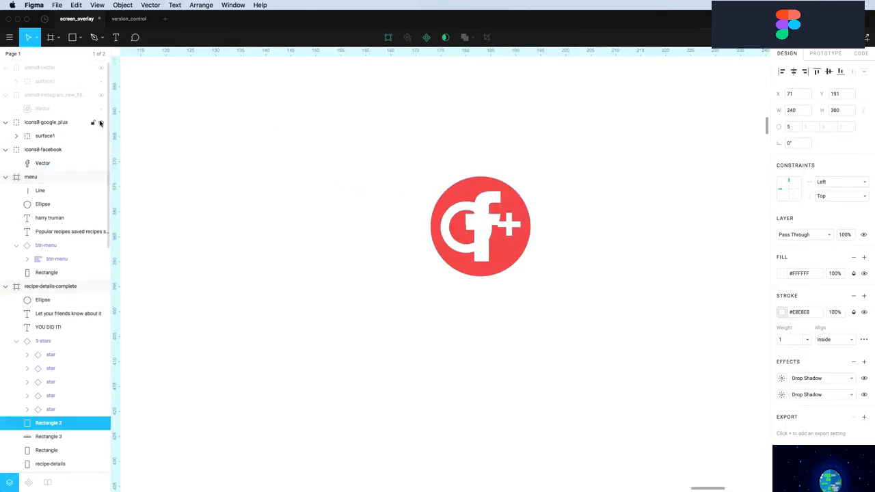
click(102, 96)
click(101, 68)
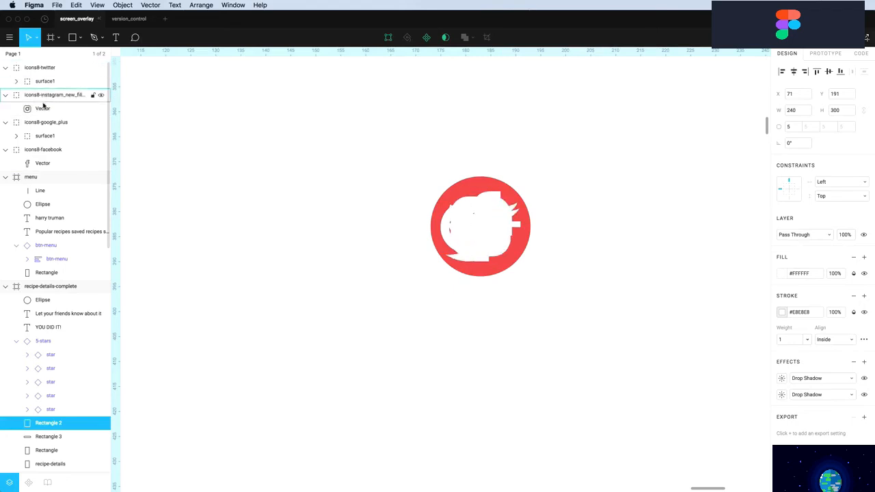
Ungroup the four icon groups twice so each becomes a single vector layer
click(28, 149)
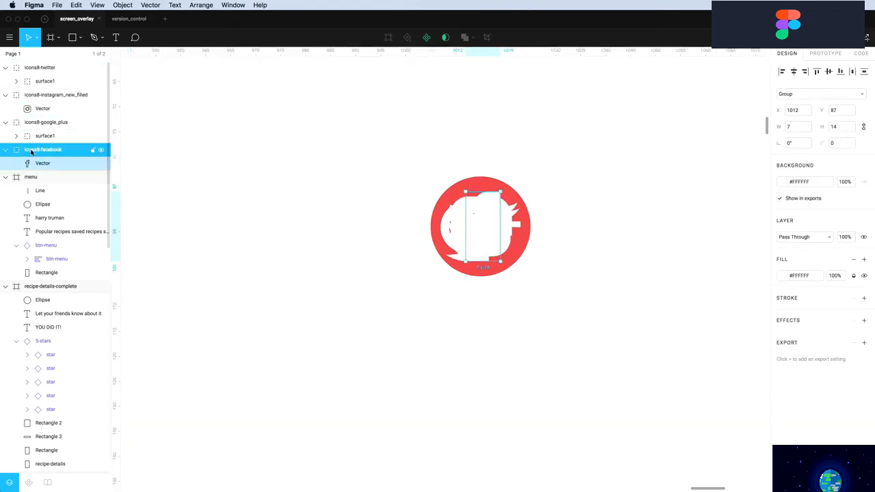
shift+click(34, 122)
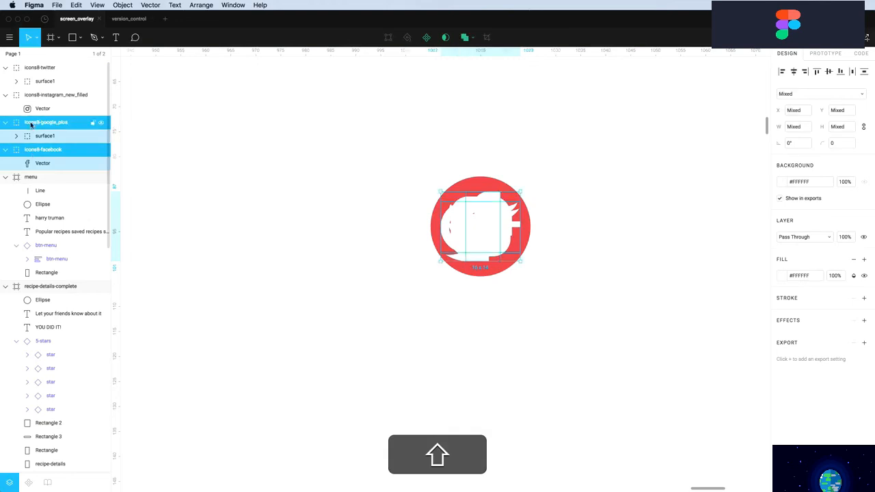
shift+click(35, 95)
shift+click(34, 74)
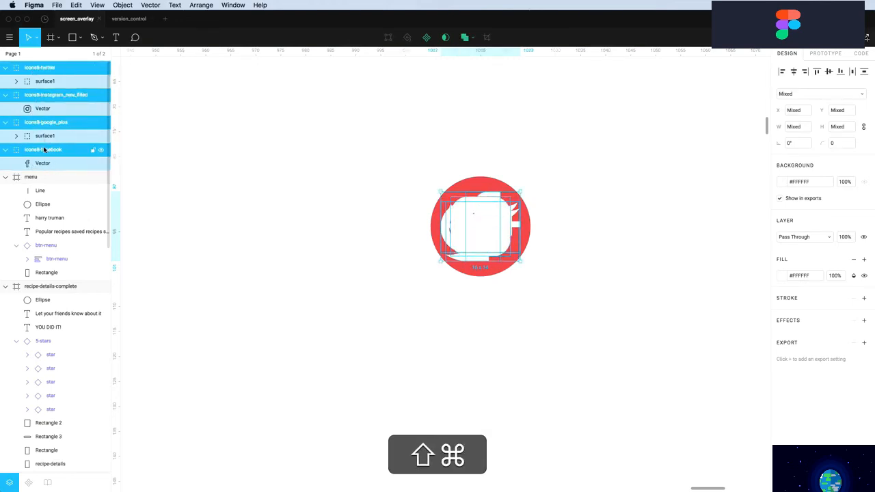
key(super+shift+g)
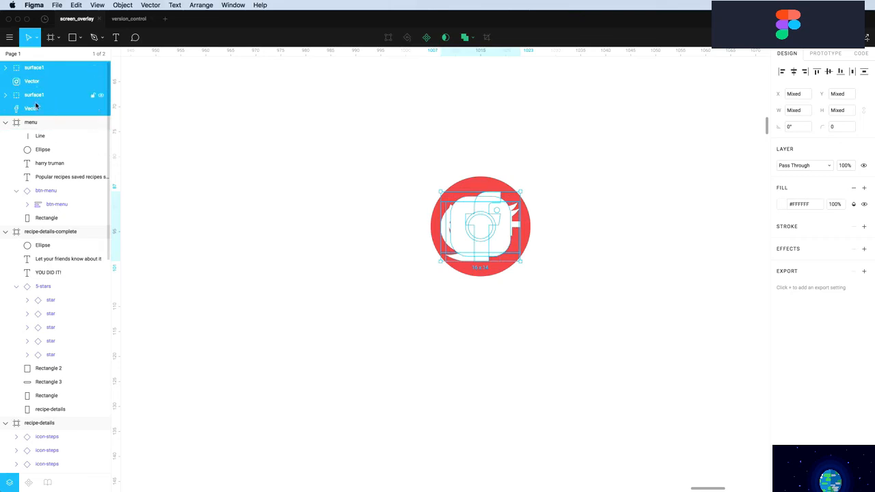
key(shift+super+g)
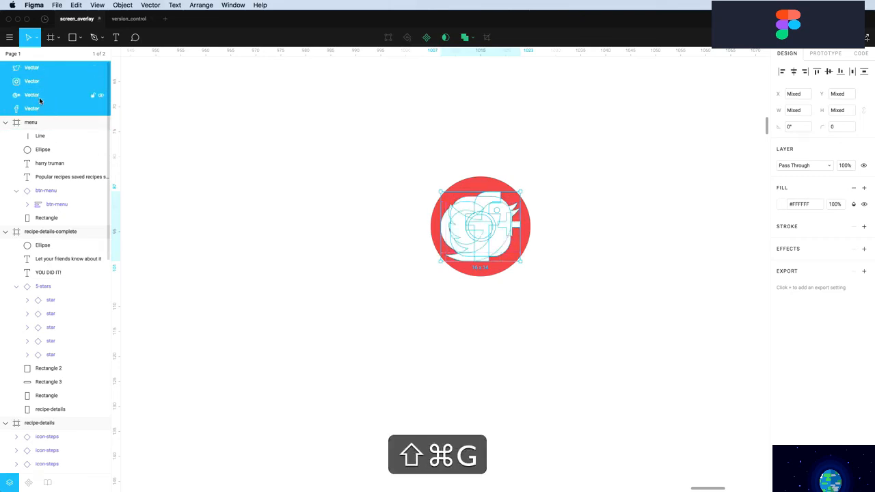
Rename the Twitter and Instagram layers to social-twitter and social-instagram
click(33, 69)
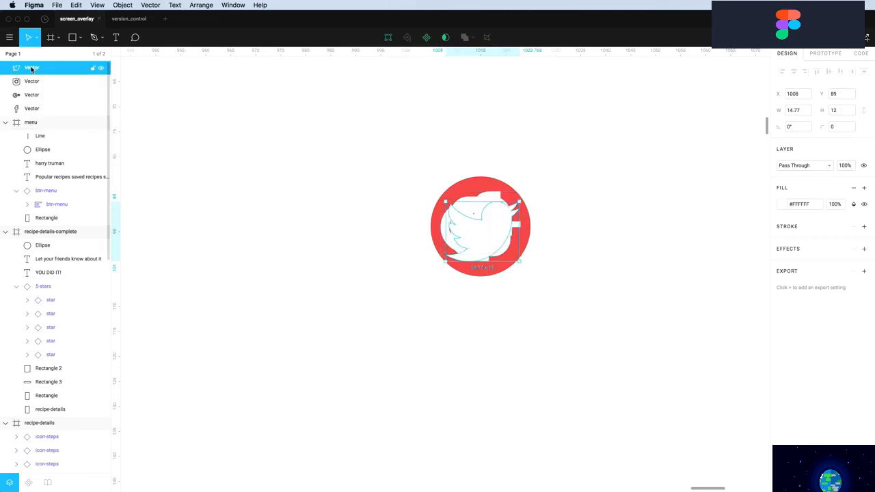
double_click(32, 69)
text(social)
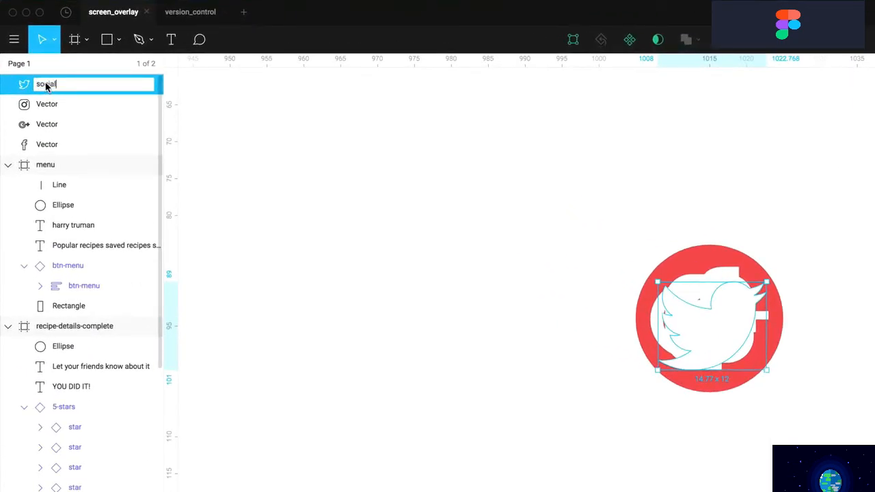
text(-twitter)
key(Return)
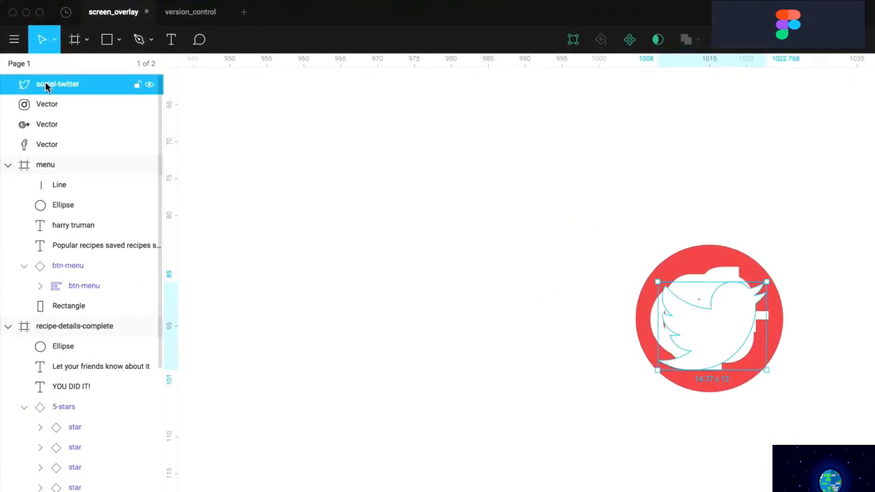
double_click(46, 104)
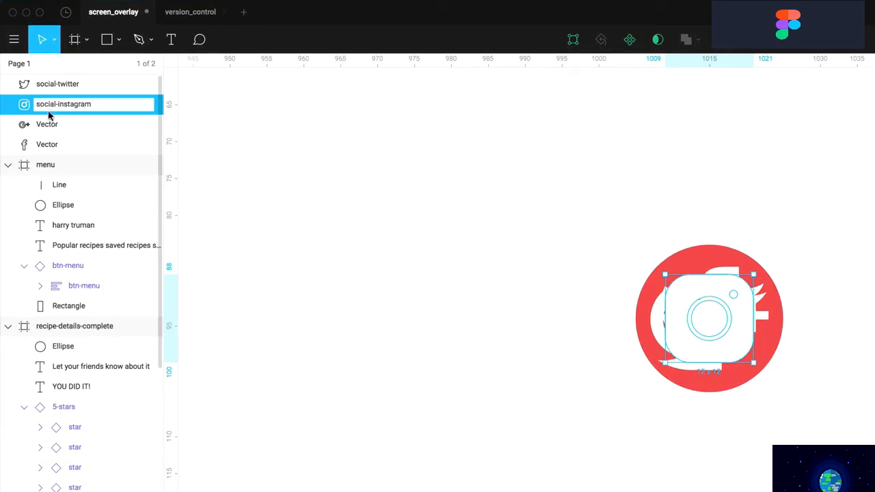
click(48, 123)
Rename the Google+ and Facebook layers to social-google-plus and social-facebook
double_click(48, 124)
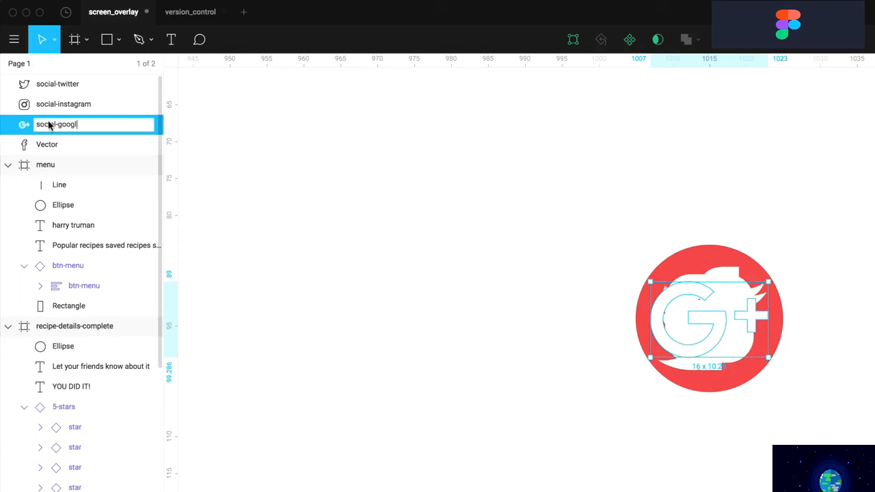
text(social-google-plus)
key(Return)
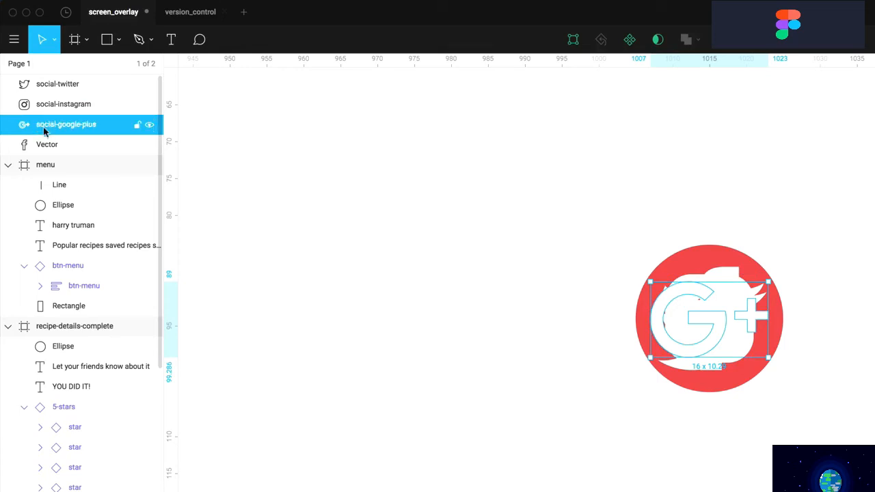
click(44, 143)
double_click(45, 145)
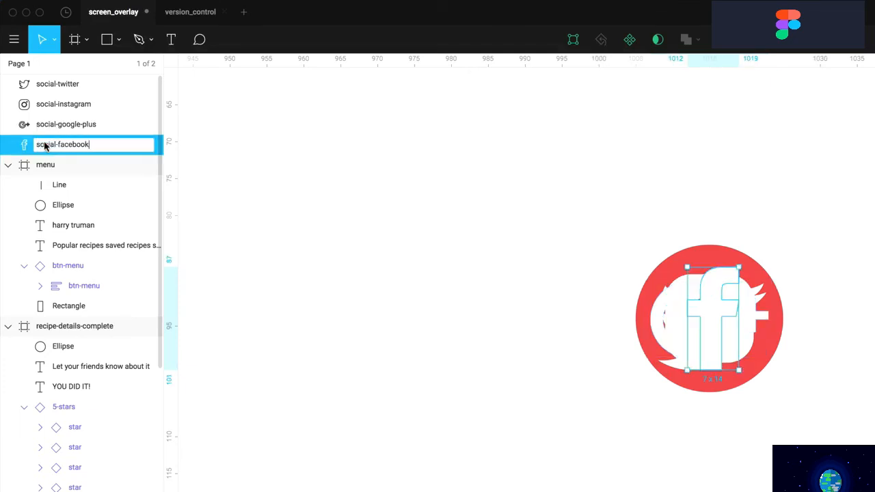
key(Return)
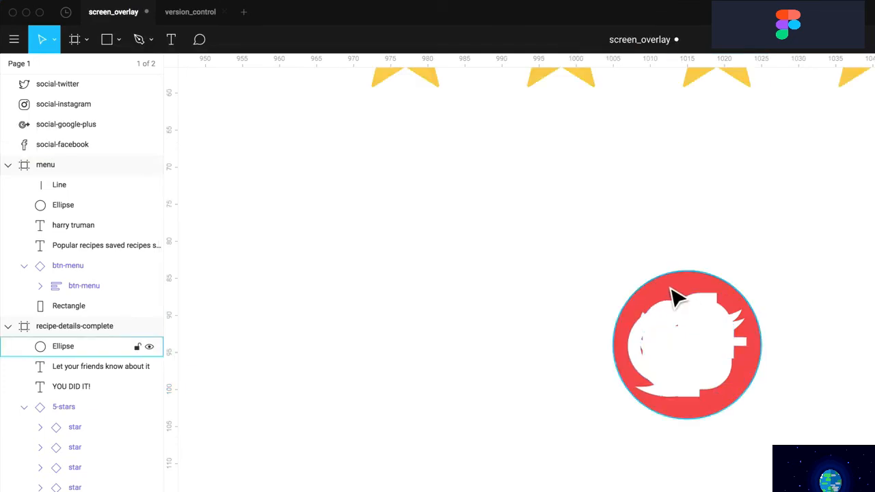
click(660, 303)
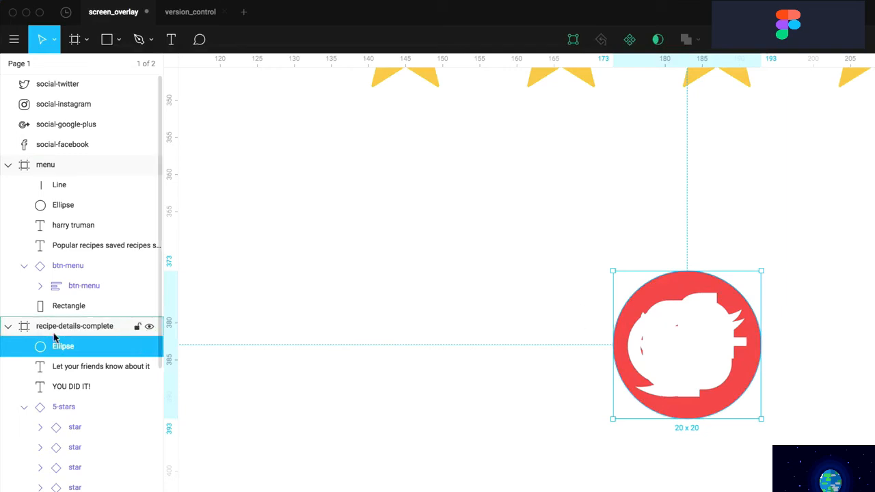
Move the four social icon layers into recipe-details-complete and select them together with the red circle
click(55, 84)
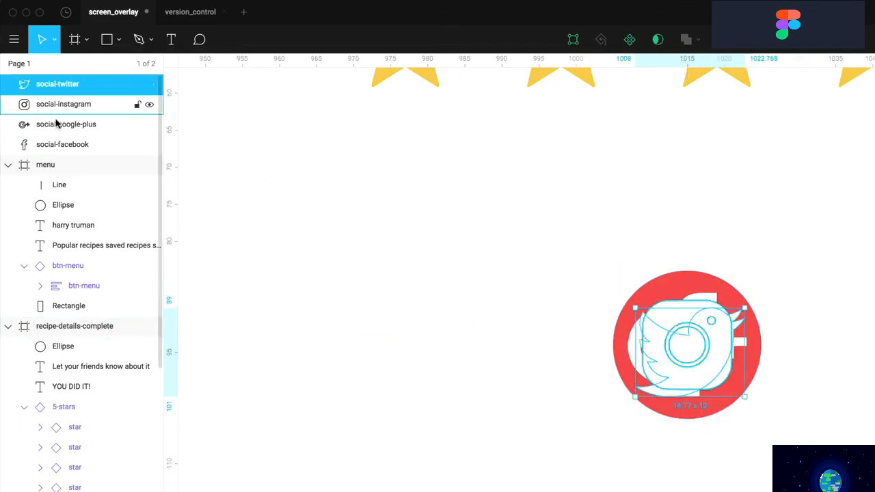
shift+click(56, 143)
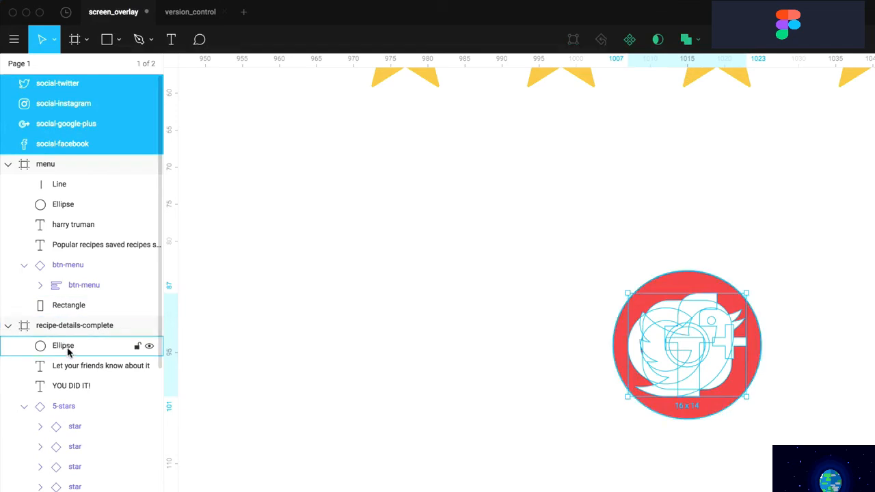
drag(110, 150, 61, 342)
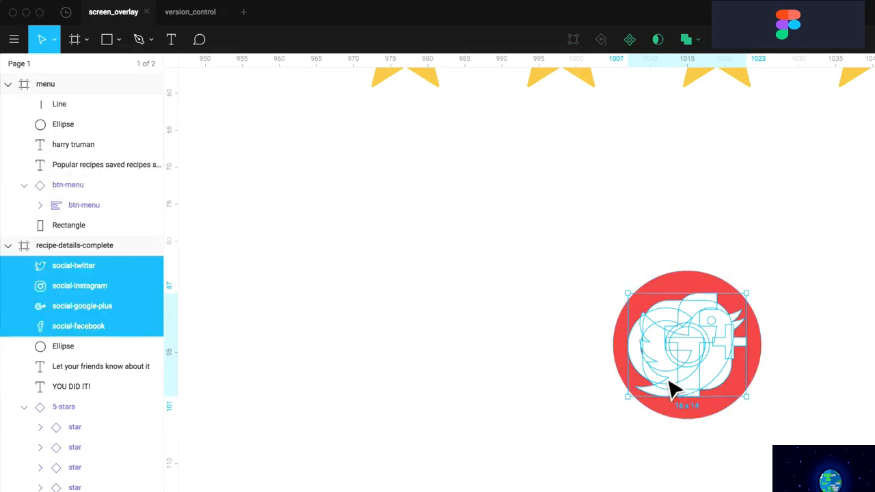
scroll(686, 285, right, 1)
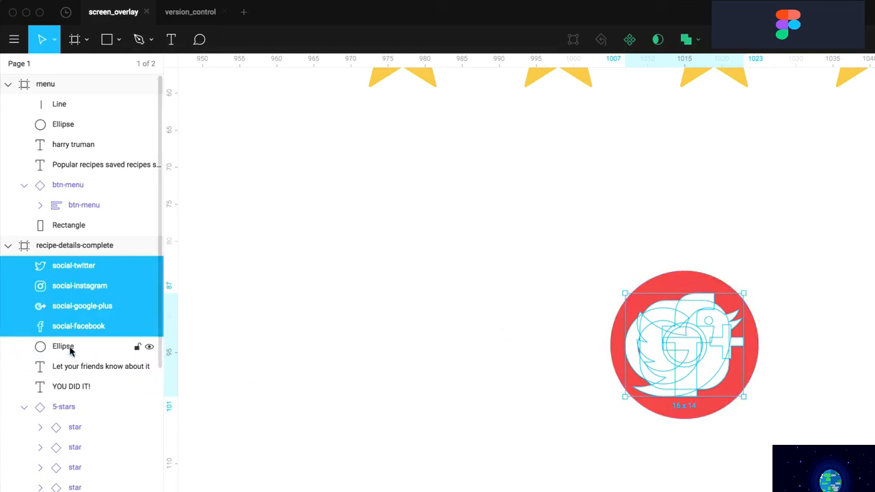
shift+click(65, 350)
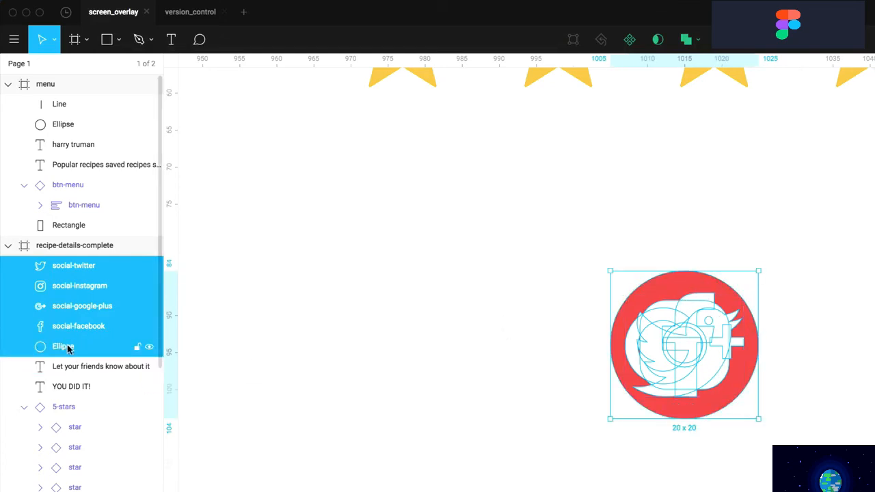
Turn the icons and red circle into a component named social
click(629, 41)
double_click(65, 270)
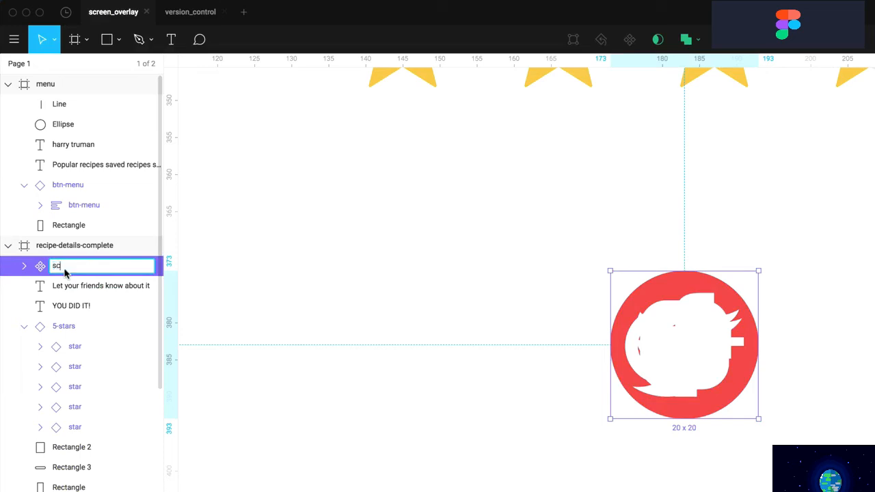
text(social)
key(Return)
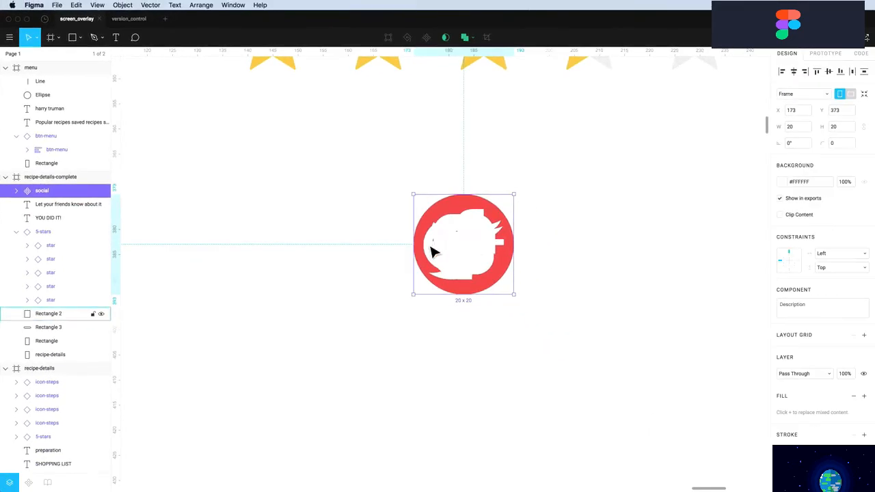
Move the social master to the components page, leaving an instance in its place on the card
key(alt)
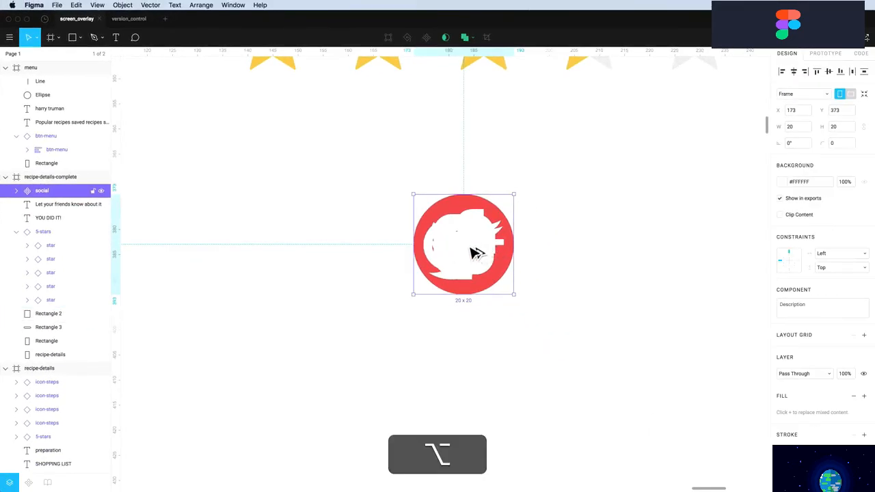
drag(476, 253, 608, 248)
right_click(484, 250)
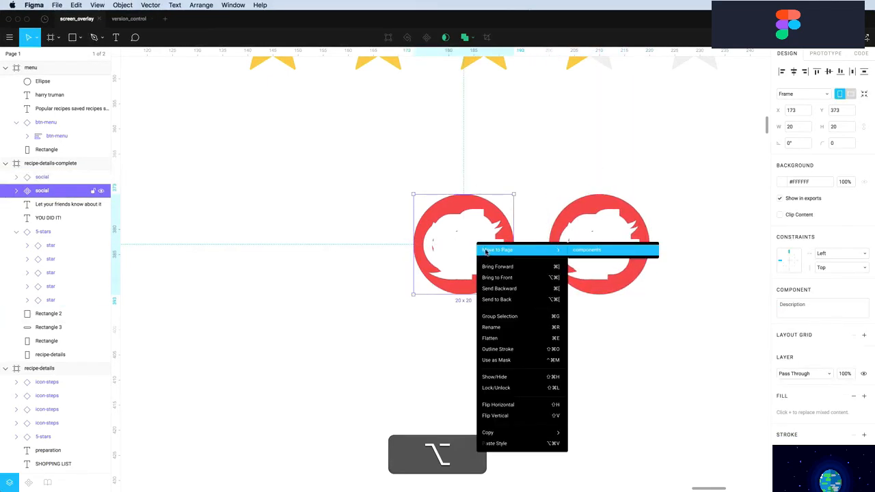
click(601, 251)
click(592, 260)
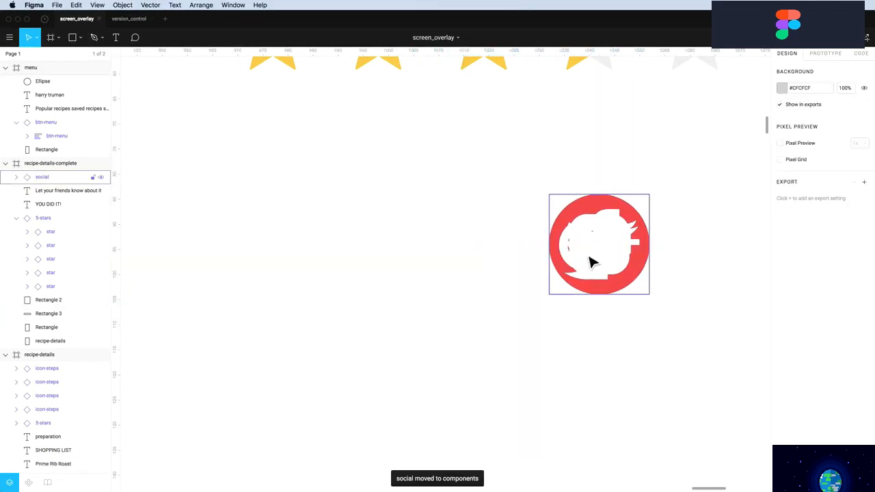
drag(592, 260, 405, 222)
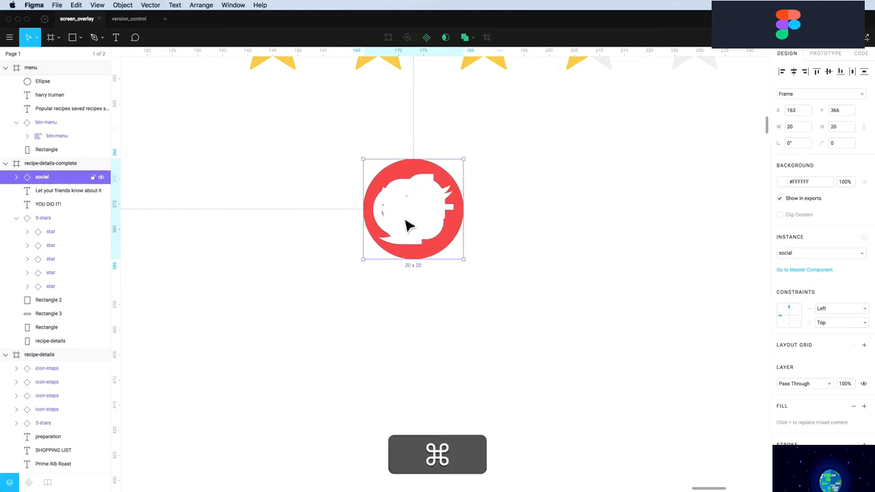
Hide the Facebook, Instagram and Twitter glyphs so only Google+ shows, then Option-drag copies along the row
click(16, 177)
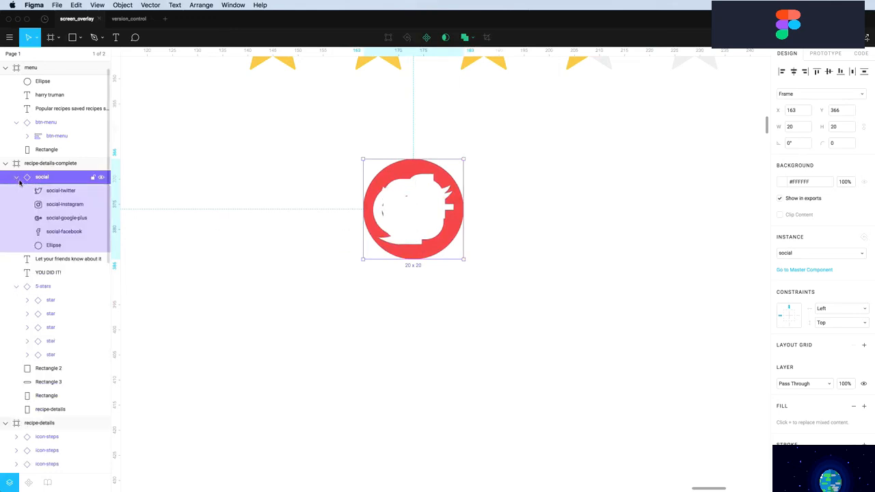
click(100, 232)
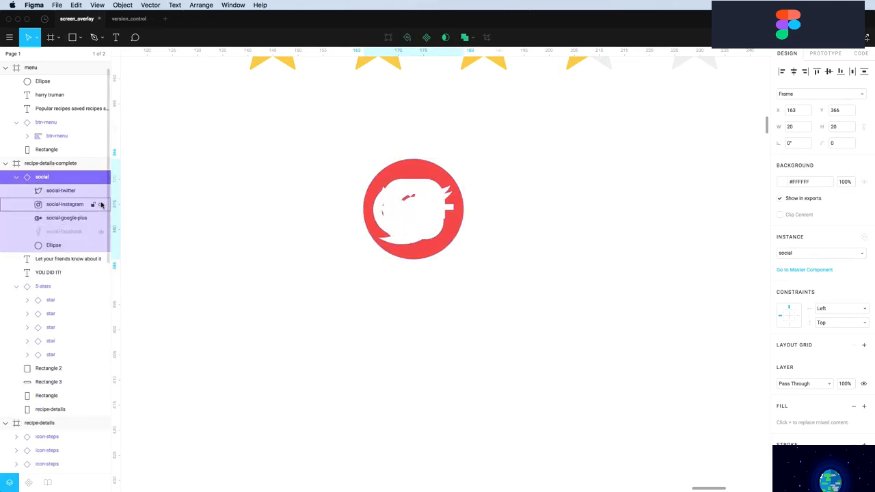
click(101, 205)
click(100, 191)
click(561, 272)
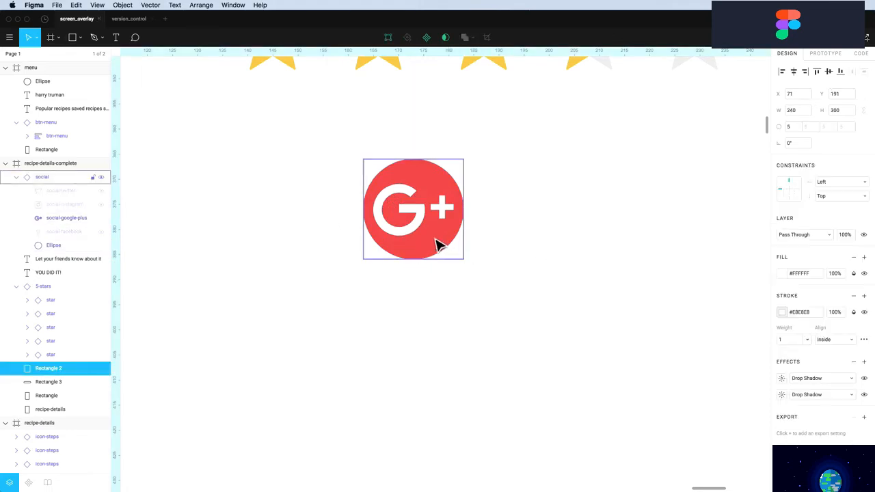
drag(421, 244, 615, 241)
key(alt)
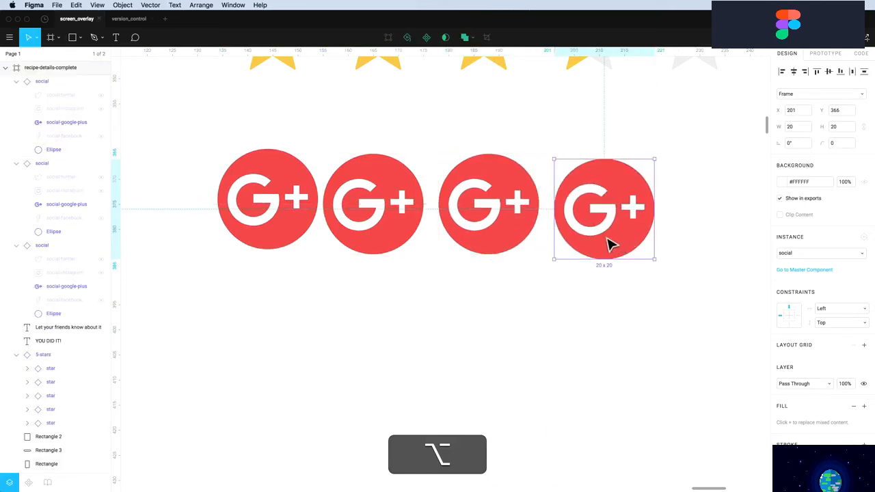
Switch the three copies to show the Facebook, Instagram and Twitter glyphs instead of Google+
click(395, 251)
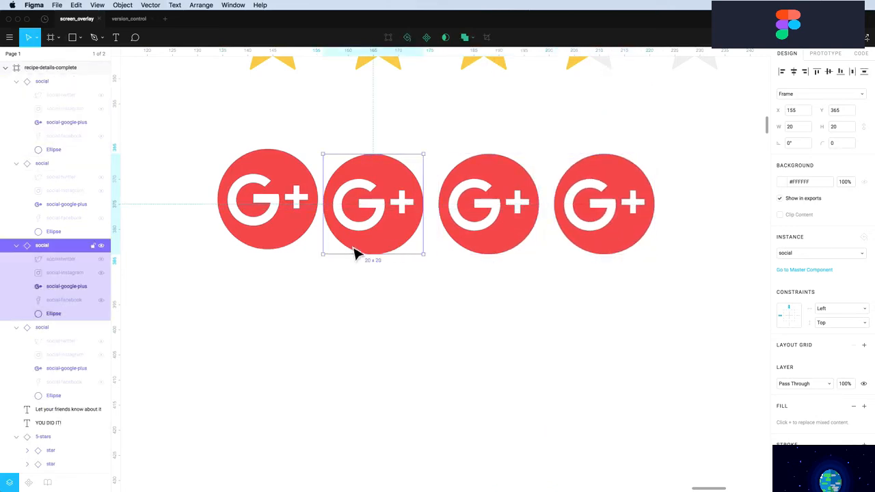
click(101, 287)
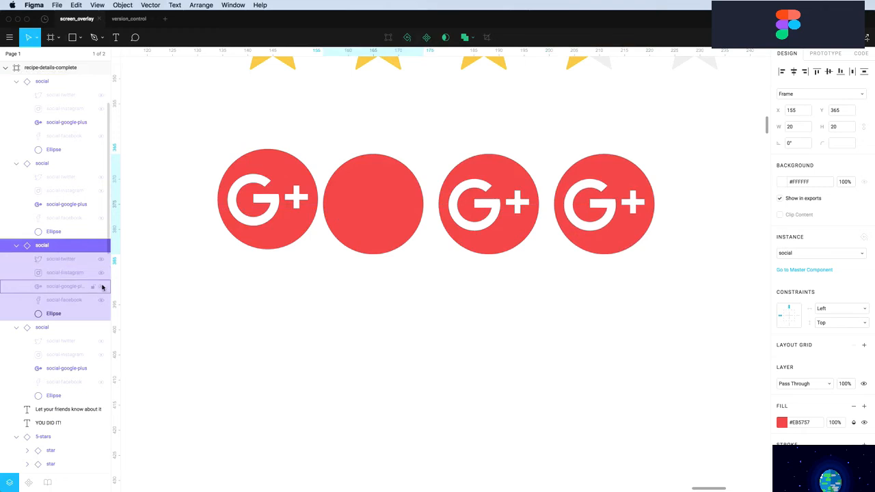
click(102, 300)
click(492, 219)
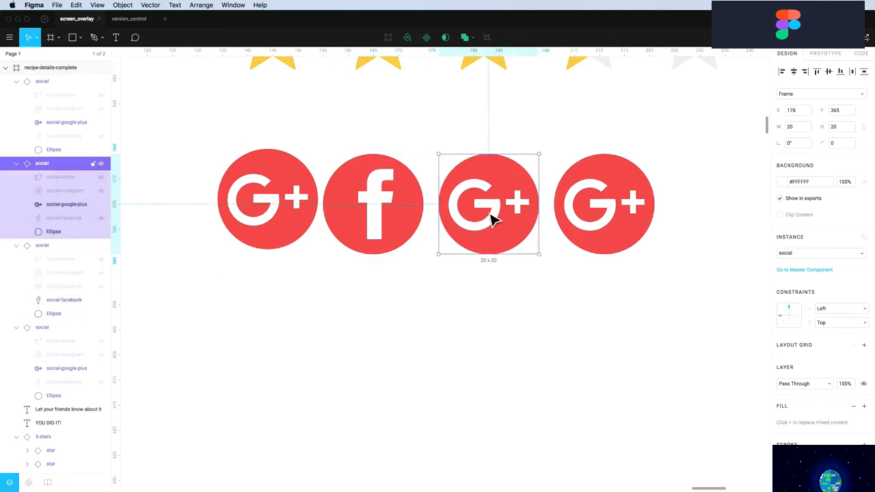
click(102, 204)
click(101, 190)
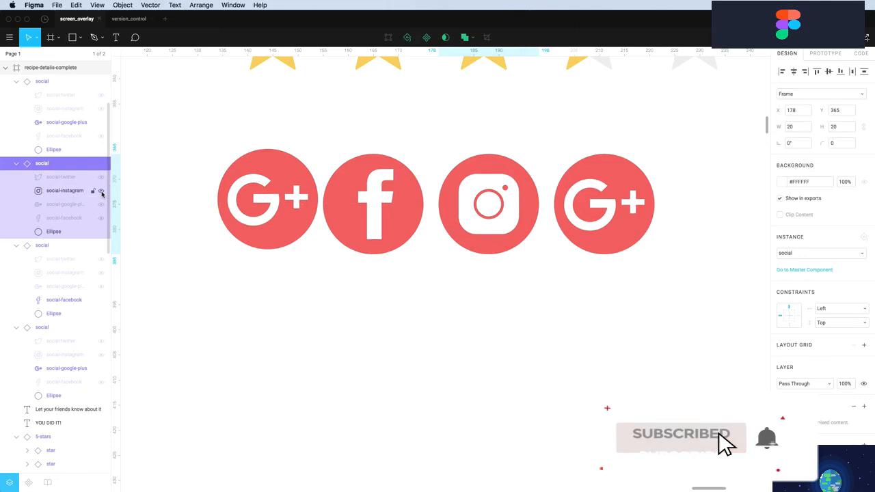
click(602, 227)
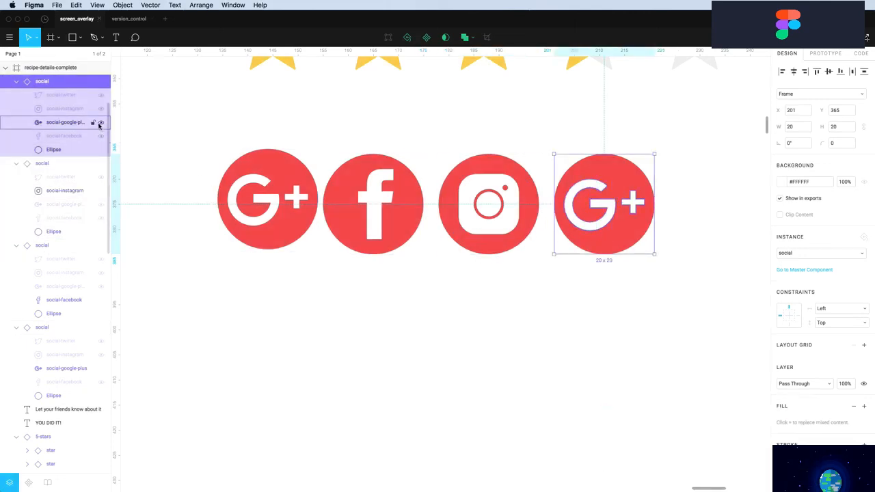
click(100, 123)
click(102, 95)
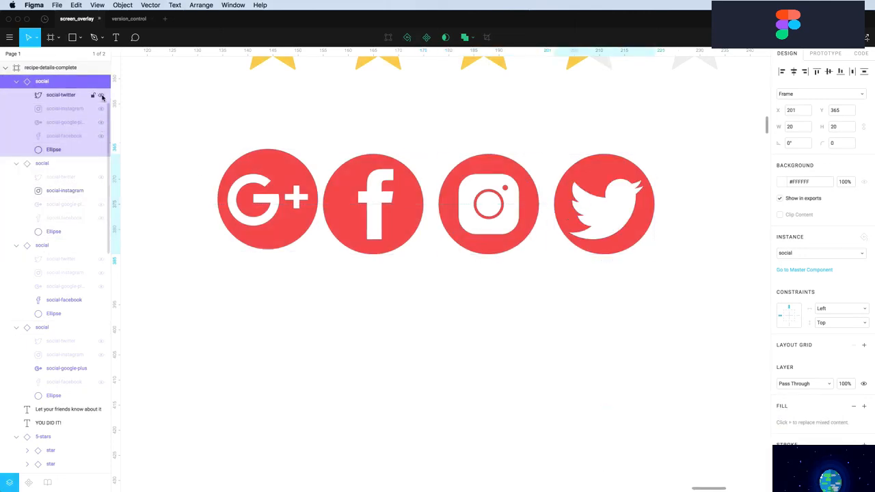
click(475, 324)
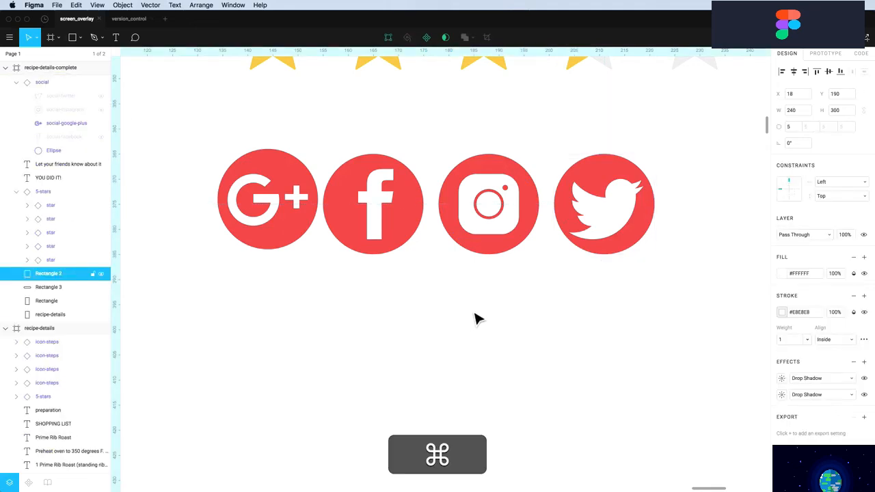
scroll(475, 324, down, 5)
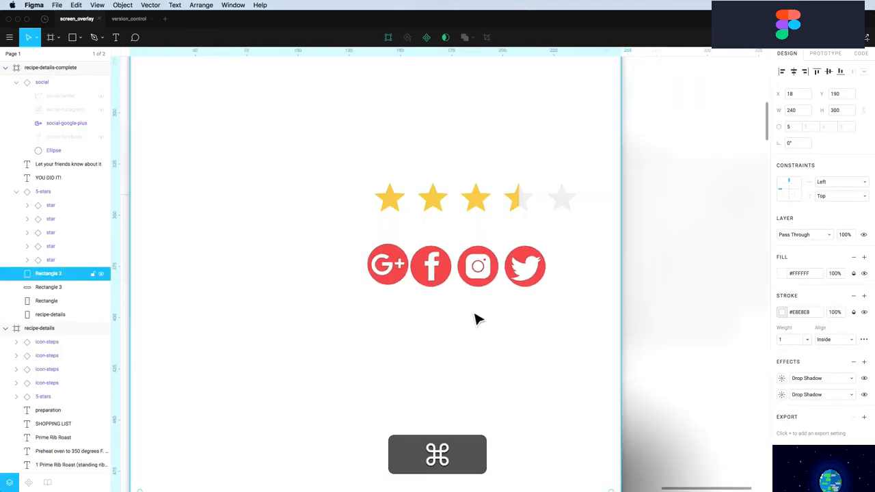
Jump to the social master component on the components page and zoom in on it
scroll(477, 320, down, 1)
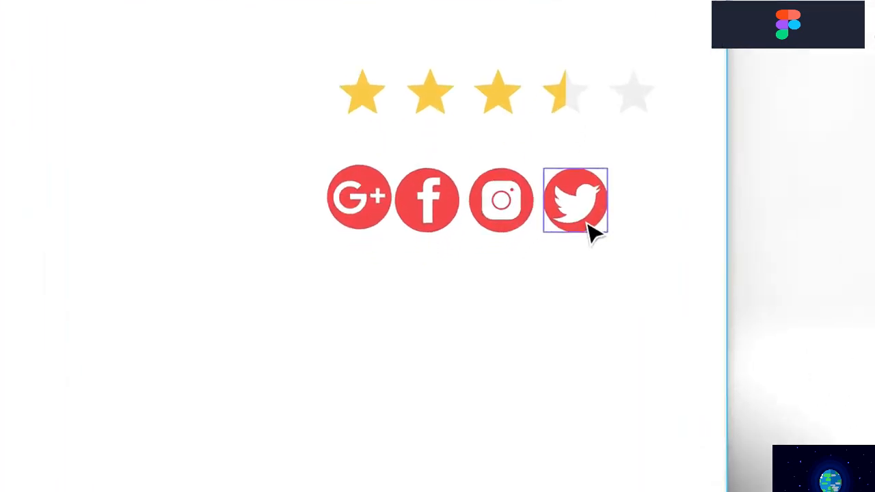
scroll(535, 275, down, 4)
right_click(472, 263)
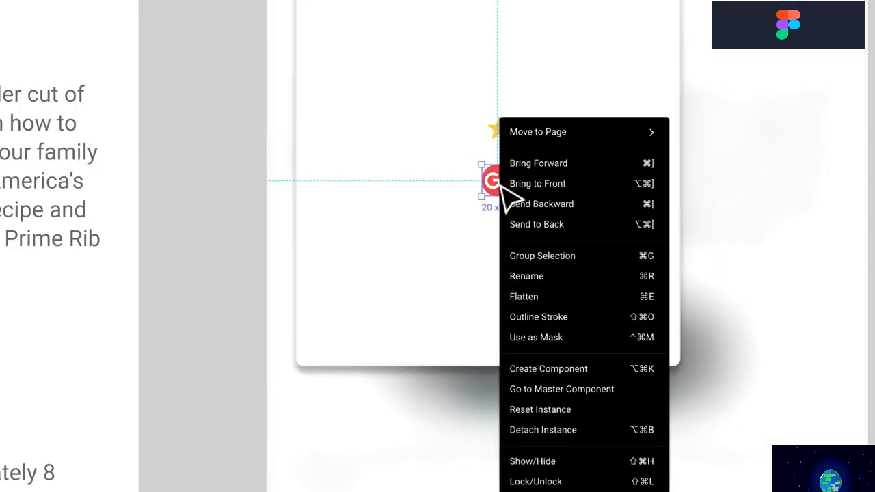
click(562, 389)
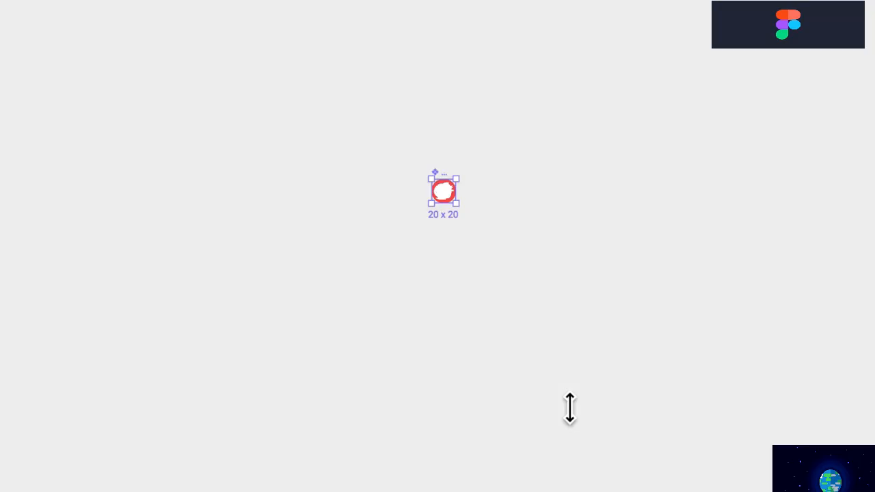
click(572, 360)
key(z)
drag(395, 143, 545, 279)
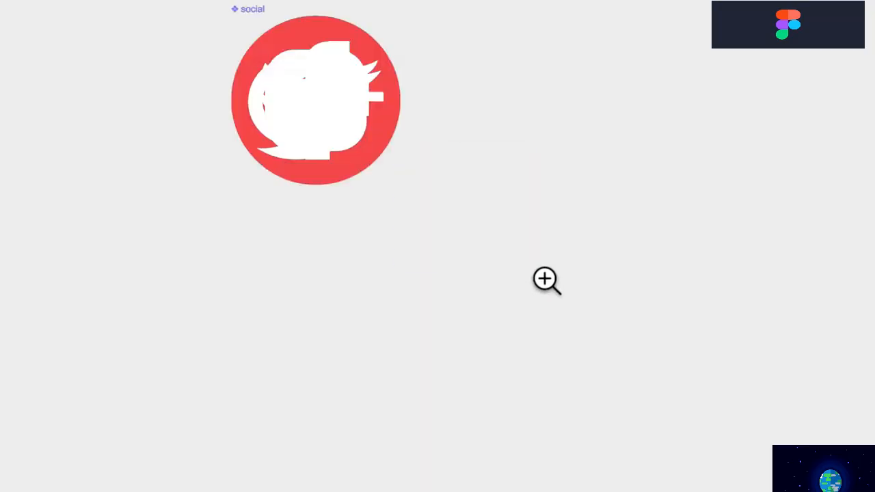
Leave only the Facebook glyph visible in the master and shrink it proportionally inside the circle
click(311, 150)
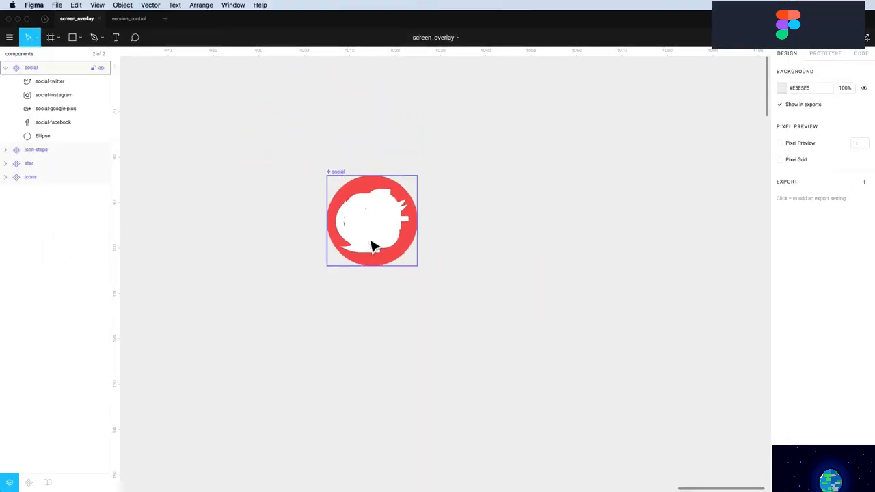
click(372, 246)
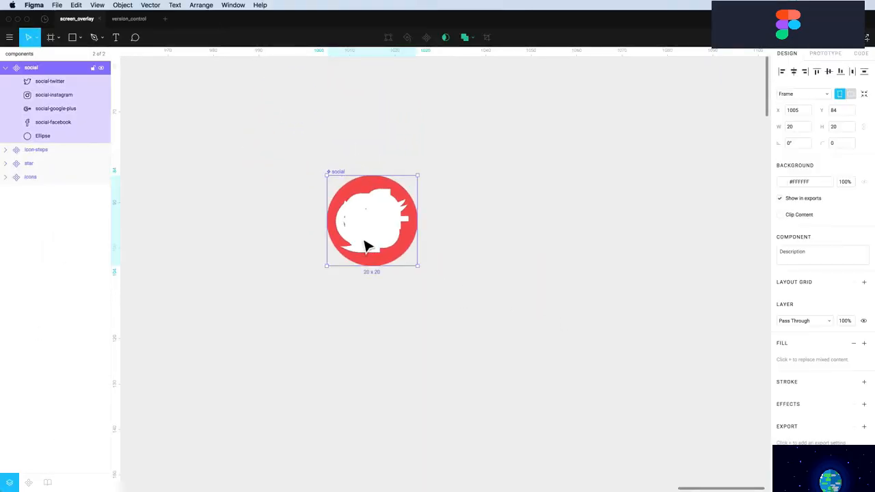
click(101, 108)
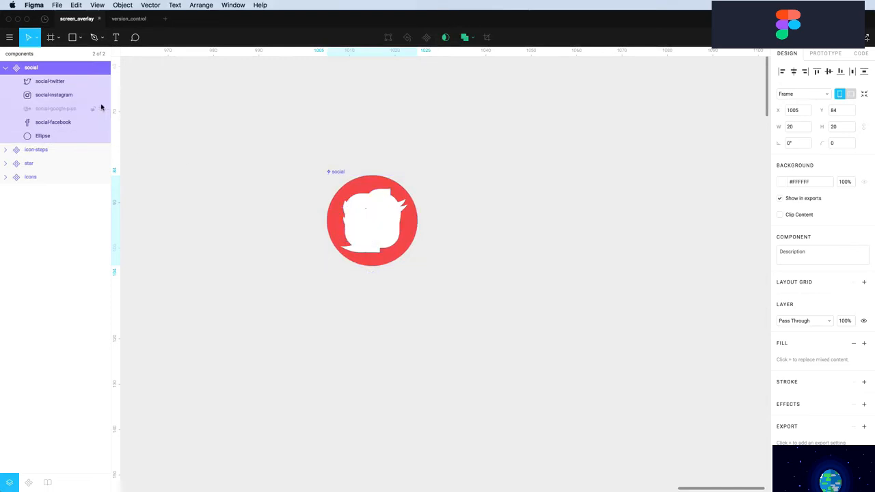
click(101, 94)
click(100, 80)
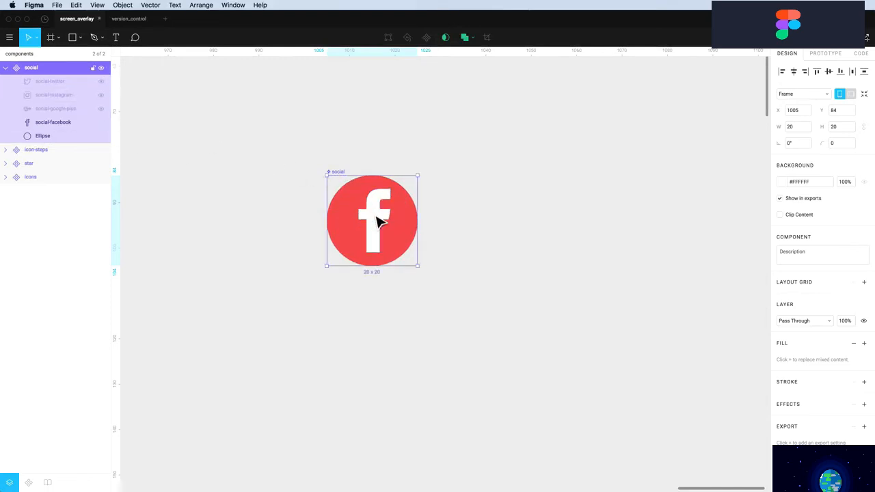
click(451, 221)
click(374, 221)
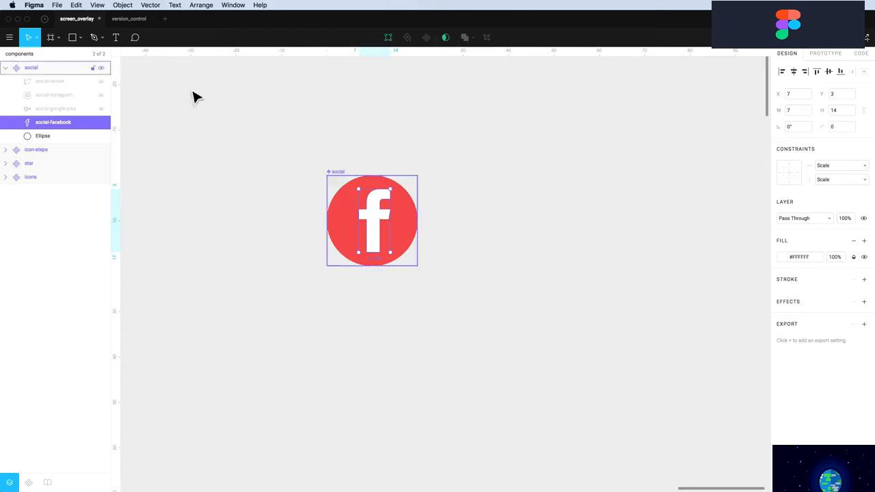
click(37, 37)
click(41, 67)
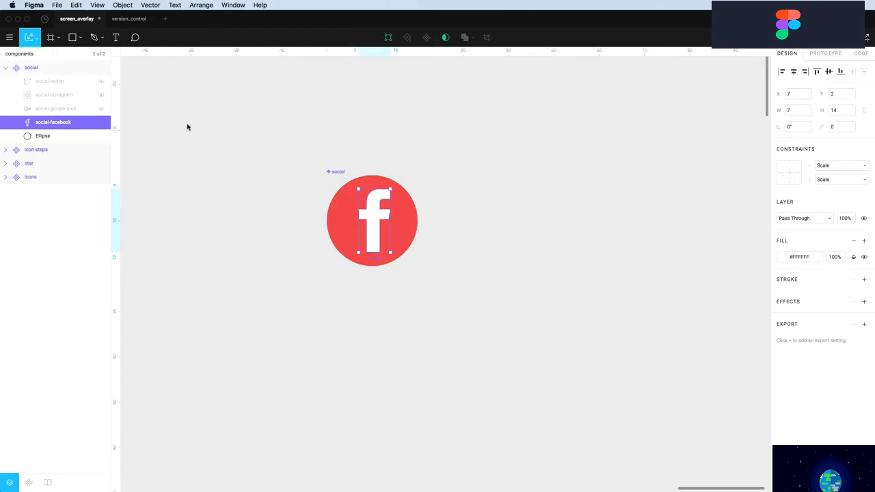
drag(397, 194, 387, 201)
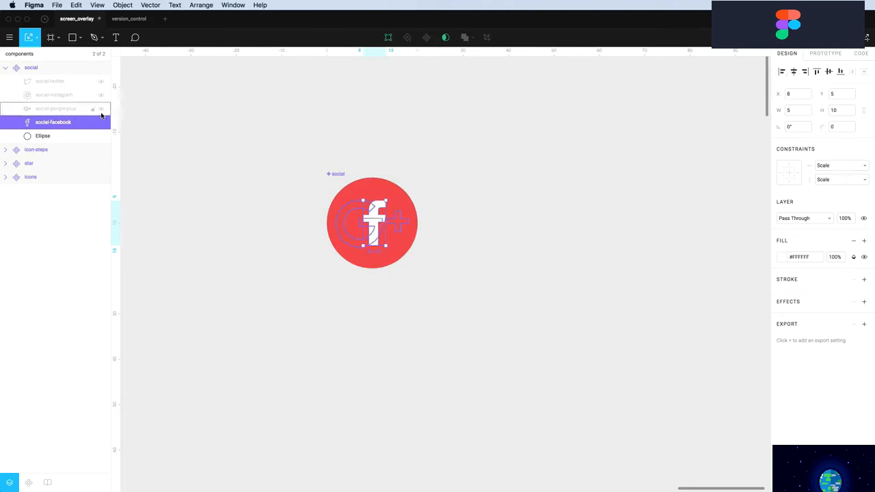
Show only the Google+ glyph and shrink it around its centre to 12×8
click(101, 109)
click(102, 122)
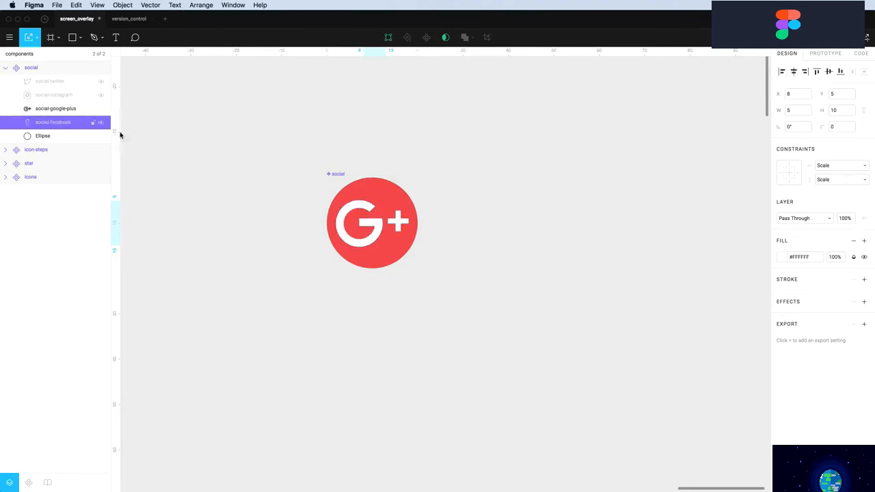
click(351, 224)
drag(342, 206, 351, 210)
Show only the Instagram glyph and shrink it around its centre
scroll(351, 210, up, 1)
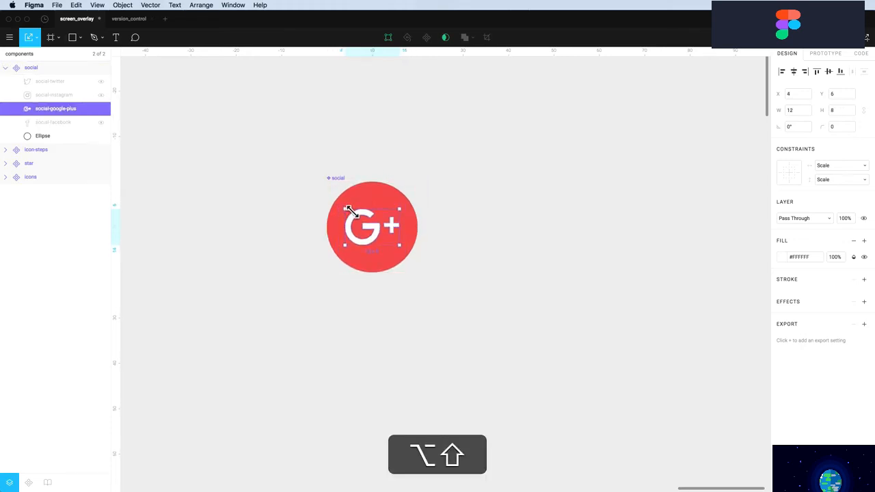
click(101, 109)
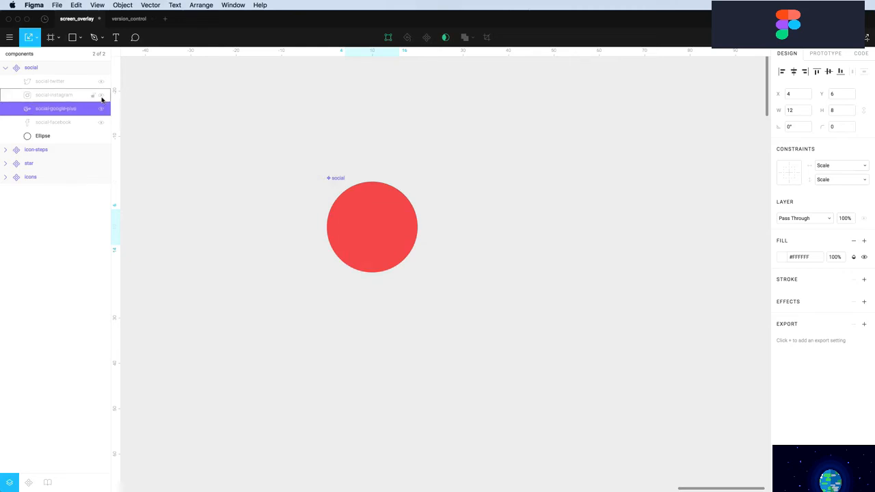
click(101, 95)
click(377, 214)
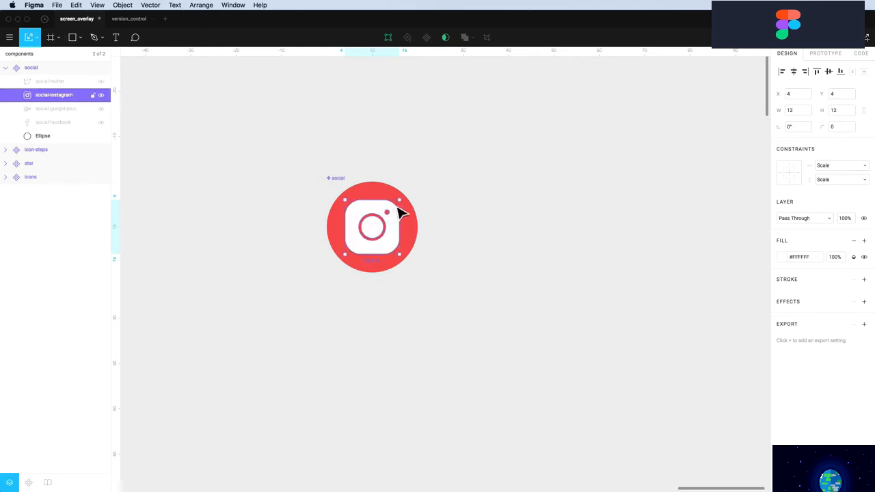
drag(398, 209, 400, 211)
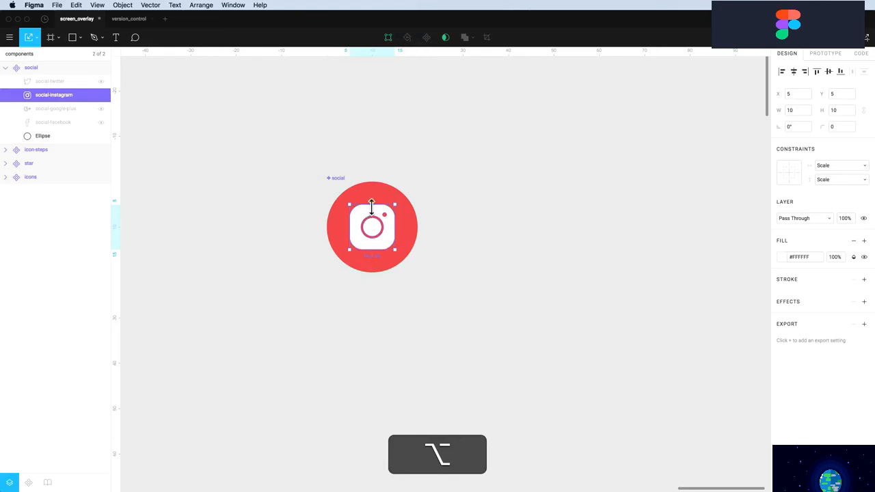
Show only the Twitter bird and resize it to 10×8 at X 5, Y 6, undoing the last resize
click(100, 81)
click(101, 95)
click(398, 222)
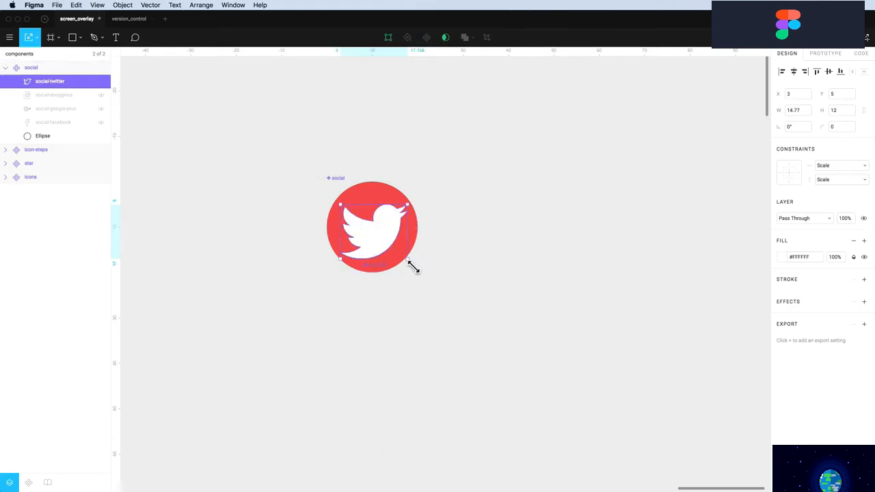
drag(412, 264, 387, 250)
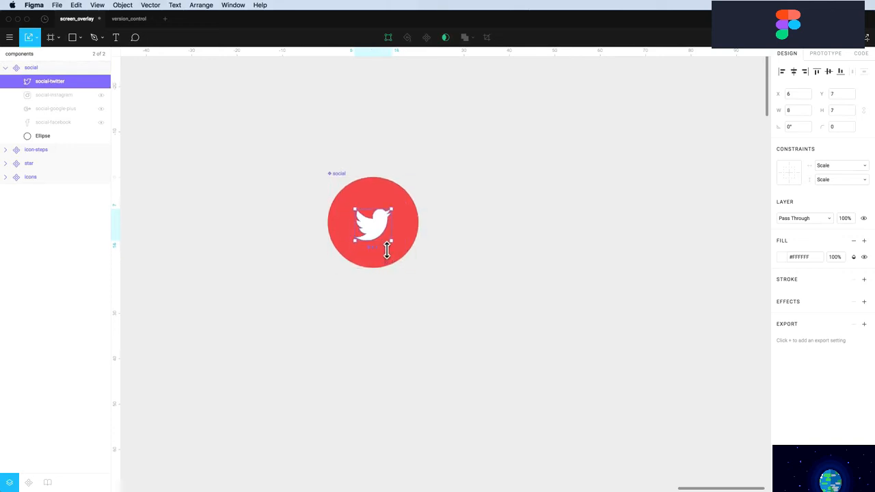
key(super+z)
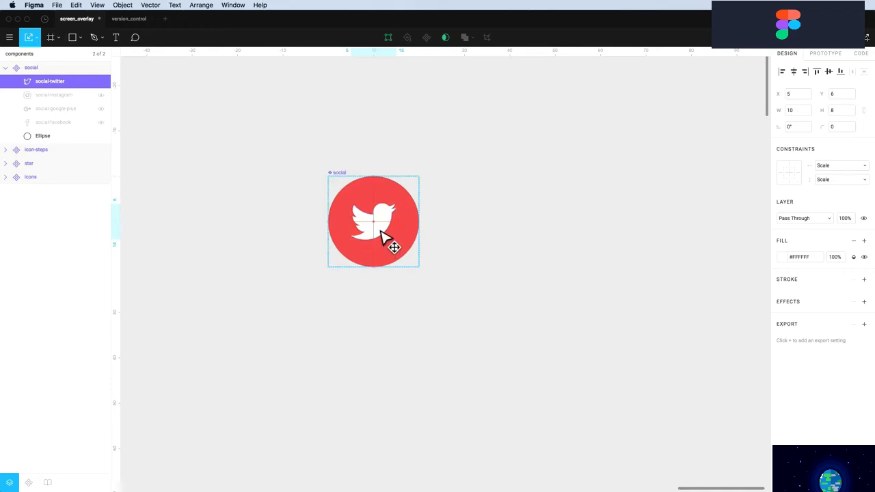
click(61, 56)
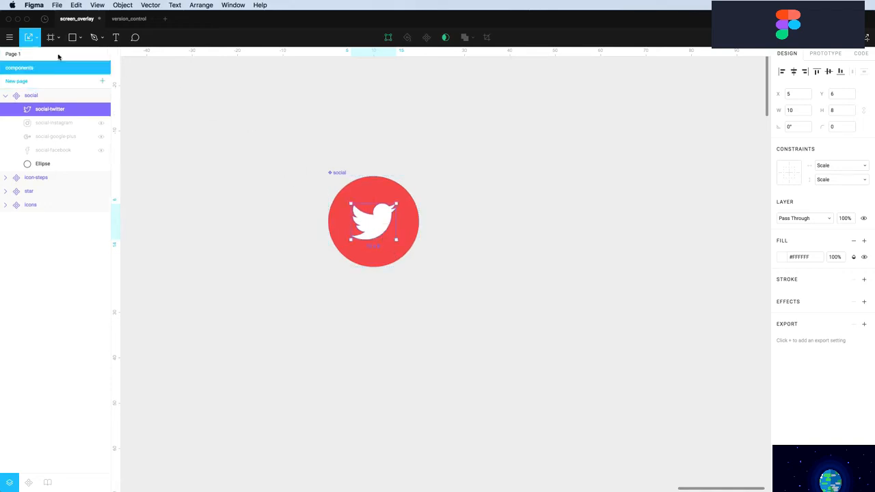
Check the card on Page 1, then unhide the Instagram, Google+ and Facebook glyphs in the master
click(13, 56)
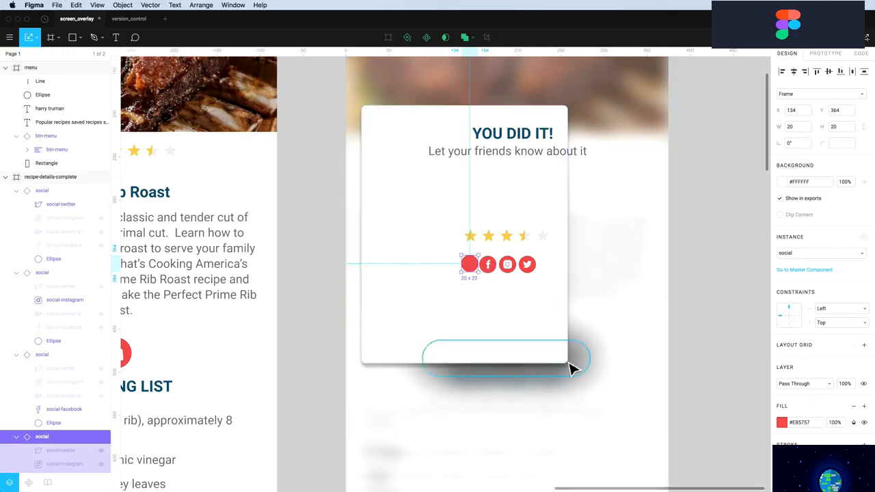
click(18, 55)
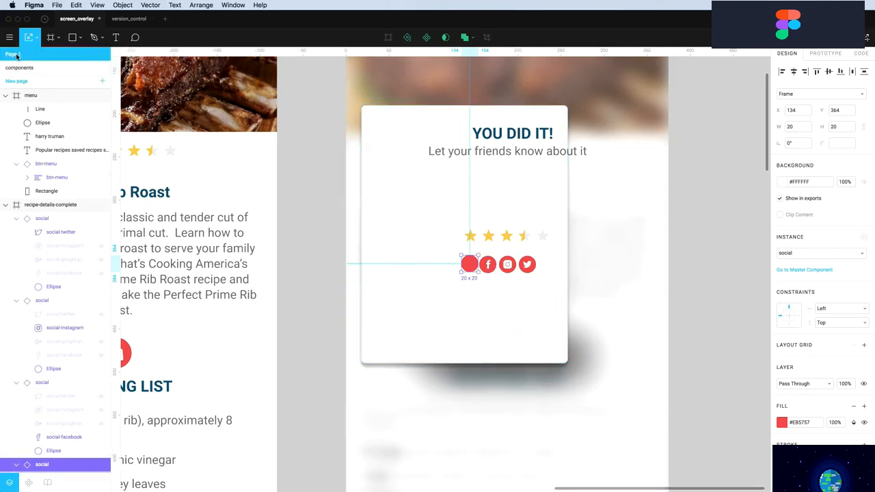
click(19, 71)
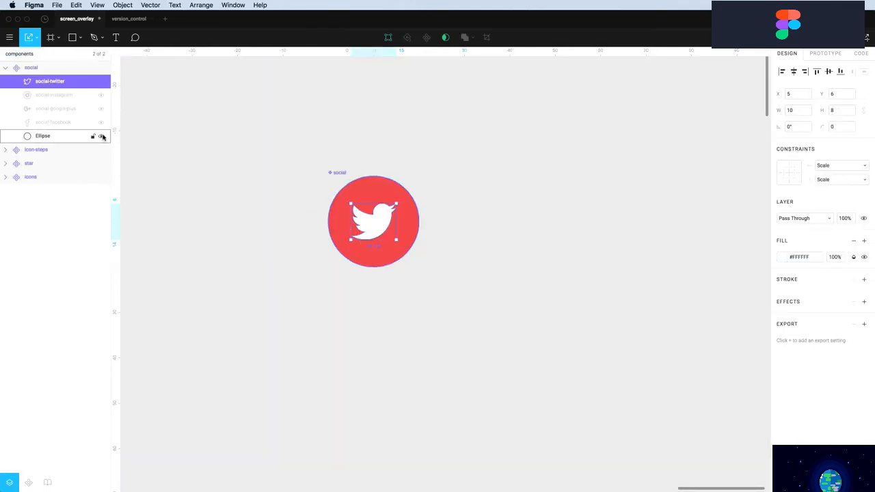
click(101, 94)
click(101, 108)
click(101, 121)
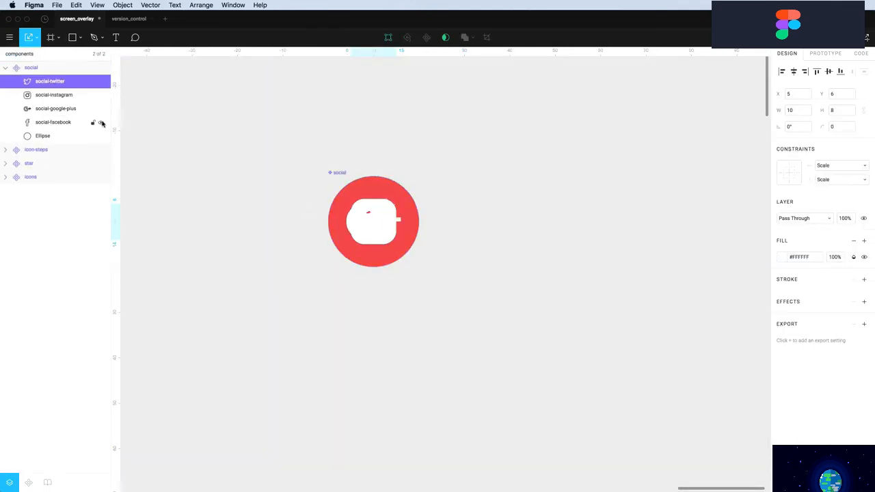
Return to Page 1 and select the overlay card and blurred background rectangle
click(20, 55)
click(21, 54)
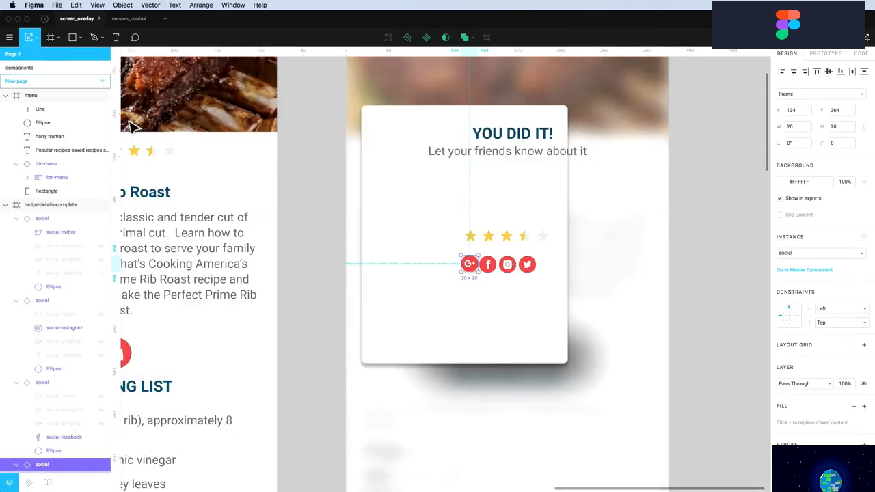
click(396, 266)
click(653, 311)
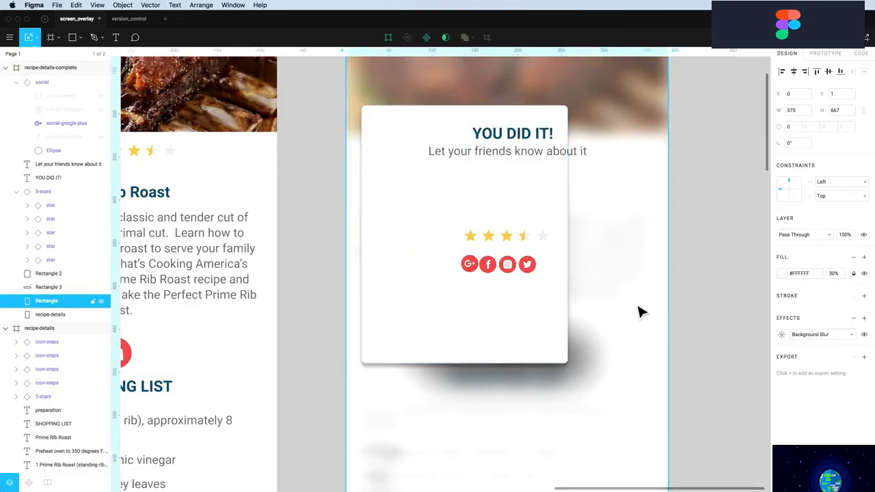
Duplicate the subtitle lower on the card and change the copy's text to 'Leave a review'
scroll(686, 215, up, 3)
click(463, 209)
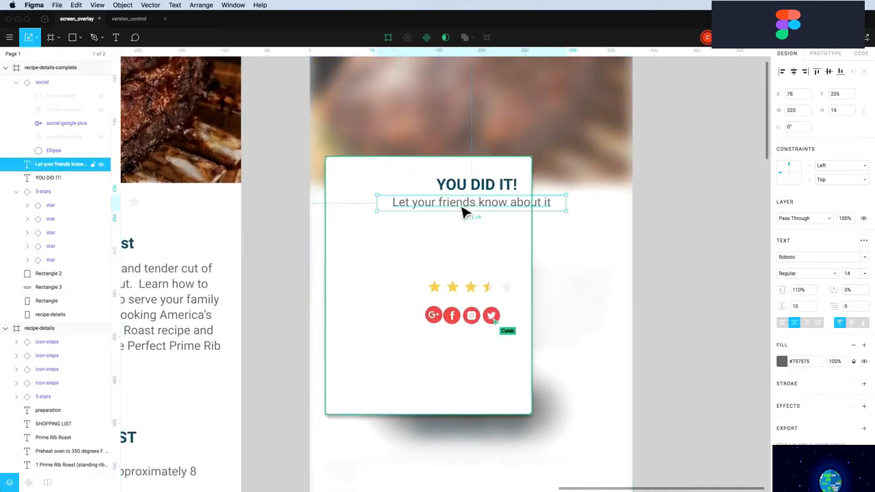
drag(463, 212, 455, 267)
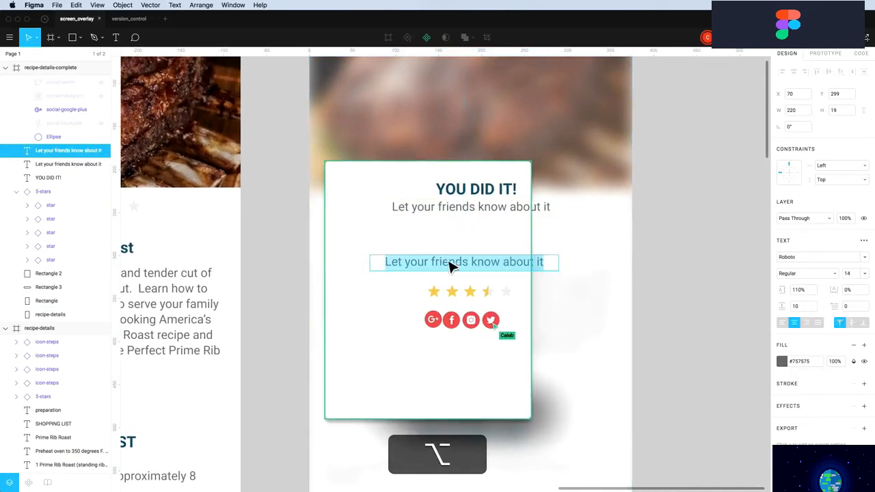
text(Leav)
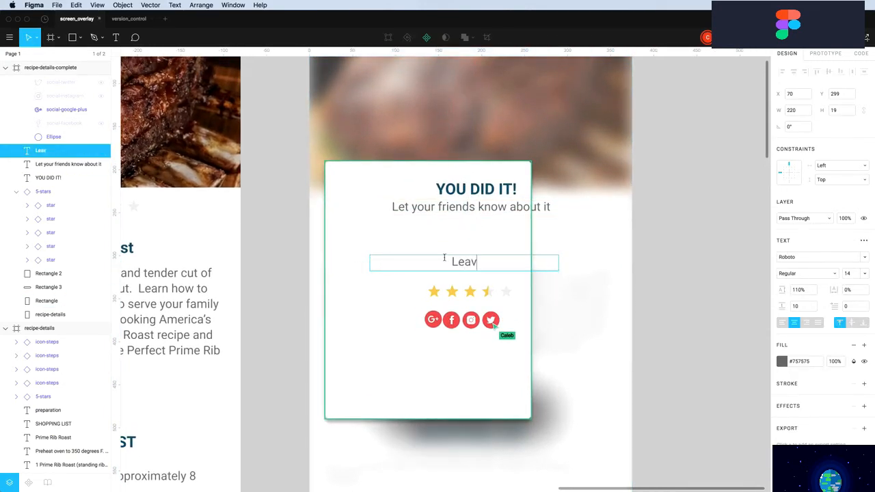
text(e a review)
click(694, 266)
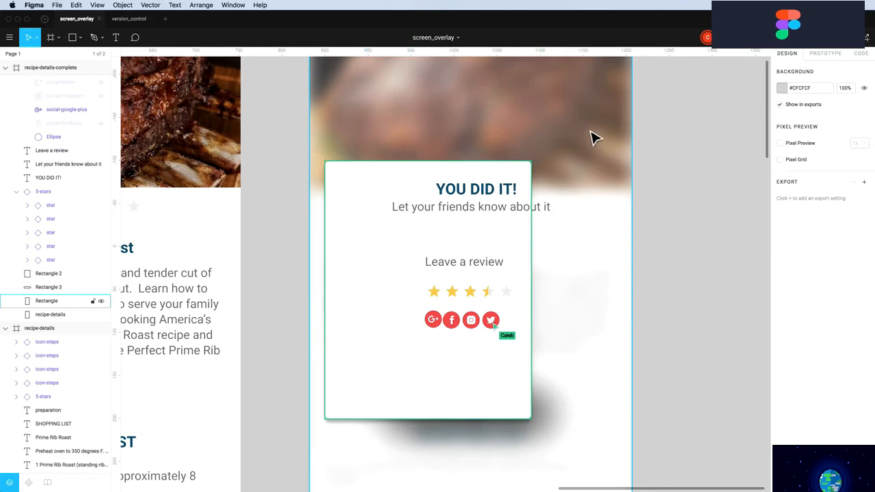
drag(593, 139, 581, 157)
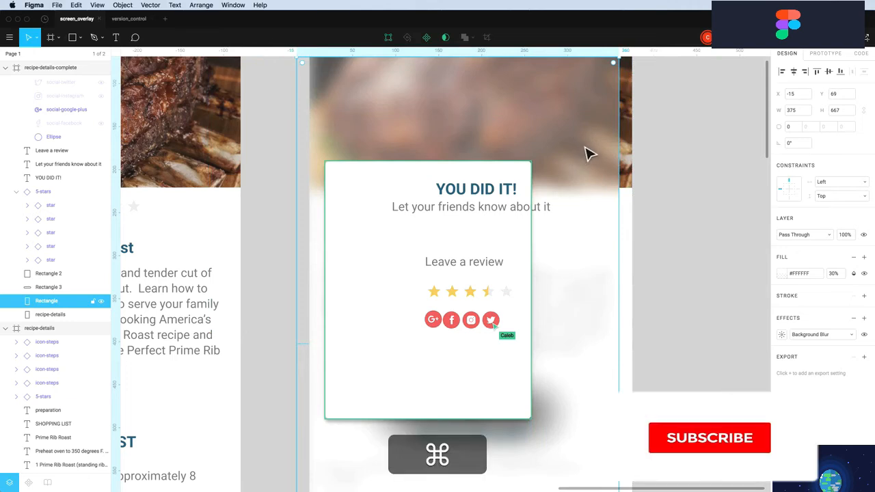
Undo the background move and lock the blurred background and recipe-details layers
key(super+z)
drag(662, 104, 615, 121)
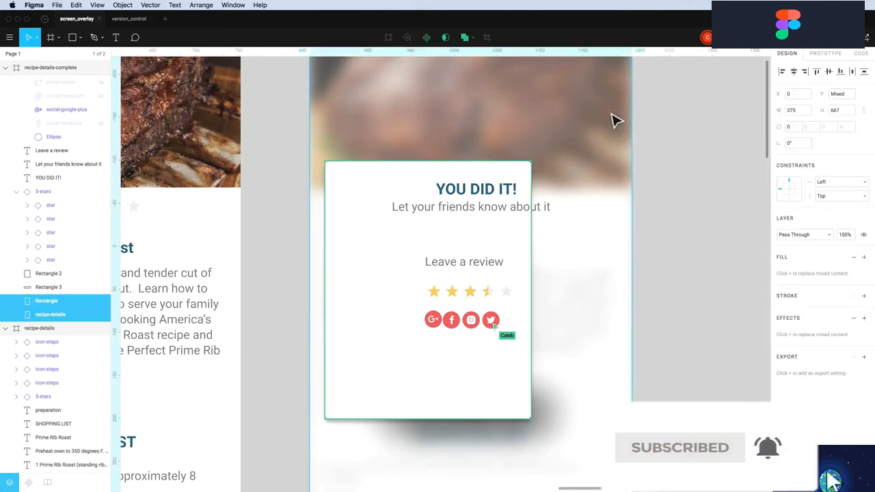
click(94, 302)
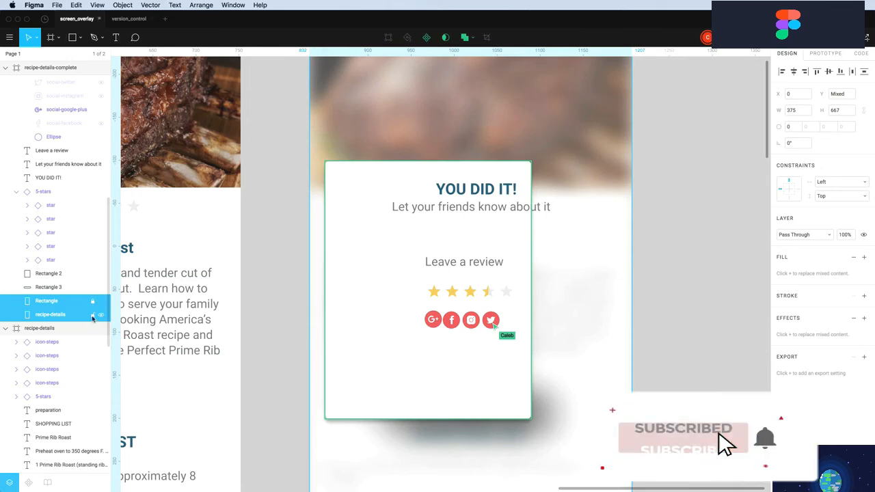
Align the card's texts and stars to horizontal centres, then move the card to the screen centre
drag(603, 144, 325, 469)
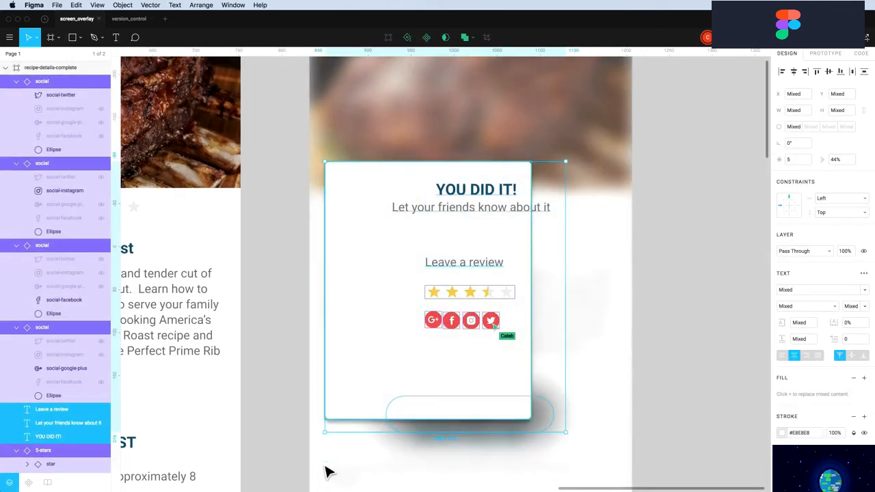
shift+click(437, 329)
shift+click(453, 326)
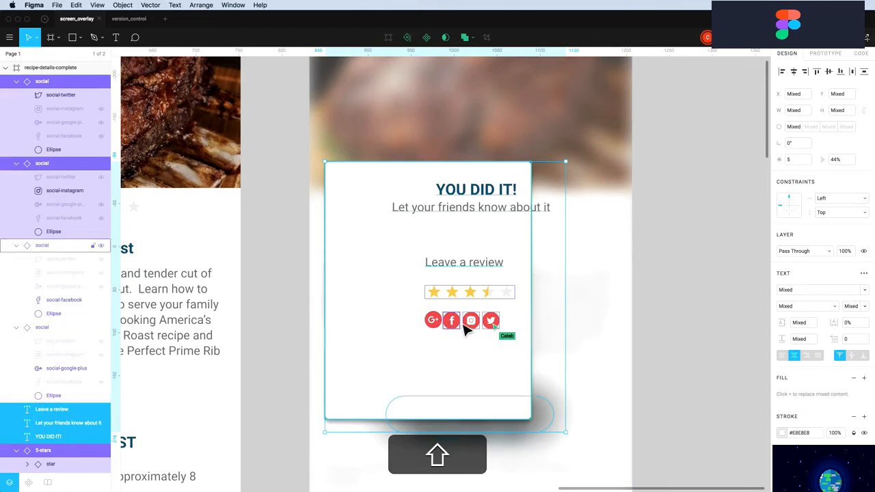
shift+click(471, 325)
shift+click(492, 327)
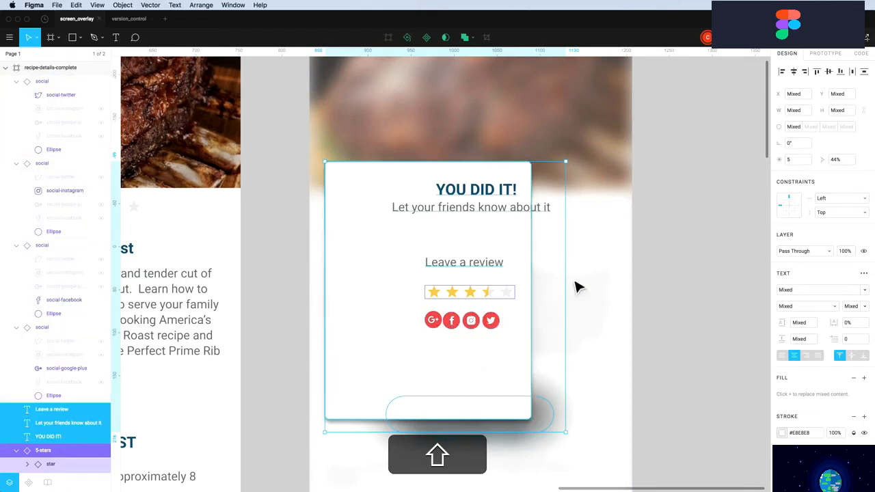
click(794, 73)
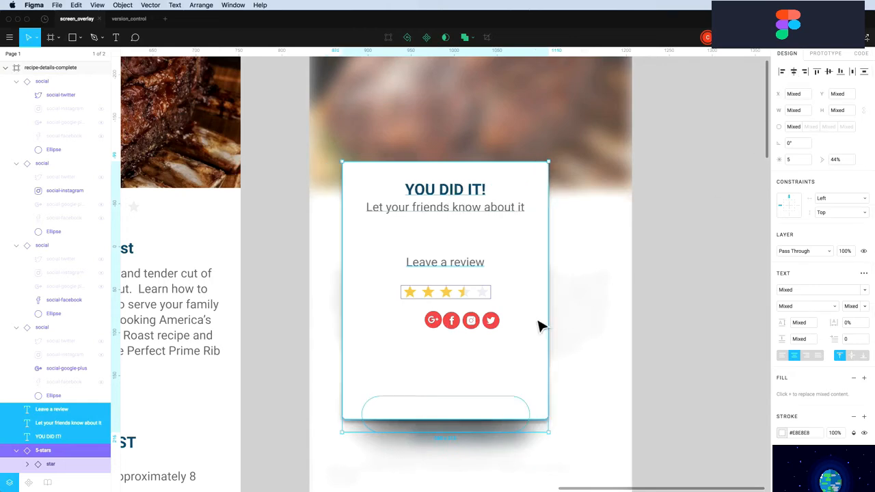
drag(539, 327, 572, 339)
Move the four social icons up to sit under the subtitle
click(685, 350)
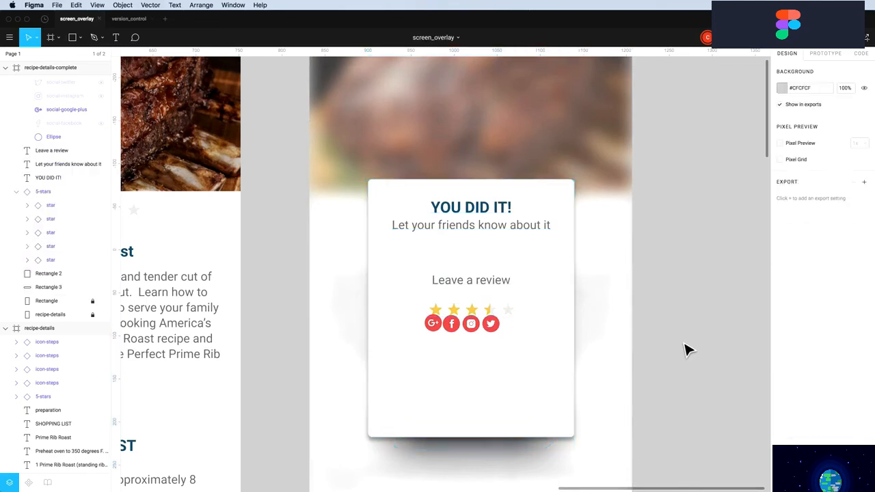
shift+click(435, 331)
shift+click(453, 332)
shift+click(472, 332)
shift+click(492, 331)
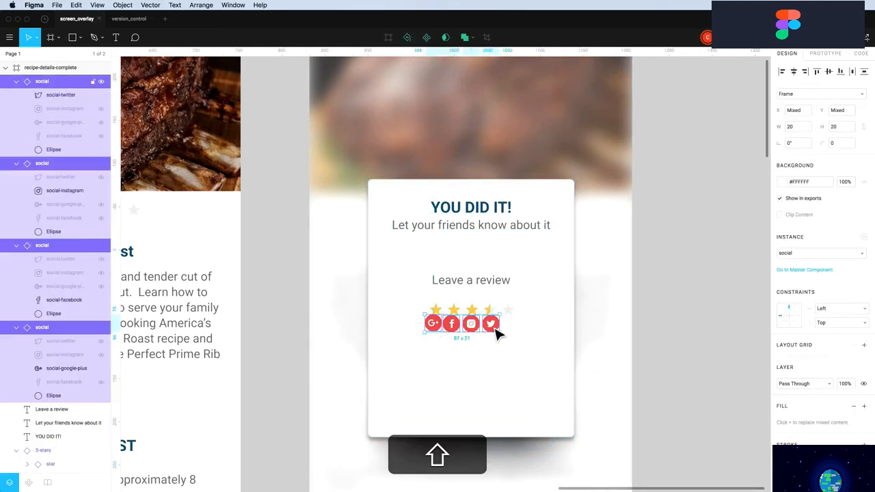
drag(498, 333, 504, 264)
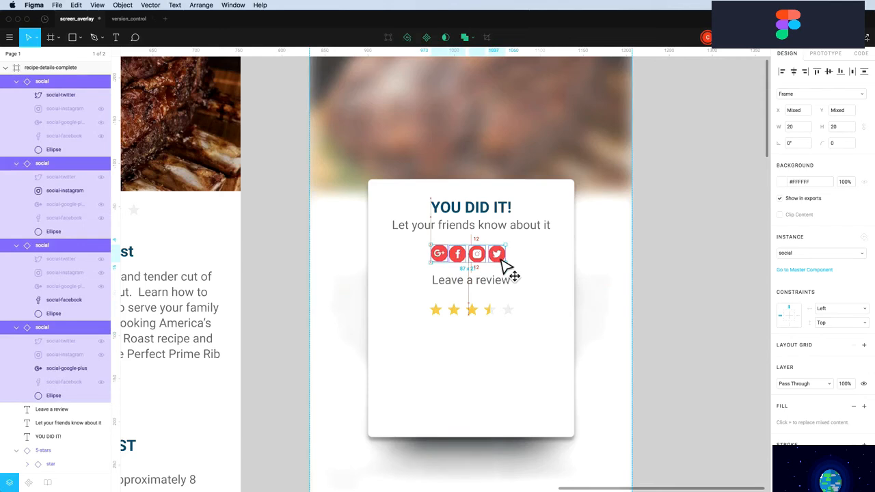
click(674, 290)
Space the four icons evenly with 10 px nudges and recentre the 110×20 row on the card
click(497, 262)
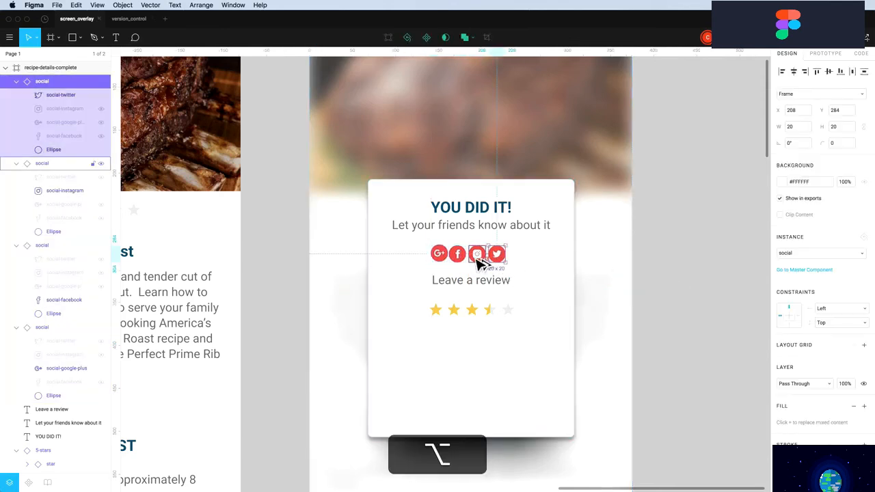
drag(500, 256, 497, 257)
key(shift+Right)
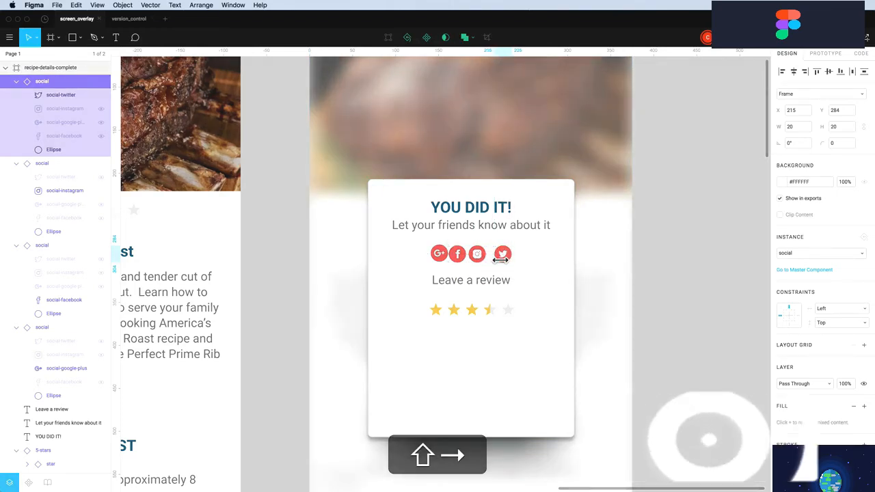
shift+click(479, 257)
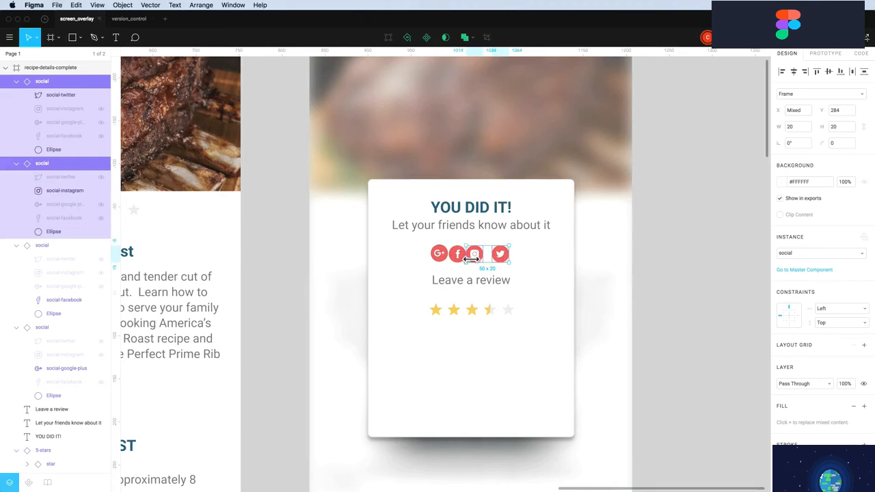
key(shift+Right)
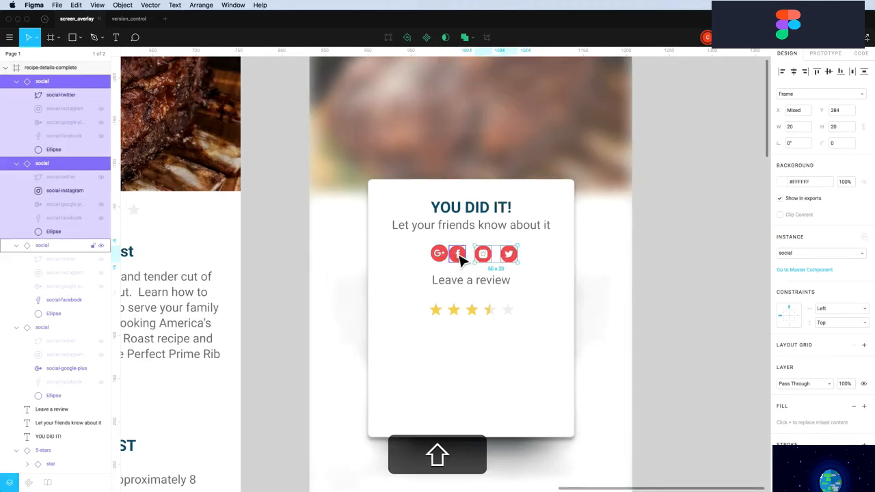
shift+click(460, 256)
drag(460, 259, 461, 255)
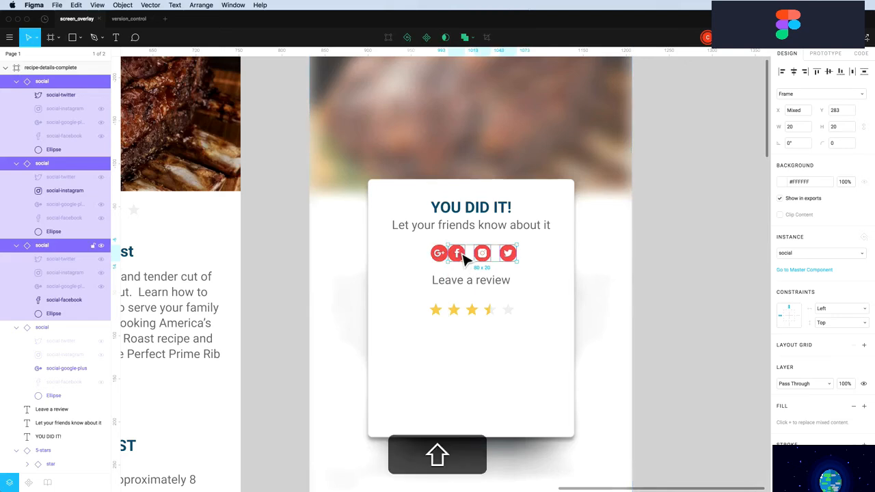
key(shift+Right)
shift+click(444, 263)
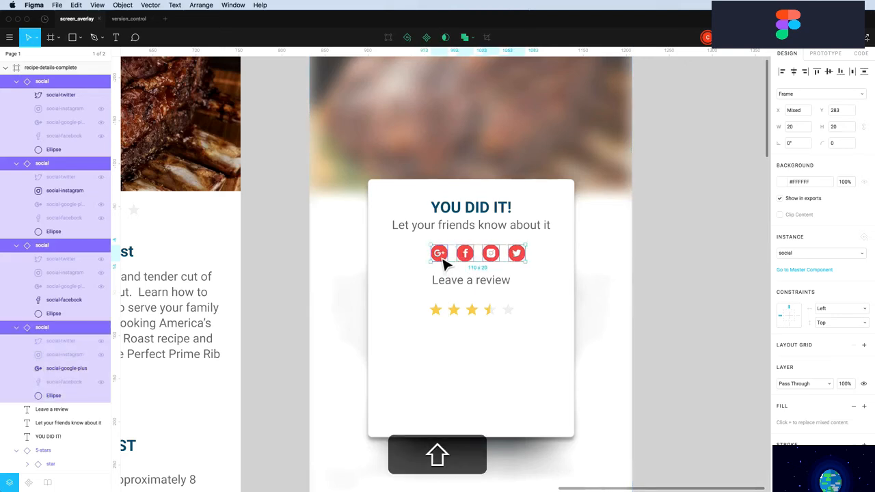
drag(443, 258, 435, 261)
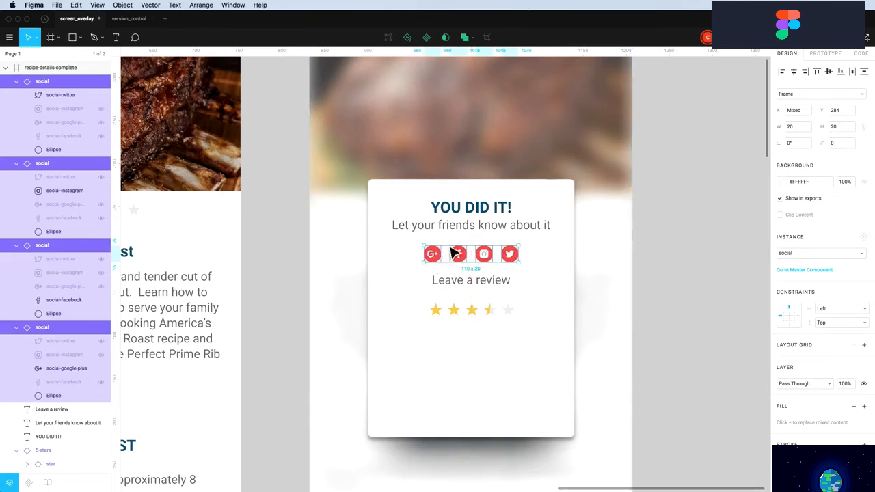
Lower the social icons, then shift the heading, subtitle and icons so the heading sits 30 px below the card top
key(alt)
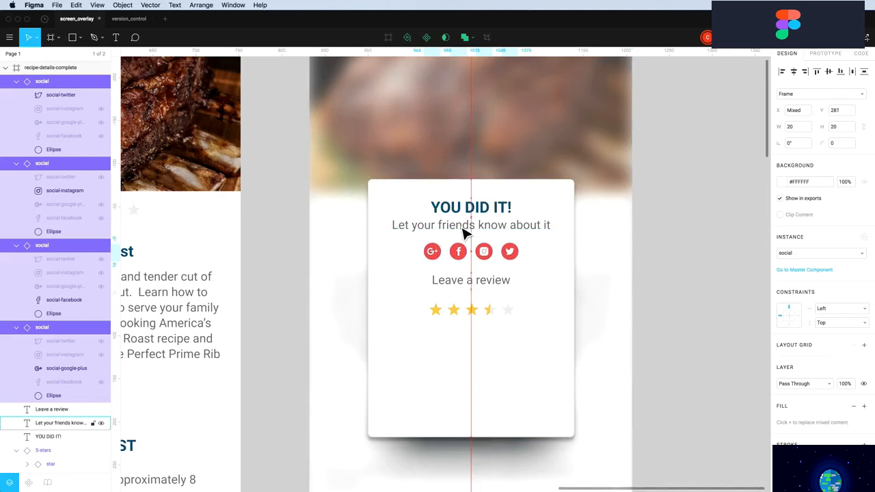
key(alt+shift+Down)
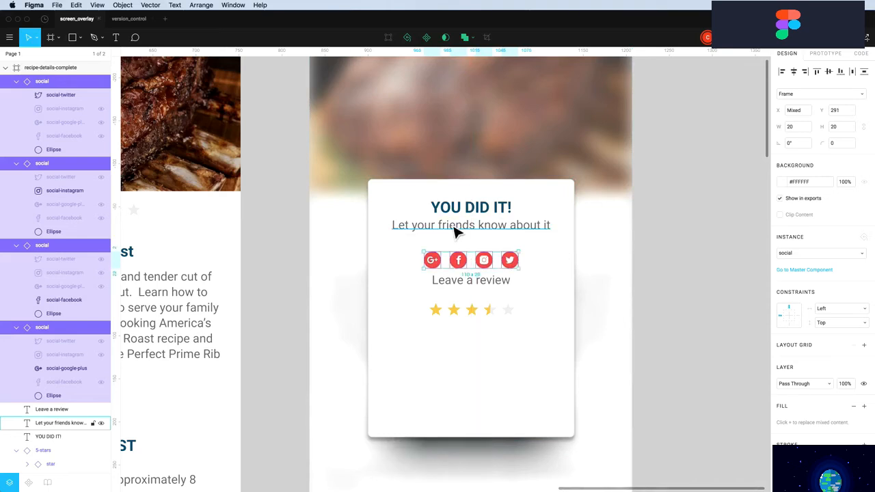
click(455, 230)
click(472, 215)
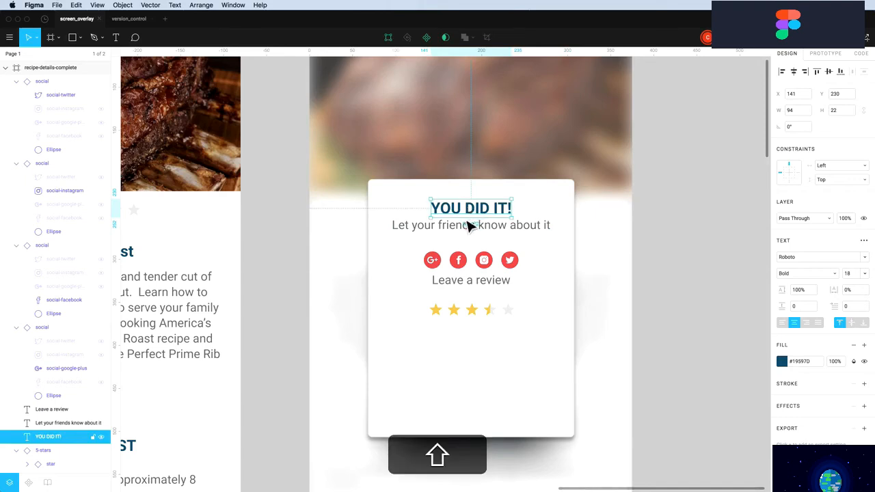
shift+click(463, 233)
shift+click(434, 260)
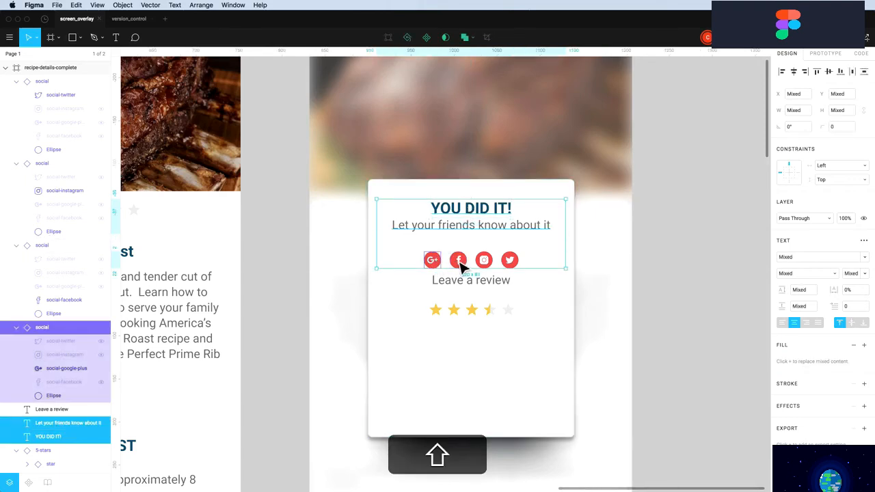
shift+click(458, 260)
shift+click(484, 259)
shift+click(510, 260)
key(alt)
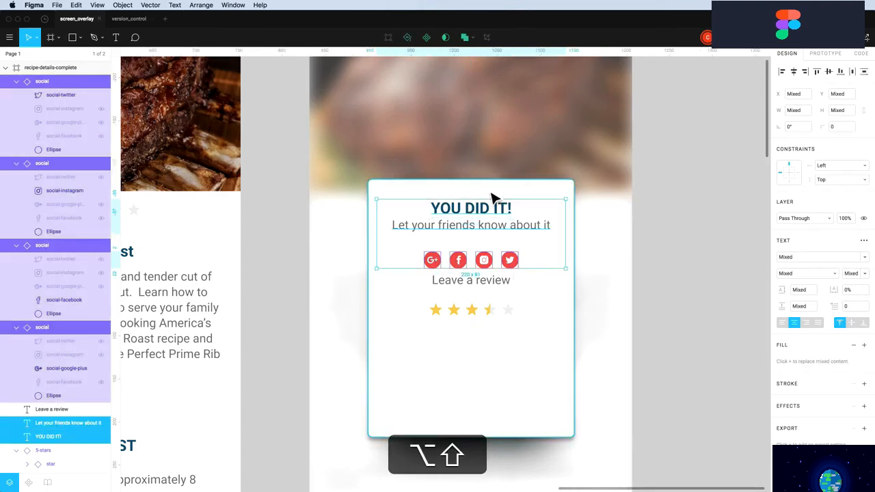
key(alt+Up)
key(alt+Up)
key(alt+Up)
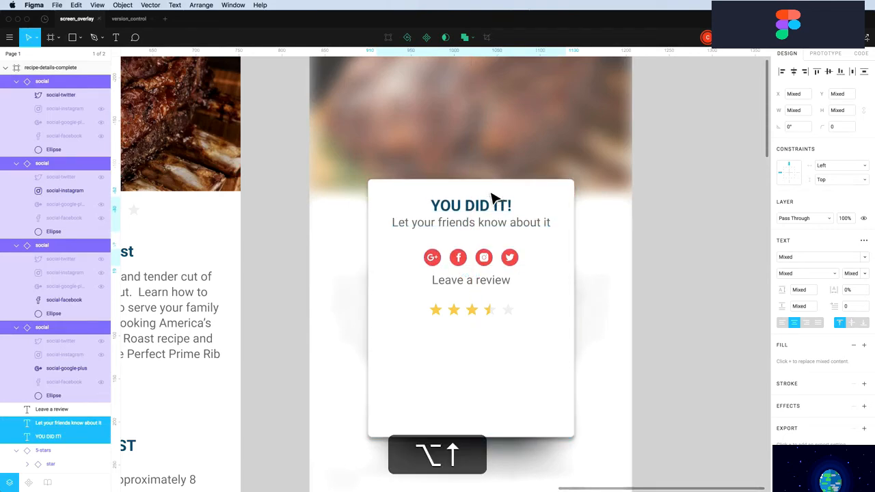
key(alt+shift+Down)
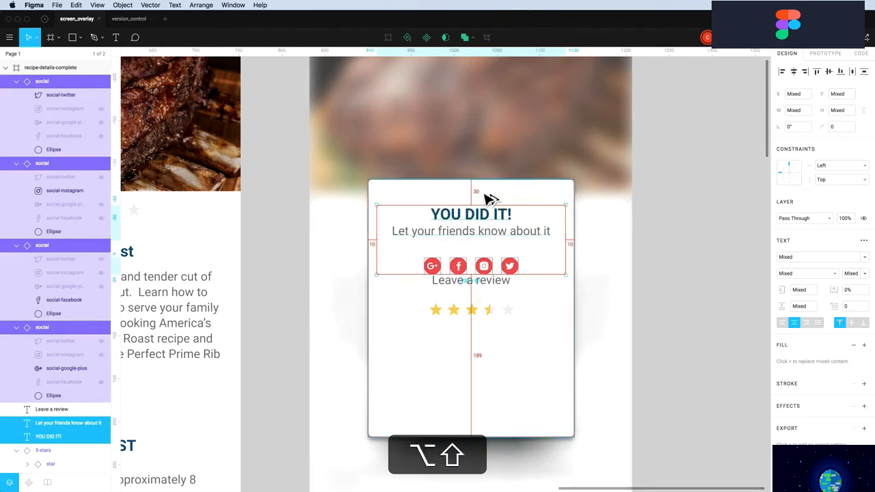
Move 'Leave a review' and the stars down, nudge the stars 3 px lower and centre them horizontally
drag(446, 291, 448, 299)
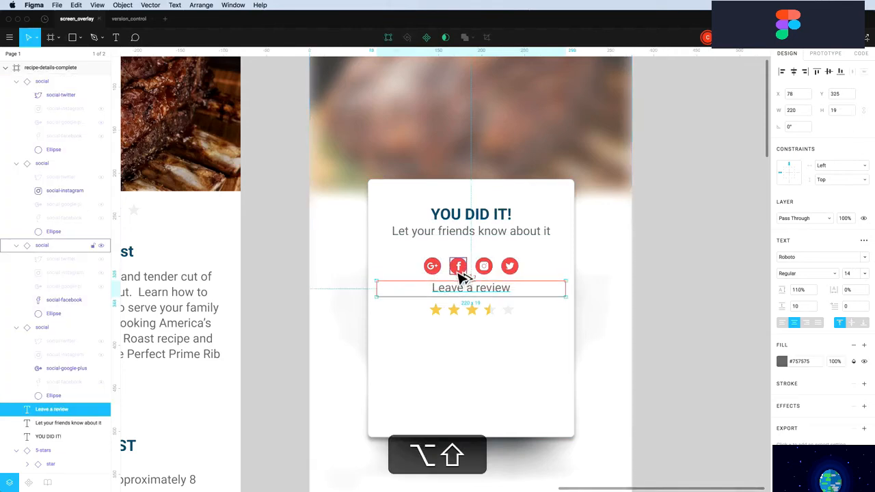
alt+shift+click(445, 311)
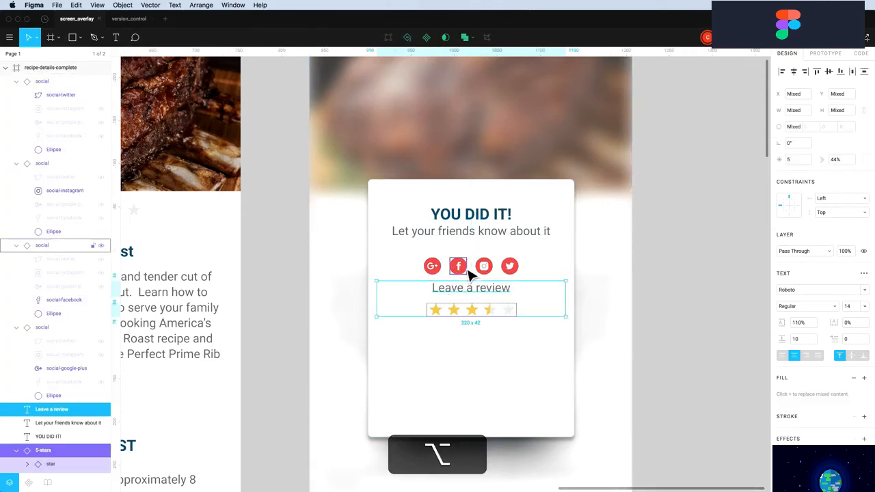
key(alt+shift+Down)
key(alt+shift+Down)
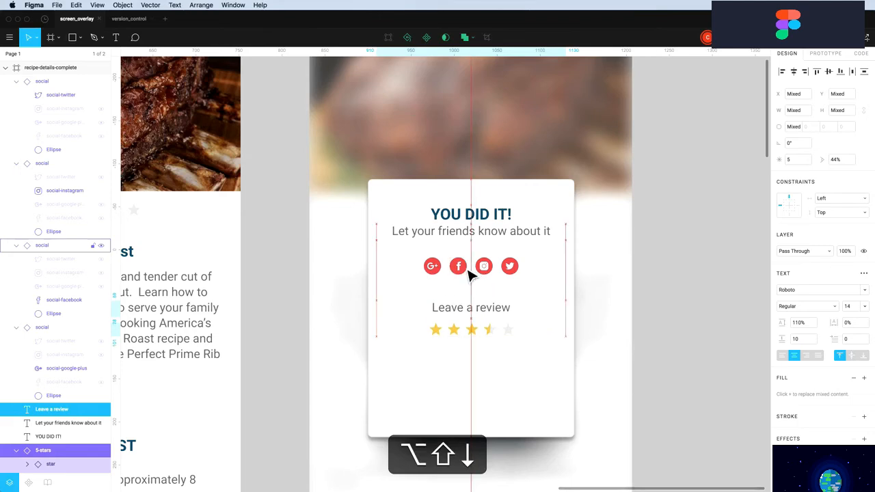
click(677, 351)
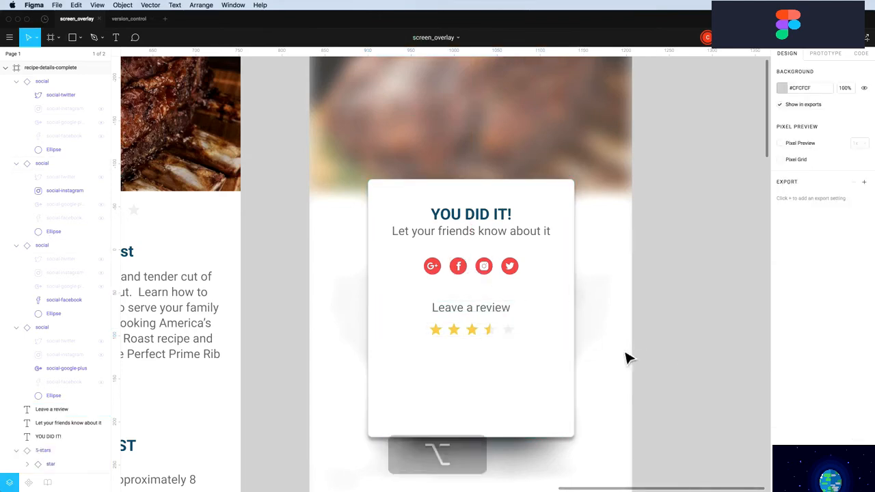
click(480, 334)
key(alt)
key(alt+Down)
key(alt+Down)
key(alt+Down)
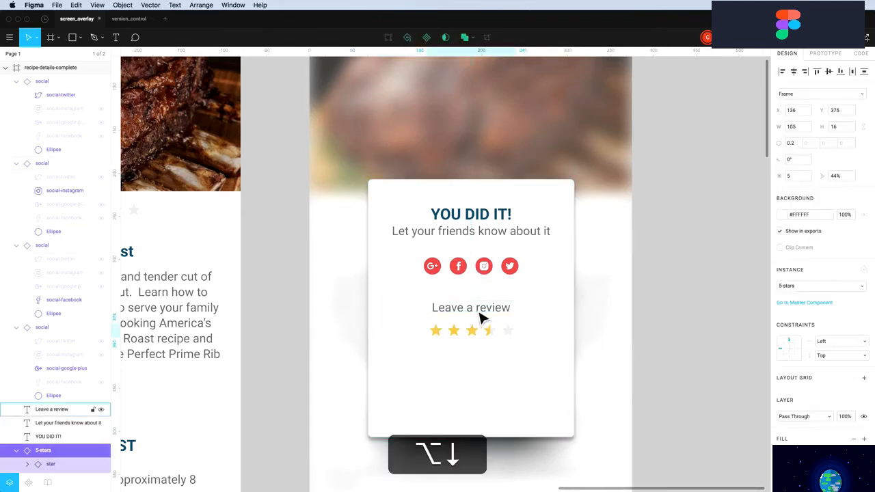
click(709, 364)
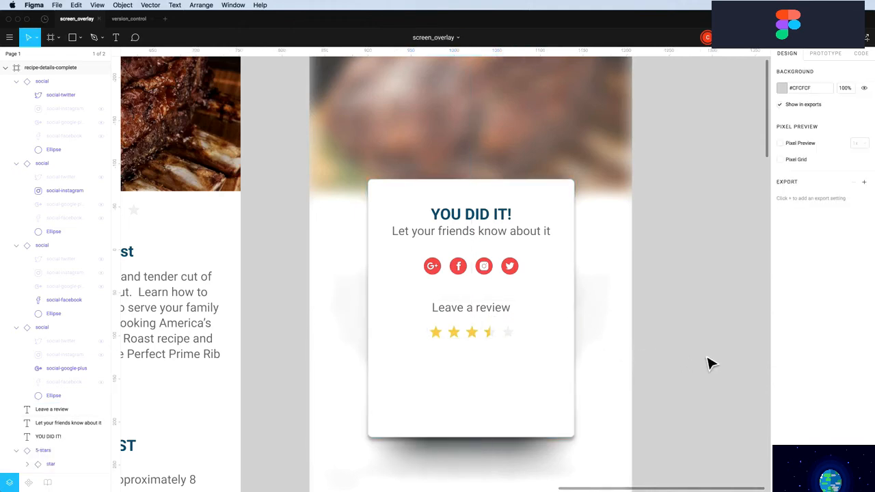
click(495, 344)
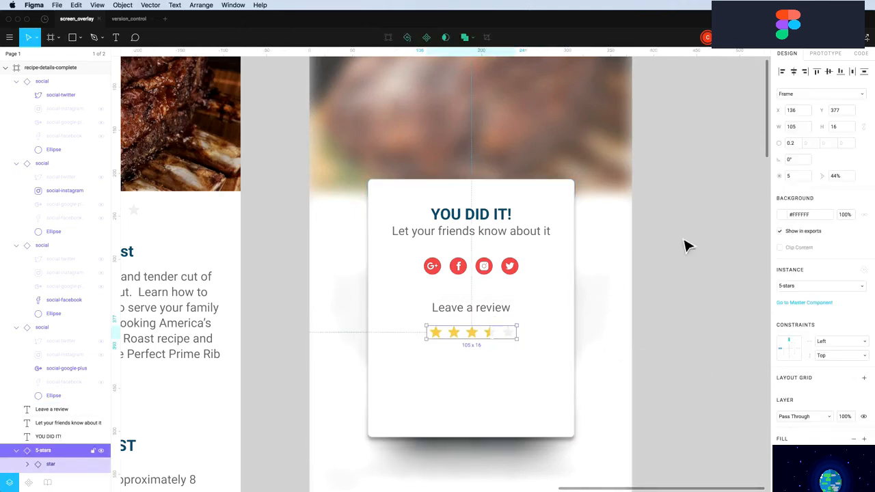
click(795, 73)
Expand the star instances and hide the half and full fill layers on the first two stars
scroll(41, 397, down, 5)
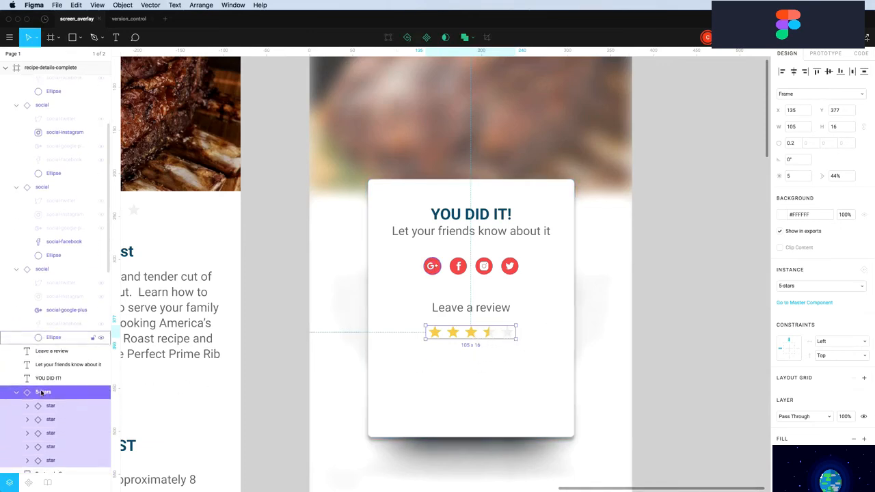
scroll(42, 405, down, 1)
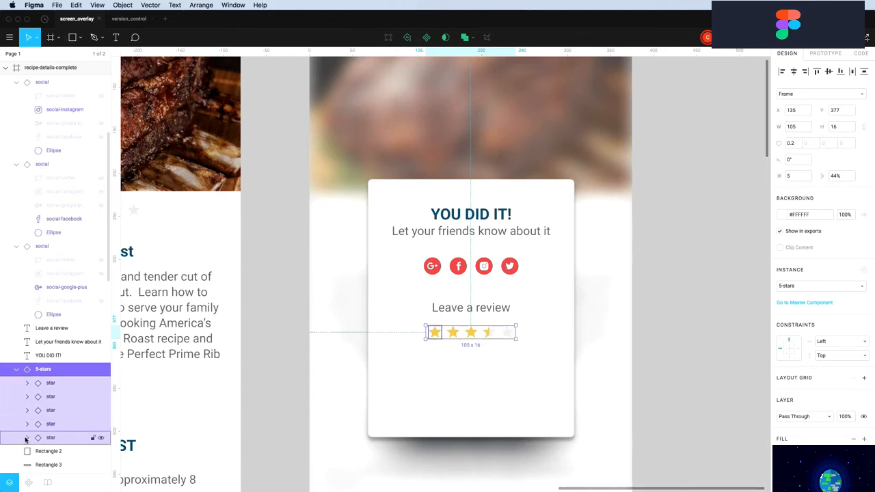
click(25, 439)
scroll(82, 448, down, 2)
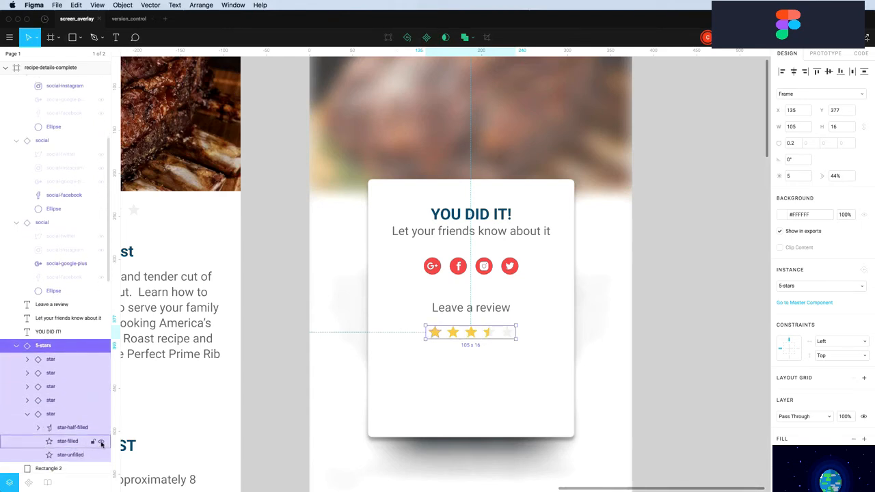
click(28, 400)
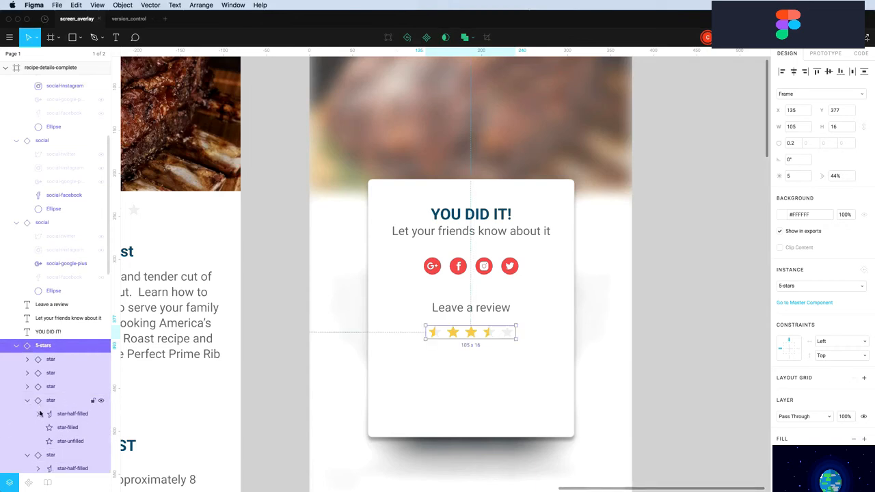
scroll(82, 418, down, 4)
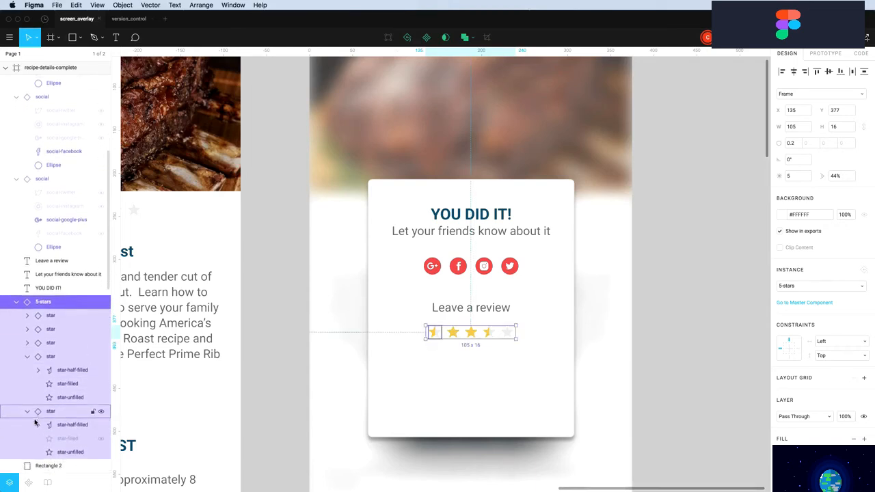
click(100, 422)
click(102, 379)
click(101, 366)
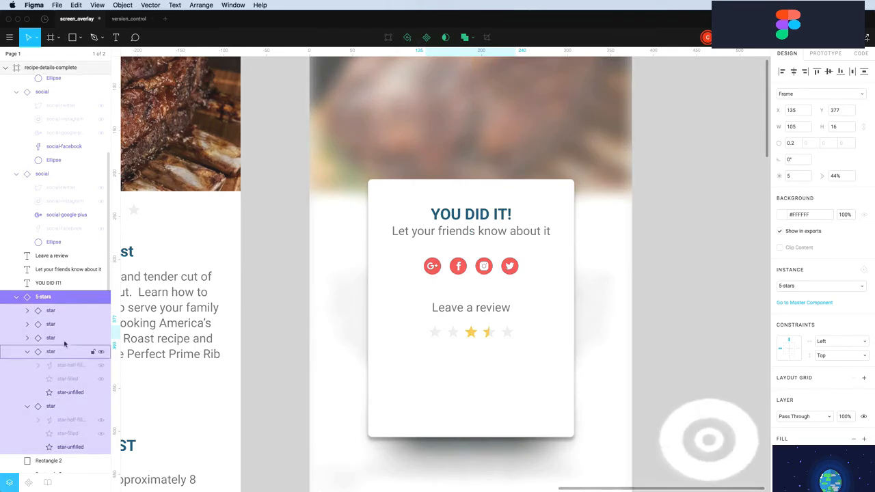
Hide the third and fourth stars' fill layers so the whole star row shows empty outlines
click(28, 339)
click(101, 351)
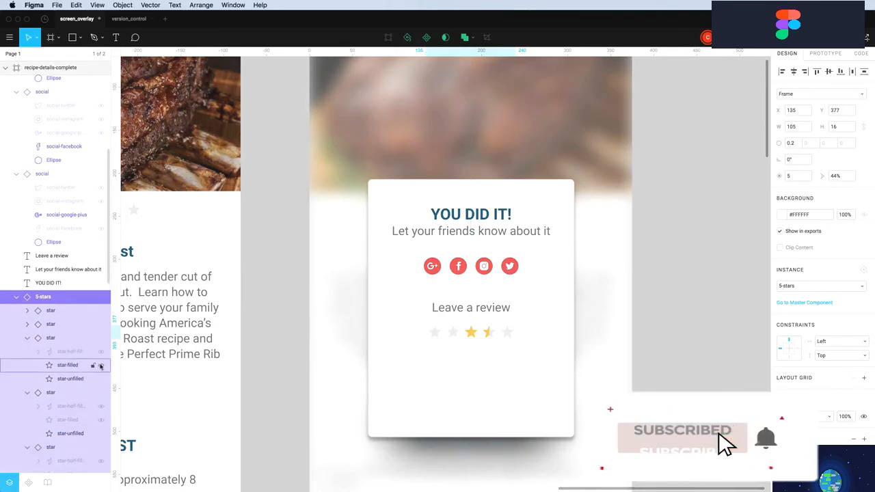
click(101, 365)
click(27, 326)
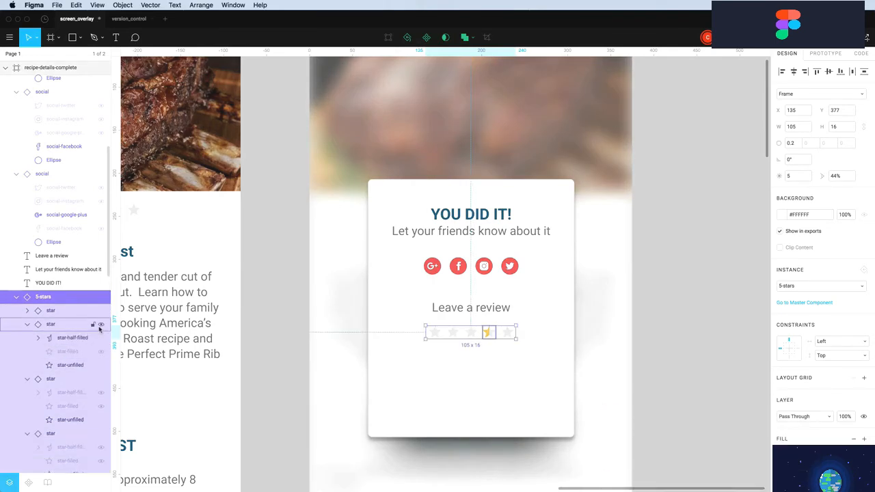
click(100, 338)
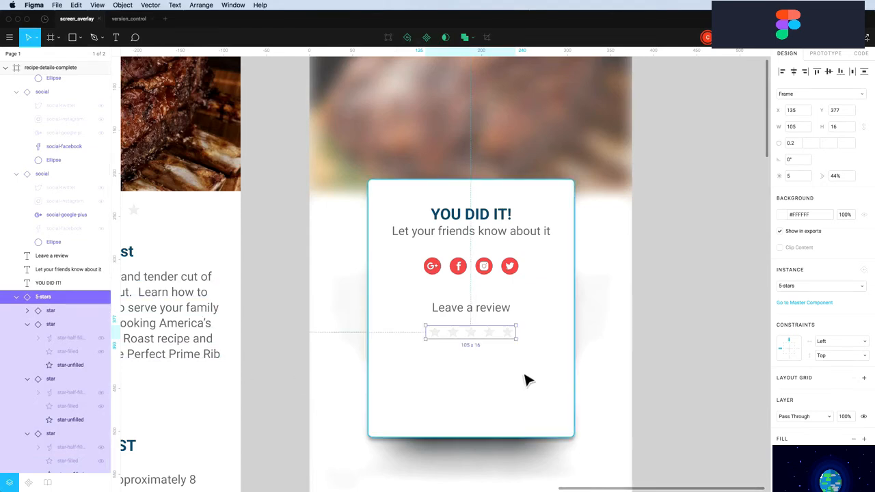
click(680, 385)
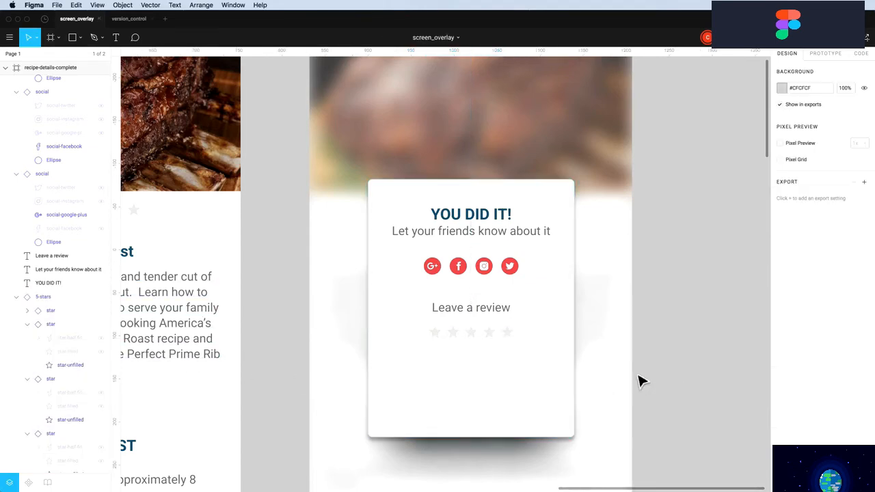
click(487, 332)
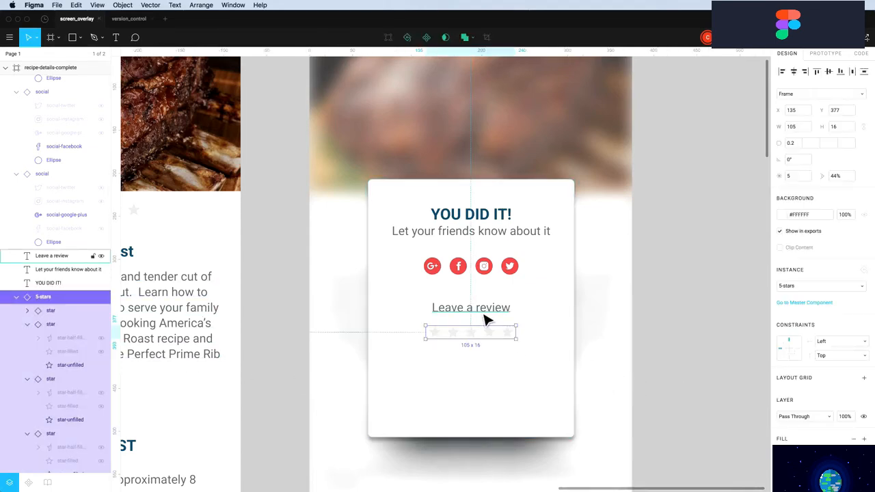
Make the white card slightly taller and move the shadow shape up beneath it
click(514, 383)
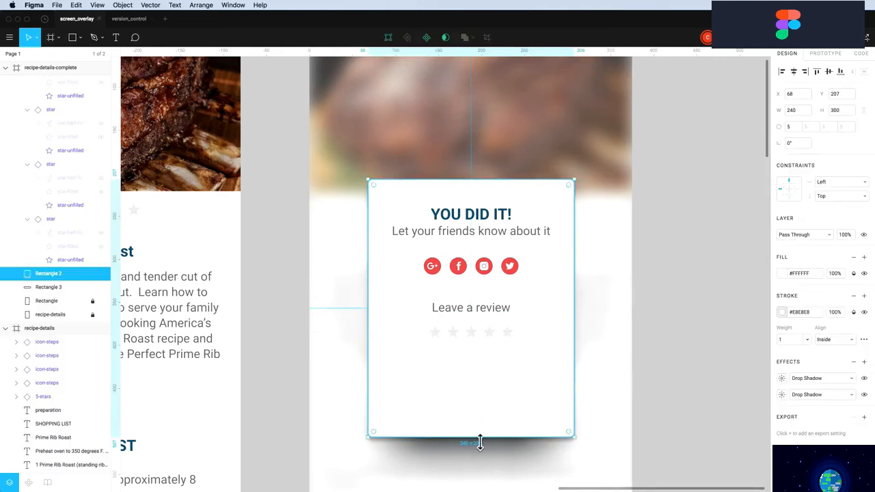
drag(480, 443, 480, 369)
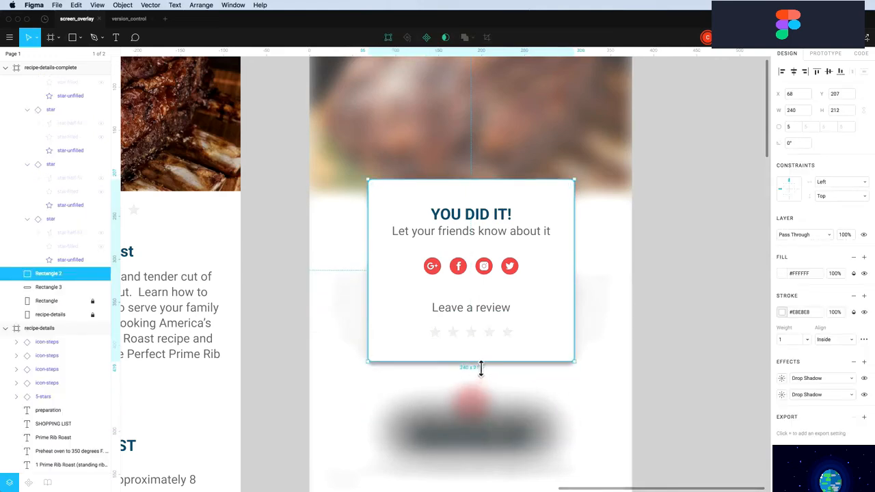
key(alt)
key(alt)
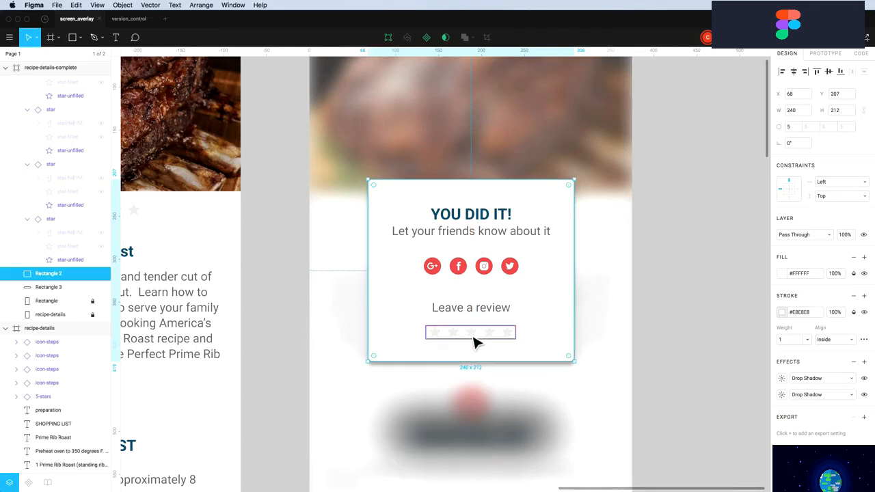
key(super)
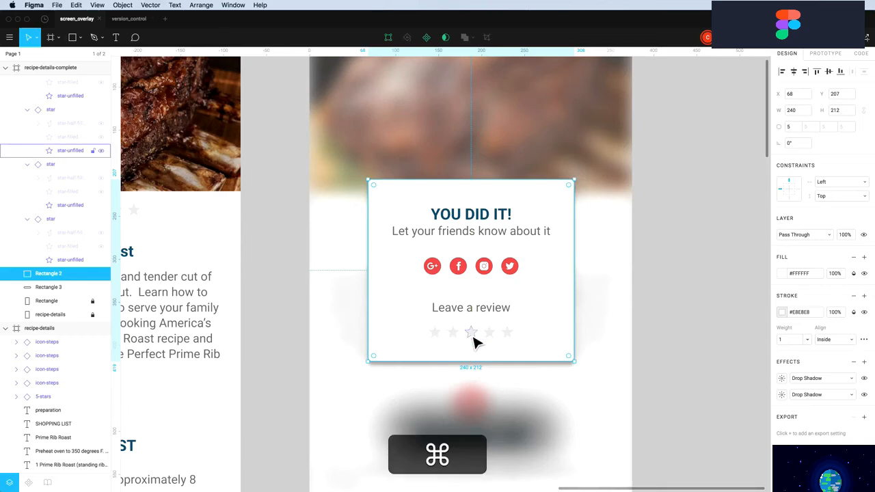
key(super+Down)
key(super+Down)
key(super+Down)
key(super+Down)
key(alt)
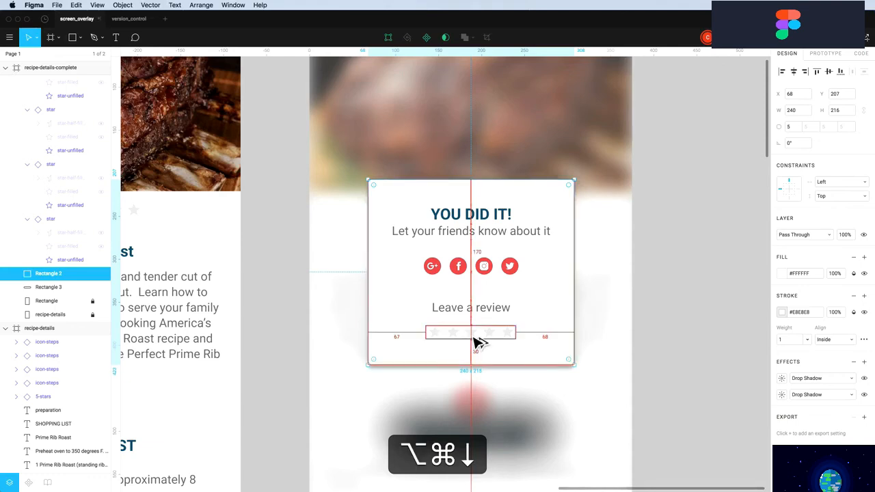
alt+click(487, 205)
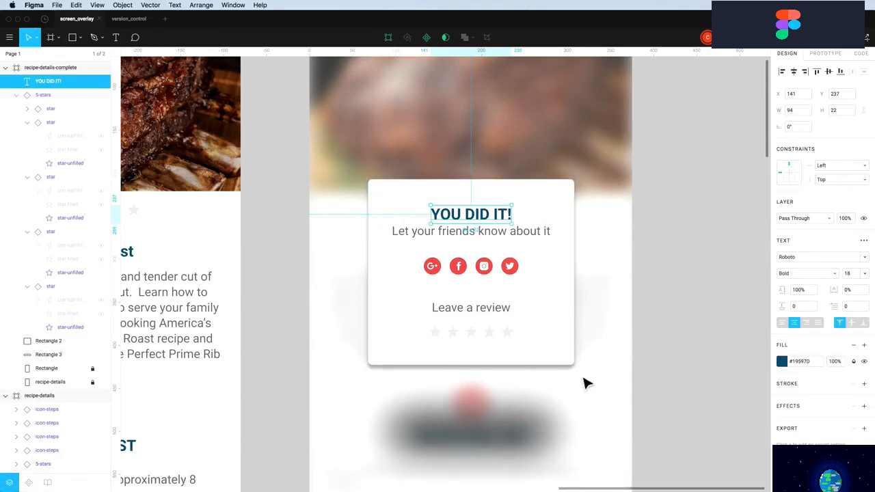
drag(501, 441, 497, 375)
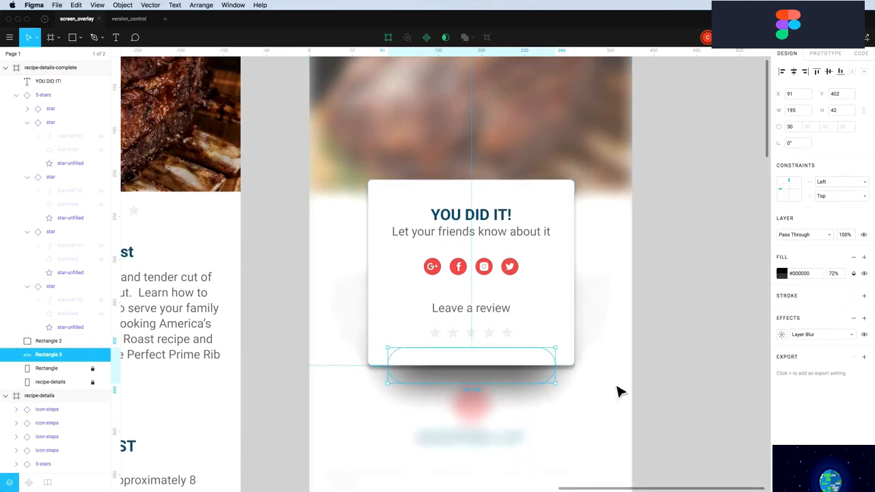
Group all the card's parts into one 240×237 group and centre it vertically in the frame
drag(593, 446, 361, 171)
key(super)
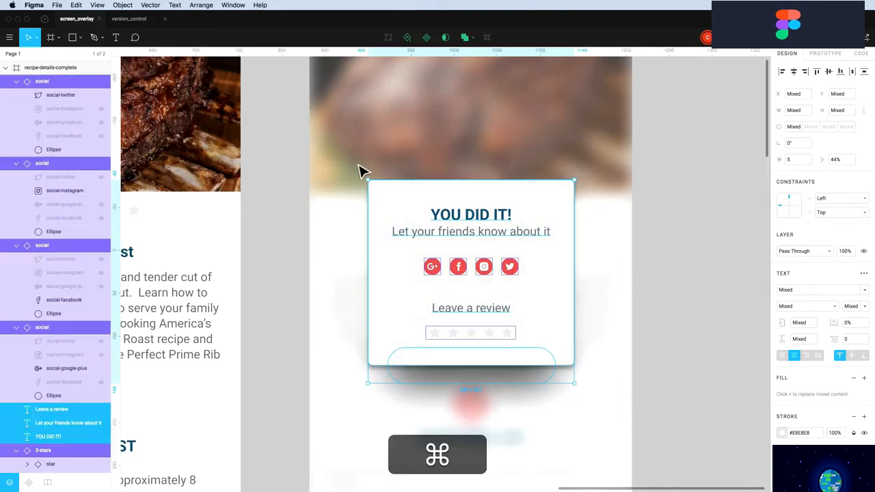
key(super+g)
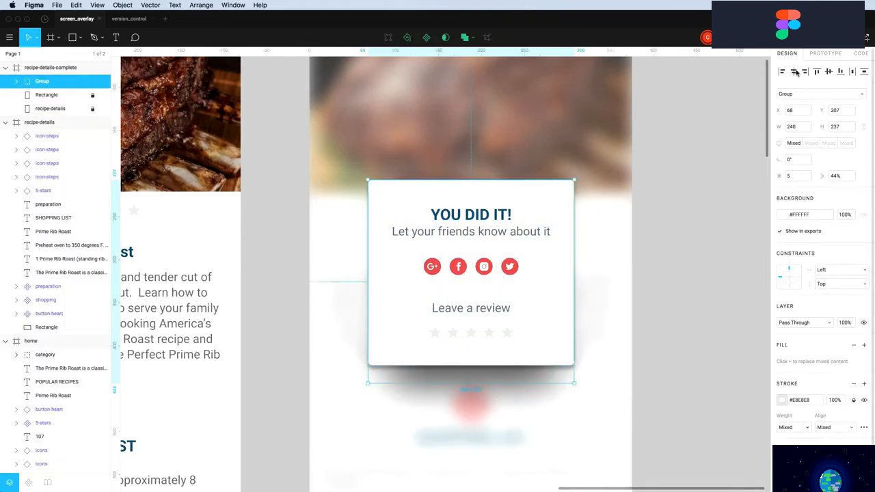
click(829, 73)
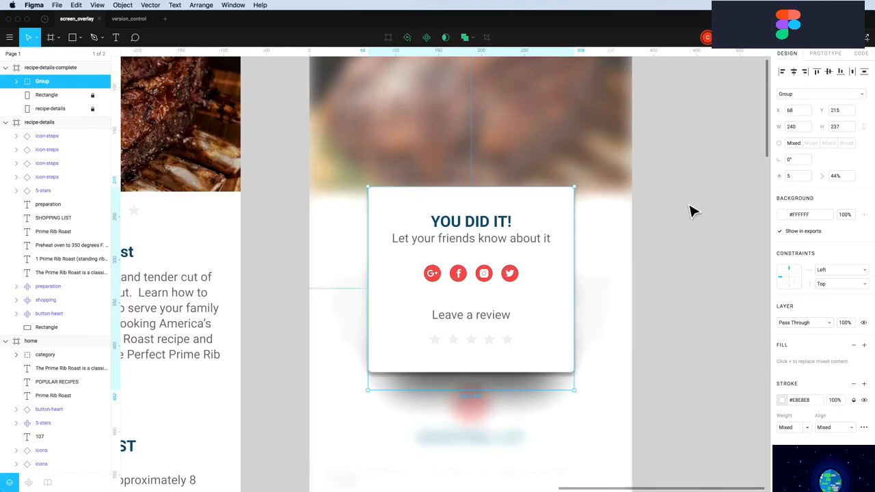
click(692, 210)
scroll(652, 228, up, 2)
scroll(653, 228, down, 3)
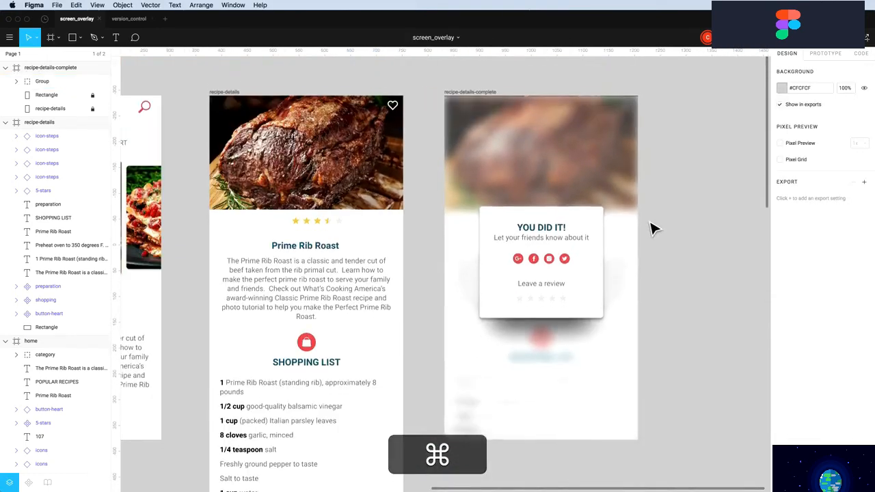
Draw a short horizontal line with stroke weight 2 and Round caps
click(597, 244)
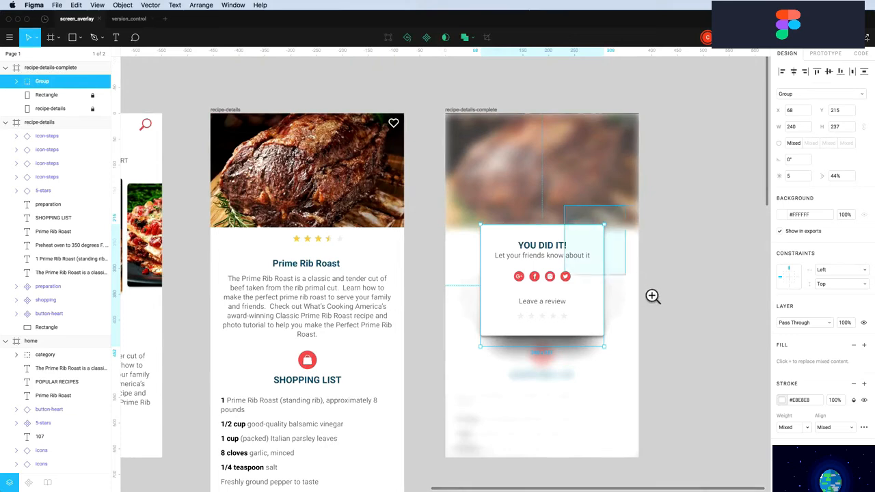
scroll(651, 298, up, 5)
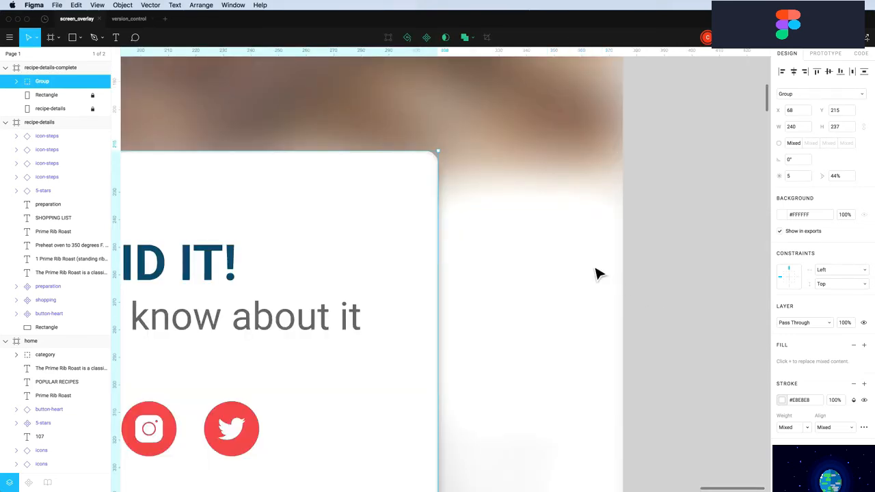
key(l)
drag(369, 200, 404, 201)
text(2)
key(Return)
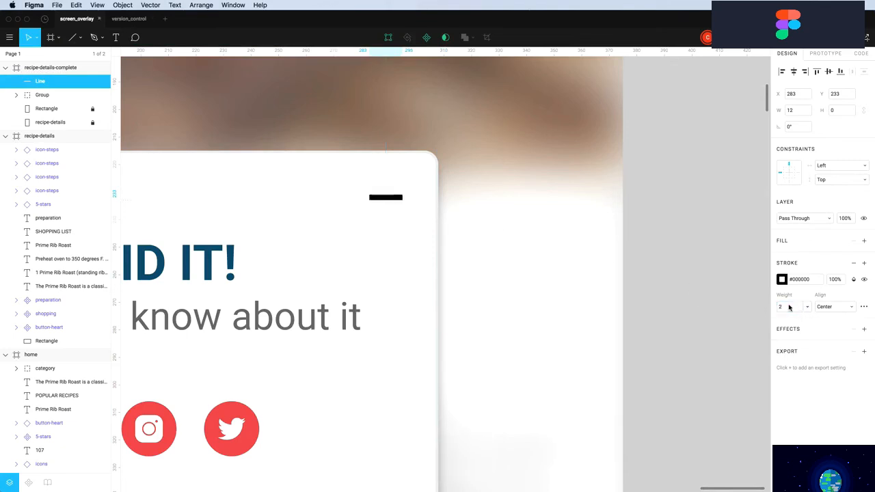
click(864, 306)
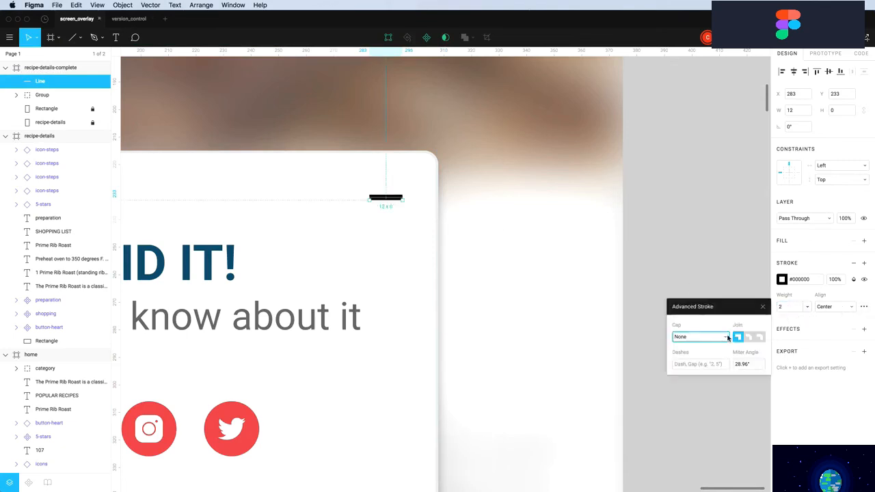
click(727, 337)
click(699, 348)
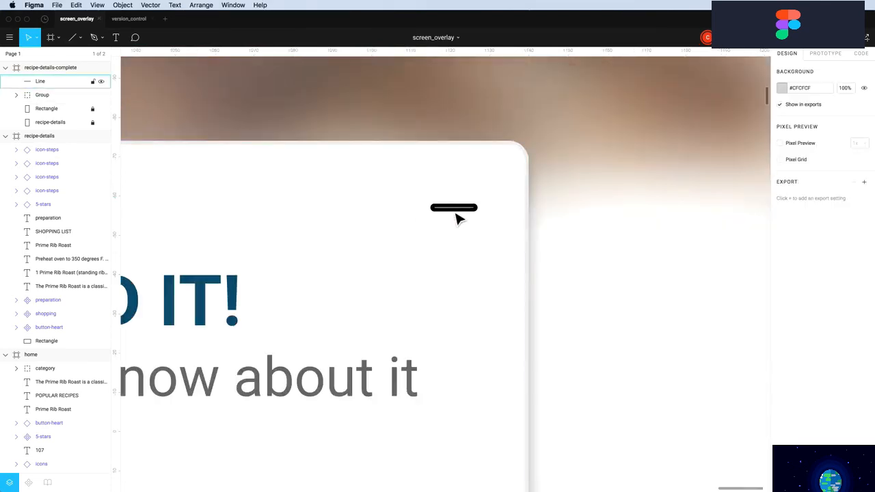
Duplicate the line, rotate the copy 90° into a centred plus, and Union both lines
click(455, 212)
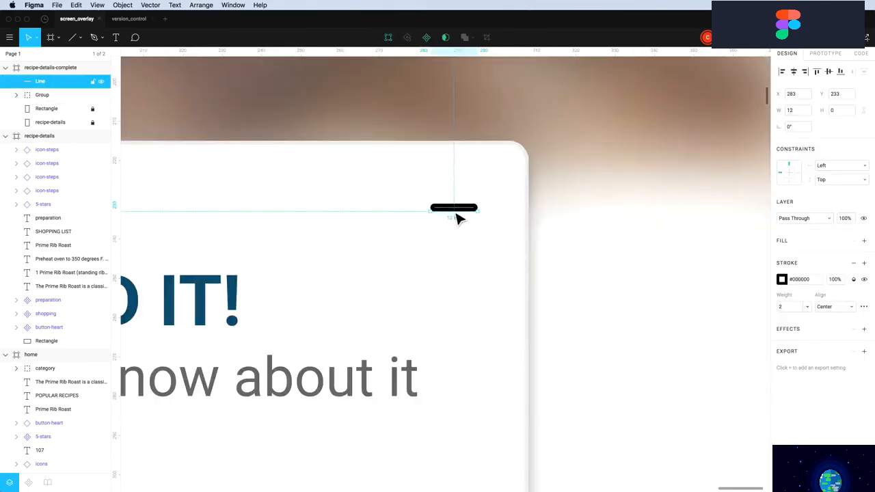
key(super+c)
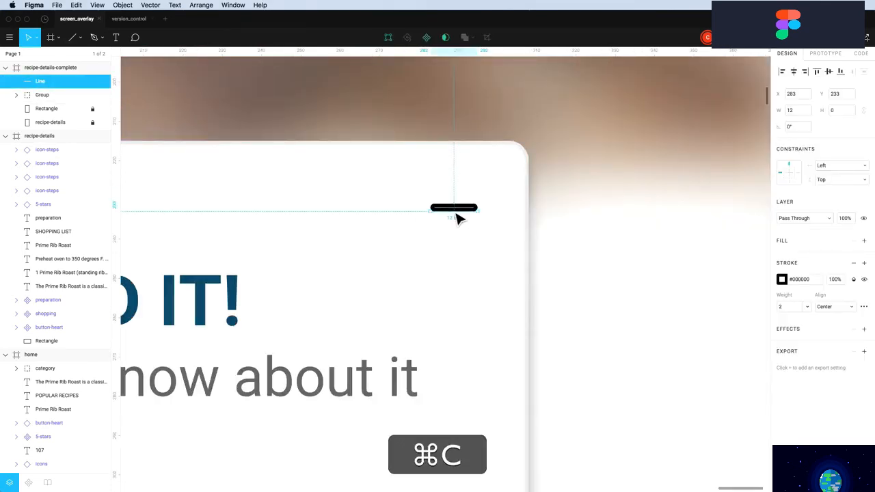
key(super+v)
drag(485, 224, 463, 251)
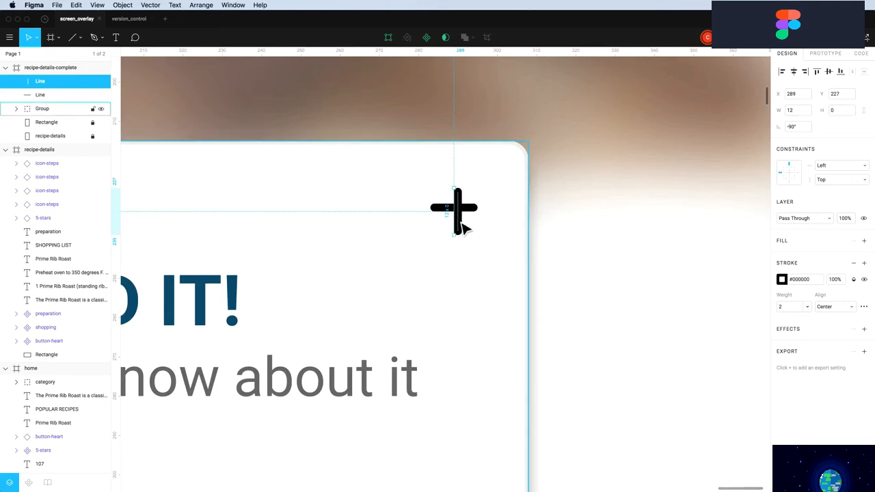
key(Left)
key(Up)
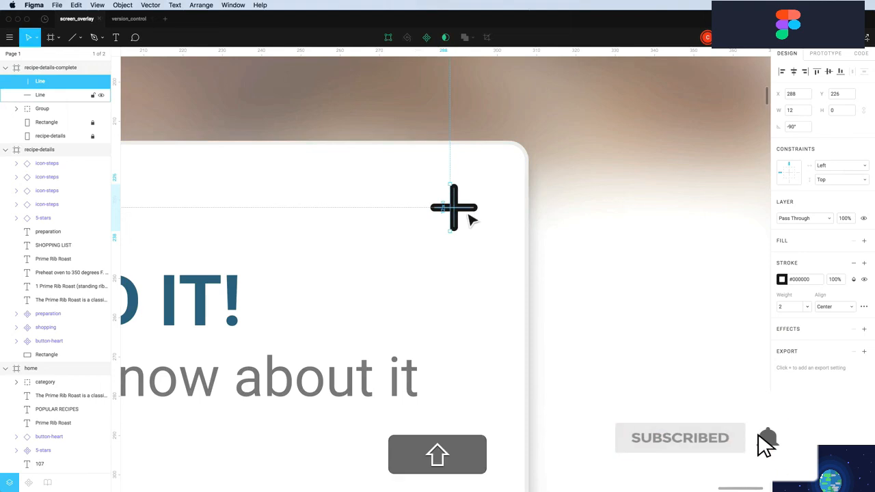
shift+click(470, 209)
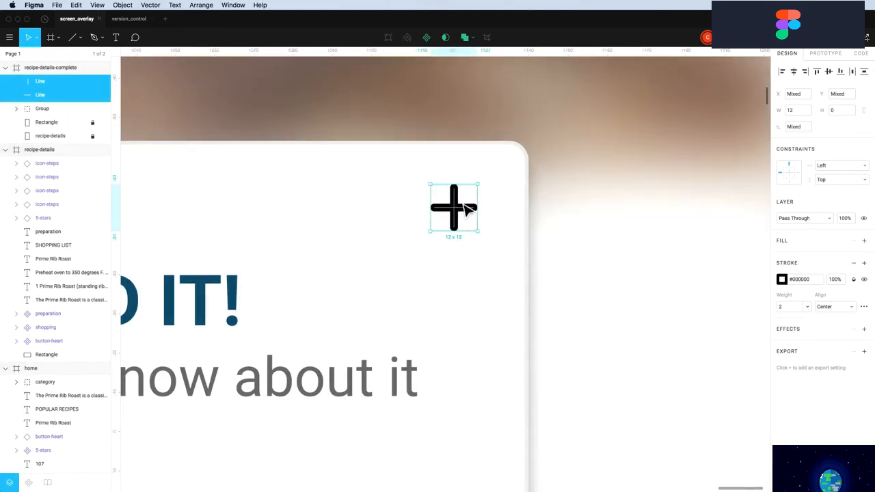
click(465, 41)
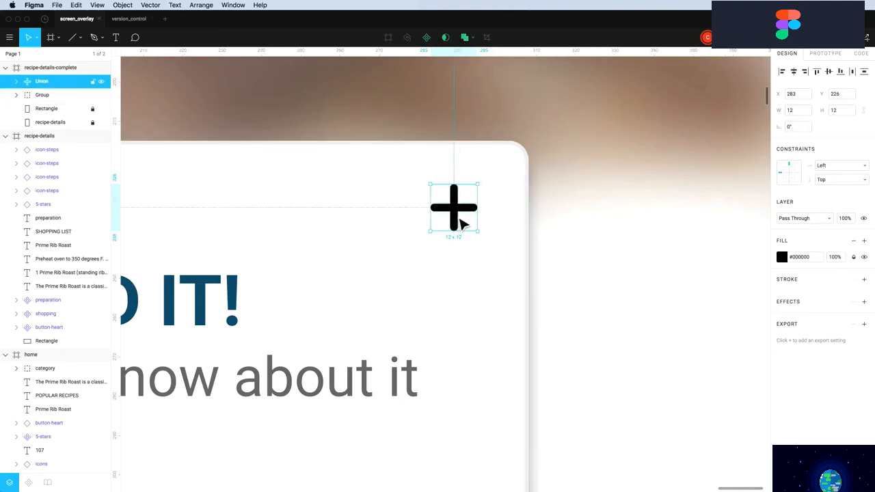
Rotate the plus 45° into an X and flatten it
scroll(431, 135, down, 5)
scroll(433, 134, up, 4)
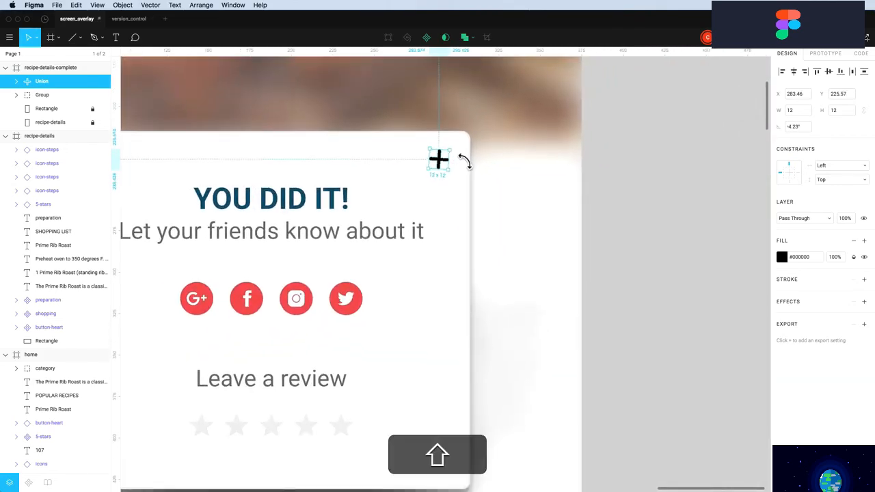
drag(461, 162, 470, 169)
scroll(470, 169, up, 1)
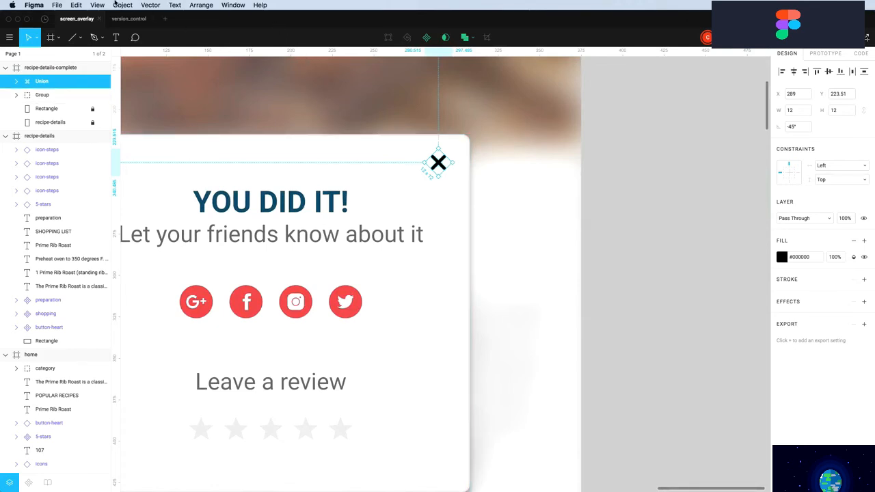
click(118, 4)
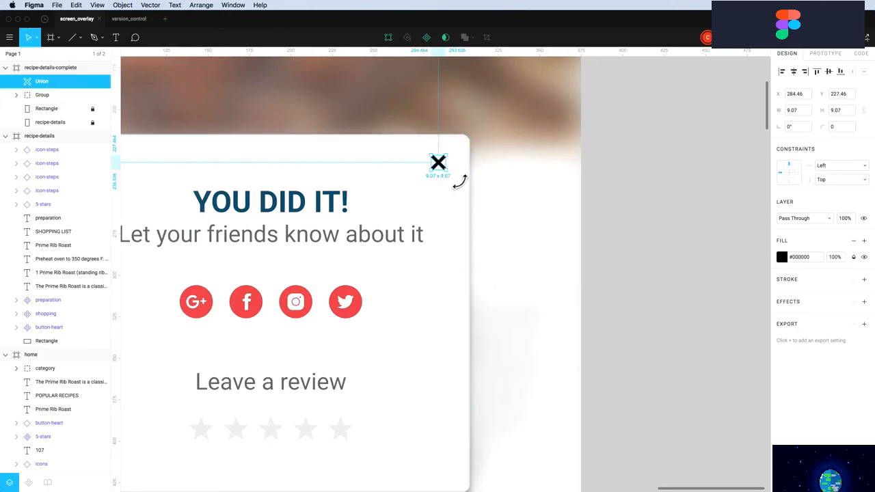
Resize the X proportionally to 10×10 and place it inside the card's top-right corner at X 288, Y 225
click(865, 112)
text(10)
key(Return)
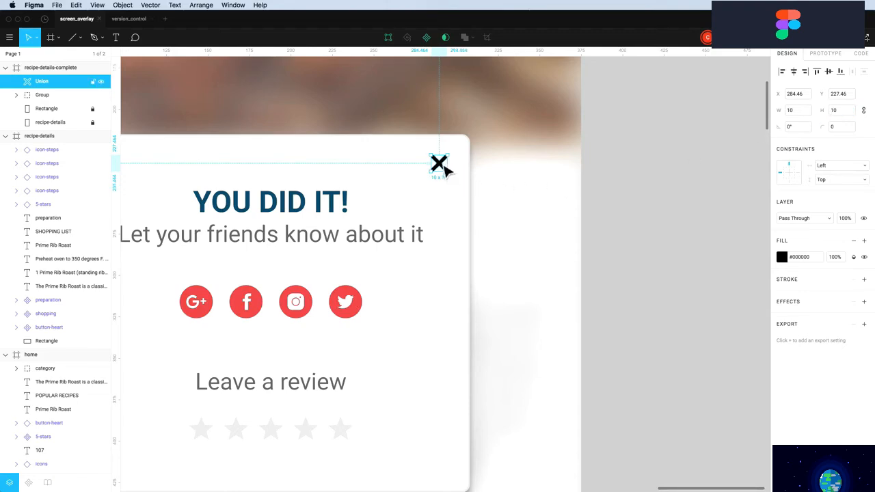
drag(444, 166, 466, 146)
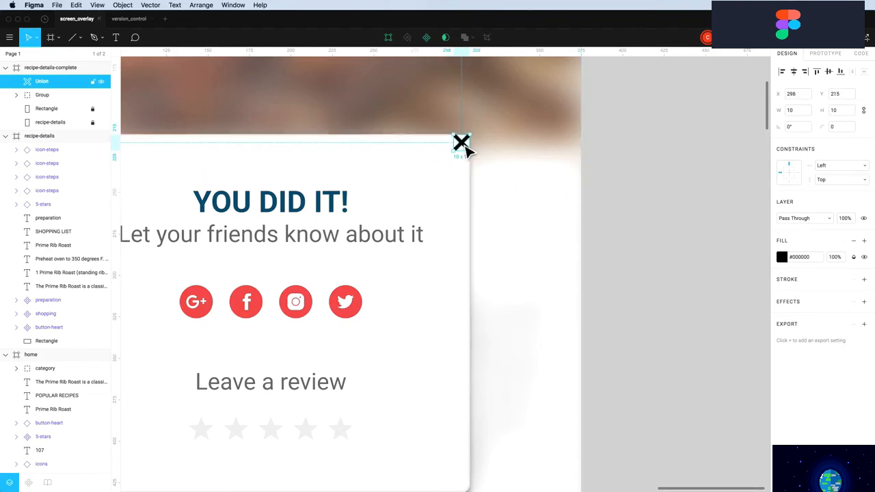
key(shift+Left)
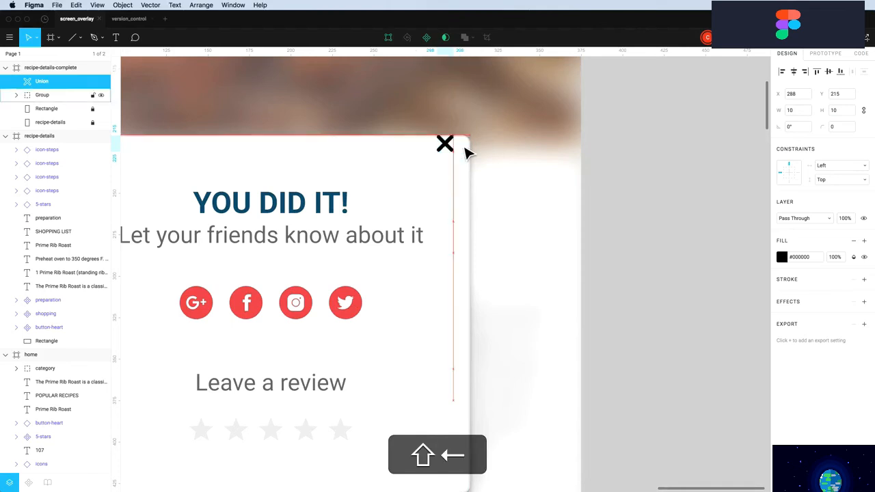
key(shift+Down)
scroll(496, 173, up, 2)
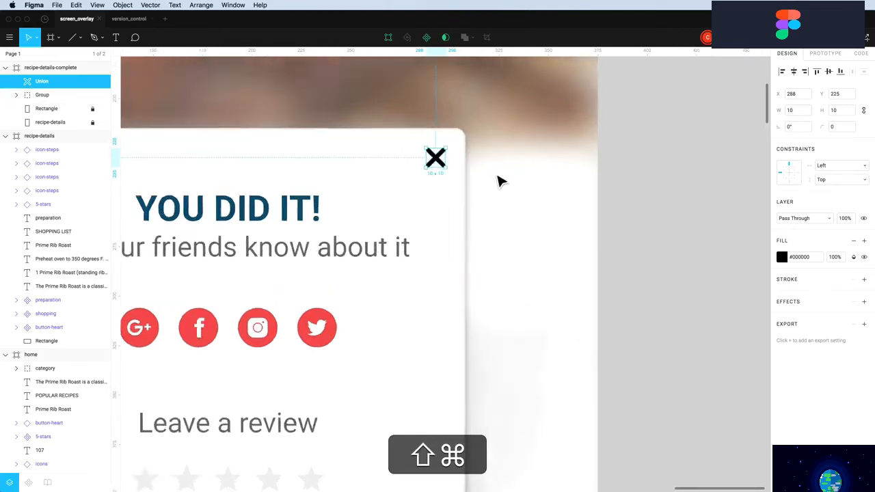
scroll(498, 177, down, 3)
scroll(477, 146, down, 5)
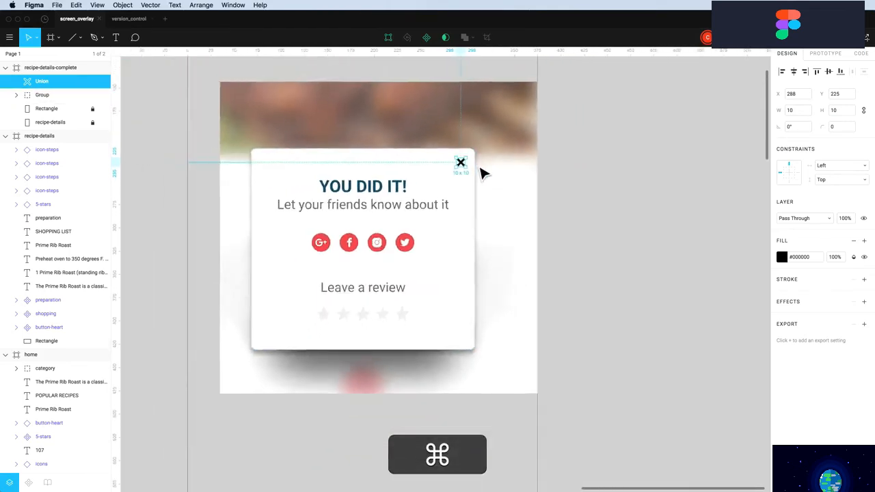
click(573, 198)
scroll(596, 195, down, 3)
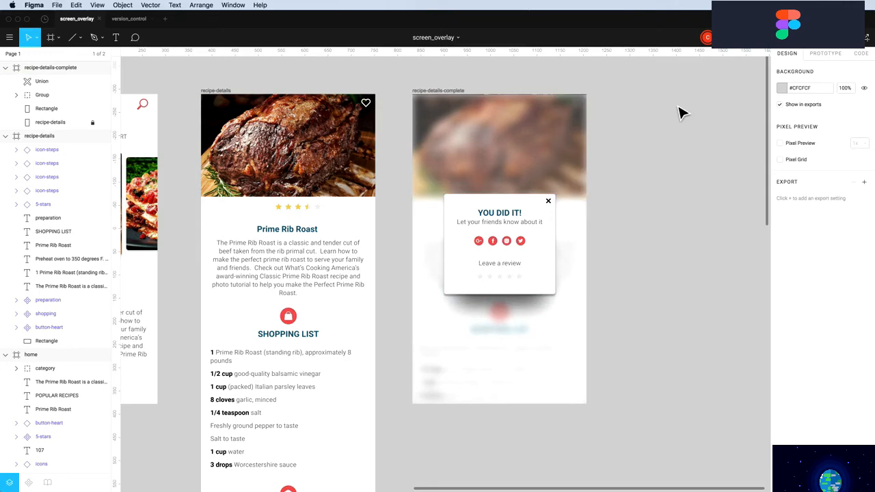
Extend the recipe-details-complete frame above its blurred photo and widen it on both sides
key(minus)
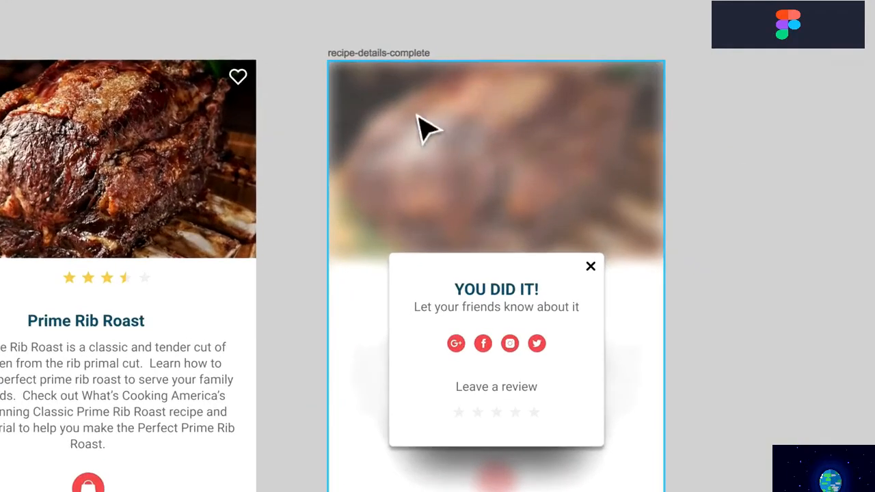
click(477, 77)
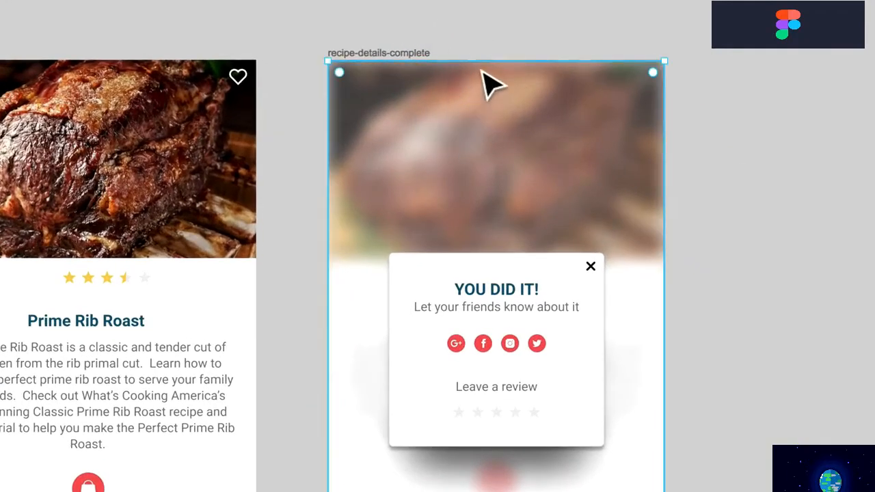
mouse_move(490, 72)
mouse_down()
mouse_move(488, 103)
mouse_move(488, 62)
mouse_move(488, 74)
mouse_up()
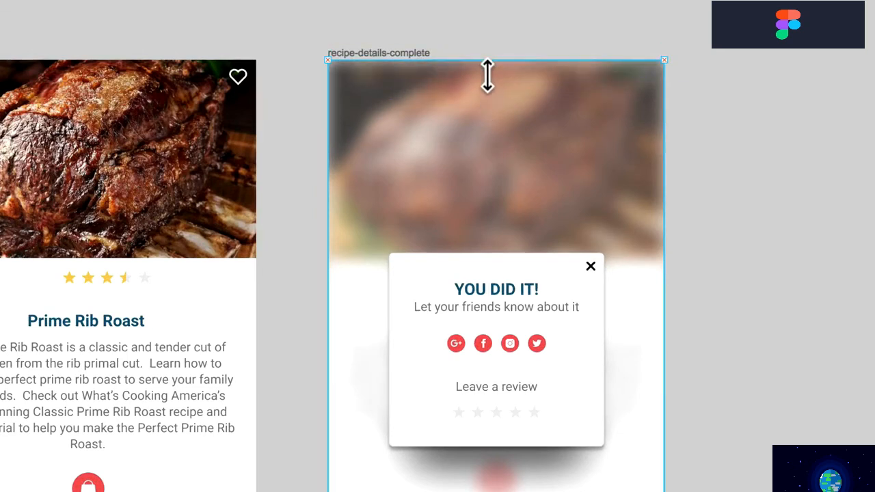
click(504, 42)
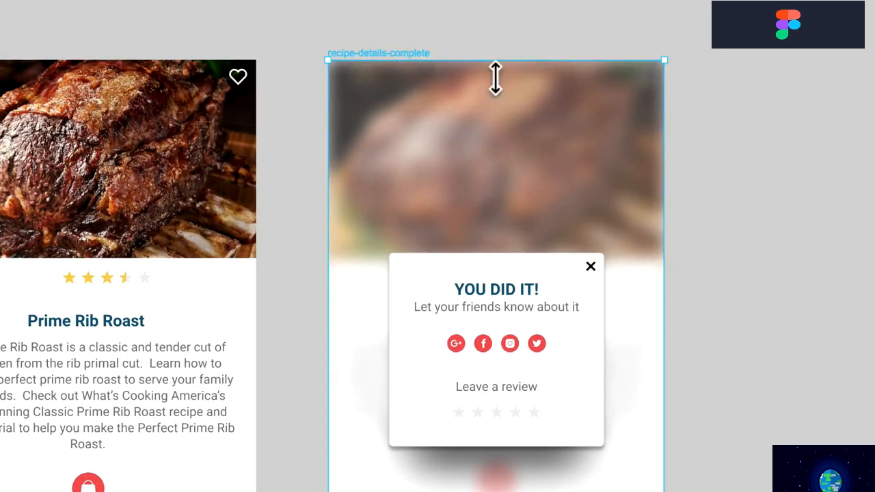
click(486, 102)
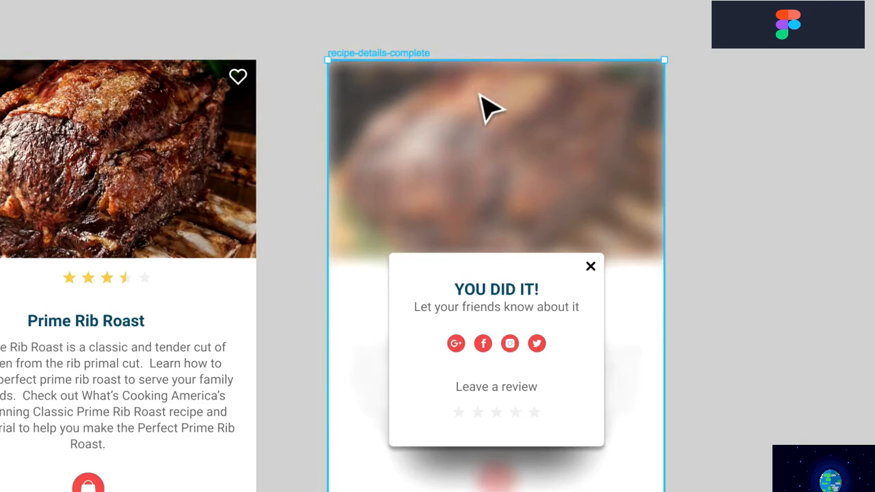
double_click(475, 119)
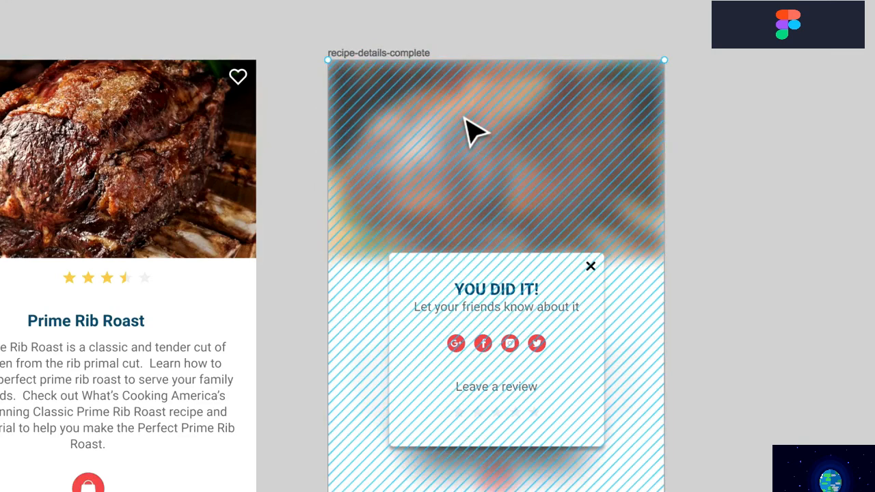
key(Escape)
drag(479, 71, 480, 43)
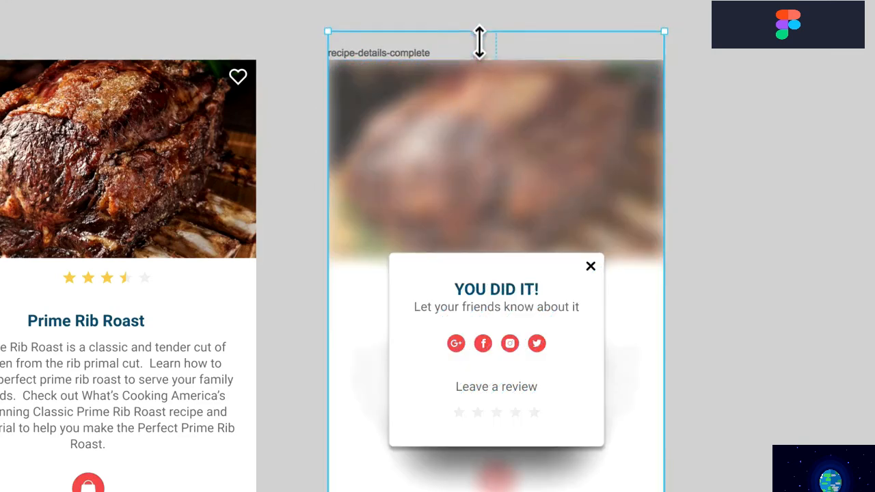
drag(329, 127, 312, 127)
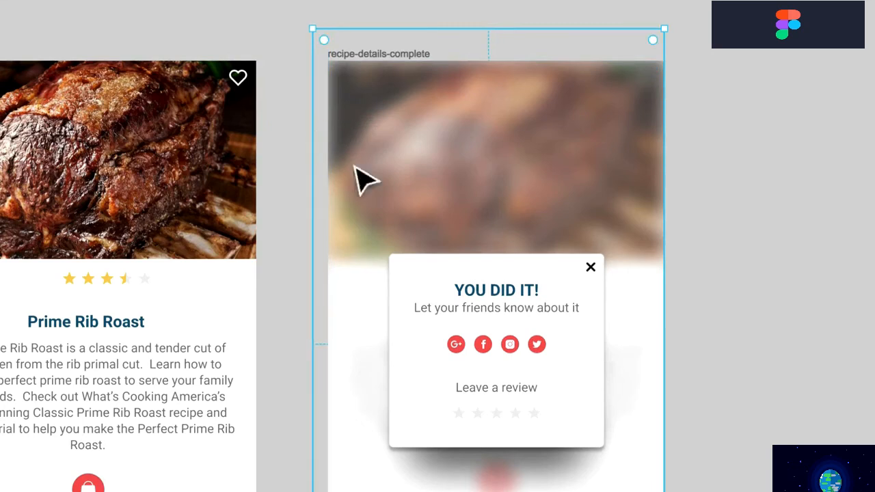
drag(664, 165, 685, 166)
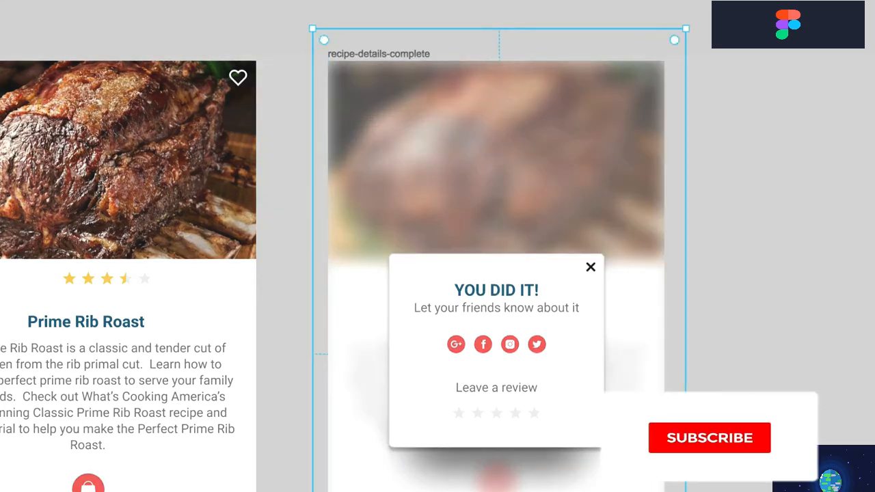
key(Escape)
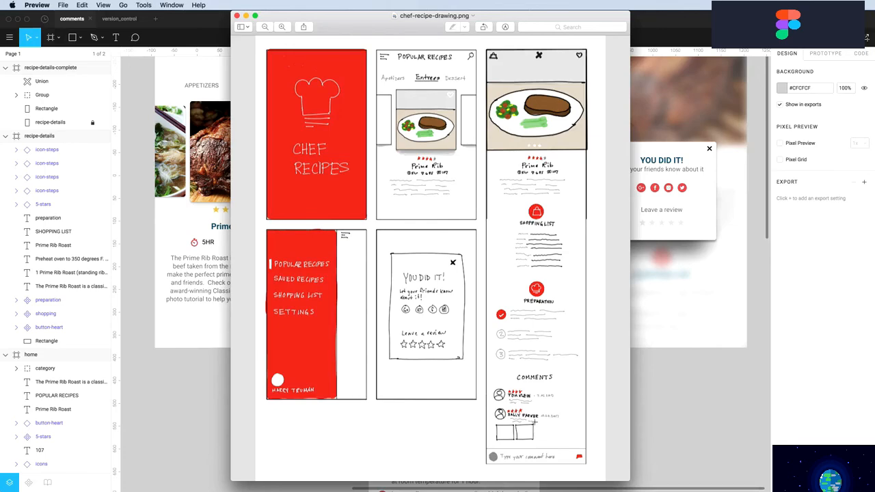
Switch from the Preview sketch back to the Figma comments file
key(super+Tab)
Duplicate the PREPARATION icon and heading below the steps and rename the copy COMMENTS
scroll(556, 416, down, 5)
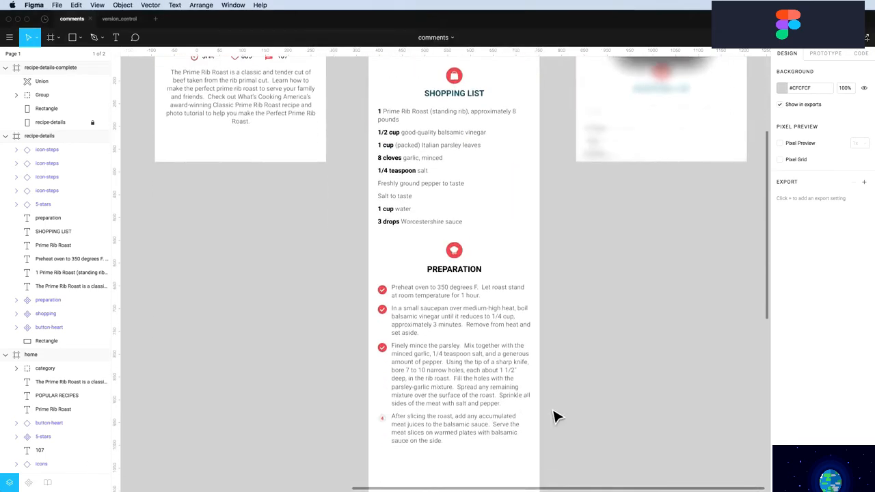
scroll(556, 415, up, 9)
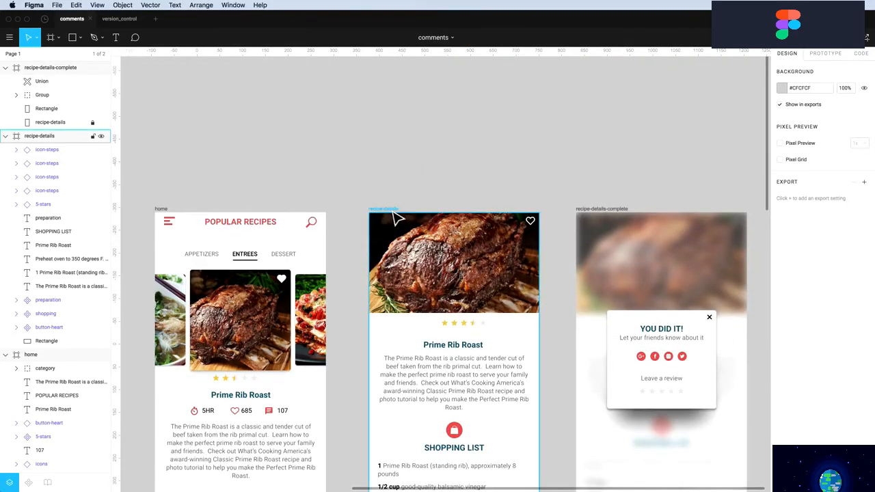
click(392, 217)
key(Escape)
scroll(407, 205, down, 8)
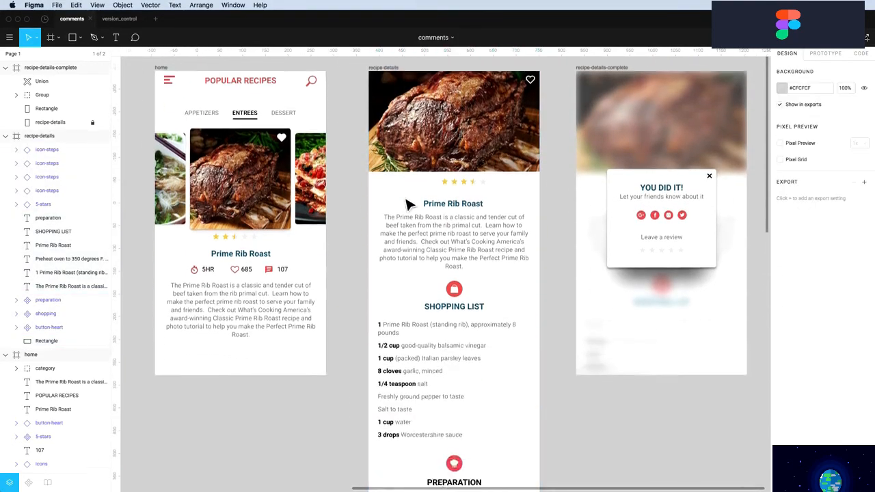
scroll(407, 205, down, 6)
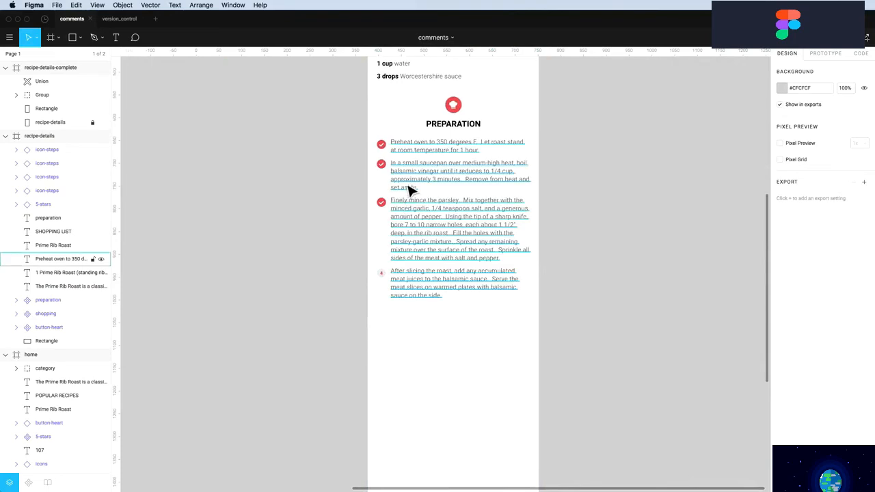
drag(504, 127, 463, 341)
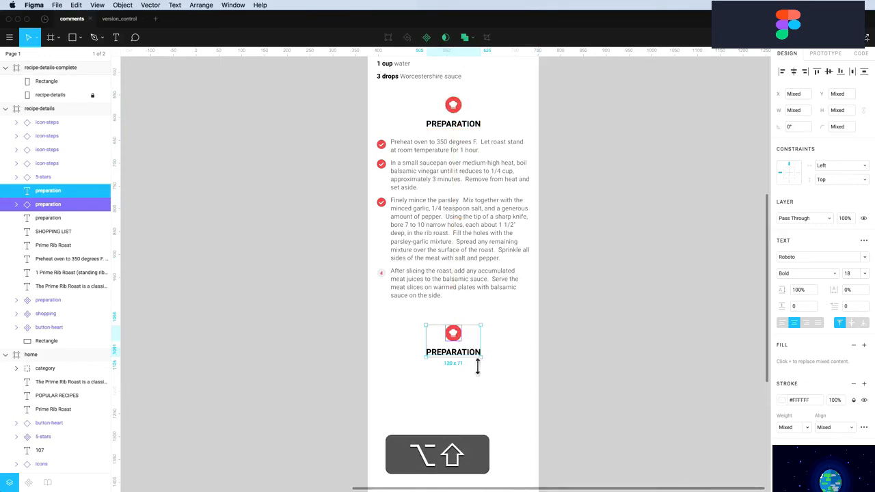
double_click(453, 351)
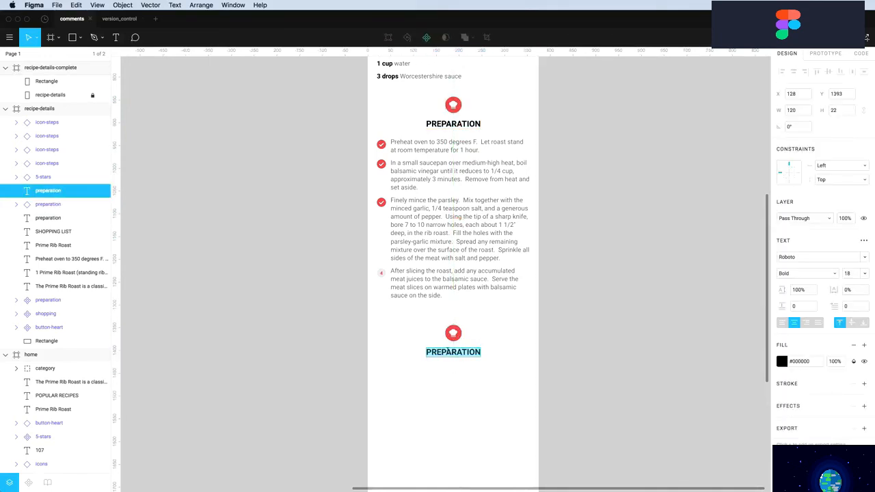
text(COMMENTS)
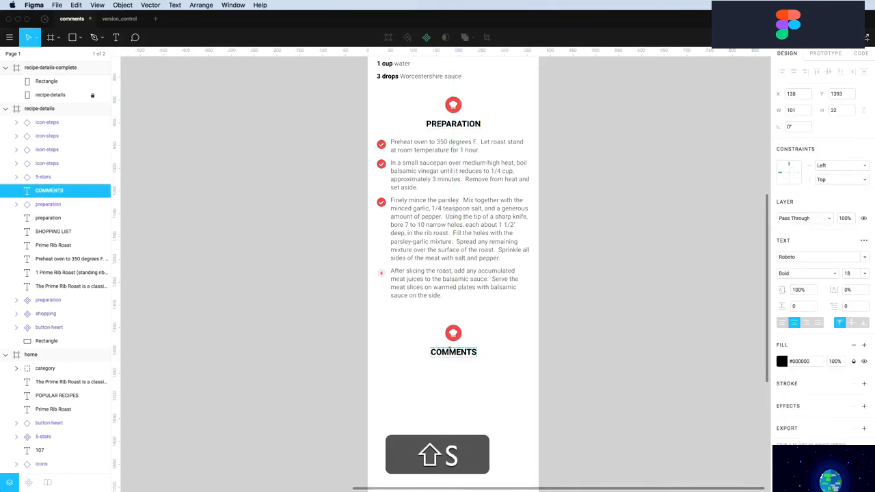
click(471, 344)
Detach the copied red icon from its component and ungroup it into vector and ellipse
click(455, 333)
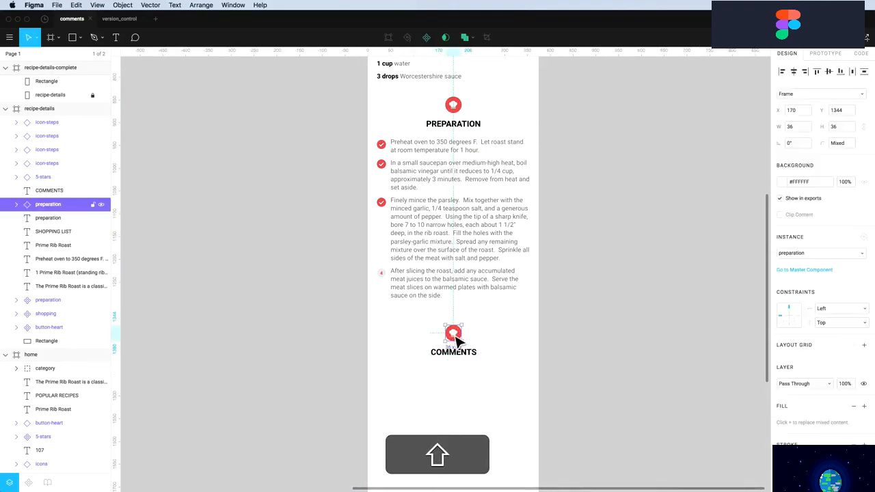
right_click(457, 337)
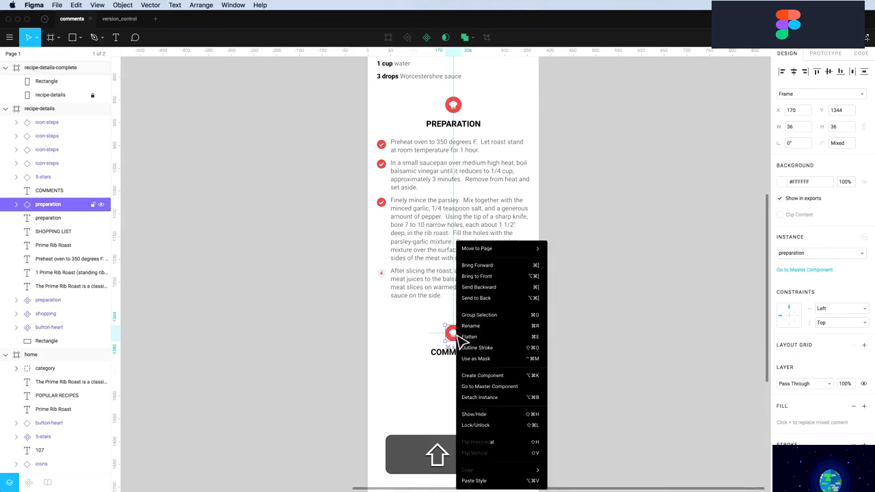
click(488, 399)
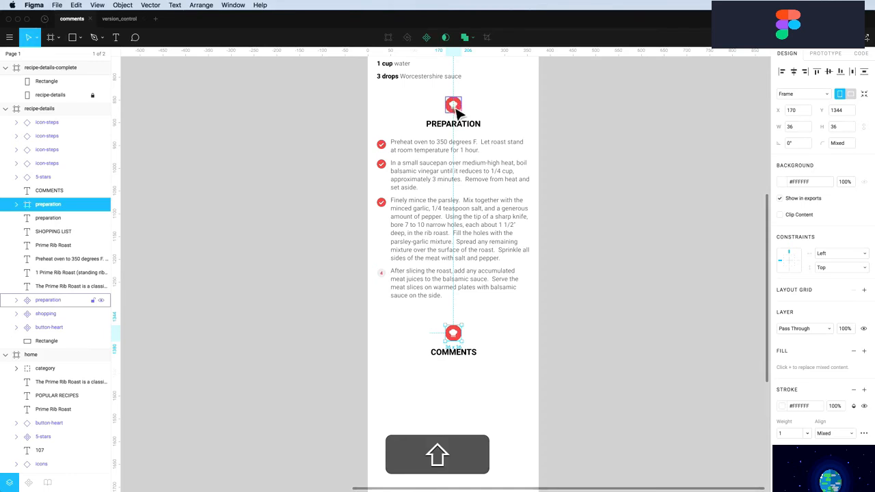
click(475, 334)
click(461, 336)
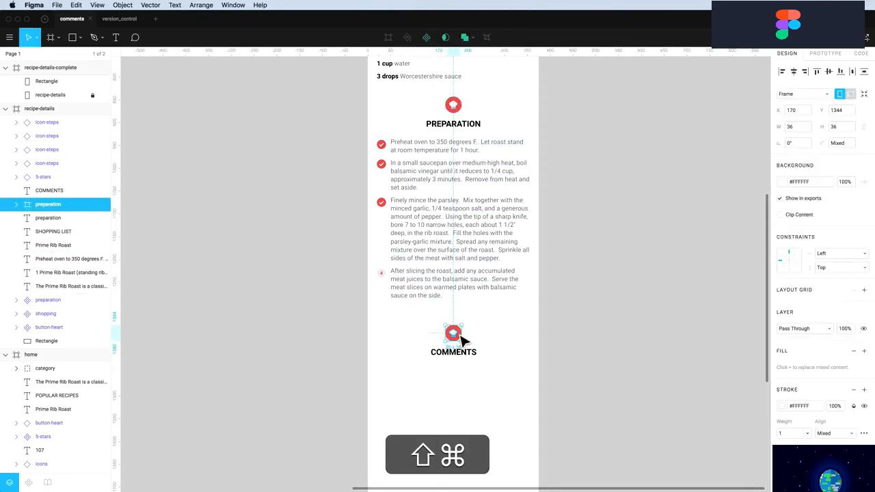
key(ctrl+shift+g)
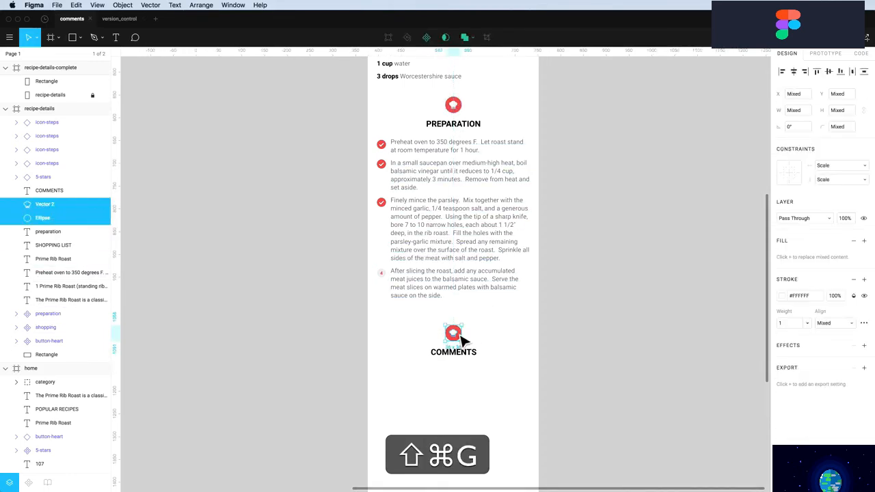
click(461, 339)
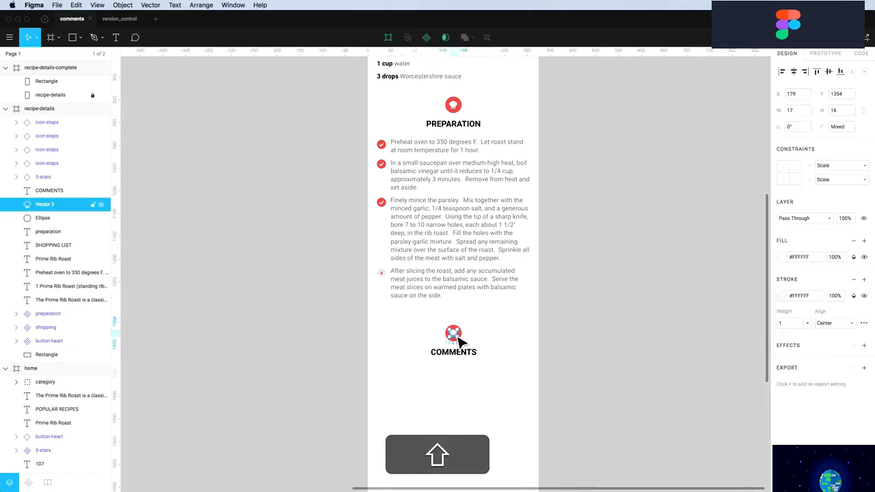
click(486, 348)
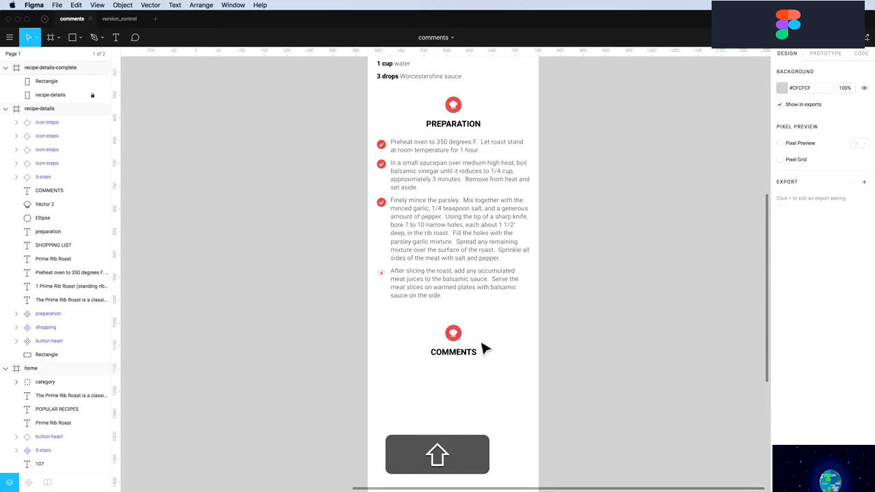
scroll(452, 342, down, 2)
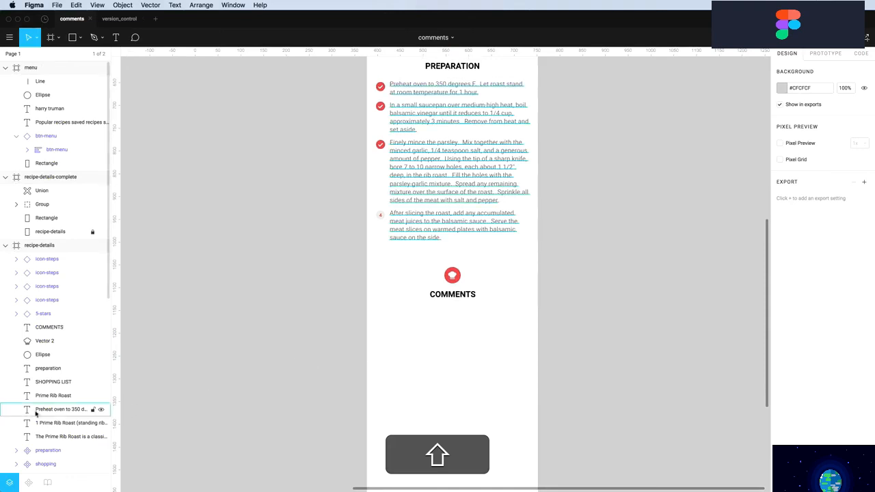
Place an icons component instance below COMMENTS and hide its heart and timer icons
click(28, 483)
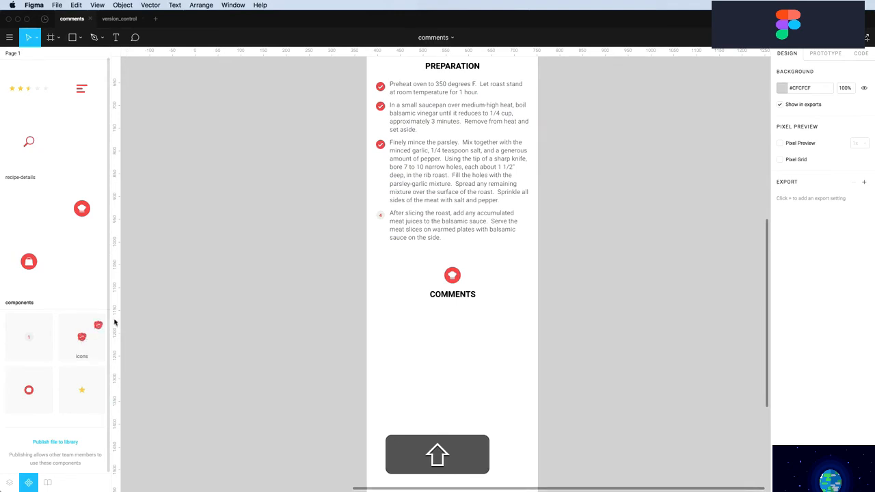
drag(115, 323, 467, 338)
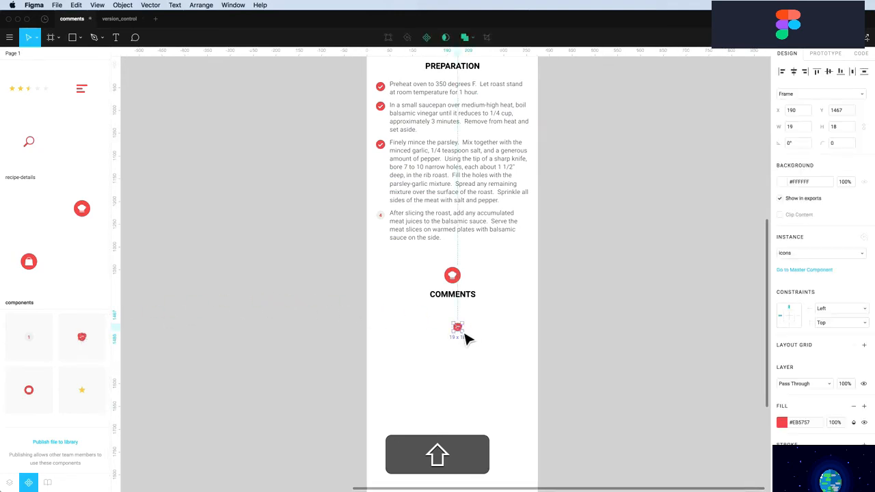
click(9, 482)
click(17, 258)
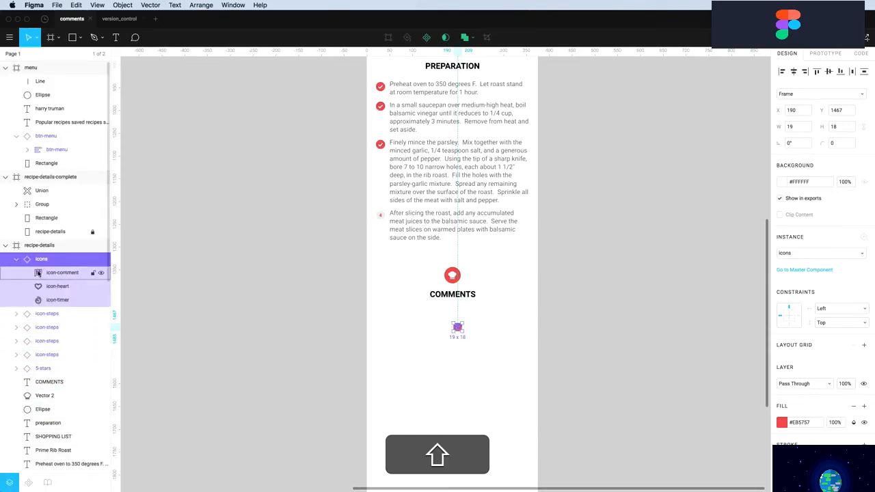
click(102, 288)
click(101, 299)
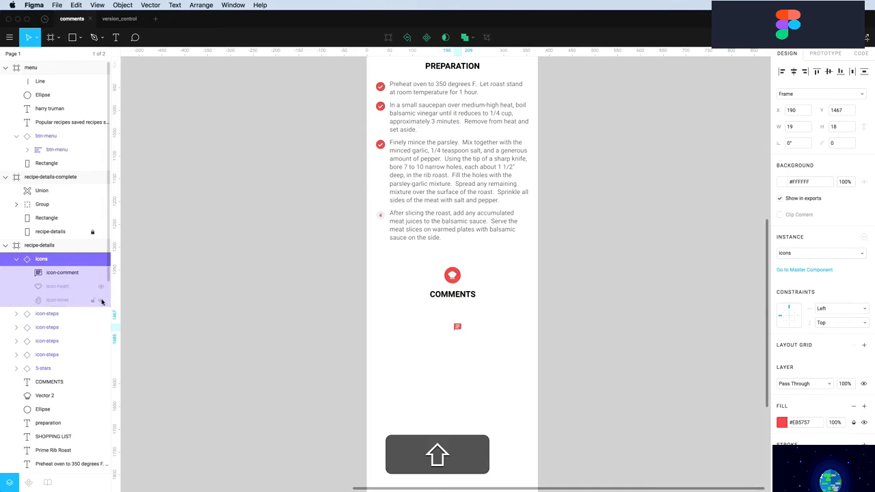
click(465, 374)
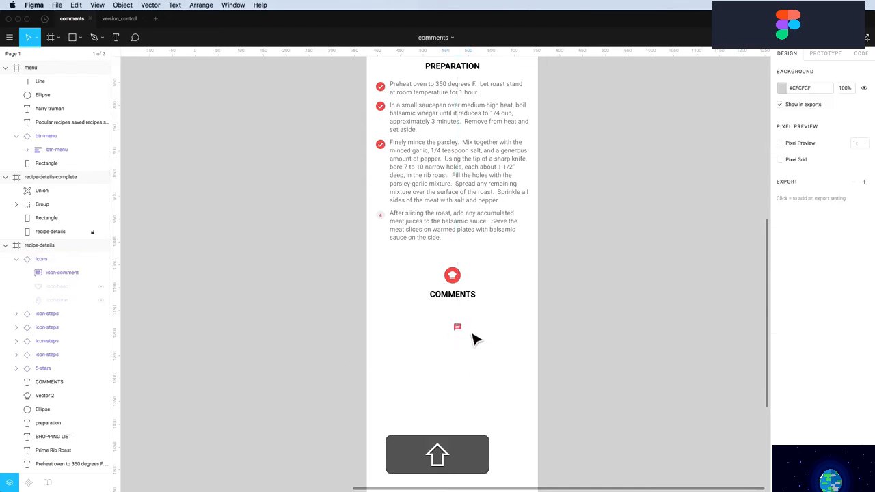
Delete the chef-hat drawing and move the comment icon up onto the red circle
key(shift+z)
drag(539, 239, 351, 381)
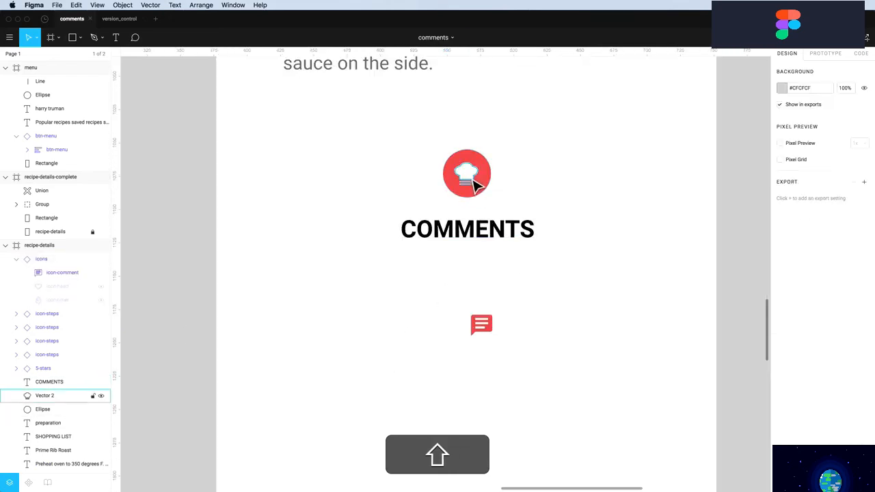
click(474, 179)
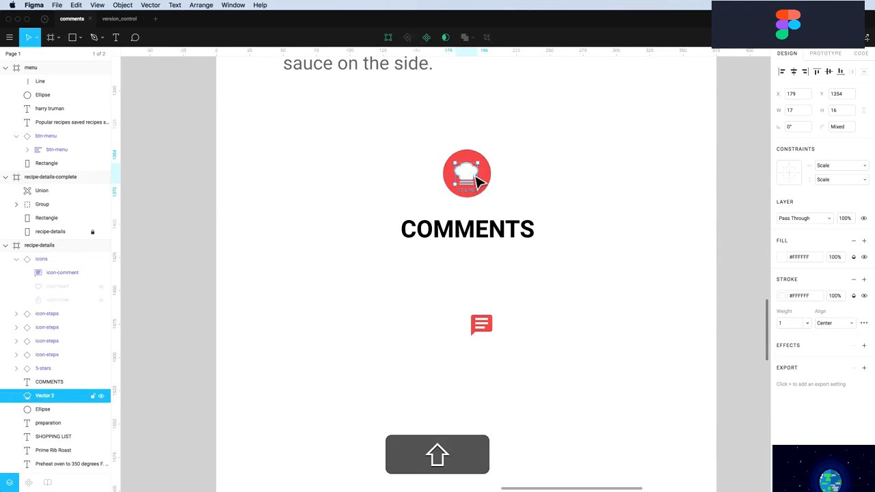
key(shift+BackSpace)
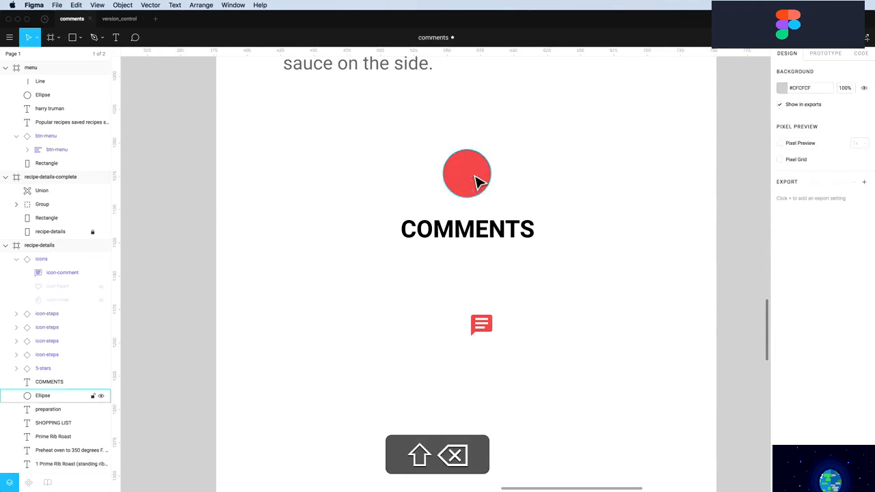
shift+click(482, 327)
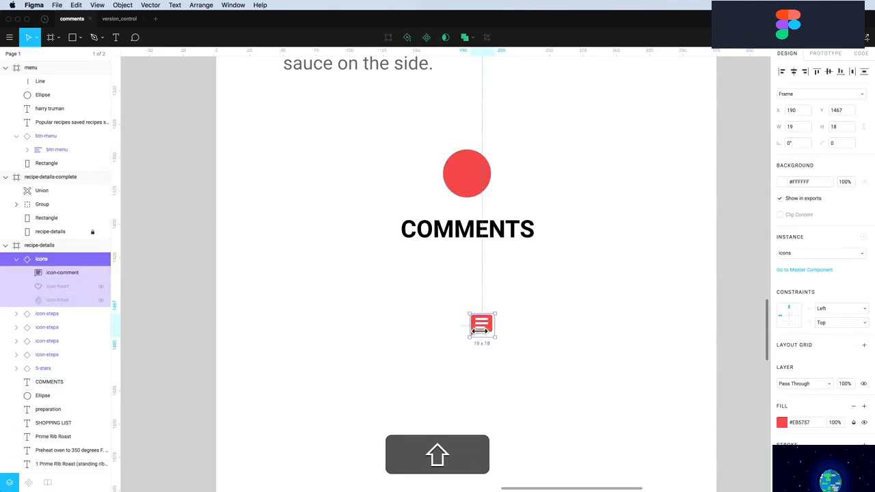
drag(482, 327, 503, 177)
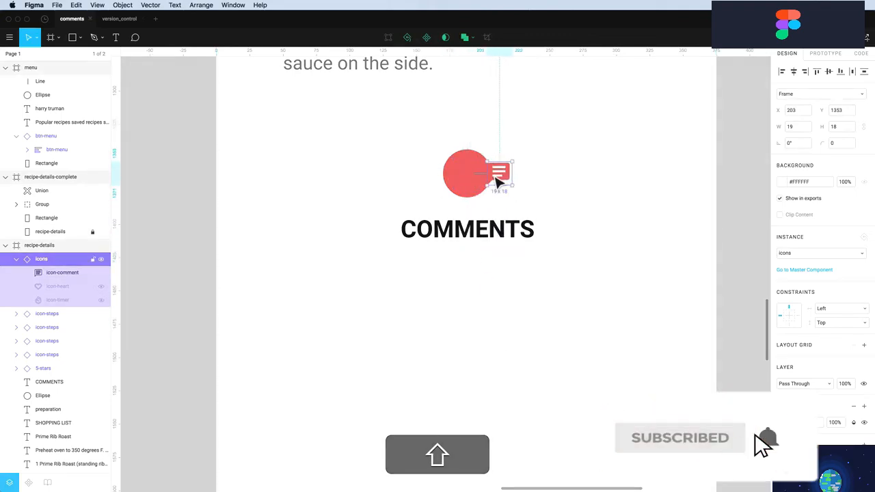
Select the comment glyph inside the icons instance, whose fill is #EB5757
scroll(494, 179, up, 2)
scroll(495, 183, down, 5)
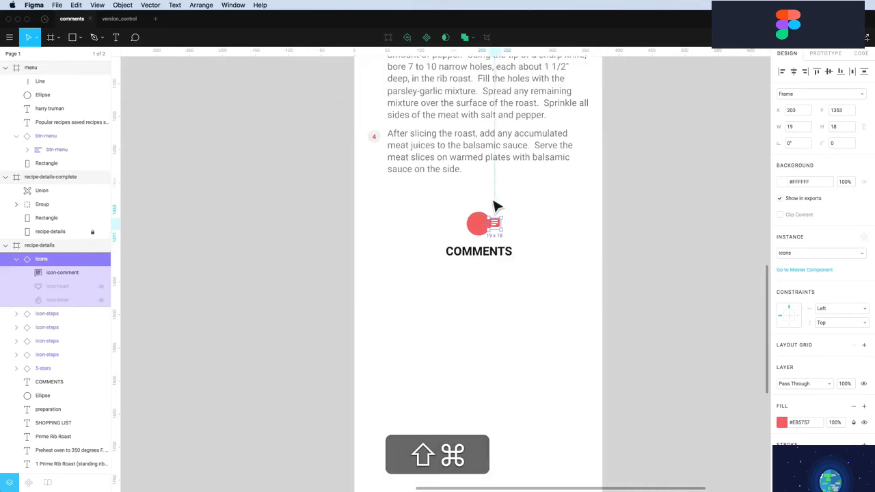
scroll(494, 205, down, 2)
scroll(494, 205, up, 4)
scroll(493, 205, left, 3)
scroll(494, 205, down, 2)
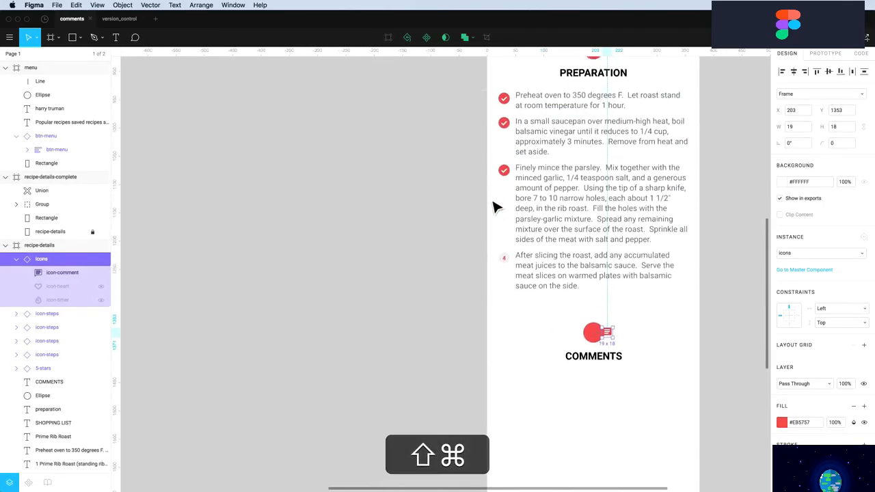
scroll(494, 206, down, 5)
scroll(494, 205, up, 5)
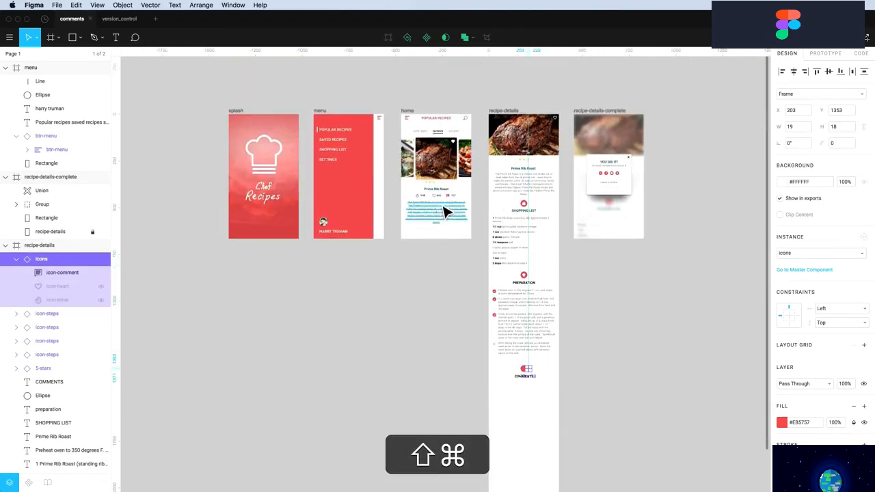
scroll(460, 203, up, 5)
scroll(450, 204, up, 3)
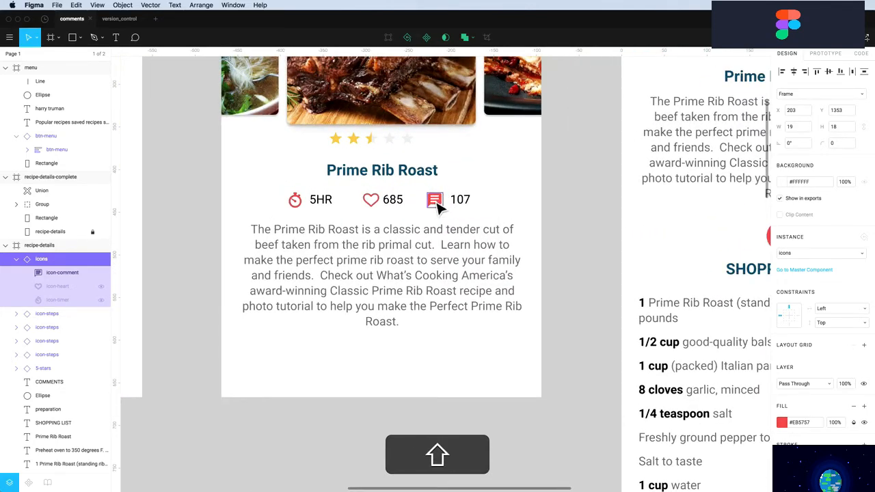
scroll(437, 205, down, 10)
scroll(437, 205, right, 5)
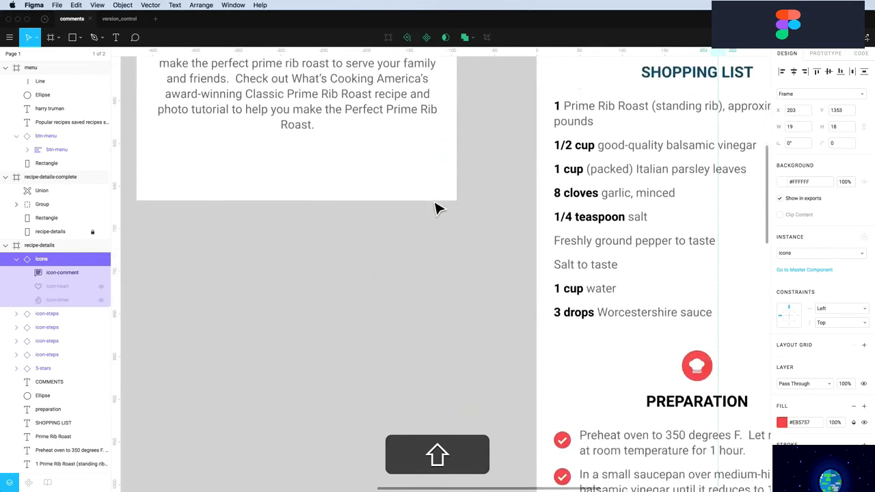
scroll(443, 208, down, 10)
scroll(444, 208, right, 2)
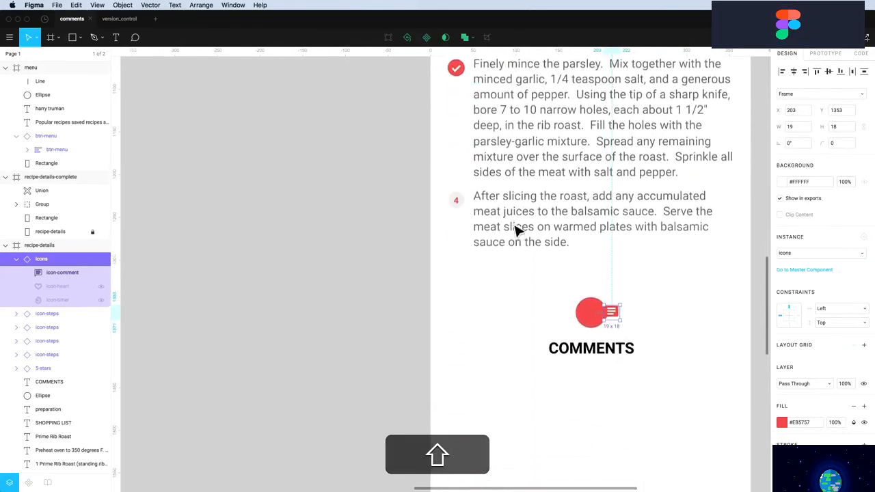
scroll(637, 323, down, 3)
scroll(635, 322, up, 8)
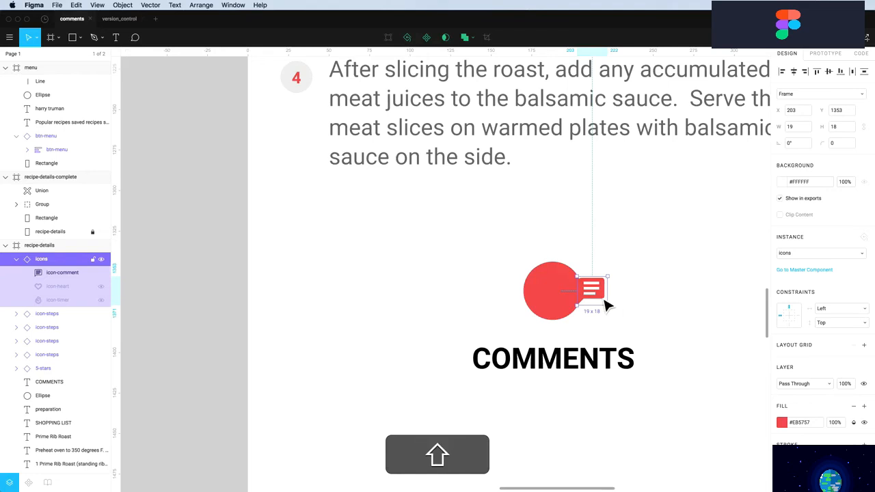
key(Return)
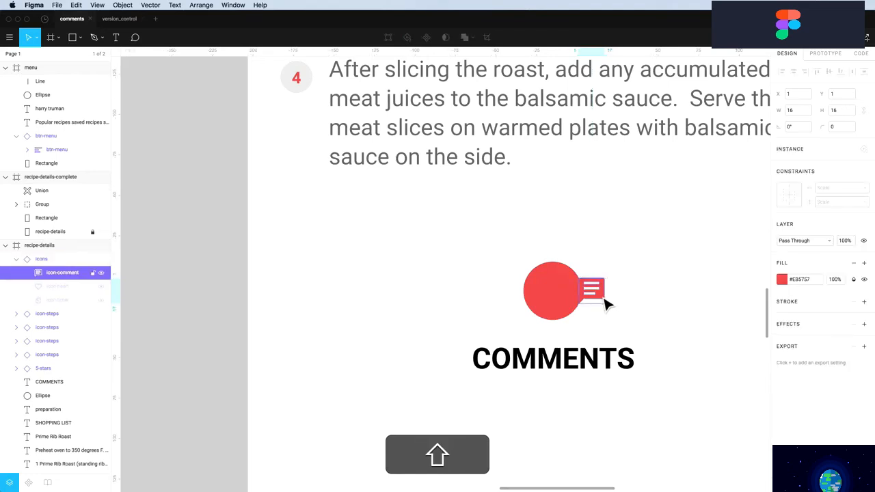
Make the comment glyph white #FFFFFF and place the icon on the red circle
click(781, 280)
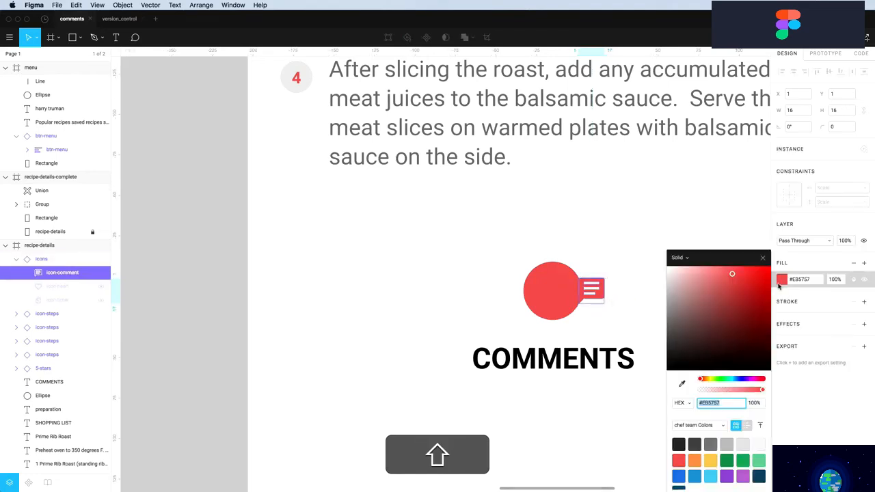
text(ffffff)
key(Return)
click(615, 248)
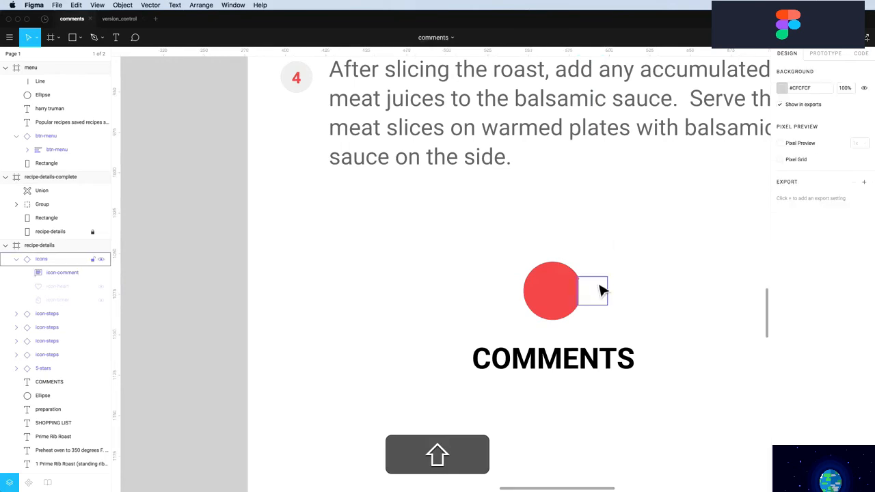
drag(596, 299, 565, 299)
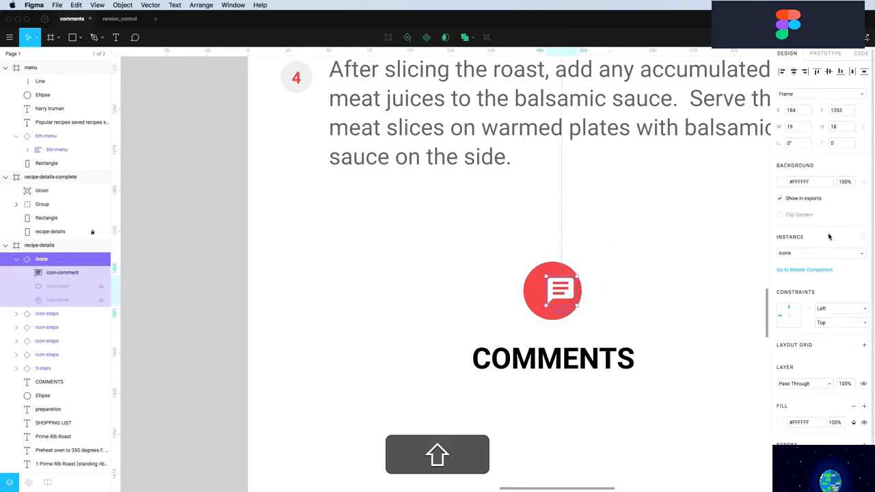
double_click(569, 299)
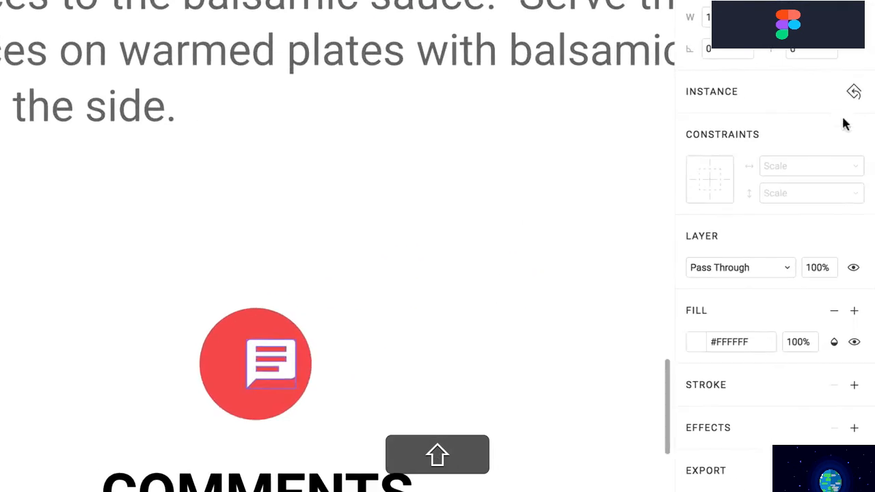
click(854, 94)
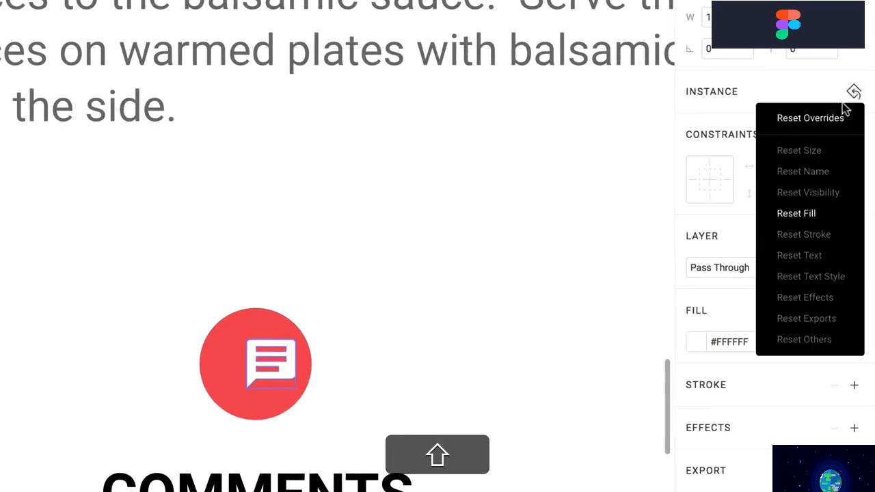
click(804, 216)
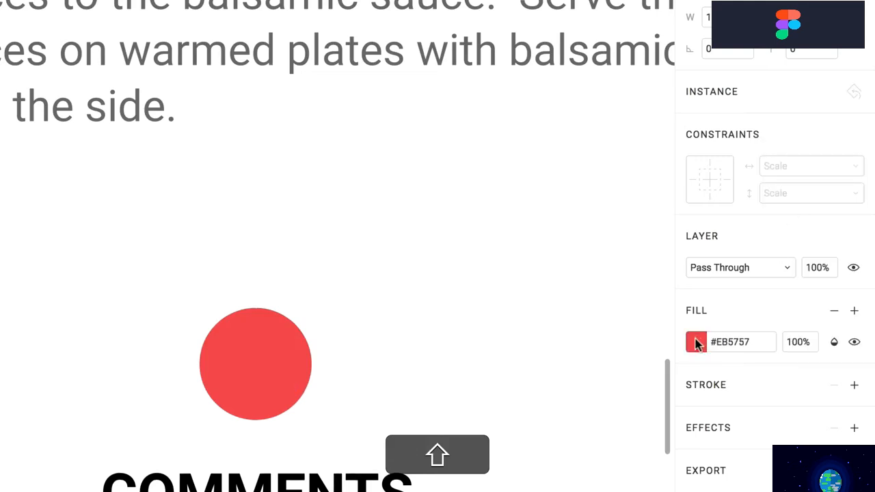
click(696, 344)
drag(570, 398, 400, 264)
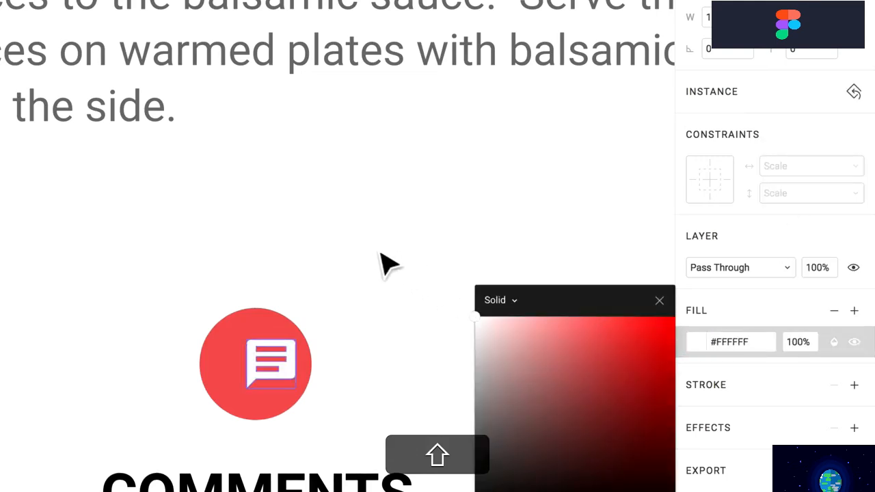
click(381, 255)
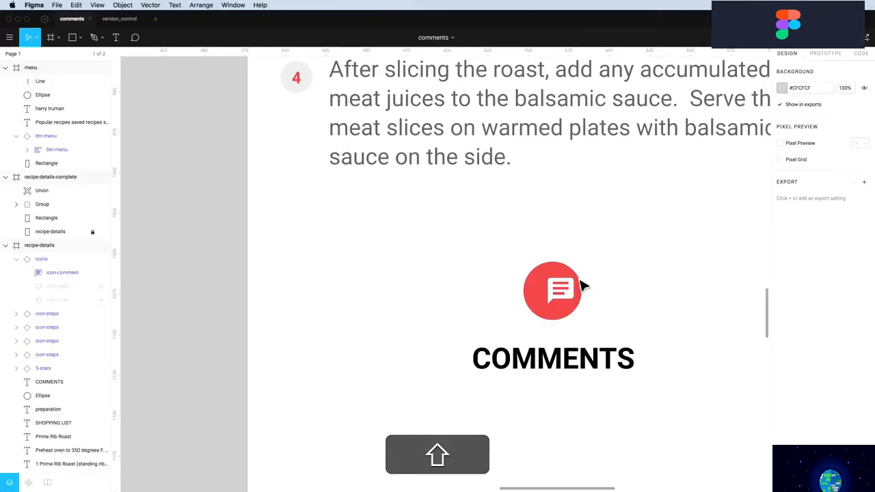
Centre the comment icon on the red circle and turn both into a component
click(547, 293)
drag(547, 294, 547, 301)
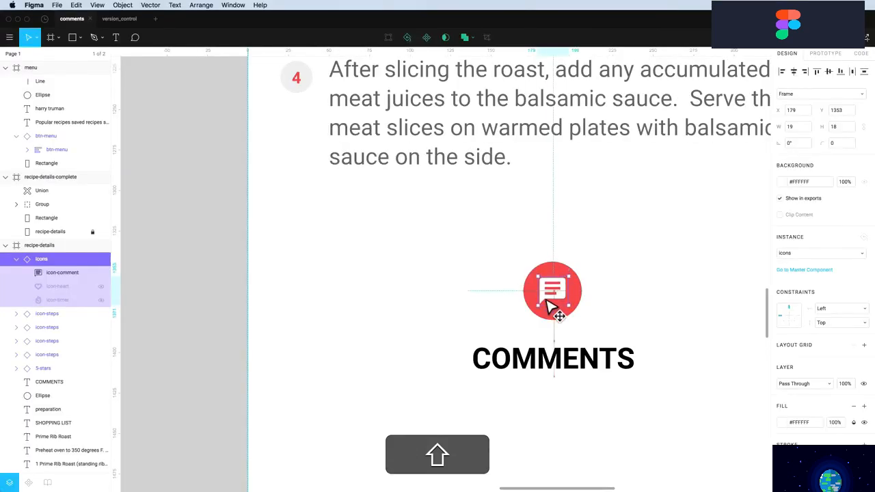
scroll(606, 307, up, 2)
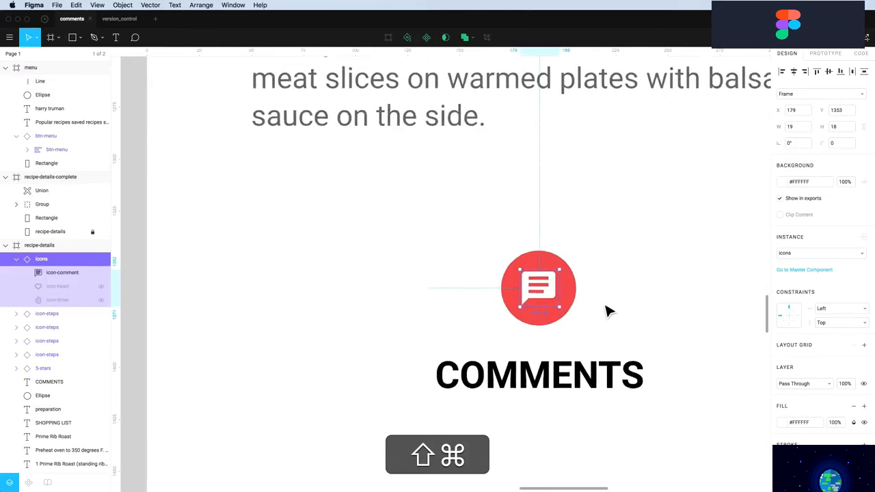
scroll(606, 308, down, 5)
click(607, 300)
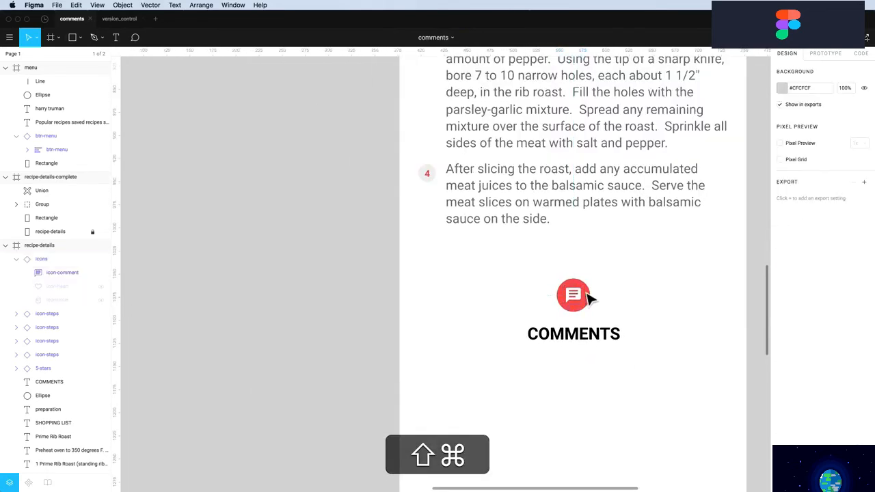
shift+click(582, 300)
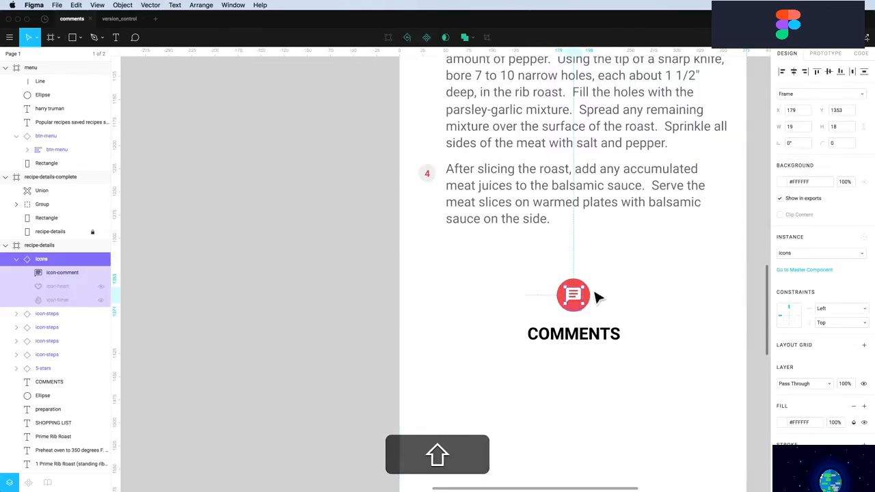
shift+click(588, 299)
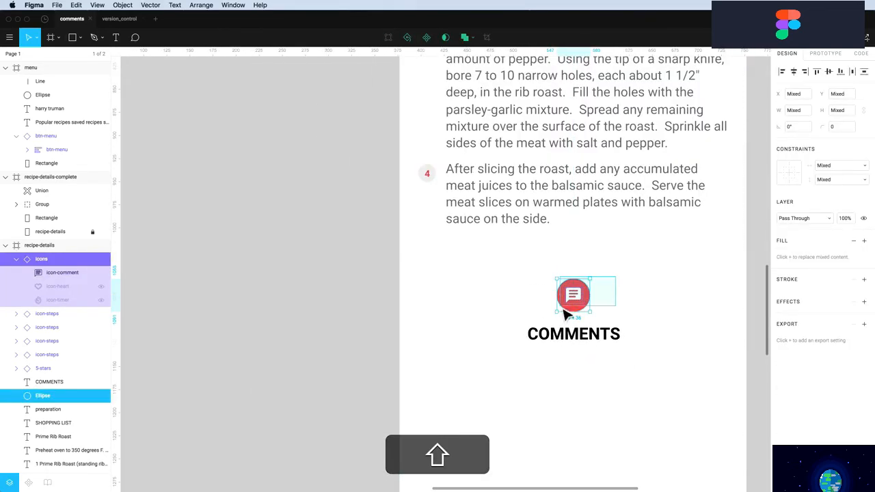
click(426, 37)
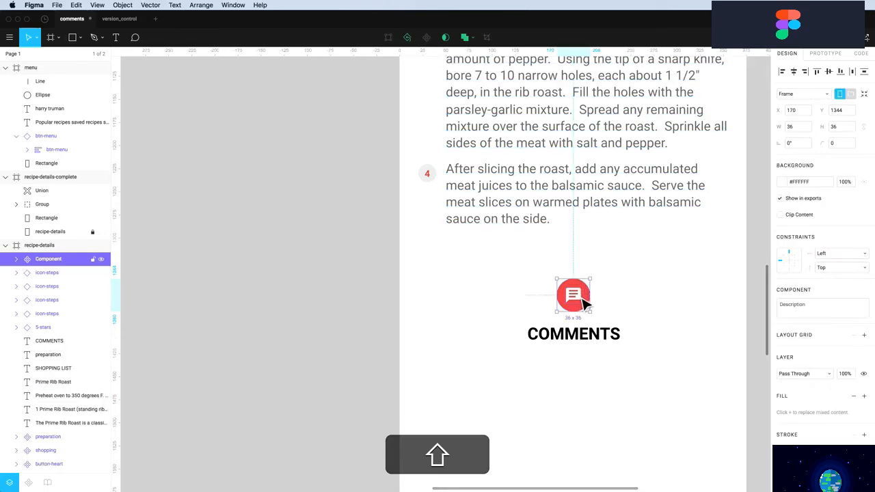
click(621, 307)
scroll(611, 309, down, 3)
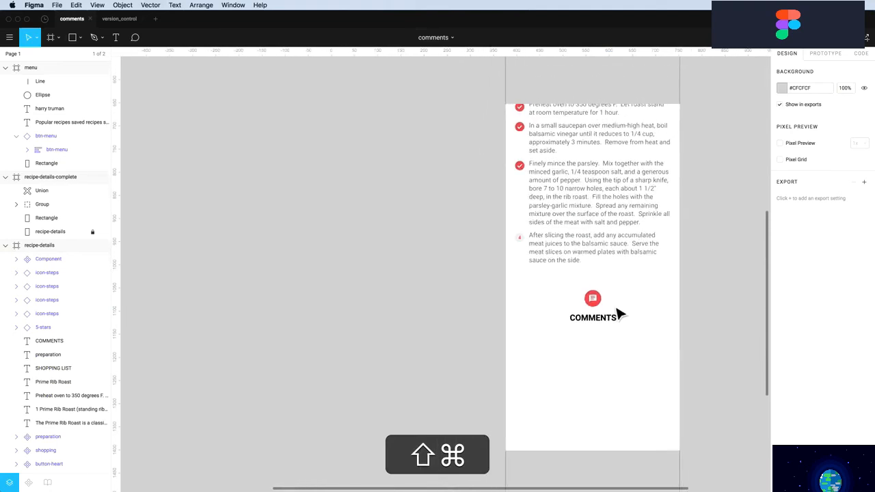
scroll(619, 312, down, 2)
key(shift+o)
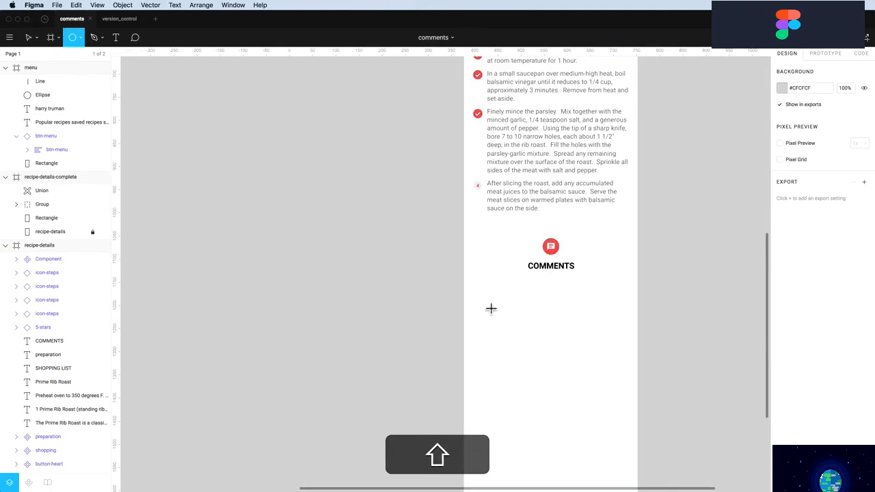
Draw a small grey avatar circle below the COMMENTS heading
drag(476, 299, 494, 323)
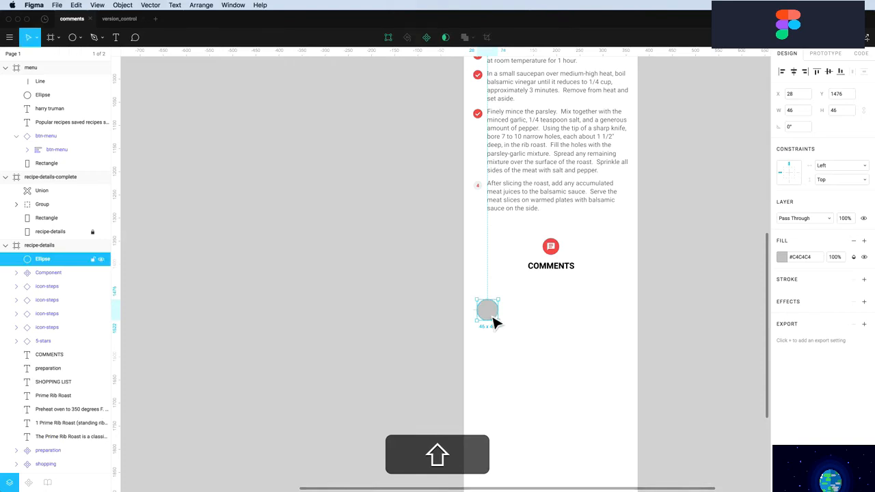
drag(493, 312, 491, 320)
click(542, 320)
Add the commenter's name as text beside the avatar circle
key(shift+t)
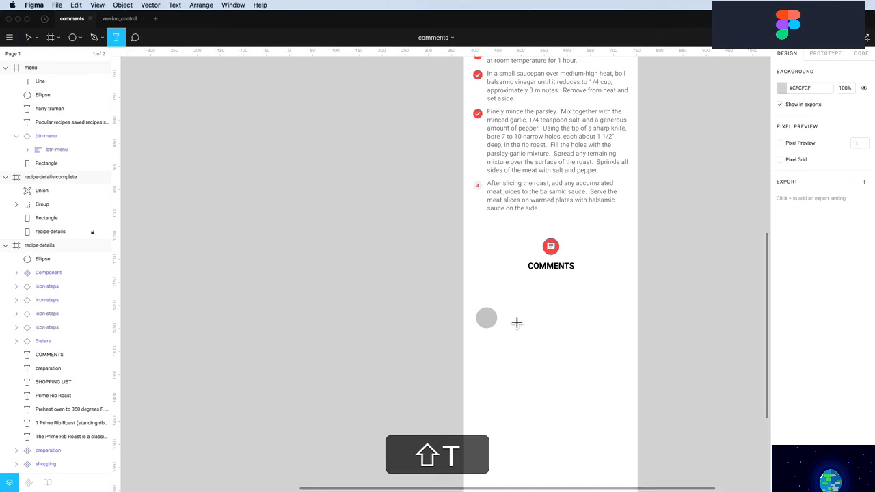
click(522, 318)
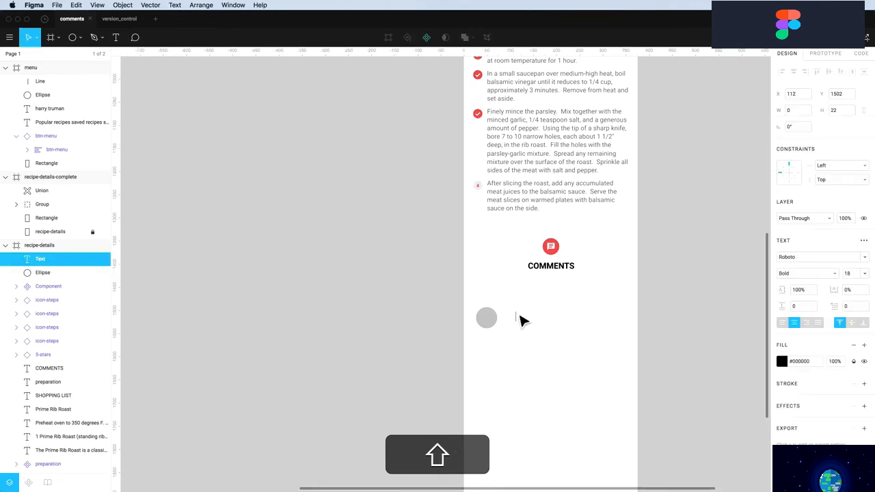
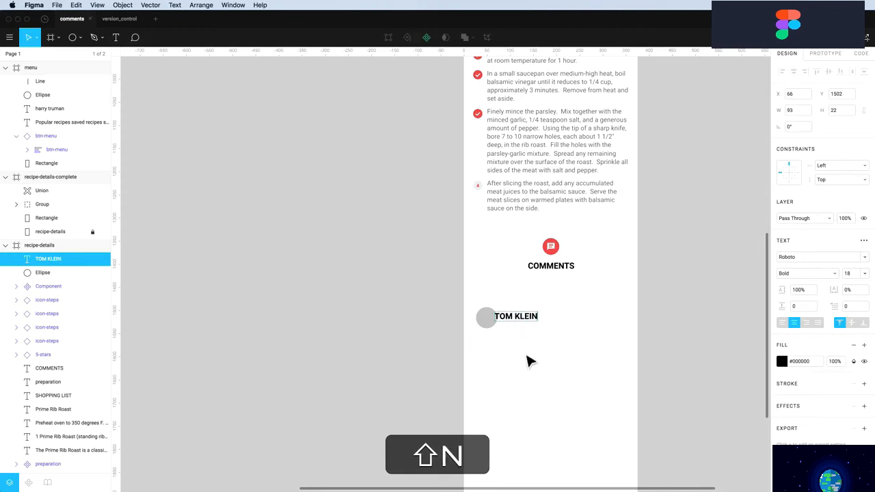
drag(520, 323, 530, 342)
Make the duplicate name left-aligned, 13 pt Regular, with grey #757575 fill sampled from the steps
click(783, 322)
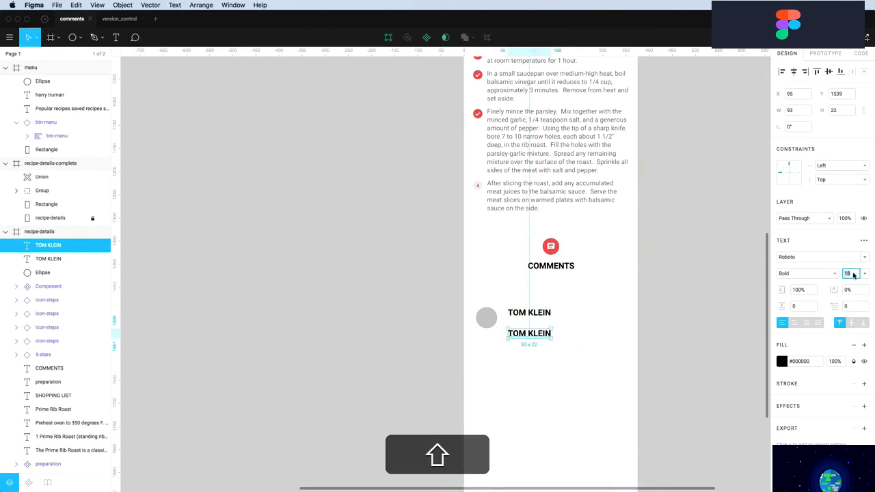
text(13)
key(shift+Return)
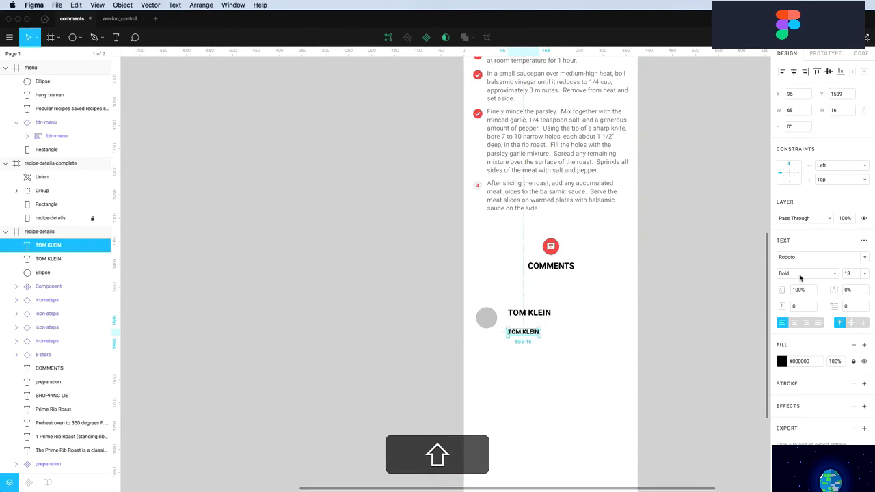
click(804, 274)
click(795, 230)
click(783, 361)
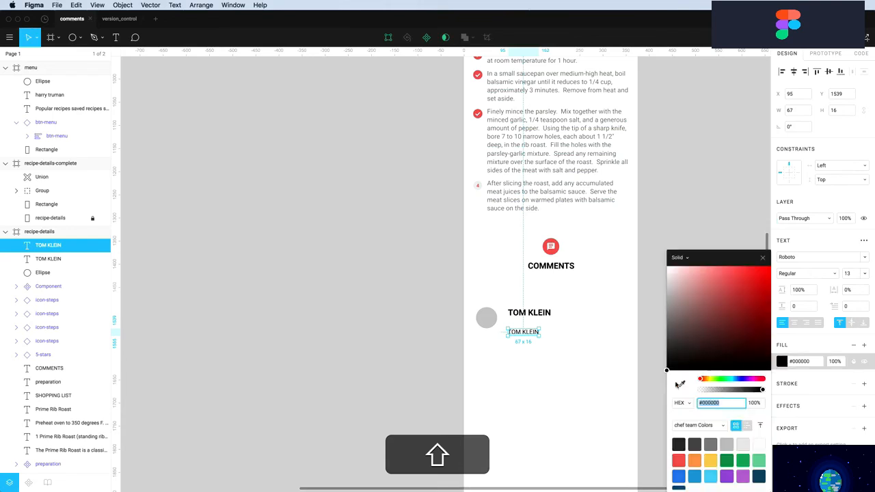
click(682, 385)
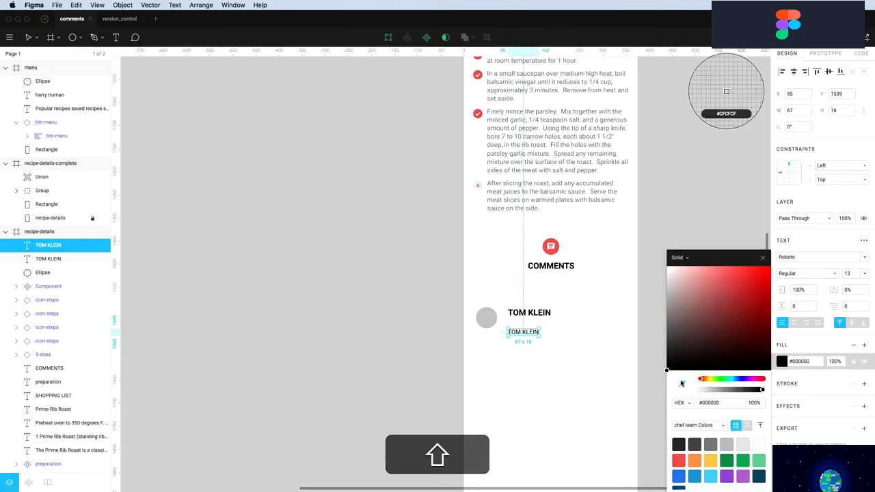
click(576, 205)
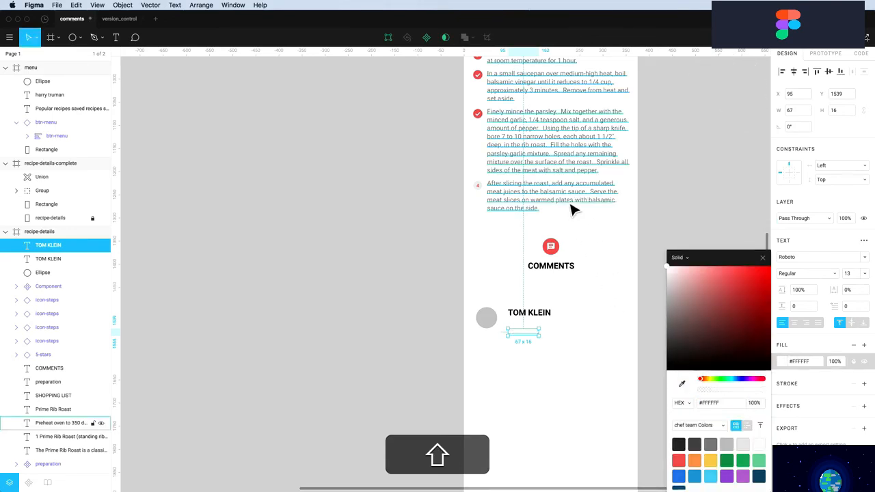
click(683, 381)
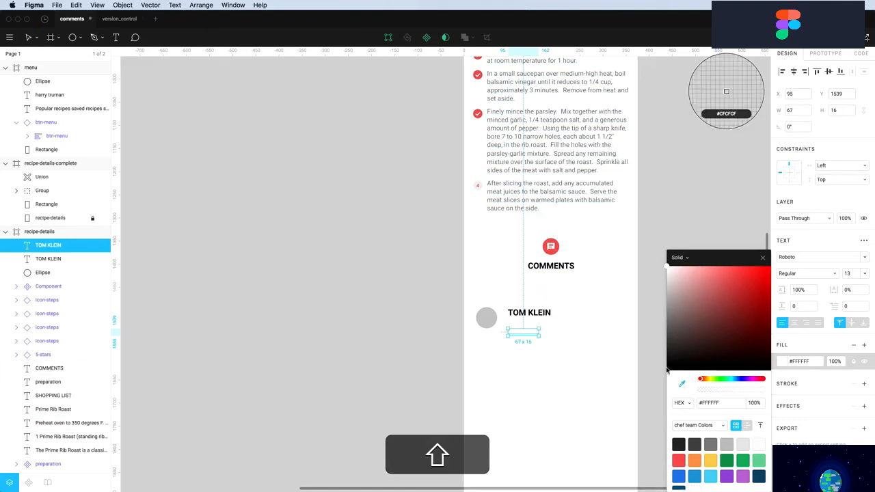
click(503, 190)
click(557, 354)
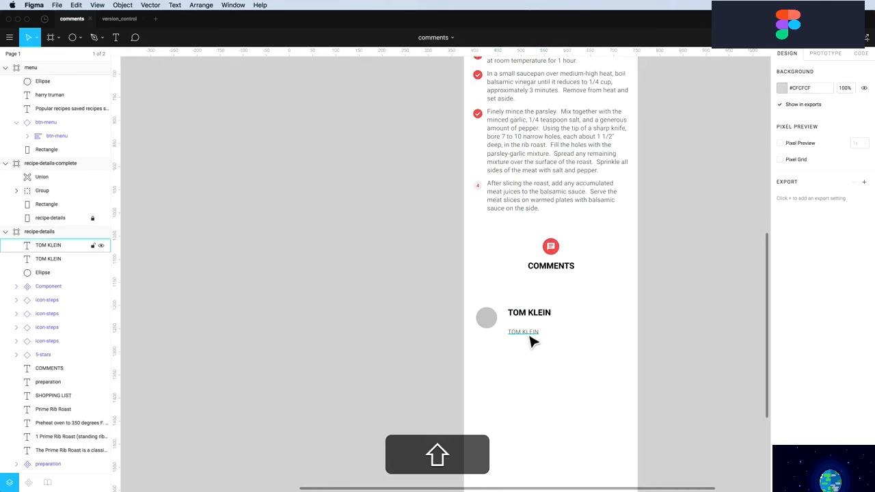
Retype it as italic, non-uppercase 'This prime rib roast was amazing!!!' and copy it beside the name
double_click(524, 331)
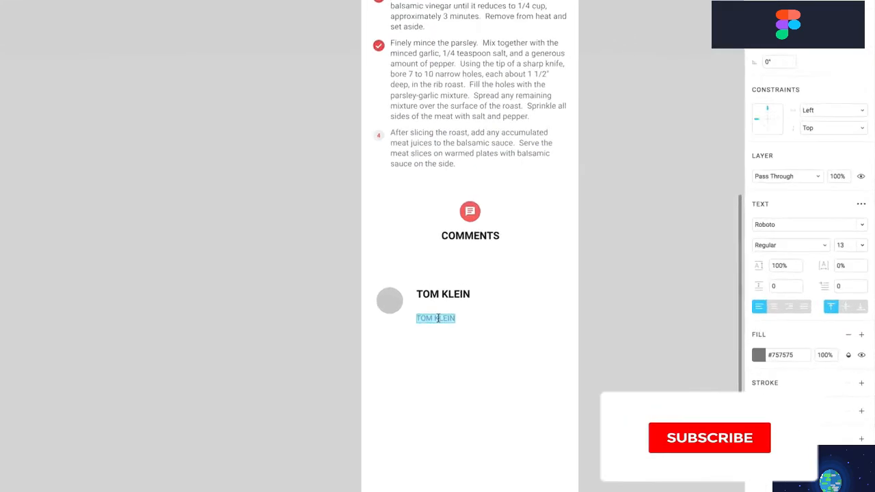
text(THIS PRIM)
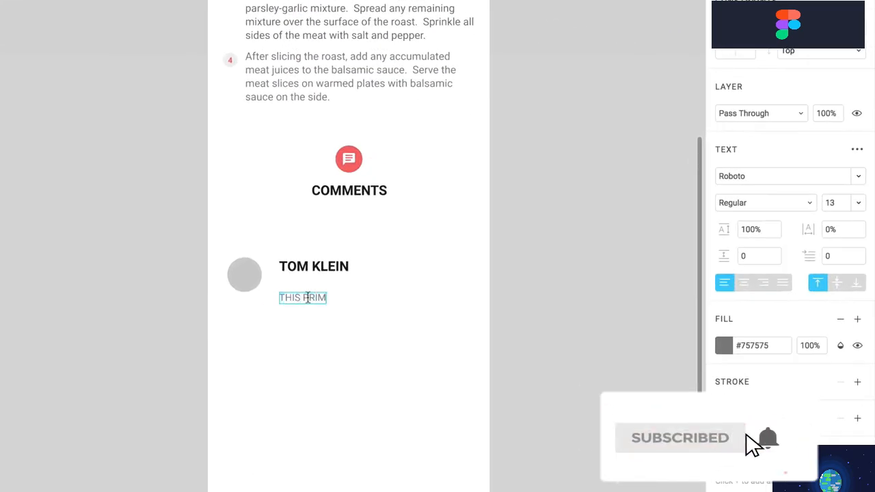
text(E RIB ROAST)
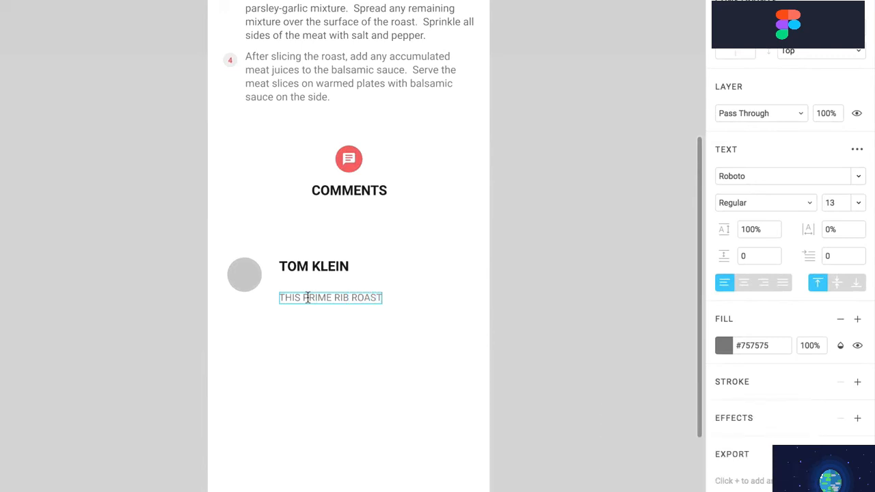
text( WAS AMAZING!!!)
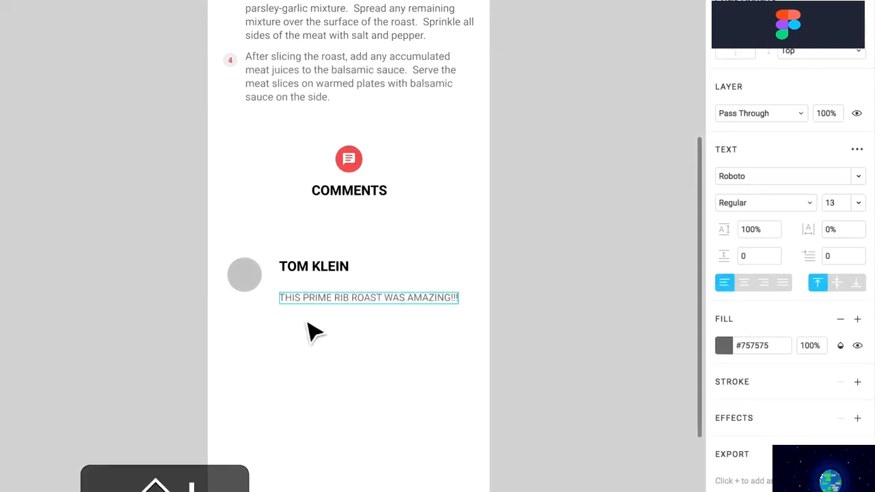
key(Escape)
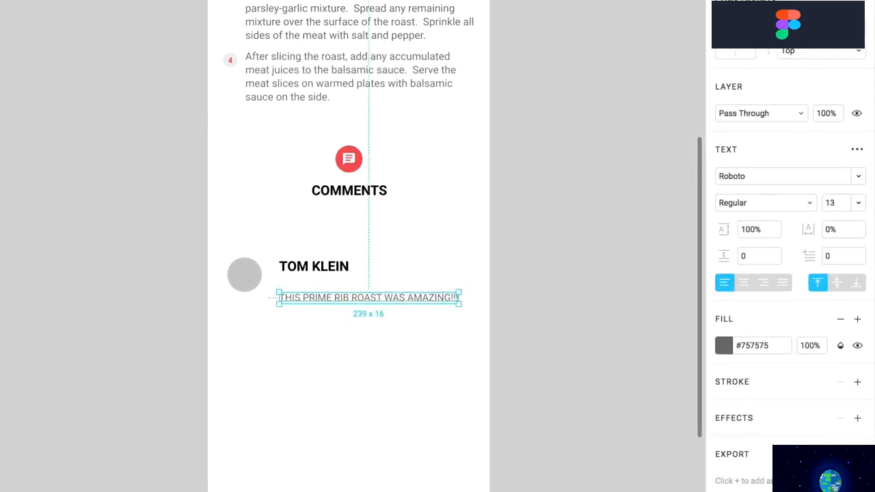
click(857, 151)
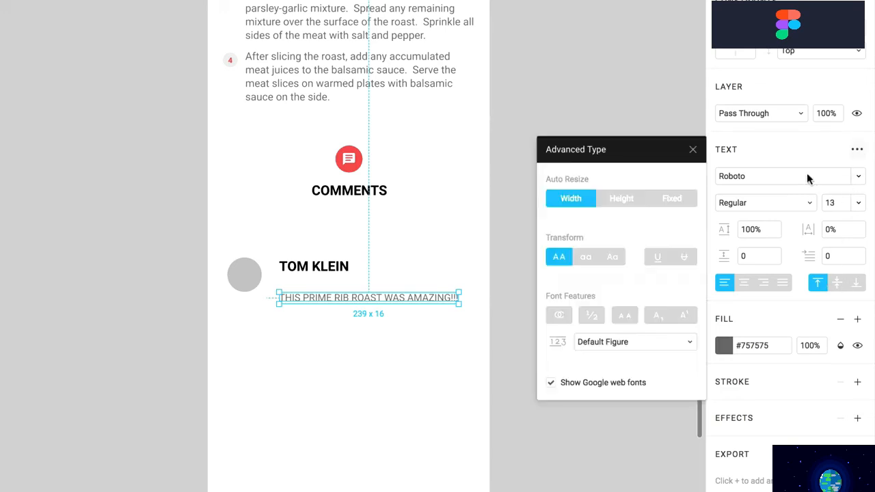
click(567, 259)
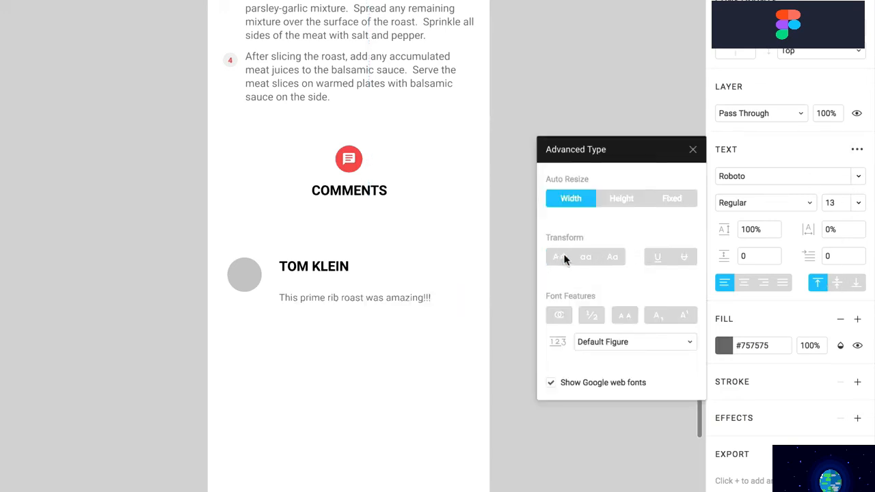
click(404, 348)
drag(344, 301, 344, 295)
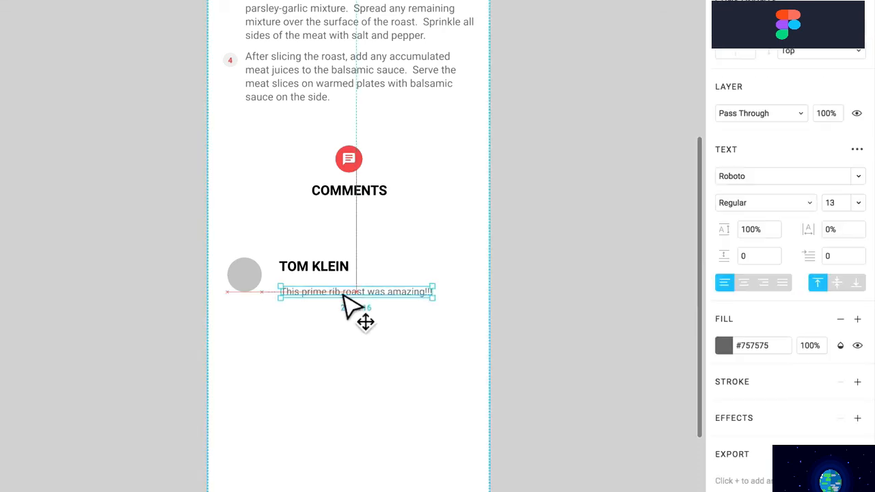
click(810, 205)
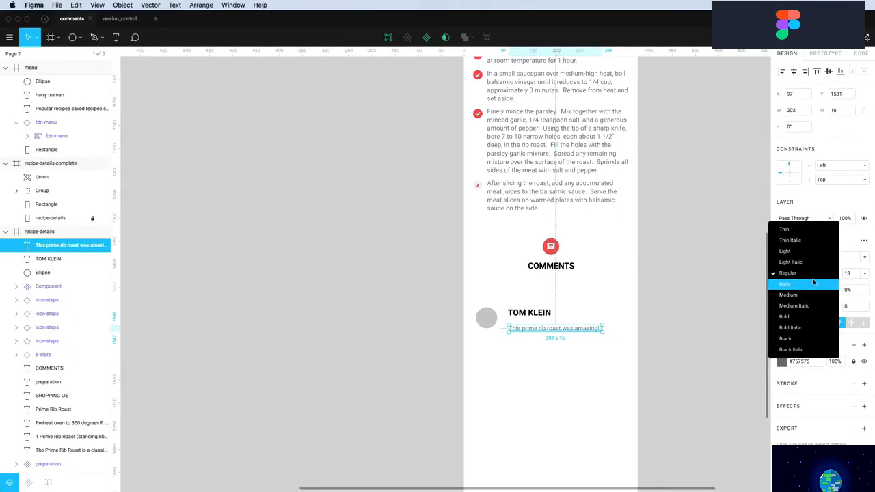
click(801, 220)
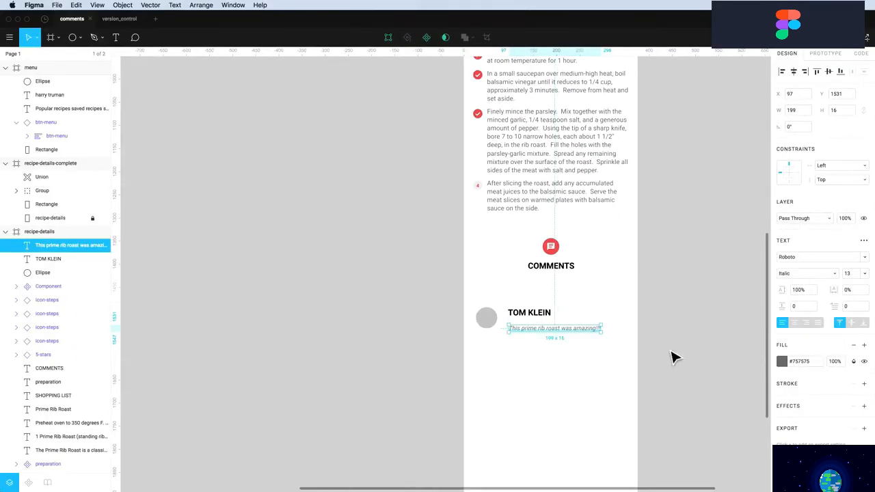
click(578, 369)
drag(521, 333, 575, 324)
Replace the copy's text with the date 7.01.2017 and set it to Medium instead of italic
double_click(566, 315)
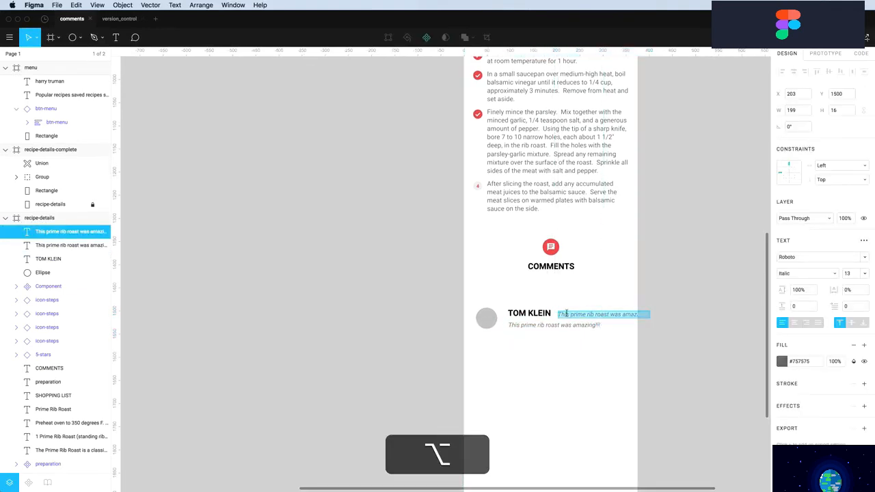
key(super+a)
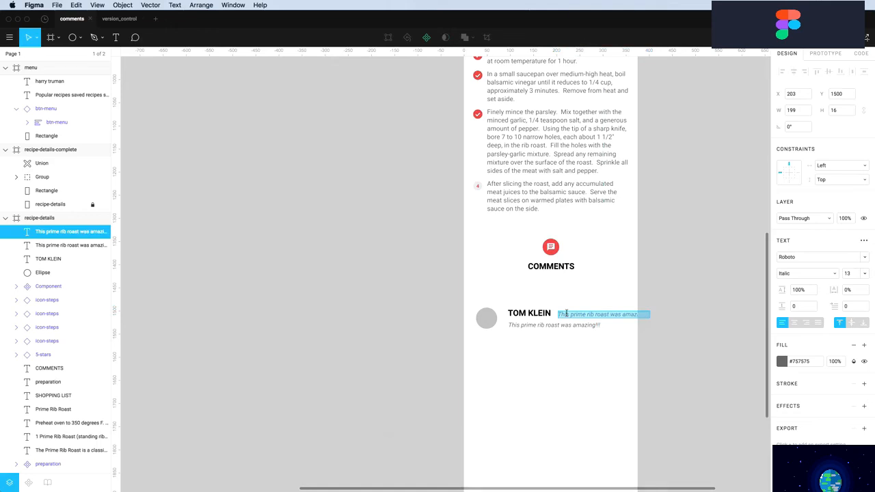
text(?)
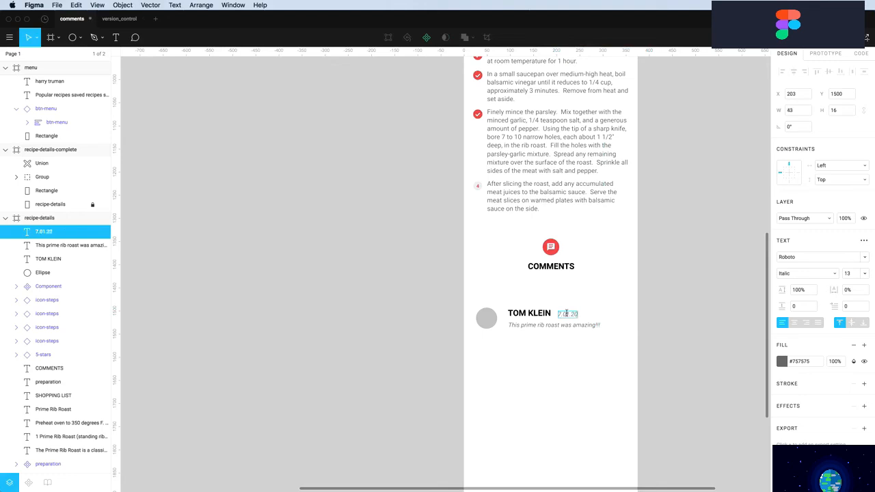
key(Escape)
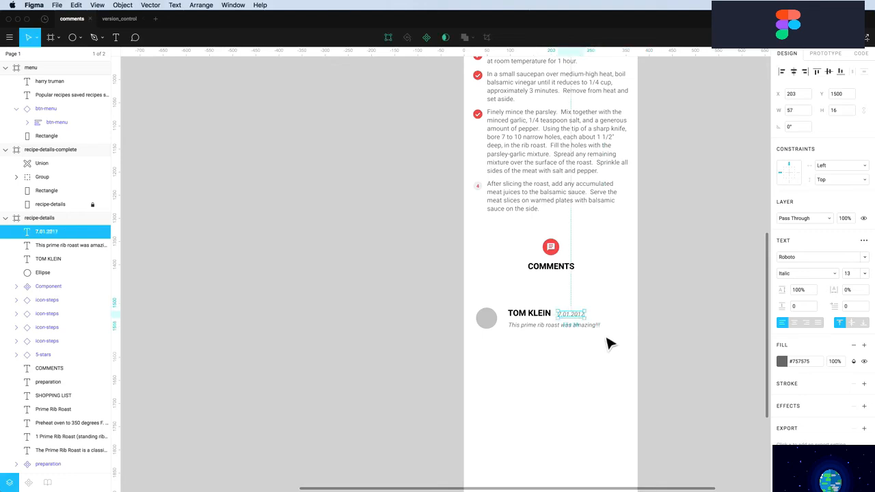
click(805, 274)
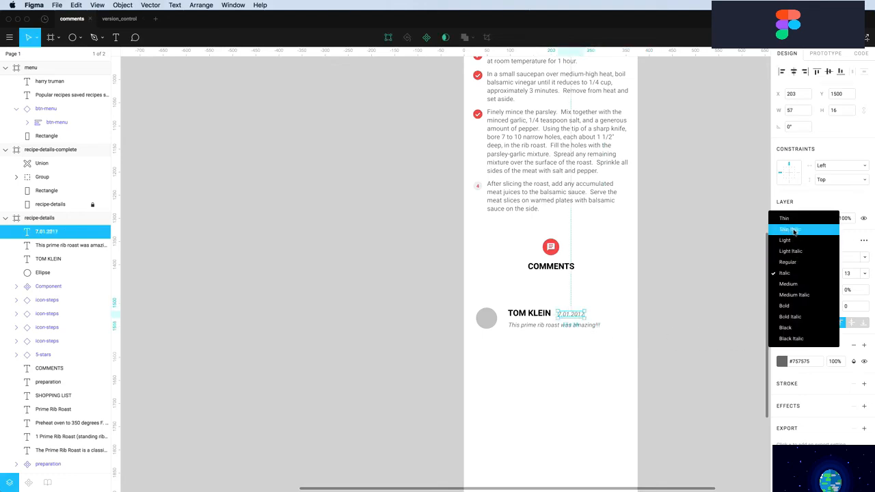
click(804, 284)
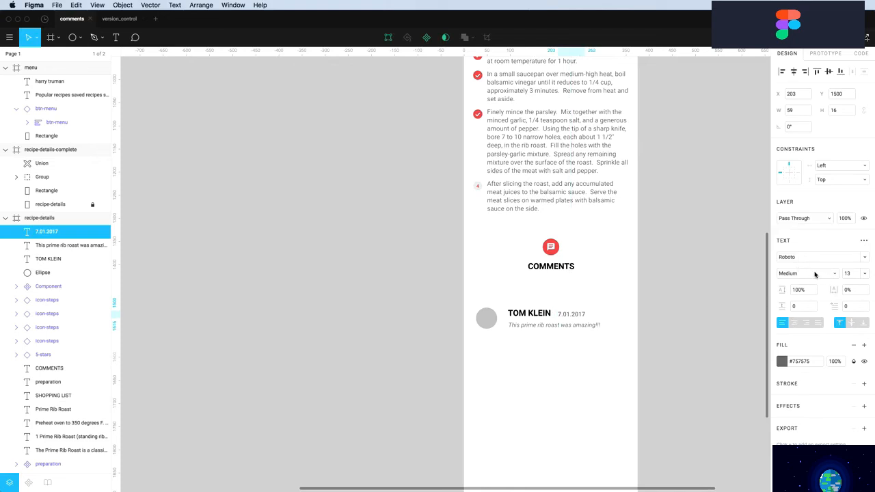
click(608, 360)
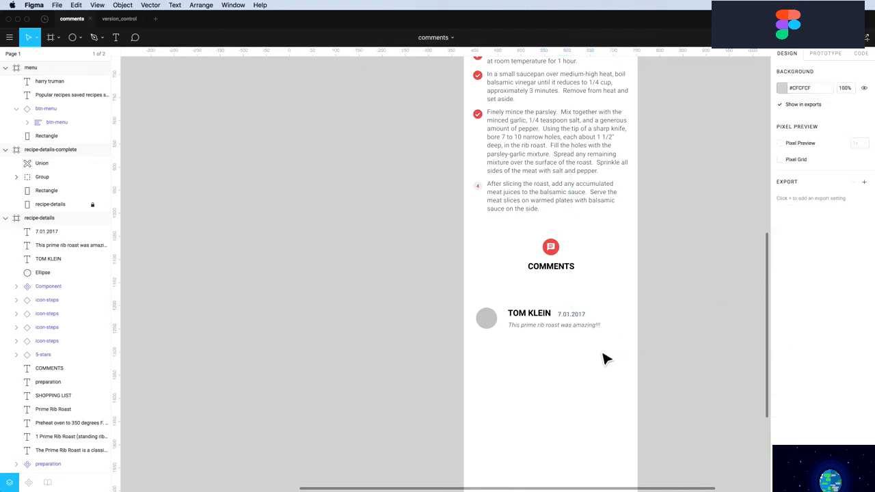
Nudge the comment text up 2 px and bottom-align the date beside the commenter's name
scroll(518, 350, up, 5)
click(523, 316)
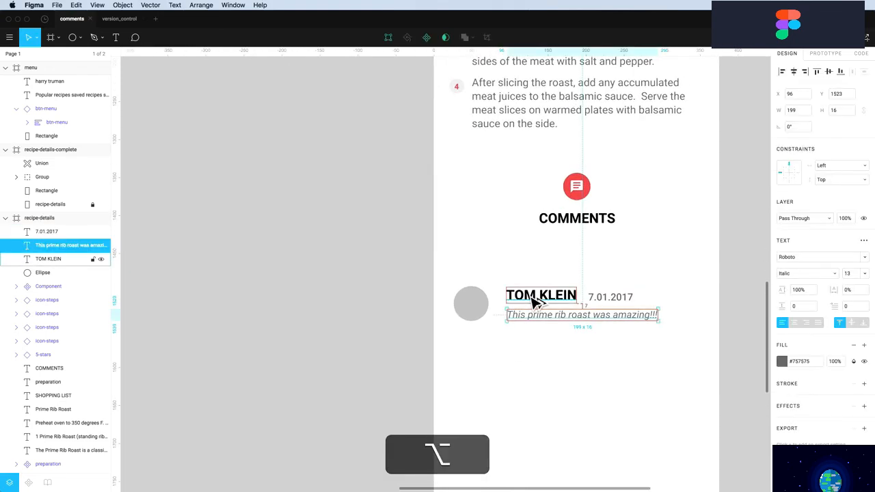
key(Up)
key(Up)
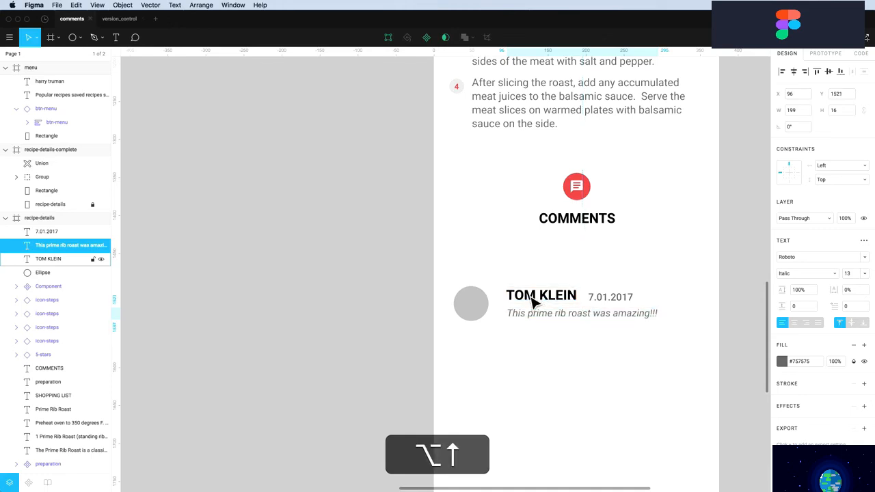
drag(608, 303, 602, 297)
shift+click(560, 295)
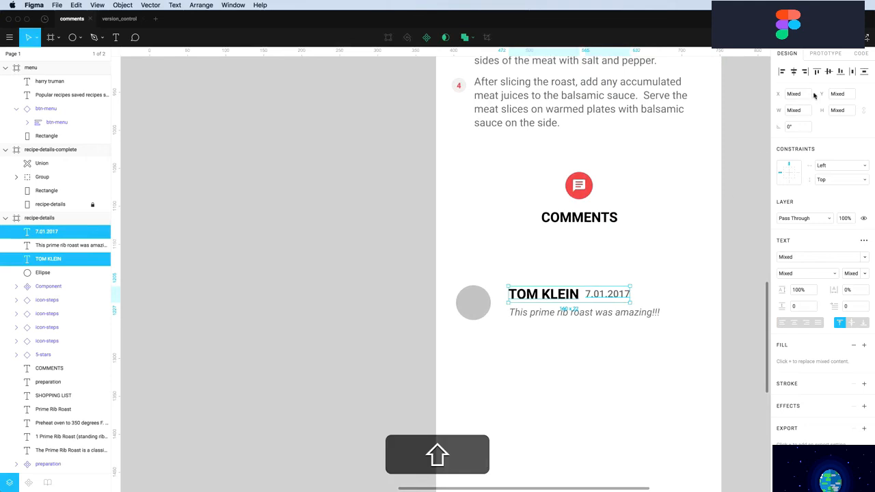
click(840, 72)
Fine-tune the 7.01.2017 date's horizontal position with 1 px nudges
click(600, 304)
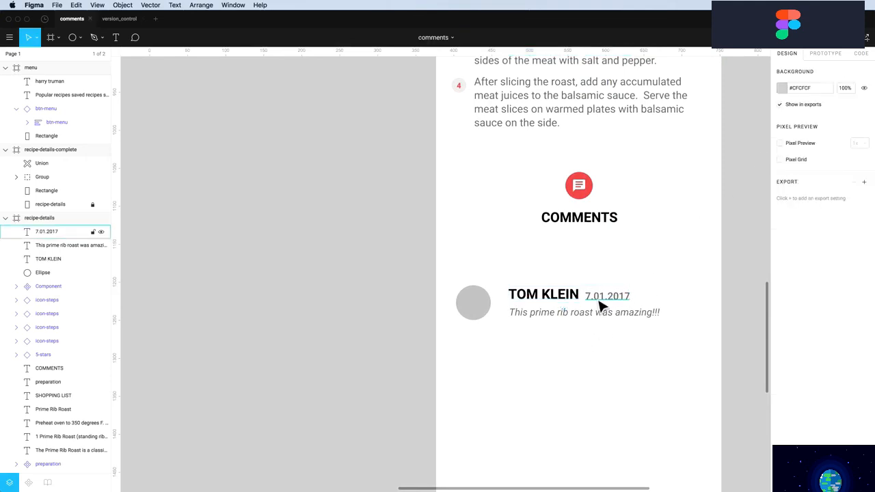
key(alt+Left)
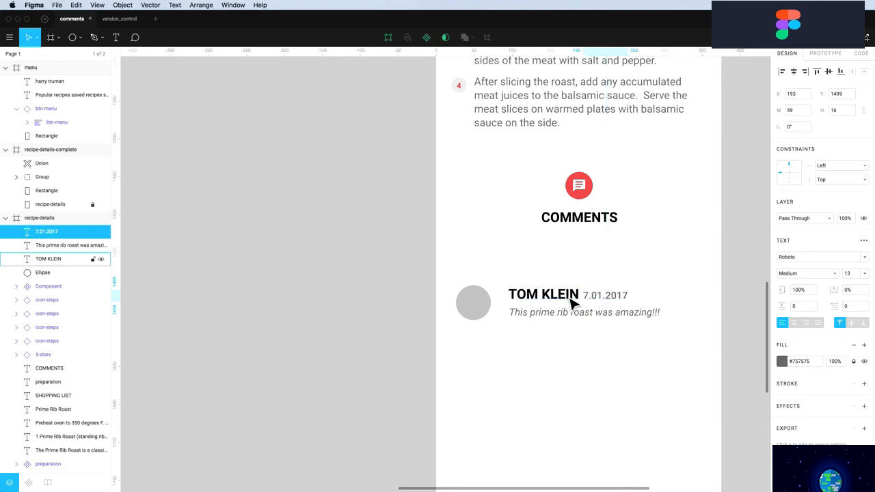
key(alt+Left)
click(577, 367)
click(607, 302)
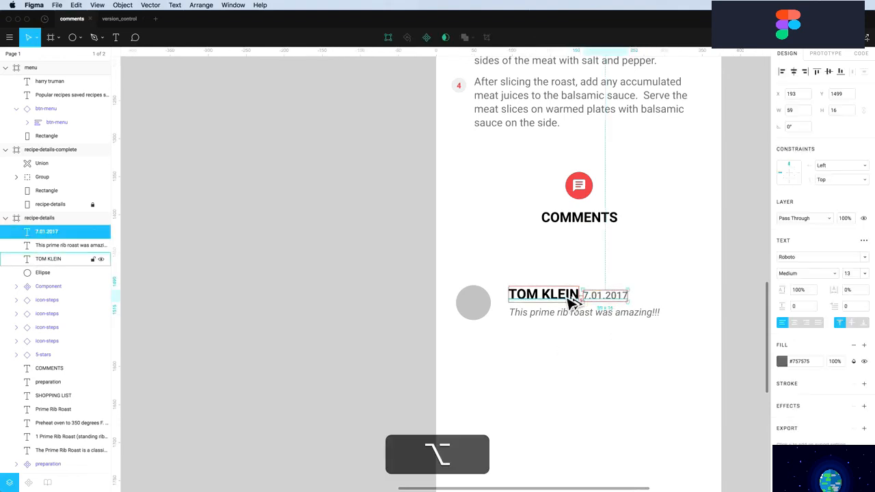
key(alt+Right)
key(alt+Right)
key(alt+Right)
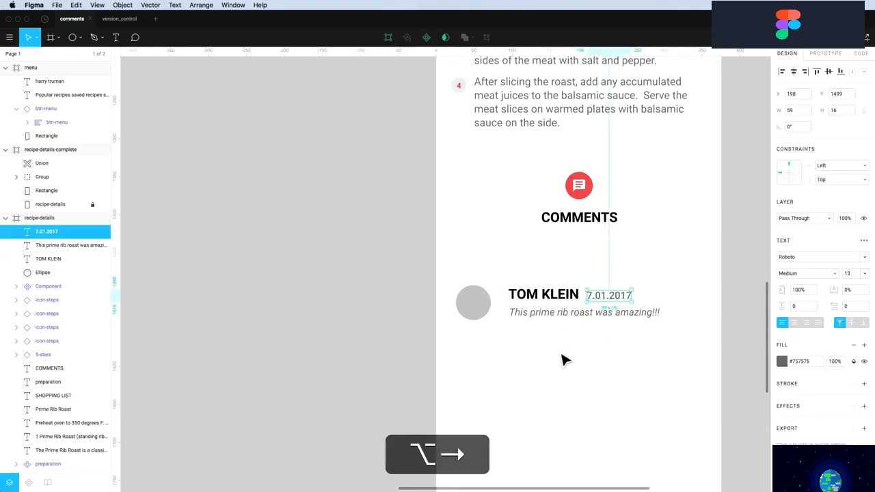
Move the name, date and comment text left, closer to the avatar circle
drag(519, 357, 609, 280)
key(alt)
key(alt+Left)
key(alt+Left)
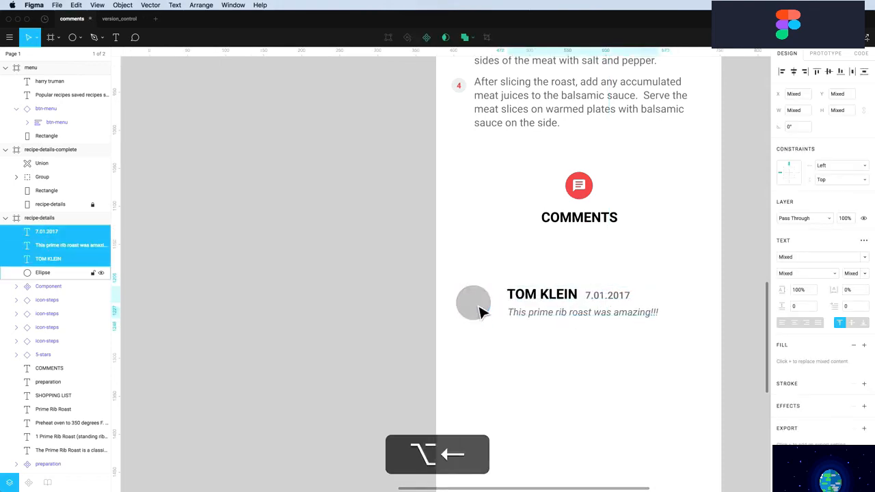
key(alt+shift+Left)
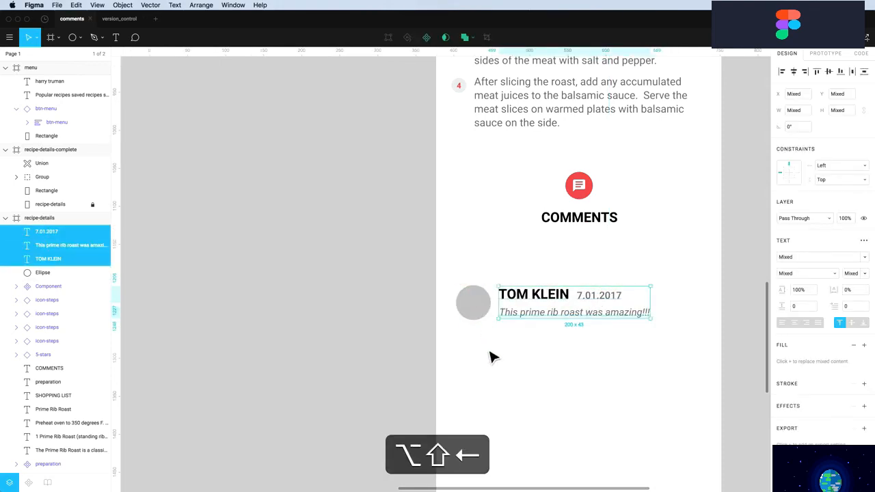
Shift the avatar and text block left so the avatar sits at X 20
click(490, 350)
click(474, 307)
key(alt)
drag(489, 332, 636, 283)
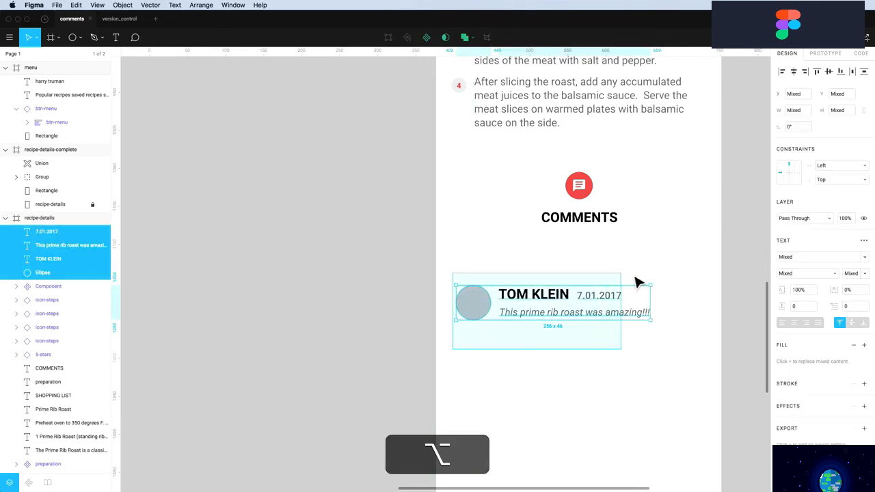
key(alt+Left)
key(alt+Left)
key(alt+Left)
key(alt+Left)
key(alt+Left)
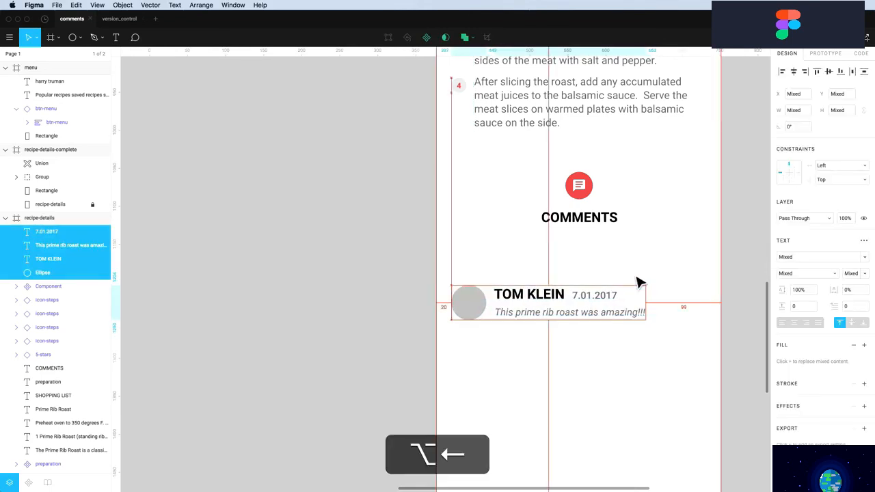
click(448, 279)
click(465, 301)
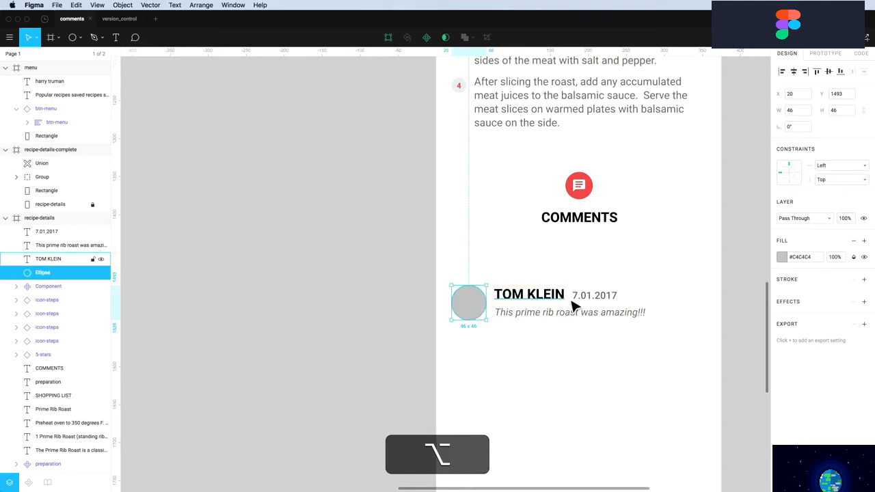
click(580, 355)
scroll(561, 373, down, 3)
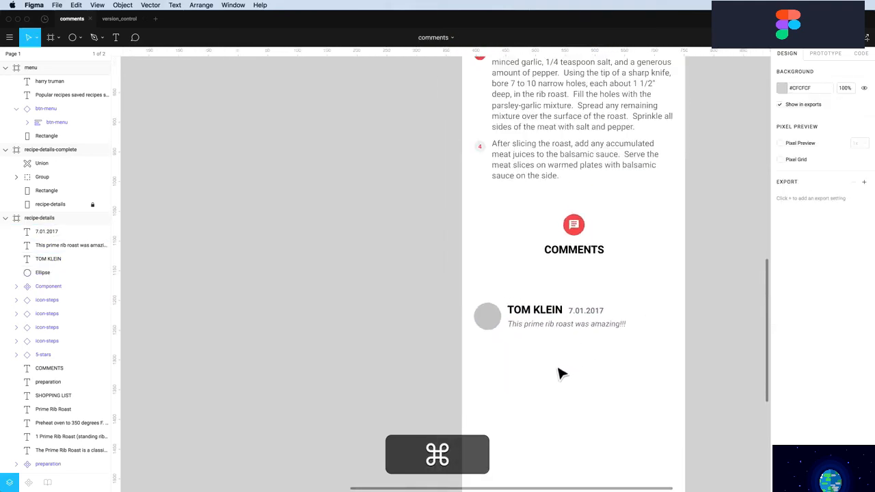
Change the first avatar circle's fill from solid grey to the avatar-2.png image
click(492, 327)
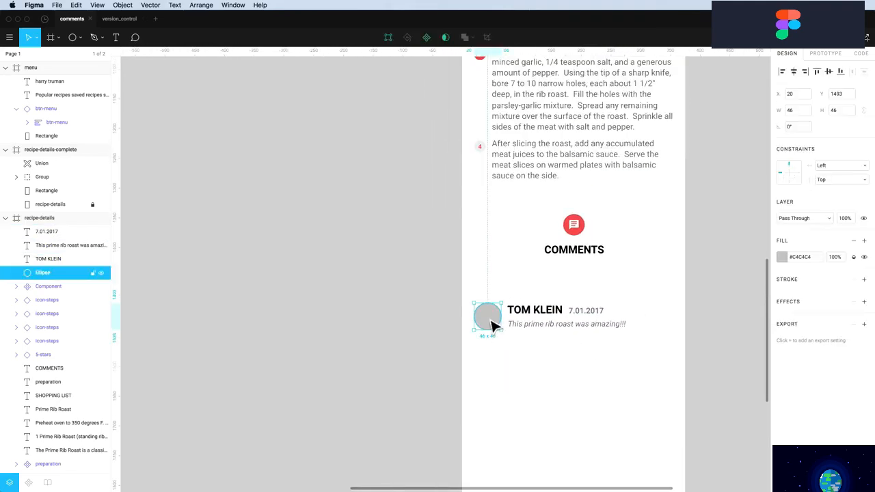
click(782, 258)
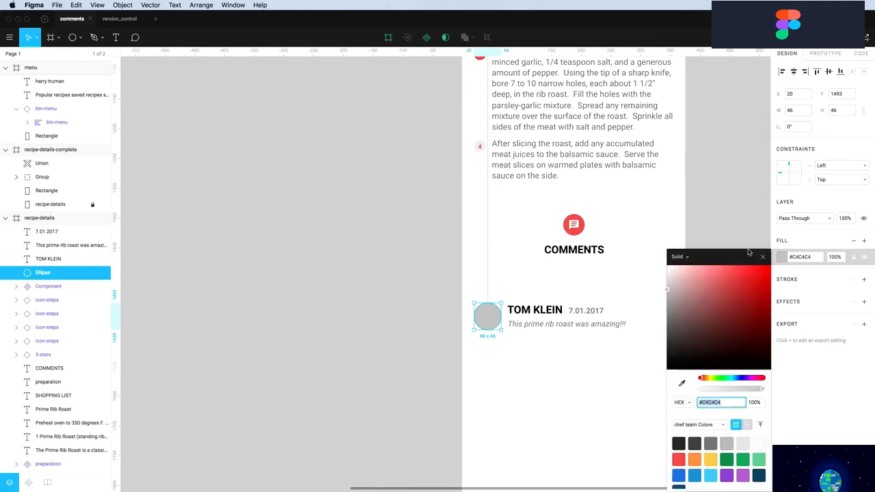
click(689, 258)
click(682, 318)
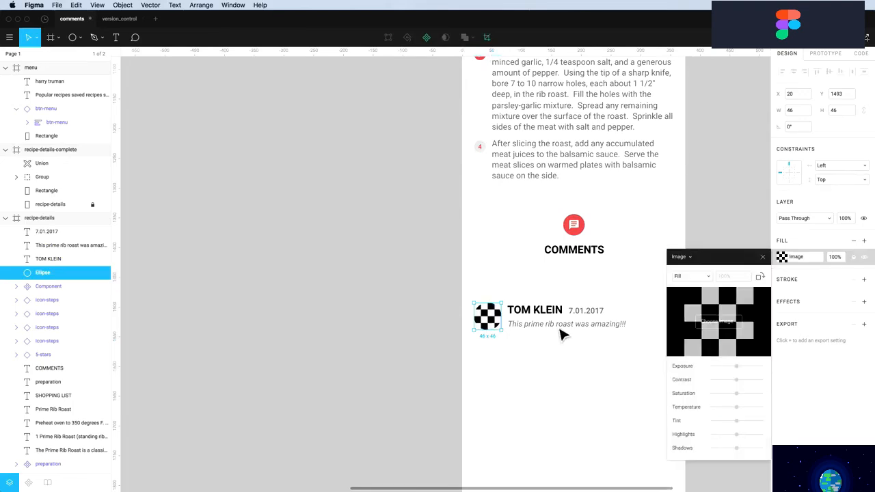
click(717, 322)
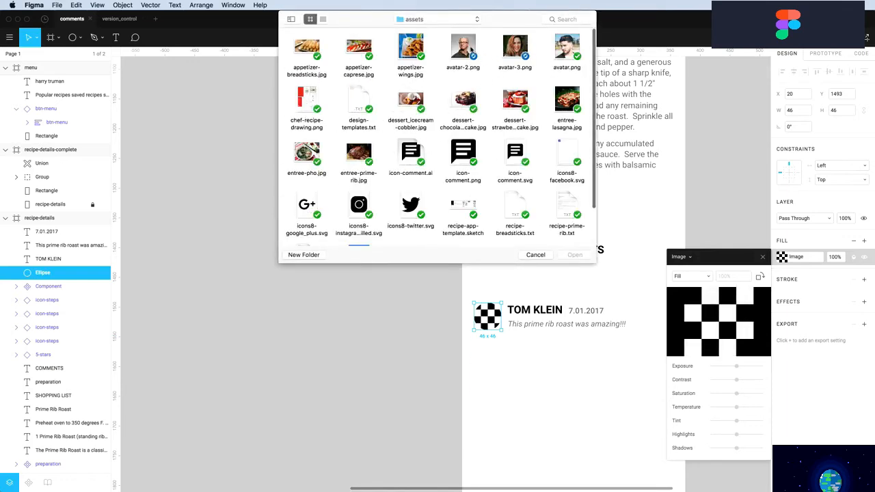
click(463, 48)
click(571, 255)
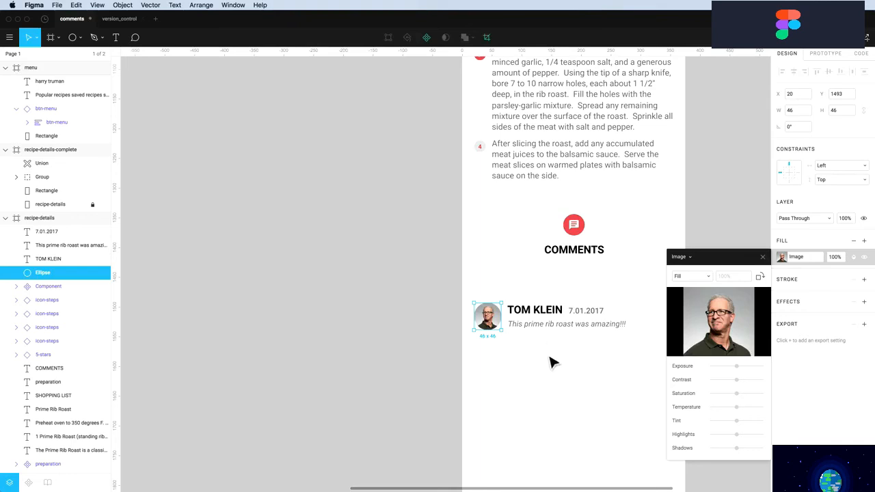
click(763, 257)
click(629, 359)
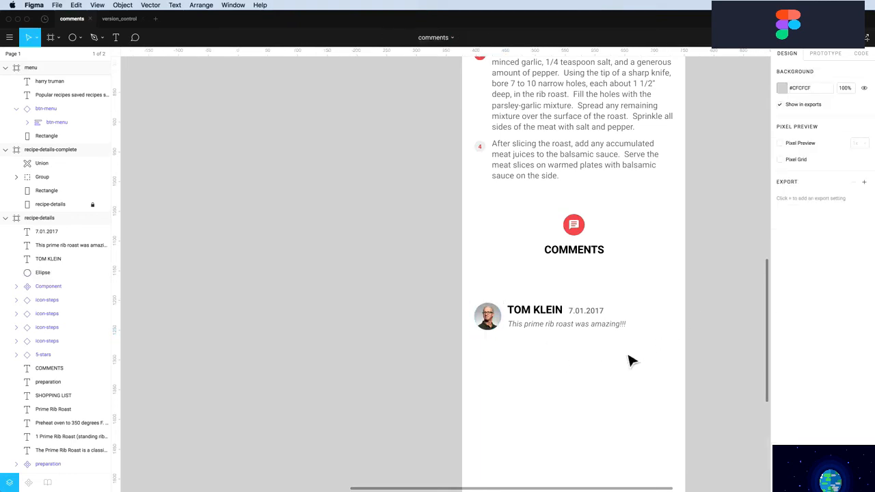
scroll(629, 359, down, 2)
Turn the avatar, name, date and comment layers into Component 2
drag(634, 343, 493, 276)
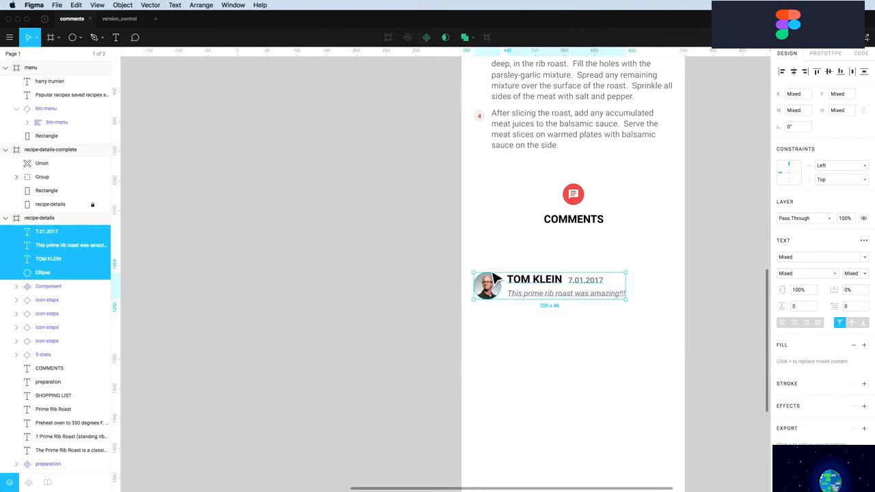
click(426, 37)
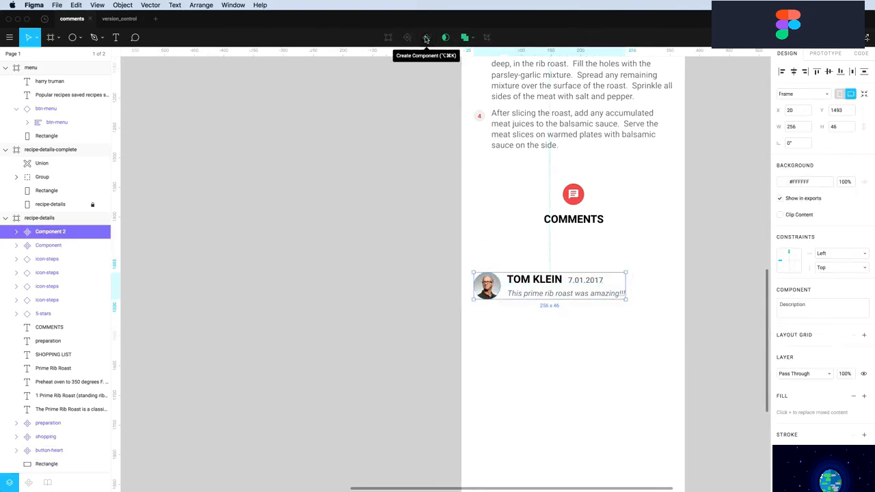
double_click(558, 282)
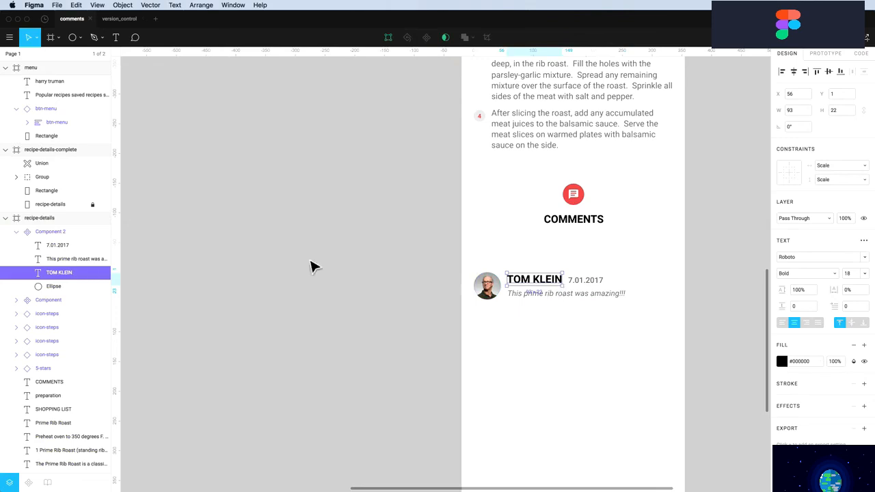
click(54, 233)
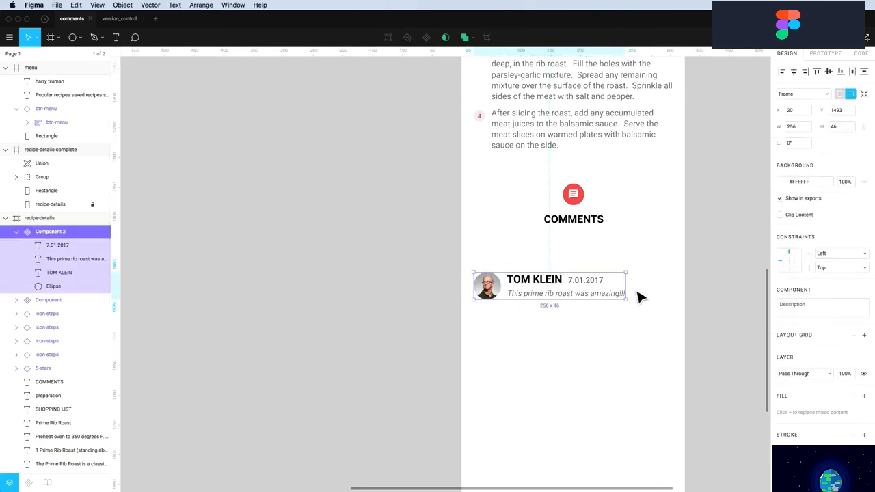
Test widening Component 2, then undo the resize to keep 256 px
drag(633, 294, 677, 296)
key(super+z)
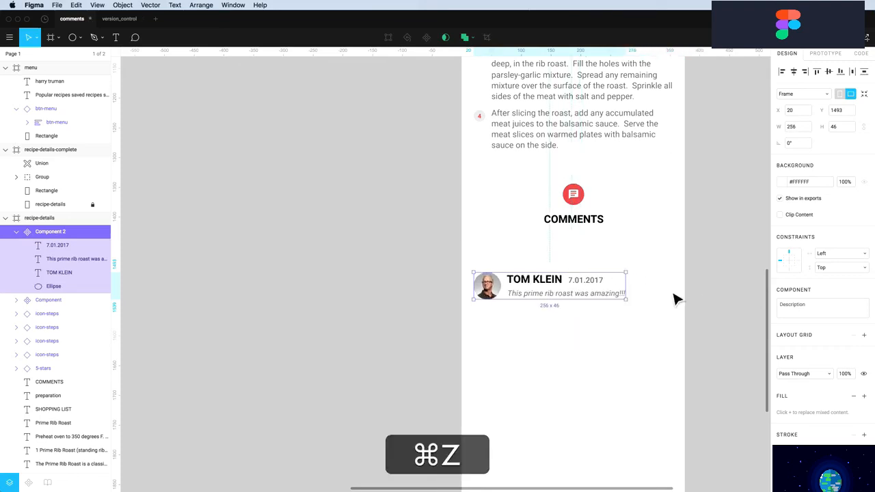
double_click(494, 293)
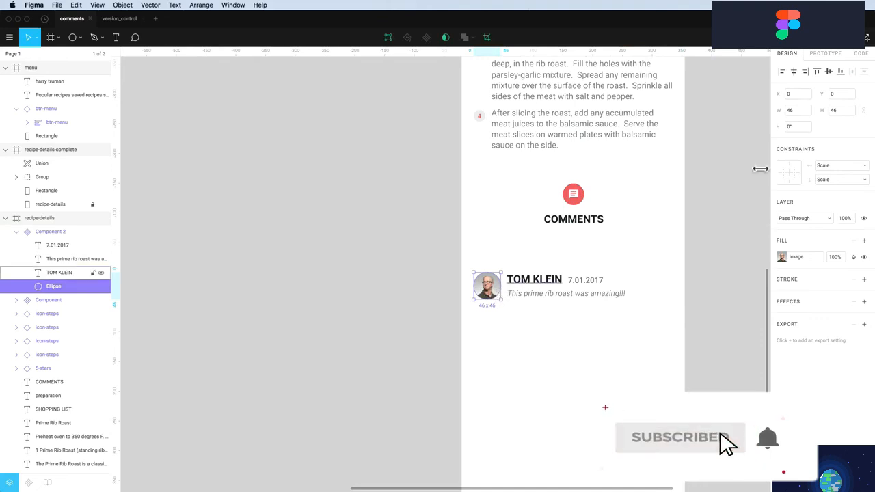
Pin the avatar circle's constraints to Left and Top instead of Scale
click(830, 165)
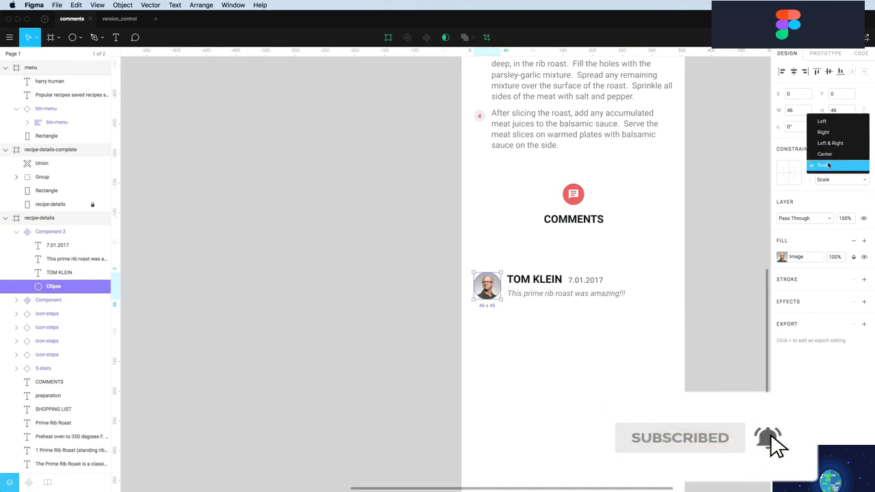
click(823, 121)
click(830, 178)
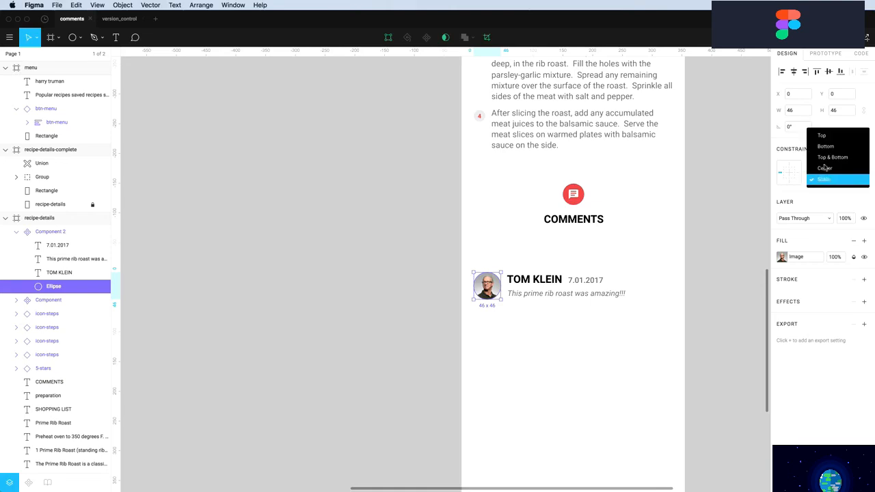
click(823, 140)
Set the name, date and comment text constraints to Left and Top
click(555, 284)
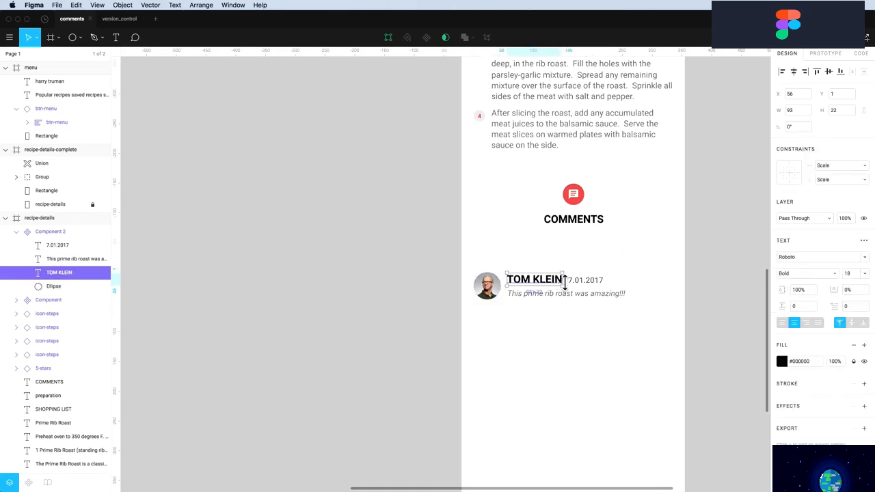
shift+click(581, 281)
shift+click(574, 295)
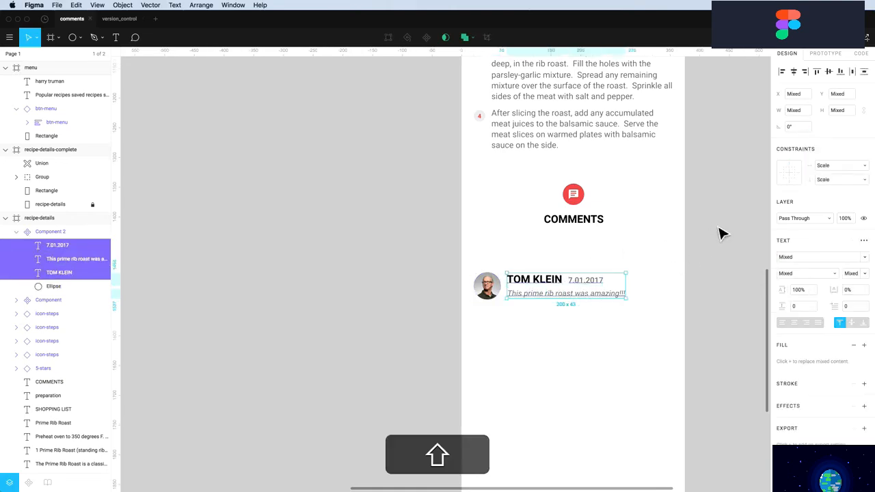
click(826, 166)
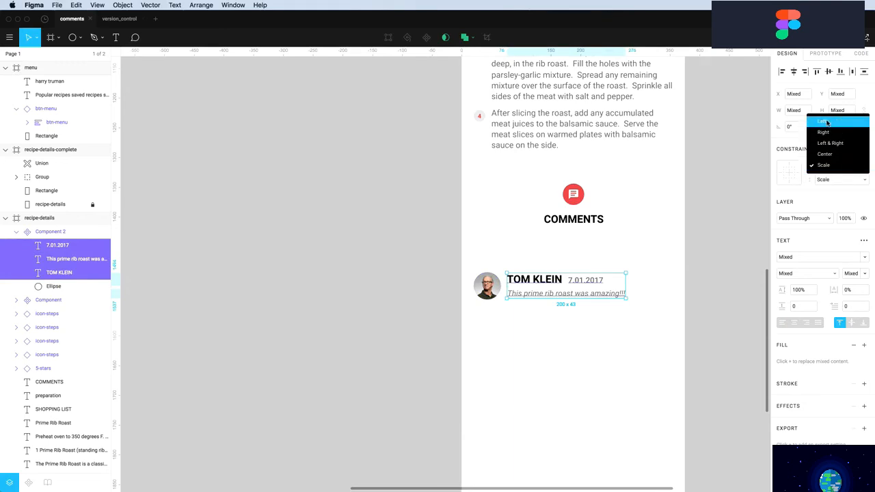
click(828, 122)
click(831, 180)
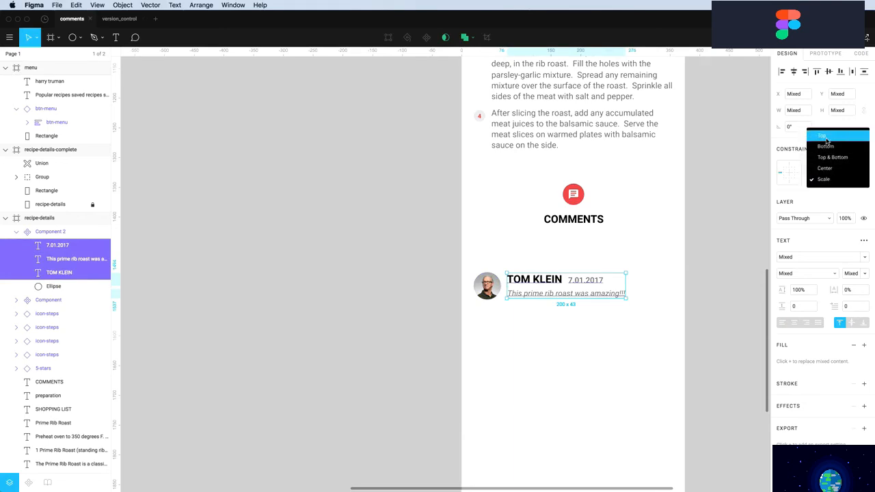
click(829, 140)
Make the comment body text stretch with a Left & Right constraint
click(653, 316)
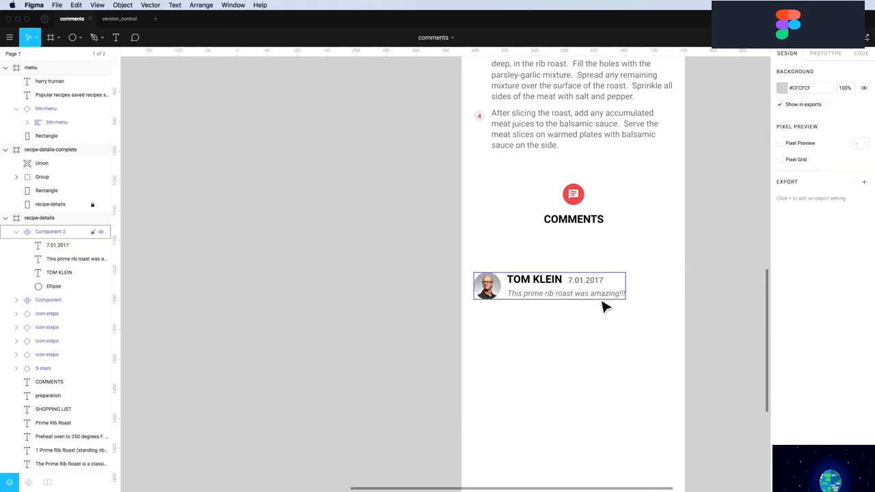
super+click(604, 304)
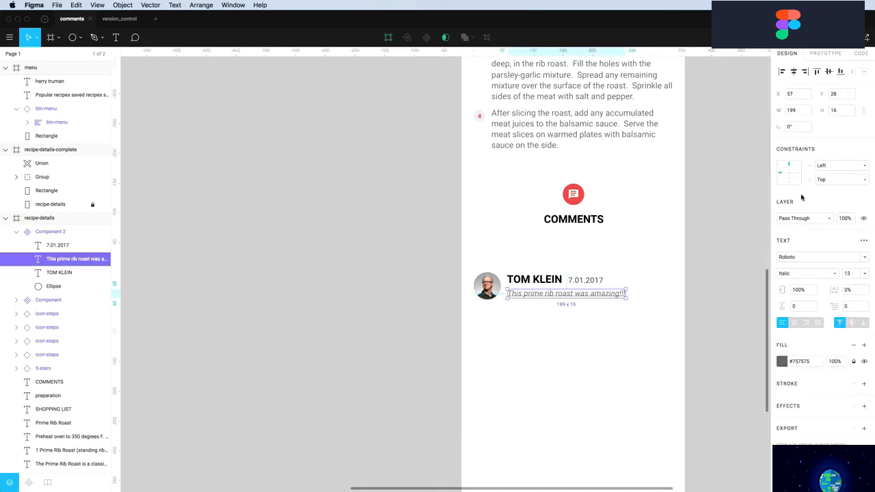
click(829, 167)
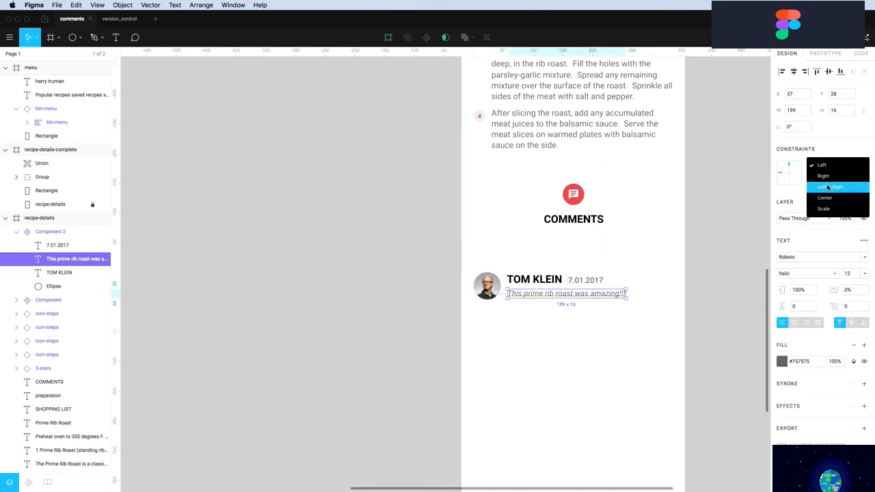
click(828, 183)
Widen Component 2 to 335 px, undoing the accidental height change
click(587, 346)
click(578, 300)
drag(628, 296, 634, 318)
key(alt)
key(super)
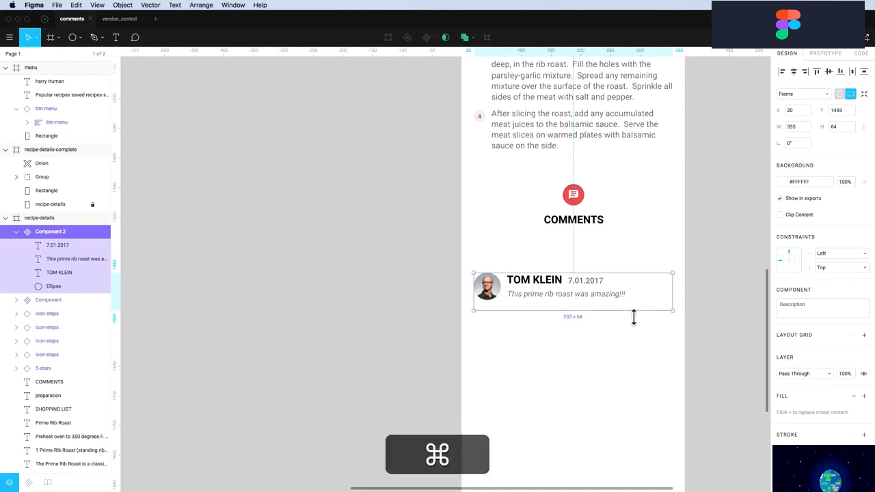
key(super+z)
click(613, 328)
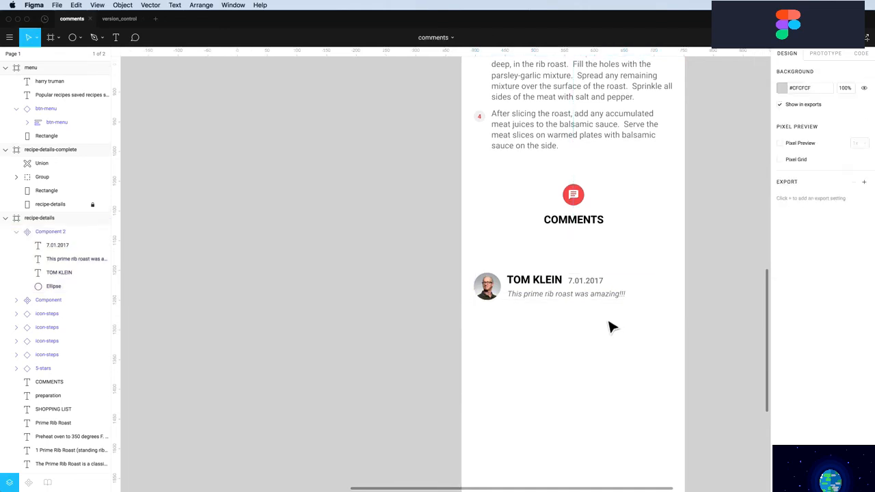
Duplicate the comment below the first and type a new commenter's name
key(alt)
drag(547, 294, 533, 324)
double_click(524, 324)
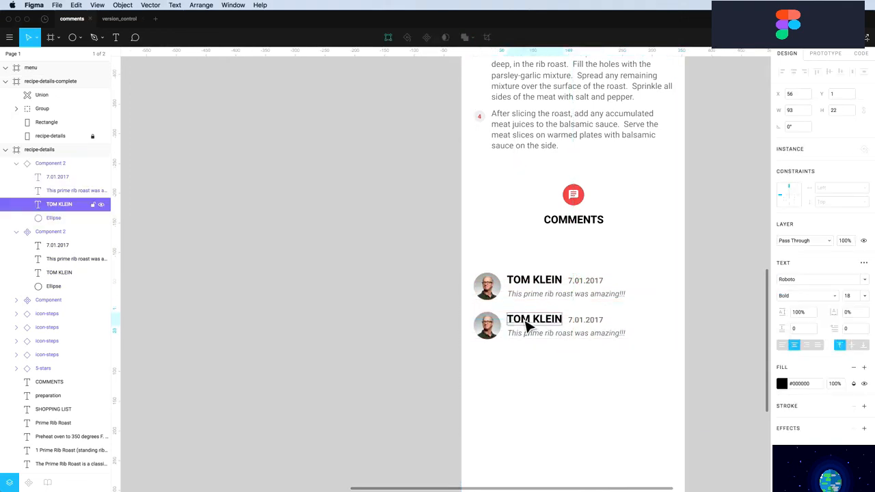
double_click(521, 319)
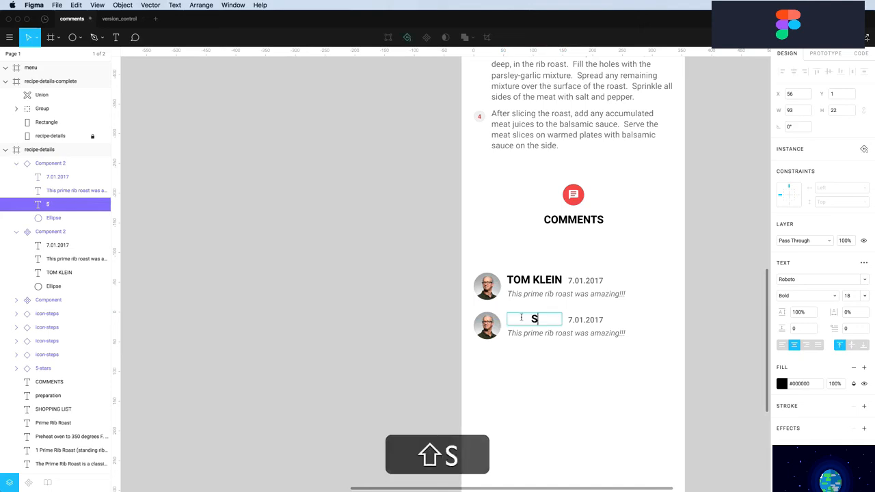
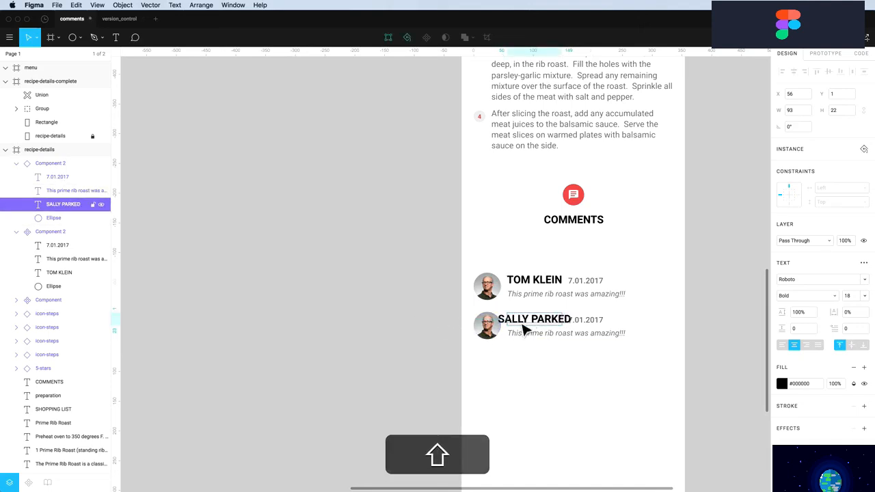
Left-align the first name text and shift the dates 10 px further right
click(533, 287)
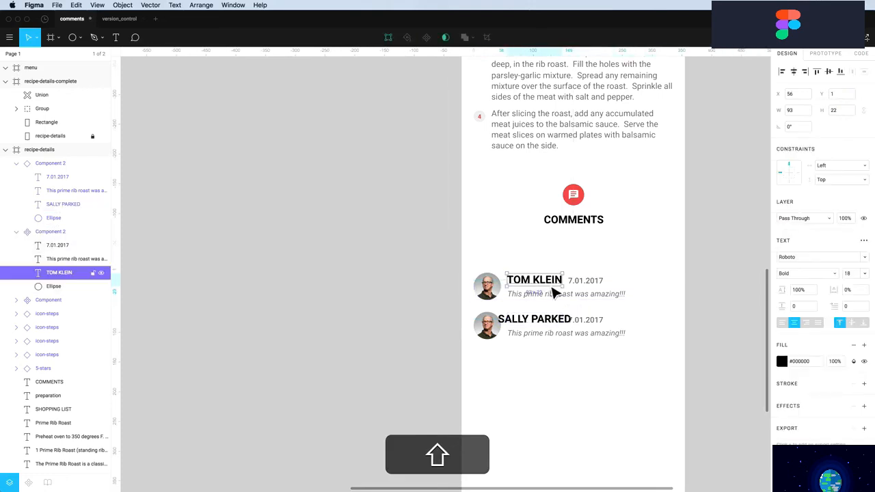
click(783, 323)
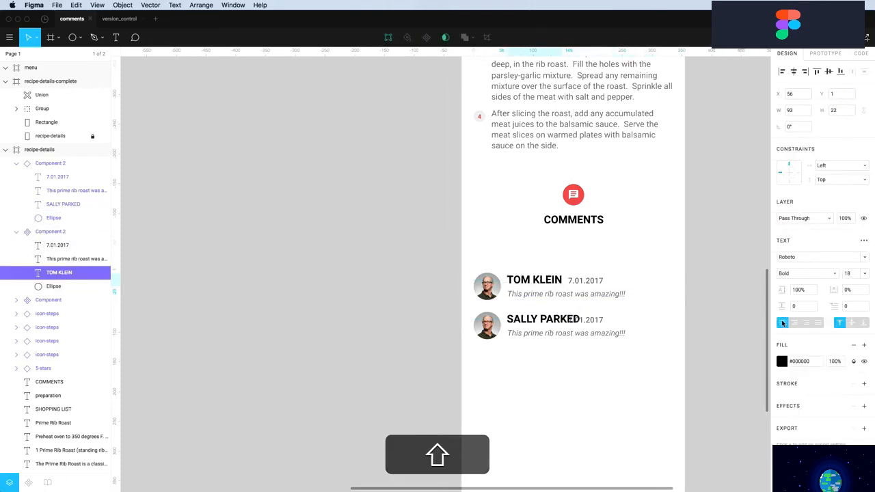
click(588, 323)
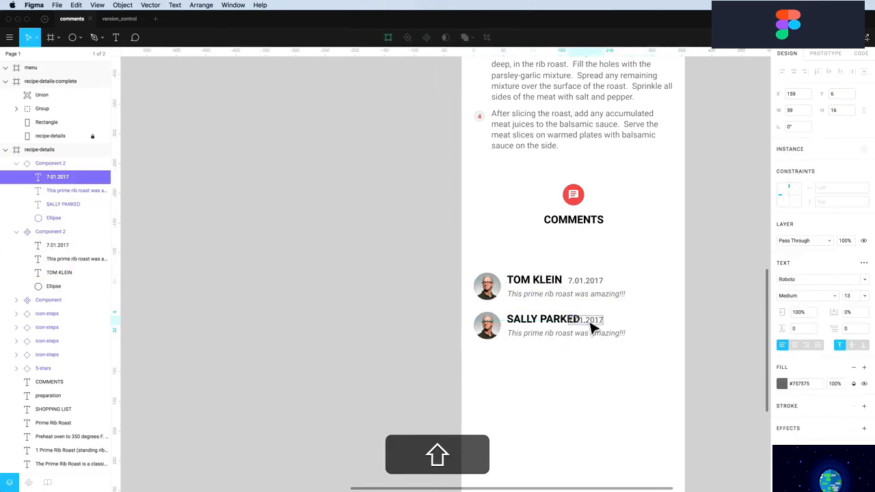
mouse_move(593, 328)
mouse_down()
mouse_move(611, 333)
mouse_move(603, 327)
mouse_up()
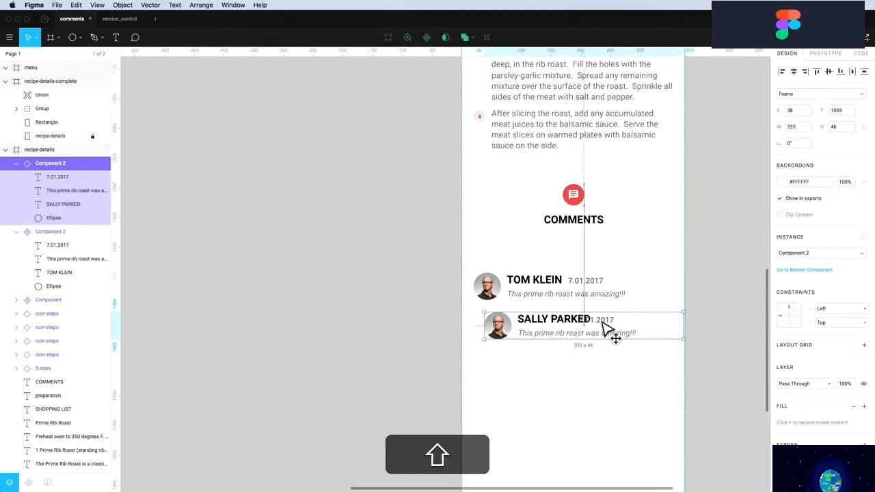
key(super+shift+z)
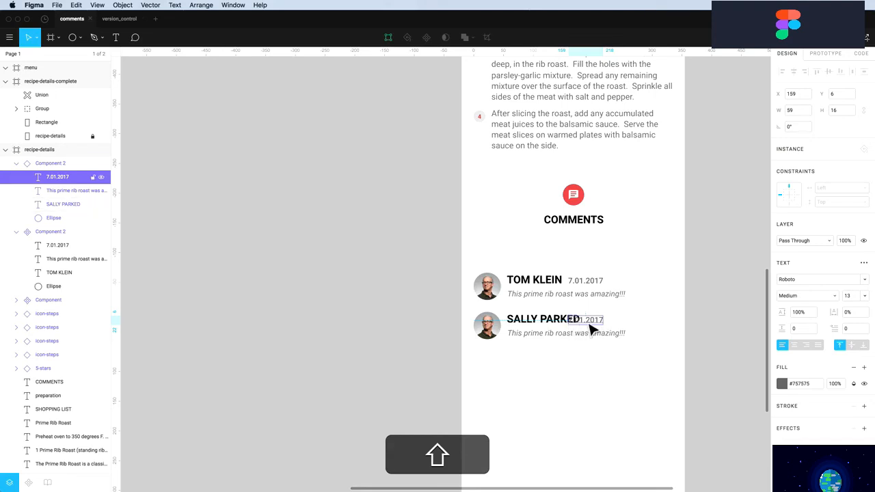
click(588, 288)
click(585, 291)
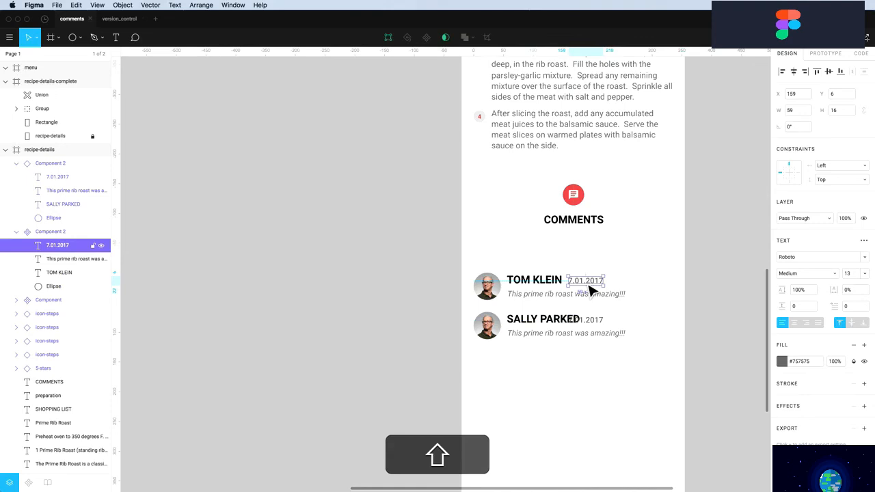
key(shift+Right)
key(shift+Right)
key(shift+Right)
key(shift+Right)
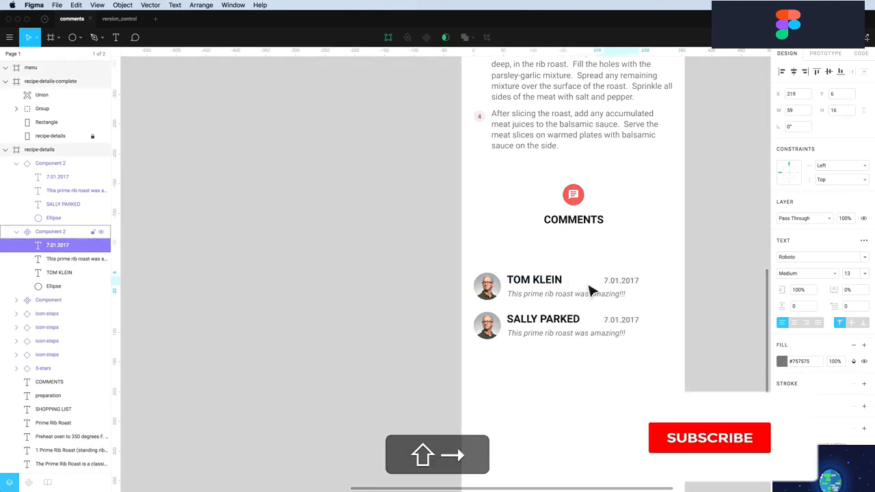
Correct the new name's last letter and enter the review 'I was amazed at how little preparation this took…'
double_click(574, 319)
drag(580, 320, 573, 319)
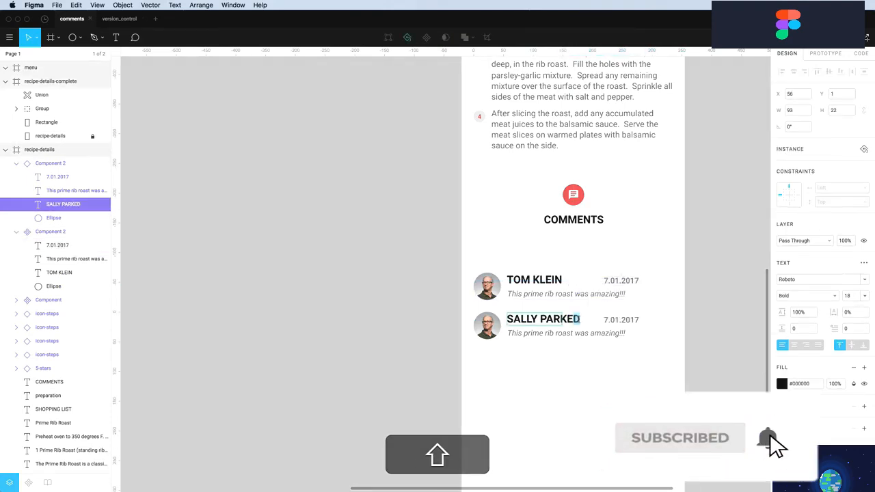
text(R)
click(571, 367)
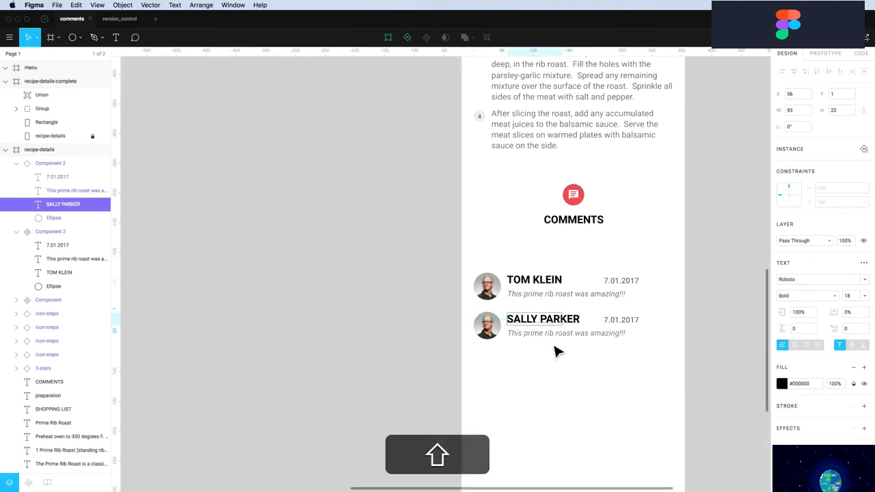
double_click(548, 334)
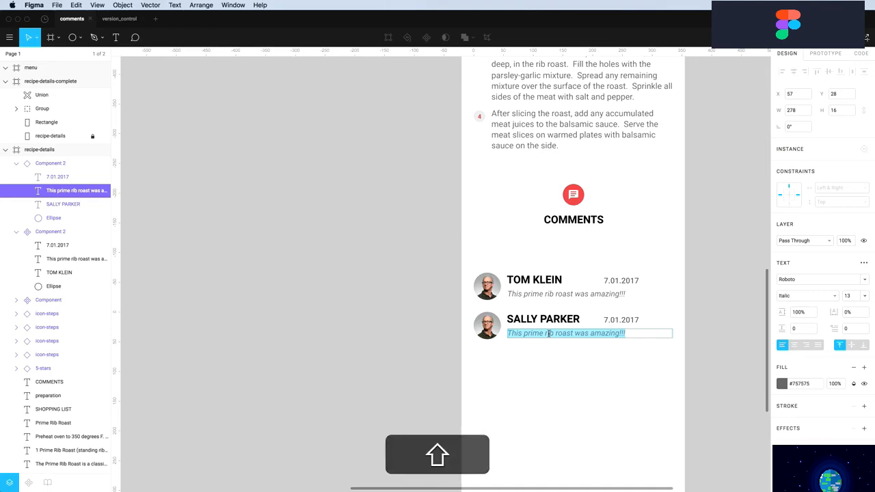
text(I was amazed at how little preparation this took. Just rub on the herbs and butter, let it sit for a few hours and you have an amazing piece of meat!)
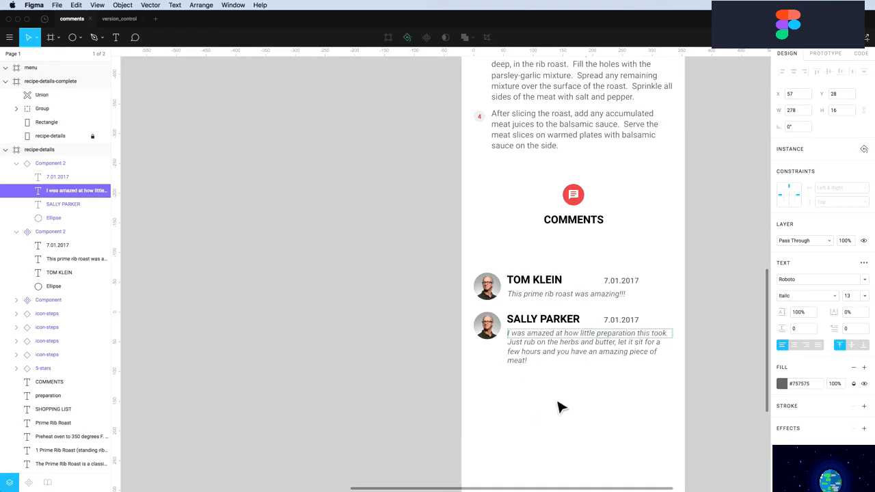
key(Escape)
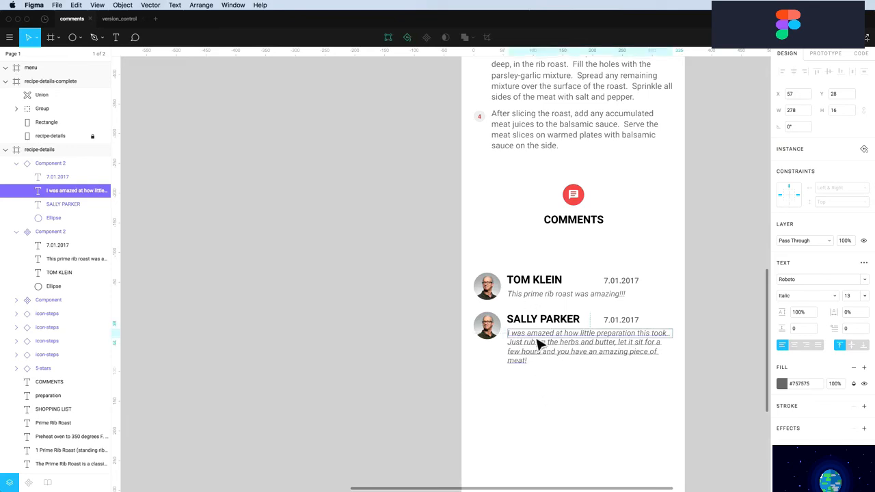
Swap the second comment's avatar image for avatar-3.png
click(499, 338)
click(493, 333)
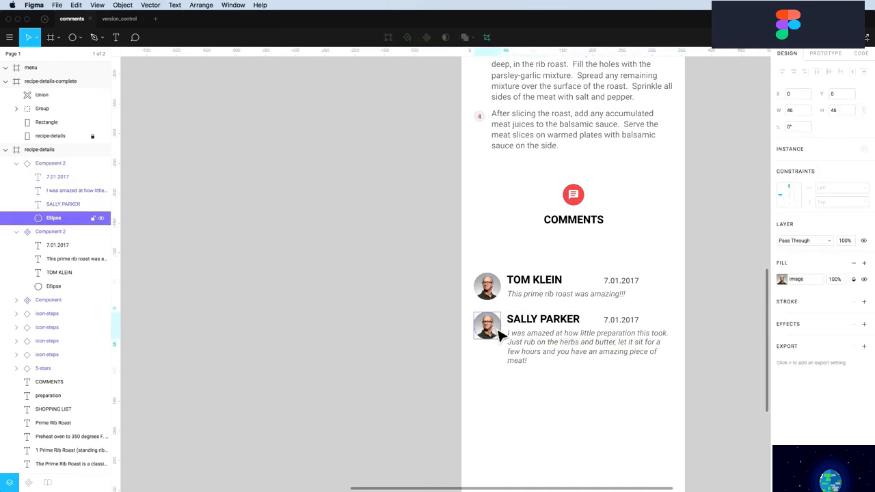
click(782, 280)
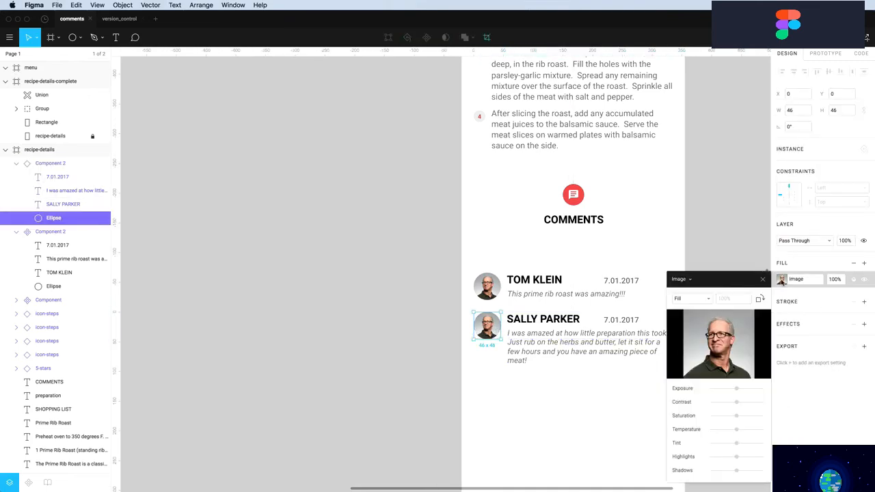
click(718, 344)
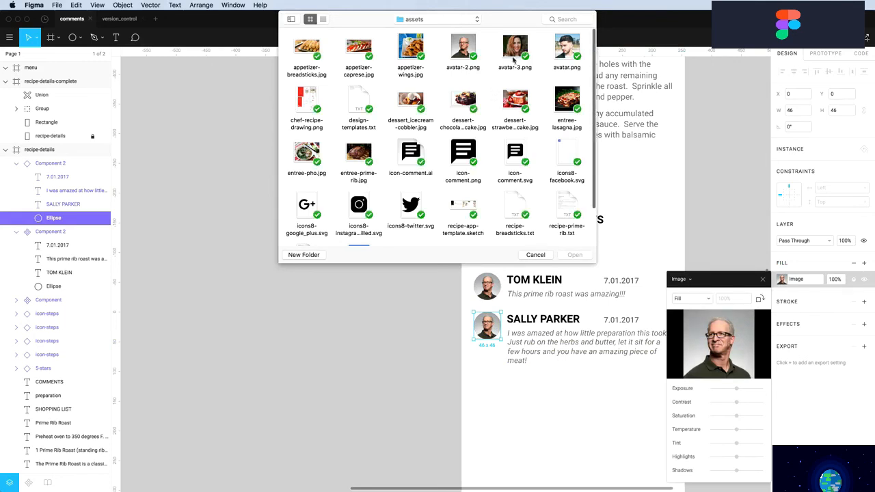
click(515, 48)
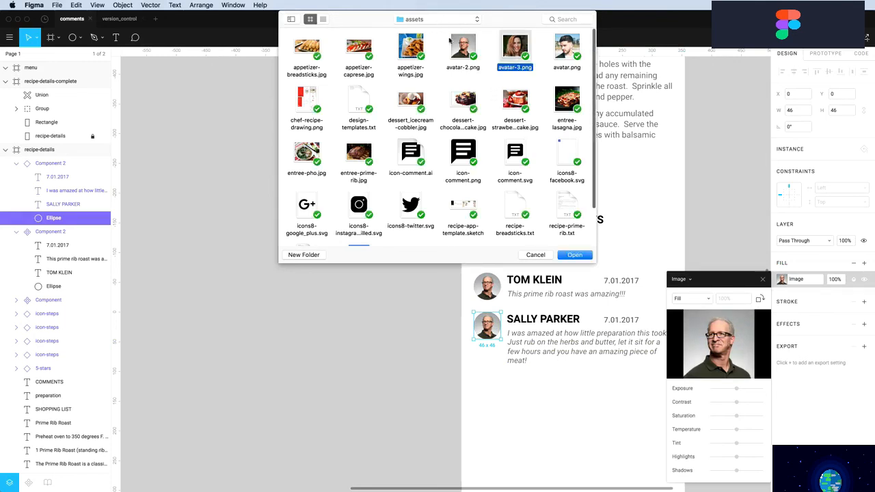
click(576, 256)
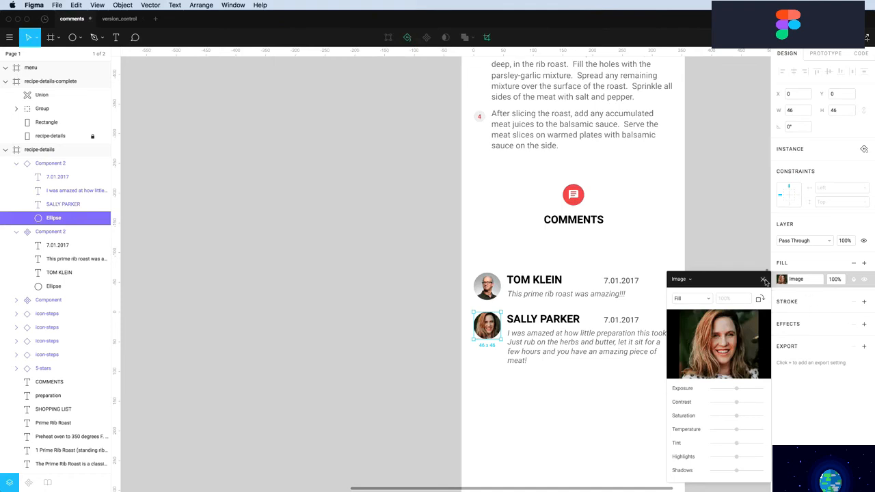
click(763, 280)
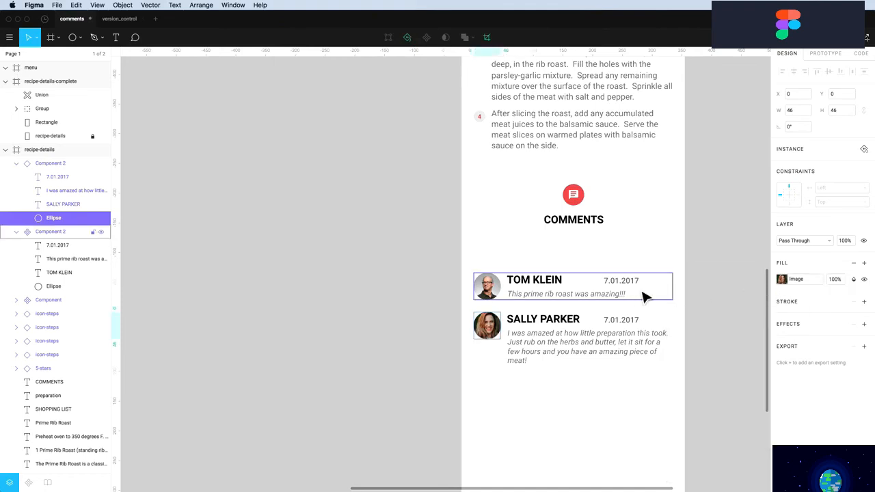
Set the first commenter's name to Black font weight
click(537, 293)
click(534, 285)
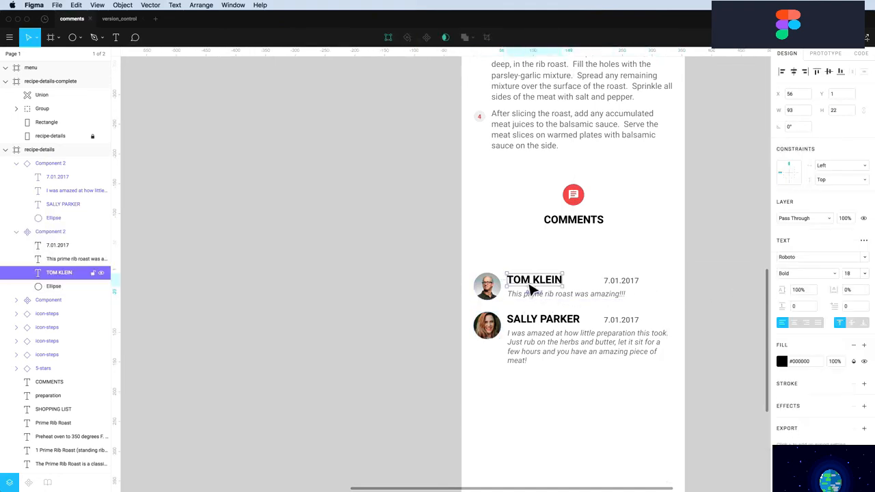
click(810, 273)
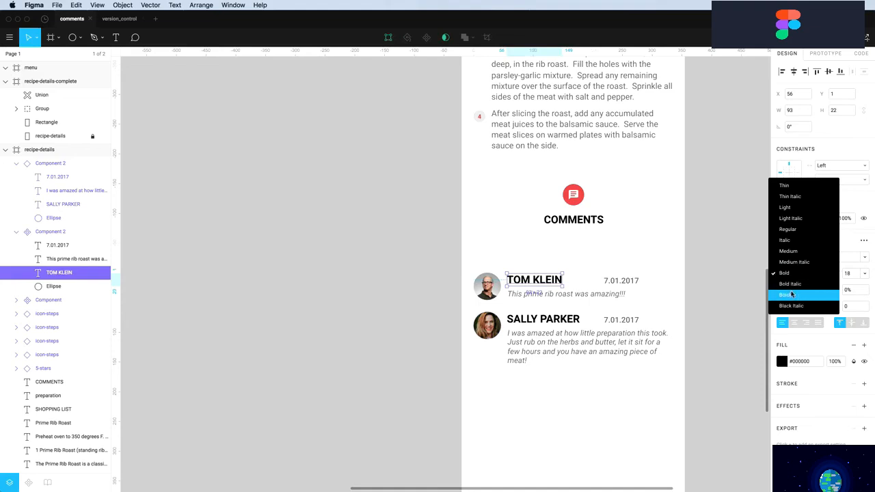
click(791, 294)
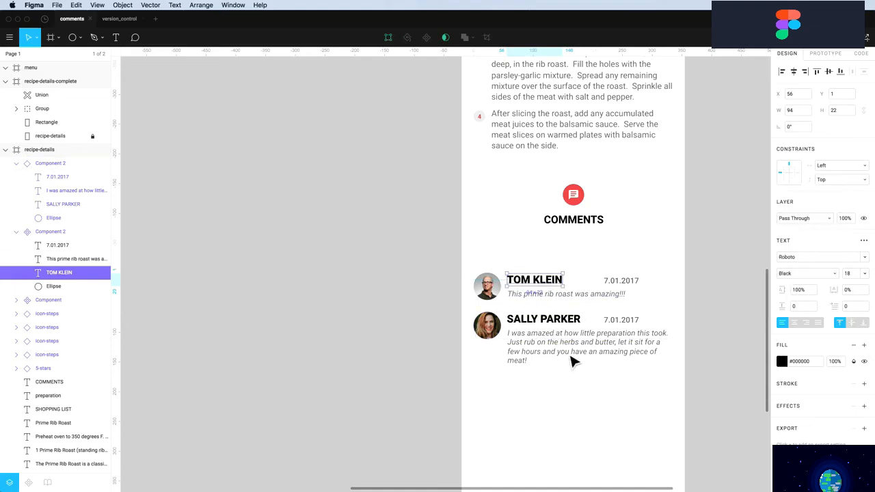
click(566, 404)
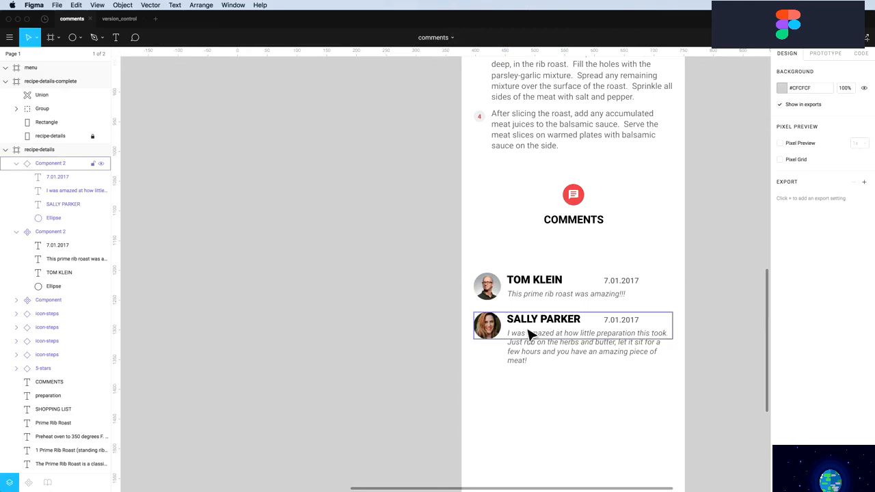
Move the second comment lower and stretch it to 335 × 97 for four lines
drag(531, 333, 531, 394)
drag(523, 353, 525, 364)
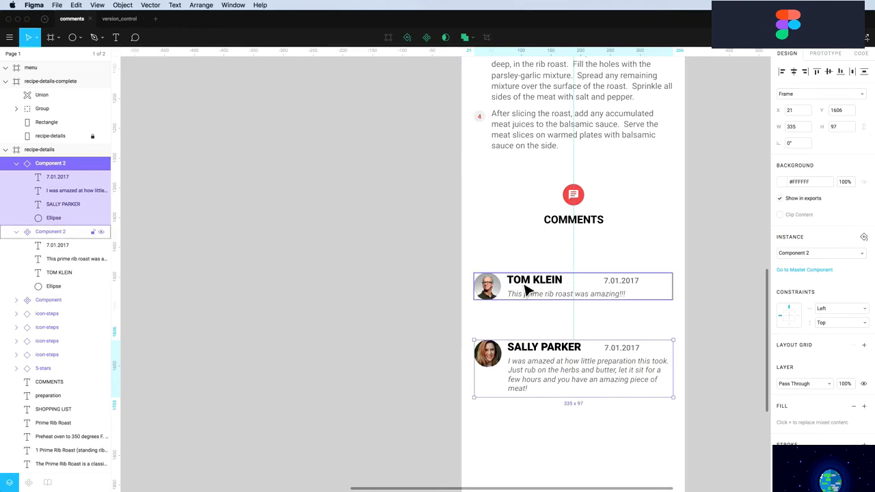
double_click(527, 285)
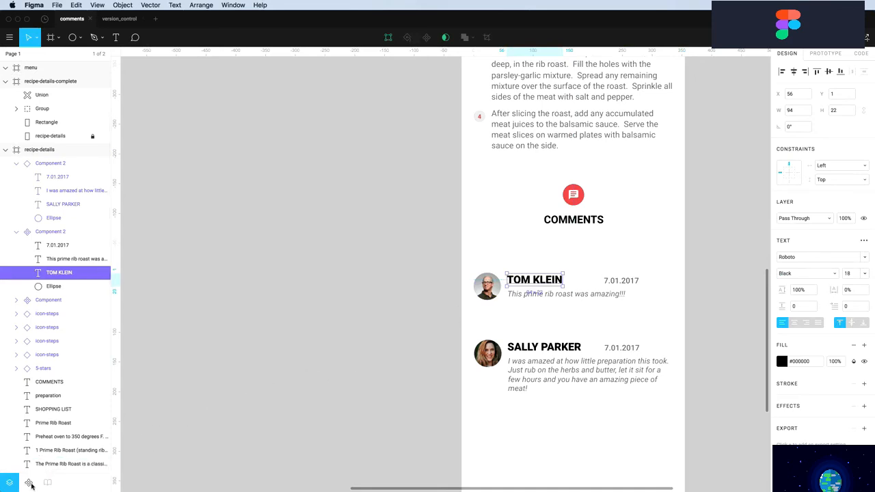
Place the 5-stars component from Assets above the first name, shifting the text down
click(30, 483)
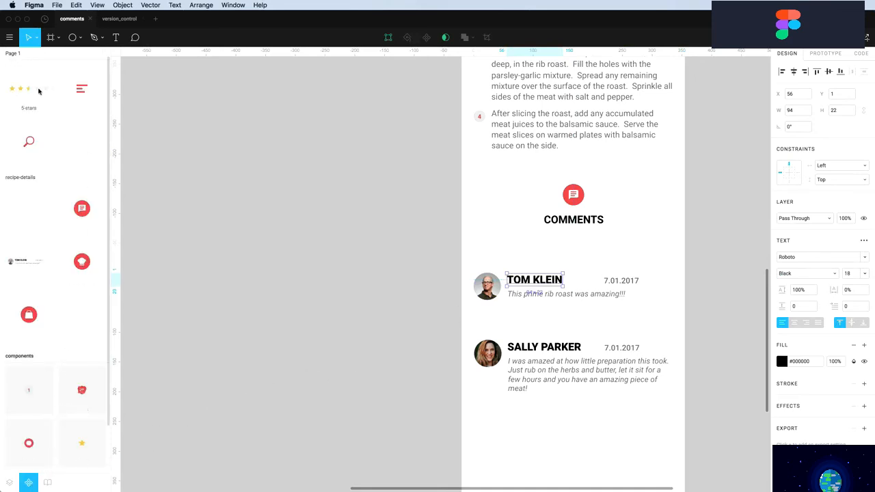
drag(24, 90, 515, 290)
drag(575, 286, 581, 289)
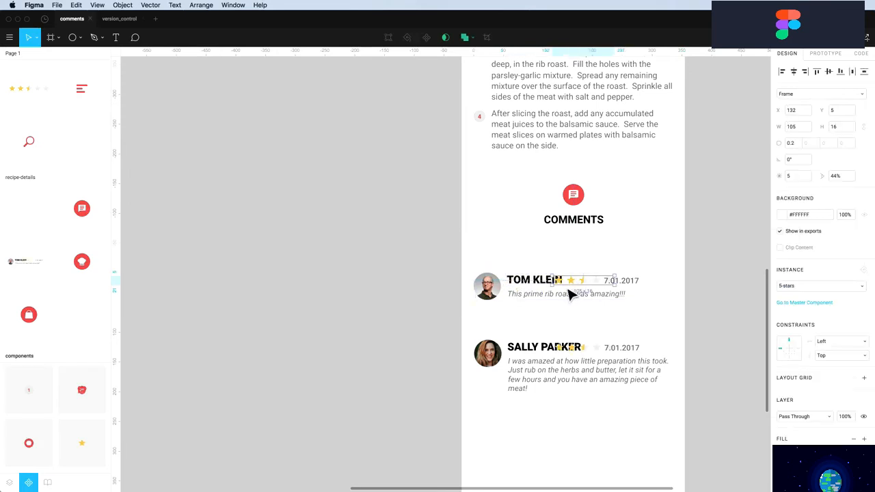
click(537, 288)
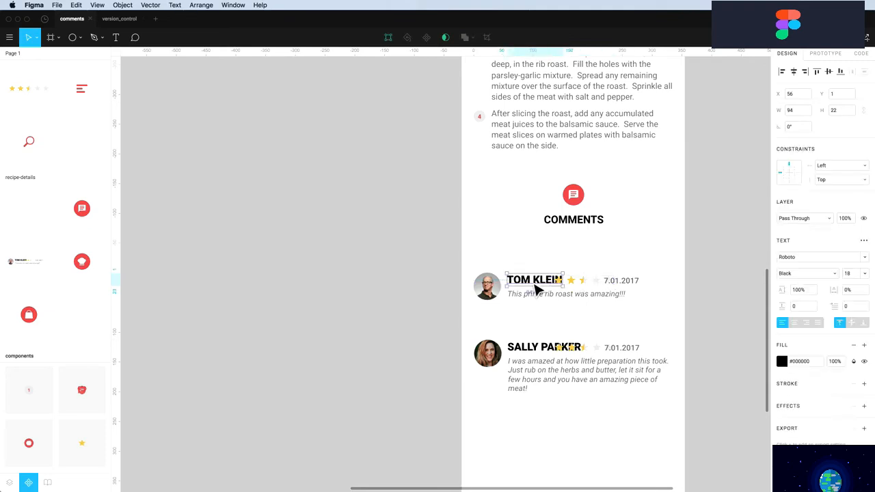
shift+click(621, 287)
shift+click(611, 299)
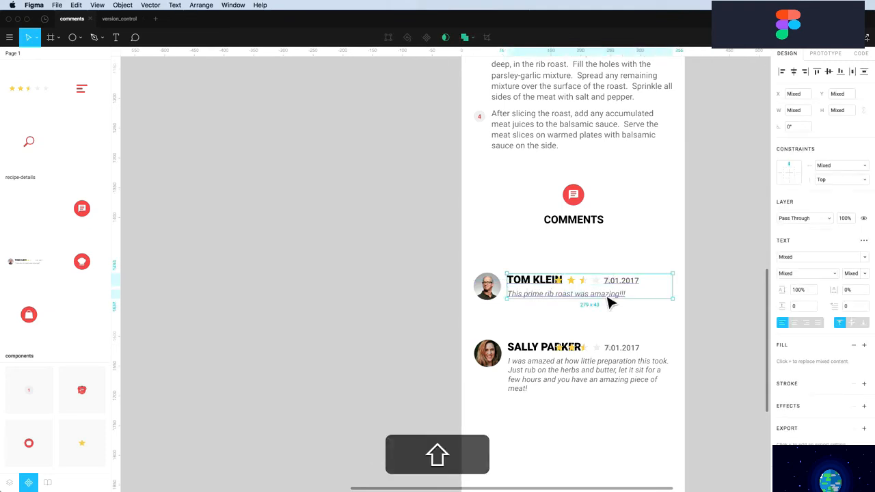
key(shift+Down)
key(shift+Down)
key(shift+Down)
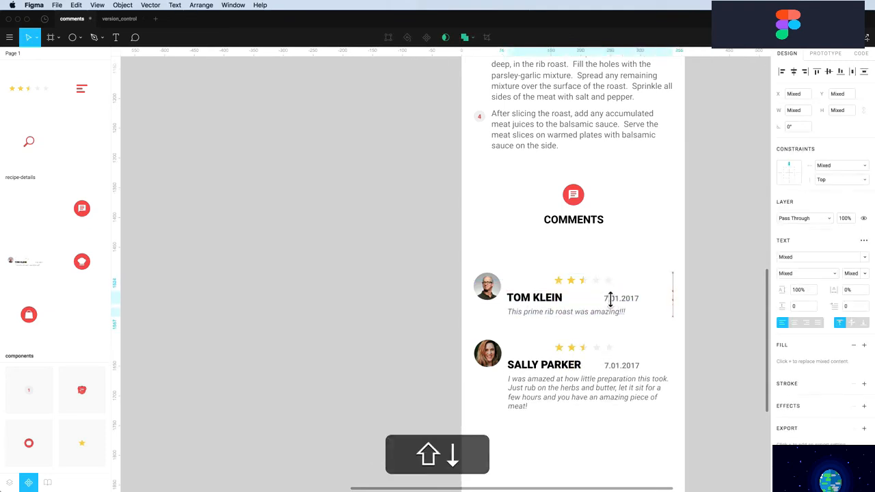
drag(567, 285, 525, 285)
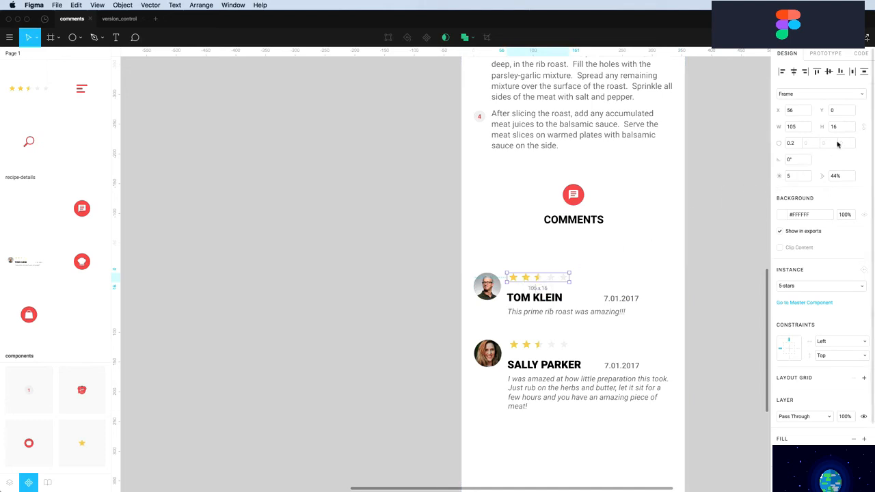
Lock proportions and scale the star rating down to about 72 × 11
click(863, 127)
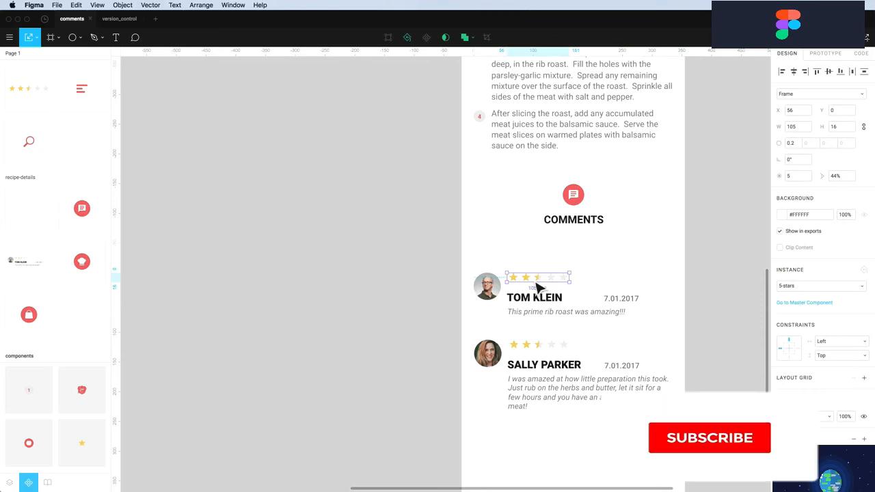
click(36, 37)
click(37, 71)
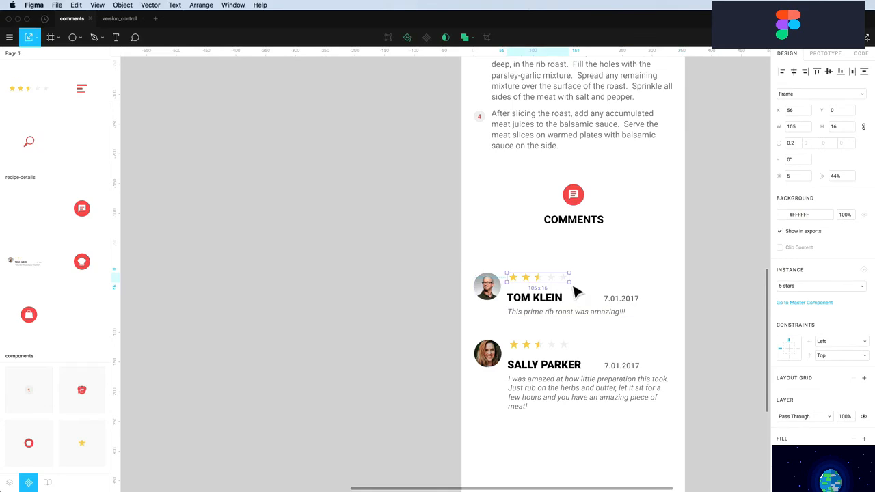
drag(577, 291, 551, 285)
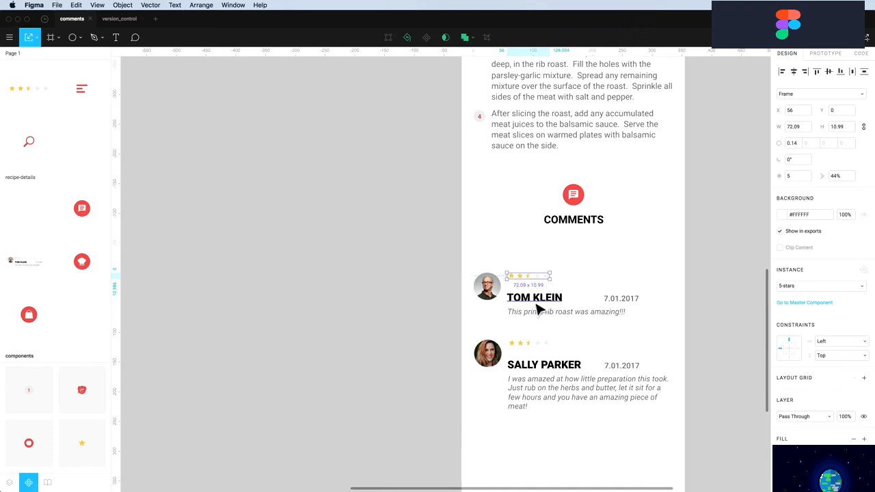
Move the name, date and comment text up closer beneath the rating
click(537, 305)
shift+click(624, 303)
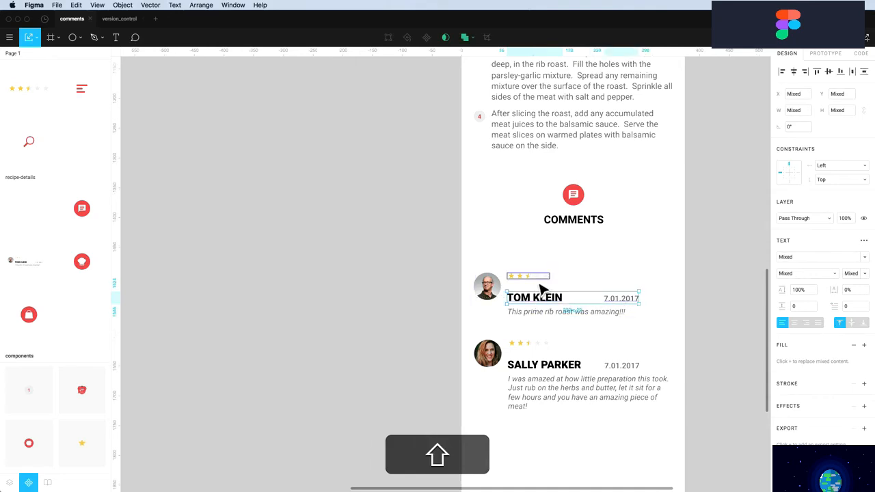
key(alt+shift+Up)
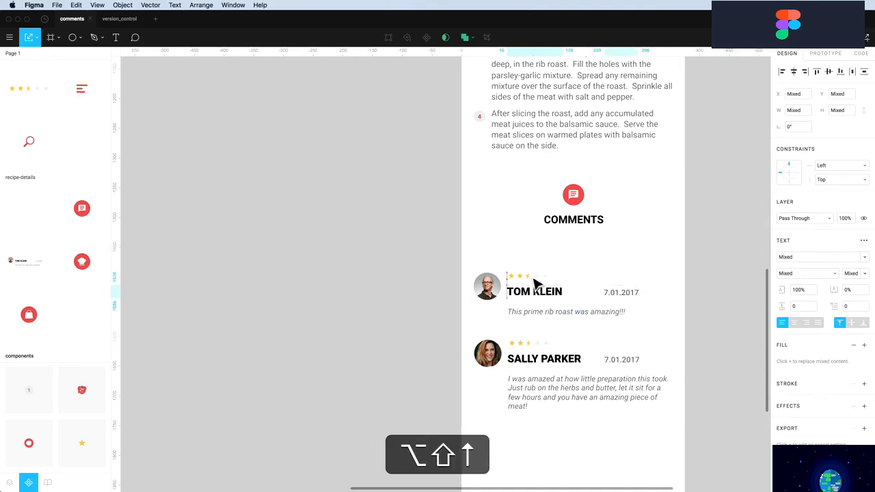
key(alt+Up)
key(alt+Up)
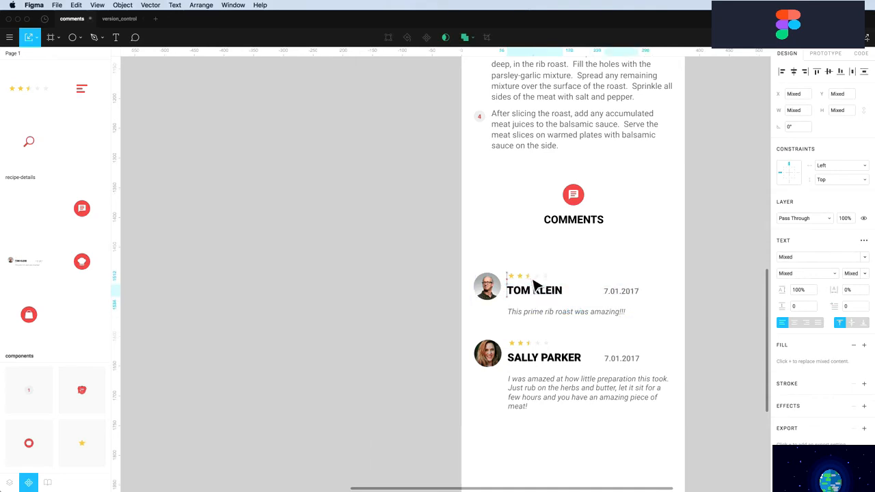
key(alt+Up)
key(alt+Up)
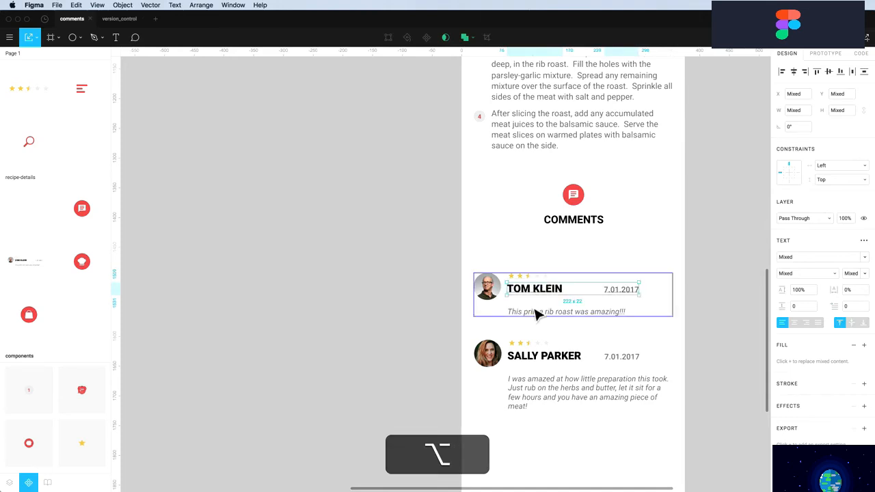
drag(532, 315, 531, 303)
scroll(531, 303, up, 1)
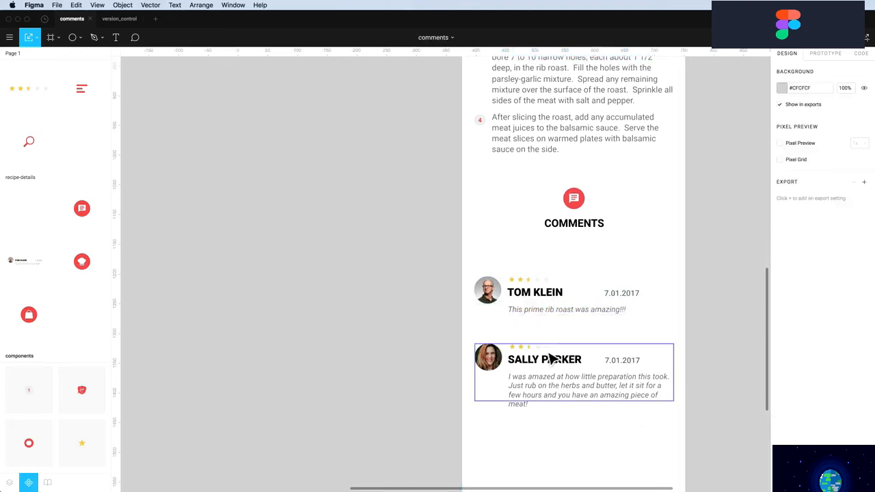
scroll(553, 410, down, 3)
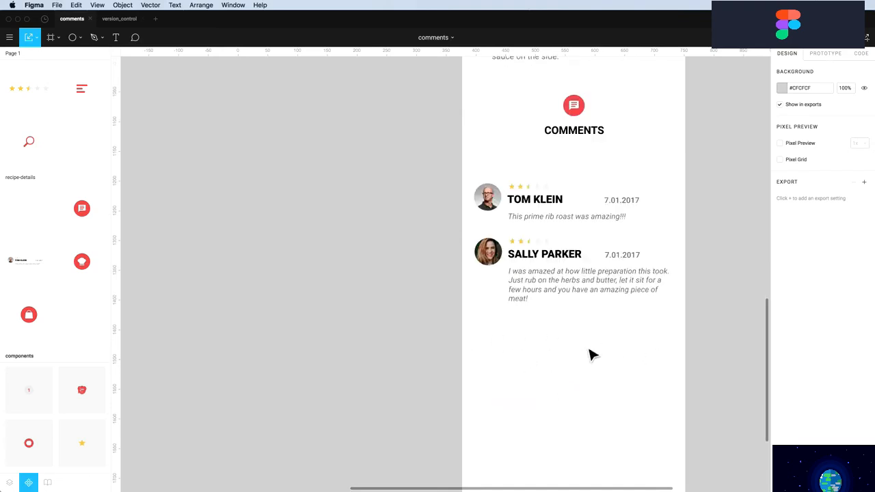
Draw a full-width grey bar below the comments
key(r)
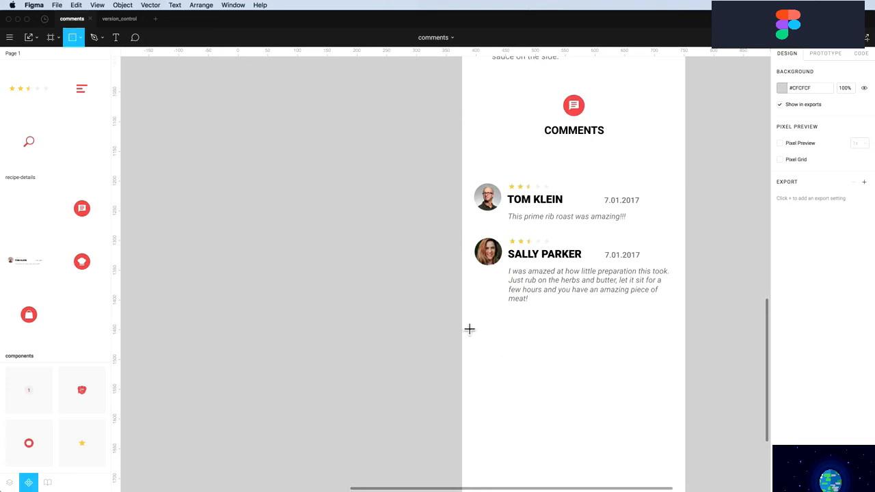
mouse_move(470, 330)
mouse_down()
mouse_move(664, 359)
mouse_move(687, 352)
mouse_up()
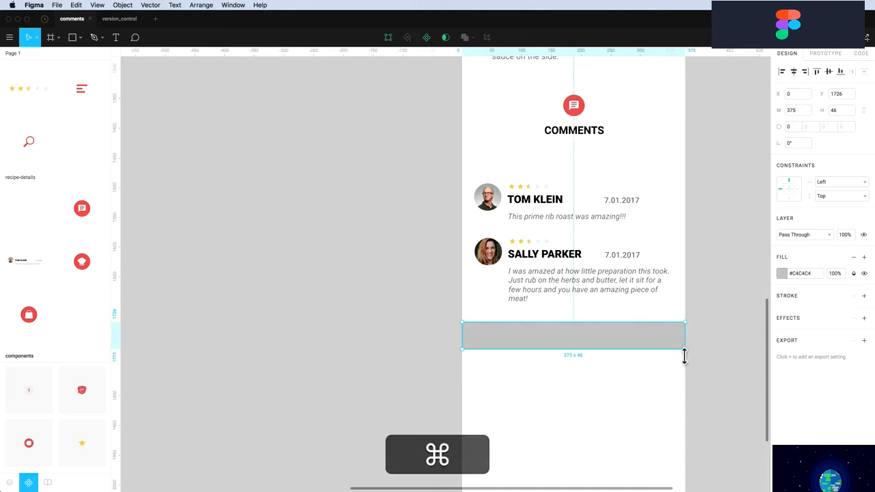
key(super+Up)
key(Escape)
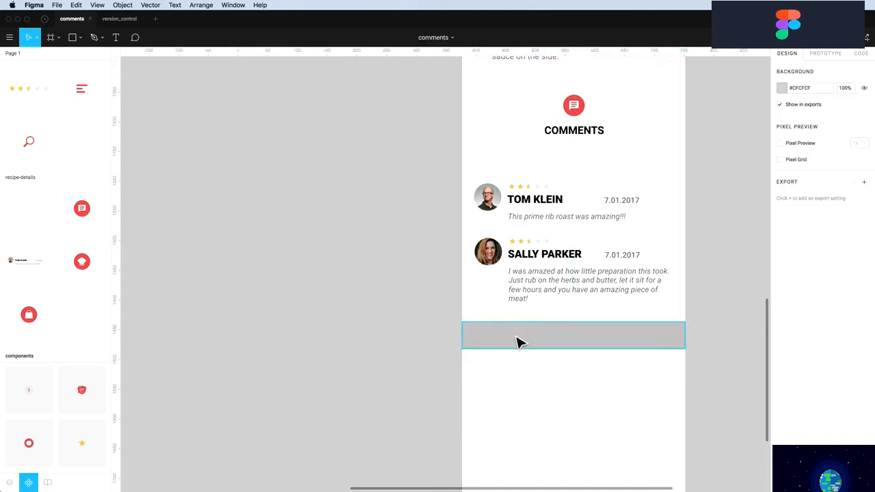
scroll(516, 340, up, 3)
scroll(515, 338, down, 5)
scroll(516, 342, down, 2)
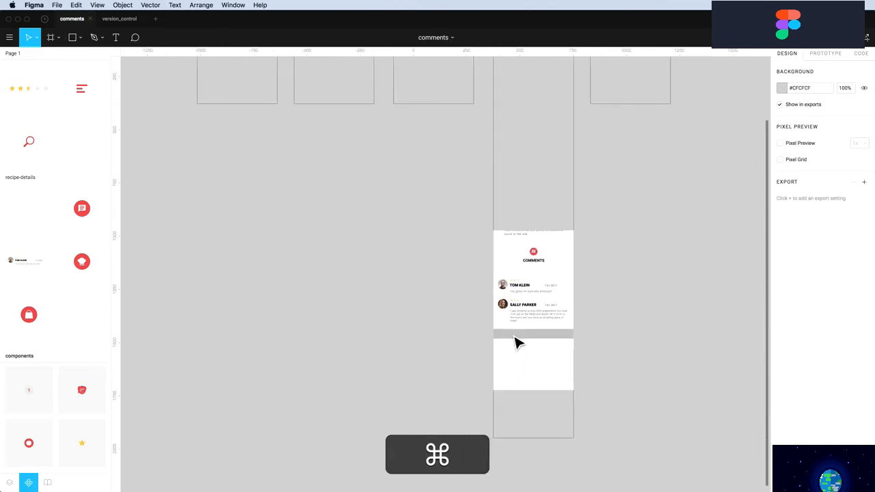
scroll(515, 342, up, 6)
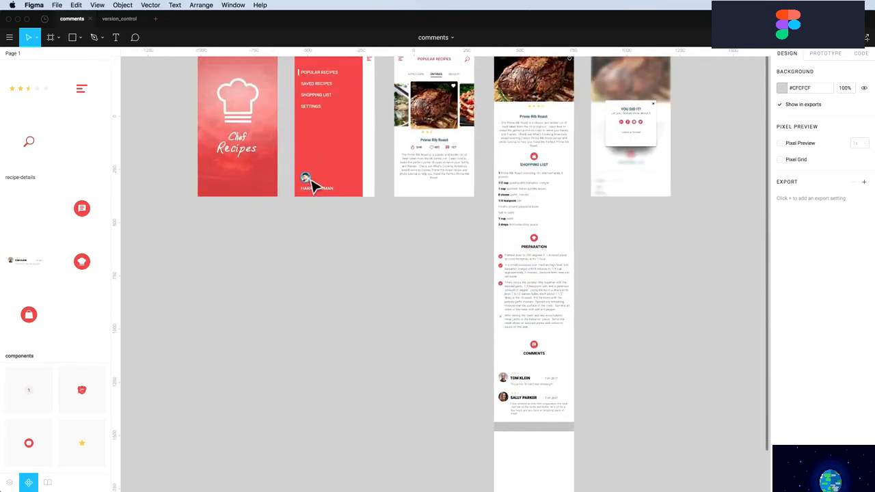
Copy the avatar from the menu screen down onto the new comment bar
click(308, 182)
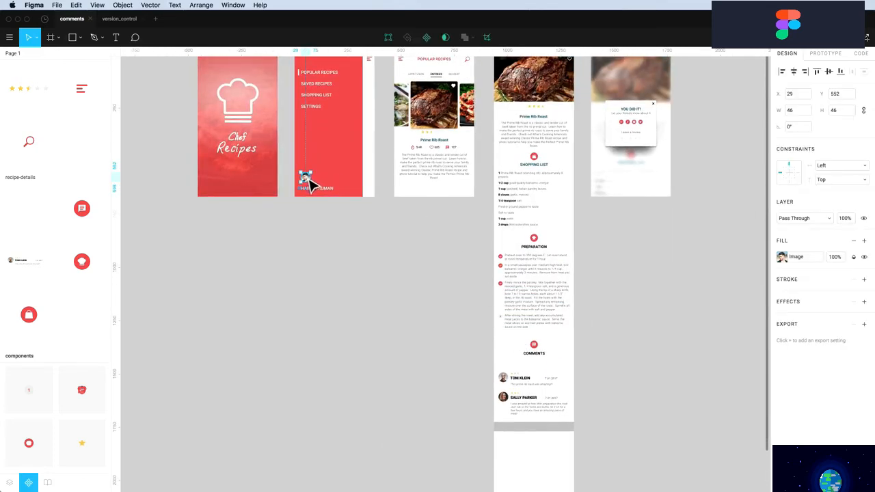
key(alt)
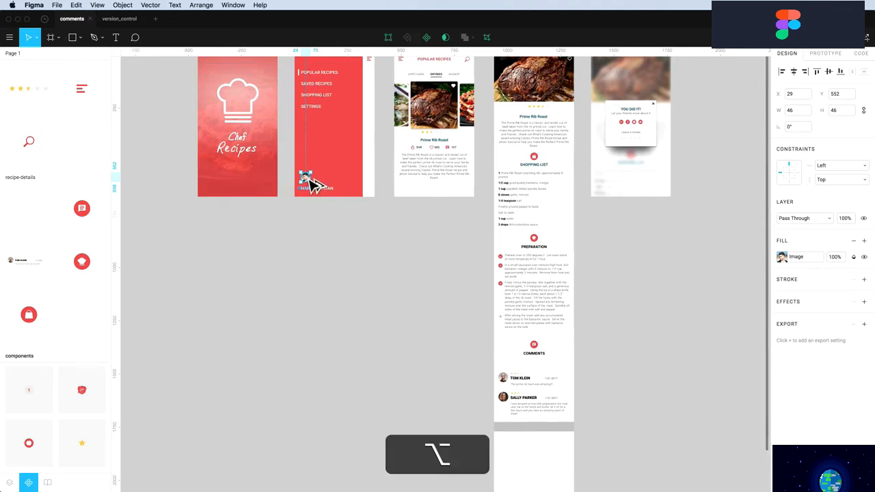
drag(311, 181, 514, 432)
key(alt+z)
drag(461, 404, 574, 459)
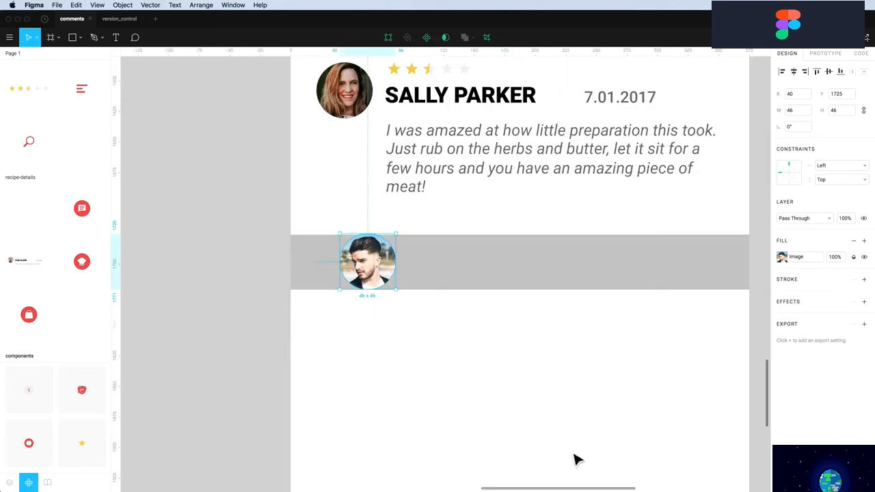
Shrink the avatar to 32 × 32, place it 20 px from the left, and centre it vertically in the bar
drag(402, 240, 354, 270)
key(alt)
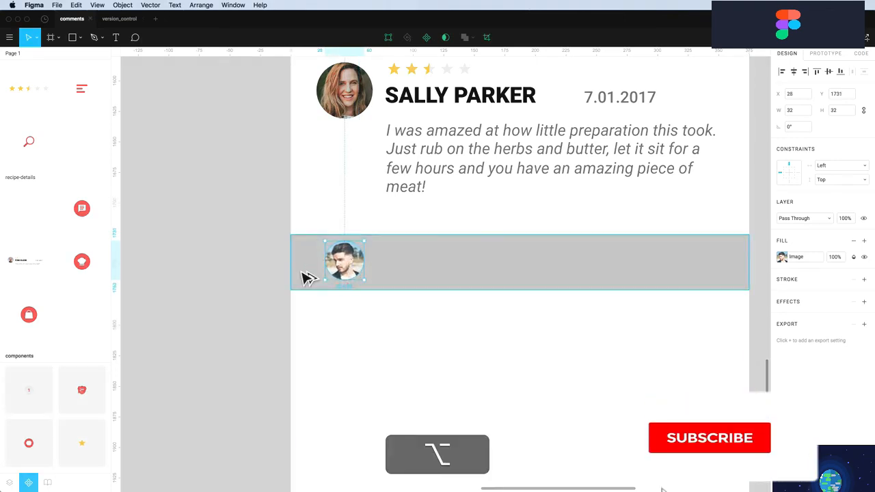
key(alt+Right)
key(alt+Right)
key(alt+shift+Left)
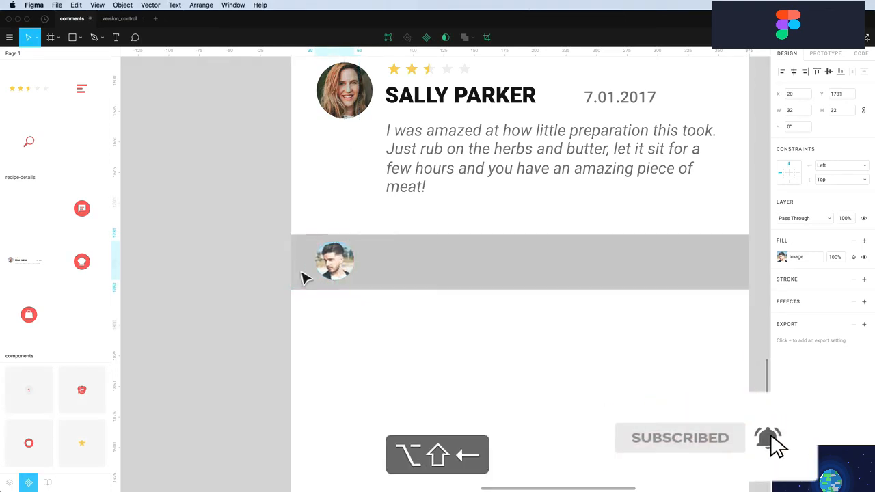
alt+shift+click(415, 288)
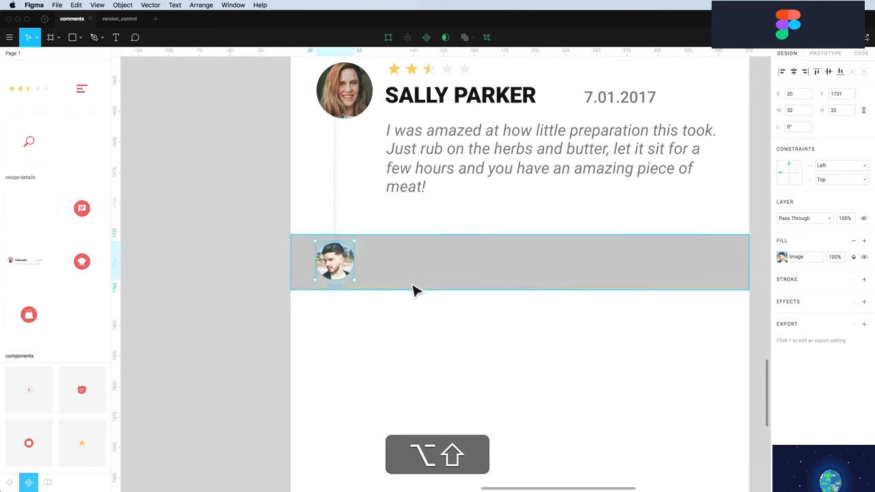
click(831, 73)
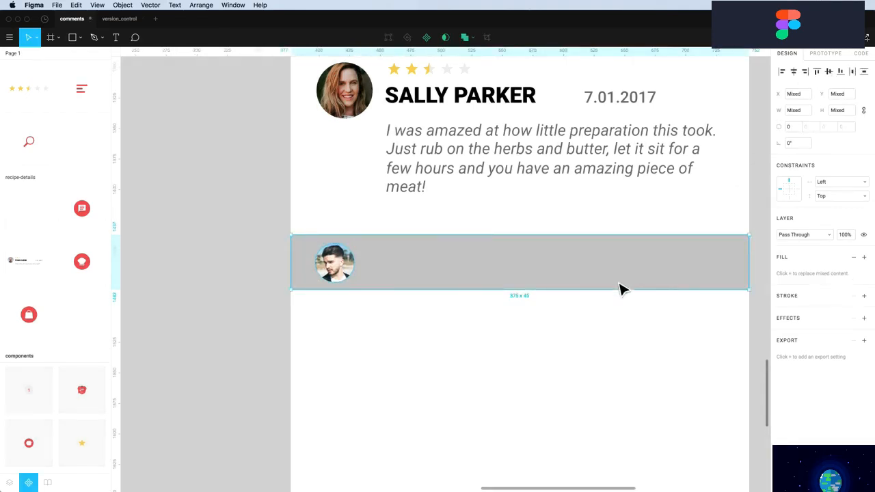
click(569, 352)
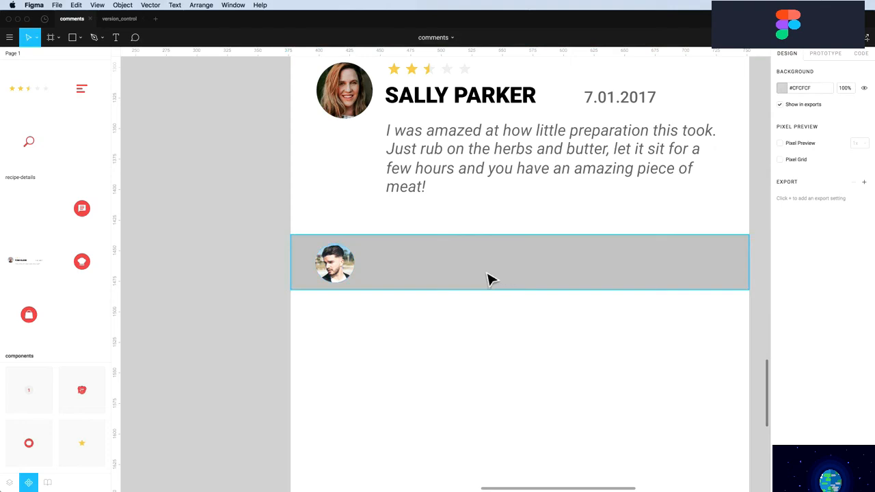
Add the placeholder text 'Type your comment here...' centred vertically in the grey bar
key(t)
click(377, 270)
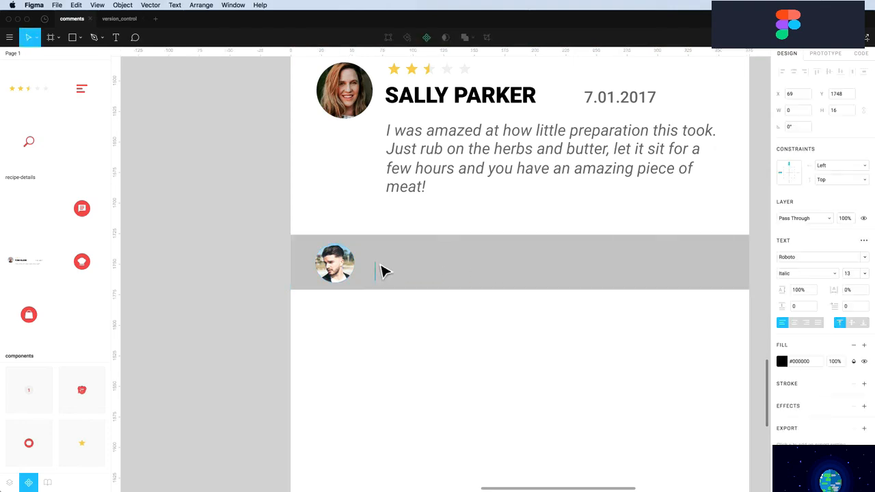
text(Type your comment here...)
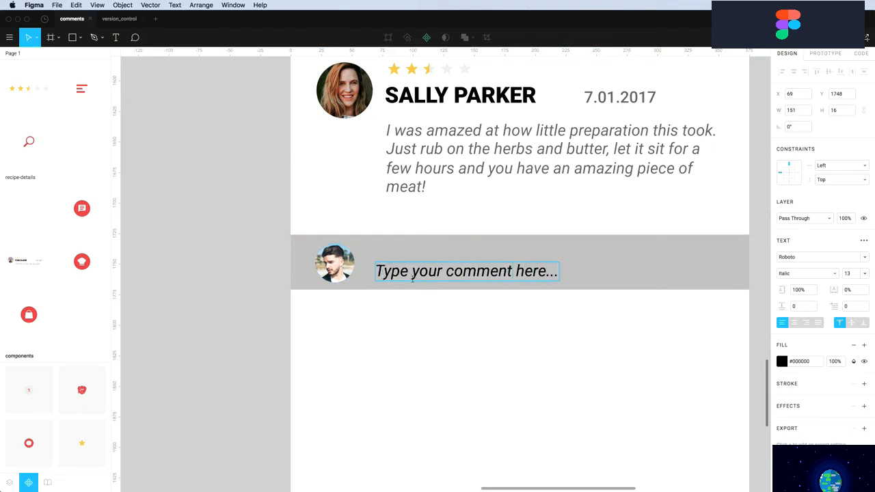
key(Escape)
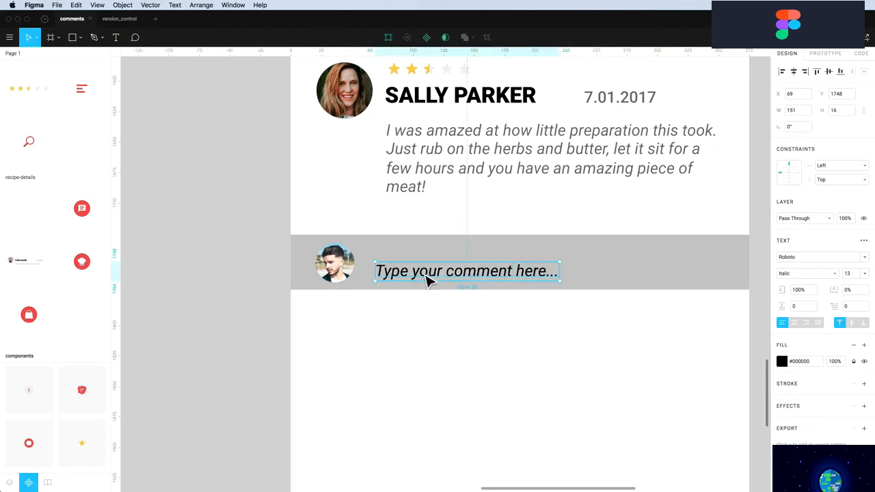
drag(426, 275, 424, 267)
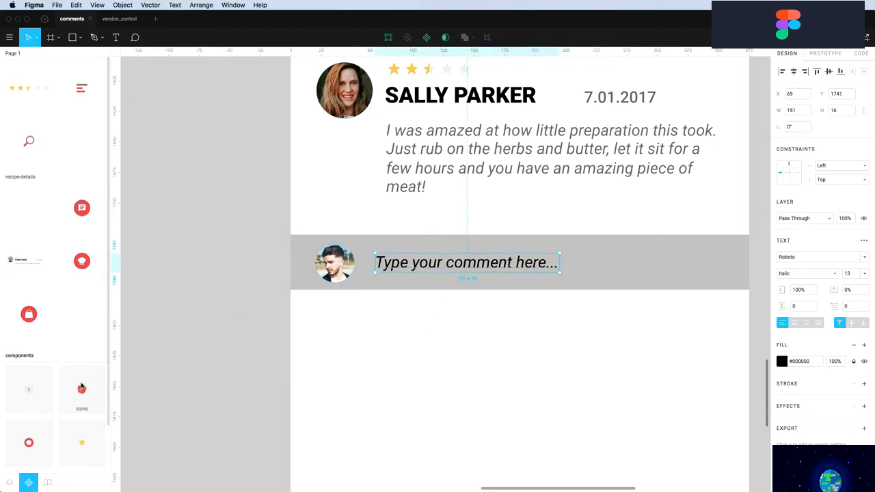
Place the icons component at the bar's right end, with the heart and timer icons hidden
drag(77, 388, 689, 271)
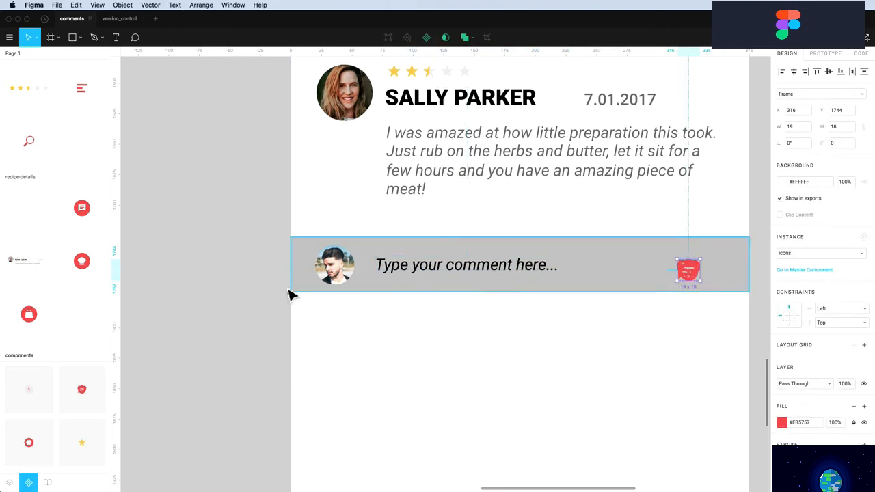
click(10, 483)
click(16, 245)
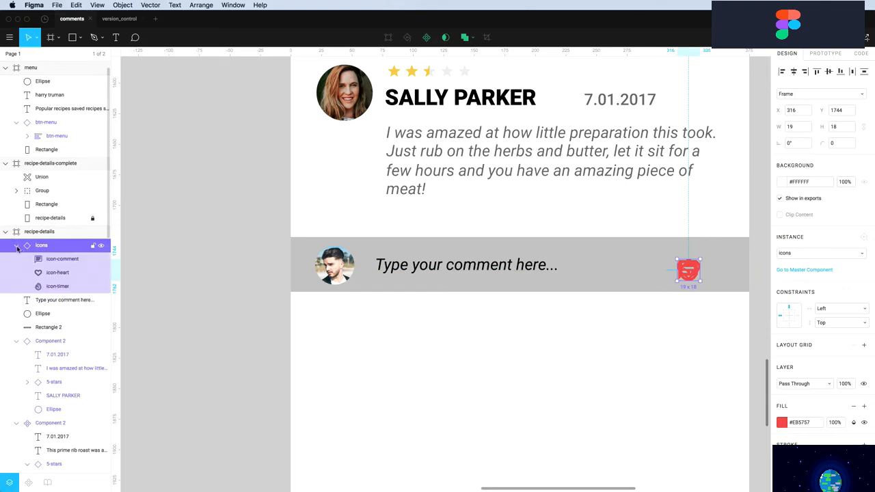
click(101, 273)
click(102, 286)
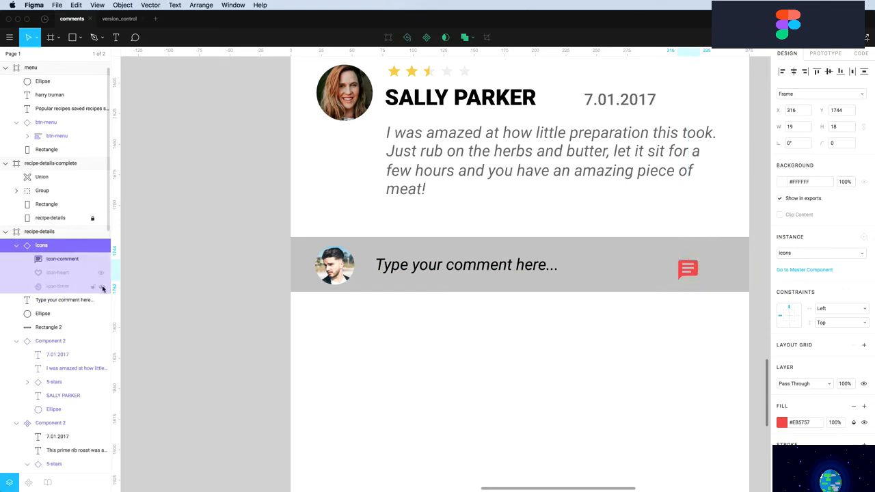
click(621, 371)
drag(694, 275, 721, 275)
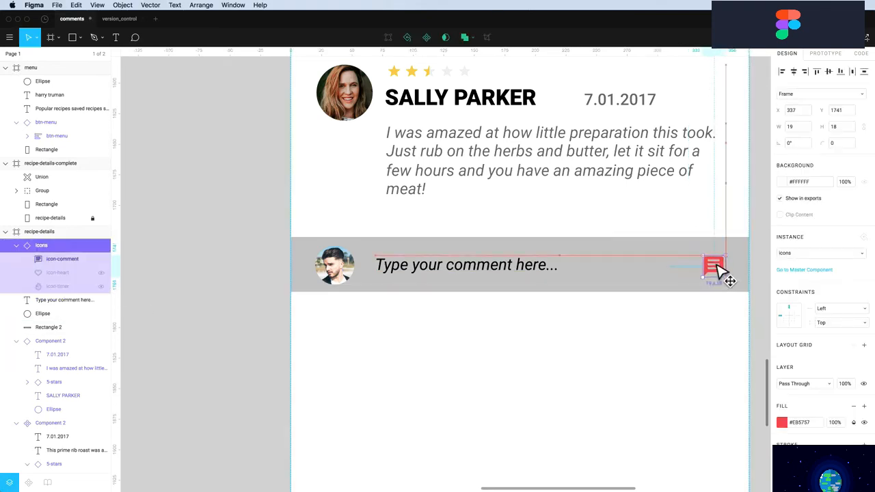
key(alt)
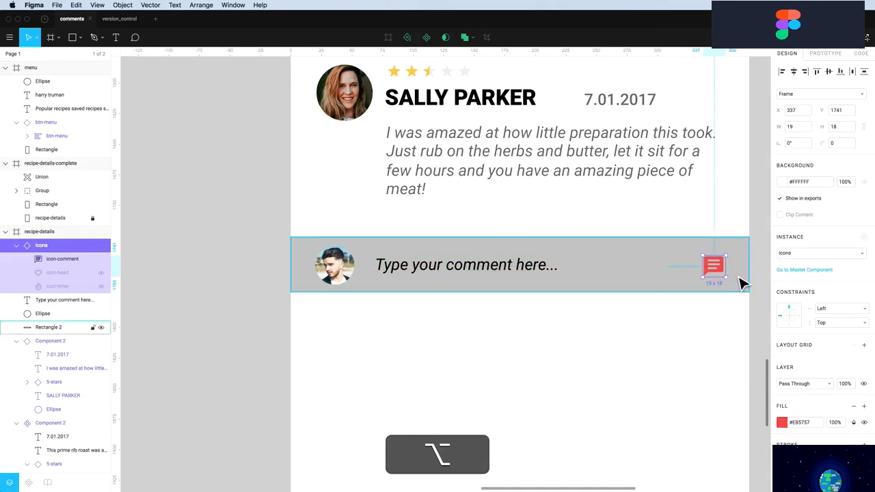
key(alt+Left)
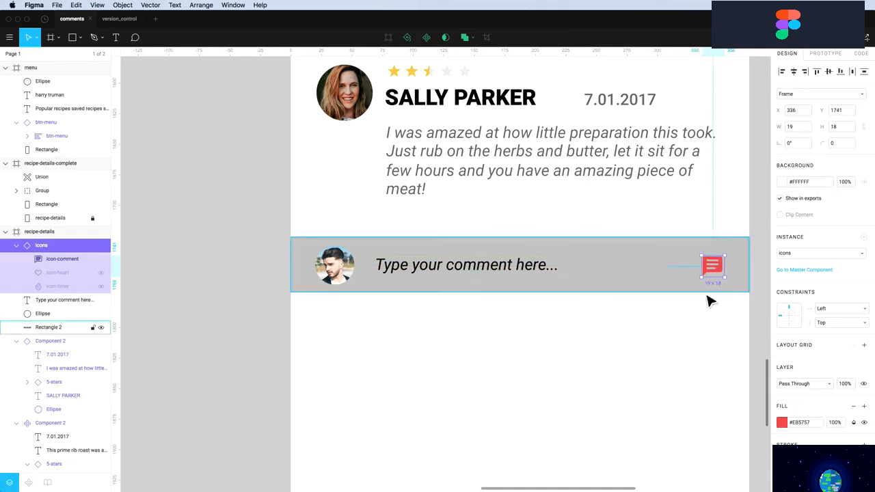
click(642, 281)
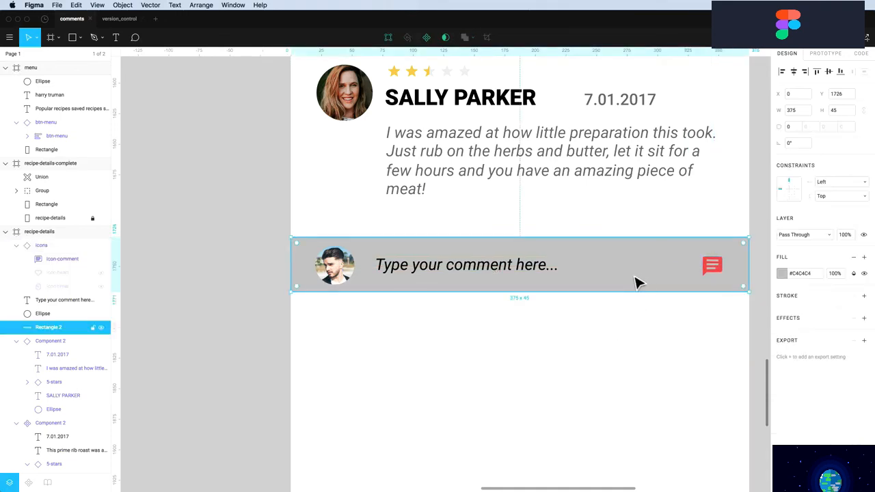
Change the comment bar's fill to white, leaving it without a stroke
click(782, 276)
drag(693, 277, 625, 245)
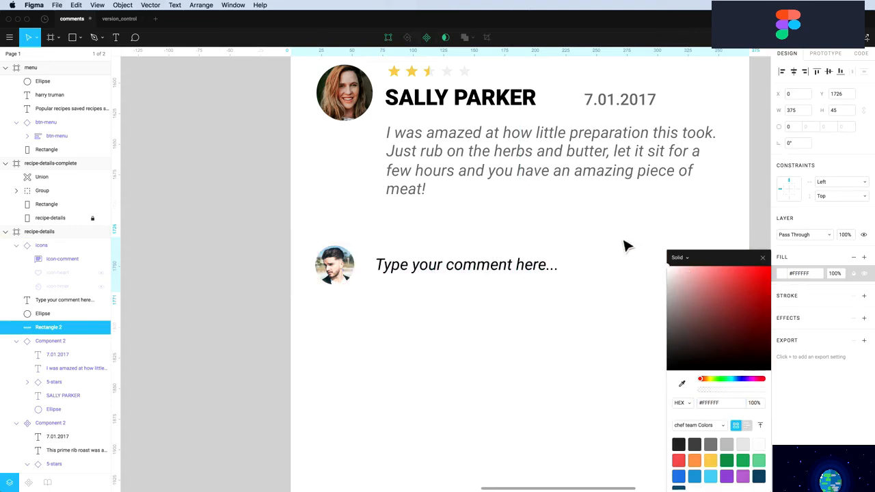
click(763, 260)
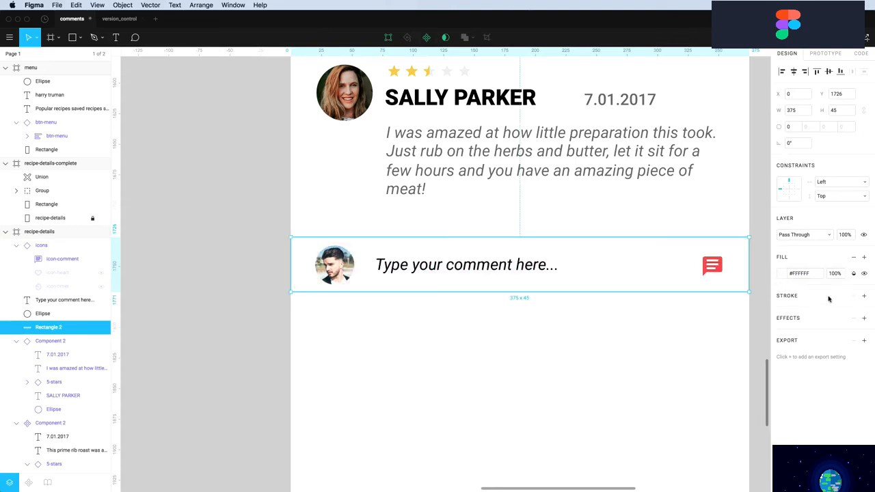
click(865, 299)
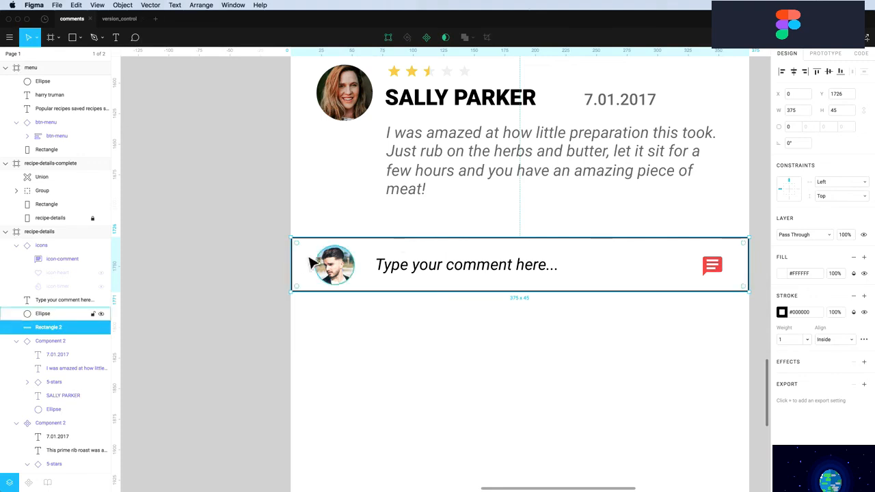
click(853, 299)
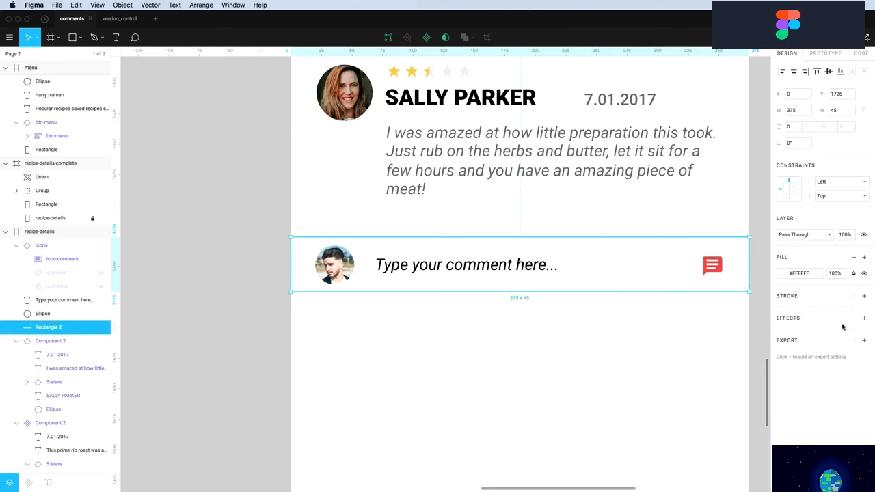
Add a drop shadow to the bar with 0 blur and 10% opacity
click(863, 318)
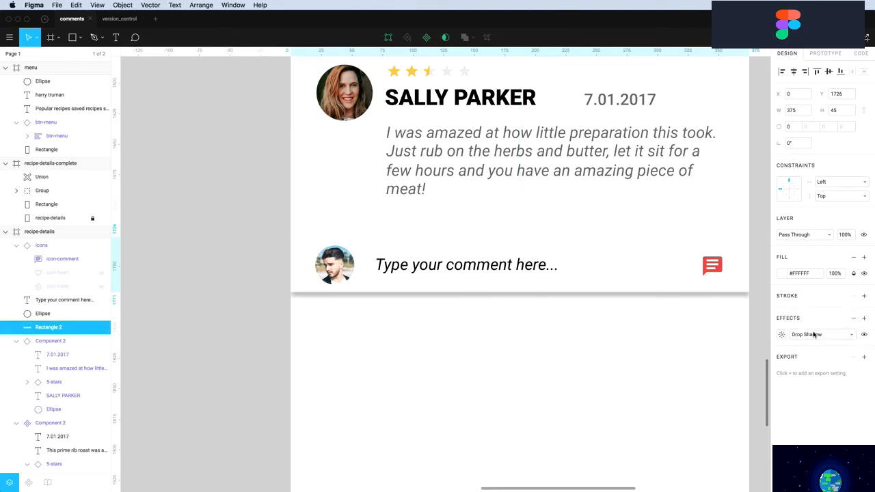
click(782, 334)
click(745, 366)
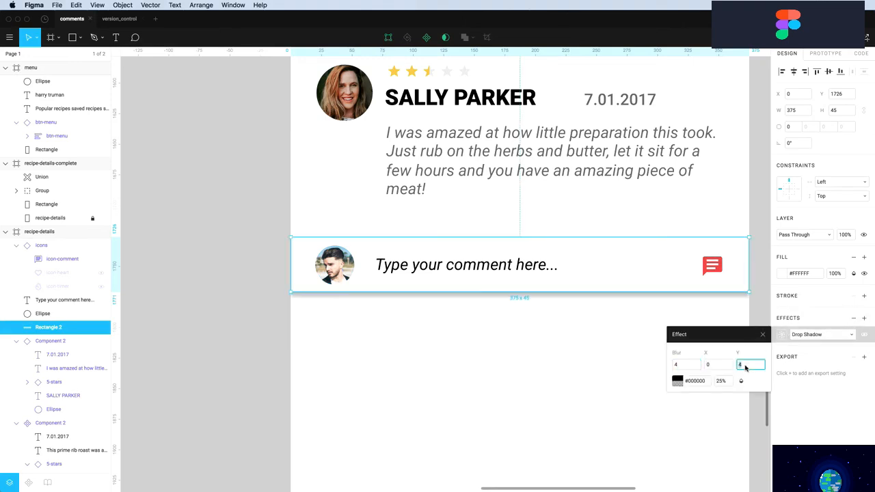
click(687, 367)
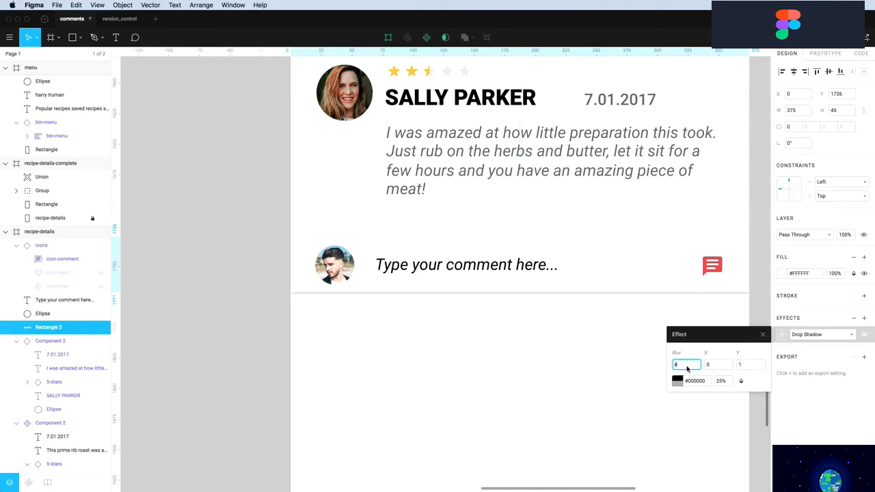
text(0)
key(Return)
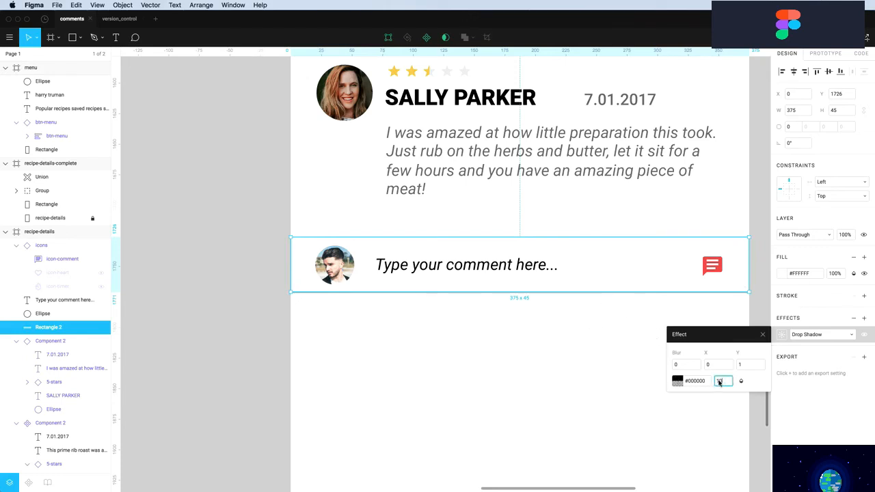
key(Return)
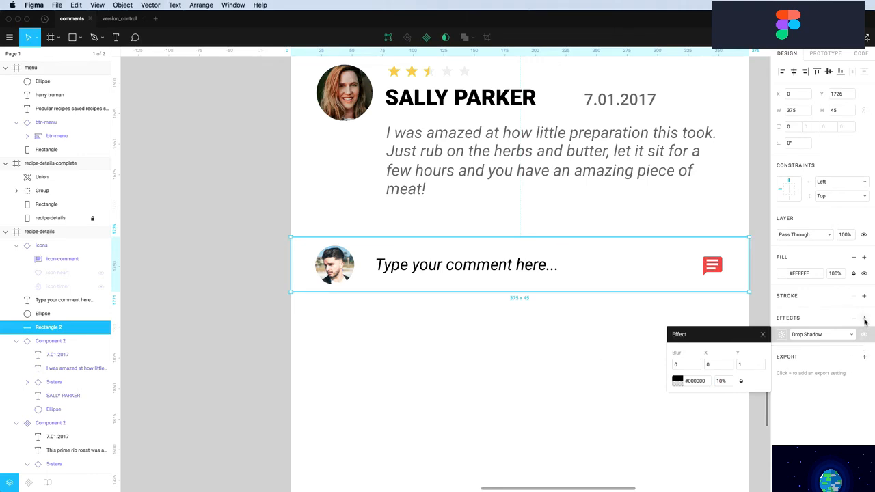
Add a second drop shadow with a -1 vertical offset and 10% opacity
click(864, 319)
click(782, 334)
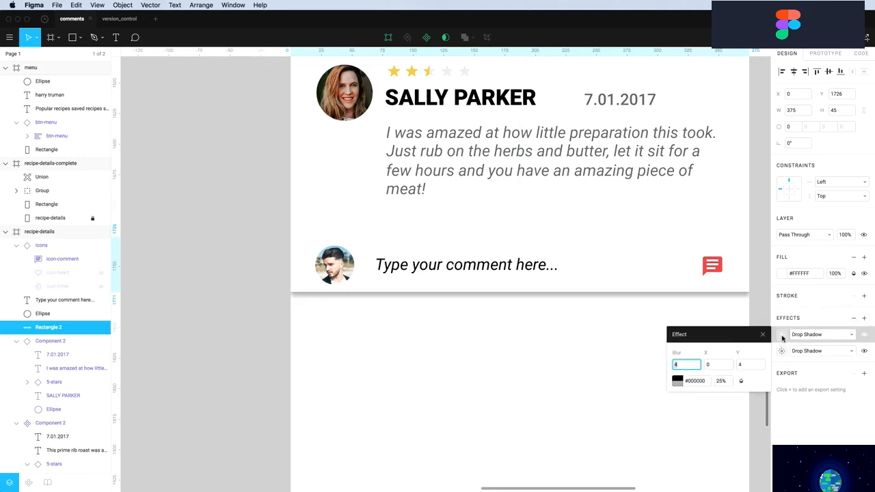
click(750, 365)
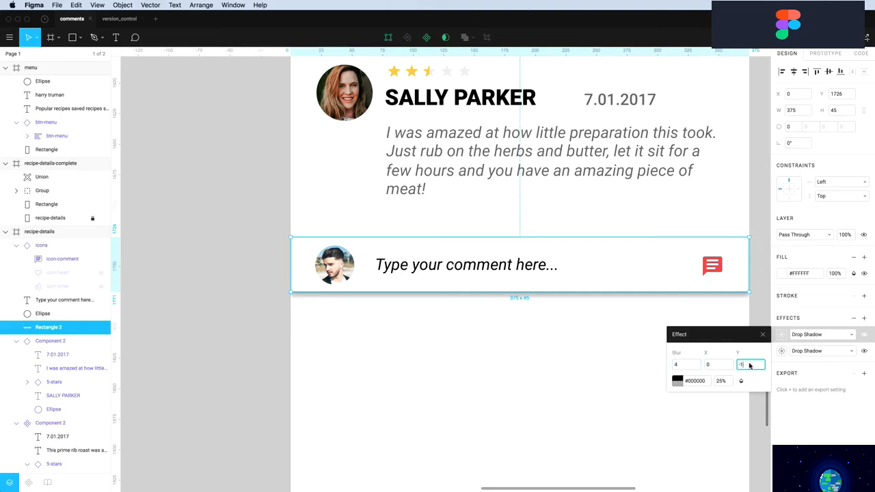
click(723, 381)
text(10)
key(Return)
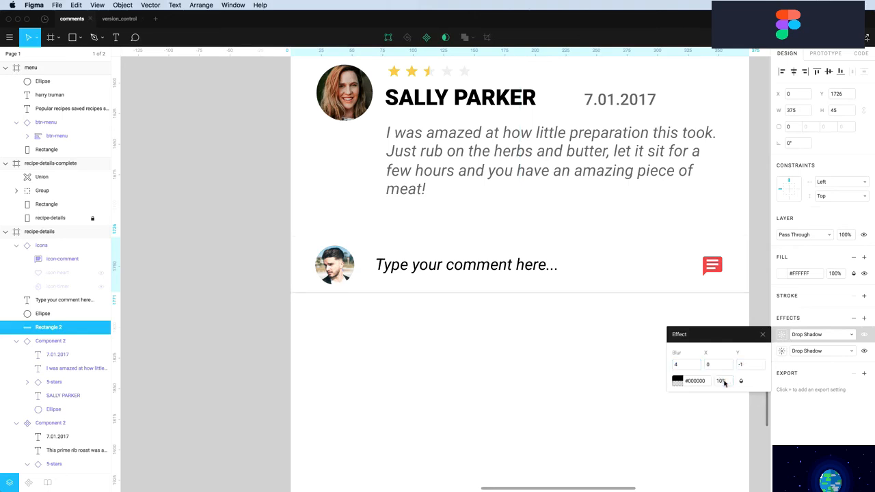
click(684, 366)
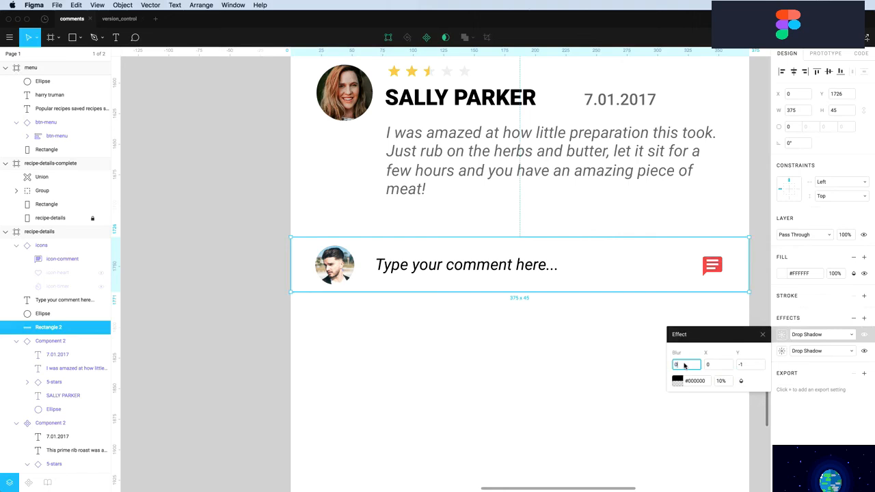
key(Return)
click(513, 350)
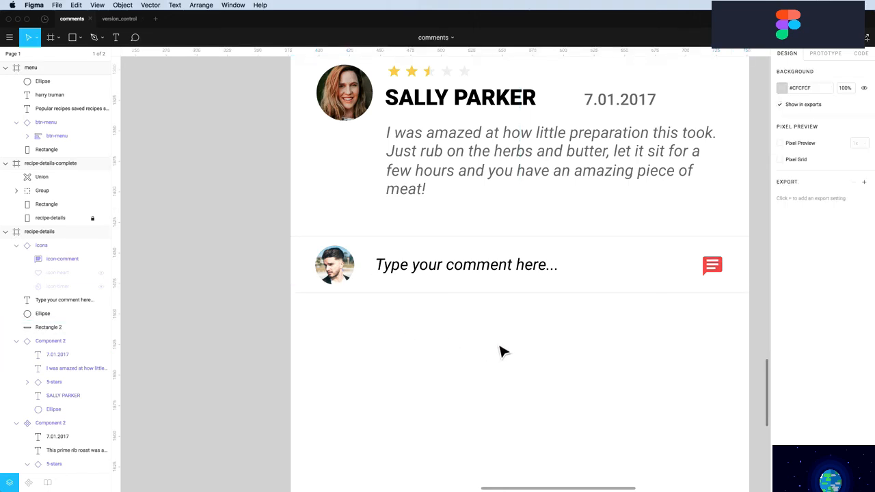
drag(322, 332, 714, 260)
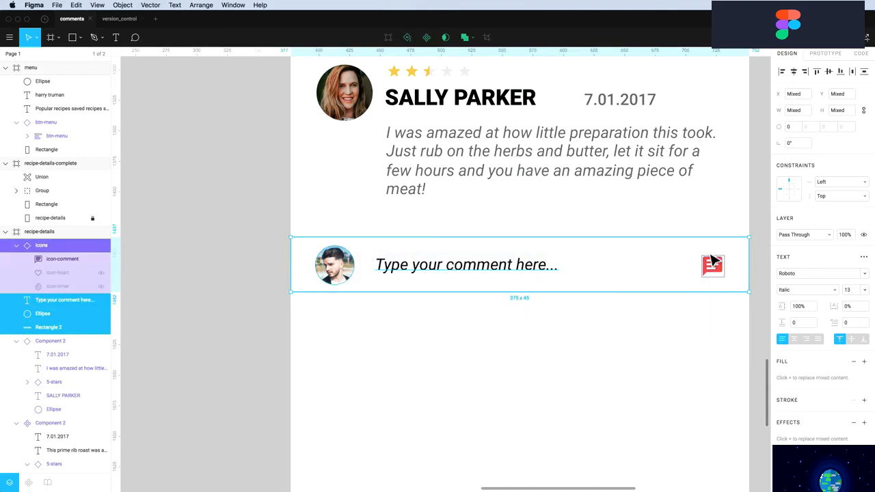
Make the comment bar a component and pin its avatar Left and Top
click(426, 37)
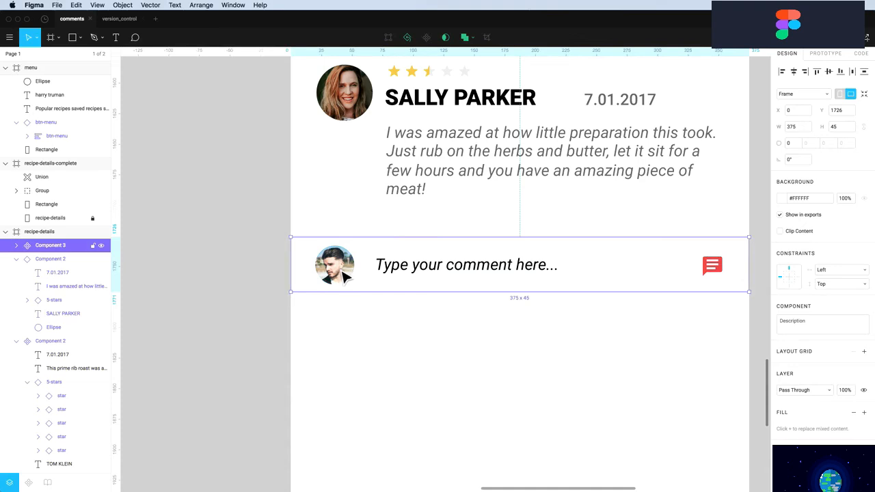
double_click(342, 272)
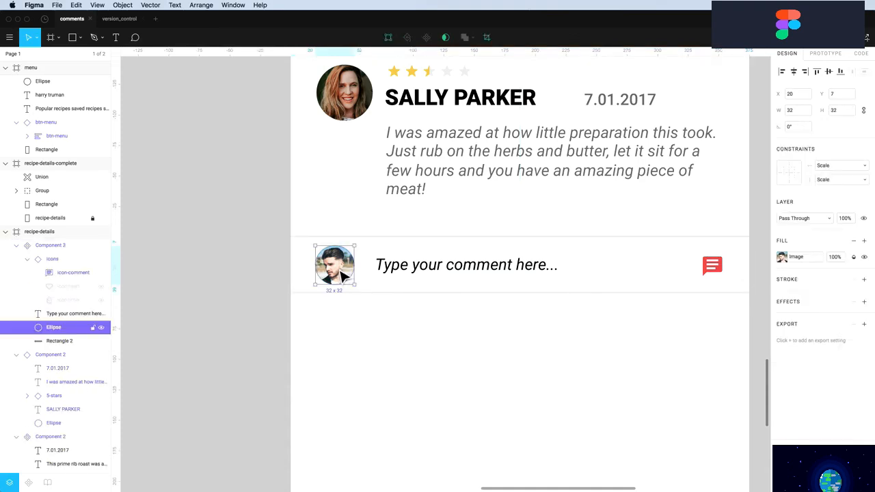
click(841, 166)
click(826, 122)
click(831, 180)
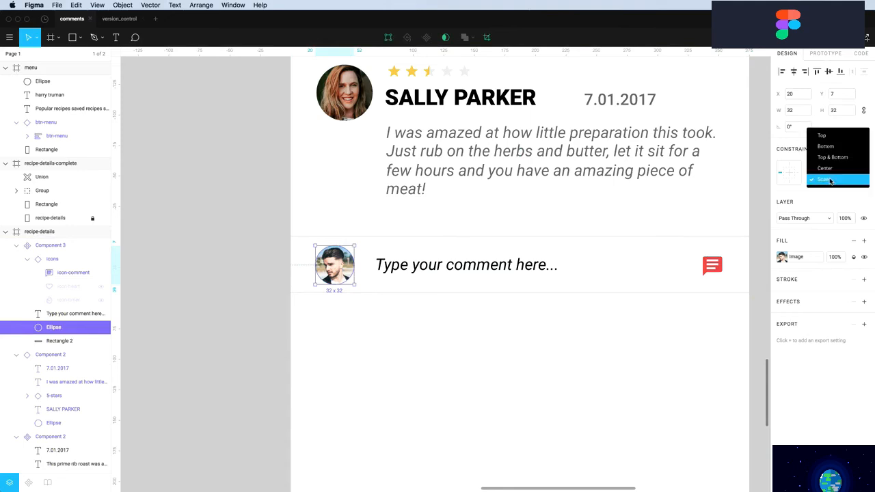
click(829, 139)
Pin the red comment icon Right and vertically Center
click(497, 267)
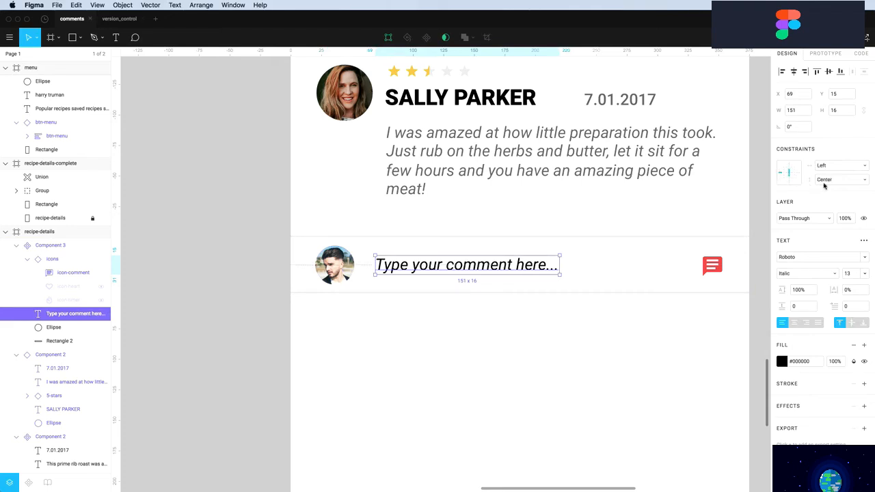
click(710, 271)
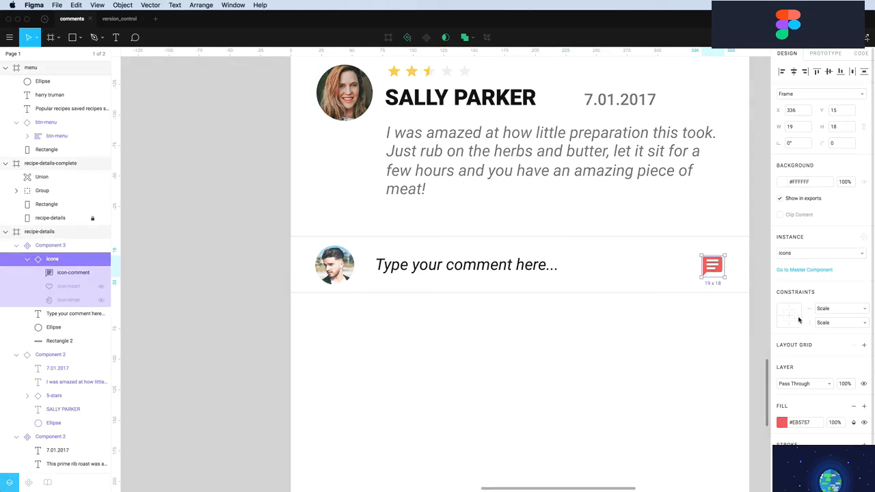
click(800, 315)
click(793, 315)
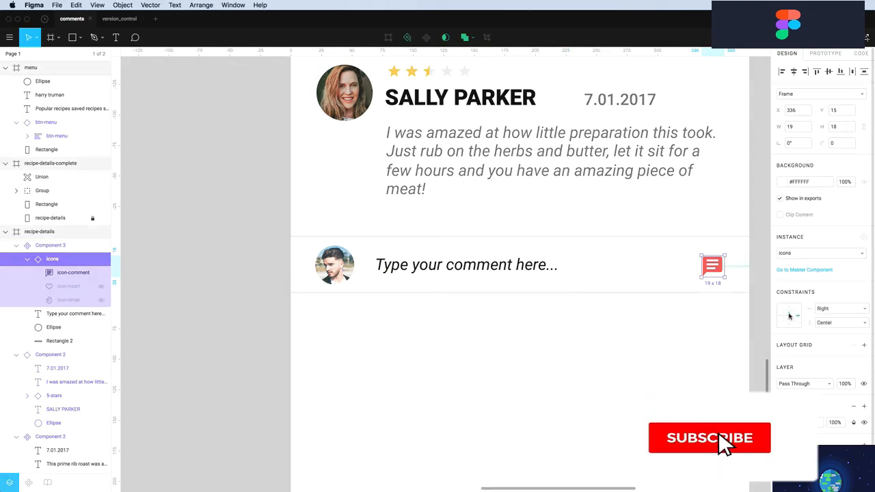
Widen the placeholder text up to the icon and set its opacity to 20%
click(559, 272)
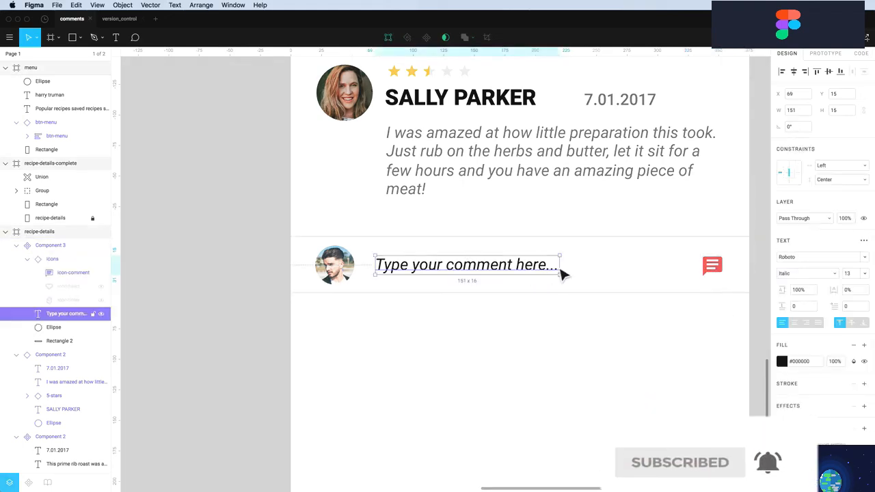
drag(562, 273, 696, 275)
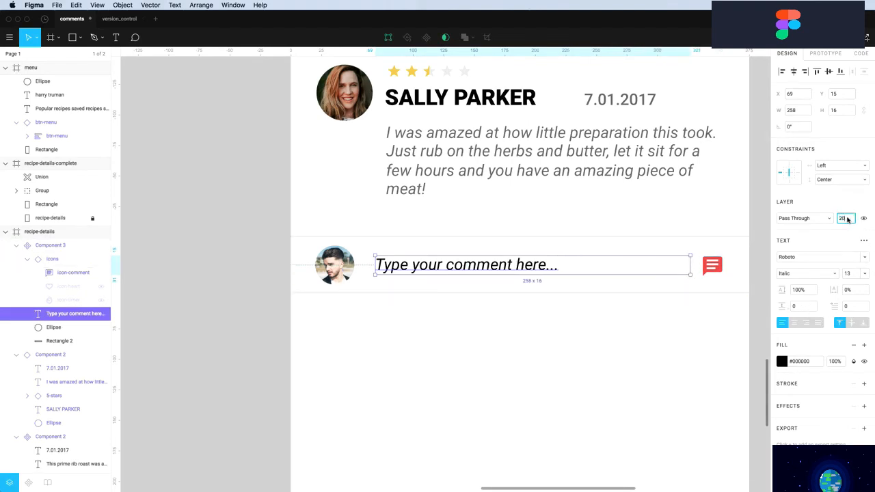
click(848, 219)
text(20)
key(Return)
Shorten the recipe-details frame to 1807 tall by dragging its bottom edge up
click(525, 384)
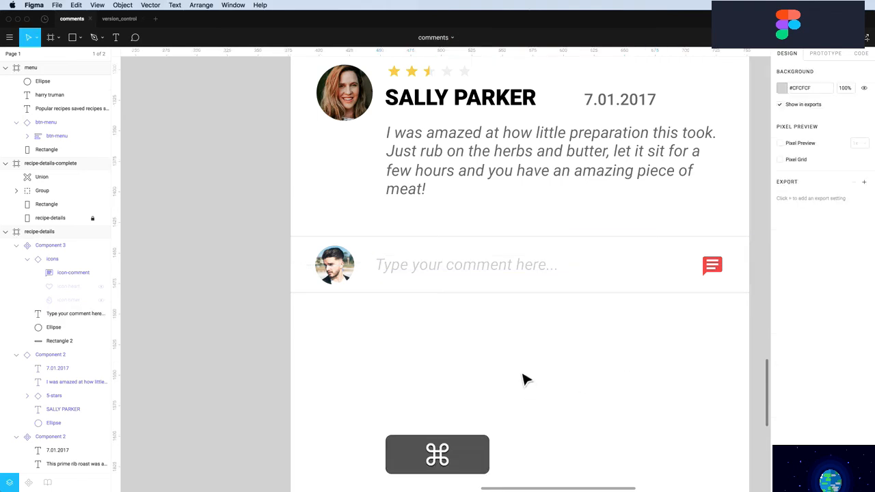
scroll(522, 375, up, 2)
scroll(523, 375, down, 5)
scroll(523, 381, down, 5)
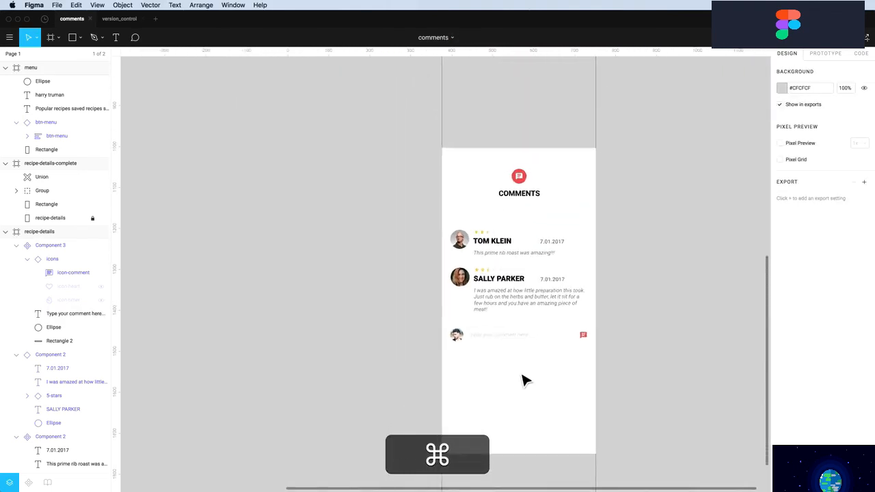
scroll(525, 381, down, 4)
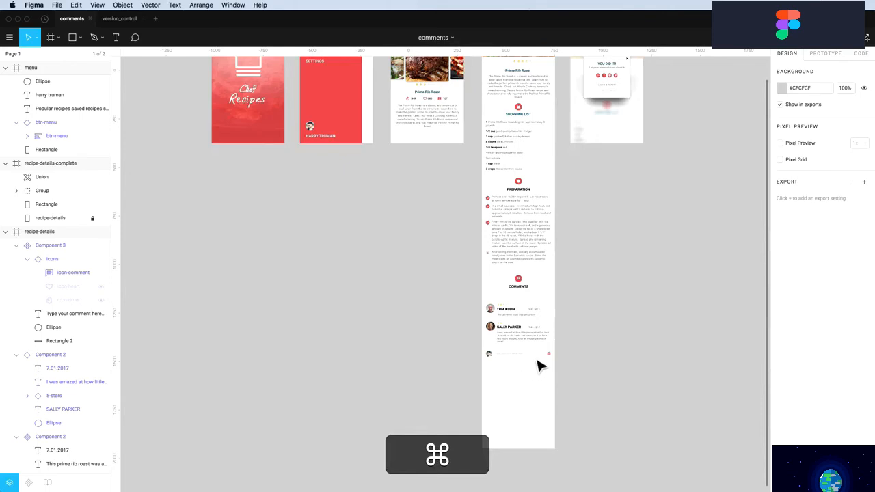
scroll(518, 260, up, 3)
click(491, 66)
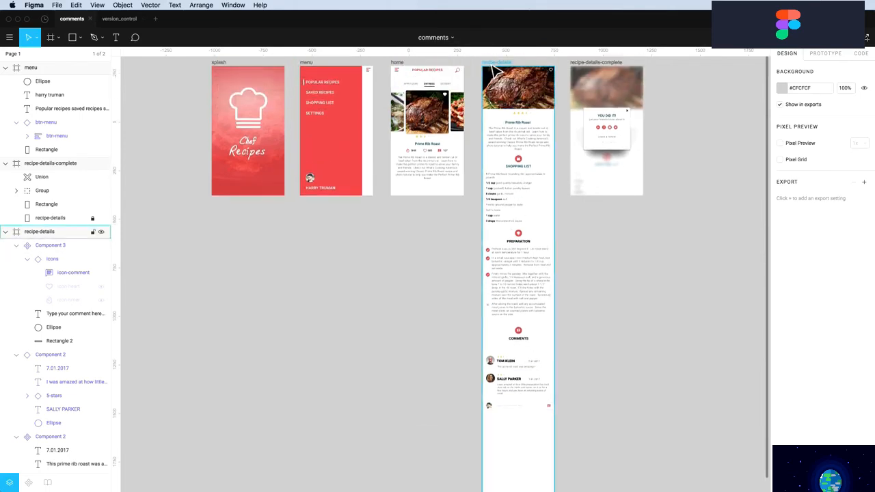
click(494, 65)
scroll(509, 482, down, 3)
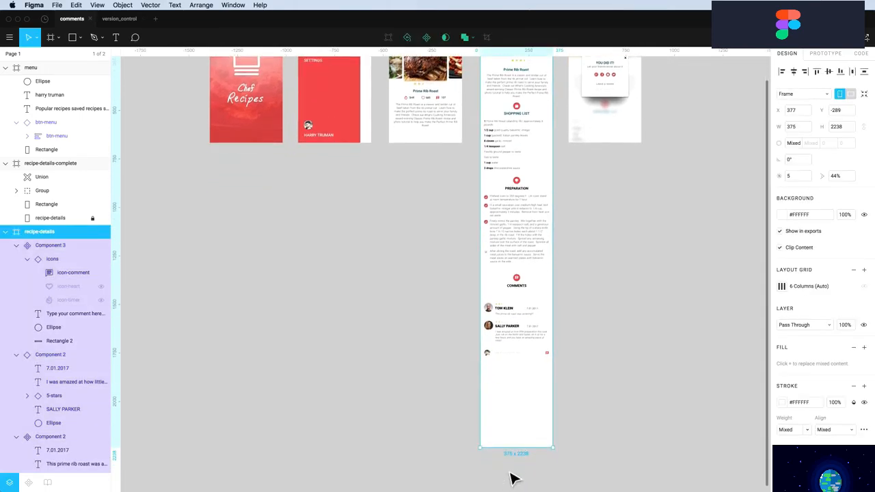
drag(518, 438, 517, 370)
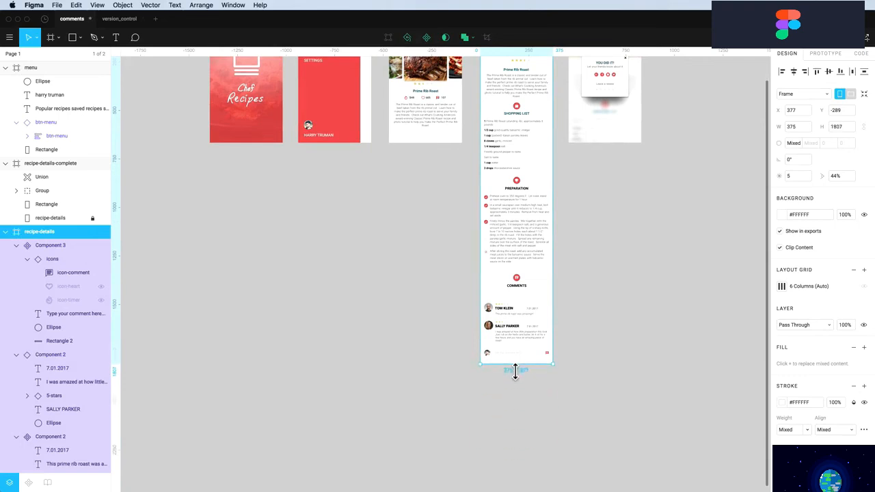
Nudge the frame's bottom edge up so it ends just below the comment bar
scroll(520, 373, up, 2)
scroll(520, 375, down, 2)
scroll(522, 385, up, 6)
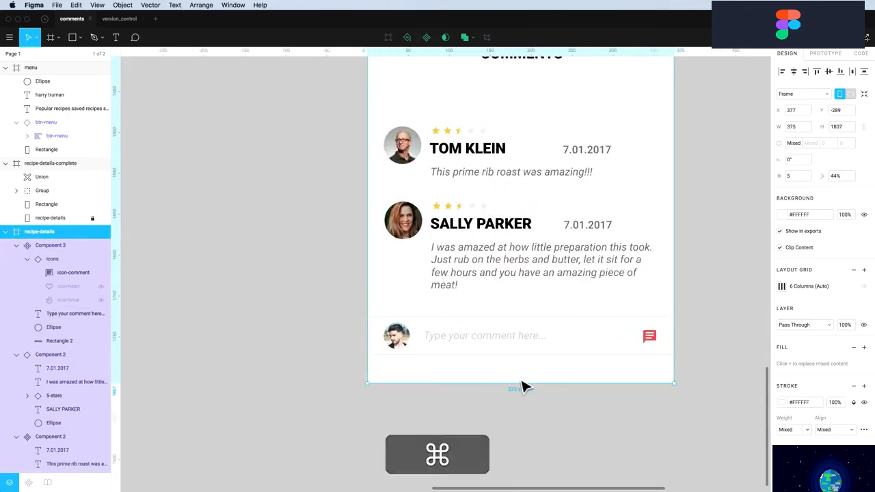
key(alt)
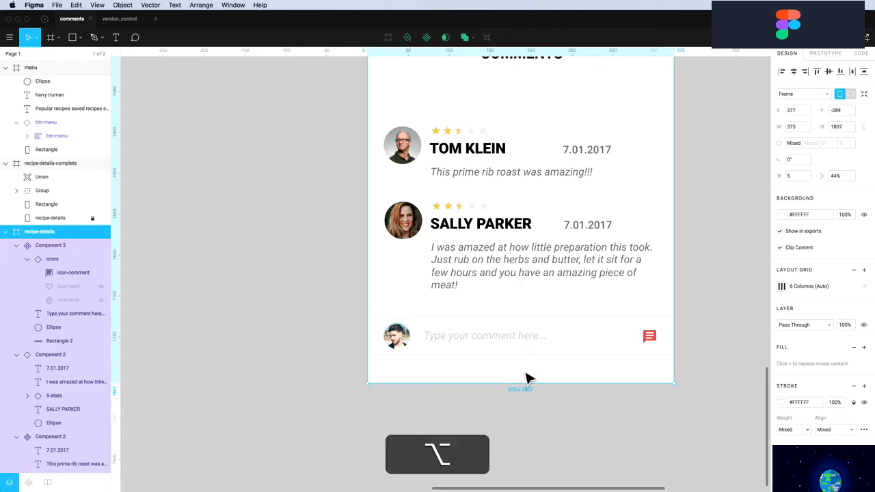
key(super)
key(super+Up)
key(super+Up)
key(super+Up)
key(super+Up)
key(super+Up)
key(super+Up)
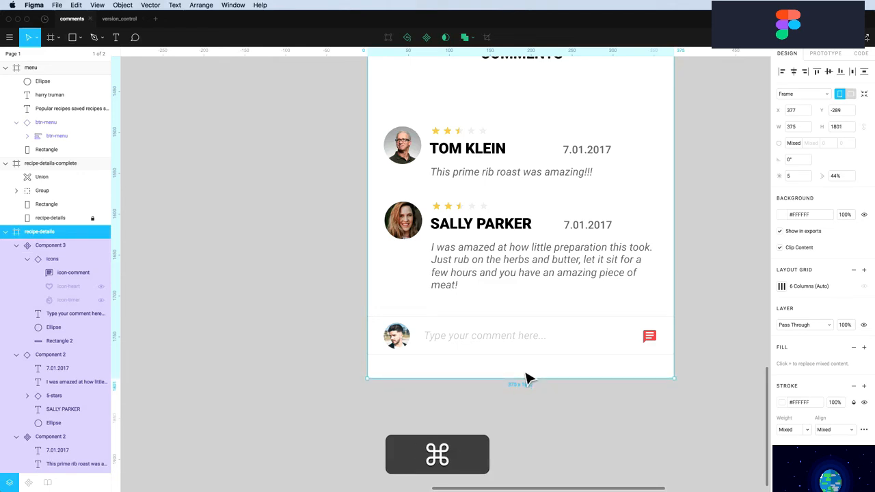
key(shift+super+Up)
key(shift+super+Up)
key(shift+super+Up)
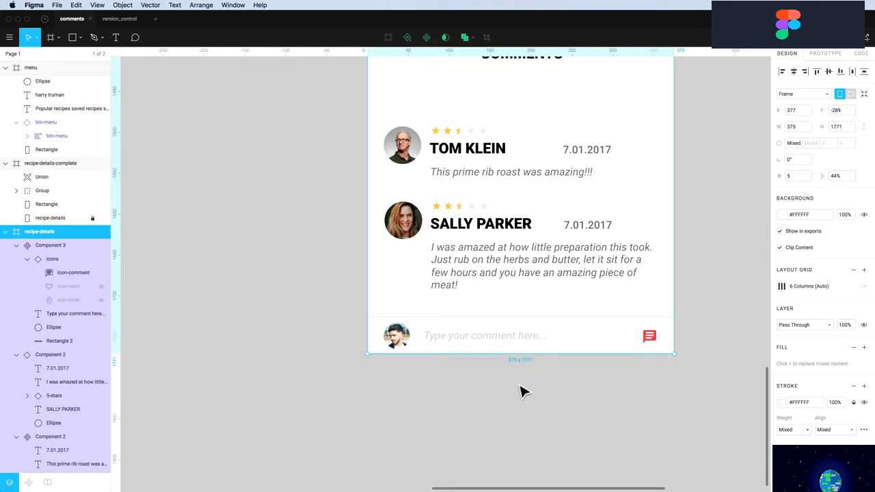
click(572, 387)
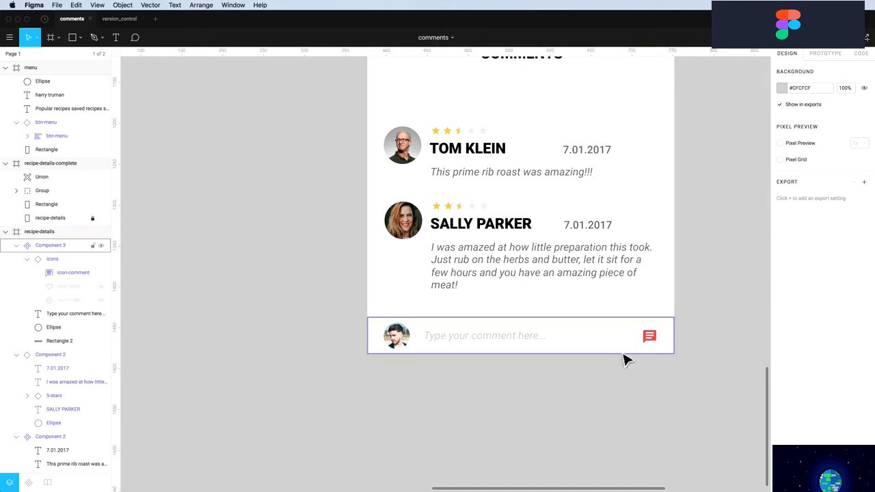
Set the placeholder text's horizontal constraint to Left & Right, then narrow the comment bar from its left edge
click(474, 350)
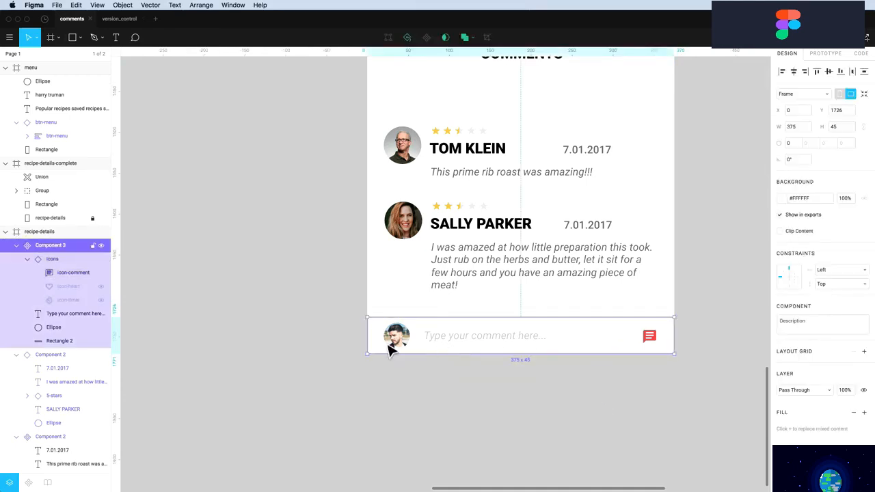
drag(371, 346, 428, 350)
key(super+z)
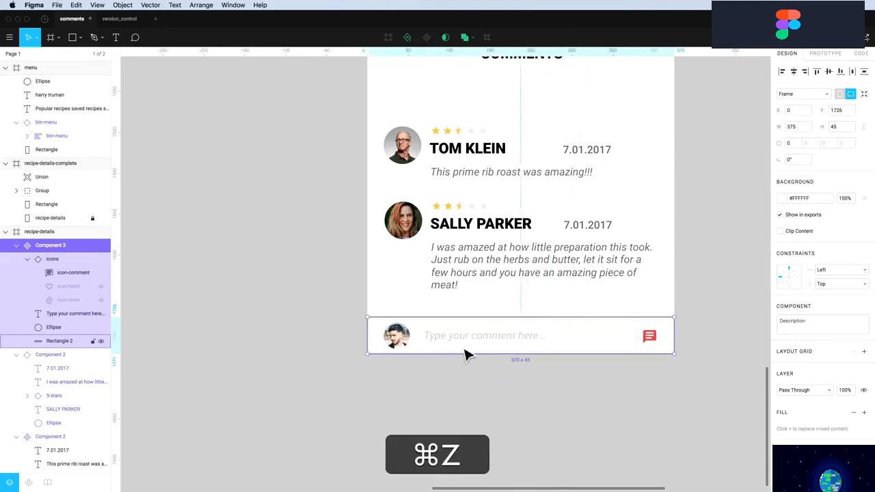
super+click(490, 344)
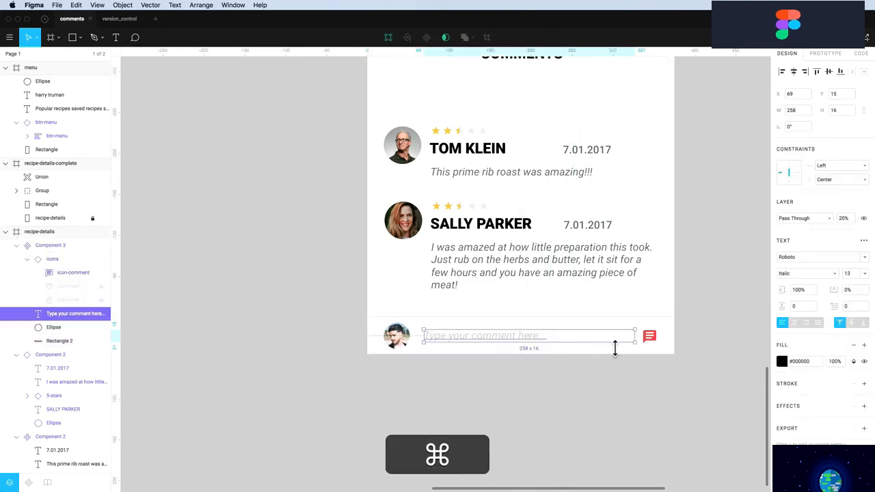
click(827, 167)
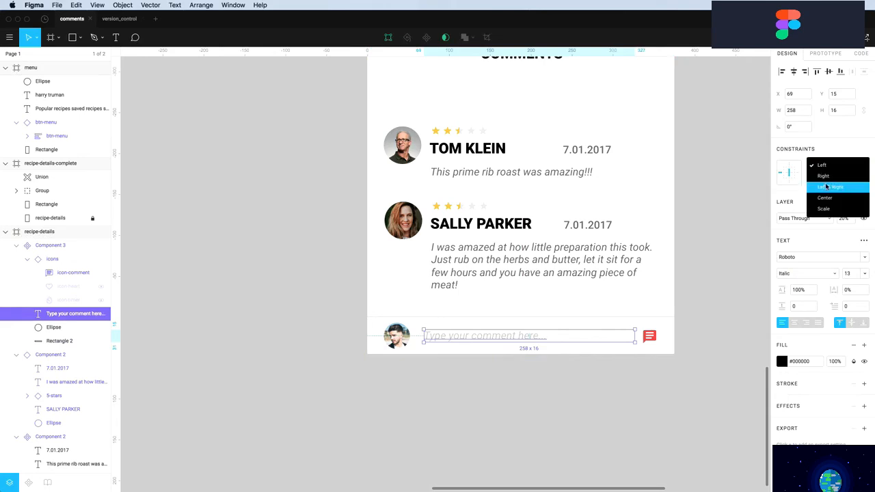
click(827, 186)
click(430, 363)
click(381, 347)
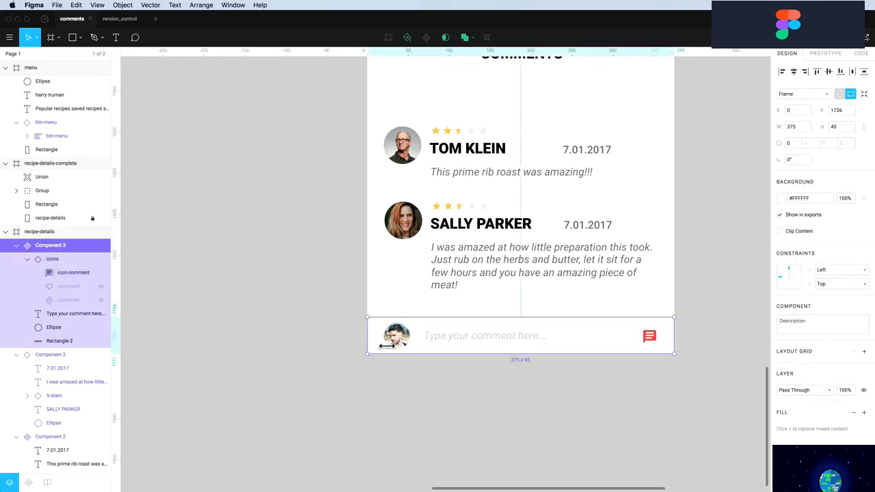
mouse_move(387, 346)
mouse_down()
mouse_move(488, 353)
mouse_move(374, 351)
mouse_up()
click(403, 397)
scroll(446, 401, up, 2)
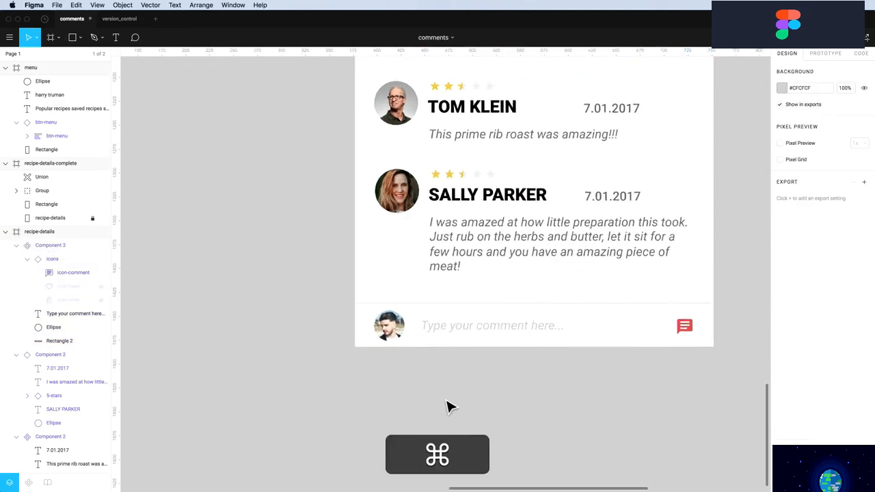
scroll(445, 400, down, 3)
scroll(446, 400, up, 3)
scroll(445, 383, up, 1)
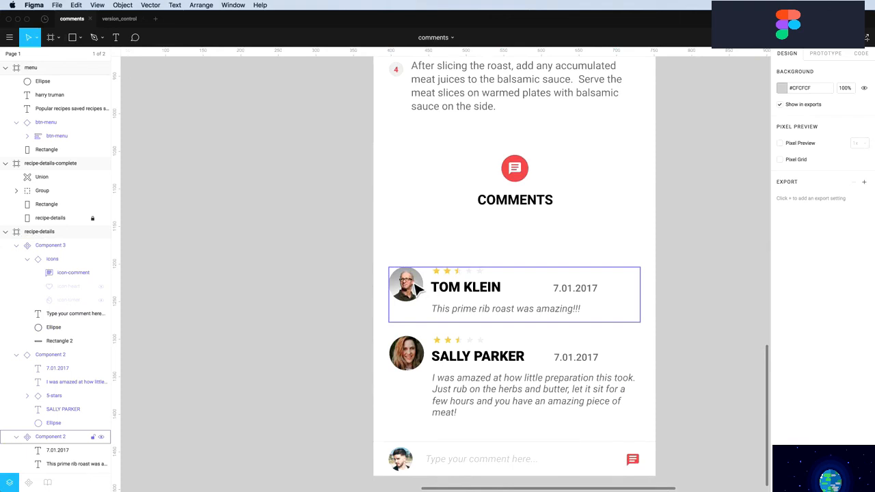
double_click(414, 287)
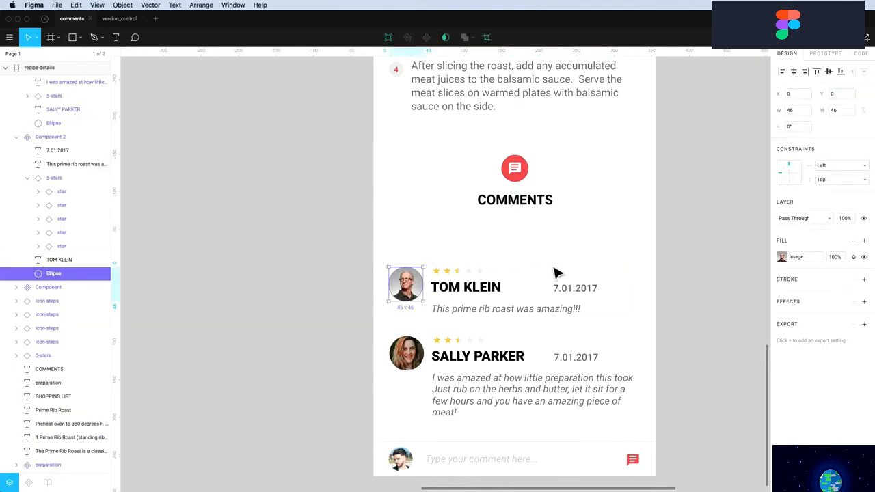
click(464, 274)
shift+click(465, 290)
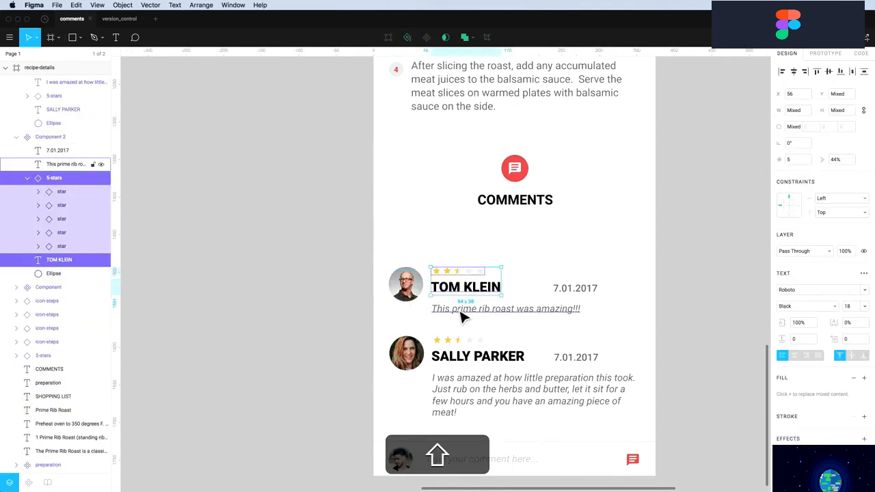
click(518, 317)
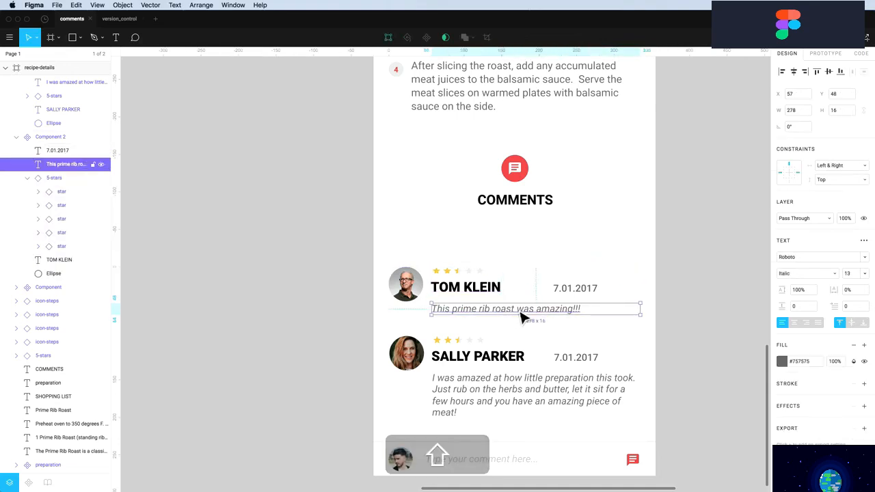
click(585, 293)
click(577, 303)
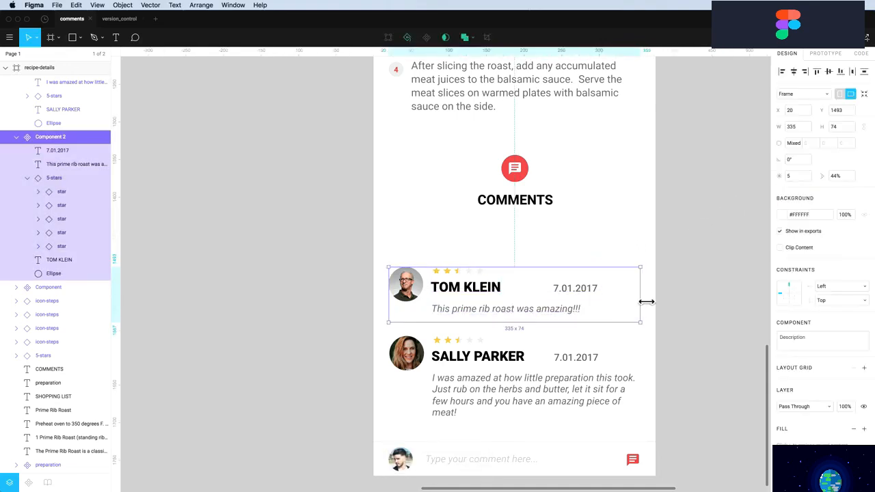
mouse_move(646, 302)
mouse_down()
mouse_move(579, 305)
mouse_move(677, 307)
mouse_move(588, 304)
mouse_move(649, 297)
mouse_up()
key(super+z)
click(693, 289)
Move the COMMENTS icon and heading down, closer to the first comment
scroll(693, 294, up, 3)
scroll(693, 297, down, 3)
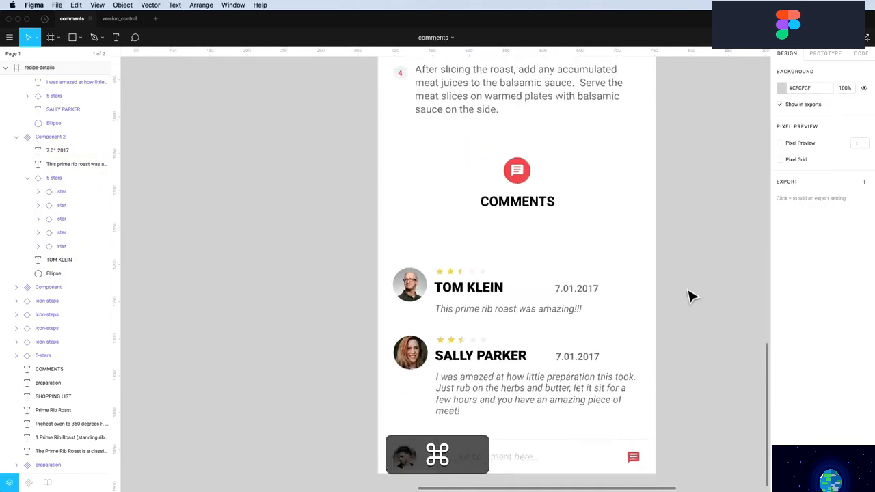
scroll(690, 295, down, 2)
click(551, 195)
shift+click(553, 223)
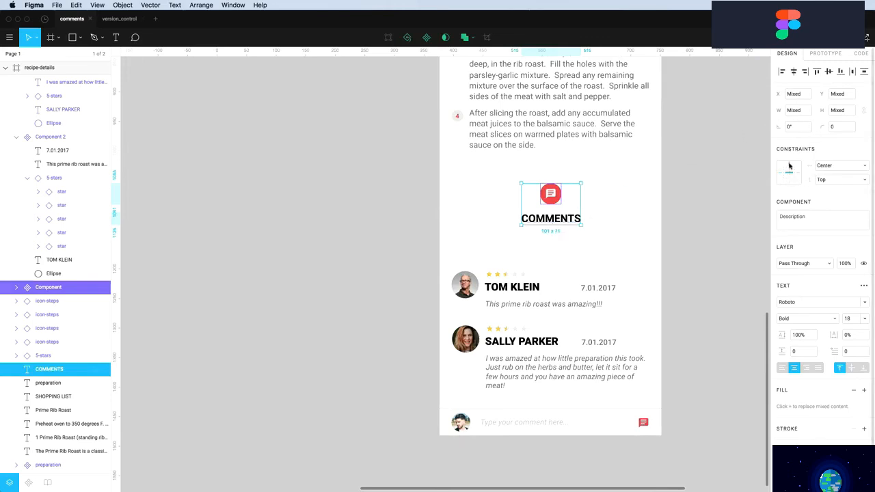
click(722, 213)
scroll(472, 273, up, 2)
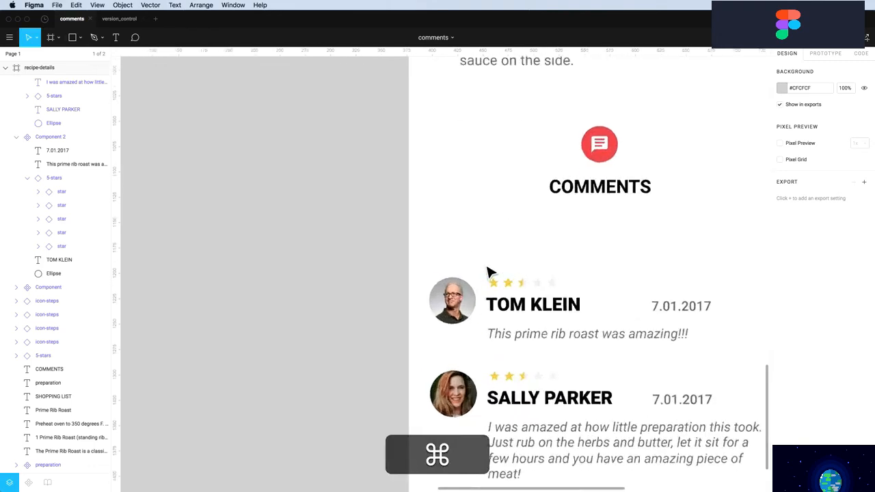
scroll(491, 273, down, 5)
scroll(503, 263, up, 3)
drag(561, 217, 524, 239)
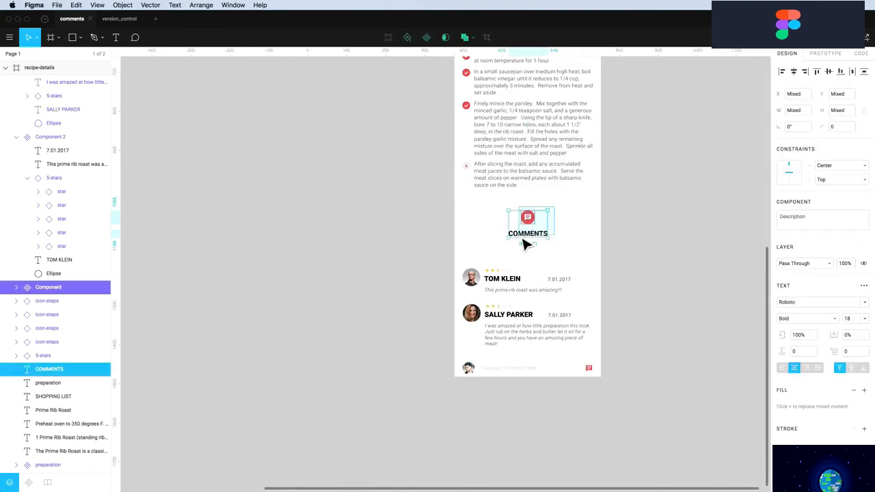
key(alt)
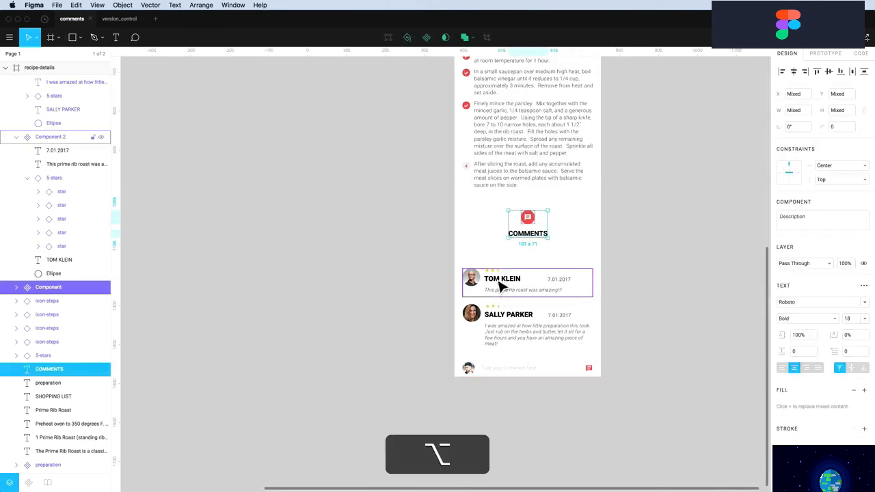
key(shift+Down)
key(shift+Down)
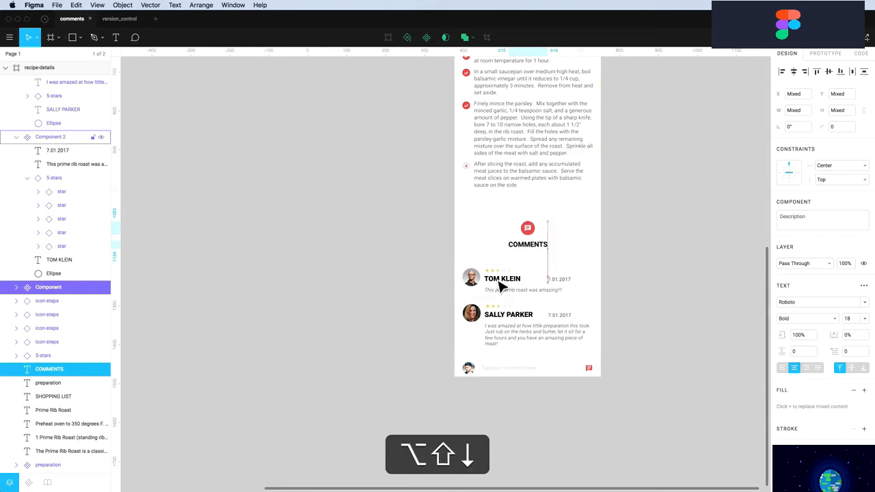
Shorten the recipe-details screen from the bottom, below the add-comment bar
scroll(465, 259, up, 1)
drag(428, 228, 584, 363)
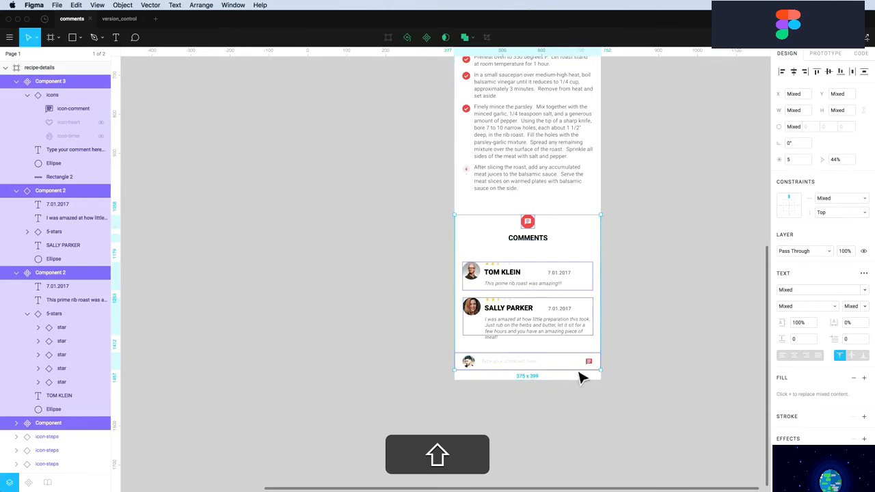
scroll(552, 220, down, 2)
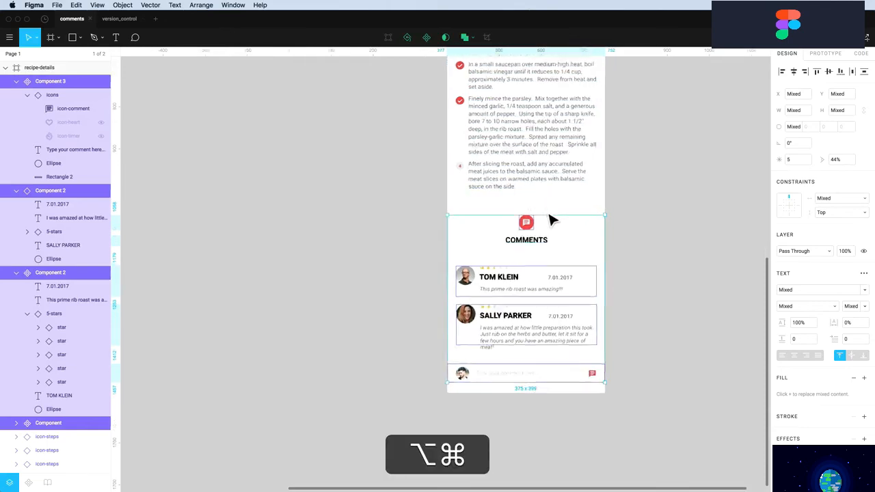
scroll(552, 220, up, 3)
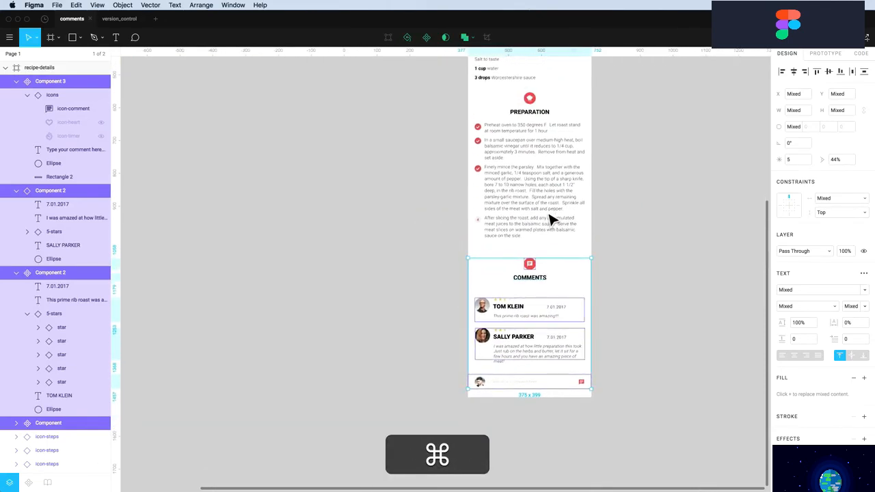
scroll(553, 220, down, 2)
scroll(552, 221, up, 3)
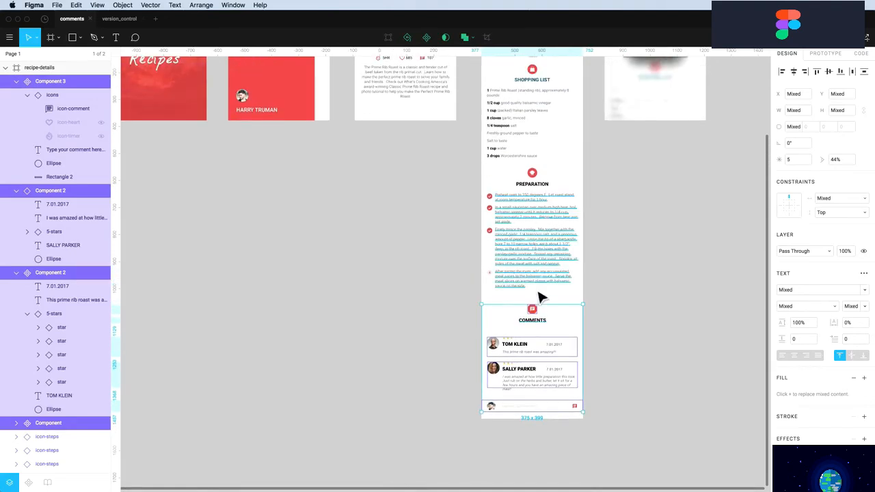
scroll(549, 412, down, 5)
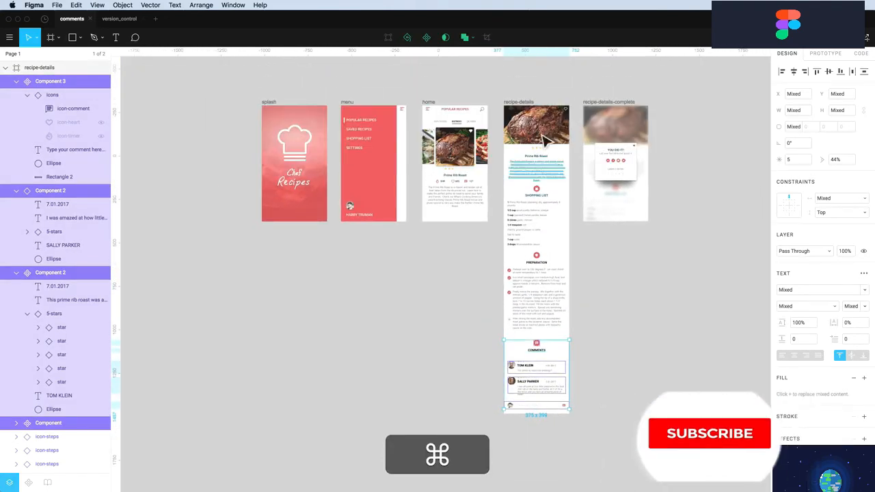
click(521, 102)
key(alt)
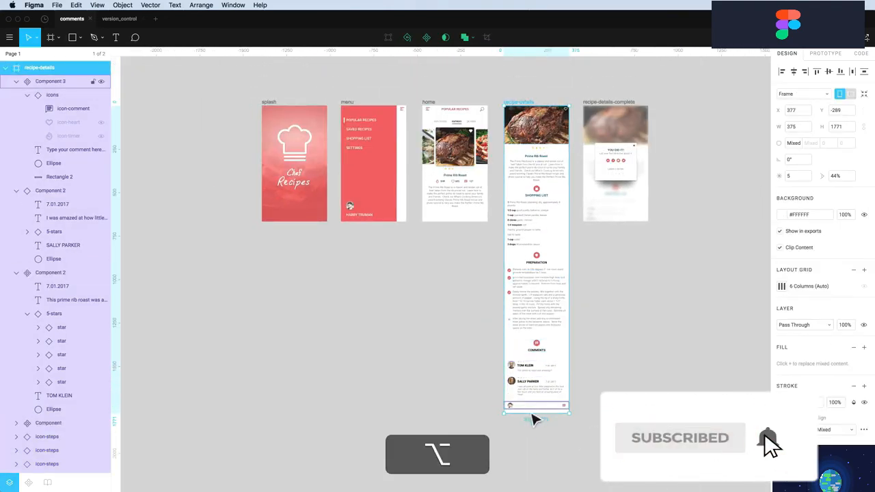
key(super+Up)
key(super+Up)
key(super+Up)
key(super+Up)
key(super+Up)
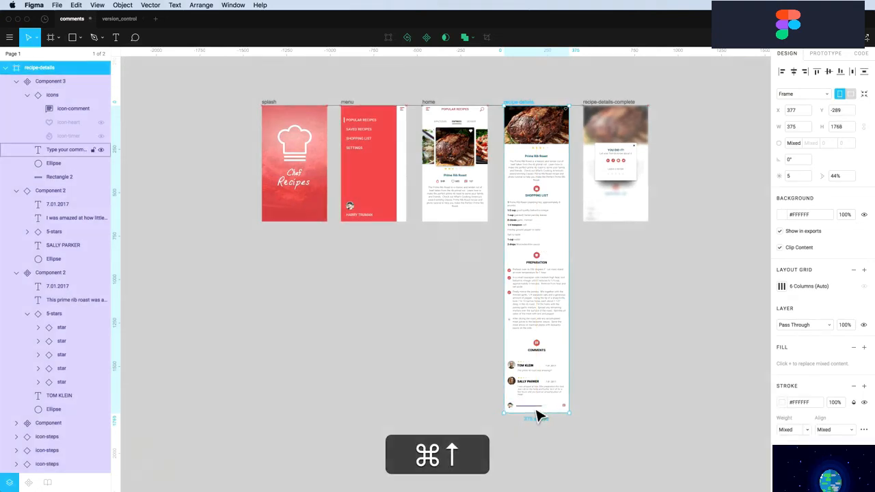
key(shift+super+Up)
key(Escape)
Centre the rating stars horizontally with the title, description and SHOPPING LIST heading
drag(498, 93, 604, 294)
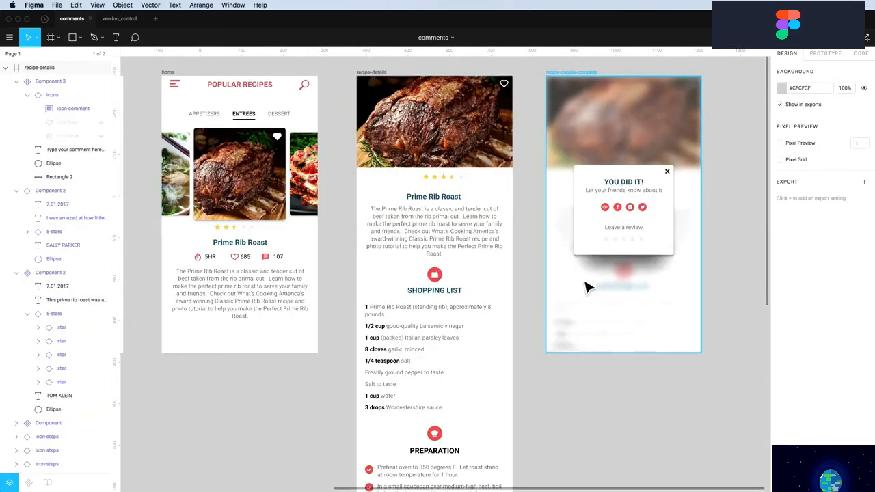
drag(476, 291, 404, 185)
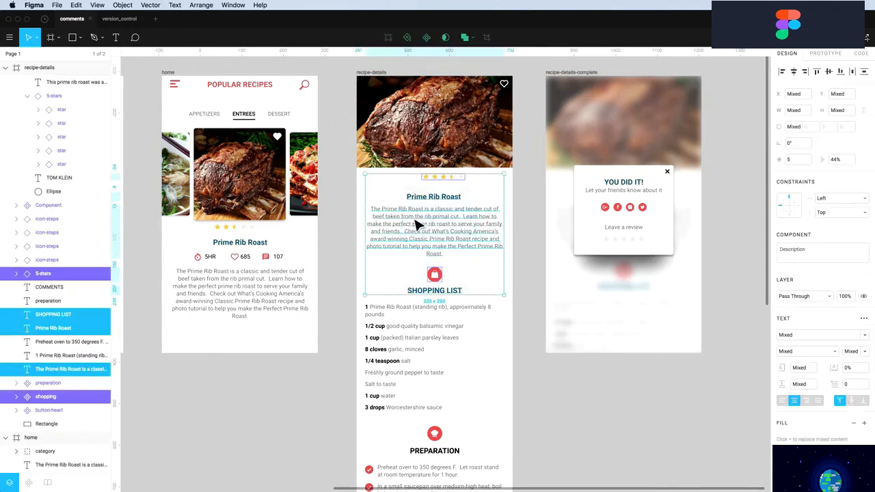
click(794, 72)
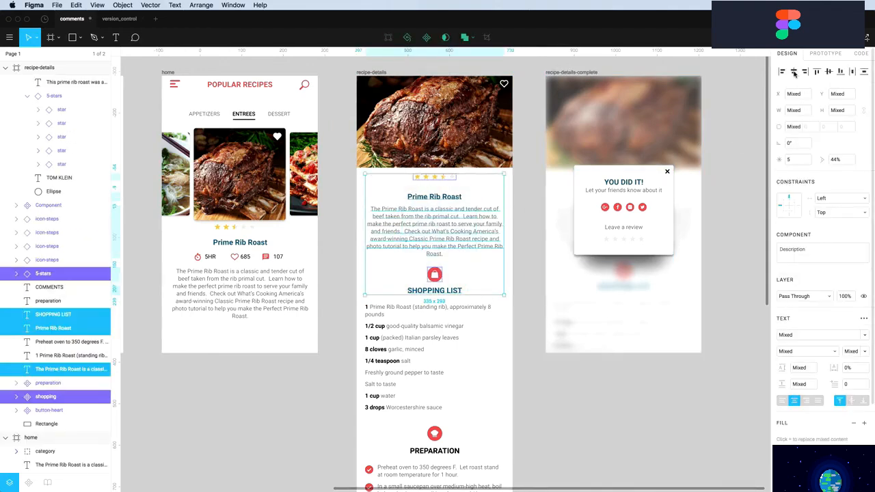
click(540, 419)
scroll(506, 376, down, 2)
scroll(498, 372, down, 3)
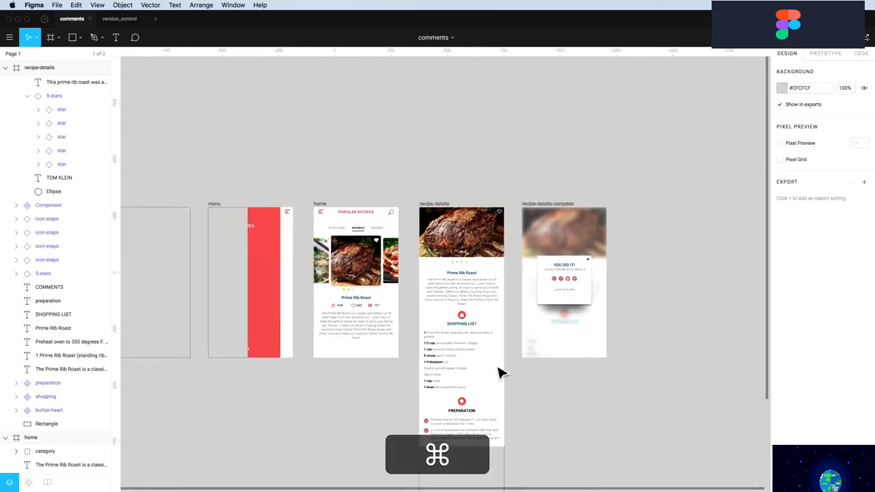
scroll(494, 386, down, 1)
scroll(489, 400, up, 3)
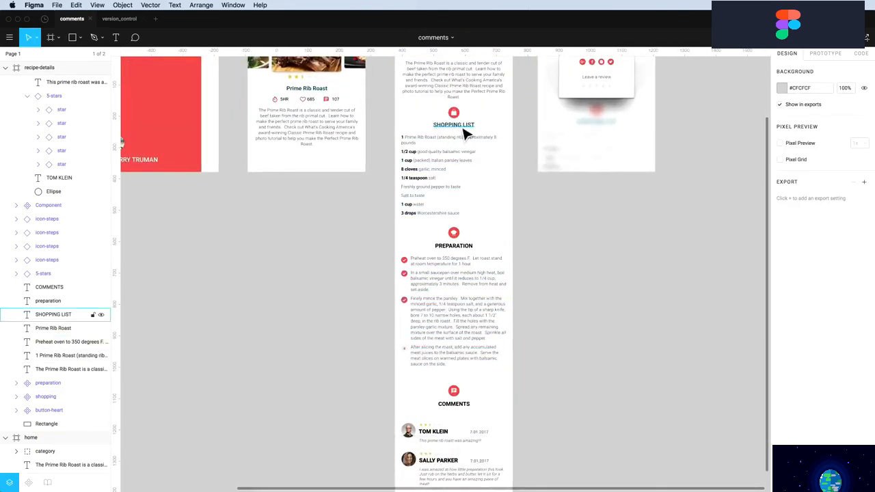
Copy the SHOPPING LIST heading's properties onto the PREPARATION and COMMENTS headings
click(465, 132)
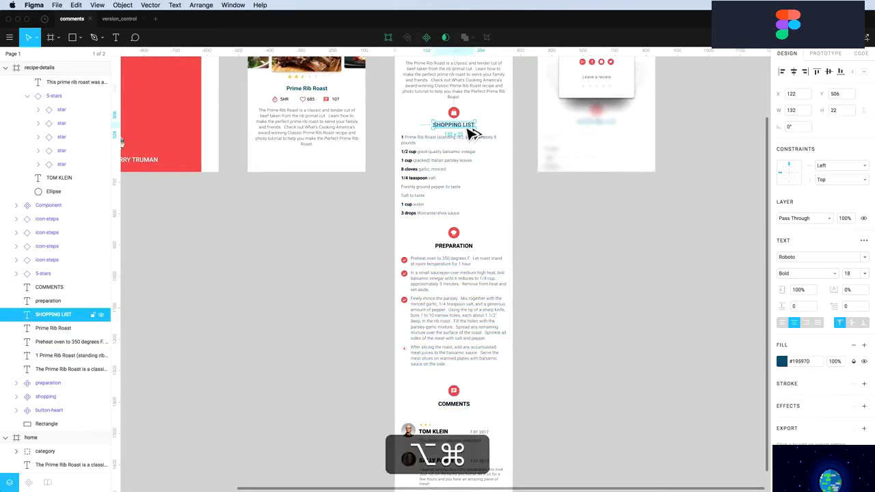
key(alt+super+c)
click(464, 255)
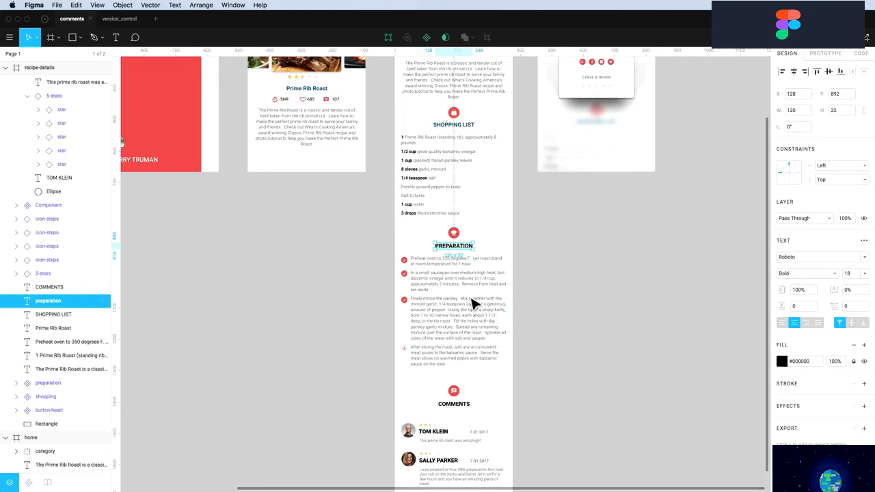
shift+click(457, 411)
key(alt+super+v)
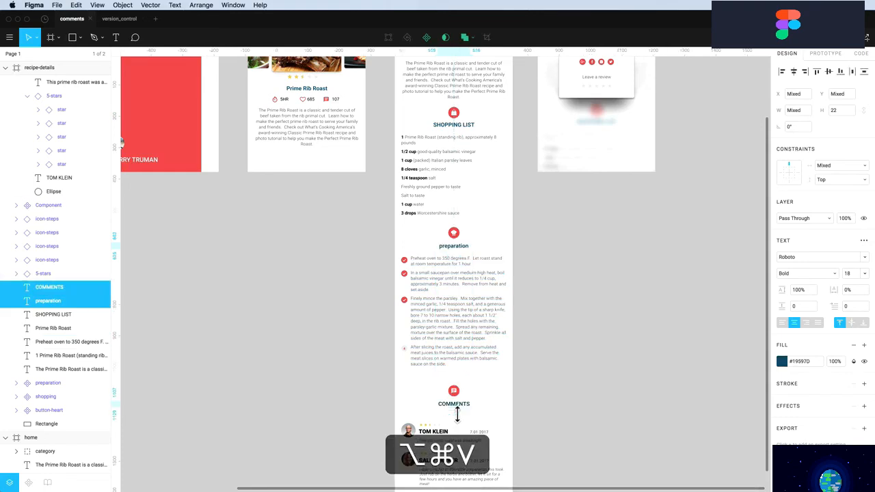
key(Escape)
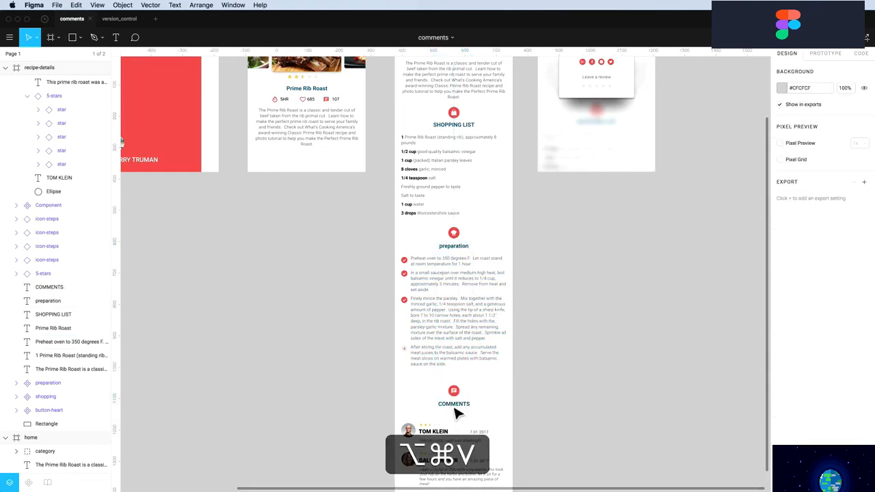
Set the PREPARATION heading to Uppercase in the advanced type options
click(464, 253)
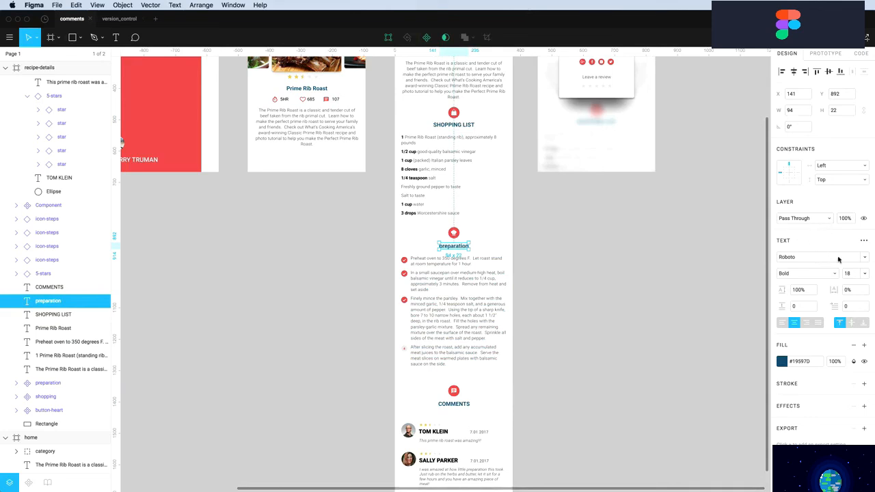
click(864, 241)
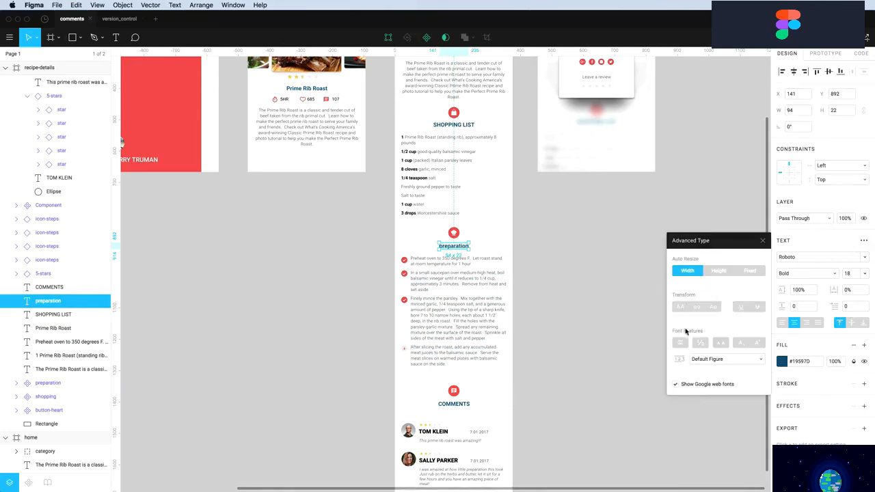
click(680, 308)
click(561, 283)
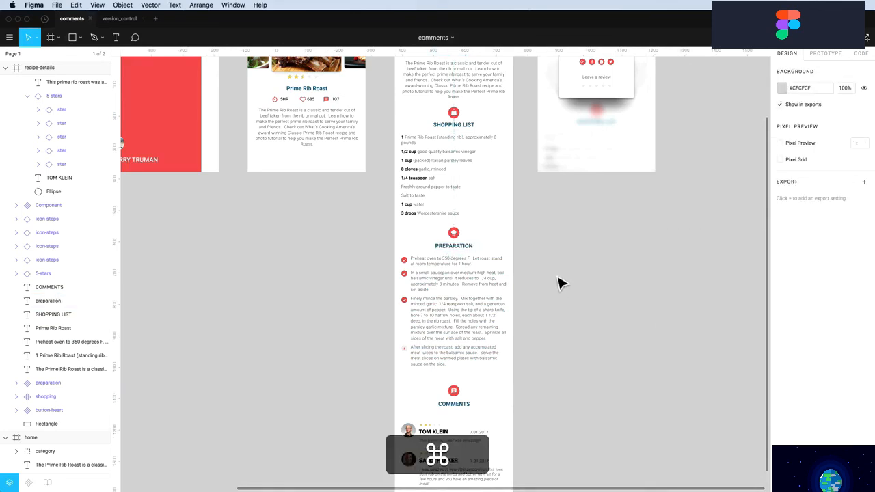
scroll(555, 286, down, 5)
scroll(555, 286, up, 3)
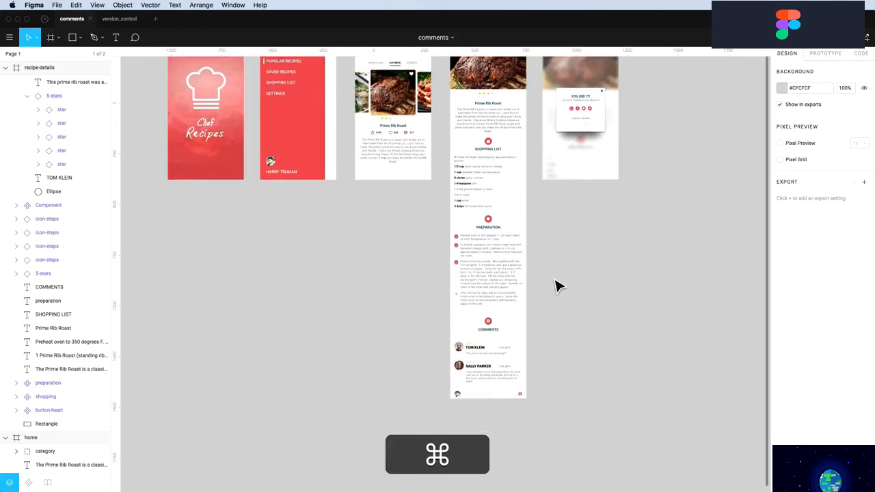
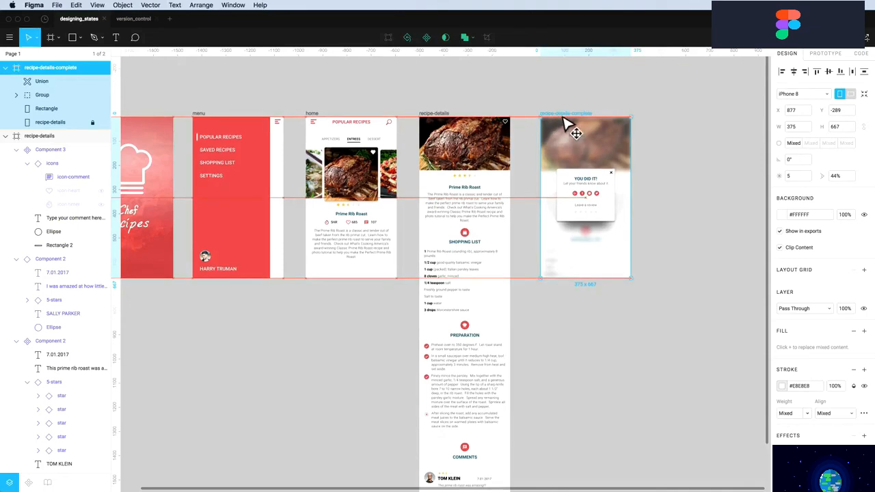
Move both recipe-details frames right and Alt-drag a copy of the home frame beside the original
drag(573, 125, 744, 131)
drag(446, 126, 656, 137)
click(412, 125)
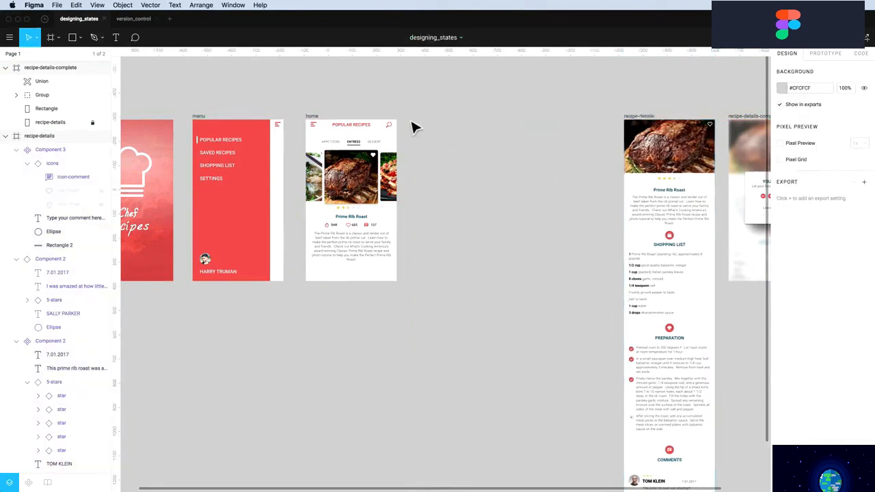
key(alt)
drag(317, 124, 526, 128)
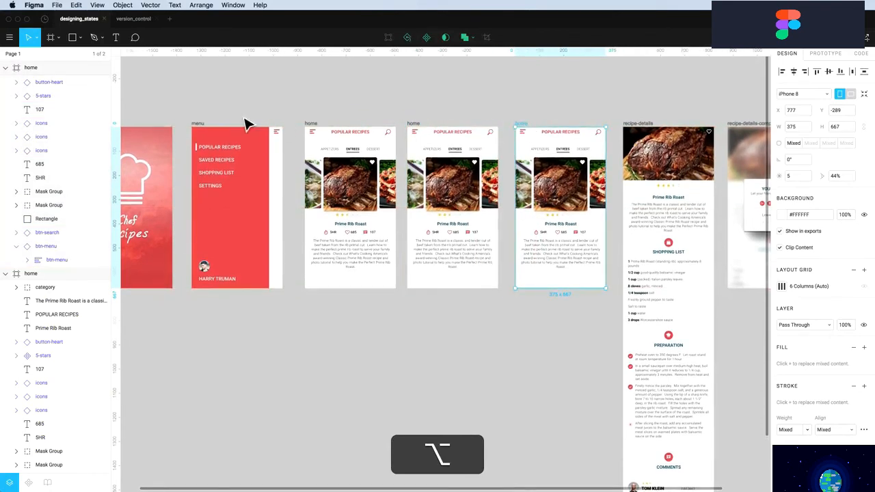
Rename the three home frames home-entrees, home-appetizers and home-desserts, then zoom in on them
click(312, 127)
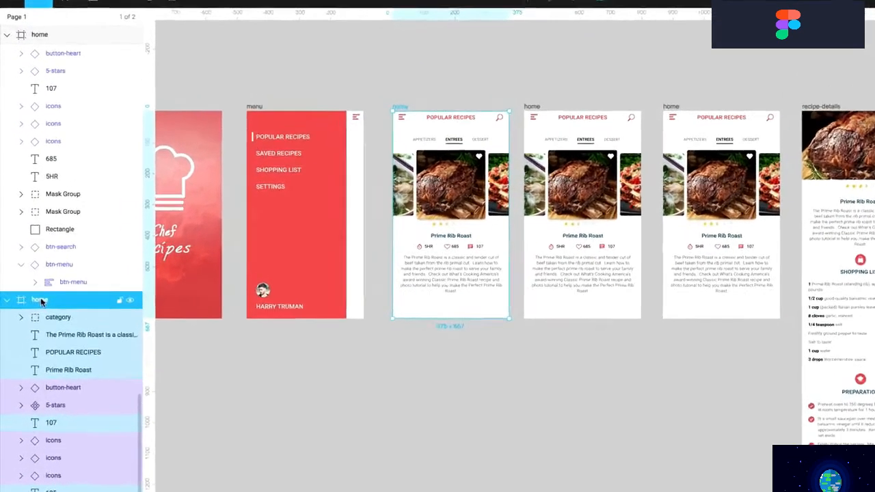
double_click(37, 276)
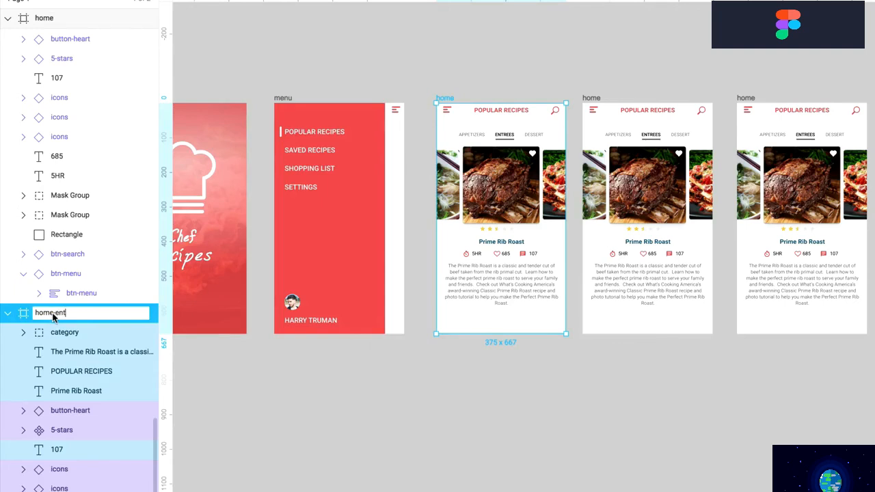
key(Return)
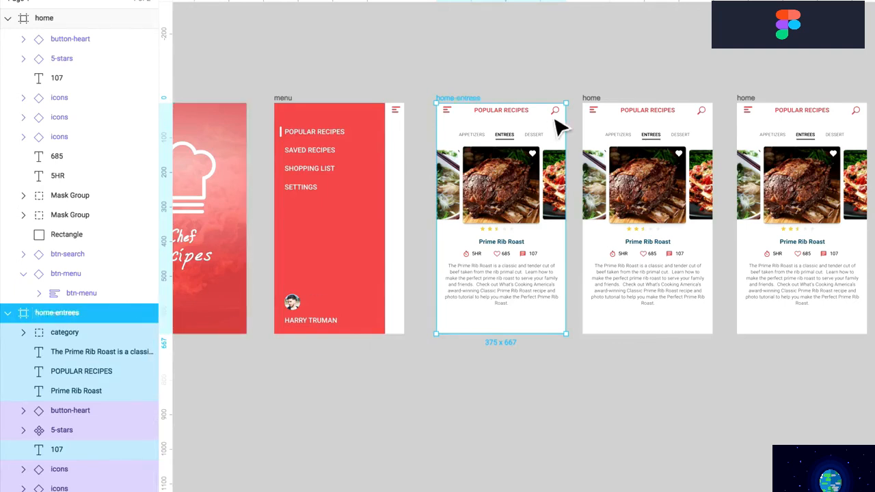
click(594, 108)
double_click(45, 19)
text(home-appet)
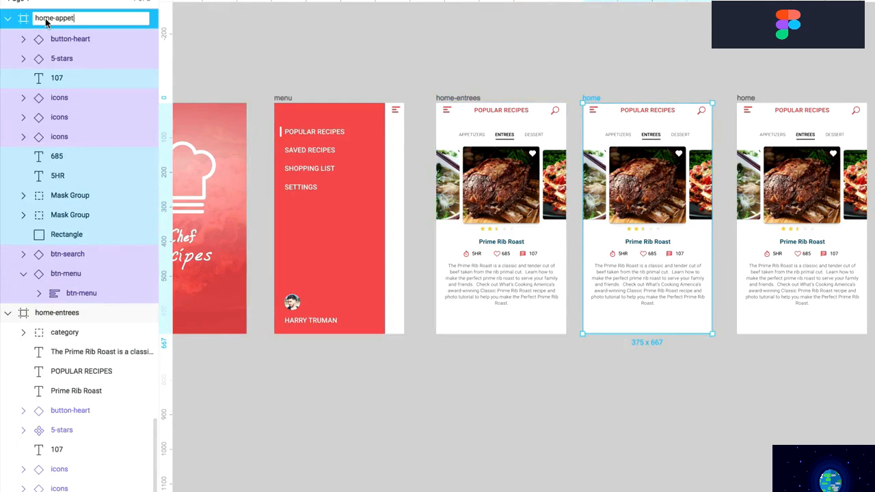
text(izers)
click(482, 73)
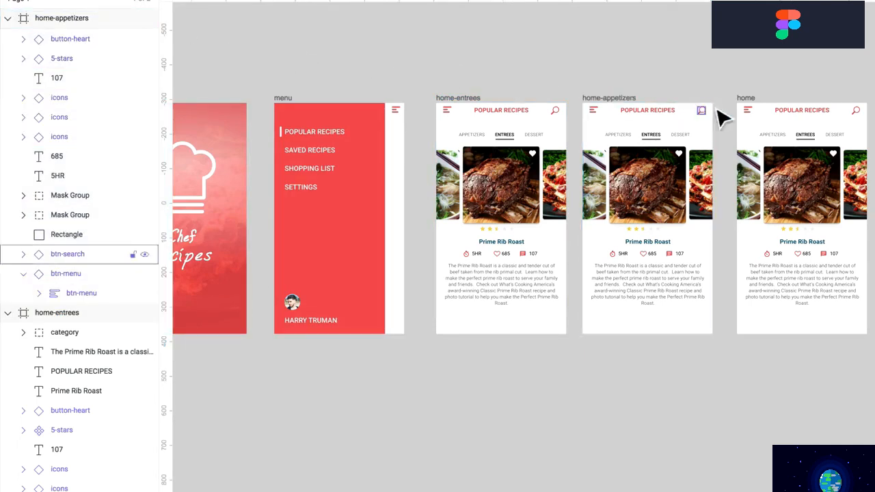
click(750, 99)
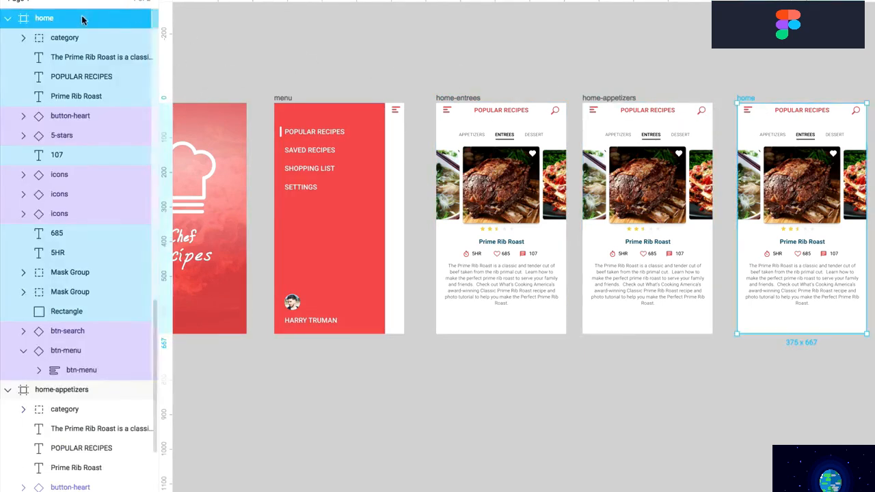
double_click(45, 18)
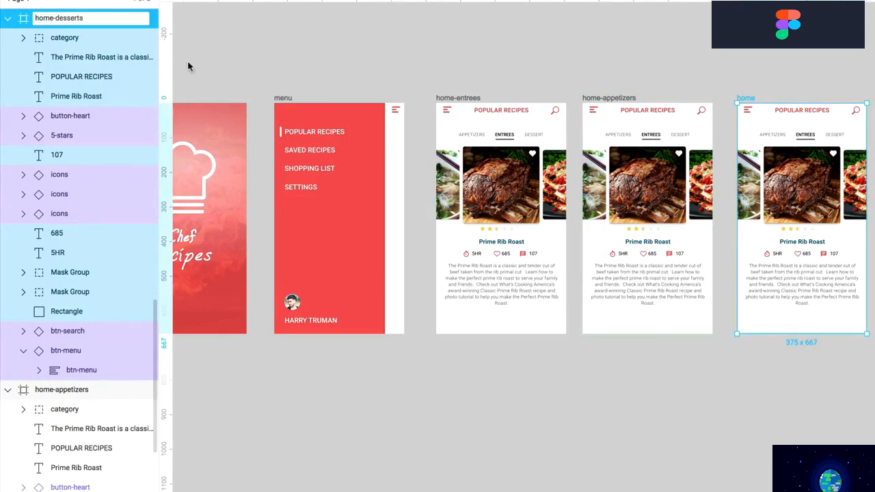
click(532, 85)
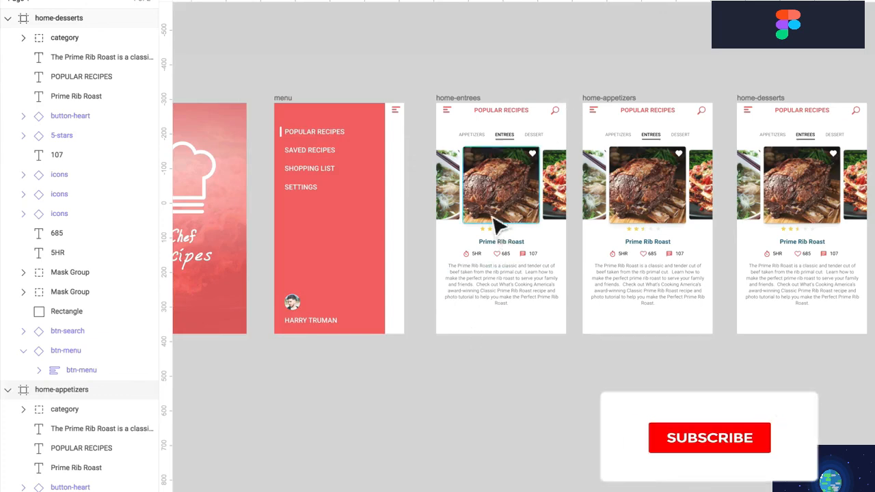
key(z)
drag(423, 73, 867, 373)
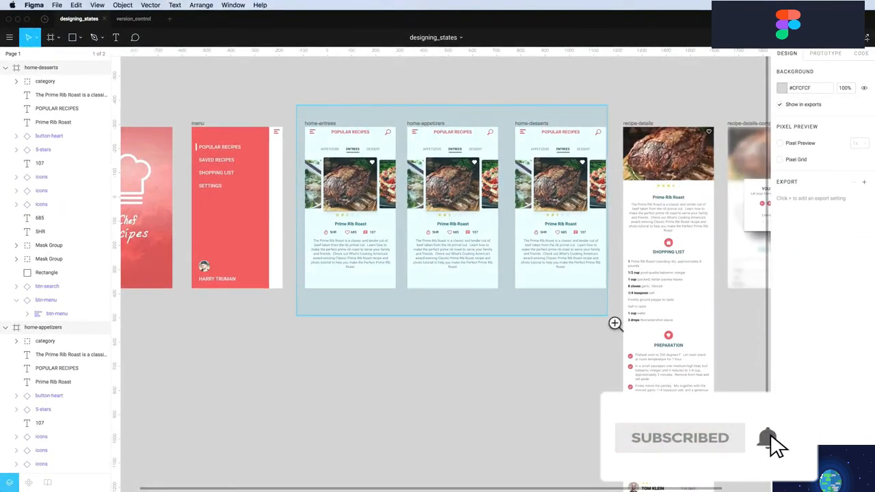
In home-appetizers, copy the bold ENTREES styling onto APPETIZERS to mark it active
drag(615, 323, 621, 311)
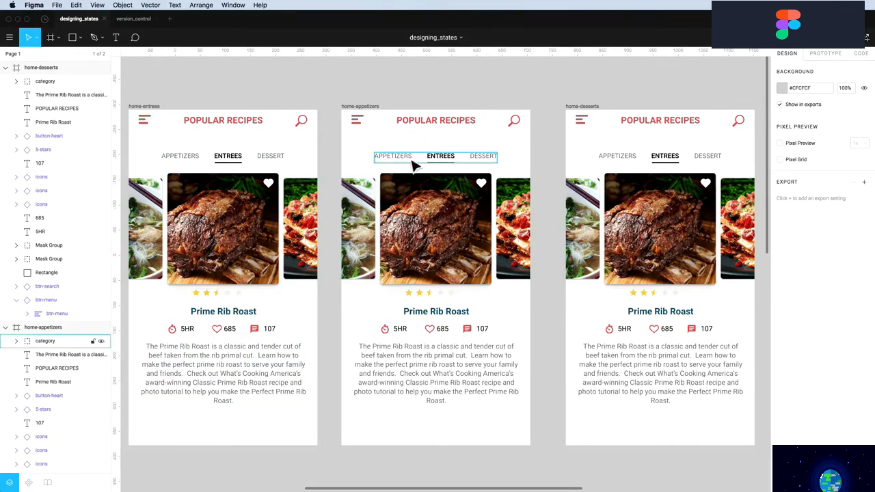
key(super)
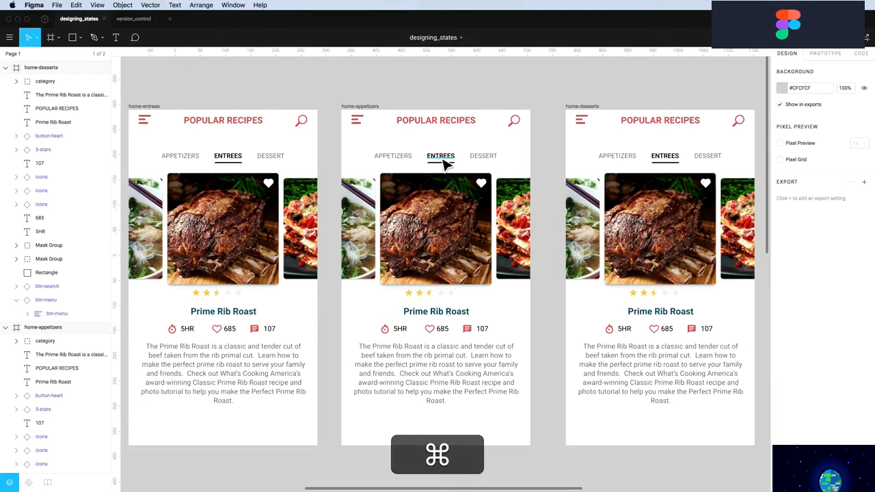
super+click(441, 157)
key(Escape)
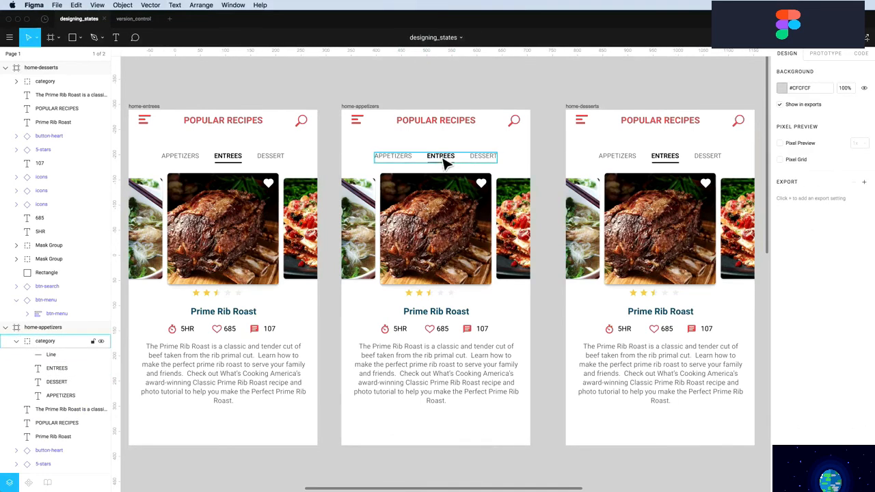
click(438, 166)
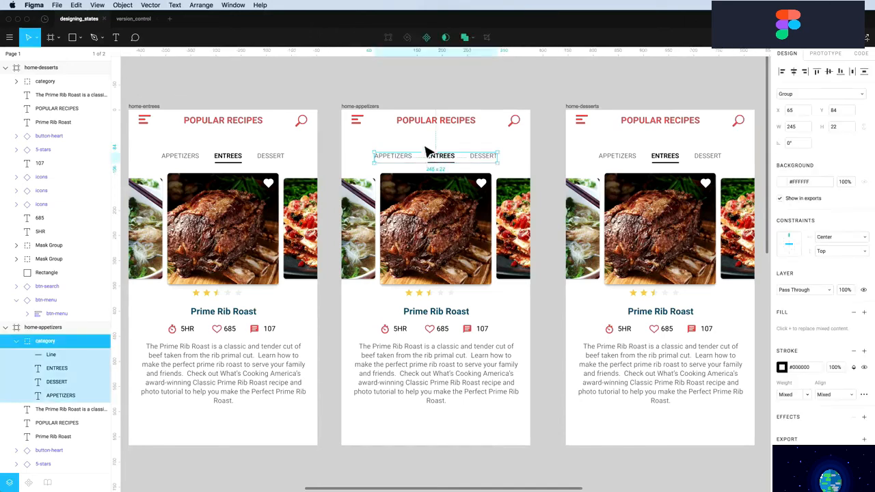
key(Escape)
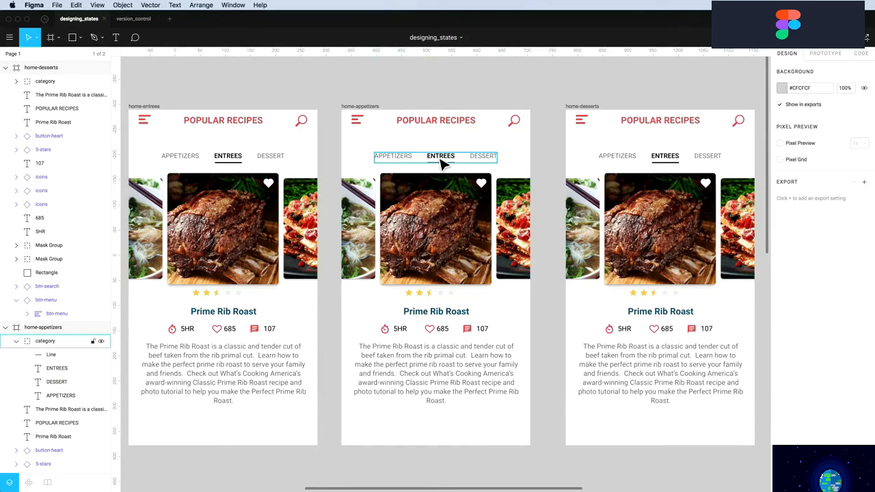
key(super)
super+click(441, 164)
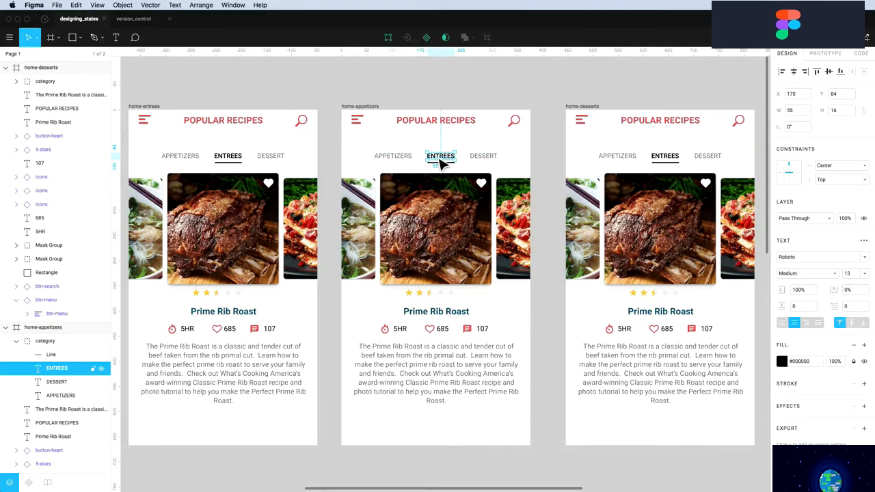
key(alt+super+c)
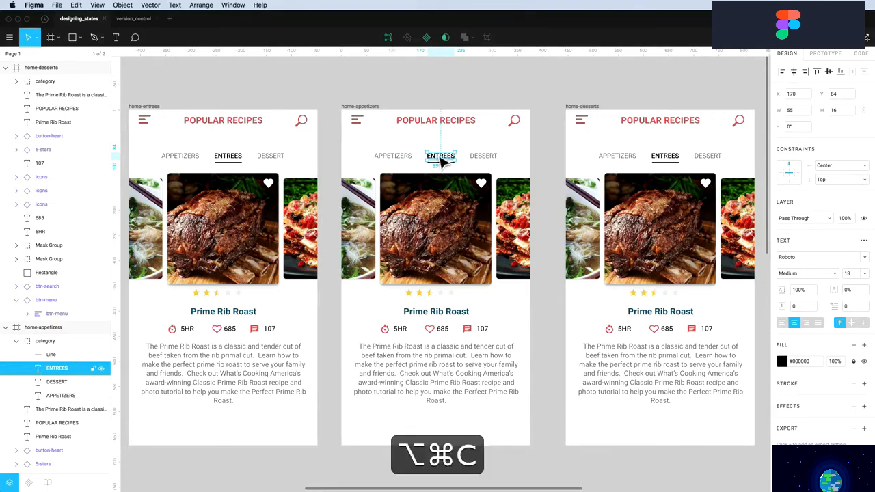
click(400, 162)
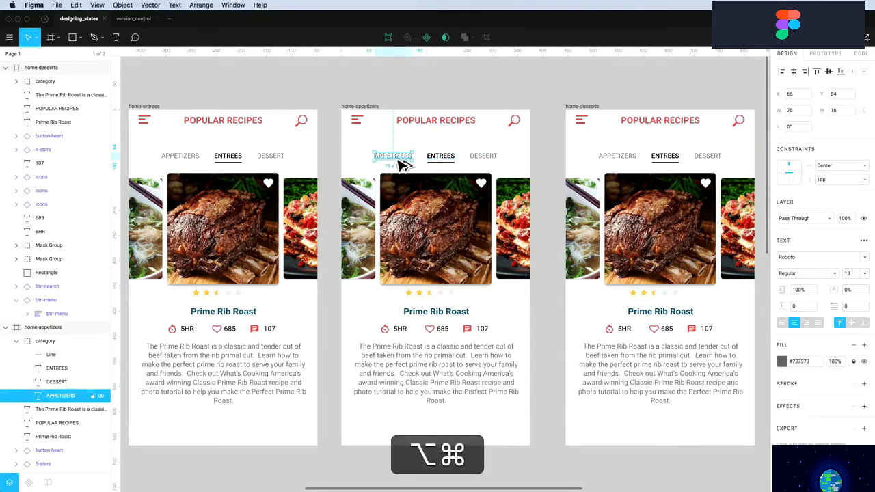
key(alt+super+v)
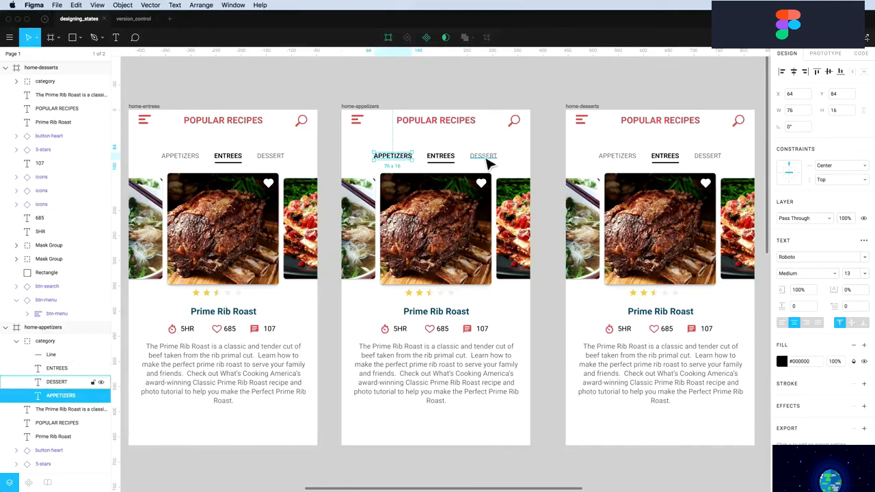
Give ENTREES DESSERT's grey regular styling and move the underline beneath APPETIZERS
click(483, 158)
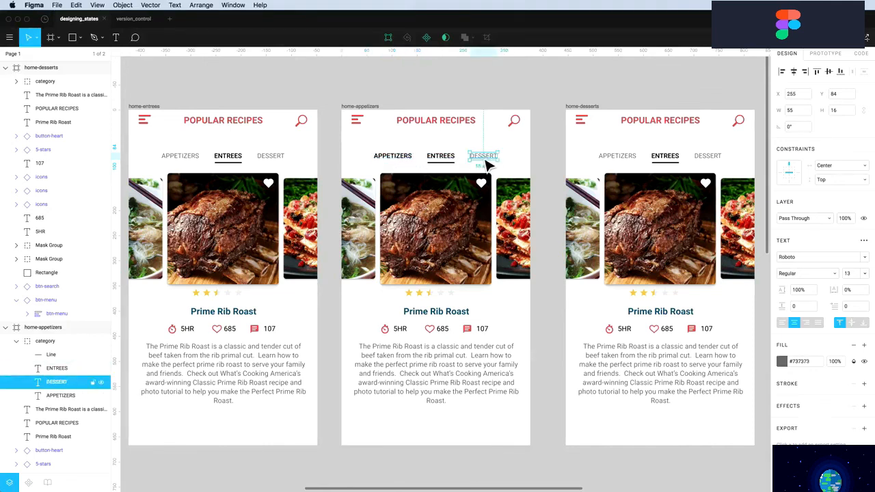
key(alt+super+c)
click(448, 161)
key(alt+super+v)
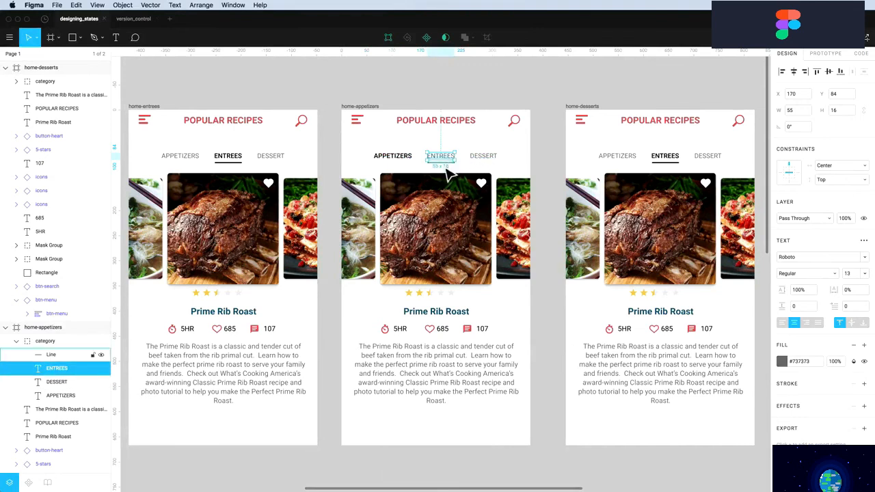
drag(445, 170, 419, 172)
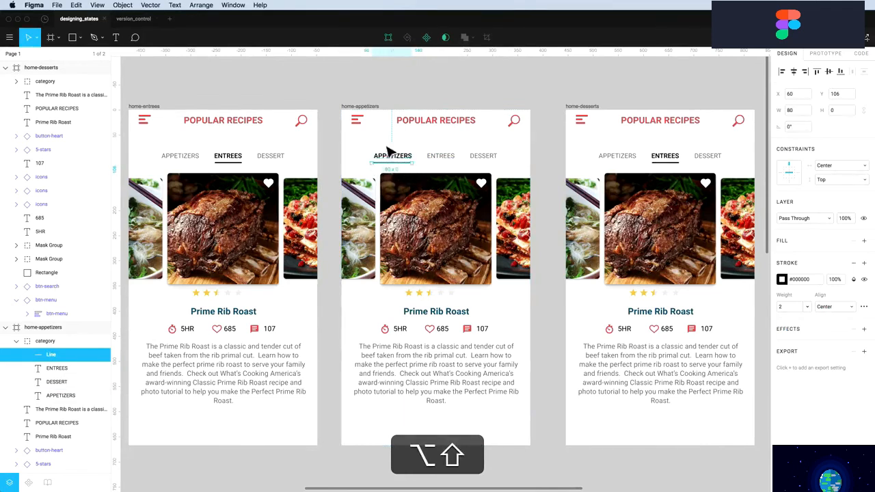
key(Escape)
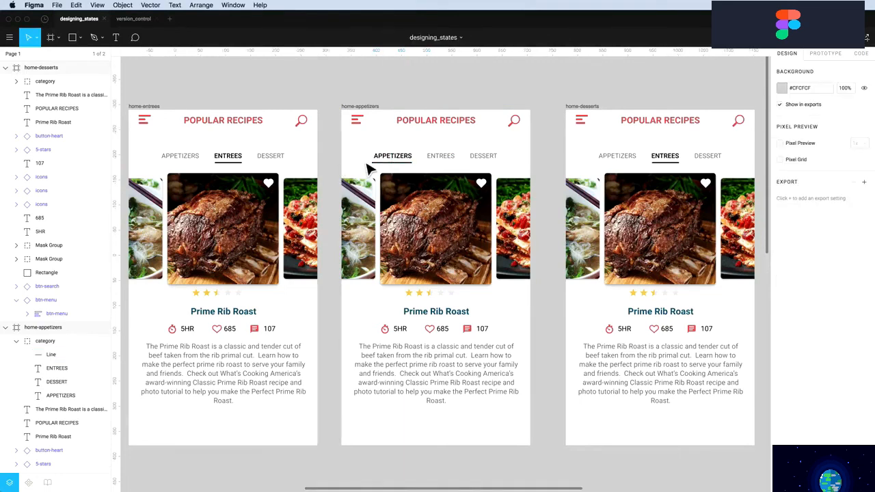
super+click(385, 166)
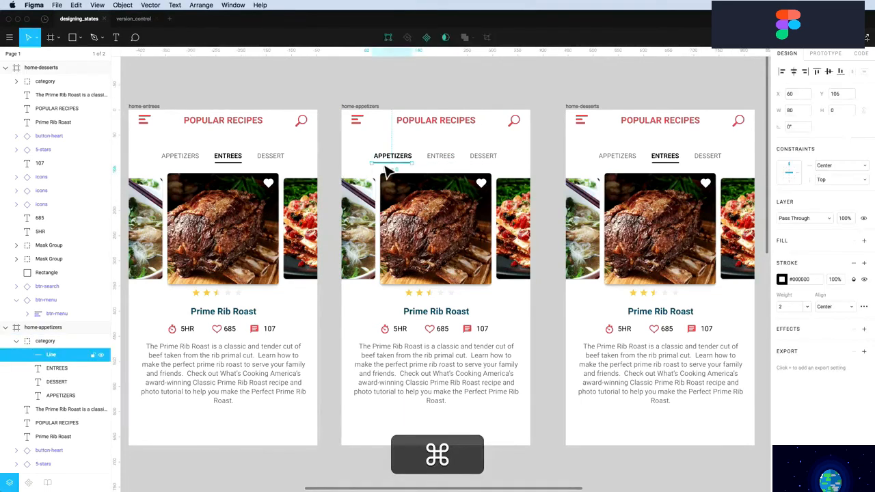
click(422, 87)
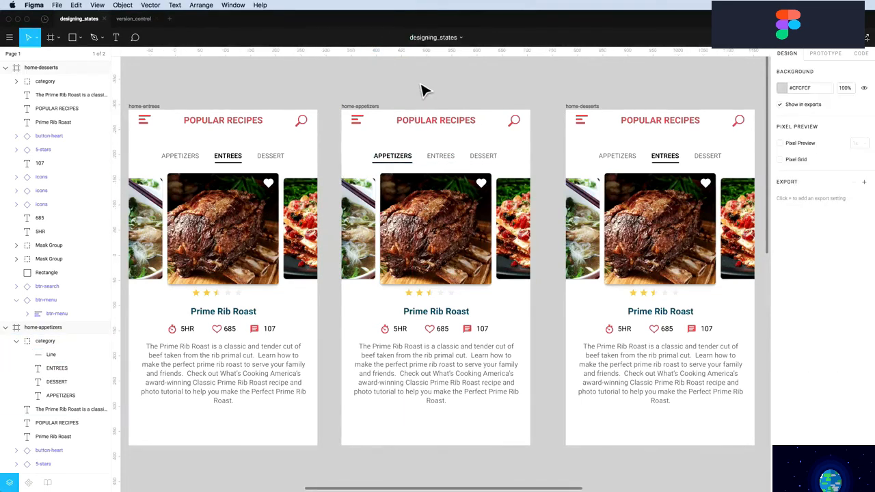
In home-desserts, make DESSERT bold black and ENTREES grey by pasting label styles
key(super)
super+click(667, 159)
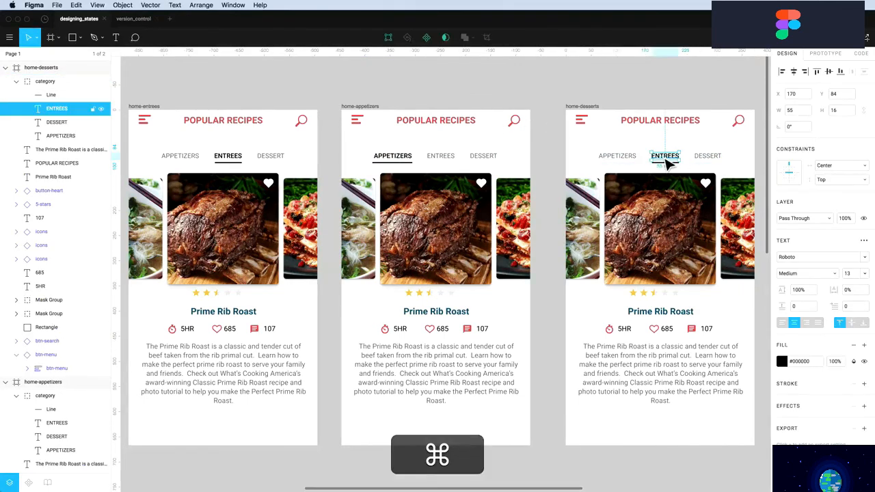
key(alt+super+c)
super+click(709, 164)
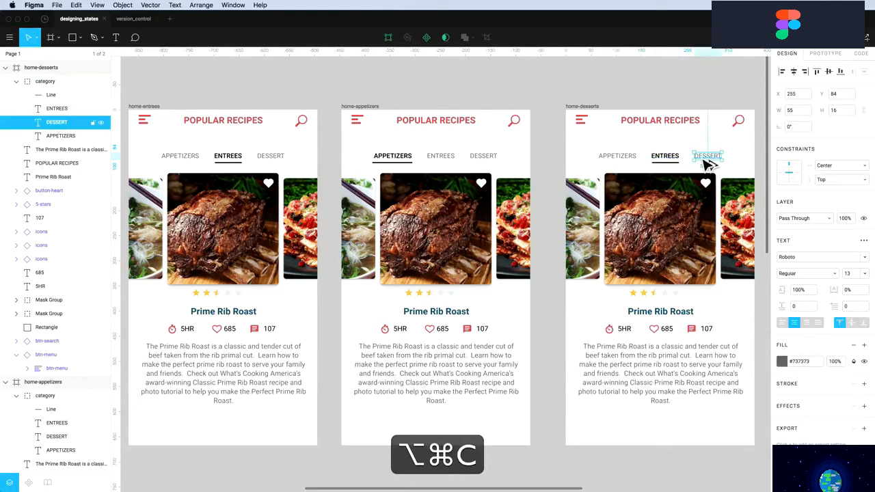
key(alt+super+v)
super+click(629, 166)
key(alt+super+c)
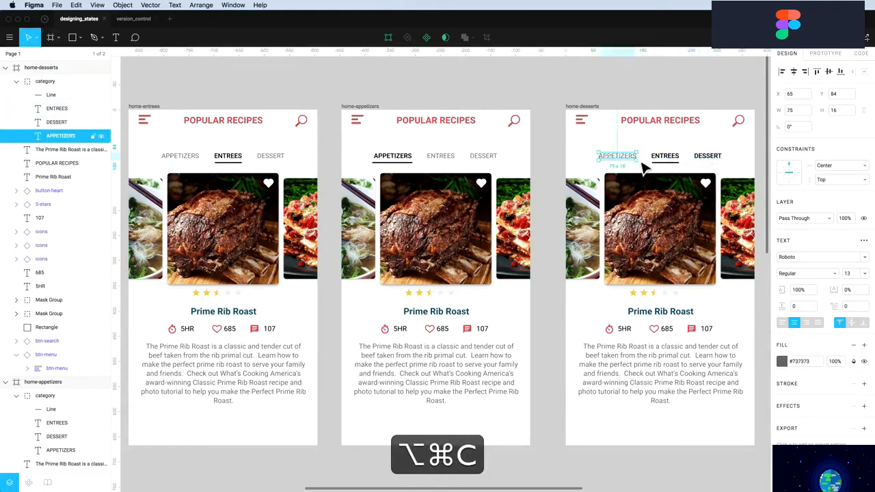
super+click(661, 165)
key(alt+super+v)
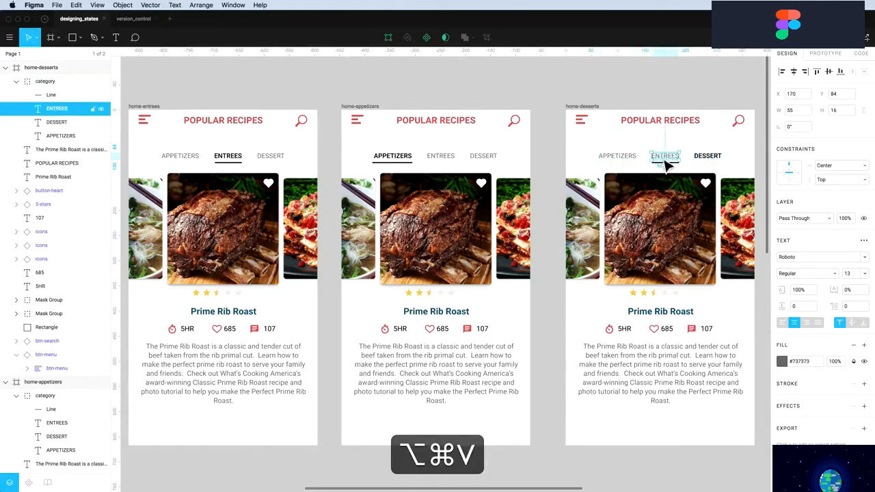
Move the home-desserts underline beneath DESSERT and nudge it one pixel right
super+click(666, 167)
drag(669, 175, 712, 179)
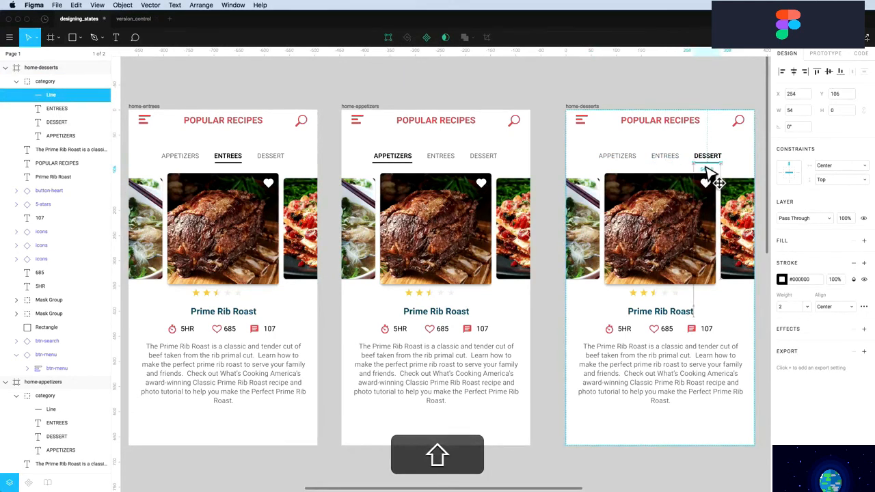
click(709, 95)
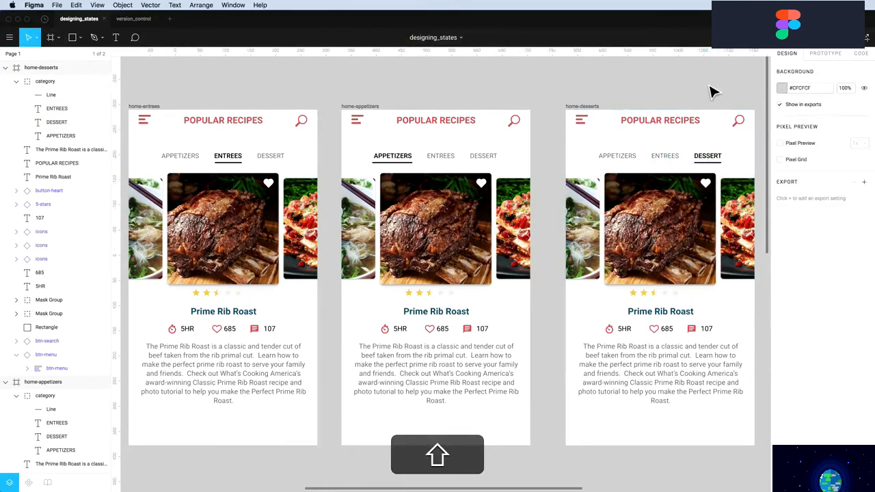
super+click(711, 176)
key(super+Right)
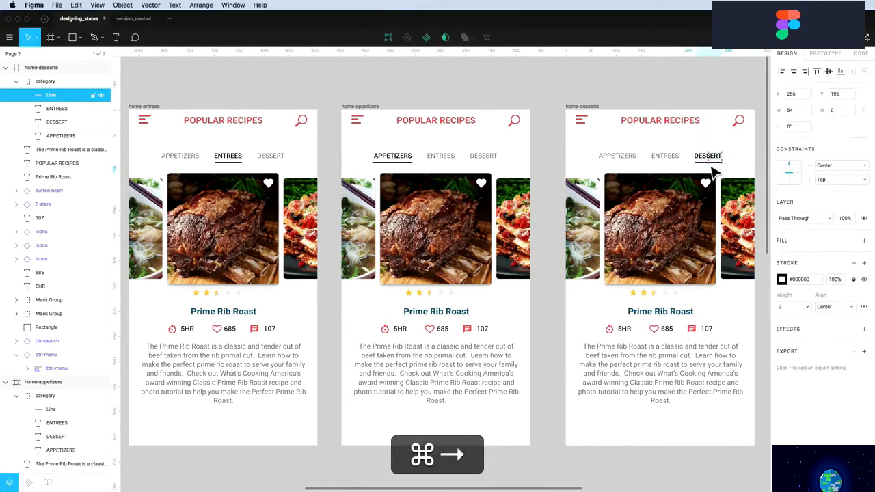
click(699, 95)
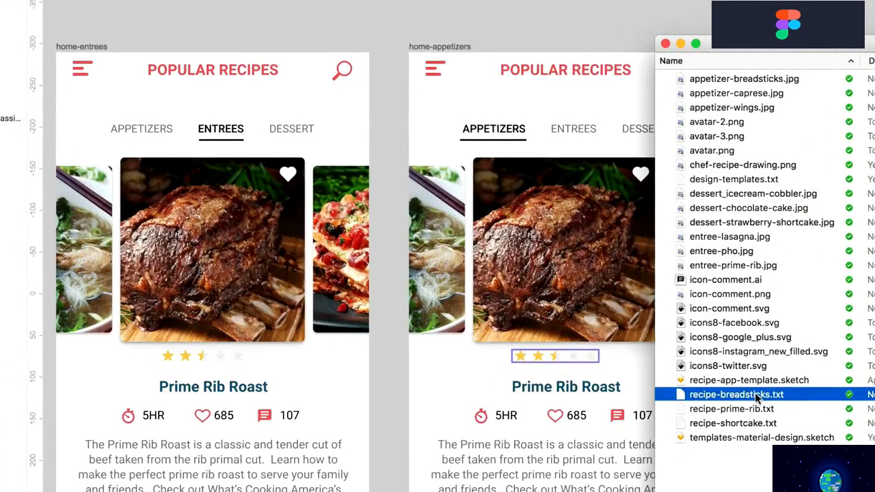
Open the breadsticks and strawberry shortcake .txt files and copy the breadsticks paragraph
double_click(752, 424)
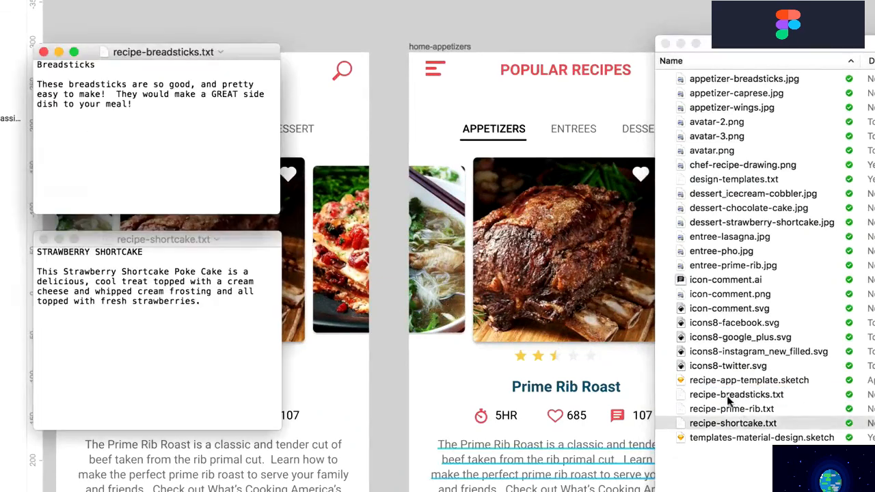
click(724, 397)
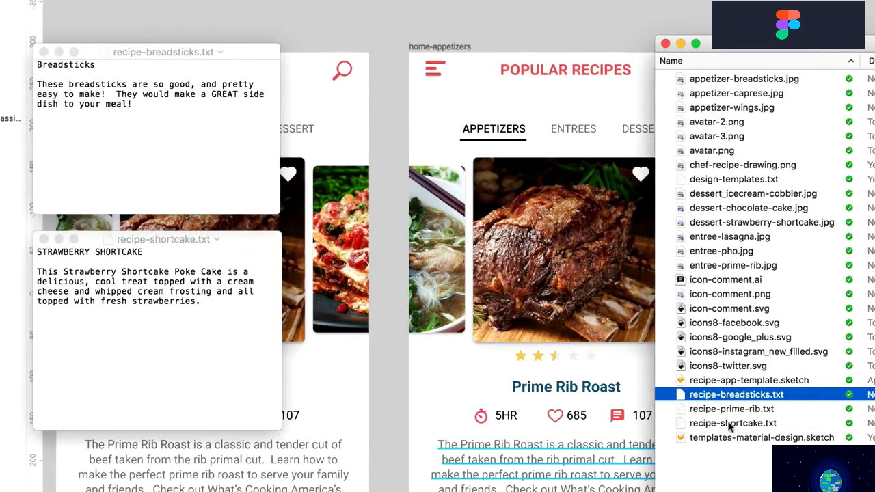
click(731, 425)
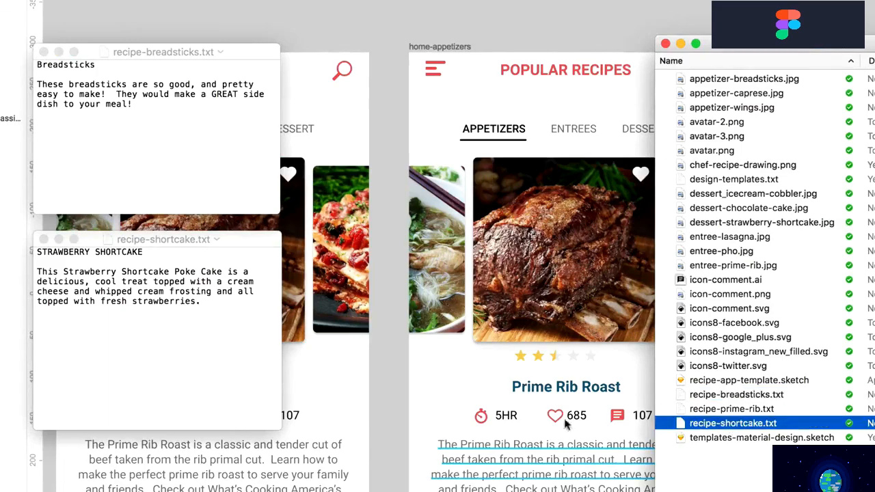
click(146, 305)
click(91, 100)
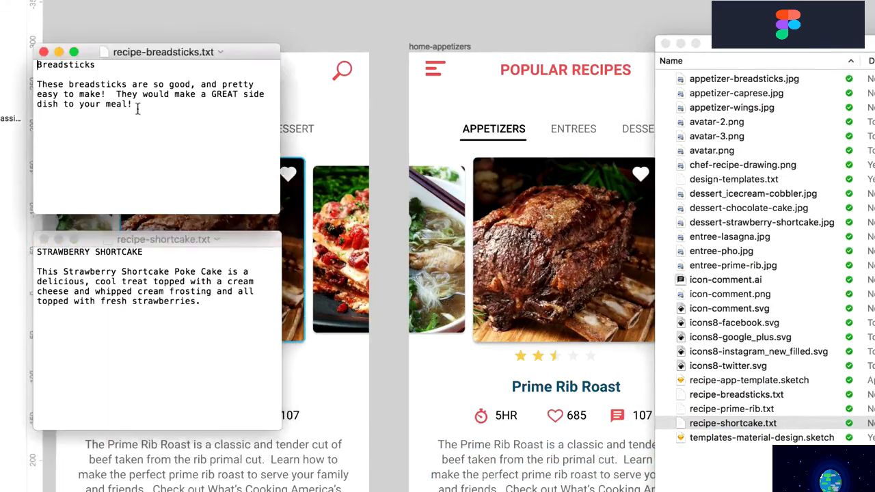
drag(138, 108, 34, 84)
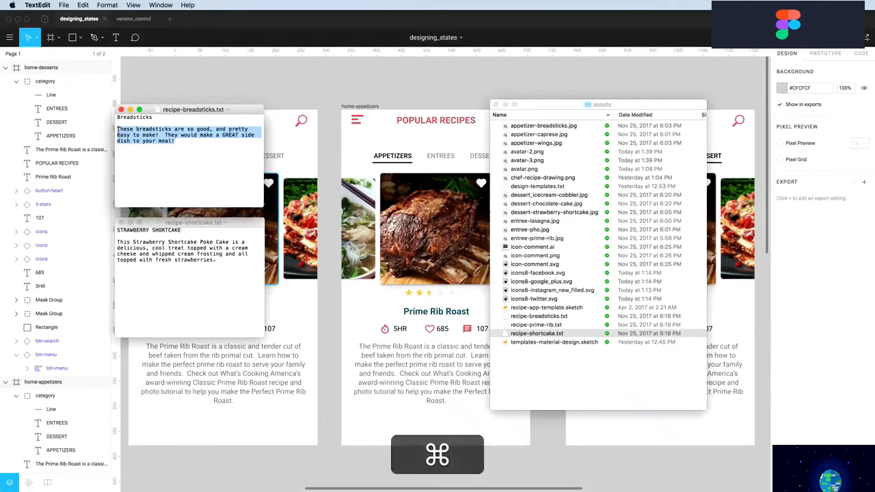
key(super+c)
Paste the breadsticks description into the middle card and retitle it Breadsticks
double_click(405, 374)
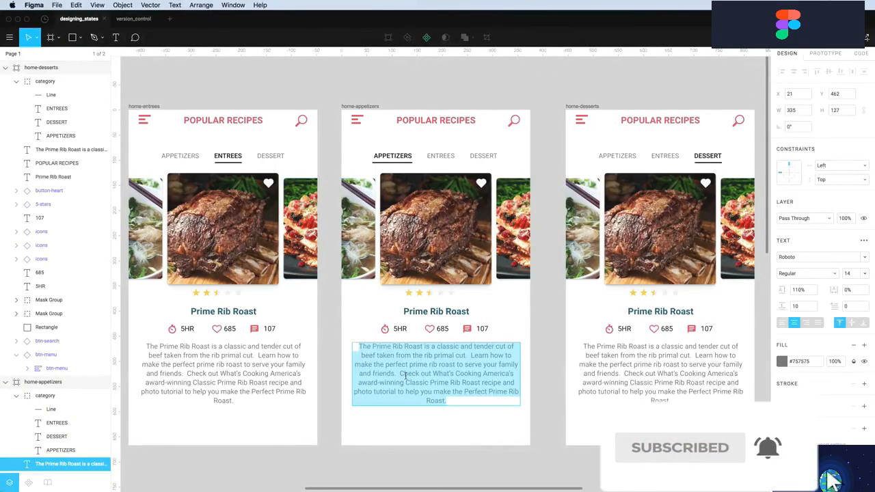
key(super+v)
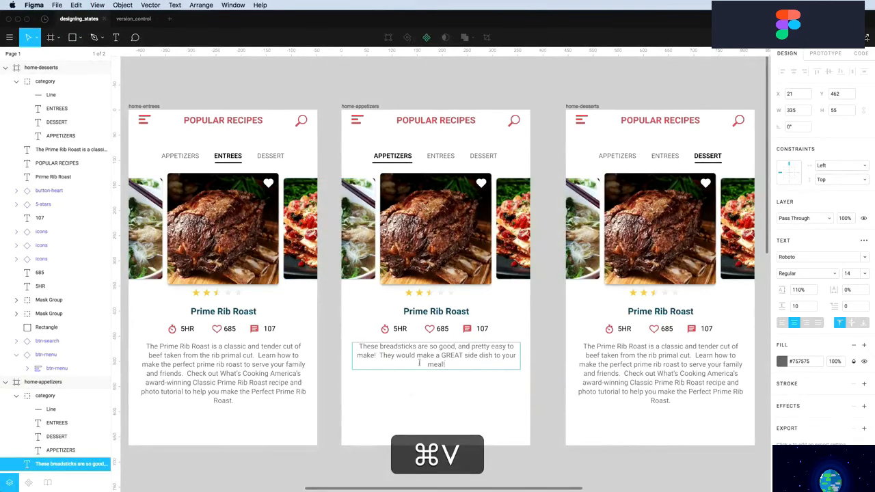
double_click(414, 311)
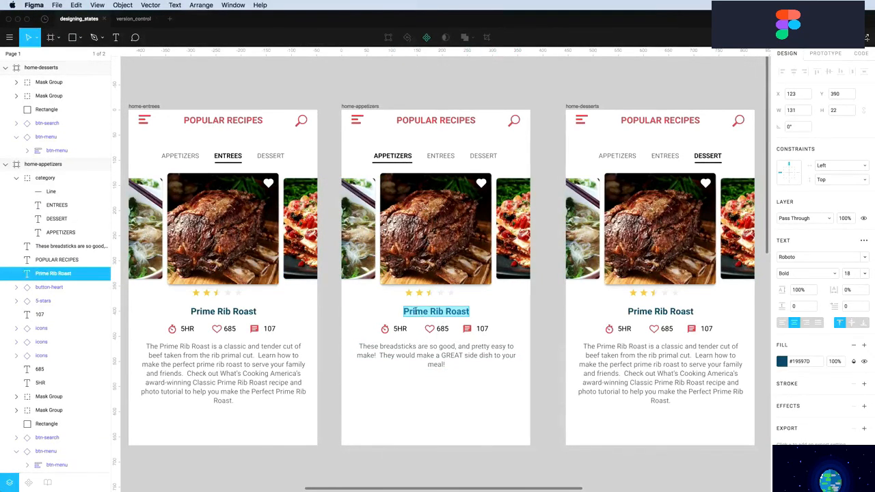
text(Breadsticks)
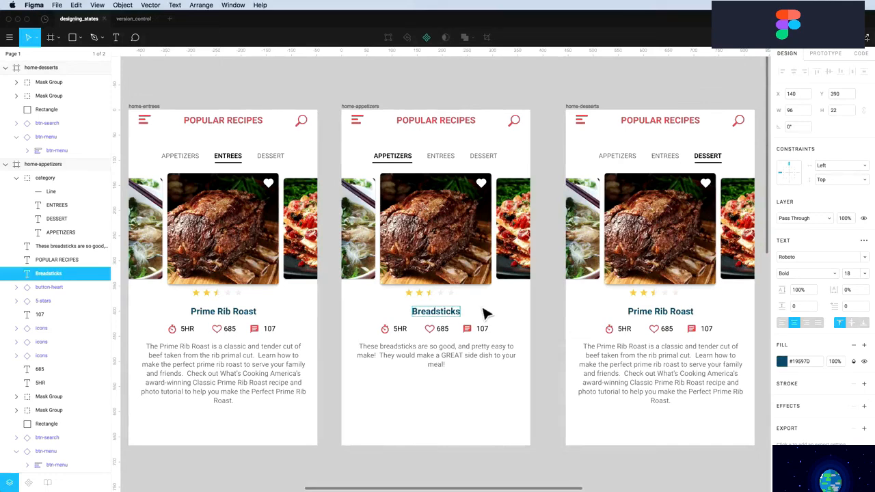
Copy the strawberry shortcake description from its TextEdit file
key(Escape)
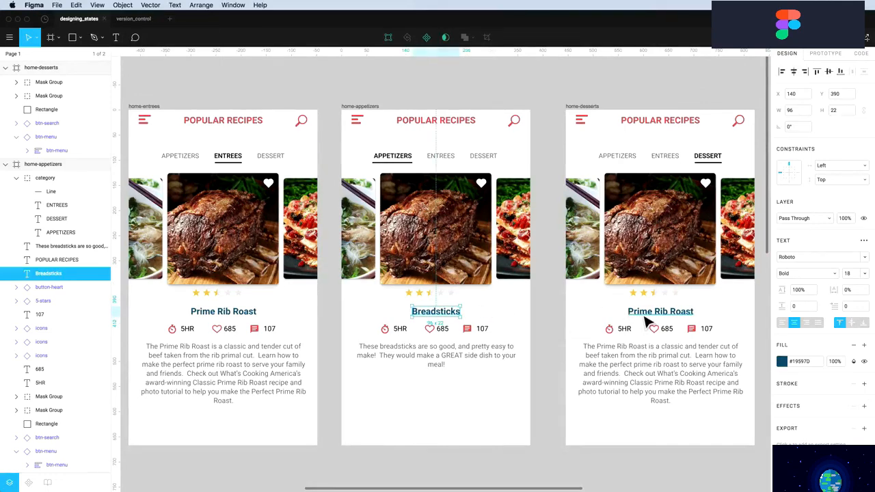
key(super+Tab)
click(158, 227)
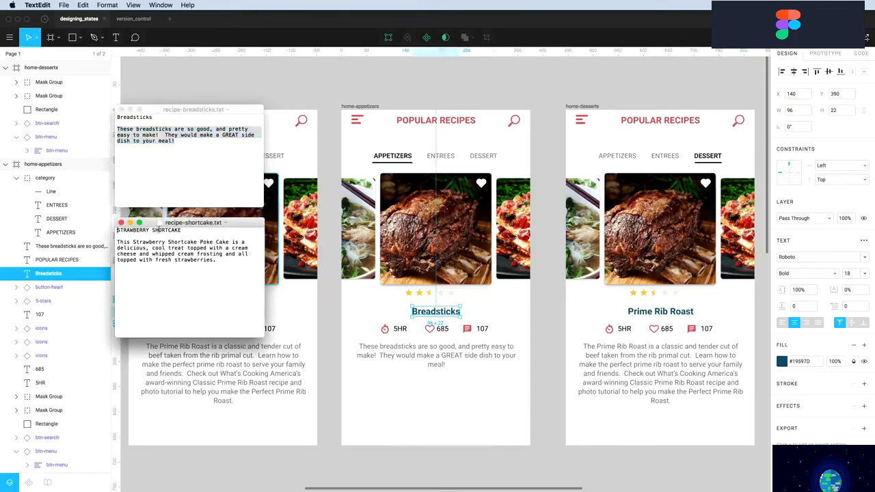
drag(224, 264, 109, 240)
key(super+c)
Paste it into the home-desserts card description and retitle the card Strawberry Shortcake
click(653, 369)
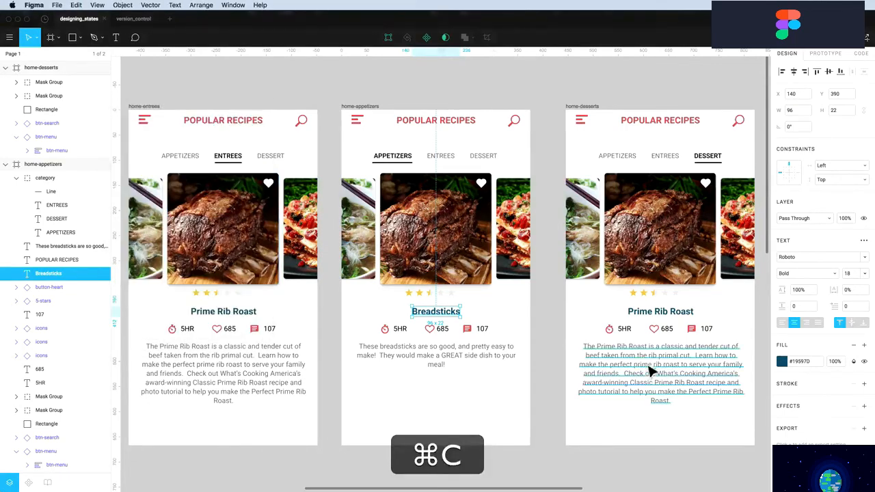
click(638, 364)
key(super+v)
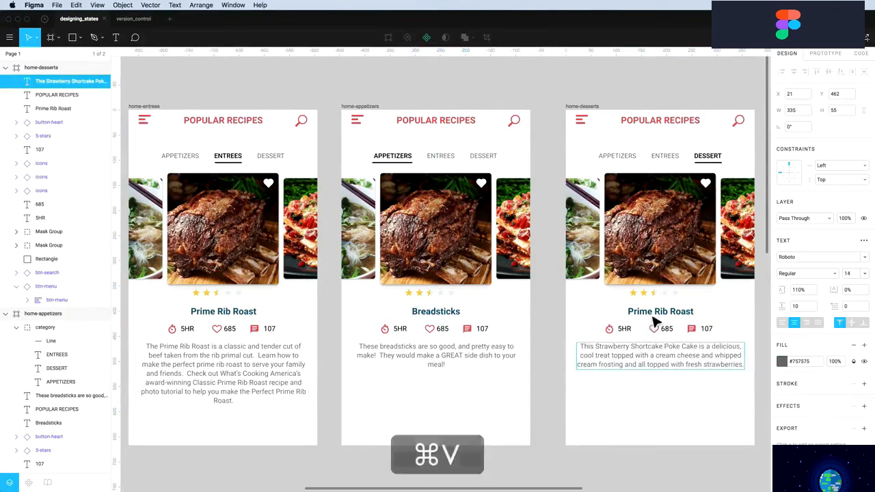
click(646, 314)
double_click(644, 311)
text(Str)
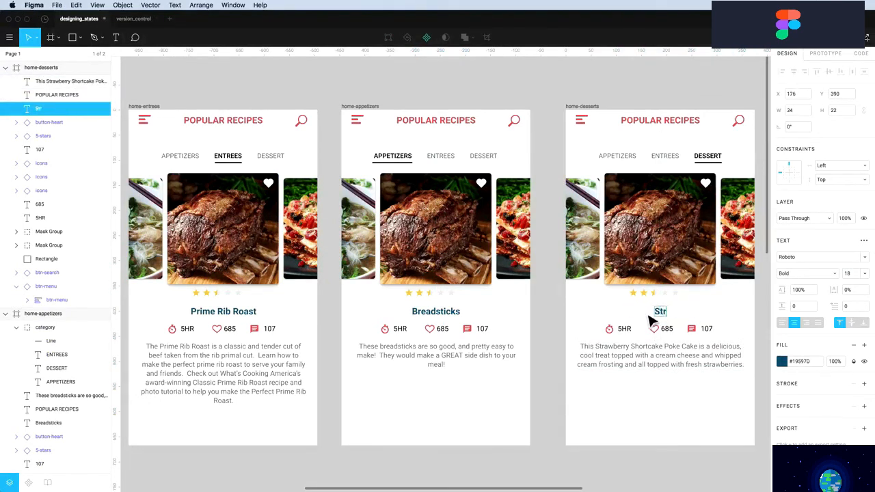
text(awberry Sho)
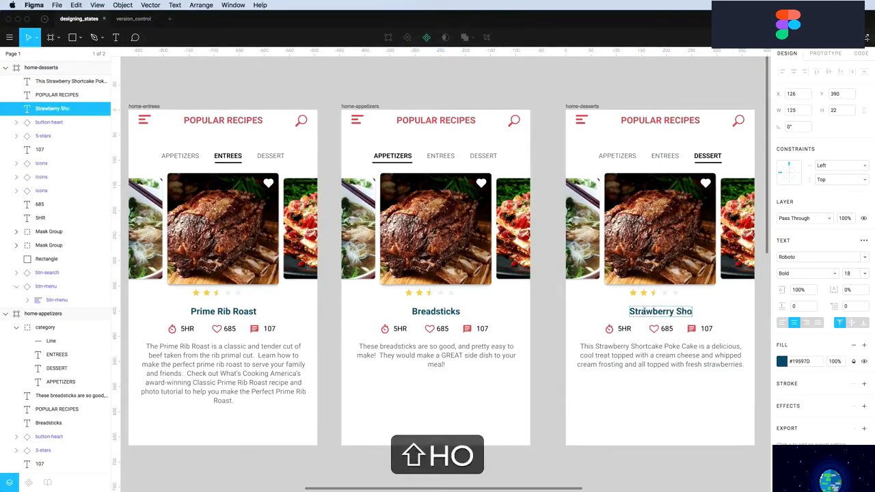
text(rtcake)
key(Escape)
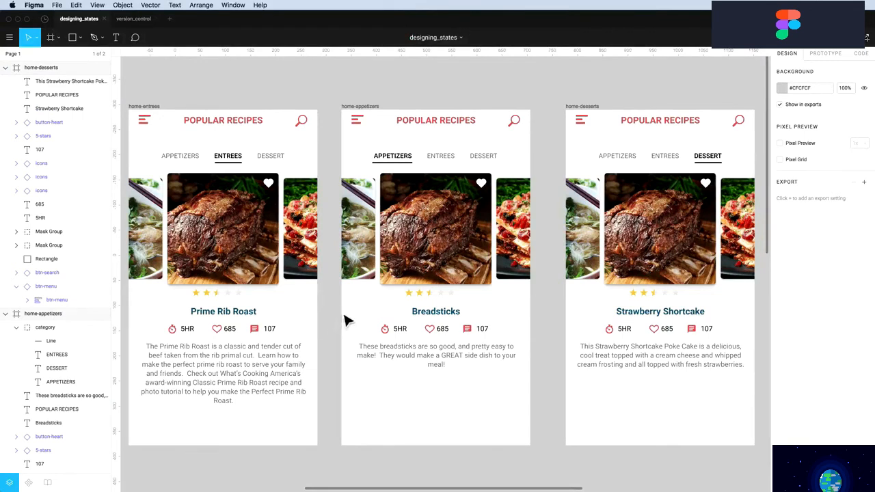
Switch the Breadsticks rating's second and third stars to their filled variants
click(438, 296)
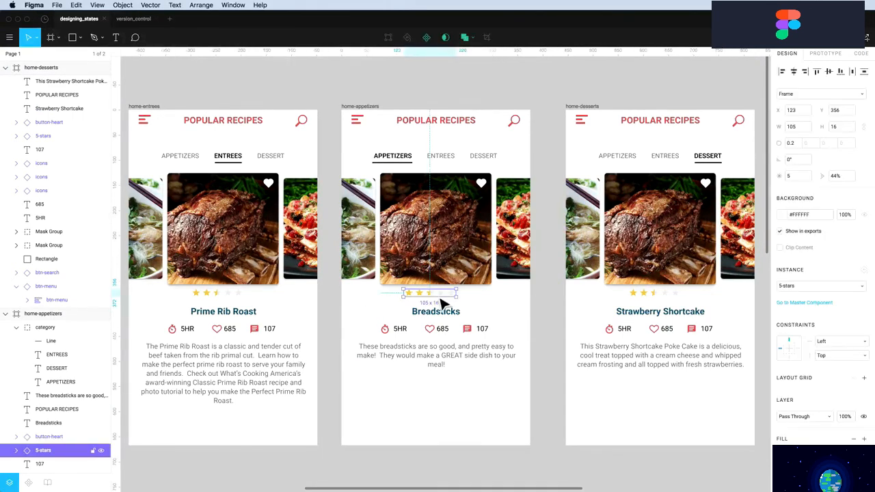
click(17, 451)
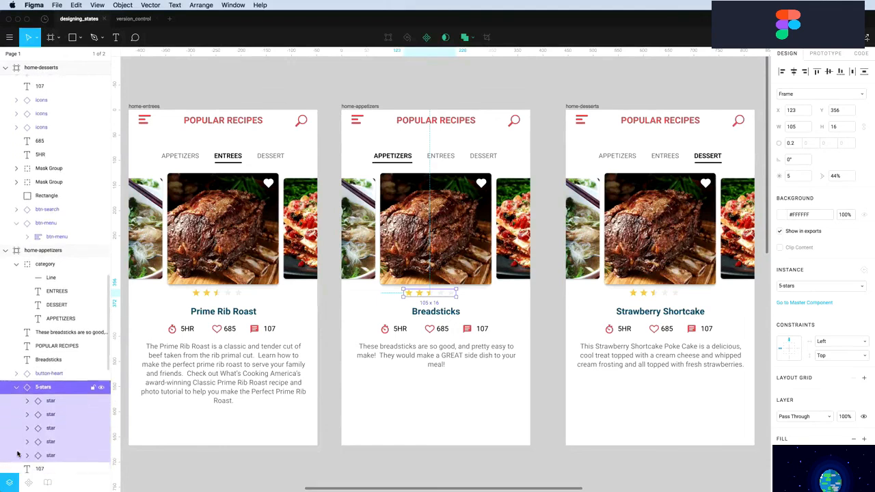
click(27, 414)
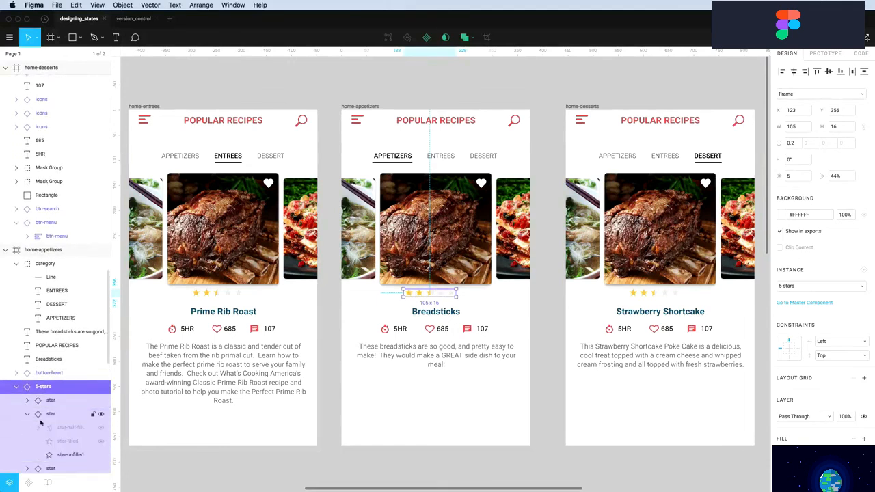
click(100, 444)
scroll(85, 434, down, 3)
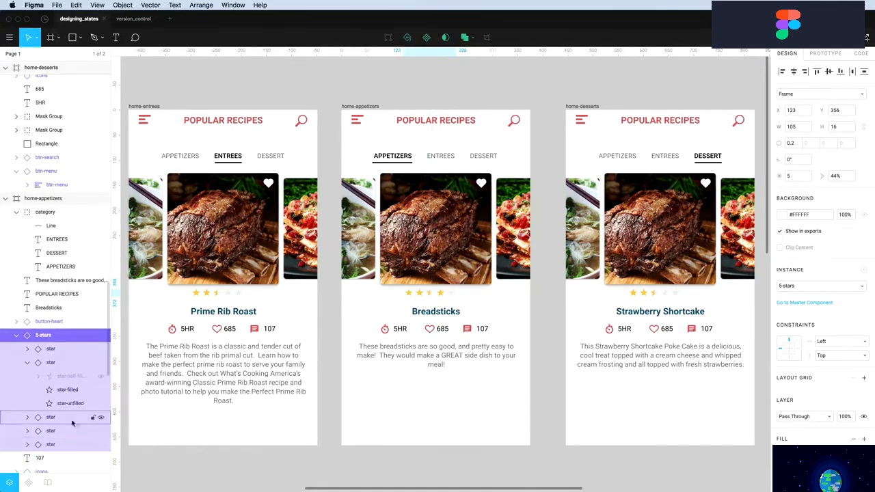
click(26, 417)
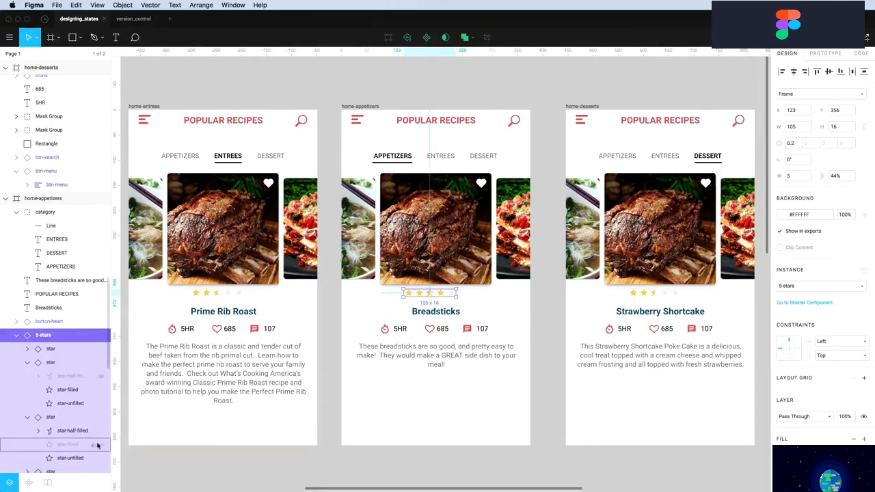
click(405, 398)
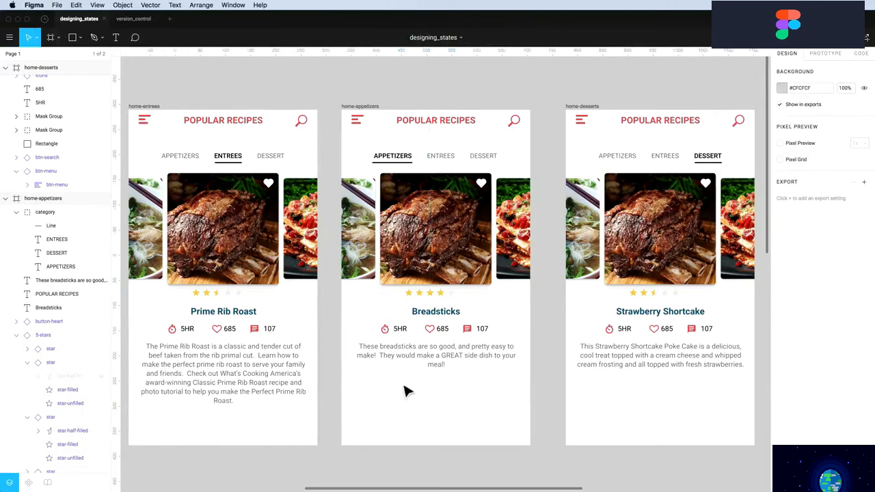
Replace the Strawberry Shortcake rating with a pasted copy of the Breadsticks stars, centred in its card
click(679, 300)
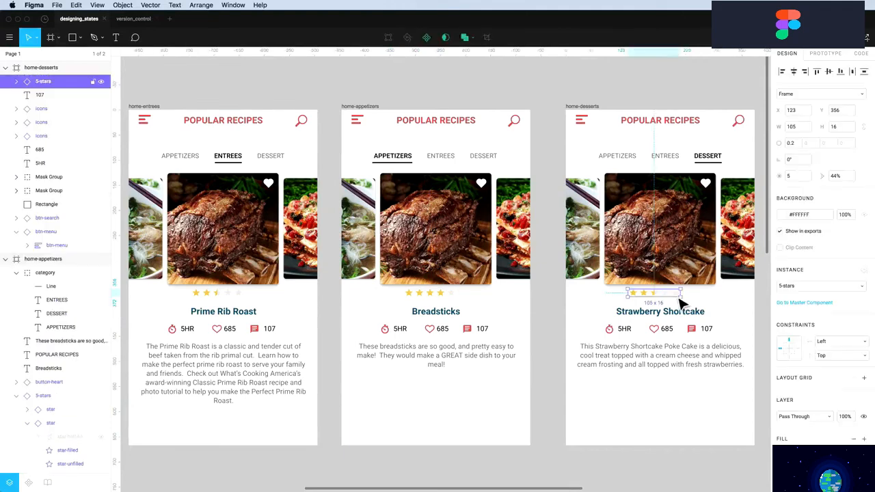
key(Delete)
click(430, 295)
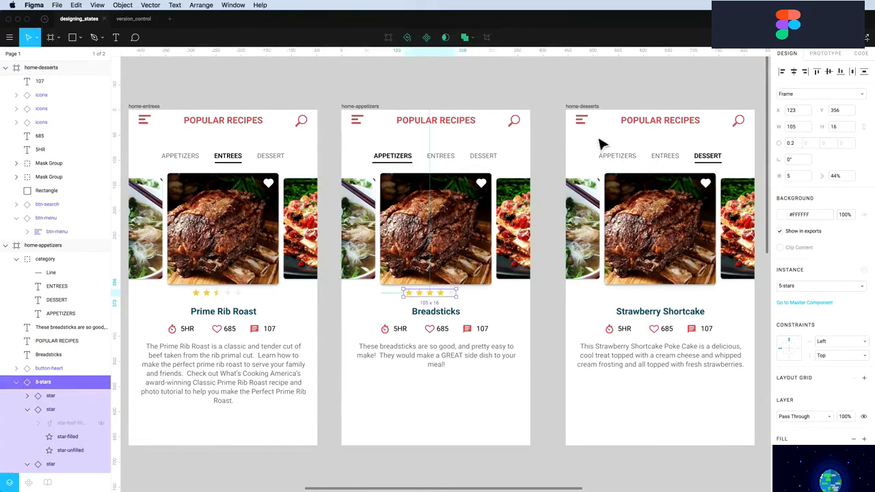
click(582, 118)
key(super+v)
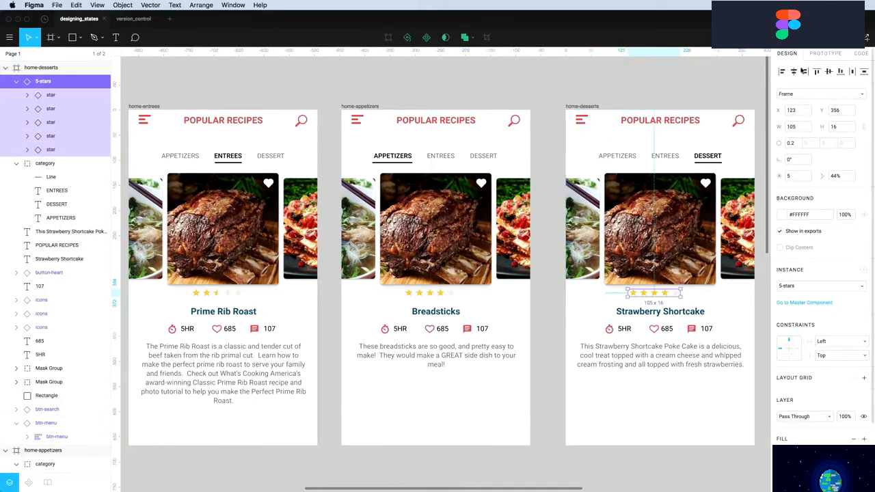
click(793, 72)
Horizontally centre the Breadsticks and Prime Rib Roast star rows in their cards
click(424, 292)
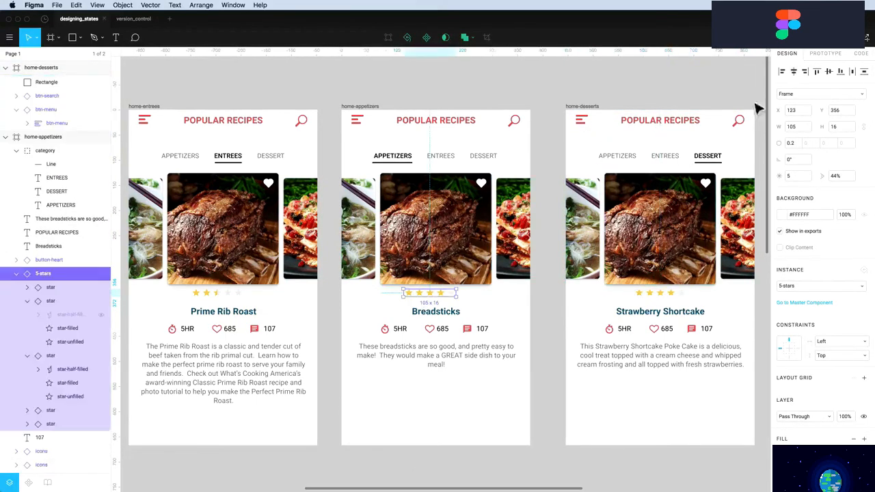
click(794, 72)
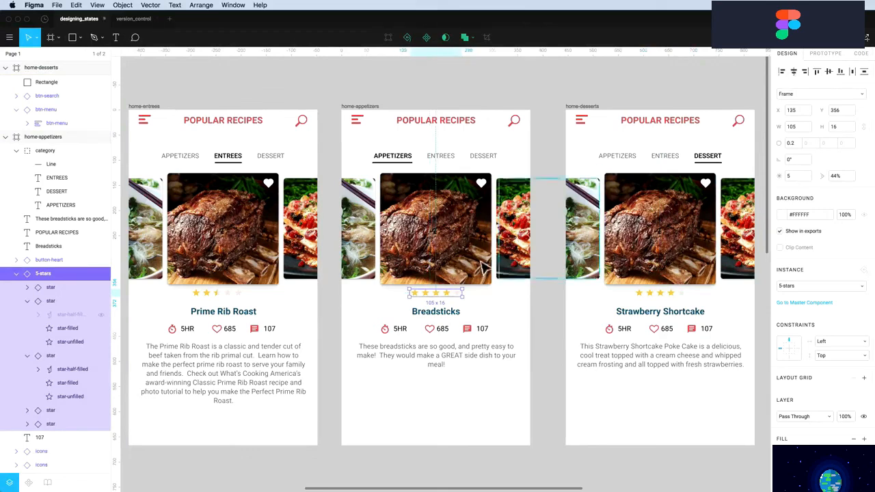
click(219, 293)
click(794, 72)
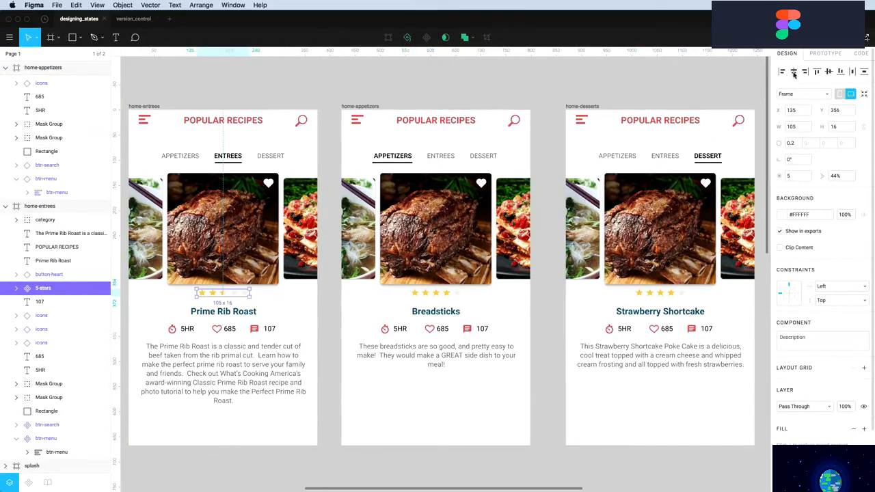
click(557, 336)
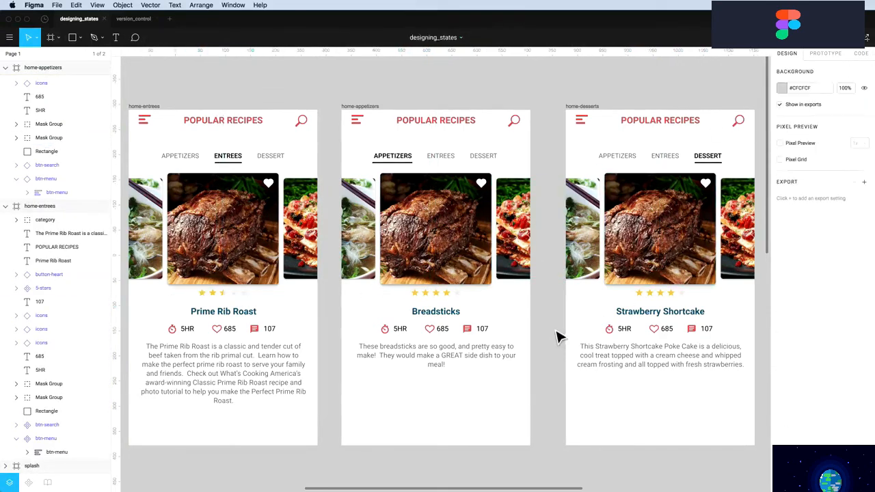
Nudge all three star-rating rows down slightly together
click(228, 305)
shift+click(427, 303)
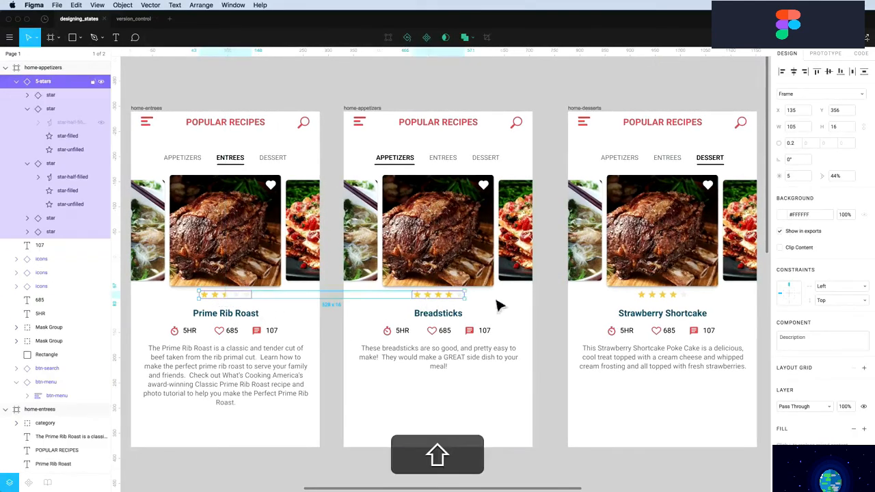
shift+click(654, 301)
key(Down)
key(Down)
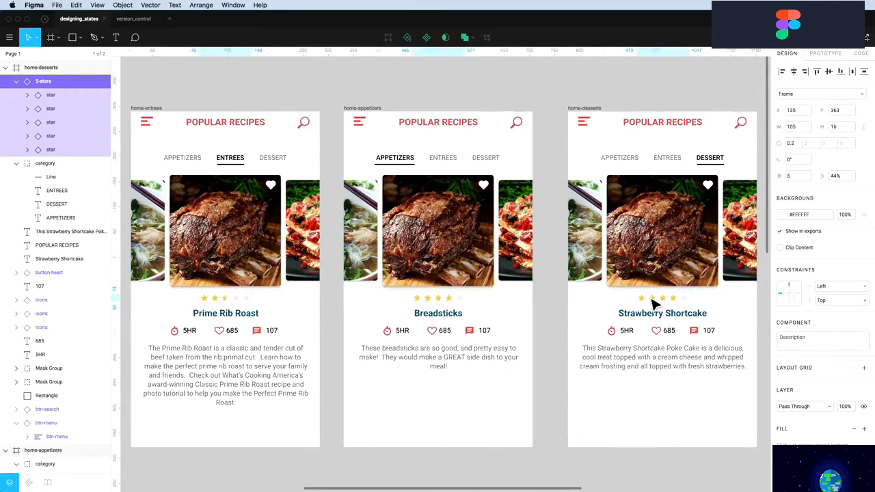
scroll(653, 303, right, 5)
scroll(469, 298, left, 5)
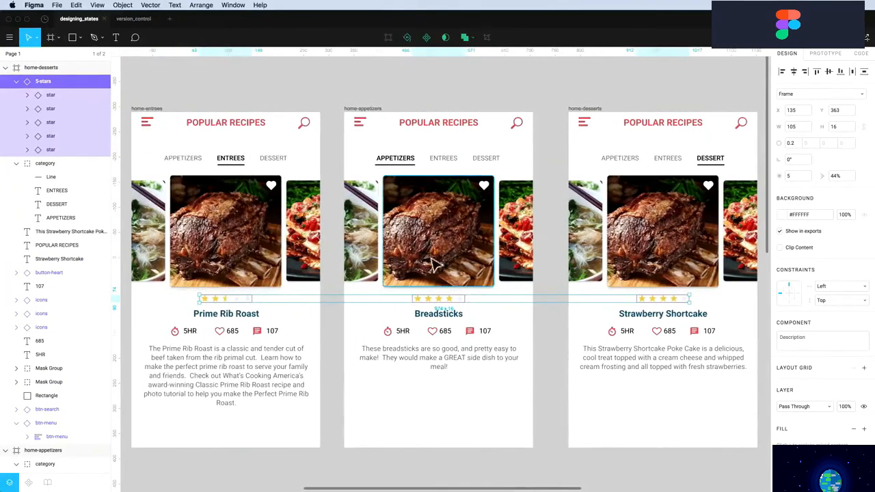
scroll(438, 266, left, 2)
click(495, 426)
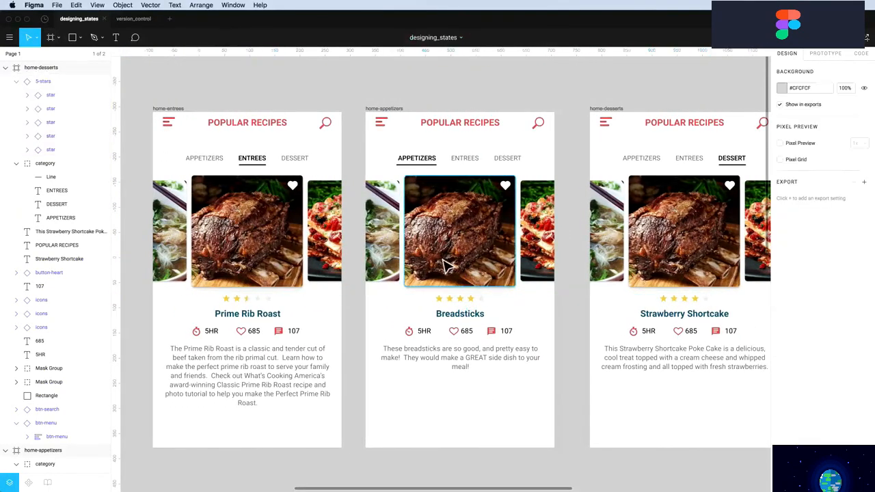
click(445, 265)
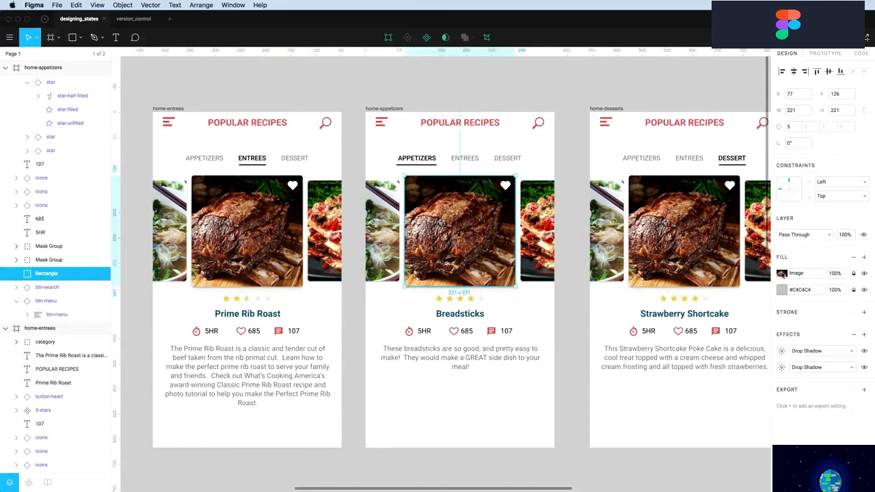
Replace the centre card's image fill with appetizer-breadsticks.jpg
click(783, 273)
click(717, 337)
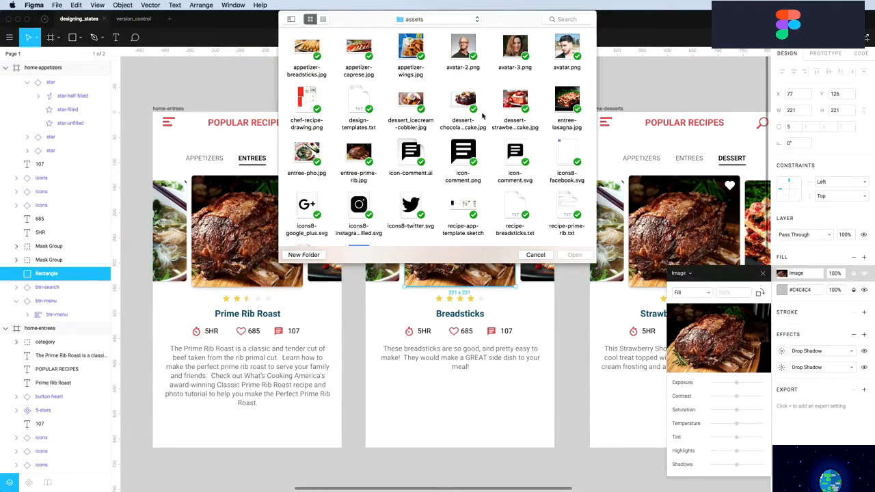
click(308, 48)
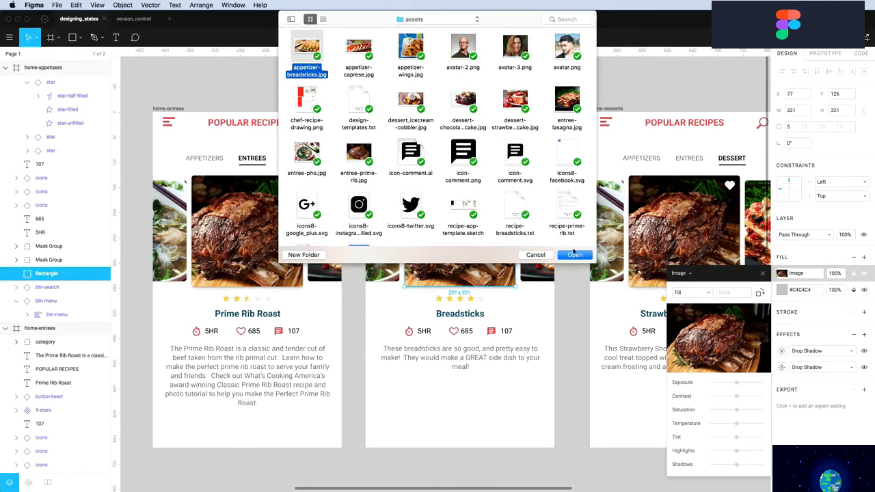
click(577, 255)
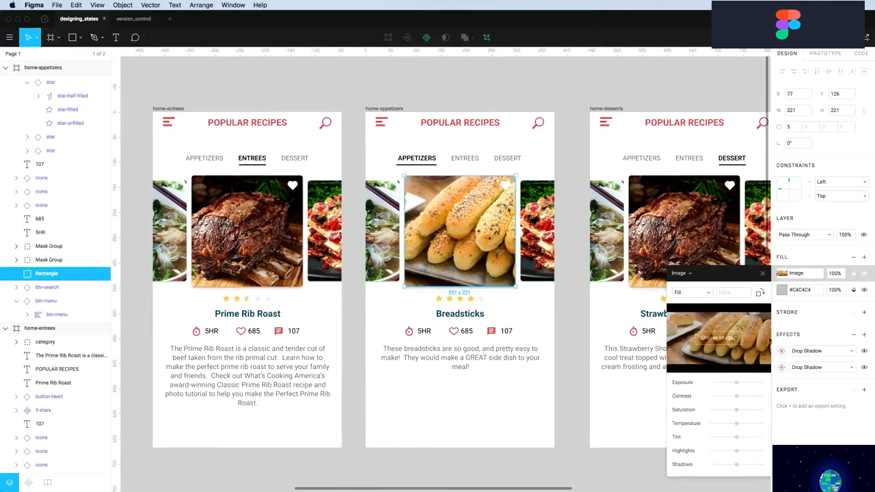
click(763, 274)
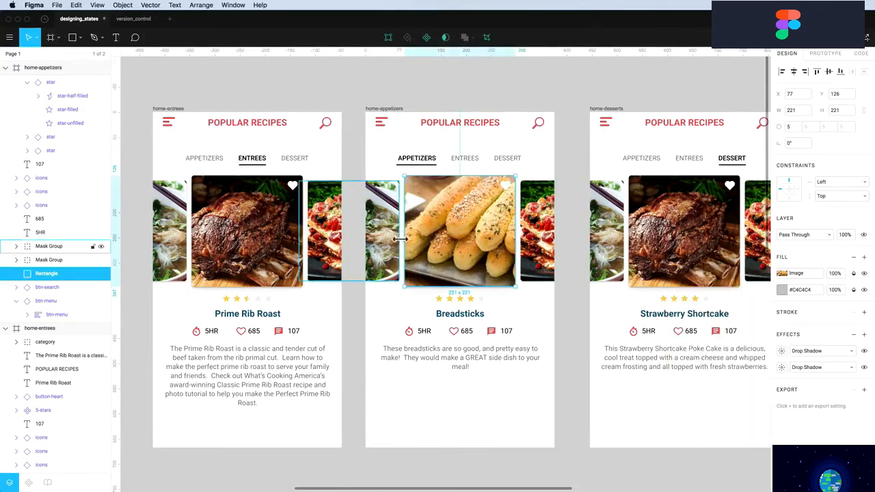
key(Escape)
key(Escape)
Swap the entree-pho side photo for appetizer-caprese.jpg
double_click(393, 216)
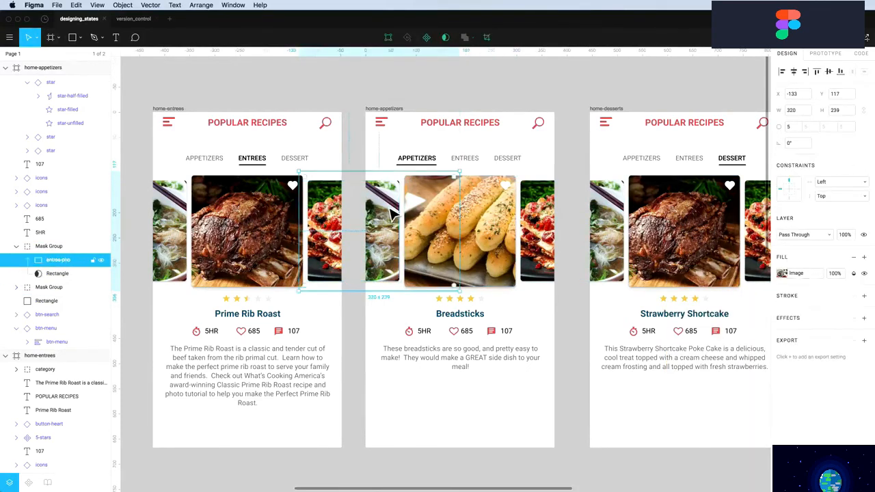
click(782, 273)
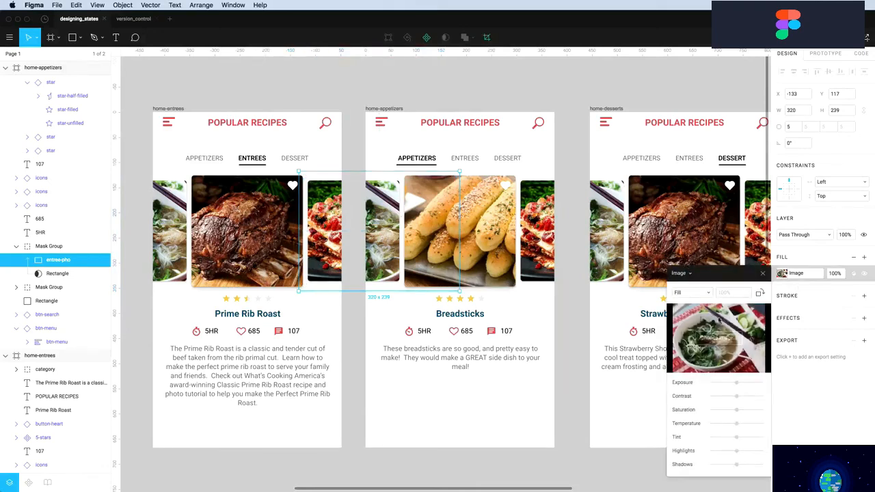
click(712, 338)
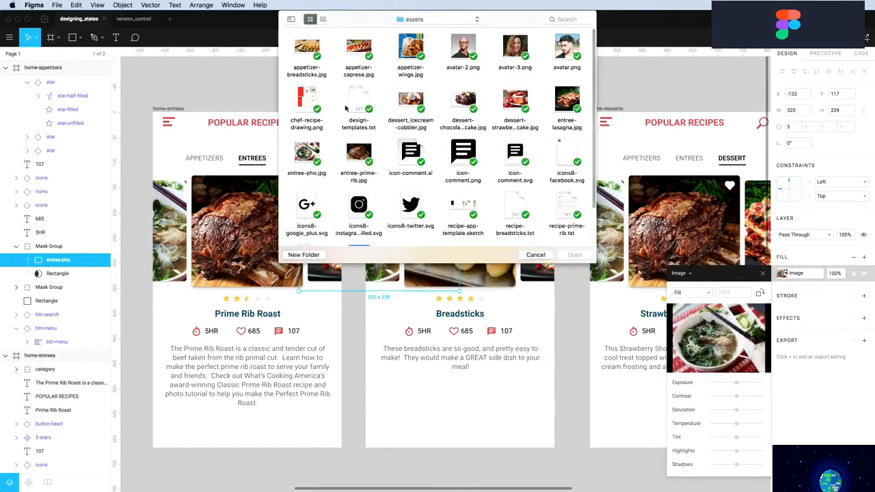
click(358, 52)
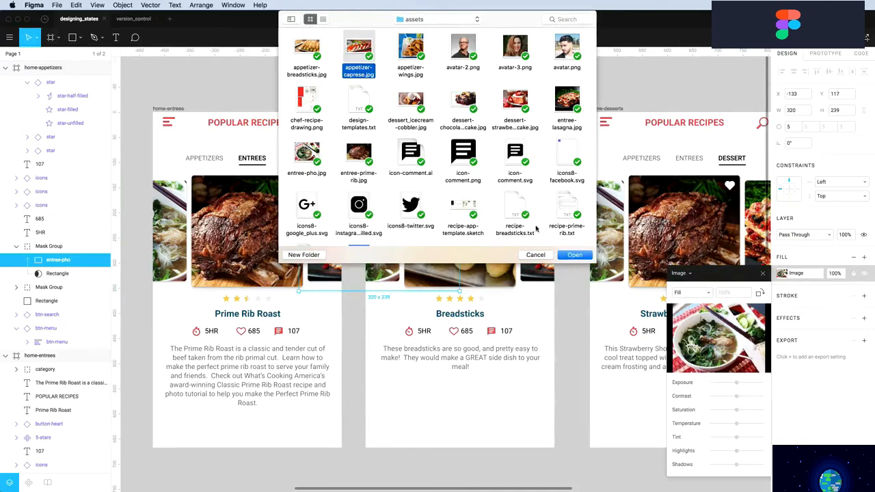
click(575, 255)
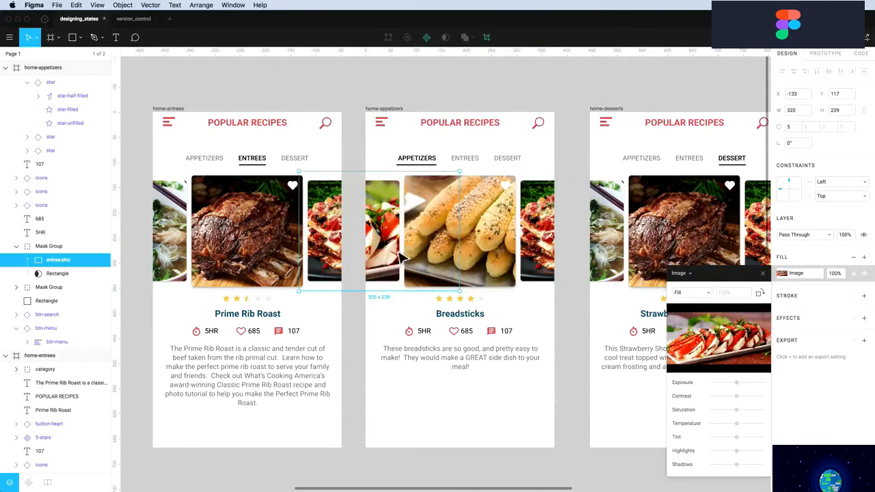
Replace the lasagna side photo right of Breadsticks with appetizer-wings.jpg
click(538, 253)
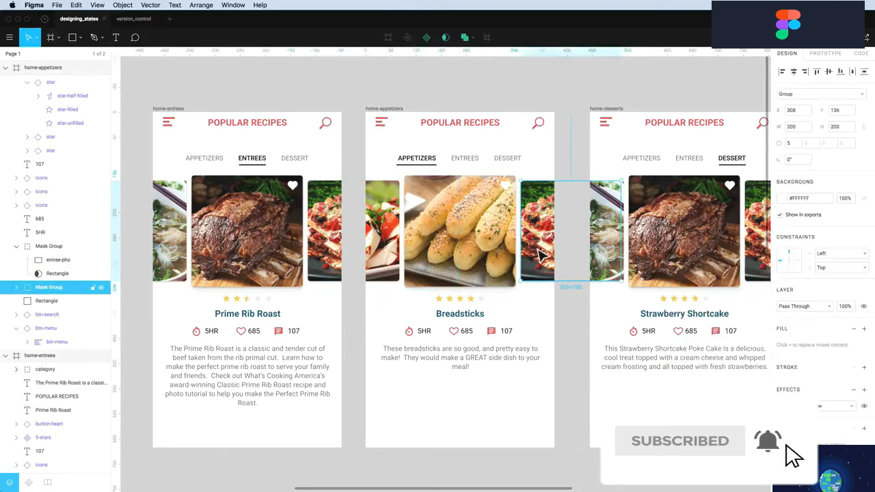
double_click(543, 250)
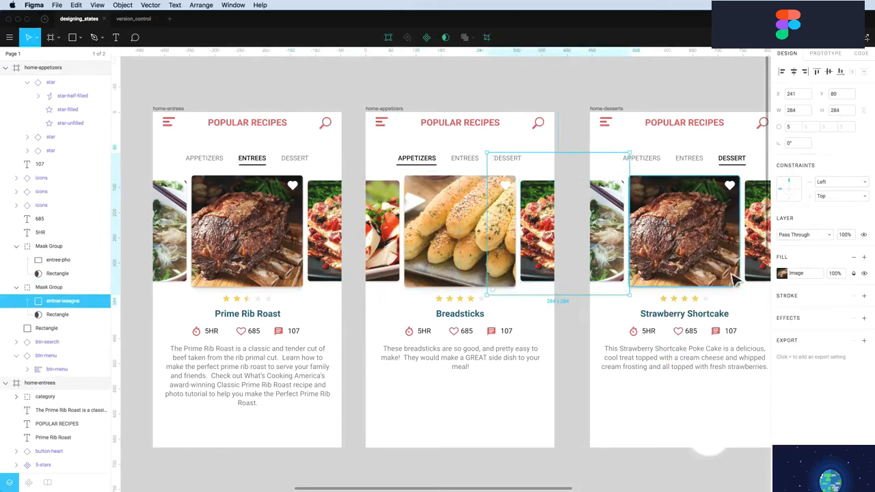
click(782, 273)
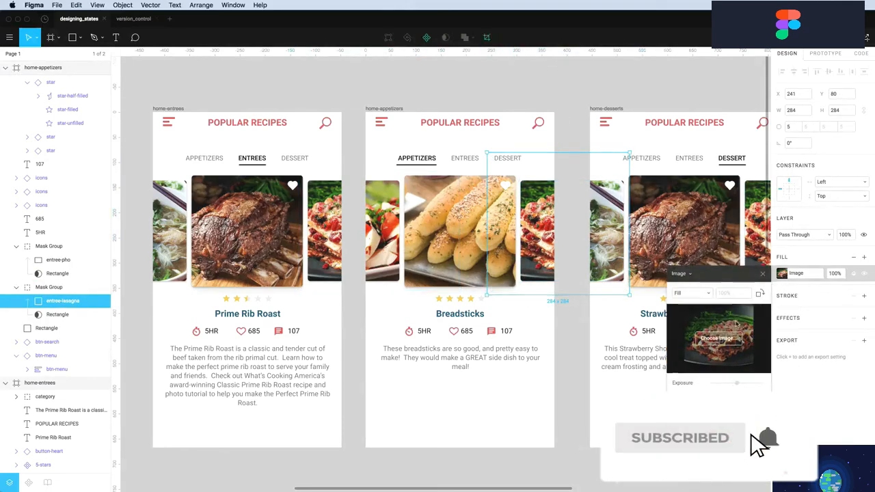
click(718, 339)
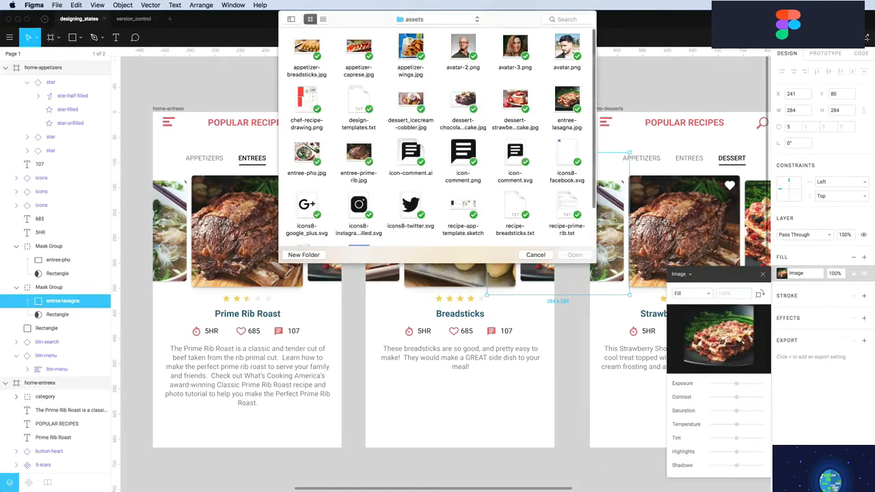
click(410, 49)
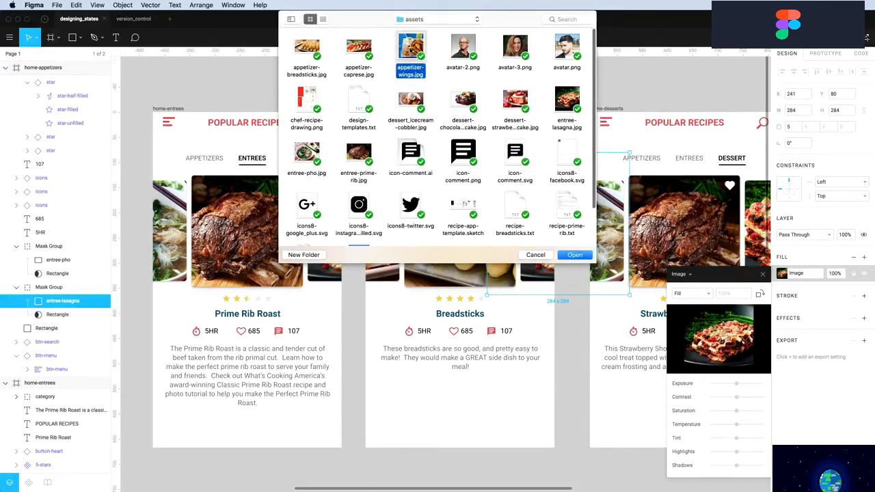
click(575, 255)
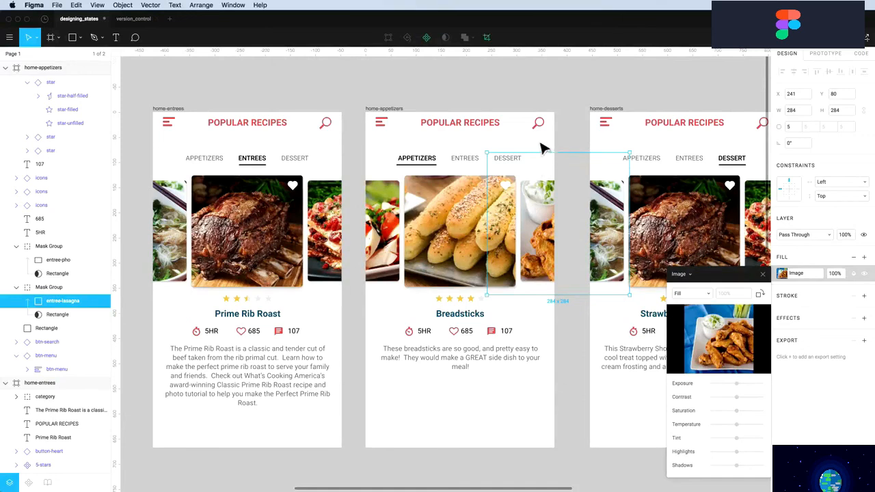
click(518, 94)
Fill the desserts screen's centre card photo with the strawberry shortcake image
scroll(516, 103, right, 2)
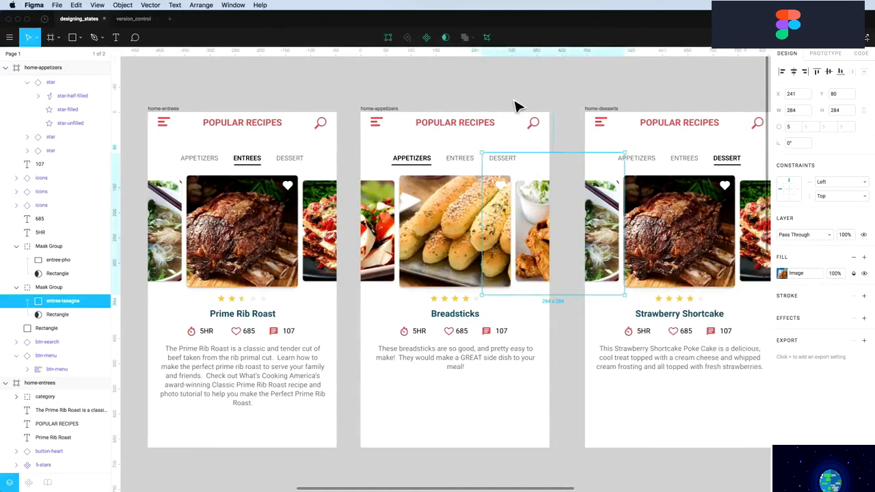
click(633, 252)
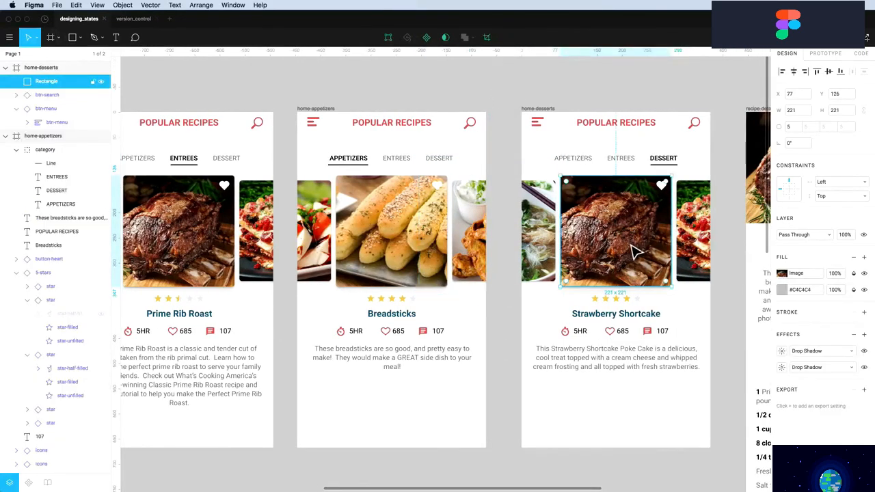
click(782, 273)
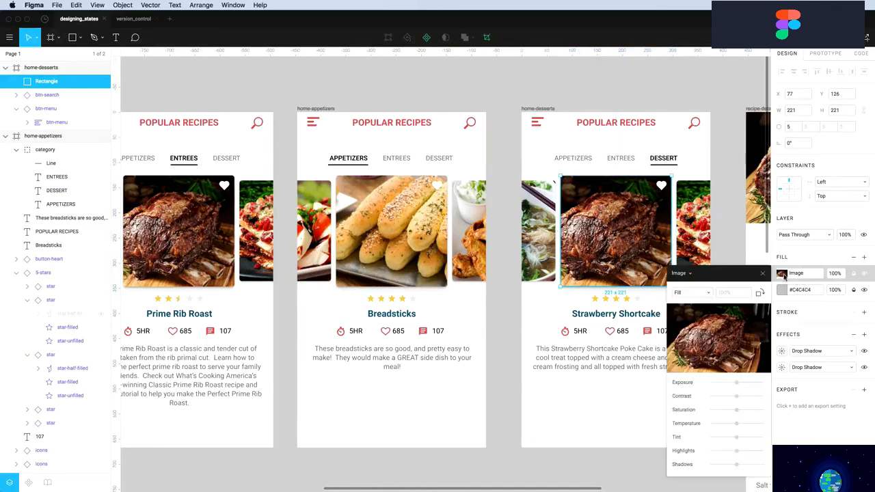
click(718, 338)
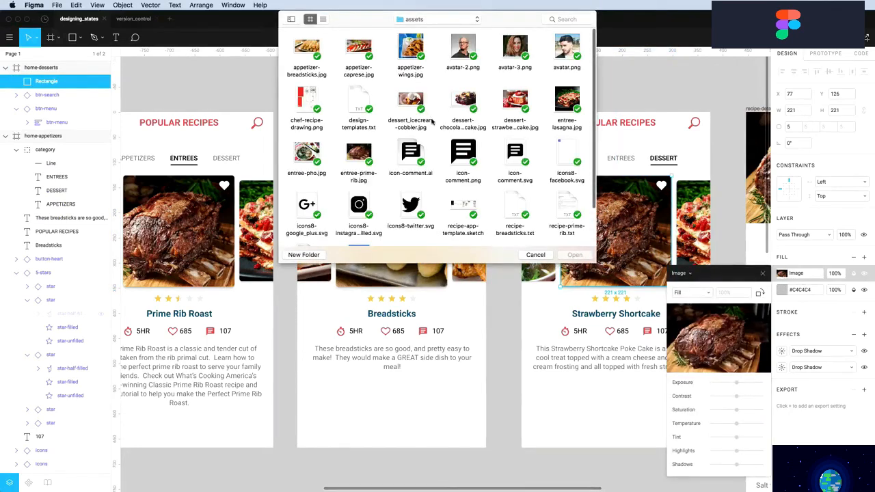
scroll(463, 119, down, 1)
click(516, 92)
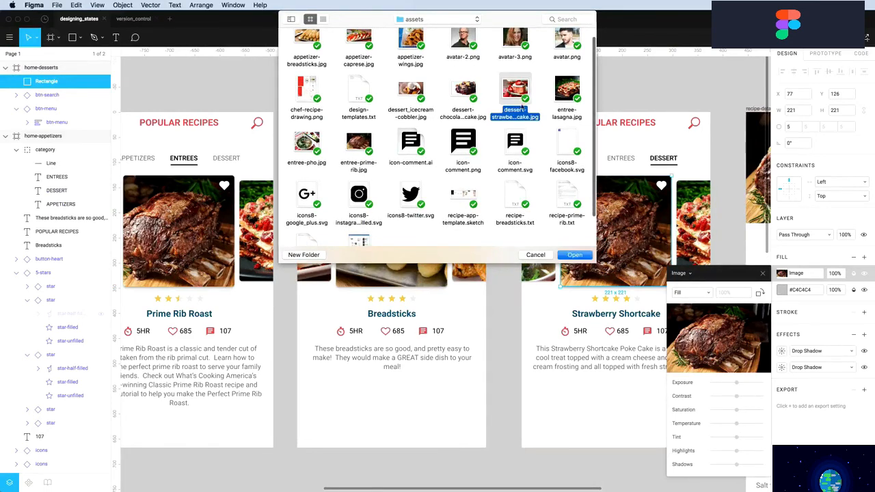
click(575, 255)
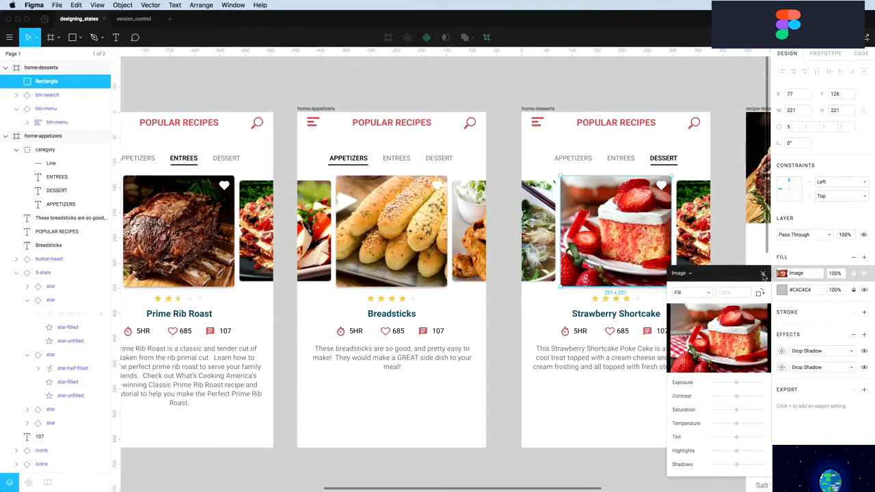
click(764, 273)
Set the left dessert carousel photo to the chocolate cake image
click(550, 240)
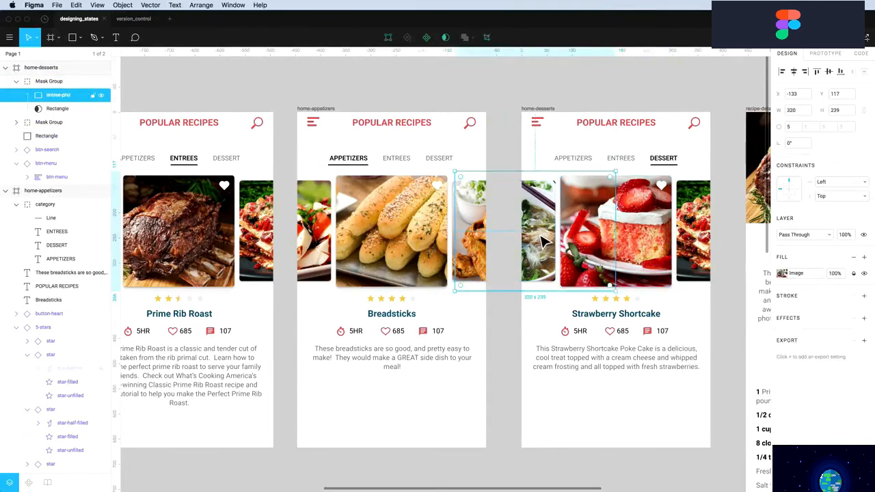
click(783, 272)
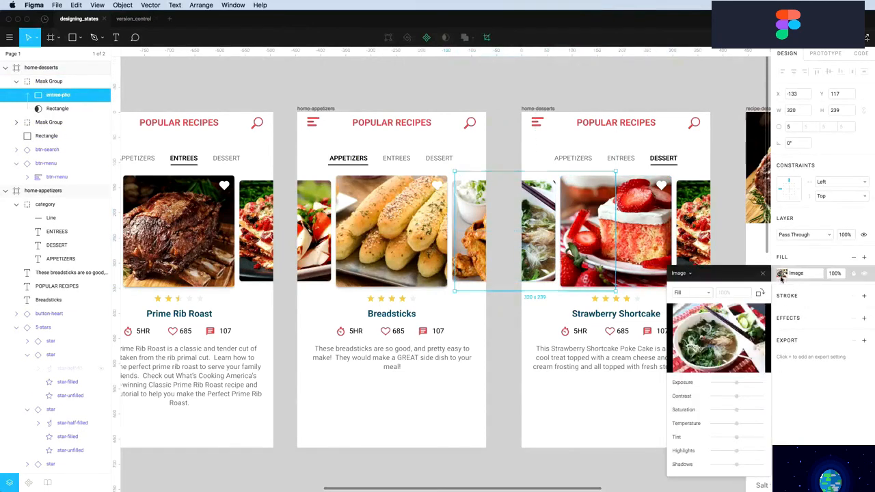
click(716, 335)
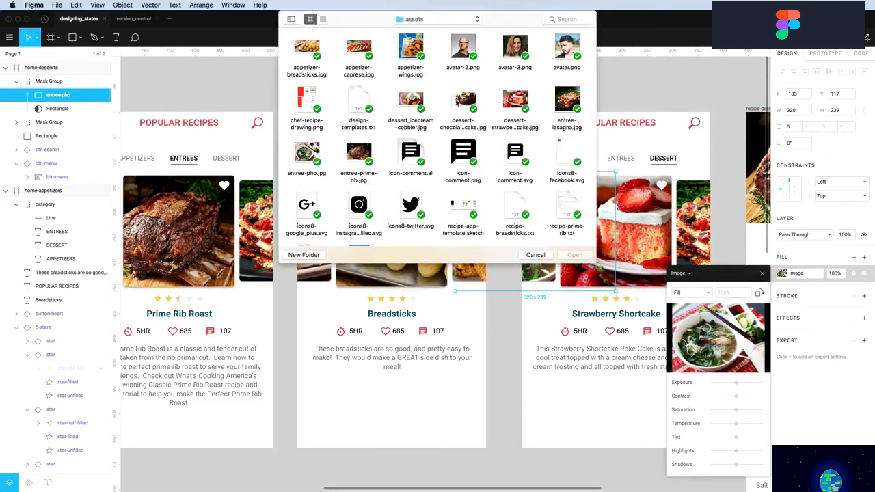
click(459, 102)
click(573, 254)
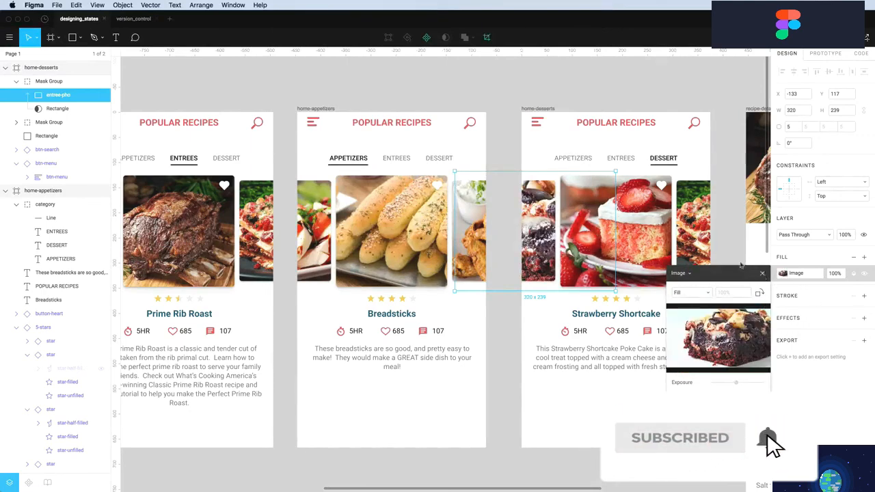
click(763, 273)
Replace the right carousel's lasagna photo with the ice cream cobbler image
click(692, 227)
double_click(699, 246)
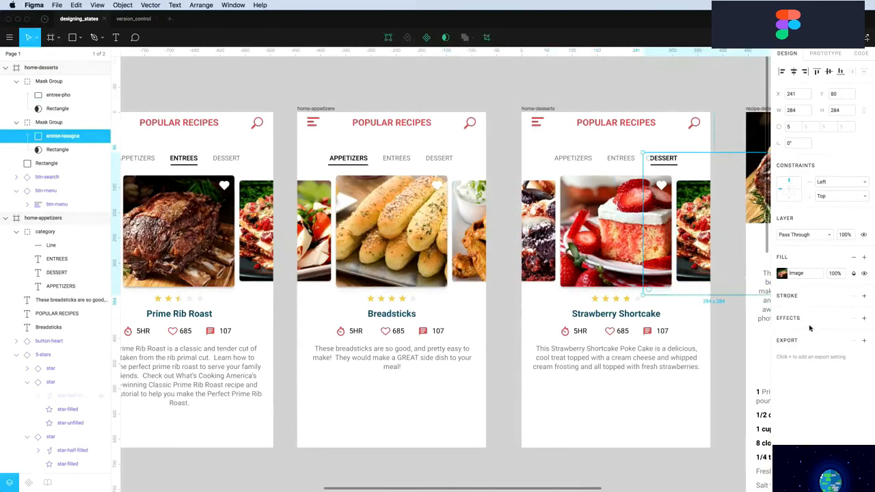
click(781, 275)
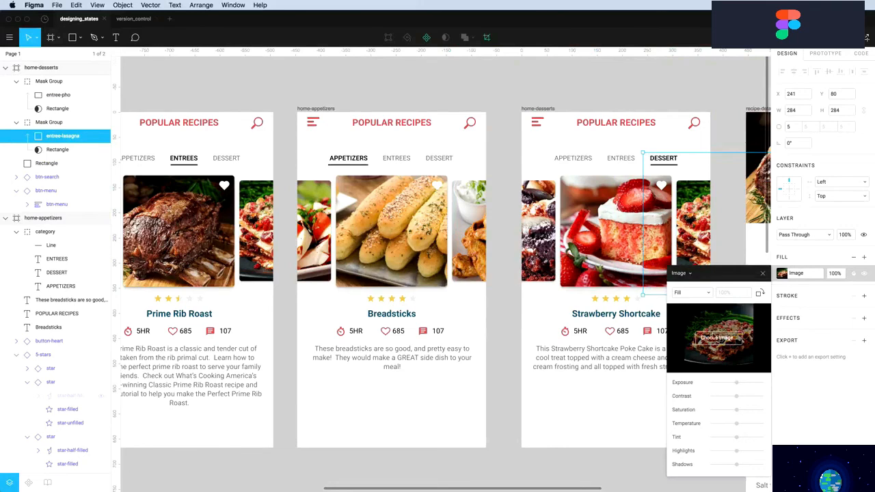
click(716, 337)
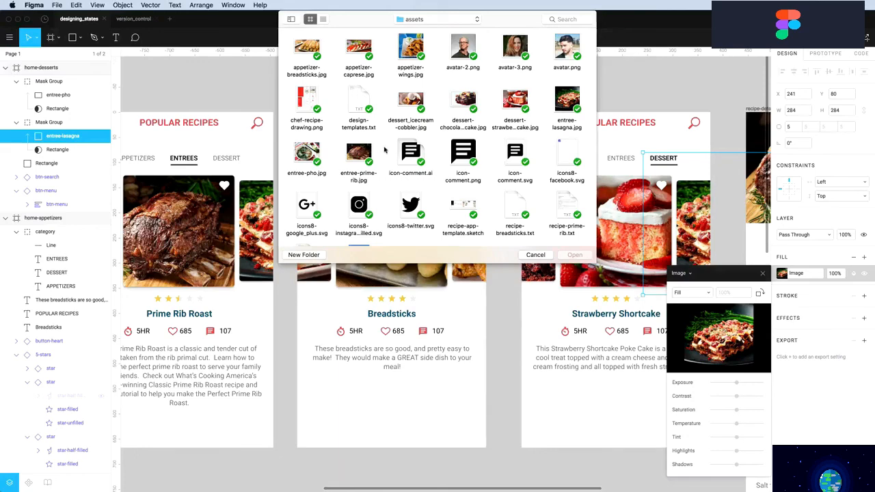
click(410, 102)
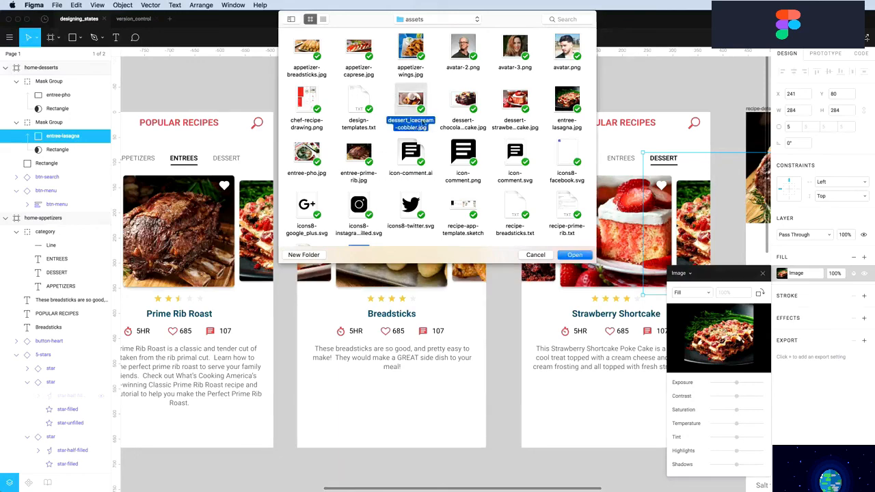
click(573, 255)
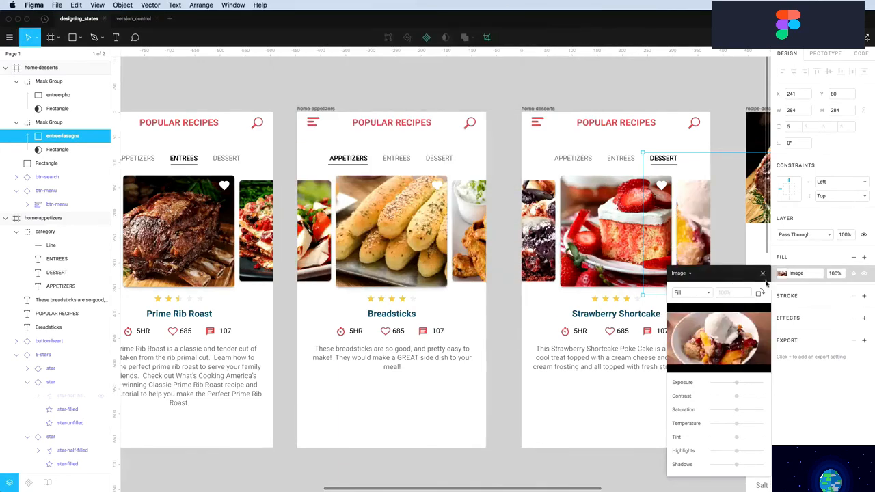
click(763, 273)
click(734, 334)
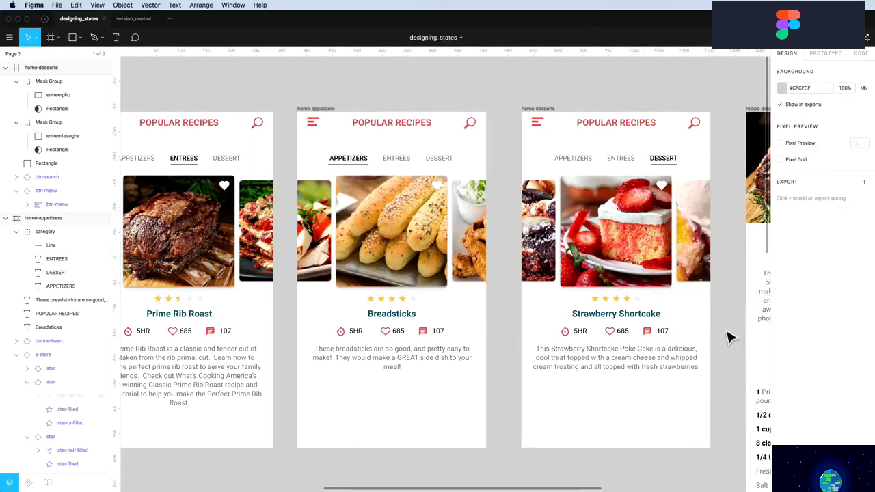
Pan around the canvas to look over all the screens
scroll(730, 337, right, 3)
scroll(729, 337, left, 9)
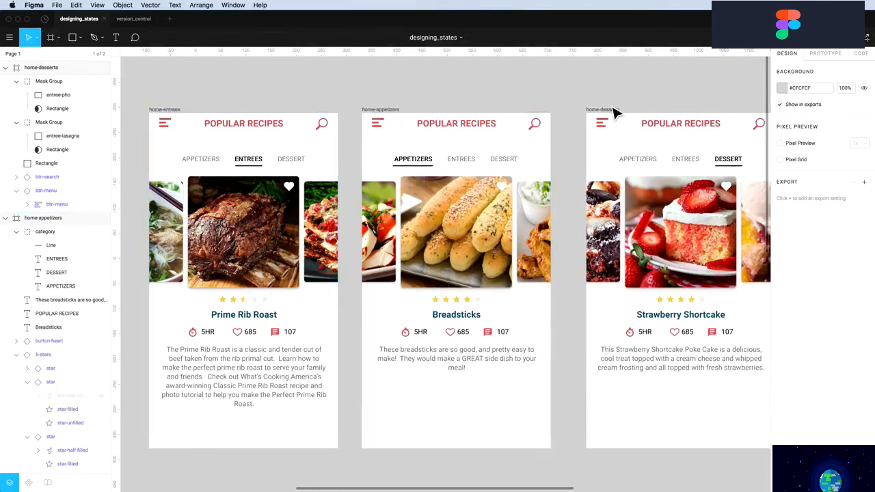
scroll(404, 88, down, 10)
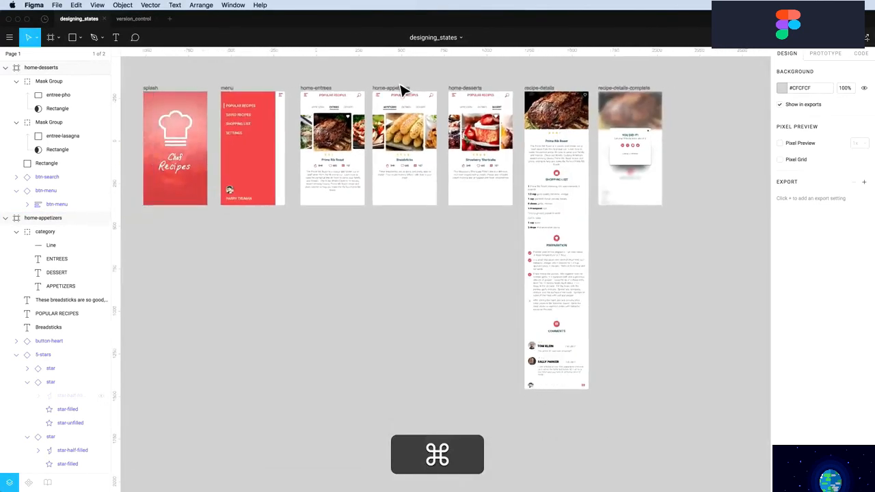
scroll(404, 88, left, 3)
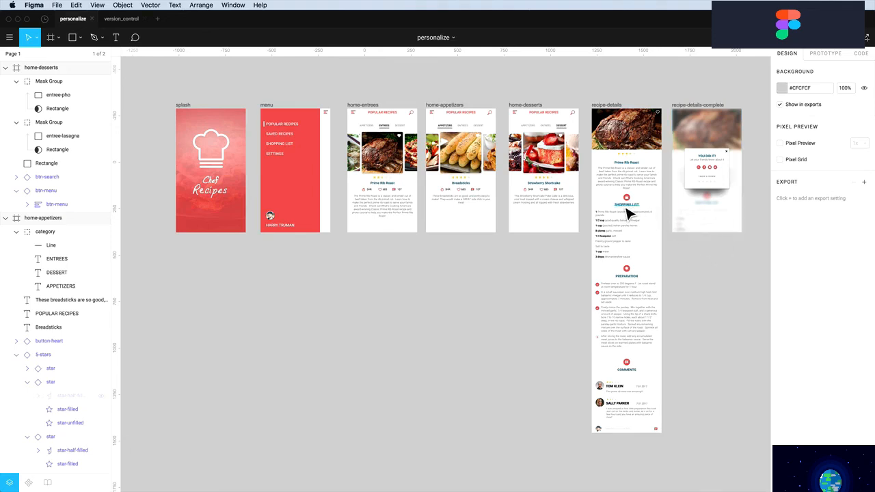
Zoom in on the recipe-details screen's shopping list icon and heading
key(z)
drag(581, 176, 697, 398)
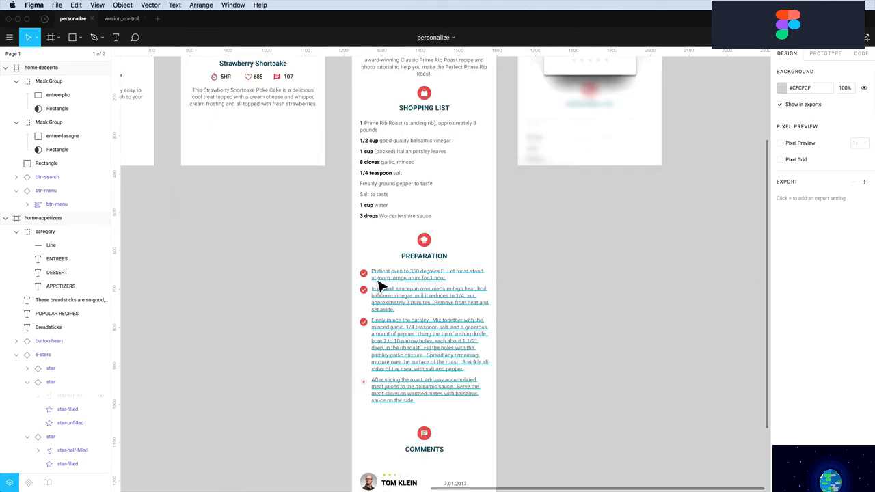
scroll(379, 286, up, 2)
scroll(426, 219, up, 2)
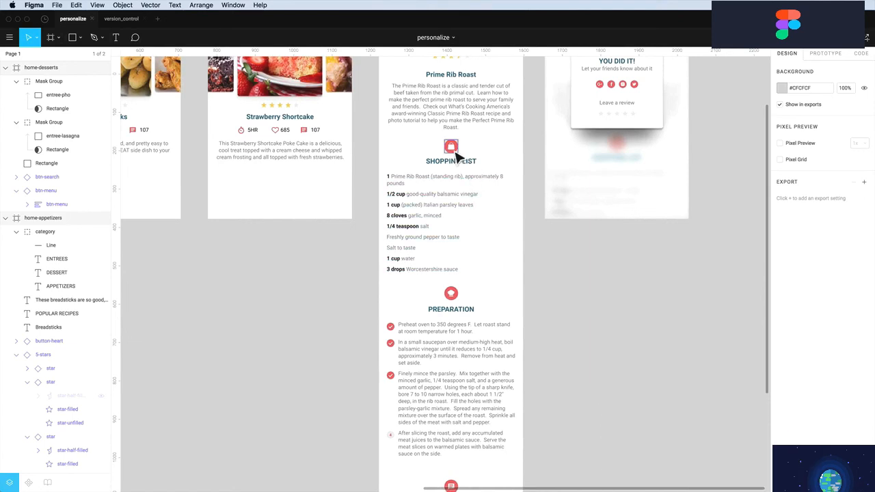
key(z)
drag(376, 112, 550, 253)
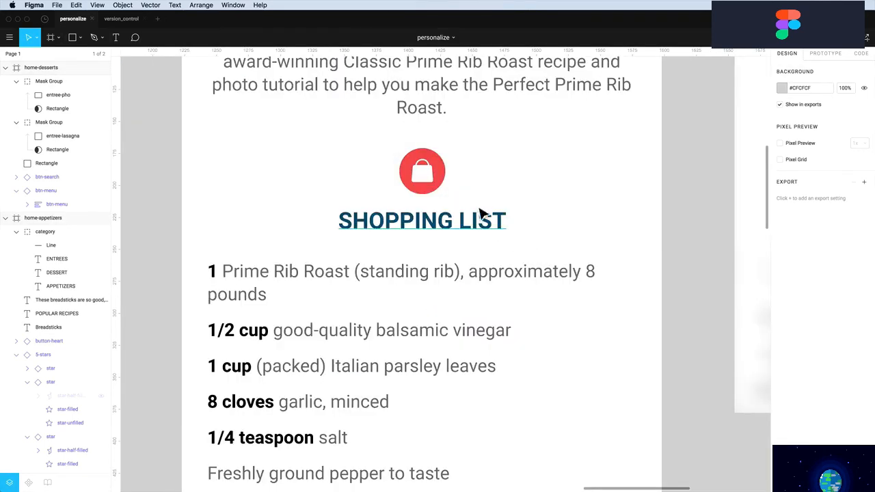
Drag the red circle's vector points to reshape it to 36 × 34.5
click(422, 162)
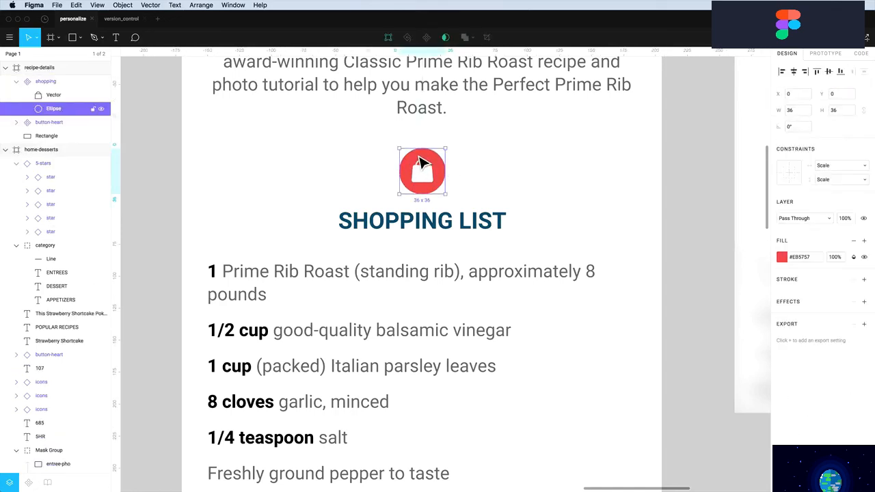
double_click(422, 161)
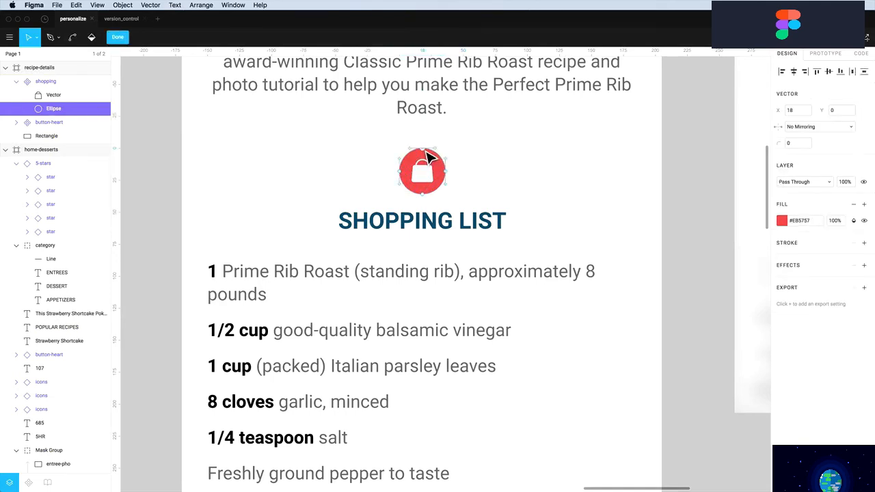
drag(431, 153, 400, 172)
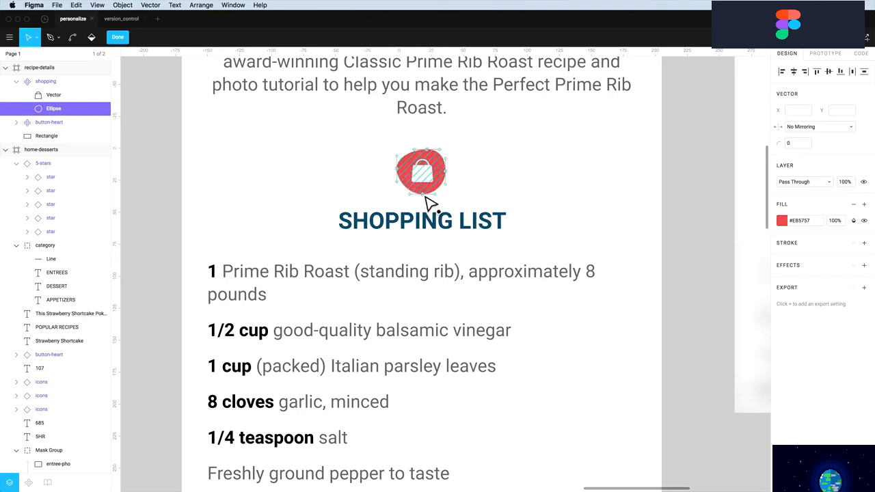
drag(401, 173, 404, 175)
key(Escape)
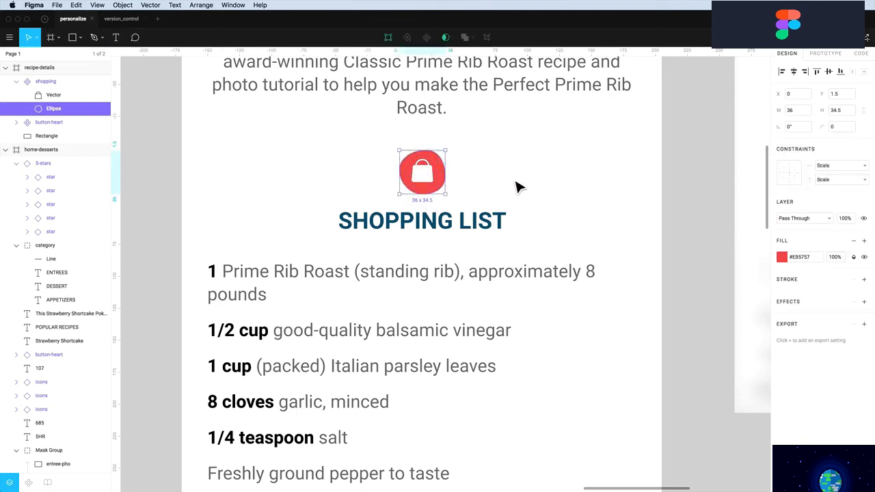
key(Escape)
Scroll down to the Preparation section and select the PREPARATION heading
scroll(518, 188, down, 10)
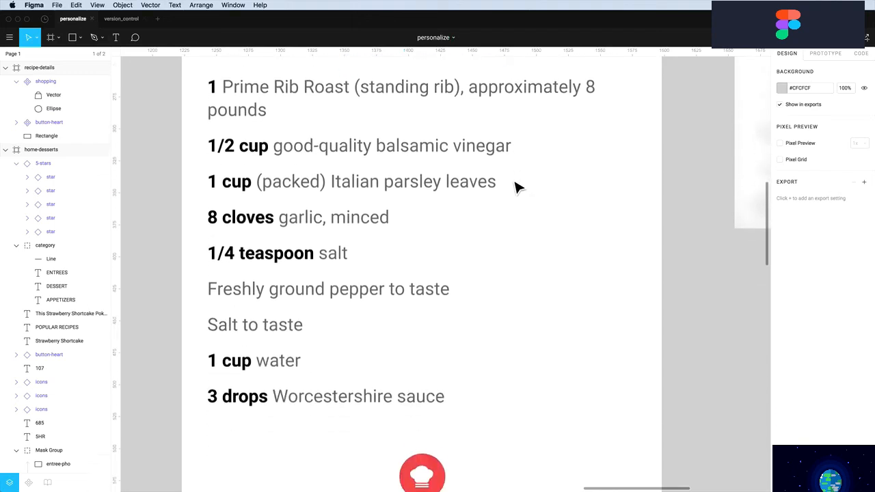
scroll(518, 189, down, 2)
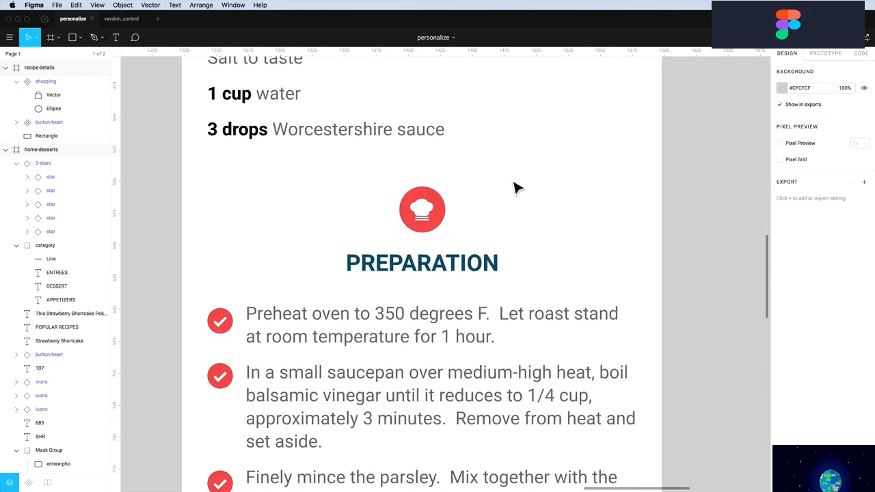
click(462, 276)
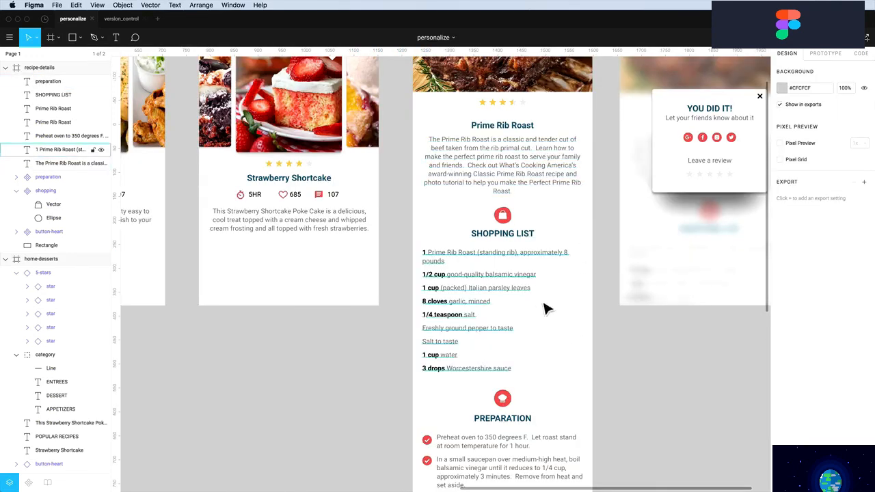
Apply FatFrank Heavy to the PREPARATION, SHOPPING LIST, Prime Rib Roast and Strawberry Shortcake headings
click(513, 422)
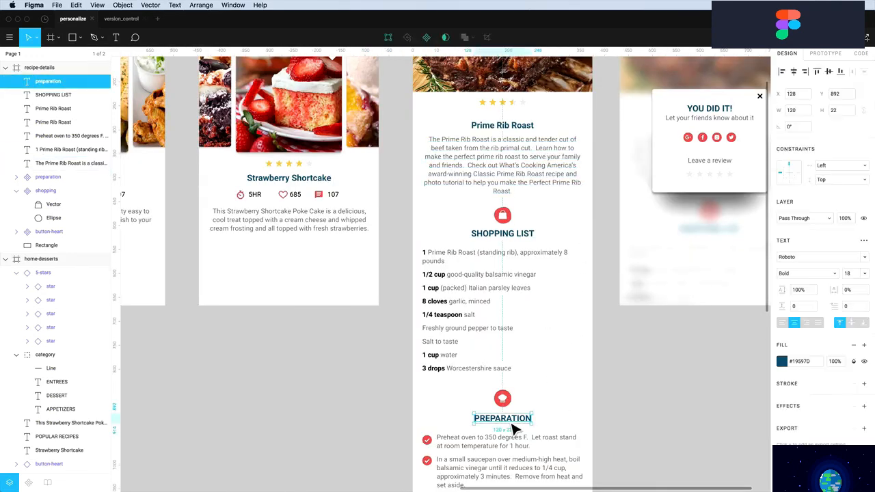
shift+click(514, 236)
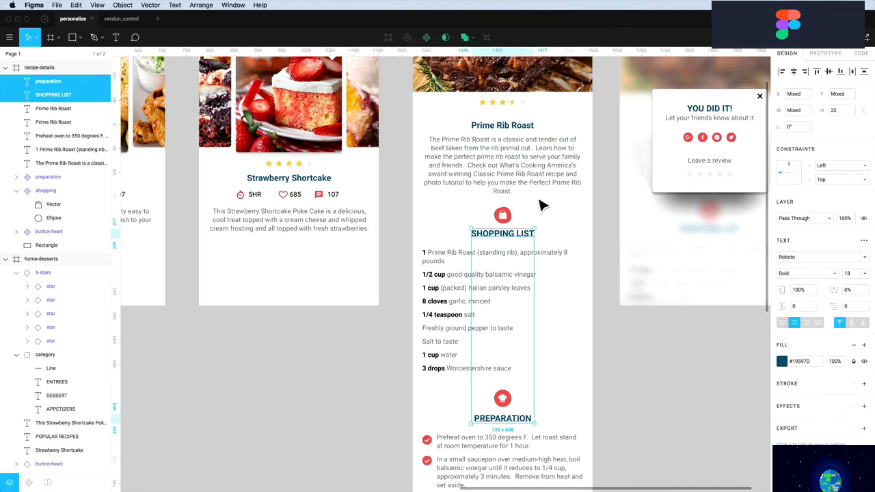
shift+click(504, 124)
shift+click(305, 181)
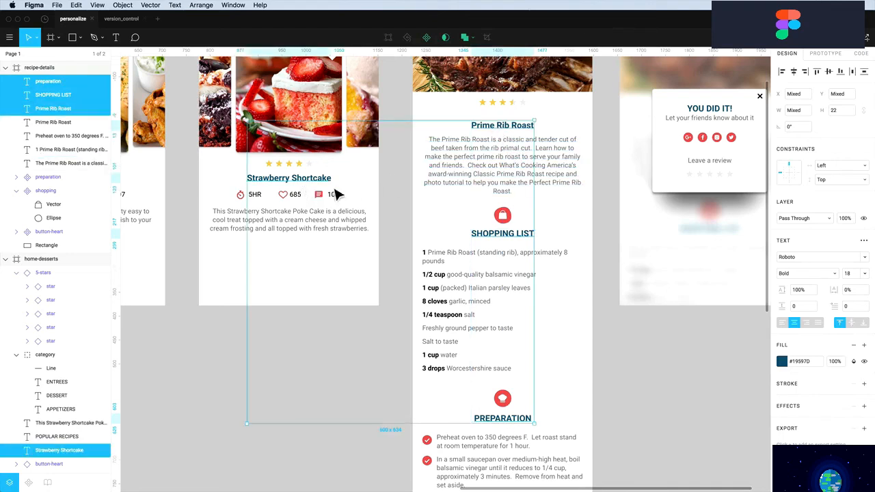
click(803, 258)
key(Return)
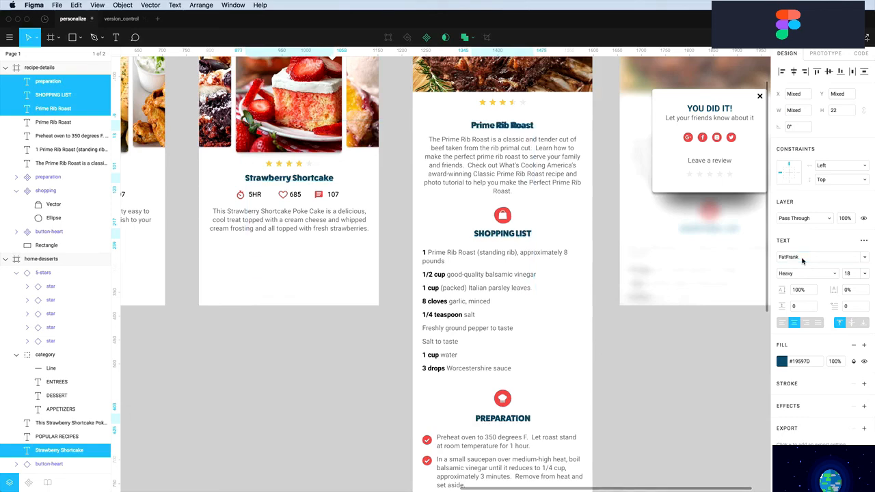
Delete the old Roboto Prime Rib Roast title and move the FatFrank title into place
click(552, 128)
drag(522, 129, 505, 139)
click(506, 129)
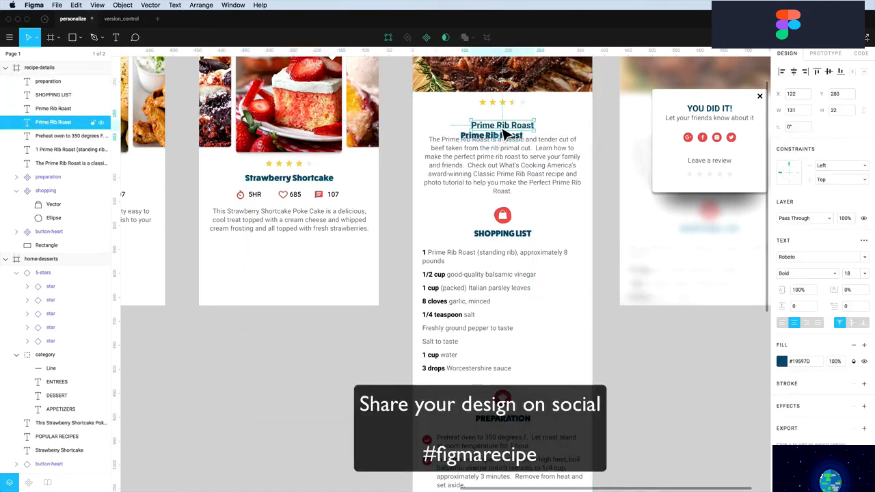
key(Delete)
drag(512, 146, 522, 137)
click(552, 129)
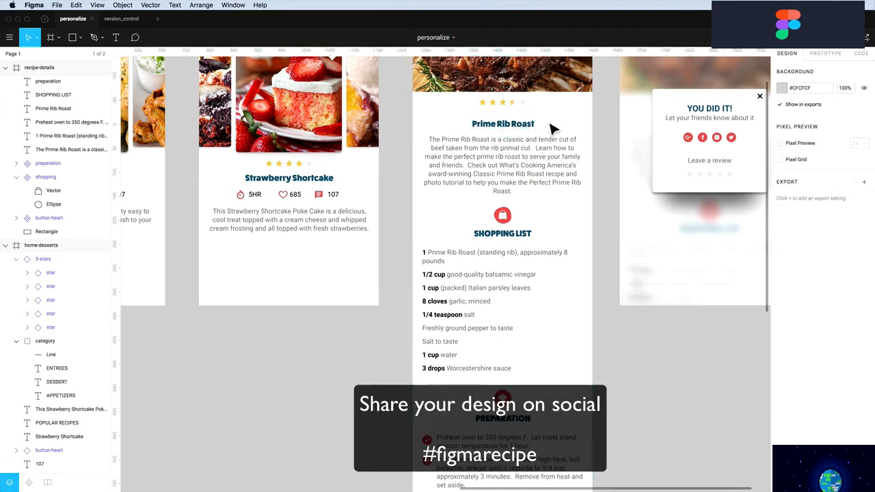
Check the Strawberry Shortcake, Breadsticks and Prime Rib Roast card titles on the home screens
scroll(551, 148, left, 6)
scroll(551, 148, up, 1)
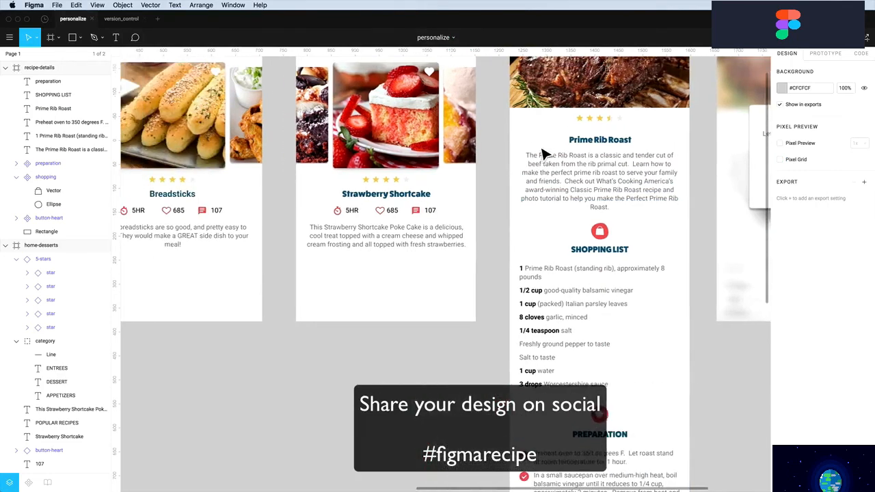
scroll(545, 156, left, 3)
click(567, 202)
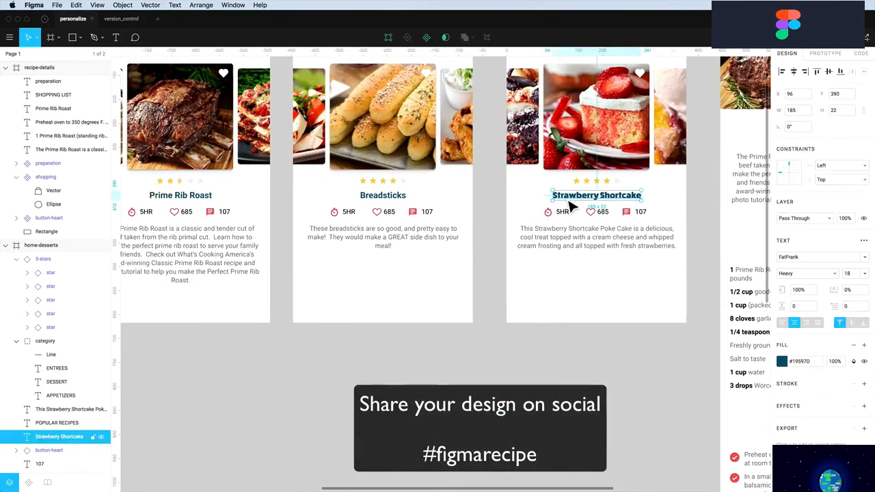
click(382, 197)
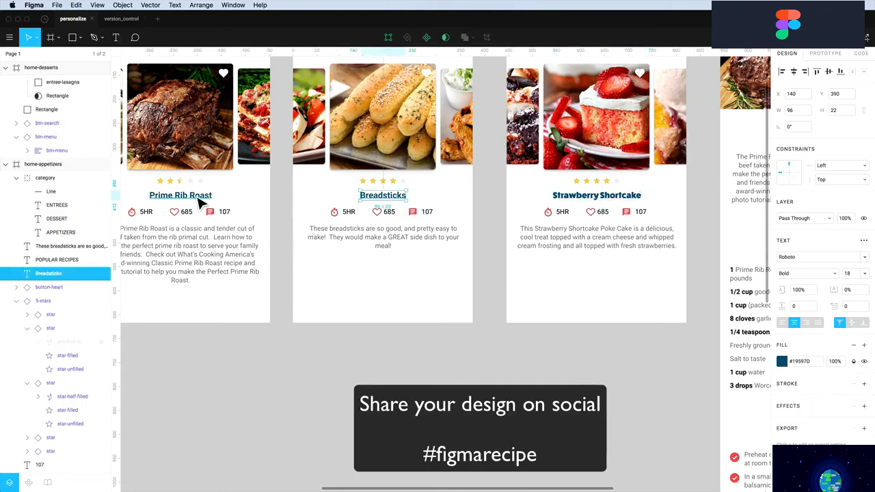
shift+click(201, 197)
scroll(201, 203, right, 1)
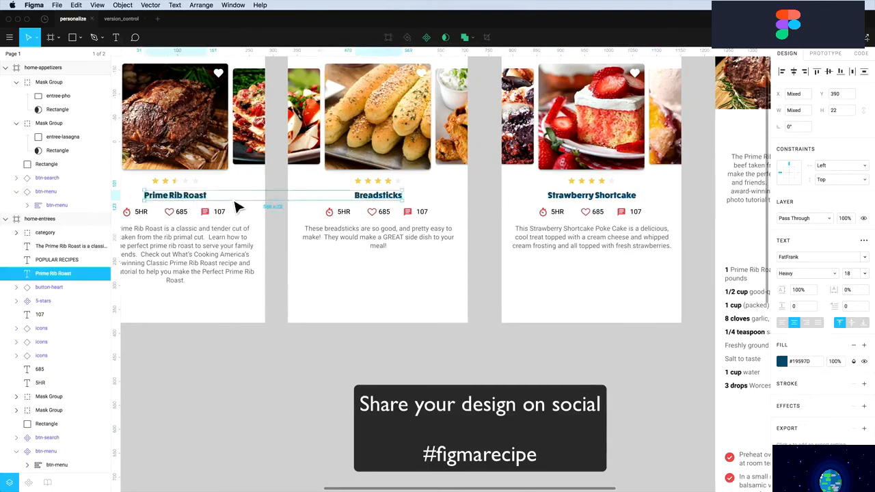
click(234, 204)
scroll(235, 204, left, 4)
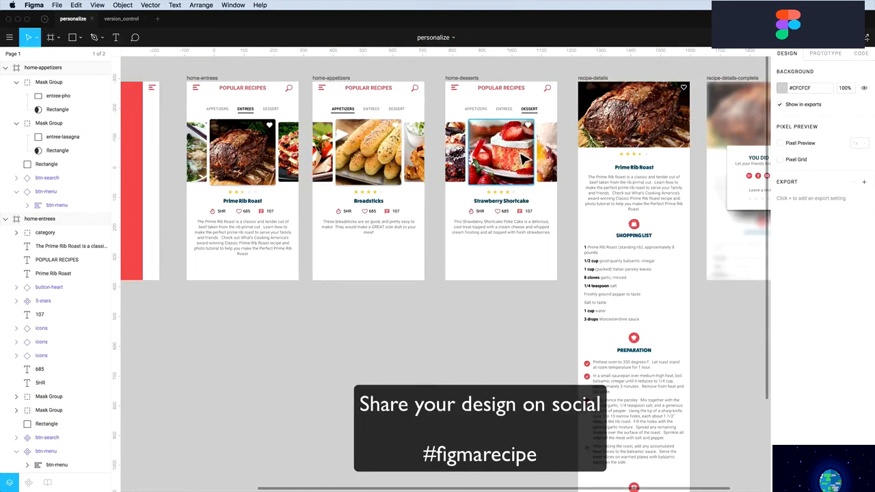
Fit all frames in view, then zoom in to inspect the splash and menu screens
scroll(507, 169, up, 1)
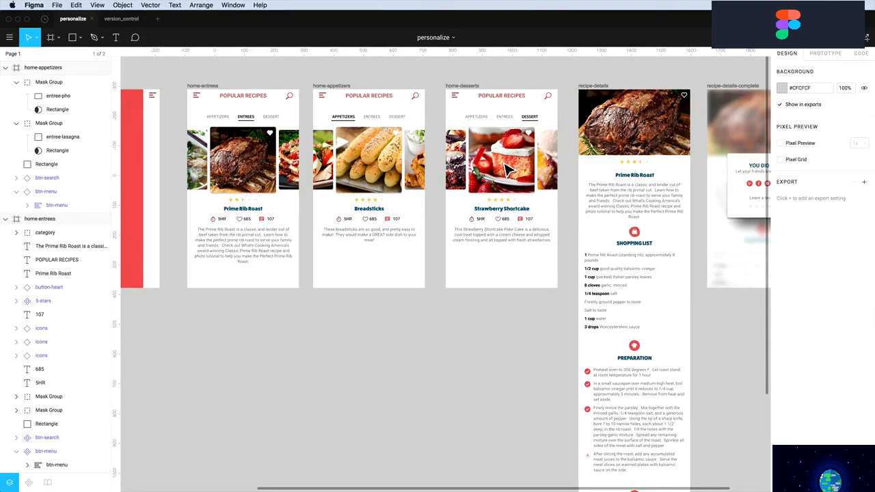
key(shift+1)
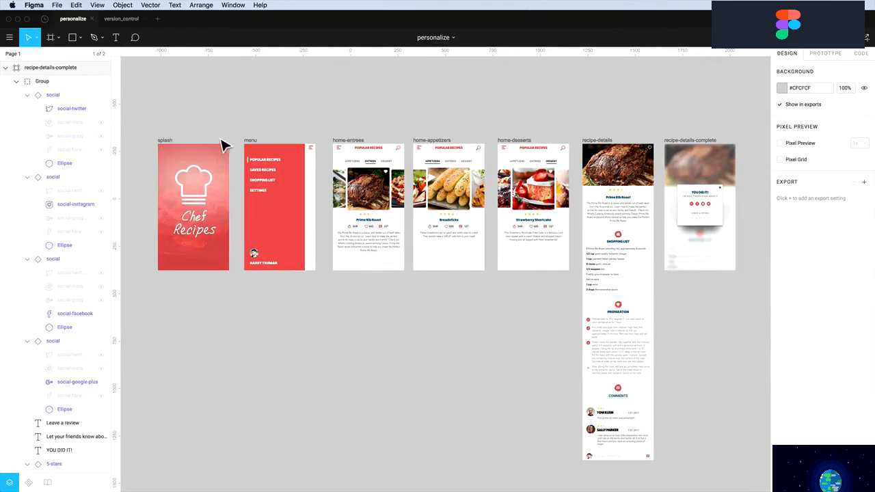
key(z)
drag(156, 139, 259, 289)
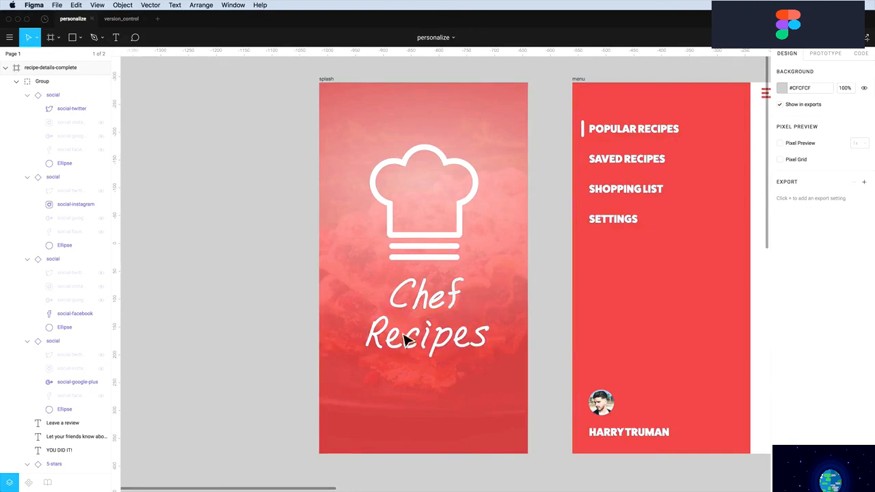
scroll(429, 335, right, 5)
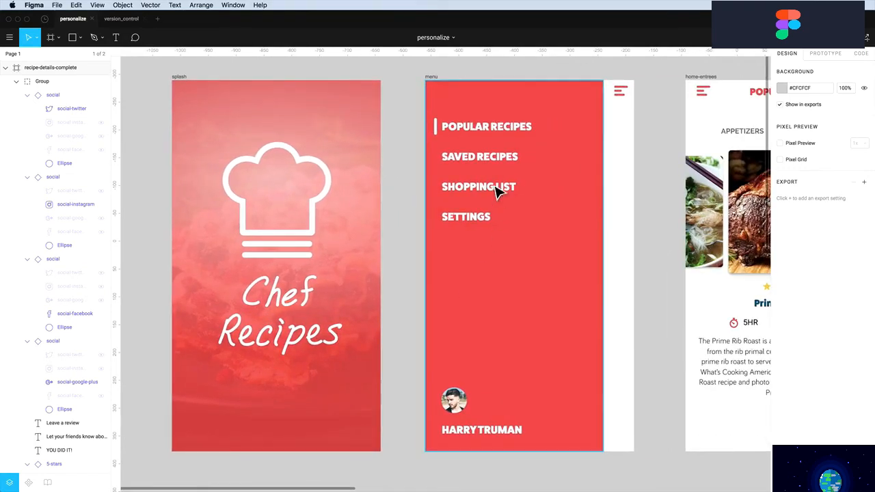
click(479, 145)
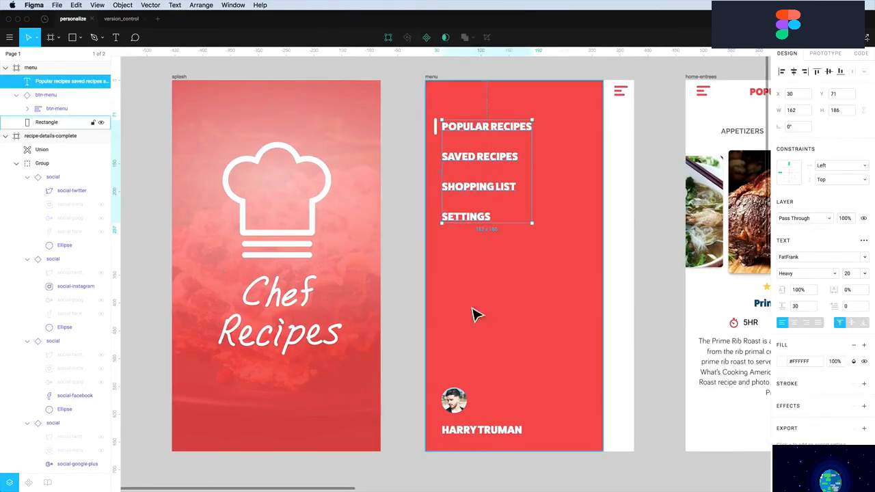
click(416, 202)
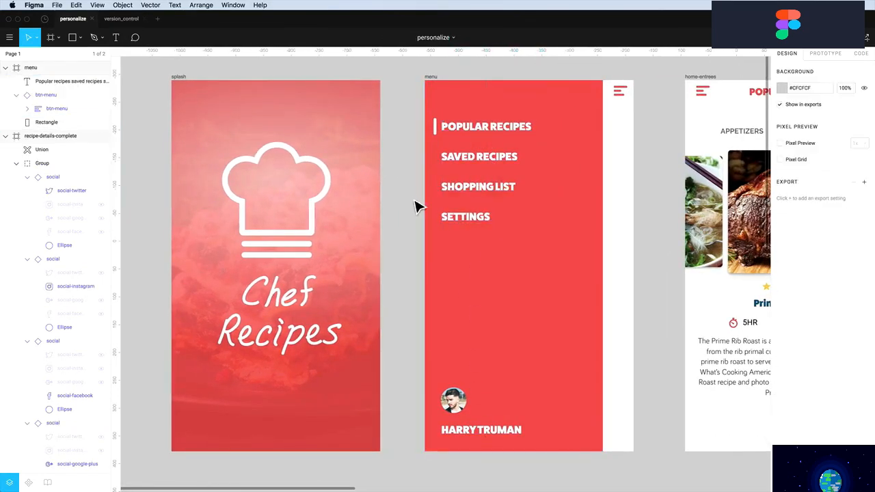
Pan across the screens, checking the Prime Rib Roast description text
scroll(417, 204, right, 3)
scroll(419, 205, right, 3)
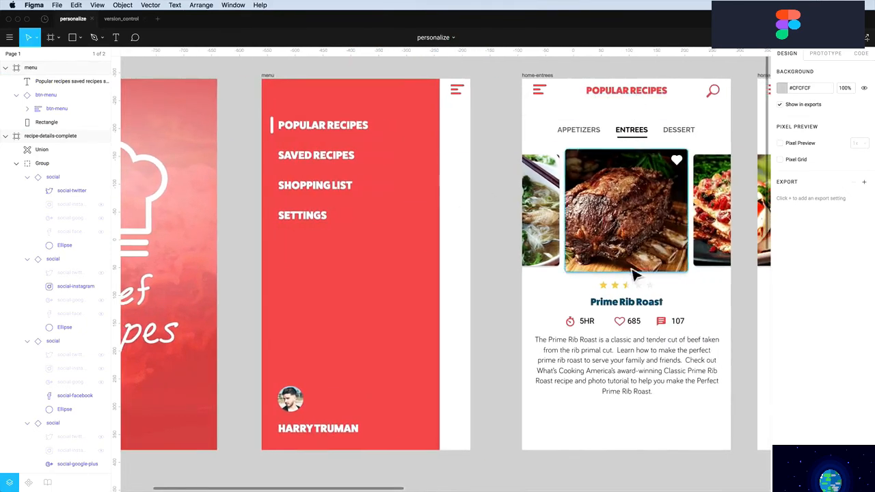
scroll(614, 314, right, 3)
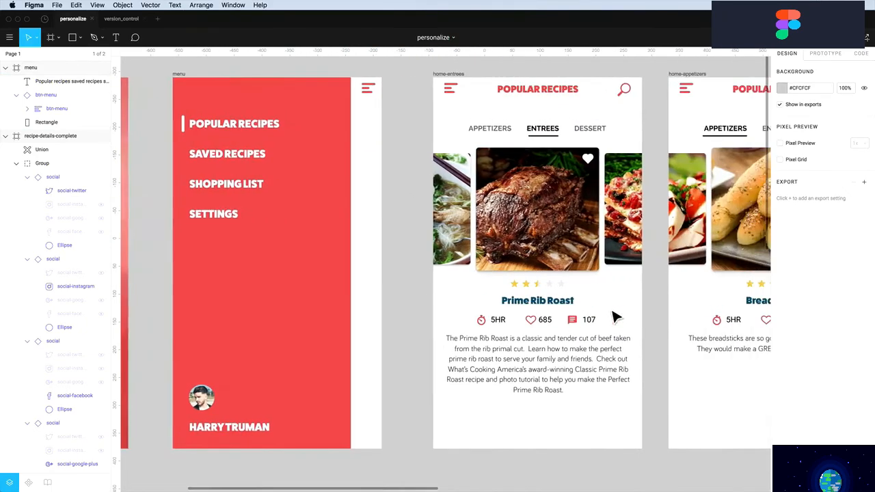
click(562, 367)
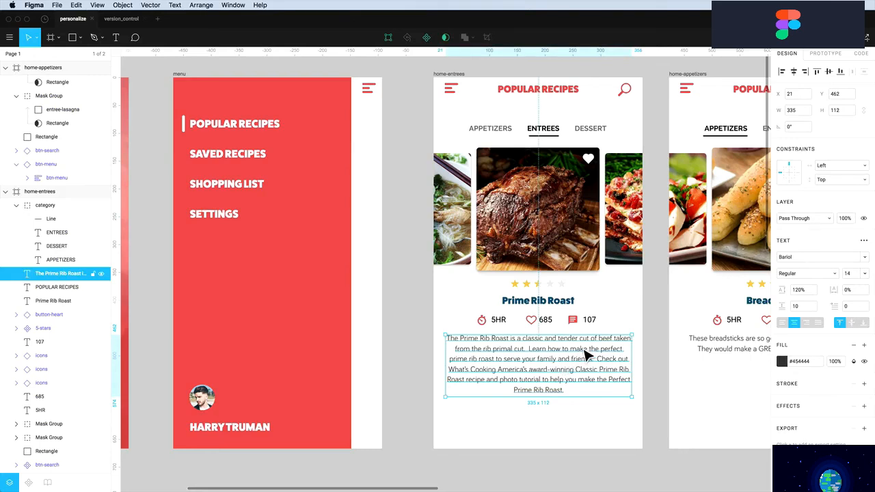
scroll(585, 356, right, 6)
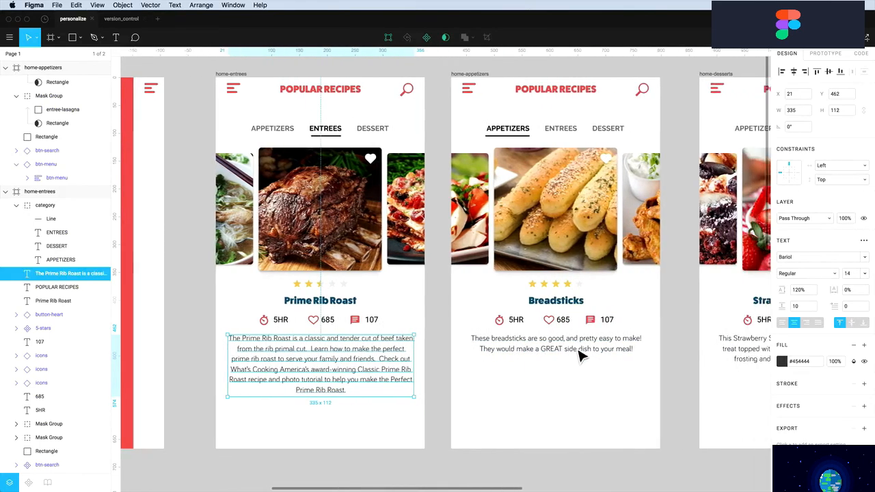
click(558, 390)
scroll(558, 390, right, 7)
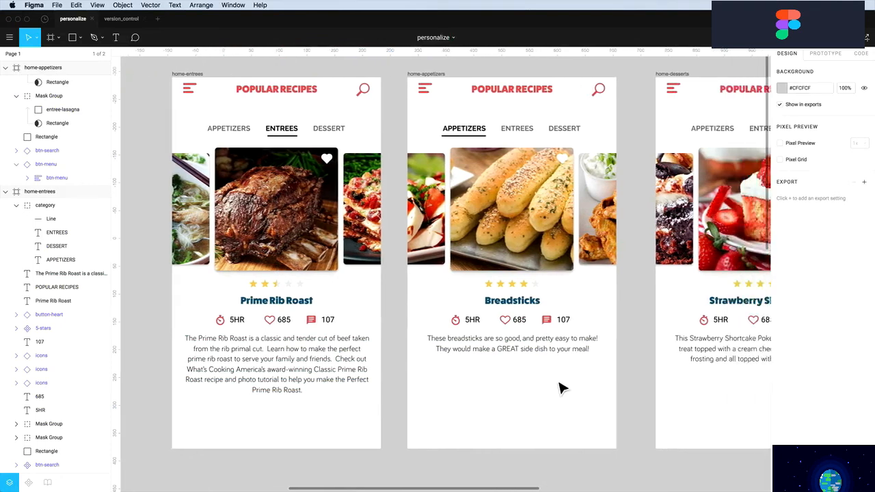
scroll(558, 387, right, 4)
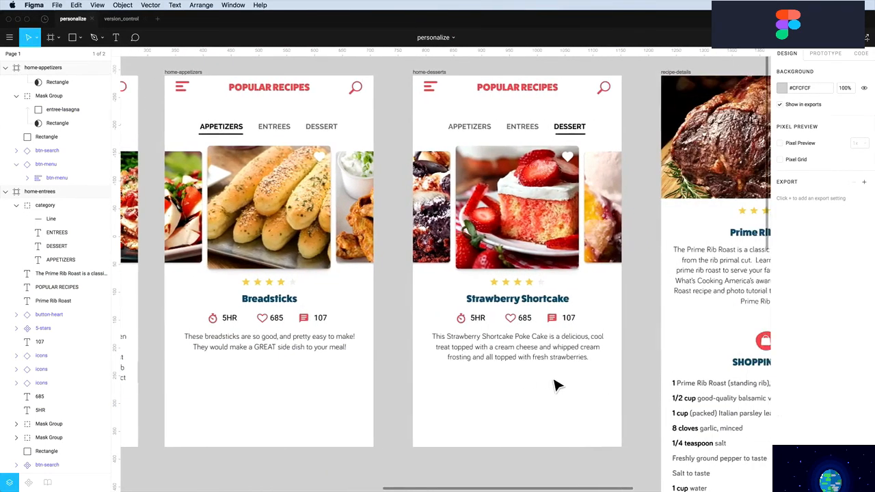
scroll(555, 385, right, 4)
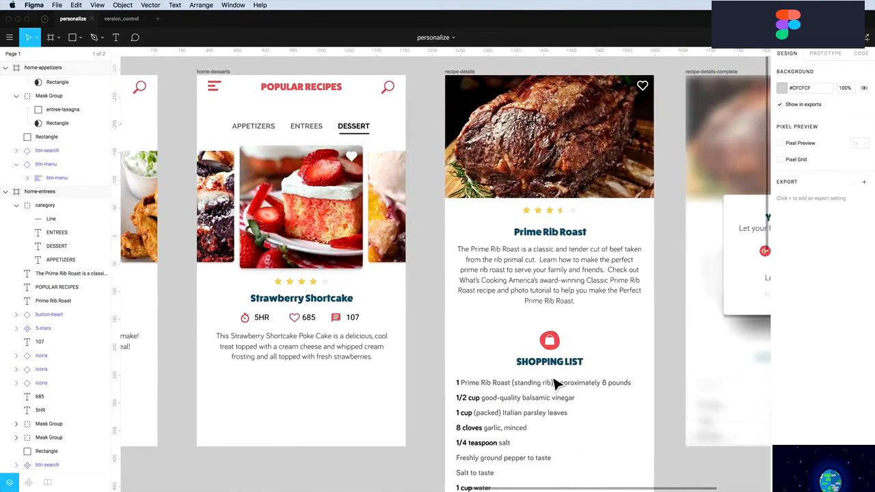
scroll(555, 385, down, 3)
scroll(556, 385, down, 5)
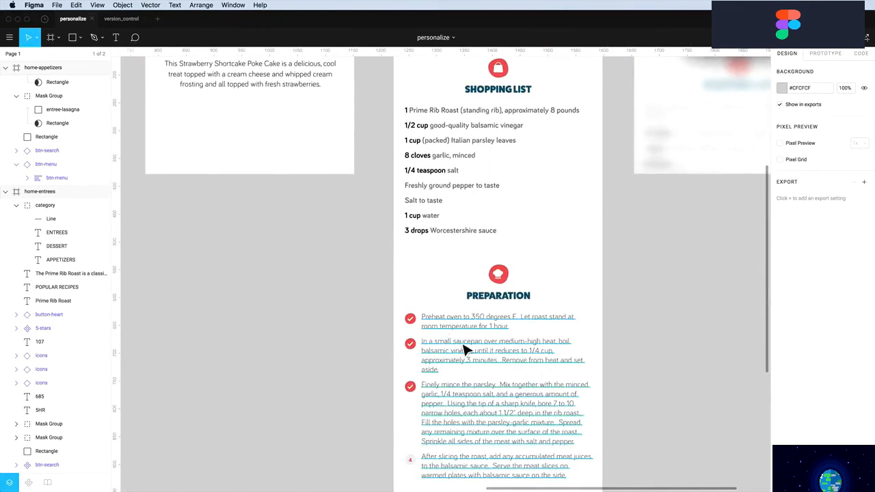
scroll(461, 352, down, 2)
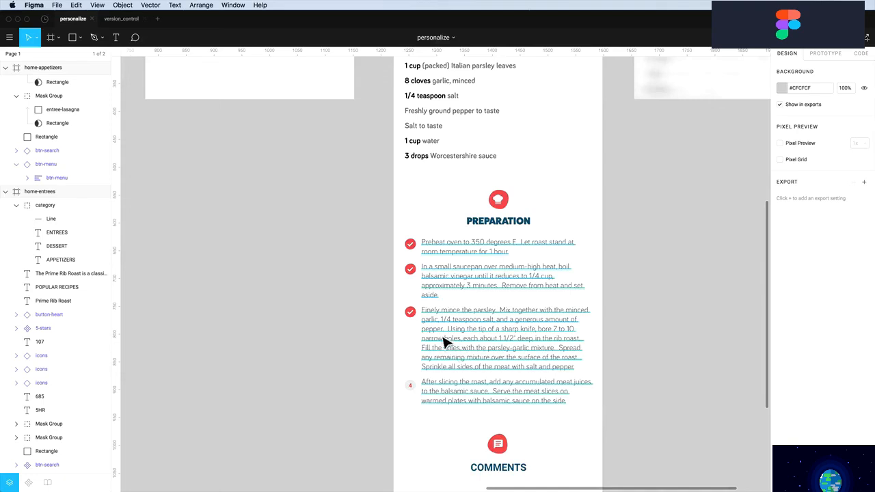
Zoom into the Preparation steps and review the PREPARATION and COMMENTS headings
key(z)
drag(394, 224, 442, 339)
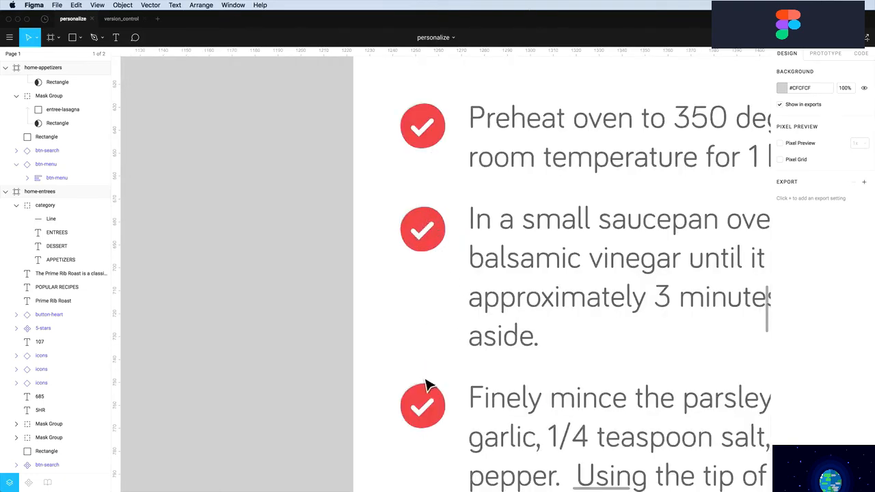
scroll(424, 363, down, 5)
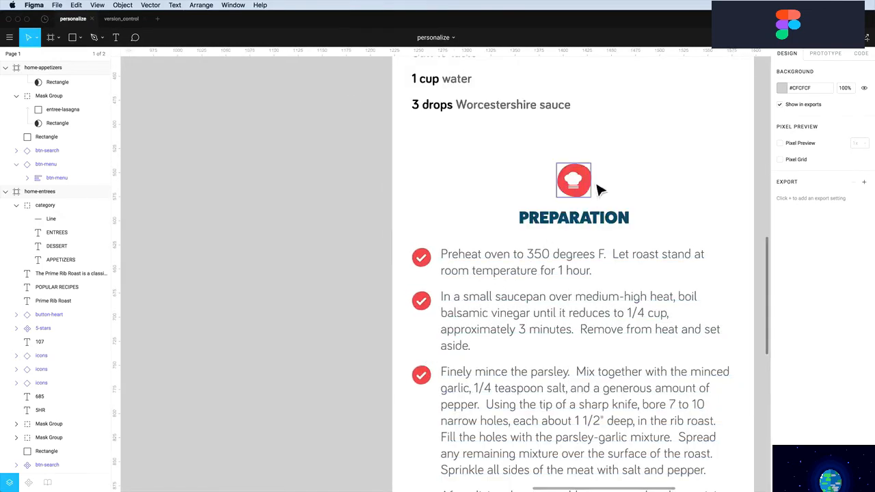
scroll(604, 203, down, 5)
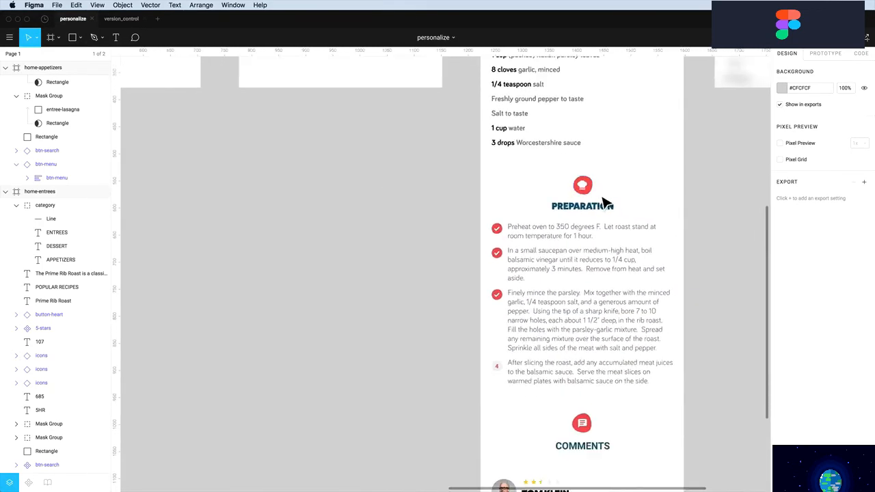
scroll(604, 203, up, 2)
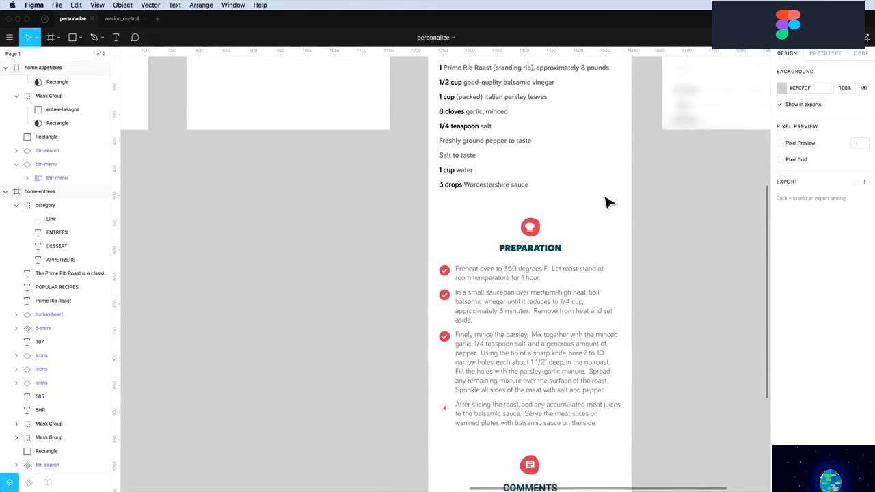
scroll(606, 201, down, 8)
scroll(483, 410, up, 8)
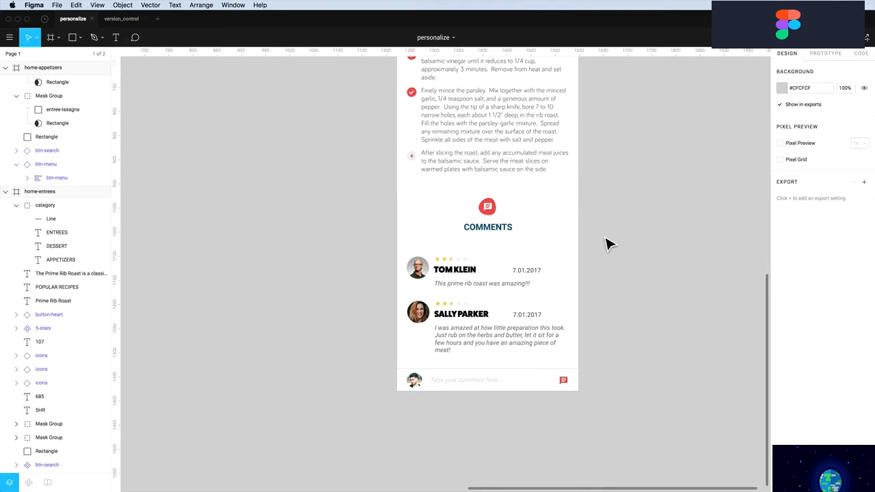
scroll(568, 281, up, 5)
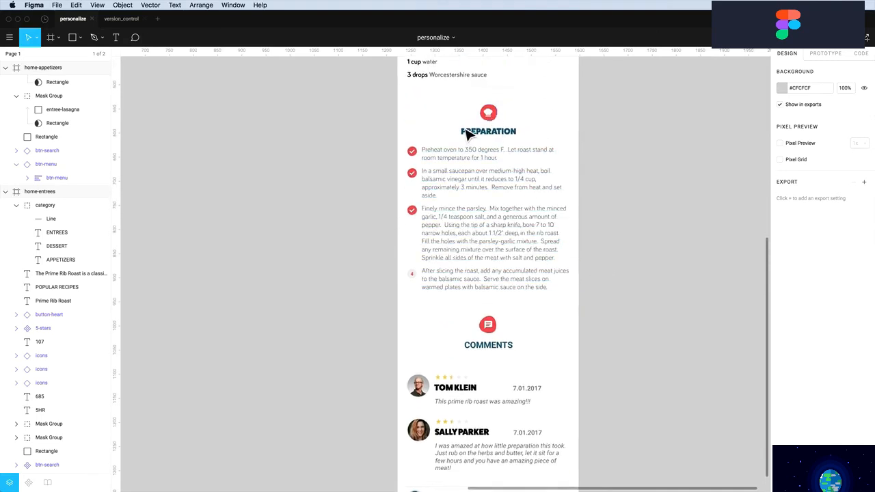
click(474, 137)
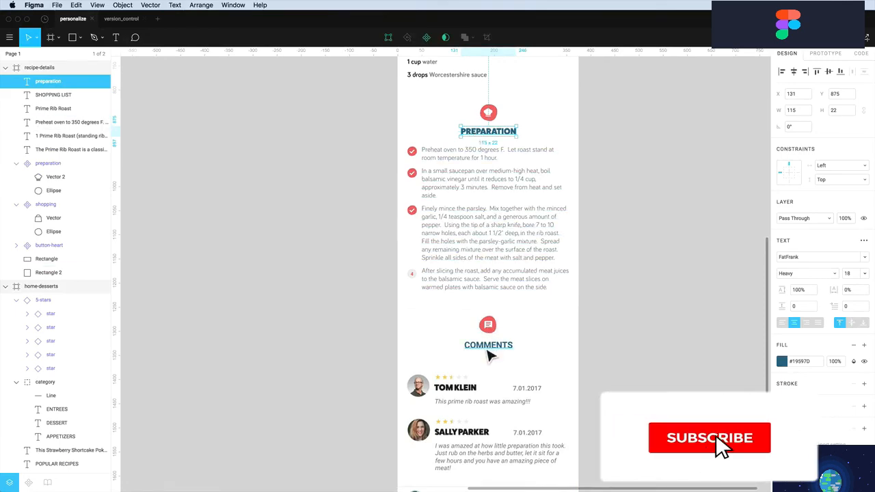
click(487, 347)
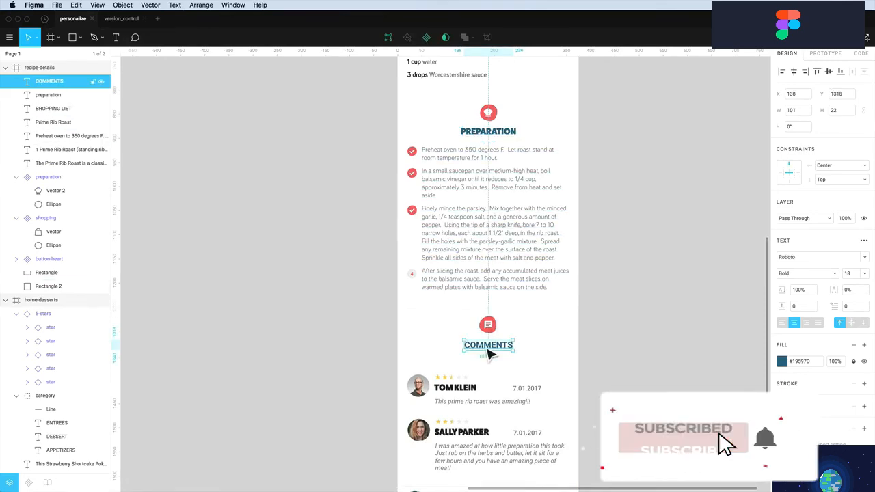
click(600, 361)
ctrl+scroll(600, 361, down, 10)
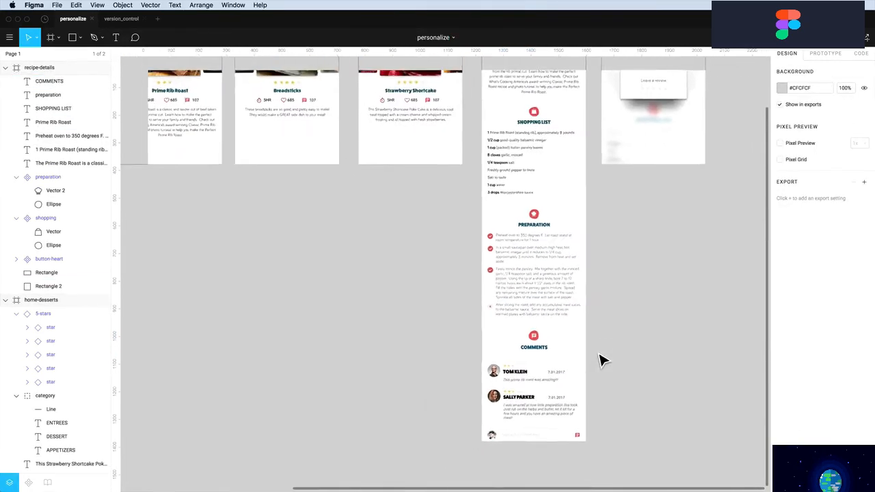
ctrl+scroll(599, 360, down, 2)
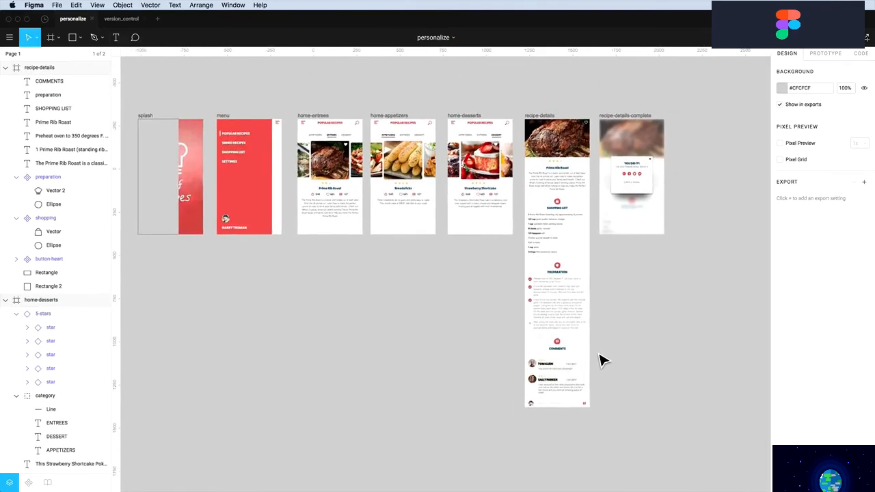
In prototype mode, connect the splash frame to the home-entrees screen
scroll(602, 359, left, 4)
scroll(602, 359, up, 1)
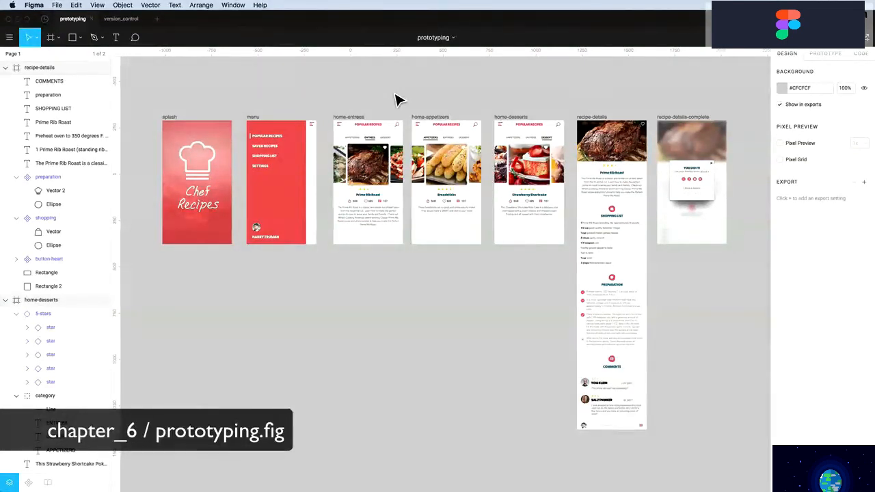
click(825, 54)
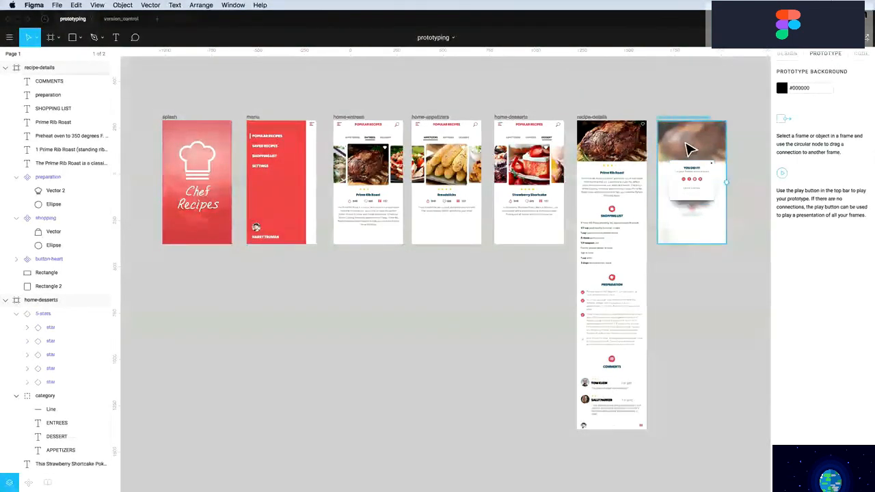
click(630, 195)
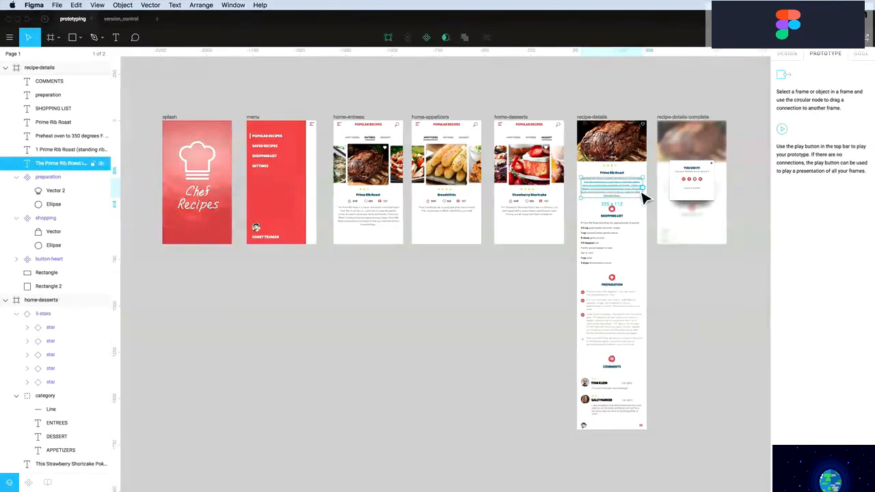
click(641, 155)
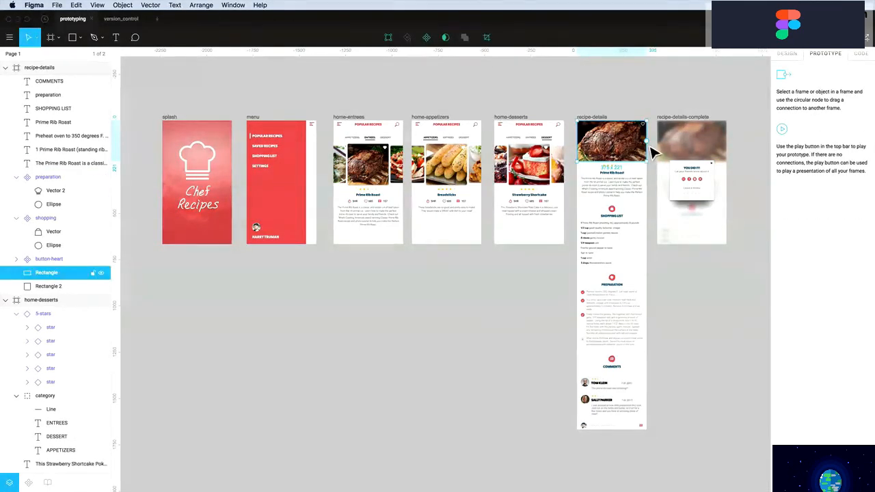
drag(647, 143, 518, 164)
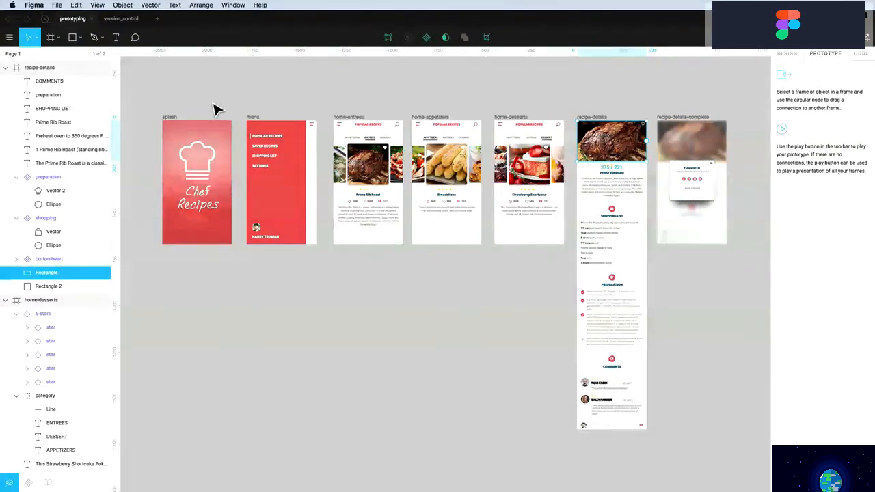
click(173, 119)
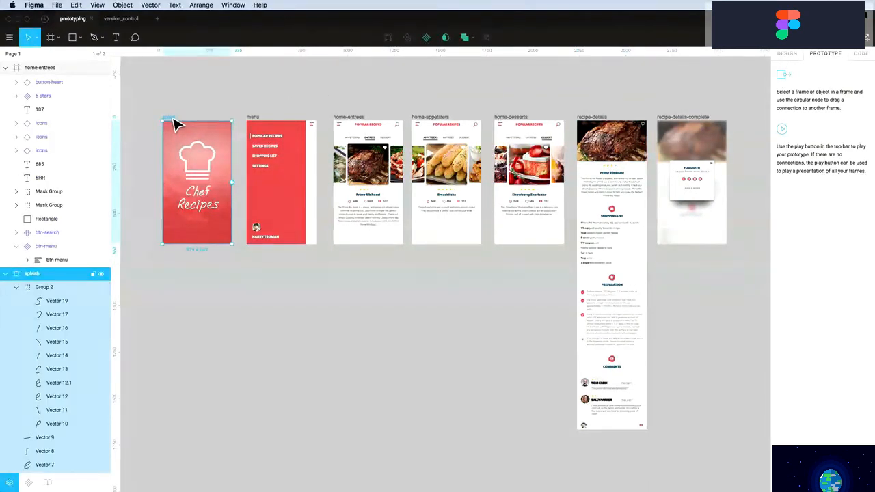
drag(233, 183, 367, 152)
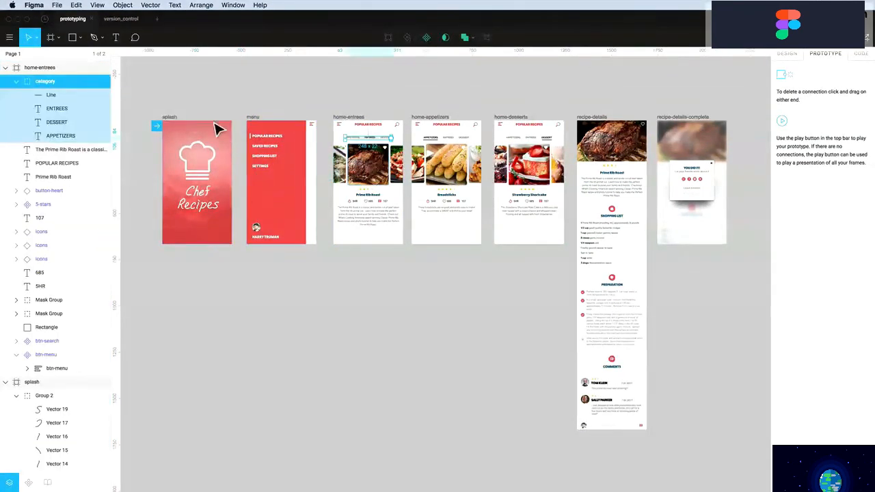
Link home-entrees' category row to home-appetizers and its DESSERT label to home-desserts
key(z)
drag(146, 98, 510, 285)
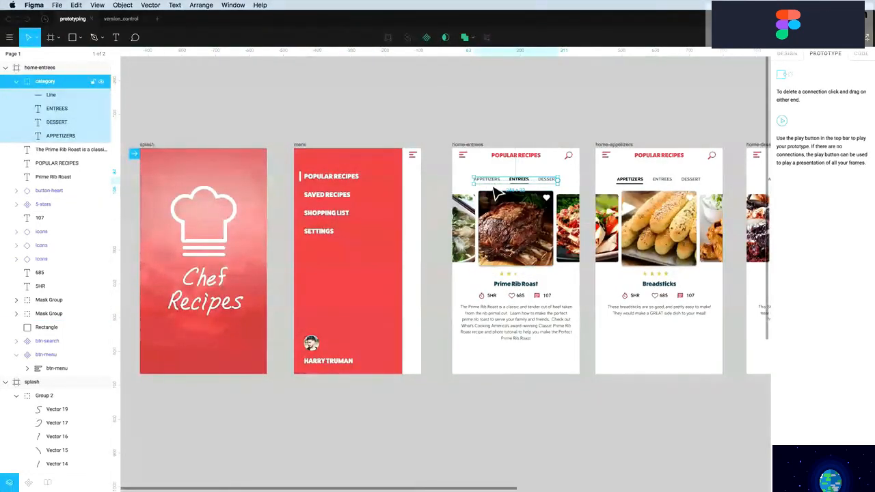
scroll(496, 194, right, 5)
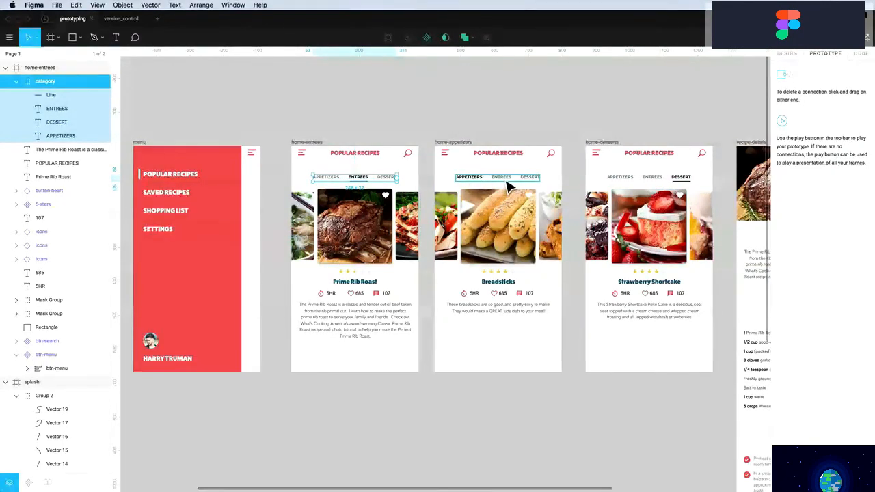
click(507, 184)
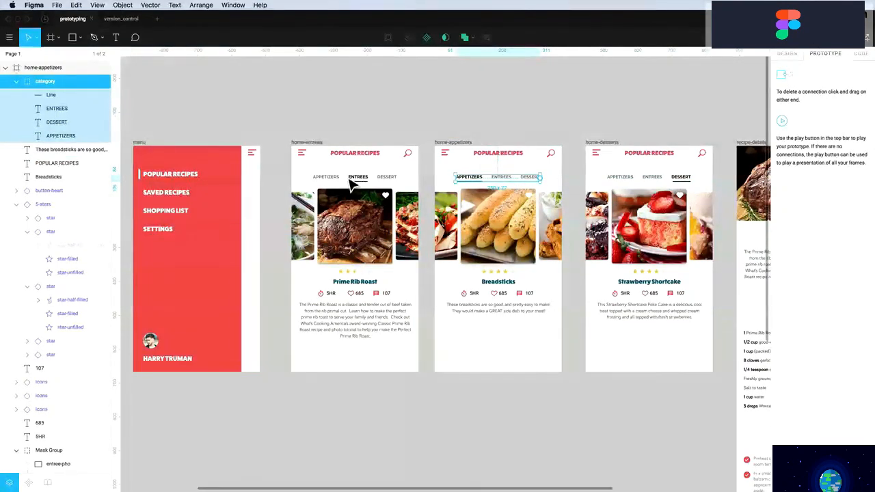
click(383, 179)
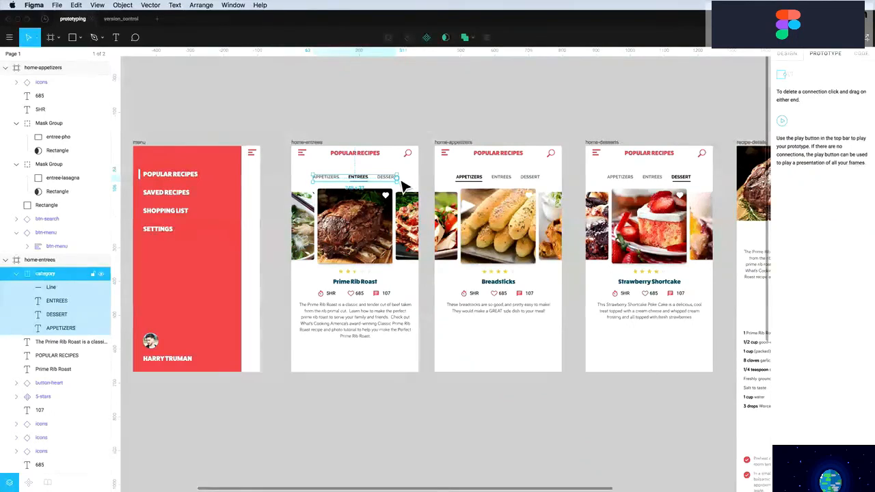
mouse_move(398, 178)
mouse_down()
mouse_move(478, 185)
mouse_move(391, 171)
mouse_up()
double_click(388, 177)
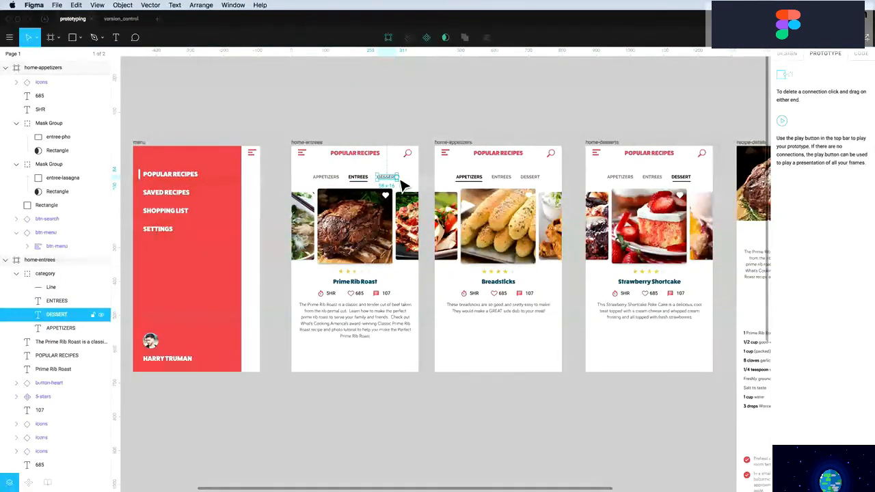
drag(398, 177, 643, 199)
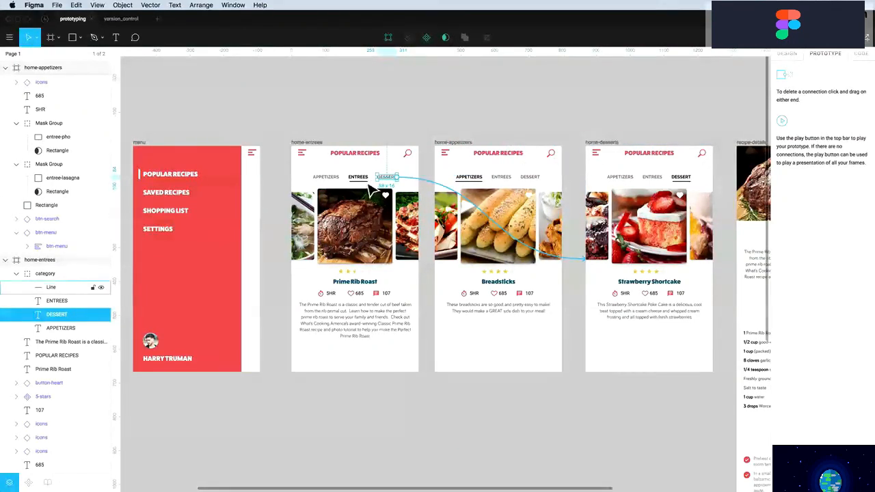
Link home-appetizers' DESSERT label to home-desserts and home-desserts' APPETIZERS label to home-appetizers
click(327, 180)
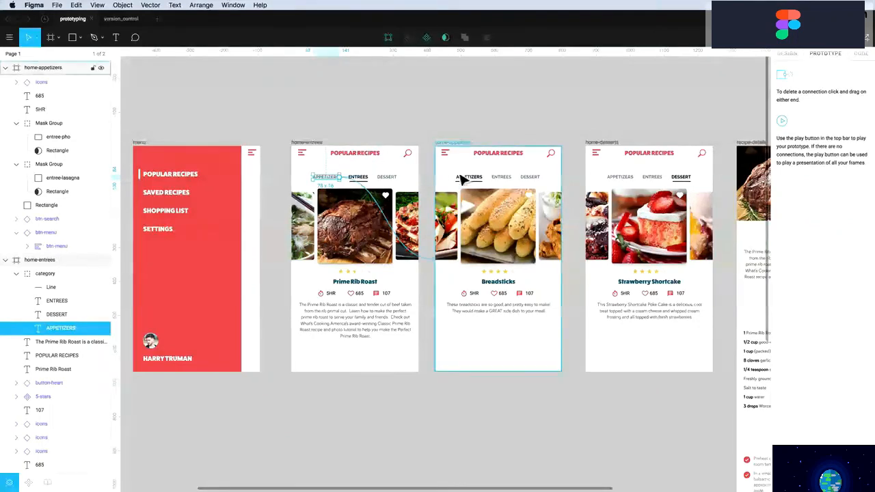
click(504, 179)
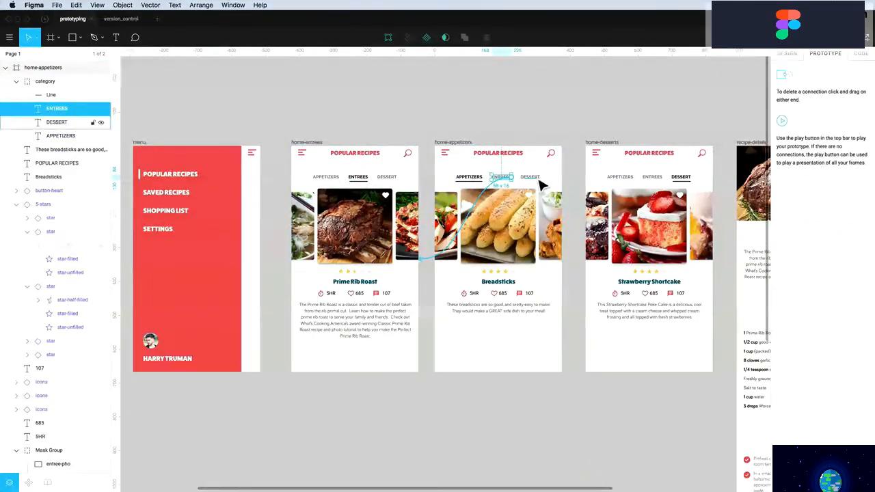
click(532, 179)
drag(541, 178, 346, 205)
scroll(646, 186, right, 2)
click(647, 182)
click(610, 179)
drag(622, 177, 425, 176)
scroll(378, 198, left, 3)
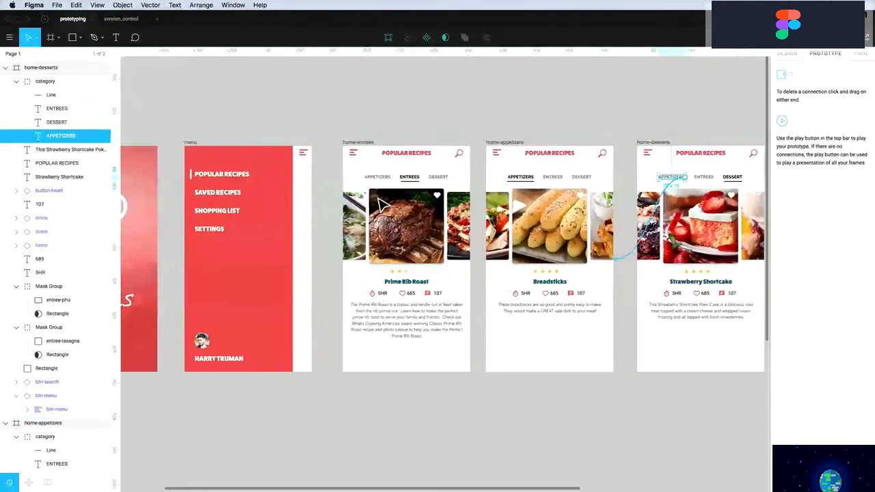
key(Escape)
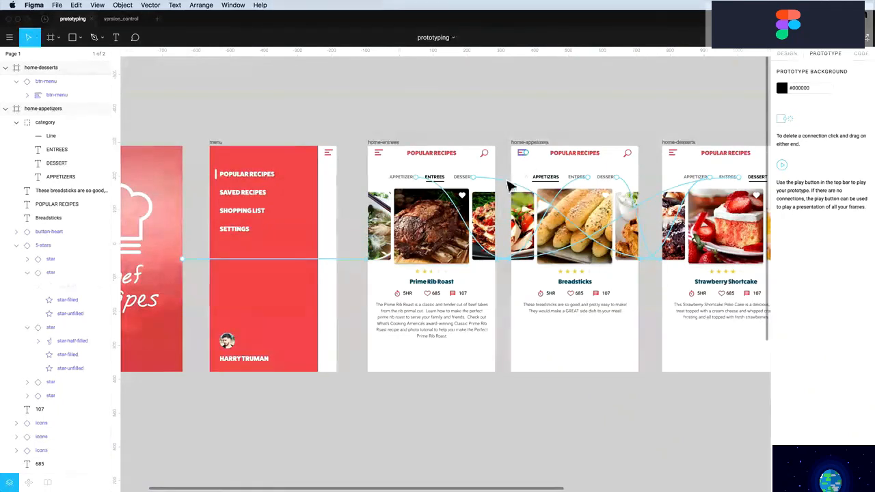
Link the home-appetizers and home-entrees menu icons to the menu screen
drag(526, 152, 294, 198)
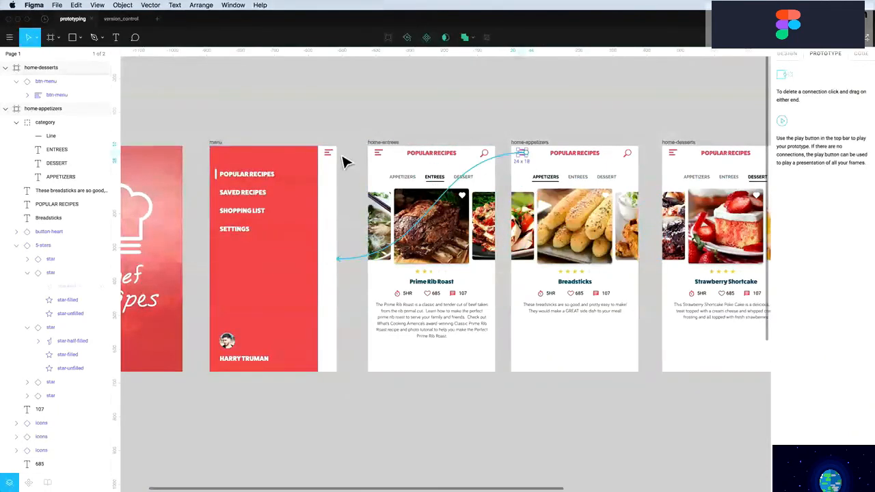
click(380, 153)
drag(385, 155, 285, 229)
click(677, 157)
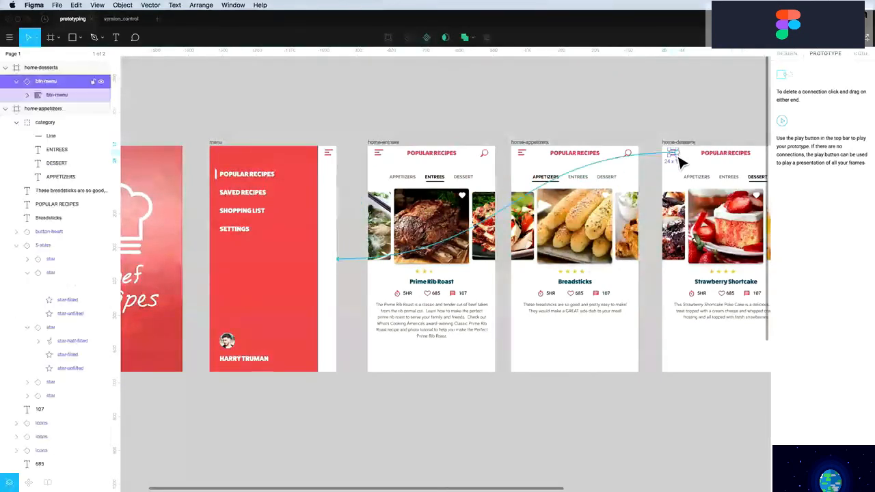
click(523, 154)
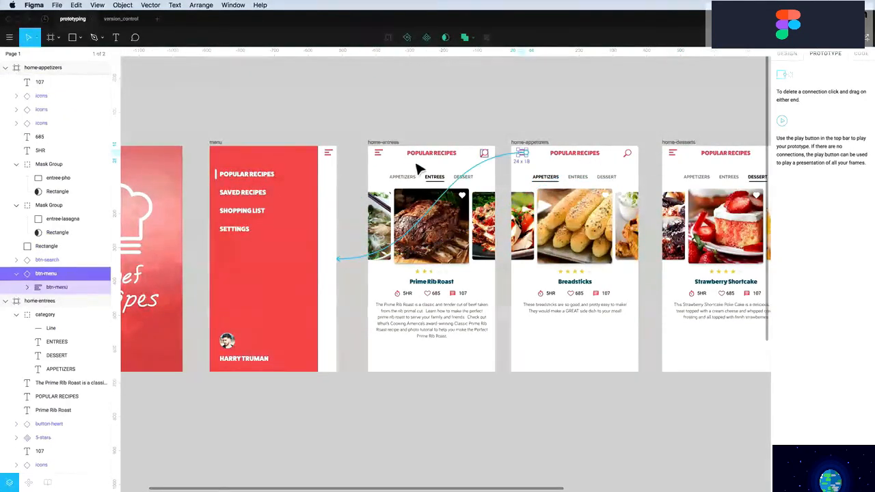
click(379, 154)
scroll(386, 164, right, 1)
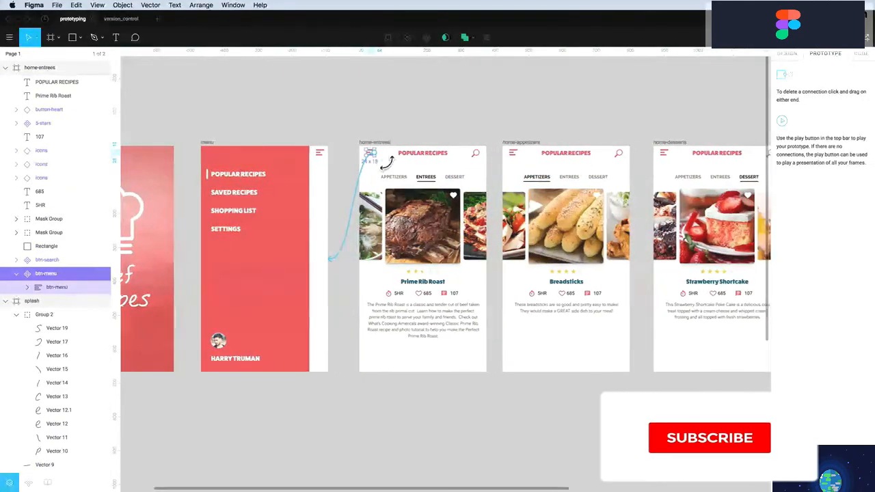
scroll(385, 159, left, 1)
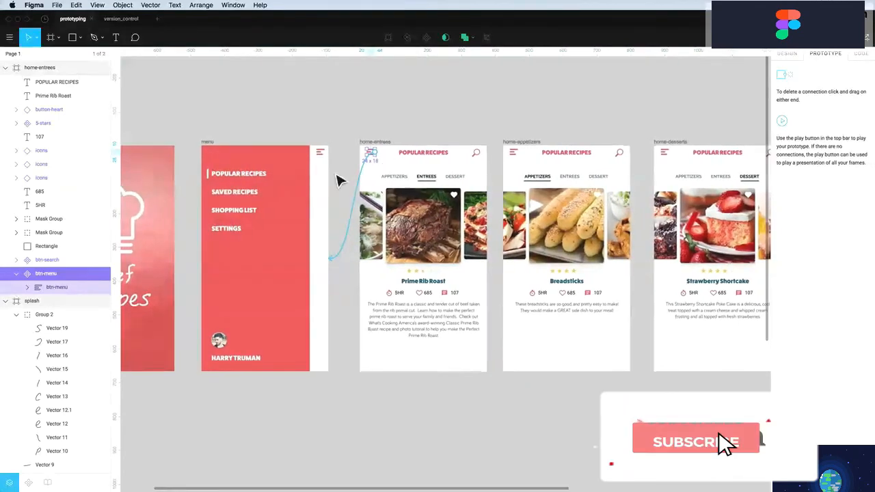
Inspect the menu screen's item text, then show Design properties with nothing selected
click(247, 176)
click(262, 140)
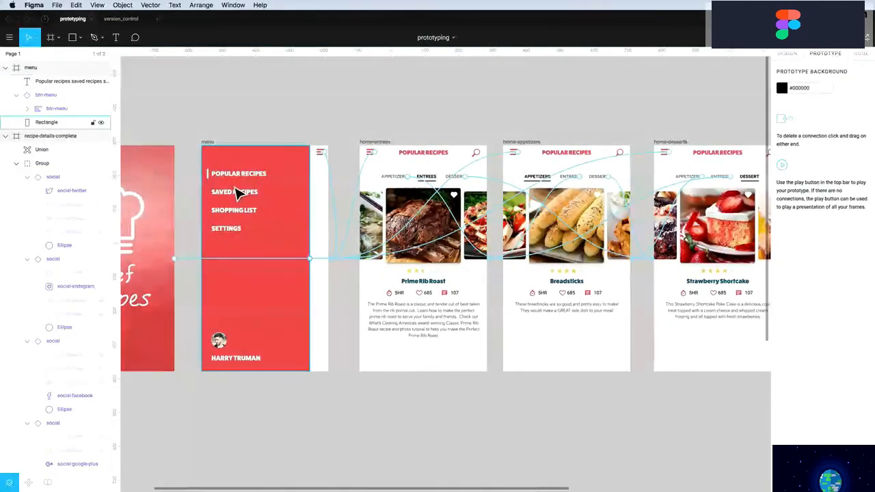
click(239, 184)
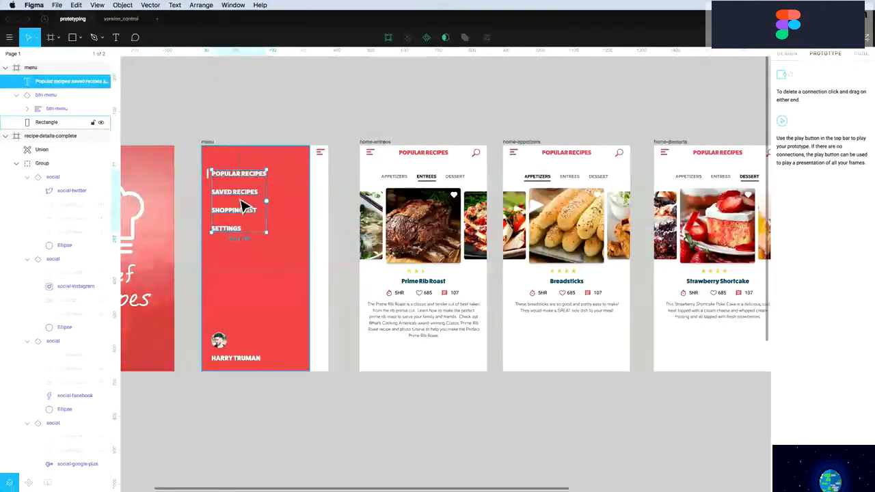
double_click(241, 199)
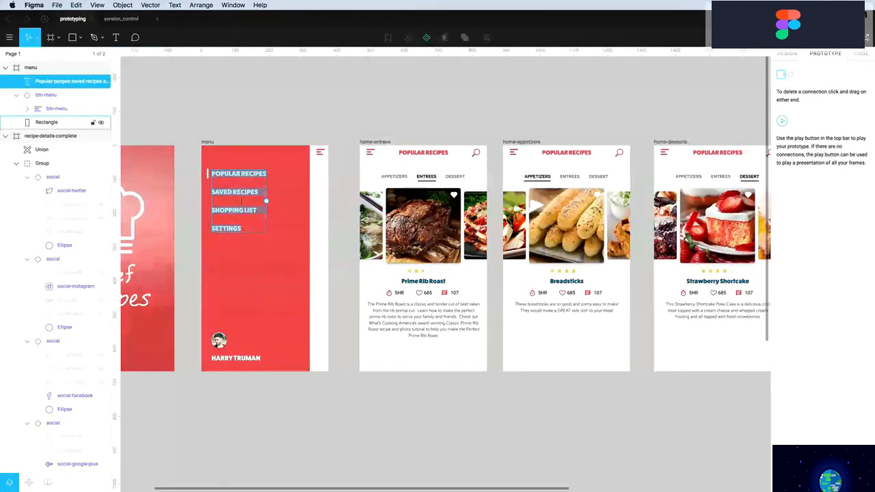
key(Escape)
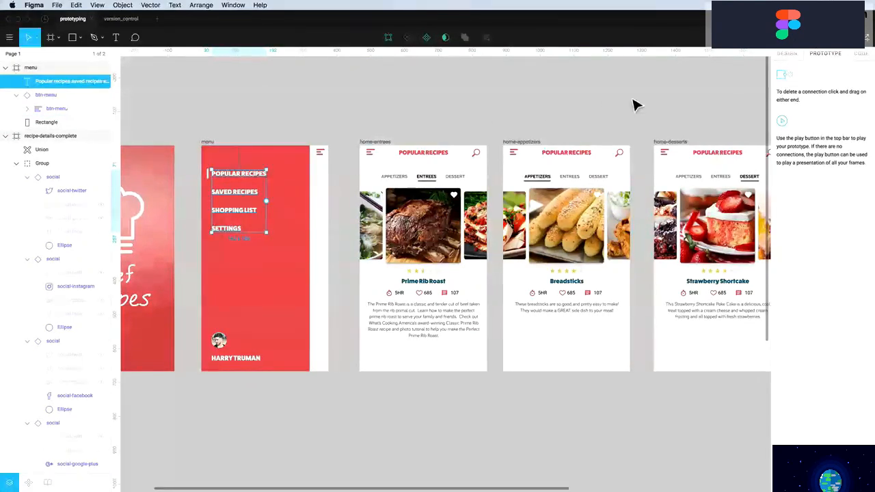
click(787, 53)
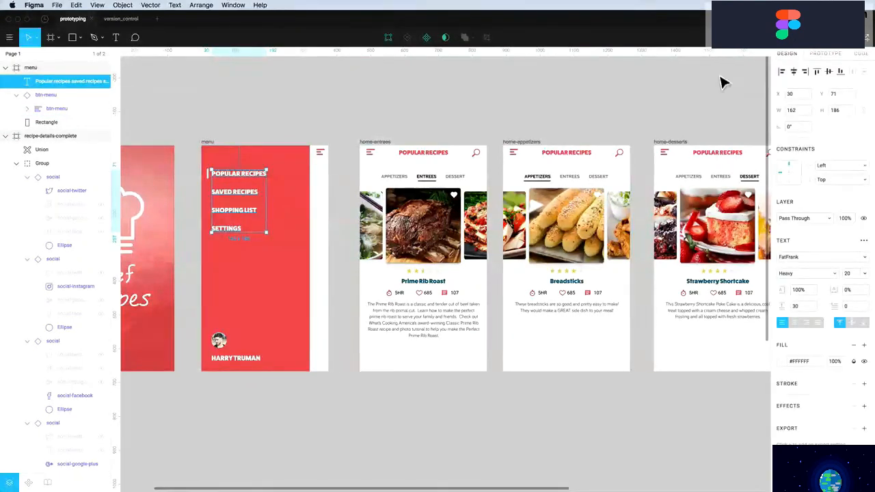
click(371, 112)
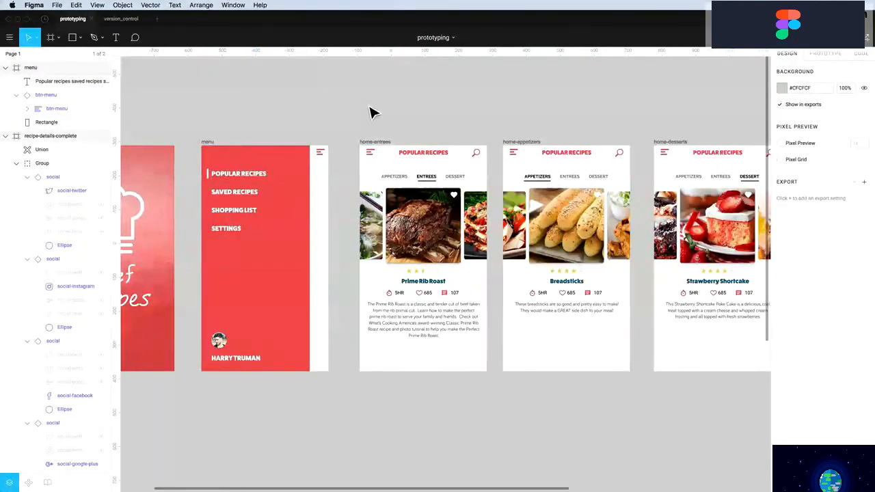
Split POPULAR RECIPES and SAVED RECIPES into their own text layers
click(233, 206)
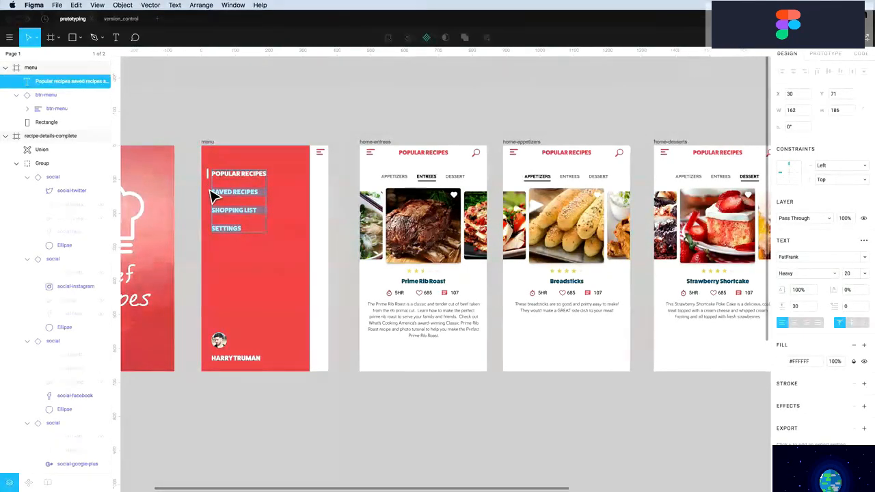
key(super+x)
key(BackSpace)
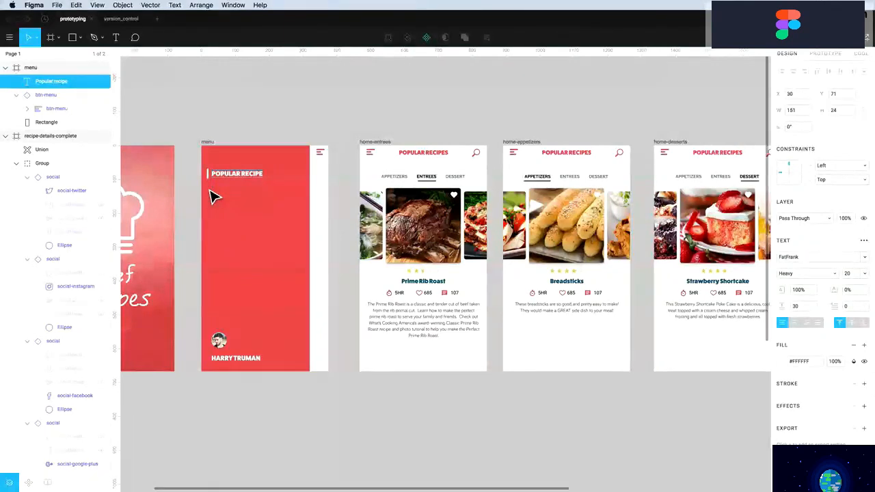
text(S)
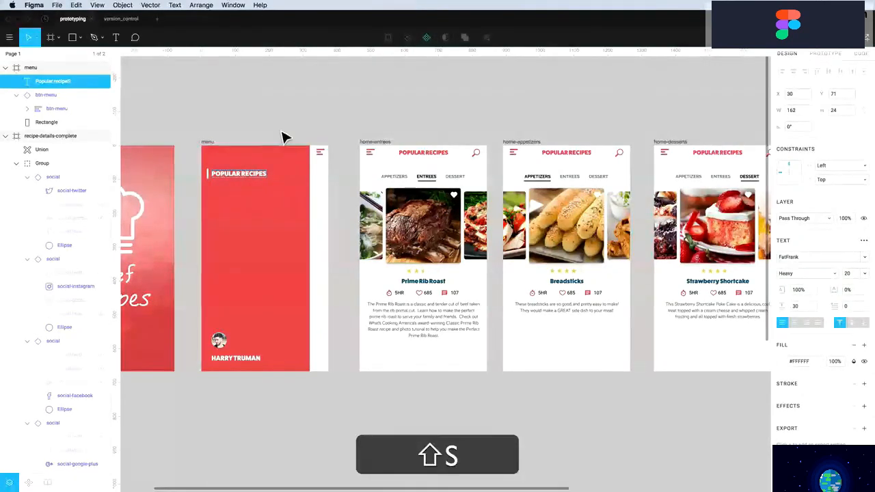
click(281, 132)
drag(234, 174, 238, 196)
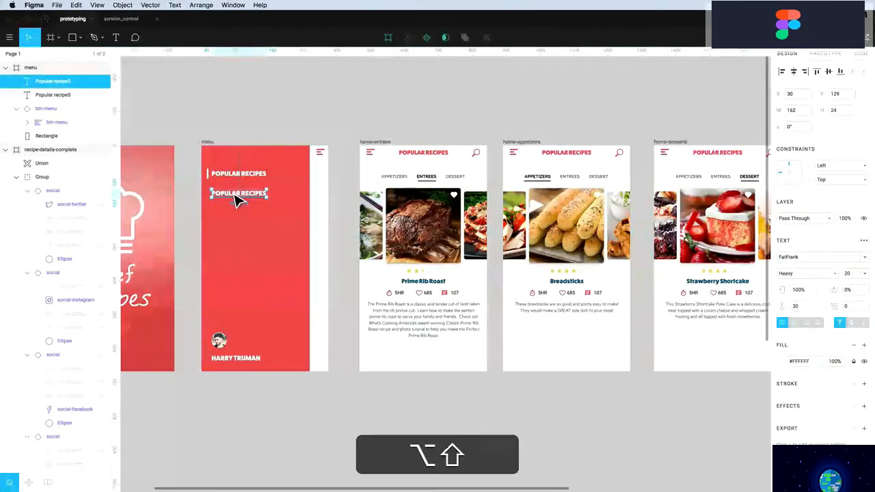
double_click(239, 195)
key(super+v)
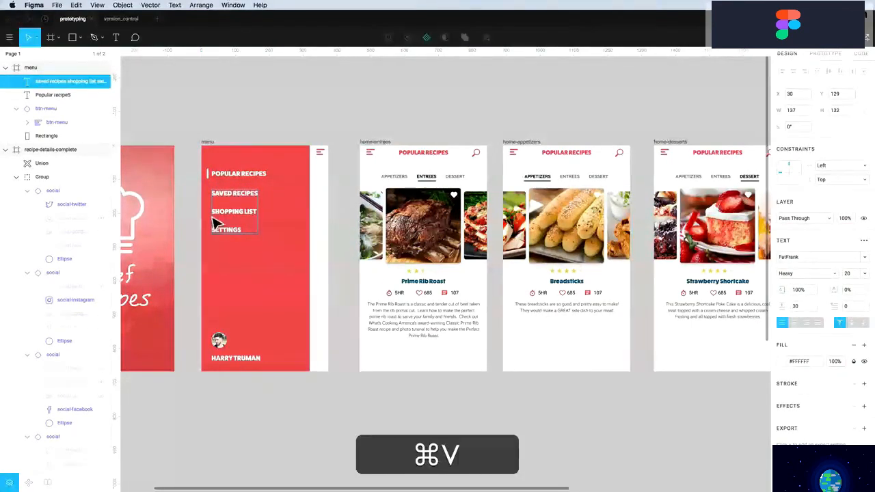
drag(211, 209, 255, 239)
key(super+x)
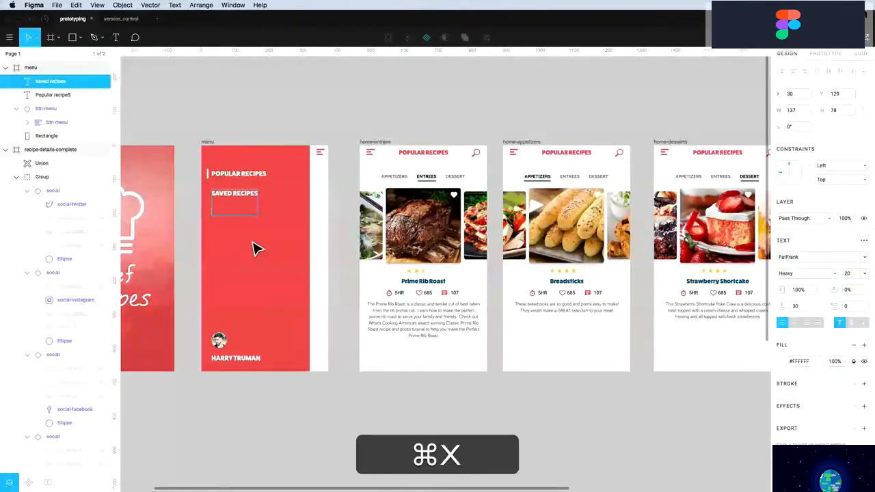
key(BackSpace)
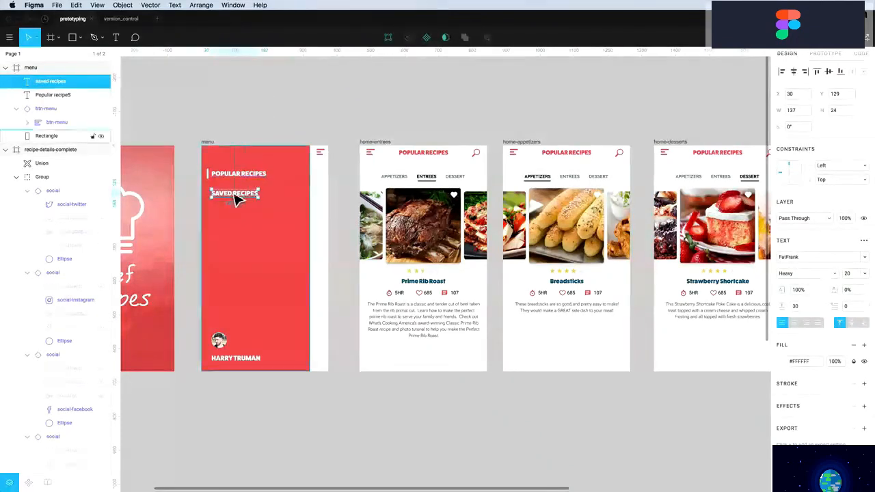
Make separate SHOPPING LIST and SETTINGS text layers from duplicates below
drag(239, 196, 233, 228)
double_click(230, 221)
key(super+v)
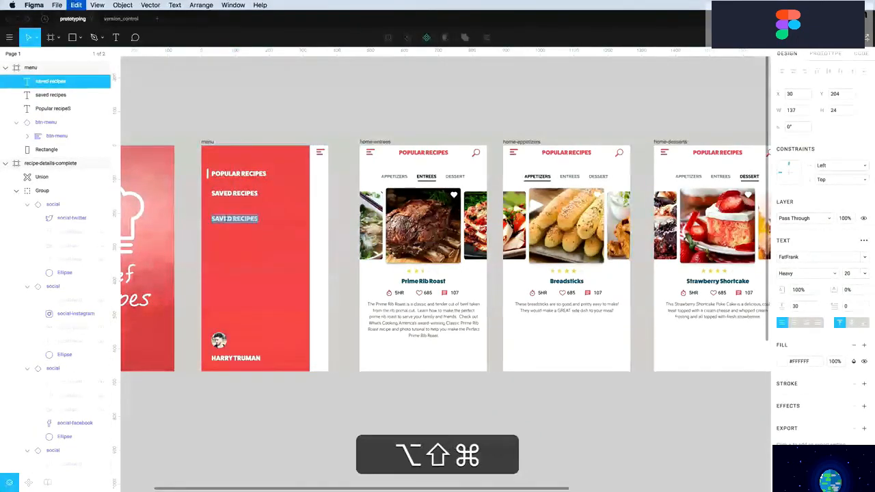
double_click(226, 237)
key(super+x)
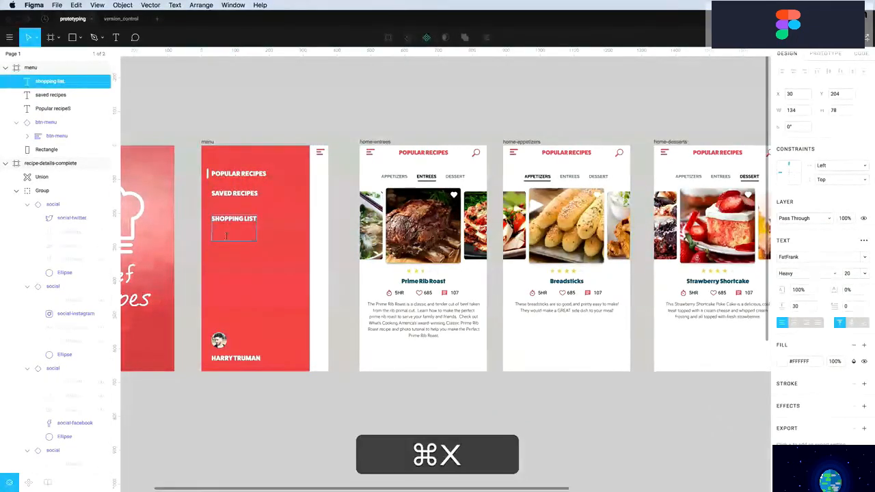
key(super+BackSpace)
key(Escape)
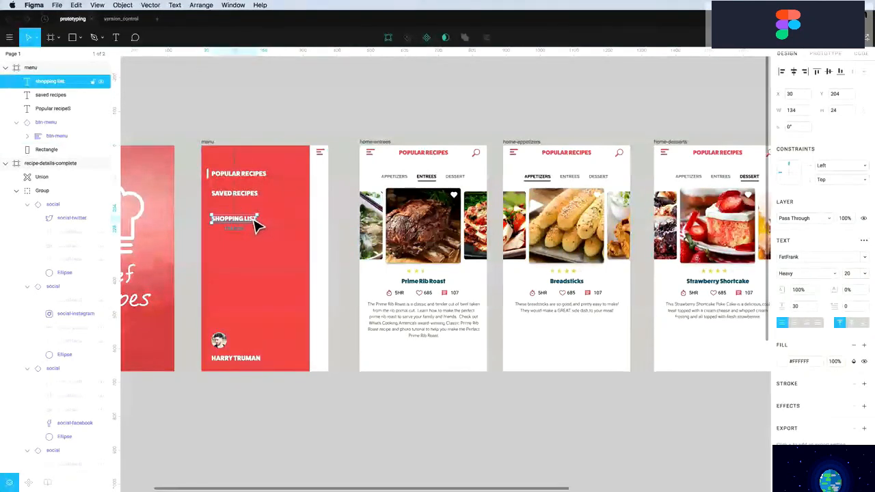
drag(253, 220, 246, 249)
double_click(244, 246)
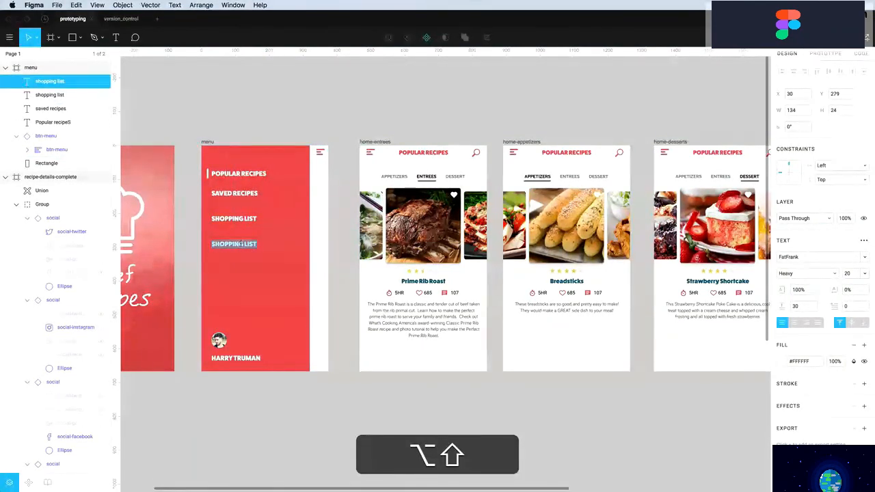
key(super+v)
key(Escape)
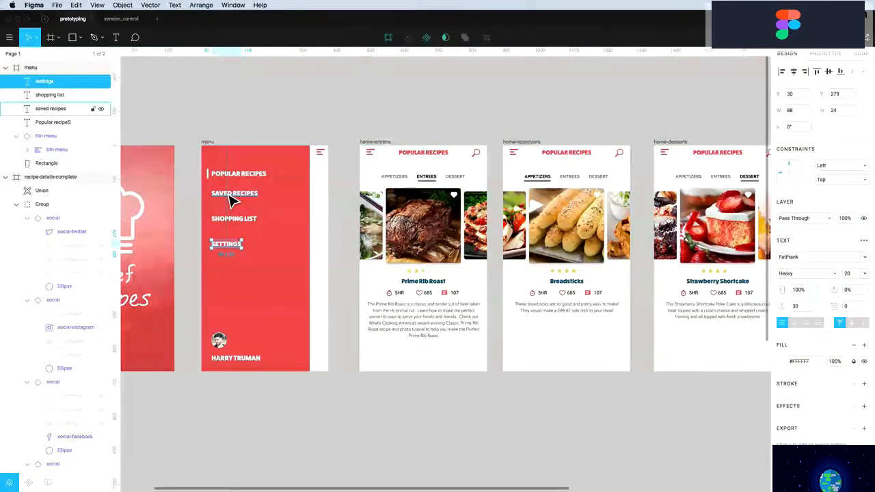
Stack SAVED RECIPES, SHOPPING LIST and SETTINGS evenly beneath POPULAR RECIPES
click(234, 196)
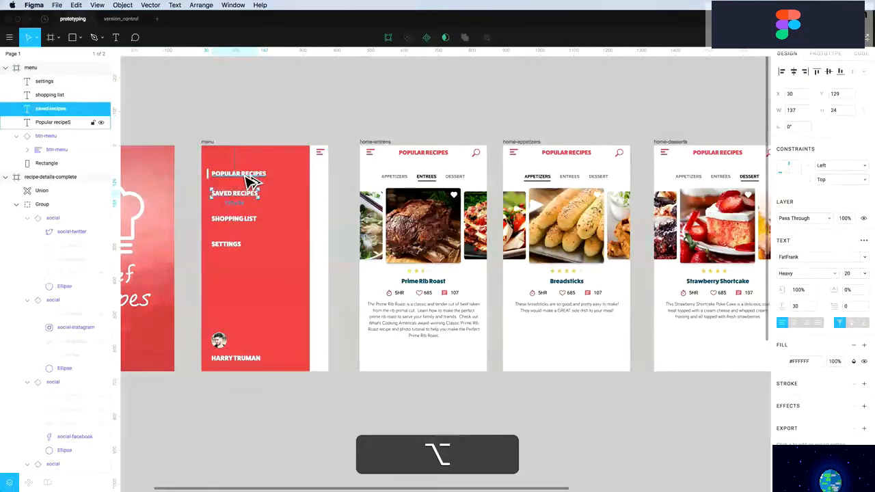
drag(244, 197, 245, 188)
key(shift+Down)
key(shift+Down)
key(shift+Down)
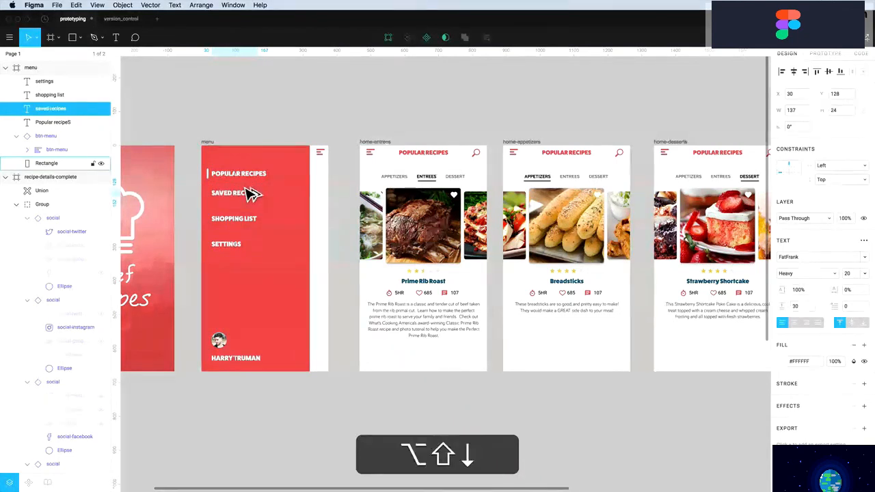
drag(240, 219, 240, 212)
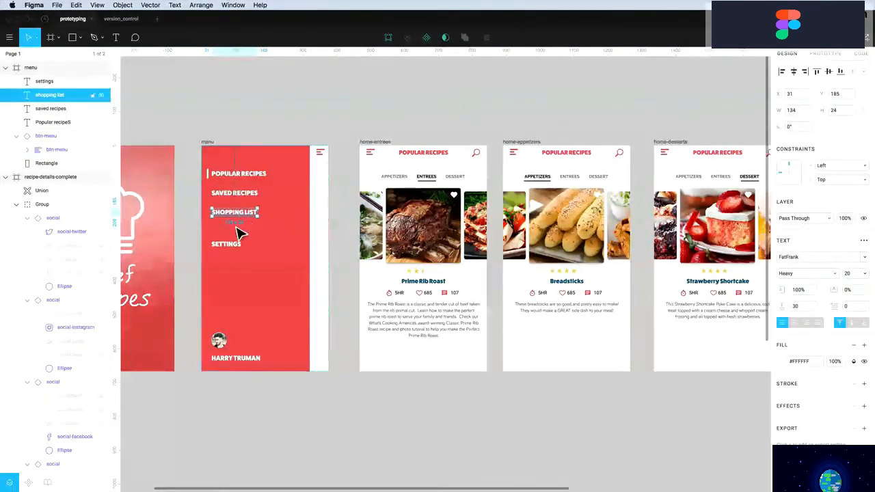
drag(229, 250, 229, 238)
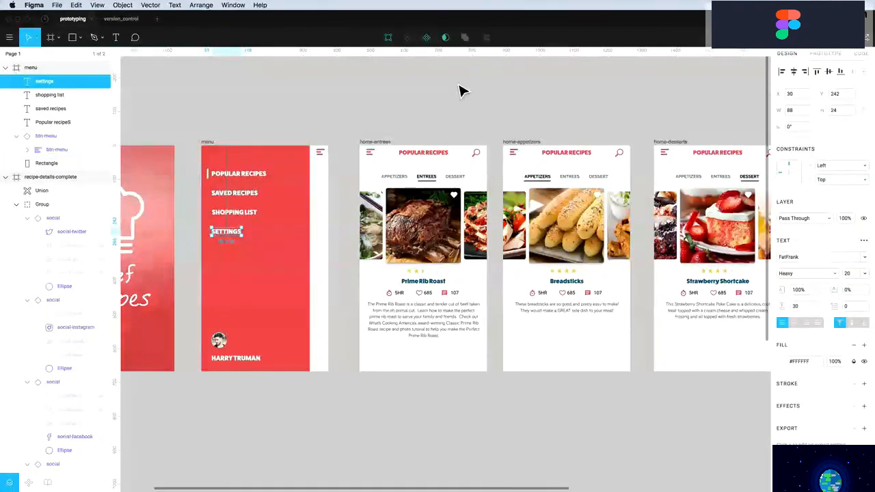
click(825, 54)
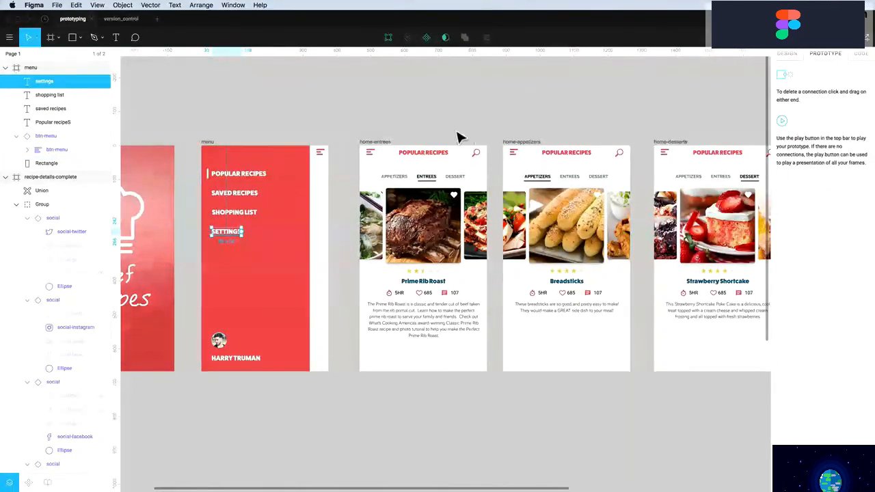
Link the POPULAR RECIPES item to the home-entrees screen
click(253, 179)
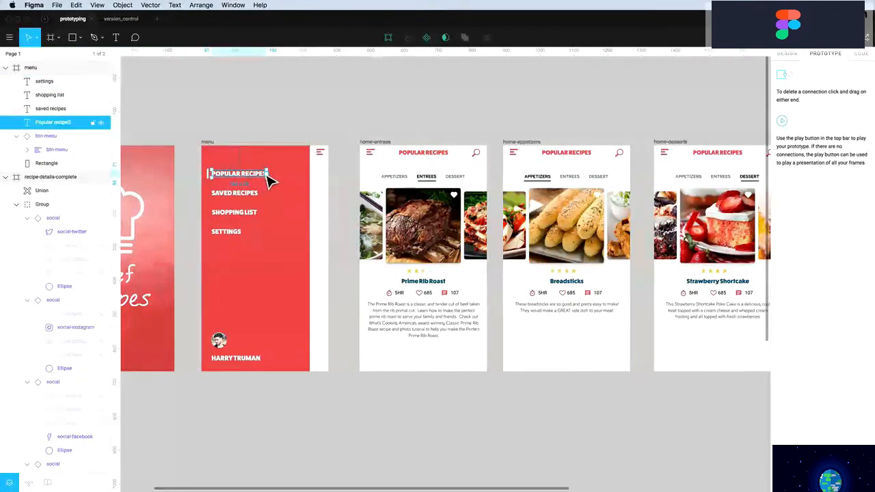
drag(269, 175, 406, 182)
scroll(406, 182, up, 1)
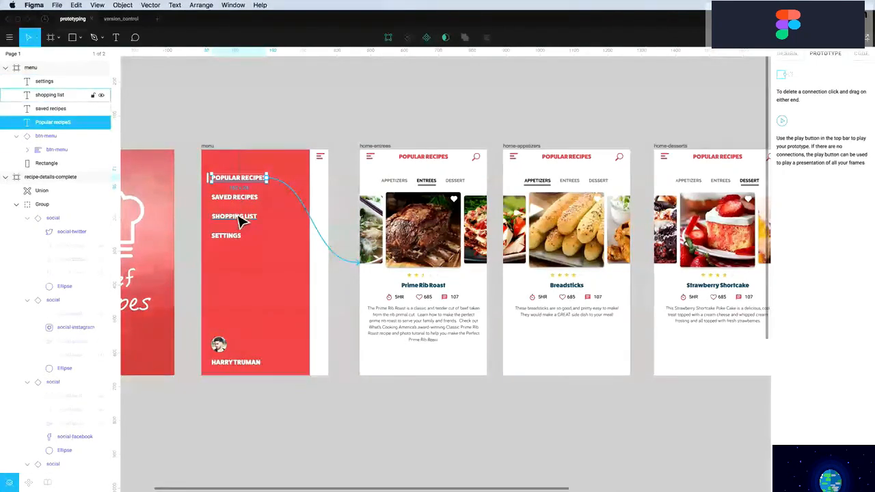
click(251, 142)
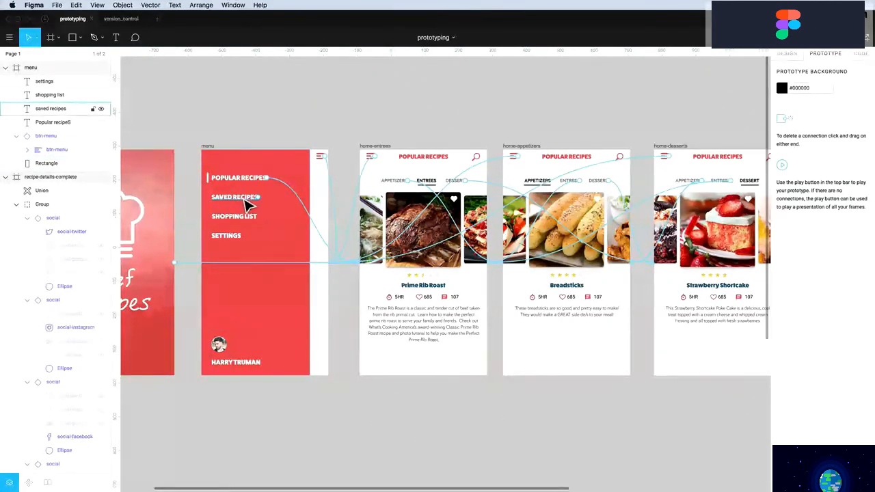
Link the menu screen's hamburger icon back to home-entrees
click(249, 206)
mouse_move(264, 205)
mouse_down()
mouse_move(309, 319)
mouse_move(412, 426)
mouse_move(297, 307)
mouse_move(271, 214)
mouse_up()
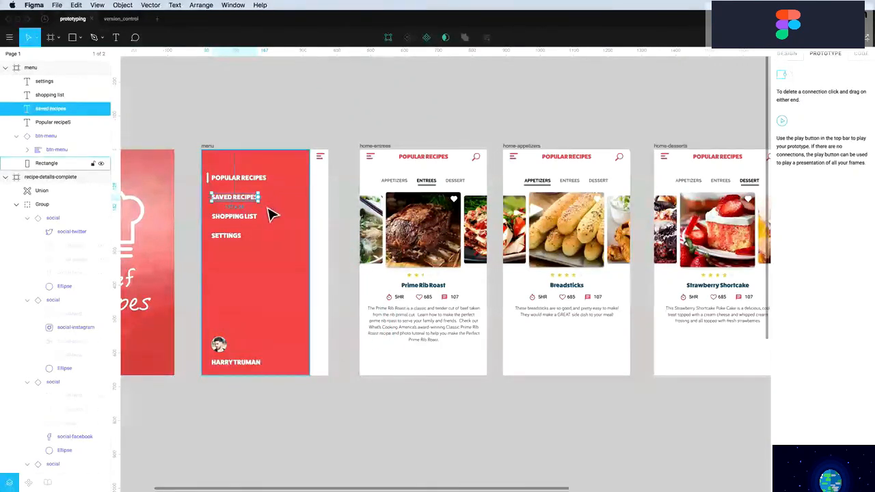
click(295, 137)
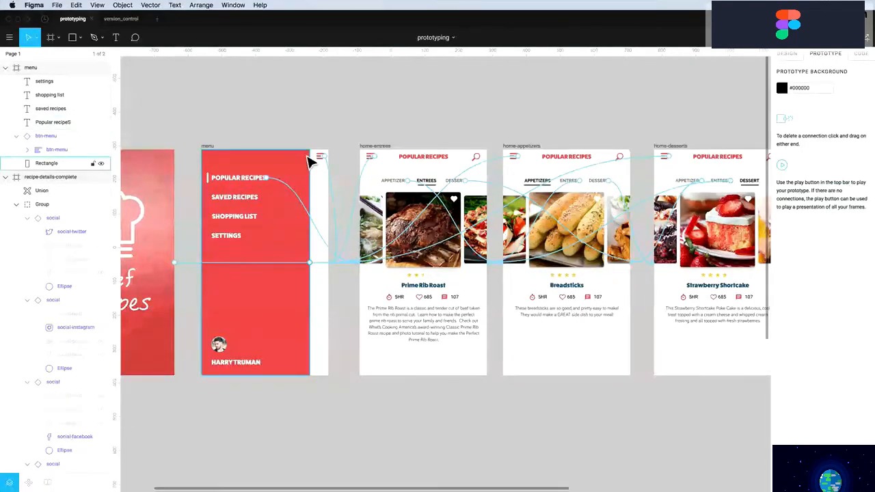
click(326, 160)
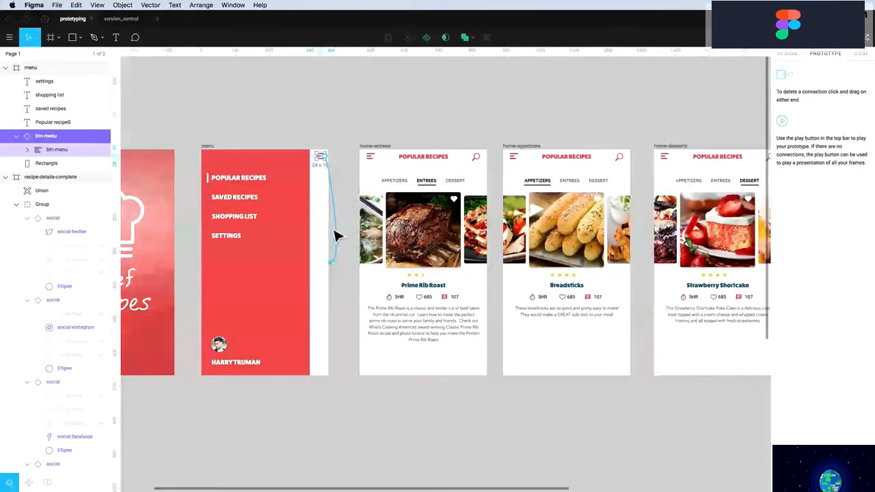
drag(328, 164, 430, 179)
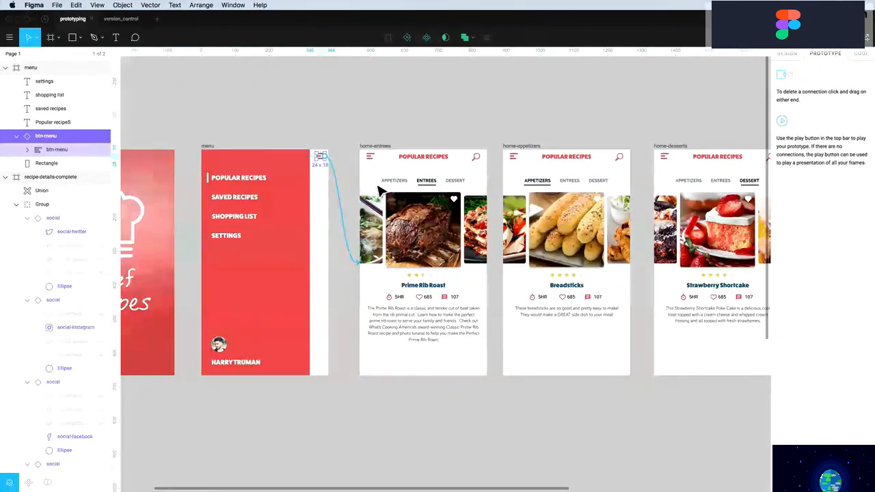
click(441, 237)
Link the Prime Rib Roast photo and title to the recipe-details screen
scroll(441, 243, right, 3)
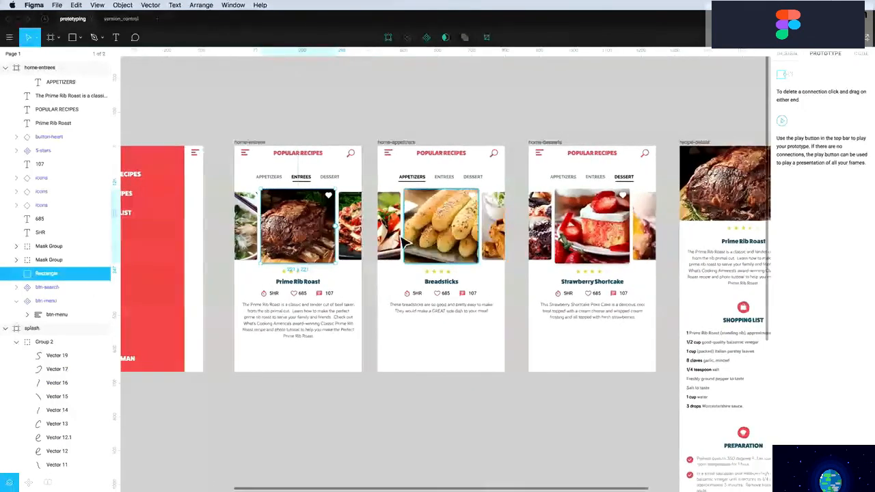
drag(337, 226, 715, 188)
click(296, 286)
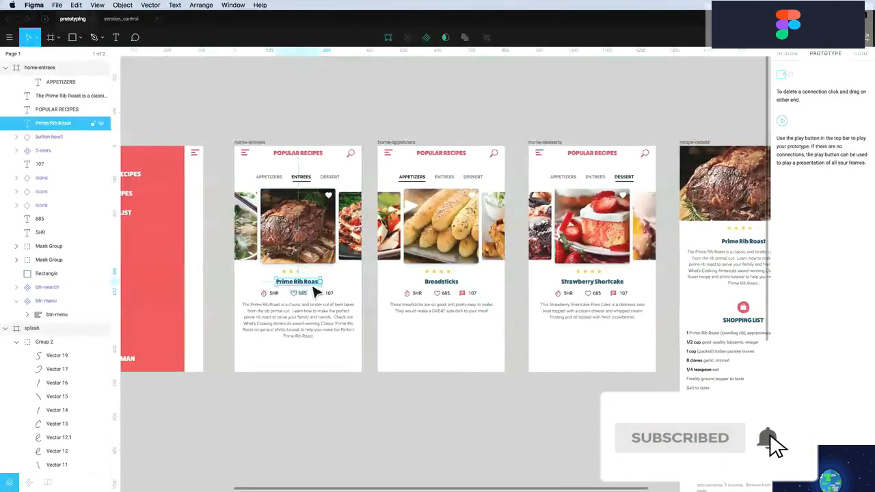
drag(322, 281, 712, 206)
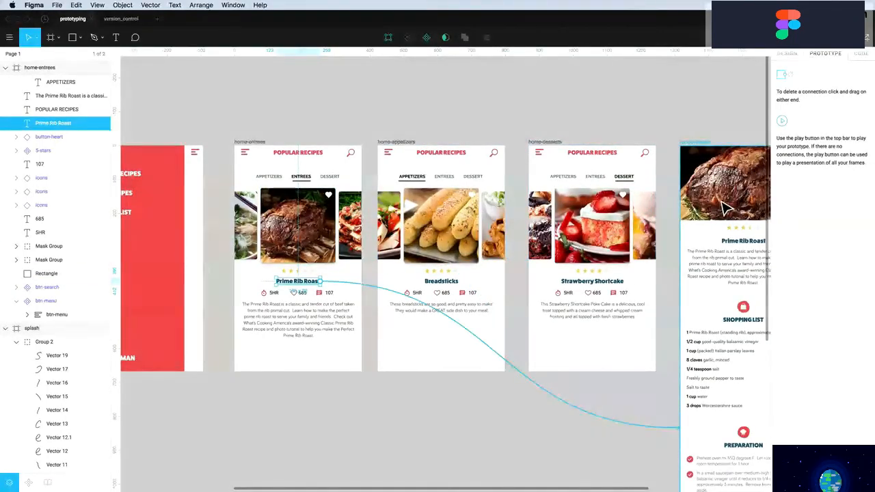
Link the last preparation step's check to the recipe-details-complete screen
scroll(615, 246, right, 3)
scroll(571, 254, right, 4)
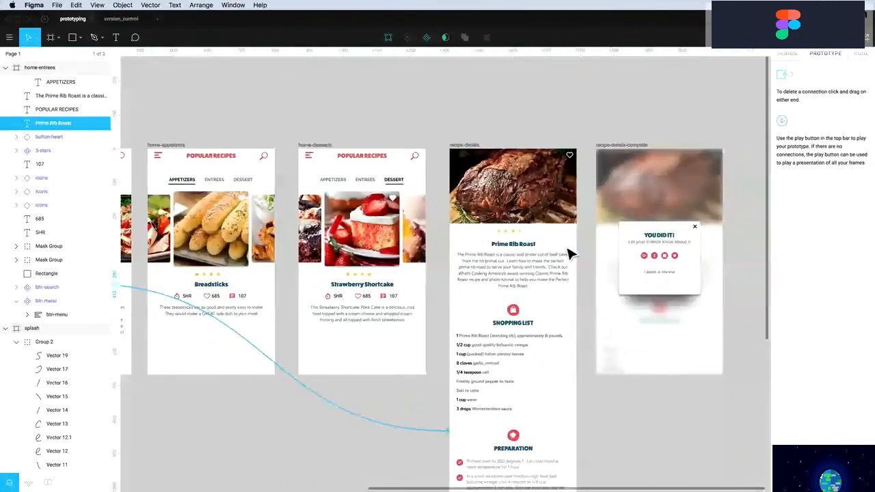
scroll(568, 251, down, 3)
scroll(514, 150, down, 2)
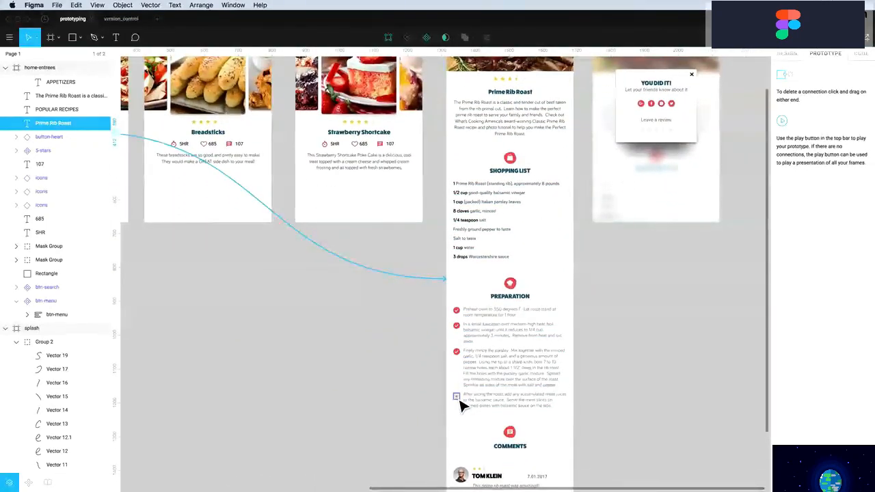
click(461, 406)
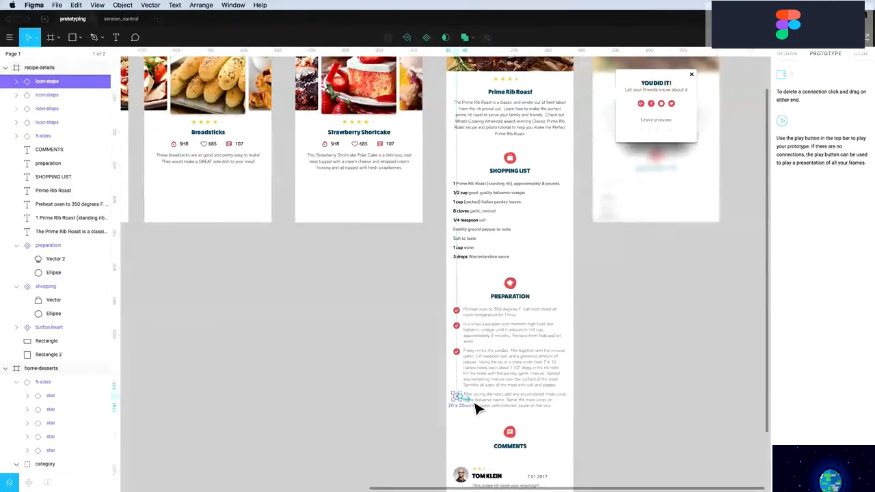
drag(479, 405, 680, 131)
Link the You Did It popup's close X back to recipe-details and review connections
scroll(680, 131, up, 3)
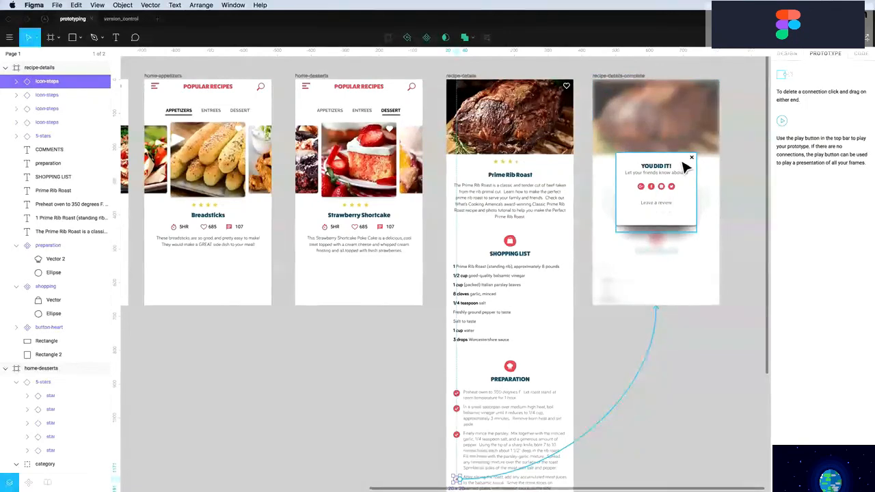
click(693, 159)
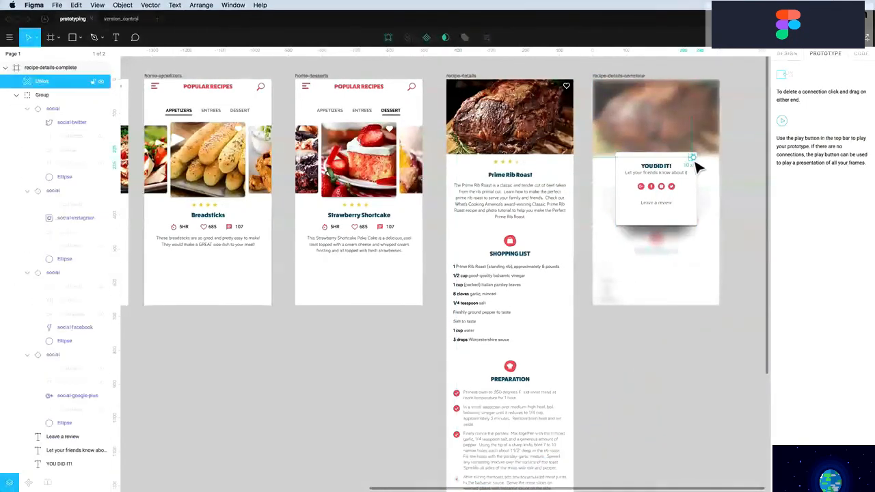
drag(694, 157, 524, 176)
click(630, 116)
click(629, 124)
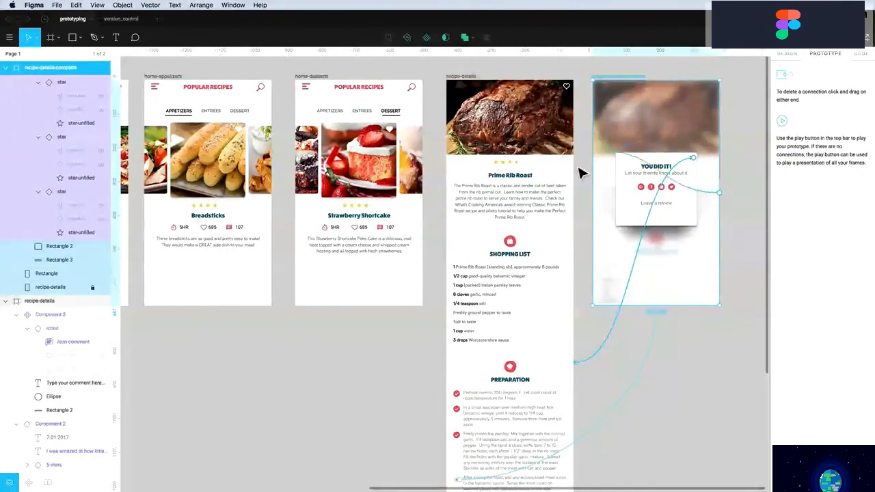
click(664, 406)
scroll(649, 362, left, 10)
scroll(650, 362, up, 2)
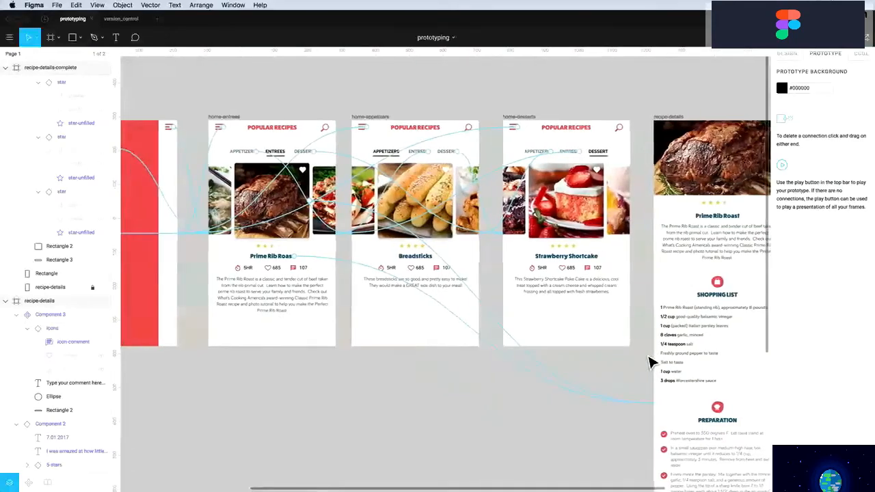
scroll(649, 362, left, 10)
Set the Chef Recipes splash frame as the starting point and launch presentation view
scroll(650, 363, left, 4)
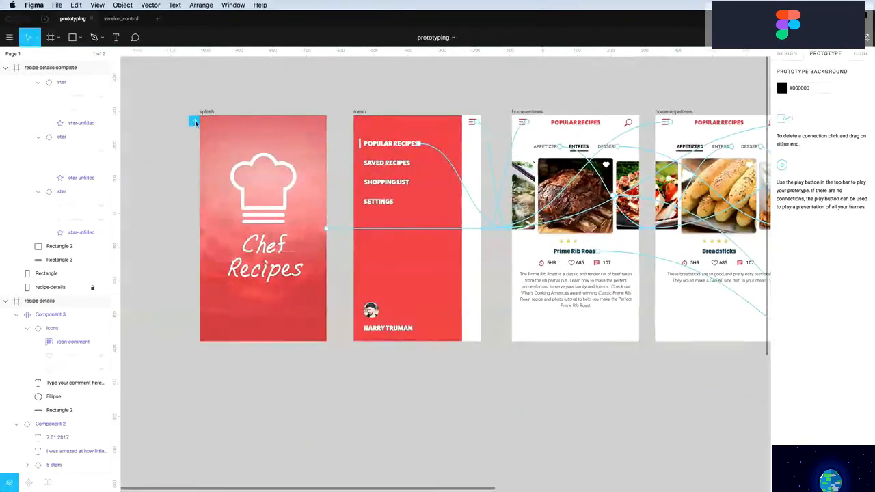
mouse_move(195, 126)
mouse_down()
mouse_move(537, 137)
mouse_move(267, 143)
mouse_move(210, 126)
mouse_up()
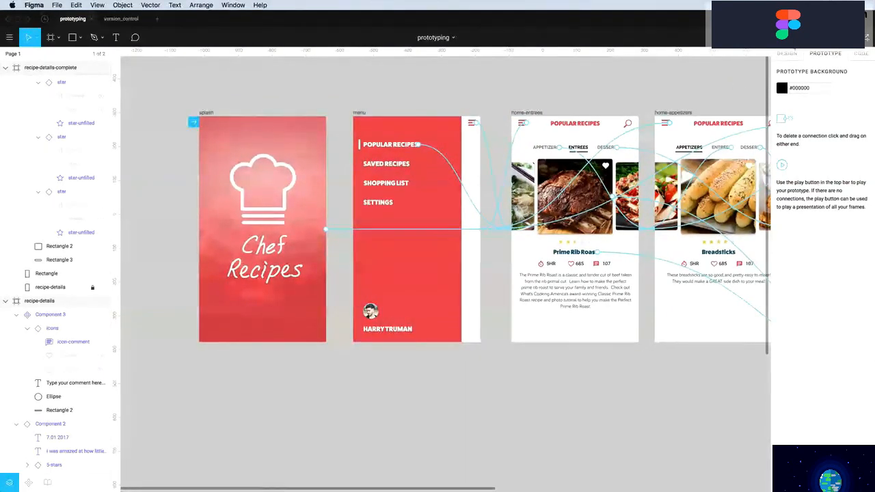
click(800, 37)
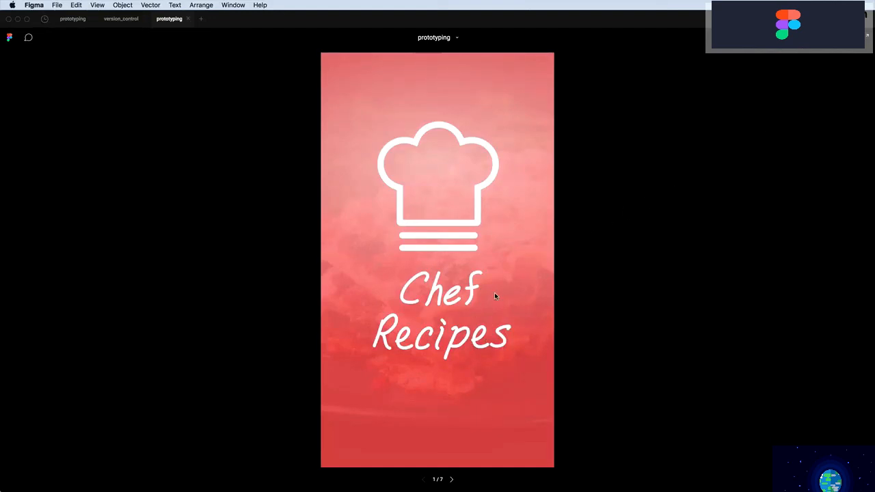
Advance past the splash screen and test opening and closing the navigation menu
click(472, 240)
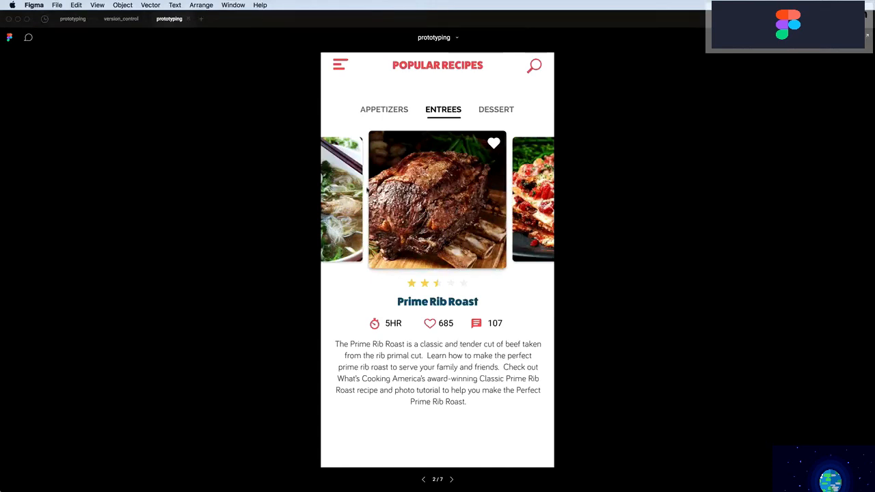
click(338, 68)
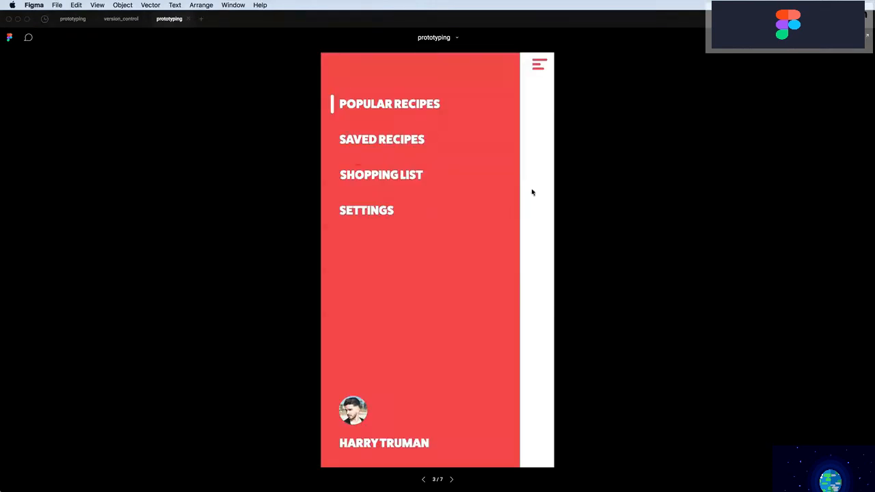
click(538, 67)
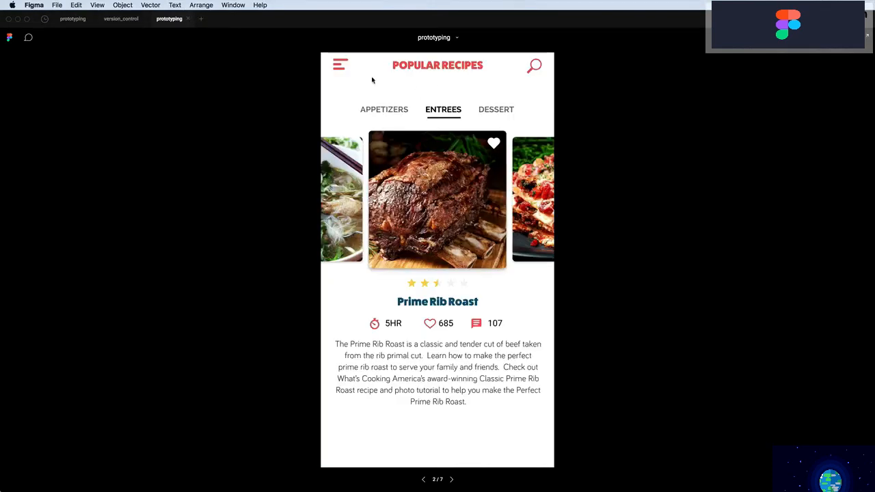
click(342, 66)
click(540, 68)
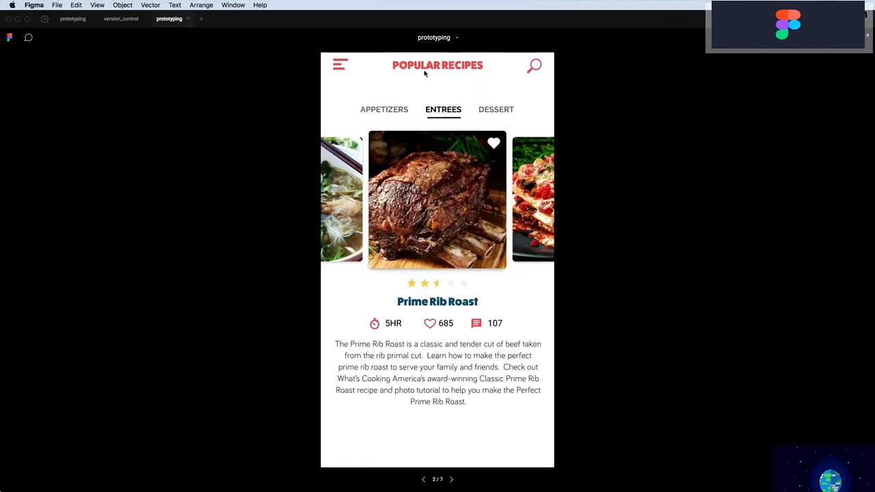
click(338, 68)
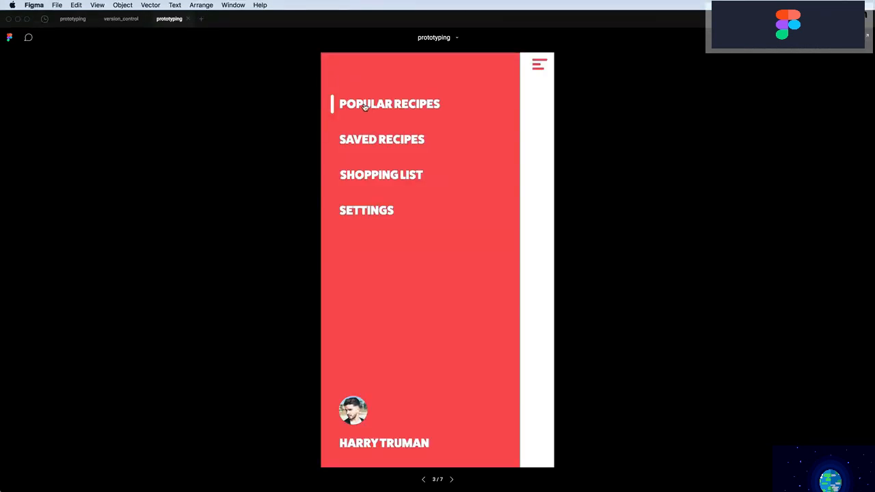
click(365, 107)
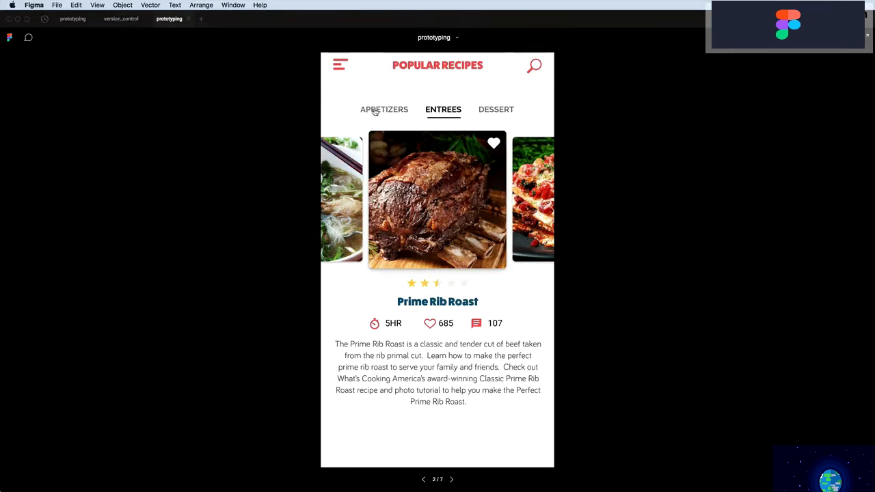
Cycle through the Appetizers, Entrees and Dessert category tabs
click(376, 111)
click(438, 112)
click(488, 113)
click(445, 111)
click(396, 112)
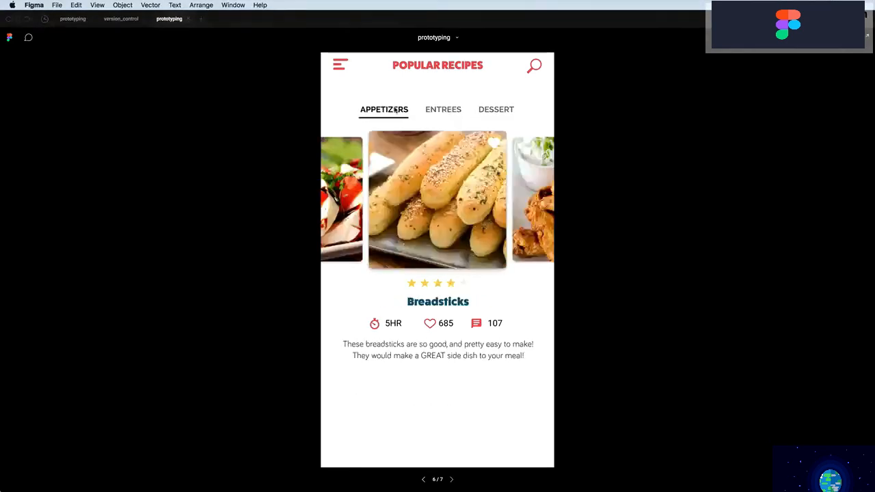
click(440, 111)
click(489, 112)
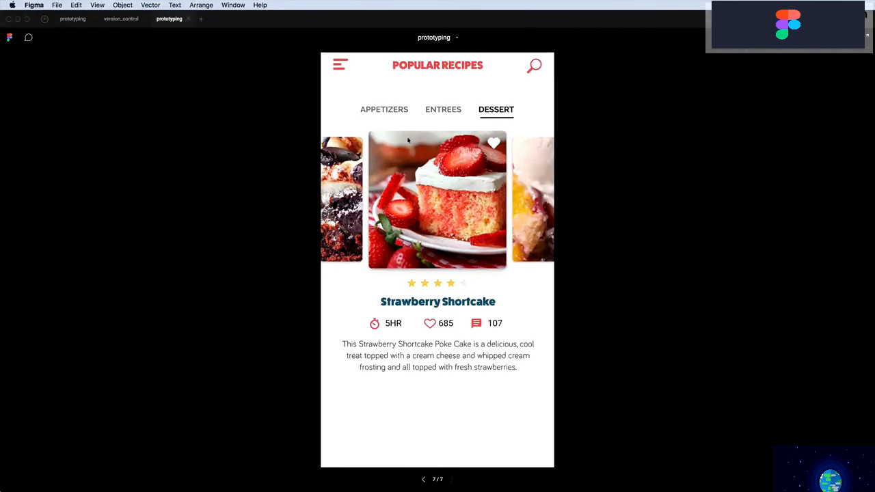
click(438, 117)
click(386, 116)
click(437, 115)
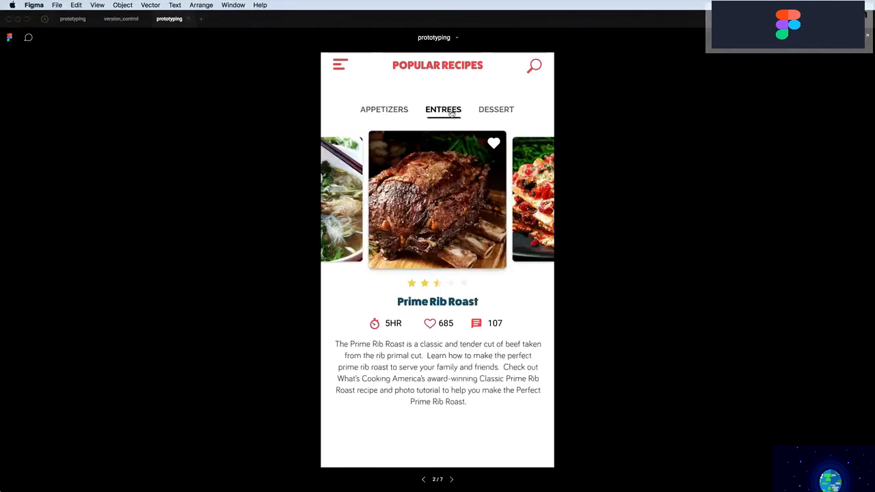
click(491, 113)
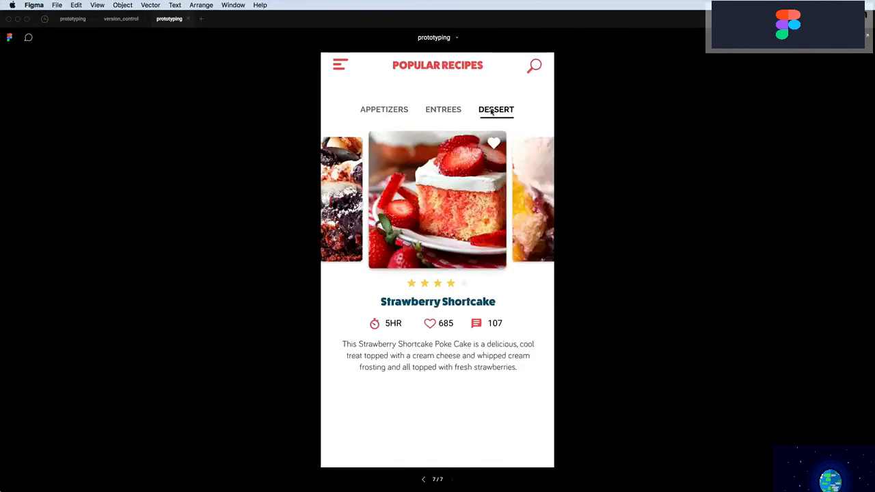
Open the Prime Rib Roast detail page from Entrees and display it at 100%
click(451, 188)
click(440, 111)
click(387, 109)
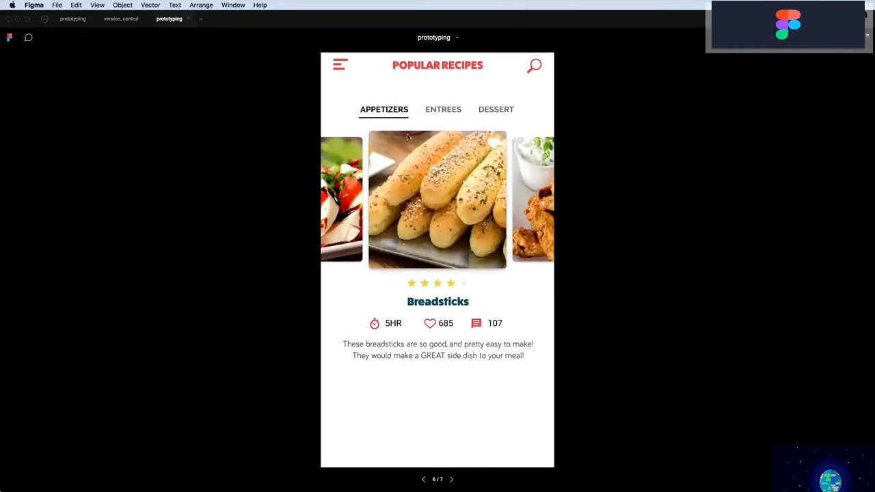
click(442, 111)
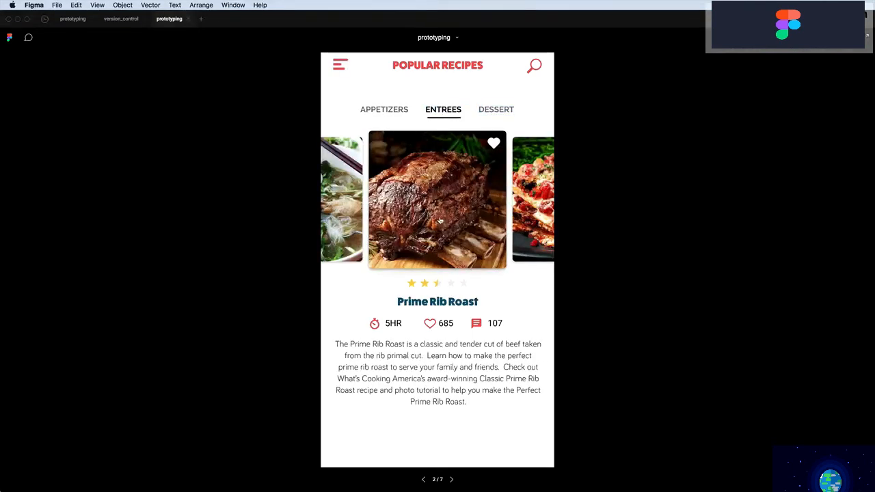
click(433, 224)
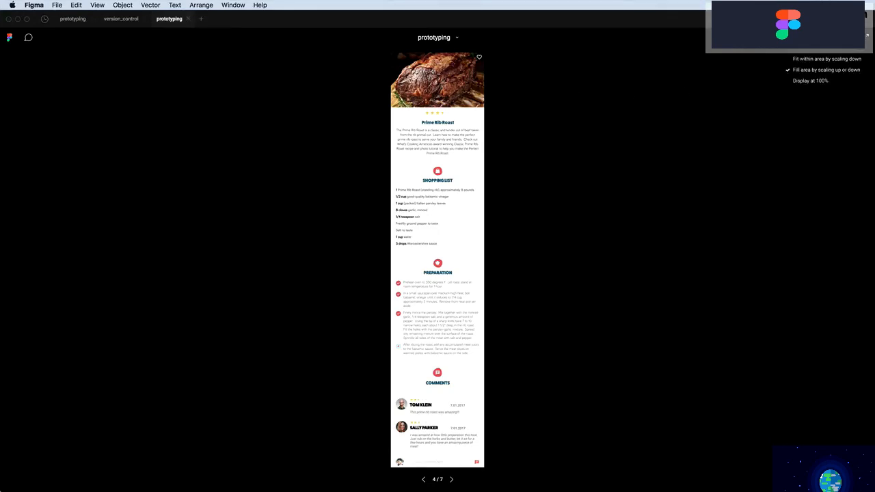
click(814, 82)
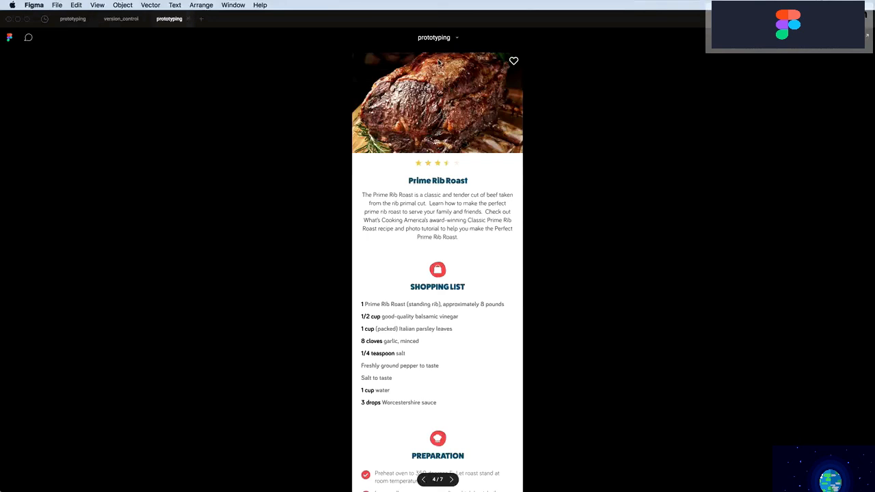
Back in the editor, zoom onto the recipe frames and duplicate the popup's close X
click(71, 19)
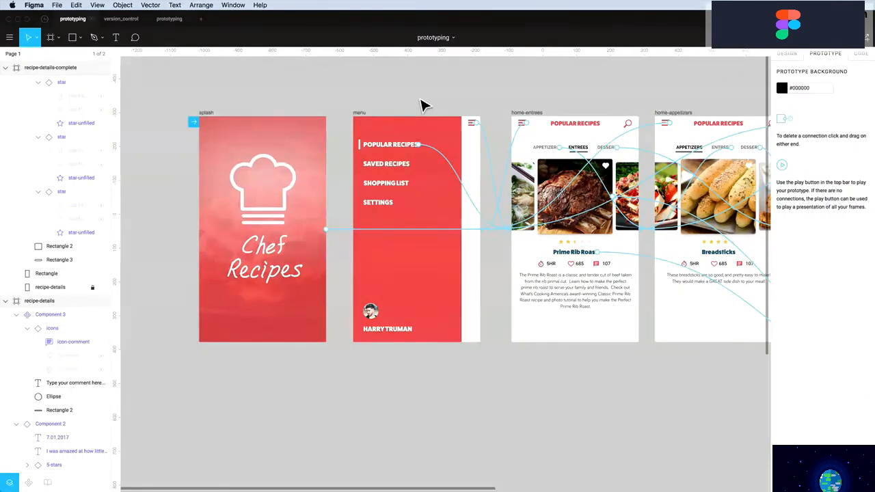
scroll(420, 106, right, 10)
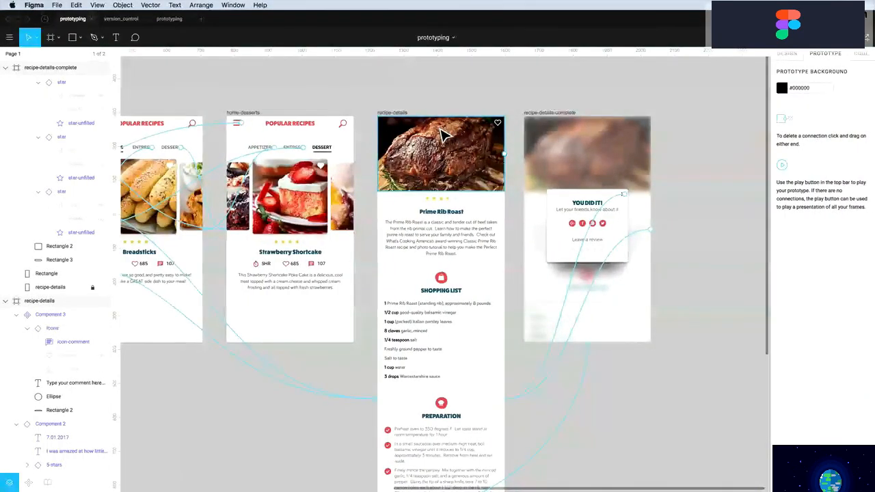
key(z)
drag(363, 102, 679, 337)
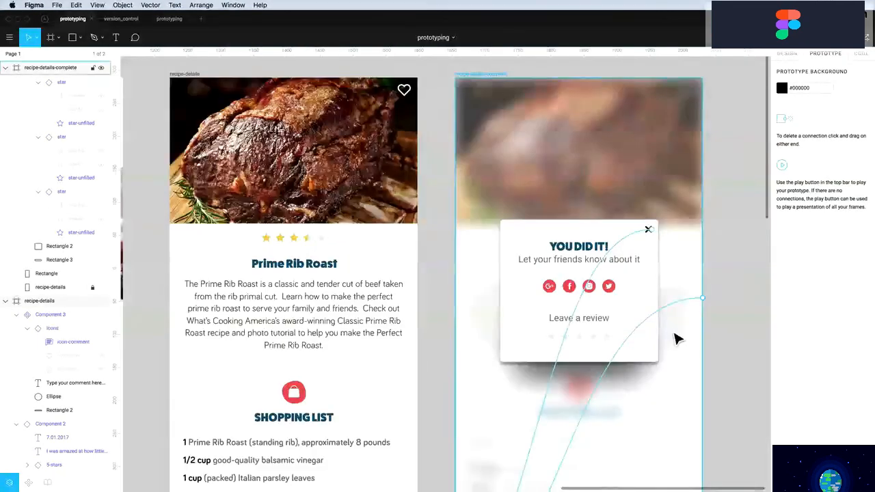
click(786, 53)
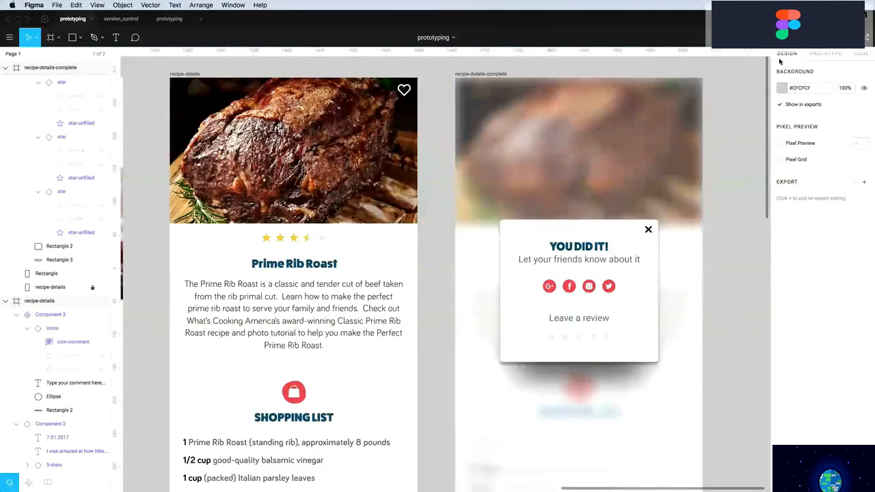
click(650, 231)
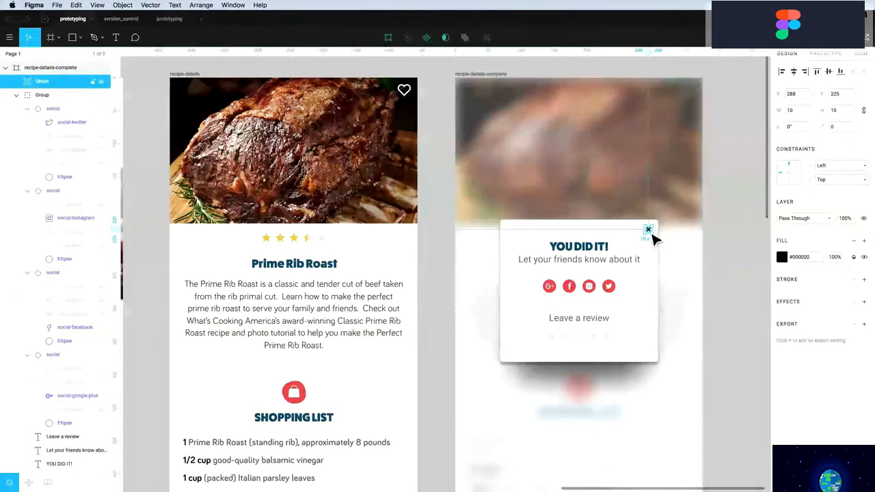
drag(652, 237, 293, 99)
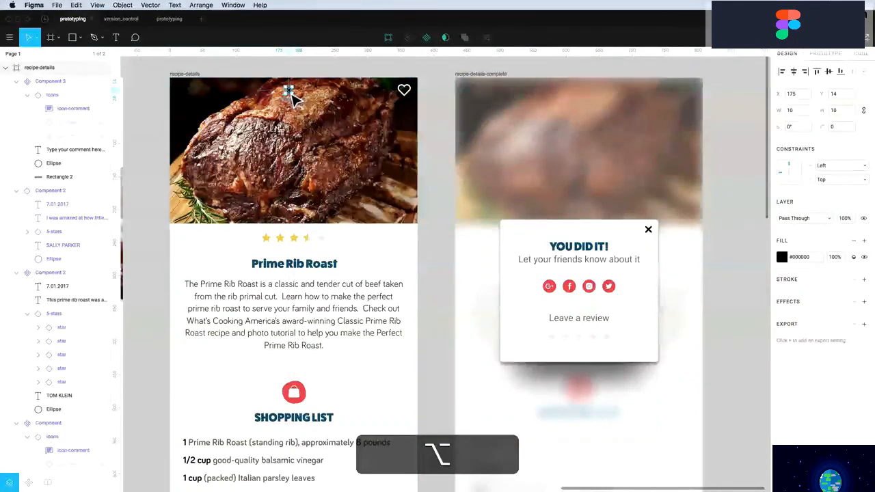
Make the X icon white (#FFFFFF) and resize it to 20×20
click(781, 259)
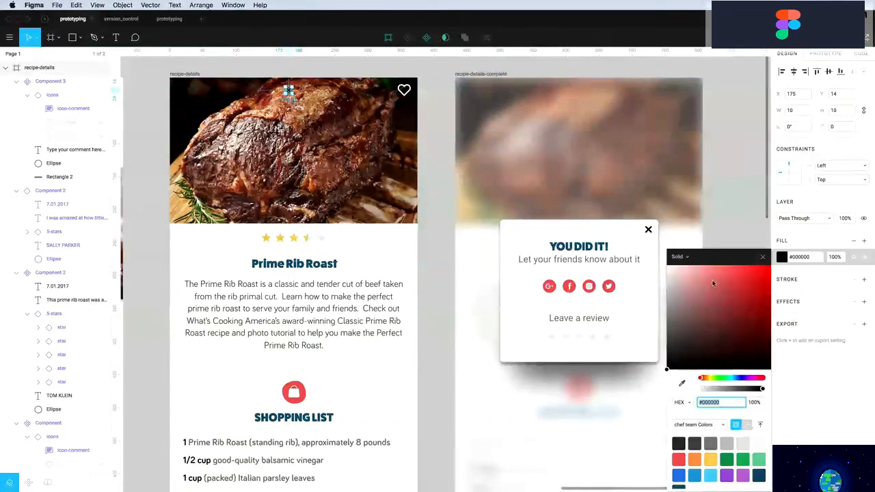
drag(713, 283, 565, 211)
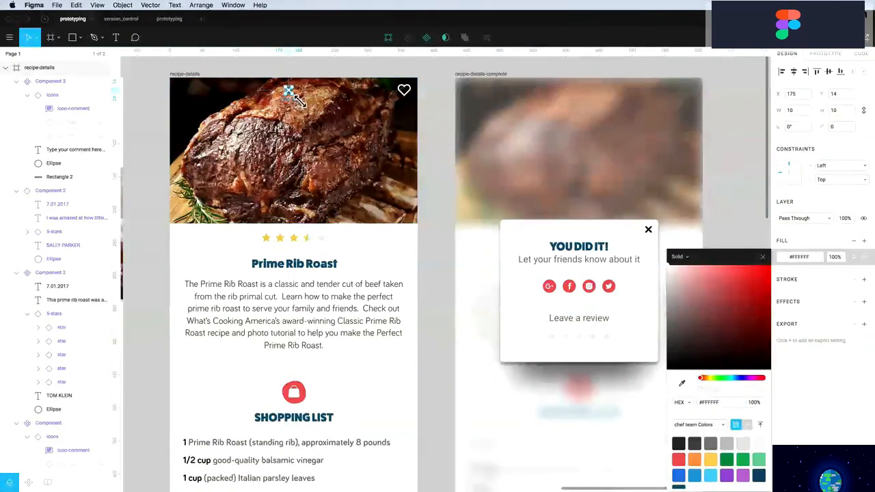
mouse_move(299, 101)
mouse_down()
mouse_move(310, 113)
mouse_move(299, 99)
mouse_up()
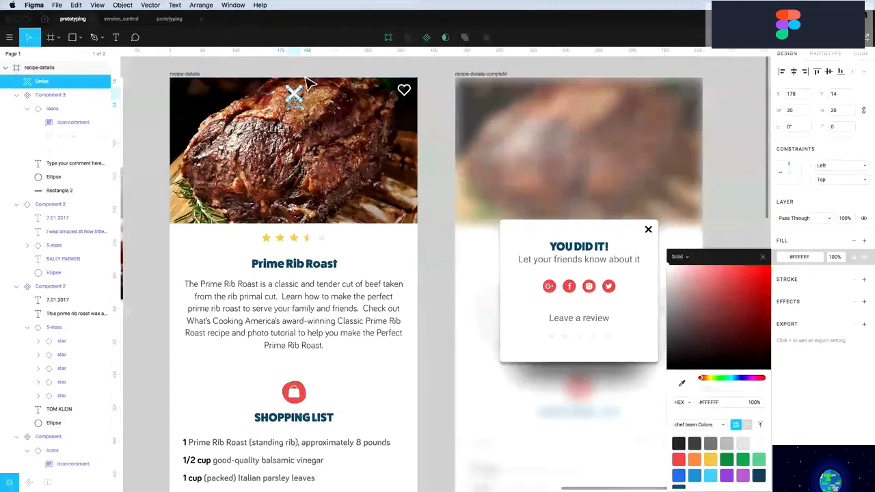
key(Escape)
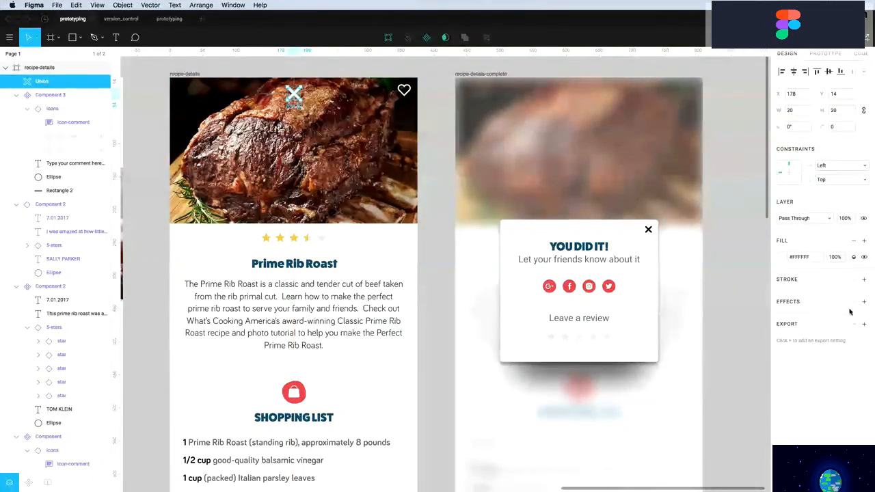
Give the X a drop shadow at 50% opacity with vertical offset 0
click(864, 303)
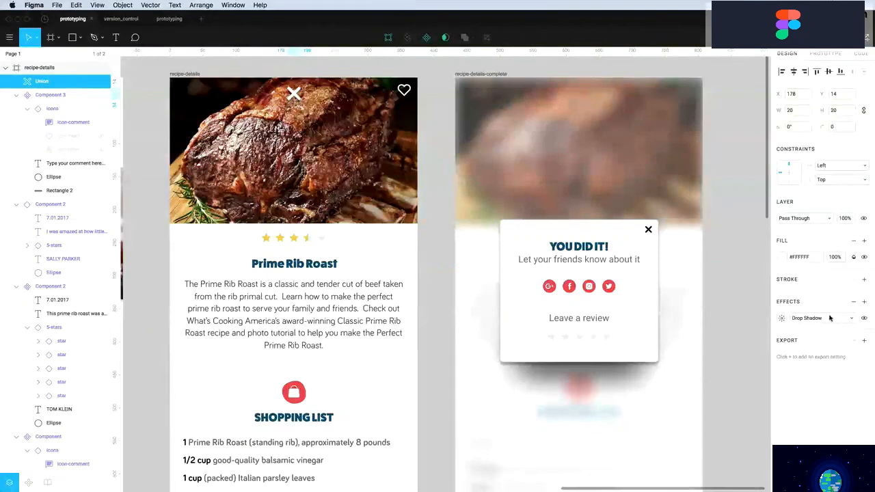
click(783, 319)
click(722, 364)
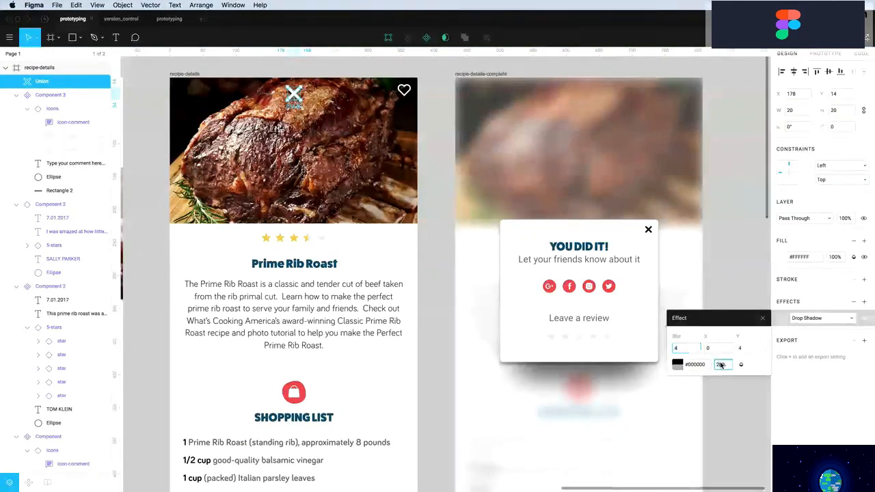
text(50)
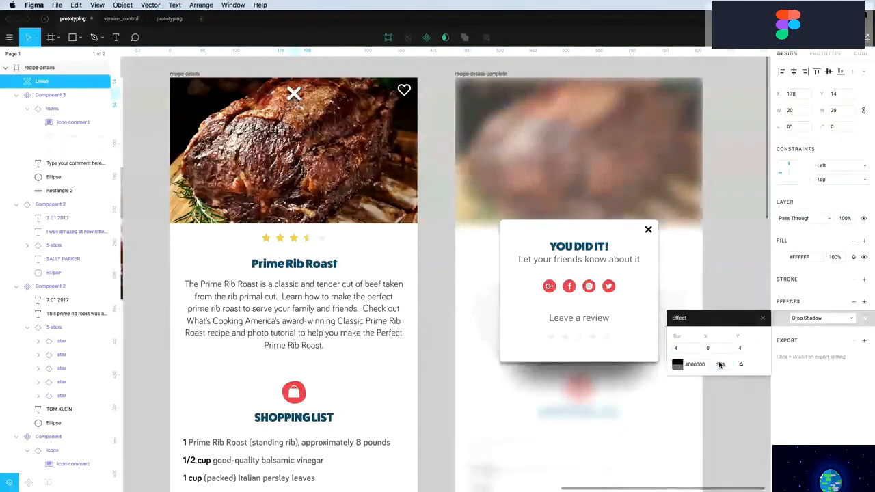
click(749, 349)
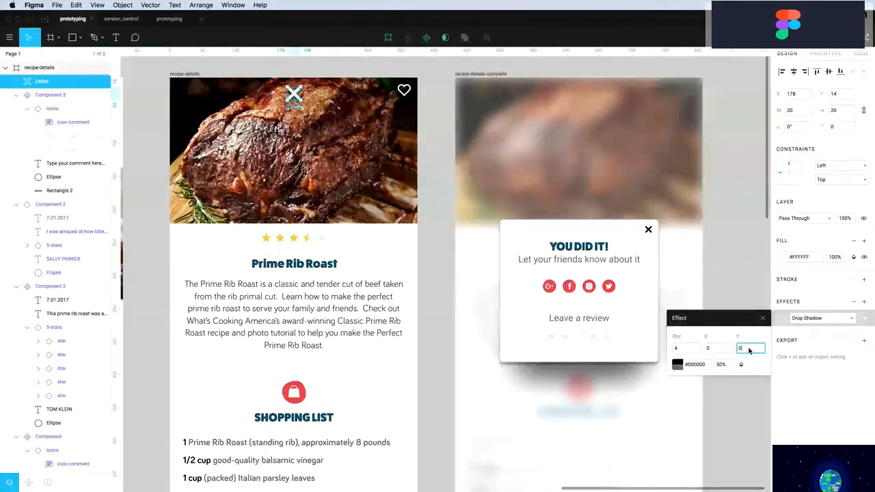
text(0)
key(Return)
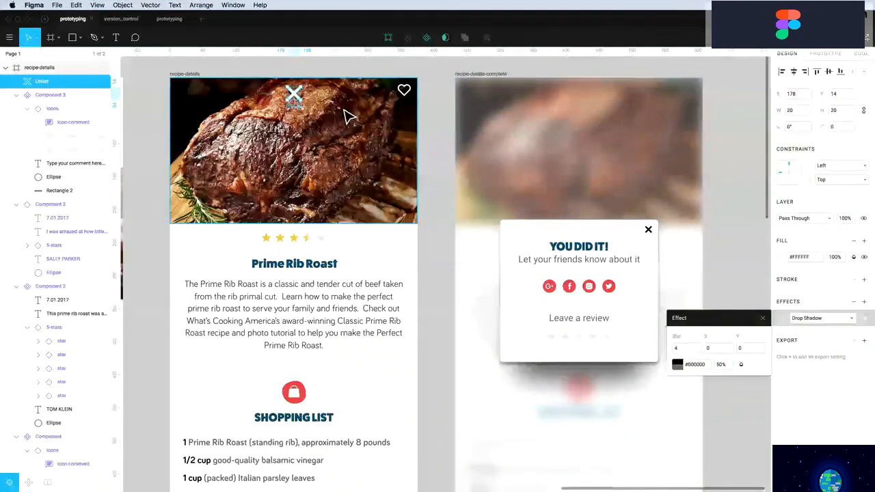
click(294, 96)
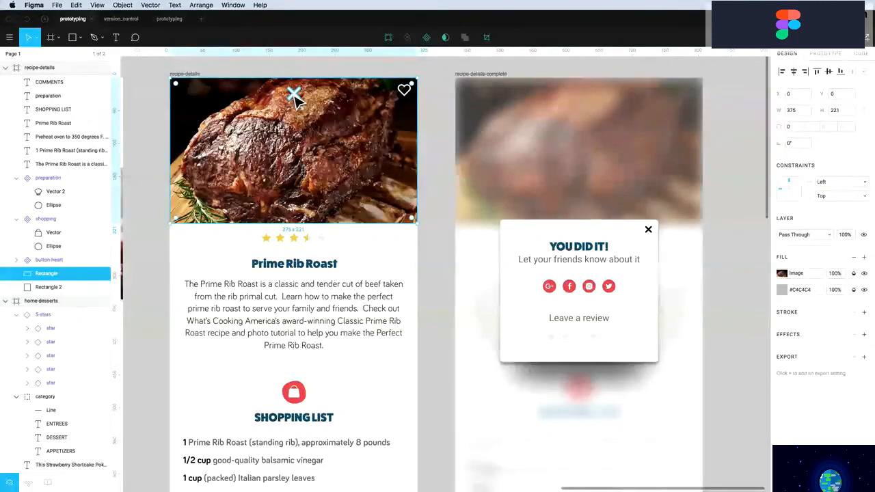
click(294, 95)
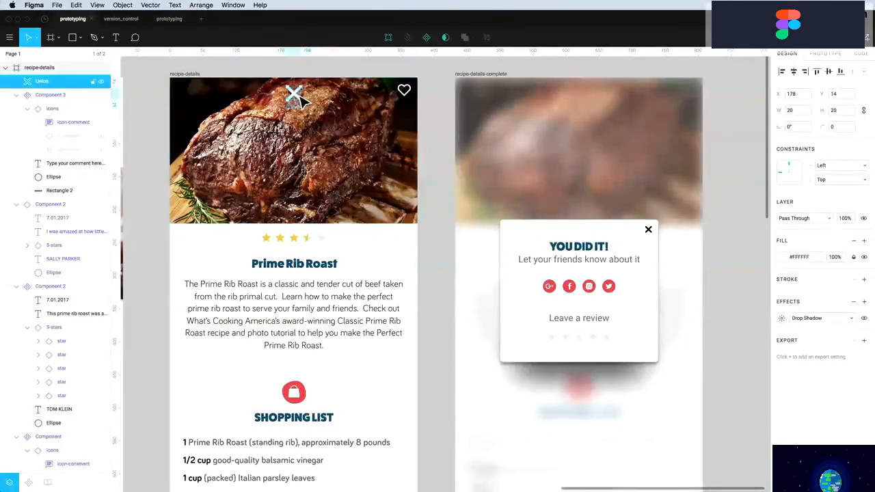
Link the X icon to the Popular Recipes Entrees screen
click(169, 19)
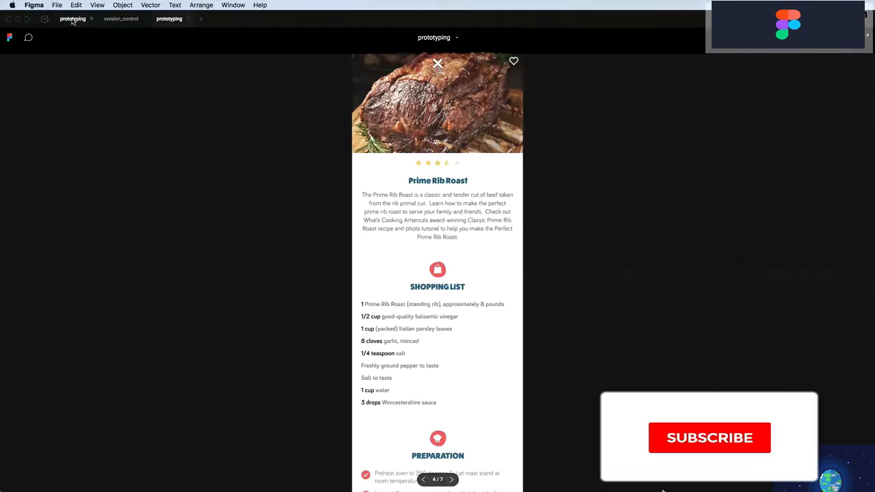
click(73, 19)
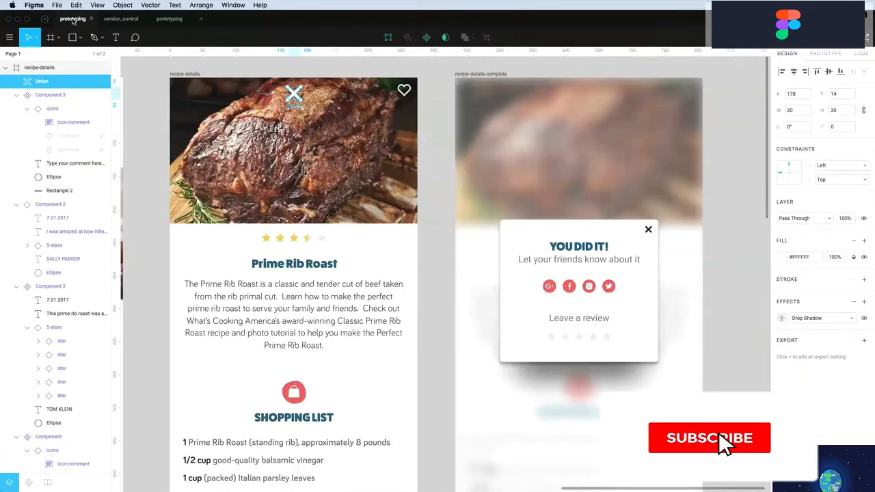
click(827, 54)
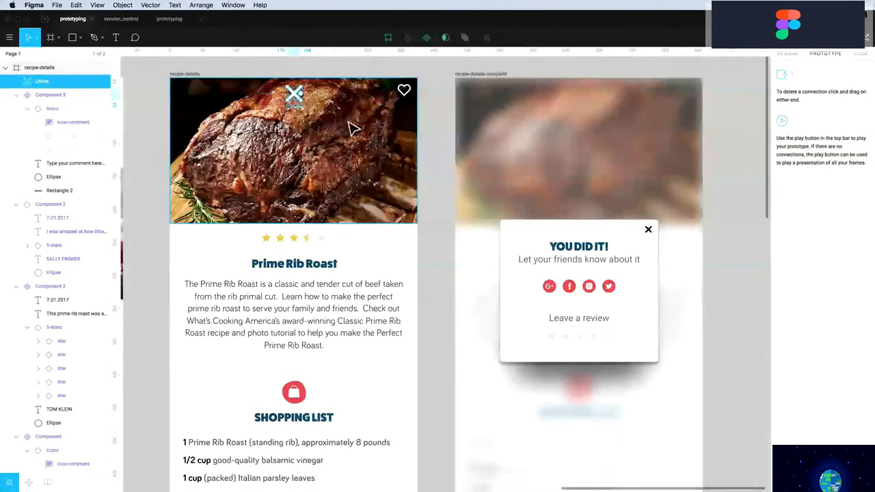
scroll(328, 118, left, 10)
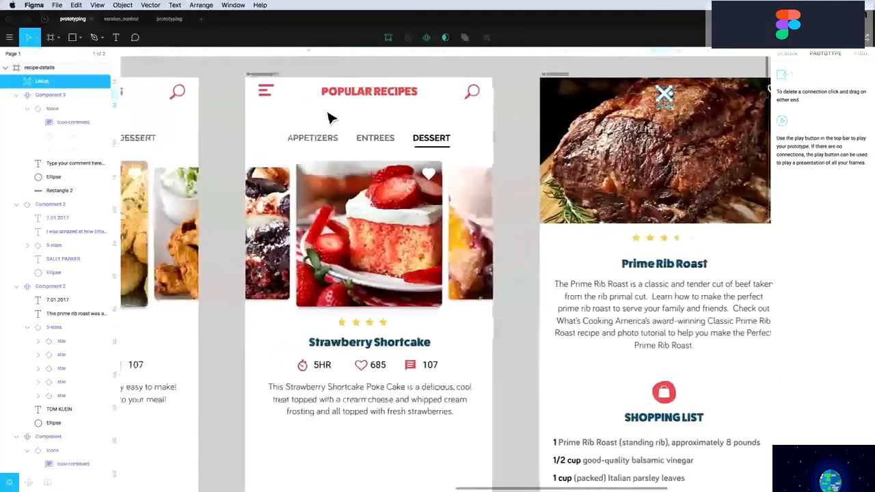
scroll(329, 118, left, 2)
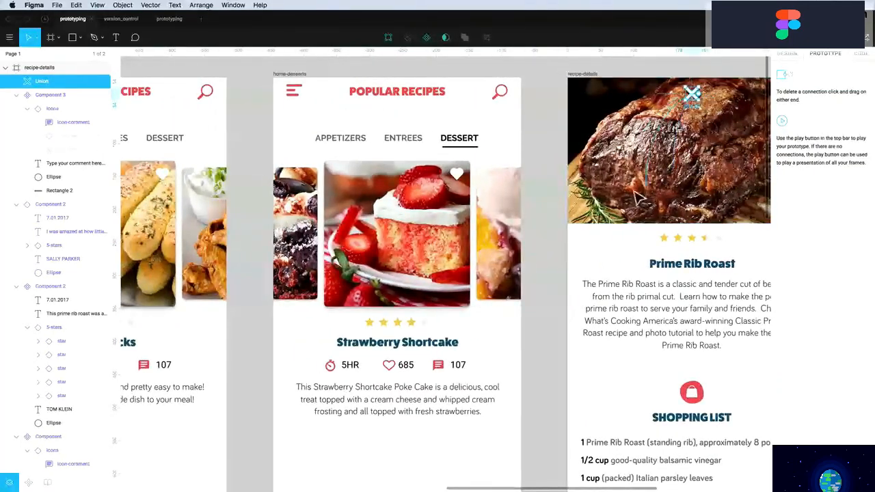
drag(693, 95, 282, 130)
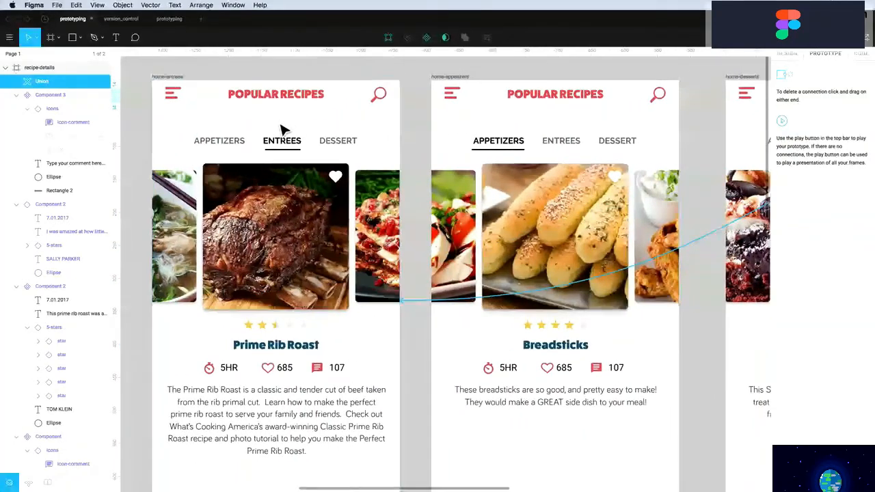
Verify the detail page's X repeatedly returns to Popular Recipes in presentation view
click(163, 21)
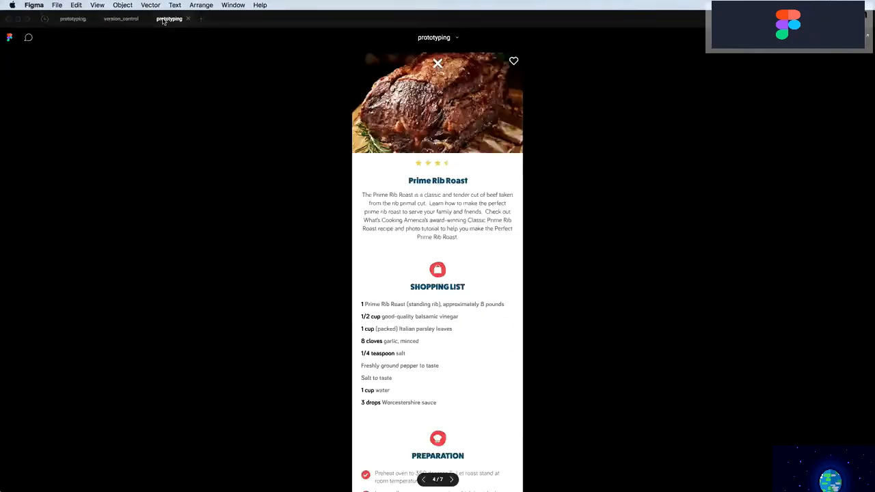
click(438, 65)
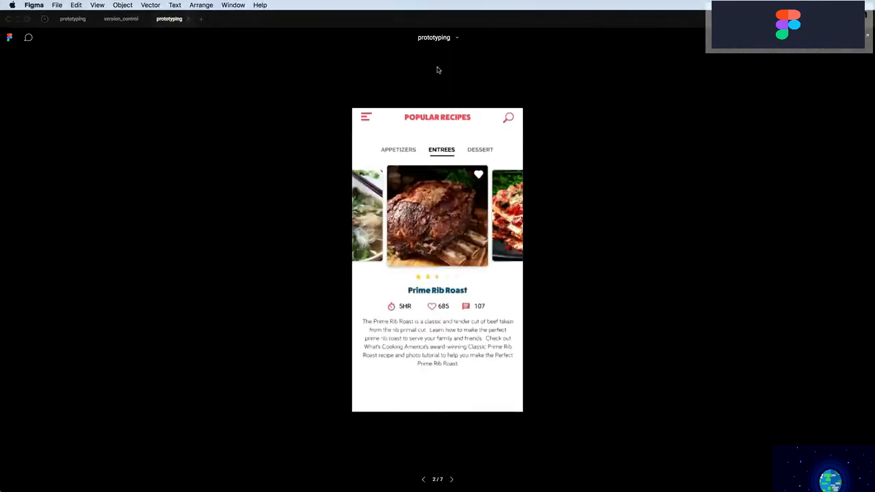
click(443, 181)
click(438, 64)
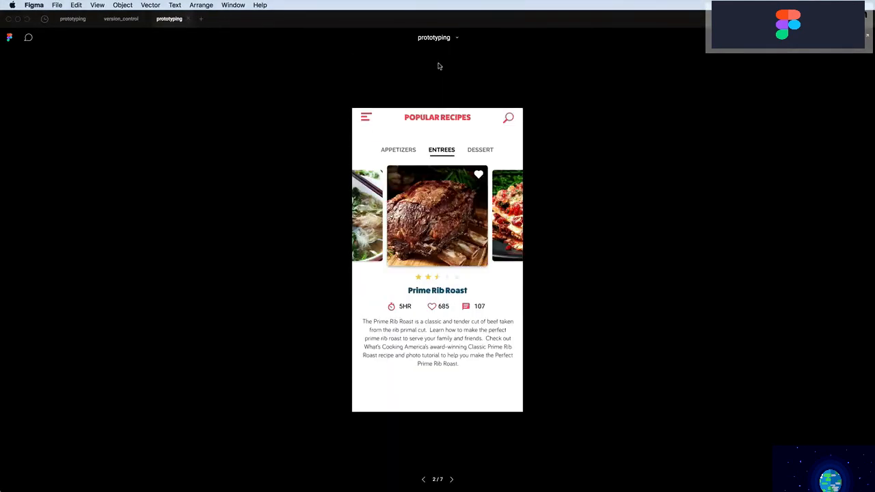
click(425, 218)
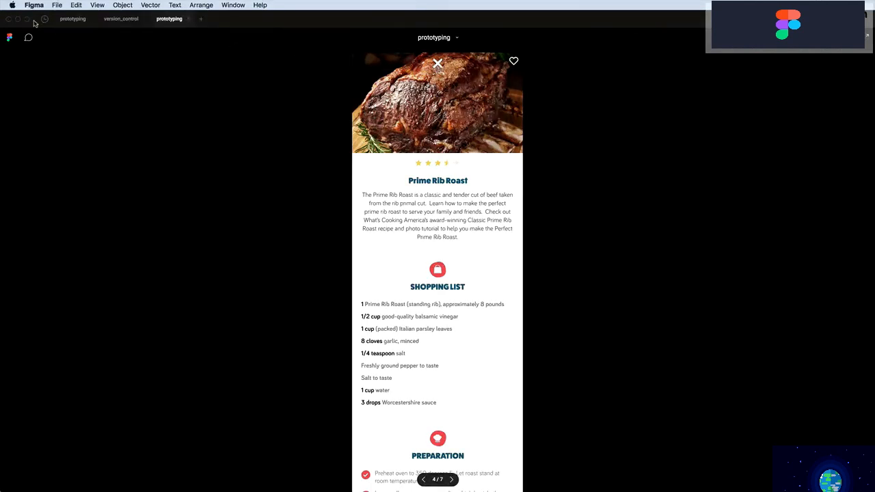
click(438, 66)
click(429, 175)
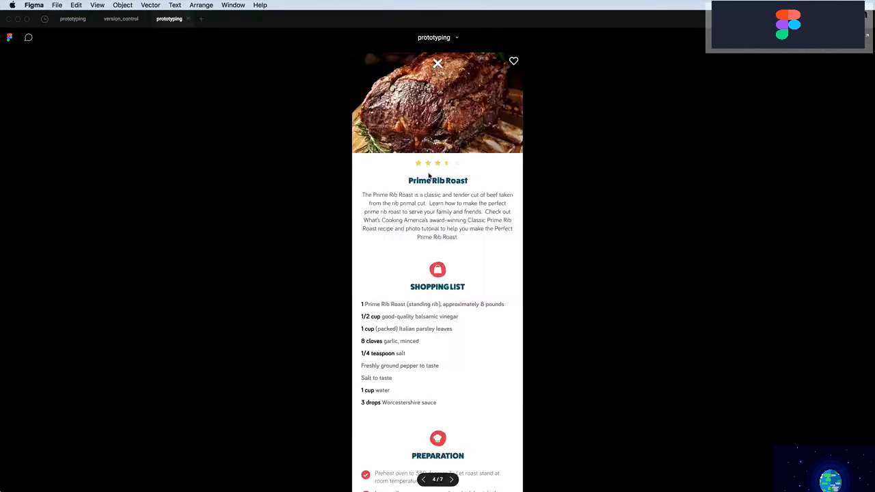
click(437, 64)
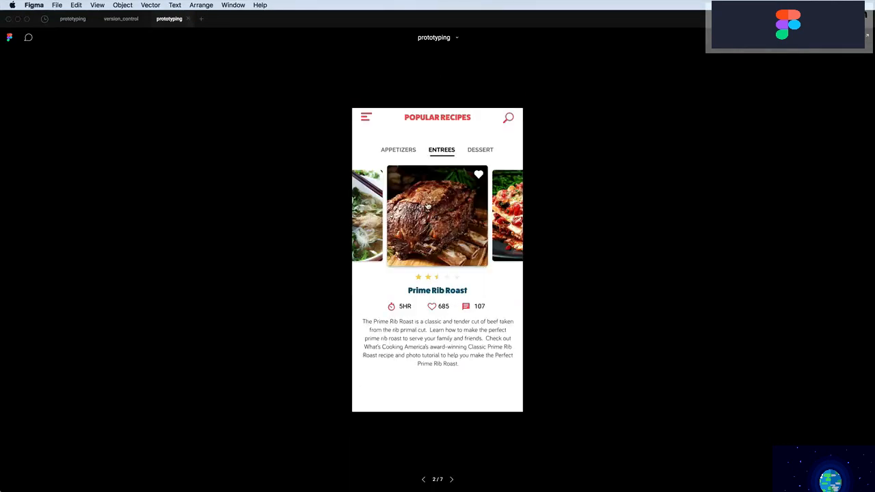
Check the fourth preparation step, dismiss YOU DID IT!, and close the recipe detail
click(428, 206)
scroll(446, 186, down, 8)
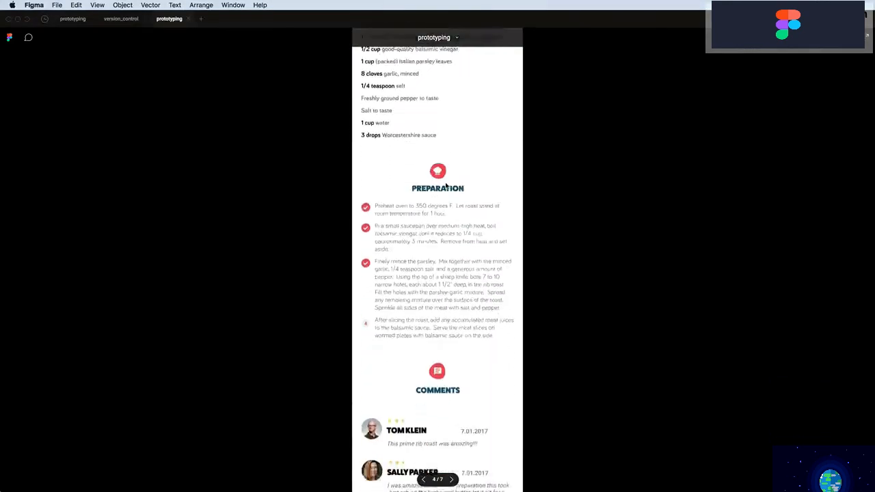
click(366, 311)
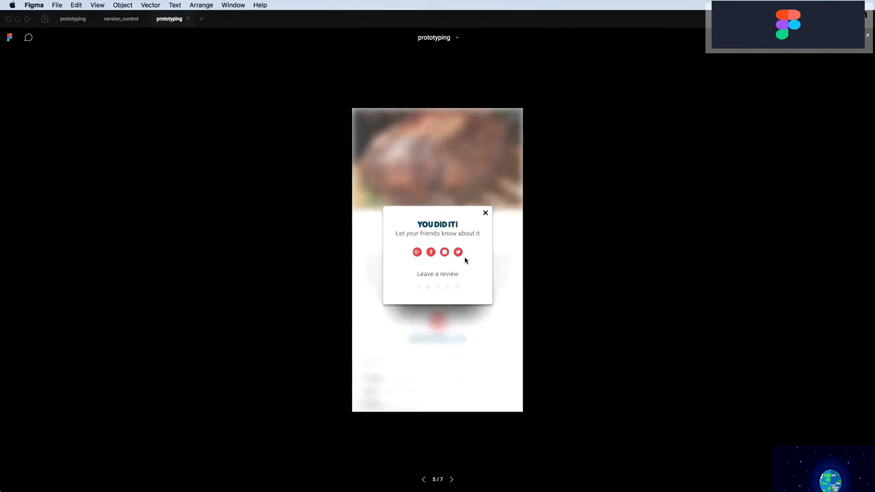
click(486, 214)
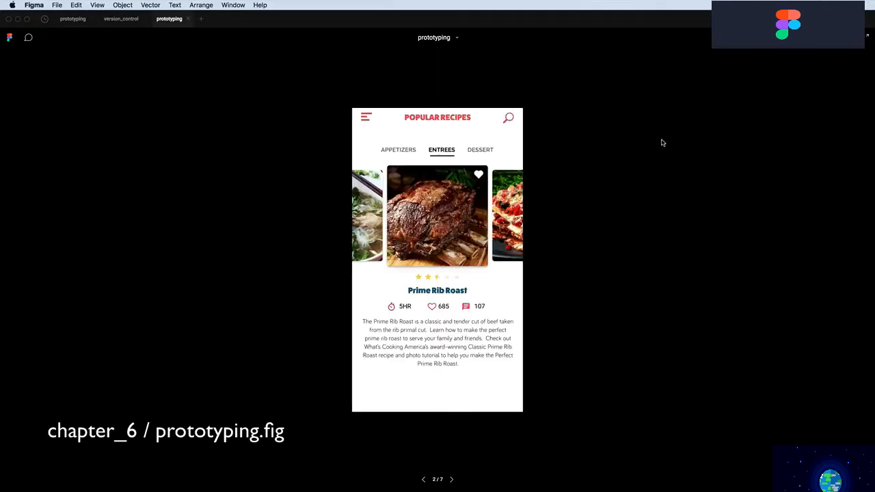
click(592, 157)
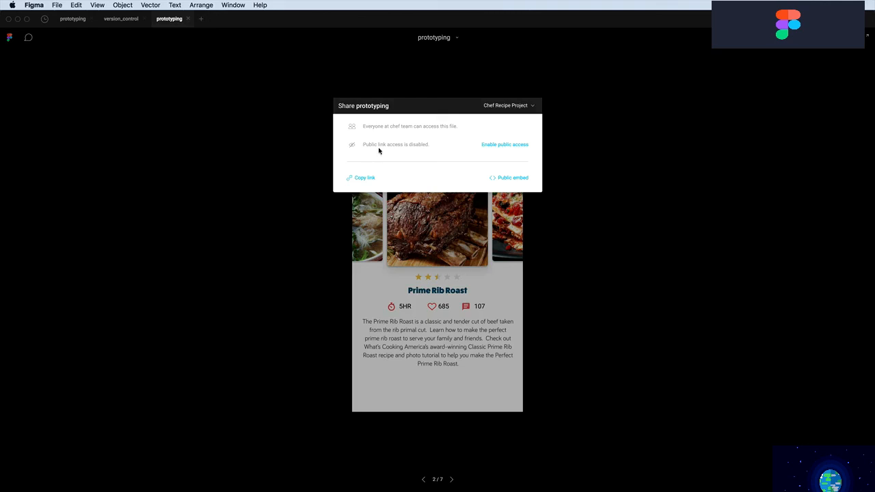
Copy the prototype's share link from the Share dialog
click(363, 181)
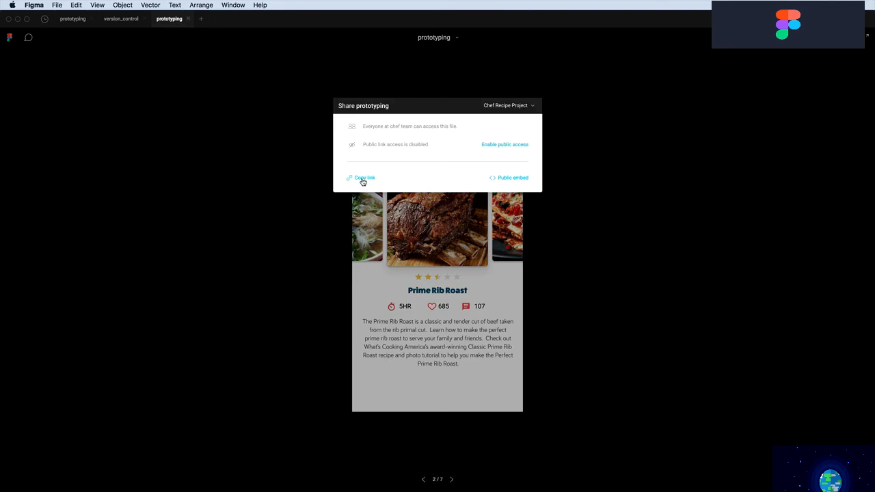
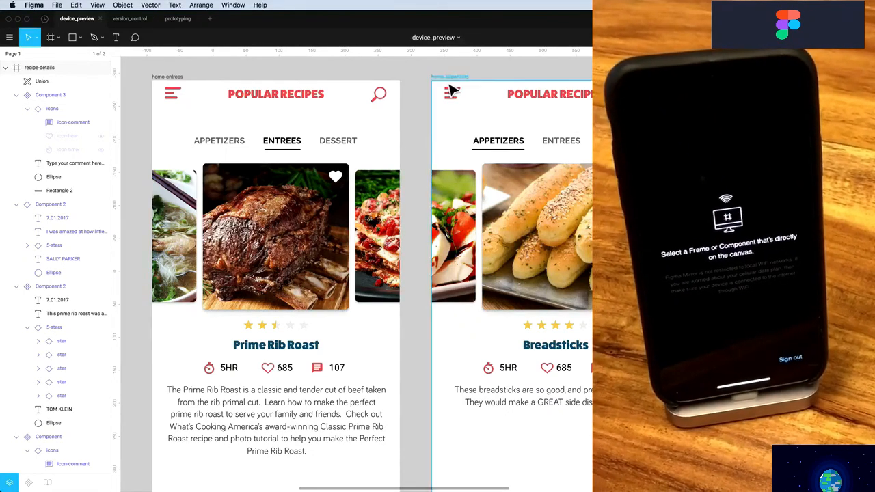
Nudge the rib roast photo on home-entrees slightly to the right
click(172, 81)
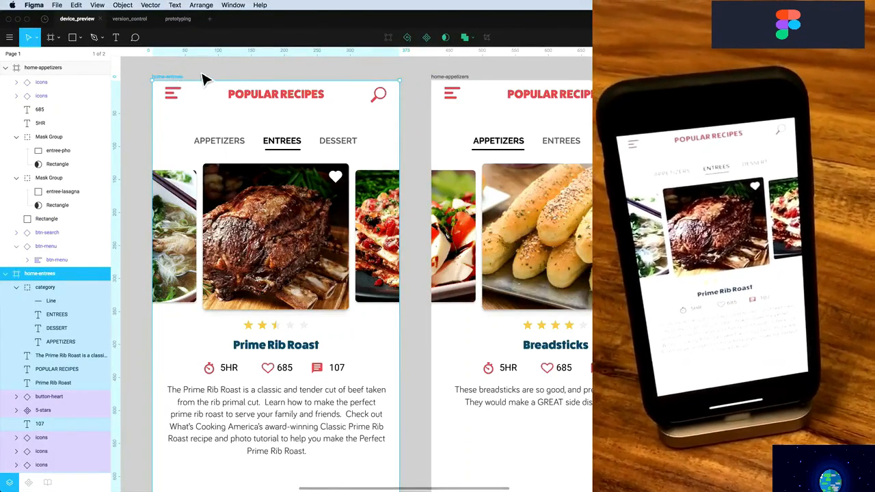
key(Escape)
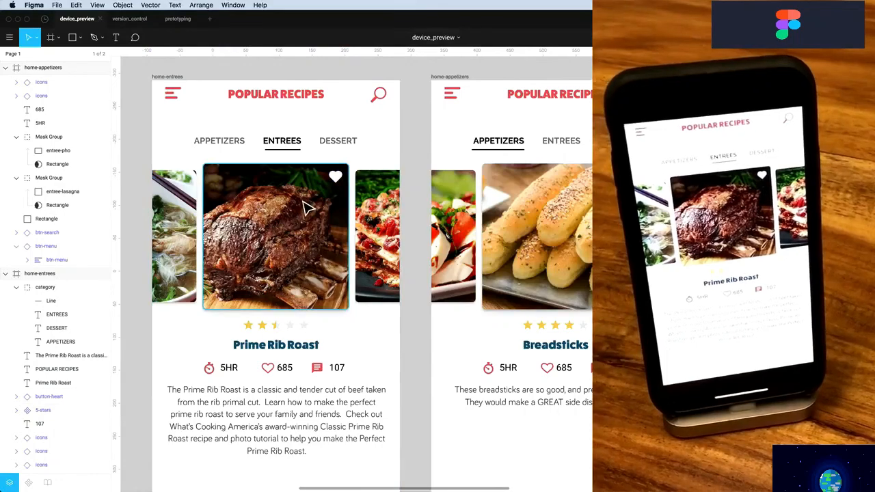
drag(303, 205, 315, 219)
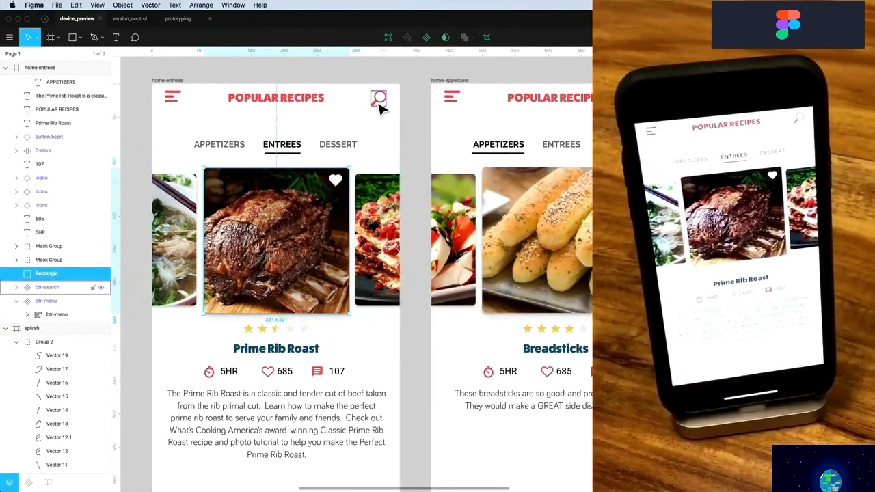
Enlarge the btn-search icon, then shrink it to about half that size
click(378, 104)
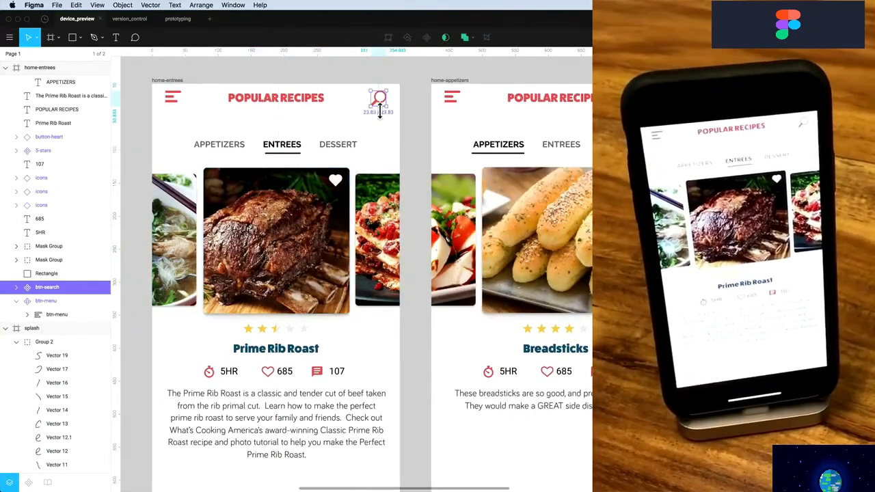
drag(372, 107, 363, 128)
scroll(364, 127, up, 1)
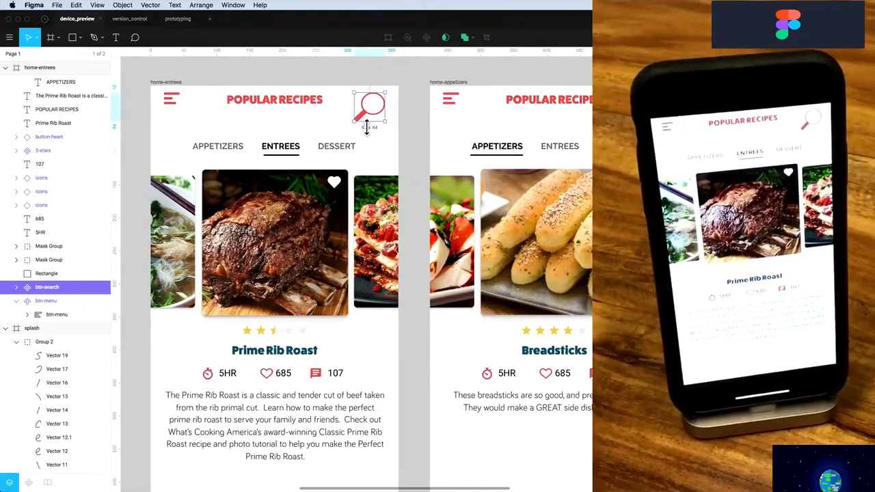
drag(361, 128, 374, 117)
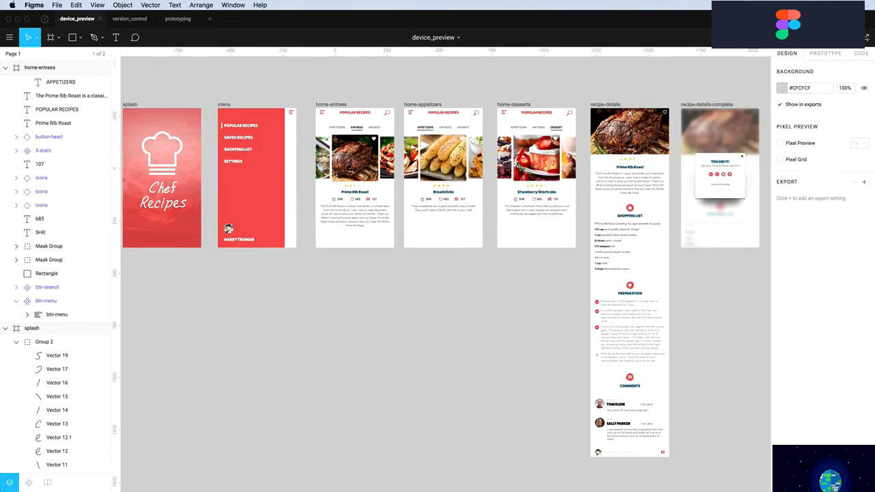
click(793, 37)
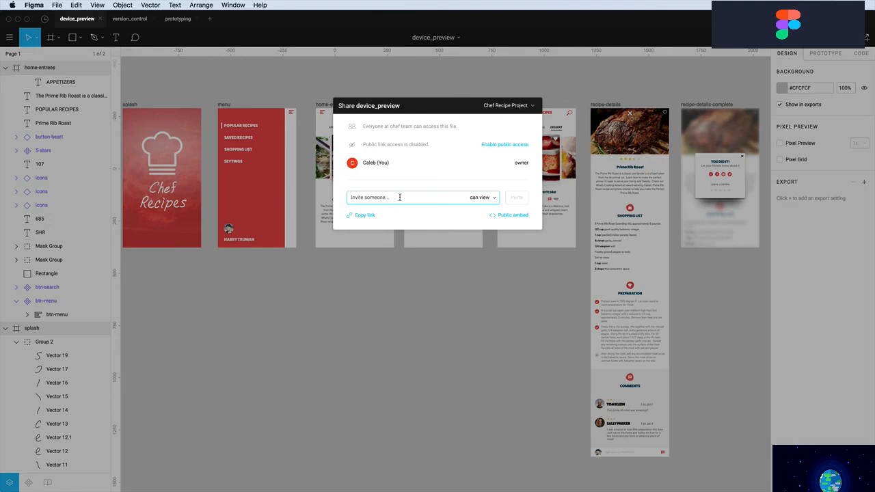
text(caleb)
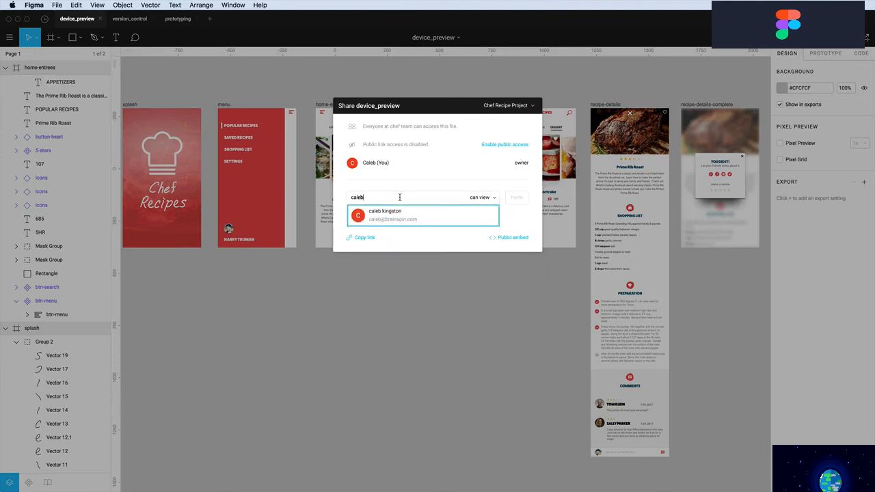
click(396, 216)
click(486, 198)
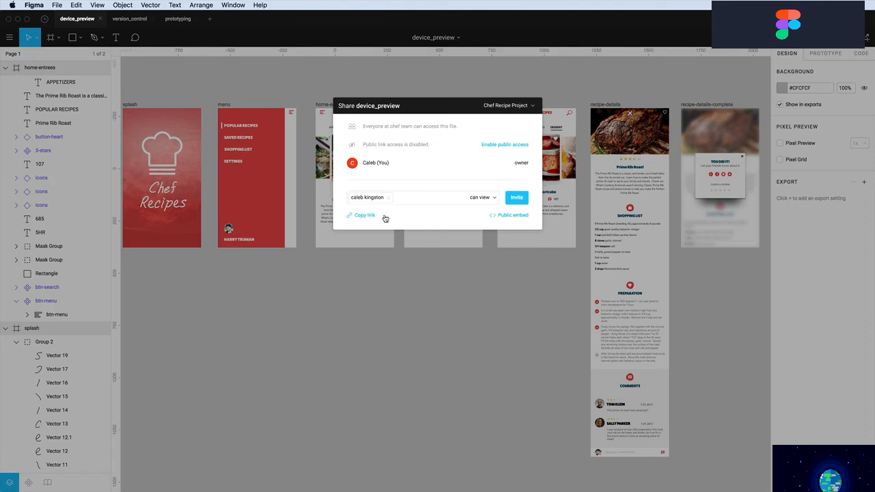
click(509, 216)
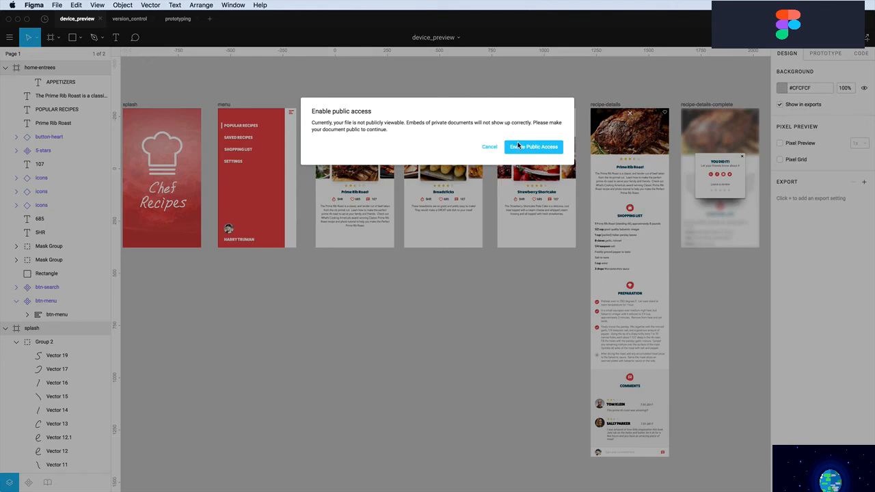
click(490, 147)
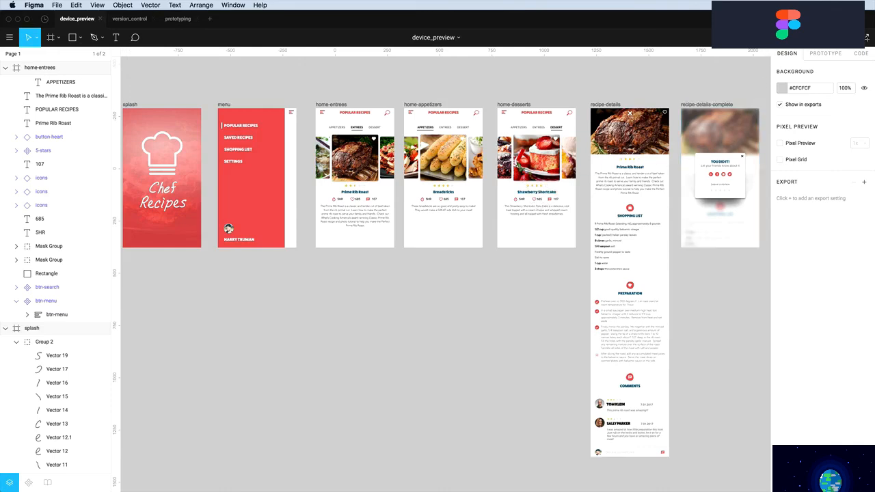
click(783, 37)
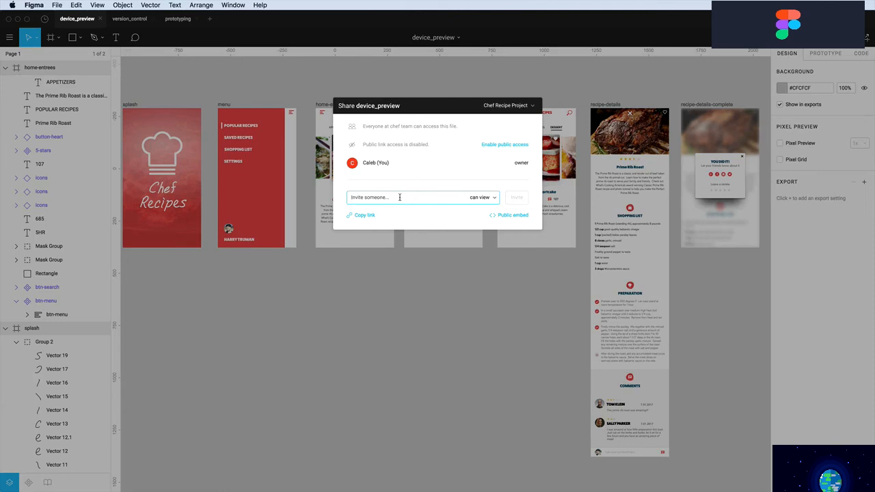
text(caleb)
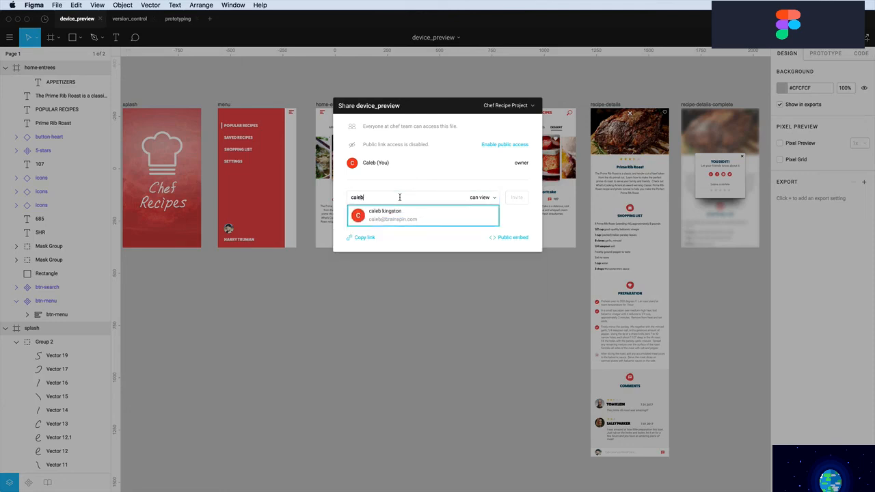
click(394, 217)
click(482, 197)
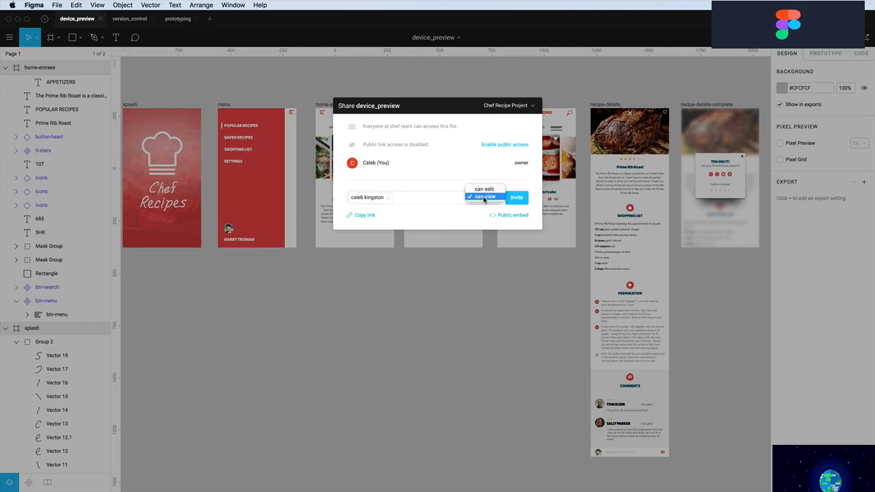
click(485, 197)
click(509, 216)
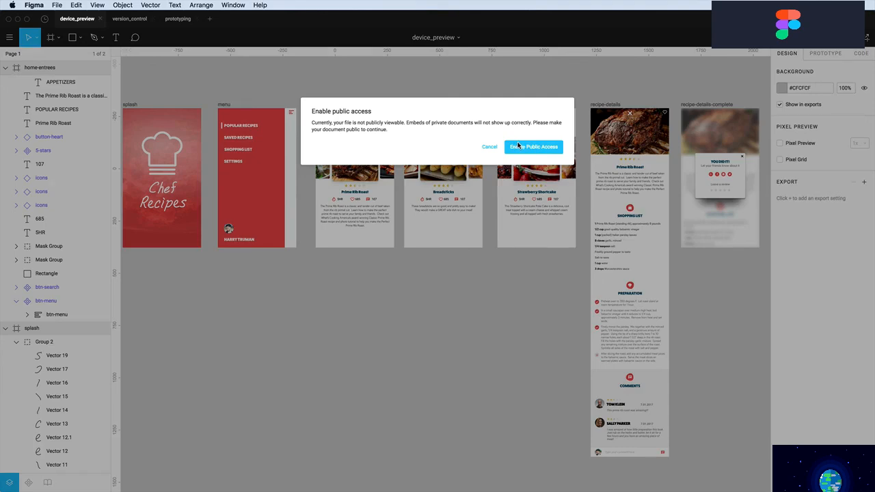
click(489, 147)
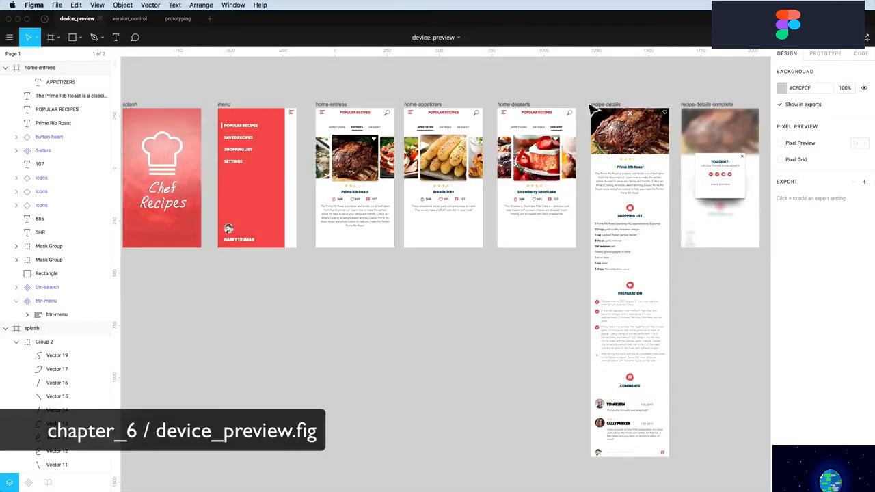
click(767, 39)
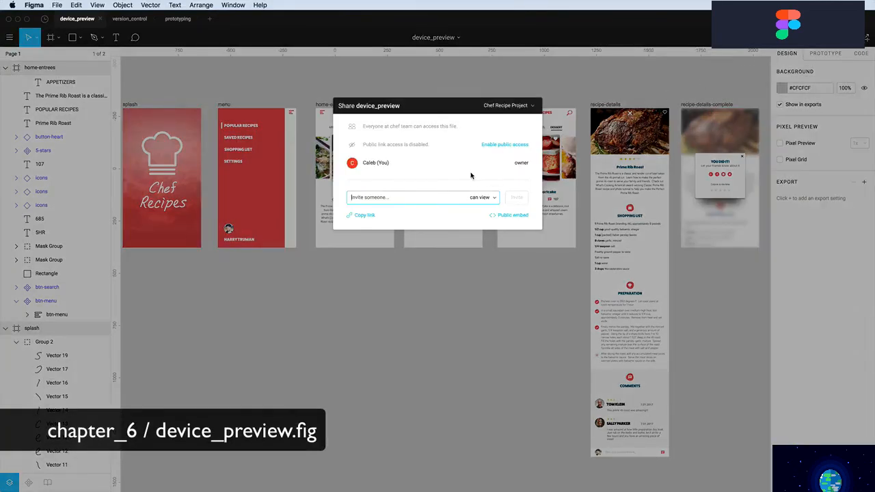
click(478, 199)
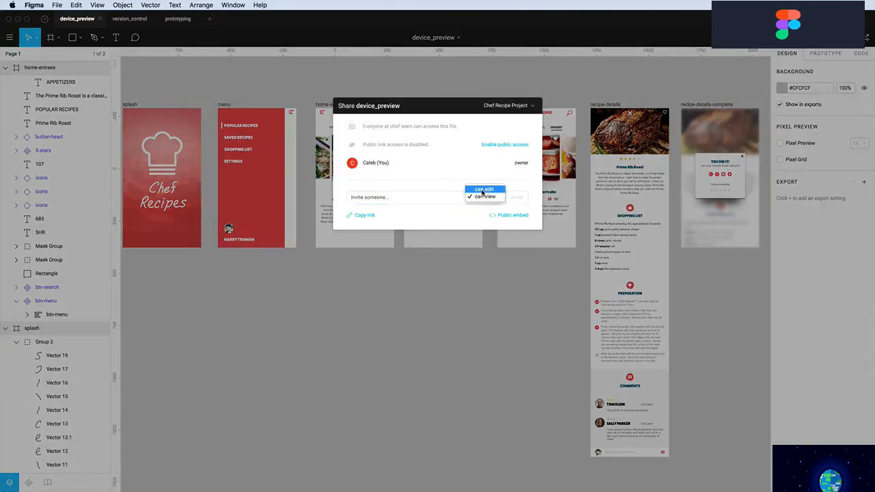
click(484, 189)
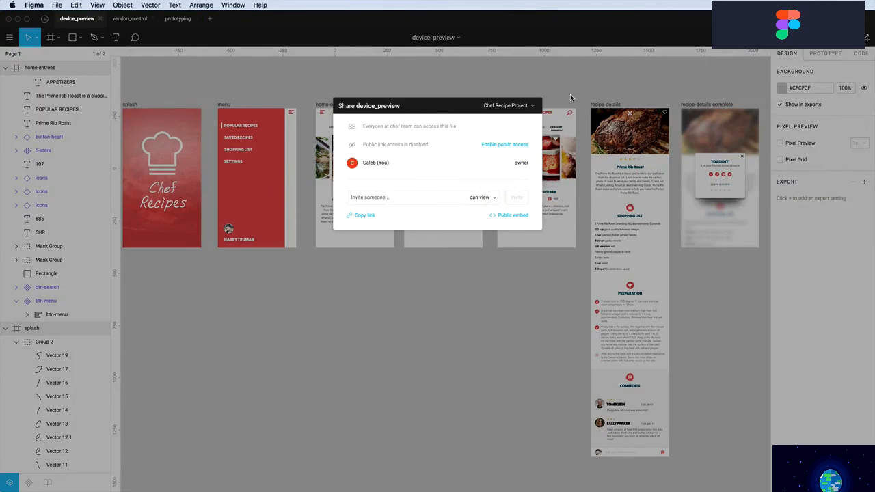
click(571, 97)
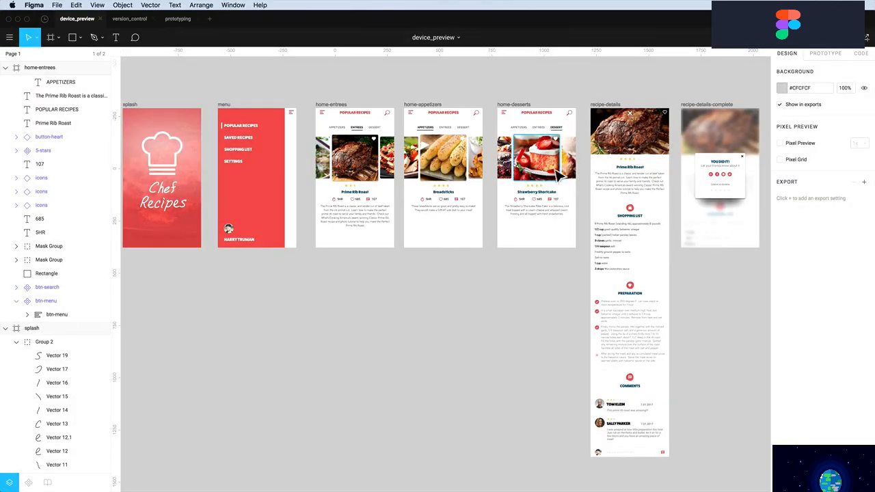
Post a comment 'Those breadsticks look yummy!' with a 👍 emoji on home-appetizers
click(136, 40)
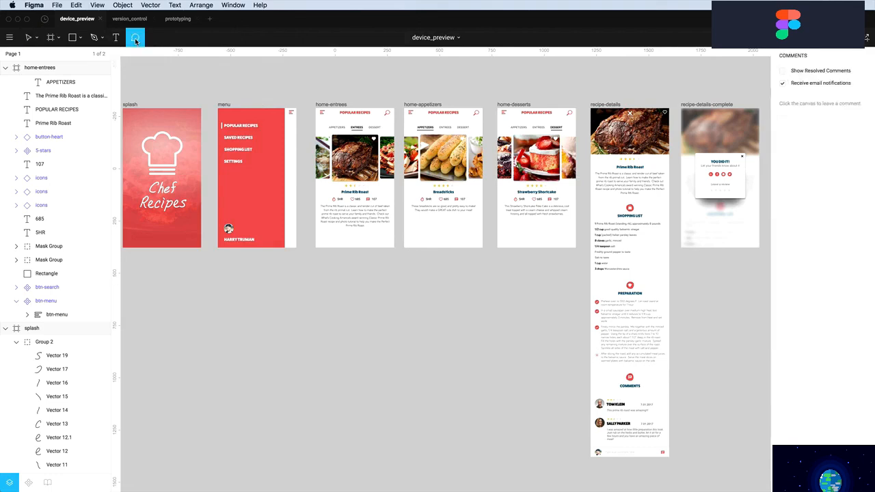
click(326, 196)
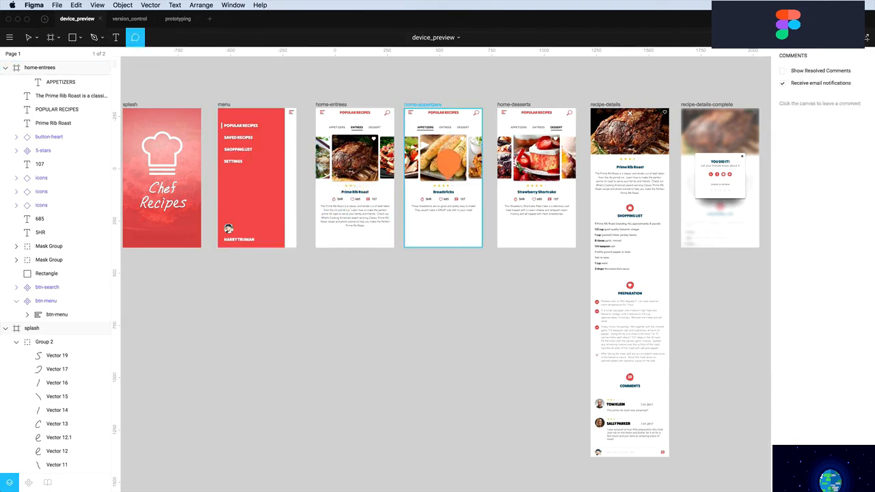
click(438, 154)
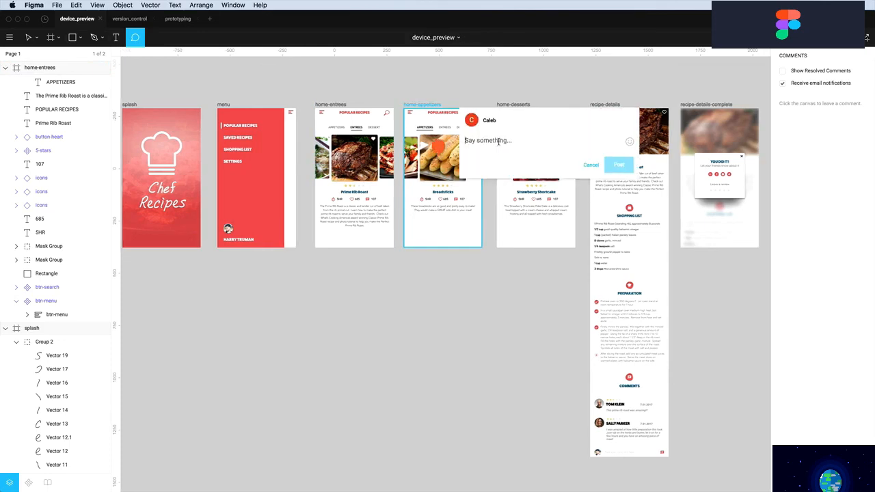
text(Those breadsticks look yu)
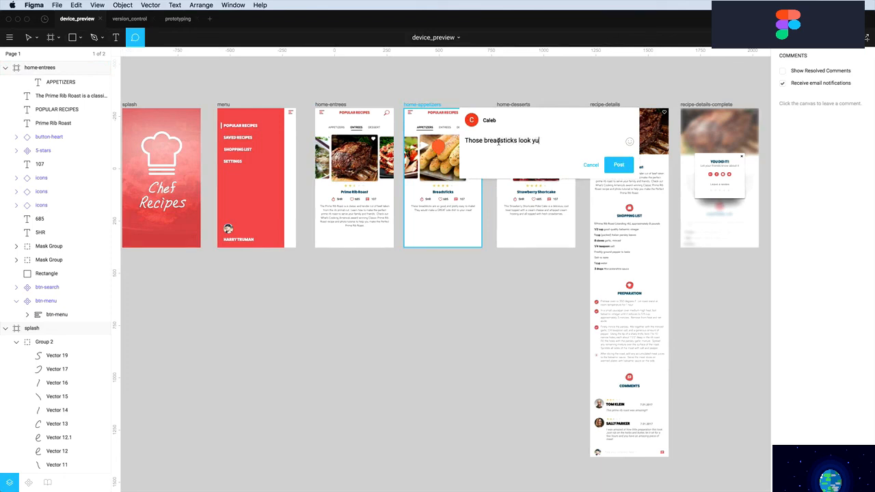
text(mmy!)
click(629, 142)
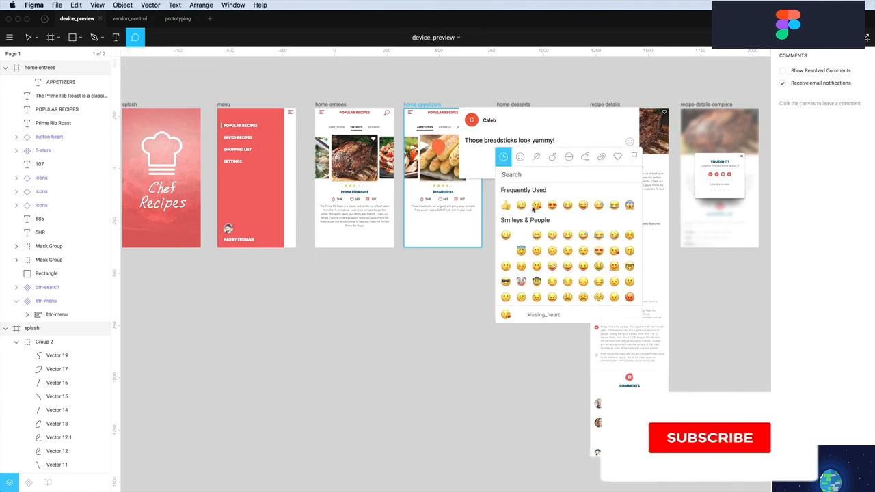
click(505, 205)
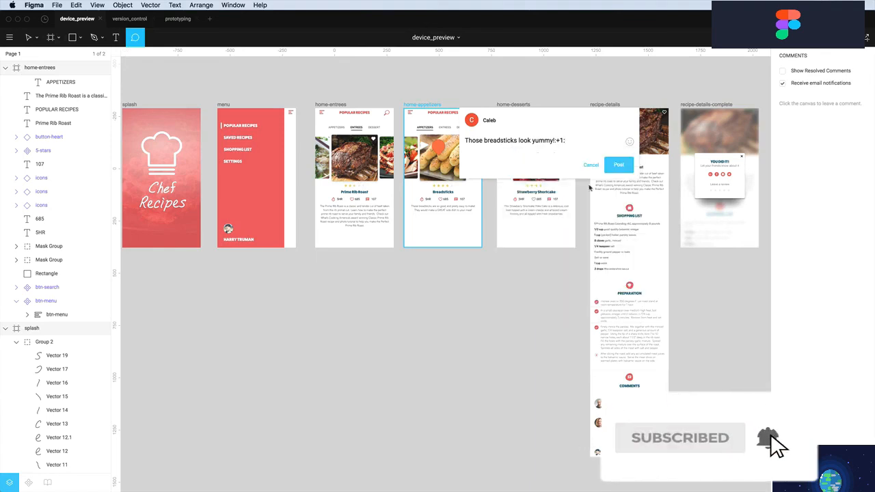
click(620, 165)
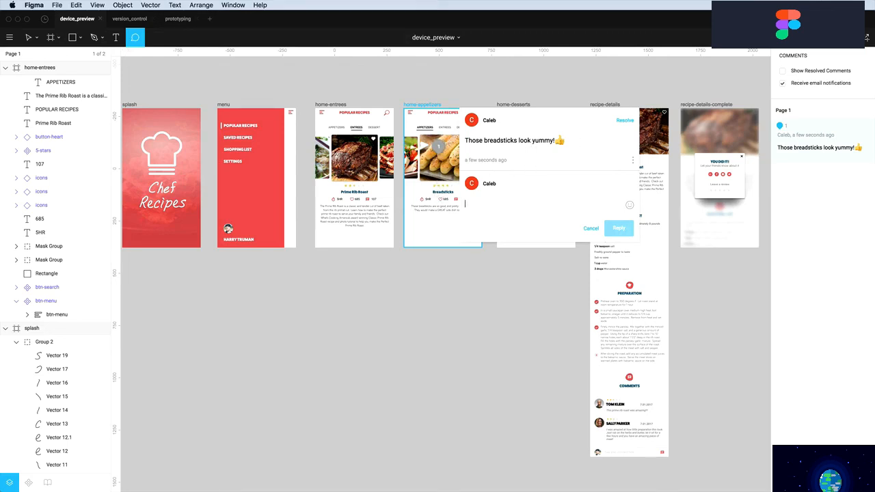
Resolve the breadsticks comment, find it among resolved comments, and mark it unresolved again
click(625, 121)
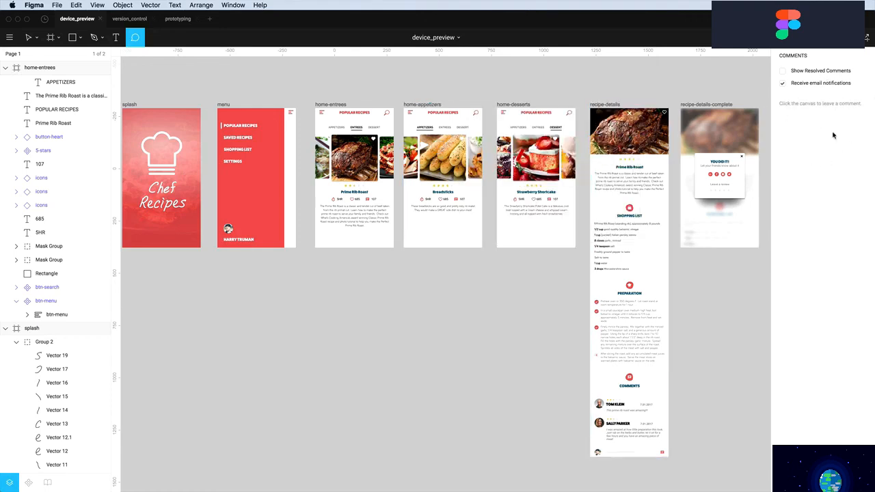
click(783, 72)
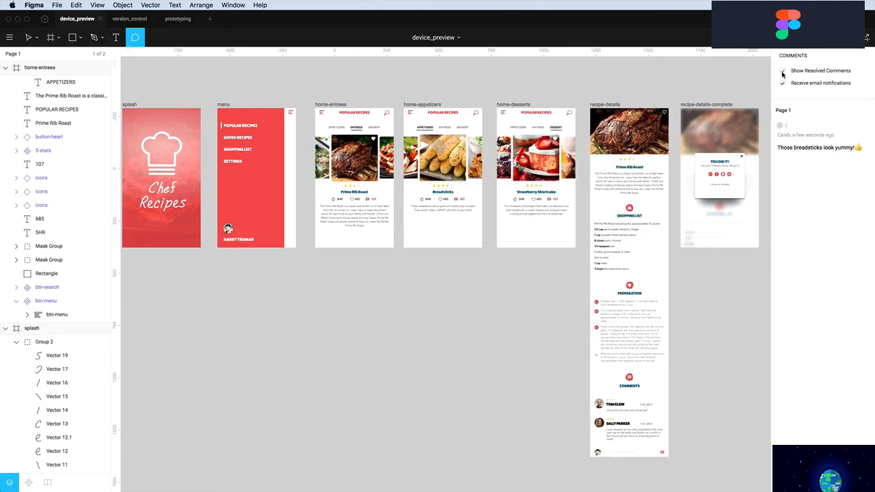
click(783, 72)
click(783, 72)
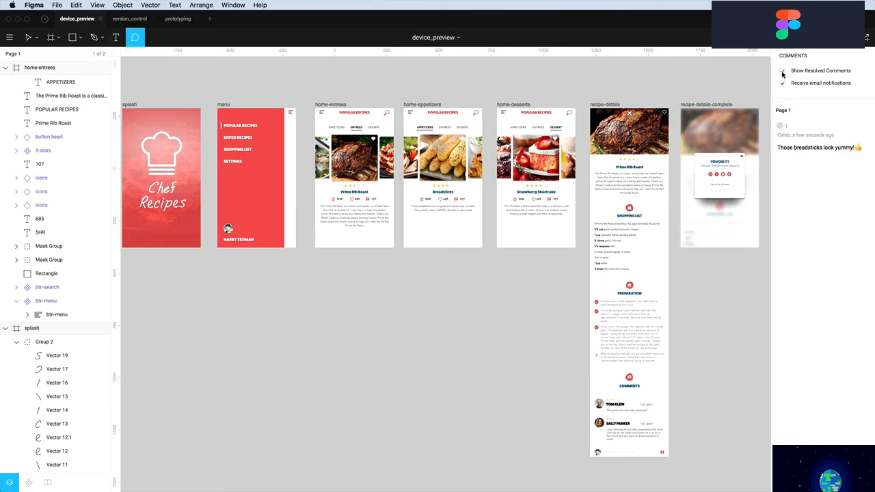
click(825, 148)
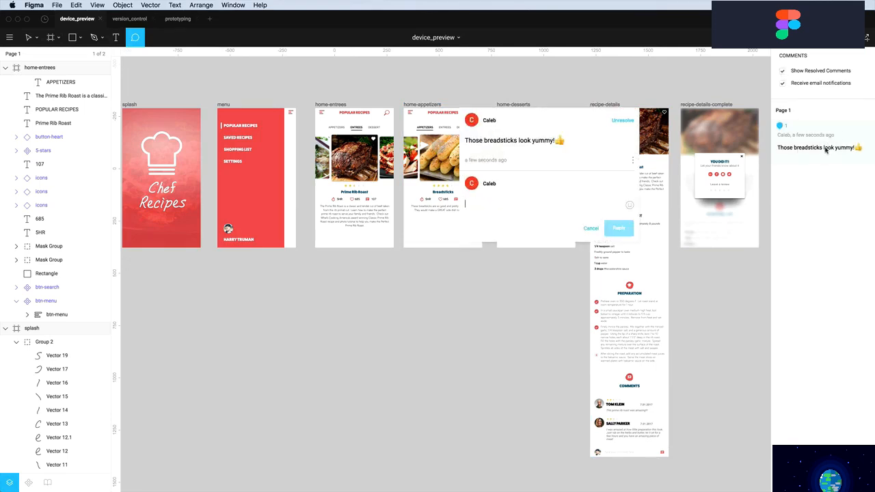
click(624, 122)
click(783, 71)
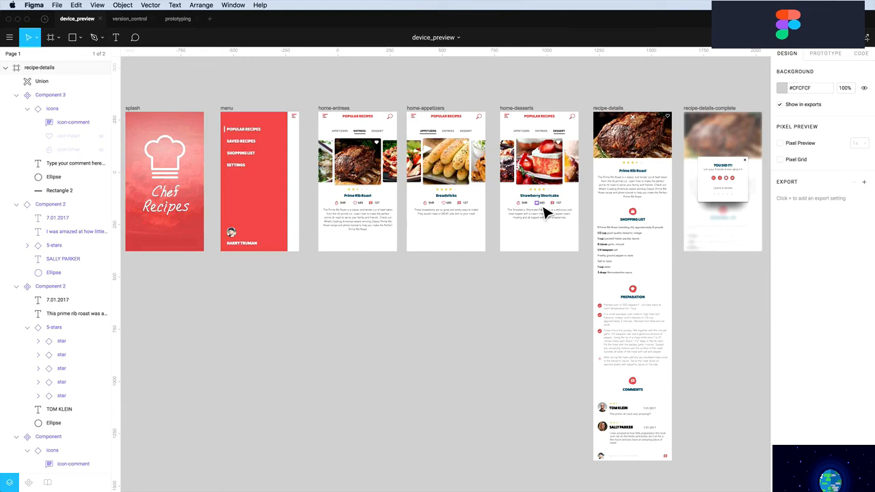
Zoom to the splash screen and group the Chef Recipes lettering as title-chefs-recipes
scroll(392, 201, left, 2)
key(z)
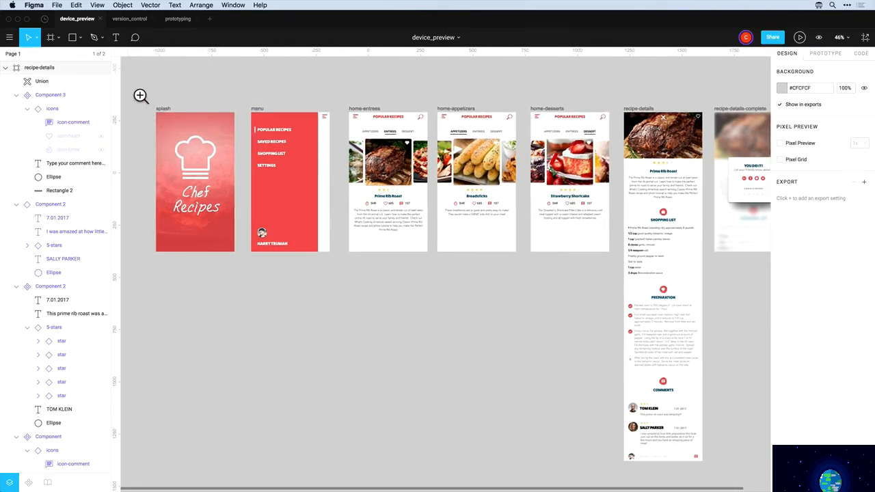
drag(134, 93, 275, 260)
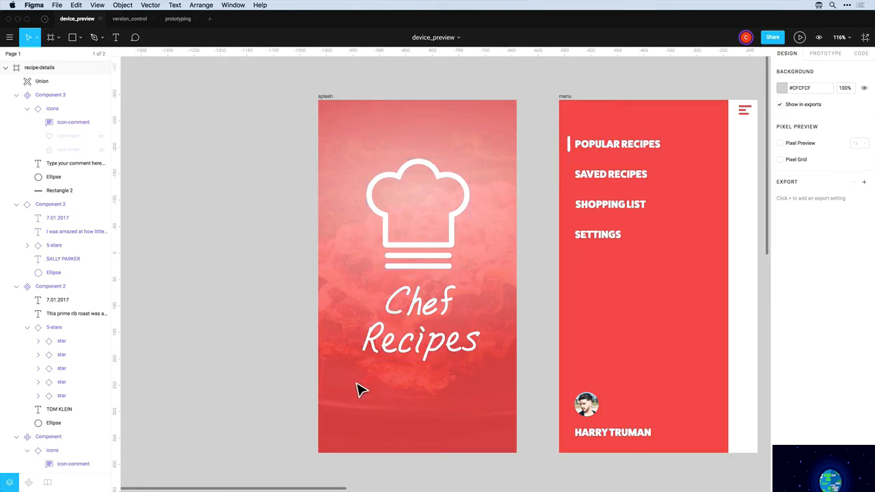
drag(351, 382, 494, 292)
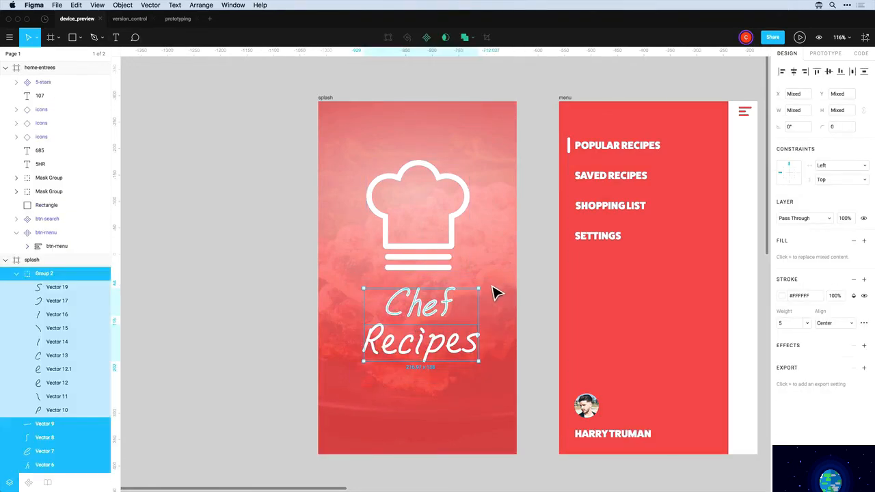
key(super+g)
double_click(48, 440)
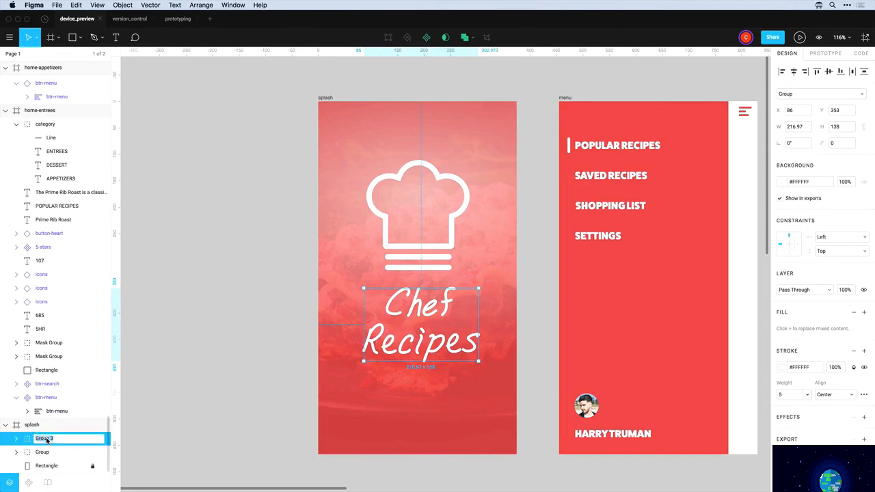
text(title-chefs-recipes)
click(164, 423)
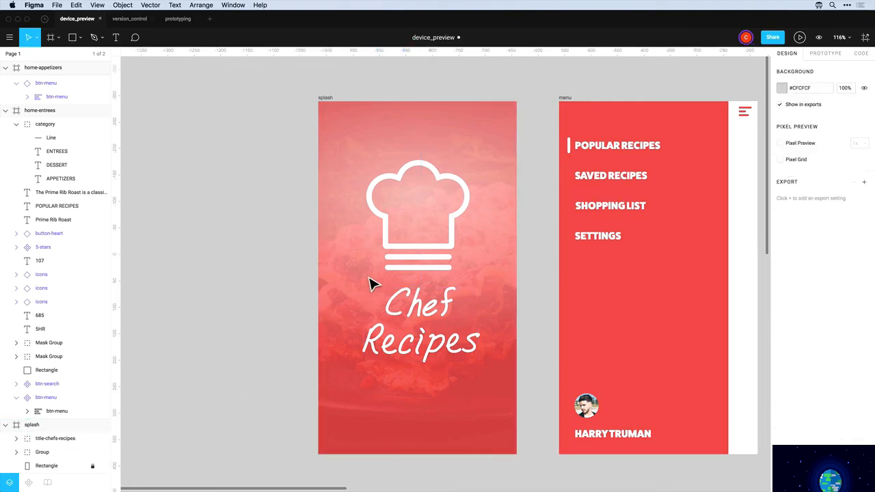
Rename the chef-hat group to icon-chefs-hat and open the Export window
click(395, 257)
double_click(41, 454)
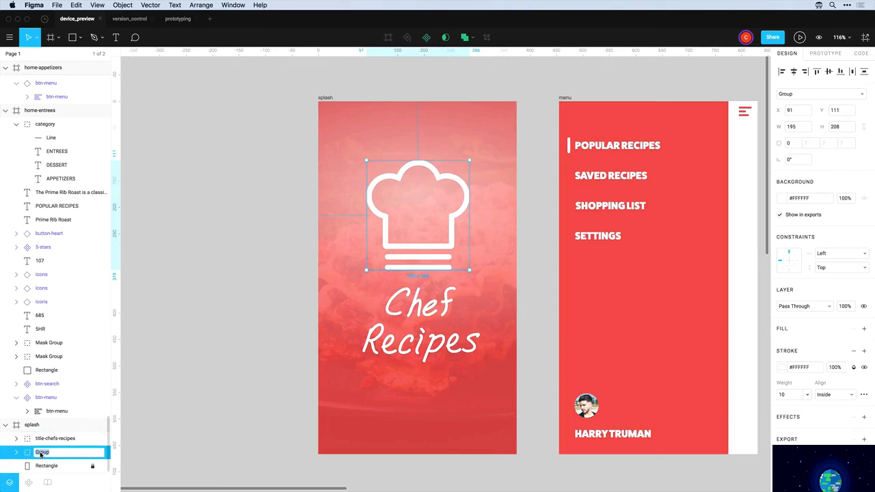
text(icon-chefs-hat)
key(Return)
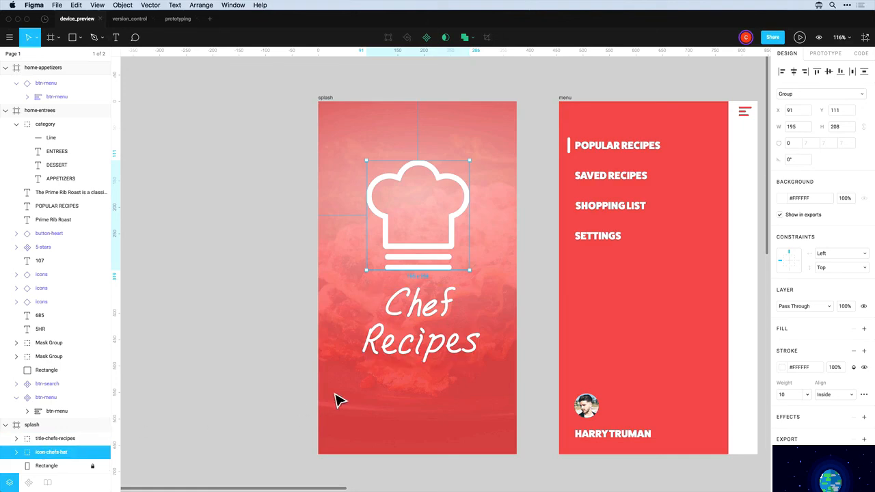
click(417, 316)
click(413, 253)
click(866, 37)
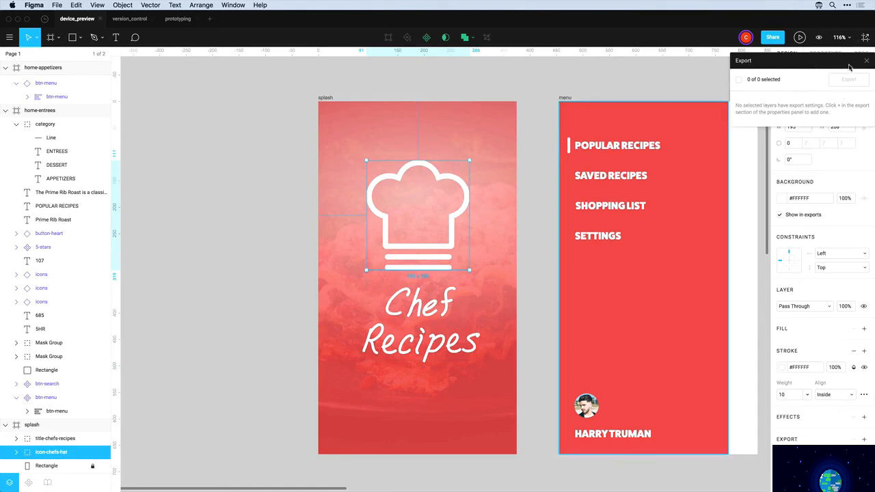
Give the icon-chefs-hat layer PNG export settings at 1x, 2x and 3x
click(502, 208)
click(470, 213)
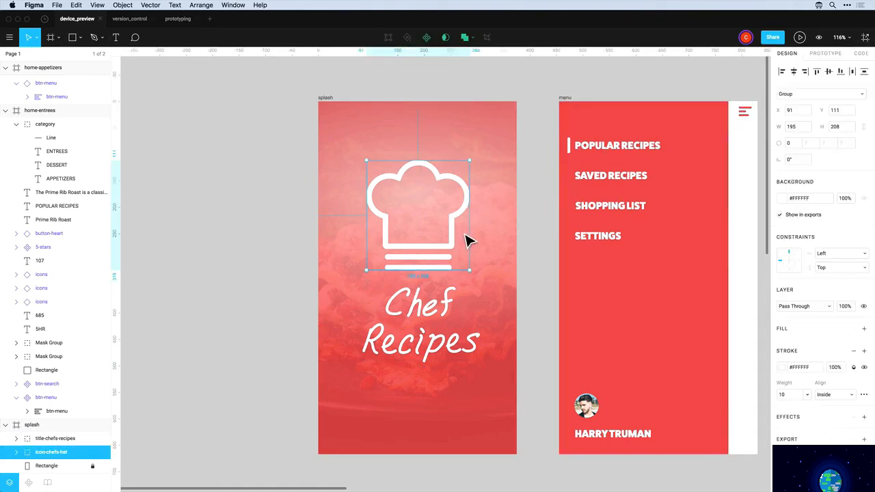
click(864, 440)
scroll(863, 437, down, 2)
click(850, 409)
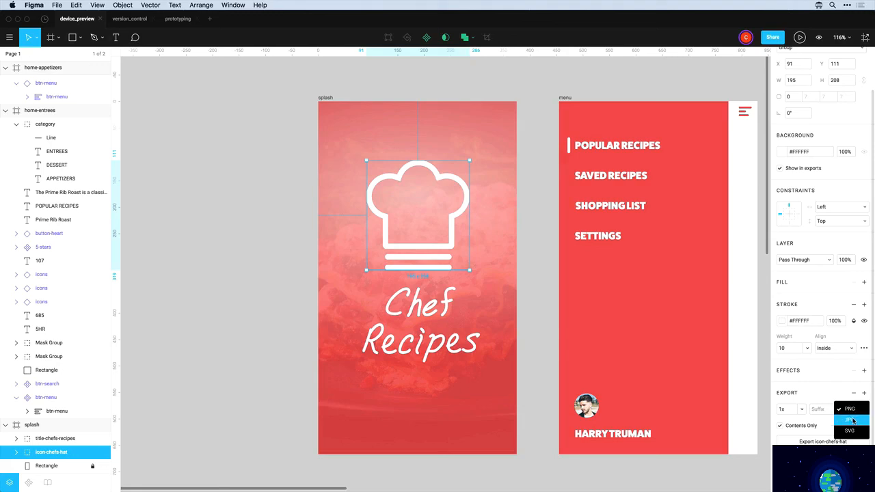
click(826, 398)
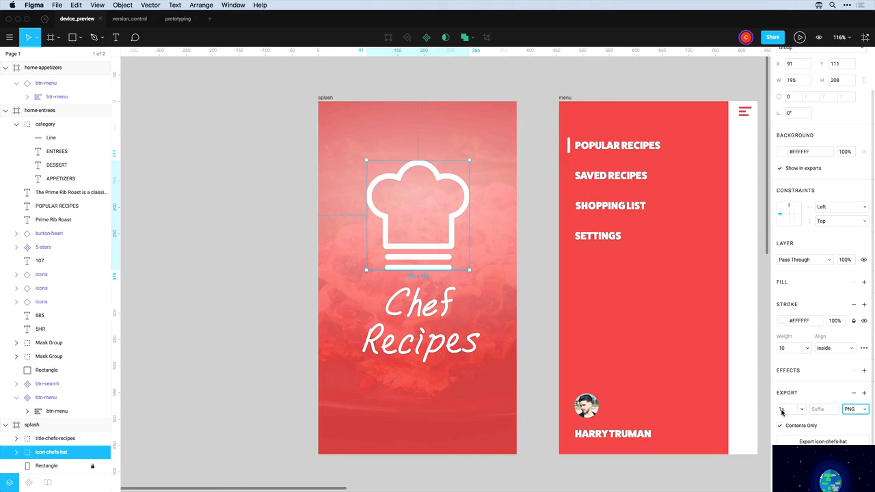
click(864, 394)
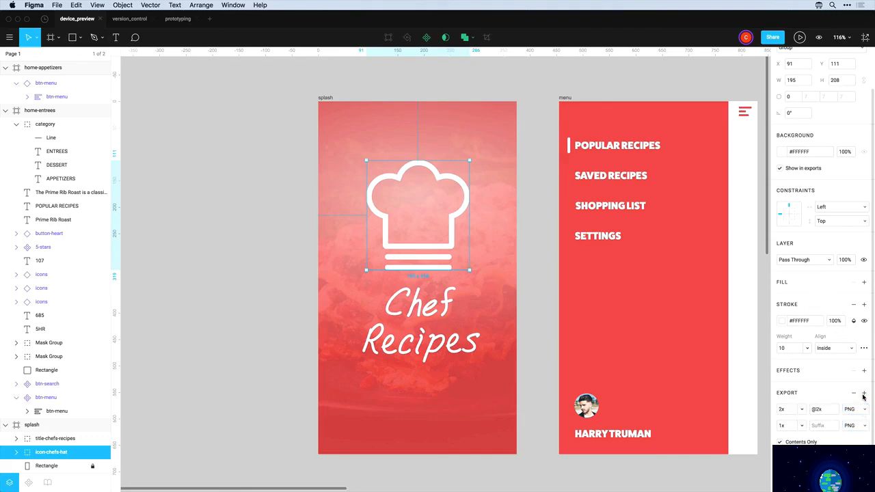
click(863, 394)
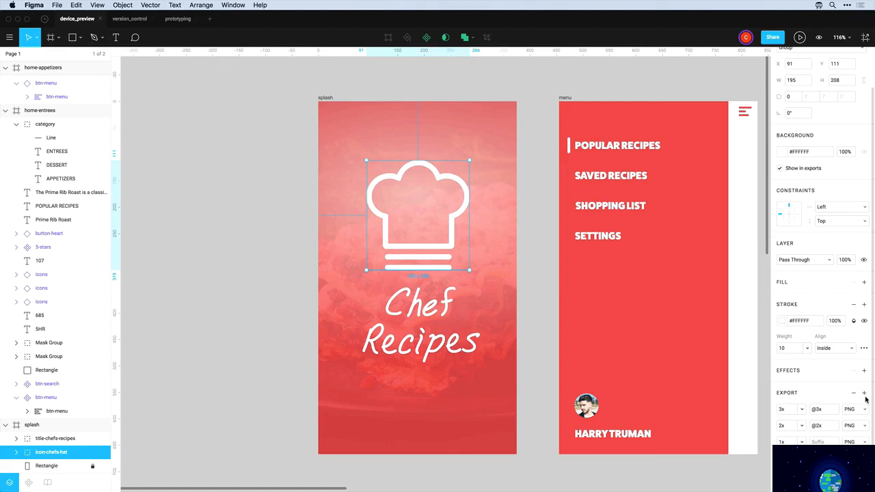
click(804, 427)
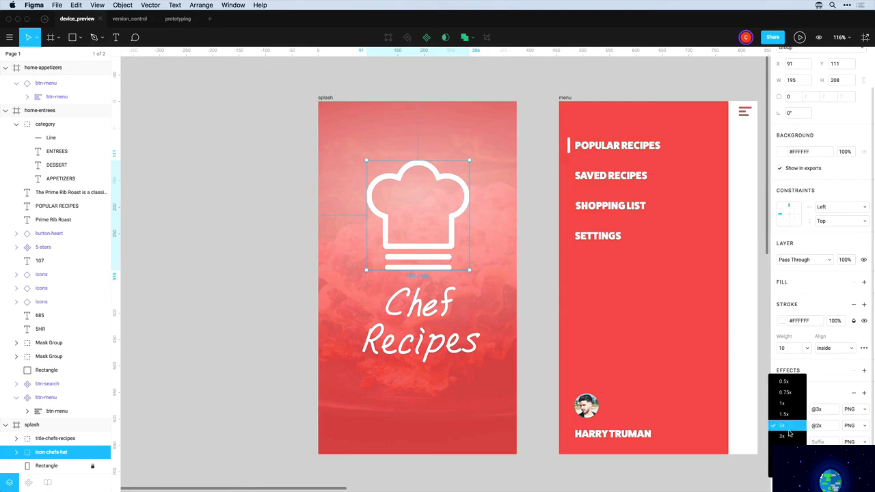
click(816, 395)
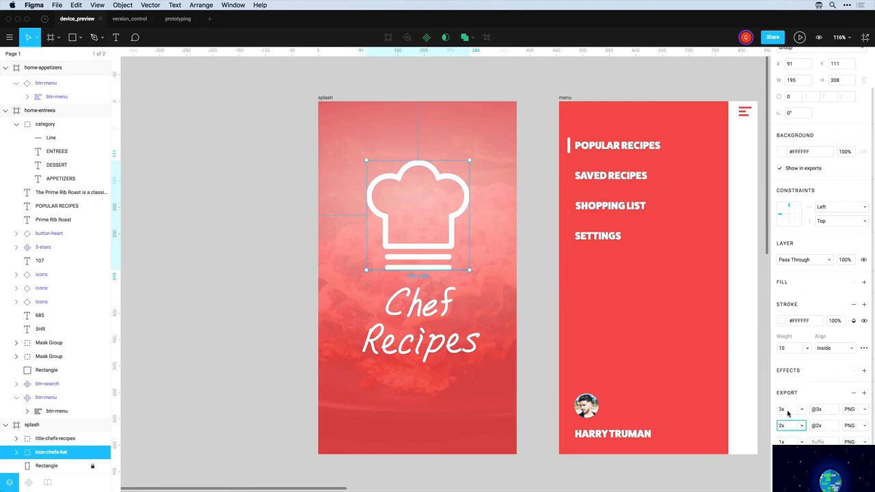
click(825, 427)
drag(825, 428, 812, 429)
click(424, 322)
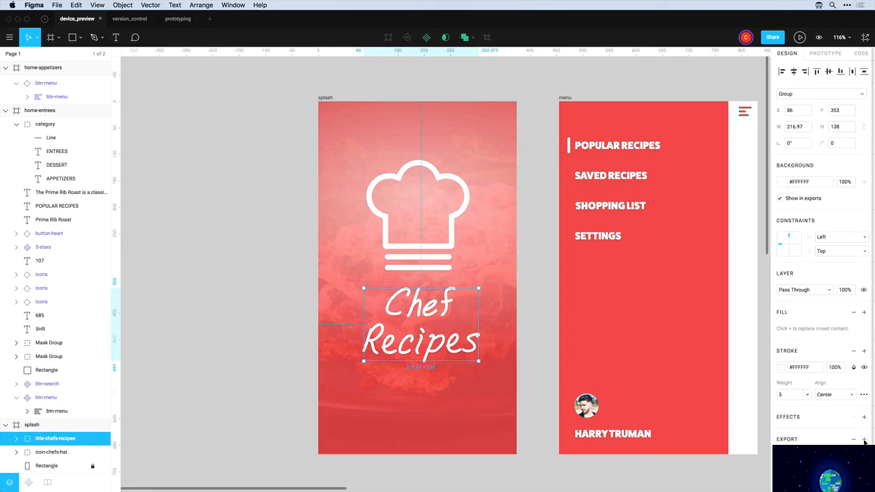
scroll(821, 246, down, 1)
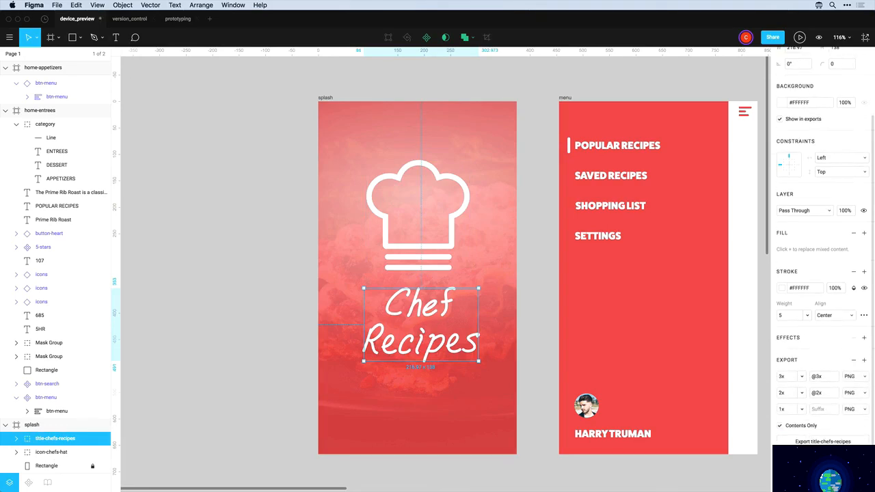
scroll(682, 432, right, 10)
scroll(686, 430, right, 2)
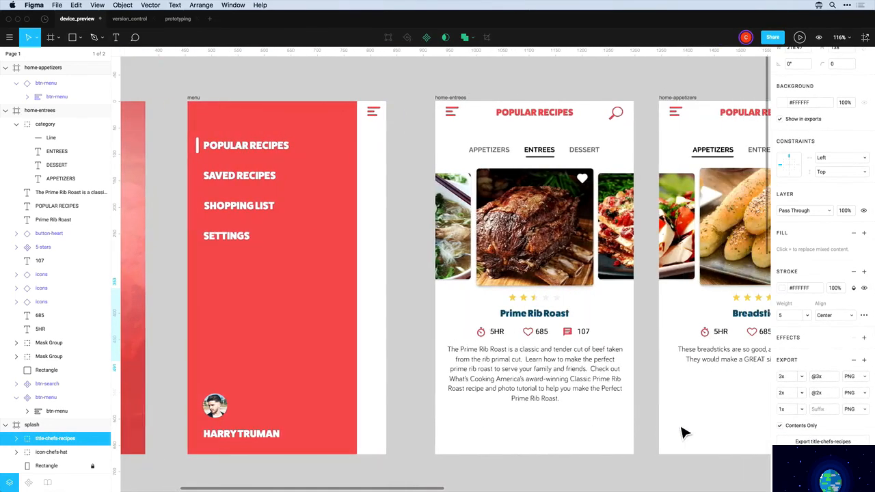
Rename the icon layers beside 5HR, 685 and 107 to timer, heart and comments
click(480, 333)
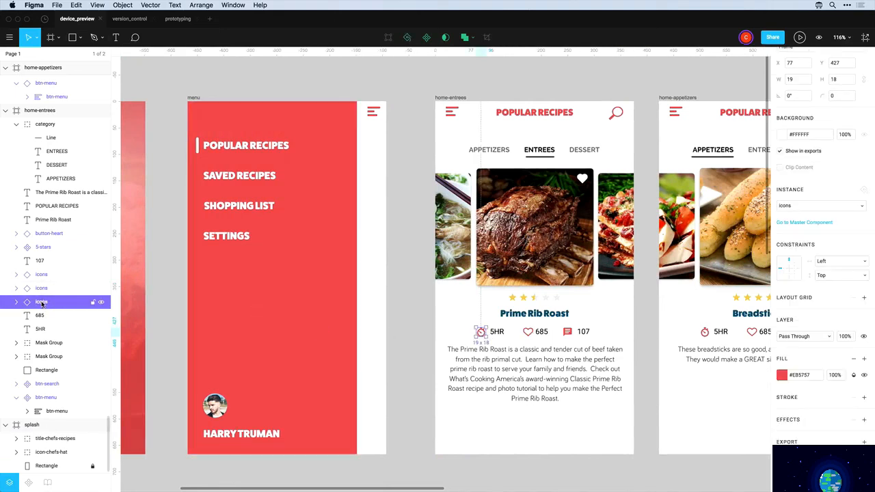
double_click(42, 303)
text(timer)
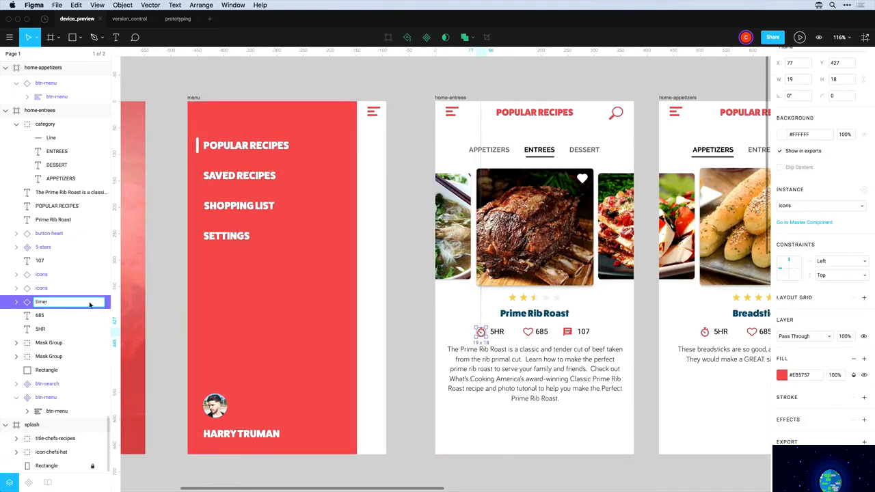
click(536, 344)
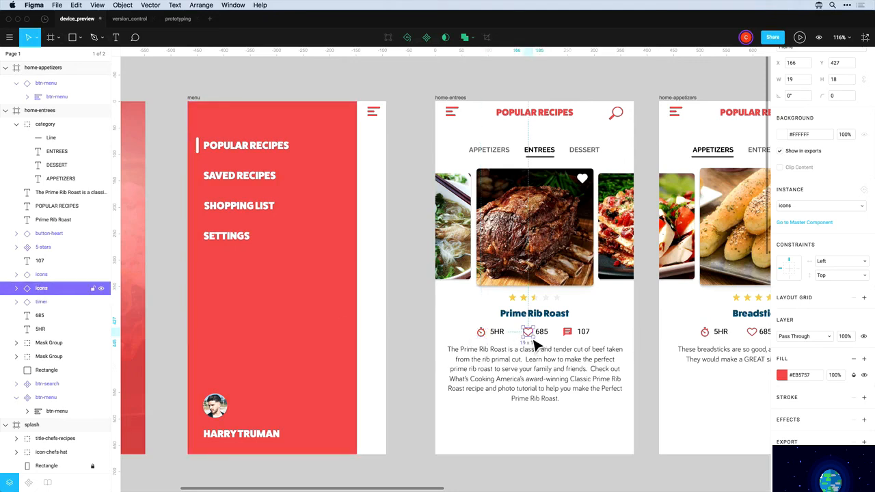
double_click(45, 290)
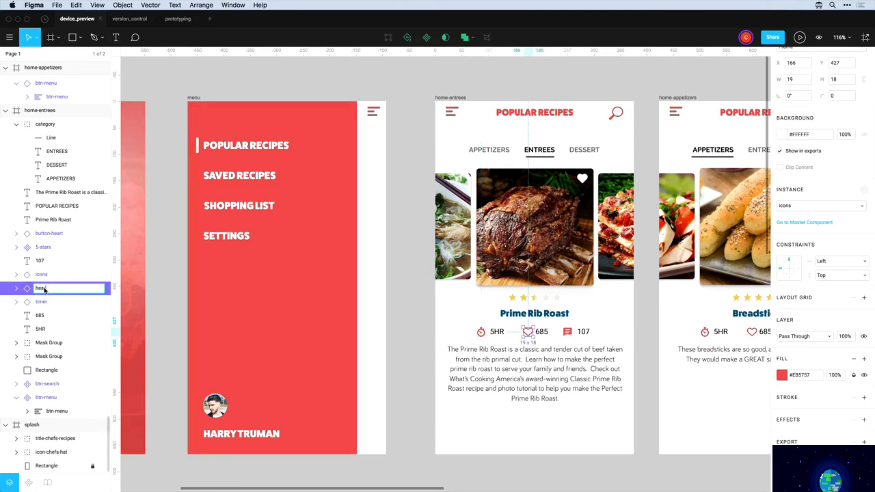
text(heart)
key(Return)
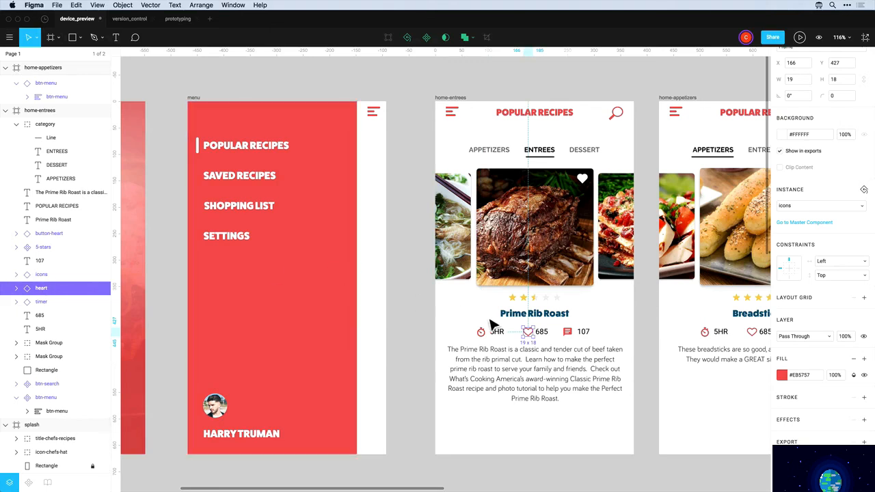
click(567, 332)
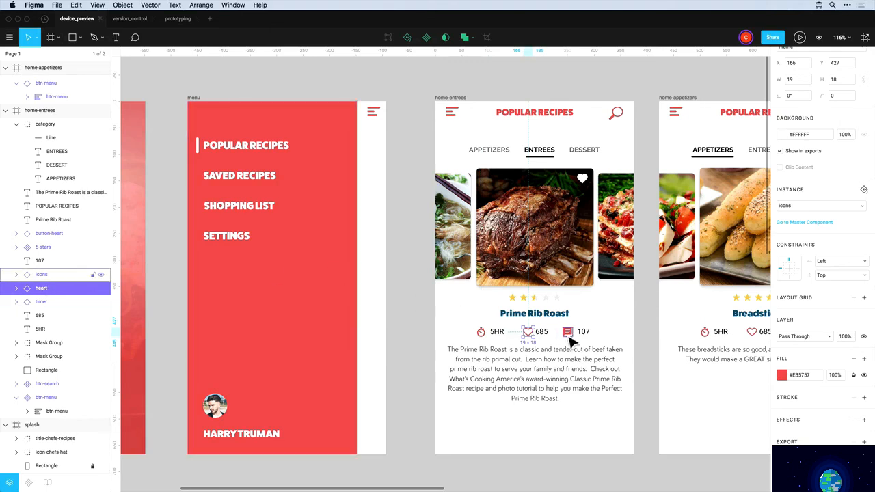
double_click(40, 277)
text(comments)
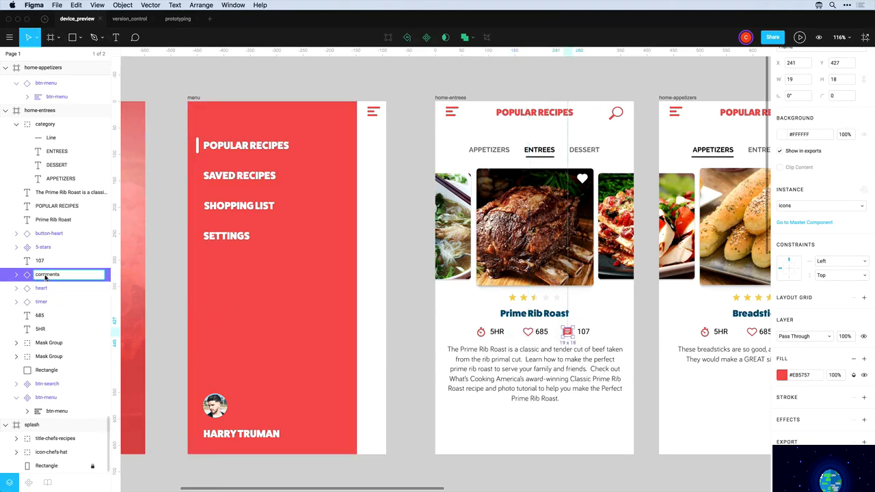
click(422, 352)
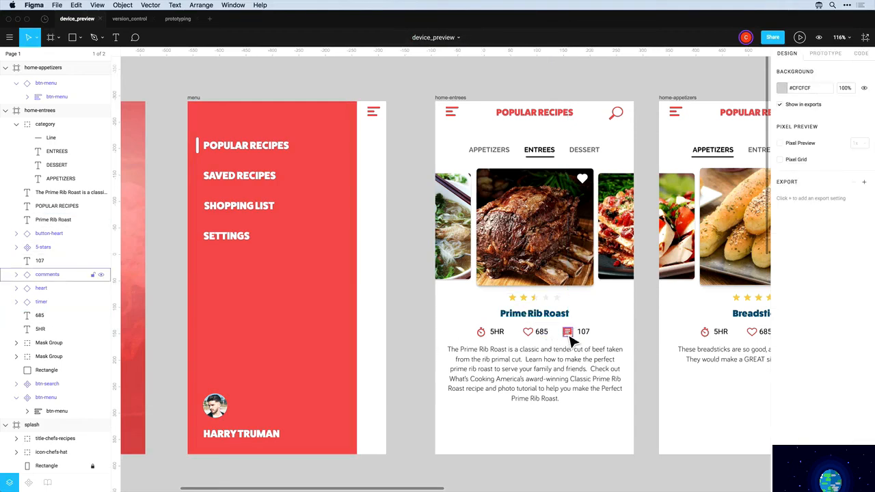
click(568, 333)
Give the comments, heart and timer icons together 3x, 2x and 1x PNG exports, then deselect
shift+click(528, 332)
shift+click(482, 337)
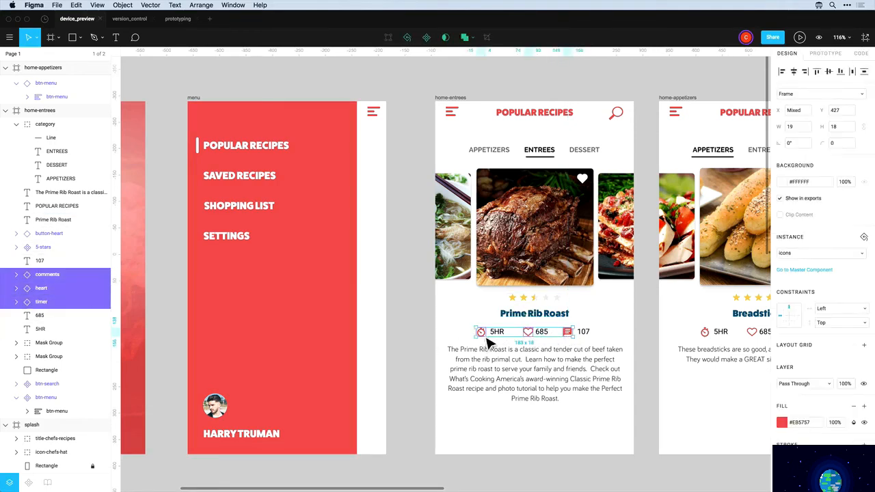
scroll(823, 441, down, 2)
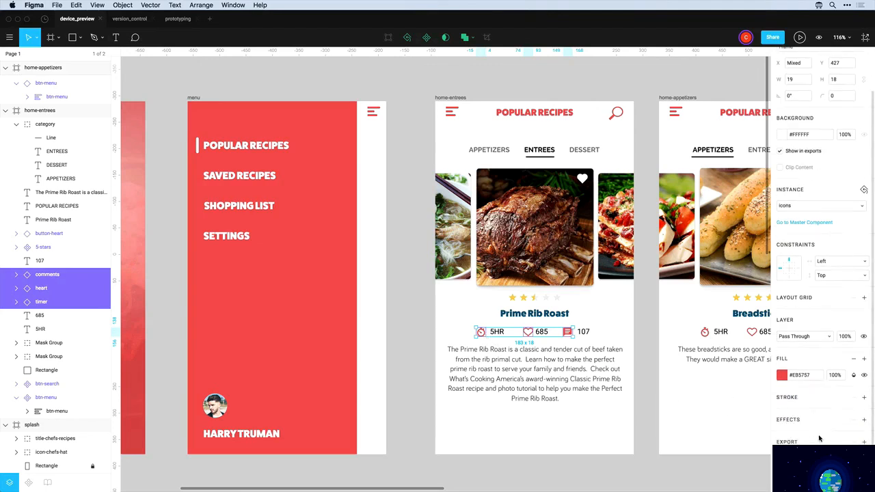
scroll(850, 443, down, 2)
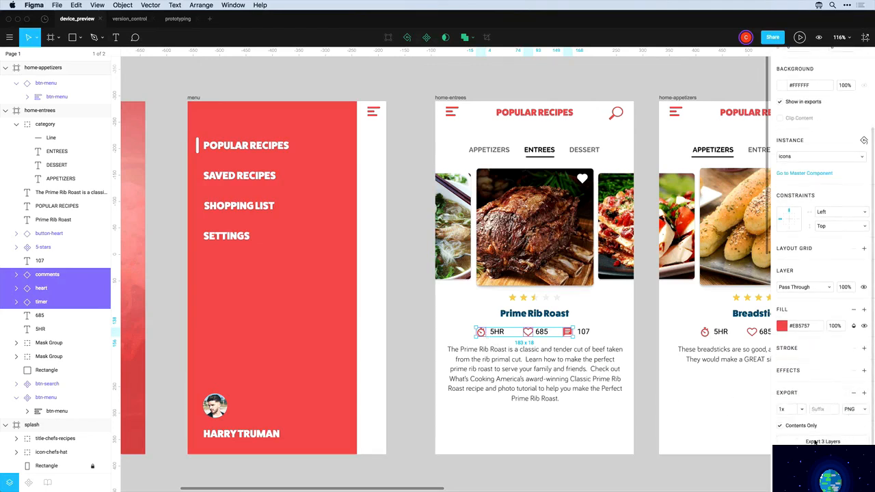
click(864, 397)
click(864, 397)
scroll(826, 420, down, 1)
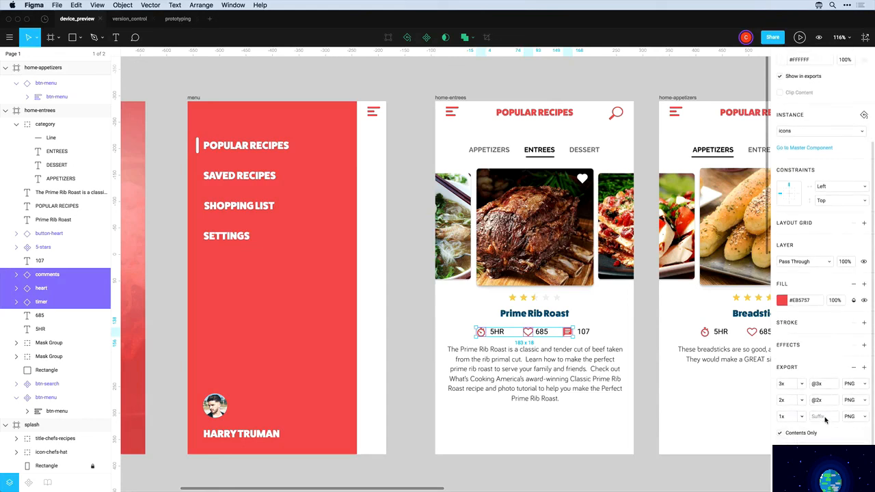
click(658, 96)
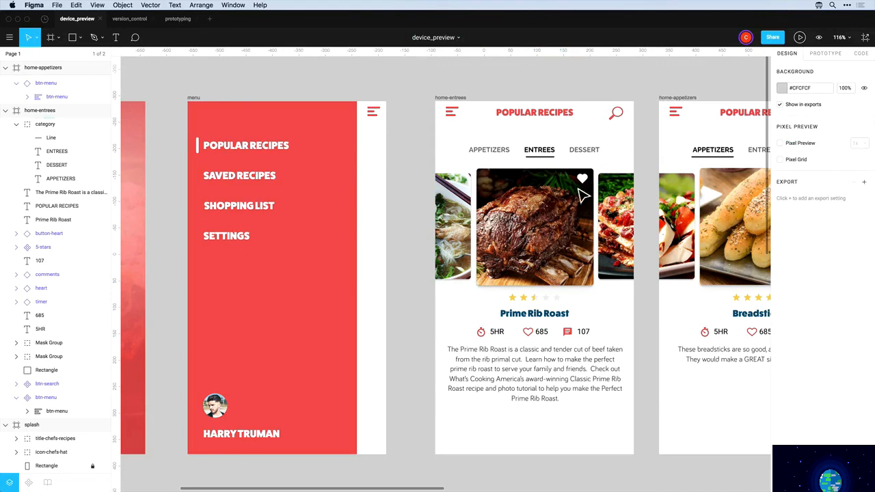
Review the list of 15 export assets and export them all
click(866, 37)
scroll(786, 117, down, 3)
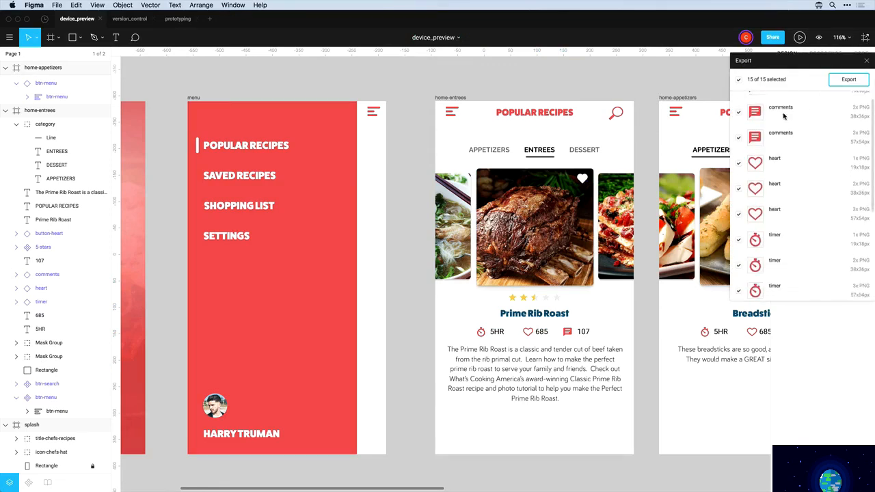
scroll(785, 161, down, 3)
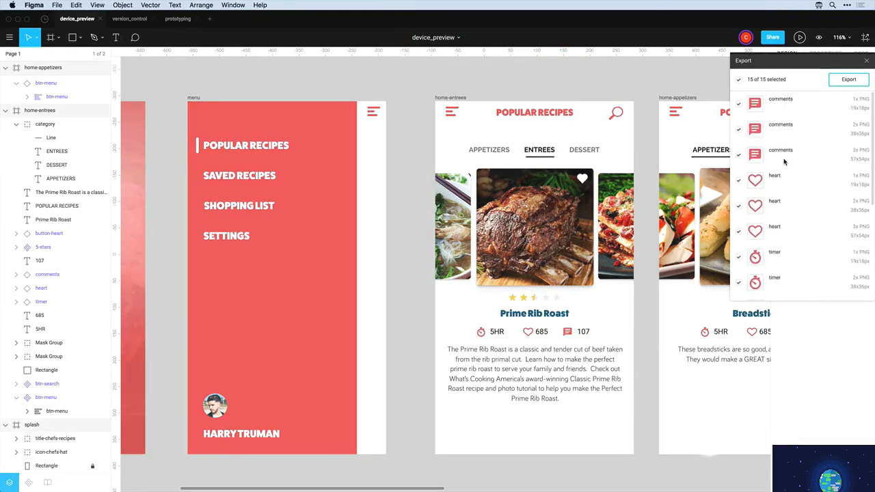
scroll(787, 164, up, 3)
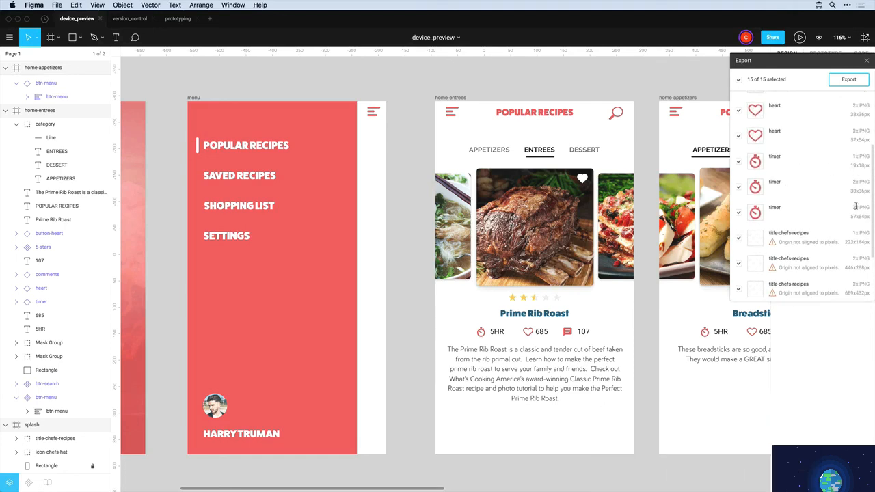
scroll(800, 178, down, 3)
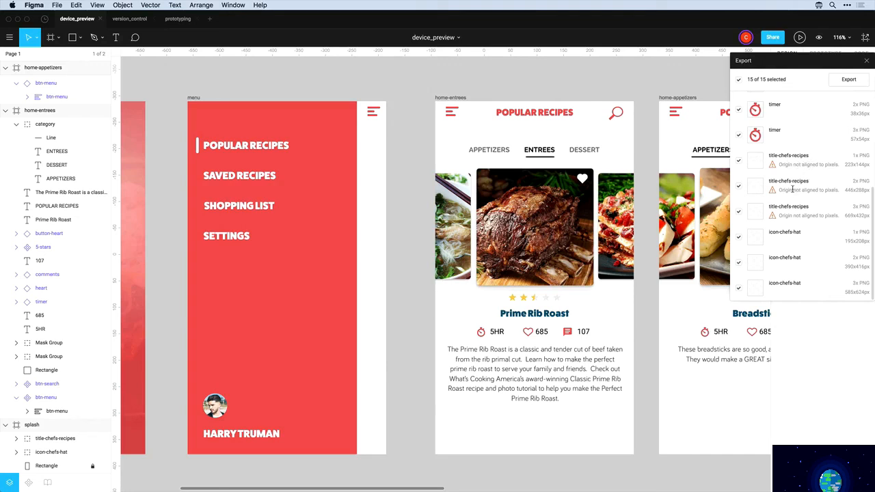
scroll(794, 215, up, 5)
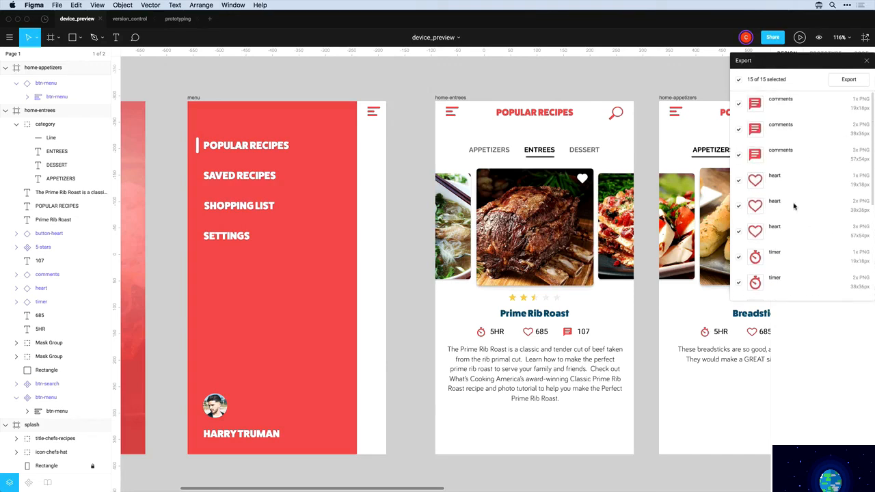
click(848, 80)
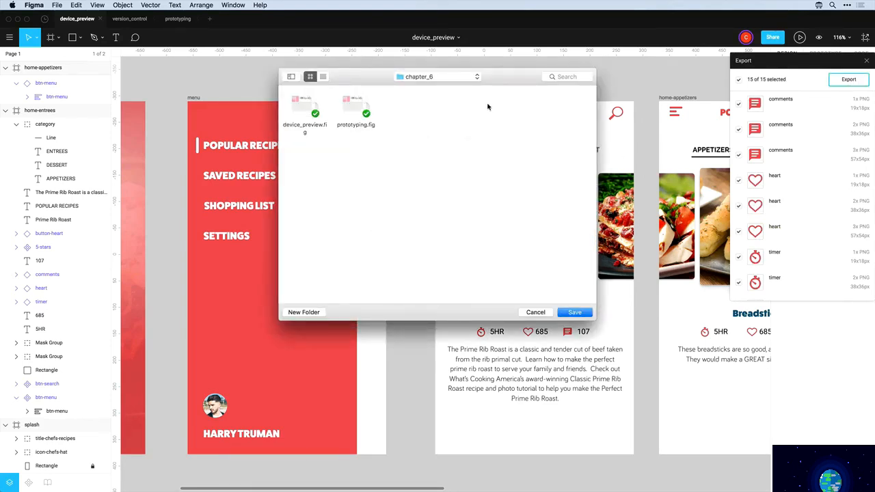
Save the 15 PNGs into a new Desktop folder named assets
click(442, 80)
click(424, 271)
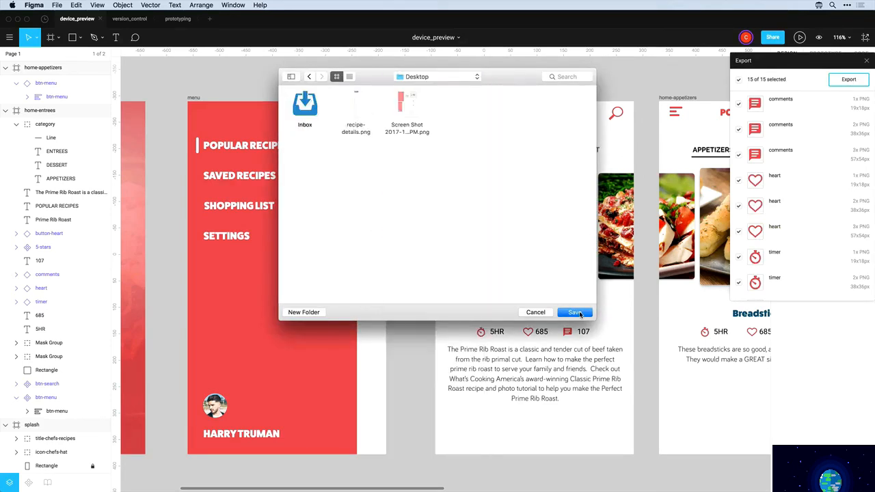
click(304, 312)
text(as)
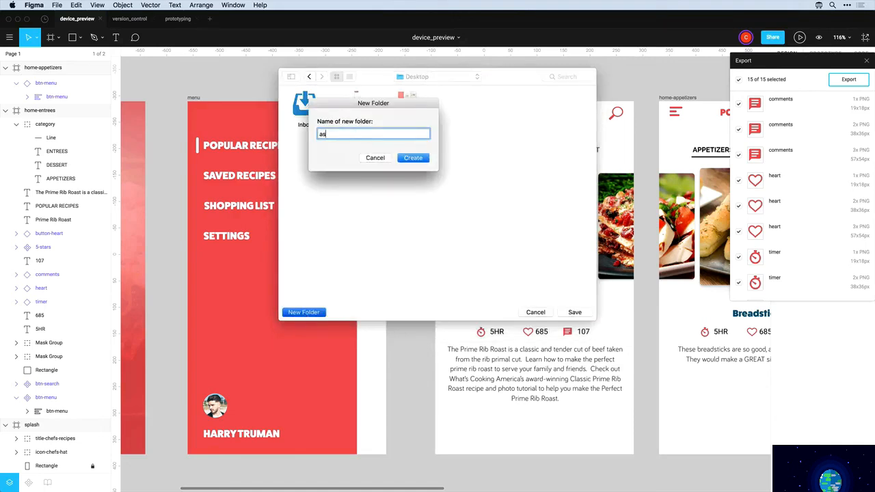
text(sets)
key(Return)
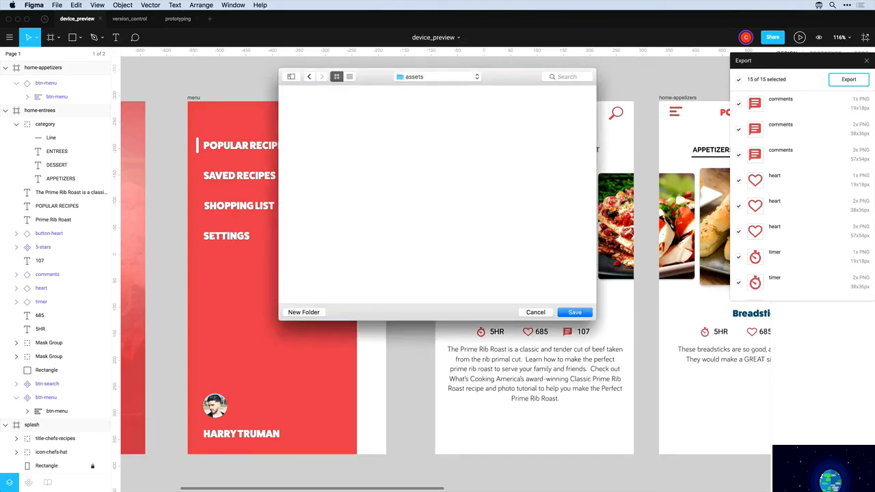
click(570, 313)
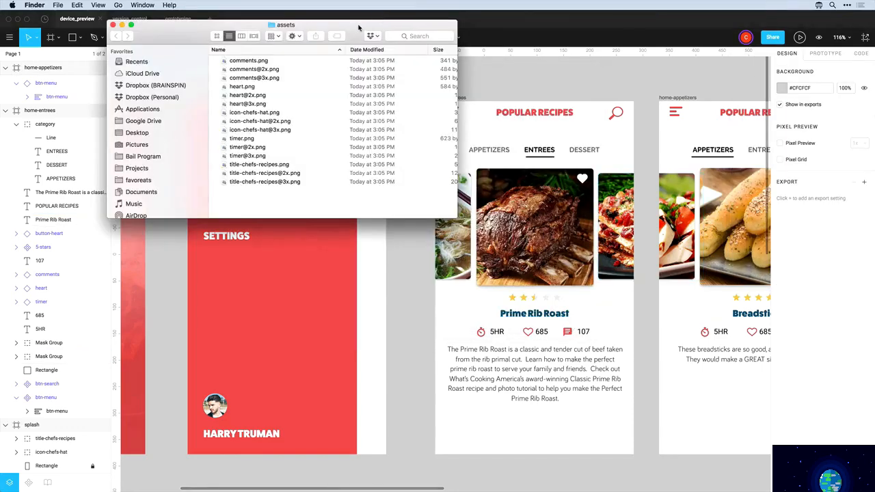
Reposition the assets Finder window and check the folder's path
drag(361, 28, 475, 83)
super+click(400, 82)
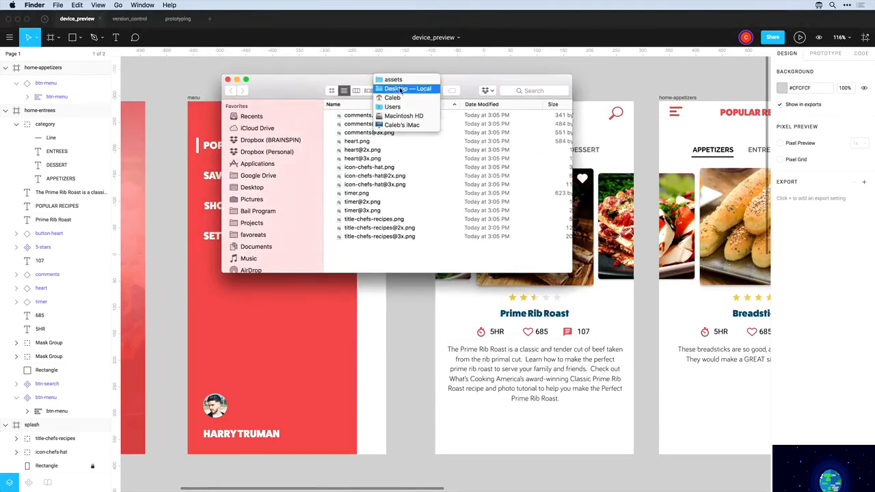
click(344, 82)
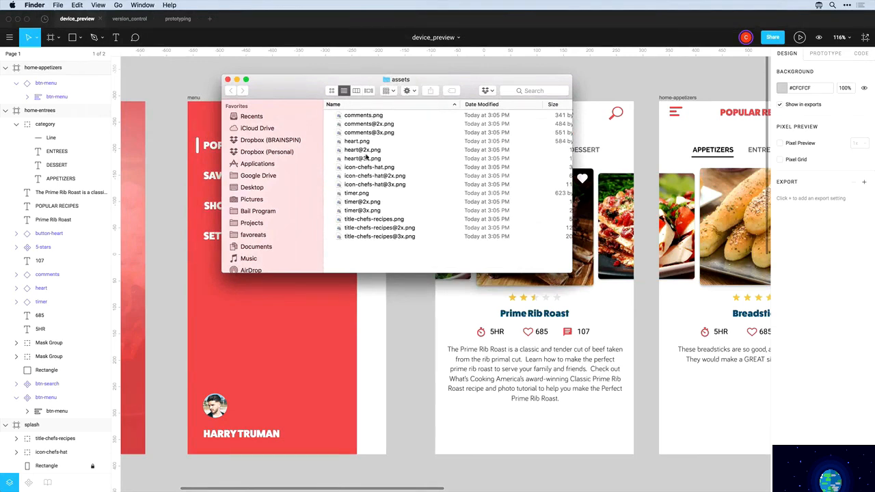
click(358, 117)
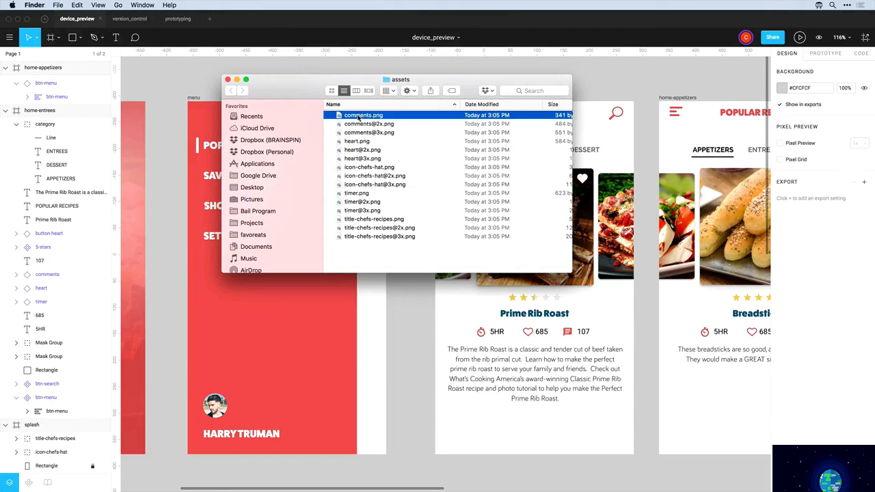
key(space)
key(Down)
key(Down)
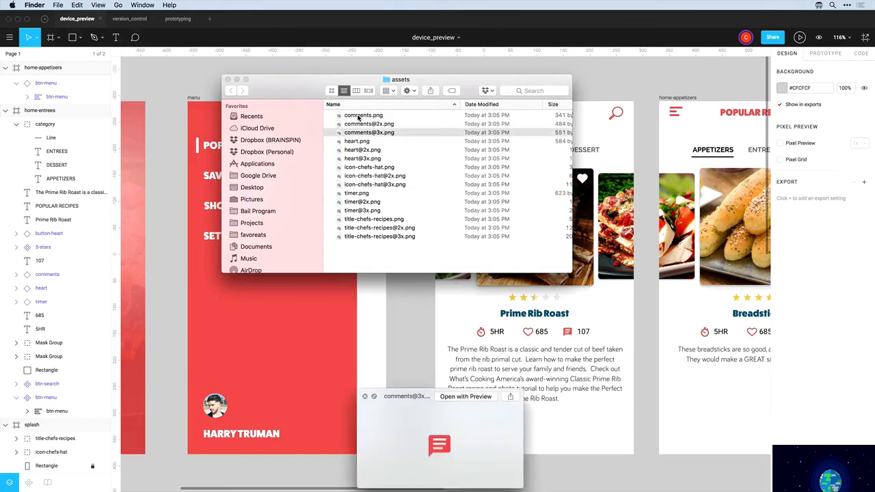
key(space)
key(space)
key(Up)
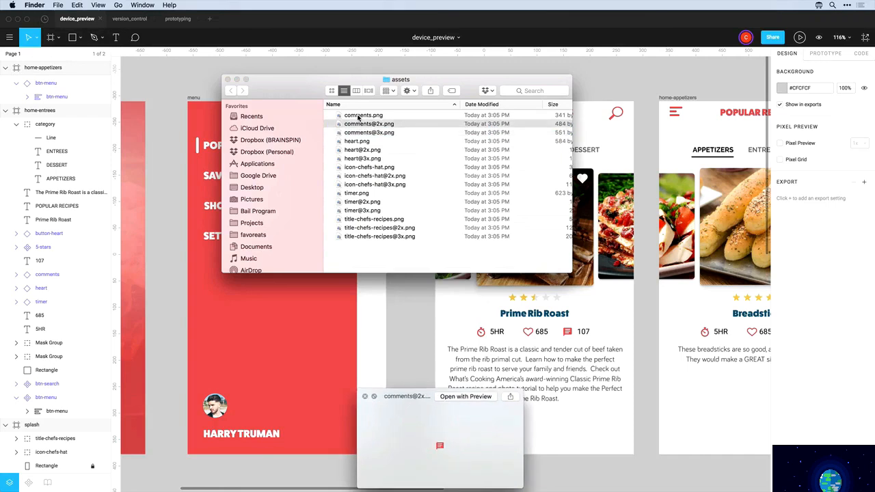
key(Up)
key(Down)
key(Down)
key(Up)
key(Up)
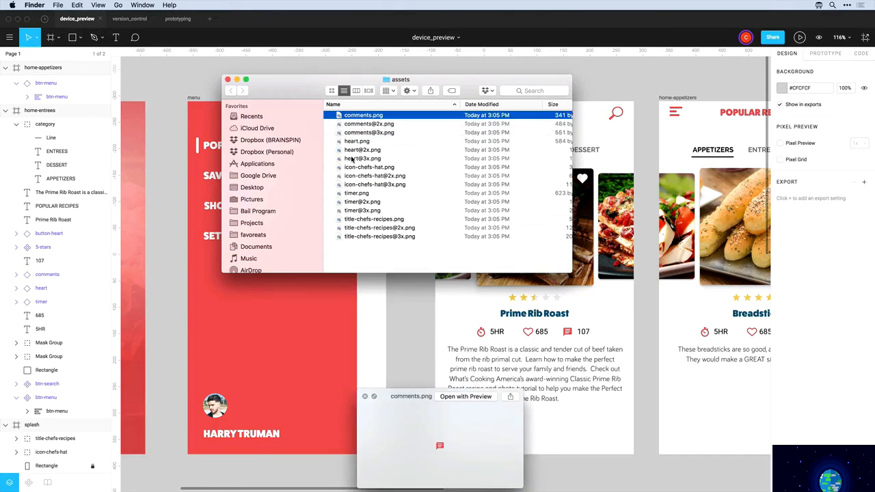
click(354, 158)
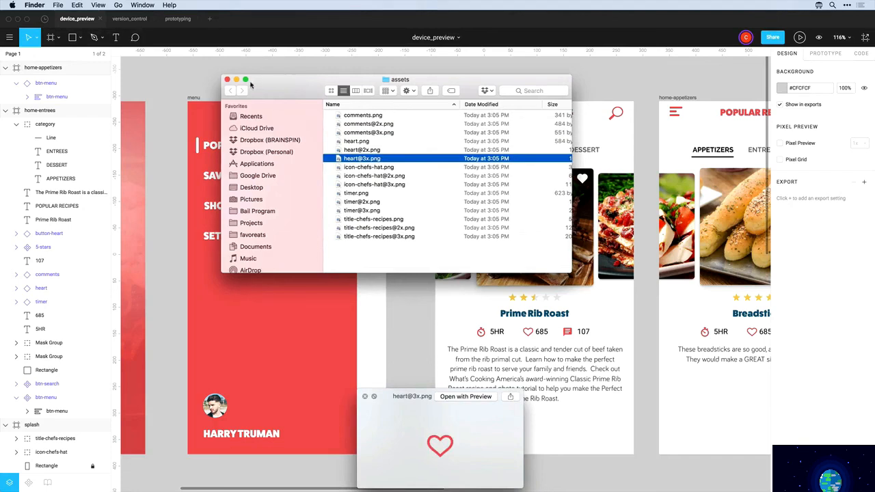
click(228, 80)
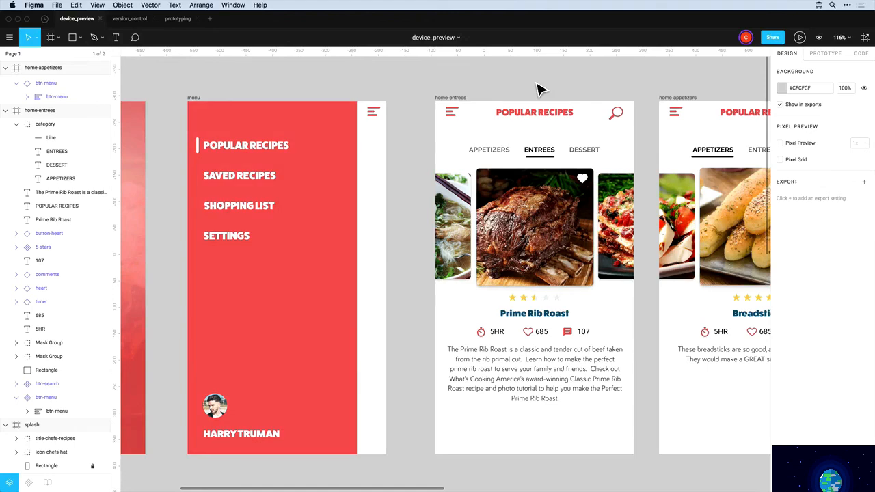
Select the home-entrees frame and view its generated CSS in the Code tab
click(459, 99)
click(612, 85)
click(458, 100)
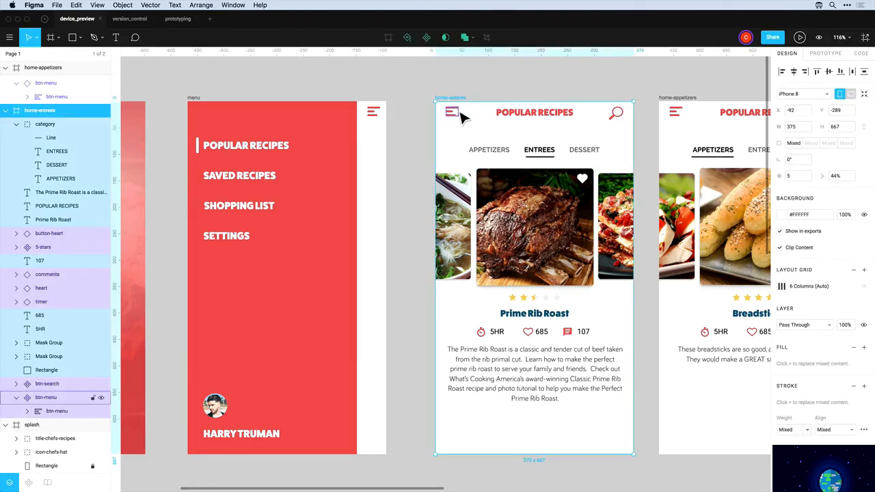
click(861, 54)
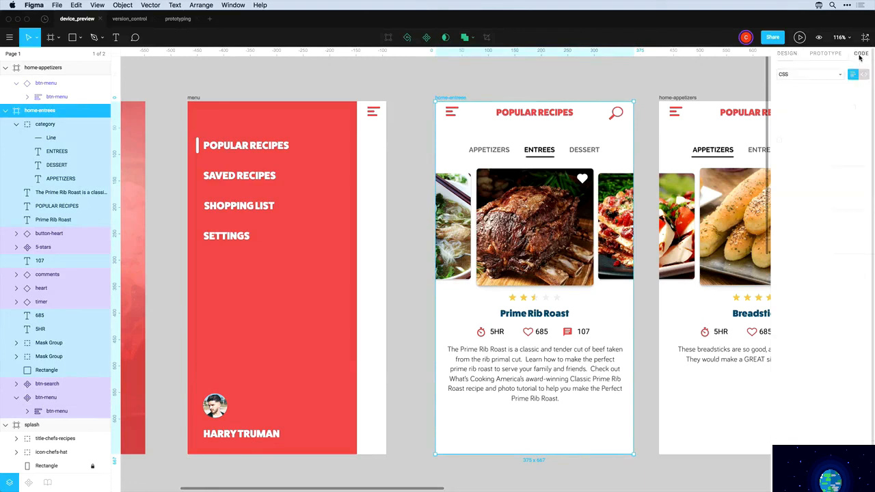
Select the btn-menu icon and view its 3x, 2x and 1x PNG export settings
click(598, 82)
click(454, 113)
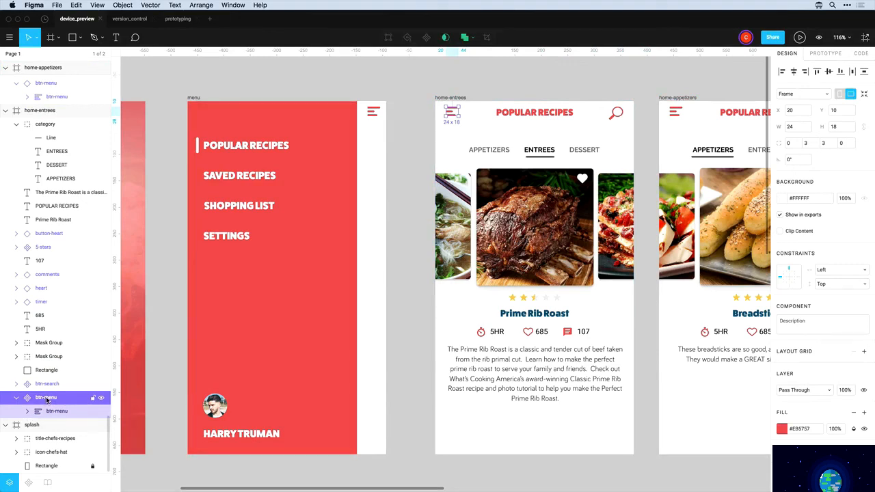
scroll(867, 424, down, 2)
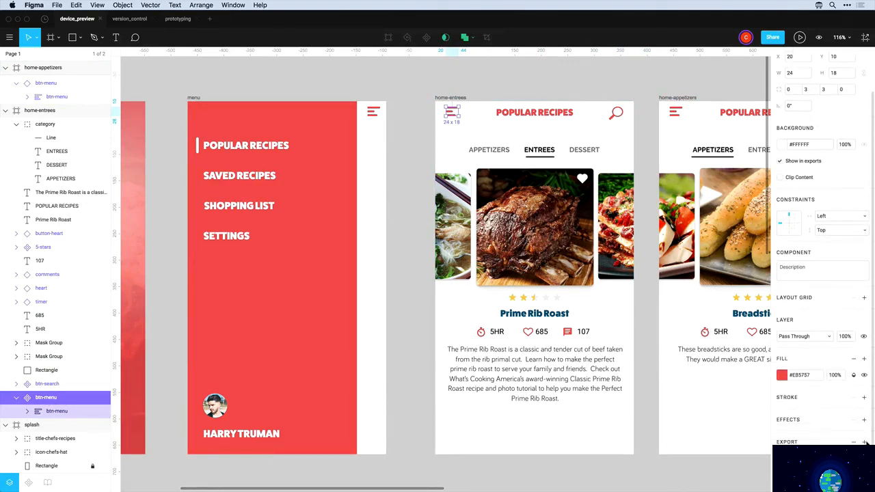
scroll(864, 443, down, 2)
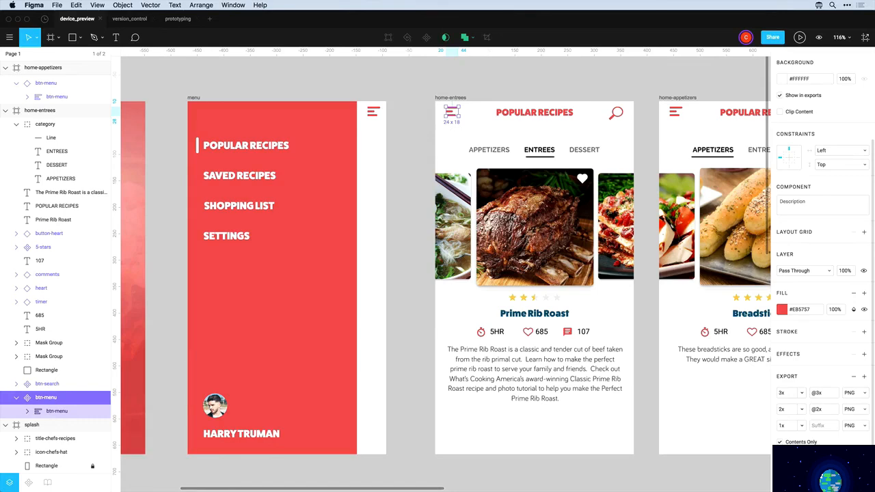
key(shift+super+e)
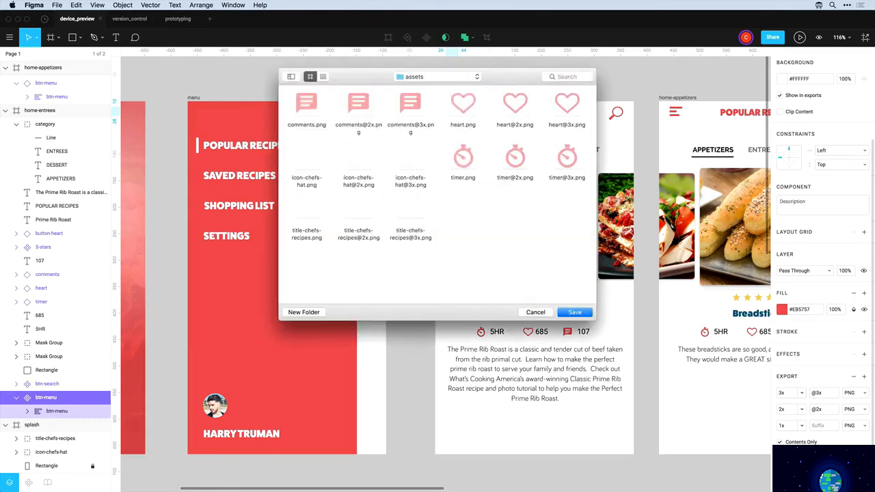
click(580, 314)
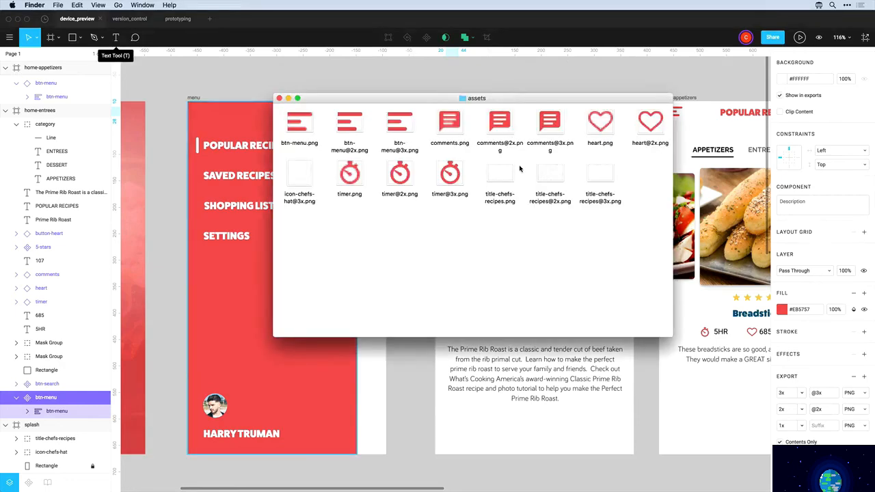
drag(428, 121, 565, 127)
key(super+Tab)
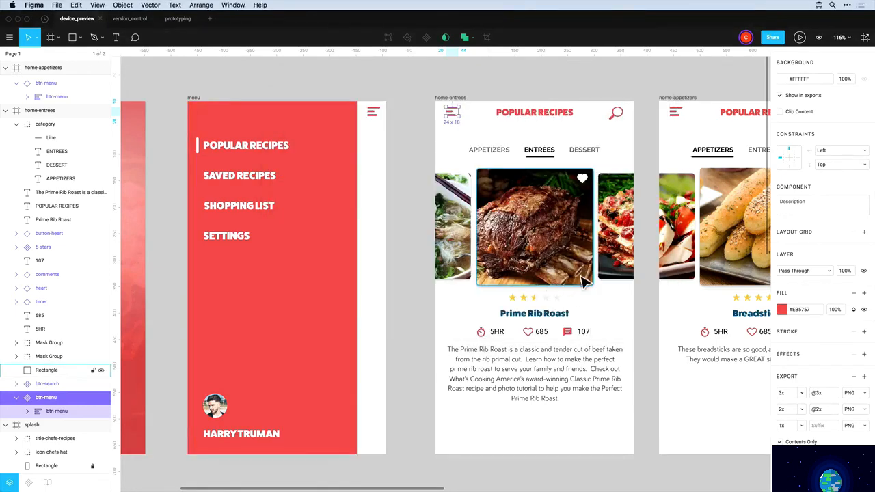
Back on the recipe canvas, select the timer icon beside 5HR on the Prime Rib Roast card
scroll(530, 261, right, 1)
scroll(532, 267, right, 2)
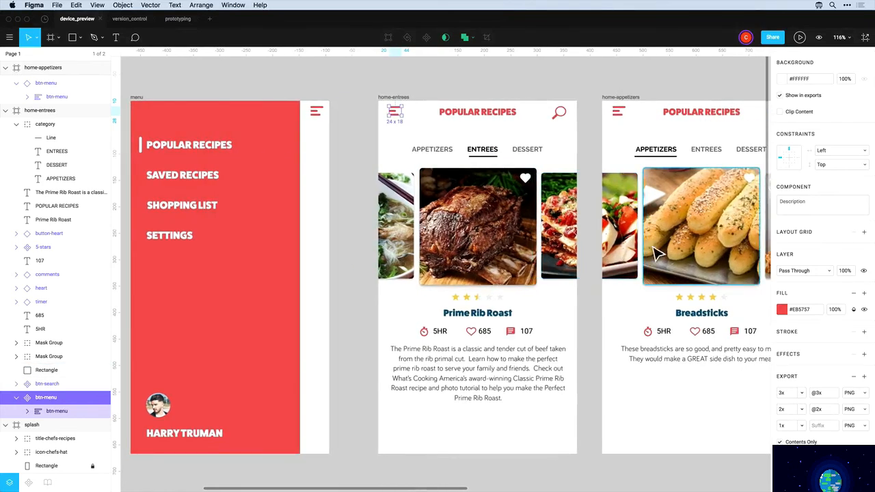
click(496, 249)
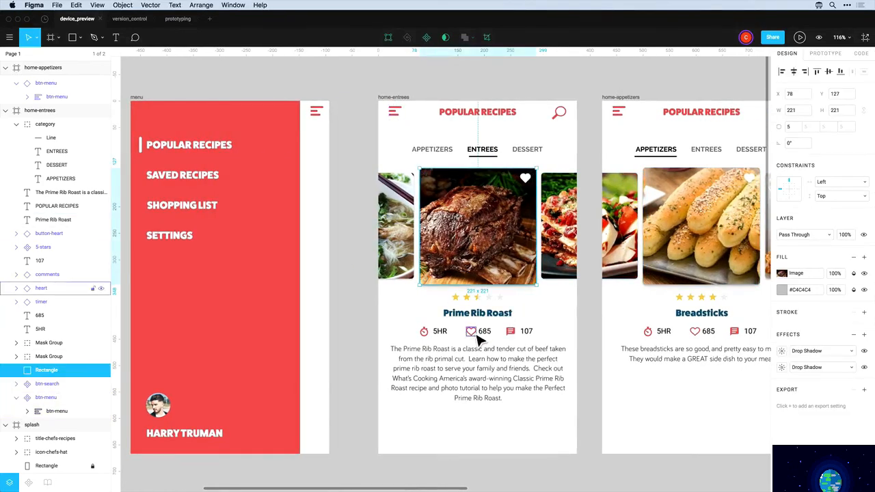
click(425, 333)
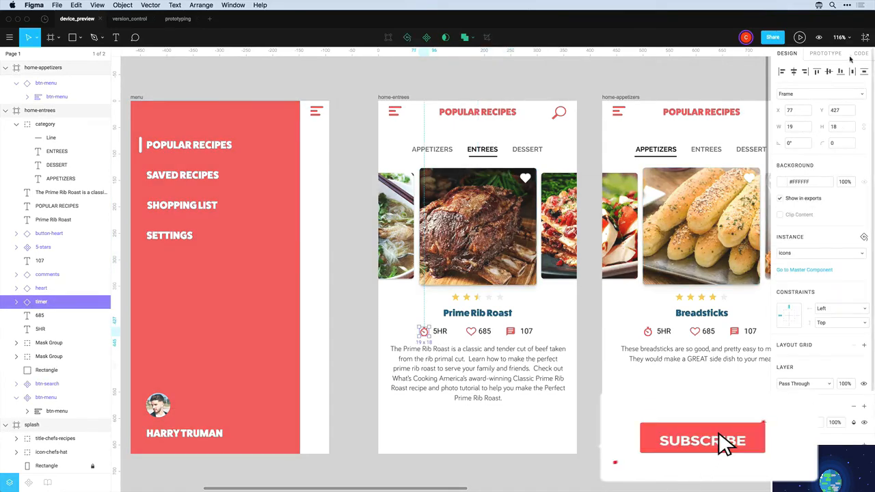